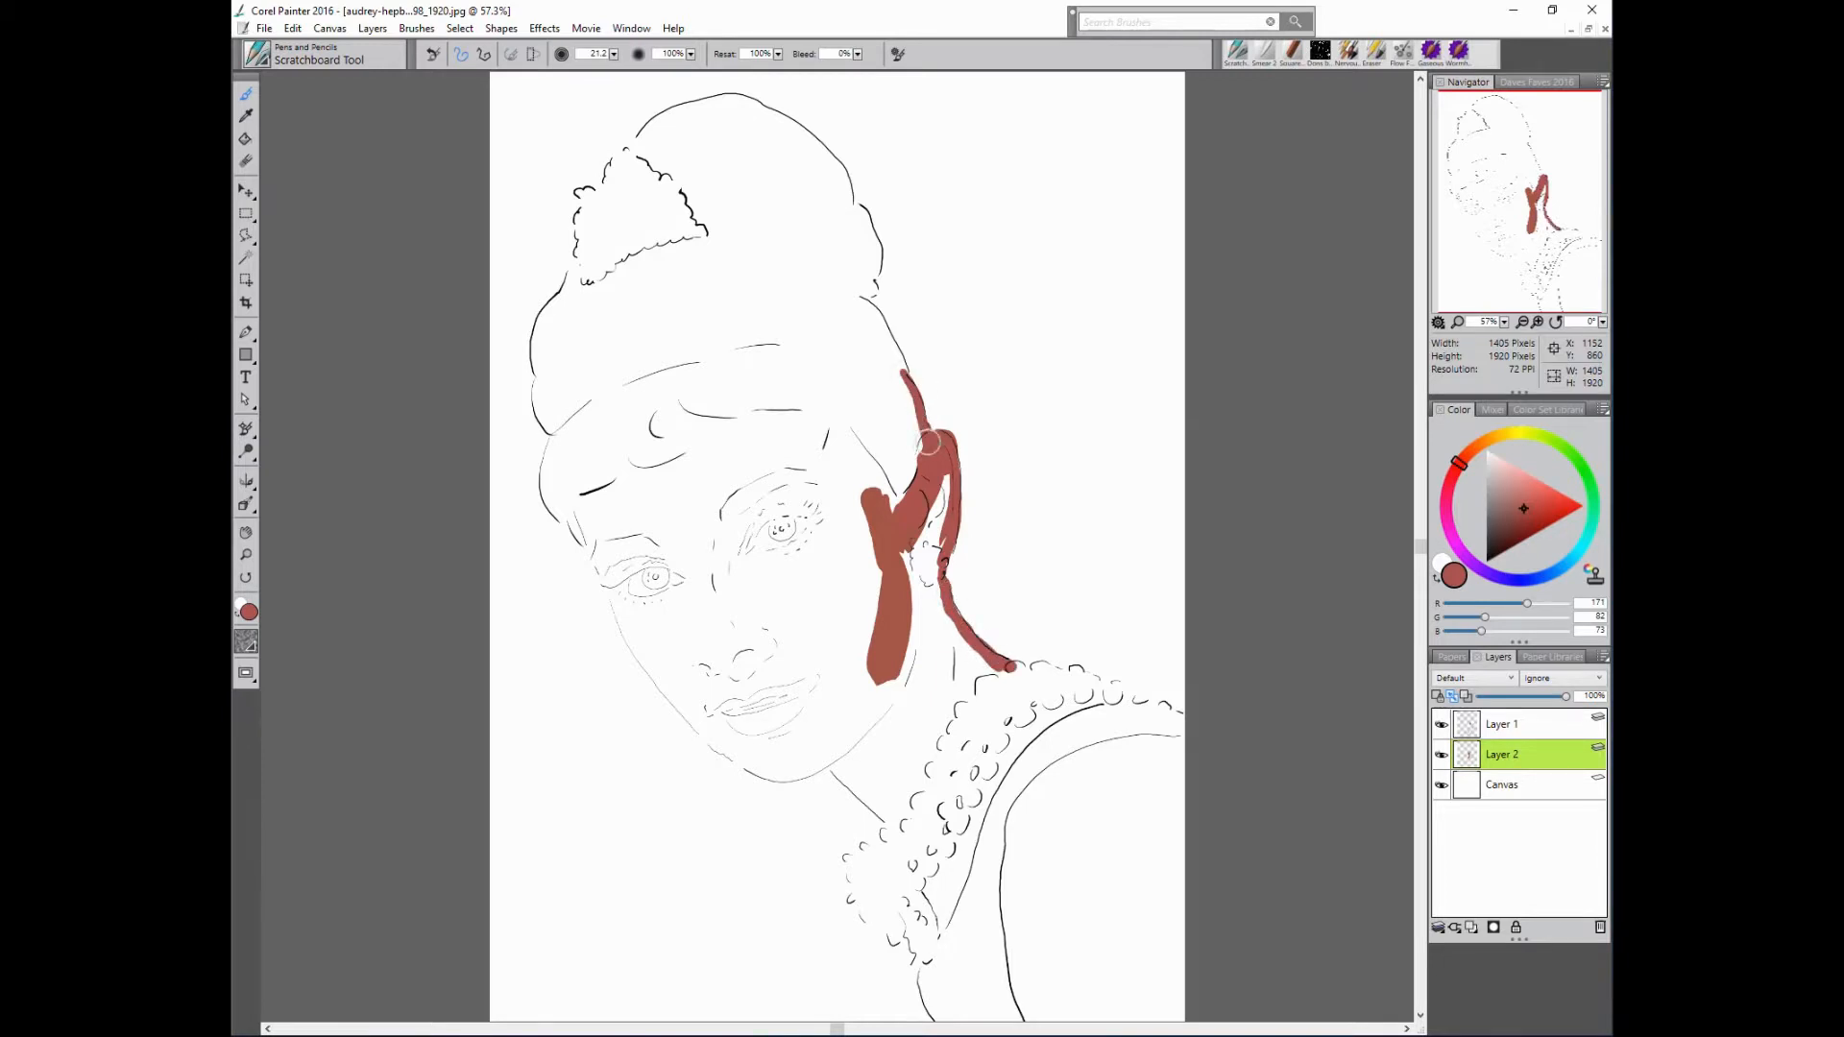
# - Outline the head, hair, jaw, neck, fur collar and shoulder in light beige on Layer 2, following the sketch lines
pyautogui.click(1480, 443)
pyautogui.click(1500, 475)
pyautogui.moveTo(891, 382)
pyautogui.mouseDown()
pyautogui.moveTo(879, 495)
pyautogui.moveTo(872, 475)
pyautogui.mouseUp()
pyautogui.moveTo(861, 293); pyautogui.dragTo(894, 360)
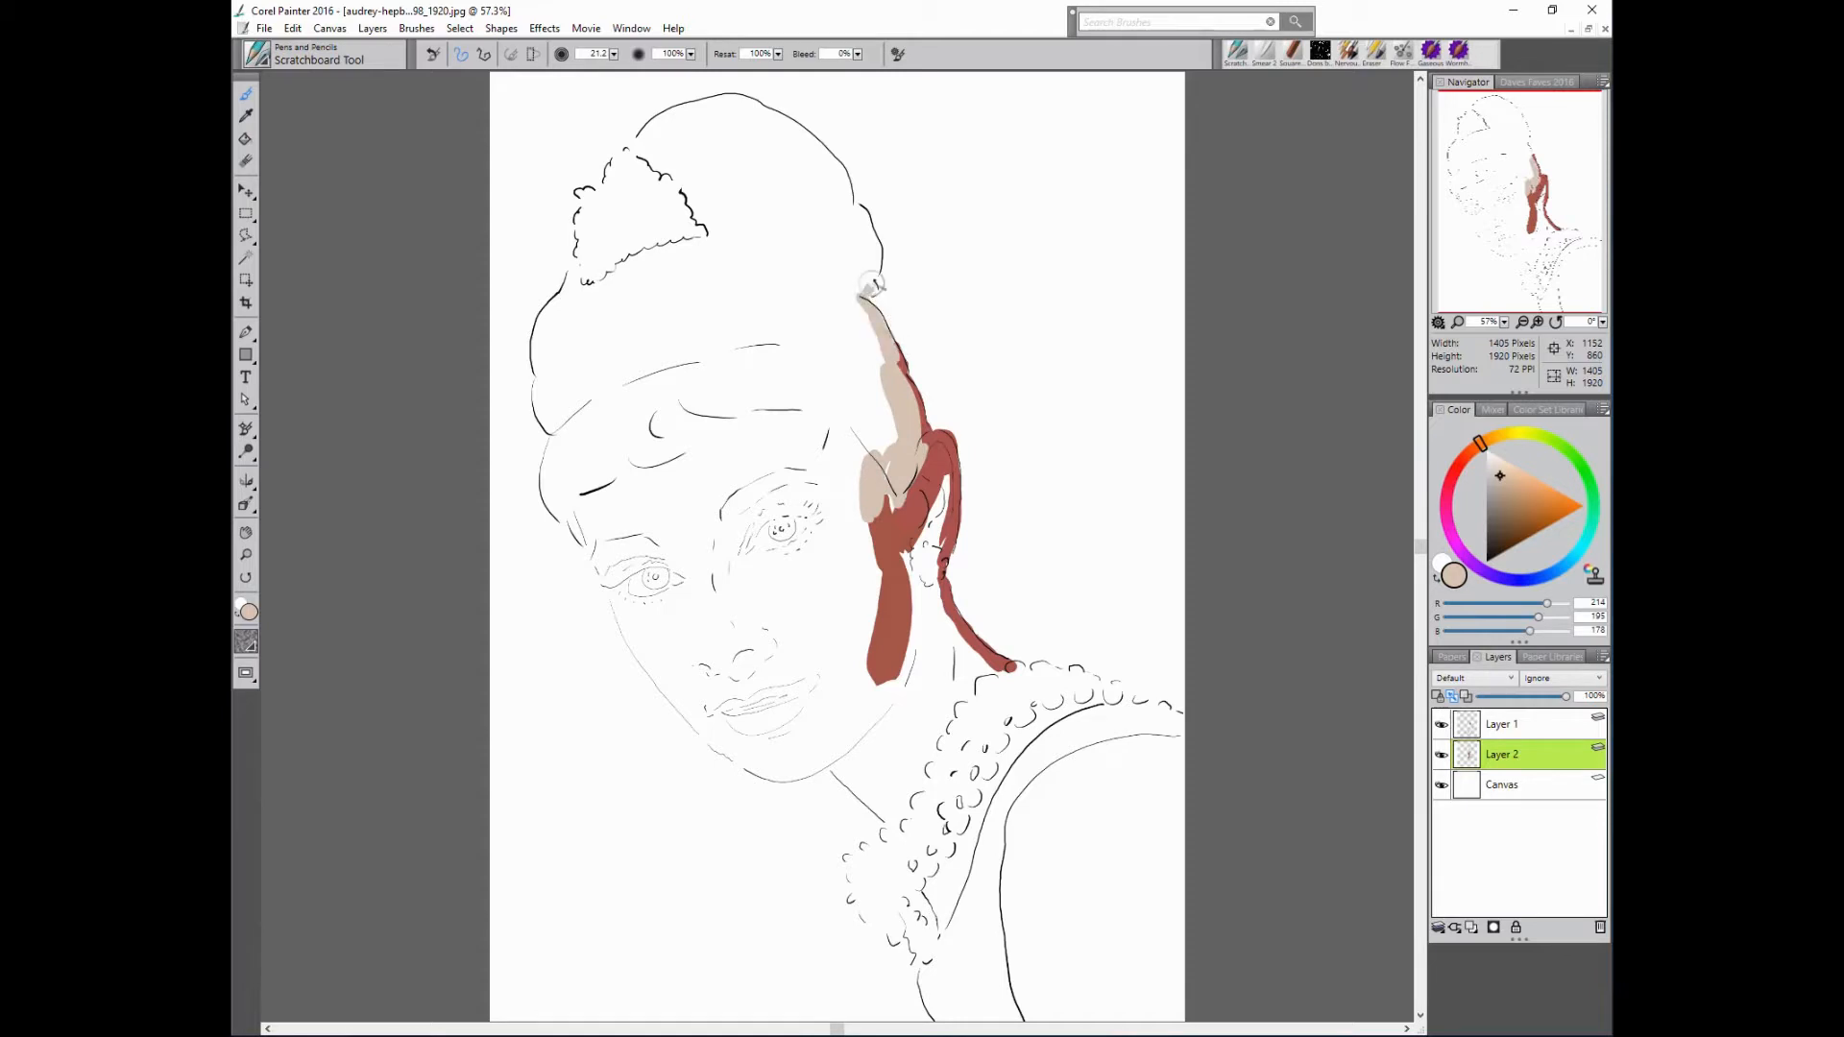
pyautogui.moveTo(871, 277)
pyautogui.mouseDown()
pyautogui.moveTo(863, 216)
pyautogui.moveTo(859, 232)
pyautogui.moveTo(801, 126)
pyautogui.moveTo(740, 97)
pyautogui.moveTo(678, 110)
pyautogui.moveTo(584, 189)
pyautogui.moveTo(589, 233)
pyautogui.moveTo(544, 332)
pyautogui.moveTo(549, 420)
pyautogui.moveTo(542, 396)
pyautogui.moveTo(554, 432)
pyautogui.moveTo(552, 415)
pyautogui.moveTo(582, 423)
pyautogui.moveTo(556, 439)
pyautogui.moveTo(553, 503)
pyautogui.moveTo(556, 450)
pyautogui.moveTo(624, 626)
pyautogui.moveTo(712, 740)
pyautogui.moveTo(779, 779)
pyautogui.moveTo(891, 706)
pyautogui.mouseUp()
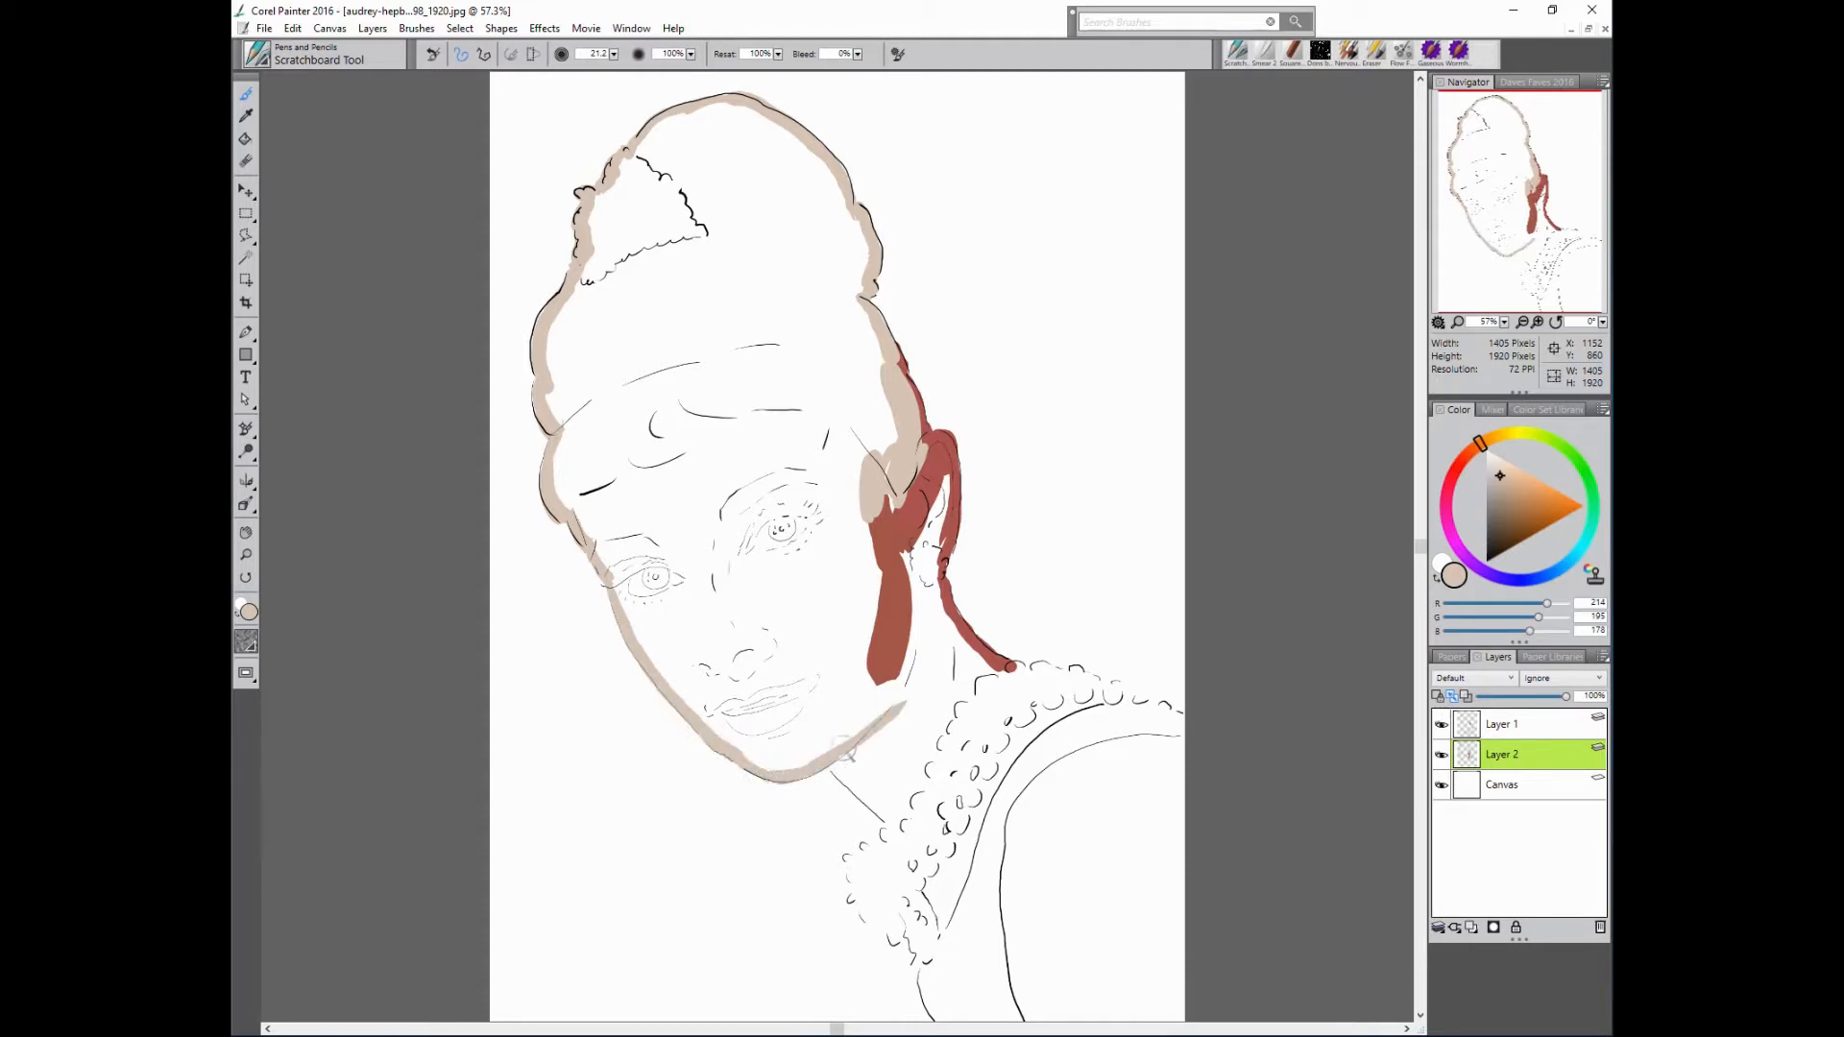
pyautogui.moveTo(843, 766)
pyautogui.mouseDown()
pyautogui.moveTo(890, 820)
pyautogui.moveTo(902, 800)
pyautogui.moveTo(884, 852)
pyautogui.moveTo(847, 860)
pyautogui.moveTo(899, 842)
pyautogui.moveTo(859, 867)
pyautogui.moveTo(857, 898)
pyautogui.moveTo(895, 941)
pyautogui.moveTo(947, 954)
pyautogui.moveTo(935, 1011)
pyautogui.mouseUp()
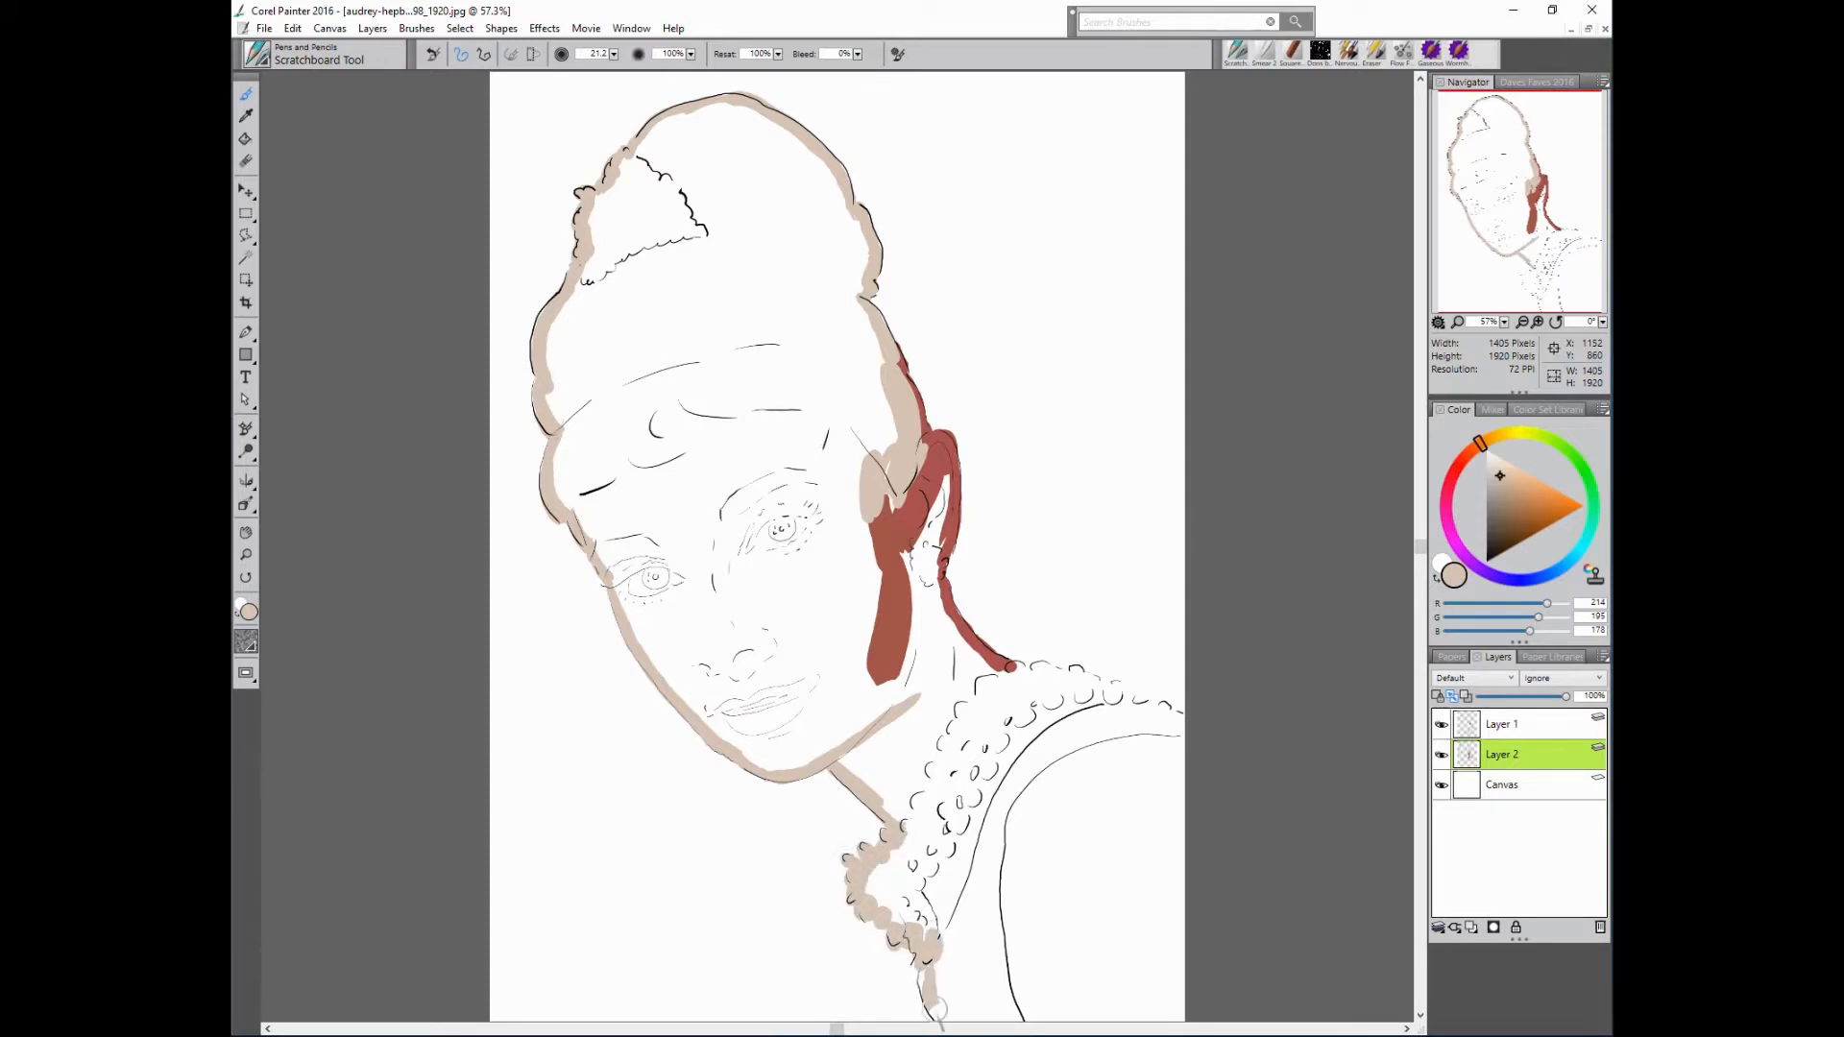
pyautogui.moveTo(1161, 711)
pyautogui.mouseDown()
pyautogui.moveTo(1076, 671)
pyautogui.moveTo(1004, 671)
pyautogui.mouseUp()
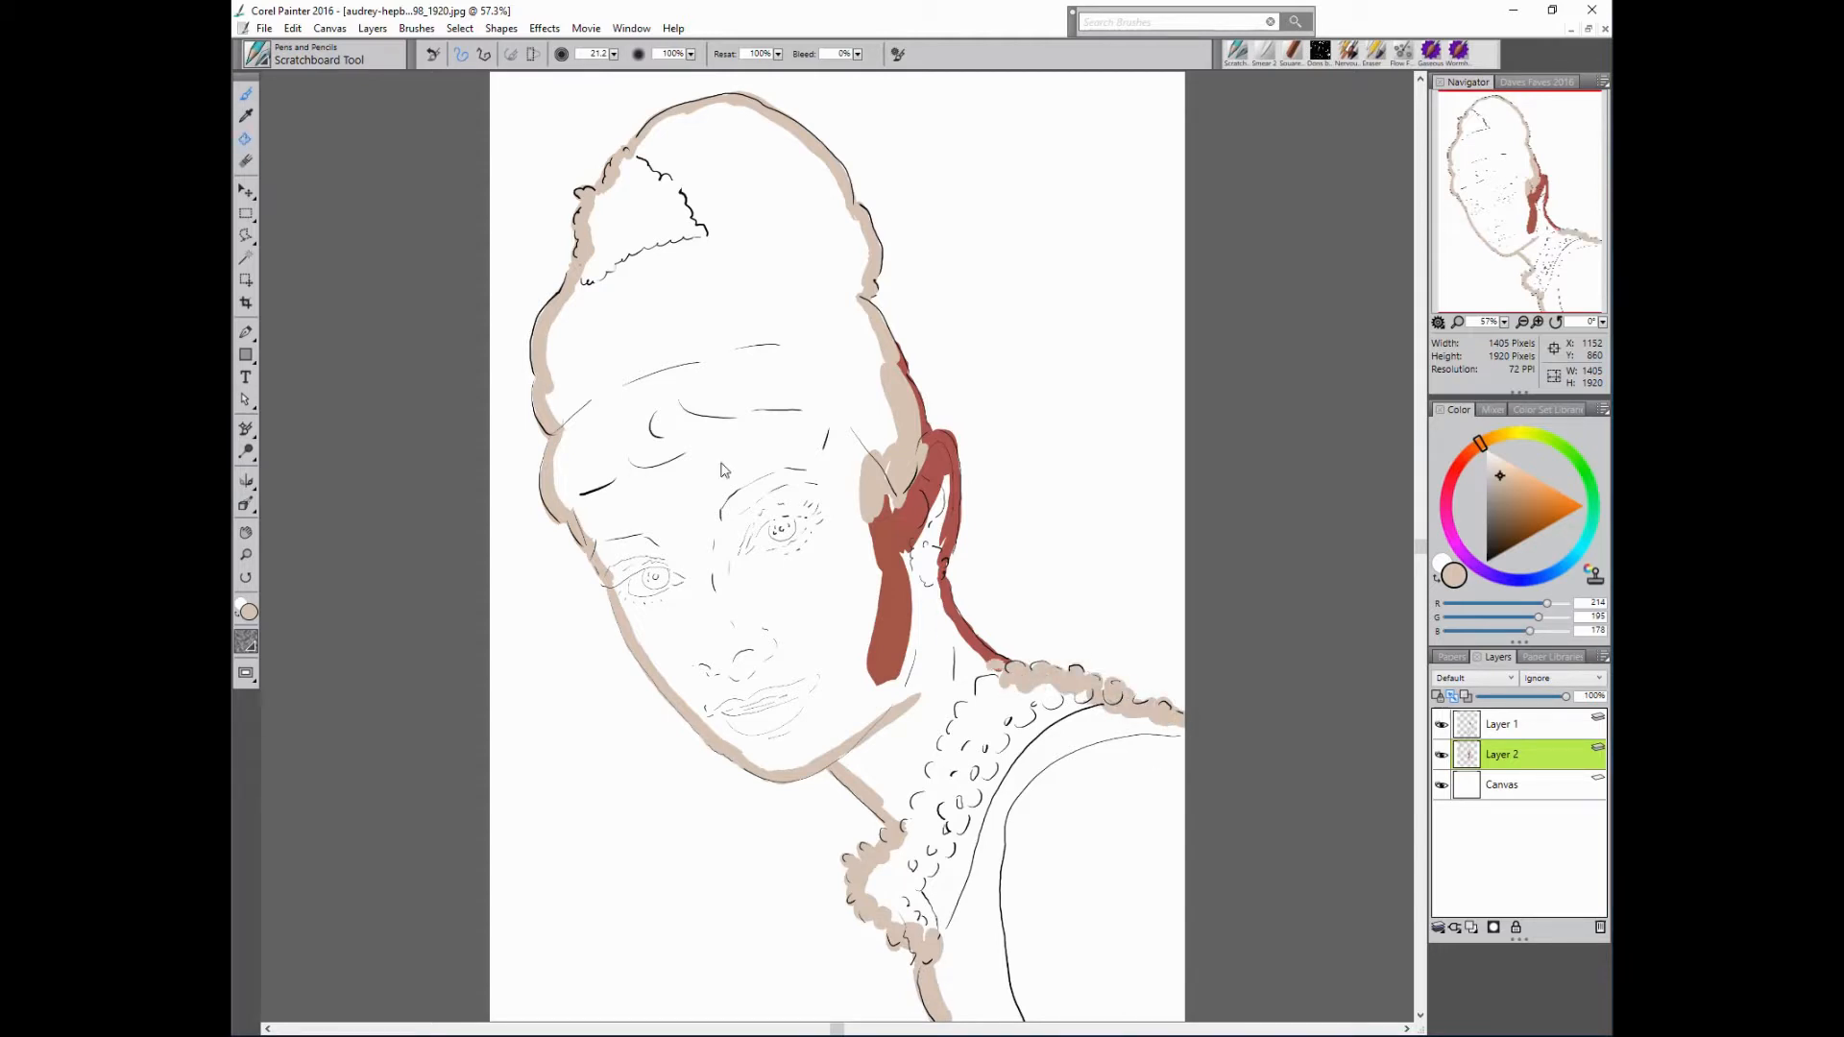
pyautogui.press('k')
pyautogui.click(1113, 722)
pyautogui.hotkey('ctrl', 'z')
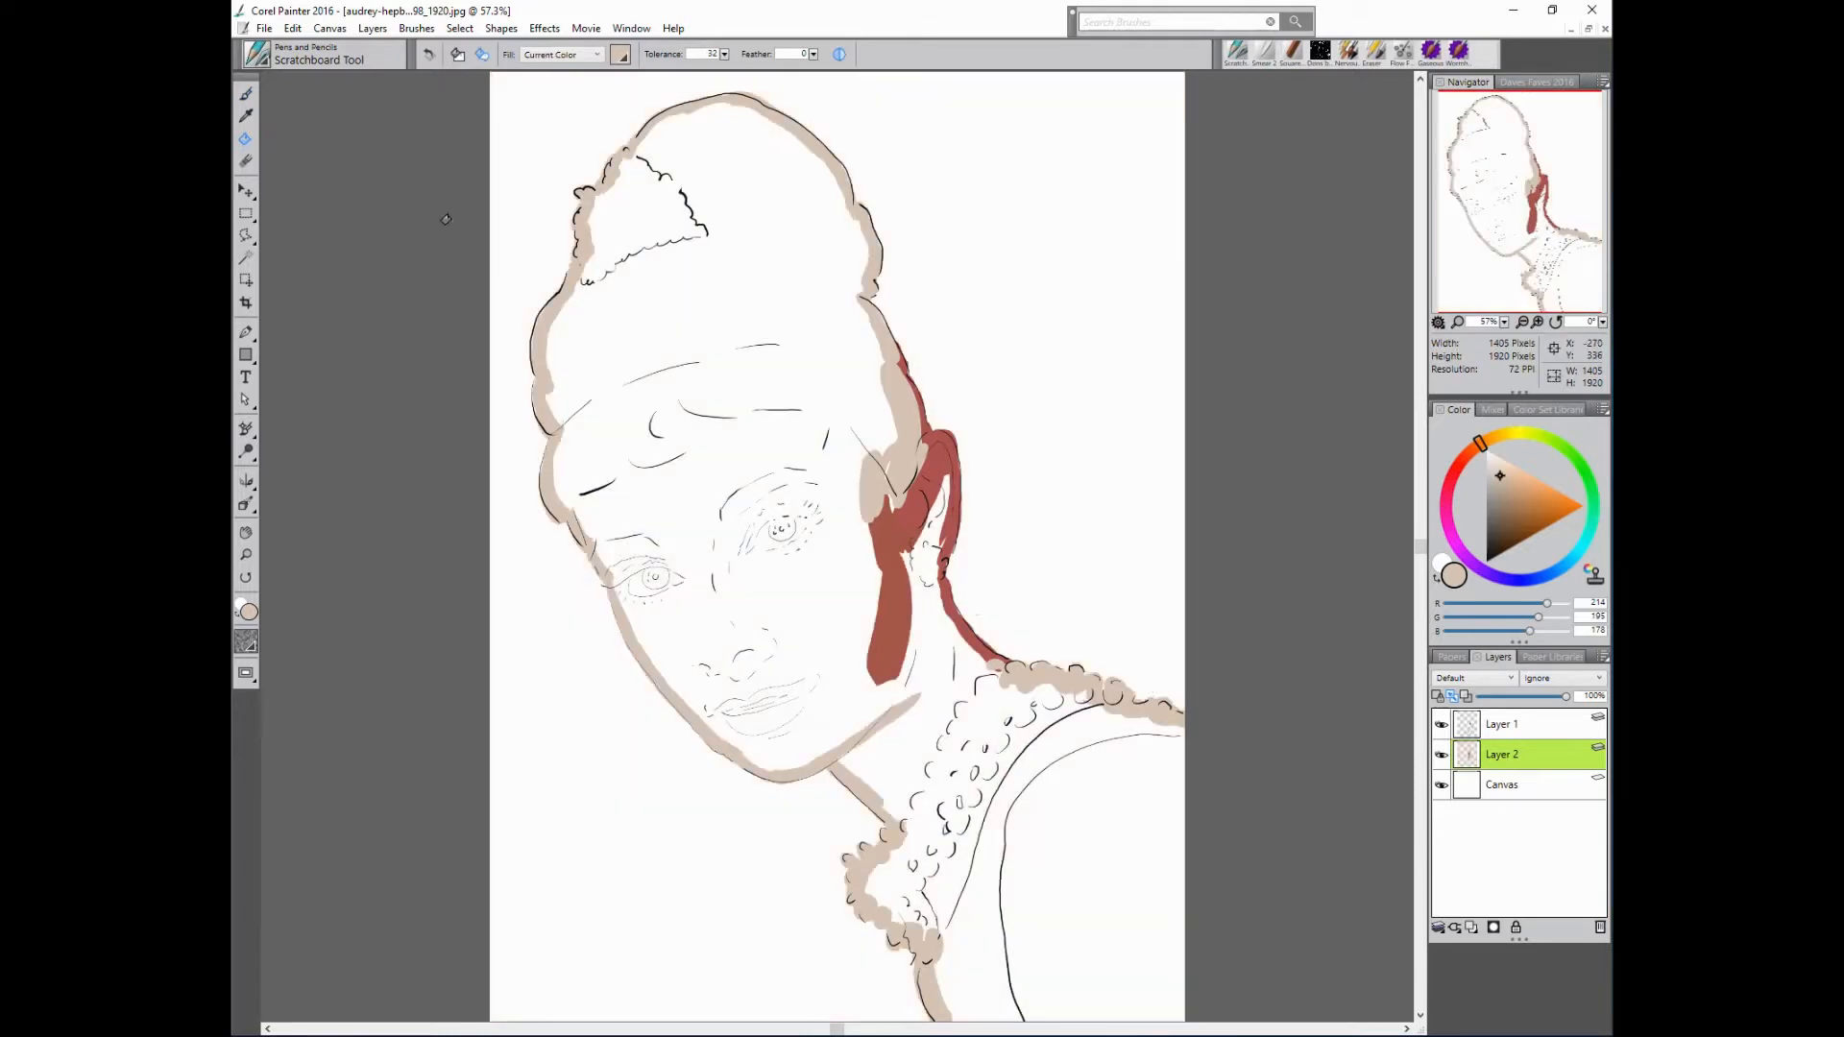
# - Close the beige outline along the shoulder and dress edge, and fill the whole figure with the same beige
pyautogui.press('b')
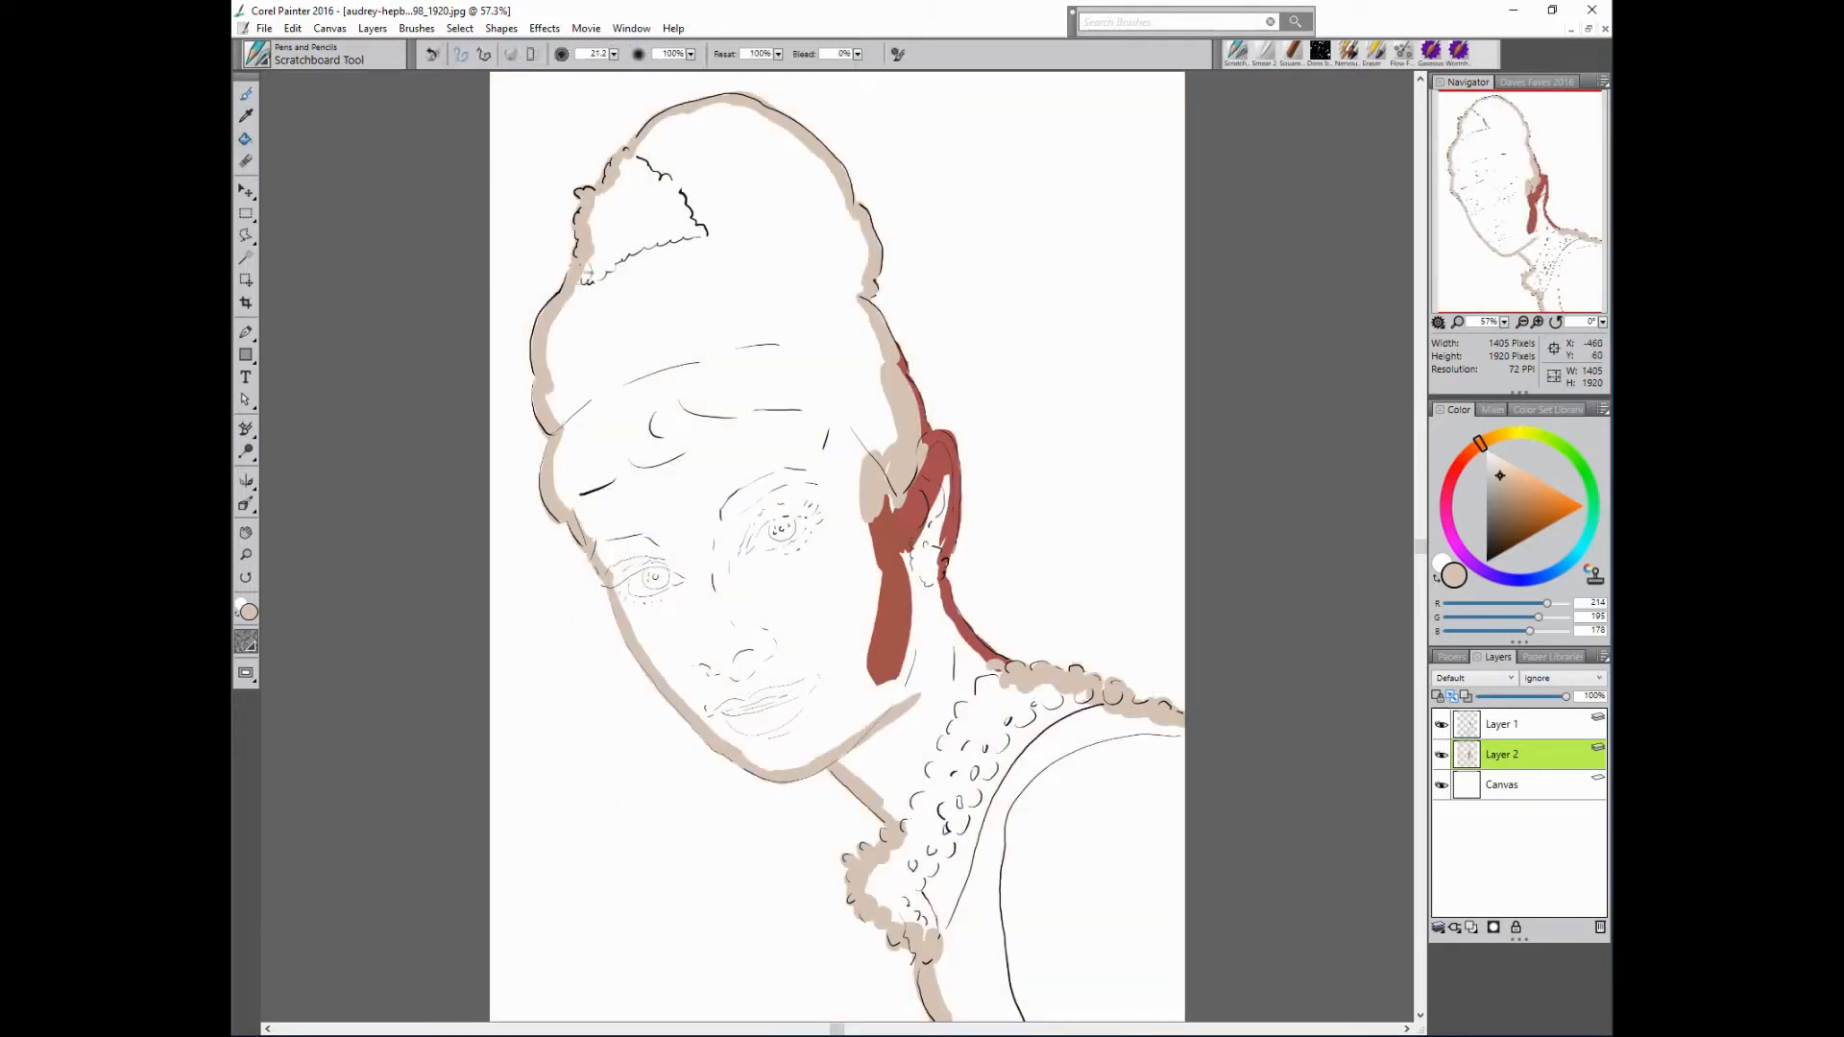
pyautogui.moveTo(1176, 759)
pyautogui.mouseDown()
pyautogui.moveTo(1181, 1004)
pyautogui.moveTo(943, 989)
pyautogui.mouseUp()
pyautogui.press('k')
pyautogui.click(737, 408)
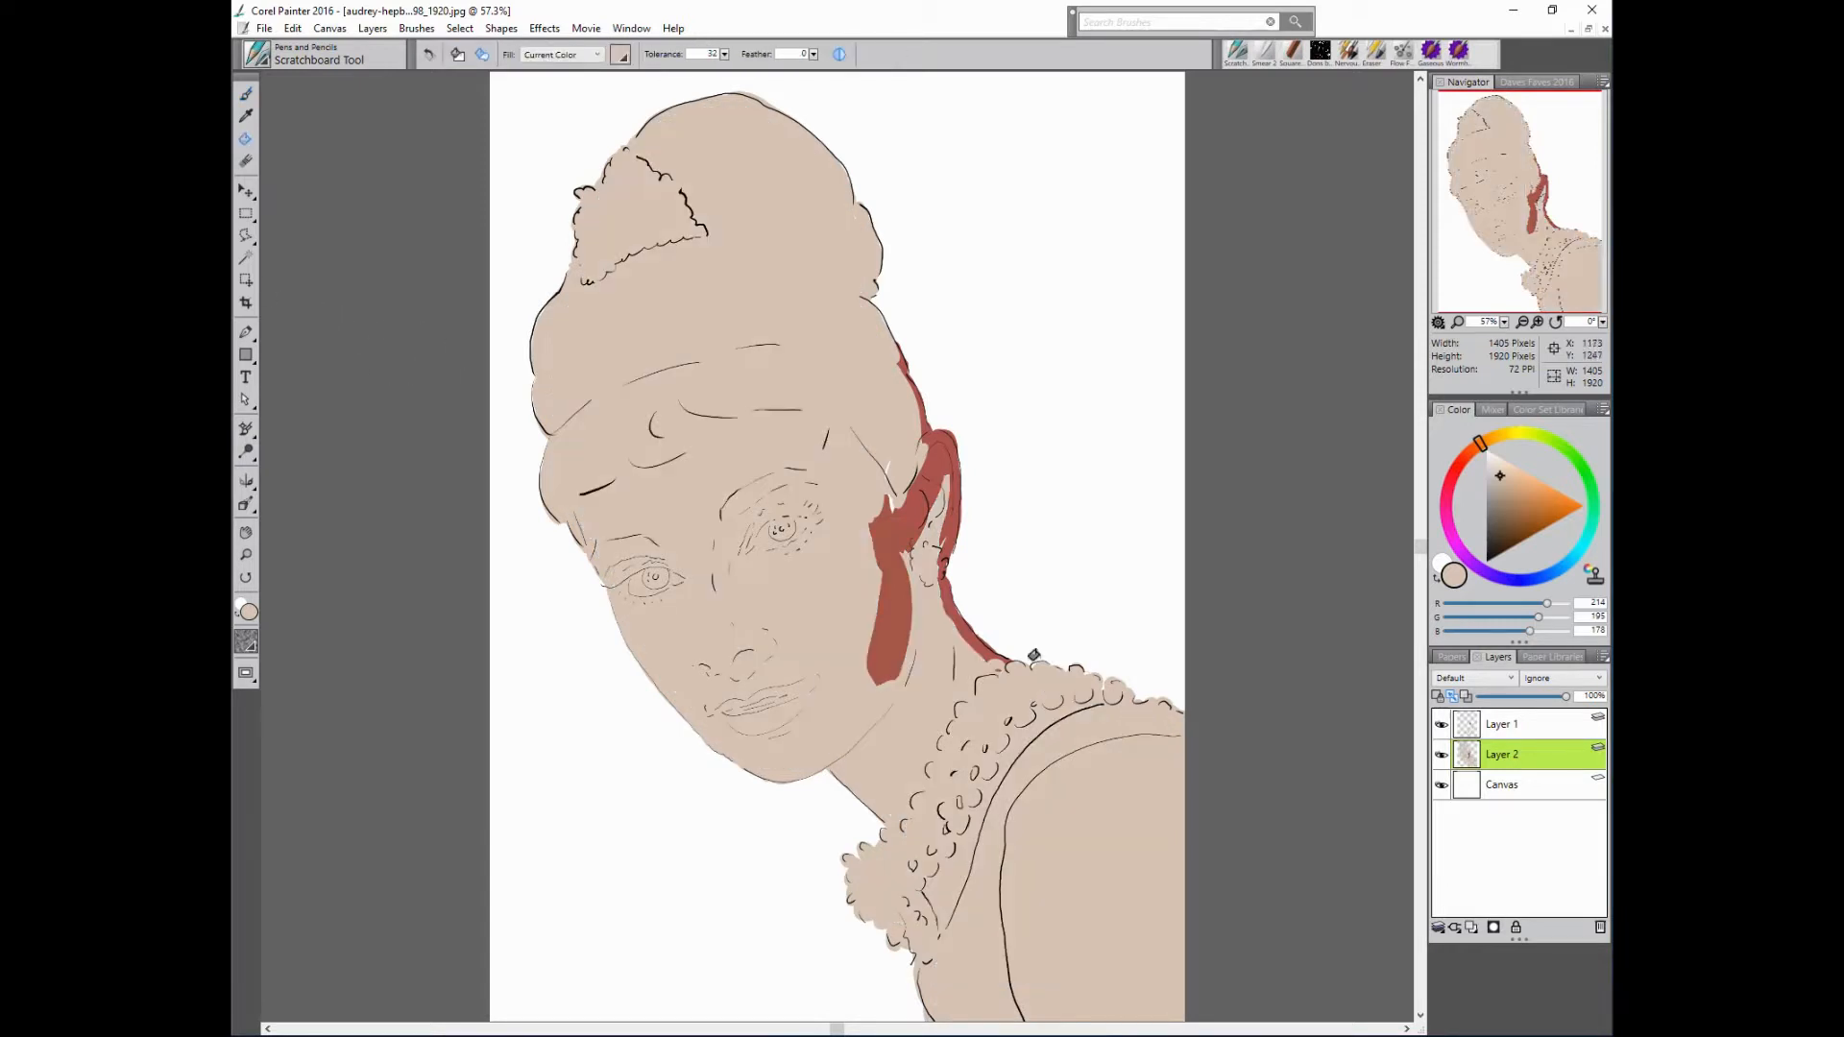
# - Enlarge the brush to 58.1 and paint a lighter salmon patch over the red shading on the cheek below the ear
pyautogui.press('b')
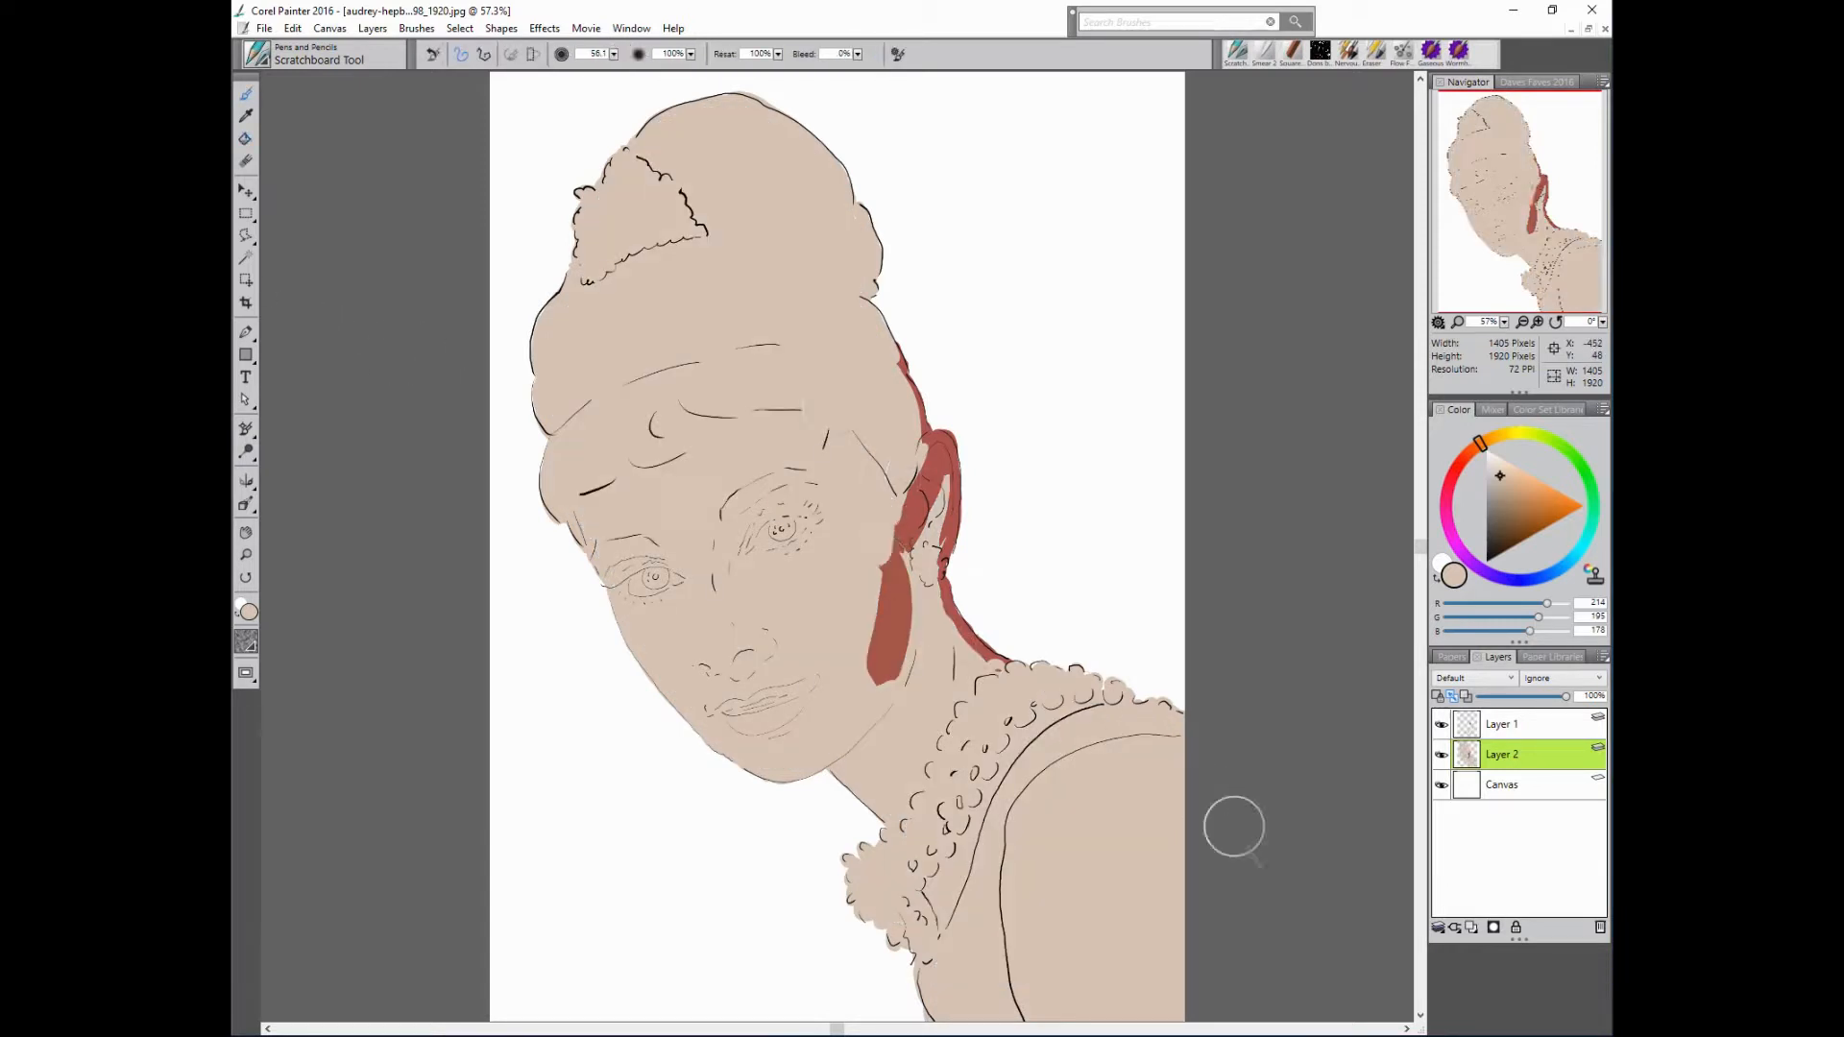
pyautogui.keyDown('alt'); pyautogui.click(892, 619); pyautogui.keyUp('alt')
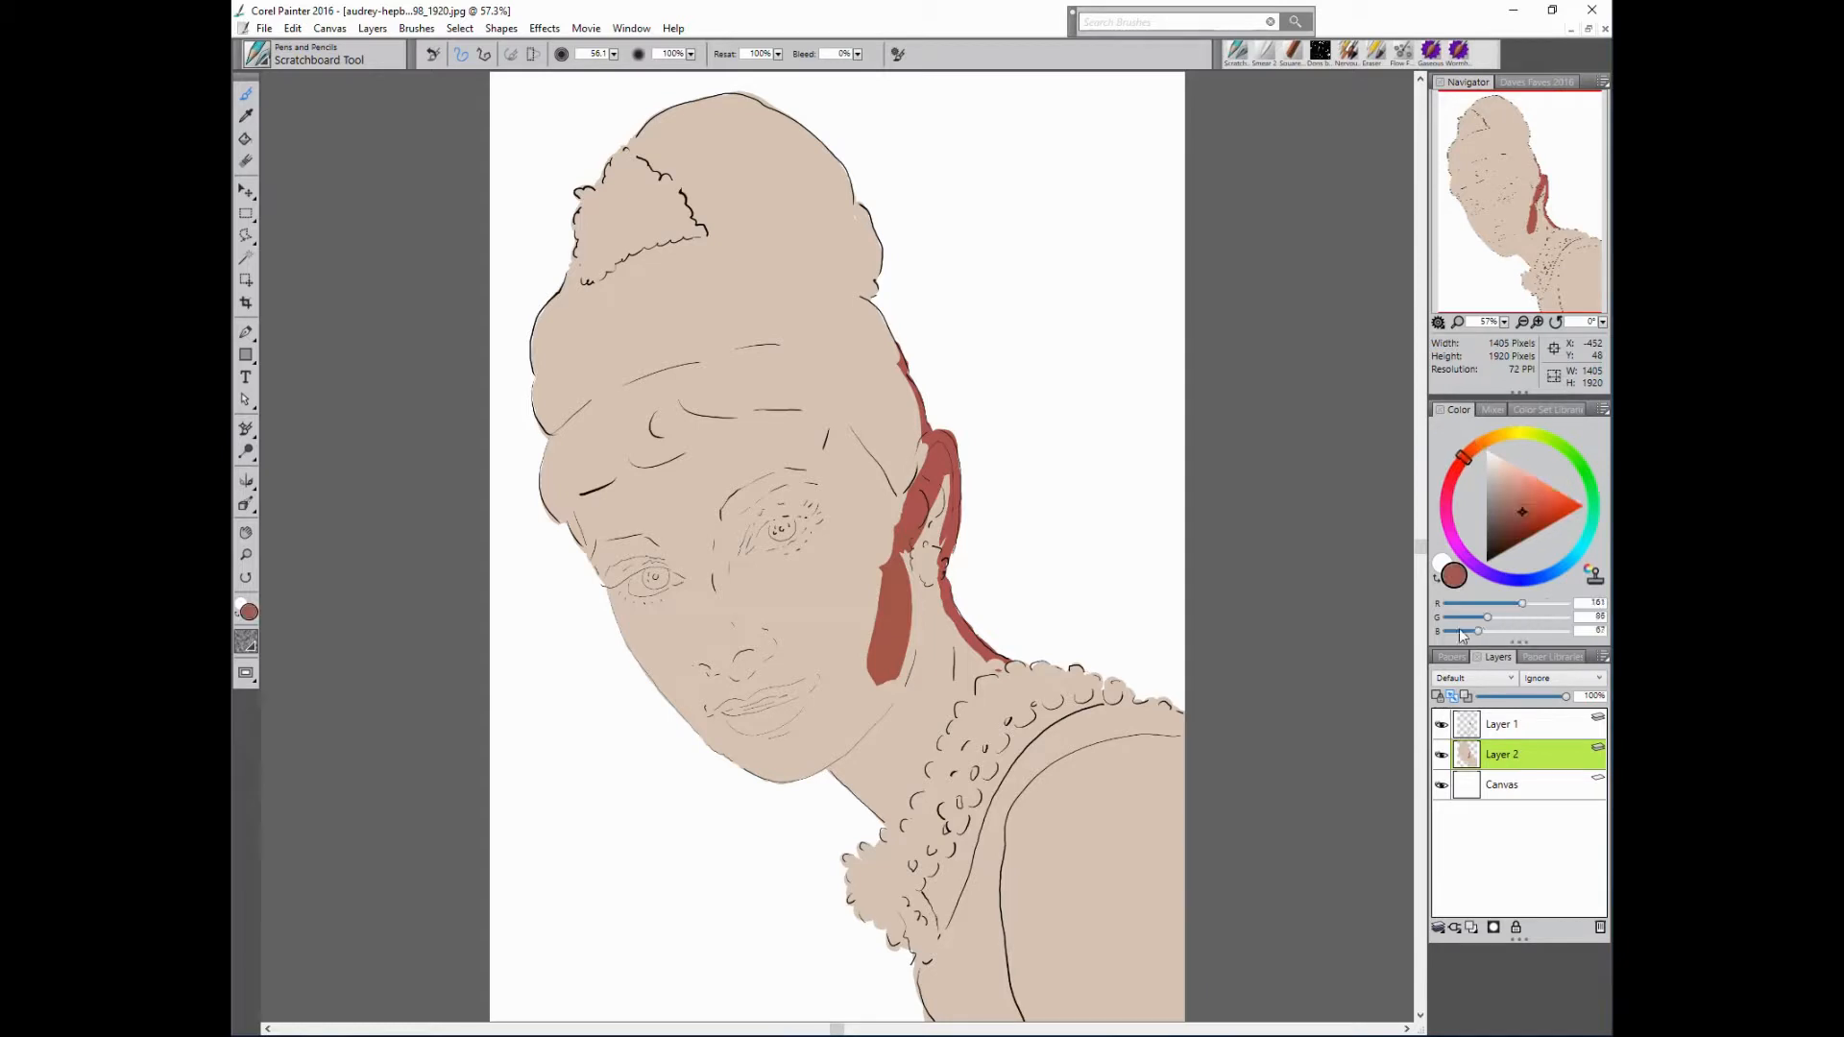
pyautogui.click(1513, 489)
pyautogui.moveTo(876, 561); pyautogui.dragTo(866, 664)
# - Paint pale cream highlights across the forehead and above the brows
pyautogui.keyDown('alt'); pyautogui.click(945, 490); pyautogui.keyUp('alt')
pyautogui.click(1495, 468)
pyautogui.moveTo(693, 503)
pyautogui.mouseDown()
pyautogui.moveTo(791, 448)
pyautogui.moveTo(659, 423)
pyautogui.mouseUp()
pyautogui.keyDown('alt'); pyautogui.click(675, 510); pyautogui.keyUp('alt')
pyautogui.moveTo(594, 519)
pyautogui.mouseDown()
pyautogui.moveTo(672, 484)
pyautogui.moveTo(702, 506)
pyautogui.mouseUp()
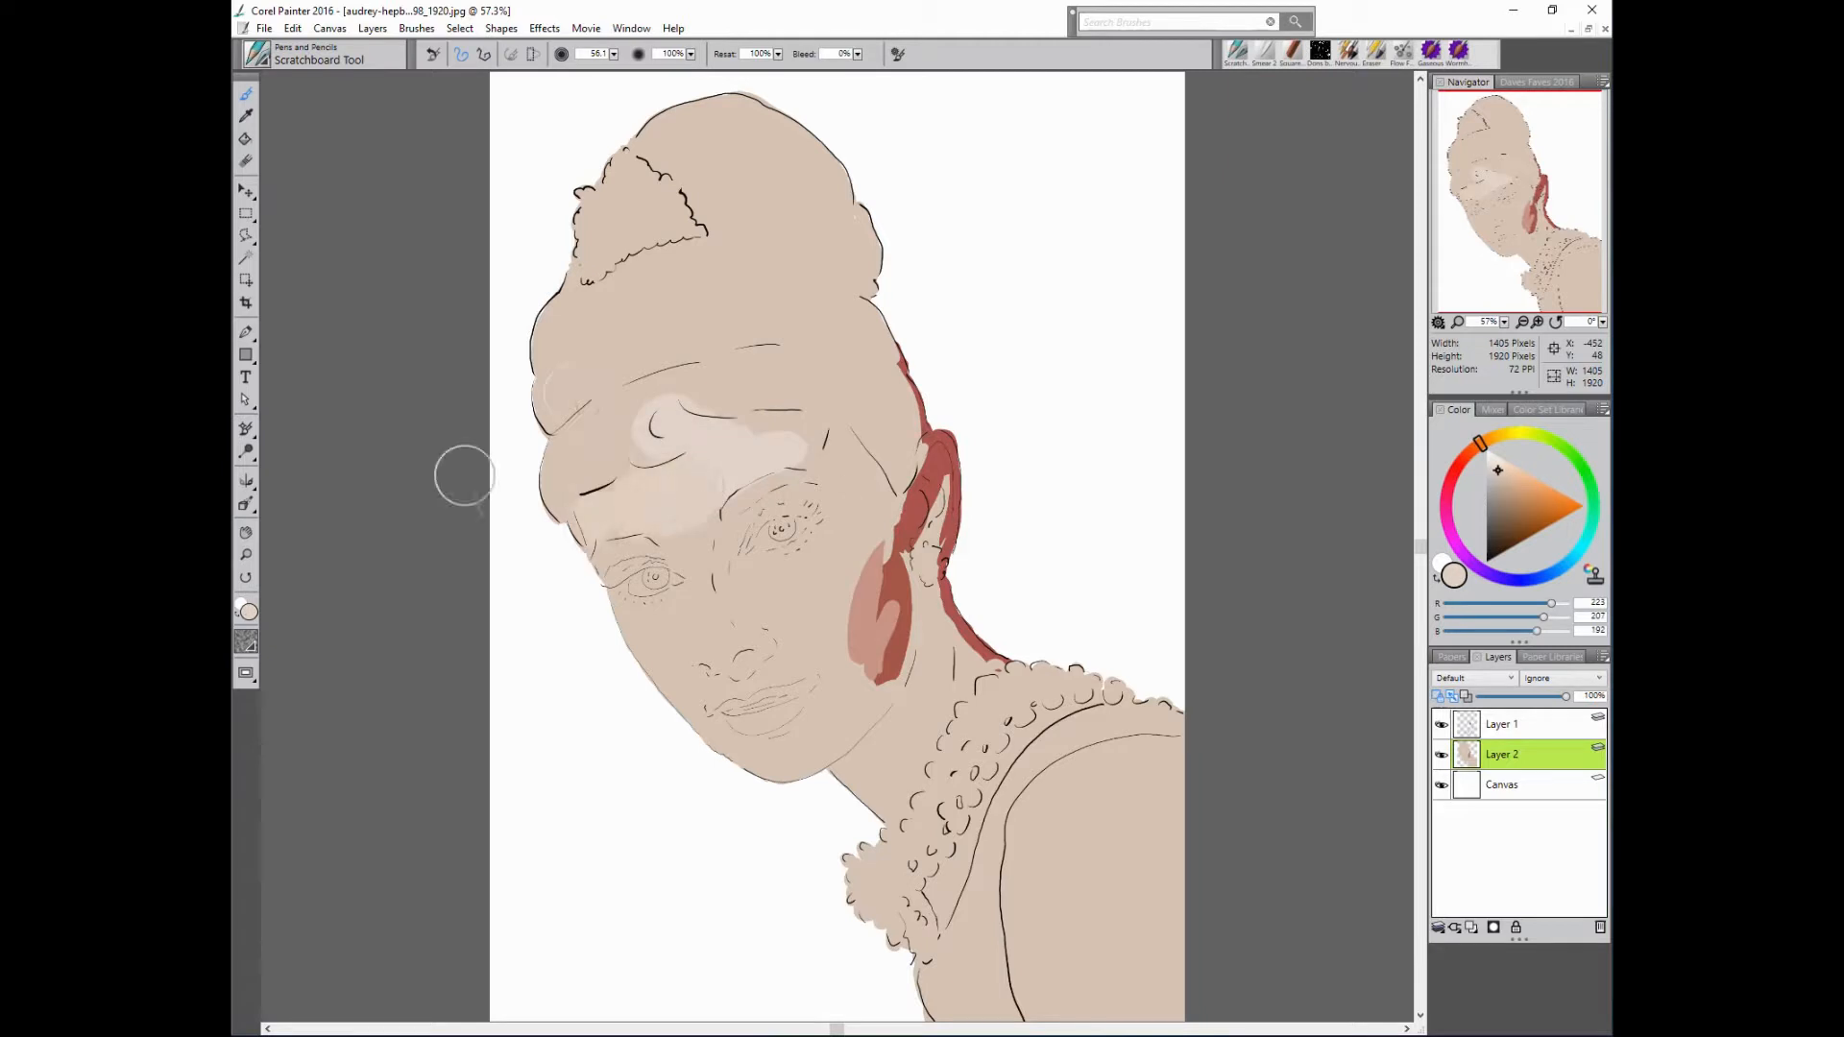
# - Block in muted brown shadows on the eyelids and around both eye sockets
pyautogui.click(1506, 483)
pyautogui.moveTo(605, 559); pyautogui.dragTo(651, 546)
pyautogui.moveTo(751, 499)
pyautogui.mouseDown()
pyautogui.moveTo(812, 497)
pyautogui.moveTo(727, 576)
pyautogui.moveTo(762, 510)
pyautogui.mouseUp()
# - Paint dusty tan and pink tones under the eyes and a rosy red shadow on the side of the nose
pyautogui.click(1509, 488)
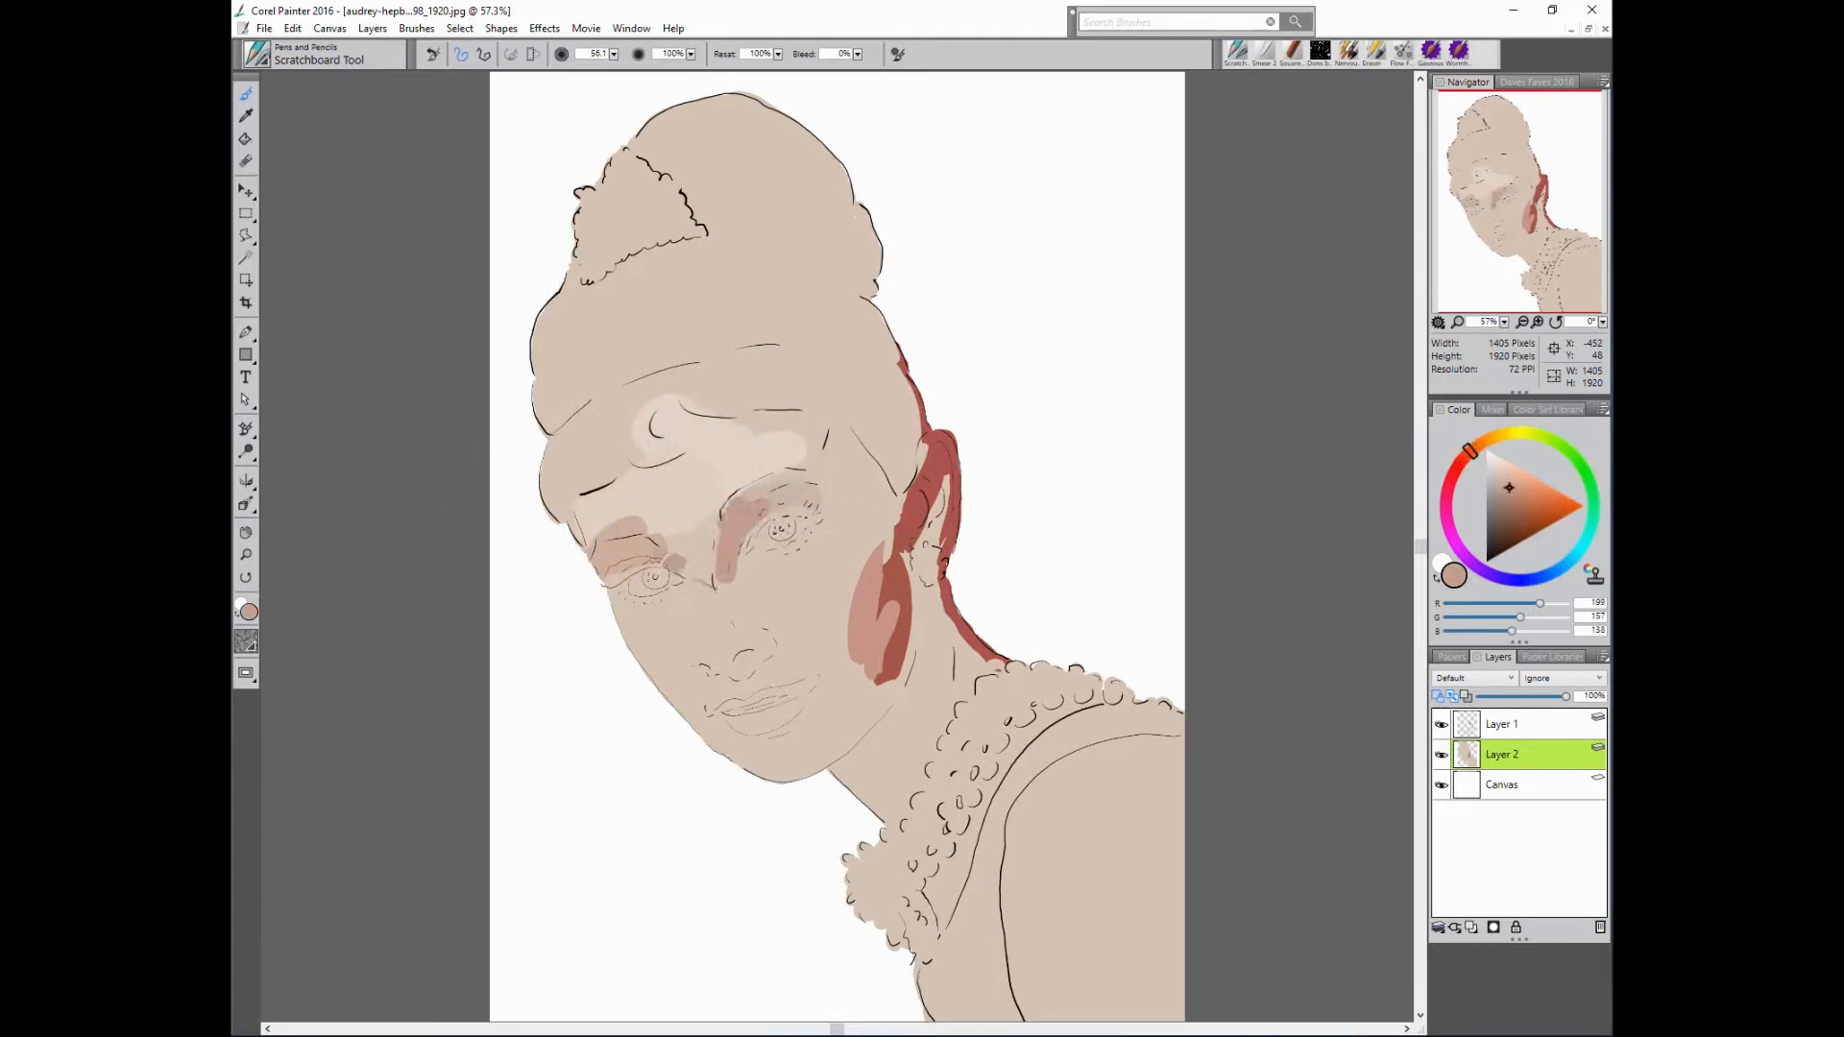
pyautogui.moveTo(620, 588); pyautogui.dragTo(629, 626)
pyautogui.moveTo(646, 617)
pyautogui.mouseDown()
pyautogui.moveTo(688, 618)
pyautogui.moveTo(747, 538)
pyautogui.moveTo(732, 548)
pyautogui.moveTo(828, 572)
pyautogui.moveTo(771, 572)
pyautogui.moveTo(833, 591)
pyautogui.moveTo(741, 673)
pyautogui.mouseUp()
pyautogui.click(1503, 483)
pyautogui.click(1459, 463)
pyautogui.click(1511, 490)
# - Add pale highlights down the nose and between the eyes
pyautogui.click(1496, 472)
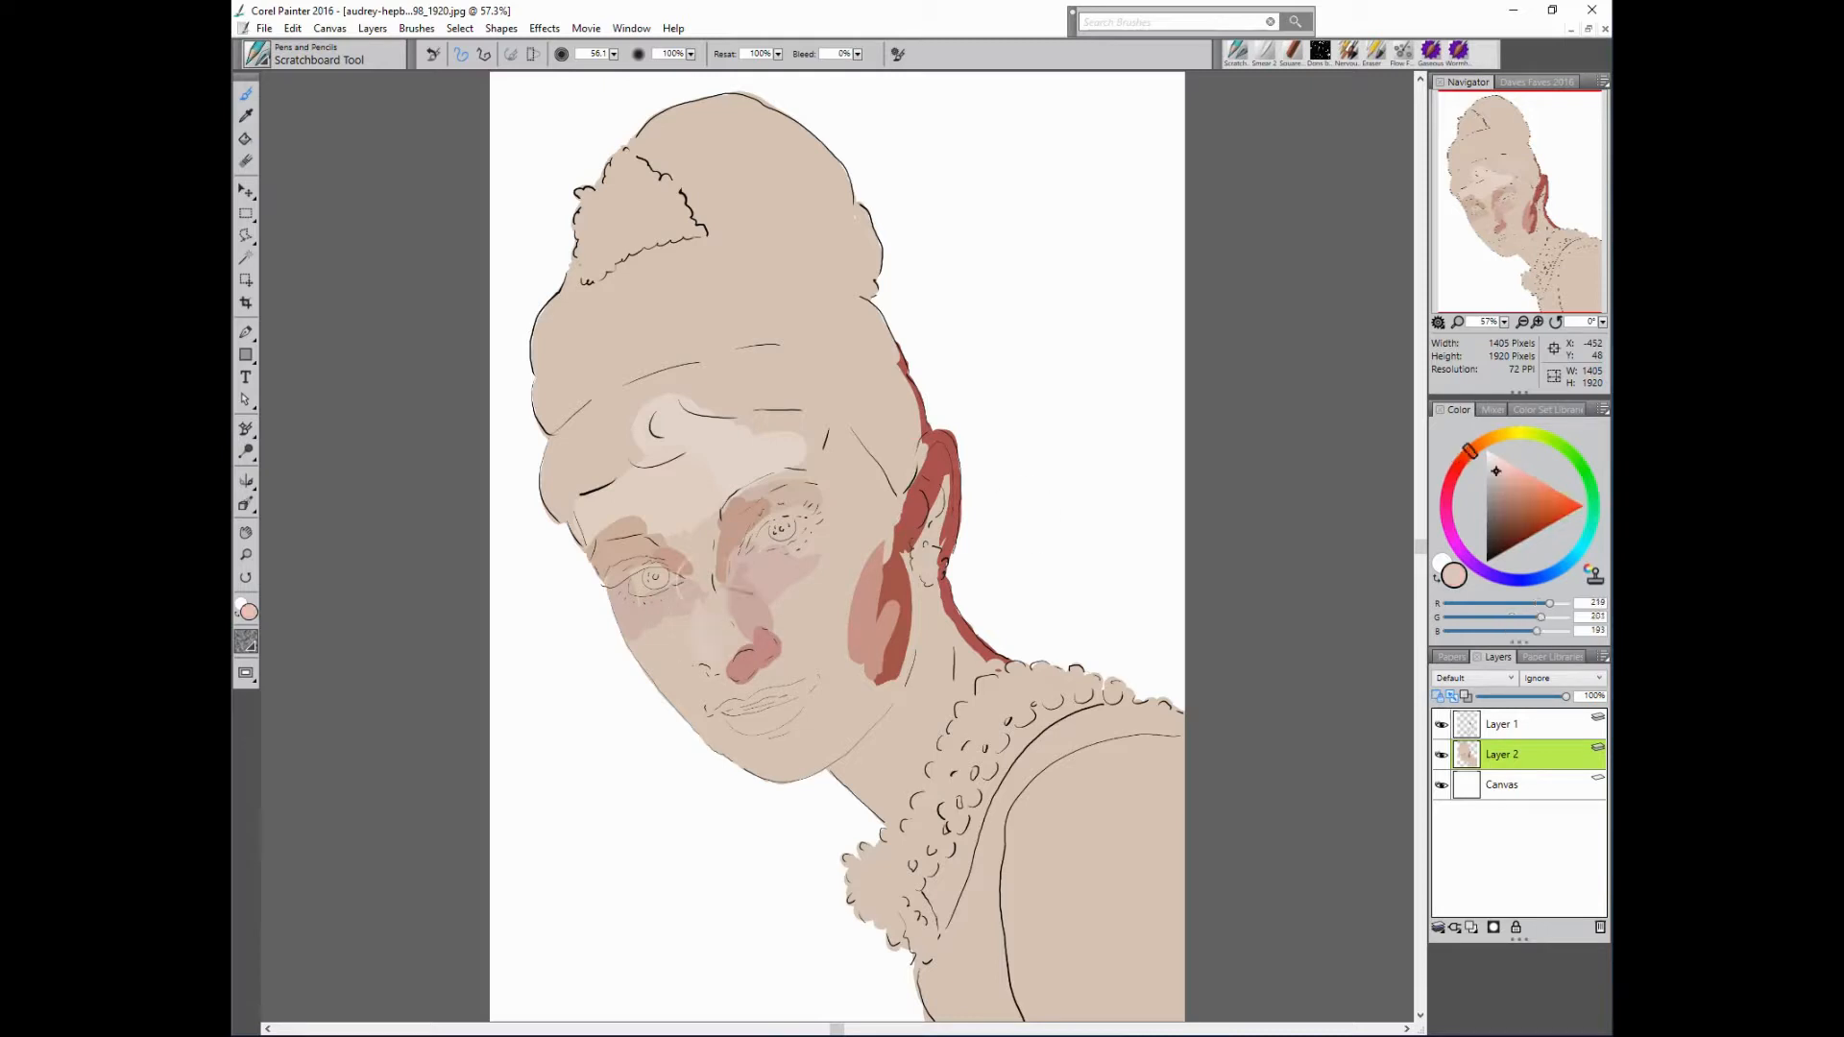
pyautogui.click(1476, 446)
pyautogui.moveTo(713, 598)
pyautogui.mouseDown()
pyautogui.moveTo(711, 657)
pyautogui.moveTo(737, 663)
pyautogui.mouseUp()
pyautogui.moveTo(709, 526); pyautogui.dragTo(705, 551)
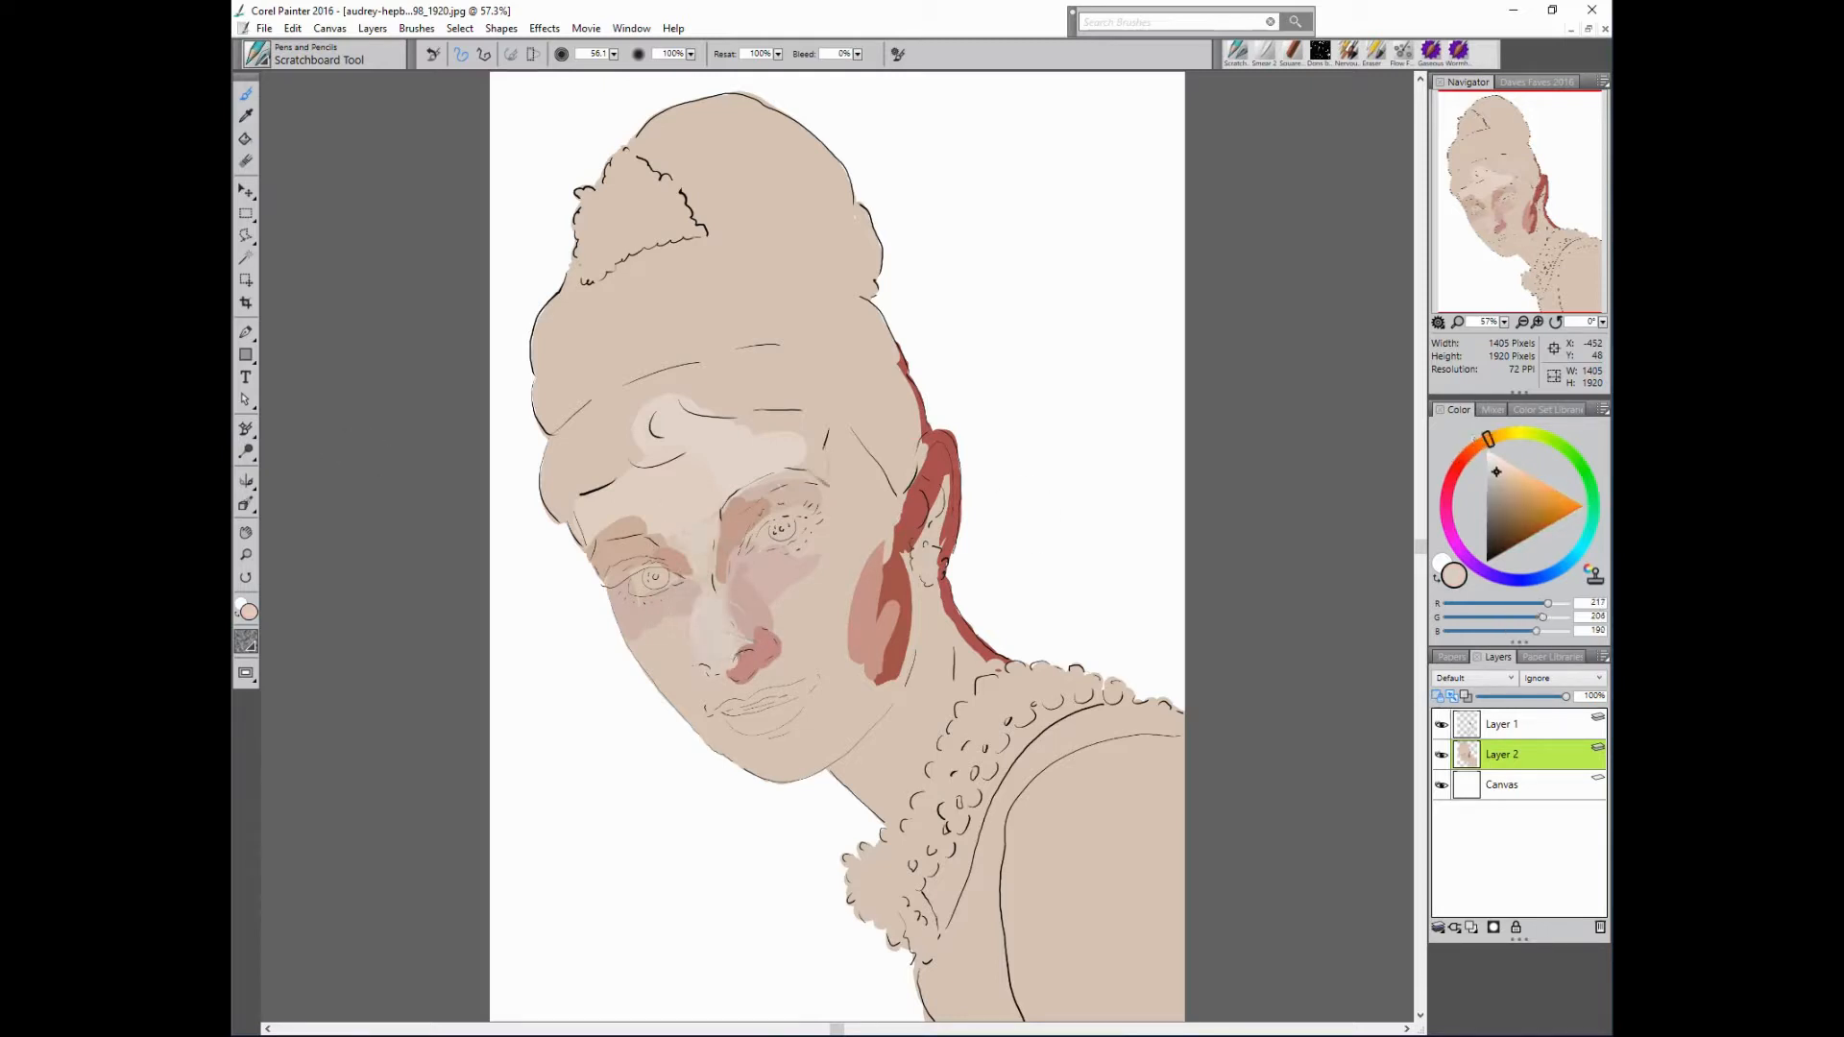
# - Shade the temple near the ear in reddish brown and add tan patches beside the brow and outer eye
pyautogui.click(1462, 457)
pyautogui.click(1510, 497)
pyautogui.moveTo(832, 440)
pyautogui.mouseDown()
pyautogui.moveTo(837, 491)
pyautogui.moveTo(868, 487)
pyautogui.moveTo(791, 453)
pyautogui.mouseUp()
pyautogui.click(1474, 447)
pyautogui.click(1506, 482)
pyautogui.click(1476, 447)
pyautogui.moveTo(838, 515); pyautogui.dragTo(826, 579)
# - Paint reddish-brown and light beige patches over the cheek between the eye, ear and mouth
pyautogui.click(1512, 499)
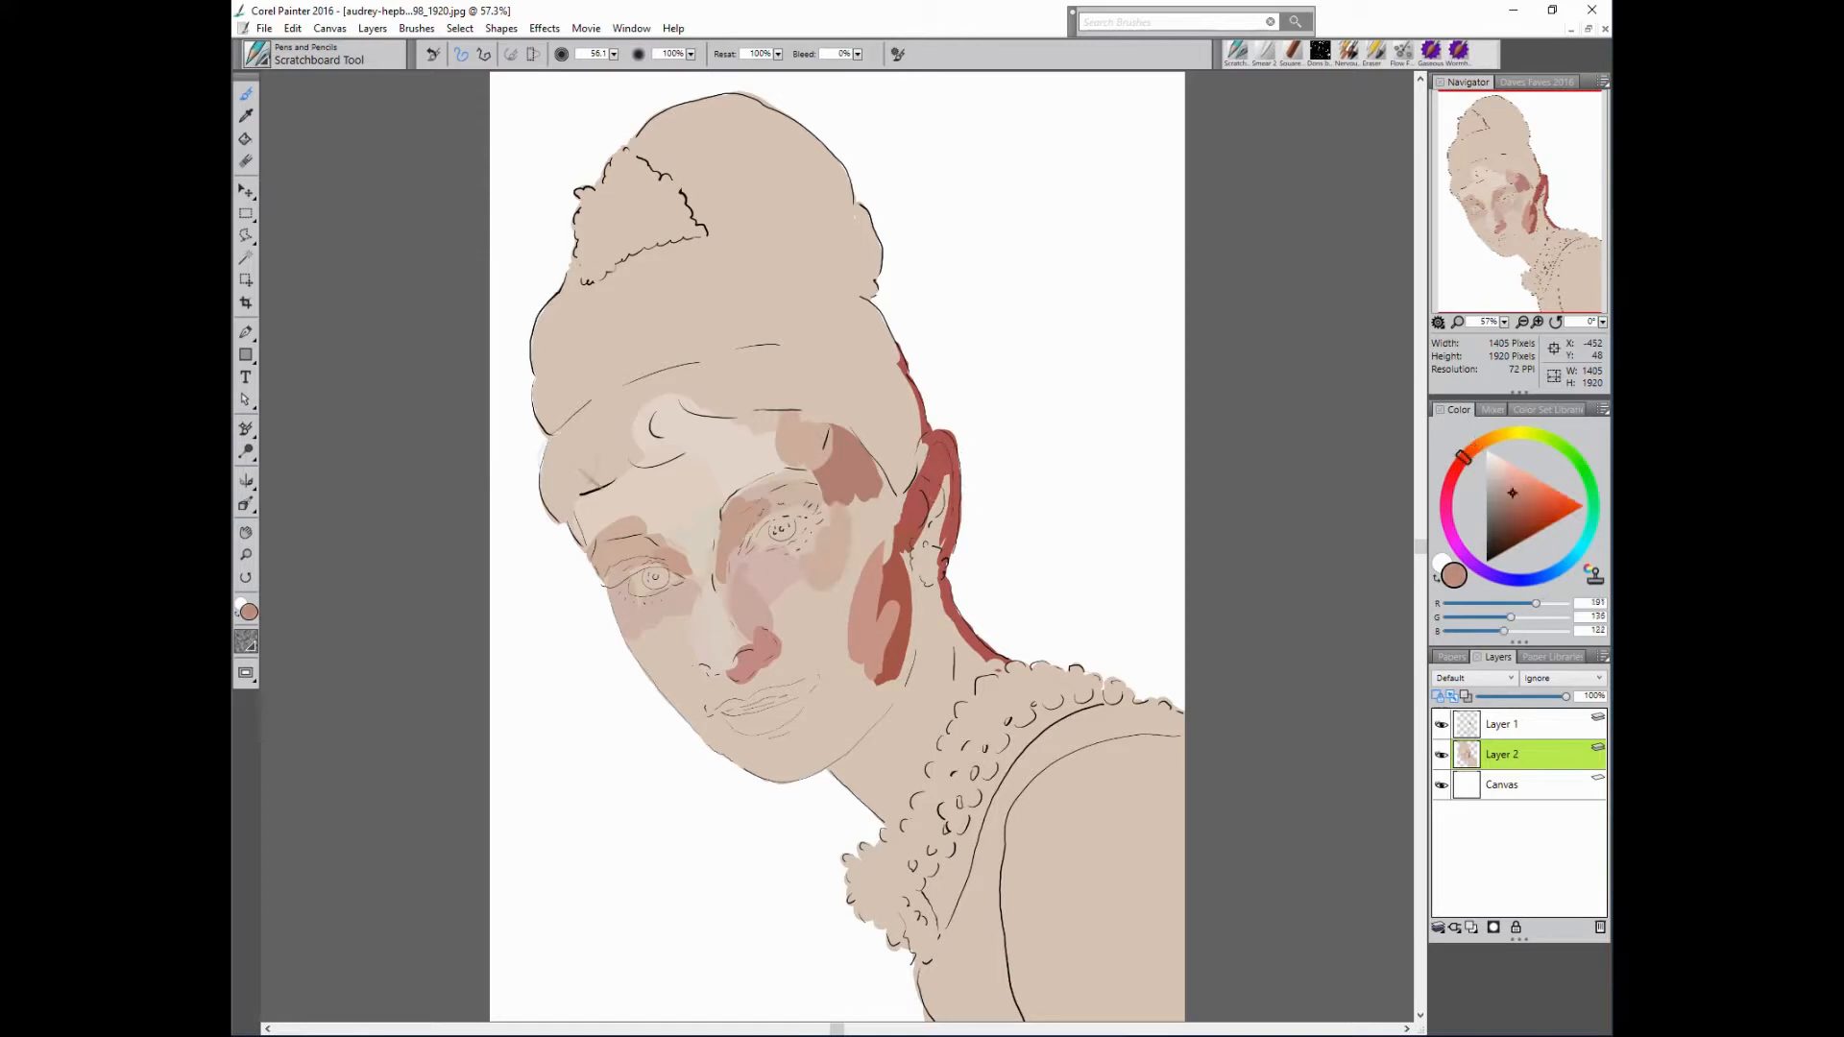
pyautogui.moveTo(857, 505)
pyautogui.mouseDown()
pyautogui.moveTo(865, 574)
pyautogui.moveTo(901, 546)
pyautogui.moveTo(821, 644)
pyautogui.mouseUp()
pyautogui.click(1503, 480)
pyautogui.click(1477, 445)
pyautogui.click(1499, 474)
pyautogui.moveTo(847, 550)
pyautogui.mouseDown()
pyautogui.moveTo(870, 609)
pyautogui.moveTo(833, 648)
pyautogui.mouseUp()
# - Layer pink and yellowish-beige patches on the cheek farther from the ear and beside the mouth
pyautogui.click(1471, 450)
pyautogui.click(1466, 454)
pyautogui.click(1474, 448)
pyautogui.moveTo(740, 684); pyautogui.dragTo(692, 717)
pyautogui.click(1461, 460)
pyautogui.click(1502, 478)
pyautogui.moveTo(617, 631)
pyautogui.mouseDown()
pyautogui.moveTo(684, 678)
pyautogui.moveTo(685, 612)
pyautogui.mouseUp()
pyautogui.click(1460, 462)
pyautogui.click(1500, 477)
pyautogui.click(1490, 439)
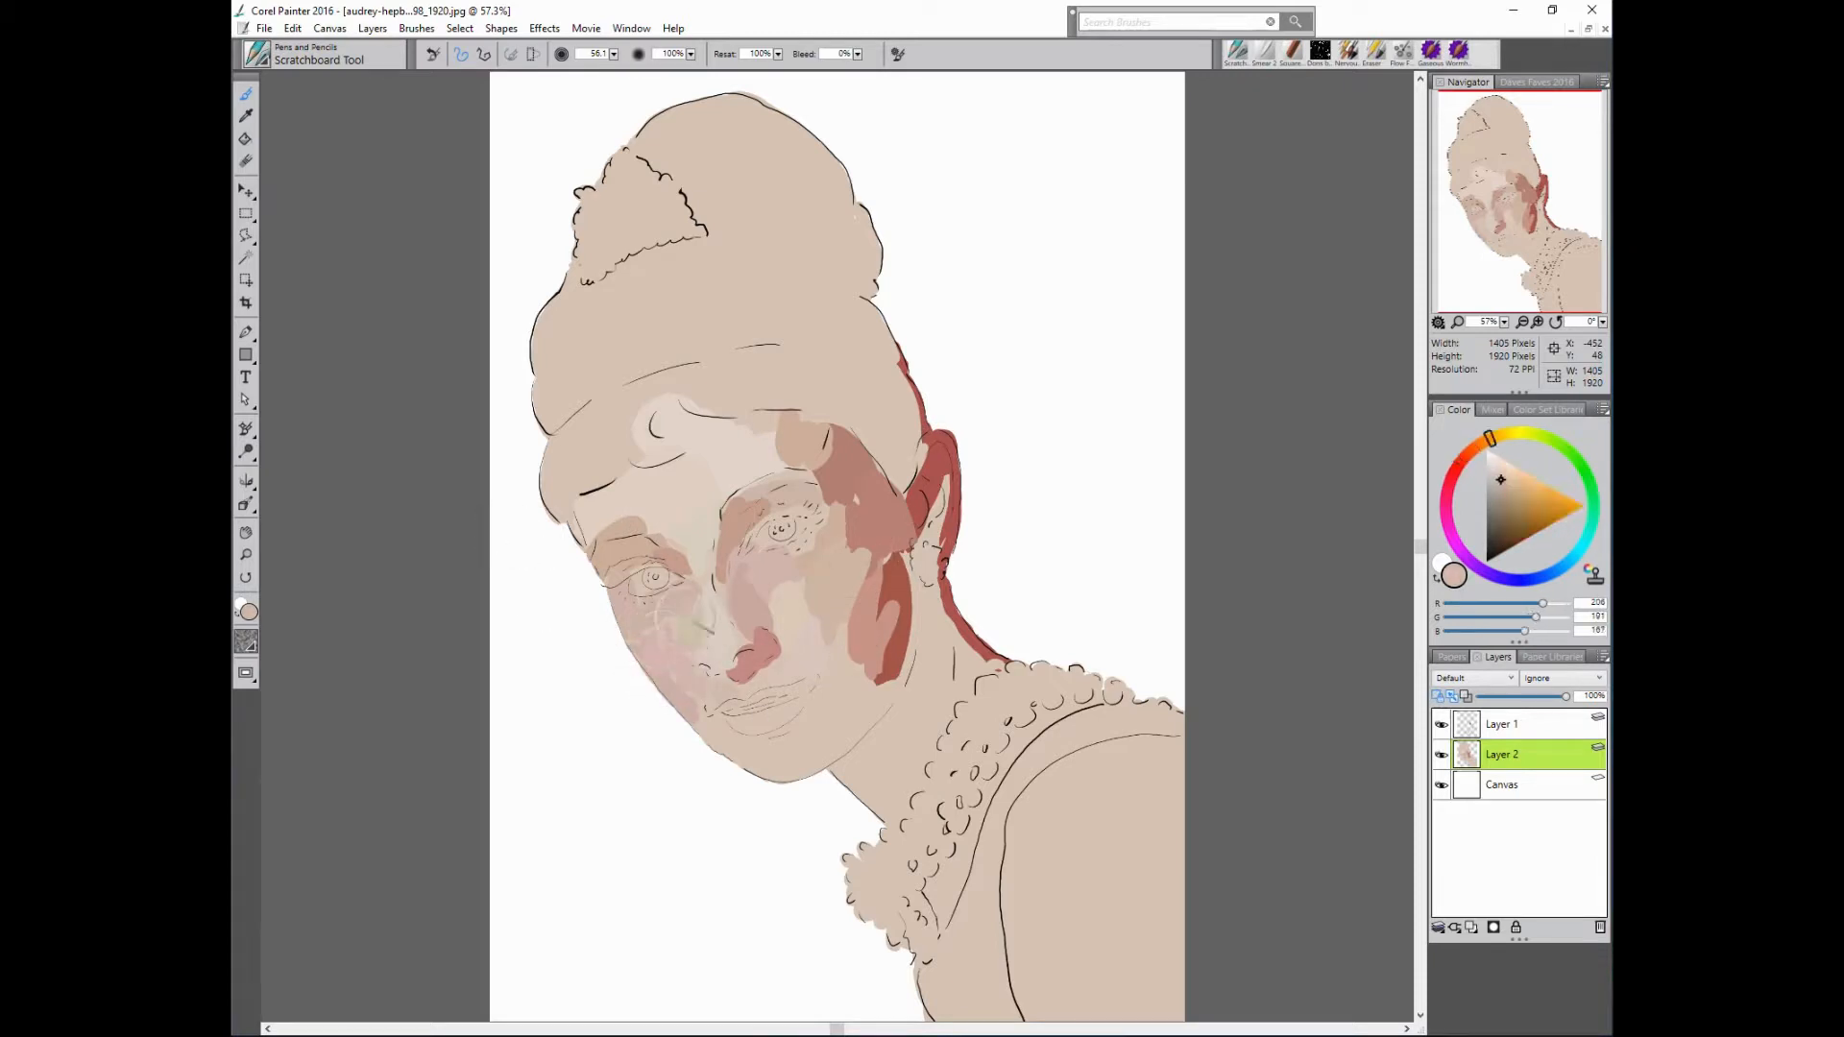
# - Paint dusty pink tones along the chin and the jawline below the mouth up toward the ear
pyautogui.click(1475, 447)
pyautogui.click(1497, 476)
pyautogui.click(1460, 460)
pyautogui.click(1500, 480)
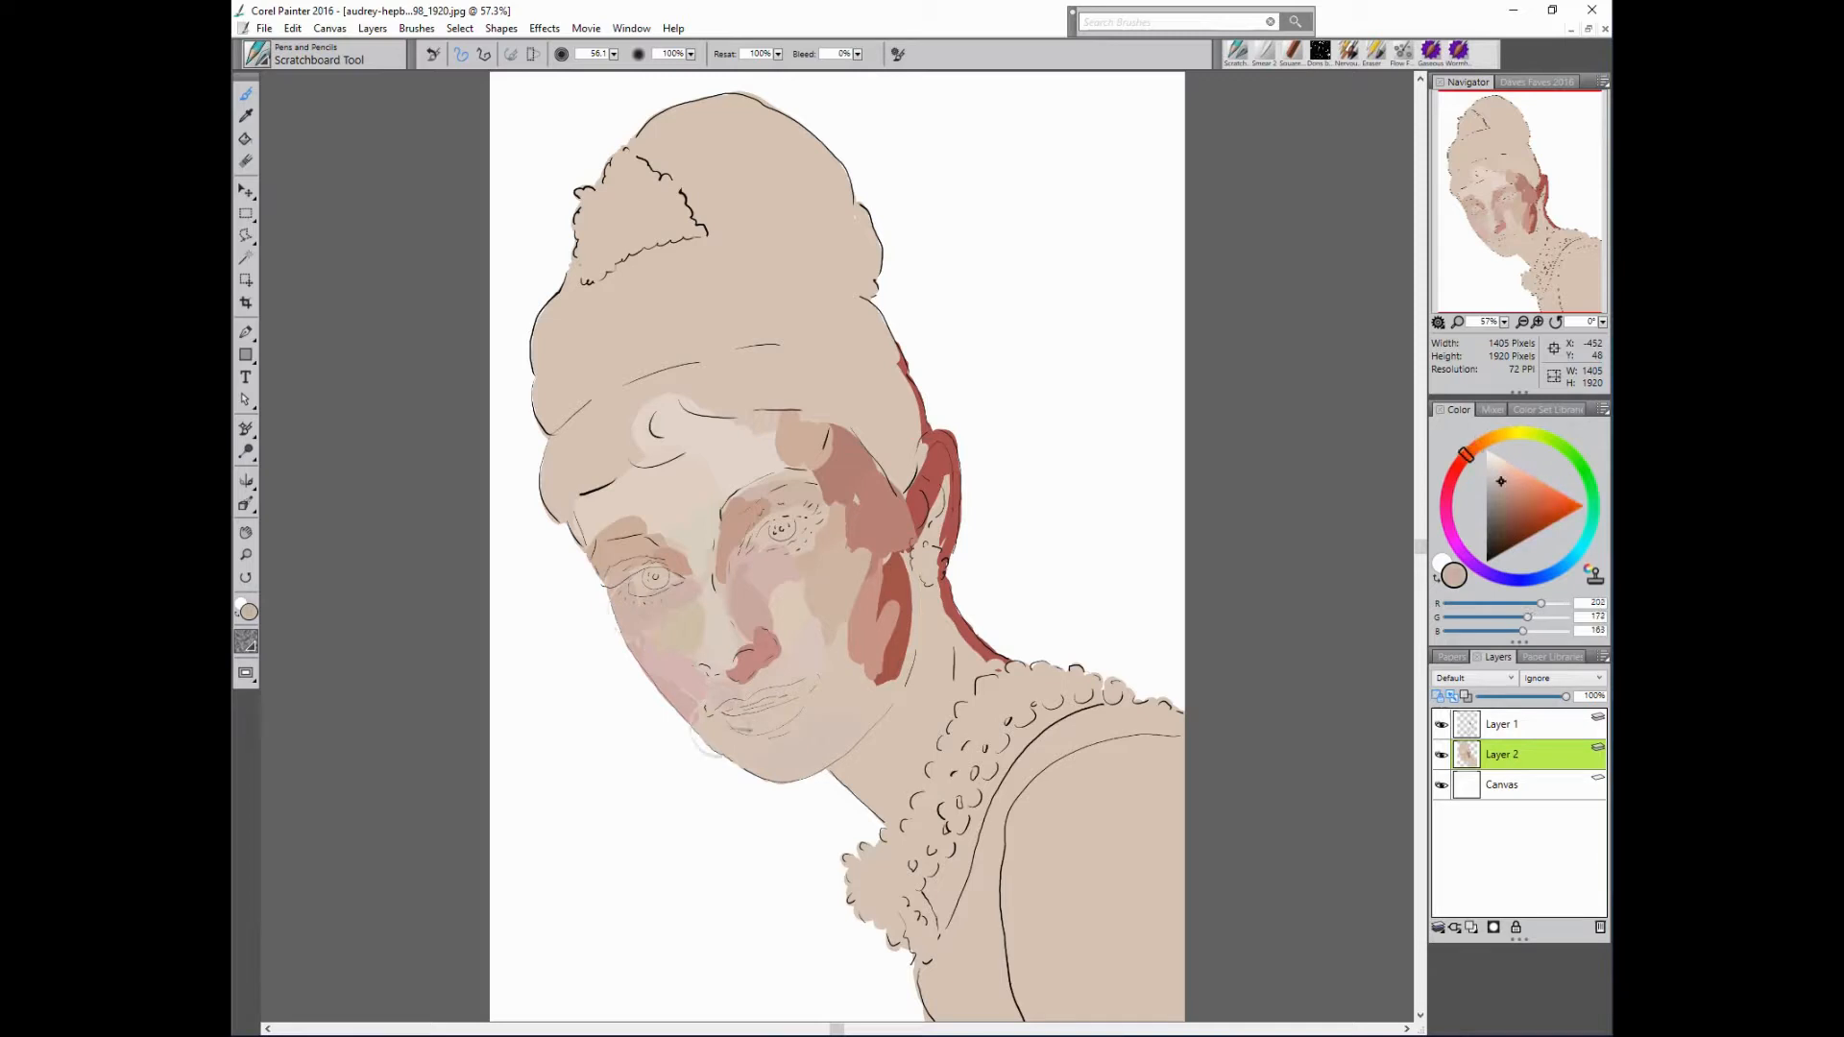
pyautogui.moveTo(705, 726); pyautogui.dragTo(758, 763)
pyautogui.click(1508, 493)
pyautogui.moveTo(848, 686); pyautogui.dragTo(802, 758)
pyautogui.moveTo(883, 690); pyautogui.dragTo(828, 754)
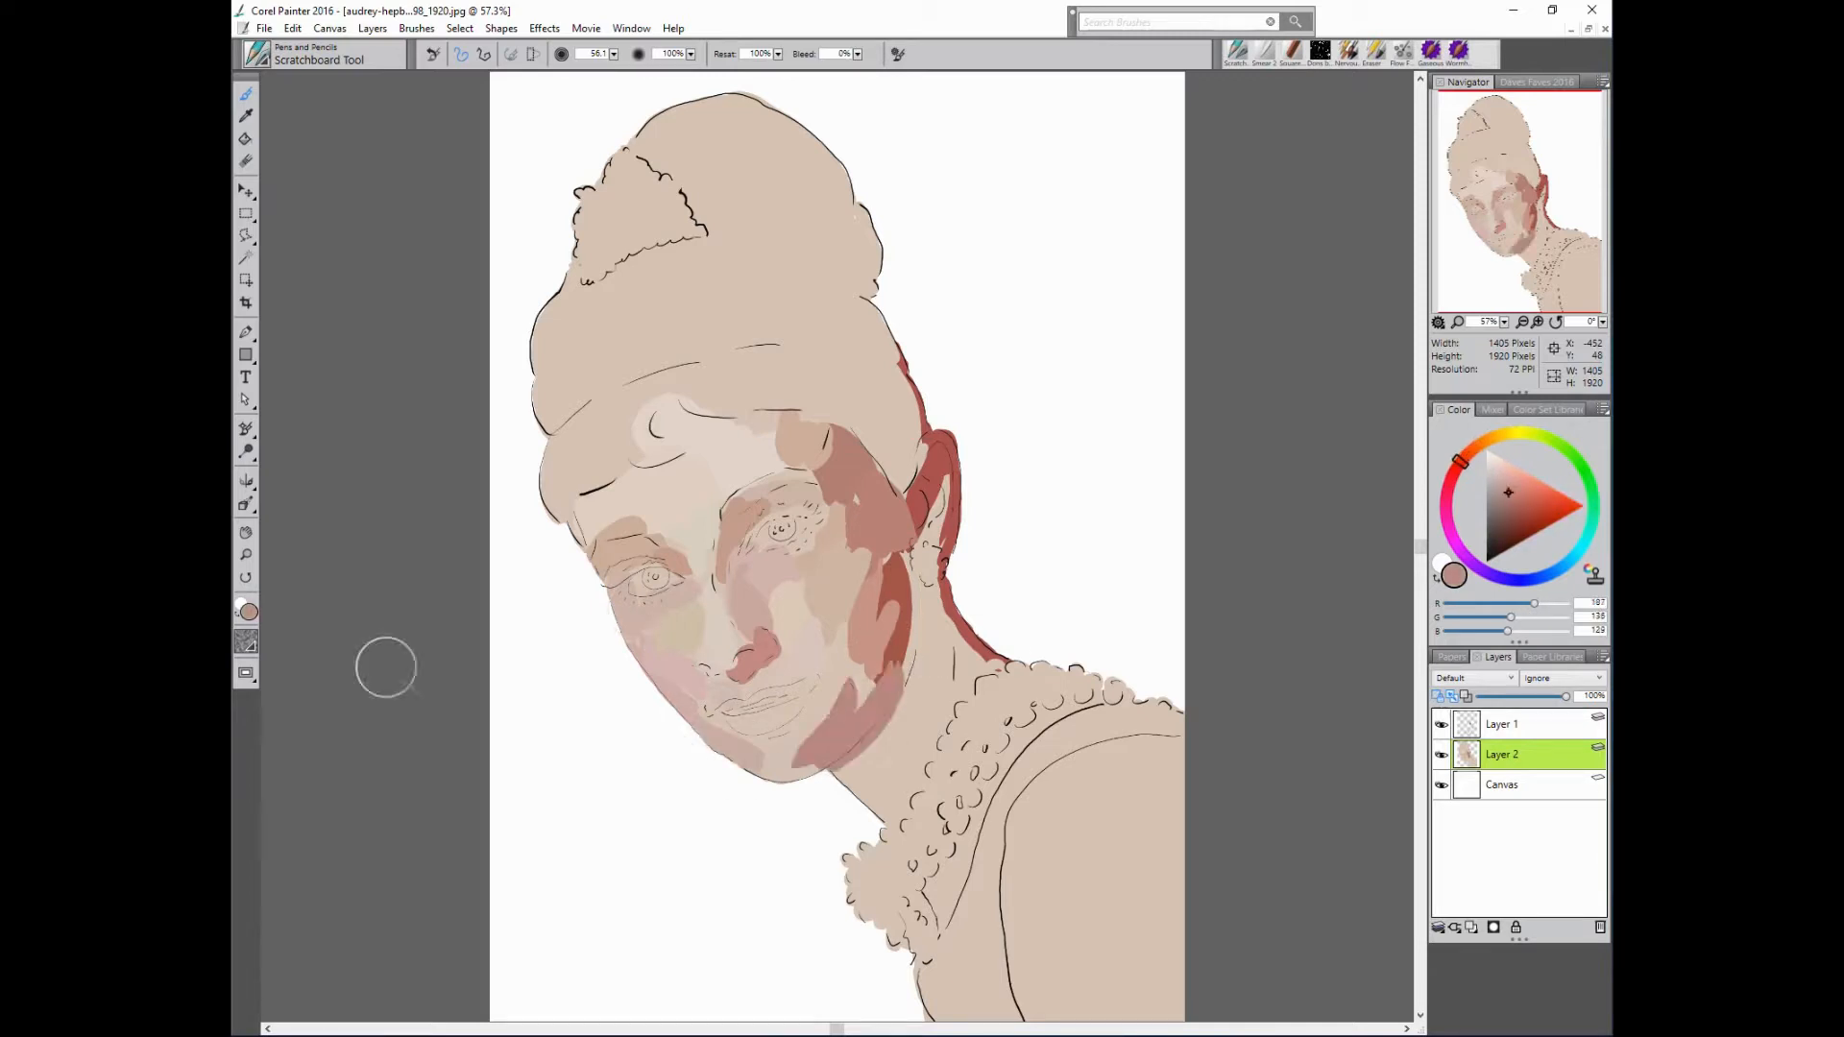
# - Refine the lower cheek beside the mouth with light pink and muted reddish-brown strokes
pyautogui.click(1499, 474)
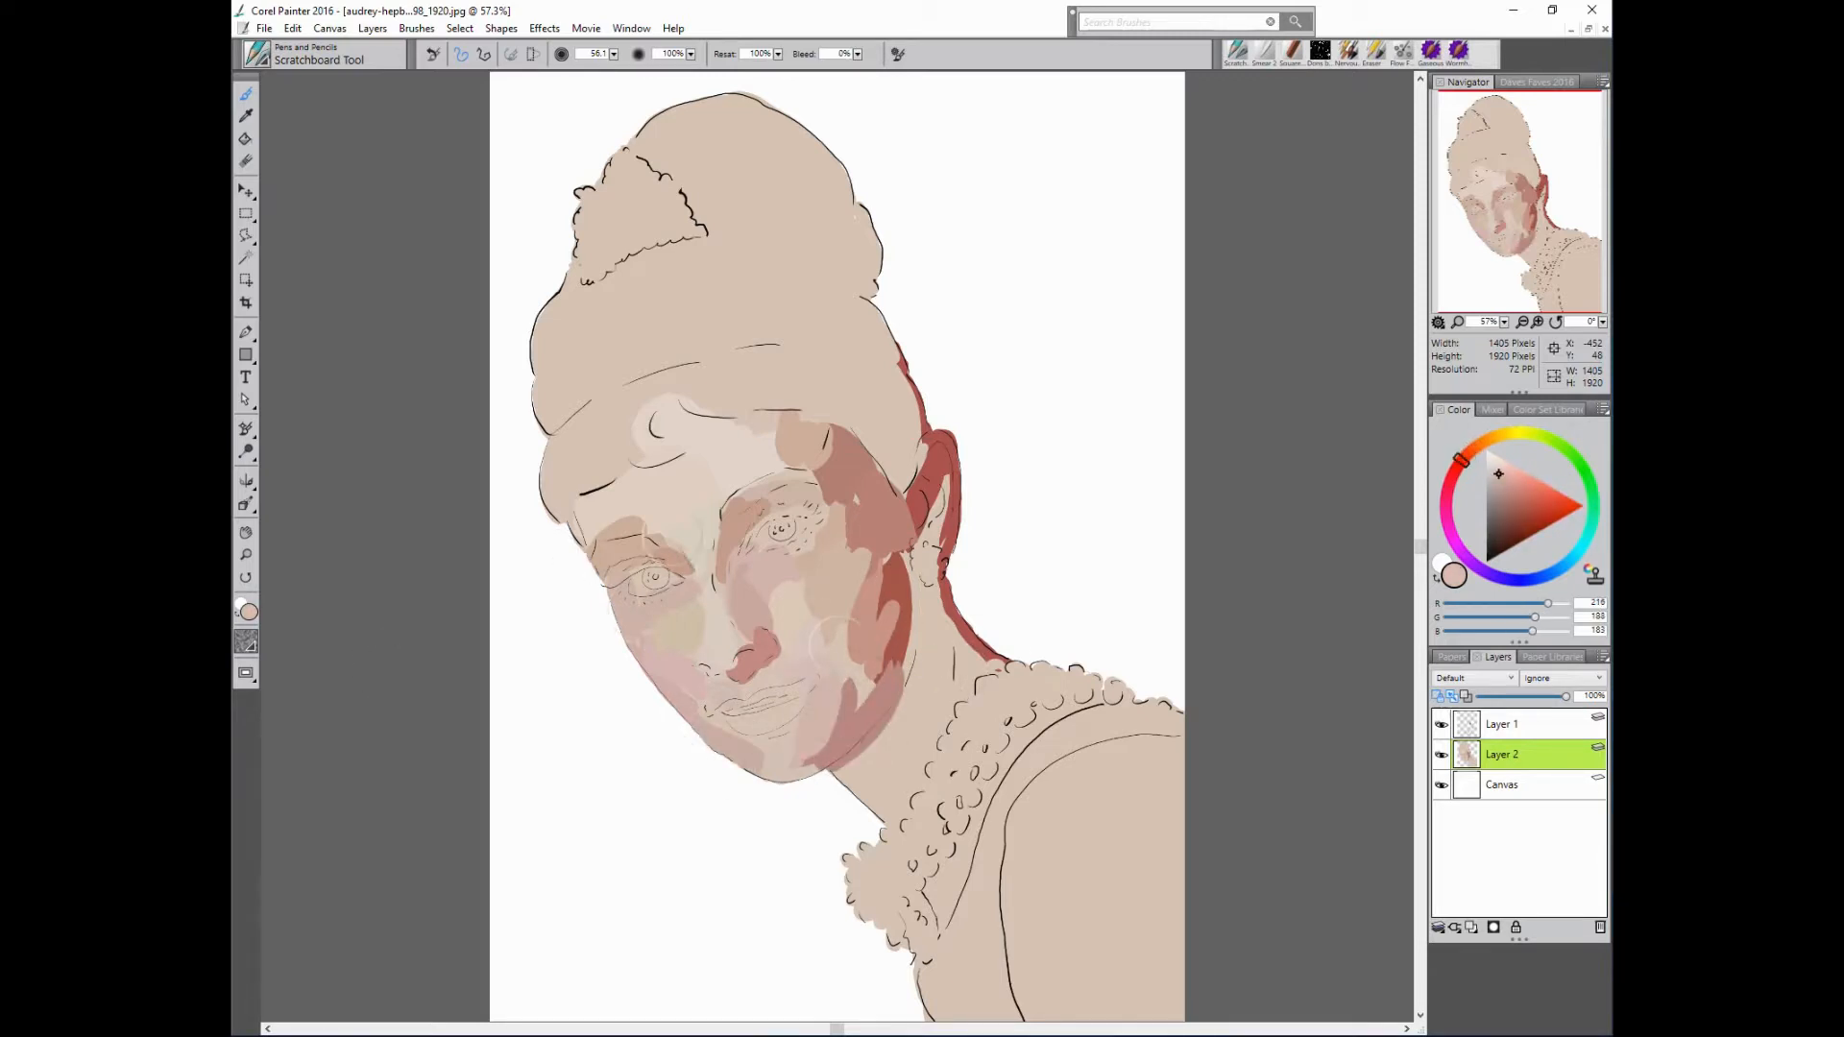
pyautogui.click(1514, 494)
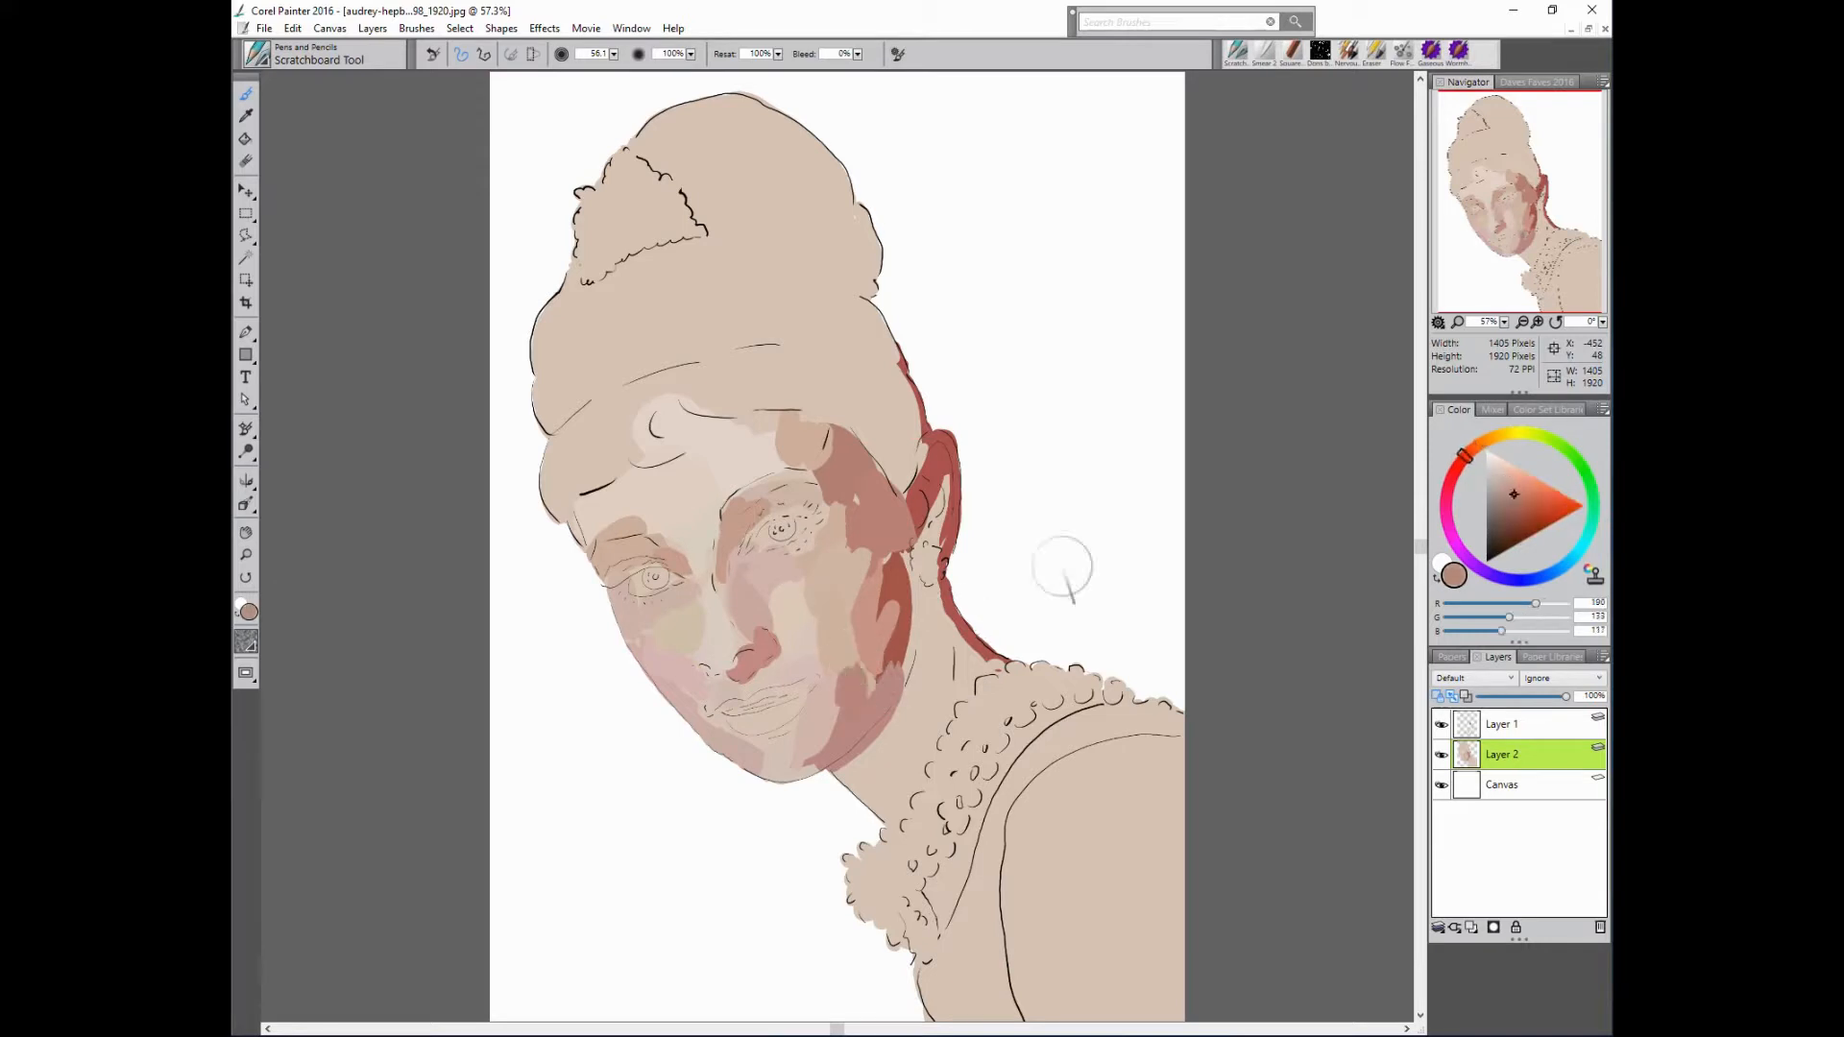
pyautogui.moveTo(847, 636); pyautogui.dragTo(841, 709)
# - Block in the neck behind the jaw in reddish brown and the inner ear shadow in dark maroon
pyautogui.click(1503, 481)
pyautogui.click(1520, 516)
pyautogui.moveTo(933, 619)
pyautogui.mouseDown()
pyautogui.moveTo(922, 680)
pyautogui.moveTo(956, 665)
pyautogui.mouseUp()
pyautogui.click(1453, 474)
pyautogui.click(1516, 530)
pyautogui.moveTo(945, 472)
pyautogui.mouseDown()
pyautogui.moveTo(931, 564)
pyautogui.moveTo(942, 471)
pyautogui.moveTo(963, 494)
pyautogui.moveTo(944, 457)
pyautogui.moveTo(949, 539)
pyautogui.moveTo(917, 487)
pyautogui.moveTo(900, 552)
pyautogui.mouseUp()
# - Paint the outer ear in pink and extend the reddish shading along the temple in front of the ear
pyautogui.click(1511, 490)
pyautogui.click(1458, 465)
pyautogui.click(1517, 521)
pyautogui.keyDown('alt'); pyautogui.click(1203, 374); pyautogui.keyUp('alt')
pyautogui.keyDown('alt'); pyautogui.click(1200, 373); pyautogui.keyUp('alt')
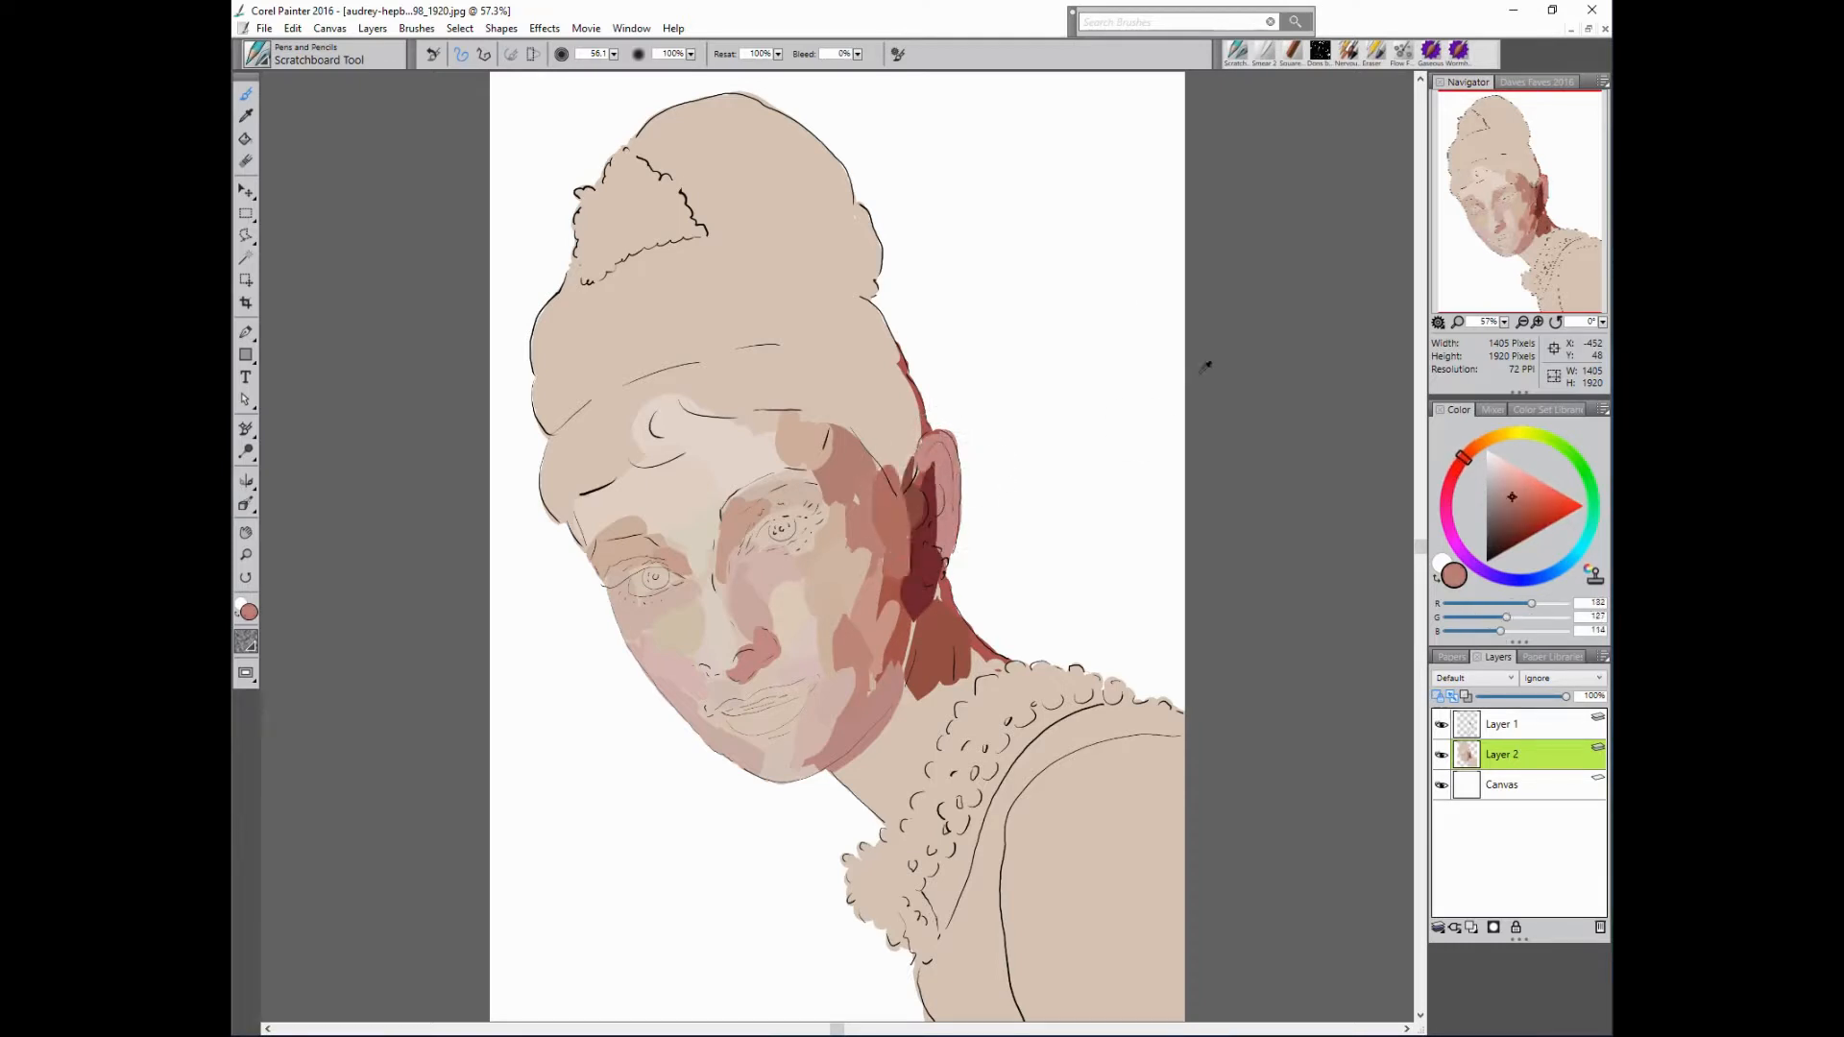
pyautogui.moveTo(864, 477); pyautogui.dragTo(859, 472)
# - Paint a dark brown shadow under the jaw and cover the front of the neck with warm reddish browns
pyautogui.keyDown('alt'); pyautogui.click(1203, 372); pyautogui.keyUp('alt')
pyautogui.moveTo(890, 617)
pyautogui.mouseDown()
pyautogui.moveTo(865, 709)
pyautogui.moveTo(872, 690)
pyautogui.moveTo(867, 752)
pyautogui.moveTo(891, 758)
pyautogui.mouseUp()
pyautogui.keyDown('alt'); pyautogui.click(1200, 373); pyautogui.keyUp('alt')
pyautogui.keyDown('alt'); pyautogui.click(1203, 372); pyautogui.keyUp('alt')
pyautogui.keyDown('alt'); pyautogui.click(1202, 373); pyautogui.keyUp('alt')
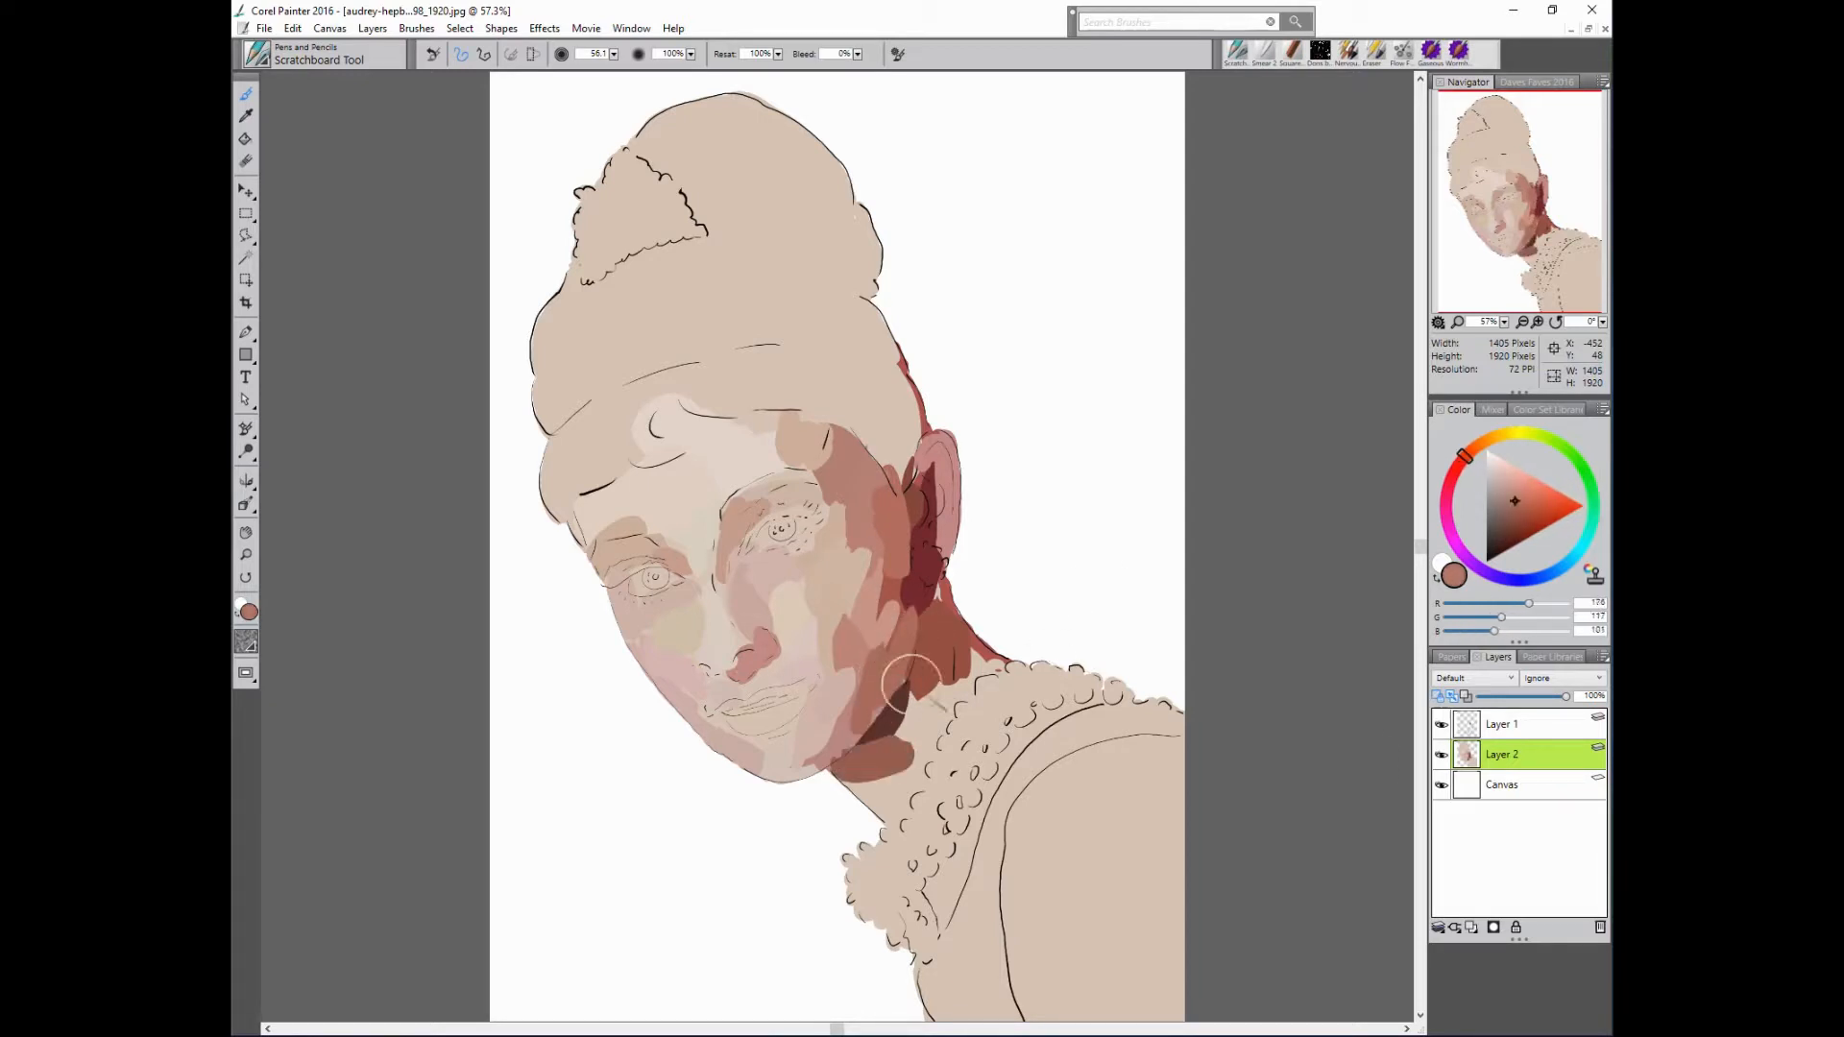
pyautogui.moveTo(924, 680)
pyautogui.mouseDown()
pyautogui.moveTo(838, 762)
pyautogui.moveTo(1086, 656)
pyautogui.moveTo(887, 811)
pyautogui.moveTo(845, 759)
pyautogui.moveTo(887, 771)
pyautogui.mouseUp()
pyautogui.keyDown('alt'); pyautogui.click(1096, 654); pyautogui.keyUp('alt')
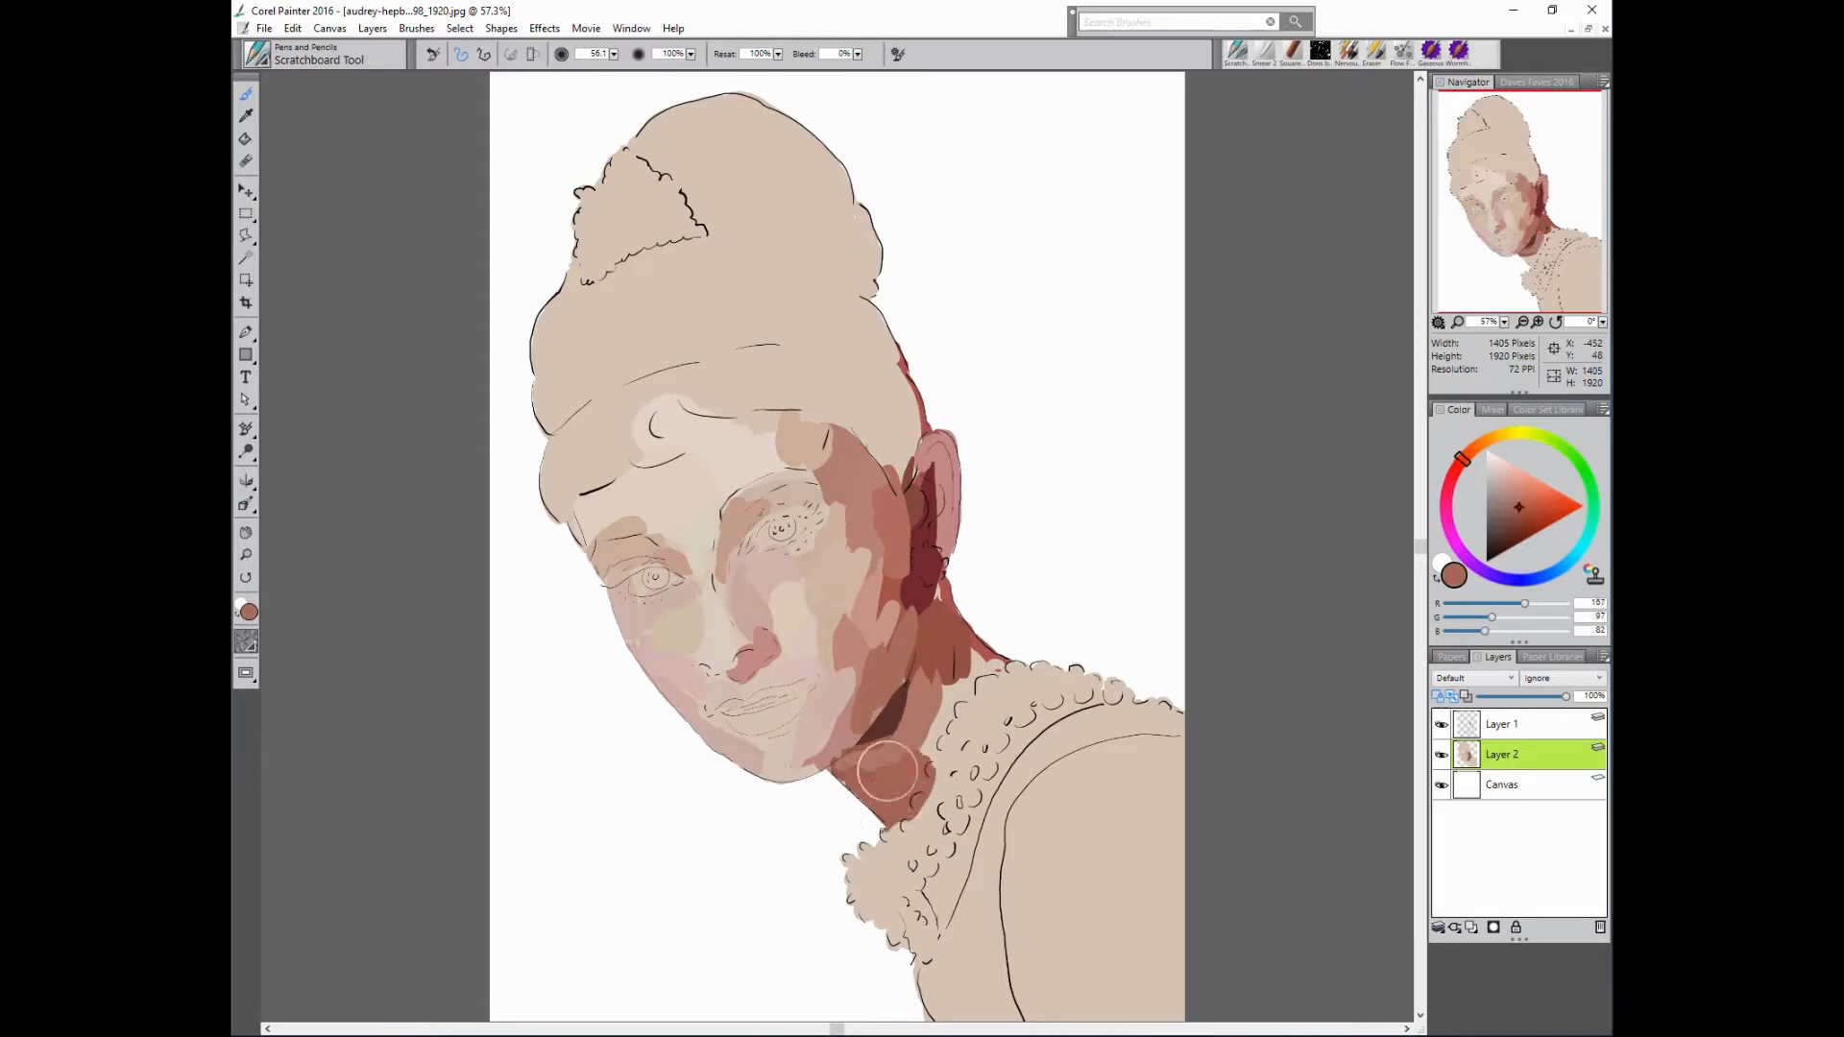
# - Deepen the shading along the neck beside the fur collar with darker browns
pyautogui.keyDown('alt'); pyautogui.click(1096, 654); pyautogui.keyUp('alt')
pyautogui.moveTo(953, 680); pyautogui.dragTo(931, 752)
pyautogui.keyDown('alt'); pyautogui.click(1192, 582); pyautogui.keyUp('alt')
pyautogui.keyDown('alt'); pyautogui.click(1078, 654); pyautogui.keyUp('alt')
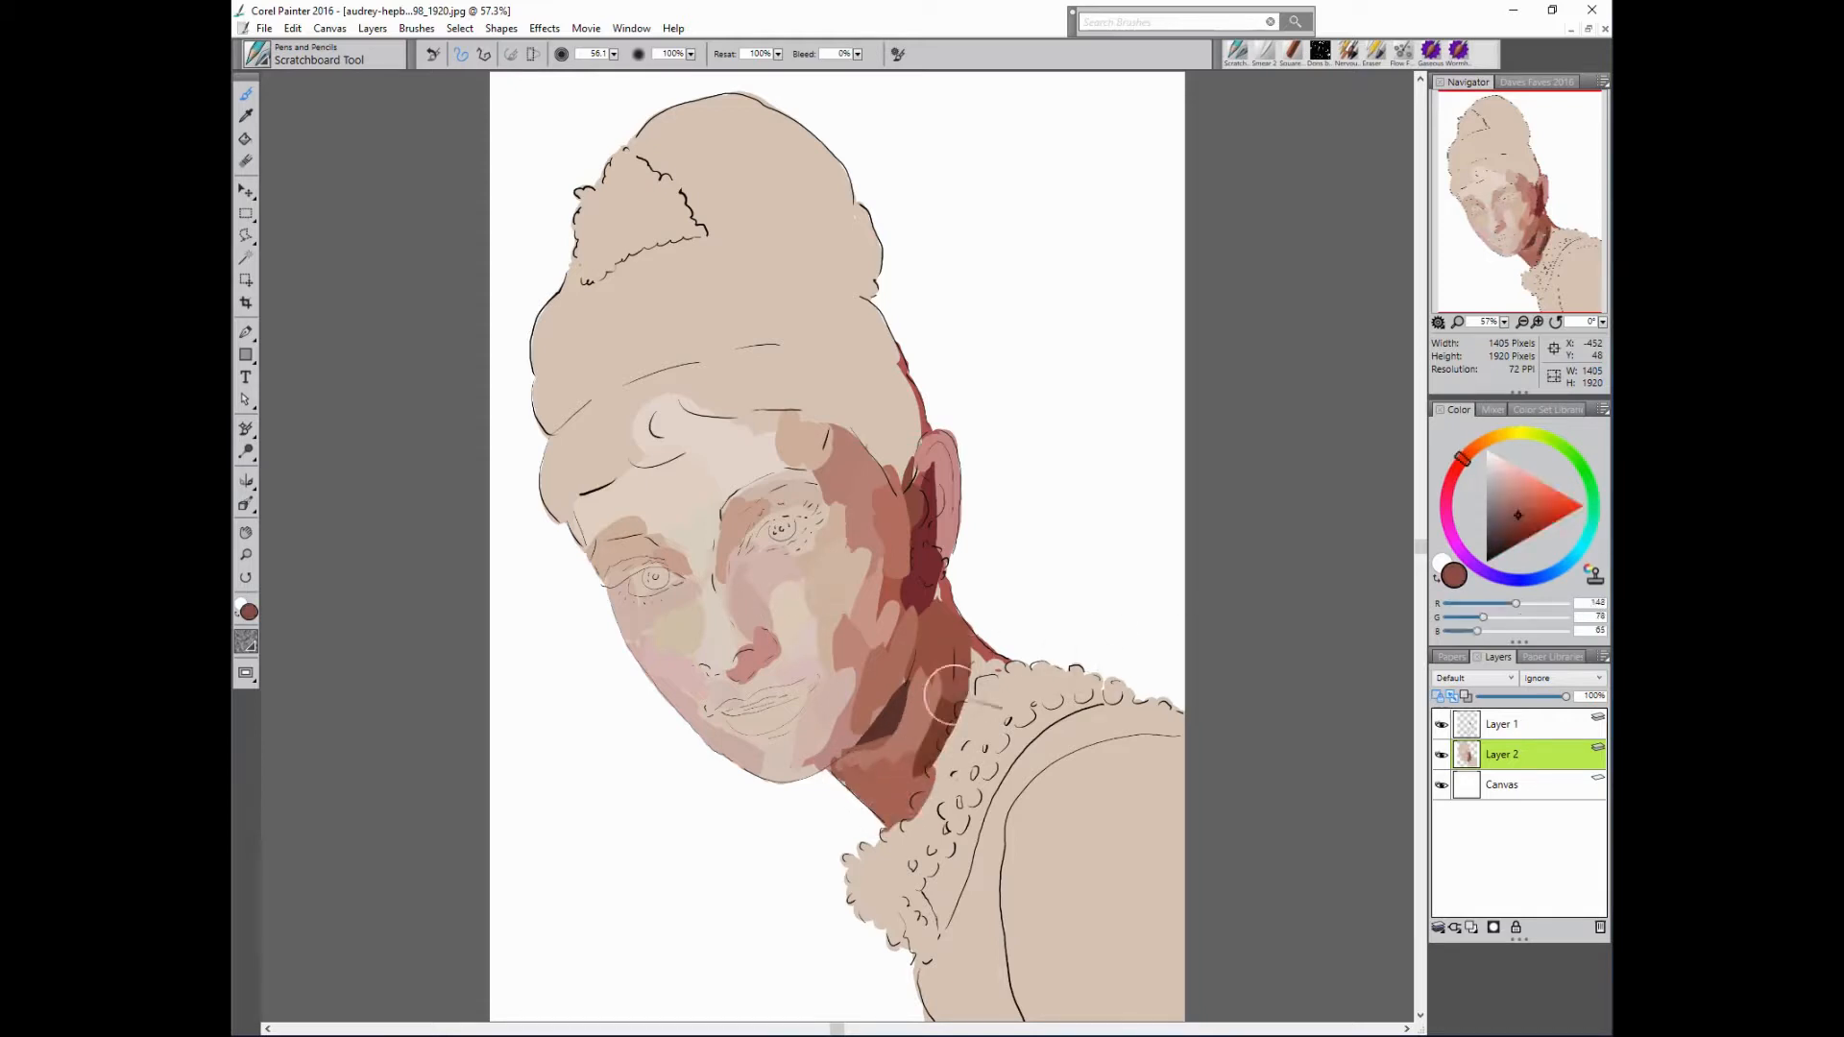
pyautogui.moveTo(954, 687)
pyautogui.mouseDown()
pyautogui.moveTo(995, 661)
pyautogui.moveTo(989, 689)
pyautogui.mouseUp()
# - Paint the front and inner edge of the fur collar in pale greenish grey, reducing the brush size to 18.6
pyautogui.keyDown('alt'); pyautogui.click(1132, 616); pyautogui.keyUp('alt')
pyautogui.moveTo(1108, 636); pyautogui.dragTo(1114, 635)
pyautogui.moveTo(864, 855)
pyautogui.mouseDown()
pyautogui.moveTo(898, 881)
pyautogui.moveTo(868, 902)
pyautogui.moveTo(928, 908)
pyautogui.mouseUp()
pyautogui.moveTo(895, 867)
pyautogui.mouseDown()
pyautogui.moveTo(922, 835)
pyautogui.moveTo(914, 851)
pyautogui.mouseUp()
pyautogui.keyDown('alt'); pyautogui.click(924, 838); pyautogui.keyUp('alt')
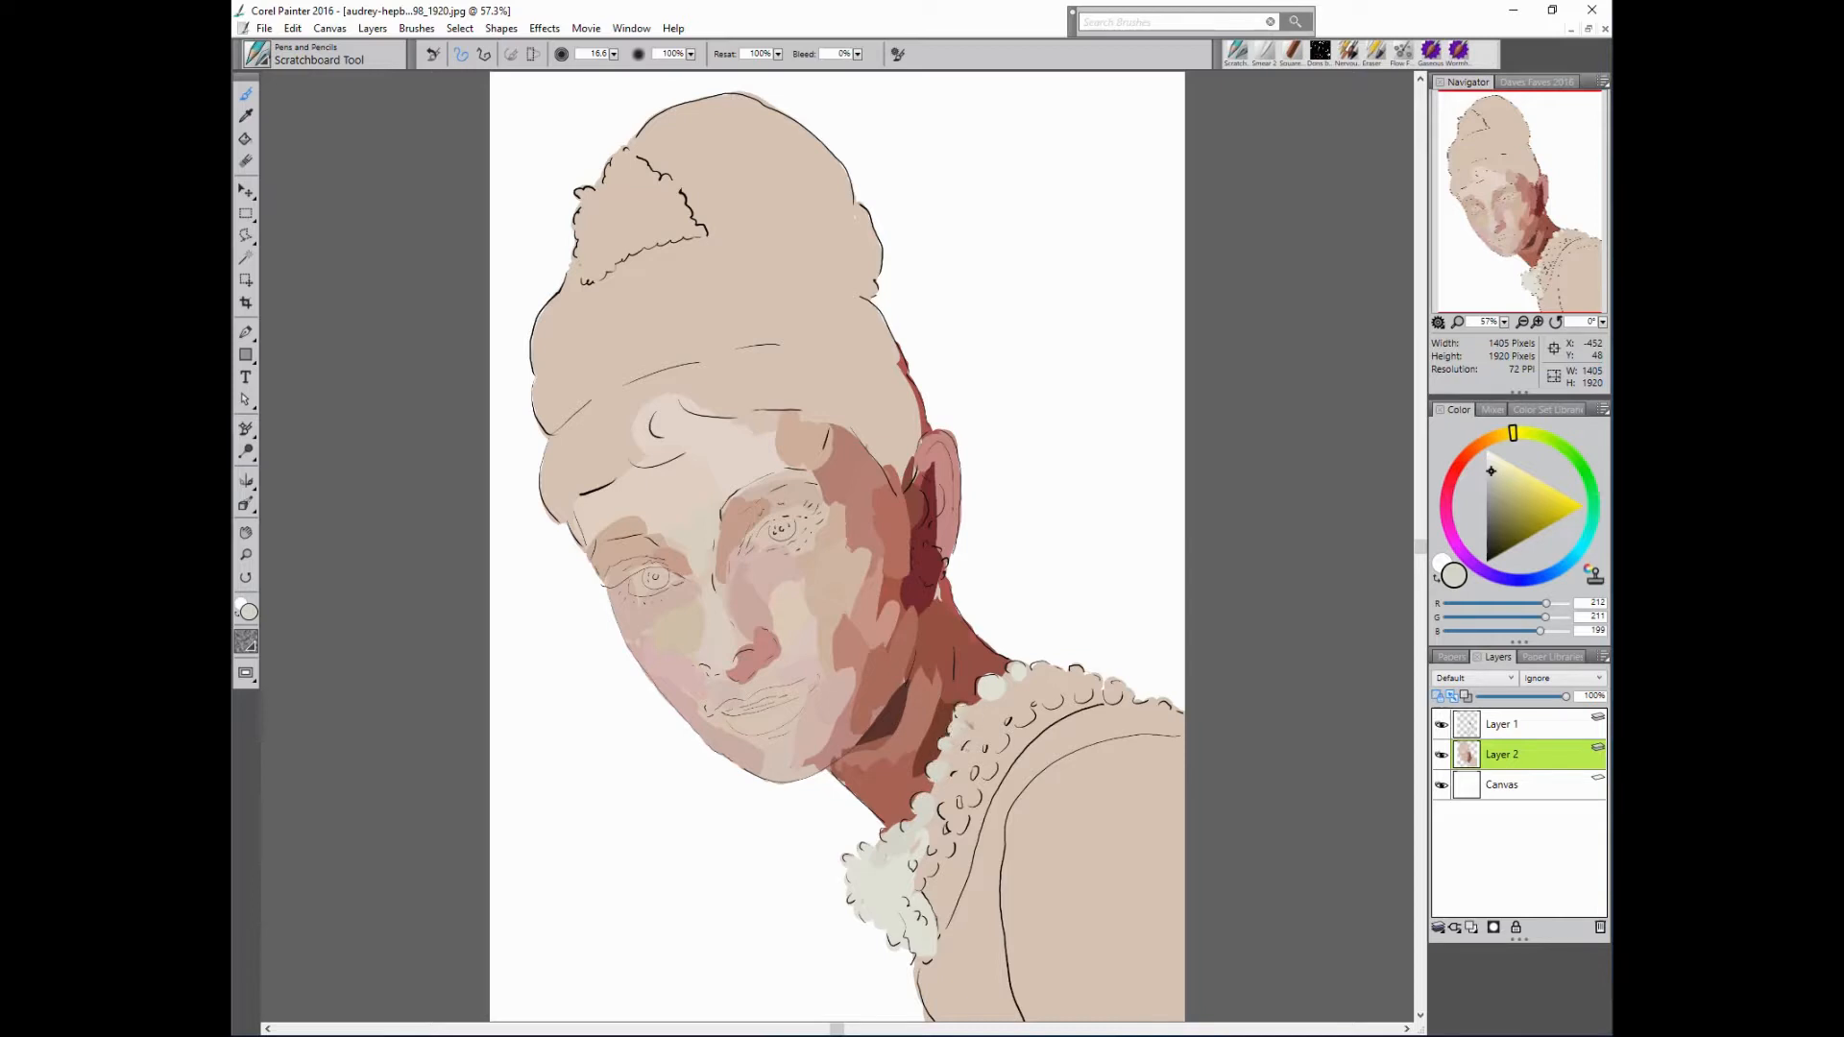
# - Add pinkish and brown detail strokes to the neck, at the collar edge and around the jaw shadow
pyautogui.keyDown('alt'); pyautogui.click(988, 673); pyautogui.keyUp('alt')
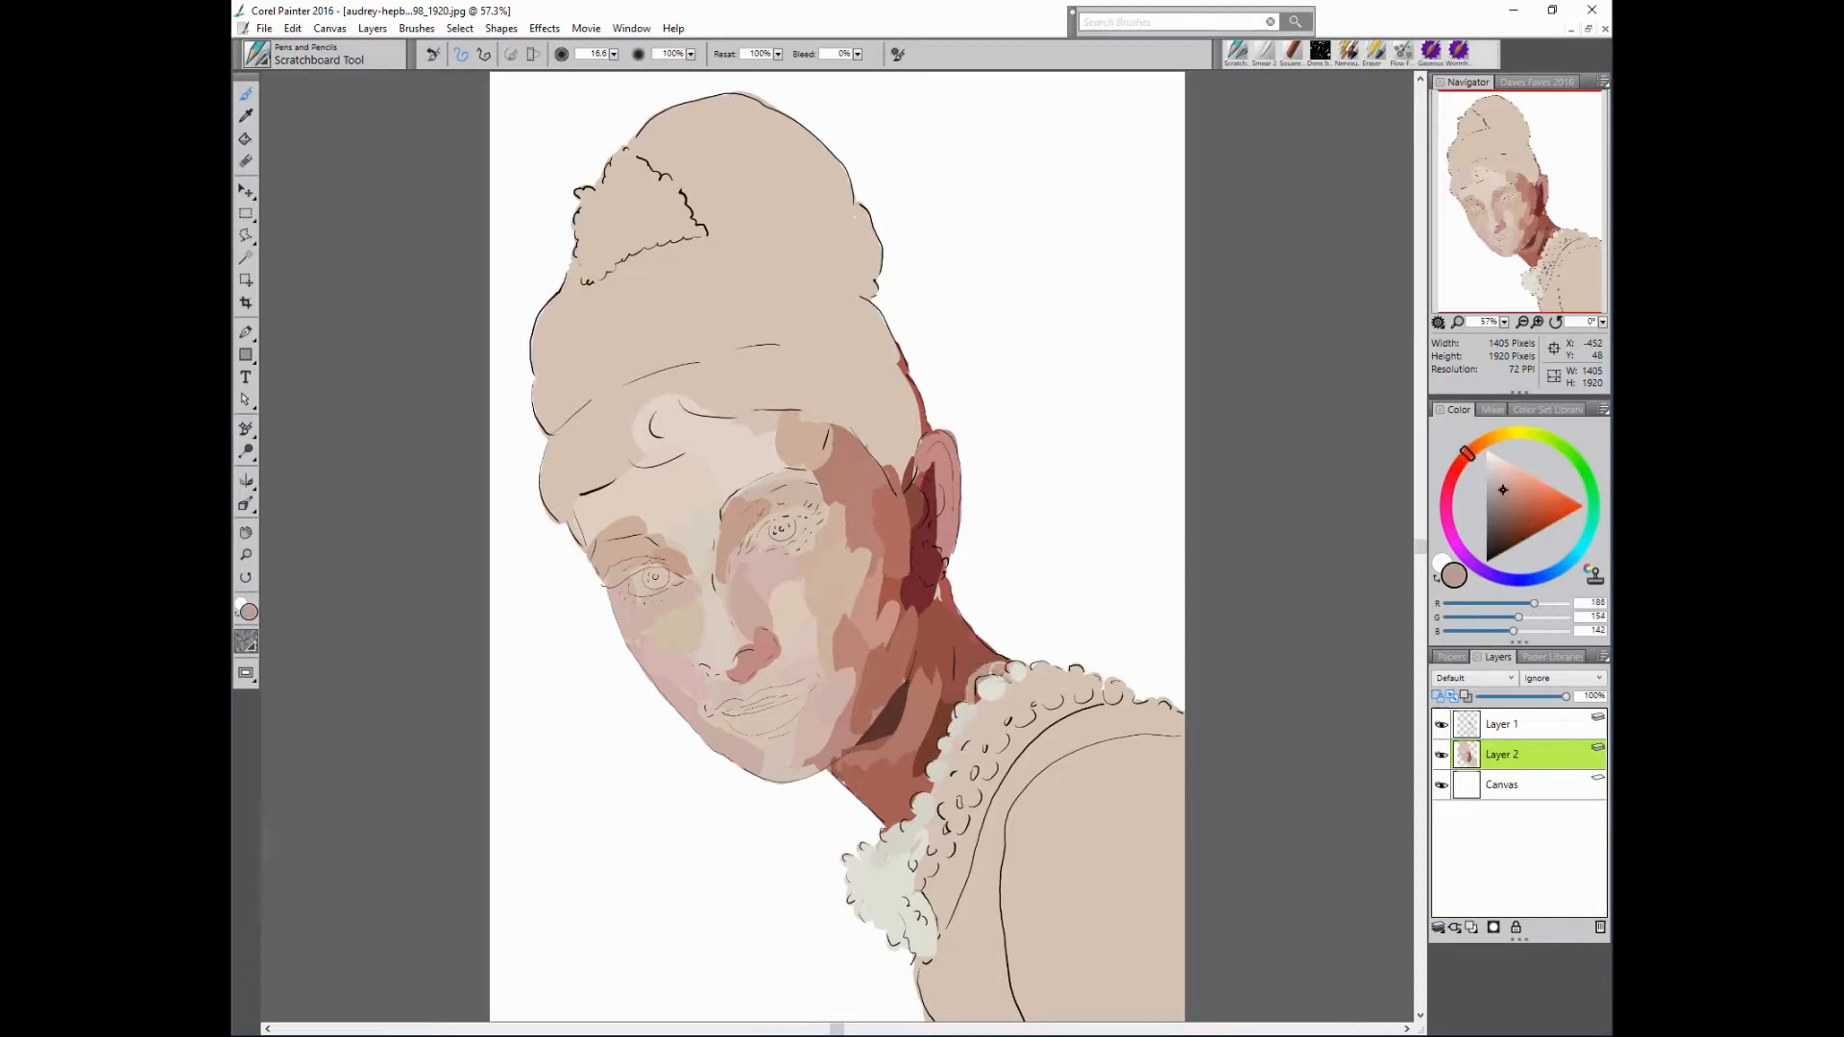
pyautogui.keyDown('alt'); pyautogui.click(884, 717); pyautogui.keyUp('alt')
pyautogui.keyDown('alt'); pyautogui.click(923, 712); pyautogui.keyUp('alt')
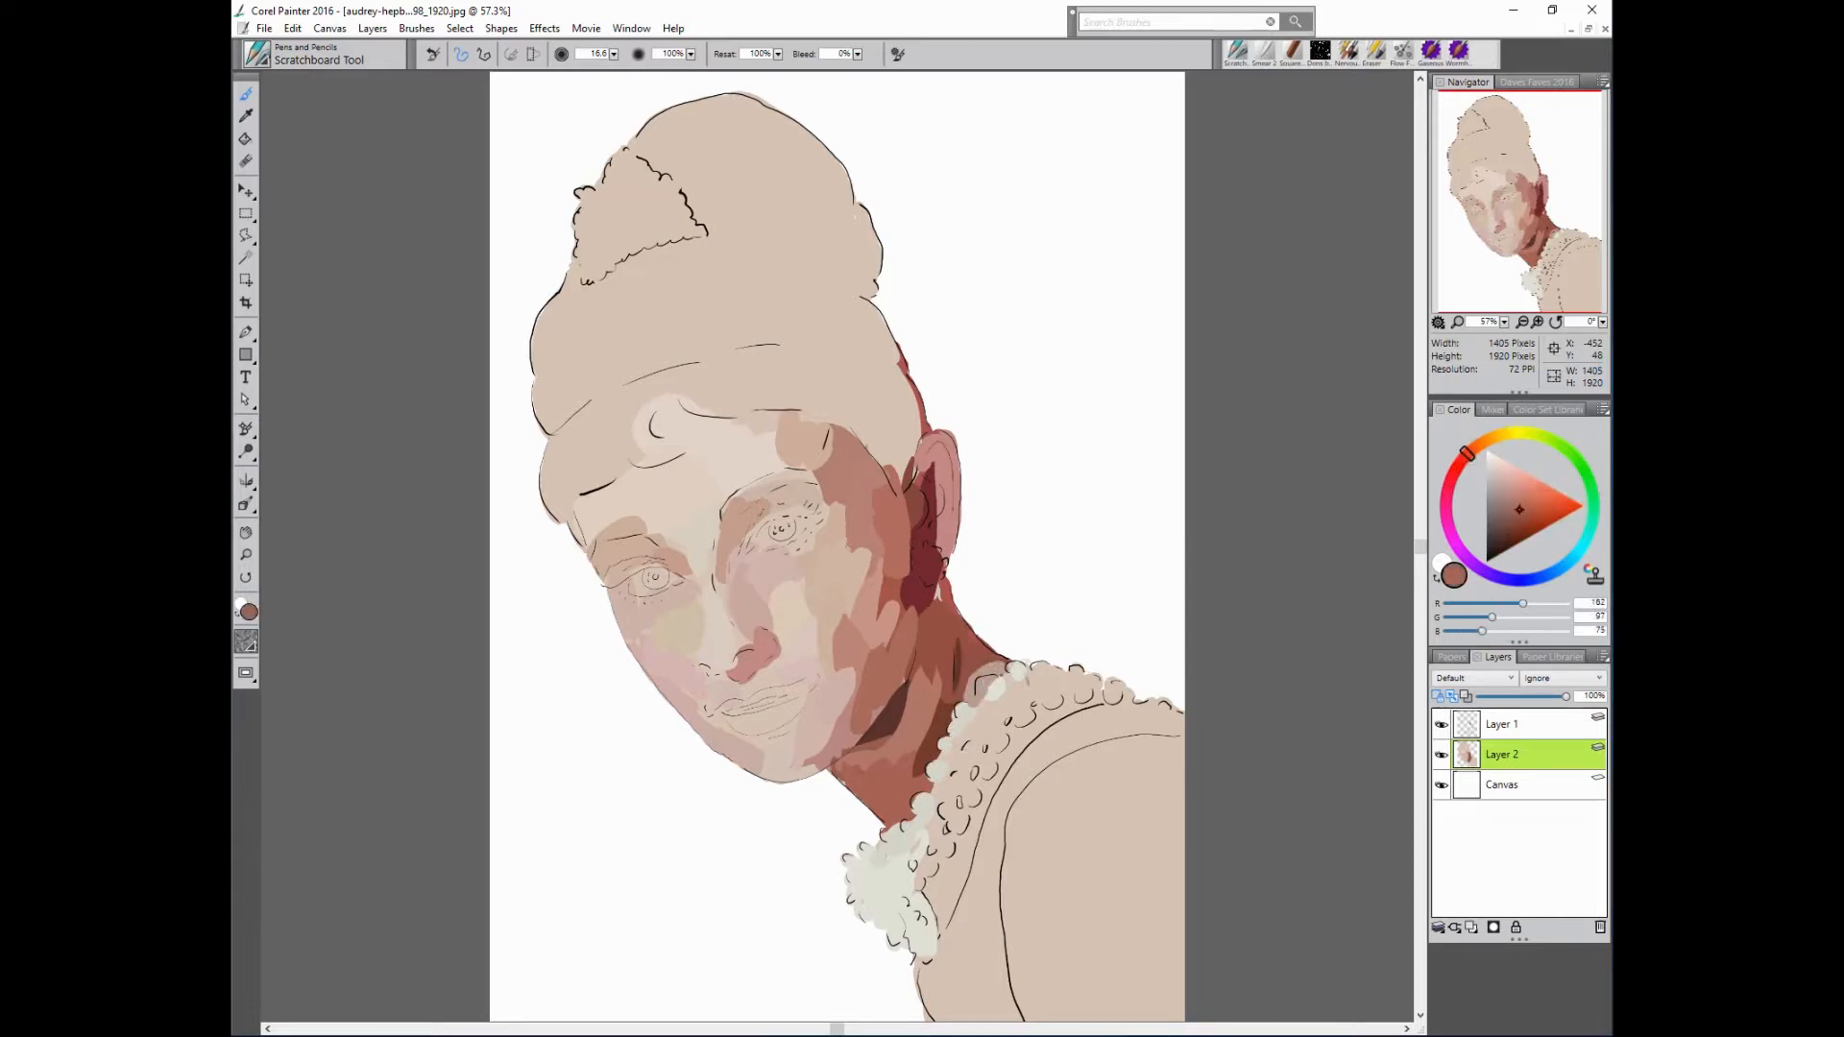
pyautogui.moveTo(917, 754); pyautogui.dragTo(939, 663)
pyautogui.click(1505, 532)
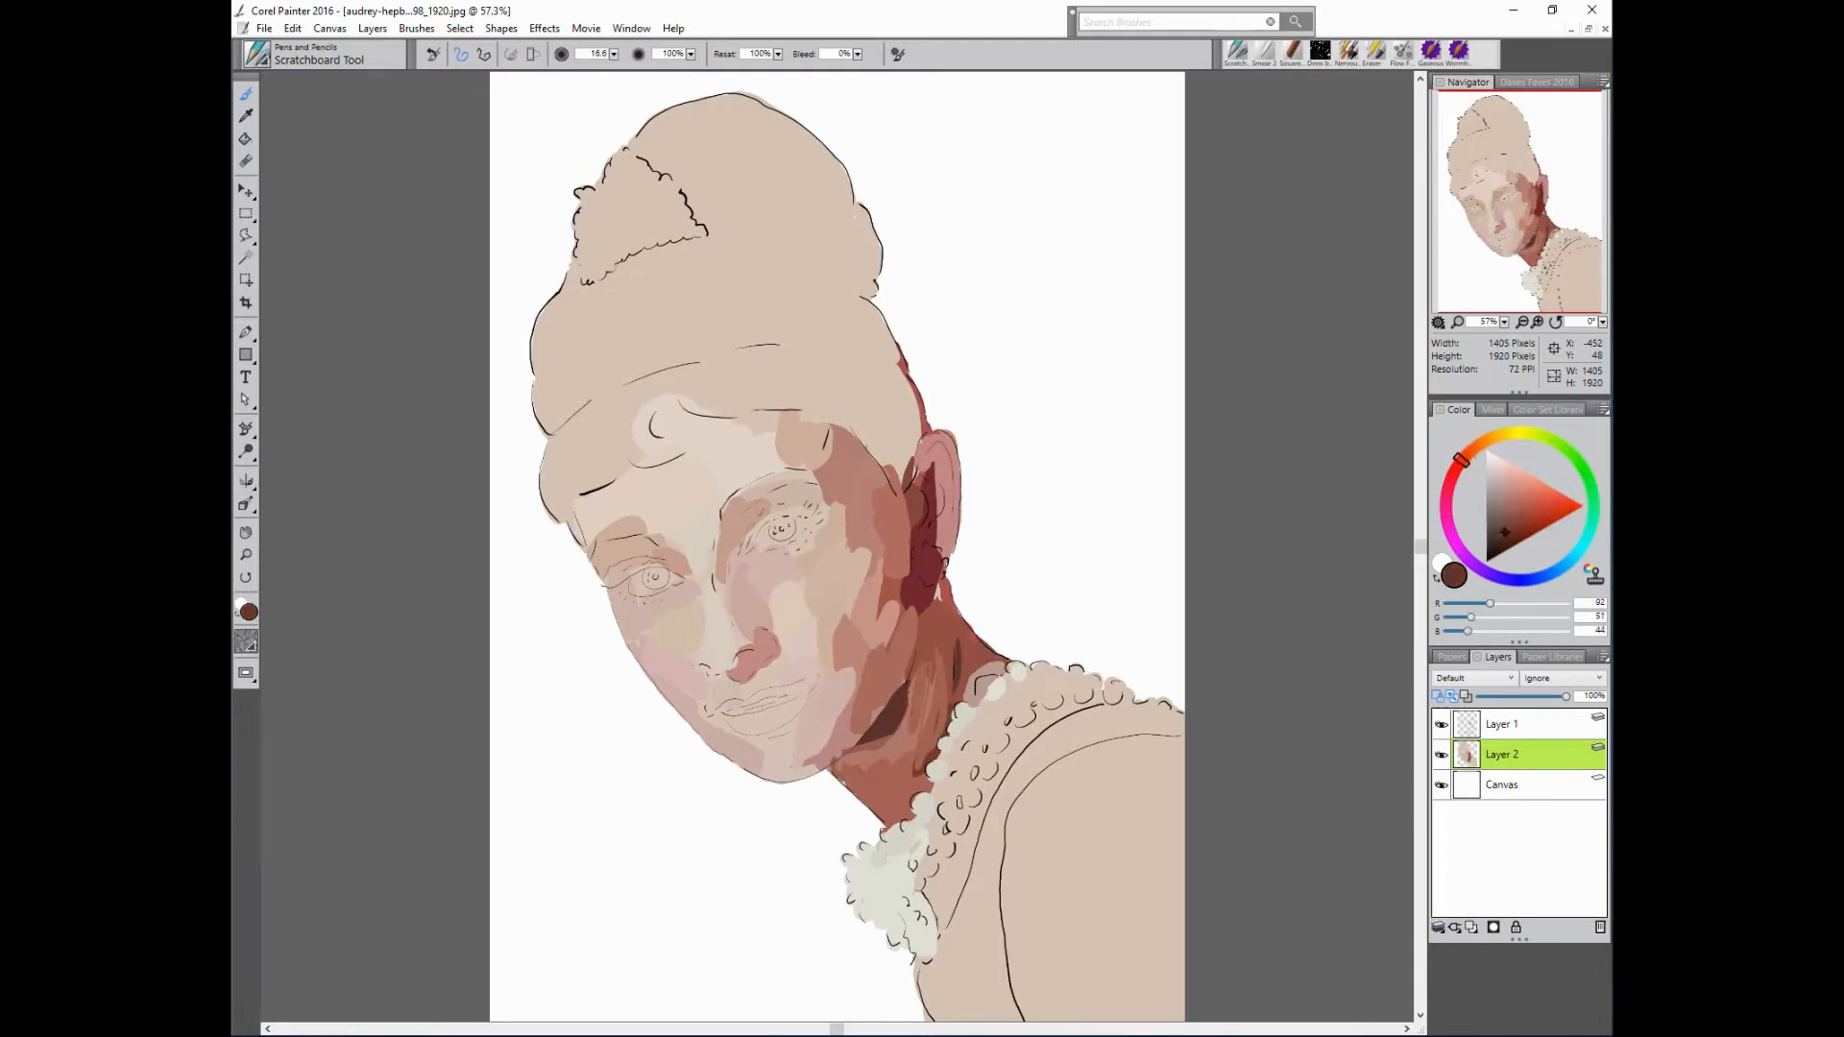
pyautogui.keyDown('alt'); pyautogui.click(893, 728); pyautogui.keyUp('alt')
# - Paint a mauve base on the lower lip and fill the upper lip with red
pyautogui.keyDown('alt'); pyautogui.click(759, 720); pyautogui.keyUp('alt')
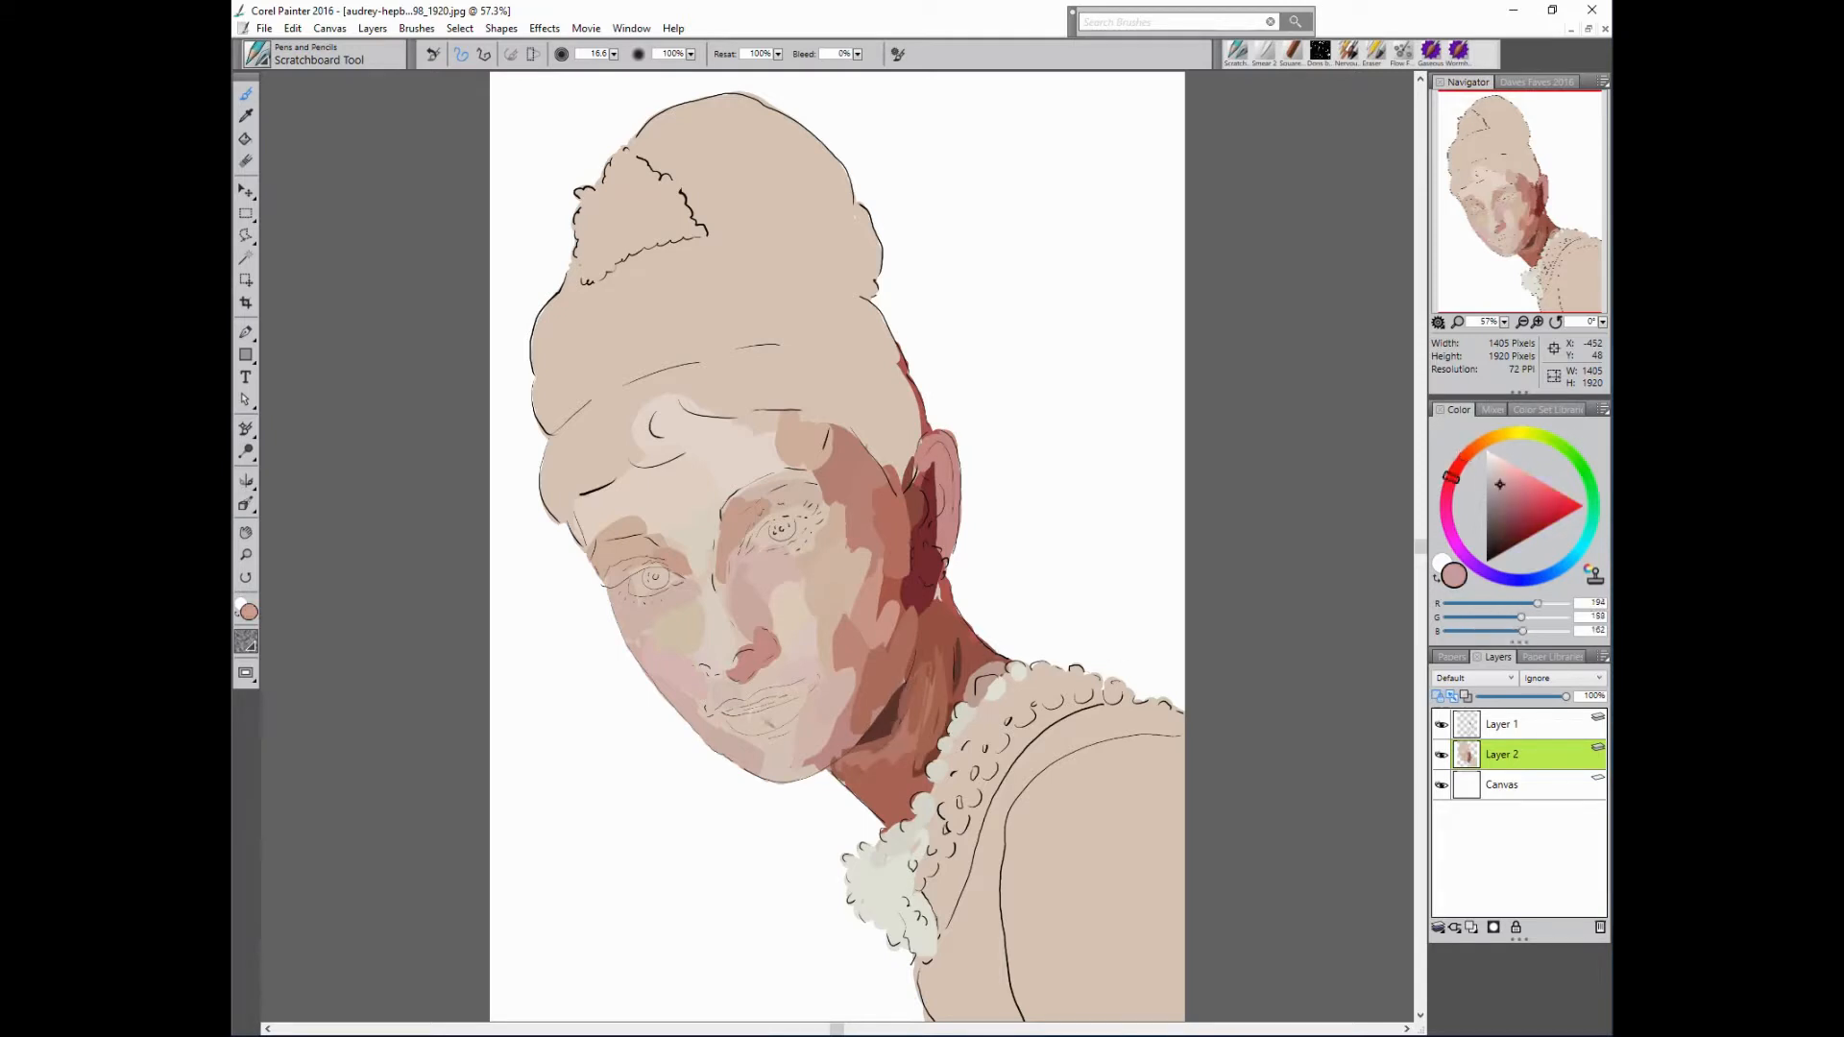
pyautogui.moveTo(747, 720); pyautogui.dragTo(780, 716)
pyautogui.keyDown('alt'); pyautogui.click(768, 707); pyautogui.keyUp('alt')
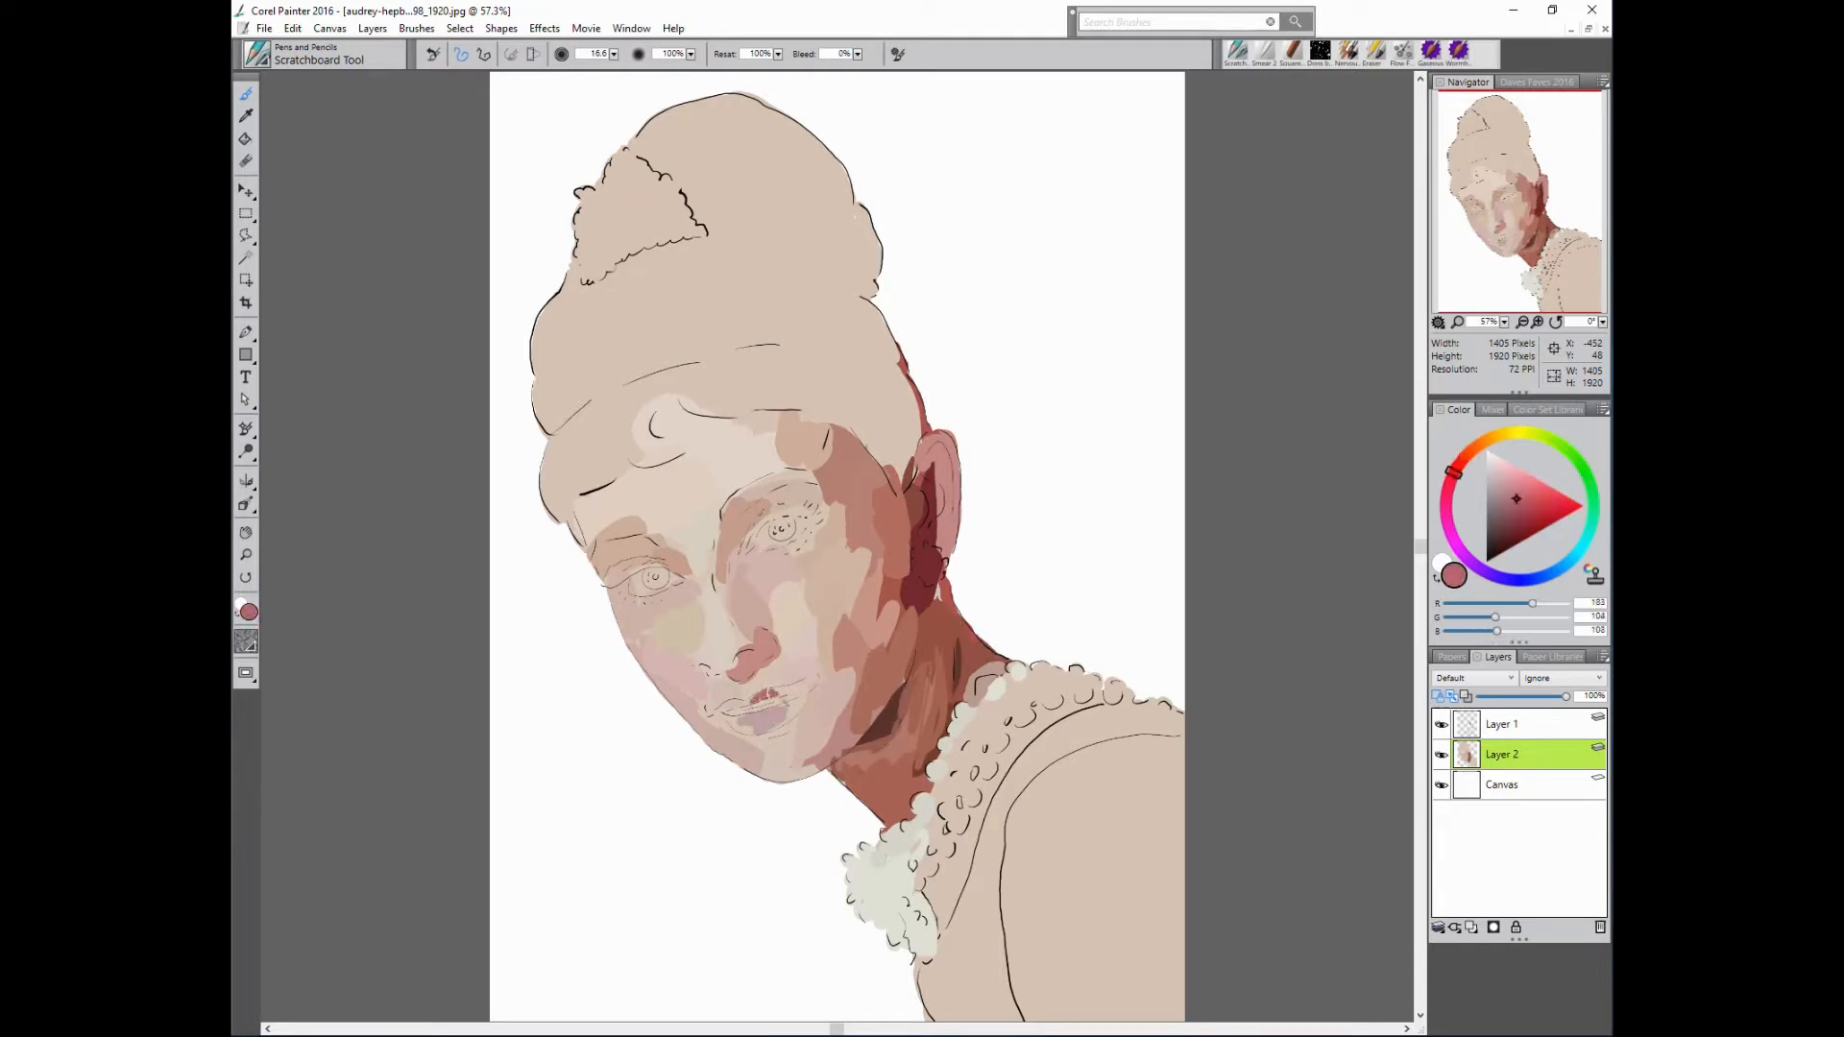
pyautogui.keyDown('alt'); pyautogui.click(996, 626); pyautogui.keyUp('alt')
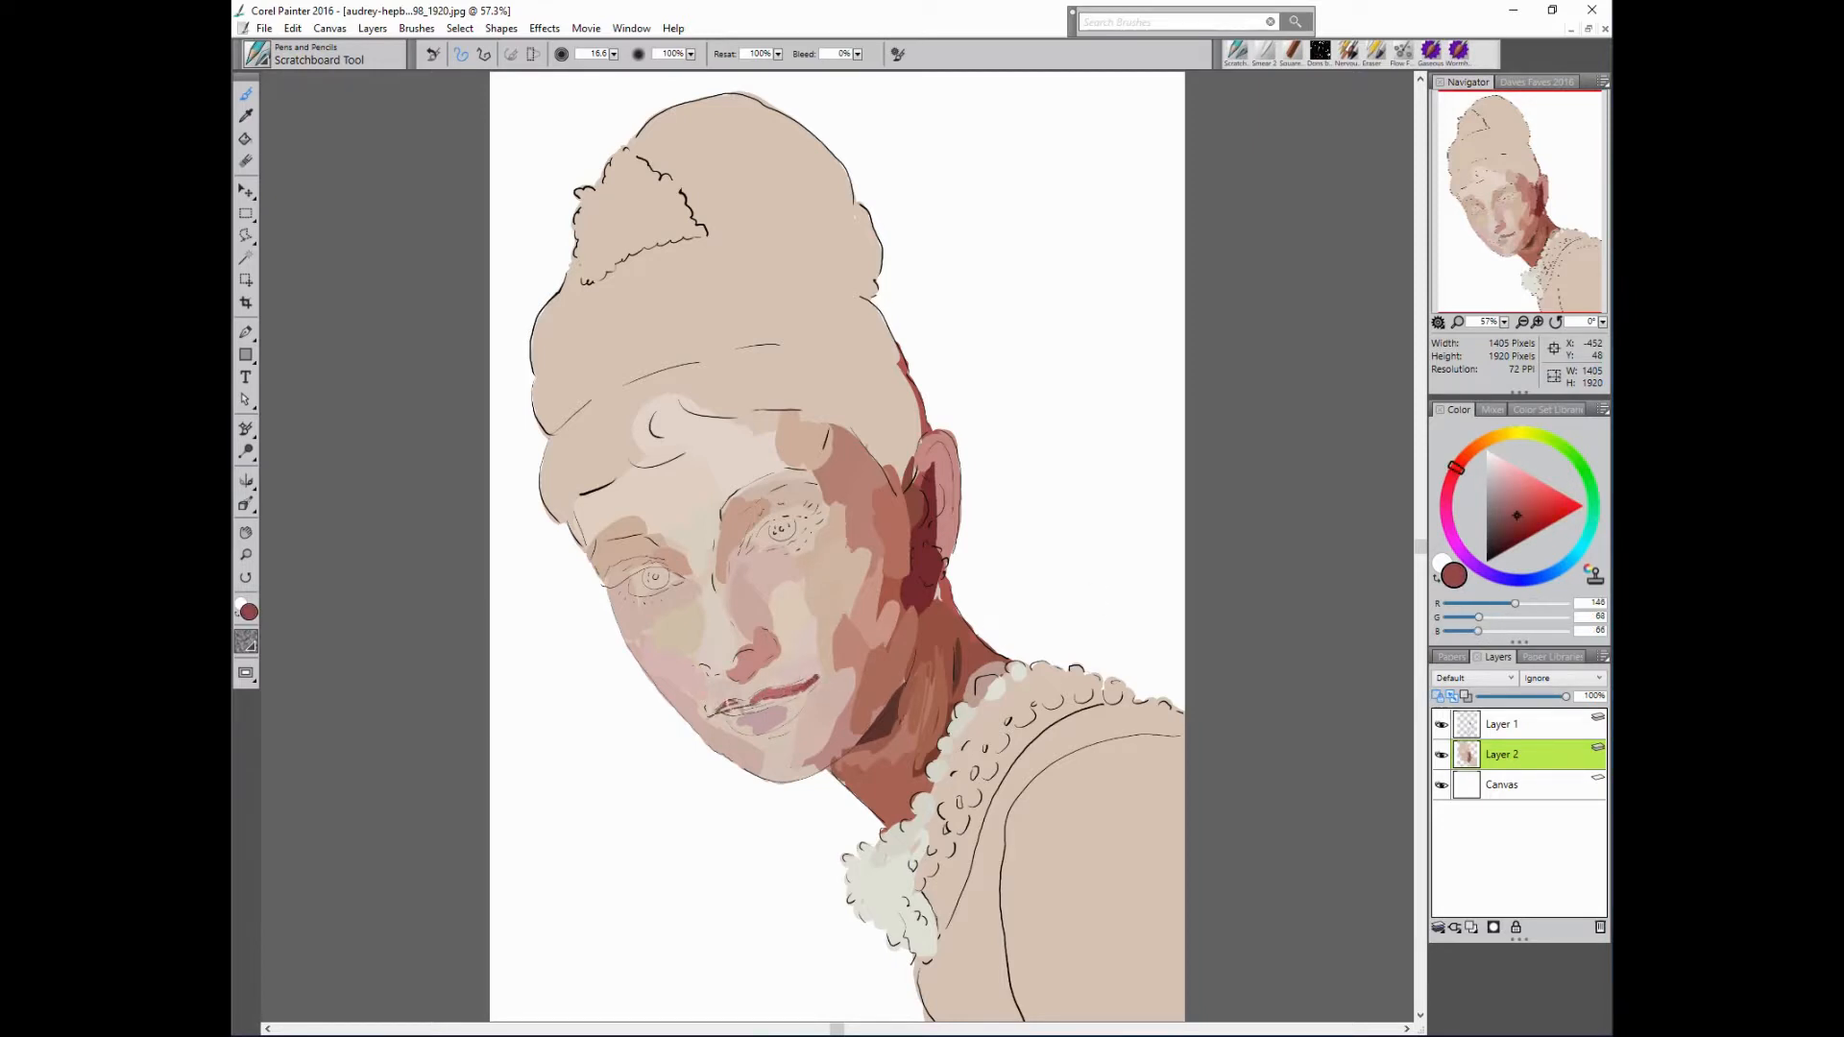
# - Fill the lower lip with rose and pink tones and darken the parting line between the lips
pyautogui.keyDown('alt'); pyautogui.click(733, 708); pyautogui.keyUp('alt')
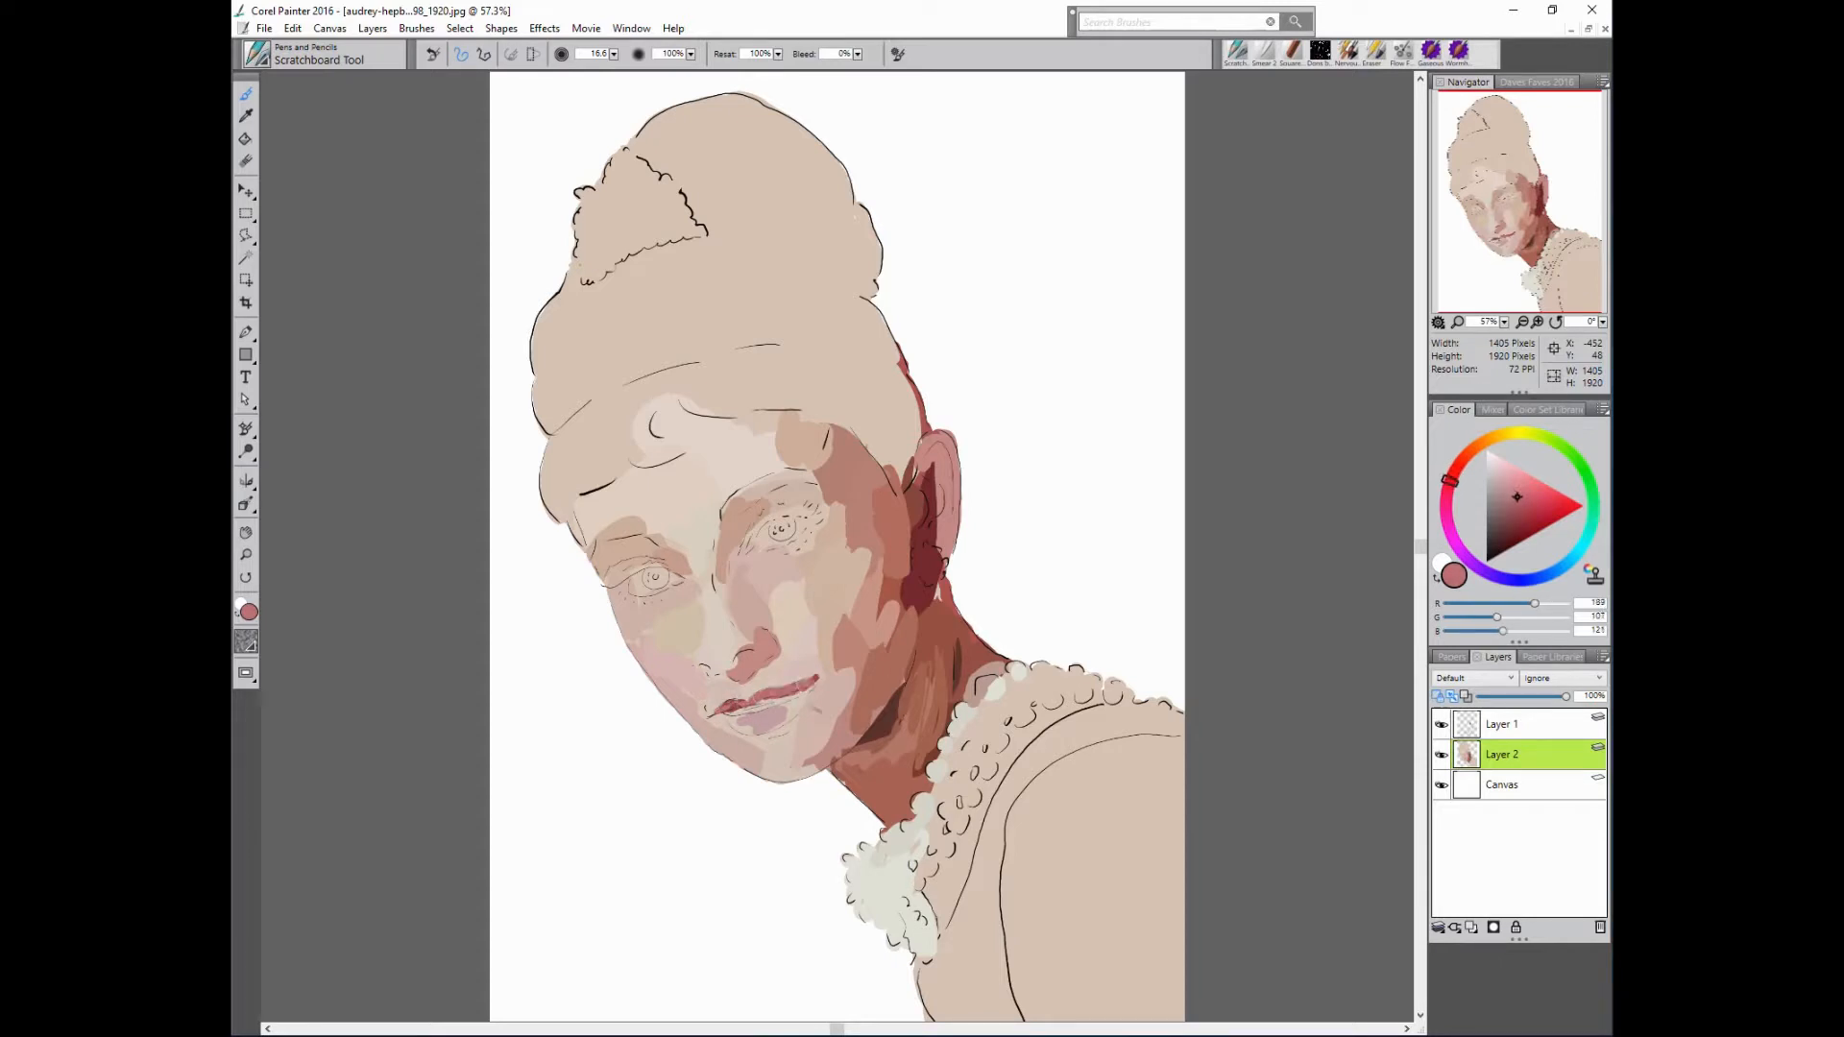
pyautogui.keyDown('alt'); pyautogui.click(906, 667); pyautogui.keyUp('alt')
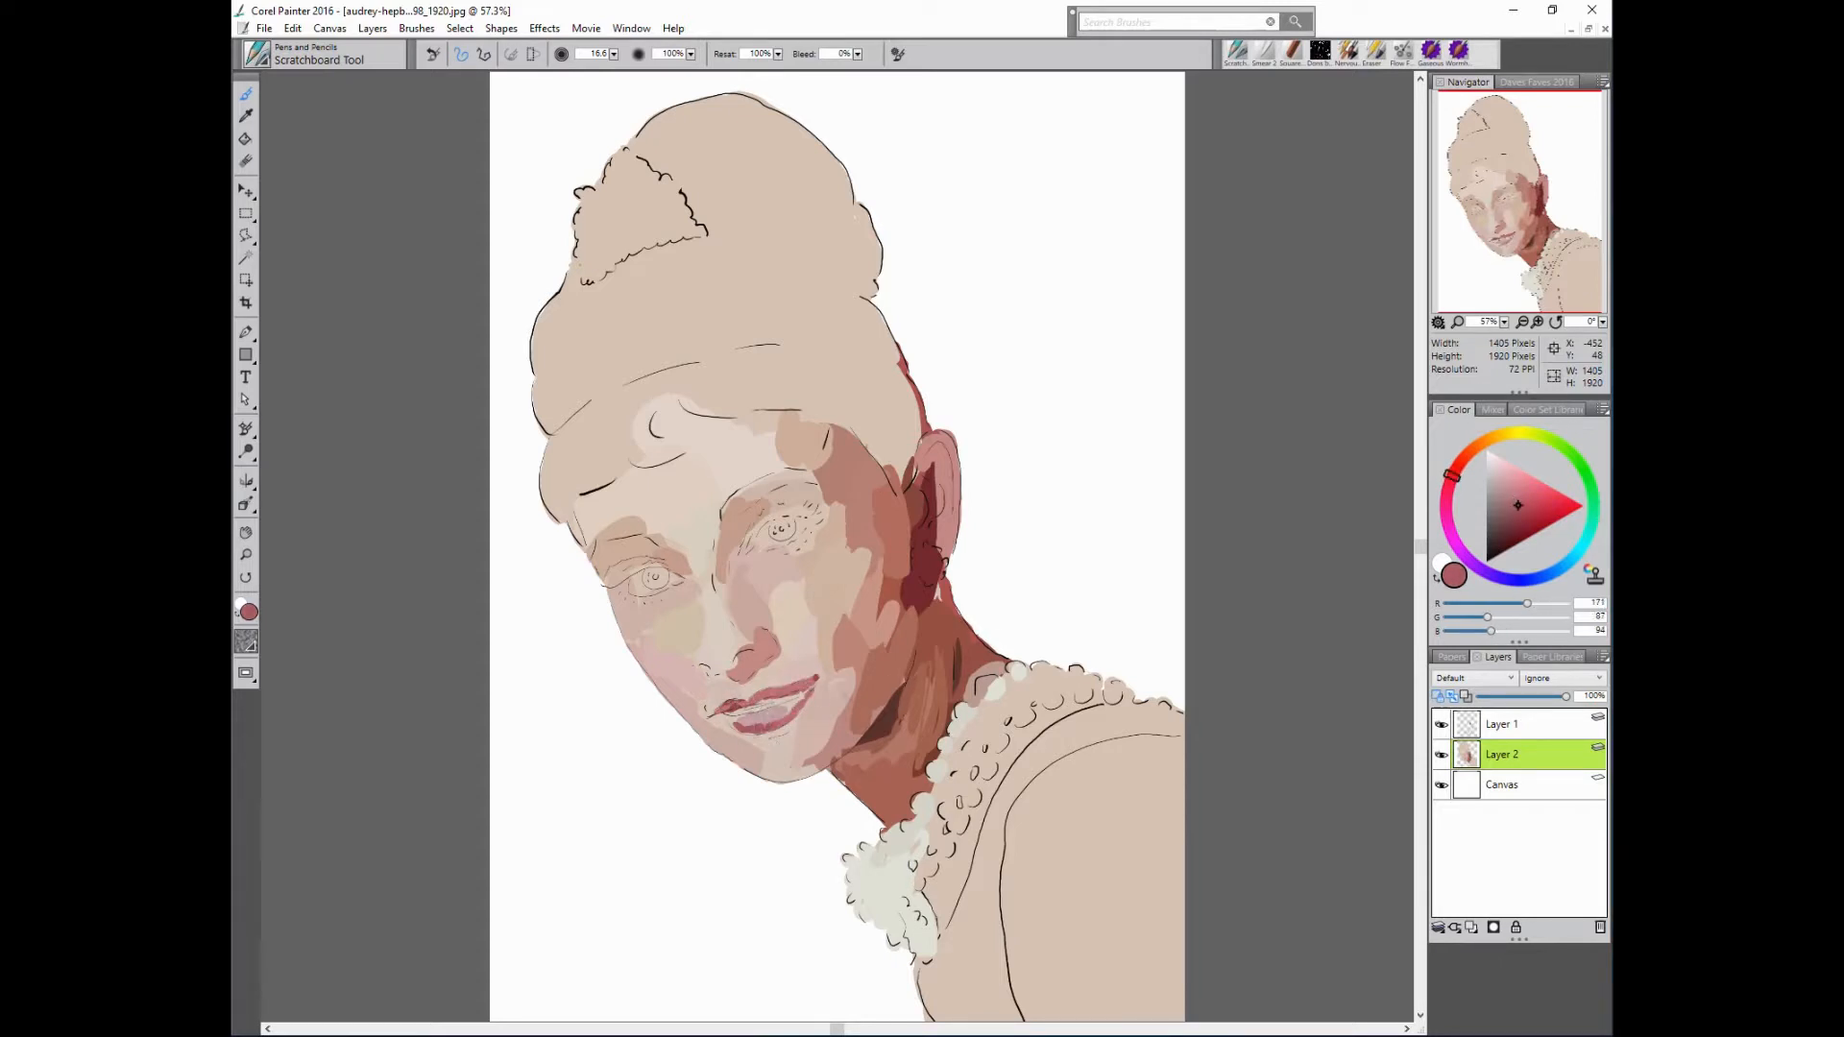
pyautogui.keyDown('alt'); pyautogui.click(761, 716); pyautogui.keyUp('alt')
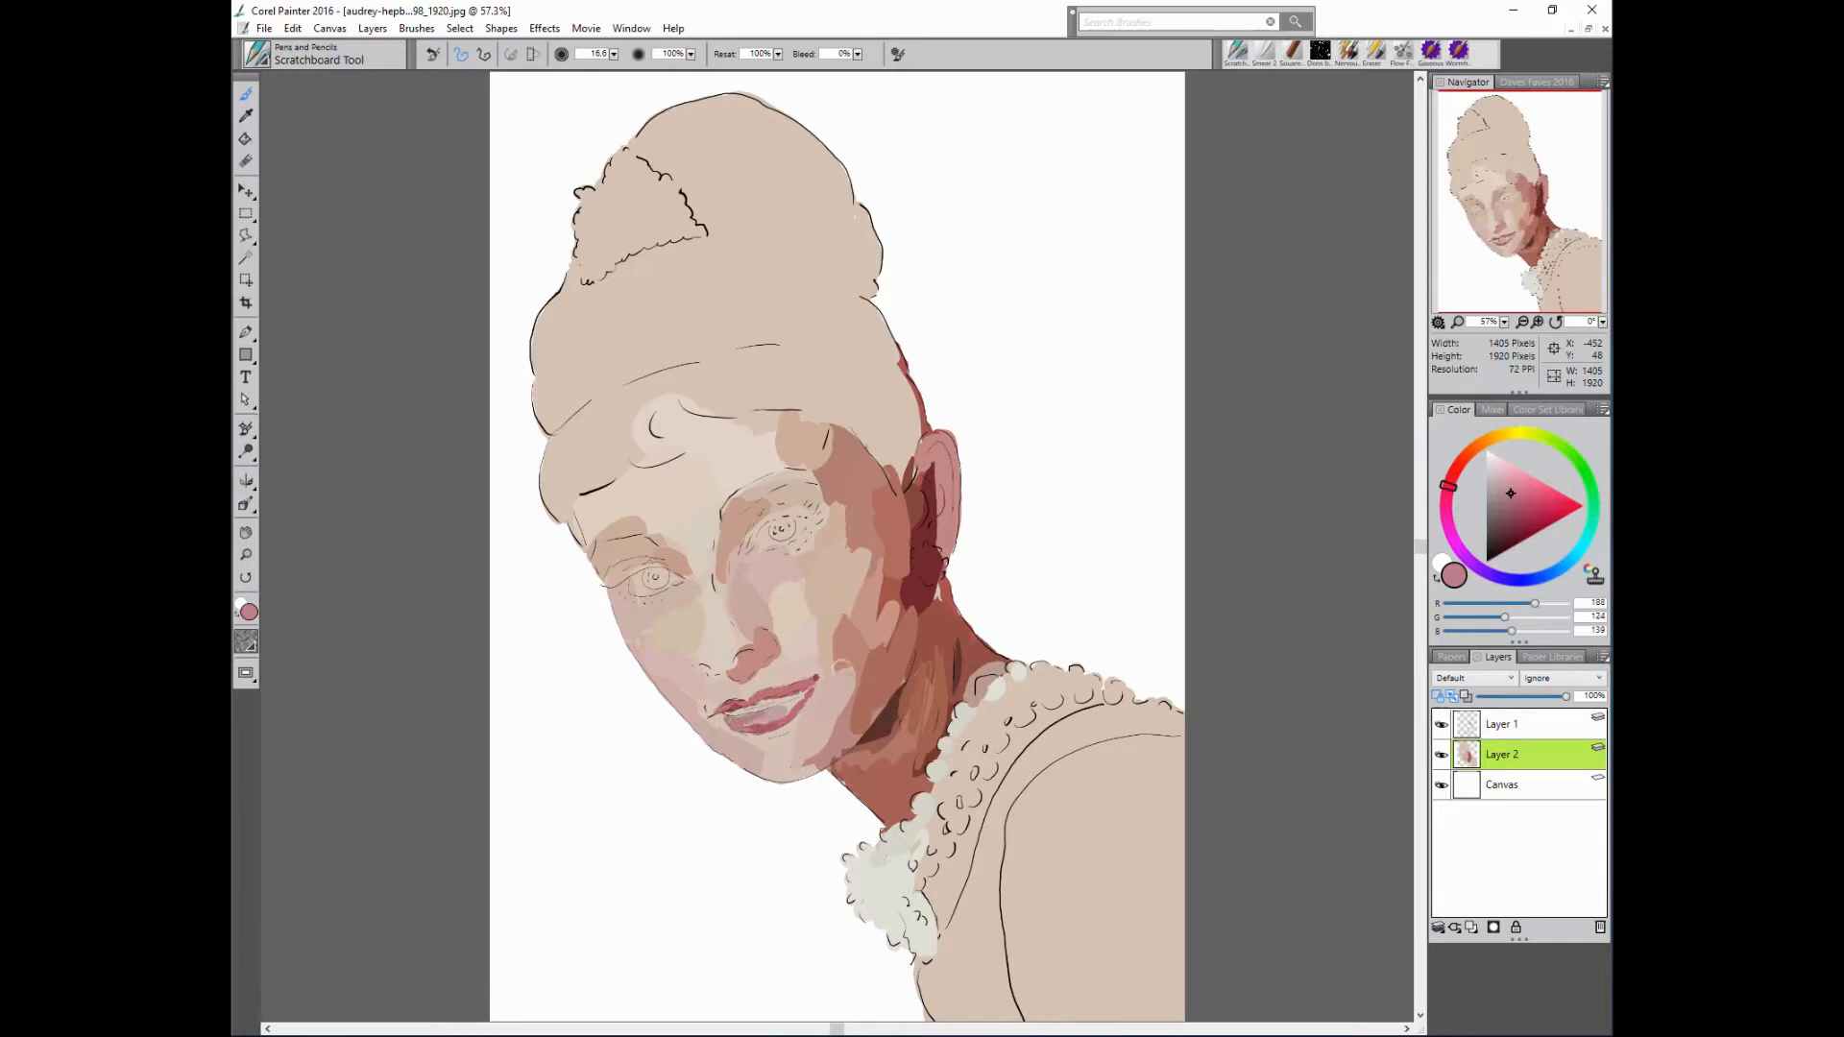
pyautogui.keyDown('alt'); pyautogui.click(762, 715); pyautogui.keyUp('alt')
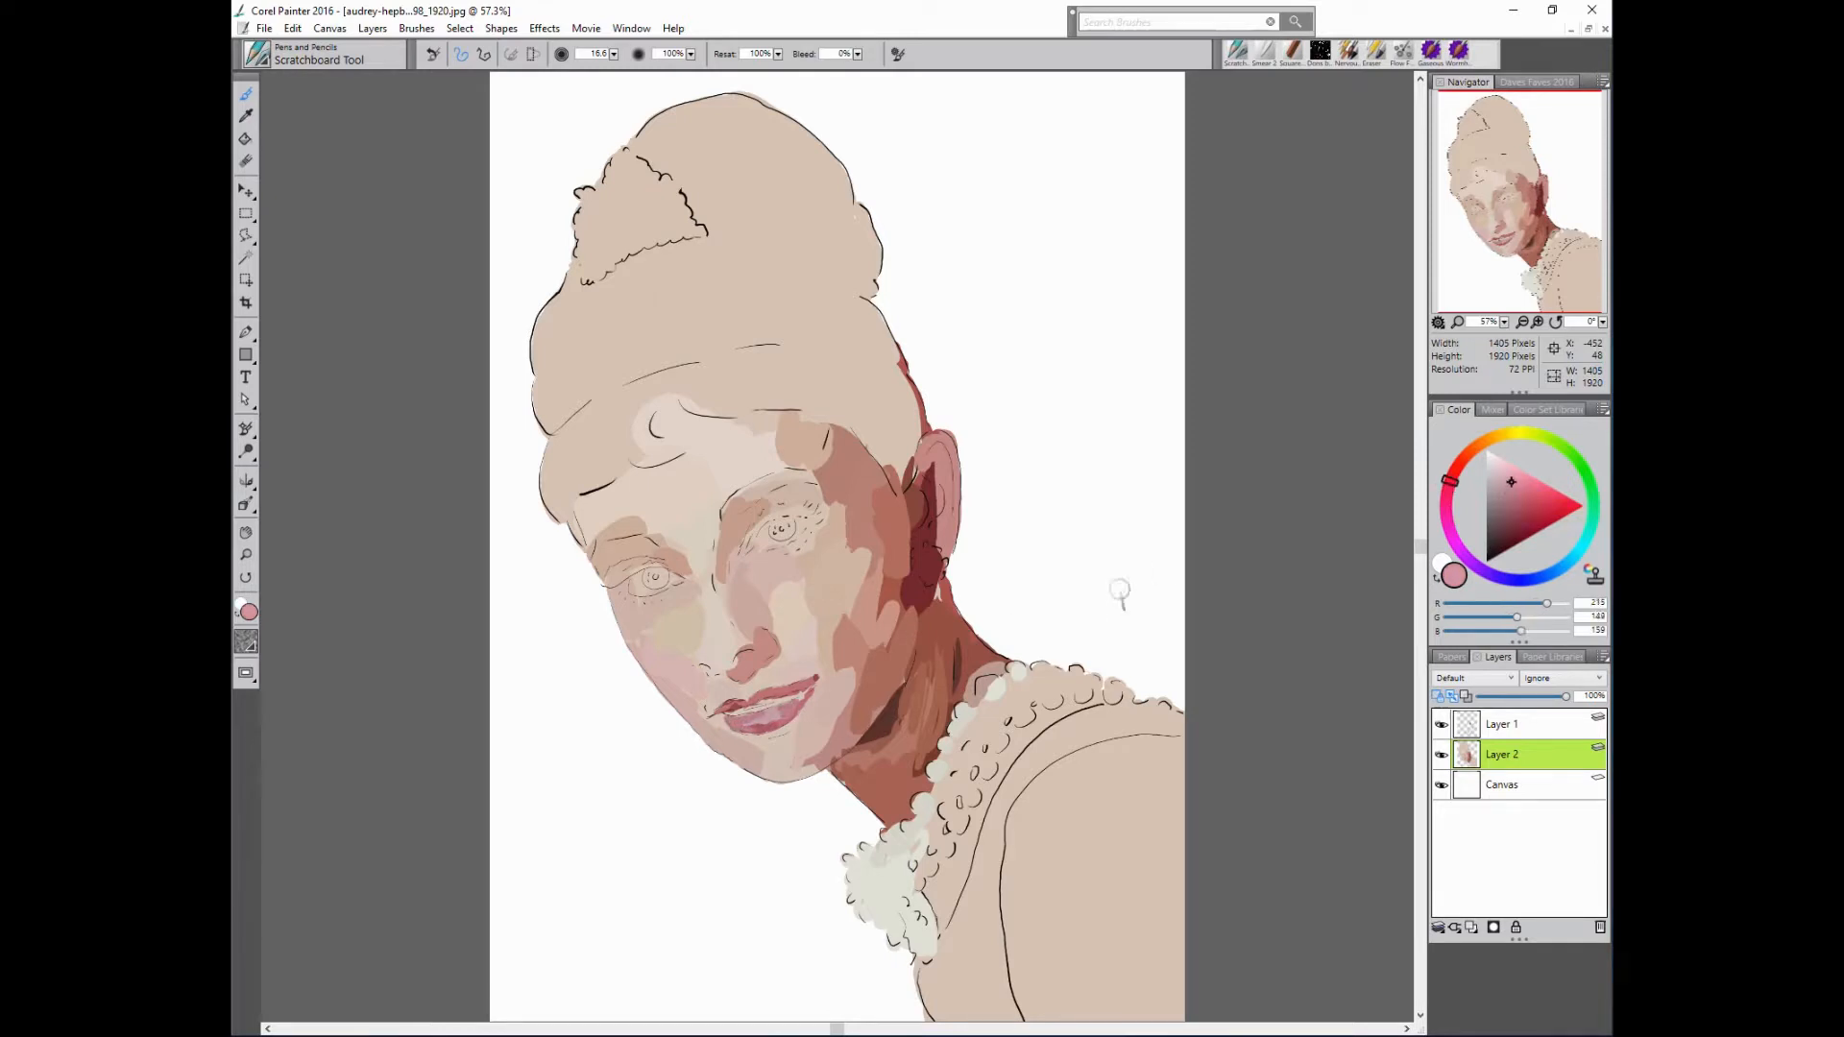
pyautogui.keyDown('alt'); pyautogui.click(727, 709); pyautogui.keyUp('alt')
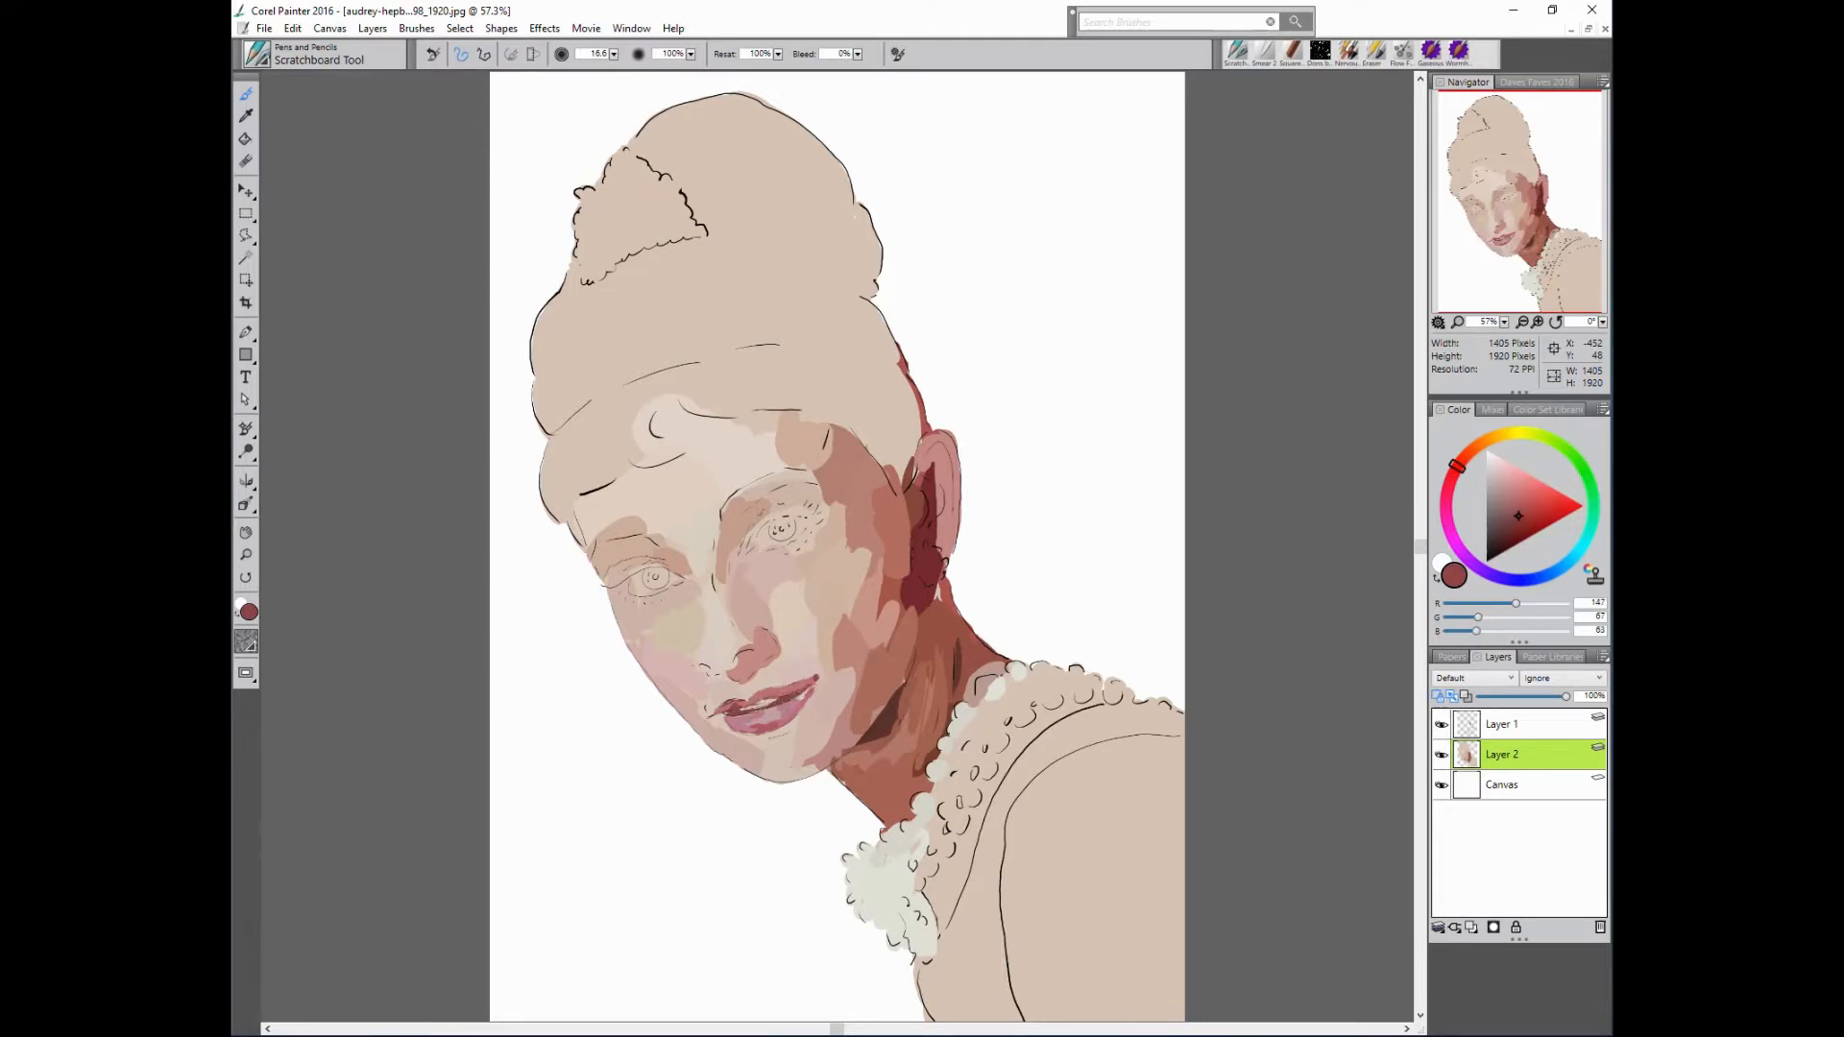
# - Refine the lips with rose and muted red tones, touching up the lower lip and the corner of the mouth
pyautogui.keyDown('alt'); pyautogui.click(760, 714); pyautogui.keyUp('alt')
pyautogui.keyDown('alt'); pyautogui.click(761, 715); pyautogui.keyUp('alt')
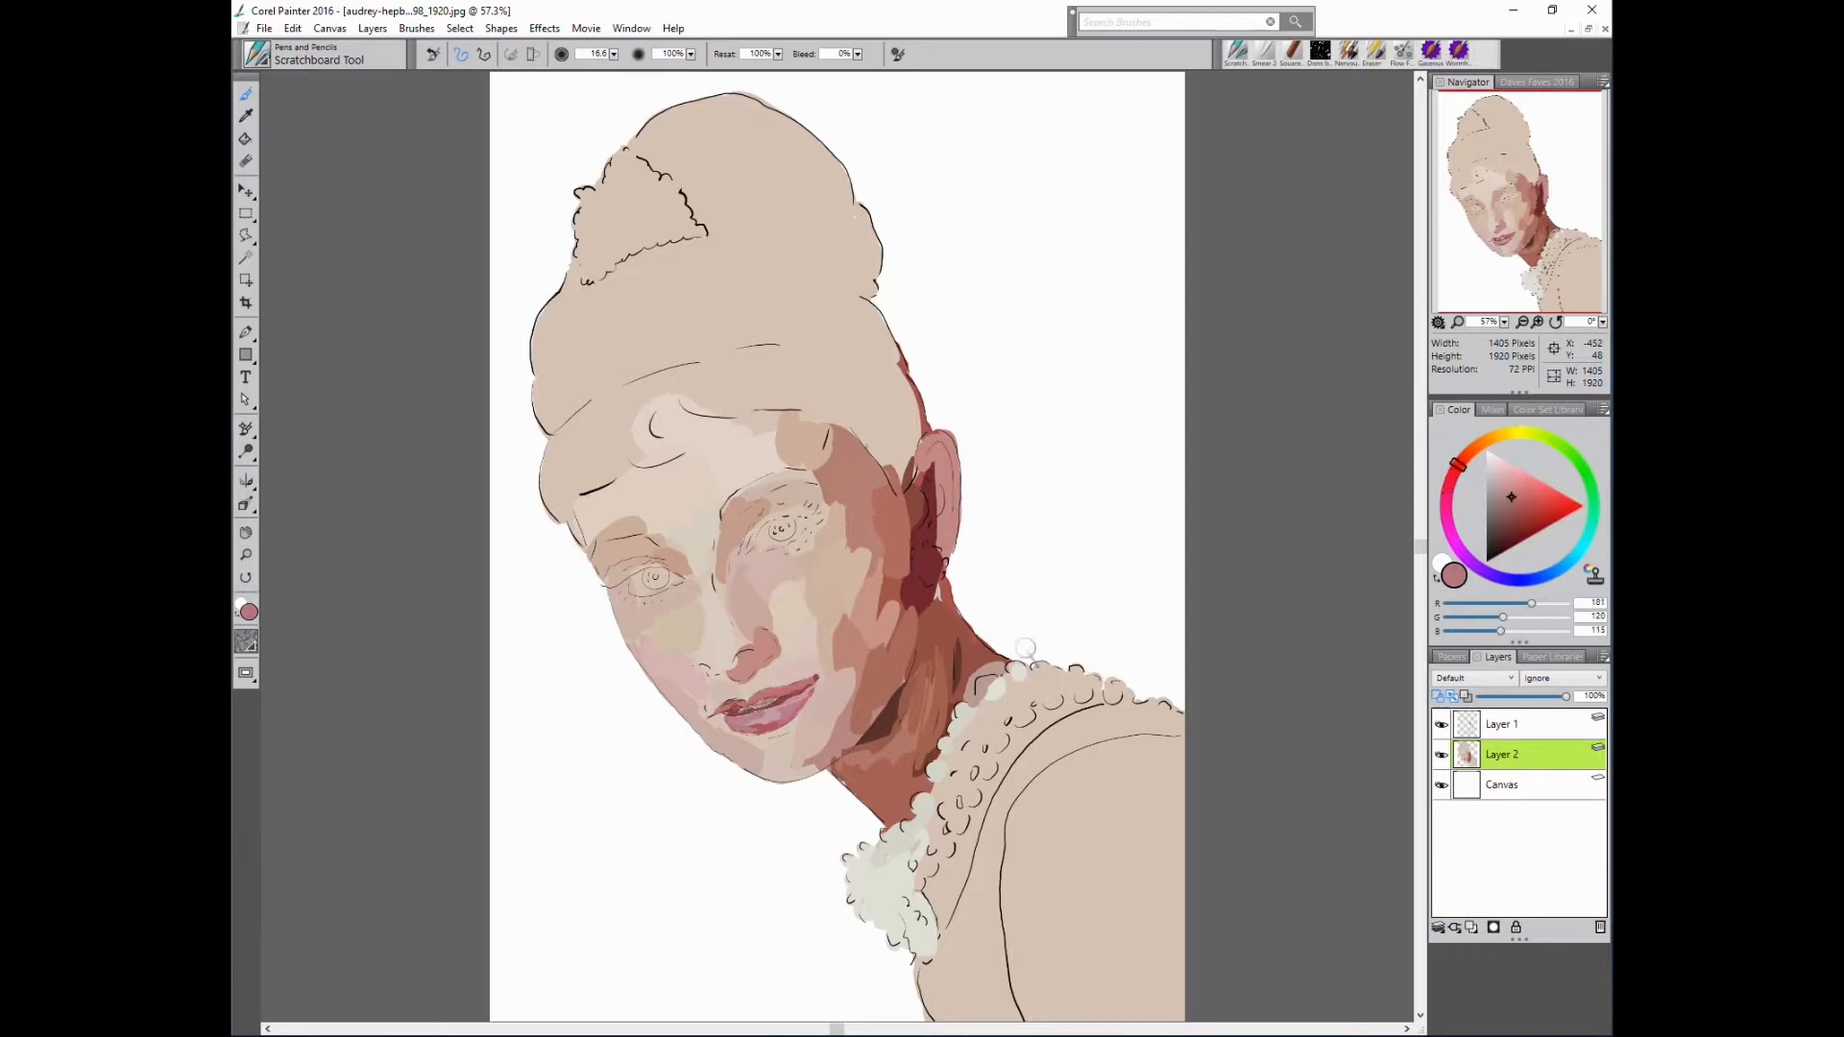
pyautogui.keyDown('alt'); pyautogui.click(768, 700); pyautogui.keyUp('alt')
pyautogui.keyDown('alt'); pyautogui.click(752, 703); pyautogui.keyUp('alt')
pyautogui.keyDown('alt'); pyautogui.click(761, 704); pyautogui.keyUp('alt')
pyautogui.keyDown('alt'); pyautogui.click(809, 694); pyautogui.keyUp('alt')
pyautogui.moveTo(810, 696); pyautogui.dragTo(799, 708)
pyautogui.keyDown('alt'); pyautogui.click(776, 716); pyautogui.keyUp('alt')
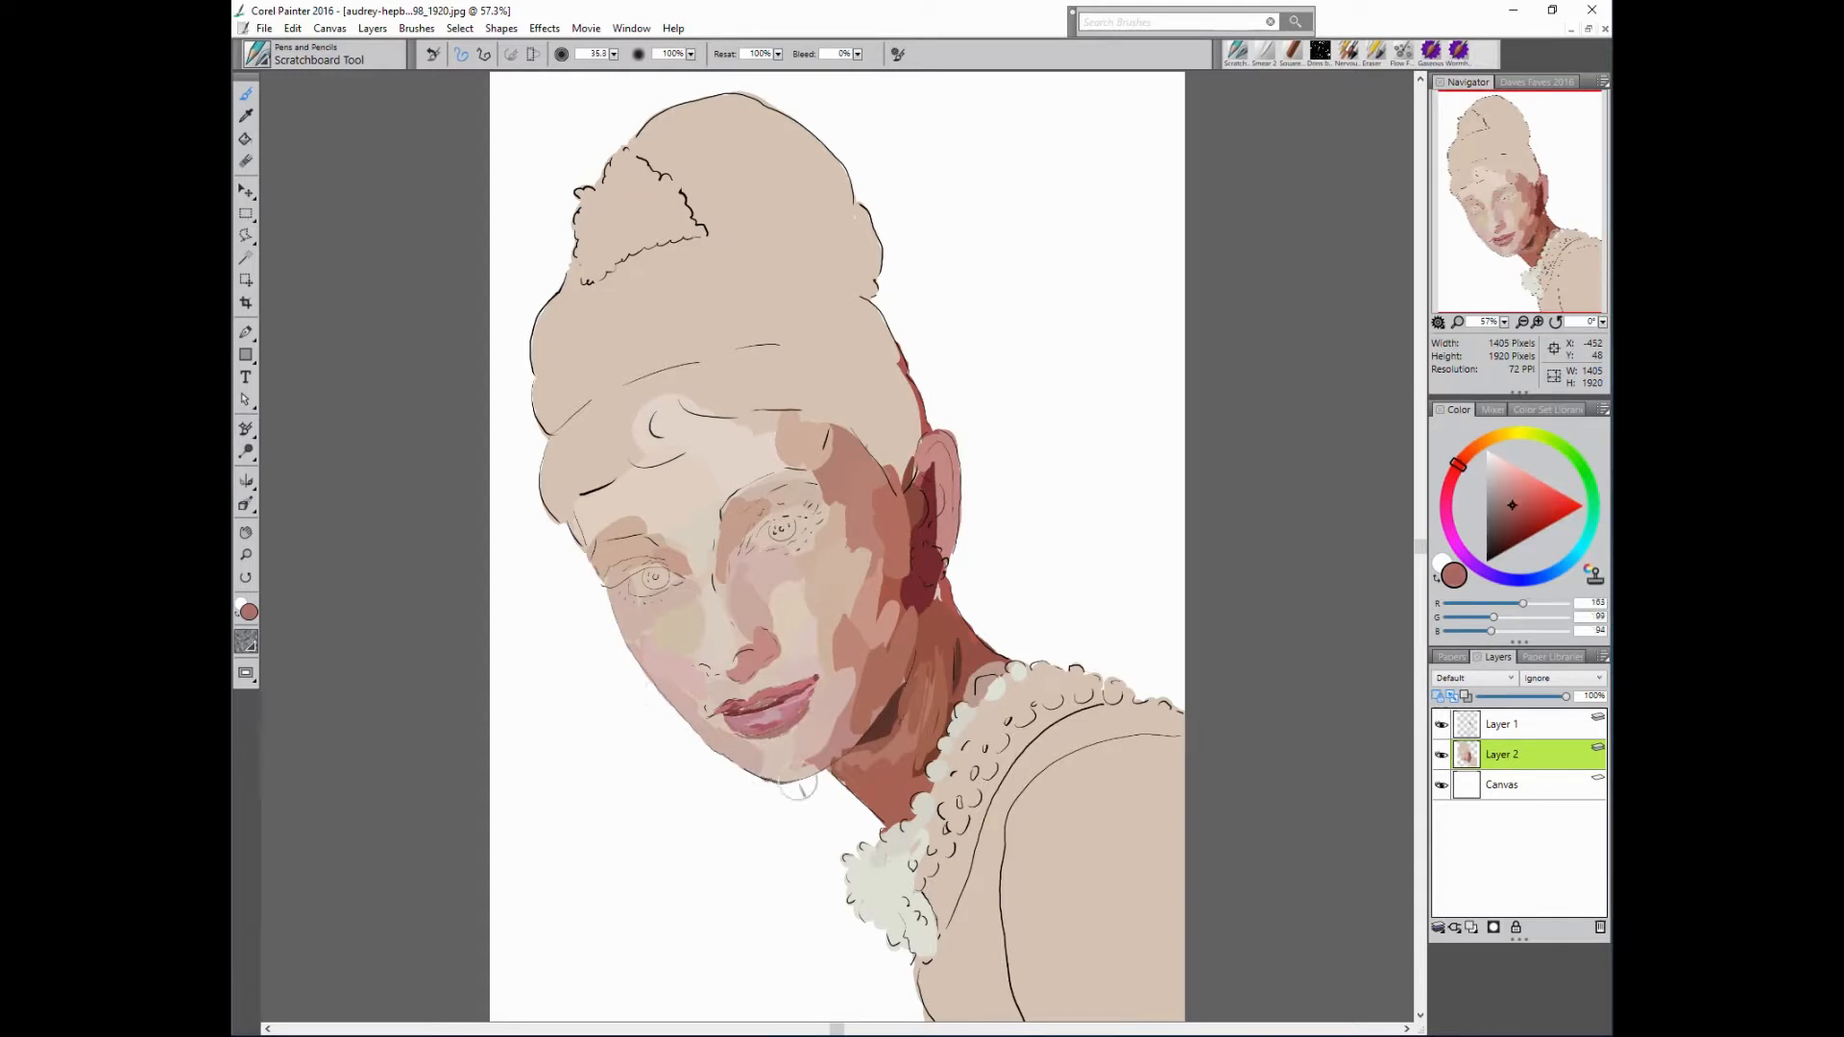
# - Paint muted reddish-brown strokes along the jaw edge and the front of the neck with colours sampled from the face
pyautogui.click(1465, 456)
pyautogui.click(1518, 505)
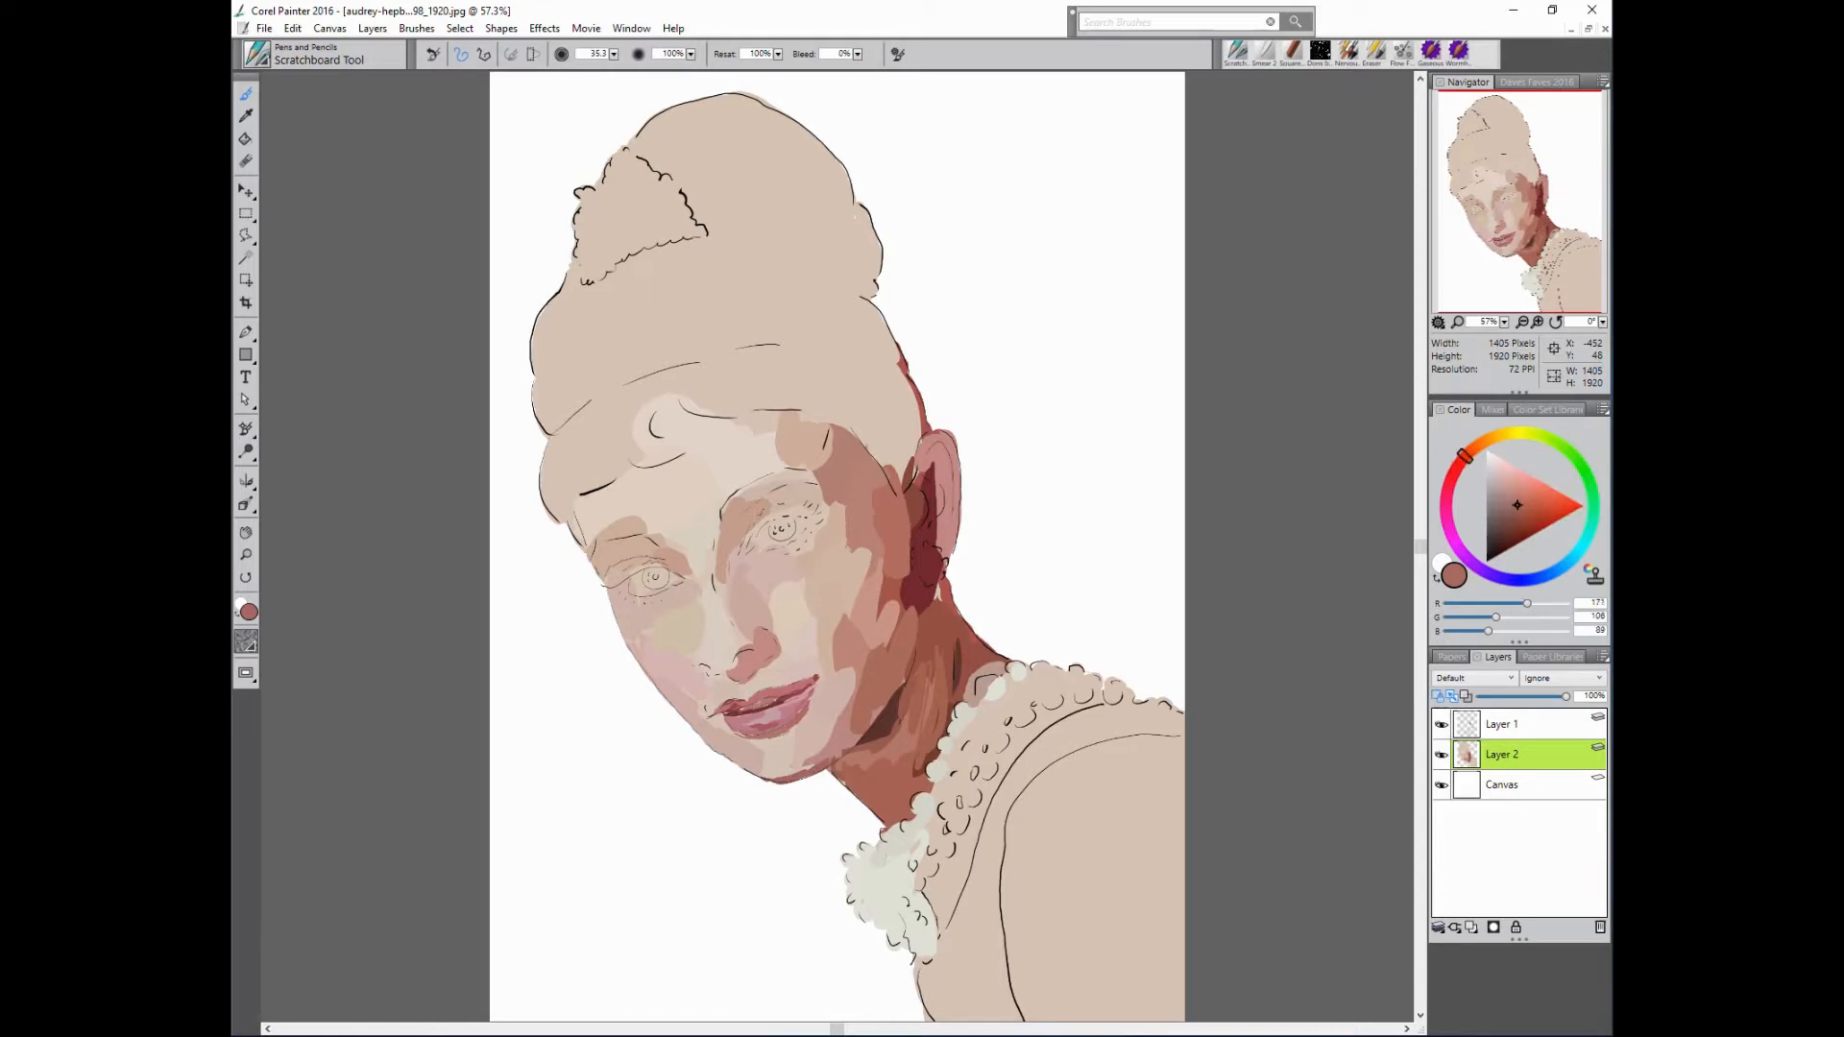
pyautogui.moveTo(831, 762); pyautogui.dragTo(863, 724)
pyautogui.keyDown('alt'); pyautogui.click(832, 734); pyautogui.keyUp('alt')
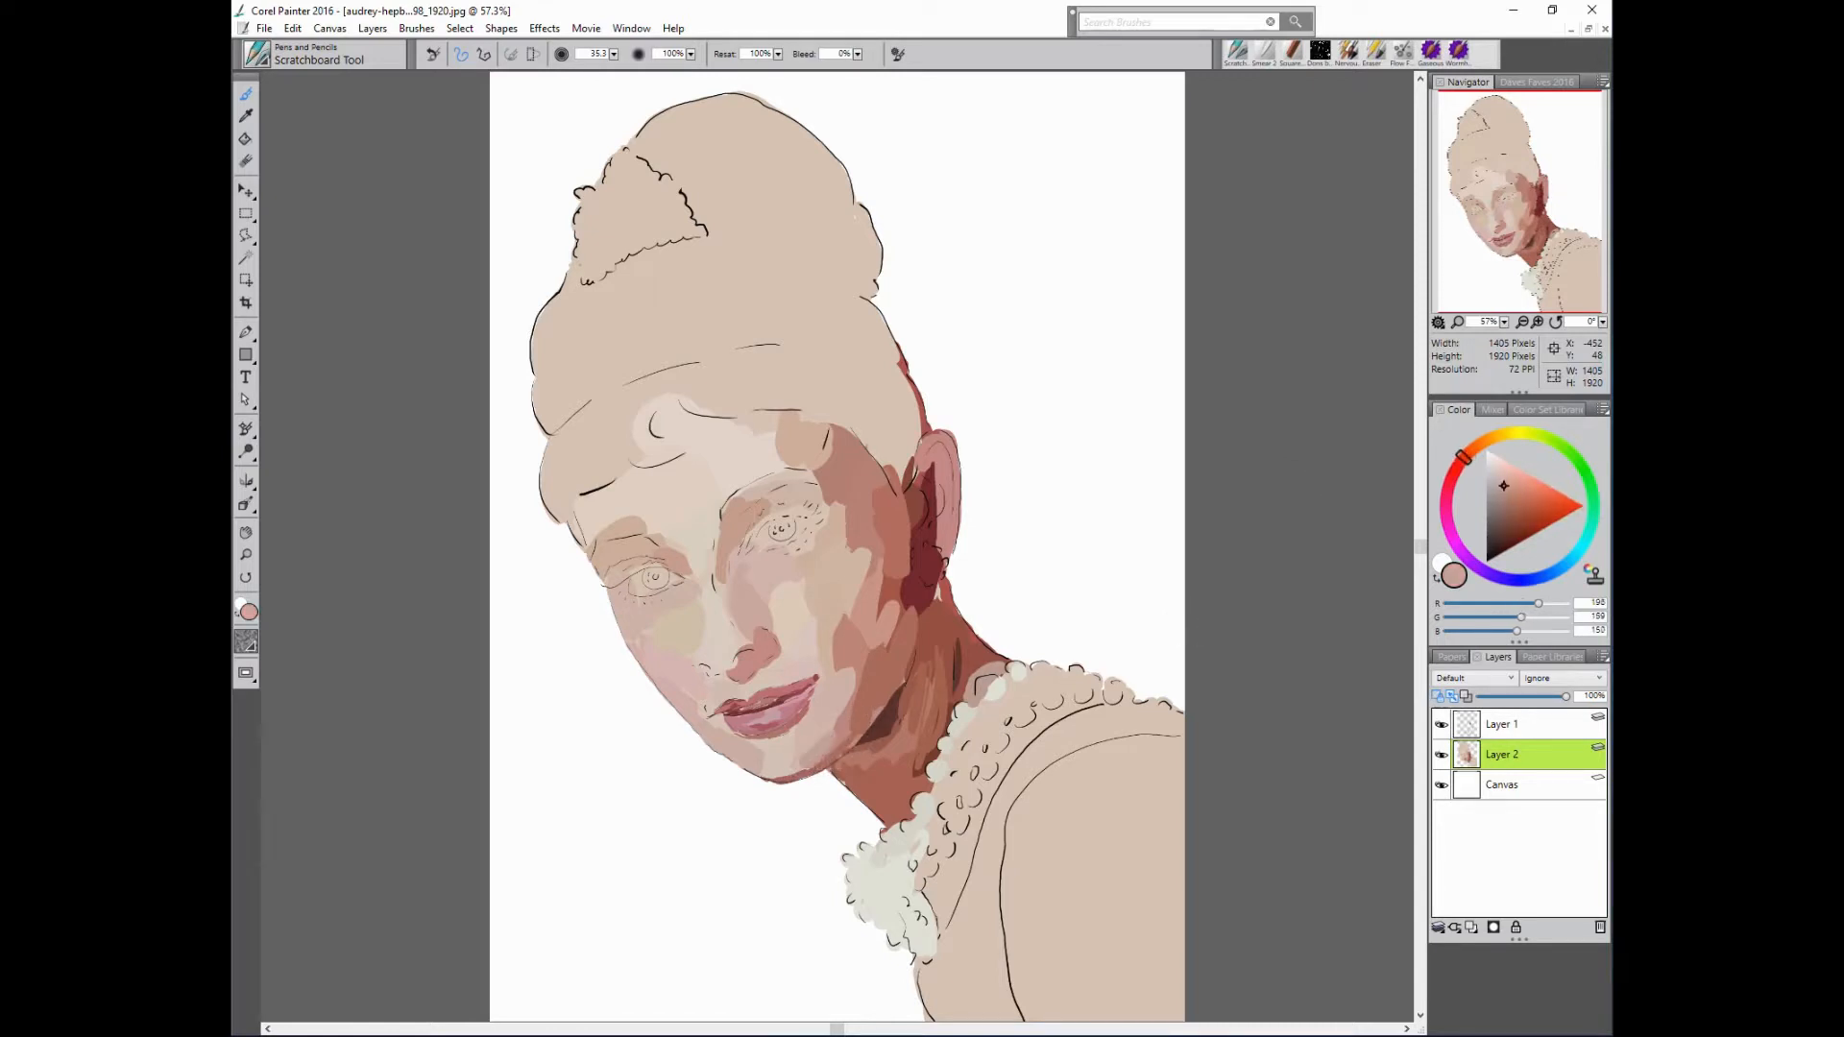
pyautogui.keyDown('alt'); pyautogui.click(729, 583); pyautogui.keyUp('alt')
pyautogui.keyDown('alt'); pyautogui.click(853, 663); pyautogui.keyUp('alt')
pyautogui.moveTo(839, 767); pyautogui.dragTo(886, 807)
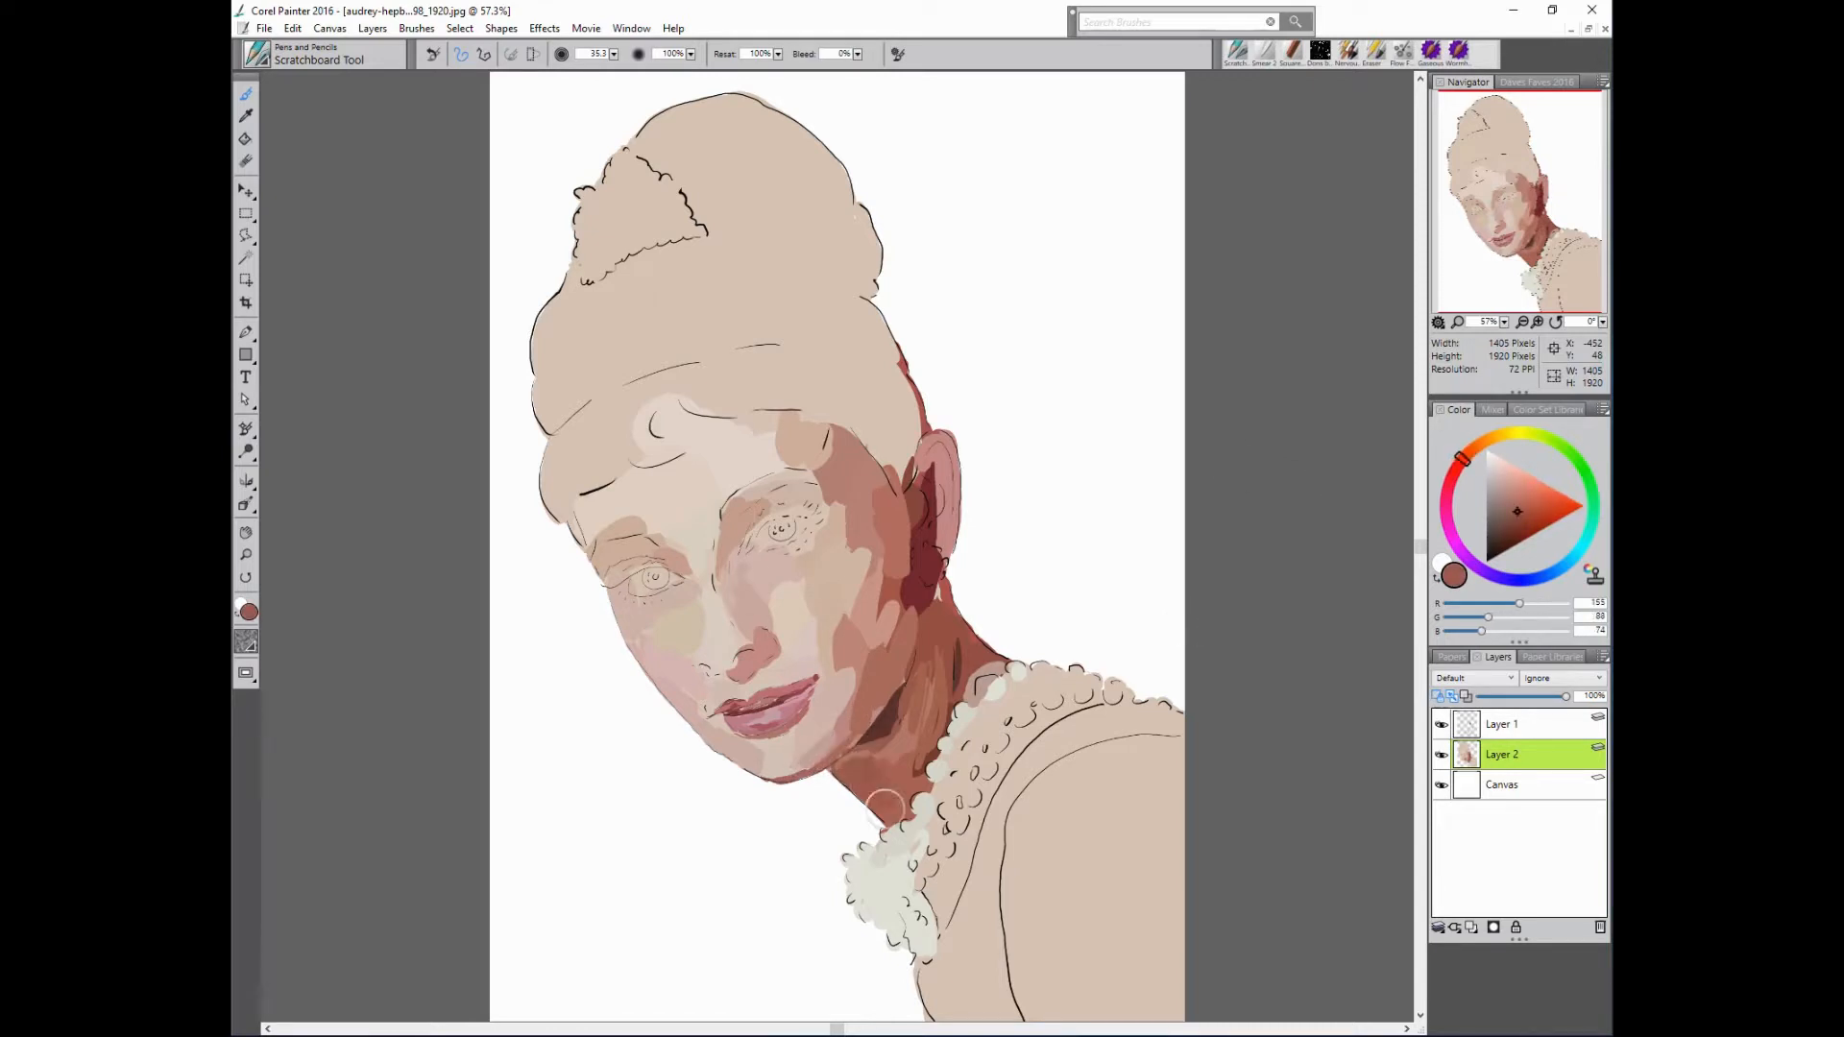
# - Work reddish-brown strokes into the side of the neck beside the collar and up to the area below the ear
pyautogui.keyDown('alt'); pyautogui.click(760, 626); pyautogui.keyUp('alt')
pyautogui.moveTo(925, 706); pyautogui.dragTo(914, 761)
pyautogui.moveTo(969, 632)
pyautogui.mouseDown()
pyautogui.moveTo(1005, 660)
pyautogui.moveTo(964, 689)
pyautogui.moveTo(928, 594)
pyautogui.mouseUp()
pyautogui.keyDown('alt'); pyautogui.click(984, 678); pyautogui.keyUp('alt')
pyautogui.keyDown('alt'); pyautogui.click(928, 609); pyautogui.keyUp('alt')
# - Model the inner ear with orange-red and dark red strokes, breaking up the dark shadow in front of it
pyautogui.keyDown('alt'); pyautogui.click(891, 520); pyautogui.keyUp('alt')
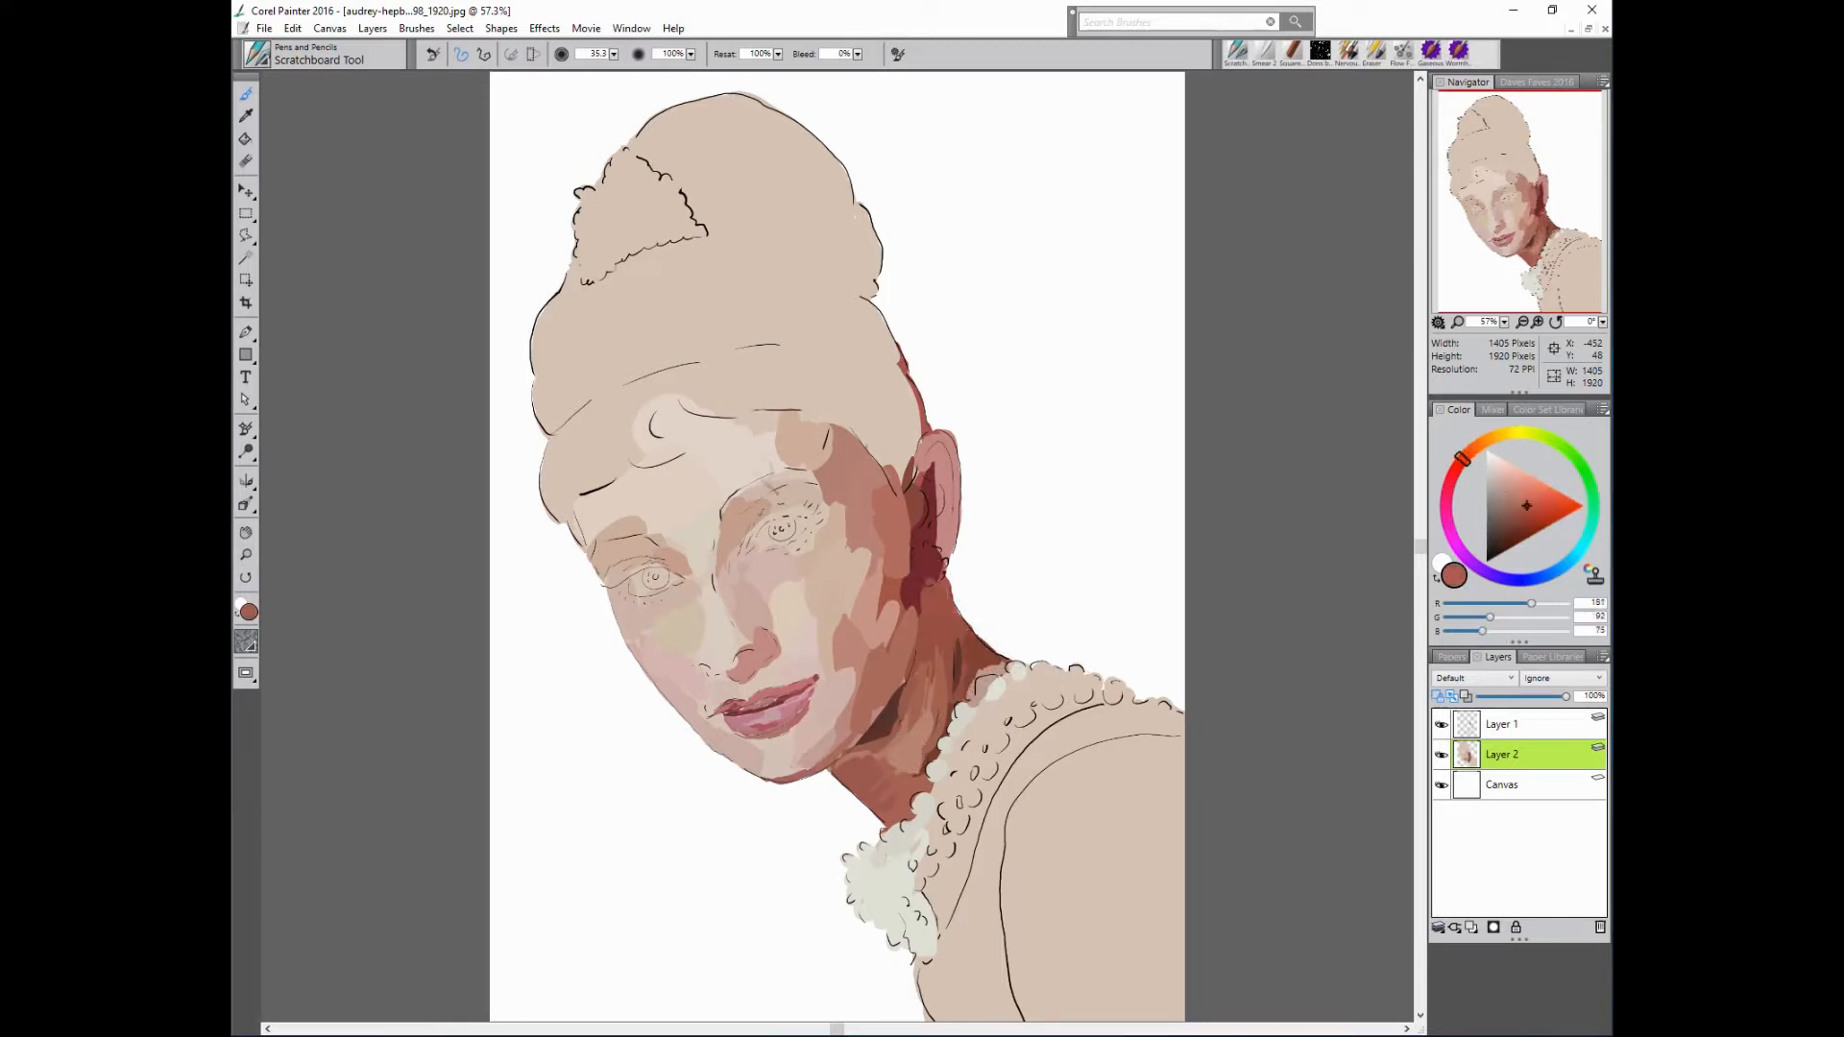
pyautogui.moveTo(943, 523)
pyautogui.mouseDown()
pyautogui.moveTo(921, 540)
pyautogui.moveTo(910, 496)
pyautogui.moveTo(932, 463)
pyautogui.moveTo(932, 544)
pyautogui.moveTo(945, 511)
pyautogui.mouseUp()
pyautogui.keyDown('alt'); pyautogui.click(932, 514); pyautogui.keyUp('alt')
pyautogui.keyDown('alt'); pyautogui.click(891, 519); pyautogui.keyUp('alt')
pyautogui.keyDown('alt'); pyautogui.click(904, 549); pyautogui.keyUp('alt')
pyautogui.keyDown('alt'); pyautogui.click(926, 461); pyautogui.keyUp('alt')
pyautogui.keyDown('alt'); pyautogui.click(926, 507); pyautogui.keyUp('alt')
pyautogui.keyDown('alt'); pyautogui.click(932, 545); pyautogui.keyUp('alt')
pyautogui.keyDown('alt'); pyautogui.click(926, 530); pyautogui.keyUp('alt')
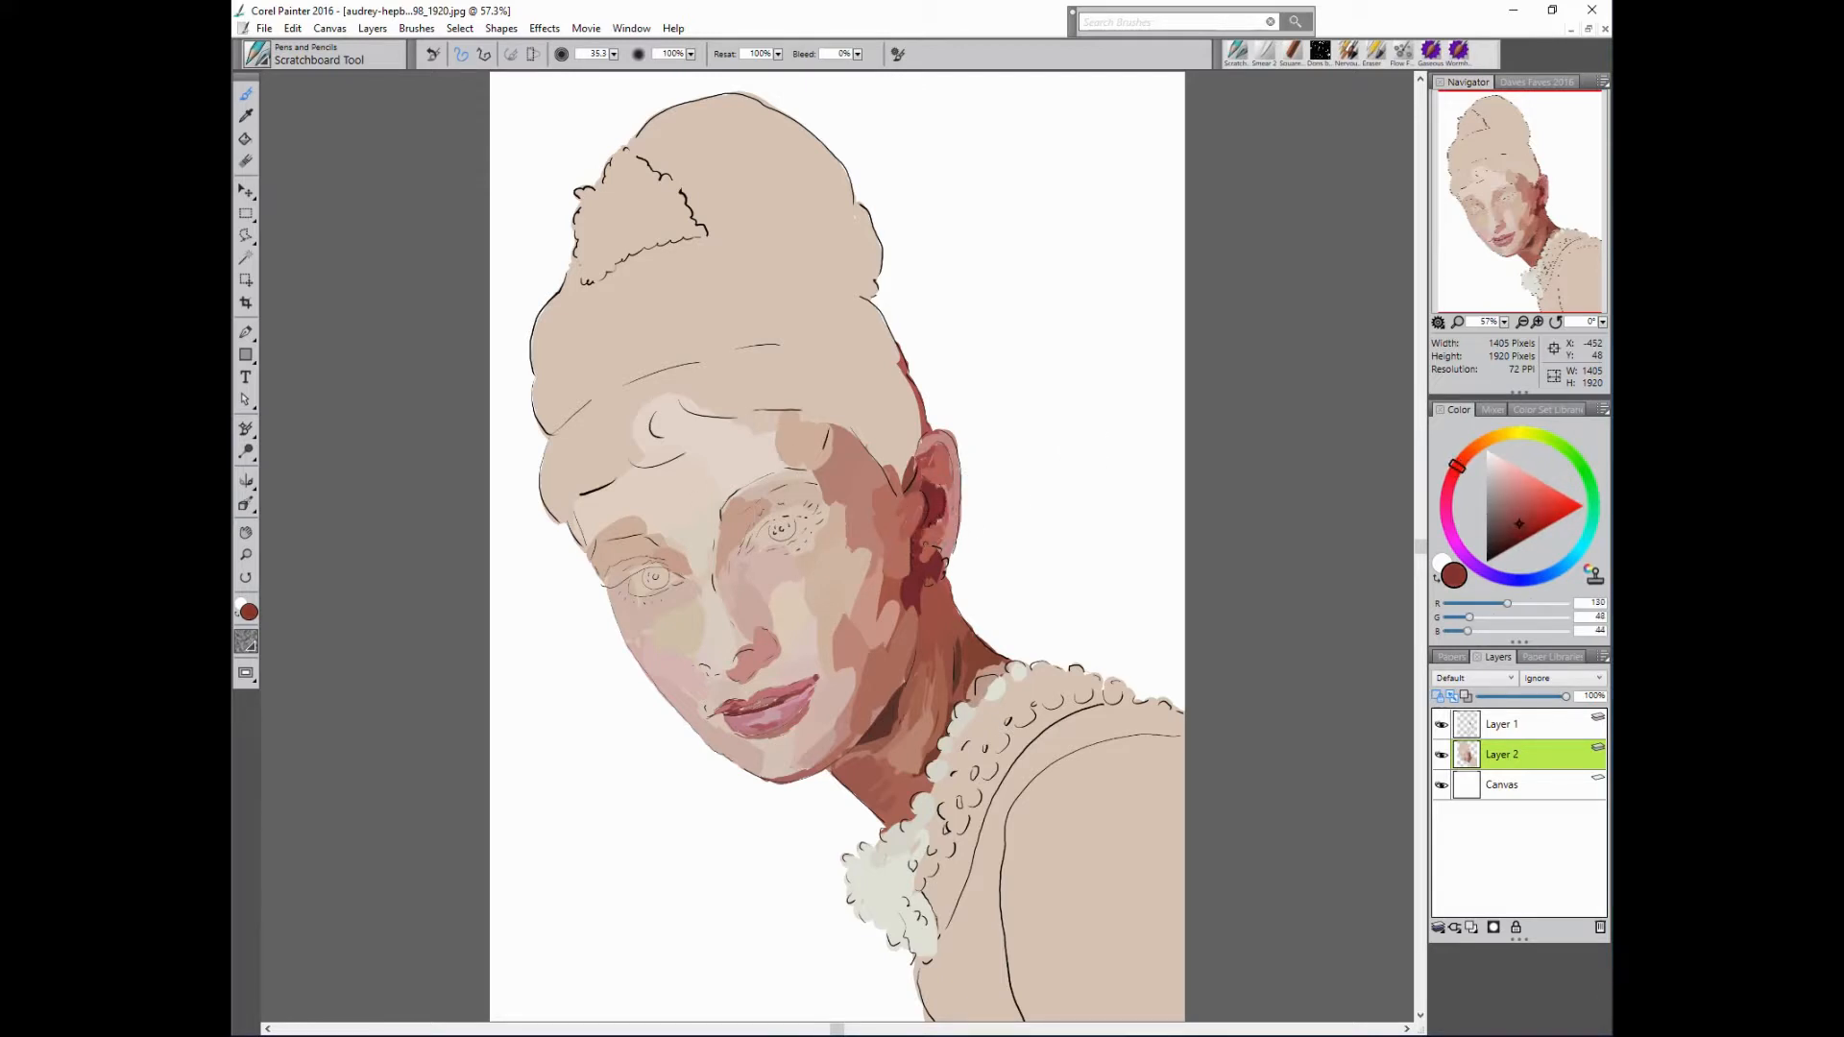
# - Add pink and rose tones to the top rim and lobe of the ear
pyautogui.keyDown('alt'); pyautogui.click(946, 489); pyautogui.keyUp('alt')
pyautogui.keyDown('alt'); pyautogui.click(946, 450); pyautogui.keyUp('alt')
pyautogui.keyDown('alt'); pyautogui.click(939, 456); pyautogui.keyUp('alt')
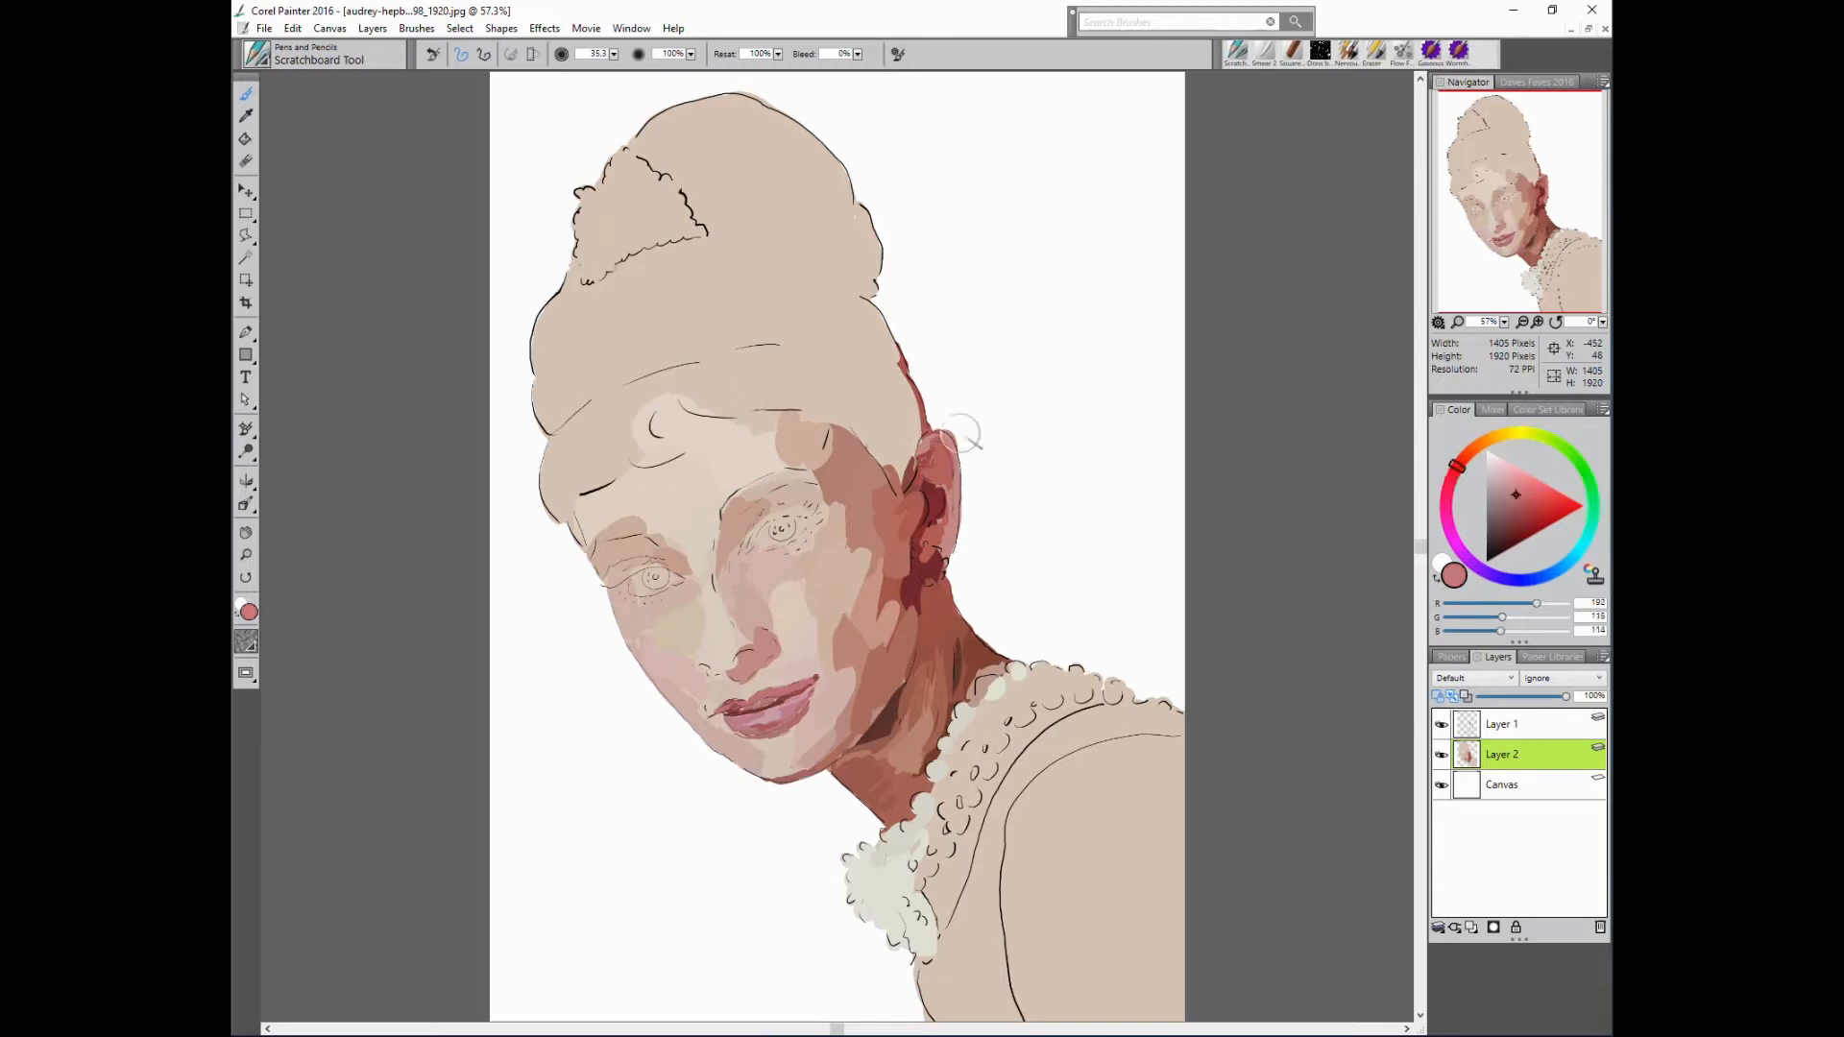
pyautogui.keyDown('alt'); pyautogui.click(951, 526); pyautogui.keyUp('alt')
pyautogui.moveTo(955, 523); pyautogui.dragTo(948, 547)
pyautogui.keyDown('alt'); pyautogui.click(949, 538); pyautogui.keyUp('alt')
# - Dab pale cream tufts along the whole fur collar from its front tip to the back of the shoulder
pyautogui.keyDown('alt'); pyautogui.click(970, 737); pyautogui.keyUp('alt')
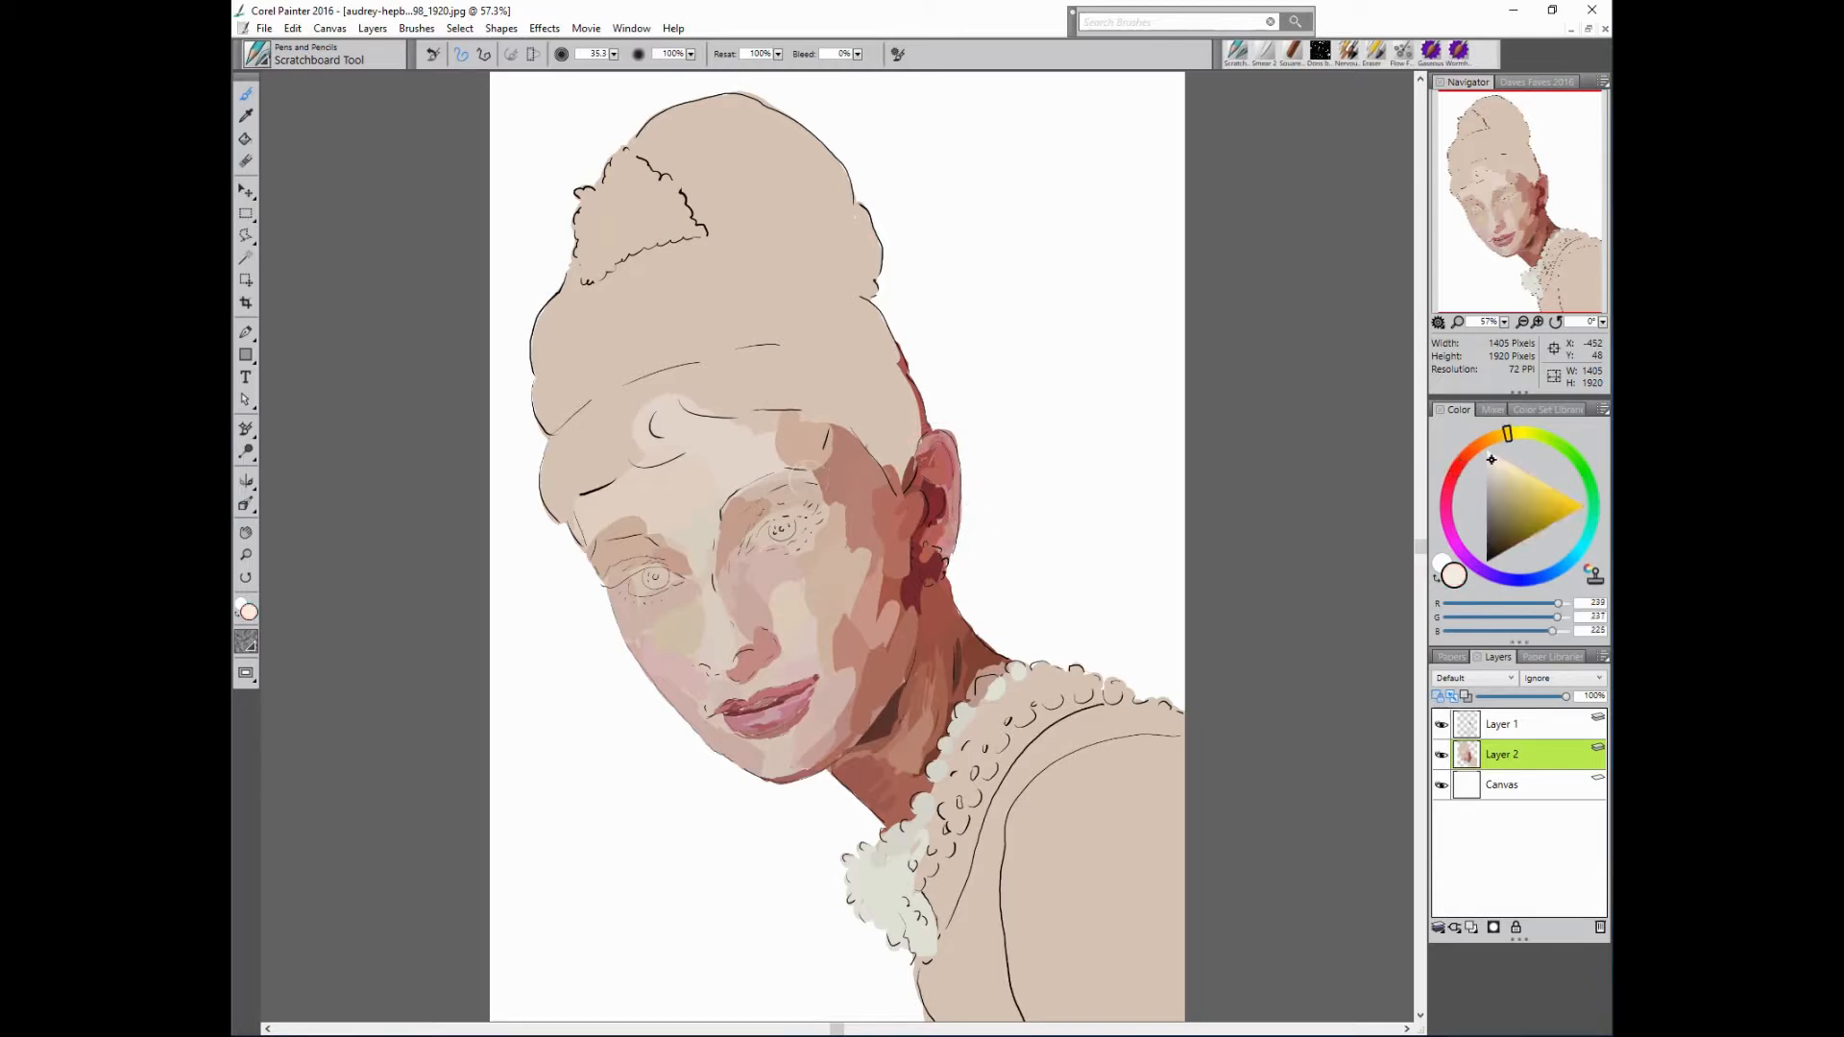
pyautogui.moveTo(964, 731)
pyautogui.mouseDown()
pyautogui.moveTo(978, 760)
pyautogui.moveTo(949, 780)
pyautogui.mouseUp()
pyautogui.moveTo(963, 797)
pyautogui.mouseDown()
pyautogui.moveTo(953, 820)
pyautogui.moveTo(957, 803)
pyautogui.mouseUp()
pyautogui.moveTo(928, 809); pyautogui.dragTo(922, 834)
pyautogui.moveTo(945, 832); pyautogui.dragTo(895, 867)
pyautogui.moveTo(924, 862)
pyautogui.mouseDown()
pyautogui.moveTo(914, 890)
pyautogui.moveTo(865, 886)
pyautogui.moveTo(876, 899)
pyautogui.mouseUp()
pyautogui.moveTo(920, 921); pyautogui.dragTo(922, 942)
pyautogui.moveTo(993, 721); pyautogui.dragTo(976, 734)
pyautogui.moveTo(968, 705)
pyautogui.mouseDown()
pyautogui.moveTo(958, 721)
pyautogui.moveTo(982, 696)
pyautogui.mouseUp()
pyautogui.moveTo(990, 703)
pyautogui.mouseDown()
pyautogui.moveTo(976, 721)
pyautogui.moveTo(1002, 695)
pyautogui.mouseUp()
pyautogui.moveTo(1028, 703); pyautogui.dragTo(1012, 719)
pyautogui.moveTo(1054, 684); pyautogui.dragTo(1112, 697)
pyautogui.moveTo(1087, 691); pyautogui.dragTo(1074, 693)
pyautogui.moveTo(1055, 697); pyautogui.dragTo(1049, 706)
# - Block in the garment below the collar with a tan band, an orange-brown patch at the front and a golden-tan sleeve stroke
pyautogui.moveTo(1049, 668); pyautogui.dragTo(1001, 755)
pyautogui.moveTo(1079, 697)
pyautogui.mouseDown()
pyautogui.moveTo(993, 774)
pyautogui.moveTo(976, 818)
pyautogui.mouseUp()
pyautogui.moveTo(968, 828); pyautogui.dragTo(924, 910)
pyautogui.moveTo(963, 876)
pyautogui.mouseDown()
pyautogui.moveTo(940, 937)
pyautogui.moveTo(1036, 1017)
pyautogui.mouseUp()
pyautogui.moveTo(1064, 861)
pyautogui.mouseDown()
pyautogui.moveTo(1083, 922)
pyautogui.moveTo(1022, 1014)
pyautogui.mouseUp()
pyautogui.moveTo(1035, 886); pyautogui.dragTo(1049, 973)
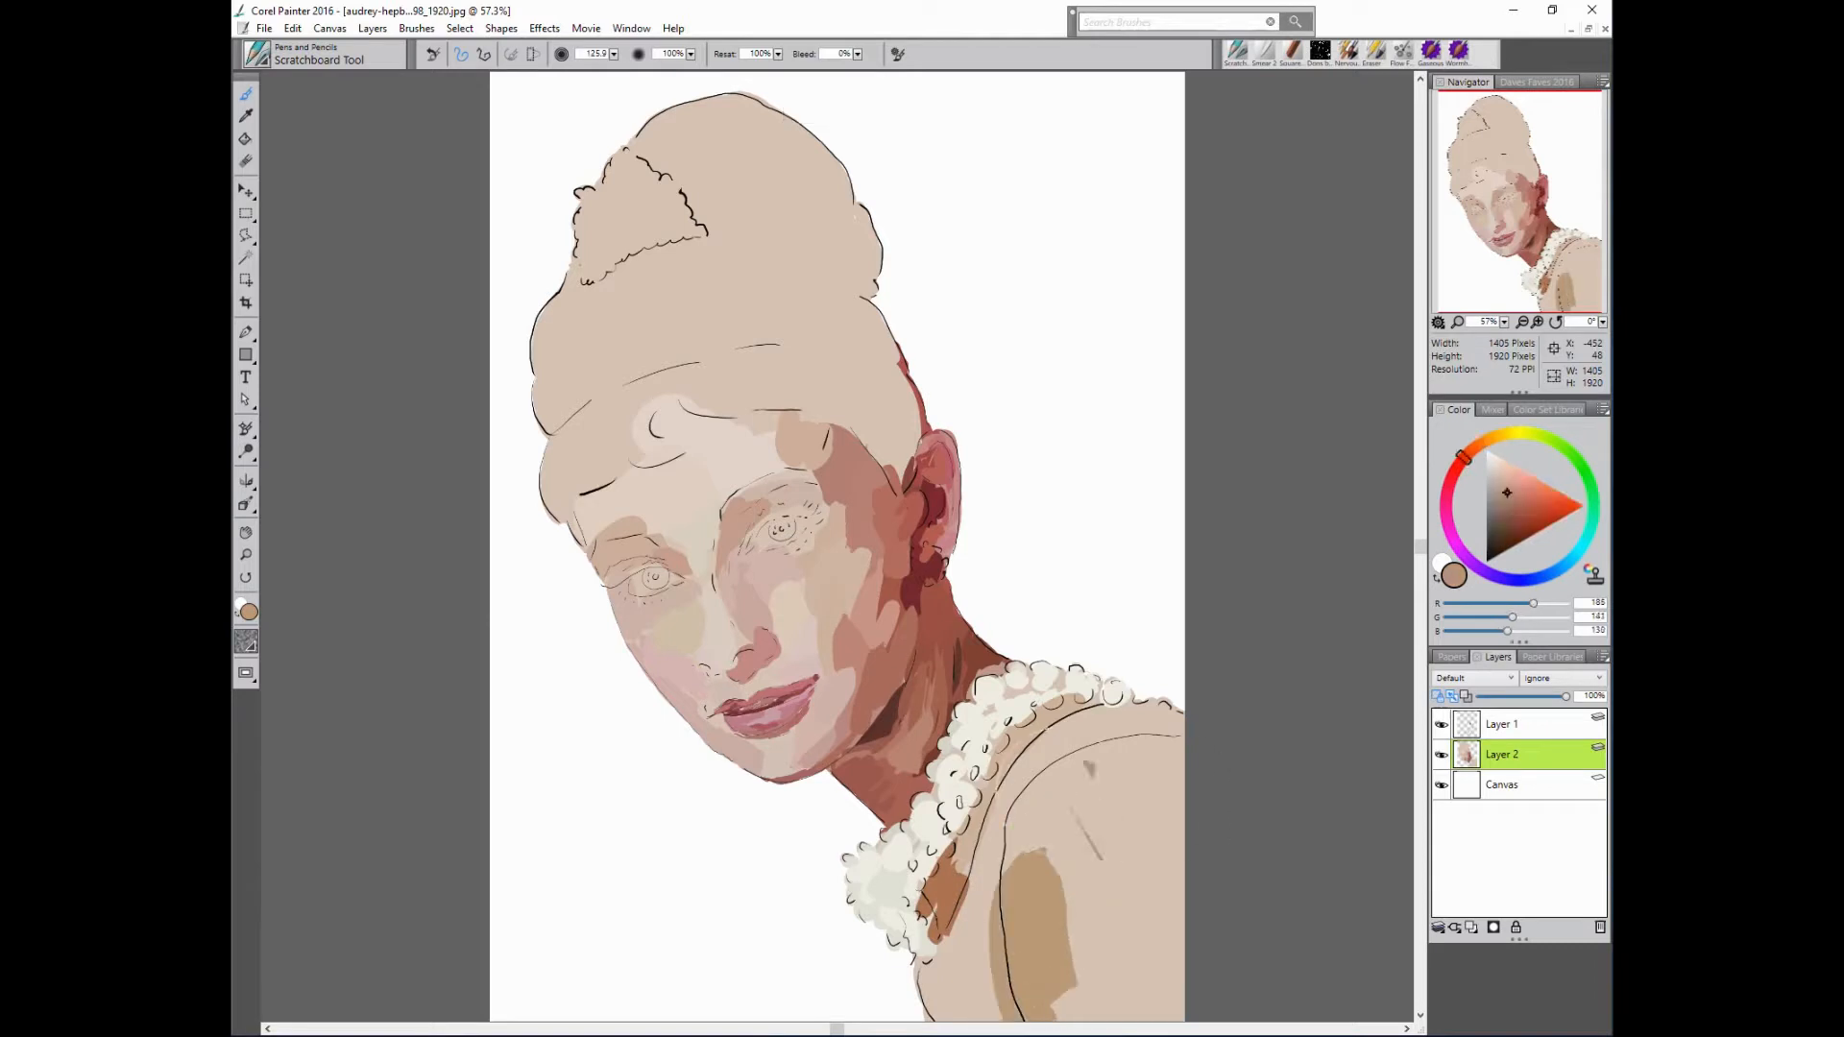
# - Fill the shoulder and sleeve with dusty pink, reddish brown, olive brown, dark green and tan using a brush size of 125.9
pyautogui.moveTo(1064, 792); pyautogui.dragTo(1030, 851)
pyautogui.moveTo(1095, 780); pyautogui.dragTo(1179, 798)
pyautogui.moveTo(1136, 891); pyautogui.dragTo(1196, 773)
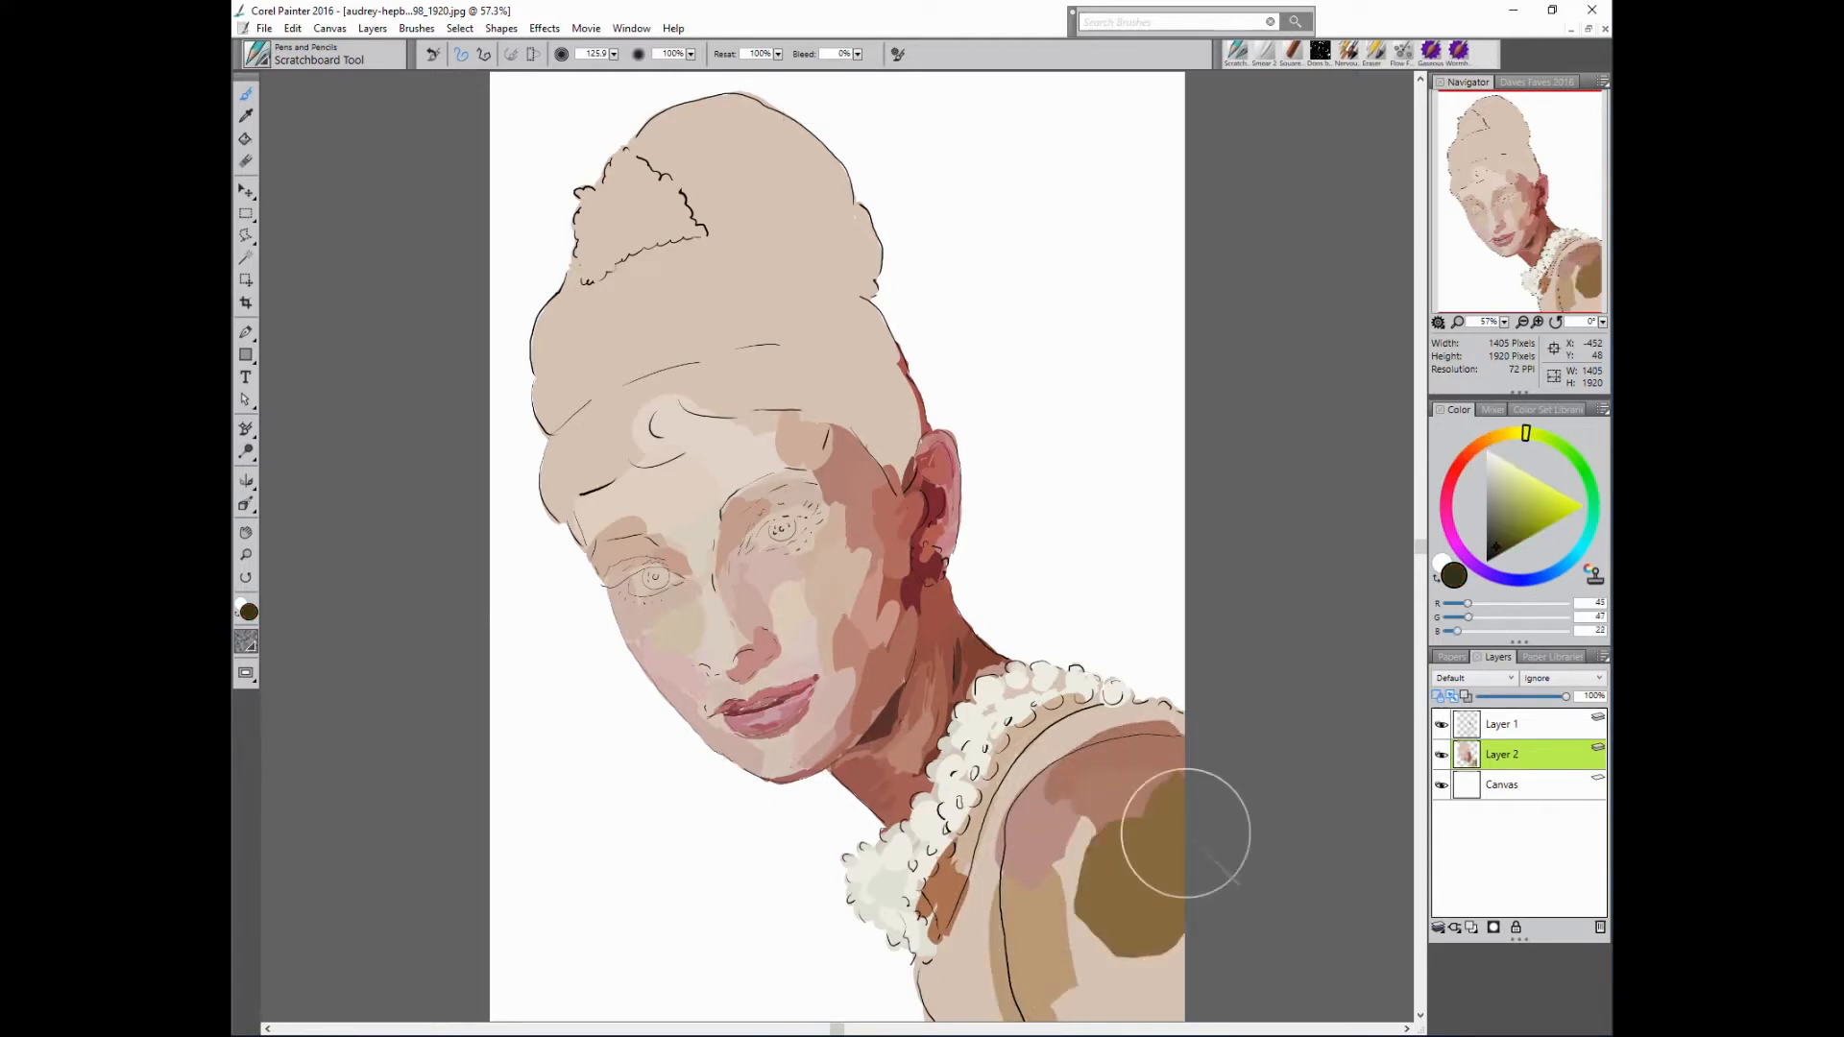
pyautogui.moveTo(1218, 898)
pyautogui.mouseDown()
pyautogui.moveTo(1173, 1022)
pyautogui.moveTo(1088, 1016)
pyautogui.mouseUp()
pyautogui.keyDown('alt'); pyautogui.click(1143, 902); pyautogui.keyUp('alt')
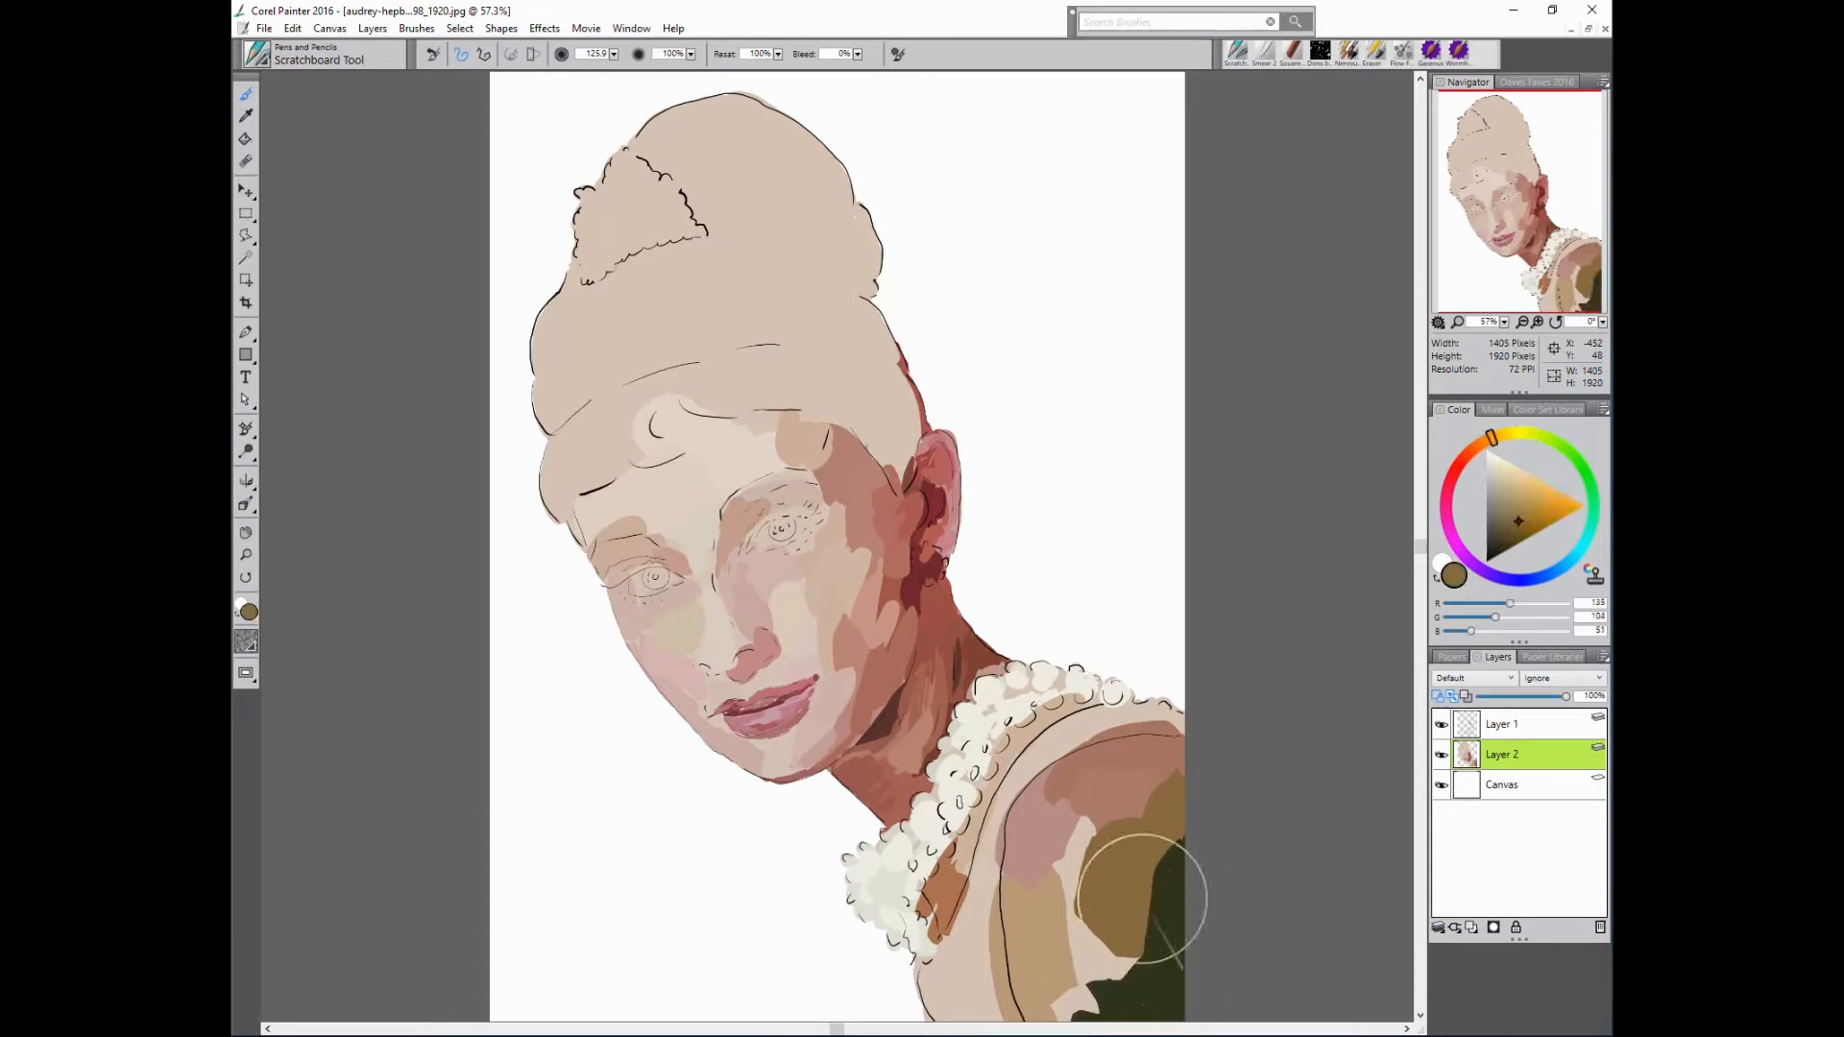
pyautogui.moveTo(1149, 905); pyautogui.dragTo(1066, 995)
pyautogui.moveTo(1086, 850); pyautogui.dragTo(1081, 979)
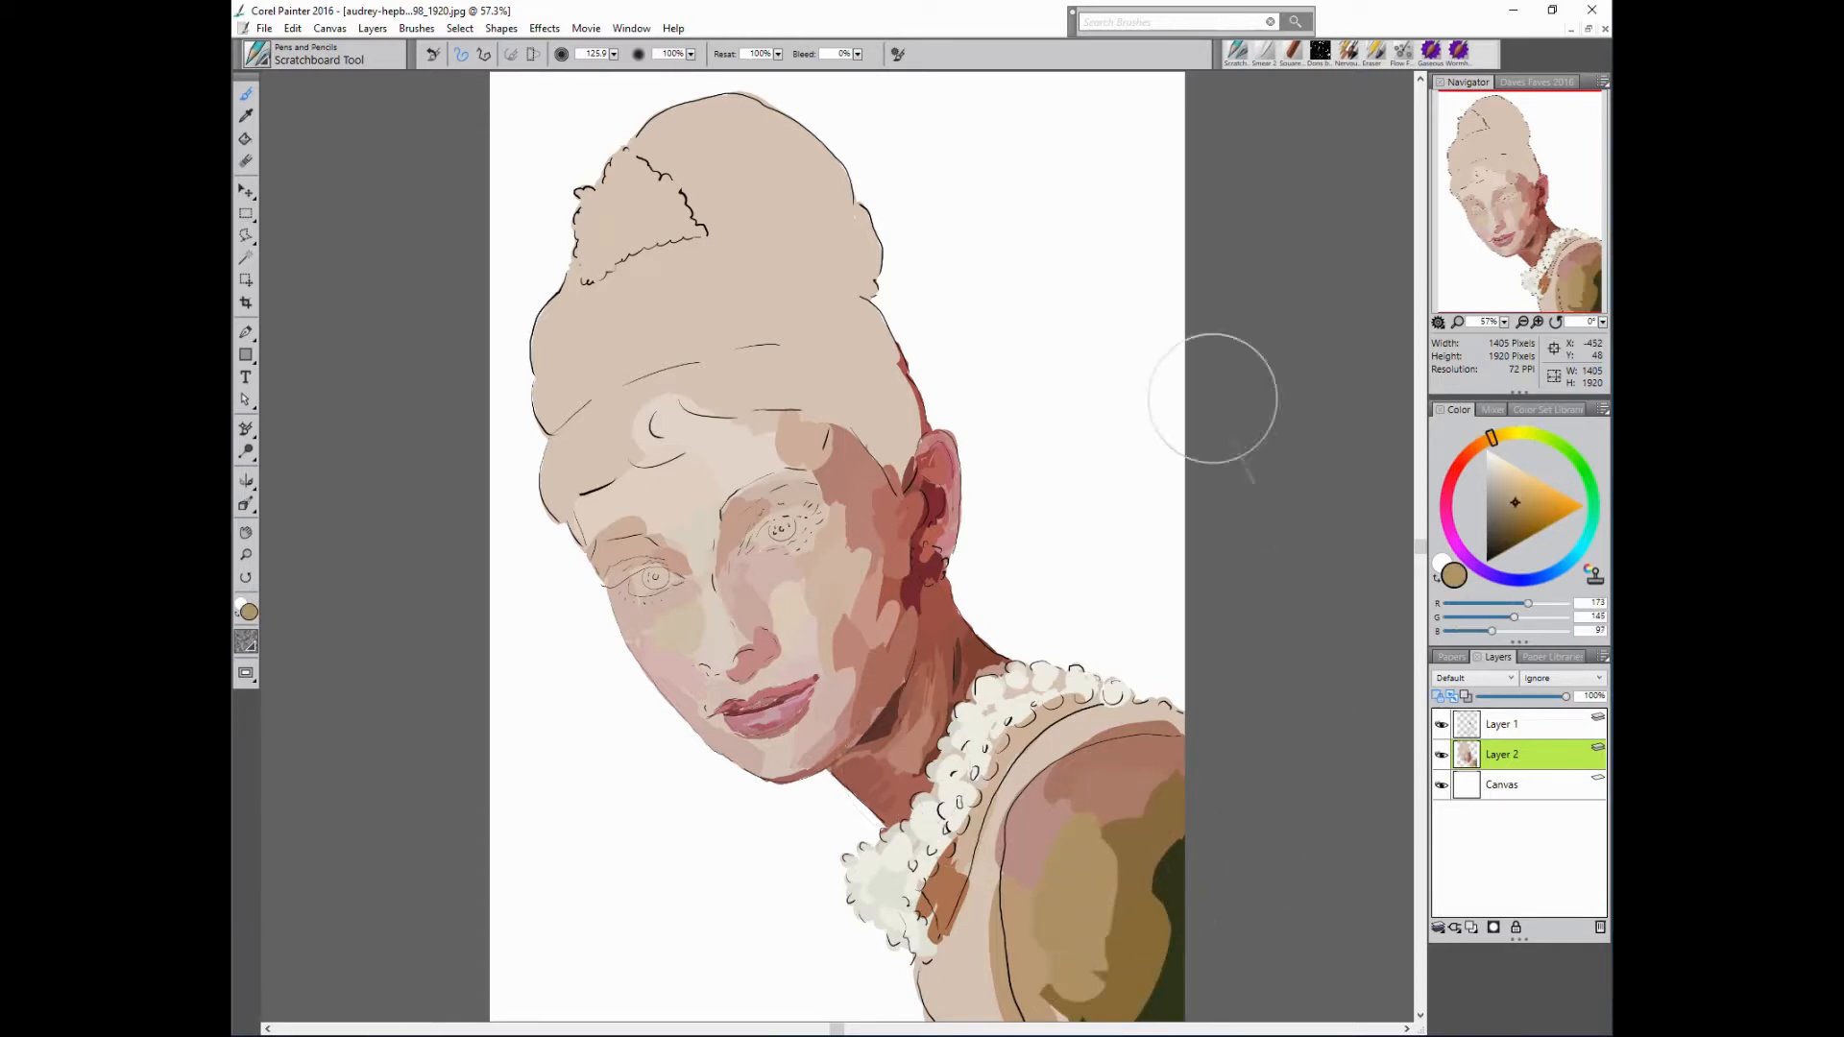
# - Fill the back of the hair and bun with near-black, down to the point in front of the ear
pyautogui.keyDown('alt'); pyautogui.click(931, 419); pyautogui.keyUp('alt')
pyautogui.moveTo(934, 418); pyautogui.dragTo(908, 420)
pyautogui.moveTo(849, 400)
pyautogui.mouseDown()
pyautogui.moveTo(888, 434)
pyautogui.moveTo(900, 492)
pyautogui.moveTo(920, 406)
pyautogui.moveTo(893, 466)
pyautogui.moveTo(865, 385)
pyautogui.moveTo(897, 400)
pyautogui.moveTo(880, 224)
pyautogui.moveTo(783, 288)
pyautogui.moveTo(811, 92)
pyautogui.moveTo(688, 105)
pyautogui.moveTo(759, 168)
pyautogui.moveTo(701, 144)
pyautogui.moveTo(803, 247)
pyautogui.moveTo(789, 207)
pyautogui.moveTo(795, 255)
pyautogui.moveTo(807, 216)
pyautogui.moveTo(762, 288)
pyautogui.moveTo(728, 287)
pyautogui.moveTo(706, 317)
pyautogui.moveTo(753, 247)
pyautogui.moveTo(733, 308)
pyautogui.moveTo(716, 306)
pyautogui.mouseUp()
# - Paint the hair above the forehead in charcoal and the fringe in reddish brown, with a small greyish-tan patch between them
pyautogui.keyDown('alt'); pyautogui.click(390, 282); pyautogui.keyUp('alt')
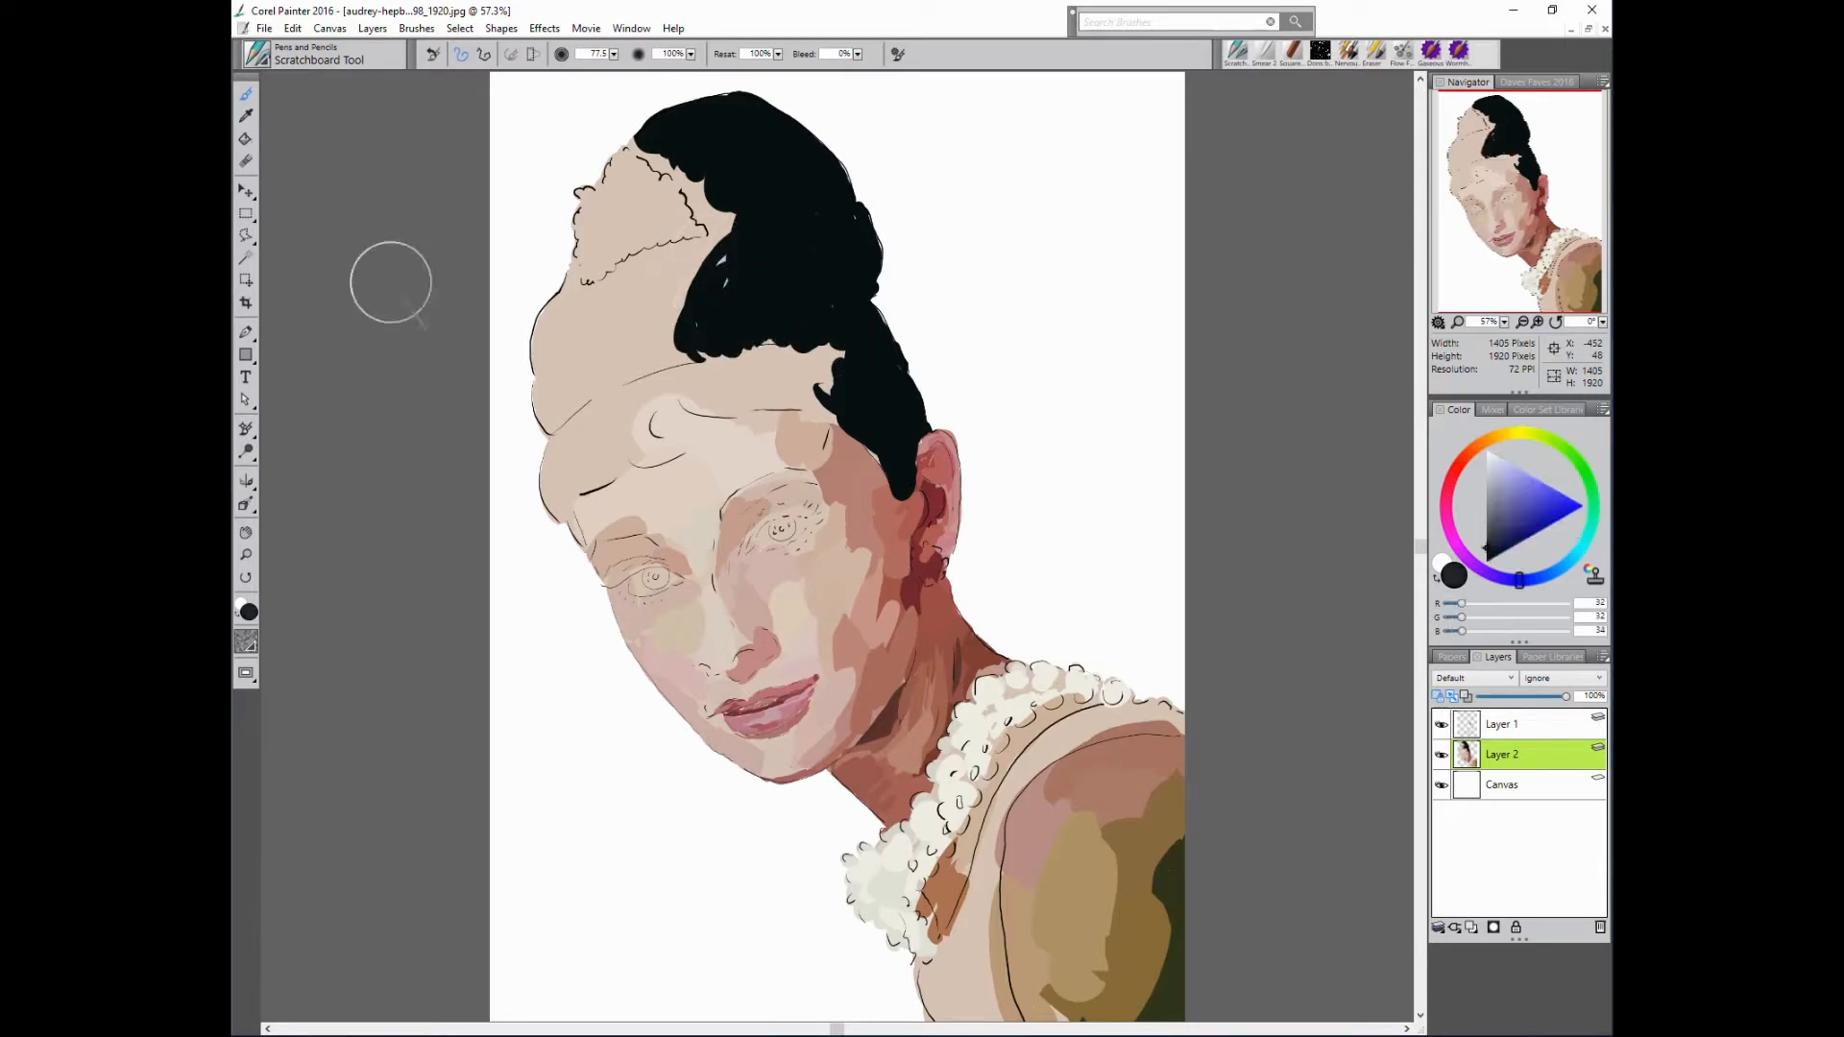
pyautogui.moveTo(761, 374)
pyautogui.mouseDown()
pyautogui.moveTo(844, 371)
pyautogui.moveTo(826, 394)
pyautogui.moveTo(787, 385)
pyautogui.moveTo(817, 449)
pyautogui.moveTo(738, 400)
pyautogui.moveTo(694, 405)
pyautogui.mouseUp()
pyautogui.keyDown('alt'); pyautogui.click(574, 395); pyautogui.keyUp('alt')
pyautogui.keyDown('alt'); pyautogui.click(465, 355); pyautogui.keyUp('alt')
pyautogui.moveTo(693, 404)
pyautogui.mouseDown()
pyautogui.moveTo(786, 410)
pyautogui.moveTo(733, 360)
pyautogui.moveTo(793, 382)
pyautogui.moveTo(733, 373)
pyautogui.moveTo(770, 346)
pyautogui.moveTo(798, 396)
pyautogui.moveTo(734, 381)
pyautogui.moveTo(766, 386)
pyautogui.moveTo(641, 449)
pyautogui.moveTo(684, 445)
pyautogui.moveTo(578, 459)
pyautogui.moveTo(563, 513)
pyautogui.moveTo(565, 465)
pyautogui.moveTo(605, 428)
pyautogui.moveTo(613, 462)
pyautogui.moveTo(569, 438)
pyautogui.mouseUp()
pyautogui.keyDown('alt'); pyautogui.click(466, 351); pyautogui.keyUp('alt')
pyautogui.keyDown('alt'); pyautogui.click(466, 351); pyautogui.keyUp('alt')
pyautogui.keyDown('alt'); pyautogui.click(466, 350); pyautogui.keyUp('alt')
pyautogui.keyDown('alt'); pyautogui.click(1306, 375); pyautogui.keyUp('alt')
pyautogui.keyDown('alt'); pyautogui.click(1306, 326); pyautogui.keyUp('alt')
pyautogui.keyDown('alt'); pyautogui.click(710, 411); pyautogui.keyUp('alt')
pyautogui.keyDown('alt'); pyautogui.click(1306, 332); pyautogui.keyUp('alt')
pyautogui.keyDown('alt'); pyautogui.click(1307, 331); pyautogui.keyUp('alt')
pyautogui.keyDown('alt'); pyautogui.click(372, 349); pyautogui.keyUp('alt')
pyautogui.keyDown('alt'); pyautogui.click(373, 349); pyautogui.keyUp('alt')
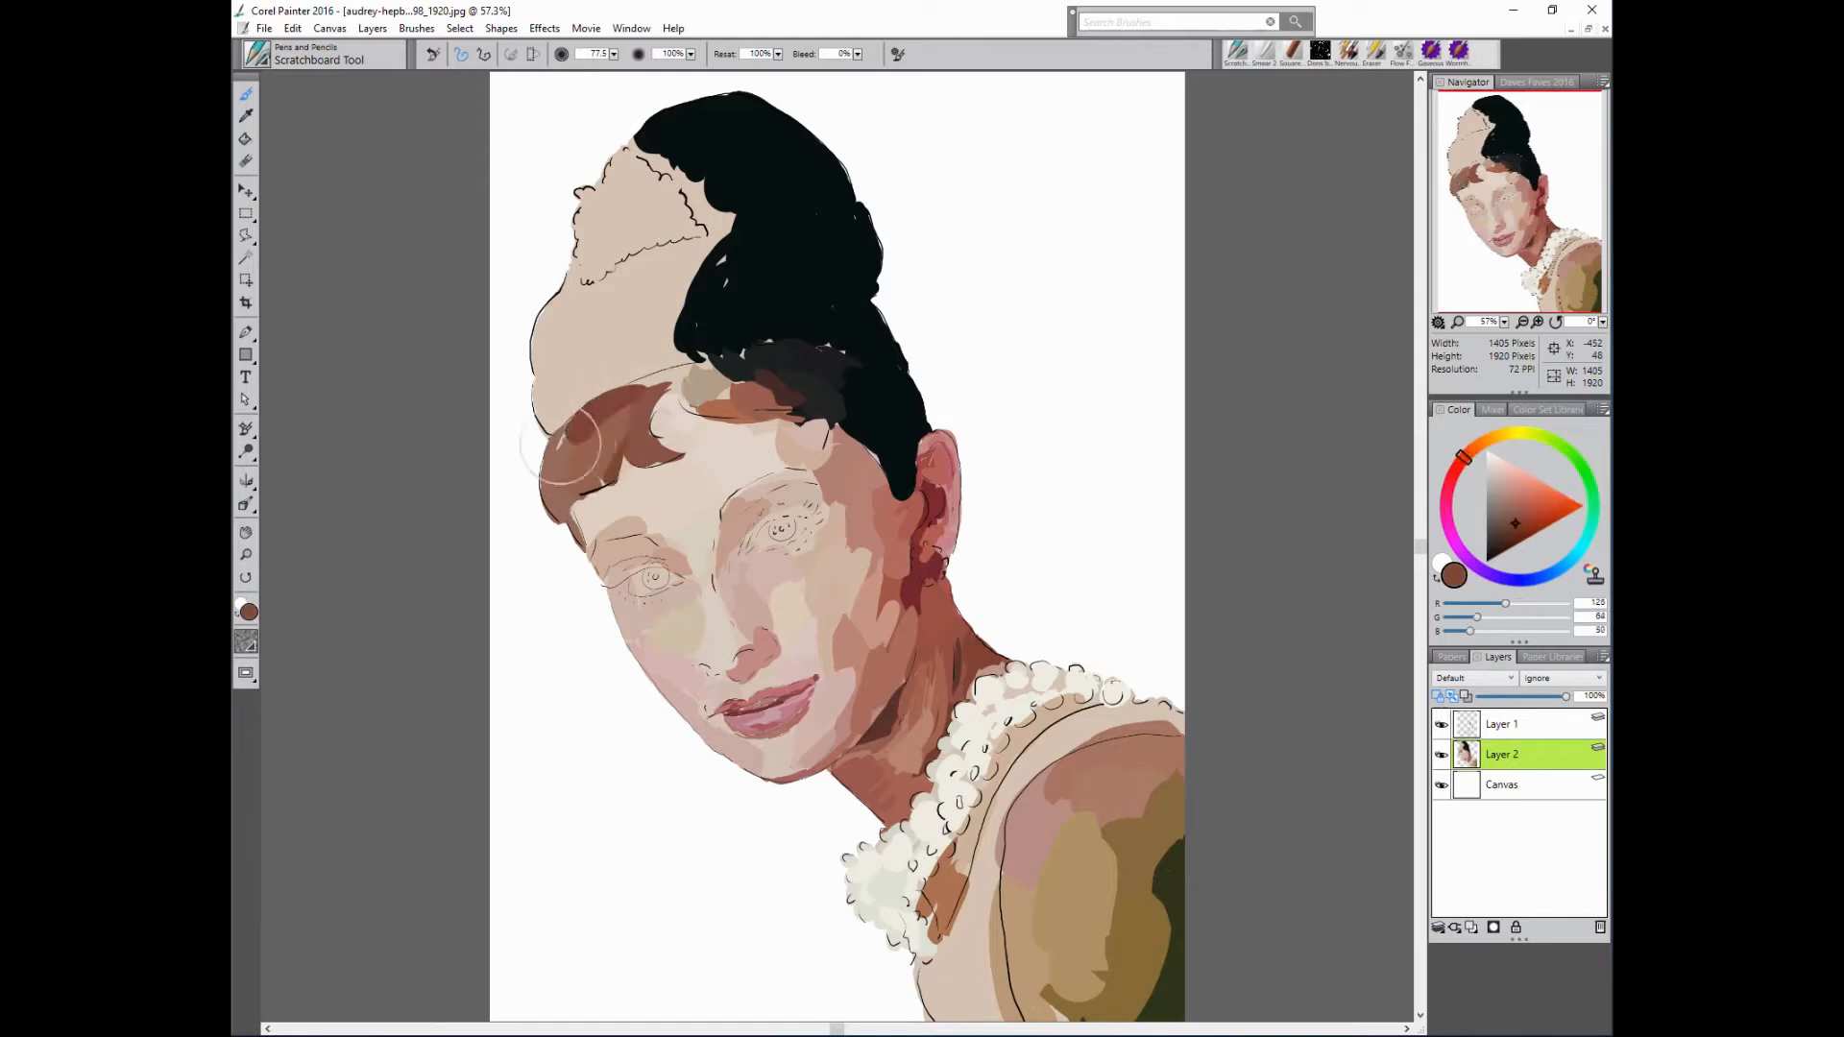
# - Paint two curved tan highlight streaks in the front section of the swept-up hair
pyautogui.keyDown('alt'); pyautogui.click(1306, 332); pyautogui.keyUp('alt')
pyautogui.moveTo(602, 284); pyautogui.dragTo(622, 382)
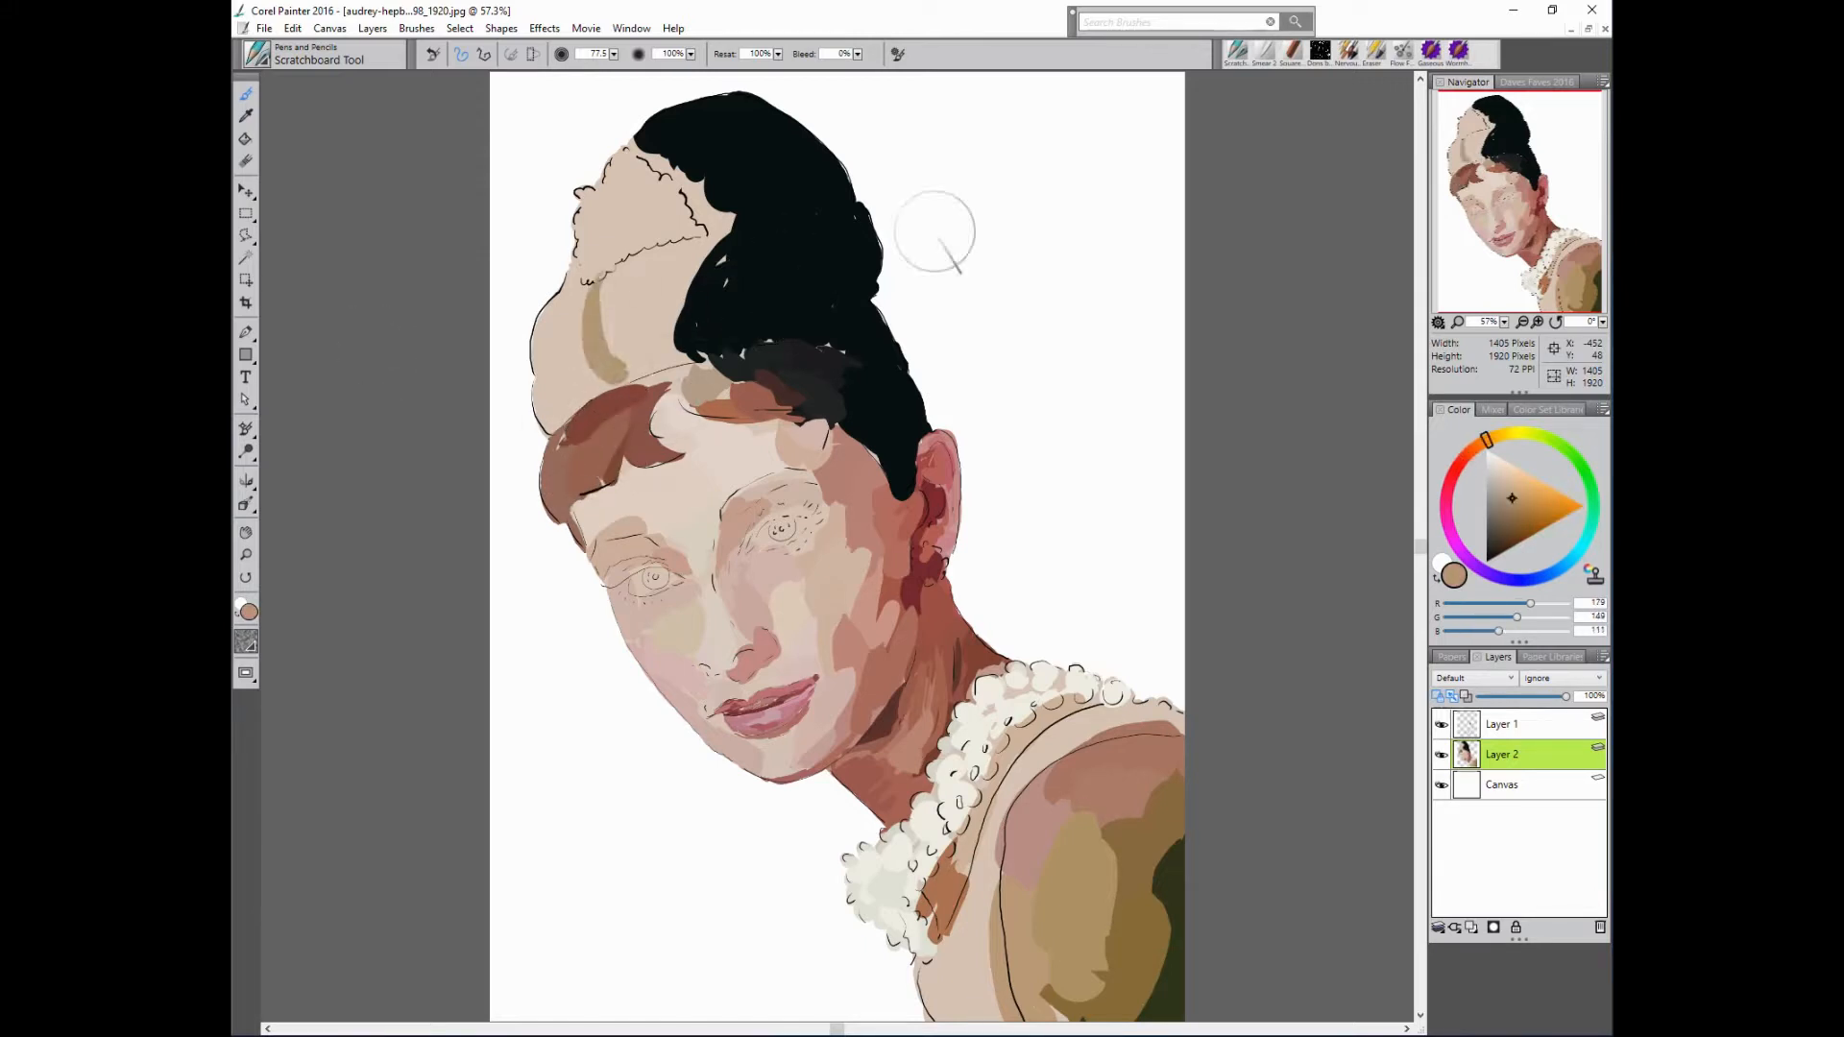
pyautogui.moveTo(725, 240); pyautogui.dragTo(680, 331)
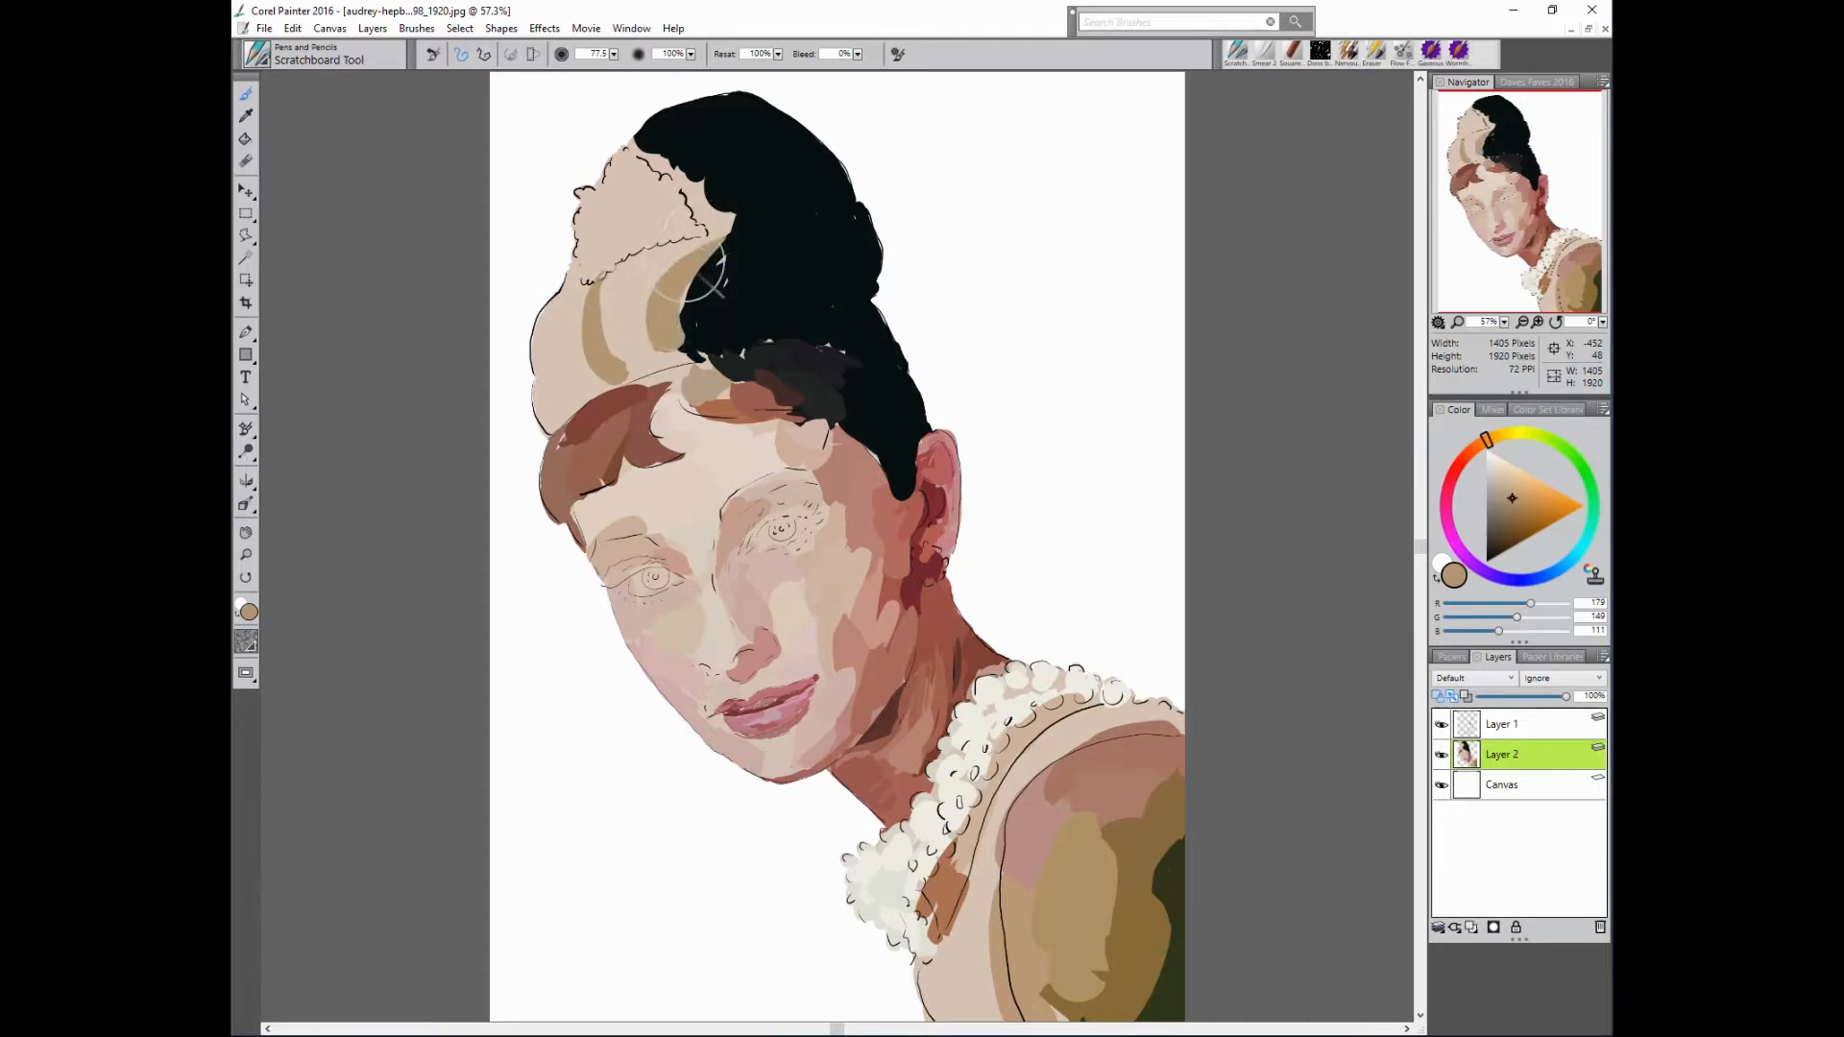
pyautogui.moveTo(711, 252); pyautogui.dragTo(656, 360)
# - Fill the front hair section around the tan streaks with dark green, dark brown and olive tones out to the hair's edge
pyautogui.keyDown('alt'); pyautogui.click(1306, 331); pyautogui.keyUp('alt')
pyautogui.moveTo(620, 279); pyautogui.dragTo(634, 374)
pyautogui.moveTo(663, 252); pyautogui.dragTo(619, 332)
pyautogui.moveTo(681, 246)
pyautogui.mouseDown()
pyautogui.moveTo(711, 236)
pyautogui.moveTo(627, 337)
pyautogui.mouseUp()
pyautogui.keyDown('alt'); pyautogui.click(450, 270); pyautogui.keyUp('alt')
pyautogui.moveTo(642, 269)
pyautogui.mouseDown()
pyautogui.moveTo(552, 348)
pyautogui.moveTo(565, 340)
pyautogui.mouseUp()
pyautogui.keyDown('alt'); pyautogui.click(394, 249); pyautogui.keyUp('alt')
pyautogui.moveTo(577, 272)
pyautogui.mouseDown()
pyautogui.moveTo(548, 309)
pyautogui.moveTo(548, 365)
pyautogui.moveTo(571, 392)
pyautogui.mouseUp()
pyautogui.keyDown('alt'); pyautogui.click(396, 291); pyautogui.keyUp('alt')
pyautogui.keyDown('alt'); pyautogui.click(436, 298); pyautogui.keyUp('alt')
pyautogui.moveTo(582, 327)
pyautogui.mouseDown()
pyautogui.moveTo(609, 380)
pyautogui.moveTo(554, 430)
pyautogui.mouseUp()
# - Cover the front top of the bun with dark green and brown strokes beside the unpainted patch
pyautogui.keyDown('alt'); pyautogui.click(996, 296); pyautogui.keyUp('alt')
pyautogui.keyDown('alt'); pyautogui.click(1274, 135); pyautogui.keyUp('alt')
pyautogui.moveTo(646, 141)
pyautogui.mouseDown()
pyautogui.moveTo(709, 186)
pyautogui.moveTo(721, 223)
pyautogui.moveTo(710, 192)
pyautogui.moveTo(681, 200)
pyautogui.mouseUp()
pyautogui.keyDown('alt'); pyautogui.click(876, 123); pyautogui.keyUp('alt')
pyautogui.keyDown('alt'); pyautogui.click(1024, 161); pyautogui.keyUp('alt')
pyautogui.keyDown('alt'); pyautogui.click(721, 223); pyautogui.keyUp('alt')
pyautogui.keyDown('alt'); pyautogui.click(1087, 113); pyautogui.keyUp('alt')
# - Add dull brown and mauve highlights to the middle of the bun and to the dark hair above the forehead
pyautogui.keyDown('alt'); pyautogui.click(1073, 193); pyautogui.keyUp('alt')
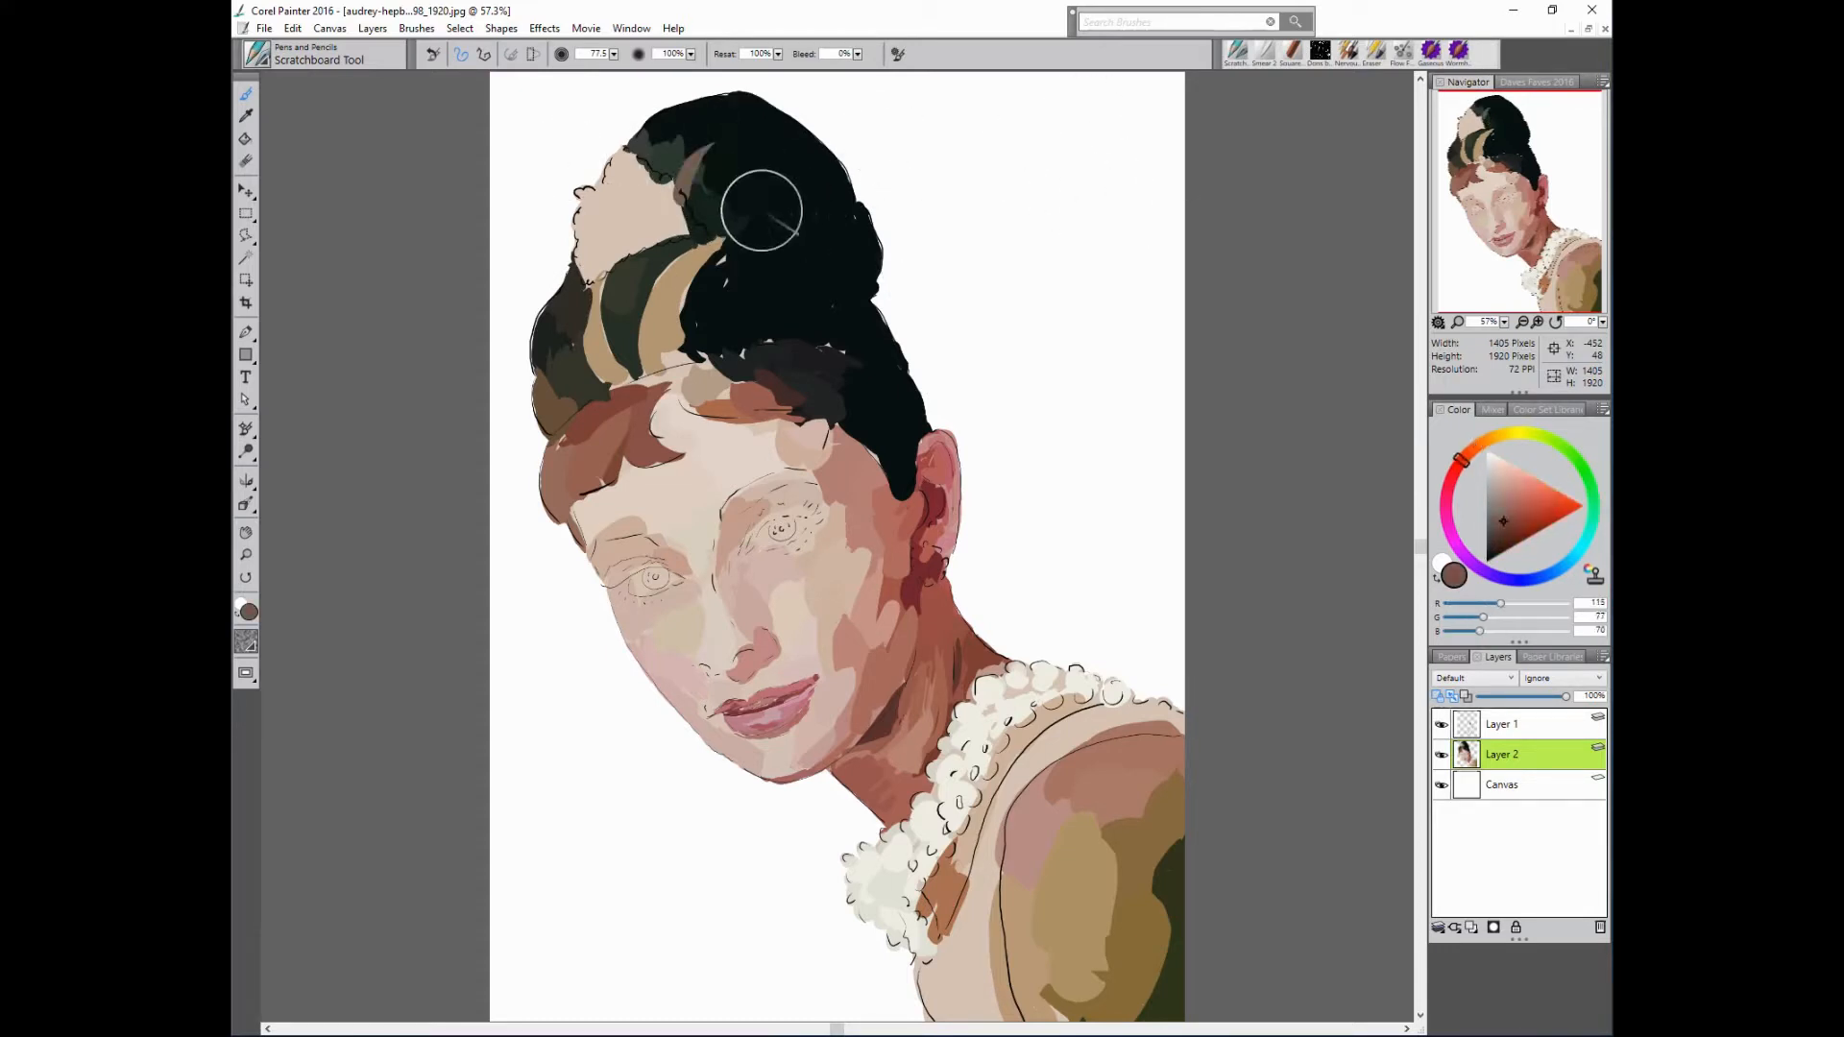
pyautogui.moveTo(758, 192); pyautogui.dragTo(763, 228)
pyautogui.moveTo(768, 200); pyautogui.dragTo(766, 229)
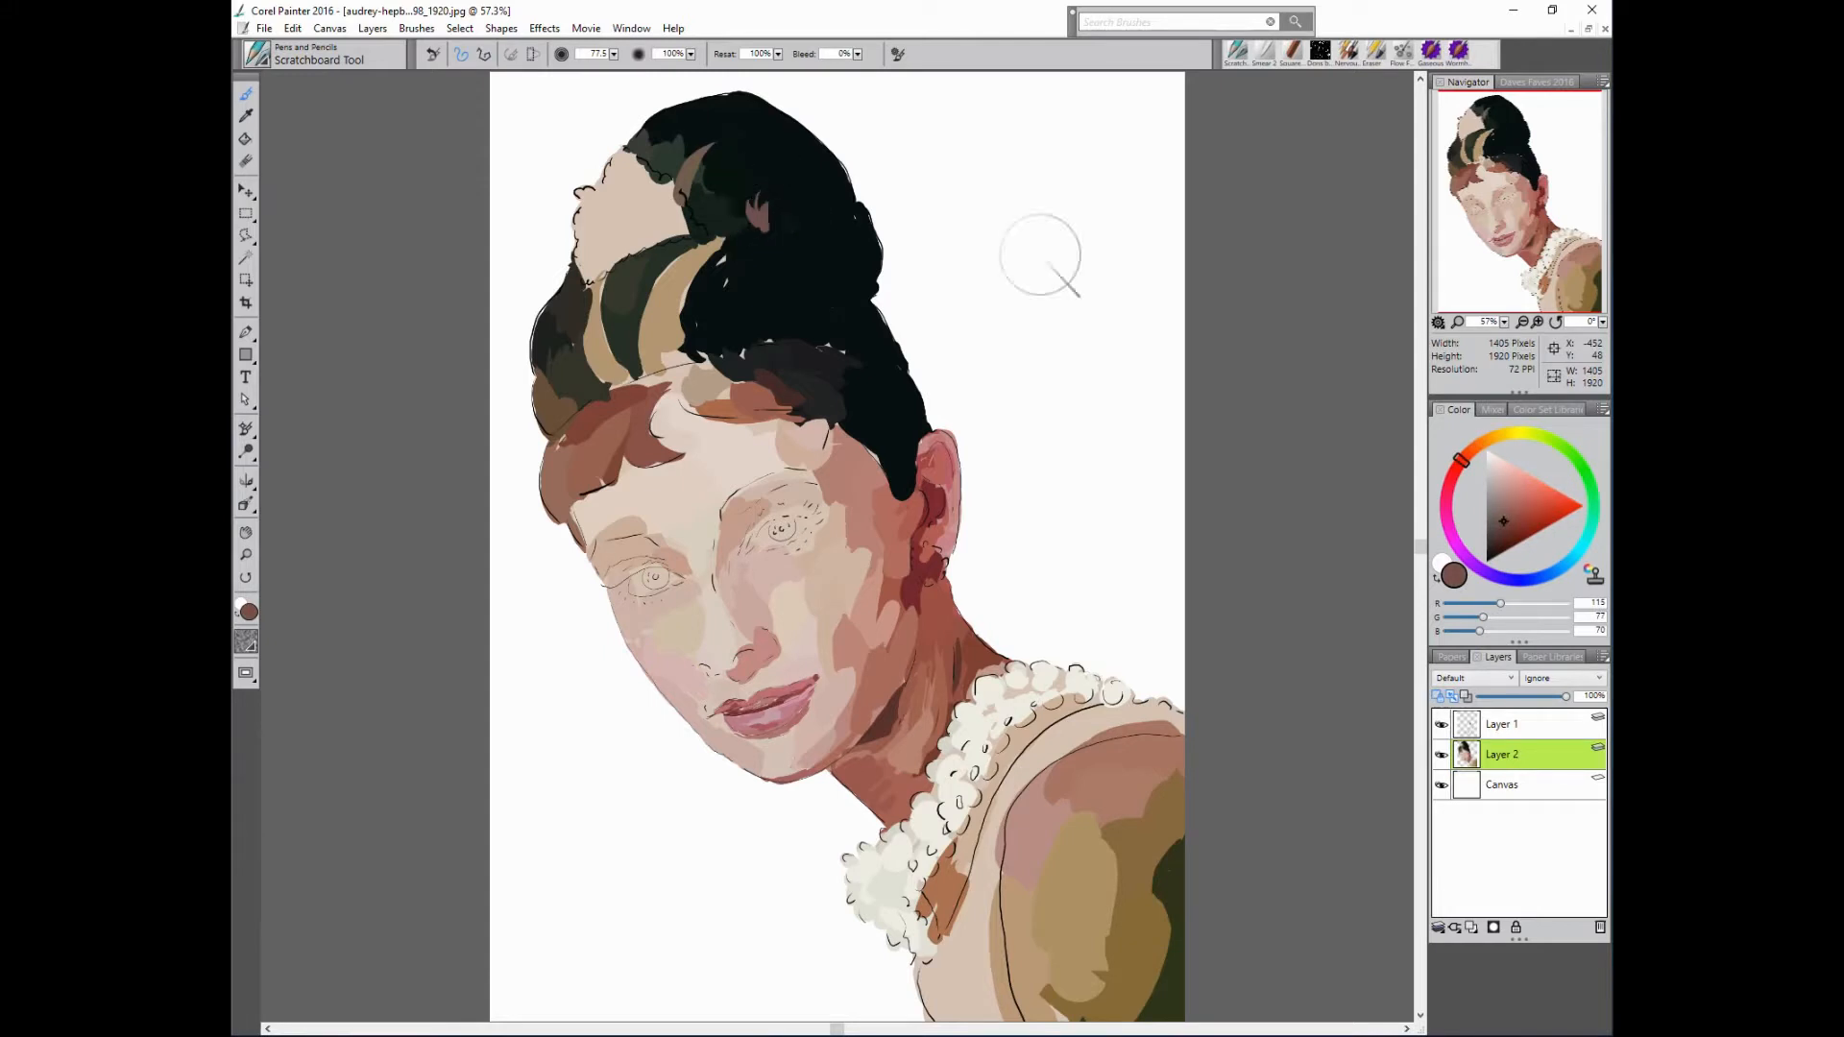
pyautogui.keyDown('alt'); pyautogui.click(1042, 254); pyautogui.keyUp('alt')
pyautogui.moveTo(776, 346); pyautogui.dragTo(813, 337)
pyautogui.keyDown('alt'); pyautogui.click(797, 353); pyautogui.keyUp('alt')
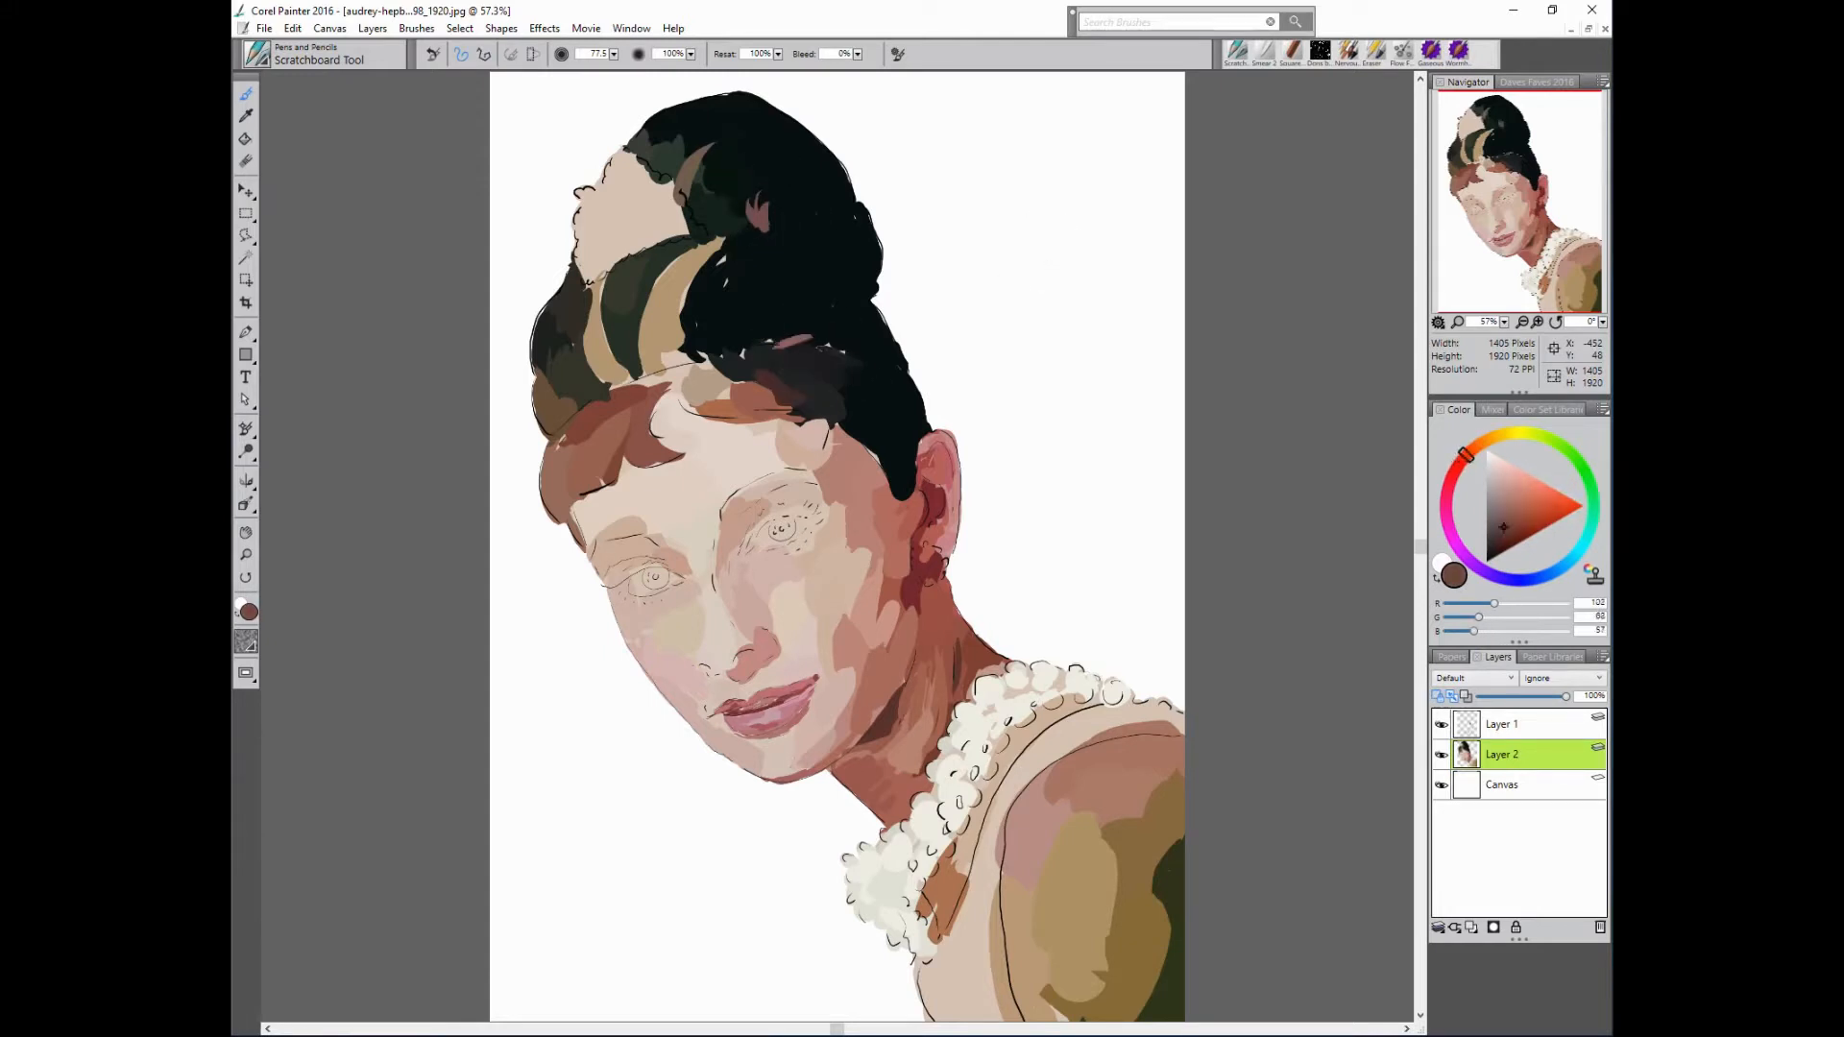
pyautogui.keyDown('alt'); pyautogui.click(781, 375); pyautogui.keyUp('alt')
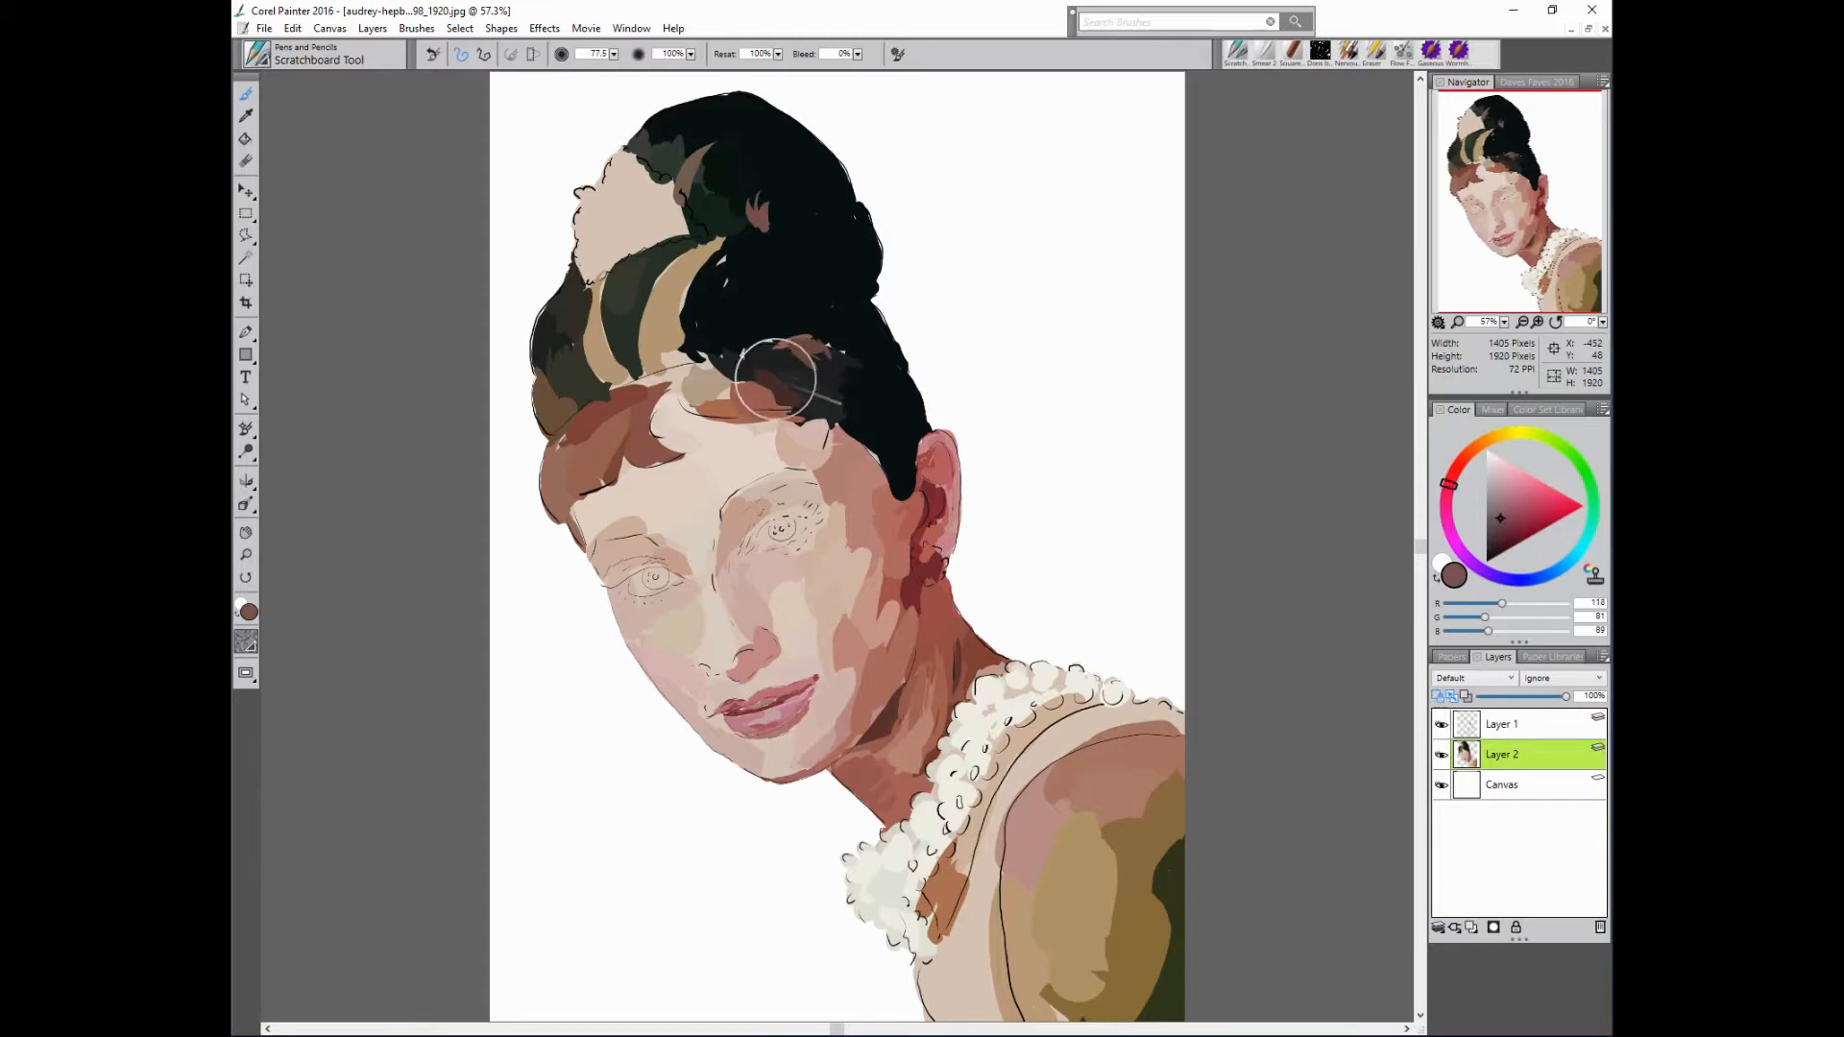
pyautogui.moveTo(772, 383); pyautogui.dragTo(797, 367)
pyautogui.keyDown('alt'); pyautogui.click(1140, 294); pyautogui.keyUp('alt')
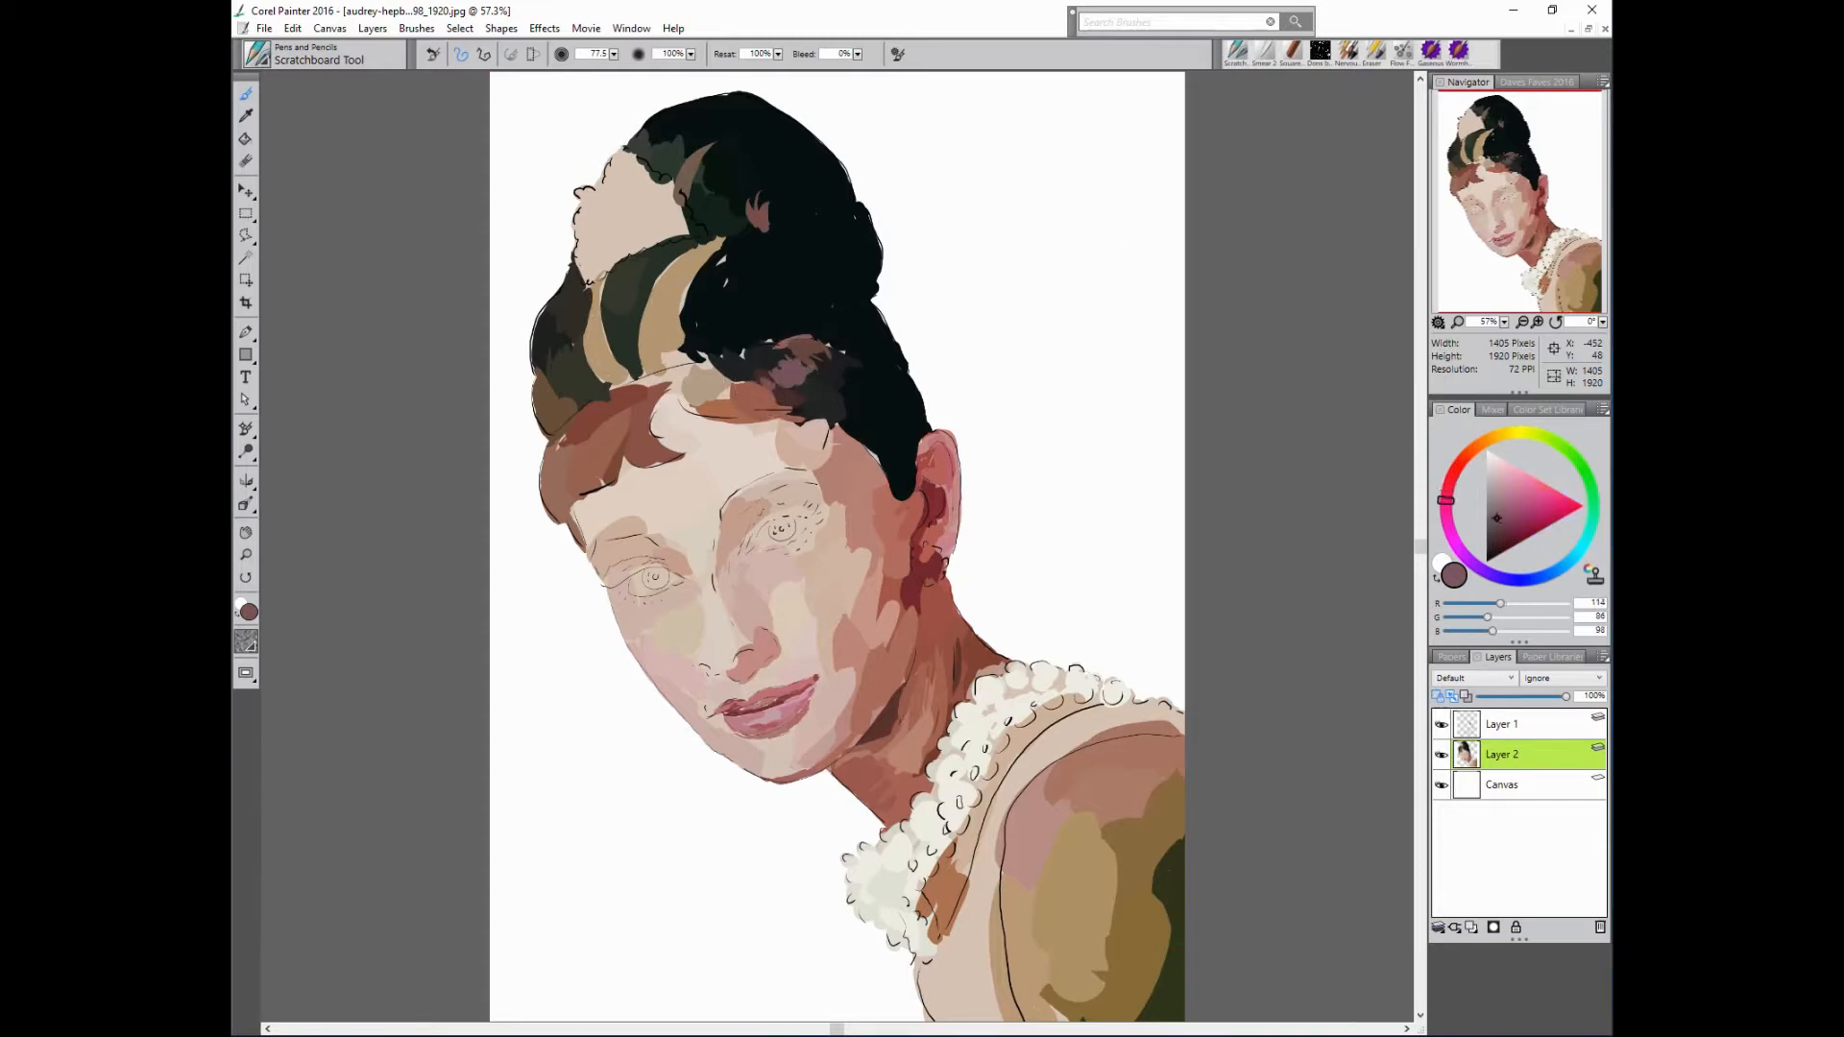
pyautogui.keyDown('alt'); pyautogui.click(774, 381); pyautogui.keyUp('alt')
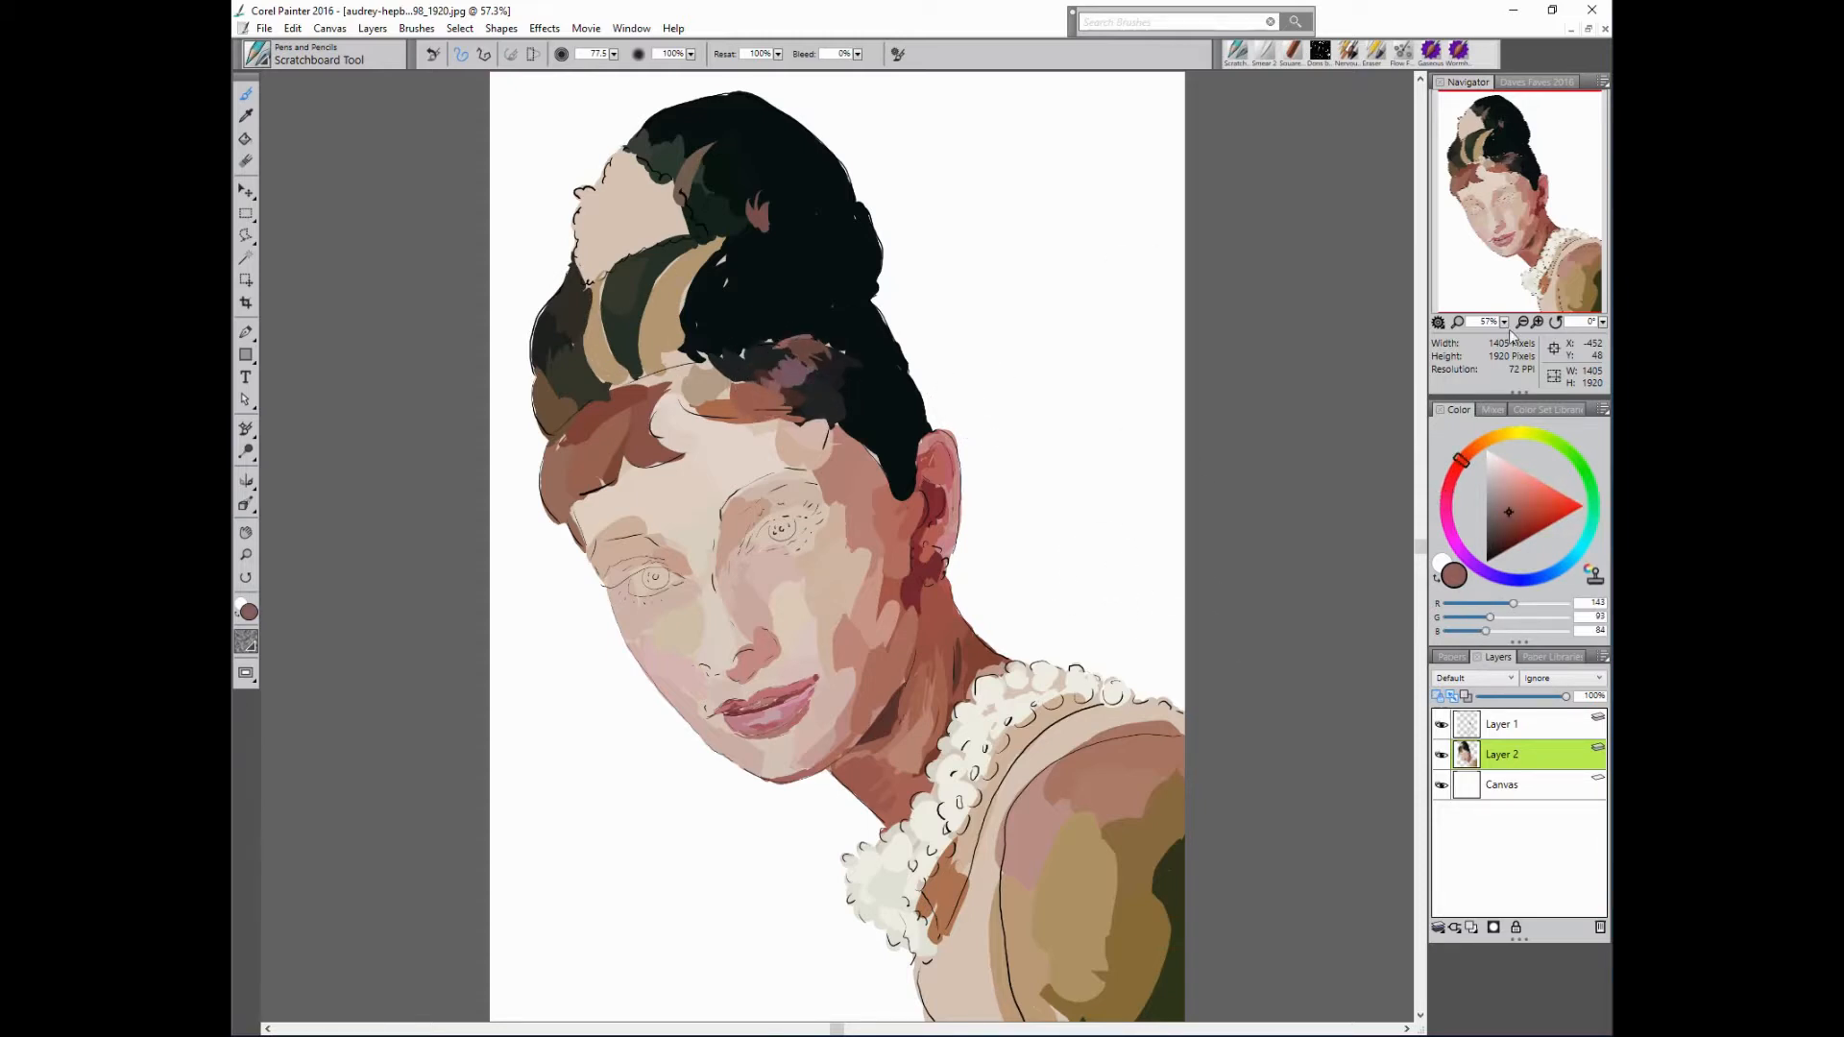
# - Paint a thick near-black upper lash line on the eye nearer the ear with a small brush of size 13.7
pyautogui.scroll(5, 1108, 557)
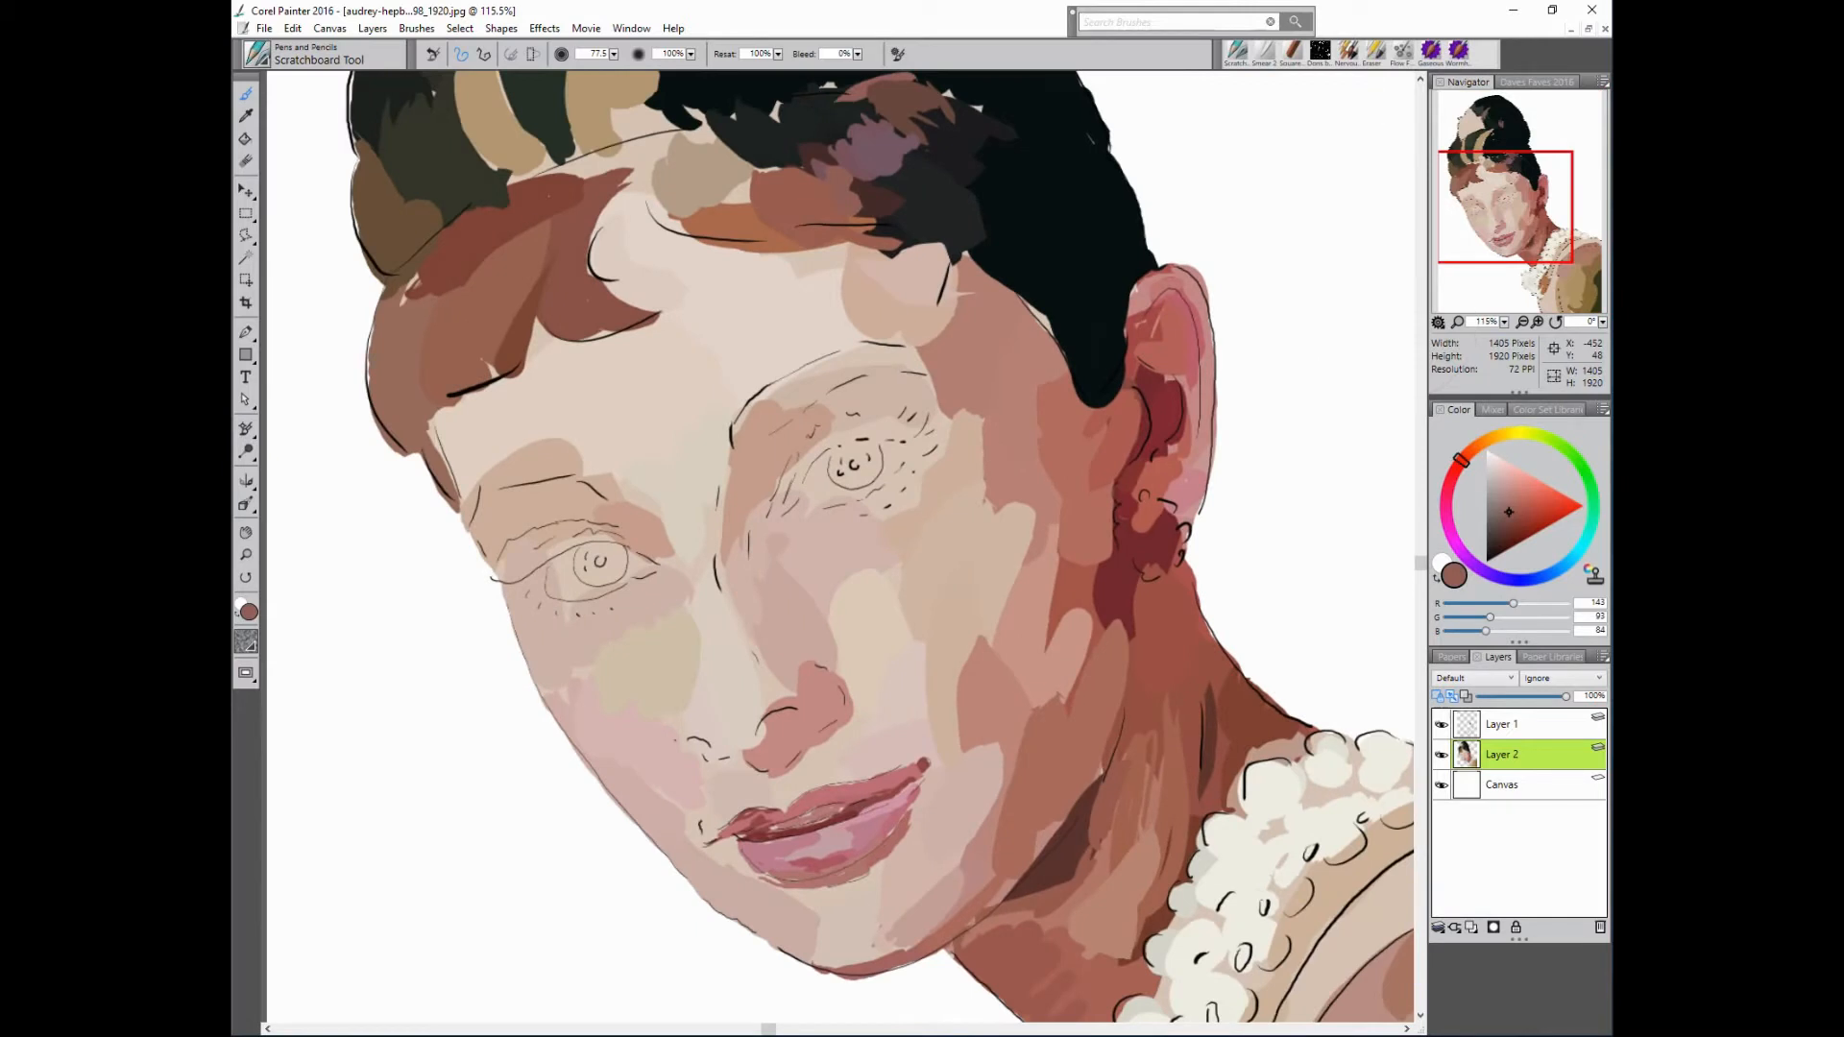
pyautogui.keyDown('alt'); pyautogui.click(537, 111); pyautogui.keyUp('alt')
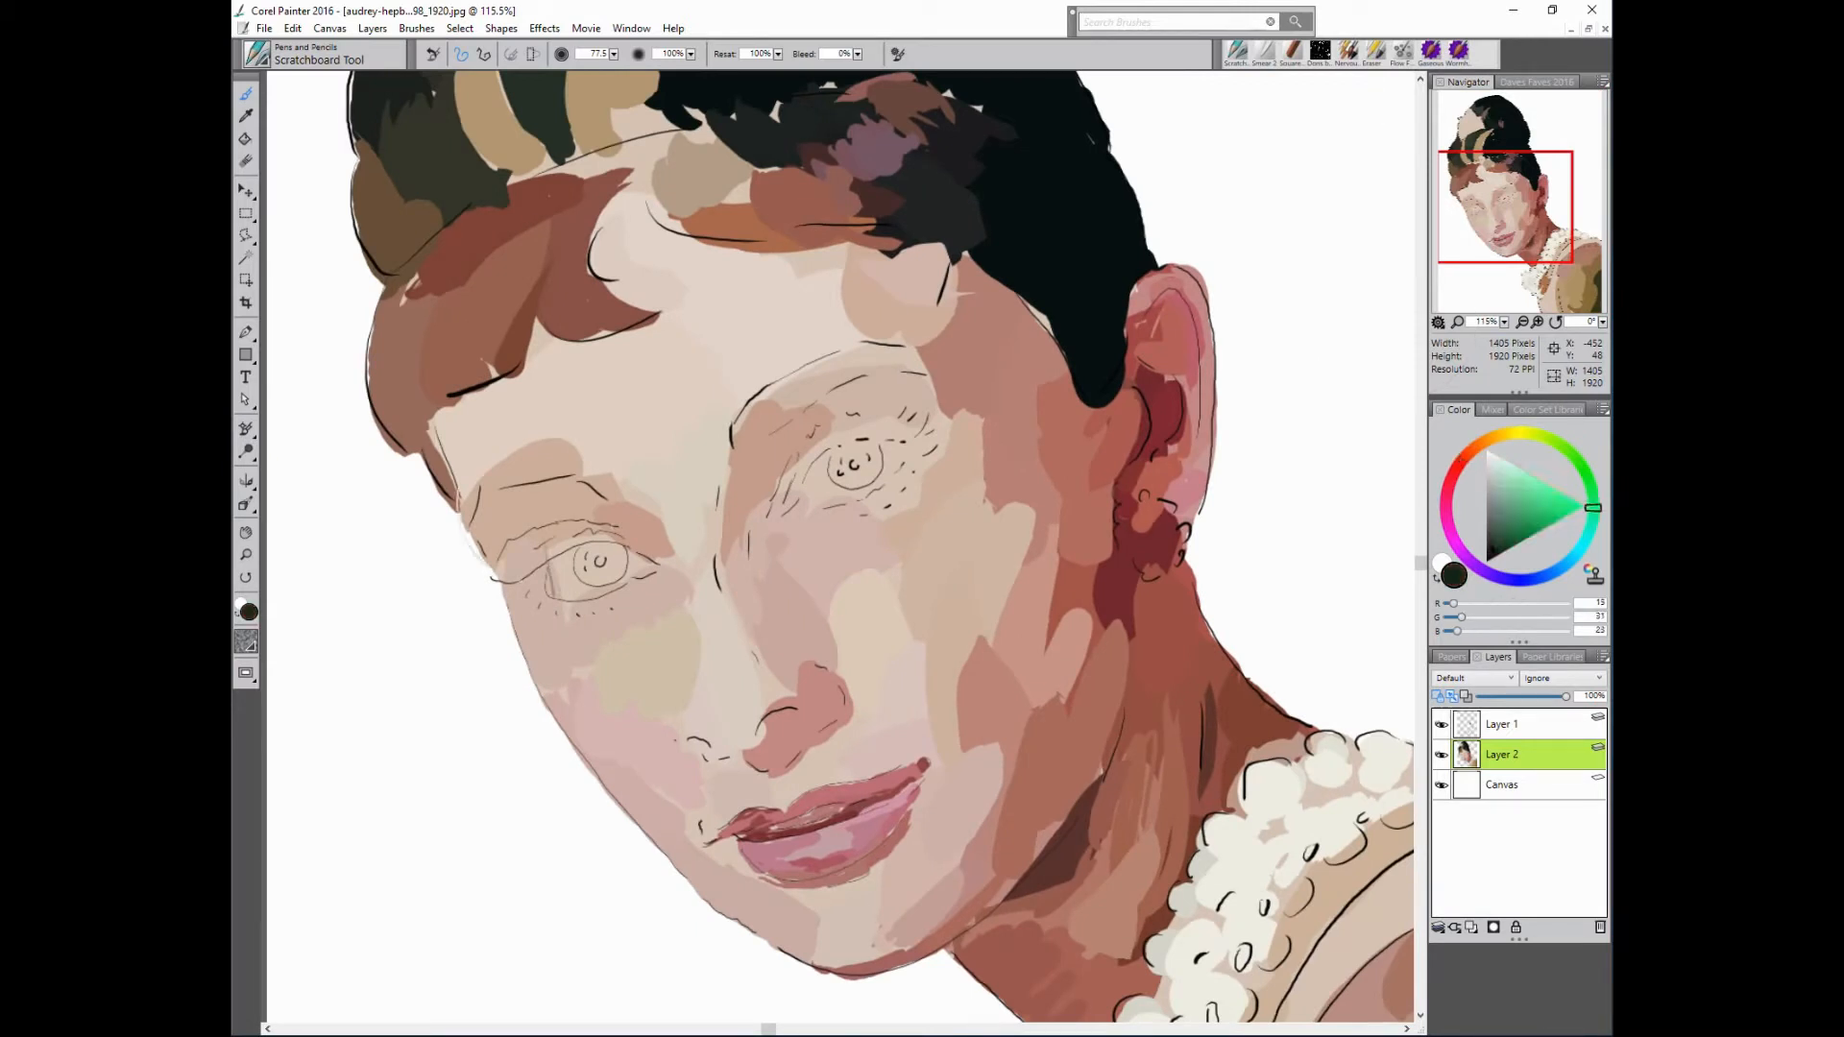
pyautogui.moveTo(859, 425)
pyautogui.mouseDown()
pyautogui.moveTo(898, 432)
pyautogui.moveTo(803, 470)
pyautogui.moveTo(899, 437)
pyautogui.mouseUp()
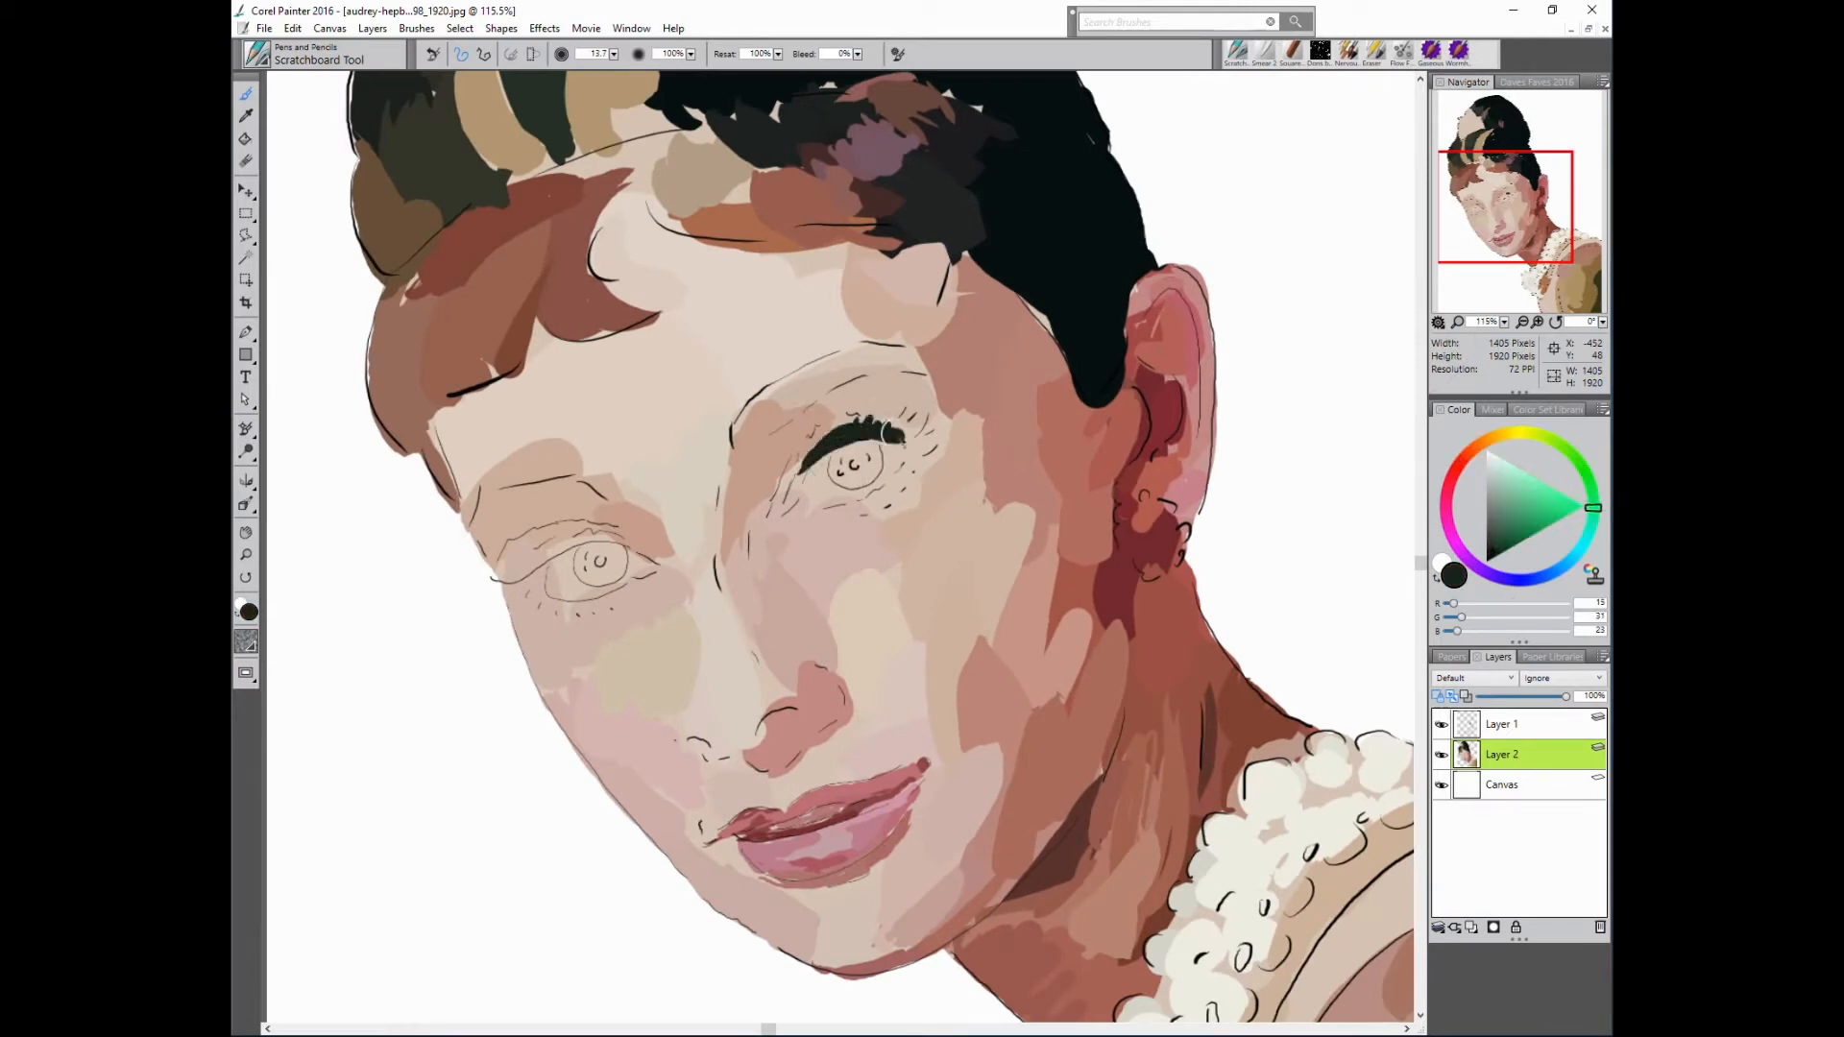
pyautogui.press('n')
pyautogui.moveTo(807, 475); pyautogui.dragTo(853, 444)
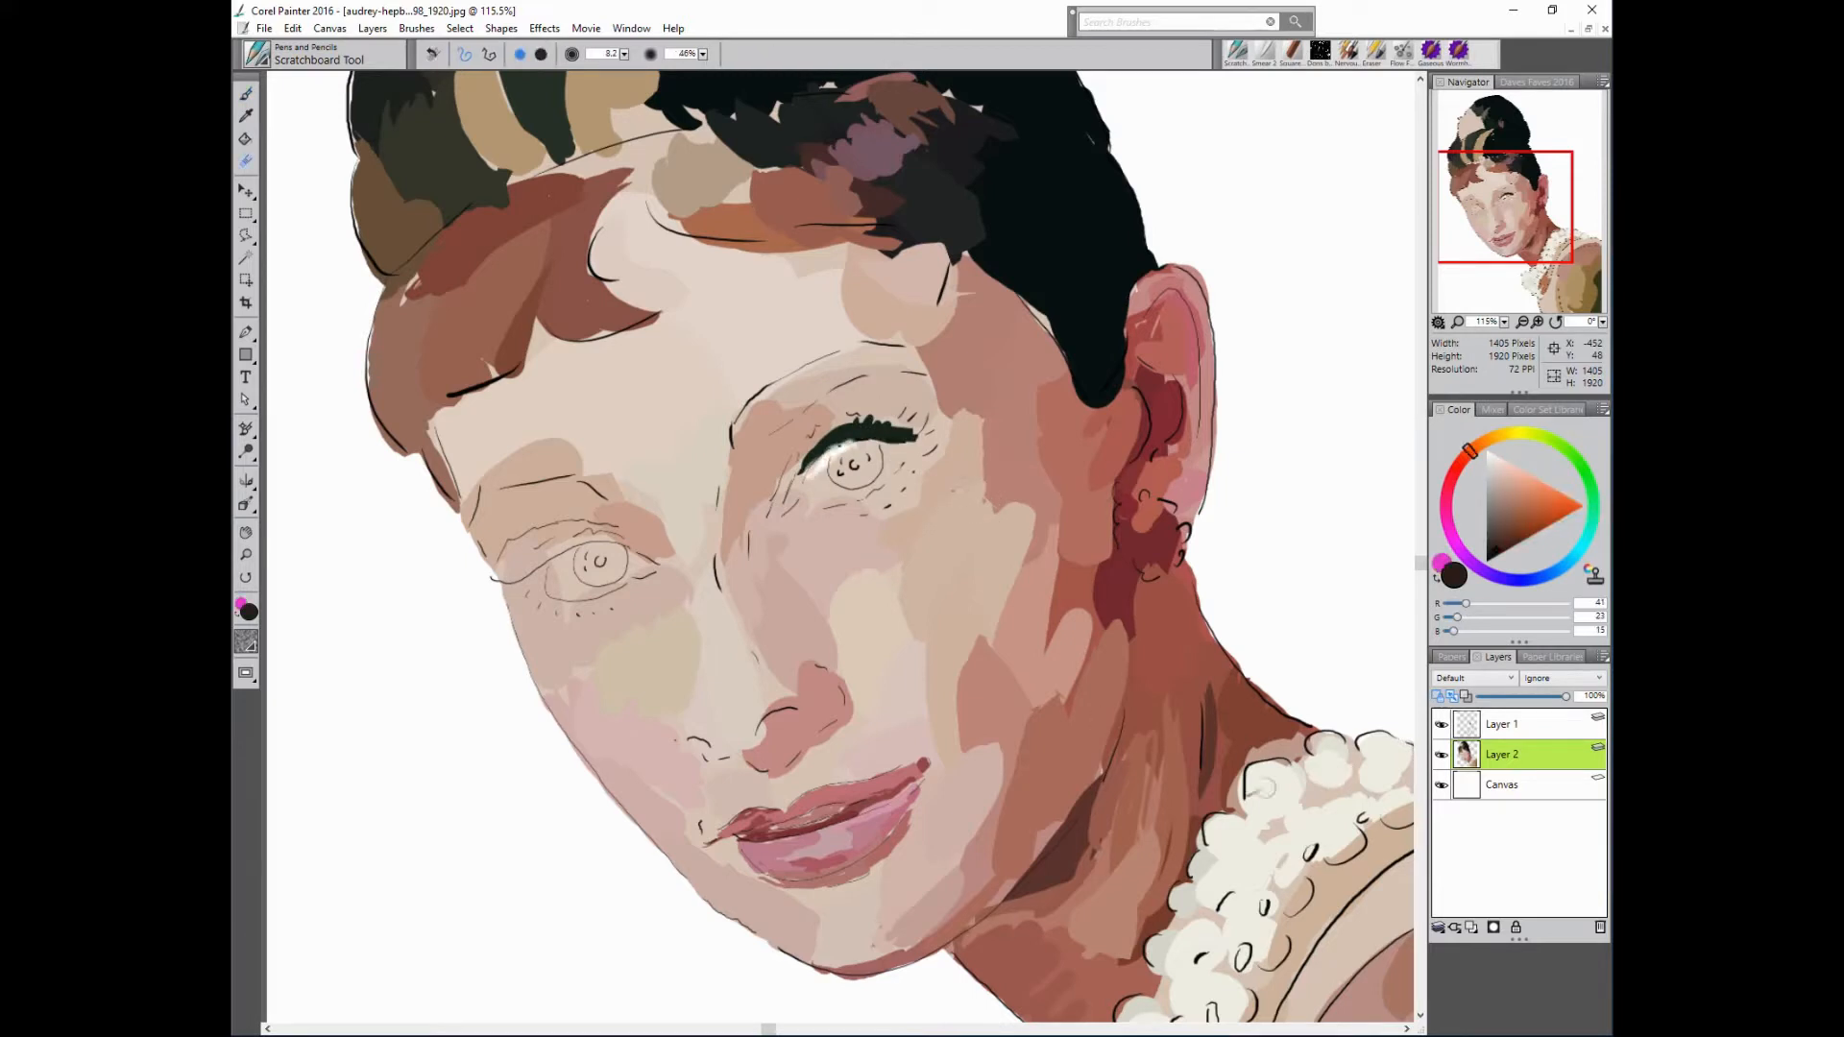
pyautogui.hotkey('ctrl', 'z')
pyautogui.press('b')
# - Outline the iris and fill the pupil of the eye nearer the ear in near-black
pyautogui.keyDown('alt'); pyautogui.click(1078, 400); pyautogui.keyUp('alt')
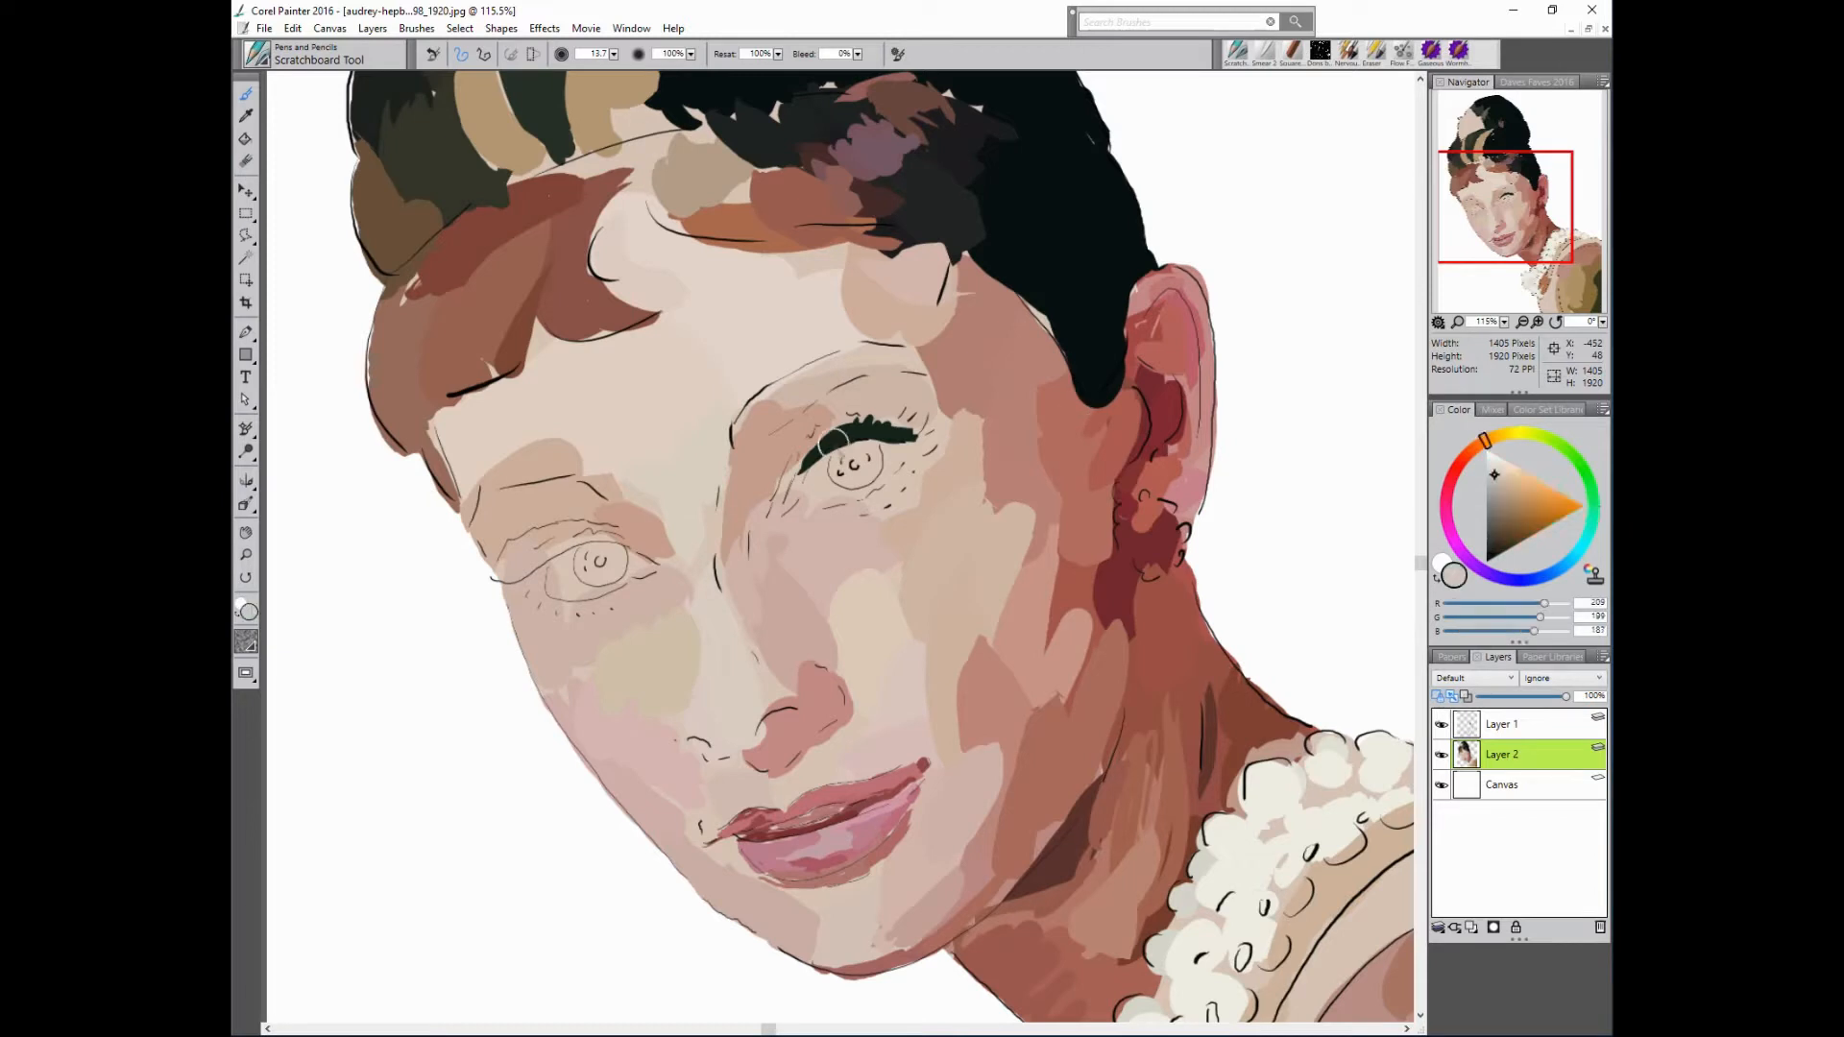
pyautogui.keyDown('alt'); pyautogui.click(826, 448); pyautogui.keyUp('alt')
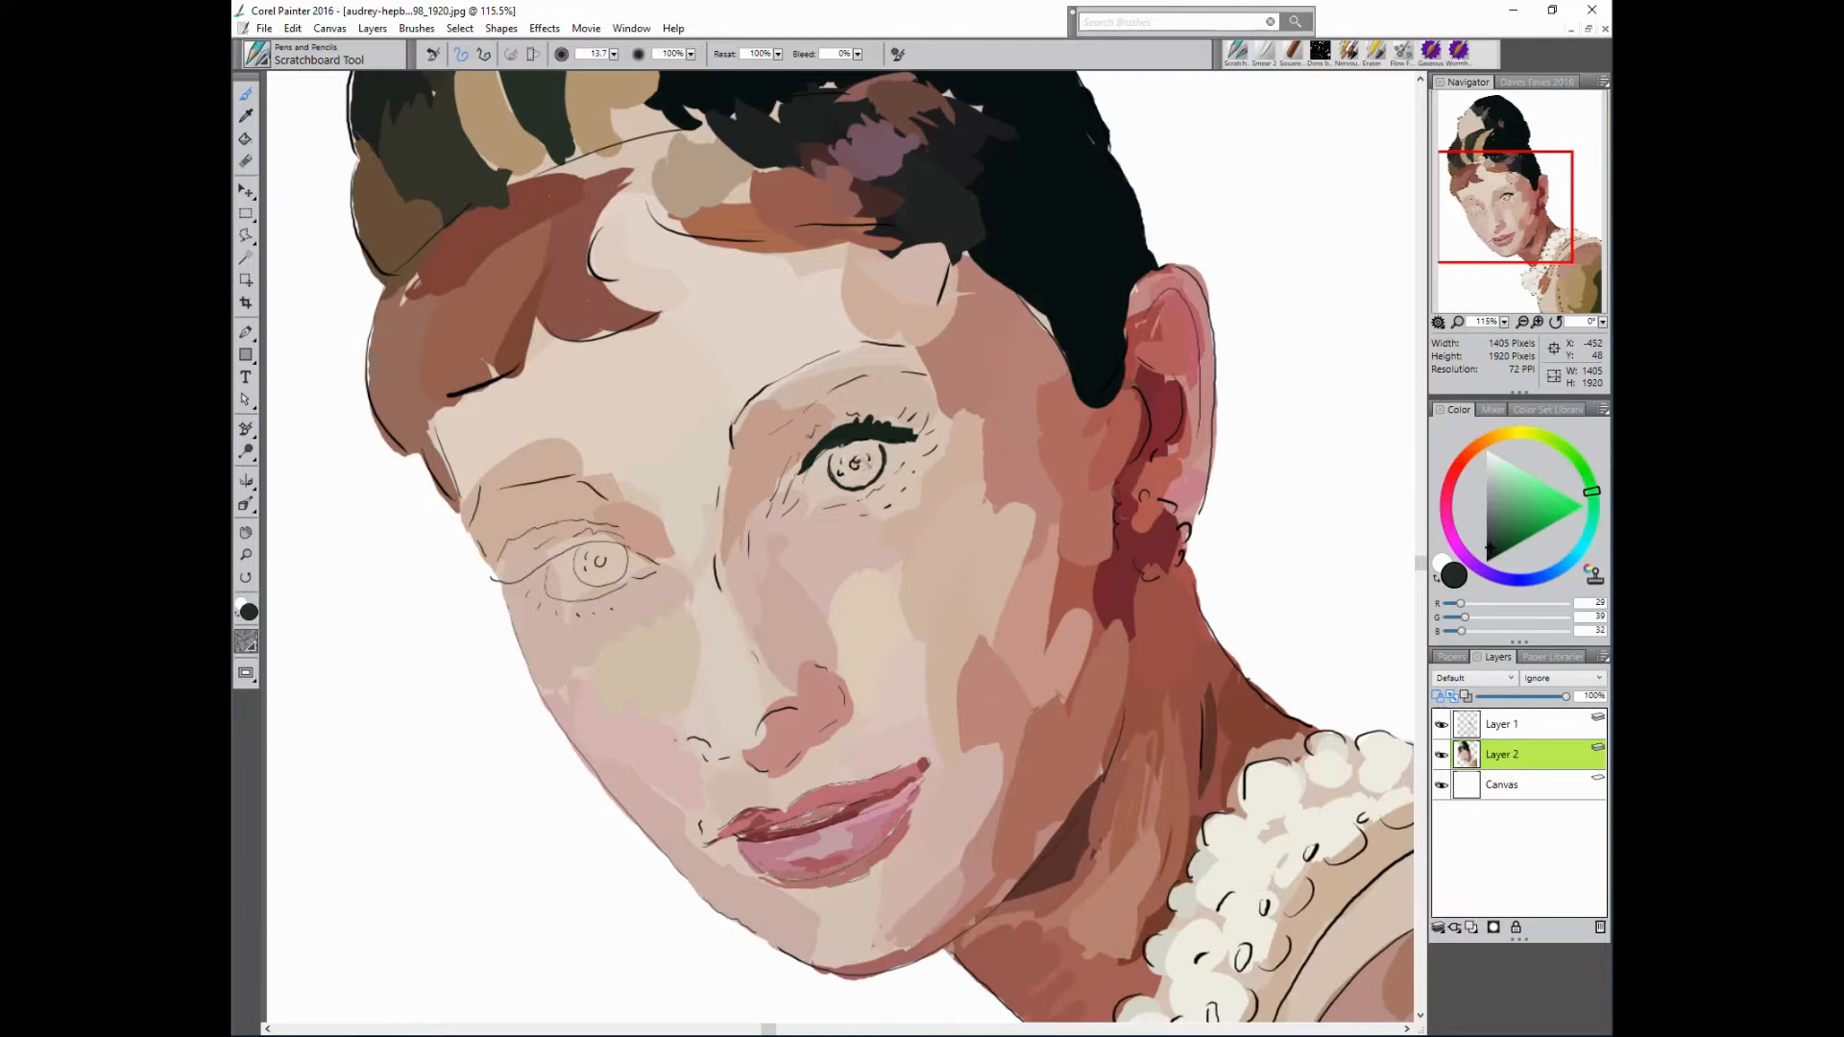
pyautogui.keyDown('alt'); pyautogui.click(855, 463); pyautogui.keyUp('alt')
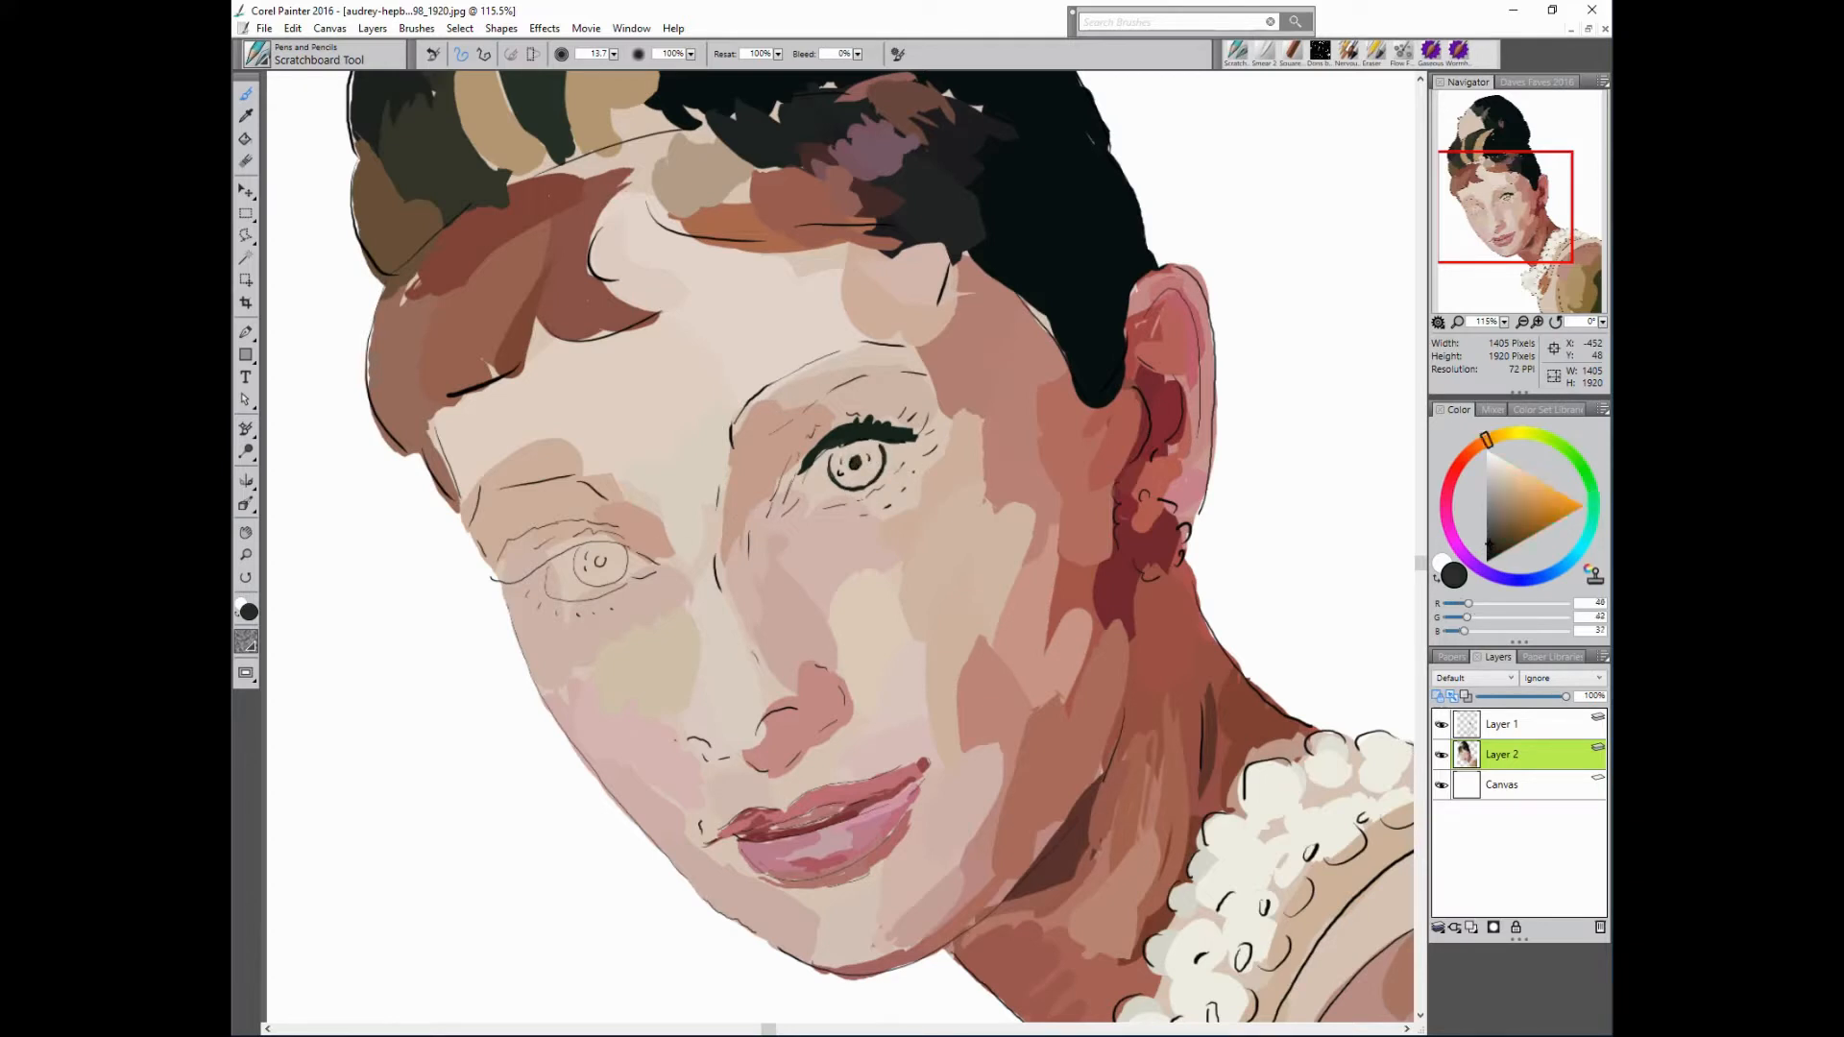
pyautogui.keyDown('alt'); pyautogui.click(853, 459); pyautogui.keyUp('alt')
# - Draw fine dark lashes along the upper lid of the eye nearer the ear
pyautogui.moveTo(837, 453)
pyautogui.mouseDown()
pyautogui.moveTo(961, 409)
pyautogui.moveTo(790, 465)
pyautogui.moveTo(821, 430)
pyautogui.mouseUp()
pyautogui.keyDown('alt'); pyautogui.click(870, 446); pyautogui.keyUp('alt')
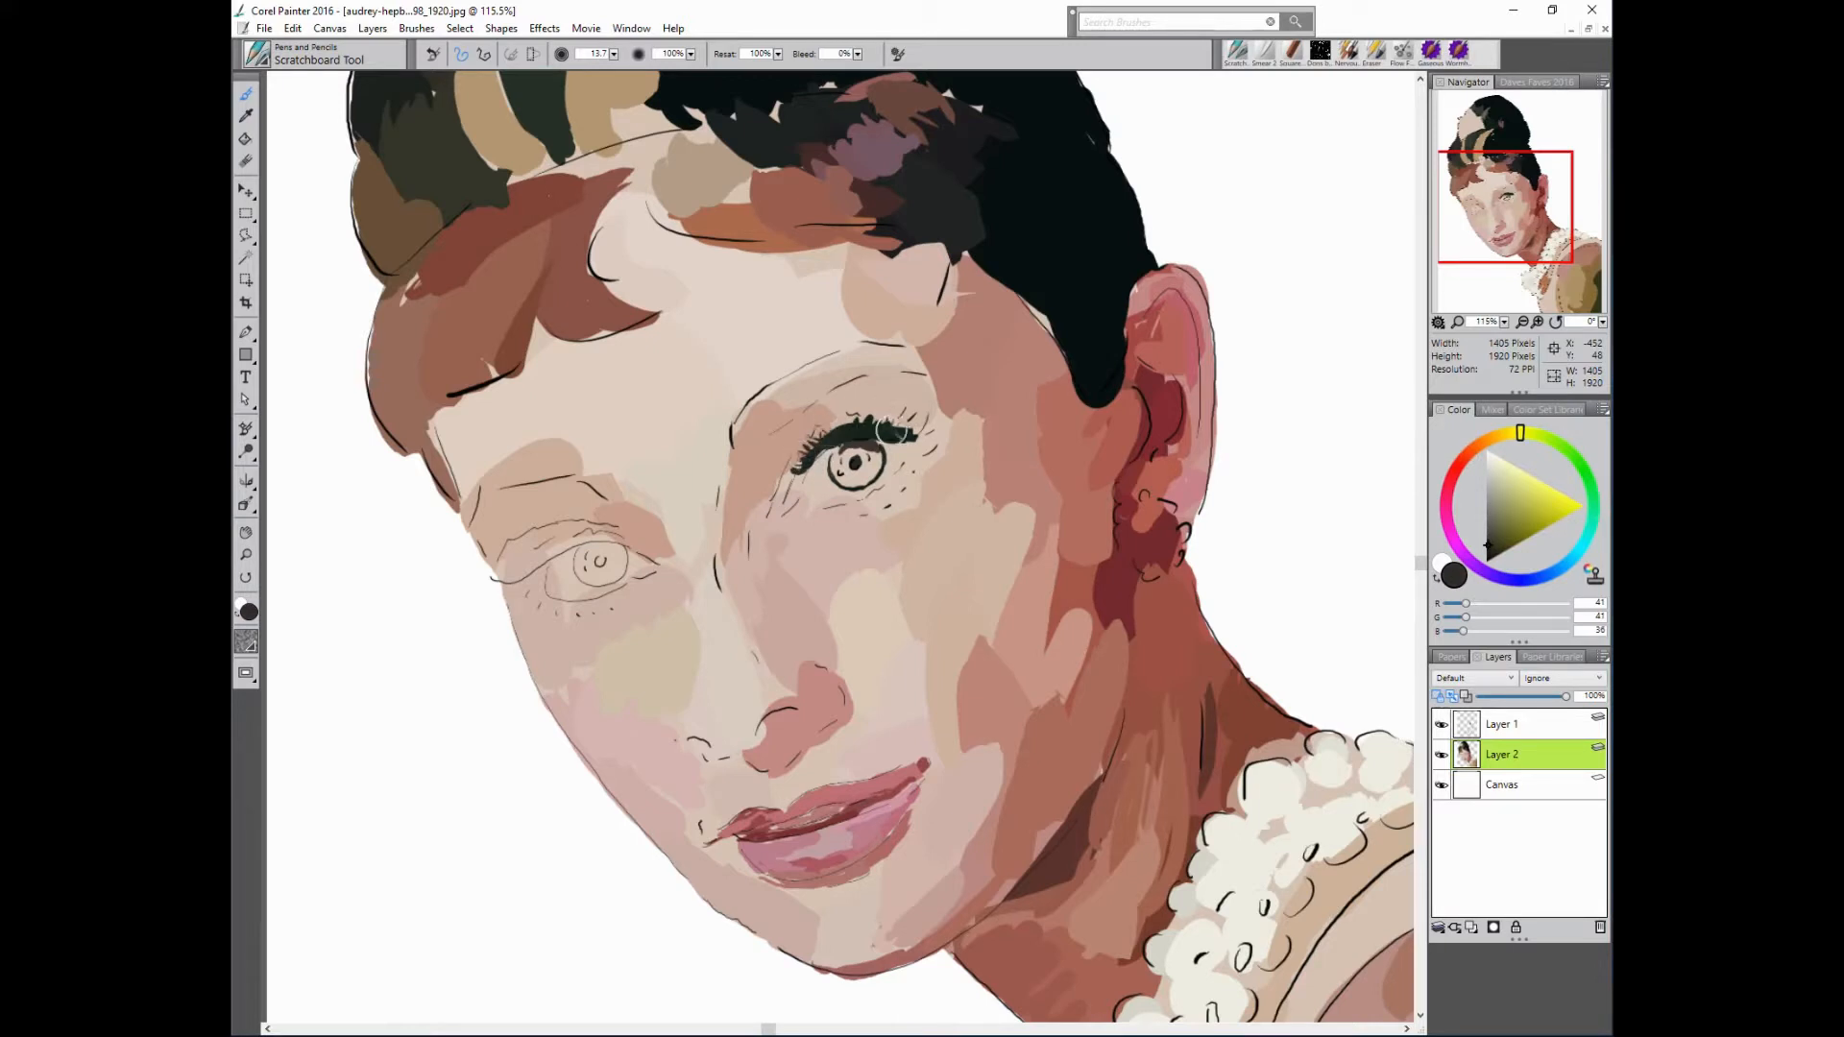
pyautogui.moveTo(903, 432); pyautogui.dragTo(897, 415)
# - Draw dark upper lashes on the eye farther from the ear, from the outer corner across the lid
pyautogui.moveTo(538, 563); pyautogui.dragTo(518, 544)
pyautogui.moveTo(550, 560); pyautogui.dragTo(526, 554)
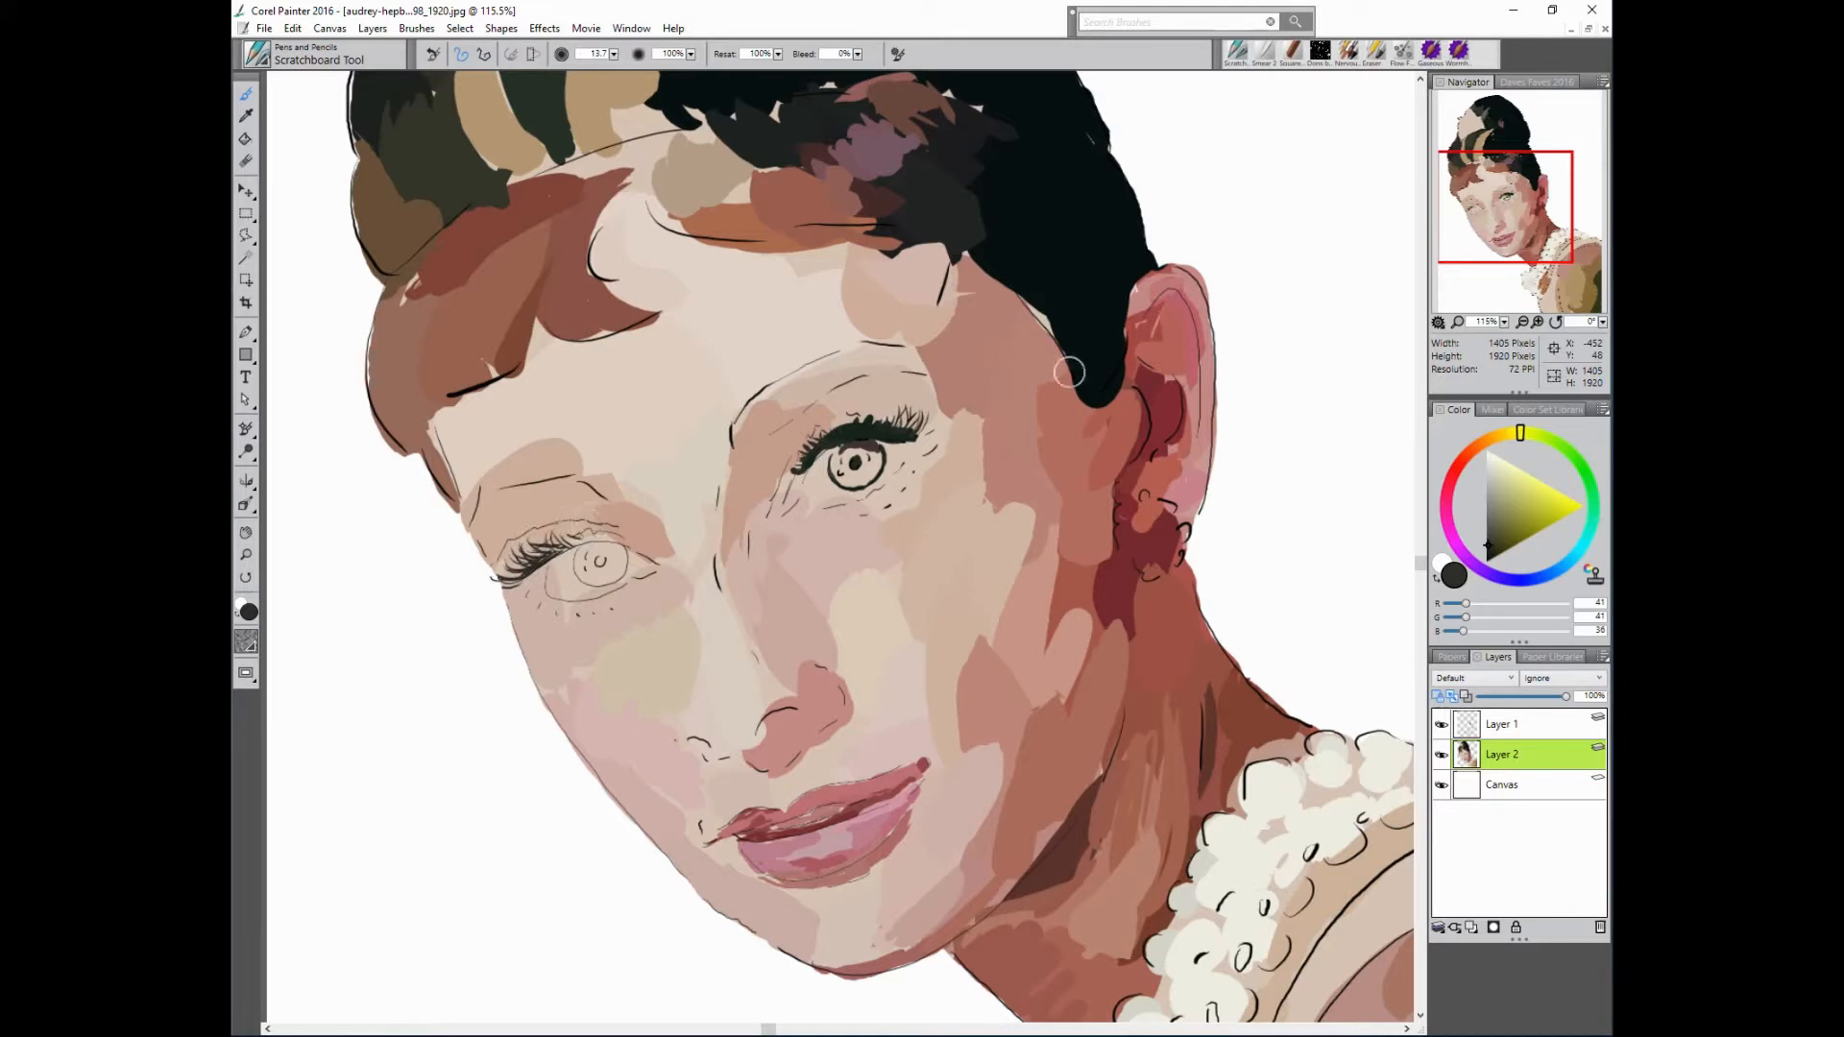
pyautogui.keyDown('alt'); pyautogui.click(882, 432); pyautogui.keyUp('alt')
pyautogui.moveTo(572, 544); pyautogui.dragTo(538, 524)
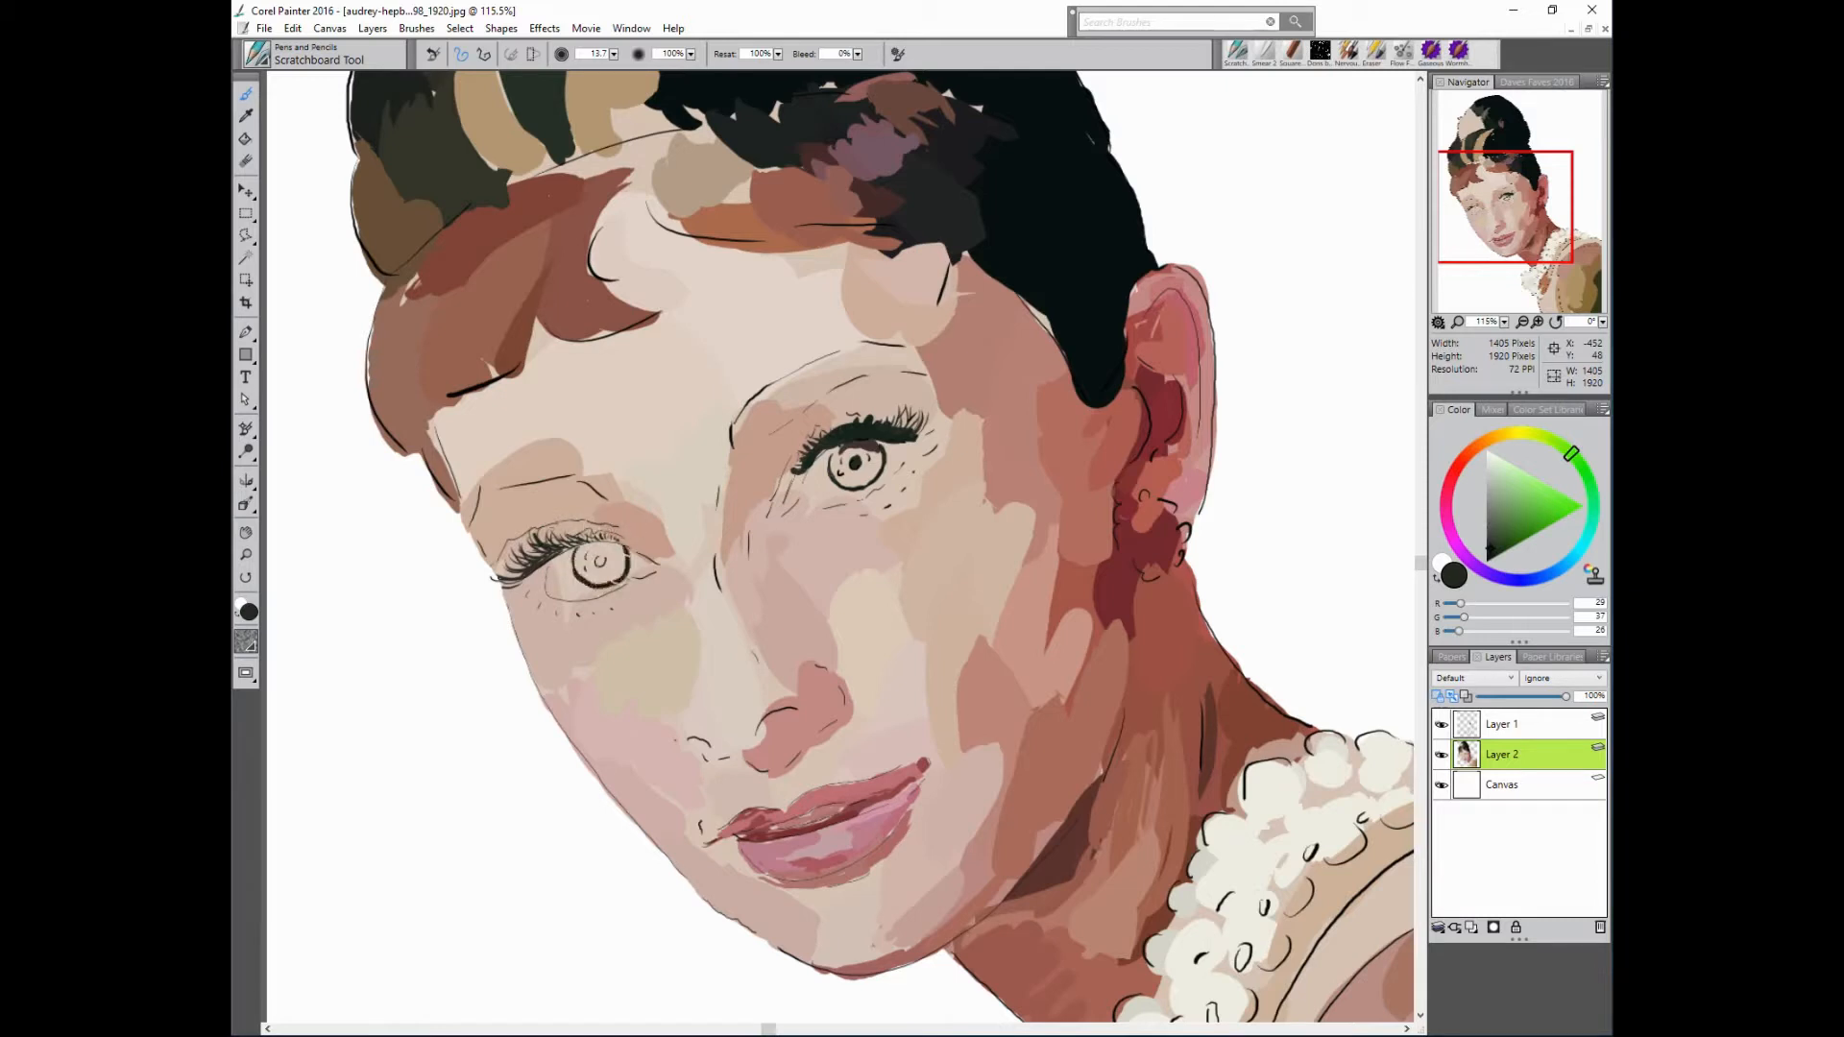
# - Complete the far eye's dark iris outline and pupil, then undo its upper lid line and redo the strokes above the lashes
pyautogui.keyDown('alt'); pyautogui.click(582, 540); pyautogui.keyUp('alt')
pyautogui.keyDown('alt'); pyautogui.click(595, 526); pyautogui.keyUp('alt')
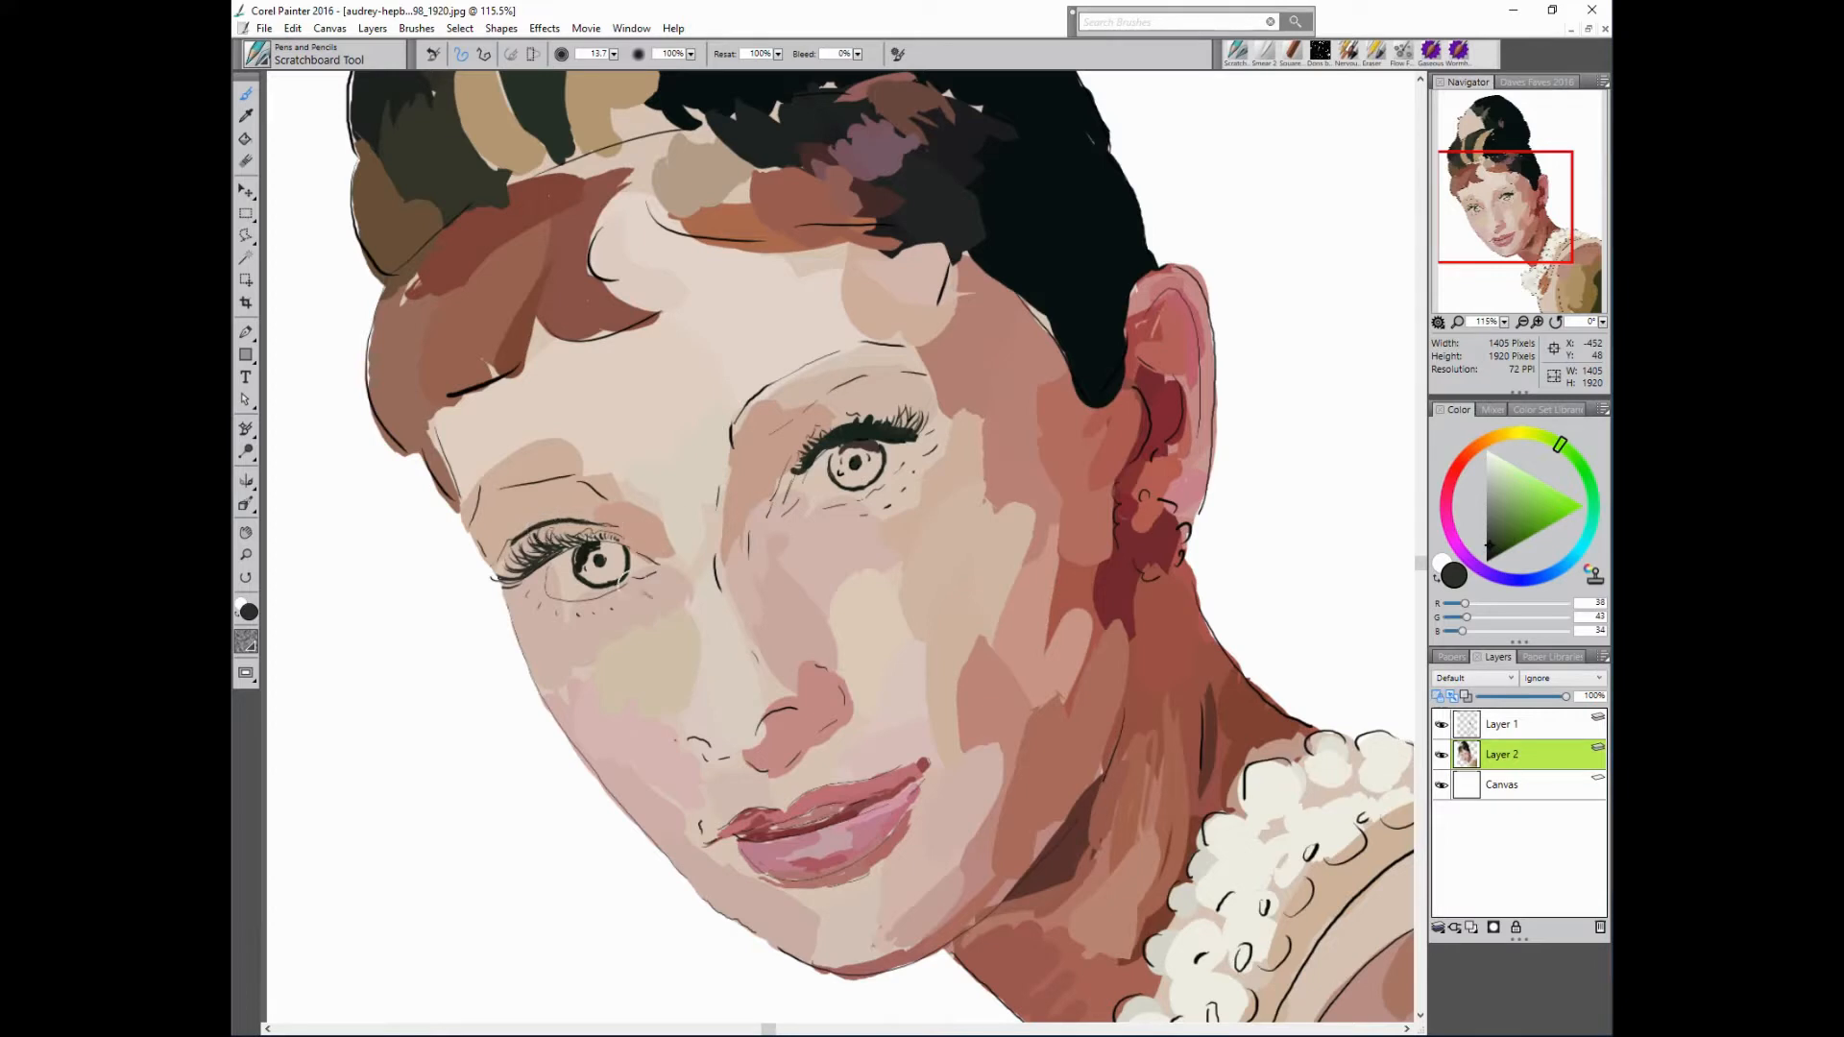
pyautogui.hotkey('ctrl', 'z')
pyautogui.moveTo(523, 532); pyautogui.dragTo(546, 524)
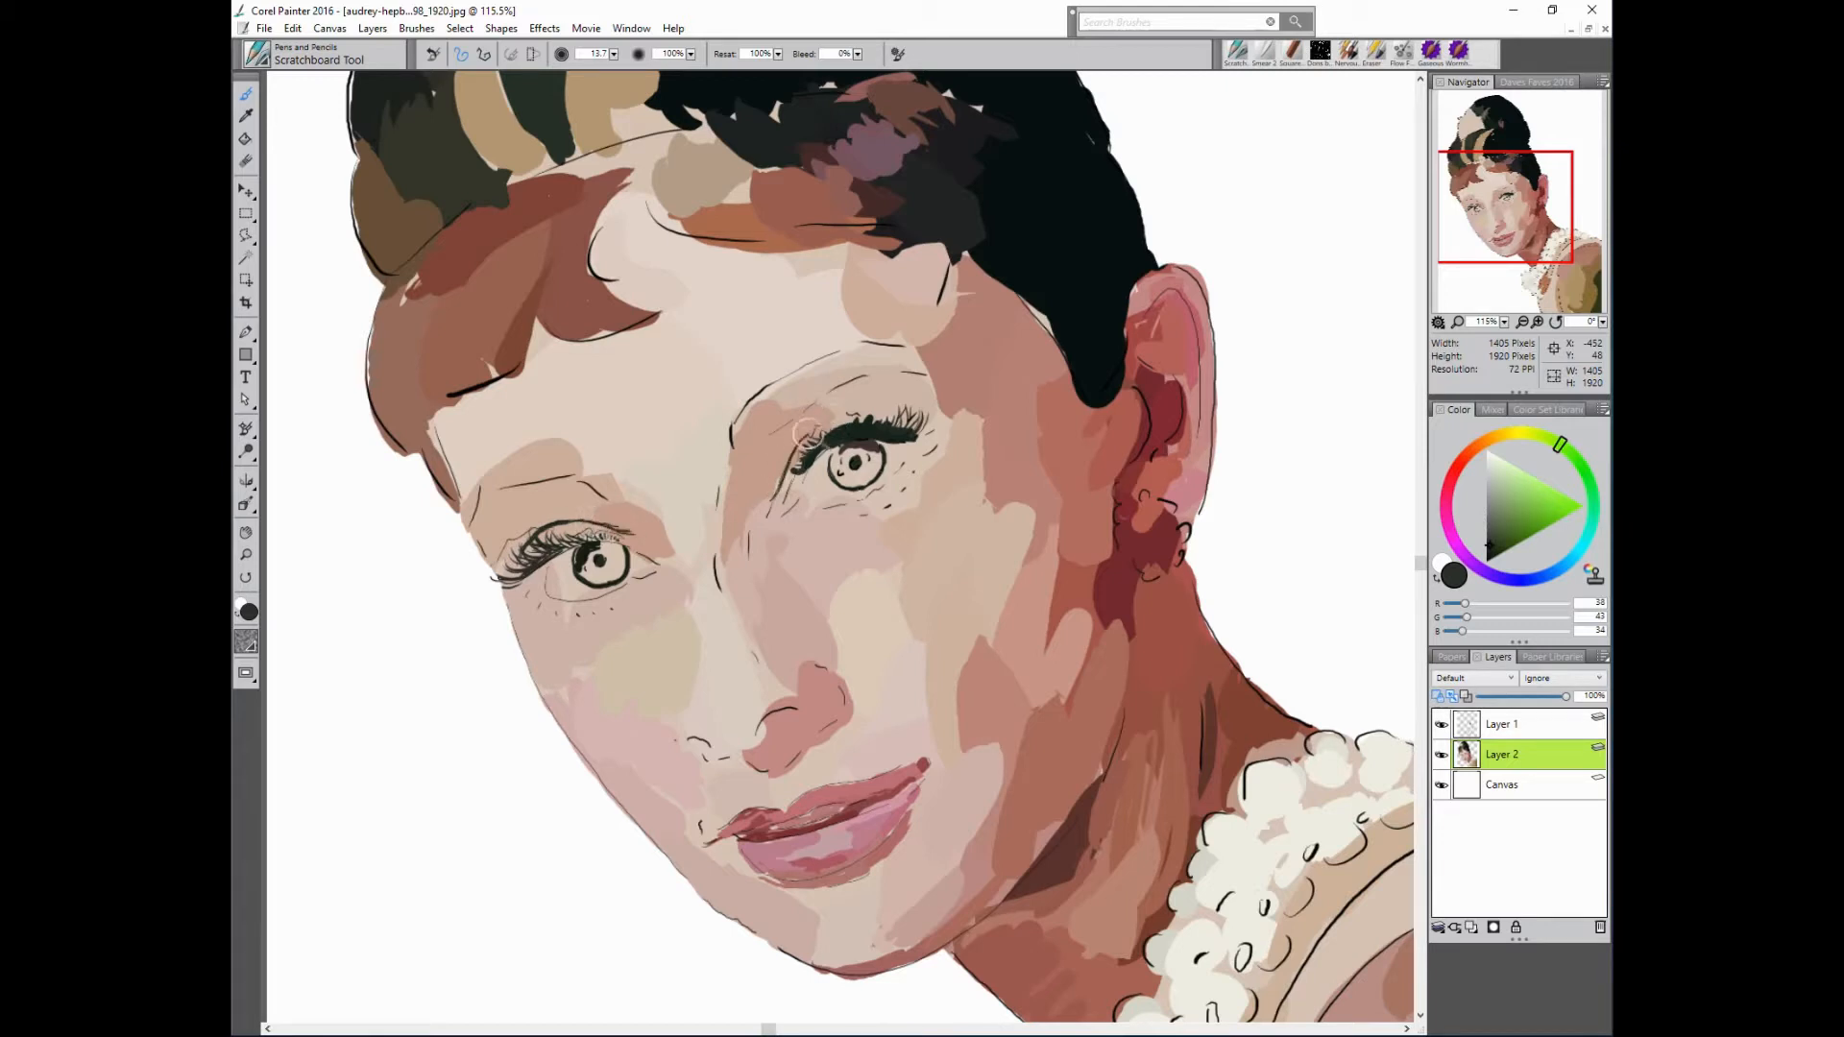
# - Darken the upper lid of the eye nearer the ear and shade the far eye's outer corner and lower lid reddish brown
pyautogui.moveTo(811, 439); pyautogui.dragTo(906, 429)
pyautogui.moveTo(529, 544)
pyautogui.mouseDown()
pyautogui.moveTo(576, 534)
pyautogui.moveTo(539, 586)
pyautogui.mouseUp()
pyautogui.keyDown('alt'); pyautogui.click(1001, 496); pyautogui.keyUp('alt')
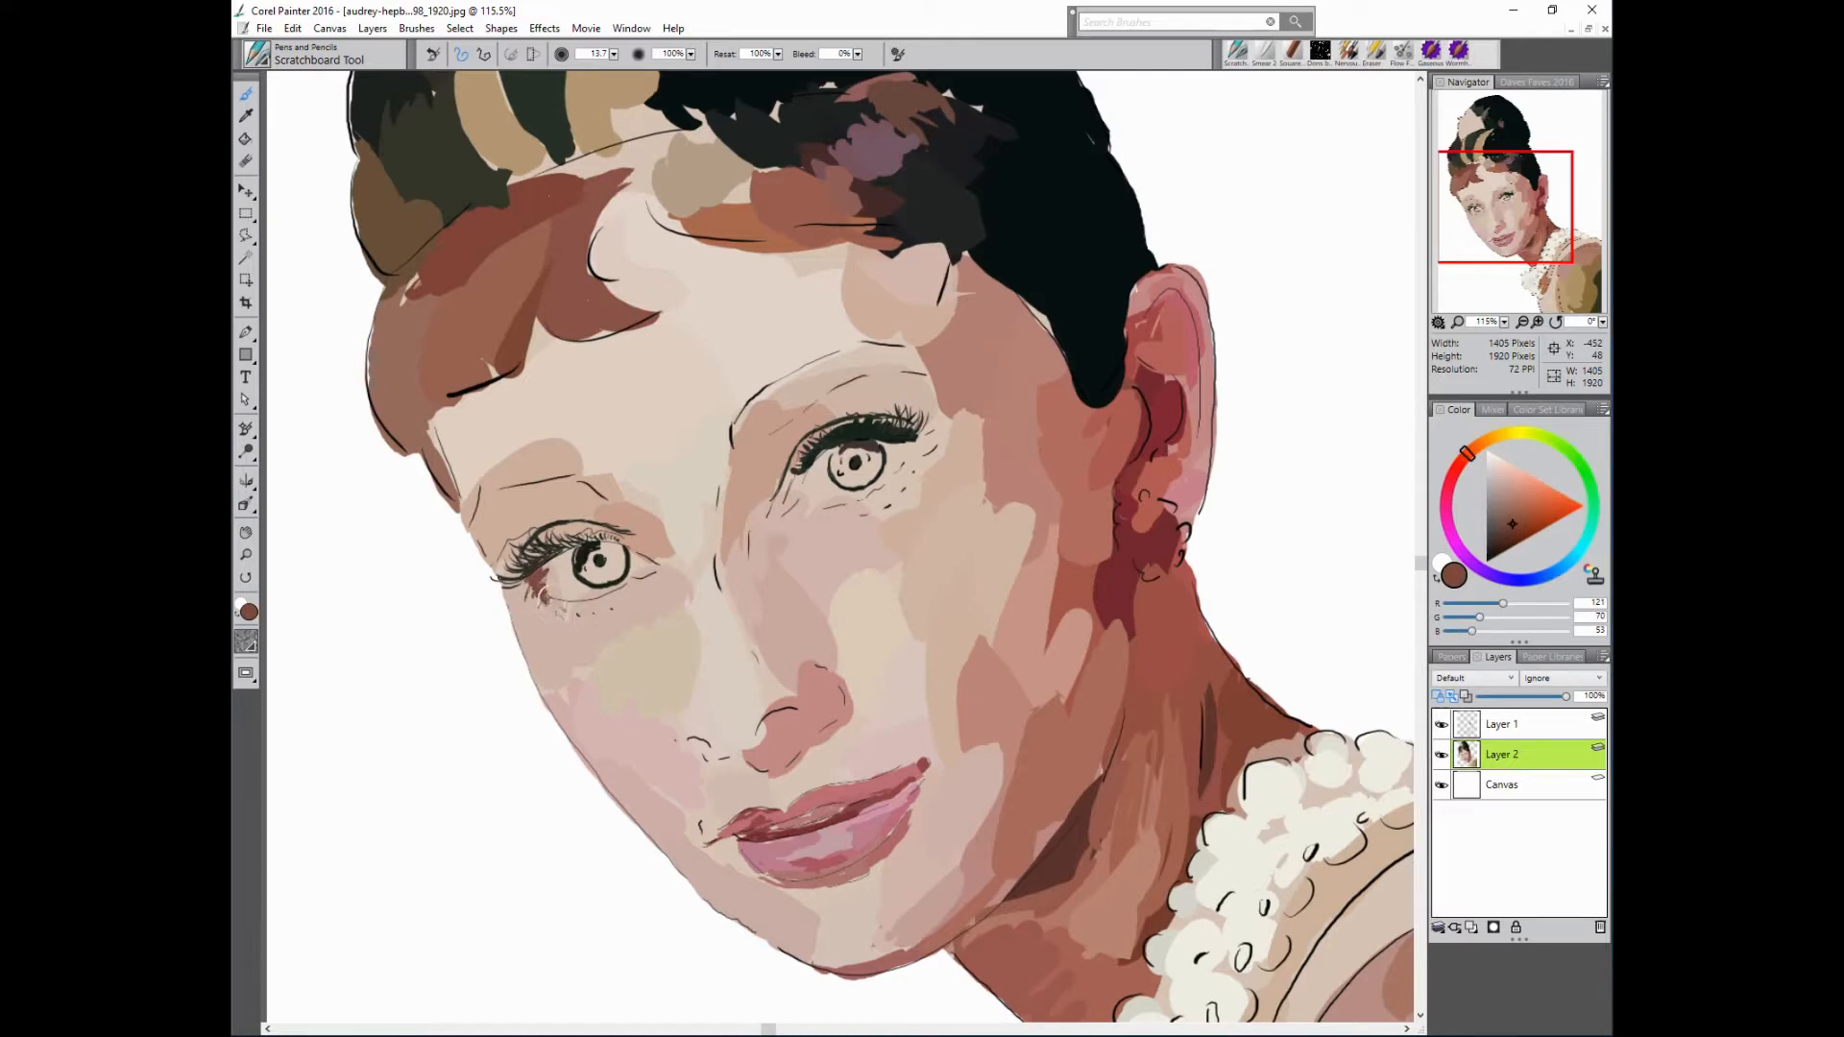
# - Shade the inner corner and upper lid crease of the eye nearer the ear in muted pinkish browns
pyautogui.click(1518, 496)
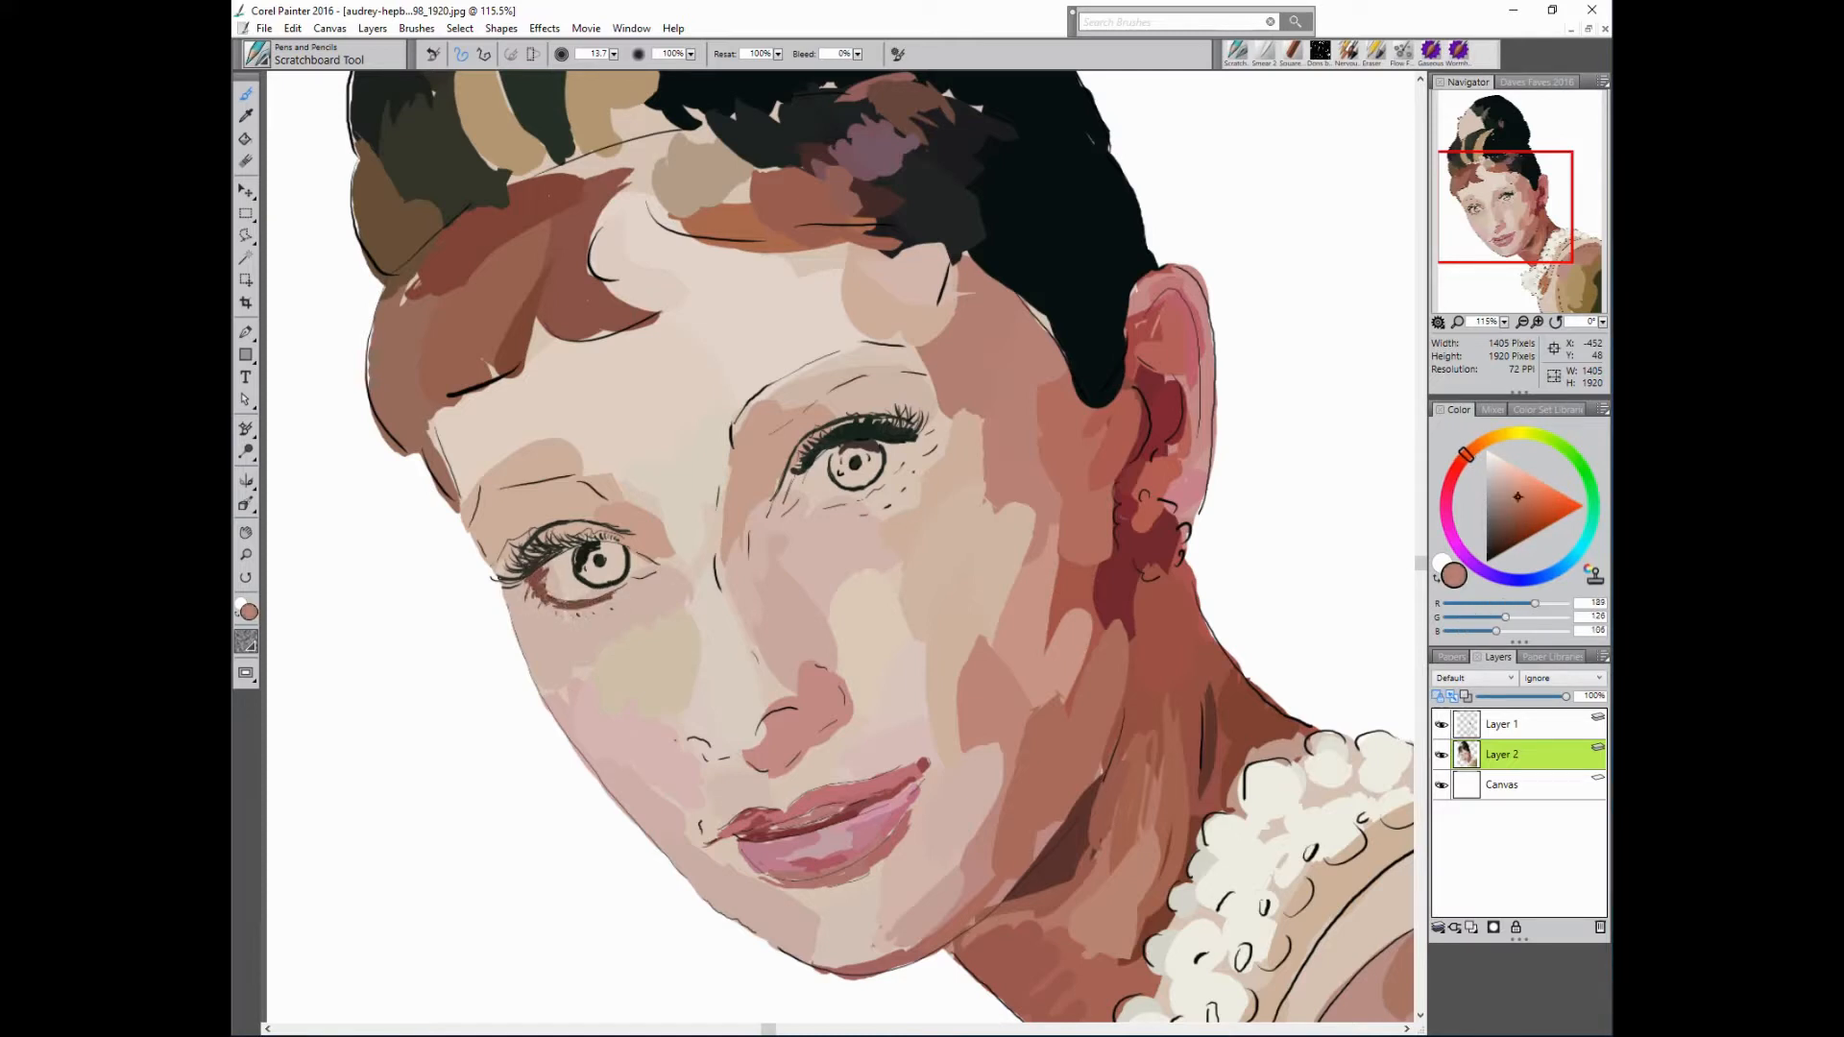
pyautogui.keyDown('alt'); pyautogui.click(447, 471); pyautogui.keyUp('alt')
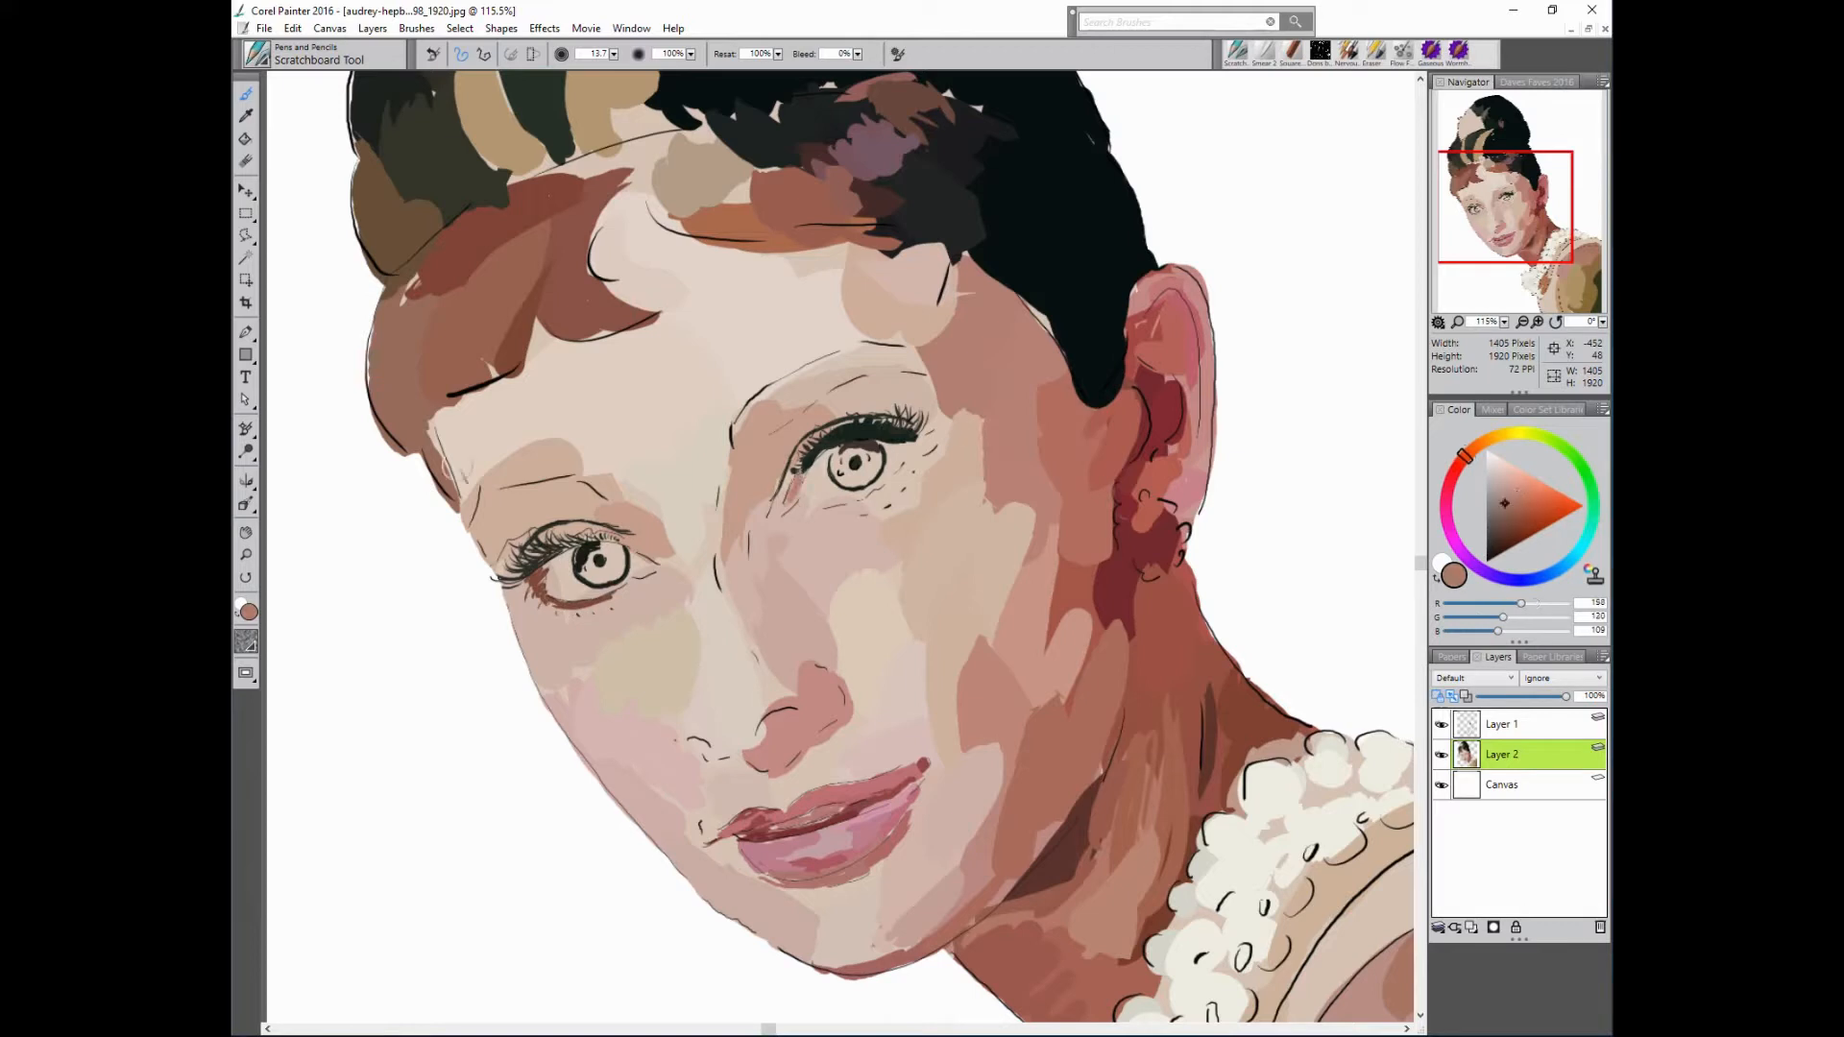
pyautogui.keyDown('alt'); pyautogui.click(775, 477); pyautogui.keyUp('alt')
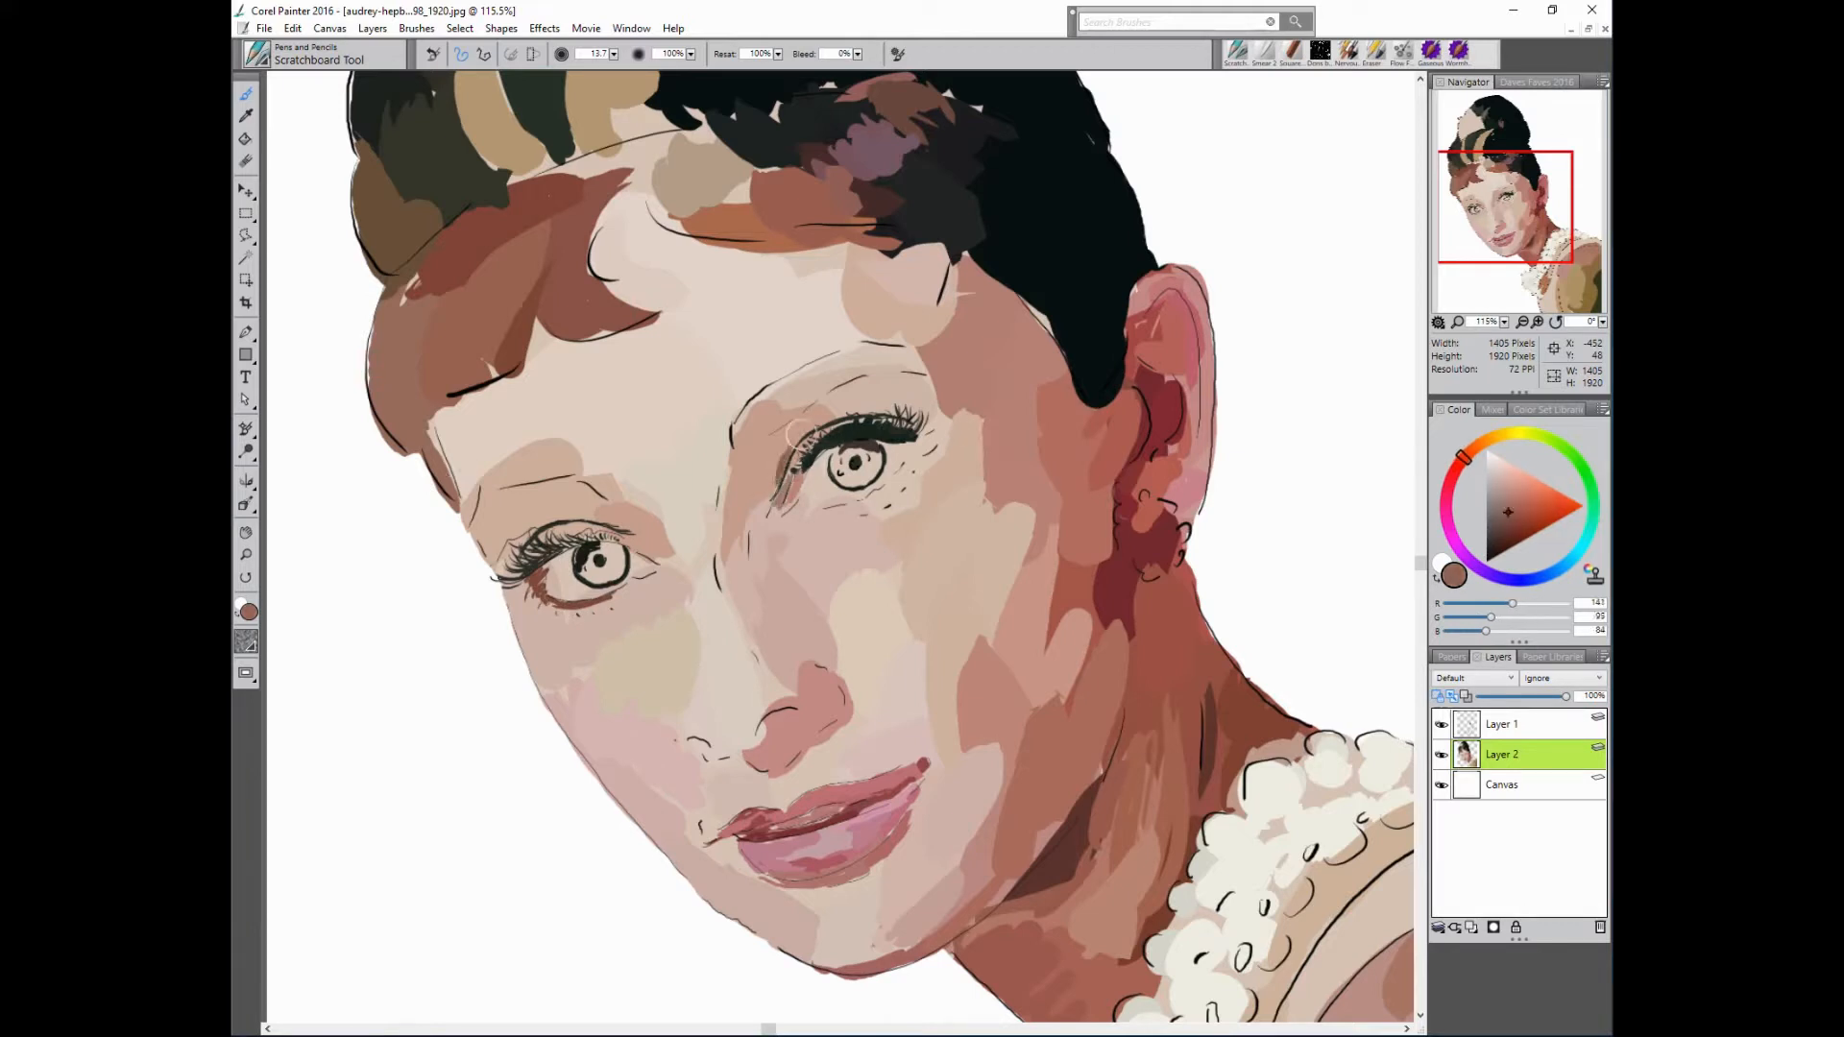
pyautogui.keyDown('alt'); pyautogui.click(1090, 357); pyautogui.keyUp('alt')
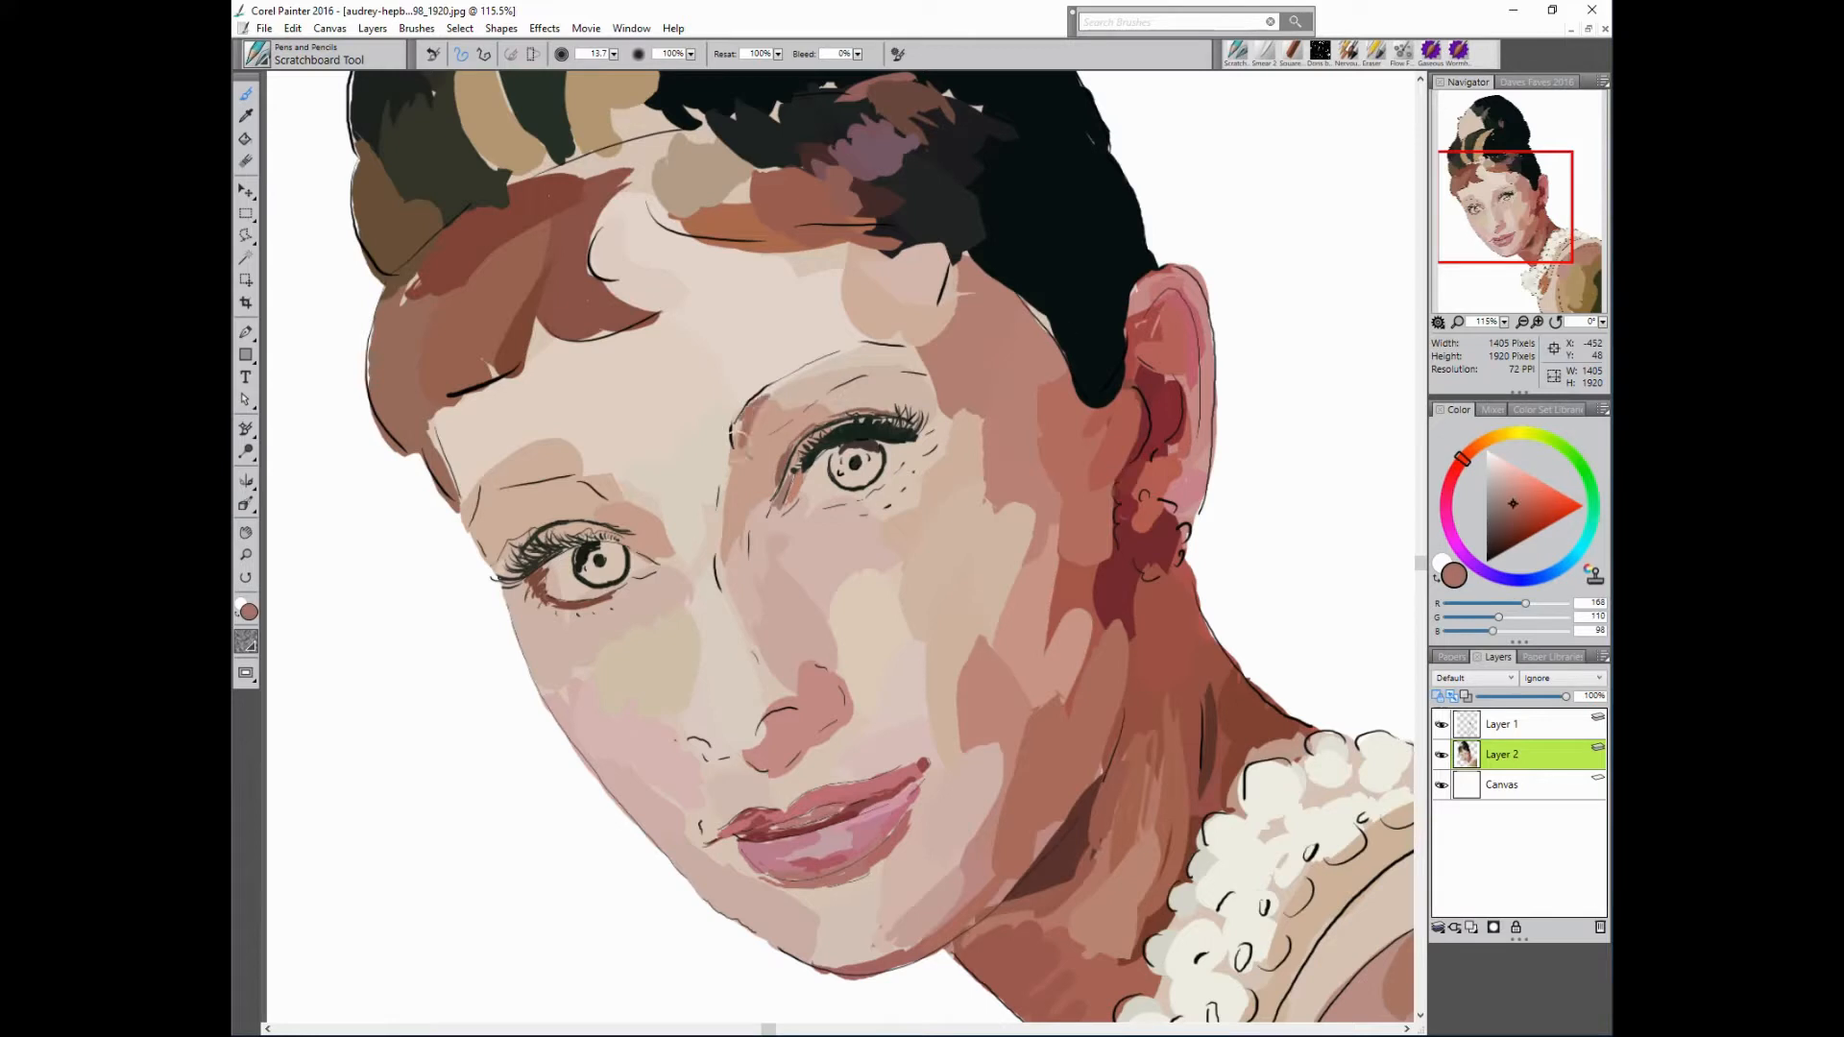
# - Paint the eyebrow nearer the ear in muted reddish brown and blend its tail into the temple with lighter pink skin tones
pyautogui.moveTo(754, 435)
pyautogui.mouseDown()
pyautogui.moveTo(835, 366)
pyautogui.moveTo(934, 366)
pyautogui.moveTo(877, 357)
pyautogui.moveTo(921, 350)
pyautogui.mouseUp()
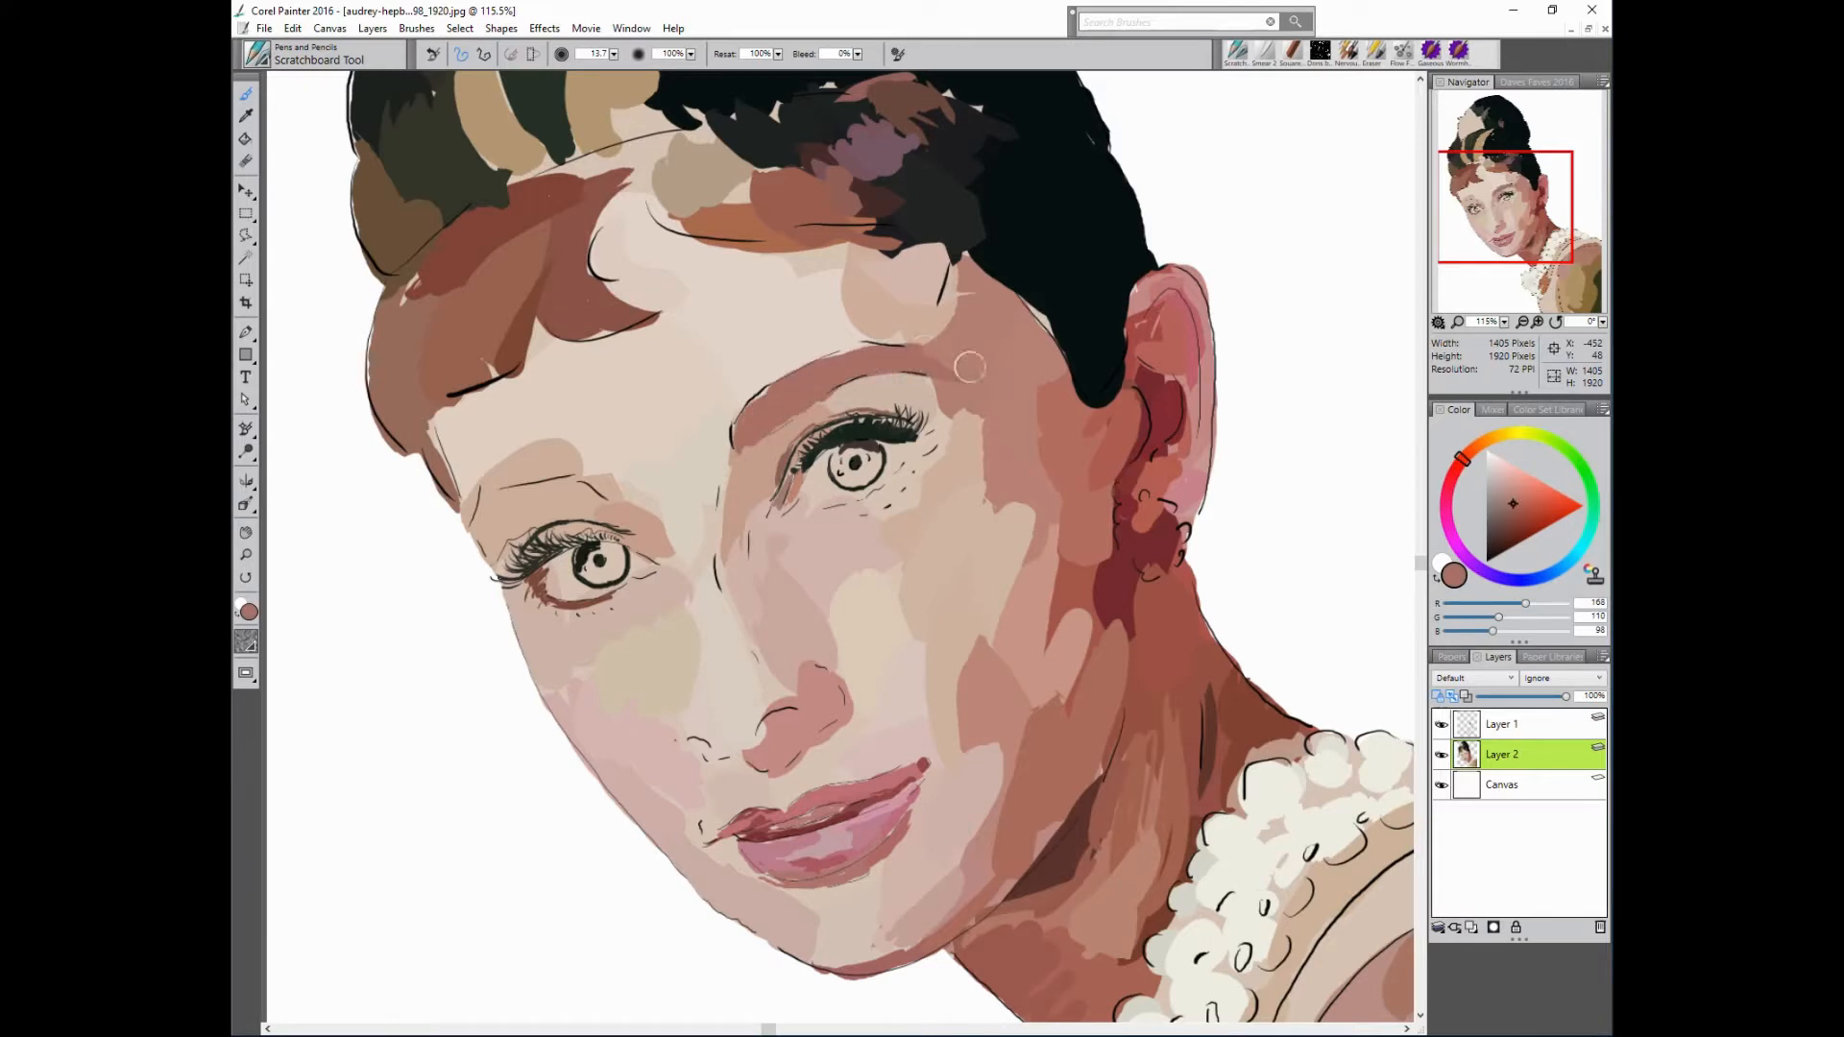
pyautogui.keyDown('alt'); pyautogui.click(1129, 415); pyautogui.keyUp('alt')
pyautogui.keyDown('alt'); pyautogui.click(936, 379); pyautogui.keyUp('alt')
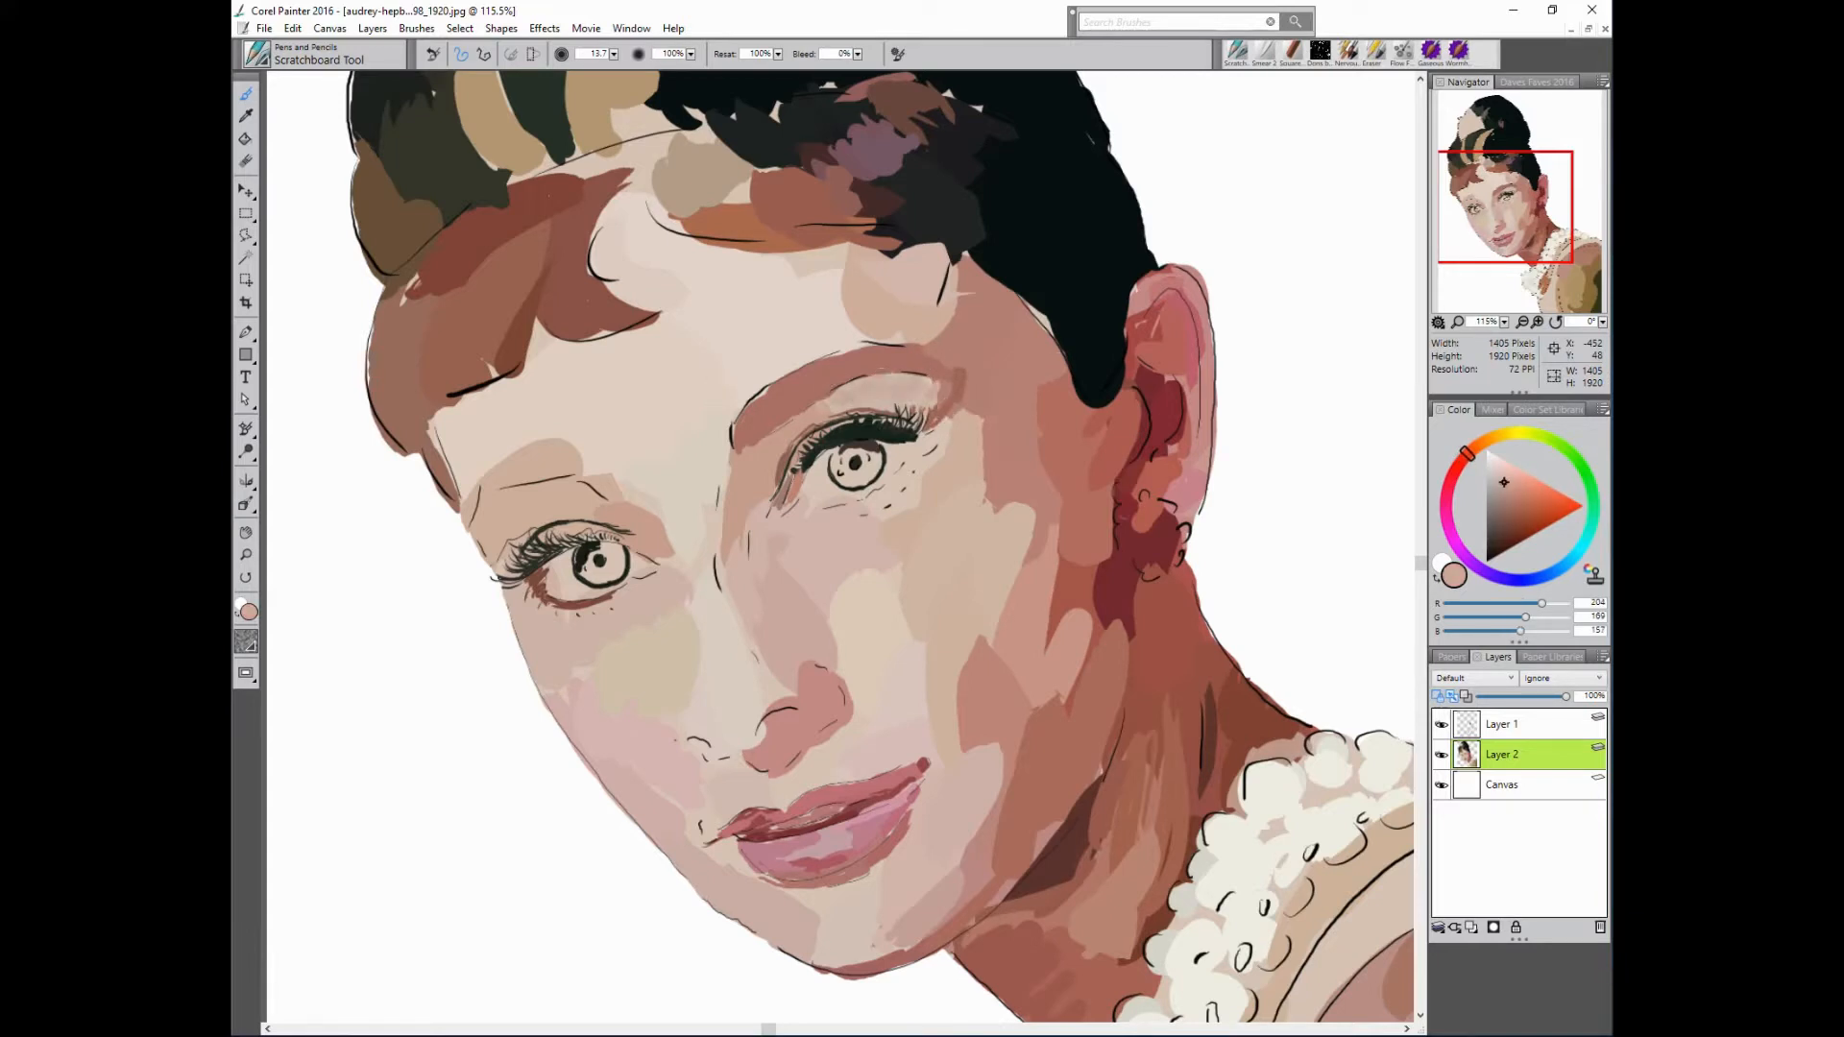
pyautogui.keyDown('alt'); pyautogui.click(948, 285); pyautogui.keyUp('alt')
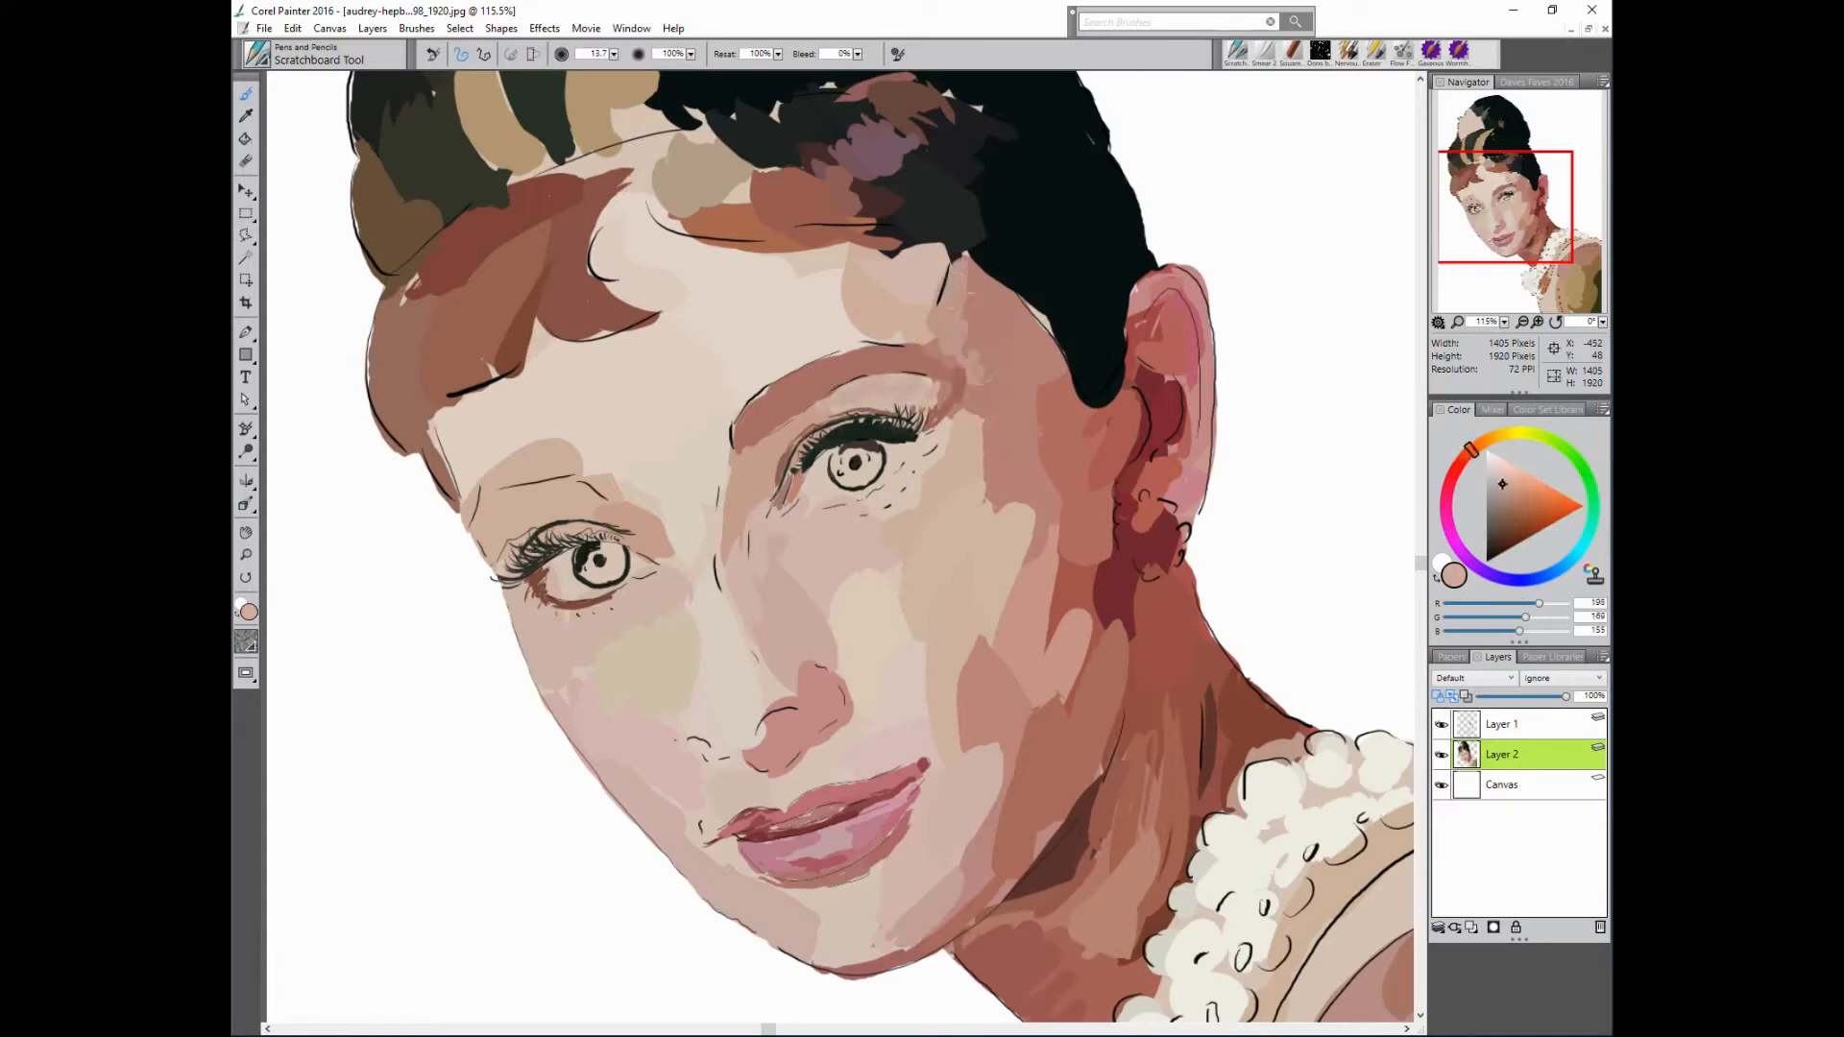
# - Soften the forehead above the eyebrow nearer the ear with strokes of sampled pale skin tones
pyautogui.keyDown('alt'); pyautogui.click(908, 281); pyautogui.keyUp('alt')
pyautogui.moveTo(869, 317)
pyautogui.mouseDown()
pyautogui.moveTo(833, 331)
pyautogui.moveTo(861, 342)
pyautogui.moveTo(805, 338)
pyautogui.mouseUp()
pyautogui.keyDown('alt'); pyautogui.click(1072, 276); pyautogui.keyUp('alt')
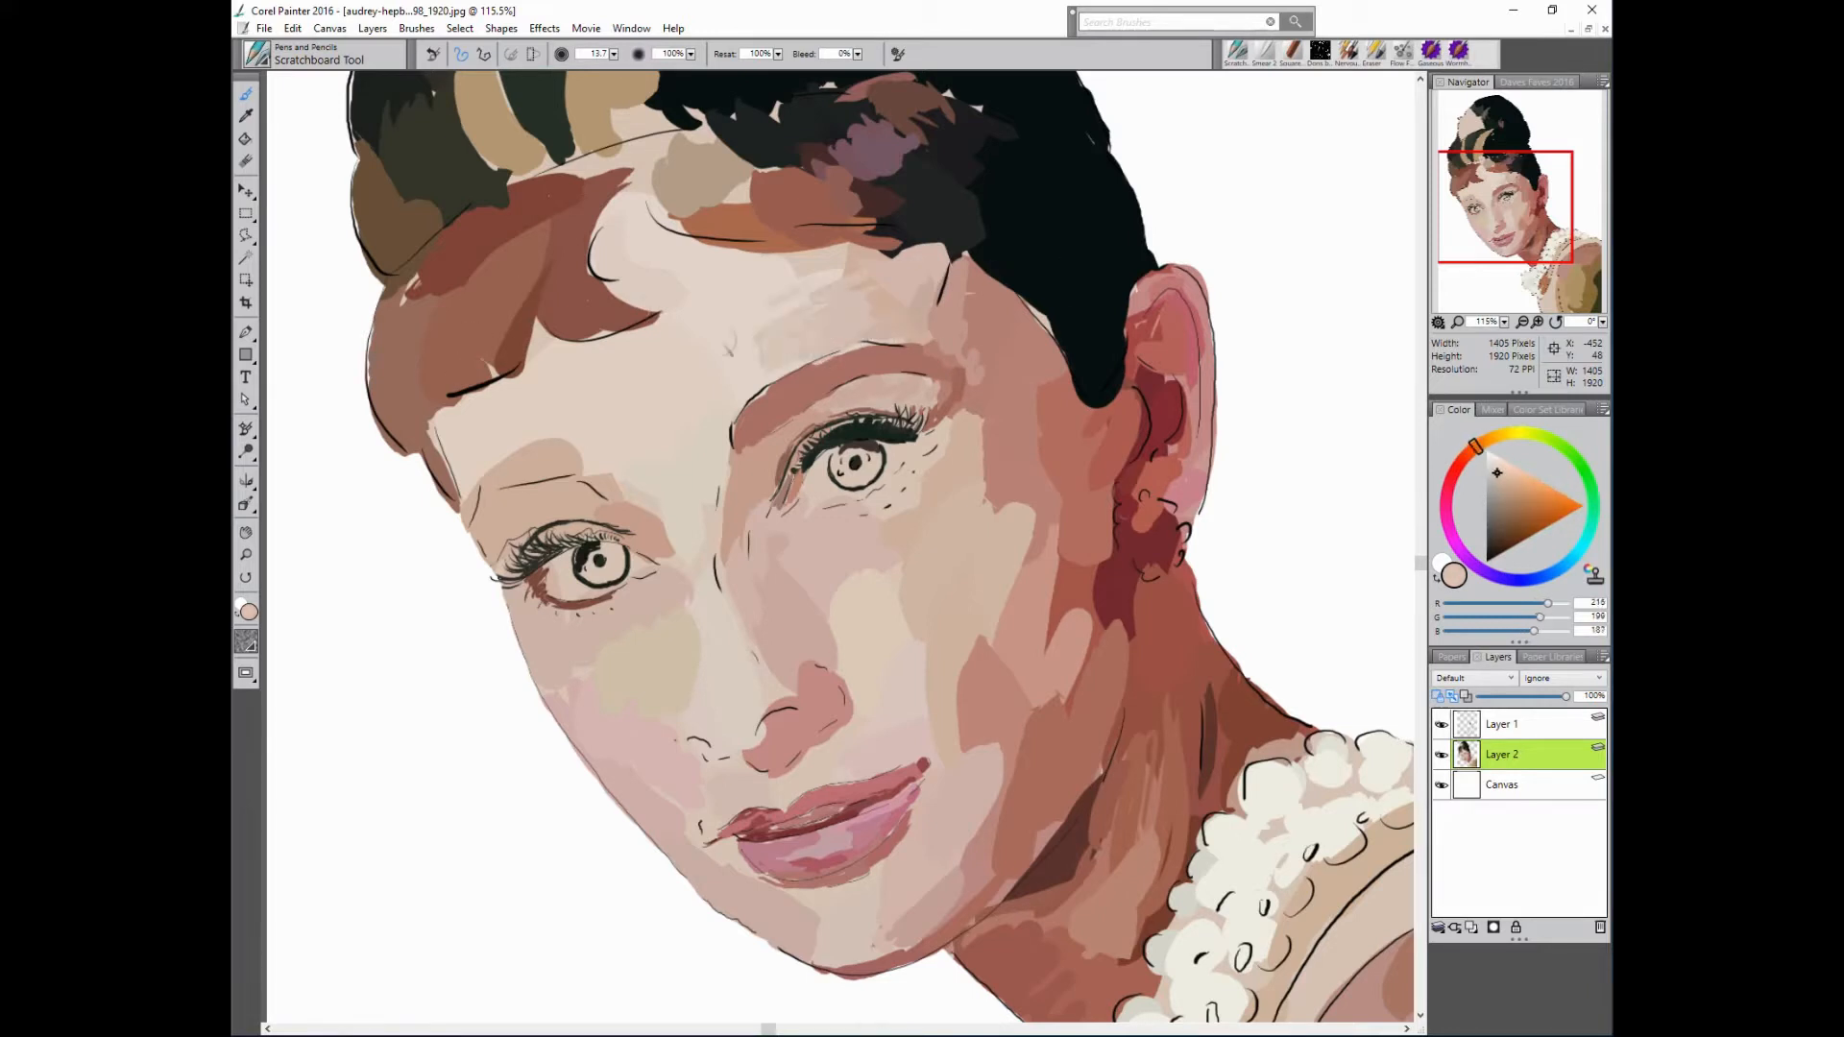
# - Paint the whites of both eyes in pale off-white
pyautogui.keyDown('alt'); pyautogui.click(1049, 420); pyautogui.keyUp('alt')
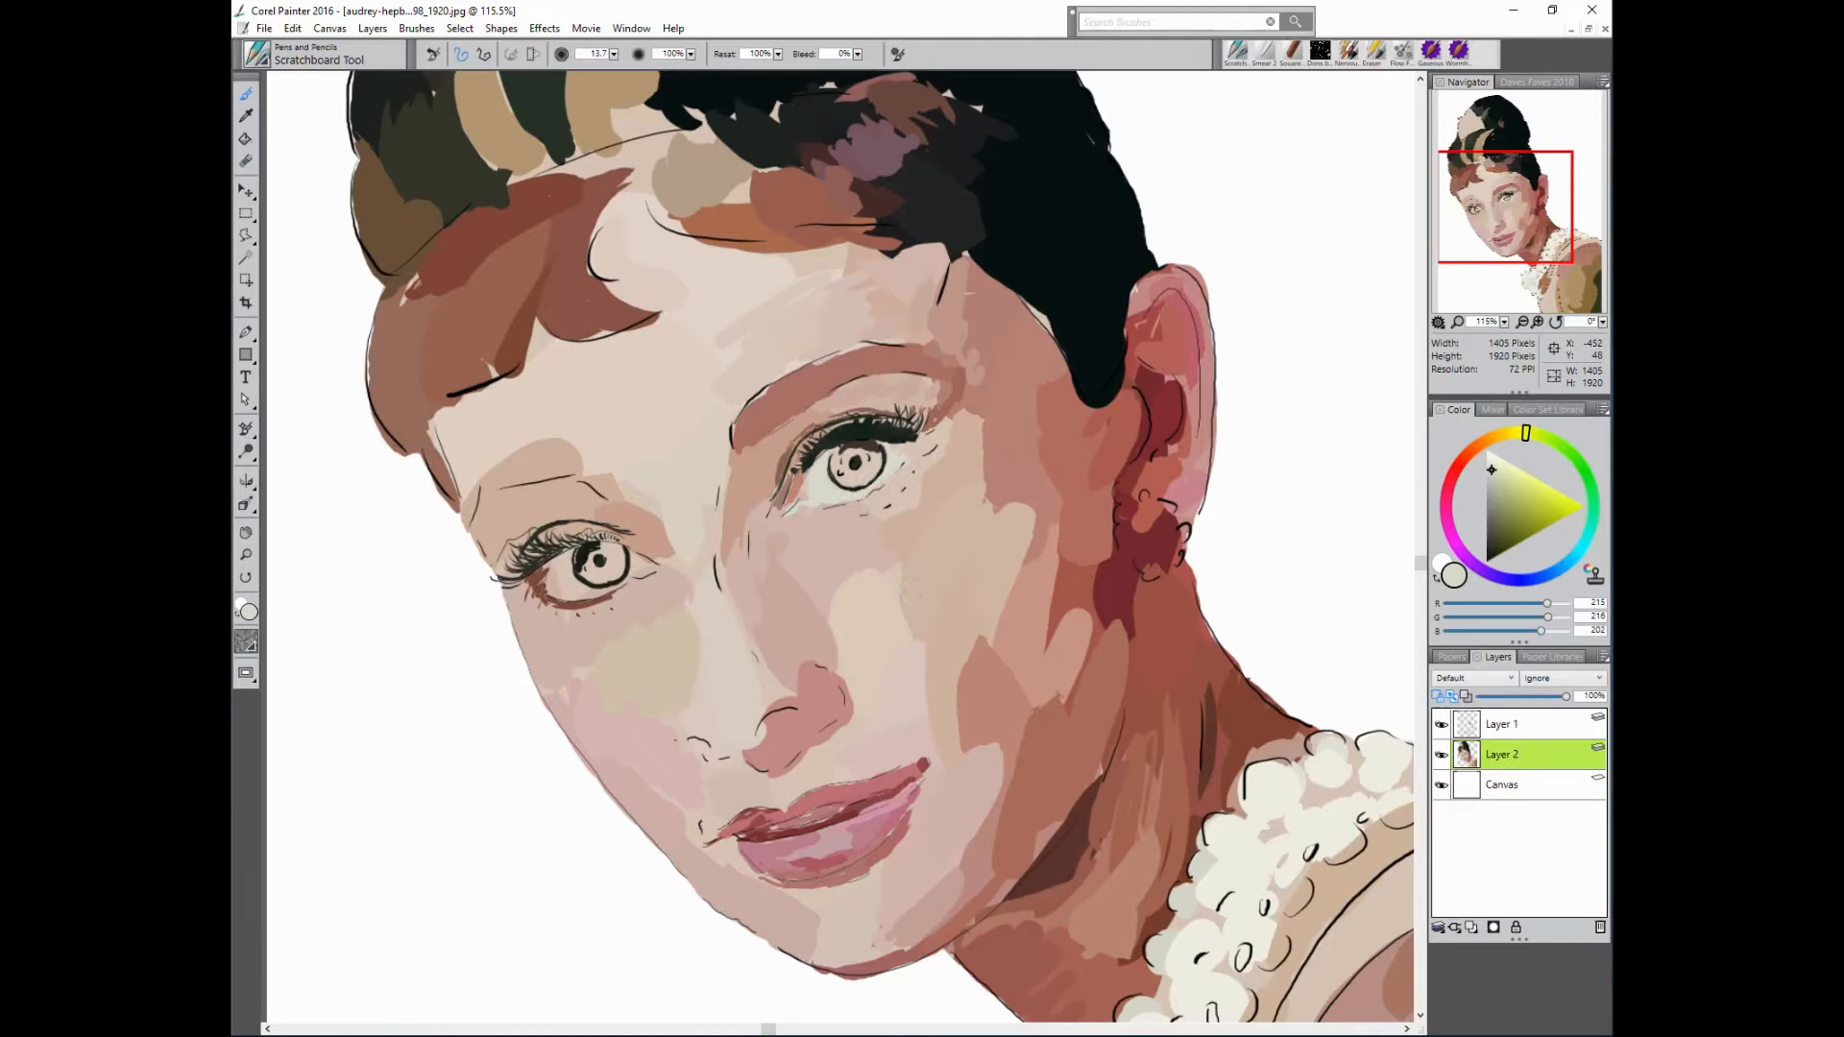
pyautogui.keyDown('alt'); pyautogui.click(1057, 441); pyautogui.keyUp('alt')
pyautogui.keyDown('alt'); pyautogui.click(565, 577); pyautogui.keyUp('alt')
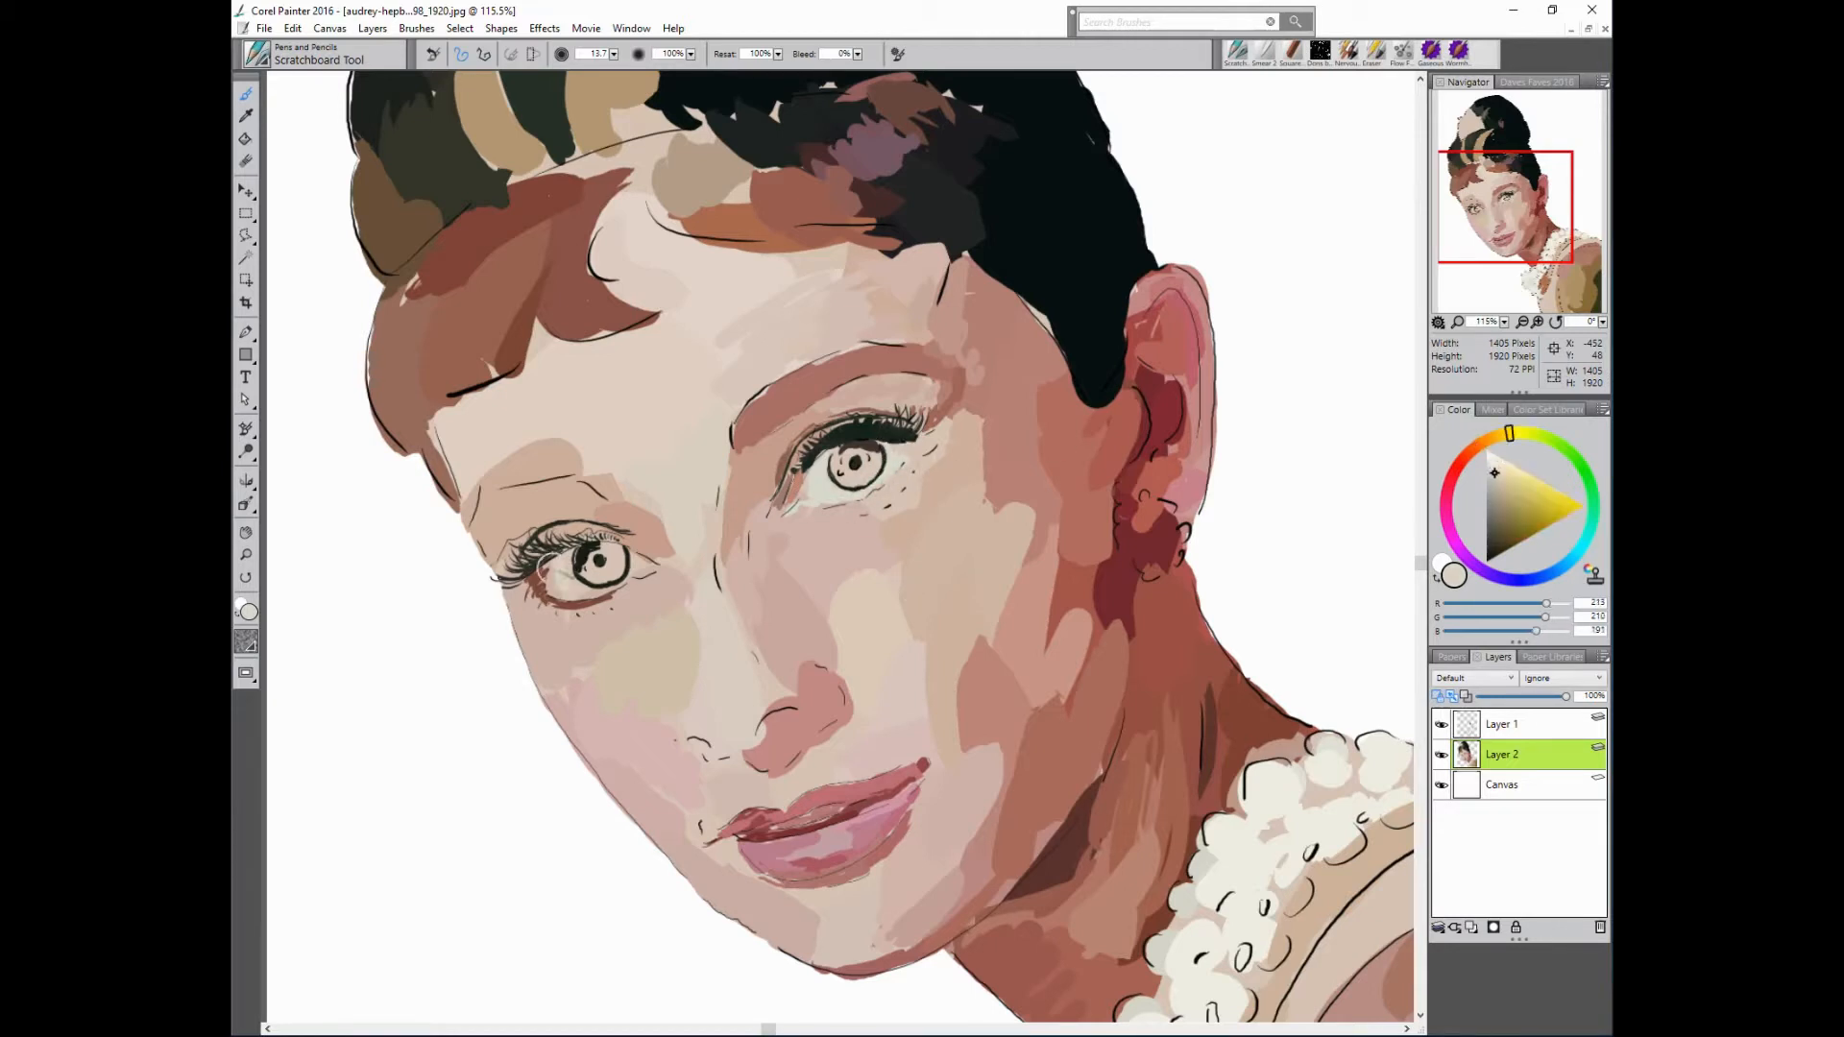
pyautogui.keyDown('alt'); pyautogui.click(642, 555); pyautogui.keyUp('alt')
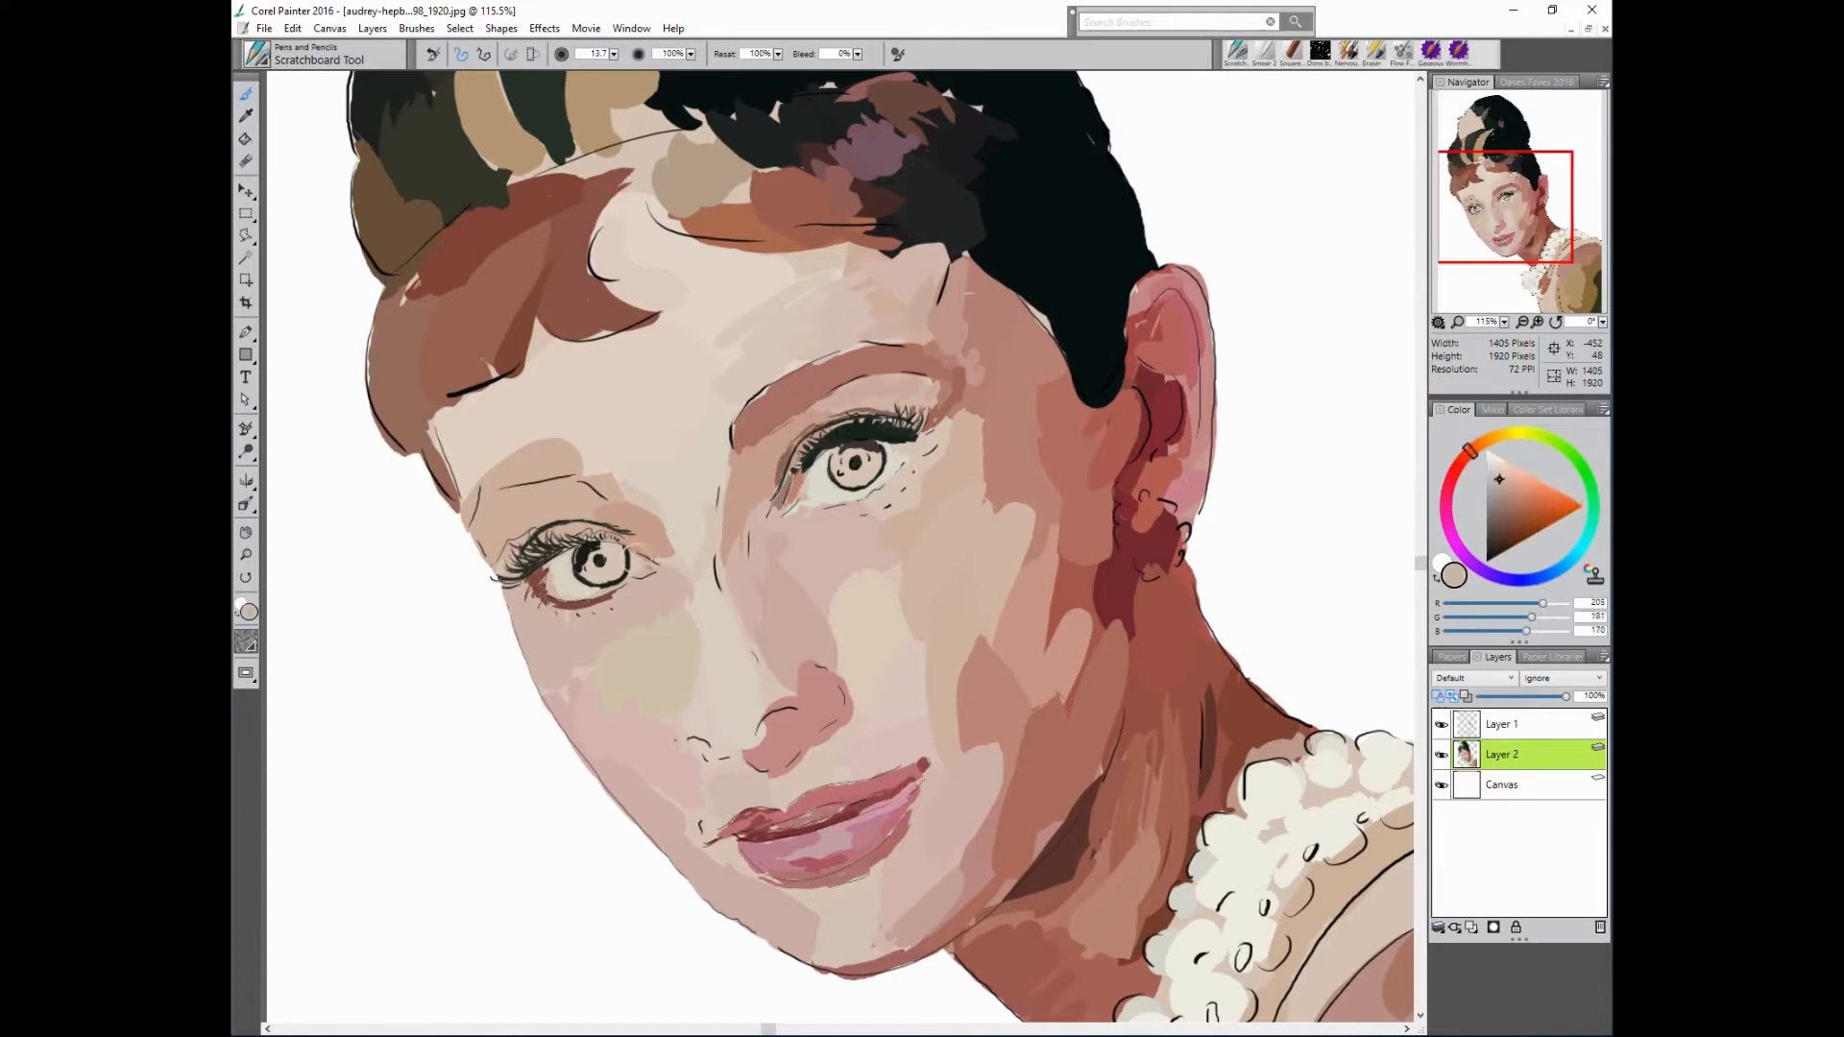
# - Shade the far eye's inner corner and lower lid with muted pinkish-brown and lighter skin tones
pyautogui.keyDown('alt'); pyautogui.click(858, 432); pyautogui.keyUp('alt')
pyautogui.keyDown('alt'); pyautogui.click(869, 446); pyautogui.keyUp('alt')
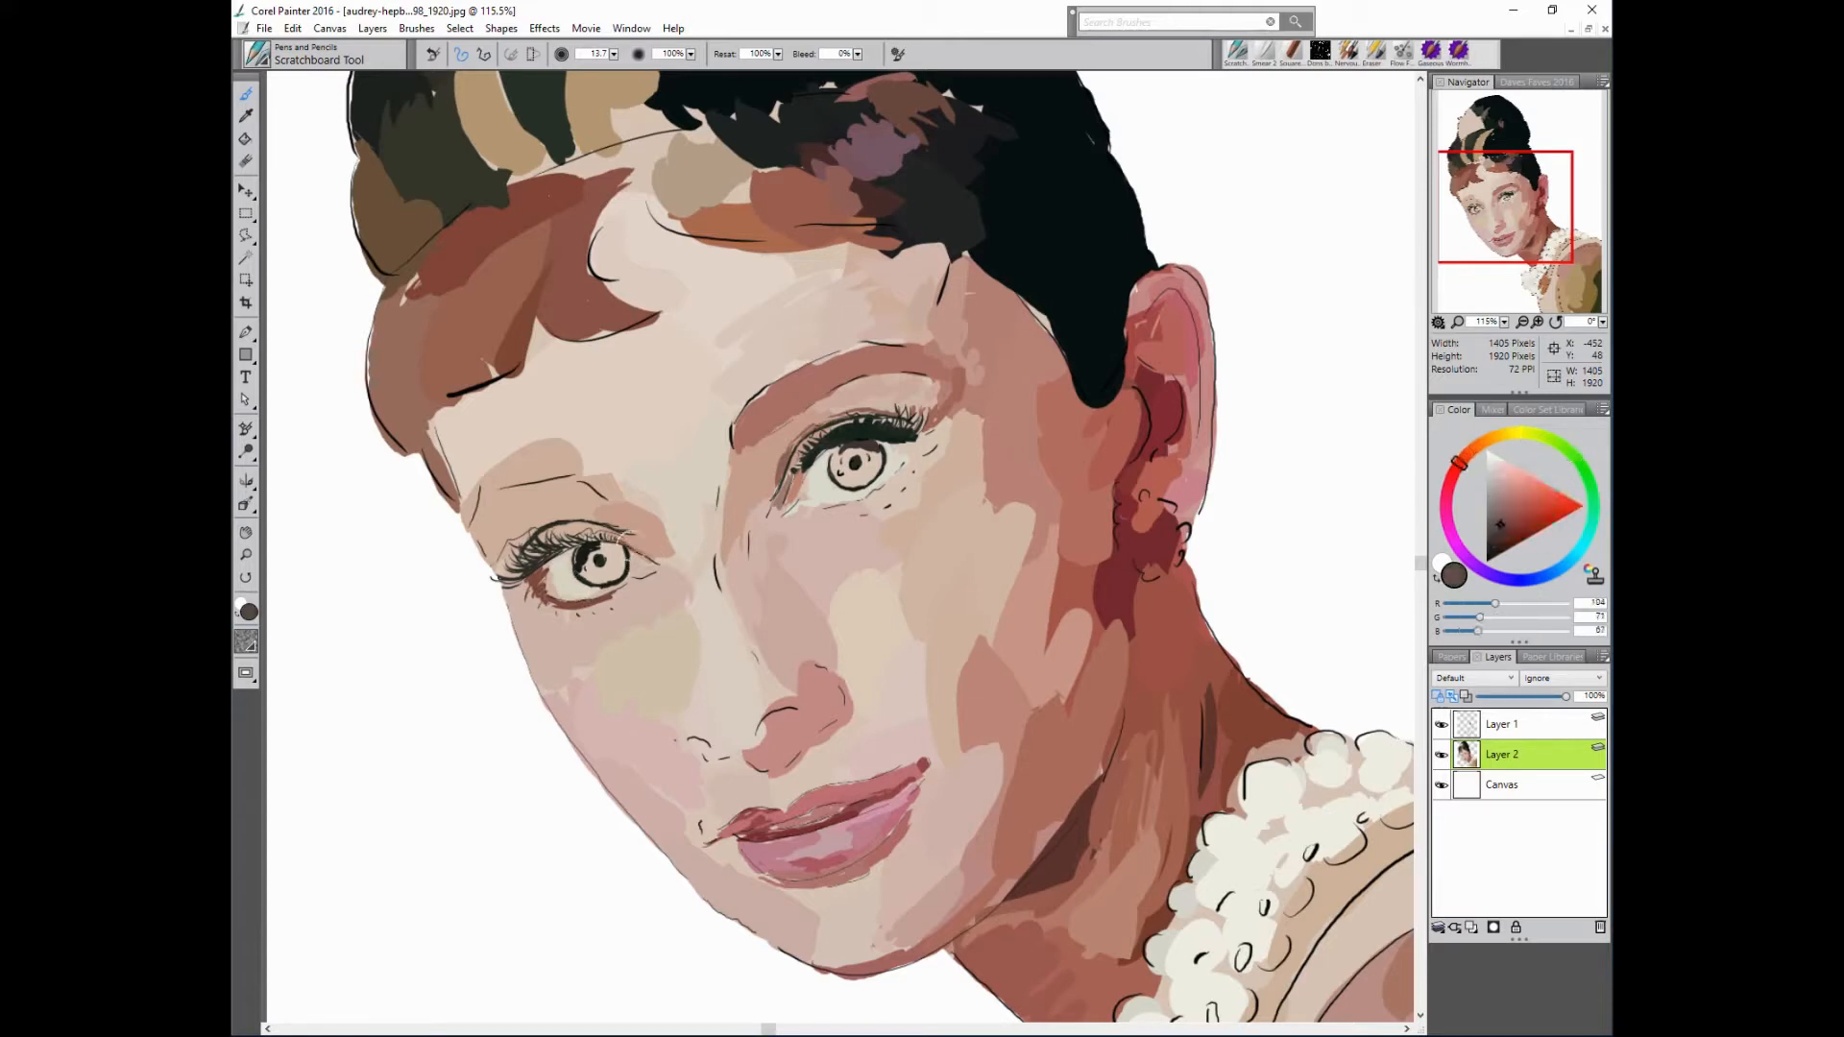
pyautogui.keyDown('alt'); pyautogui.click(834, 421); pyautogui.keyUp('alt')
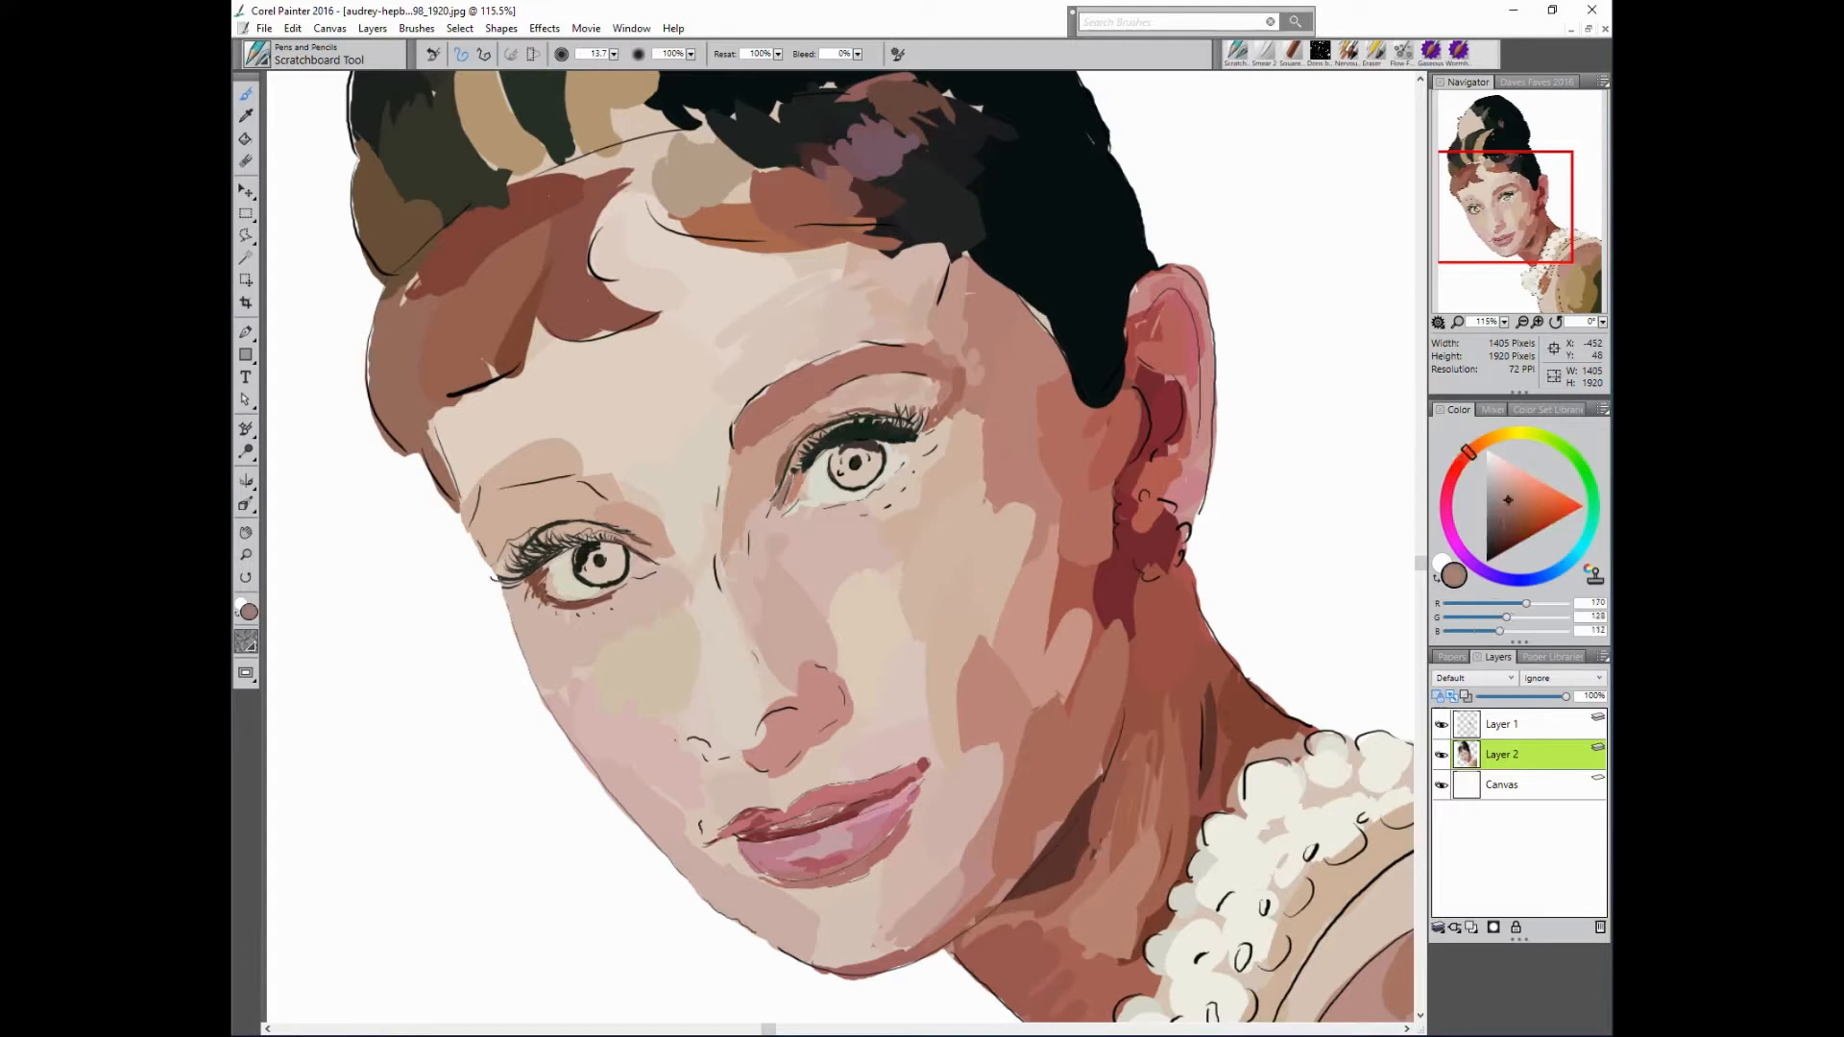
pyautogui.moveTo(1514, 501); pyautogui.dragTo(1502, 488)
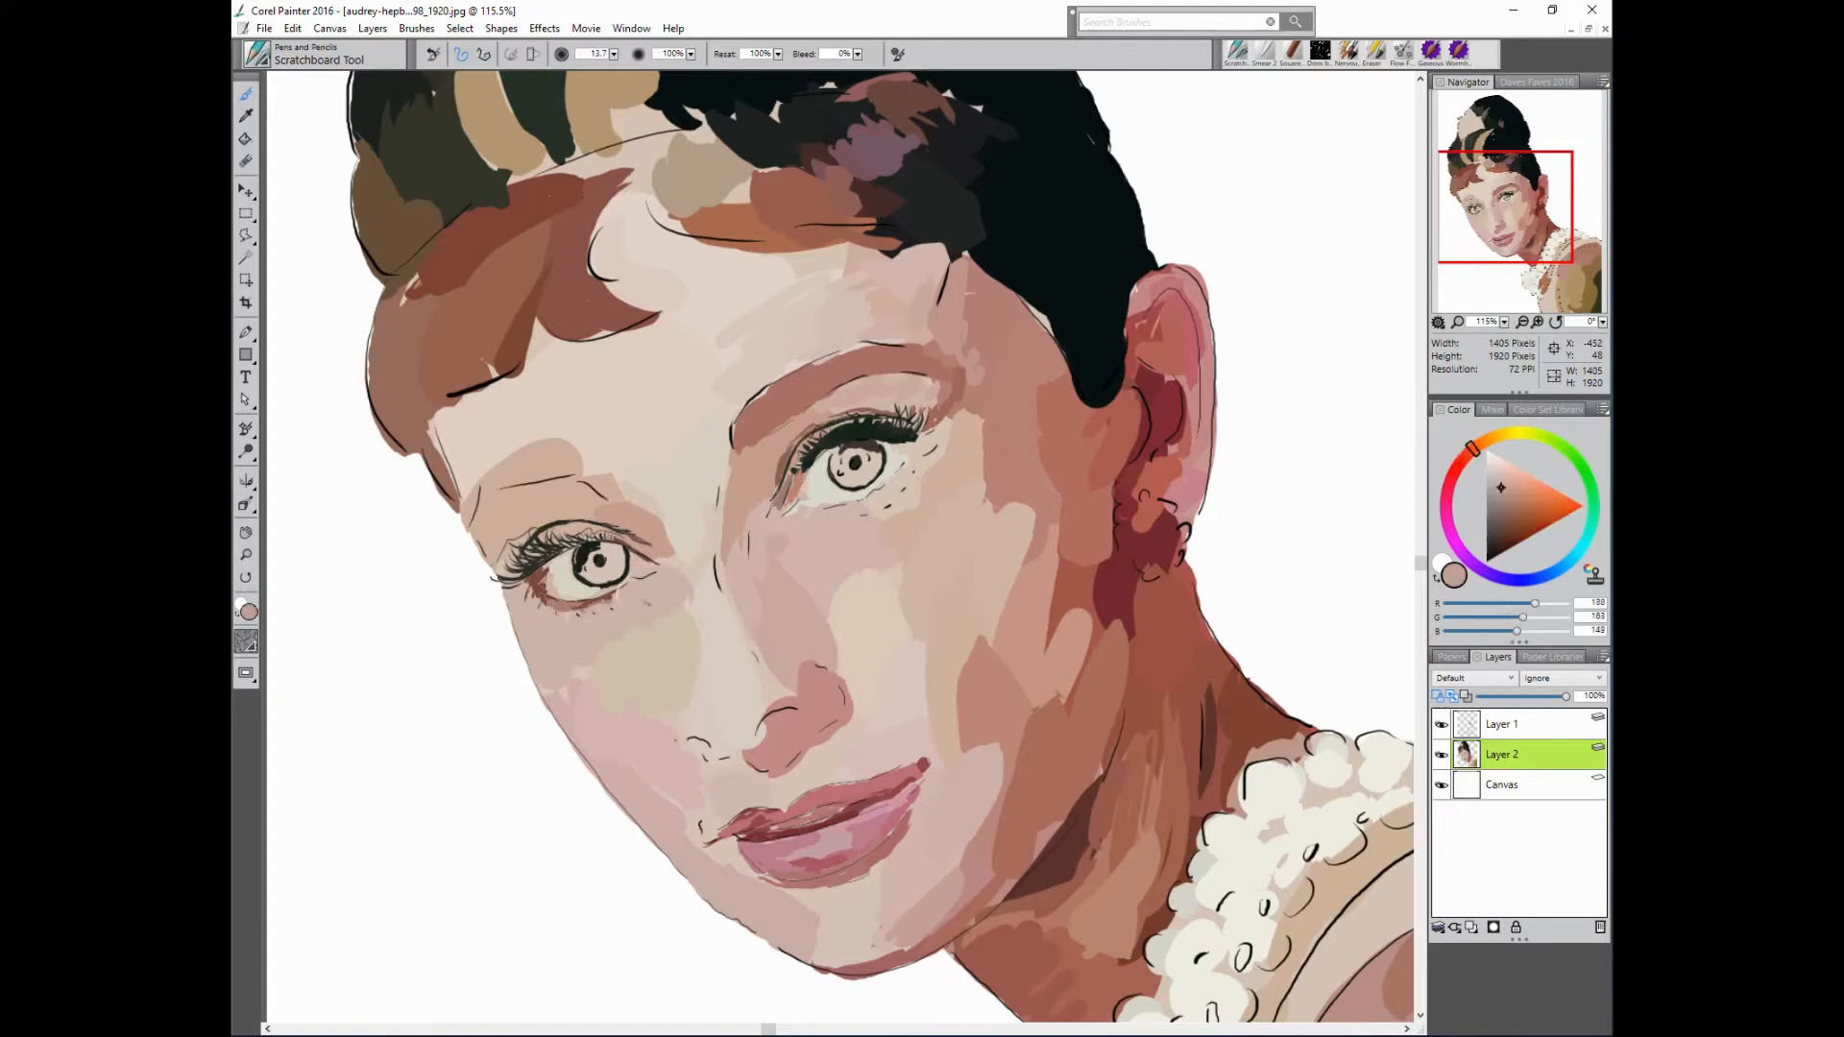
pyautogui.keyDown('alt'); pyautogui.click(869, 455); pyautogui.keyUp('alt')
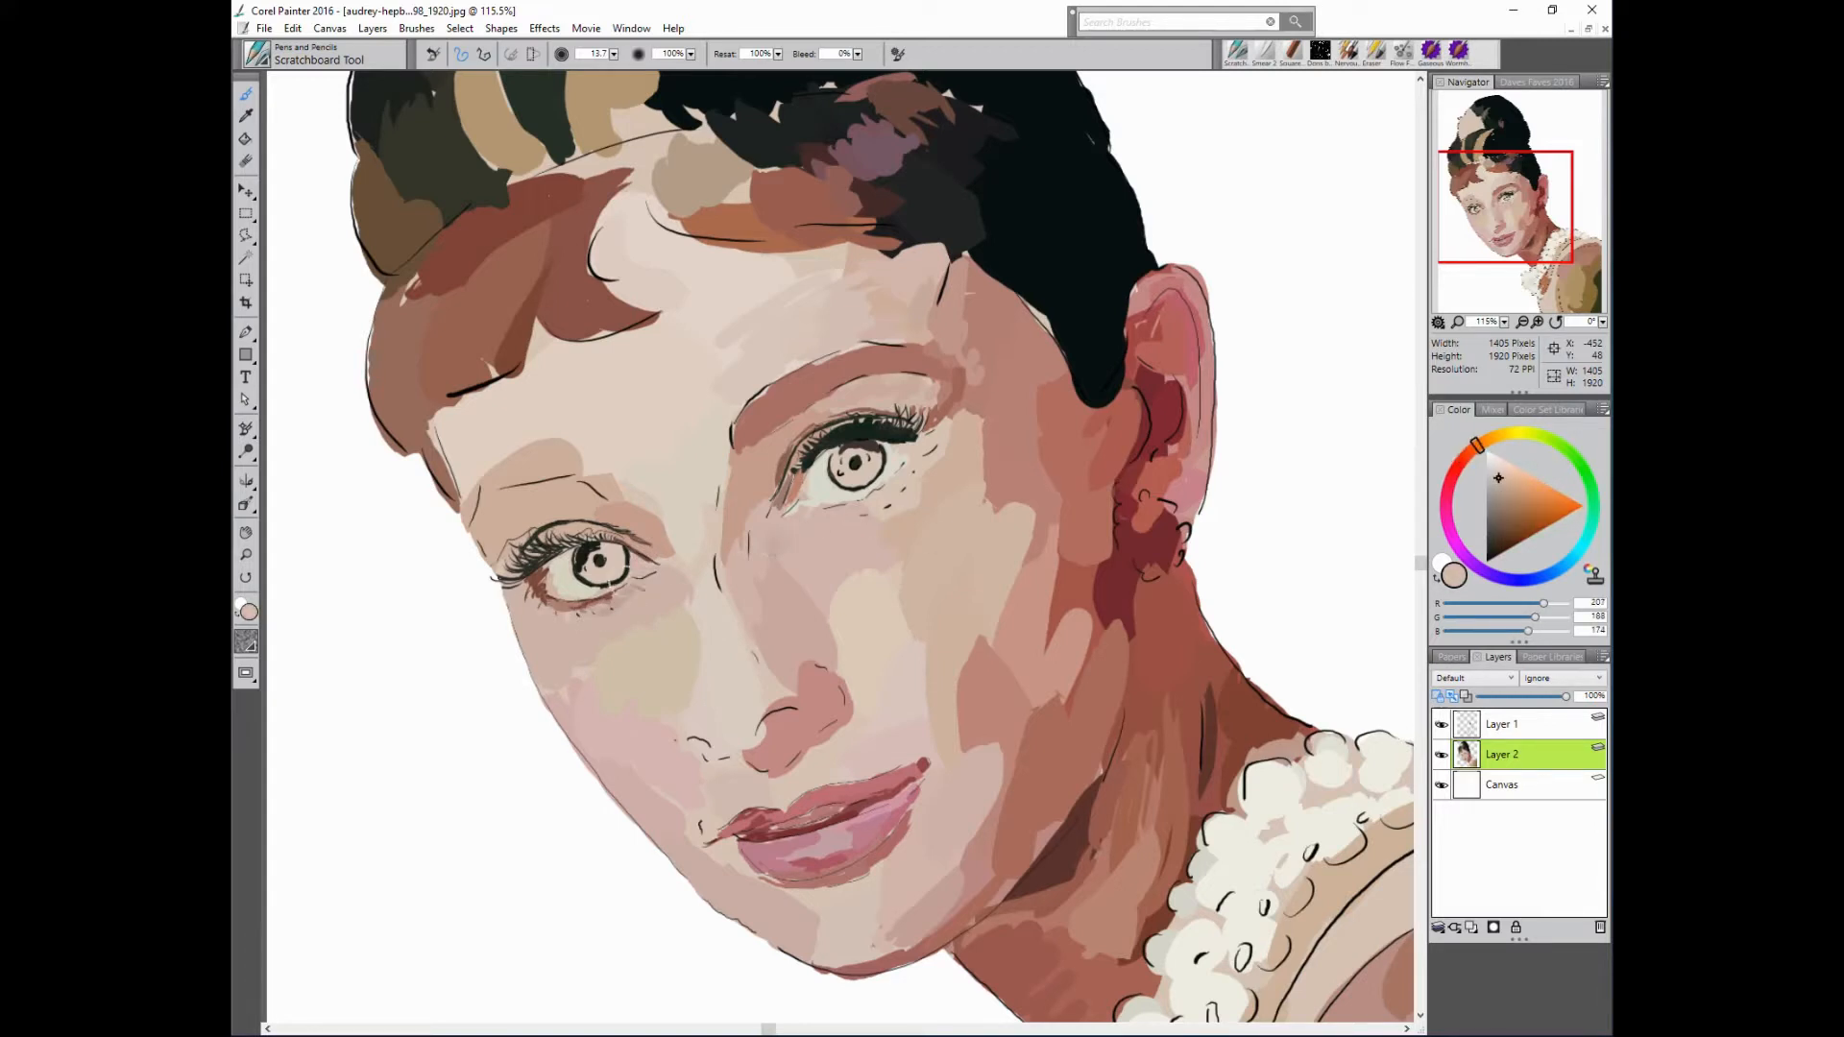
# - Fill the iris of the eye farther from the ear with several shades of brown
pyautogui.keyDown('alt'); pyautogui.click(870, 459); pyautogui.keyUp('alt')
pyautogui.keyDown('alt'); pyautogui.click(870, 455); pyautogui.keyUp('alt')
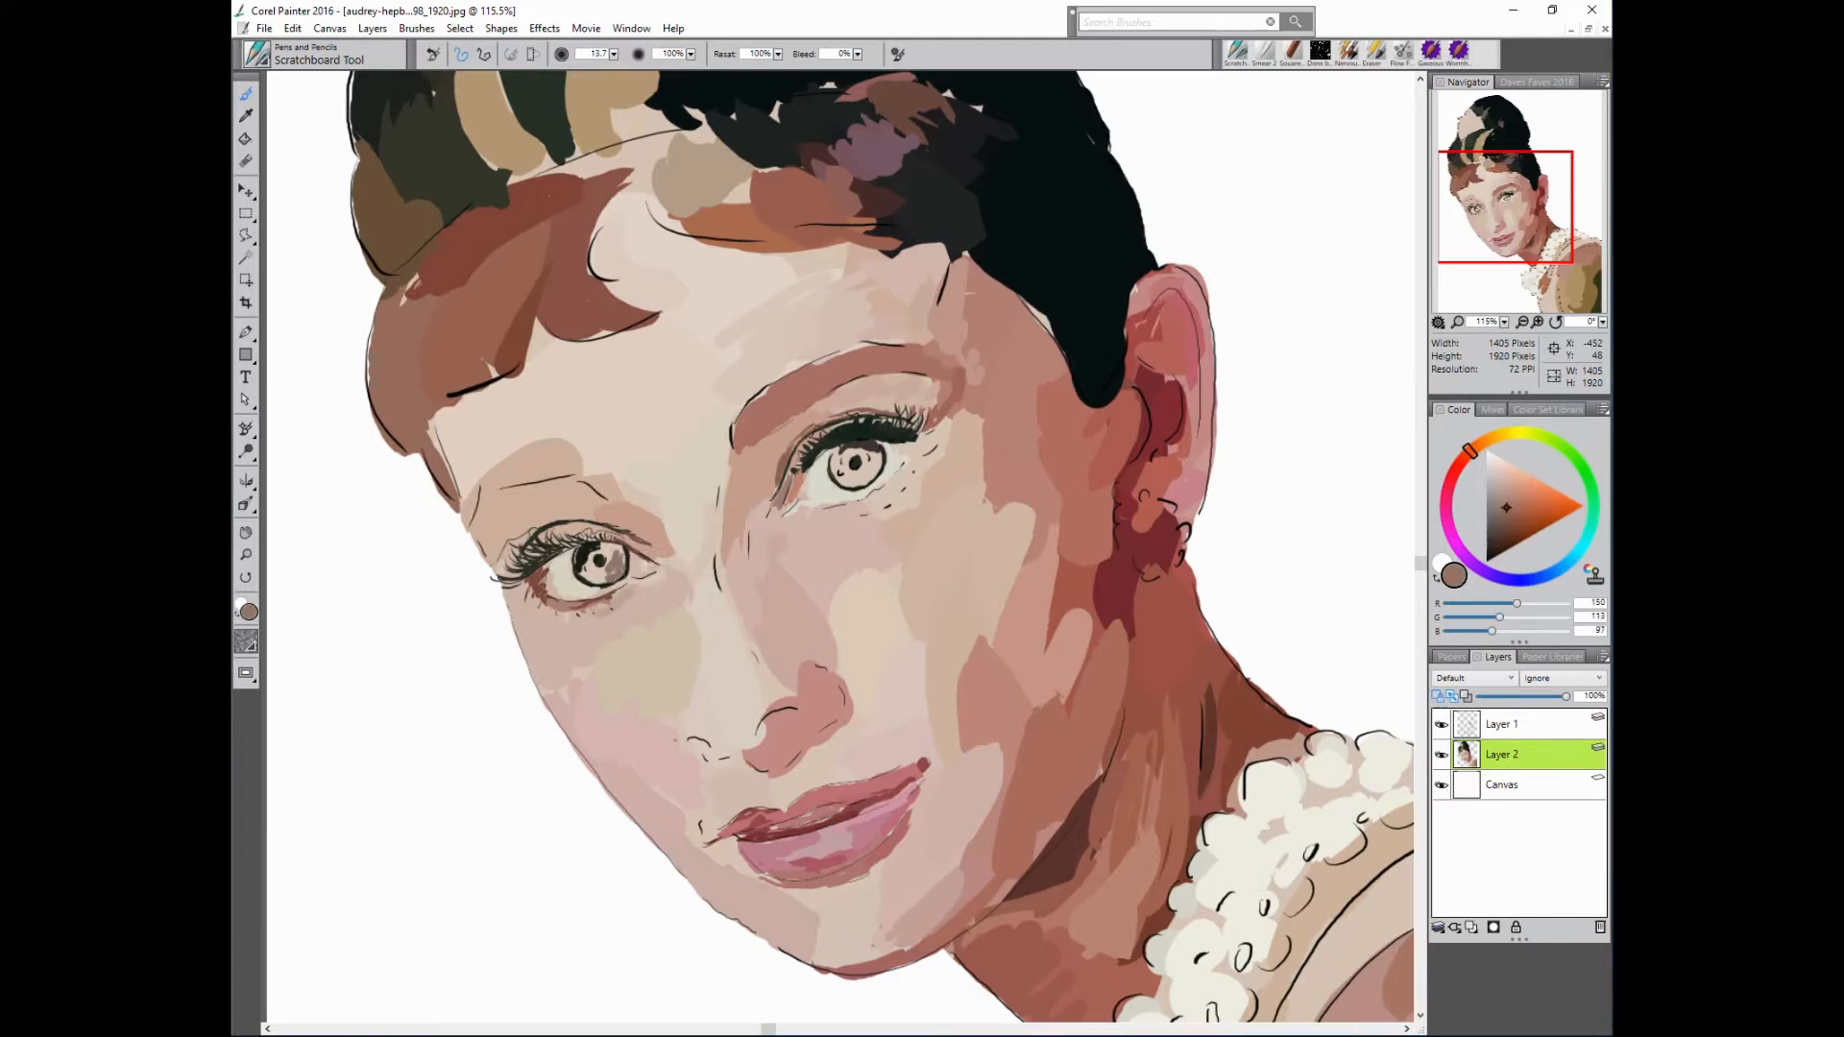
pyautogui.keyDown('alt'); pyautogui.click(597, 563); pyautogui.keyUp('alt')
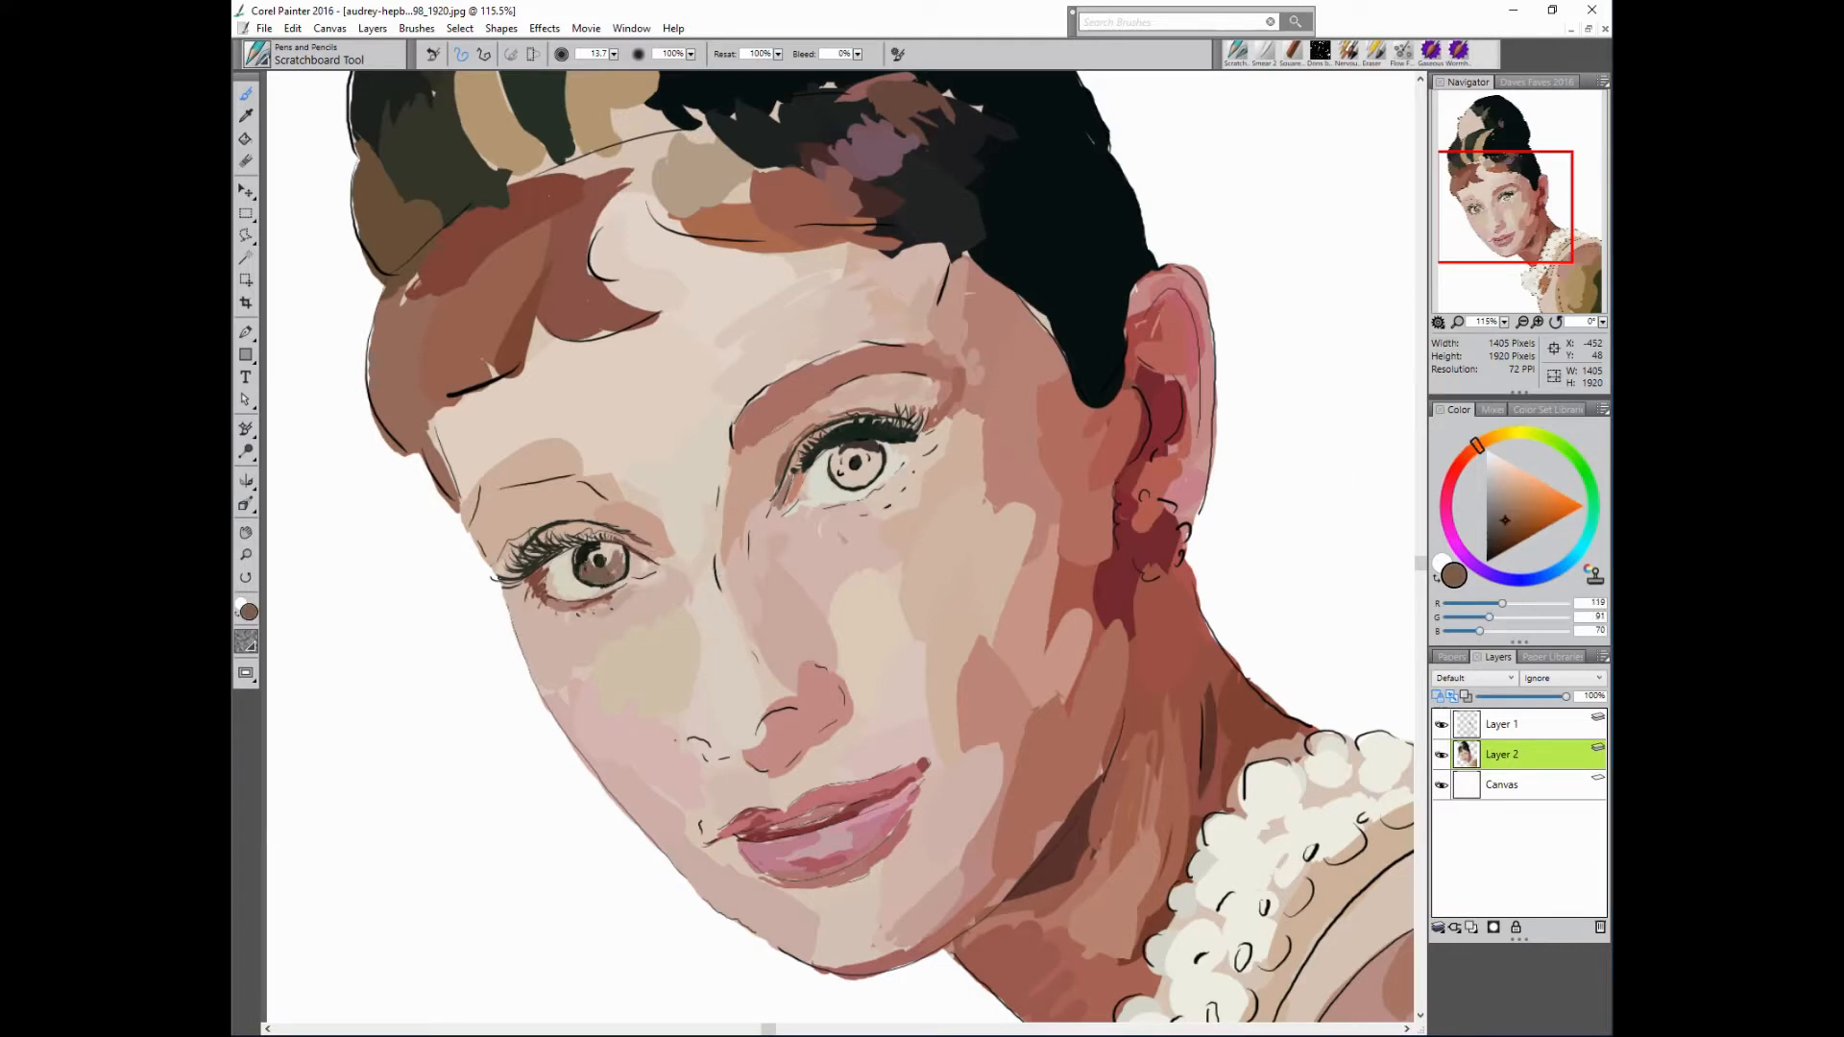
pyautogui.keyDown('alt'); pyautogui.click(599, 561); pyautogui.keyUp('alt')
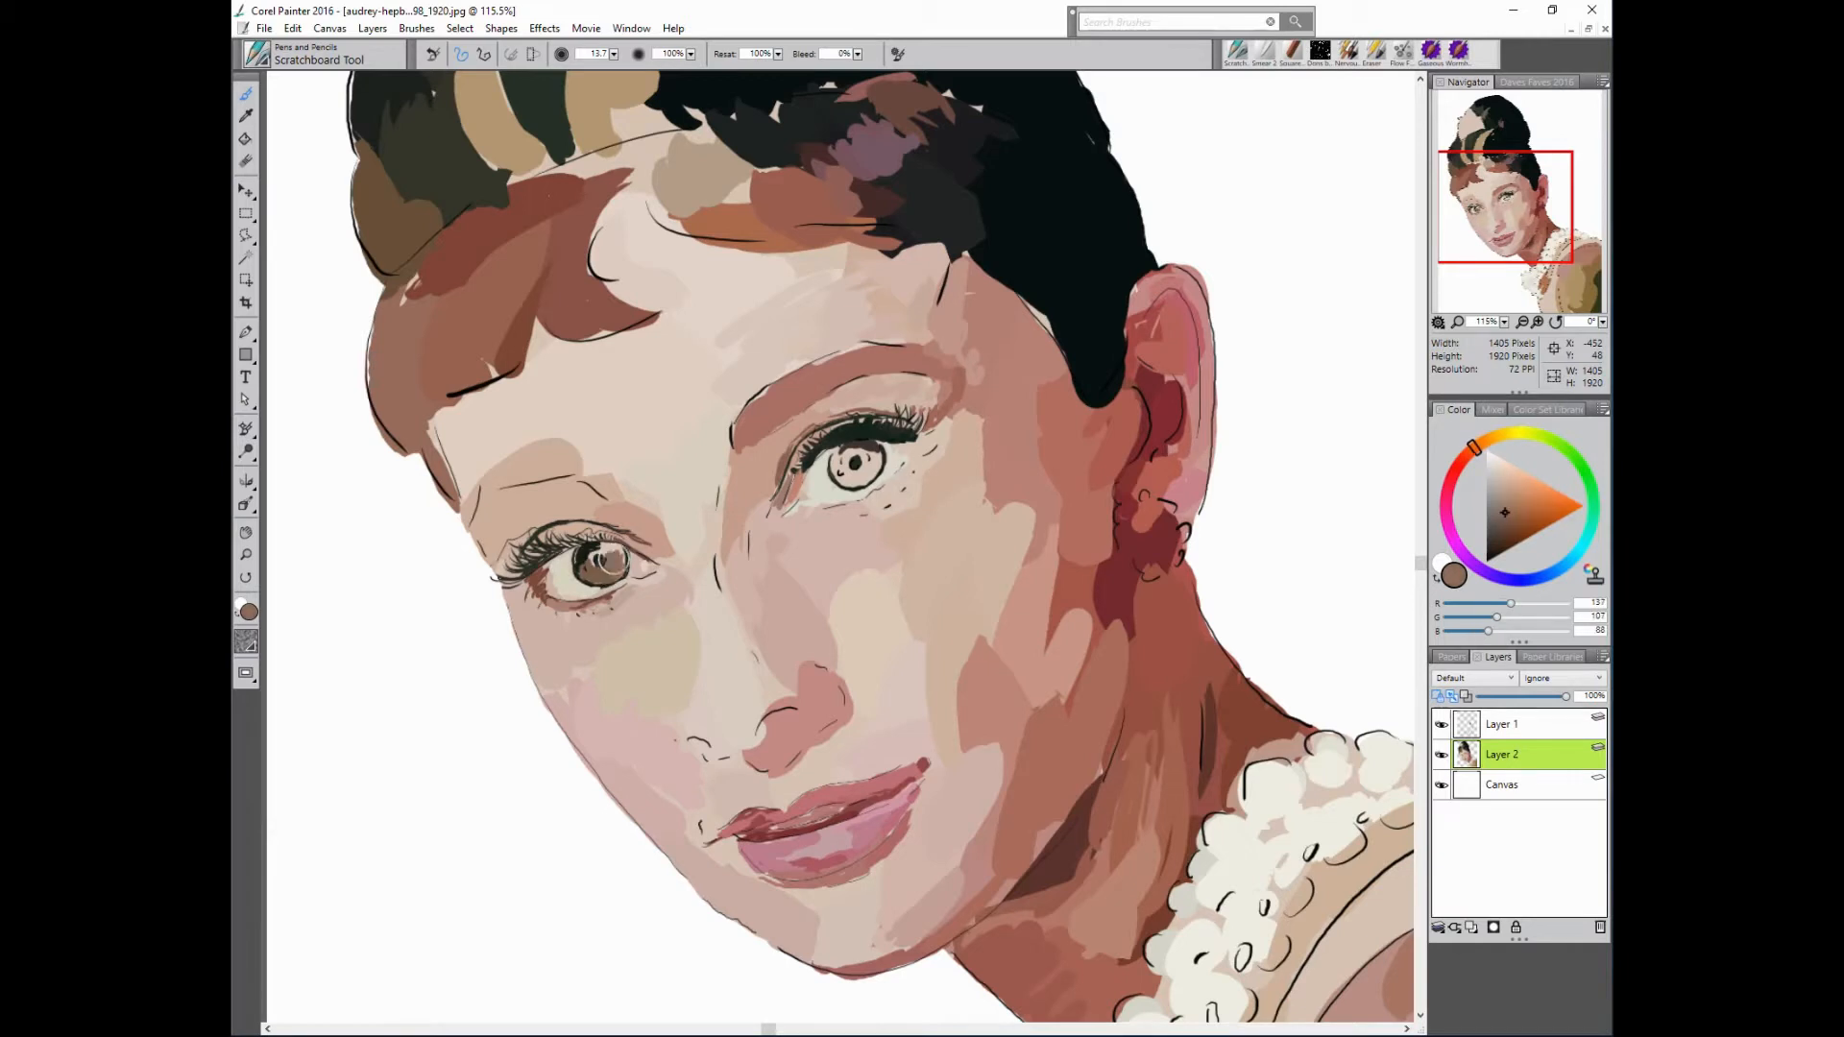
pyautogui.keyDown('alt'); pyautogui.click(607, 555); pyautogui.keyUp('alt')
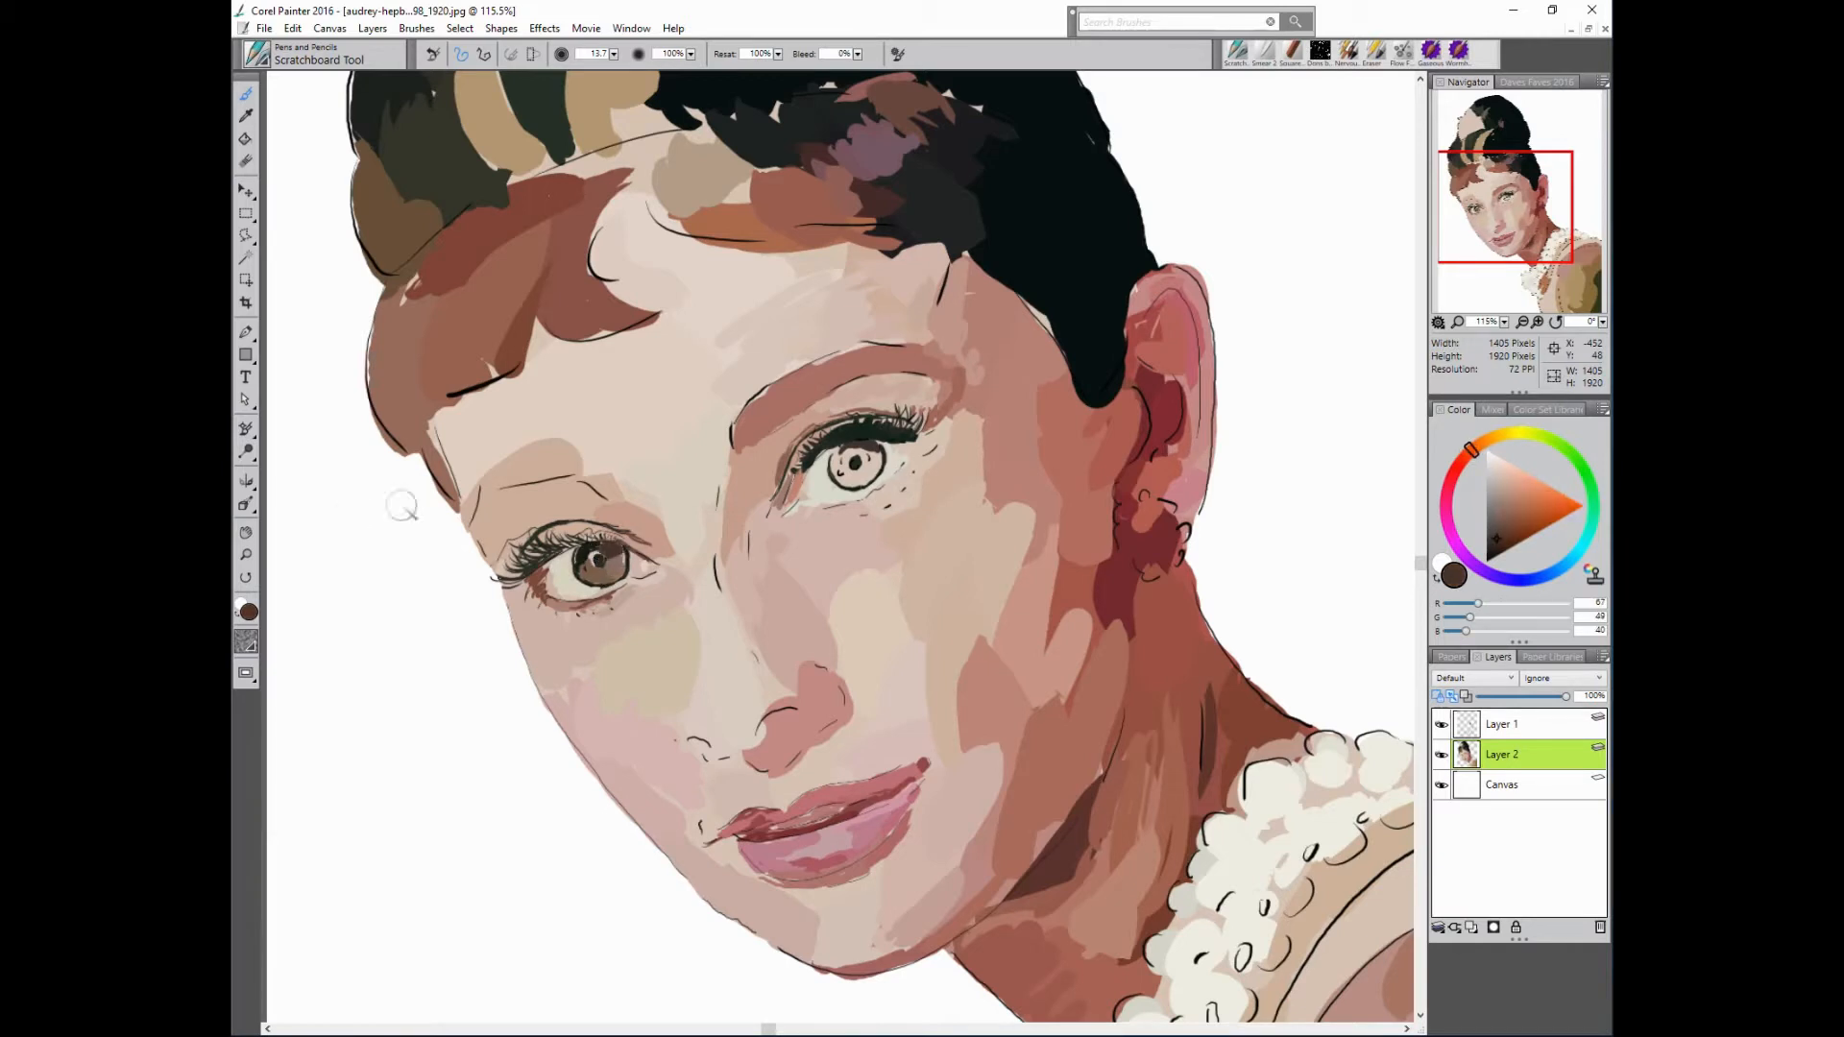
# - Deepen the far eye's pupil in dark grey and dot a pale cream catchlight beside it
pyautogui.keyDown('alt'); pyautogui.click(592, 562); pyautogui.keyUp('alt')
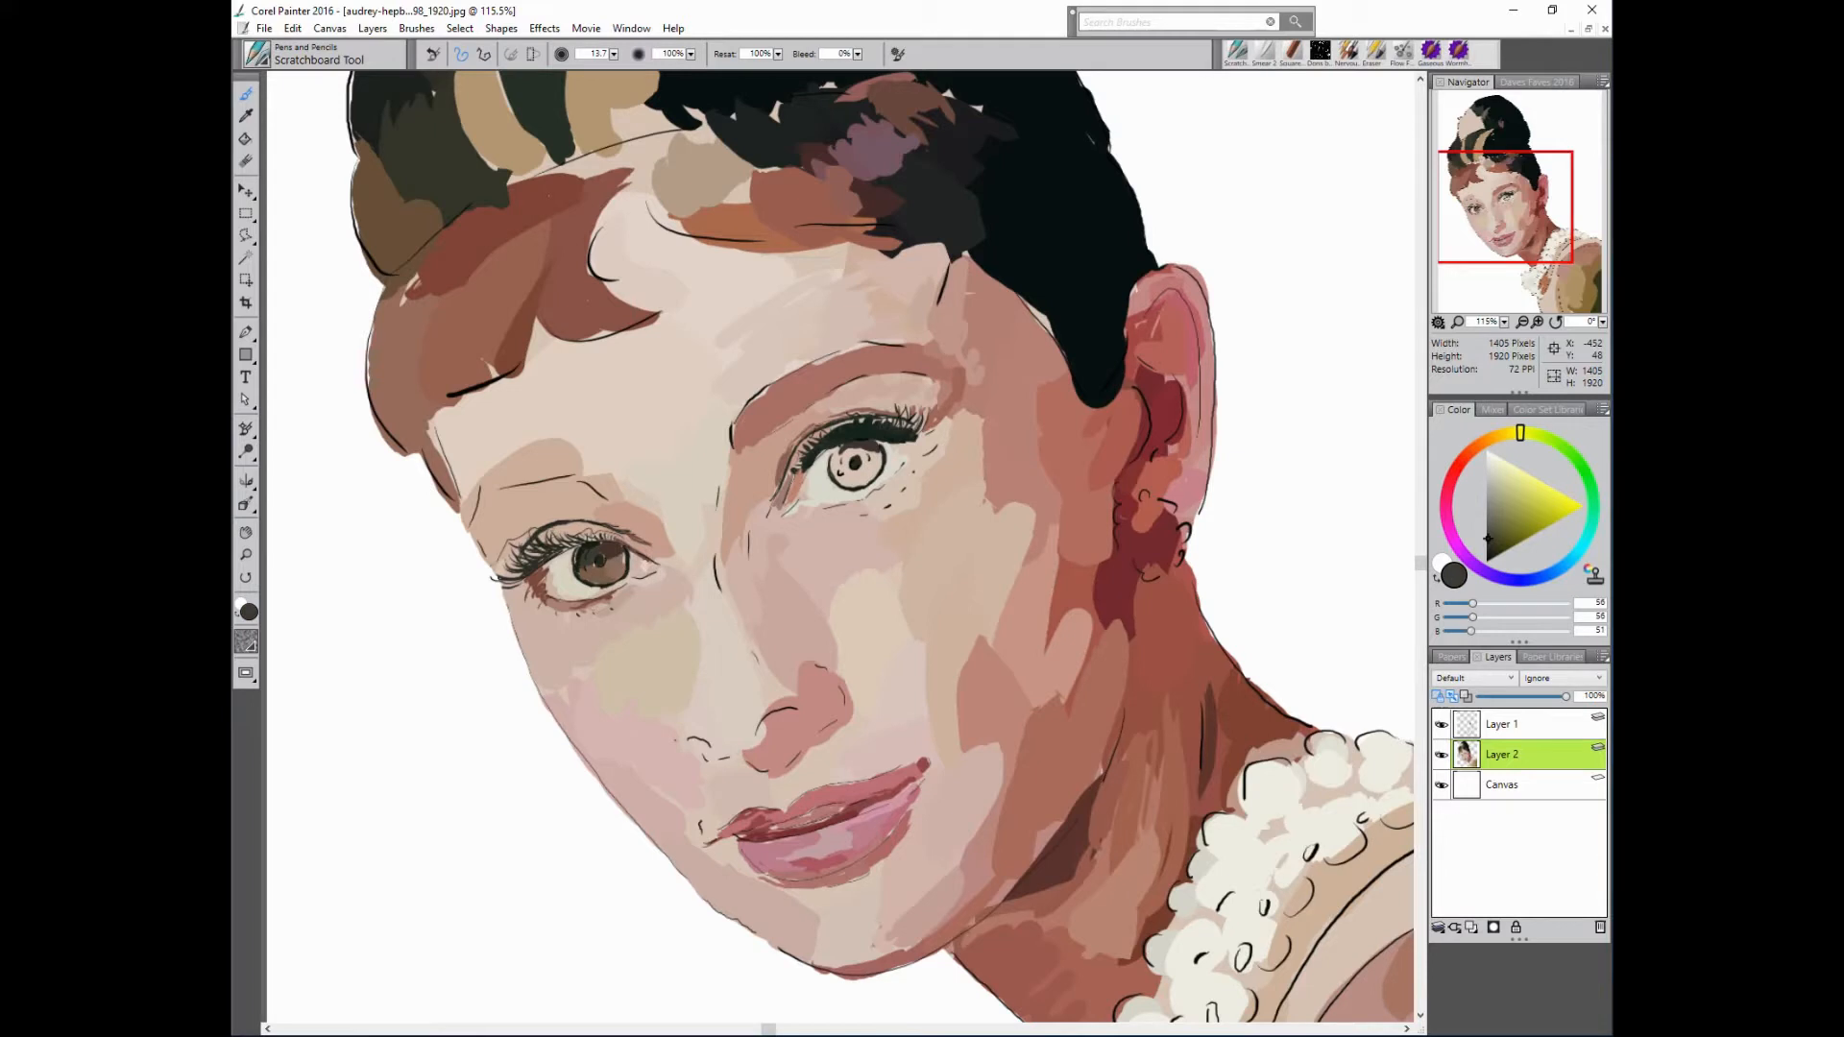
pyautogui.keyDown('alt'); pyautogui.click(584, 556); pyautogui.keyUp('alt')
pyautogui.keyDown('alt'); pyautogui.click(416, 495); pyautogui.keyUp('alt')
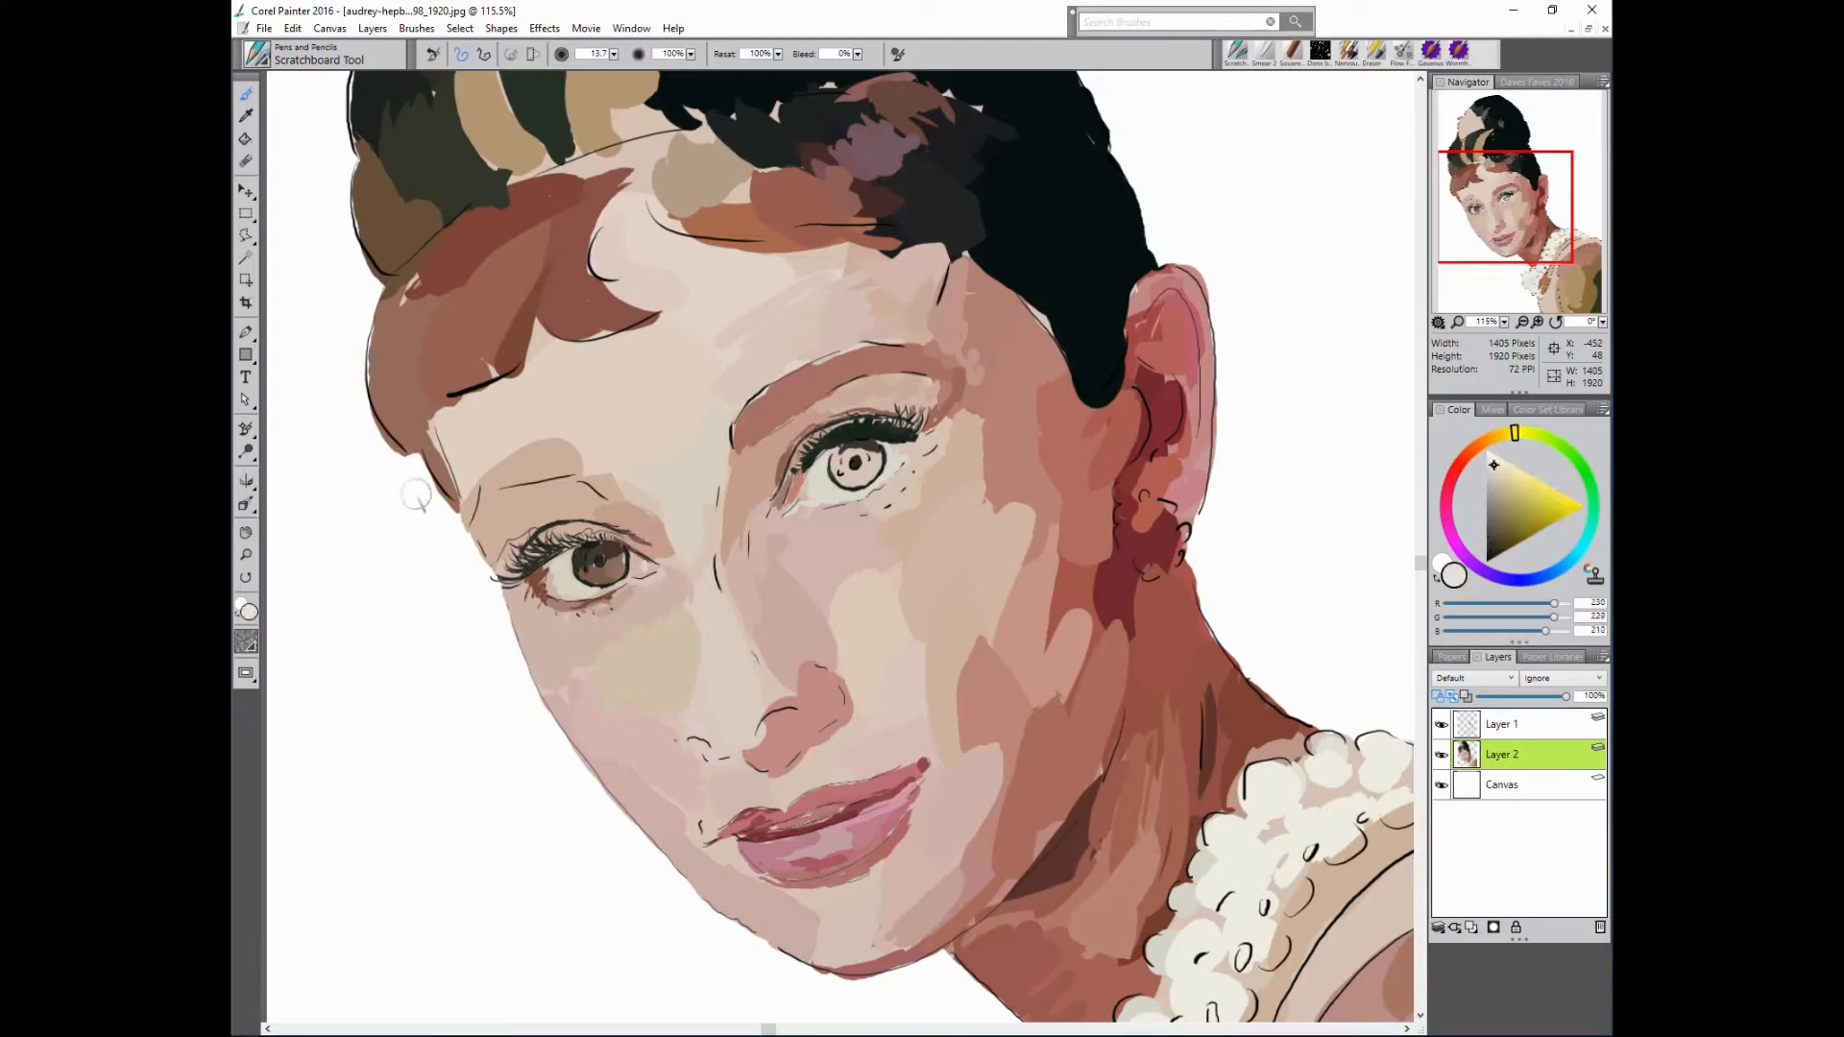
pyautogui.click(590, 555)
# - Fill the iris of the eye nearer the ear with warm brown, shading it darker beneath the upper lid
pyautogui.keyDown('alt'); pyautogui.click(822, 452); pyautogui.keyUp('alt')
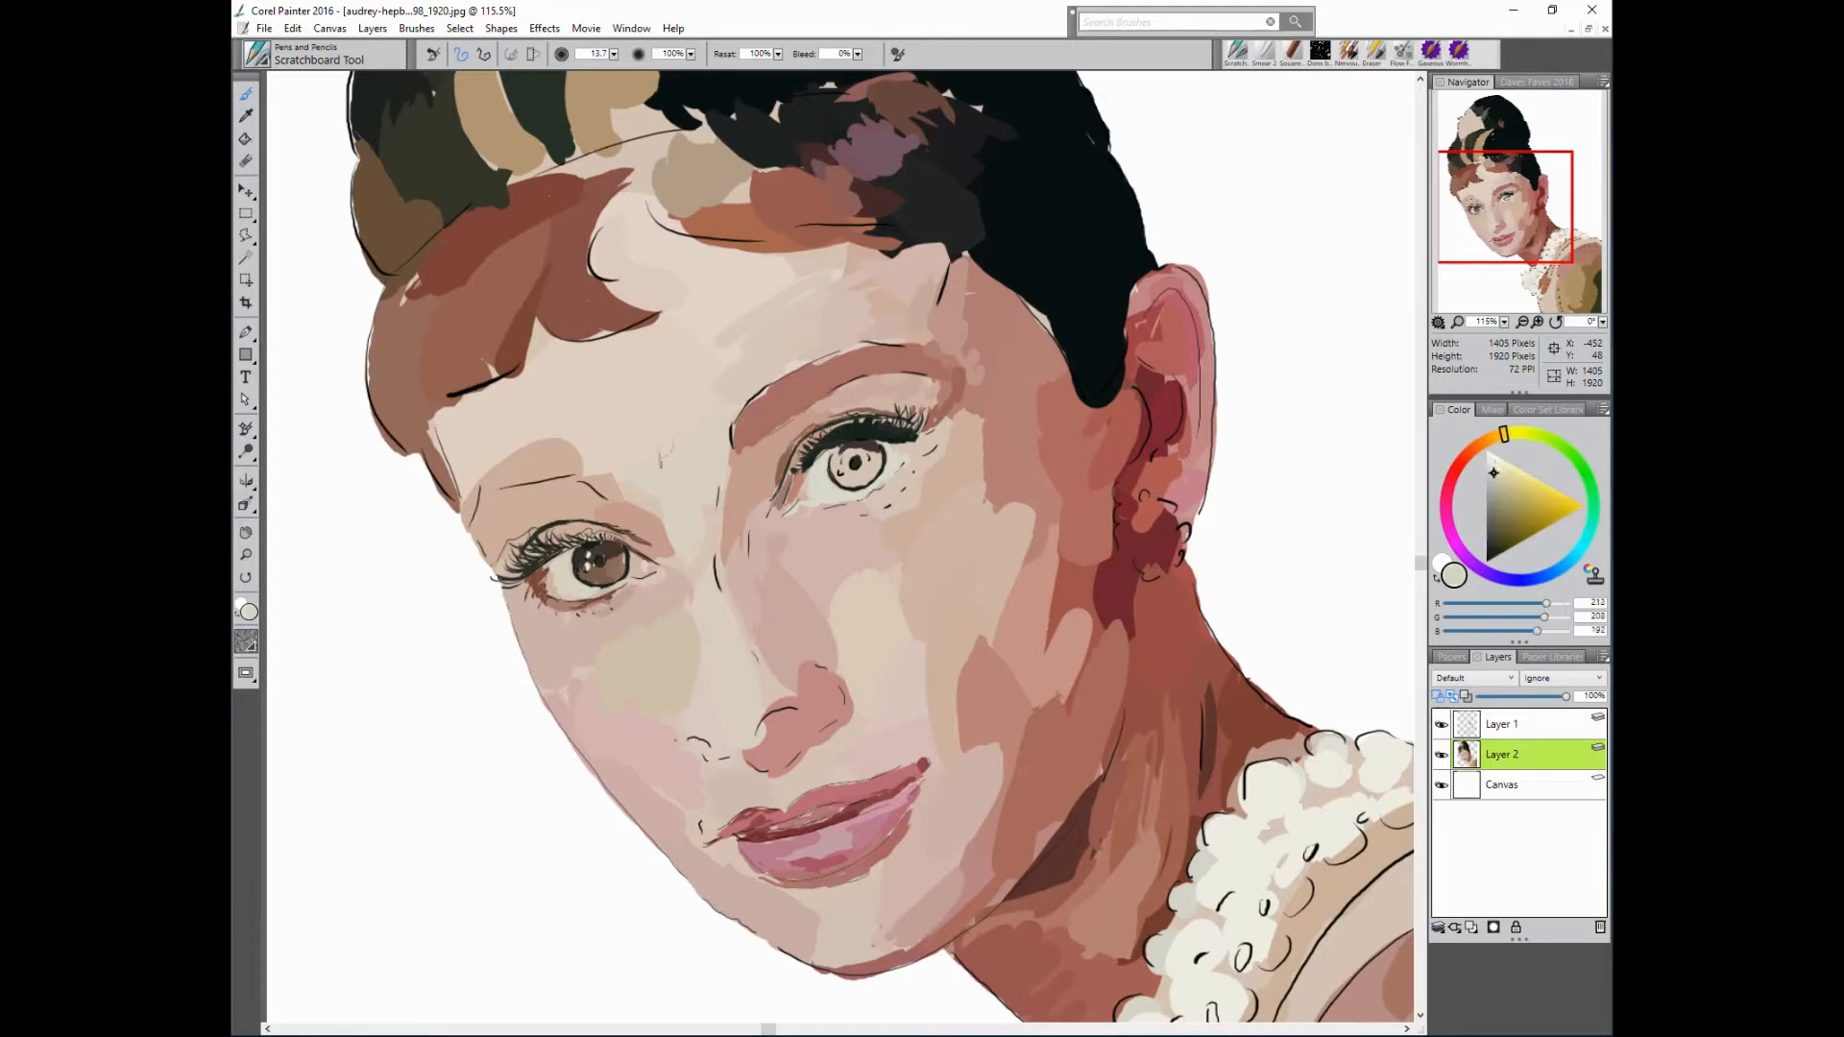
pyautogui.keyDown('alt'); pyautogui.click(863, 439); pyautogui.keyUp('alt')
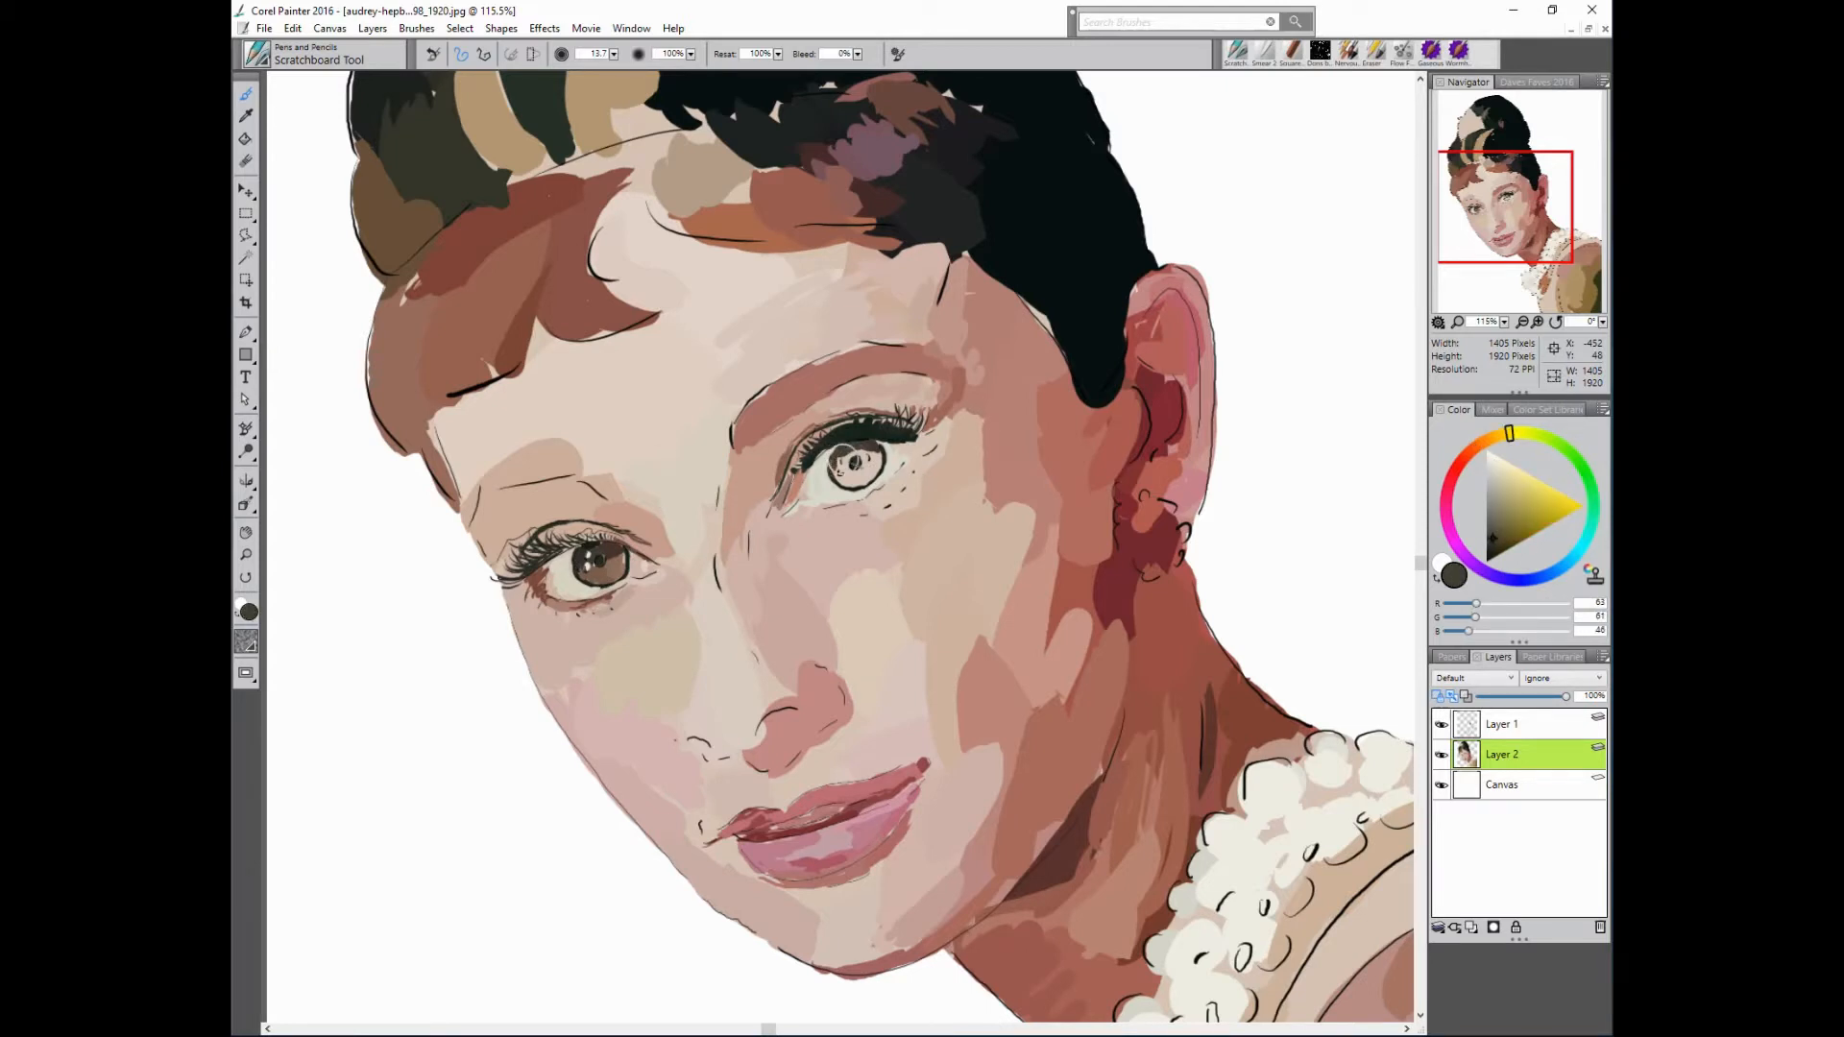
pyautogui.keyDown('alt'); pyautogui.click(854, 455); pyautogui.keyUp('alt')
pyautogui.keyDown('alt'); pyautogui.click(851, 467); pyautogui.keyUp('alt')
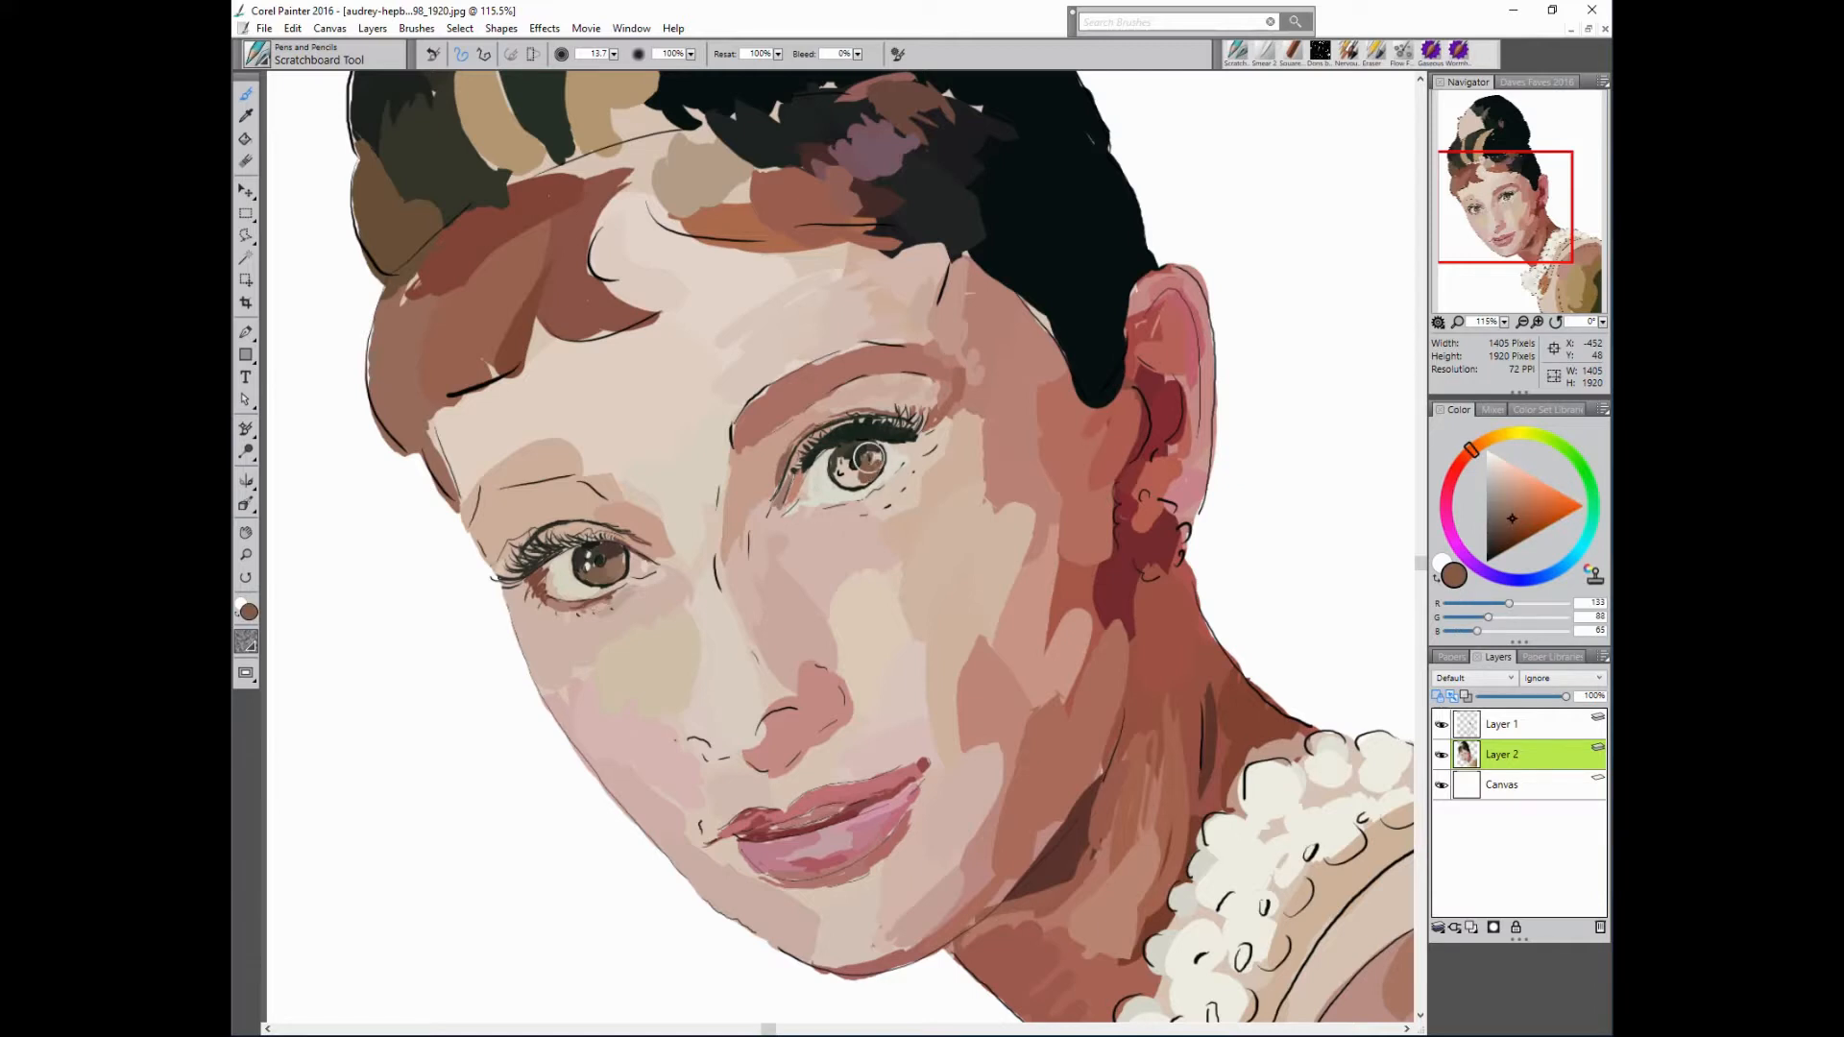
pyautogui.moveTo(845, 468); pyautogui.dragTo(849, 476)
# - Dot a pale catchlight on the iris of the eye nearer the ear, matching the far eye's highlight colour
pyautogui.keyDown('alt'); pyautogui.click(584, 561); pyautogui.keyUp('alt')
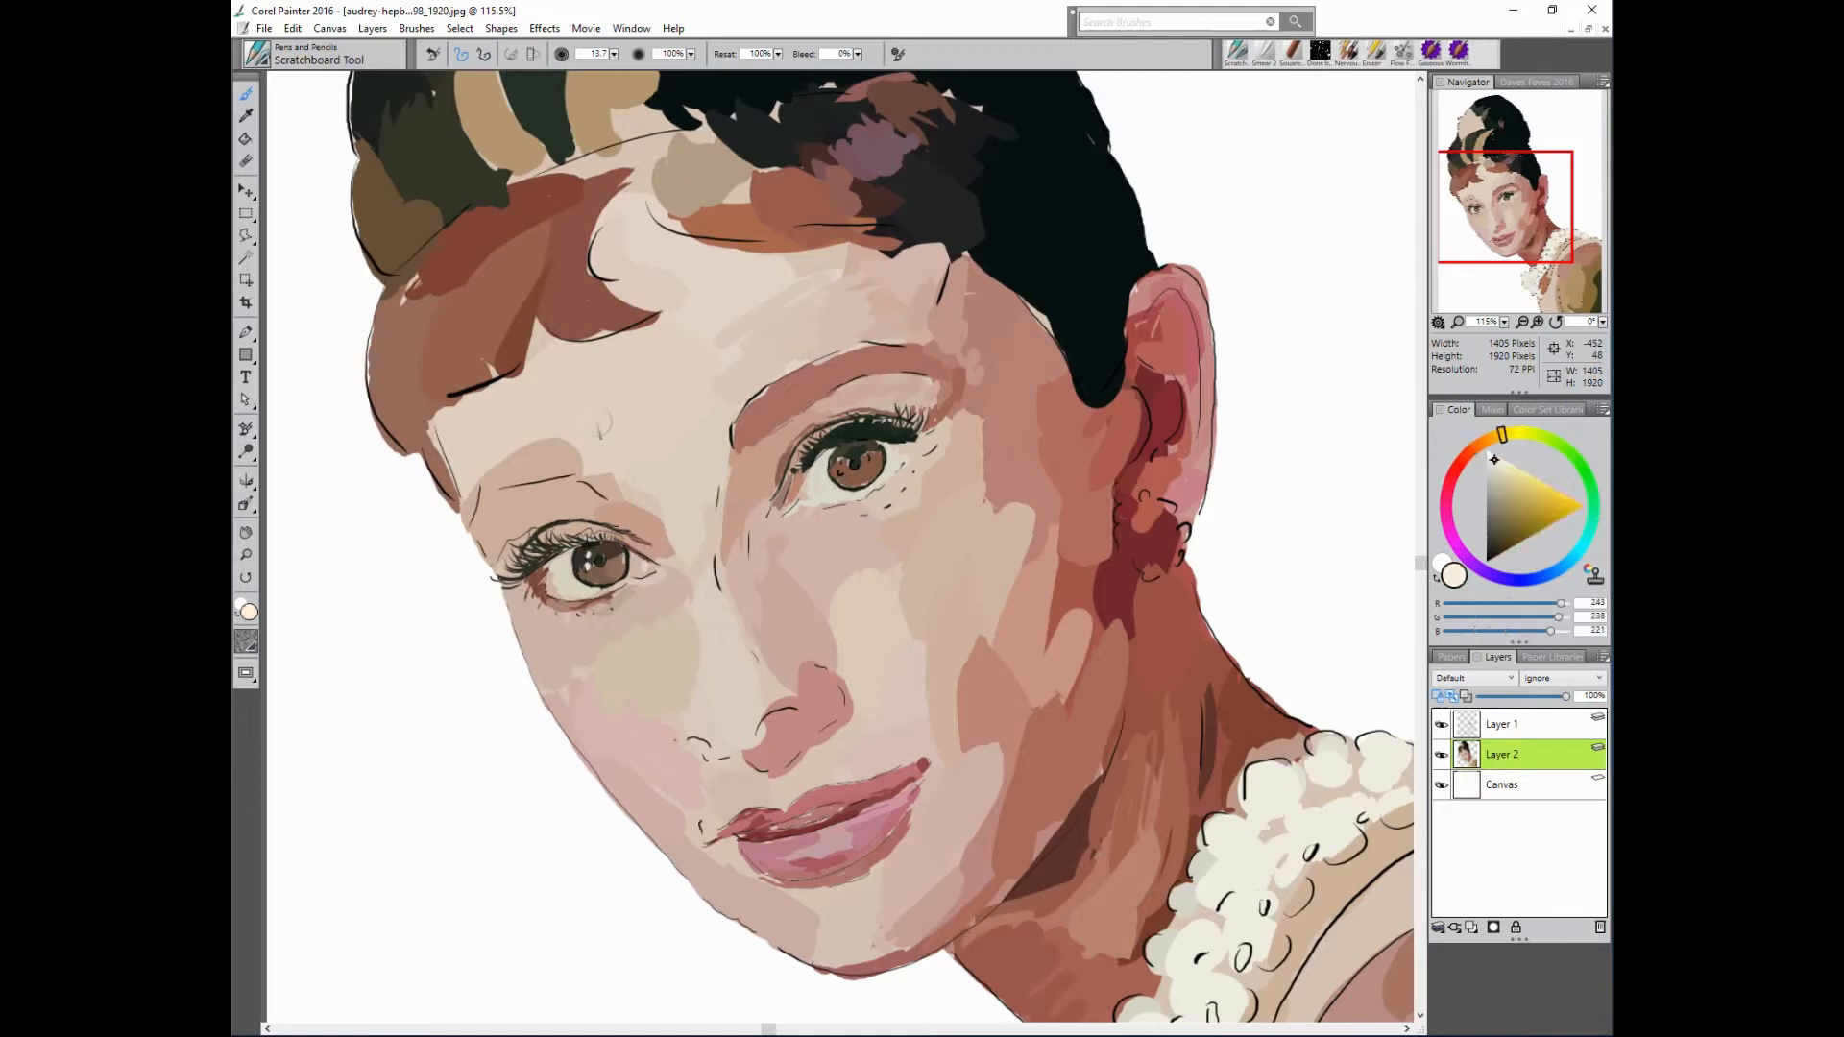
pyautogui.keyDown('alt'); pyautogui.click(588, 557); pyautogui.keyUp('alt')
pyautogui.click(843, 464)
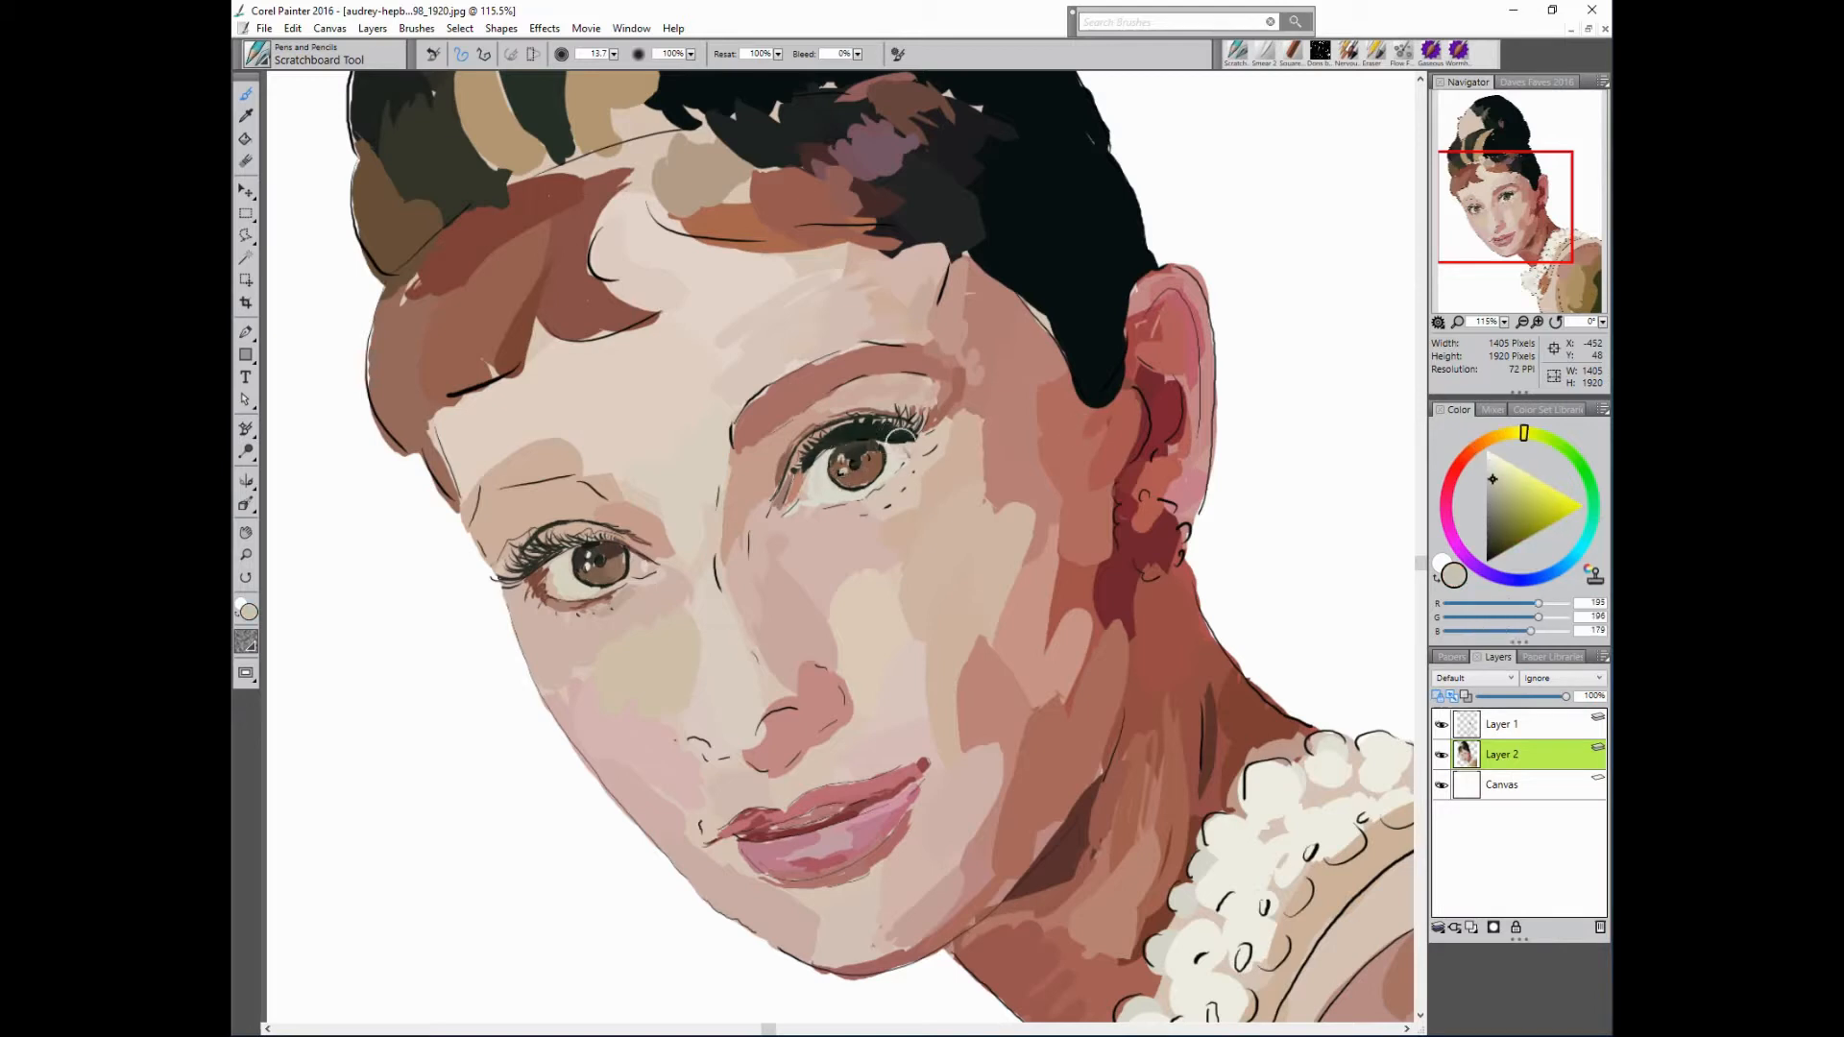
# - Refine the pupil and upper iris edge of the eye nearer the ear with near-black and small off-white touches
pyautogui.click(862, 462)
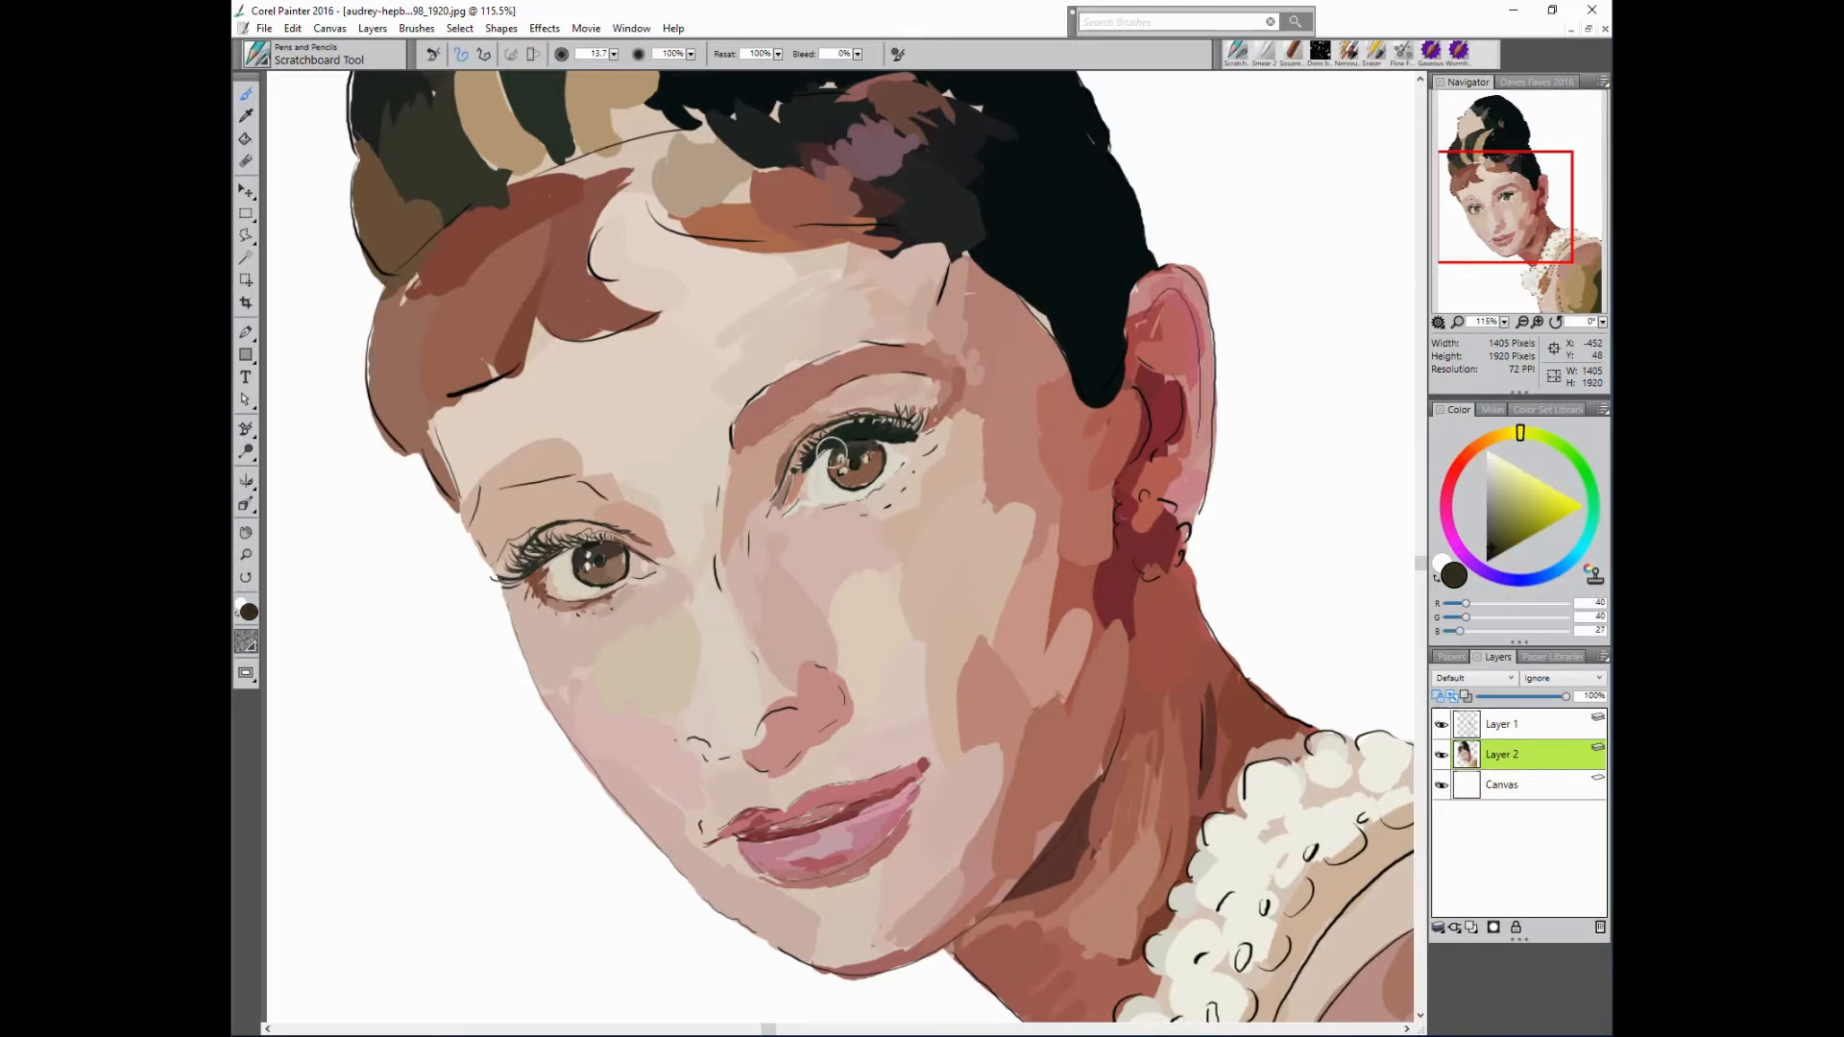
pyautogui.keyDown('alt'); pyautogui.click(838, 441); pyautogui.keyUp('alt')
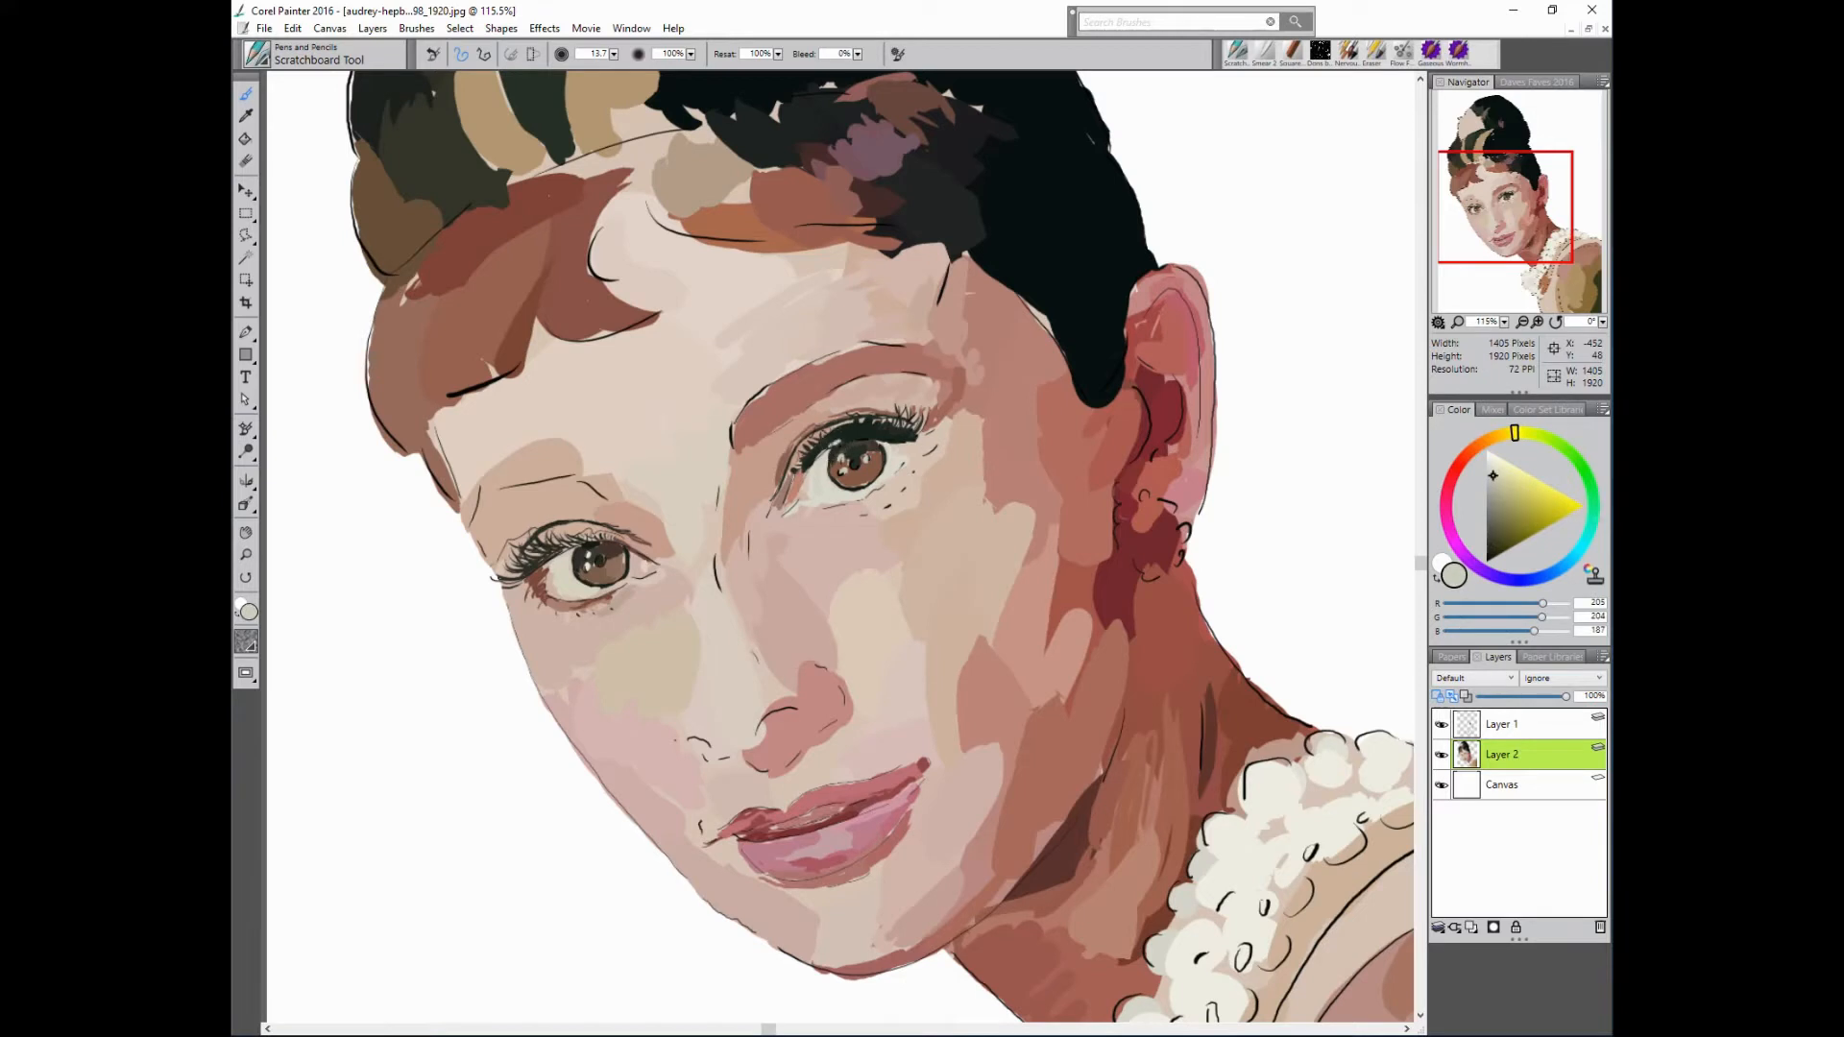
pyautogui.keyDown('alt'); pyautogui.click(833, 452); pyautogui.keyUp('alt')
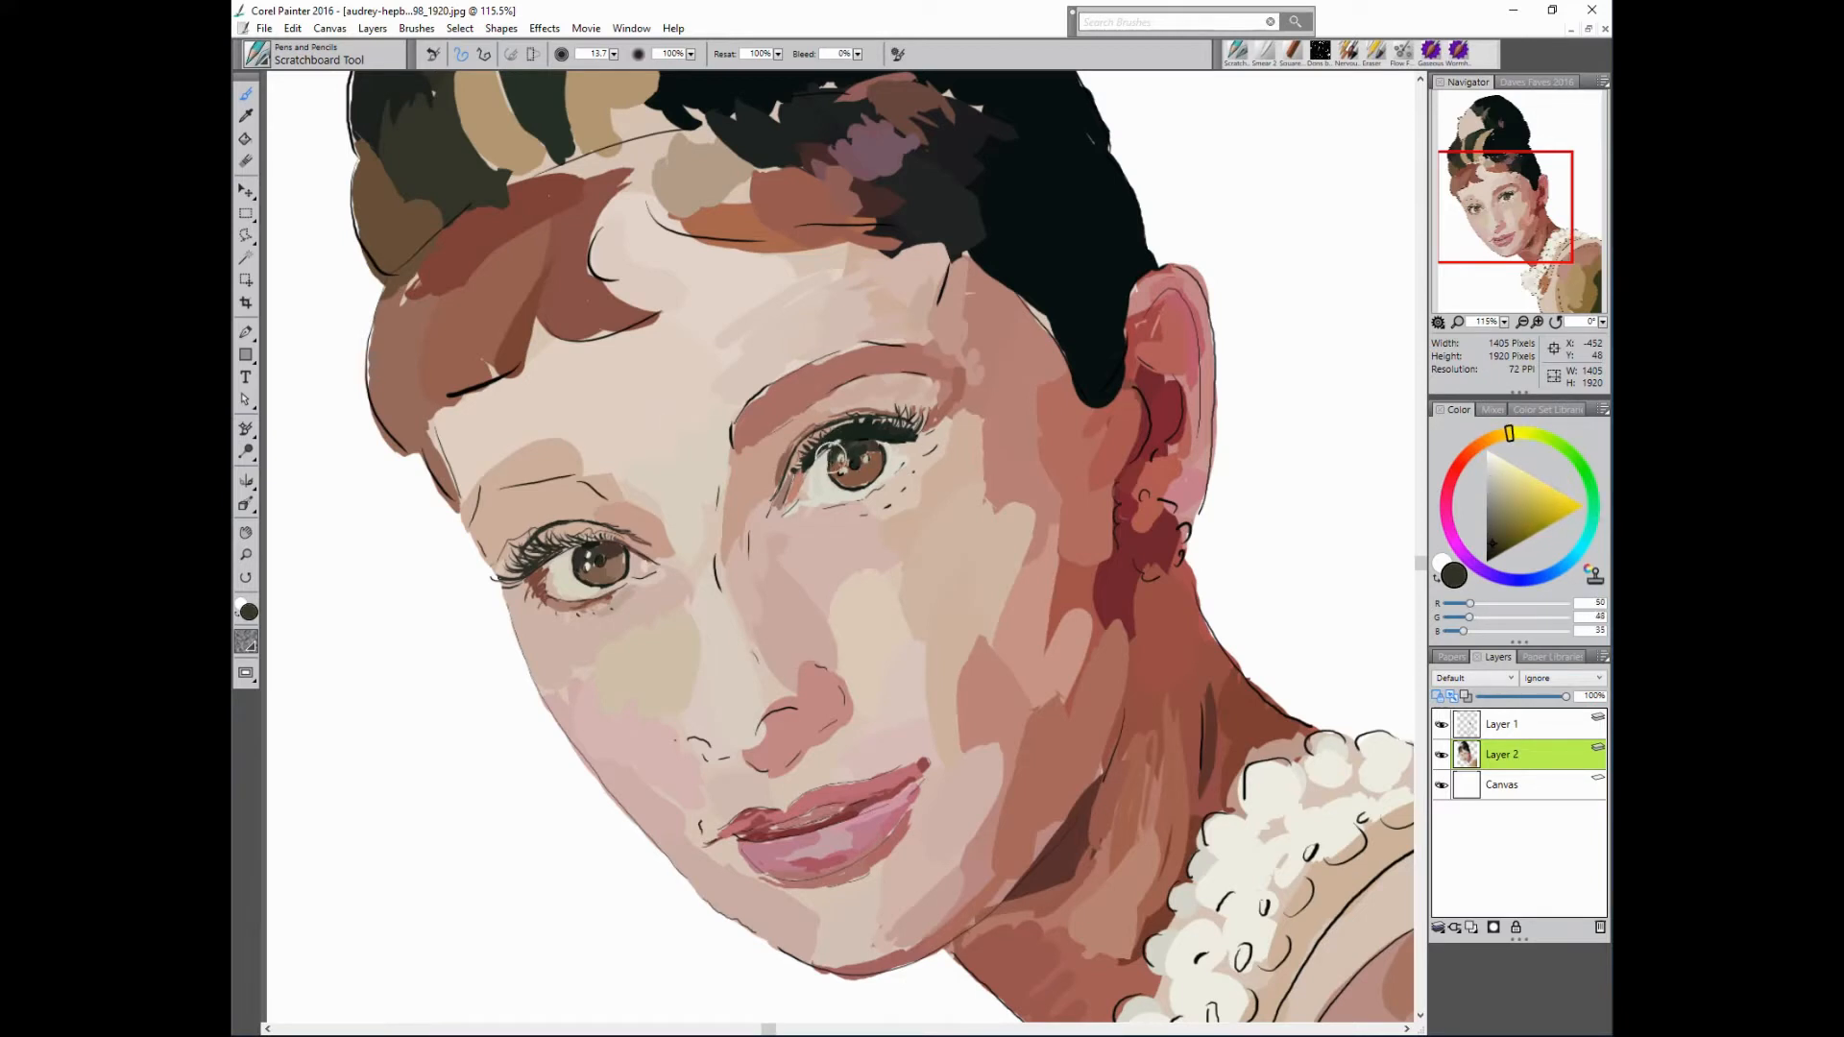
pyautogui.keyDown('alt'); pyautogui.click(853, 466); pyautogui.keyUp('alt')
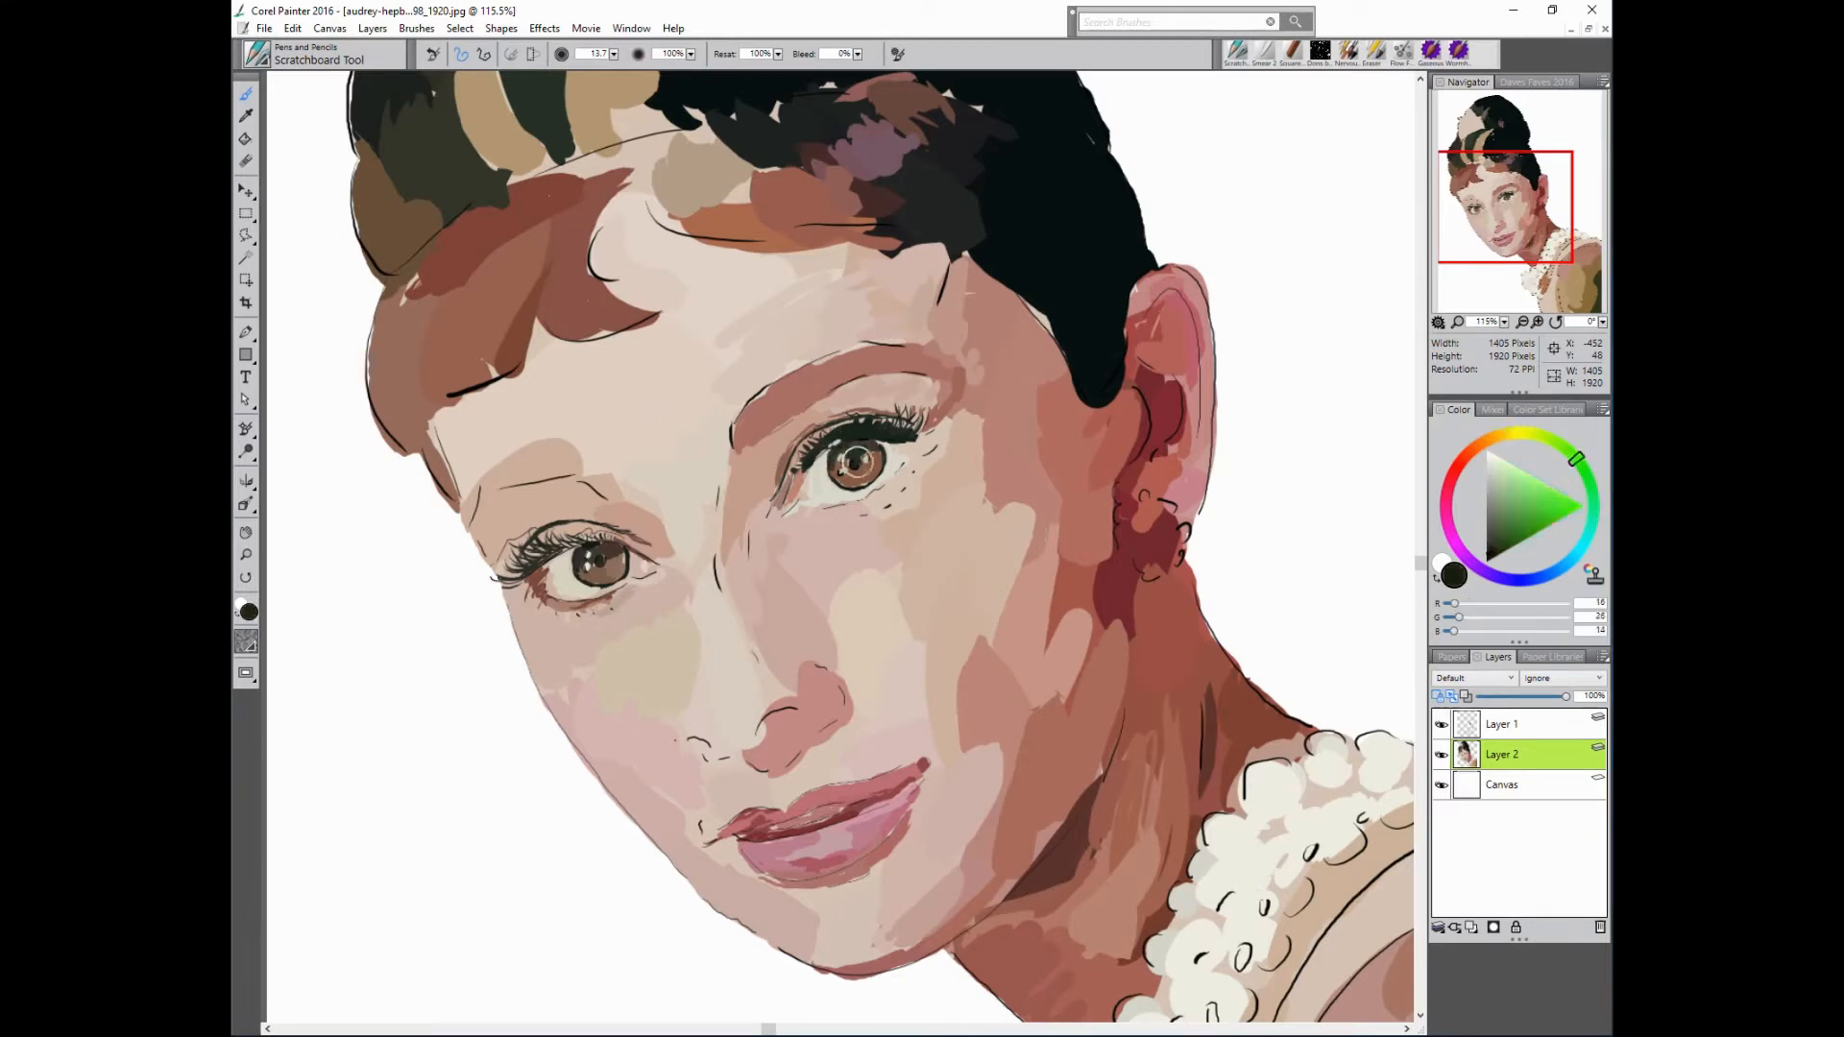
# - Paint the outer corner and lower lid of the eye nearer the ear in reddish-brown and pinkish skin tones
pyautogui.keyDown('alt'); pyautogui.click(860, 477); pyautogui.keyUp('alt')
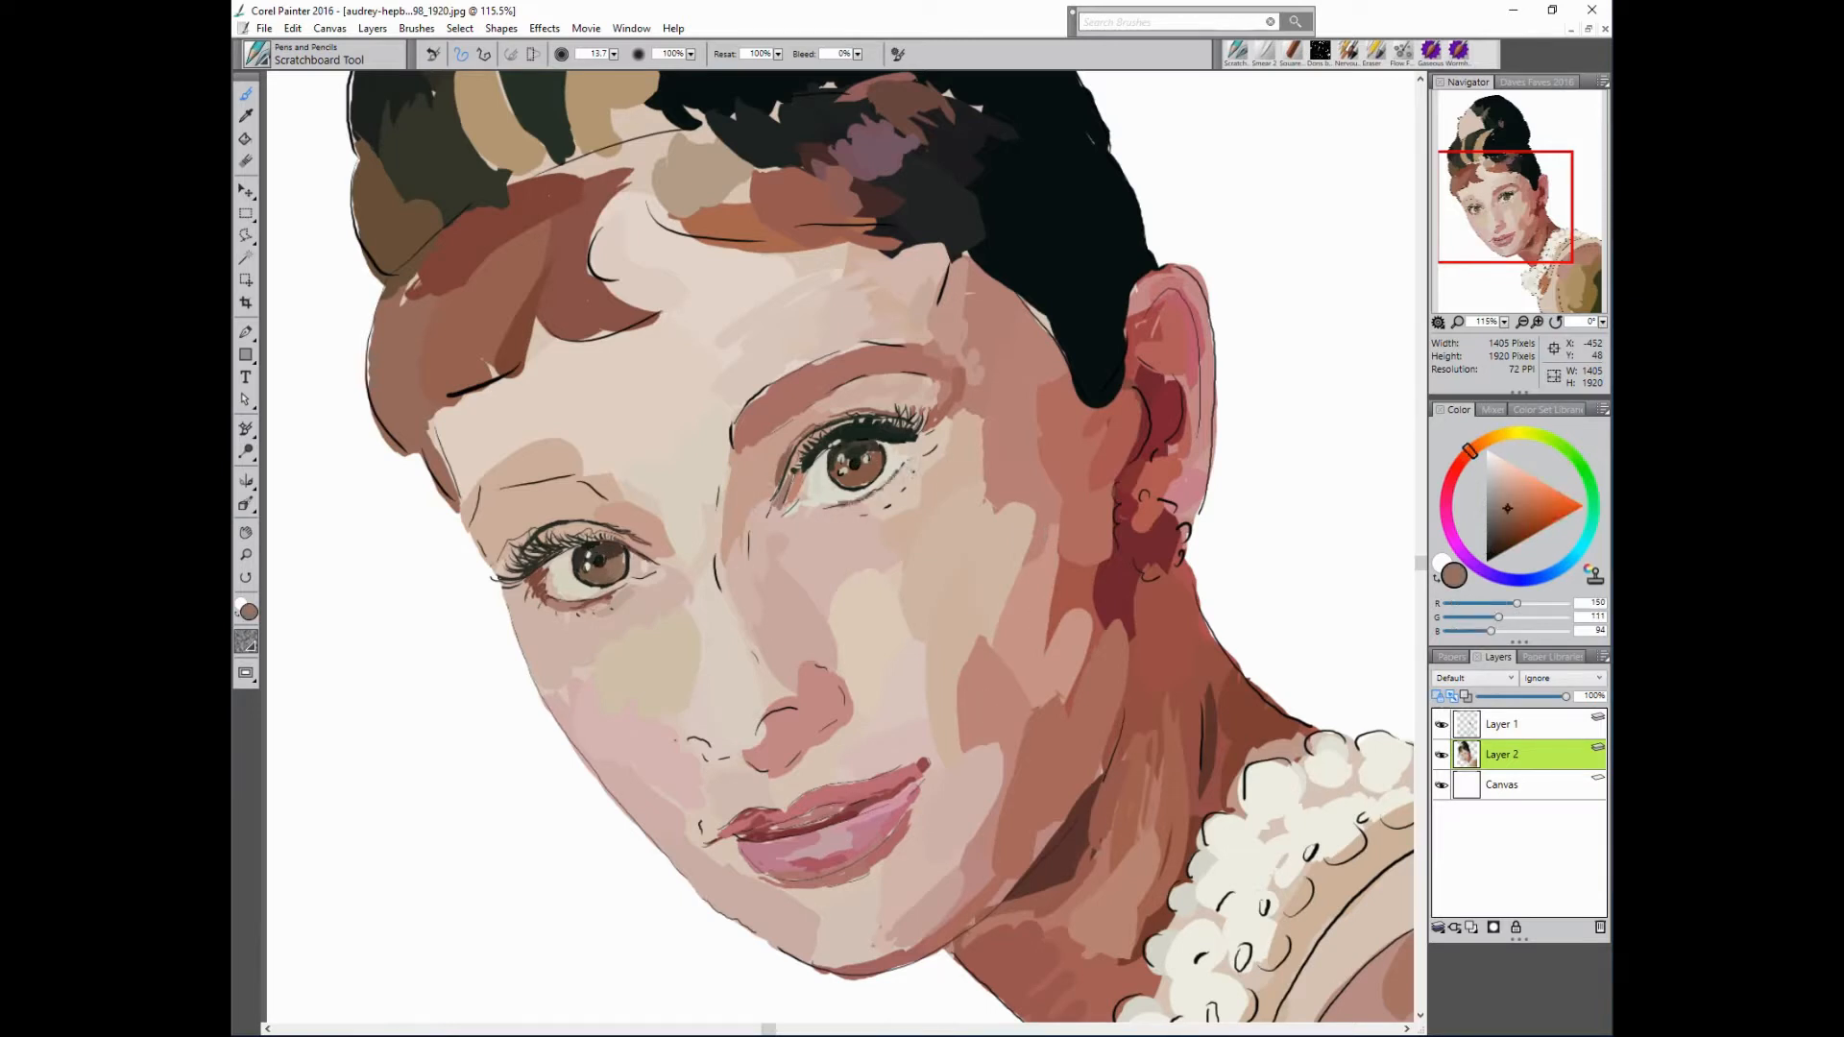
pyautogui.keyDown('alt'); pyautogui.click(899, 437); pyautogui.keyUp('alt')
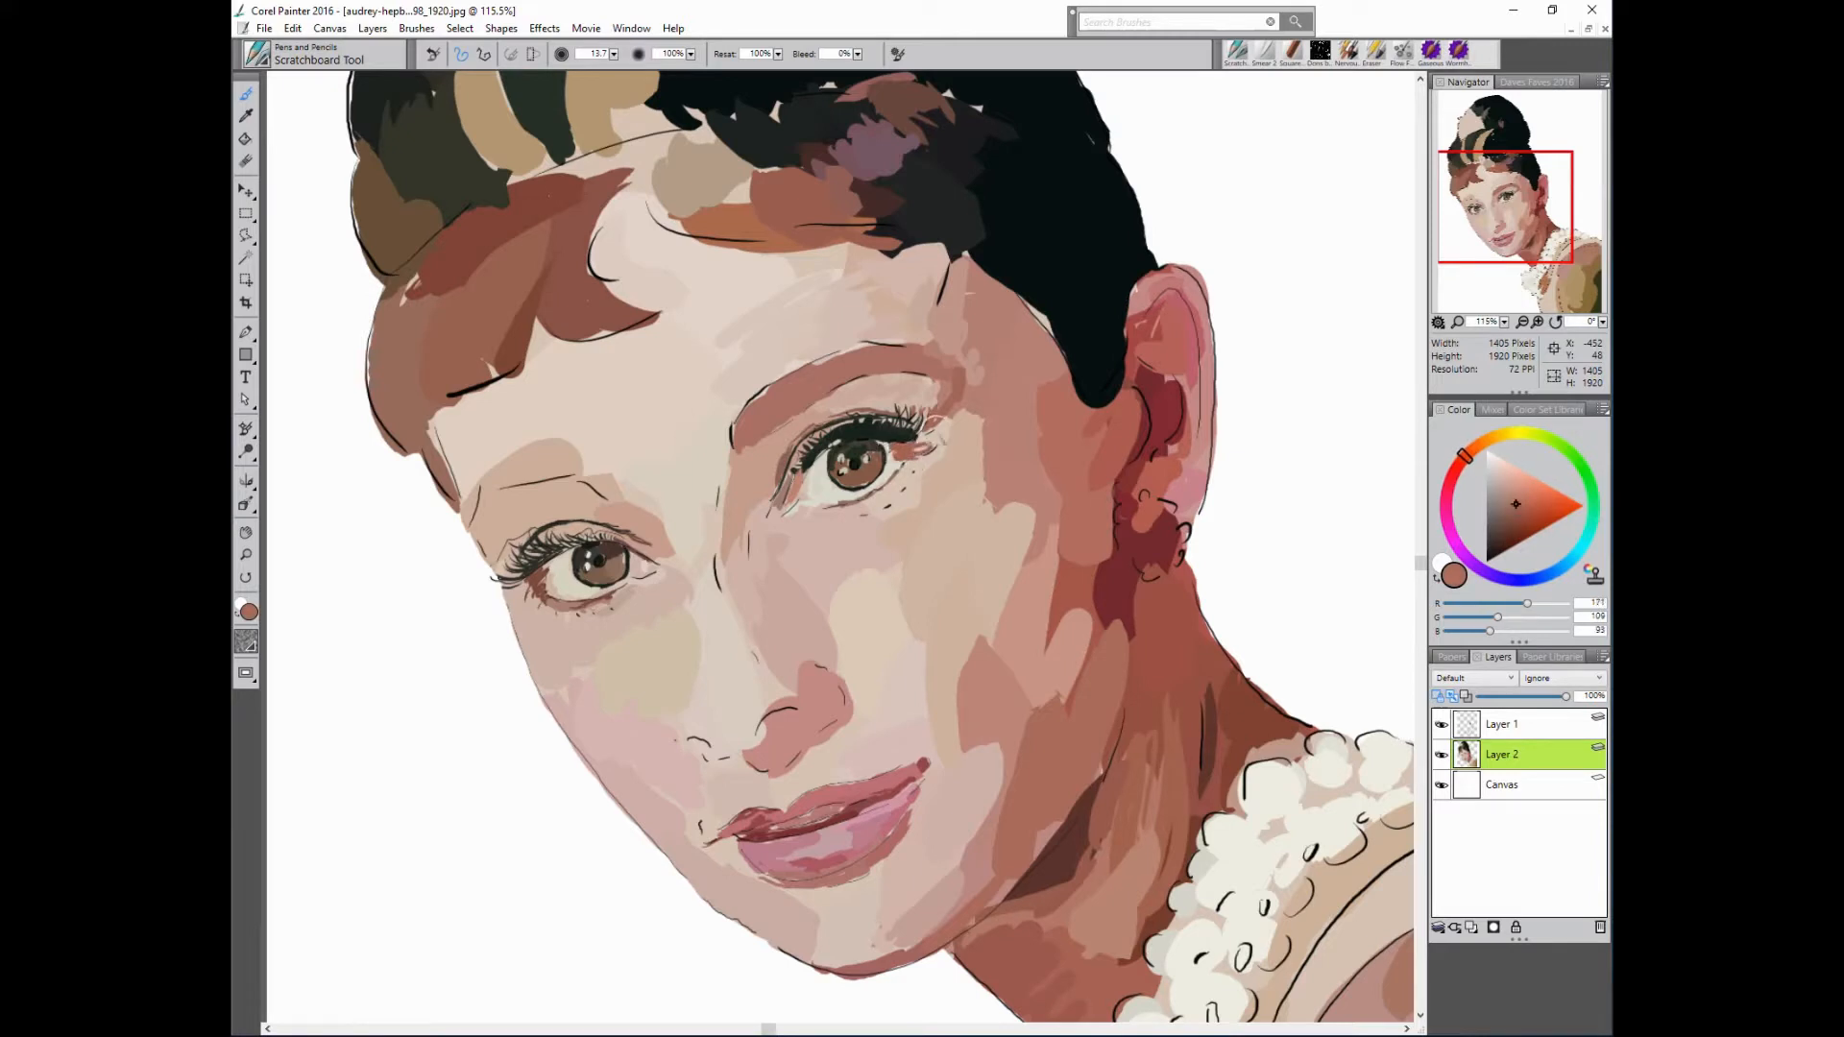
pyautogui.keyDown('alt'); pyautogui.click(927, 432); pyautogui.keyUp('alt')
pyautogui.keyDown('alt'); pyautogui.click(936, 408); pyautogui.keyUp('alt')
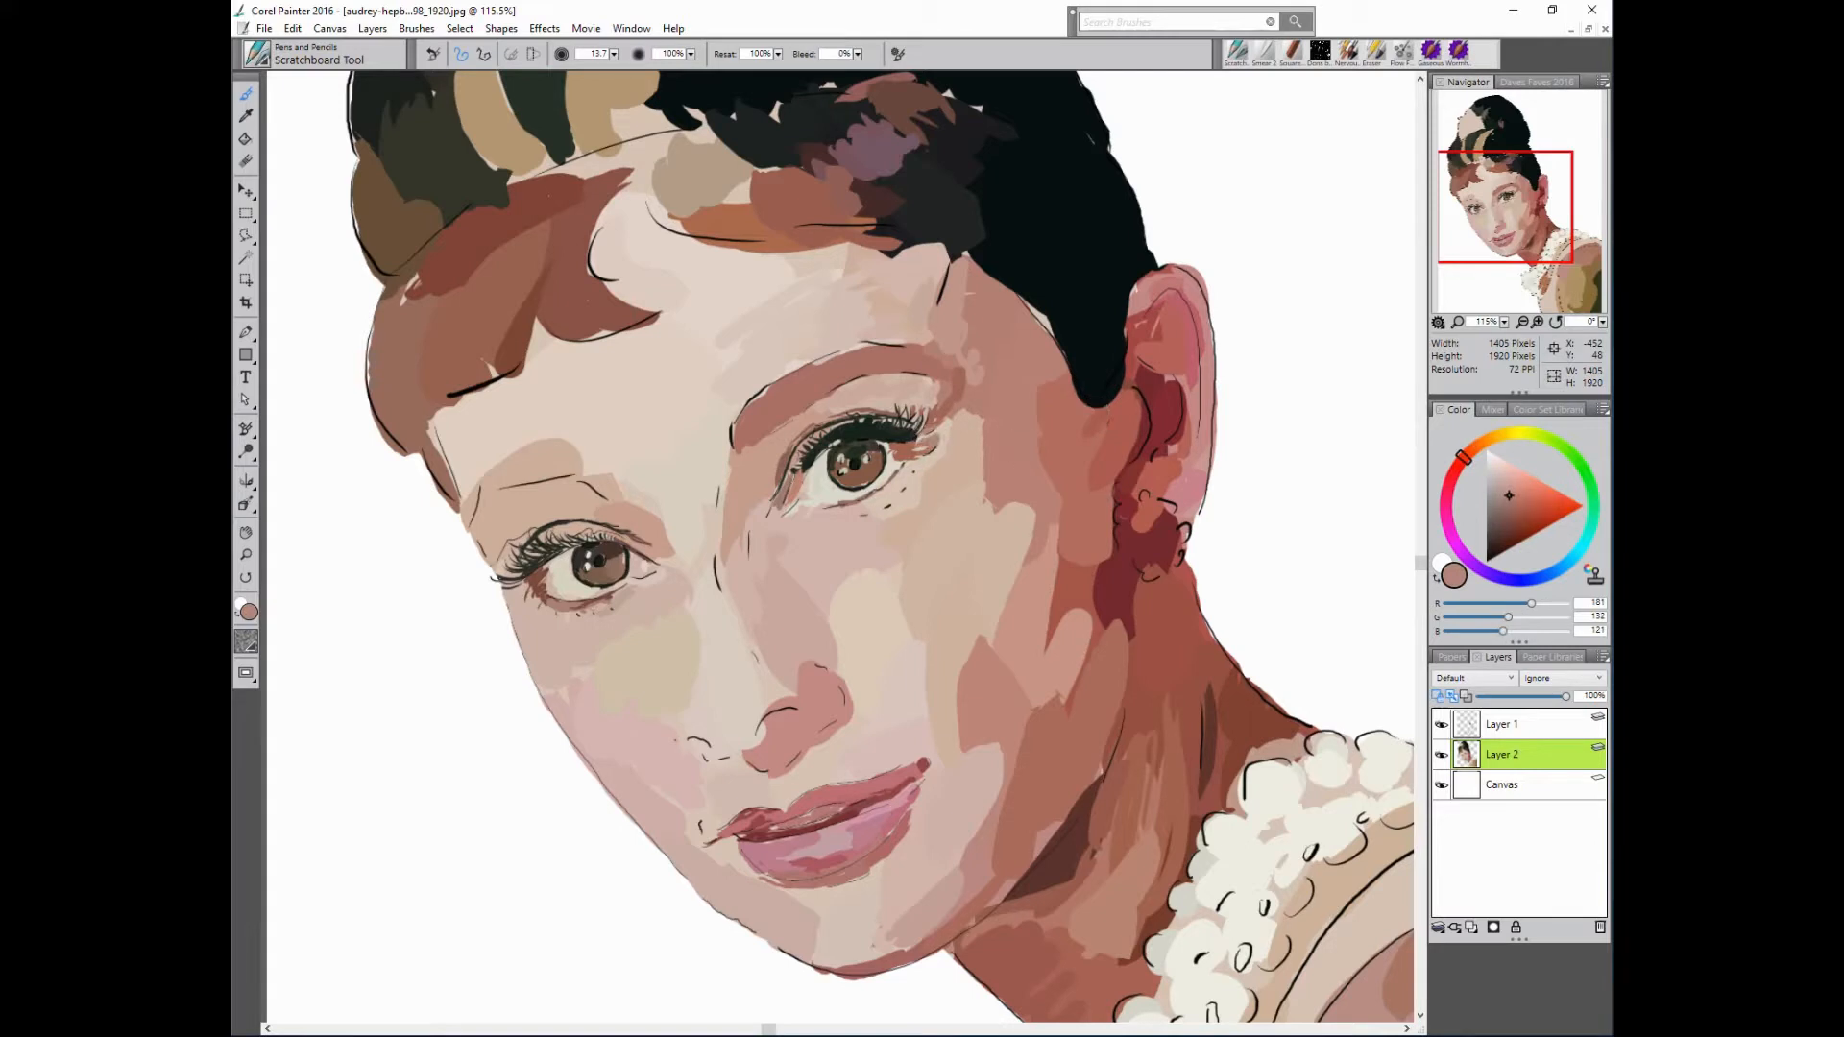
pyautogui.keyDown('alt'); pyautogui.click(1040, 445); pyautogui.keyUp('alt')
pyautogui.keyDown('alt'); pyautogui.click(963, 452); pyautogui.keyUp('alt')
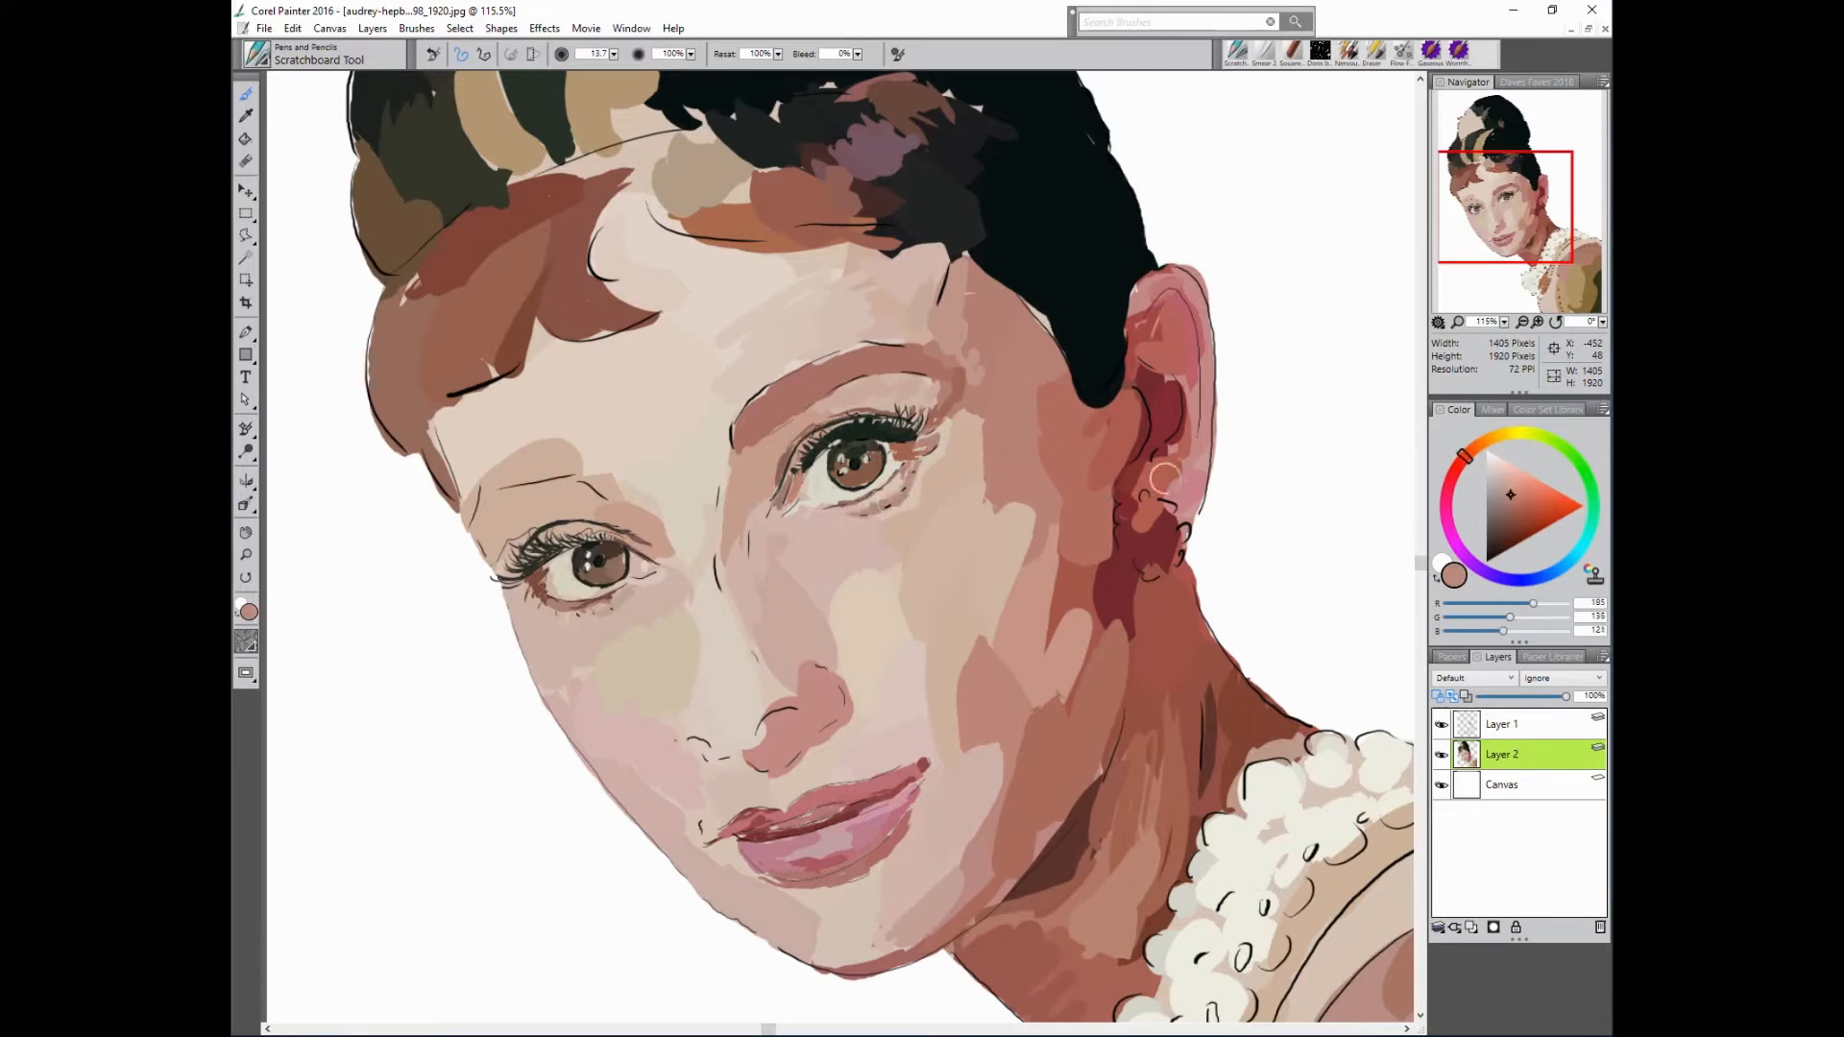
# - Thicken the far eye's upper lashes with near-black strokes and touch reddish brown into the outer corner
pyautogui.keyDown('alt'); pyautogui.click(1092, 442); pyautogui.keyUp('alt')
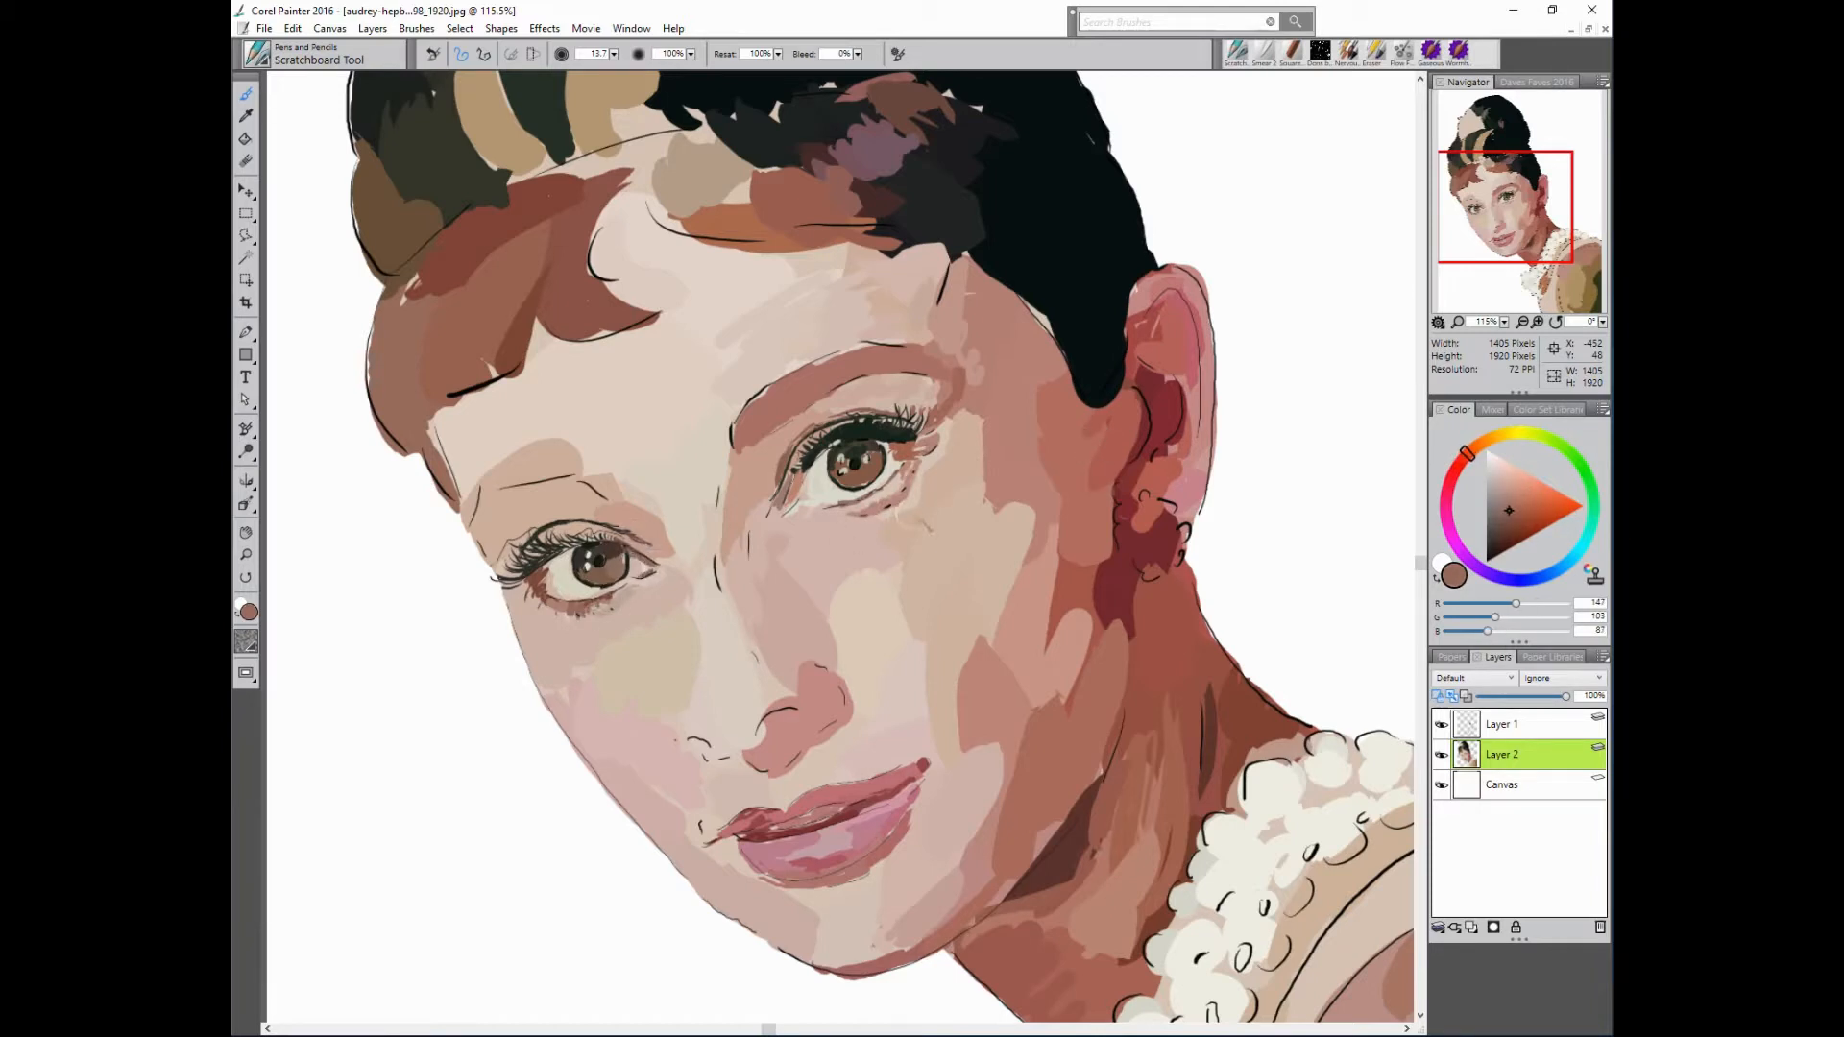
pyautogui.keyDown('alt'); pyautogui.click(768, 481); pyautogui.keyUp('alt')
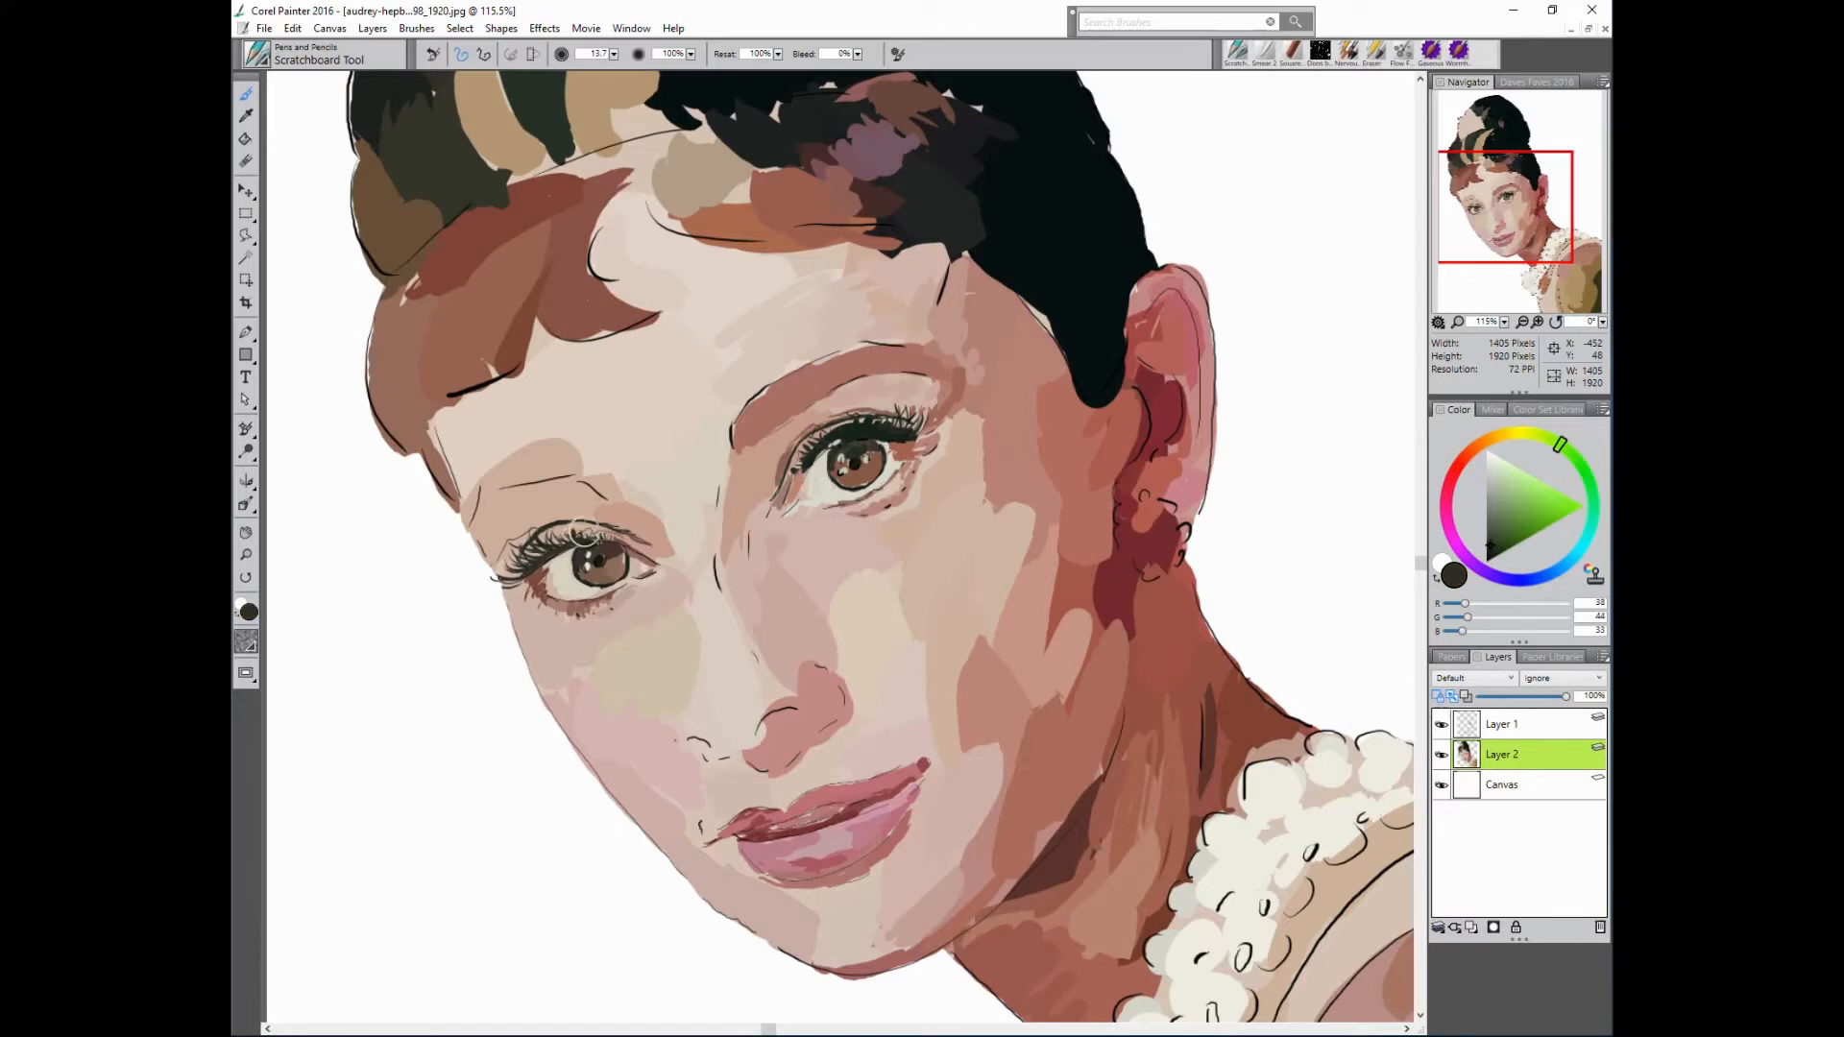
pyautogui.moveTo(582, 531)
pyautogui.mouseDown()
pyautogui.moveTo(504, 533)
pyautogui.moveTo(535, 550)
pyautogui.moveTo(526, 567)
pyautogui.moveTo(536, 542)
pyautogui.moveTo(507, 567)
pyautogui.moveTo(511, 534)
pyautogui.moveTo(521, 548)
pyautogui.moveTo(541, 531)
pyautogui.moveTo(515, 571)
pyautogui.mouseUp()
pyautogui.keyDown('alt'); pyautogui.click(541, 584); pyautogui.keyUp('alt')
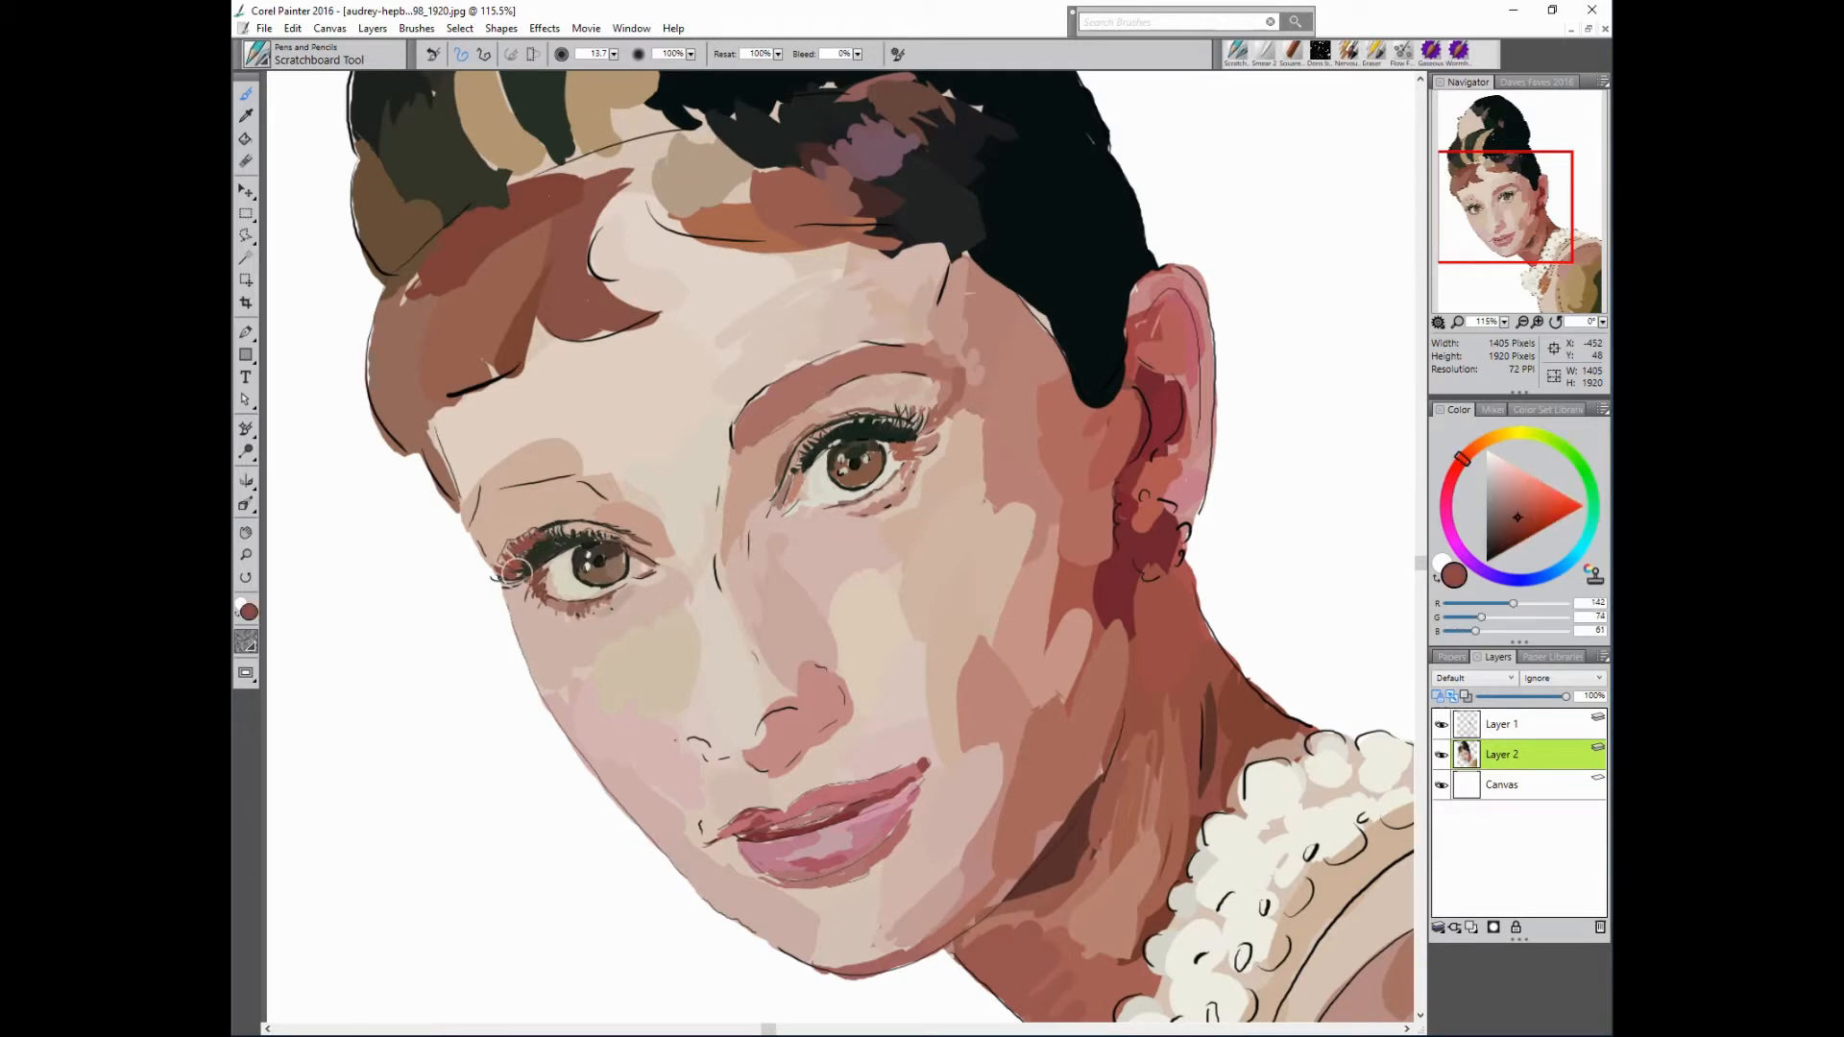
pyautogui.keyDown('alt'); pyautogui.click(858, 428); pyautogui.keyUp('alt')
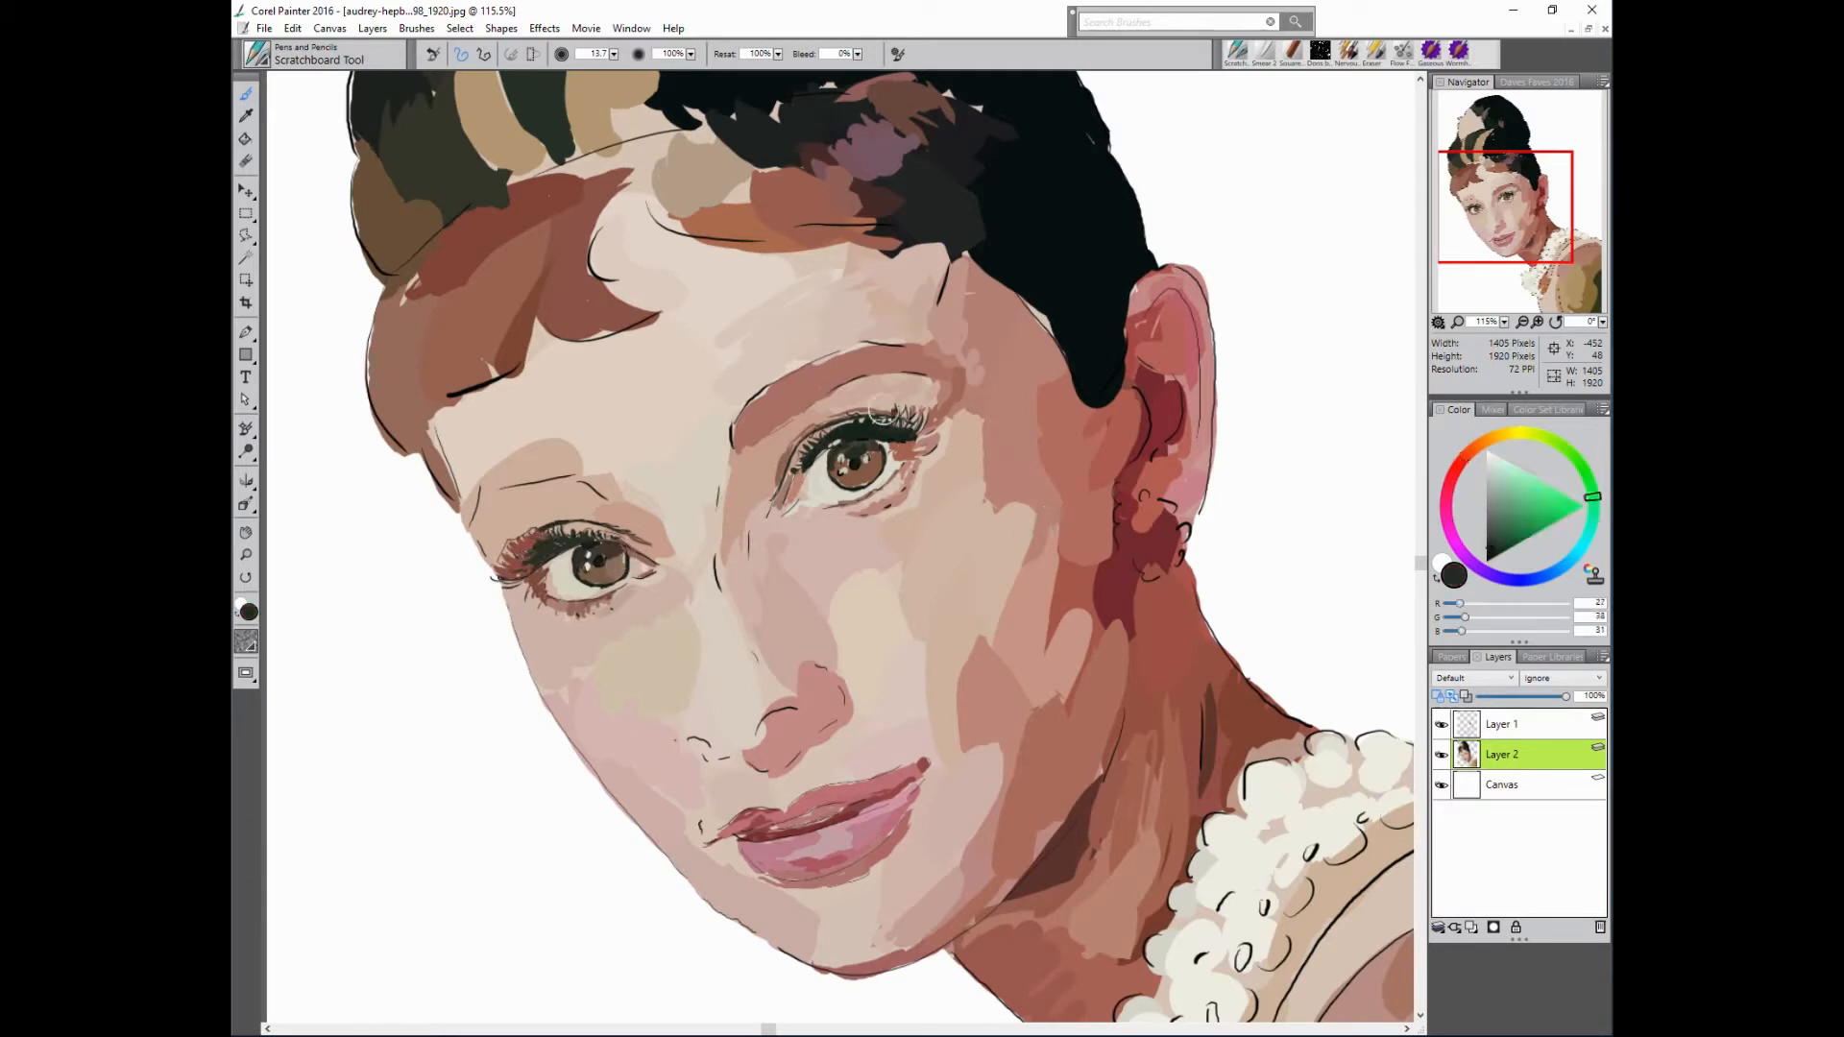
pyautogui.moveTo(895, 427)
pyautogui.mouseDown()
pyautogui.moveTo(839, 418)
pyautogui.moveTo(793, 446)
pyautogui.moveTo(868, 408)
pyautogui.moveTo(861, 425)
pyautogui.moveTo(922, 414)
pyautogui.moveTo(901, 415)
pyautogui.mouseUp()
pyautogui.moveTo(543, 553)
pyautogui.mouseDown()
pyautogui.moveTo(498, 573)
pyautogui.moveTo(509, 537)
pyautogui.moveTo(540, 548)
pyautogui.moveTo(517, 545)
pyautogui.moveTo(541, 559)
pyautogui.moveTo(525, 564)
pyautogui.moveTo(543, 541)
pyautogui.moveTo(519, 573)
pyautogui.moveTo(537, 551)
pyautogui.moveTo(512, 570)
pyautogui.moveTo(523, 544)
pyautogui.moveTo(559, 538)
pyautogui.moveTo(526, 542)
pyautogui.moveTo(574, 485)
pyautogui.moveTo(594, 499)
pyautogui.moveTo(545, 485)
pyautogui.moveTo(469, 543)
pyautogui.moveTo(502, 502)
pyautogui.mouseUp()
# - Fill the far brow with reddish brown and paint the lid beneath its outer end in pinkish skin tones
pyautogui.keyDown('alt'); pyautogui.click(1058, 338); pyautogui.keyUp('alt')
pyautogui.keyDown('alt'); pyautogui.click(916, 468); pyautogui.keyUp('alt')
pyautogui.keyDown('alt'); pyautogui.click(493, 501); pyautogui.keyUp('alt')
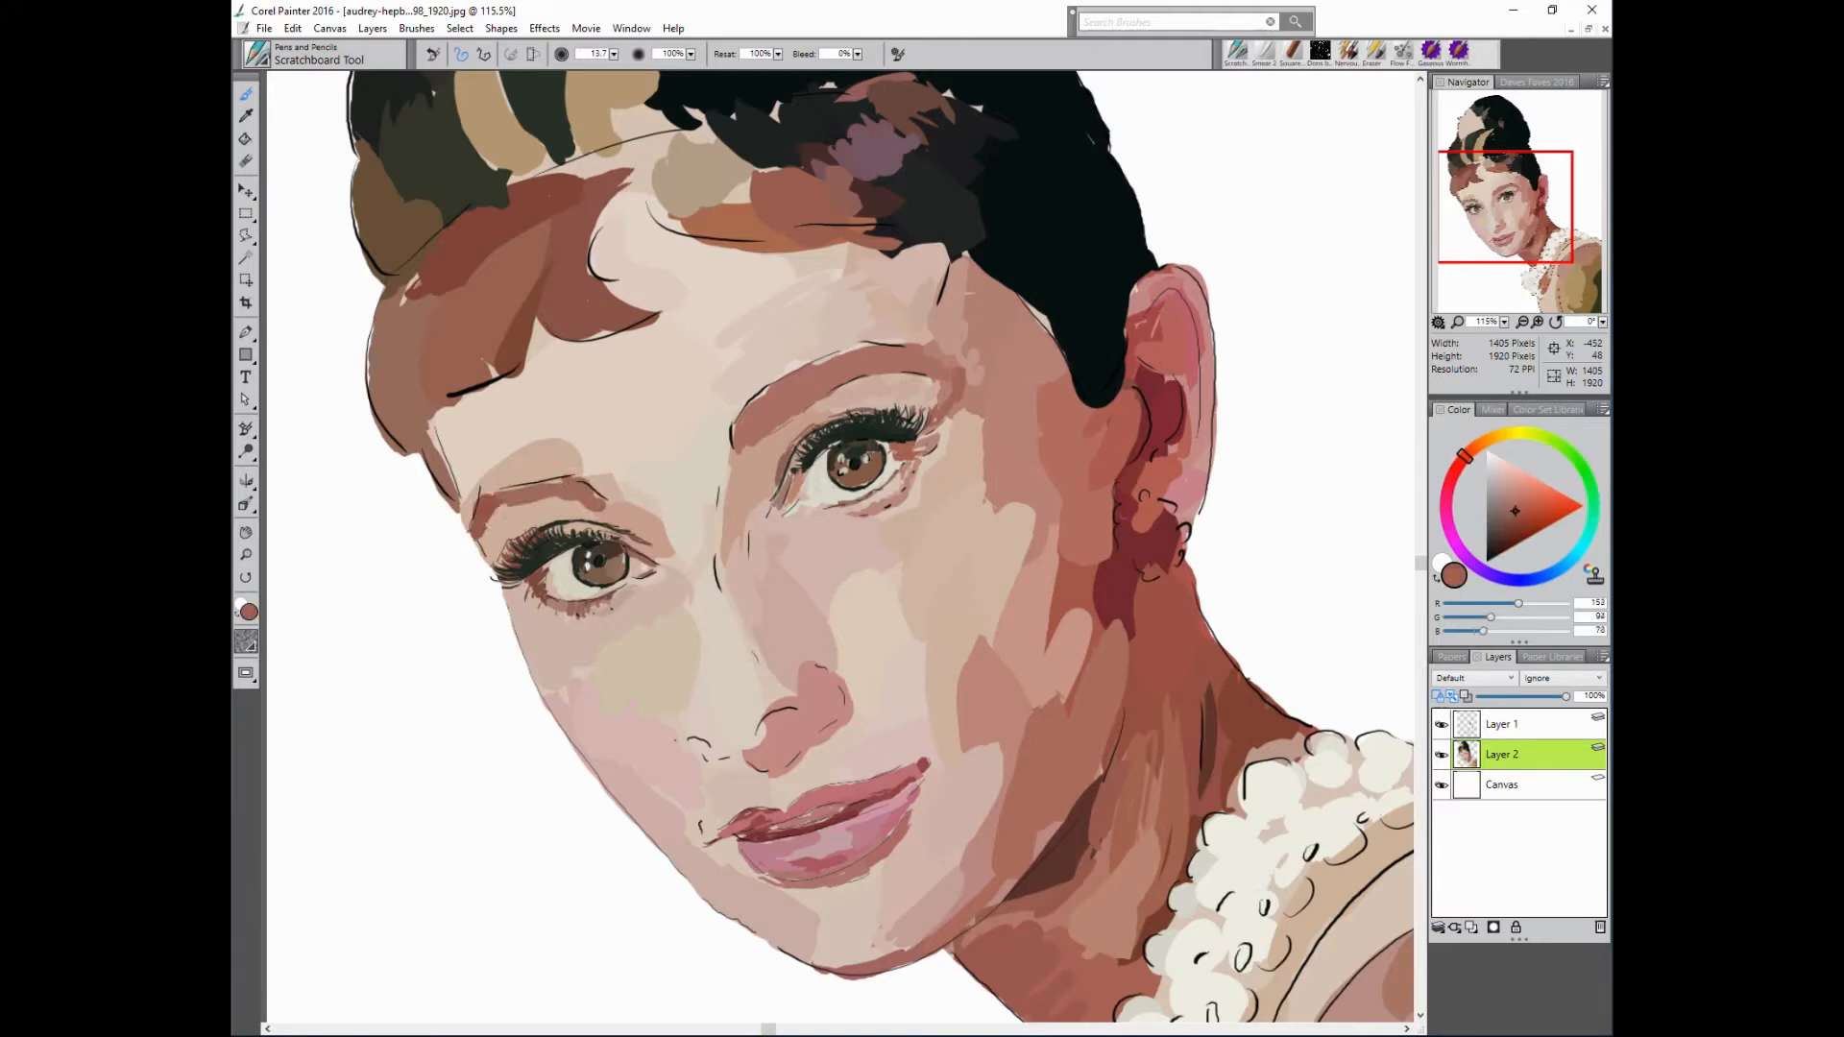
pyautogui.keyDown('alt'); pyautogui.click(830, 428); pyautogui.keyUp('alt')
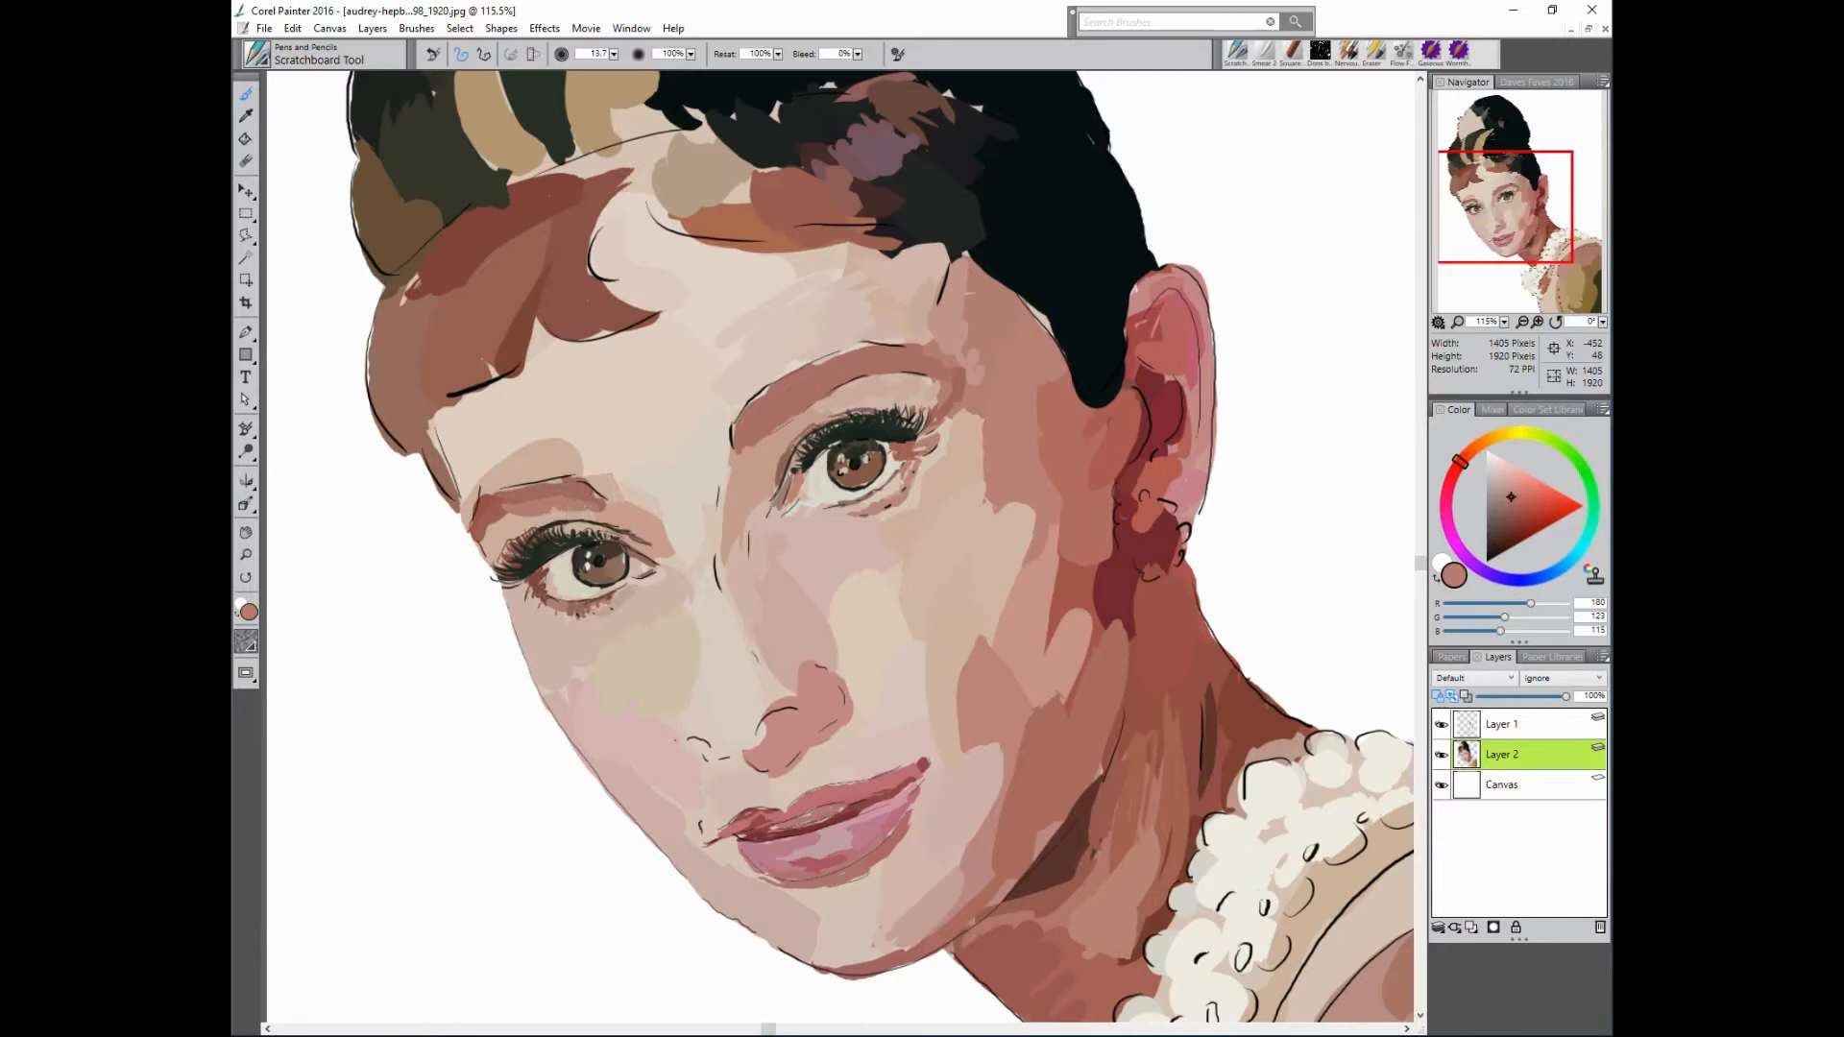
pyautogui.keyDown('alt'); pyautogui.click(770, 493); pyautogui.keyUp('alt')
pyautogui.keyDown('alt'); pyautogui.click(769, 494); pyautogui.keyUp('alt')
pyautogui.moveTo(534, 503); pyautogui.dragTo(505, 515)
# - Clean up the skin above the far brow with pale skin tones sampled from the forehead
pyautogui.keyDown('alt'); pyautogui.click(550, 463); pyautogui.keyUp('alt')
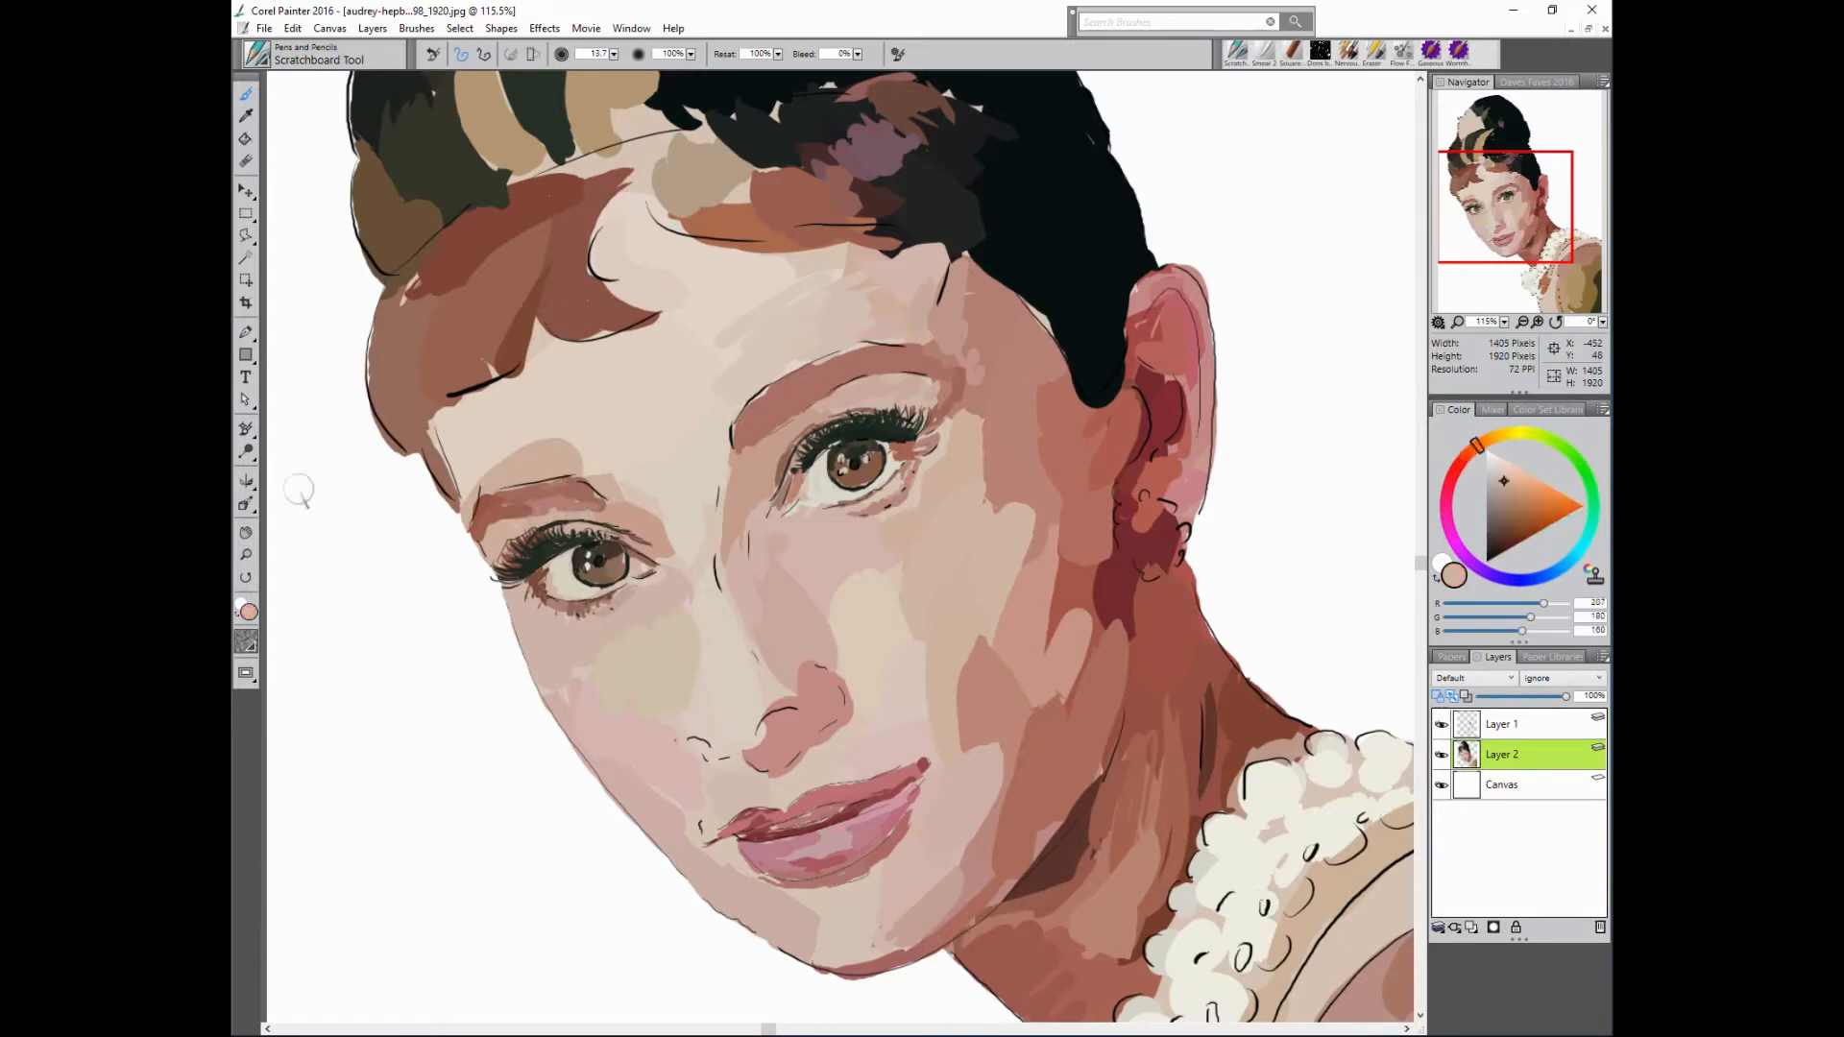
pyautogui.keyDown('alt'); pyautogui.click(501, 521); pyautogui.keyUp('alt')
pyautogui.keyDown('alt'); pyautogui.click(588, 437); pyautogui.keyUp('alt')
pyautogui.moveTo(576, 451)
pyautogui.mouseDown()
pyautogui.moveTo(491, 472)
pyautogui.moveTo(591, 471)
pyautogui.mouseUp()
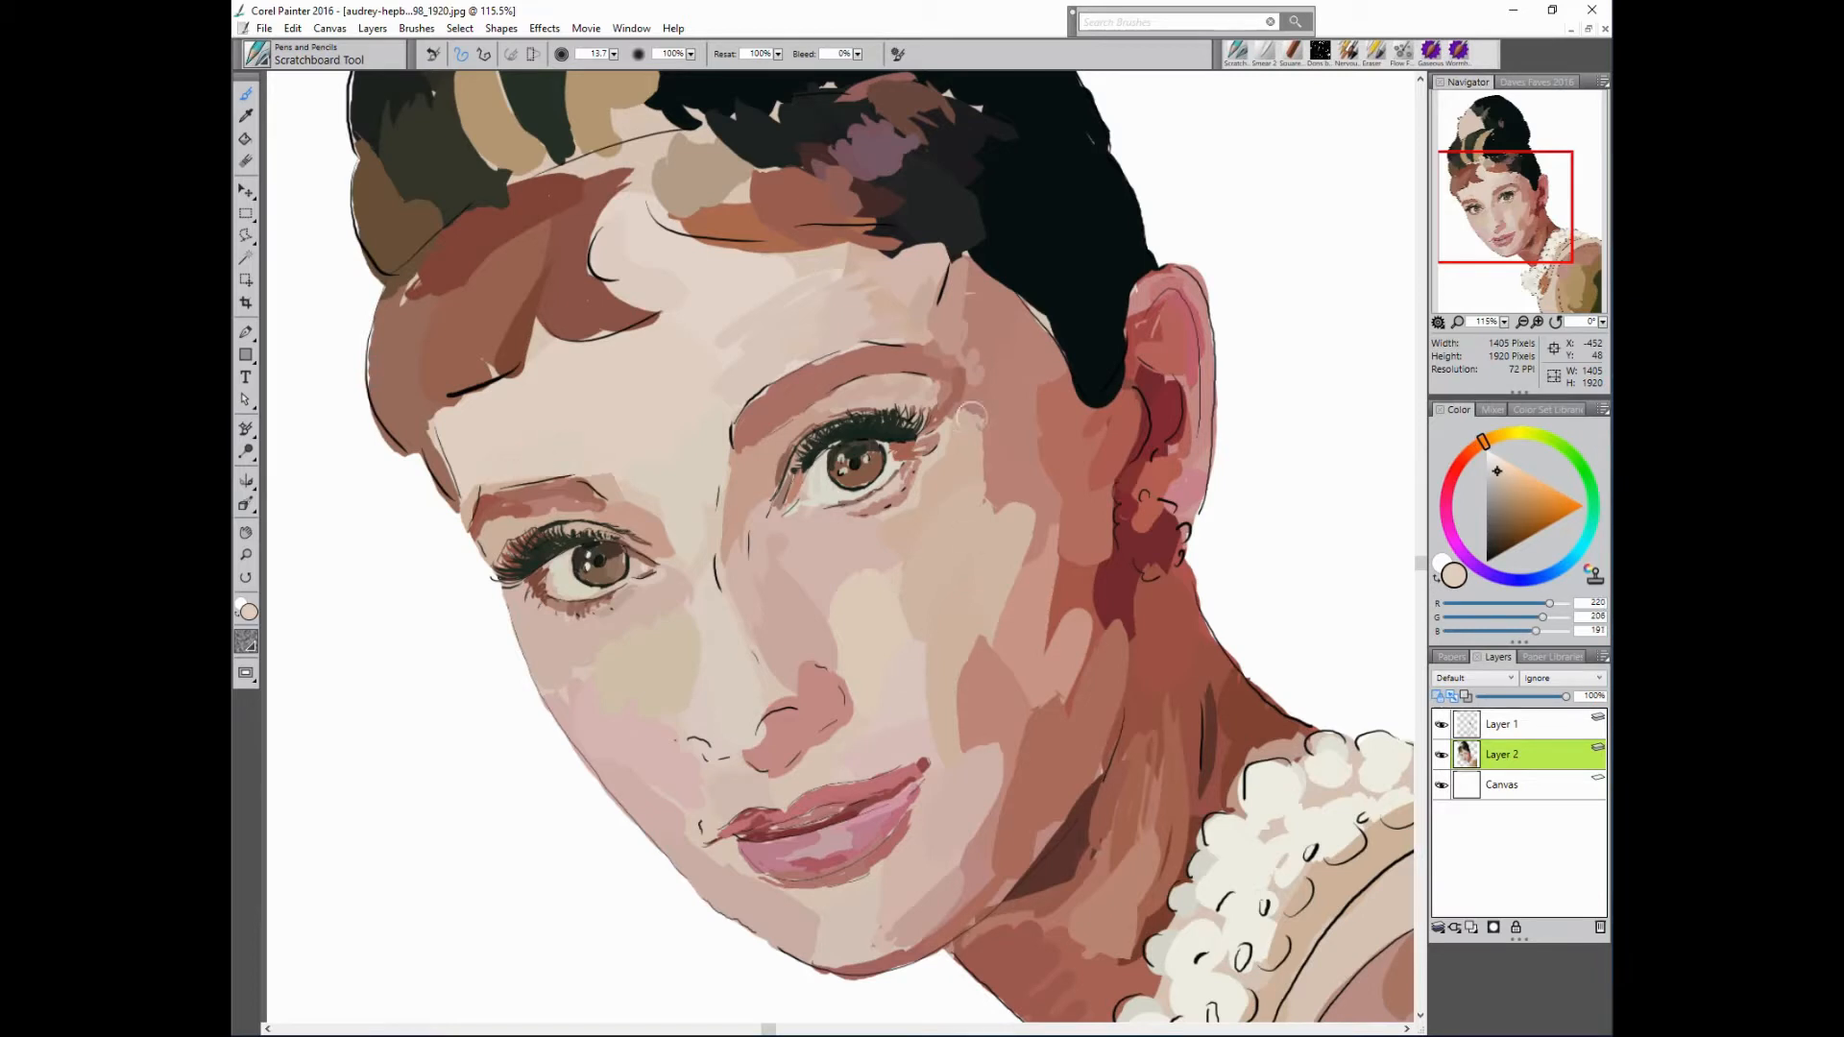
# - Repaint the upper lip and the narrow gap above the mouth line in muted rose and deeper red
pyautogui.hotkey('ctrl', 'alt', '0')
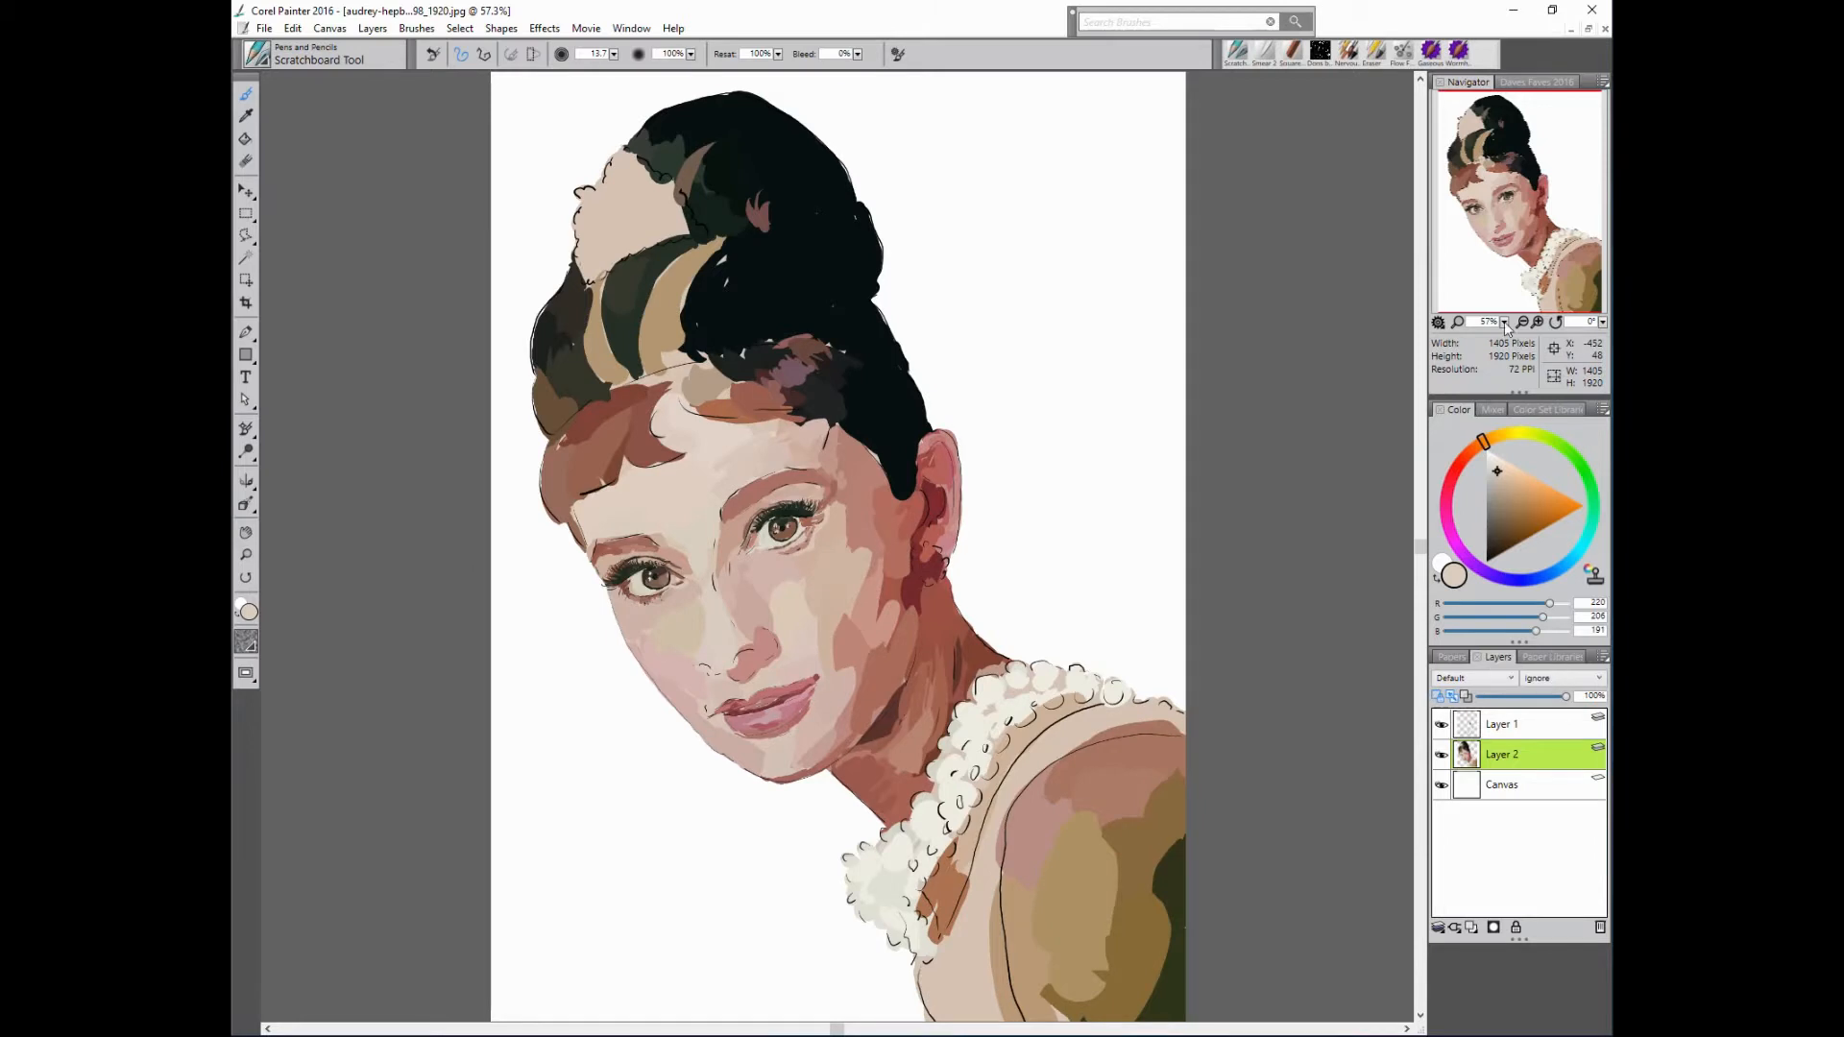
pyautogui.moveTo(1505, 324); pyautogui.dragTo(1529, 328)
pyautogui.moveTo(1529, 208); pyautogui.dragTo(1522, 243)
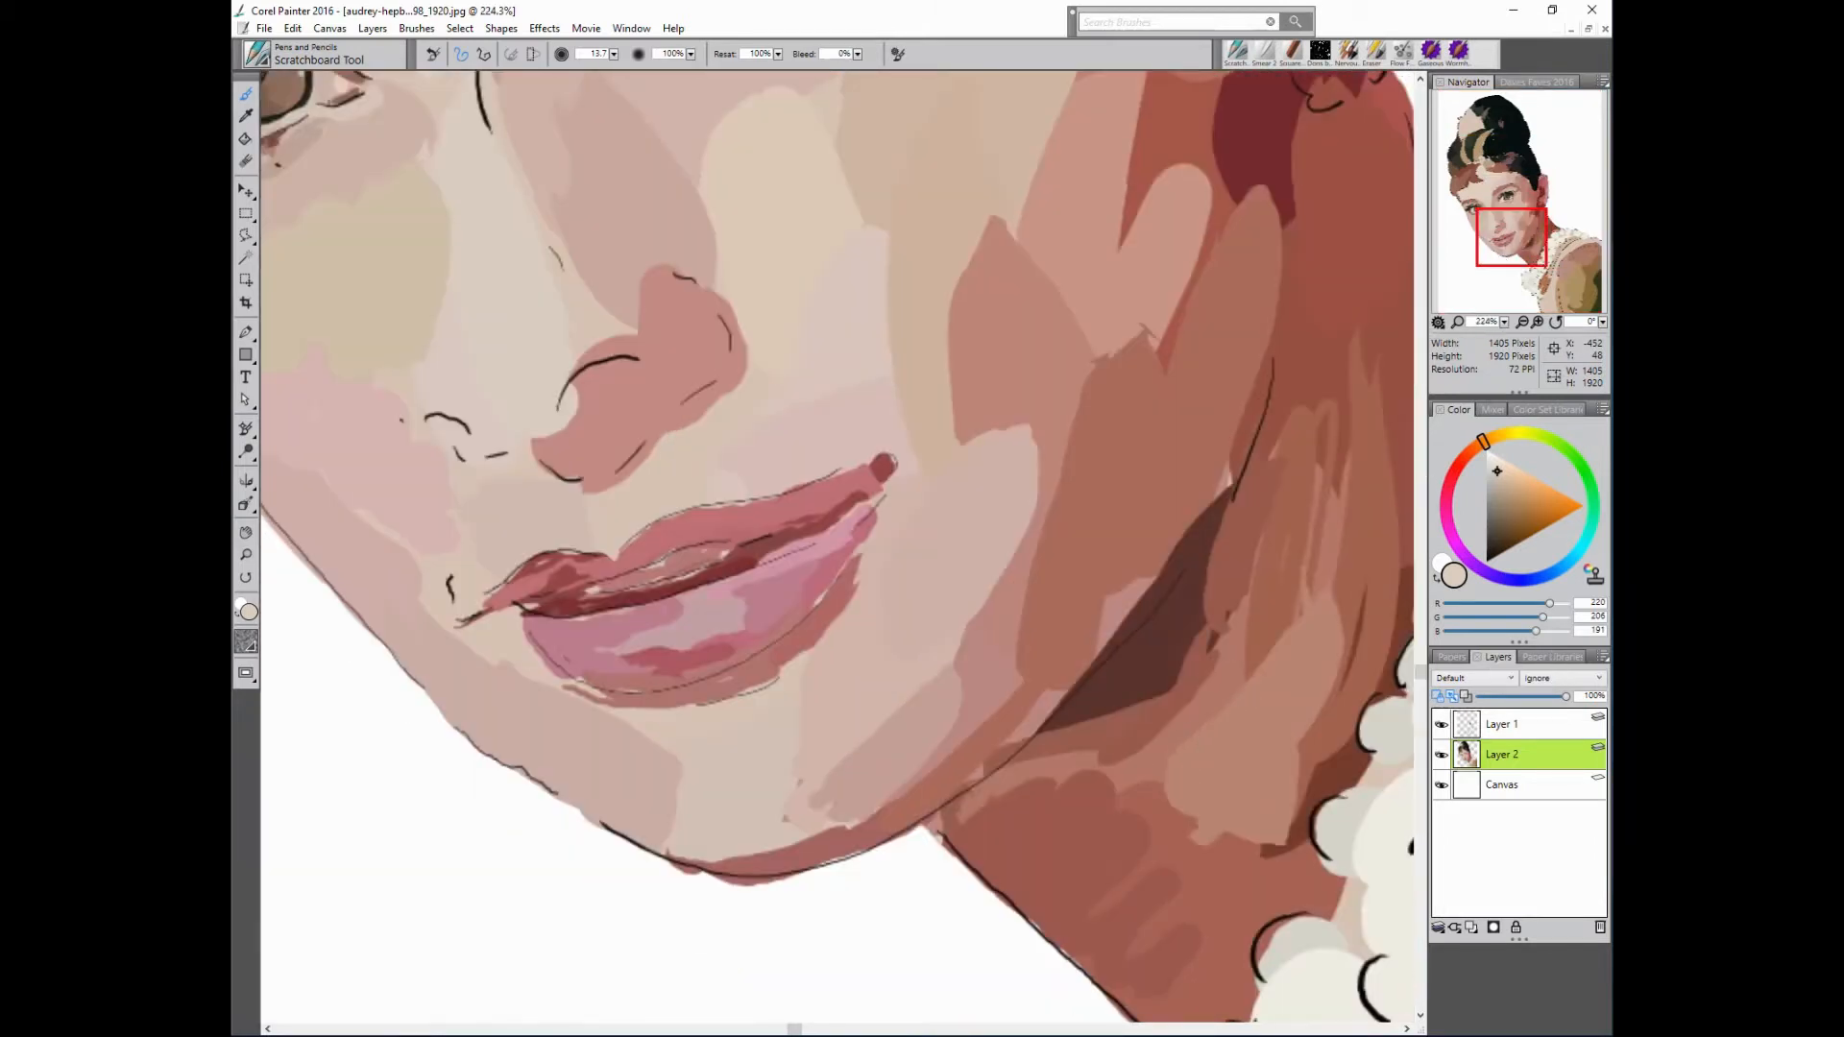
pyautogui.keyDown('alt'); pyautogui.click(845, 602); pyautogui.keyUp('alt')
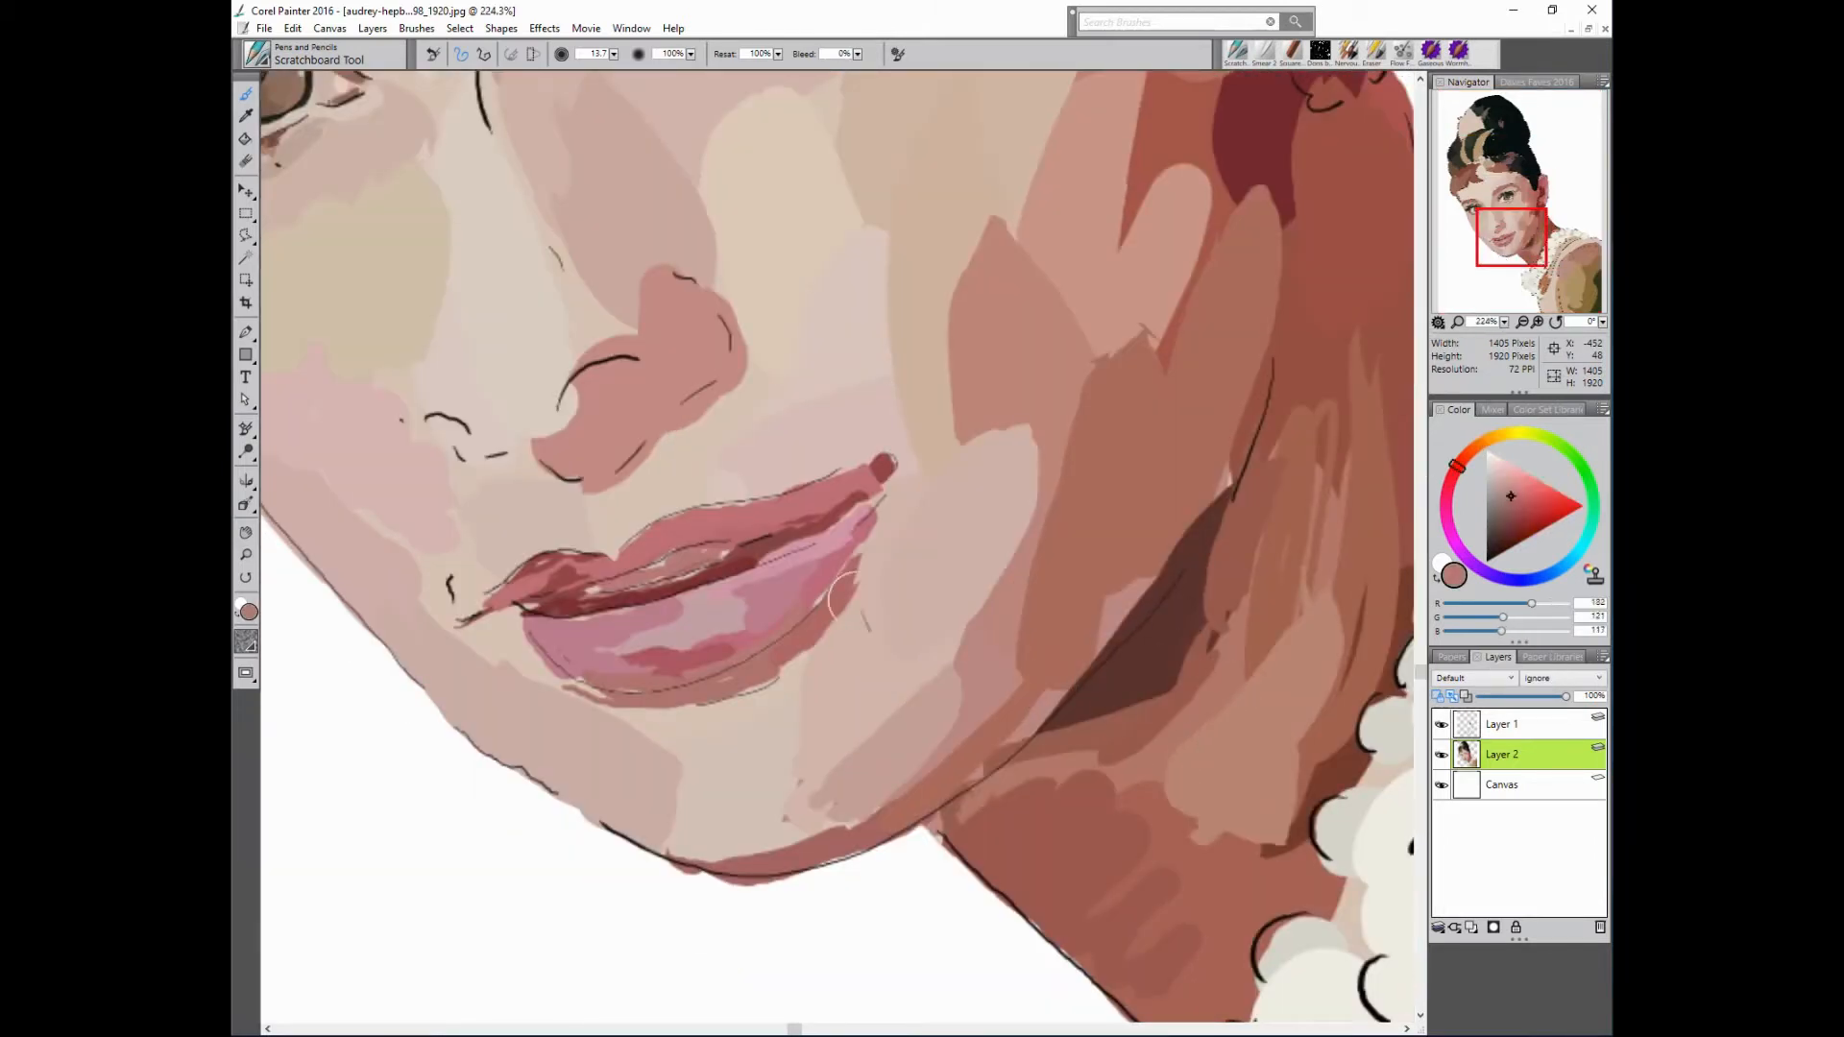
pyautogui.moveTo(700, 557)
pyautogui.mouseDown()
pyautogui.moveTo(618, 581)
pyautogui.moveTo(801, 526)
pyautogui.moveTo(557, 607)
pyautogui.moveTo(728, 553)
pyautogui.mouseUp()
pyautogui.keyDown('alt'); pyautogui.click(557, 611); pyautogui.keyUp('alt')
pyautogui.keyDown('alt'); pyautogui.click(527, 584); pyautogui.keyUp('alt')
pyautogui.moveTo(620, 601); pyautogui.dragTo(703, 568)
# - Strengthen the line between the lips with dark red and even out the upper lip in rosy pink
pyautogui.keyDown('alt'); pyautogui.click(563, 611); pyautogui.keyUp('alt')
pyautogui.moveTo(563, 611)
pyautogui.mouseDown()
pyautogui.moveTo(774, 554)
pyautogui.moveTo(878, 481)
pyautogui.moveTo(862, 471)
pyautogui.moveTo(948, 462)
pyautogui.moveTo(779, 540)
pyautogui.mouseUp()
pyautogui.keyDown('alt'); pyautogui.click(979, 413); pyautogui.keyUp('alt')
pyautogui.keyDown('alt'); pyautogui.click(527, 605); pyautogui.keyUp('alt')
pyautogui.keyDown('alt'); pyautogui.click(567, 577); pyautogui.keyUp('alt')
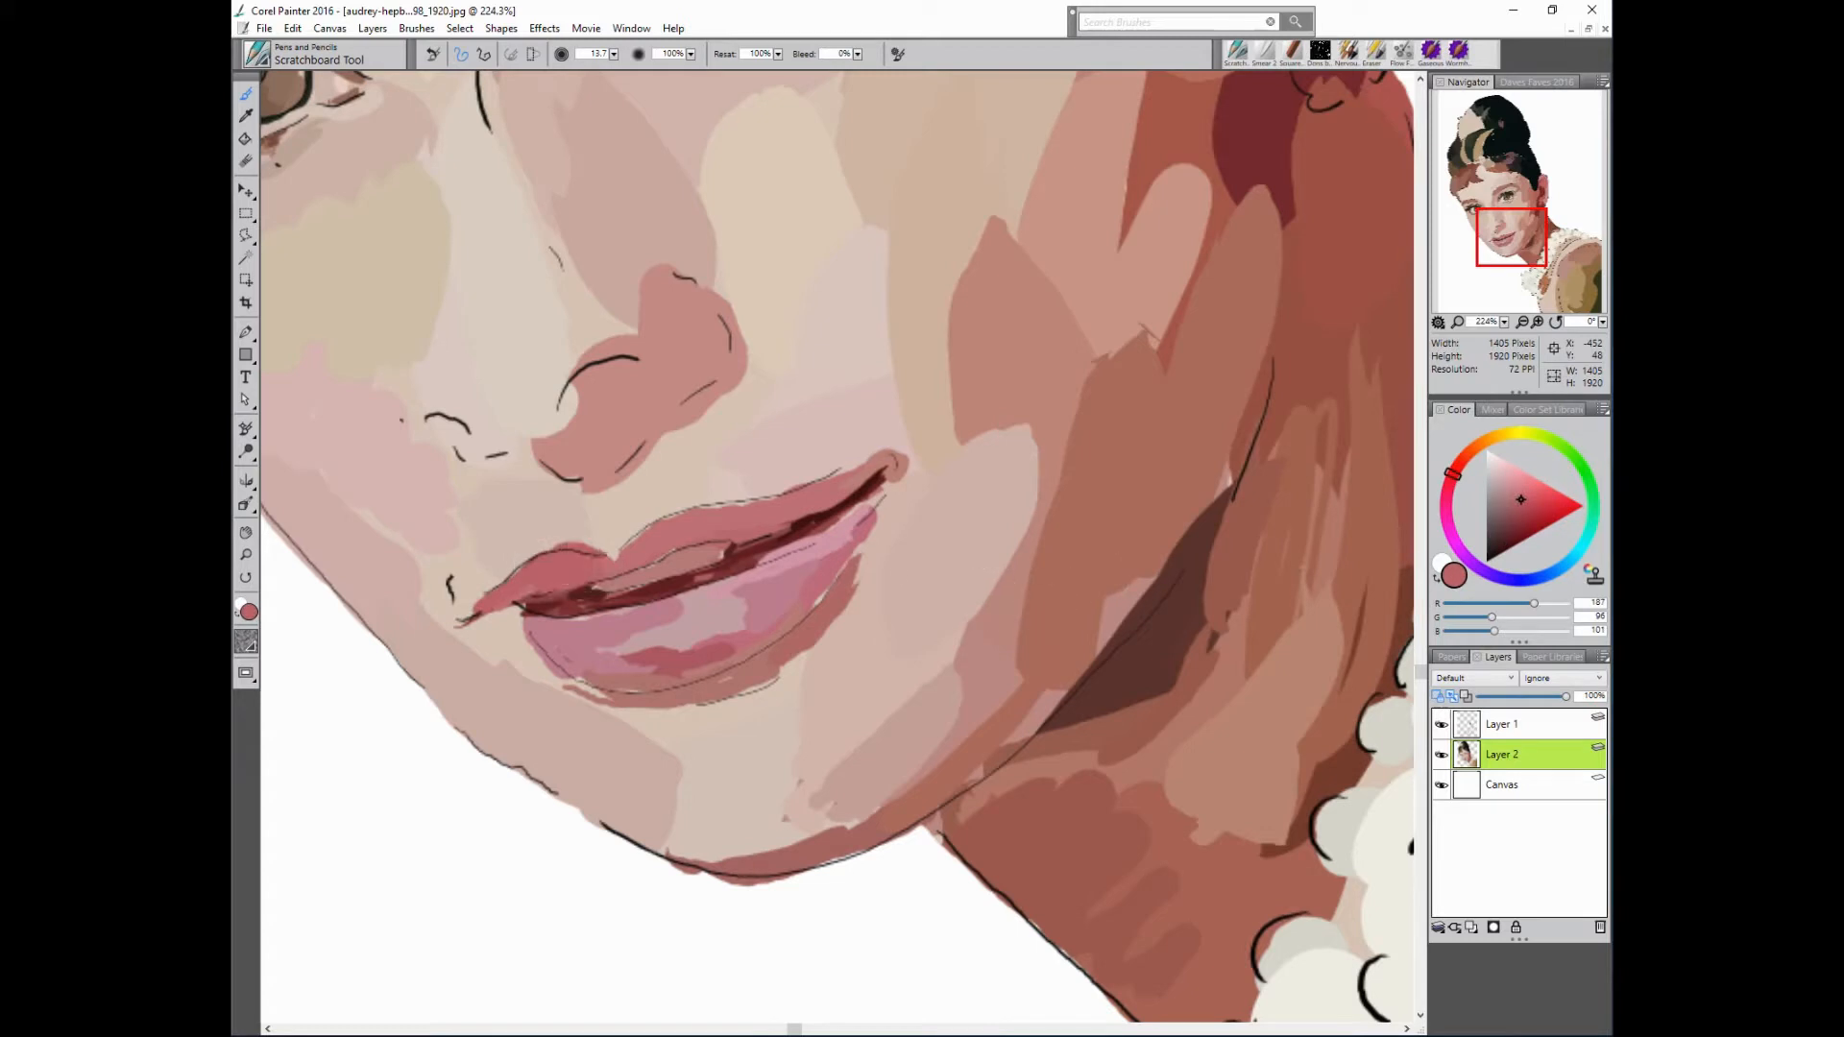
# - Paint the far mouth corner in brownish pink and soften the corner nearer the ear with pale skin tones
pyautogui.keyDown('alt'); pyautogui.click(984, 596); pyautogui.keyUp('alt')
pyautogui.moveTo(449, 581); pyautogui.dragTo(490, 603)
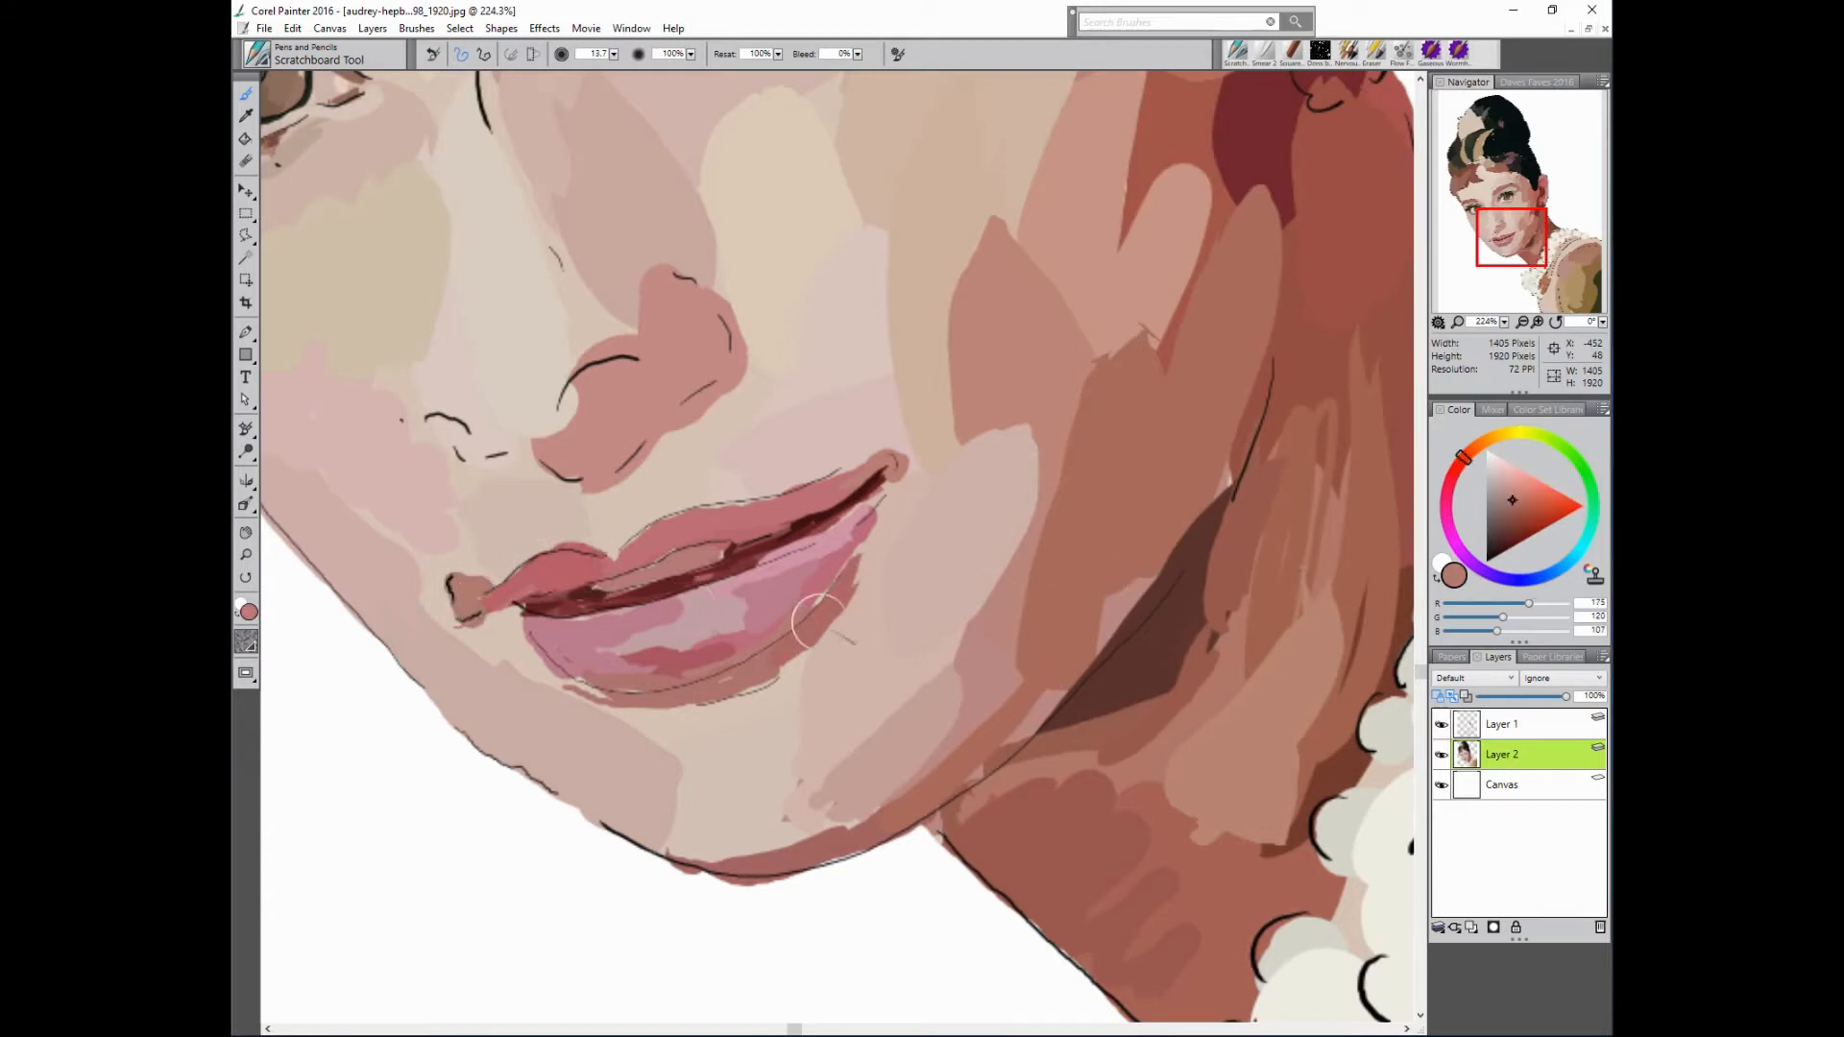
pyautogui.keyDown('alt'); pyautogui.click(987, 569); pyautogui.keyUp('alt')
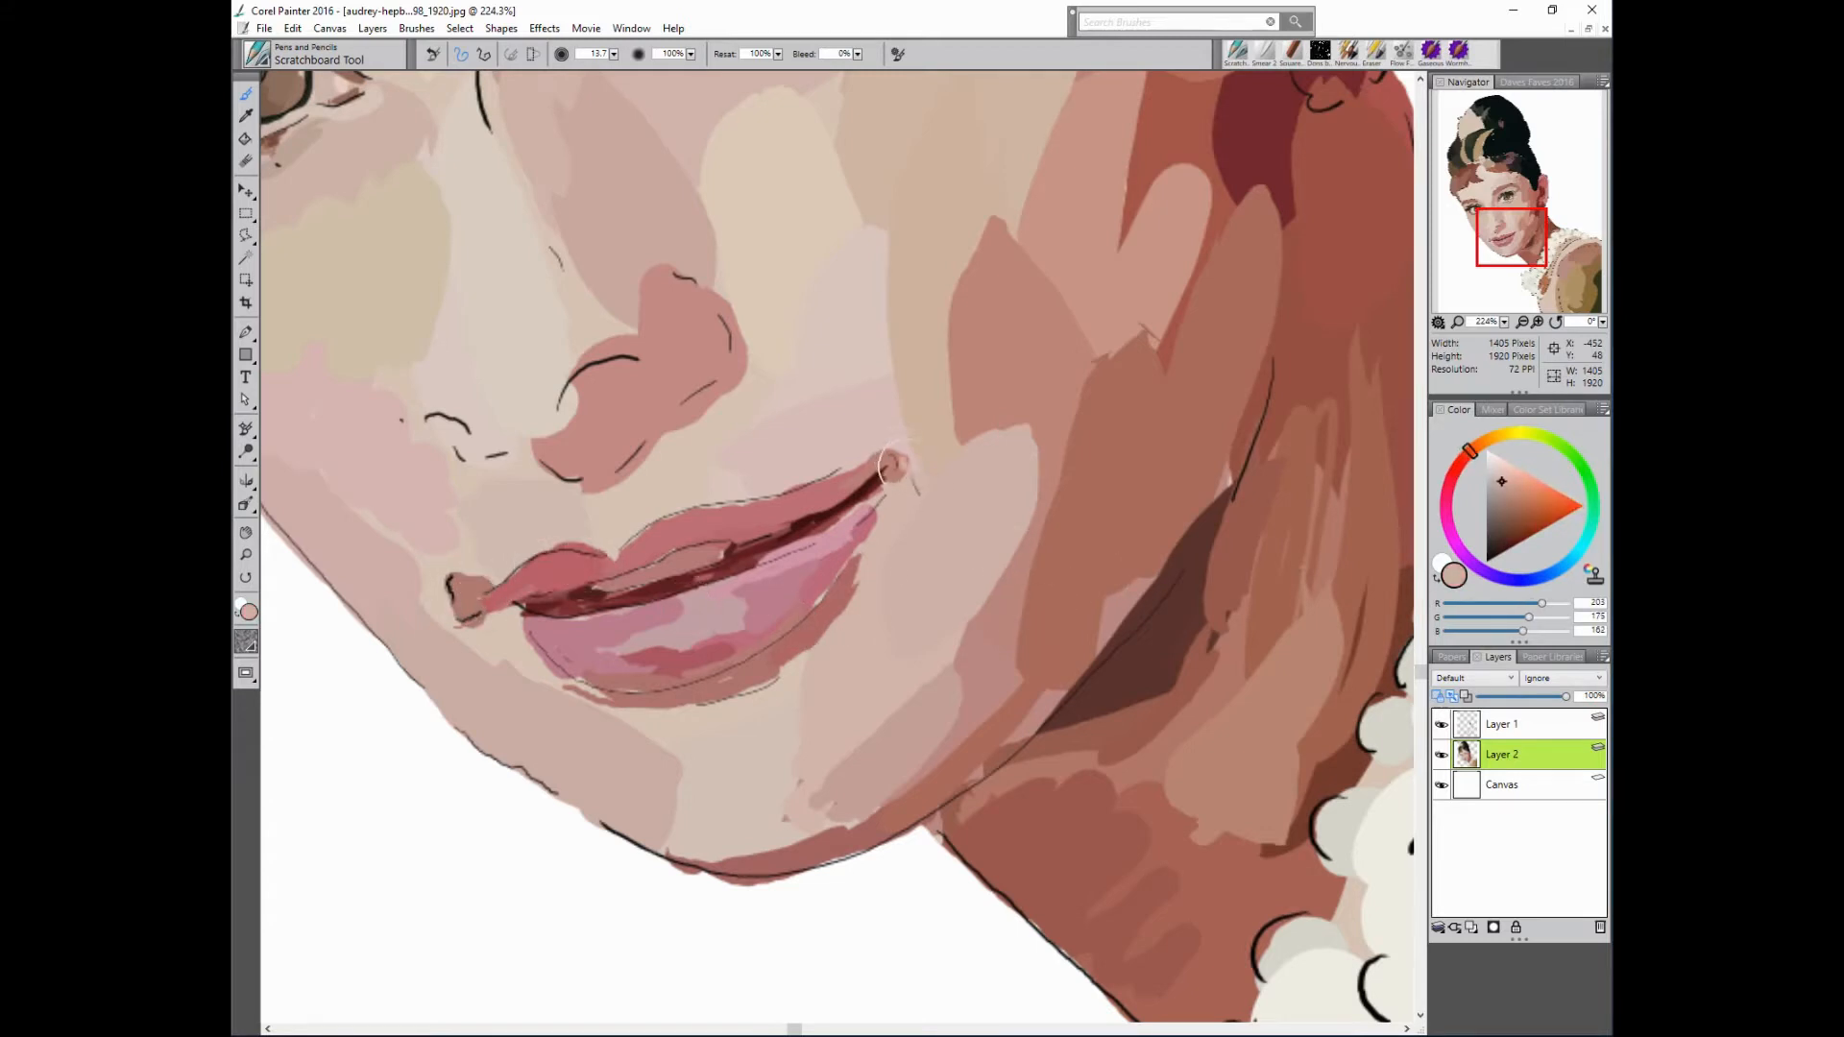
pyautogui.keyDown('alt'); pyautogui.click(527, 562); pyautogui.keyUp('alt')
pyautogui.moveTo(898, 461); pyautogui.dragTo(853, 471)
pyautogui.keyDown('alt'); pyautogui.click(873, 458); pyautogui.keyUp('alt')
# - Shade the side of the nose bridge and the near nostril's edge in dusty pink skin tones
pyautogui.moveTo(934, 392); pyautogui.dragTo(1139, 714)
pyautogui.keyDown('alt'); pyautogui.click(787, 471); pyautogui.keyUp('alt')
pyautogui.moveTo(730, 480)
pyautogui.mouseDown()
pyautogui.moveTo(728, 243)
pyautogui.moveTo(732, 430)
pyautogui.moveTo(766, 483)
pyautogui.moveTo(766, 565)
pyautogui.mouseUp()
pyautogui.keyDown('alt'); pyautogui.click(840, 672); pyautogui.keyUp('alt')
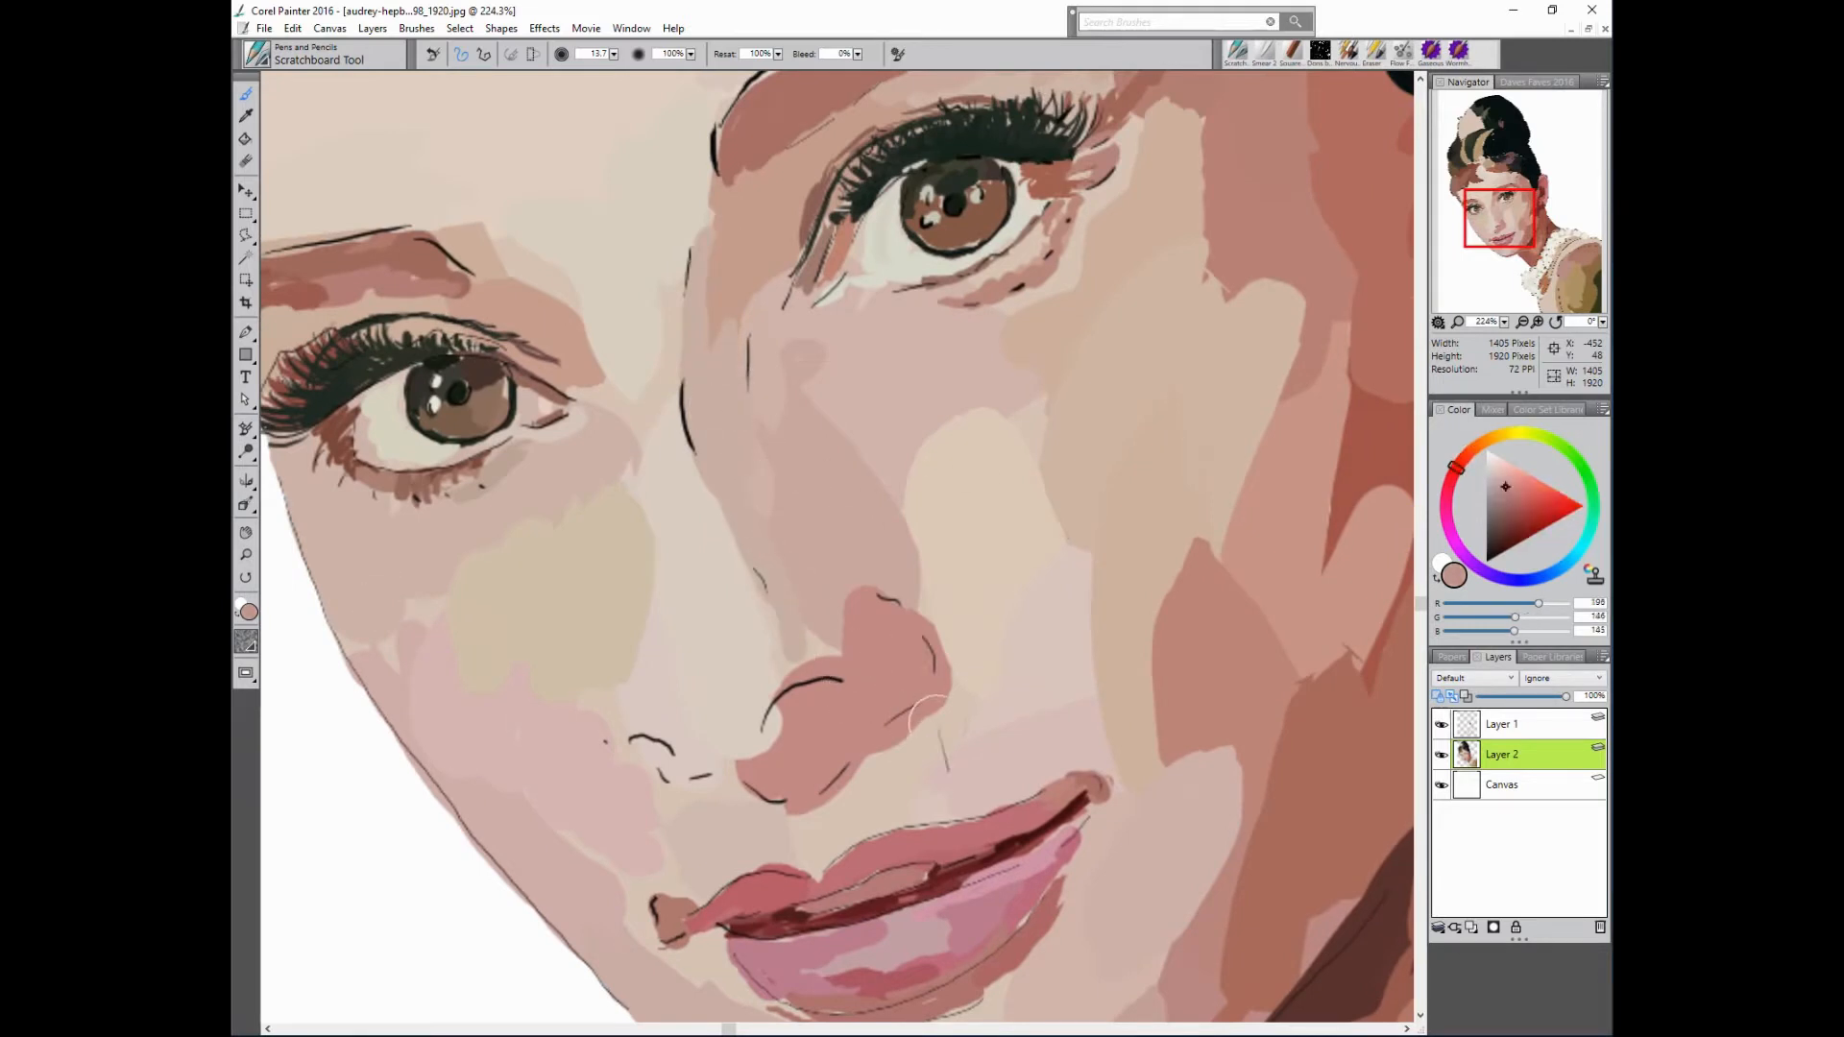
pyautogui.moveTo(754, 712); pyautogui.dragTo(818, 675)
pyautogui.moveTo(735, 517)
pyautogui.mouseDown()
pyautogui.moveTo(796, 619)
pyautogui.moveTo(763, 485)
pyautogui.moveTo(816, 658)
pyautogui.moveTo(851, 626)
pyautogui.moveTo(911, 665)
pyautogui.mouseUp()
pyautogui.keyDown('alt'); pyautogui.click(804, 650); pyautogui.keyUp('alt')
pyautogui.keyDown('alt'); pyautogui.click(816, 432); pyautogui.keyUp('alt')
pyautogui.keyDown('alt'); pyautogui.click(524, 732); pyautogui.keyUp('alt')
# - Define the near nostril wing with reddish pink and blend the side of the nose into the cheek
pyautogui.keyDown('alt'); pyautogui.click(893, 672); pyautogui.keyUp('alt')
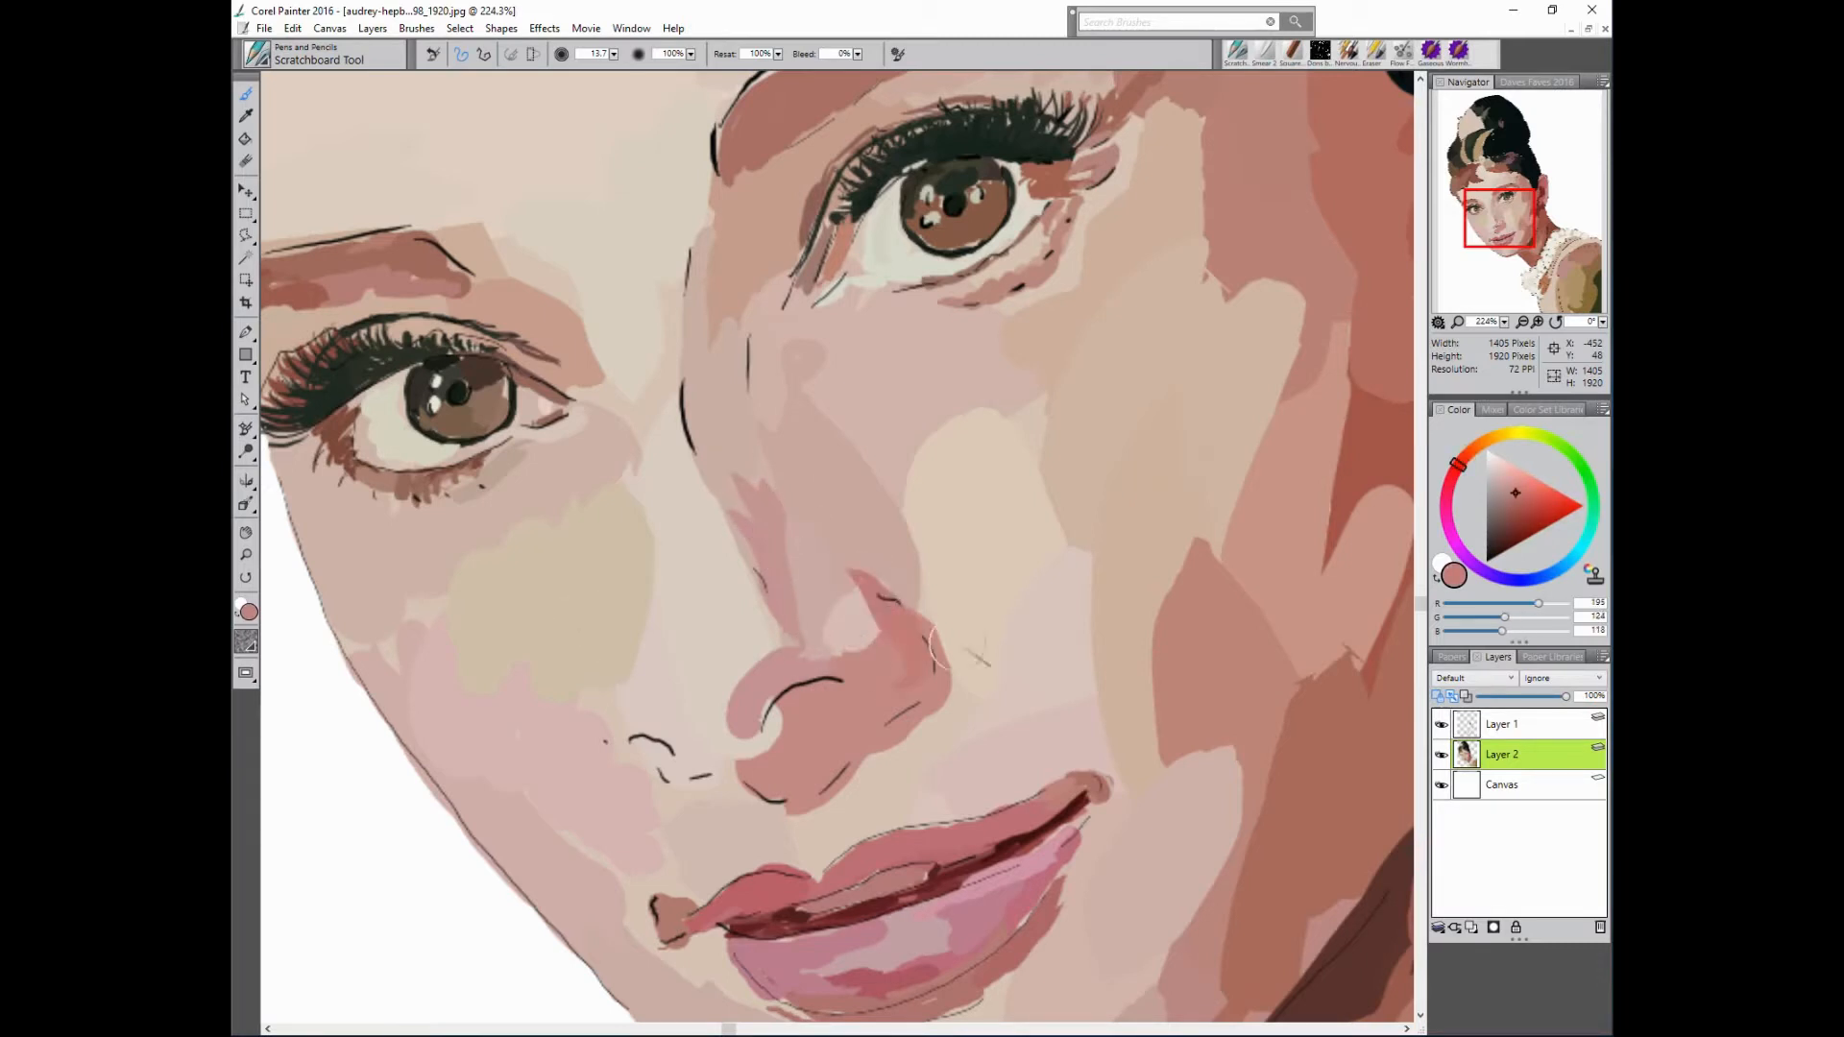
pyautogui.keyDown('alt'); pyautogui.click(900, 560); pyautogui.keyUp('alt')
pyautogui.moveTo(900, 576); pyautogui.dragTo(923, 597)
pyautogui.keyDown('alt'); pyautogui.click(1018, 600); pyautogui.keyUp('alt')
pyautogui.moveTo(853, 440)
pyautogui.mouseDown()
pyautogui.moveTo(932, 557)
pyautogui.moveTo(944, 626)
pyautogui.moveTo(919, 697)
pyautogui.moveTo(711, 711)
pyautogui.moveTo(744, 750)
pyautogui.moveTo(826, 723)
pyautogui.moveTo(812, 687)
pyautogui.moveTo(849, 687)
pyautogui.moveTo(780, 722)
pyautogui.moveTo(857, 691)
pyautogui.moveTo(768, 759)
pyautogui.moveTo(726, 757)
pyautogui.moveTo(730, 718)
pyautogui.moveTo(624, 759)
pyautogui.mouseUp()
# - Paint the opening and underside of the near nostril in dark brown, warm brown and pink
pyautogui.keyDown('alt'); pyautogui.click(900, 579); pyautogui.keyUp('alt')
pyautogui.keyDown('alt'); pyautogui.click(946, 843); pyautogui.keyUp('alt')
pyautogui.keyDown('alt'); pyautogui.click(774, 672); pyautogui.keyUp('alt')
pyautogui.keyDown('alt'); pyautogui.click(736, 719); pyautogui.keyUp('alt')
pyautogui.keyDown('alt'); pyautogui.click(732, 754); pyautogui.keyUp('alt')
pyautogui.keyDown('alt'); pyautogui.click(914, 688); pyautogui.keyUp('alt')
pyautogui.keyDown('alt'); pyautogui.click(797, 917); pyautogui.keyUp('alt')
pyautogui.keyDown('alt'); pyautogui.click(718, 753); pyautogui.keyUp('alt')
# - Block in the far nostril with red and model the nose tip around it in light pink skin tones
pyautogui.keyDown('alt'); pyautogui.click(878, 696); pyautogui.keyUp('alt')
pyautogui.keyDown('alt'); pyautogui.click(814, 694); pyautogui.keyUp('alt')
pyautogui.keyDown('alt'); pyautogui.click(744, 756); pyautogui.keyUp('alt')
pyautogui.keyDown('alt'); pyautogui.click(685, 722); pyautogui.keyUp('alt')
pyautogui.keyDown('alt'); pyautogui.click(921, 667); pyautogui.keyUp('alt')
pyautogui.keyDown('alt'); pyautogui.click(849, 630); pyautogui.keyUp('alt')
pyautogui.keyDown('alt'); pyautogui.click(651, 723); pyautogui.keyUp('alt')
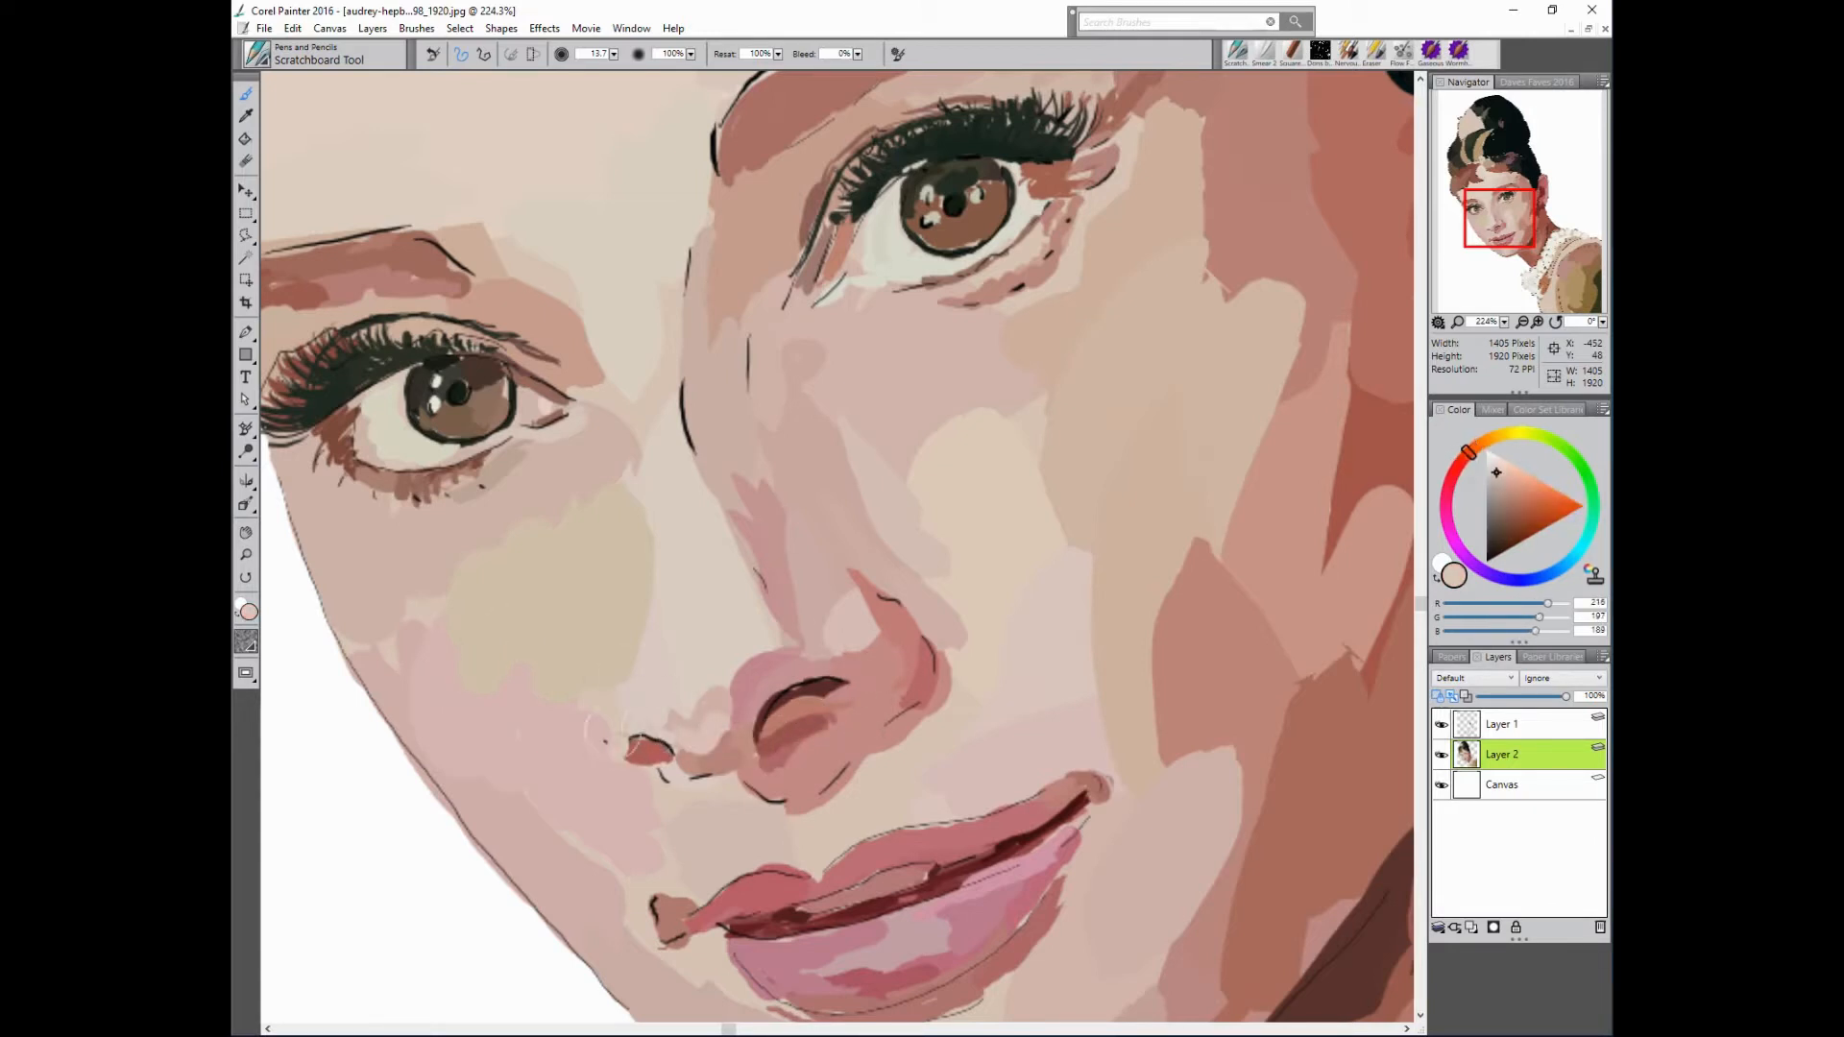
# - Blend pale skin tones along the far side of the nose bridge up to the far eye's inner corner
pyautogui.keyDown('alt'); pyautogui.click(678, 592); pyautogui.keyUp('alt')
pyautogui.keyDown('alt'); pyautogui.click(524, 551); pyautogui.keyUp('alt')
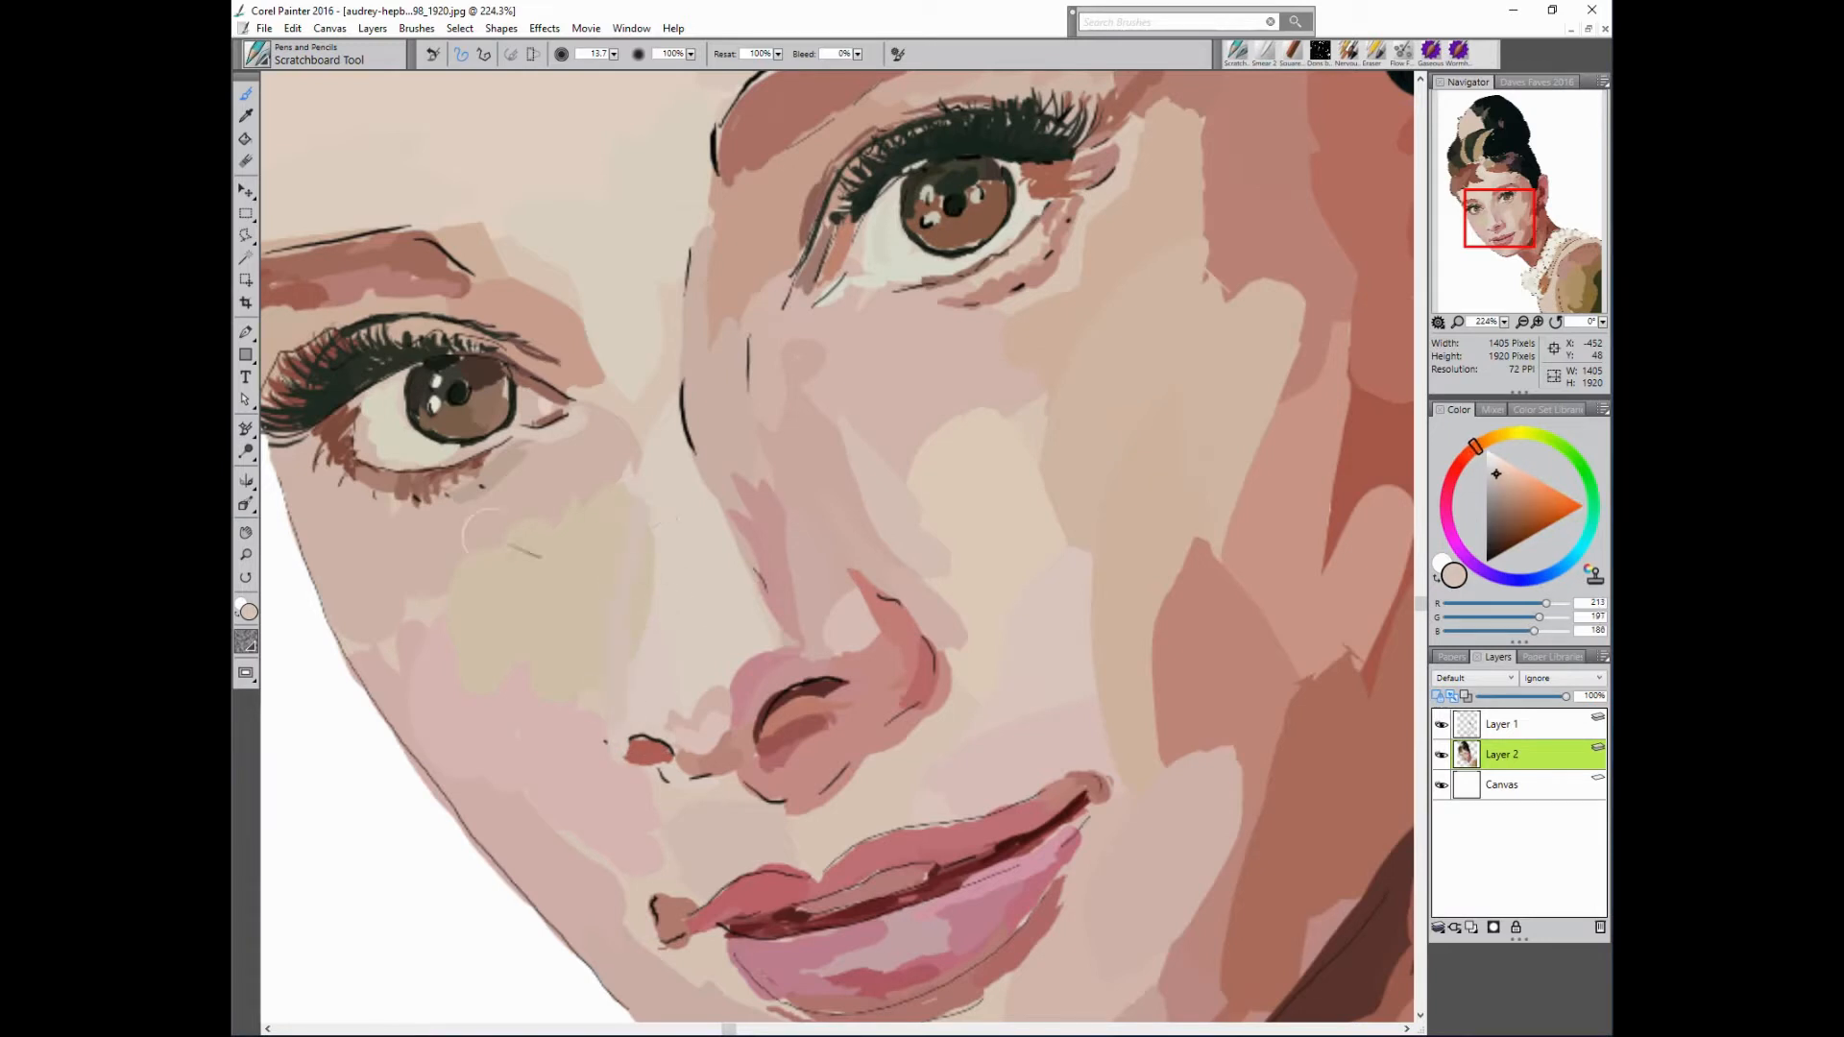
pyautogui.keyDown('alt'); pyautogui.click(653, 549); pyautogui.keyUp('alt')
pyautogui.keyDown('alt'); pyautogui.click(501, 468); pyautogui.keyUp('alt')
pyautogui.moveTo(584, 354); pyautogui.dragTo(622, 419)
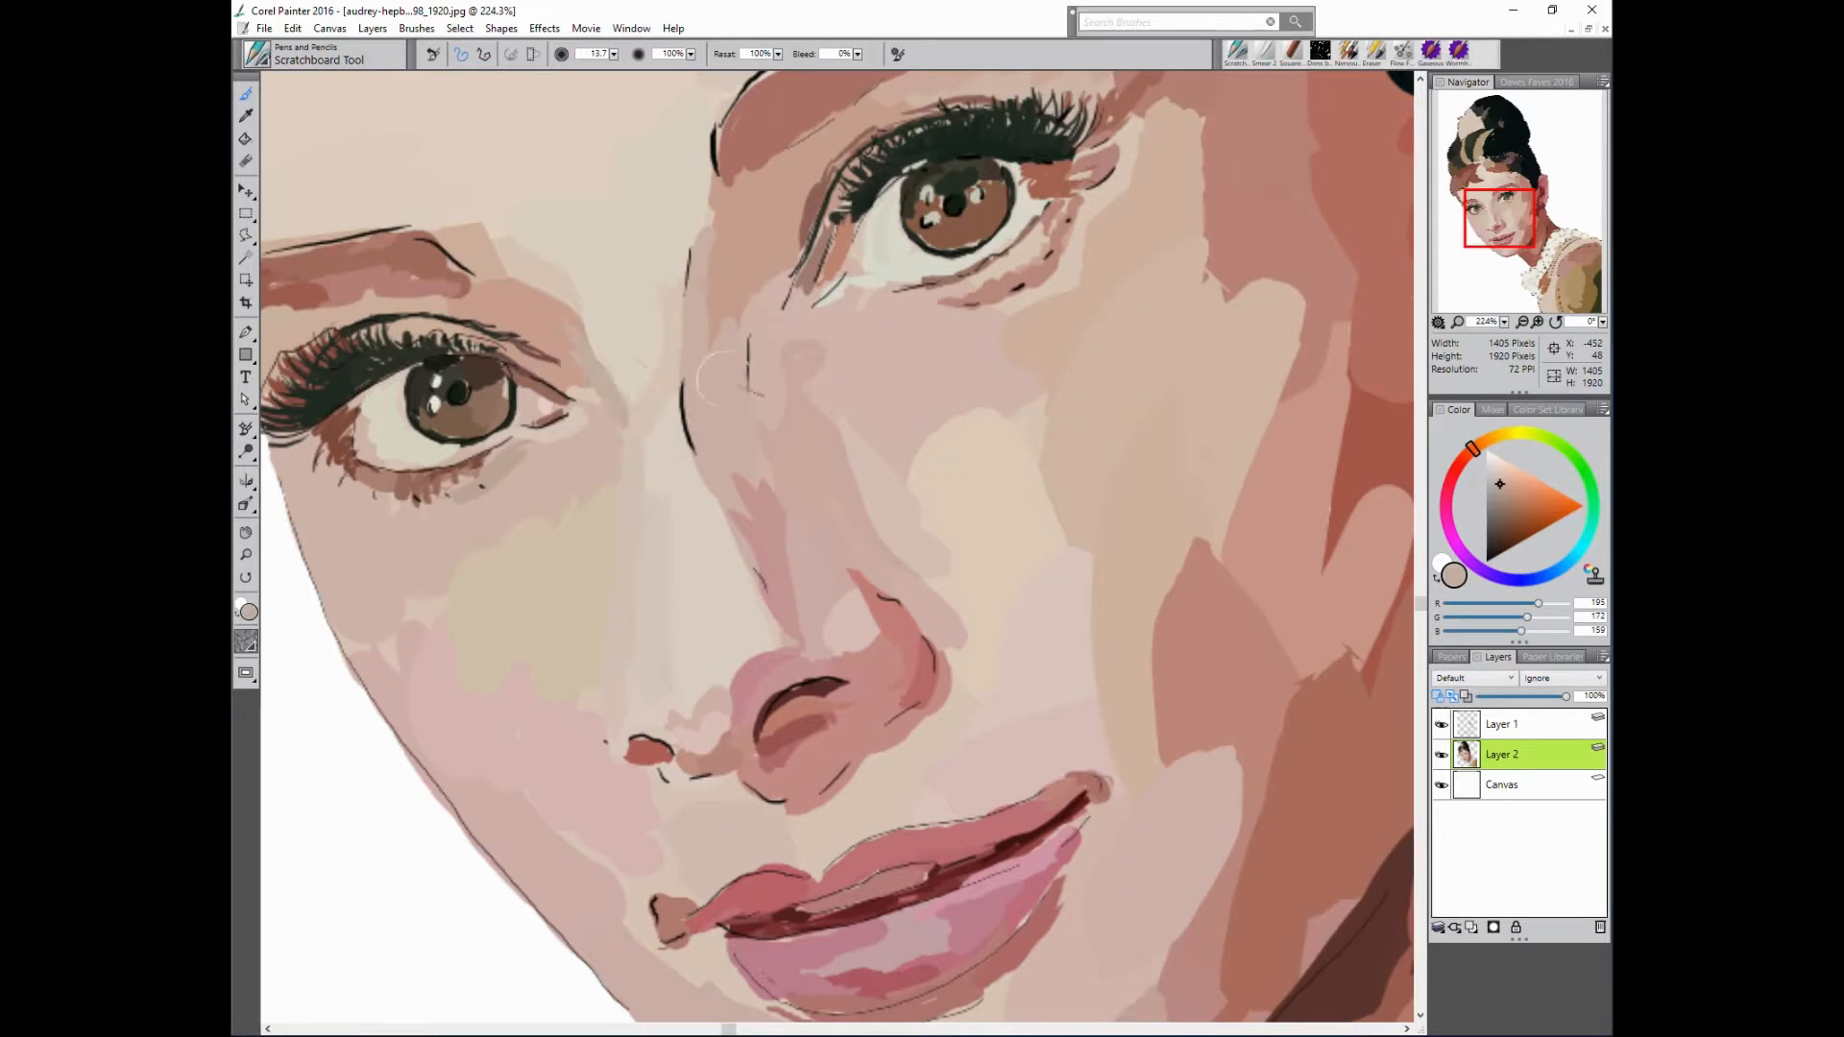
# - Shade the far eye's inner upper lid in muted brown and lighten its inner corner with pale skin tones
pyautogui.keyDown('alt'); pyautogui.click(534, 371); pyautogui.keyUp('alt')
pyautogui.moveTo(492, 336); pyautogui.dragTo(557, 380)
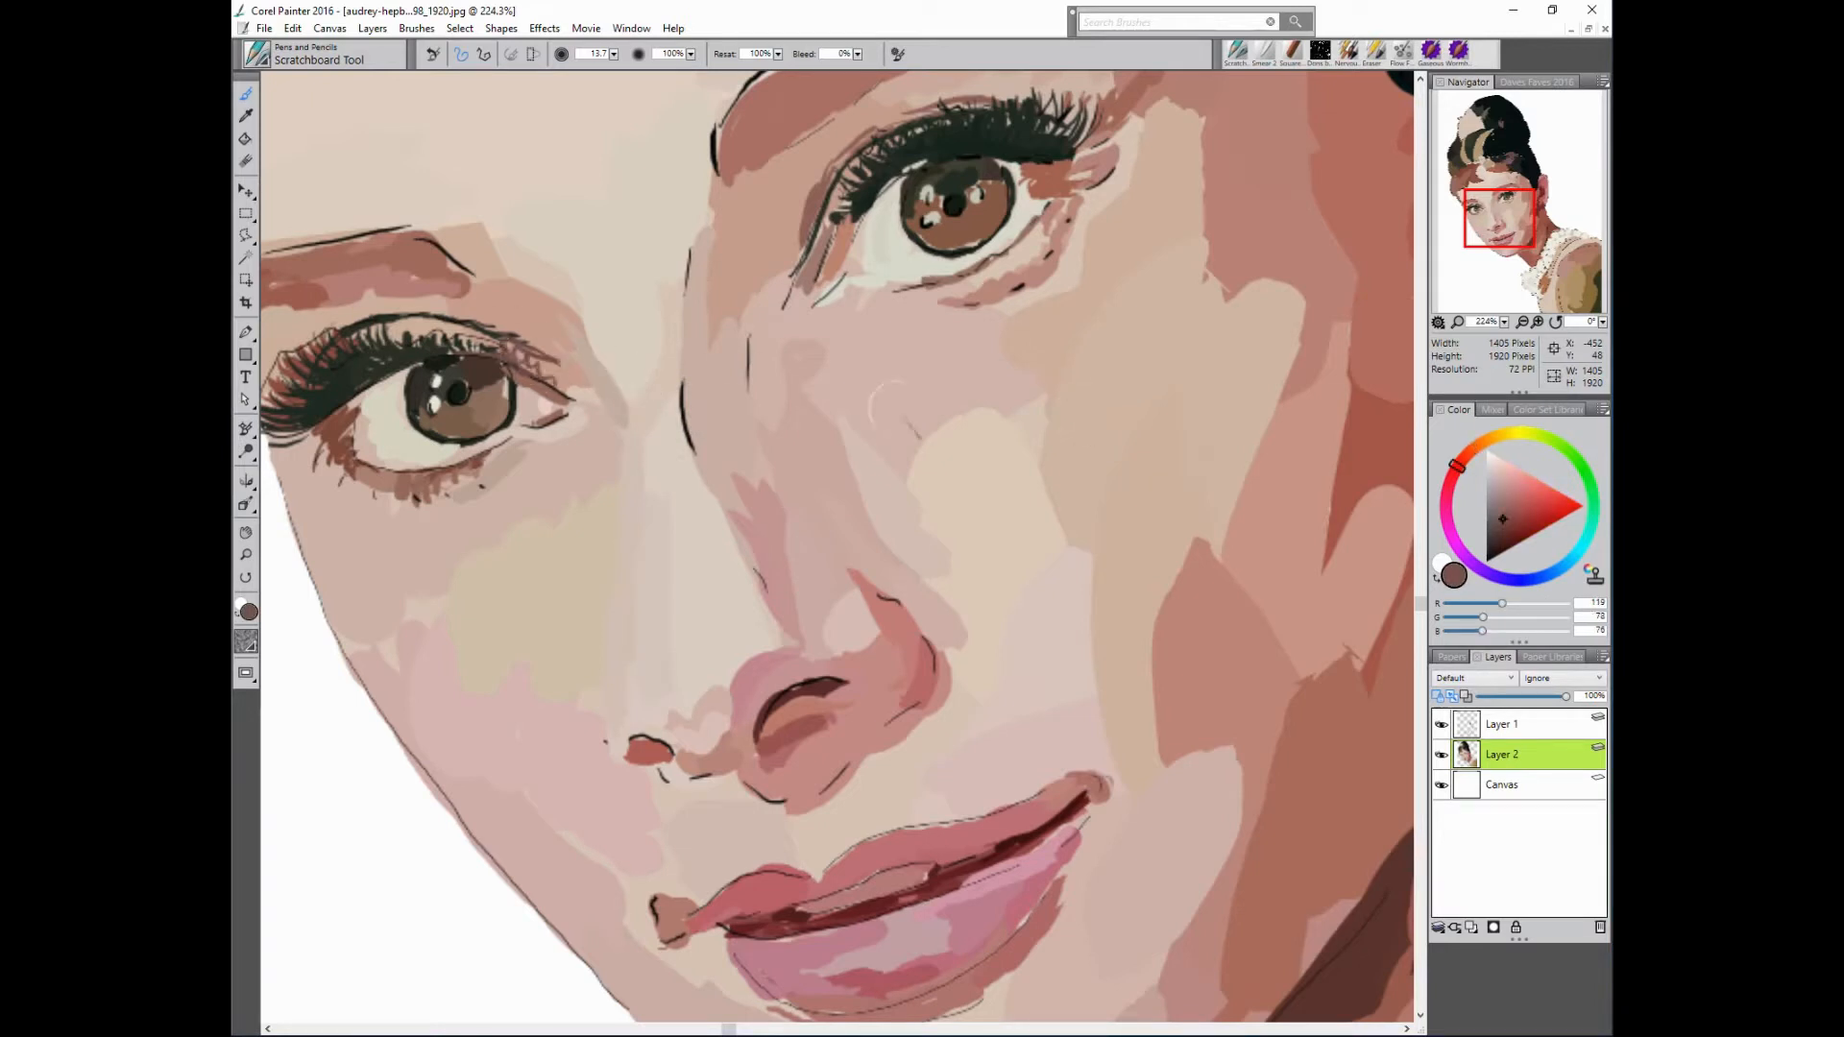
pyautogui.keyDown('alt'); pyautogui.click(348, 492); pyautogui.keyUp('alt')
pyautogui.keyDown('alt'); pyautogui.click(872, 264); pyautogui.keyUp('alt')
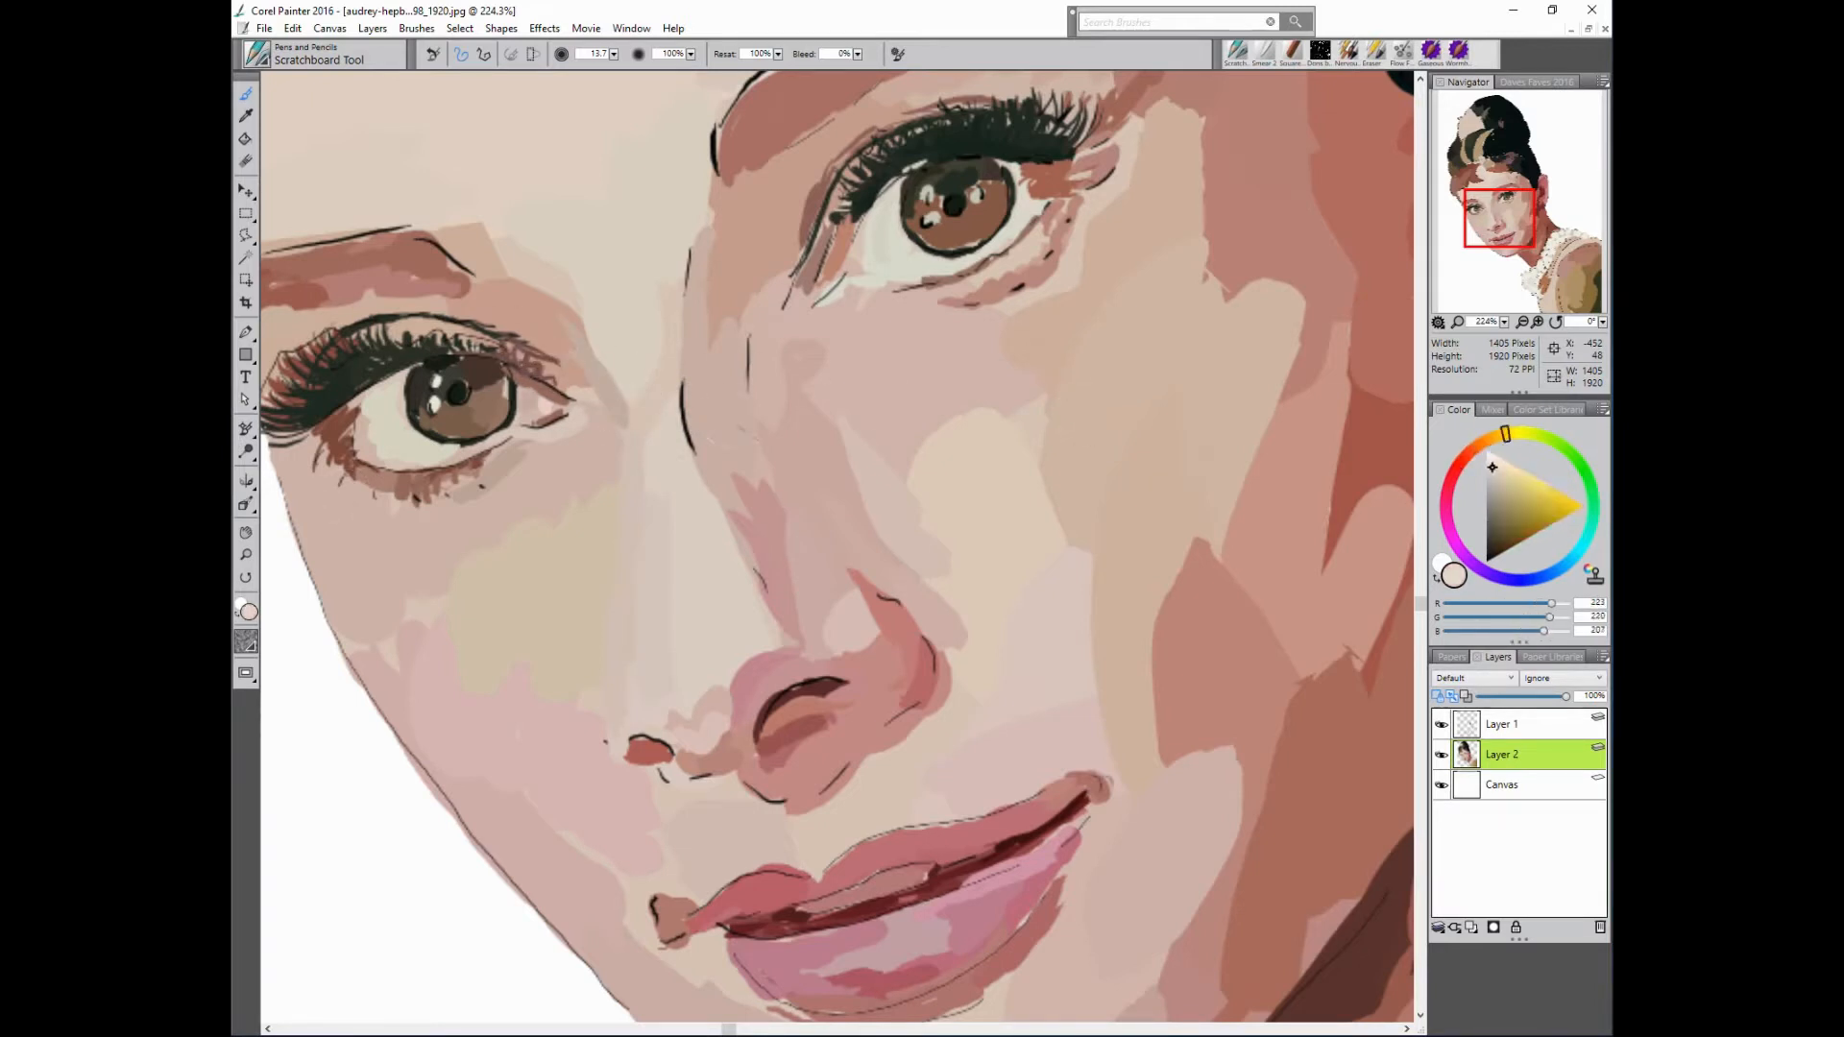
pyautogui.keyDown('alt'); pyautogui.click(583, 412); pyautogui.keyUp('alt')
pyautogui.moveTo(544, 390); pyautogui.dragTo(555, 407)
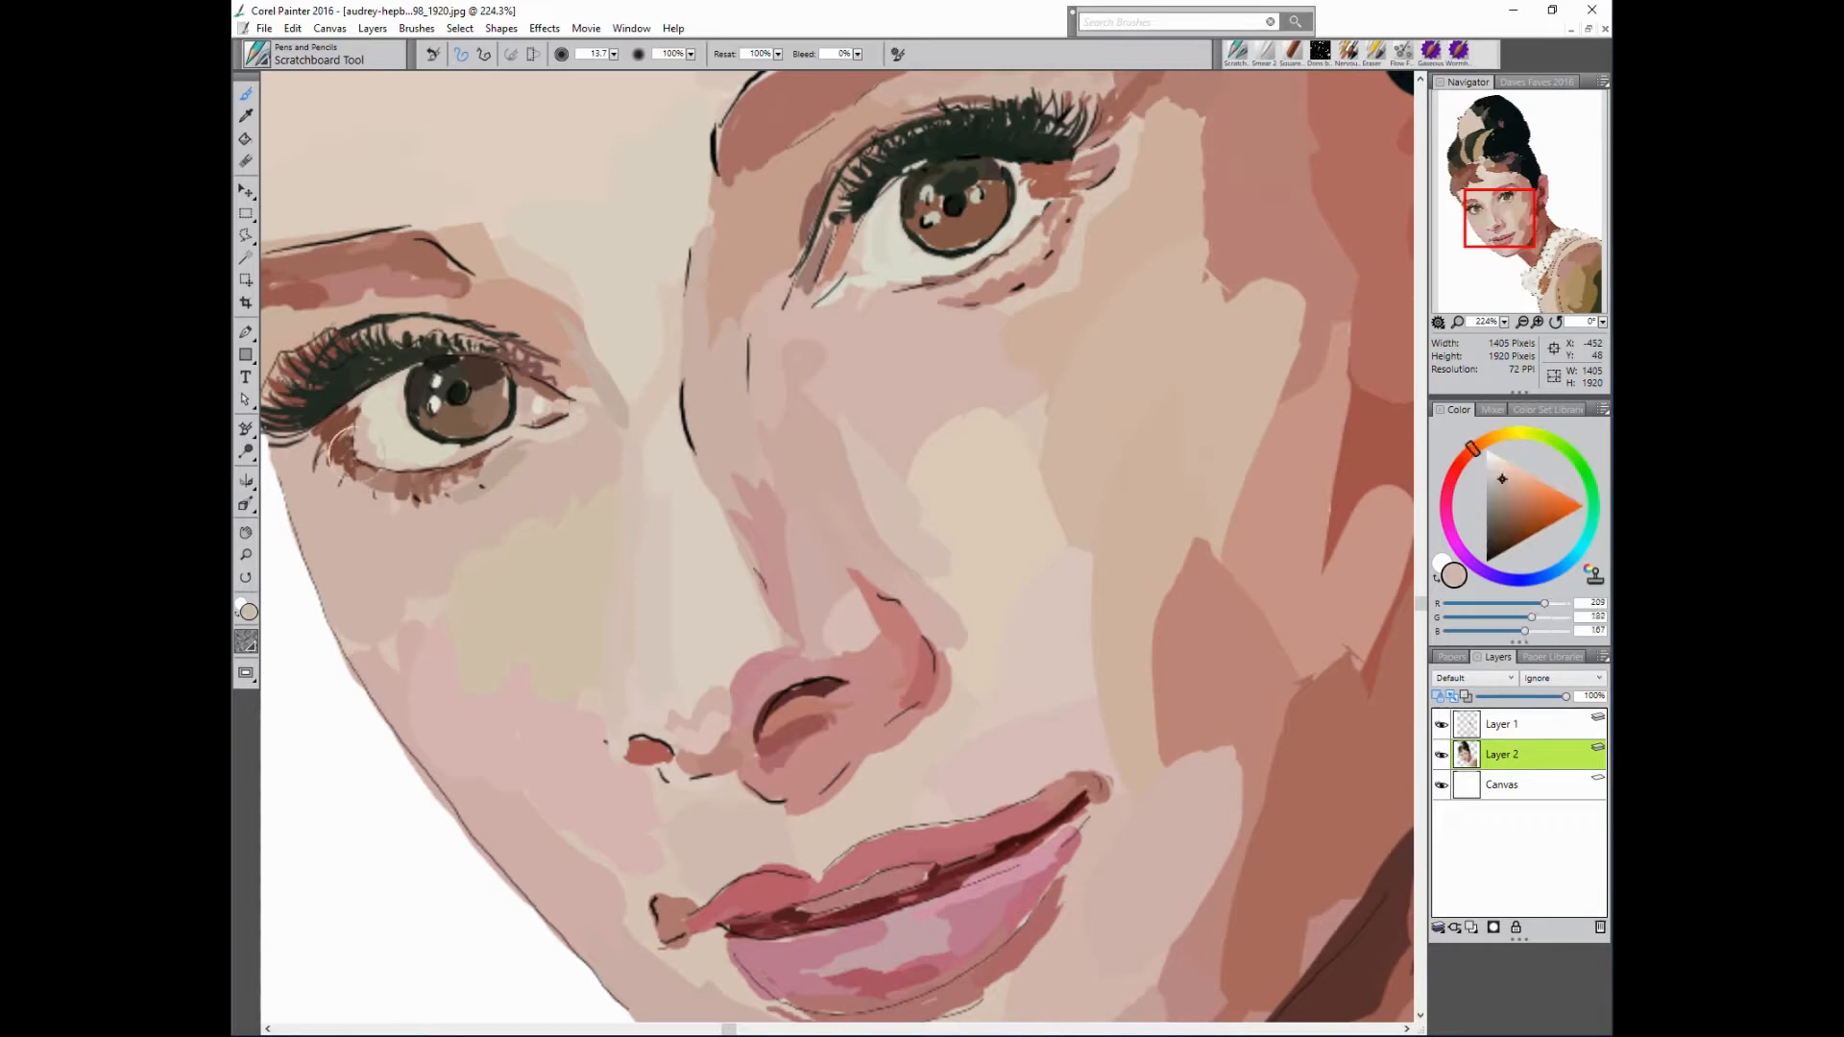
# - Darken the far eye's upper lash line above the iris with very dark brown
pyautogui.keyDown('alt'); pyautogui.click(757, 514); pyautogui.keyUp('alt')
pyautogui.keyDown('alt'); pyautogui.click(447, 444); pyautogui.keyUp('alt')
pyautogui.keyDown('alt'); pyautogui.click(394, 358); pyautogui.keyUp('alt')
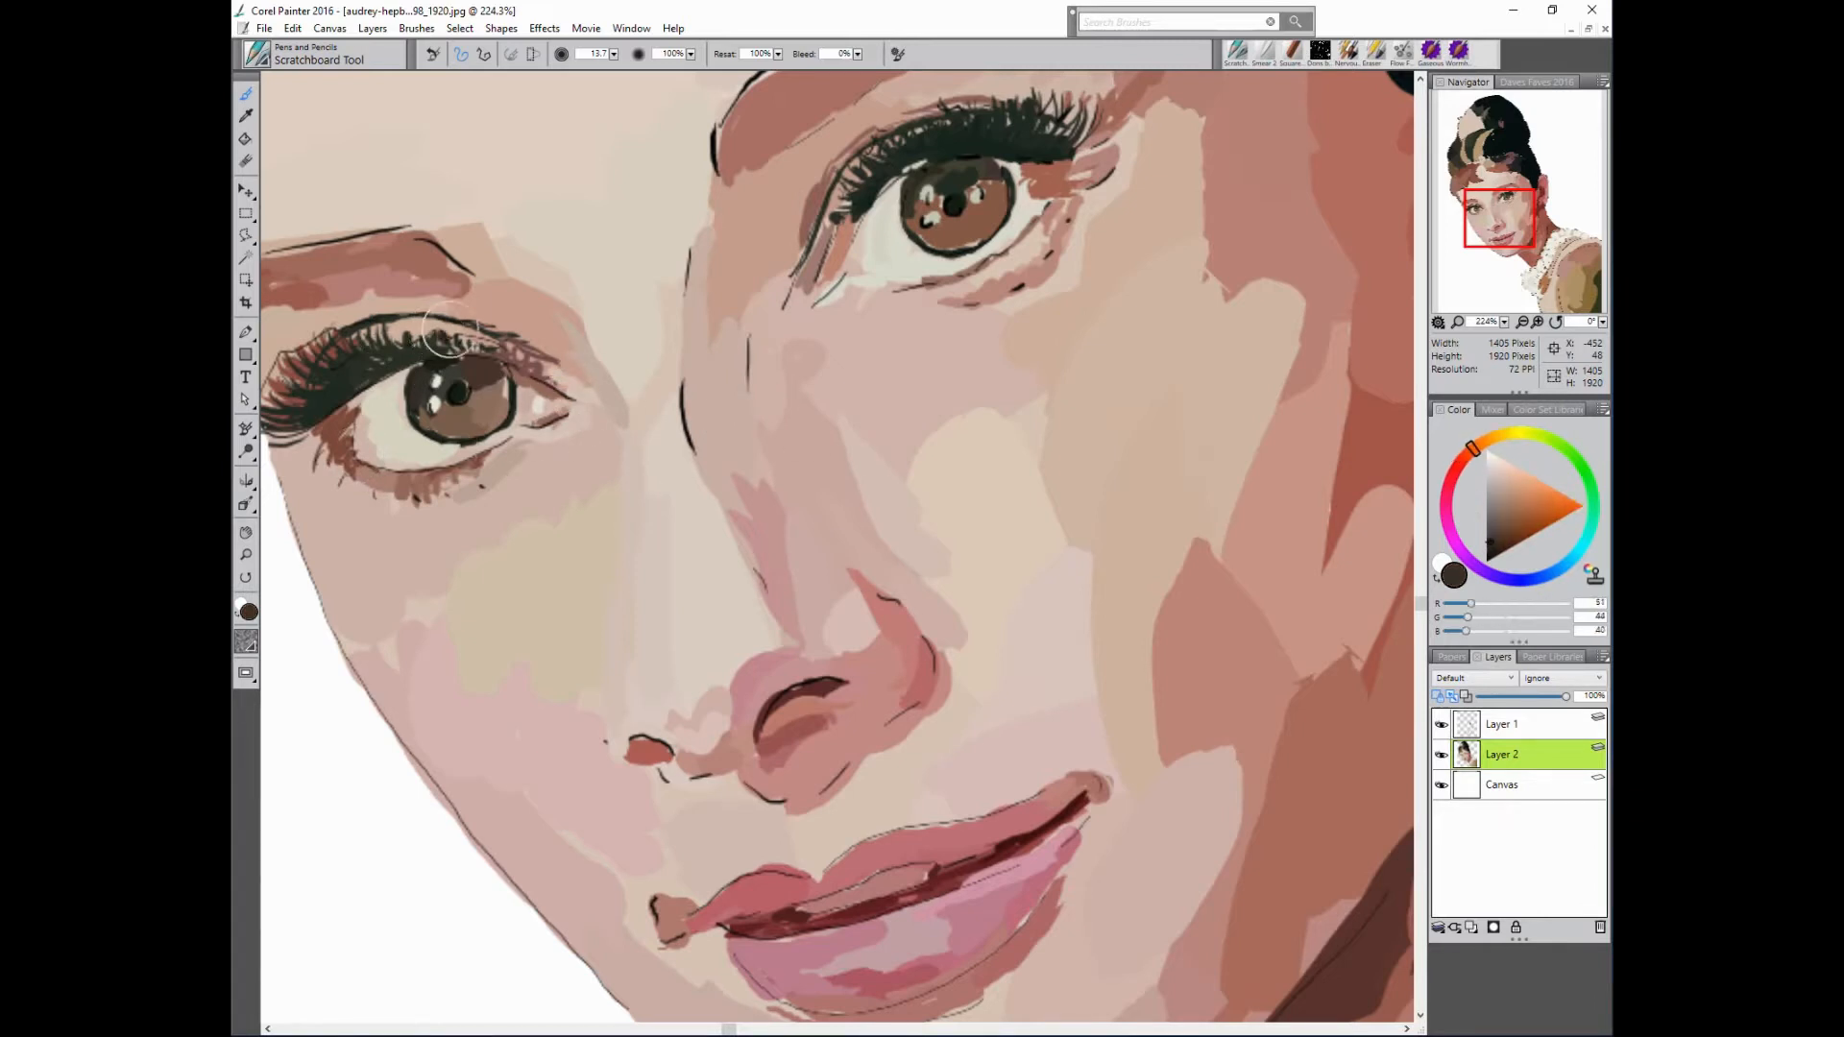
pyautogui.moveTo(451, 329); pyautogui.dragTo(501, 340)
pyautogui.keyDown('alt'); pyautogui.click(404, 341); pyautogui.keyUp('alt')
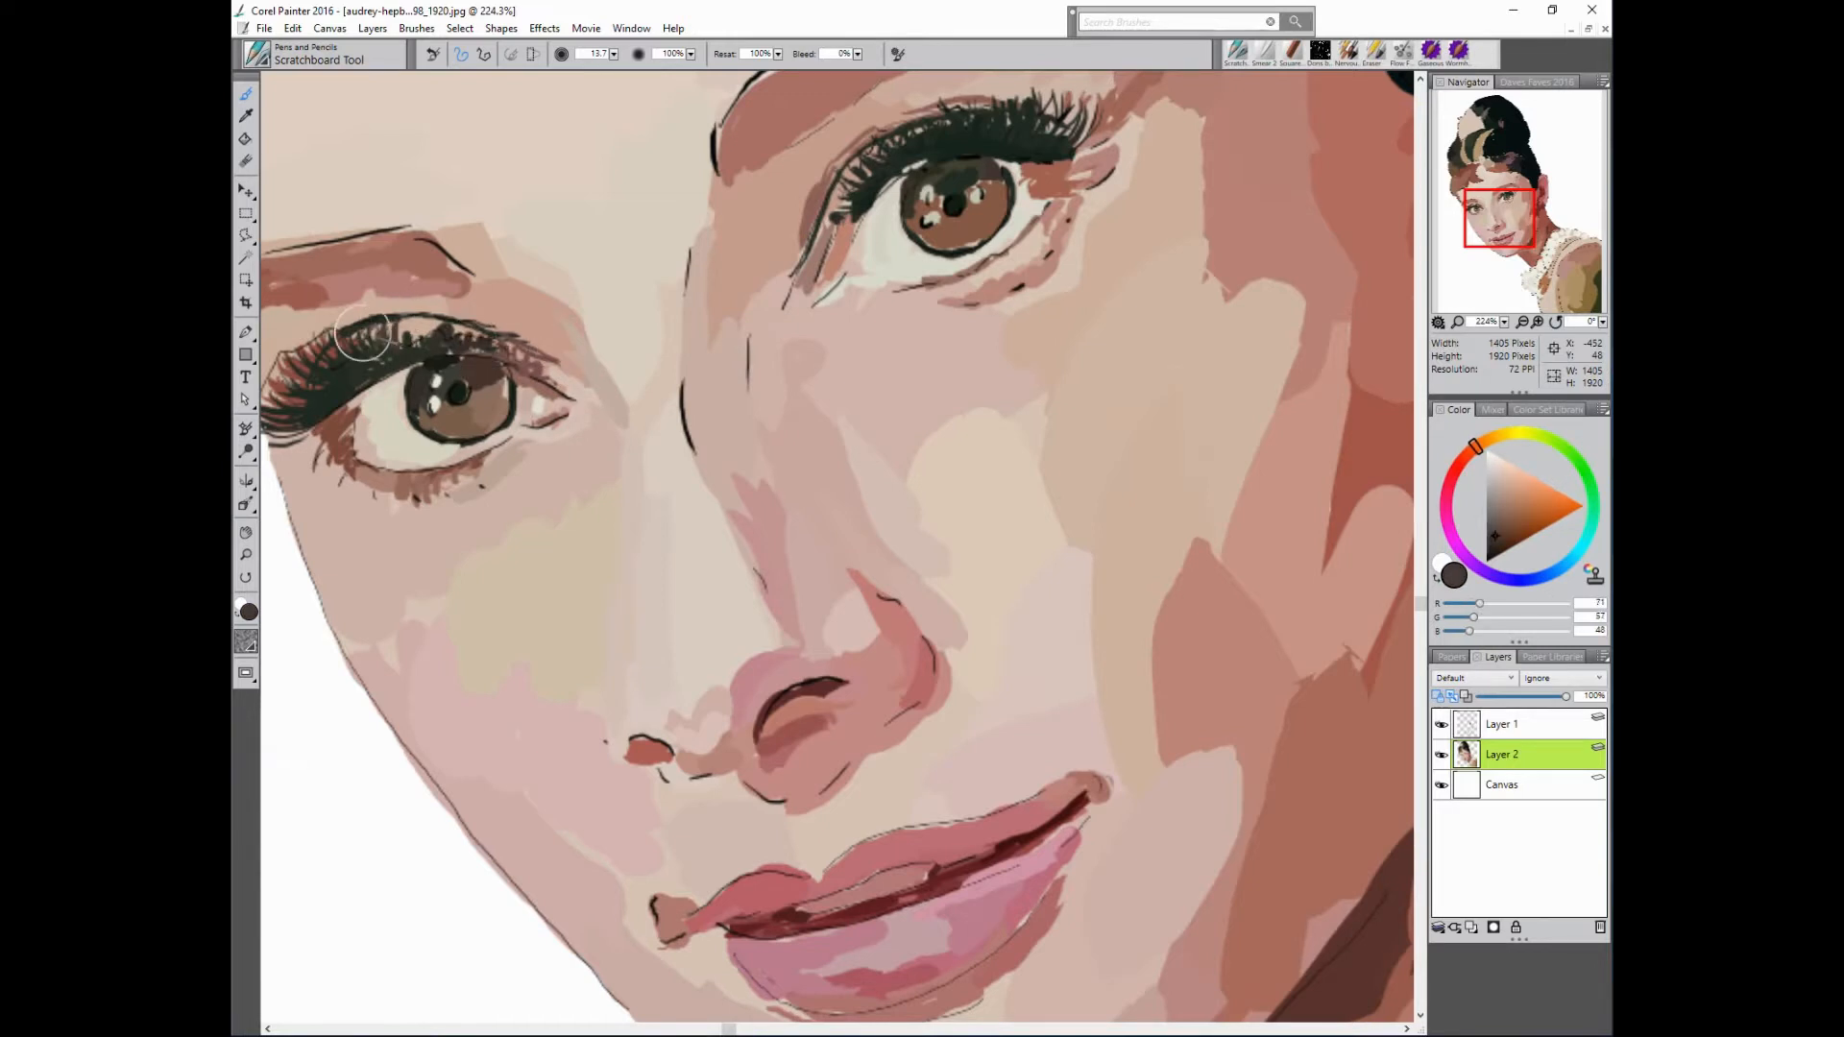
# - Fill the far eye's upper lid between the lashes and the brow with brownish-pink skin tones
pyautogui.moveTo(937, 181); pyautogui.dragTo(1251, 310)
pyautogui.keyDown('alt'); pyautogui.click(713, 428); pyautogui.keyUp('alt')
pyautogui.moveTo(665, 442); pyautogui.dragTo(756, 442)
pyautogui.keyDown('alt'); pyautogui.click(614, 439); pyautogui.keyUp('alt')
pyautogui.moveTo(614, 439); pyautogui.dragTo(633, 439)
pyautogui.keyDown('alt'); pyautogui.click(574, 501); pyautogui.keyUp('alt')
pyautogui.moveTo(576, 504)
pyautogui.mouseDown()
pyautogui.moveTo(543, 492)
pyautogui.moveTo(596, 510)
pyautogui.moveTo(563, 494)
pyautogui.mouseUp()
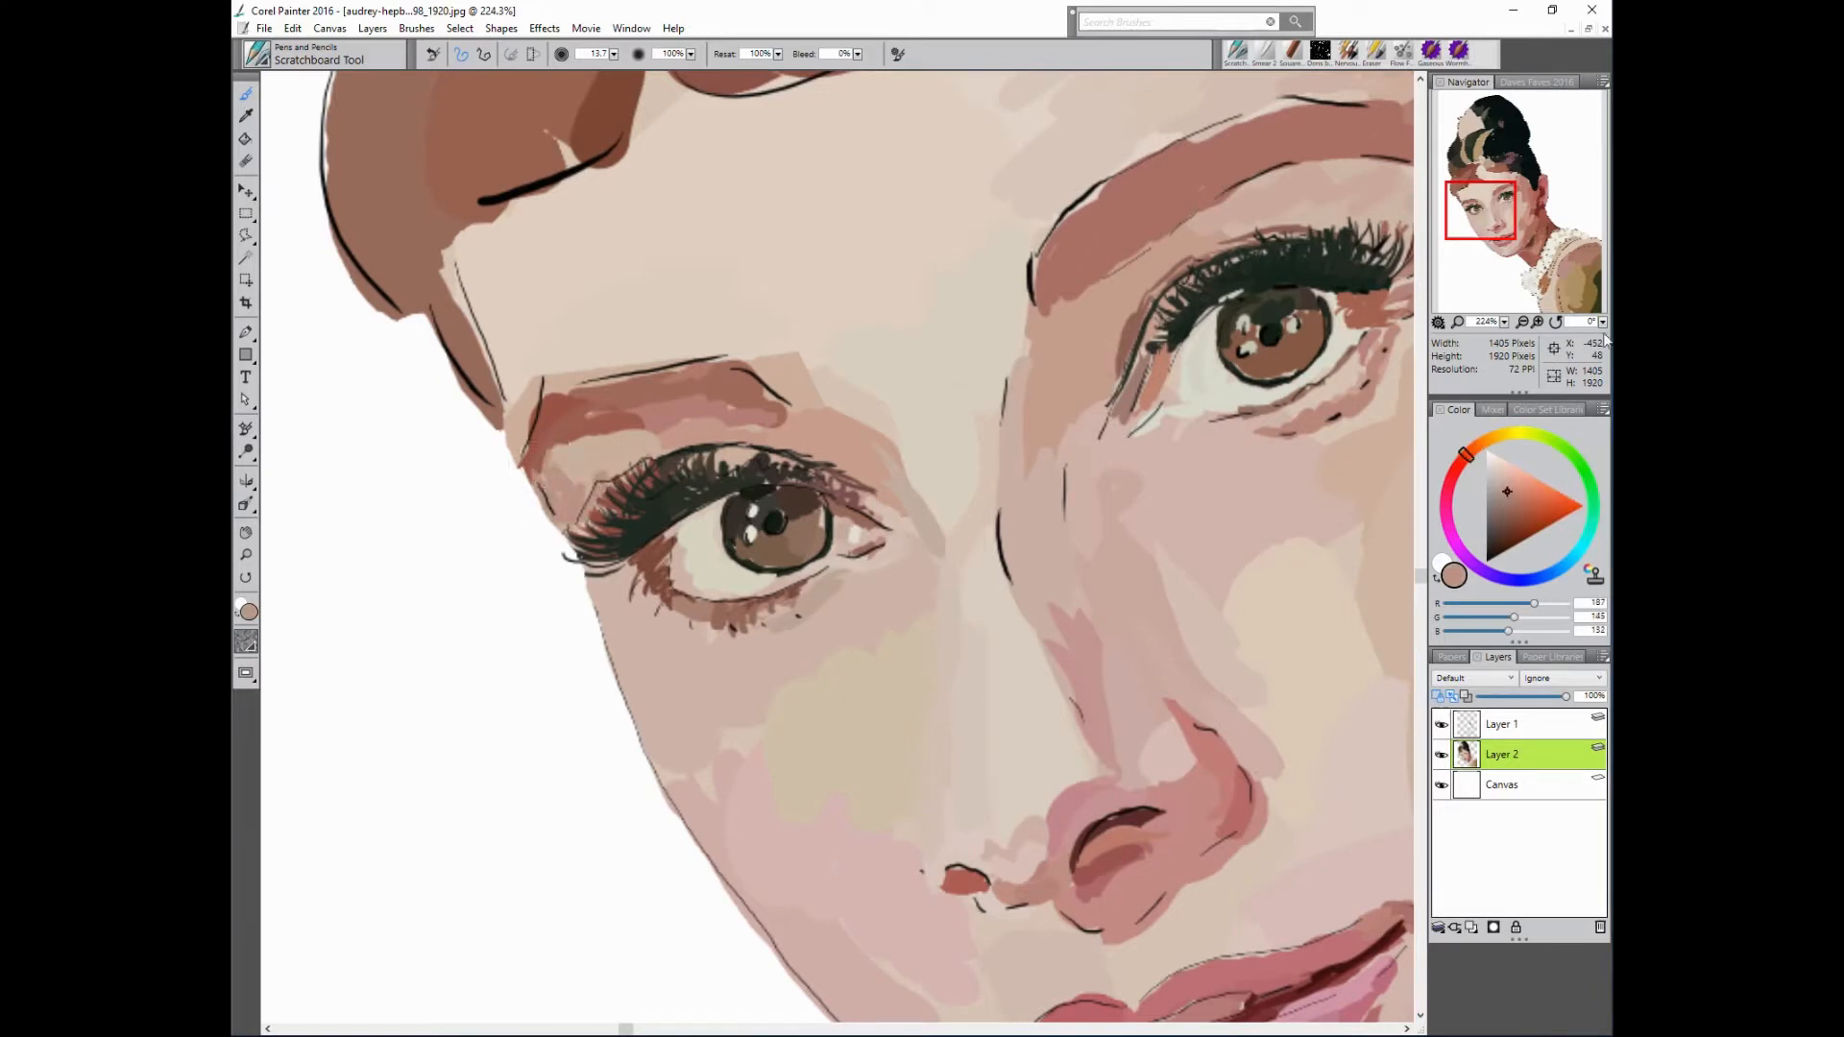
# - Paint reddish strokes along the temple edge from the fringe down to the far brow's outer end
pyautogui.keyDown('alt'); pyautogui.click(278, 380); pyautogui.keyUp('alt')
pyautogui.keyDown('alt'); pyautogui.click(550, 428); pyautogui.keyUp('alt')
pyautogui.moveTo(459, 359); pyautogui.dragTo(403, 252)
pyautogui.moveTo(374, 252)
pyautogui.mouseDown()
pyautogui.moveTo(422, 279)
pyautogui.moveTo(521, 461)
pyautogui.mouseUp()
# - Soften the skin below the far eye's inner lower lid with pale pinkish tones
pyautogui.keyDown('alt'); pyautogui.click(987, 636); pyautogui.keyUp('alt')
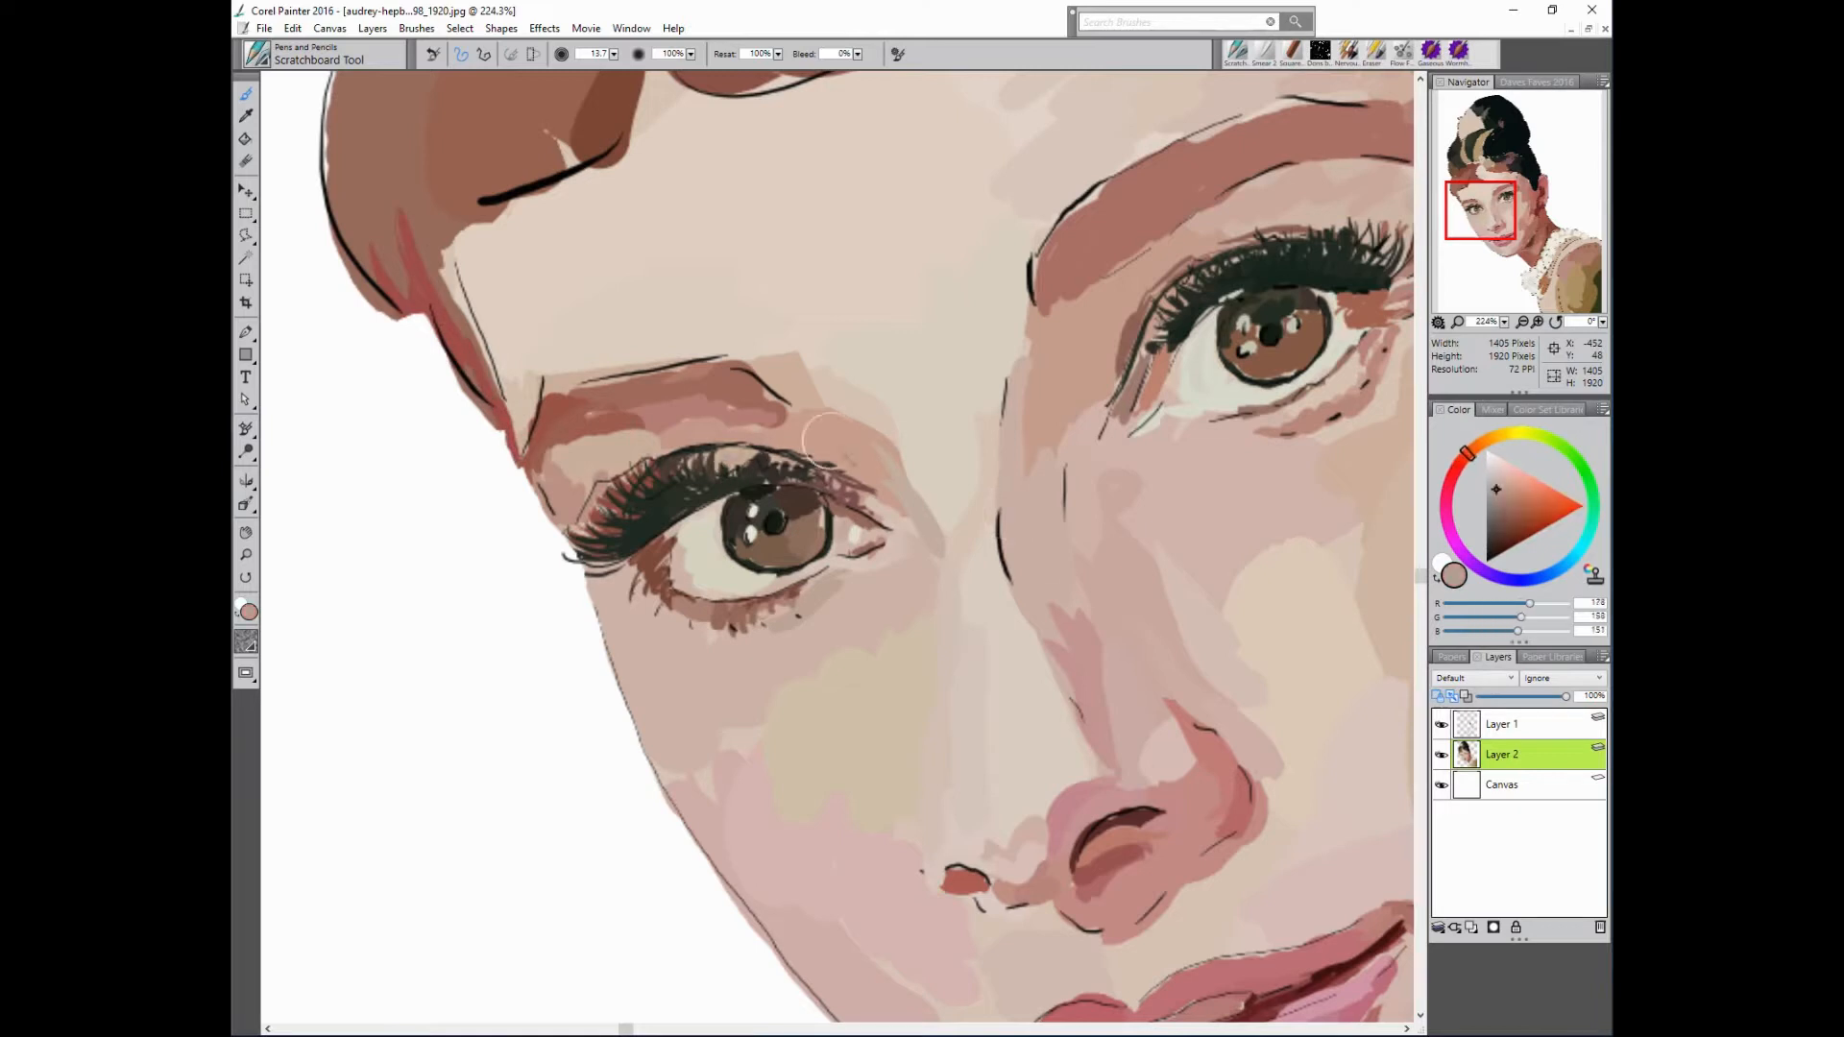
pyautogui.keyDown('alt'); pyautogui.click(978, 594); pyautogui.keyUp('alt')
pyautogui.moveTo(872, 578)
pyautogui.mouseDown()
pyautogui.moveTo(838, 593)
pyautogui.moveTo(805, 632)
pyautogui.mouseUp()
pyautogui.moveTo(910, 578); pyautogui.dragTo(851, 634)
# - Refine the mouth line and both mouth corners with dark red and reddish-pink touches
pyautogui.scroll(1, 838, 548)
pyautogui.scroll(-3, 442, 542)
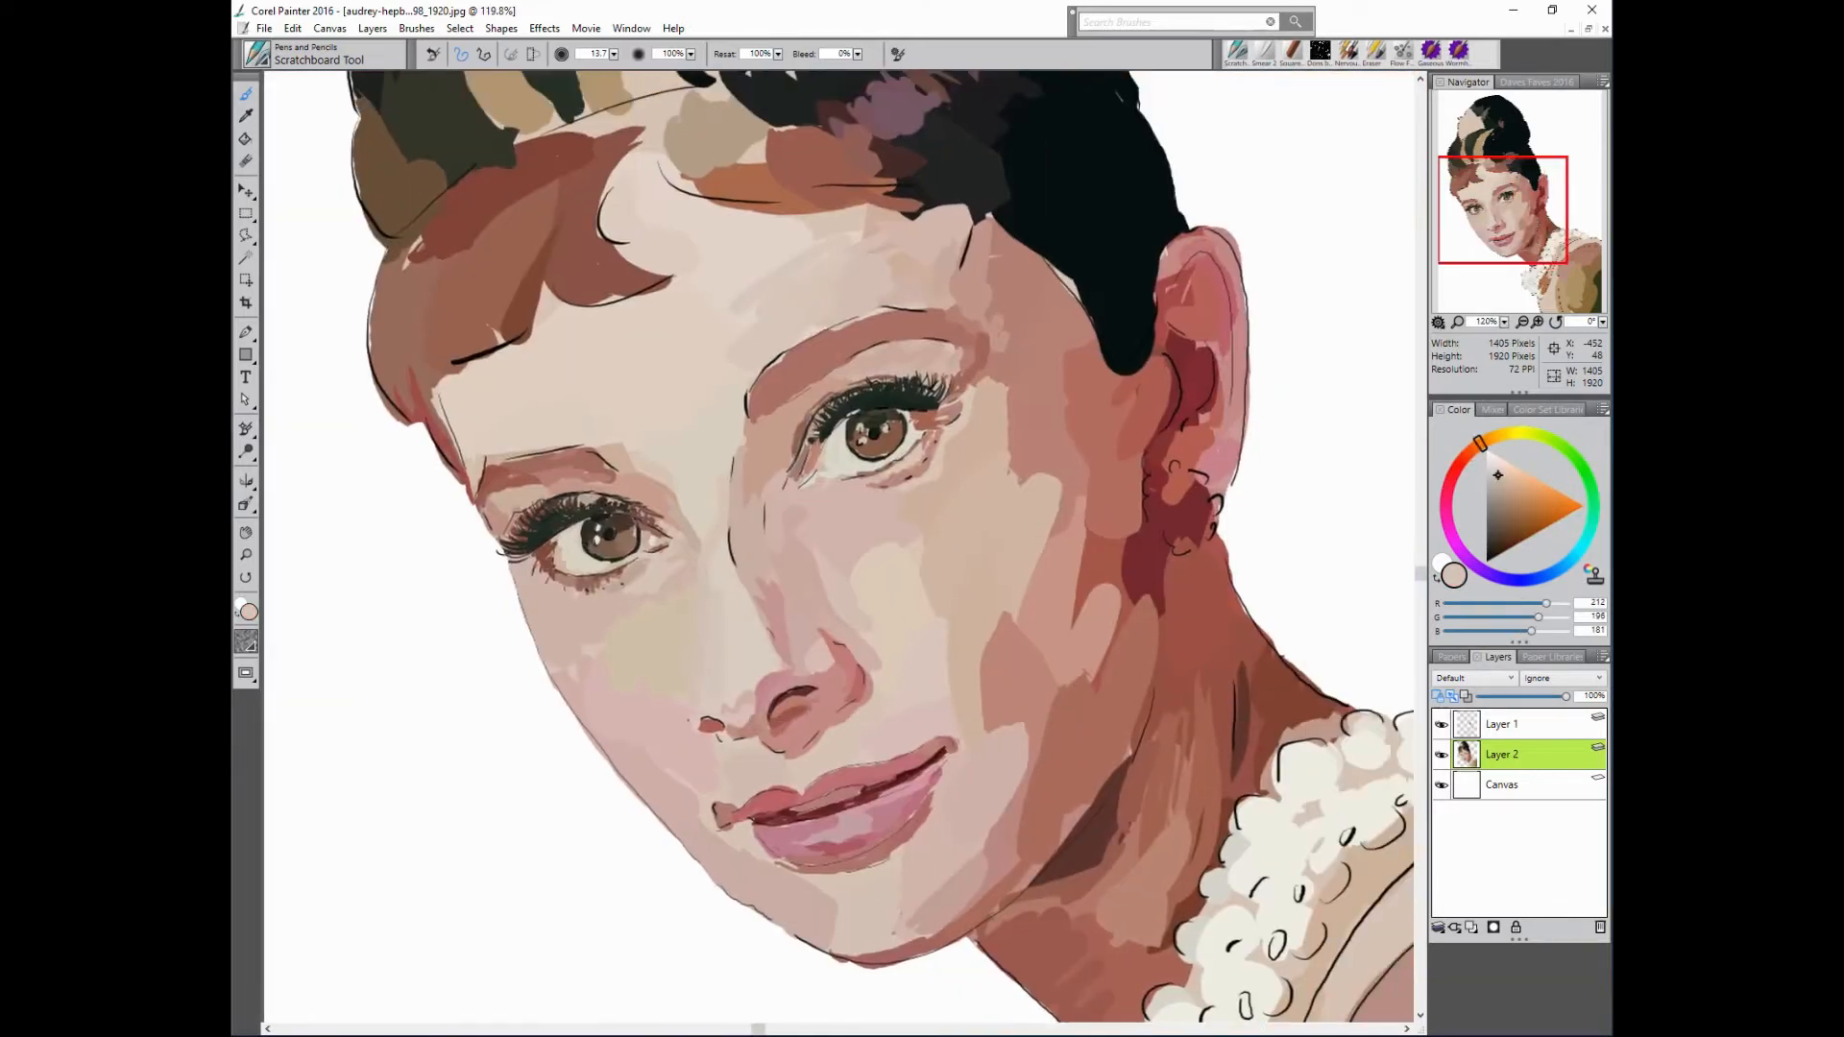
pyautogui.keyDown('alt'); pyautogui.click(877, 787); pyautogui.keyUp('alt')
pyautogui.keyDown('alt'); pyautogui.click(885, 783); pyautogui.keyUp('alt')
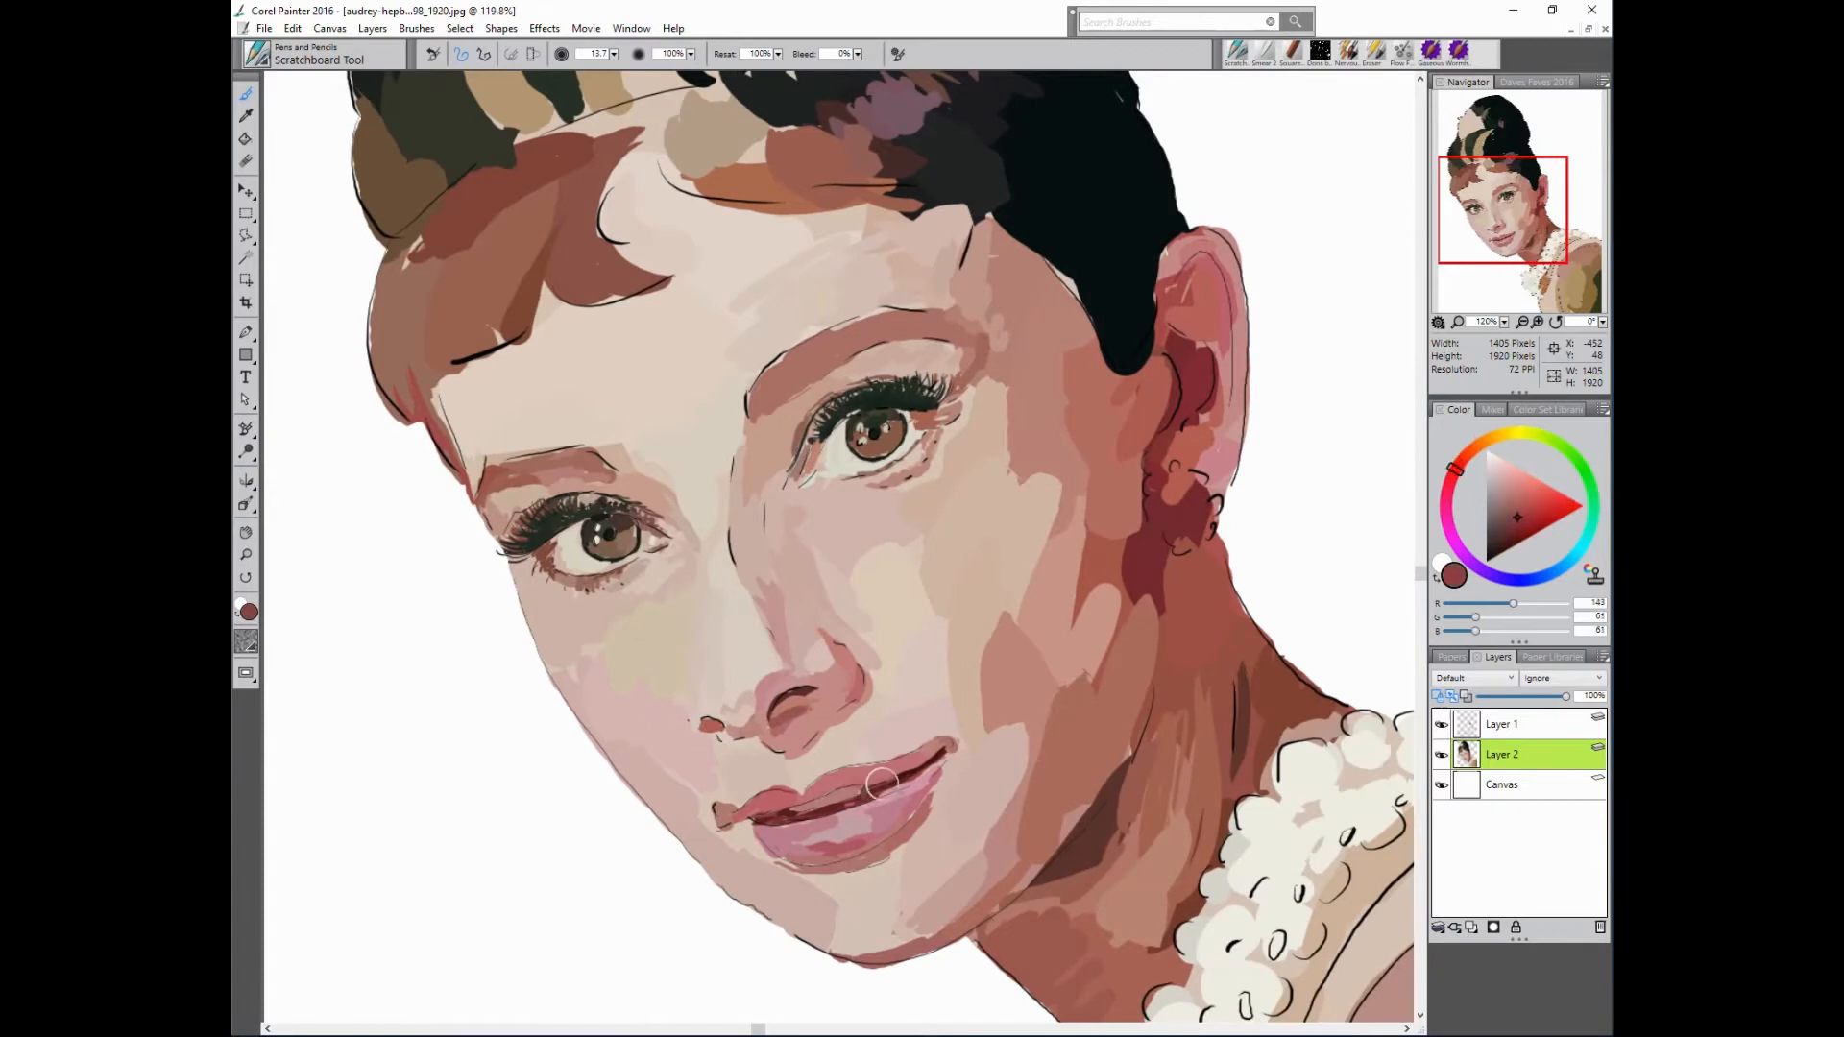
pyautogui.keyDown('alt'); pyautogui.click(937, 764); pyautogui.keyUp('alt')
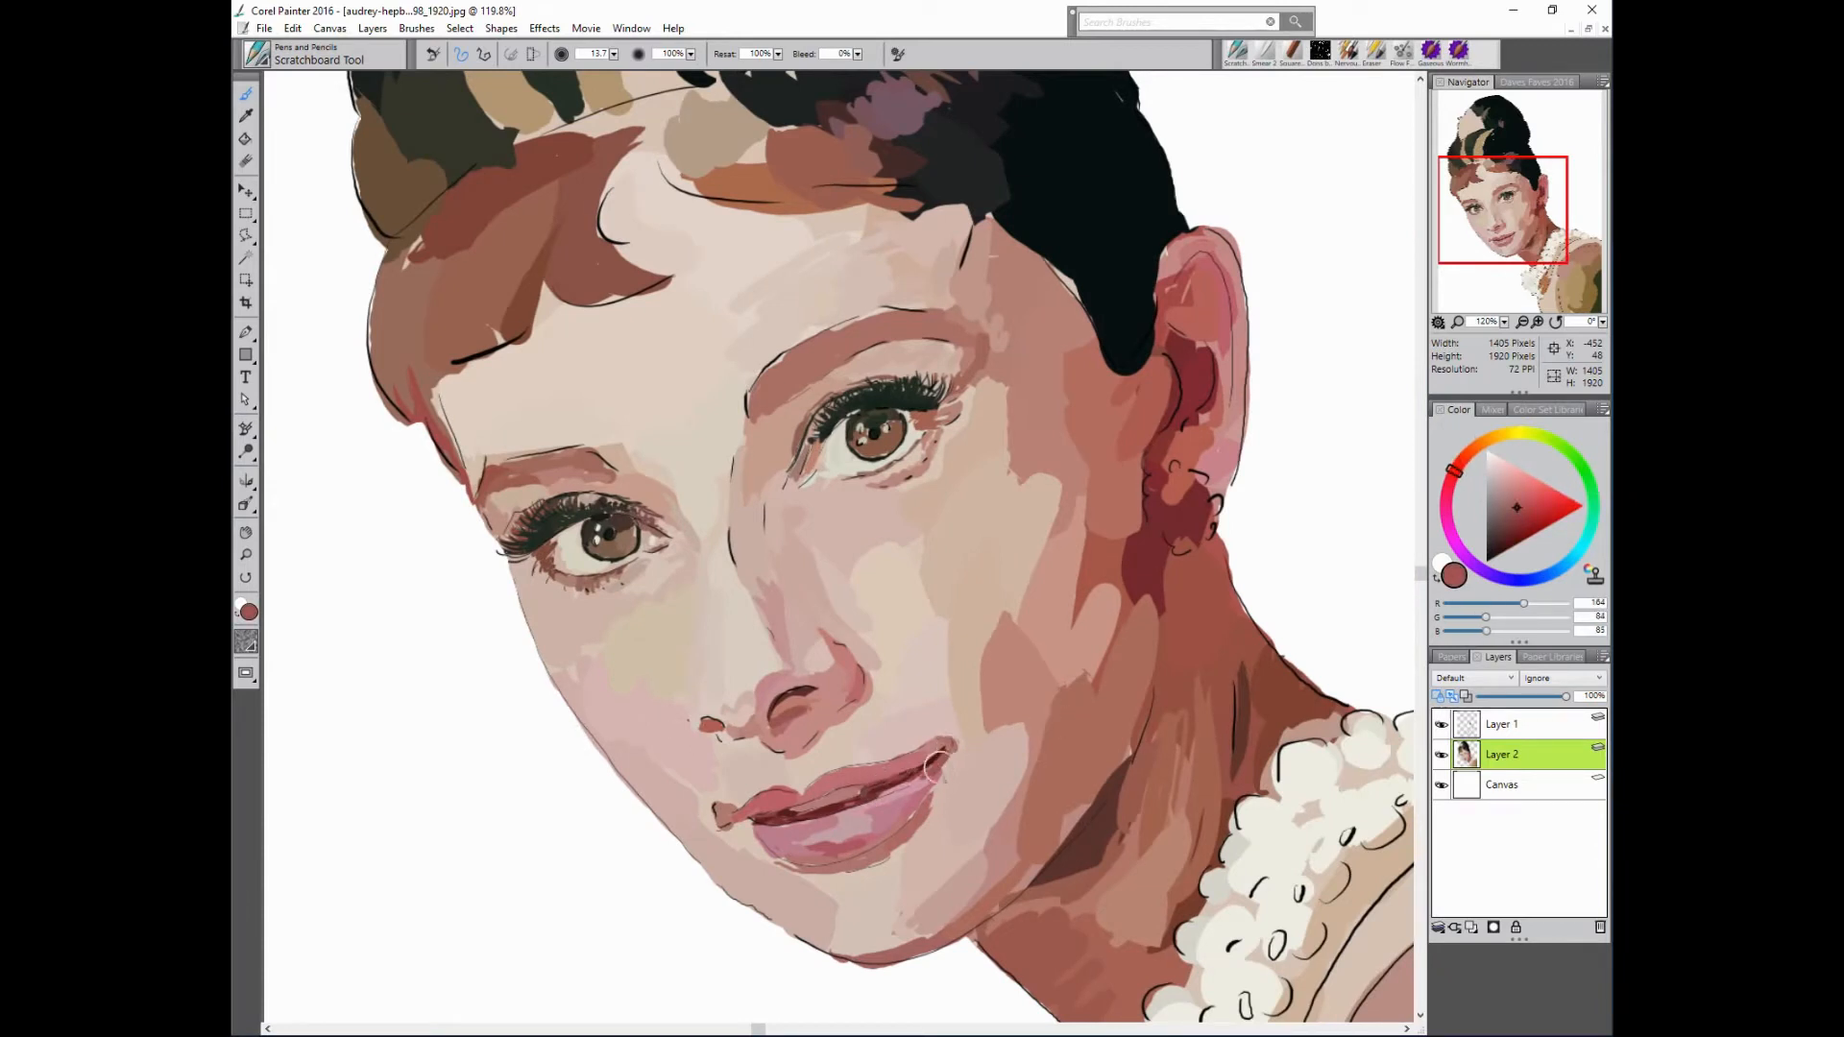
pyautogui.keyDown('alt'); pyautogui.click(747, 817); pyautogui.keyUp('alt')
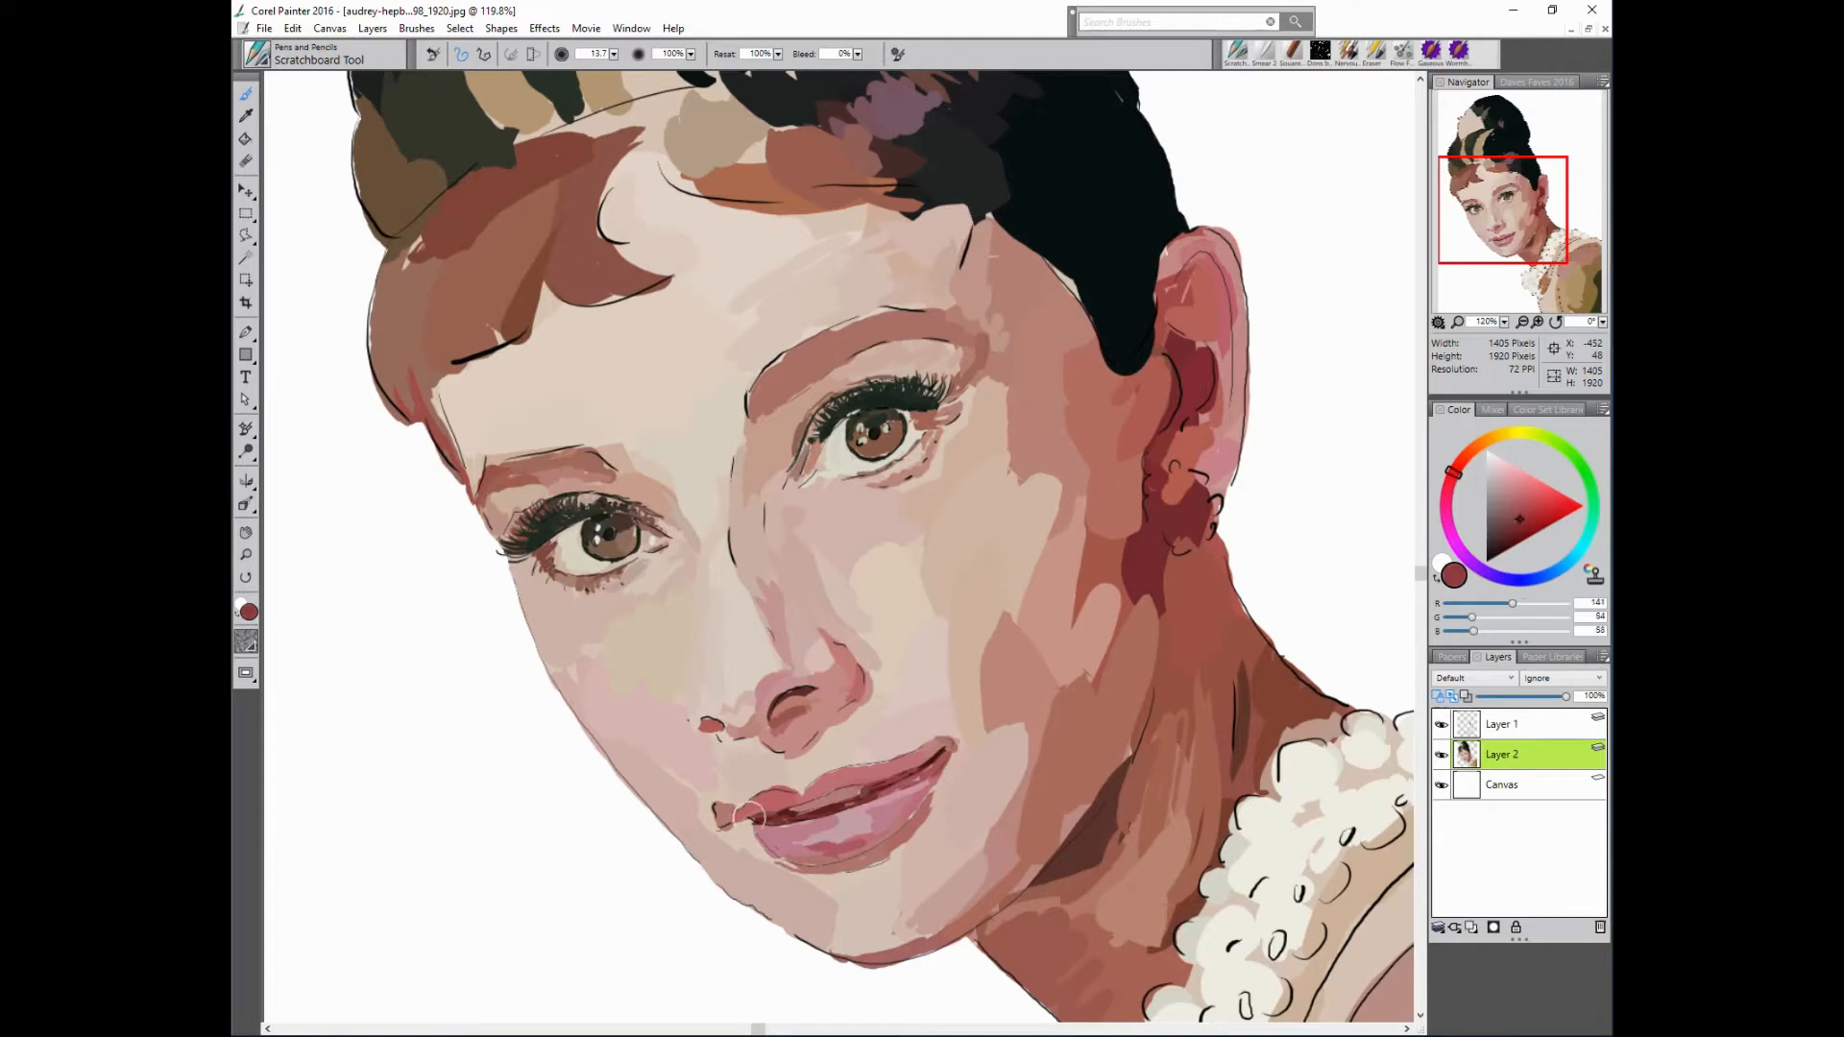
pyautogui.keyDown('alt'); pyautogui.click(752, 817); pyautogui.keyUp('alt')
pyautogui.keyDown('alt'); pyautogui.click(765, 847); pyautogui.keyUp('alt')
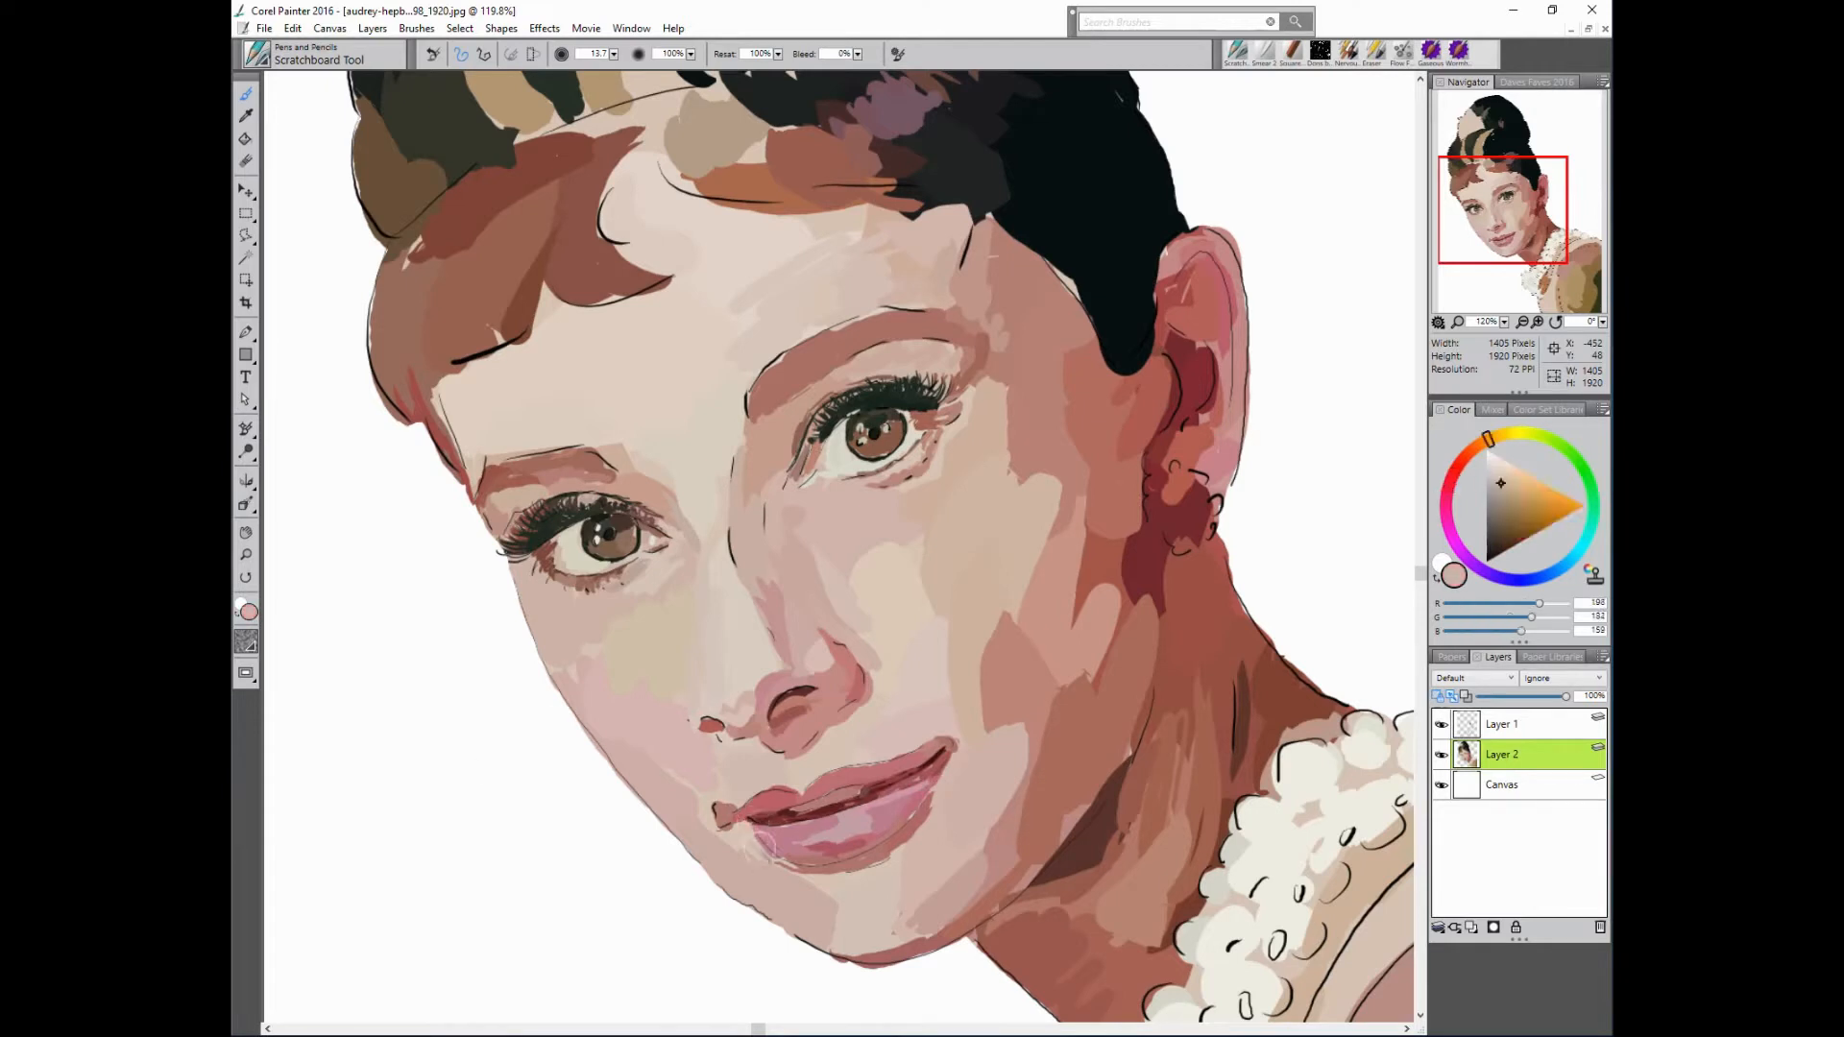
# - Tidy the lower lip's edge and the skin around the near mouth corner with pale and pinkish skin tones
pyautogui.keyDown('alt'); pyautogui.click(810, 858); pyautogui.keyUp('alt')
pyautogui.keyDown('alt'); pyautogui.click(919, 876); pyautogui.keyUp('alt')
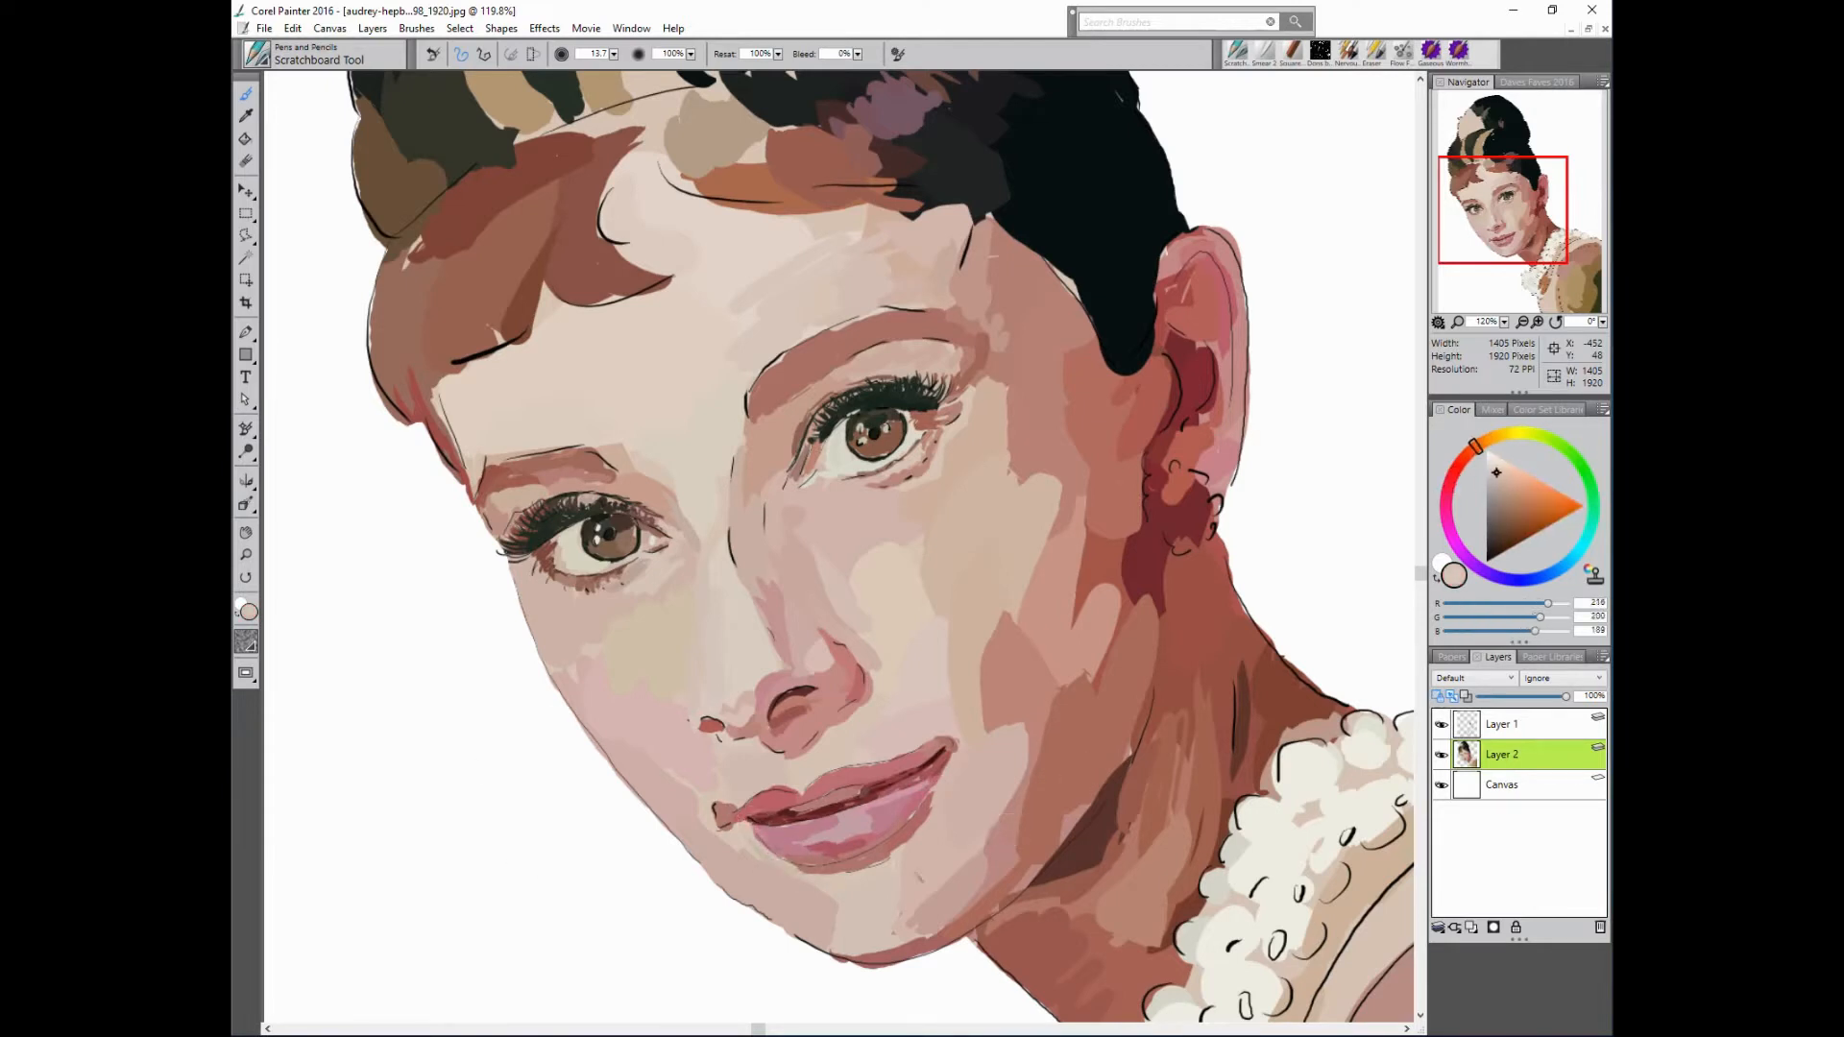
pyautogui.keyDown('alt'); pyautogui.click(922, 822); pyautogui.keyUp('alt')
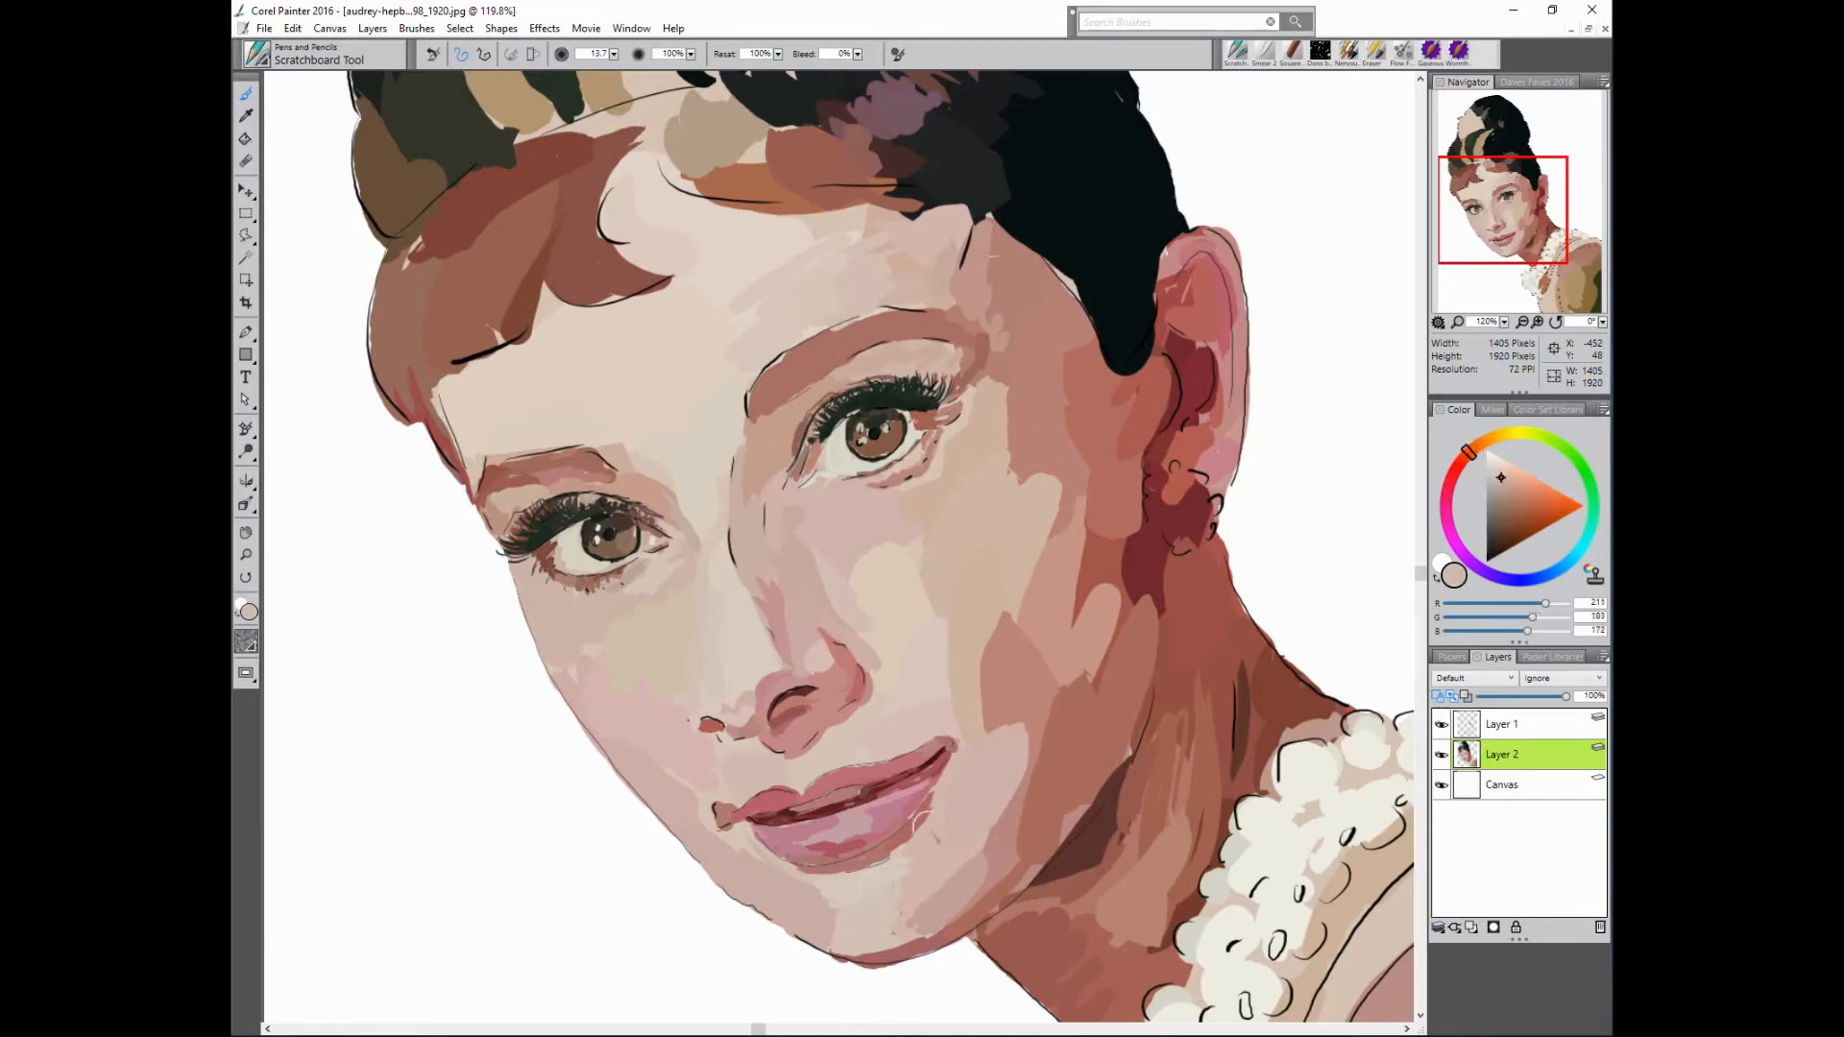
pyautogui.keyDown('alt'); pyautogui.click(1022, 785); pyautogui.keyUp('alt')
pyautogui.keyDown('alt'); pyautogui.click(611, 758); pyautogui.keyUp('alt')
pyautogui.keyDown('alt'); pyautogui.click(980, 739); pyautogui.keyUp('alt')
pyautogui.keyDown('alt'); pyautogui.click(1026, 797); pyautogui.keyUp('alt')
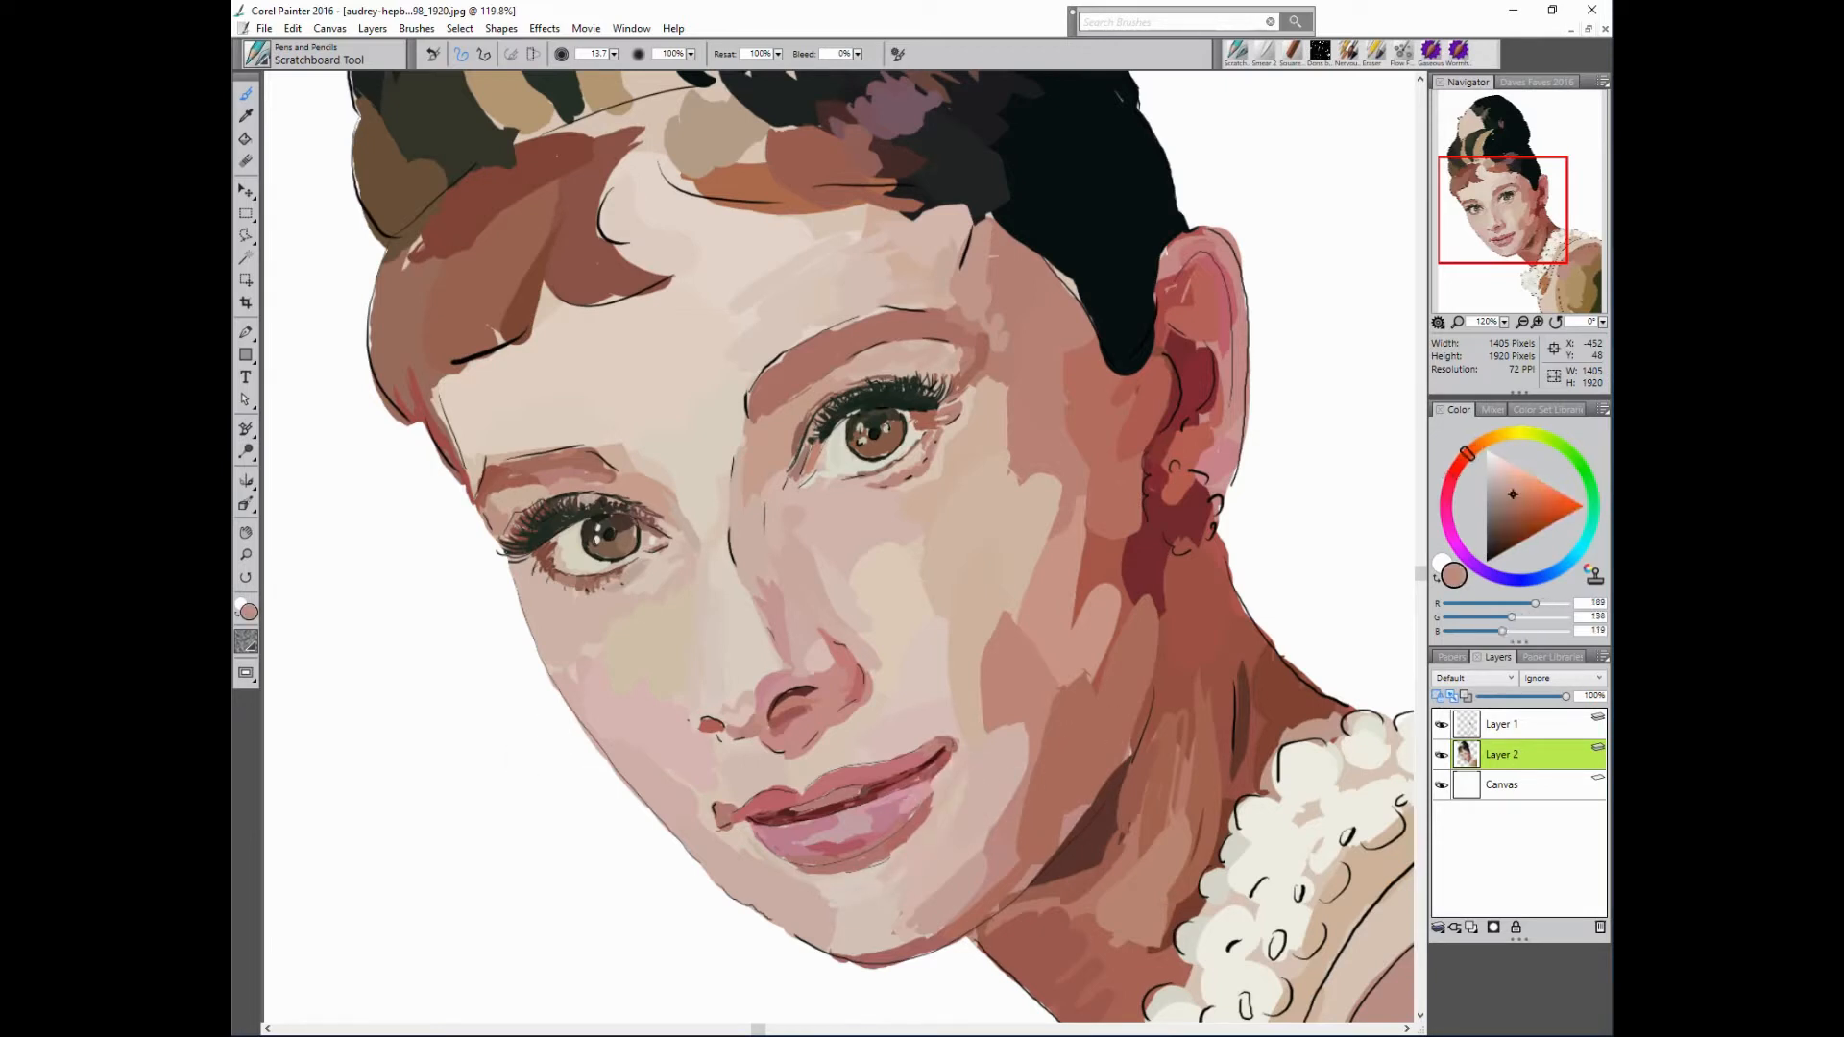
pyautogui.keyDown('alt'); pyautogui.click(927, 759); pyautogui.keyUp('alt')
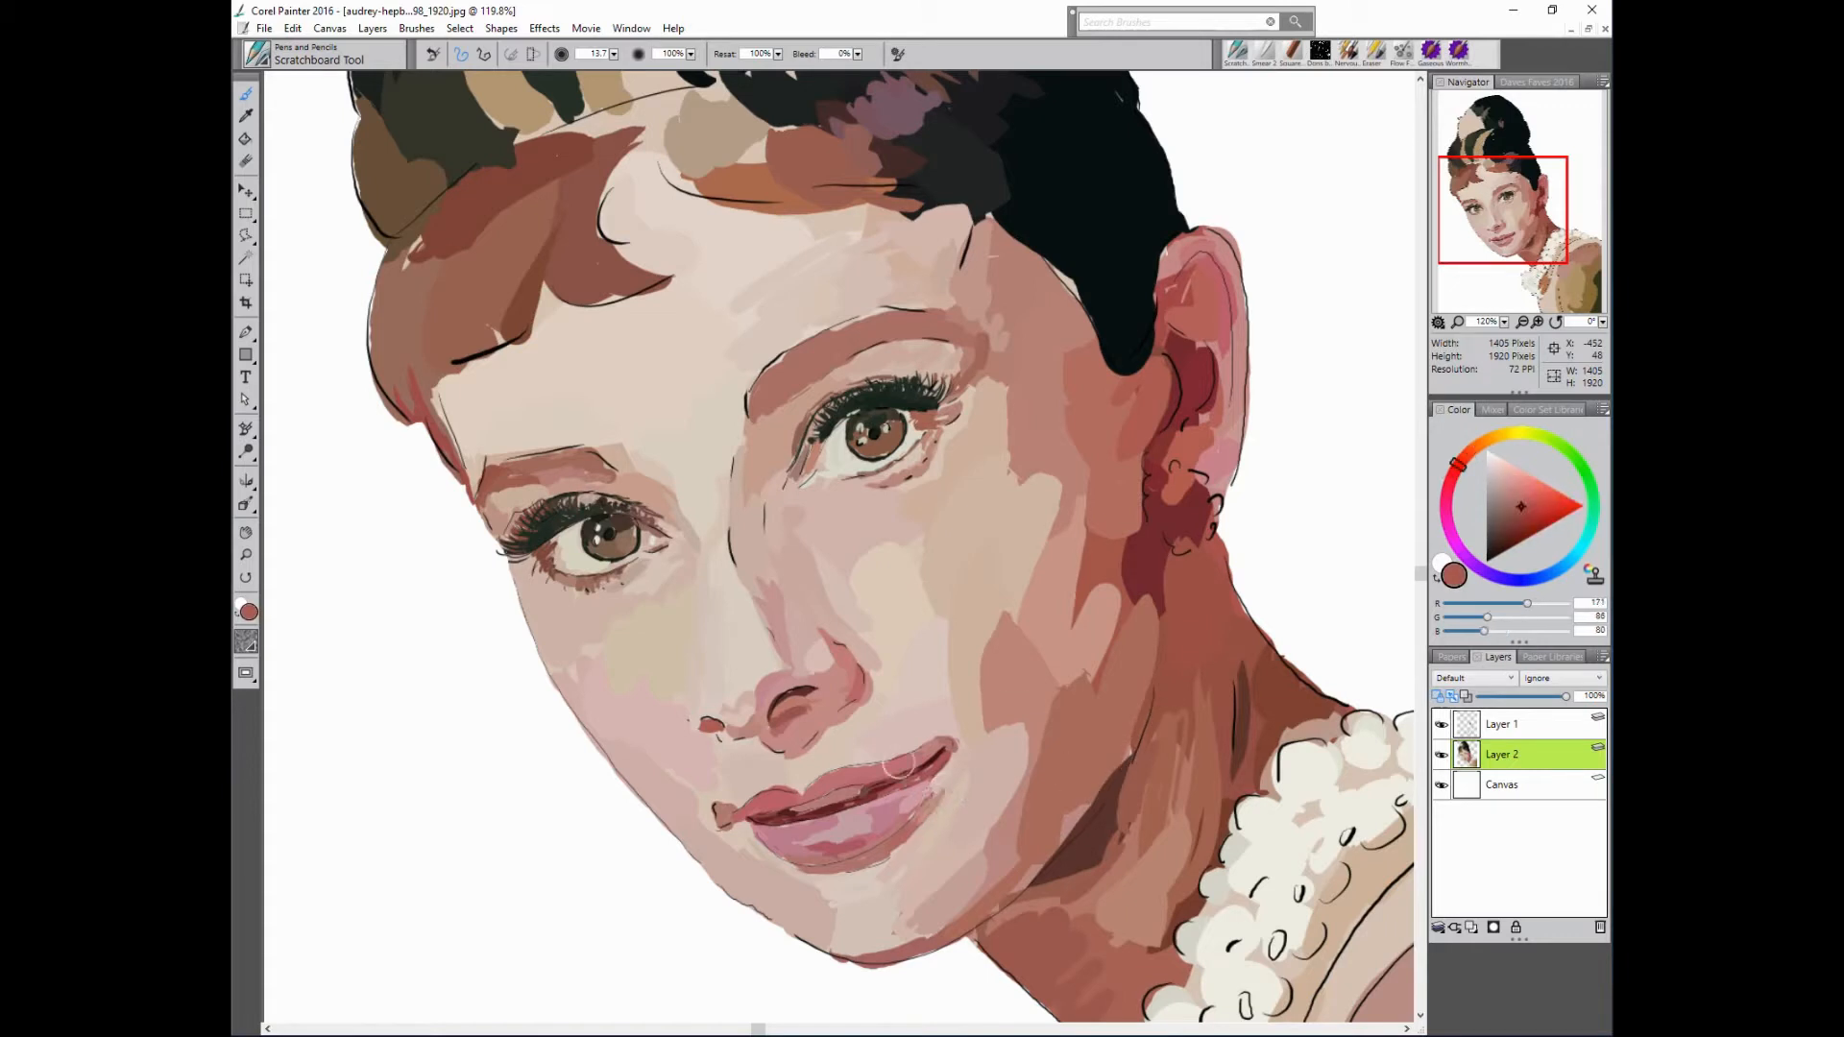
# - Refine the upper lip and the parting between the lips with muted reds and light pink highlights
pyautogui.keyDown('alt'); pyautogui.click(1077, 707); pyautogui.keyUp('alt')
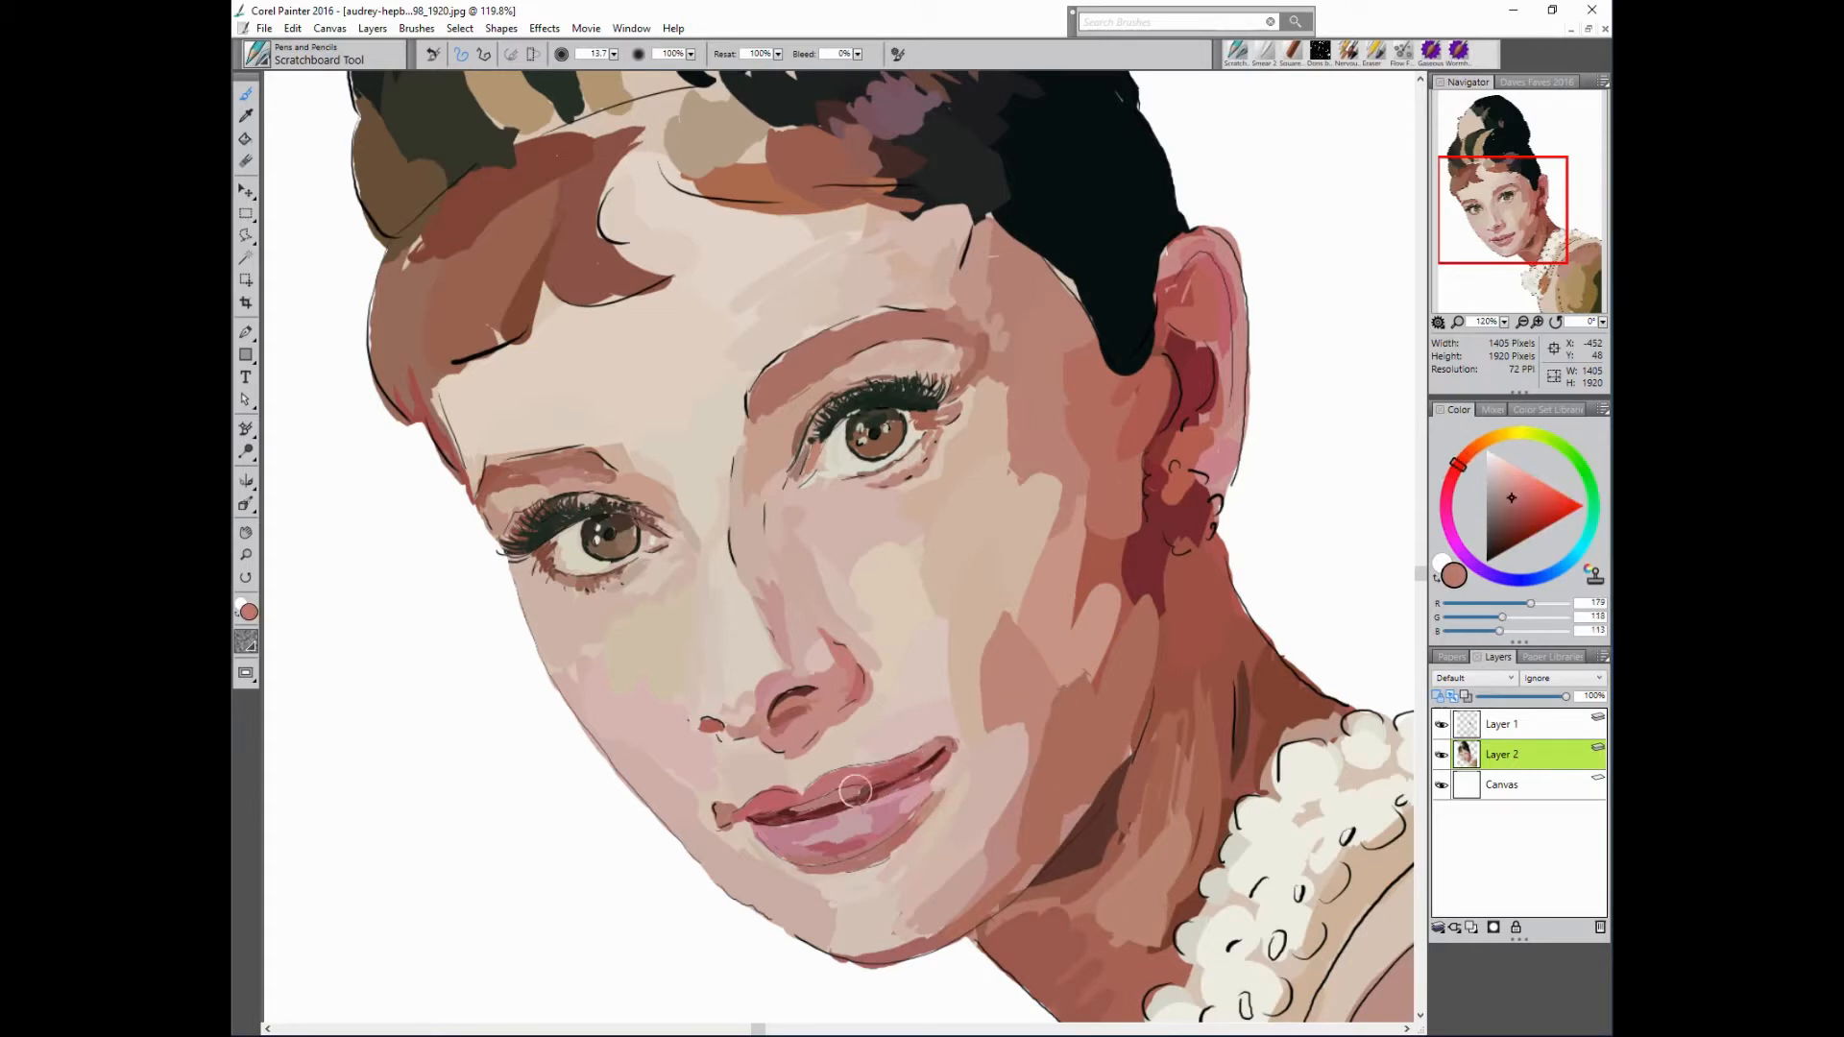
pyautogui.keyDown('alt'); pyautogui.click(823, 801); pyautogui.keyUp('alt')
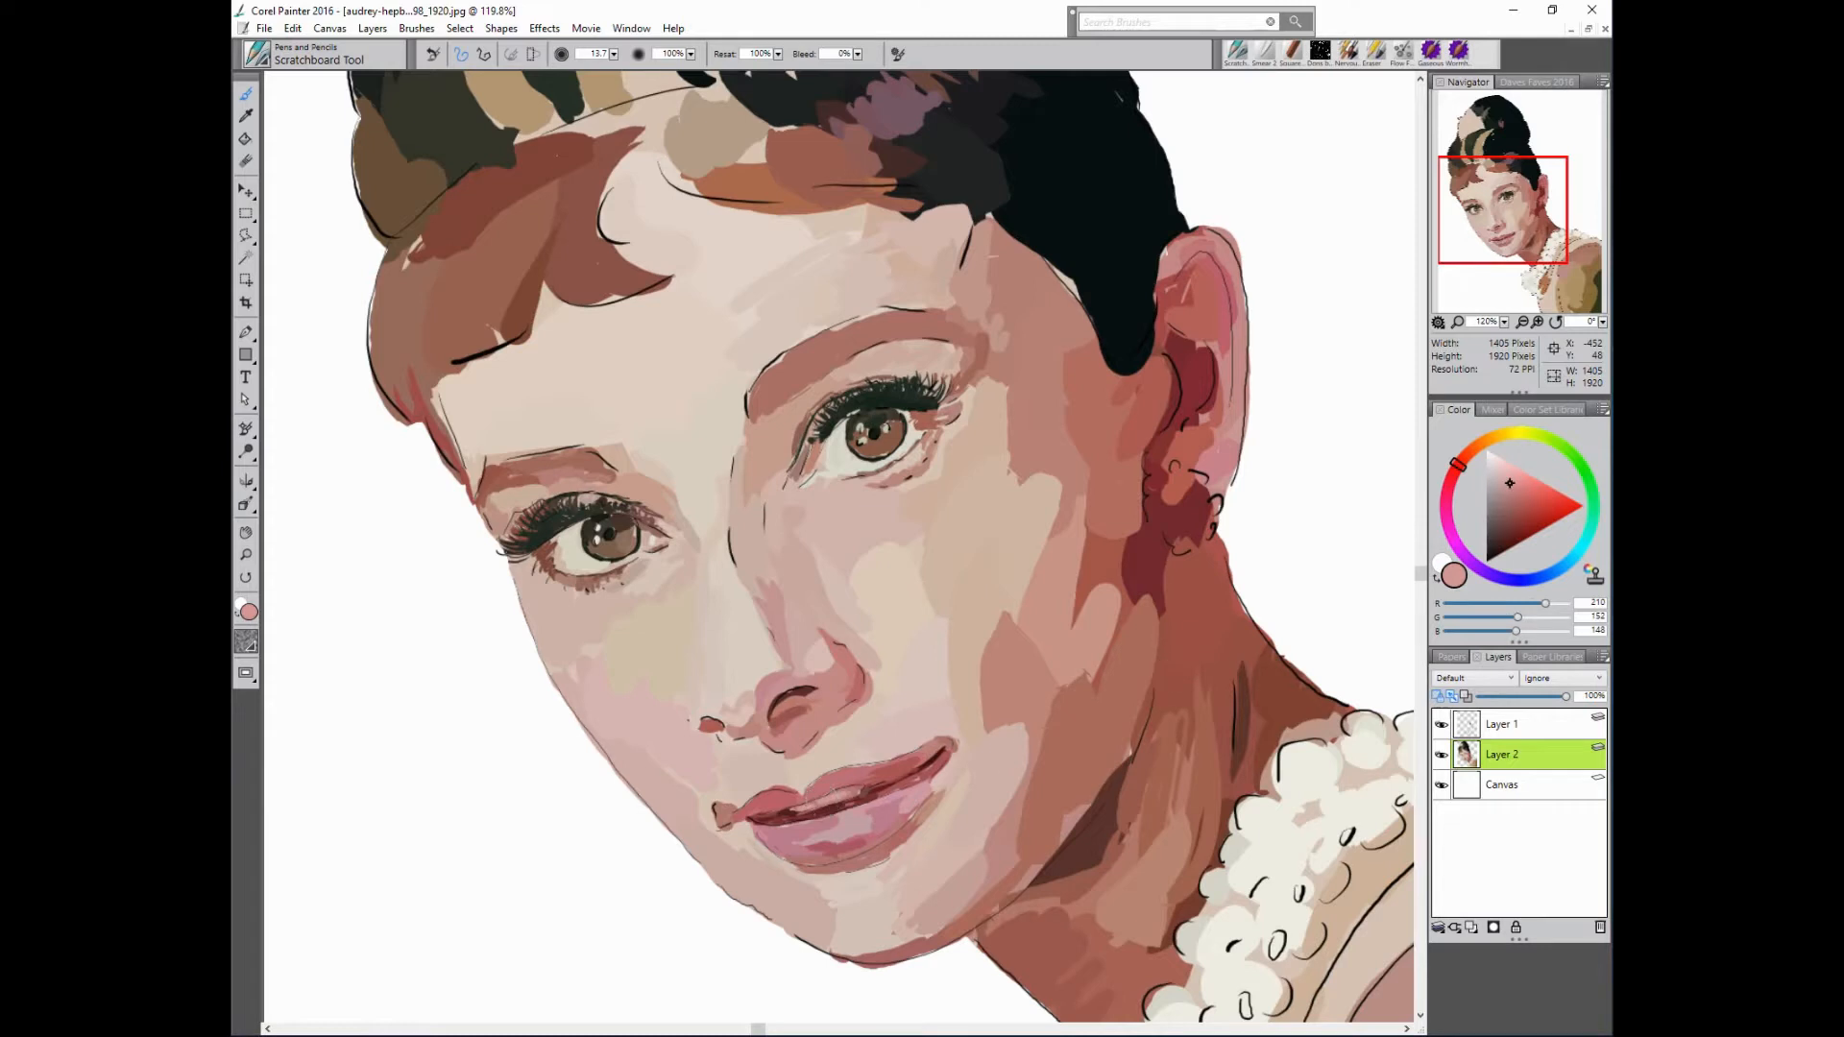
pyautogui.keyDown('alt'); pyautogui.click(851, 780); pyautogui.keyUp('alt')
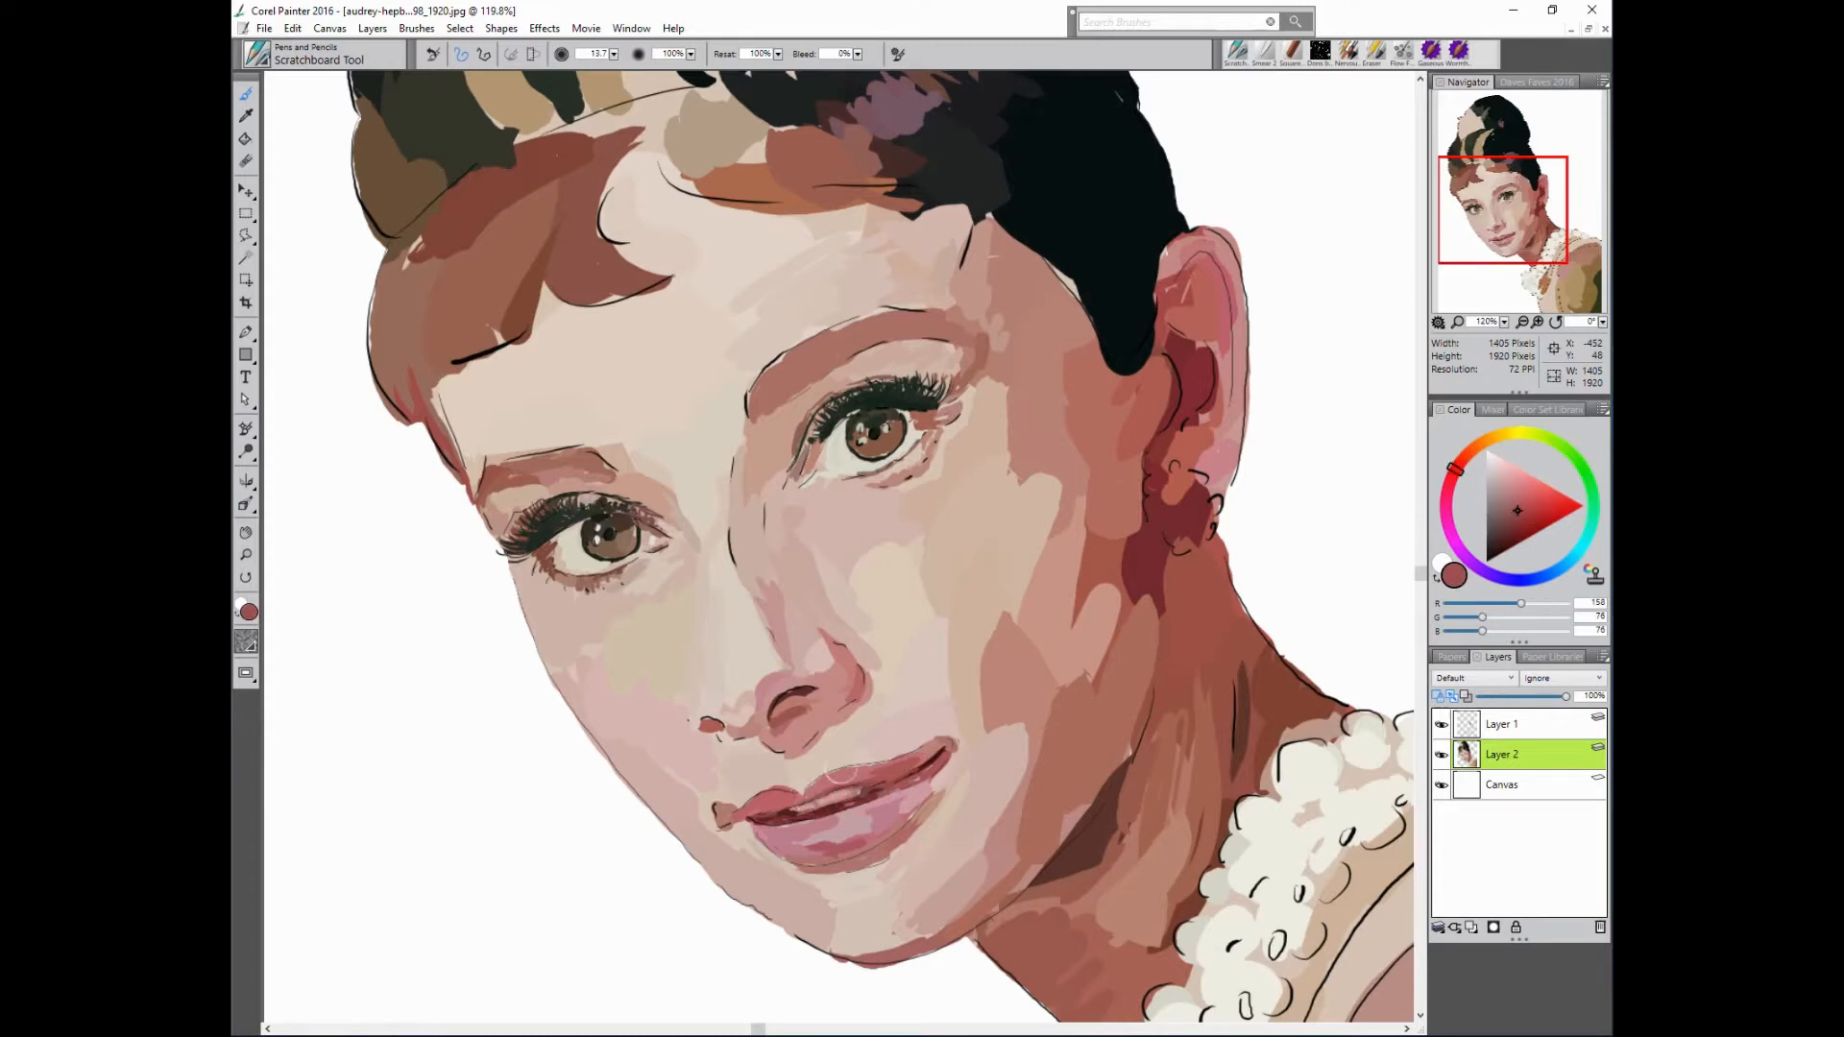
pyautogui.keyDown('alt'); pyautogui.click(832, 787); pyautogui.keyUp('alt')
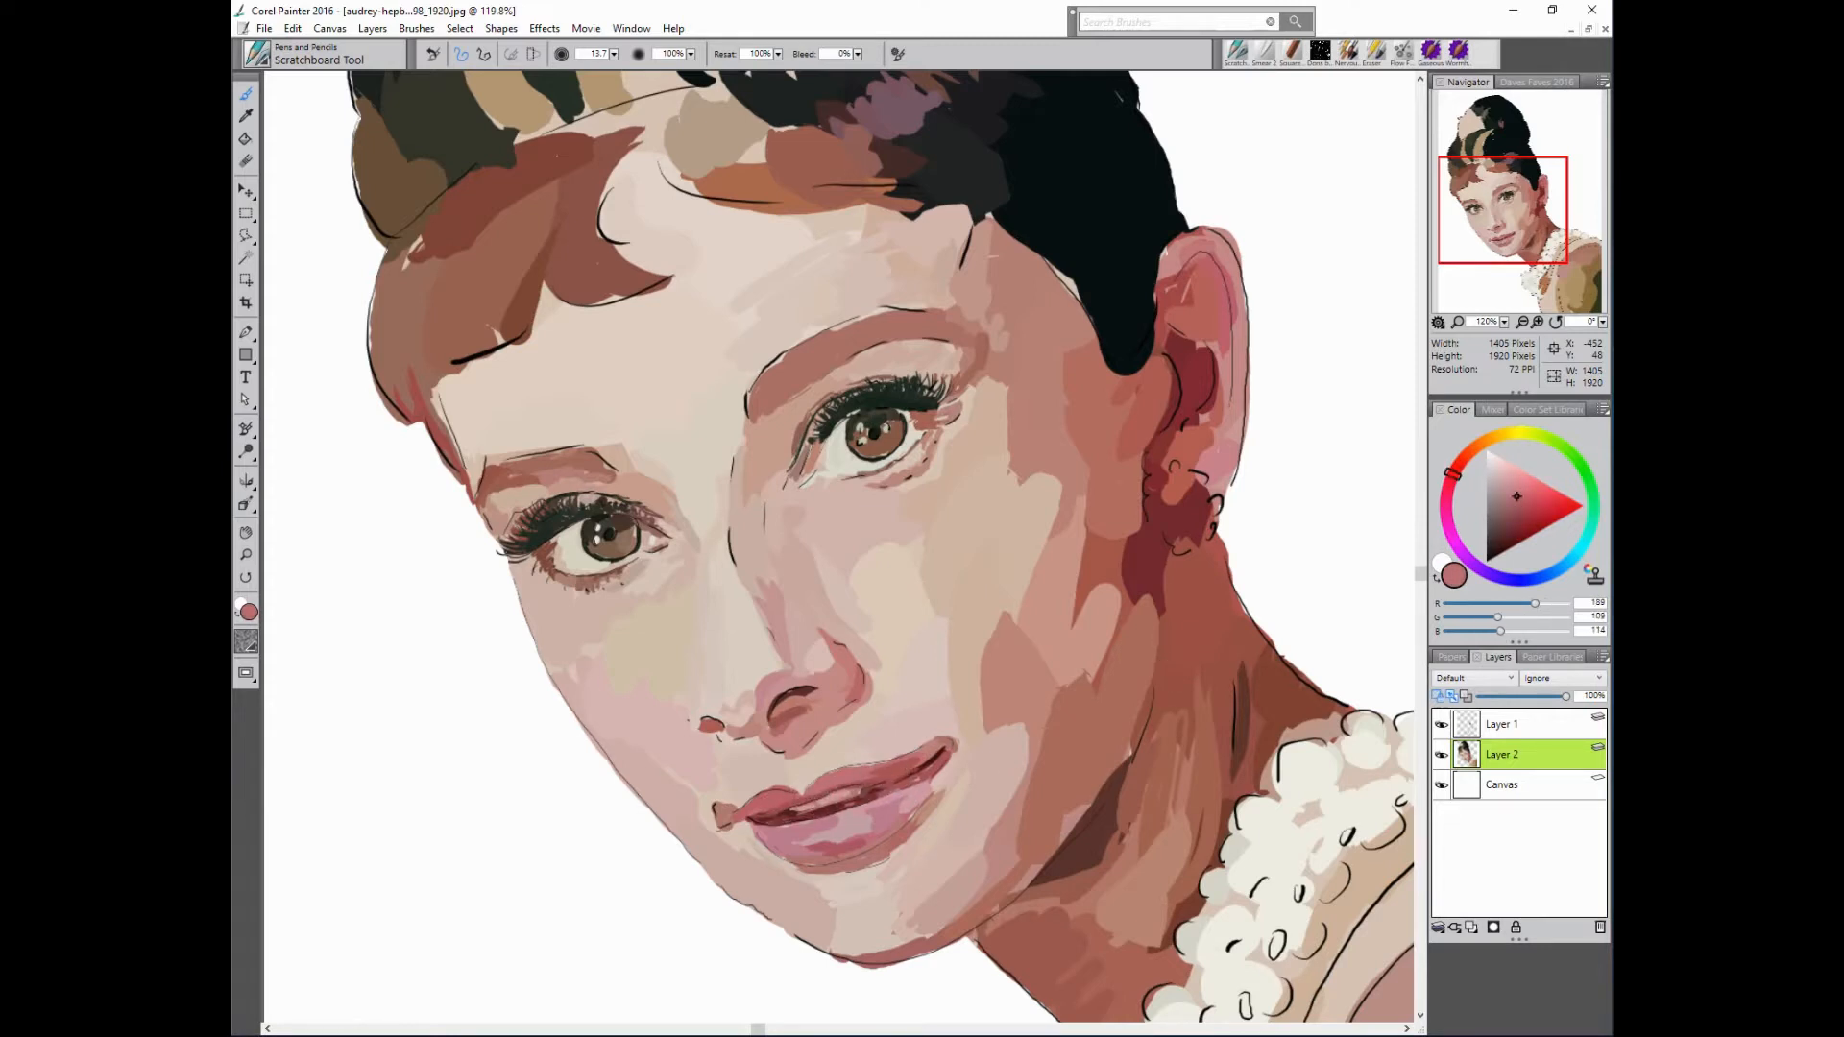
pyautogui.keyDown('alt'); pyautogui.click(844, 780); pyautogui.keyUp('alt')
# - Clean up the skin around the far mouth corner with pale pinkish and brownish skin tones
pyautogui.keyDown('alt'); pyautogui.click(744, 805); pyautogui.keyUp('alt')
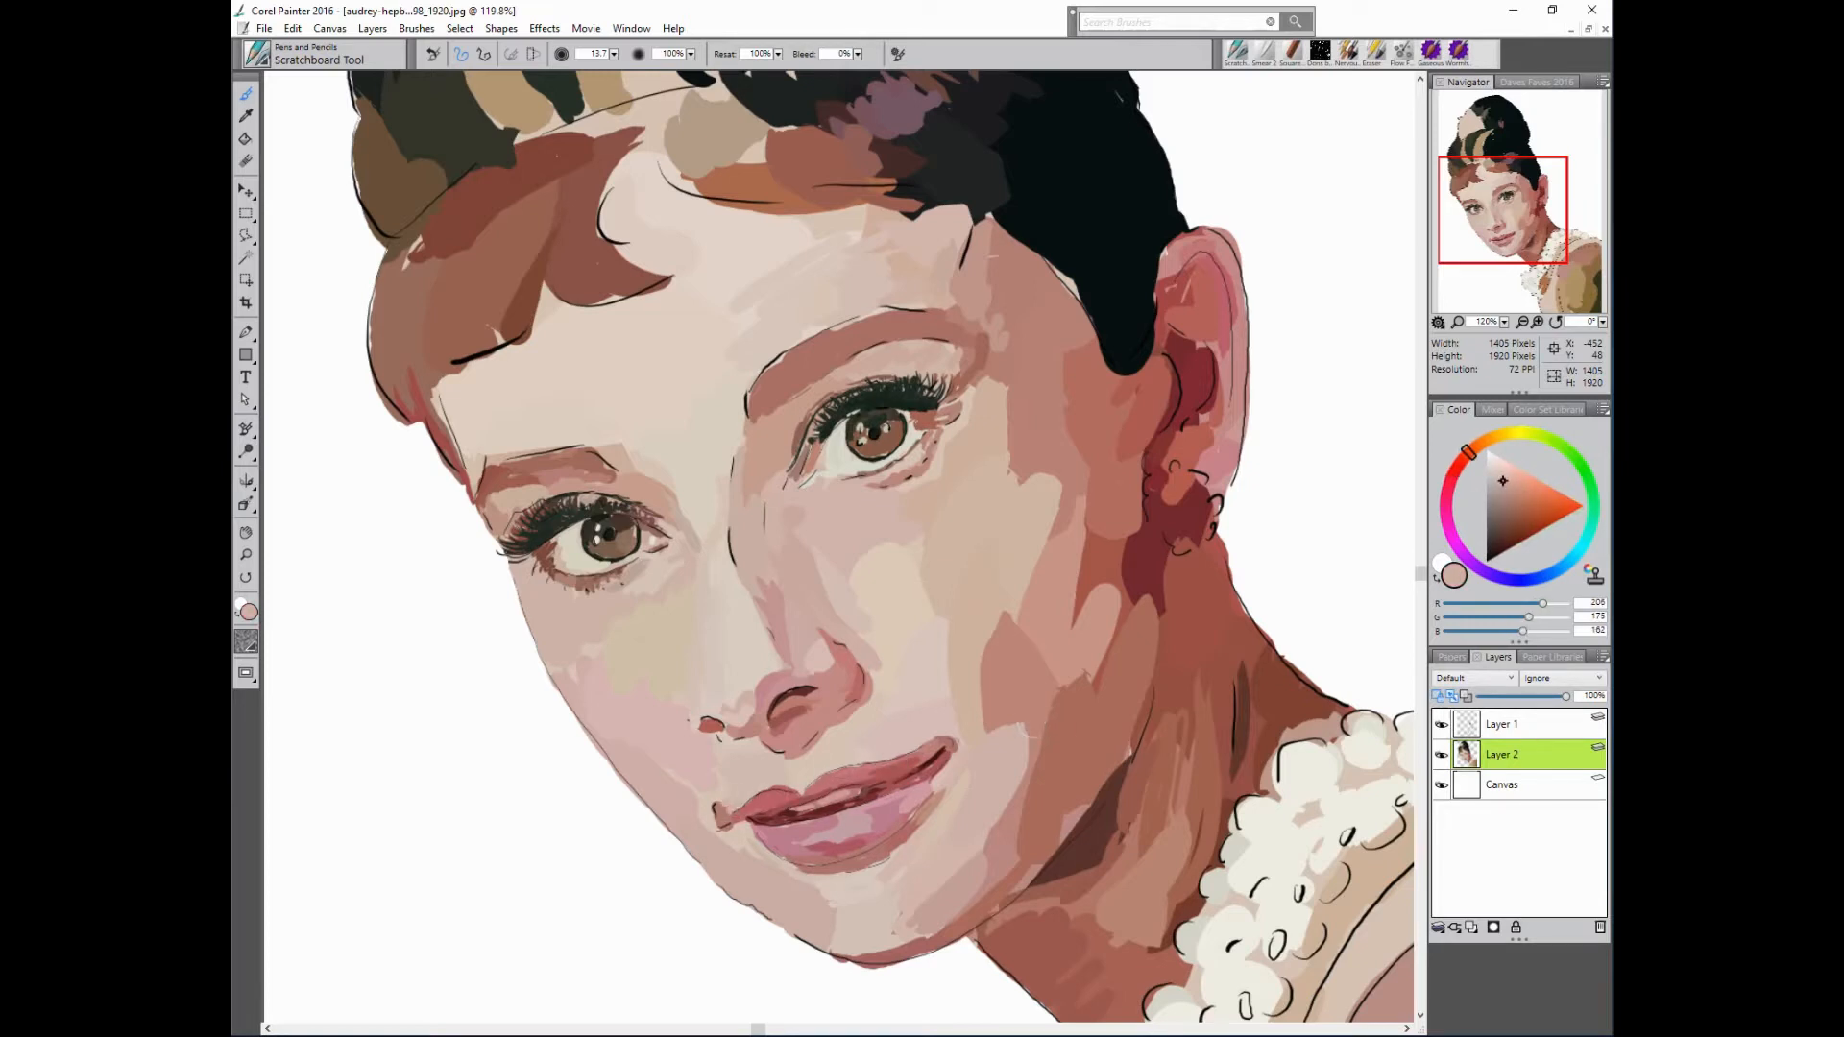
pyautogui.keyDown('alt'); pyautogui.click(720, 812); pyautogui.keyUp('alt')
pyautogui.keyDown('alt'); pyautogui.click(822, 730); pyautogui.keyUp('alt')
pyautogui.keyDown('alt'); pyautogui.click(720, 818); pyautogui.keyUp('alt')
# - Paint dark maroon and red shadow accents inside the ear
pyautogui.scroll(-4, 1041, 727)
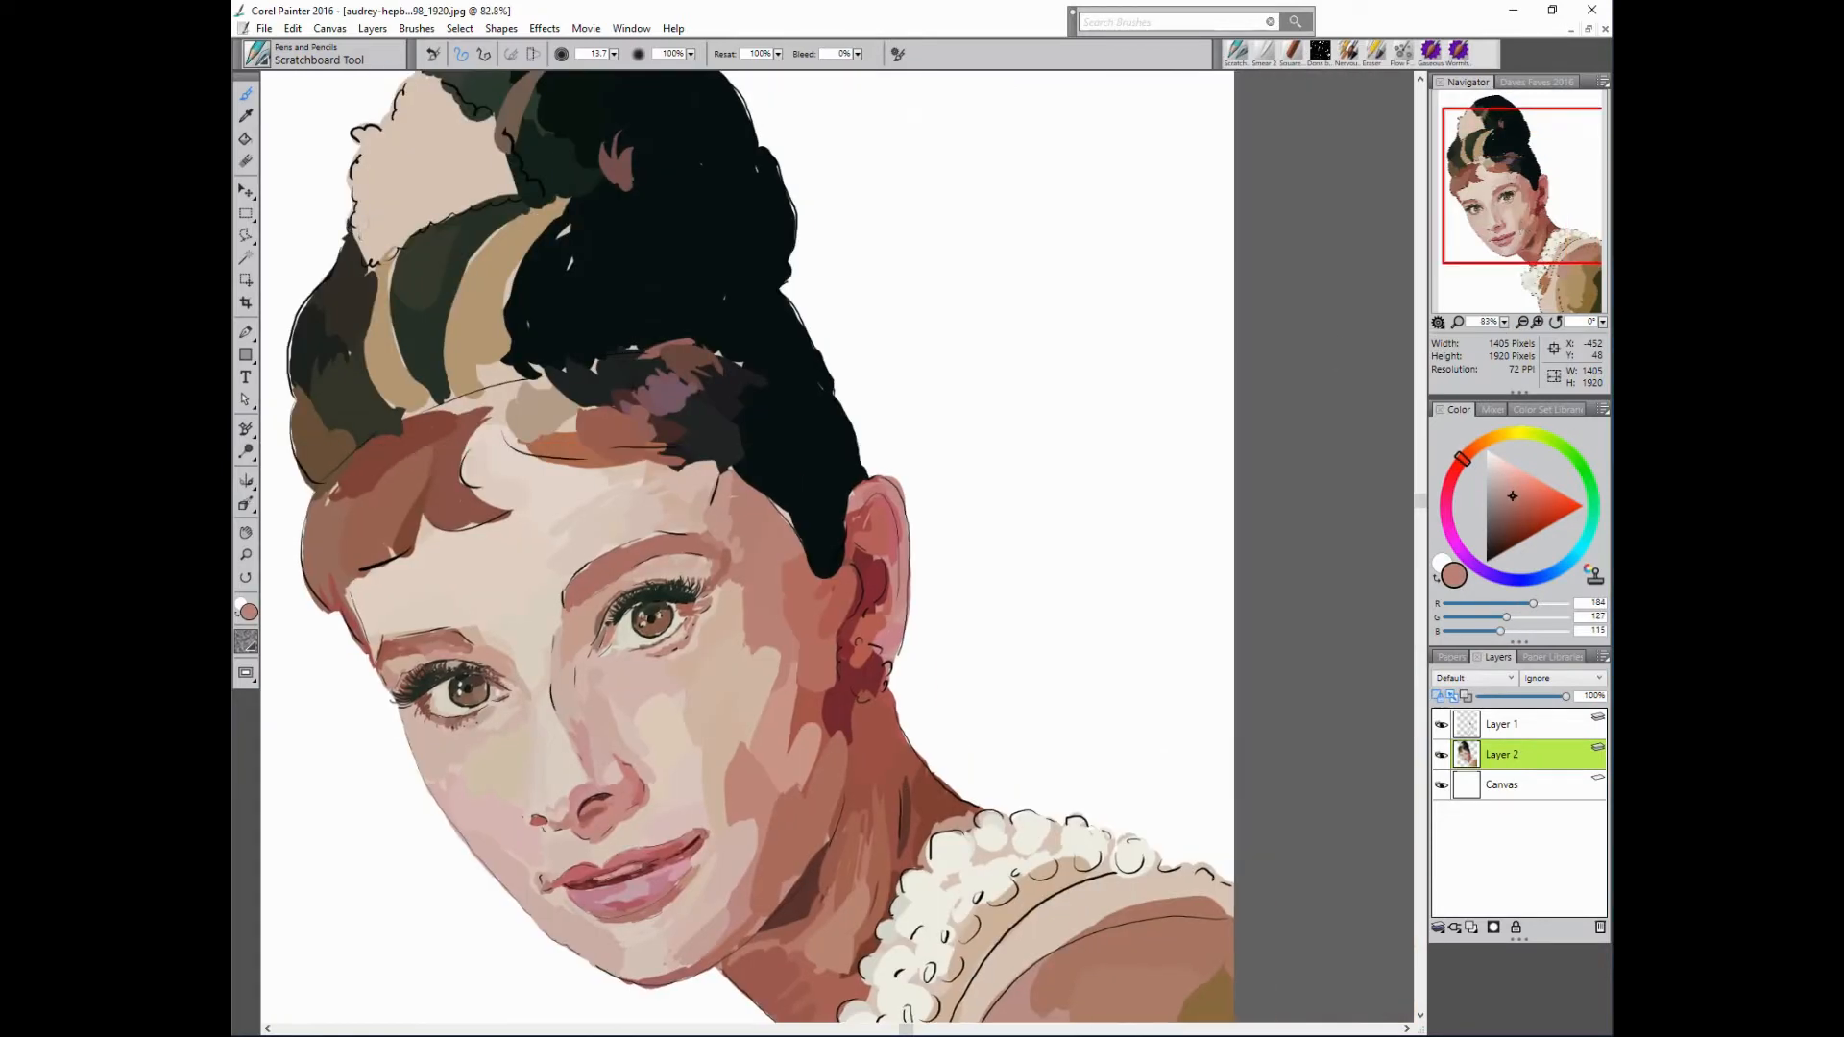
pyautogui.keyDown('alt'); pyautogui.click(868, 576); pyautogui.keyUp('alt')
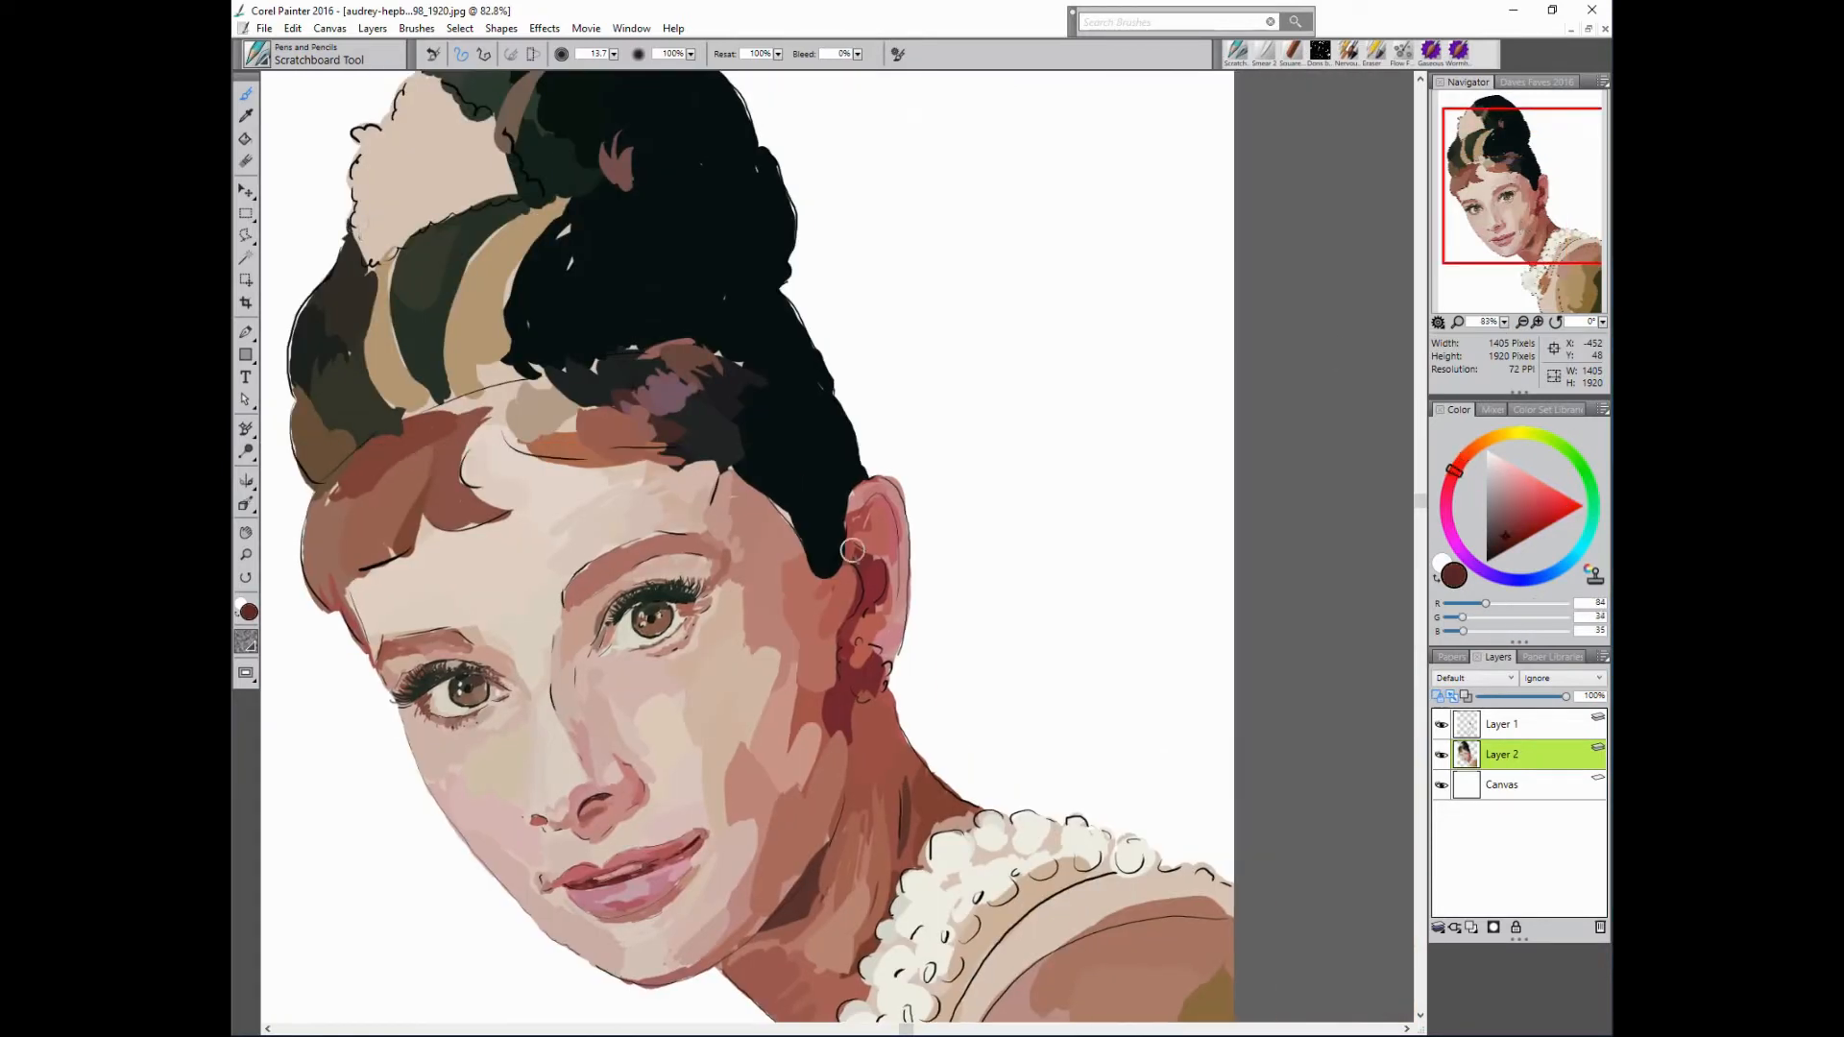
pyautogui.moveTo(853, 551)
pyautogui.mouseDown()
pyautogui.moveTo(863, 614)
pyautogui.moveTo(885, 568)
pyautogui.mouseUp()
pyautogui.keyDown('alt'); pyautogui.click(868, 563); pyautogui.keyUp('alt')
pyautogui.keyDown('alt'); pyautogui.click(863, 615); pyautogui.keyUp('alt')
pyautogui.keyDown('alt'); pyautogui.click(870, 565); pyautogui.keyUp('alt')
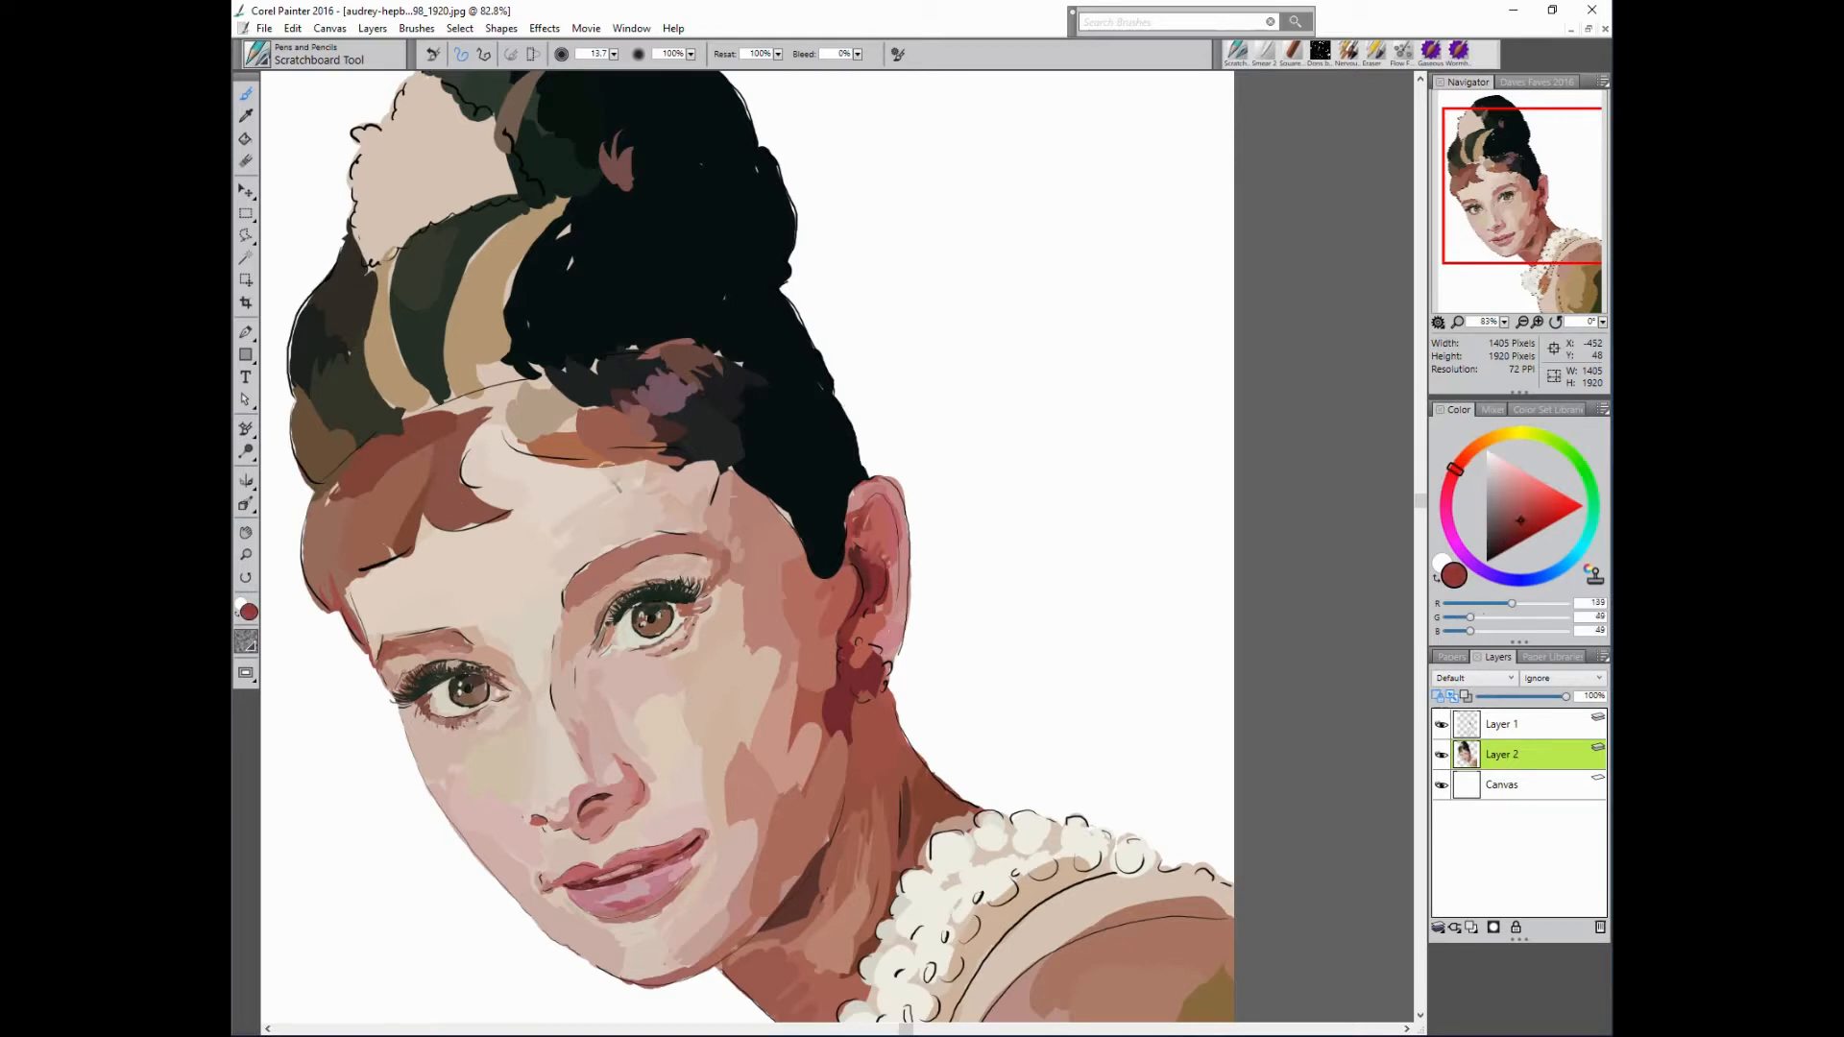
# - Roughen the black hair's edge beside the temple with short strokes down toward the ear
pyautogui.keyDown('alt'); pyautogui.click(959, 441); pyautogui.keyUp('alt')
pyautogui.keyDown('alt'); pyautogui.click(776, 481); pyautogui.keyUp('alt')
pyautogui.moveTo(774, 498)
pyautogui.mouseDown()
pyautogui.moveTo(876, 497)
pyautogui.moveTo(890, 556)
pyautogui.moveTo(916, 552)
pyautogui.moveTo(911, 576)
pyautogui.moveTo(895, 559)
pyautogui.moveTo(880, 610)
pyautogui.mouseUp()
# - Model the upper ear and its inner edge beside the hair with sampled reds
pyautogui.keyDown('alt'); pyautogui.click(875, 564); pyautogui.keyUp('alt')
pyautogui.keyDown('alt'); pyautogui.click(893, 605); pyautogui.keyUp('alt')
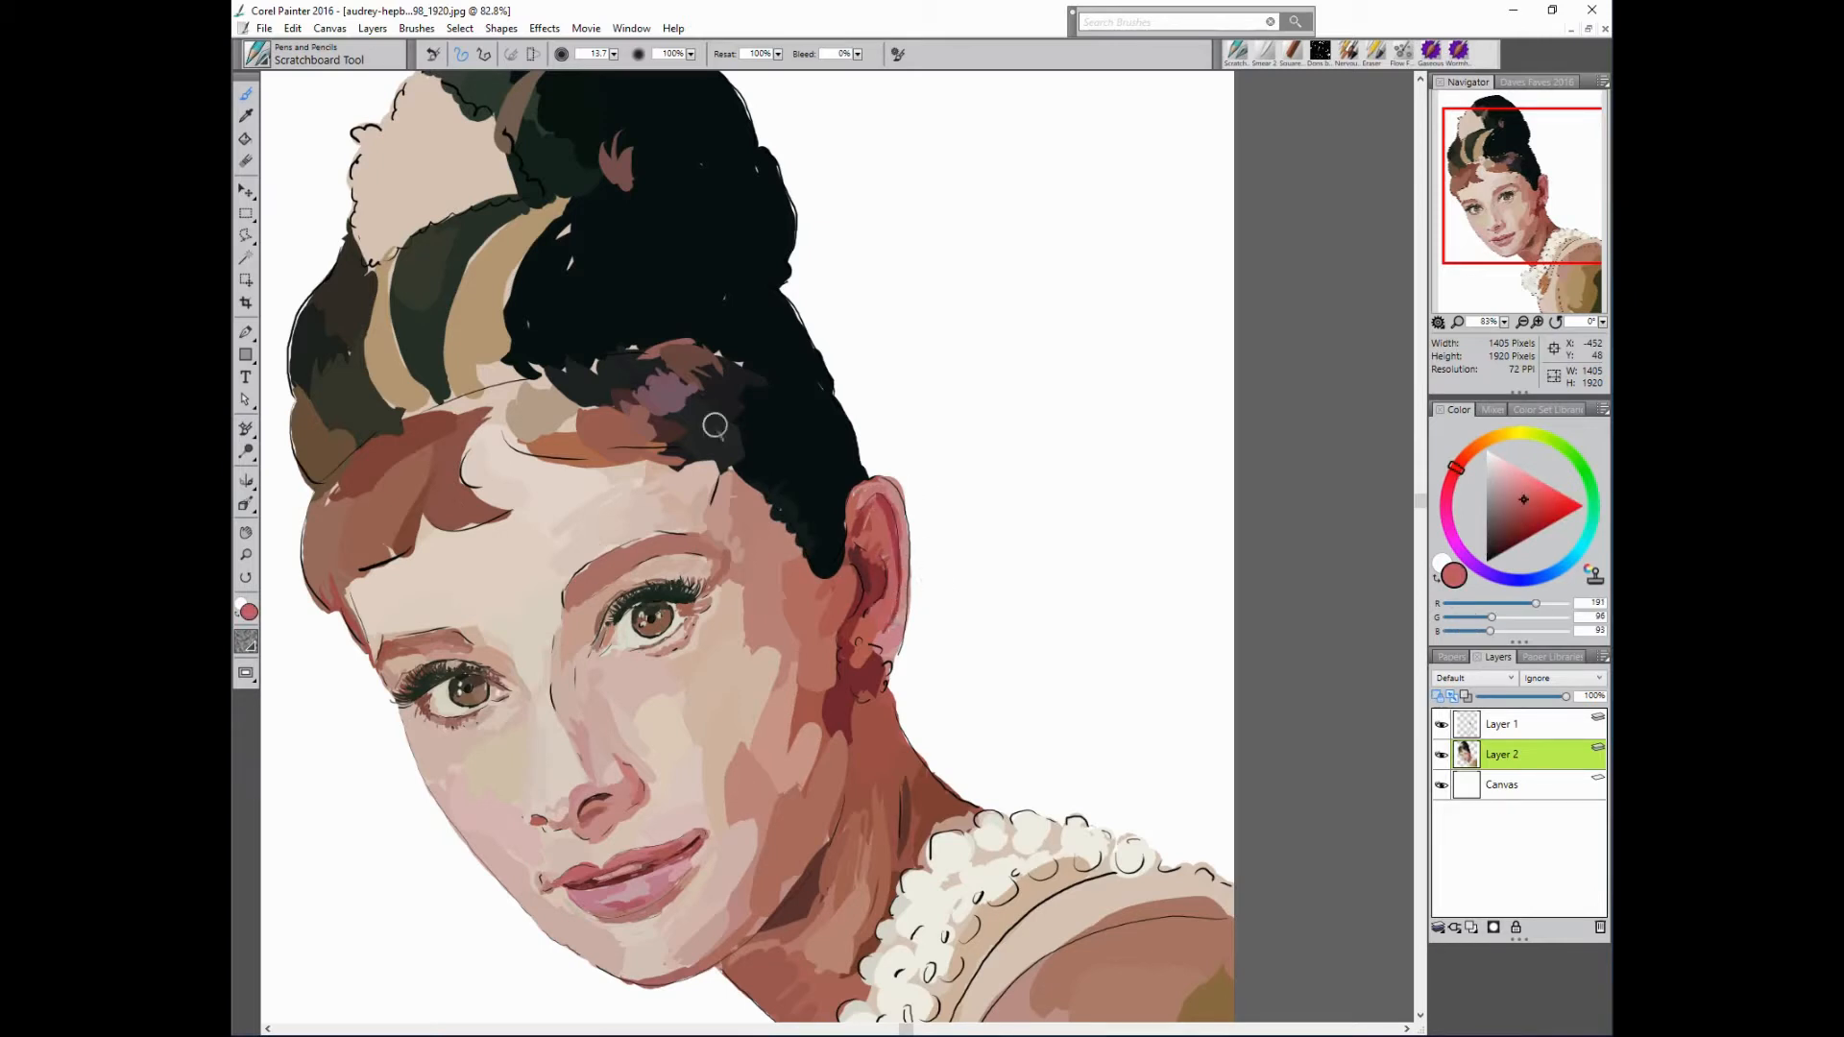
pyautogui.keyDown('alt'); pyautogui.click(872, 542); pyautogui.keyUp('alt')
pyautogui.moveTo(863, 521); pyautogui.dragTo(873, 536)
pyautogui.keyDown('alt'); pyautogui.click(867, 518); pyautogui.keyUp('alt')
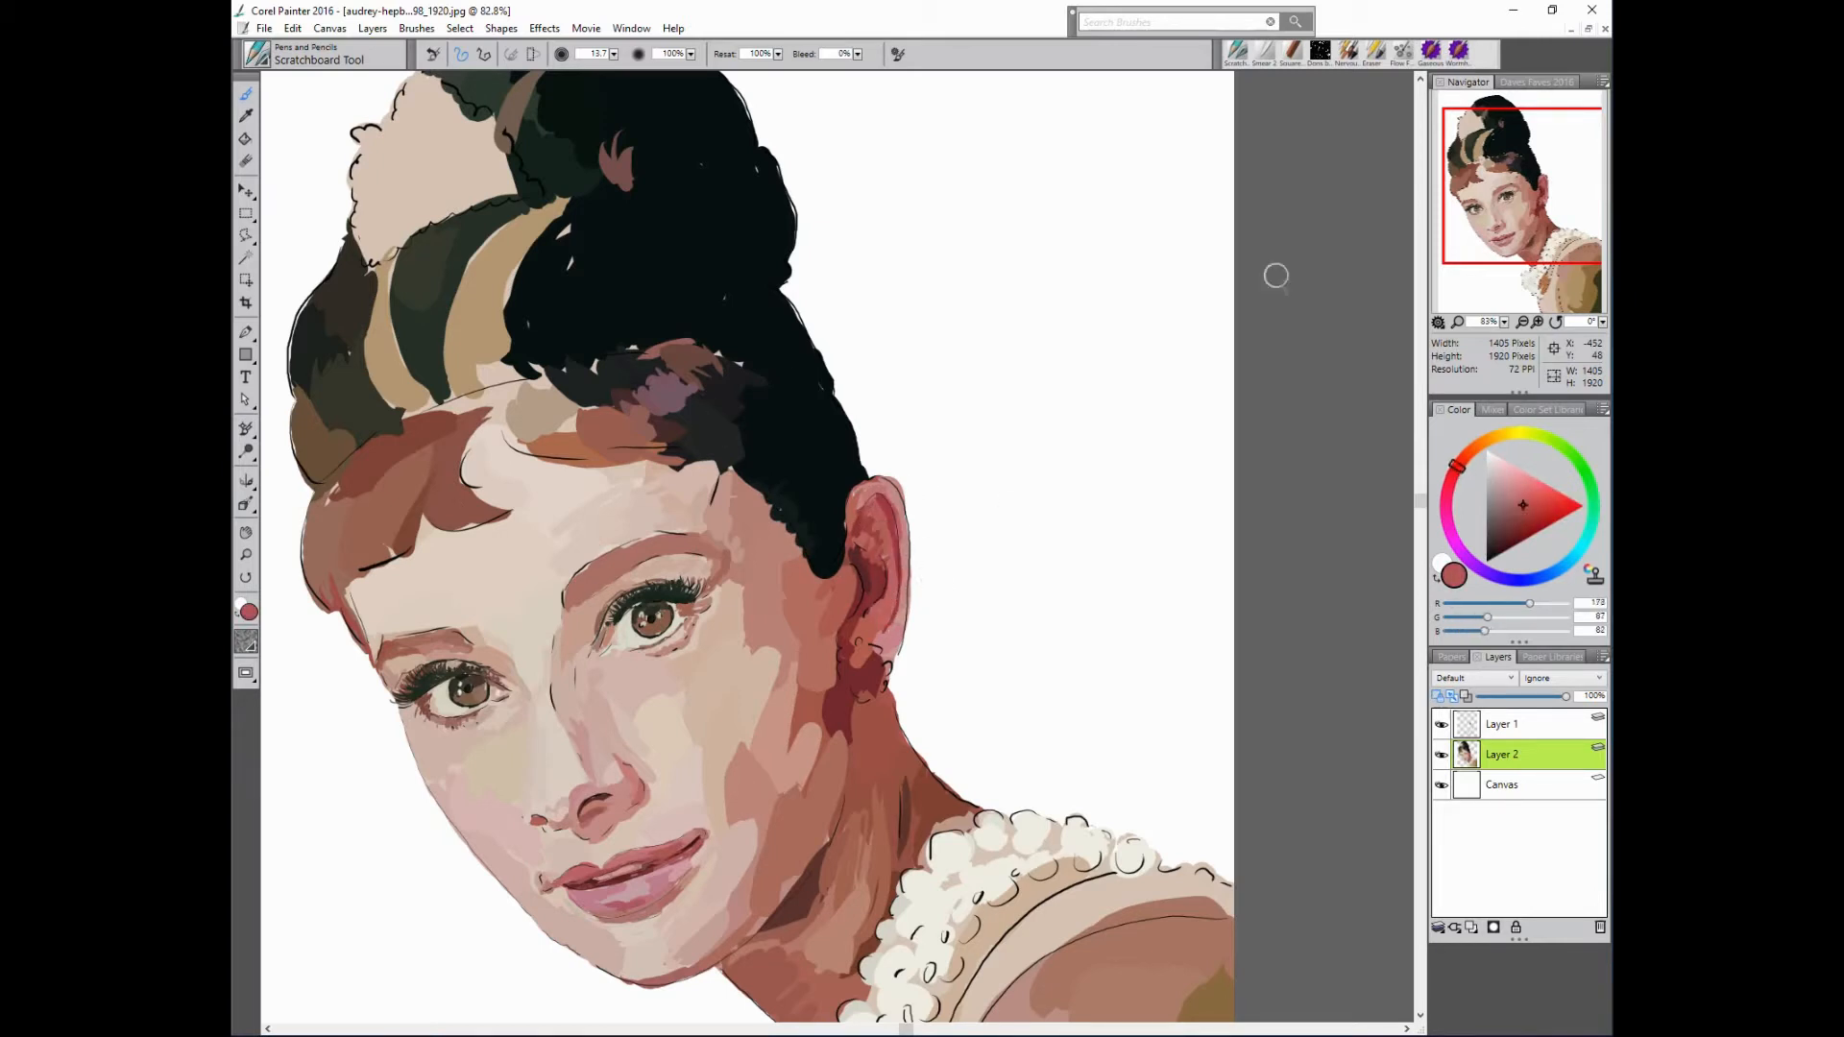
pyautogui.keyDown('alt'); pyautogui.click(871, 492); pyautogui.keyUp('alt')
pyautogui.keyDown('alt'); pyautogui.click(867, 519); pyautogui.keyUp('alt')
pyautogui.moveTo(858, 485); pyautogui.dragTo(849, 538)
# - Paint the earlobe's lower edge with light pinkish tones
pyautogui.keyDown('alt'); pyautogui.click(752, 341); pyautogui.keyUp('alt')
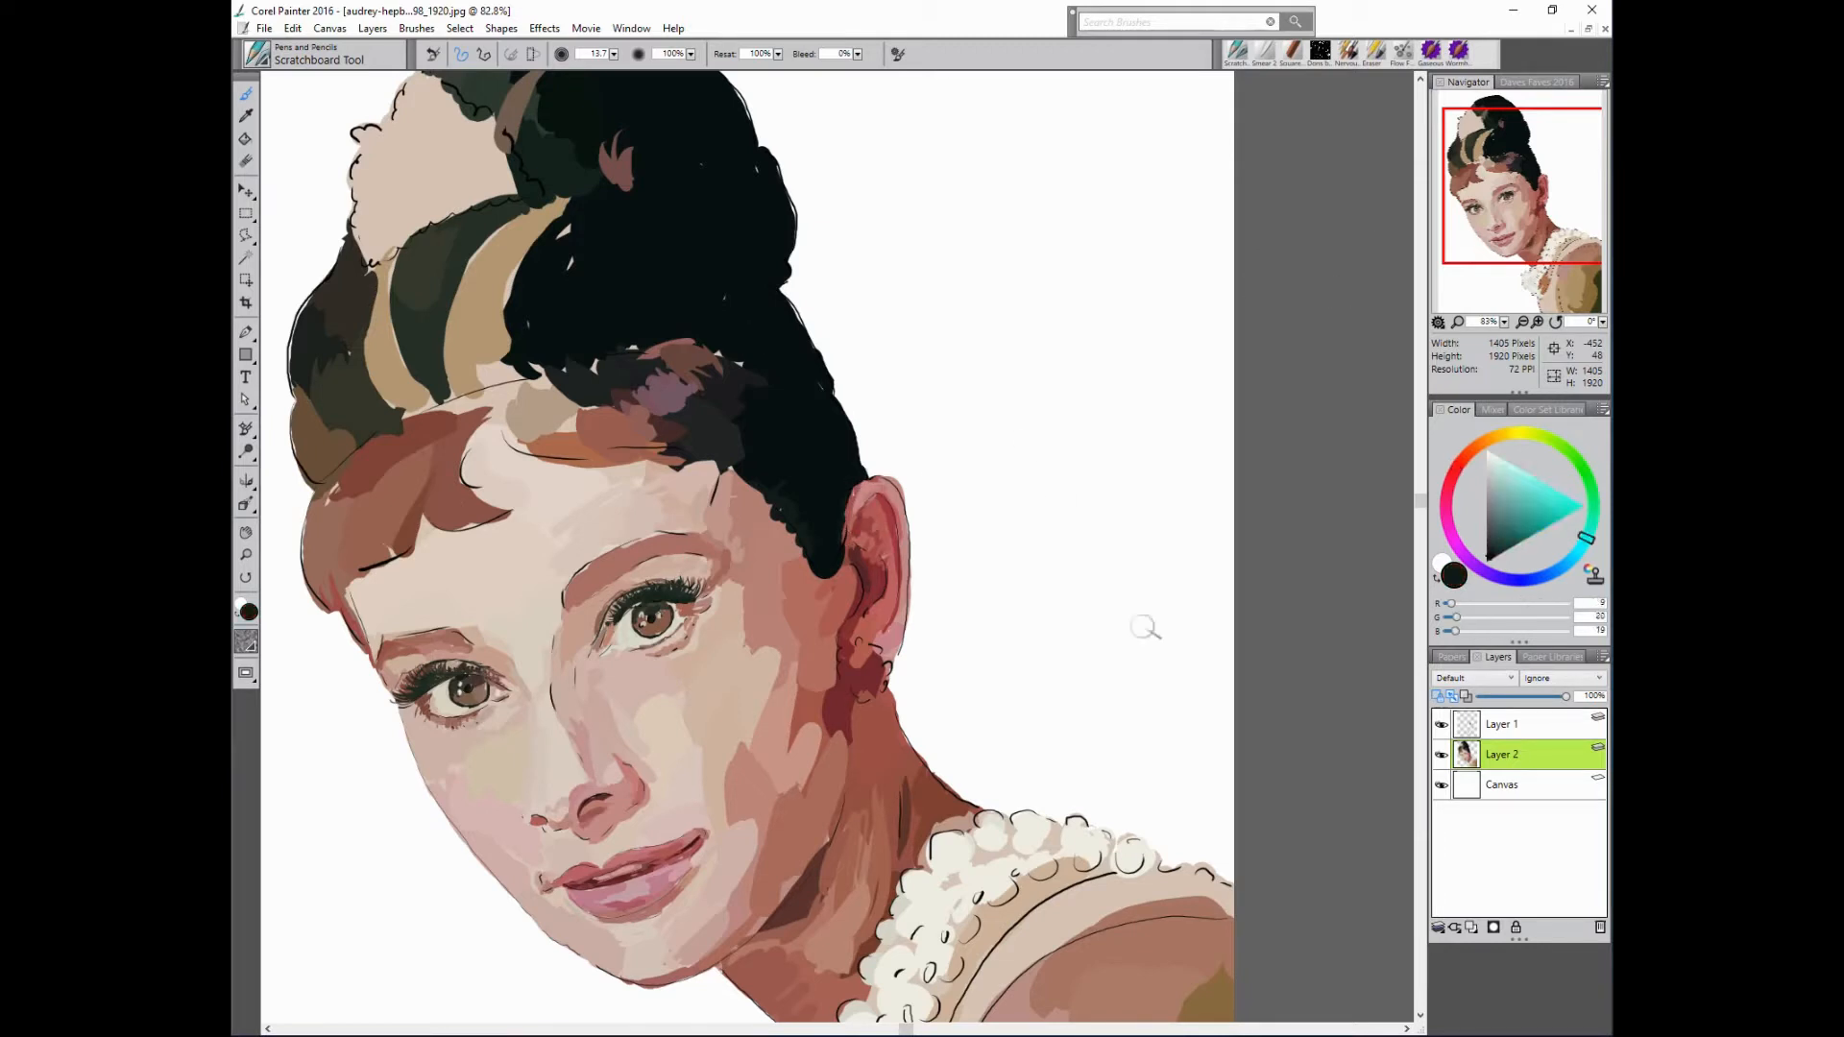
pyautogui.keyDown('alt'); pyautogui.click(1100, 831); pyautogui.keyUp('alt')
pyautogui.keyDown('alt'); pyautogui.click(1061, 845); pyautogui.keyUp('alt')
pyautogui.moveTo(888, 655); pyautogui.dragTo(896, 636)
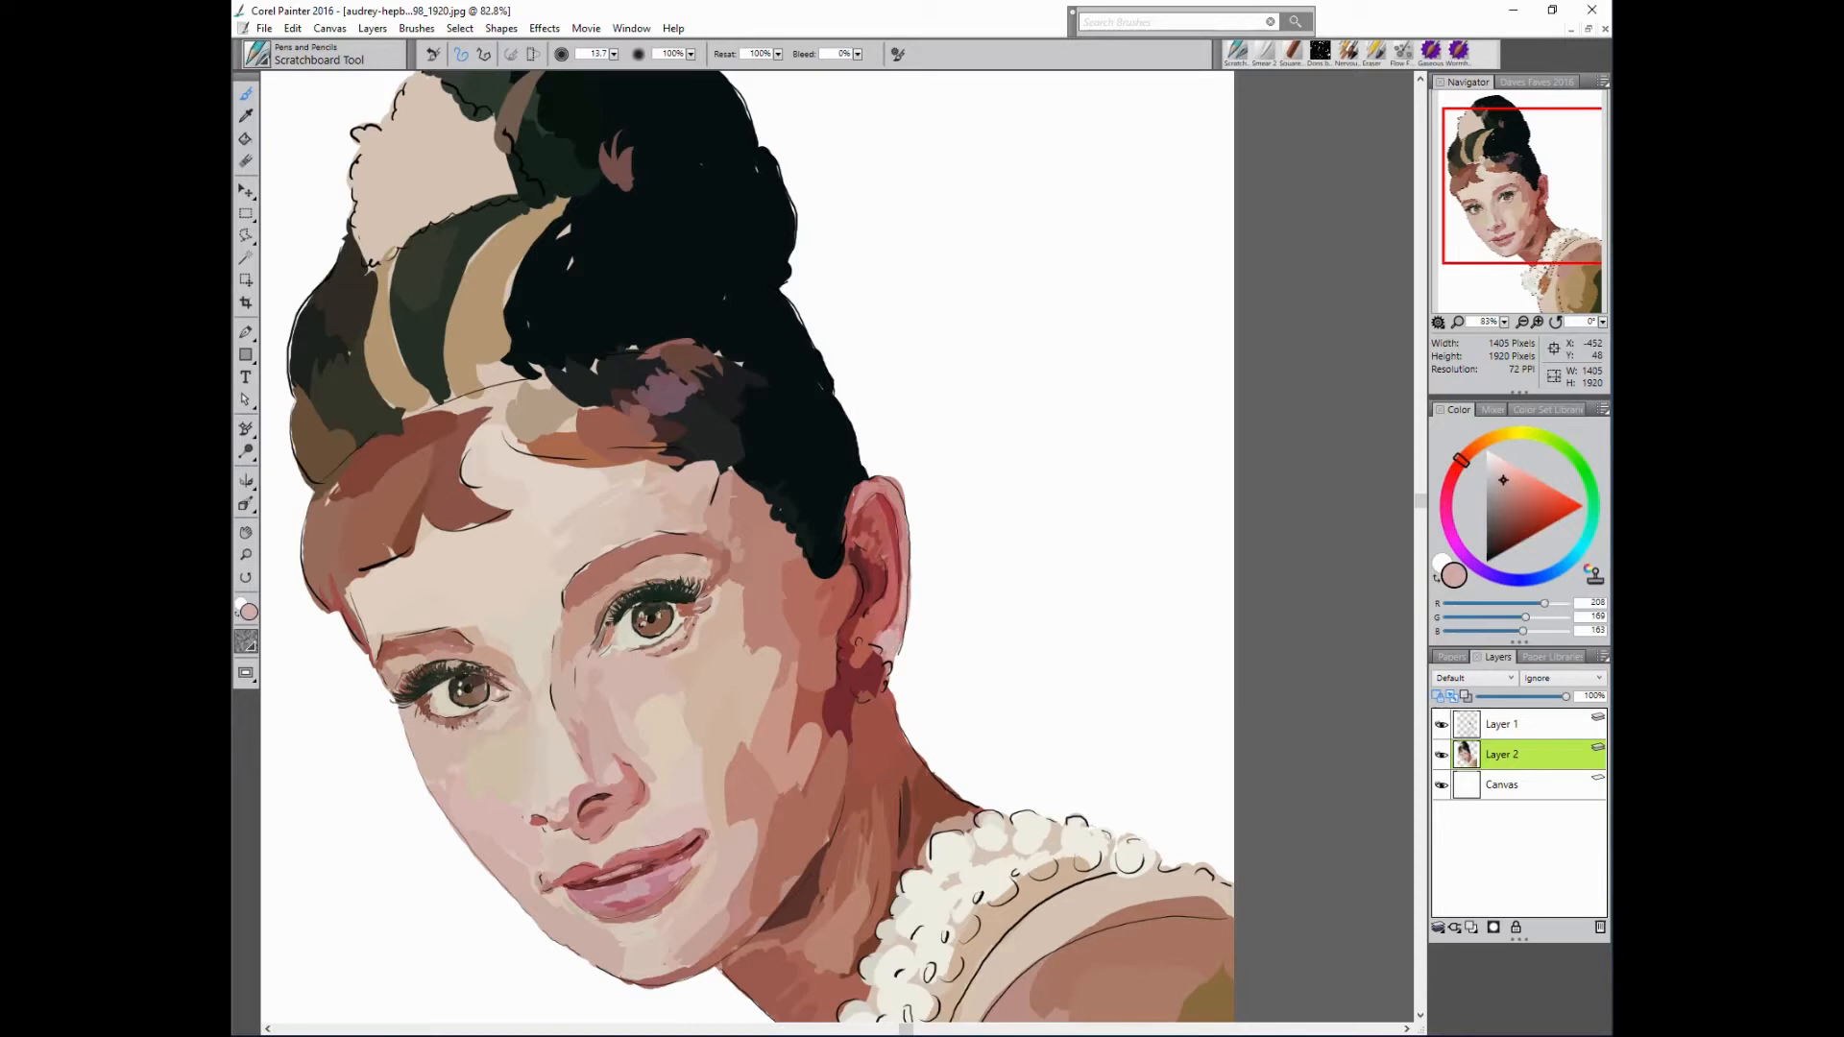
pyautogui.keyDown('alt'); pyautogui.click(891, 608); pyautogui.keyUp('alt')
# - Add one new layer above the portrait paint layer and another directly above the canvas
pyautogui.moveTo(1504, 323); pyautogui.dragTo(1479, 334)
pyautogui.click(1456, 928)
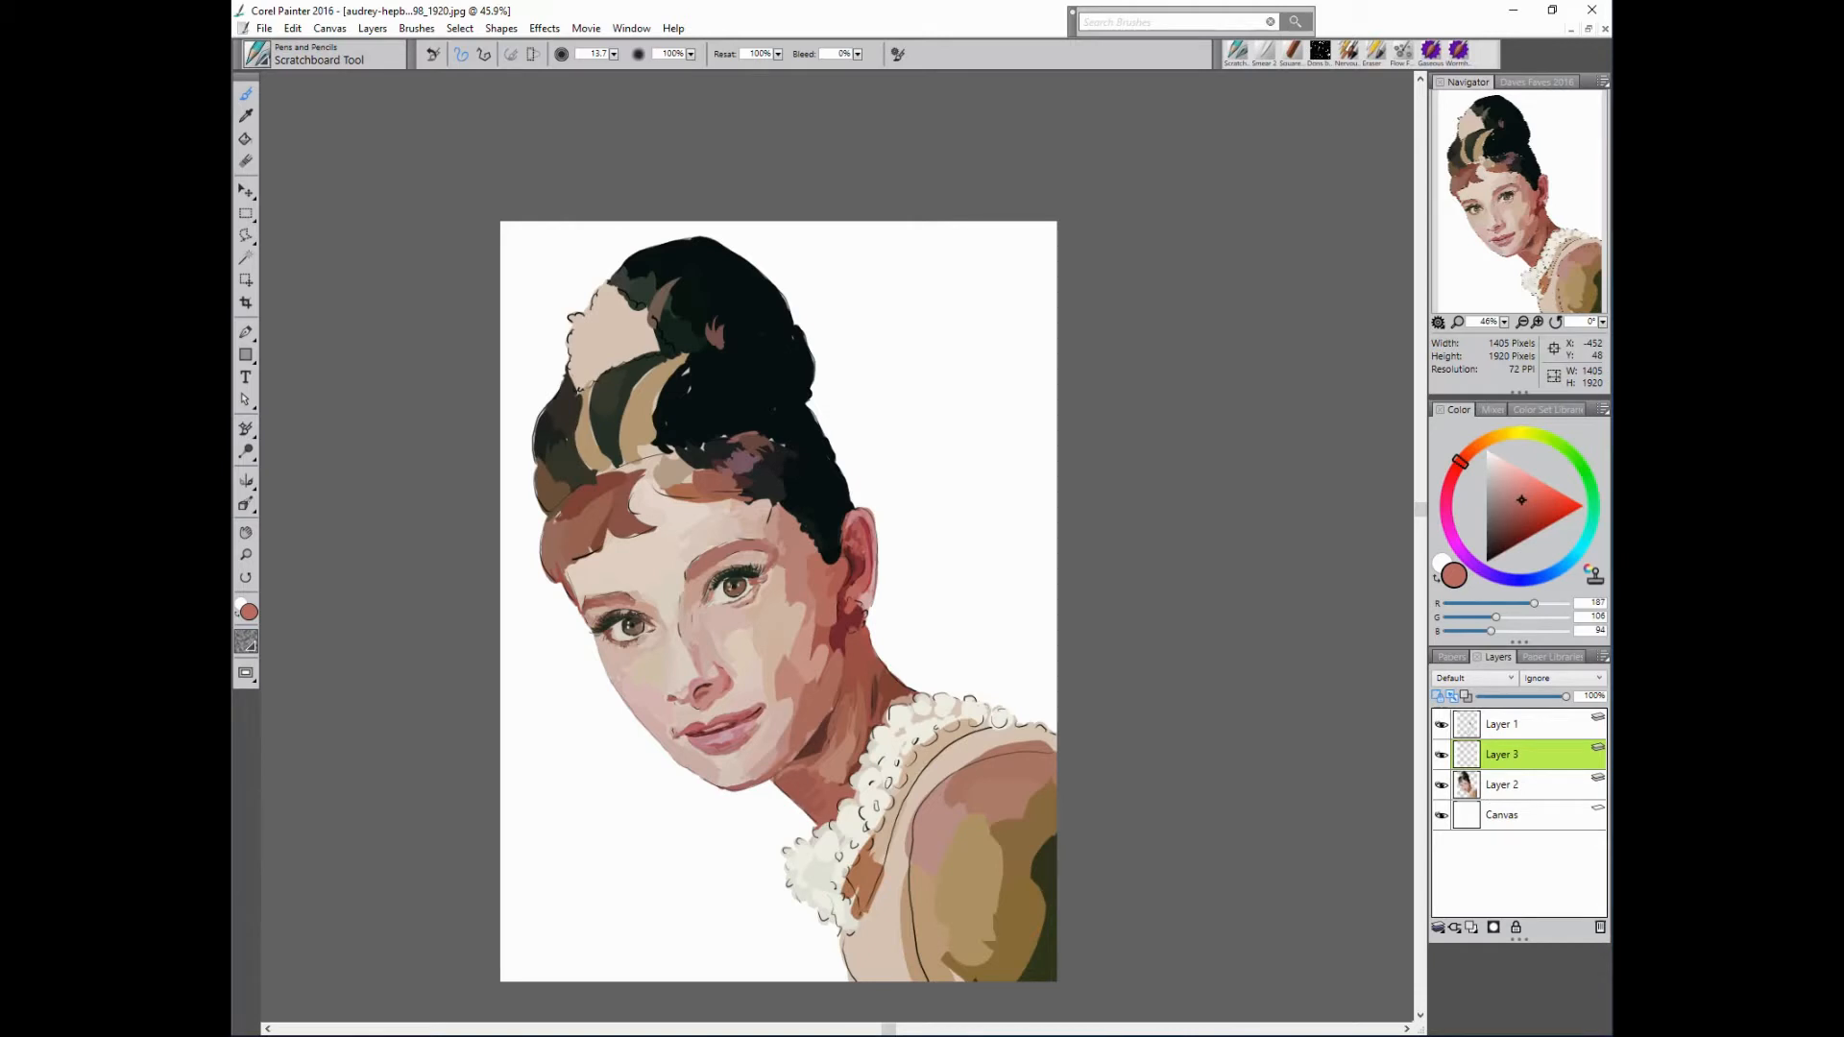
pyautogui.click(1516, 815)
pyautogui.click(1456, 928)
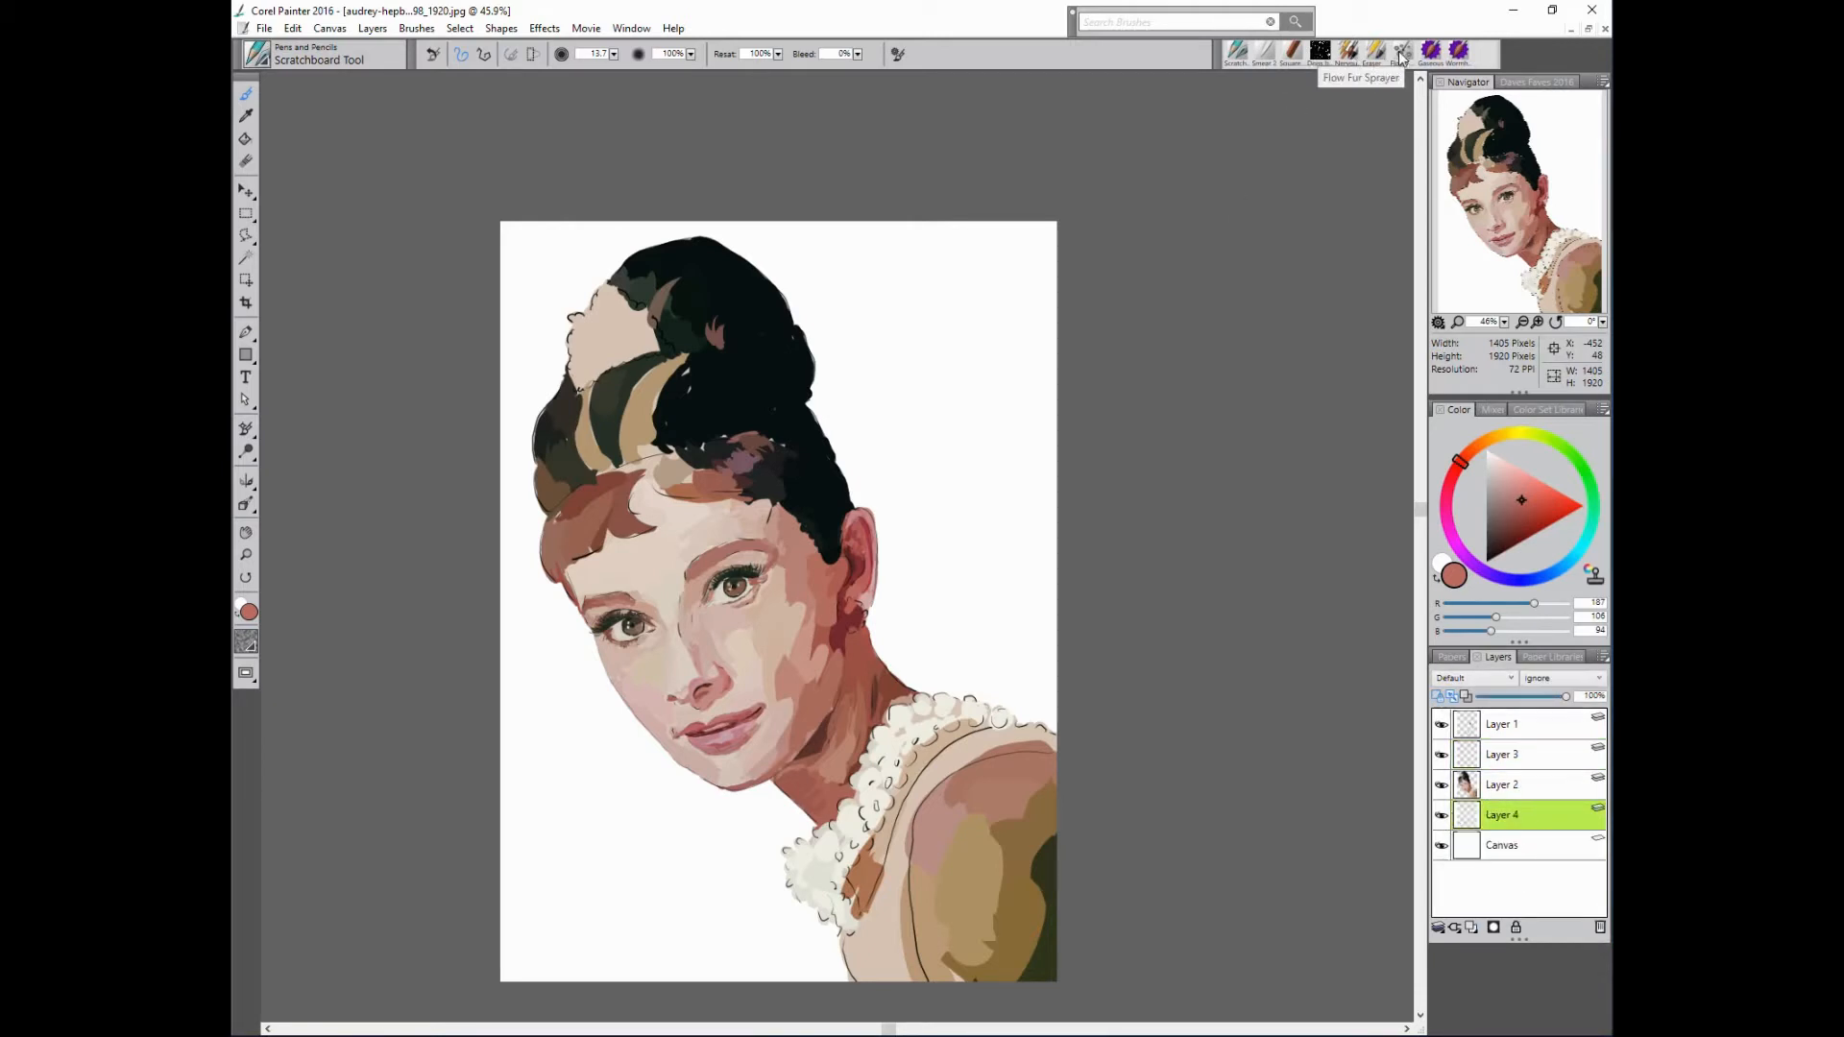
# - Spray soft brick red over the background's lower-left area with the Detail Airbrush enlarged to size 279.4
pyautogui.click(1537, 82)
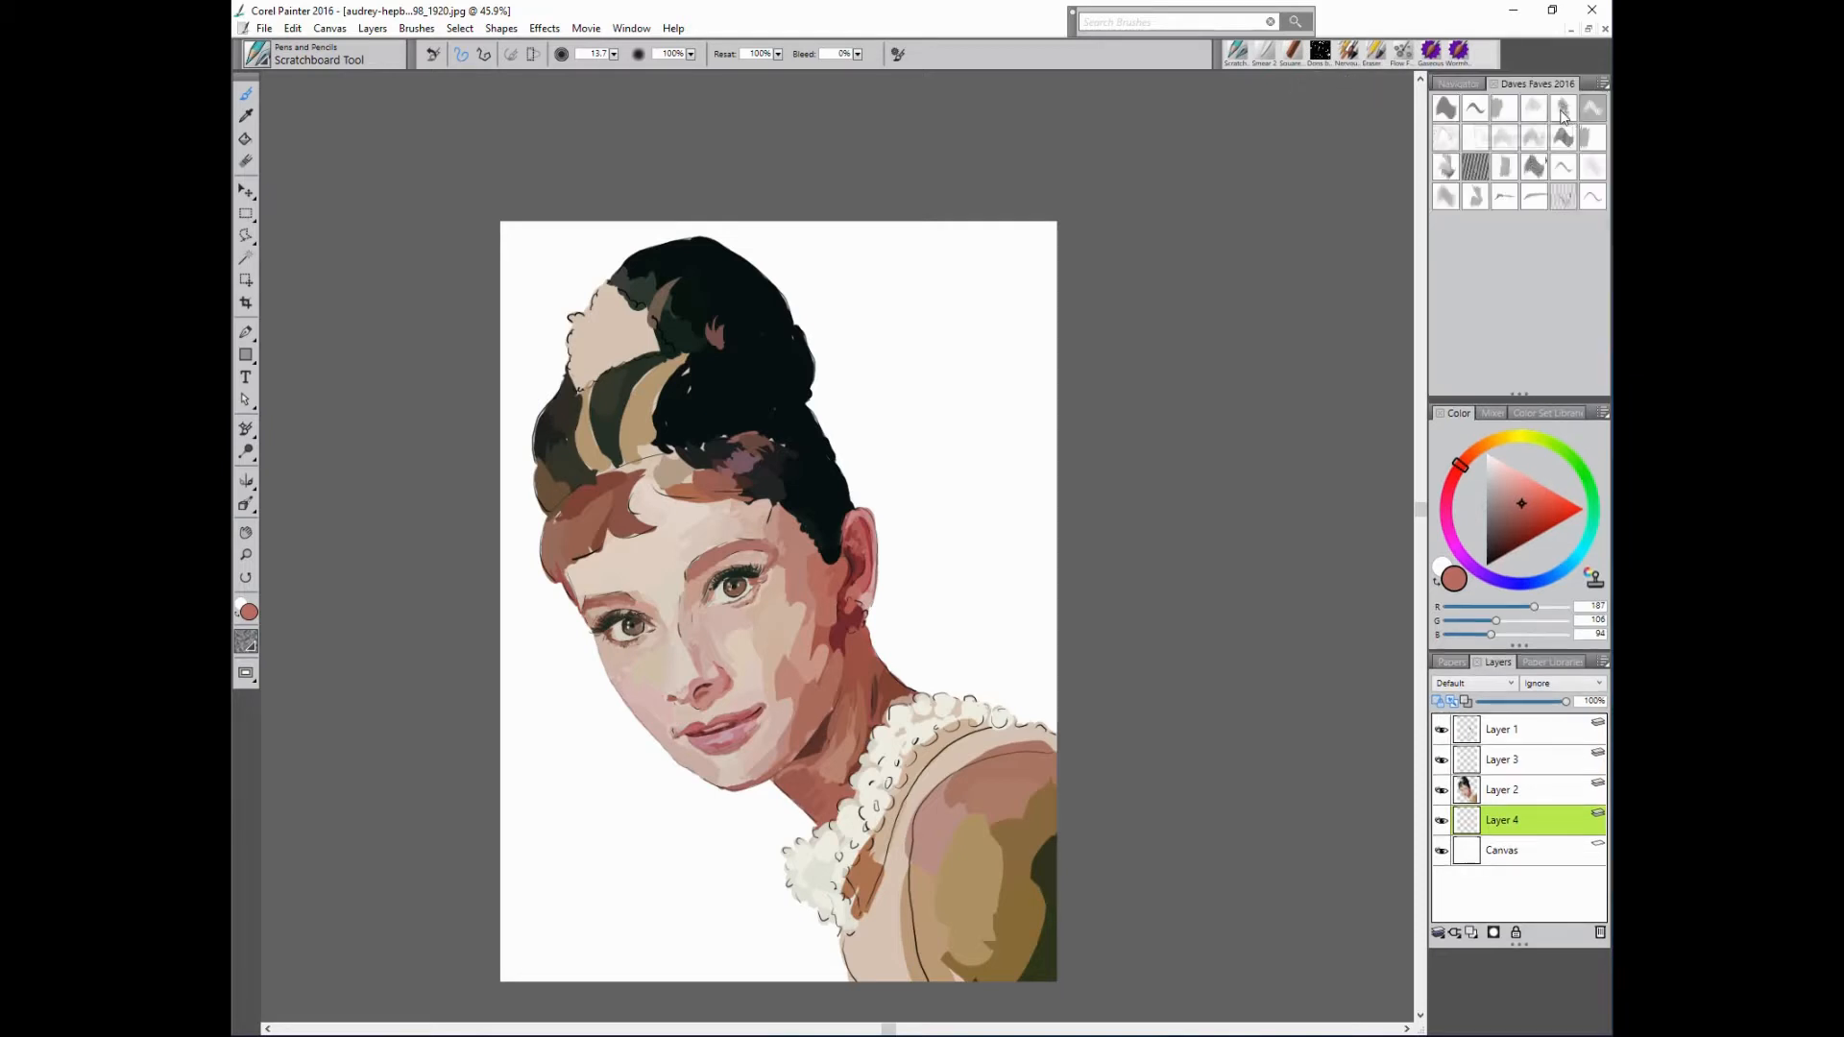
pyautogui.click(1565, 167)
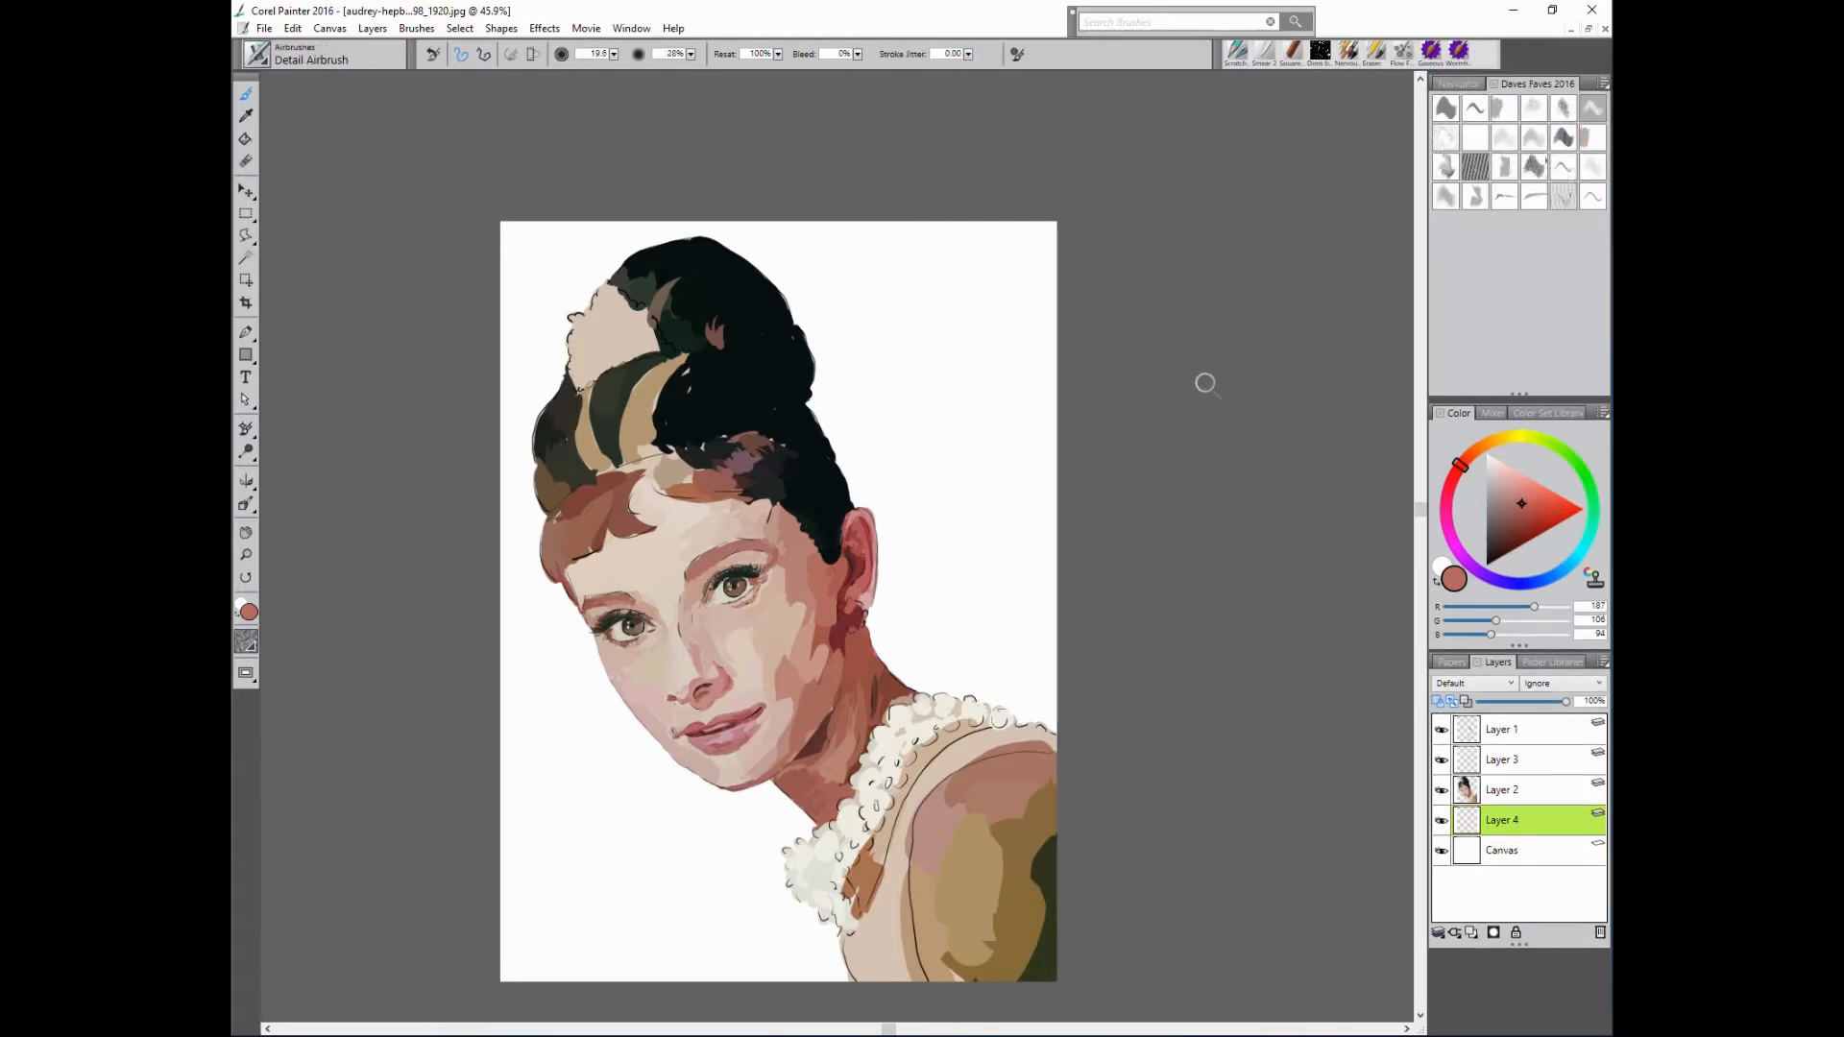
pyautogui.hotkey('ctrl', '0')
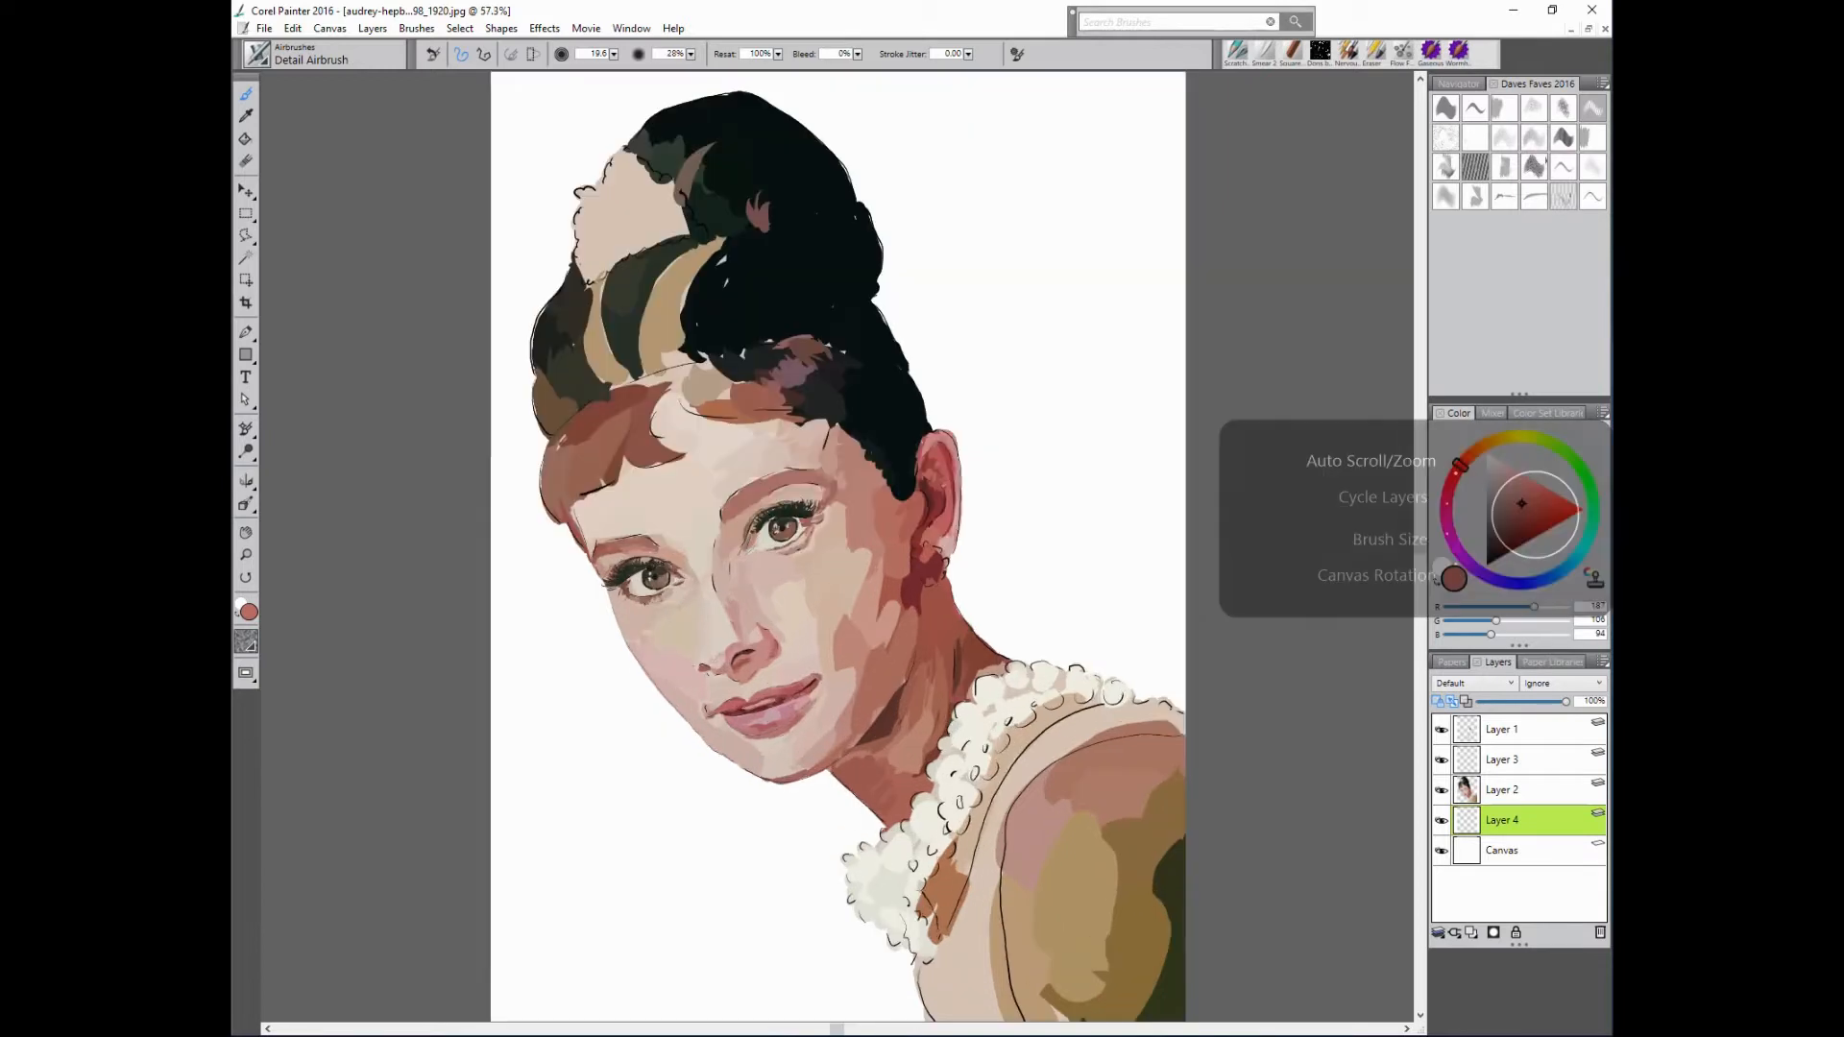
pyautogui.moveTo(1252, 605); pyautogui.dragTo(1245, 653)
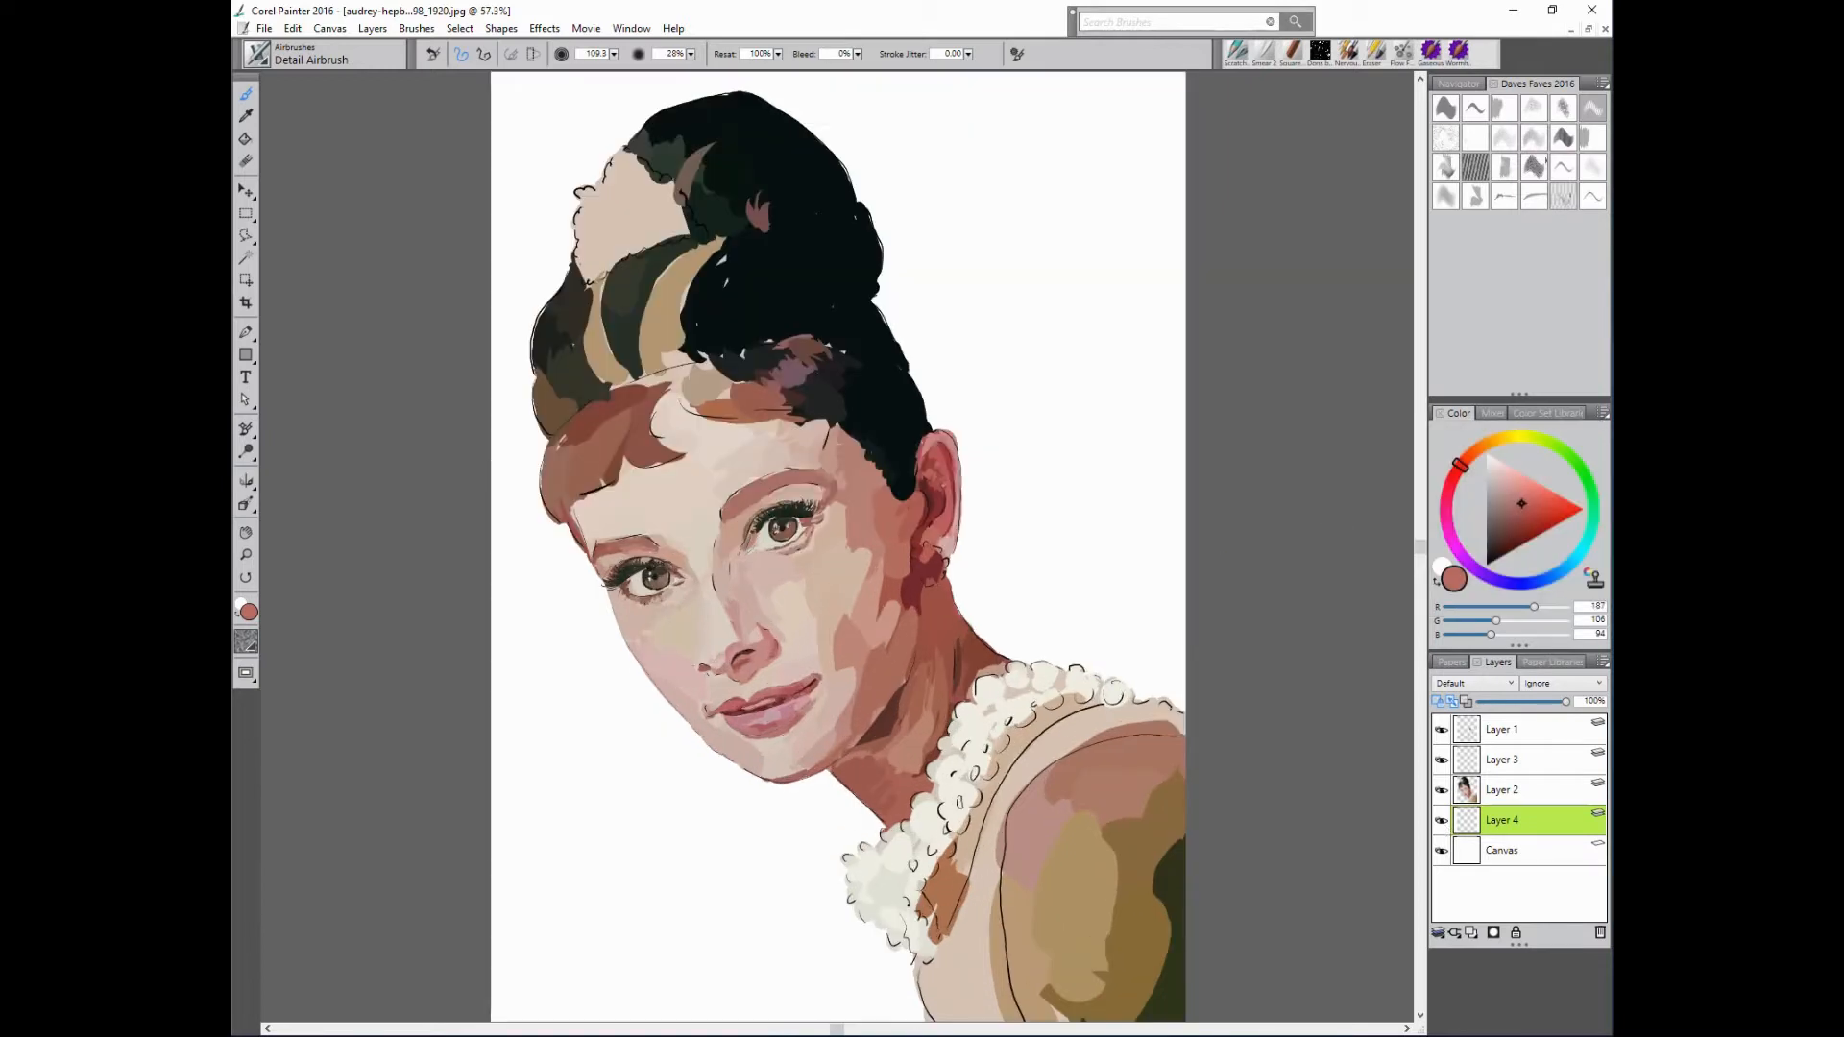
pyautogui.keyDown('alt'); pyautogui.click(934, 758); pyautogui.keyUp('alt')
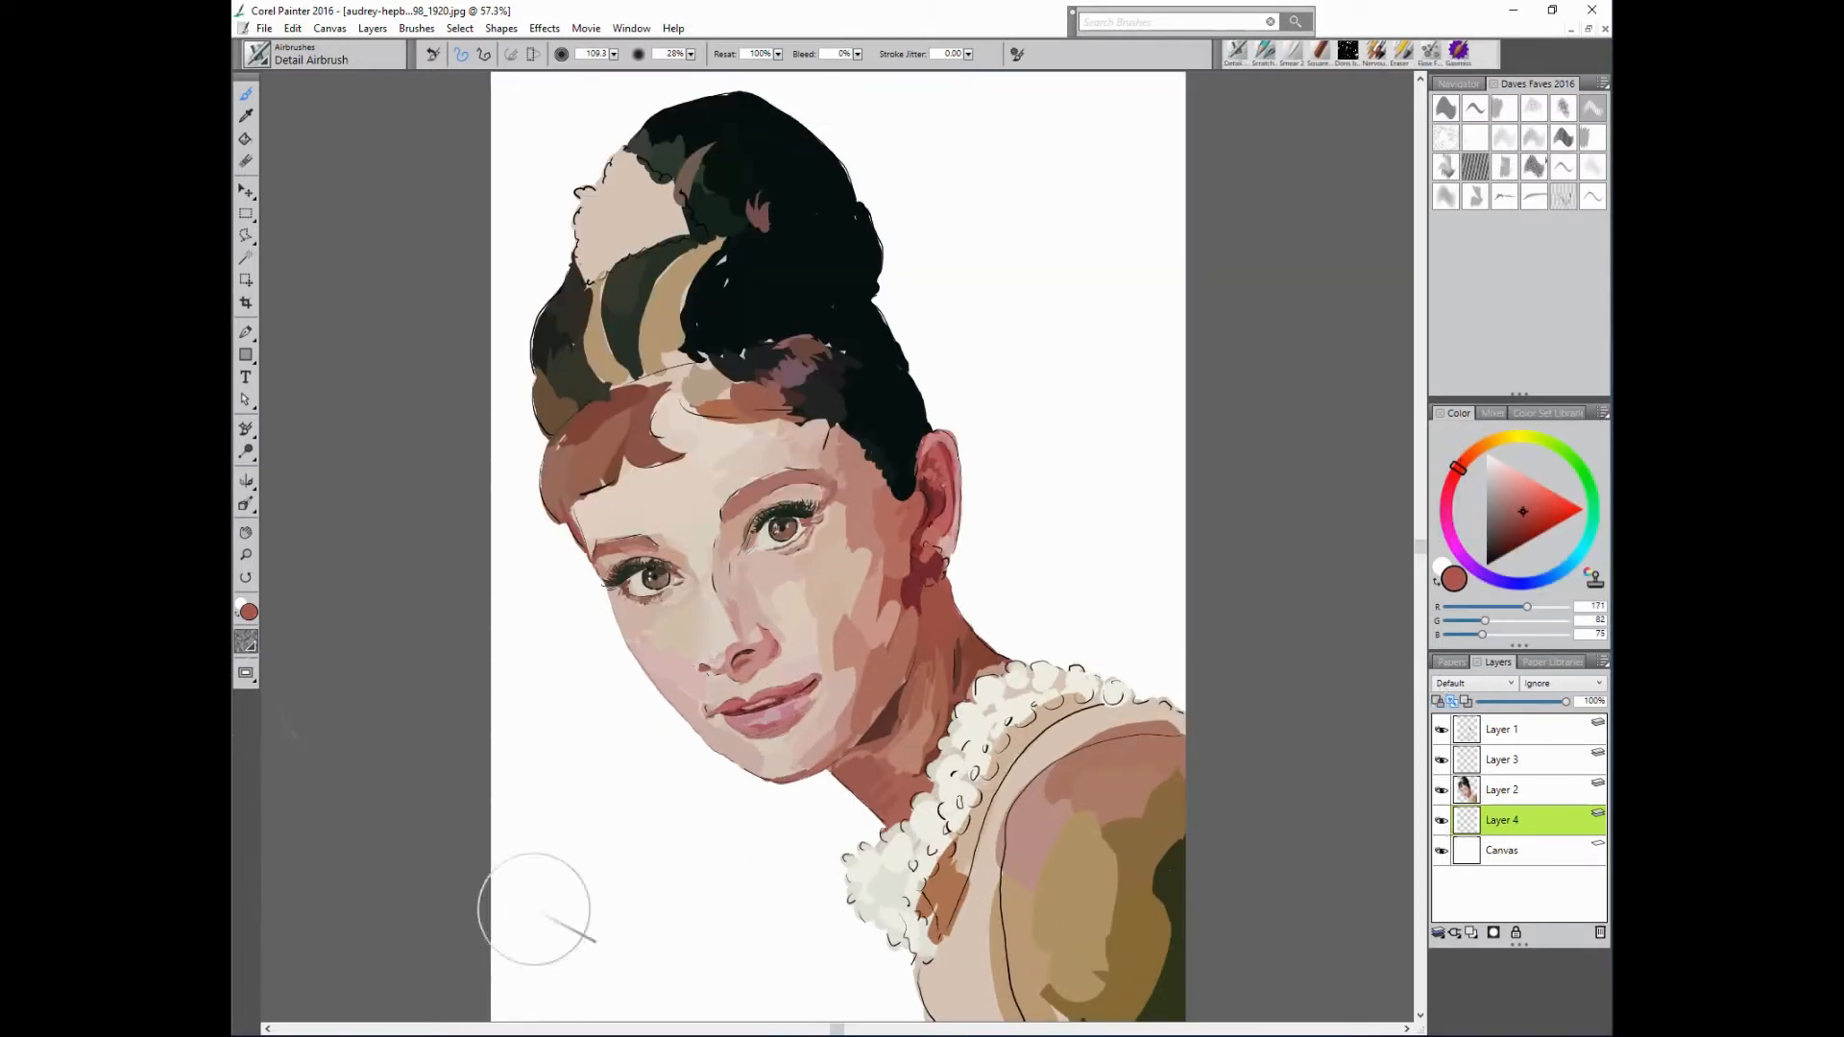
pyautogui.moveTo(535, 906)
pyautogui.mouseDown()
pyautogui.moveTo(650, 994)
pyautogui.moveTo(526, 869)
pyautogui.mouseUp()
pyautogui.moveTo(597, 811); pyautogui.dragTo(667, 937)
pyautogui.moveTo(552, 835); pyautogui.dragTo(754, 1028)
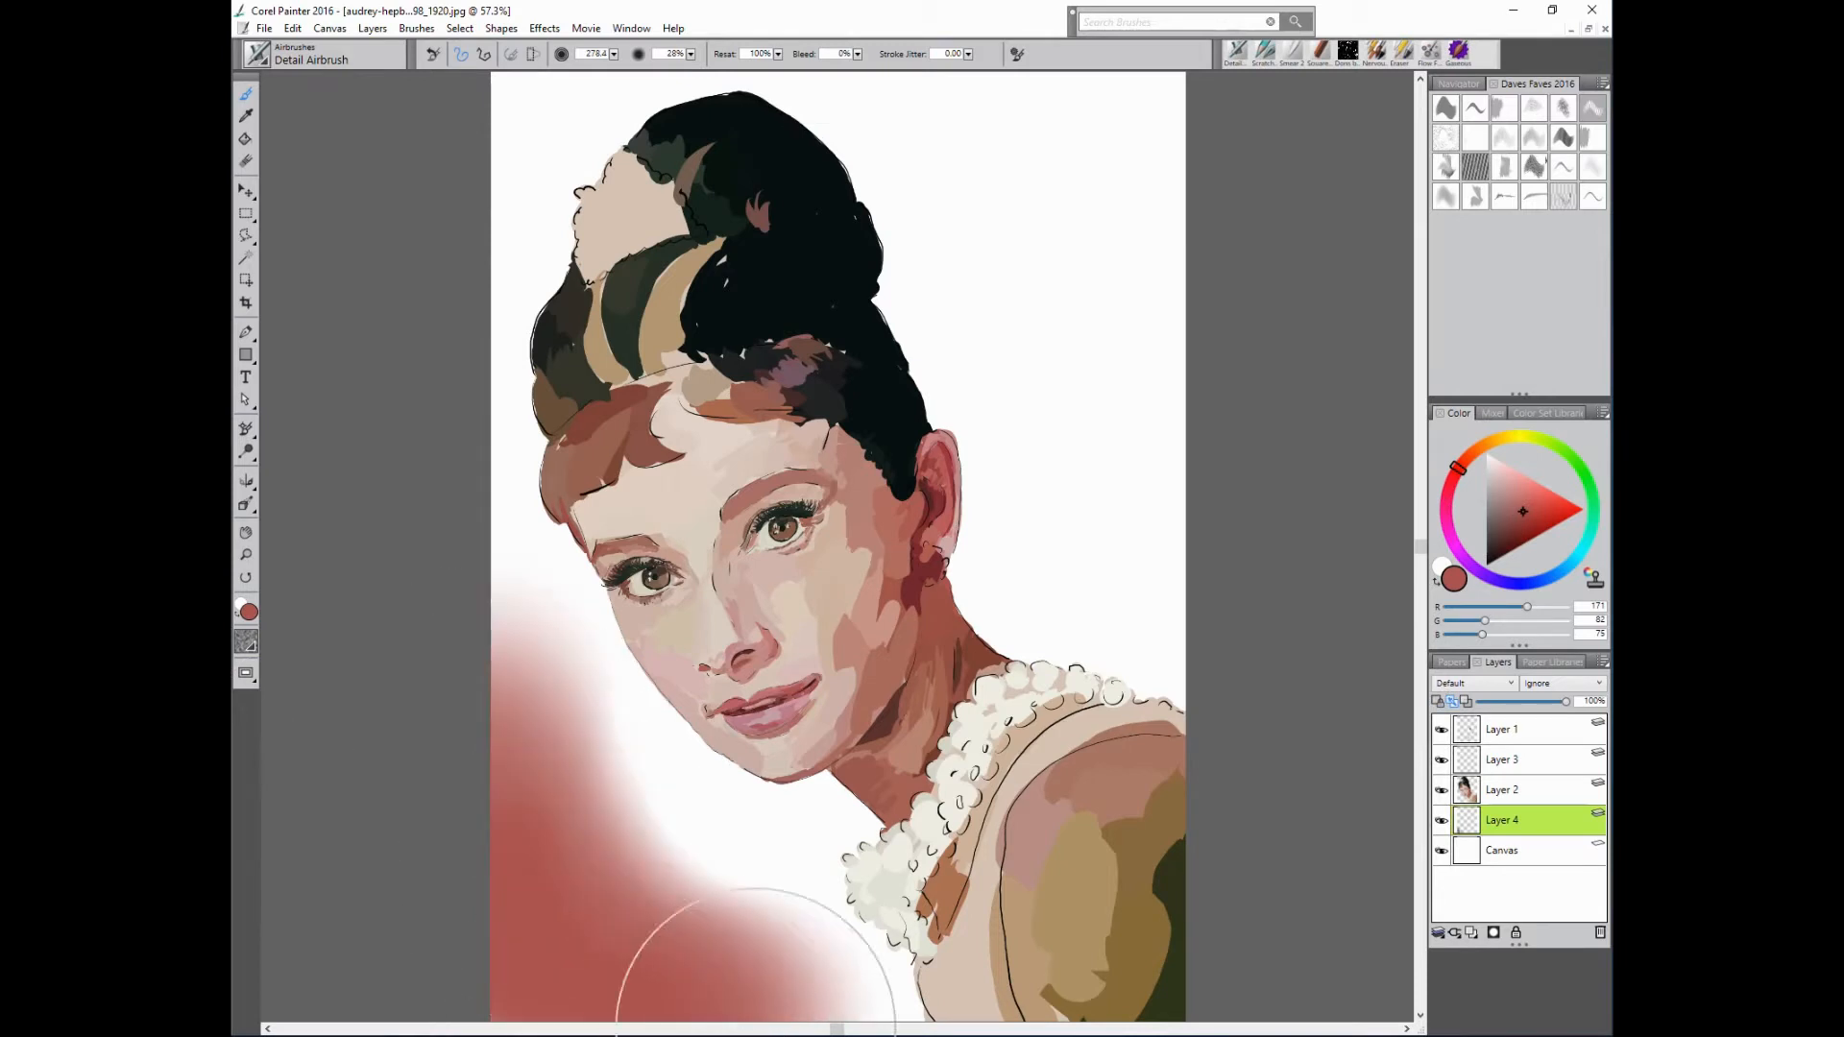
# - Airbrush soft pinks over the background's top and right side, with dusky red in the upper-left corner
pyautogui.keyDown('alt'); pyautogui.click(776, 719); pyautogui.keyUp('alt')
pyautogui.moveTo(1211, 171)
pyautogui.mouseDown()
pyautogui.moveTo(1209, 97)
pyautogui.moveTo(1032, 66)
pyautogui.moveTo(749, 99)
pyautogui.mouseUp()
pyautogui.keyDown('alt'); pyautogui.click(760, 216); pyautogui.keyUp('alt')
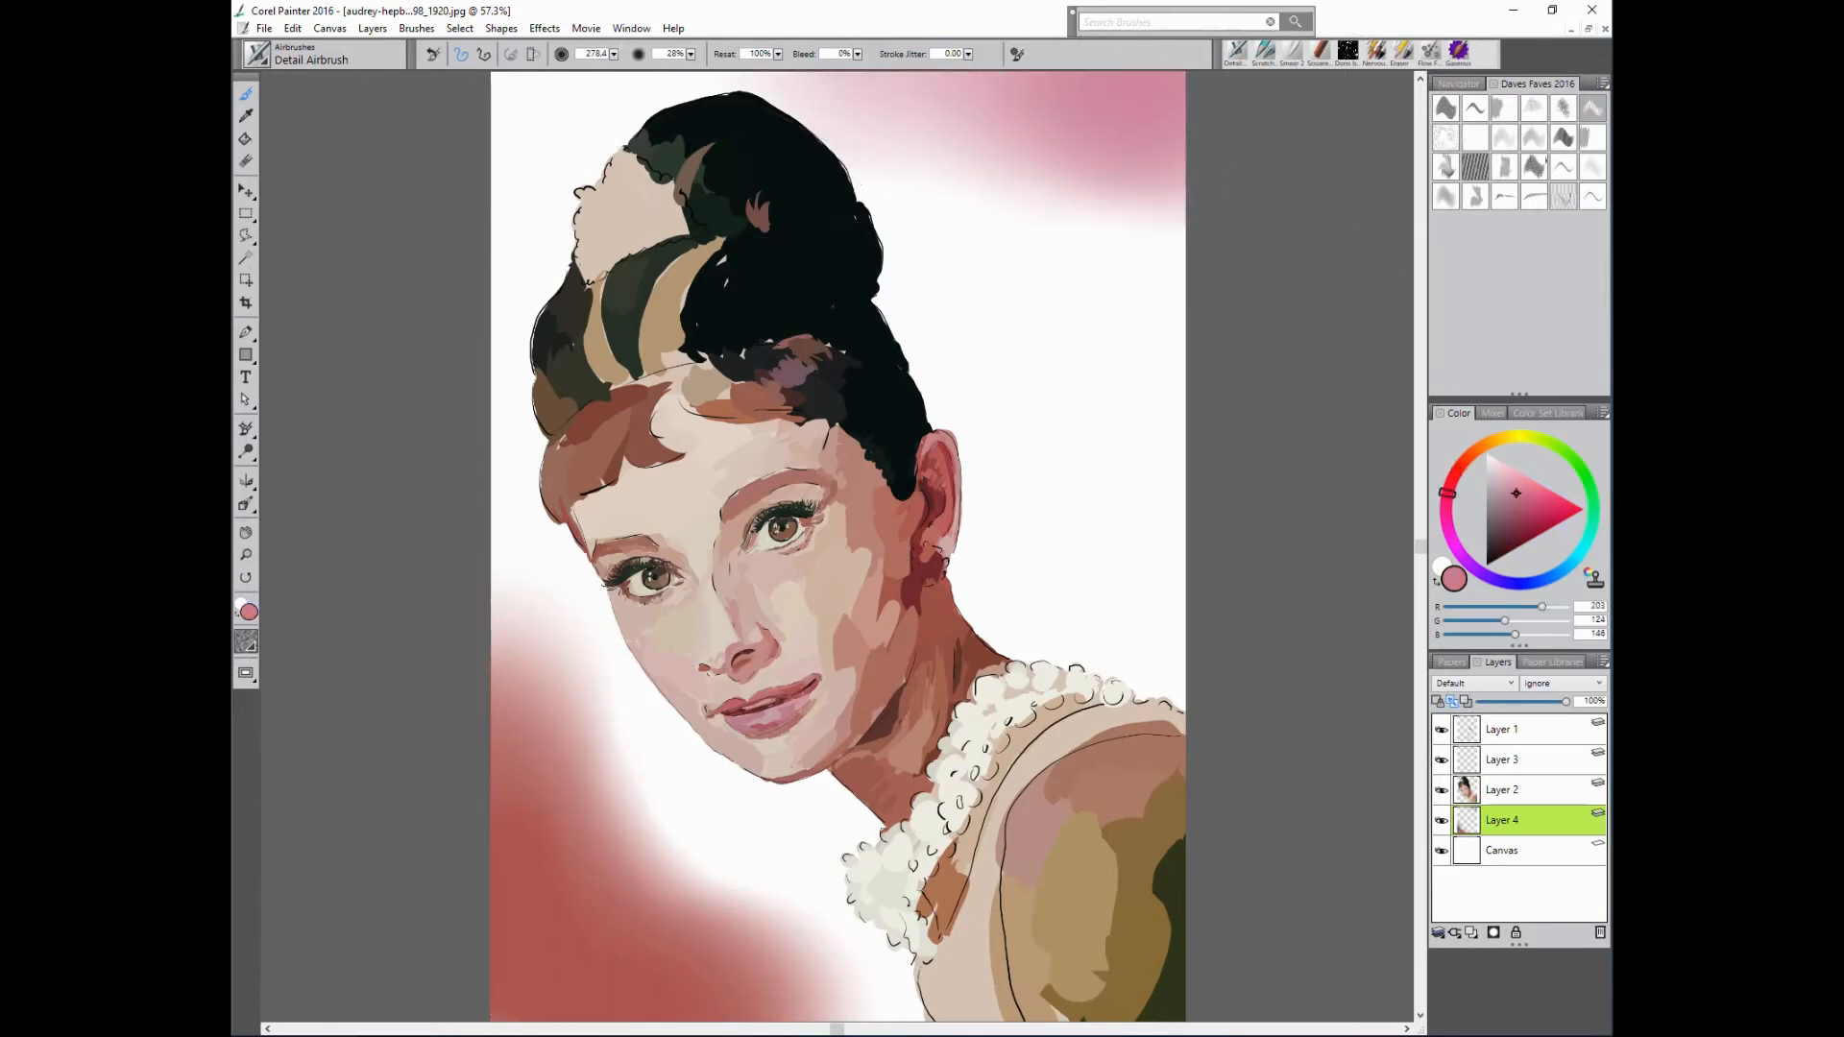
pyautogui.moveTo(481, 208)
pyautogui.mouseDown()
pyautogui.moveTo(511, 84)
pyautogui.moveTo(471, 249)
pyautogui.mouseUp()
pyautogui.keyDown('alt'); pyautogui.click(949, 537); pyautogui.keyUp('alt')
pyautogui.moveTo(1037, 489)
pyautogui.mouseDown()
pyautogui.moveTo(1125, 606)
pyautogui.moveTo(1190, 558)
pyautogui.moveTo(974, 452)
pyautogui.moveTo(1112, 445)
pyautogui.mouseUp()
pyautogui.keyDown('alt'); pyautogui.click(772, 719); pyautogui.keyUp('alt')
pyautogui.moveTo(1218, 255)
pyautogui.mouseDown()
pyautogui.moveTo(1107, 256)
pyautogui.moveTo(653, 104)
pyautogui.mouseUp()
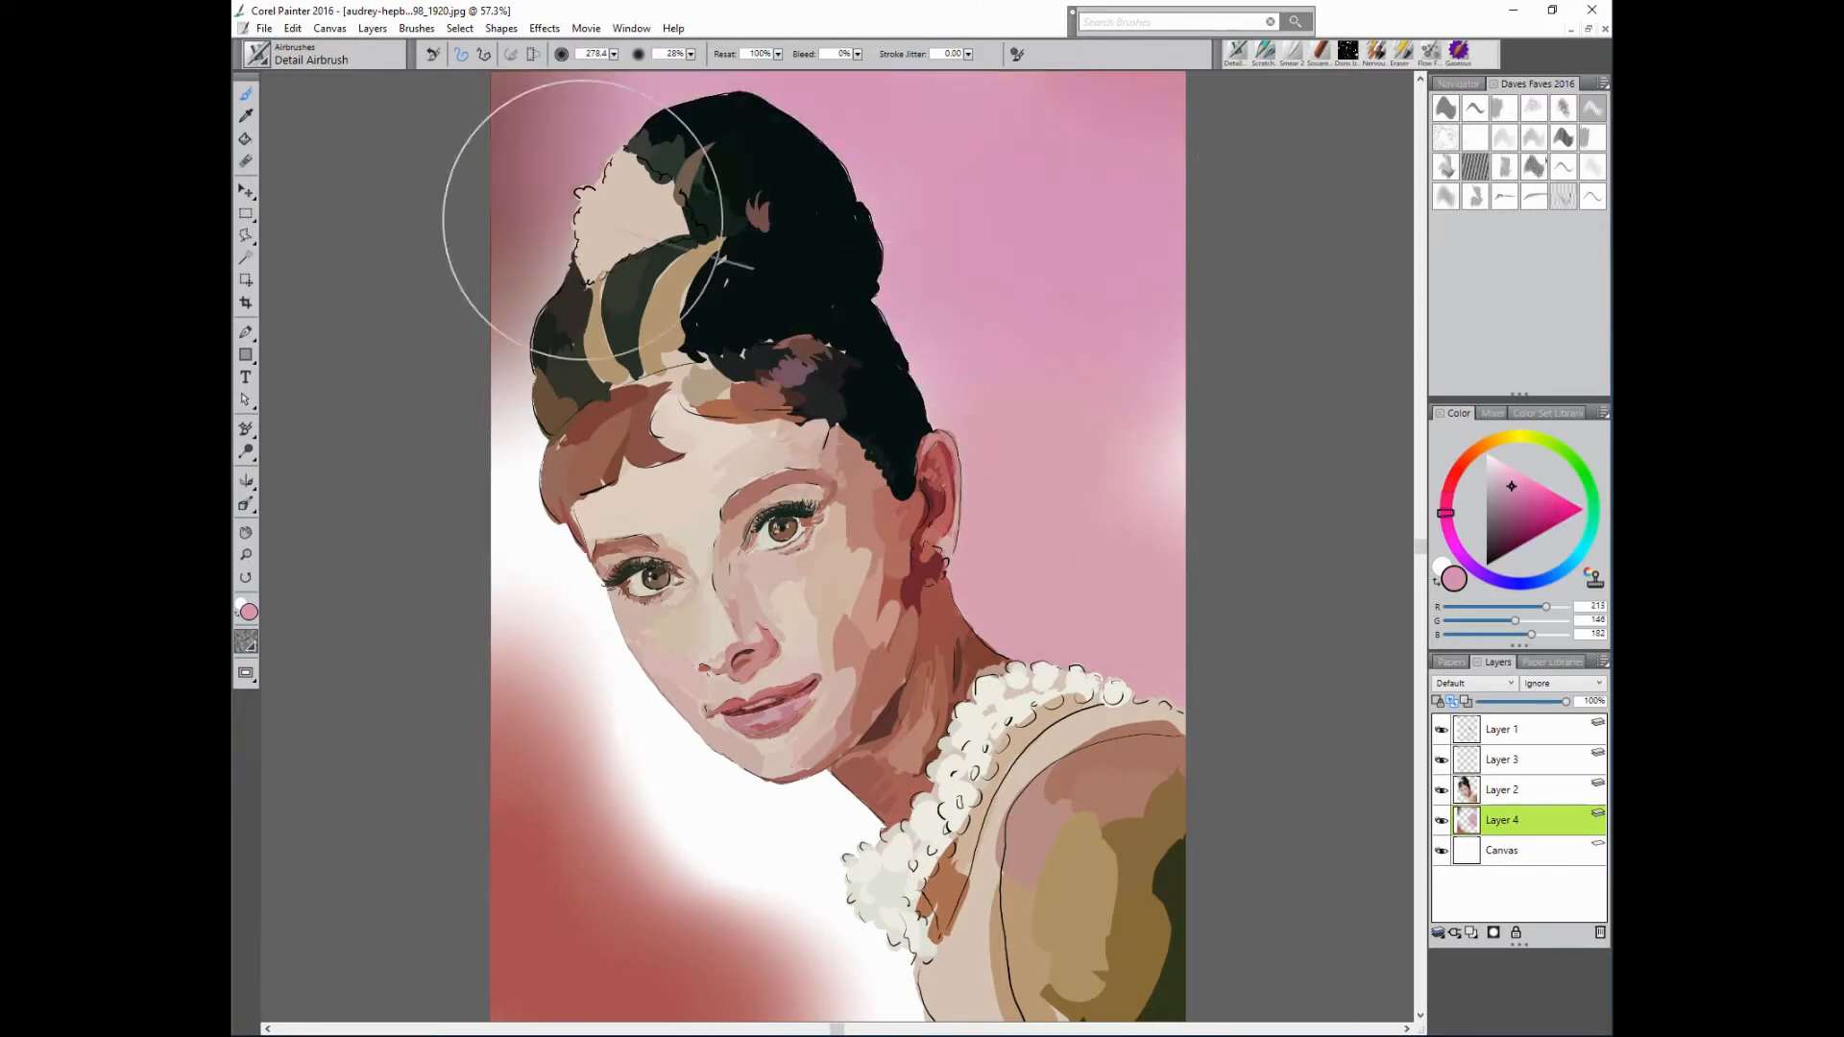
# - Airbrush dusky rose and pink down the background's left side, past the hair and along the cheek
pyautogui.keyDown('alt'); pyautogui.click(760, 215); pyautogui.keyUp('alt')
pyautogui.moveTo(540, 173); pyautogui.dragTo(584, 118)
pyautogui.moveTo(1138, 462); pyautogui.dragTo(1162, 432)
pyautogui.keyDown('alt'); pyautogui.click(939, 481); pyautogui.keyUp('alt')
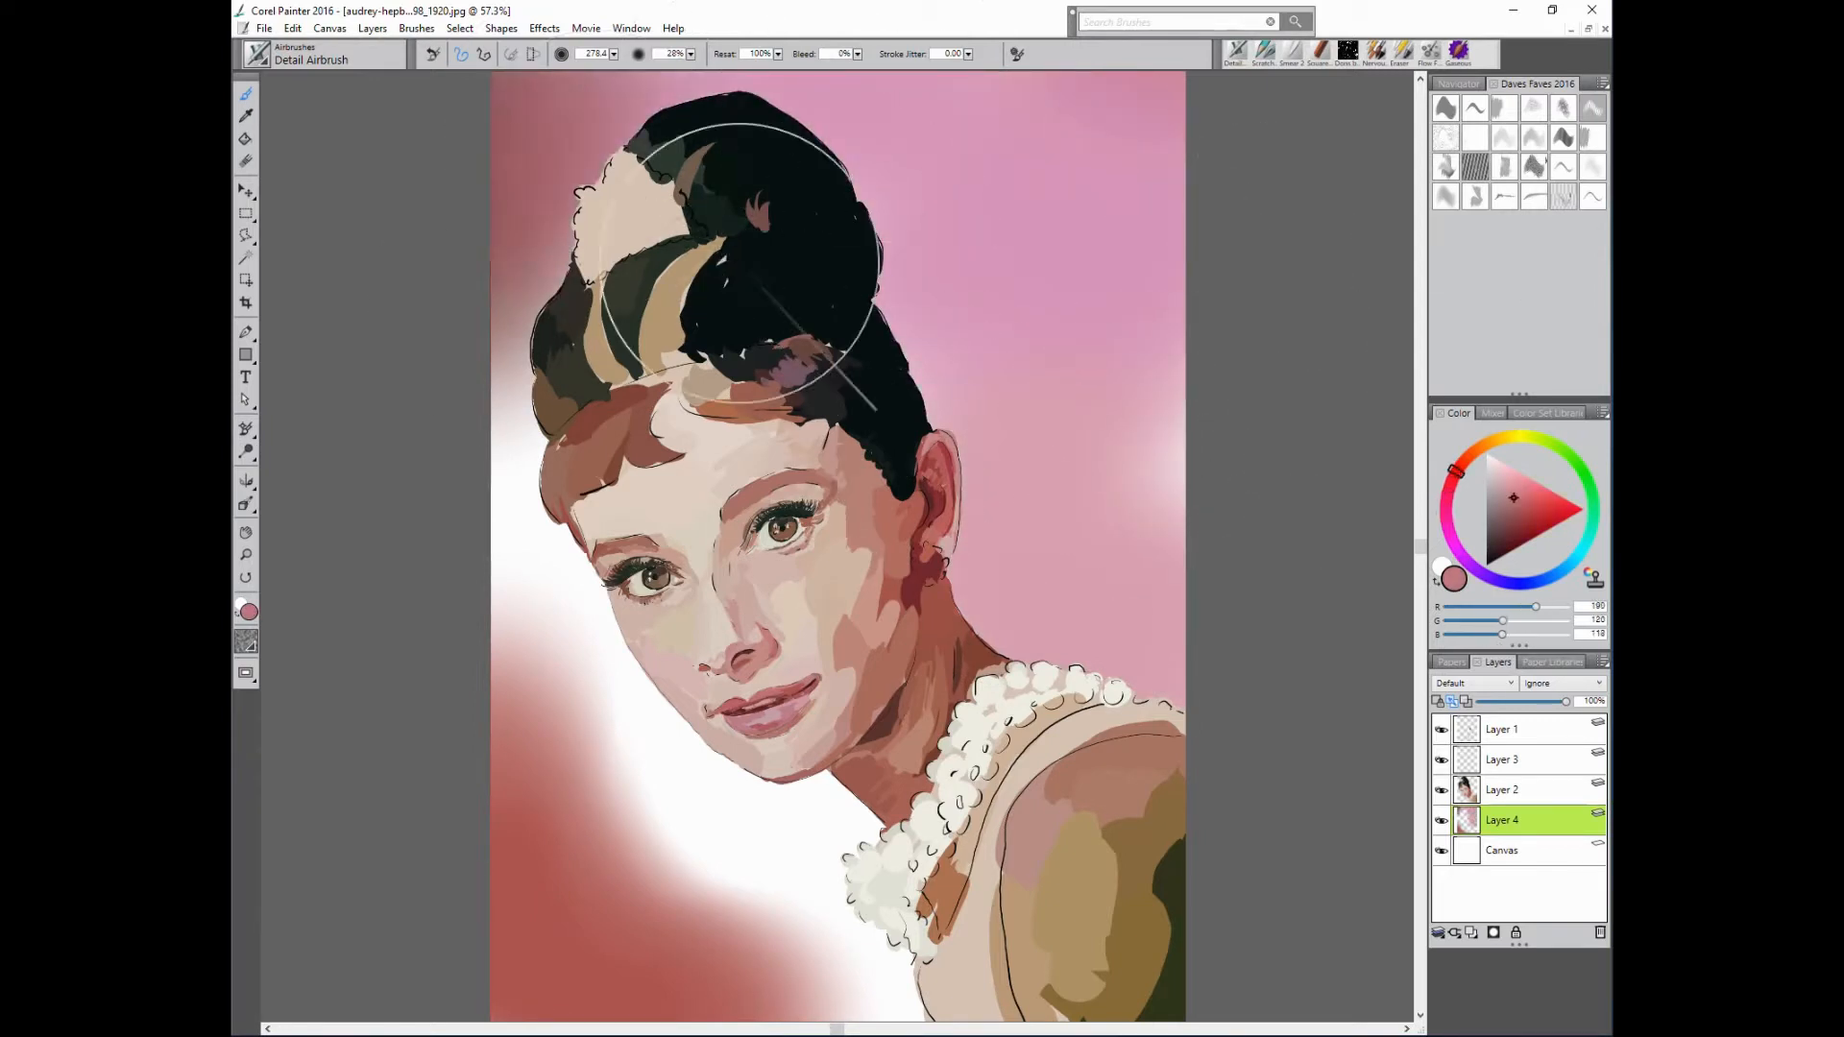
pyautogui.moveTo(532, 448); pyautogui.dragTo(523, 479)
pyautogui.keyDown('alt'); pyautogui.click(1151, 551); pyautogui.keyUp('alt')
pyautogui.moveTo(585, 558); pyautogui.dragTo(651, 754)
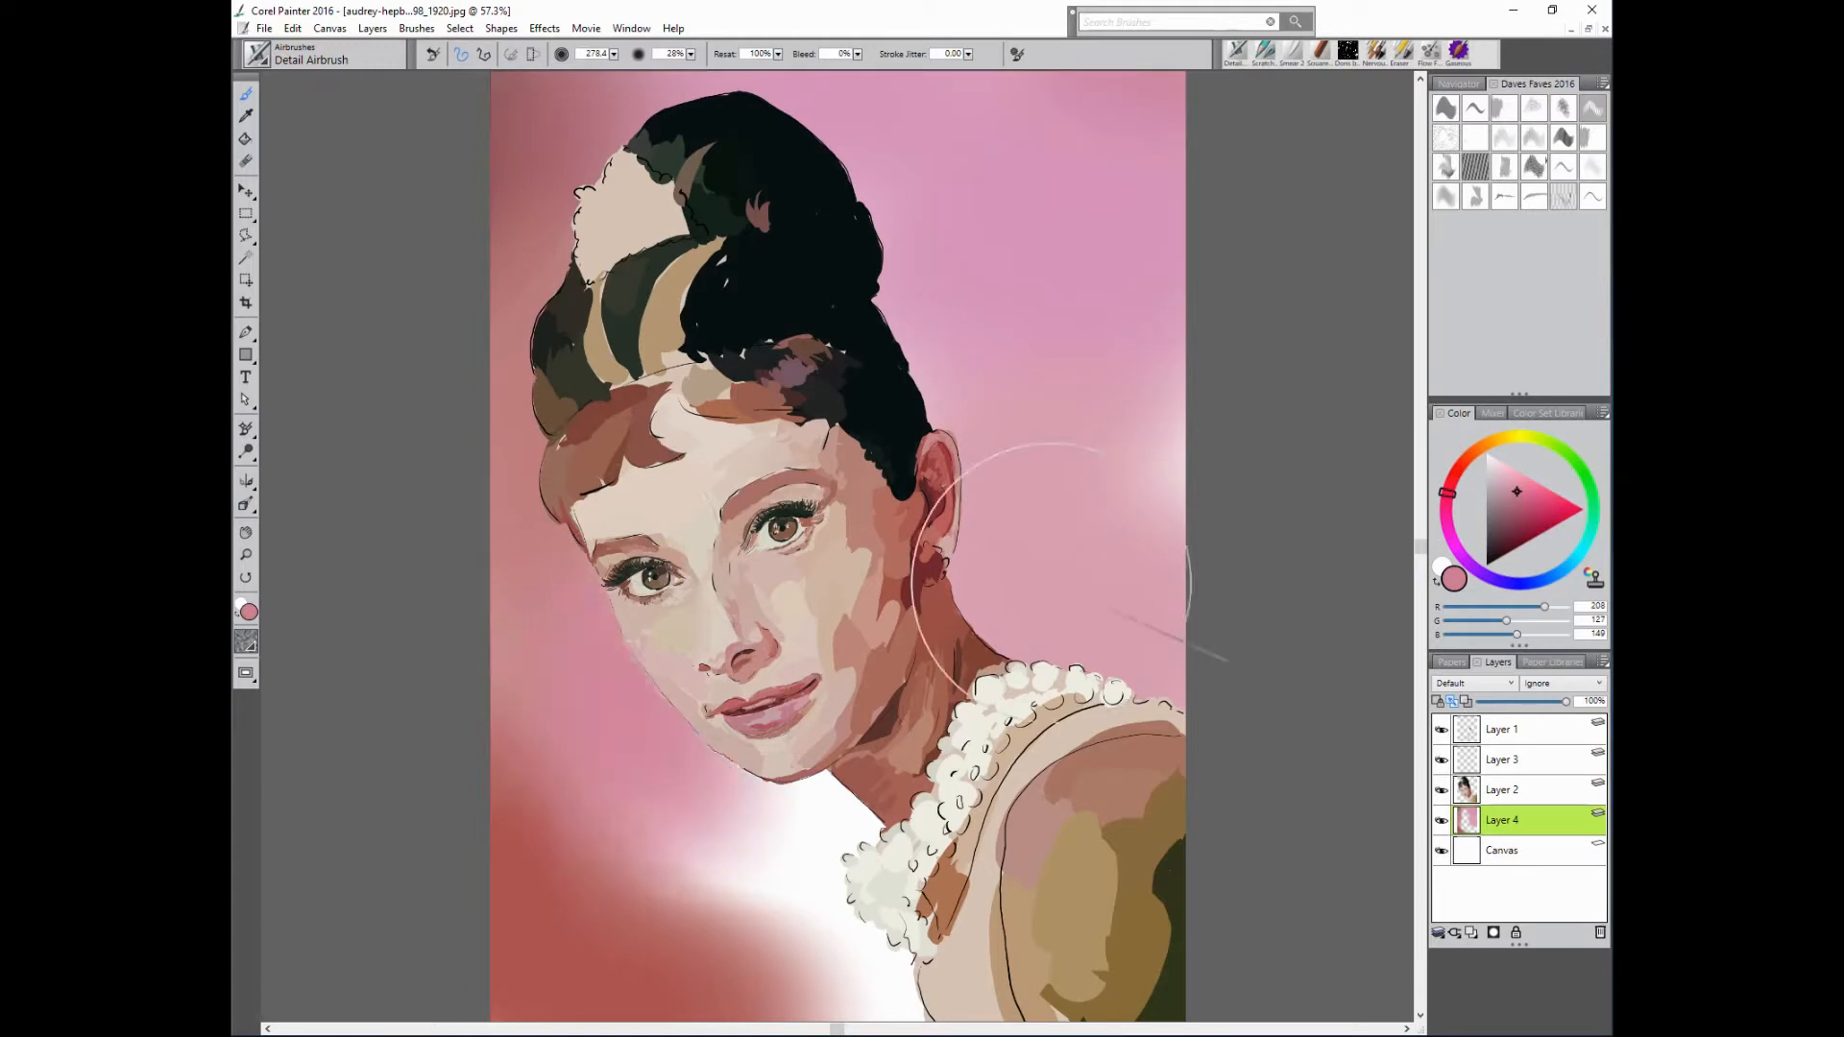
# - Fill the white background below the chin with pink and blend it into the red lower-left area
pyautogui.keyDown('alt'); pyautogui.click(1108, 633); pyautogui.keyUp('alt')
pyautogui.moveTo(830, 732)
pyautogui.mouseDown()
pyautogui.moveTo(845, 826)
pyautogui.moveTo(1061, 574)
pyautogui.moveTo(764, 839)
pyautogui.moveTo(908, 938)
pyautogui.moveTo(692, 826)
pyautogui.mouseUp()
pyautogui.keyDown('alt'); pyautogui.click(578, 768); pyautogui.keyUp('alt')
pyautogui.keyDown('alt'); pyautogui.click(629, 759); pyautogui.keyUp('alt')
pyautogui.moveTo(630, 754); pyautogui.dragTo(624, 830)
# - Airbrush lighter pink beside the ear and hair, and deeper magenta pink across the background's top
pyautogui.keyDown('alt'); pyautogui.click(1057, 480); pyautogui.keyUp('alt')
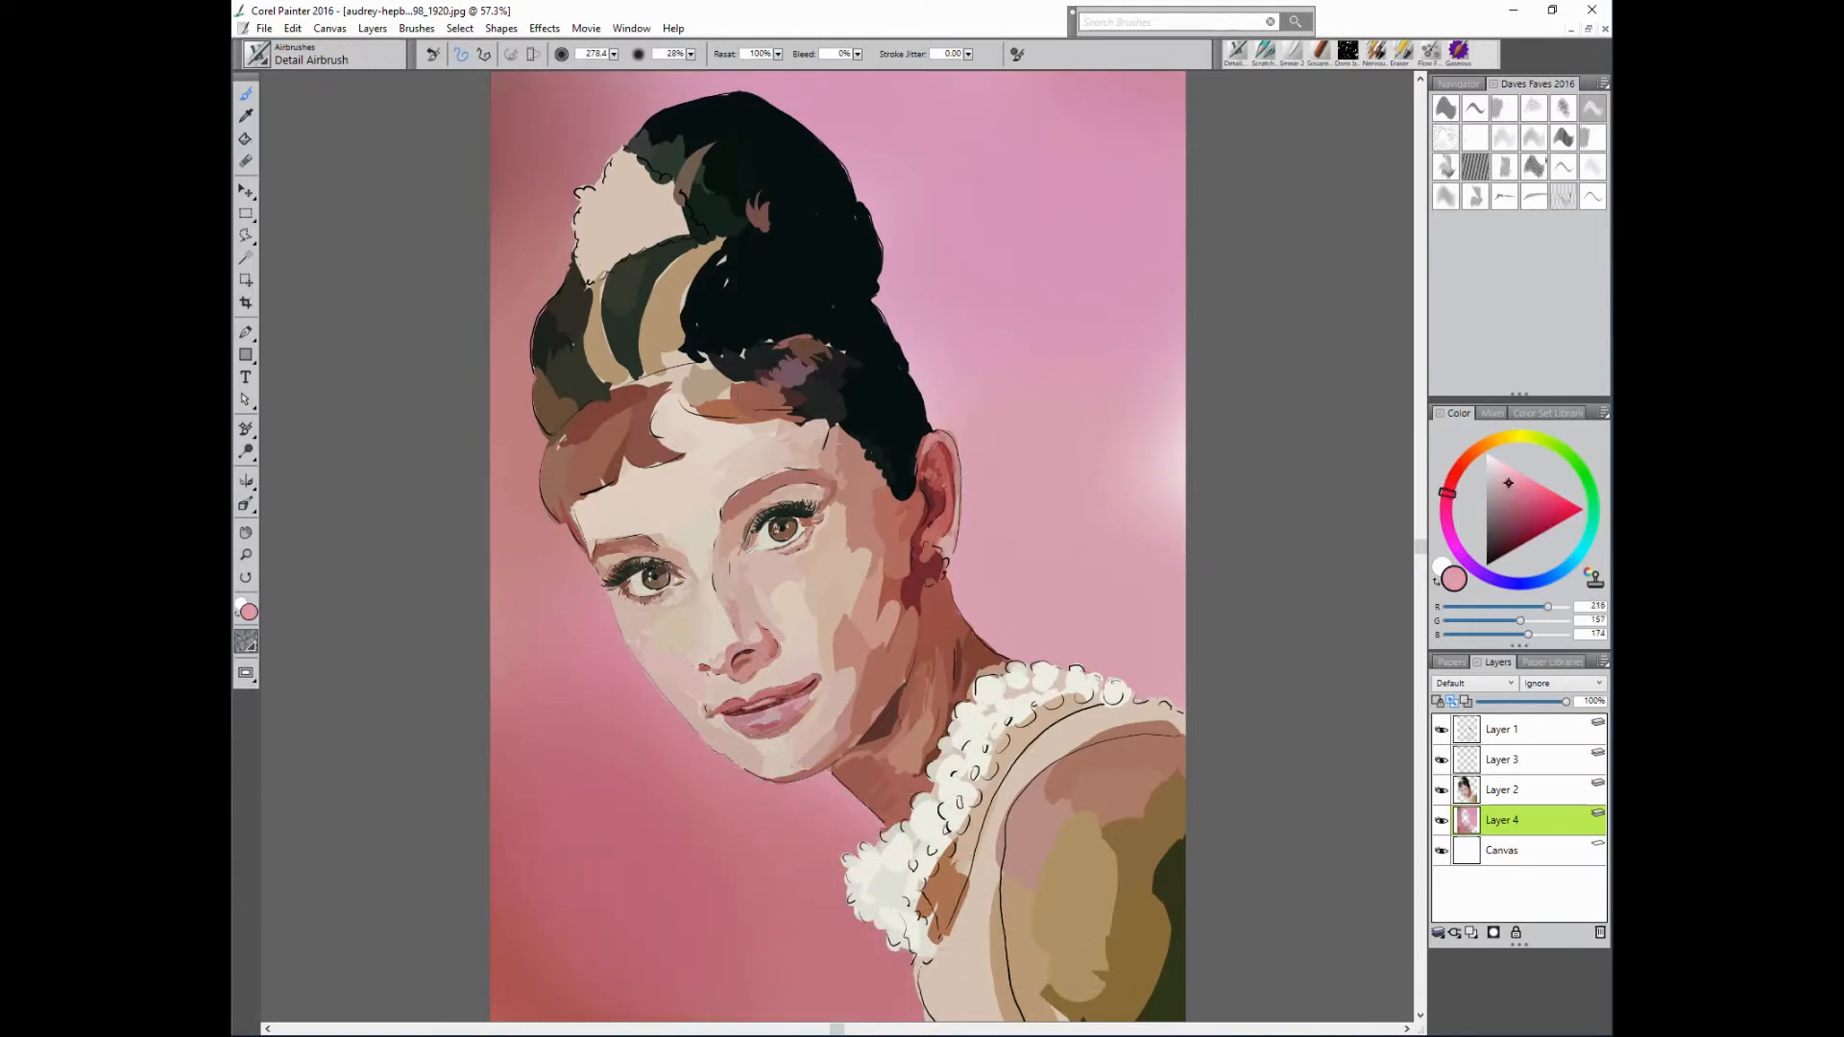
pyautogui.moveTo(1243, 524); pyautogui.dragTo(950, 408)
pyautogui.keyDown('alt'); pyautogui.click(1037, 240); pyautogui.keyUp('alt')
pyautogui.moveTo(970, 327)
pyautogui.mouseDown()
pyautogui.moveTo(1029, 192)
pyautogui.moveTo(1009, 365)
pyautogui.mouseUp()
pyautogui.keyDown('alt'); pyautogui.click(1143, 88); pyautogui.keyUp('alt')
pyautogui.moveTo(1161, 137)
pyautogui.mouseDown()
pyautogui.moveTo(944, 178)
pyautogui.moveTo(1062, 151)
pyautogui.moveTo(1169, 205)
pyautogui.mouseUp()
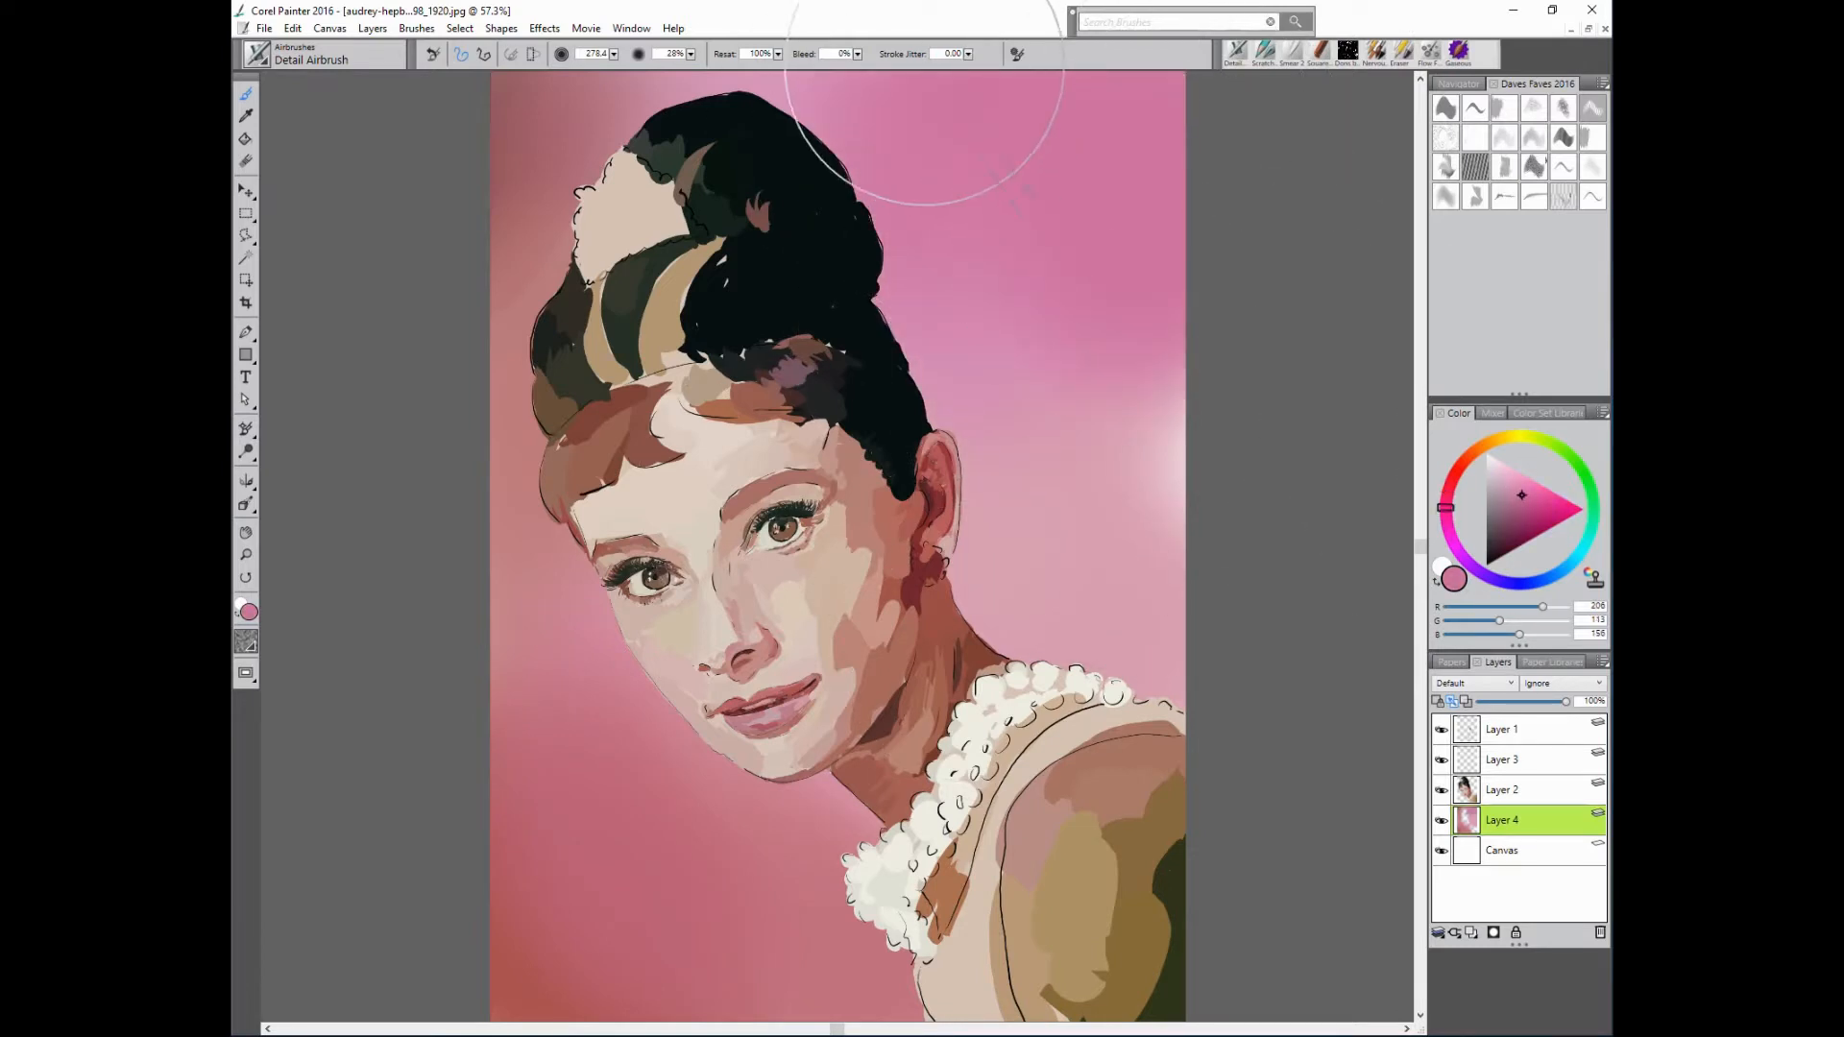
pyautogui.moveTo(741, 174)
pyautogui.mouseDown()
pyautogui.moveTo(588, 153)
pyautogui.moveTo(778, 114)
pyautogui.mouseUp()
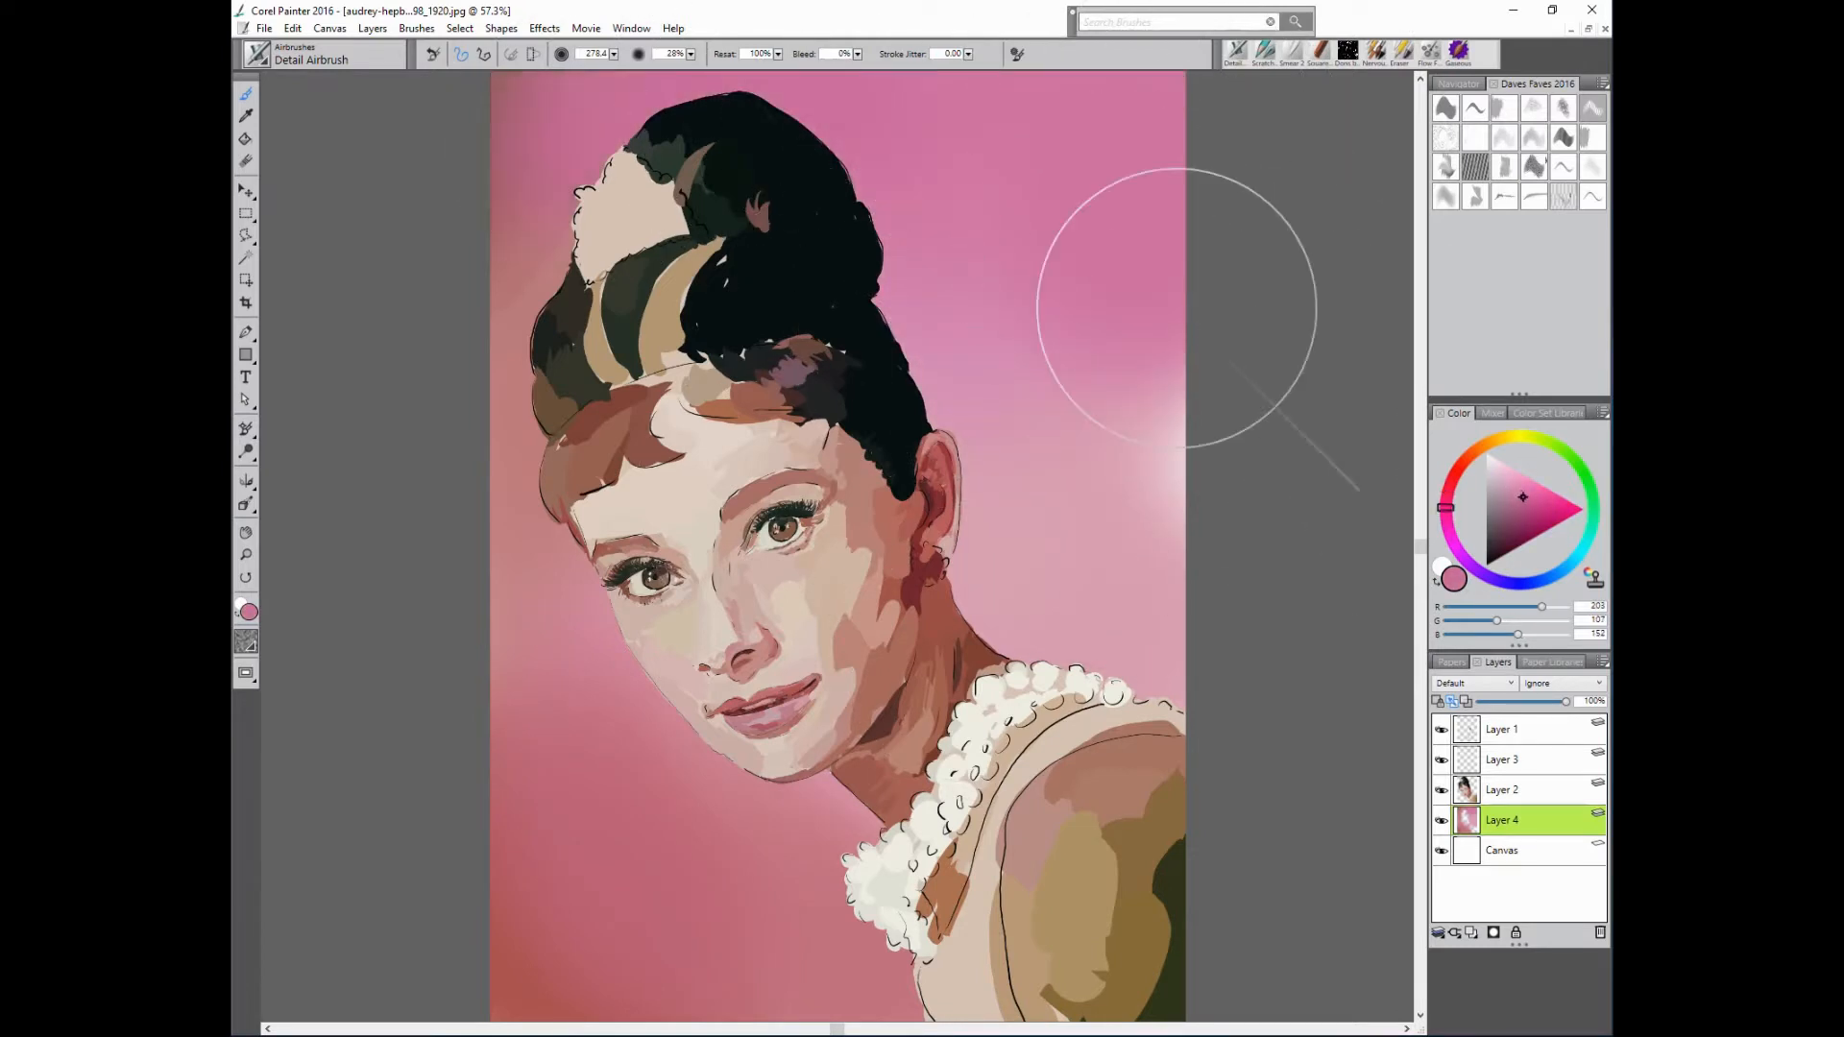
# - Darken the background's upper-left and lower-left corners with airbrushed reddish brown
pyautogui.click(1458, 469)
pyautogui.click(1509, 529)
pyautogui.moveTo(515, 176); pyautogui.dragTo(500, 182)
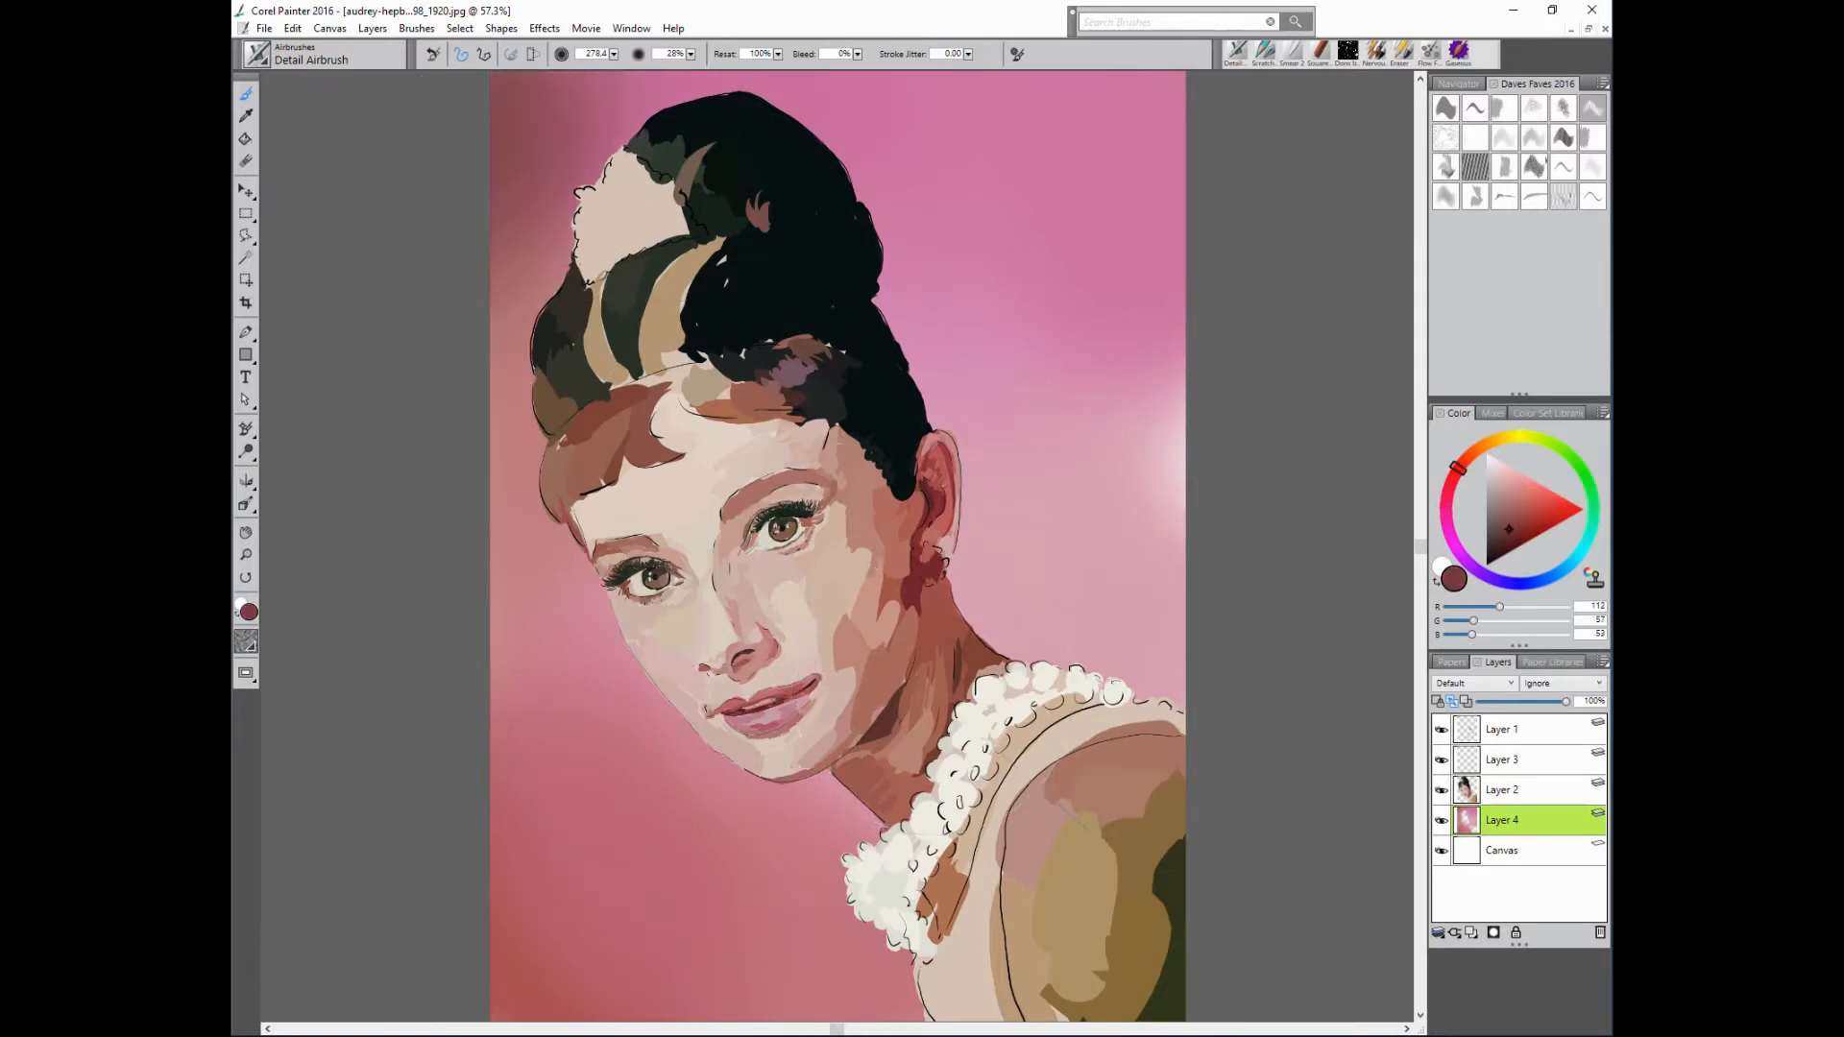
pyautogui.keyDown('alt'); pyautogui.click(970, 657); pyautogui.keyUp('alt')
pyautogui.moveTo(492, 905); pyautogui.dragTo(485, 879)
# - Cover the white patch at the background's right edge with soft pink and lighten the pink below the jaw
pyautogui.keyDown('alt'); pyautogui.click(1134, 571); pyautogui.keyUp('alt')
pyautogui.moveTo(1186, 567)
pyautogui.mouseDown()
pyautogui.moveTo(1218, 348)
pyautogui.moveTo(1257, 310)
pyautogui.moveTo(1187, 647)
pyautogui.mouseUp()
pyautogui.keyDown('alt'); pyautogui.click(1158, 404); pyautogui.keyUp('alt')
pyautogui.keyDown('alt'); pyautogui.click(947, 214); pyautogui.keyUp('alt')
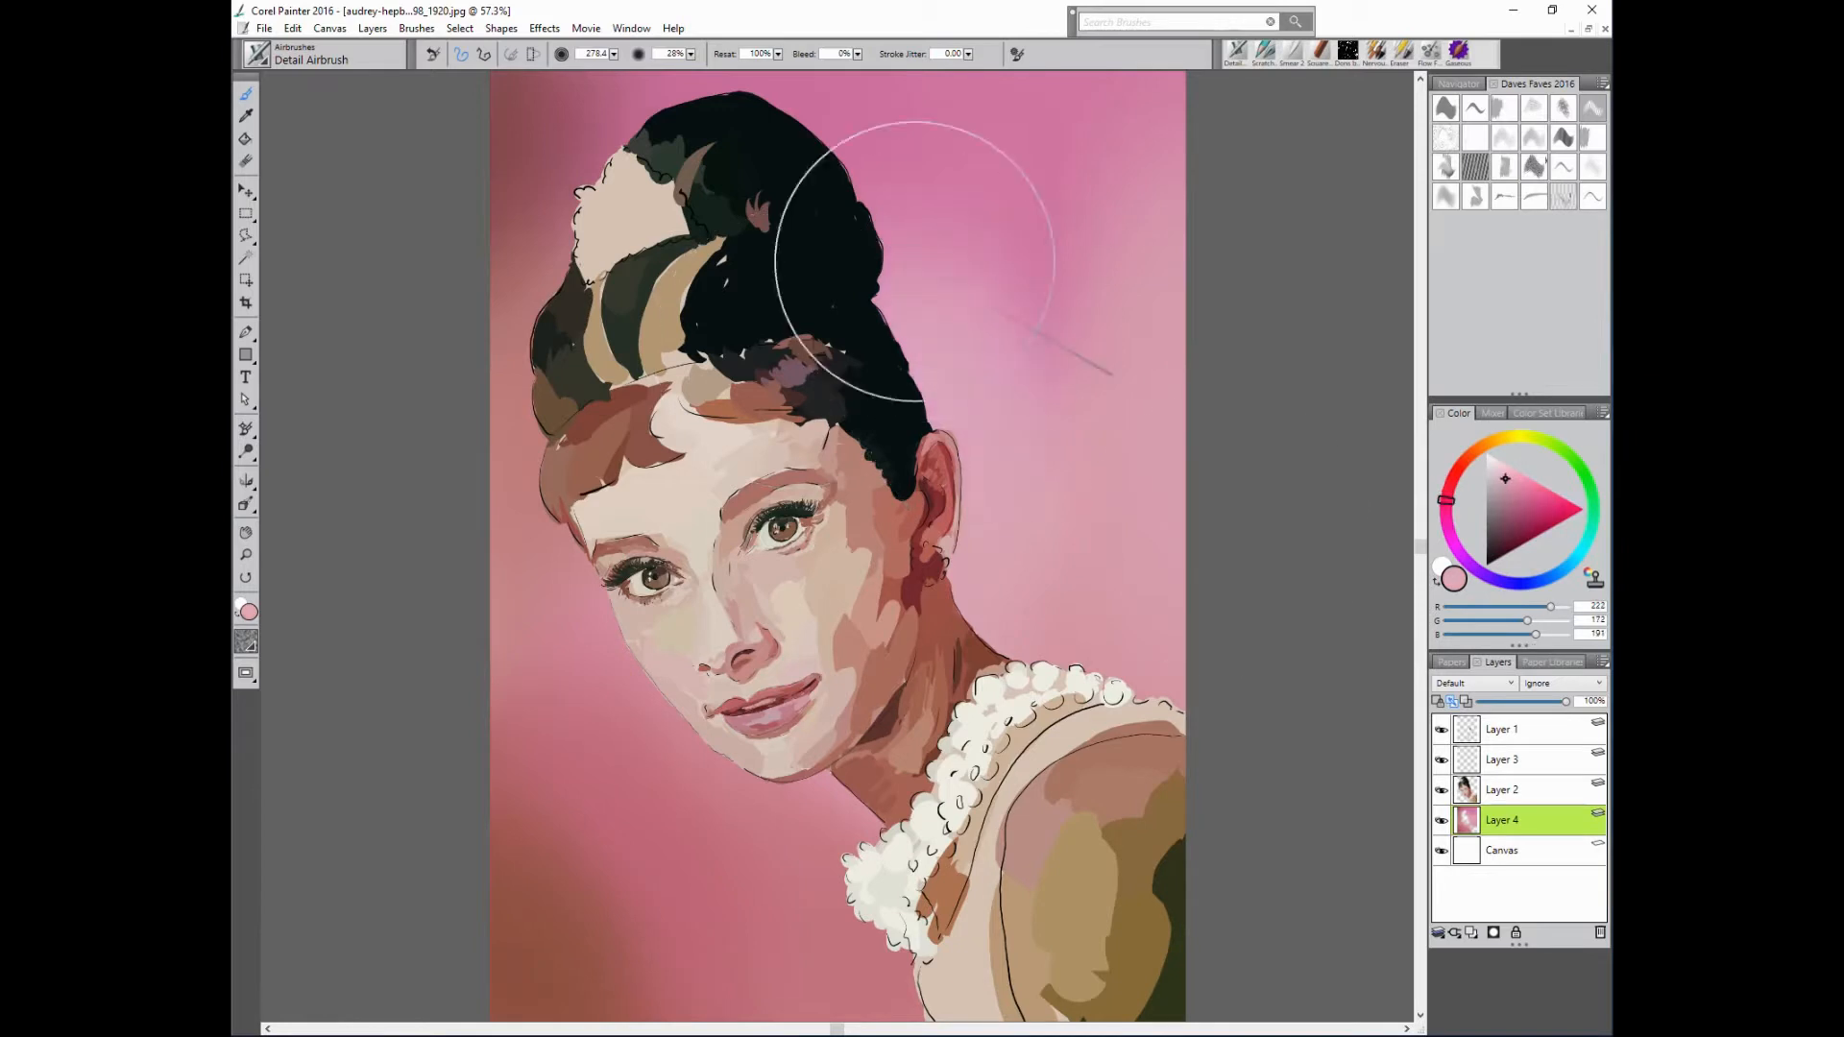
pyautogui.keyDown('alt'); pyautogui.click(659, 782); pyautogui.keyUp('alt')
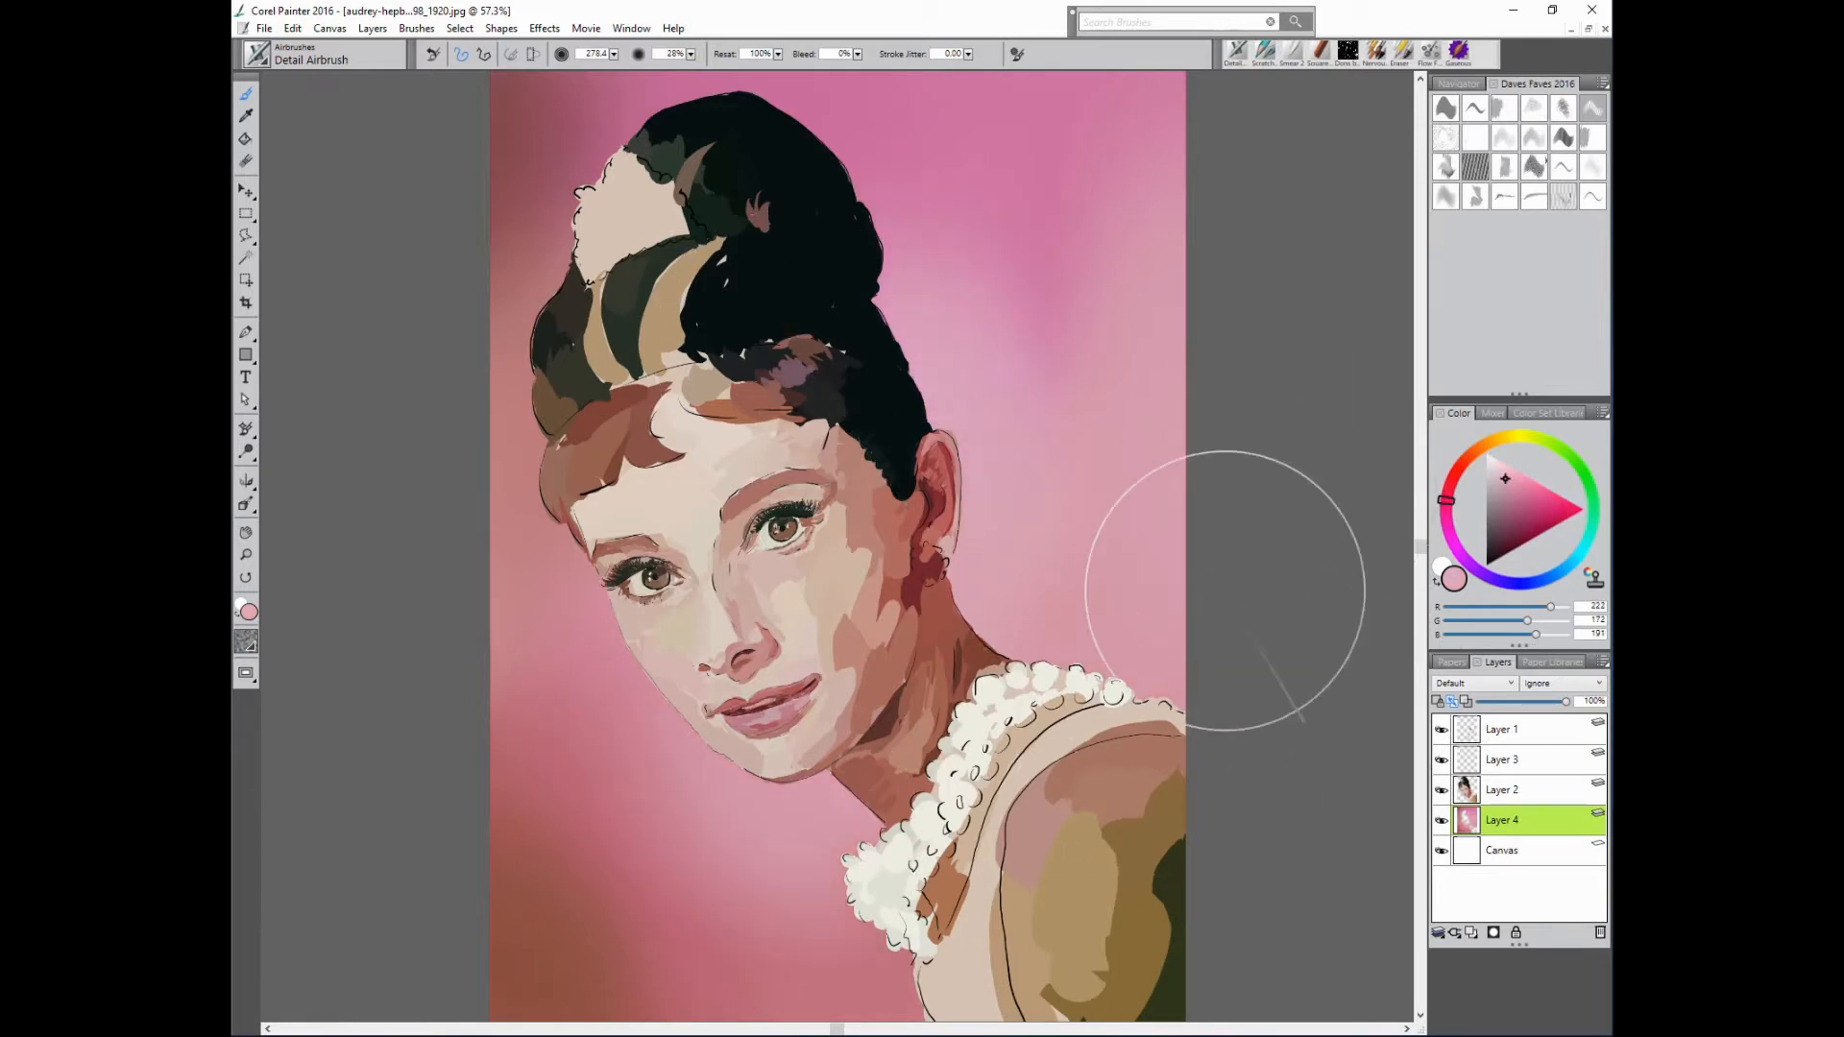
# - Toggle the visibility of the portrait and background layers to examine the airbrushed backdrop
pyautogui.click(1442, 792)
pyautogui.click(1442, 793)
pyautogui.click(1441, 790)
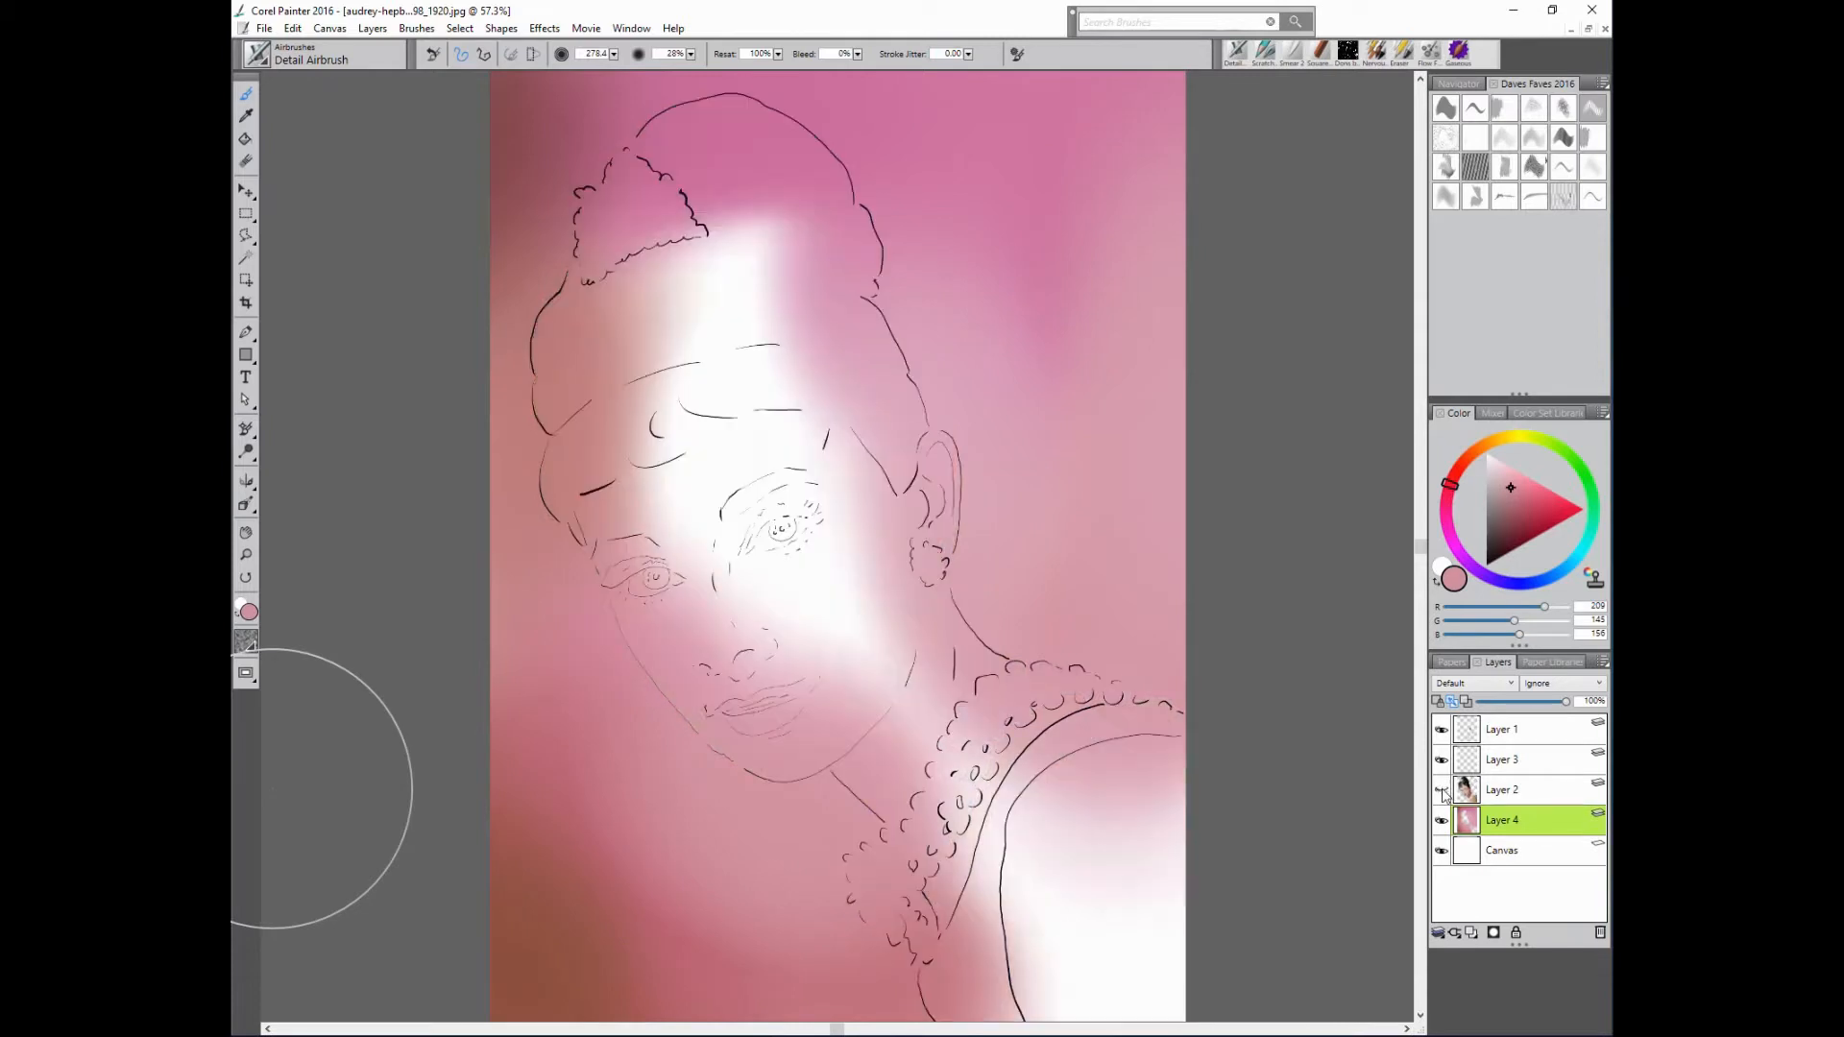
pyautogui.click(1442, 791)
pyautogui.click(1442, 820)
pyautogui.click(1442, 820)
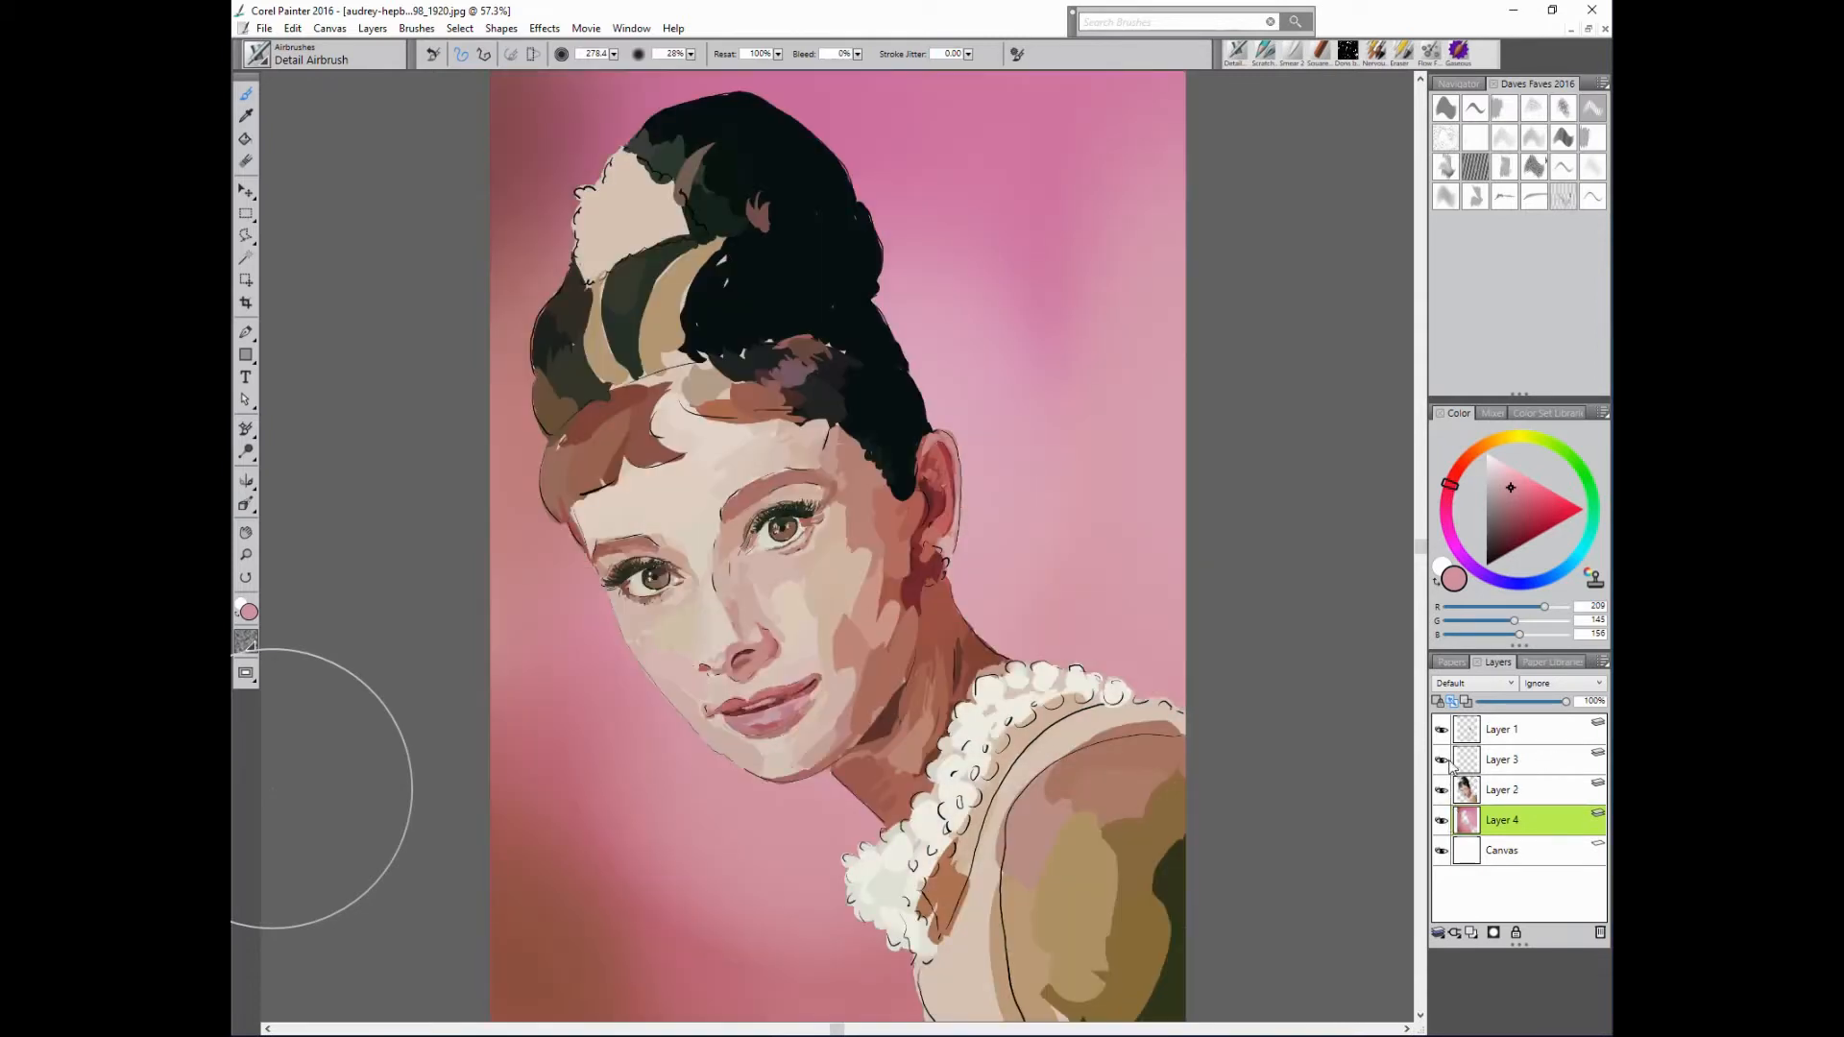
# - Make Layer 3 active for the jewellery, choose a pale greyish beige and raise the brush opacity to 100%
pyautogui.click(1544, 761)
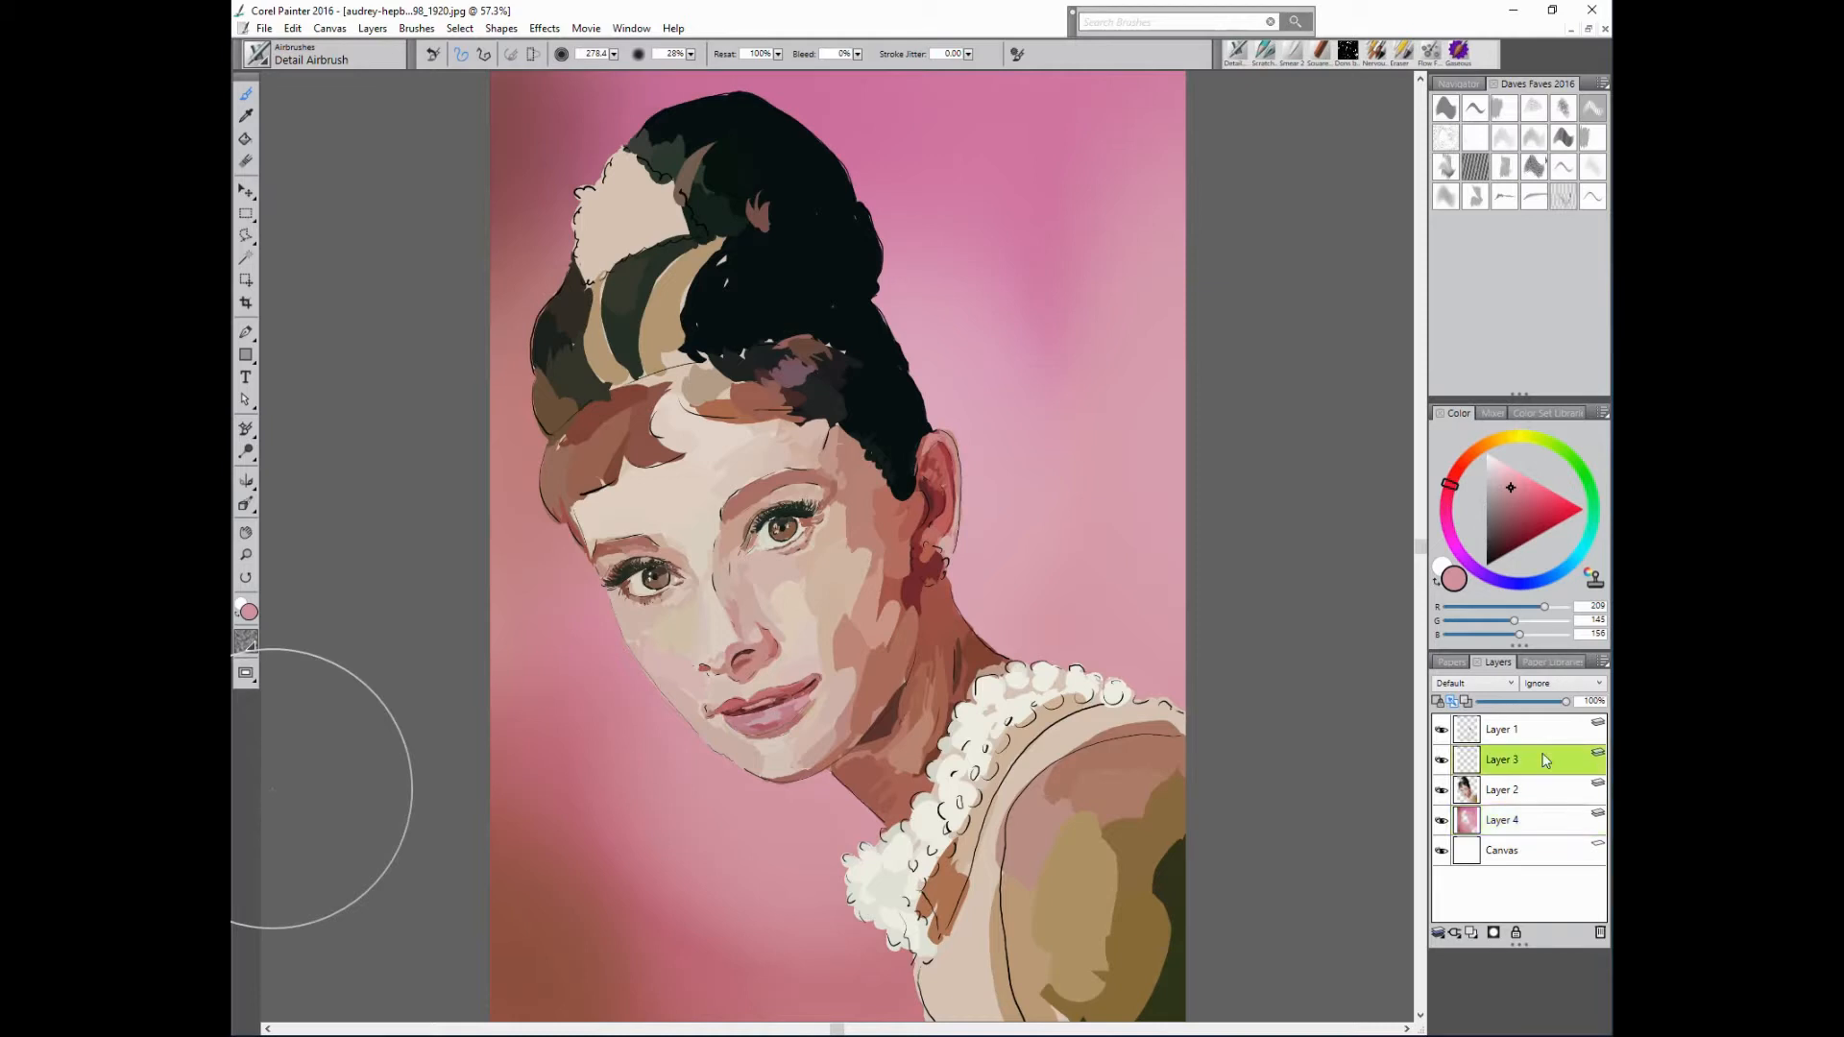
pyautogui.moveTo(1343, 534); pyautogui.dragTo(1368, 538)
pyautogui.click(1495, 478)
pyautogui.click(1496, 440)
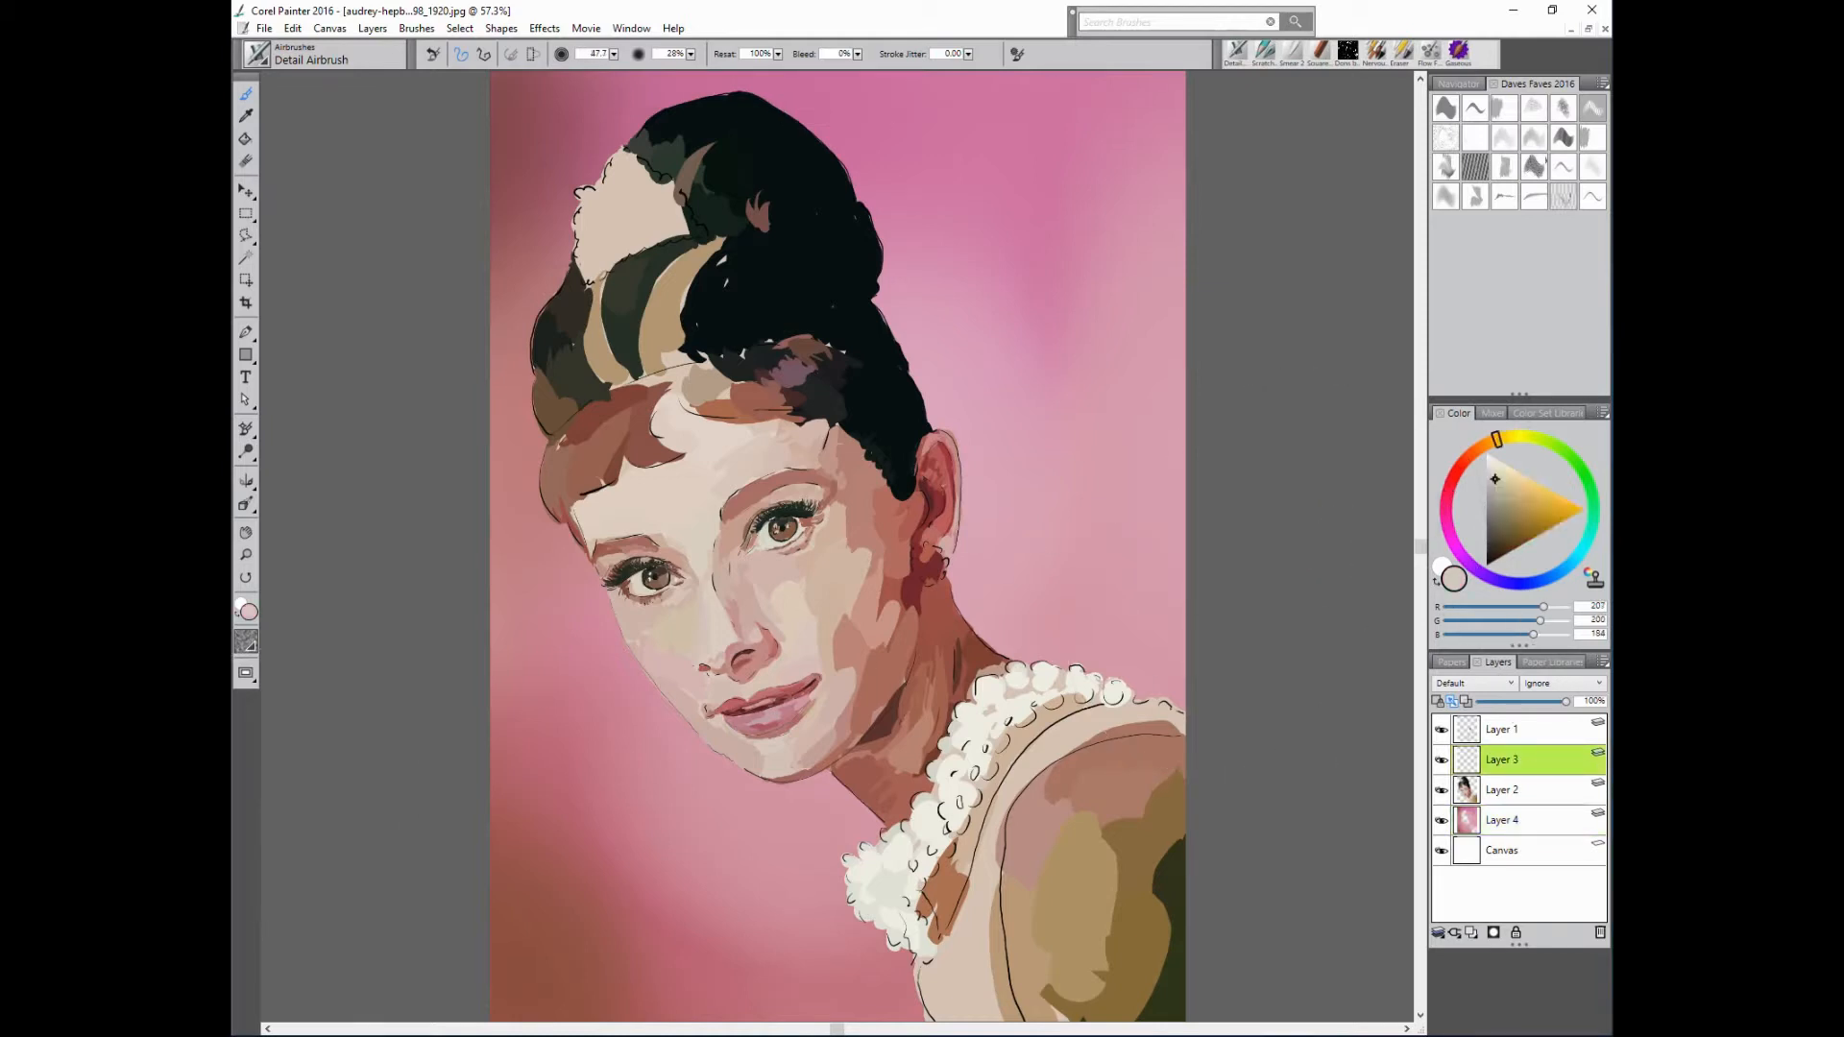
pyautogui.moveTo(690, 54); pyautogui.dragTo(768, 69)
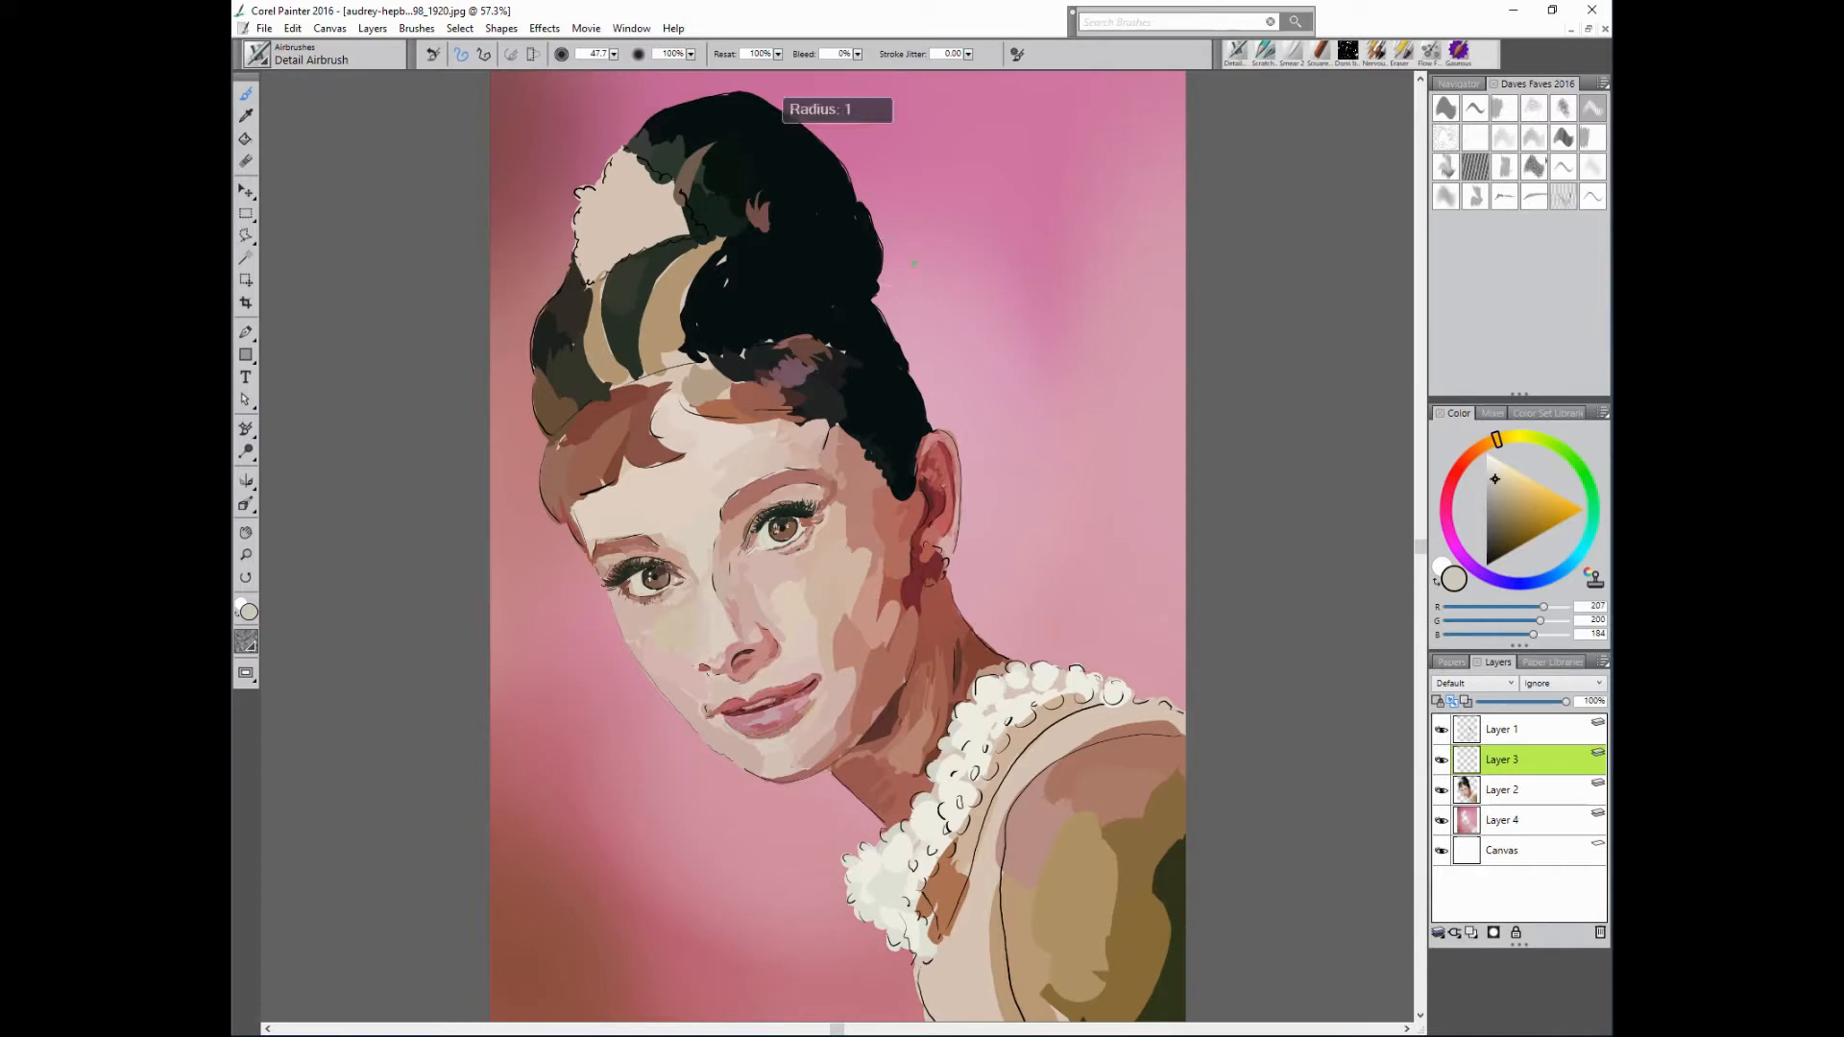
pyautogui.moveTo(914, 263); pyautogui.dragTo(928, 265)
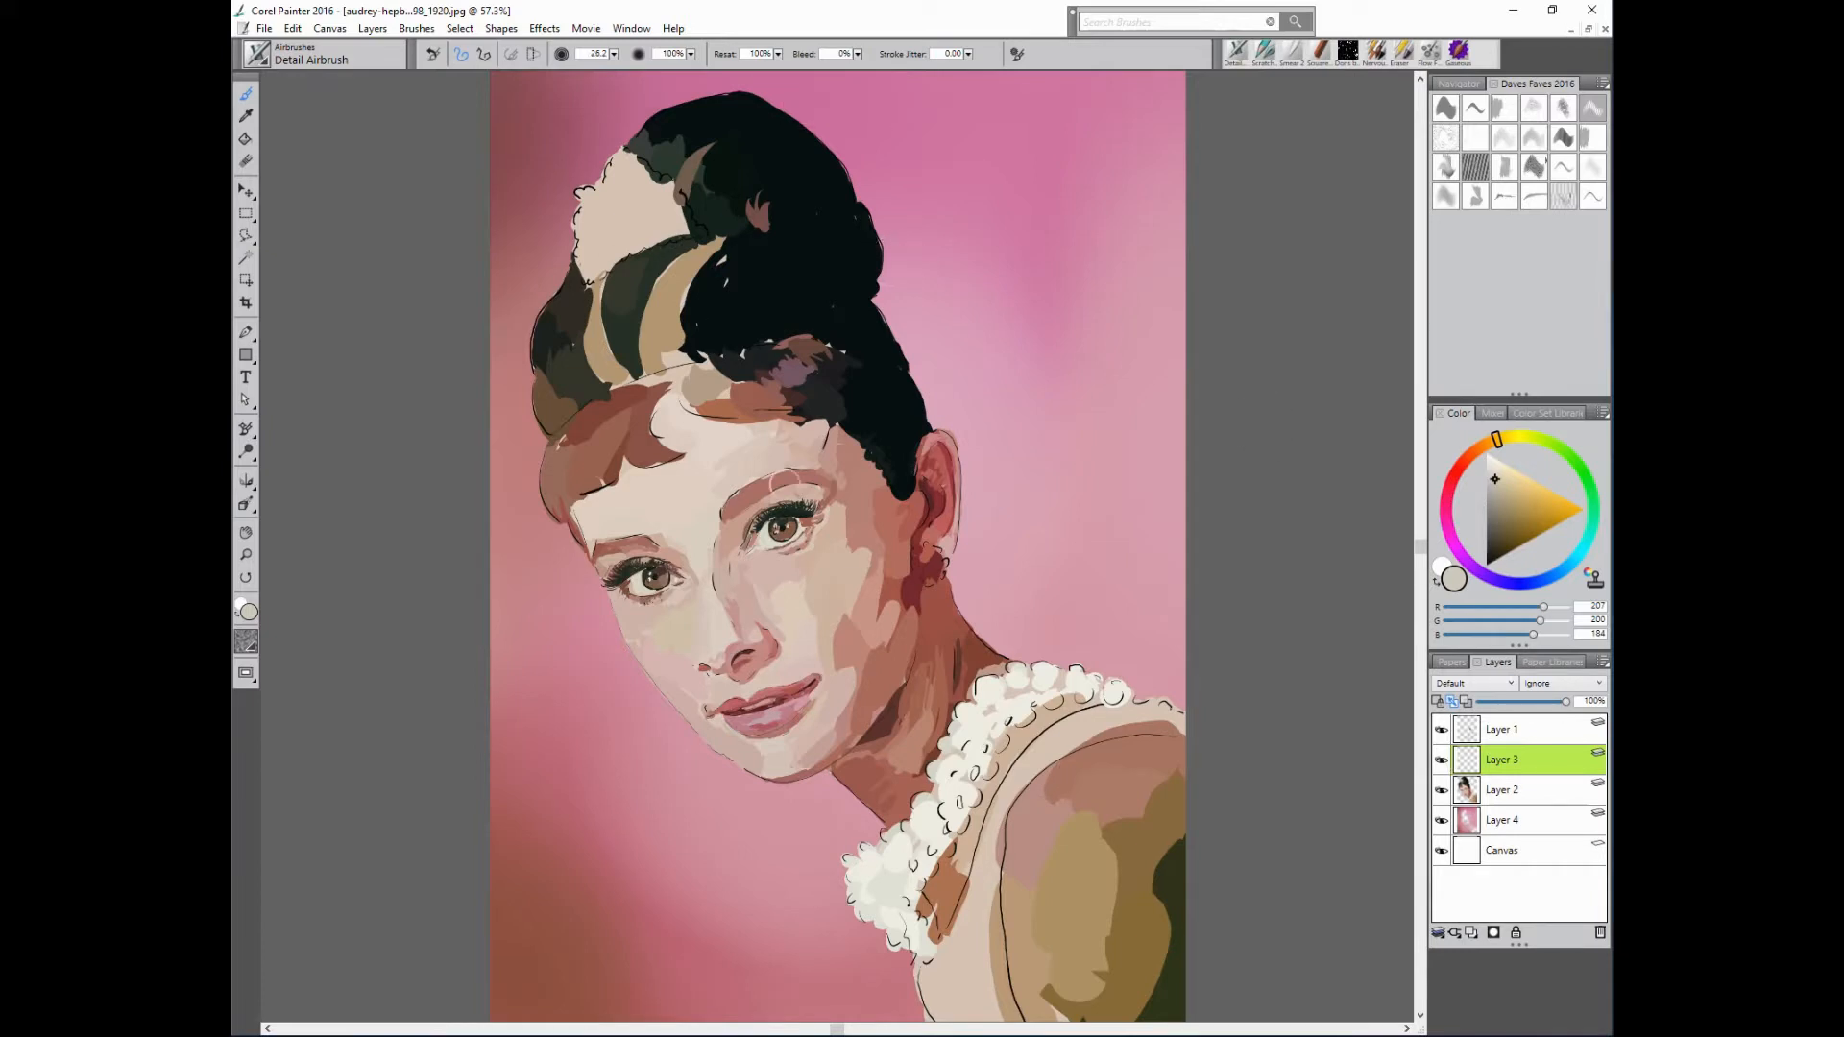
pyautogui.moveTo(587, 271); pyautogui.dragTo(574, 270)
# - Dab greyish-beige beads across the tiara with the Scratchboard Tool, hiding Layer 2 to reveal the gaps
pyautogui.click(1266, 52)
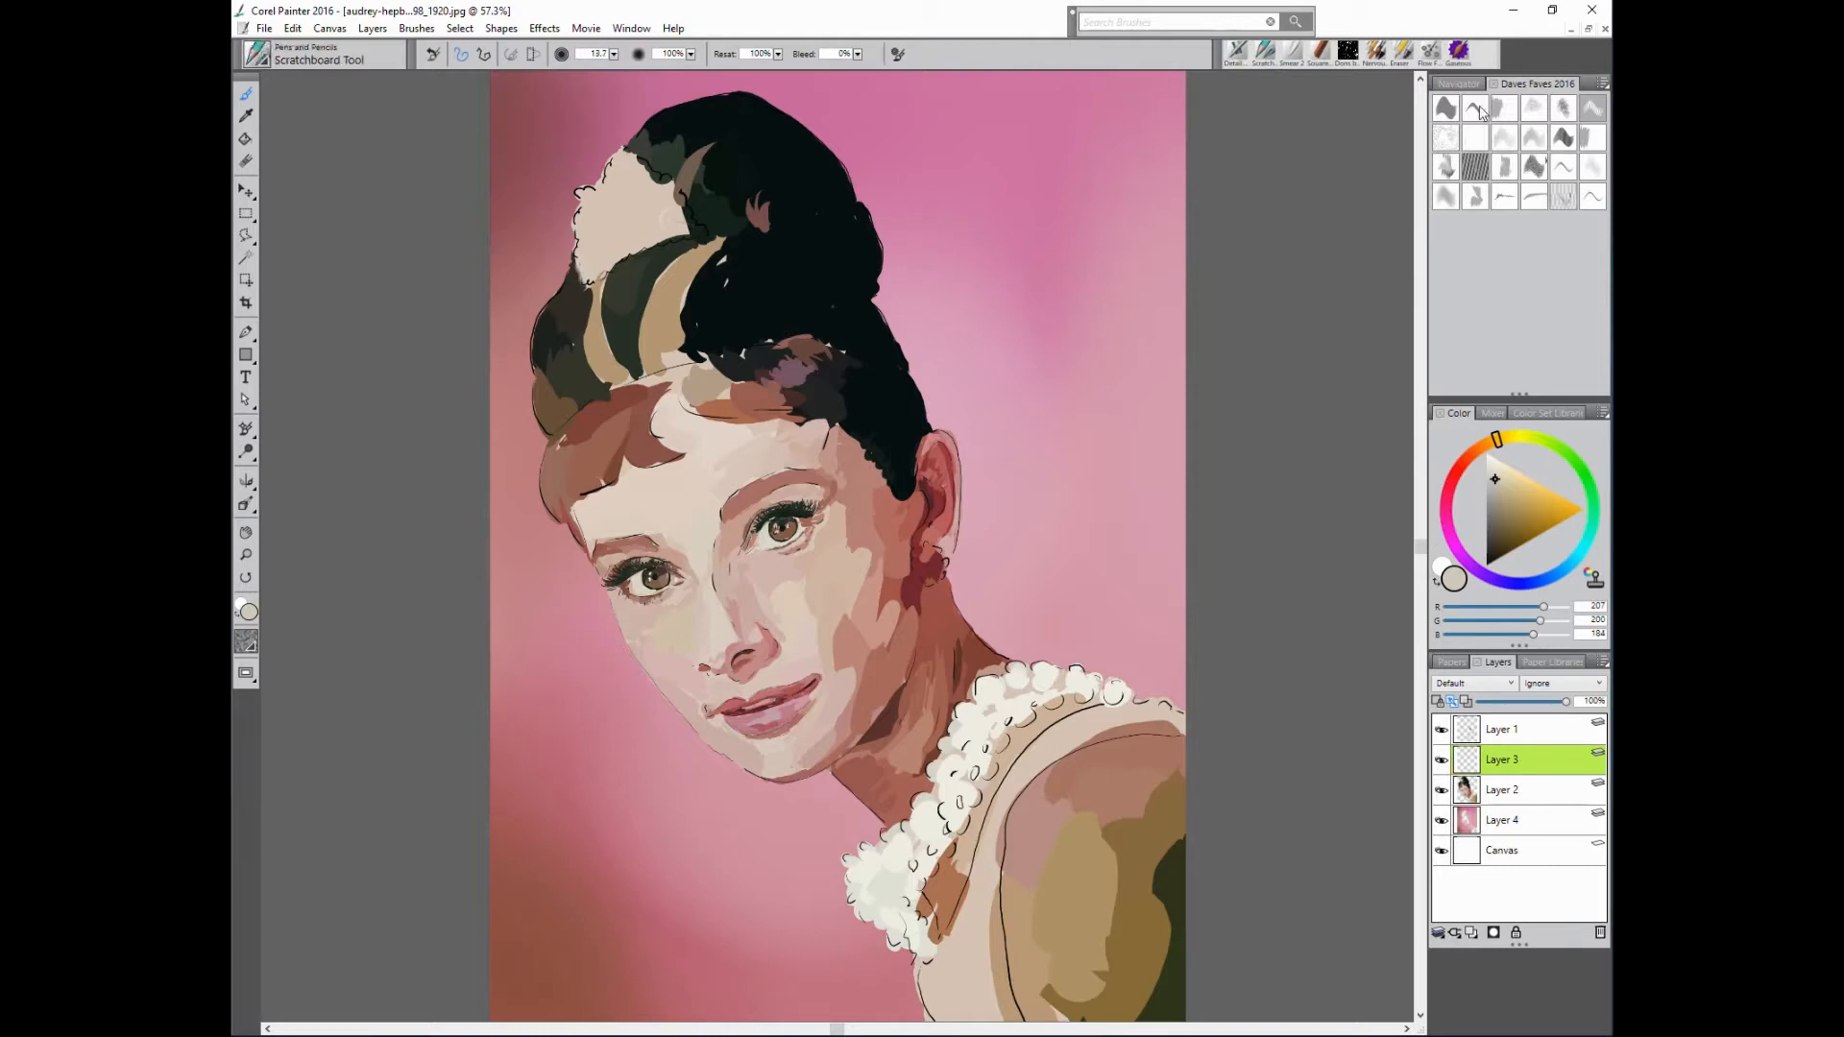
pyautogui.click(1462, 84)
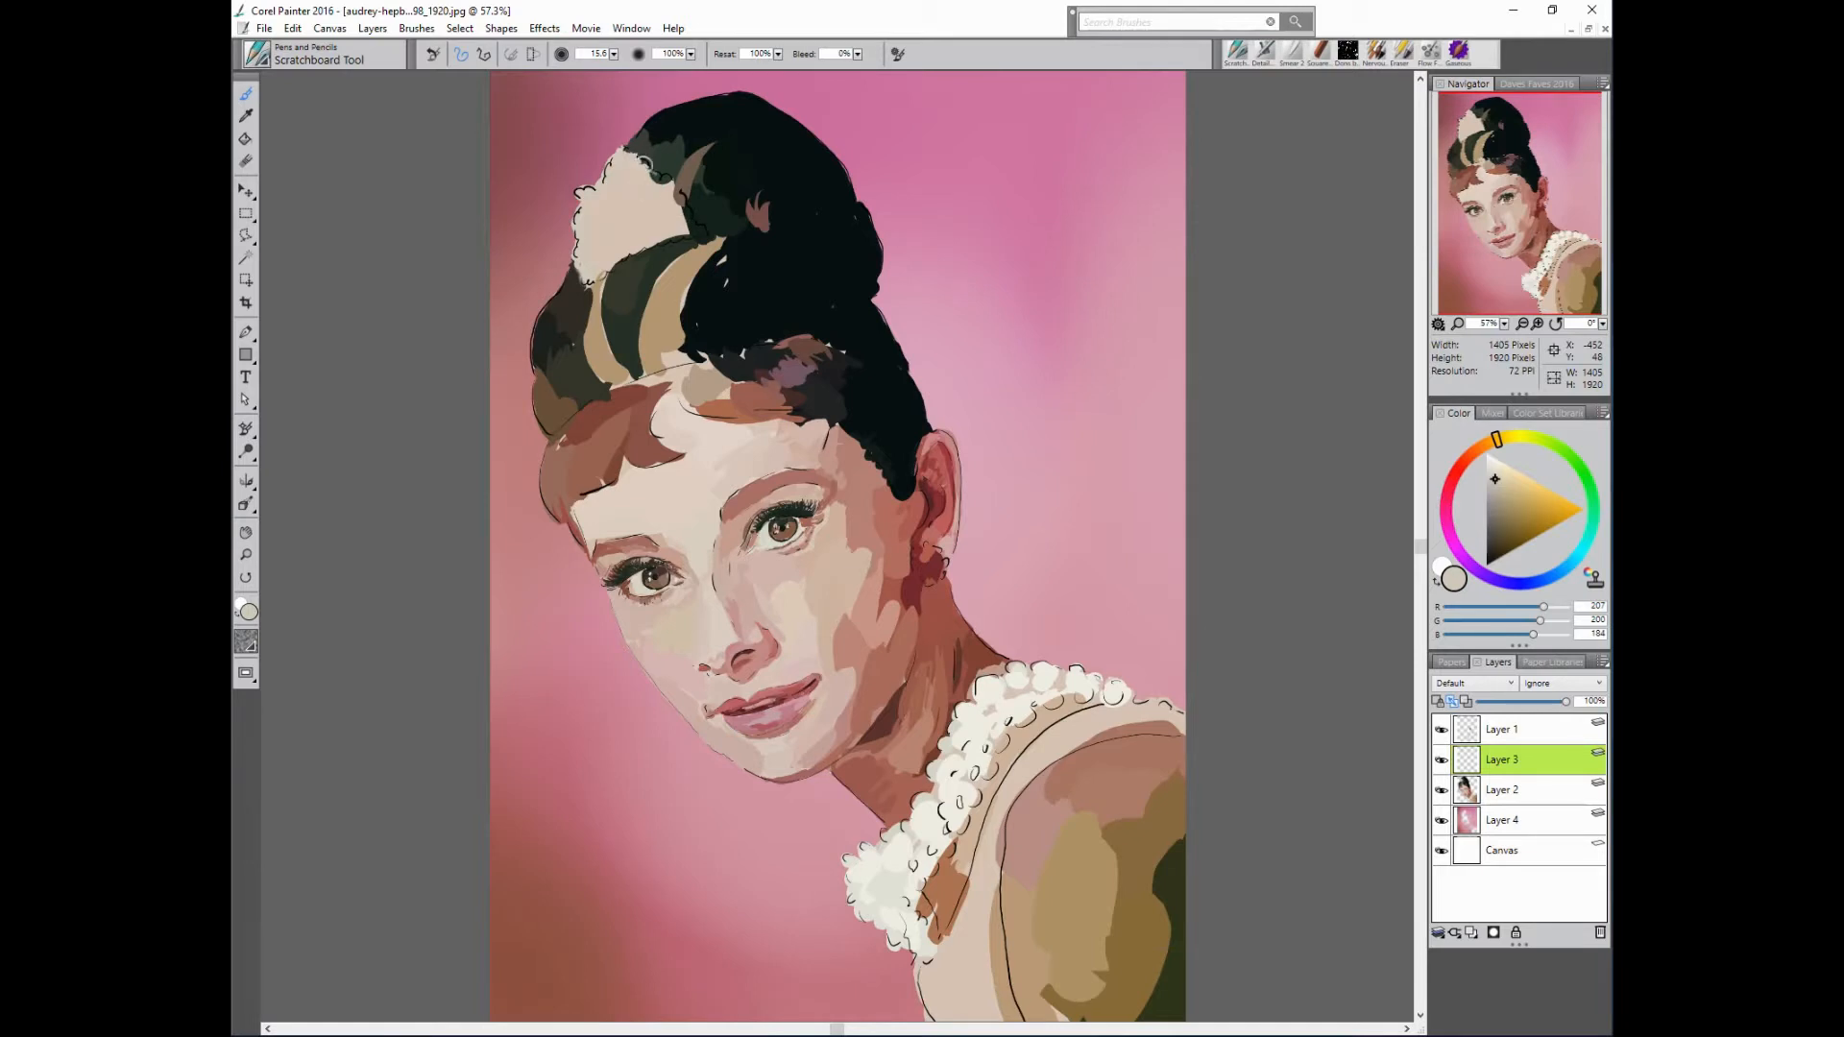
pyautogui.moveTo(674, 176); pyautogui.dragTo(703, 227)
pyautogui.click(1441, 790)
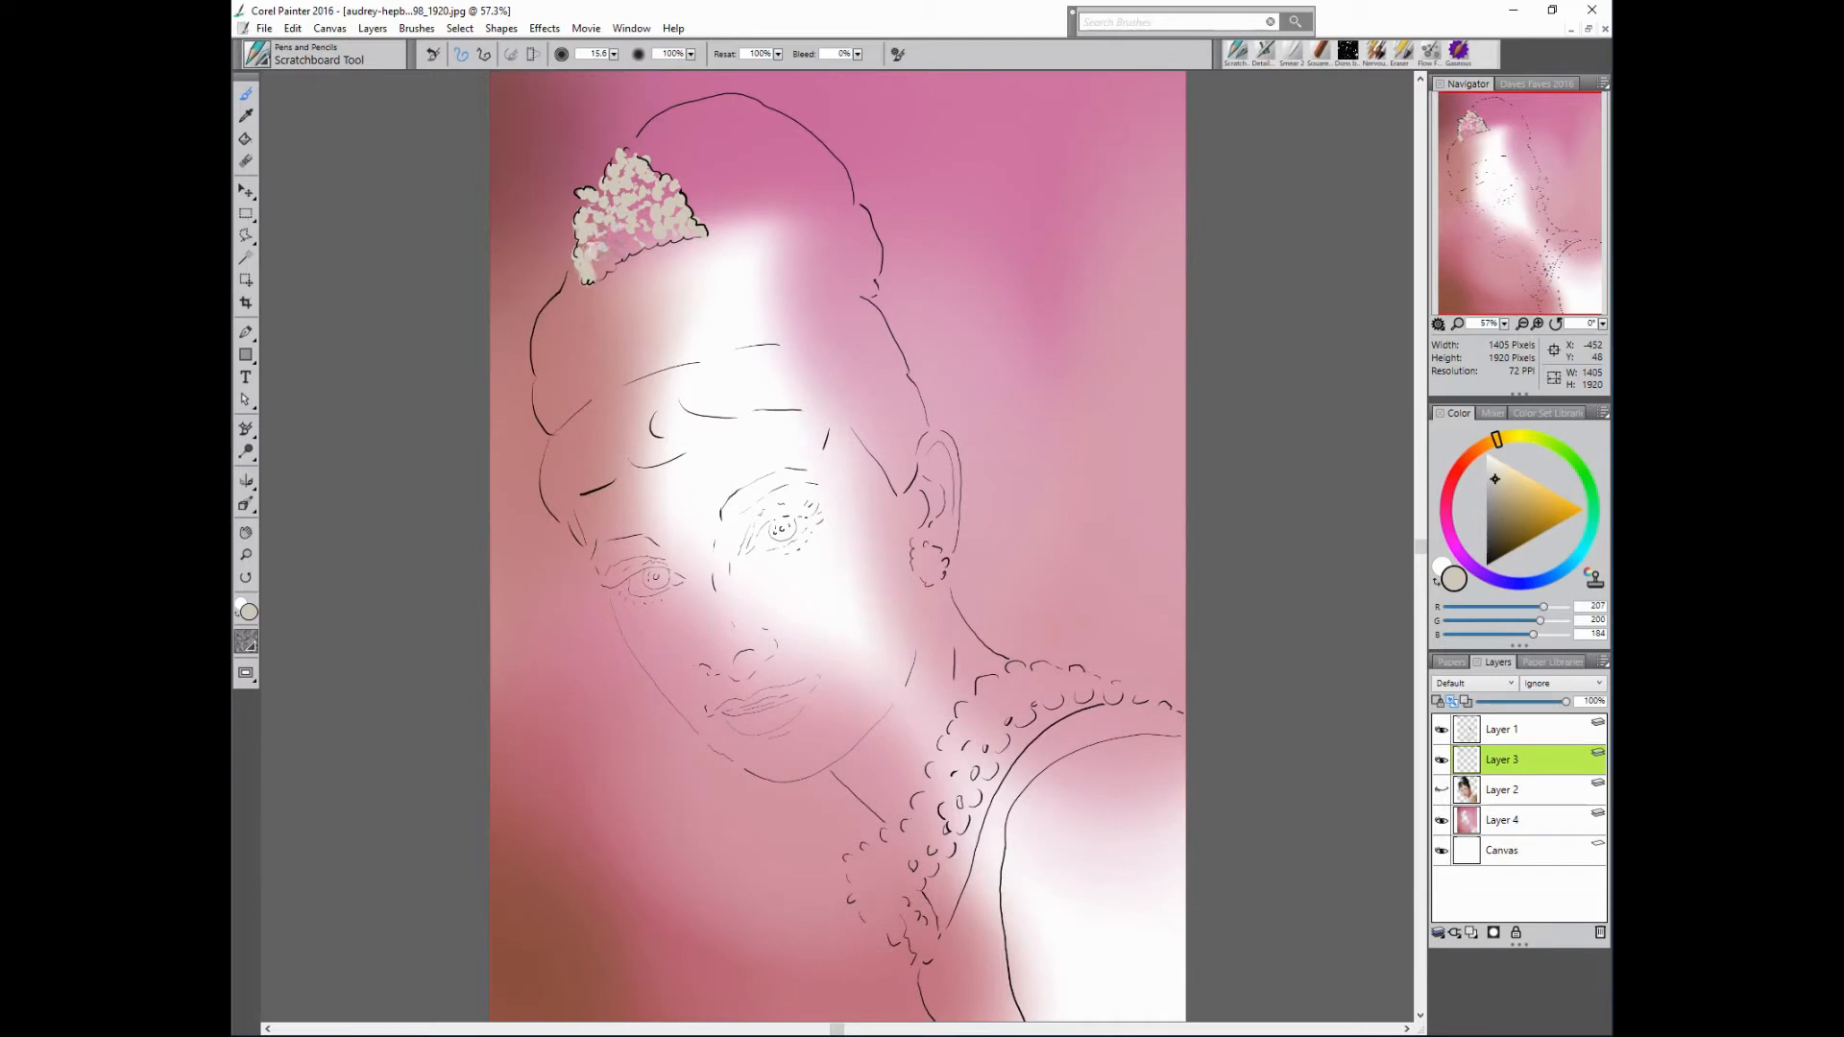
pyautogui.moveTo(597, 271); pyautogui.dragTo(624, 239)
# - Hide Layer 4 and dab greyish-beige and pale pinkish pearls along the necklace's upper inner edge
pyautogui.moveTo(955, 757)
pyautogui.mouseDown()
pyautogui.moveTo(970, 758)
pyautogui.moveTo(986, 688)
pyautogui.moveTo(1075, 676)
pyautogui.mouseUp()
pyautogui.click(1441, 821)
pyautogui.click(1018, 669)
pyautogui.keyDown('alt'); pyautogui.click(1029, 681); pyautogui.keyUp('alt')
pyautogui.click(990, 690)
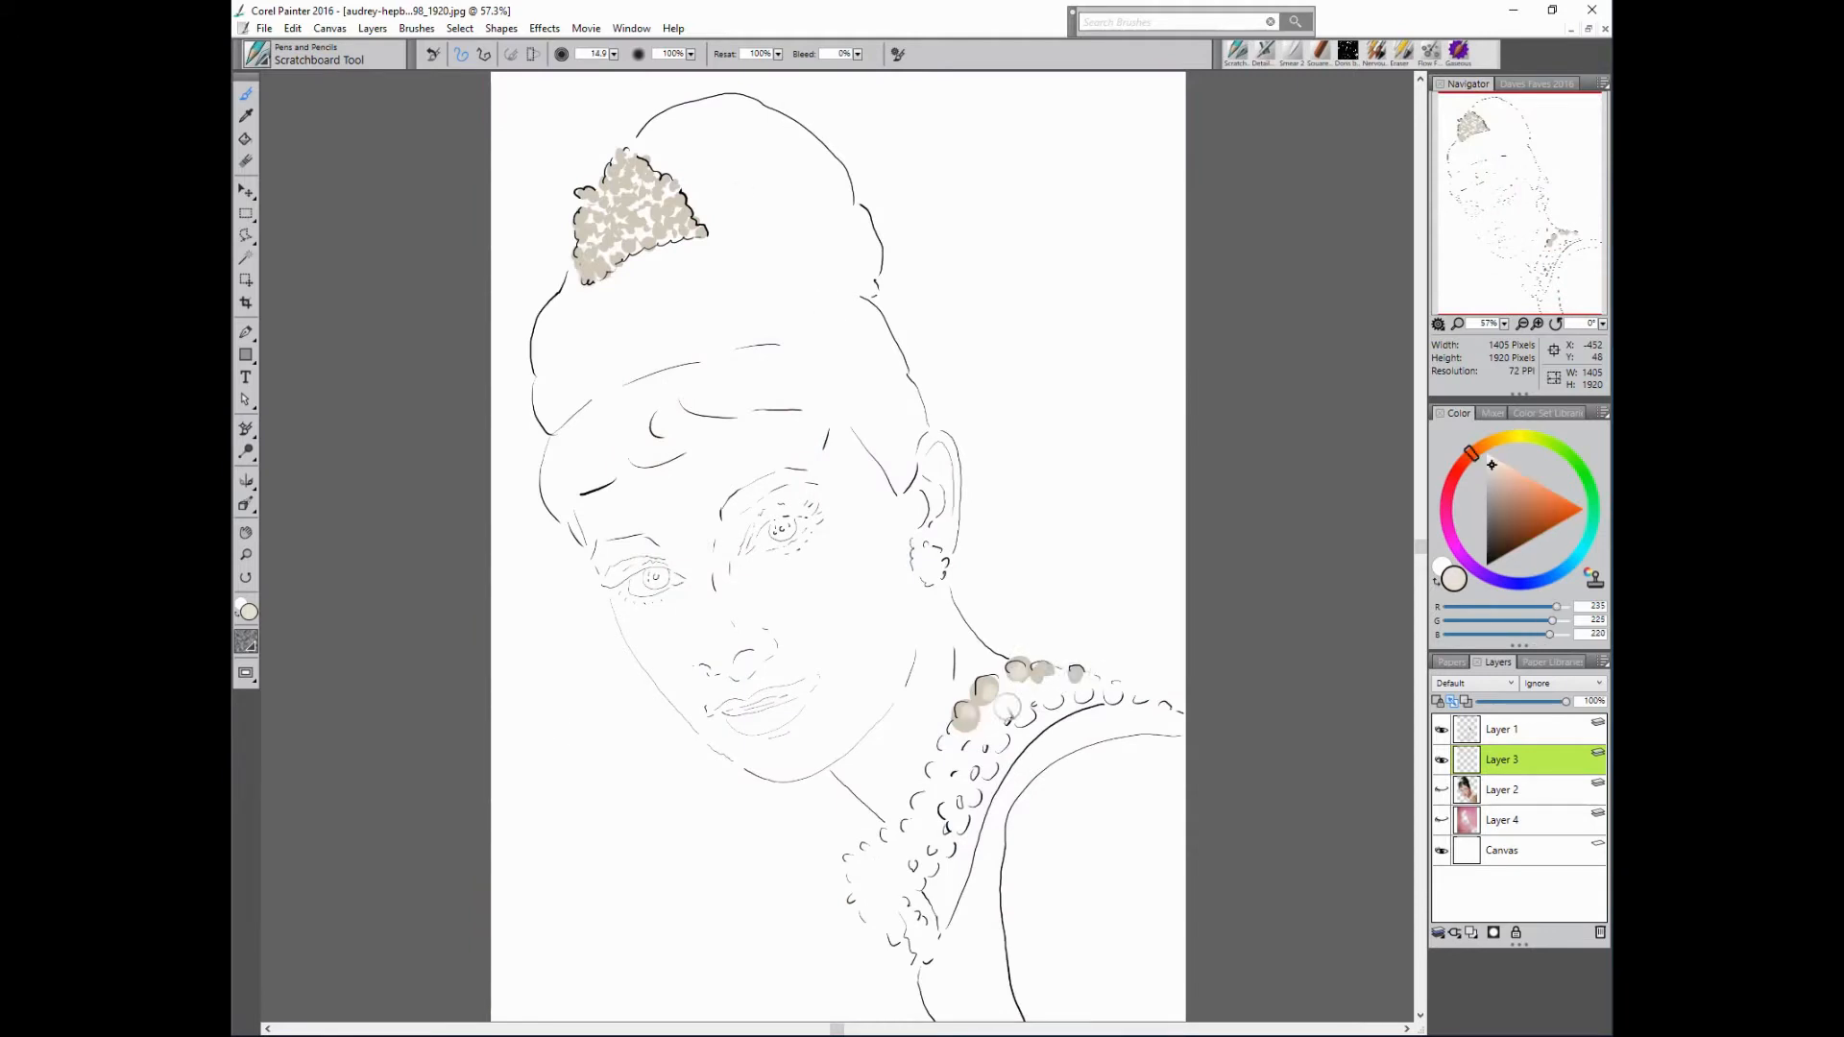
pyautogui.click(1006, 690)
pyautogui.click(987, 719)
pyautogui.click(959, 728)
pyautogui.click(950, 745)
pyautogui.click(938, 769)
pyautogui.click(953, 765)
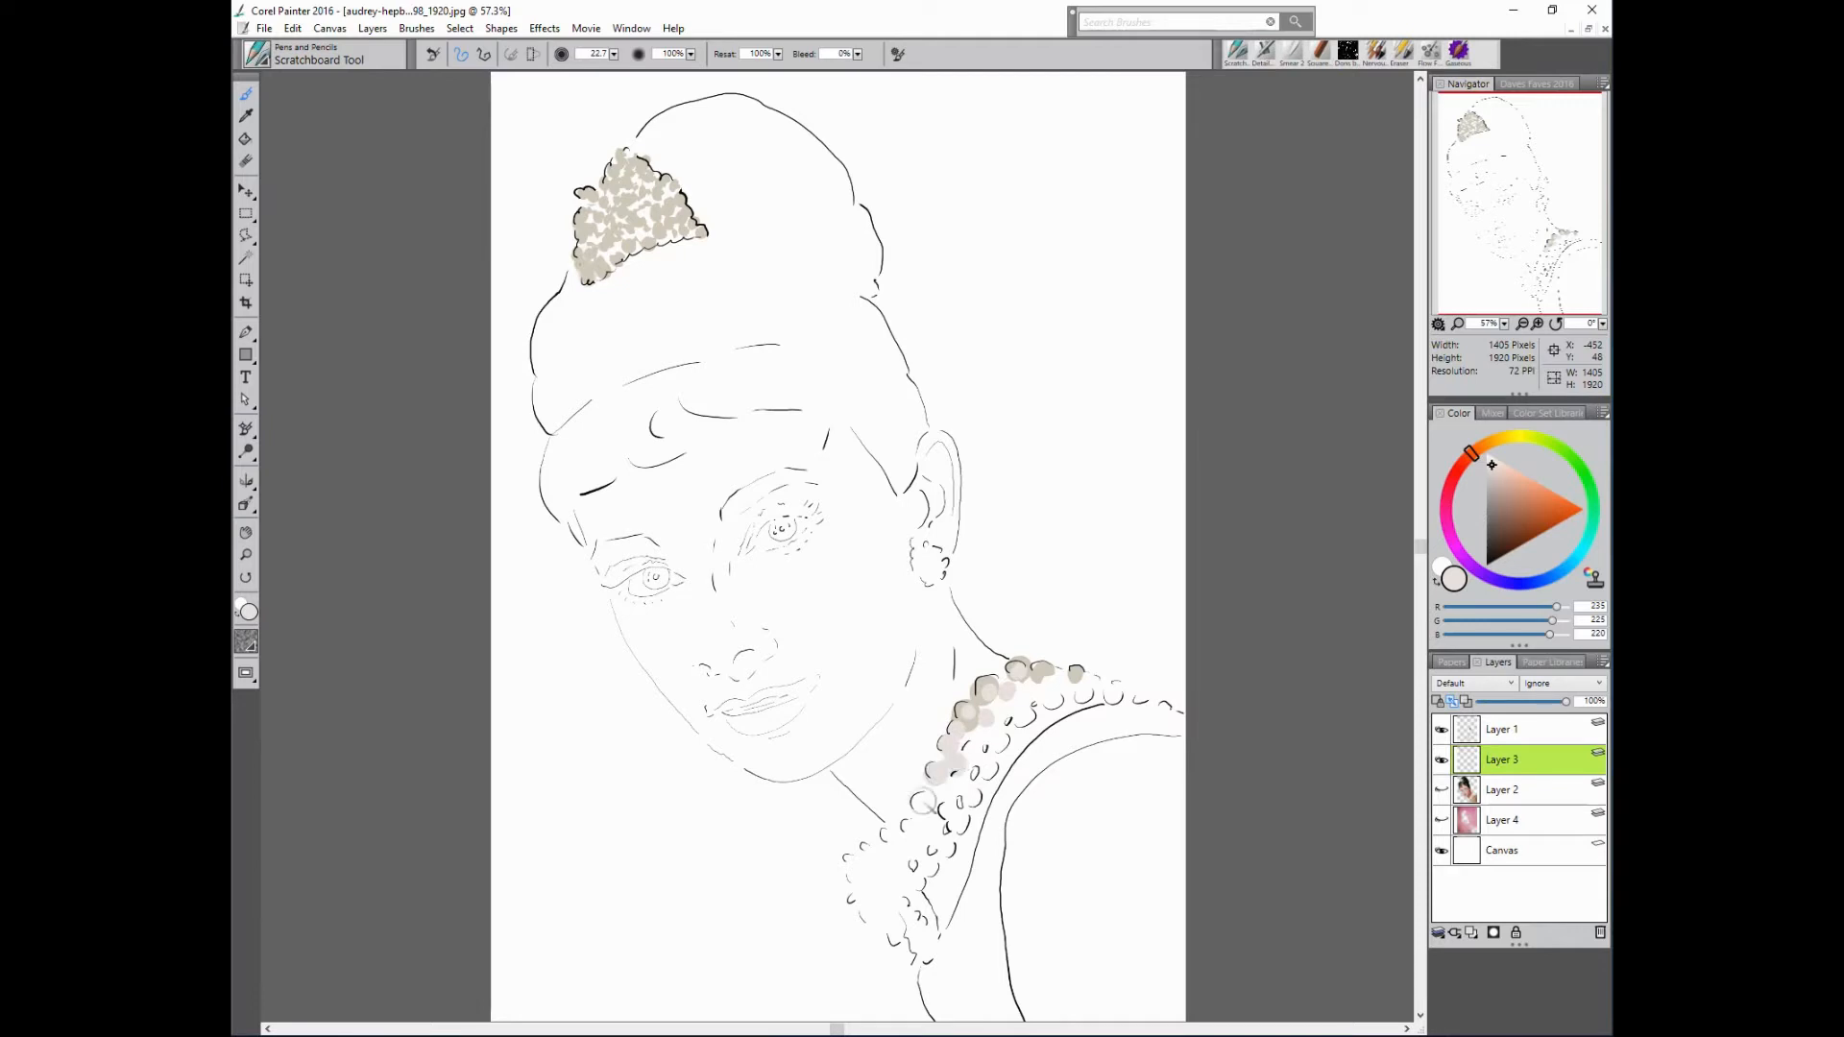
# - Continue the pale pinkish pearls down the necklace's inner edge to the top of the brooch
pyautogui.click(923, 802)
pyautogui.click(941, 788)
pyautogui.click(912, 831)
pyautogui.click(932, 811)
pyautogui.click(931, 831)
pyautogui.moveTo(898, 852)
pyautogui.mouseDown()
pyautogui.moveTo(879, 847)
pyautogui.moveTo(922, 837)
pyautogui.moveTo(864, 852)
pyautogui.mouseUp()
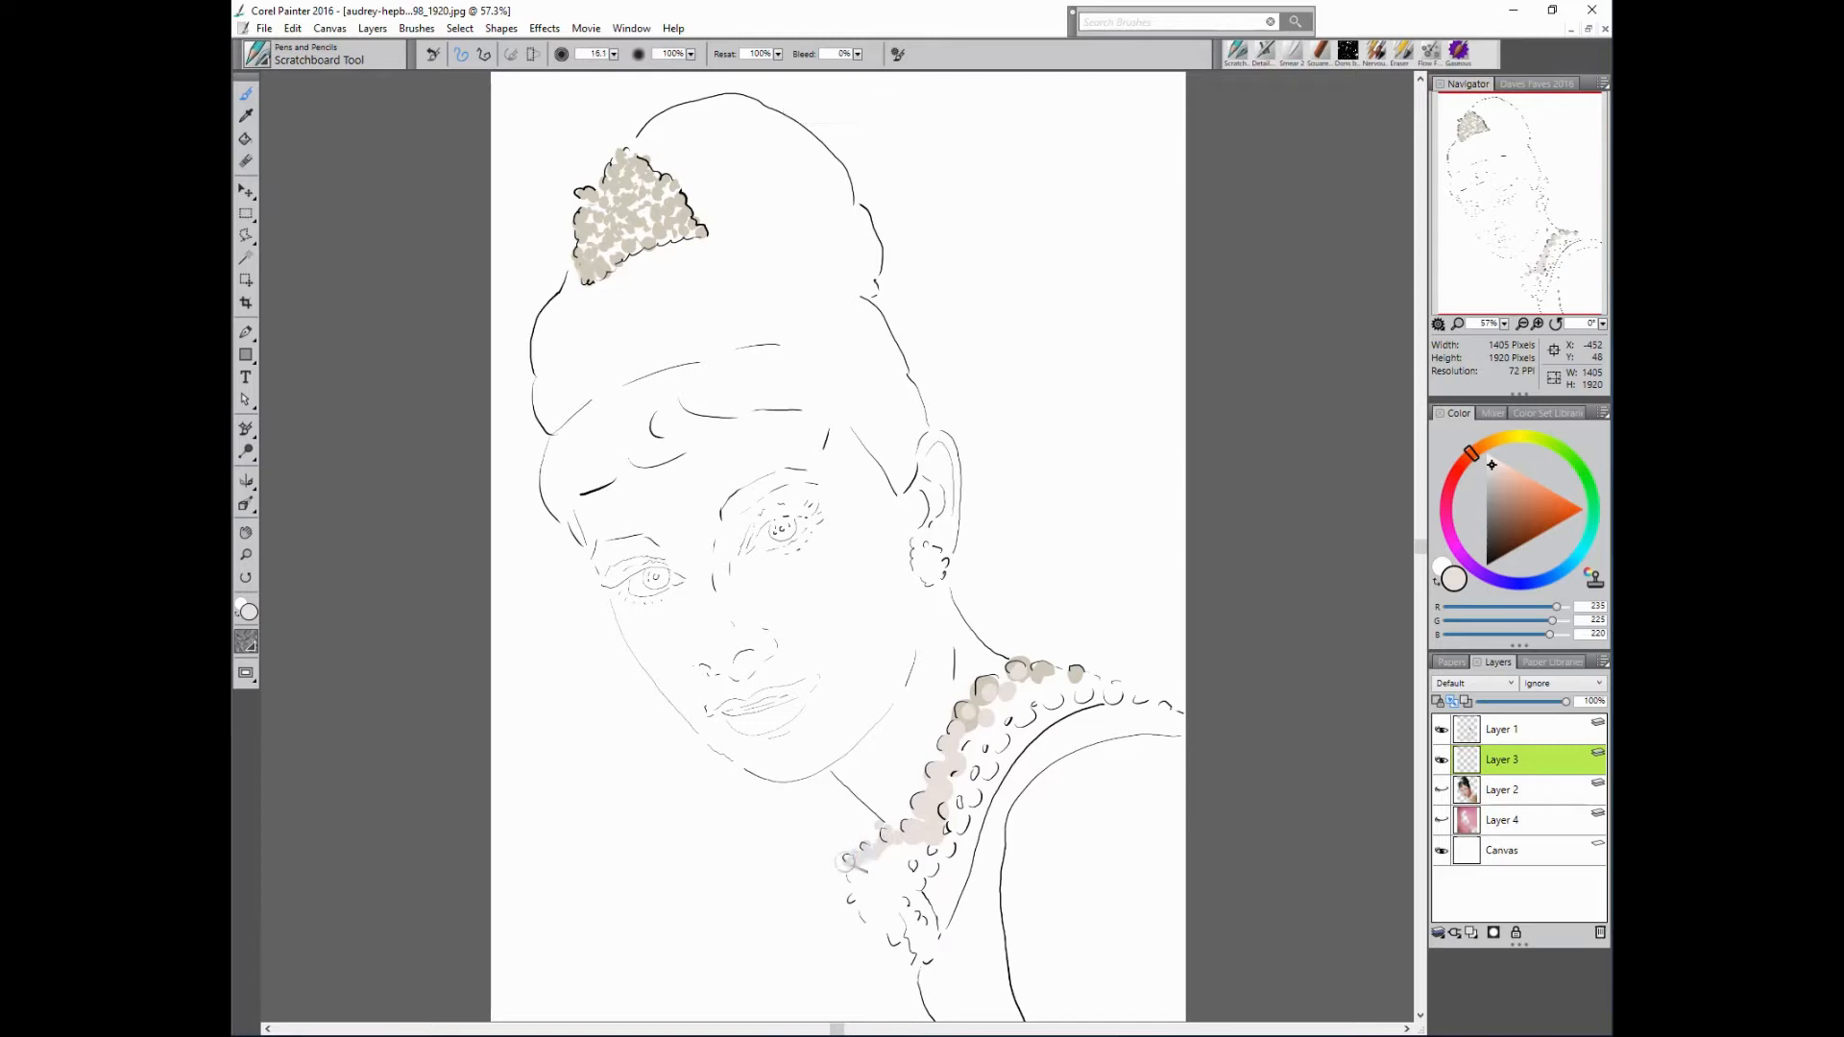
# - Fill the brooch at the necklace's lower end with small greyish-beige beads
pyautogui.keyDown('alt'); pyautogui.click(515, 808); pyautogui.keyUp('alt')
pyautogui.click(860, 875)
pyautogui.click(852, 898)
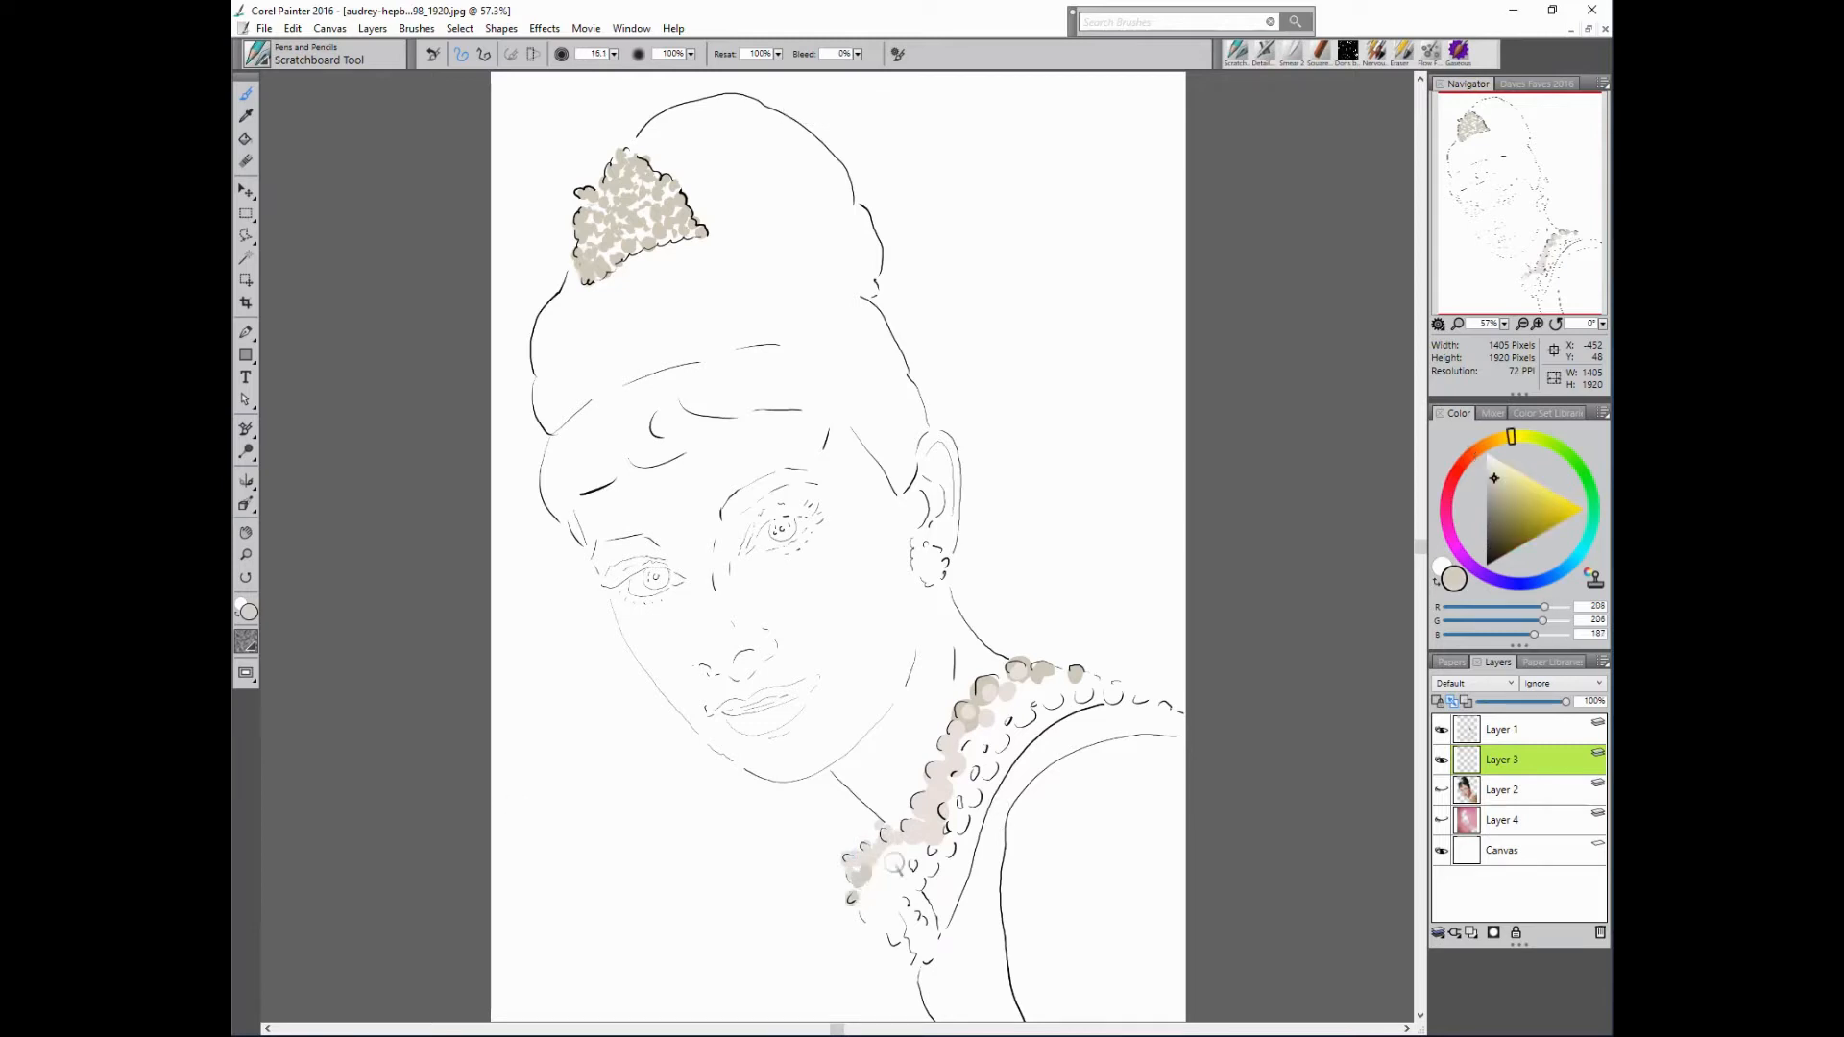
pyautogui.keyDown('alt'); pyautogui.click(861, 876); pyautogui.keyUp('alt')
pyautogui.moveTo(871, 876)
pyautogui.mouseDown()
pyautogui.moveTo(926, 963)
pyautogui.moveTo(916, 893)
pyautogui.mouseUp()
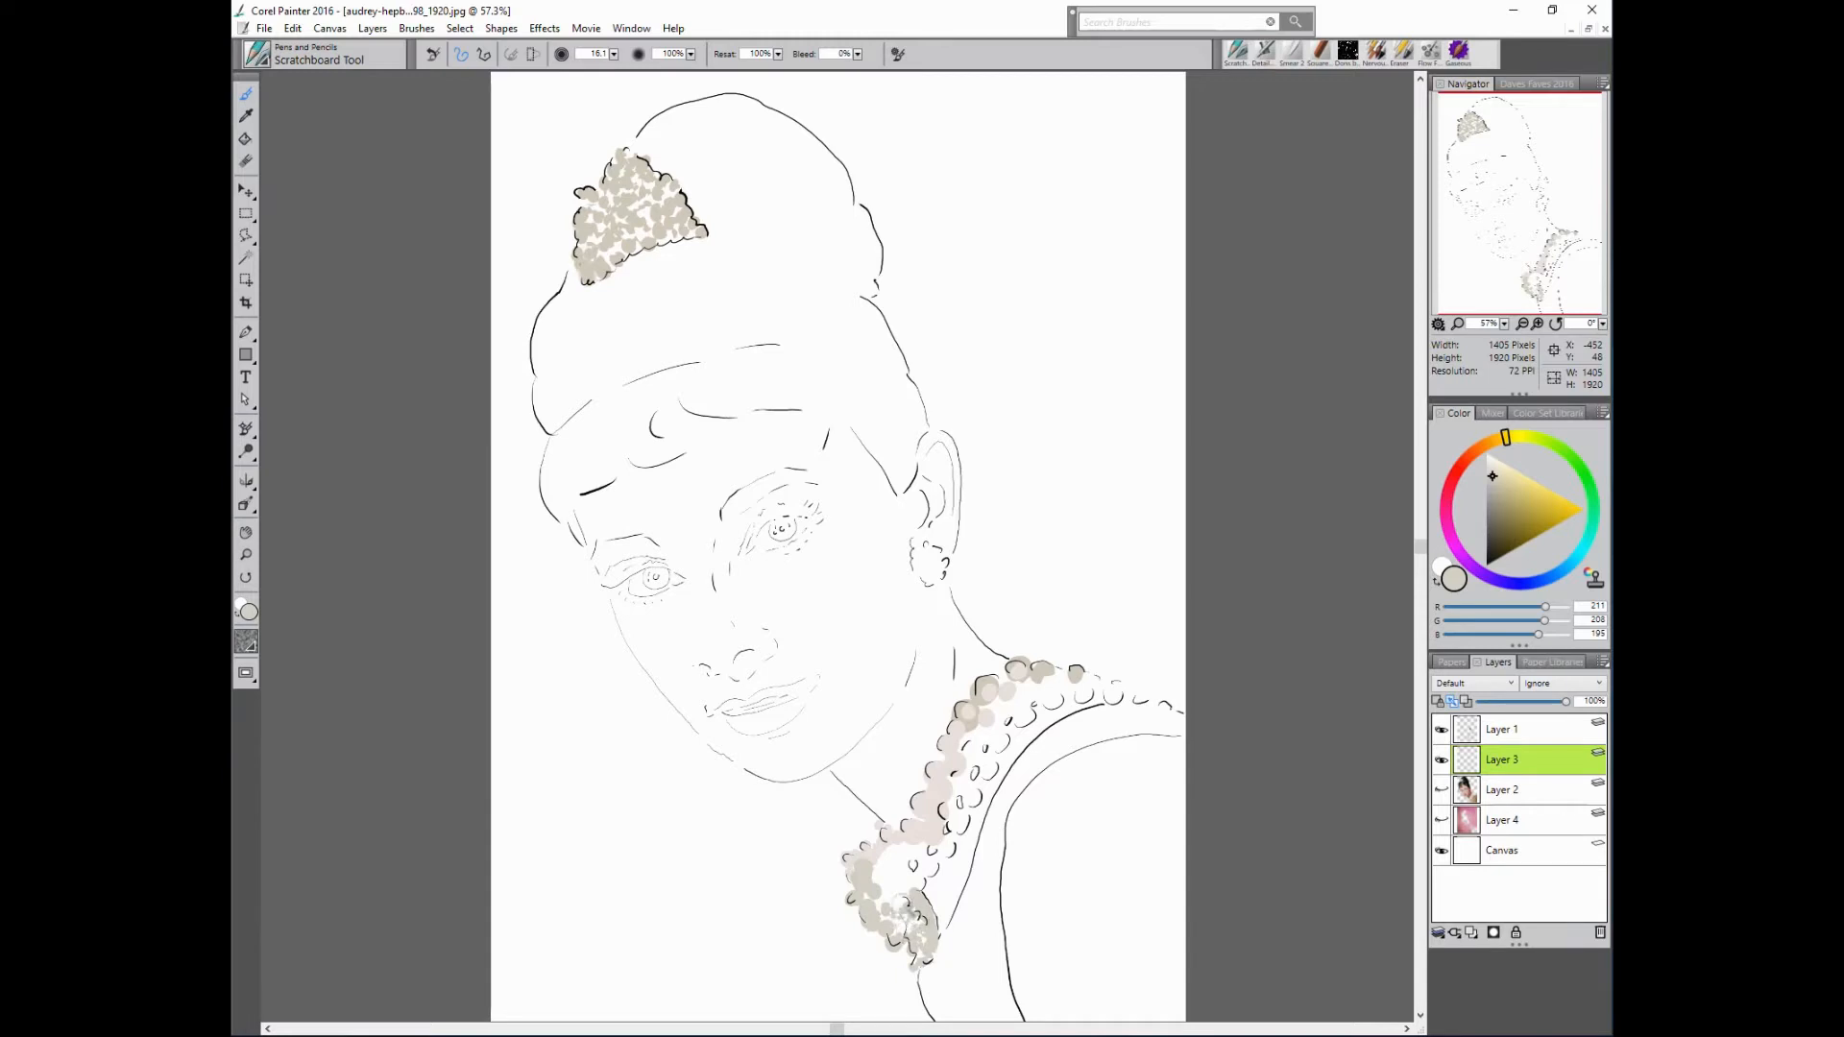
pyautogui.moveTo(882, 887); pyautogui.dragTo(903, 883)
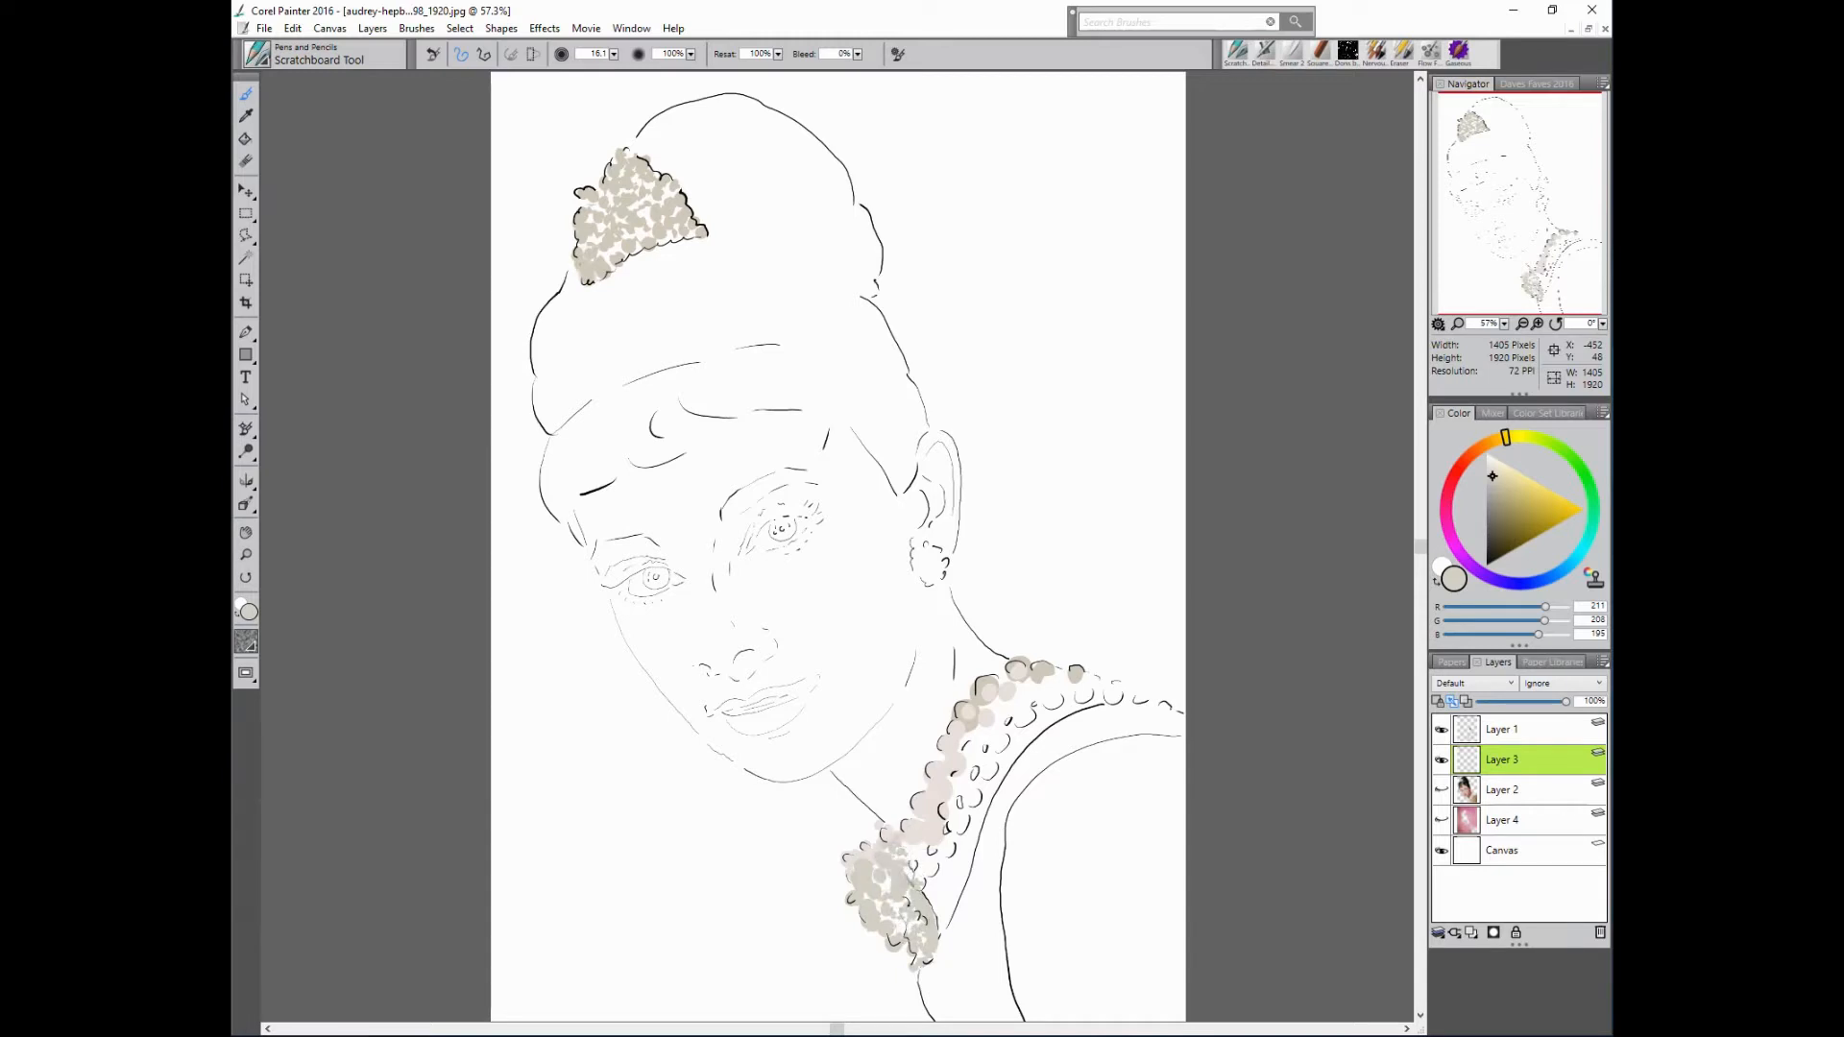
# - Fill the remaining necklace pearls up to the shoulder with greyish beige and touch up the brooch's lower tip
pyautogui.moveTo(910, 881)
pyautogui.mouseDown()
pyautogui.moveTo(940, 838)
pyautogui.moveTo(966, 859)
pyautogui.moveTo(937, 873)
pyautogui.moveTo(974, 756)
pyautogui.moveTo(993, 773)
pyautogui.moveTo(997, 728)
pyautogui.moveTo(1032, 690)
pyautogui.moveTo(1084, 672)
pyautogui.moveTo(1059, 698)
pyautogui.moveTo(1069, 674)
pyautogui.moveTo(1183, 699)
pyautogui.mouseUp()
pyautogui.click(946, 851)
pyautogui.click(922, 818)
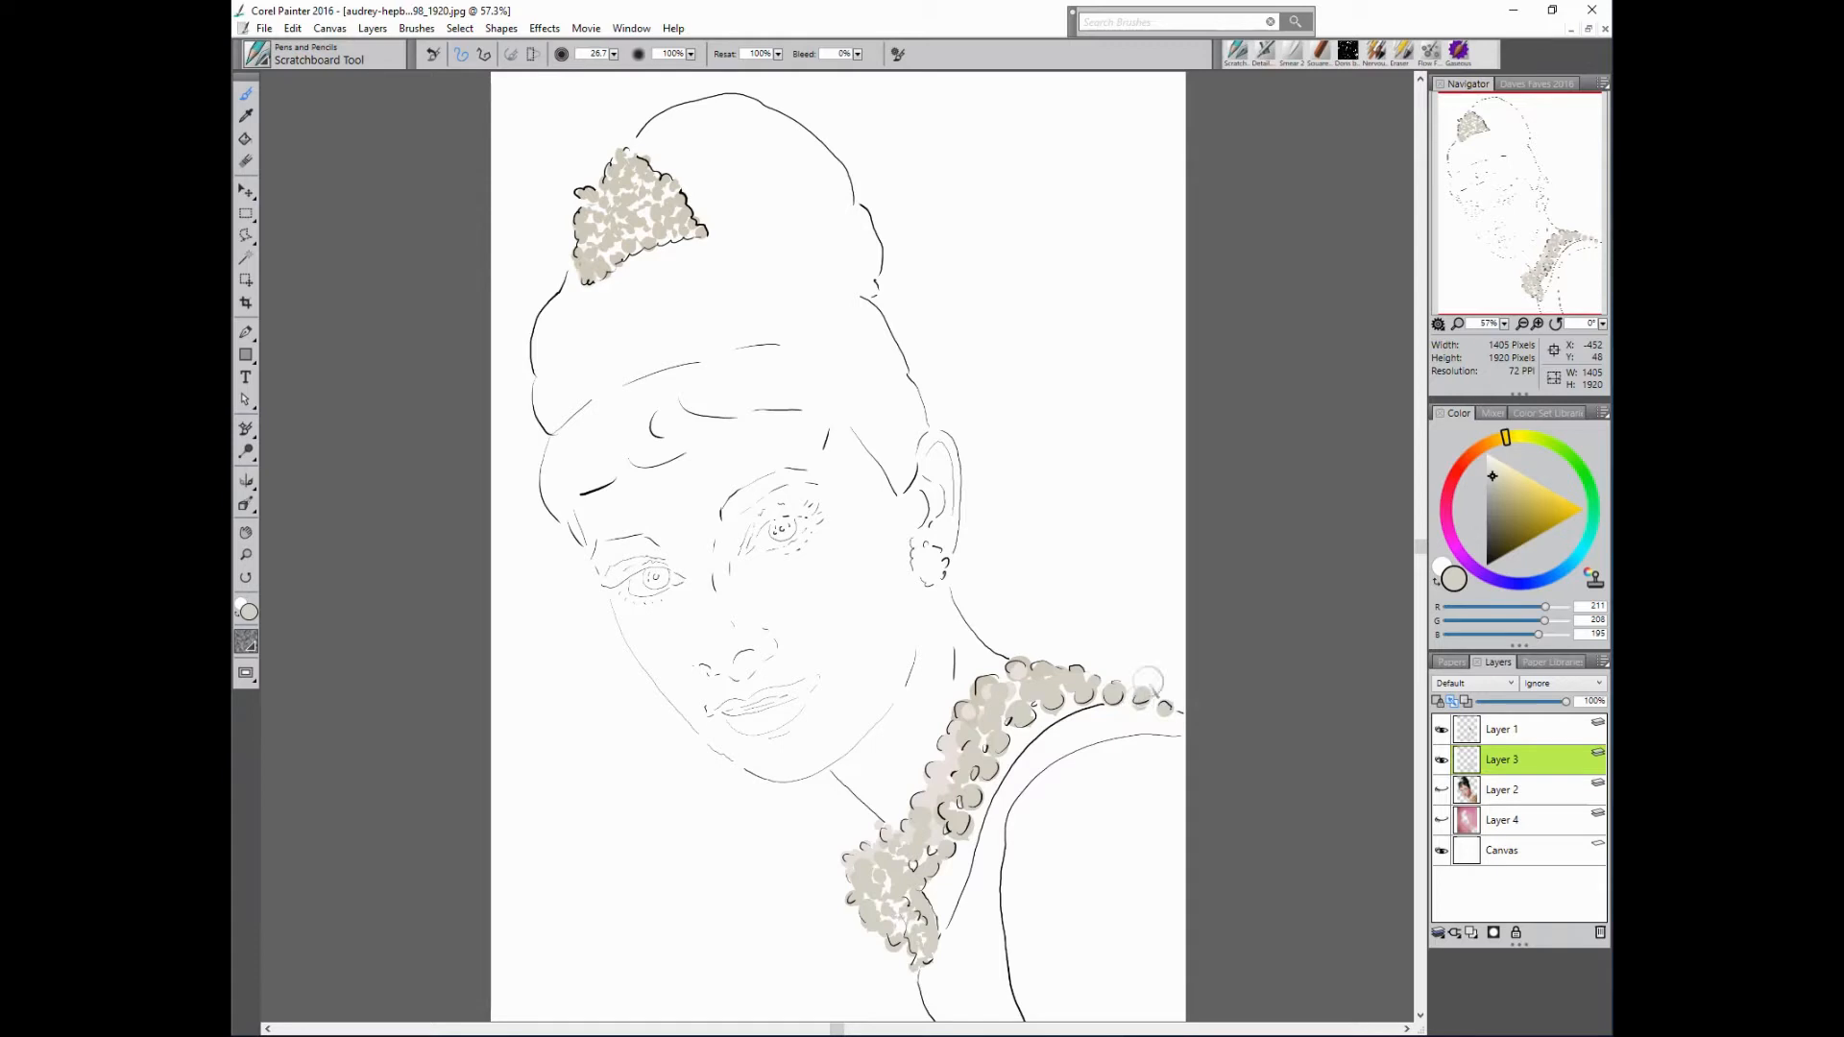
pyautogui.press('n')
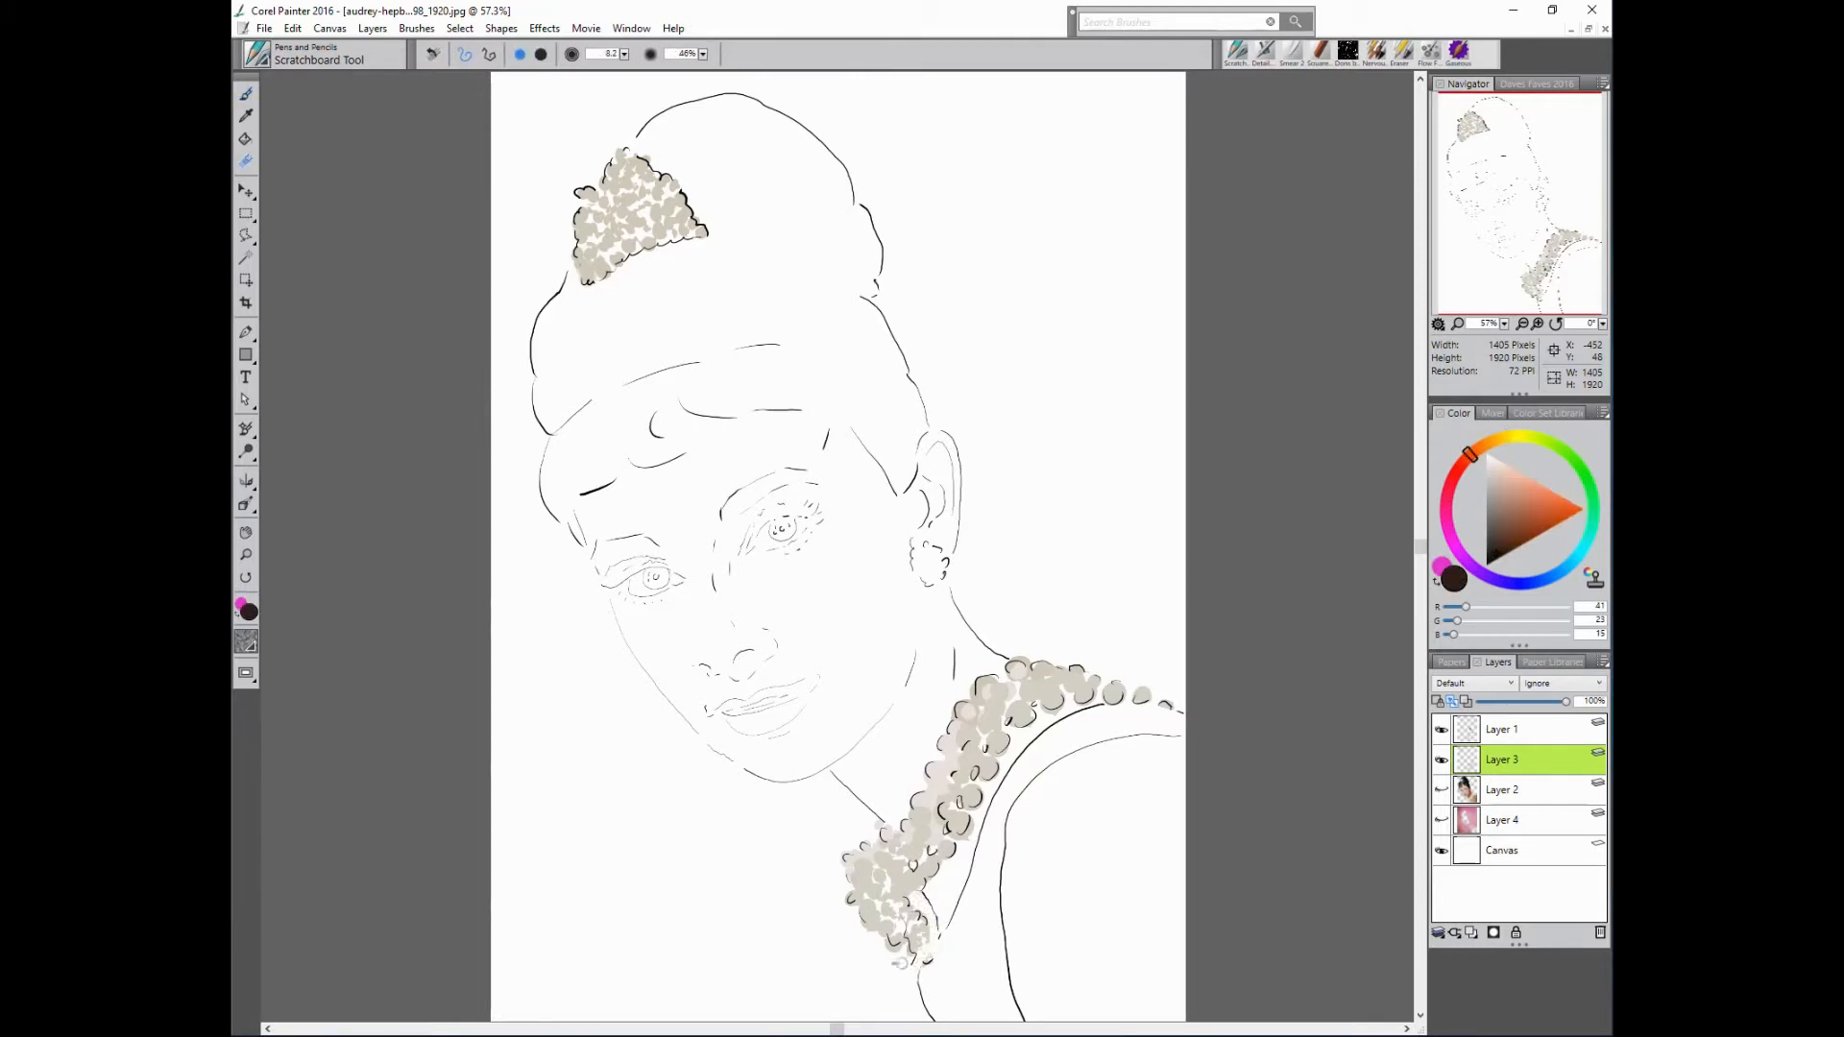
pyautogui.press('b')
pyautogui.click(927, 950)
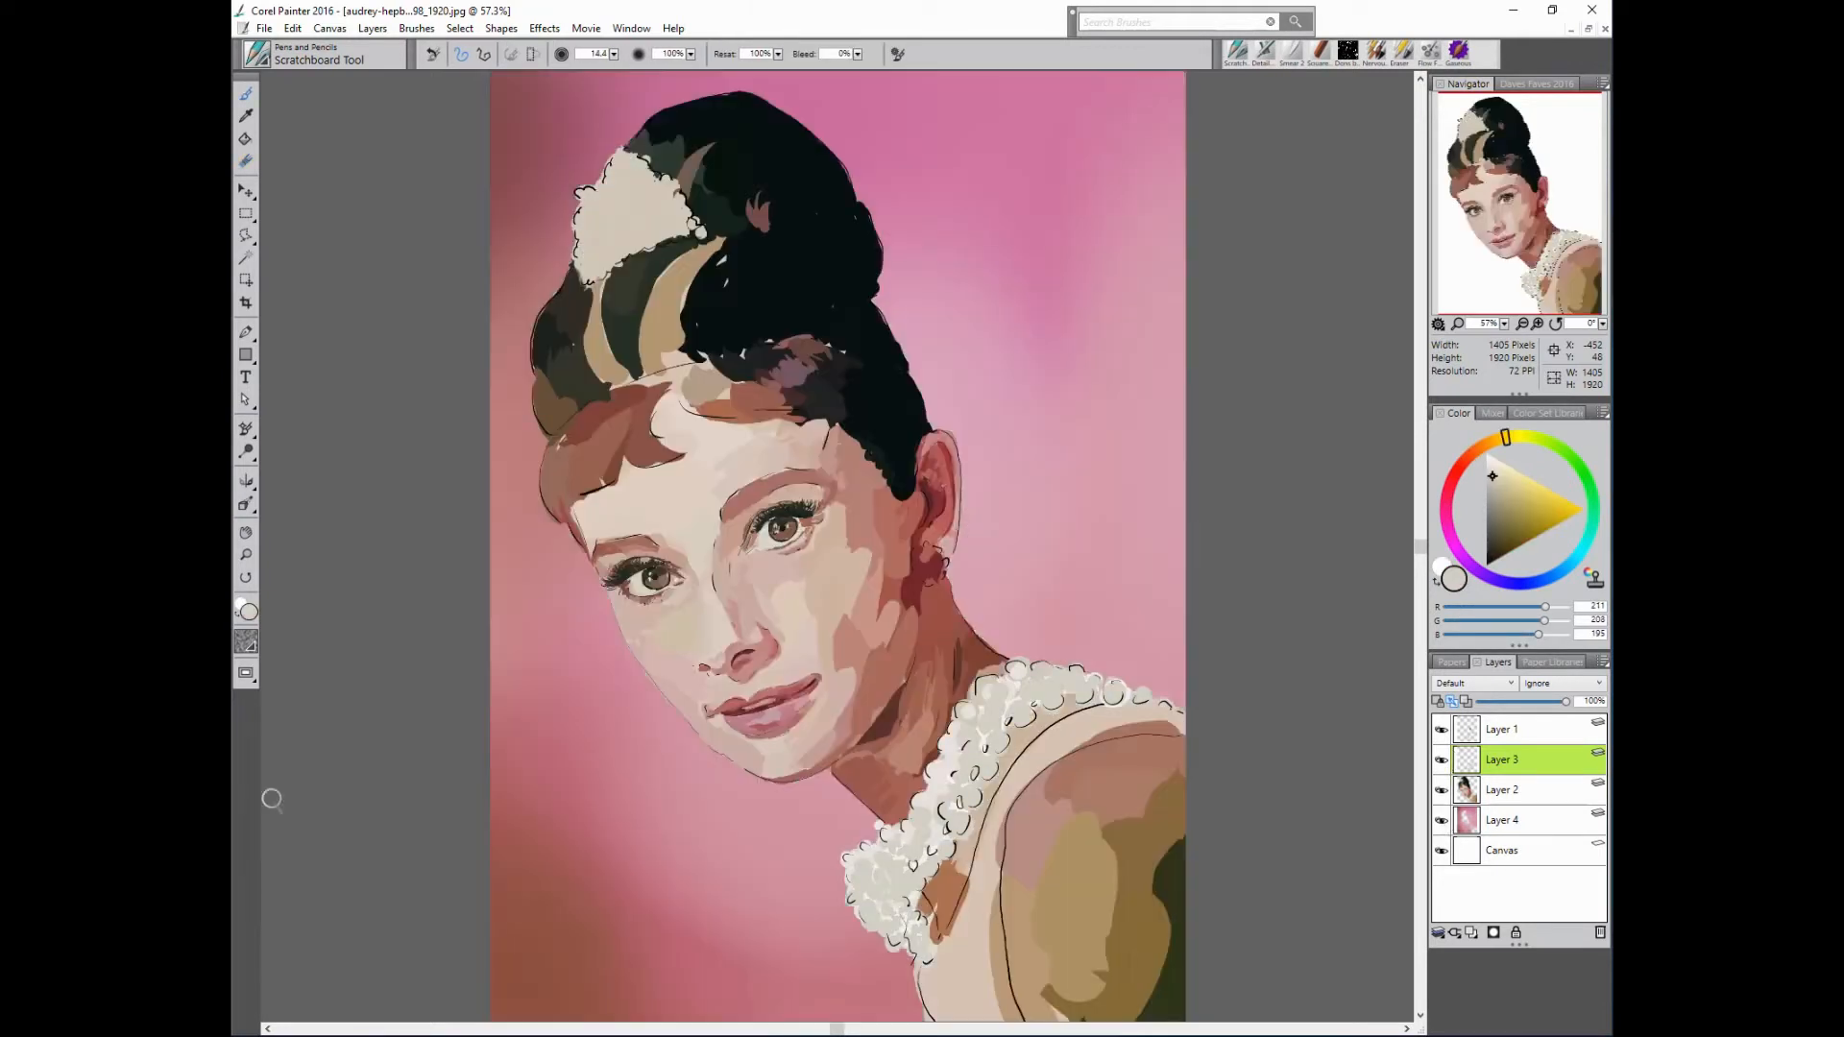
# - On Layer 2, paint dark greenish-black gaps between the beads in the tiara's right half
pyautogui.click(1458, 803)
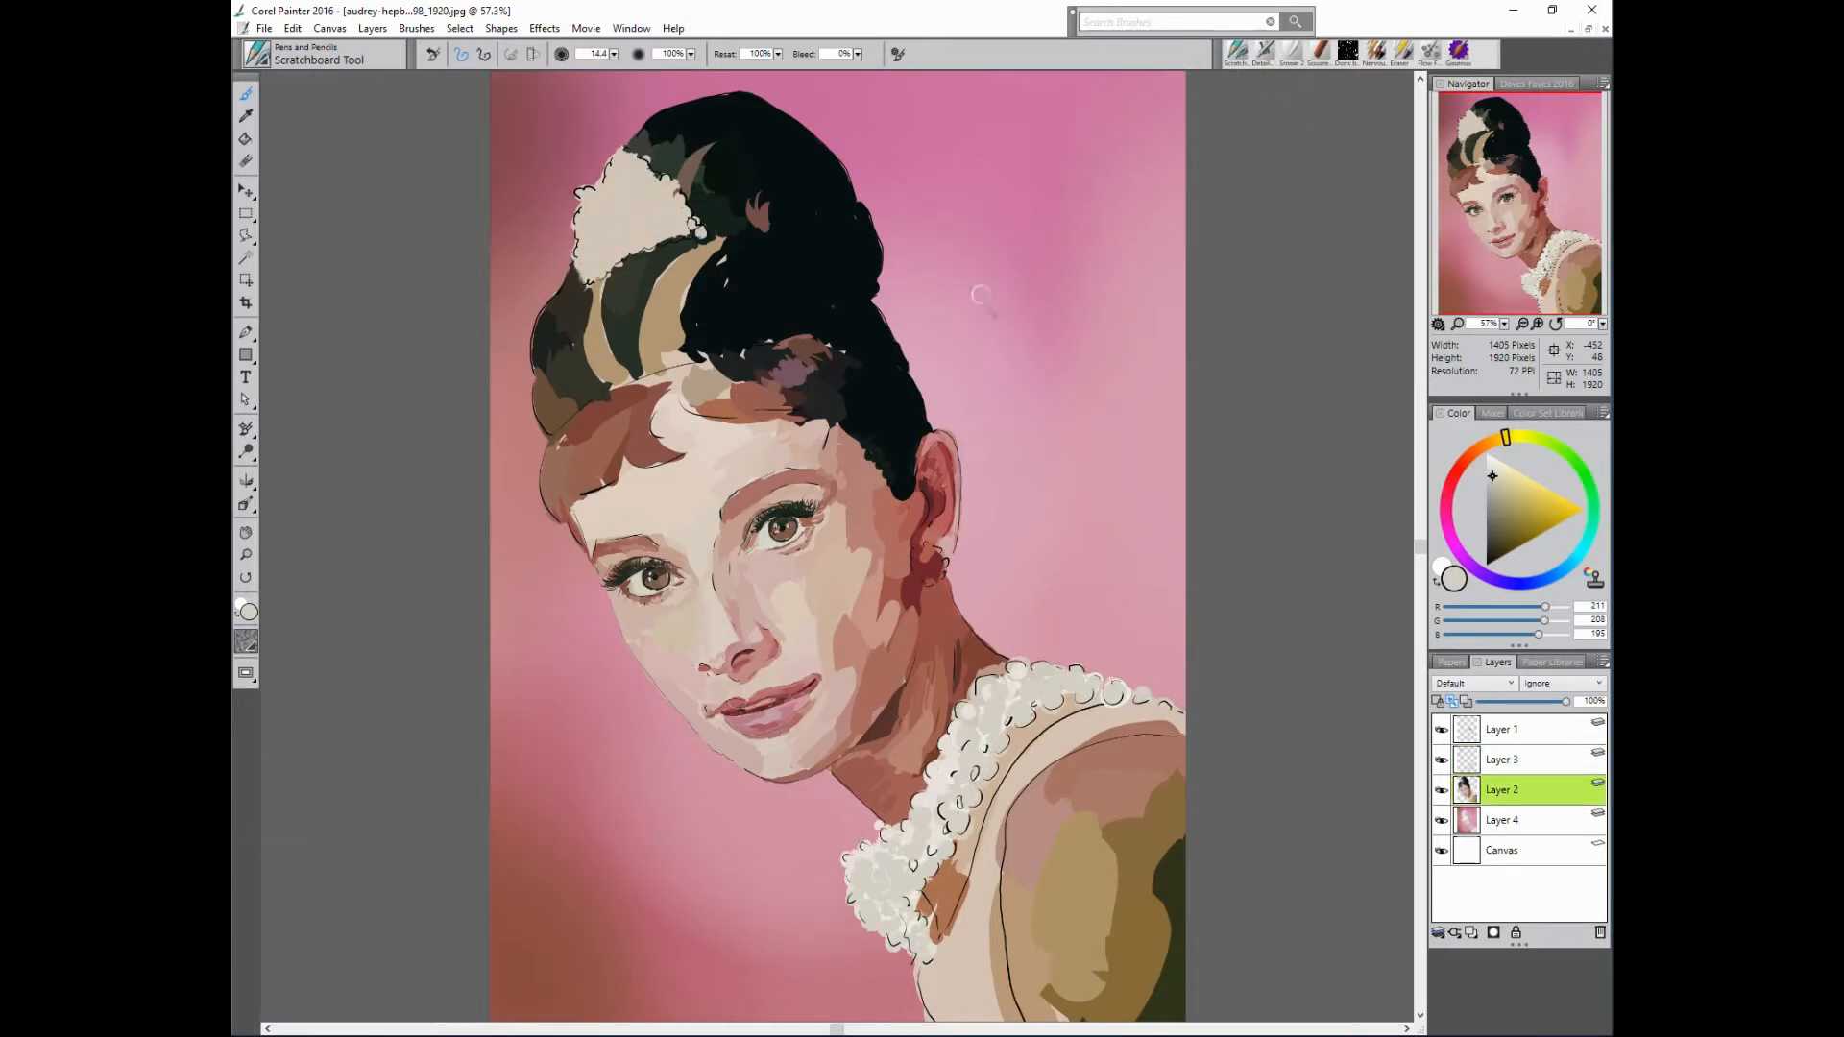
pyautogui.keyDown('alt'); pyautogui.click(663, 152); pyautogui.keyUp('alt')
pyautogui.moveTo(694, 229); pyautogui.dragTo(634, 186)
pyautogui.moveTo(630, 219); pyautogui.dragTo(657, 234)
pyautogui.moveTo(663, 188)
pyautogui.mouseDown()
pyautogui.moveTo(662, 205)
pyautogui.moveTo(678, 190)
pyautogui.mouseUp()
pyautogui.moveTo(663, 225); pyautogui.dragTo(684, 236)
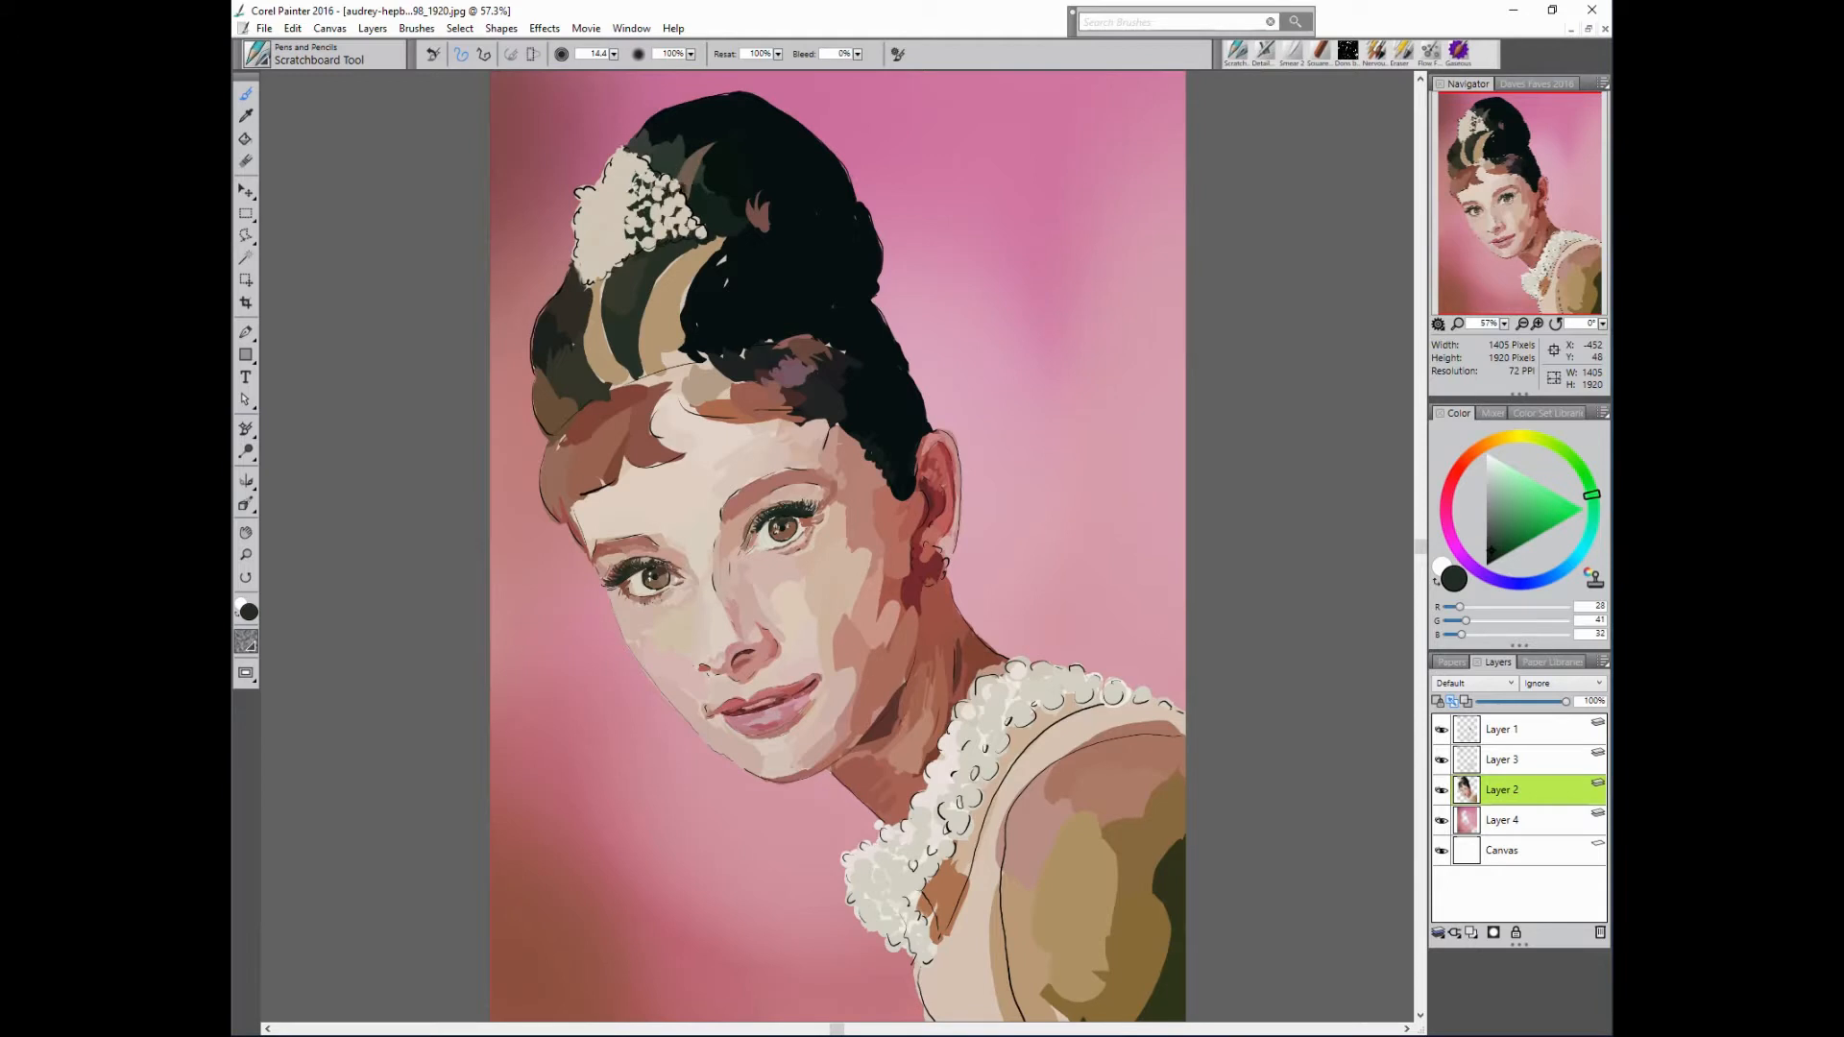
# - Paint dark gaps between the beads across the tiara's left half and down to its lower edge
pyautogui.moveTo(634, 177); pyautogui.dragTo(635, 192)
pyautogui.moveTo(624, 213); pyautogui.dragTo(612, 253)
pyautogui.moveTo(619, 192)
pyautogui.mouseDown()
pyautogui.moveTo(607, 219)
pyautogui.moveTo(569, 215)
pyautogui.mouseUp()
pyautogui.moveTo(579, 210); pyautogui.dragTo(595, 191)
pyautogui.moveTo(620, 170); pyautogui.dragTo(628, 179)
pyautogui.moveTo(615, 158); pyautogui.dragTo(605, 264)
pyautogui.moveTo(621, 242); pyautogui.dragTo(610, 274)
pyautogui.moveTo(634, 217)
pyautogui.mouseDown()
pyautogui.moveTo(650, 204)
pyautogui.moveTo(626, 281)
pyautogui.moveTo(711, 334)
pyautogui.mouseUp()
# - Paint fine dark and grey-brown strands through the hair below the tiara and along its left edge, sampling nearby hair colours
pyautogui.keyDown('alt'); pyautogui.click(613, 294); pyautogui.keyUp('alt')
pyautogui.keyDown('alt'); pyautogui.click(678, 253); pyautogui.keyUp('alt')
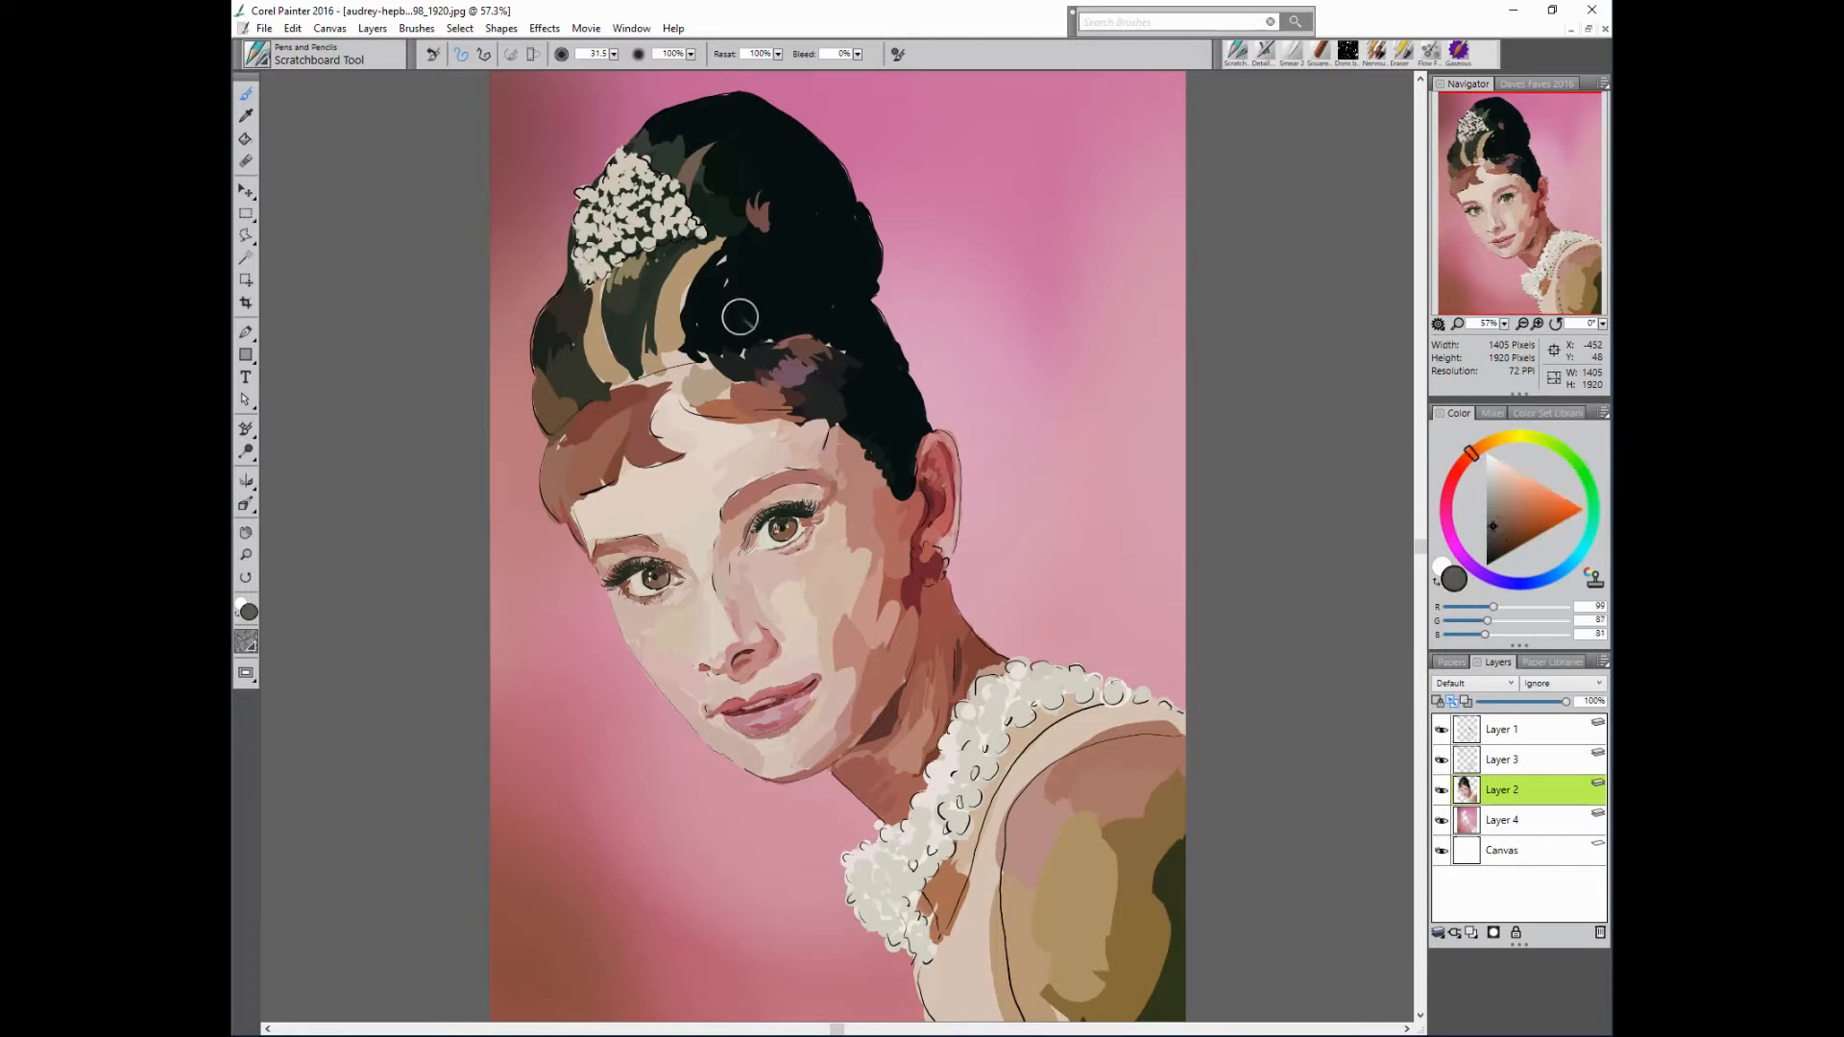
pyautogui.keyDown('alt'); pyautogui.click(653, 303); pyautogui.keyUp('alt')
pyautogui.moveTo(576, 295); pyautogui.dragTo(541, 353)
pyautogui.keyDown('alt'); pyautogui.click(555, 389); pyautogui.keyUp('alt')
pyautogui.keyDown('alt'); pyautogui.click(711, 197); pyautogui.keyUp('alt')
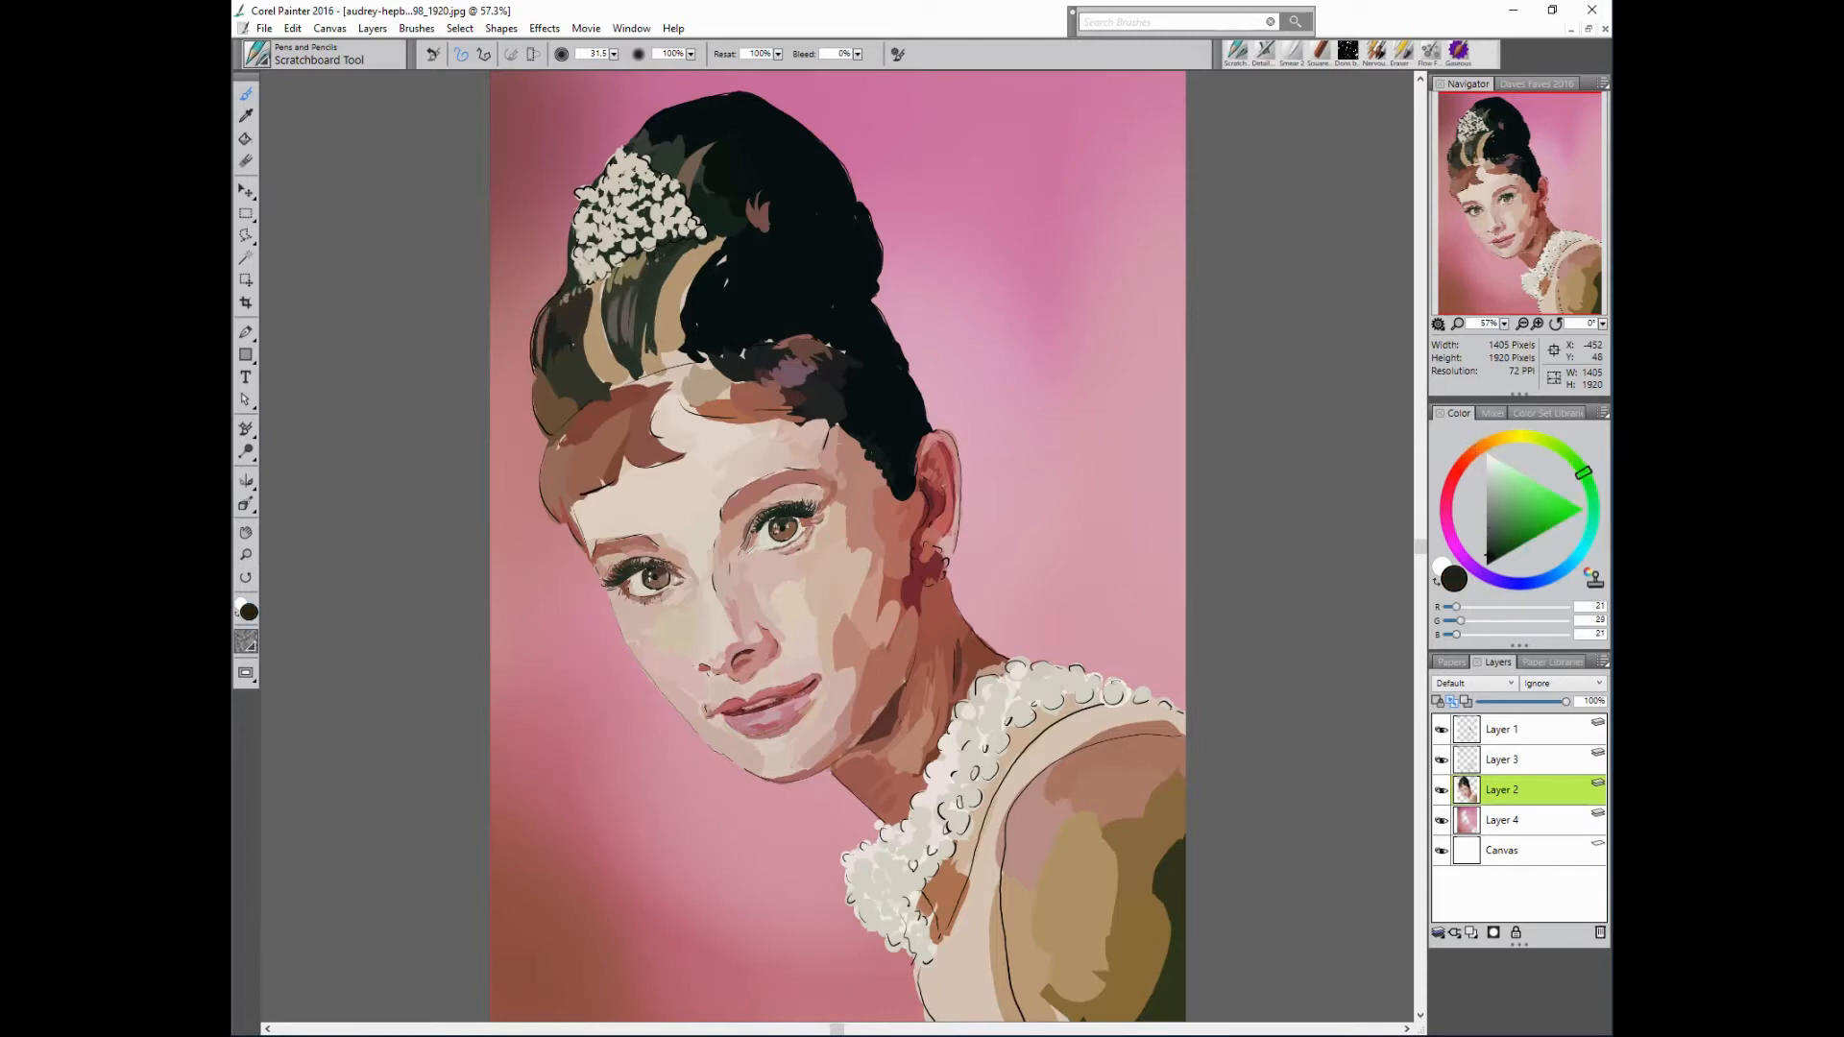
pyautogui.keyDown('alt'); pyautogui.click(562, 348); pyautogui.keyUp('alt')
pyautogui.keyDown('alt'); pyautogui.click(587, 368); pyautogui.keyUp('alt')
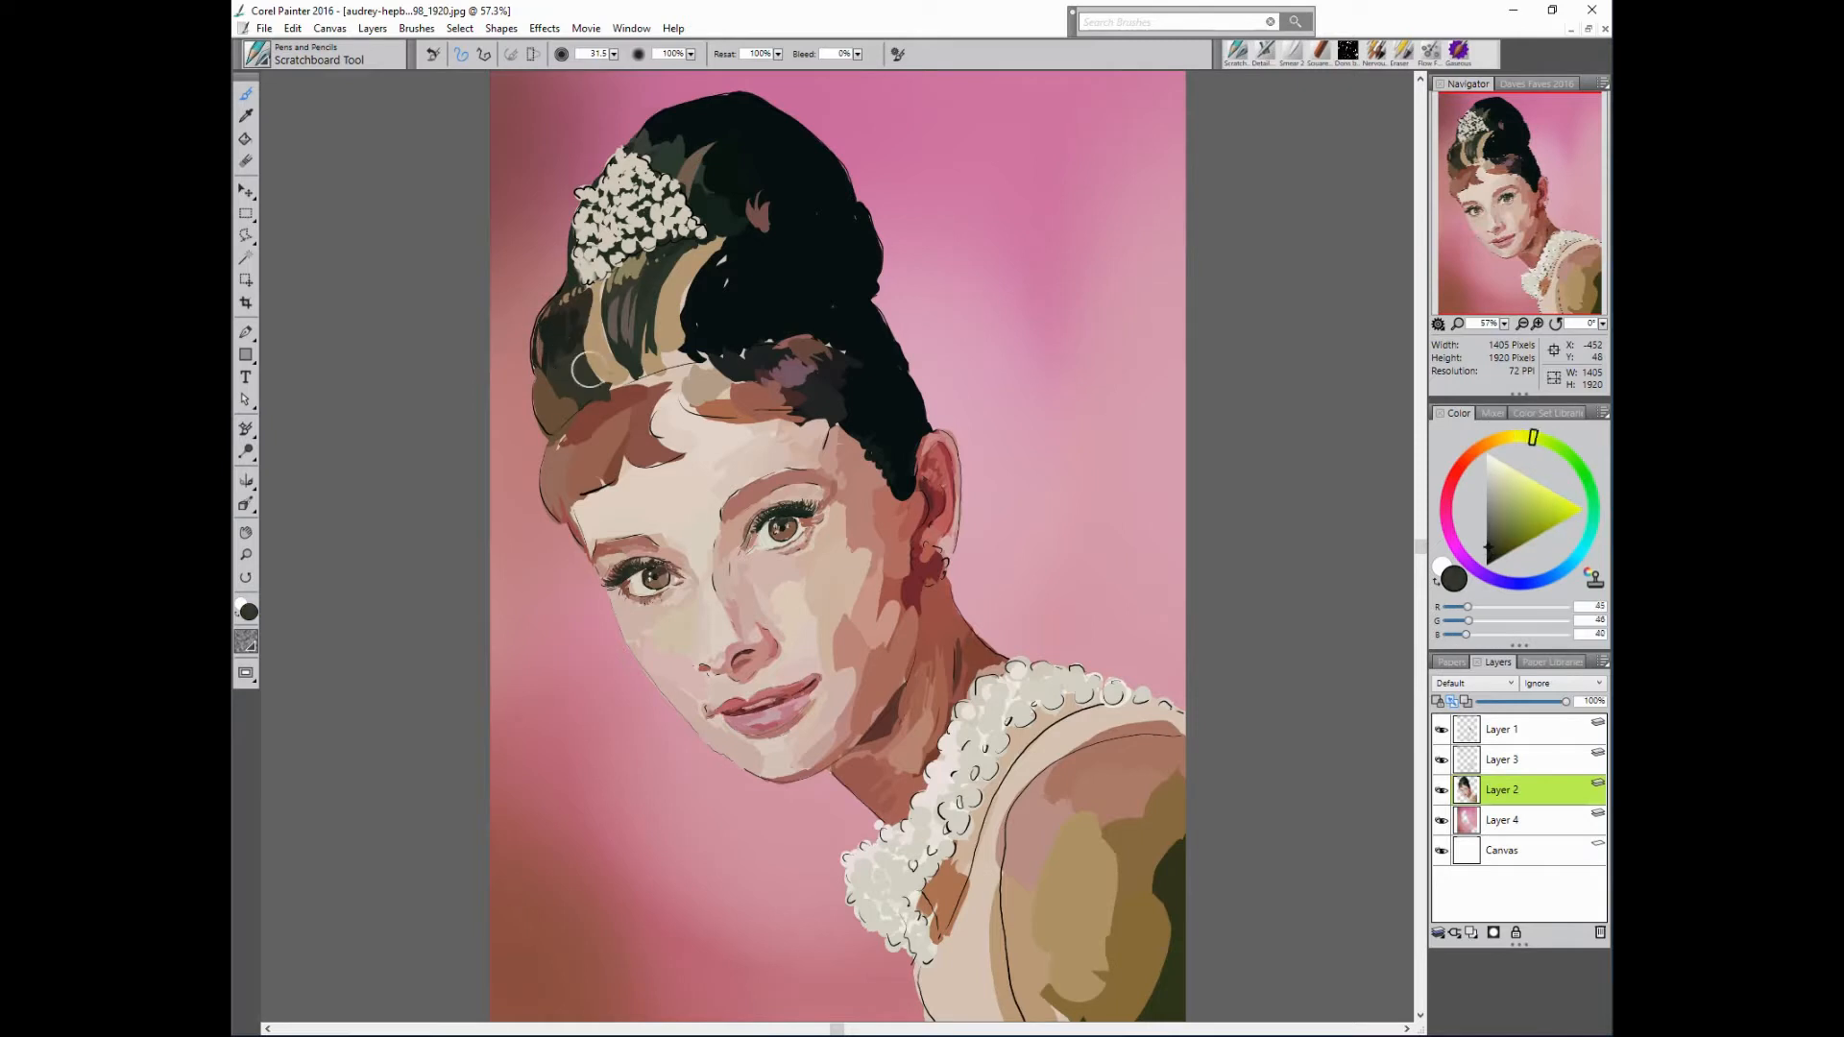
pyautogui.moveTo(565, 369); pyautogui.dragTo(564, 397)
# - Add light and dark reddish-brown strands to the left side of the fringe using sampled hair colours
pyautogui.keyDown('alt'); pyautogui.click(573, 422); pyautogui.keyUp('alt')
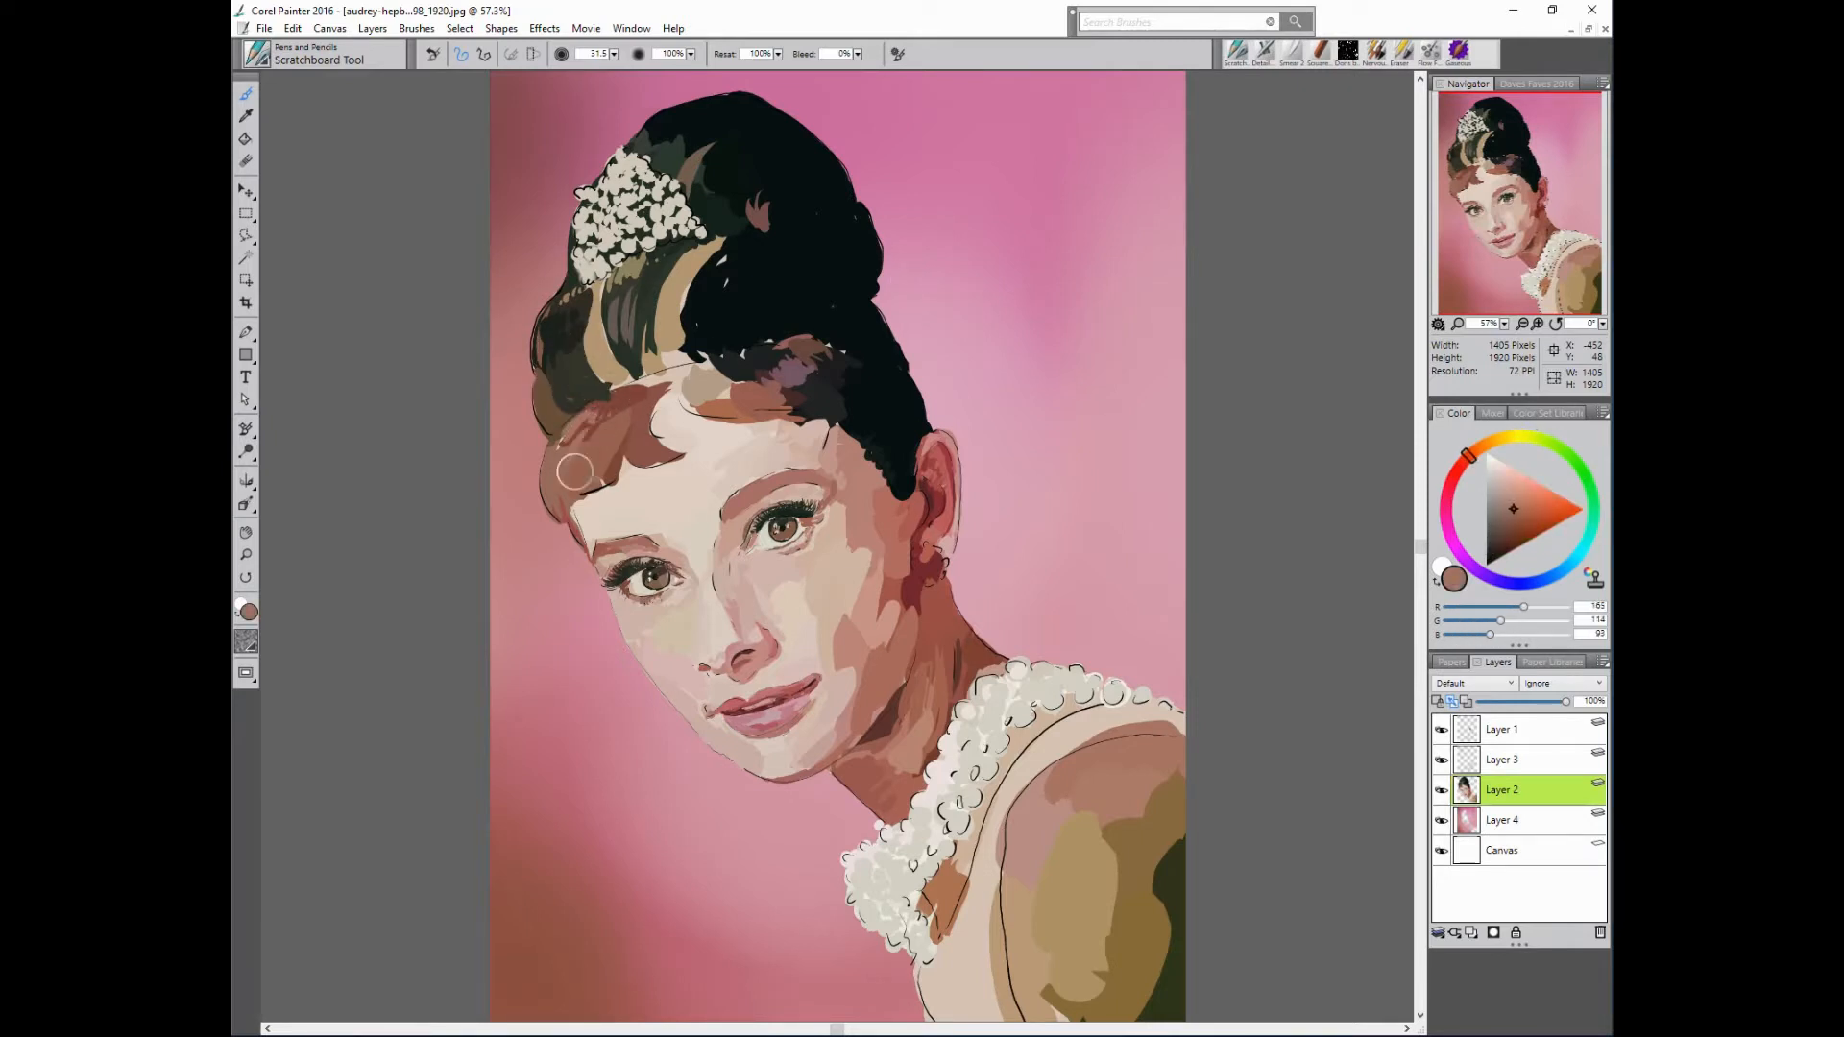
pyautogui.keyDown('alt'); pyautogui.click(573, 440); pyautogui.keyUp('alt')
pyautogui.keyDown('alt'); pyautogui.click(580, 459); pyautogui.keyUp('alt')
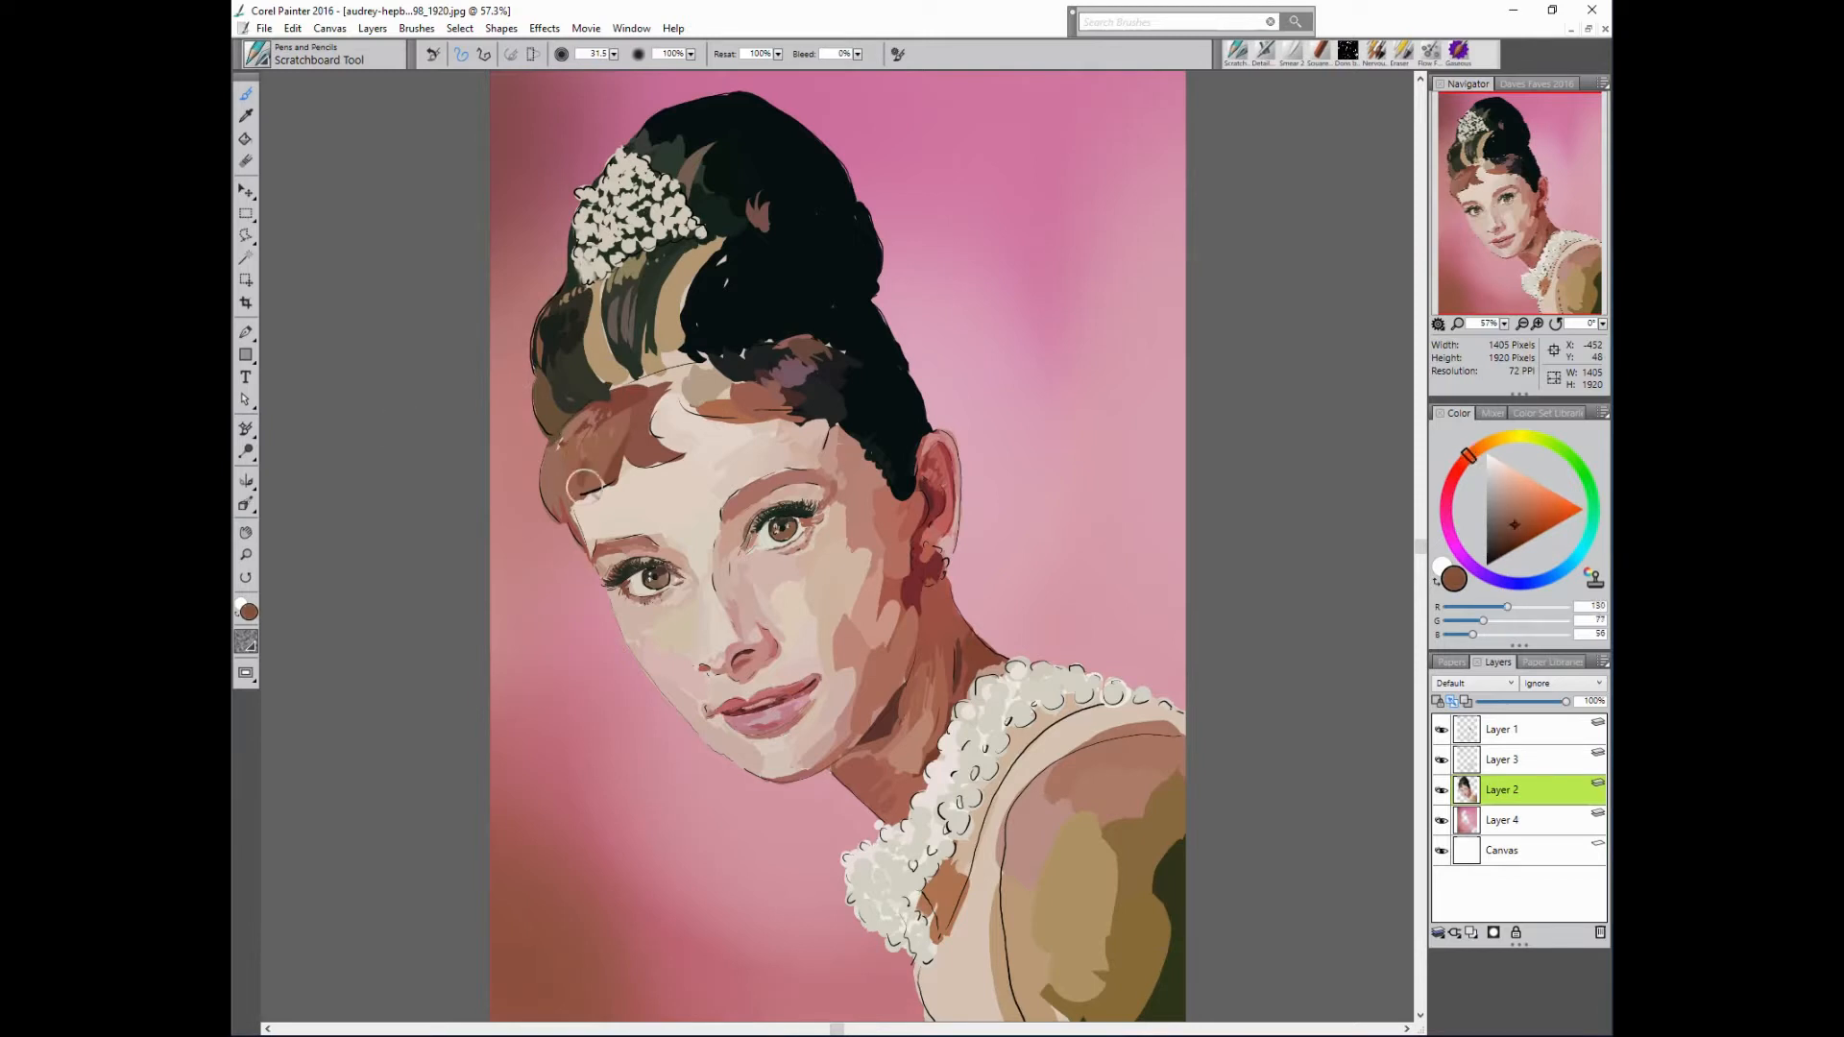
pyautogui.moveTo(583, 480)
pyautogui.mouseDown()
pyautogui.moveTo(608, 472)
pyautogui.moveTo(559, 497)
pyautogui.moveTo(576, 528)
pyautogui.mouseUp()
pyautogui.keyDown('alt'); pyautogui.click(558, 455); pyautogui.keyUp('alt')
pyautogui.keyDown('alt'); pyautogui.click(799, 415); pyautogui.keyUp('alt')
pyautogui.moveTo(555, 475)
pyautogui.mouseDown()
pyautogui.moveTo(571, 523)
pyautogui.moveTo(555, 513)
pyautogui.mouseUp()
pyautogui.keyDown('alt'); pyautogui.click(598, 466); pyautogui.keyUp('alt')
pyautogui.keyDown('alt'); pyautogui.click(629, 432); pyautogui.keyUp('alt')
pyautogui.keyDown('alt'); pyautogui.click(730, 326); pyautogui.keyUp('alt')
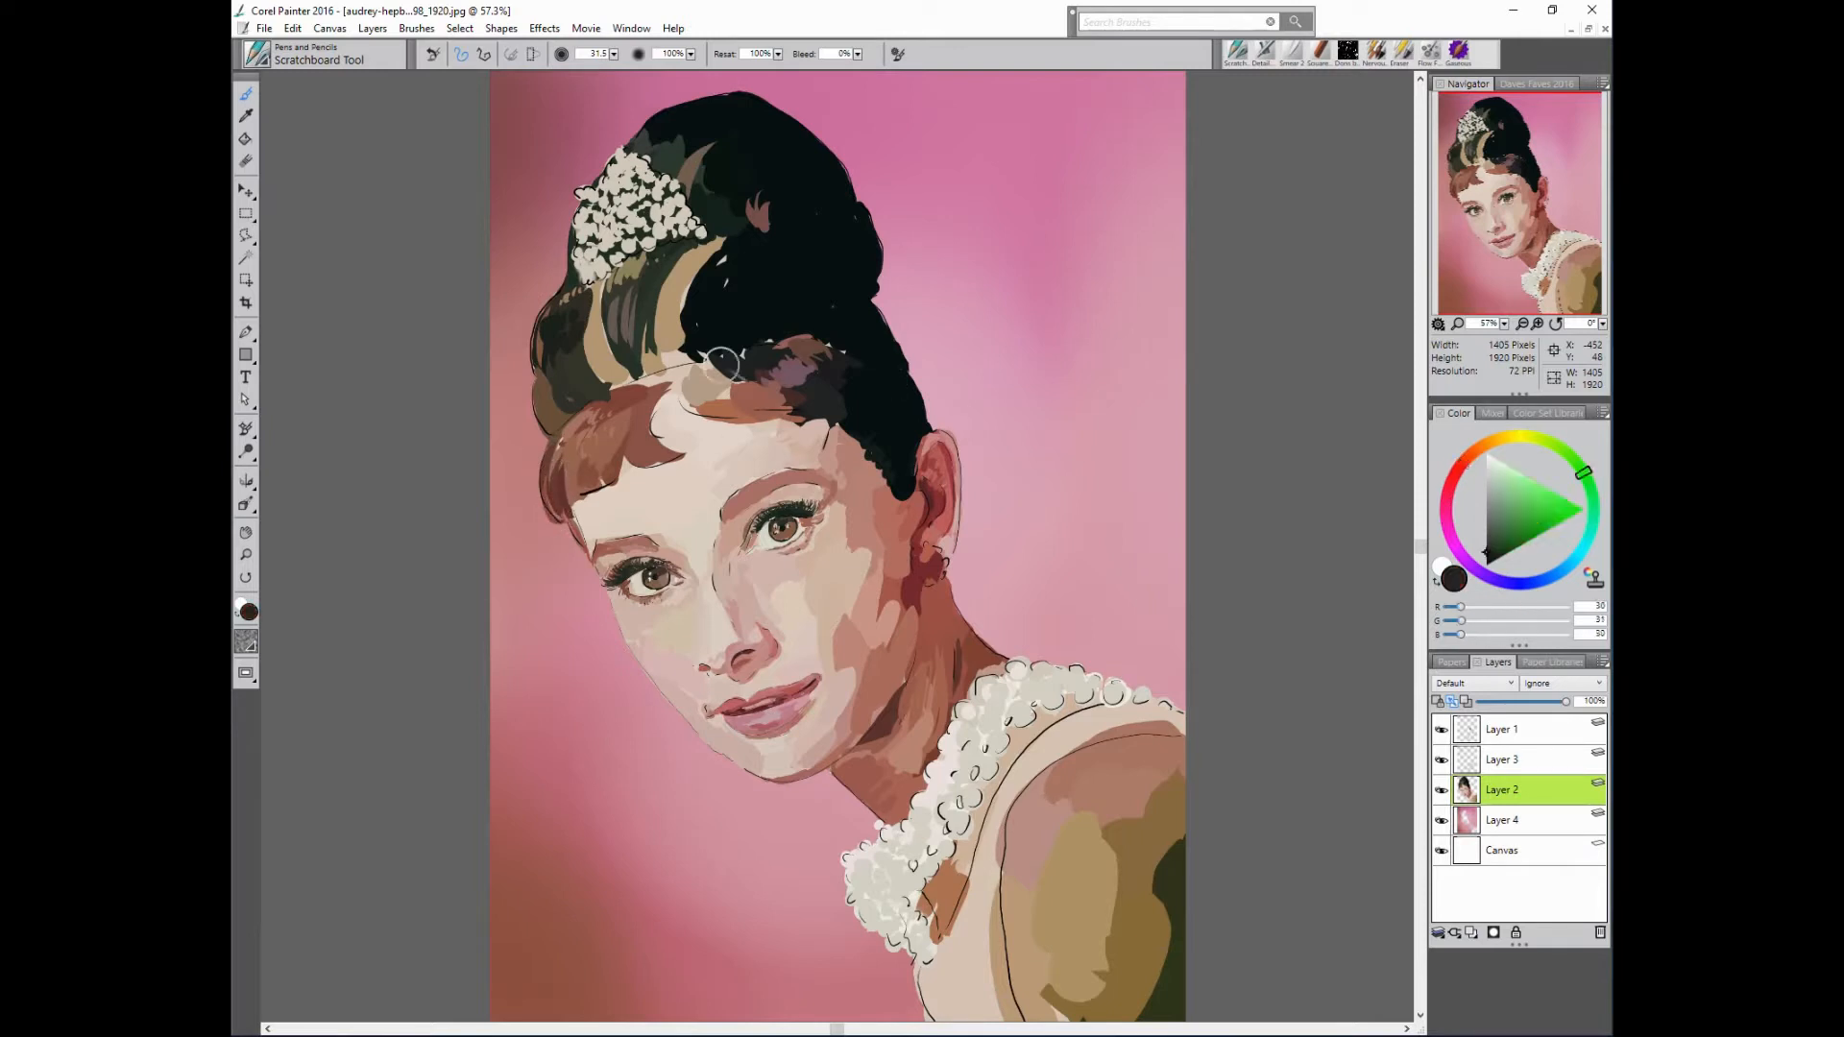
# - Paint dark strands over the parting and break up the right blonde streak with thin dark lines
pyautogui.moveTo(701, 355); pyautogui.dragTo(732, 381)
pyautogui.keyDown('alt'); pyautogui.click(576, 337); pyautogui.keyUp('alt')
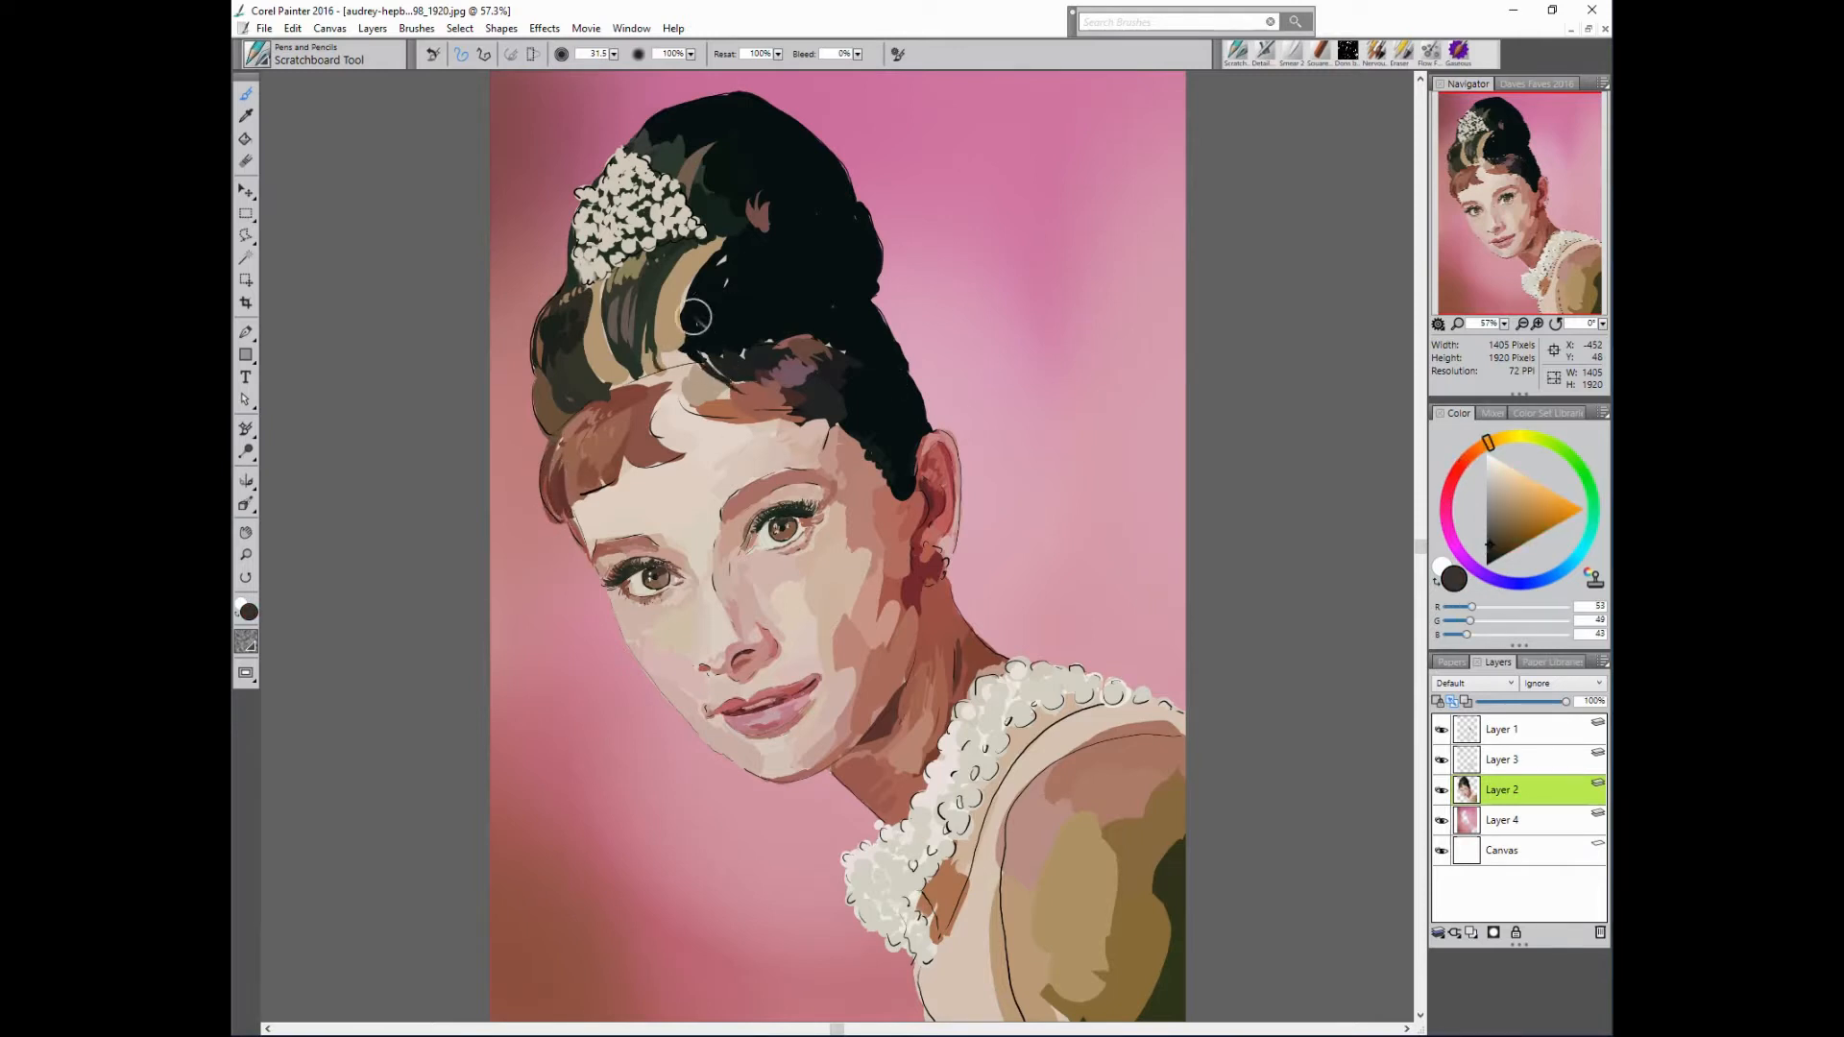
pyautogui.moveTo(709, 255)
pyautogui.mouseDown()
pyautogui.moveTo(663, 361)
pyautogui.moveTo(683, 357)
pyautogui.moveTo(650, 374)
pyautogui.mouseUp()
pyautogui.keyDown('alt'); pyautogui.click(683, 352); pyautogui.keyUp('alt')
pyautogui.keyDown('alt'); pyautogui.click(624, 336); pyautogui.keyUp('alt')
pyautogui.keyDown('alt'); pyautogui.click(619, 340); pyautogui.keyUp('alt')
pyautogui.keyDown('alt'); pyautogui.click(598, 332); pyautogui.keyUp('alt')
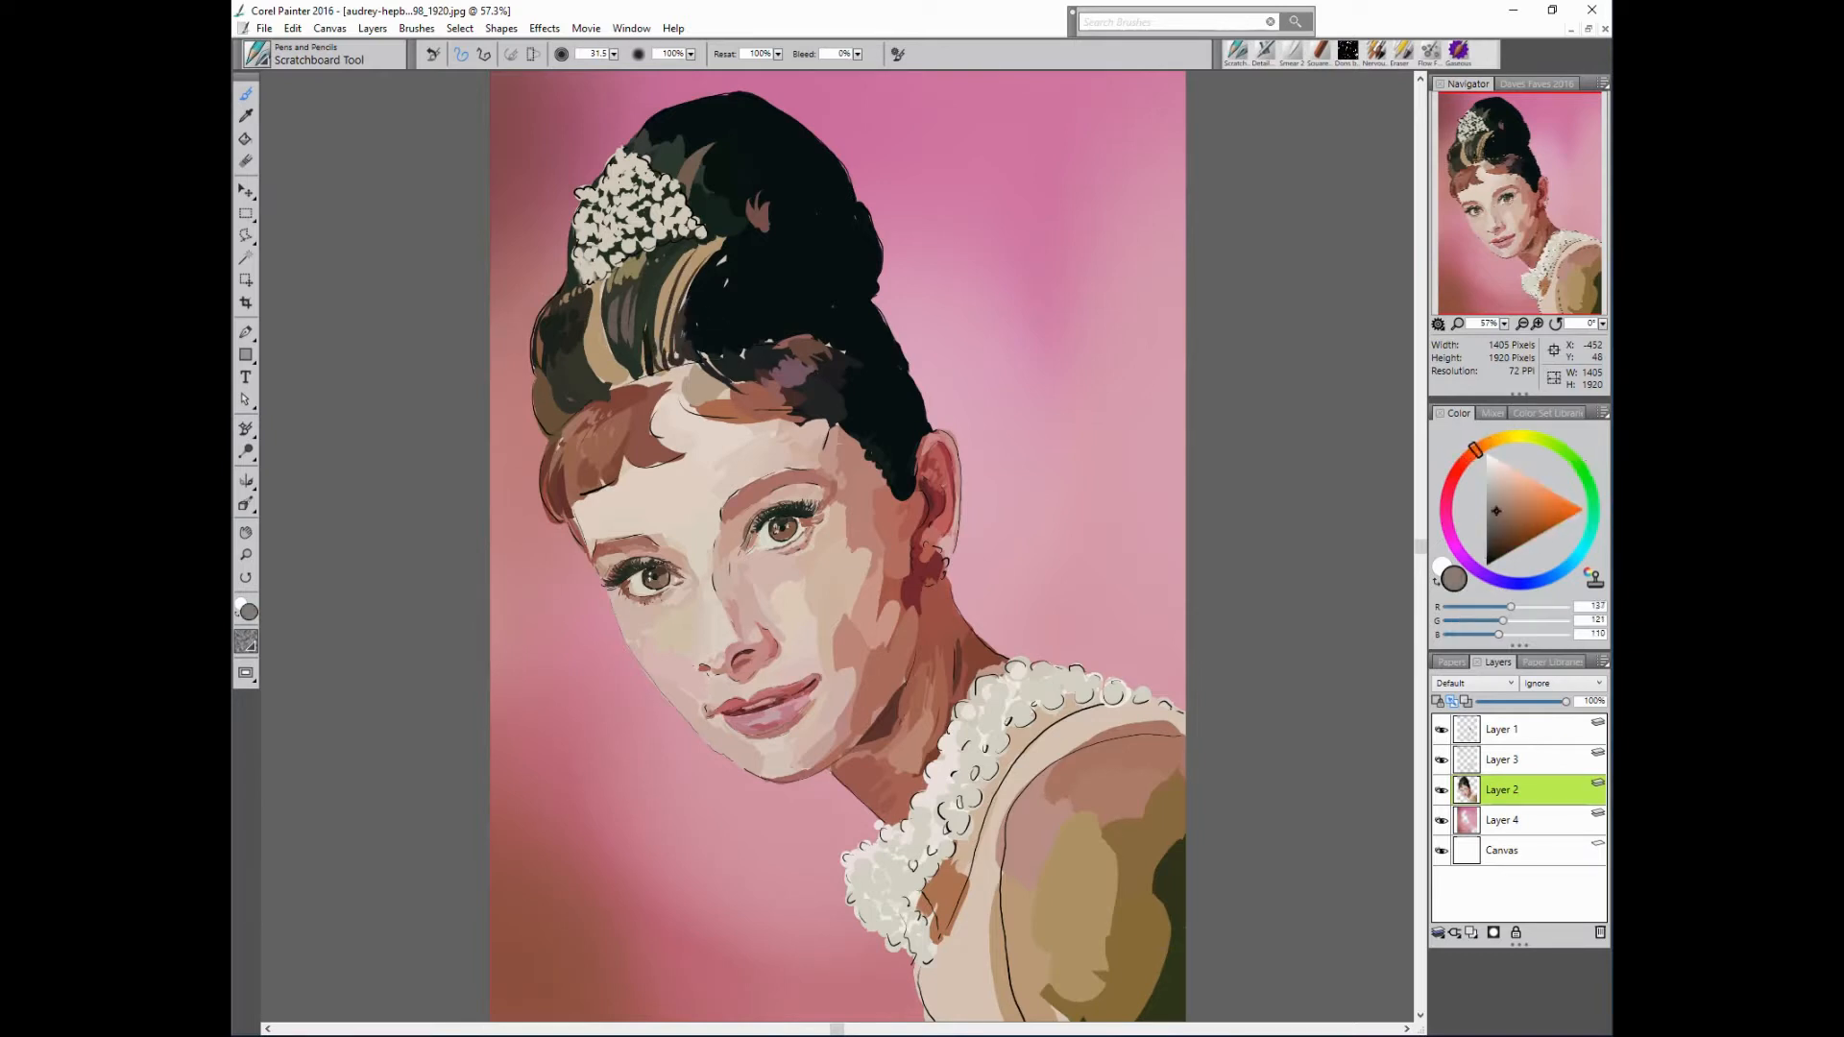
# - Blend the left blonde streak into the surrounding dark hair with alternating tan, brown and dark strands
pyautogui.keyDown('alt'); pyautogui.click(629, 298); pyautogui.keyUp('alt')
pyautogui.moveTo(628, 288); pyautogui.dragTo(632, 365)
pyautogui.keyDown('alt'); pyautogui.click(663, 293); pyautogui.keyUp('alt')
pyautogui.moveTo(622, 291)
pyautogui.mouseDown()
pyautogui.moveTo(636, 371)
pyautogui.moveTo(625, 303)
pyautogui.moveTo(610, 383)
pyautogui.mouseUp()
pyautogui.keyDown('alt'); pyautogui.click(624, 326); pyautogui.keyUp('alt')
pyautogui.keyDown('alt'); pyautogui.click(595, 321); pyautogui.keyUp('alt')
pyautogui.keyDown('alt'); pyautogui.click(624, 297); pyautogui.keyUp('alt')
pyautogui.keyDown('alt'); pyautogui.click(589, 313); pyautogui.keyUp('alt')
pyautogui.keyDown('alt'); pyautogui.click(614, 322); pyautogui.keyUp('alt')
pyautogui.moveTo(592, 317)
pyautogui.mouseDown()
pyautogui.moveTo(604, 359)
pyautogui.moveTo(579, 368)
pyautogui.mouseUp()
pyautogui.keyDown('alt'); pyautogui.click(600, 336); pyautogui.keyUp('alt')
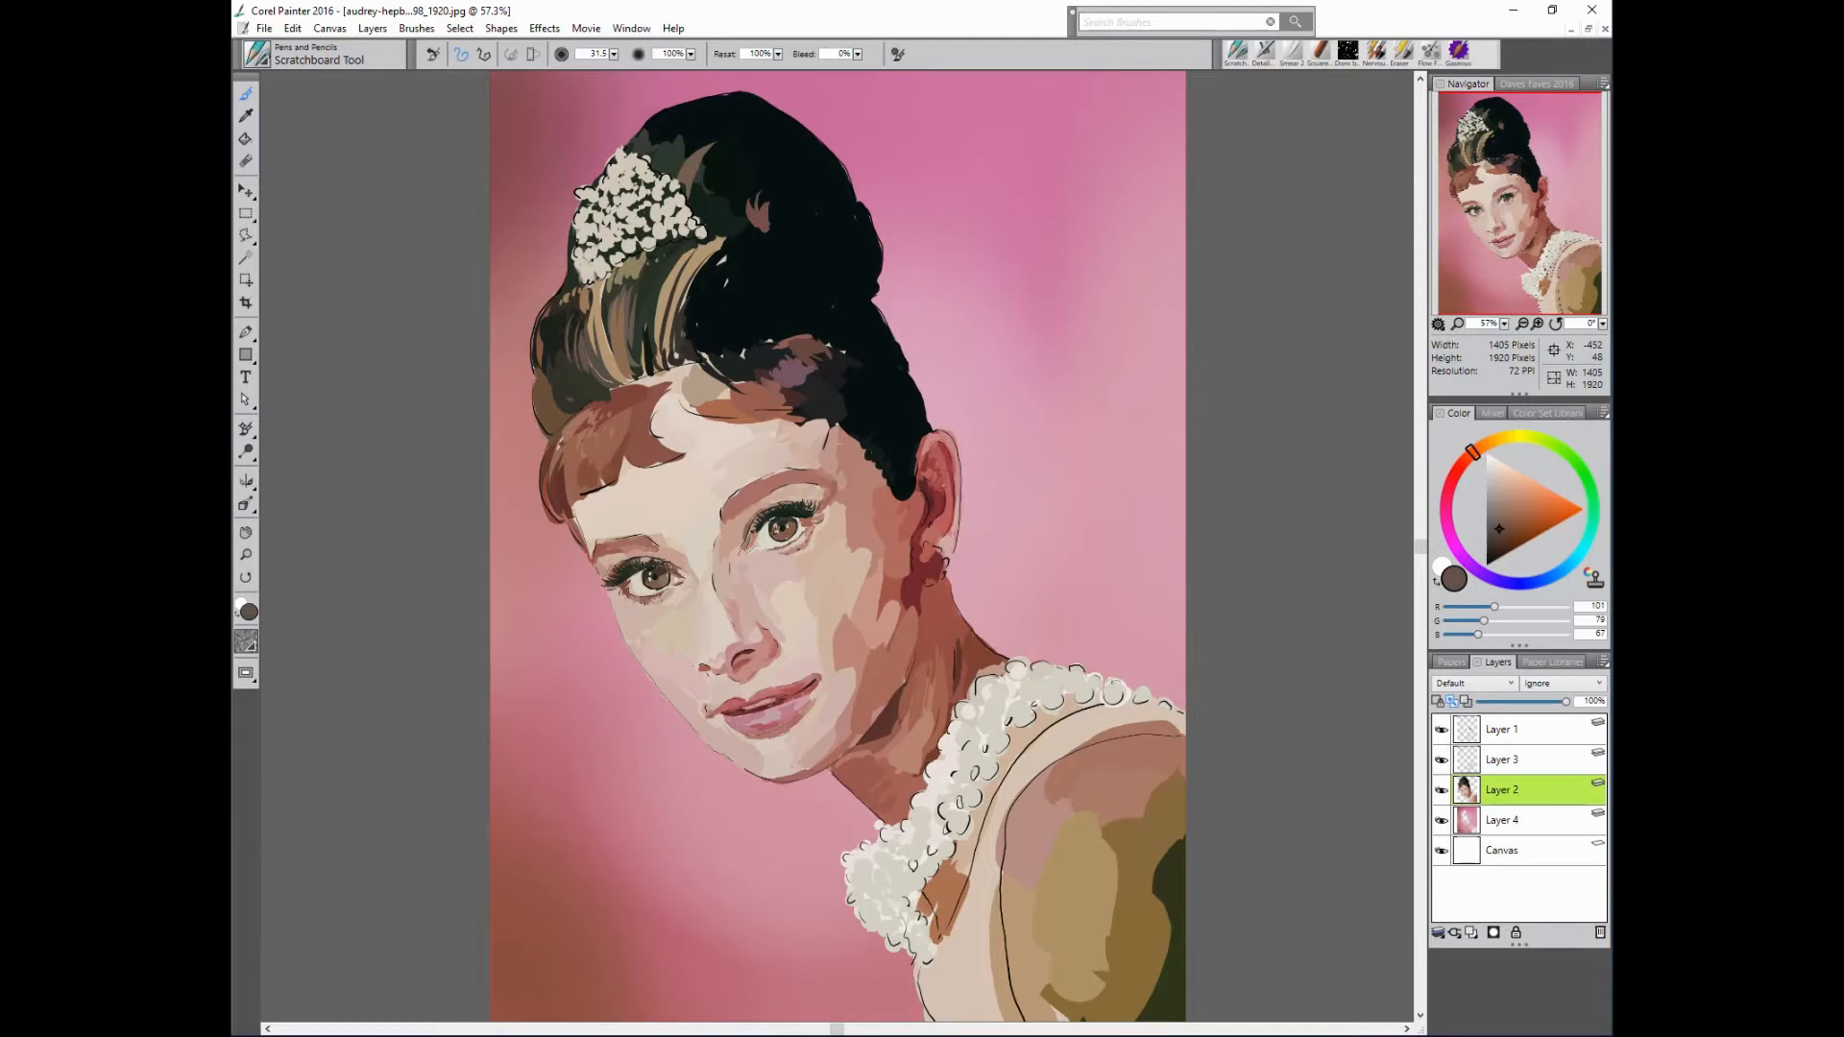
# - Paint curved reddish-brown and dark strands over the light curl at the hair parting
pyautogui.keyDown('alt'); pyautogui.click(706, 358); pyautogui.keyUp('alt')
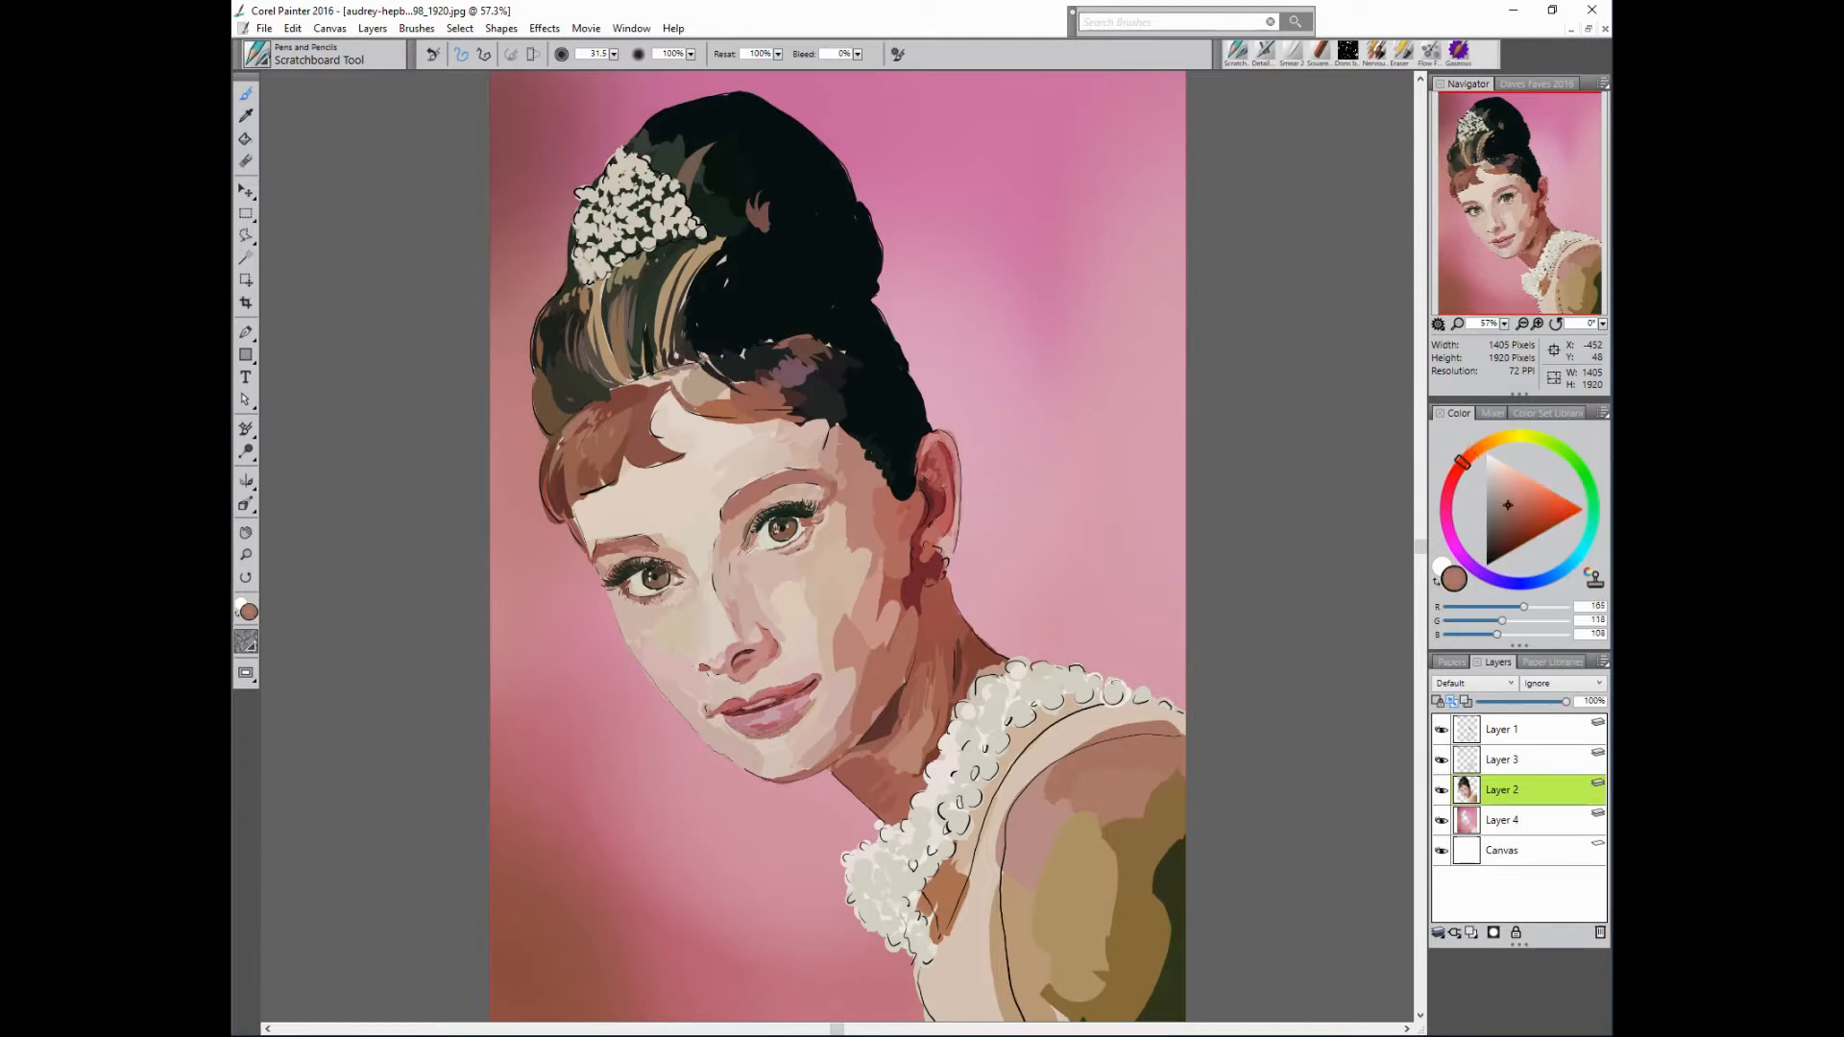
pyautogui.keyDown('alt'); pyautogui.click(723, 351); pyautogui.keyUp('alt')
pyautogui.moveTo(706, 357); pyautogui.dragTo(746, 392)
pyautogui.keyDown('alt'); pyautogui.click(699, 370); pyautogui.keyUp('alt')
pyautogui.keyDown('alt'); pyautogui.click(679, 355); pyautogui.keyUp('alt')
pyautogui.keyDown('alt'); pyautogui.click(625, 423); pyautogui.keyUp('alt')
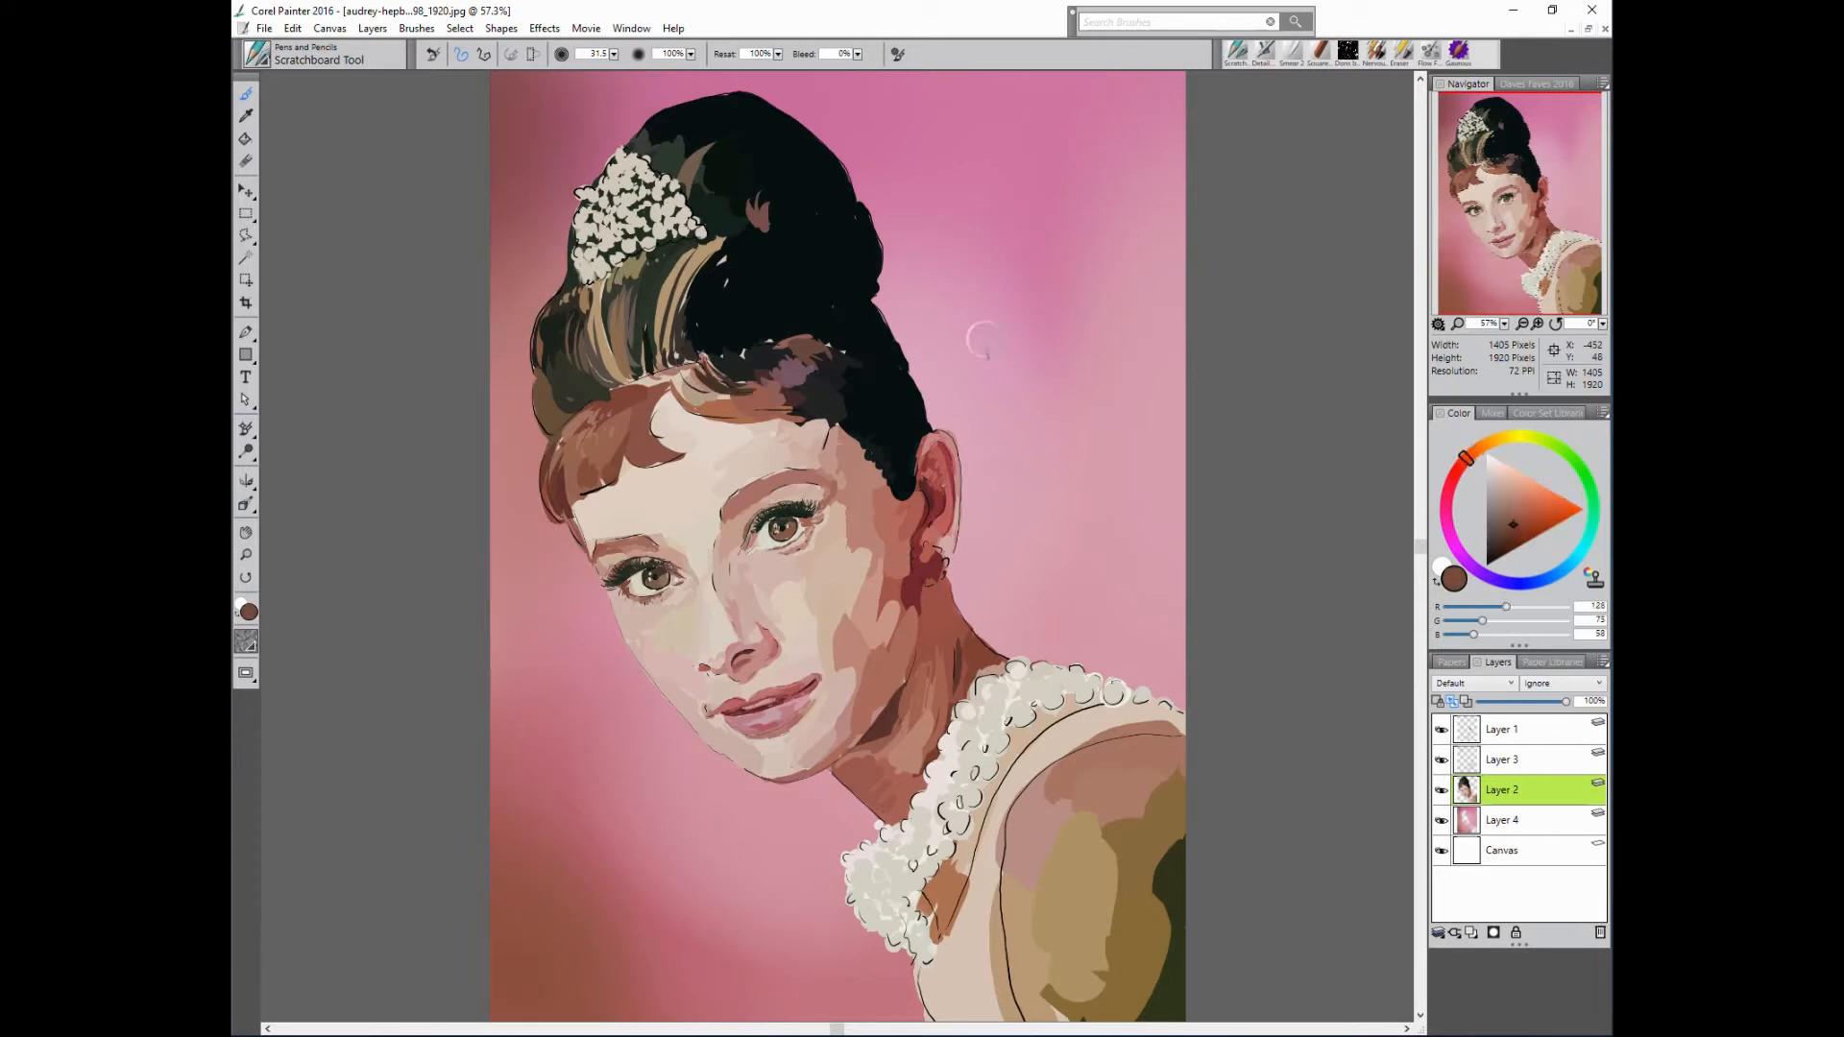
# - Add brown and pinkish-brown strands from the fringe's roots down toward its left side
pyautogui.keyDown('alt'); pyautogui.click(631, 406); pyautogui.keyUp('alt')
pyautogui.moveTo(626, 411); pyautogui.dragTo(581, 472)
pyautogui.keyDown('alt'); pyautogui.click(602, 401); pyautogui.keyUp('alt')
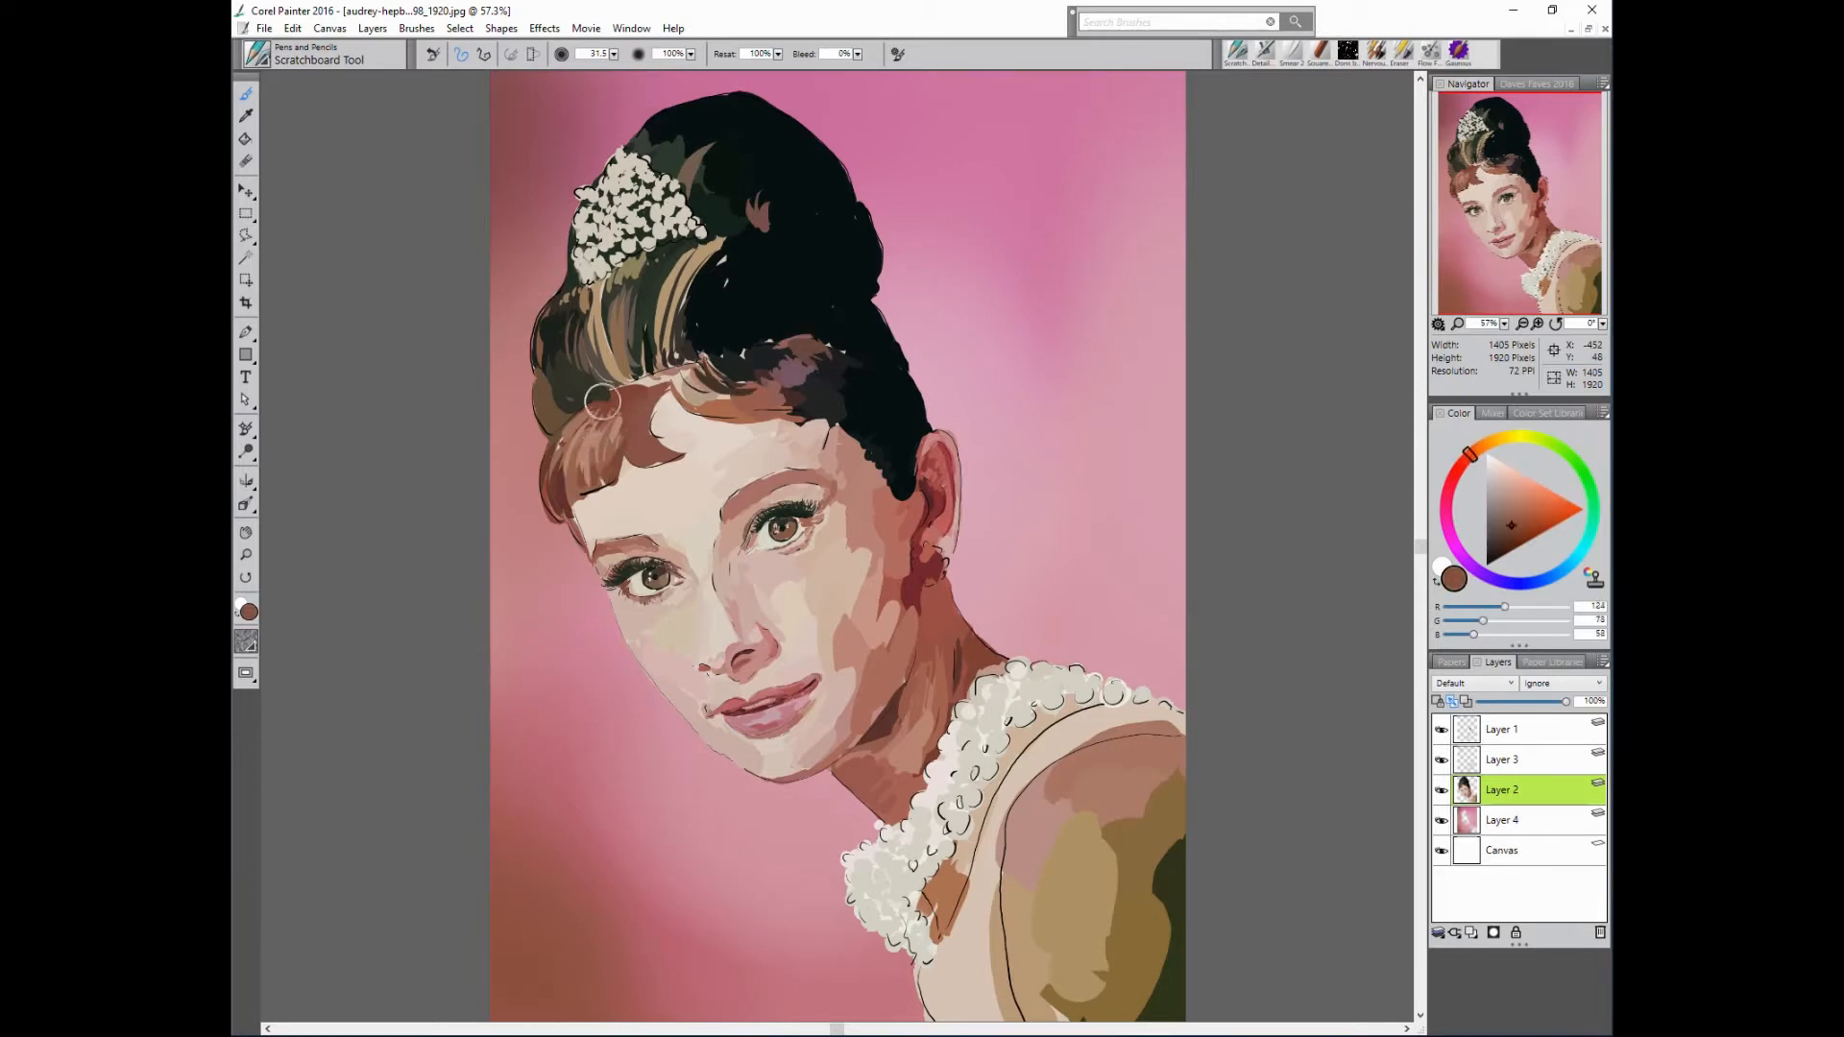
pyautogui.keyDown('alt'); pyautogui.click(629, 384); pyautogui.keyUp('alt')
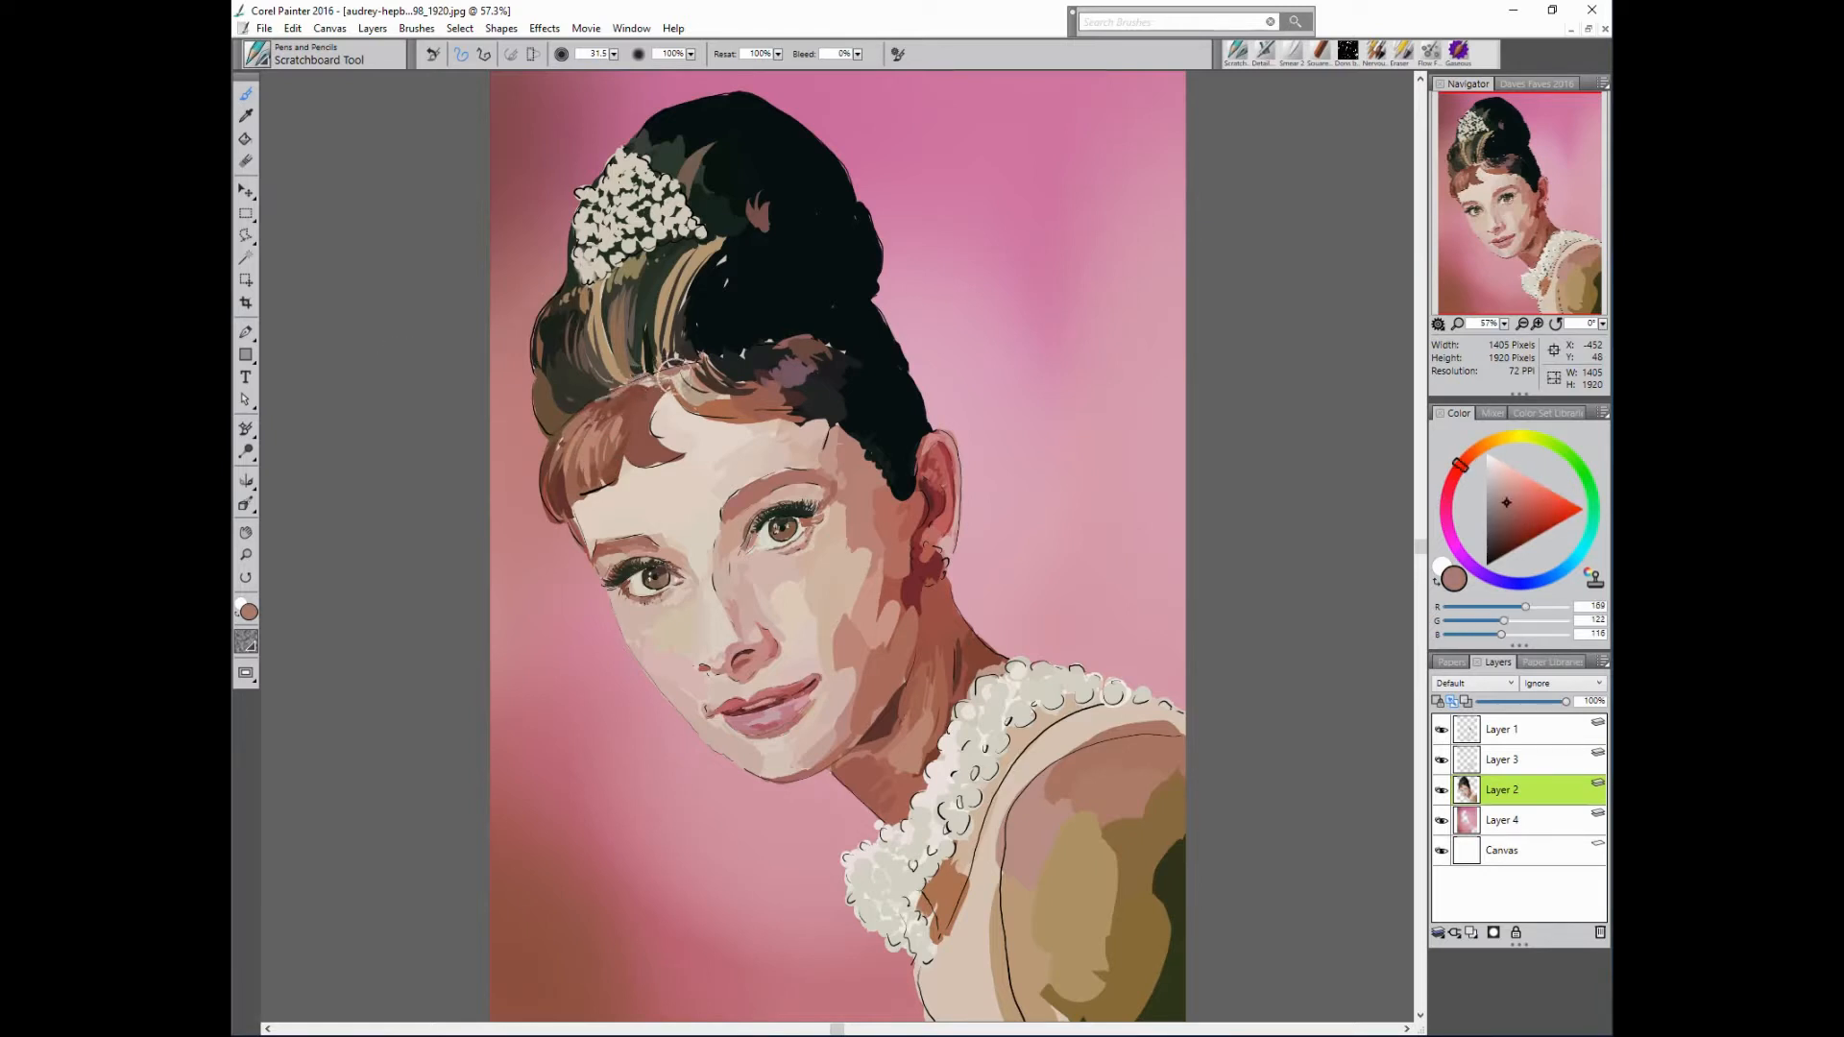
pyautogui.keyDown('alt'); pyautogui.click(569, 485); pyautogui.keyUp('alt')
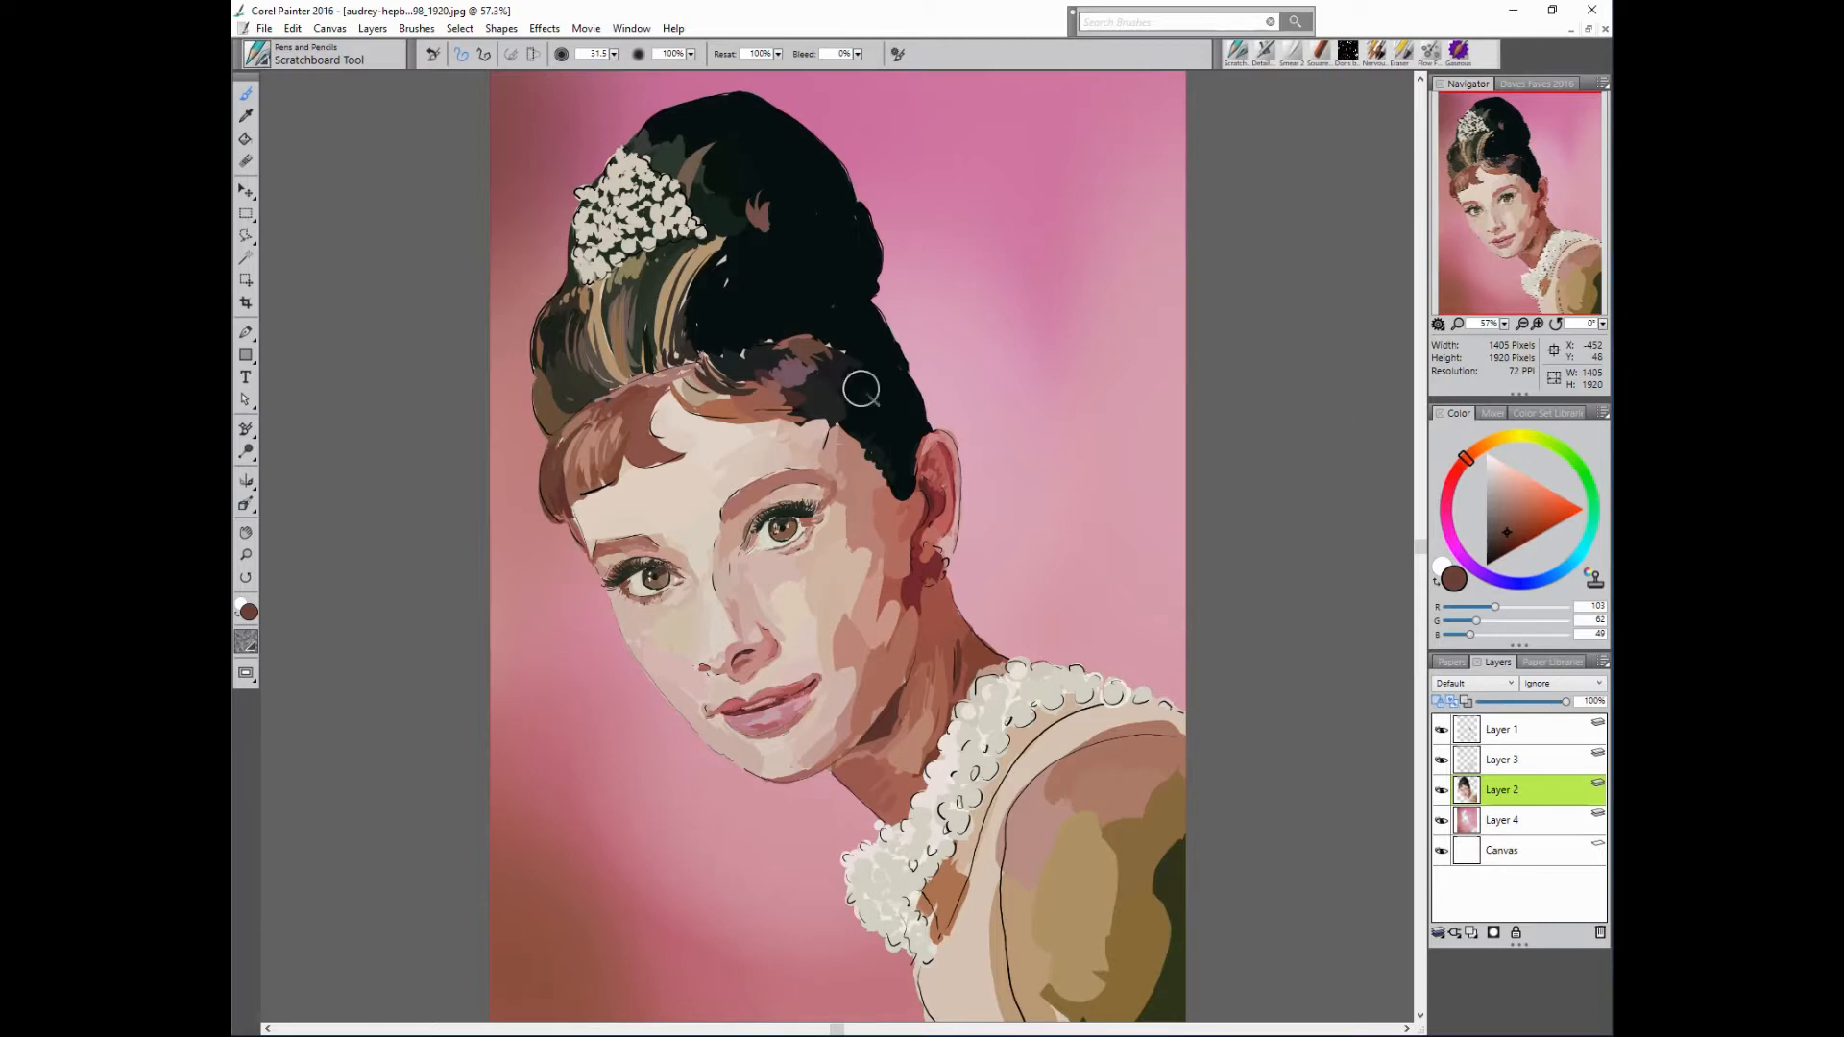
# - Refine the fringe's tips at the left temple with tan and reddish-brown strands, sampling hair and skin tones
pyautogui.keyDown('alt'); pyautogui.click(608, 471); pyautogui.keyUp('alt')
pyautogui.keyDown('alt'); pyautogui.click(579, 455); pyautogui.keyUp('alt')
pyautogui.keyDown('alt'); pyautogui.click(586, 471); pyautogui.keyUp('alt')
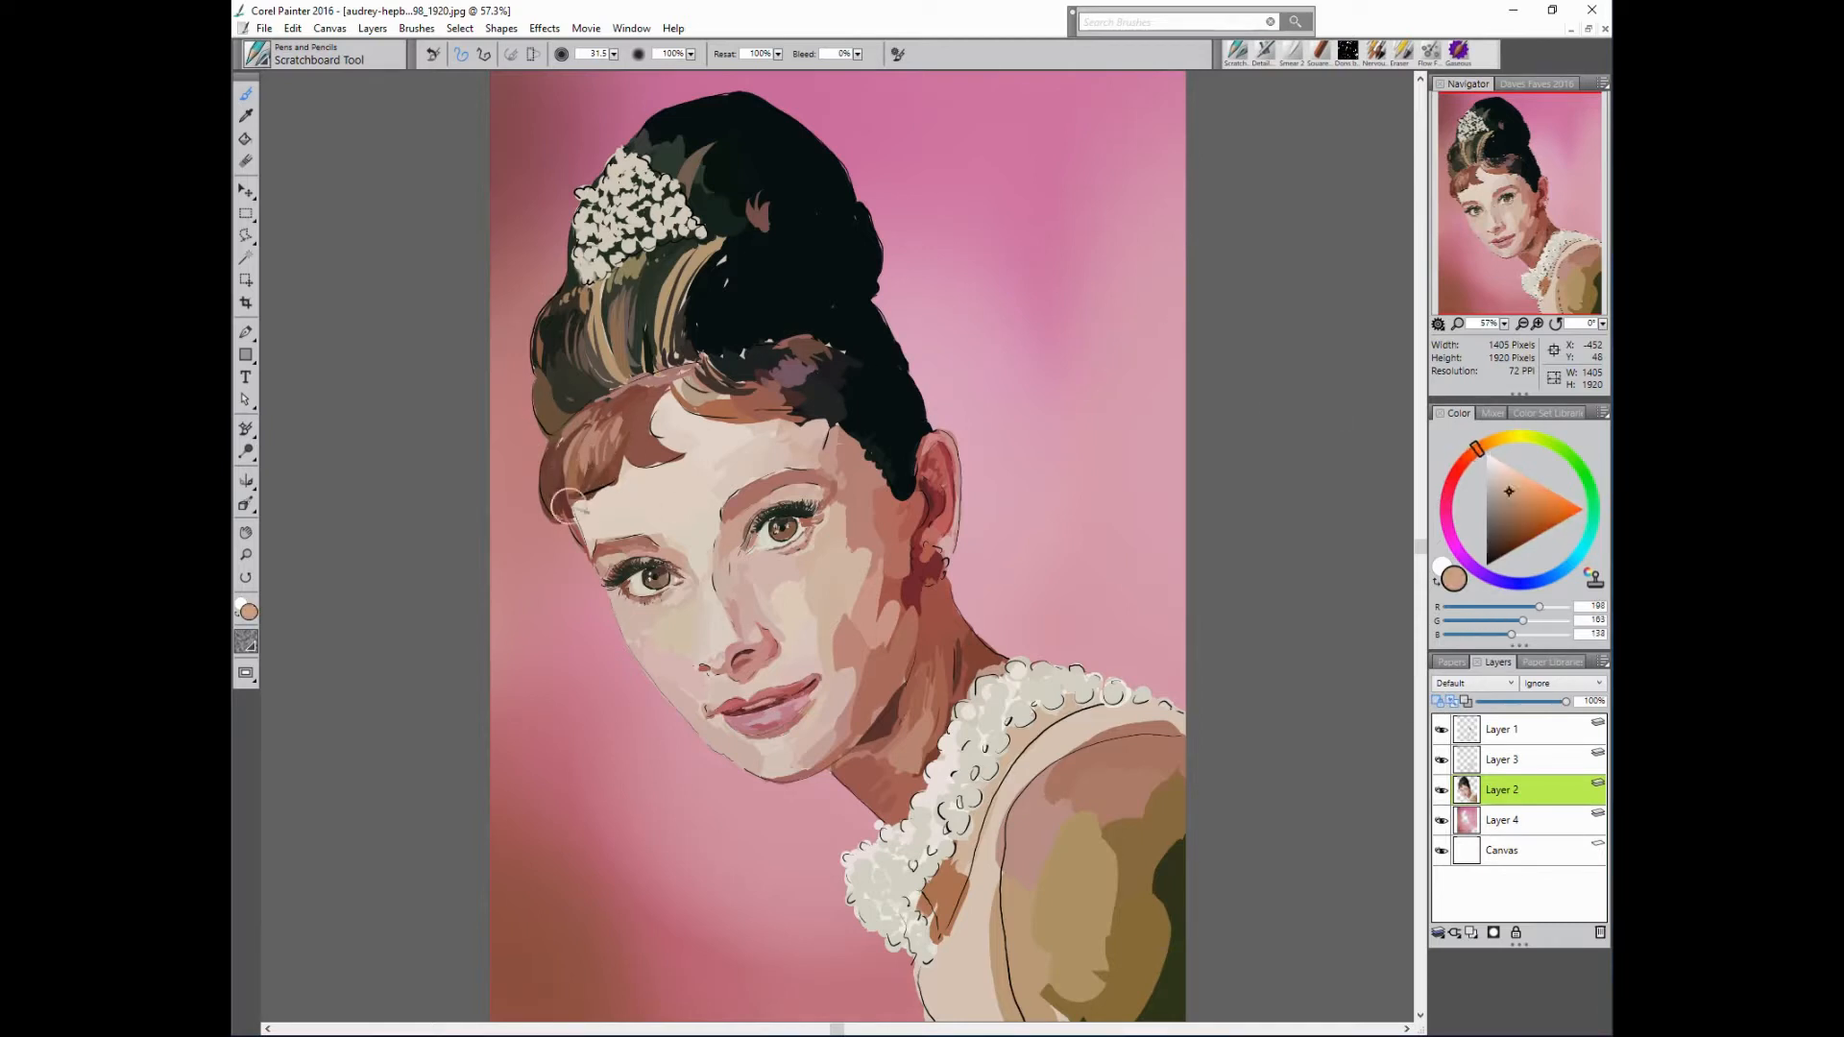
pyautogui.moveTo(582, 485)
pyautogui.mouseDown()
pyautogui.moveTo(560, 519)
pyautogui.moveTo(578, 543)
pyautogui.mouseUp()
pyautogui.keyDown('alt'); pyautogui.click(576, 492); pyautogui.keyUp('alt')
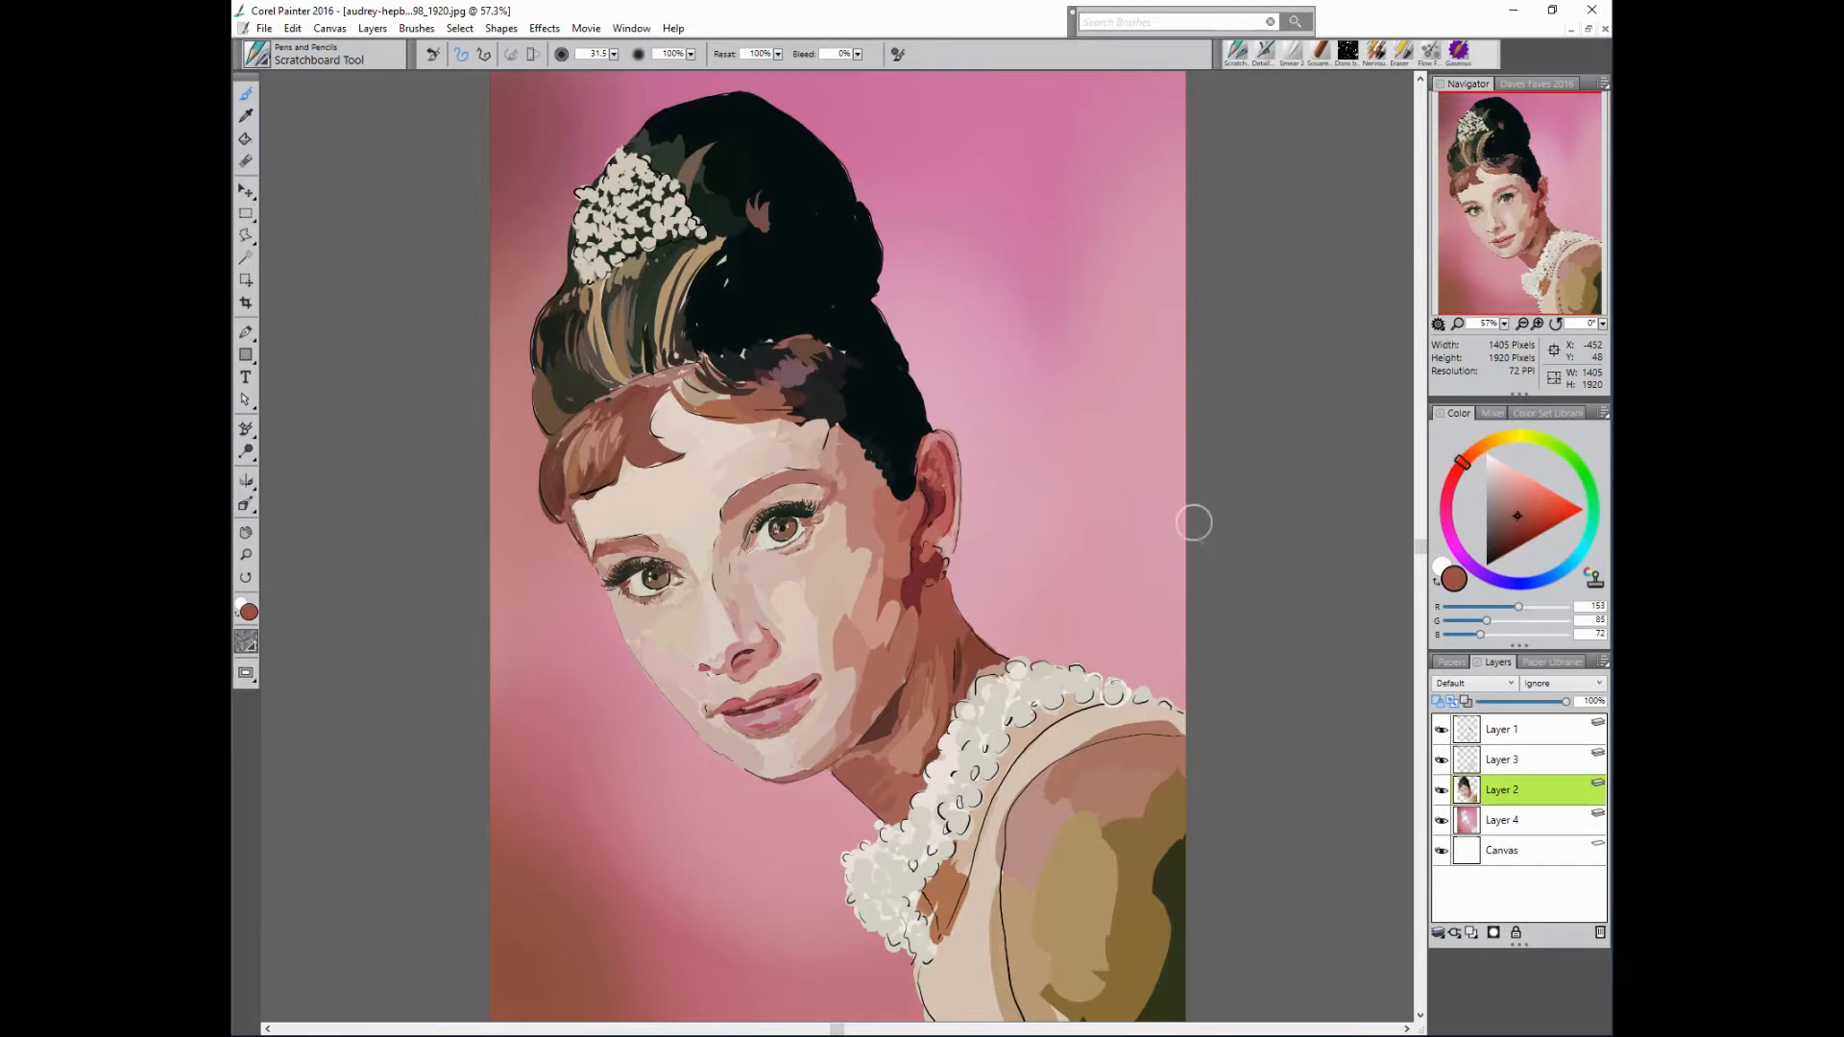
pyautogui.keyDown('alt'); pyautogui.click(713, 589); pyautogui.keyUp('alt')
pyautogui.keyDown('alt'); pyautogui.click(615, 524); pyautogui.keyUp('alt')
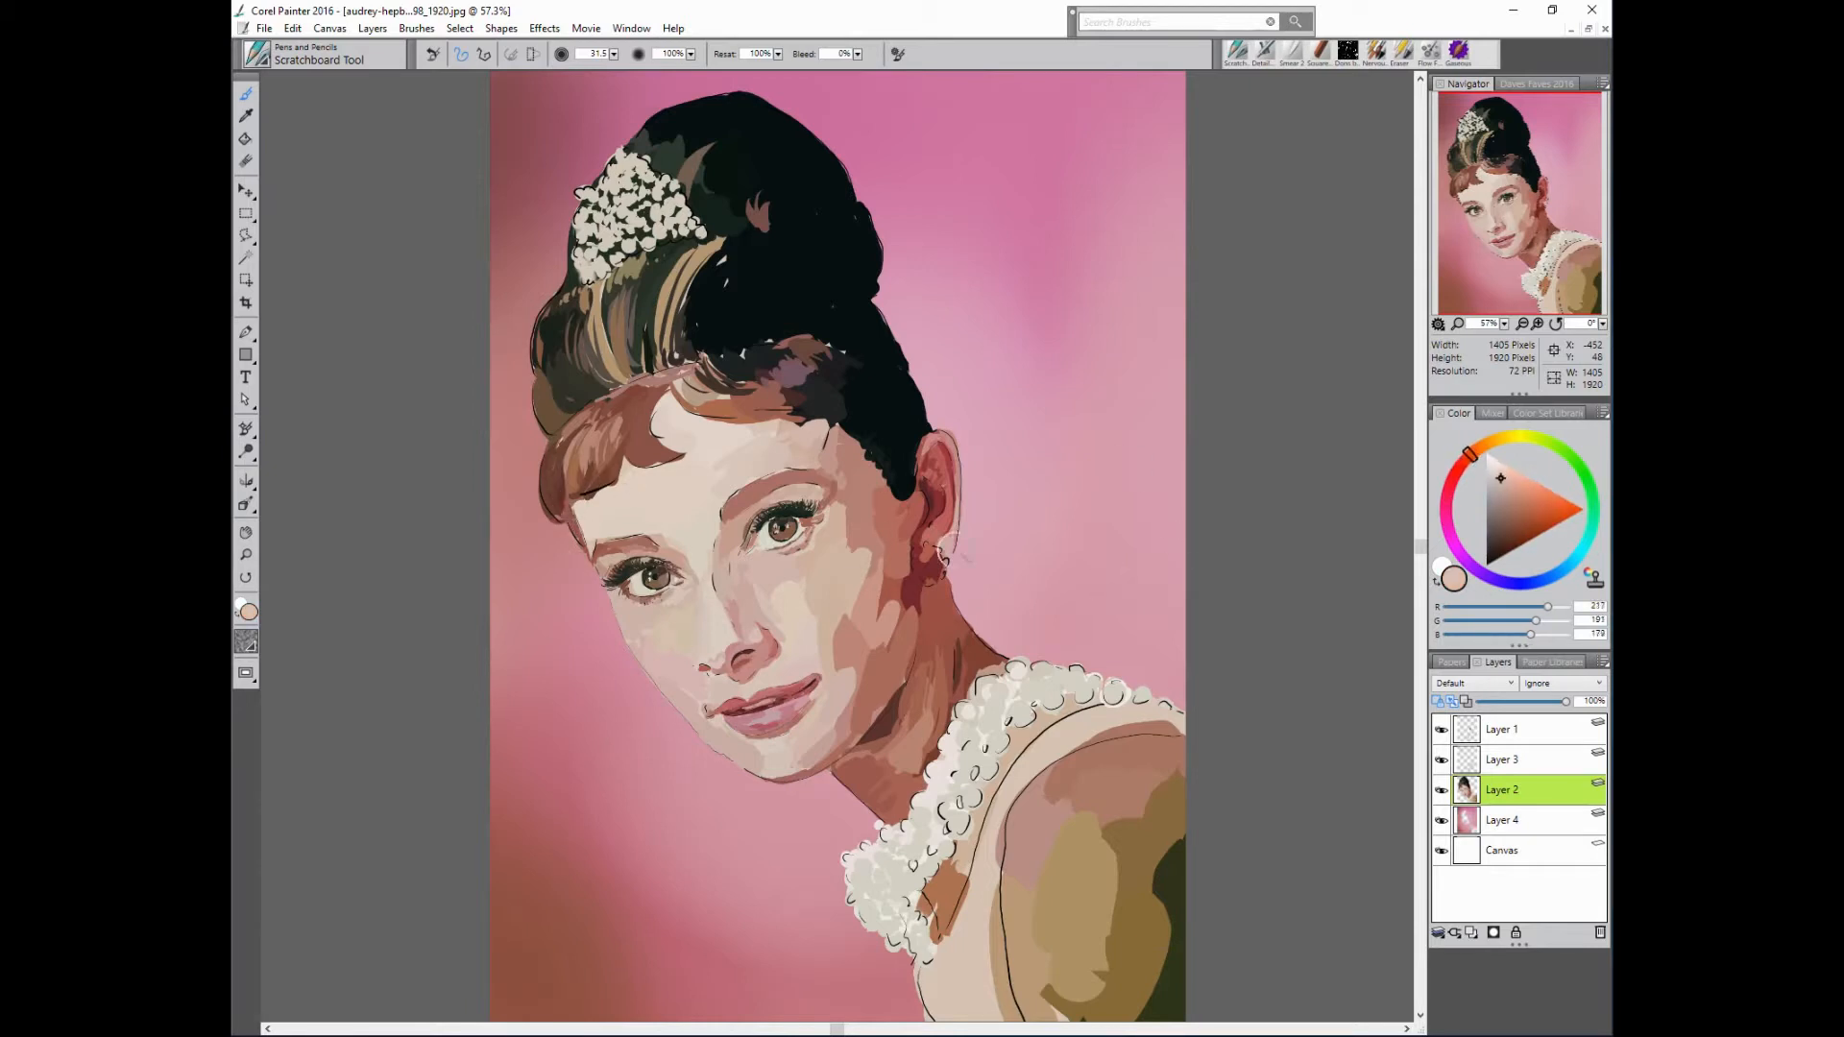
# - Blend the hard colour edges around the nose and adjacent cheek with short strokes of sampled light skin tones
pyautogui.keyDown('alt'); pyautogui.click(715, 638); pyautogui.keyUp('alt')
pyautogui.keyDown('alt'); pyautogui.click(712, 591); pyautogui.keyUp('alt')
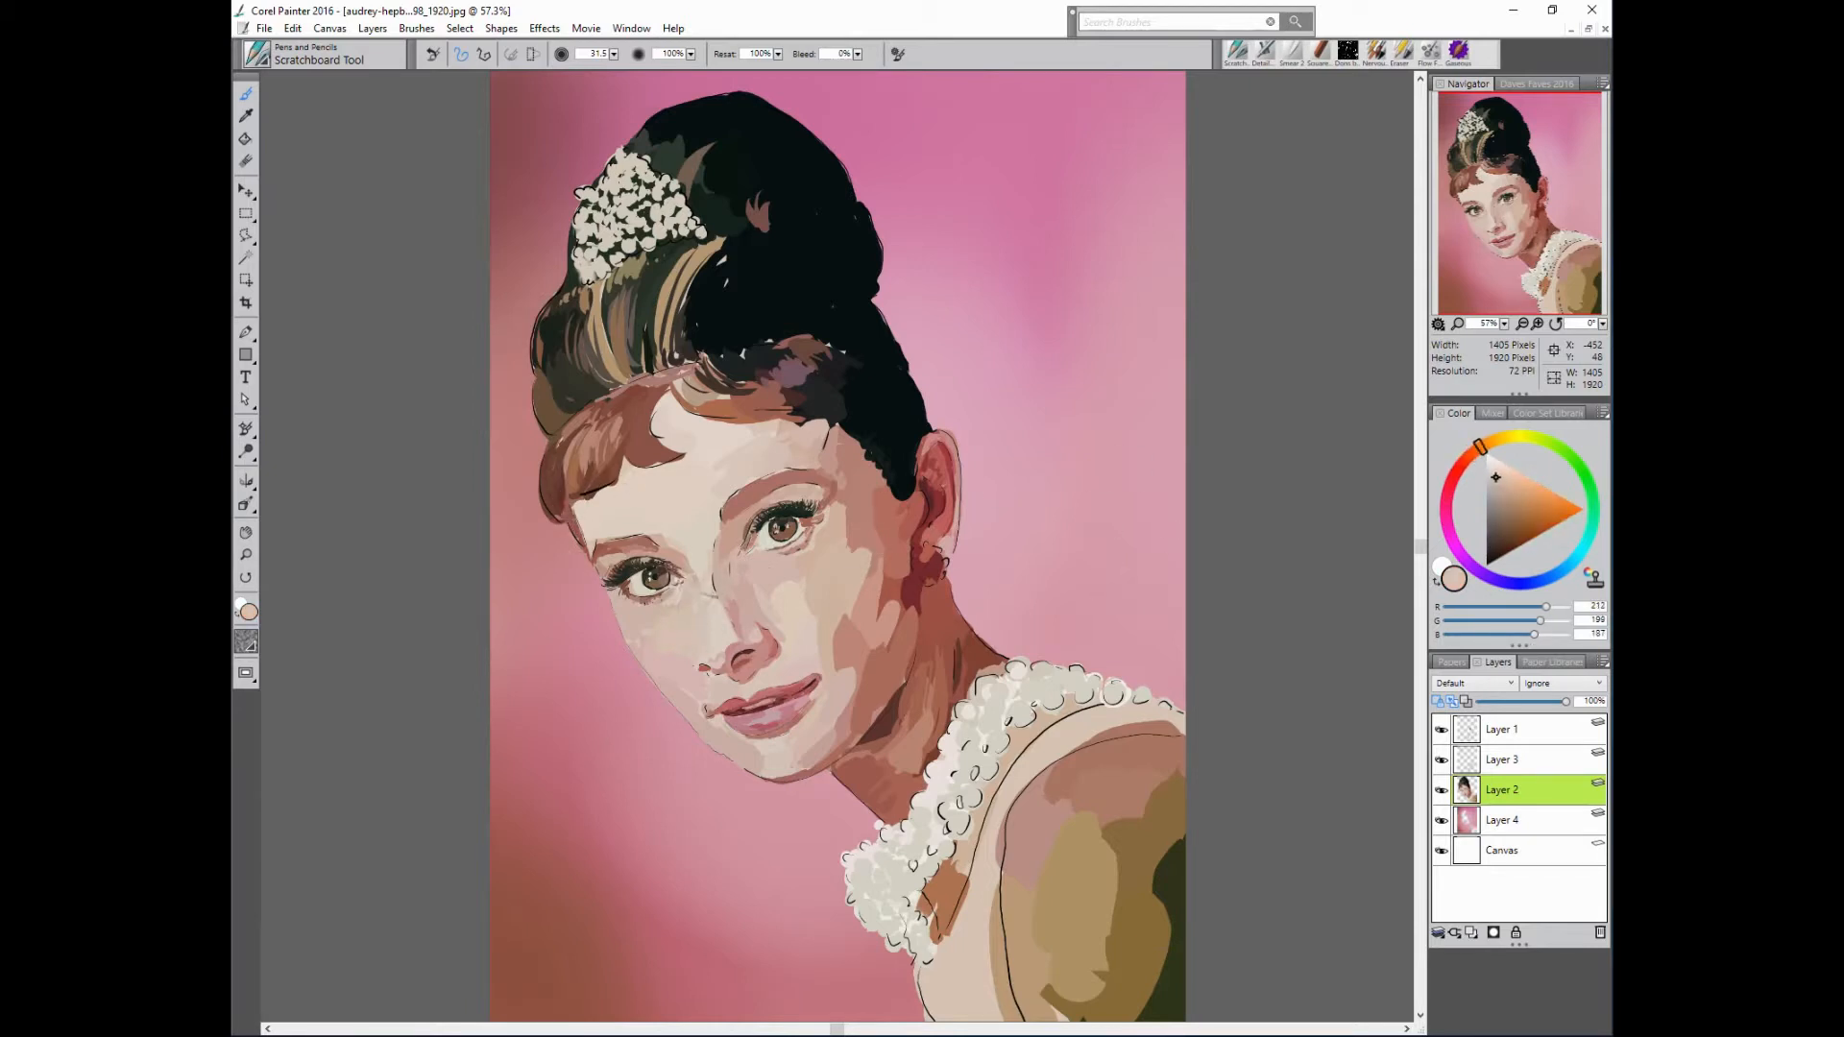
pyautogui.keyDown('alt'); pyautogui.click(702, 604); pyautogui.keyUp('alt')
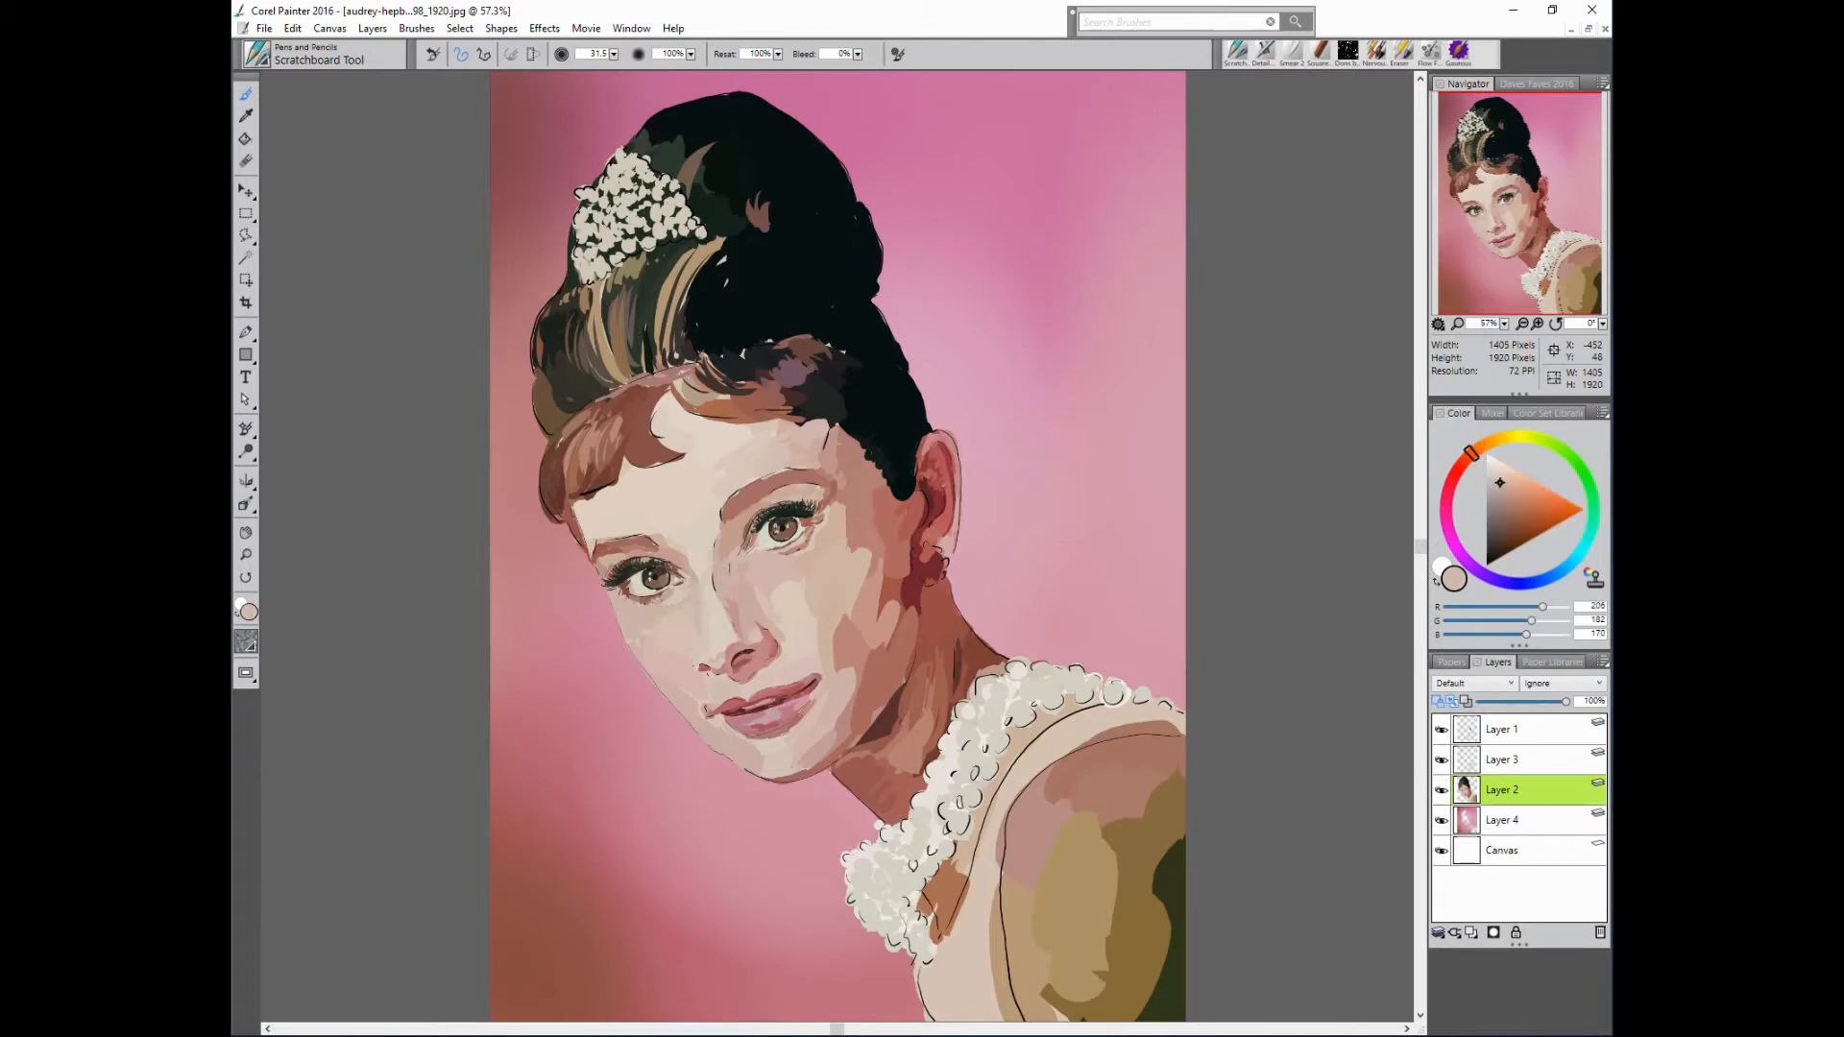
pyautogui.keyDown('alt'); pyautogui.click(695, 642); pyautogui.keyUp('alt')
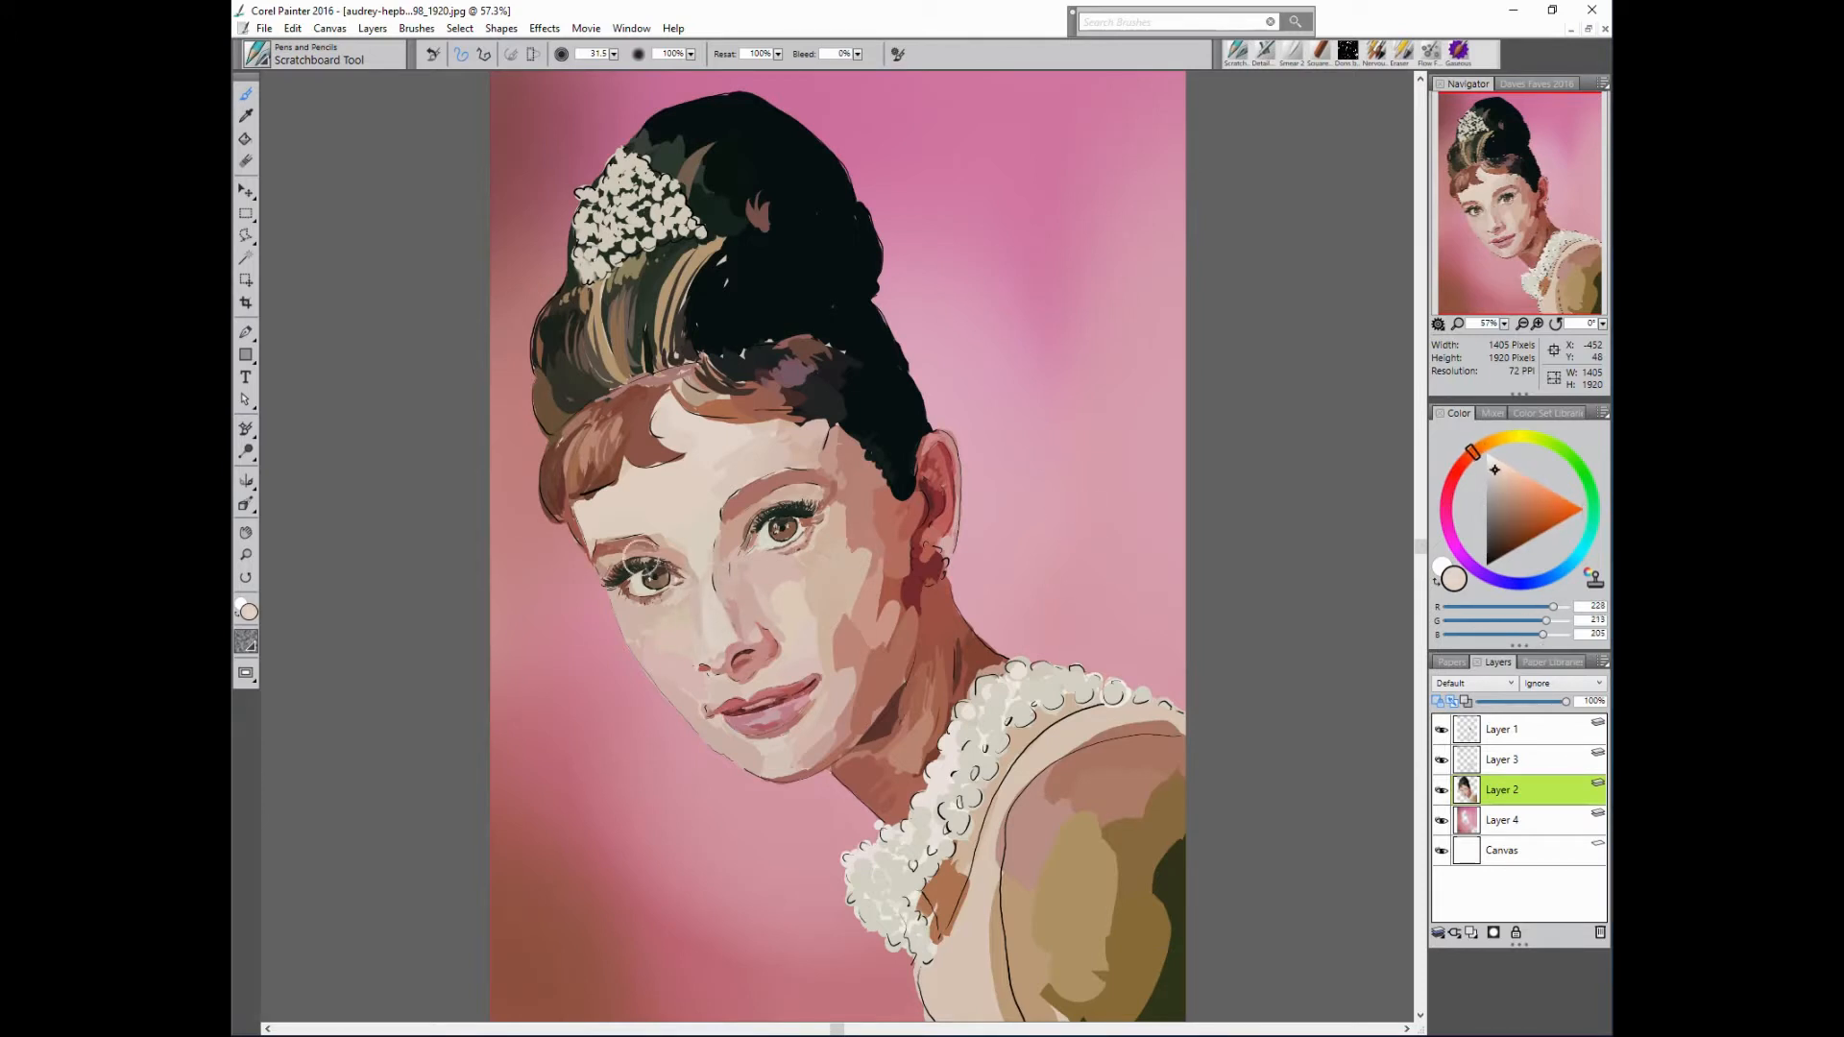
pyautogui.keyDown('alt'); pyautogui.click(738, 659); pyautogui.keyUp('alt')
pyautogui.keyDown('alt'); pyautogui.click(713, 641); pyautogui.keyUp('alt')
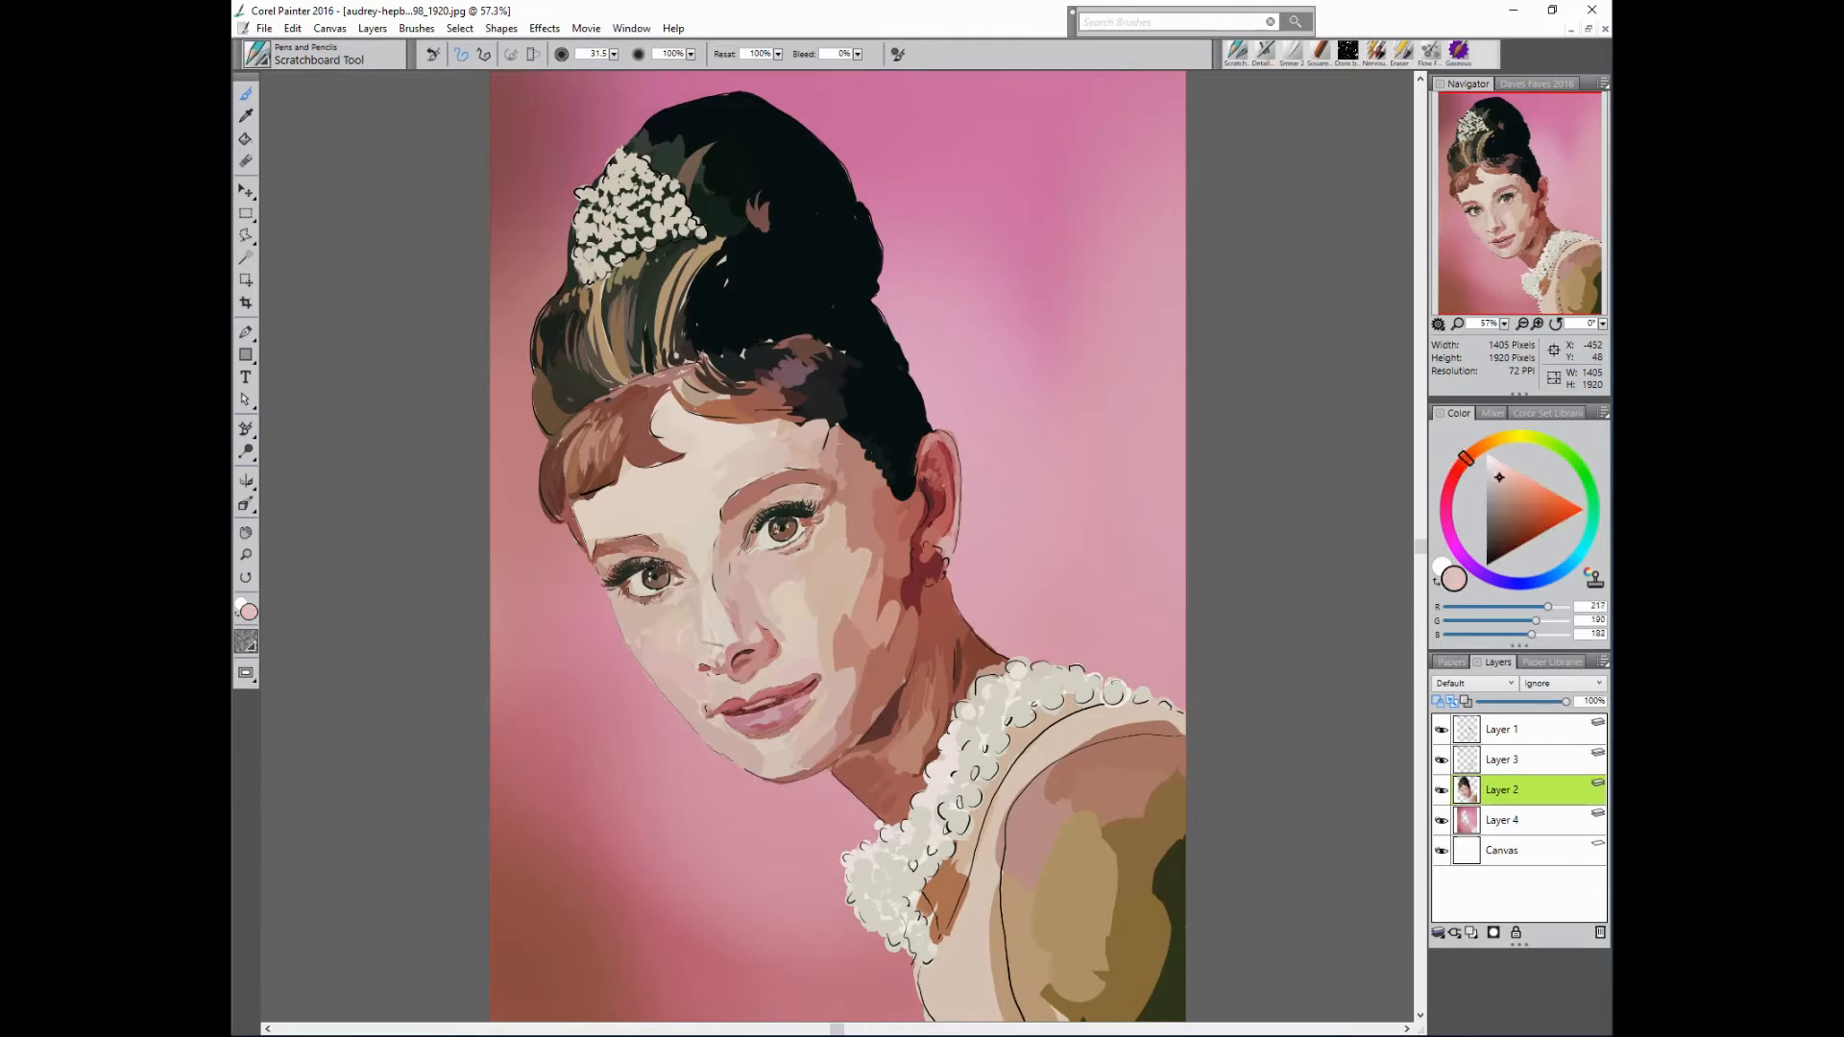
pyautogui.moveTo(718, 630); pyautogui.dragTo(739, 635)
pyautogui.keyDown('alt'); pyautogui.click(745, 615); pyautogui.keyUp('alt')
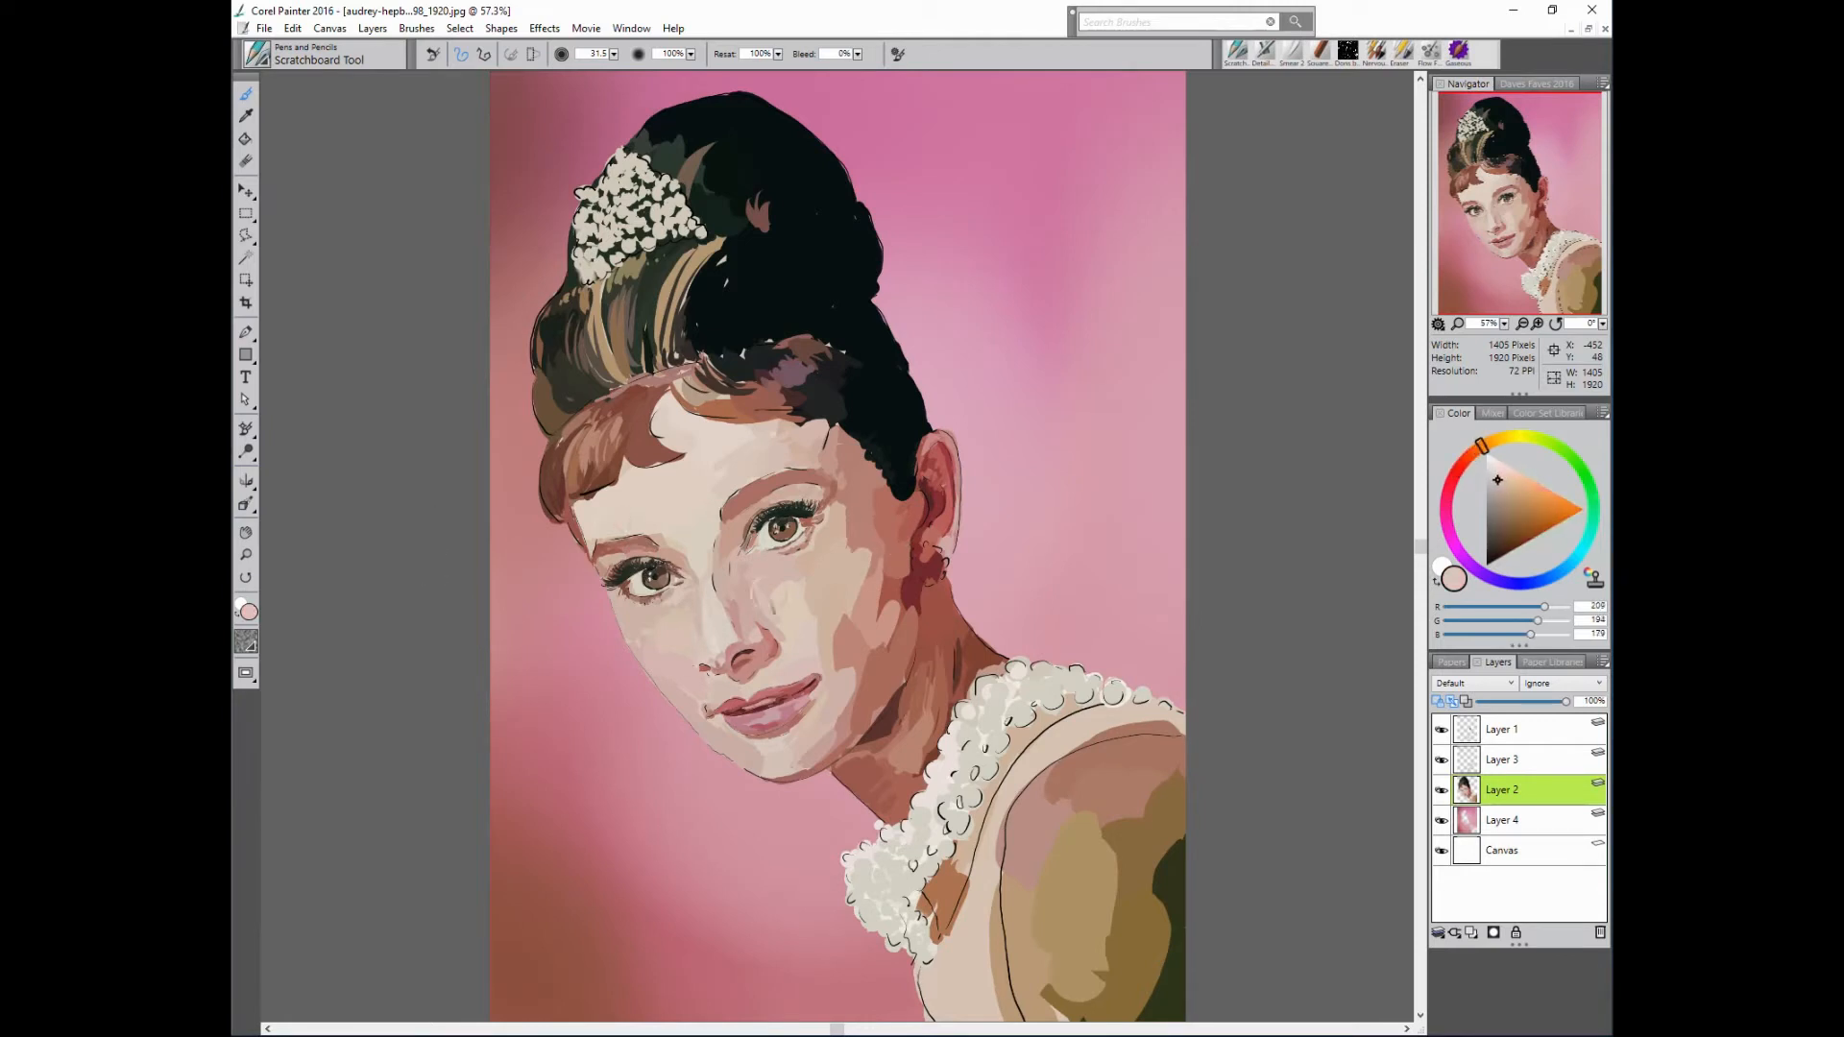
pyautogui.keyDown('alt'); pyautogui.click(742, 620); pyautogui.keyUp('alt')
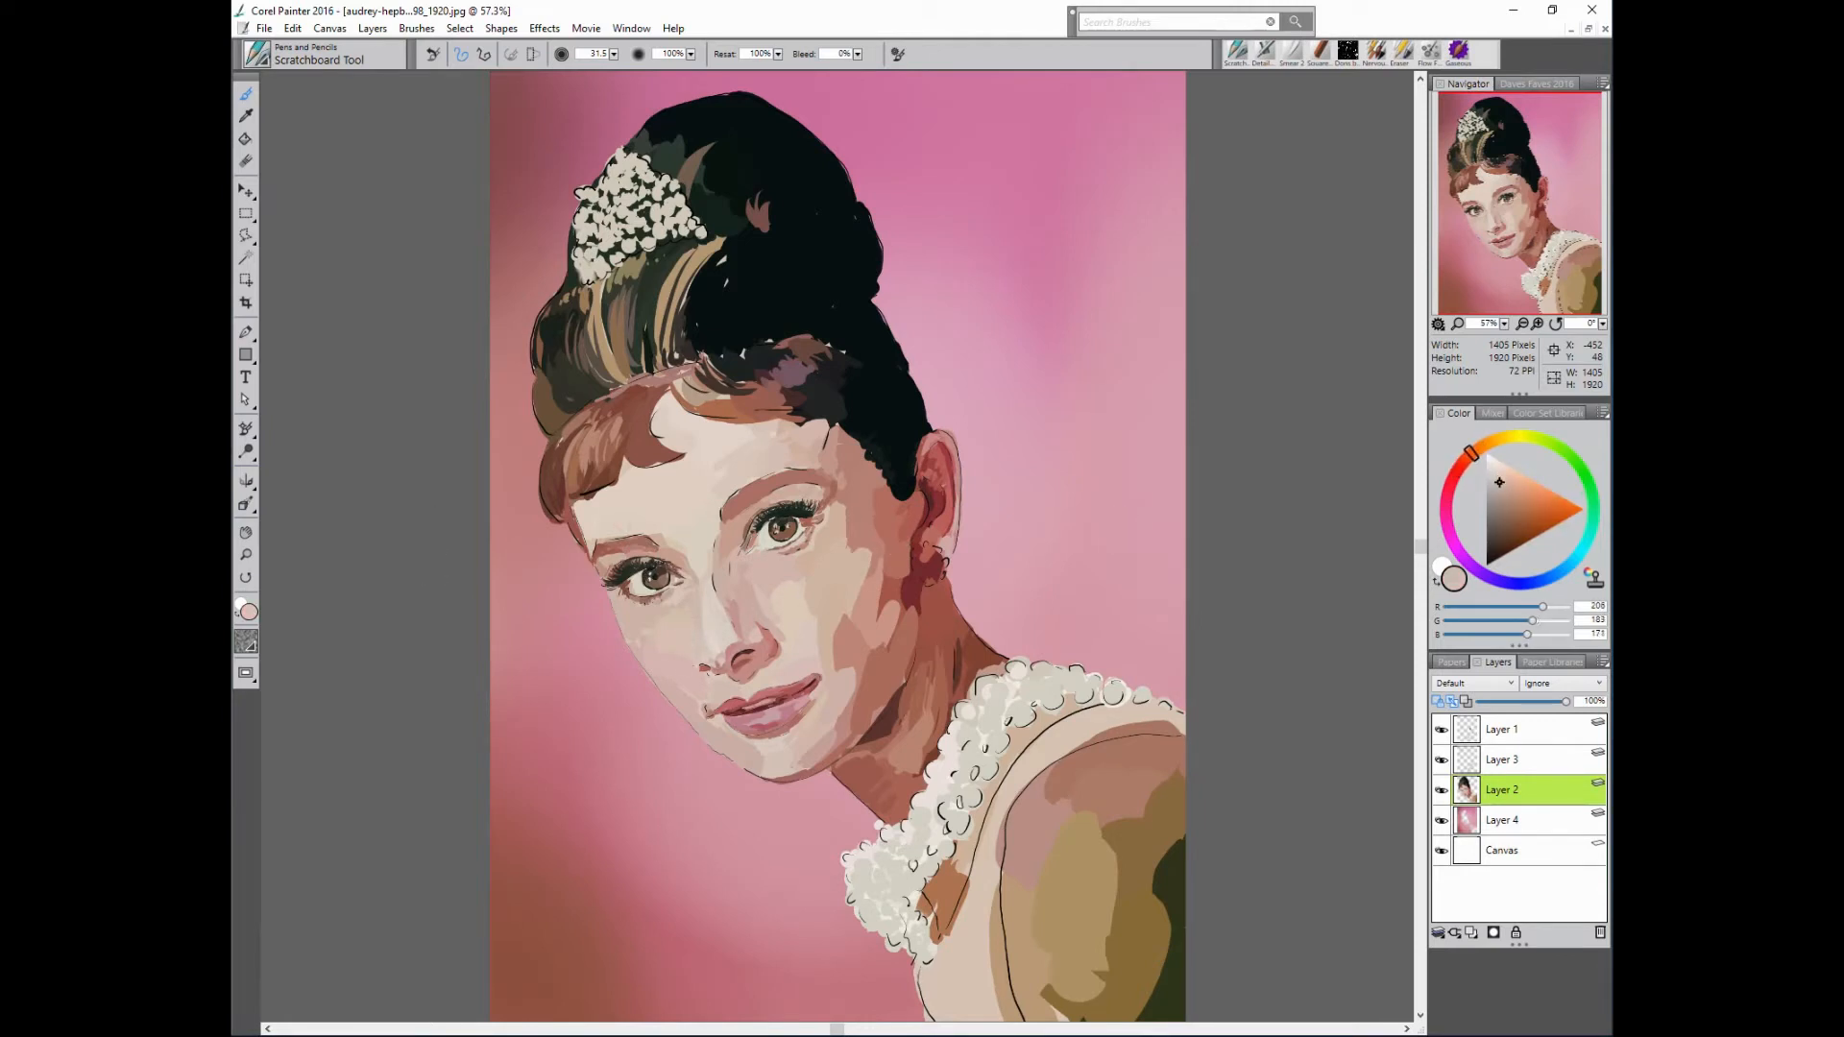
# - Soften the tone edges along the nose bridge, inner eye corner and upper eyelid with sampled beige and pinkish skin tones
pyautogui.keyDown('alt'); pyautogui.click(734, 557); pyautogui.keyUp('alt')
pyautogui.moveTo(723, 531)
pyautogui.mouseDown()
pyautogui.moveTo(743, 551)
pyautogui.moveTo(728, 564)
pyautogui.mouseUp()
pyautogui.keyDown('alt'); pyautogui.click(730, 544); pyautogui.keyUp('alt')
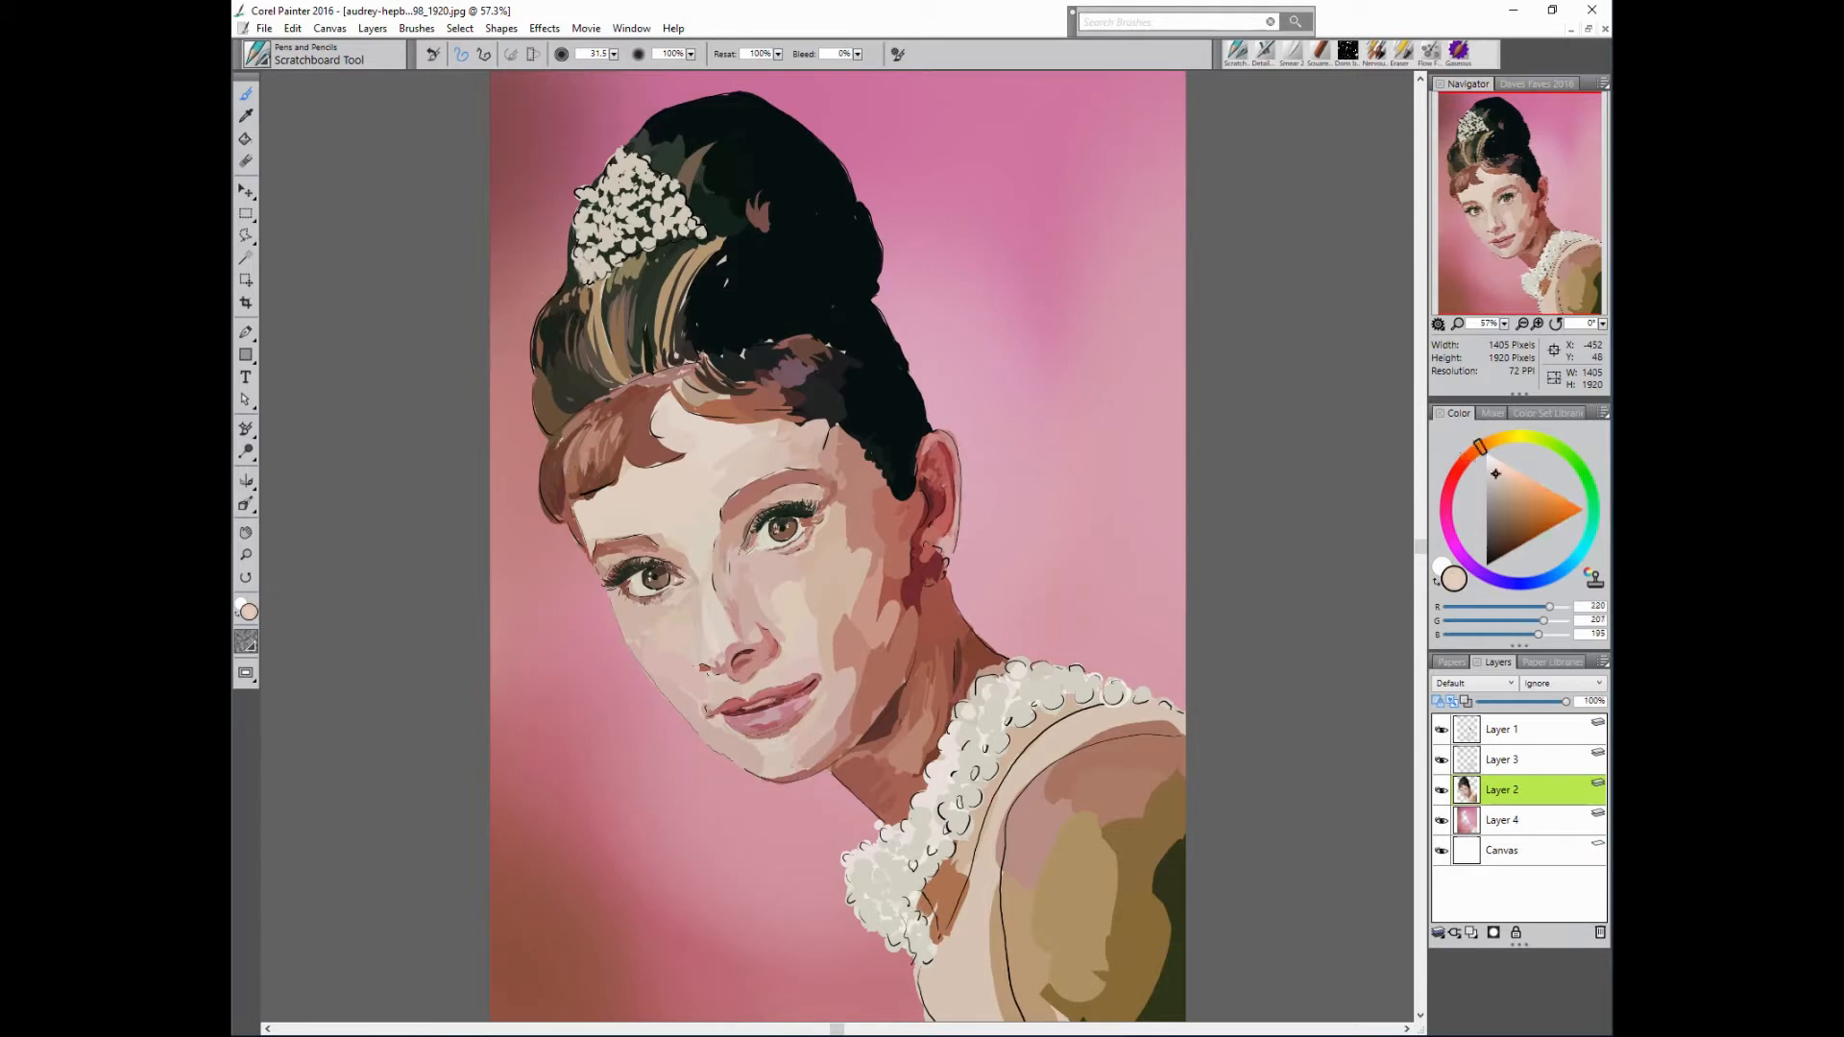
pyautogui.keyDown('alt'); pyautogui.click(727, 538); pyautogui.keyUp('alt')
pyautogui.keyDown('alt'); pyautogui.click(732, 554); pyautogui.keyUp('alt')
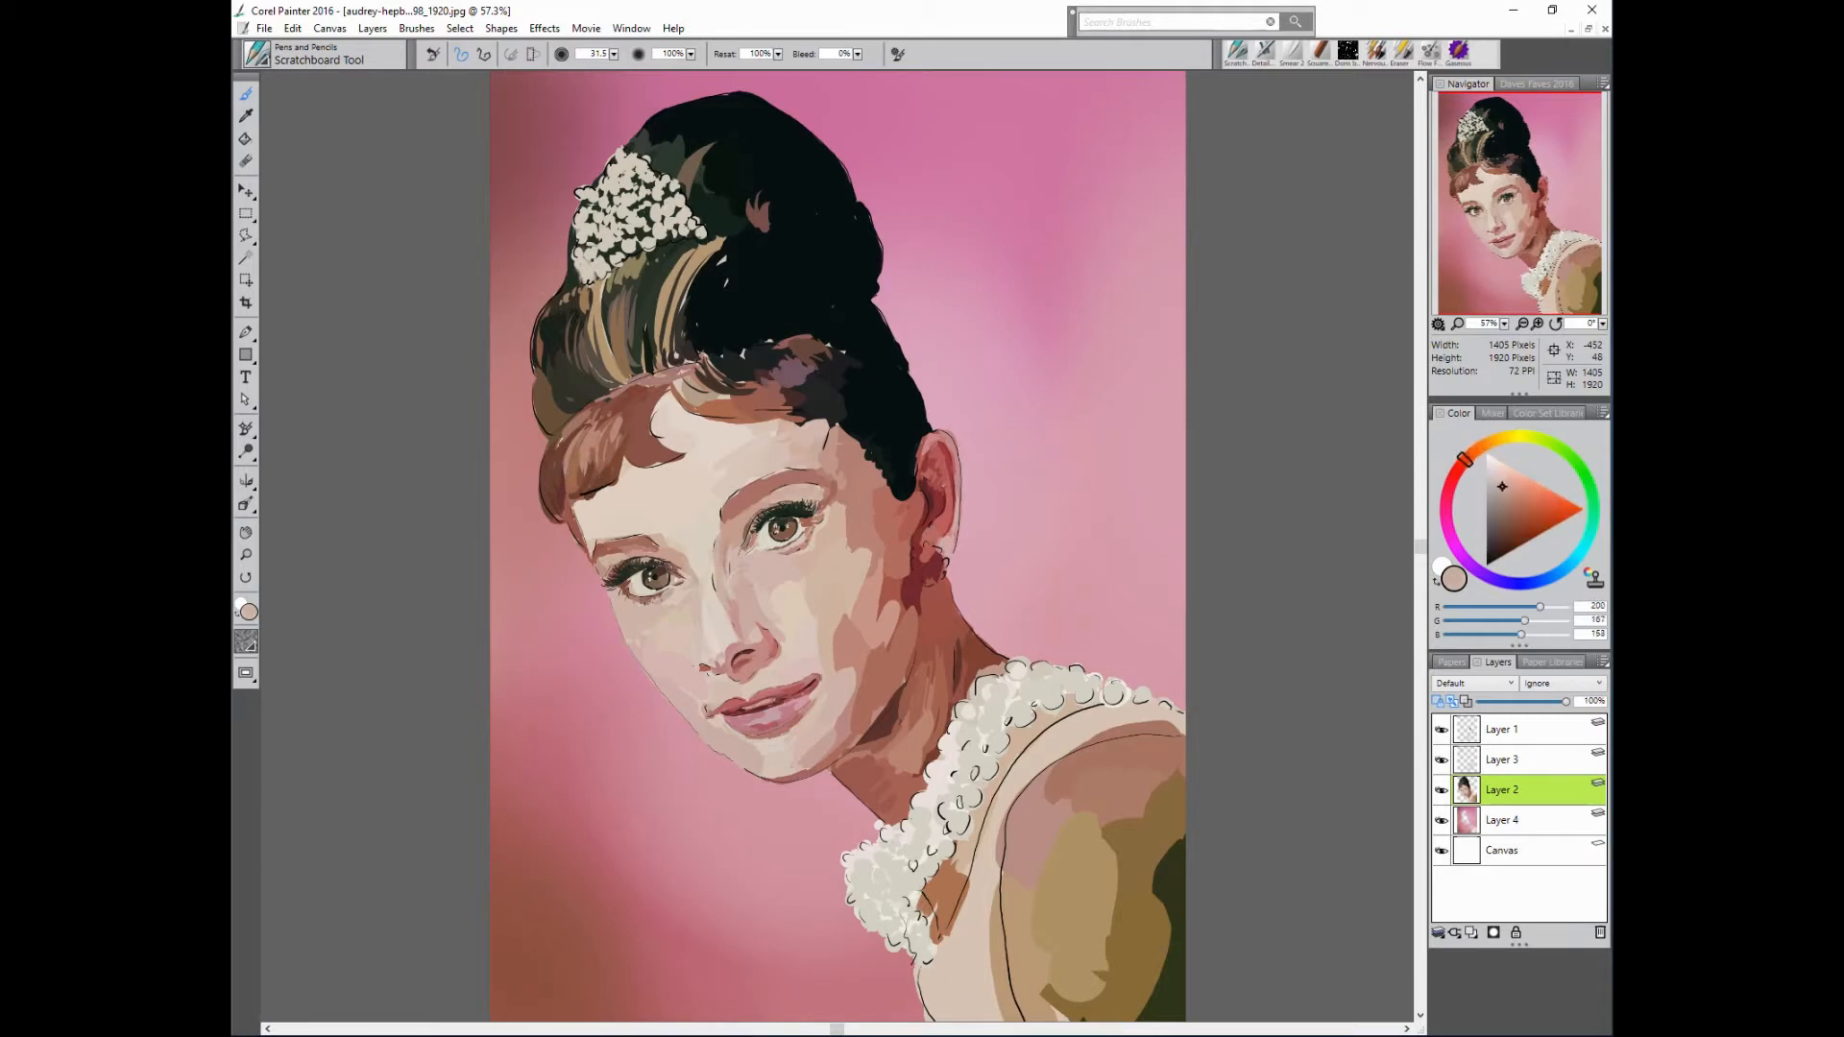
pyautogui.keyDown('alt'); pyautogui.click(738, 576); pyautogui.keyUp('alt')
pyautogui.keyDown('alt'); pyautogui.click(740, 616); pyautogui.keyUp('alt')
pyautogui.keyDown('alt'); pyautogui.click(810, 579); pyautogui.keyUp('alt')
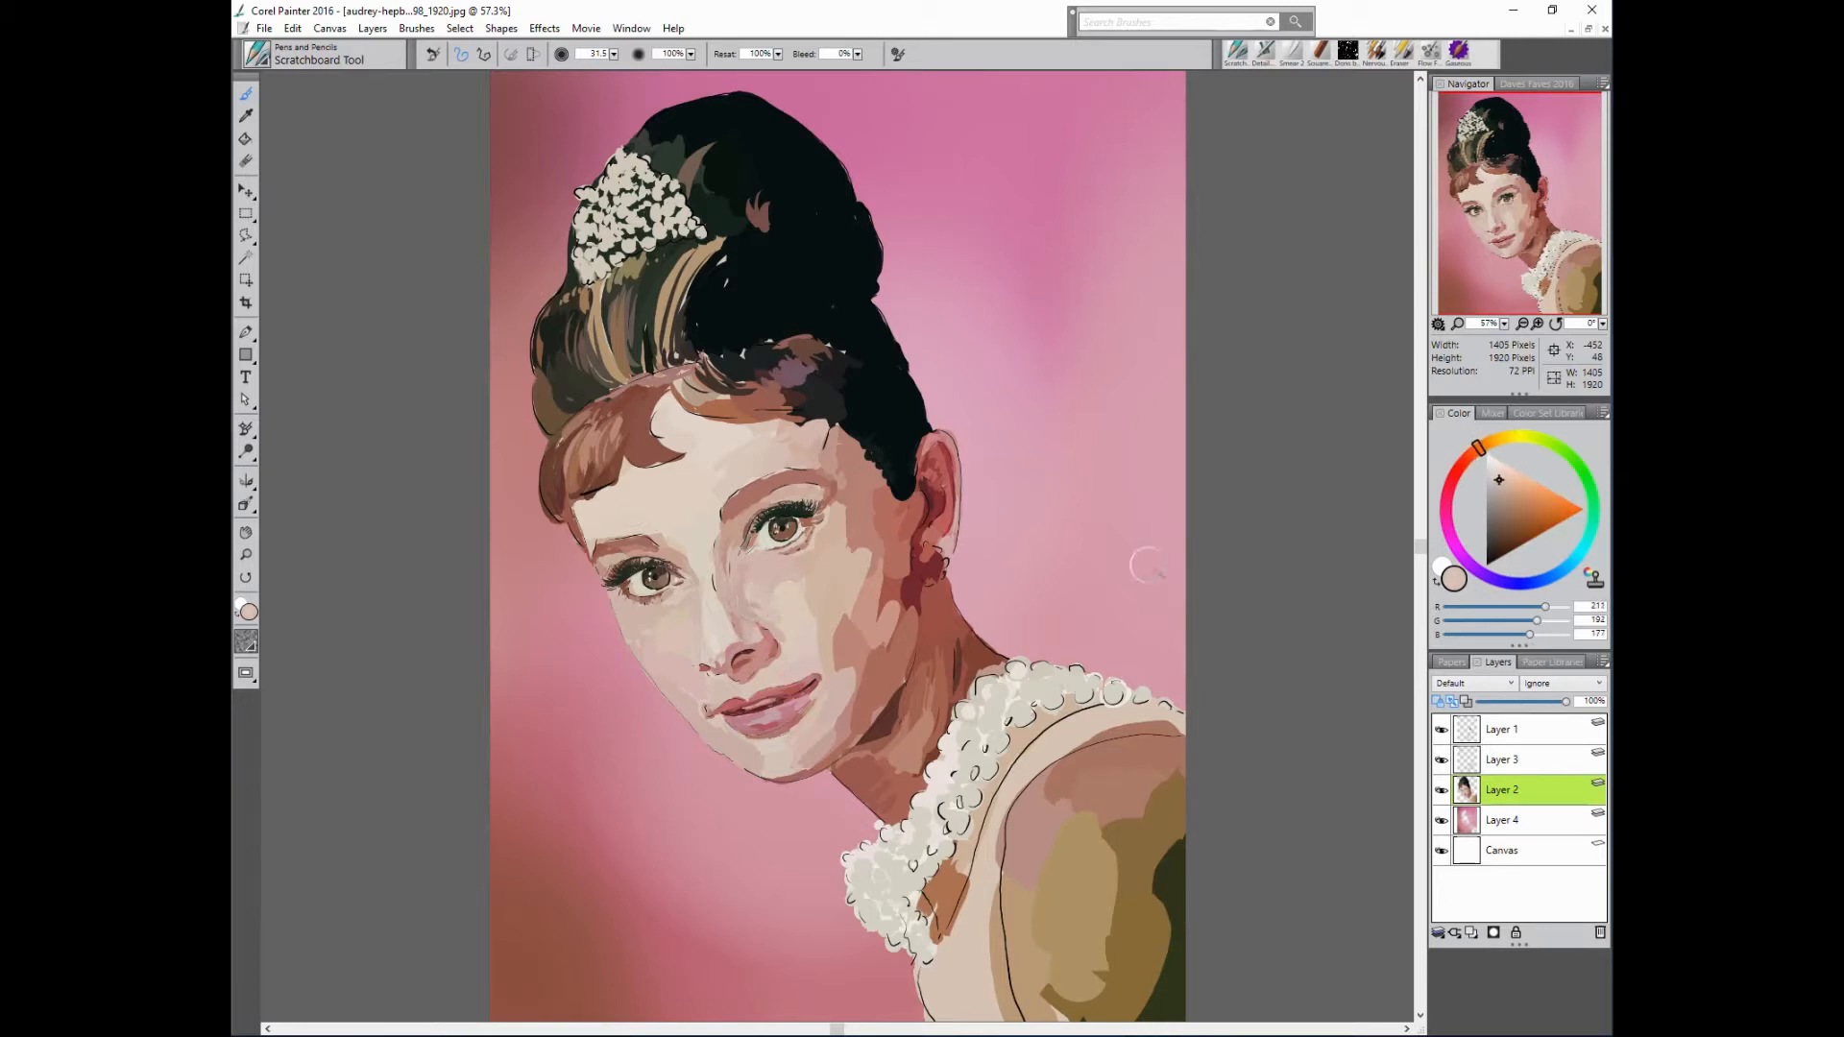
pyautogui.keyDown('alt'); pyautogui.click(768, 500); pyautogui.keyUp('alt')
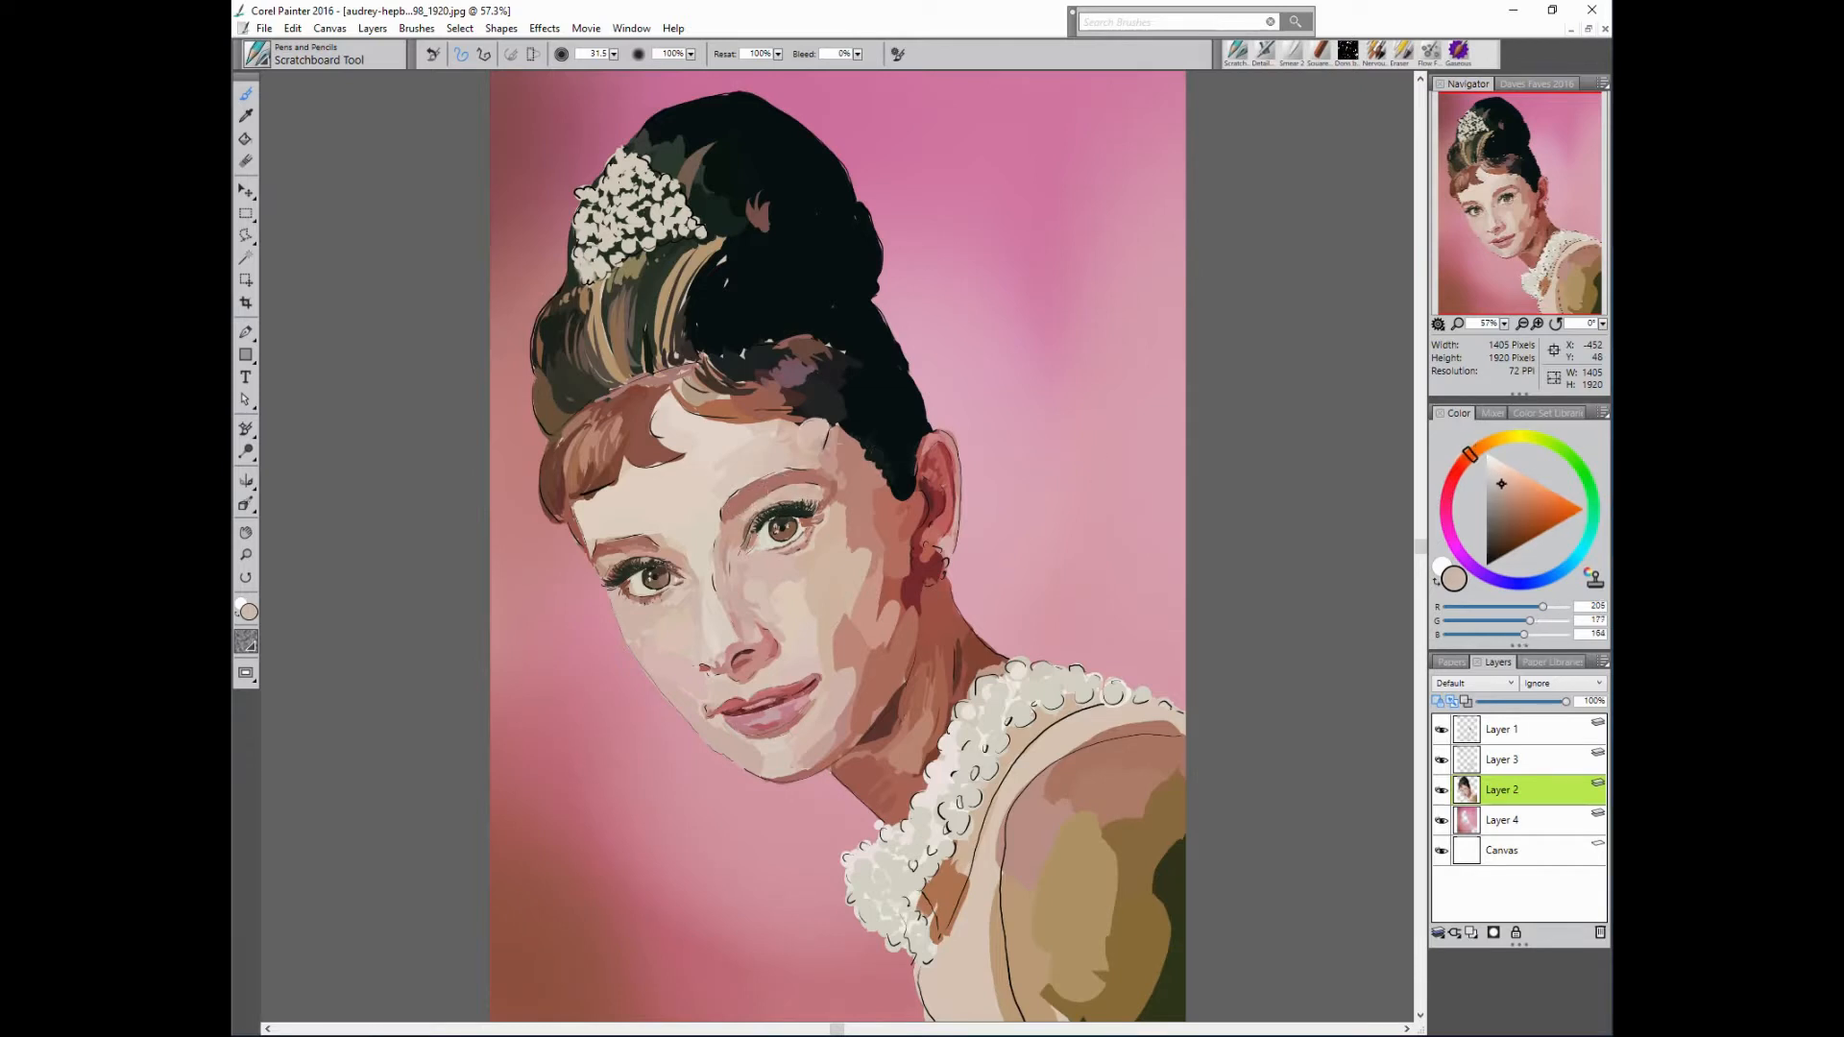
# - Break up the orange hair edge above the forehead with thin tan, pinkish-brown and reddish-brown strands sampled from the skin and hair
pyautogui.keyDown('alt'); pyautogui.click(805, 435); pyautogui.keyUp('alt')
pyautogui.keyDown('alt'); pyautogui.click(838, 449); pyautogui.keyUp('alt')
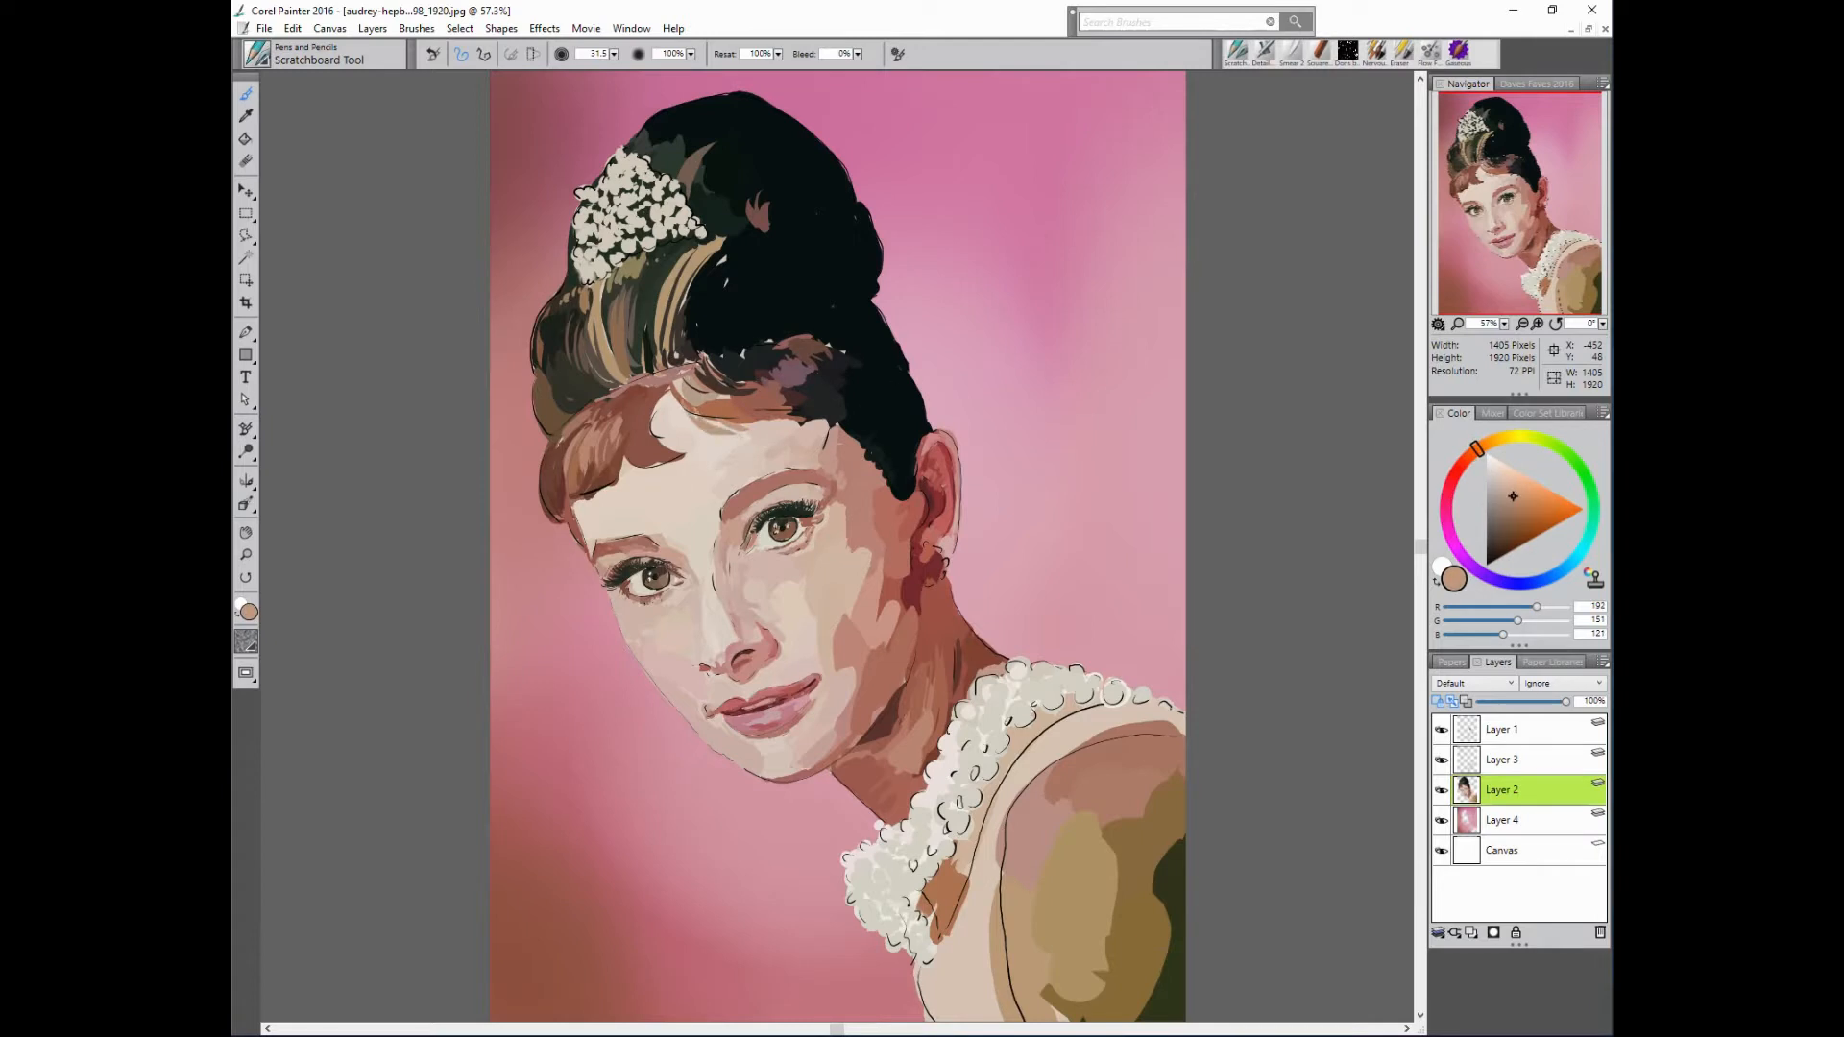
pyautogui.keyDown('alt'); pyautogui.click(711, 411); pyautogui.keyUp('alt')
pyautogui.keyDown('alt'); pyautogui.click(620, 388); pyautogui.keyUp('alt')
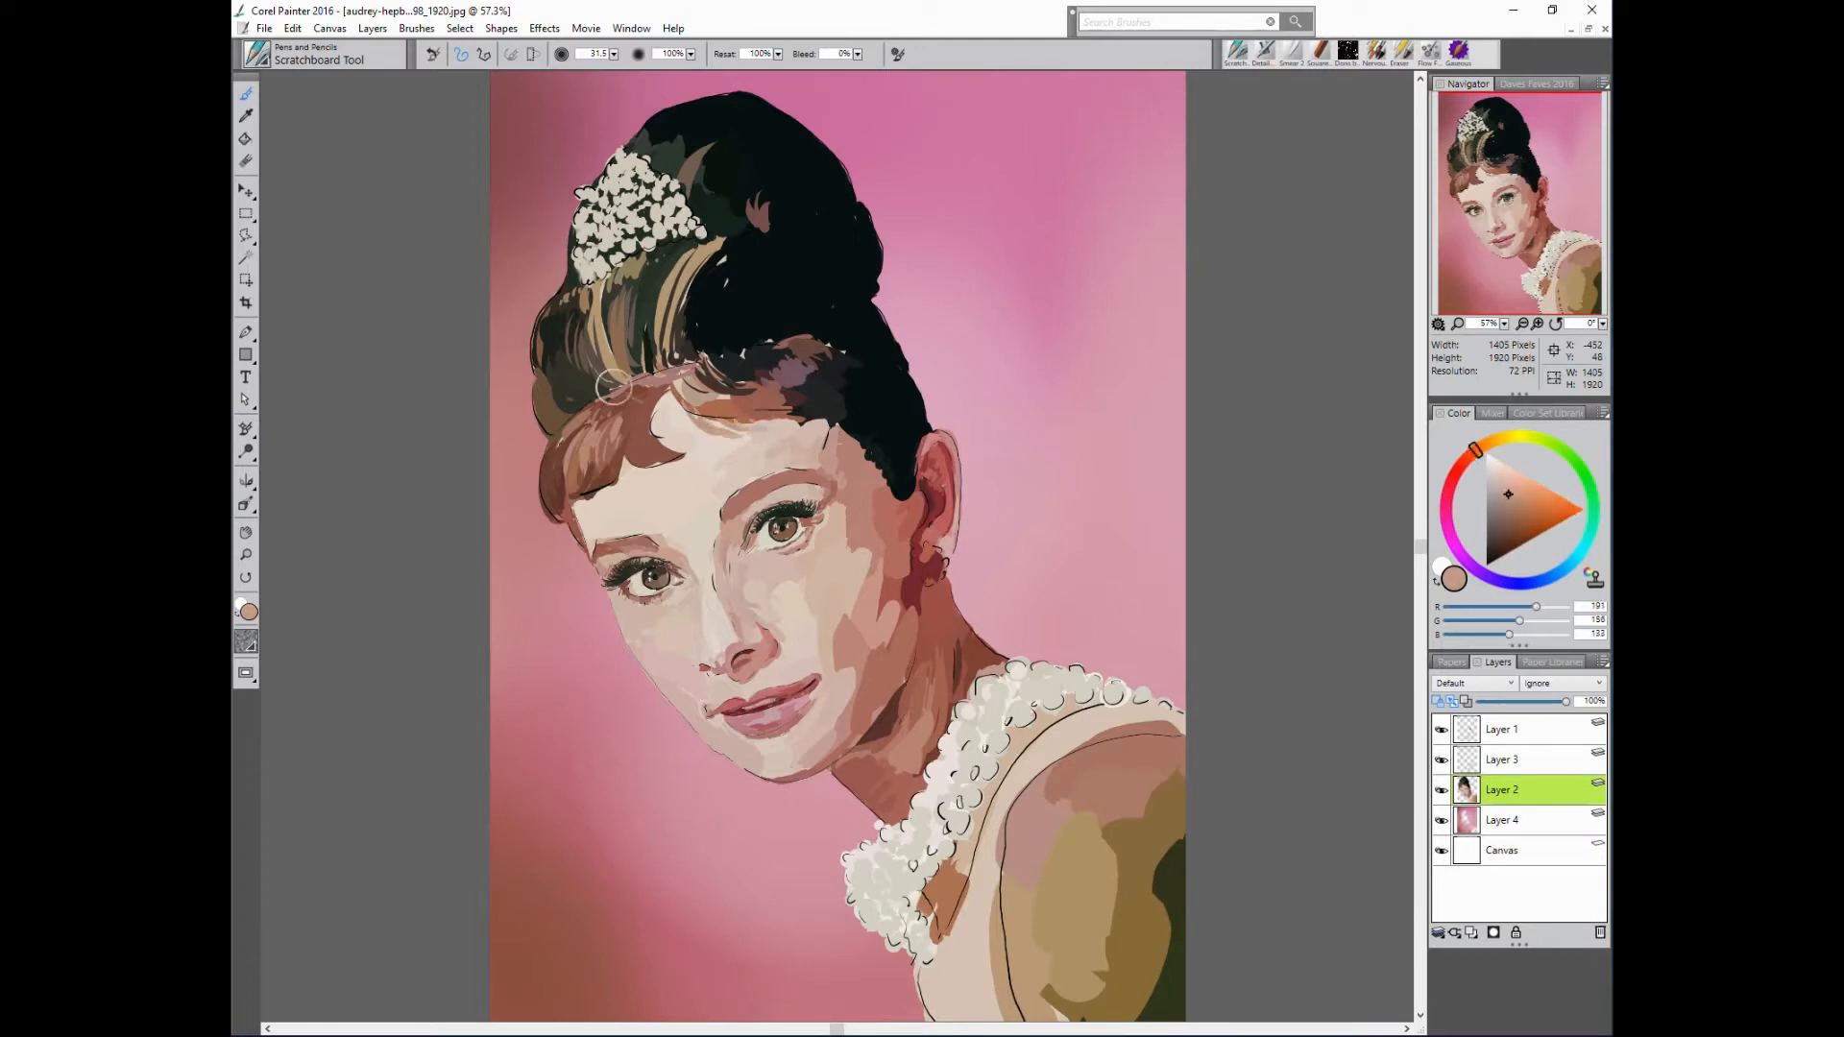
pyautogui.keyDown('alt'); pyautogui.click(789, 428); pyautogui.keyUp('alt')
pyautogui.keyDown('alt'); pyautogui.click(730, 427); pyautogui.keyUp('alt')
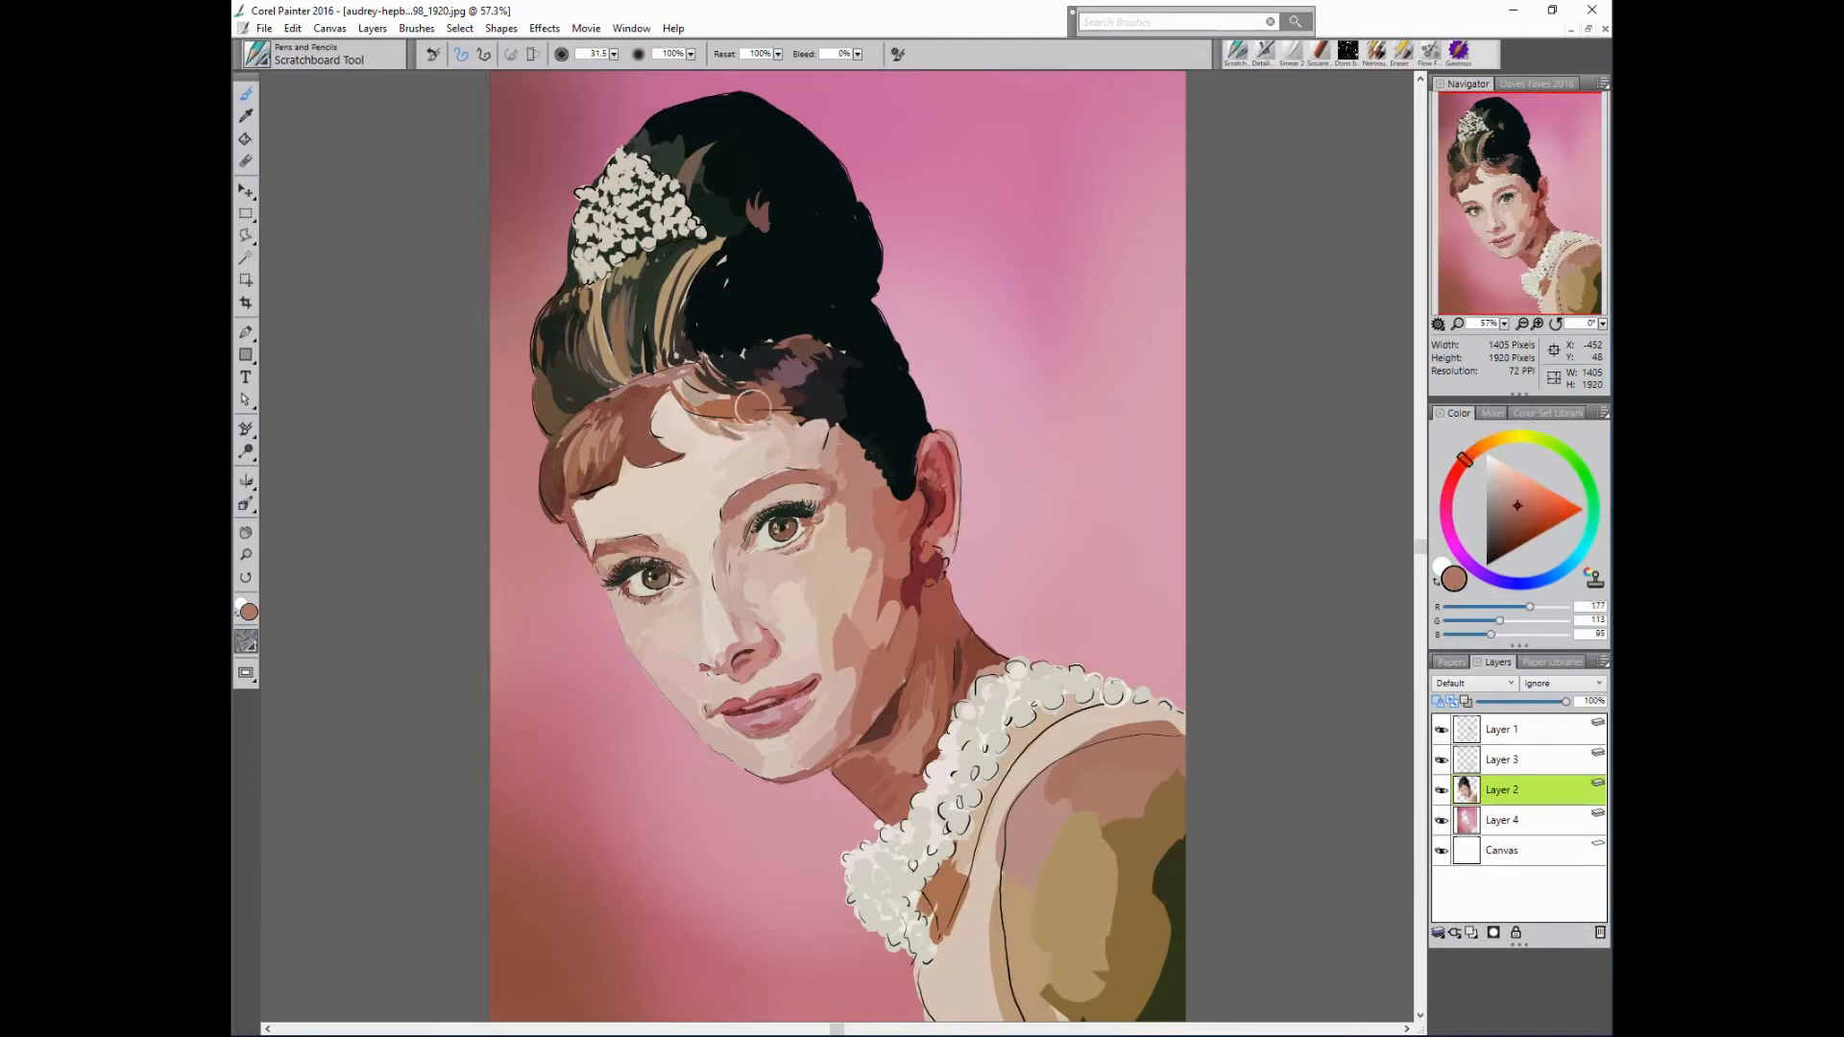
pyautogui.keyDown('alt'); pyautogui.click(692, 401); pyautogui.keyUp('alt')
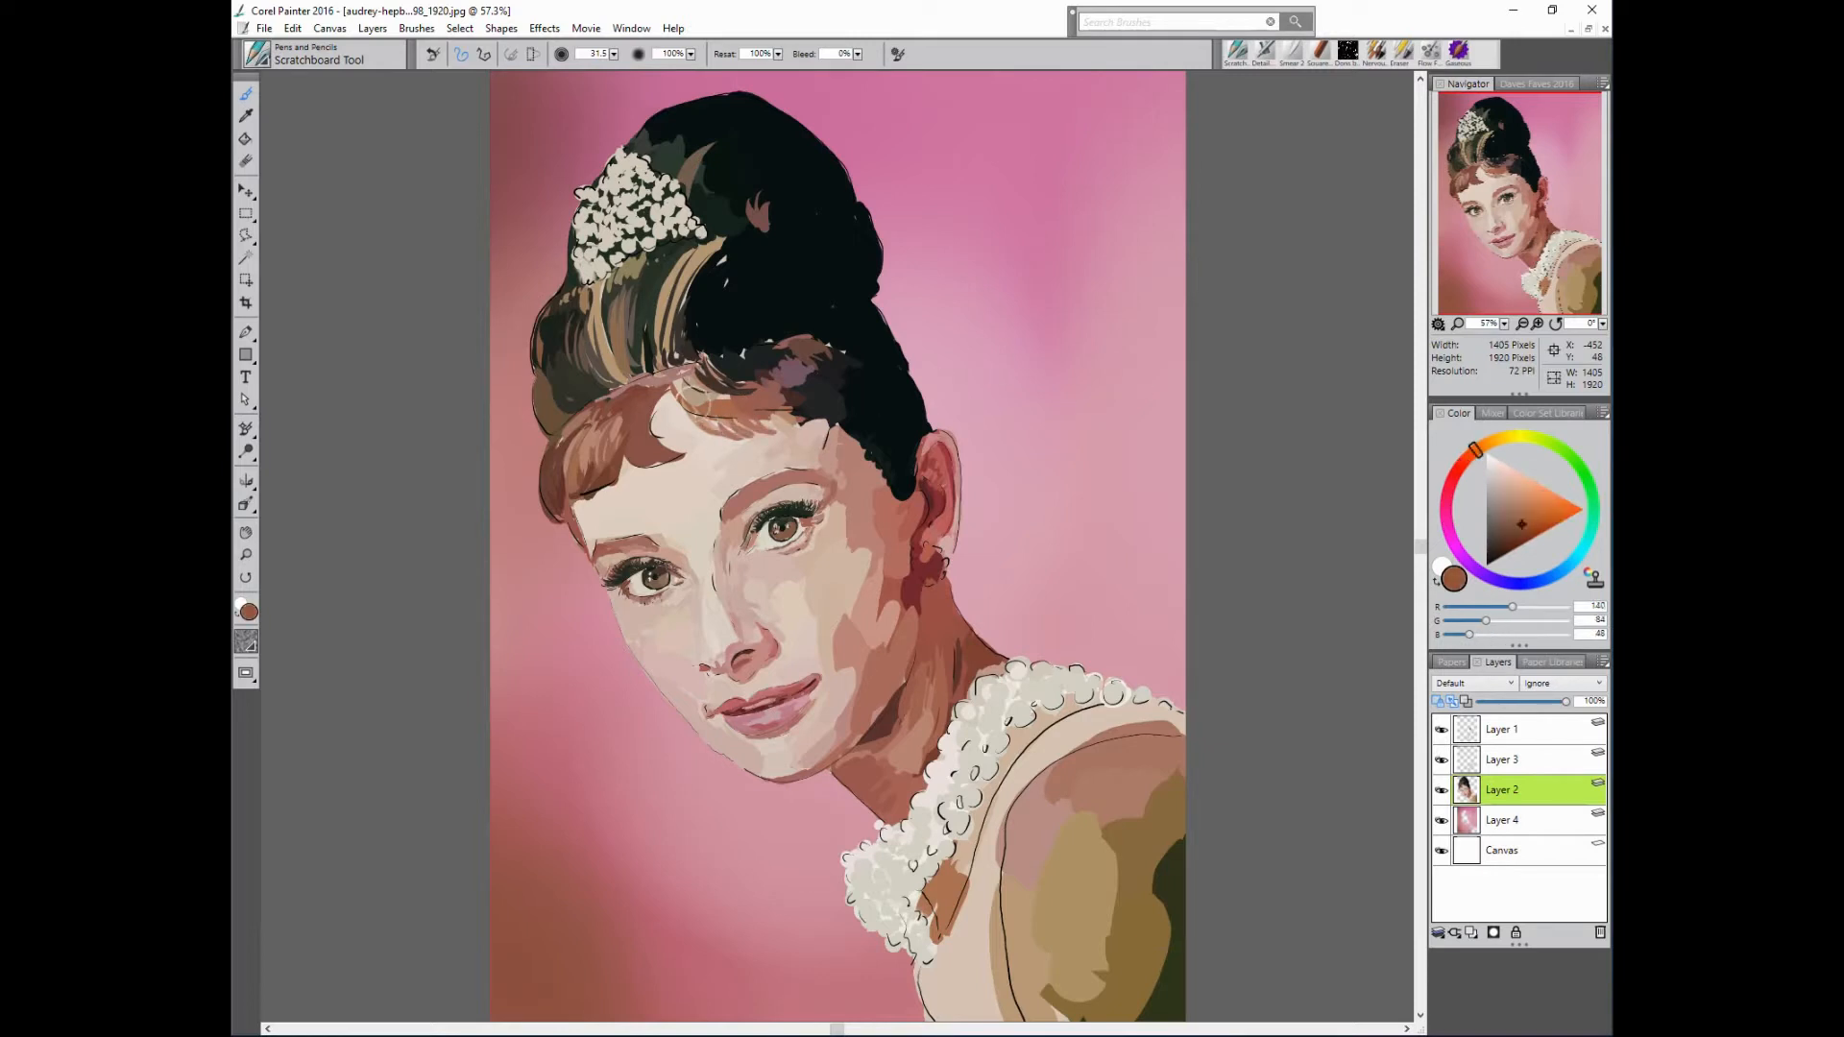
# - Paint dark brown and near-black strands through the purplish hair above the temple and clean up its upper edge
pyautogui.keyDown('alt'); pyautogui.click(780, 407); pyautogui.keyUp('alt')
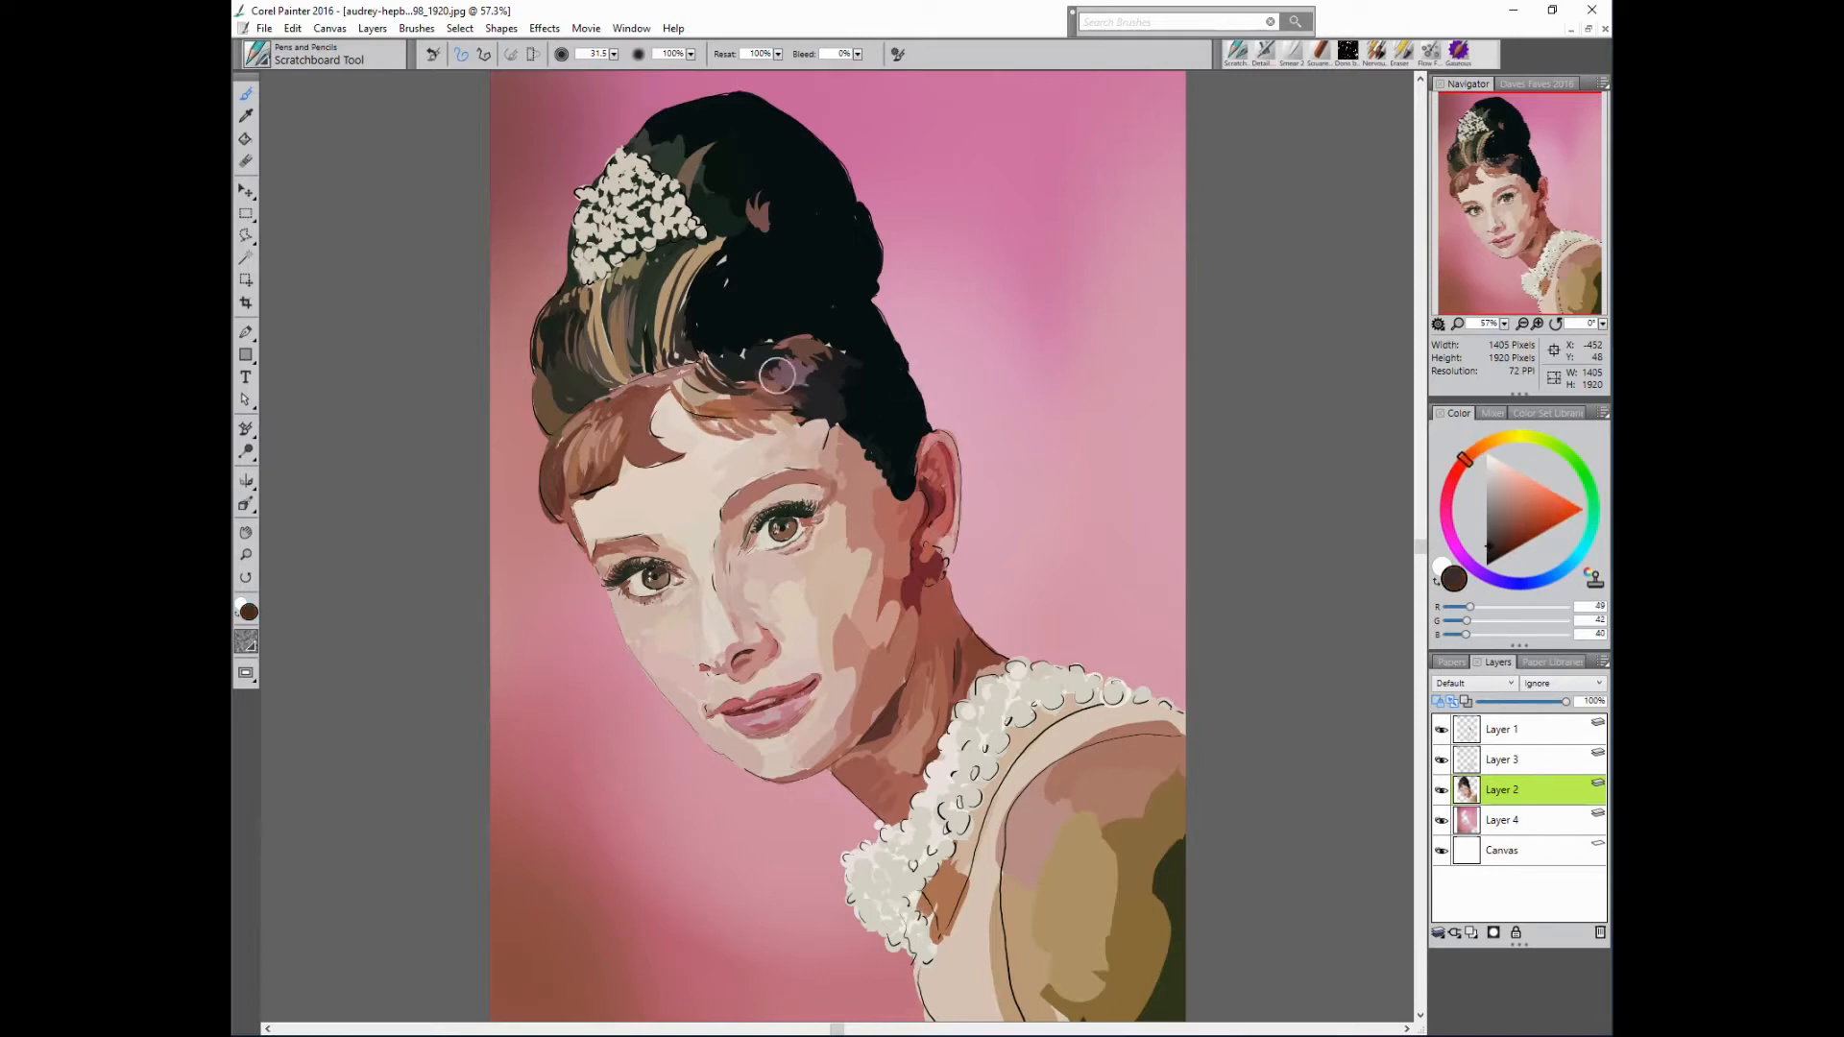
pyautogui.keyDown('alt'); pyautogui.click(800, 352); pyautogui.keyUp('alt')
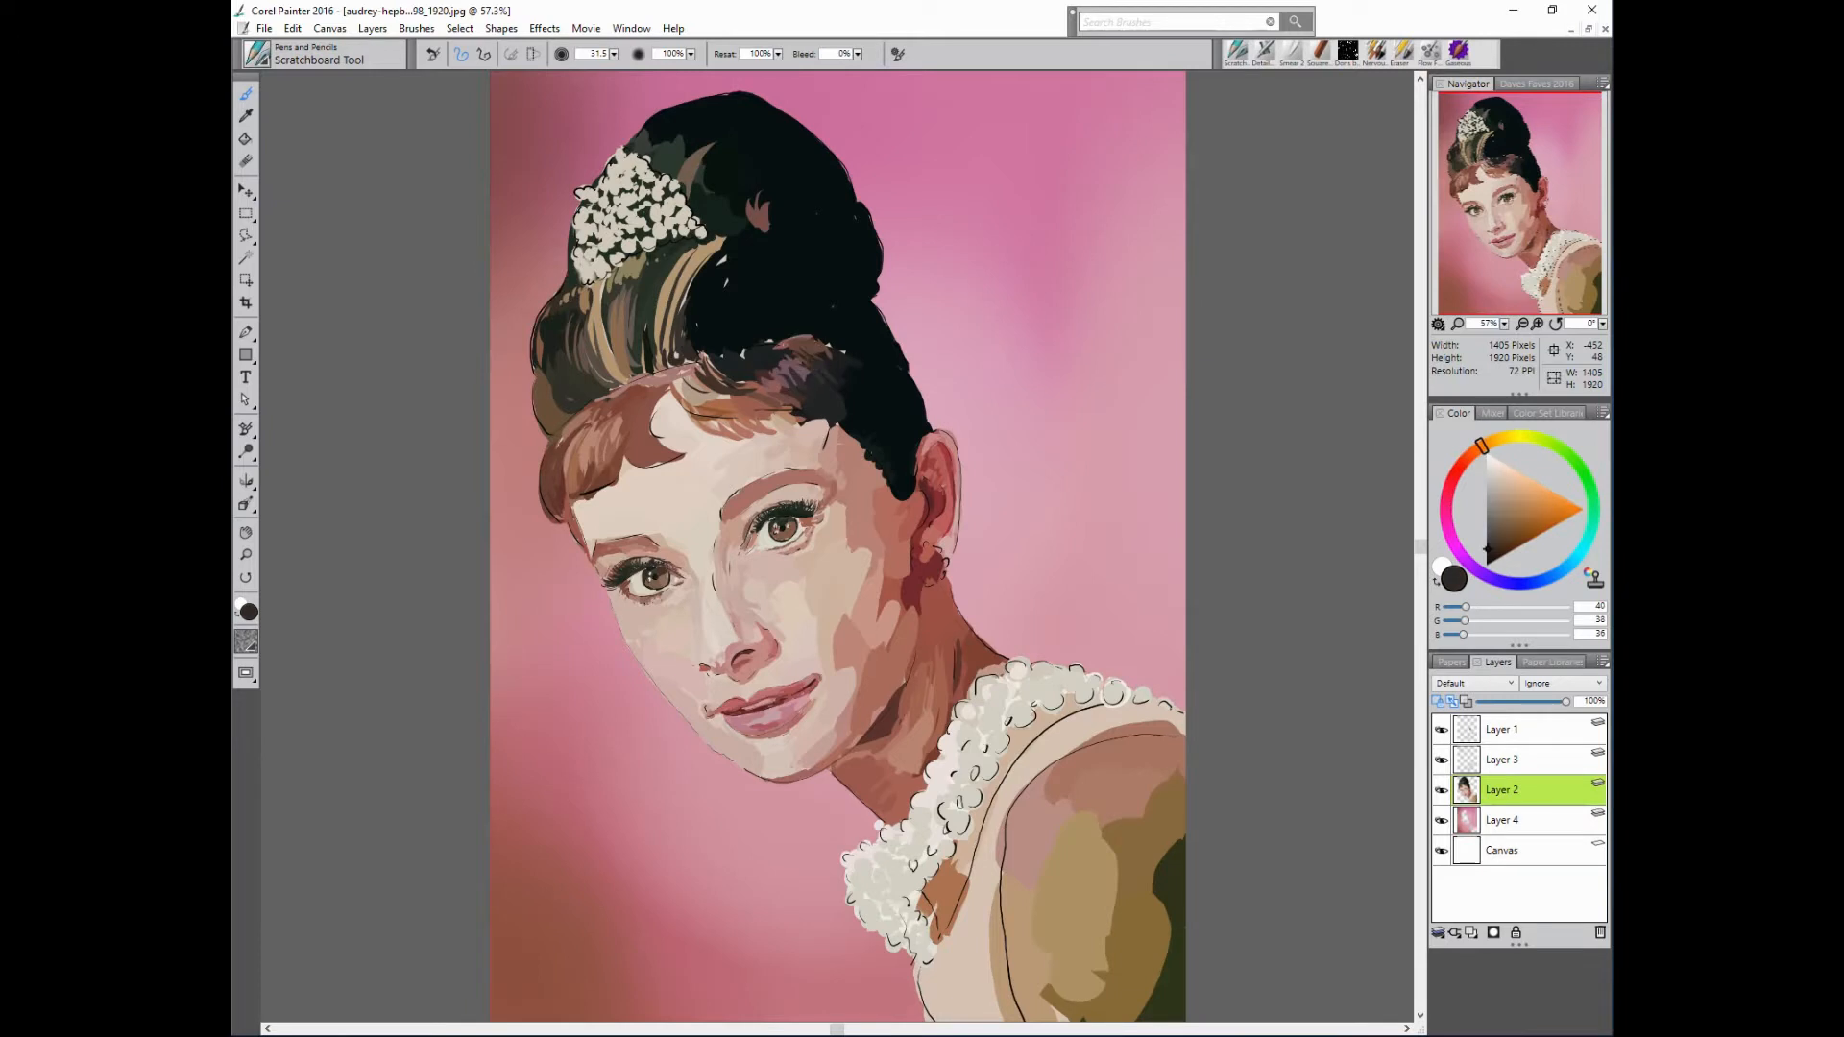
pyautogui.keyDown('alt'); pyautogui.click(812, 338); pyautogui.keyUp('alt')
pyautogui.keyDown('alt'); pyautogui.click(782, 324); pyautogui.keyUp('alt')
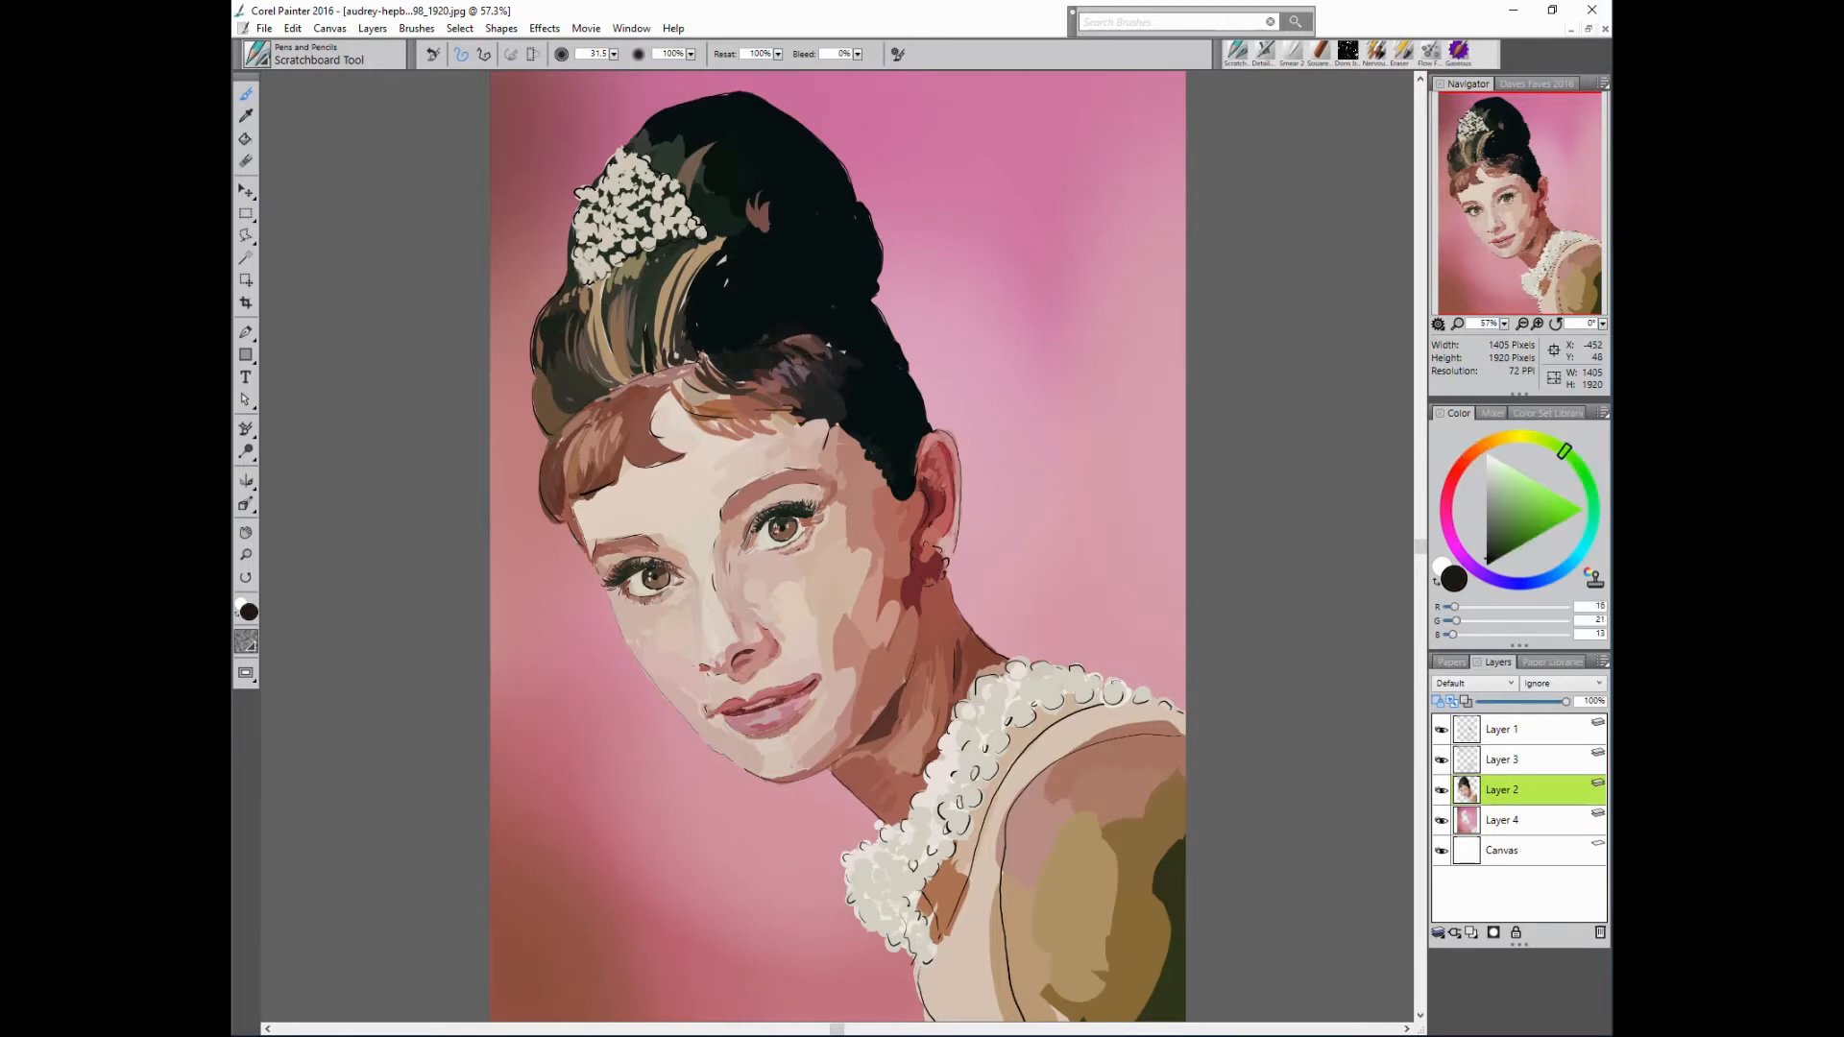
# - Trim the reddish patch in the bun with dark strokes and refine the earlobe with sampled pink and dark red
pyautogui.keyDown('alt'); pyautogui.click(763, 202); pyautogui.keyUp('alt')
pyautogui.keyDown('alt'); pyautogui.click(940, 554); pyautogui.keyUp('alt')
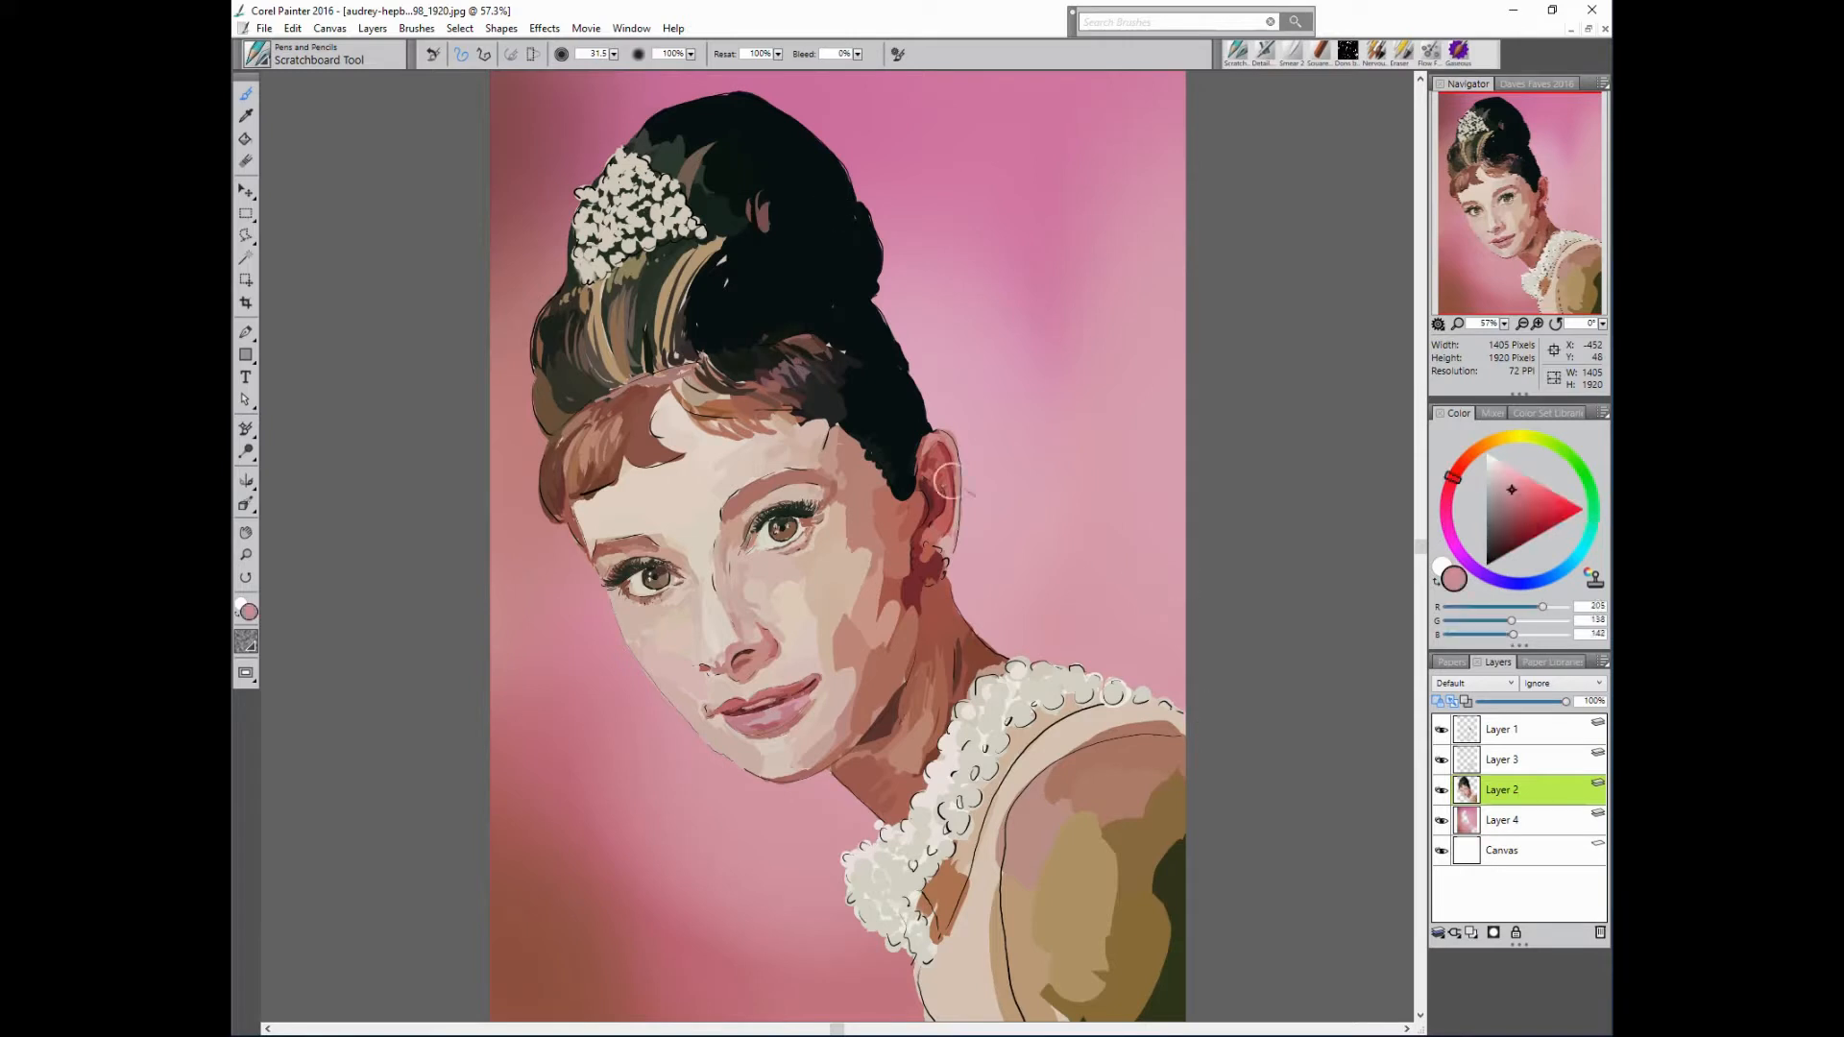
pyautogui.keyDown('alt'); pyautogui.click(943, 549); pyautogui.keyUp('alt')
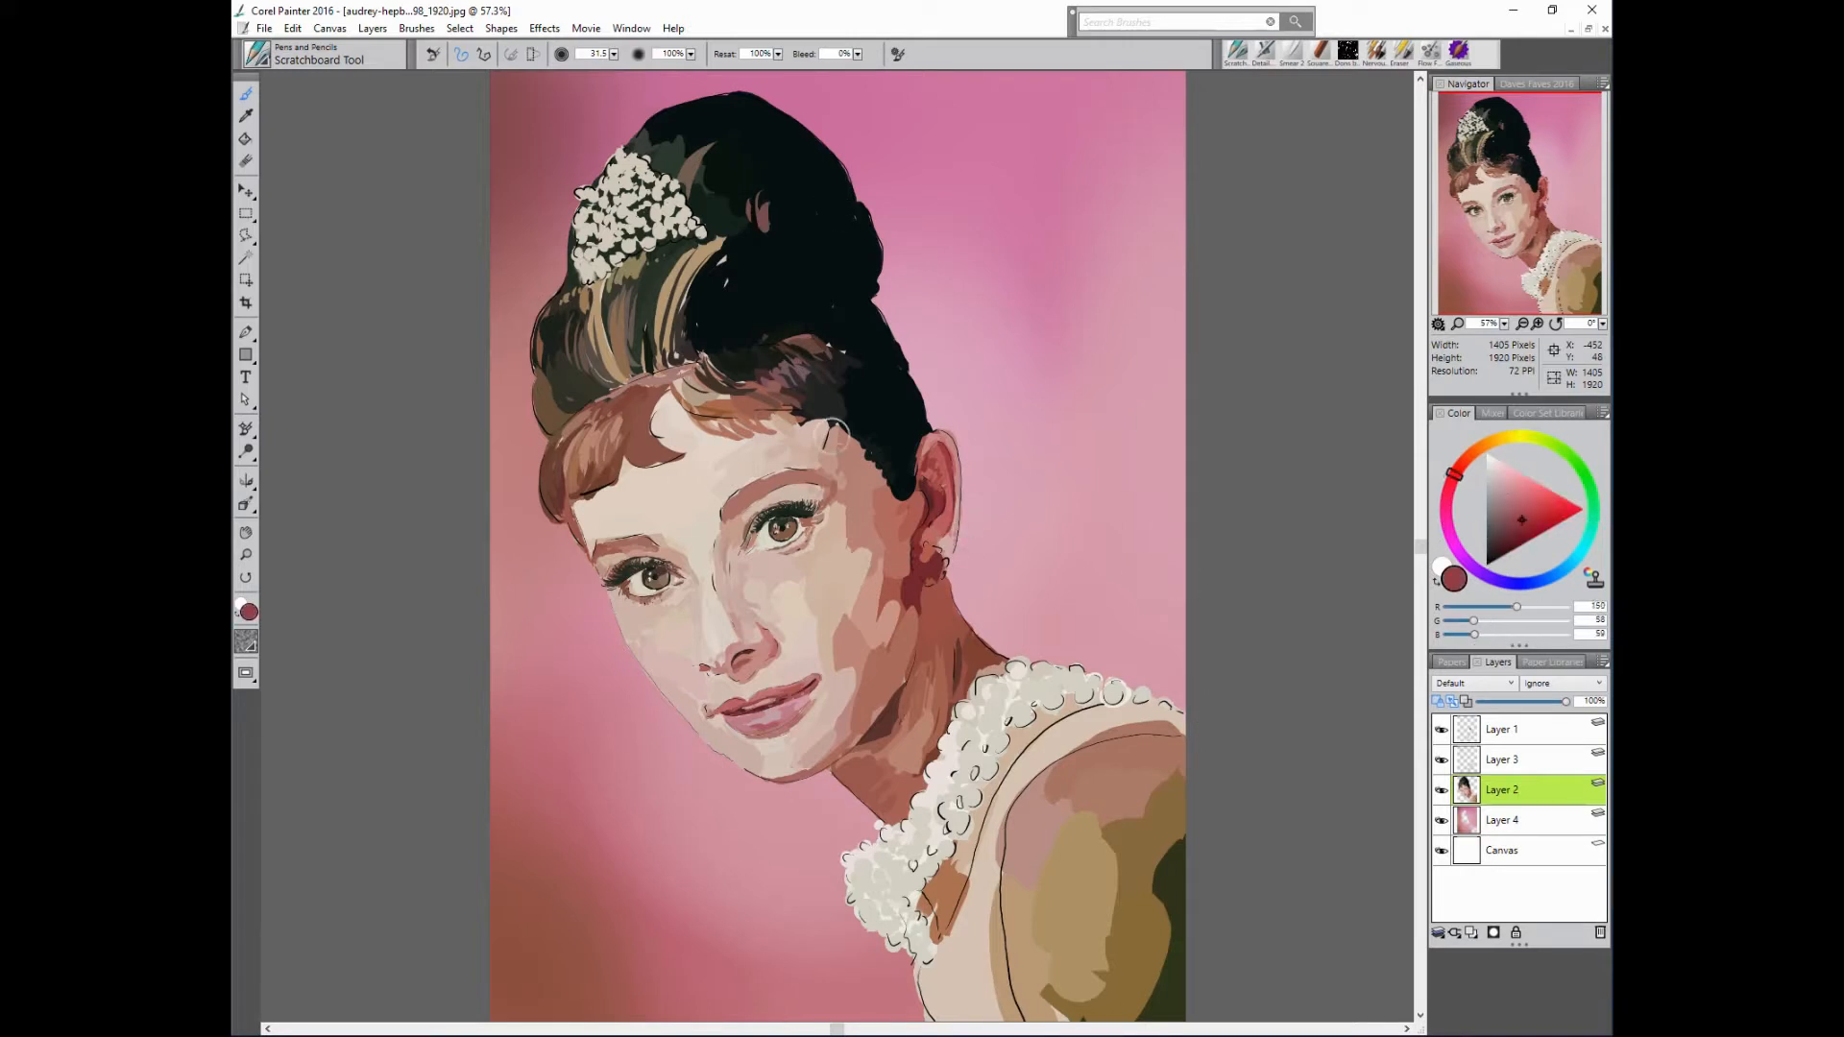
# - Dab a cluster of off-white pearls for the earring on Layer 3, with Preserve Transparency off and brush size 17.8
pyautogui.click(1518, 760)
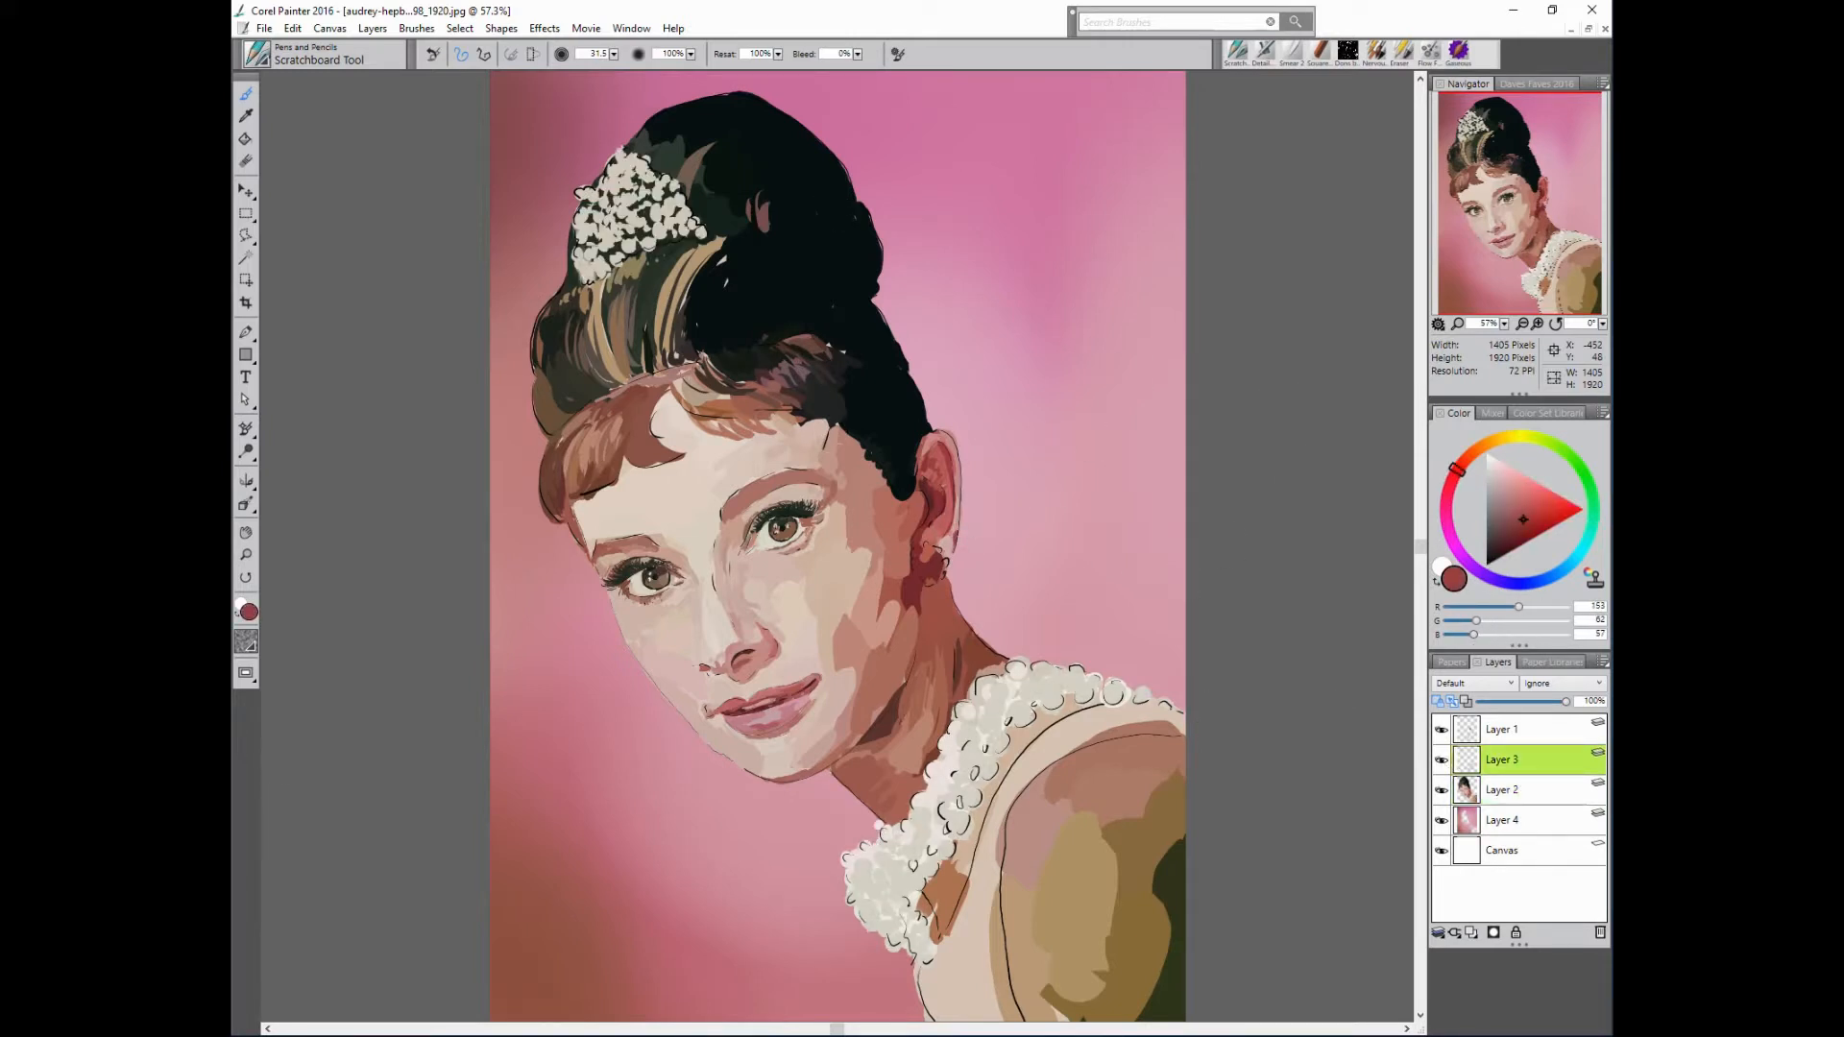
pyautogui.keyDown('alt'); pyautogui.click(1114, 691); pyautogui.keyUp('alt')
pyautogui.click(1438, 702)
pyautogui.press('[')
pyautogui.press('[')
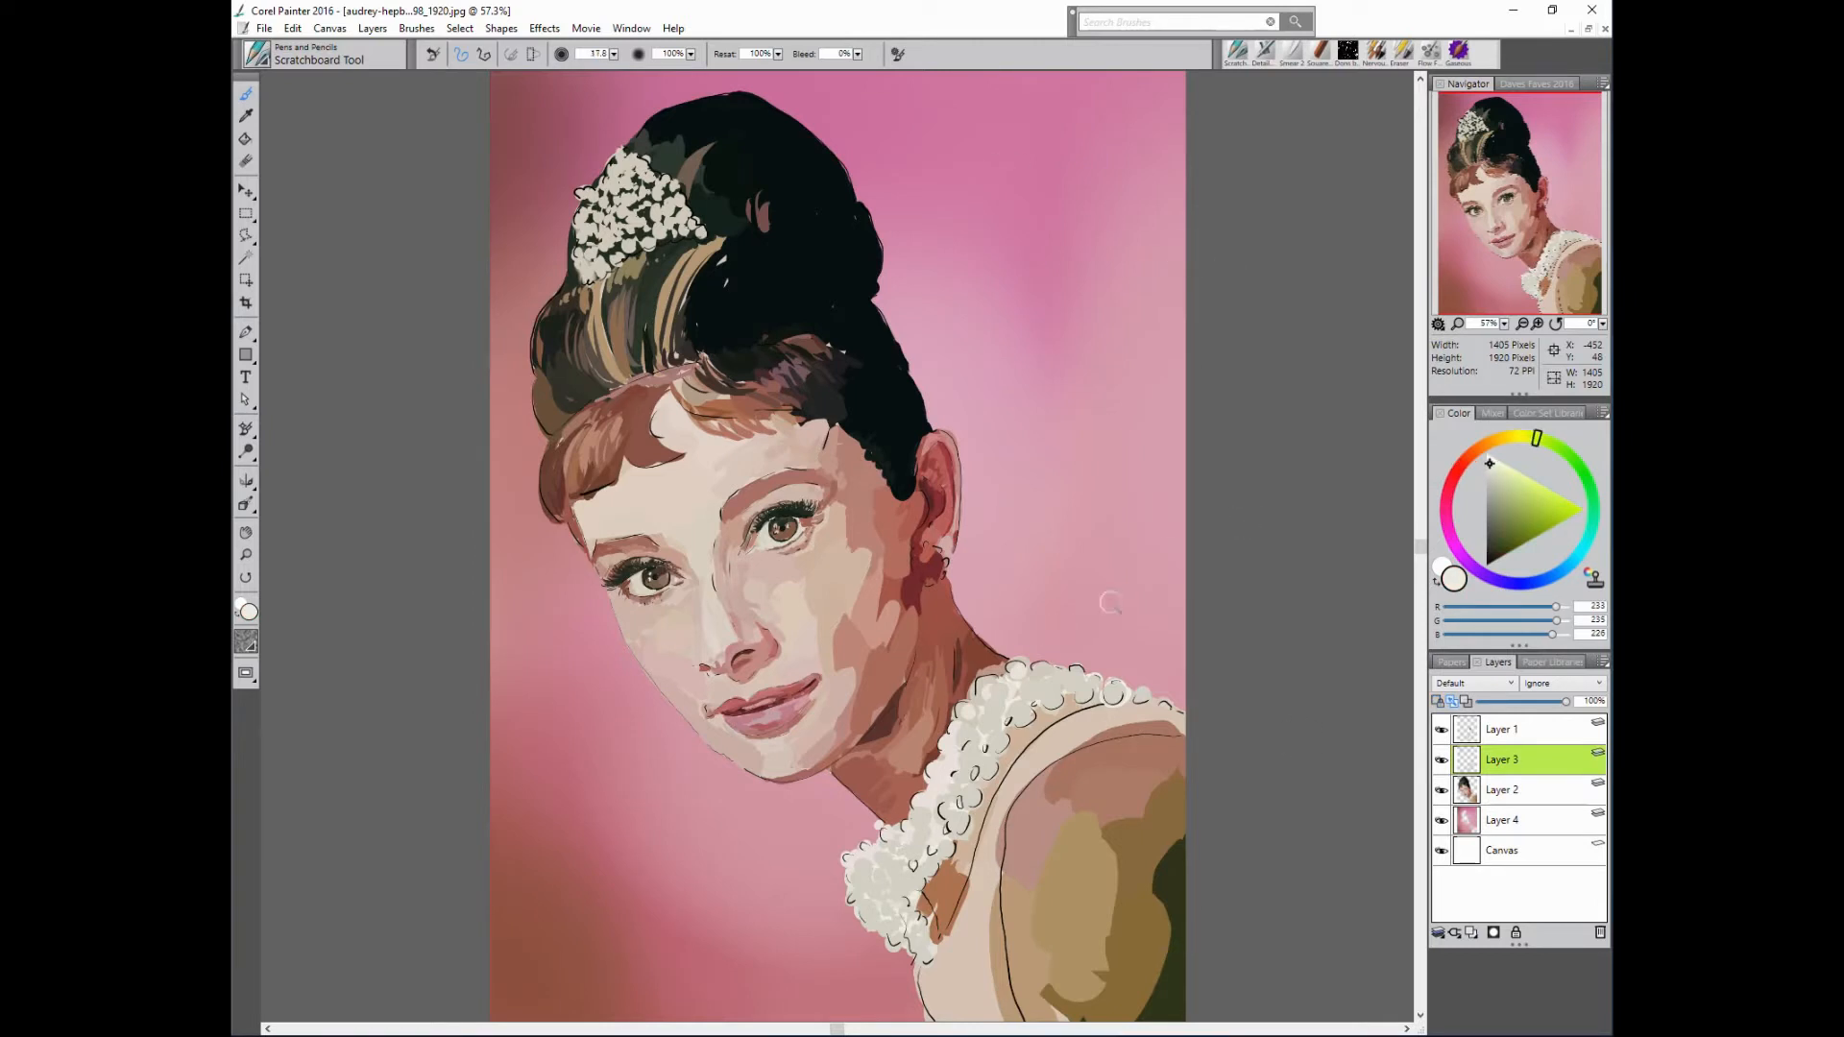
pyautogui.moveTo(928, 547); pyautogui.dragTo(927, 557)
# - Dot near-white highlights onto the earring, tiara and necklace pearls
pyautogui.click(1491, 459)
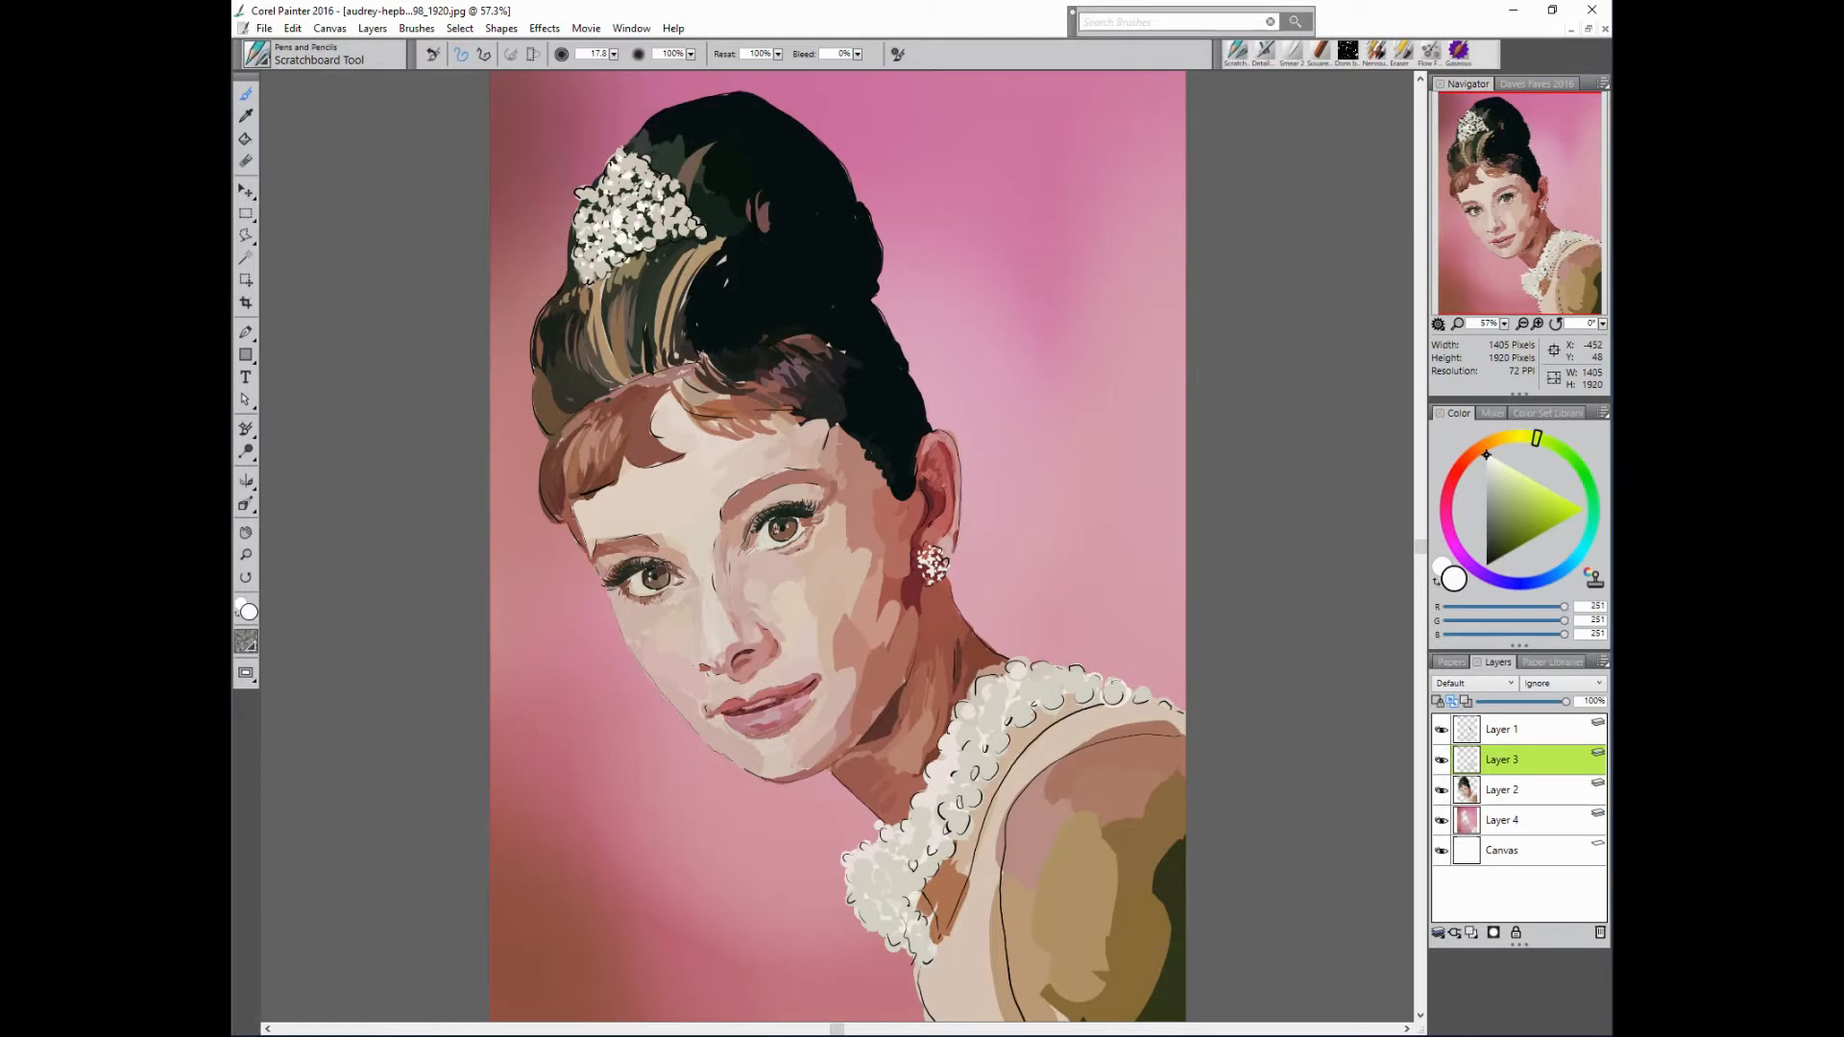
pyautogui.click(586, 188)
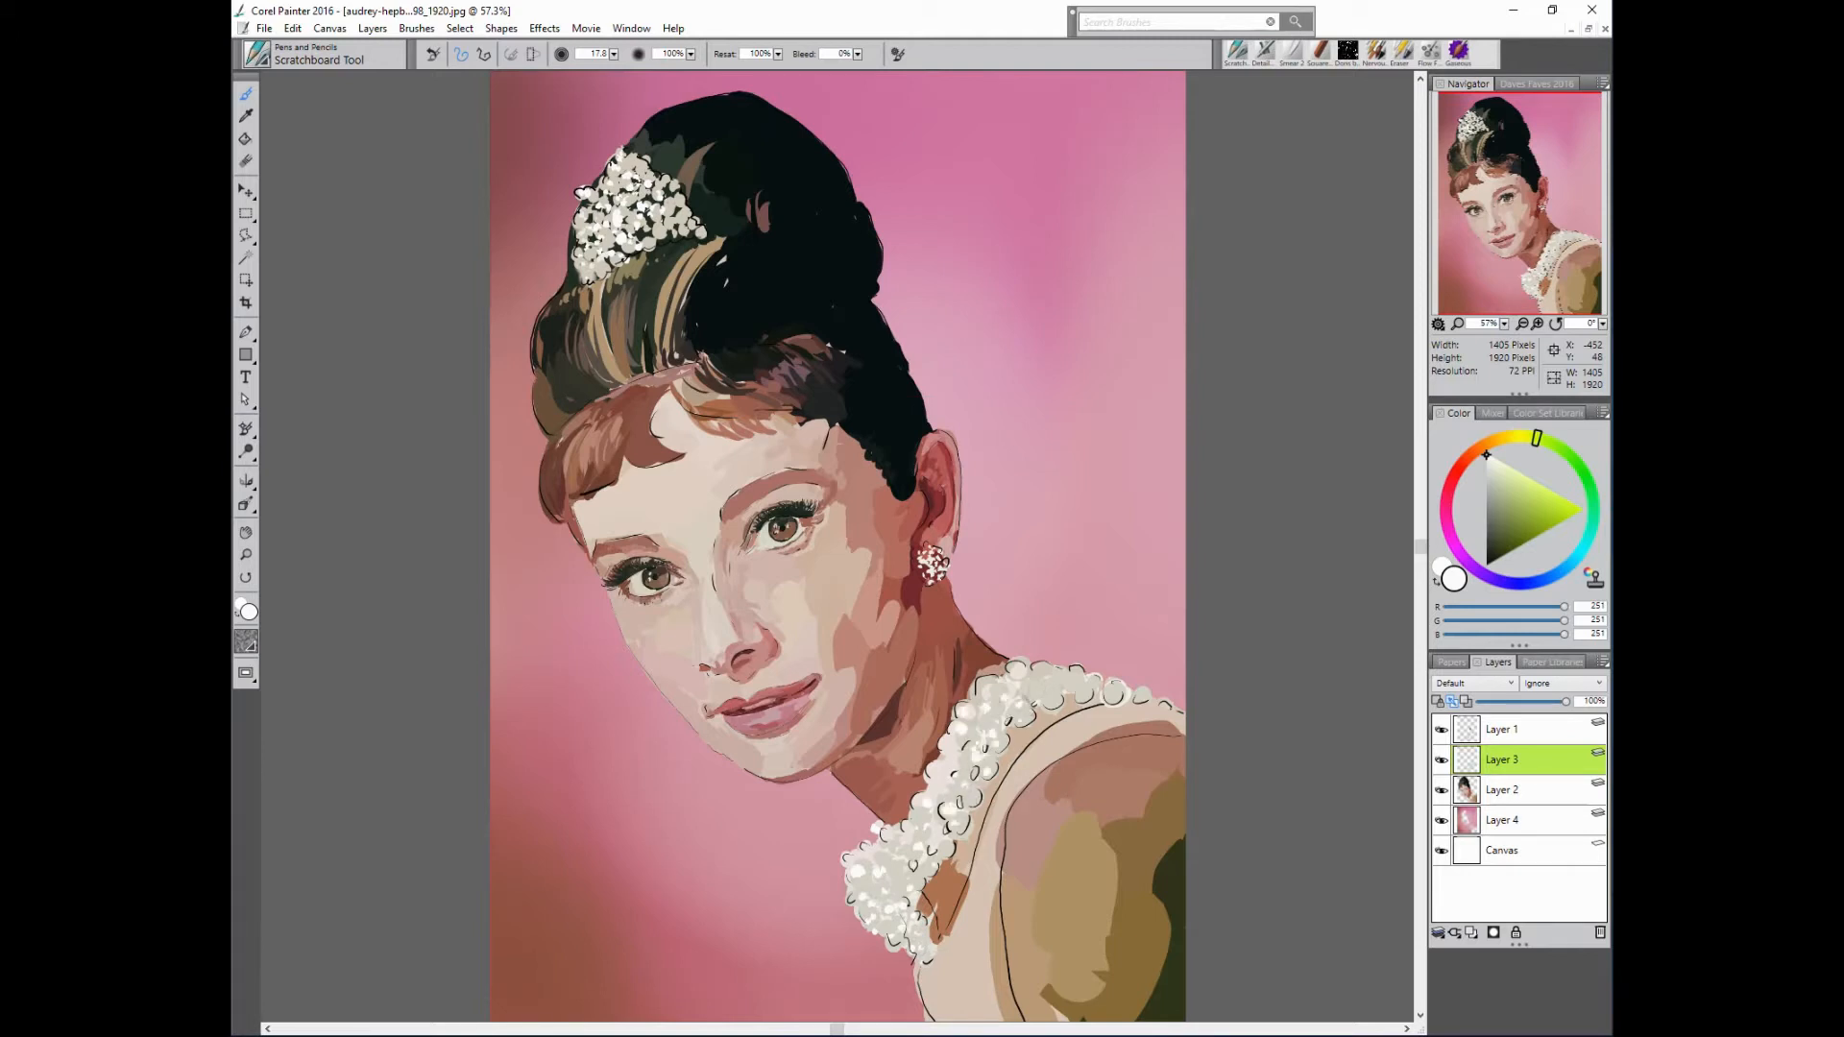
# - Paint the dress strap's inner edge and the gaps between the lower pearls in sampled black on Layer 2, with Preserve Transparency on
pyautogui.click(1442, 761)
pyautogui.click(1442, 761)
pyautogui.click(1508, 790)
pyautogui.click(1441, 790)
pyautogui.click(1442, 790)
pyautogui.keyDown('alt'); pyautogui.click(889, 413); pyautogui.keyUp('alt')
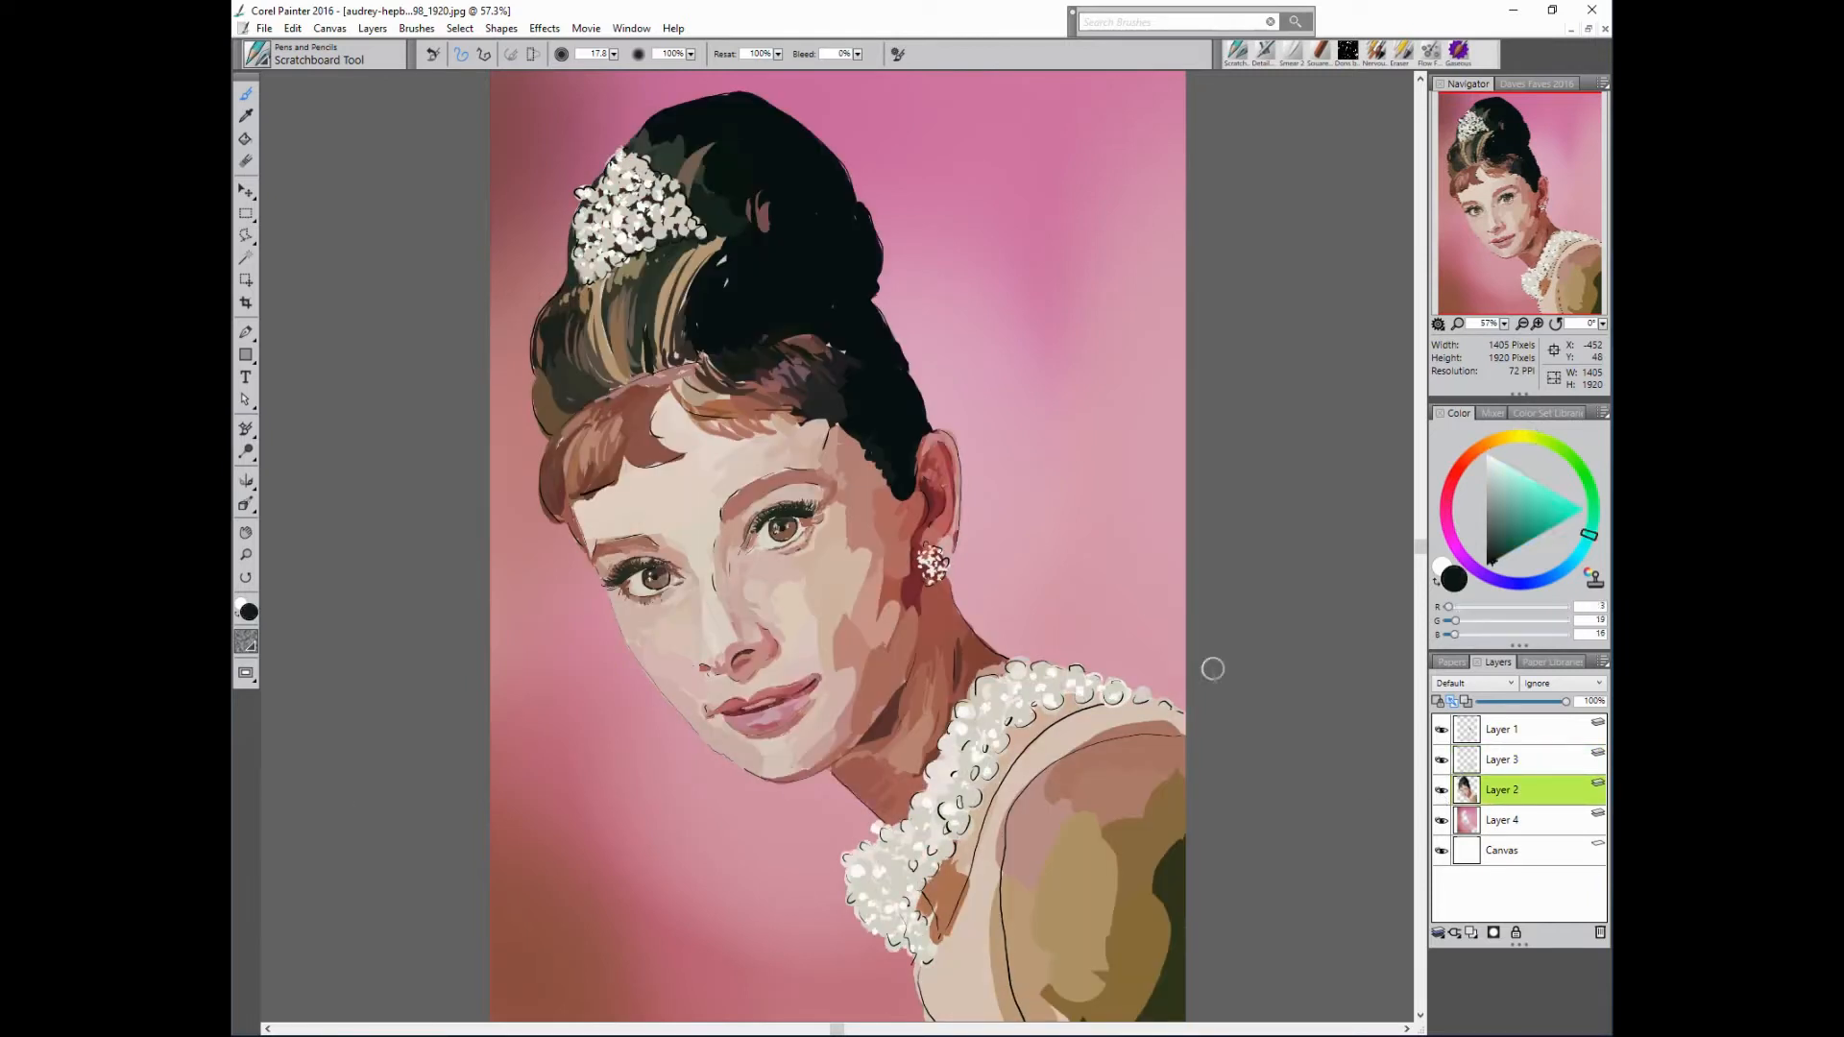
pyautogui.click(1441, 700)
pyautogui.moveTo(1009, 789)
pyautogui.mouseDown()
pyautogui.moveTo(961, 925)
pyautogui.moveTo(932, 951)
pyautogui.moveTo(908, 907)
pyautogui.mouseUp()
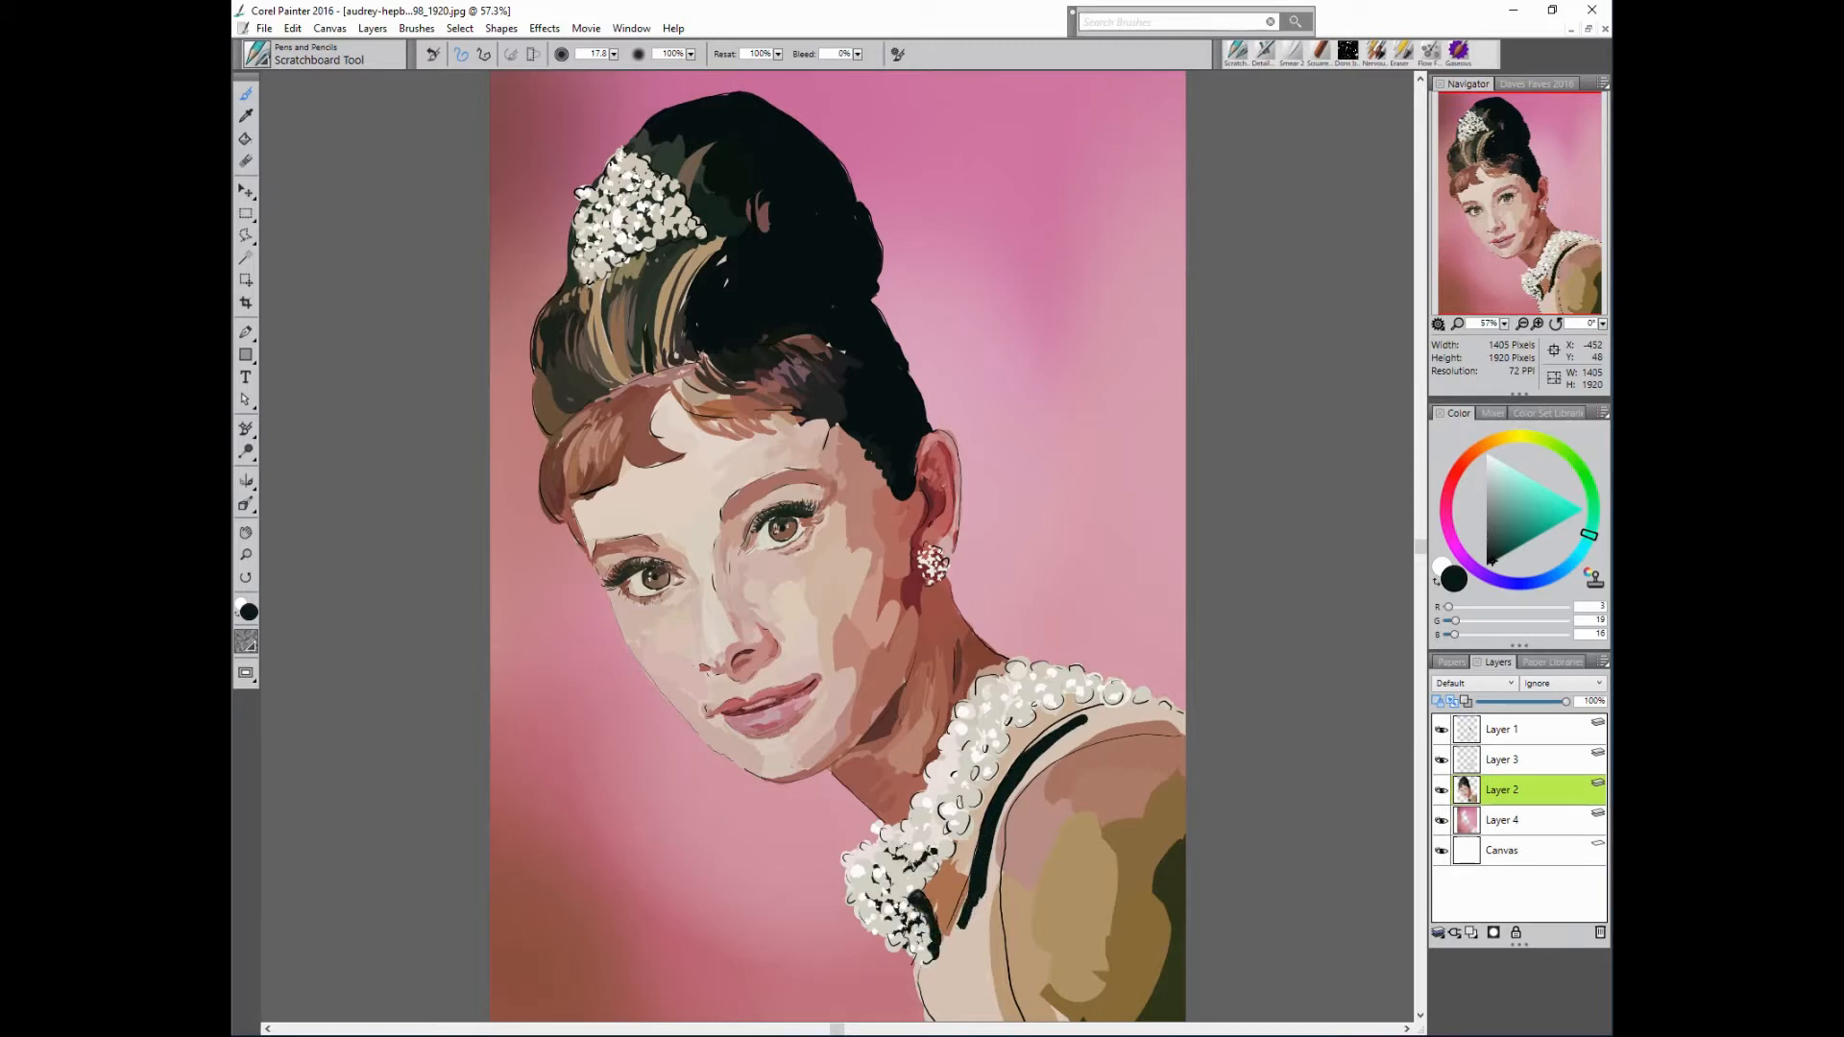
# - Fill the dress bodice below the necklace with black, from the neckline down to the canvas edge
pyautogui.moveTo(980, 895)
pyautogui.mouseDown()
pyautogui.moveTo(959, 946)
pyautogui.moveTo(921, 905)
pyautogui.mouseUp()
pyautogui.moveTo(939, 972)
pyautogui.mouseDown()
pyautogui.moveTo(953, 947)
pyautogui.moveTo(922, 1018)
pyautogui.moveTo(970, 941)
pyautogui.moveTo(975, 1019)
pyautogui.moveTo(994, 913)
pyautogui.moveTo(954, 972)
pyautogui.moveTo(1018, 1018)
pyautogui.mouseUp()
pyautogui.keyDown('alt'); pyautogui.click(1001, 987); pyautogui.keyUp('alt')
pyautogui.moveTo(991, 927)
pyautogui.mouseDown()
pyautogui.moveTo(993, 986)
pyautogui.moveTo(968, 1014)
pyautogui.mouseUp()
pyautogui.moveTo(962, 961)
pyautogui.mouseDown()
pyautogui.moveTo(942, 976)
pyautogui.moveTo(941, 933)
pyautogui.mouseUp()
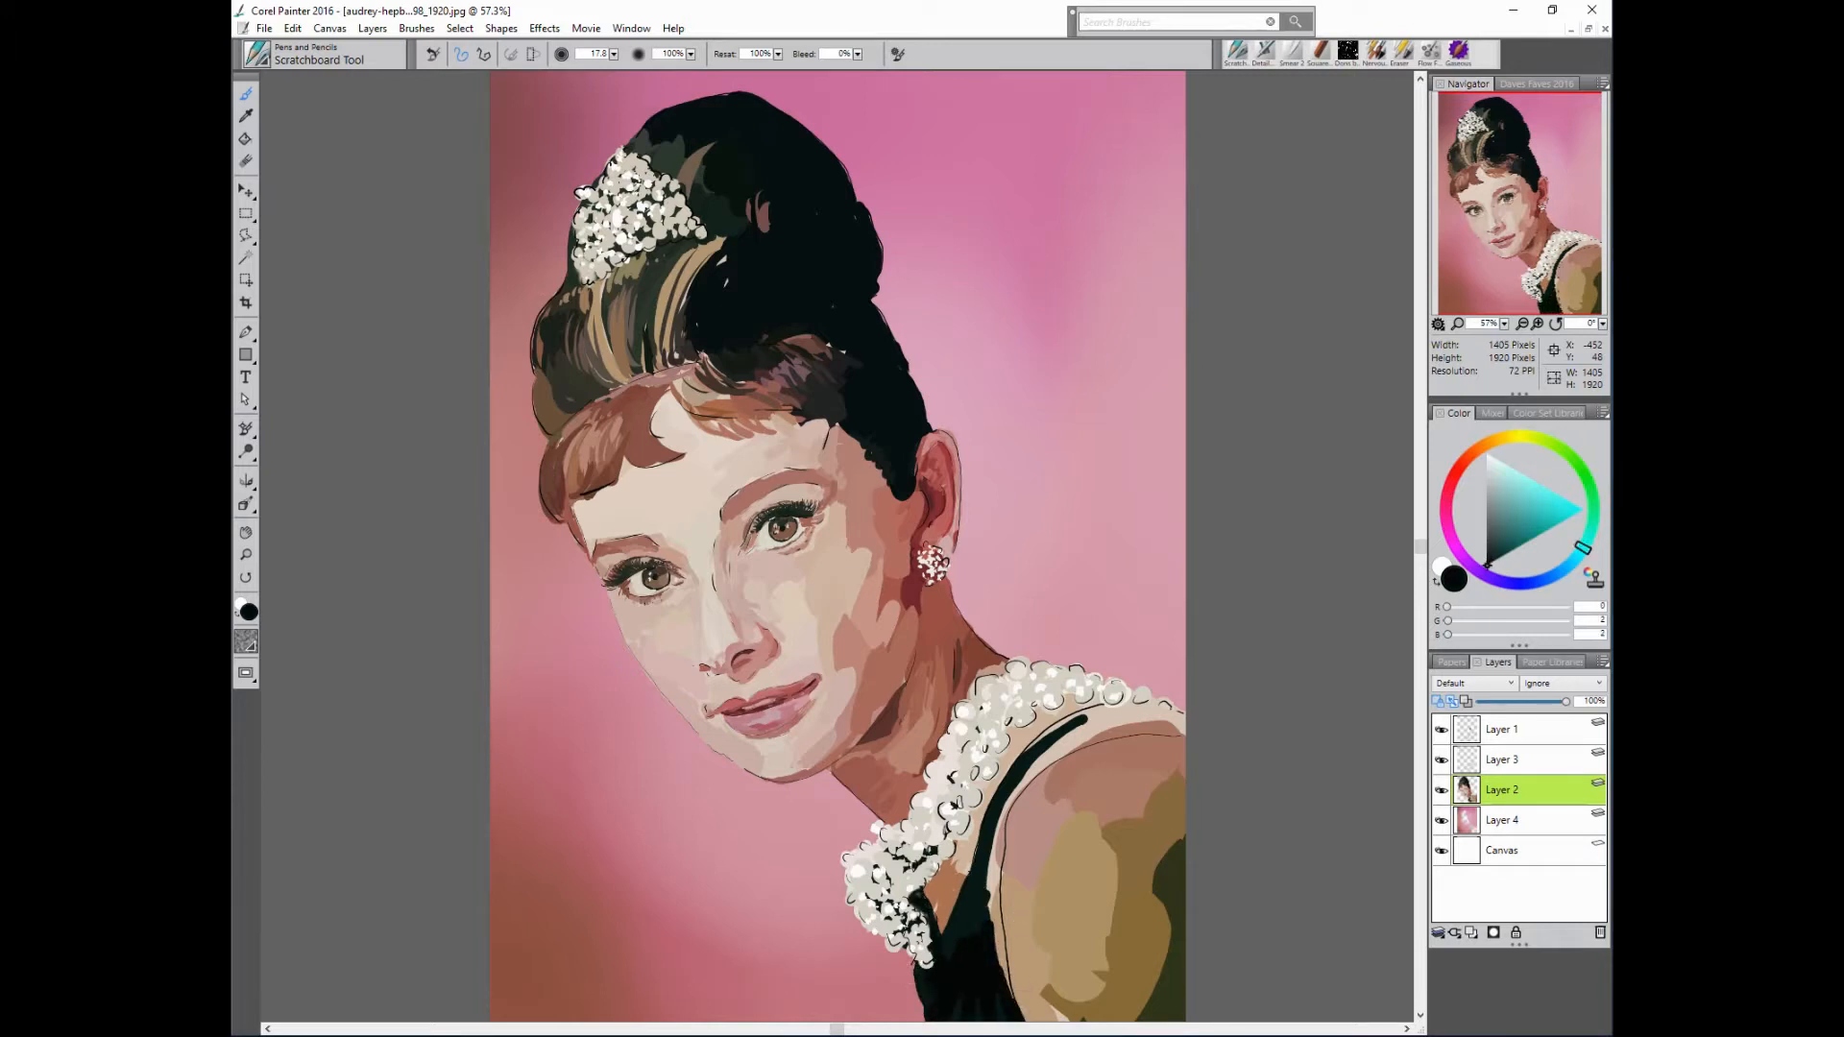
# - Fill the remaining armhole side of the dress with black and extend the strap across the top of the shoulder
pyautogui.moveTo(987, 834)
pyautogui.mouseDown()
pyautogui.moveTo(978, 875)
pyautogui.moveTo(994, 827)
pyautogui.moveTo(989, 947)
pyautogui.moveTo(994, 893)
pyautogui.mouseUp()
pyautogui.moveTo(994, 894)
pyautogui.mouseDown()
pyautogui.moveTo(998, 969)
pyautogui.moveTo(972, 963)
pyautogui.mouseUp()
pyautogui.moveTo(1014, 784); pyautogui.dragTo(999, 821)
pyautogui.moveTo(999, 821)
pyautogui.mouseDown()
pyautogui.moveTo(1015, 787)
pyautogui.moveTo(995, 831)
pyautogui.mouseUp()
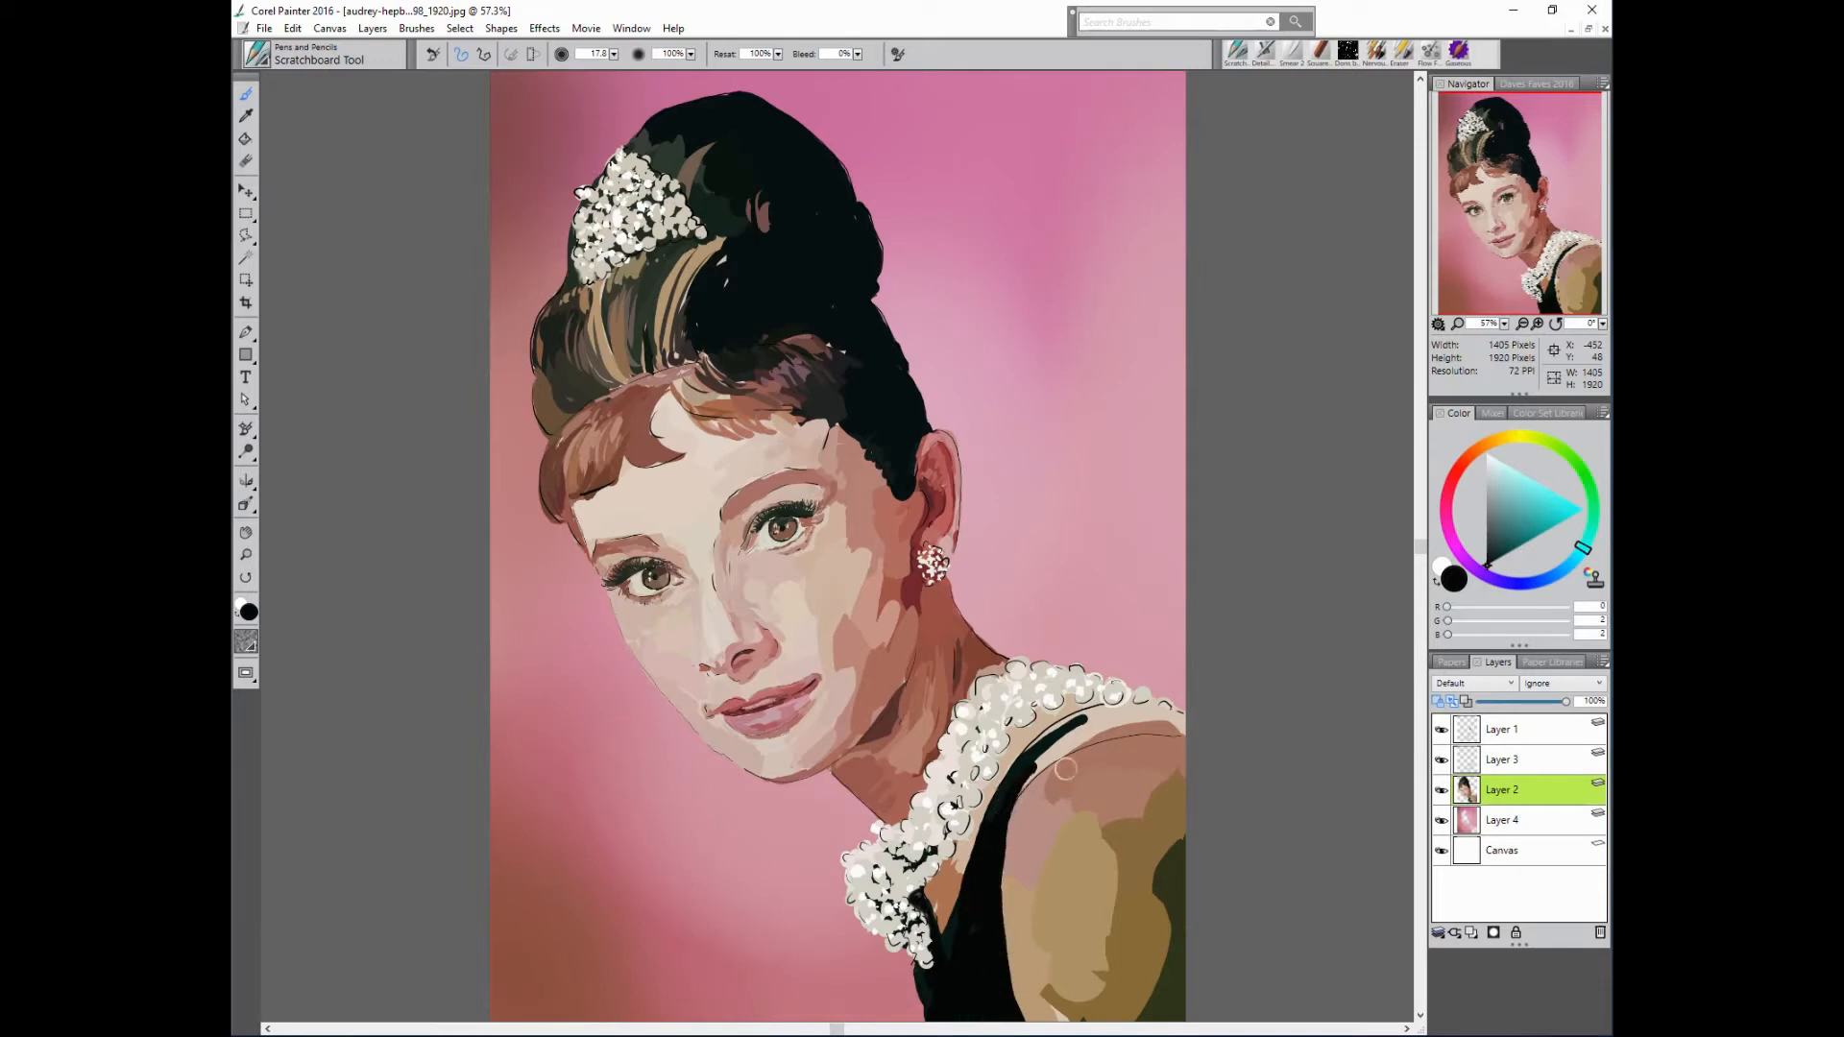
pyautogui.moveTo(1065, 768)
pyautogui.mouseDown()
pyautogui.moveTo(1042, 764)
pyautogui.moveTo(1001, 812)
pyautogui.moveTo(1133, 731)
pyautogui.moveTo(1026, 758)
pyautogui.moveTo(1004, 788)
pyautogui.moveTo(1075, 715)
pyautogui.moveTo(1170, 725)
pyautogui.moveTo(1062, 735)
pyautogui.moveTo(1164, 726)
pyautogui.mouseUp()
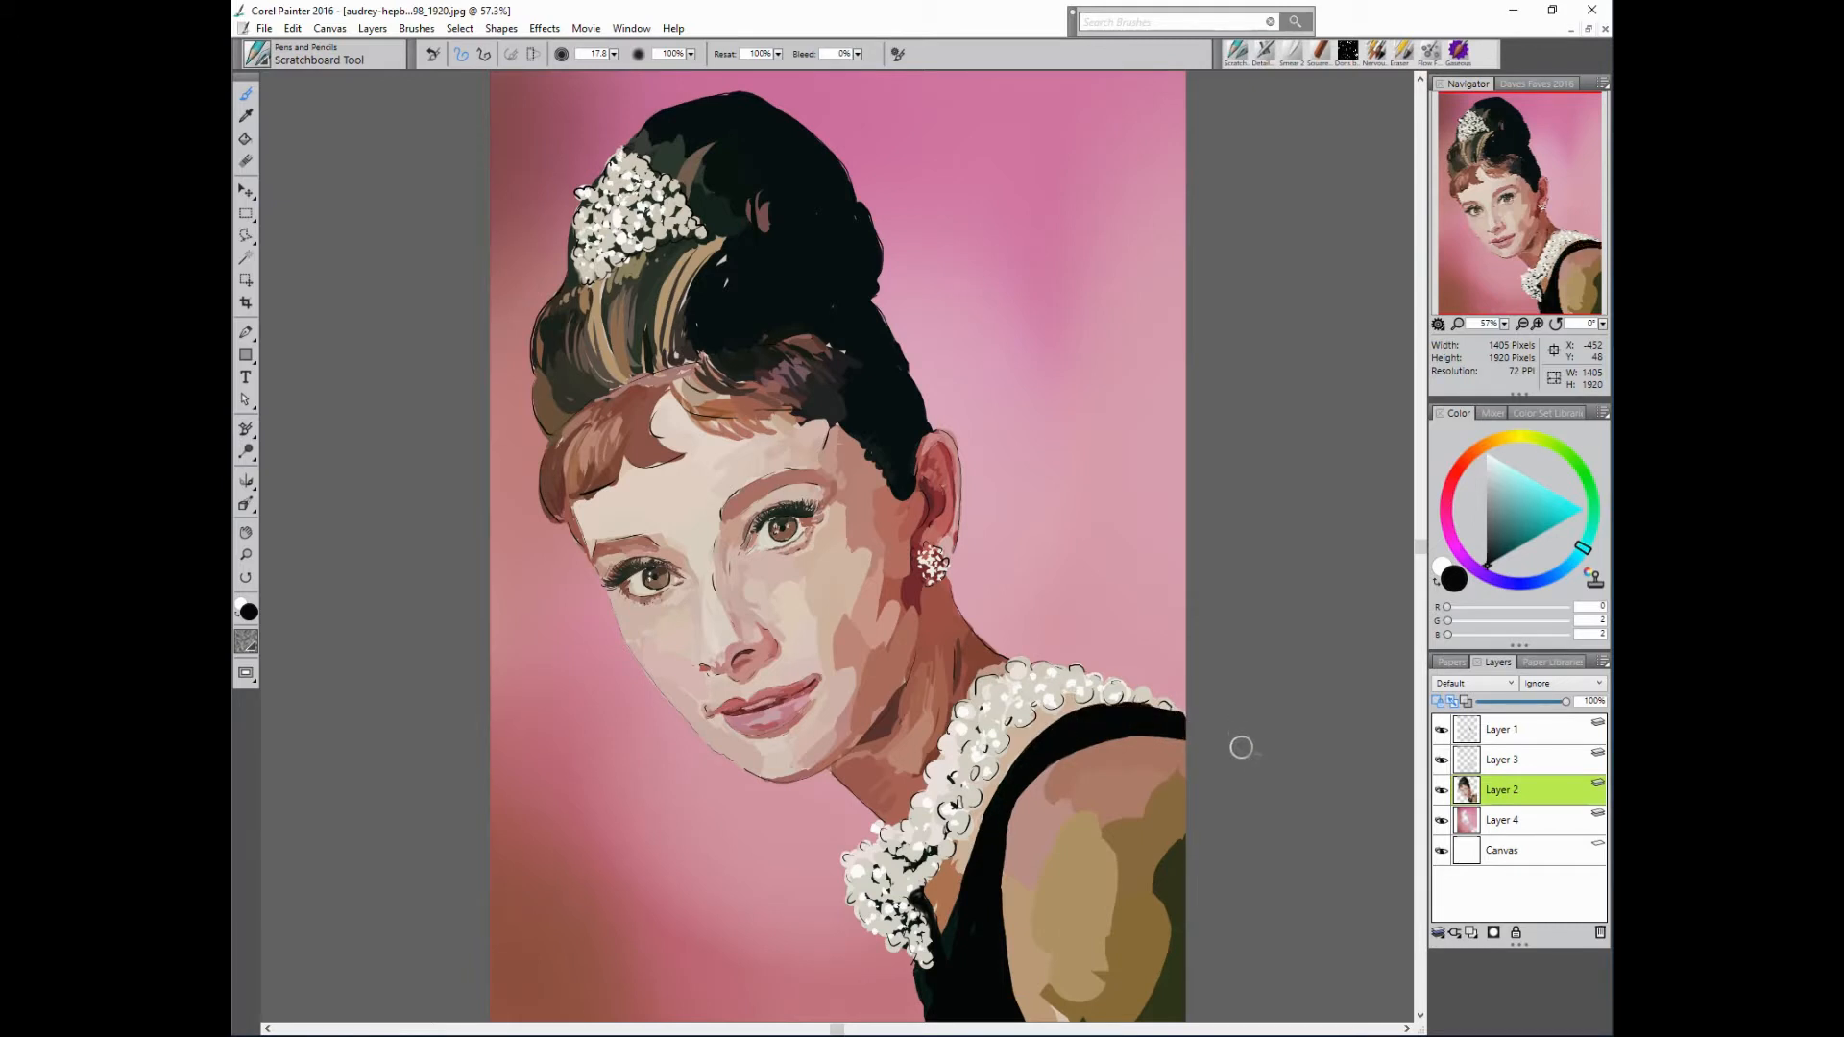
# - Paint light tan and pinkish-brown patches on the upper shoulder with sampled skin tones, using a brush size of 54.1
pyautogui.keyDown('alt'); pyautogui.click(646, 445); pyautogui.keyUp('alt')
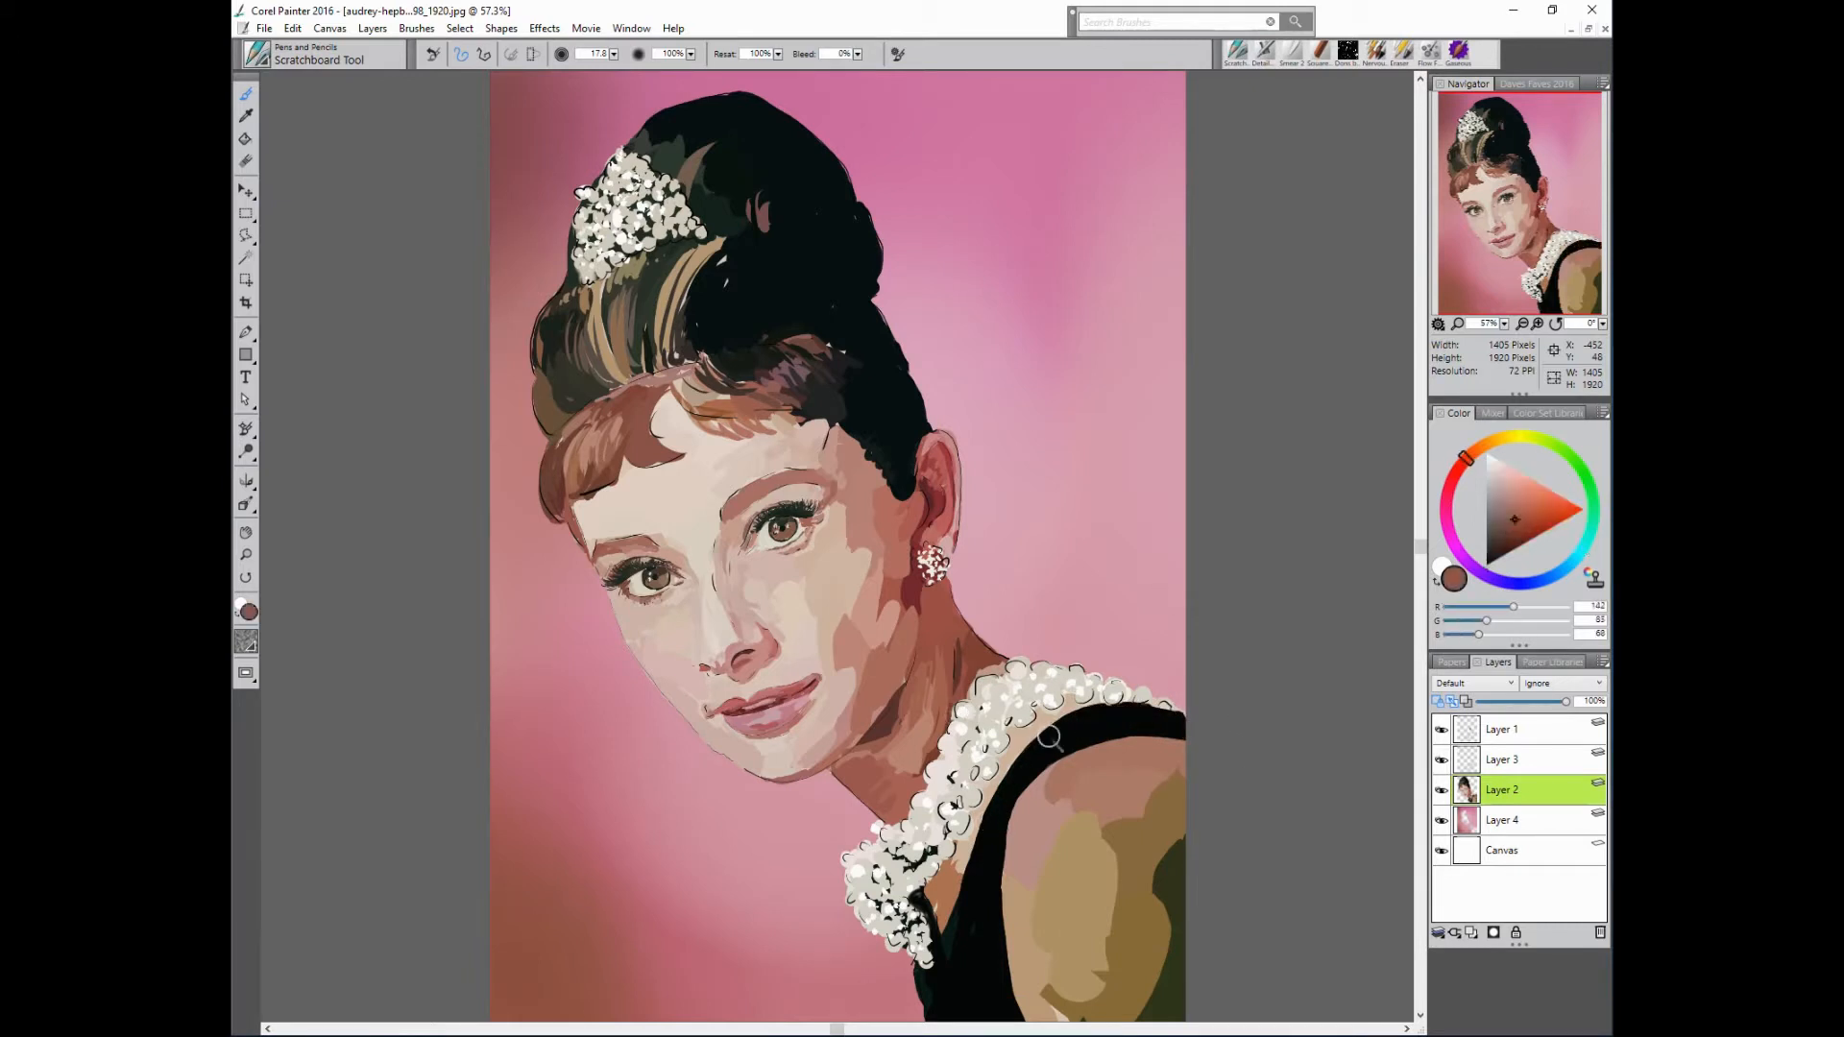
pyautogui.keyDown('alt'); pyautogui.click(924, 672); pyautogui.keyUp('alt')
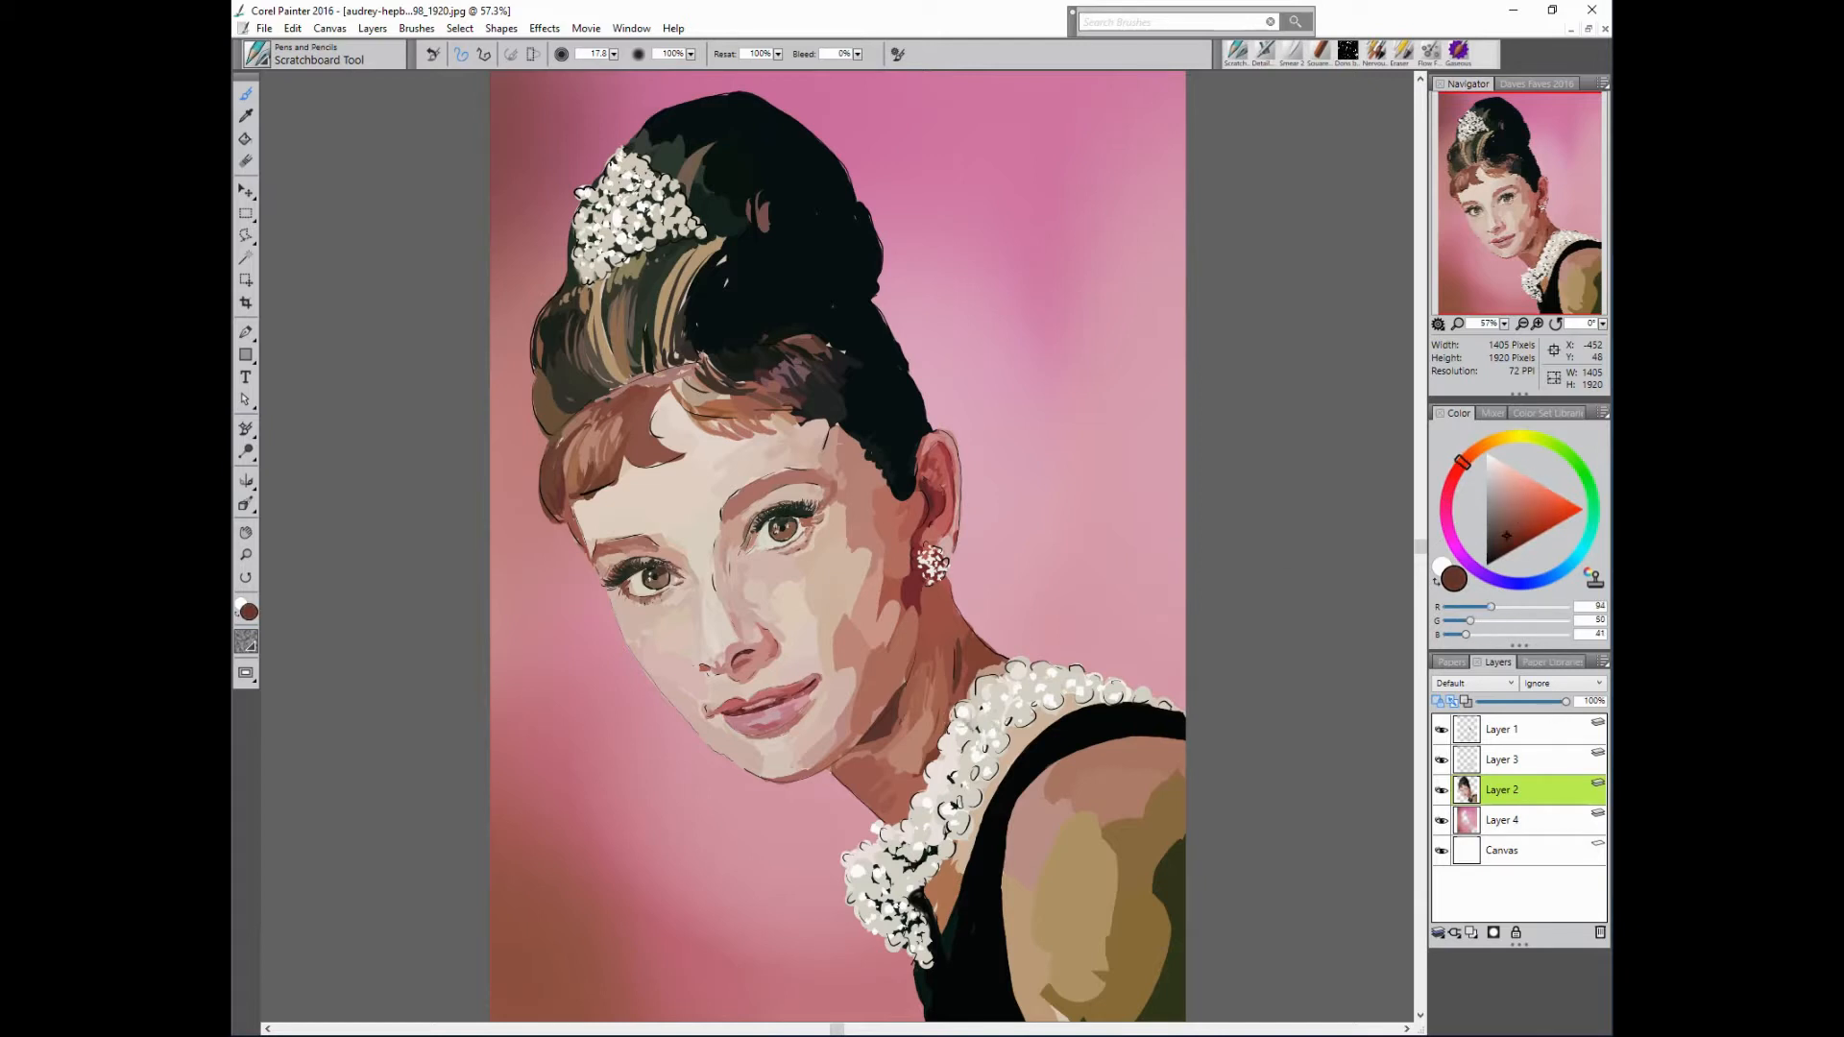
pyautogui.keyDown('alt'); pyautogui.click(1064, 787); pyautogui.keyUp('alt')
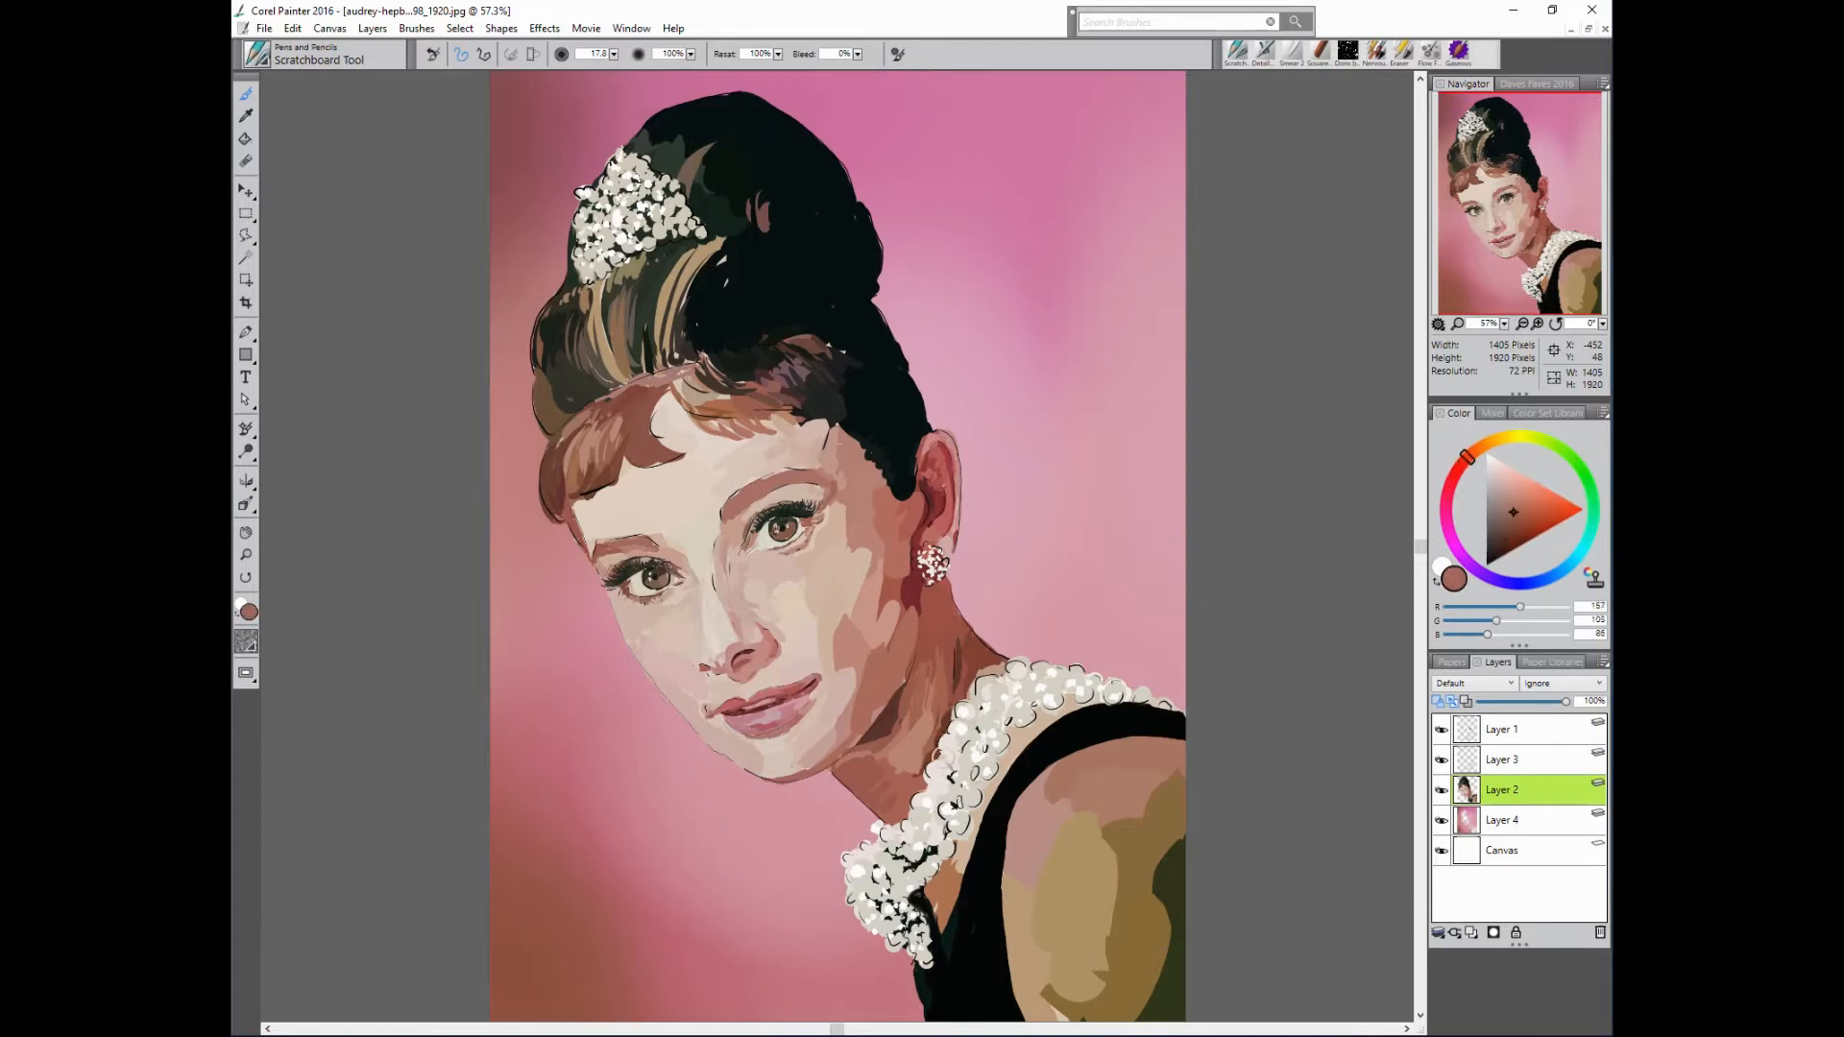
pyautogui.keyDown('alt'); pyautogui.click(903, 789); pyautogui.keyUp('alt')
pyautogui.keyDown('alt'); pyautogui.click(1101, 834); pyautogui.keyUp('alt')
pyautogui.moveTo(1116, 815); pyautogui.dragTo(1161, 815)
pyautogui.moveTo(1100, 834); pyautogui.dragTo(1100, 786)
pyautogui.keyDown('alt'); pyautogui.click(1062, 793); pyautogui.keyUp('alt')
pyautogui.moveTo(1043, 816); pyautogui.dragTo(1073, 773)
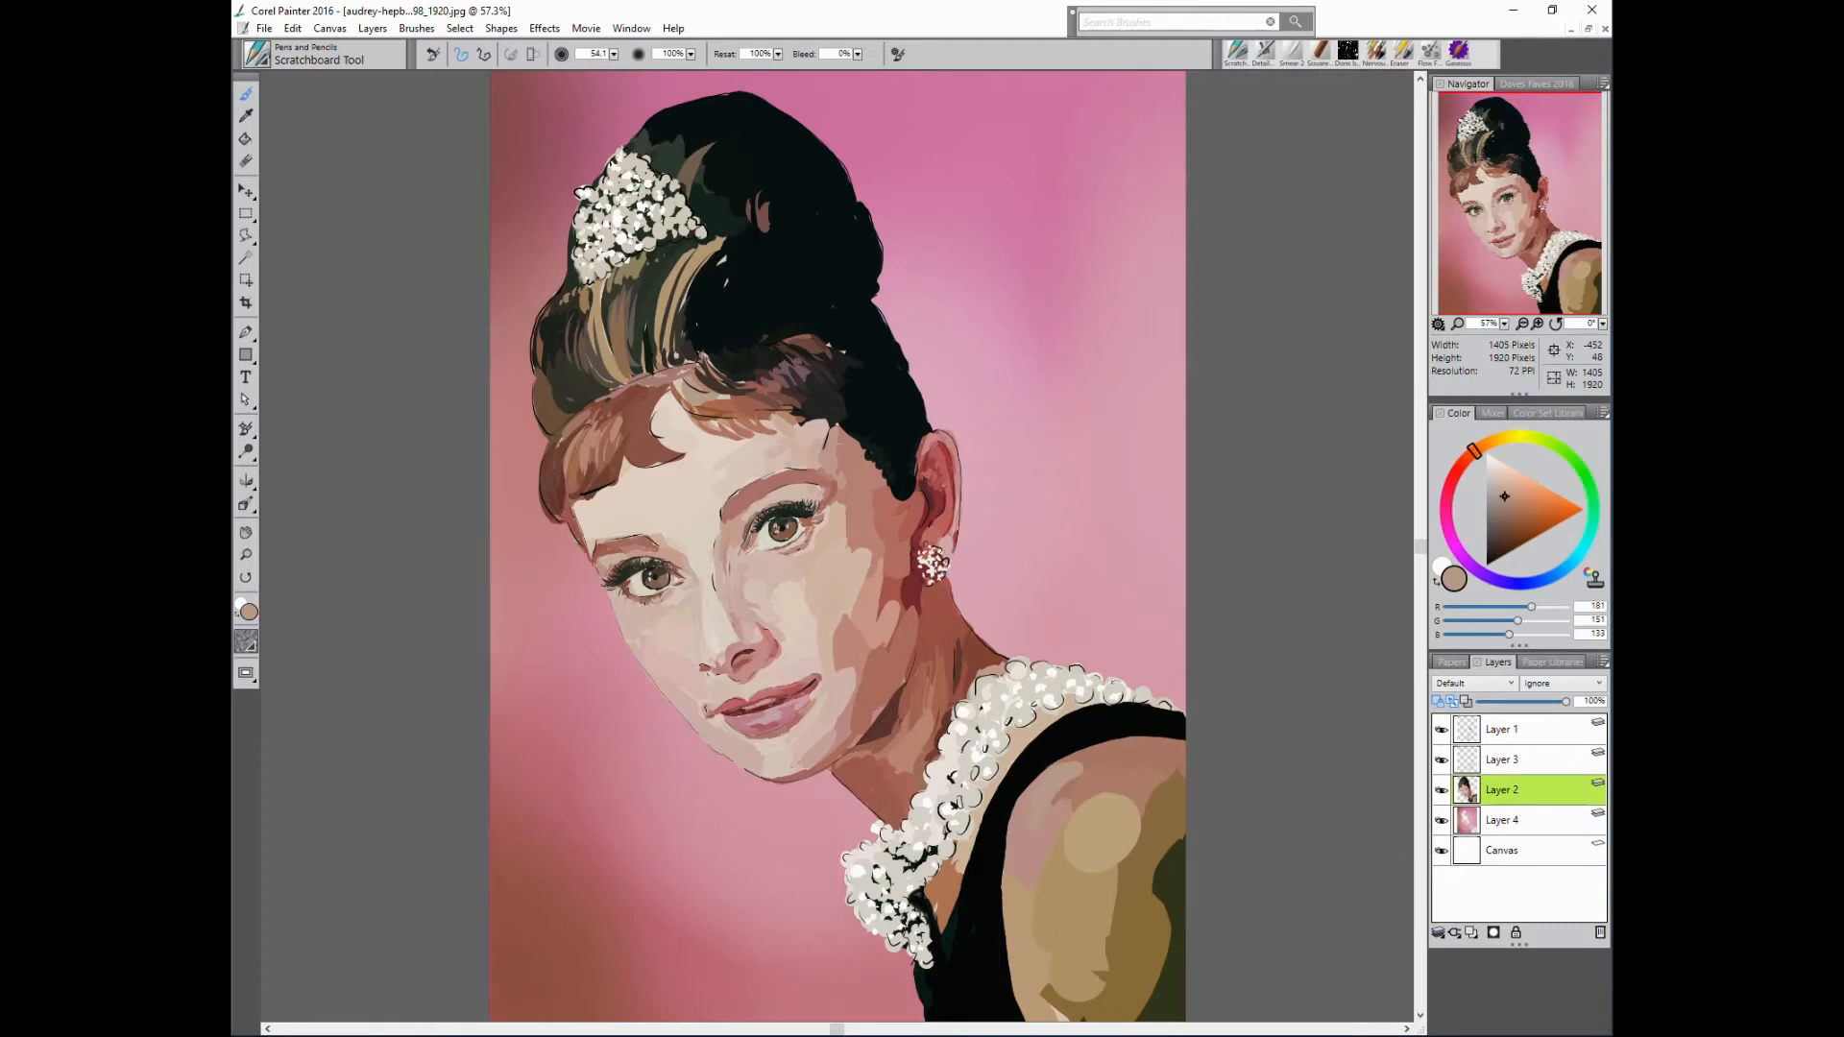
# - Duplicate Layer 2 and switch to the Detail Airbrush
pyautogui.rightClick(1476, 788)
pyautogui.click(1354, 820)
pyautogui.click(1262, 53)
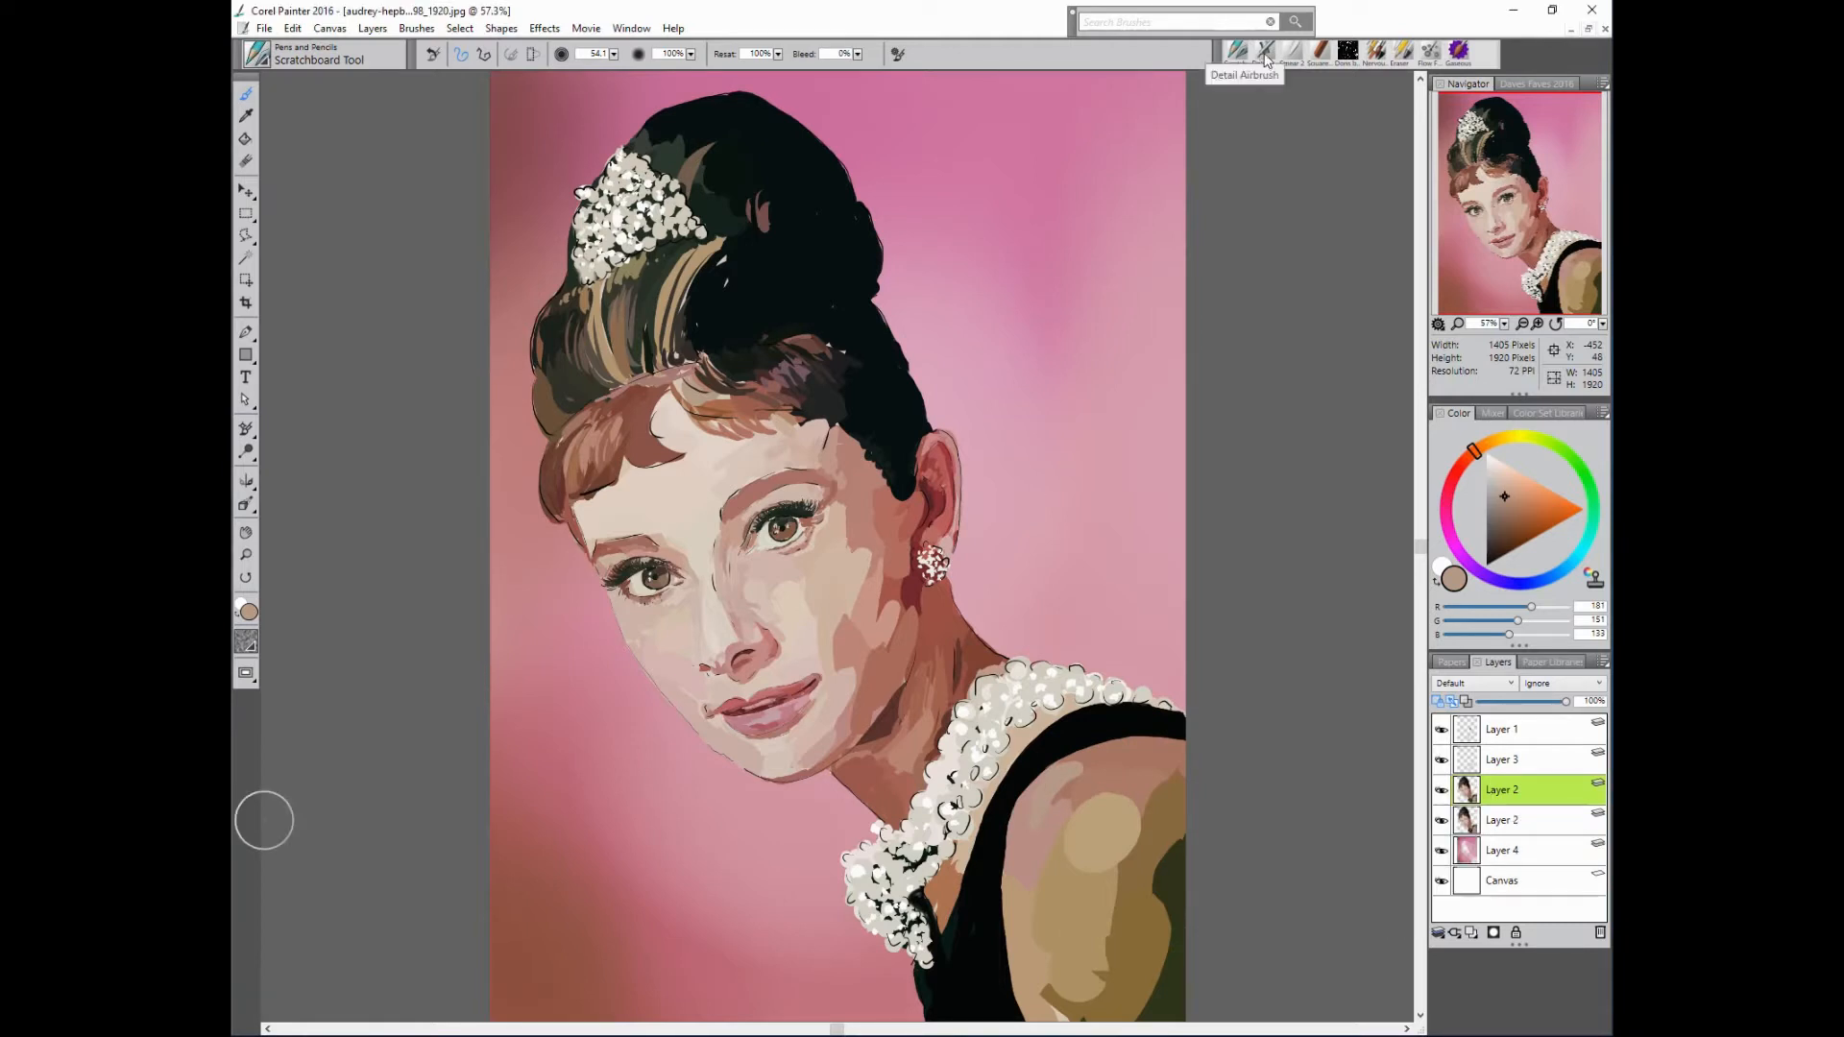
# - Reduce the airbrush opacity to 15% and soften the shadow edge on the lower cheek with sampled reddish-brown
pyautogui.keyDown('alt'); pyautogui.click(887, 620); pyautogui.keyUp('alt')
pyautogui.moveTo(891, 618); pyautogui.dragTo(919, 624)
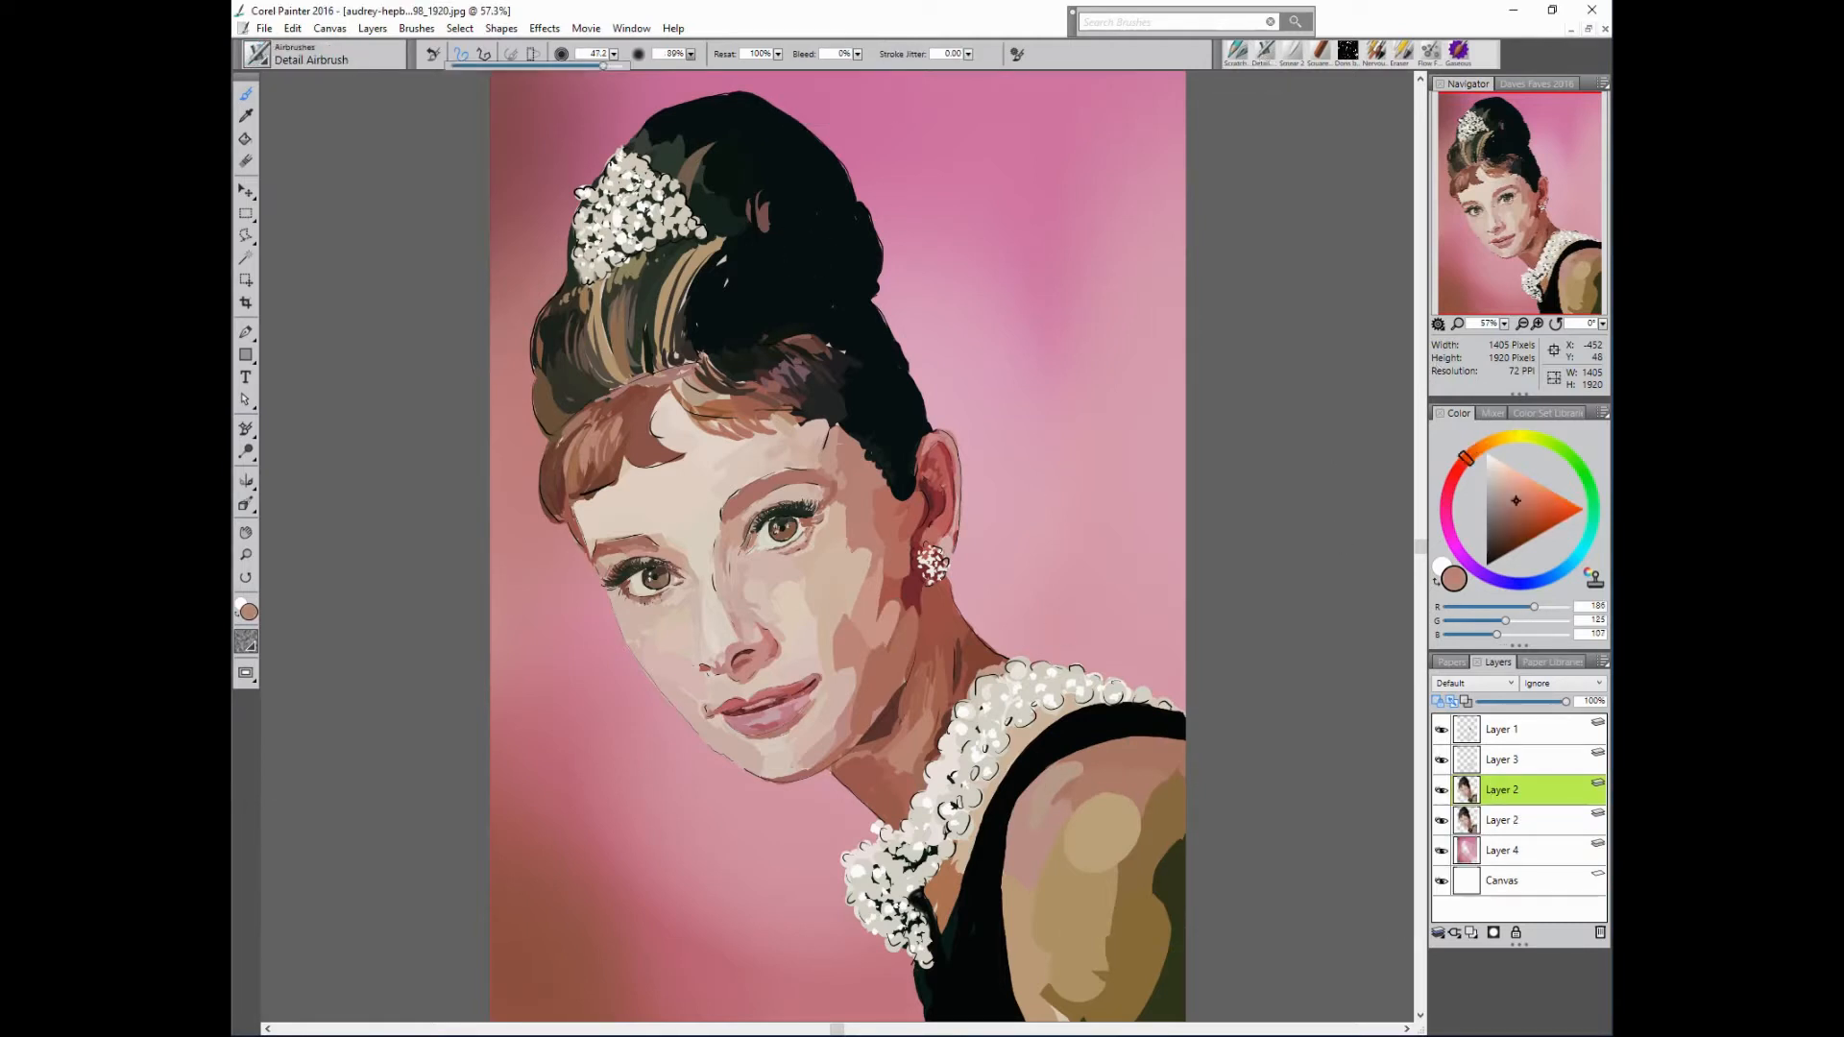
pyautogui.moveTo(690, 55); pyautogui.dragTo(657, 73)
pyautogui.moveTo(855, 615); pyautogui.dragTo(843, 665)
pyautogui.moveTo(690, 55); pyautogui.dragTo(618, 121)
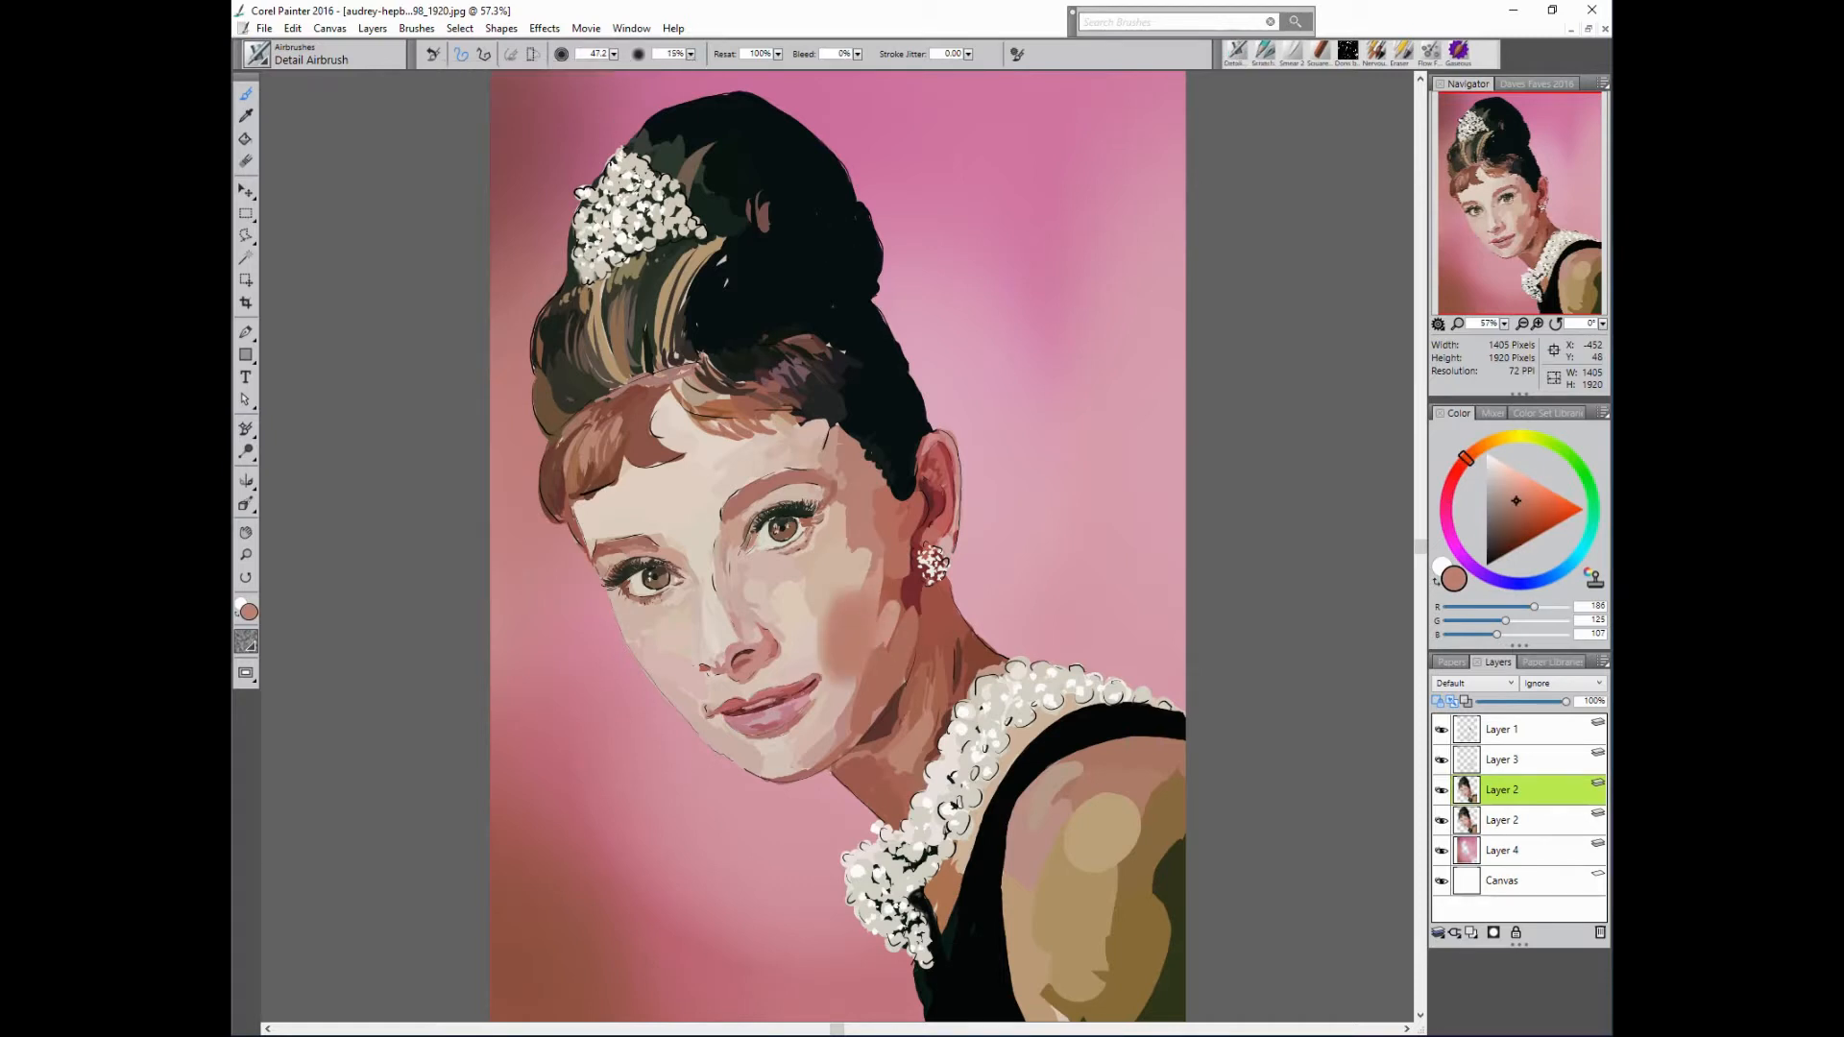
# - Blend the cheek from beside the eye down to the lower shadow with sampled light skin tones at brush size 47.2
pyautogui.keyDown('alt'); pyautogui.click(867, 576); pyautogui.keyUp('alt')
pyautogui.moveTo(849, 516); pyautogui.dragTo(847, 573)
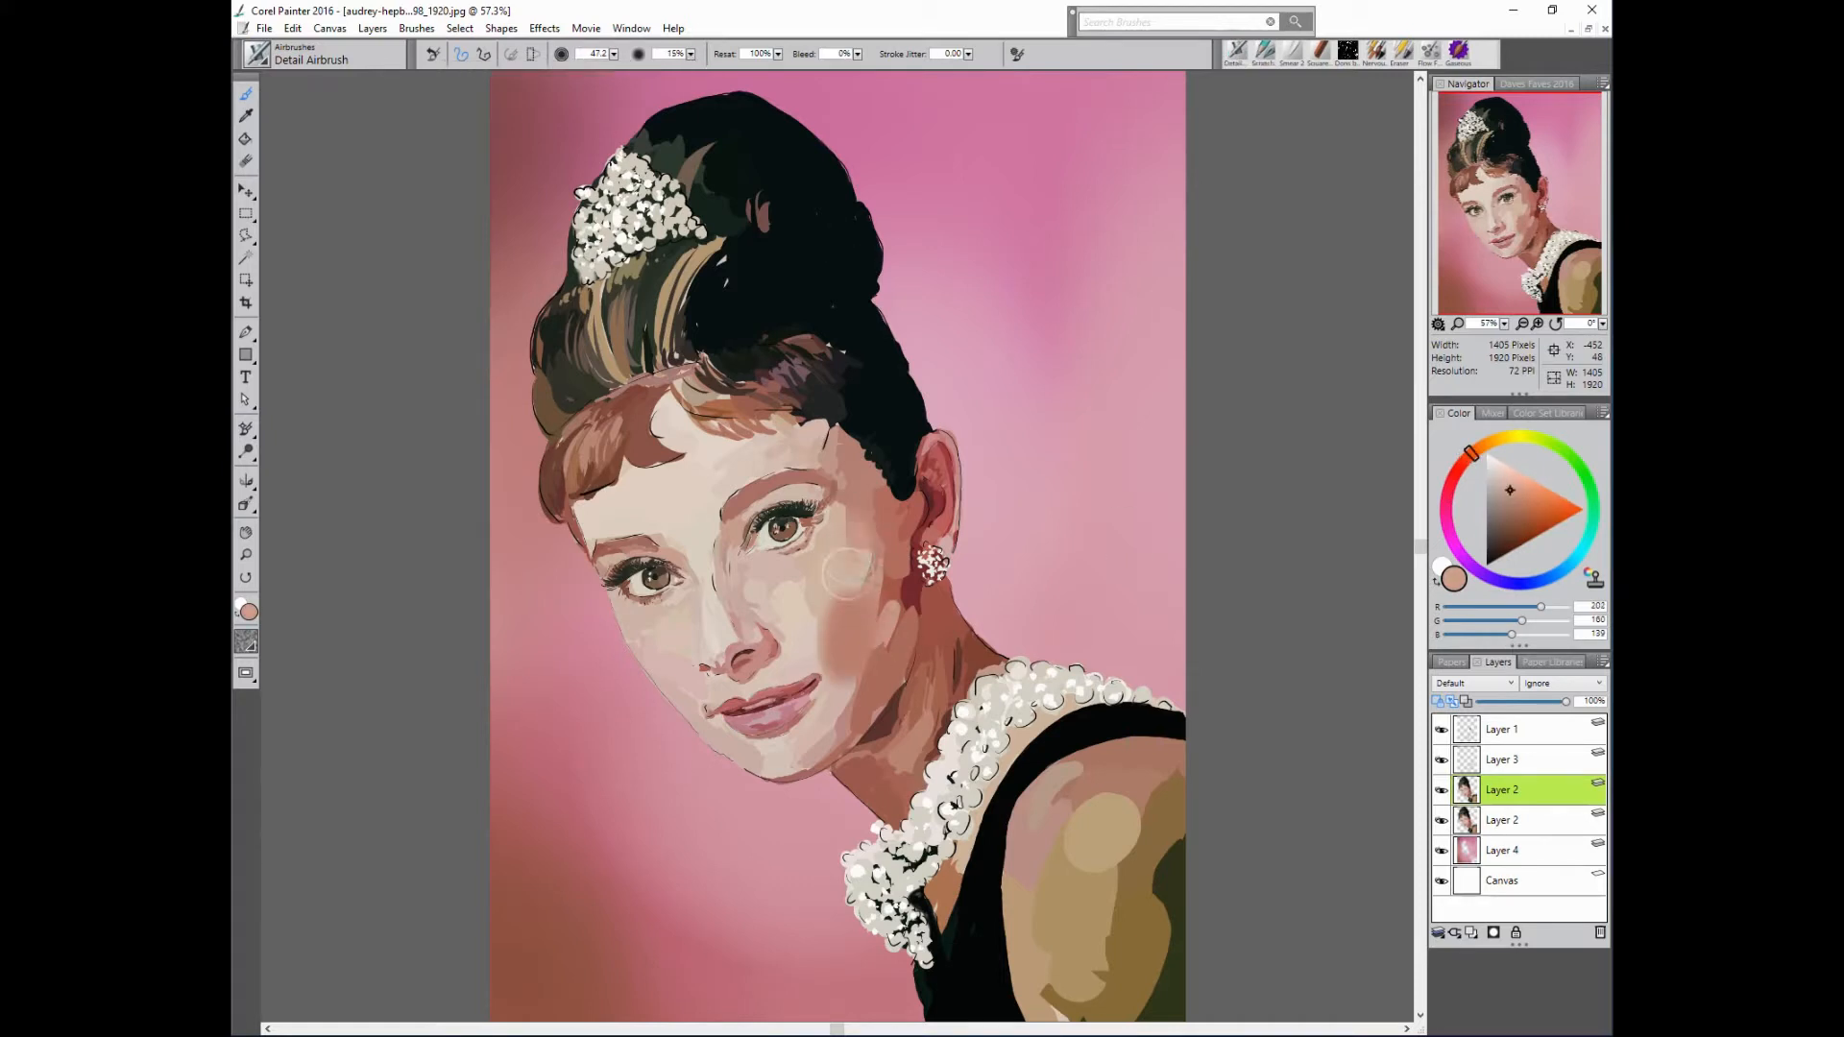
pyautogui.keyDown('alt'); pyautogui.click(637, 517); pyautogui.keyUp('alt')
pyautogui.moveTo(839, 509)
pyautogui.mouseDown()
pyautogui.moveTo(858, 515)
pyautogui.moveTo(849, 535)
pyautogui.mouseUp()
pyautogui.keyDown('alt'); pyautogui.click(838, 604); pyautogui.keyUp('alt')
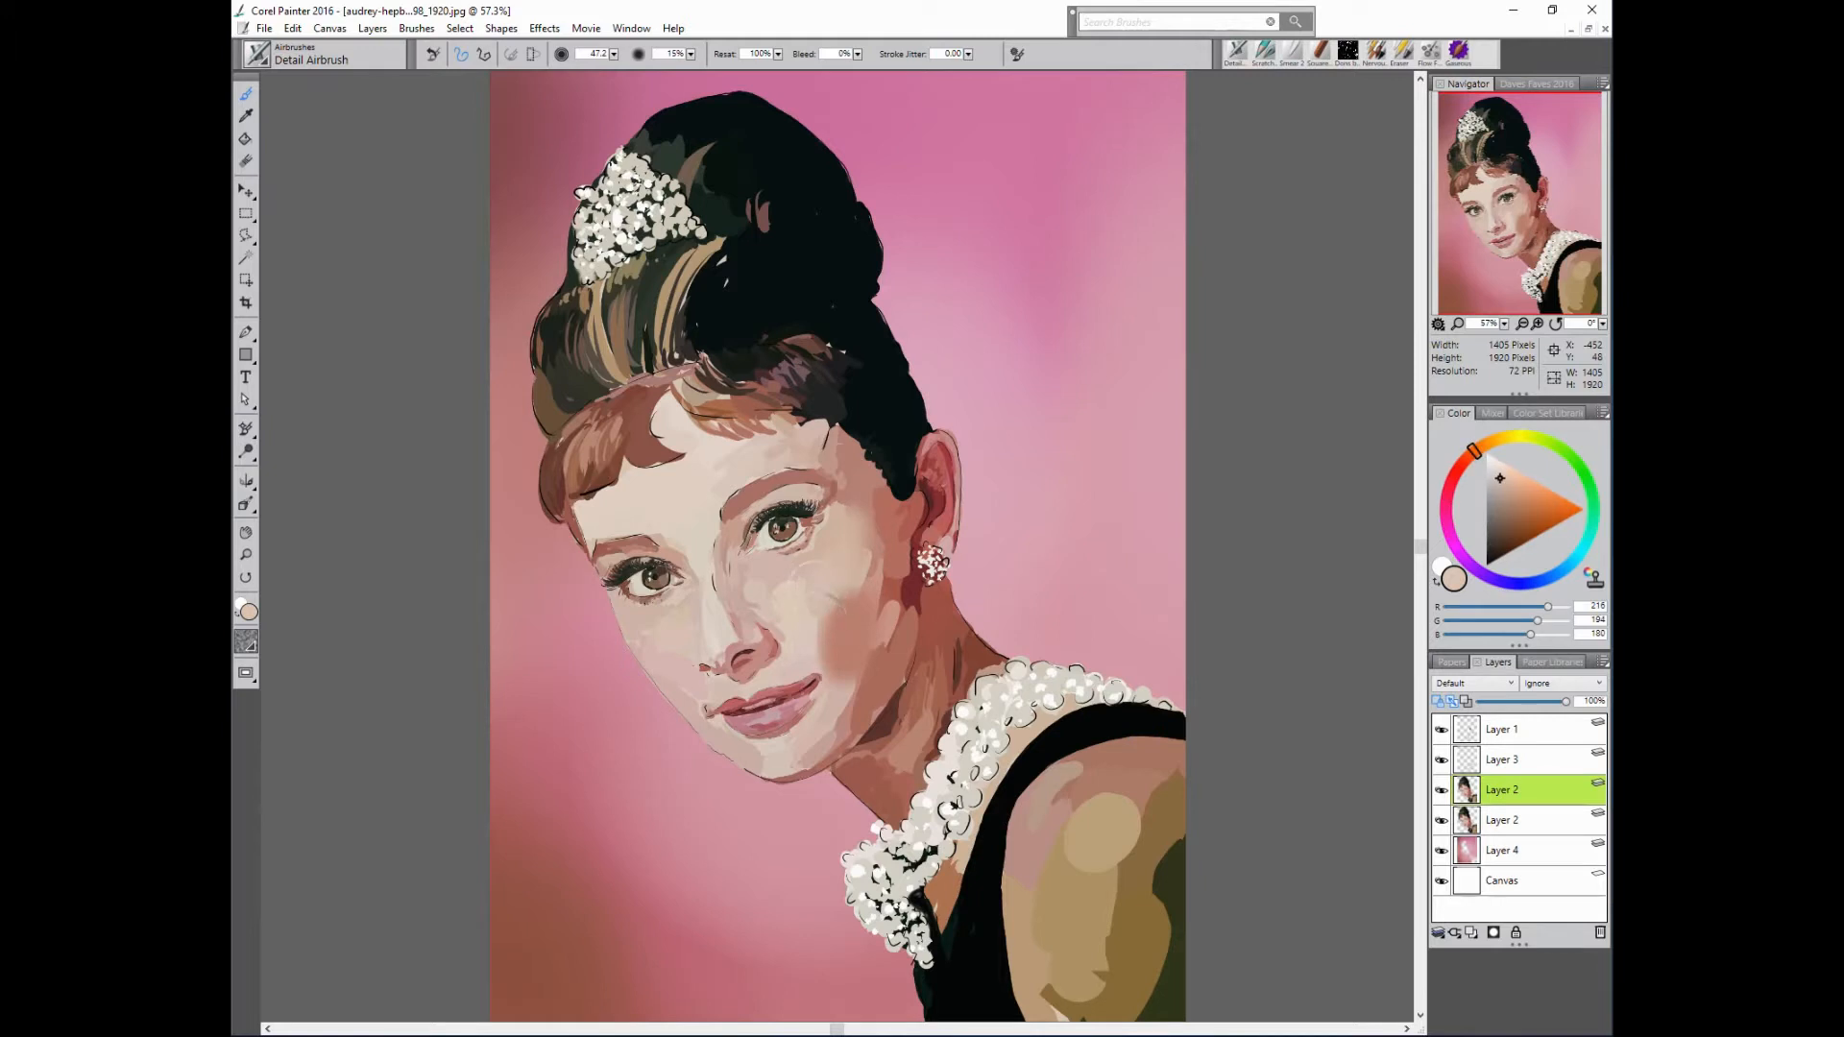
pyautogui.keyDown('alt'); pyautogui.click(838, 615); pyautogui.keyUp('alt')
pyautogui.moveTo(851, 614); pyautogui.dragTo(841, 629)
# - Set the airbrush to size 49.0 and opacity 8%, then blend the jaw shadow into the lower cheek
pyautogui.moveTo(936, 538); pyautogui.dragTo(964, 534)
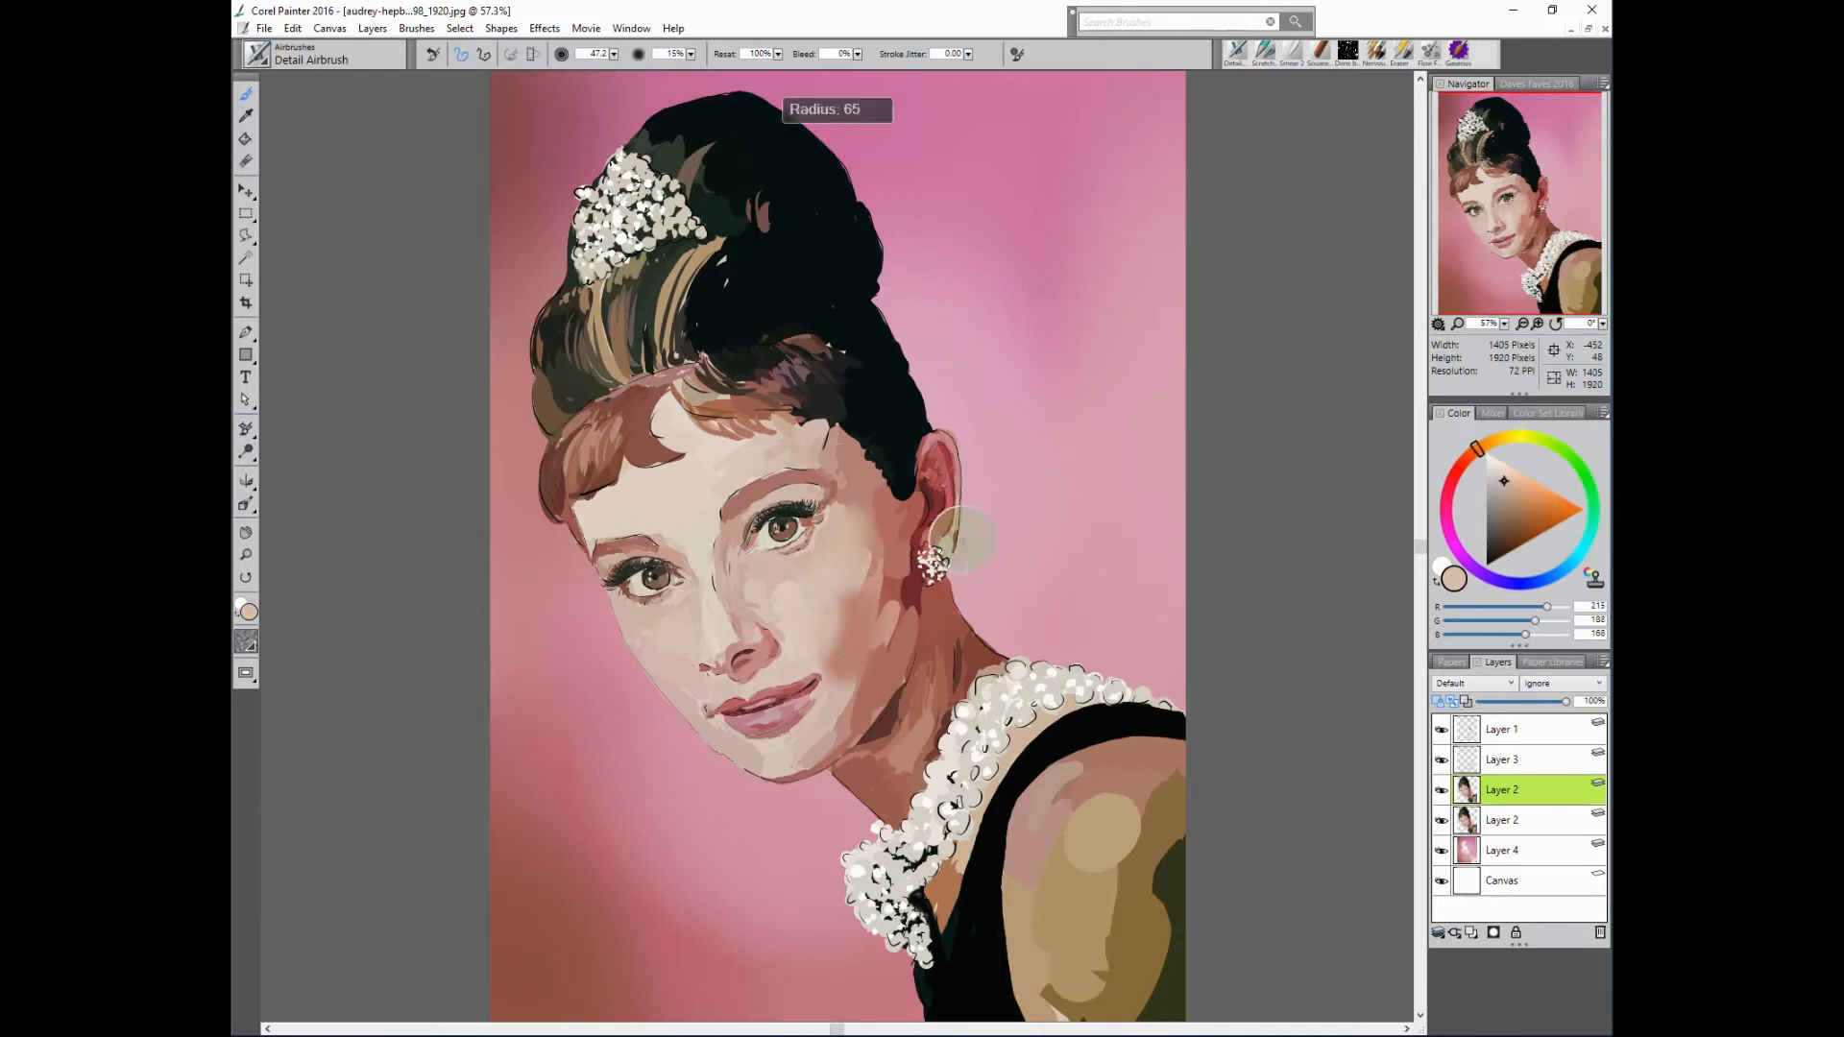
pyautogui.moveTo(690, 55); pyautogui.dragTo(684, 74)
pyautogui.keyDown('alt'); pyautogui.click(858, 673); pyautogui.keyUp('alt')
pyautogui.moveTo(858, 680); pyautogui.dragTo(900, 611)
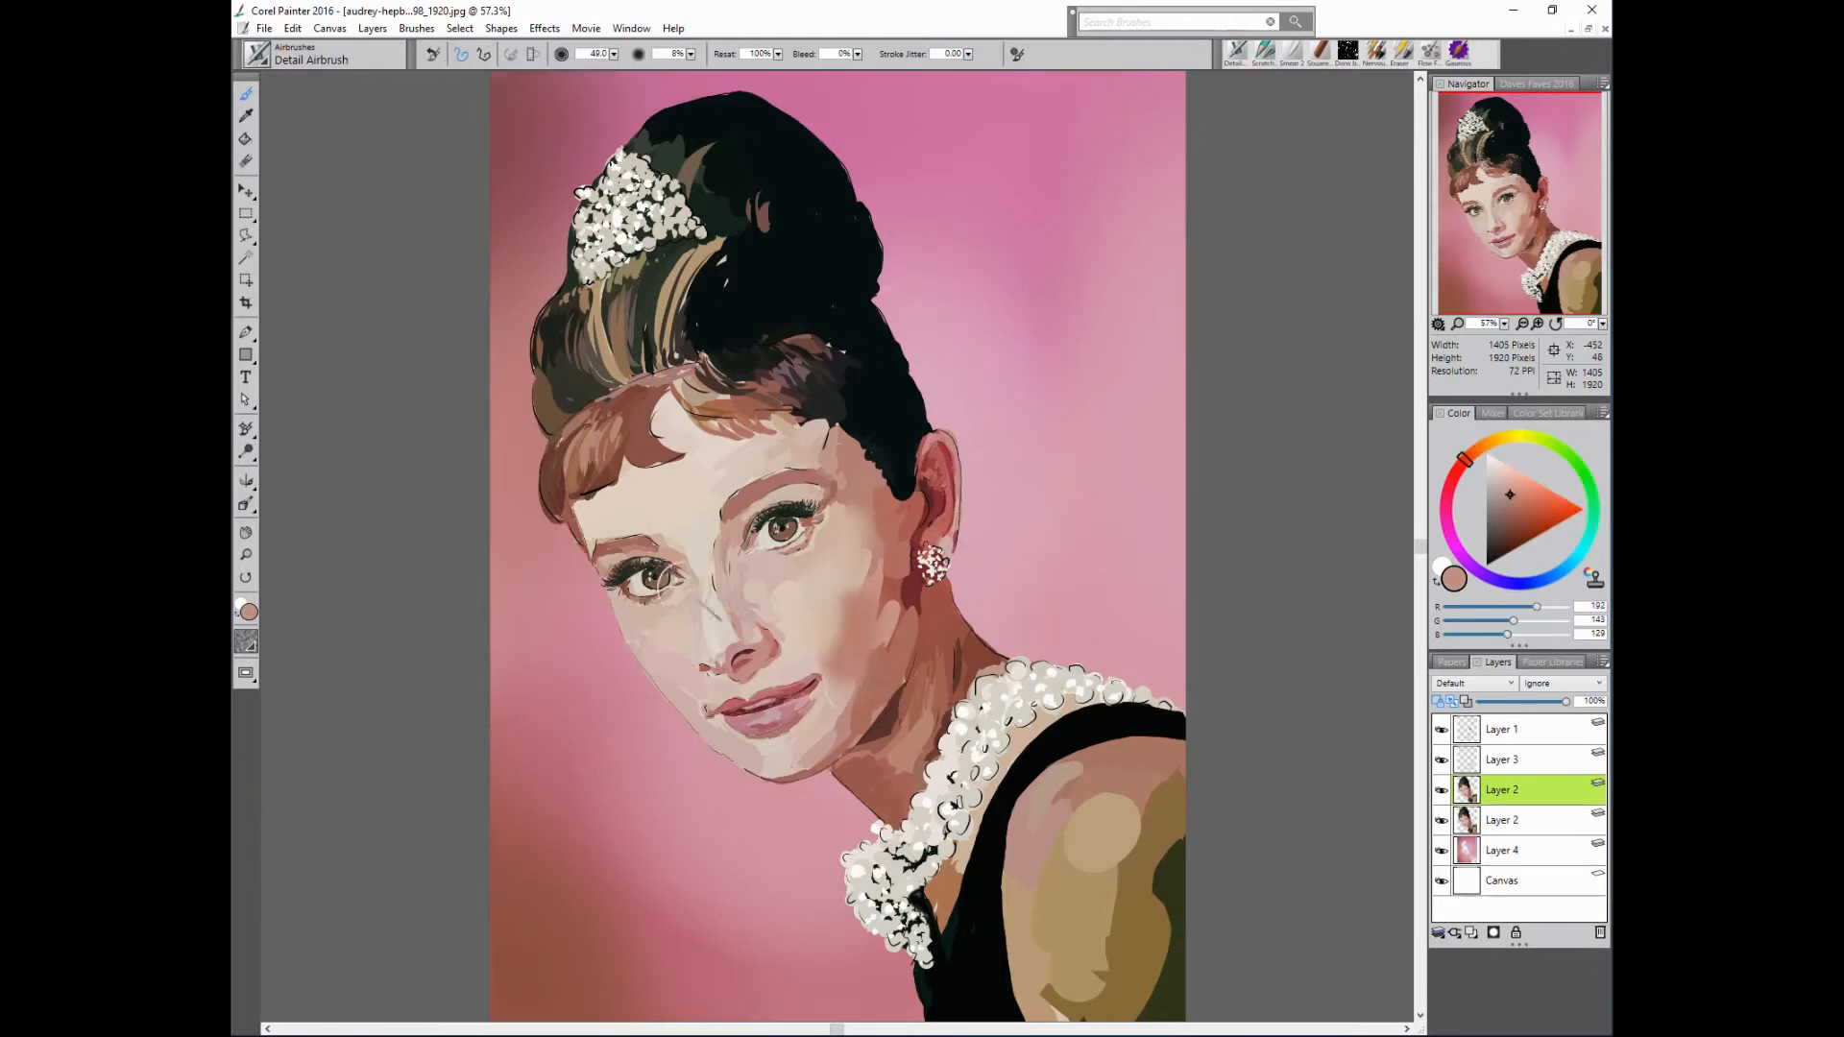
pyautogui.keyDown('alt'); pyautogui.click(837, 663); pyautogui.keyUp('alt')
pyautogui.keyDown('alt'); pyautogui.click(816, 655); pyautogui.keyUp('alt')
# - Smooth the outer cheek between the eye and the earring with sampled midtones at brush size 48.7
pyautogui.moveTo(1349, 622); pyautogui.dragTo(1363, 623)
pyautogui.moveTo(850, 570)
pyautogui.mouseDown()
pyautogui.moveTo(891, 570)
pyautogui.moveTo(875, 580)
pyautogui.mouseUp()
pyautogui.keyDown('alt'); pyautogui.click(893, 576); pyautogui.keyUp('alt')
pyautogui.moveTo(1007, 535); pyautogui.dragTo(1033, 534)
pyautogui.moveTo(885, 578)
pyautogui.mouseDown()
pyautogui.moveTo(1099, 503)
pyautogui.moveTo(769, 519)
pyautogui.moveTo(878, 520)
pyautogui.moveTo(888, 603)
pyautogui.moveTo(869, 537)
pyautogui.mouseUp()
pyautogui.keyDown('alt'); pyautogui.click(879, 520); pyautogui.keyUp('alt')
pyautogui.keyDown('alt'); pyautogui.click(853, 598); pyautogui.keyUp('alt')
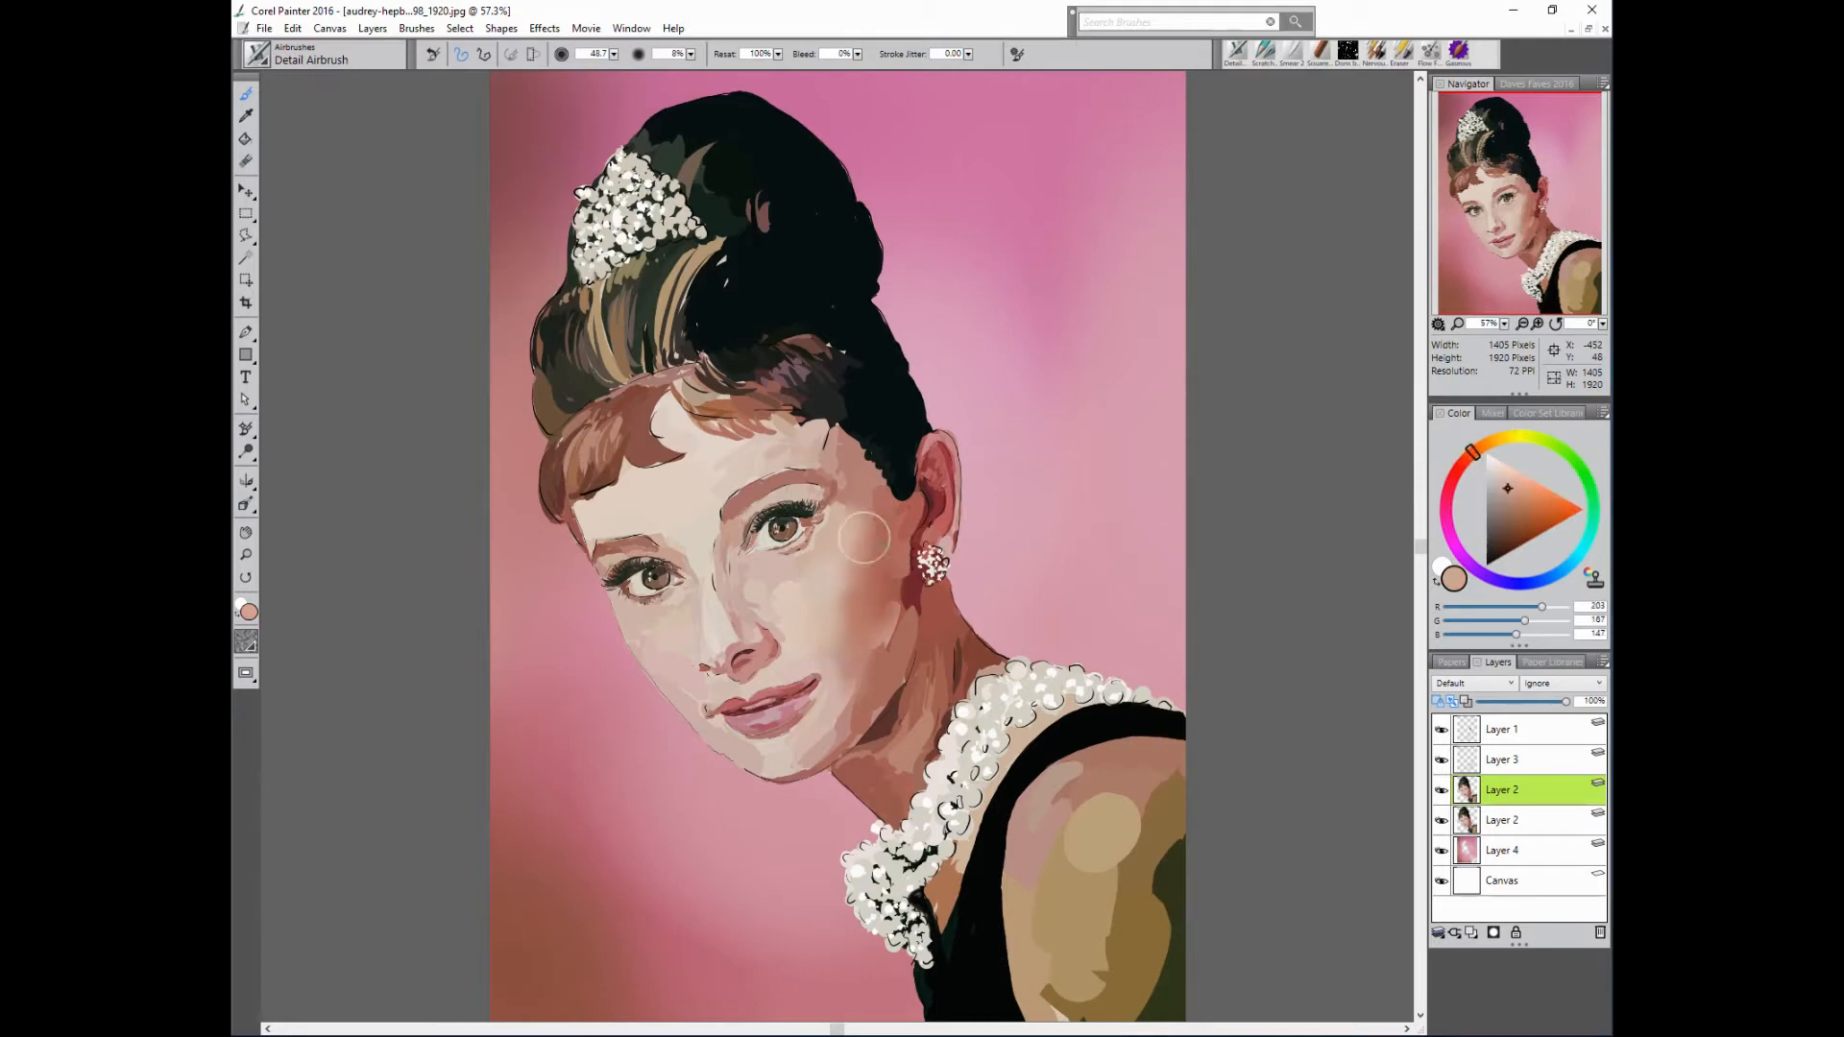
# - Blend the temple and the forehead above the eyebrow with sampled skin tones, using a smaller airbrush
pyautogui.keyDown('alt'); pyautogui.click(857, 468); pyautogui.keyUp('alt')
pyautogui.moveTo(869, 460); pyautogui.dragTo(853, 470)
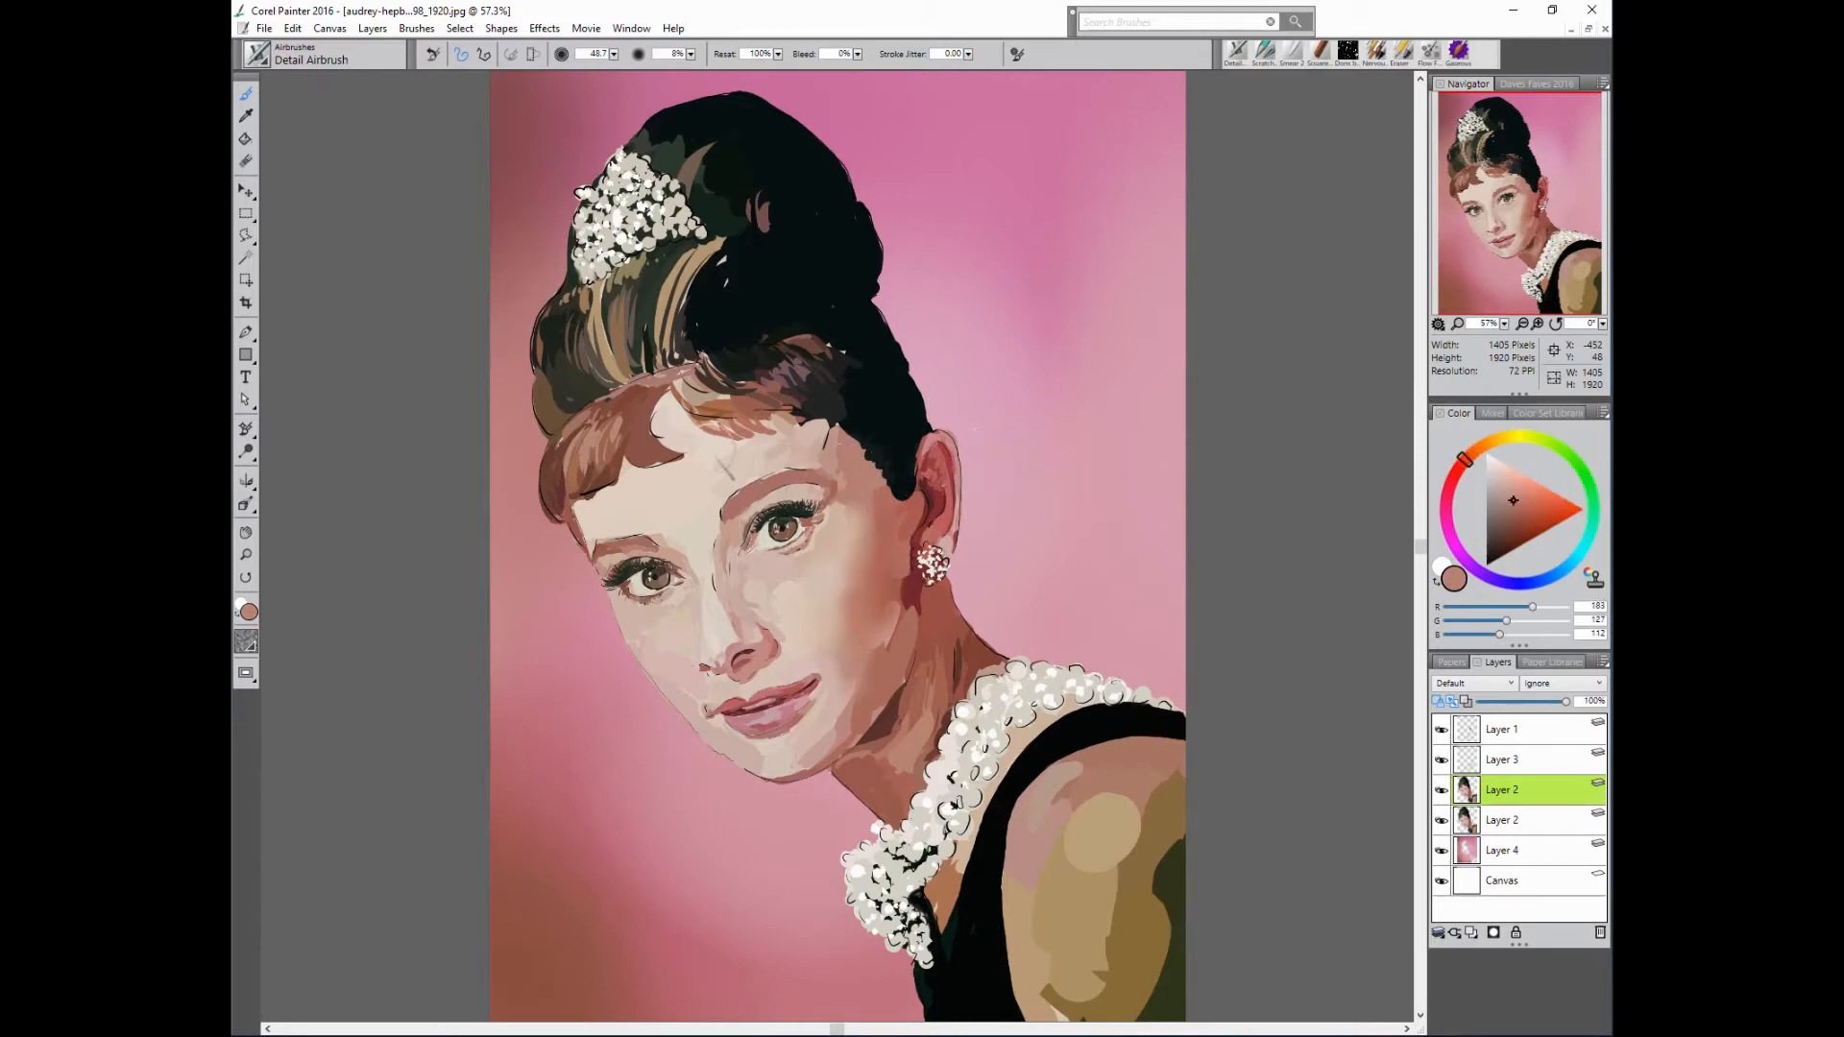
pyautogui.keyDown('alt'); pyautogui.click(717, 479); pyautogui.keyUp('alt')
pyautogui.moveTo(381, 487); pyautogui.dragTo(391, 487)
pyautogui.keyDown('alt'); pyautogui.click(850, 504); pyautogui.keyUp('alt')
pyautogui.keyDown('alt'); pyautogui.click(888, 508); pyautogui.keyUp('alt')
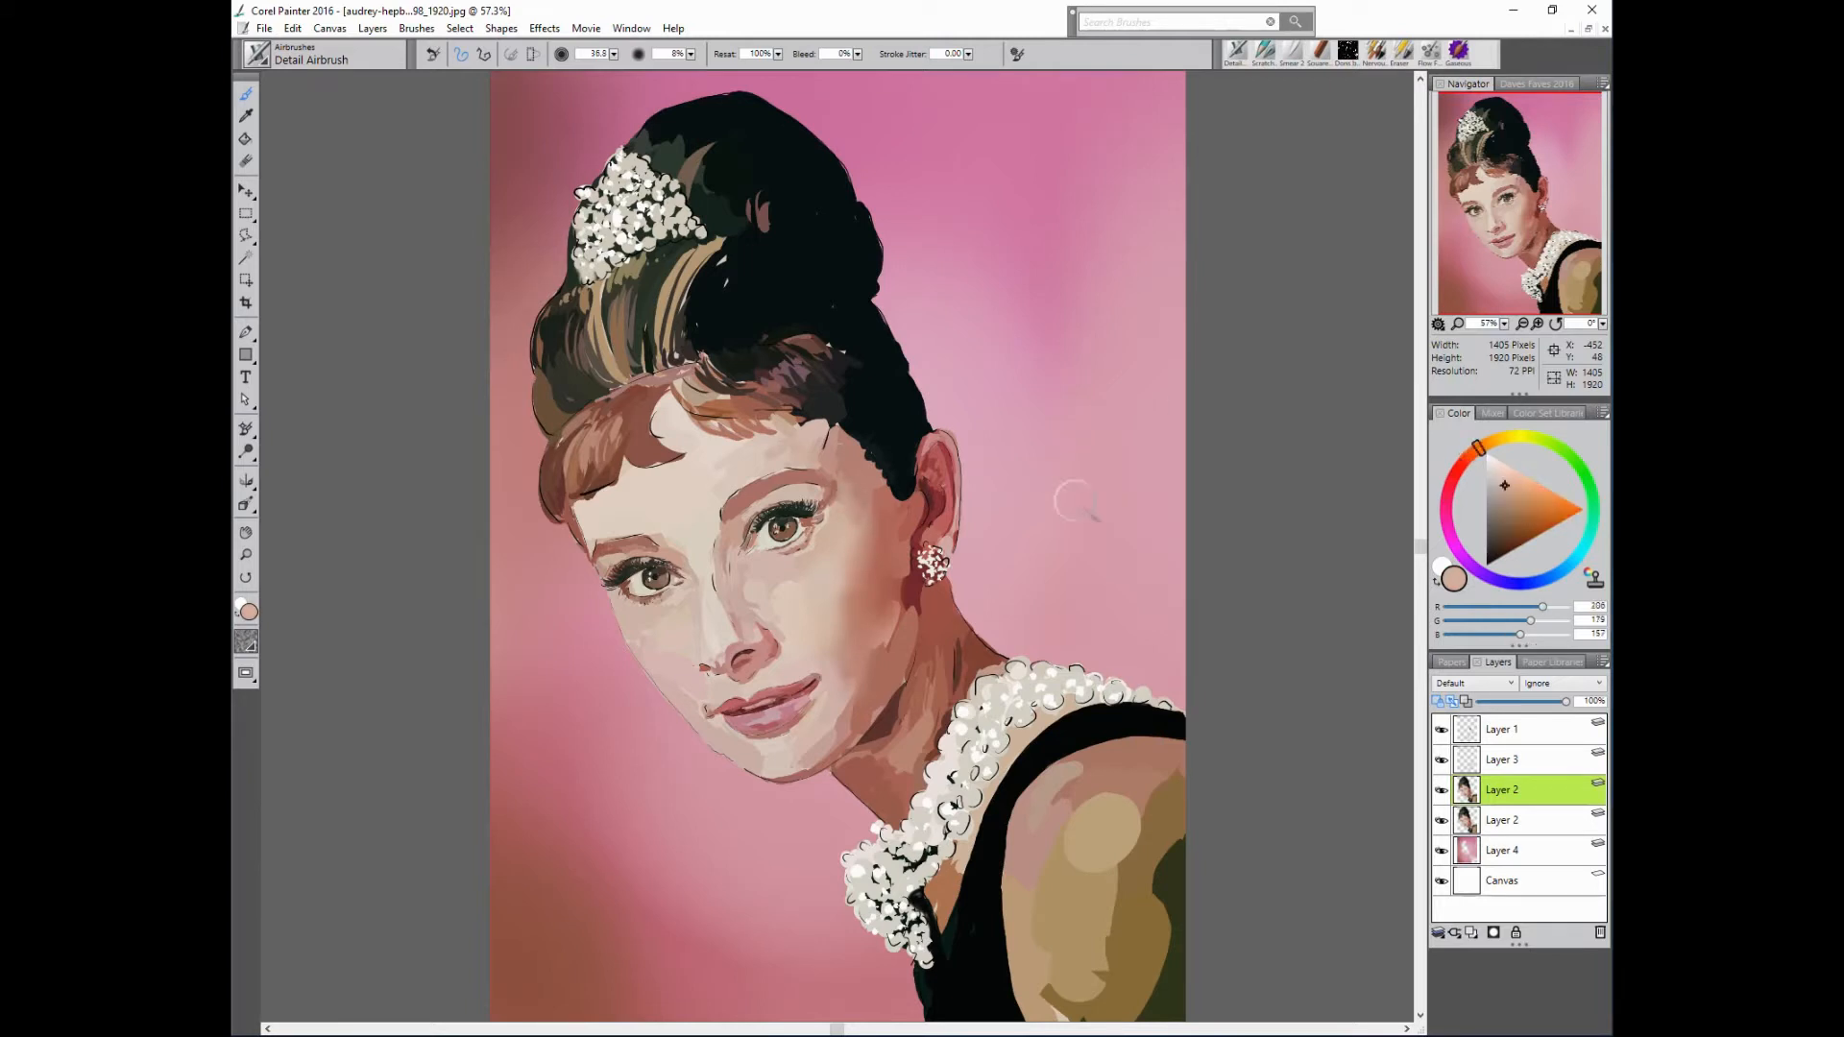
pyautogui.keyDown('alt'); pyautogui.click(853, 436); pyautogui.keyUp('alt')
pyautogui.keyDown('alt'); pyautogui.click(897, 418); pyautogui.keyUp('alt')
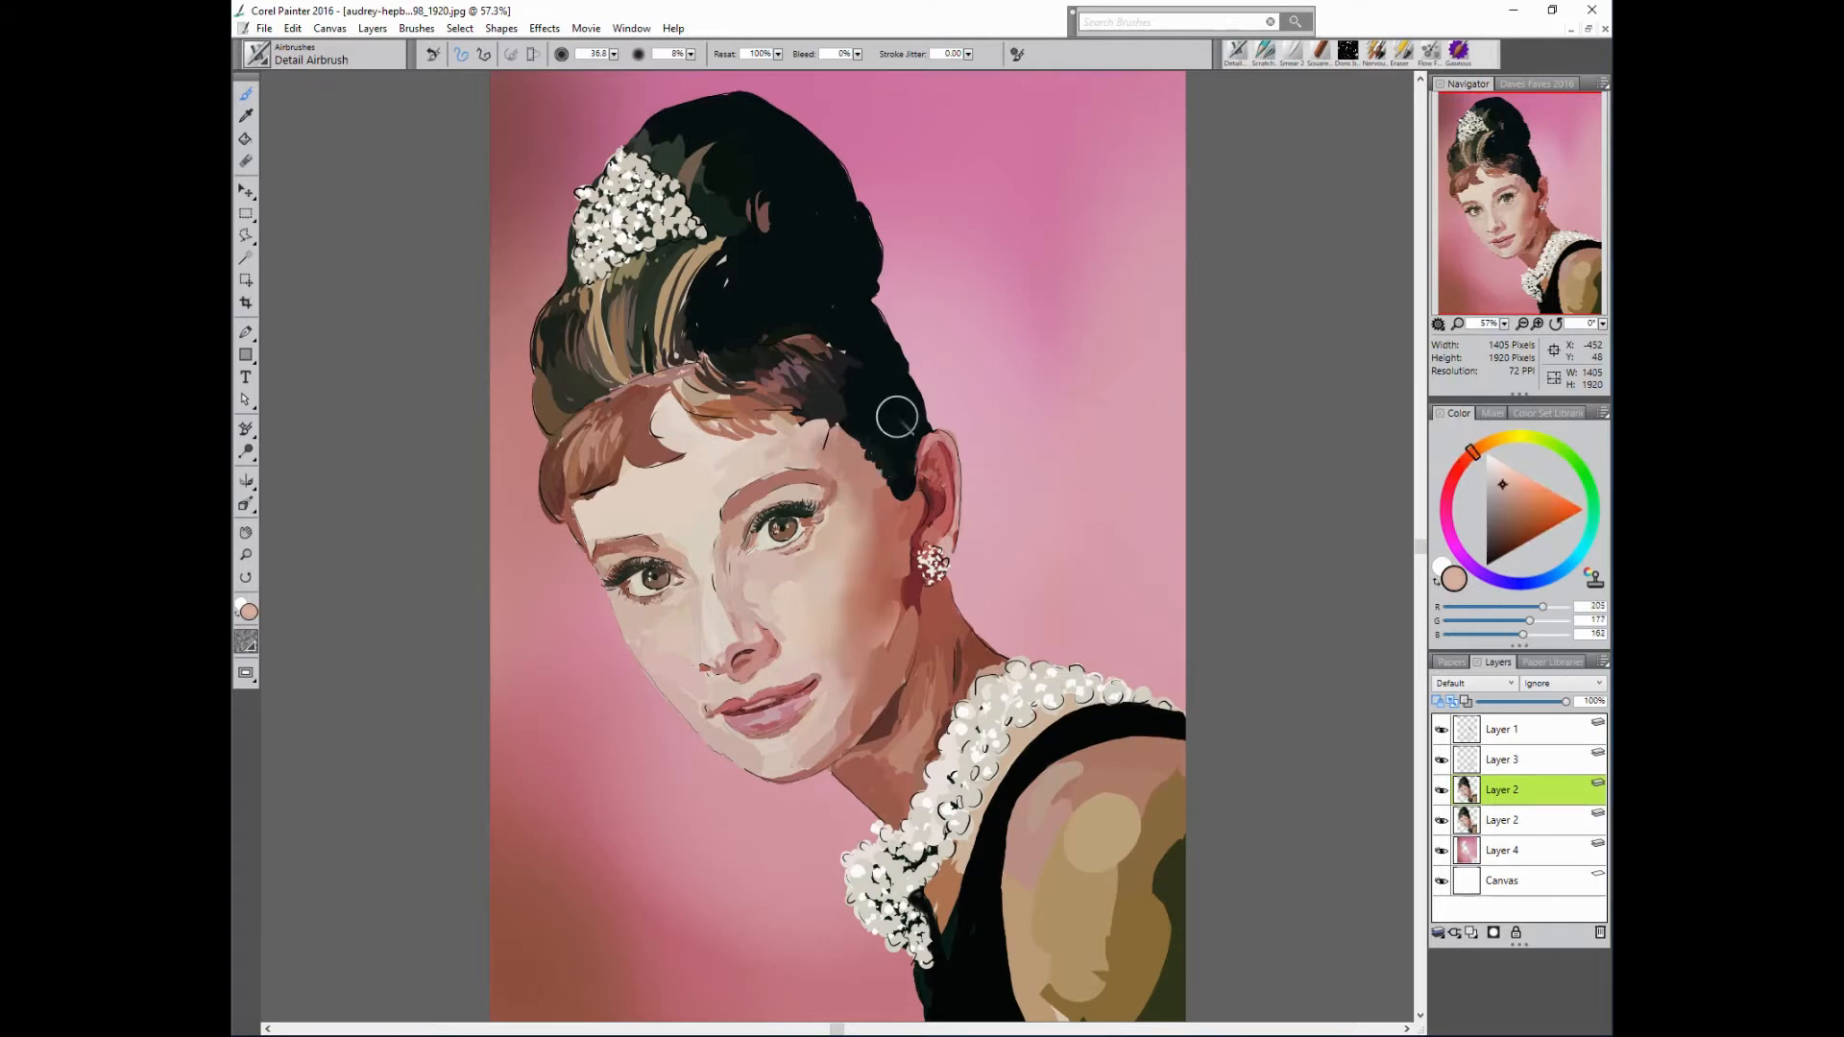
pyautogui.keyDown('alt'); pyautogui.click(650, 395); pyautogui.keyUp('alt')
pyautogui.keyDown('alt'); pyautogui.click(909, 439); pyautogui.keyUp('alt')
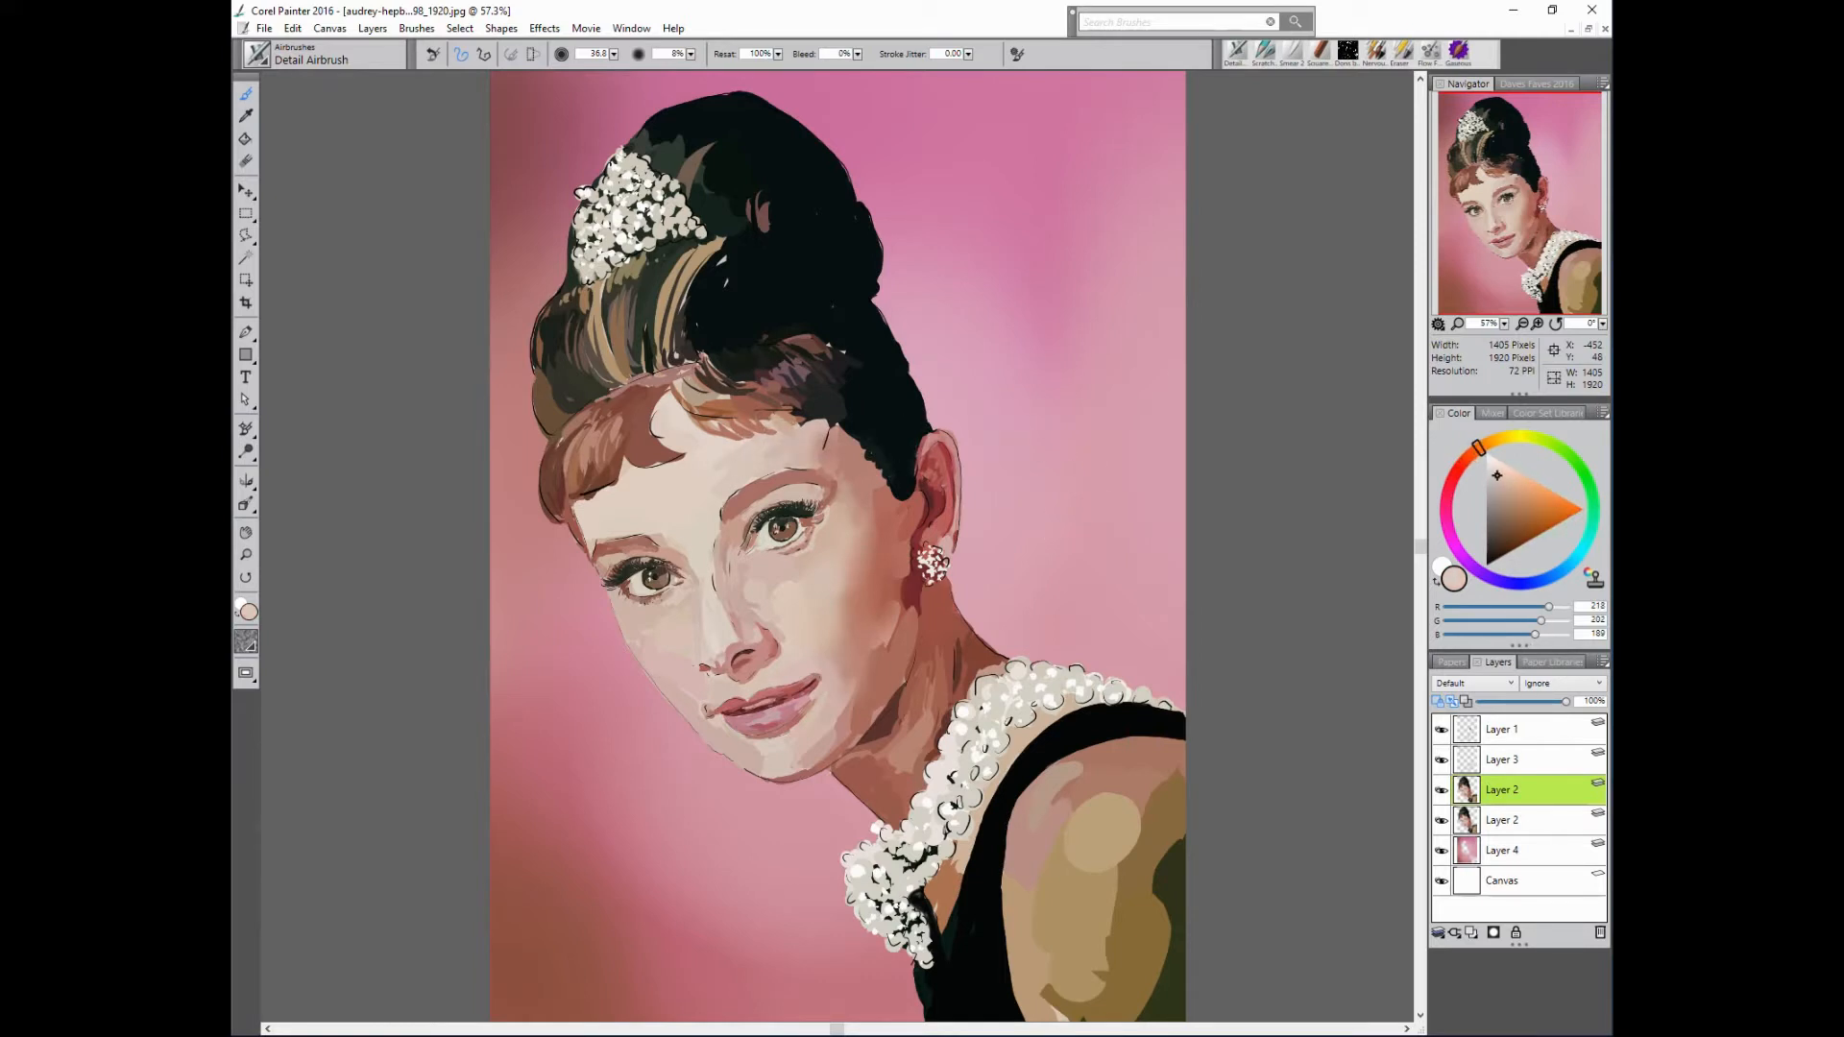
# - Soften the dark reddish patch in front of and below the earring into the jaw and neck with sampled browns
pyautogui.keyDown('alt'); pyautogui.click(876, 548); pyautogui.keyUp('alt')
pyautogui.moveTo(887, 543); pyautogui.dragTo(883, 575)
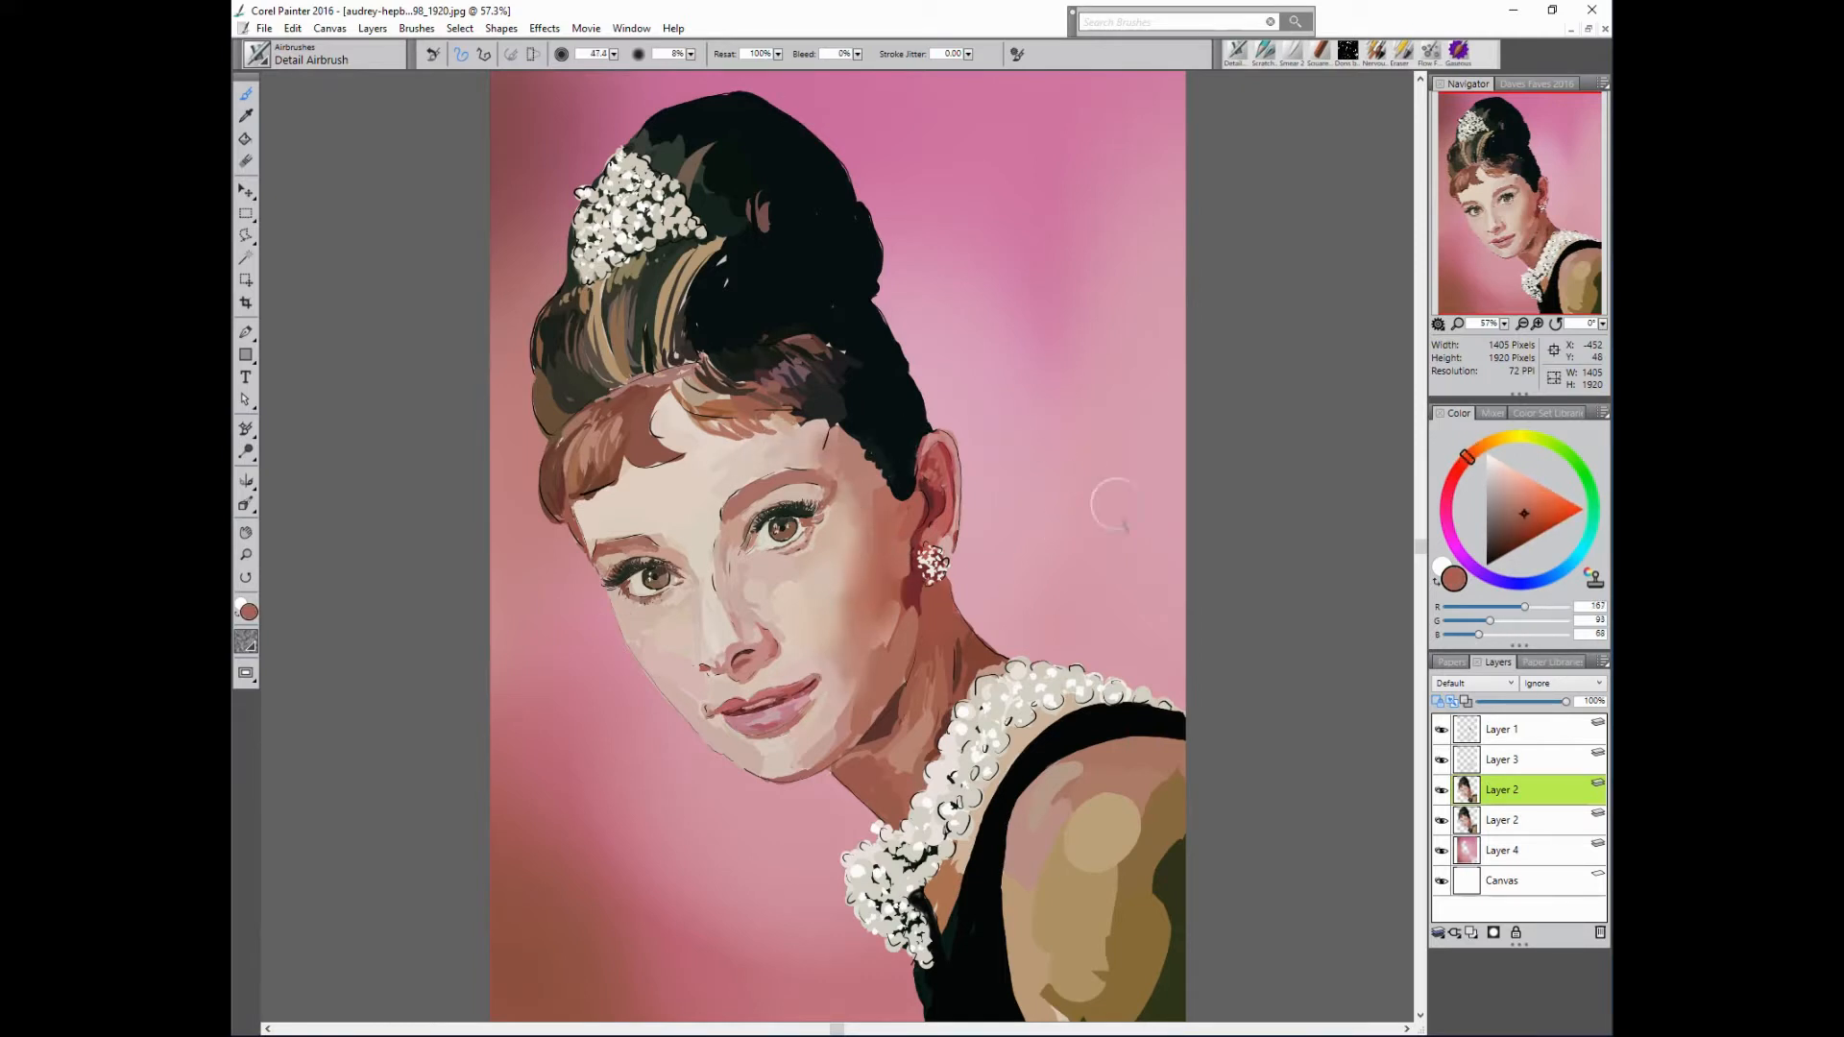
pyautogui.keyDown('alt'); pyautogui.click(892, 584); pyautogui.keyUp('alt')
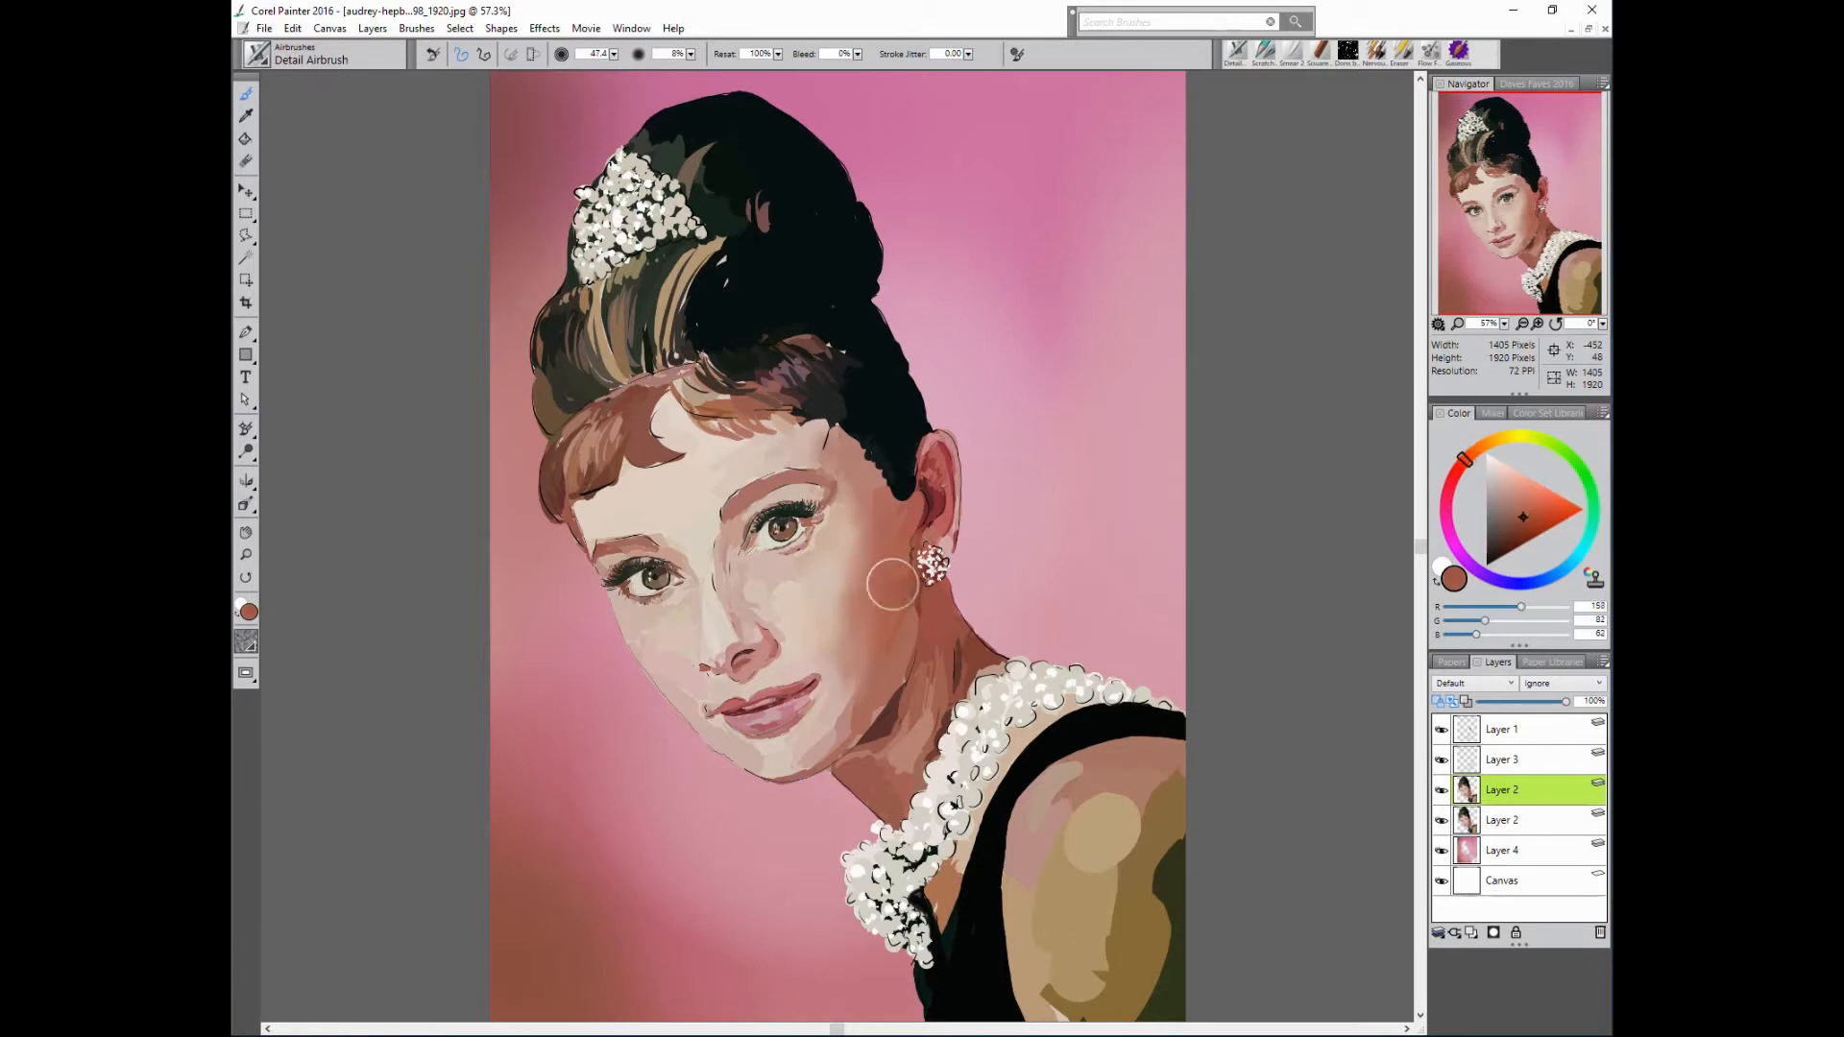
pyautogui.keyDown('alt'); pyautogui.click(931, 597); pyautogui.keyUp('alt')
pyautogui.keyDown('alt'); pyautogui.click(952, 584); pyautogui.keyUp('alt')
pyautogui.keyDown('alt'); pyautogui.click(934, 638); pyautogui.keyUp('alt')
pyautogui.moveTo(935, 638); pyautogui.dragTo(868, 663)
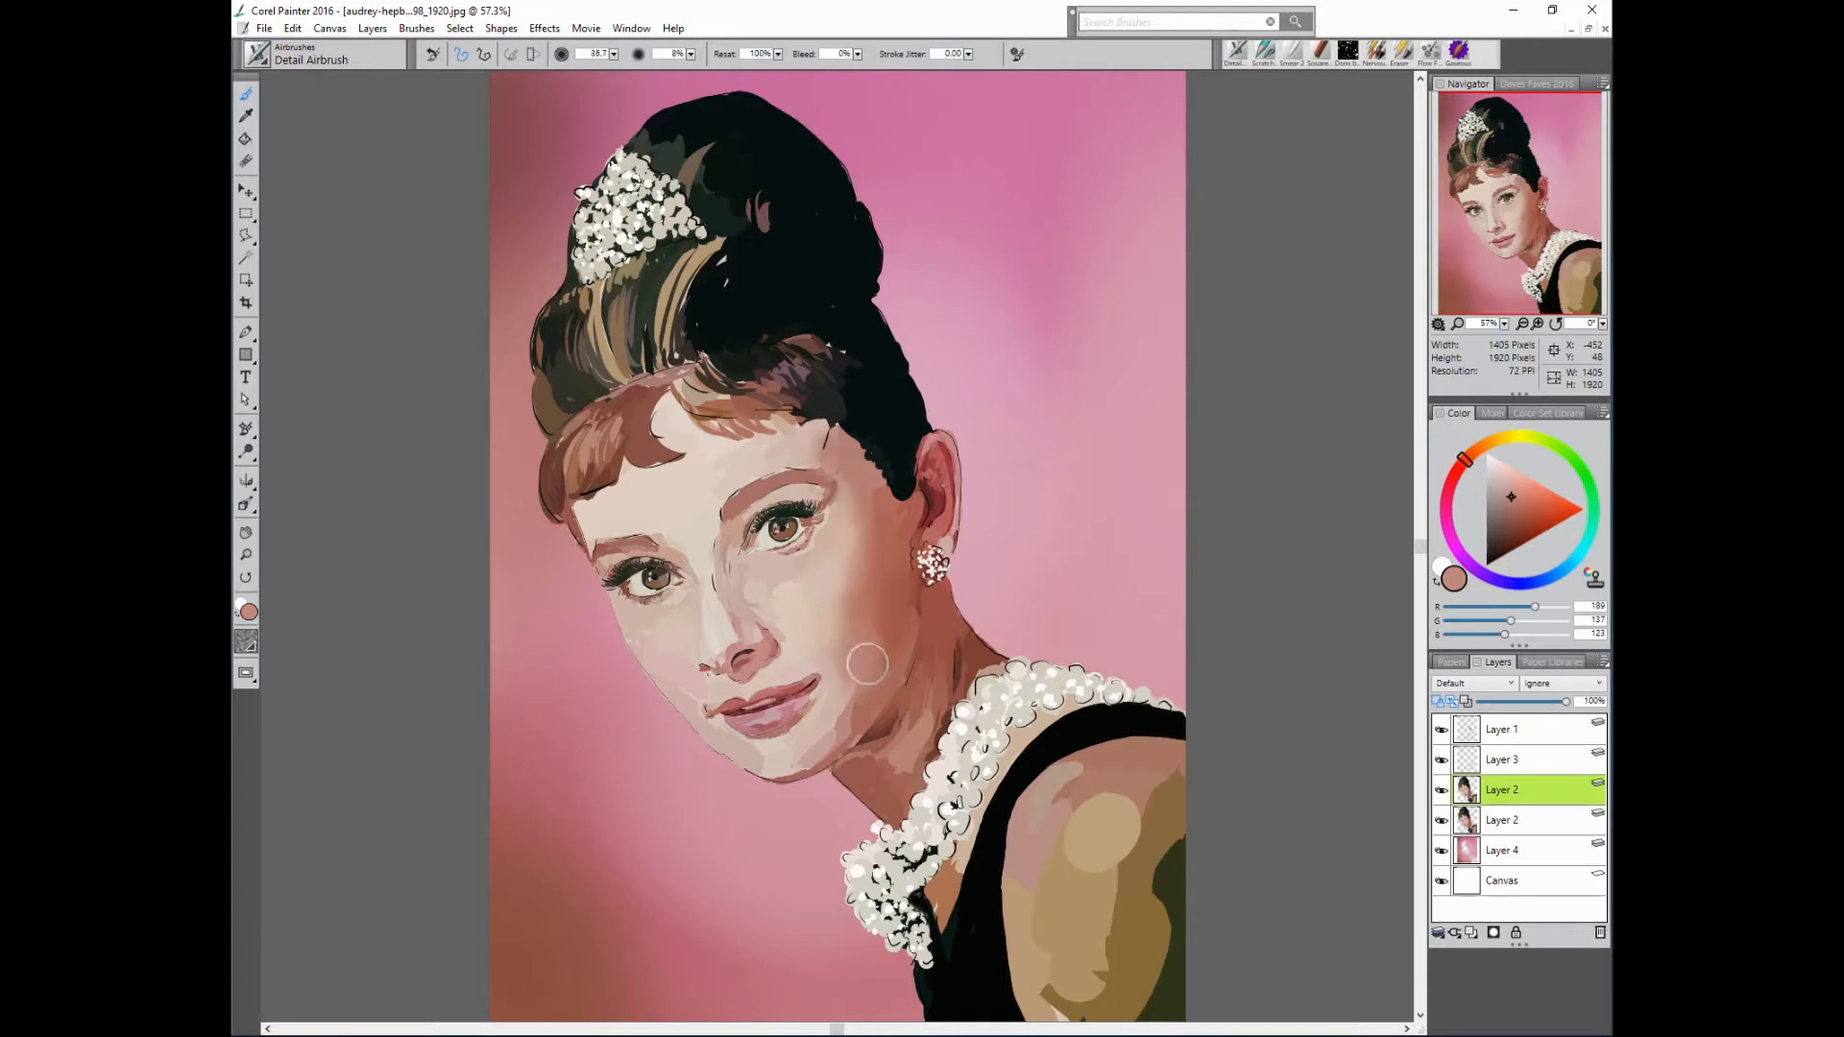
# - Blend the patches along the jawline and lower cheek beside the mouth with sampled pinkish skin tones
pyautogui.keyDown('alt'); pyautogui.click(840, 699); pyautogui.keyUp('alt')
pyautogui.keyDown('alt'); pyautogui.click(873, 646); pyautogui.keyUp('alt')
pyautogui.keyDown('alt'); pyautogui.click(863, 688); pyautogui.keyUp('alt')
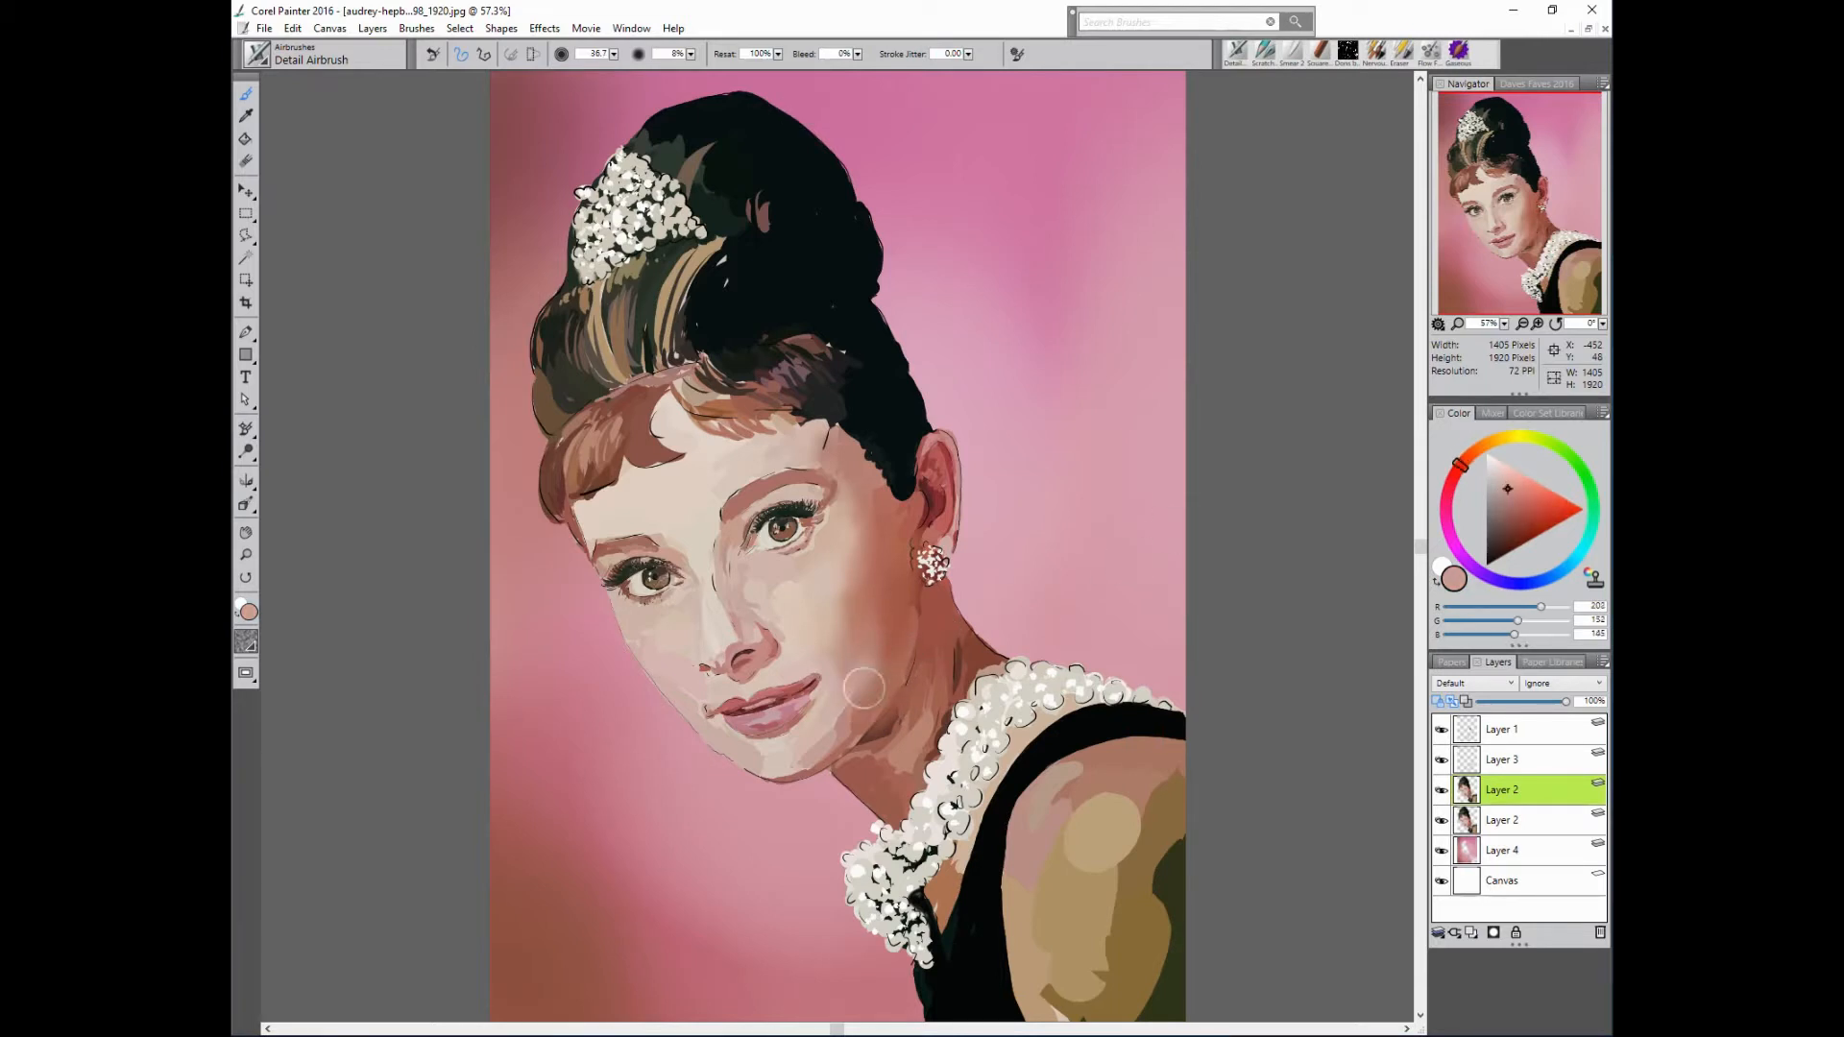
pyautogui.keyDown('alt'); pyautogui.click(846, 715); pyautogui.keyUp('alt')
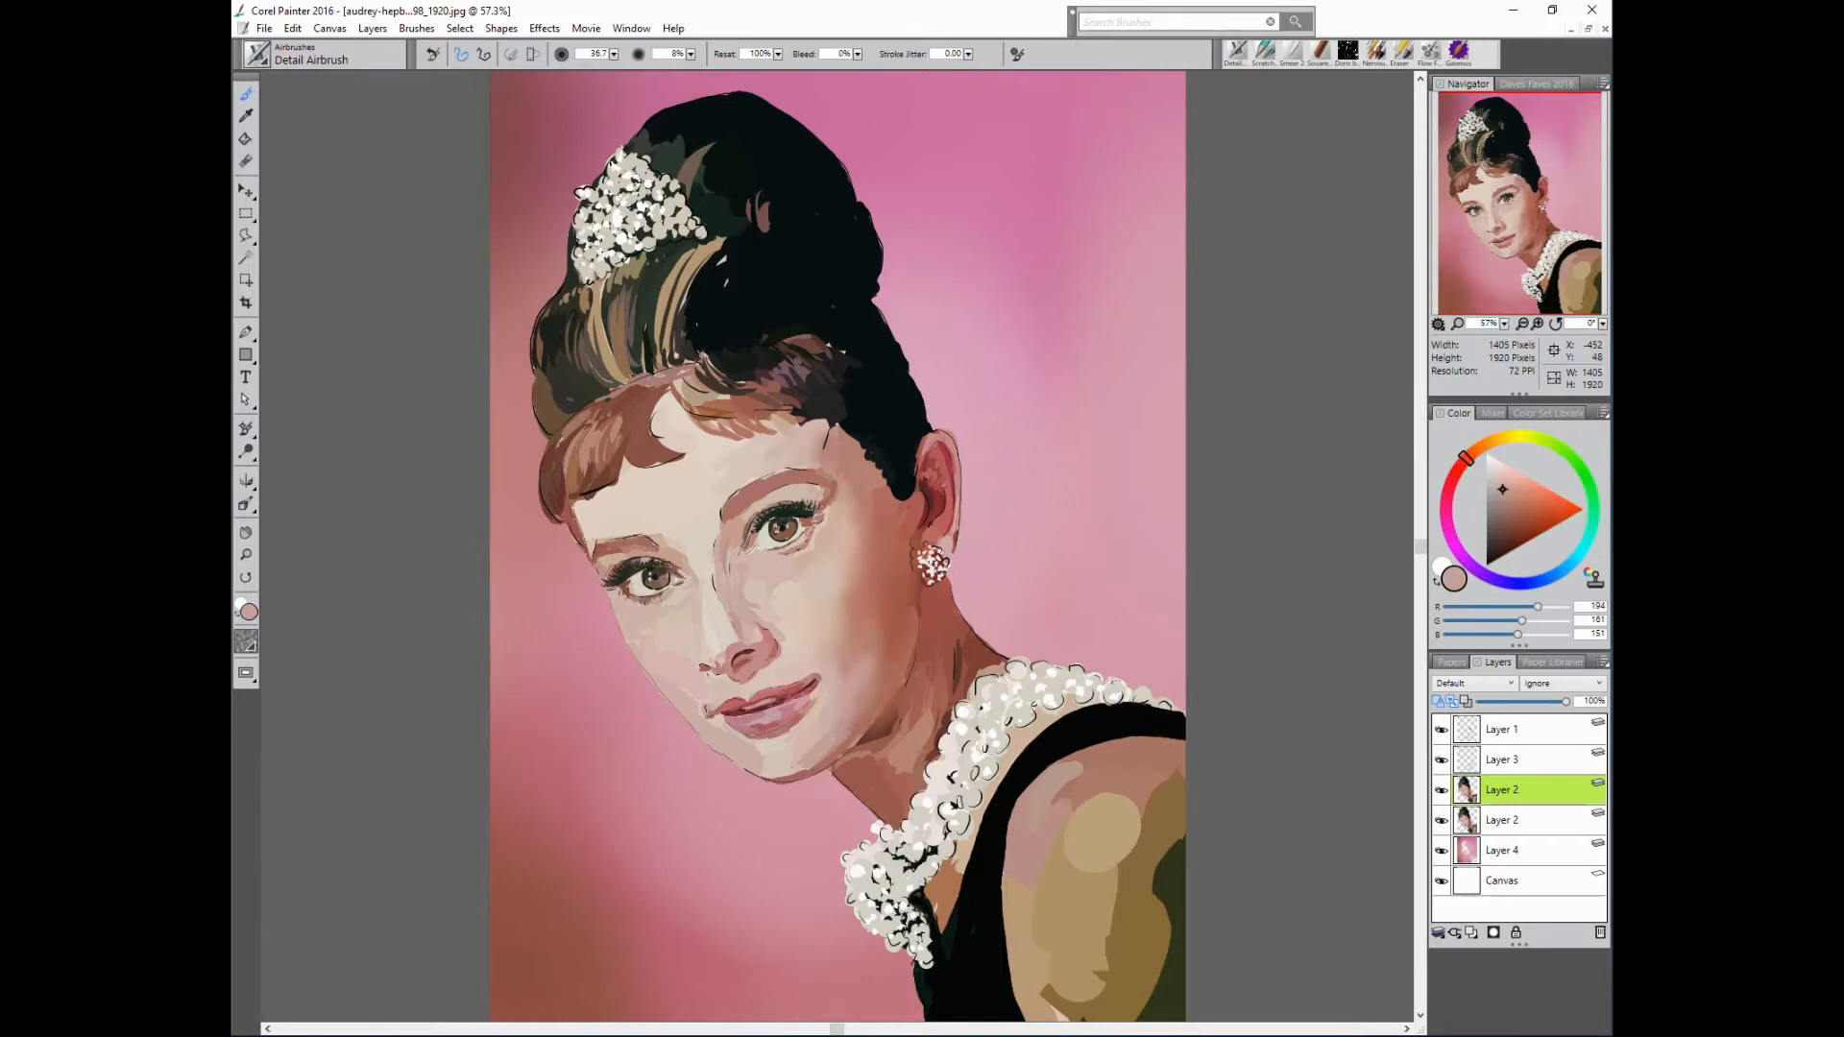
pyautogui.keyDown('alt'); pyautogui.click(812, 754); pyautogui.keyUp('alt')
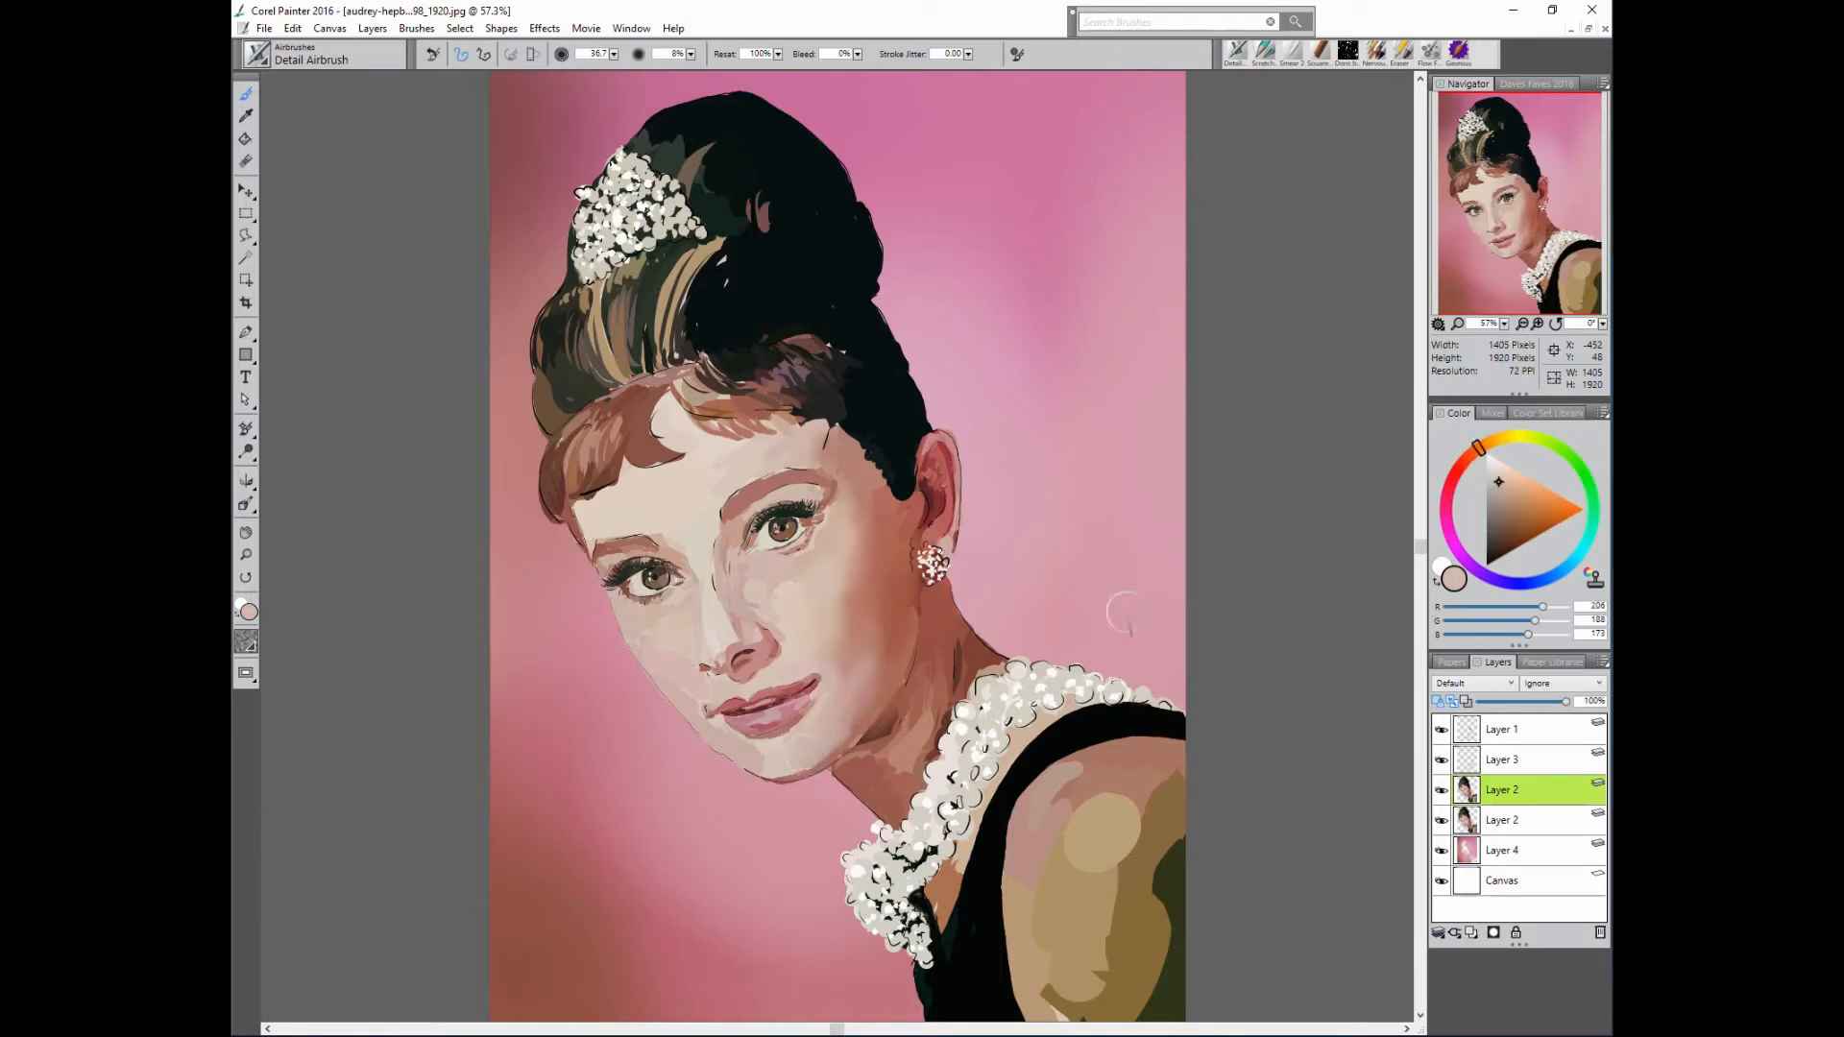
# - Smooth the chin and its lower edge with sampled light and reddish skin tones
pyautogui.keyDown('alt'); pyautogui.click(888, 769); pyautogui.keyUp('alt')
pyautogui.keyDown('alt'); pyautogui.click(711, 732); pyautogui.keyUp('alt')
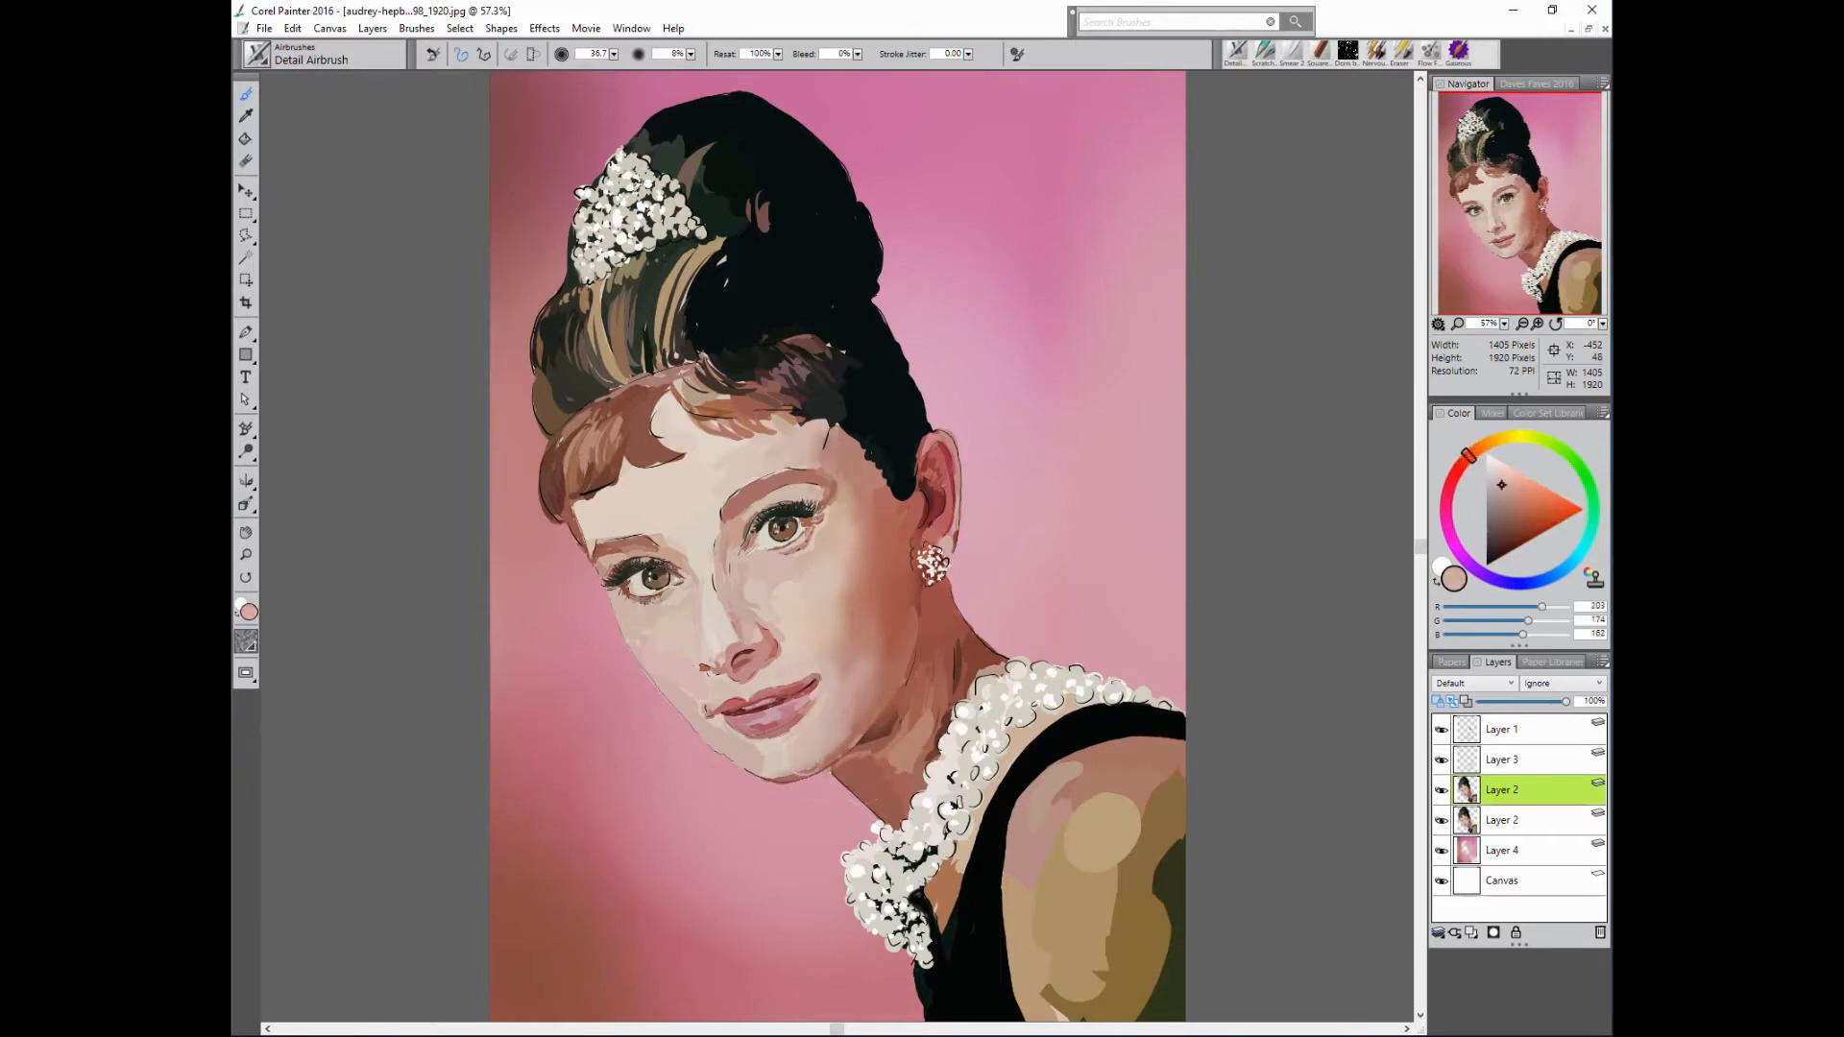
pyautogui.keyDown('alt'); pyautogui.click(793, 786); pyautogui.keyUp('alt')
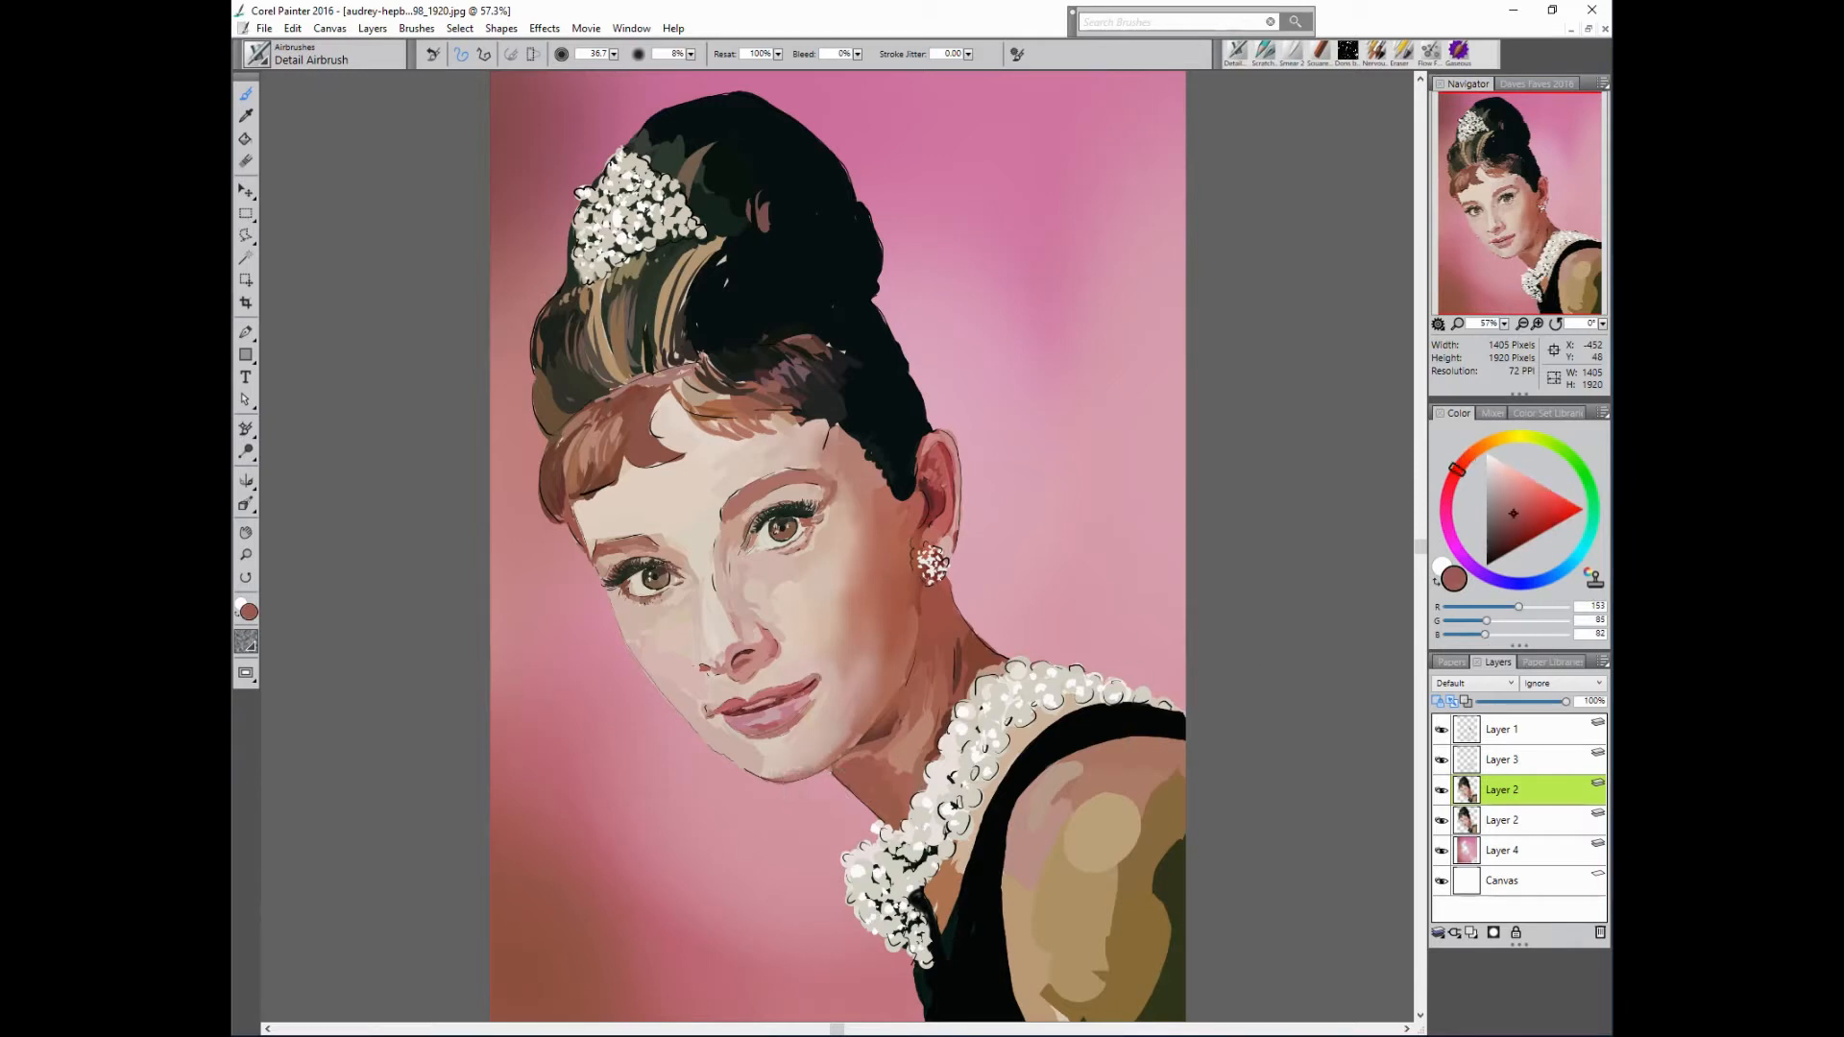
pyautogui.keyDown('alt'); pyautogui.click(907, 678); pyautogui.keyUp('alt')
pyautogui.keyDown('alt'); pyautogui.click(753, 759); pyautogui.keyUp('alt')
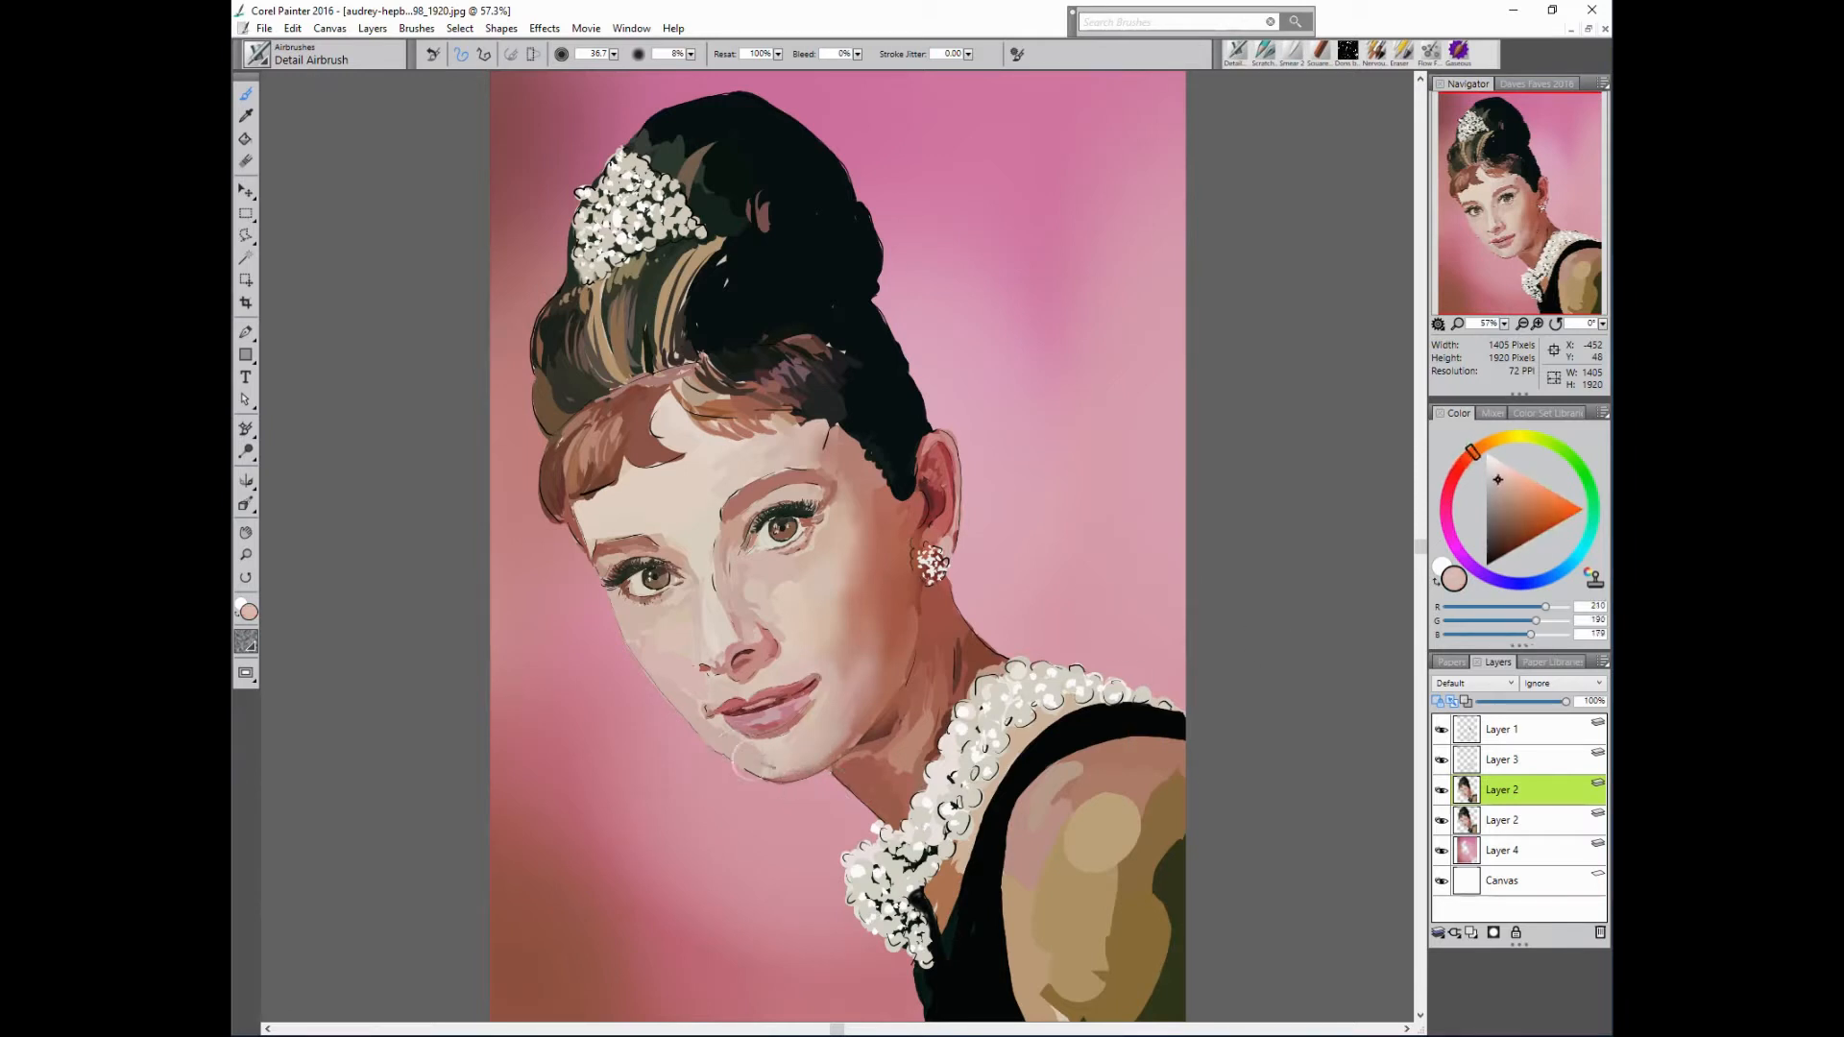
pyautogui.keyDown('alt'); pyautogui.click(913, 653); pyautogui.keyUp('alt')
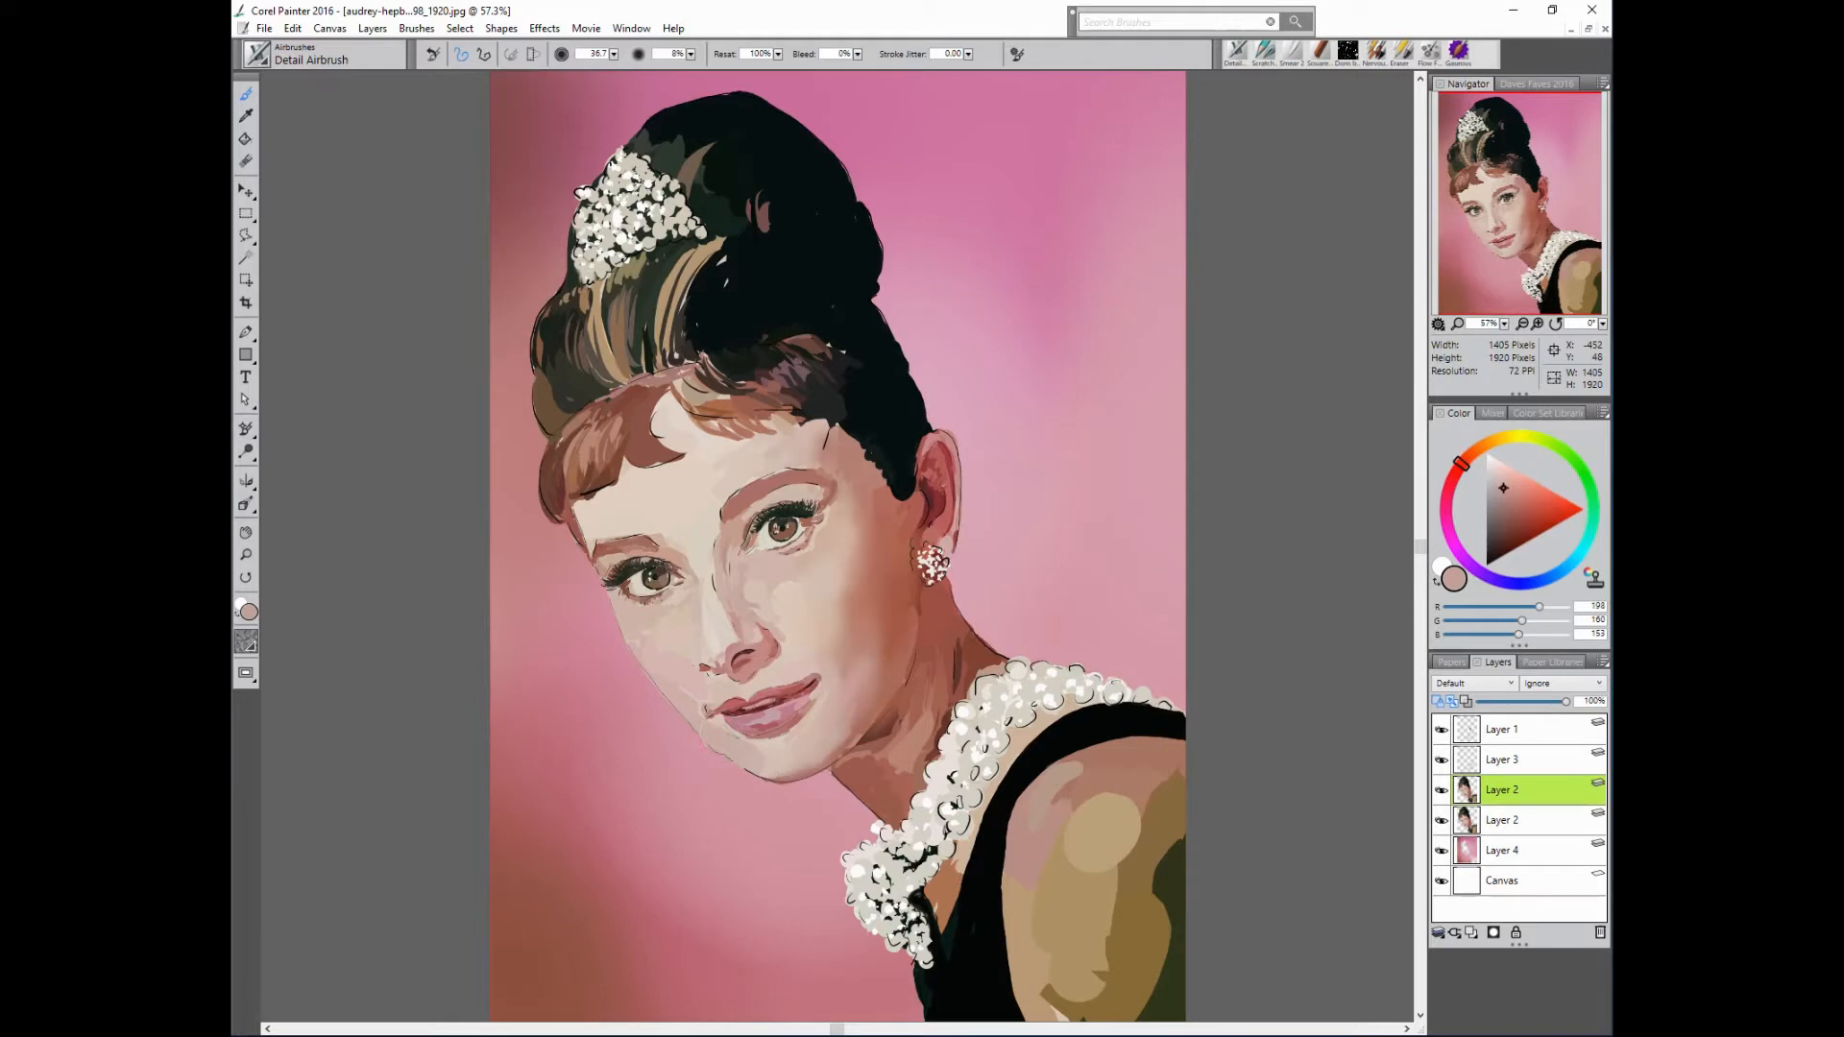
# - Soften the skin above the upper lip and the cheek beside the nose with sampled skin tones
pyautogui.keyDown('alt'); pyautogui.click(663, 706); pyautogui.keyUp('alt')
pyautogui.keyDown('alt'); pyautogui.click(712, 683); pyautogui.keyUp('alt')
pyautogui.keyDown('alt'); pyautogui.click(709, 694); pyautogui.keyUp('alt')
pyautogui.keyDown('alt'); pyautogui.click(785, 687); pyautogui.keyUp('alt')
pyautogui.keyDown('alt'); pyautogui.click(574, 559); pyautogui.keyUp('alt')
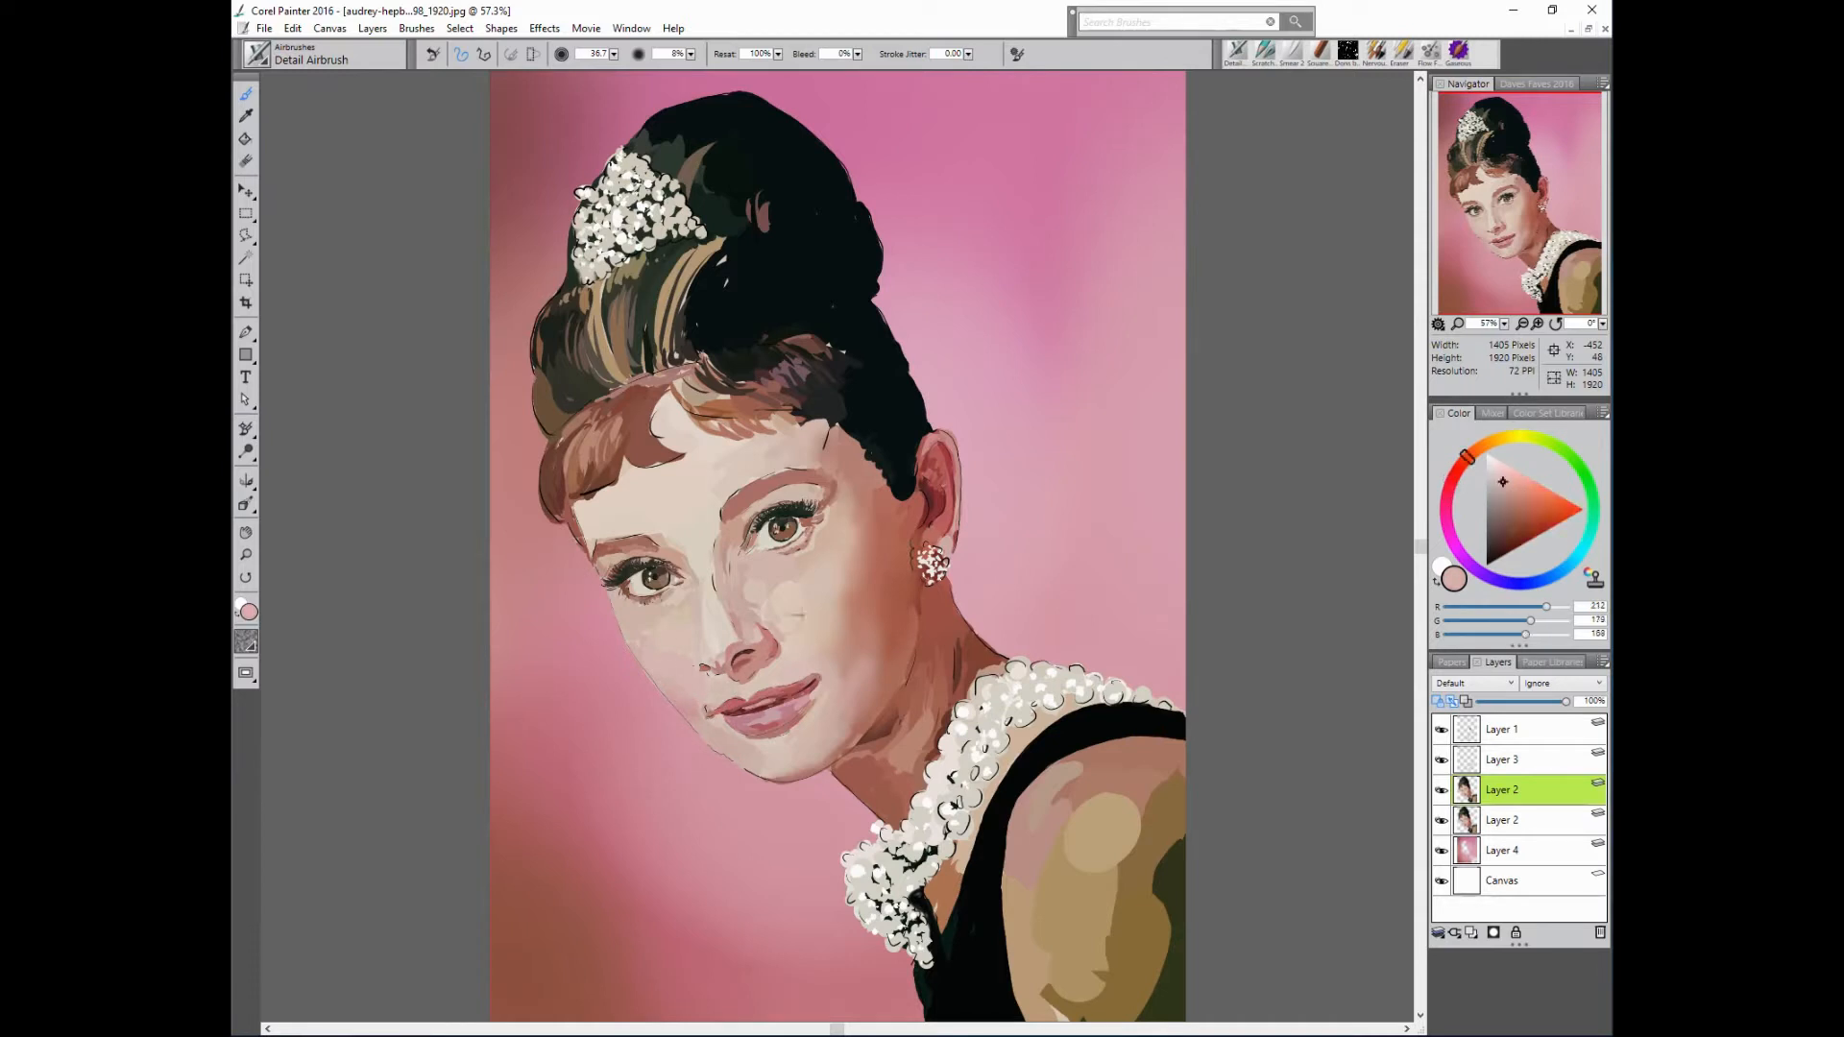
# - Reduce the airbrush size to 15.8 and blend the far corner of the mouth with sampled skin and lip tones
pyautogui.keyDown('alt'); pyautogui.click(782, 721); pyautogui.keyUp('alt')
pyautogui.press('[')
pyautogui.keyDown('alt'); pyautogui.click(715, 728); pyautogui.keyUp('alt')
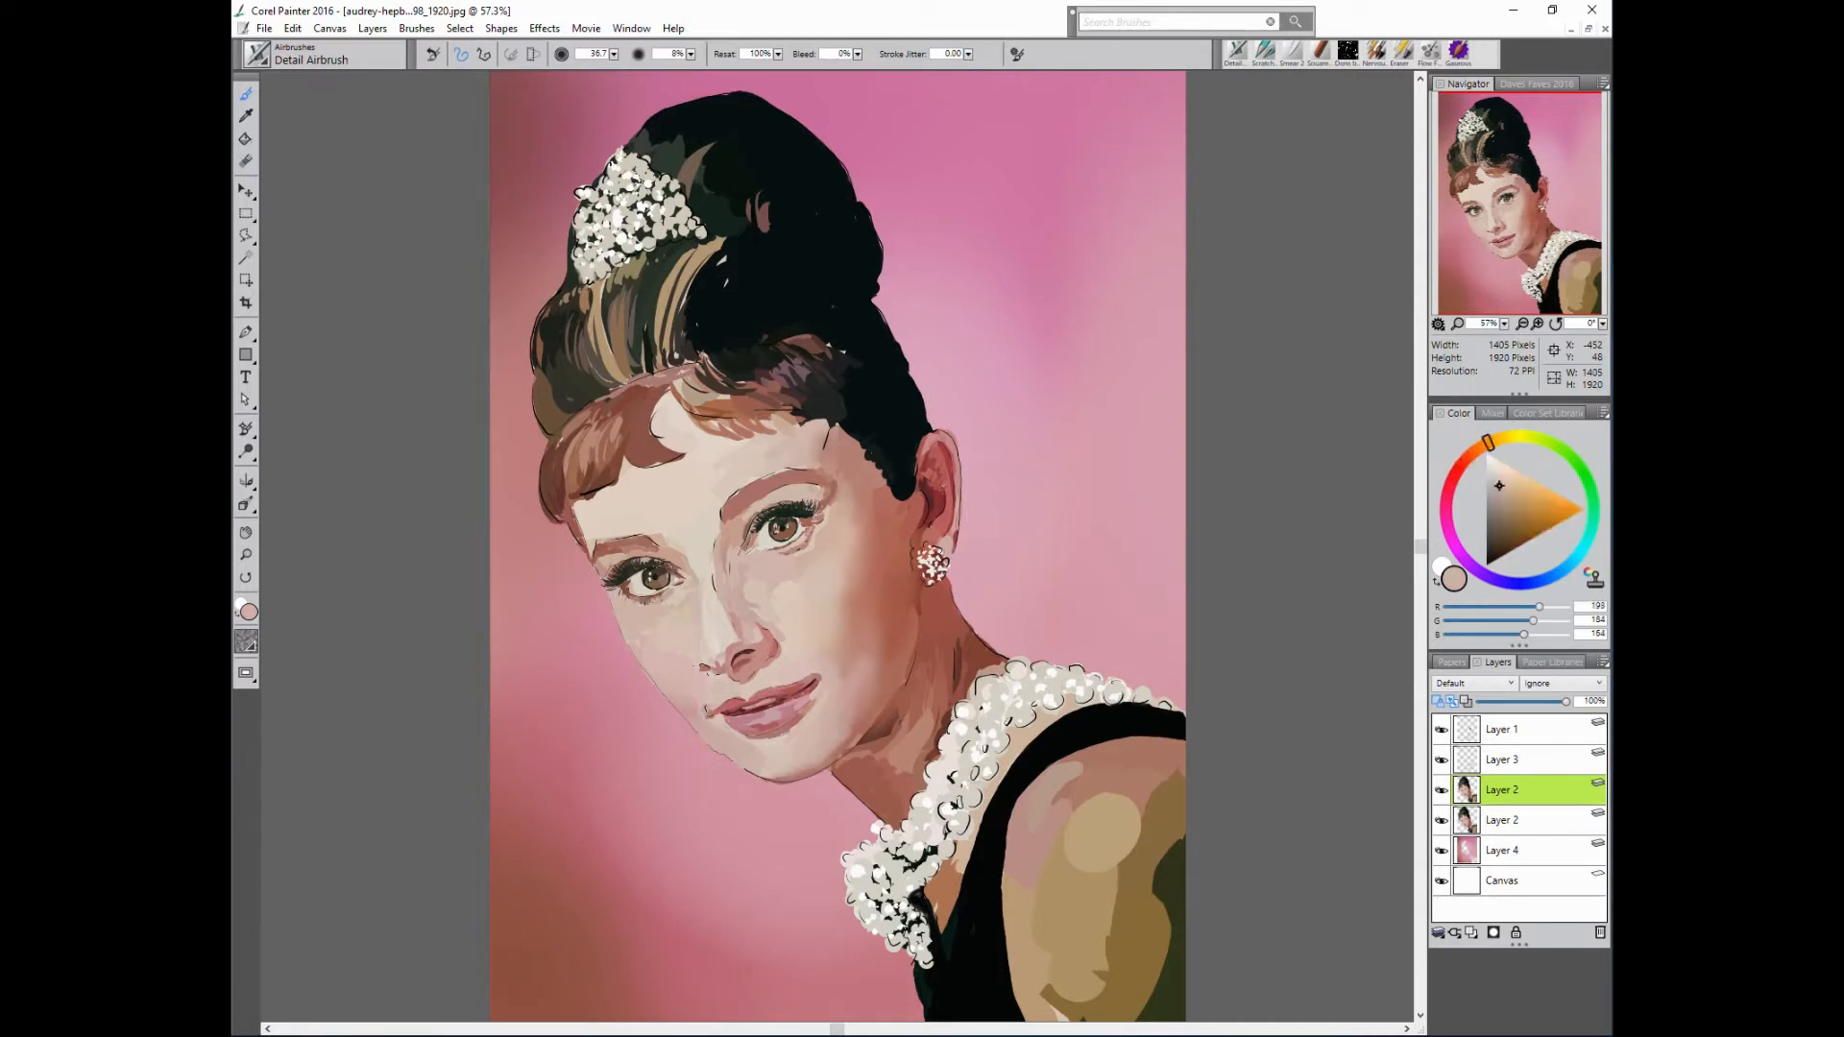
pyautogui.moveTo(717, 719); pyautogui.dragTo(727, 730)
pyautogui.keyDown('alt'); pyautogui.click(721, 724); pyautogui.keyUp('alt')
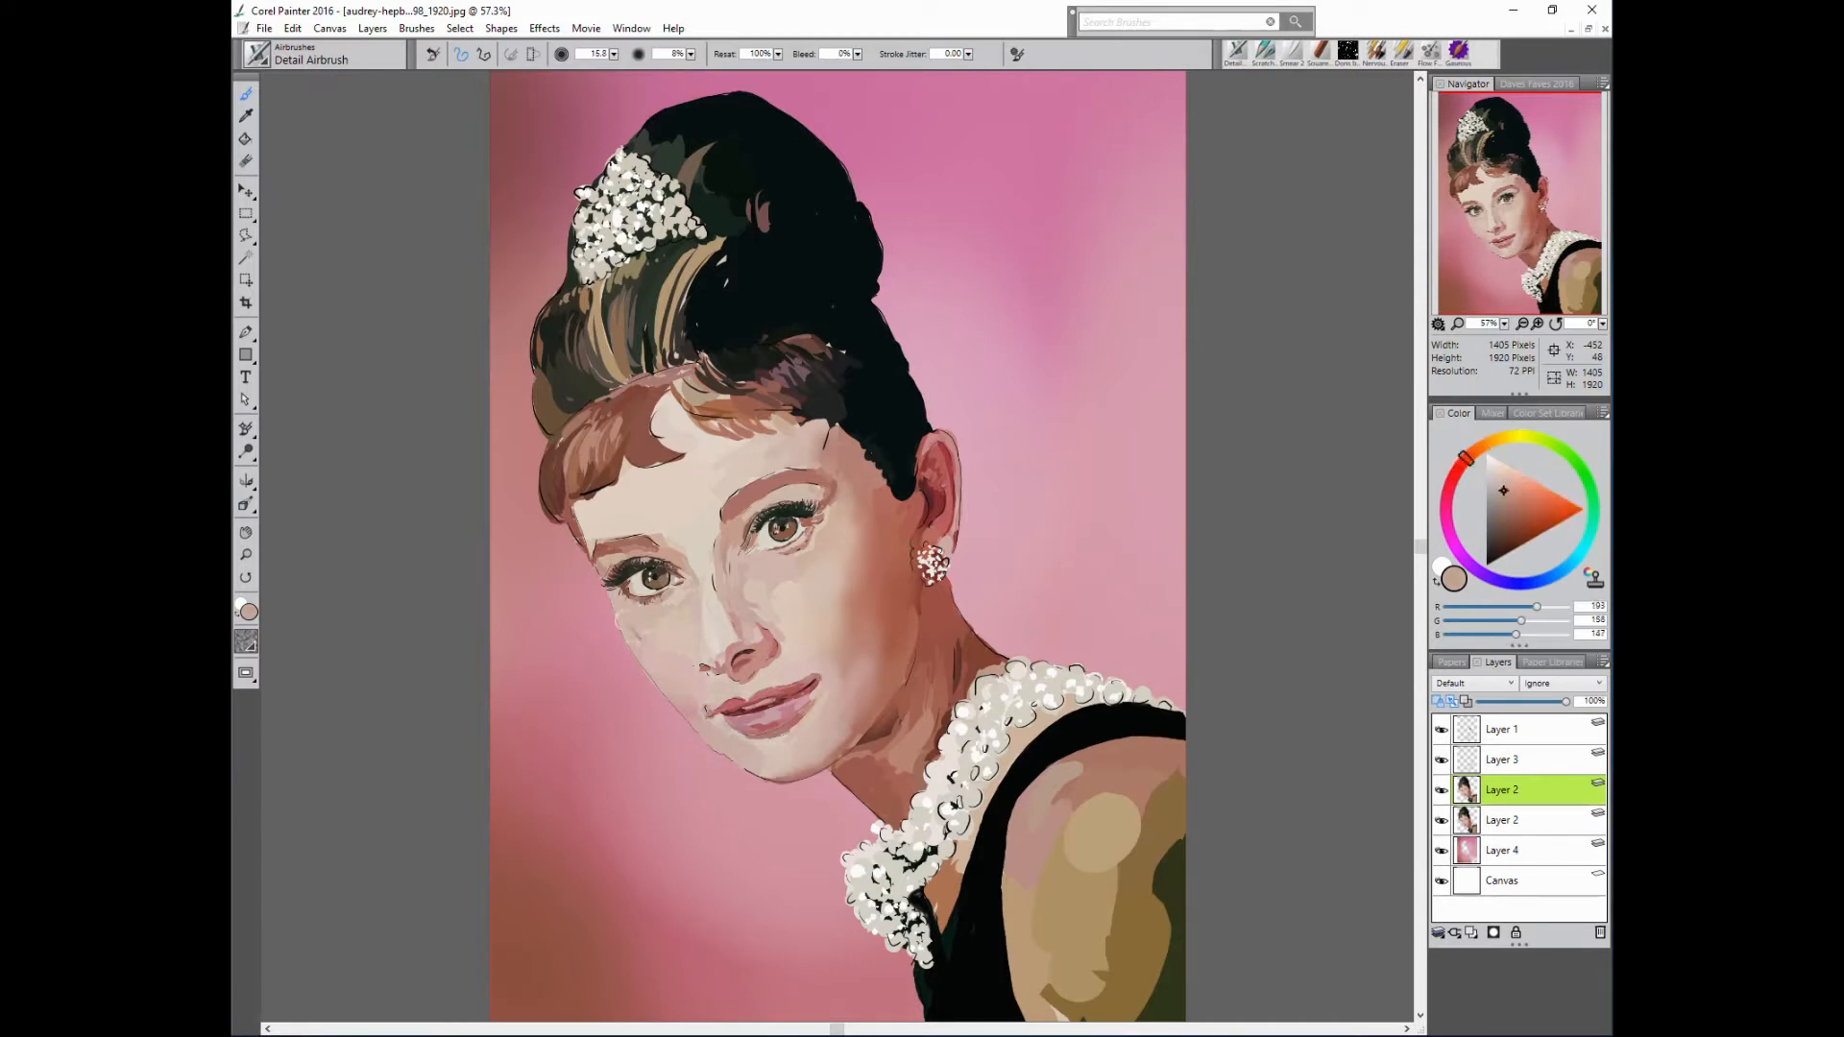
pyautogui.keyDown('alt'); pyautogui.click(711, 711); pyautogui.keyUp('alt')
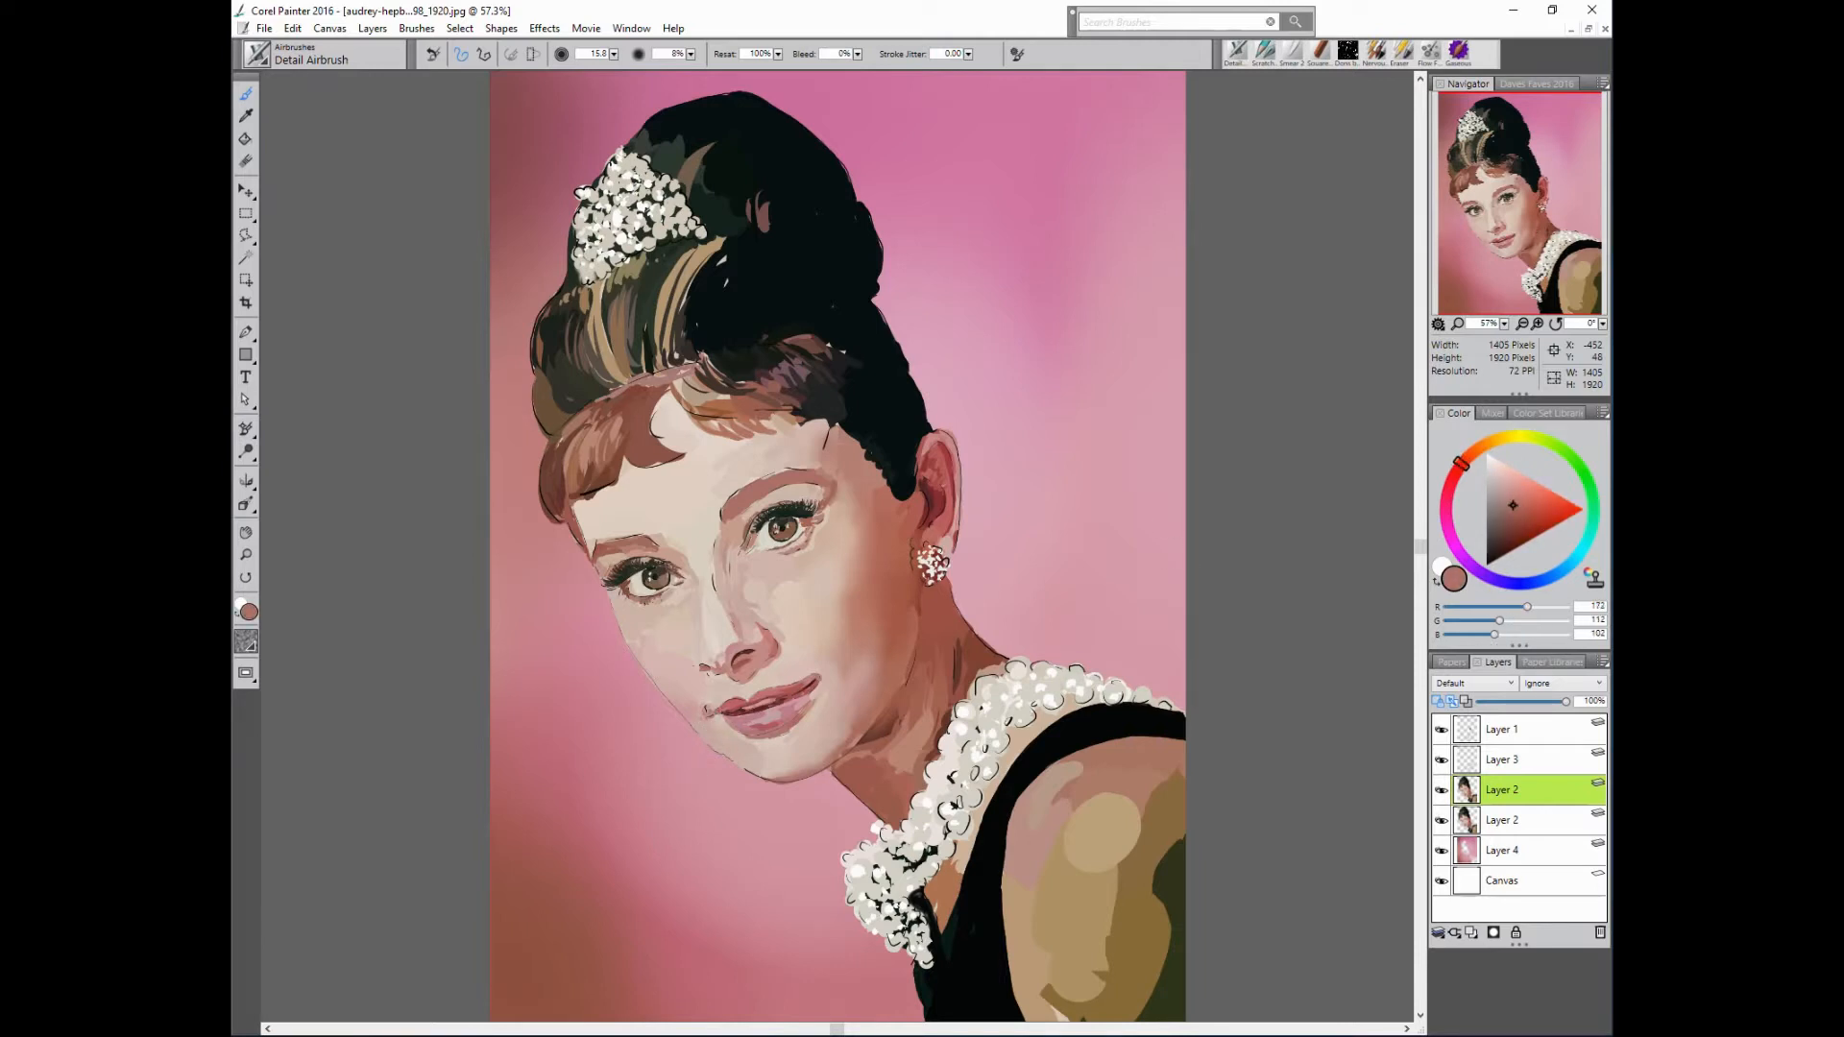
pyautogui.keyDown('alt'); pyautogui.click(704, 708); pyautogui.keyUp('alt')
# - Soften the nose and the skin around it with sampled light skin tones at brush size 15.8
pyautogui.keyDown('alt'); pyautogui.click(853, 632); pyautogui.keyUp('alt')
pyautogui.keyDown('alt'); pyautogui.click(824, 627); pyautogui.keyUp('alt')
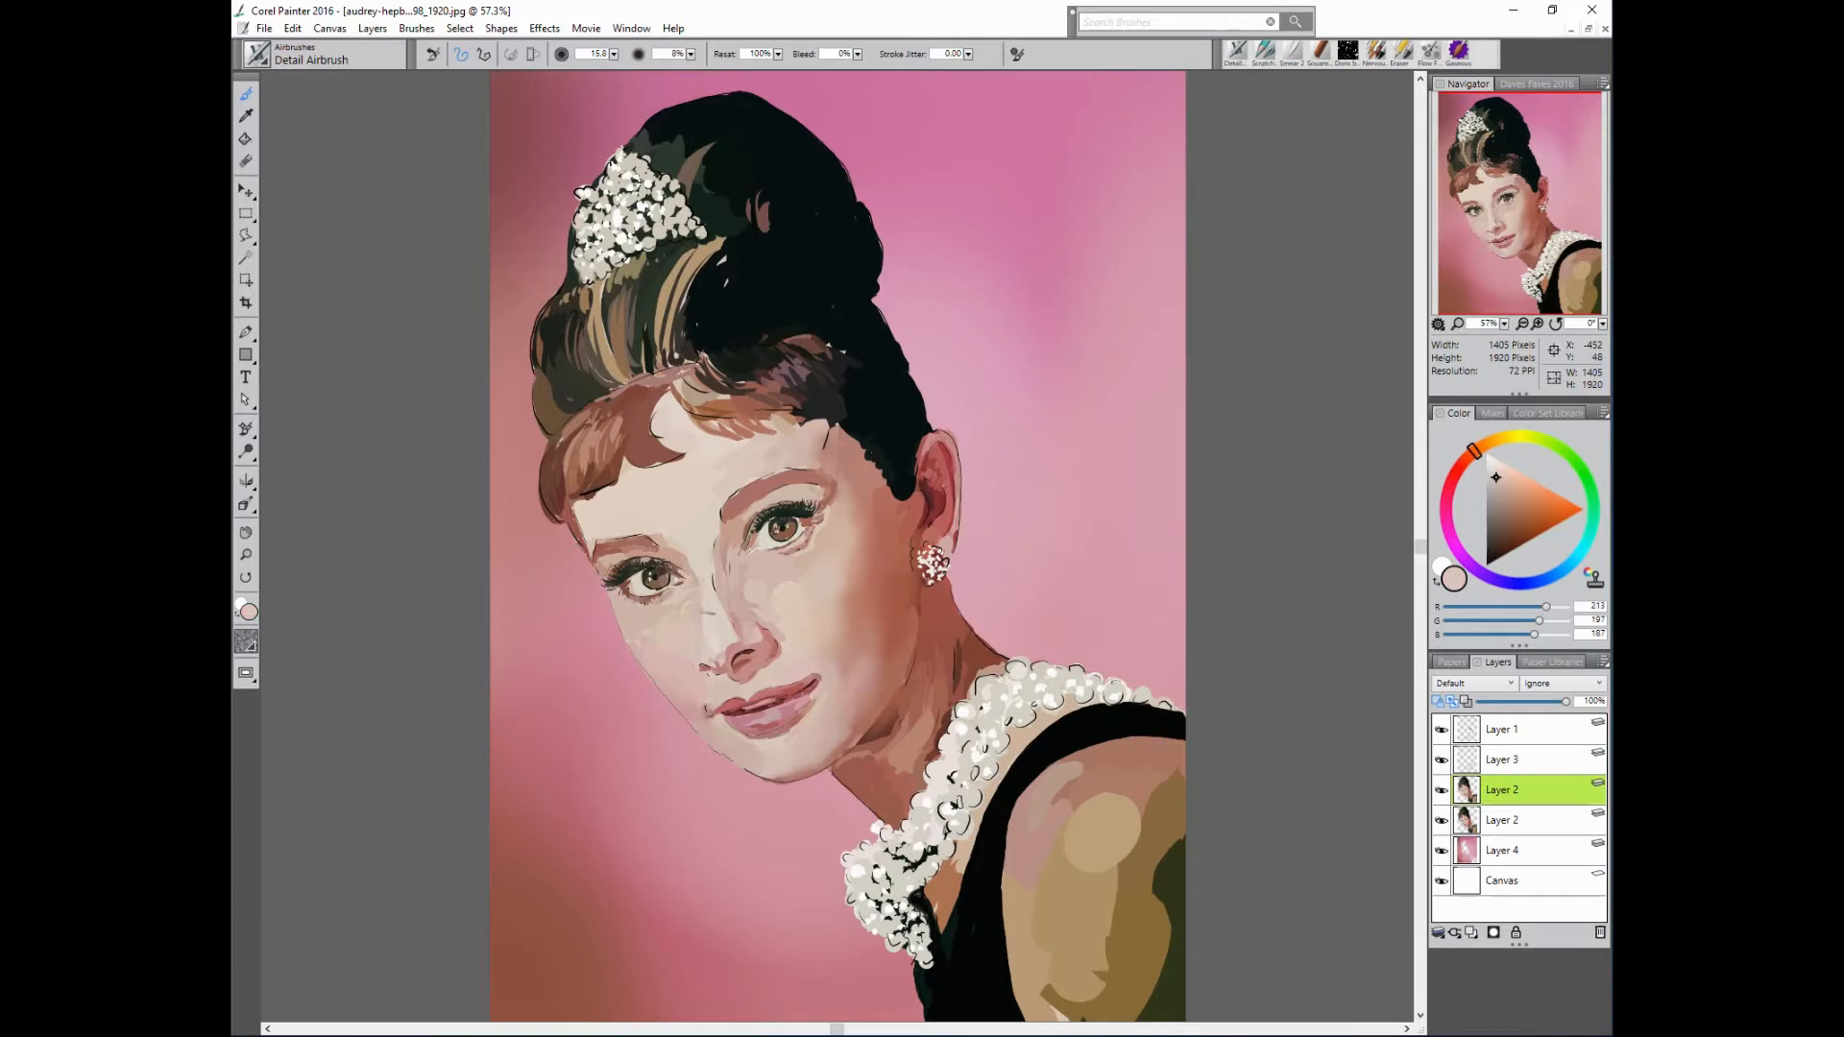
pyautogui.keyDown('alt'); pyautogui.click(678, 618); pyautogui.keyUp('alt')
pyautogui.keyDown('alt'); pyautogui.click(642, 551); pyautogui.keyUp('alt')
pyautogui.keyDown('alt'); pyautogui.click(845, 555); pyautogui.keyUp('alt')
pyautogui.keyDown('alt'); pyautogui.click(744, 645); pyautogui.keyUp('alt')
# - Set the airbrush size to 21.0 and smooth the far cheek, the side of the nose and the under-eye area
pyautogui.moveTo(670, 645)
pyautogui.mouseDown()
pyautogui.moveTo(686, 646)
pyautogui.moveTo(613, 637)
pyautogui.mouseUp()
pyautogui.keyDown('alt'); pyautogui.click(630, 620); pyautogui.keyUp('alt')
pyautogui.keyDown('alt'); pyautogui.click(672, 499); pyautogui.keyUp('alt')
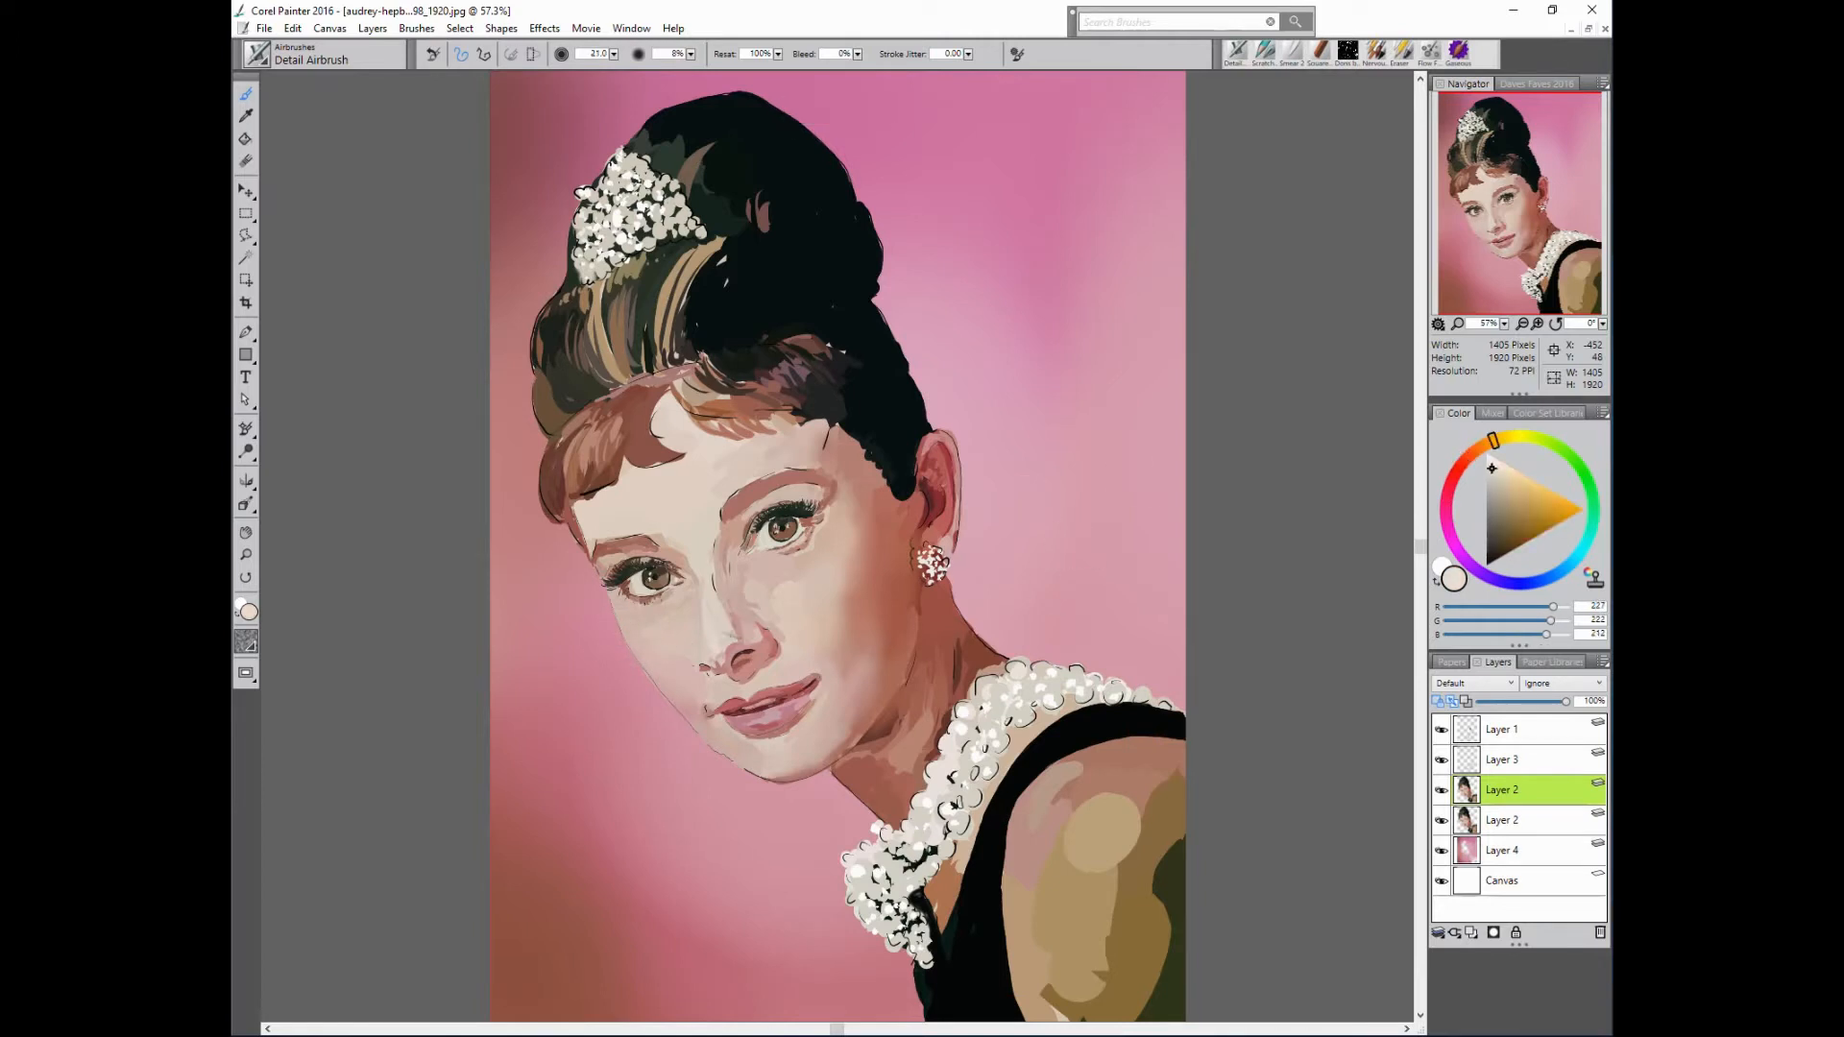
pyautogui.keyDown('alt'); pyautogui.click(716, 597); pyautogui.keyUp('alt')
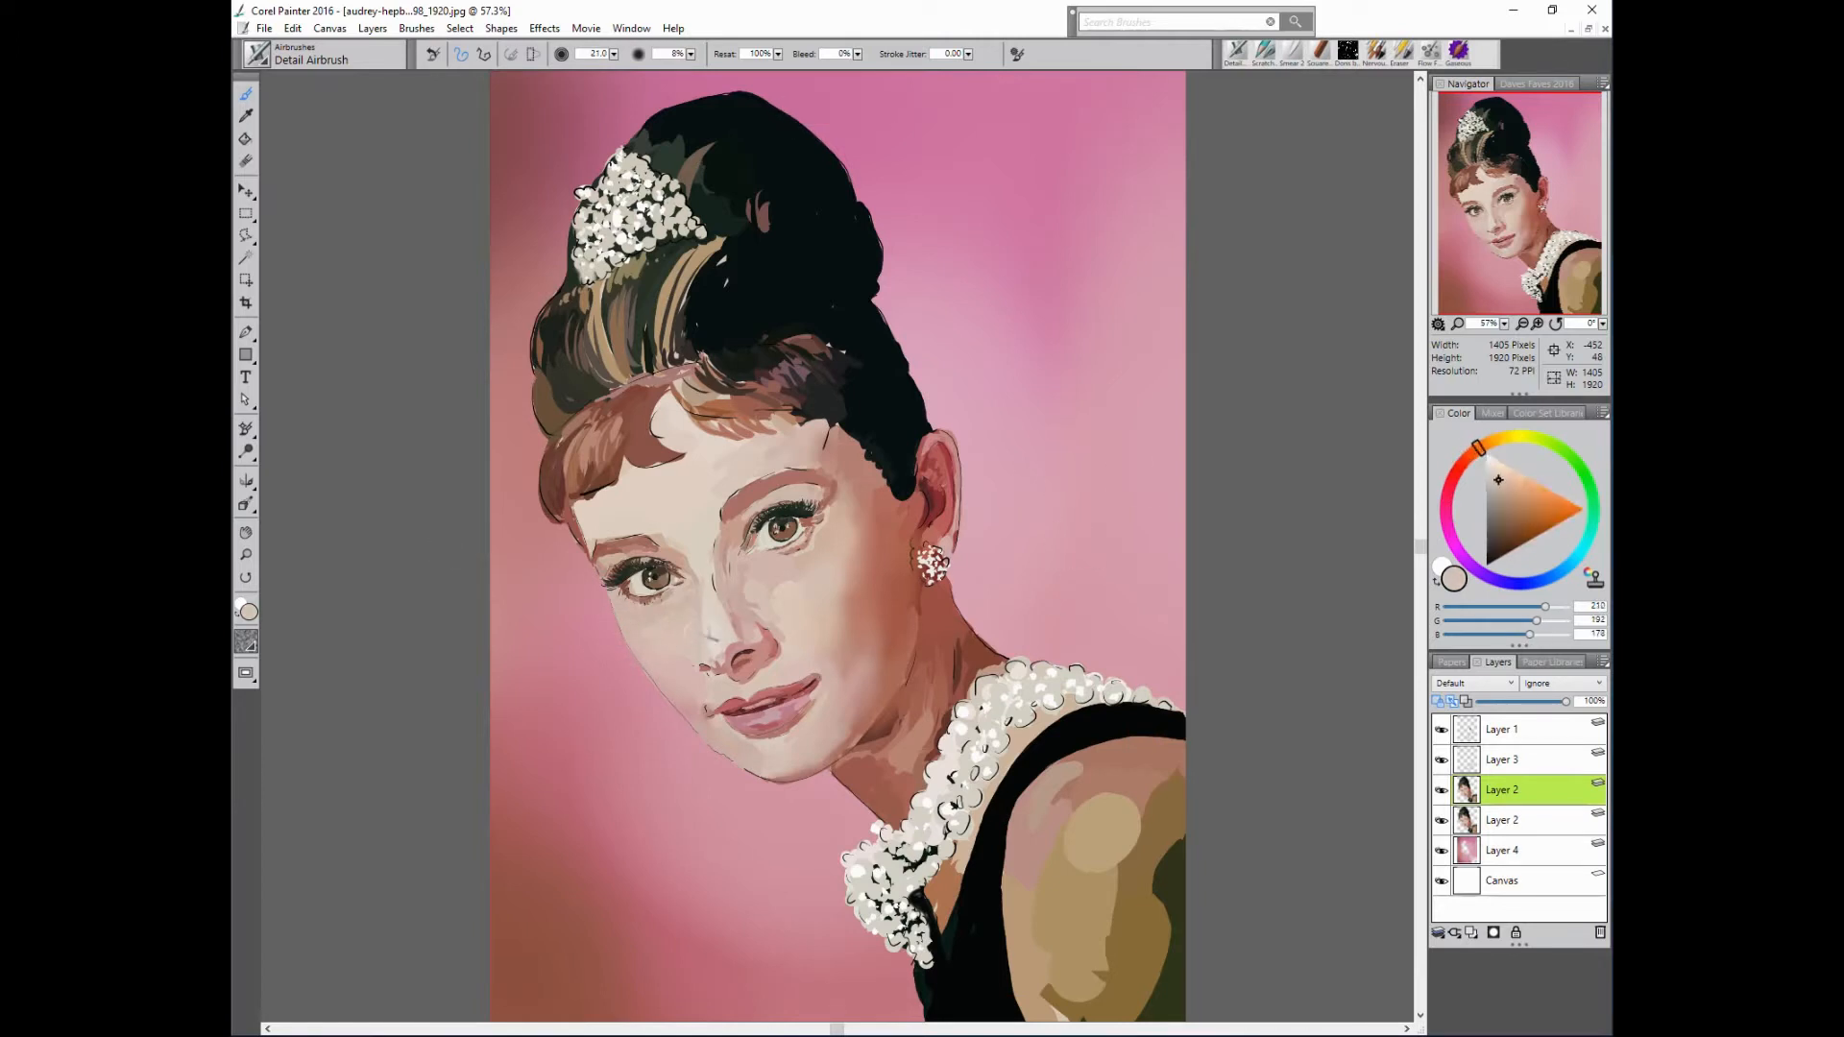
pyautogui.keyDown('alt'); pyautogui.click(596, 540); pyautogui.keyUp('alt')
pyautogui.keyDown('alt'); pyautogui.click(813, 569); pyautogui.keyUp('alt')
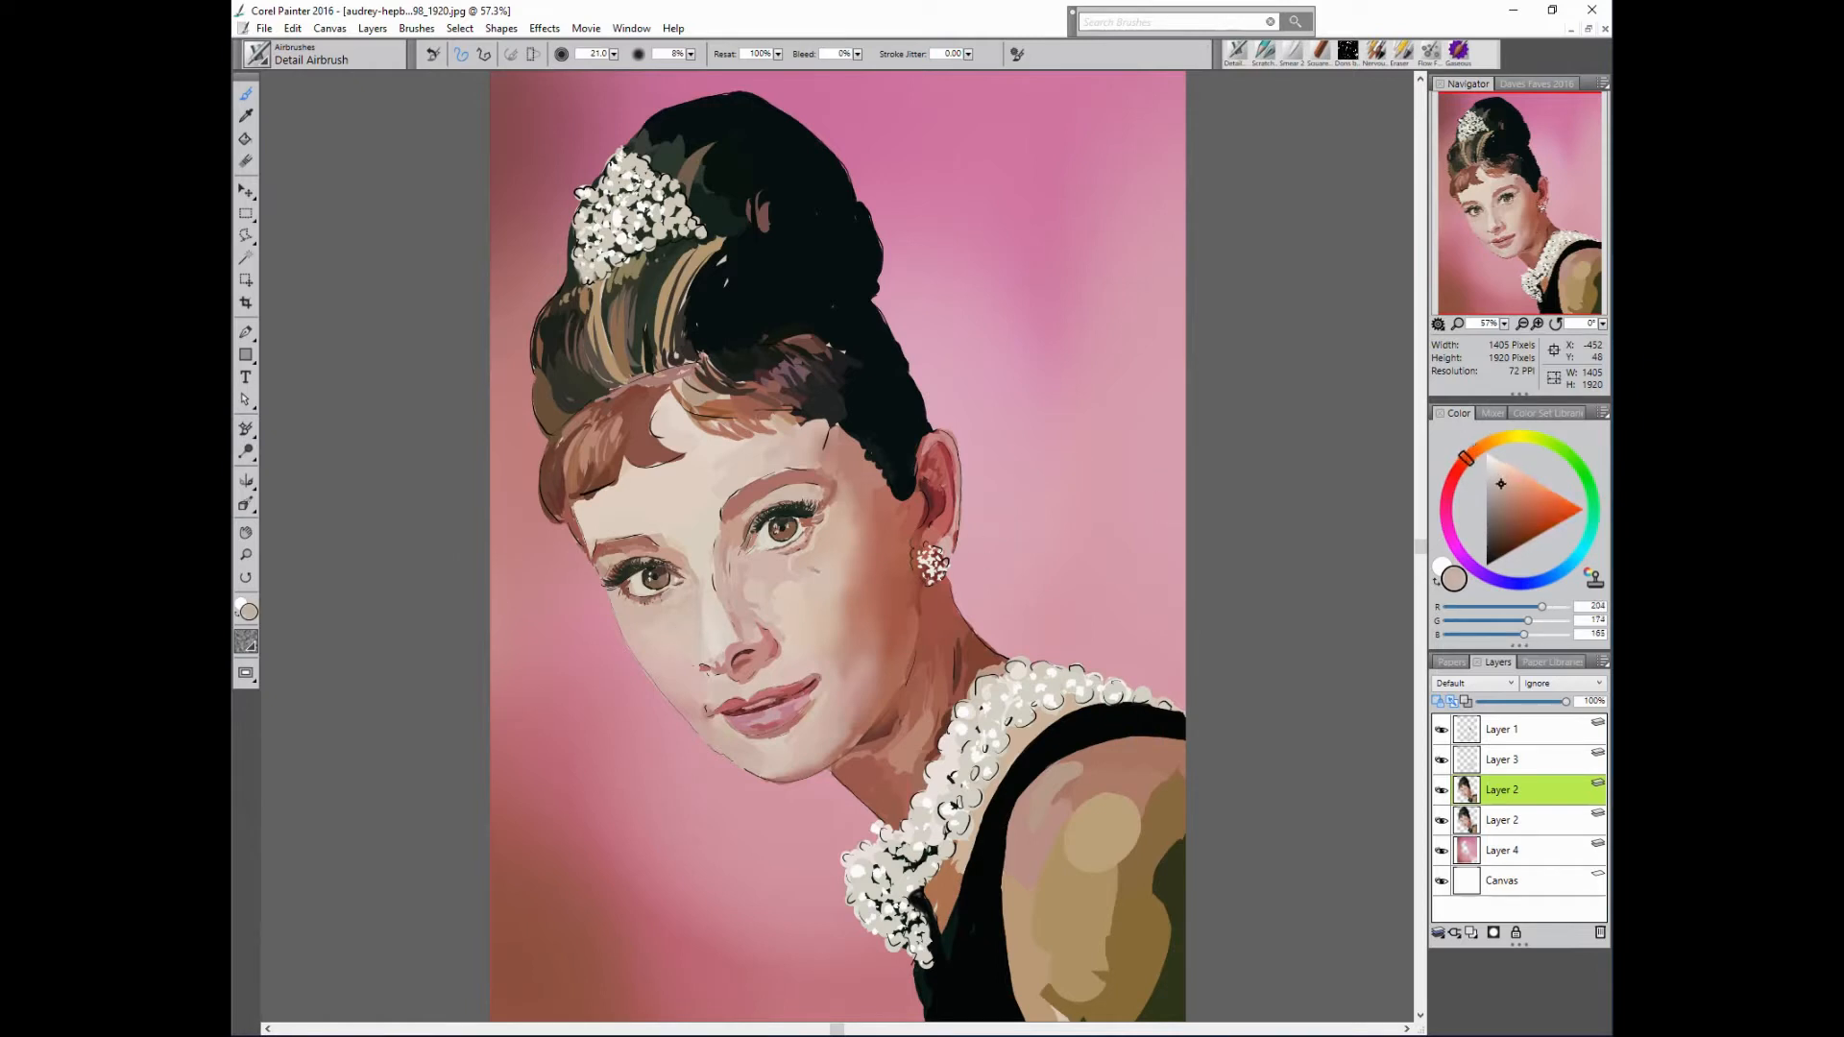
# - Blend the nose bridge and the forehead between the eyebrows with sampled light skin tones
pyautogui.keyDown('alt'); pyautogui.click(665, 530); pyautogui.keyUp('alt')
pyautogui.keyDown('alt'); pyautogui.click(667, 508); pyautogui.keyUp('alt')
pyautogui.keyDown('alt'); pyautogui.click(716, 634); pyautogui.keyUp('alt')
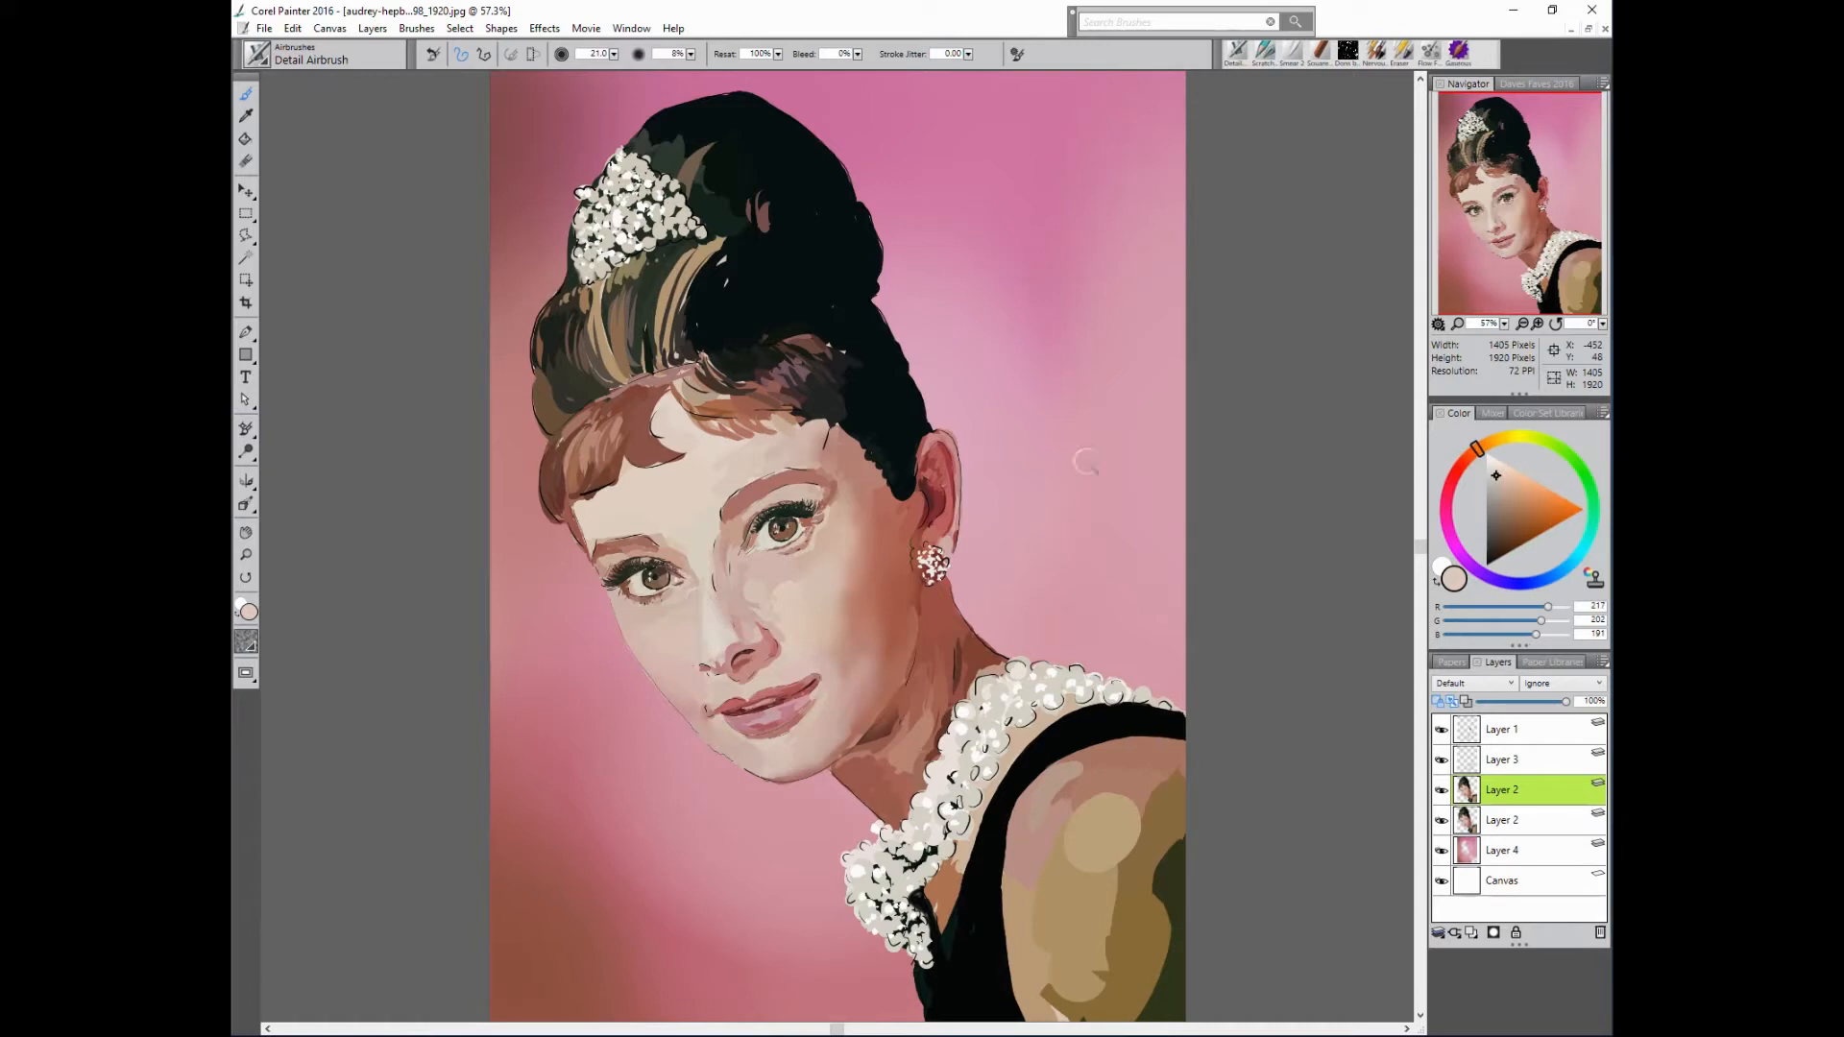
pyautogui.keyDown('alt'); pyautogui.click(713, 568); pyautogui.keyUp('alt')
pyautogui.keyDown('alt'); pyautogui.click(670, 509); pyautogui.keyUp('alt')
# - Reduce the airbrush size to 10.6 and refine the skin around the eyes and eyebrows with sampled tones
pyautogui.keyDown('alt'); pyautogui.click(673, 526); pyautogui.keyUp('alt')
pyautogui.keyDown('alt'); pyautogui.click(812, 521); pyautogui.keyUp('alt')
pyautogui.keyDown('alt'); pyautogui.click(814, 520); pyautogui.keyUp('alt')
pyautogui.moveTo(376, 396); pyautogui.dragTo(401, 395)
pyautogui.keyDown('alt'); pyautogui.click(879, 528); pyautogui.keyUp('alt')
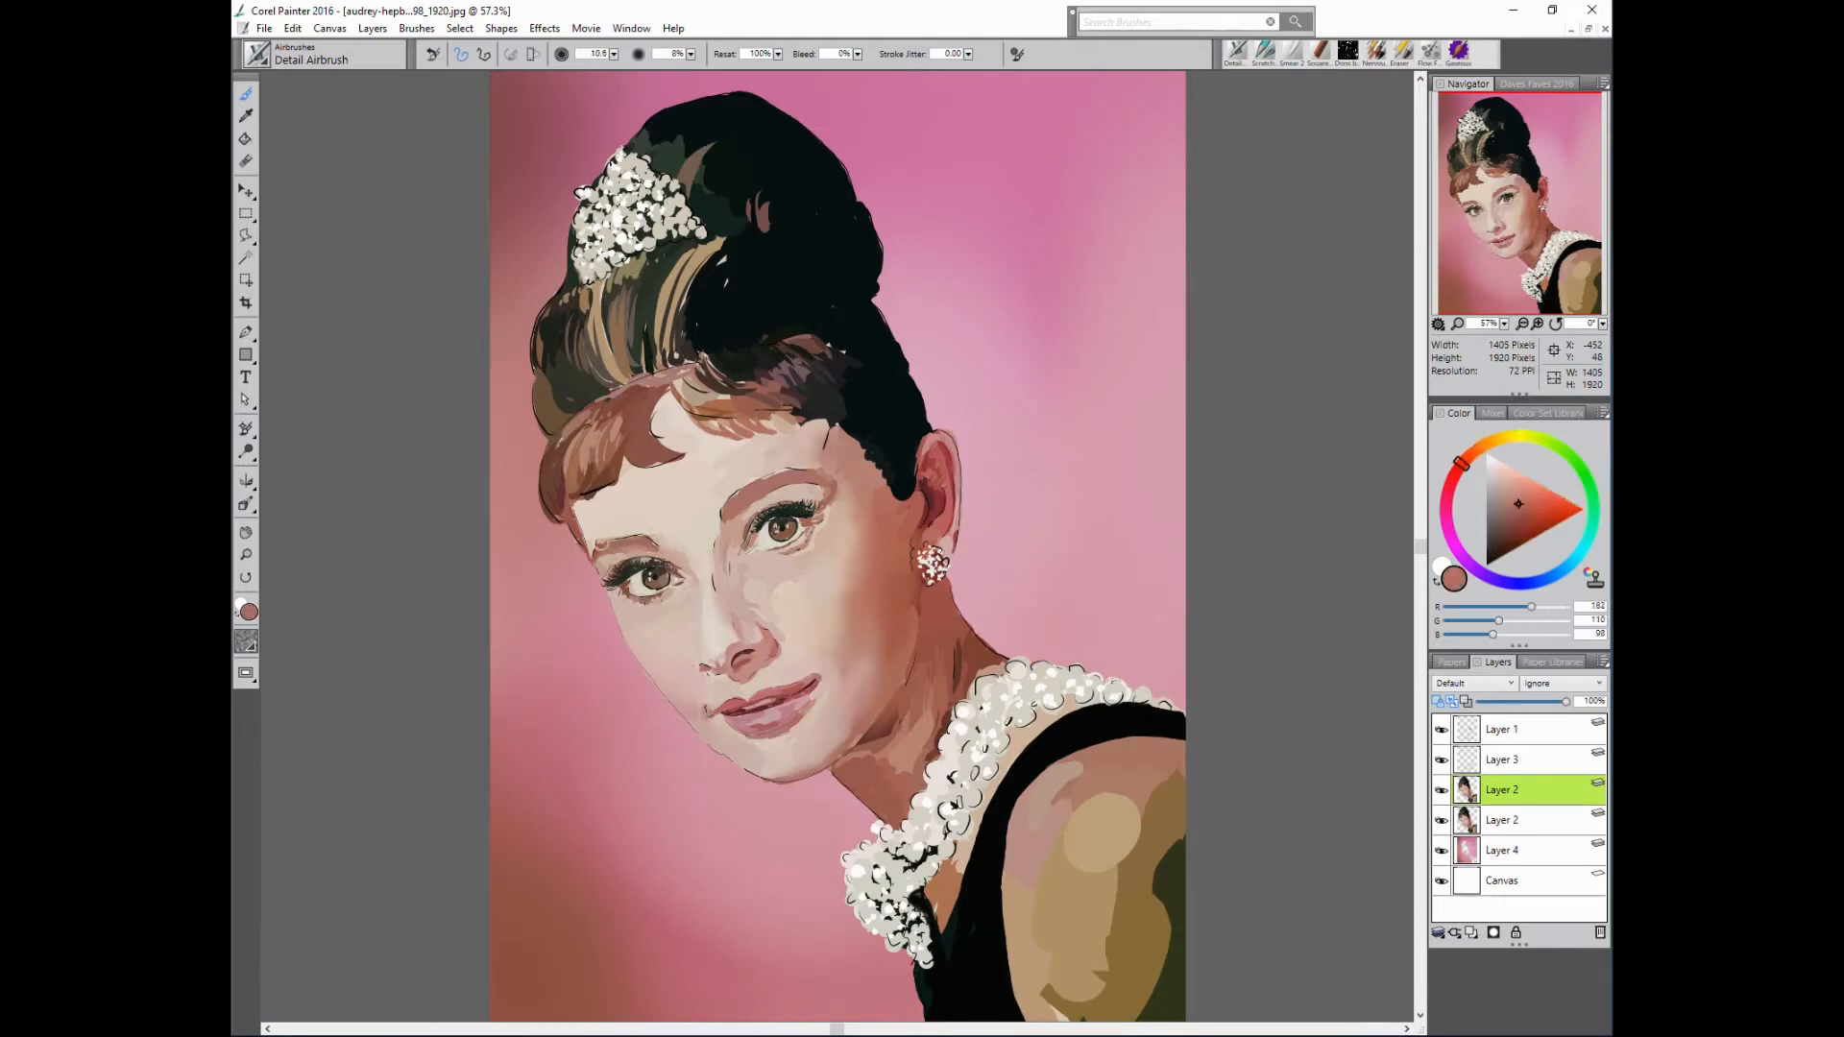
# - Soften the forehead edge below the fringe at the far temple with sampled skin and reddish-brown tones
pyautogui.keyDown('alt'); pyautogui.click(605, 545); pyautogui.keyUp('alt')
pyautogui.keyDown('alt'); pyautogui.click(597, 499); pyautogui.keyUp('alt')
pyautogui.moveTo(597, 501); pyautogui.dragTo(616, 509)
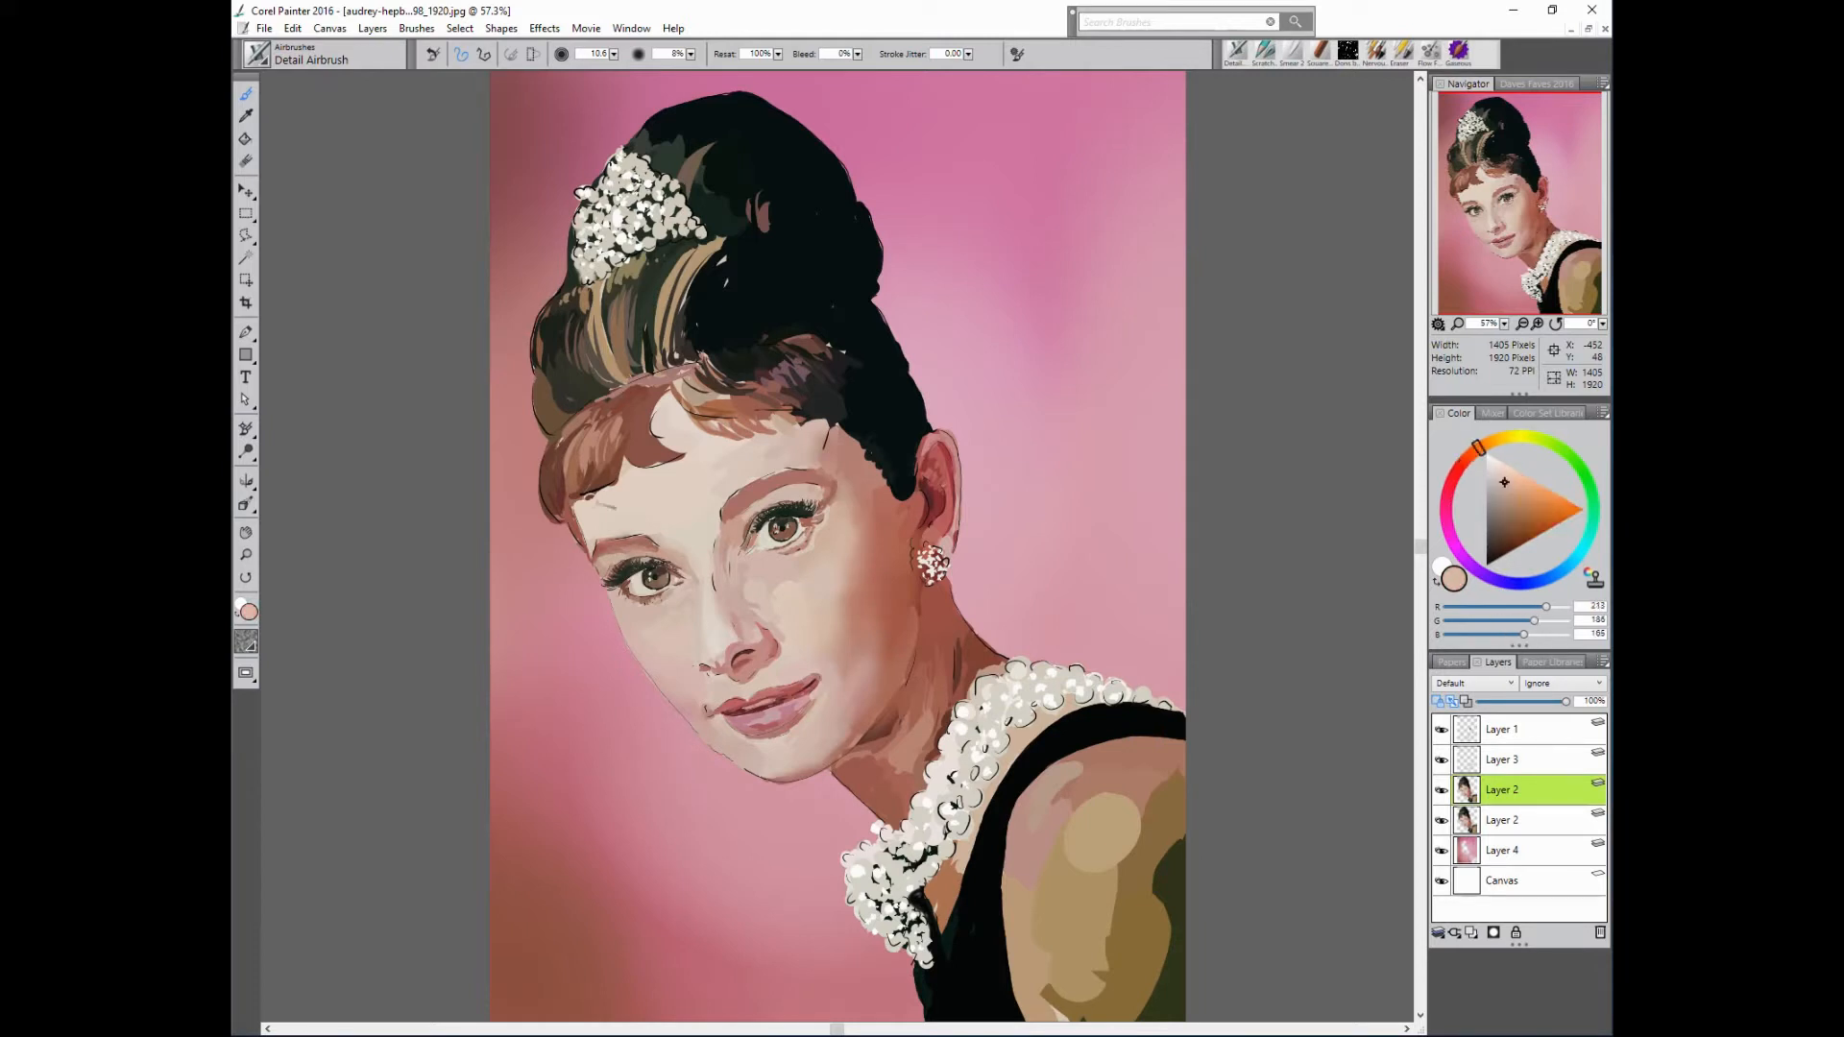
pyautogui.keyDown('alt'); pyautogui.click(568, 513); pyautogui.keyUp('alt')
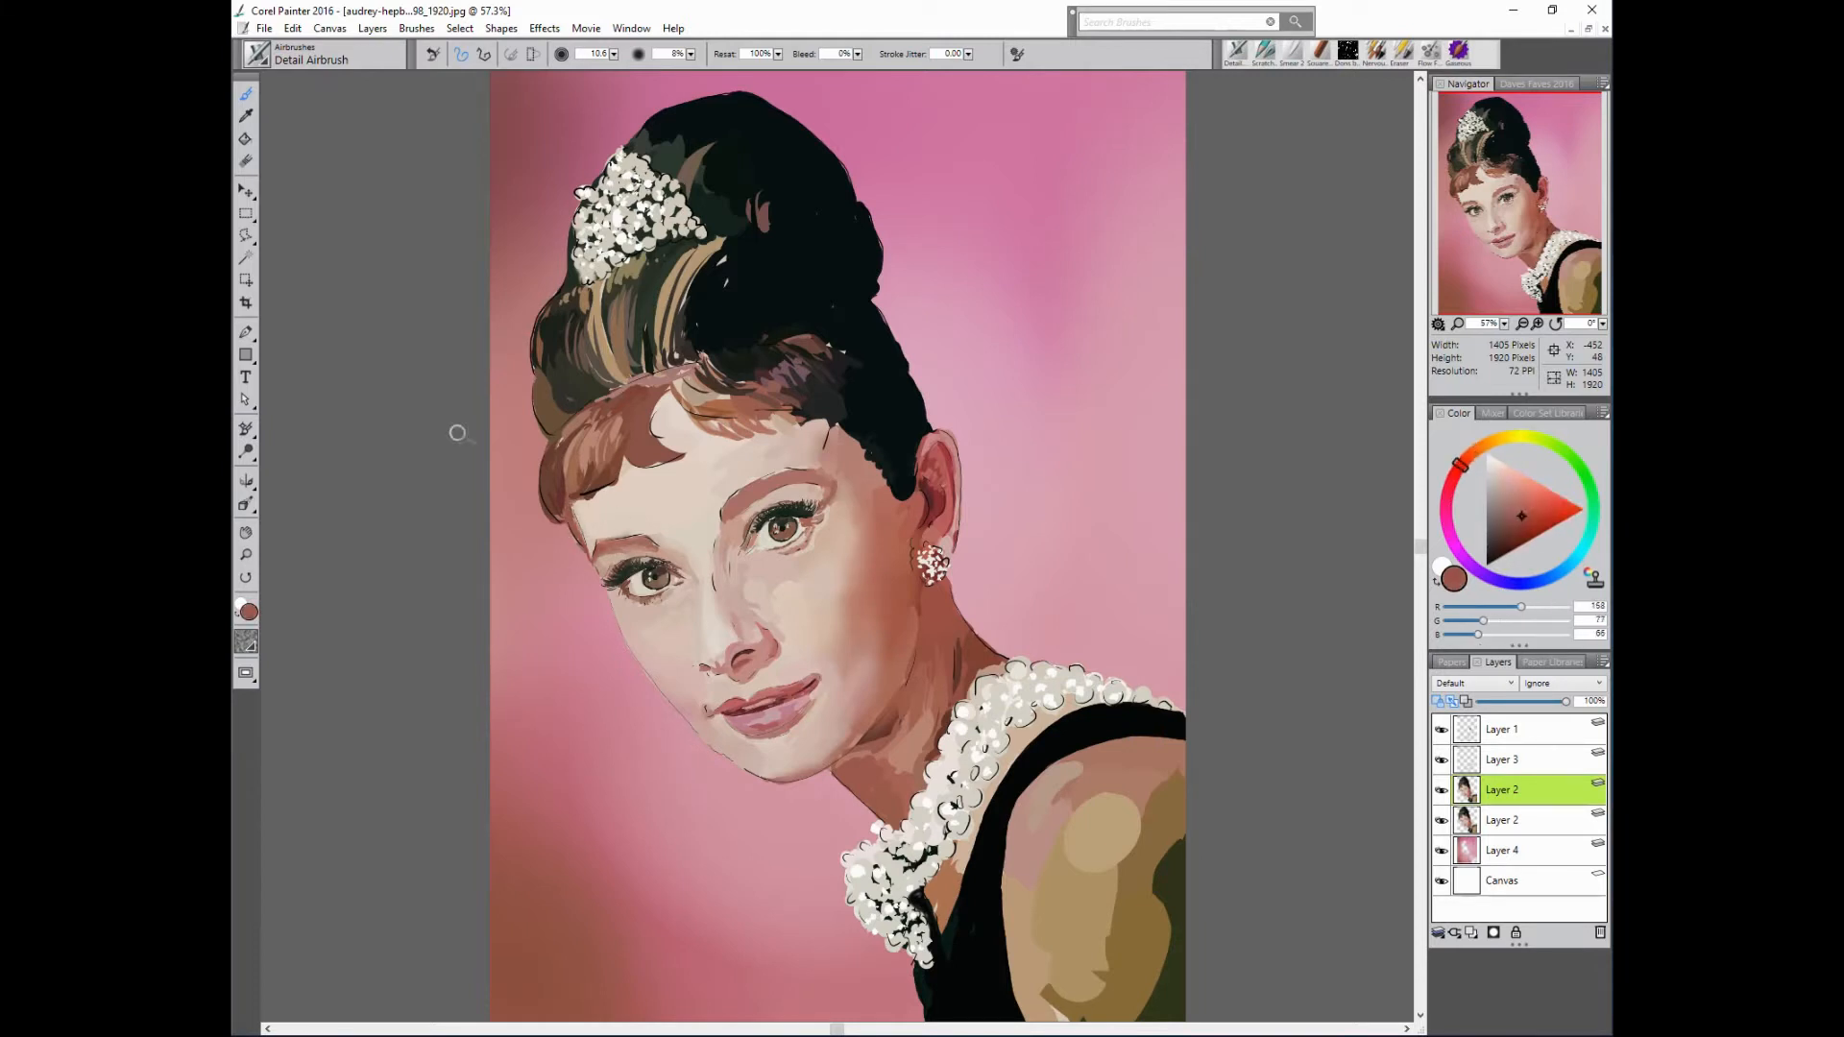
# - Shade the outer fringe with a darker brown at airbrush size 44.7 and sample a light forehead tone
pyautogui.click(1507, 536)
pyautogui.moveTo(572, 442); pyautogui.dragTo(570, 496)
pyautogui.keyDown('alt'); pyautogui.click(623, 515); pyautogui.keyUp('alt')
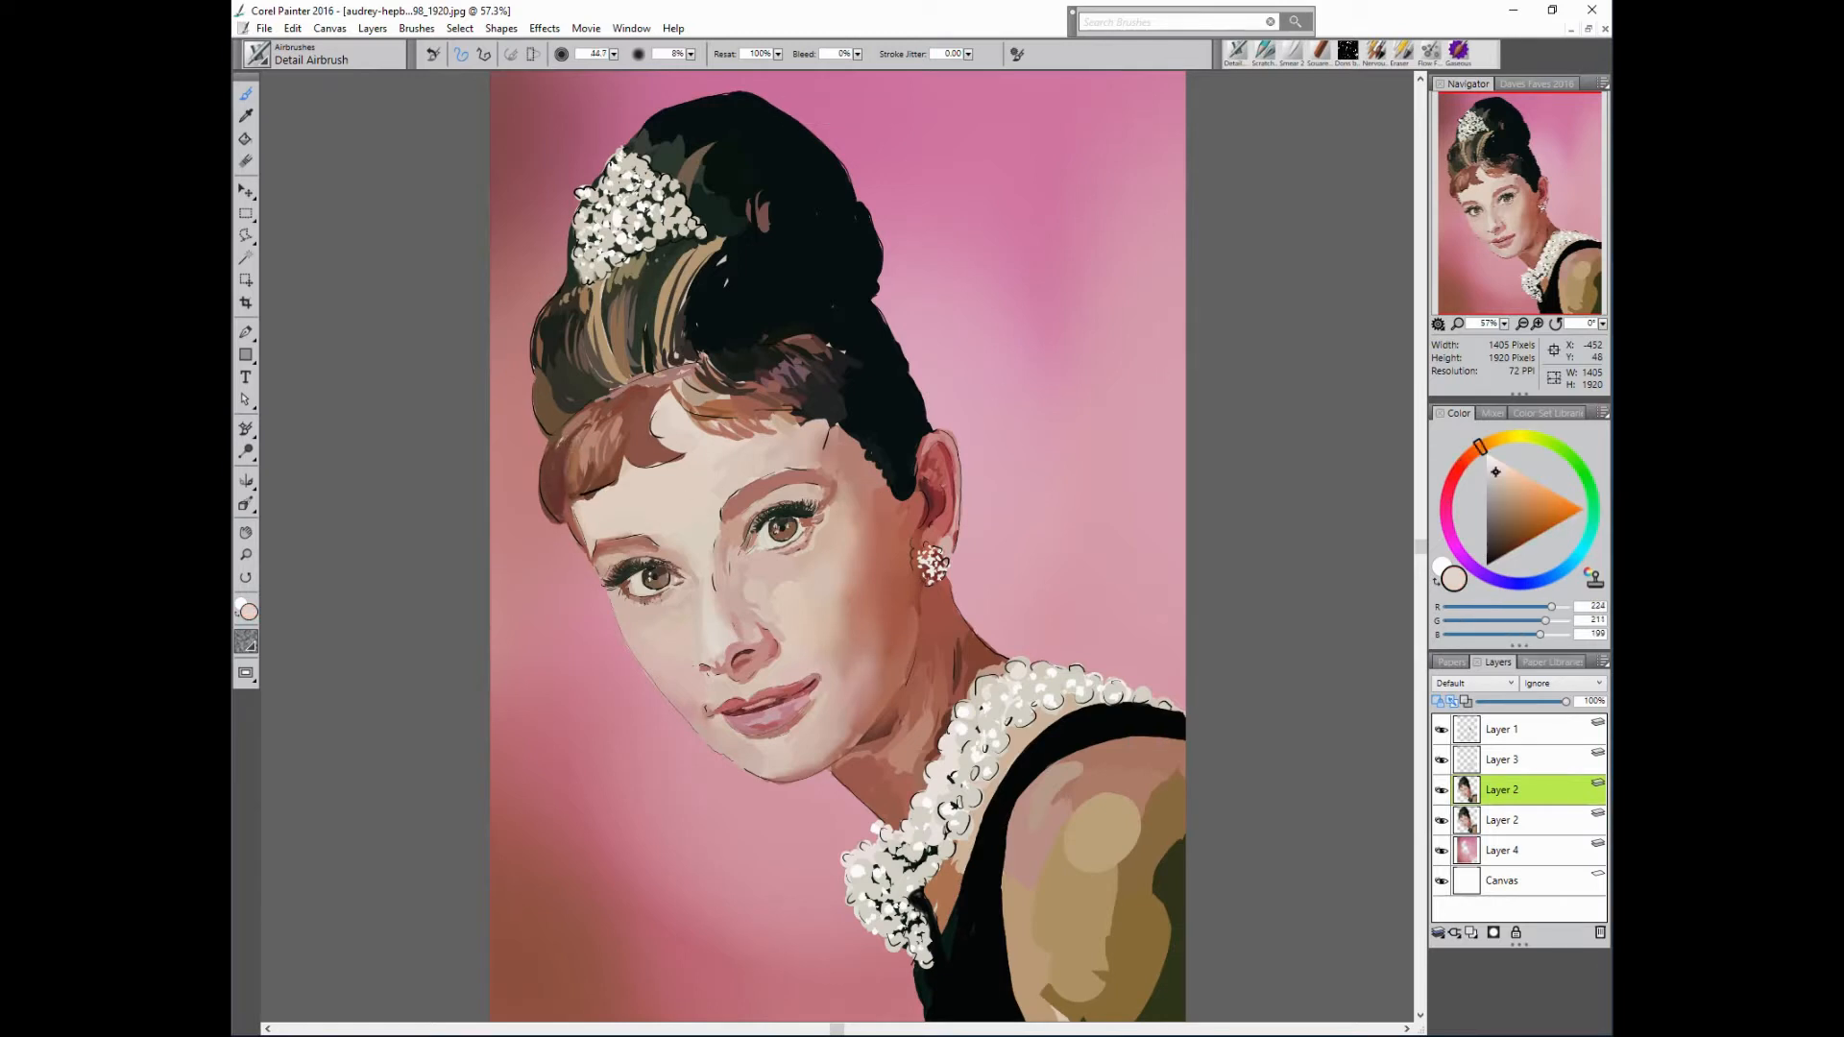
# - Blend the forehead skin below the parted fringe with sampled light skin tones using the Detail Airbrush
pyautogui.keyDown('alt'); pyautogui.click(645, 544); pyautogui.keyUp('alt')
pyautogui.keyDown('alt'); pyautogui.click(706, 522); pyautogui.keyUp('alt')
pyautogui.keyDown('alt'); pyautogui.click(706, 521); pyautogui.keyUp('alt')
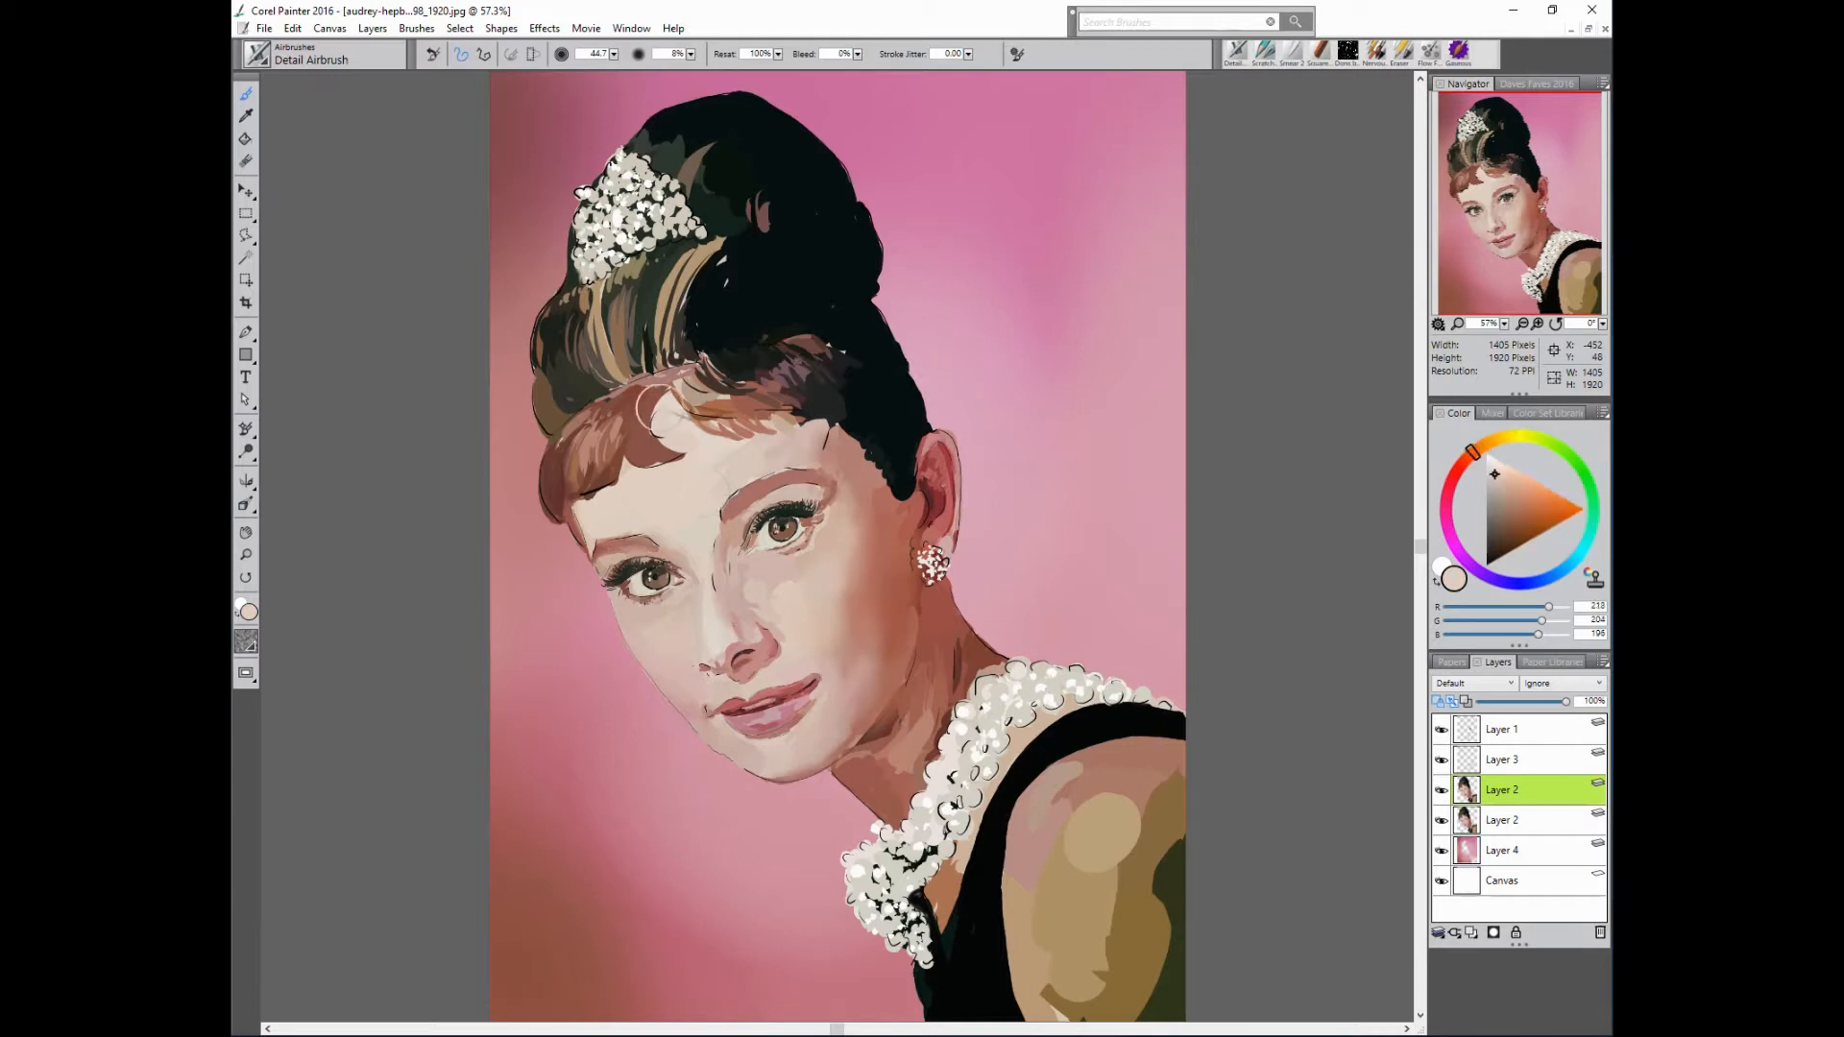
pyautogui.moveTo(677, 400)
pyautogui.mouseDown()
pyautogui.moveTo(714, 421)
pyautogui.moveTo(656, 428)
pyautogui.moveTo(729, 499)
pyautogui.mouseUp()
pyautogui.click(1478, 448)
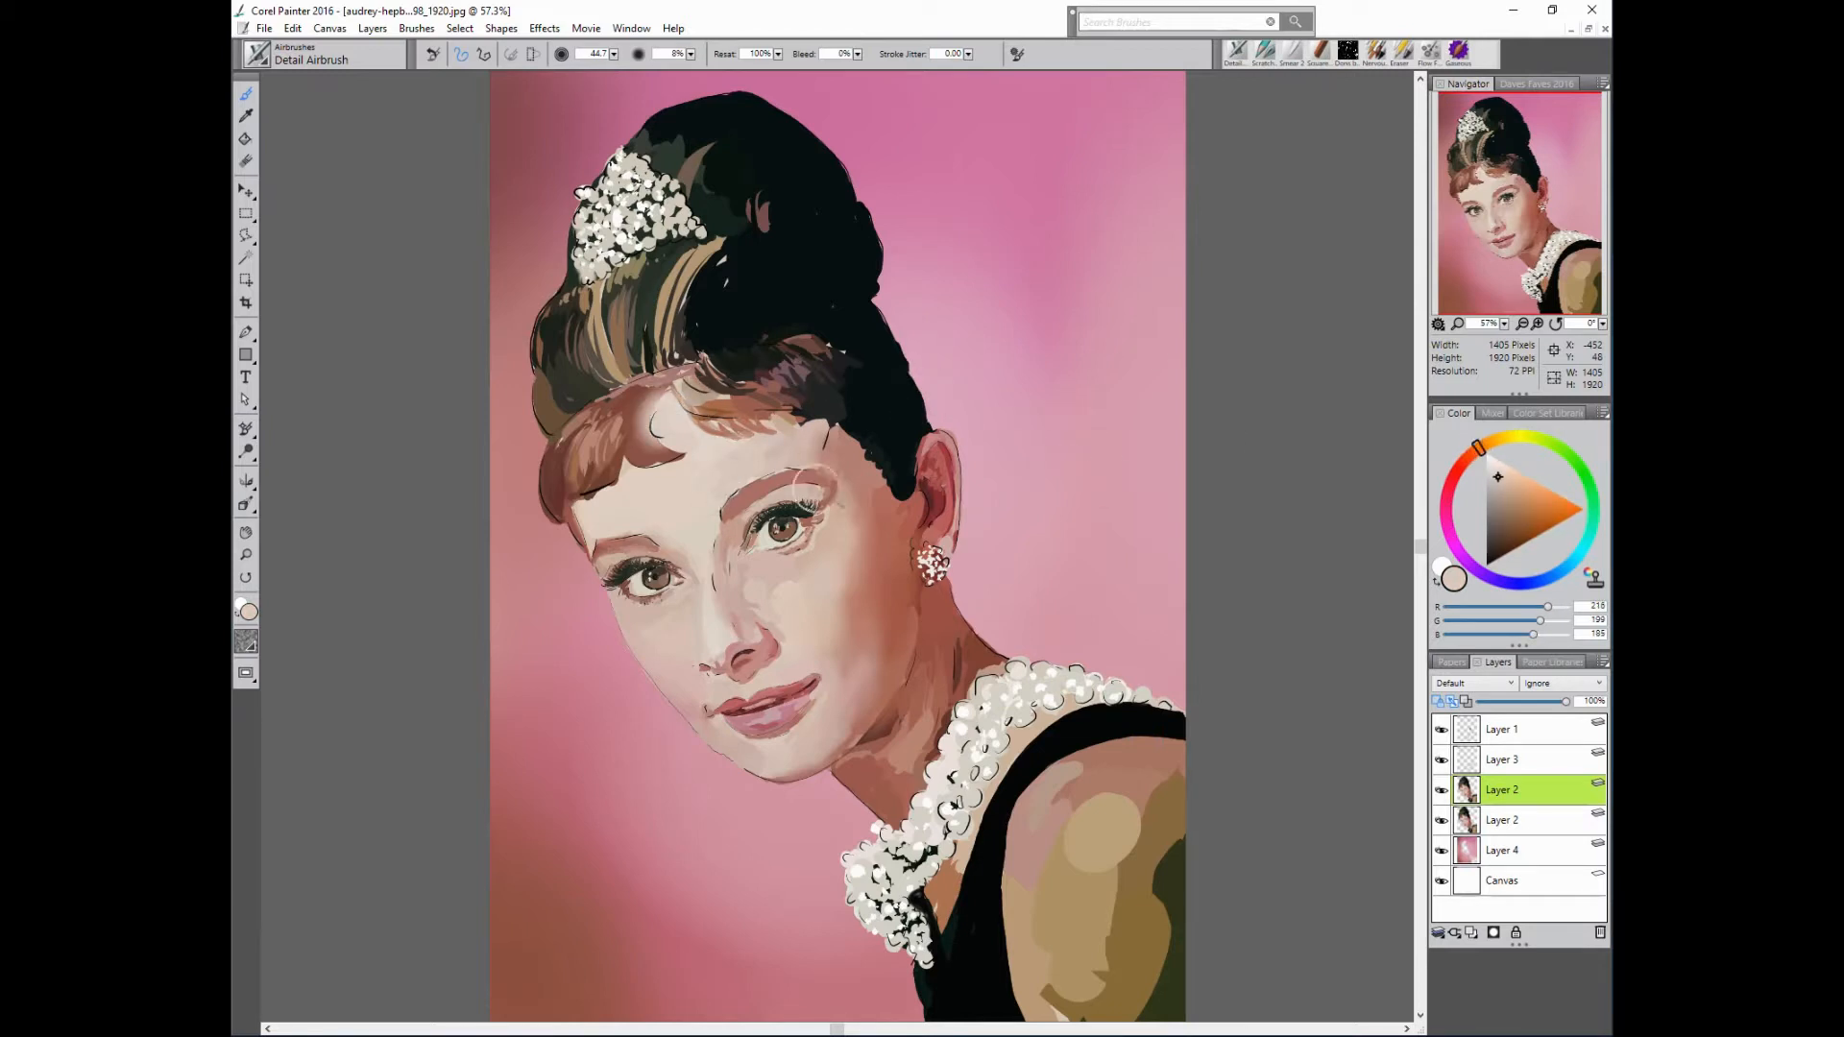
pyautogui.keyDown('alt'); pyautogui.click(832, 463); pyautogui.keyUp('alt')
# - Compare the portrait with Layer 1 hidden and shown, and soften the shading along the nose bridge with sampled skin tones
pyautogui.click(1443, 729)
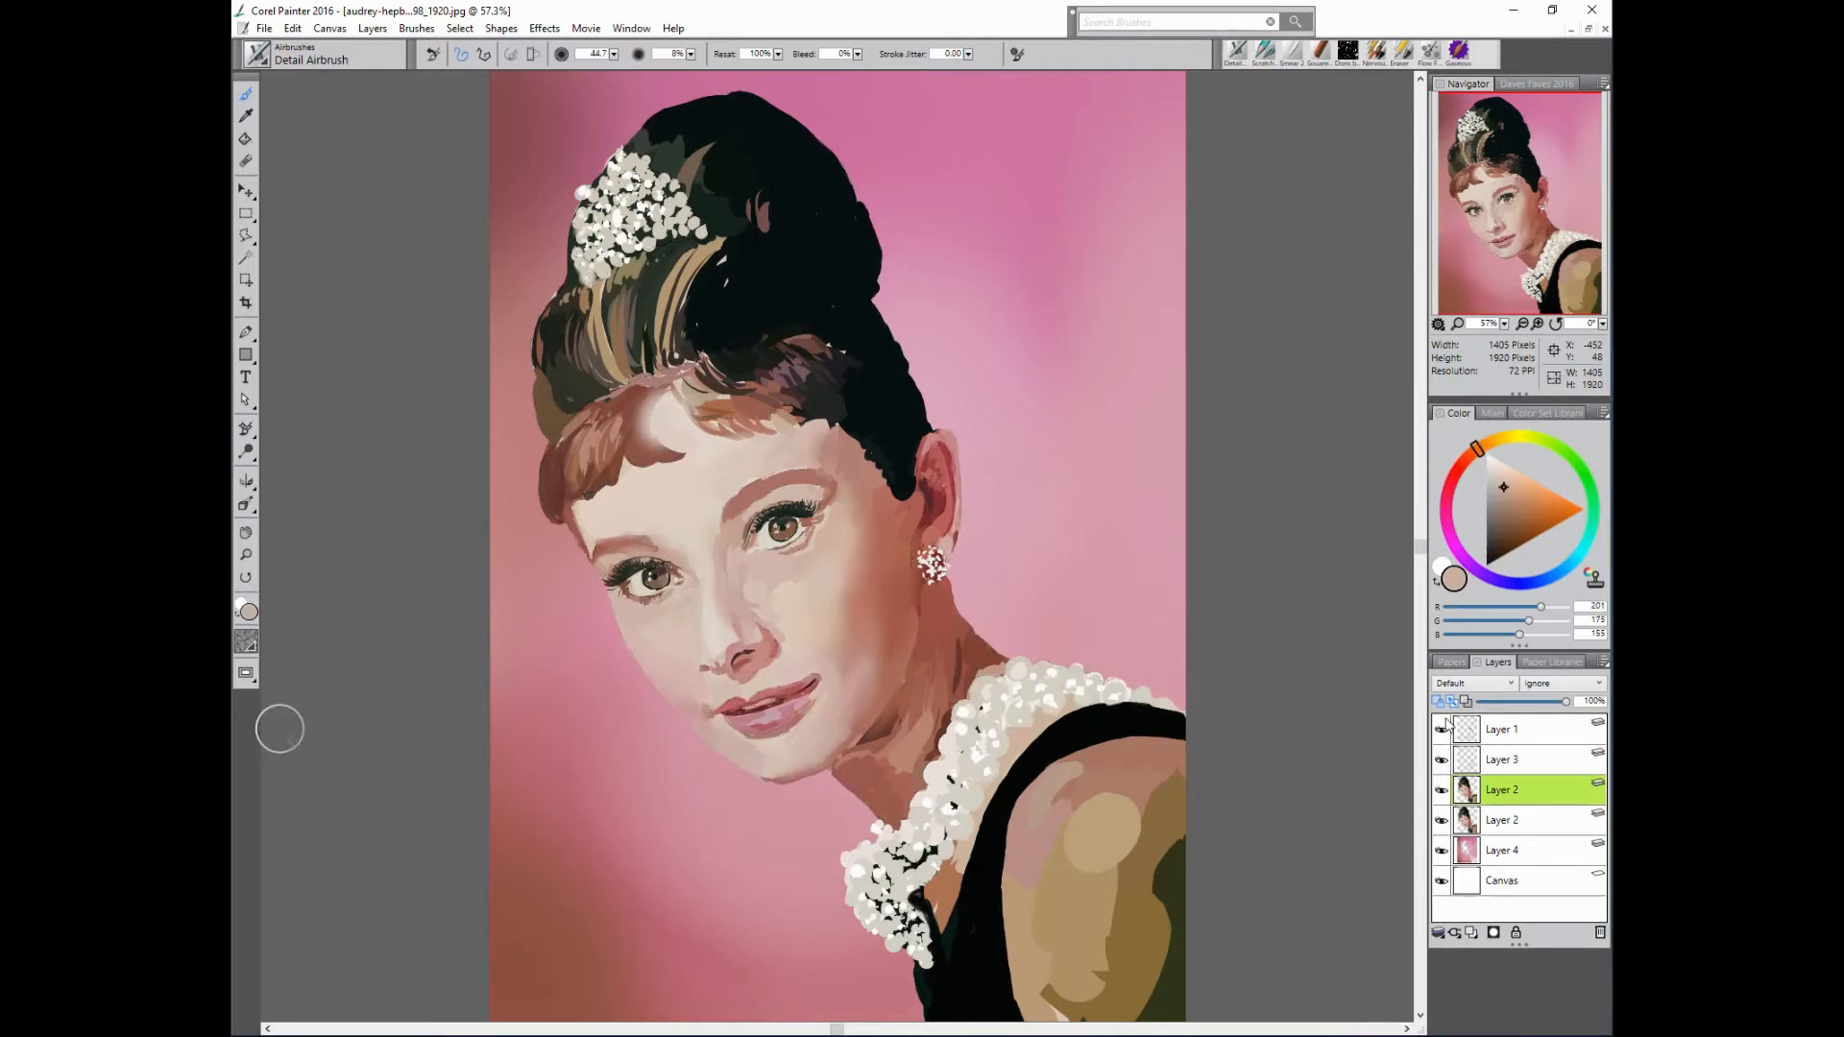
pyautogui.click(1443, 729)
pyautogui.keyDown('alt'); pyautogui.click(746, 600); pyautogui.keyUp('alt')
pyautogui.moveTo(729, 569); pyautogui.dragTo(728, 594)
pyautogui.keyDown('alt'); pyautogui.click(694, 520); pyautogui.keyUp('alt')
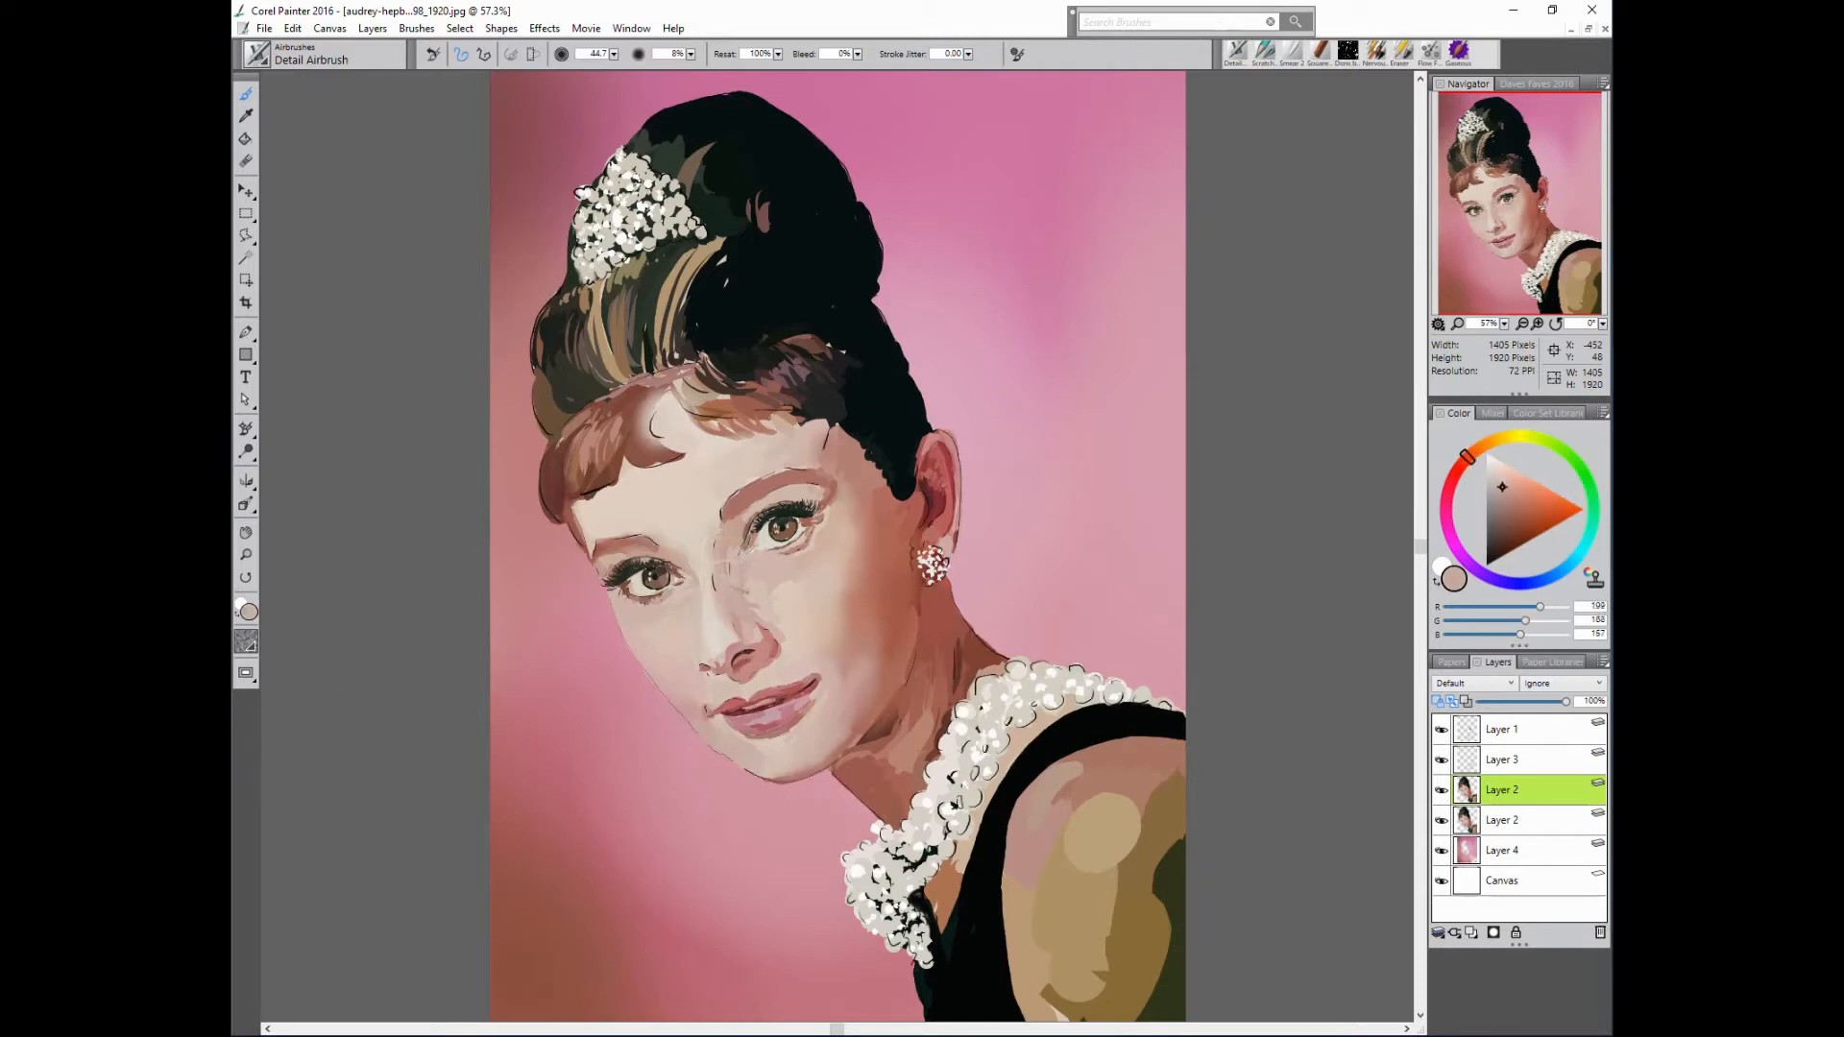
# - Smooth the shadowed side of the nose with sampled tones, using a brush size of 21.1
pyautogui.keyDown('alt'); pyautogui.click(754, 597); pyautogui.keyUp('alt')
pyautogui.keyDown('alt'); pyautogui.click(756, 634); pyautogui.keyUp('alt')
pyautogui.keyDown('alt'); pyautogui.click(615, 527); pyautogui.keyUp('alt')
pyautogui.keyDown('alt'); pyautogui.click(741, 654); pyautogui.keyUp('alt')
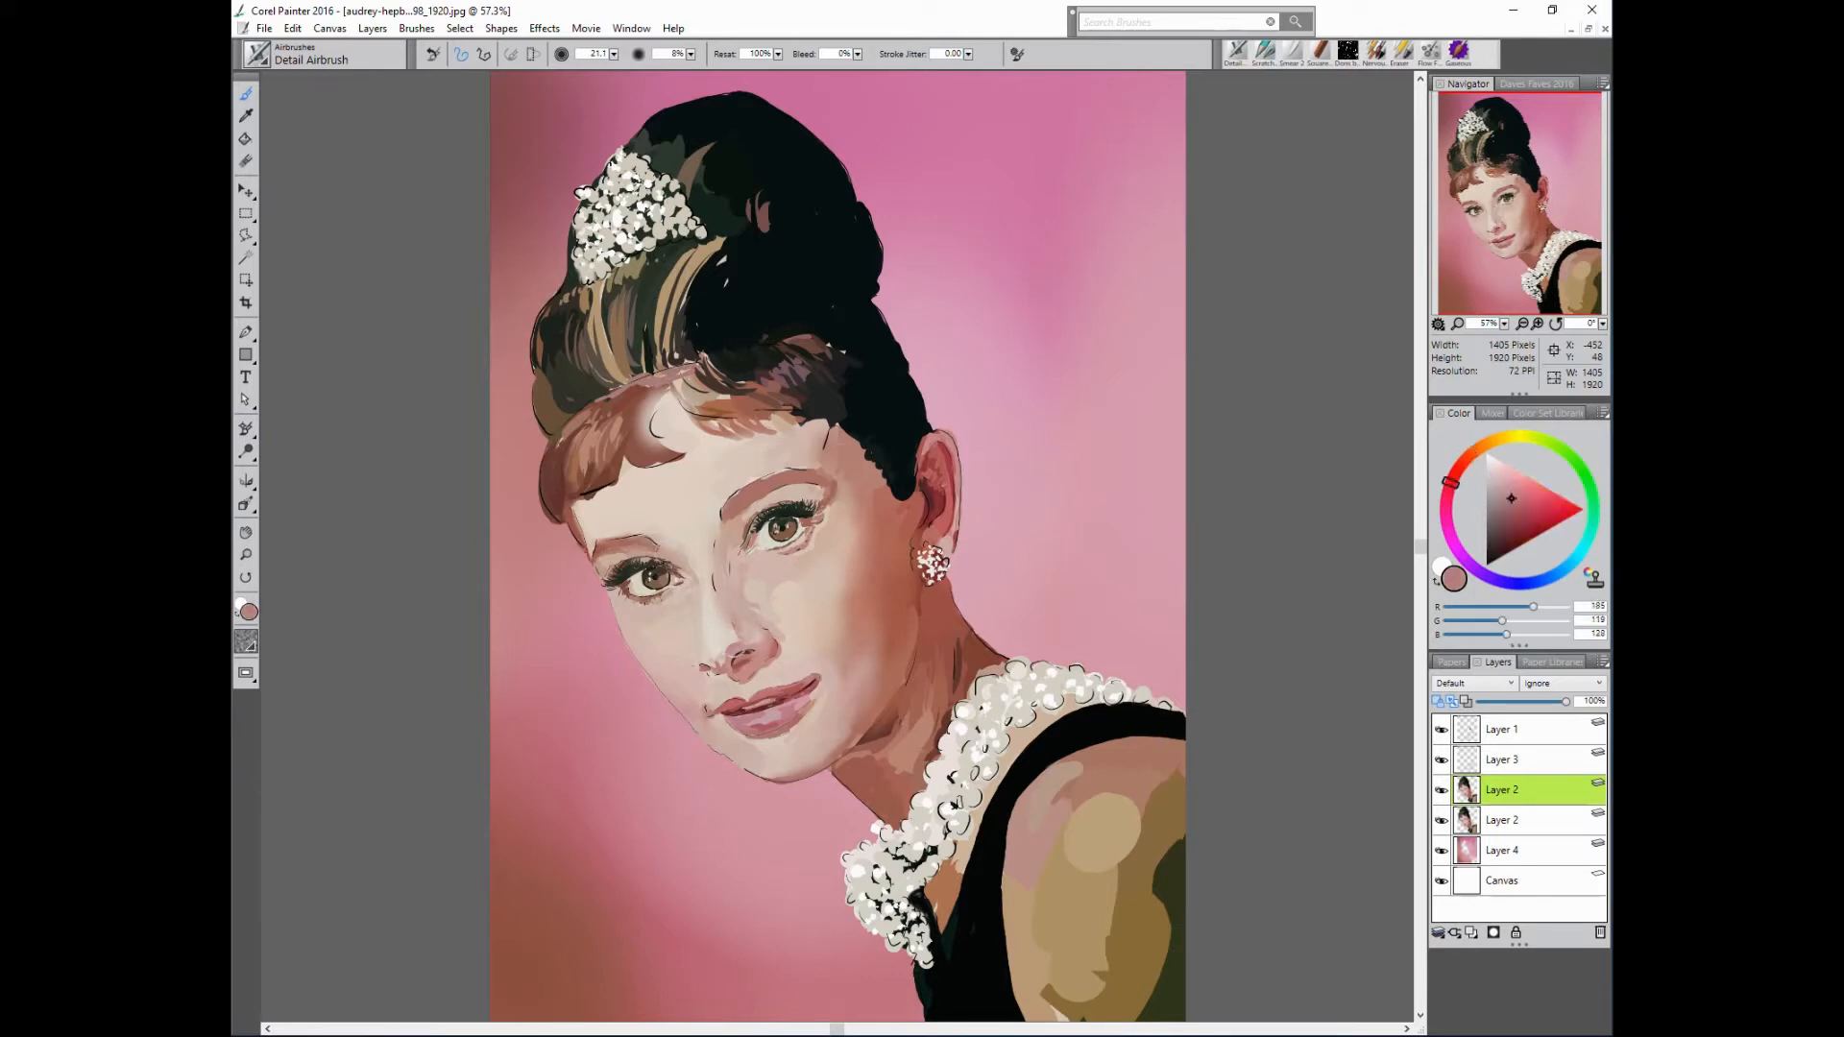
# - Blend the nostril and nose tip with sampled pink shadow and light skin tones
pyautogui.keyDown('alt'); pyautogui.click(775, 645); pyautogui.keyUp('alt')
pyautogui.keyDown('alt'); pyautogui.click(773, 641); pyautogui.keyUp('alt')
pyautogui.keyDown('alt'); pyautogui.click(772, 647); pyautogui.keyUp('alt')
pyautogui.keyDown('alt'); pyautogui.click(738, 629); pyautogui.keyUp('alt')
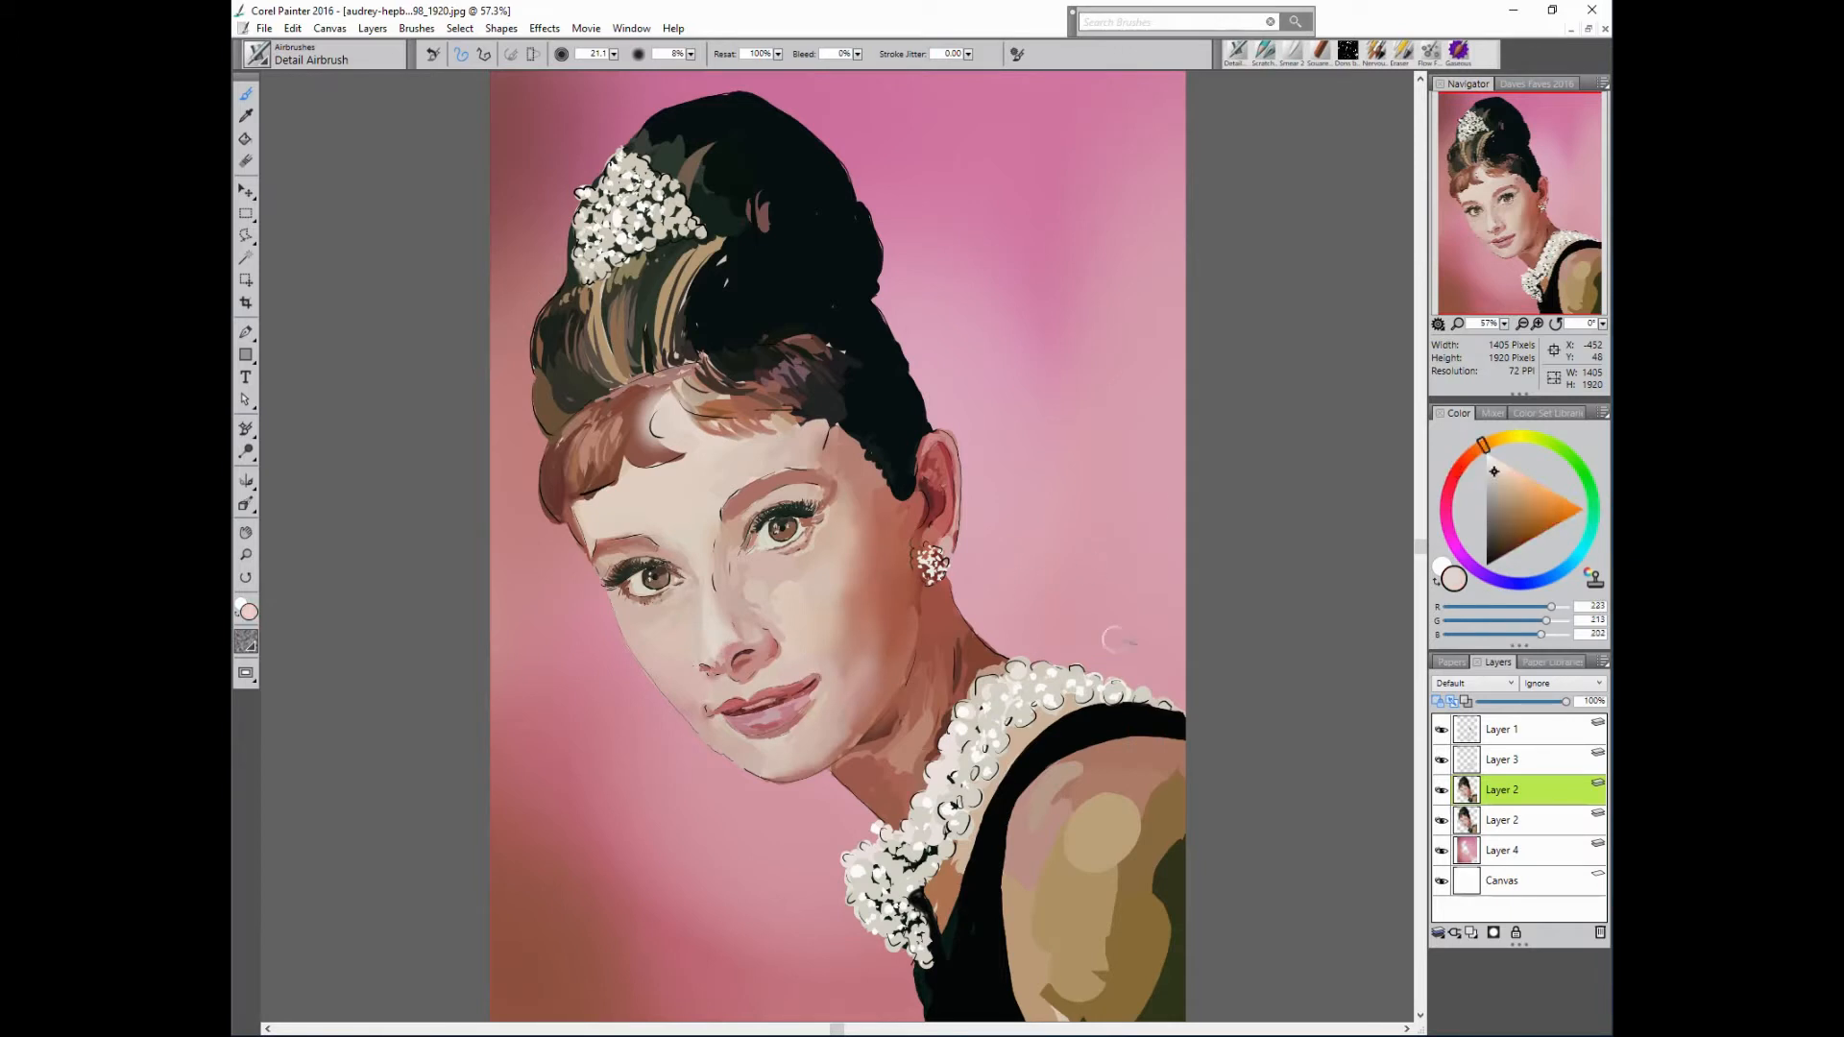
pyautogui.keyDown('alt'); pyautogui.click(728, 625); pyautogui.keyUp('alt')
pyautogui.keyDown('alt'); pyautogui.click(732, 665); pyautogui.keyUp('alt')
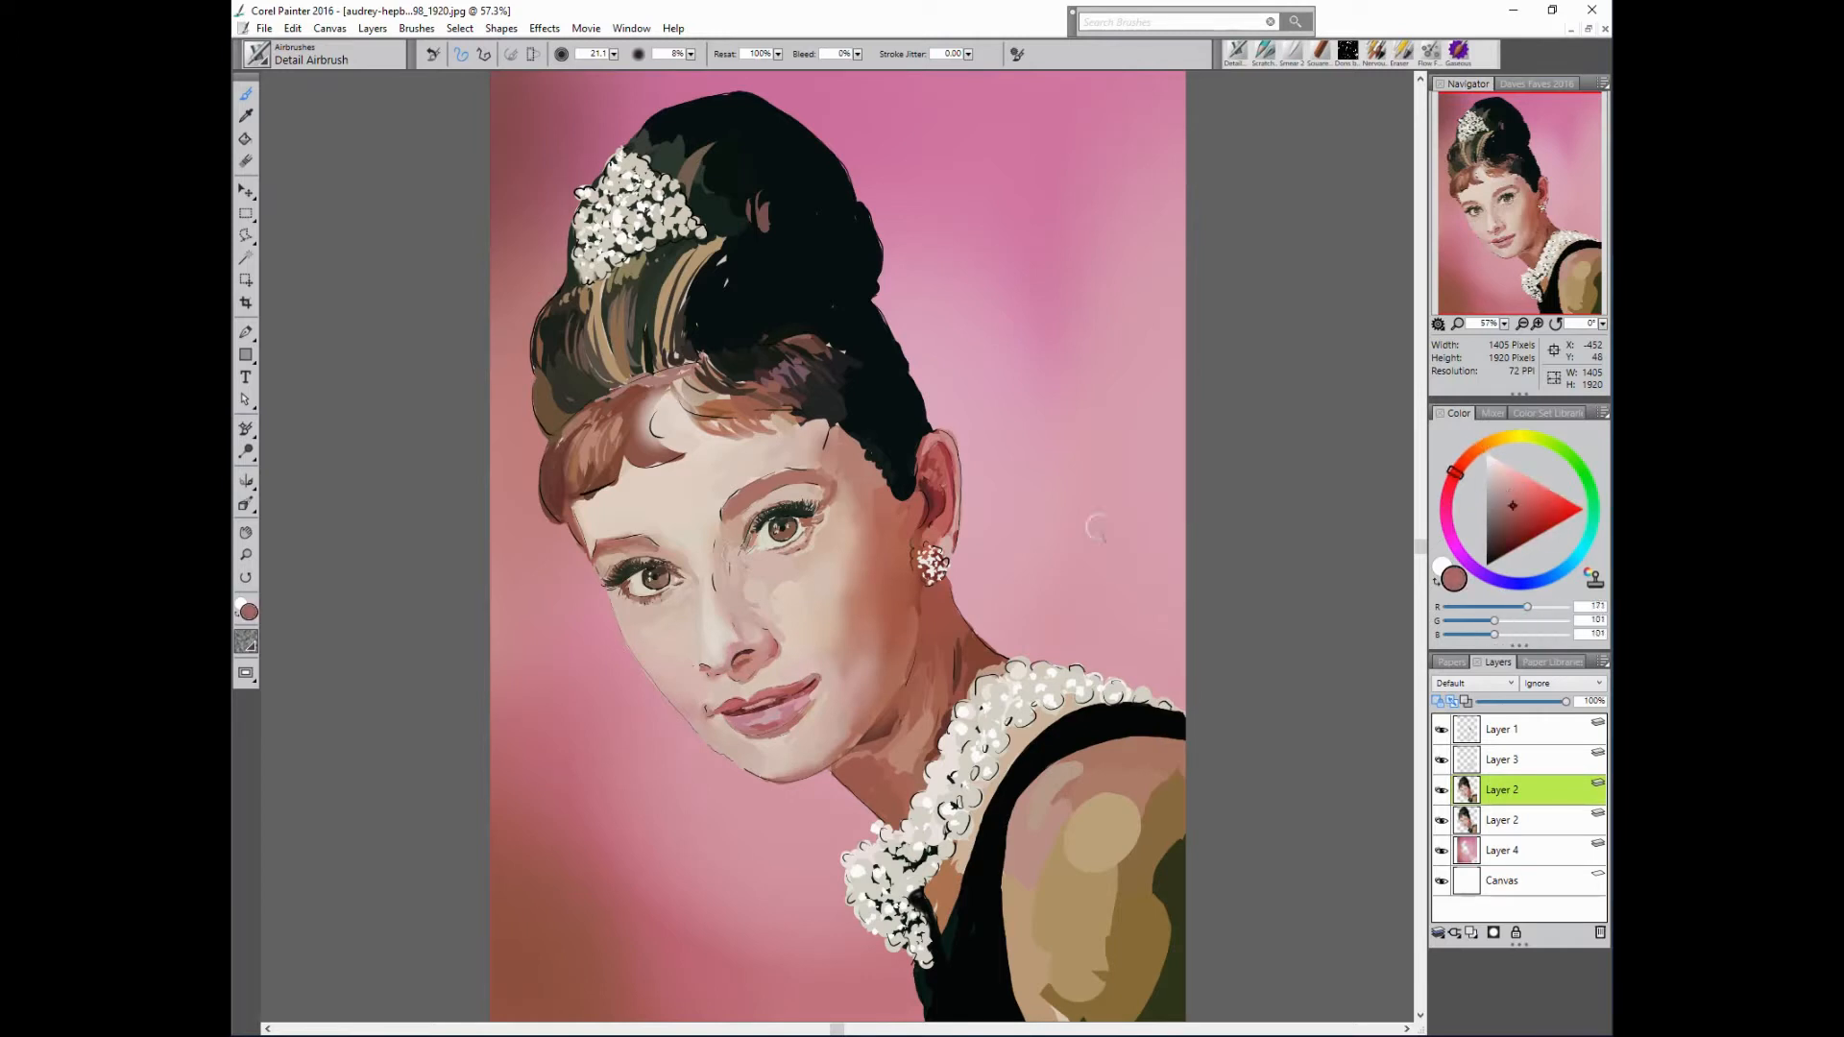
pyautogui.keyDown('alt'); pyautogui.click(585, 562); pyautogui.keyUp('alt')
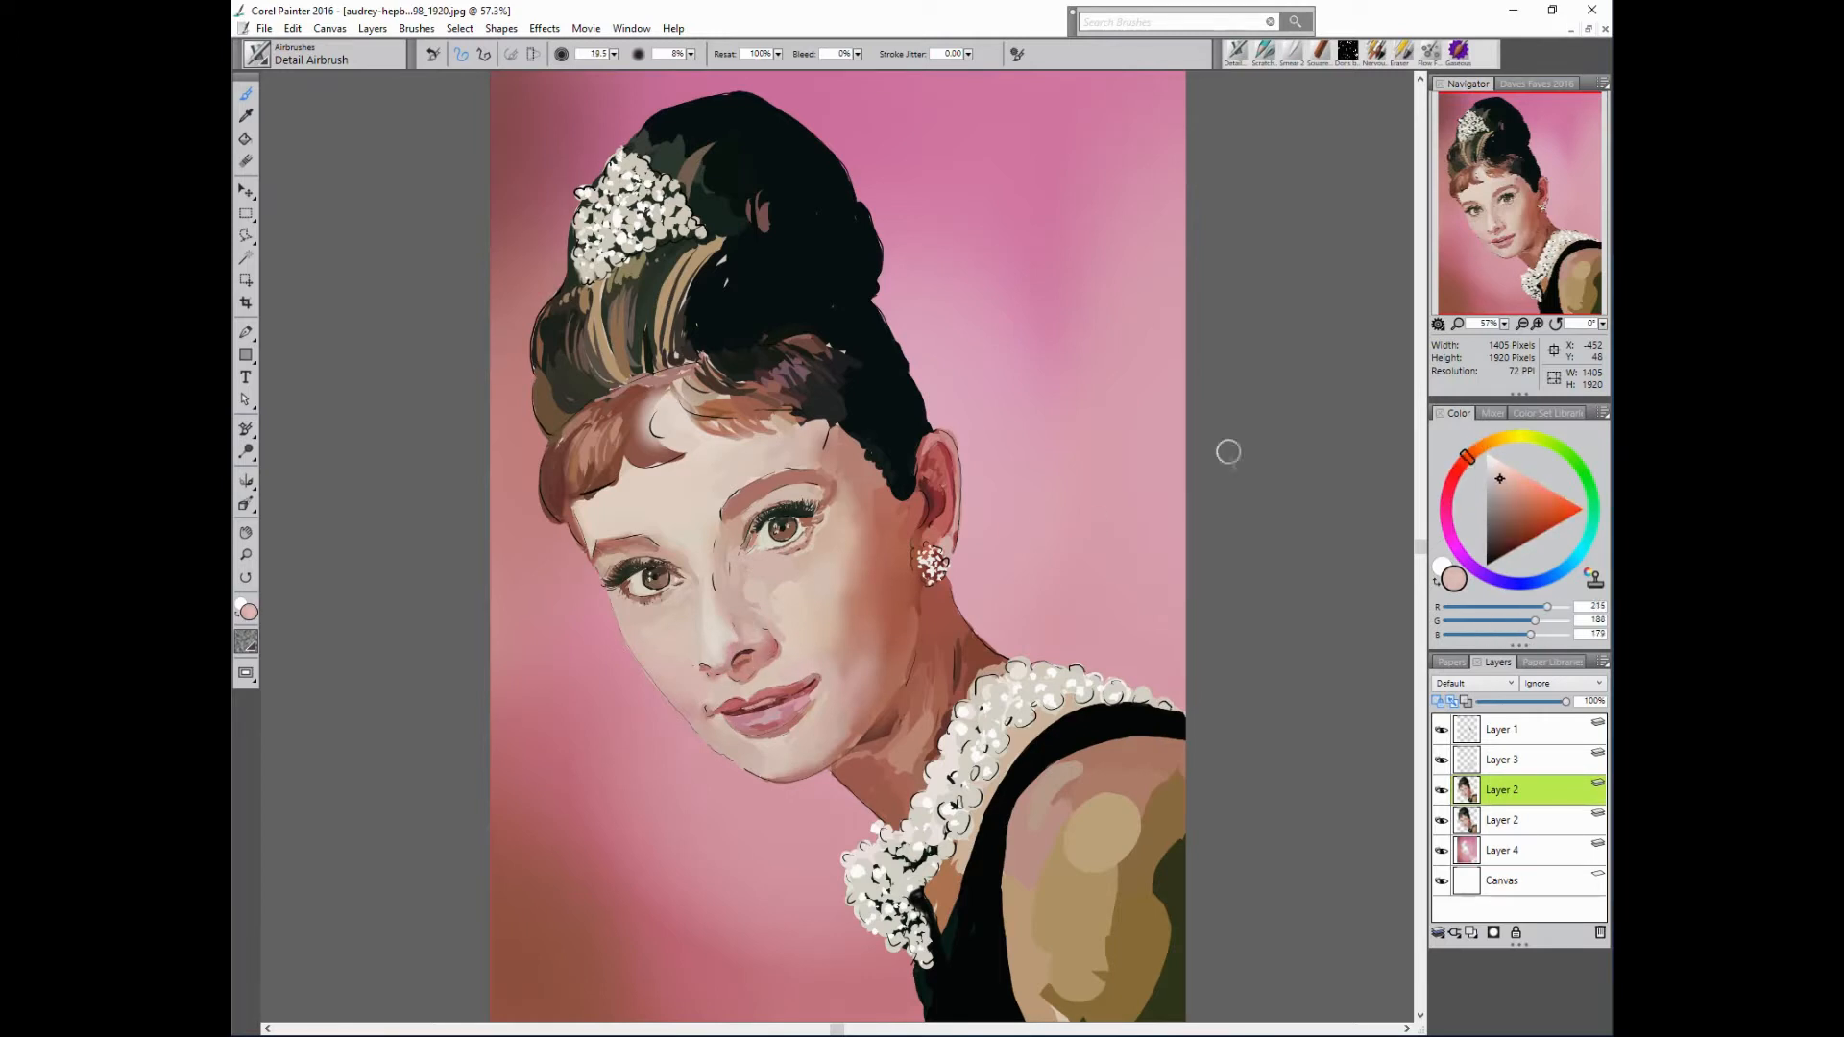
# - Smooth the nose ridge from the tip up toward the inner eye with sampled skin tones at brush size 19.5
pyautogui.keyDown('alt'); pyautogui.click(744, 628); pyautogui.keyUp('alt')
pyautogui.keyDown('alt'); pyautogui.click(739, 629); pyautogui.keyUp('alt')
pyautogui.keyDown('alt'); pyautogui.click(742, 595); pyautogui.keyUp('alt')
pyautogui.keyDown('alt'); pyautogui.click(752, 573); pyautogui.keyUp('alt')
pyautogui.keyDown('alt'); pyautogui.click(751, 561); pyautogui.keyUp('alt')
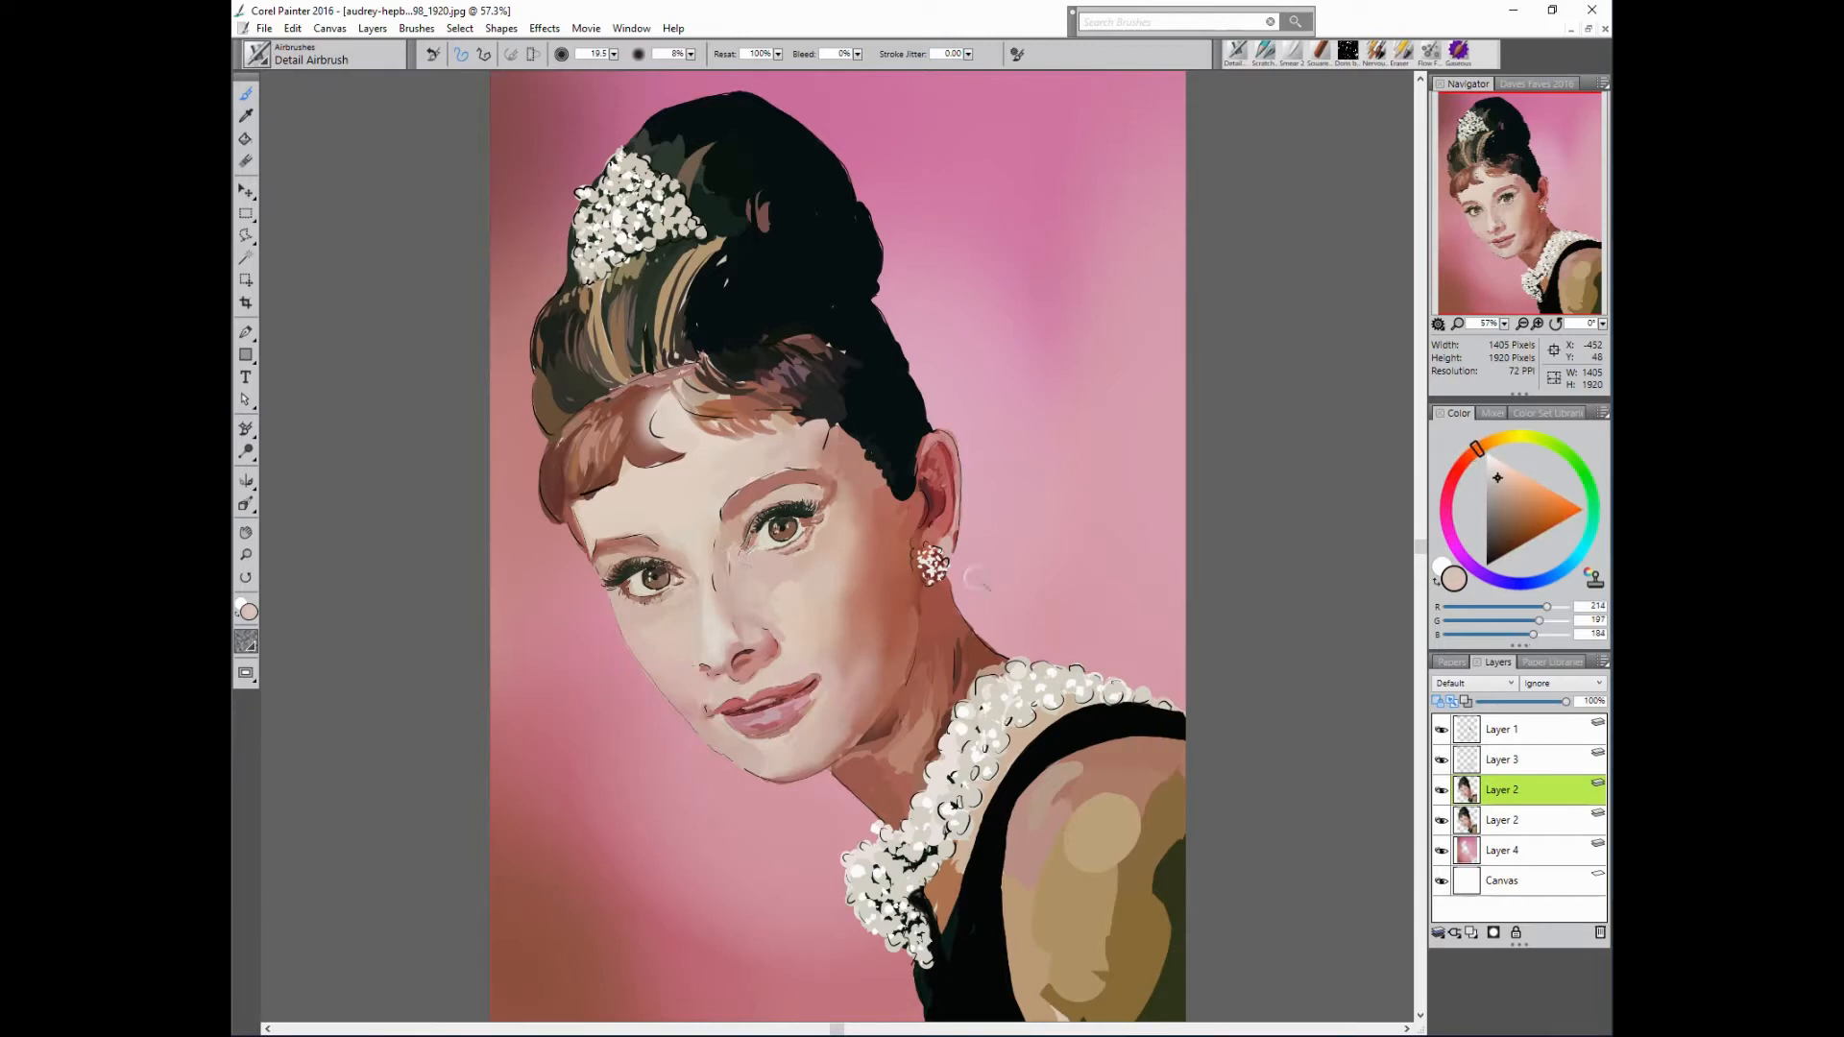
# - Blend away the hard-edged light patch on the cheek below her left eye with nearby sampled skin tones
pyautogui.keyDown('alt'); pyautogui.click(759, 574); pyautogui.keyUp('alt')
pyautogui.moveTo(786, 565); pyautogui.dragTo(799, 576)
pyautogui.keyDown('alt'); pyautogui.click(789, 582); pyautogui.keyUp('alt')
pyautogui.keyDown('alt'); pyautogui.click(818, 607); pyautogui.keyUp('alt')
pyautogui.keyDown('alt'); pyautogui.click(783, 609); pyautogui.keyUp('alt')
pyautogui.keyDown('alt'); pyautogui.click(808, 574); pyautogui.keyUp('alt')
pyautogui.keyDown('alt'); pyautogui.click(812, 568); pyautogui.keyUp('alt')
pyautogui.keyDown('alt'); pyautogui.click(838, 543); pyautogui.keyUp('alt')
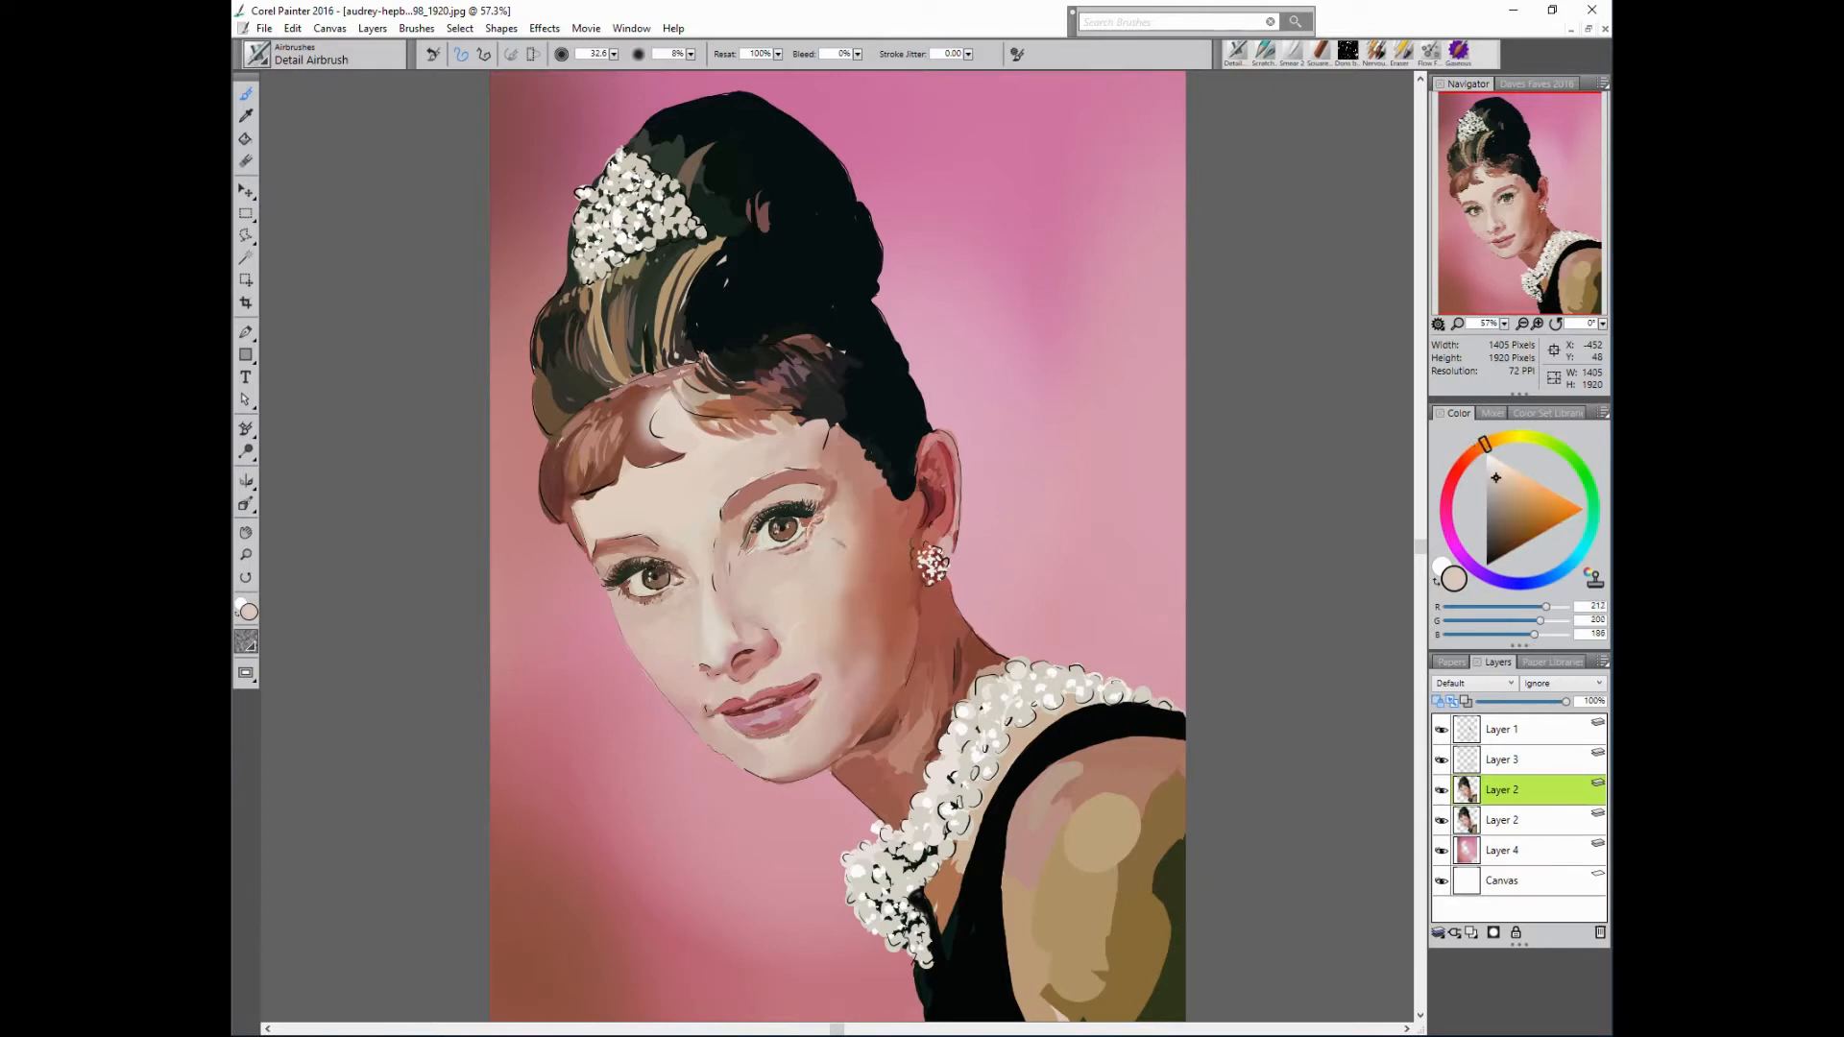
# - Soften the skin transitions around the outer corner of her left eye with sampled tones at brush size 32.6
pyautogui.keyDown('alt'); pyautogui.click(854, 522); pyautogui.keyUp('alt')
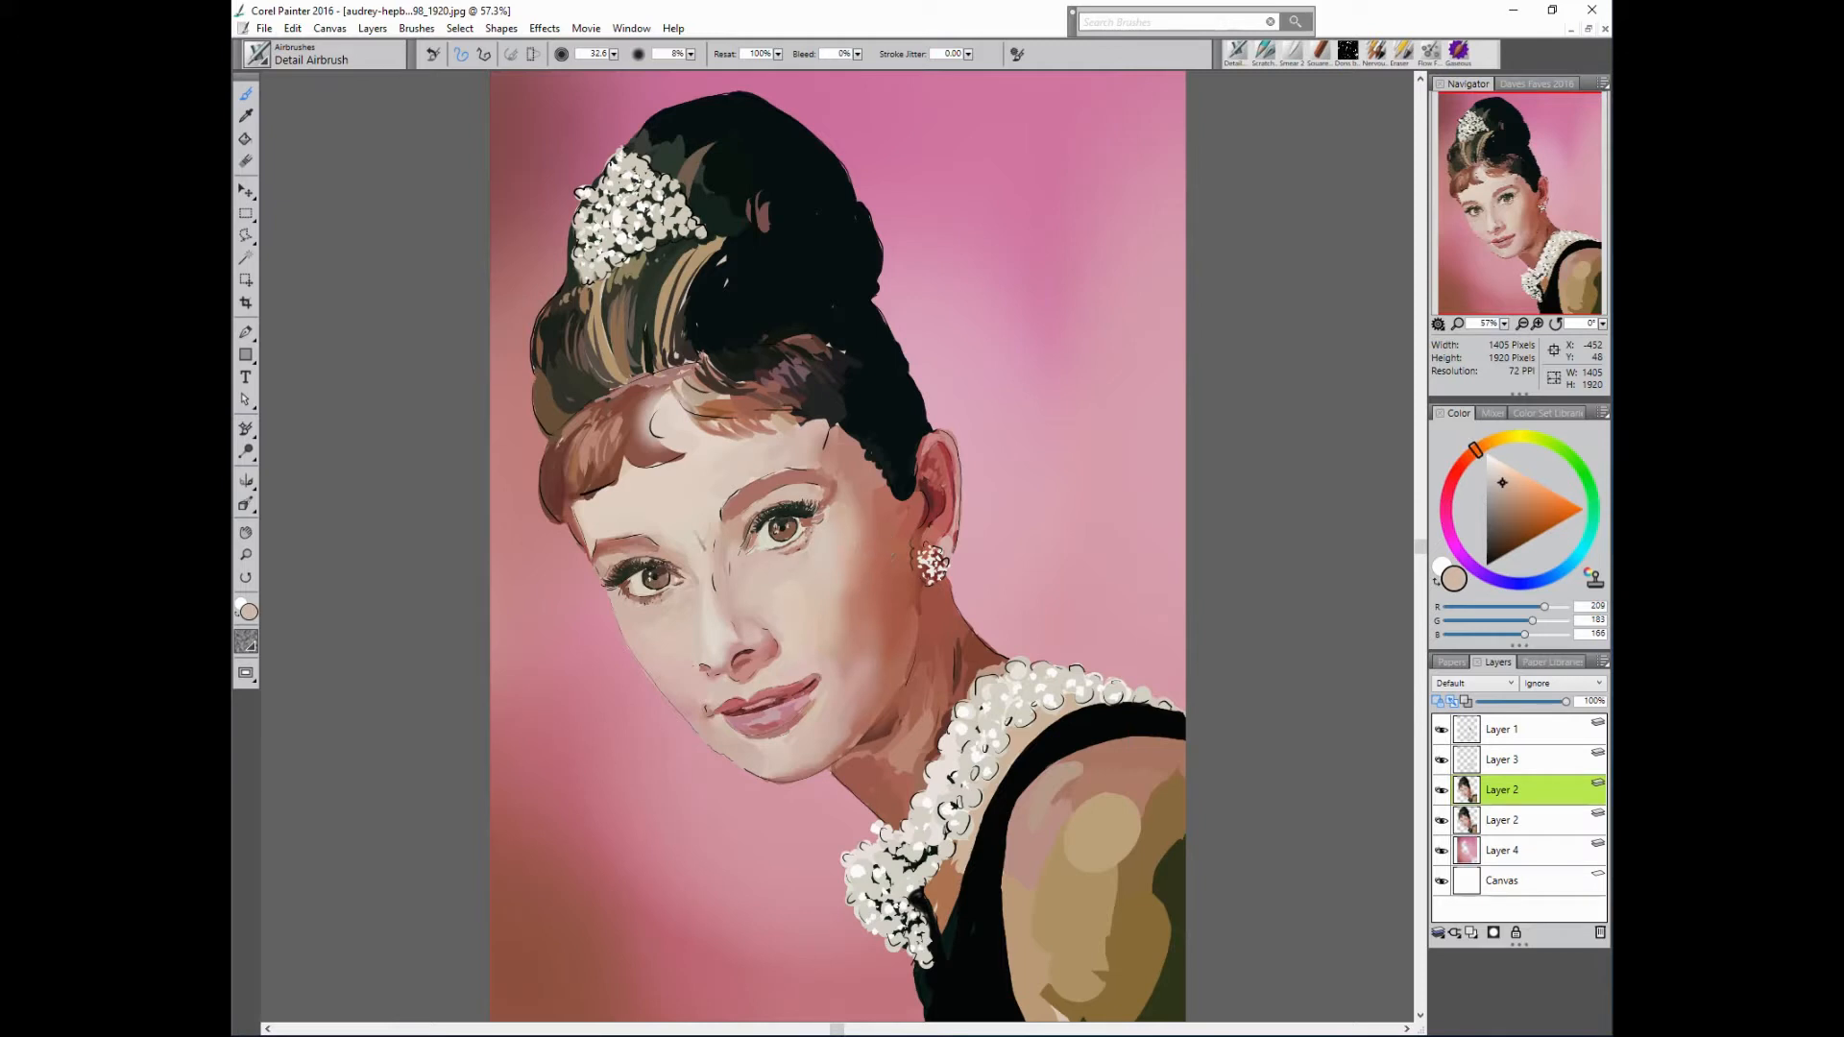
pyautogui.keyDown('alt'); pyautogui.click(893, 558); pyautogui.keyUp('alt')
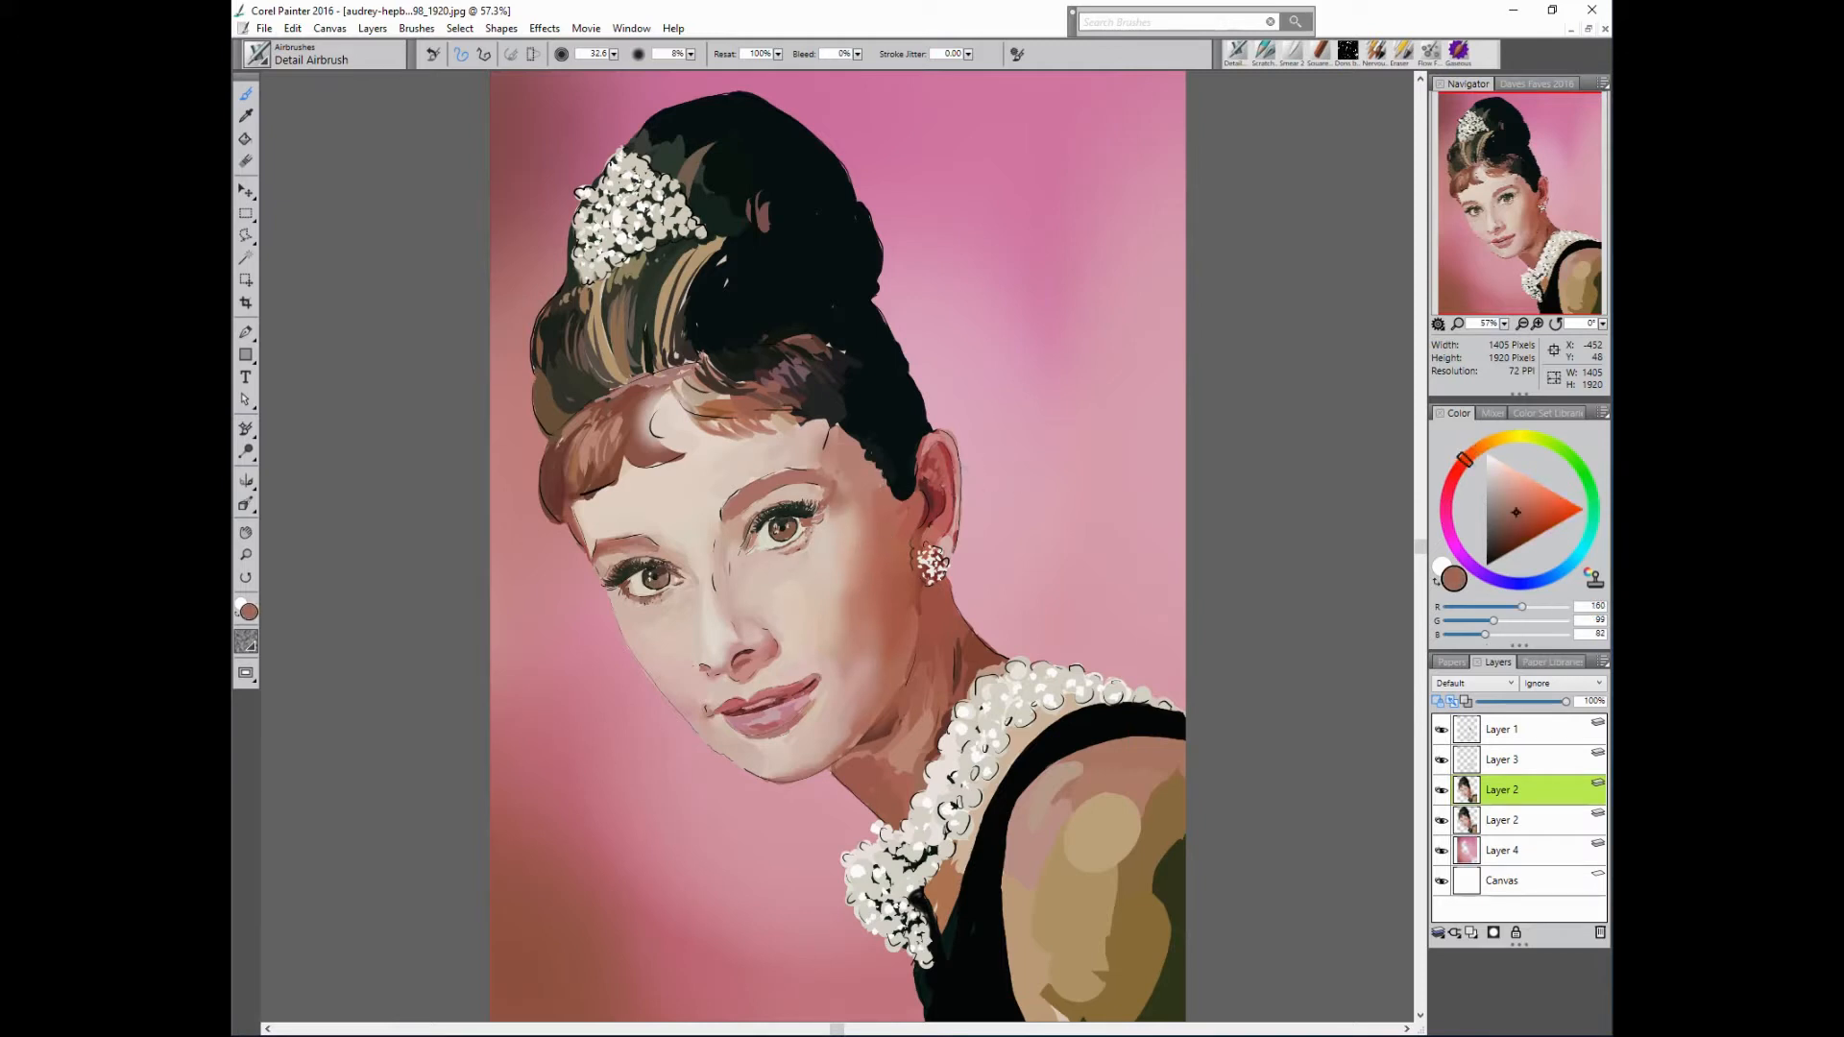
pyautogui.keyDown('alt'); pyautogui.click(632, 474); pyautogui.keyUp('alt')
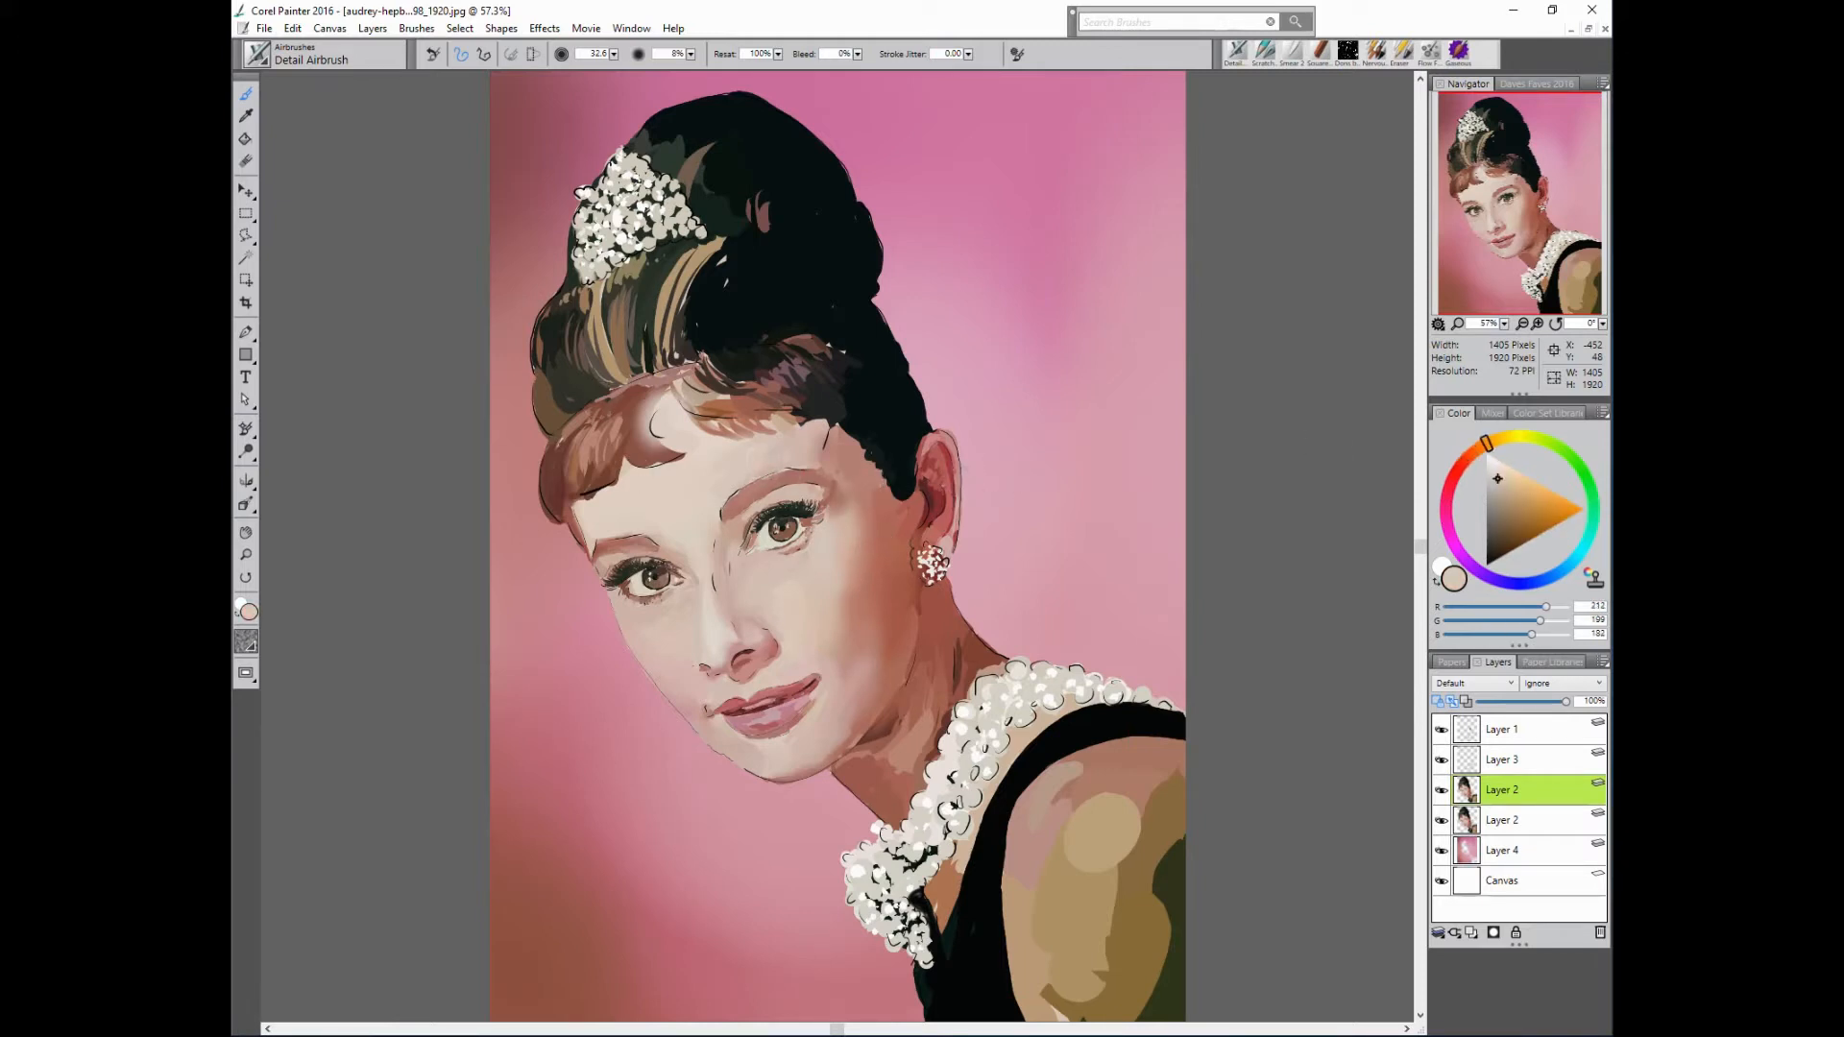
pyautogui.keyDown('alt'); pyautogui.click(876, 507); pyautogui.keyUp('alt')
pyautogui.keyDown('alt'); pyautogui.click(652, 550); pyautogui.keyUp('alt')
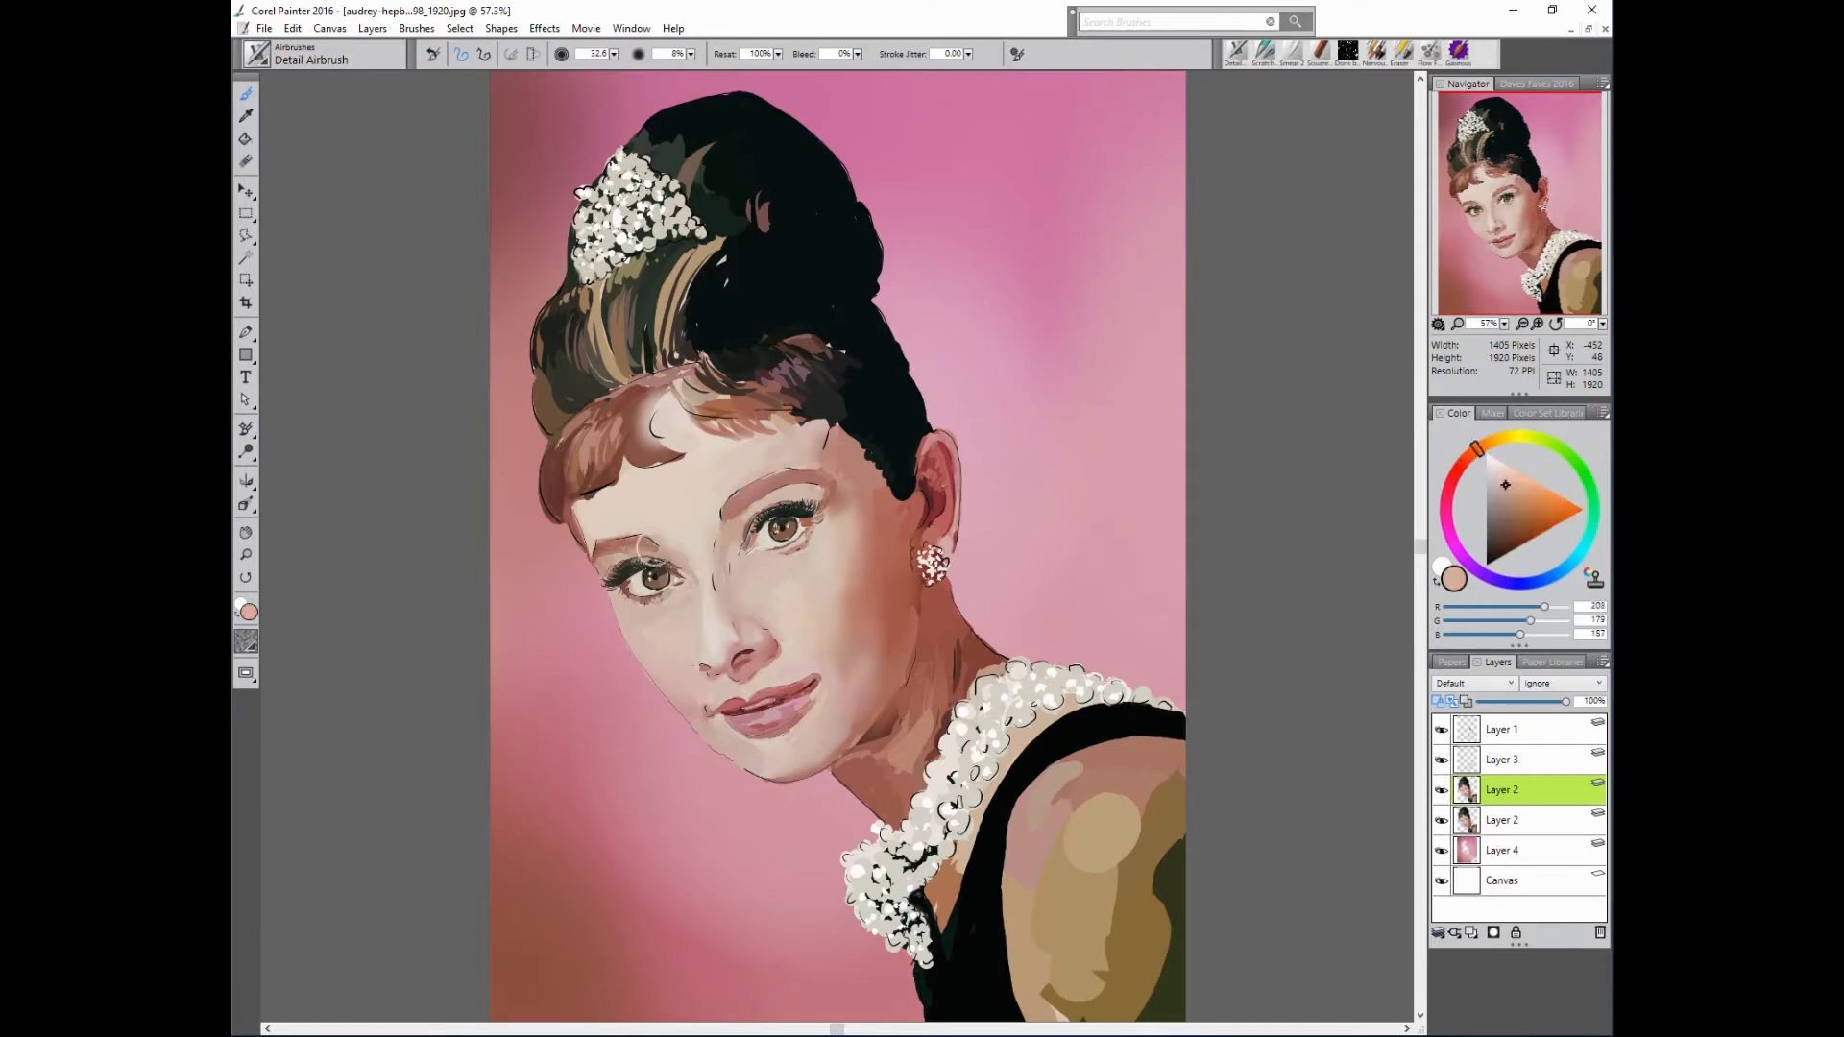
# - Soften her right eyebrow with sampled brow and skin tones, using a brush size of 19.3
pyautogui.press('[')
pyautogui.moveTo(618, 555); pyautogui.dragTo(638, 551)
pyautogui.keyDown('alt'); pyautogui.click(790, 494); pyautogui.keyUp('alt')
pyautogui.keyDown('alt'); pyautogui.click(621, 548); pyautogui.keyUp('alt')
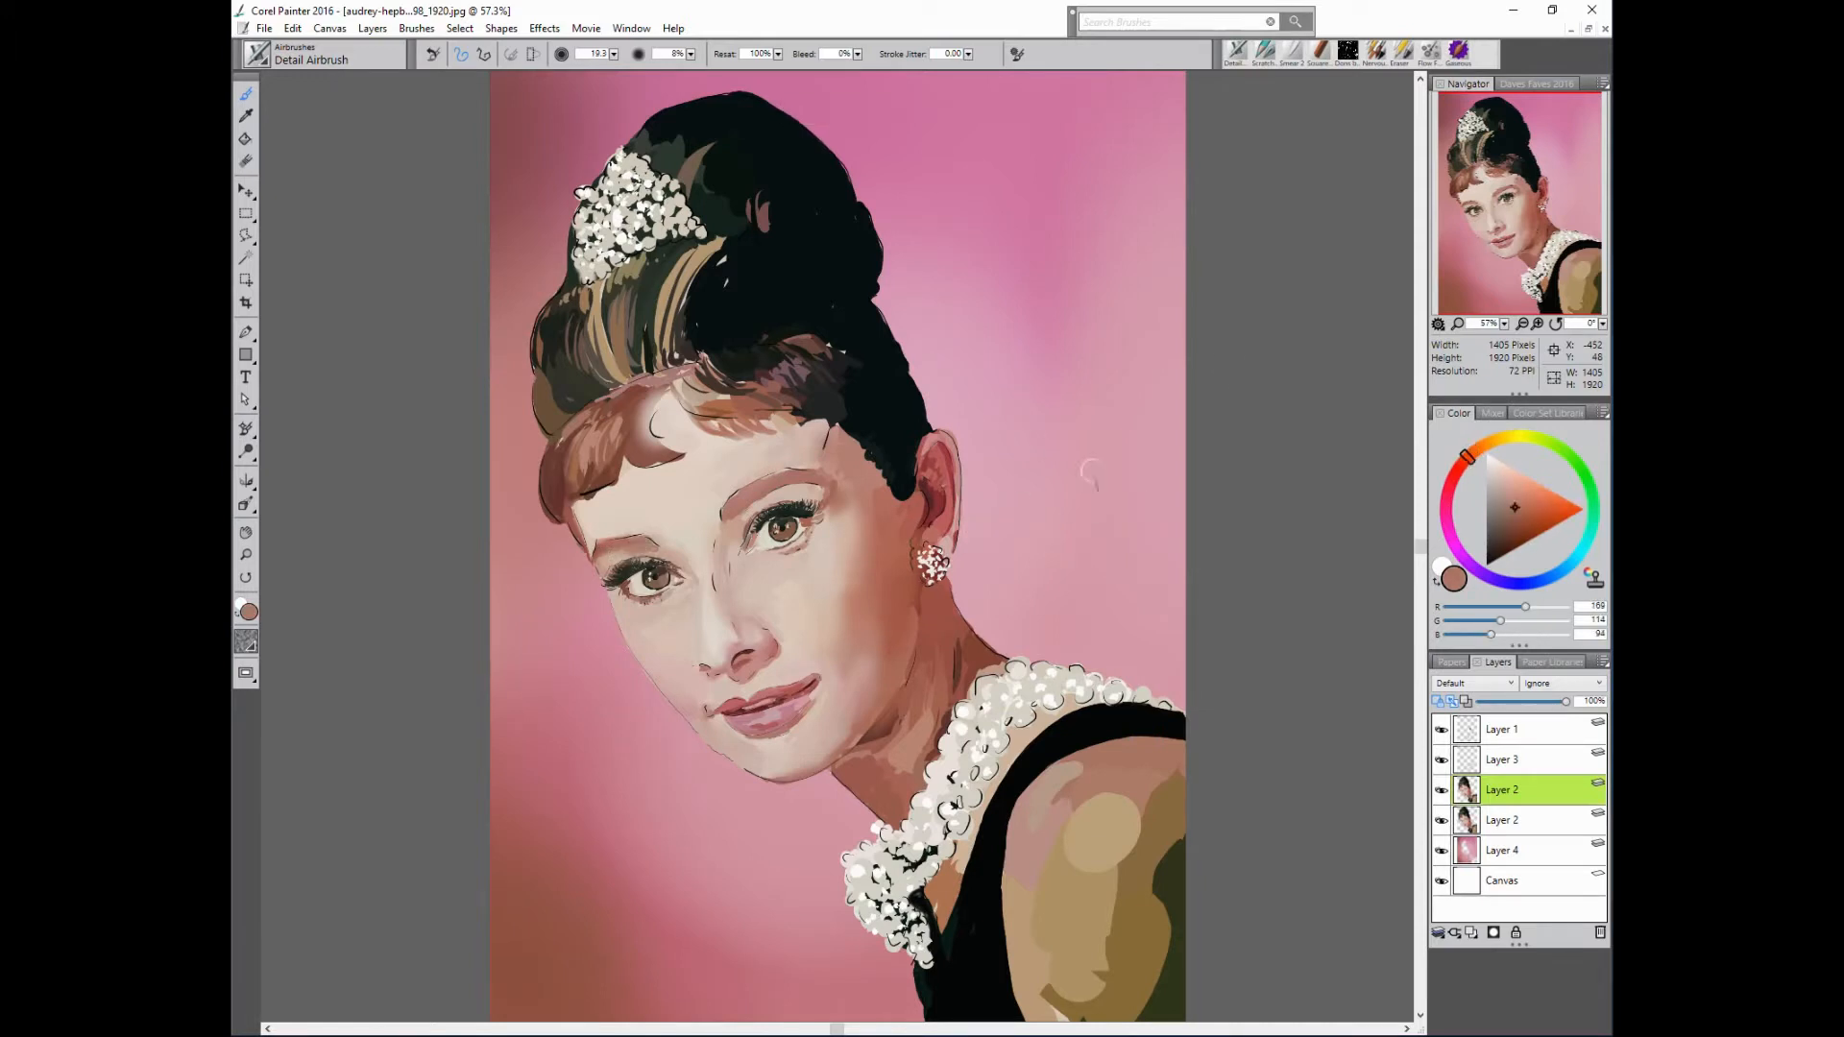
pyautogui.keyDown('alt'); pyautogui.click(645, 440); pyautogui.keyUp('alt')
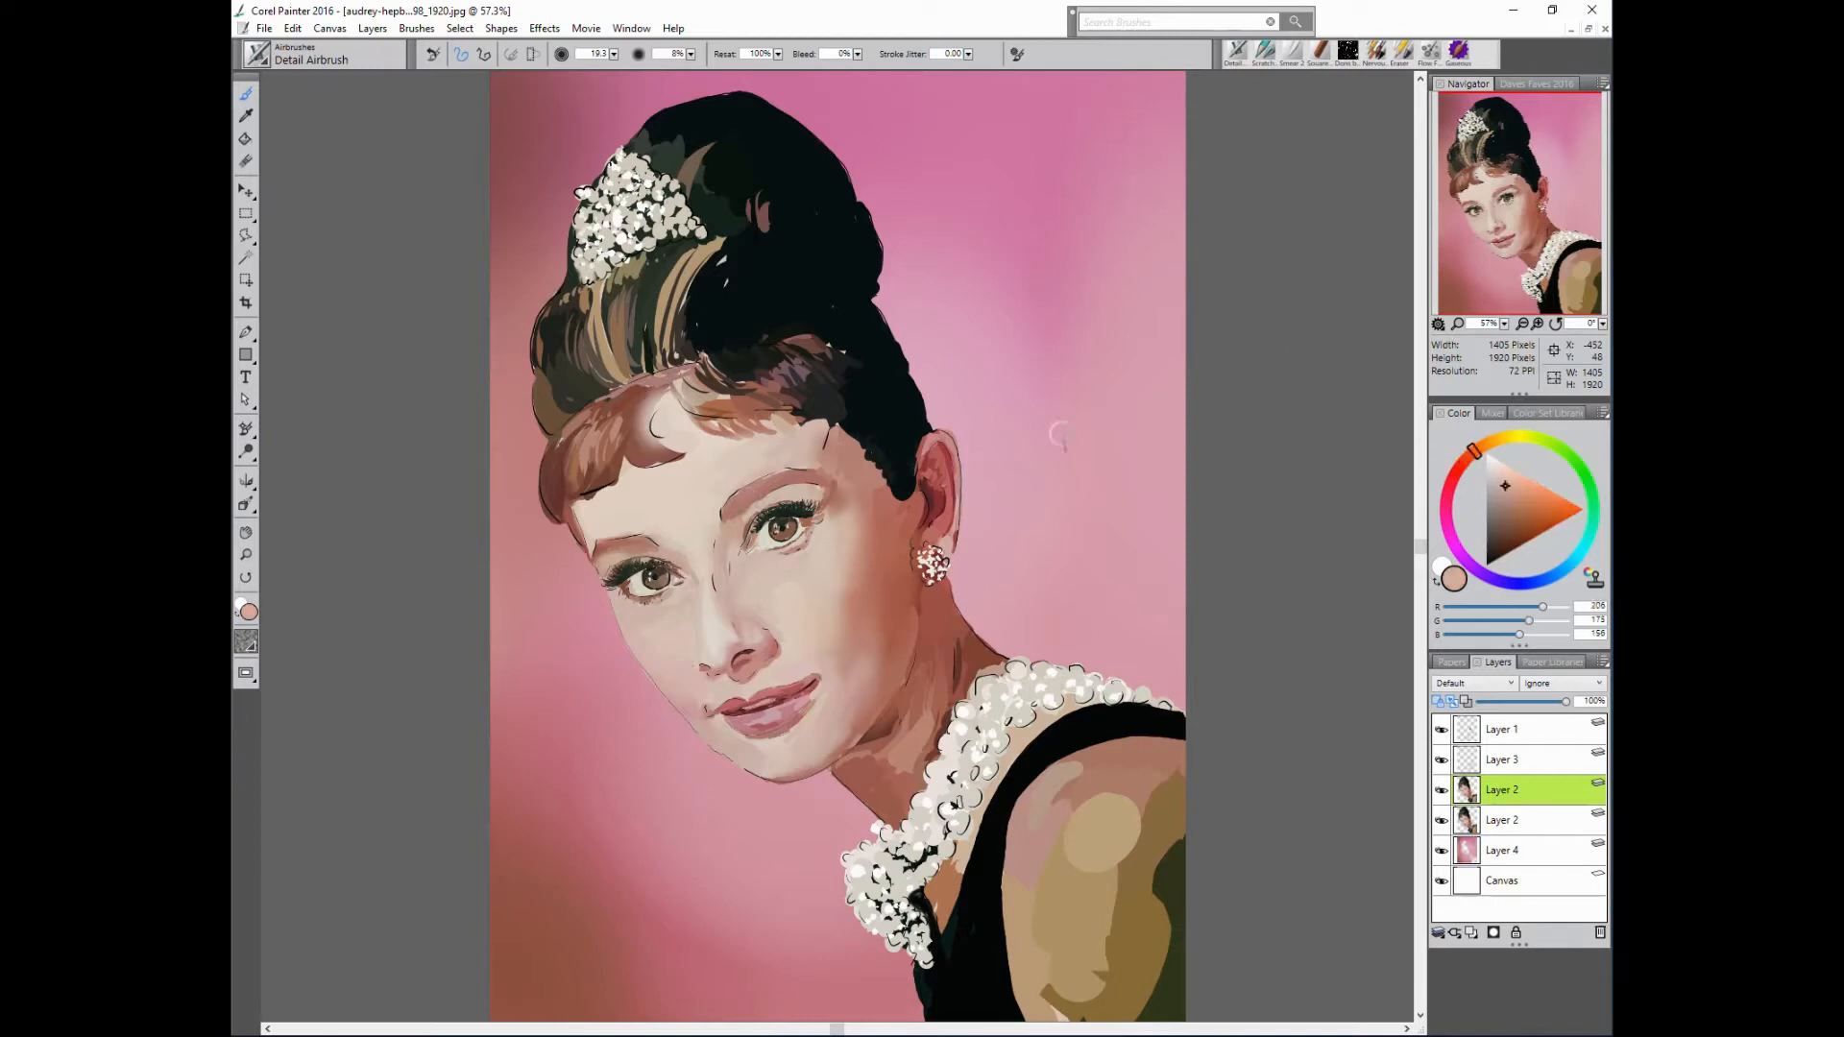
# - Blend the forehead above her left eyebrow into the lower edge of the fringe with sampled tones
pyautogui.keyDown('alt'); pyautogui.click(753, 505); pyautogui.keyUp('alt')
pyautogui.keyDown('alt'); pyautogui.click(789, 478); pyautogui.keyUp('alt')
pyautogui.moveTo(794, 429); pyautogui.dragTo(783, 428)
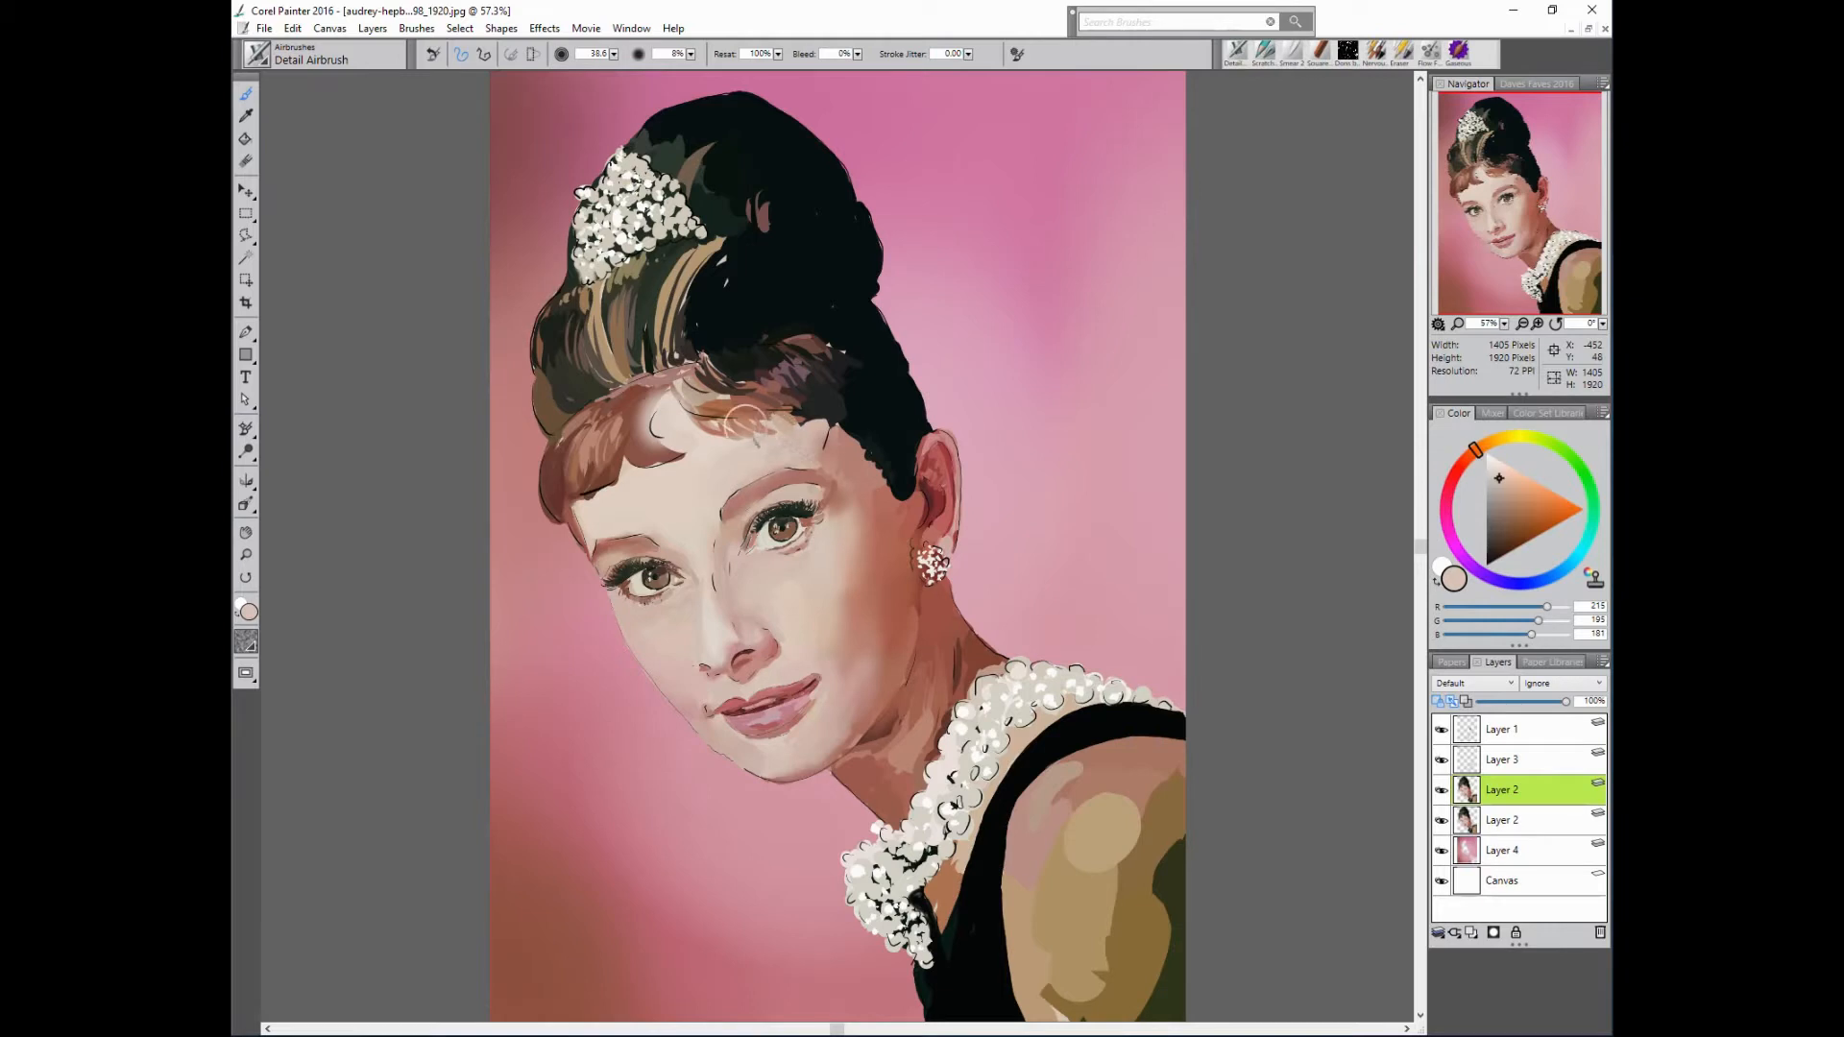
pyautogui.keyDown('alt'); pyautogui.click(747, 420); pyautogui.keyUp('alt')
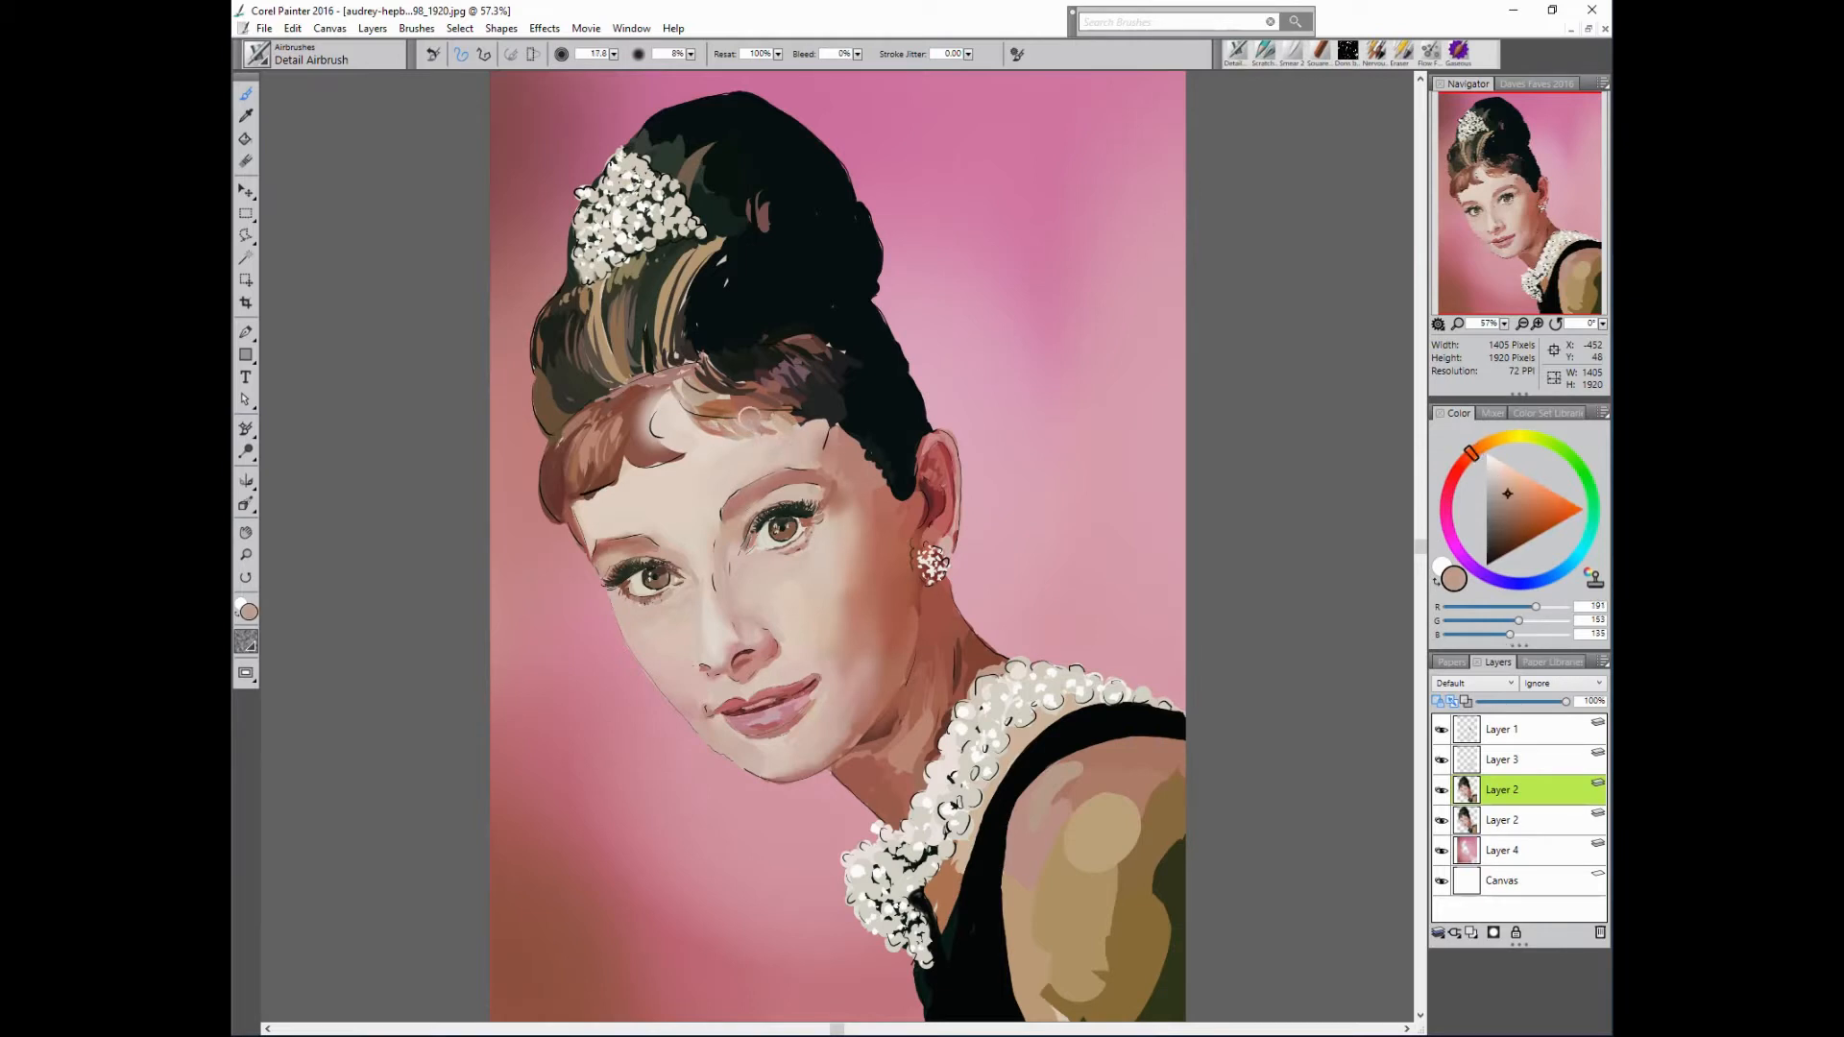
# - Smooth the skin at her left temple along the hairline with sampled skin tones
pyautogui.keyDown('alt'); pyautogui.click(834, 457); pyautogui.keyUp('alt')
pyautogui.moveTo(835, 457)
pyautogui.mouseDown()
pyautogui.moveTo(849, 474)
pyautogui.moveTo(847, 445)
pyautogui.mouseUp()
pyautogui.moveTo(596, 440); pyautogui.dragTo(620, 441)
pyautogui.keyDown('alt'); pyautogui.click(816, 450); pyautogui.keyUp('alt')
pyautogui.keyDown('alt'); pyautogui.click(813, 443); pyautogui.keyUp('alt')
pyautogui.moveTo(816, 443); pyautogui.dragTo(831, 425)
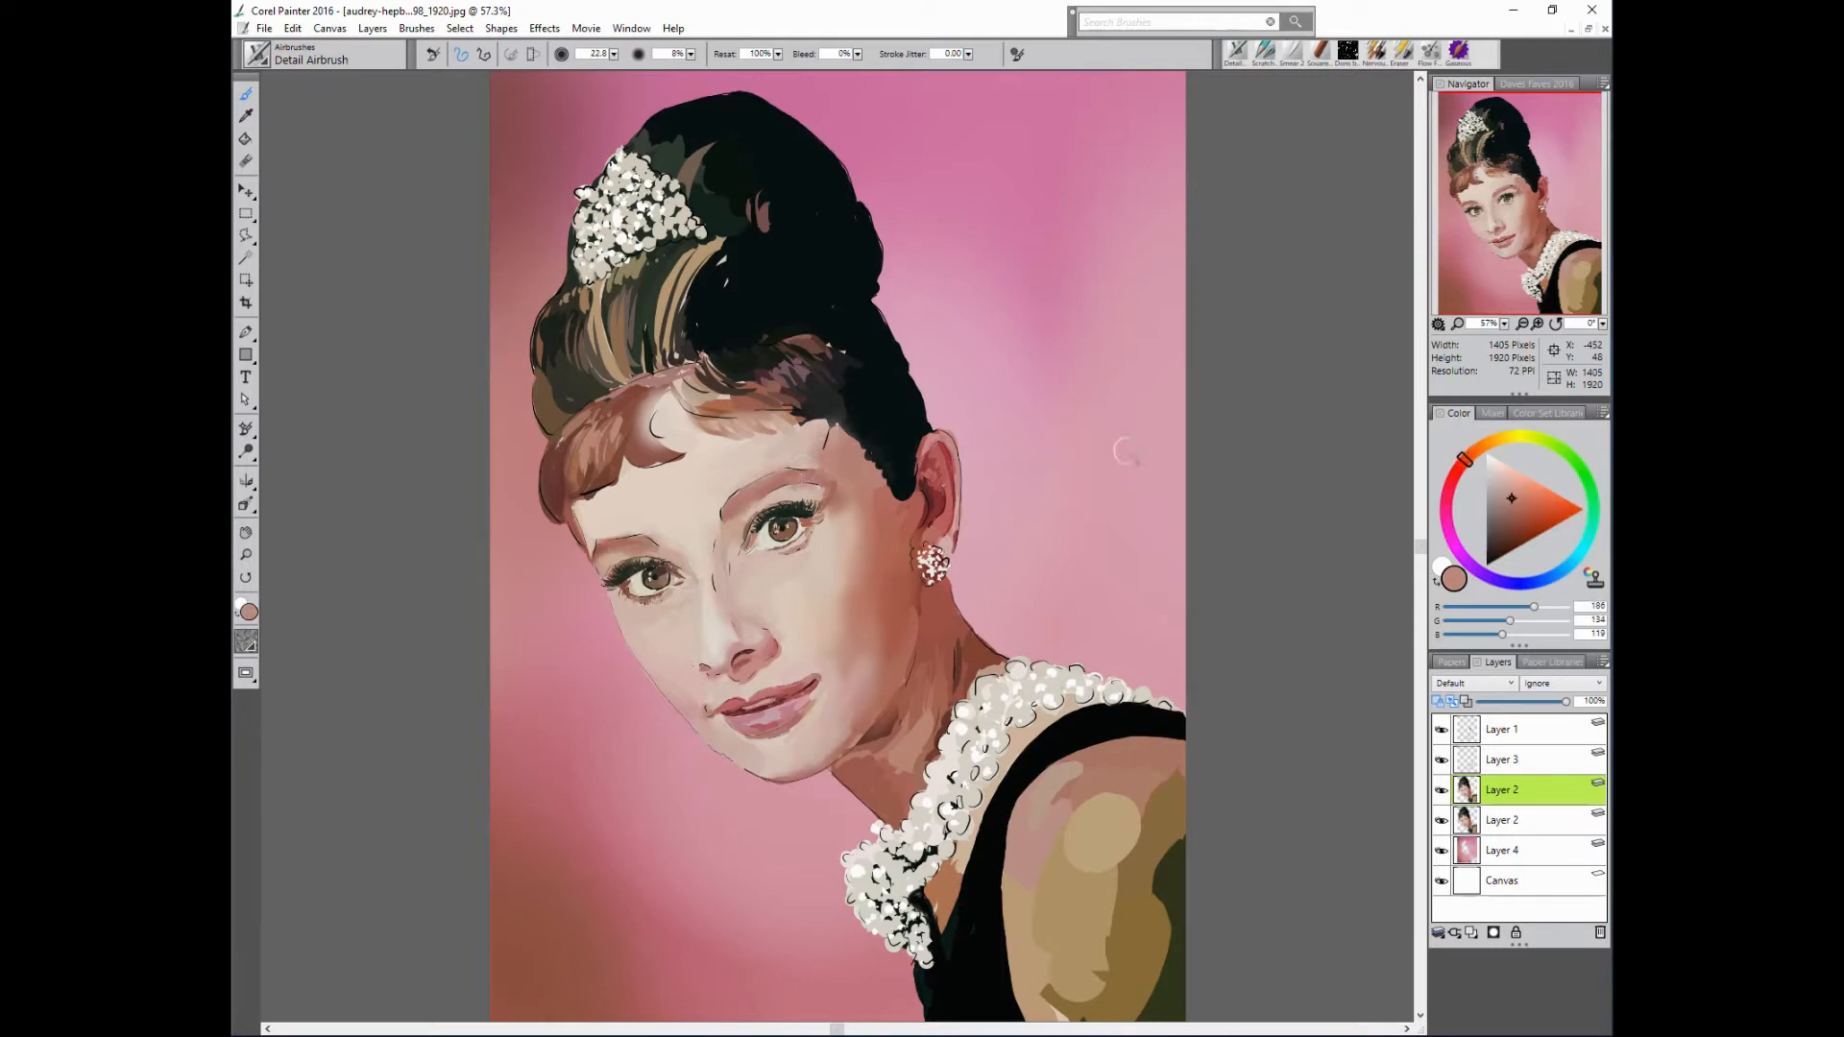
# - Soften the upper edge of her left eyebrow into the forehead at brush size 22.8
pyautogui.keyDown('alt'); pyautogui.click(786, 480); pyautogui.keyUp('alt')
pyautogui.keyDown('alt'); pyautogui.click(763, 487); pyautogui.keyUp('alt')
pyautogui.moveTo(745, 484); pyautogui.dragTo(778, 472)
pyautogui.keyDown('alt'); pyautogui.click(766, 463); pyautogui.keyUp('alt')
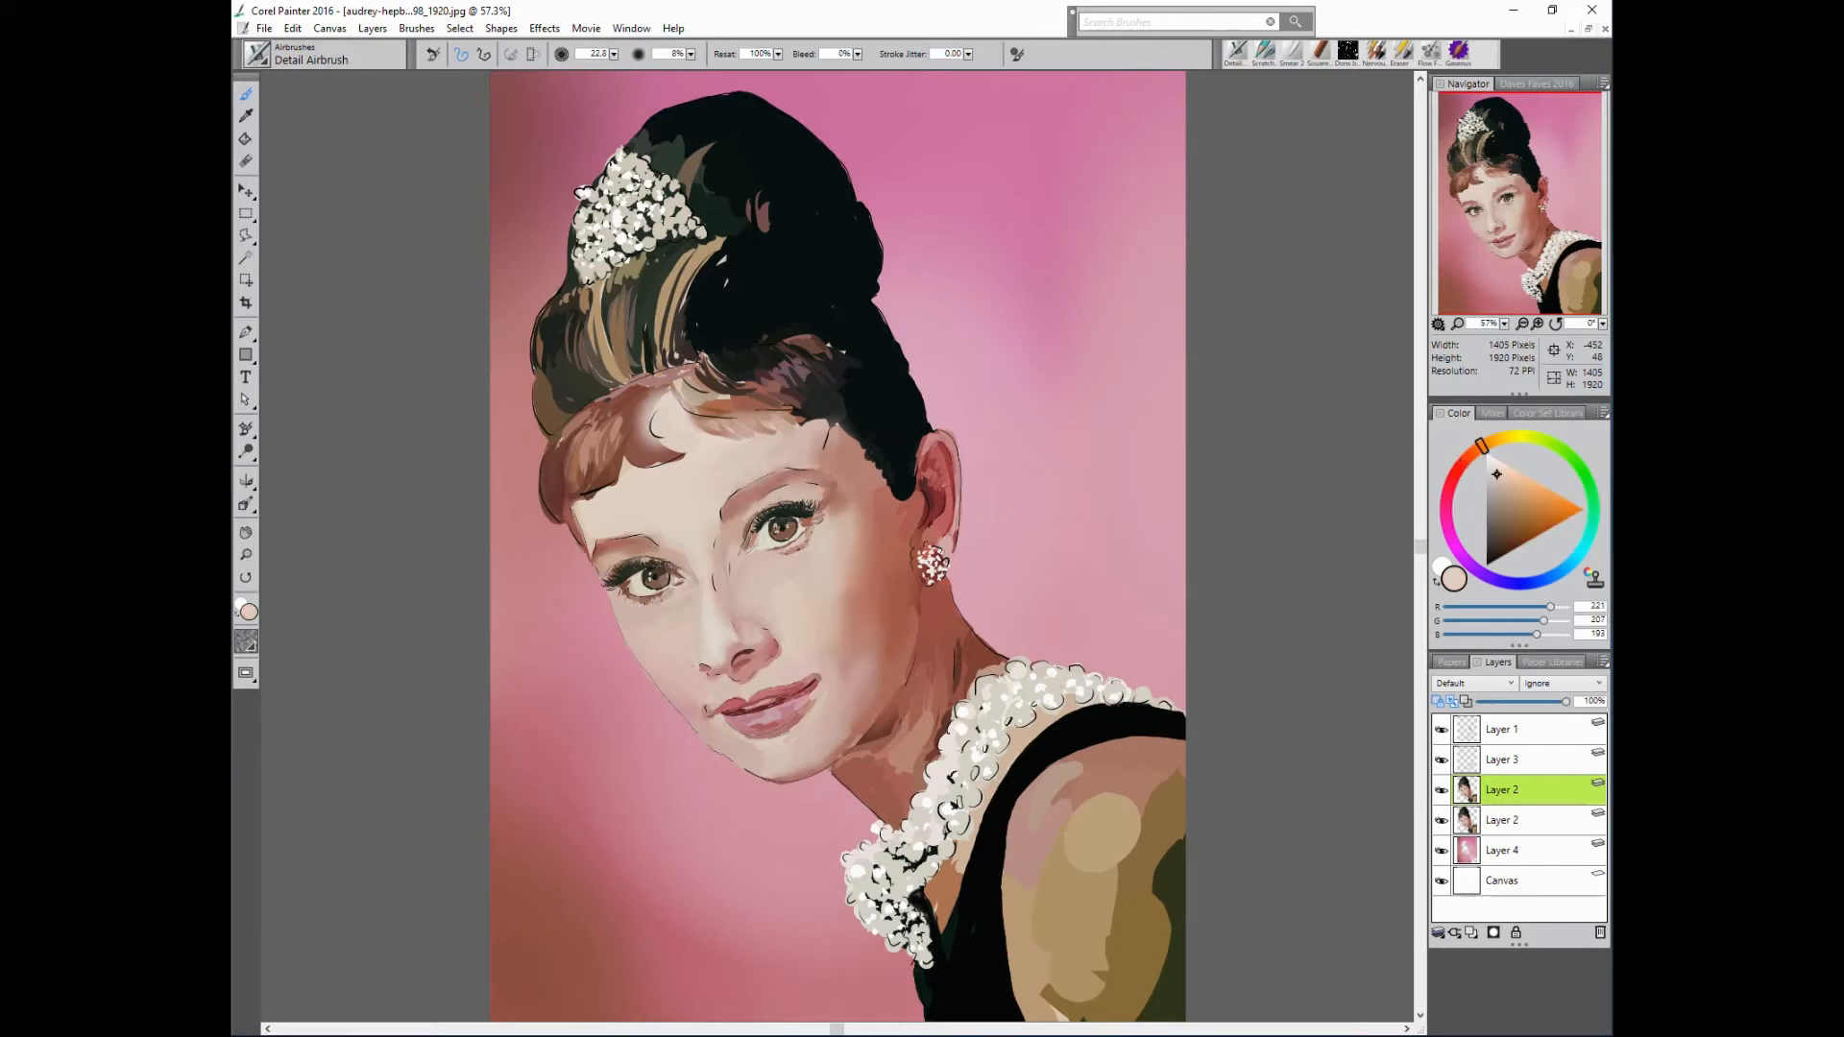
# - Enlarge the brush and blend the sampled reddish skin tone along the dark hairline in front of the ear
pyautogui.keyDown('alt'); pyautogui.click(879, 492); pyautogui.keyUp('alt')
pyautogui.keyDown('alt'); pyautogui.click(862, 509); pyautogui.keyUp('alt')
pyautogui.press(']')
pyautogui.press(']')
pyautogui.press(']')
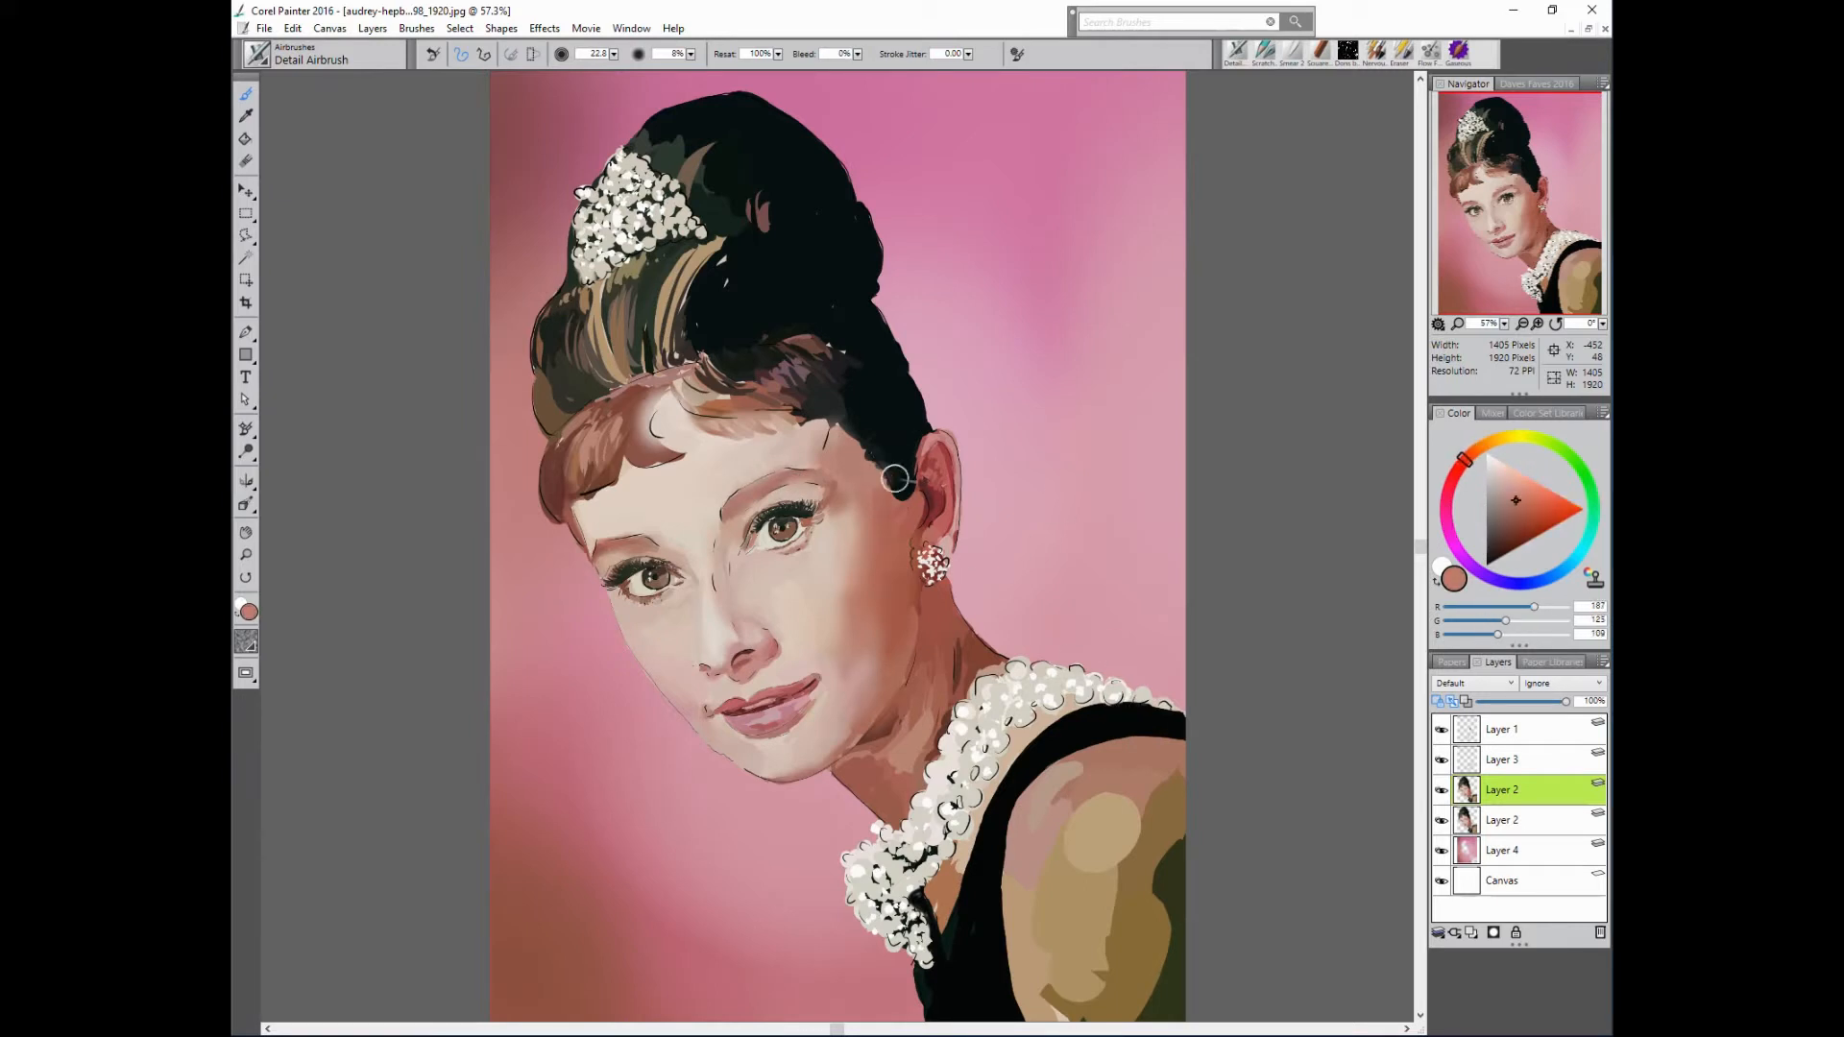
pyautogui.keyDown('alt'); pyautogui.click(894, 551); pyautogui.keyUp('alt')
pyautogui.moveTo(892, 554)
pyautogui.mouseDown()
pyautogui.moveTo(923, 500)
pyautogui.moveTo(920, 517)
pyautogui.moveTo(891, 480)
pyautogui.mouseUp()
# - Even out the skin between her left eye and the ear with sampled mid tones
pyautogui.keyDown('alt'); pyautogui.click(860, 514); pyautogui.keyUp('alt')
pyautogui.keyDown('alt'); pyautogui.click(849, 549); pyautogui.keyUp('alt')
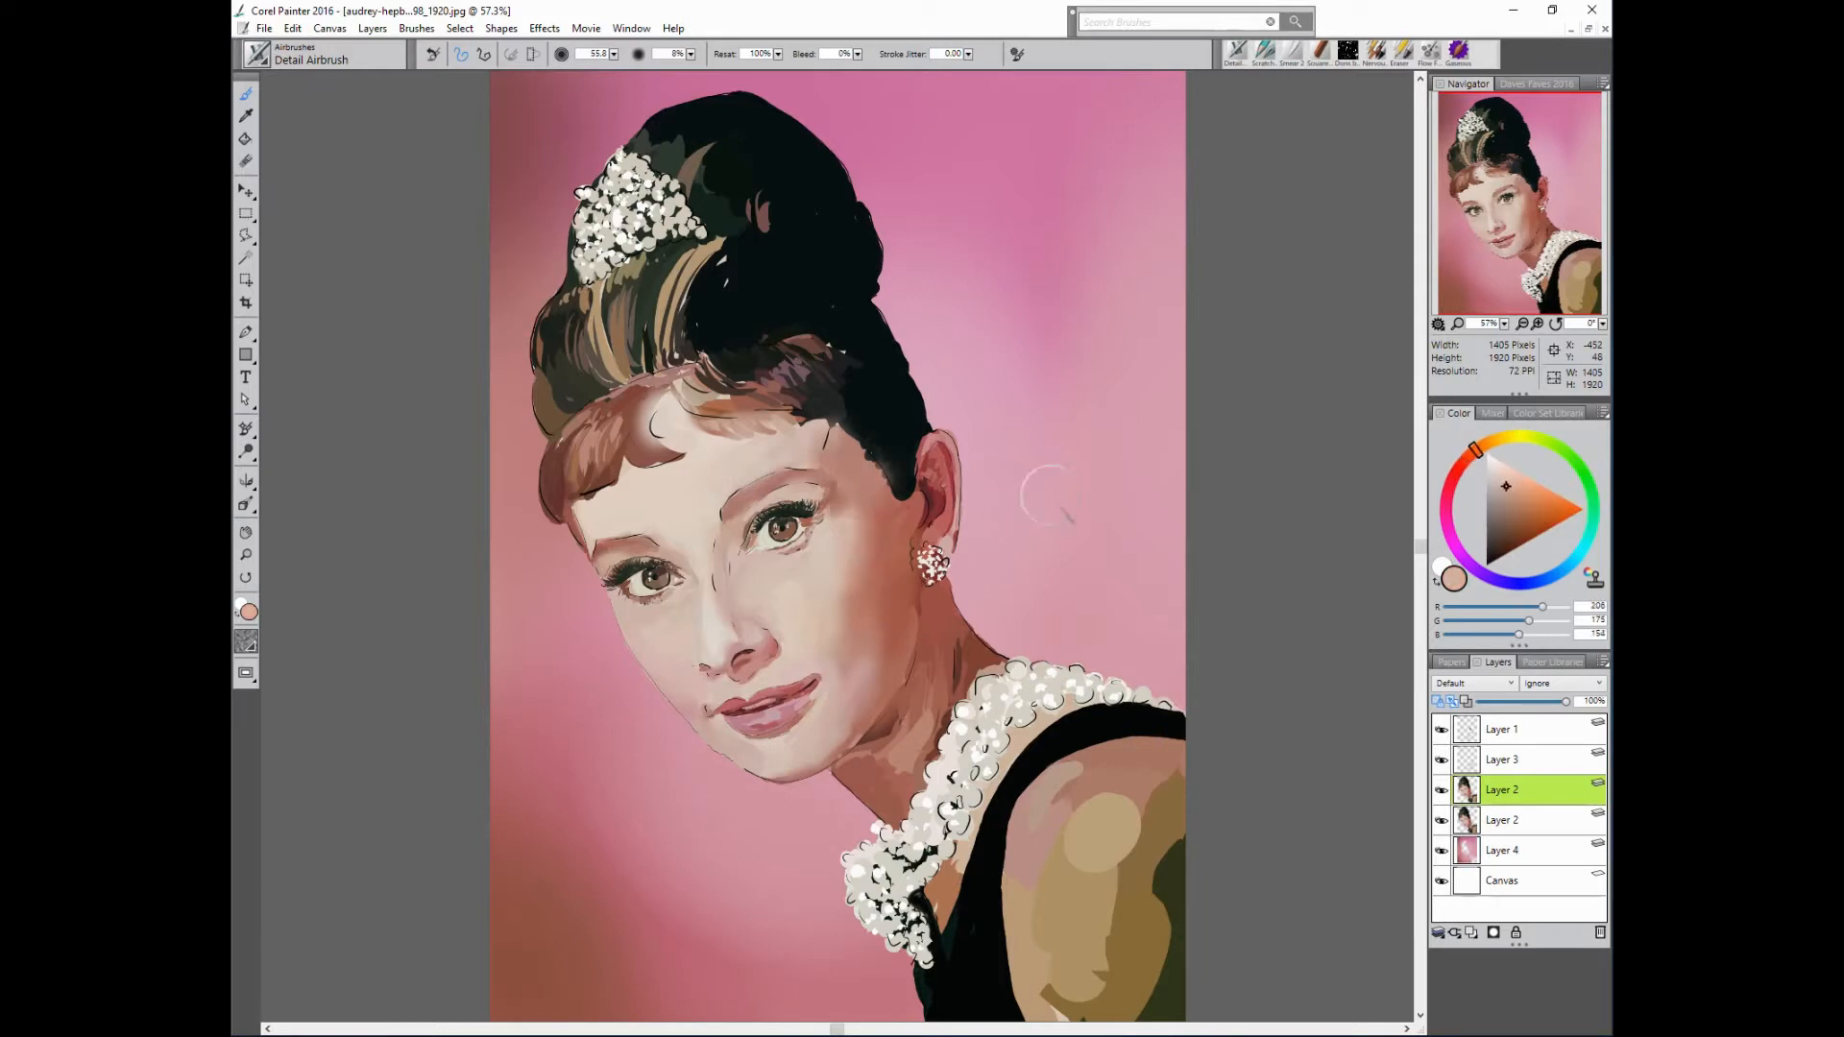
pyautogui.keyDown('alt'); pyautogui.click(845, 523); pyautogui.keyUp('alt')
pyautogui.press('[')
pyautogui.keyDown('alt'); pyautogui.click(889, 573); pyautogui.keyUp('alt')
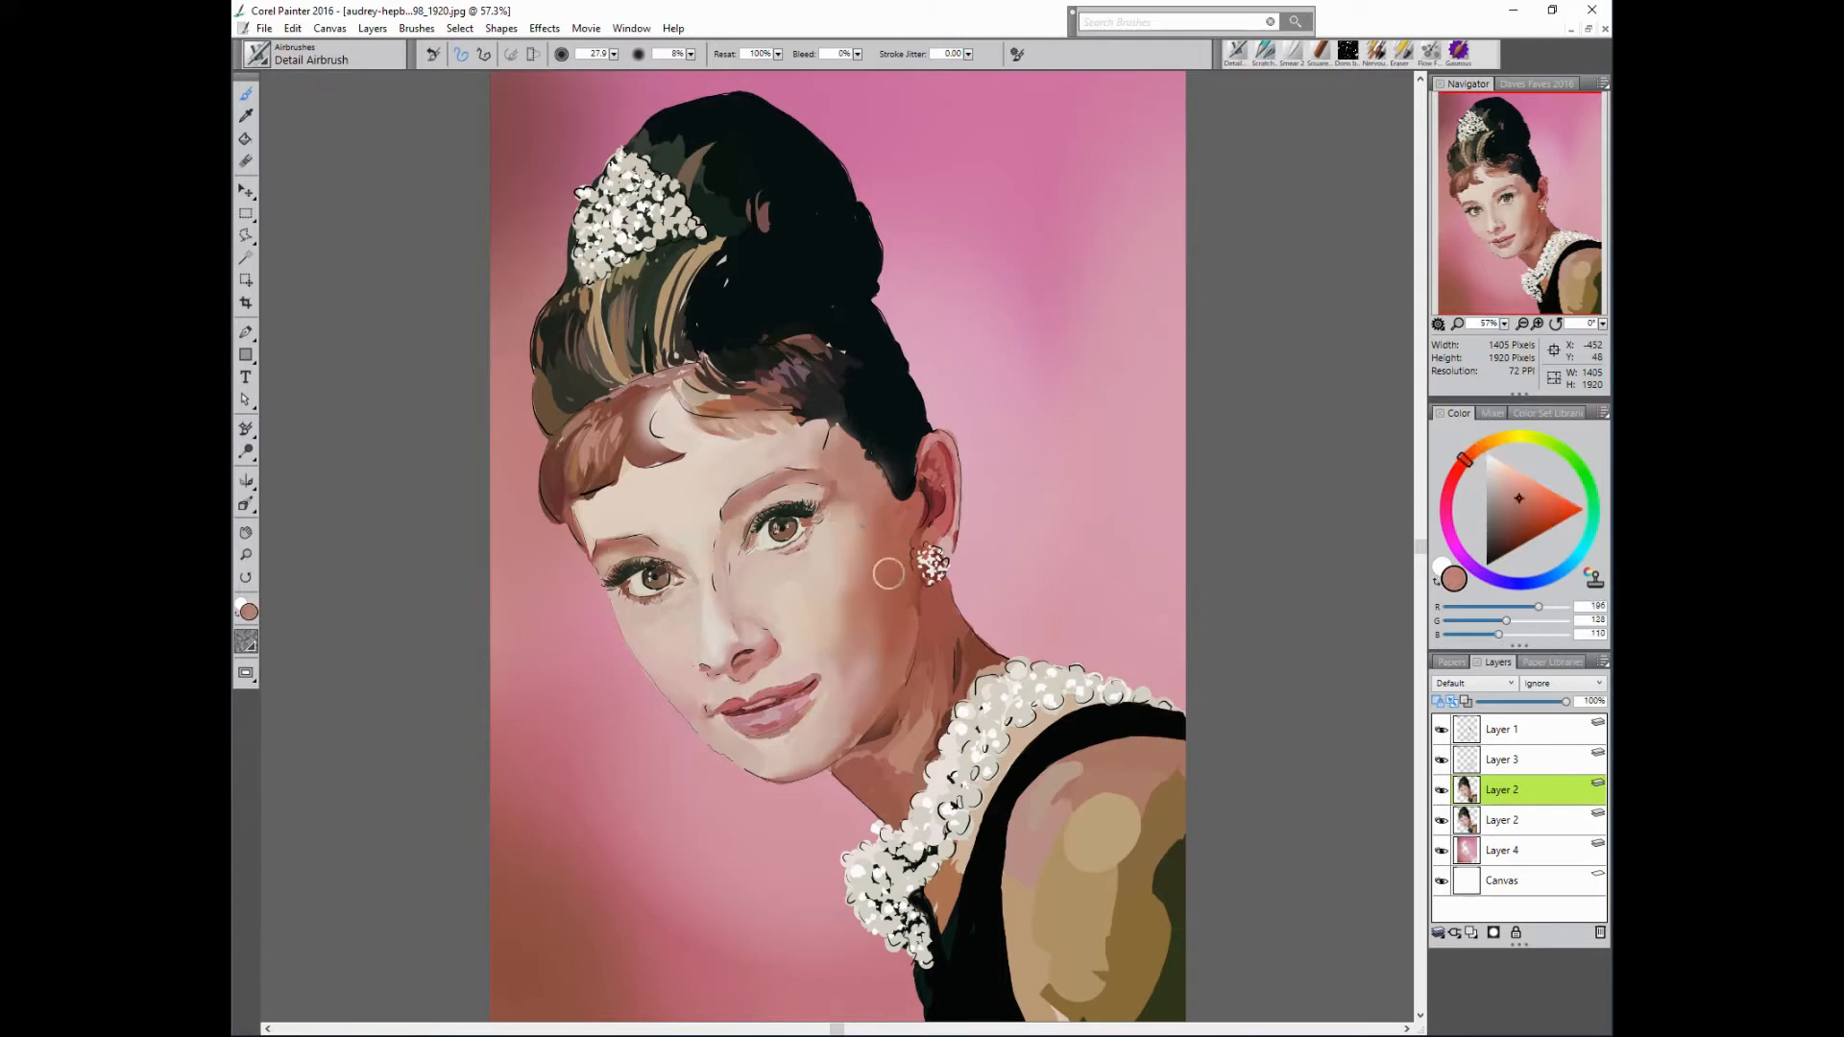
# - Blend the outer cheek into the jaw shadow below the earring at brush size 66.4
pyautogui.press(']')
pyautogui.press(']')
pyautogui.press(']')
pyautogui.press(']')
pyautogui.press(']')
pyautogui.keyDown('alt'); pyautogui.click(877, 589); pyautogui.keyUp('alt')
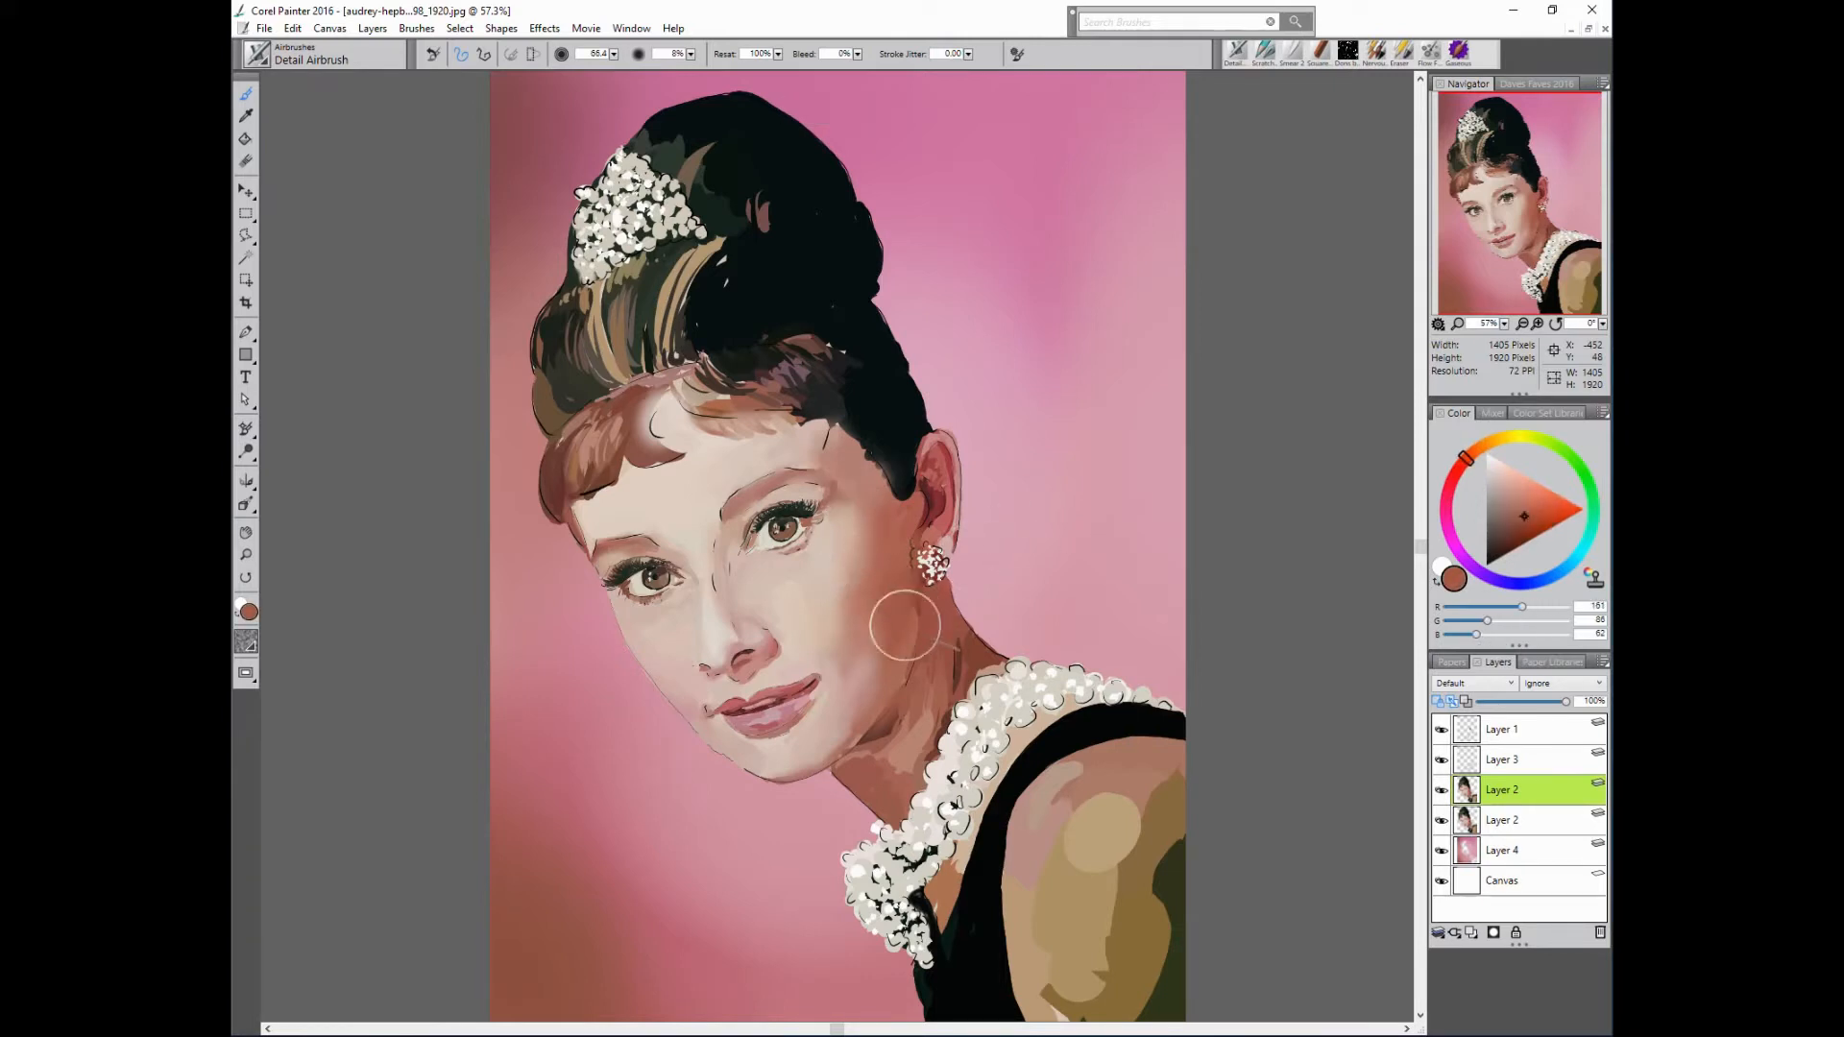
pyautogui.keyDown('alt'); pyautogui.click(914, 615); pyautogui.keyUp('alt')
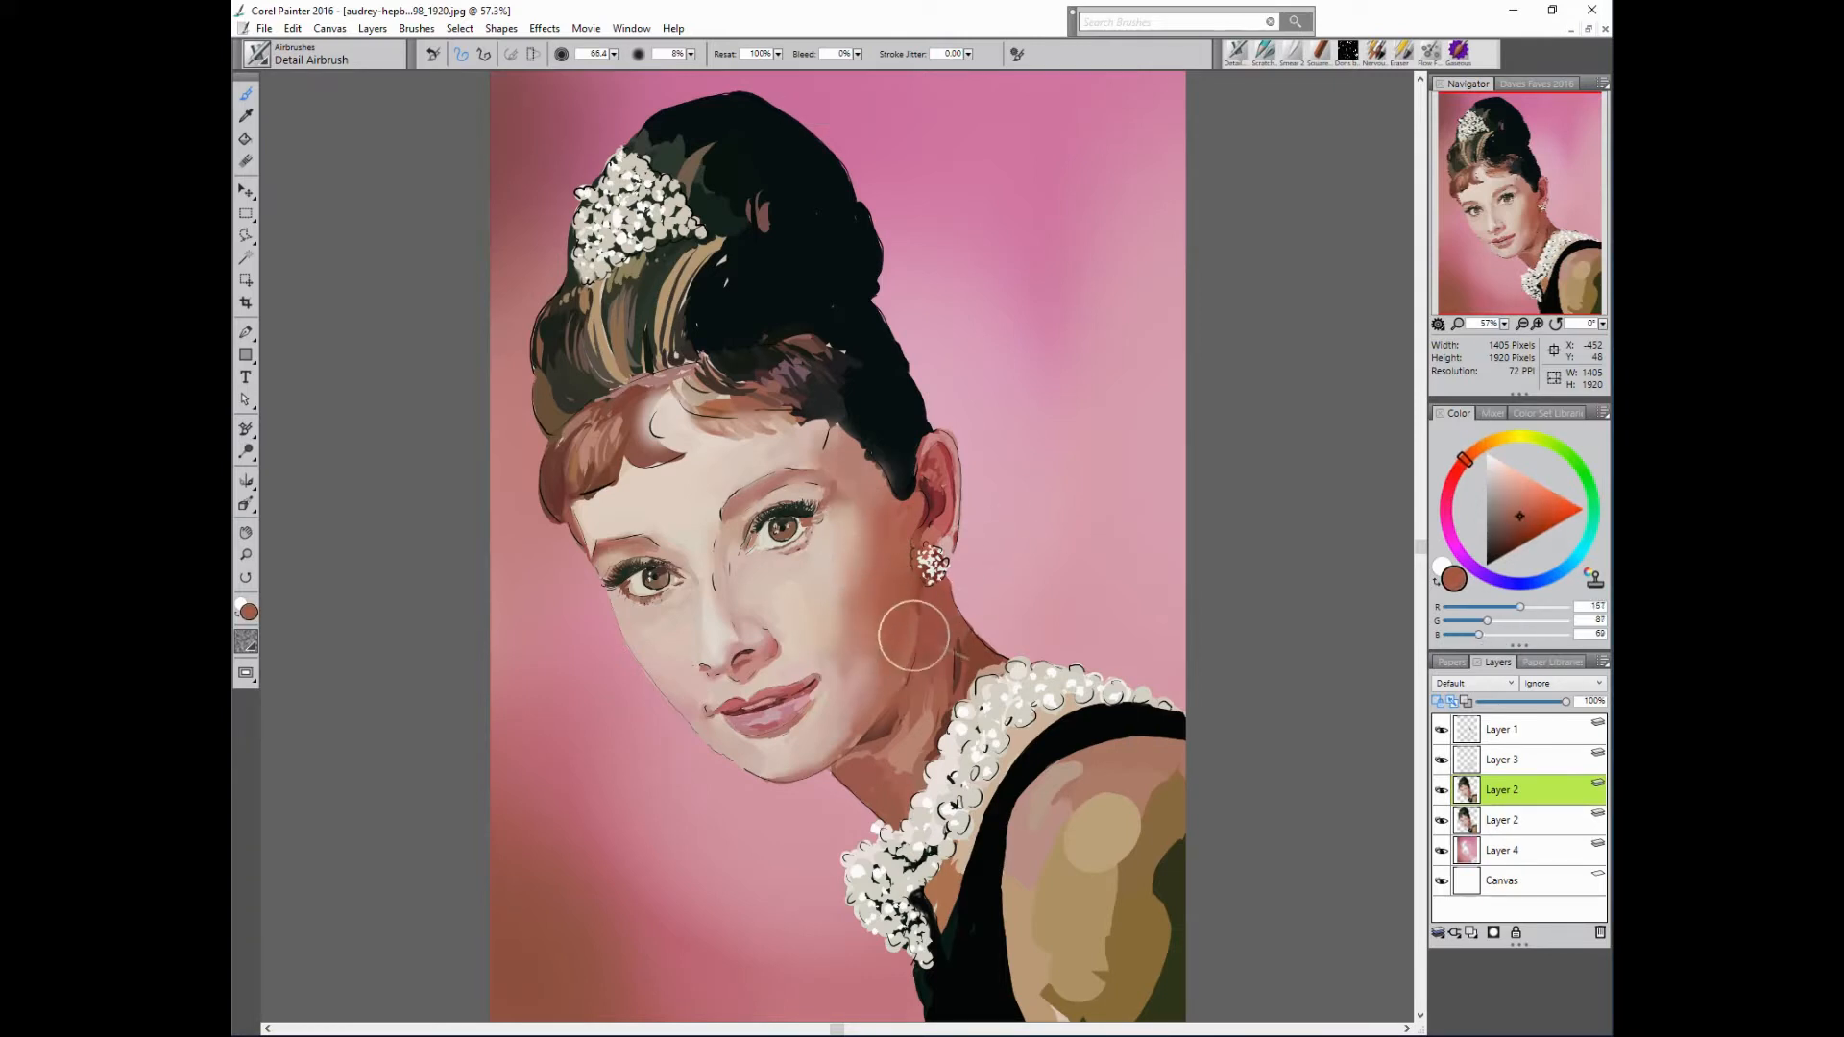
# - Shade the neck above the pearl necklace with a sampled dark brown at brush size 29.3
pyautogui.keyDown('alt'); pyautogui.click(956, 667); pyautogui.keyUp('alt')
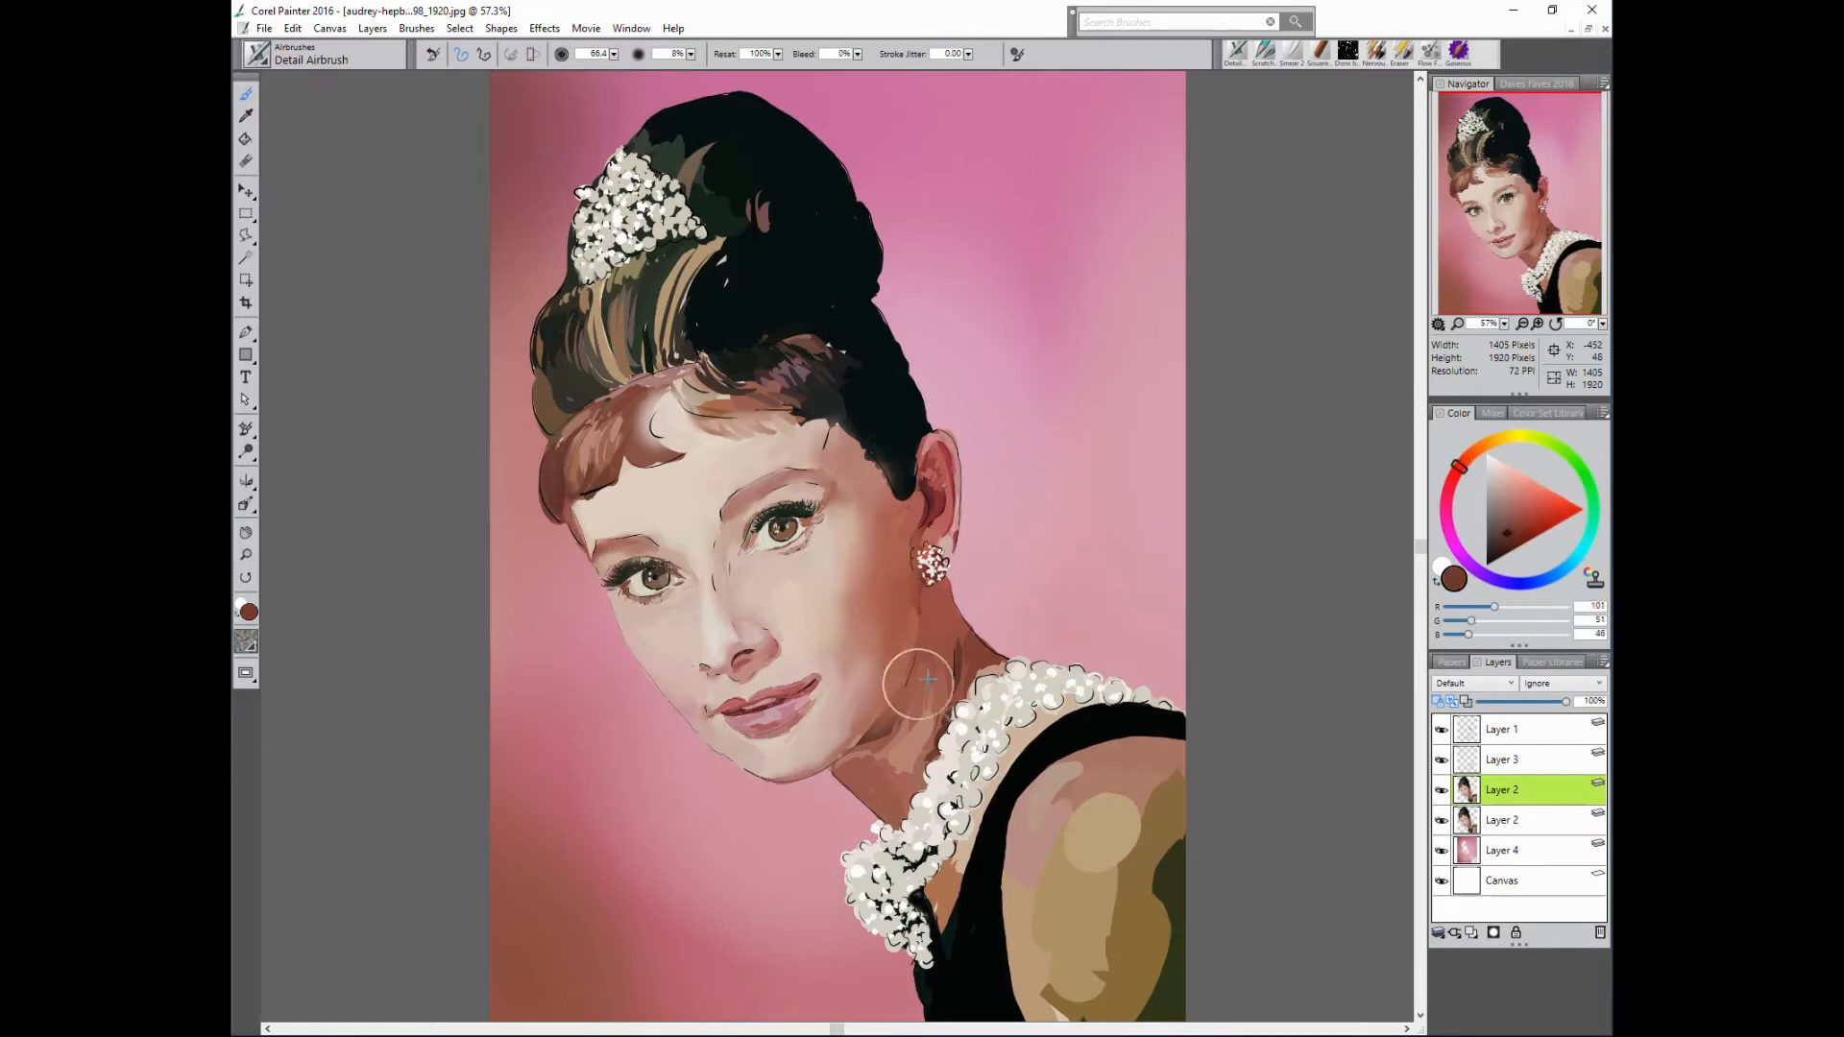
pyautogui.press('[')
pyautogui.press('[')
pyautogui.press('[')
pyautogui.press('[')
pyautogui.press('[')
pyautogui.keyDown('alt'); pyautogui.click(961, 661); pyautogui.keyUp('alt')
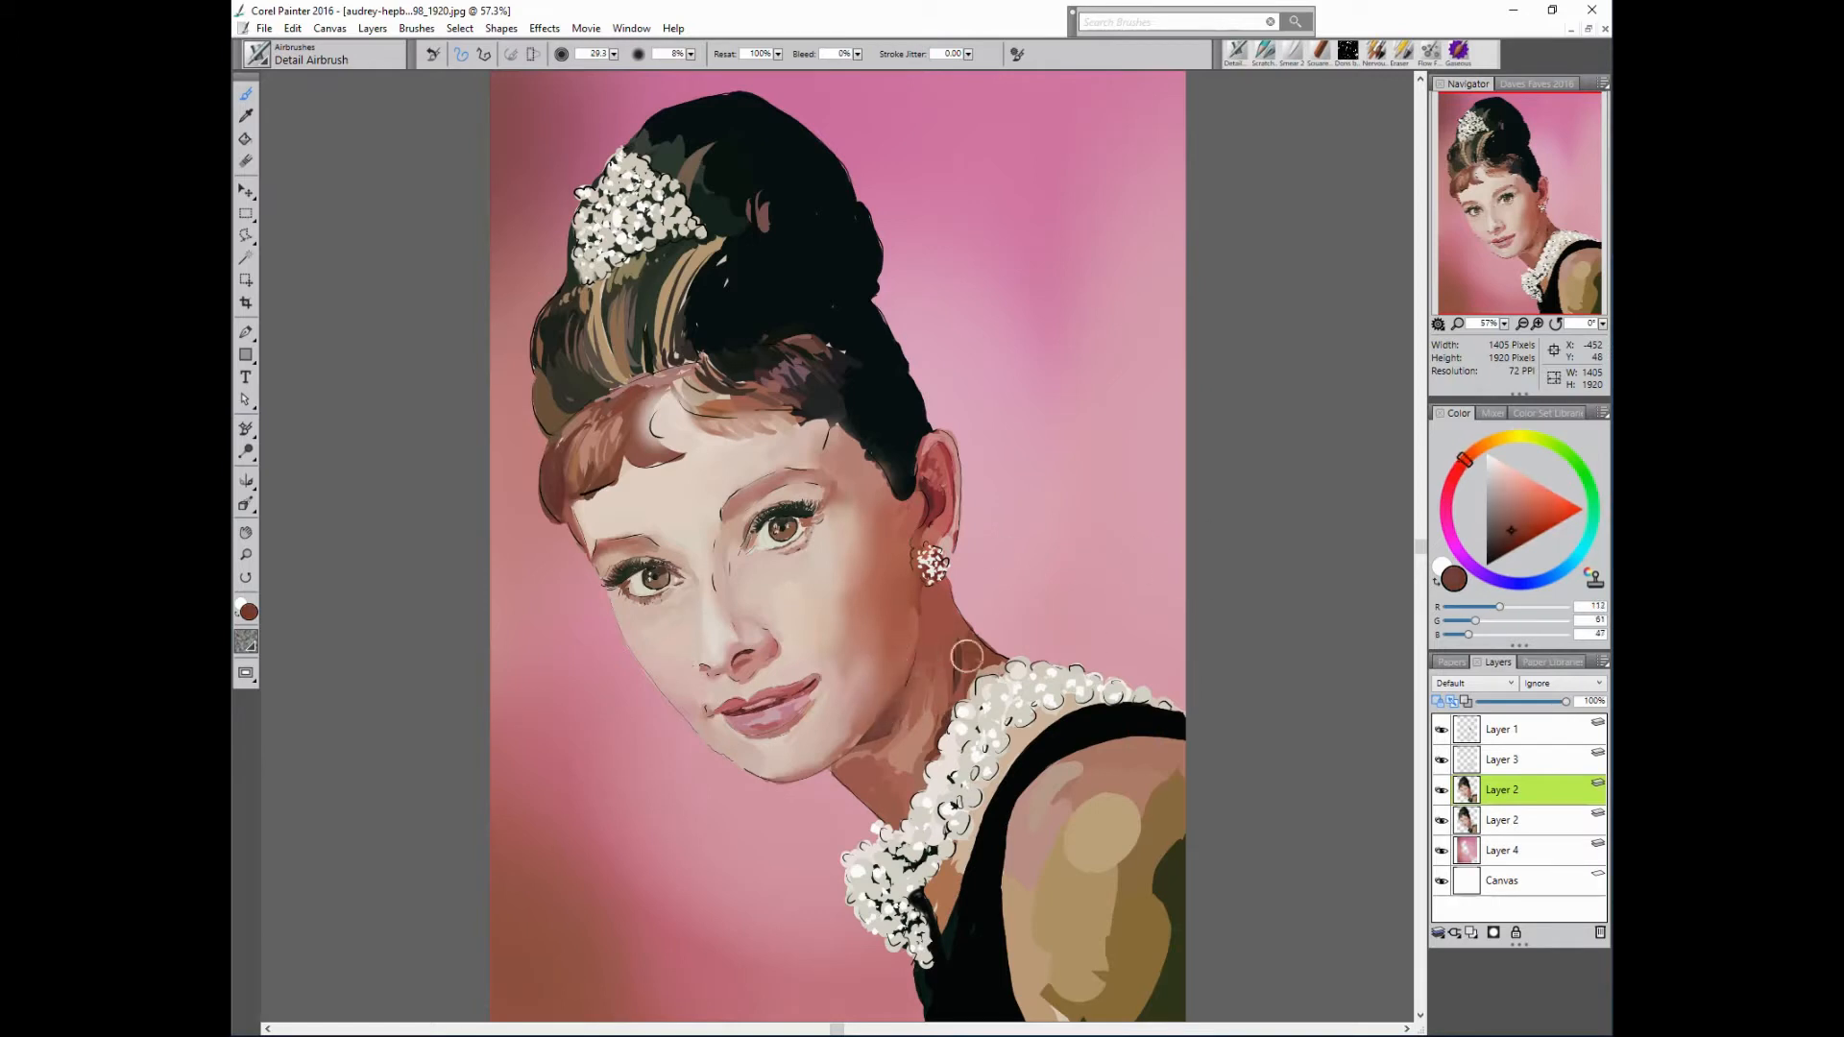
# - Blend the neck shadows between the earring, the necklace and the jawline with sampled brown tones
pyautogui.keyDown('alt'); pyautogui.click(954, 609); pyautogui.keyUp('alt')
pyautogui.keyDown('alt'); pyautogui.click(952, 608); pyautogui.keyUp('alt')
pyautogui.keyDown('alt'); pyautogui.click(960, 677); pyautogui.keyUp('alt')
pyautogui.keyDown('alt'); pyautogui.click(954, 706); pyautogui.keyUp('alt')
pyautogui.keyDown('alt'); pyautogui.click(906, 689); pyautogui.keyUp('alt')
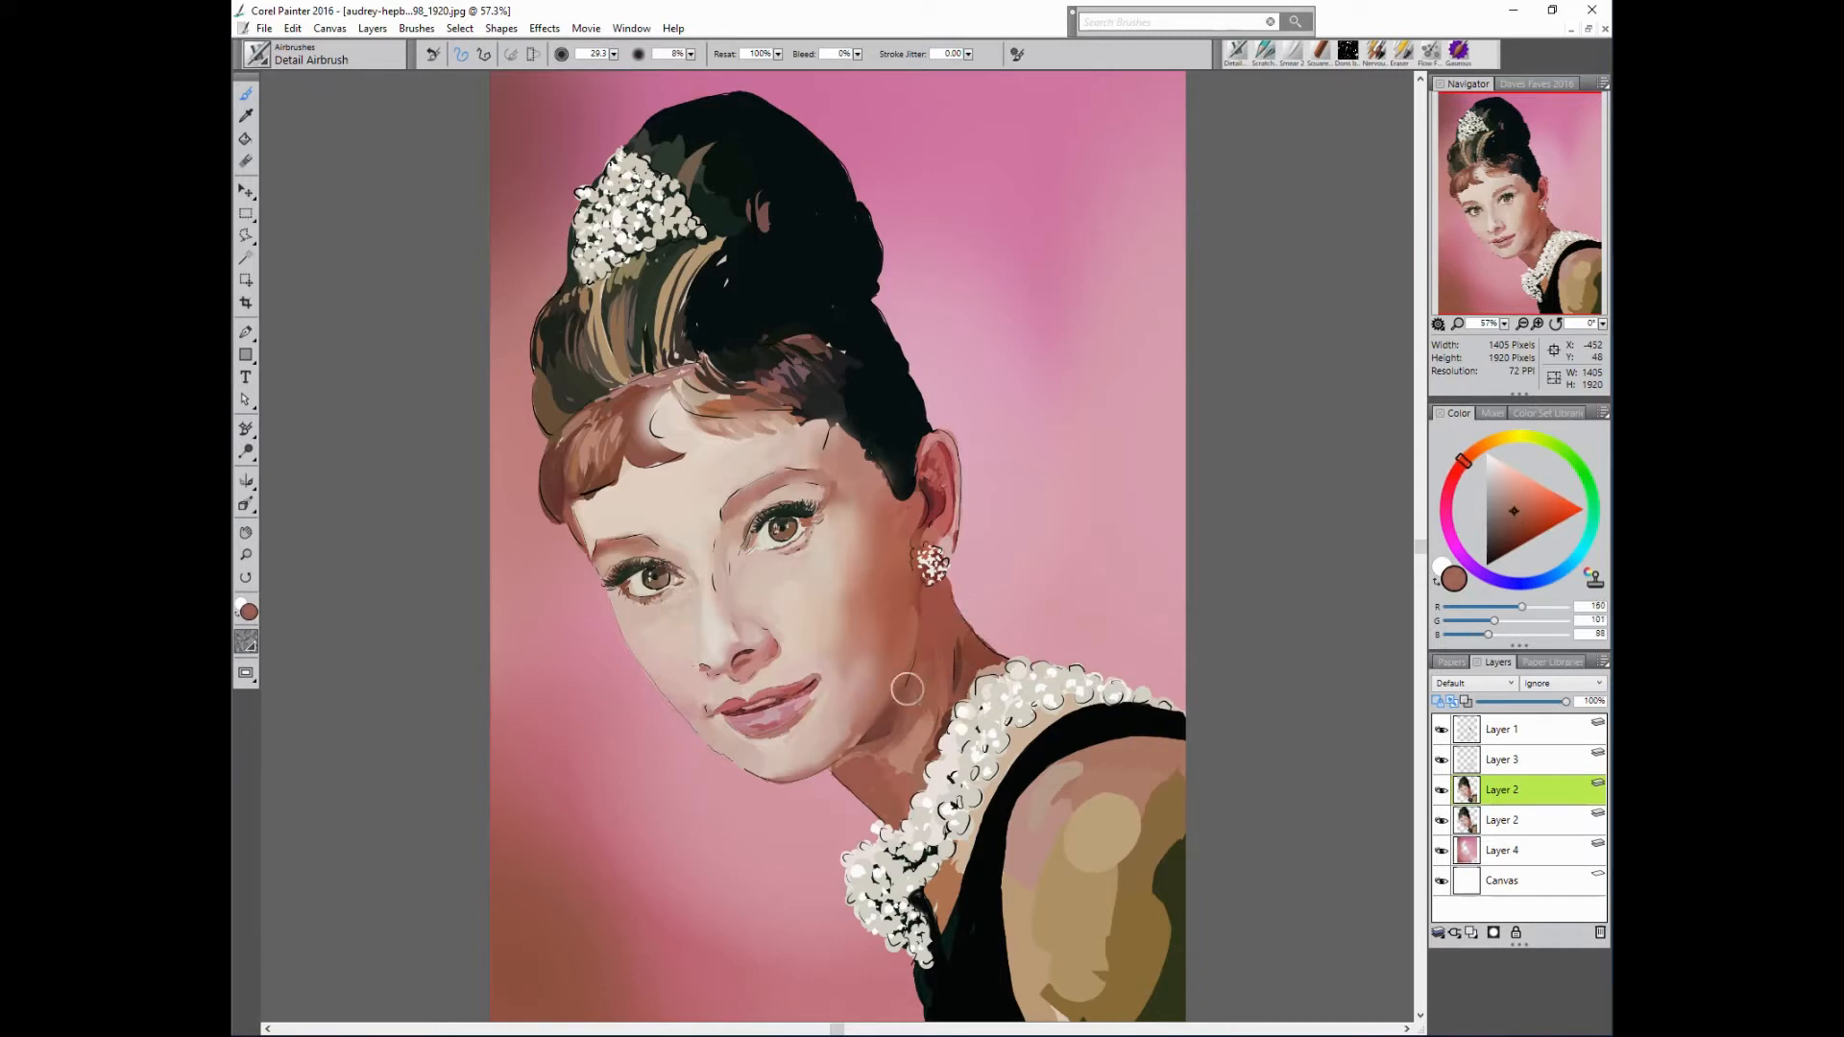
# - Smooth the middle of her left cheek with a sampled light skin tone
pyautogui.keyDown('alt'); pyautogui.click(849, 583); pyautogui.keyUp('alt')
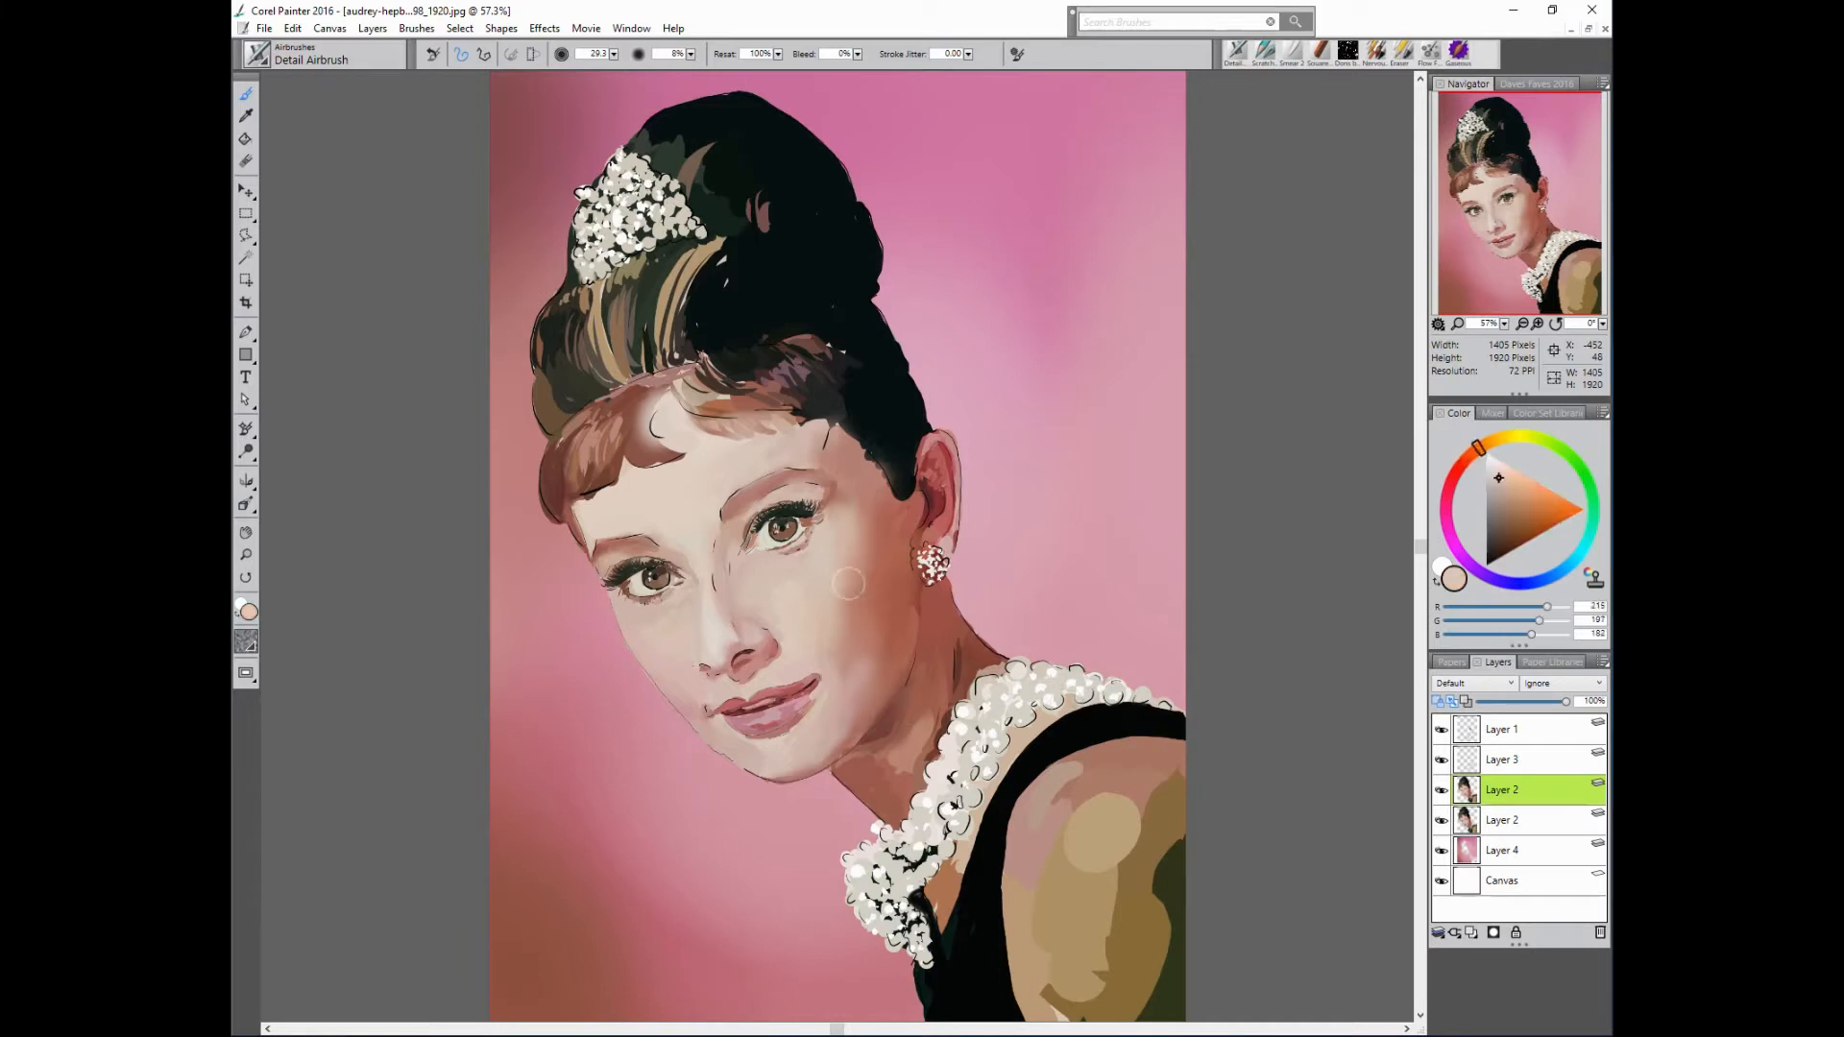
pyautogui.moveTo(792, 586)
pyautogui.mouseDown()
pyautogui.moveTo(822, 585)
pyautogui.moveTo(805, 635)
pyautogui.mouseUp()
pyautogui.keyDown('alt'); pyautogui.click(805, 635); pyautogui.keyUp('alt')
# - Refine the skin tones around the inner corner of her left eye at brush size 27.1
pyautogui.keyDown('alt'); pyautogui.click(951, 557); pyautogui.keyUp('alt')
pyautogui.keyDown('alt'); pyautogui.click(669, 525); pyautogui.keyUp('alt')
pyautogui.keyDown('alt'); pyautogui.click(828, 567); pyautogui.keyUp('alt')
pyautogui.keyDown('alt'); pyautogui.click(727, 545); pyautogui.keyUp('alt')
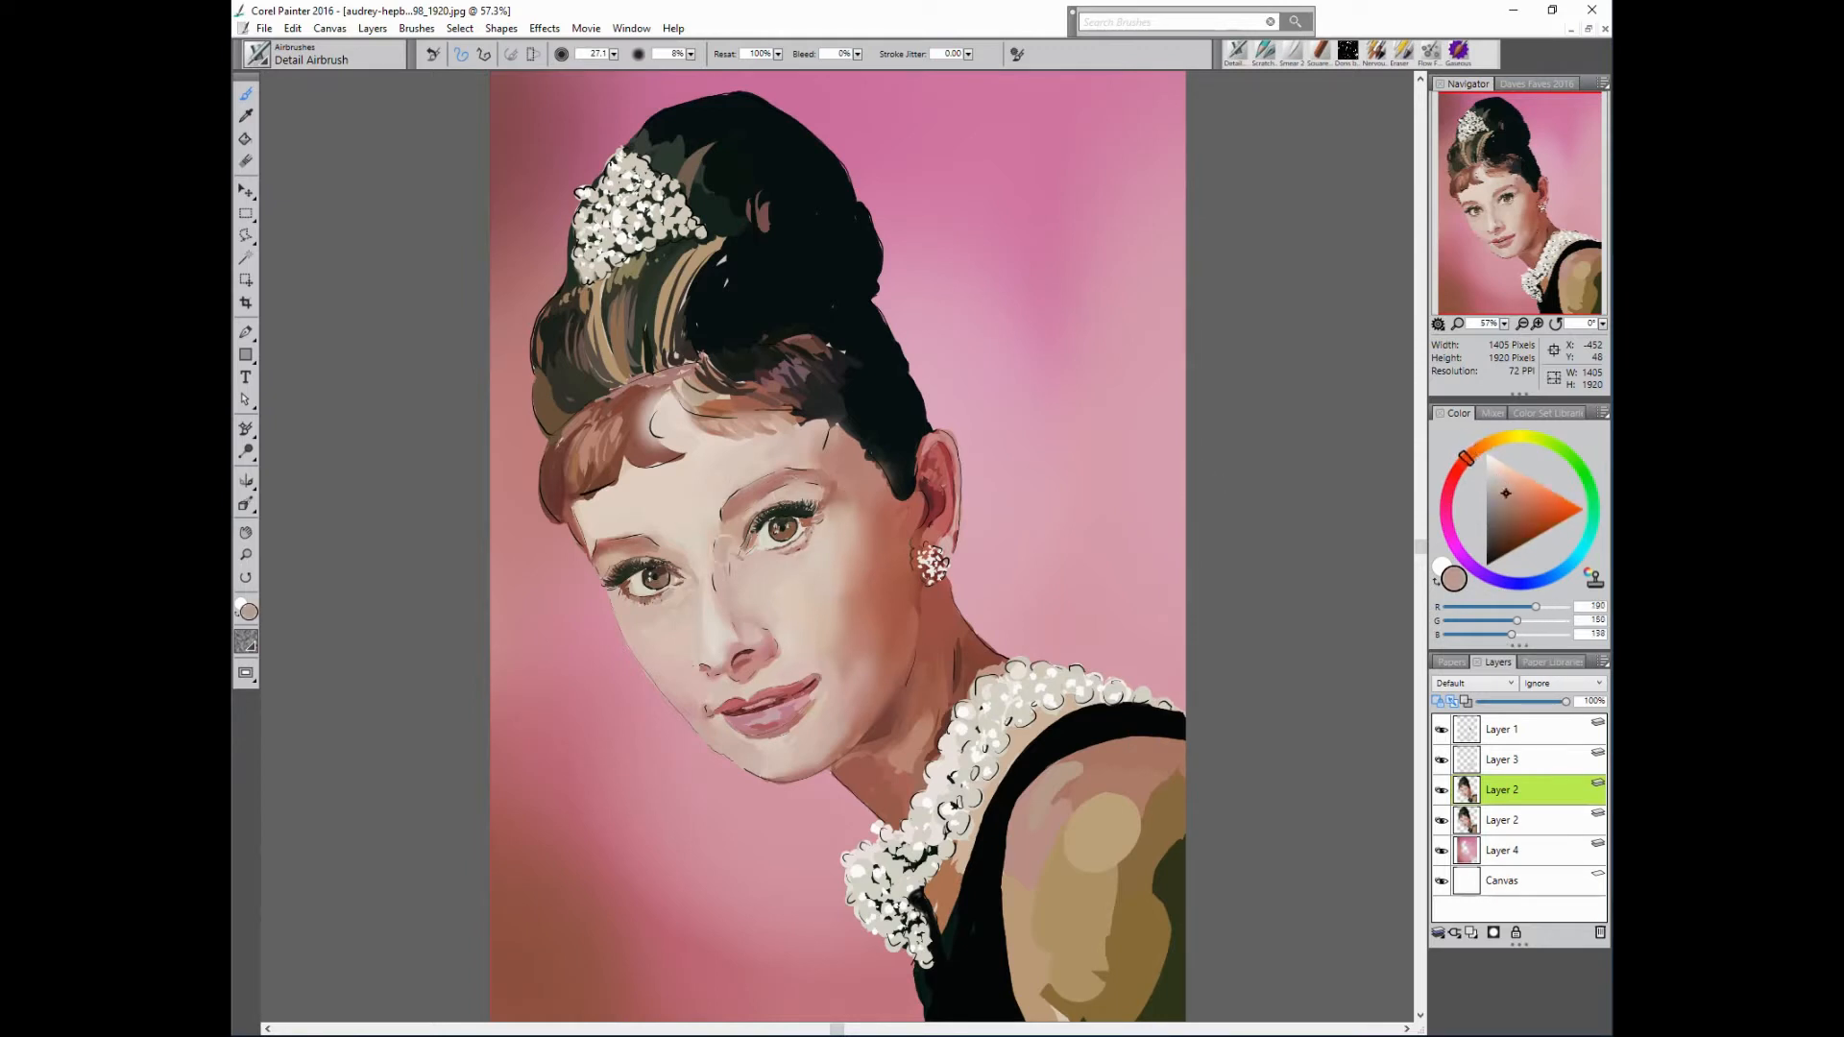
pyautogui.keyDown('alt'); pyautogui.click(740, 528); pyautogui.keyUp('alt')
# - Blend the lower cheek beside the mouth with a sampled skin tone at brush size 44.5
pyautogui.keyDown('alt'); pyautogui.click(952, 667); pyautogui.keyUp('alt')
pyautogui.press(']')
pyautogui.press(']')
pyautogui.keyDown('alt'); pyautogui.click(845, 663); pyautogui.keyUp('alt')
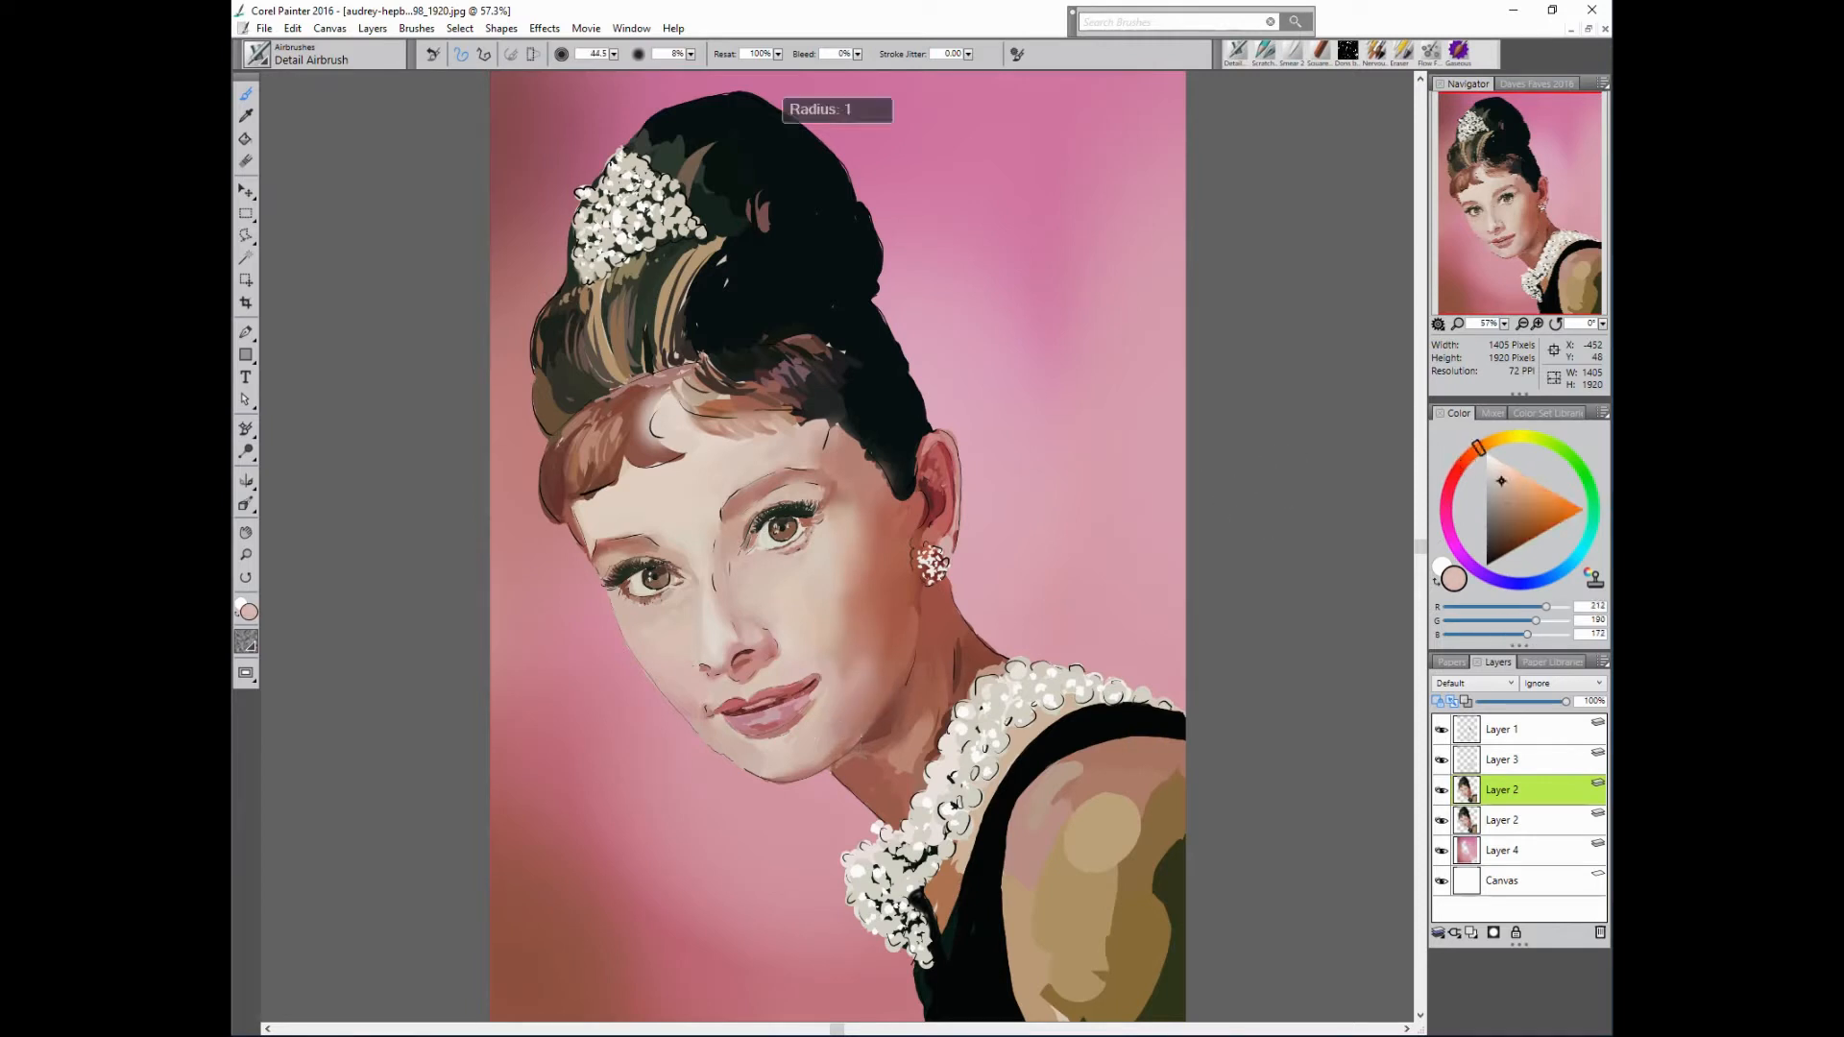
pyautogui.moveTo(822, 683); pyautogui.dragTo(830, 687)
# - Smooth the lower lip and the chin below it with sampled lip and skin tones at brush size 28.4
pyautogui.keyDown('alt'); pyautogui.click(771, 726); pyautogui.keyUp('alt')
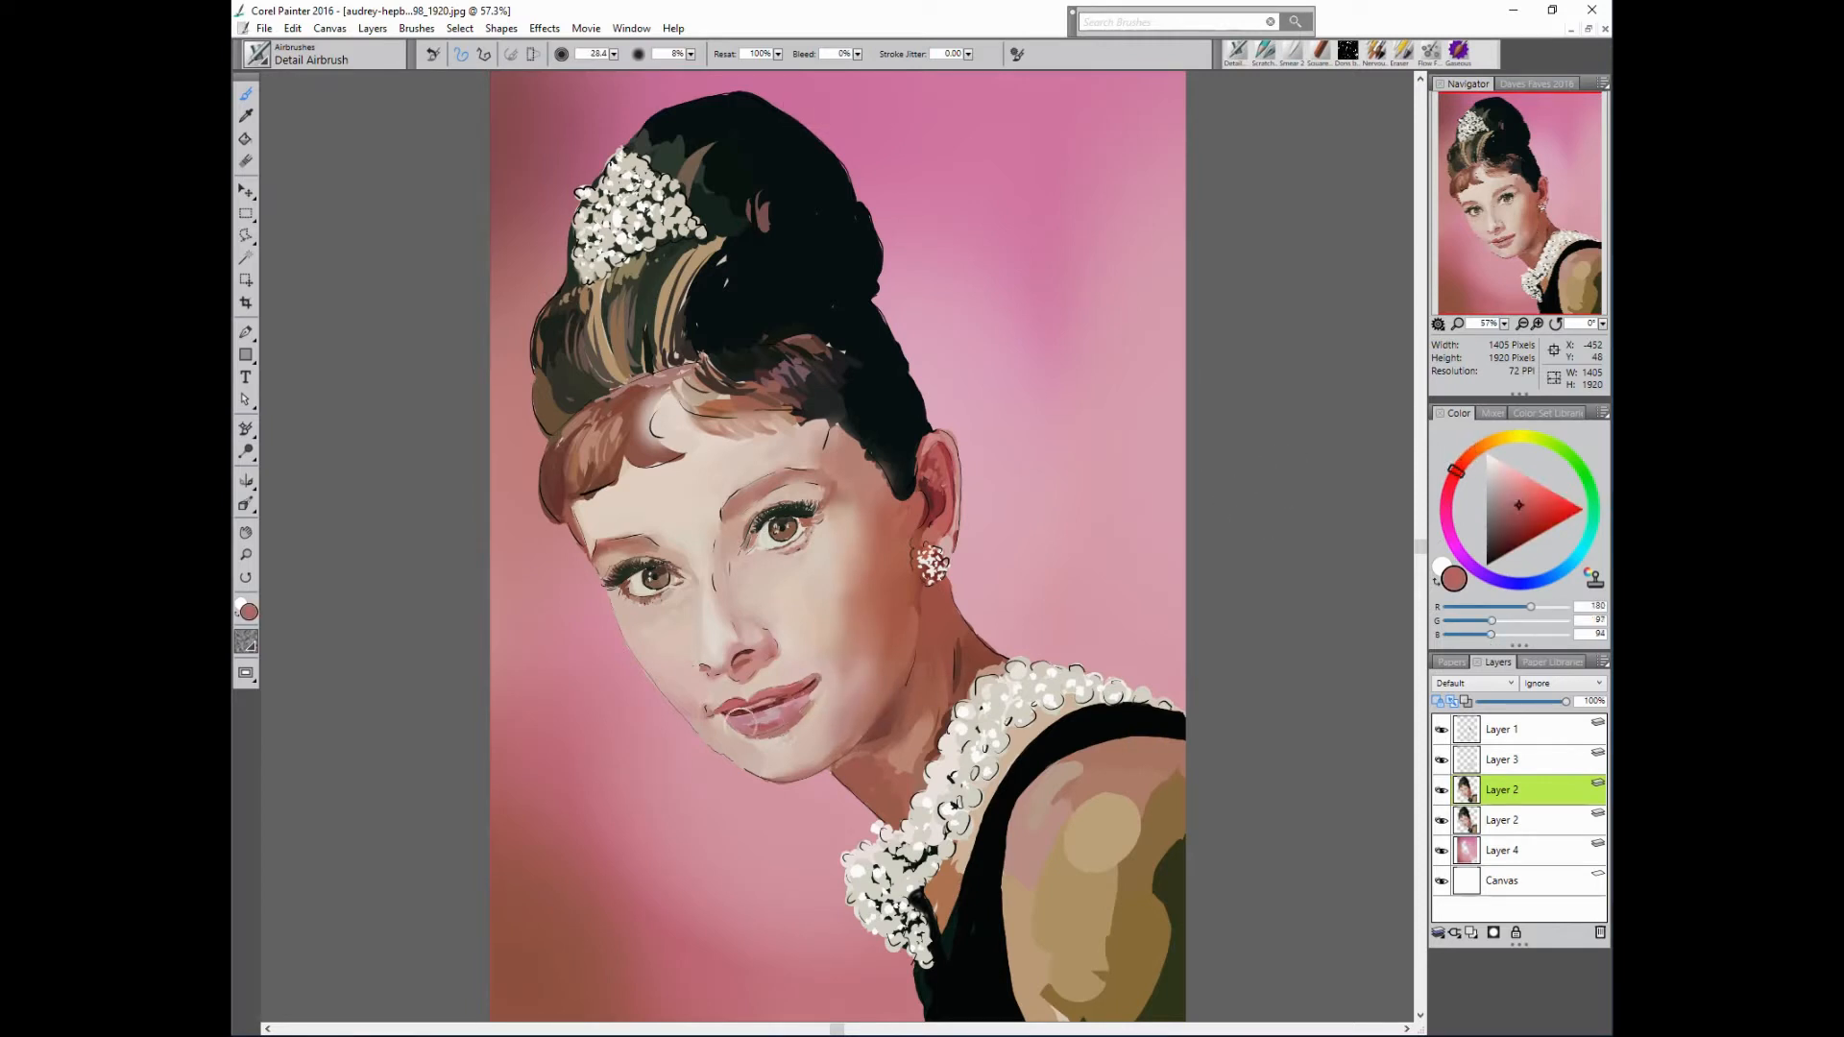
pyautogui.keyDown('alt'); pyautogui.click(780, 736); pyautogui.keyUp('alt')
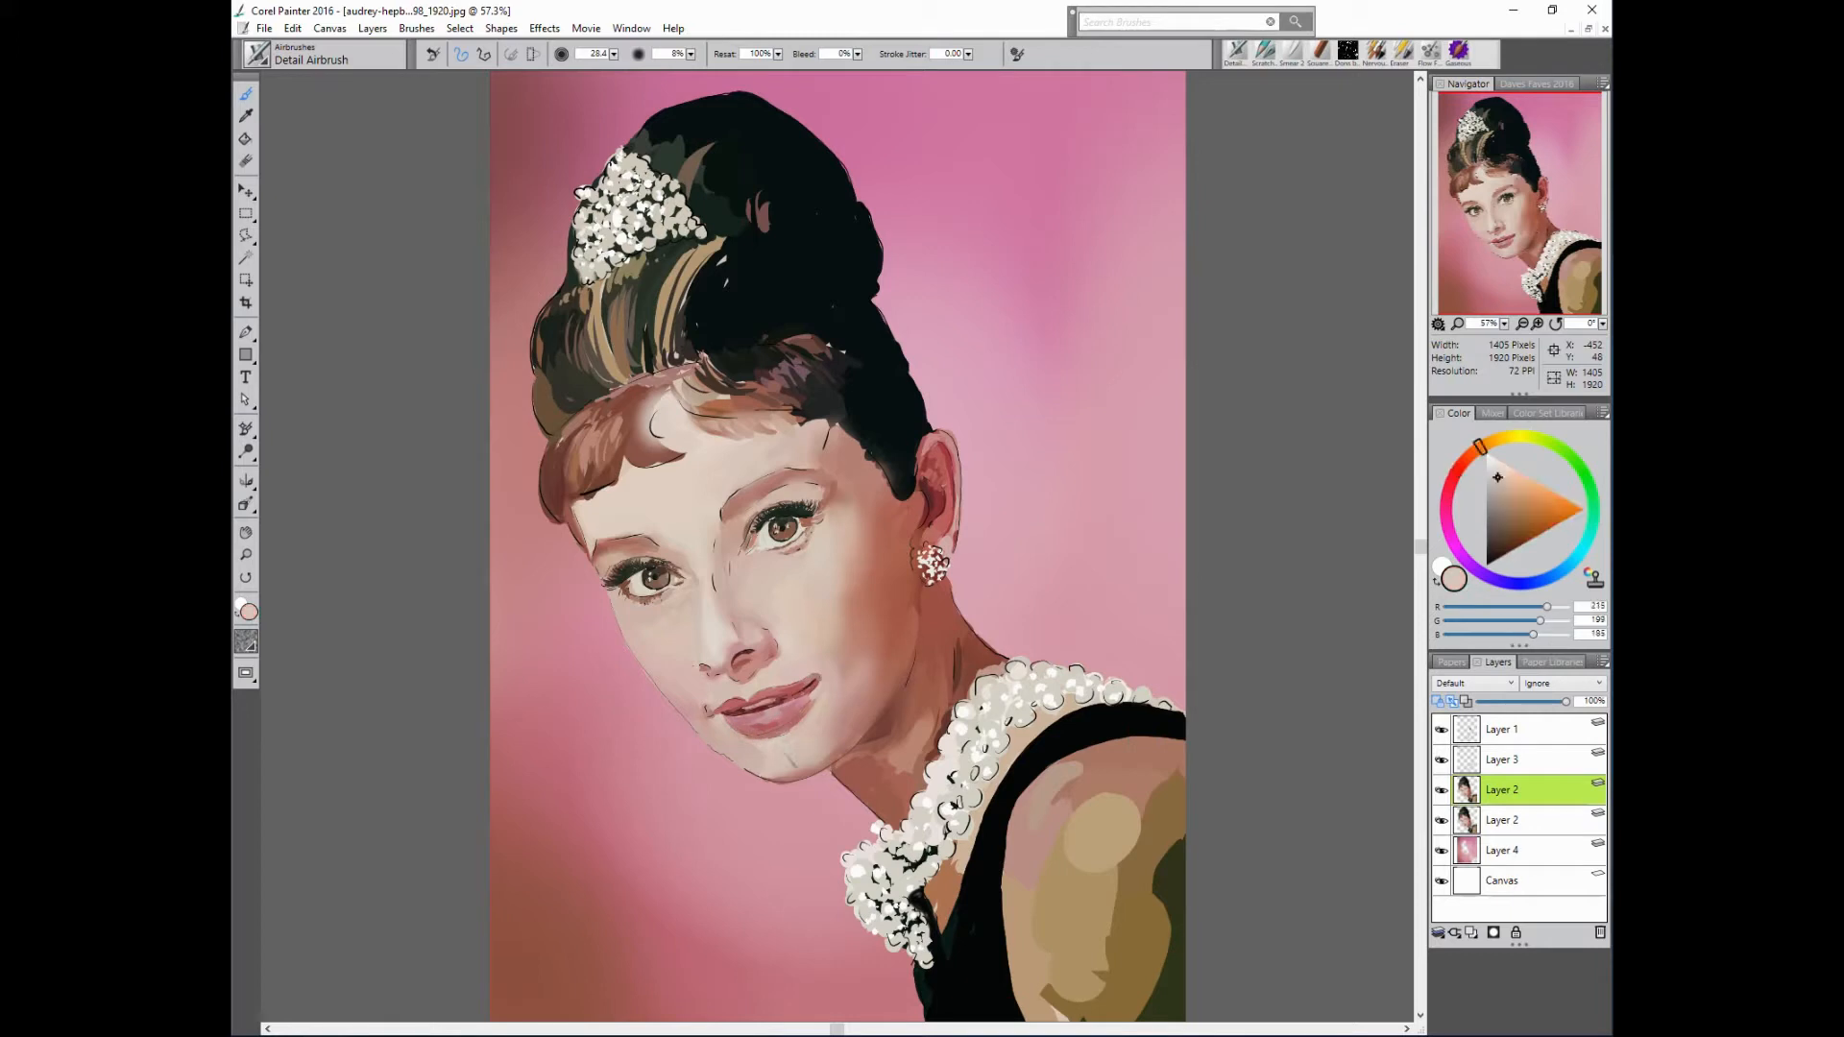
pyautogui.keyDown('alt'); pyautogui.click(746, 751); pyautogui.keyUp('alt')
# - Refine the right corner of her lips with sampled skin and dark red tones at brush size 12.3
pyautogui.keyDown('alt'); pyautogui.click(742, 712); pyautogui.keyUp('alt')
pyautogui.keyDown('alt'); pyautogui.click(719, 713); pyautogui.keyUp('alt')
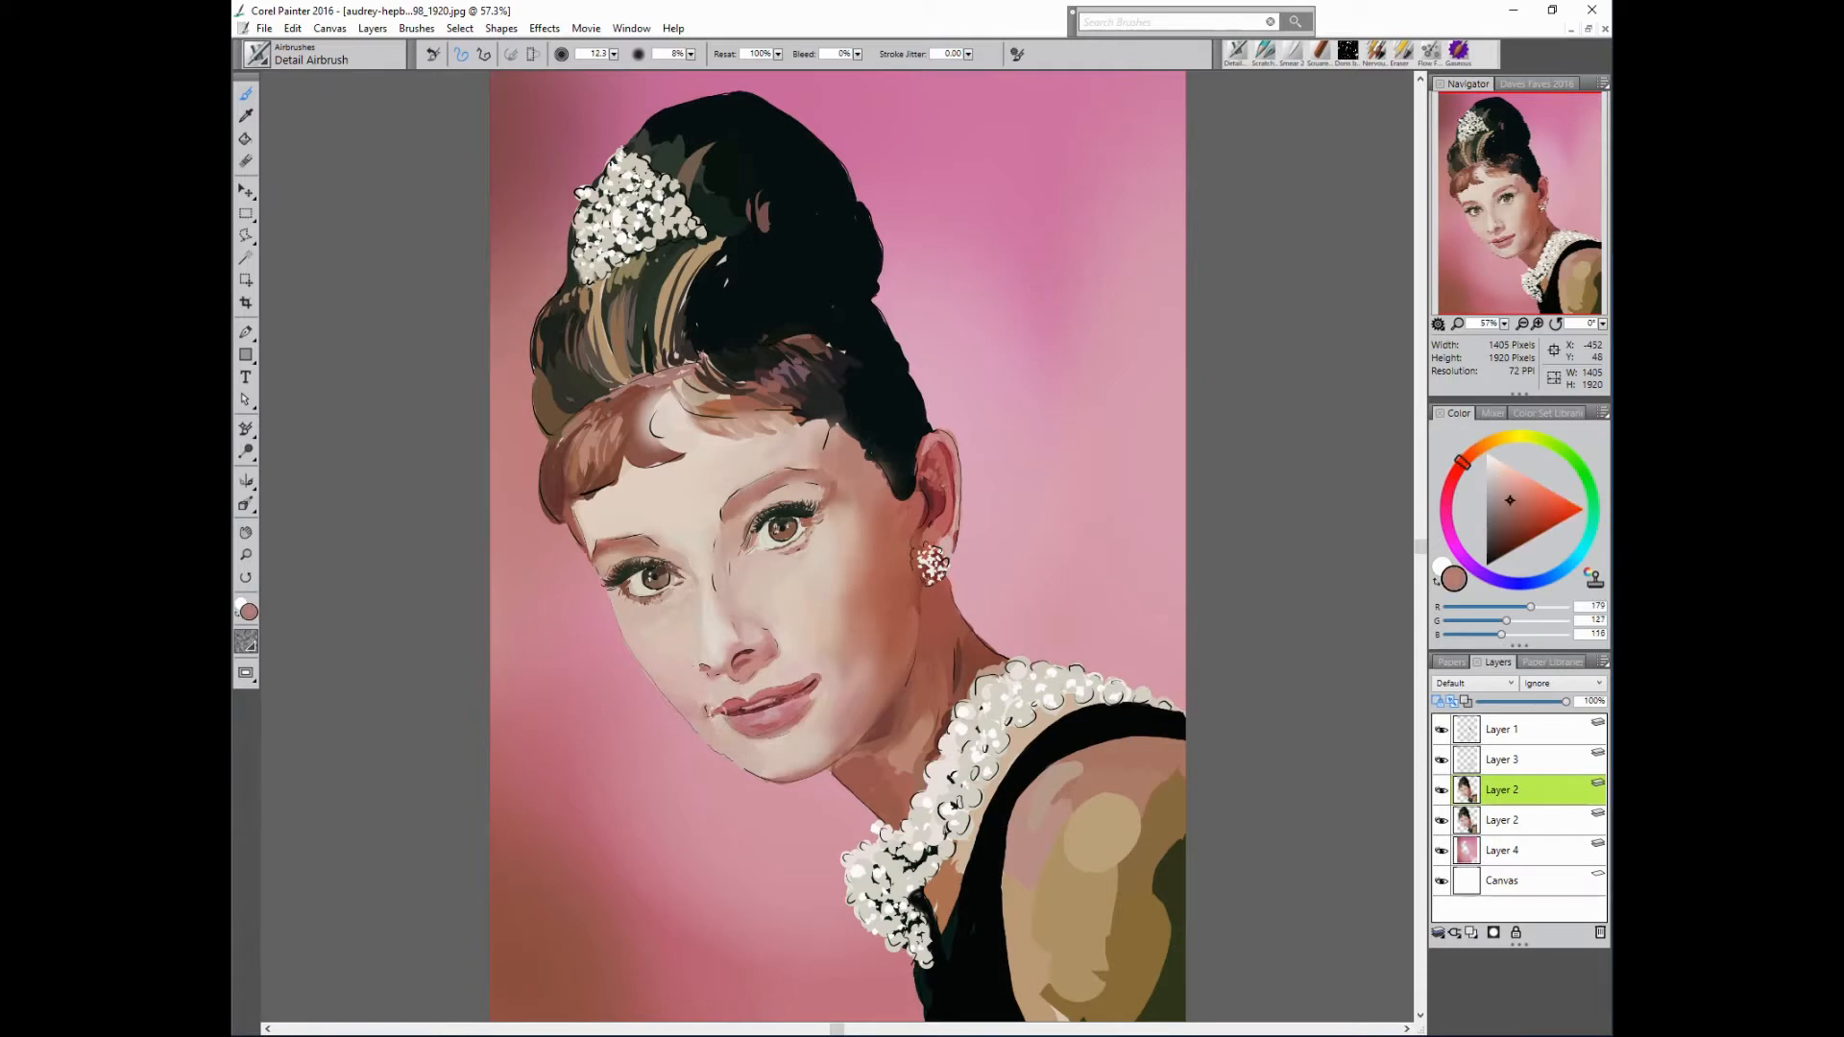
pyautogui.keyDown('alt'); pyautogui.click(719, 713); pyautogui.keyUp('alt')
pyautogui.keyDown('alt'); pyautogui.click(742, 712); pyautogui.keyUp('alt')
pyautogui.keyDown('alt'); pyautogui.click(734, 713); pyautogui.keyUp('alt')
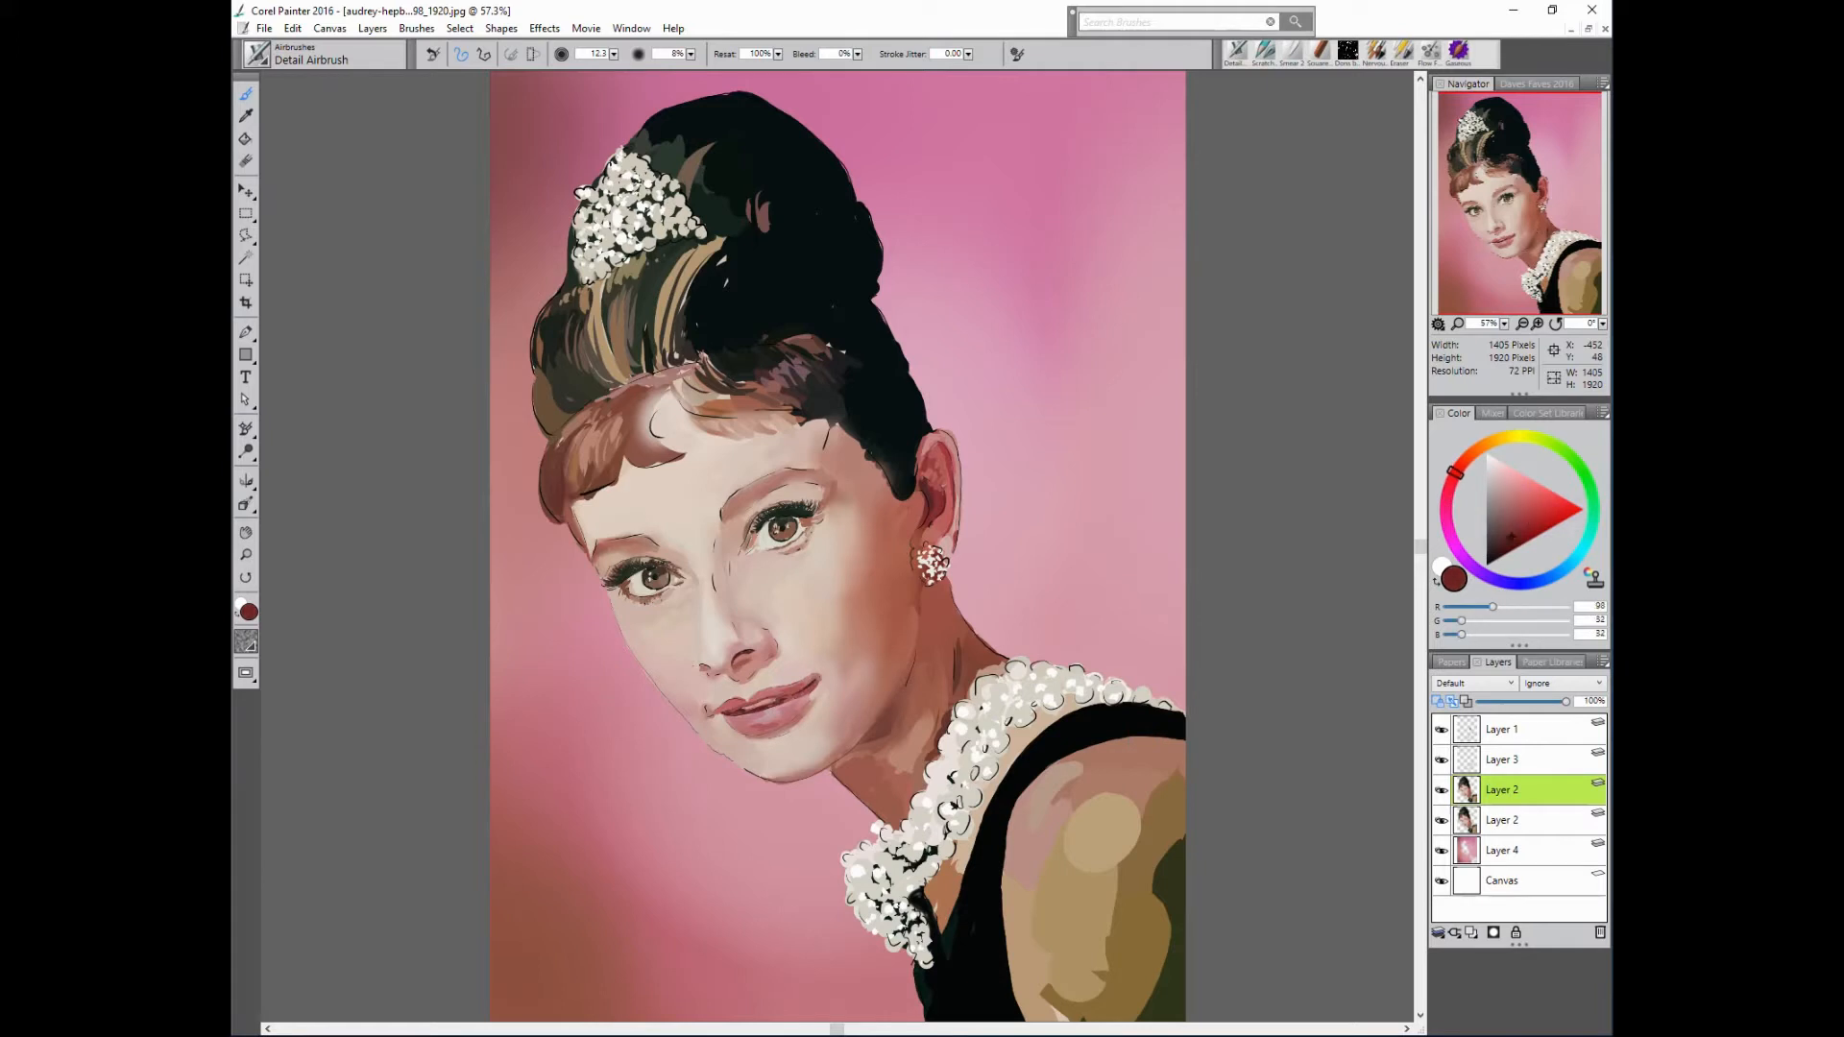
# - Touch up the left corner and lower edge of her lips with sampled pink tones at brush size 12.3
pyautogui.keyDown('alt'); pyautogui.click(729, 708); pyautogui.keyUp('alt')
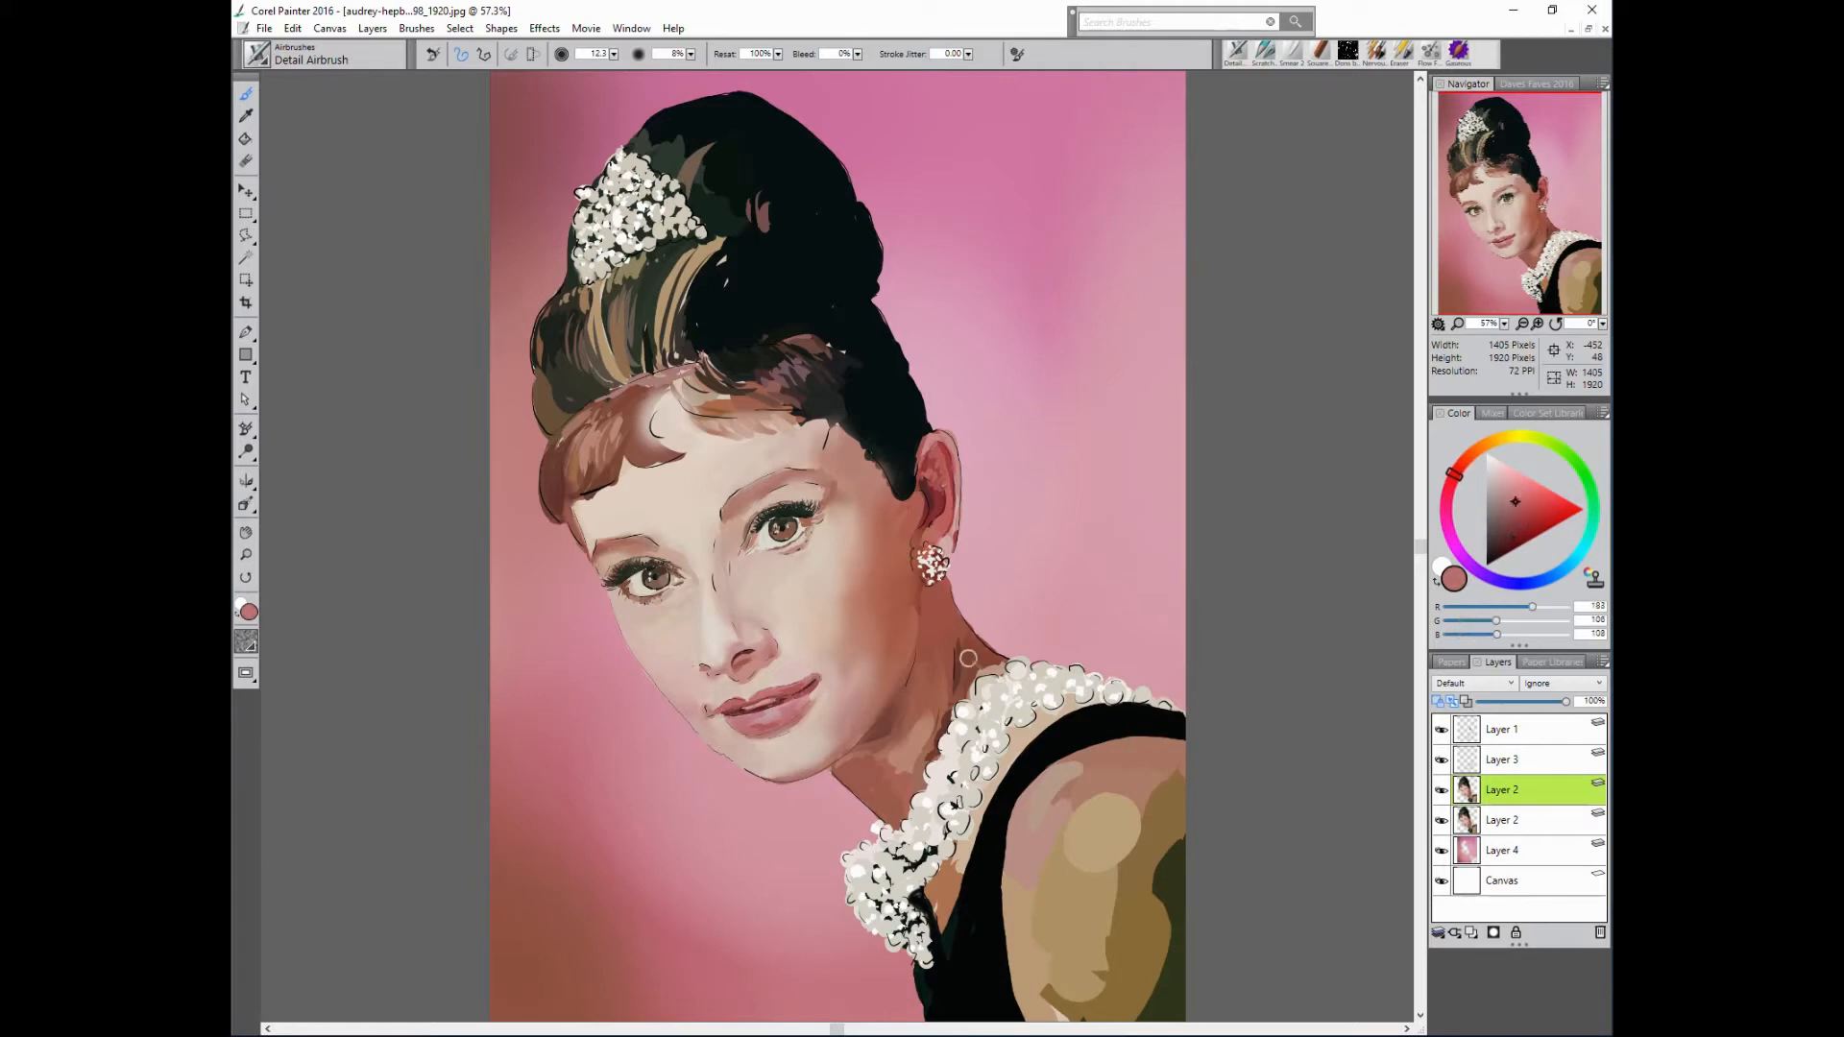
pyautogui.keyDown('alt'); pyautogui.click(734, 694); pyautogui.keyUp('alt')
pyautogui.keyDown('alt'); pyautogui.click(736, 709); pyautogui.keyUp('alt')
pyautogui.keyDown('alt'); pyautogui.click(771, 716); pyautogui.keyUp('alt')
pyautogui.keyDown('alt'); pyautogui.click(771, 719); pyautogui.keyUp('alt')
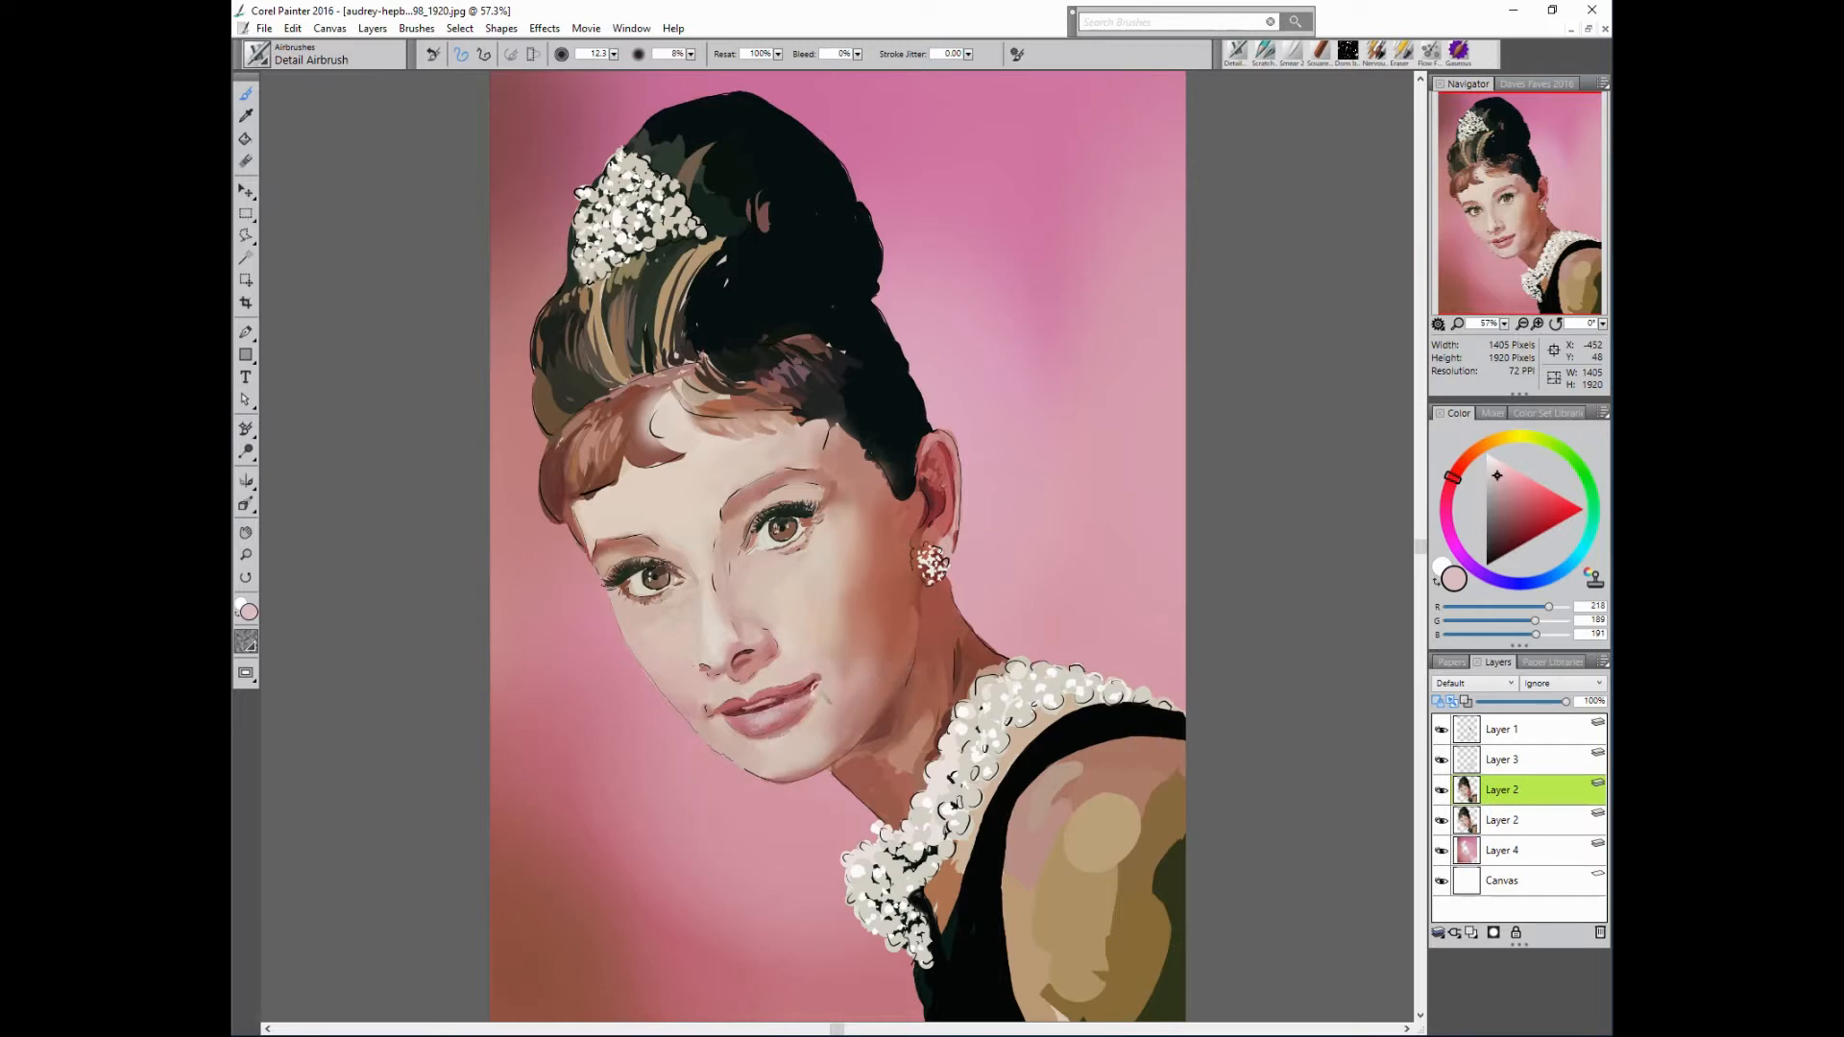
# - Choose pale and deeper dusty pink tones for the small touch-ups around her mouth
pyautogui.click(1462, 462)
pyautogui.click(1503, 477)
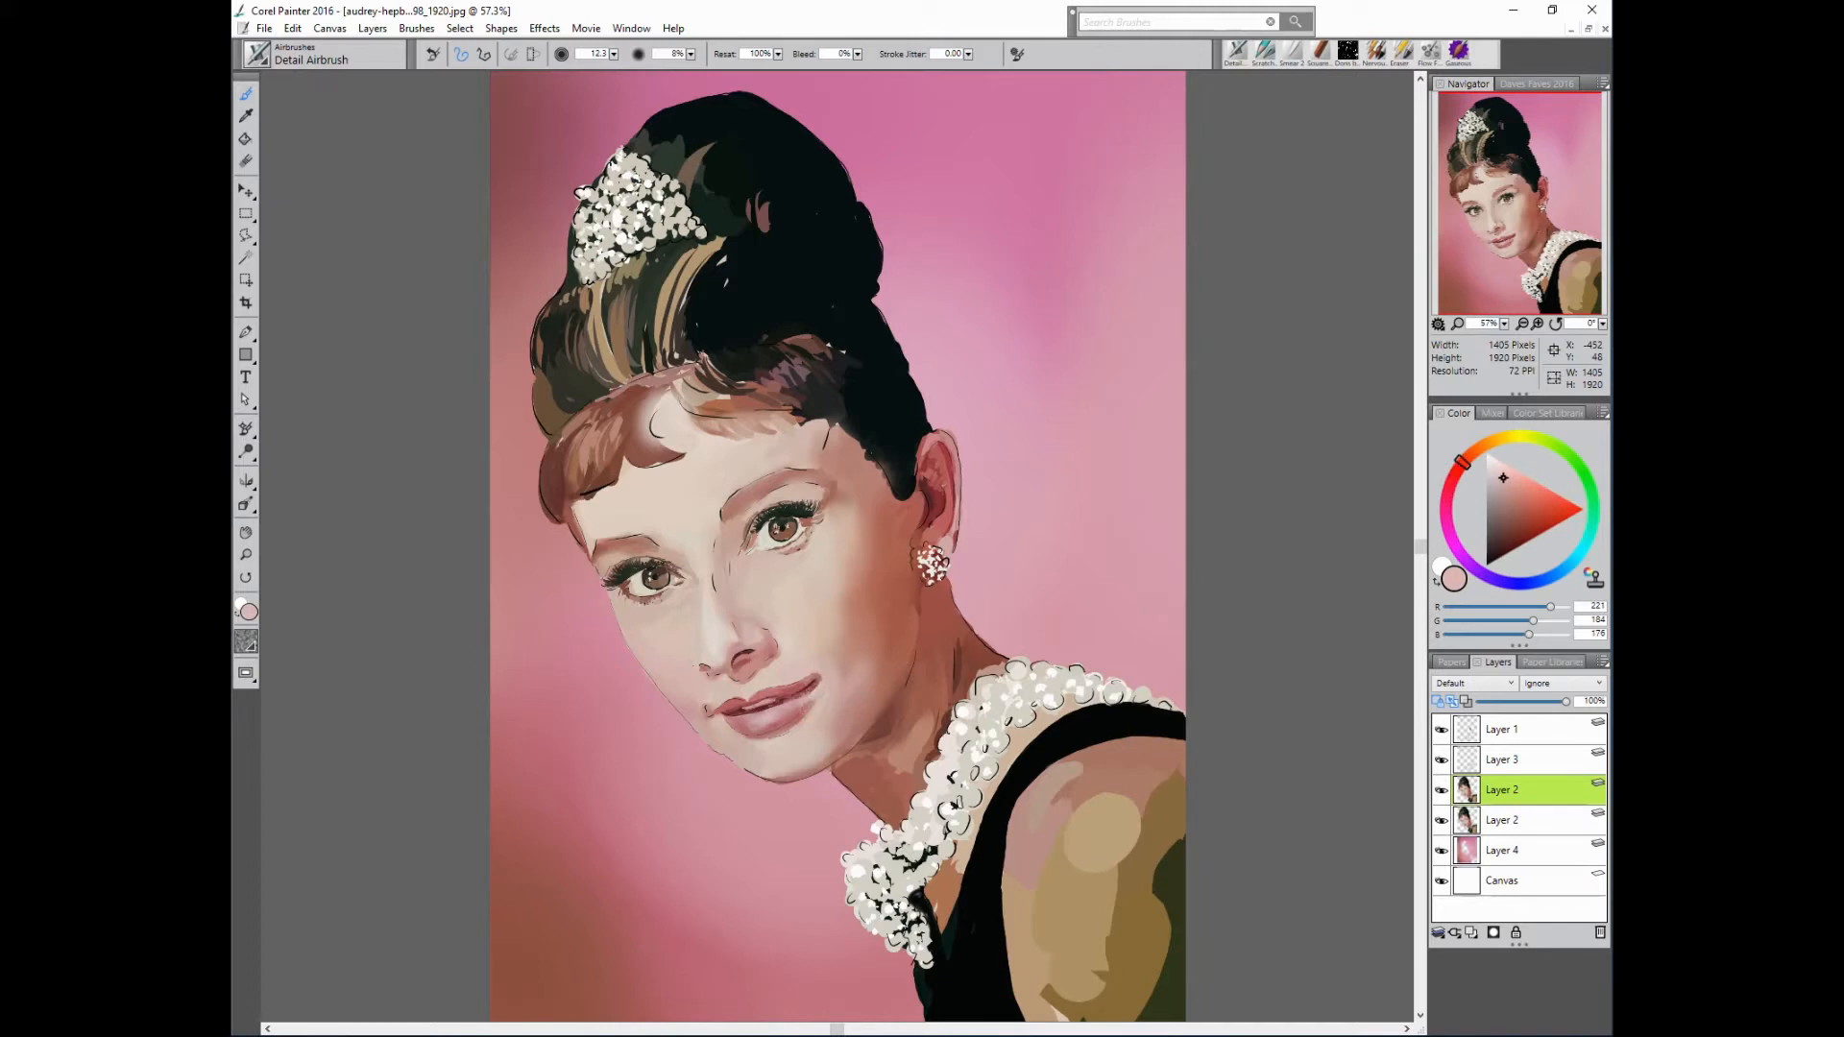
pyautogui.click(1450, 483)
pyautogui.click(1498, 474)
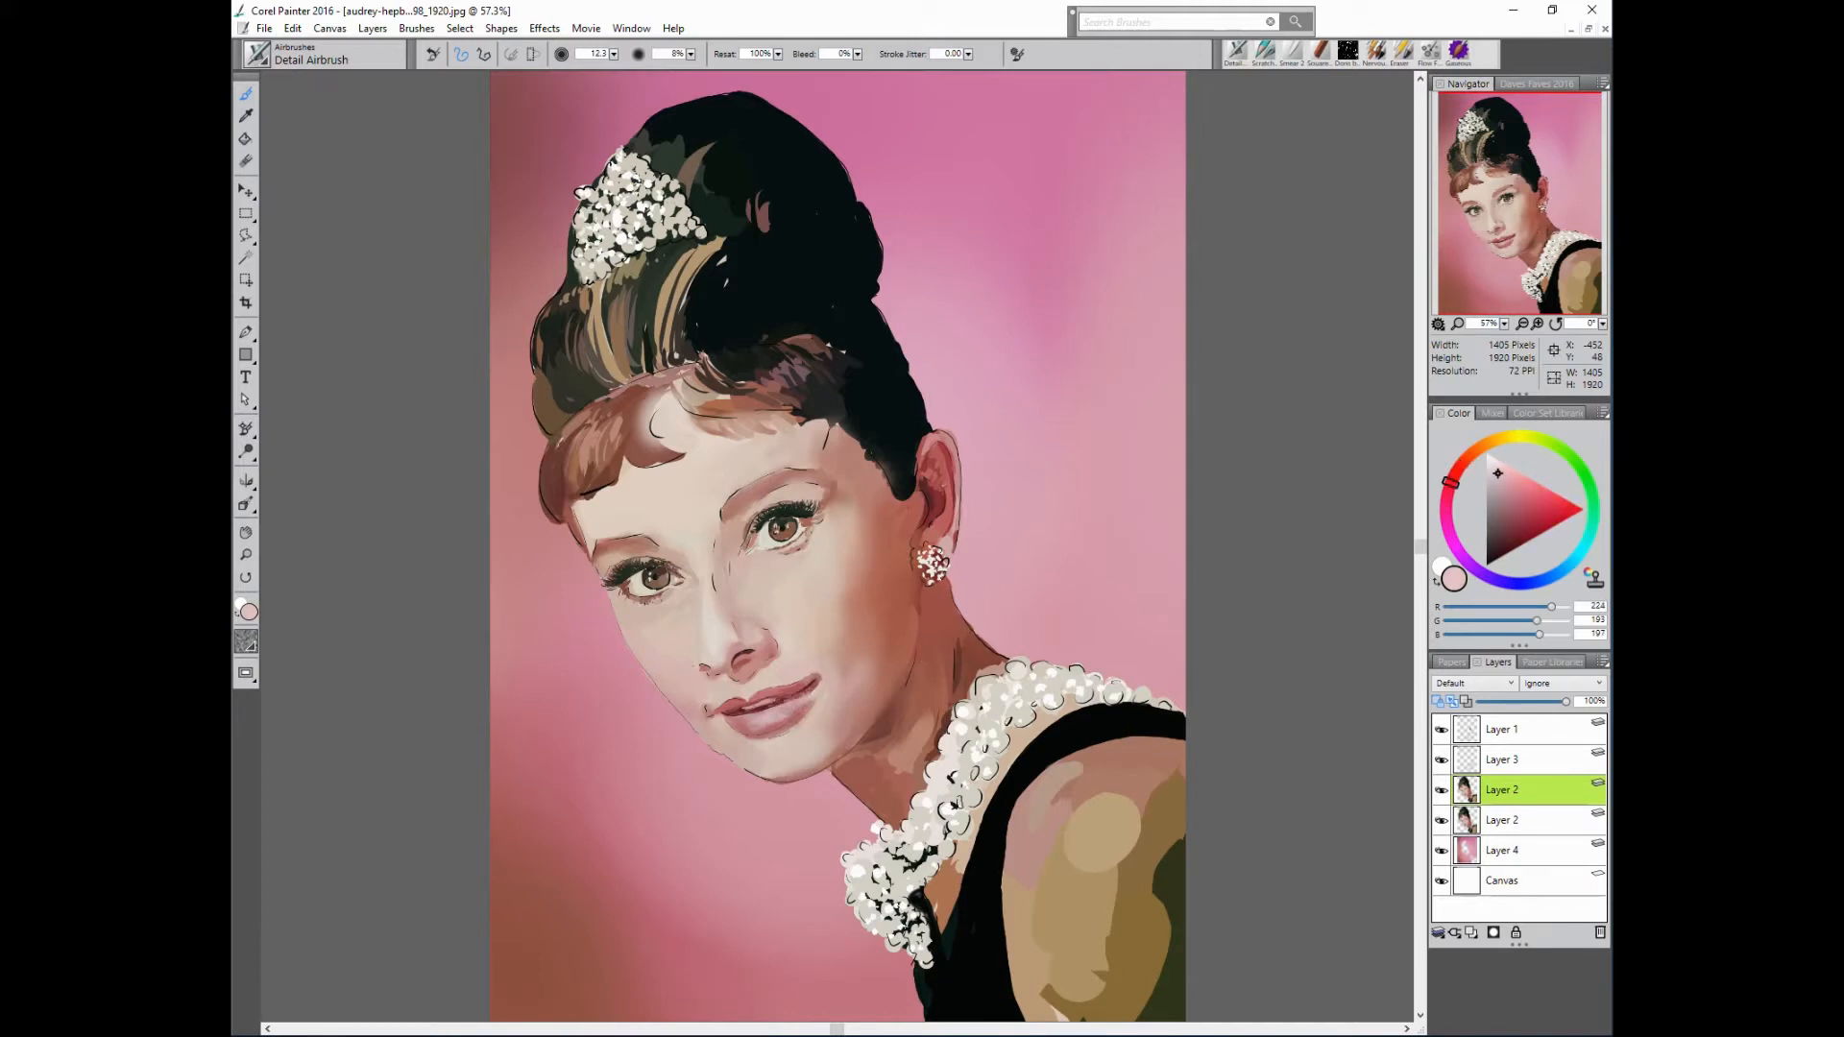
pyautogui.click(1523, 506)
# - Blend sampled skin tones on the neck and around the pearl necklace at brush sizes 12.3, 47.4 and 21.0
pyautogui.keyDown('alt'); pyautogui.click(963, 690); pyautogui.keyUp('alt')
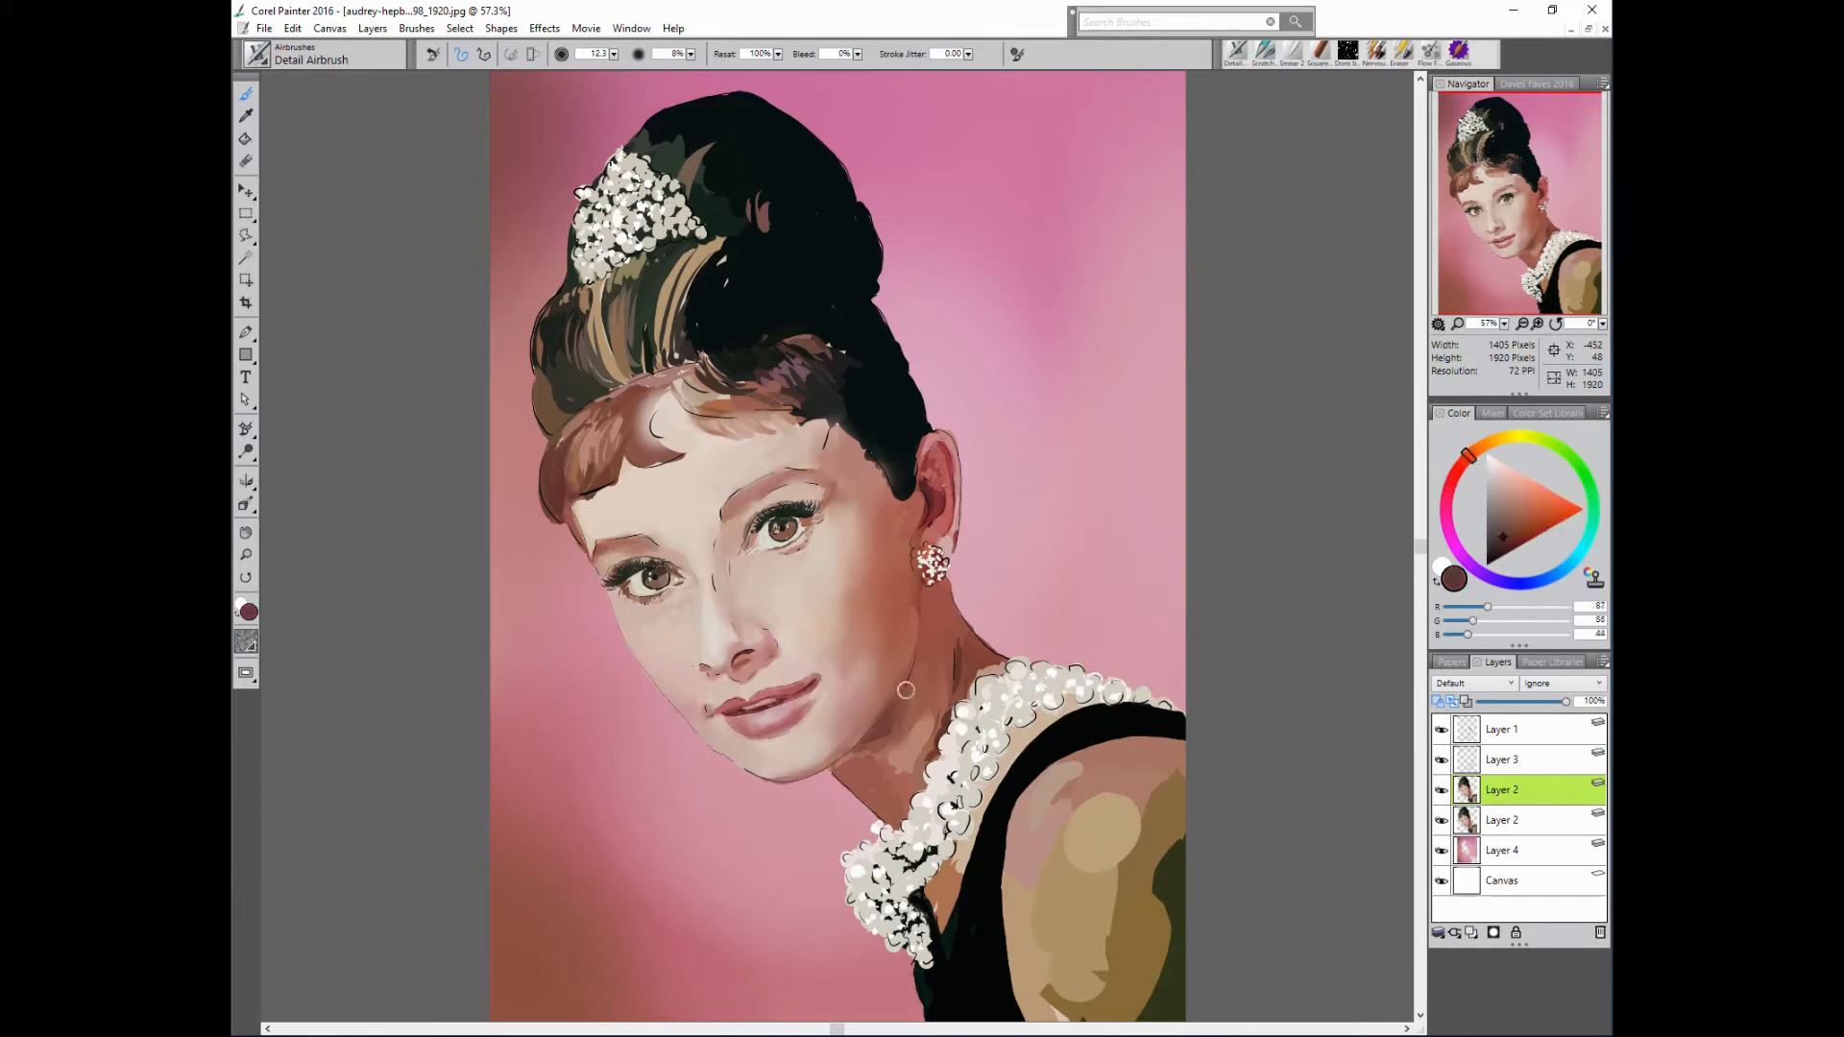
pyautogui.keyDown('alt'); pyautogui.click(840, 764); pyautogui.keyUp('alt')
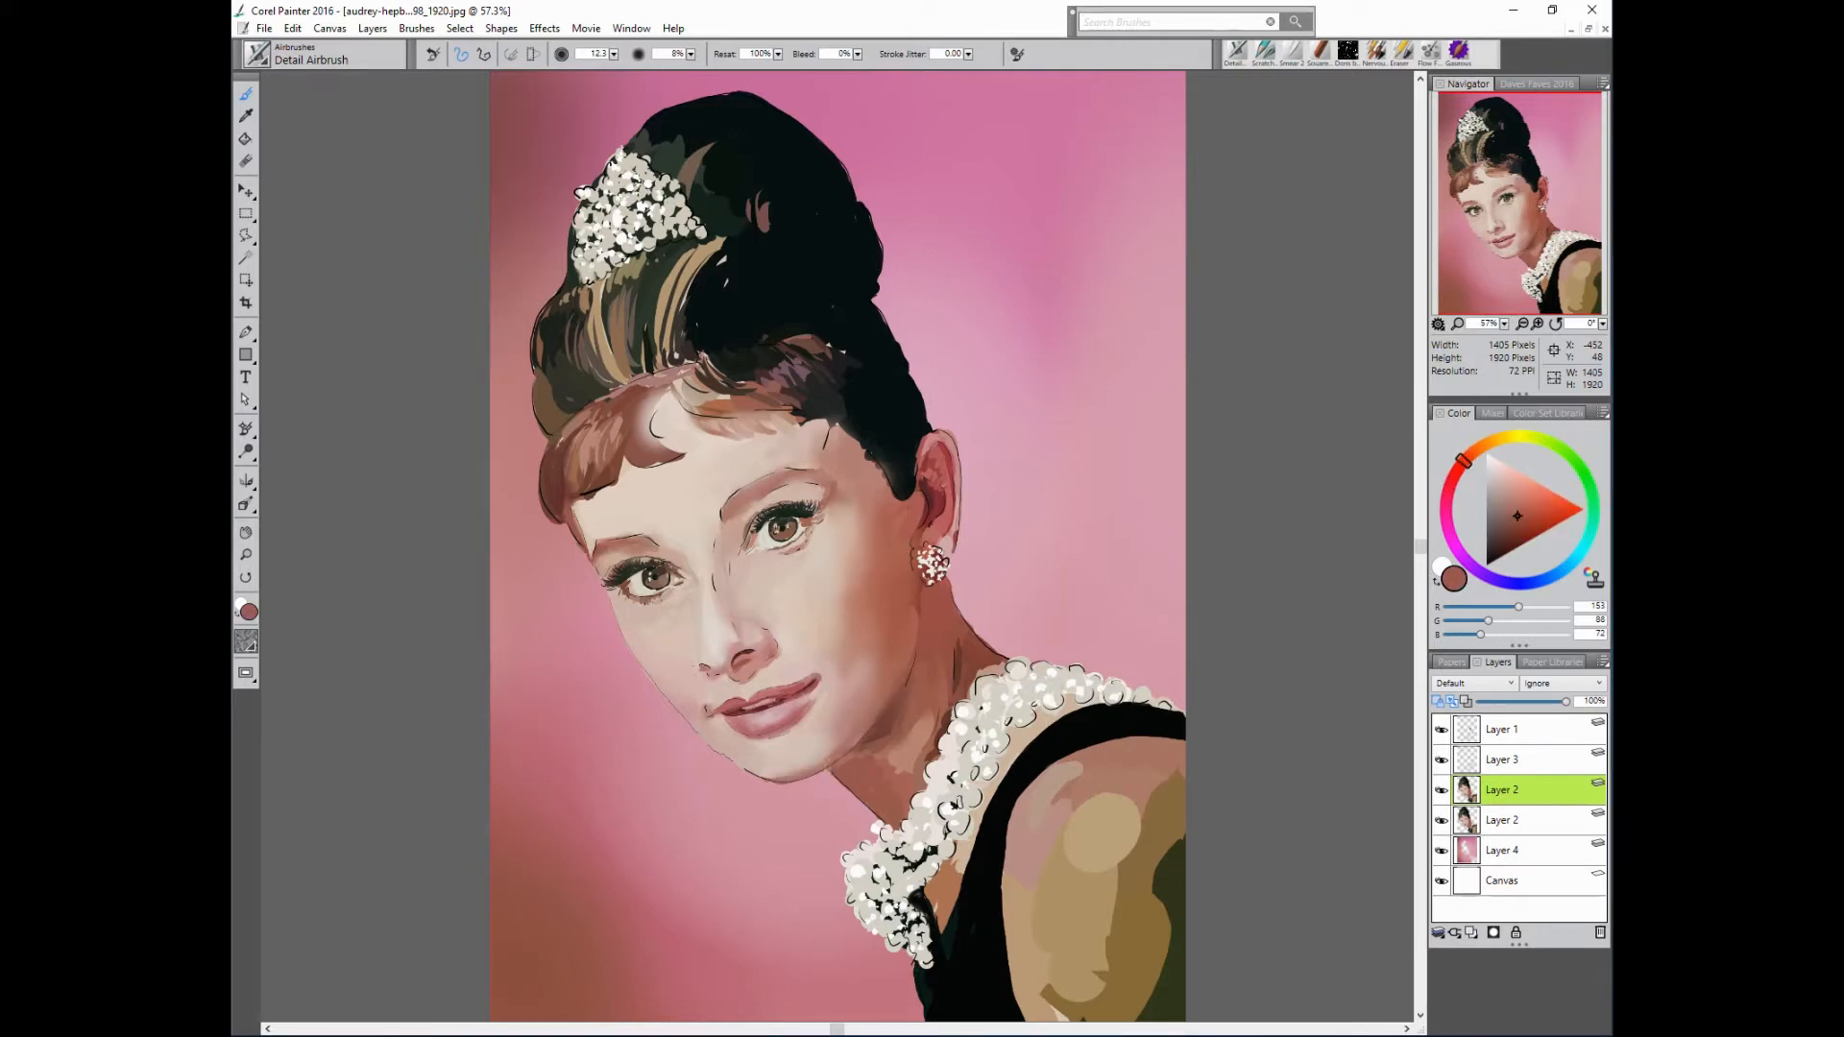
pyautogui.keyDown('alt'); pyautogui.click(963, 855); pyautogui.keyUp('alt')
pyautogui.moveTo(946, 861)
pyautogui.mouseDown()
pyautogui.moveTo(968, 859)
pyautogui.moveTo(927, 905)
pyautogui.mouseUp()
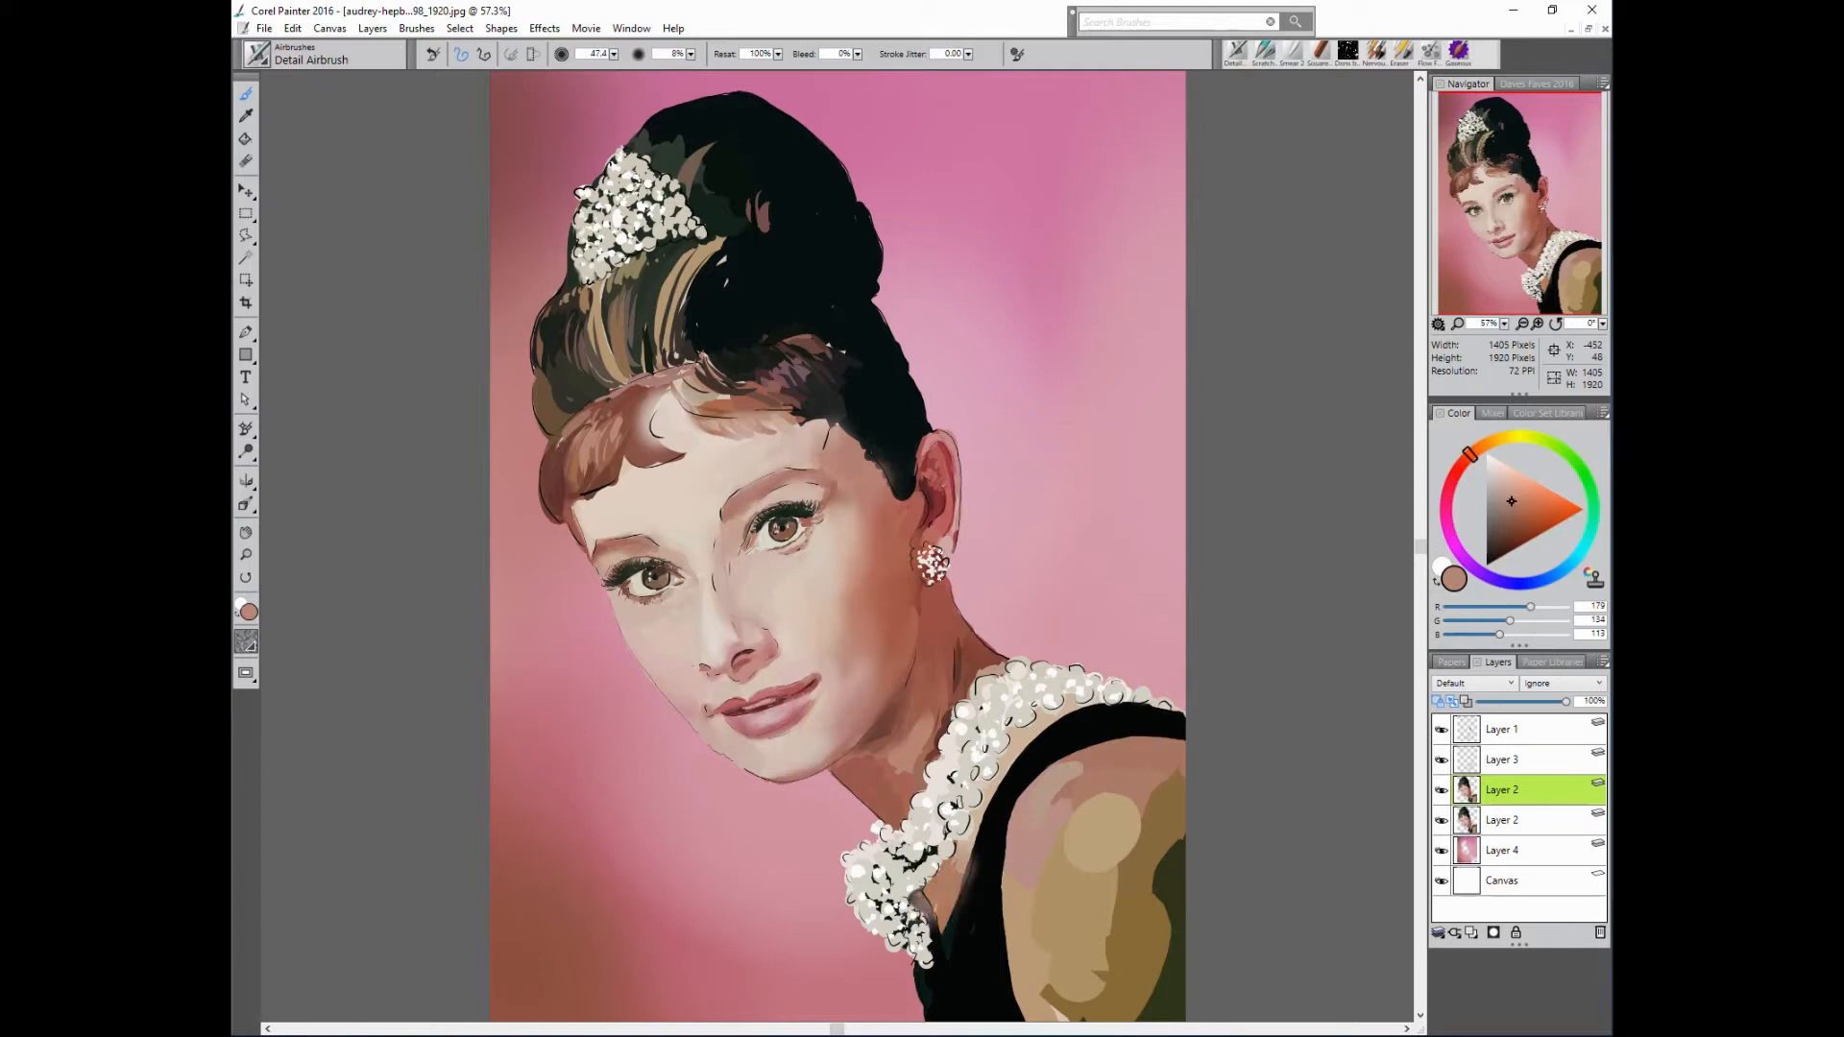
pyautogui.keyDown('alt'); pyautogui.click(999, 780); pyautogui.keyUp('alt')
pyautogui.moveTo(992, 774); pyautogui.dragTo(976, 795)
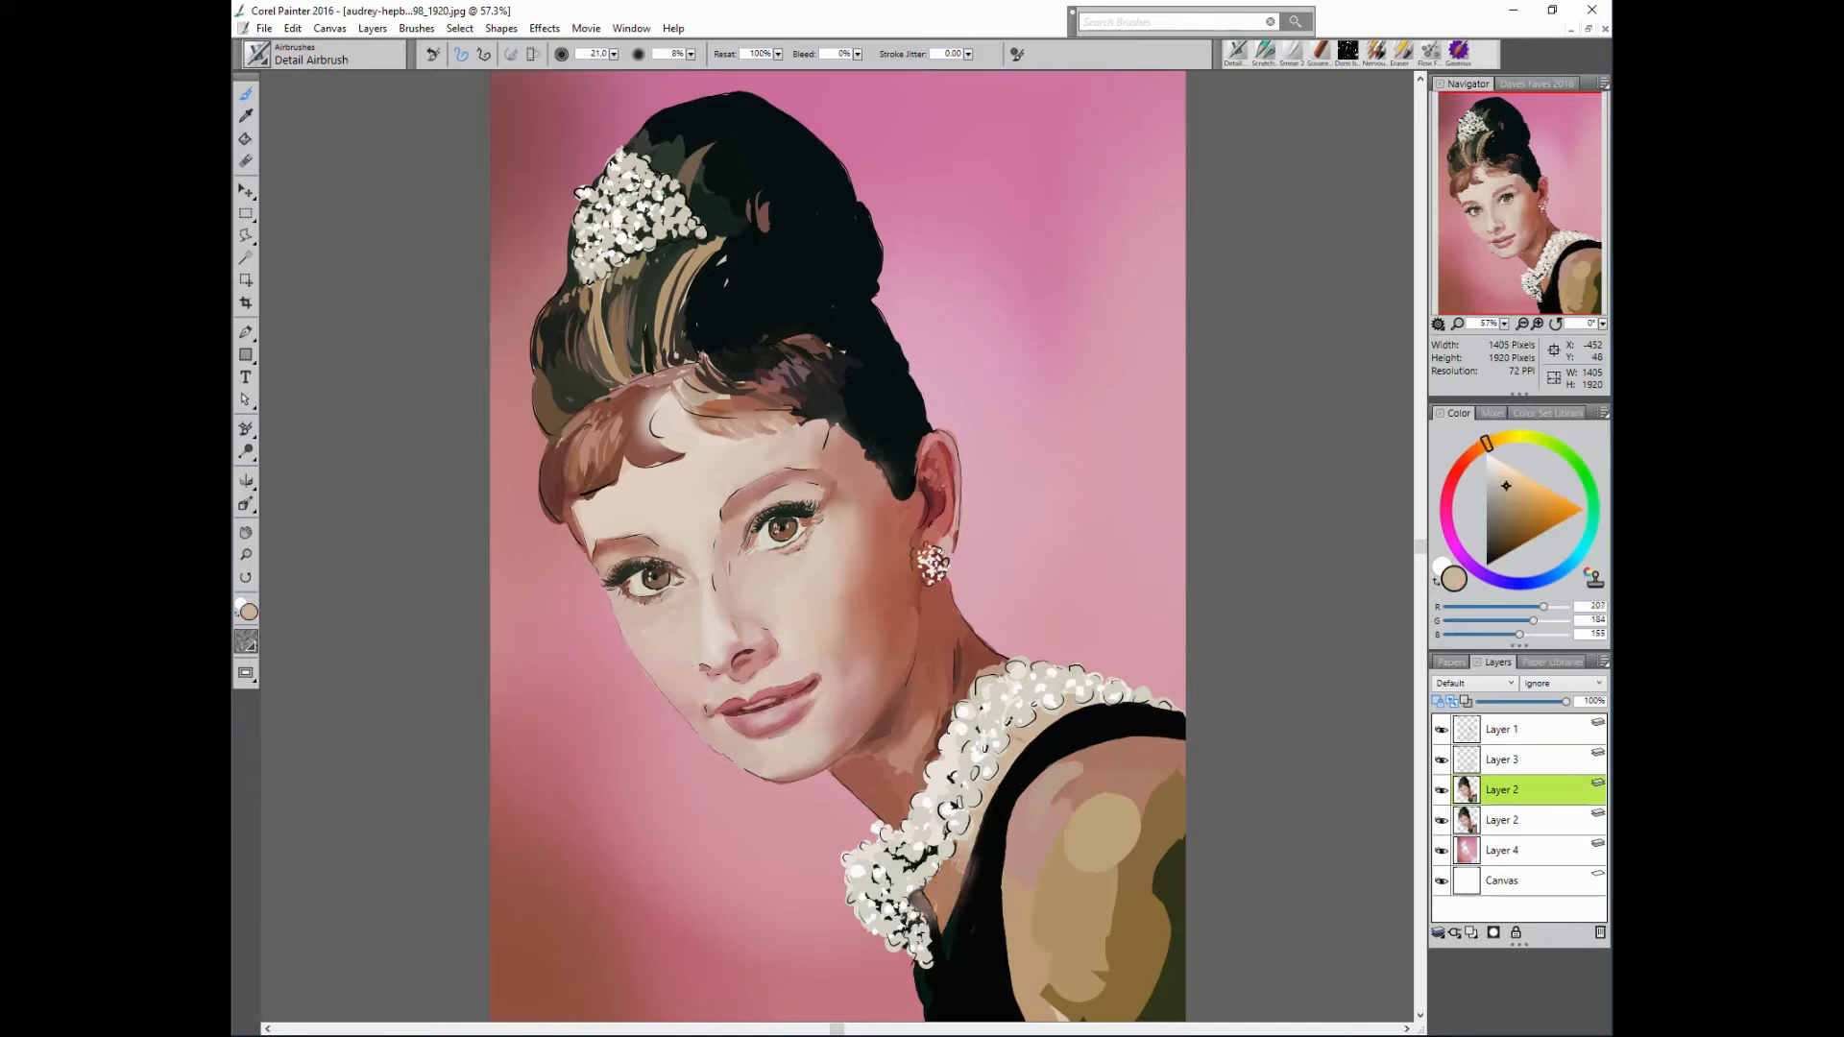
# - Blend the patches along the upper shoulder and beside the dress strap with sampled tan tones at brush size 69.7
pyautogui.keyDown('alt'); pyautogui.click(1114, 761); pyautogui.keyUp('alt')
pyautogui.press(']')
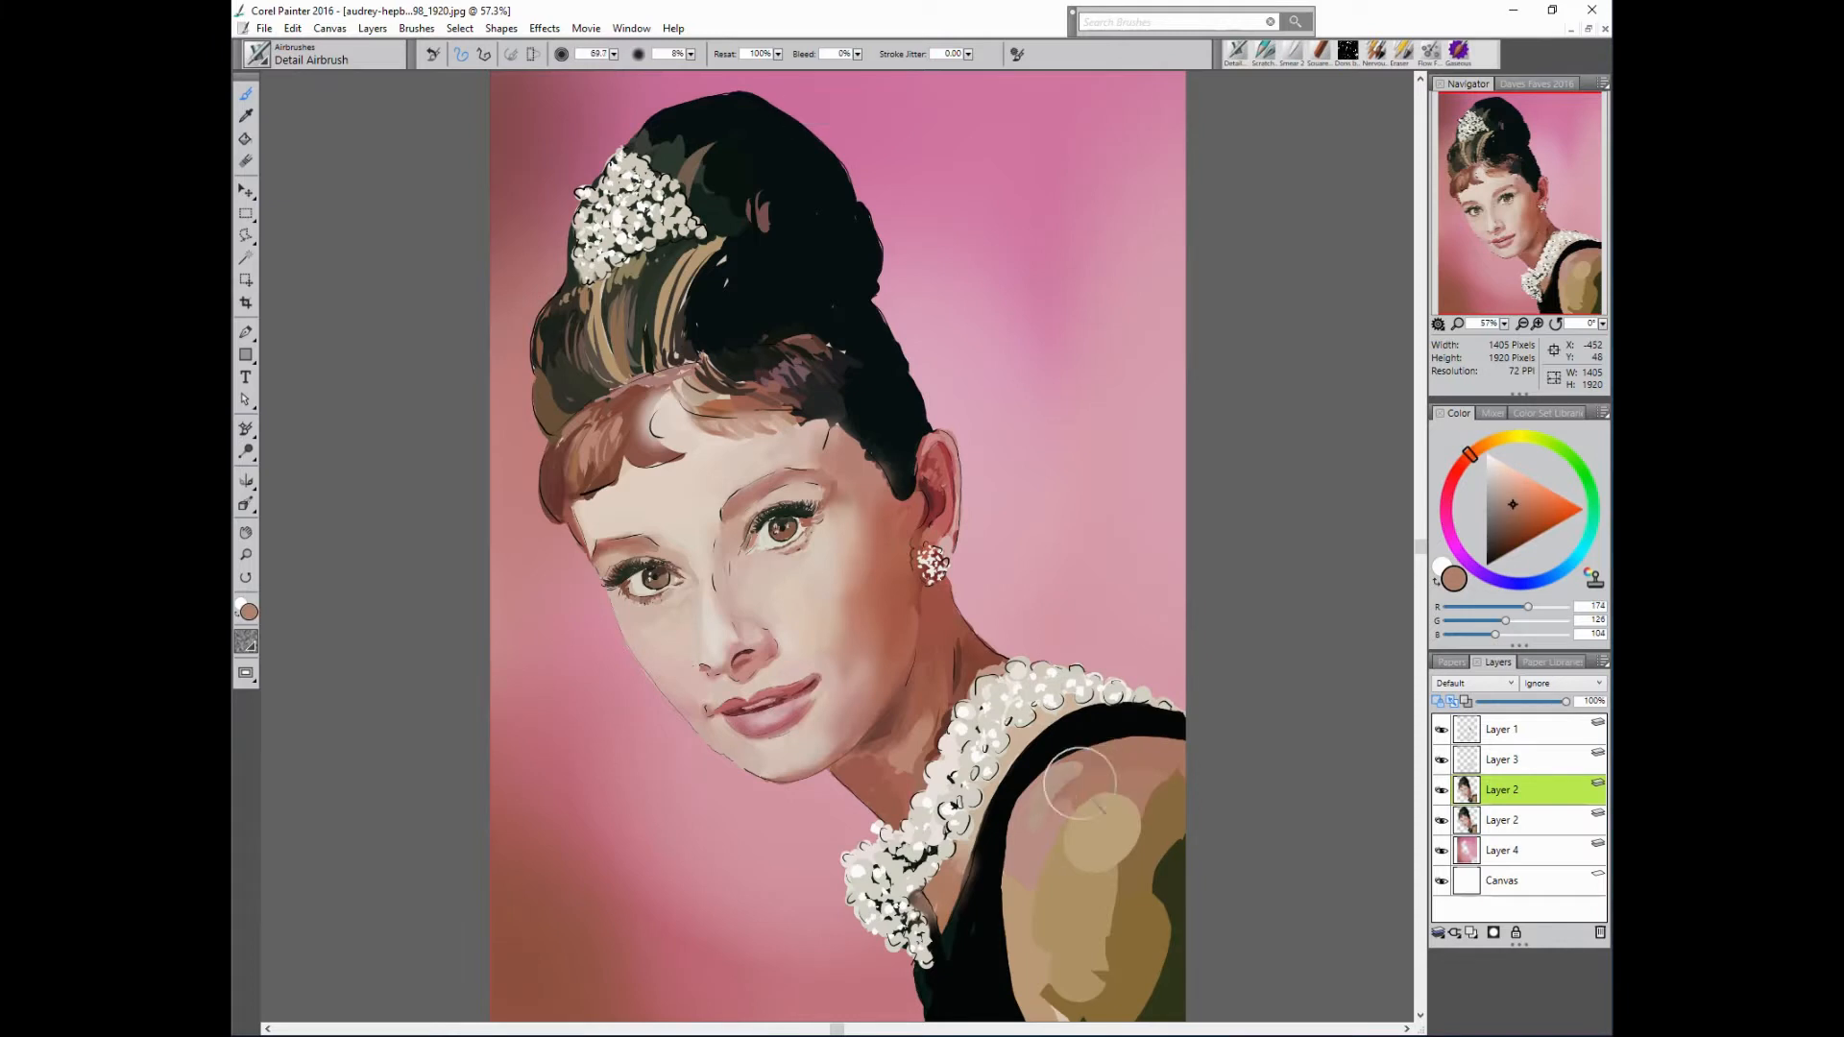
pyautogui.moveTo(1080, 784)
pyautogui.mouseDown()
pyautogui.moveTo(1173, 767)
pyautogui.moveTo(1153, 801)
pyautogui.moveTo(1190, 790)
pyautogui.mouseUp()
pyautogui.keyDown('alt'); pyautogui.click(1160, 776); pyautogui.keyUp('alt')
pyautogui.keyDown('alt'); pyautogui.click(1166, 769); pyautogui.keyUp('alt')
pyautogui.keyDown('alt'); pyautogui.click(1031, 946); pyautogui.keyUp('alt')
pyautogui.moveTo(1031, 949); pyautogui.dragTo(1030, 893)
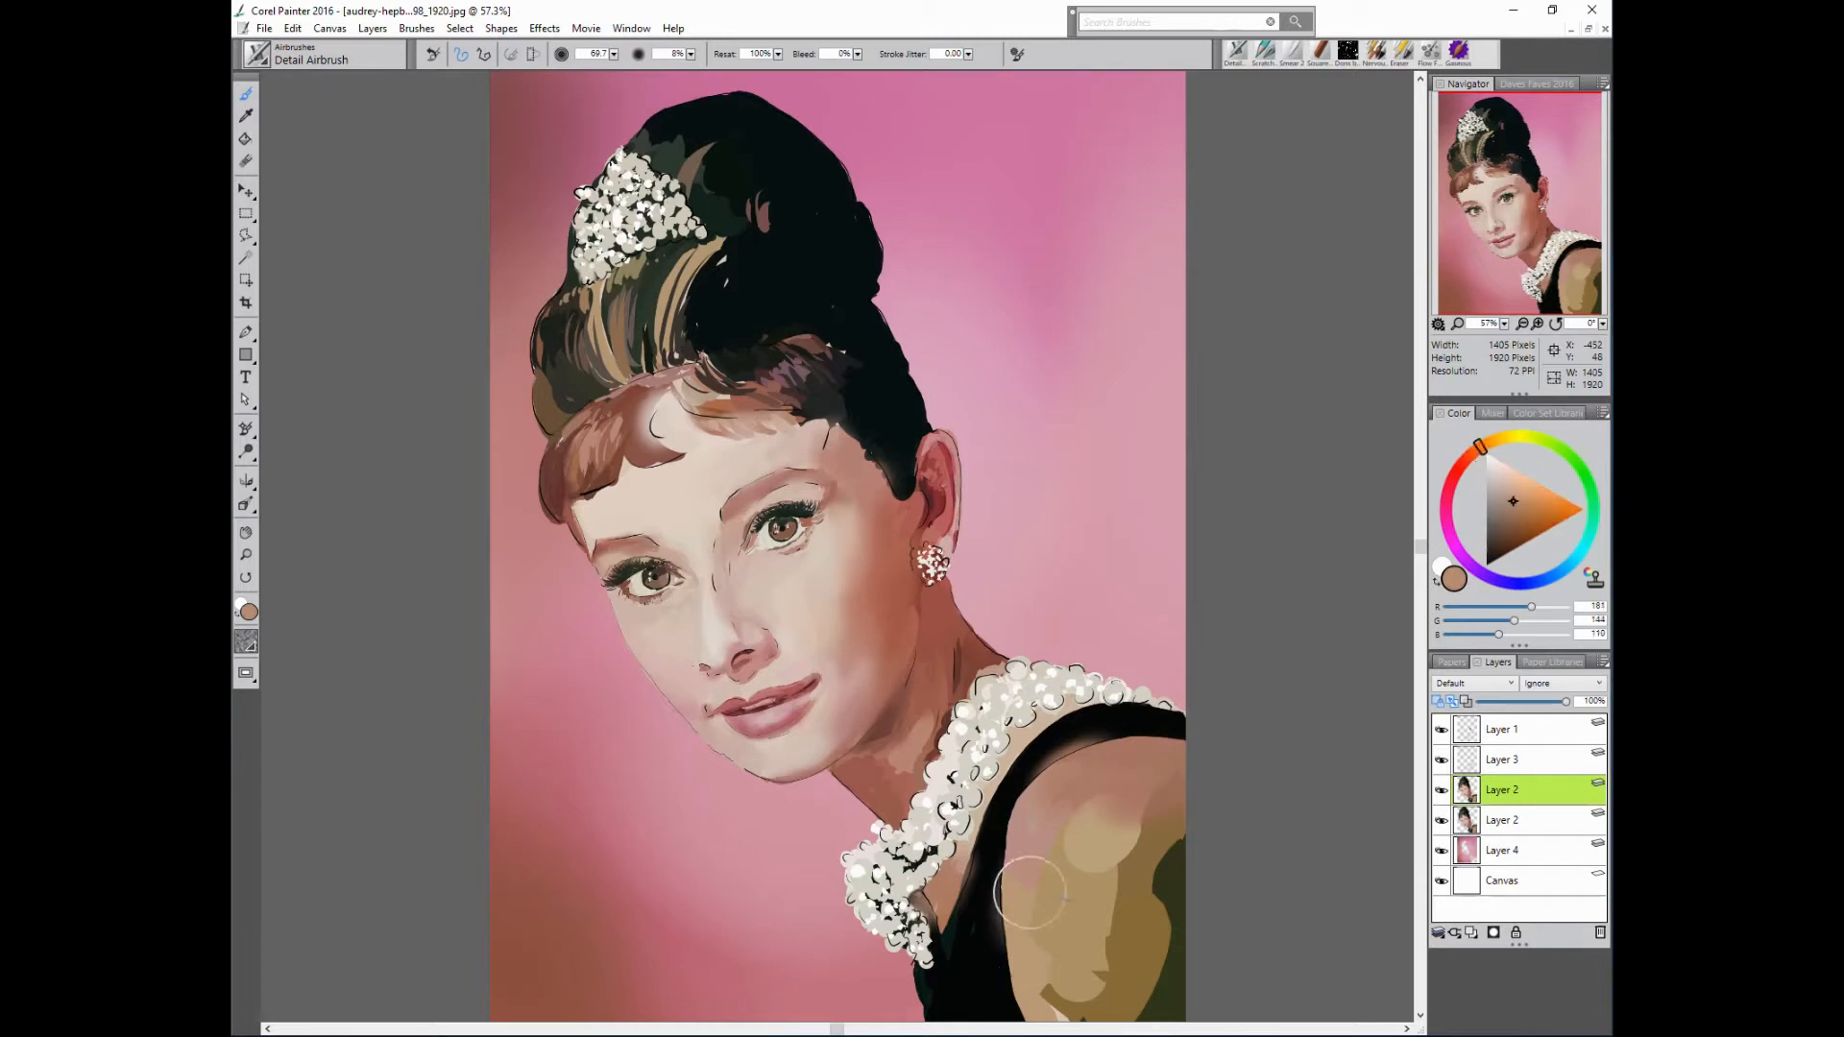
# - Smooth the shoulder highlight and the dark olive shading down the arm with sampled tones at brush size 69.7
pyautogui.keyDown('alt'); pyautogui.click(1098, 816); pyautogui.keyUp('alt')
pyautogui.moveTo(1098, 801)
pyautogui.mouseDown()
pyautogui.moveTo(1099, 852)
pyautogui.moveTo(1161, 833)
pyautogui.moveTo(1153, 889)
pyautogui.mouseUp()
pyautogui.keyDown('alt'); pyautogui.click(1155, 834); pyautogui.keyUp('alt')
pyautogui.keyDown('alt'); pyautogui.click(1158, 888); pyautogui.keyUp('alt')
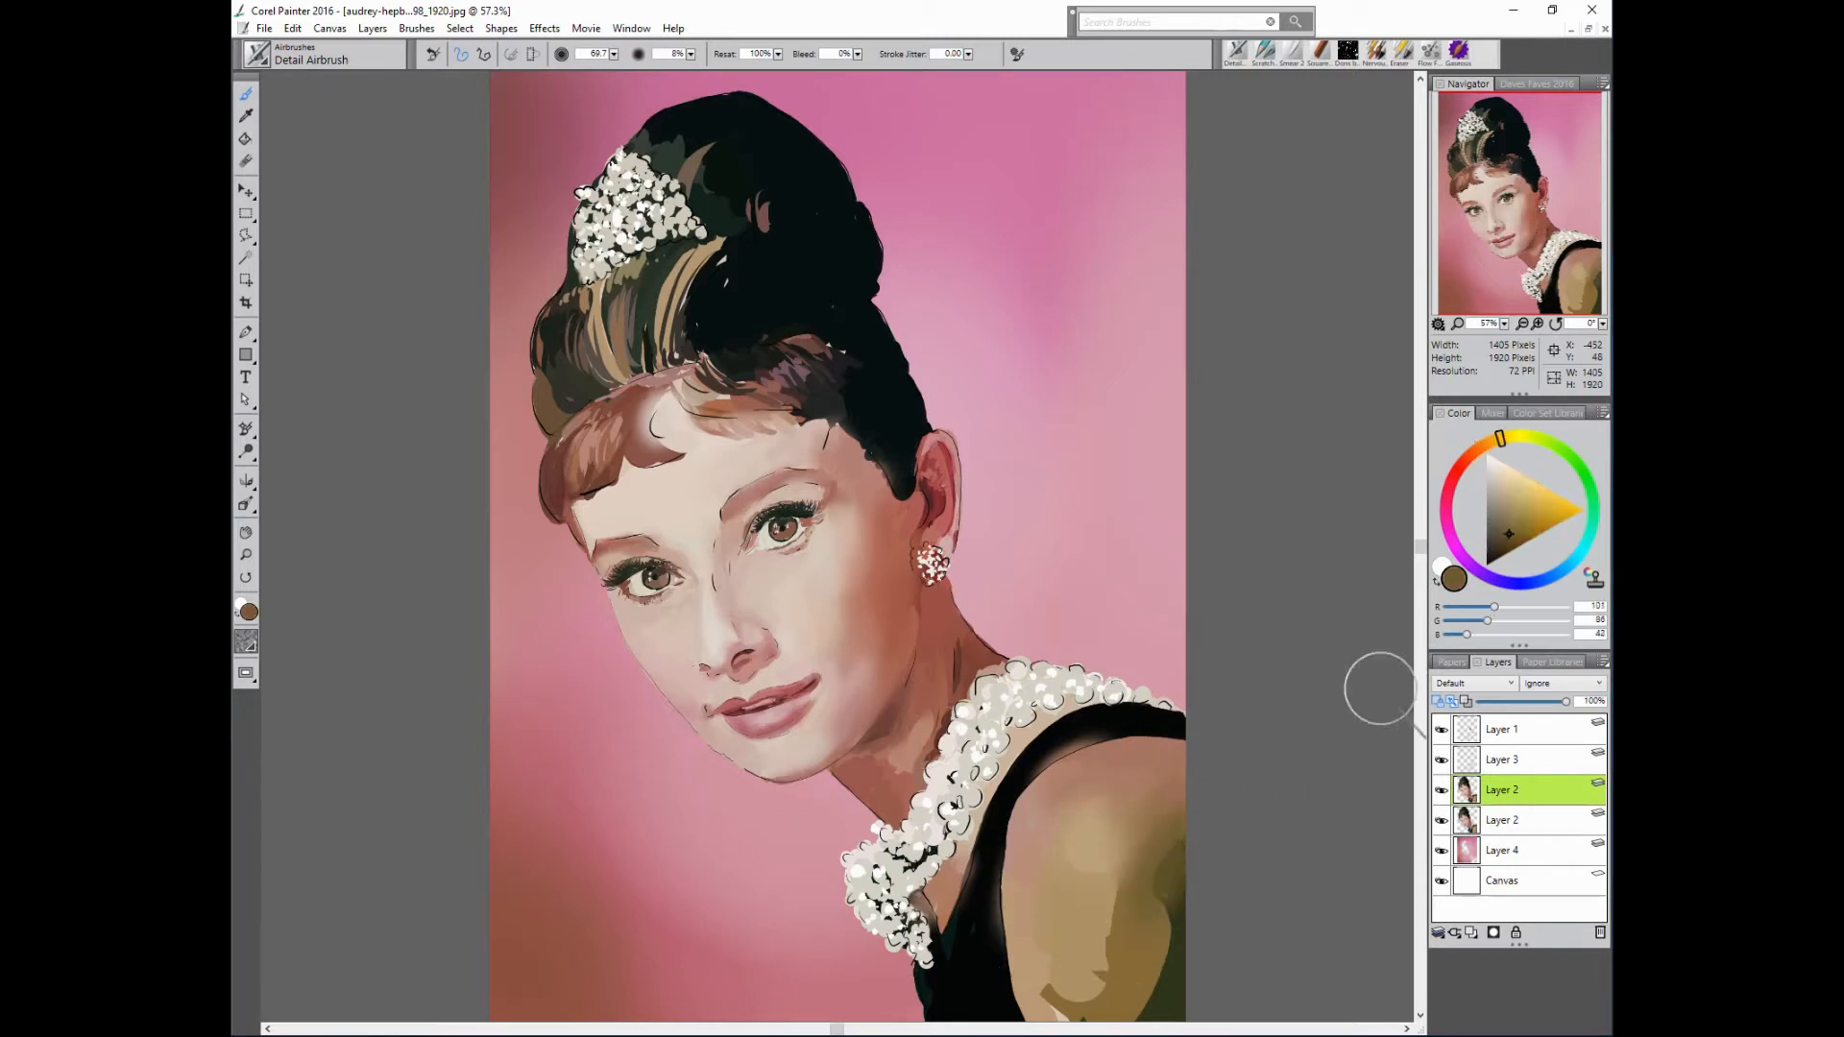
pyautogui.keyDown('alt'); pyautogui.click(1175, 869); pyautogui.keyUp('alt')
pyautogui.moveTo(1149, 982); pyautogui.dragTo(1165, 893)
pyautogui.keyDown('alt'); pyautogui.click(1137, 957); pyautogui.keyUp('alt')
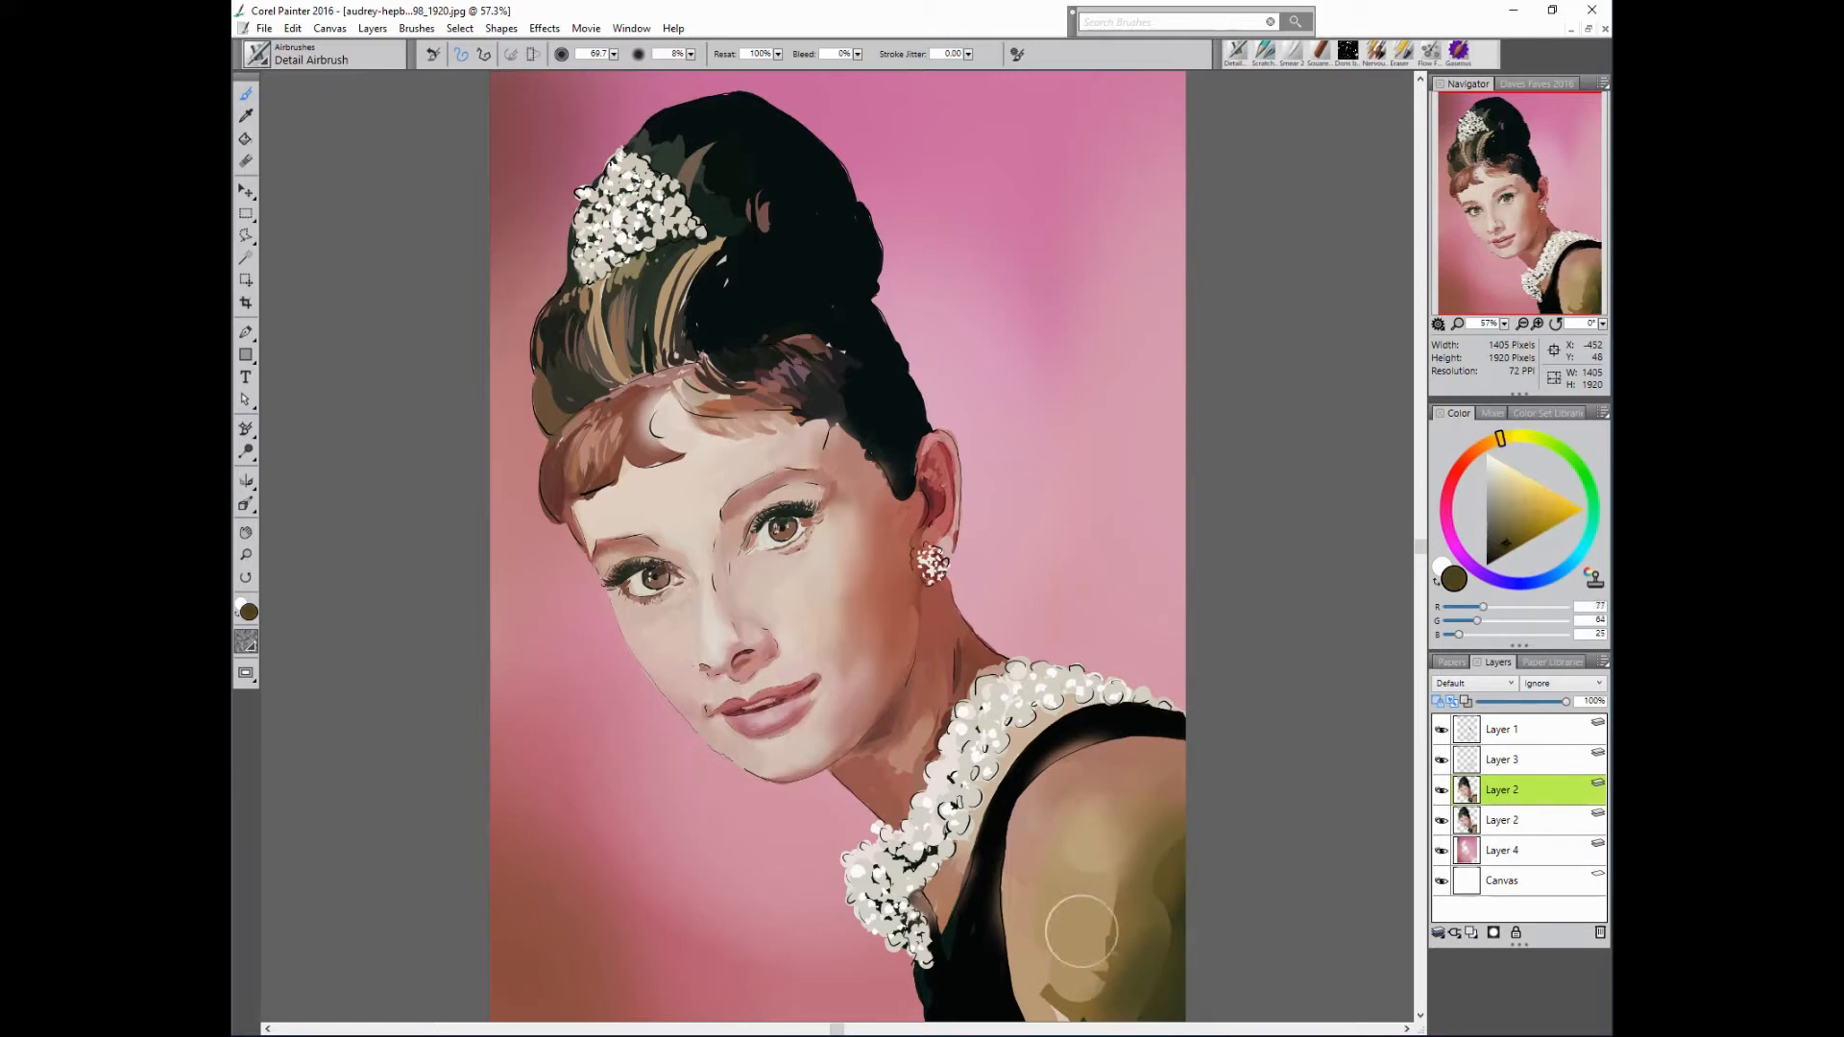
pyautogui.moveTo(1118, 980)
pyautogui.mouseDown()
pyautogui.moveTo(1059, 1026)
pyautogui.moveTo(1127, 1007)
pyautogui.moveTo(1049, 1001)
pyautogui.mouseUp()
pyautogui.keyDown('alt'); pyautogui.click(1129, 934); pyautogui.keyUp('alt')
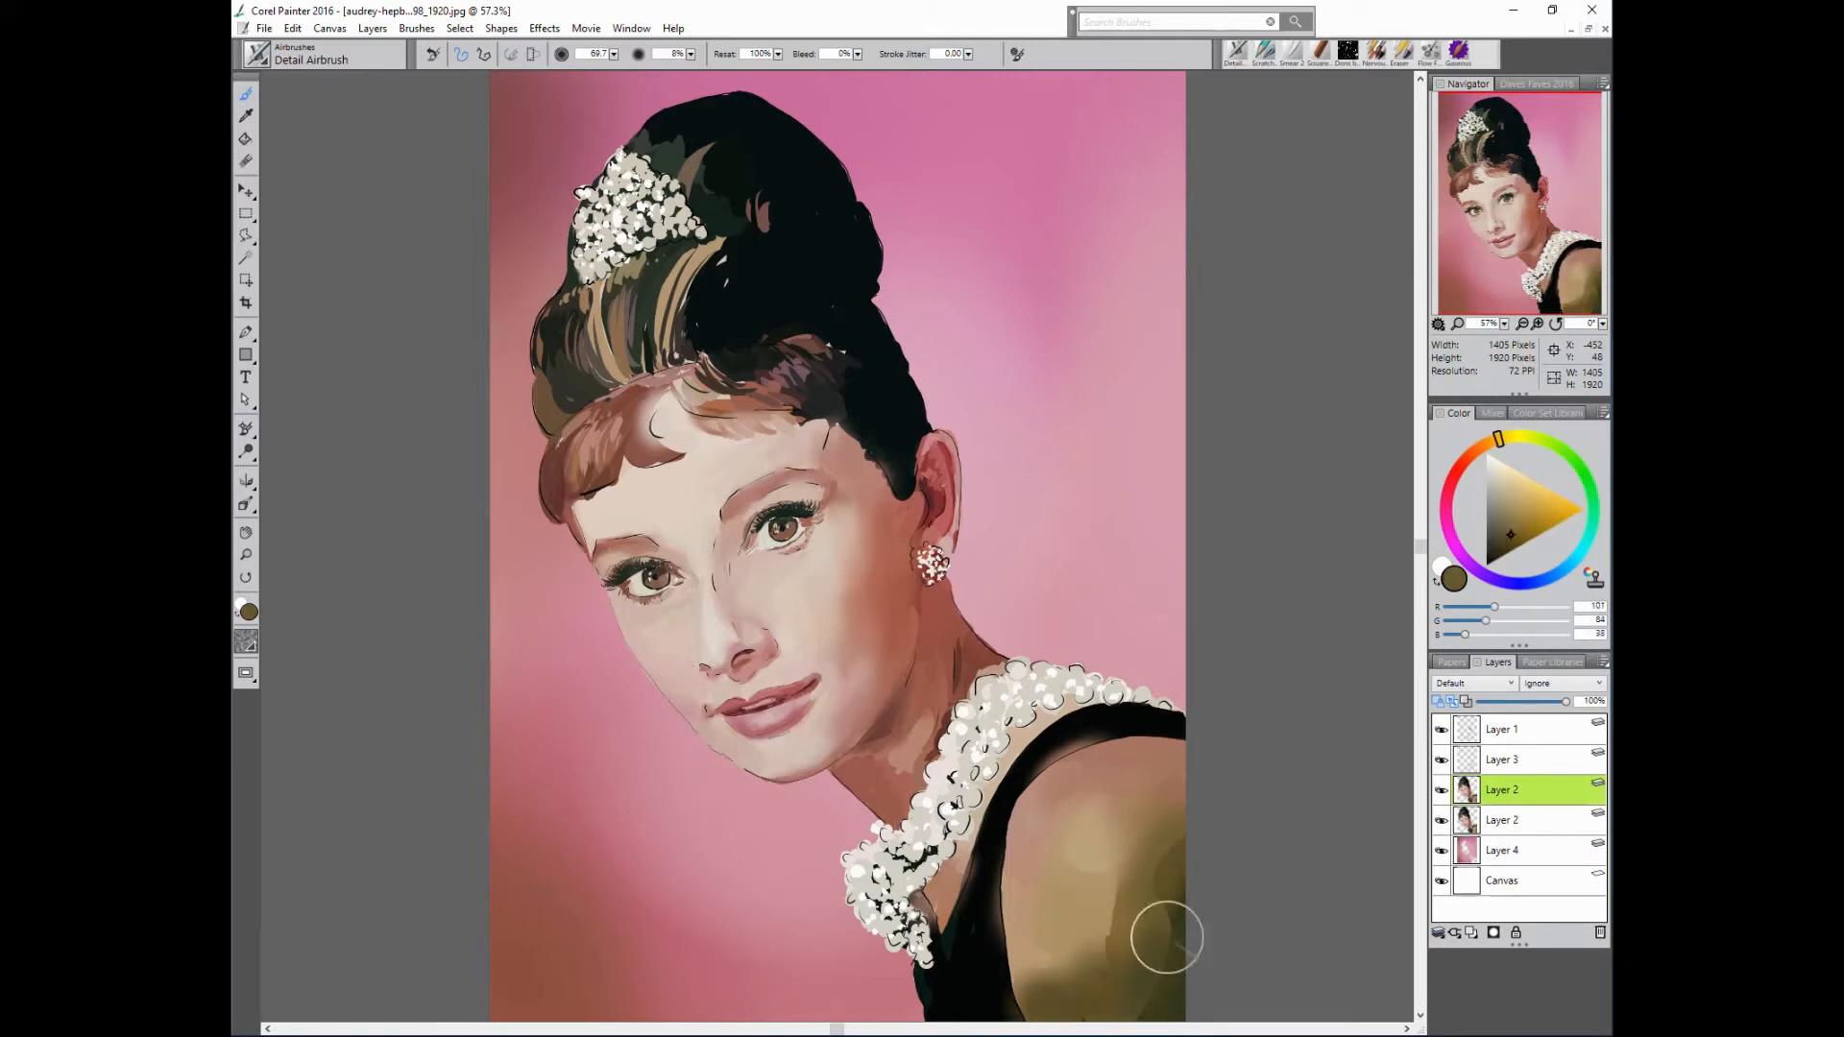
pyautogui.moveTo(1167, 939)
pyautogui.mouseDown()
pyautogui.moveTo(1114, 965)
pyautogui.moveTo(1110, 887)
pyautogui.moveTo(1147, 836)
pyautogui.mouseUp()
# - Soften the transitions between highlight and shadow across the arm with sampled tan and brown tones at brush size 114.3
pyautogui.keyDown('alt'); pyautogui.click(1122, 903); pyautogui.keyUp('alt')
pyautogui.keyDown('alt'); pyautogui.click(1089, 865); pyautogui.keyUp('alt')
pyautogui.keyDown('alt'); pyautogui.click(1084, 909); pyautogui.keyUp('alt')
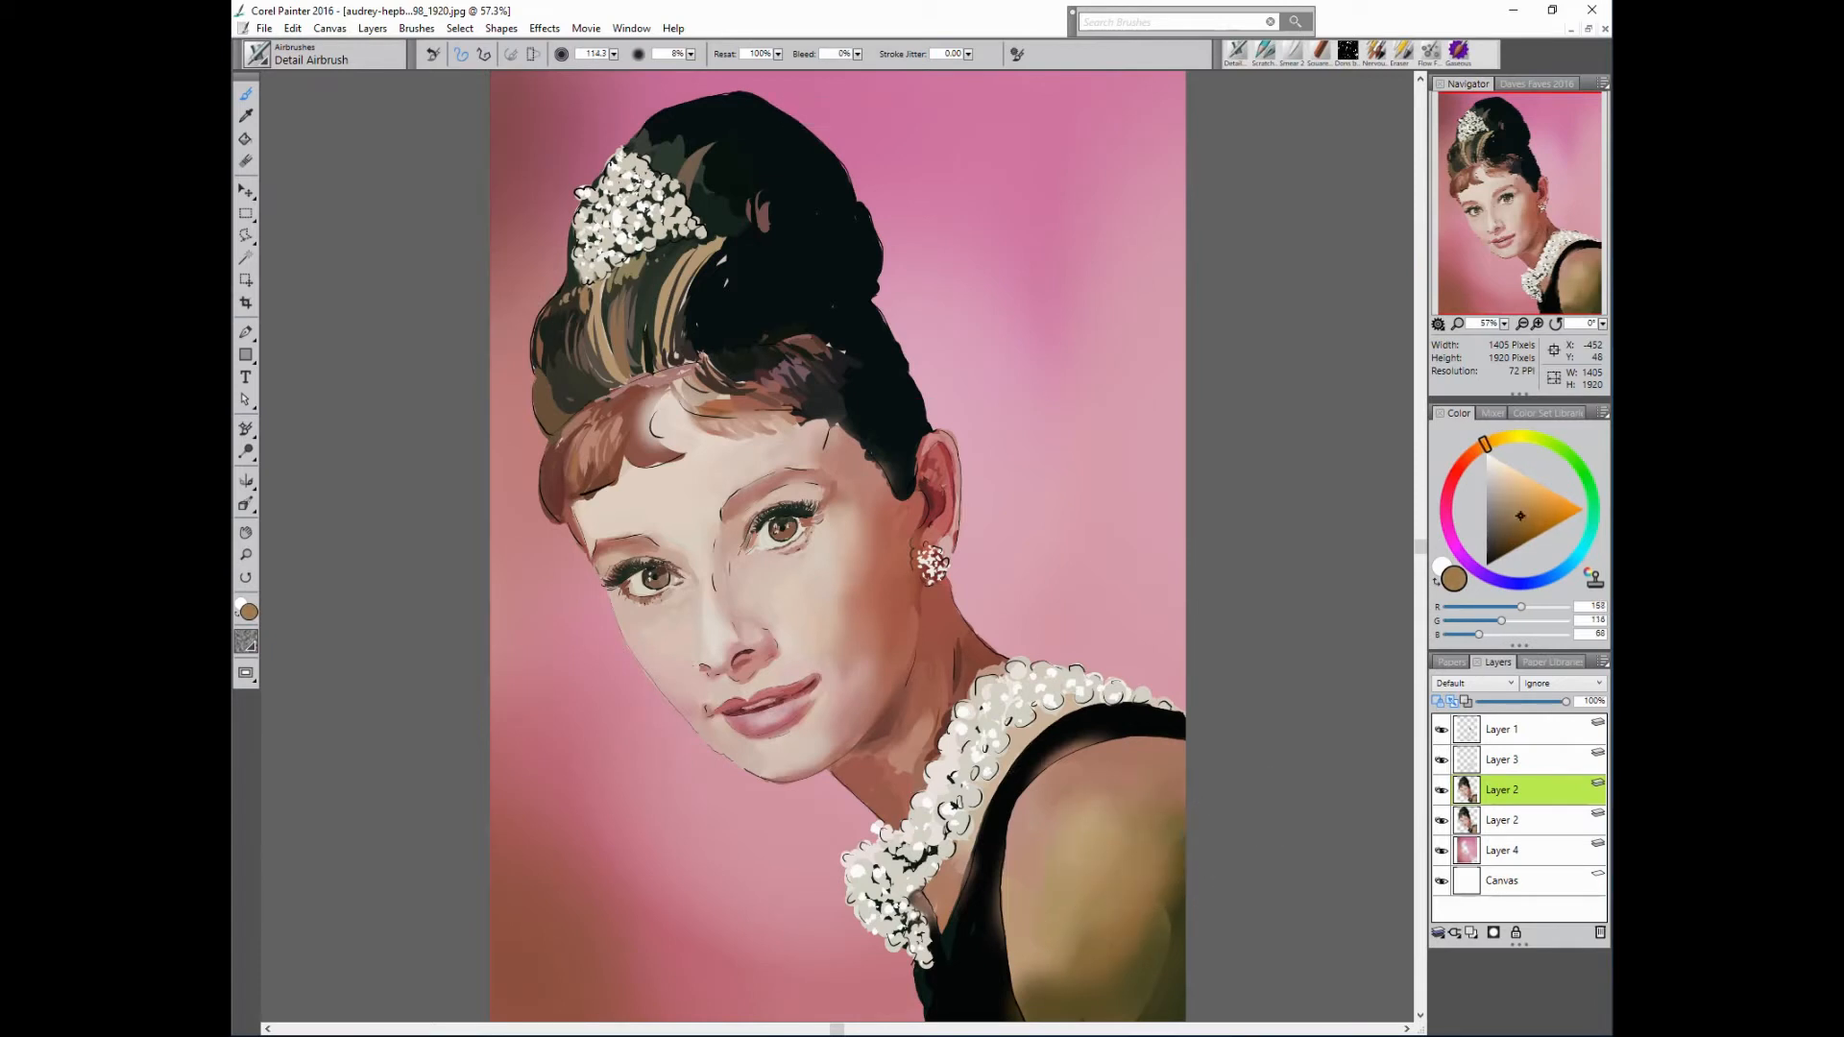
pyautogui.keyDown('alt'); pyautogui.click(1085, 942); pyautogui.keyUp('alt')
pyautogui.moveTo(1081, 966)
pyautogui.mouseDown()
pyautogui.moveTo(1079, 902)
pyautogui.moveTo(1174, 908)
pyautogui.moveTo(1147, 905)
pyautogui.moveTo(1141, 995)
pyautogui.mouseUp()
pyautogui.keyDown('alt'); pyautogui.click(1100, 854); pyautogui.keyUp('alt')
pyautogui.keyDown('alt'); pyautogui.click(1177, 906); pyautogui.keyUp('alt')
pyautogui.keyDown('alt'); pyautogui.click(1153, 761); pyautogui.keyUp('alt')
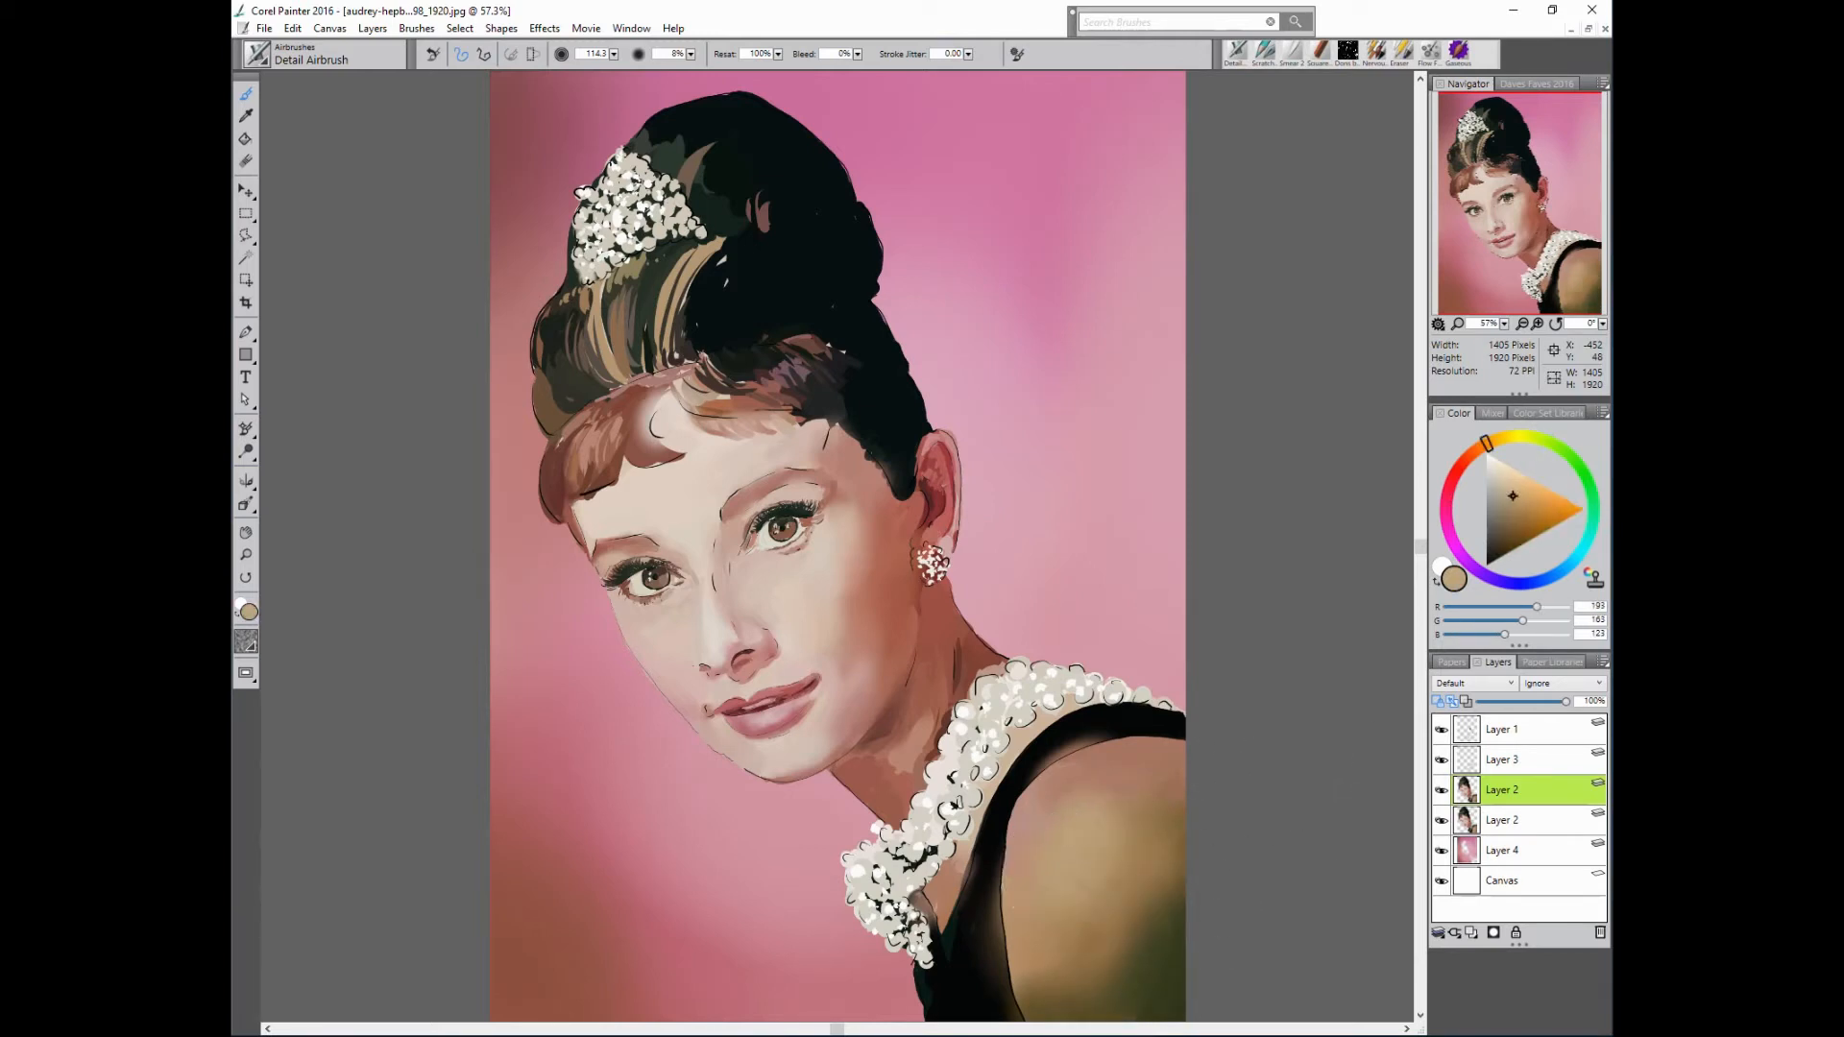
pyautogui.moveTo(1074, 861); pyautogui.dragTo(1084, 899)
# - Blend the top edge of the shoulder with sampled neck and shoulder tones at brush size 114.3
pyautogui.keyDown('alt'); pyautogui.click(986, 657); pyautogui.keyUp('alt')
pyautogui.moveTo(1138, 752); pyautogui.dragTo(1201, 728)
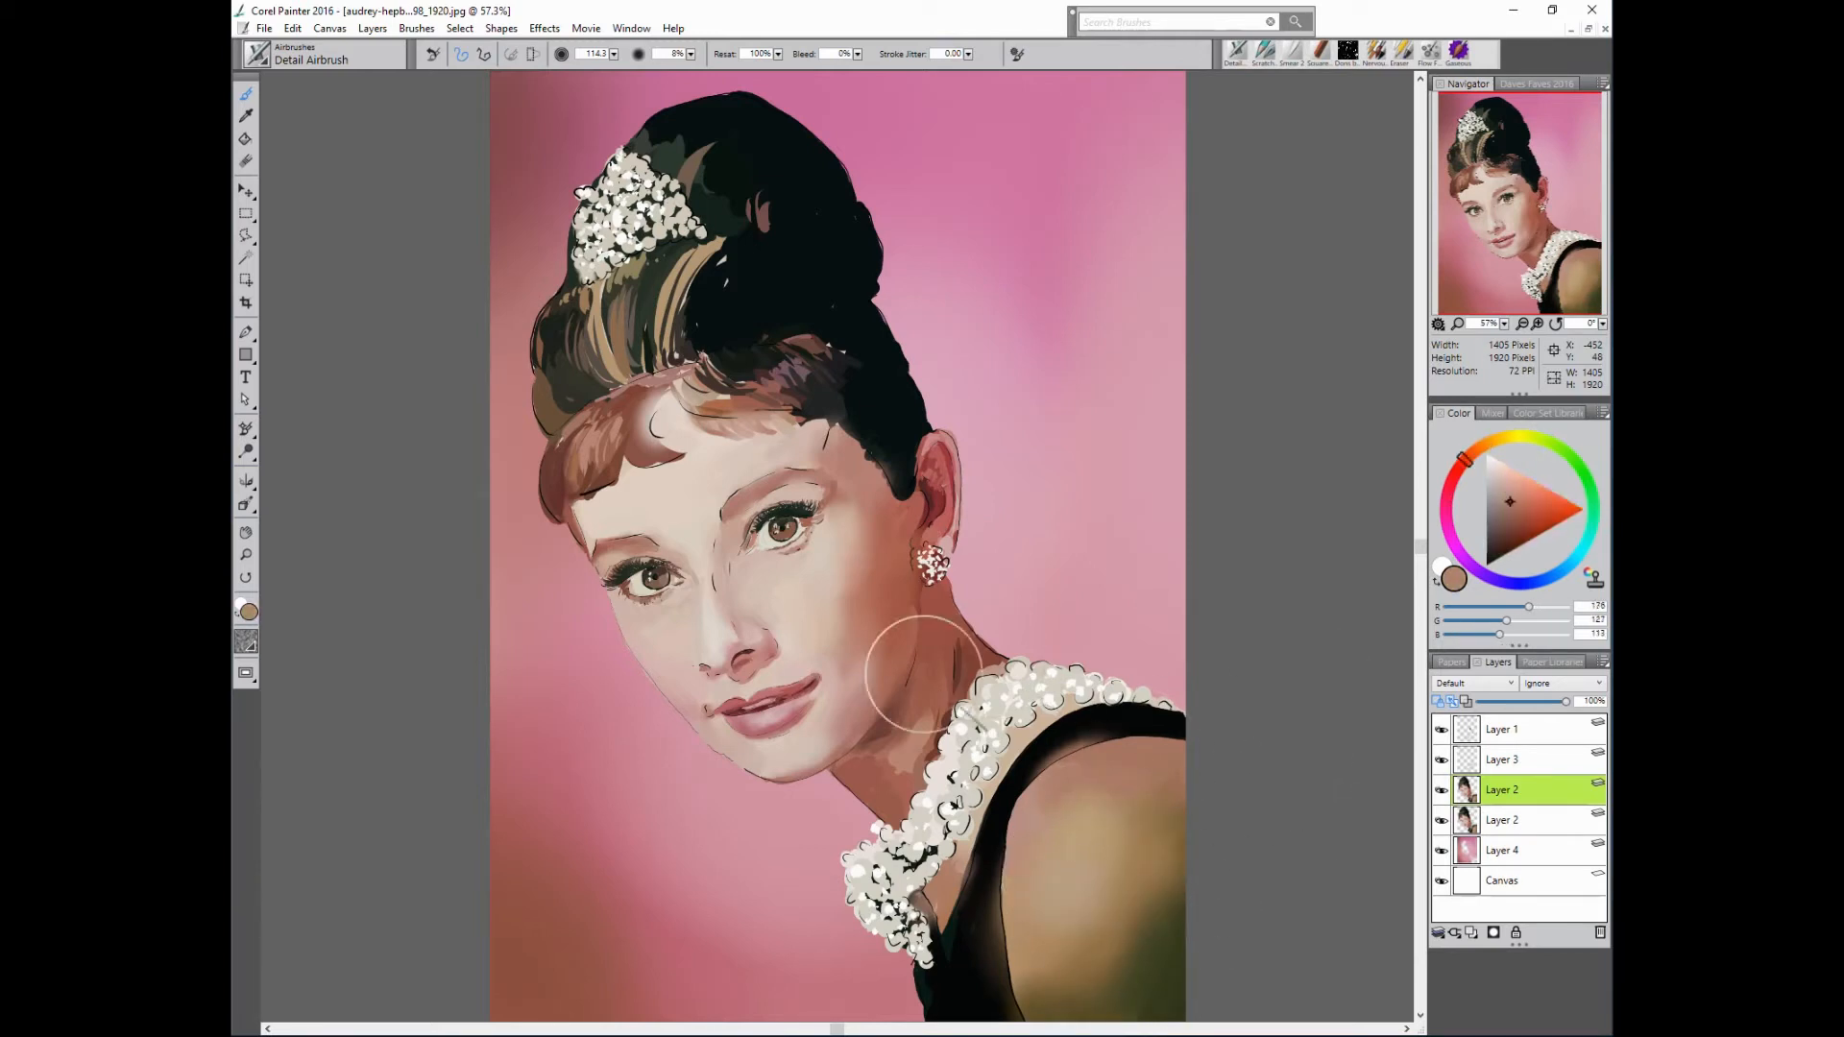
pyautogui.keyDown('alt'); pyautogui.click(920, 675); pyautogui.keyUp('alt')
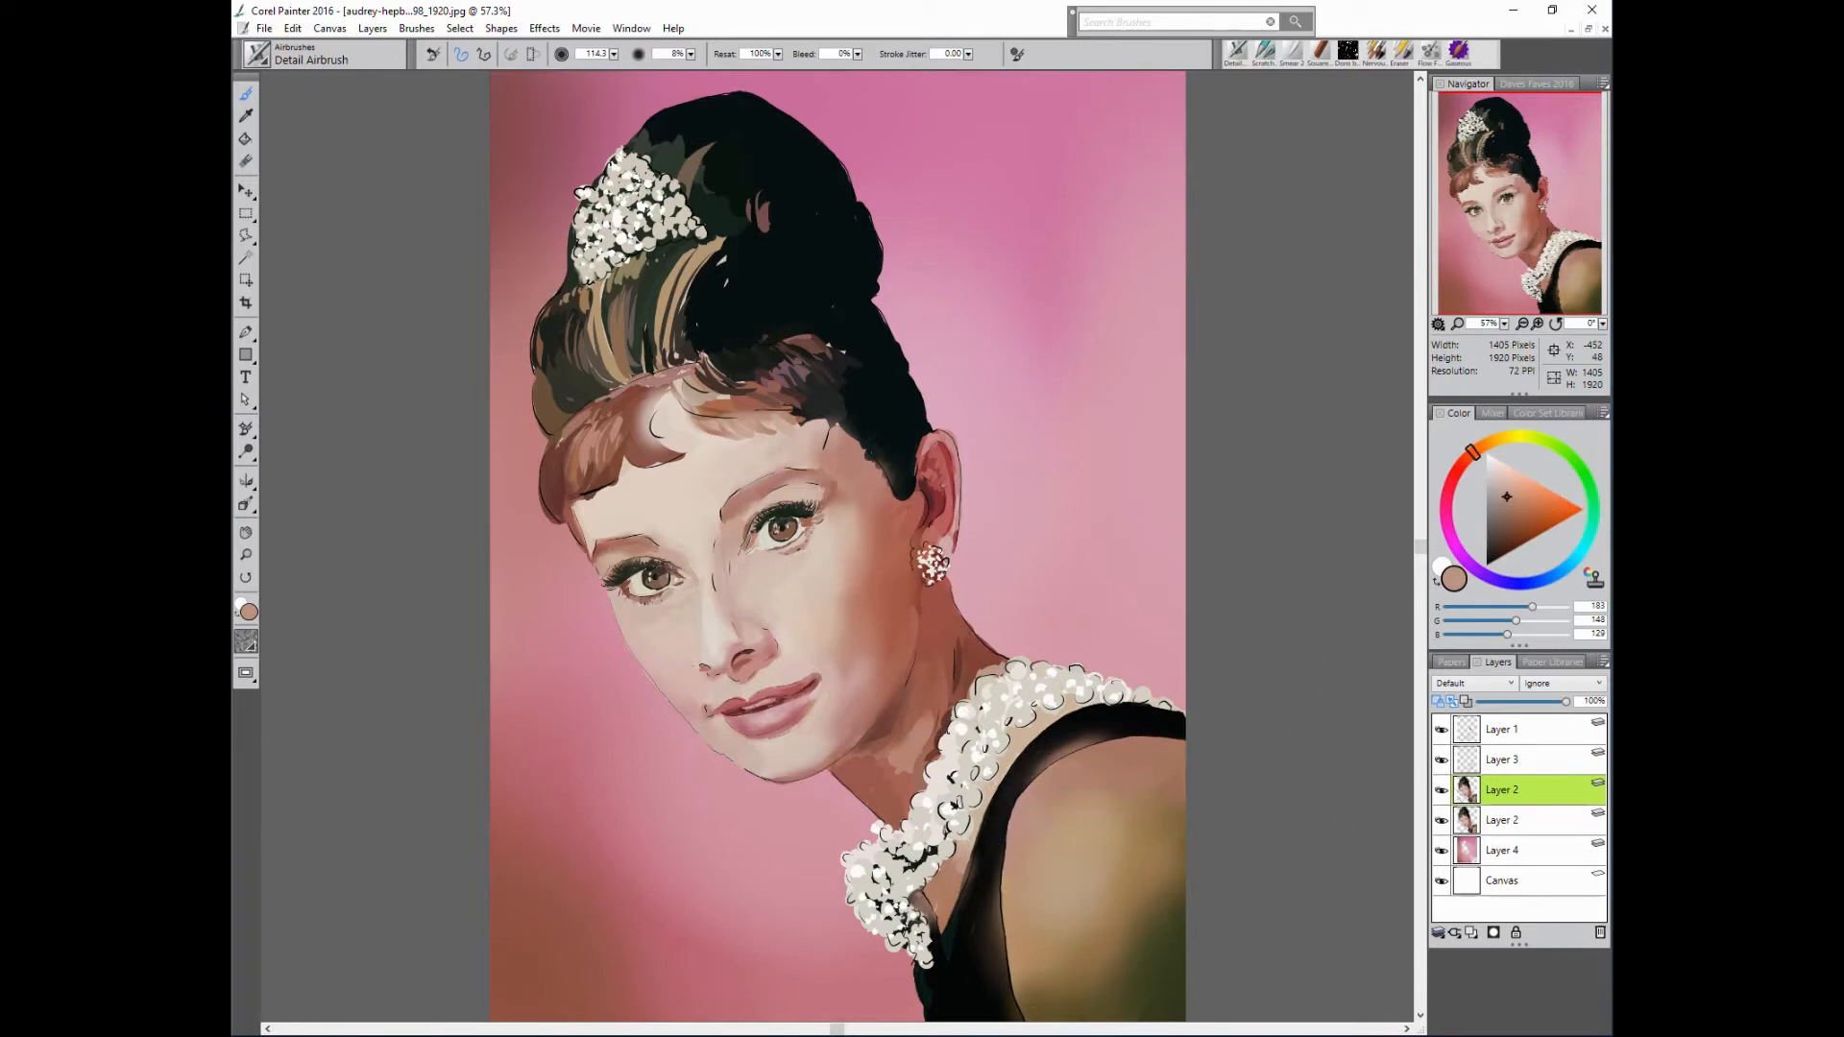
pyautogui.keyDown('alt'); pyautogui.click(1127, 766); pyautogui.keyUp('alt')
# - Smooth the reddish-brown left fringe with sampled hair tones at brush size 31.5
pyautogui.keyDown('alt'); pyautogui.click(637, 394); pyautogui.keyUp('alt')
pyautogui.press('[')
pyautogui.press('[')
pyautogui.press('[')
pyautogui.press('[')
pyautogui.press('[')
pyautogui.moveTo(650, 393)
pyautogui.mouseDown()
pyautogui.moveTo(646, 433)
pyautogui.moveTo(559, 456)
pyautogui.moveTo(583, 484)
pyautogui.moveTo(614, 400)
pyautogui.moveTo(548, 491)
pyautogui.mouseUp()
pyautogui.keyDown('alt'); pyautogui.click(584, 450); pyautogui.keyUp('alt')
pyautogui.keyDown('alt'); pyautogui.click(588, 455); pyautogui.keyUp('alt')
pyautogui.keyDown('alt'); pyautogui.click(566, 449); pyautogui.keyUp('alt')
# - Blend the parting and right side of the fringe with sampled brown and peach tones at brush size 31.5
pyautogui.keyDown('alt'); pyautogui.click(812, 348); pyautogui.keyUp('alt')
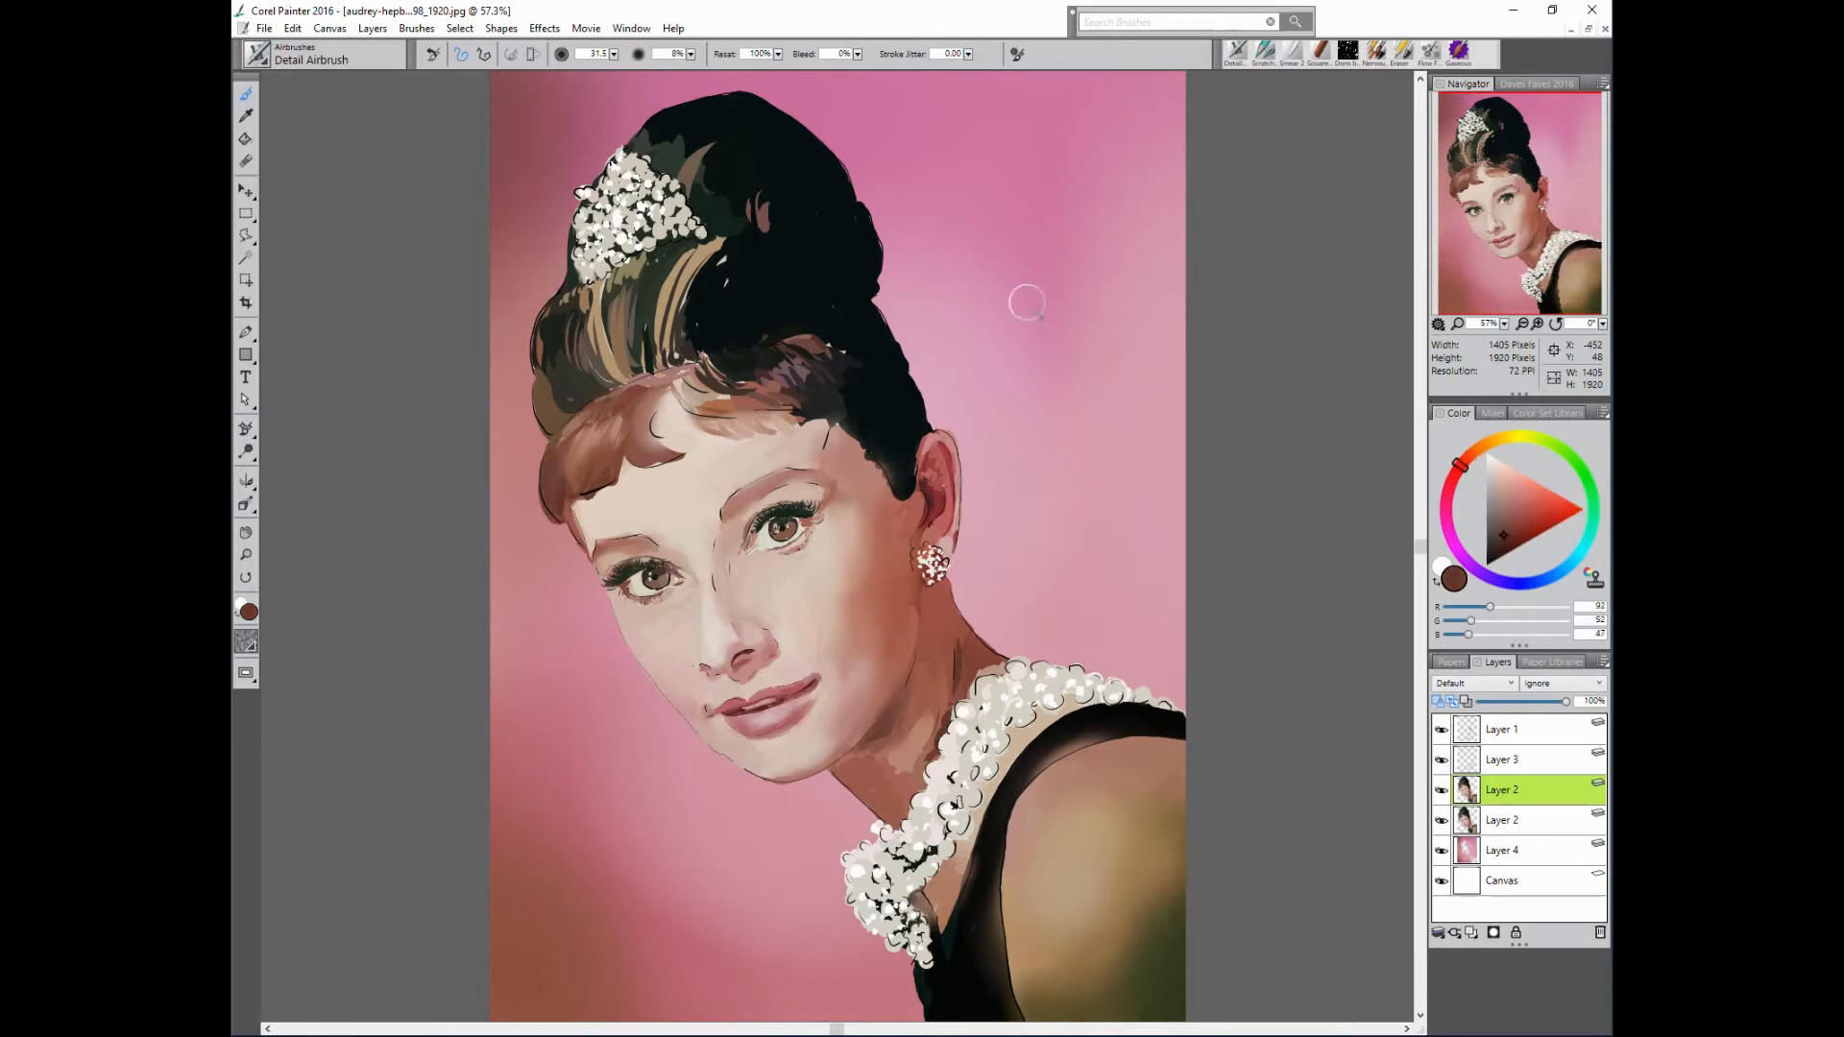
pyautogui.keyDown('alt'); pyautogui.click(787, 429); pyautogui.keyUp('alt')
pyautogui.moveTo(732, 404); pyautogui.dragTo(737, 406)
pyautogui.keyDown('alt'); pyautogui.click(718, 371); pyautogui.keyUp('alt')
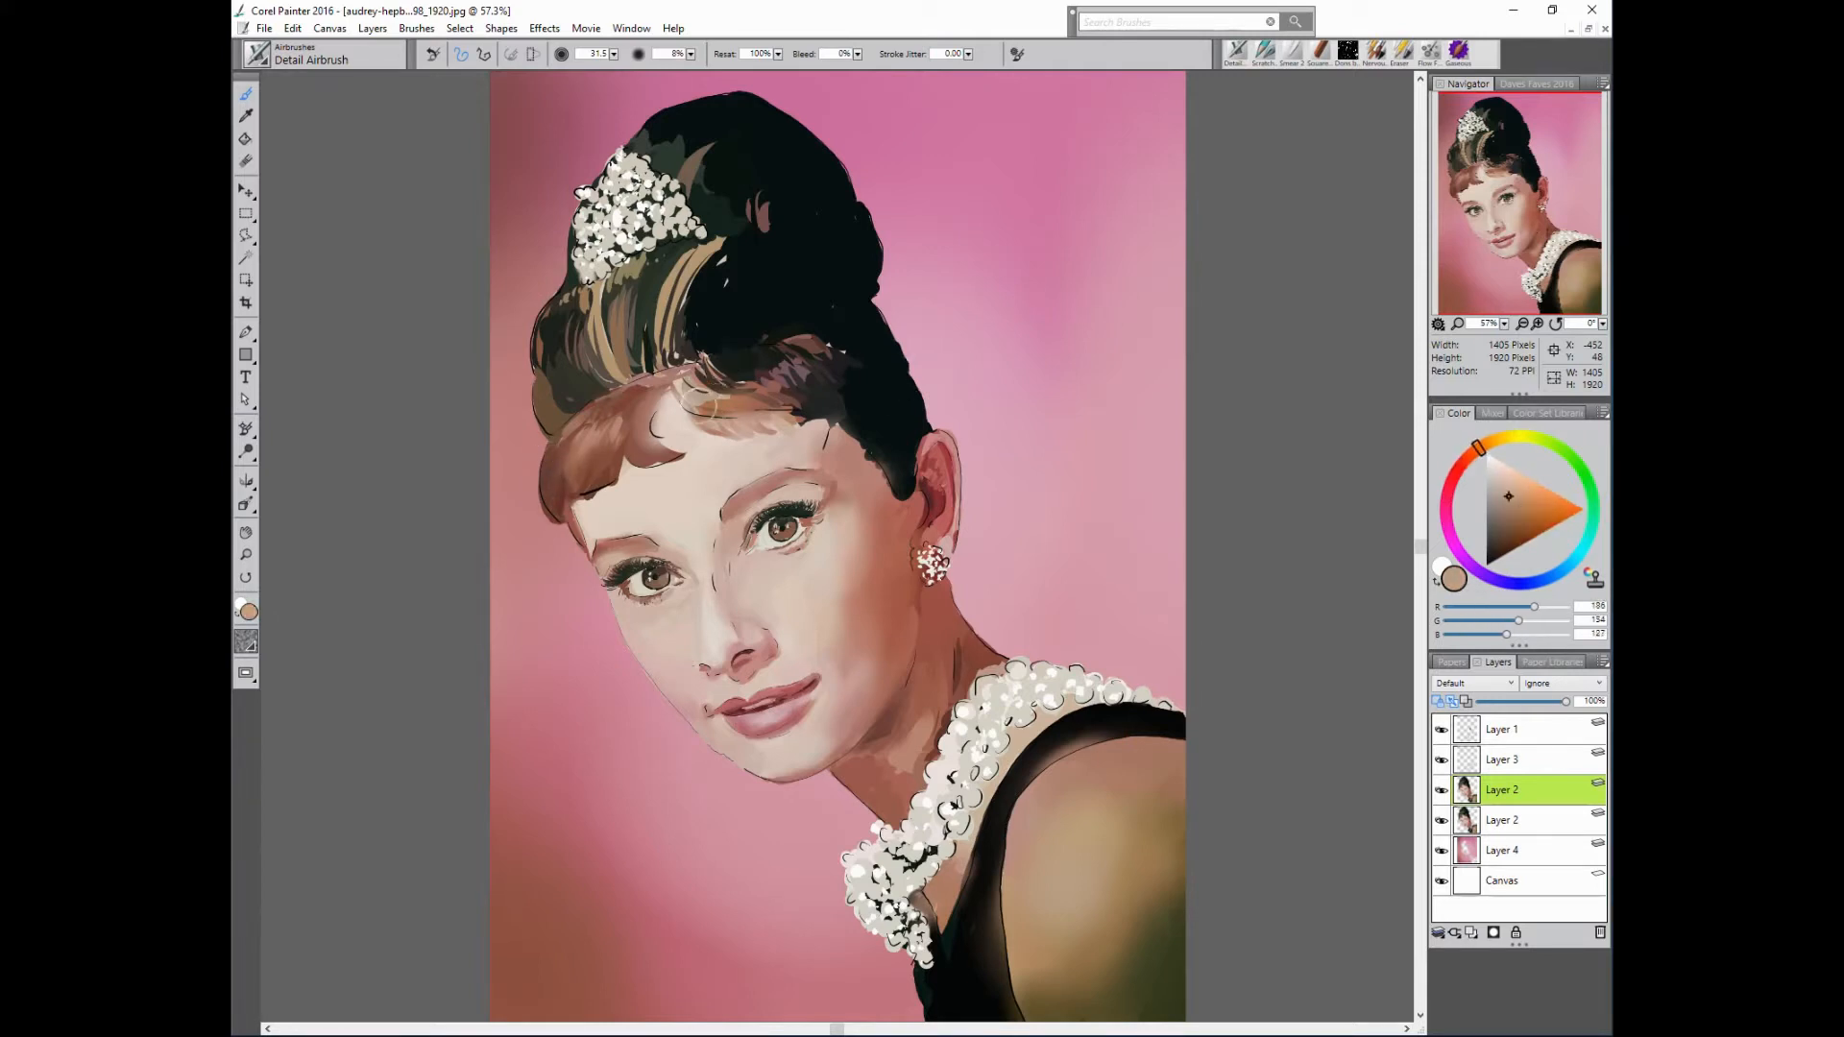
pyautogui.keyDown('alt'); pyautogui.click(740, 404); pyautogui.keyUp('alt')
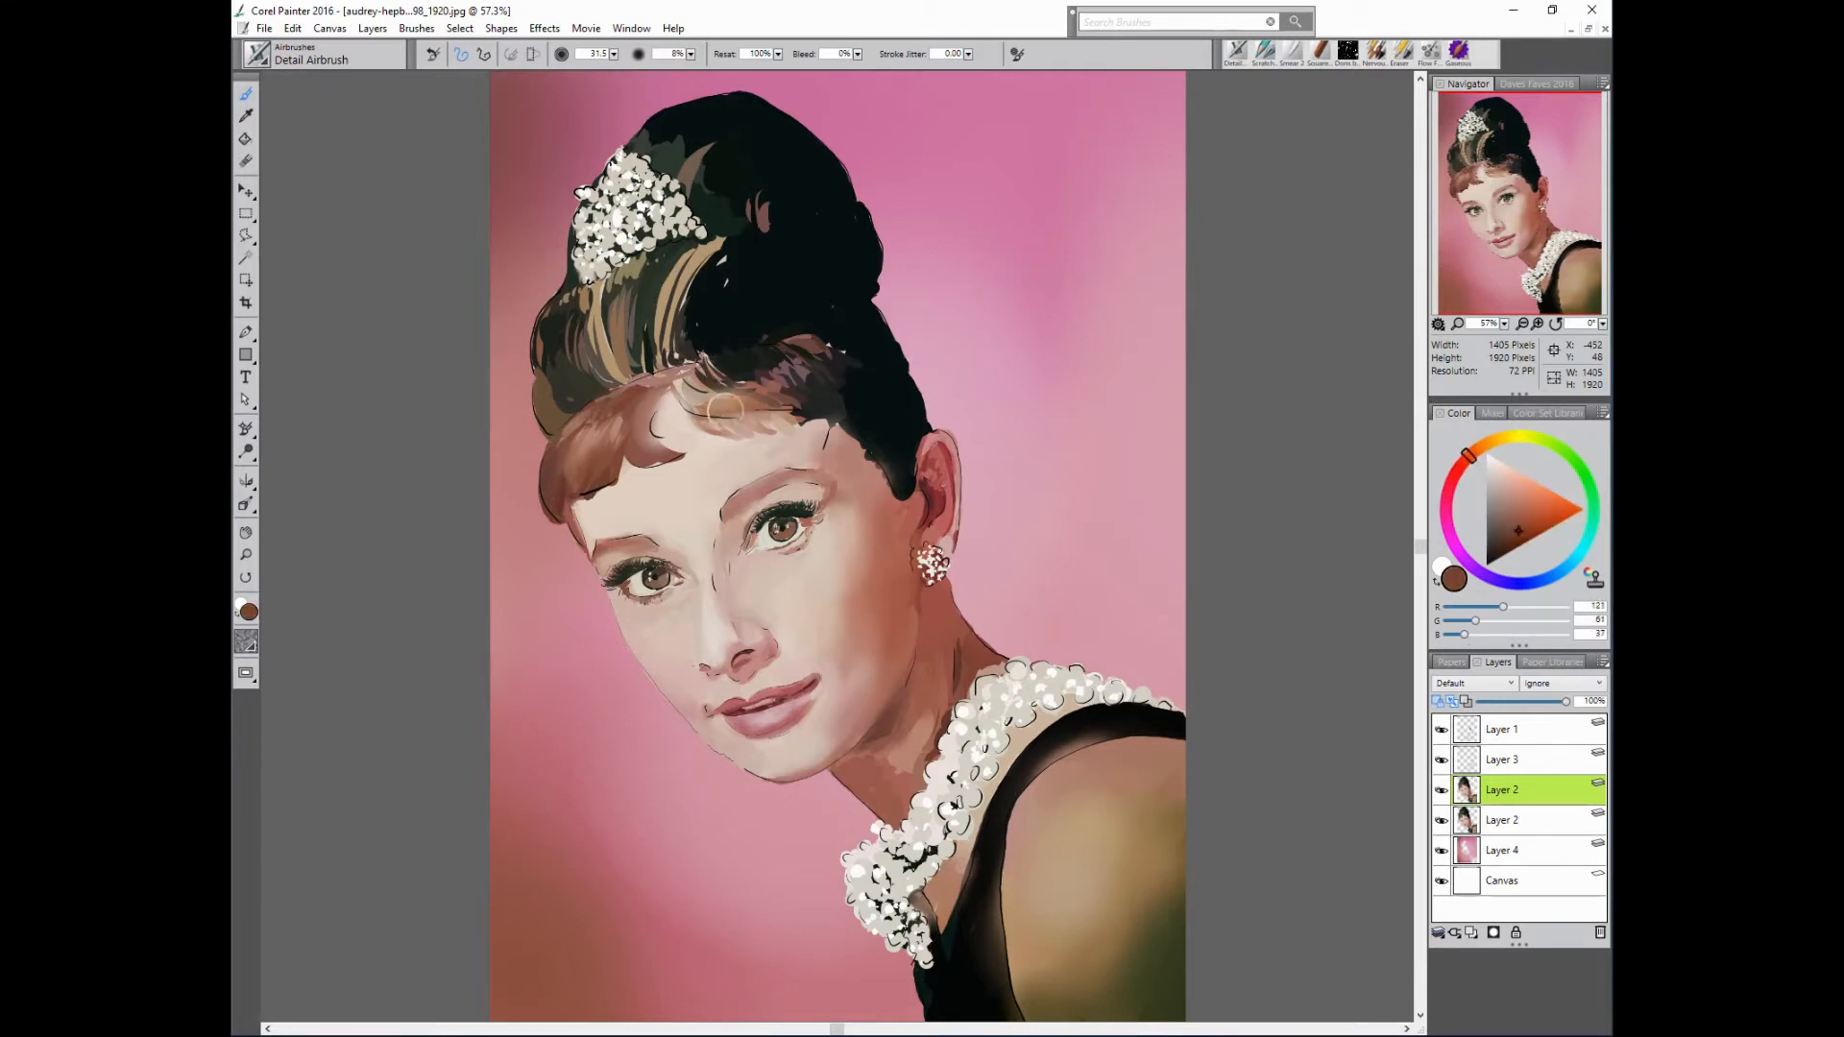
pyautogui.keyDown('alt'); pyautogui.click(595, 380); pyautogui.keyUp('alt')
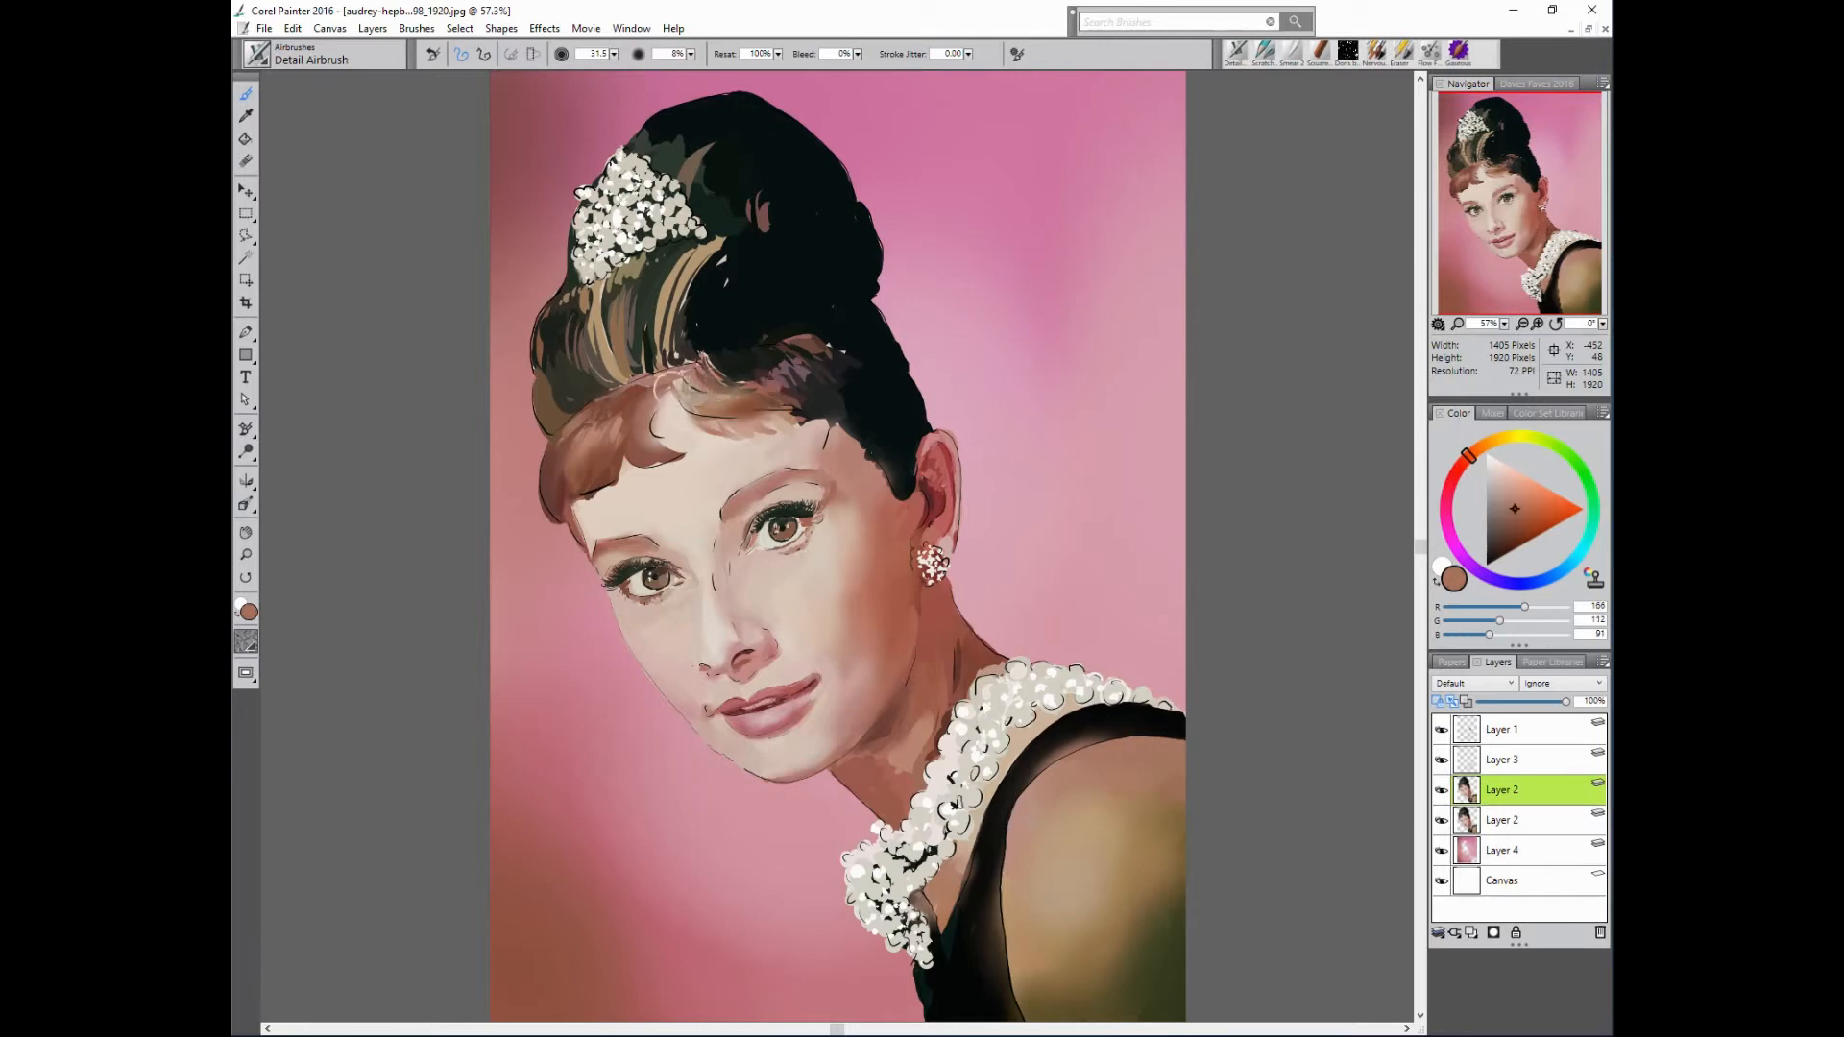
pyautogui.keyDown('alt'); pyautogui.click(797, 379); pyautogui.keyUp('alt')
pyautogui.keyDown('alt'); pyautogui.click(715, 367); pyautogui.keyUp('alt')
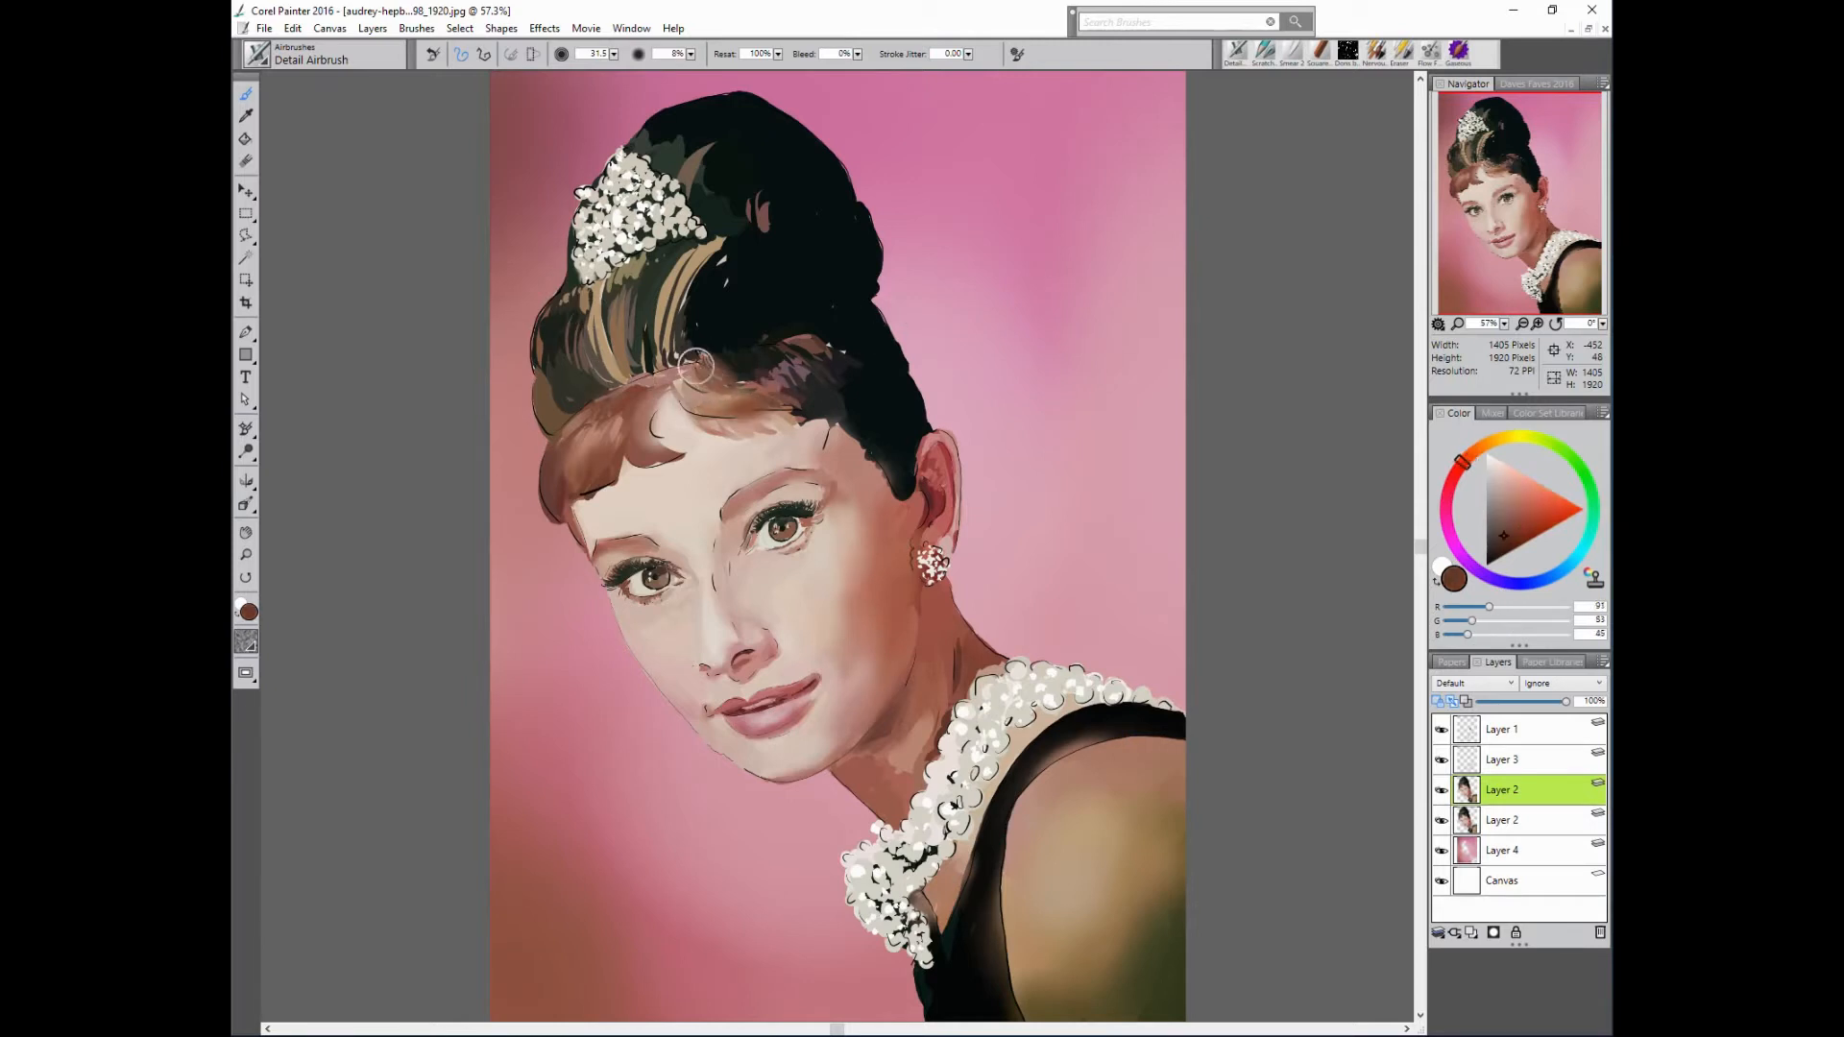
# - Blend the brown hair sweeping up from the fringe and its left outer edge with sampled tones
pyautogui.moveTo(709, 363)
pyautogui.mouseDown()
pyautogui.moveTo(630, 369)
pyautogui.moveTo(614, 302)
pyautogui.mouseUp()
pyautogui.keyDown('alt'); pyautogui.click(624, 370); pyautogui.keyUp('alt')
pyautogui.keyDown('alt'); pyautogui.click(615, 322); pyautogui.keyUp('alt')
pyautogui.keyDown('alt'); pyautogui.click(596, 326); pyautogui.keyUp('alt')
pyautogui.moveTo(545, 383)
pyautogui.mouseDown()
pyautogui.moveTo(596, 325)
pyautogui.moveTo(558, 393)
pyautogui.moveTo(534, 330)
pyautogui.mouseUp()
# - Soften the dark tones and highlights of the bun beside the tiara with sampled hair colors at brush size 31.5
pyautogui.keyDown('alt'); pyautogui.click(755, 192); pyautogui.keyUp('alt')
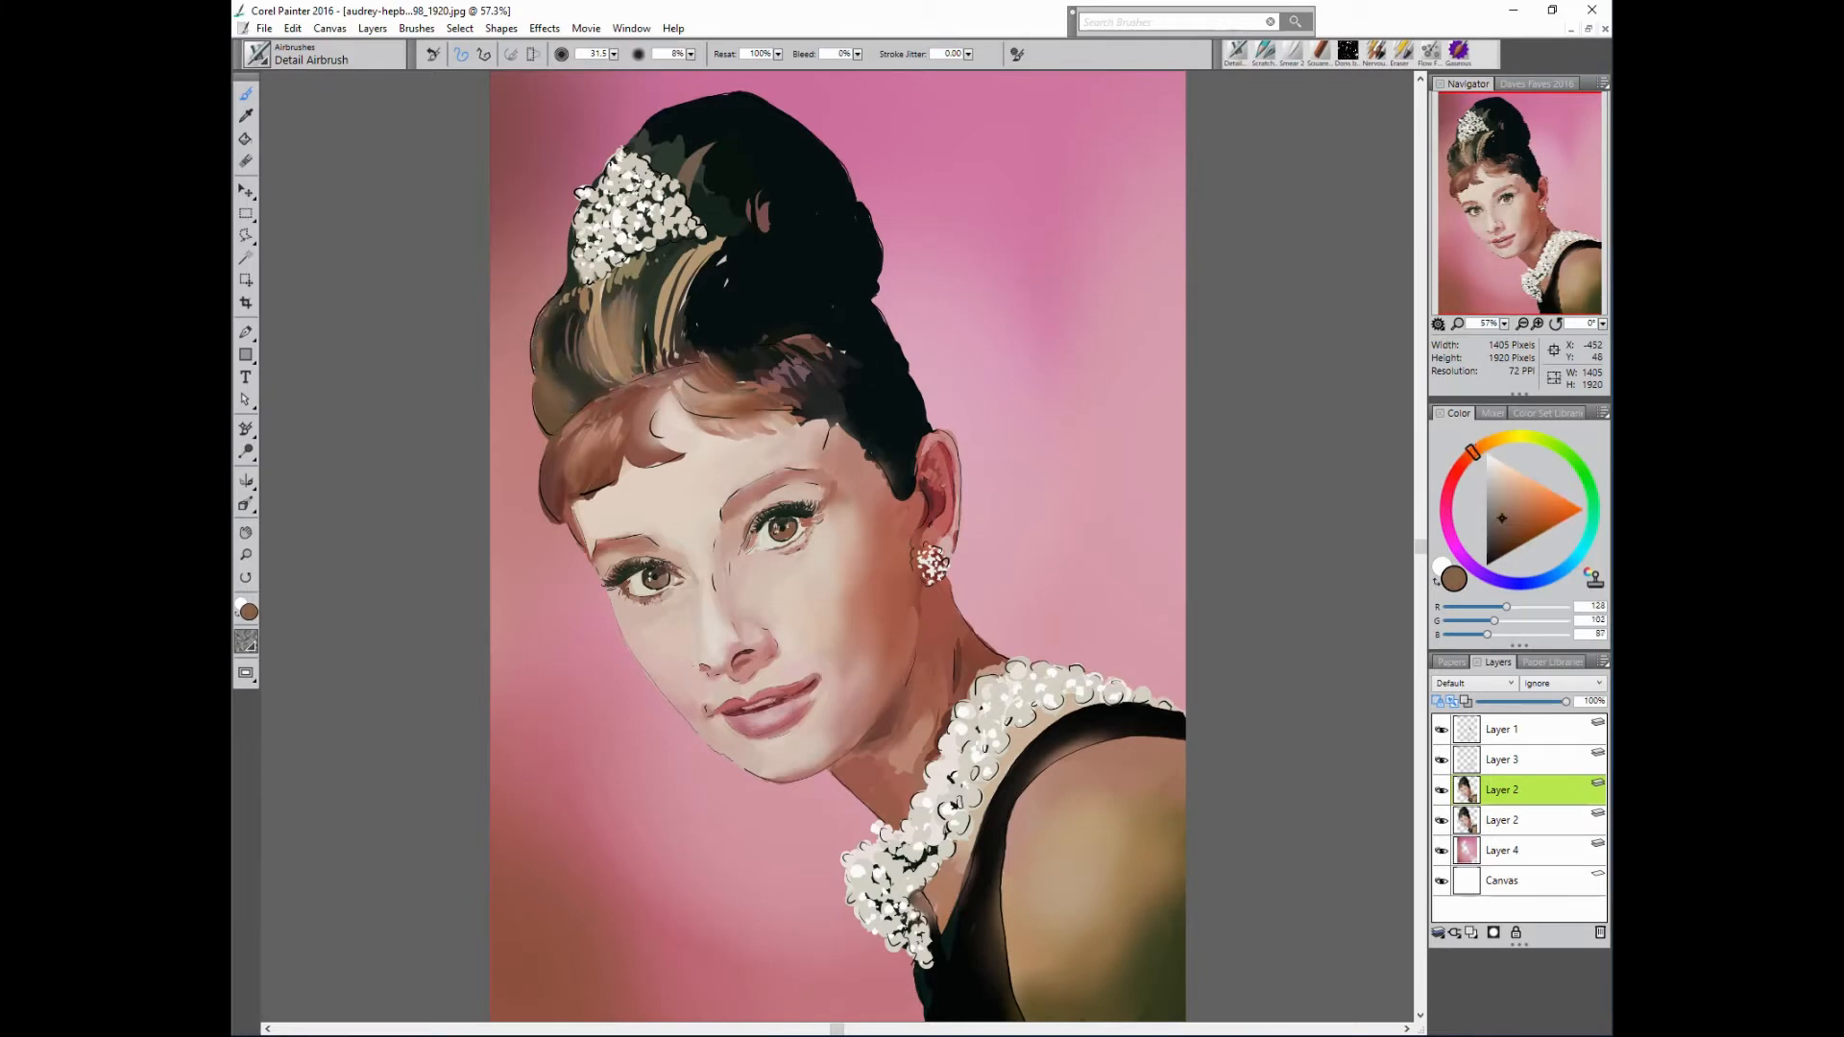
pyautogui.moveTo(684, 185)
pyautogui.mouseDown()
pyautogui.moveTo(692, 126)
pyautogui.moveTo(667, 144)
pyautogui.mouseUp()
pyautogui.keyDown('alt'); pyautogui.click(678, 152); pyautogui.keyUp('alt')
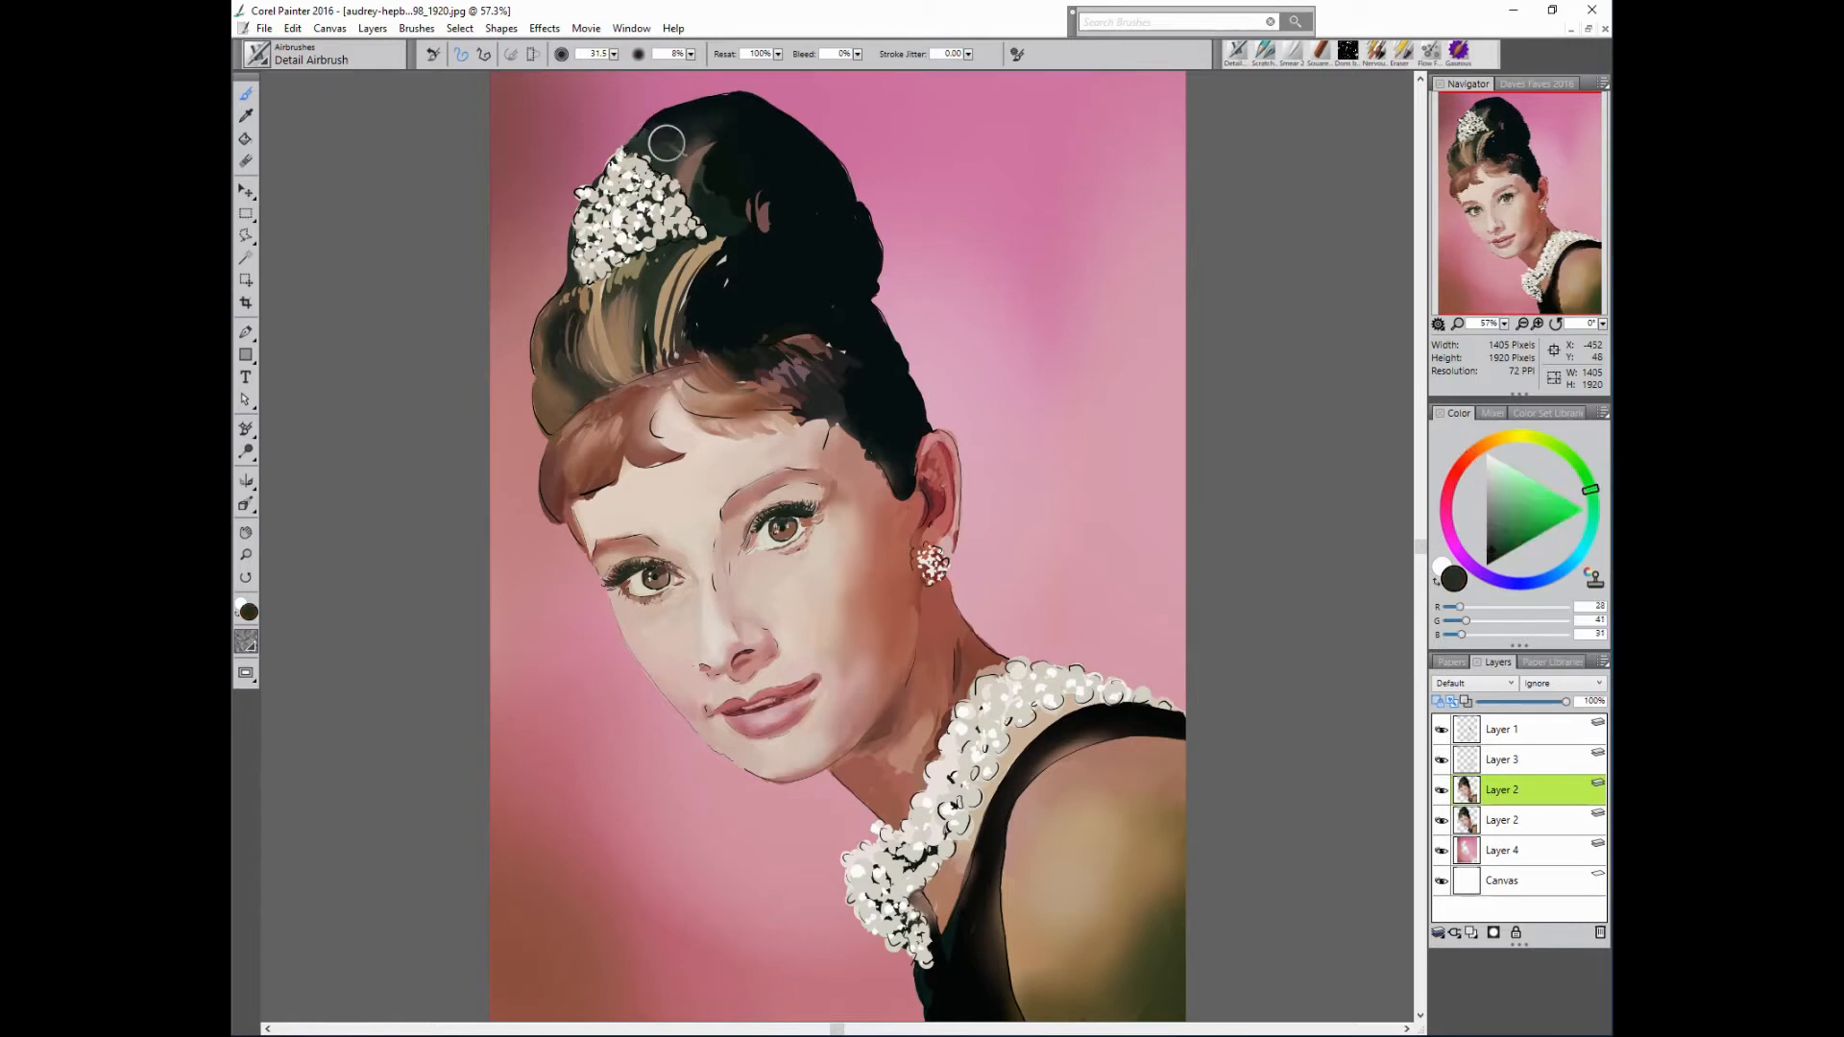
pyautogui.keyDown('alt'); pyautogui.click(699, 155); pyautogui.keyUp('alt')
pyautogui.moveTo(755, 213)
pyautogui.mouseDown()
pyautogui.moveTo(712, 189)
pyautogui.moveTo(736, 229)
pyautogui.moveTo(706, 254)
pyautogui.mouseUp()
pyautogui.keyDown('alt'); pyautogui.click(761, 207); pyautogui.keyUp('alt')
pyautogui.keyDown('alt'); pyautogui.click(759, 209); pyautogui.keyUp('alt')
pyautogui.keyDown('alt'); pyautogui.click(709, 254); pyautogui.keyUp('alt')
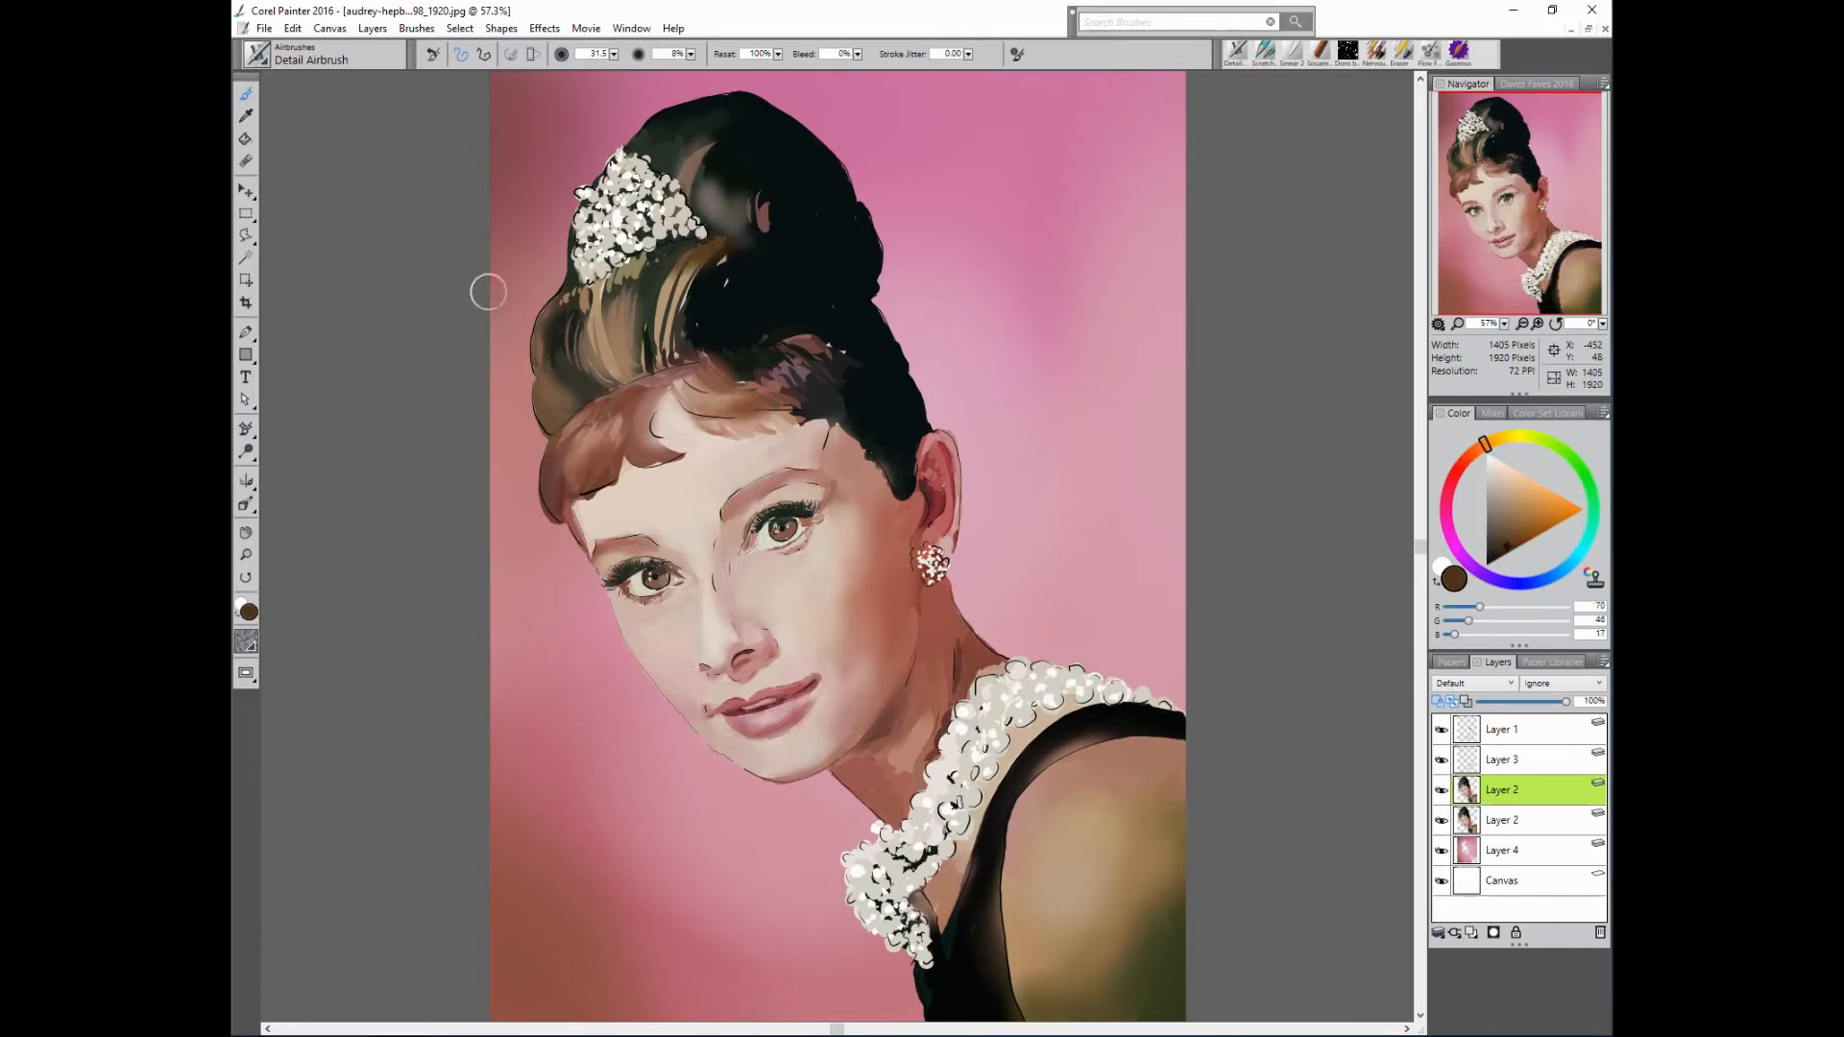
# - Blend the golden-brown hair streaks beneath the tiara with sampled brown tones
pyautogui.keyDown('alt'); pyautogui.click(692, 327); pyautogui.keyUp('alt')
pyautogui.moveTo(635, 358)
pyautogui.mouseDown()
pyautogui.moveTo(641, 322)
pyautogui.moveTo(641, 358)
pyautogui.moveTo(627, 344)
pyautogui.mouseUp()
pyautogui.keyDown('alt'); pyautogui.click(552, 306); pyautogui.keyUp('alt')
pyautogui.keyDown('alt'); pyautogui.click(624, 261); pyautogui.keyUp('alt')
pyautogui.keyDown('alt'); pyautogui.click(653, 262); pyautogui.keyUp('alt')
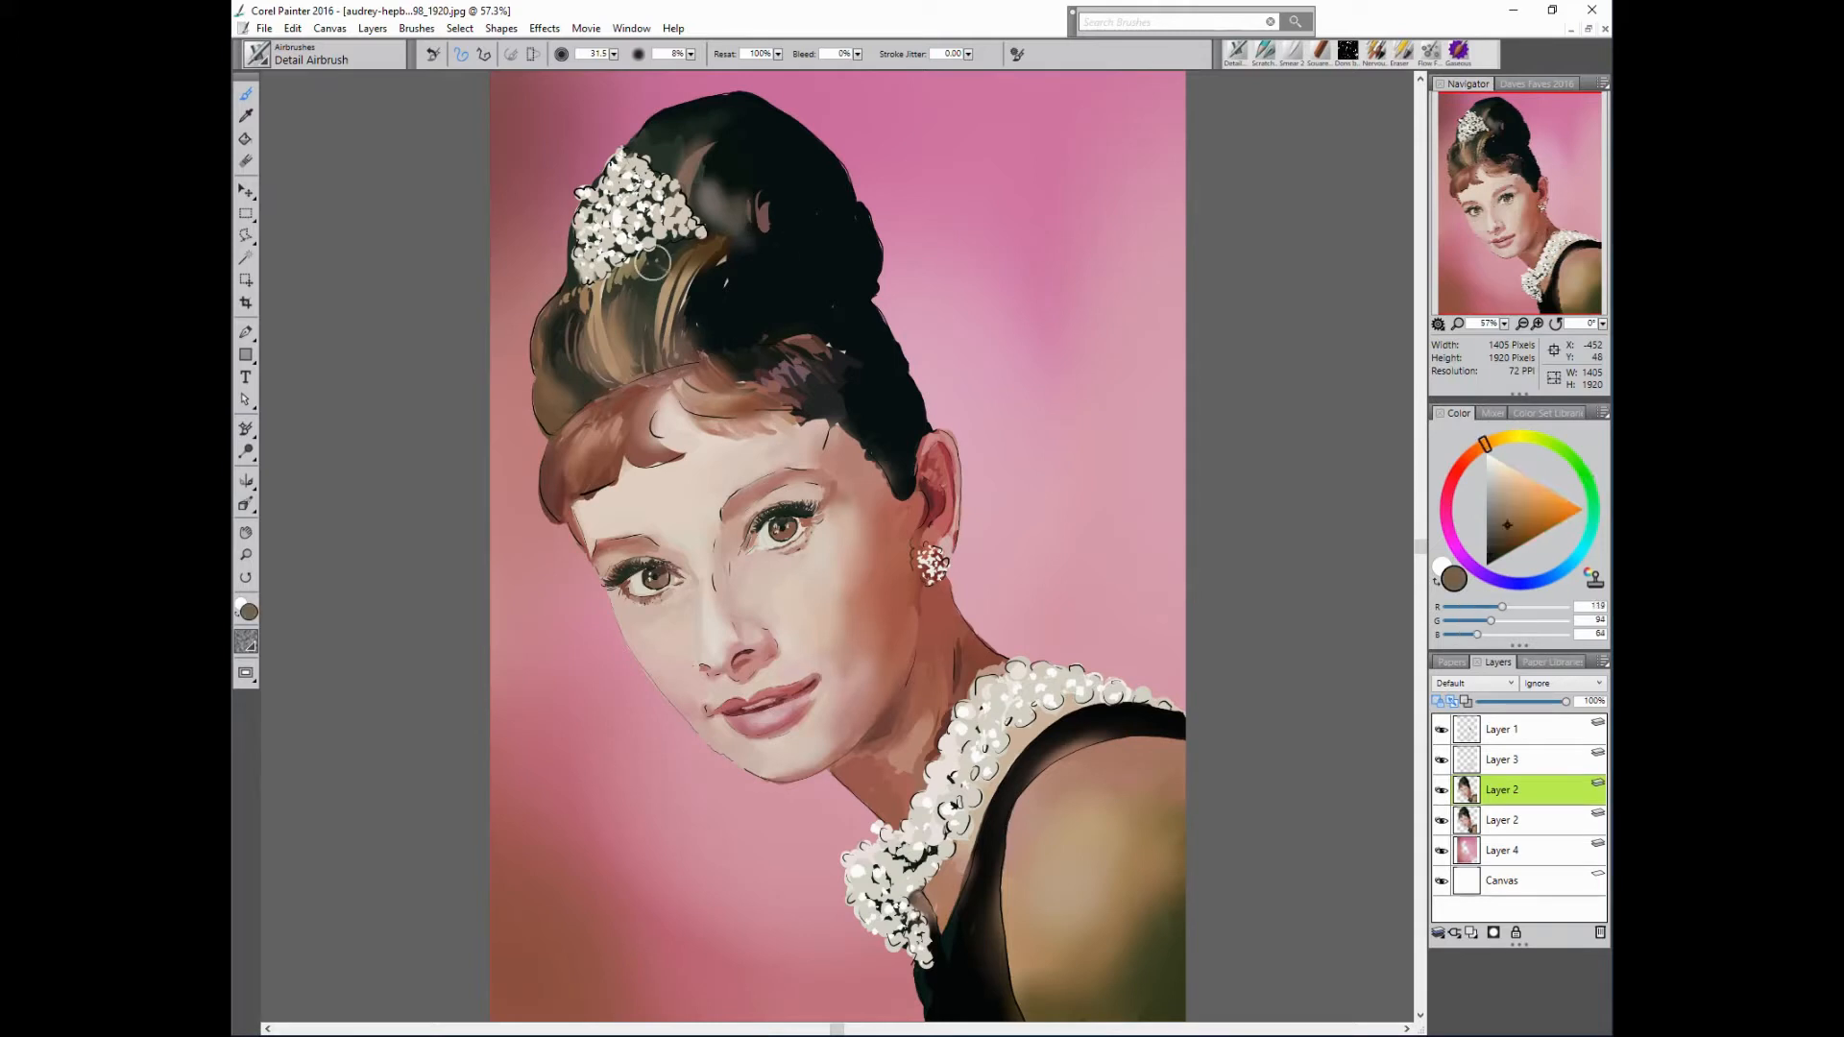
# - Blend the purplish-brown hair above the right temple into the dark hair and the forehead edge at brush size 31.5
pyautogui.keyDown('alt'); pyautogui.click(815, 344); pyautogui.keyUp('alt')
pyautogui.moveTo(819, 346); pyautogui.dragTo(843, 359)
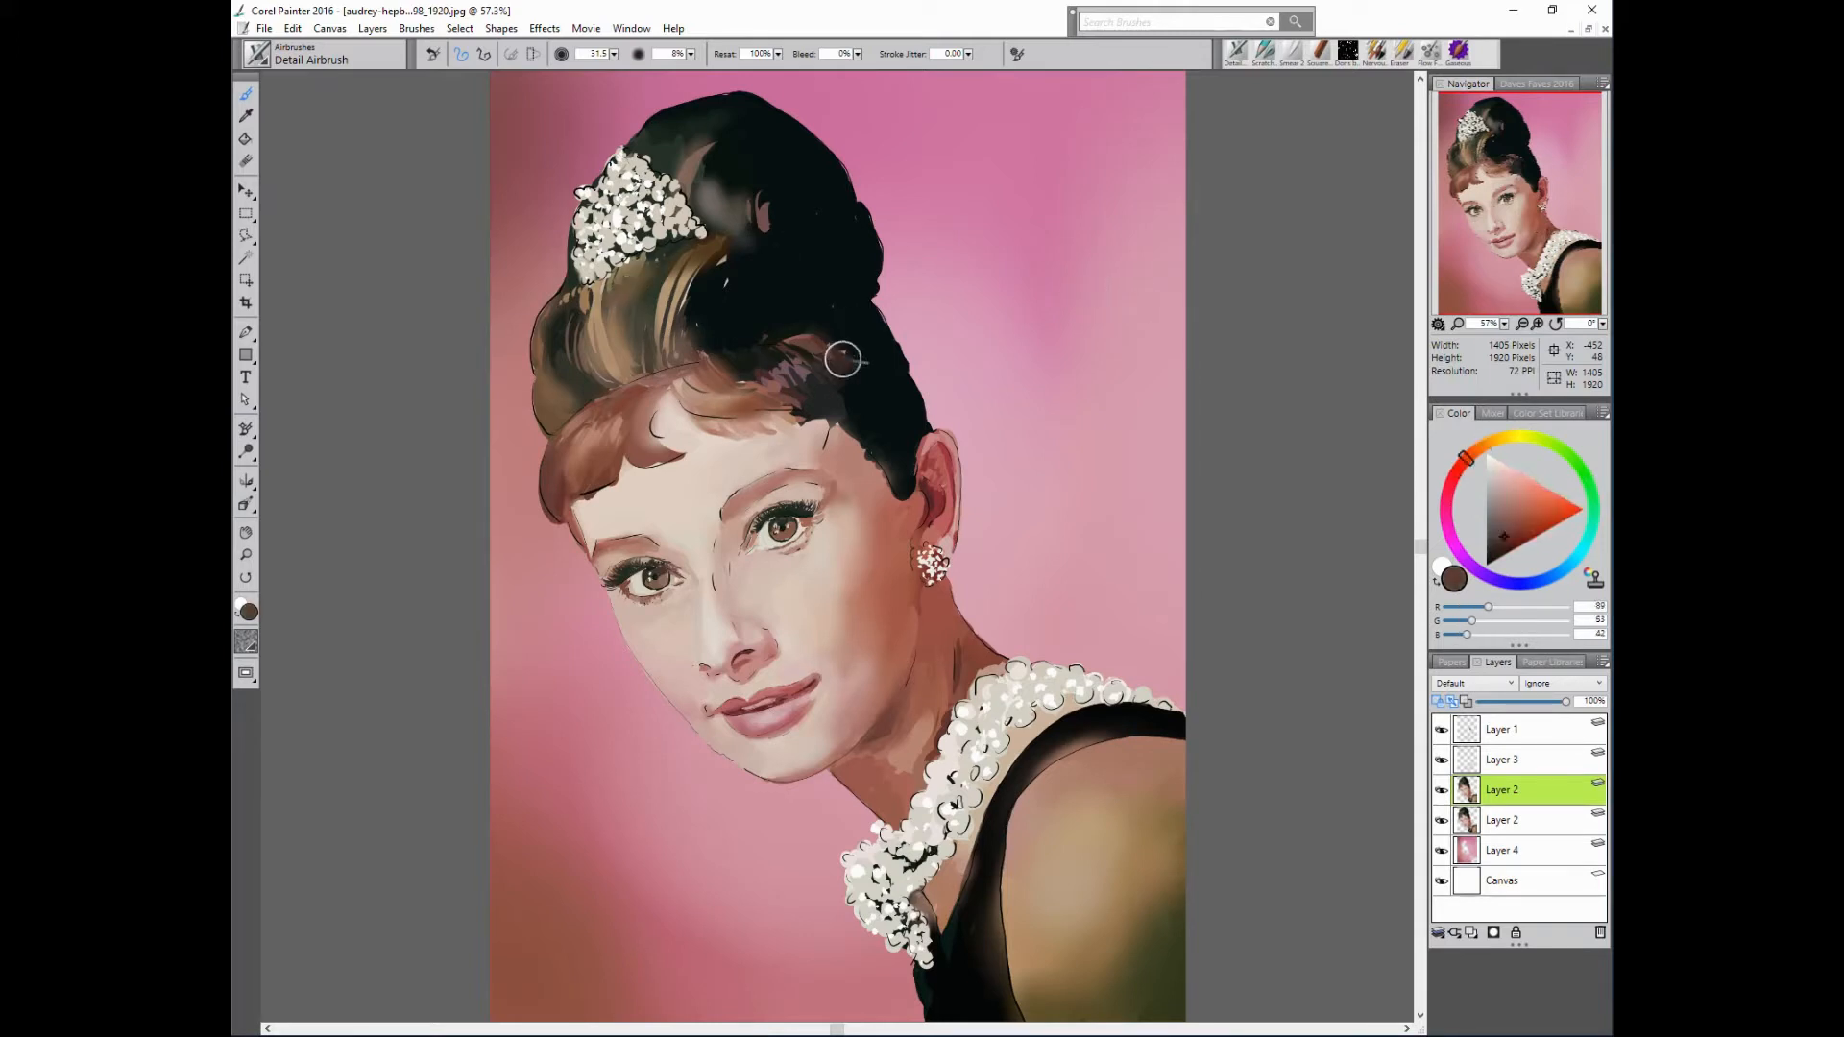
pyautogui.keyDown('alt'); pyautogui.click(805, 365); pyautogui.keyUp('alt')
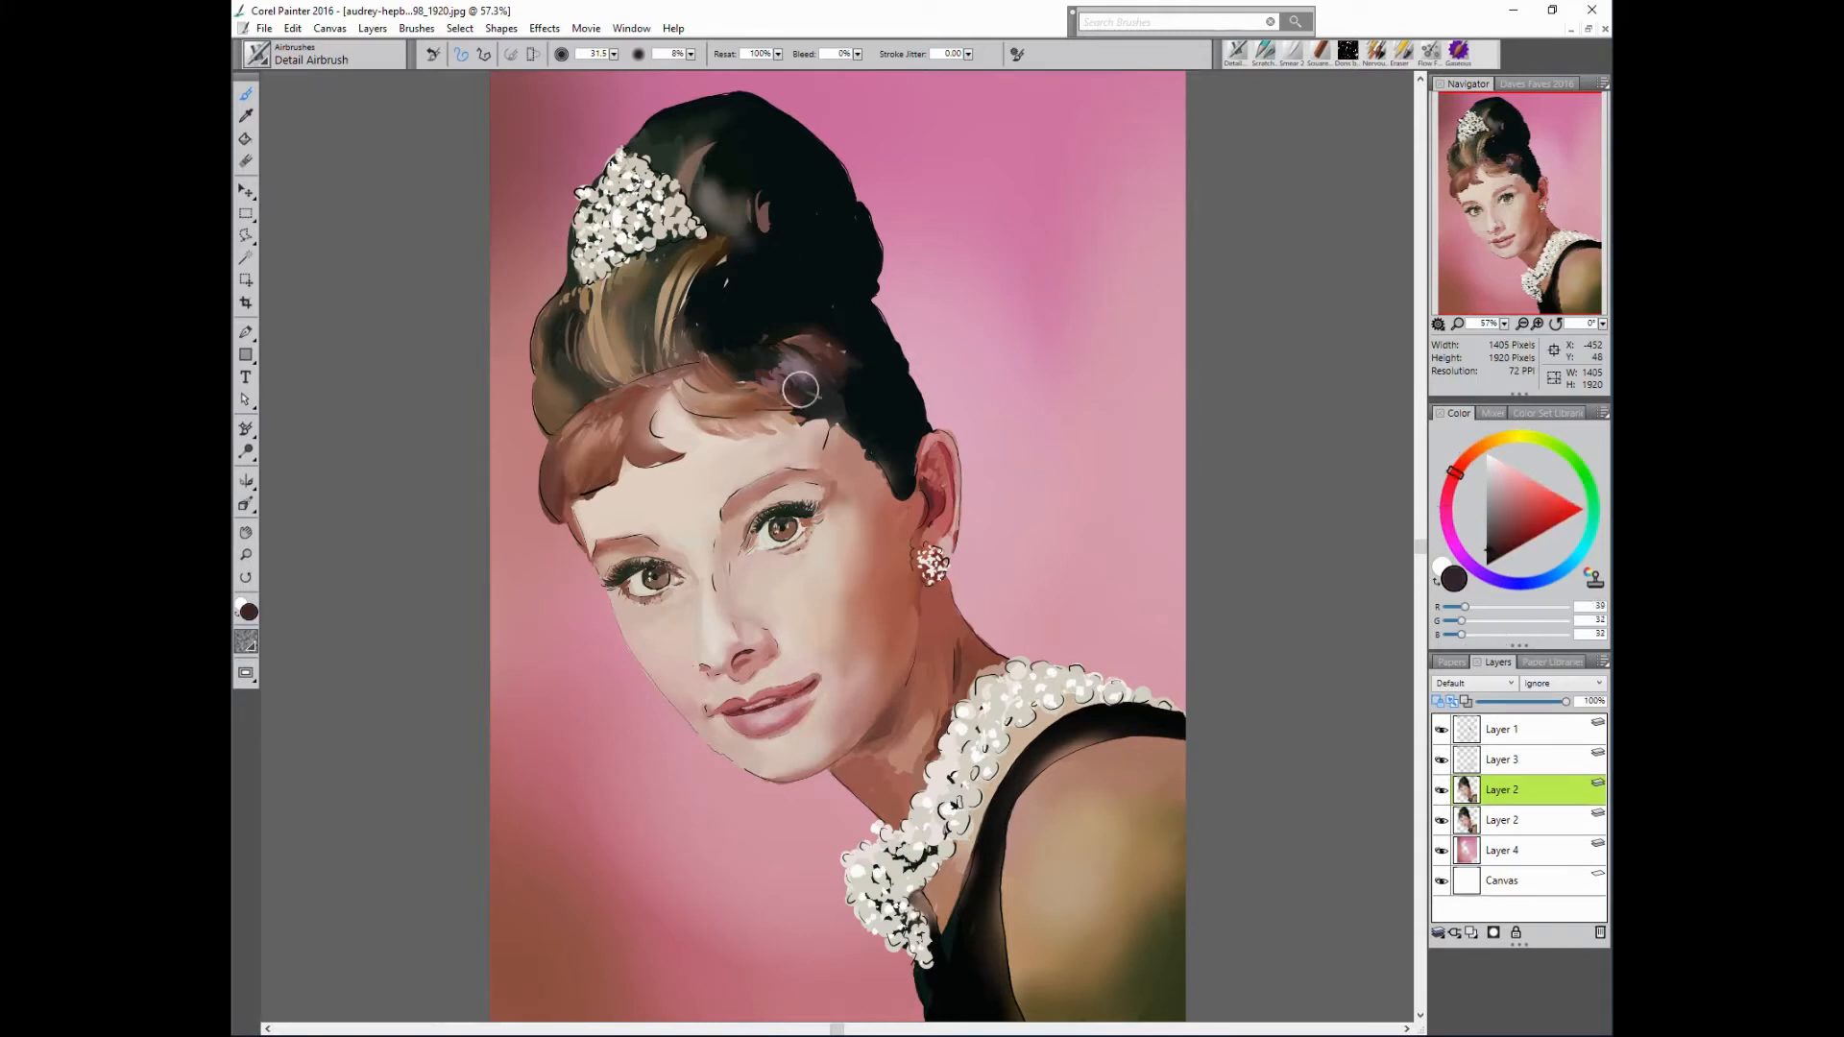
pyautogui.keyDown('alt'); pyautogui.click(837, 389); pyautogui.keyUp('alt')
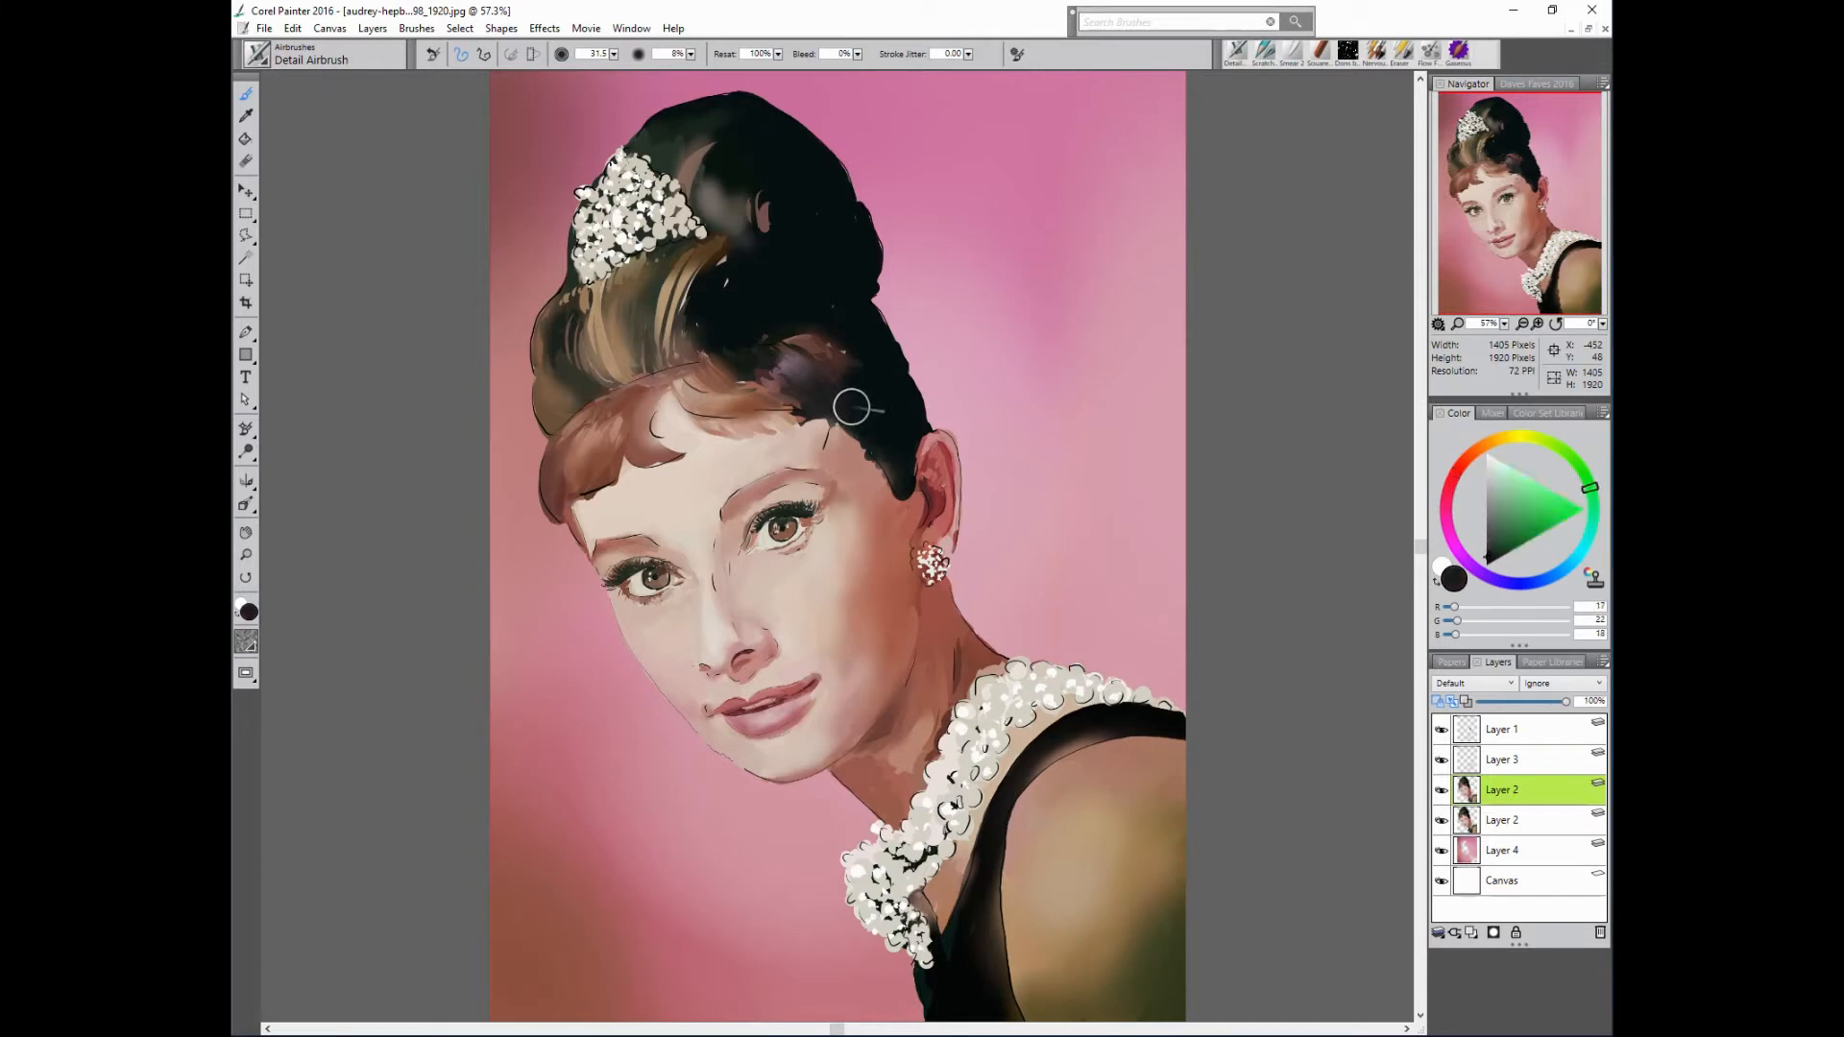
pyautogui.keyDown('alt'); pyautogui.click(790, 415); pyautogui.keyUp('alt')
pyautogui.moveTo(805, 415)
pyautogui.mouseDown()
pyautogui.moveTo(850, 411)
pyautogui.moveTo(795, 425)
pyautogui.mouseUp()
pyautogui.keyDown('alt'); pyautogui.click(789, 422); pyautogui.keyUp('alt')
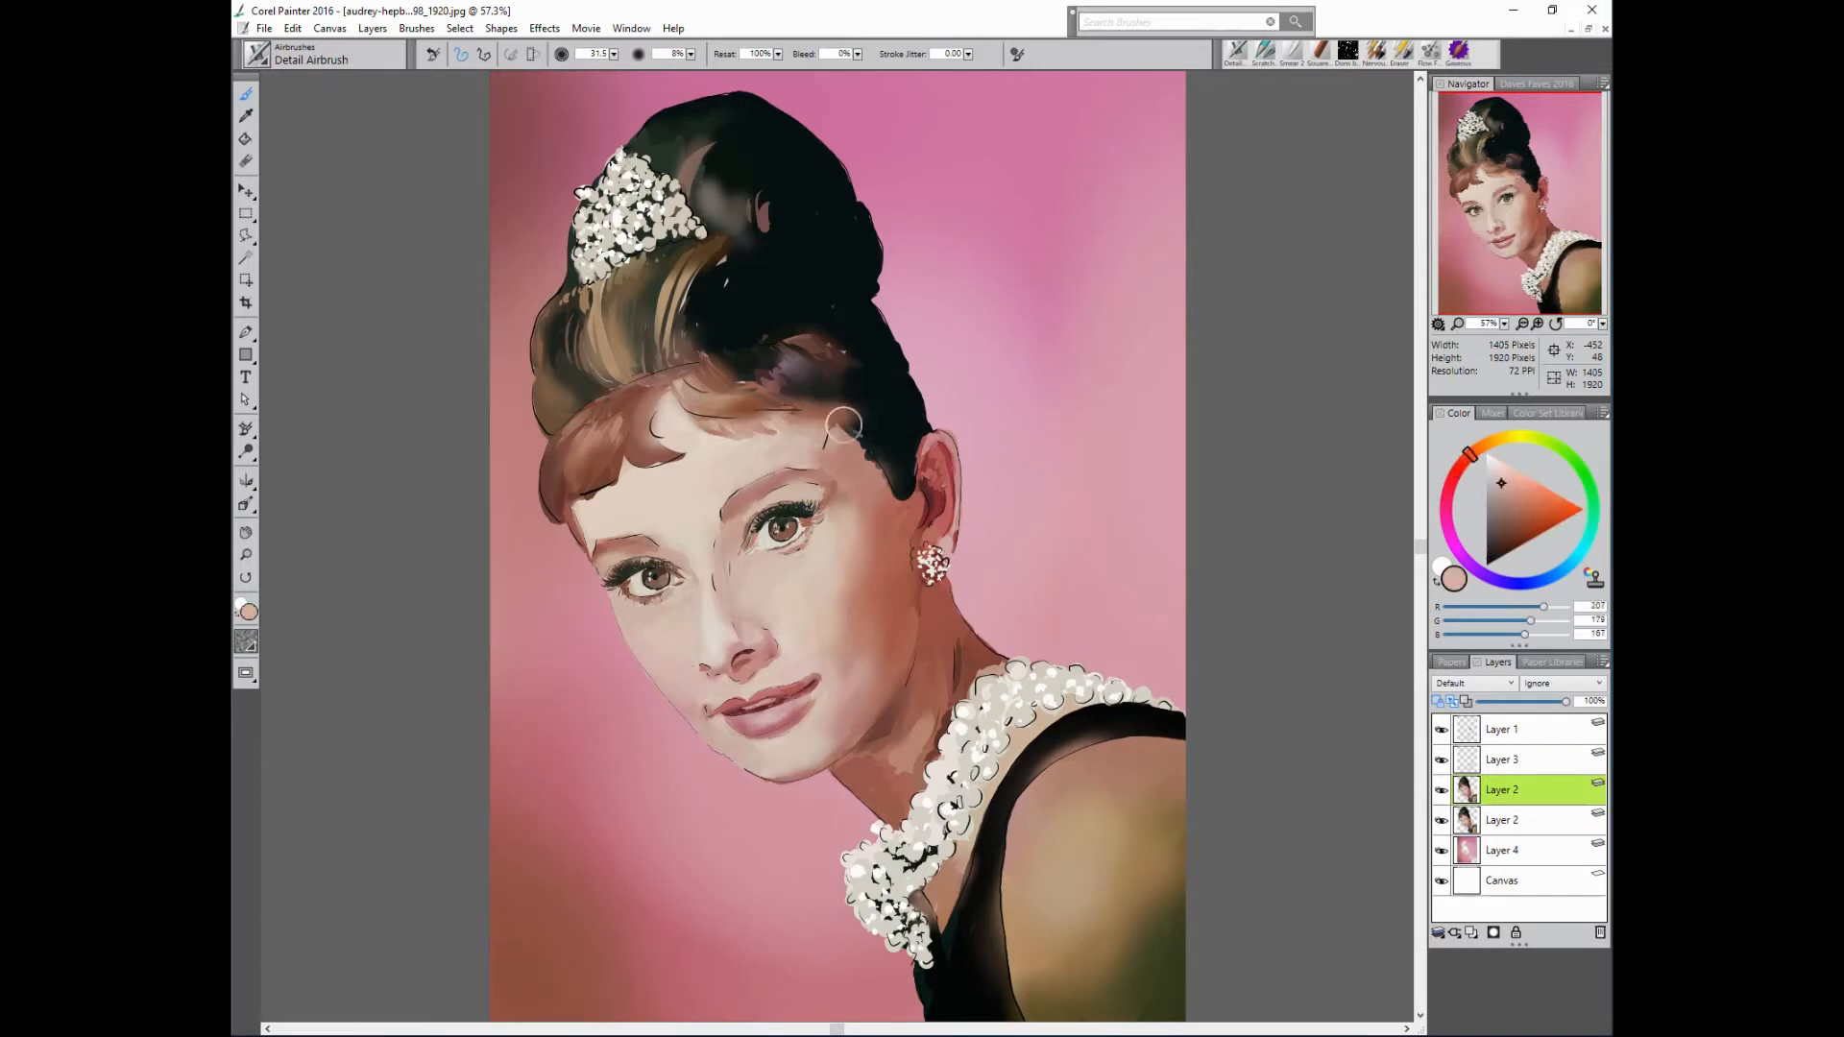
# - Soften the hairline at the right temple with sampled brown, skin and near-black tones
pyautogui.keyDown('alt'); pyautogui.click(841, 421); pyautogui.keyUp('alt')
pyautogui.keyDown('alt'); pyautogui.click(804, 401); pyautogui.keyUp('alt')
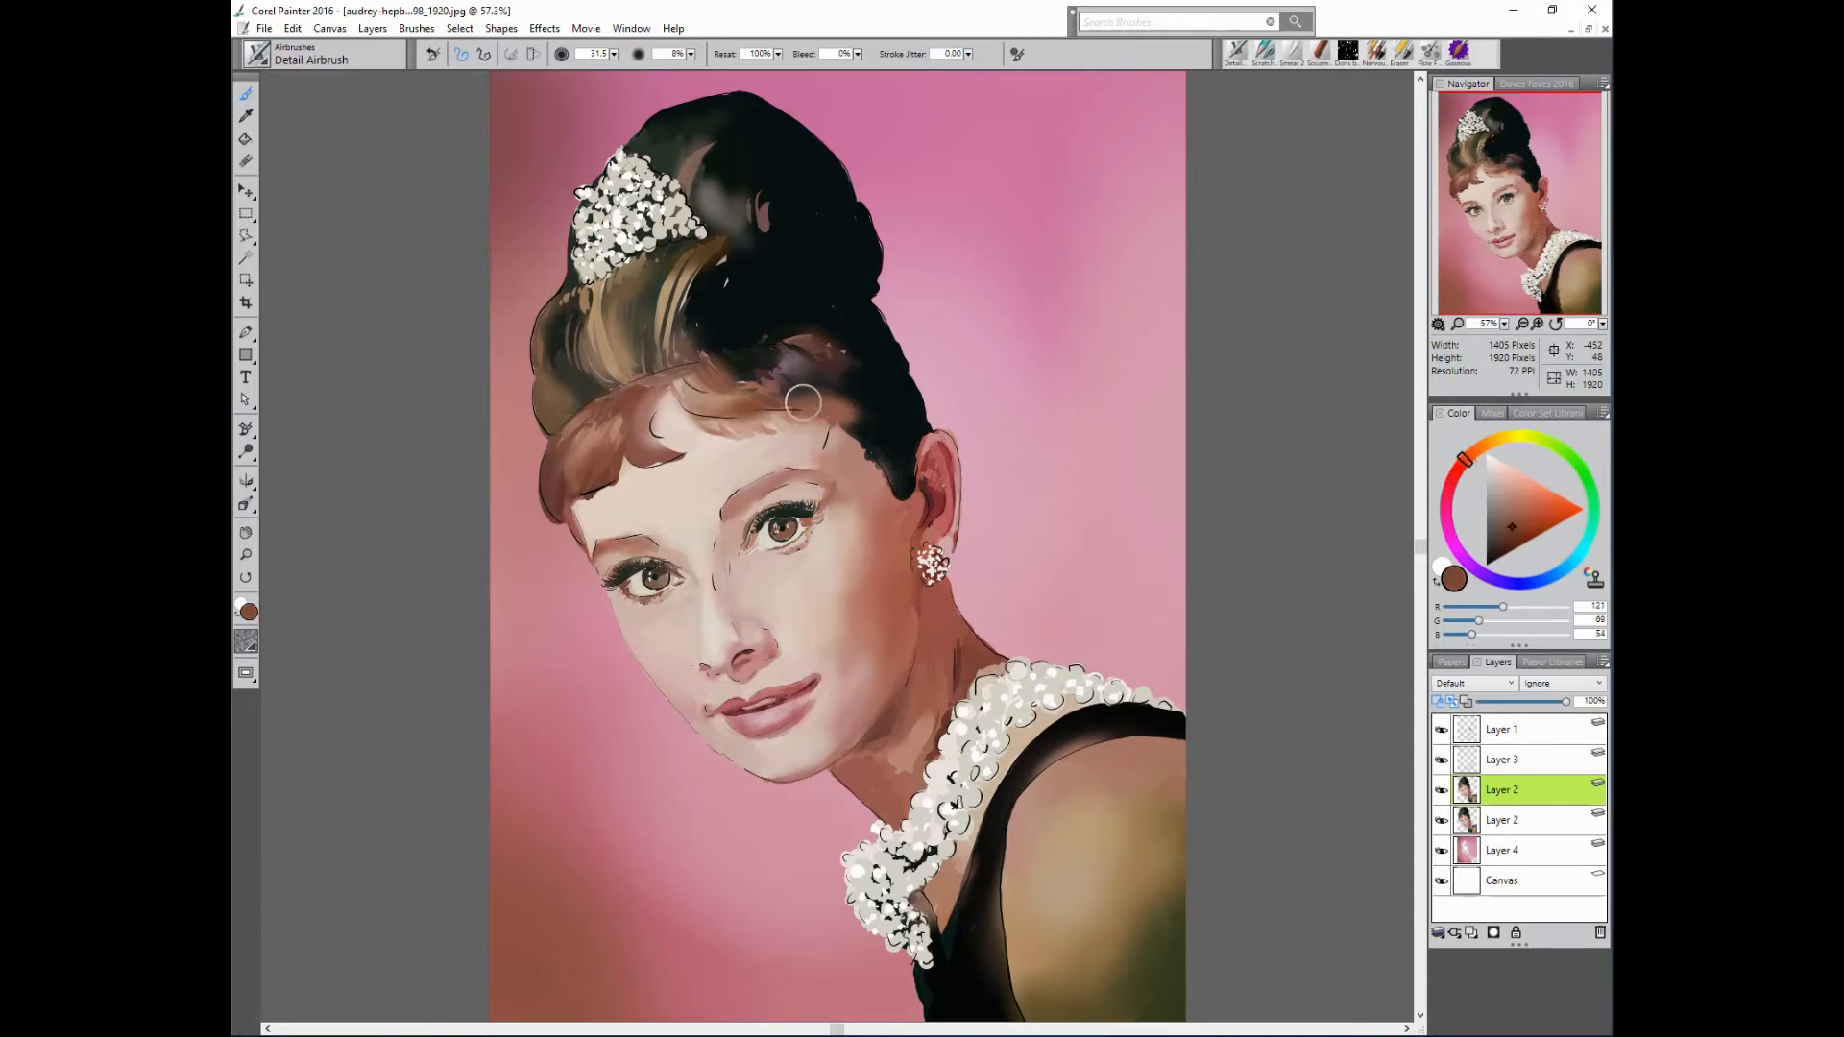
pyautogui.keyDown('alt'); pyautogui.click(819, 428); pyautogui.keyUp('alt')
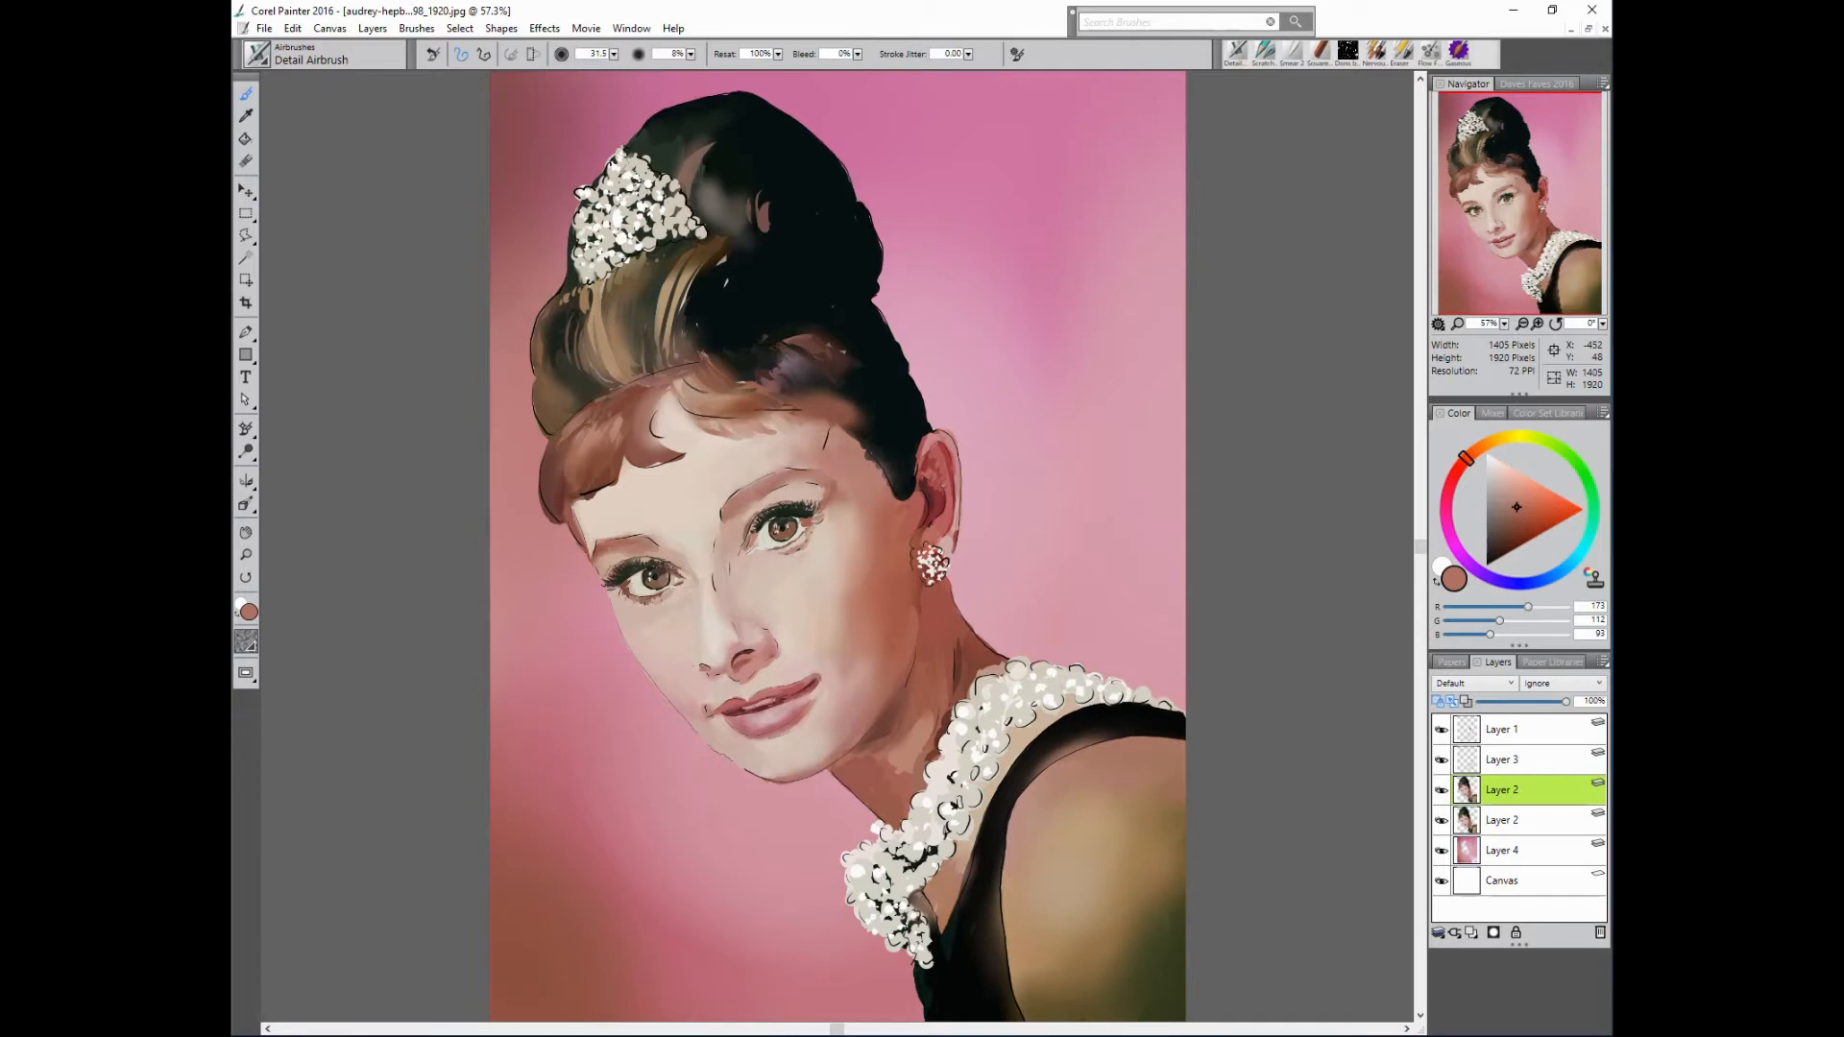
pyautogui.keyDown('alt'); pyautogui.click(823, 452); pyautogui.keyUp('alt')
pyautogui.moveTo(822, 452); pyautogui.dragTo(858, 452)
pyautogui.keyDown('alt'); pyautogui.click(876, 431); pyautogui.keyUp('alt')
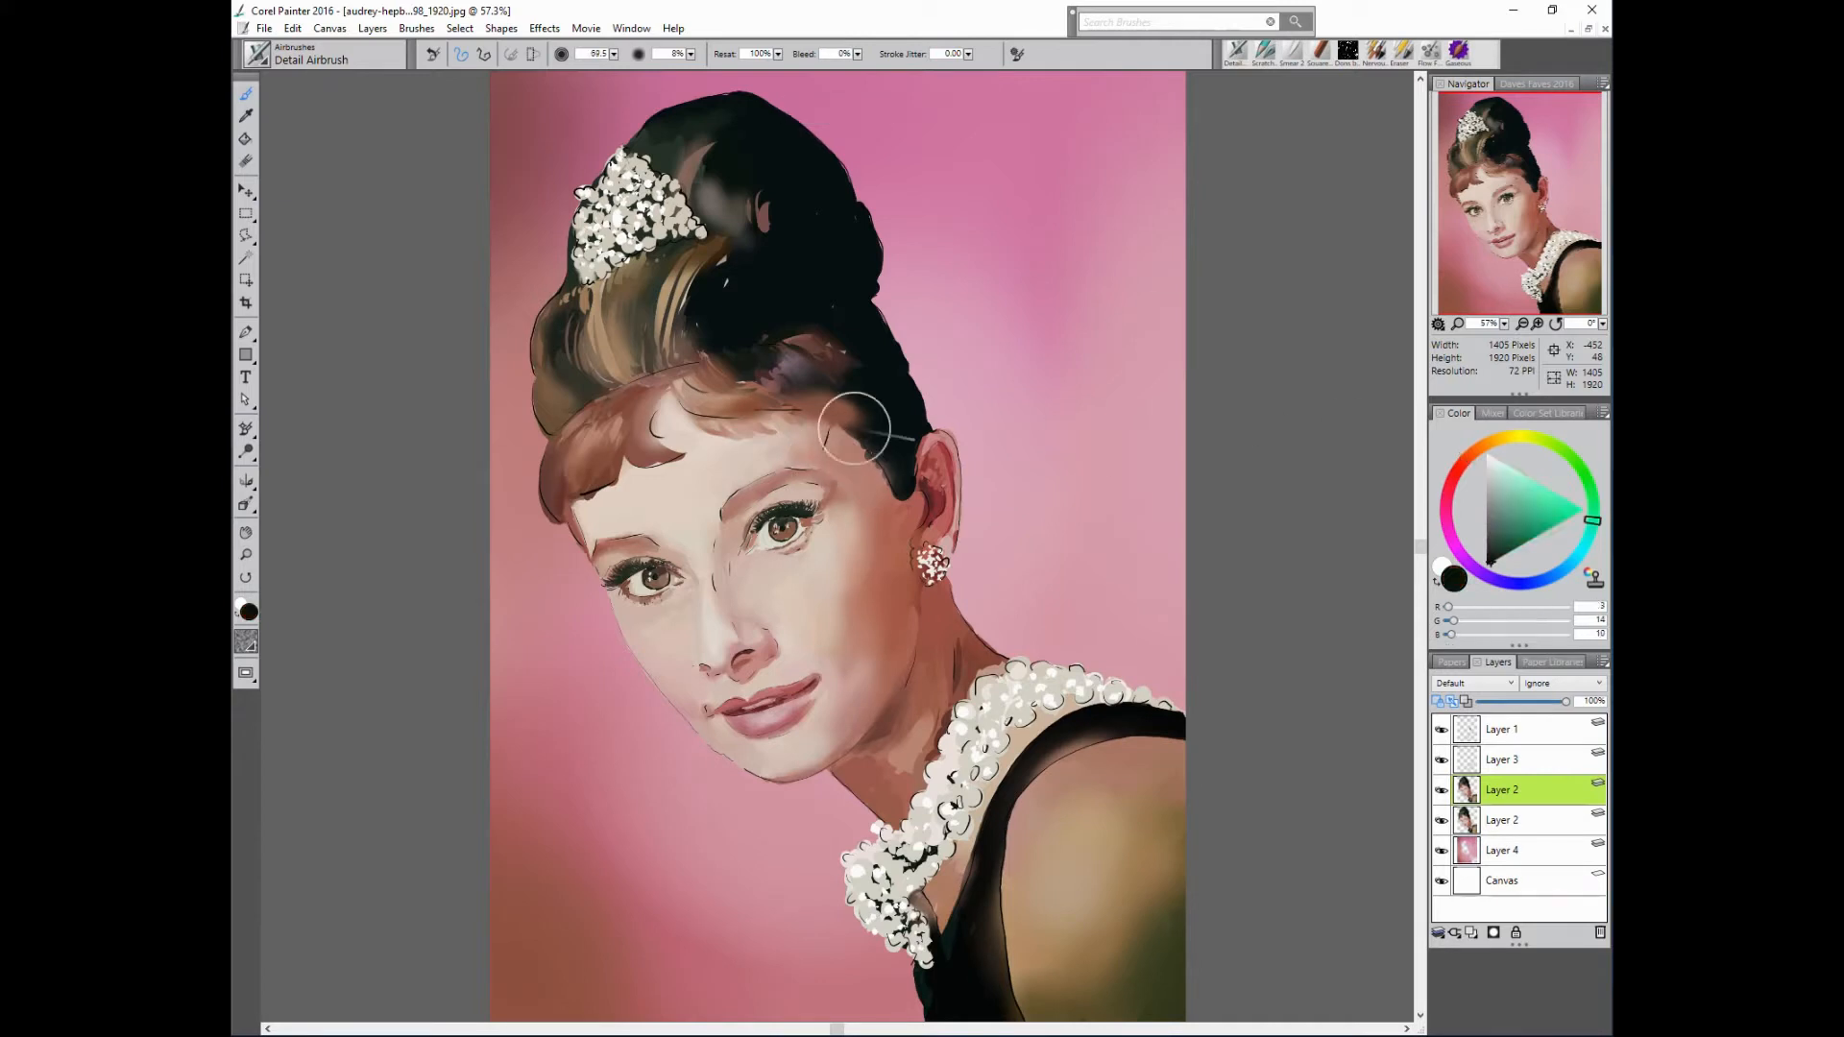
# - Blend the purplish-brown hair above the right temple into the dark hair with sampled near-black at brush size 14.1
pyautogui.keyDown('ctrl'); pyautogui.keyDown('alt'); pyautogui.click(1181, 325); pyautogui.keyUp('alt'); pyautogui.keyUp('ctrl')
pyautogui.keyDown('alt'); pyautogui.click(845, 415); pyautogui.keyUp('alt')
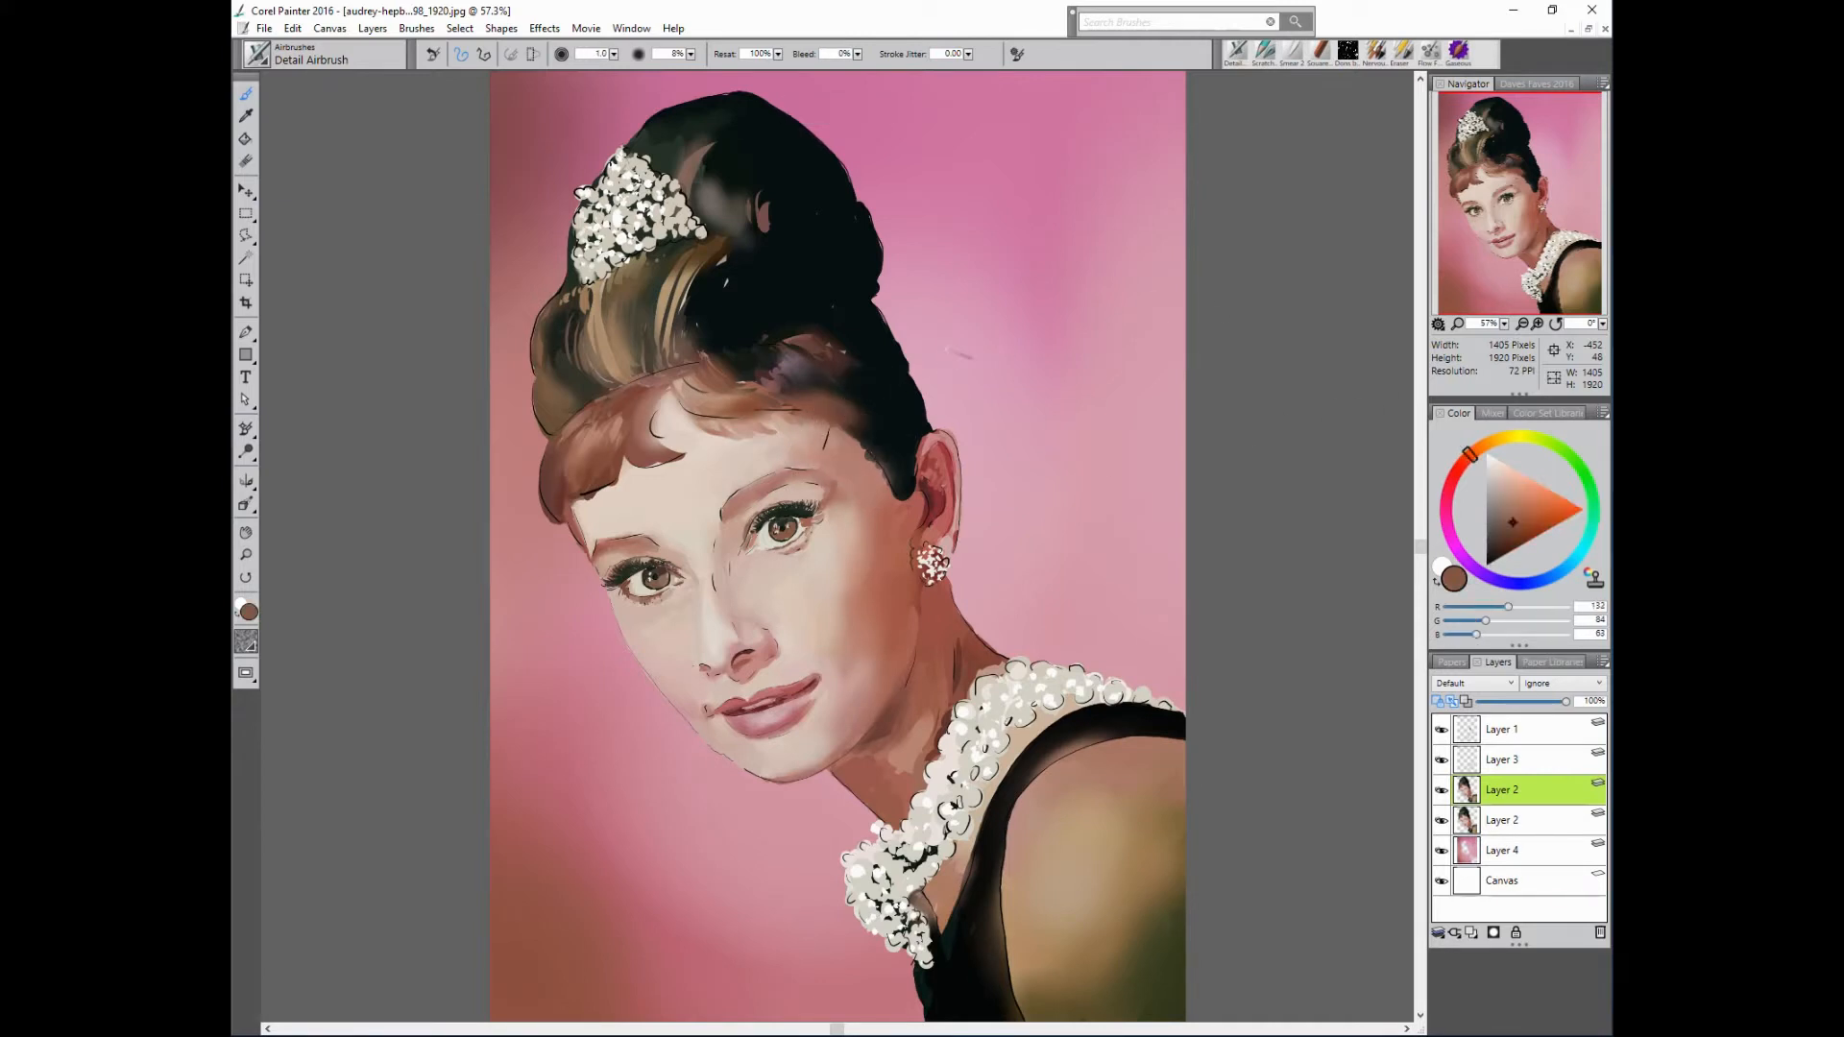
pyautogui.moveTo(951, 359); pyautogui.dragTo(972, 367)
pyautogui.keyDown('alt'); pyautogui.click(831, 413); pyautogui.keyUp('alt')
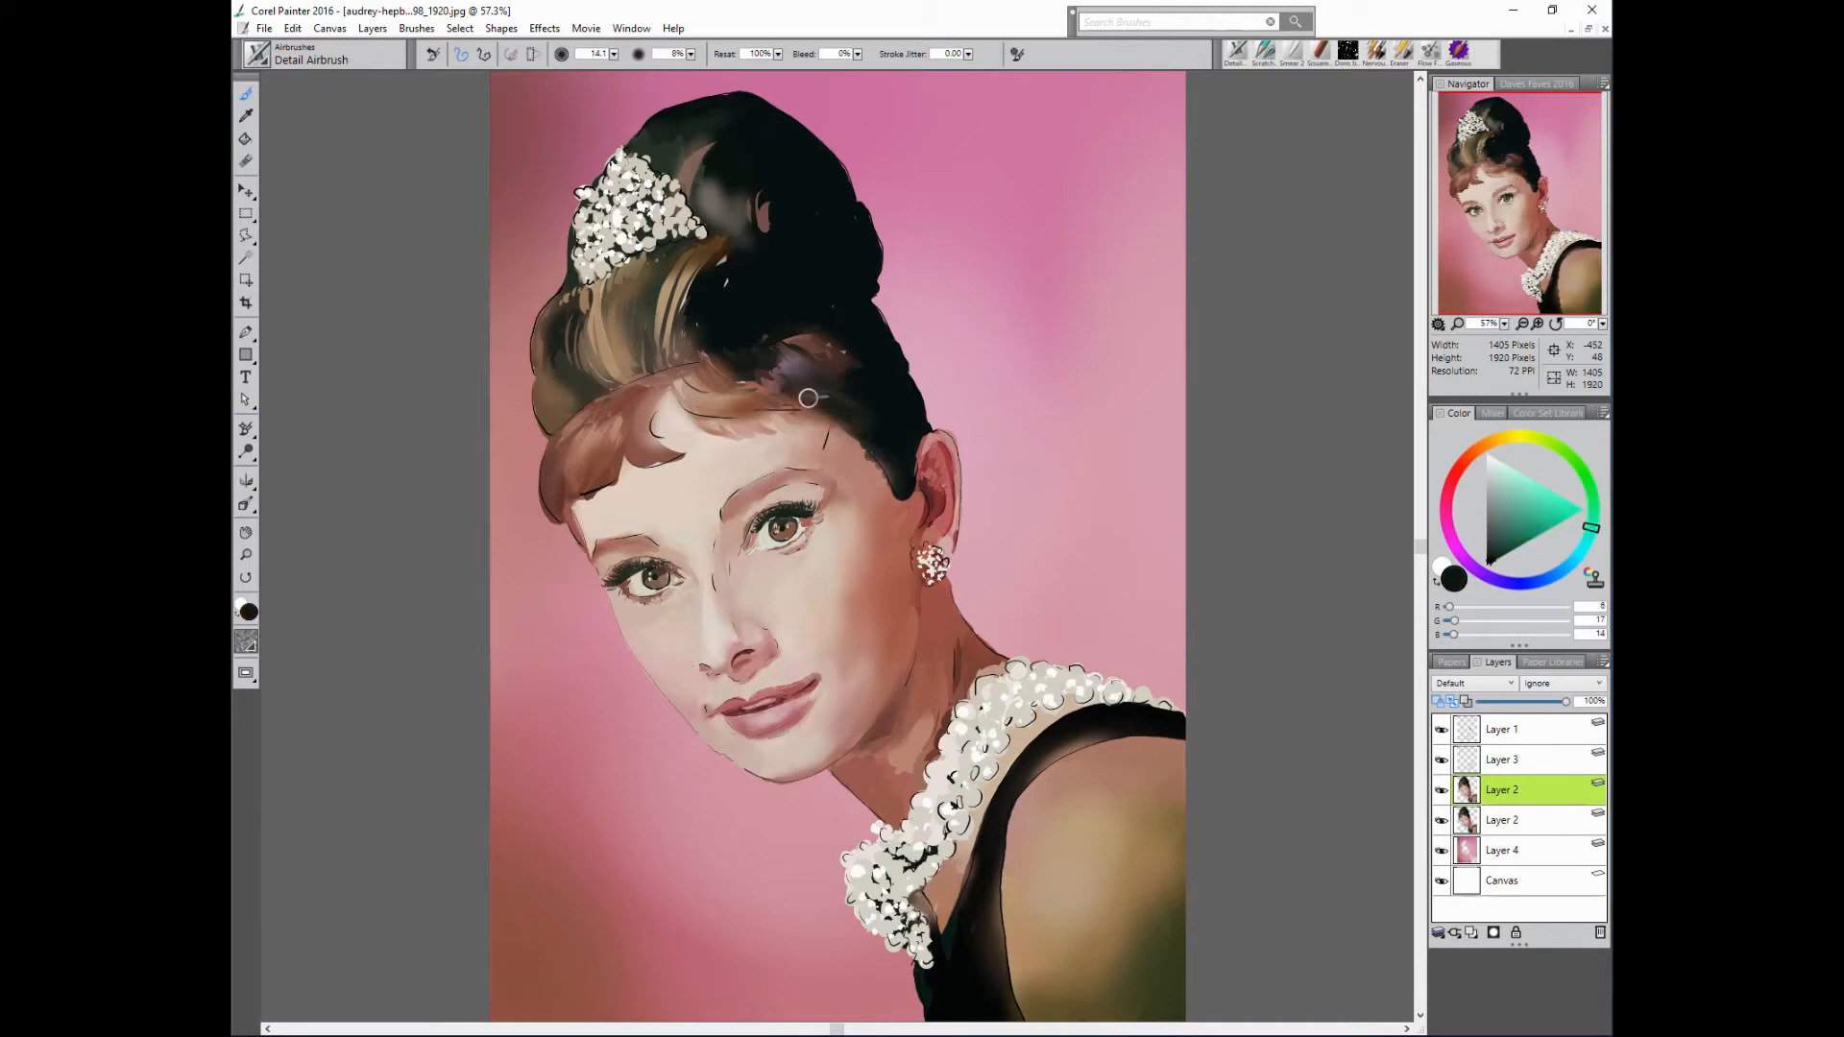
pyautogui.moveTo(809, 397)
pyautogui.mouseDown()
pyautogui.moveTo(774, 370)
pyautogui.moveTo(843, 405)
pyautogui.moveTo(829, 376)
pyautogui.moveTo(873, 375)
pyautogui.moveTo(845, 332)
pyautogui.moveTo(799, 379)
pyautogui.moveTo(822, 405)
pyautogui.moveTo(819, 360)
pyautogui.mouseUp()
# - Cover the light specks in the dark hair beside the tiara's lower edge with sampled near-black at brush size 34.6
pyautogui.keyDown('alt'); pyautogui.click(738, 281); pyautogui.keyUp('alt')
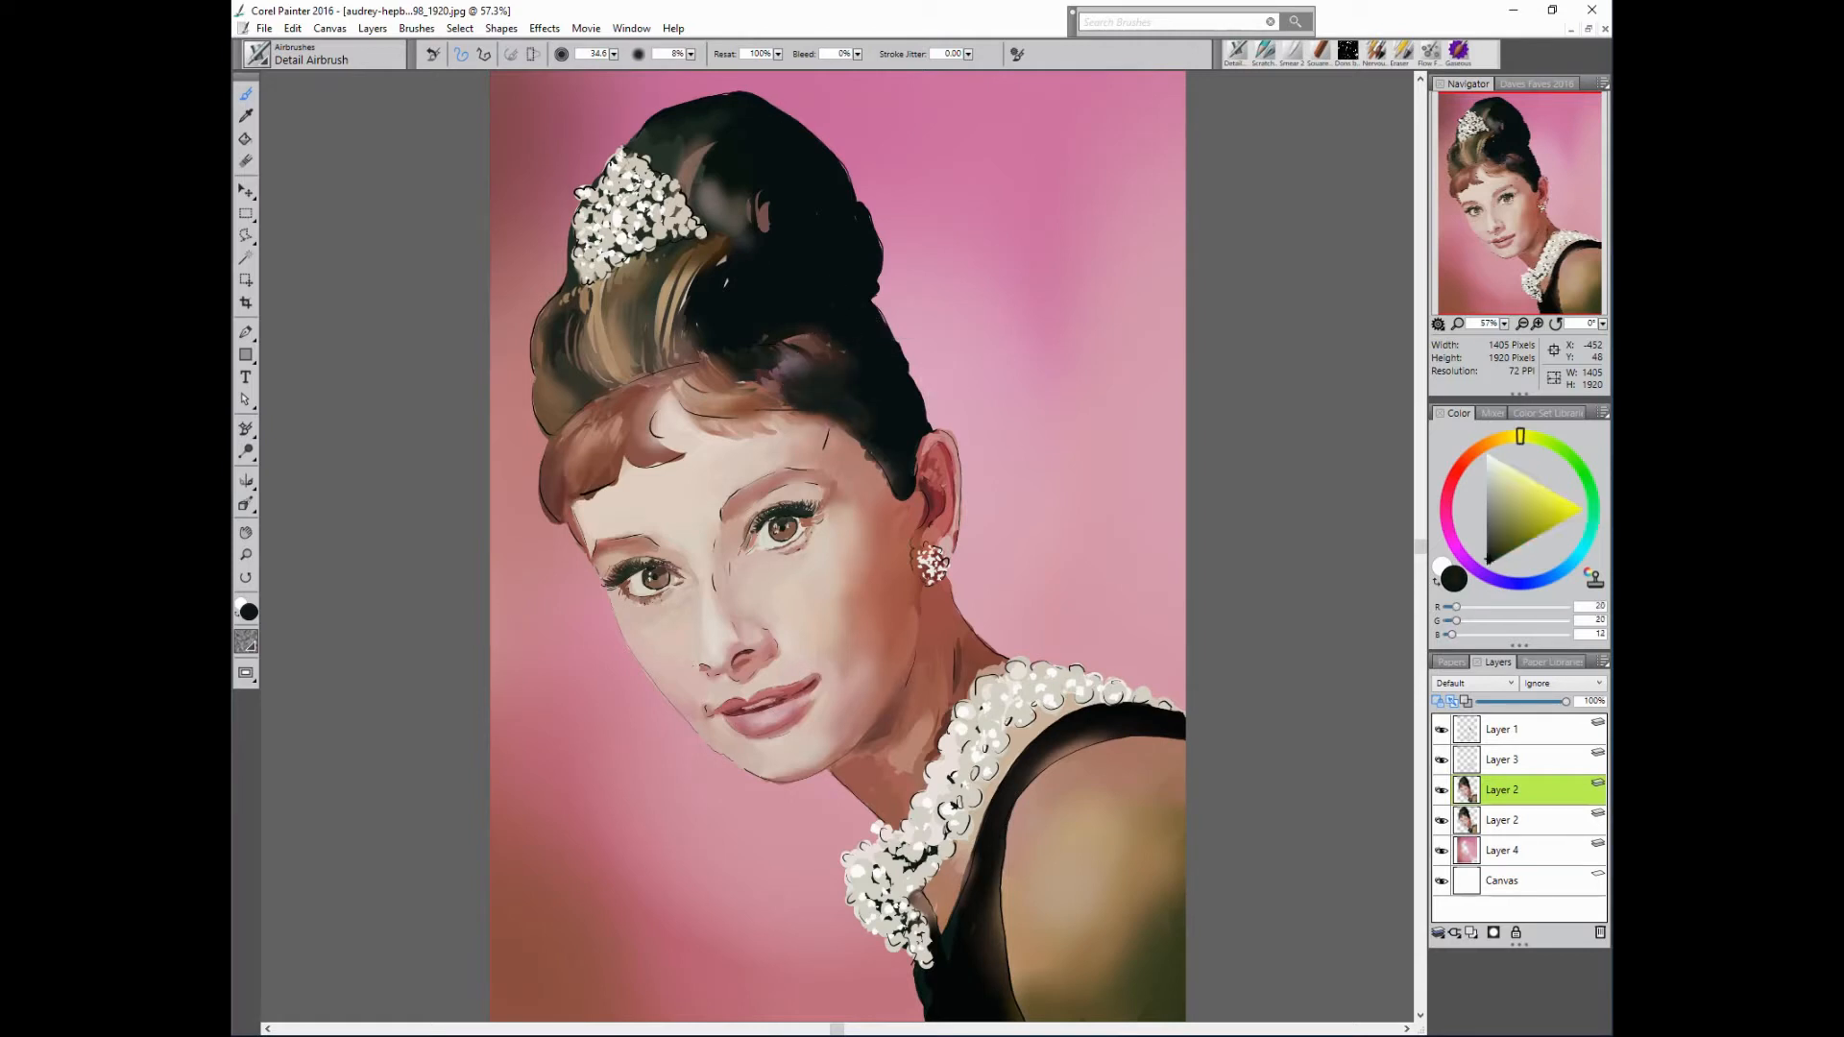
pyautogui.keyDown('alt'); pyautogui.click(732, 278); pyautogui.keyUp('alt')
pyautogui.moveTo(705, 268)
pyautogui.mouseDown()
pyautogui.moveTo(734, 244)
pyautogui.moveTo(721, 283)
pyautogui.mouseUp()
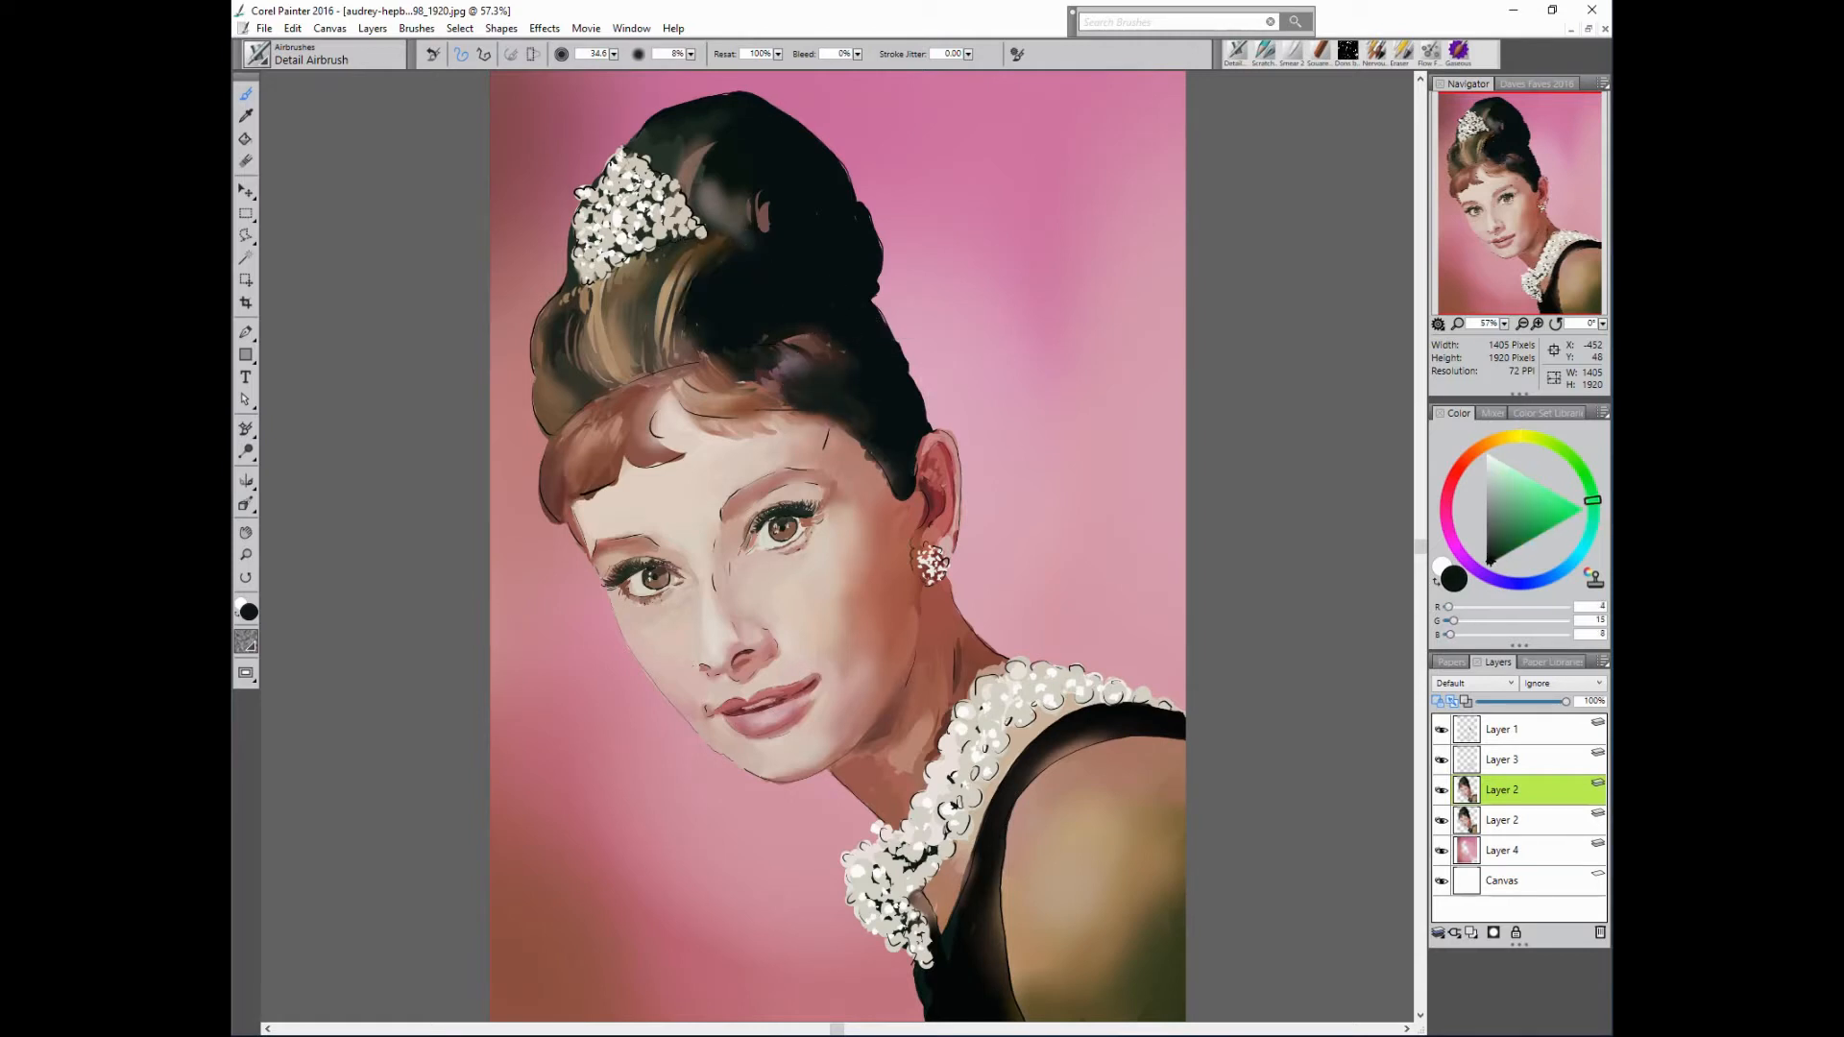
# - Tint the tiara with sampled brownish-pink tones and shade the earring with dark brown and near-black at brush size 14.4
pyautogui.keyDown('alt'); pyautogui.click(696, 171); pyautogui.keyUp('alt')
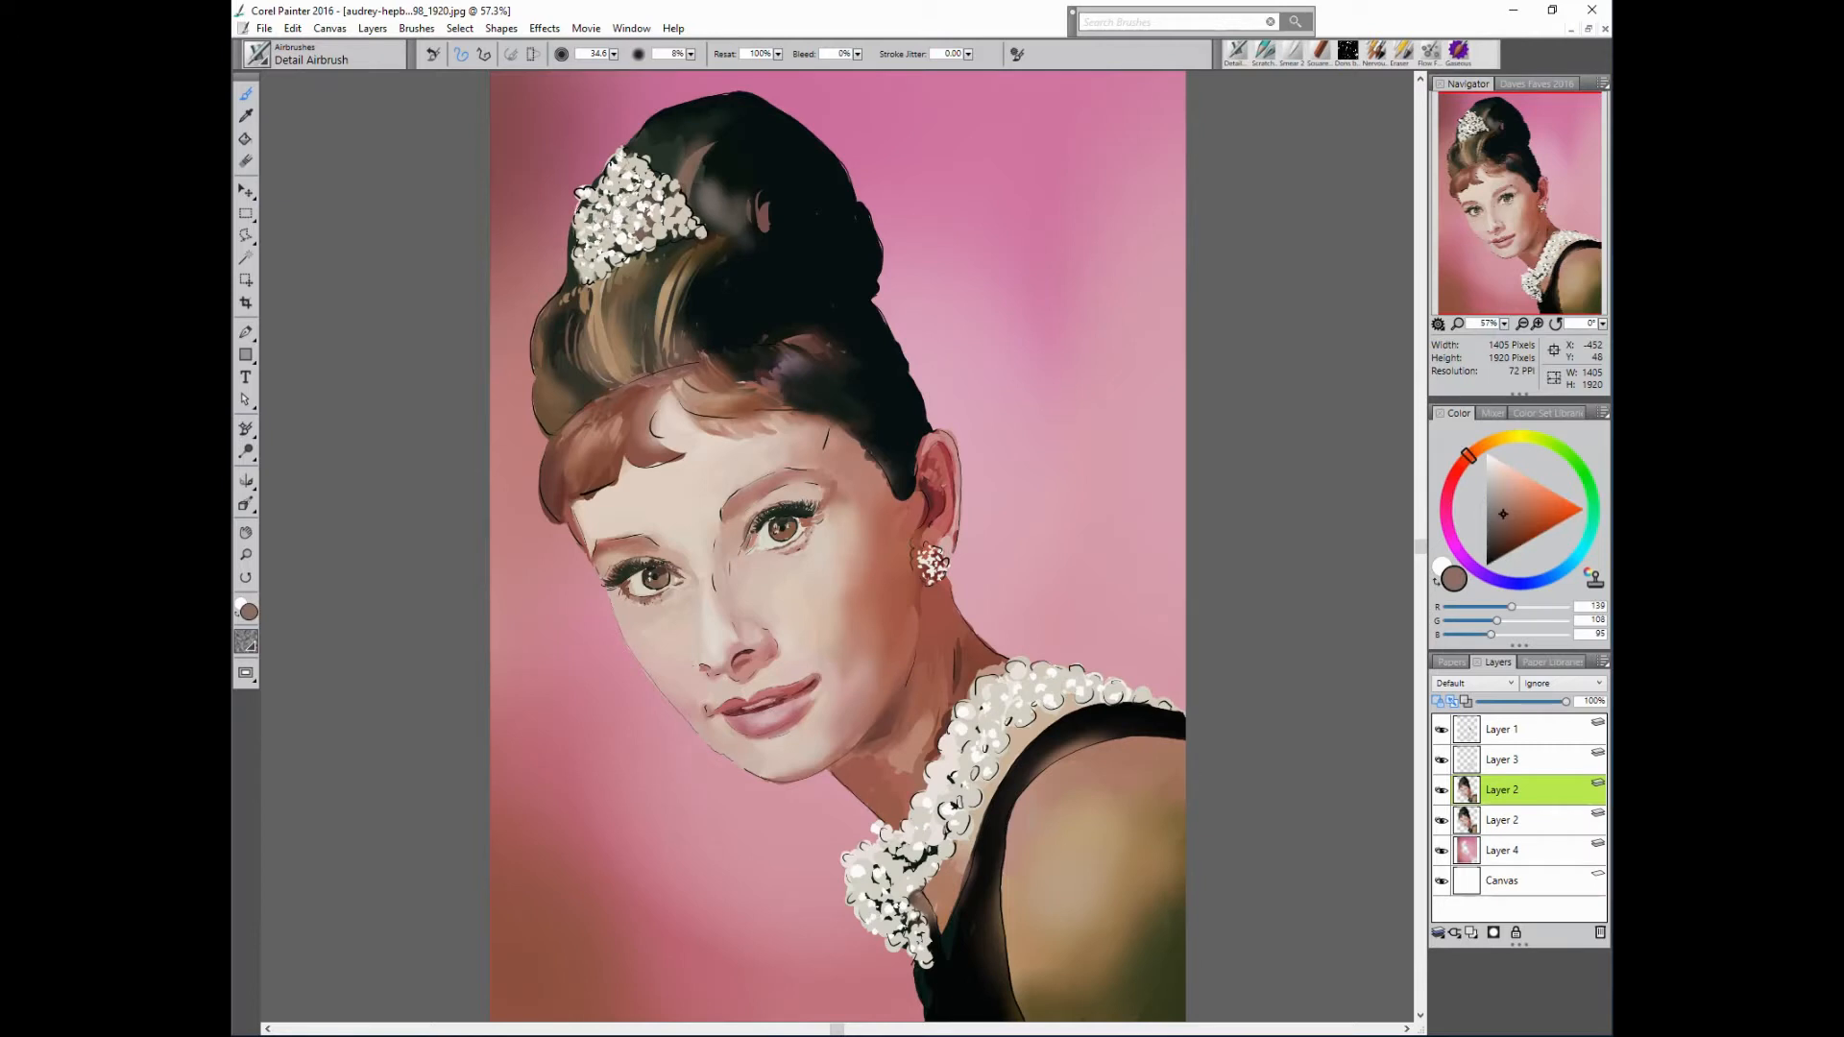
pyautogui.keyDown('alt'); pyautogui.click(764, 211); pyautogui.keyUp('alt')
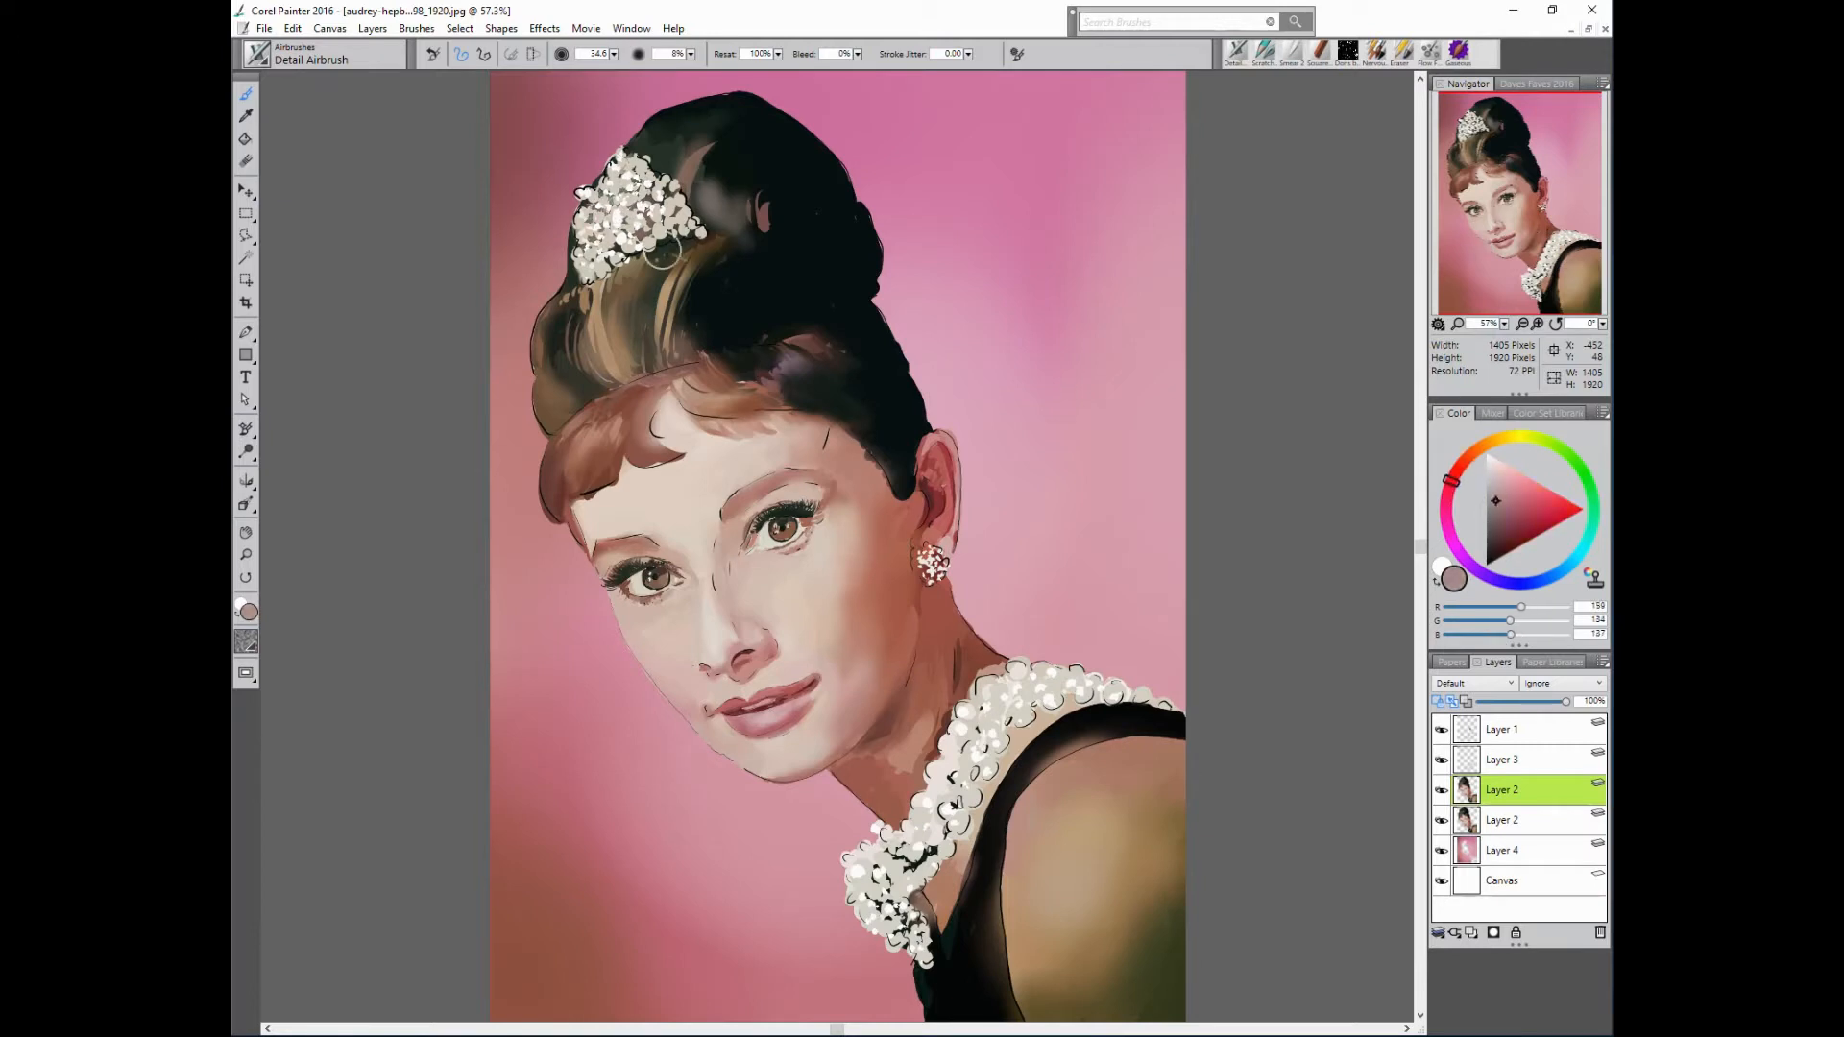
pyautogui.keyDown('alt'); pyautogui.click(924, 534); pyautogui.keyUp('alt')
pyautogui.keyDown('alt'); pyautogui.click(926, 538); pyautogui.keyUp('alt')
pyautogui.press('[')
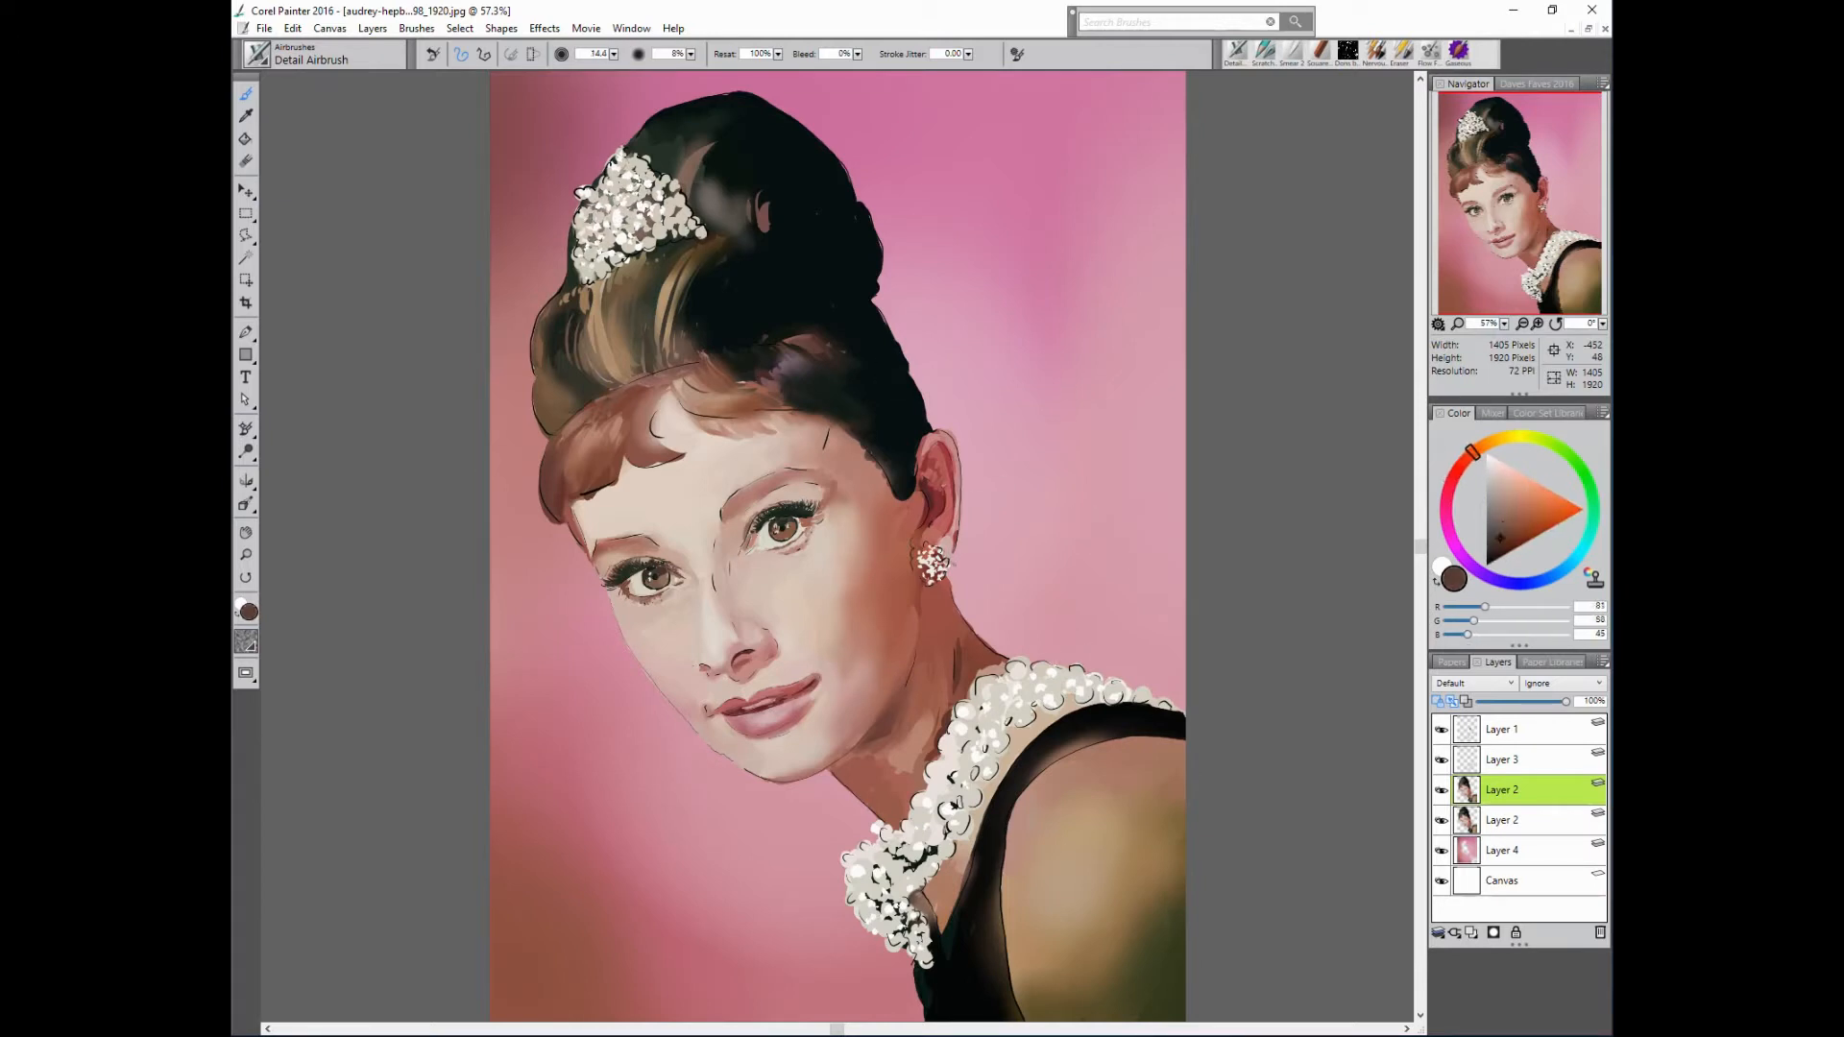
pyautogui.keyDown('alt'); pyautogui.click(695, 444); pyautogui.keyUp('alt')
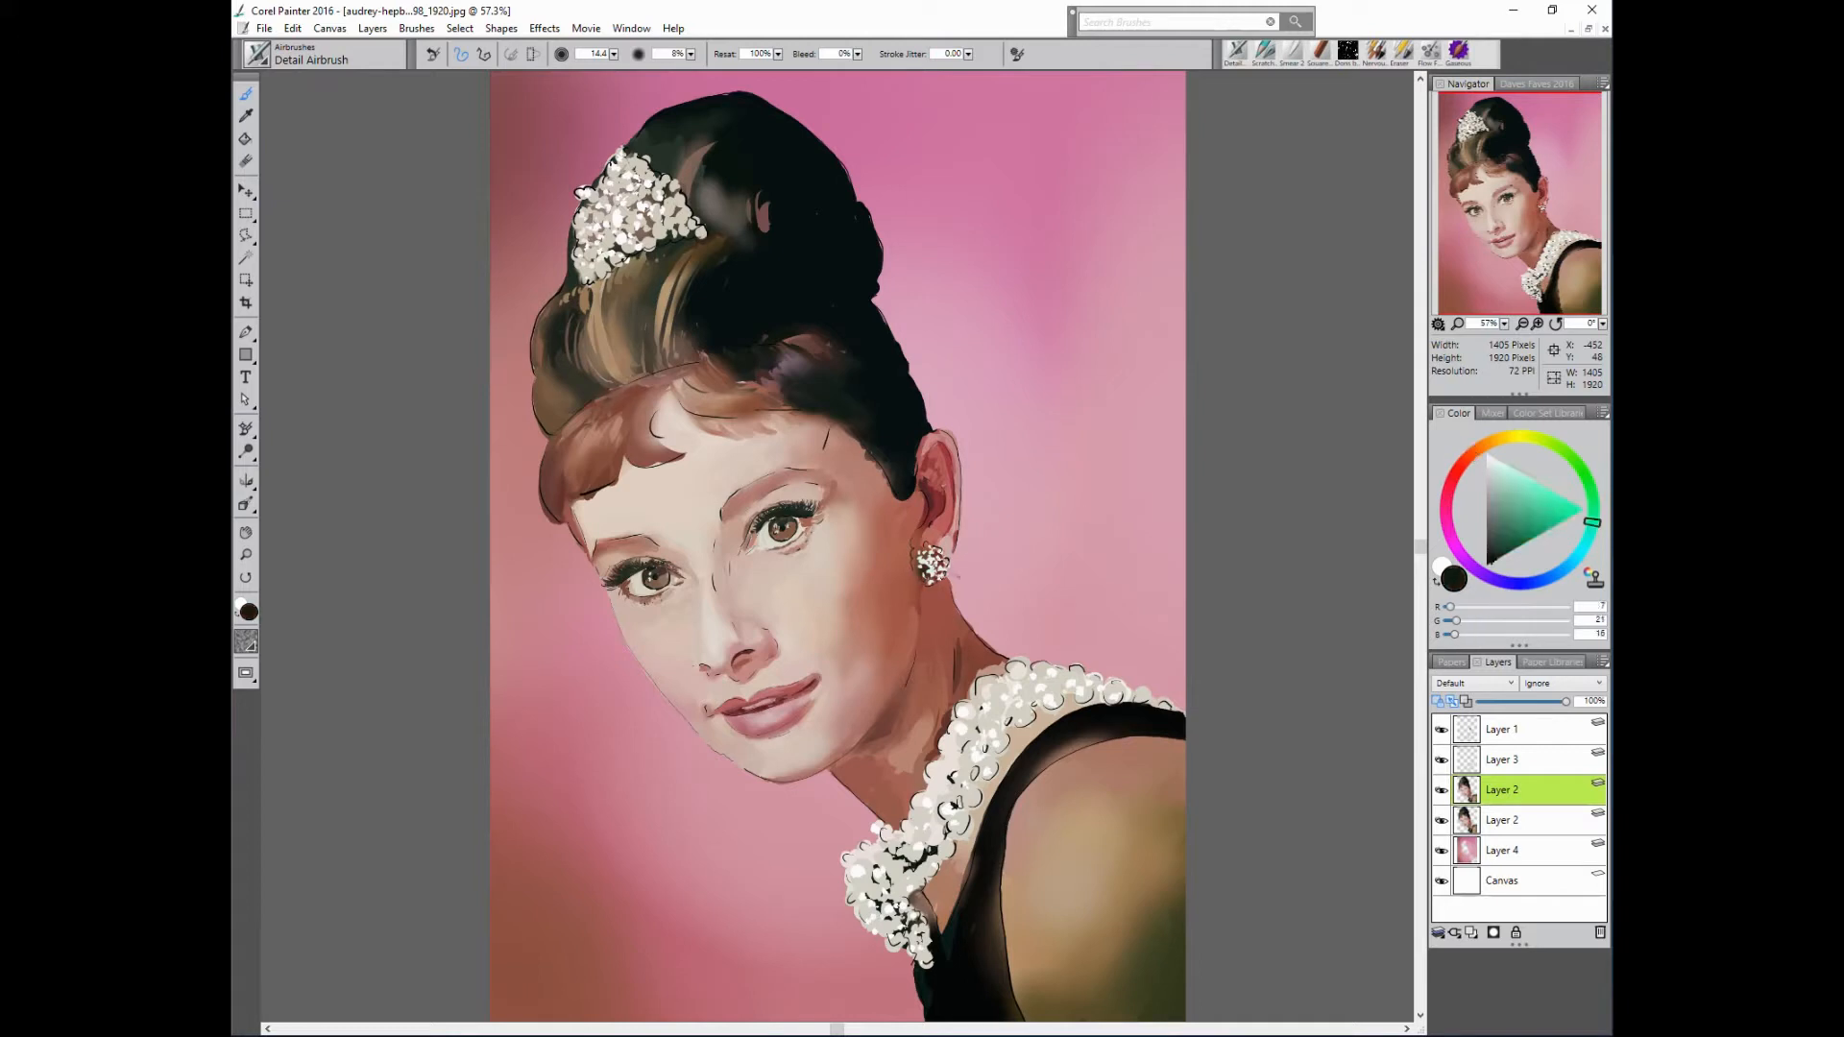
# - Smooth the ear's inner shadows with sampled and lightened reds, and refine the near-black hair edge beside it
pyautogui.keyDown('alt'); pyautogui.click(938, 497); pyautogui.keyUp('alt')
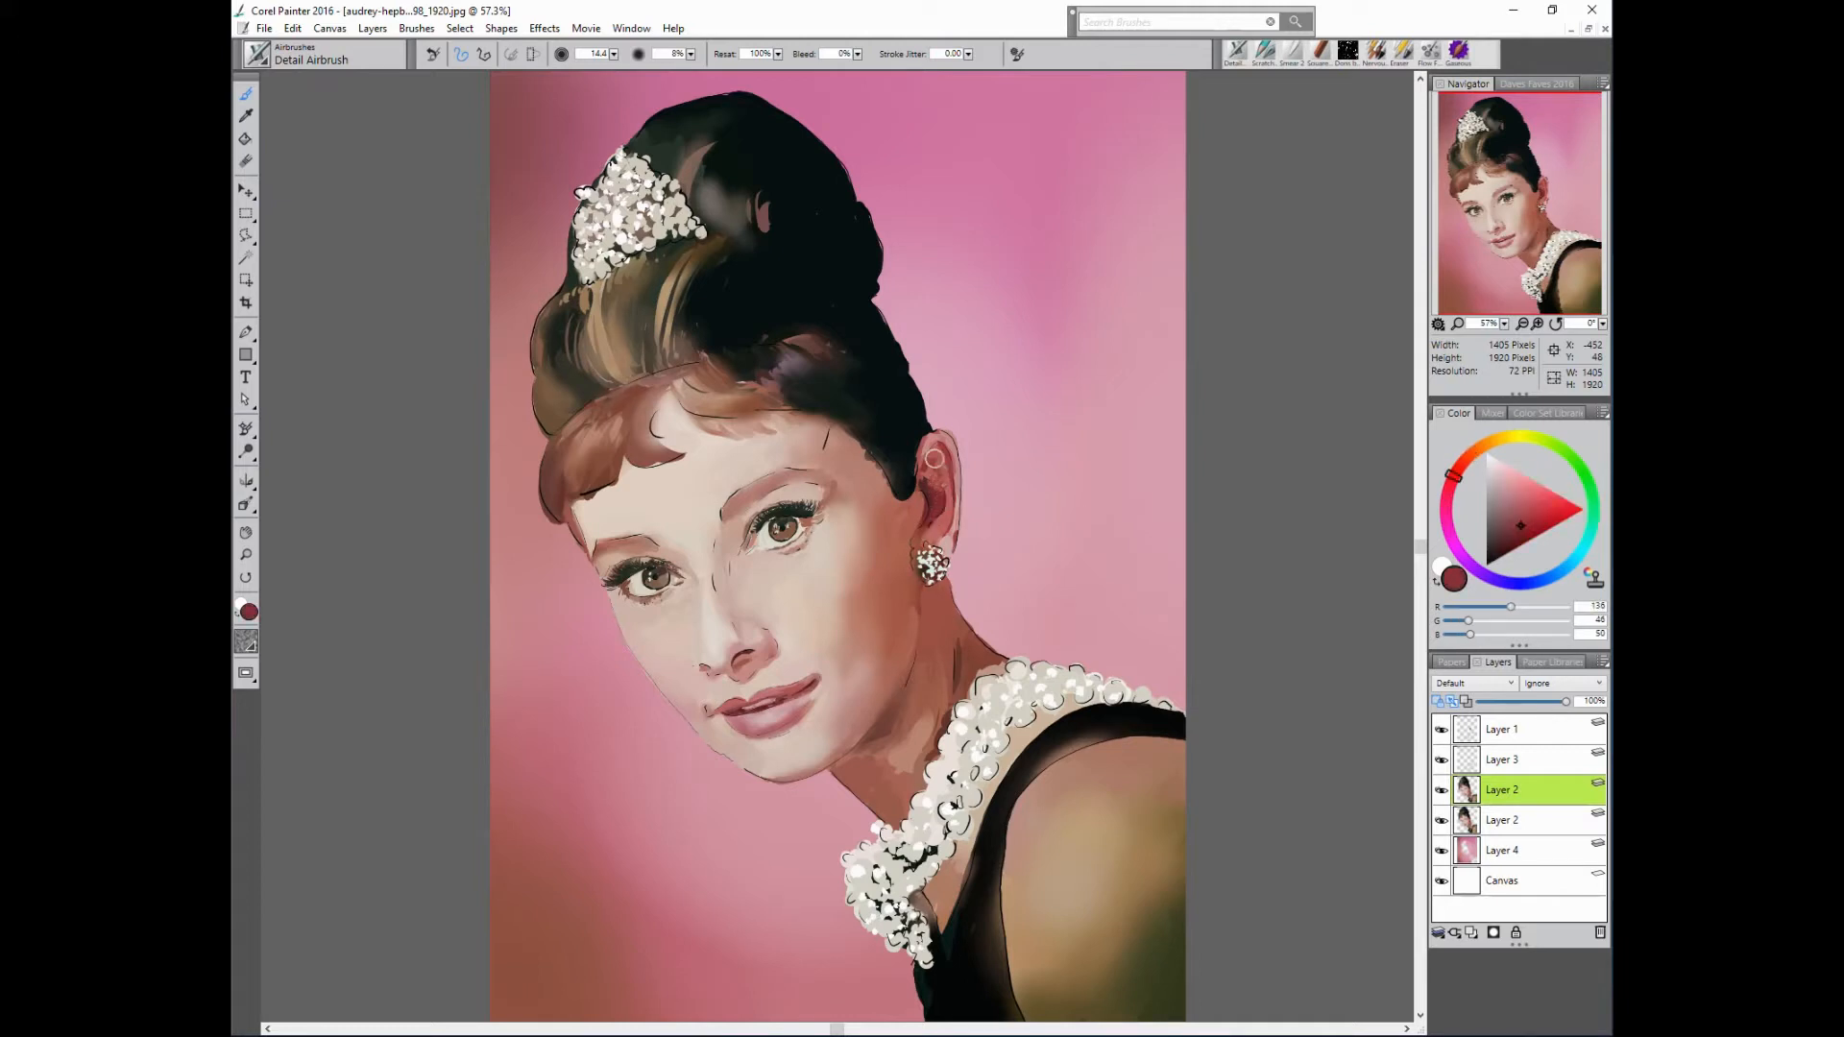
pyautogui.keyDown('alt'); pyautogui.click(933, 481); pyautogui.keyUp('alt')
pyautogui.click(1523, 512)
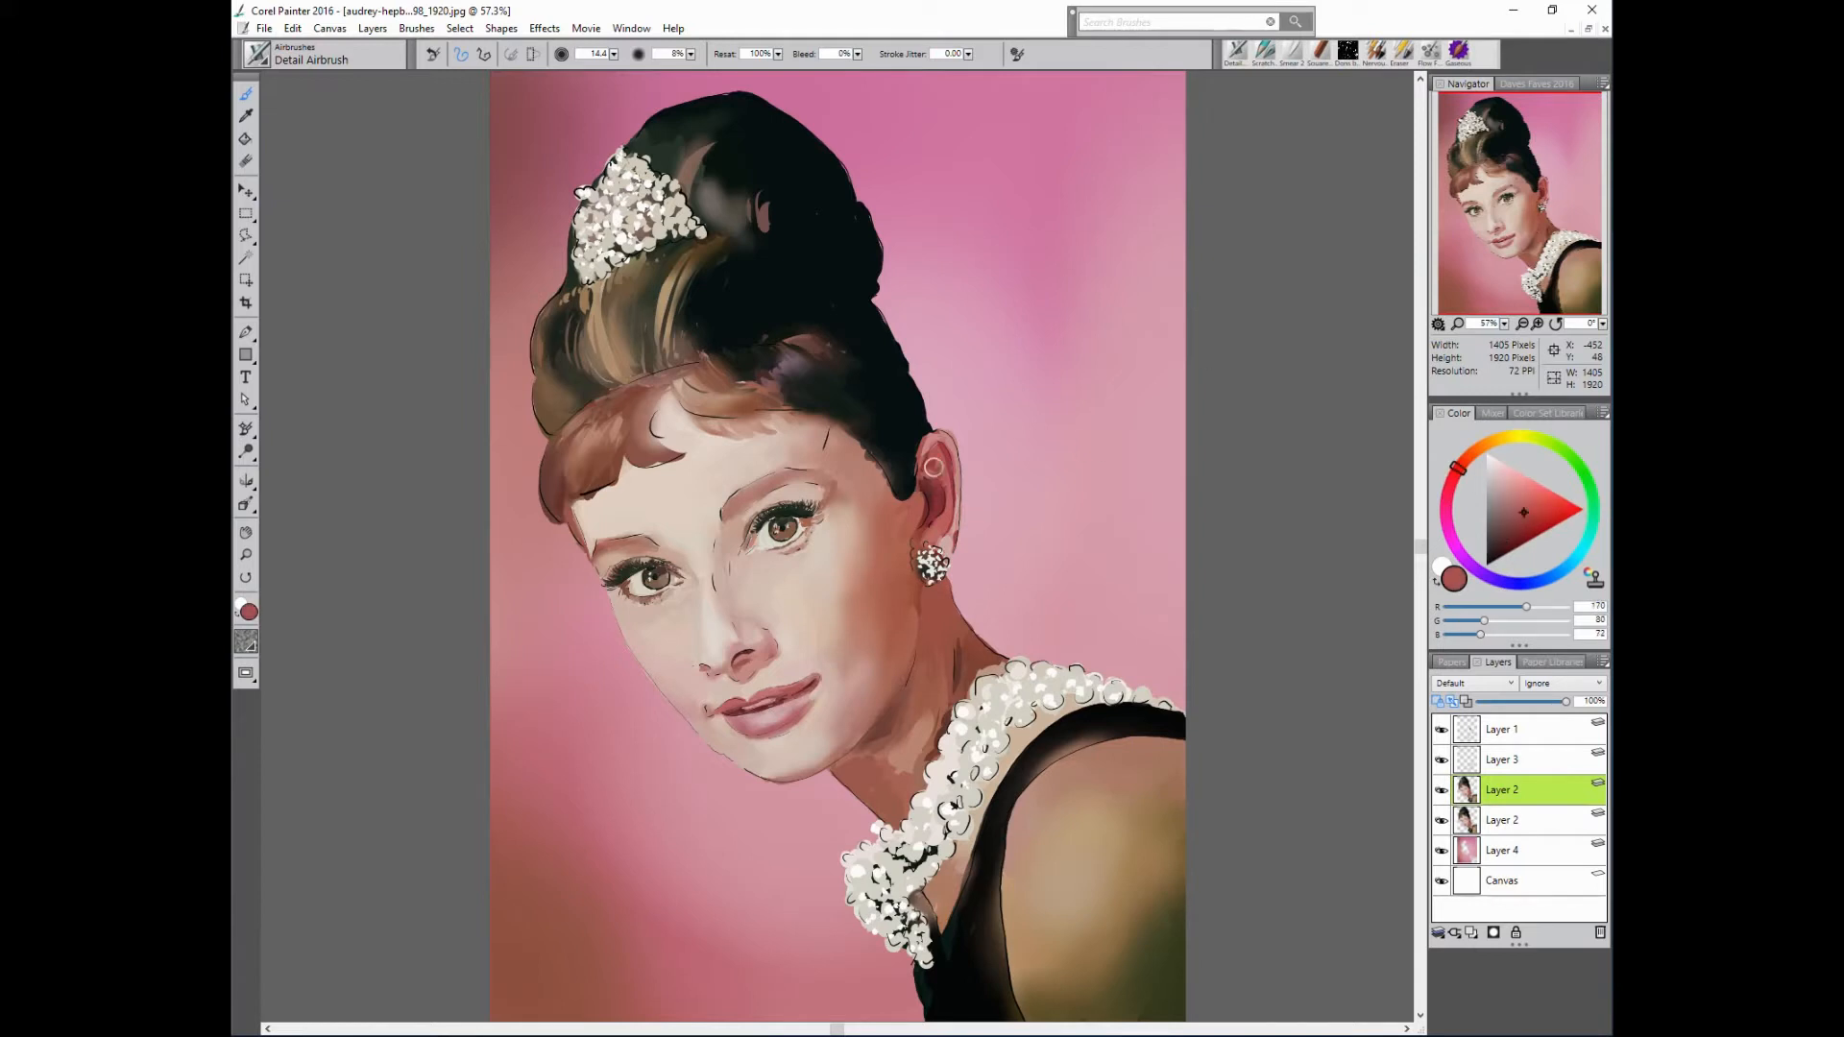
pyautogui.click(1524, 508)
pyautogui.click(1515, 495)
pyautogui.keyDown('alt'); pyautogui.click(925, 443); pyautogui.keyUp('alt')
pyautogui.keyDown('alt'); pyautogui.click(896, 445); pyautogui.keyUp('alt')
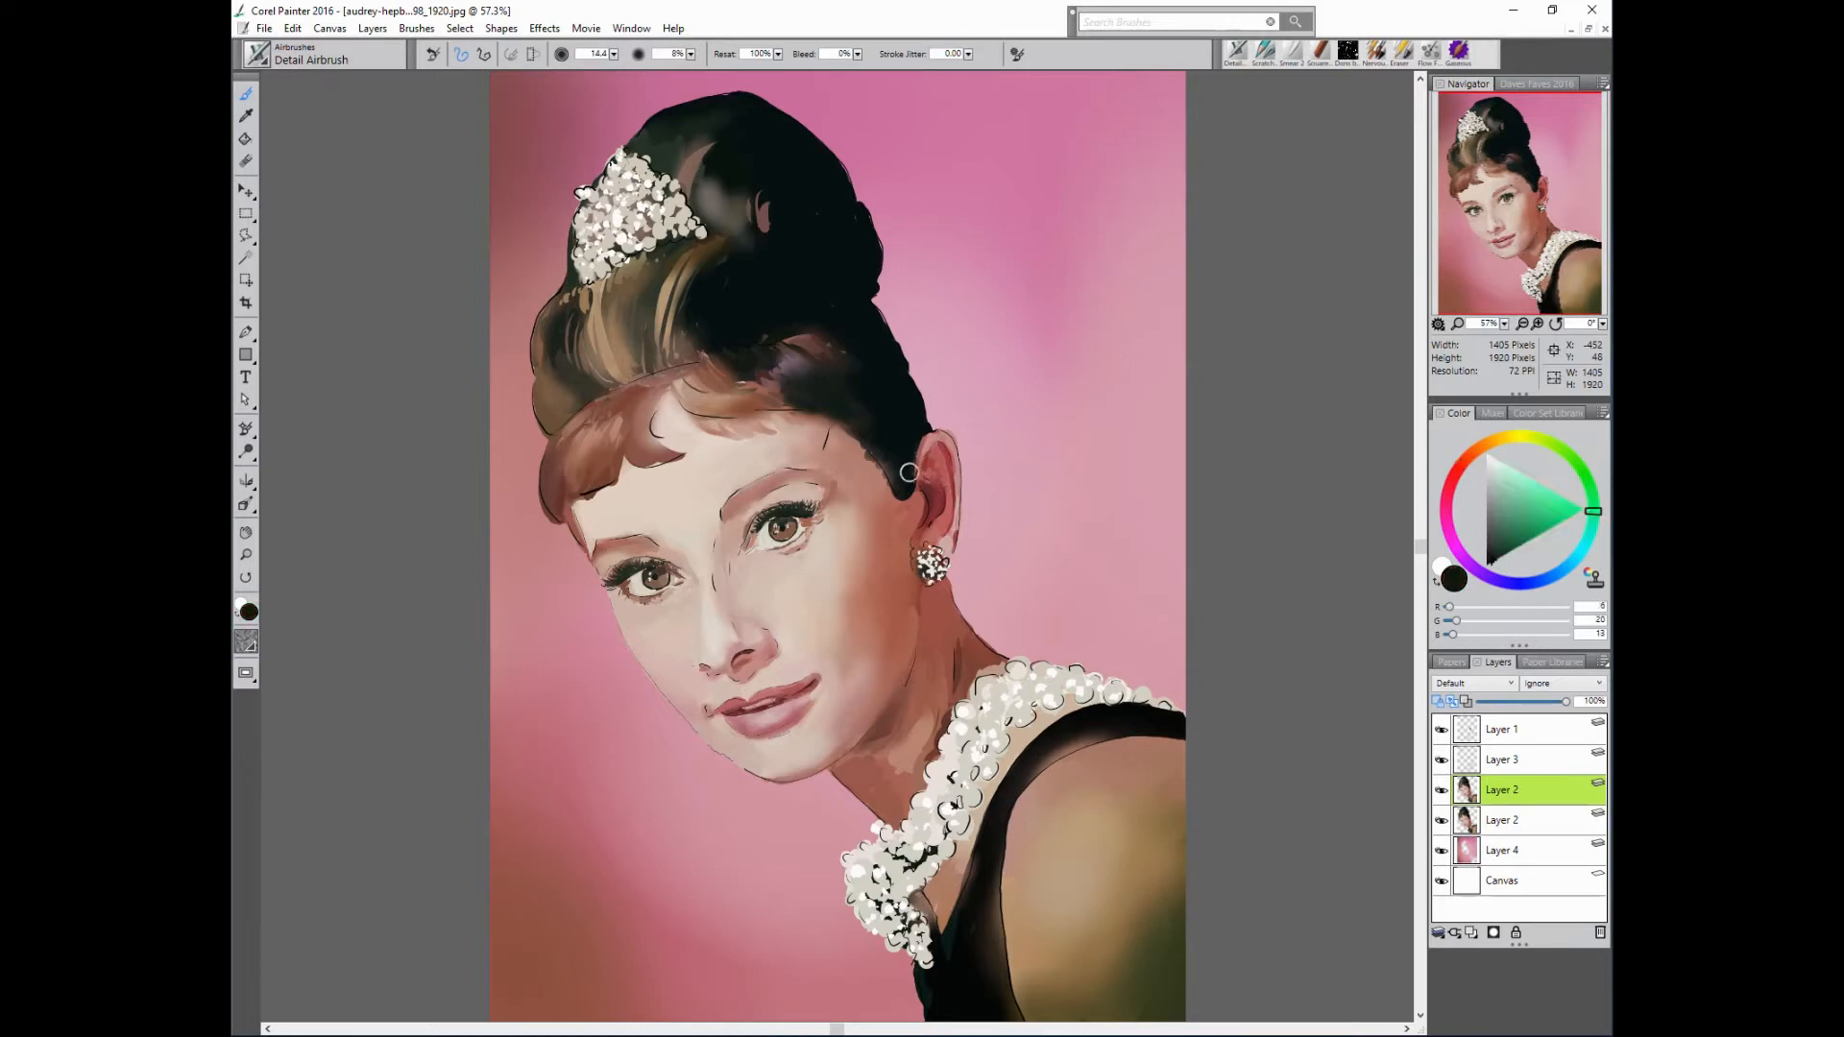
# - Soften the neck's outer edge between the earring and the necklace with sampled brown and reddish tones
pyautogui.keyDown('alt'); pyautogui.click(957, 644); pyautogui.keyUp('alt')
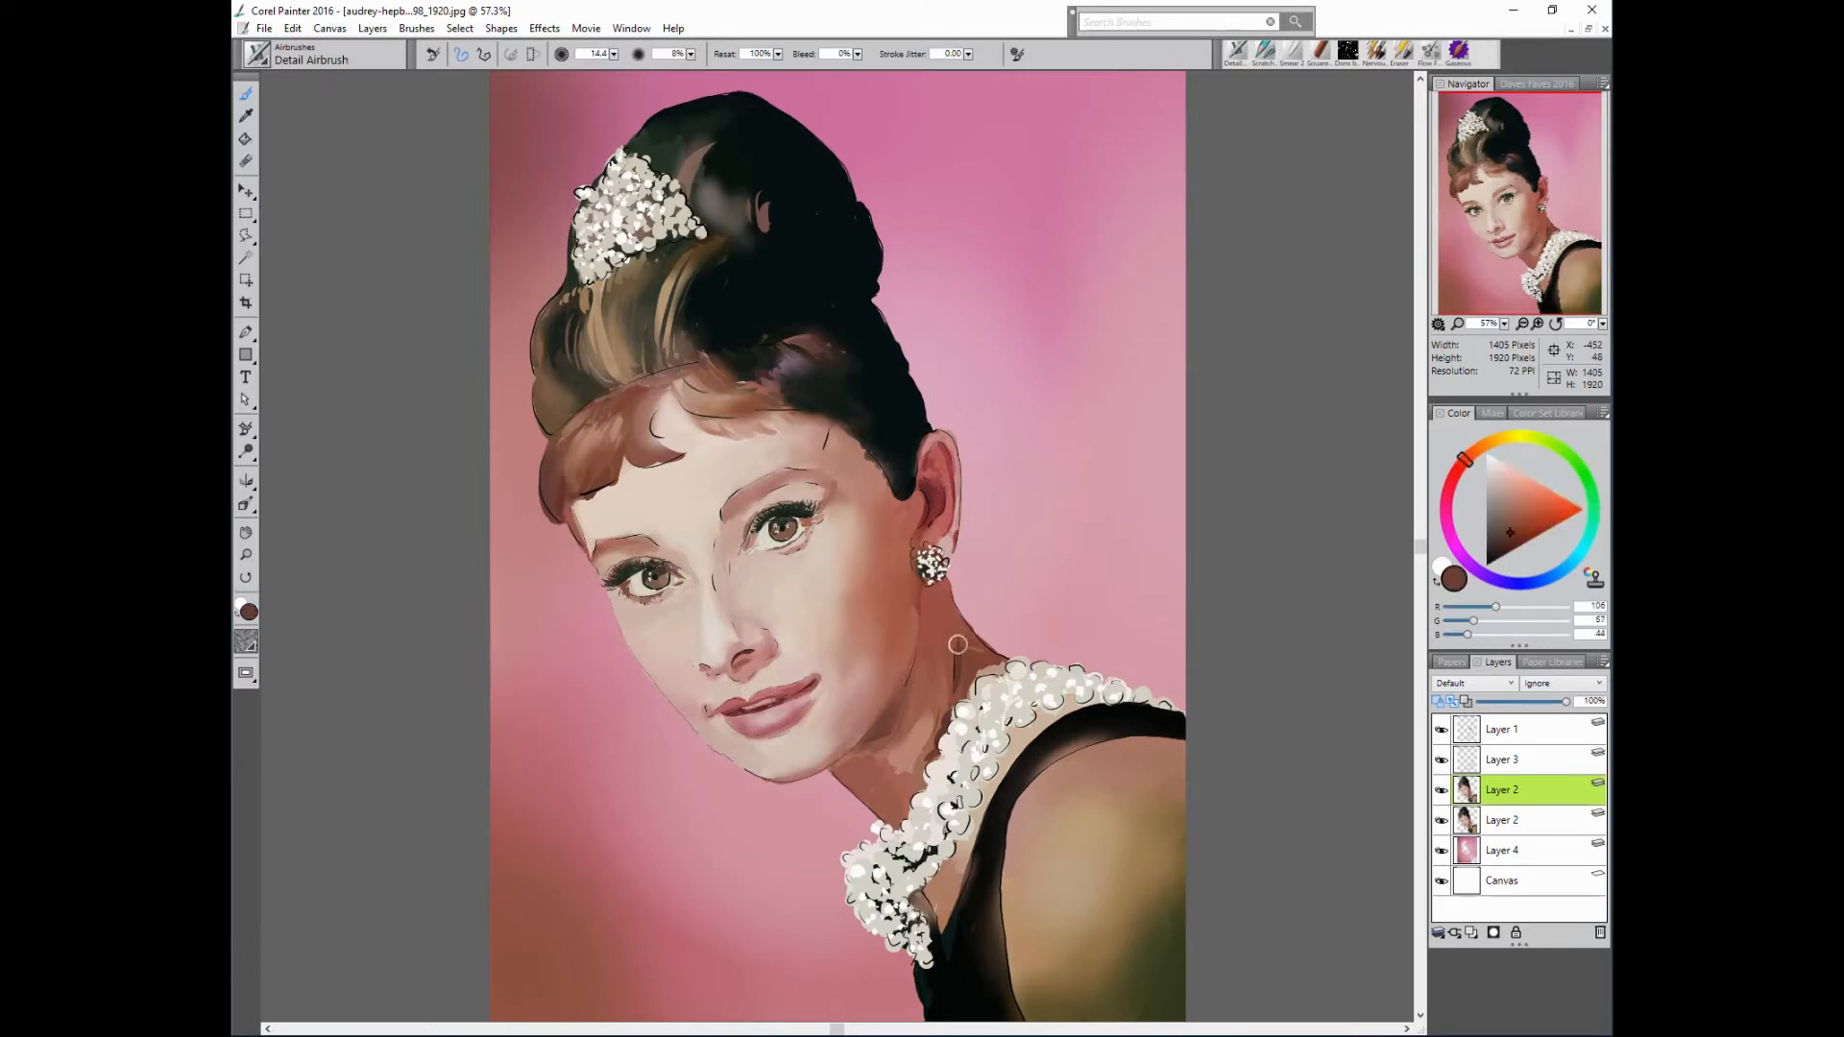
pyautogui.keyDown('alt'); pyautogui.click(981, 639); pyautogui.keyUp('alt')
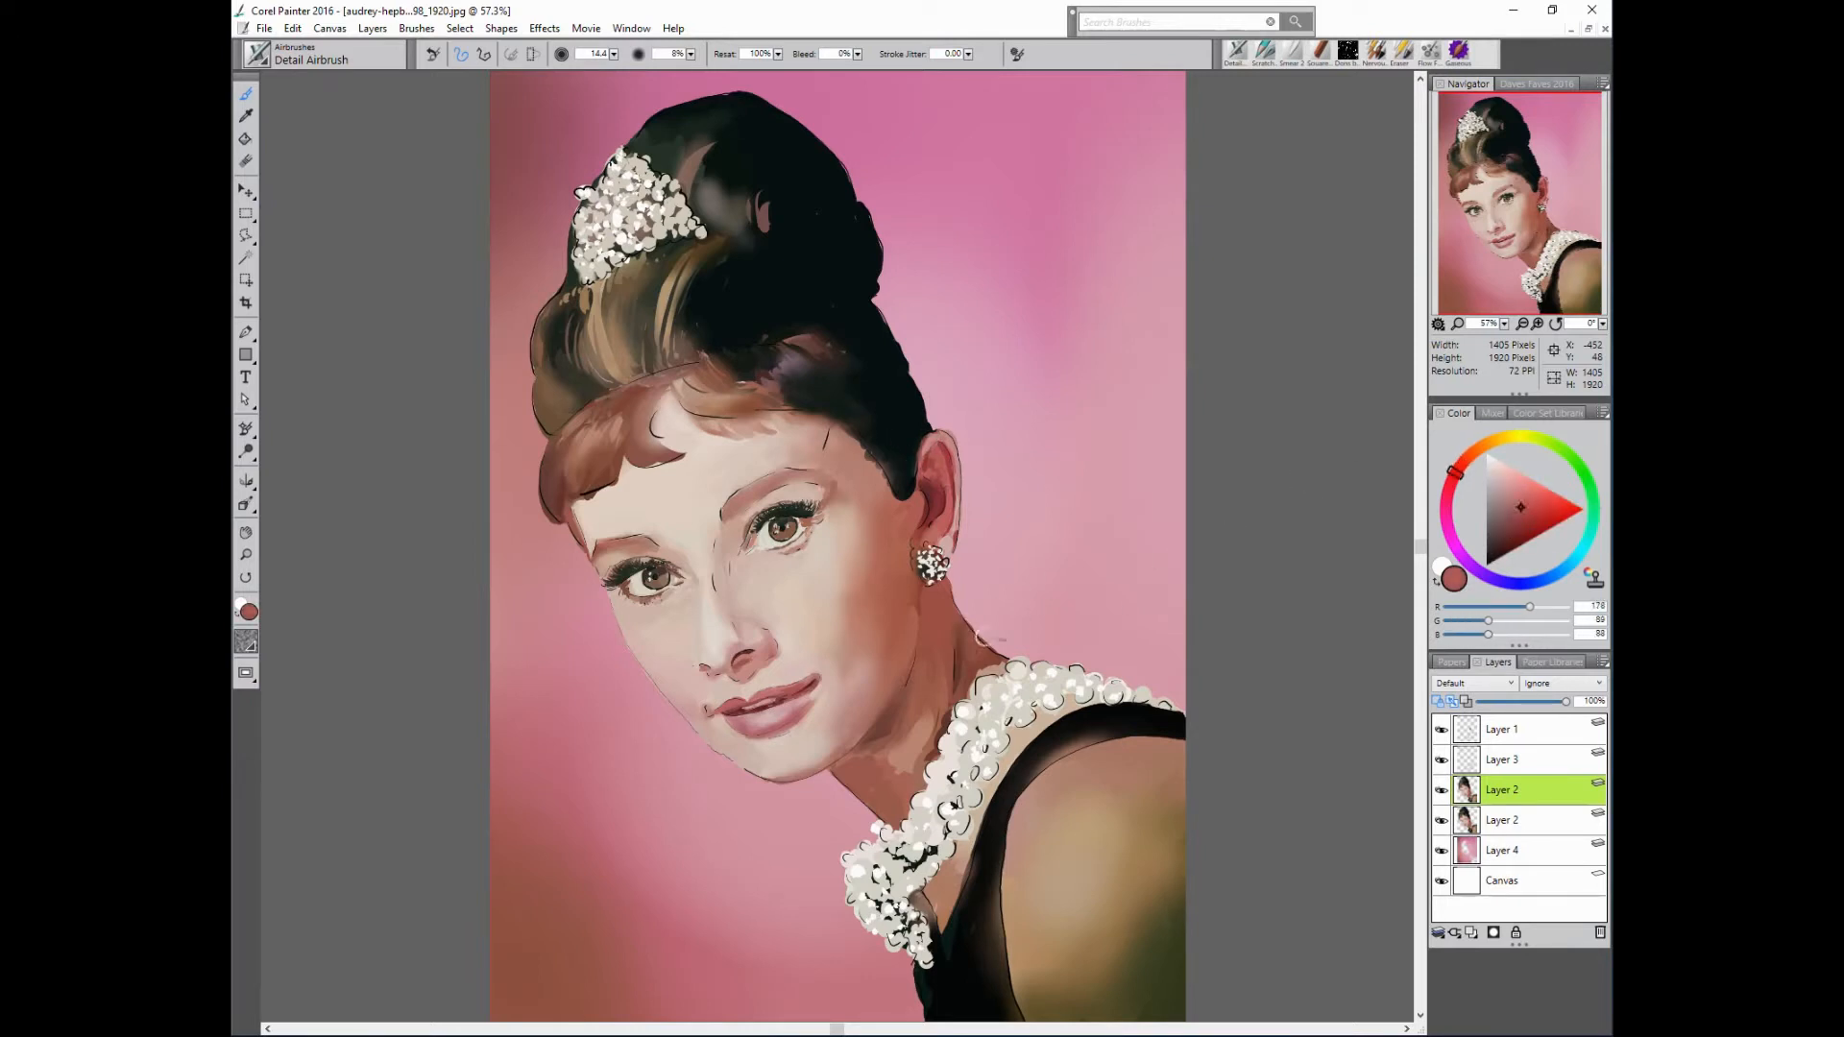
pyautogui.keyDown('alt'); pyautogui.click(932, 591); pyautogui.keyUp('alt')
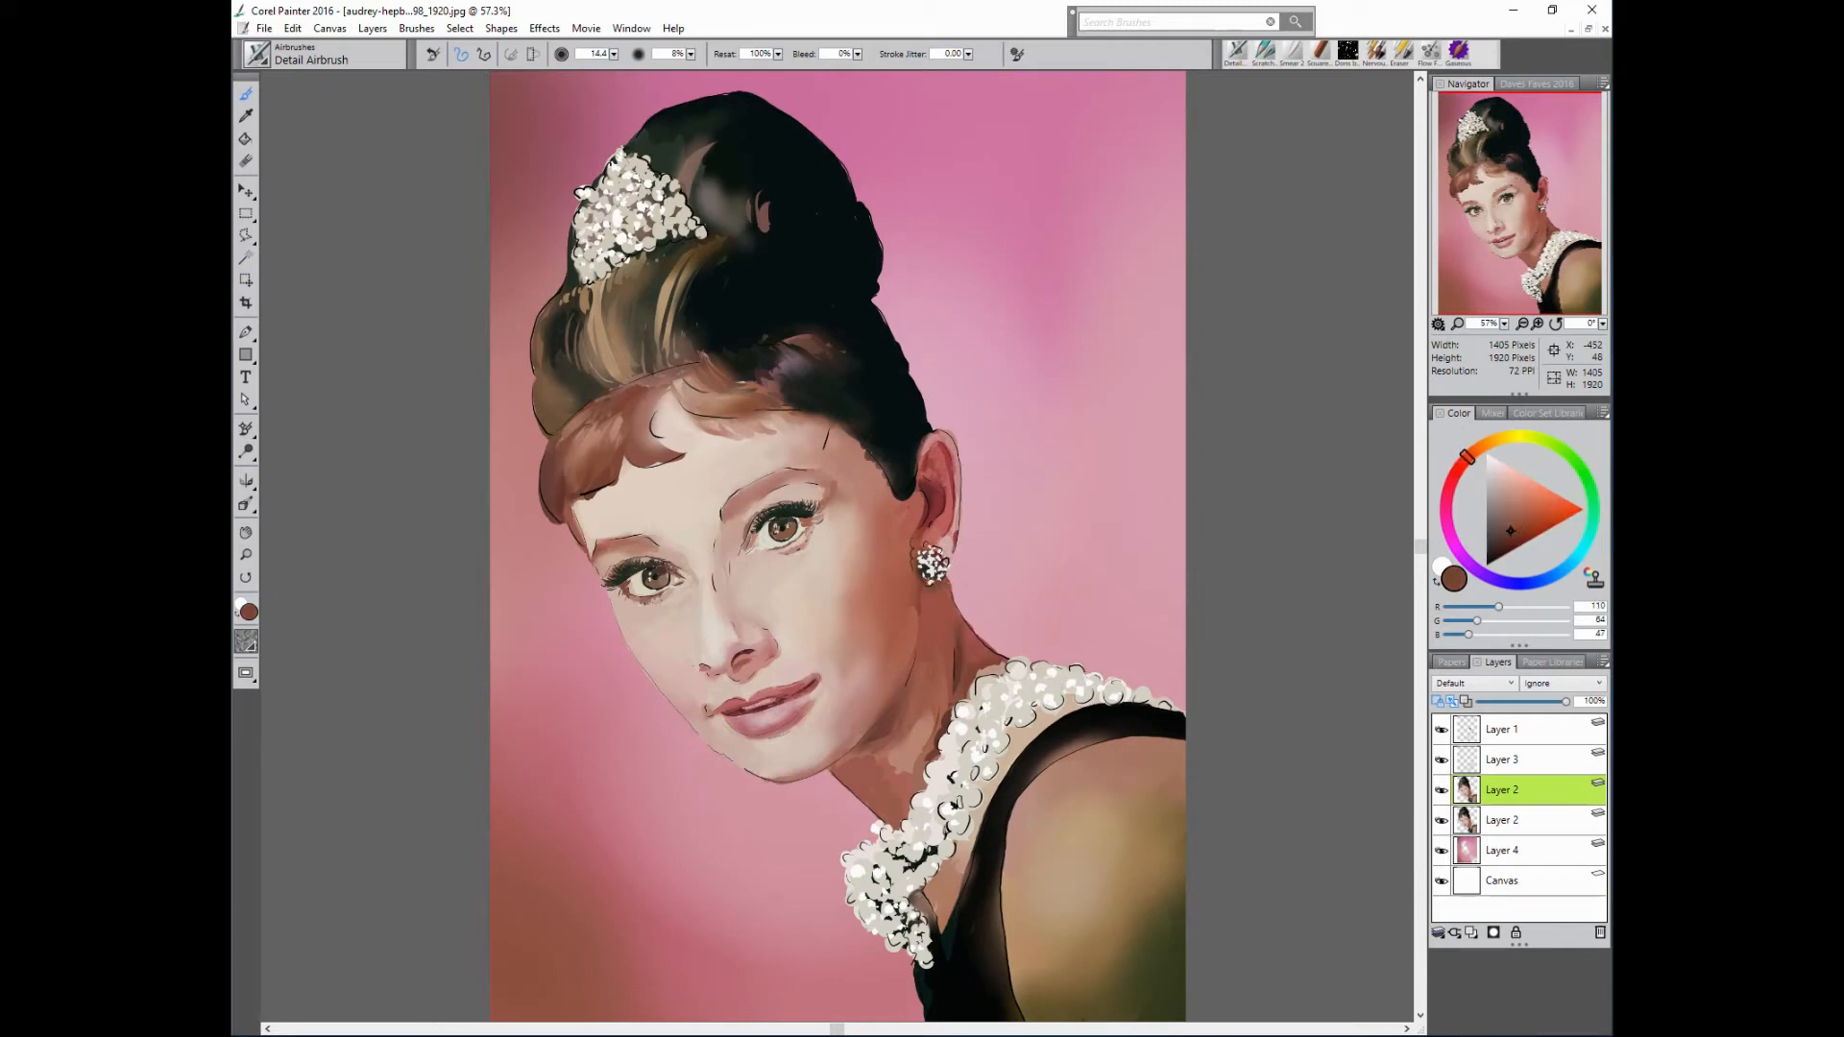
pyautogui.keyDown('alt'); pyautogui.click(967, 645); pyautogui.keyUp('alt')
# - Blend the cheek shadow down along the jaw toward the chin with sampled pinkish skin tones and a larger brush
pyautogui.keyDown('alt'); pyautogui.click(908, 590); pyautogui.keyUp('alt')
pyautogui.keyDown('alt'); pyautogui.click(920, 637); pyautogui.keyUp('alt')
pyautogui.moveTo(881, 639); pyautogui.dragTo(866, 682)
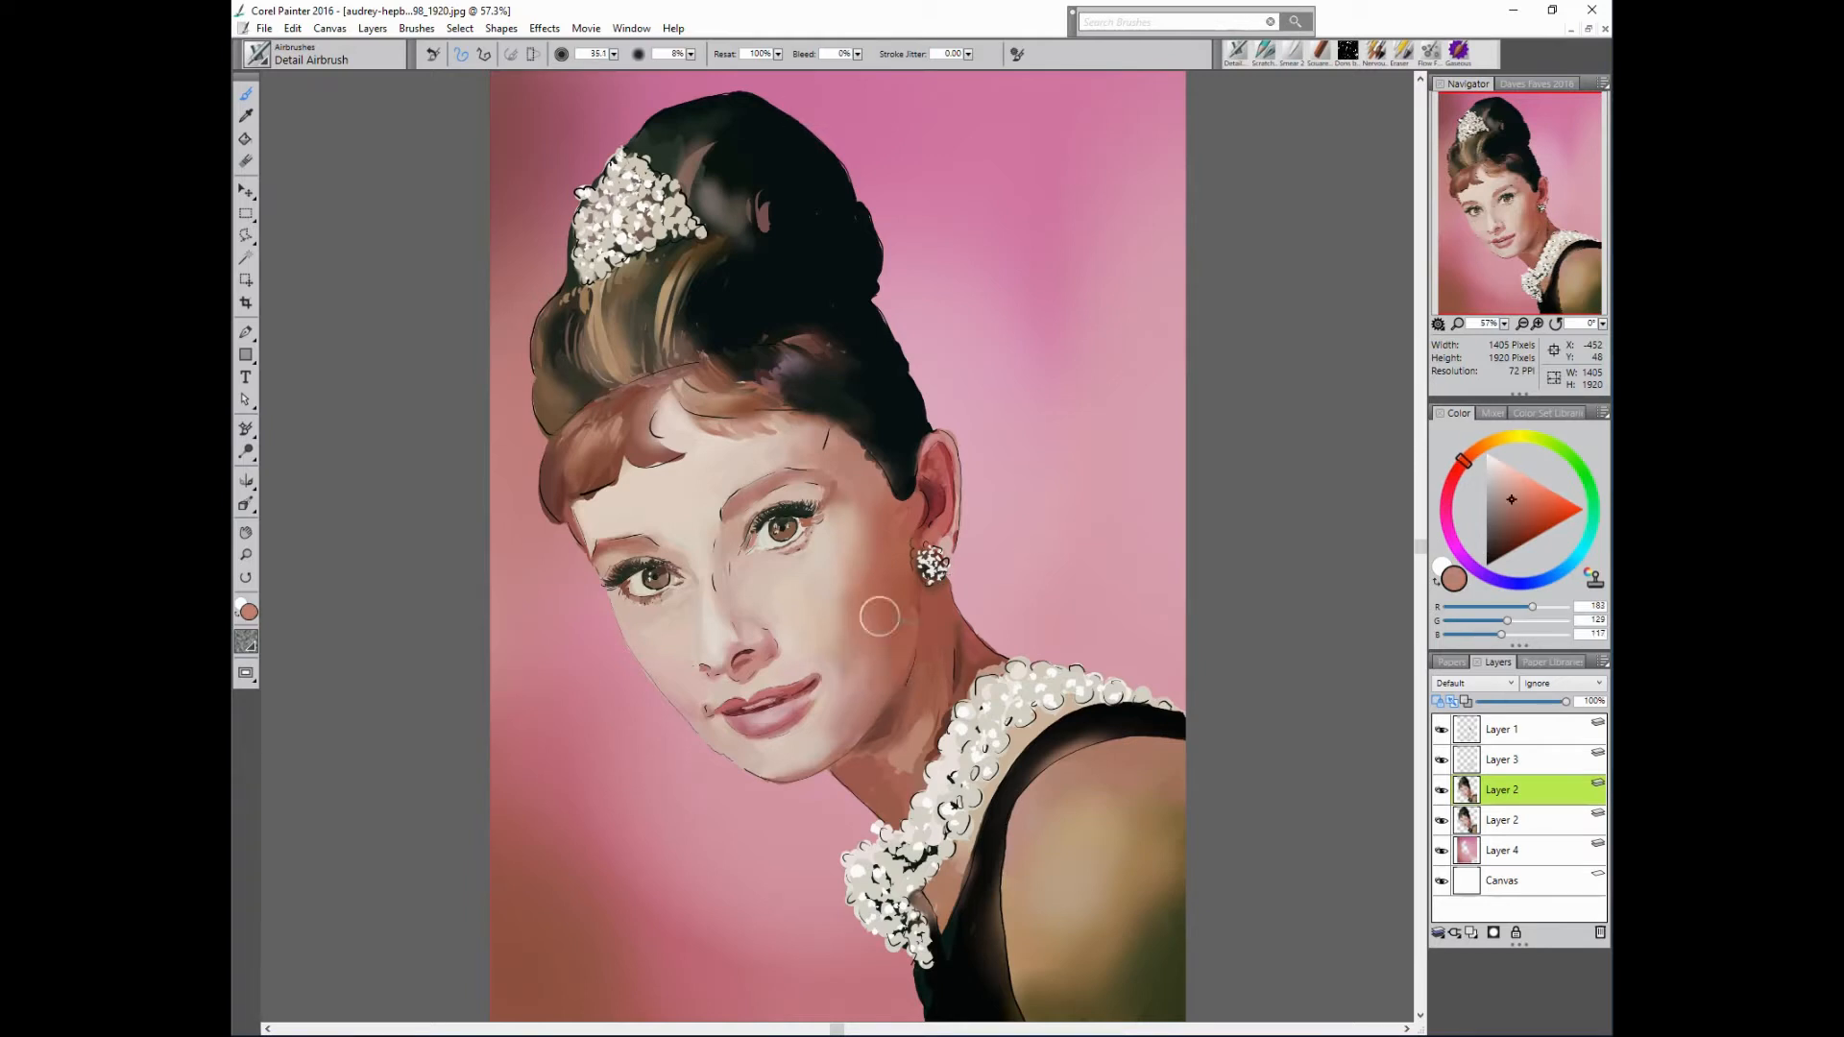
pyautogui.keyDown('alt'); pyautogui.click(856, 620); pyautogui.keyUp('alt')
pyautogui.keyDown('alt'); pyautogui.click(863, 689); pyautogui.keyUp('alt')
pyautogui.moveTo(863, 690); pyautogui.dragTo(844, 744)
pyautogui.keyDown('alt'); pyautogui.click(856, 720); pyautogui.keyUp('alt')
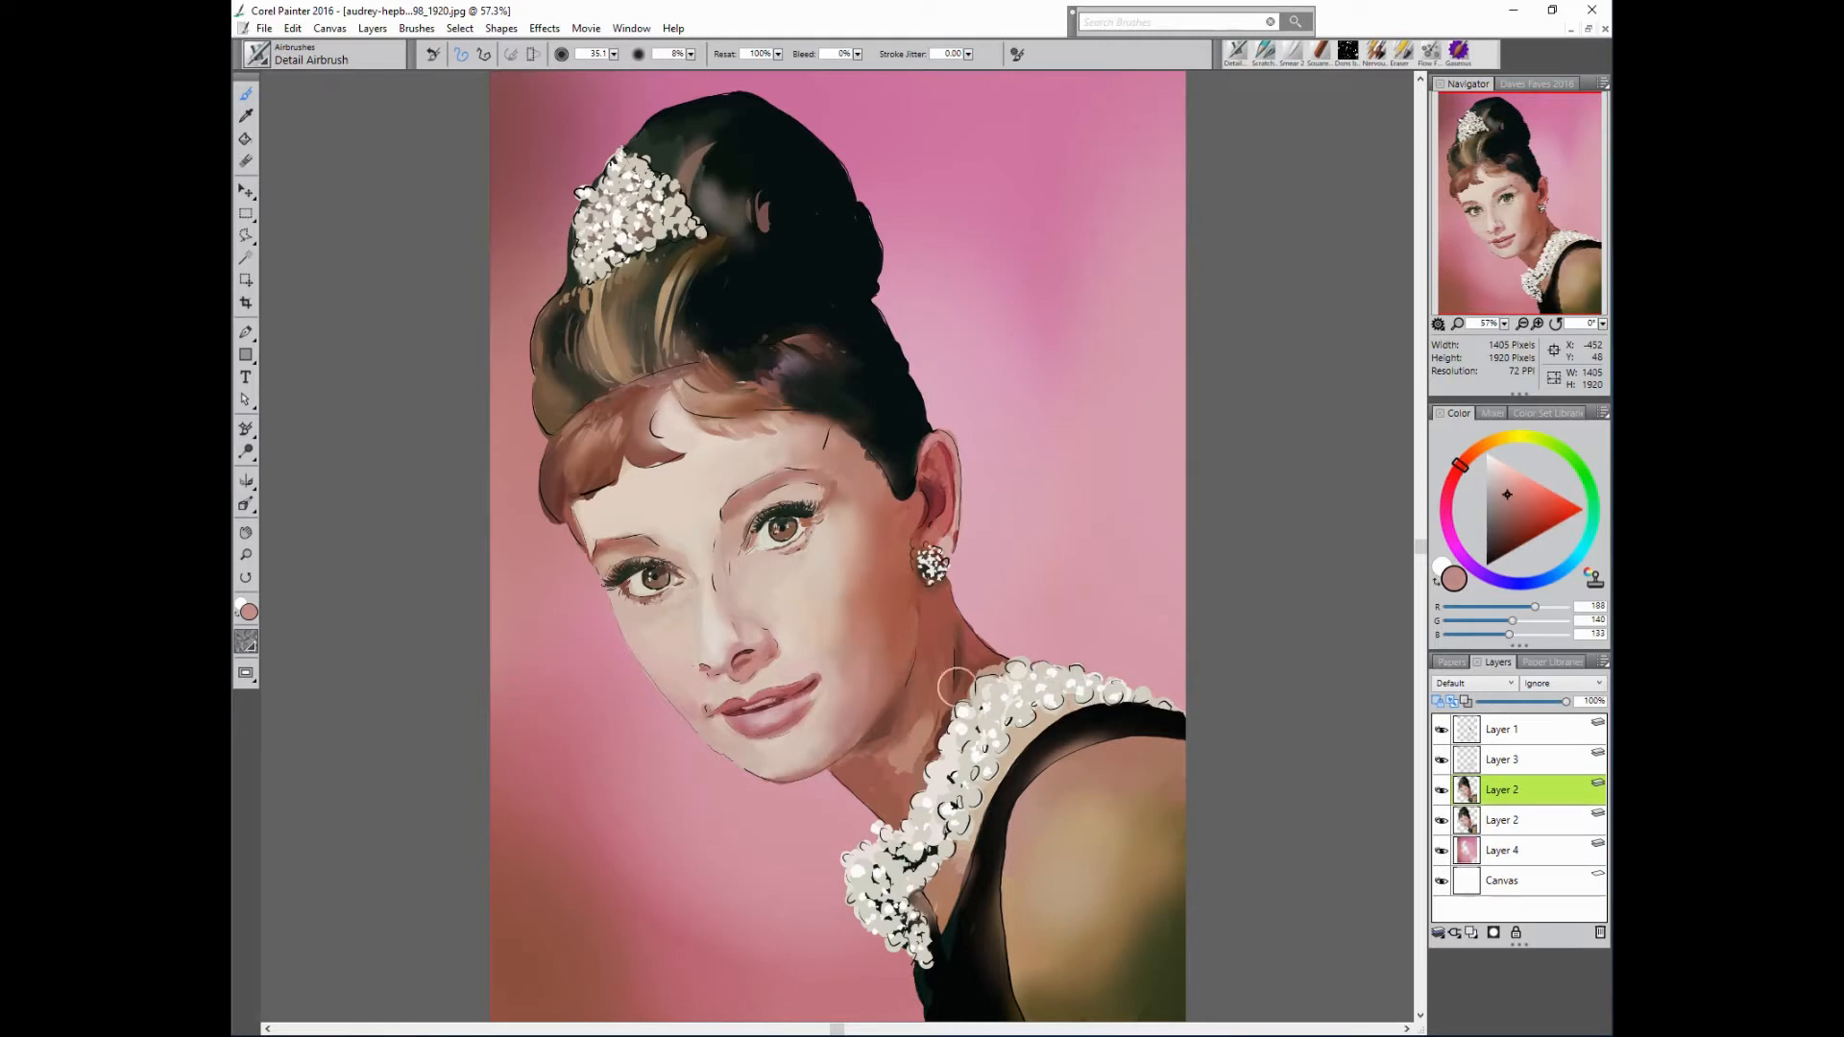
# - Smooth the light patches on the neck beneath the jaw and along the necklace with sampled skin and dark brown tones
pyautogui.keyDown('alt'); pyautogui.click(1148, 578); pyautogui.keyUp('alt')
pyautogui.keyDown('alt'); pyautogui.click(569, 672); pyautogui.keyUp('alt')
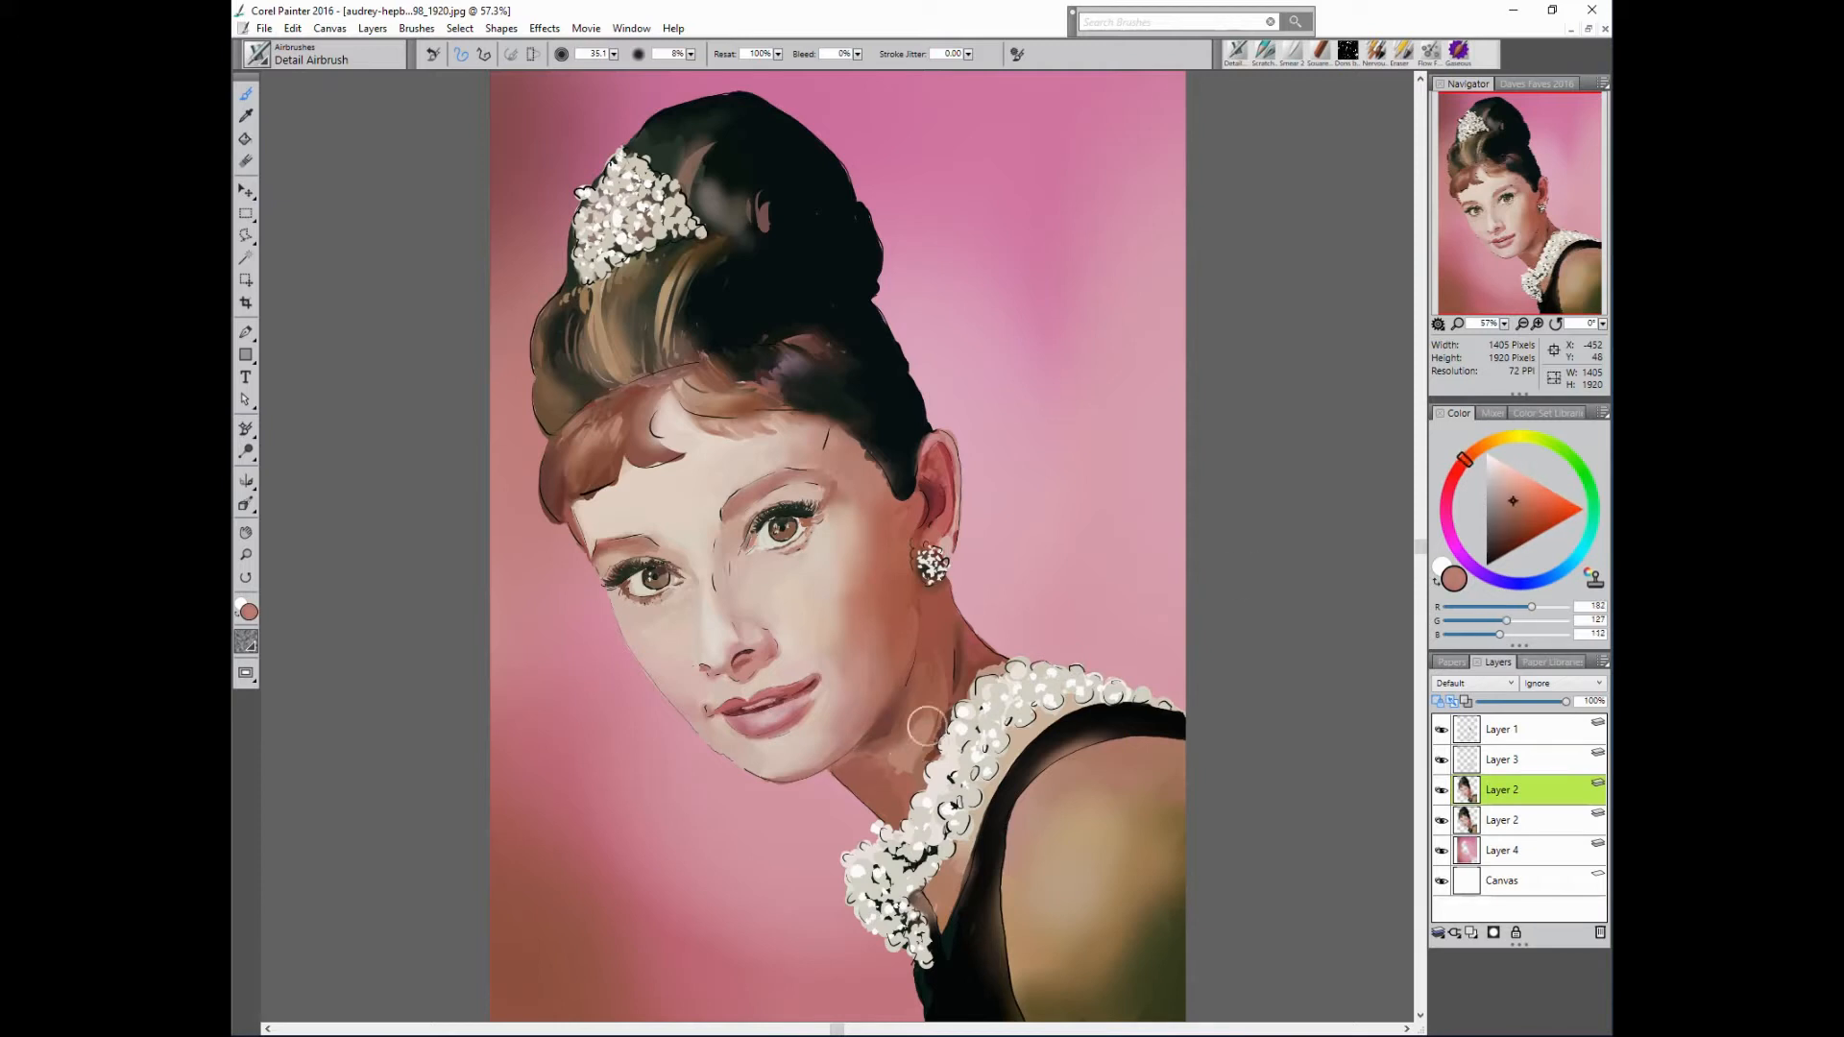
pyautogui.moveTo(926, 727); pyautogui.dragTo(919, 745)
pyautogui.keyDown('alt'); pyautogui.click(913, 759); pyautogui.keyUp('alt')
pyautogui.keyDown('alt'); pyautogui.click(869, 672); pyautogui.keyUp('alt')
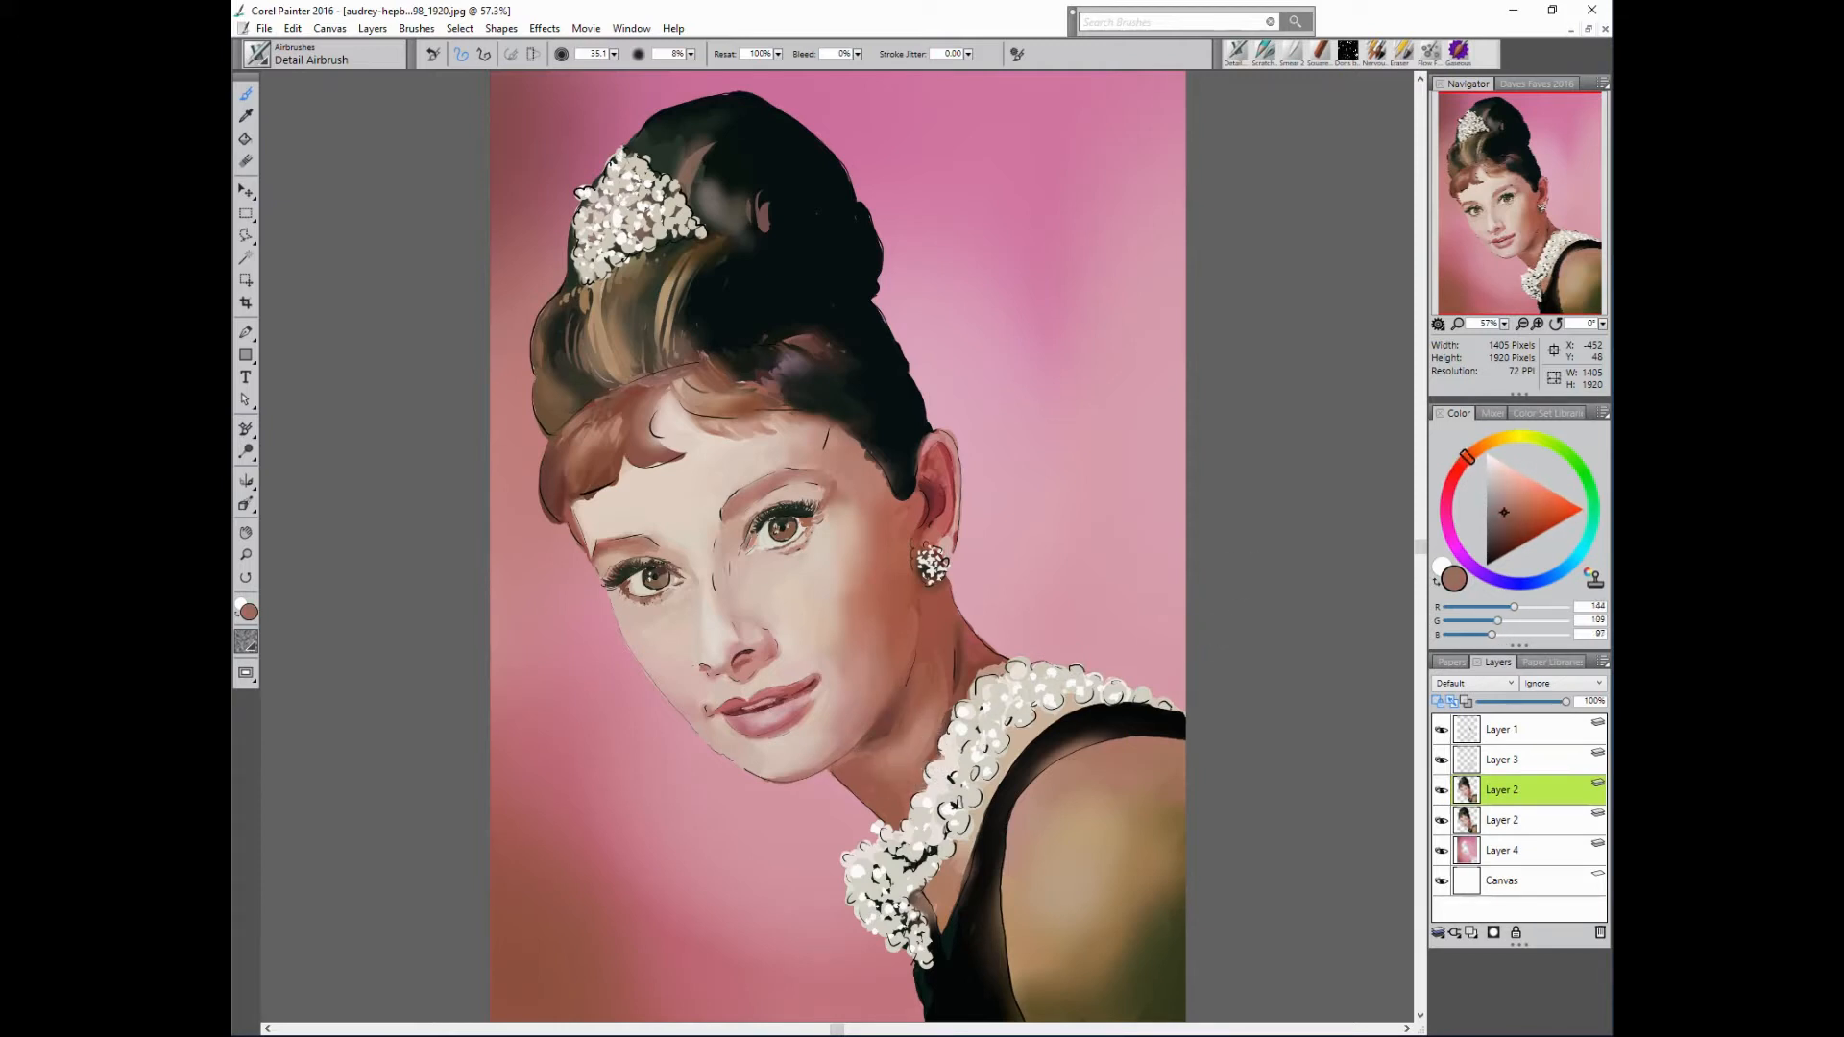
pyautogui.keyDown('alt'); pyautogui.click(834, 653); pyautogui.keyUp('alt')
pyautogui.keyDown('alt'); pyautogui.click(936, 732); pyautogui.keyUp('alt')
pyautogui.moveTo(947, 723); pyautogui.dragTo(940, 753)
pyautogui.keyDown('alt'); pyautogui.click(908, 807); pyautogui.keyUp('alt')
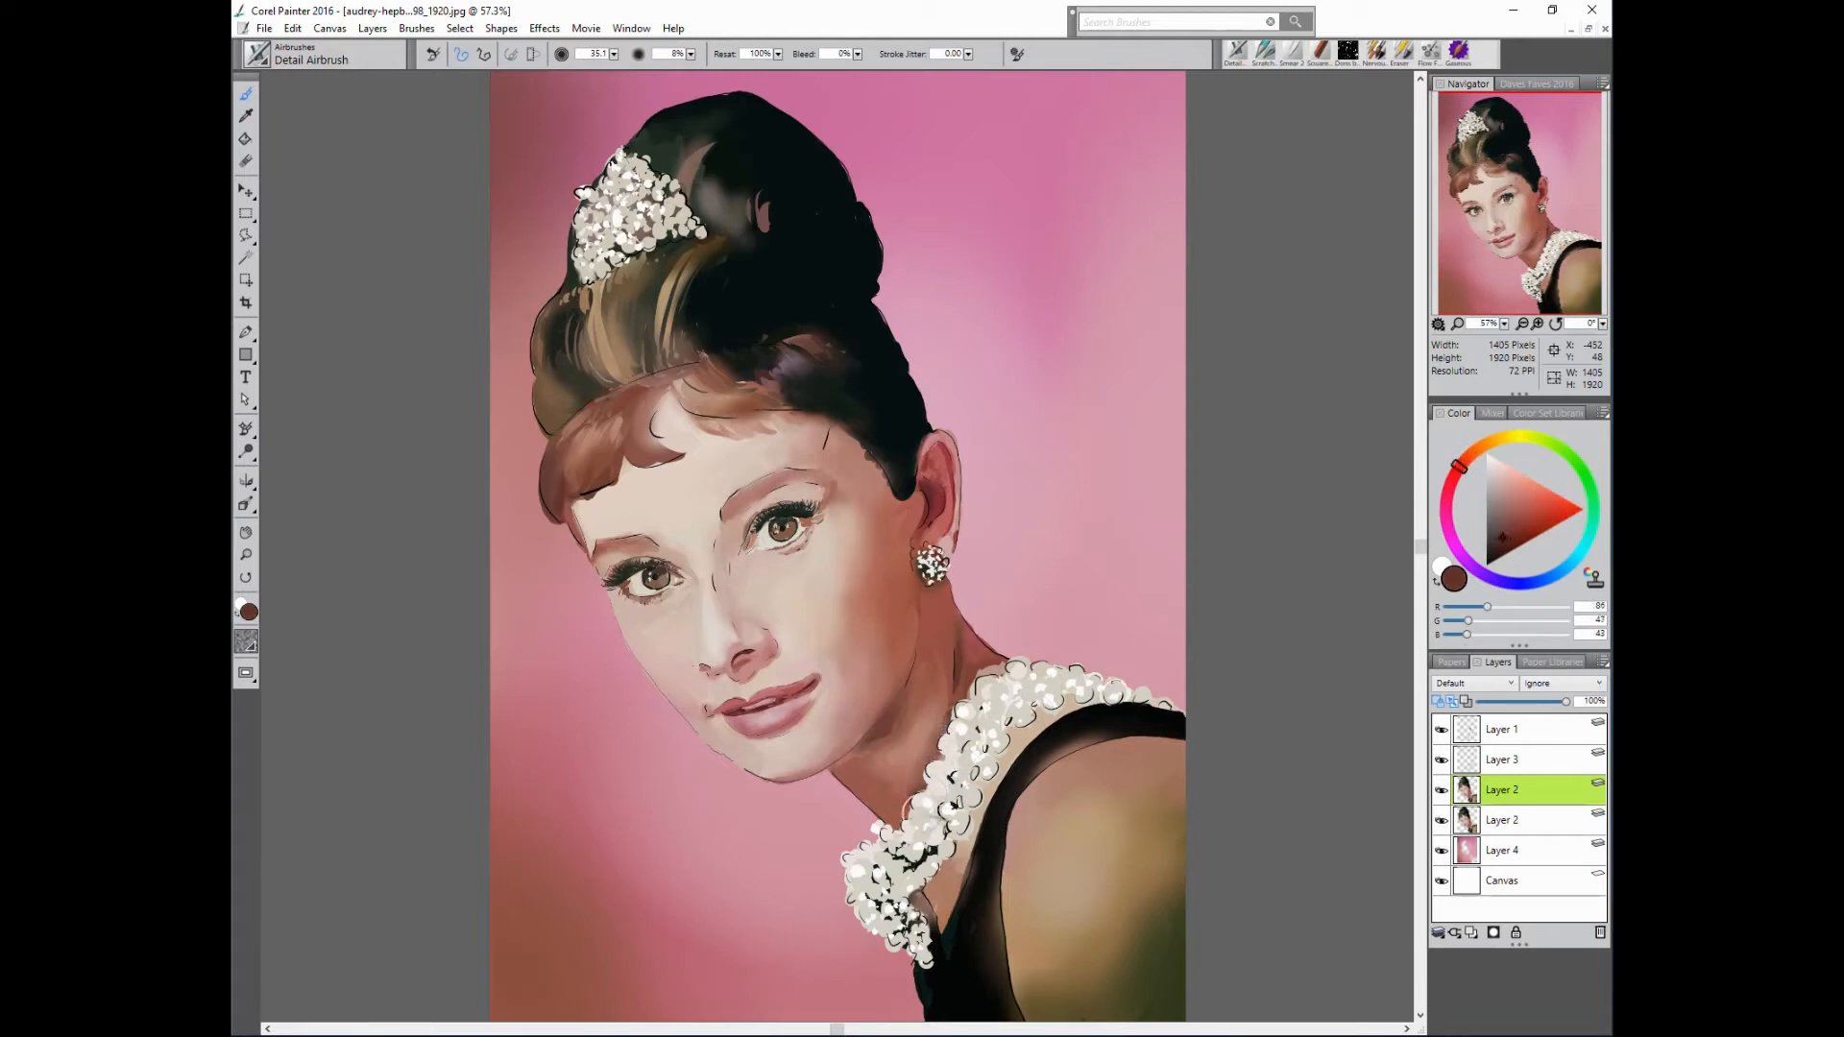
pyautogui.moveTo(908, 826); pyautogui.dragTo(880, 828)
# - Deepen the shadow under the chin with sampled dark brown and soften the front of the neck with reddish brown
pyautogui.keyDown('alt'); pyautogui.click(867, 742); pyautogui.keyUp('alt')
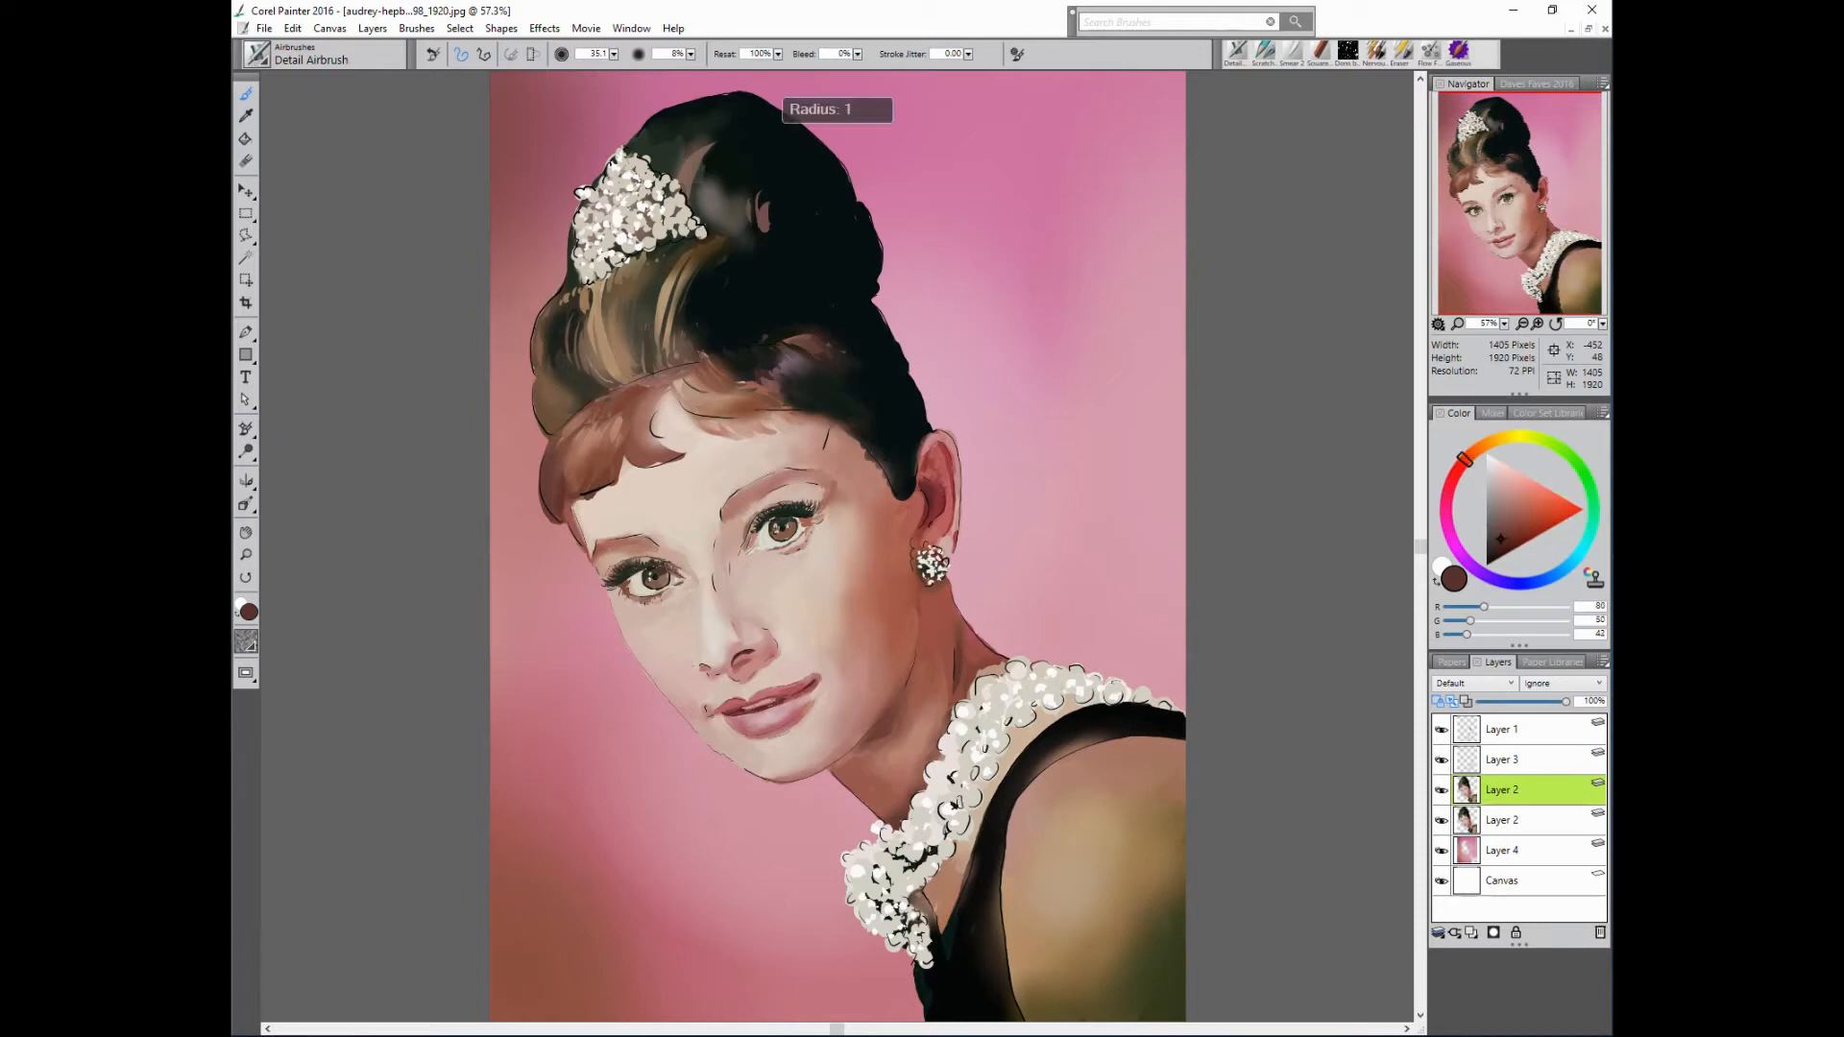
pyautogui.moveTo(865, 739); pyautogui.dragTo(873, 738)
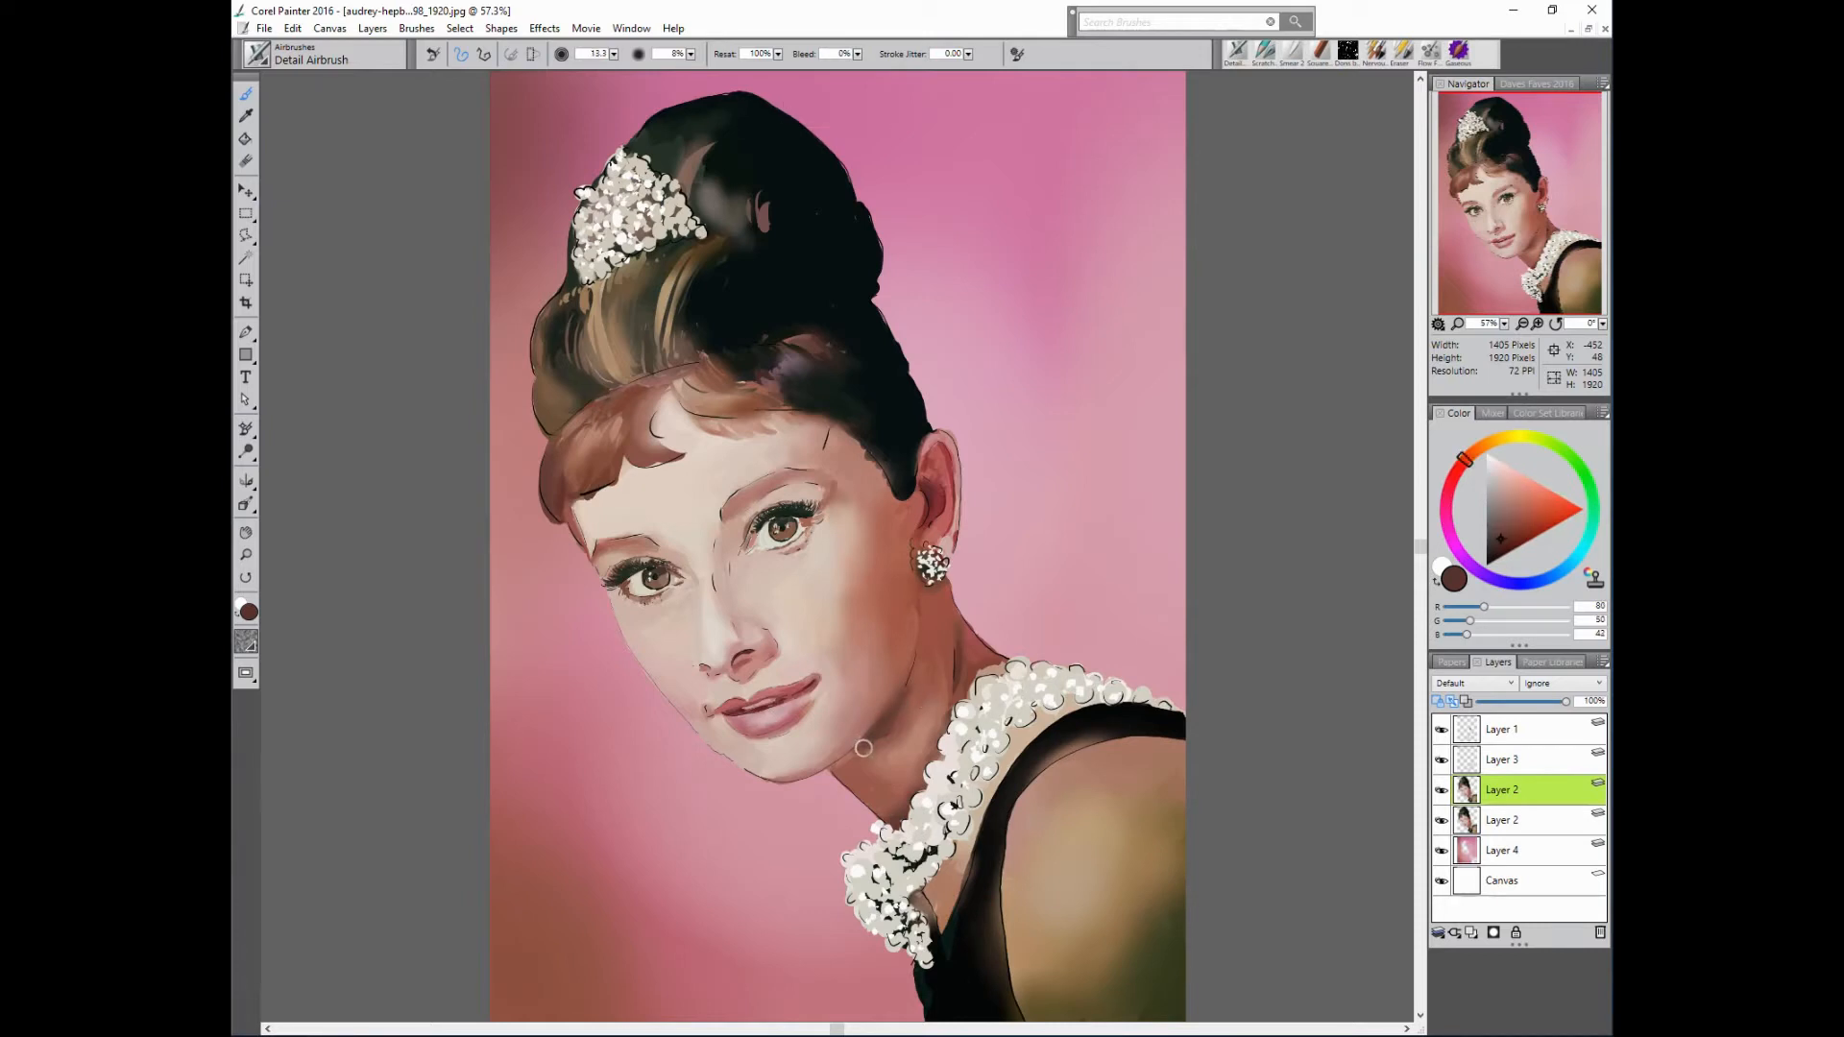
pyautogui.keyDown('alt'); pyautogui.click(855, 786); pyautogui.keyUp('alt')
pyautogui.moveTo(830, 795); pyautogui.dragTo(855, 798)
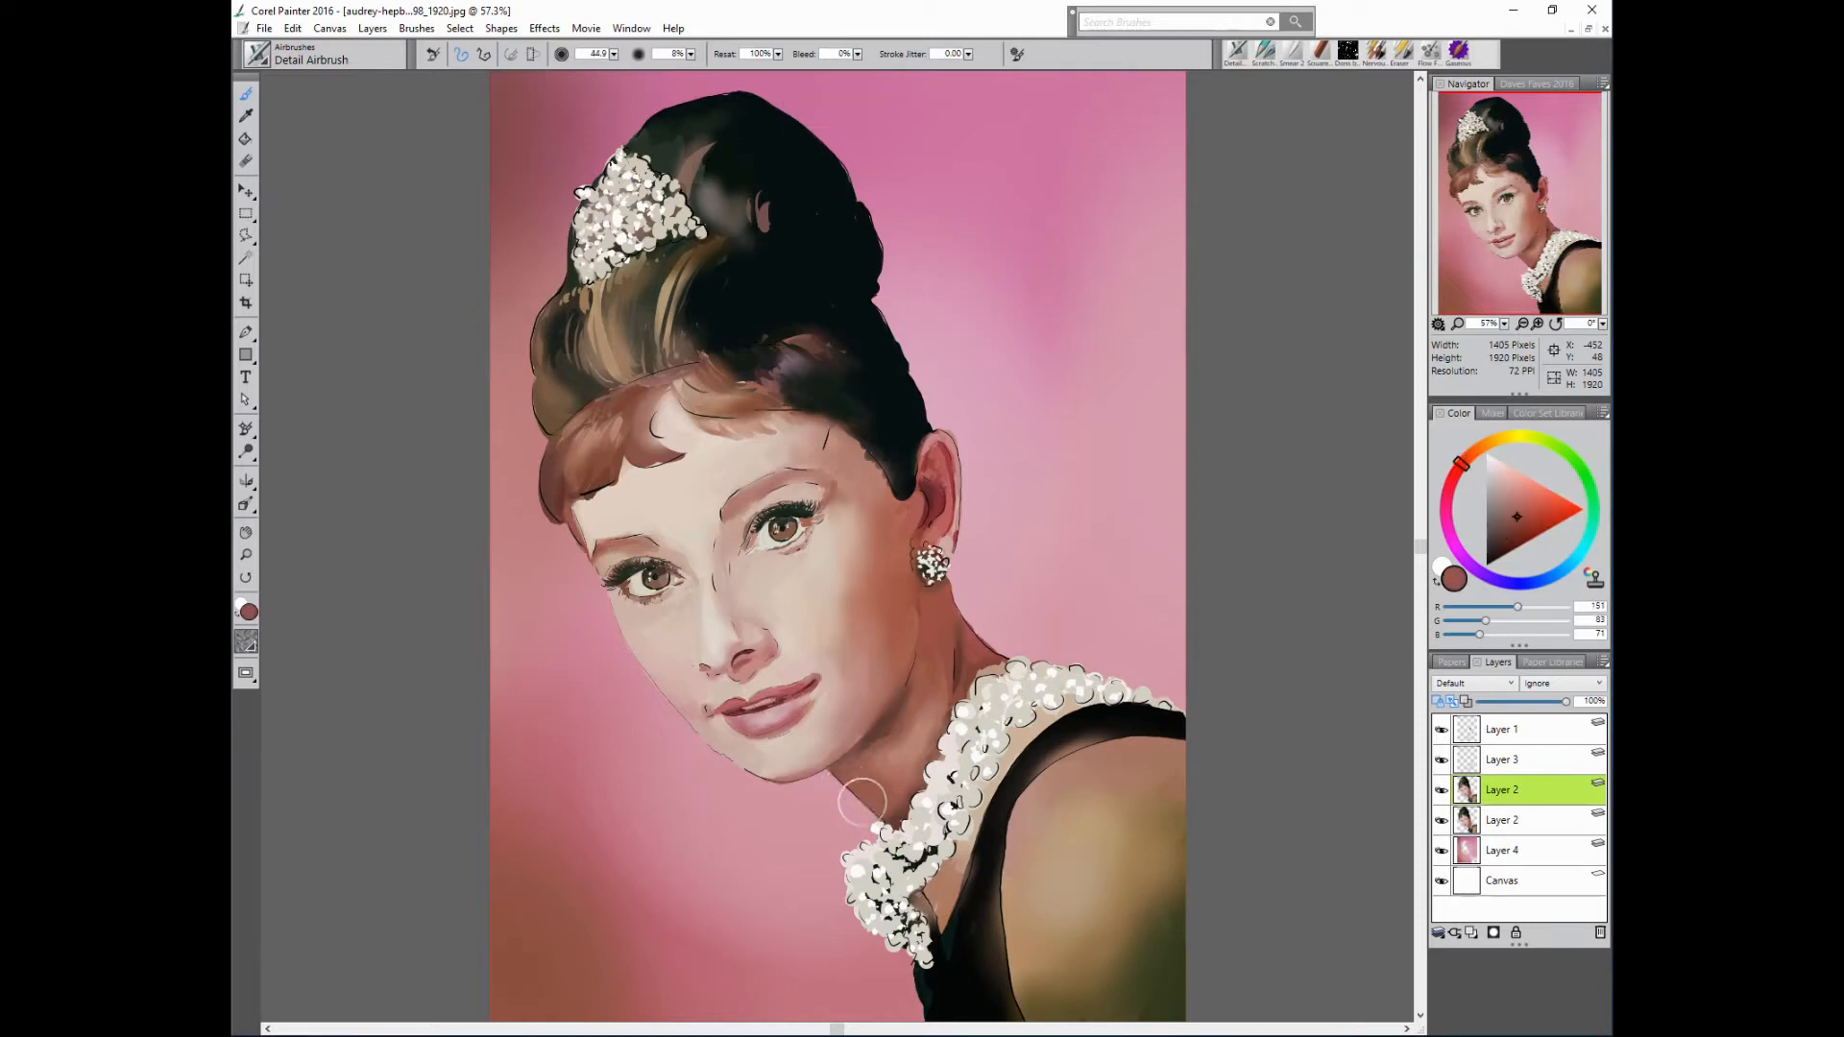
pyautogui.keyDown('alt'); pyautogui.click(1060, 779); pyautogui.keyUp('alt')
# - Refine the jawline between the cheek and the neck with sampled skin tones at brush size 5.5
pyautogui.keyDown('alt'); pyautogui.click(919, 682); pyautogui.keyUp('alt')
pyautogui.keyDown('alt'); pyautogui.click(913, 663); pyautogui.keyUp('alt')
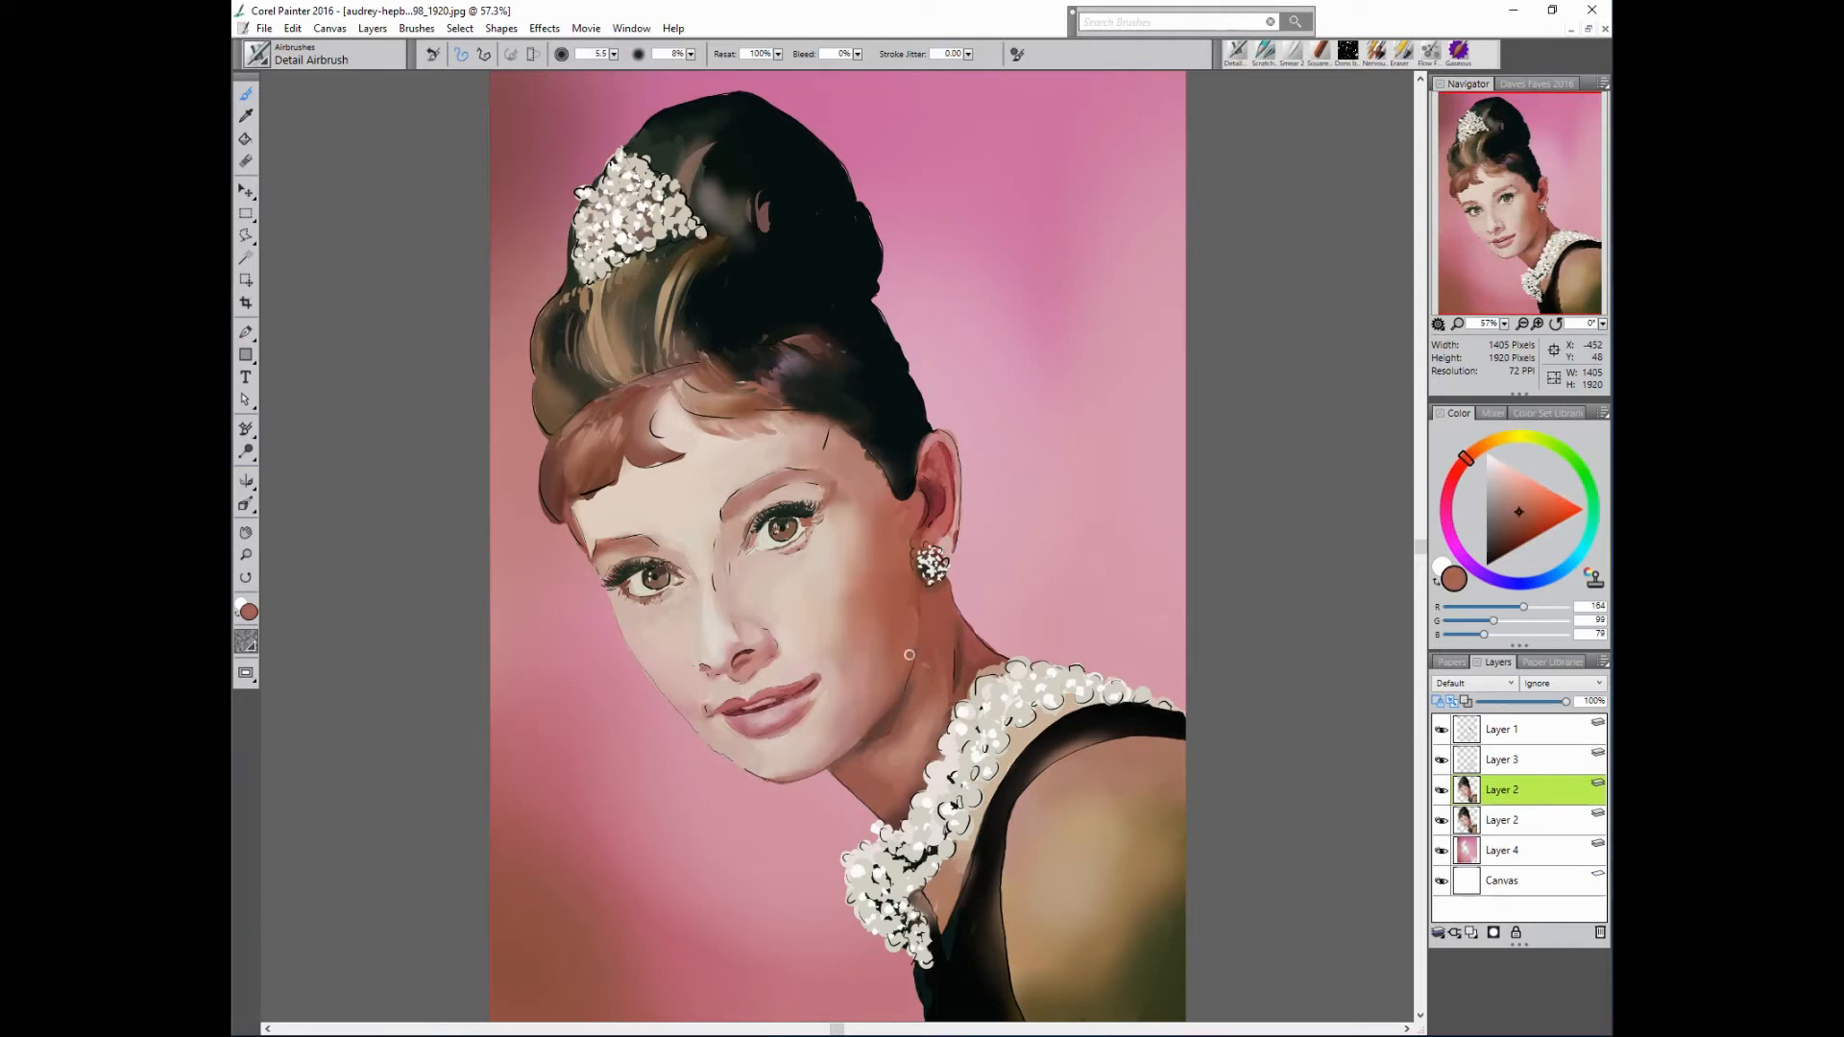
pyautogui.keyDown('alt'); pyautogui.click(717, 643); pyautogui.keyUp('alt')
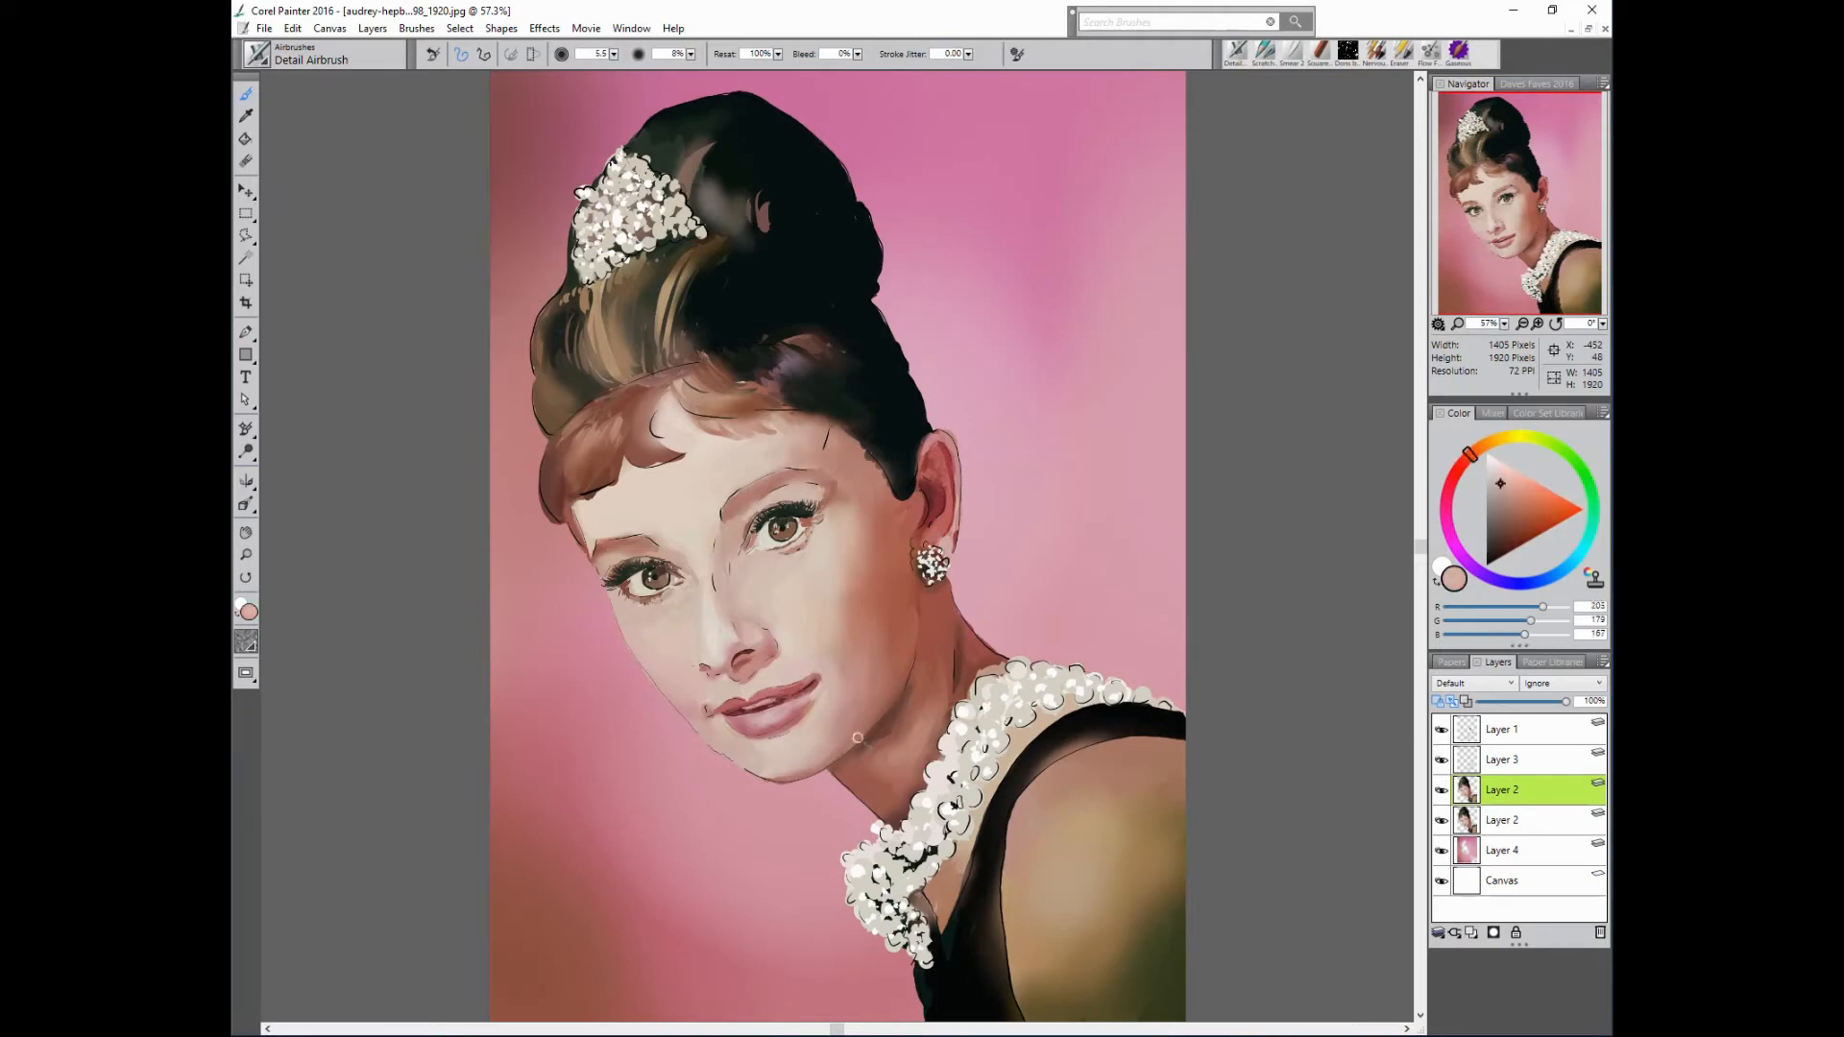
pyautogui.keyDown('alt'); pyautogui.click(924, 666); pyautogui.keyUp('alt')
# - Blend the reddish cheek shadow into the lighter skin beside the mouth with sampled skin tones
pyautogui.press(']')
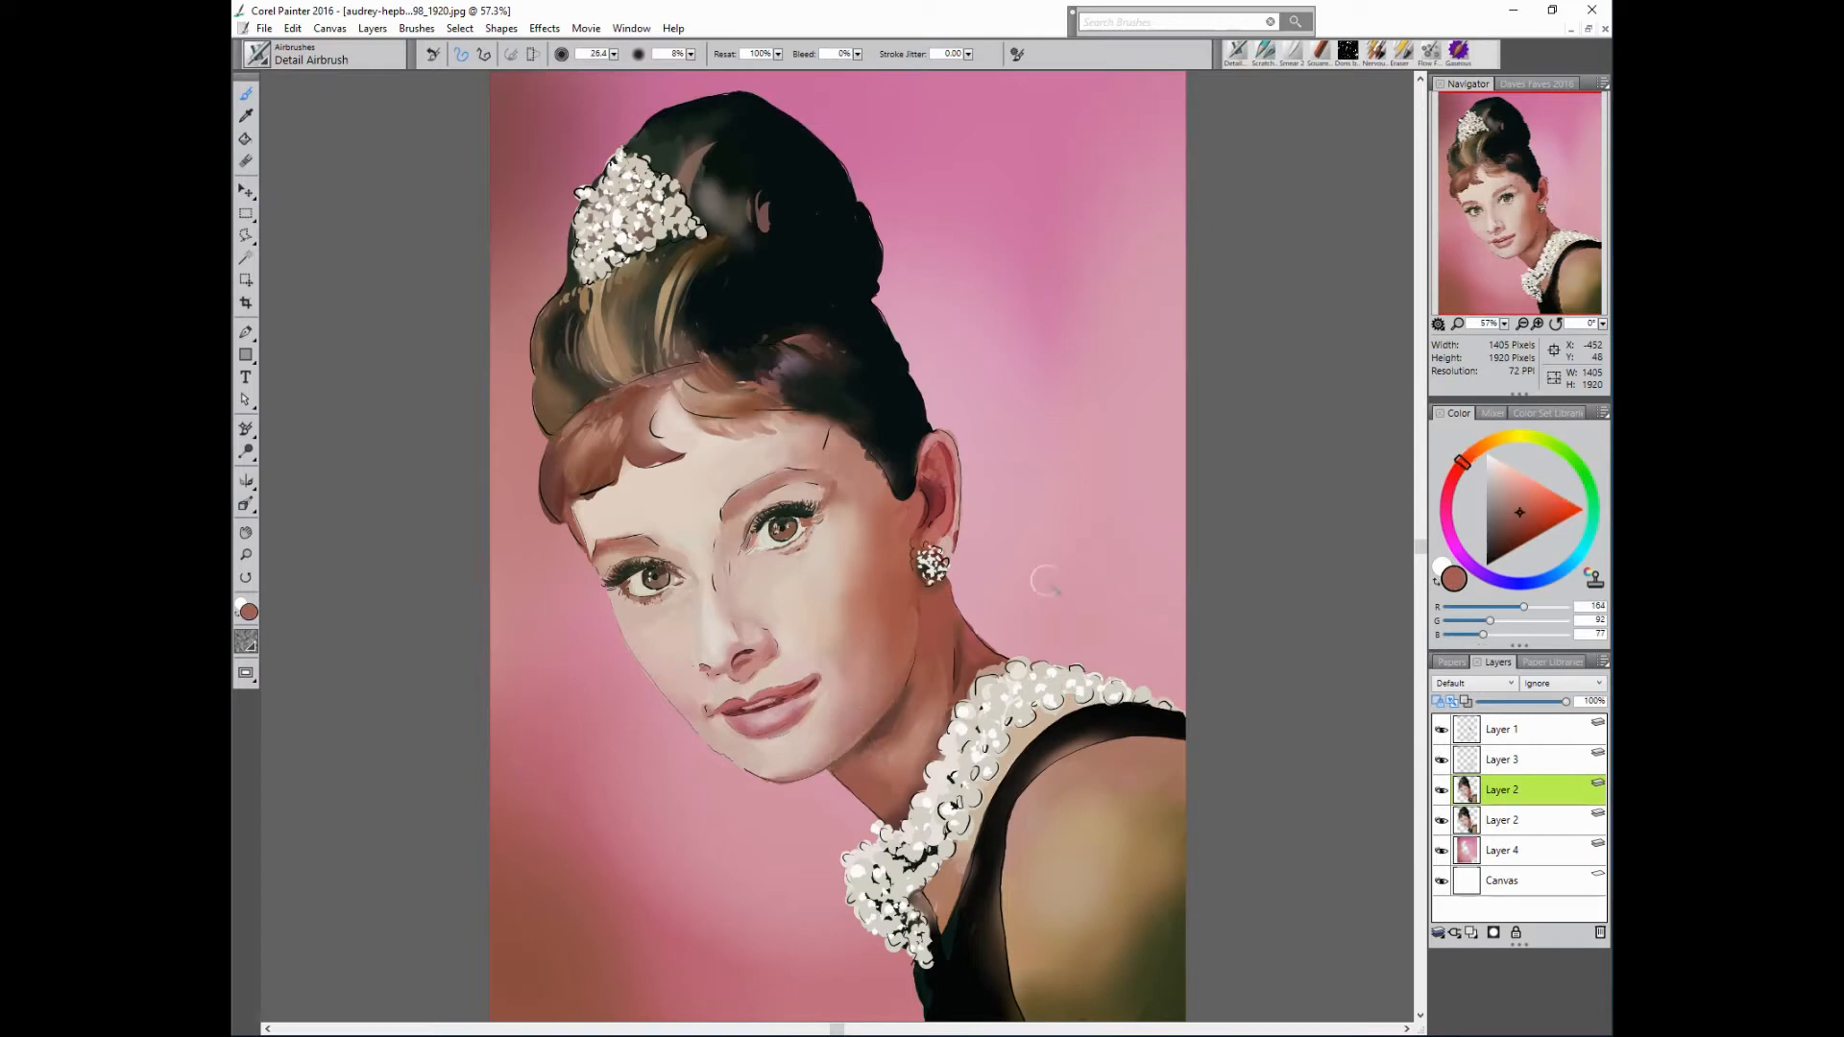
pyautogui.keyDown('alt'); pyautogui.click(855, 680); pyautogui.keyUp('alt')
pyautogui.press('[')
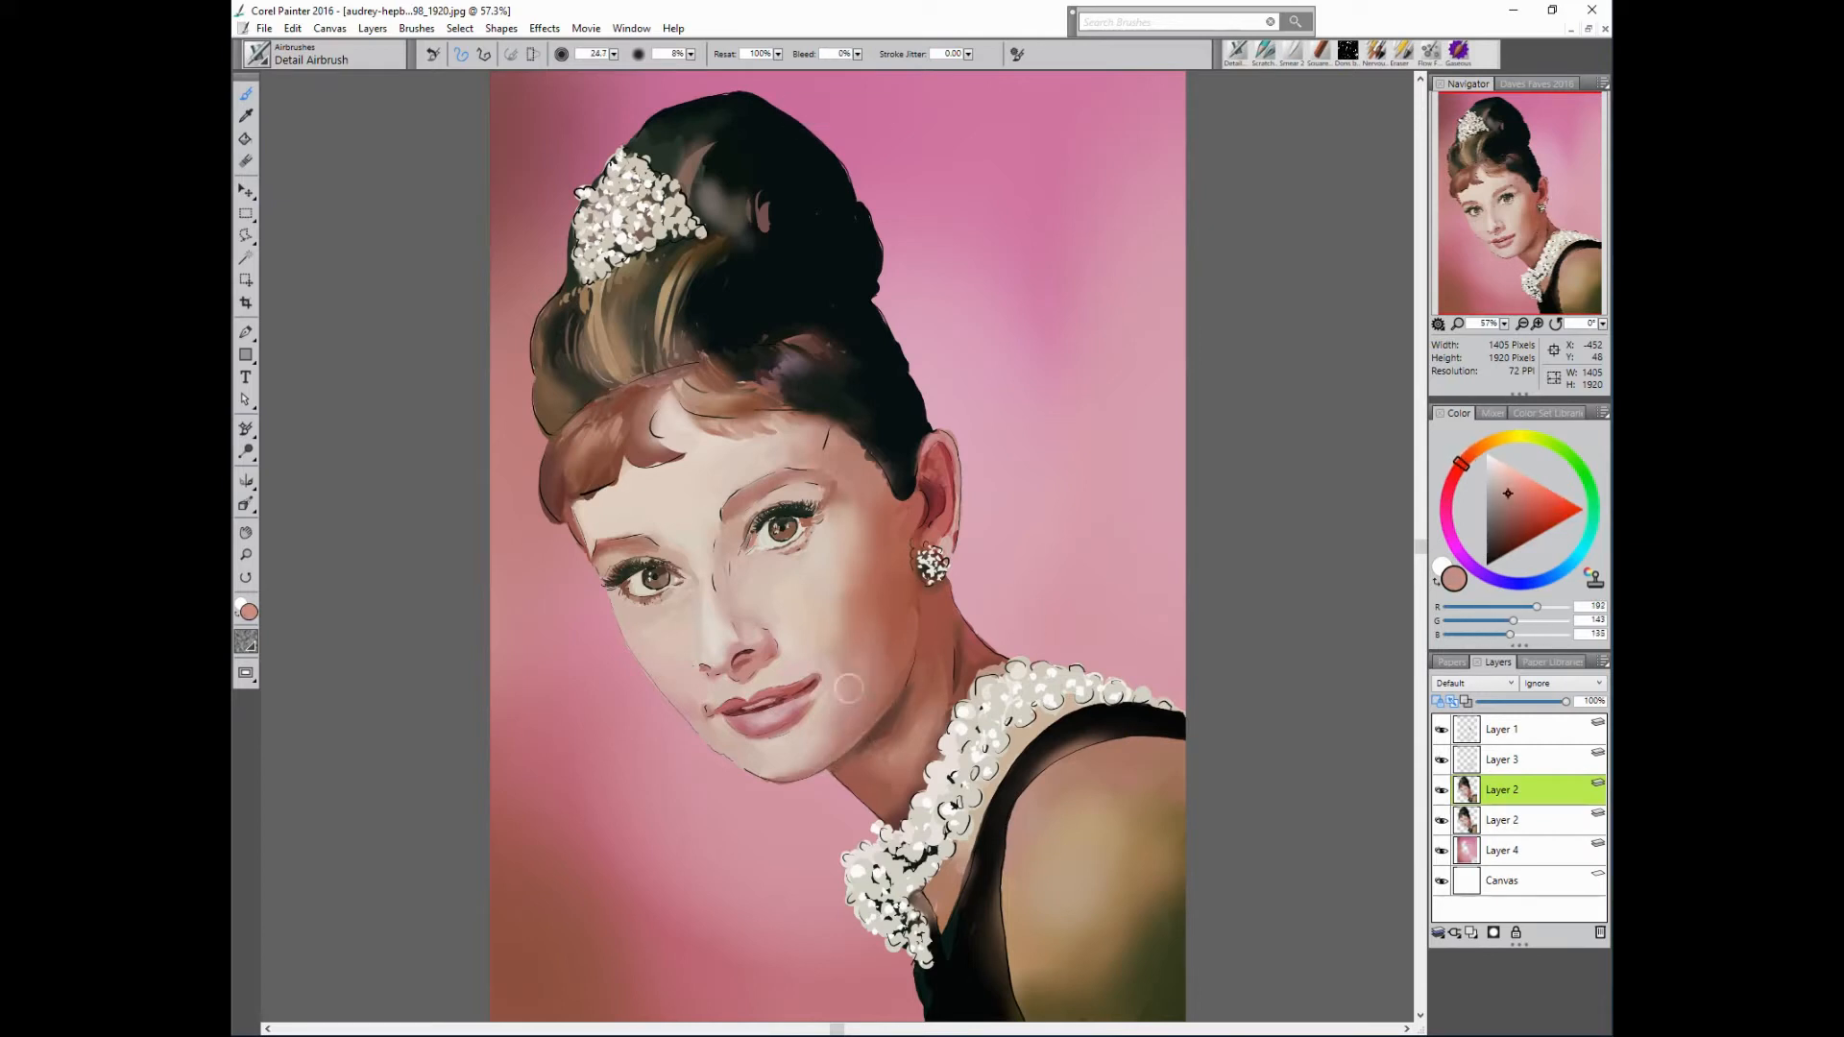
pyautogui.keyDown('alt'); pyautogui.click(877, 683); pyautogui.keyUp('alt')
pyautogui.keyDown('alt'); pyautogui.click(888, 568); pyautogui.keyUp('alt')
pyautogui.press(']')
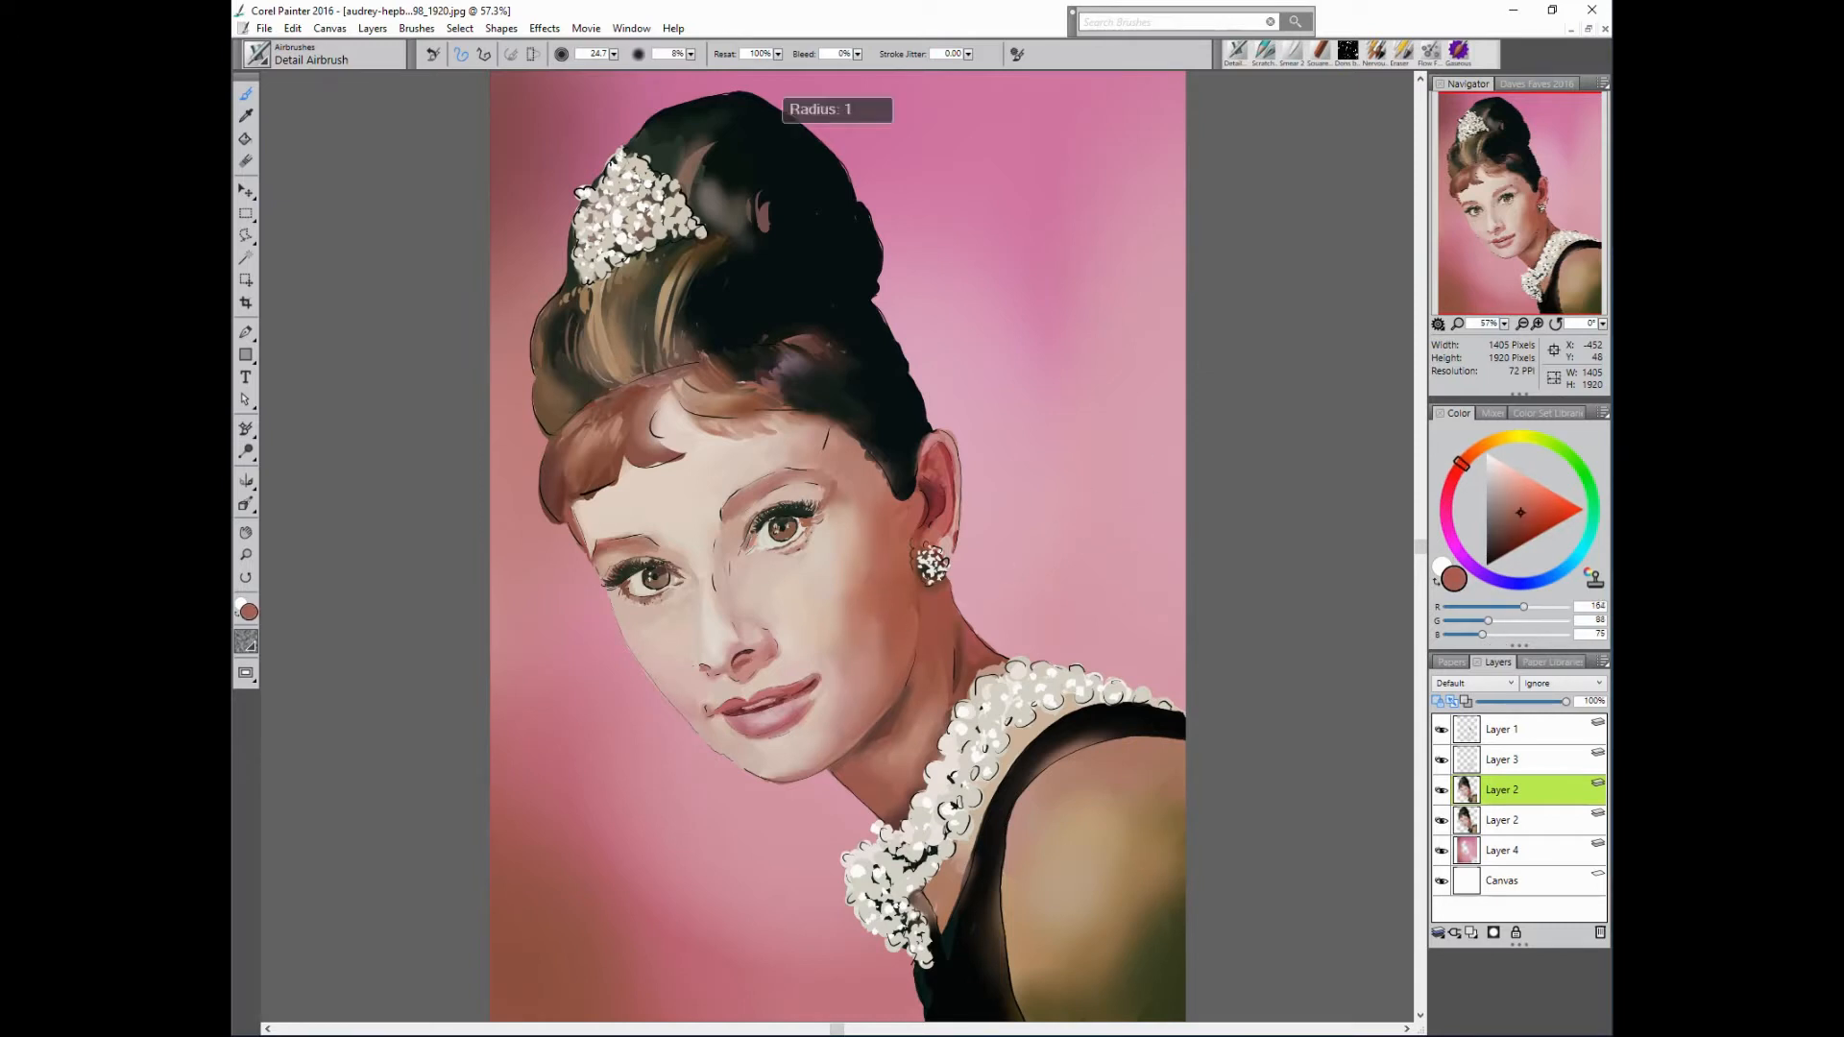
pyautogui.moveTo(881, 590)
pyautogui.mouseDown()
pyautogui.moveTo(888, 534)
pyautogui.moveTo(945, 593)
pyautogui.moveTo(877, 638)
pyautogui.mouseUp()
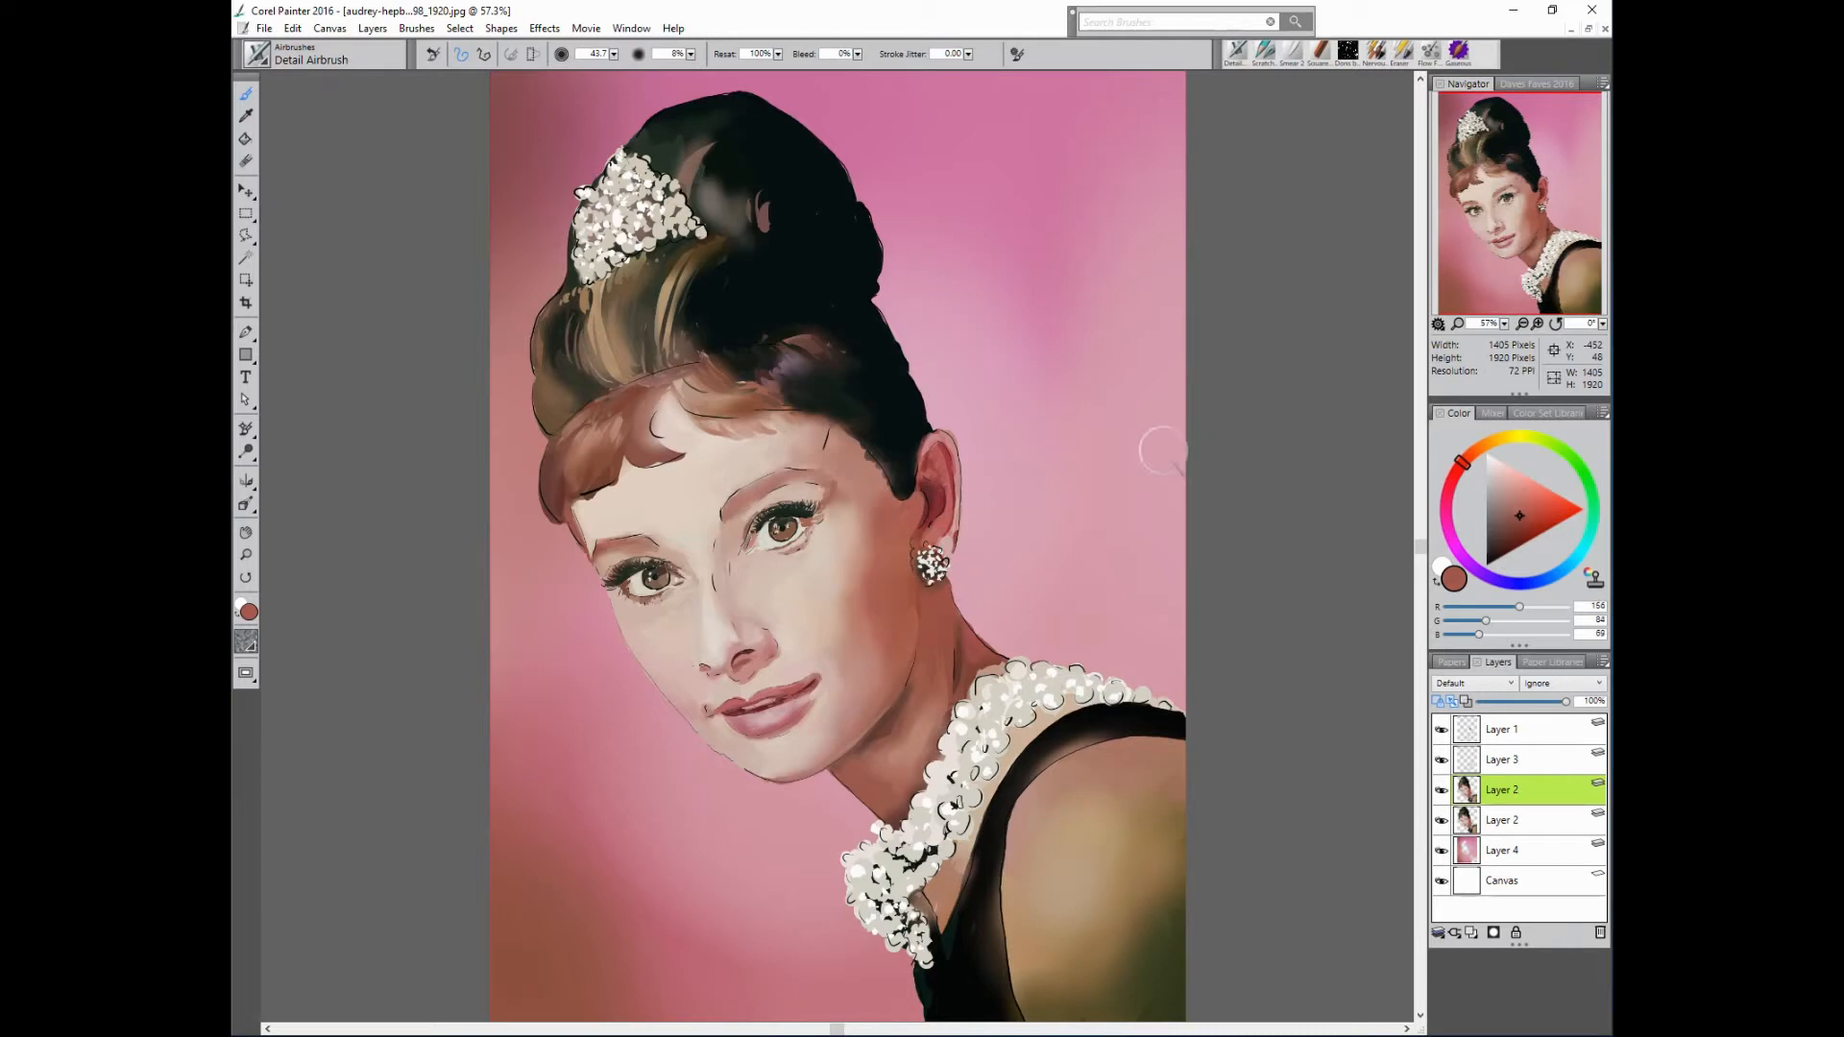
# - Blend the skin at the right temple toward the hairline with sampled skin tones, reducing the brush size to 27.6
pyautogui.keyDown('alt'); pyautogui.click(915, 498); pyautogui.keyUp('alt')
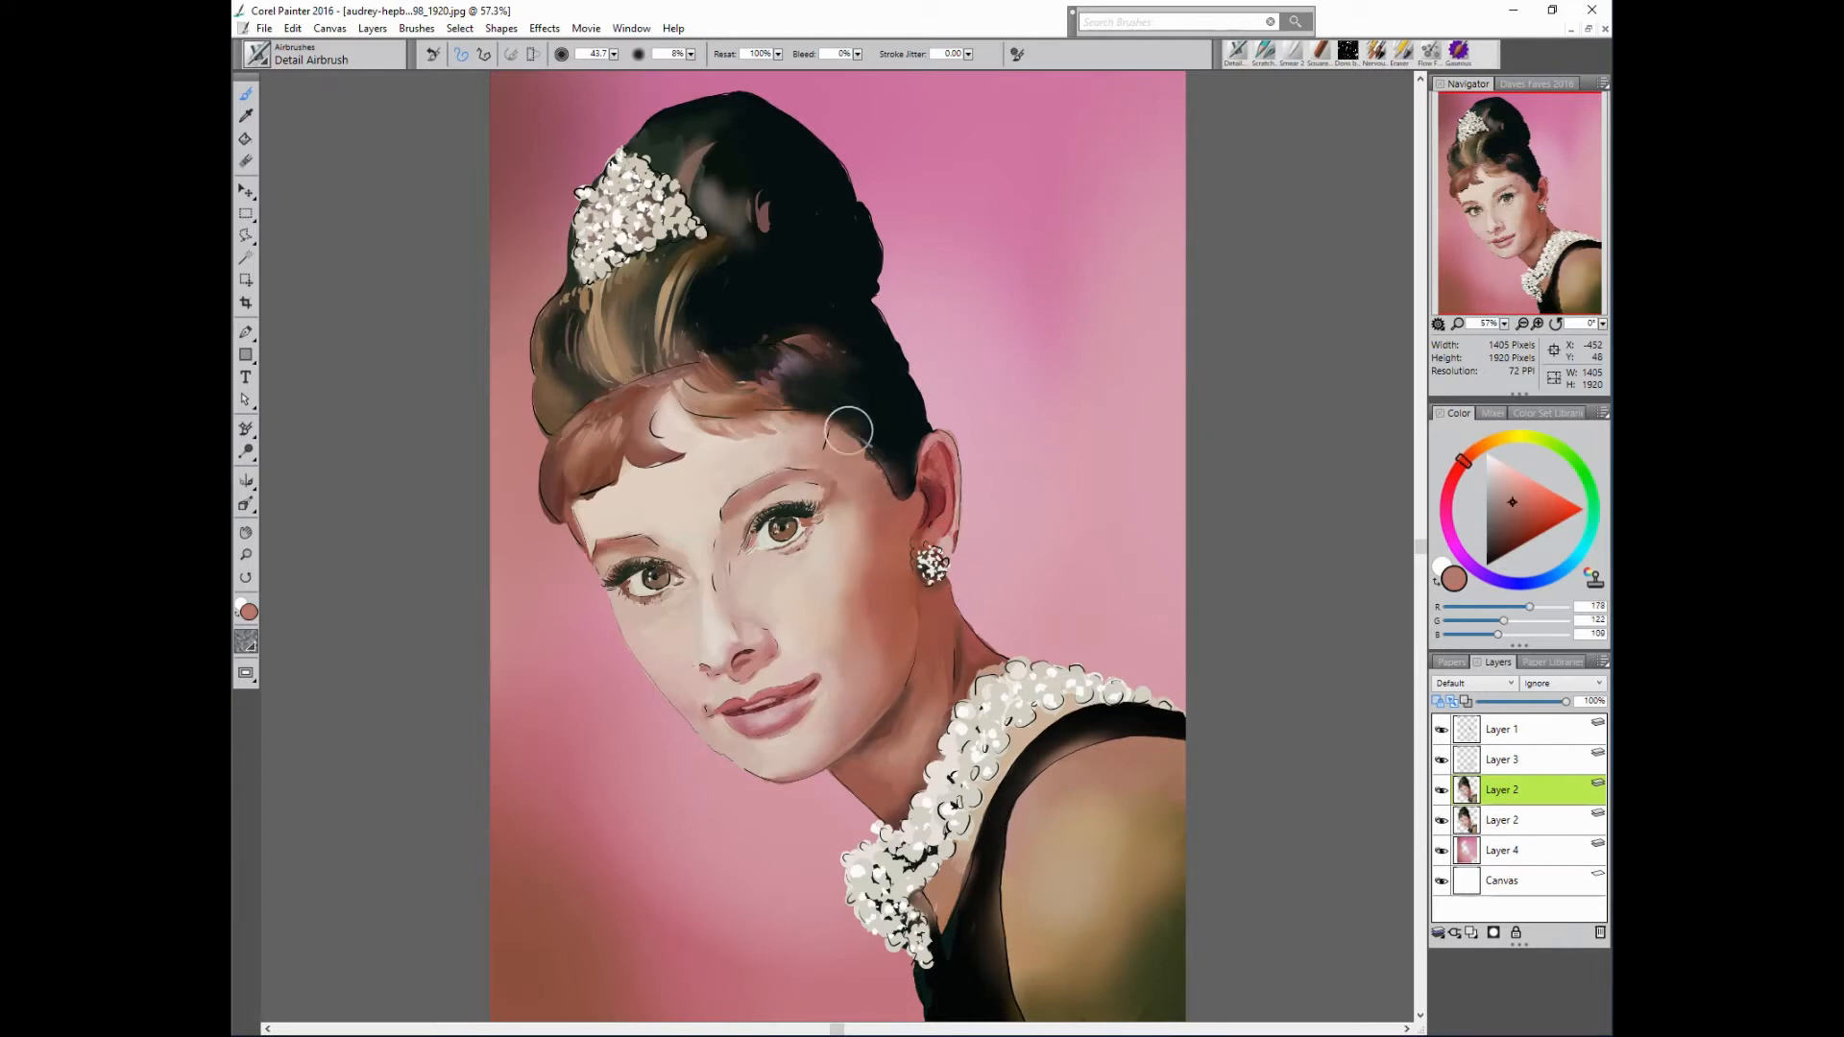
pyautogui.keyDown('alt'); pyautogui.click(812, 437); pyautogui.keyUp('alt')
pyautogui.keyDown('alt'); pyautogui.click(826, 434); pyautogui.keyUp('alt')
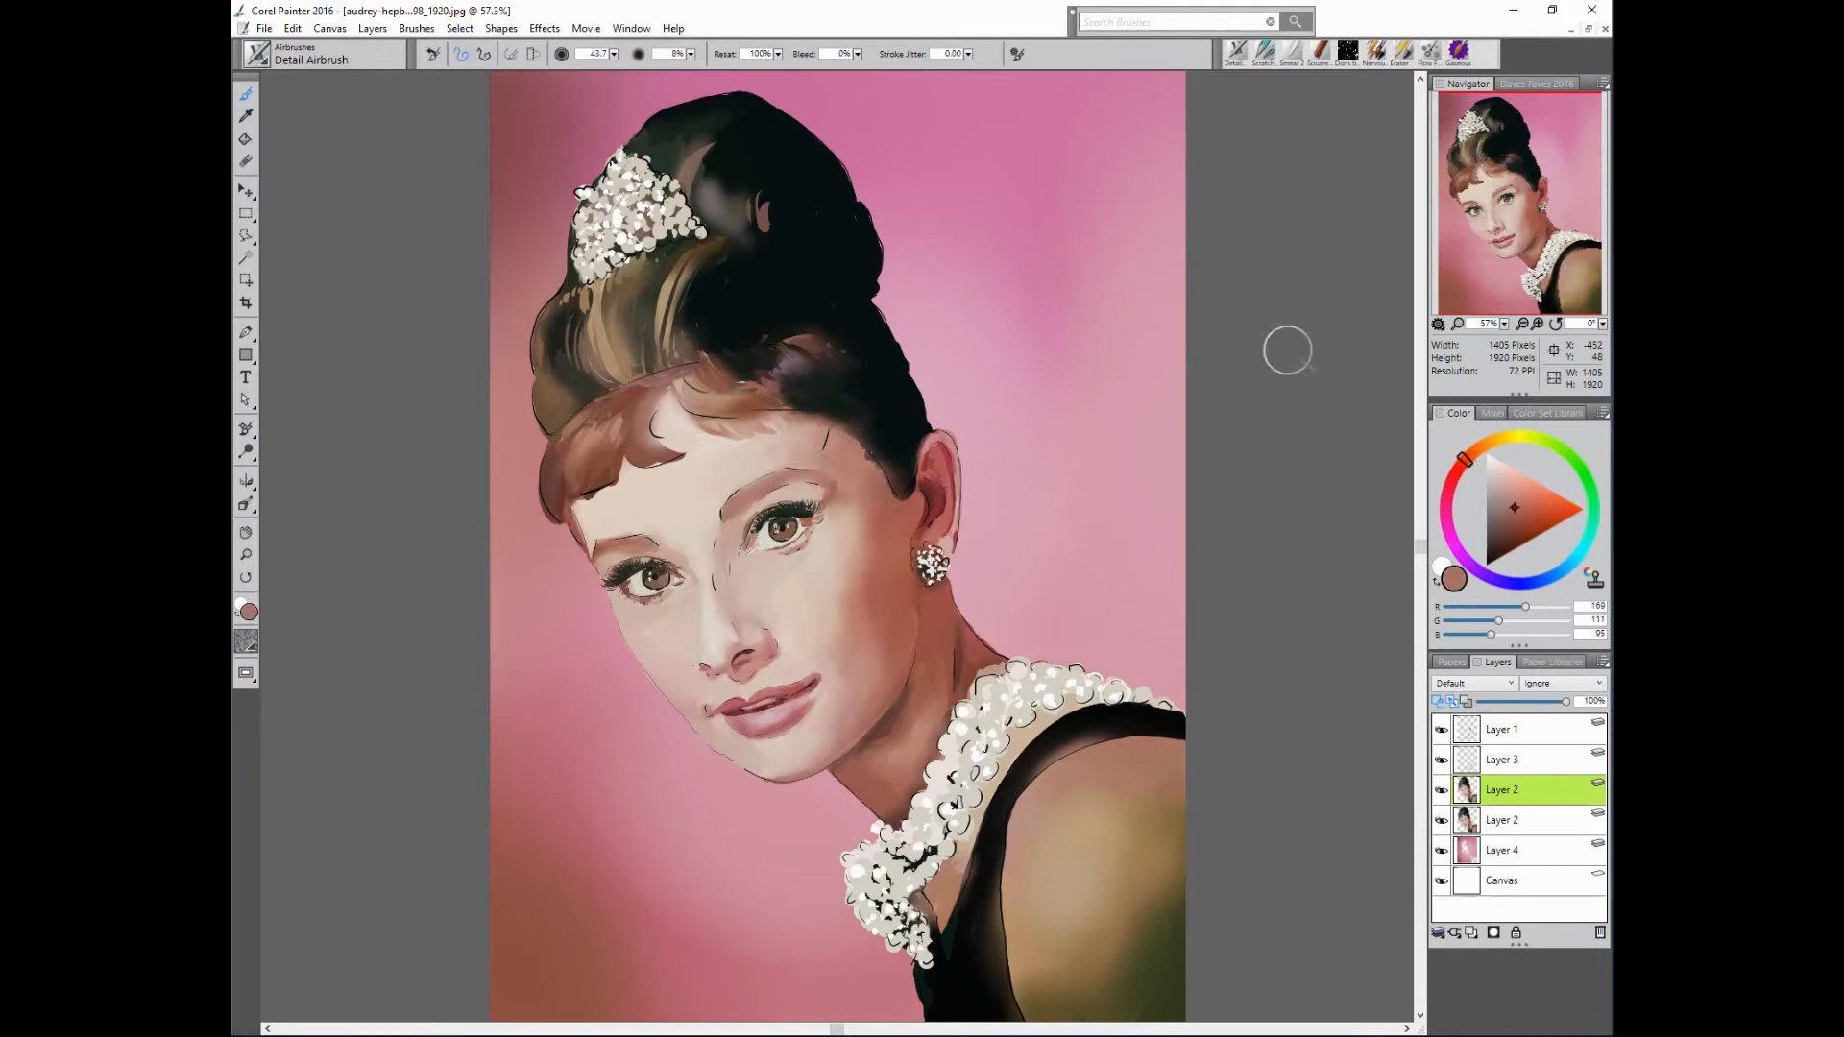
pyautogui.keyDown('alt'); pyautogui.click(885, 444); pyautogui.keyUp('alt')
pyautogui.press('[')
pyautogui.press('[')
pyautogui.moveTo(872, 476); pyautogui.dragTo(849, 442)
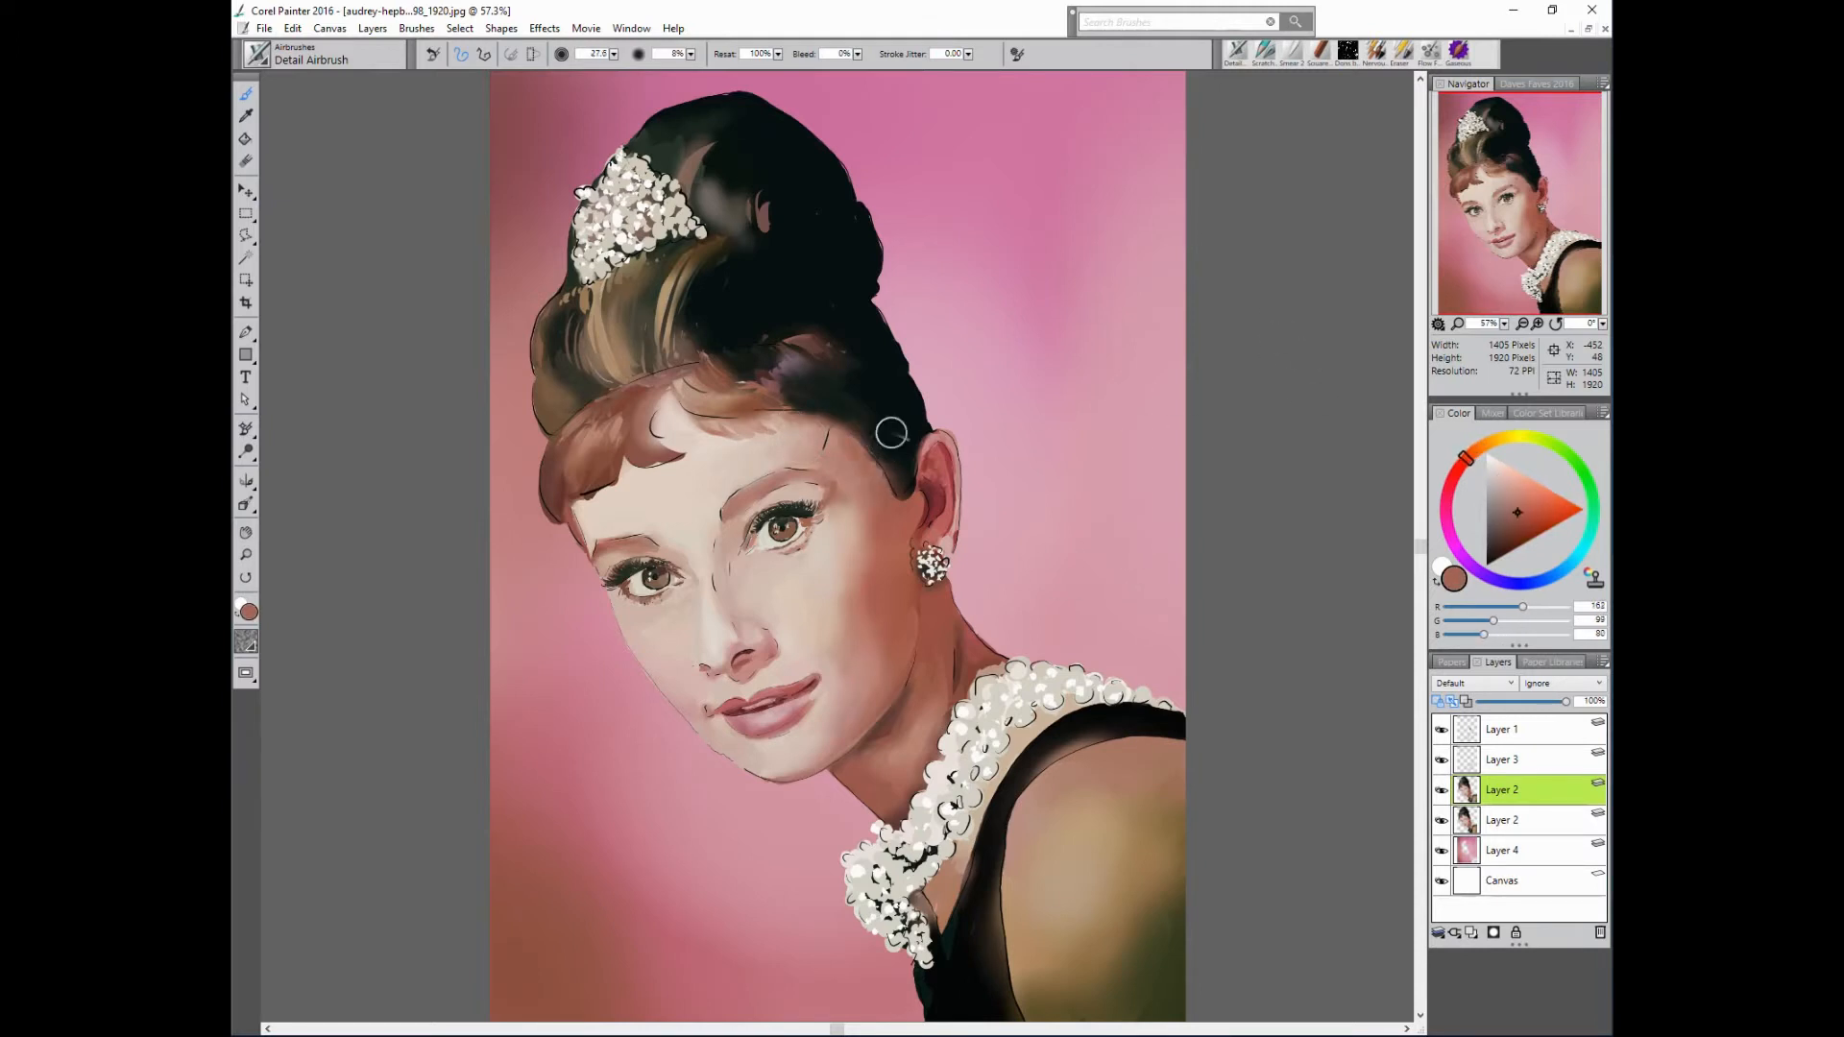
# - Switch to the Scratchboard Tool with a near-black sampled from the temple hair, at size 32.1 and 18% opacity
pyautogui.click(1267, 52)
pyautogui.keyDown('alt'); pyautogui.click(888, 432); pyautogui.keyUp('alt')
pyautogui.press('[')
pyautogui.press('[')
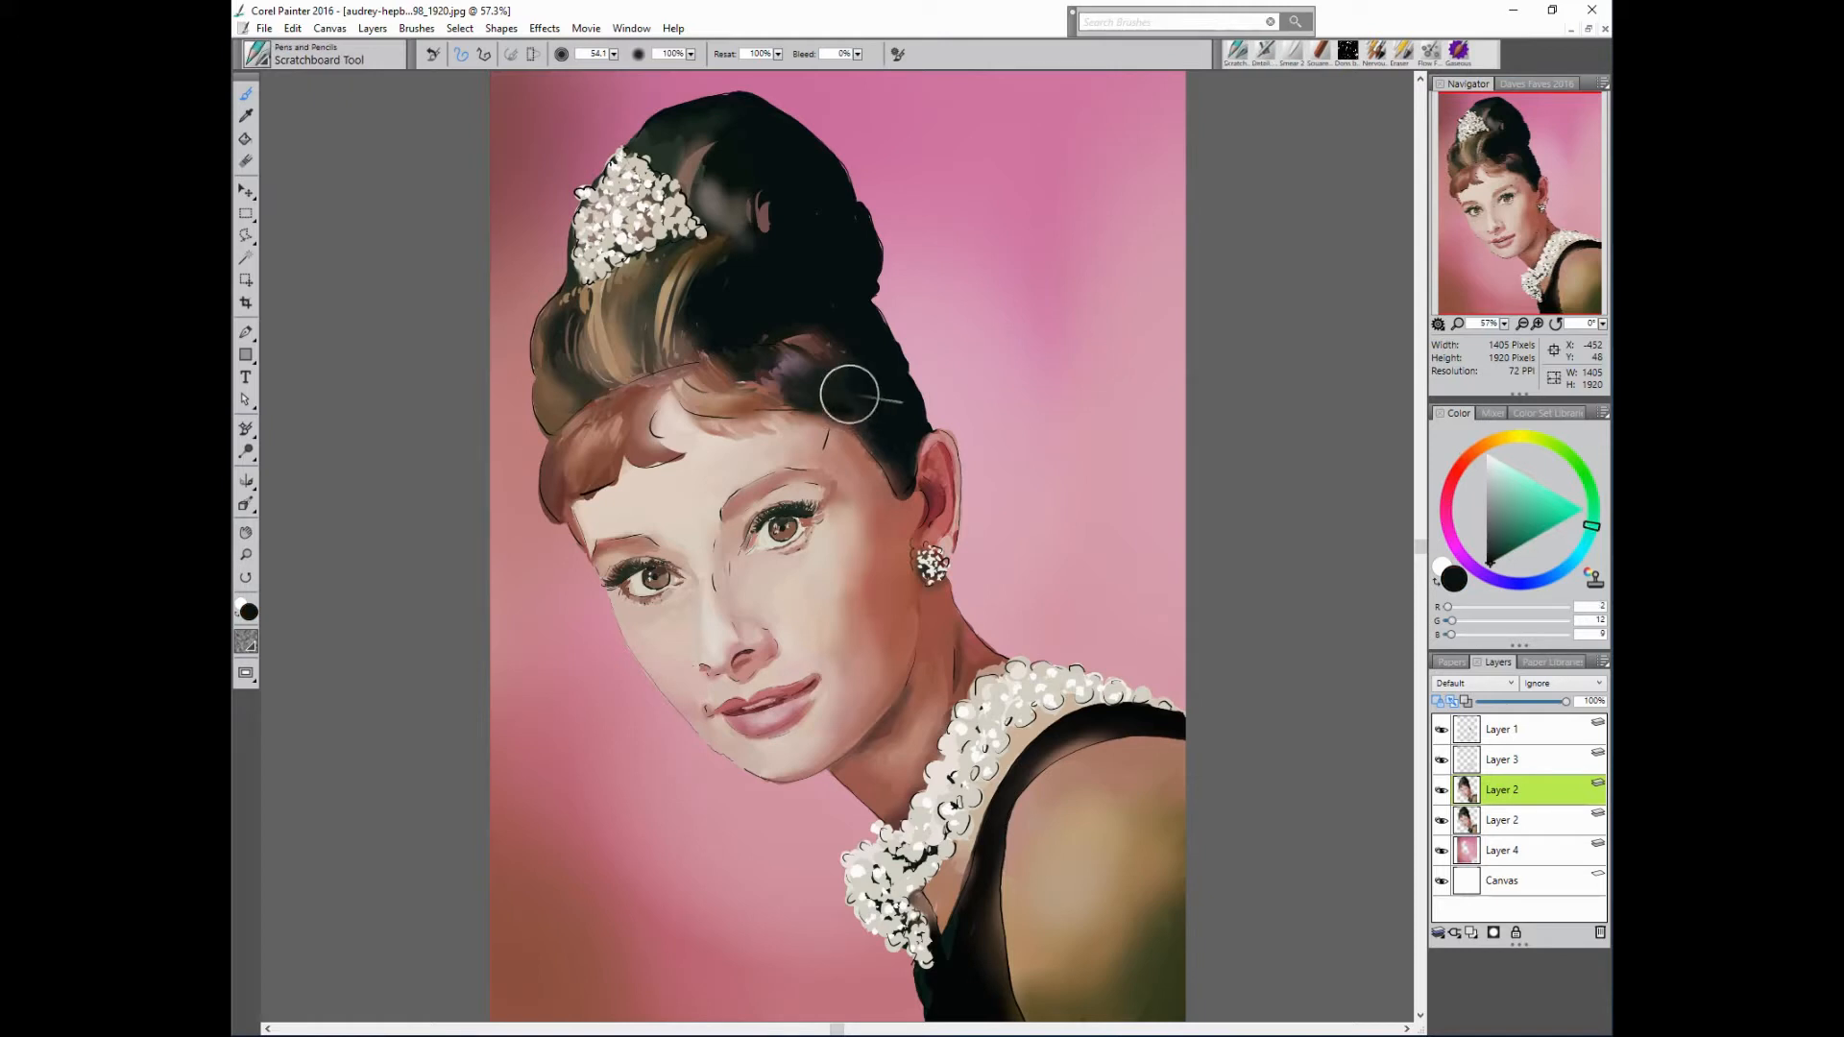
pyautogui.press('4')
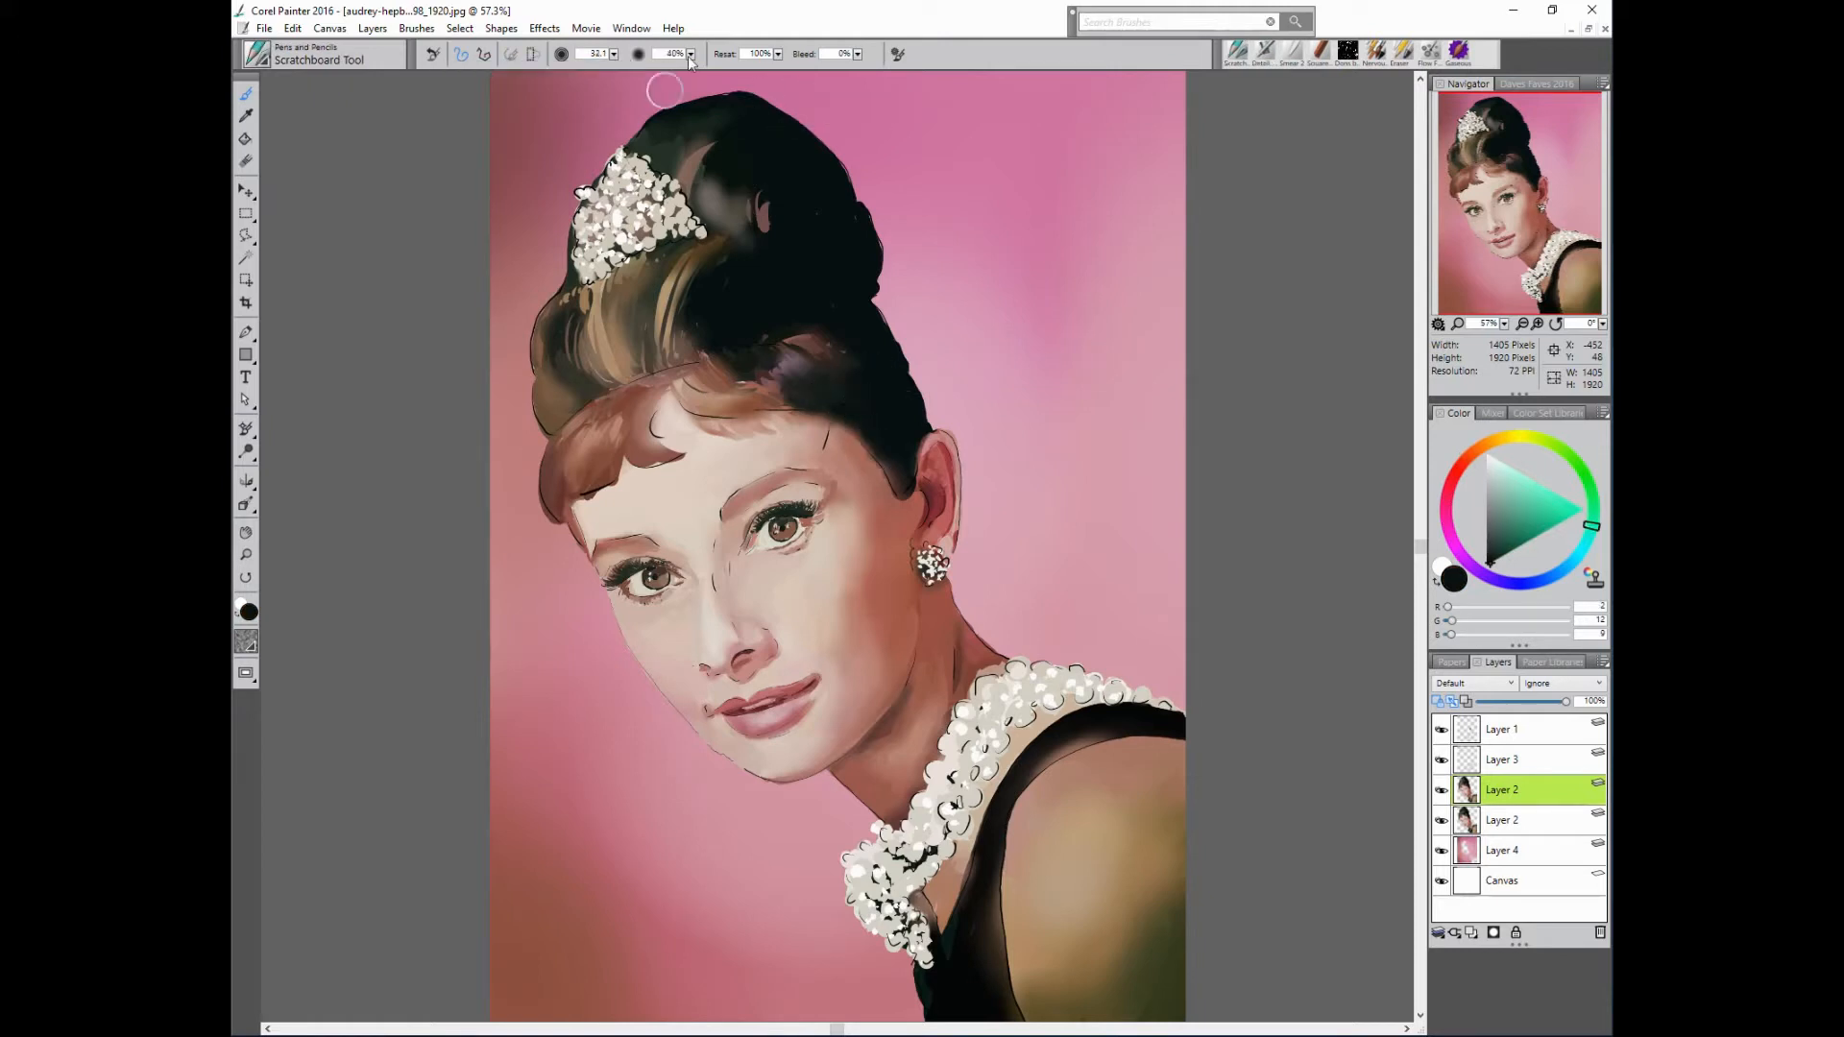
pyautogui.press('1')
pyautogui.press('8')
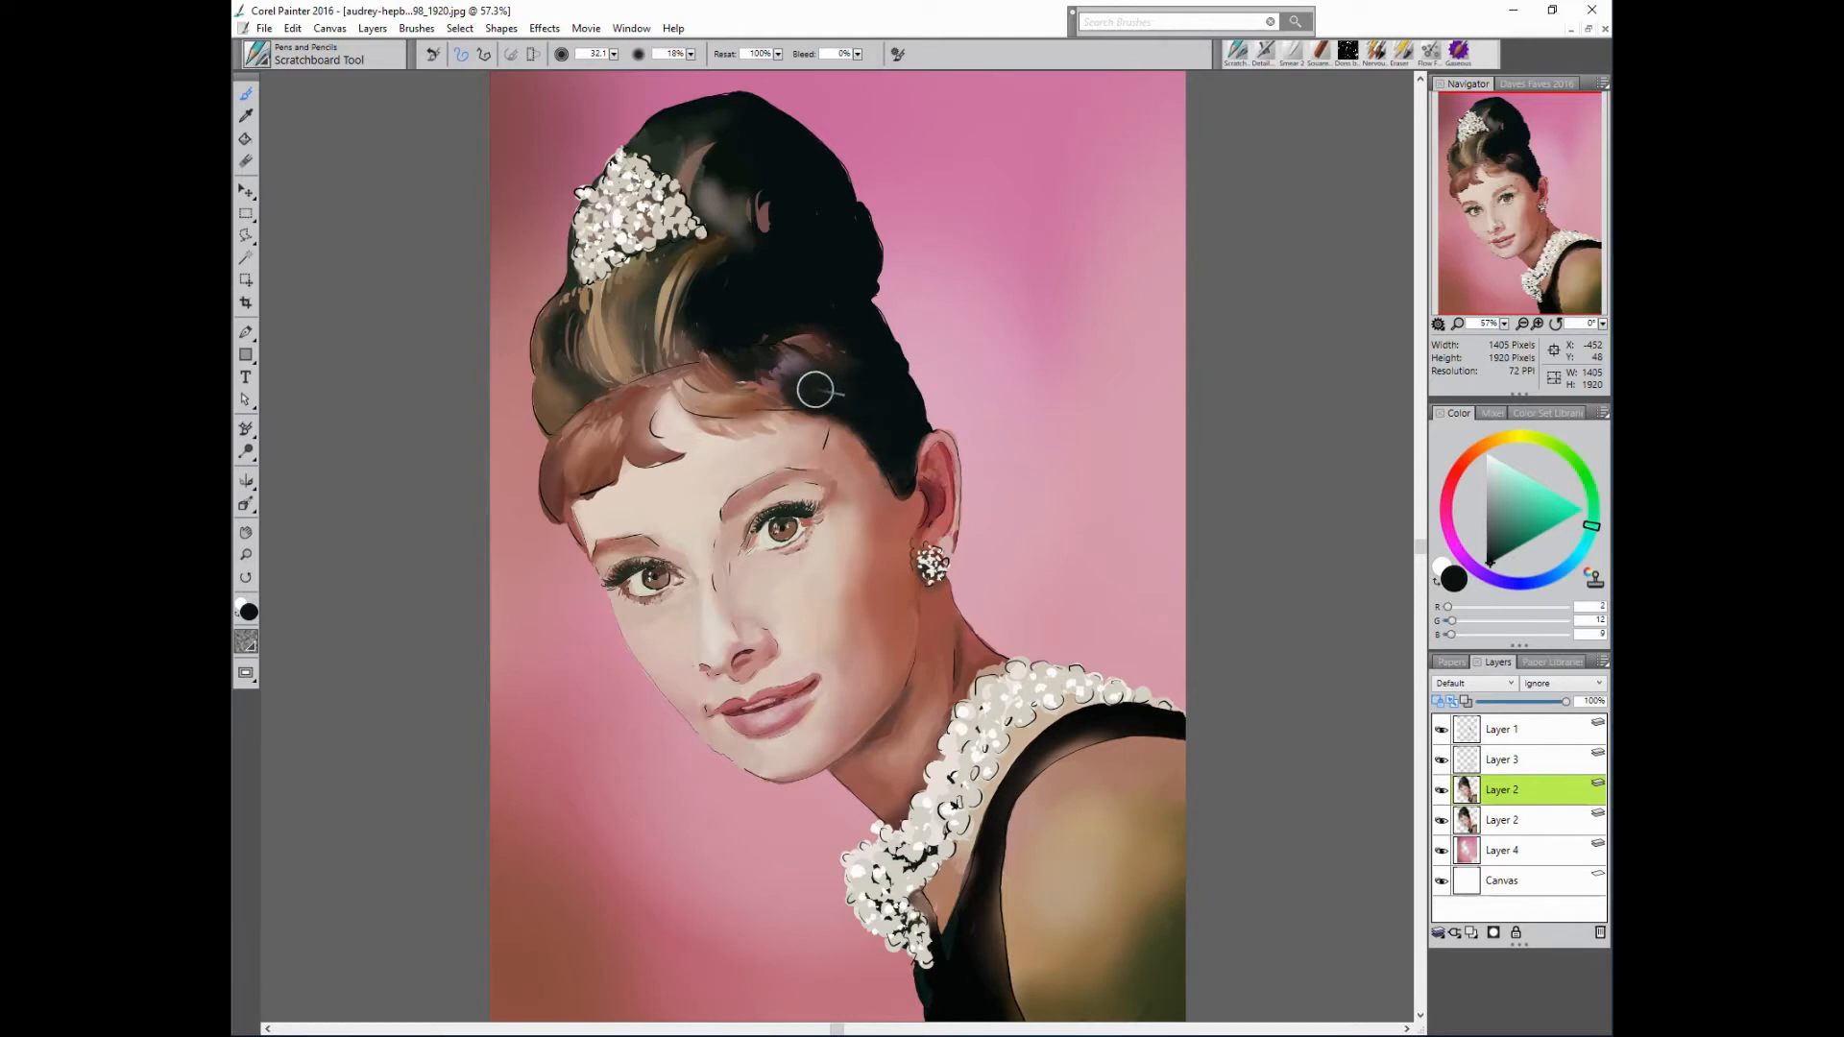
# - Darken the brown hair strands above the right temple with sampled near-black at brush size 11.2 and 41% opacity
pyautogui.press('[')
pyautogui.press('[')
pyautogui.press('[')
pyautogui.press('[')
pyautogui.keyDown('alt'); pyautogui.click(816, 331); pyautogui.keyUp('alt')
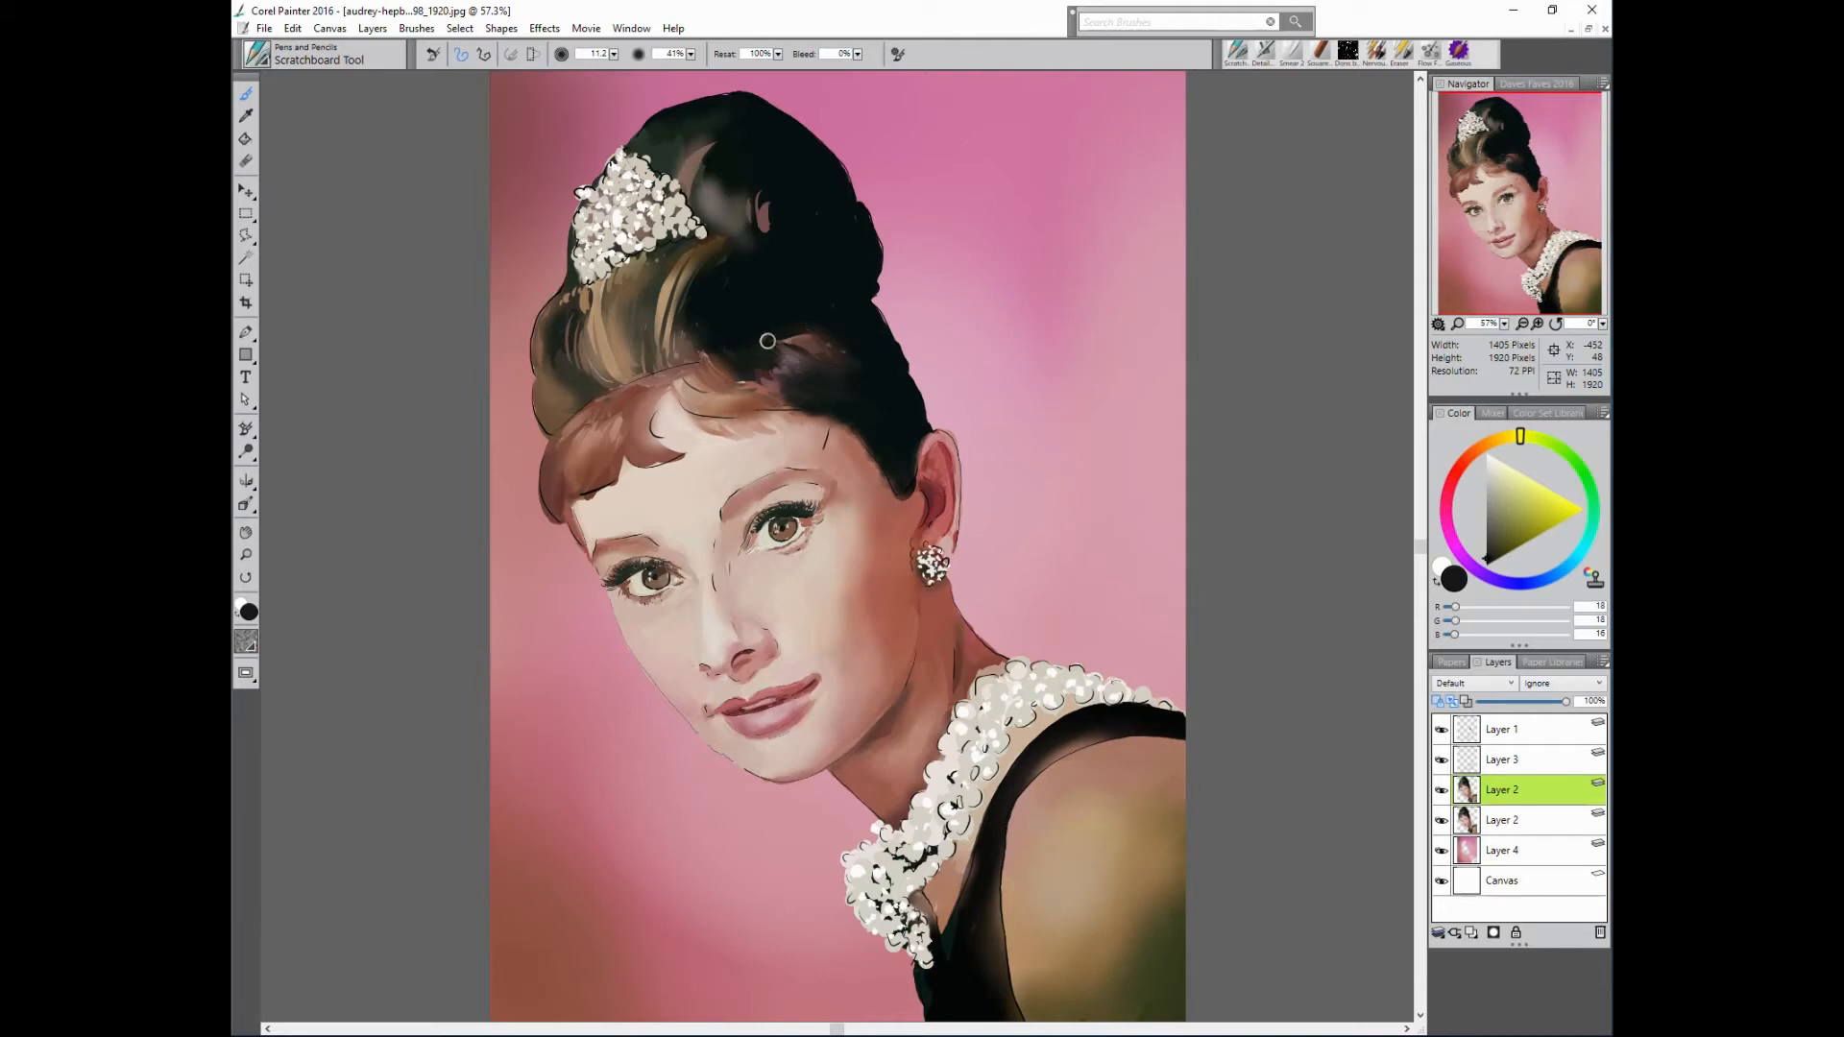
# - Raise the brush opacity and paint dark and reddish-brown strands at the parting and fringe with sampled hair tones
pyautogui.keyDown('alt'); pyautogui.click(714, 355); pyautogui.keyUp('alt')
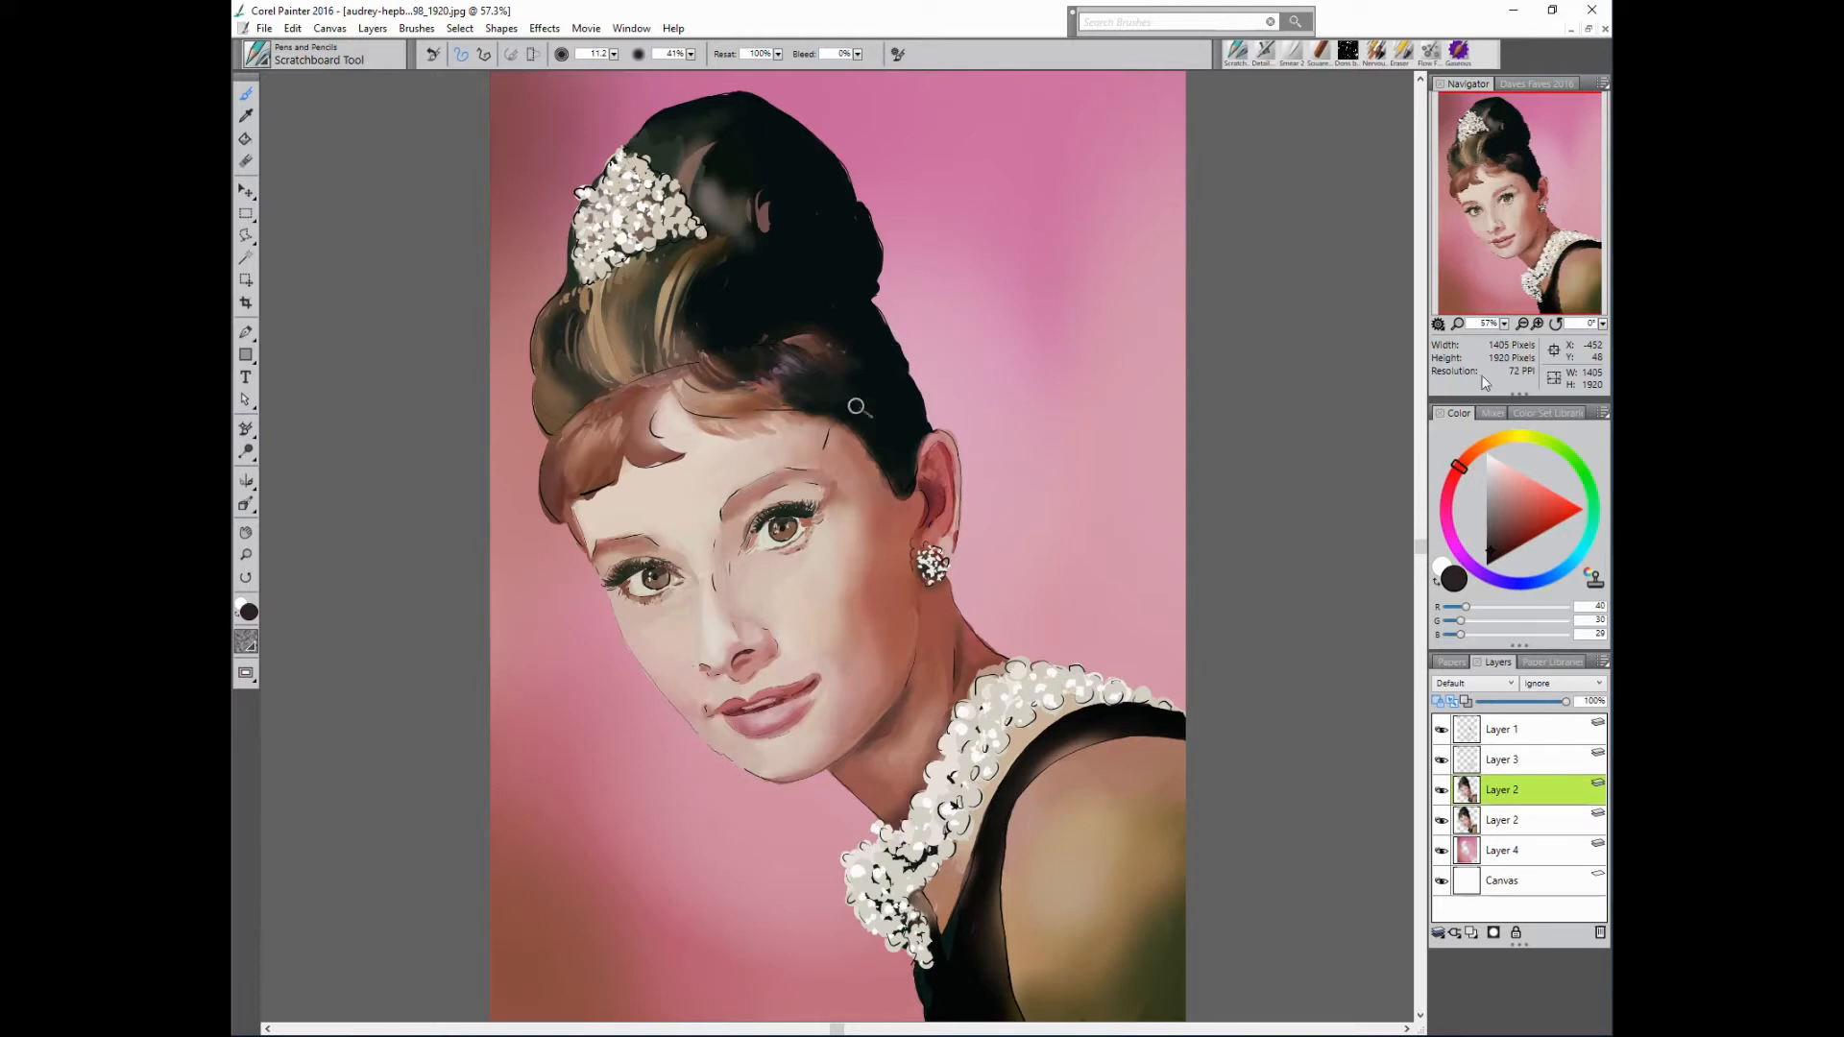
pyautogui.keyDown('alt'); pyautogui.click(817, 353); pyautogui.keyUp('alt')
pyautogui.moveTo(692, 54); pyautogui.dragTo(747, 58)
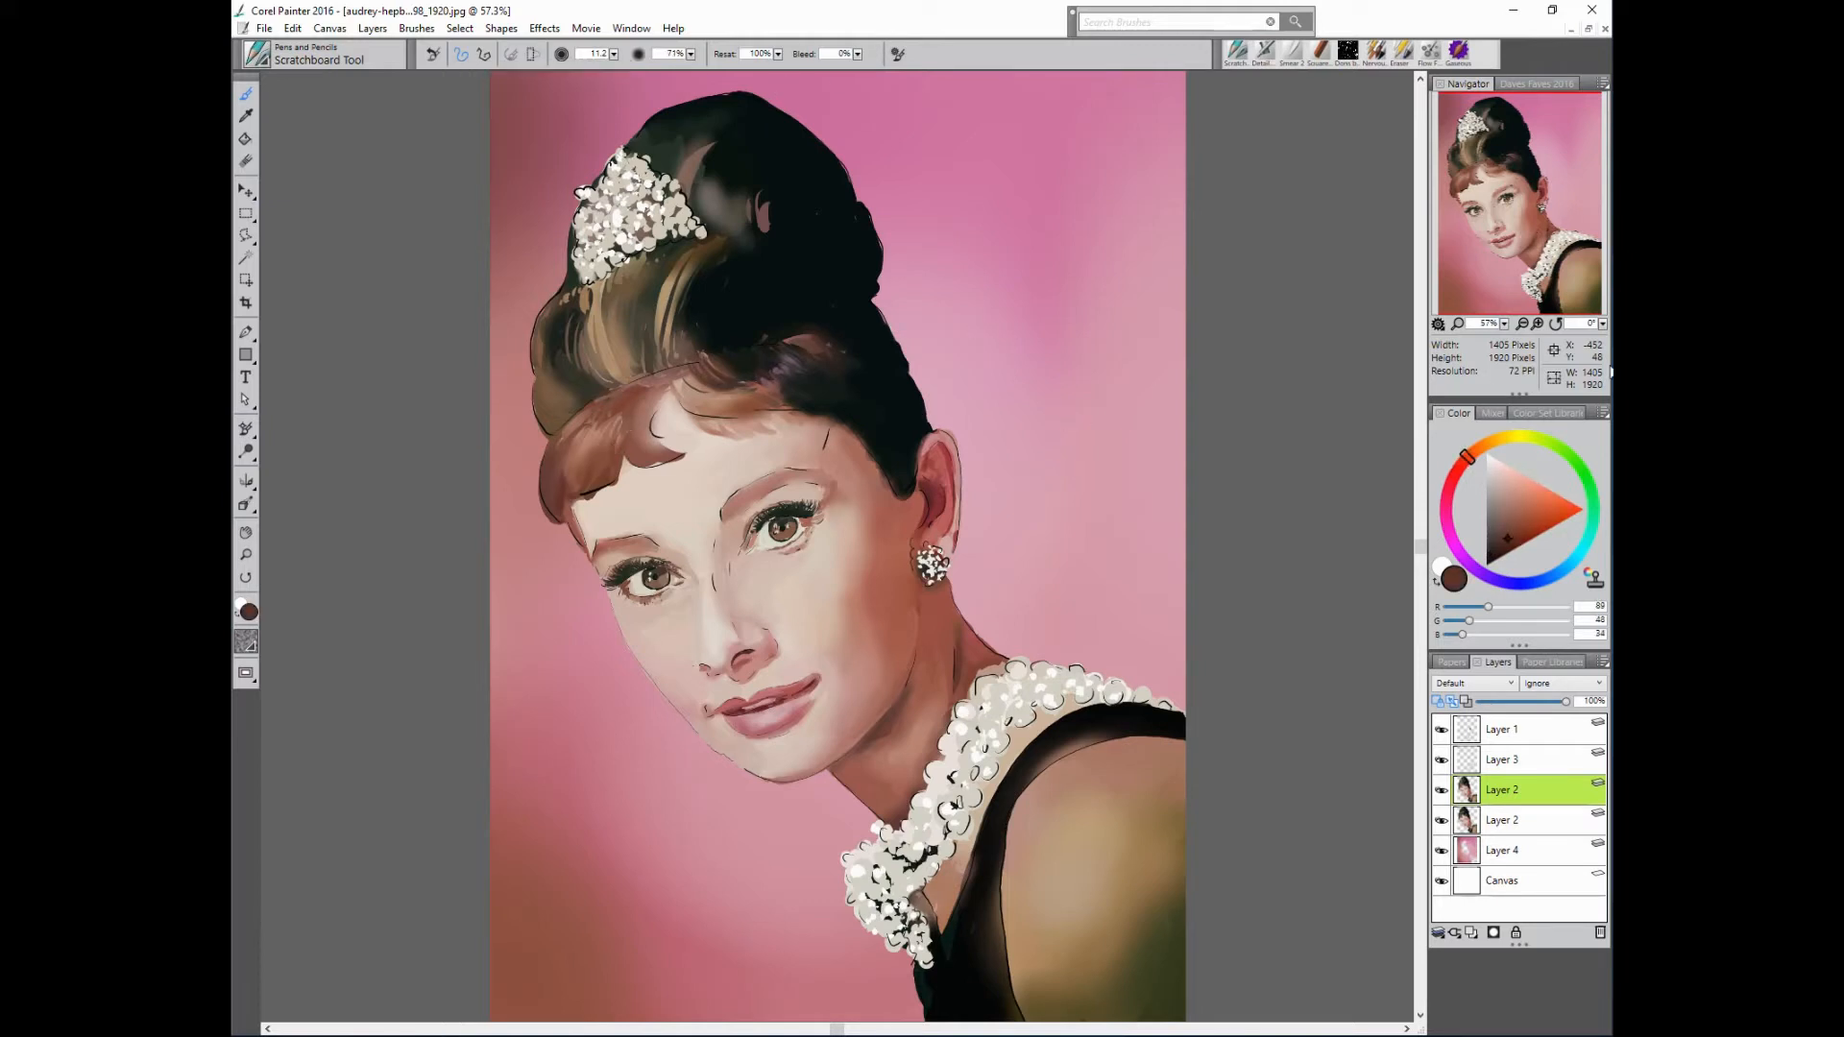
pyautogui.keyDown('alt'); pyautogui.click(805, 358); pyautogui.keyUp('alt')
pyautogui.keyDown('alt'); pyautogui.click(629, 417); pyautogui.keyUp('alt')
pyautogui.keyDown('alt'); pyautogui.click(540, 453); pyautogui.keyUp('alt')
pyautogui.keyDown('alt'); pyautogui.click(849, 394); pyautogui.keyUp('alt')
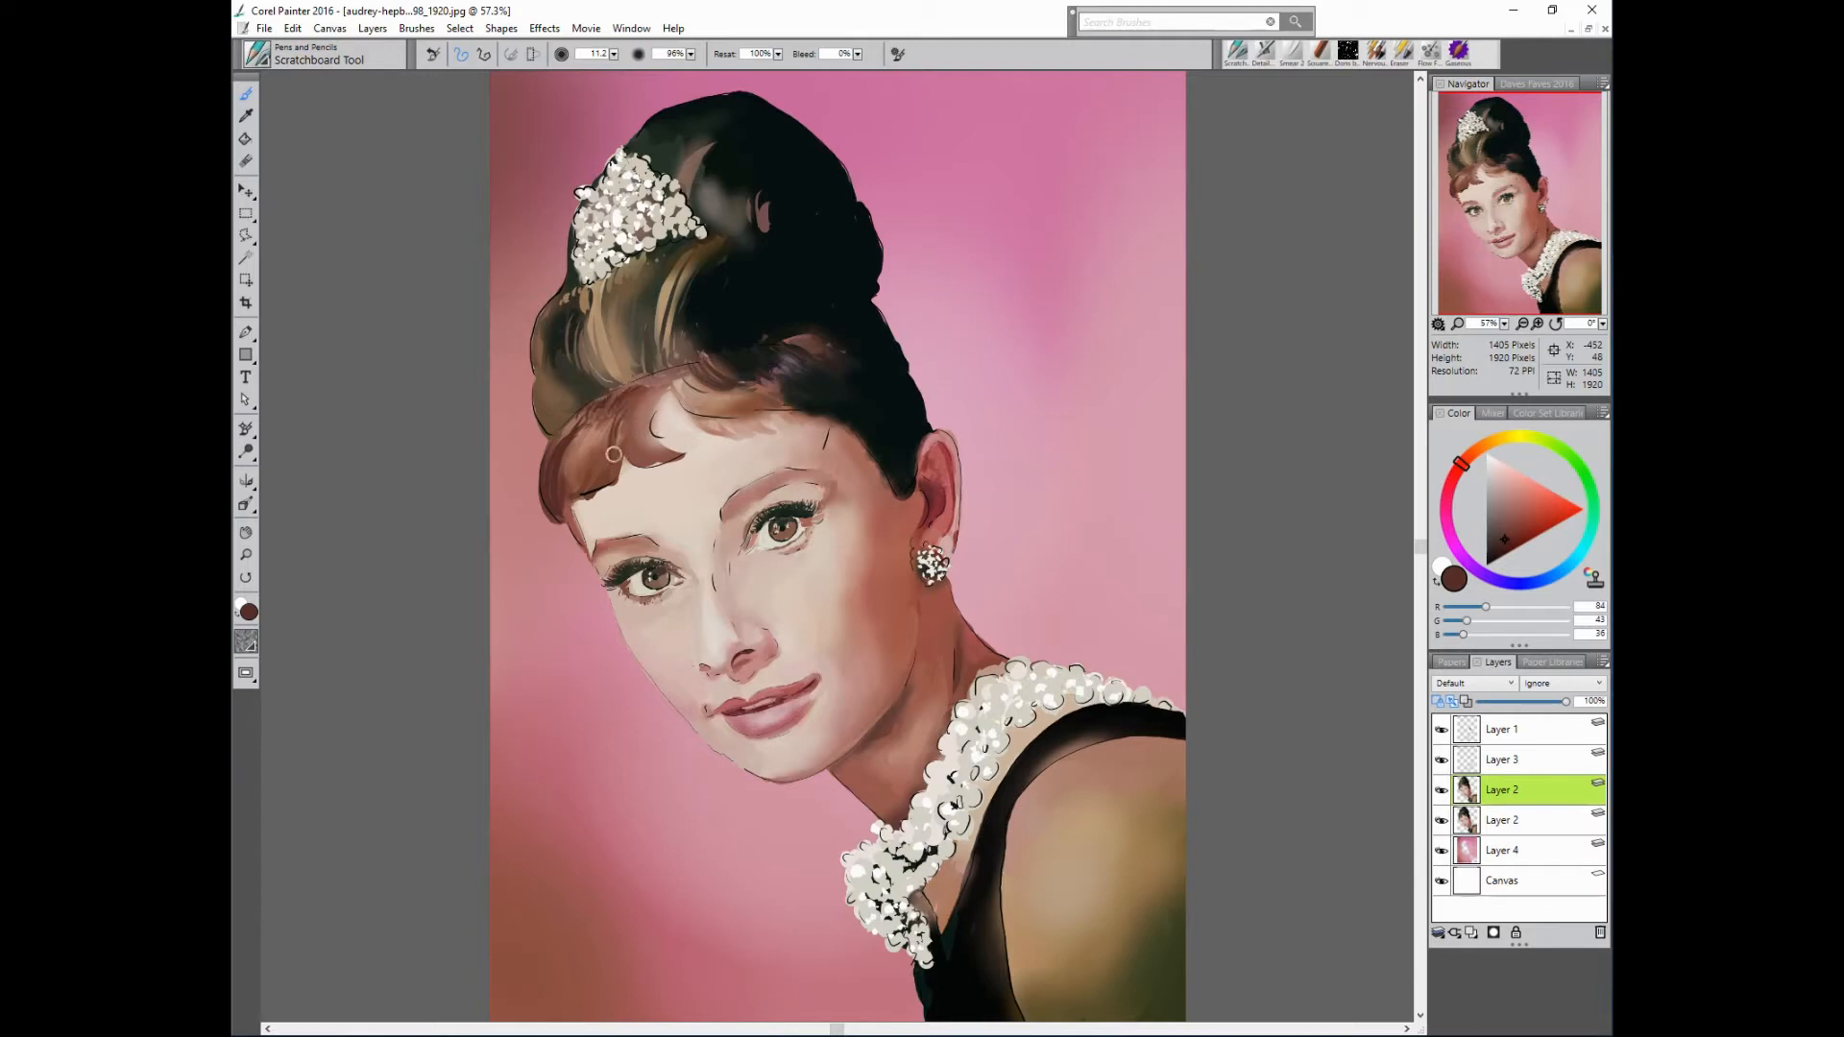
# - Refine the fringe's outer edge above the left eyebrow with sampled reddish-brown and pale skin tones
pyautogui.keyDown('alt'); pyautogui.click(631, 410); pyautogui.keyUp('alt')
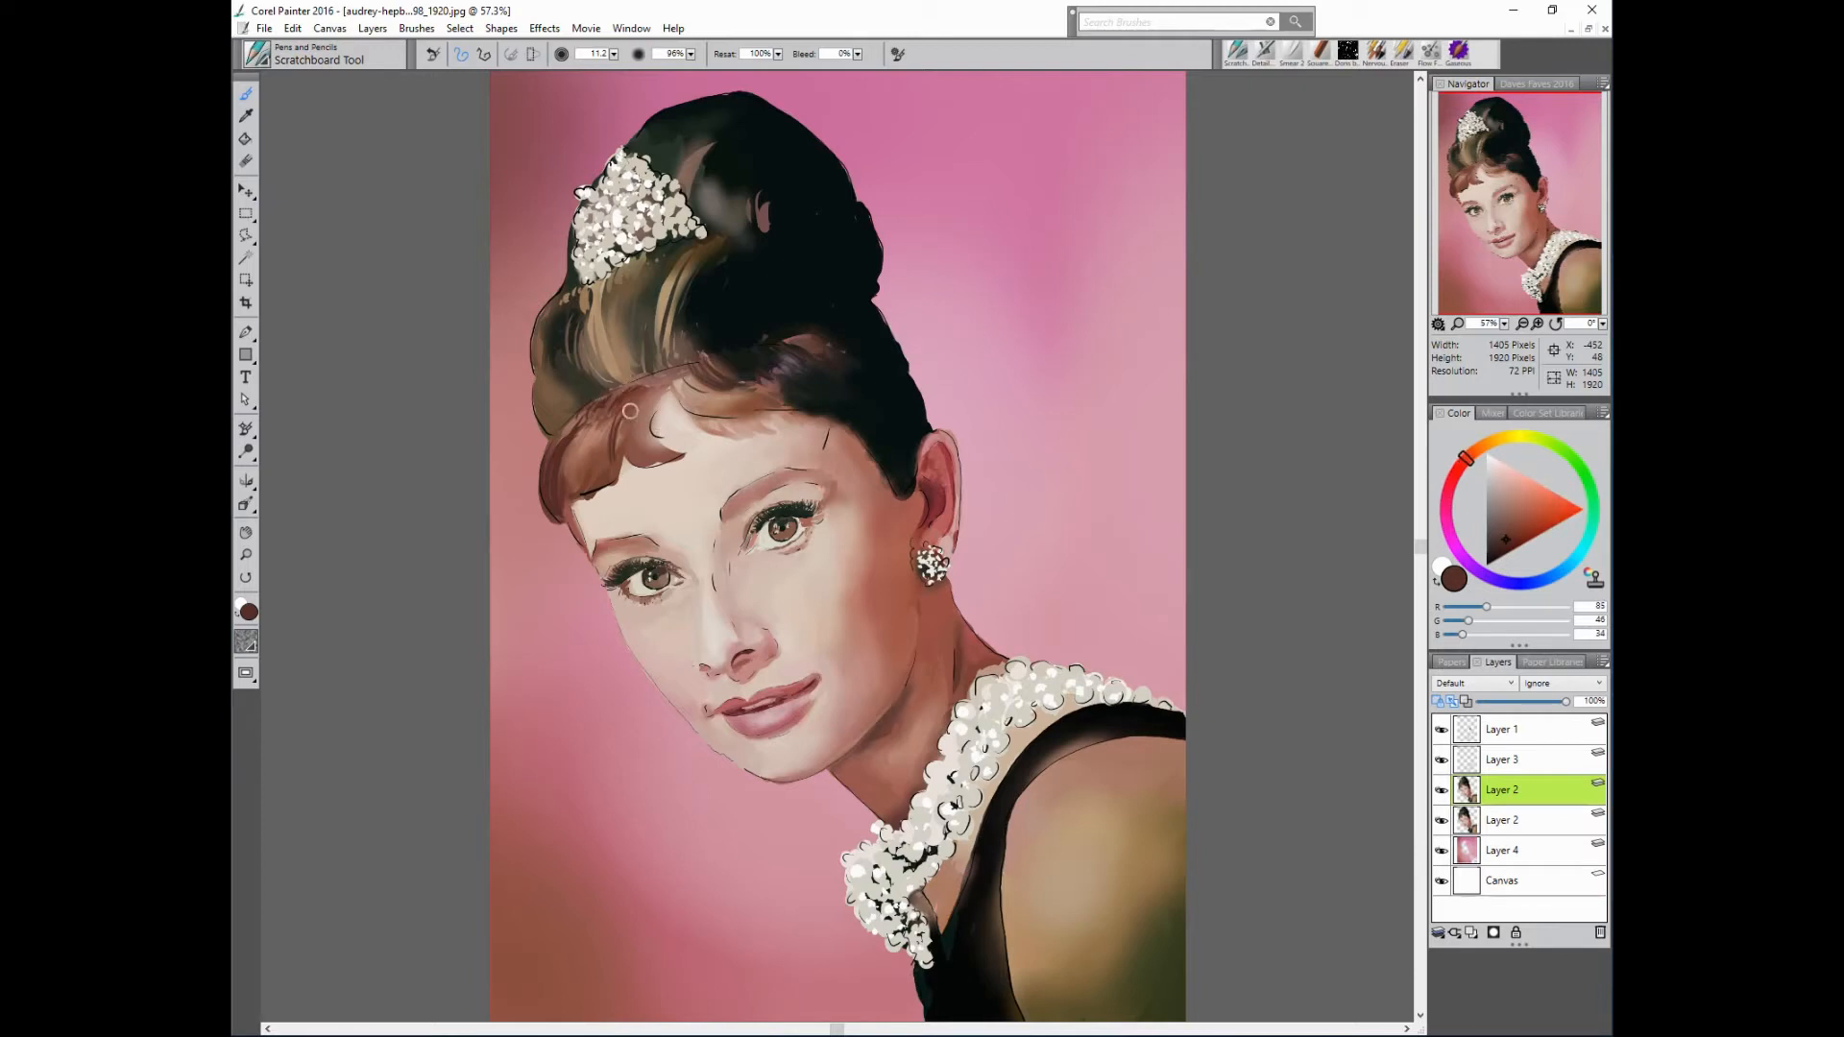
pyautogui.keyDown('alt'); pyautogui.click(562, 465); pyautogui.keyUp('alt')
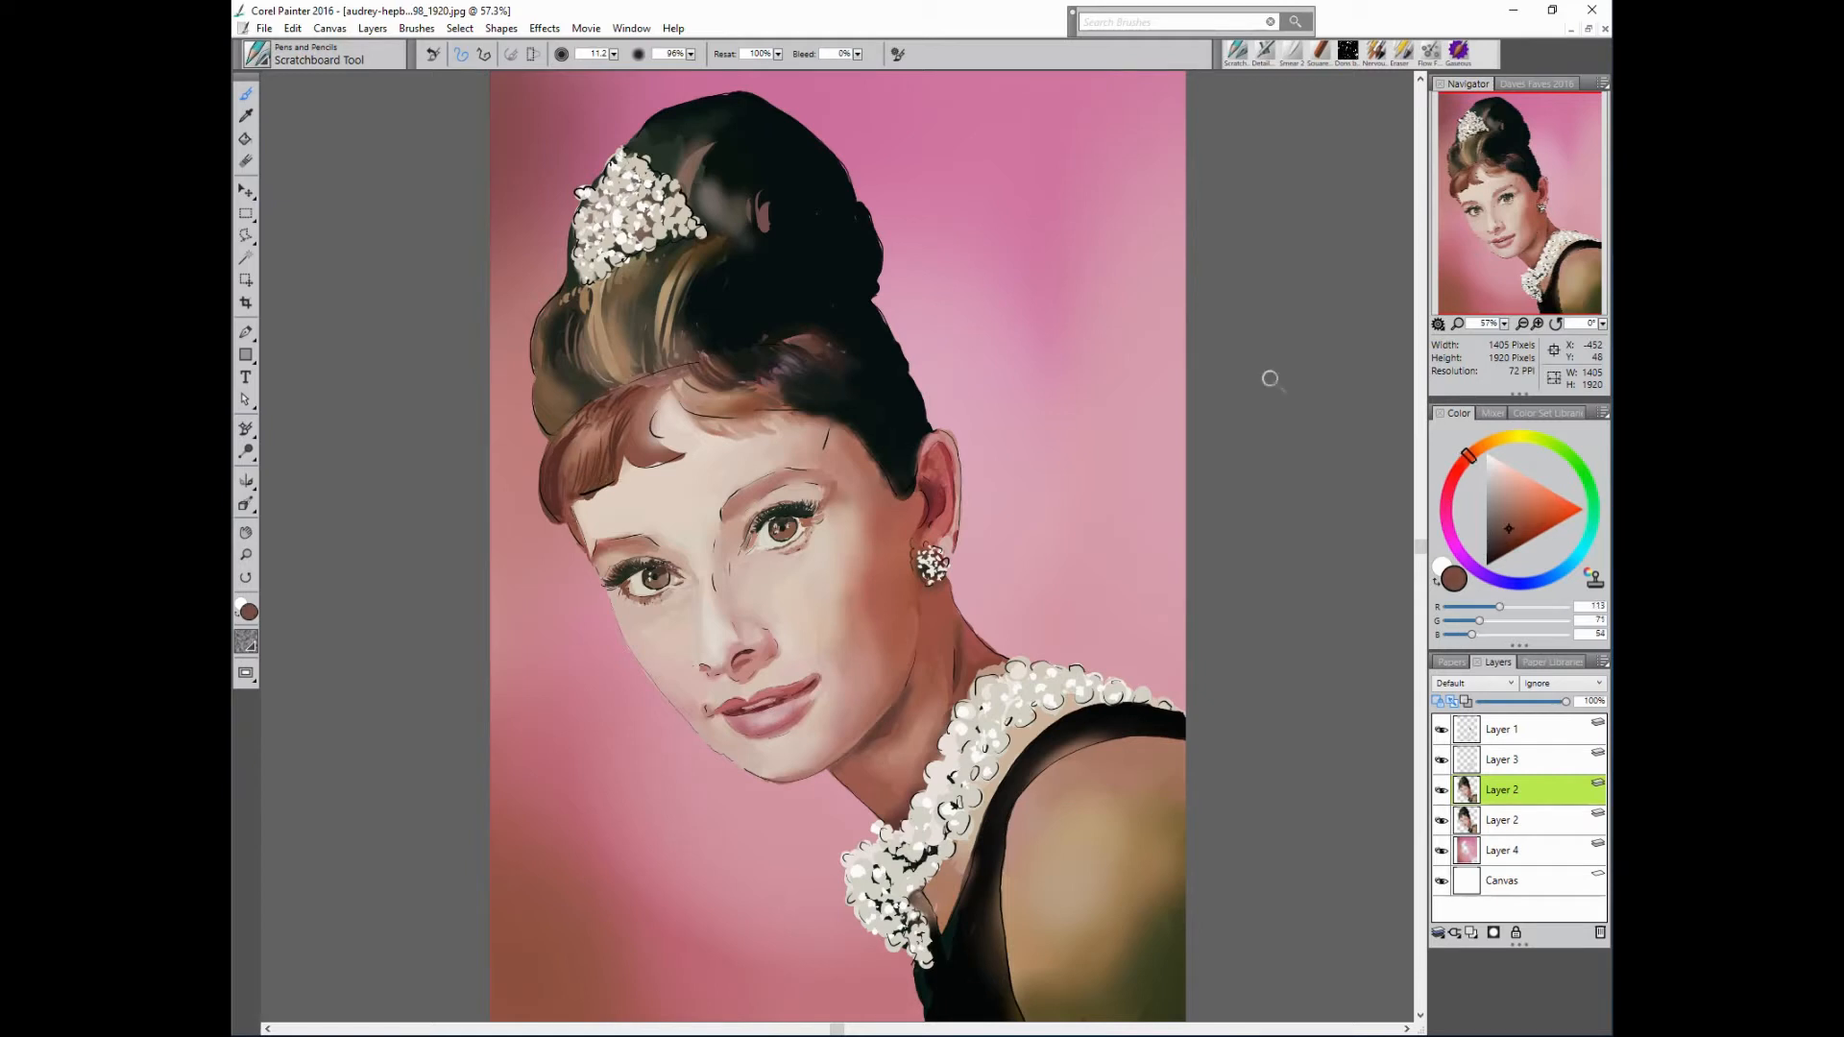
pyautogui.keyDown('alt'); pyautogui.click(564, 507); pyautogui.keyUp('alt')
pyautogui.moveTo(571, 503); pyautogui.dragTo(589, 547)
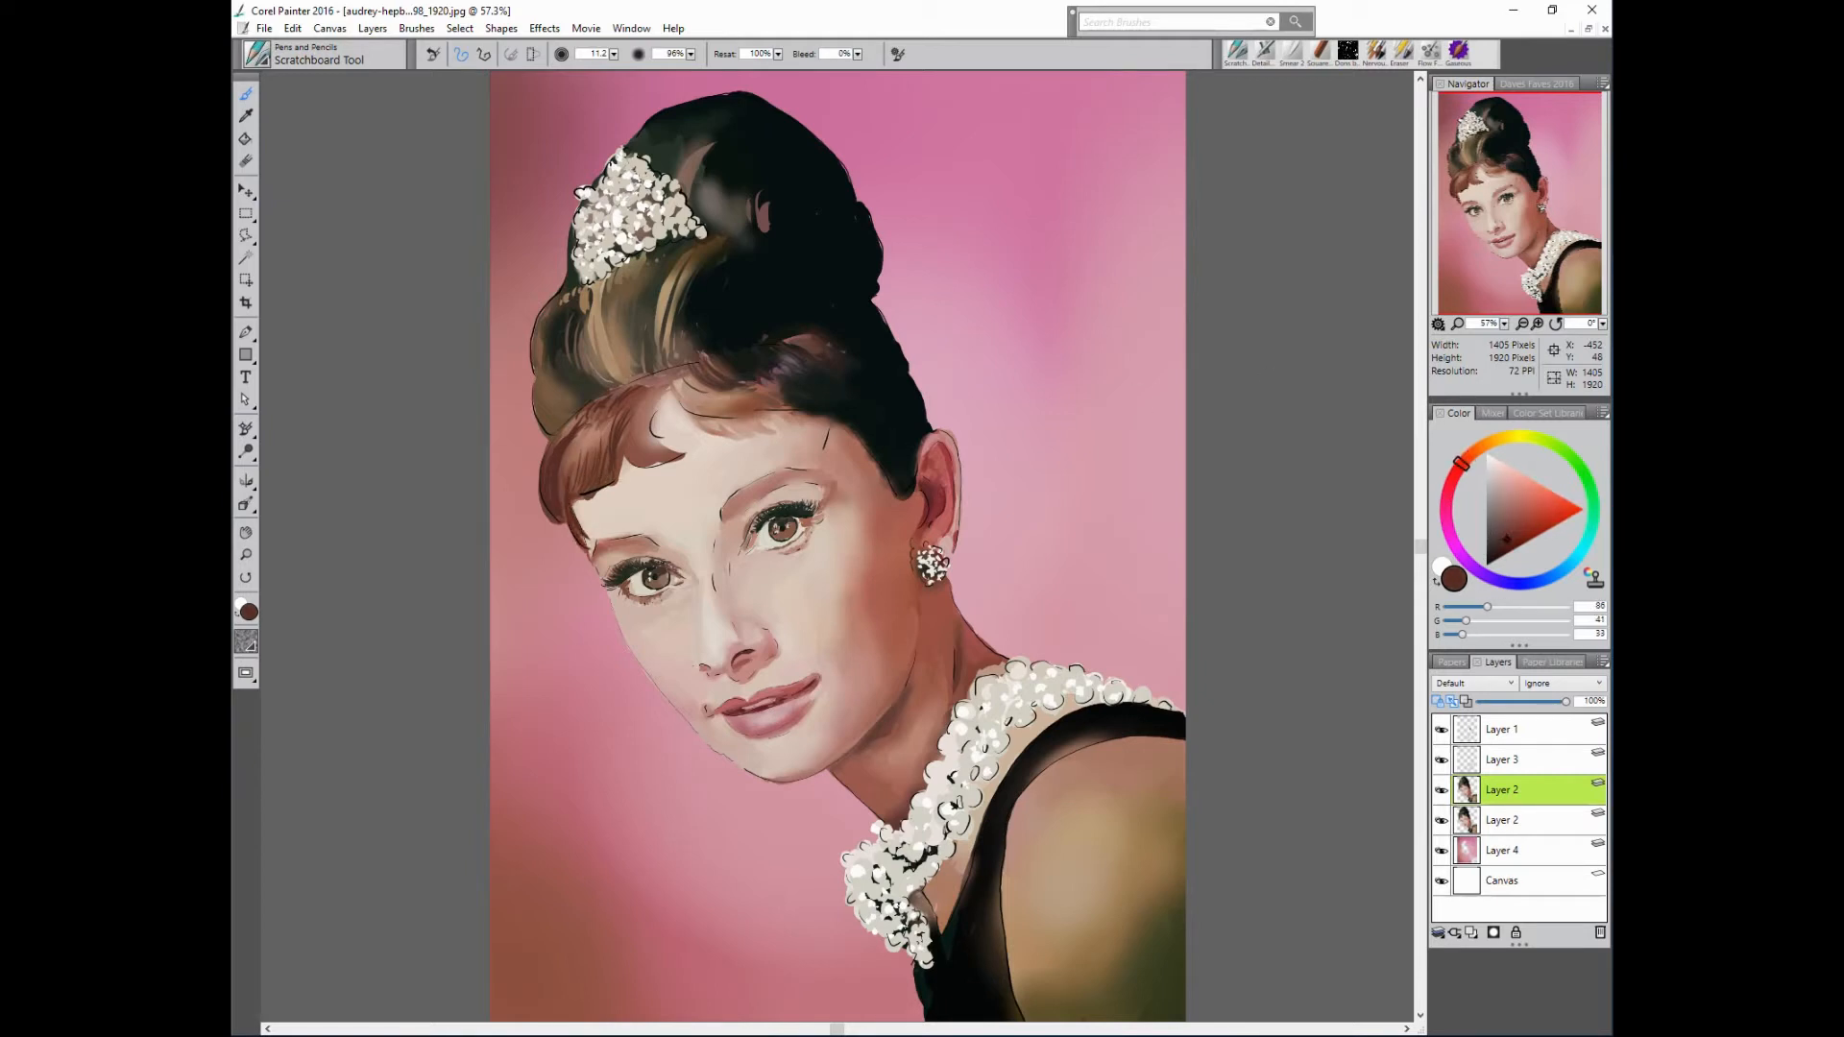
pyautogui.keyDown('alt'); pyautogui.click(572, 519); pyautogui.keyUp('alt')
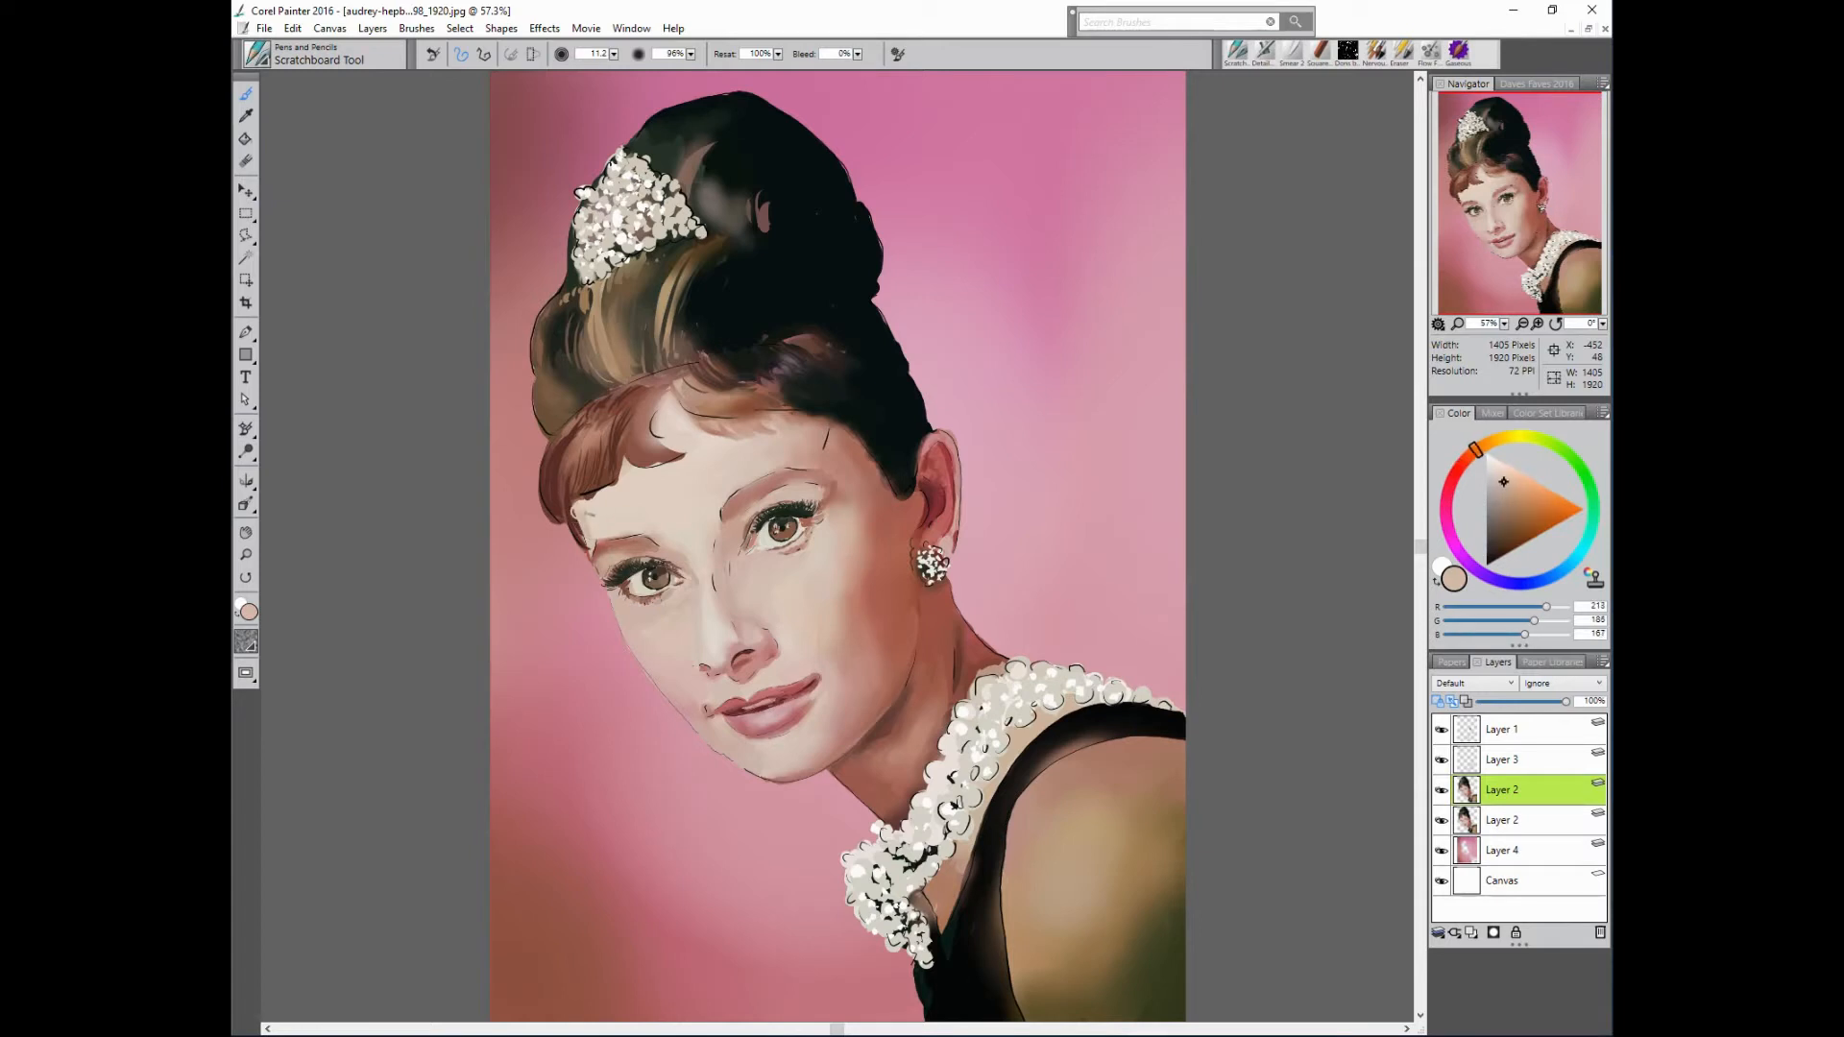
pyautogui.keyDown('alt'); pyautogui.click(572, 519); pyautogui.keyUp('alt')
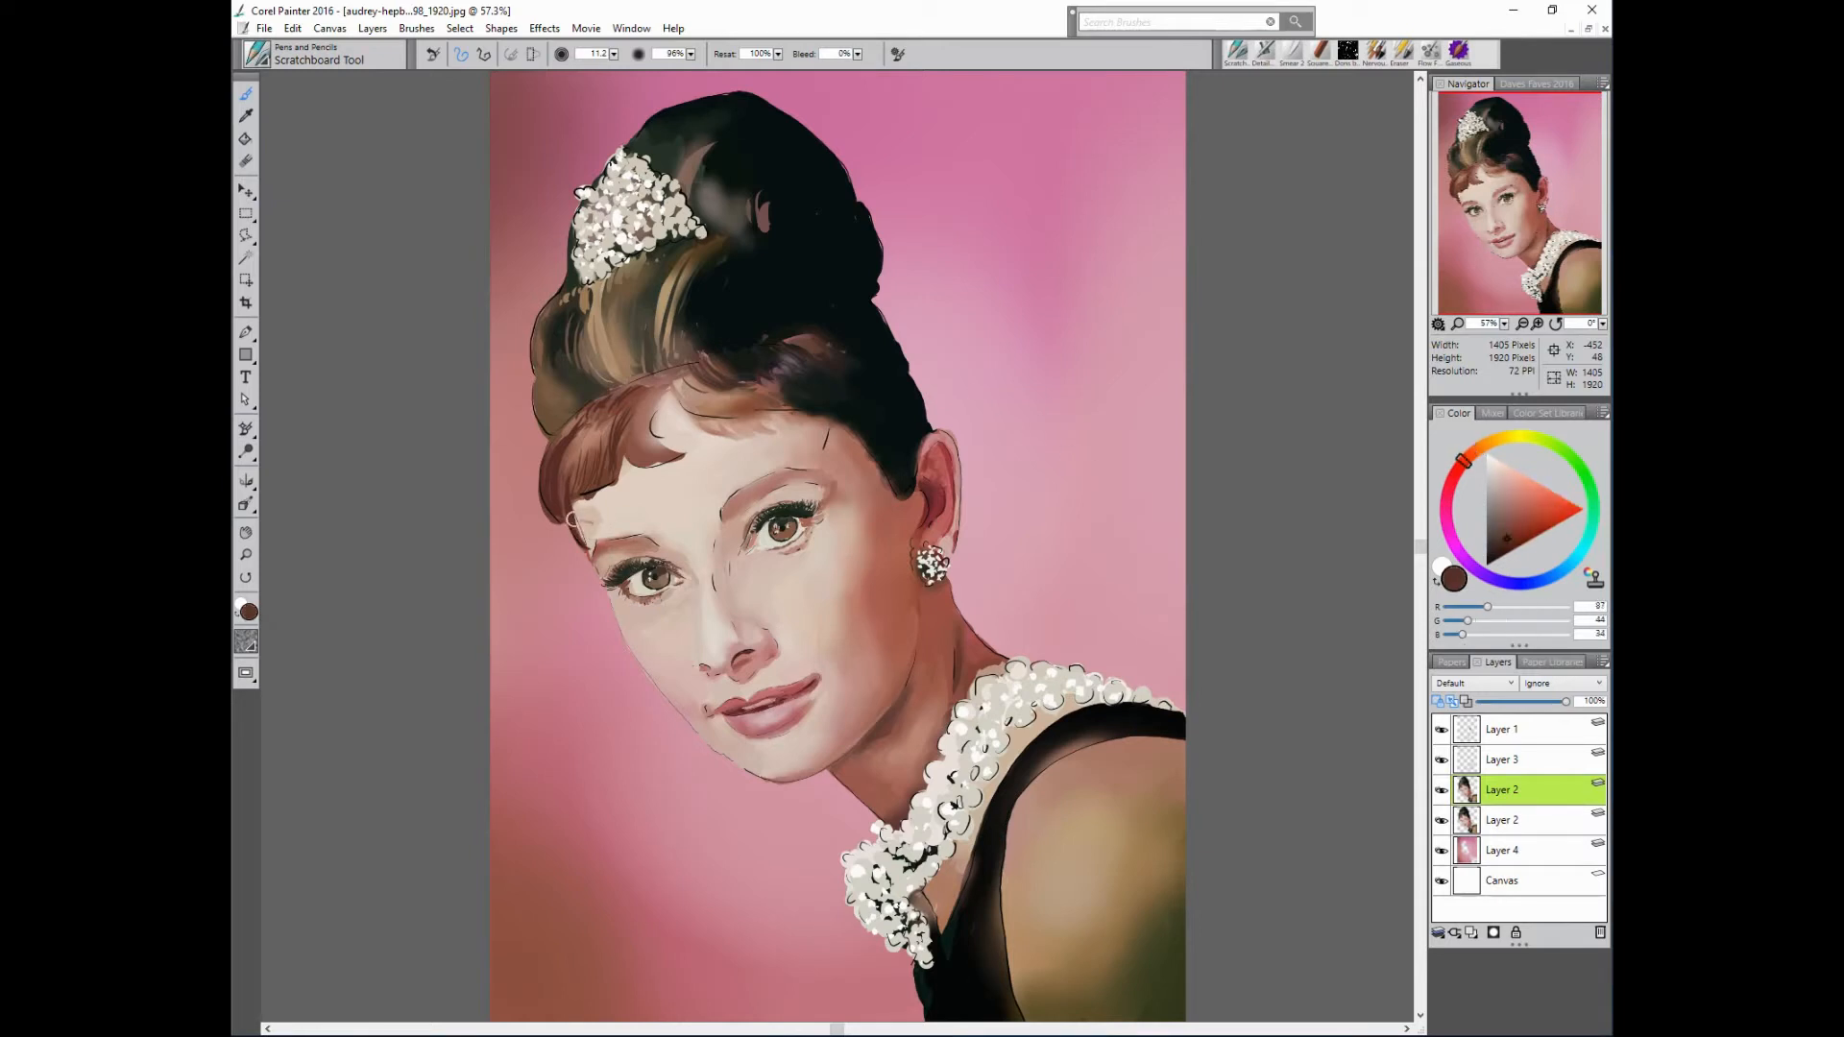
pyautogui.keyDown('alt'); pyautogui.click(609, 550); pyautogui.keyUp('alt')
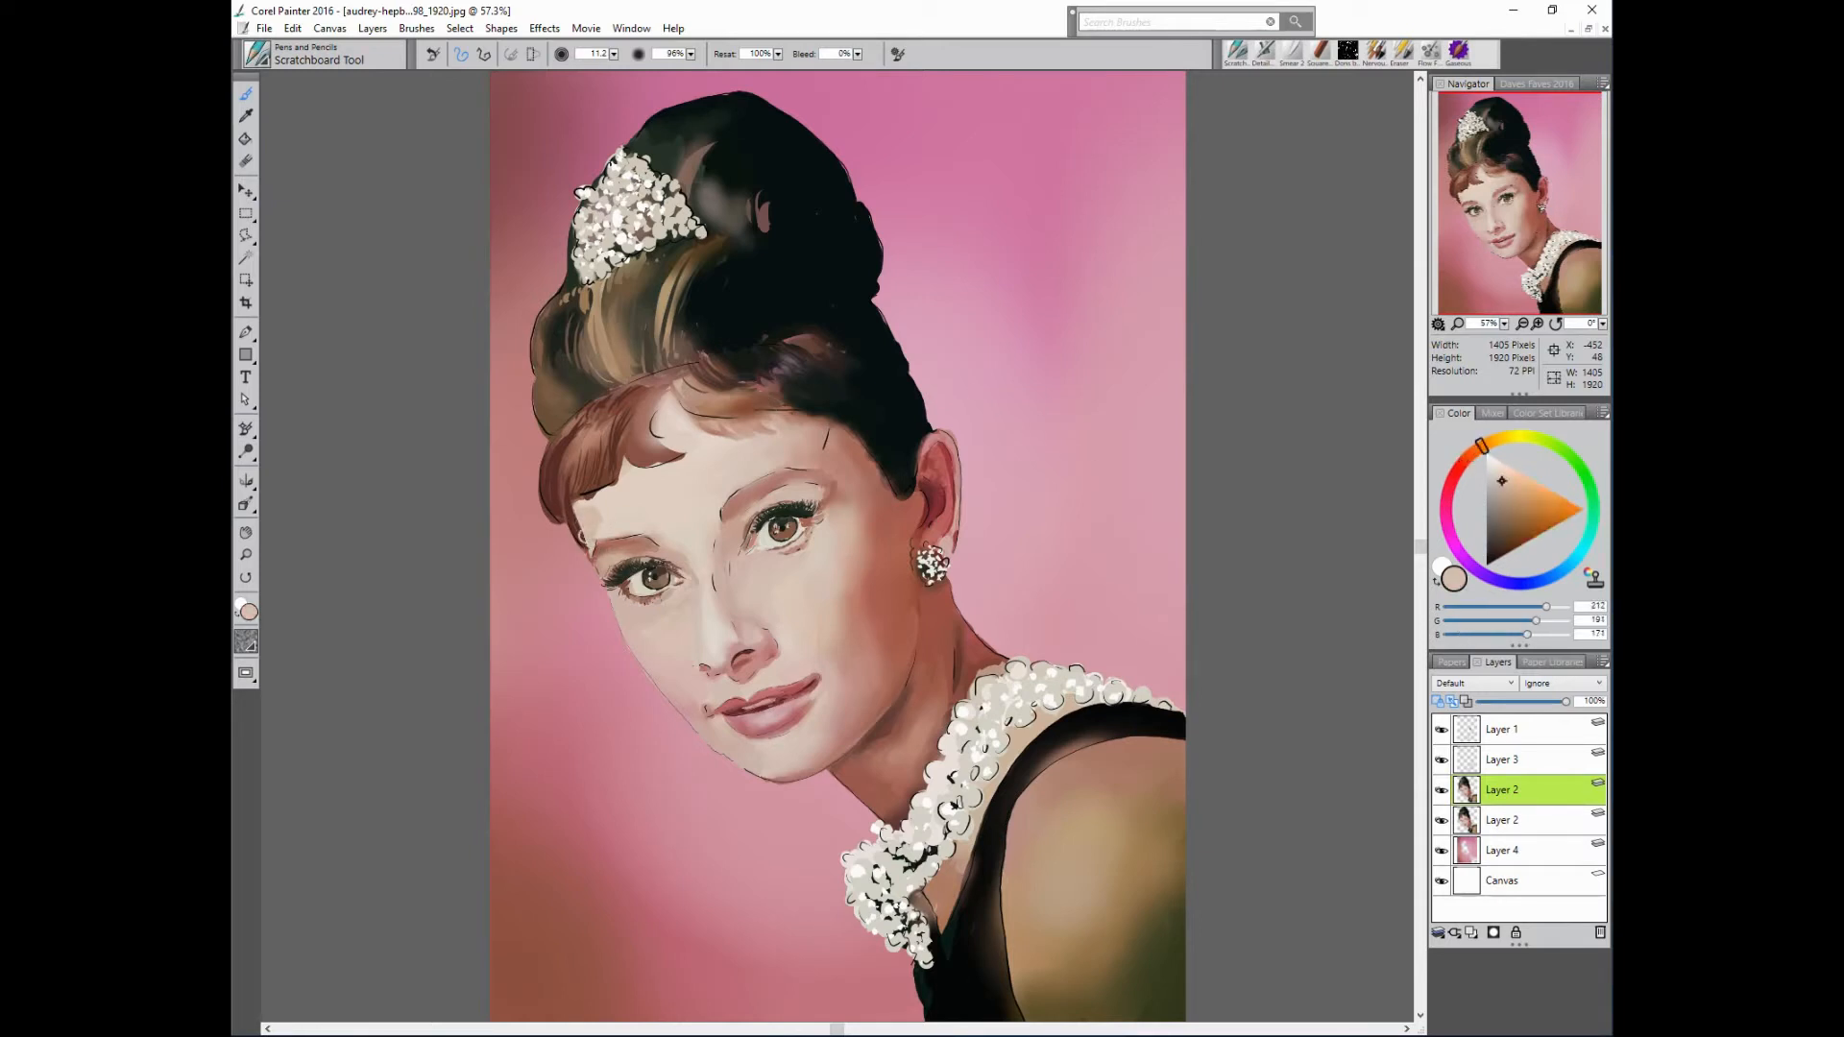
pyautogui.keyDown('alt'); pyautogui.click(581, 485); pyautogui.keyUp('alt')
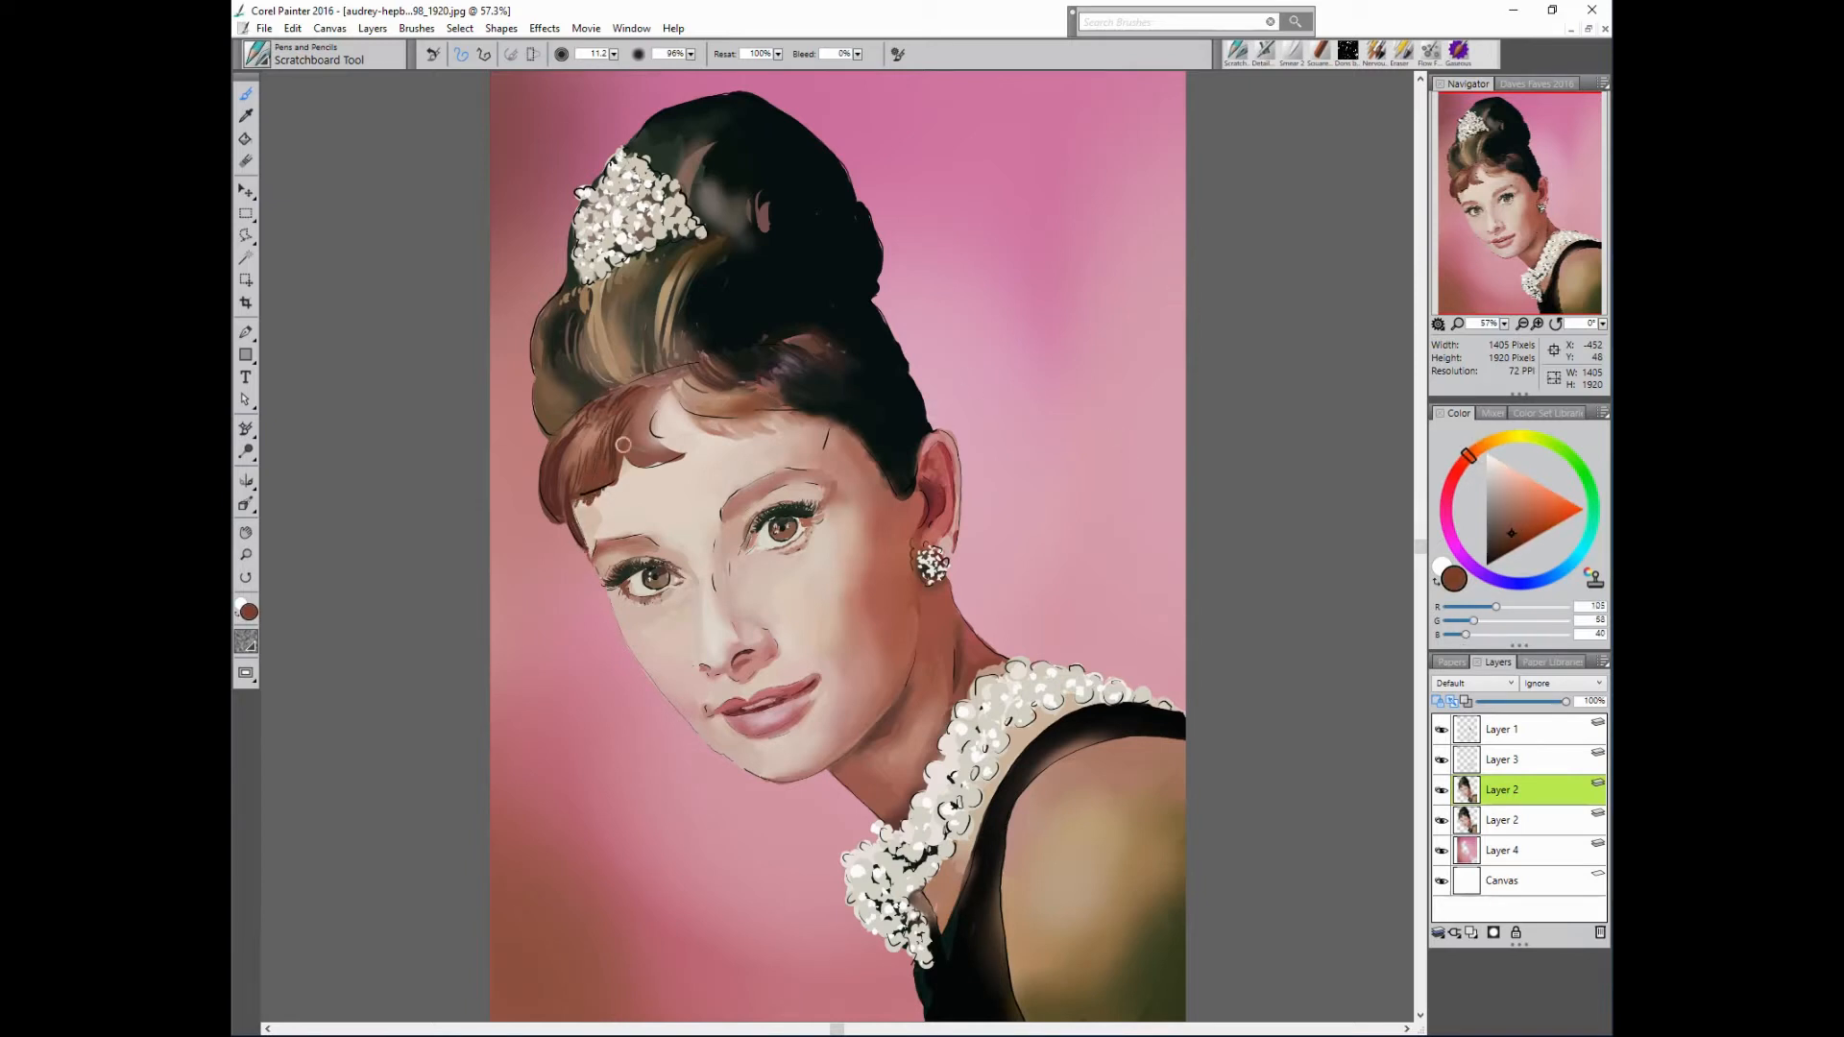
# - Paint thin dark strands through the golden-brown swept hair below the tiara with sampled near-black tones
pyautogui.keyDown('alt'); pyautogui.click(703, 364); pyautogui.keyUp('alt')
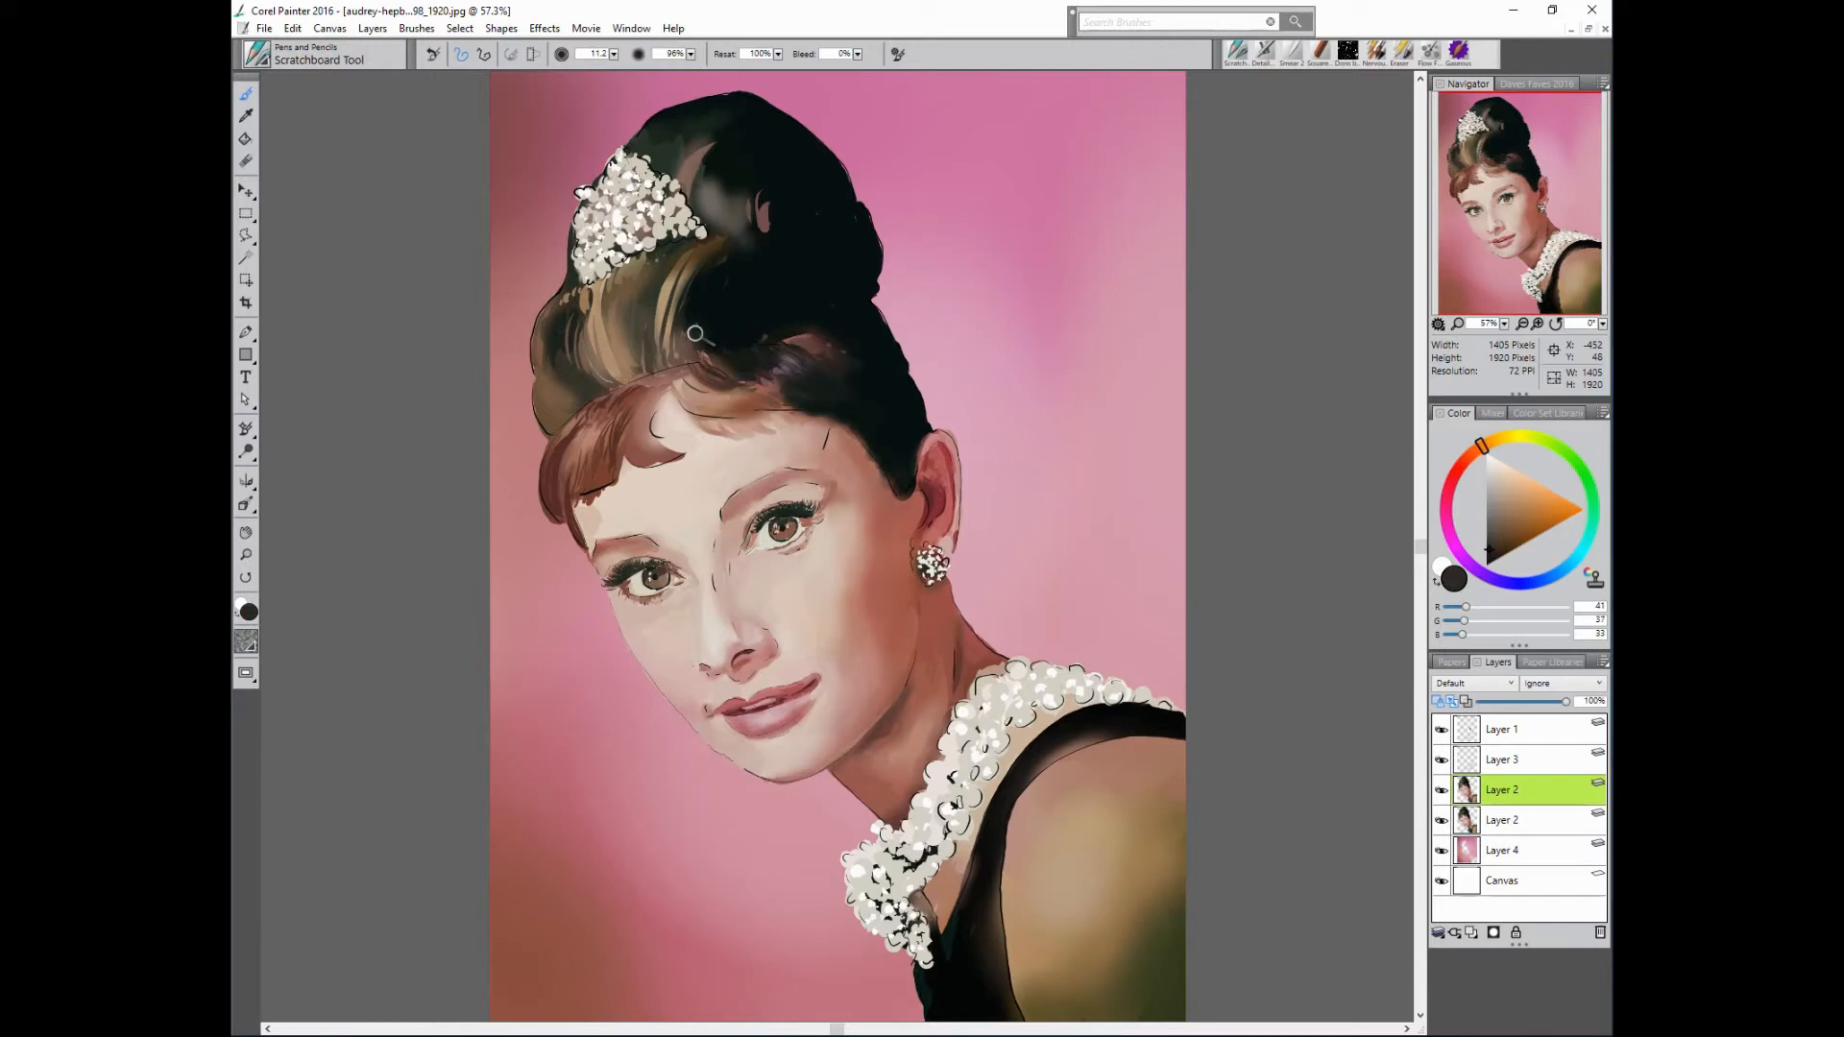
pyautogui.keyDown('alt'); pyautogui.click(672, 267); pyautogui.keyUp('alt')
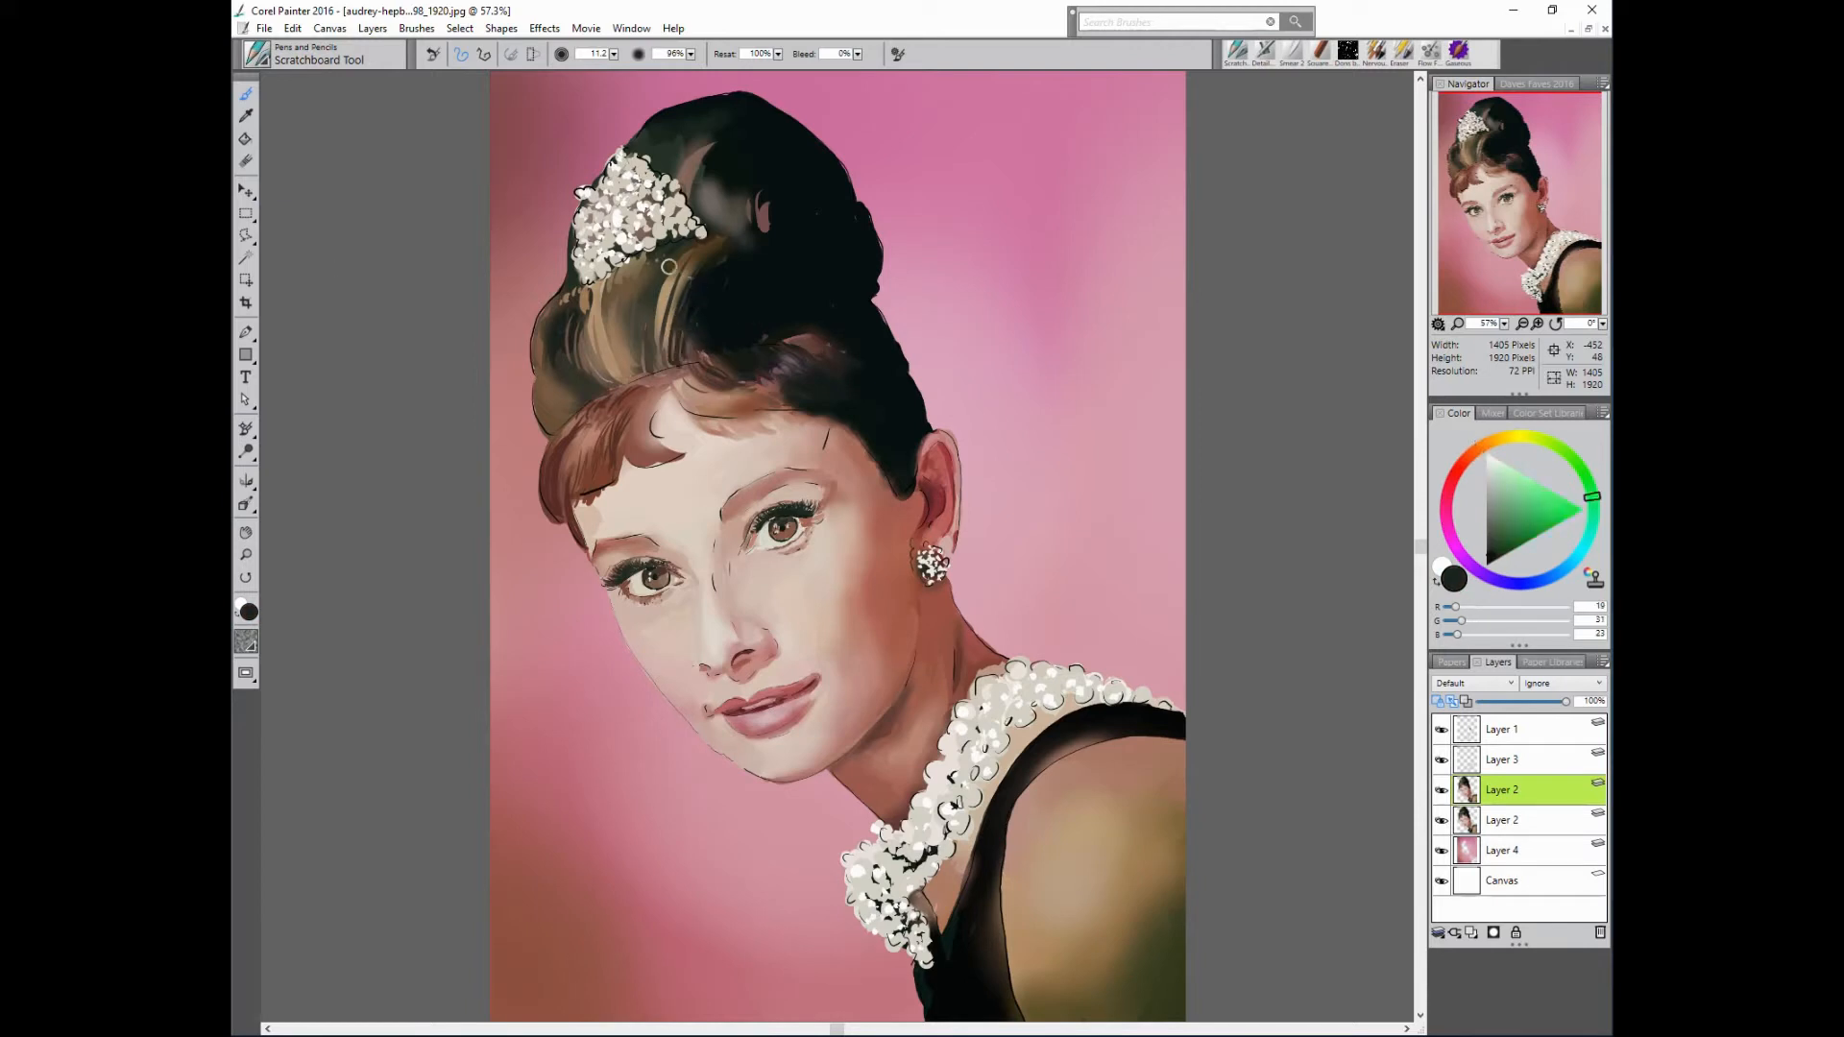
pyautogui.moveTo(642, 283)
pyautogui.mouseDown()
pyautogui.moveTo(613, 314)
pyautogui.moveTo(621, 289)
pyautogui.moveTo(623, 368)
pyautogui.mouseUp()
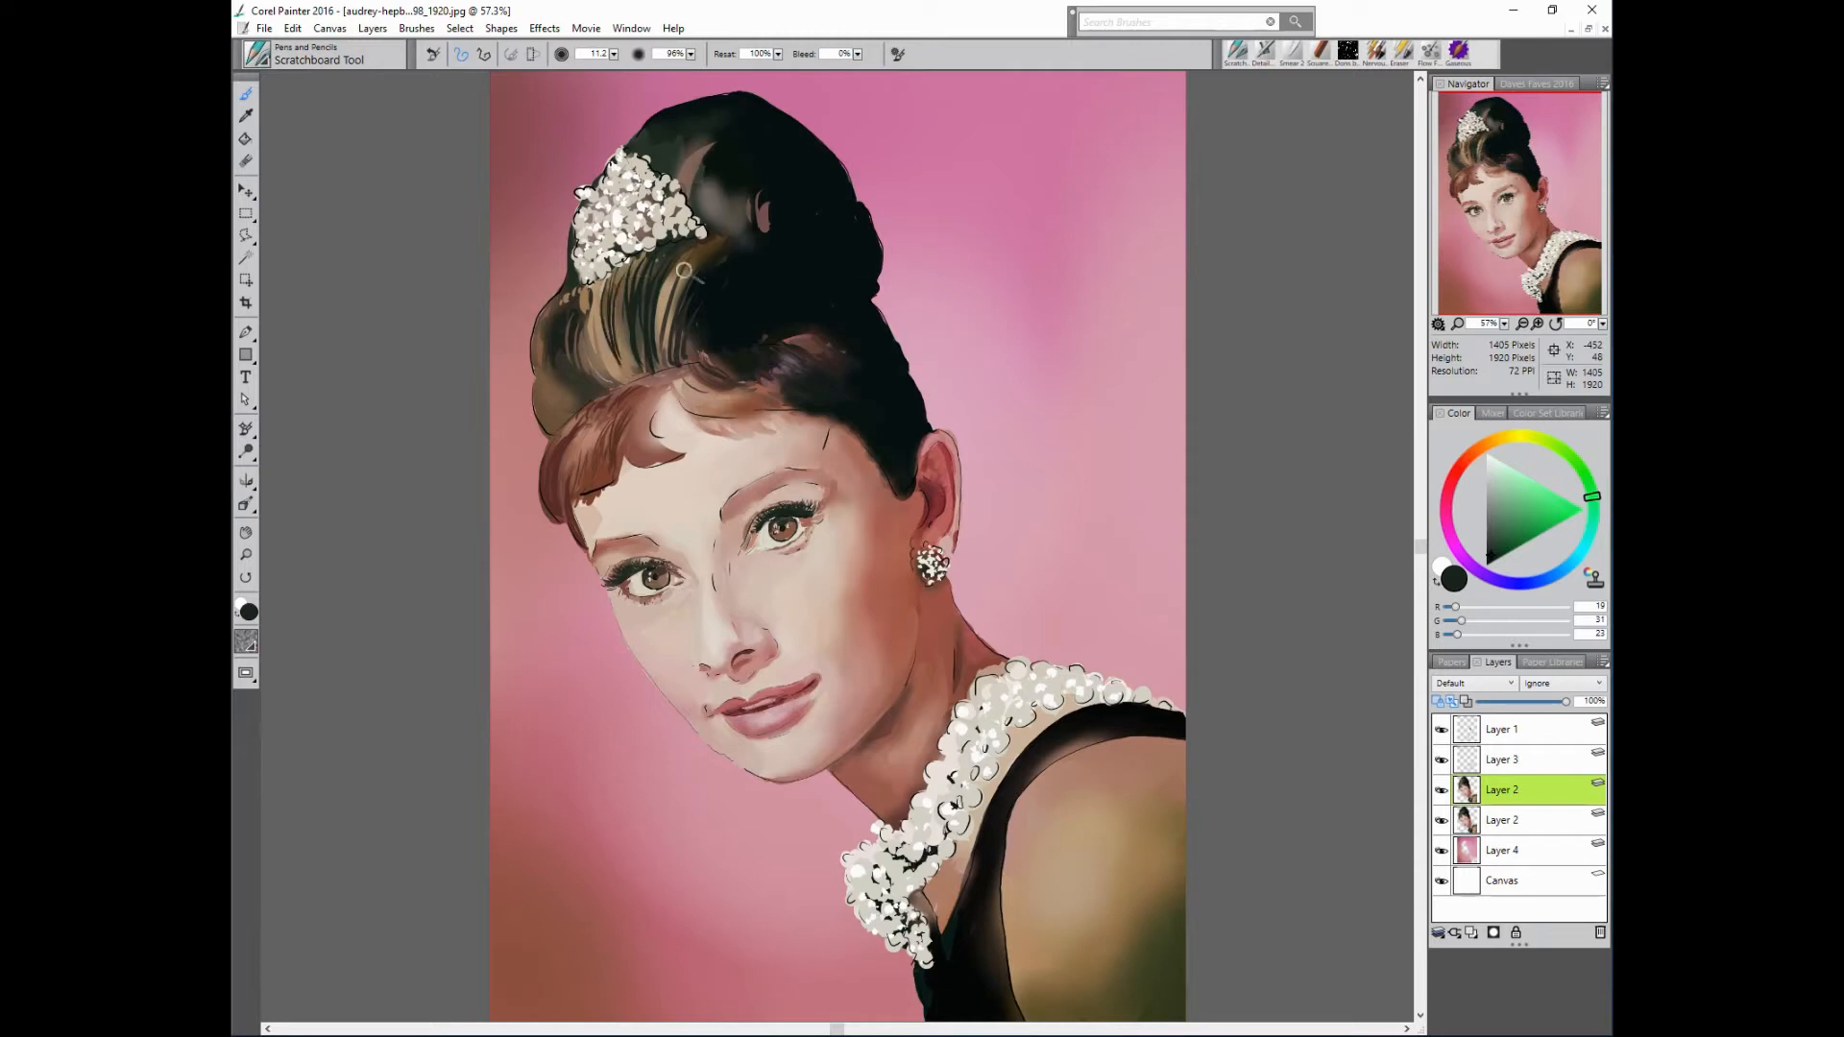
pyautogui.moveTo(626, 302)
pyautogui.mouseDown()
pyautogui.moveTo(640, 373)
pyautogui.moveTo(616, 373)
pyautogui.mouseUp()
pyautogui.keyDown('alt'); pyautogui.click(866, 271); pyautogui.keyUp('alt')
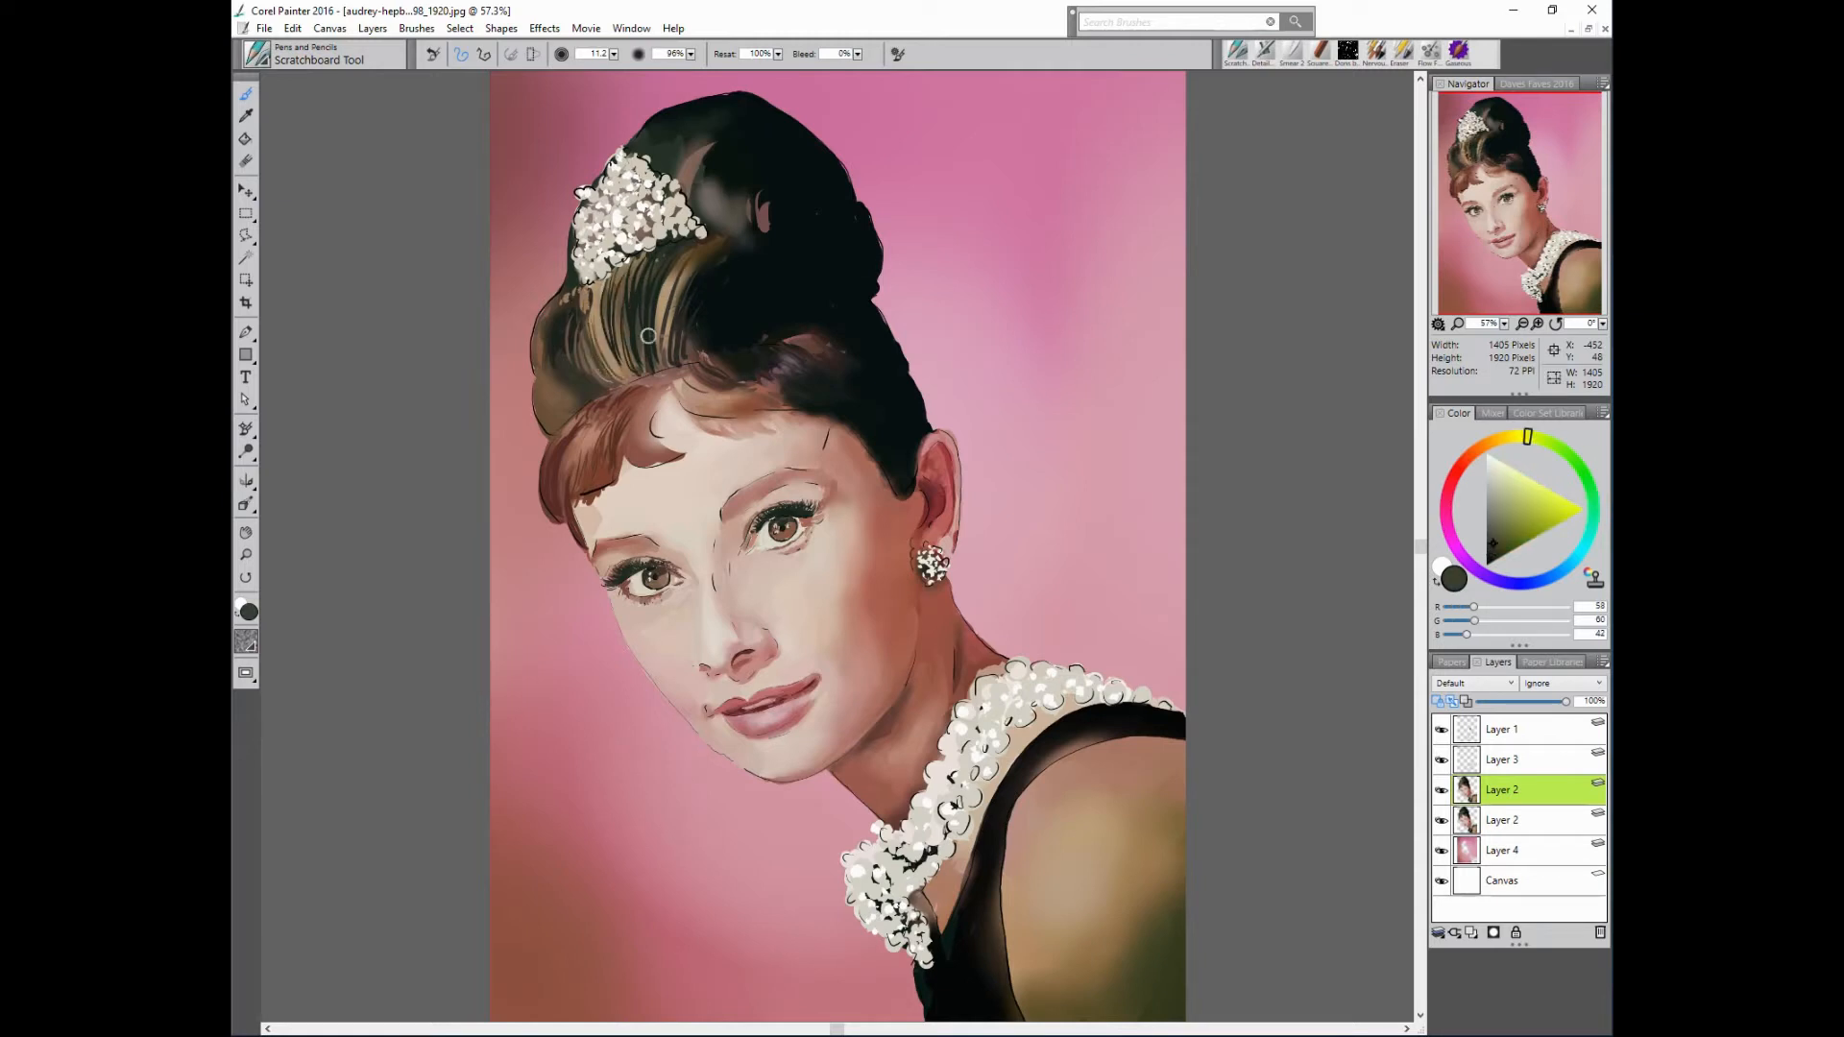
pyautogui.keyDown('alt'); pyautogui.click(580, 354); pyautogui.keyUp('alt')
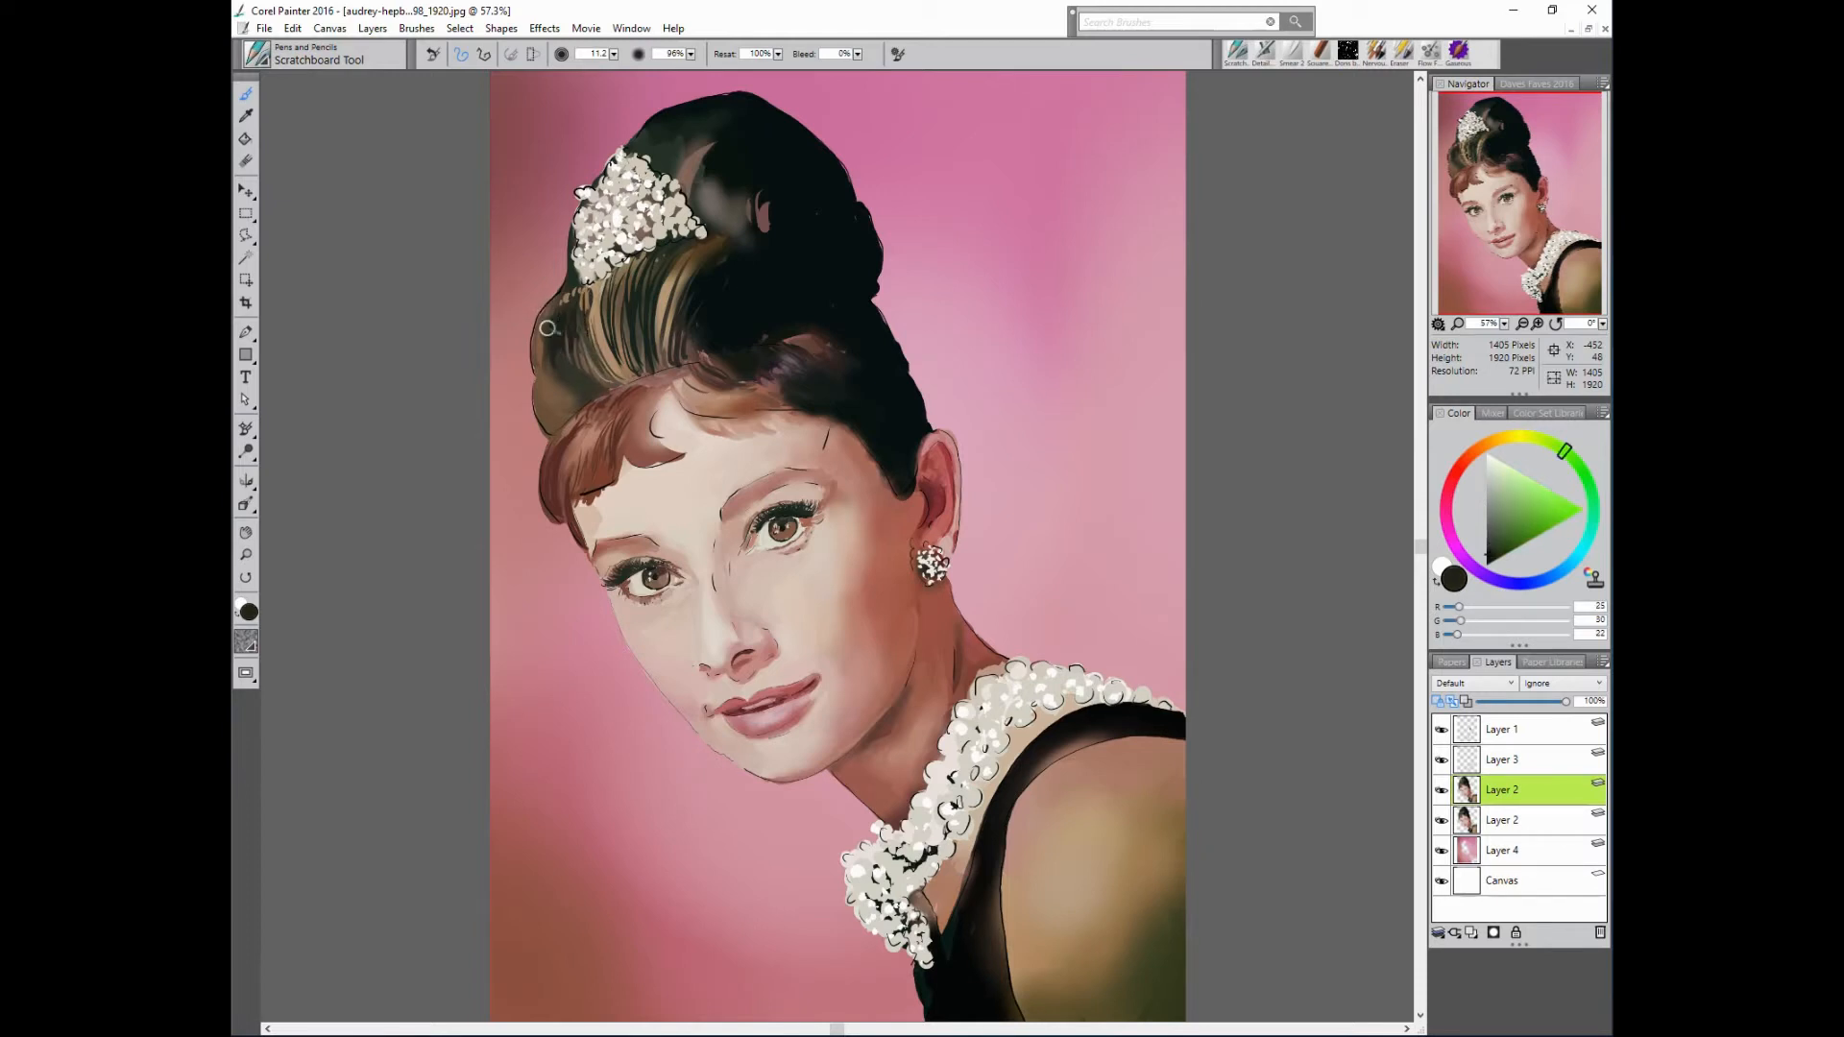
# - Paint curved dark and tan strands along the left outer side of the swept hair with sampled tones
pyautogui.moveTo(551, 327)
pyautogui.mouseDown()
pyautogui.moveTo(579, 394)
pyautogui.moveTo(586, 368)
pyautogui.moveTo(619, 379)
pyautogui.mouseUp()
pyautogui.keyDown('alt'); pyautogui.click(621, 318); pyautogui.keyUp('alt')
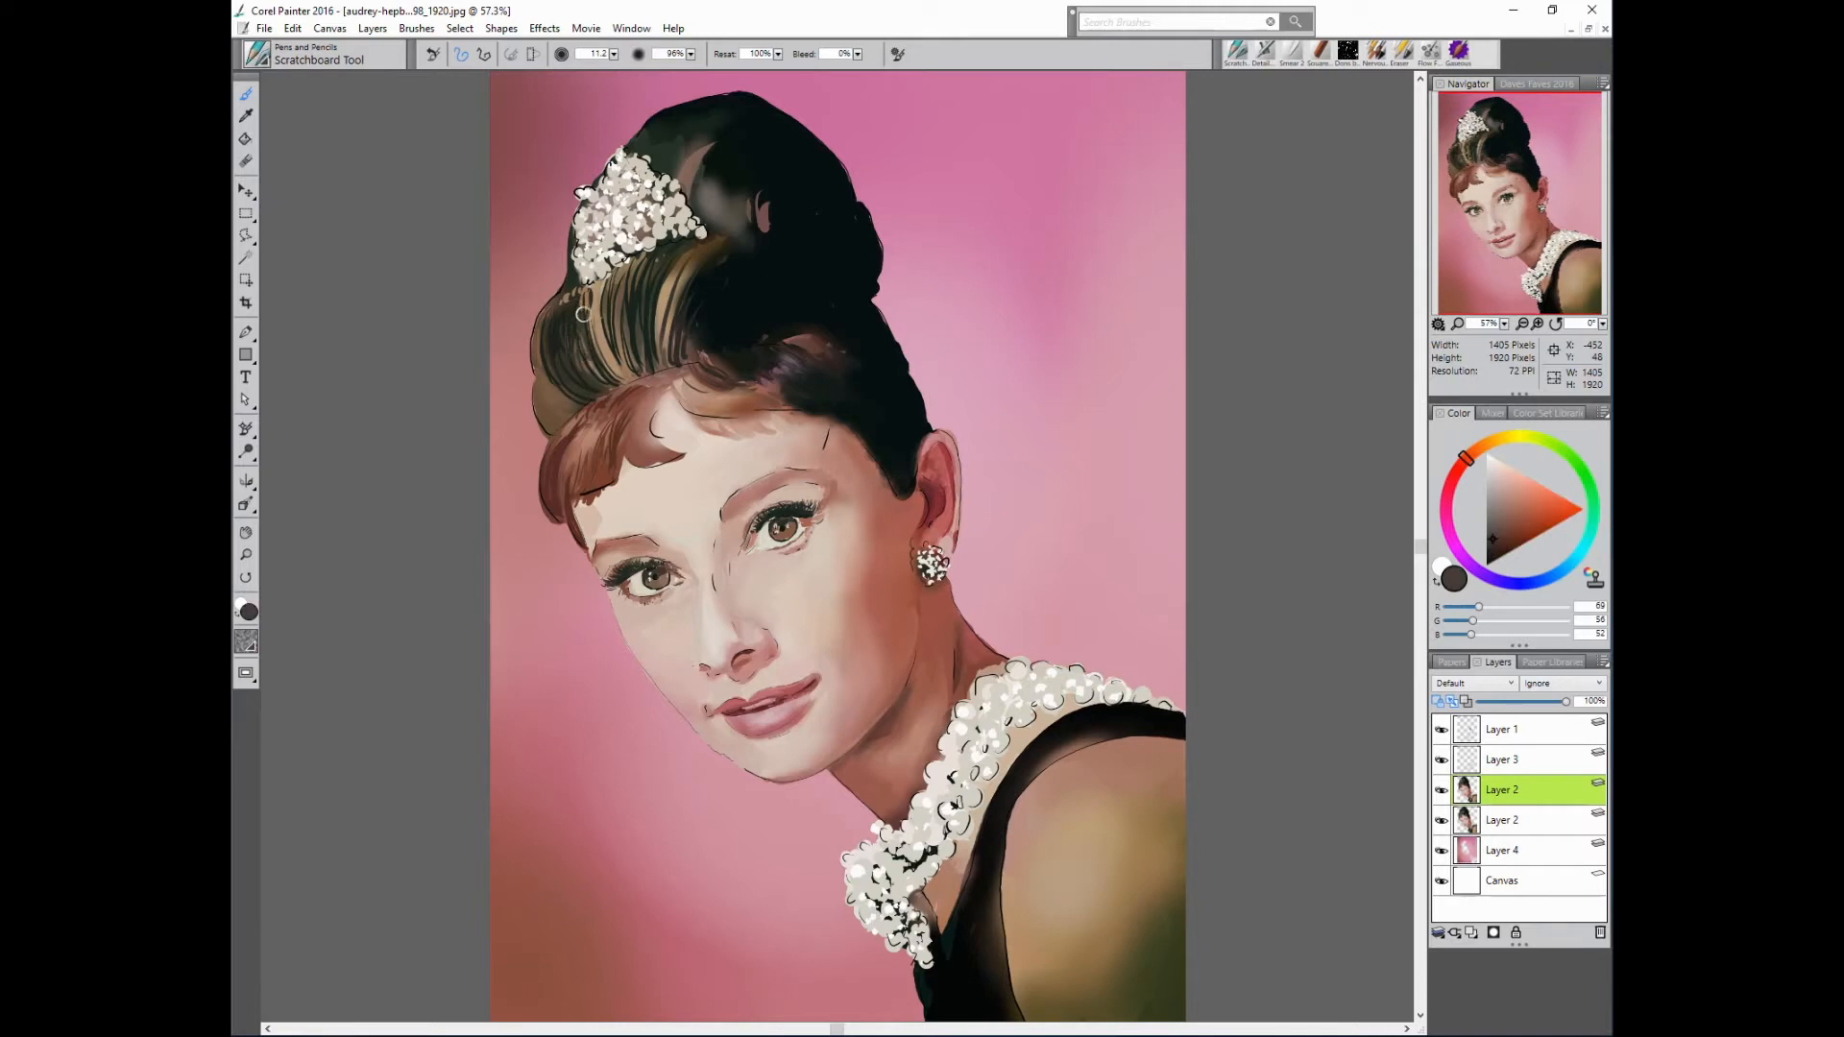
pyautogui.keyDown('alt'); pyautogui.click(541, 330); pyautogui.keyUp('alt')
pyautogui.keyDown('alt'); pyautogui.click(545, 349); pyautogui.keyUp('alt')
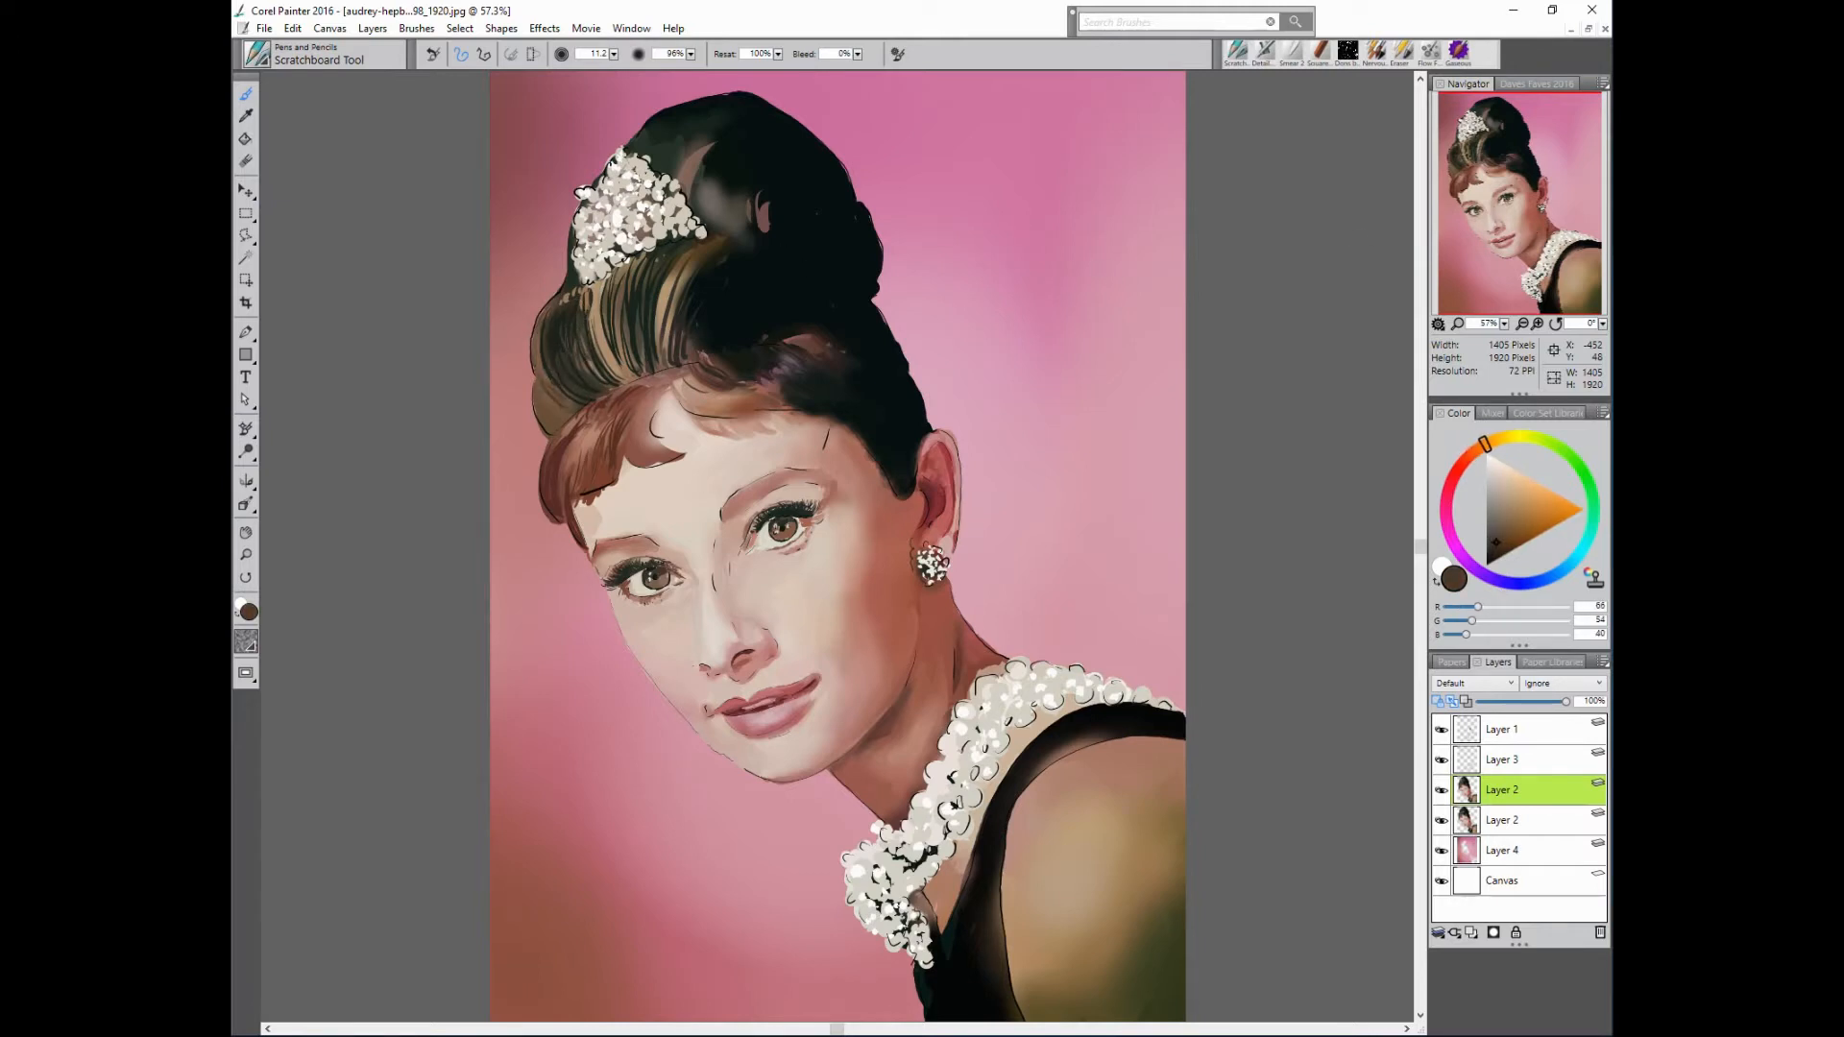
pyautogui.keyDown('alt'); pyautogui.click(546, 392); pyautogui.keyUp('alt')
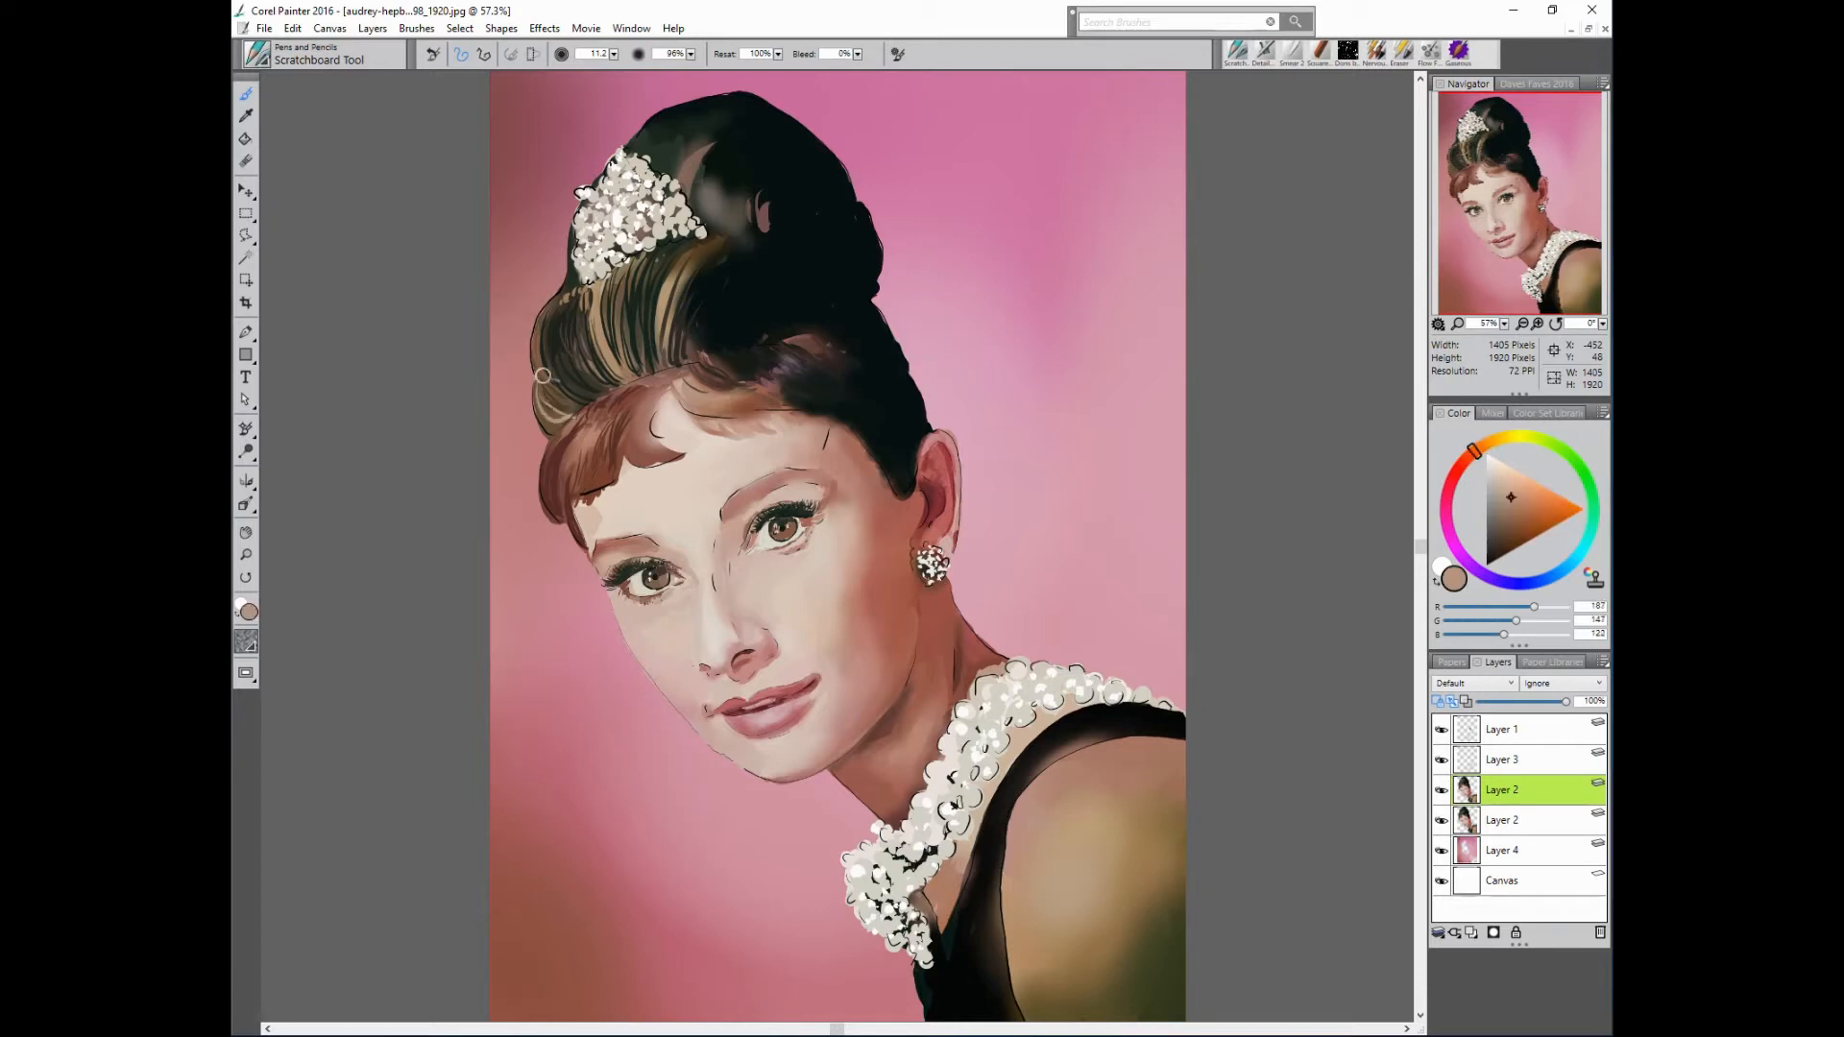
pyautogui.keyDown('alt'); pyautogui.click(1610, 190); pyautogui.keyUp('alt')
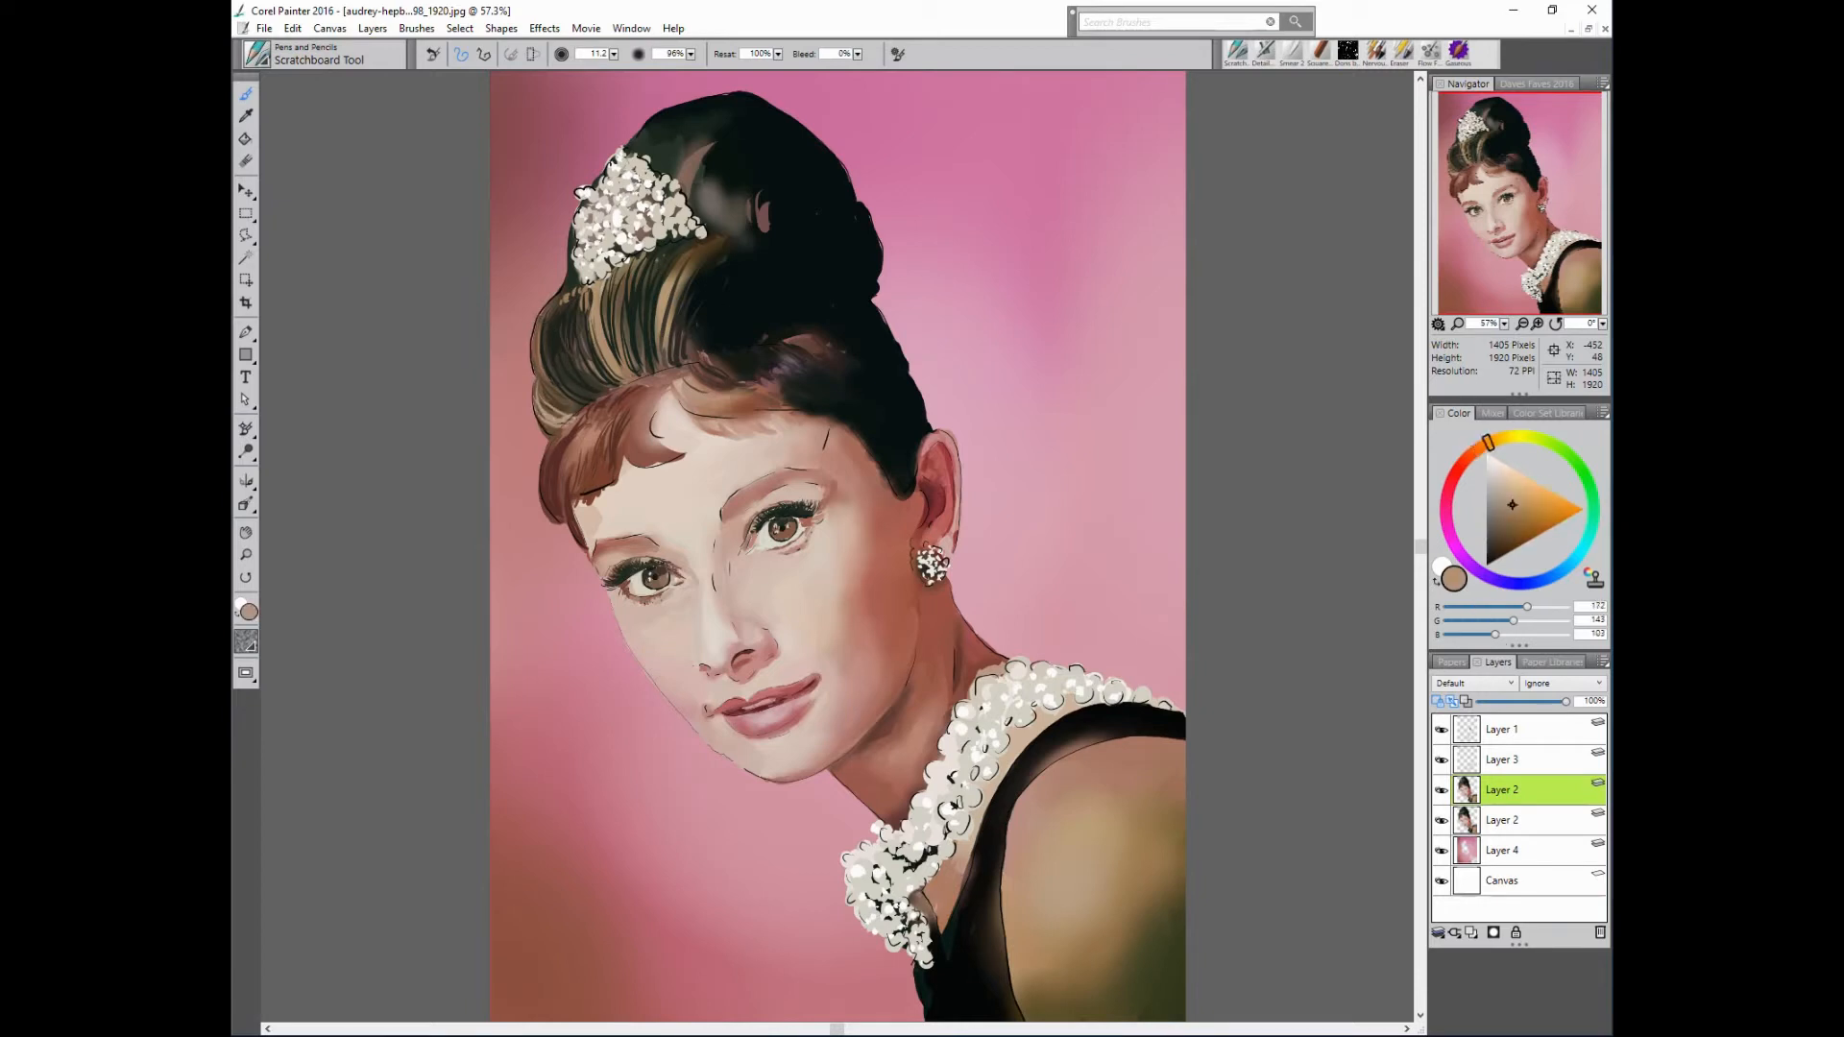
# - Break up the bun's highlights beside the tiara into fine light, reddish and dark strands with sampled tones
pyautogui.keyDown('alt'); pyautogui.click(699, 174); pyautogui.keyUp('alt')
pyautogui.moveTo(704, 158); pyautogui.dragTo(689, 195)
pyautogui.keyDown('alt'); pyautogui.click(730, 144); pyautogui.keyUp('alt')
pyautogui.moveTo(715, 145)
pyautogui.mouseDown()
pyautogui.moveTo(824, 139)
pyautogui.moveTo(708, 169)
pyautogui.moveTo(721, 238)
pyautogui.moveTo(733, 147)
pyautogui.moveTo(711, 210)
pyautogui.moveTo(699, 196)
pyautogui.moveTo(743, 208)
pyautogui.moveTo(796, 150)
pyautogui.moveTo(718, 186)
pyautogui.moveTo(755, 237)
pyautogui.moveTo(759, 181)
pyautogui.moveTo(743, 174)
pyautogui.moveTo(771, 226)
pyautogui.mouseUp()
pyautogui.keyDown('alt'); pyautogui.click(738, 148); pyautogui.keyUp('alt')
pyautogui.keyDown('alt'); pyautogui.click(767, 181); pyautogui.keyUp('alt')
pyautogui.keyDown('alt'); pyautogui.click(783, 213); pyautogui.keyUp('alt')
pyautogui.keyDown('alt'); pyautogui.click(764, 213); pyautogui.keyUp('alt')
pyautogui.moveTo(781, 200); pyautogui.dragTo(768, 231)
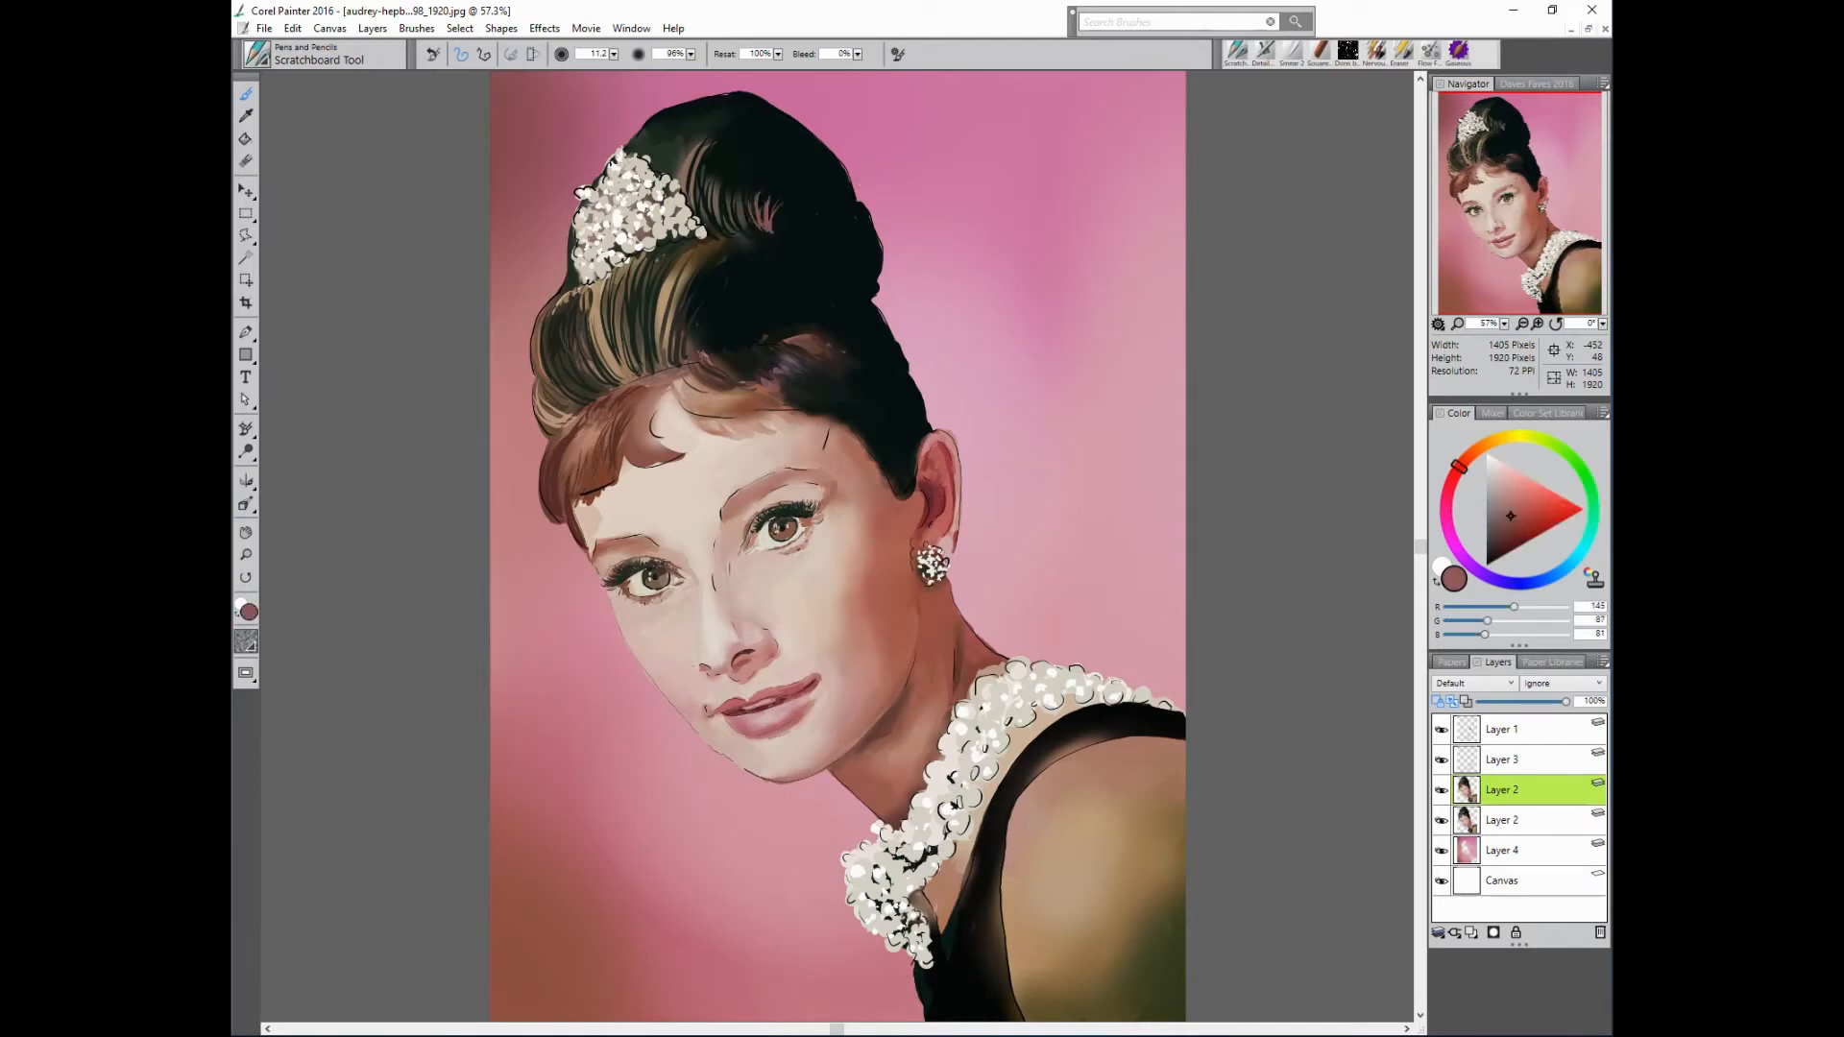
# - Paint curved light-brown strands from the golden hair into the dark mass behind the parting with sampled tones
pyautogui.keyDown('alt'); pyautogui.click(695, 279); pyautogui.keyUp('alt')
pyautogui.moveTo(734, 304)
pyautogui.mouseDown()
pyautogui.moveTo(711, 350)
pyautogui.moveTo(699, 340)
pyautogui.mouseUp()
pyautogui.keyDown('alt'); pyautogui.click(667, 303); pyautogui.keyUp('alt')
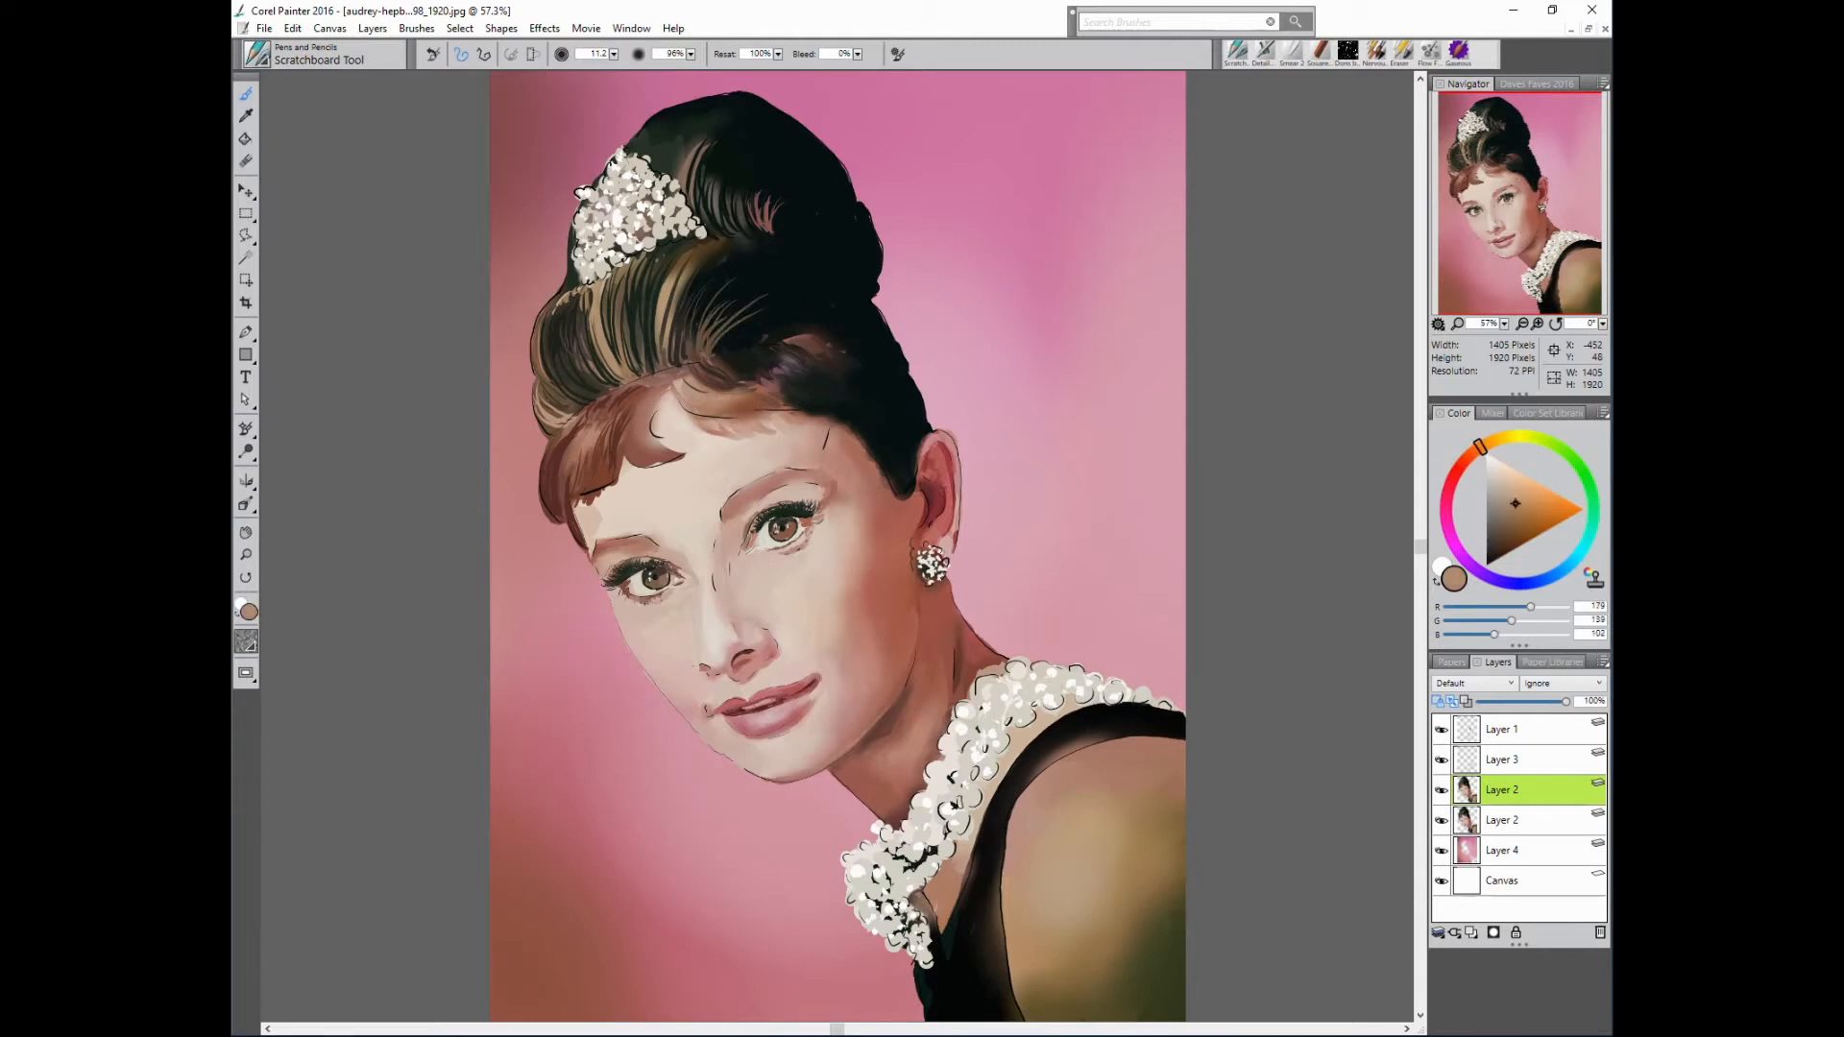
pyautogui.keyDown('alt'); pyautogui.click(680, 319); pyautogui.keyUp('alt')
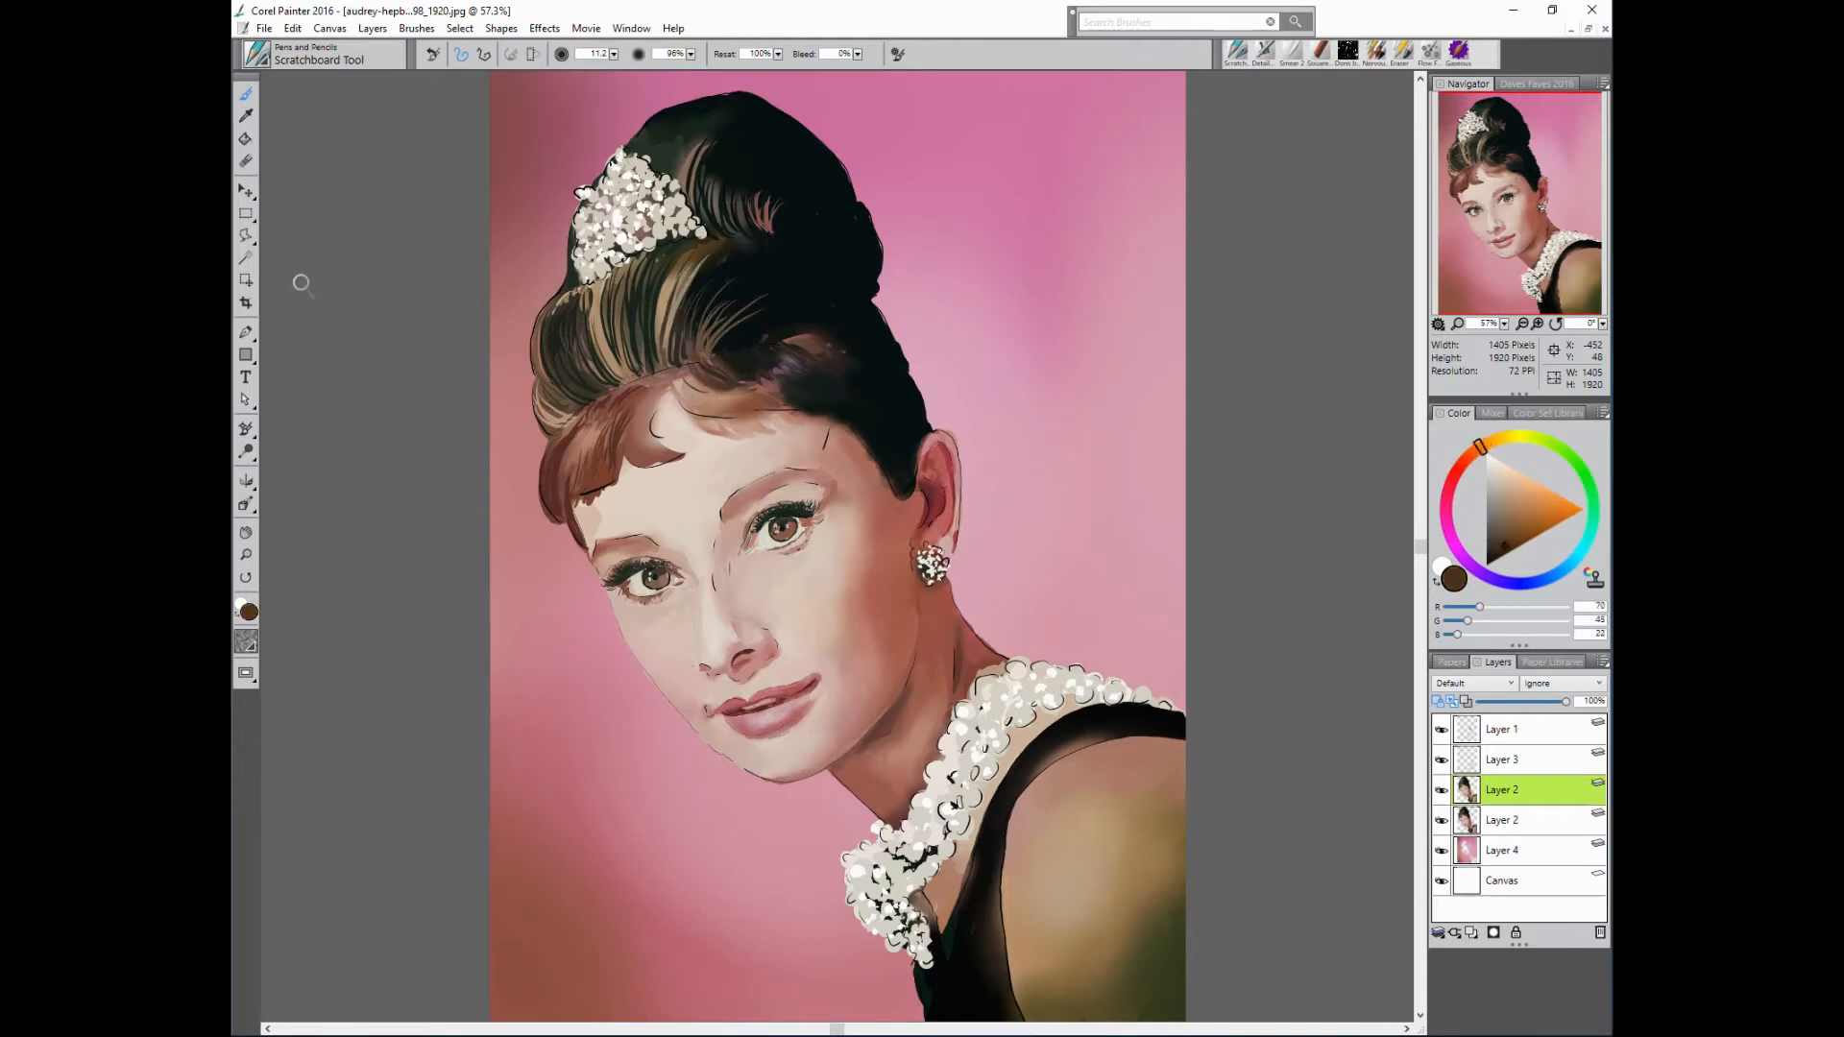
pyautogui.keyDown('alt'); pyautogui.click(669, 342); pyautogui.keyUp('alt')
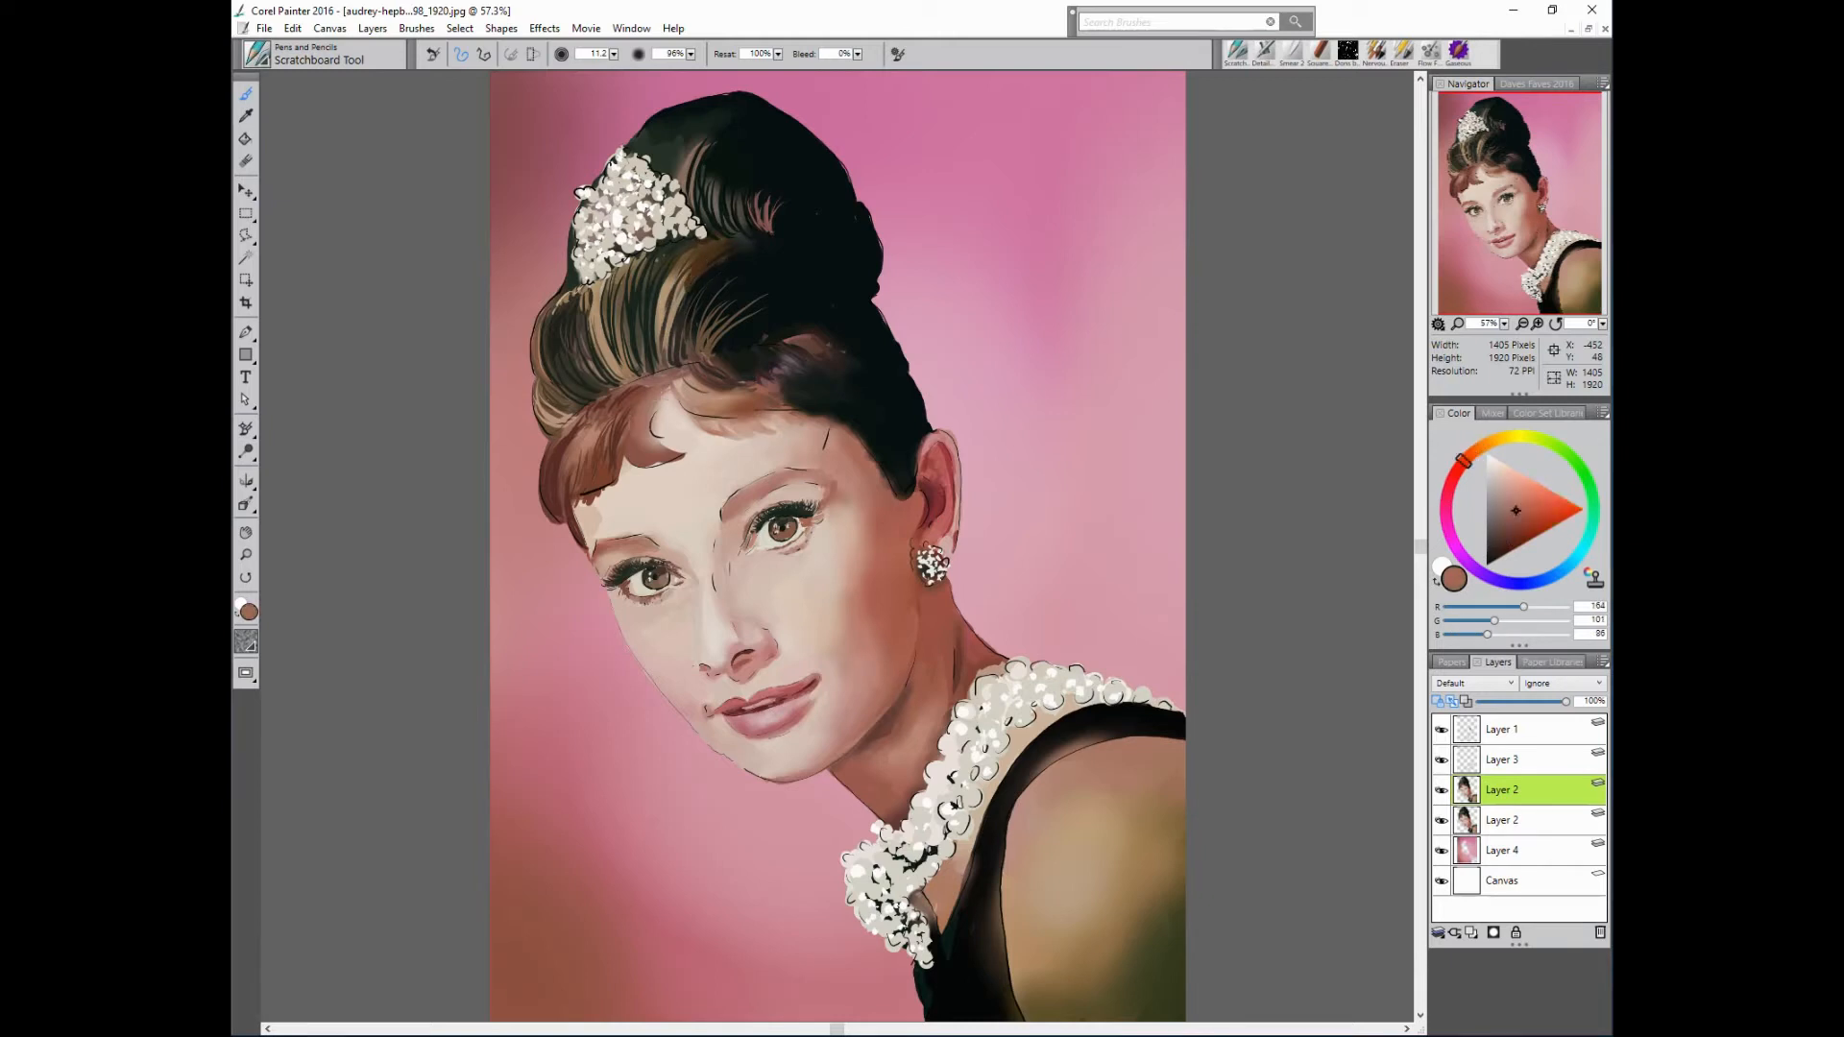
# - Paint fine reddish-brown strands through the fringe and its tips, plus loose strands in the dark hair above the ear
pyautogui.keyDown('alt'); pyautogui.click(711, 405); pyautogui.keyUp('alt')
pyautogui.keyDown('alt'); pyautogui.click(665, 398); pyautogui.keyUp('alt')
pyautogui.moveTo(661, 413); pyautogui.dragTo(642, 430)
pyautogui.moveTo(650, 466)
pyautogui.mouseDown()
pyautogui.moveTo(691, 445)
pyautogui.moveTo(631, 421)
pyautogui.moveTo(603, 456)
pyautogui.moveTo(615, 483)
pyautogui.mouseUp()
pyautogui.click(1514, 516)
pyautogui.moveTo(913, 430); pyautogui.dragTo(890, 467)
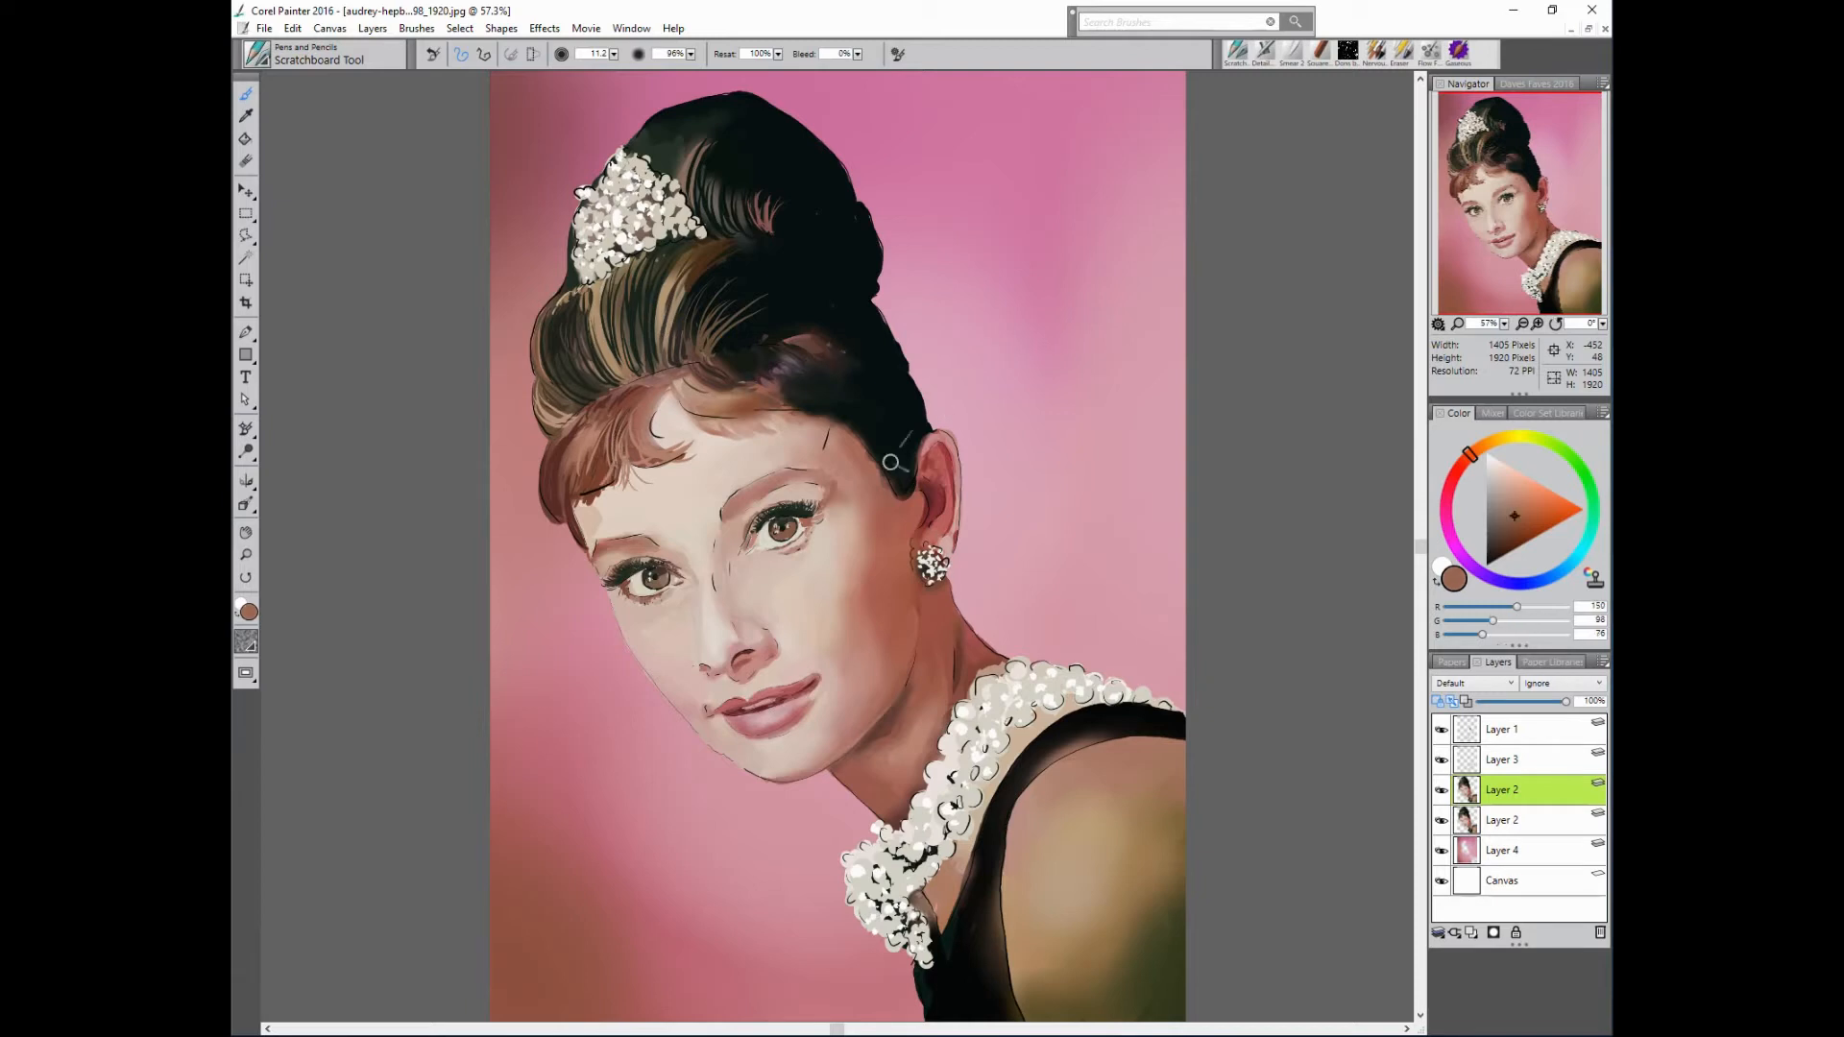
pyautogui.moveTo(614, 426); pyautogui.dragTo(600, 463)
pyautogui.click(1515, 521)
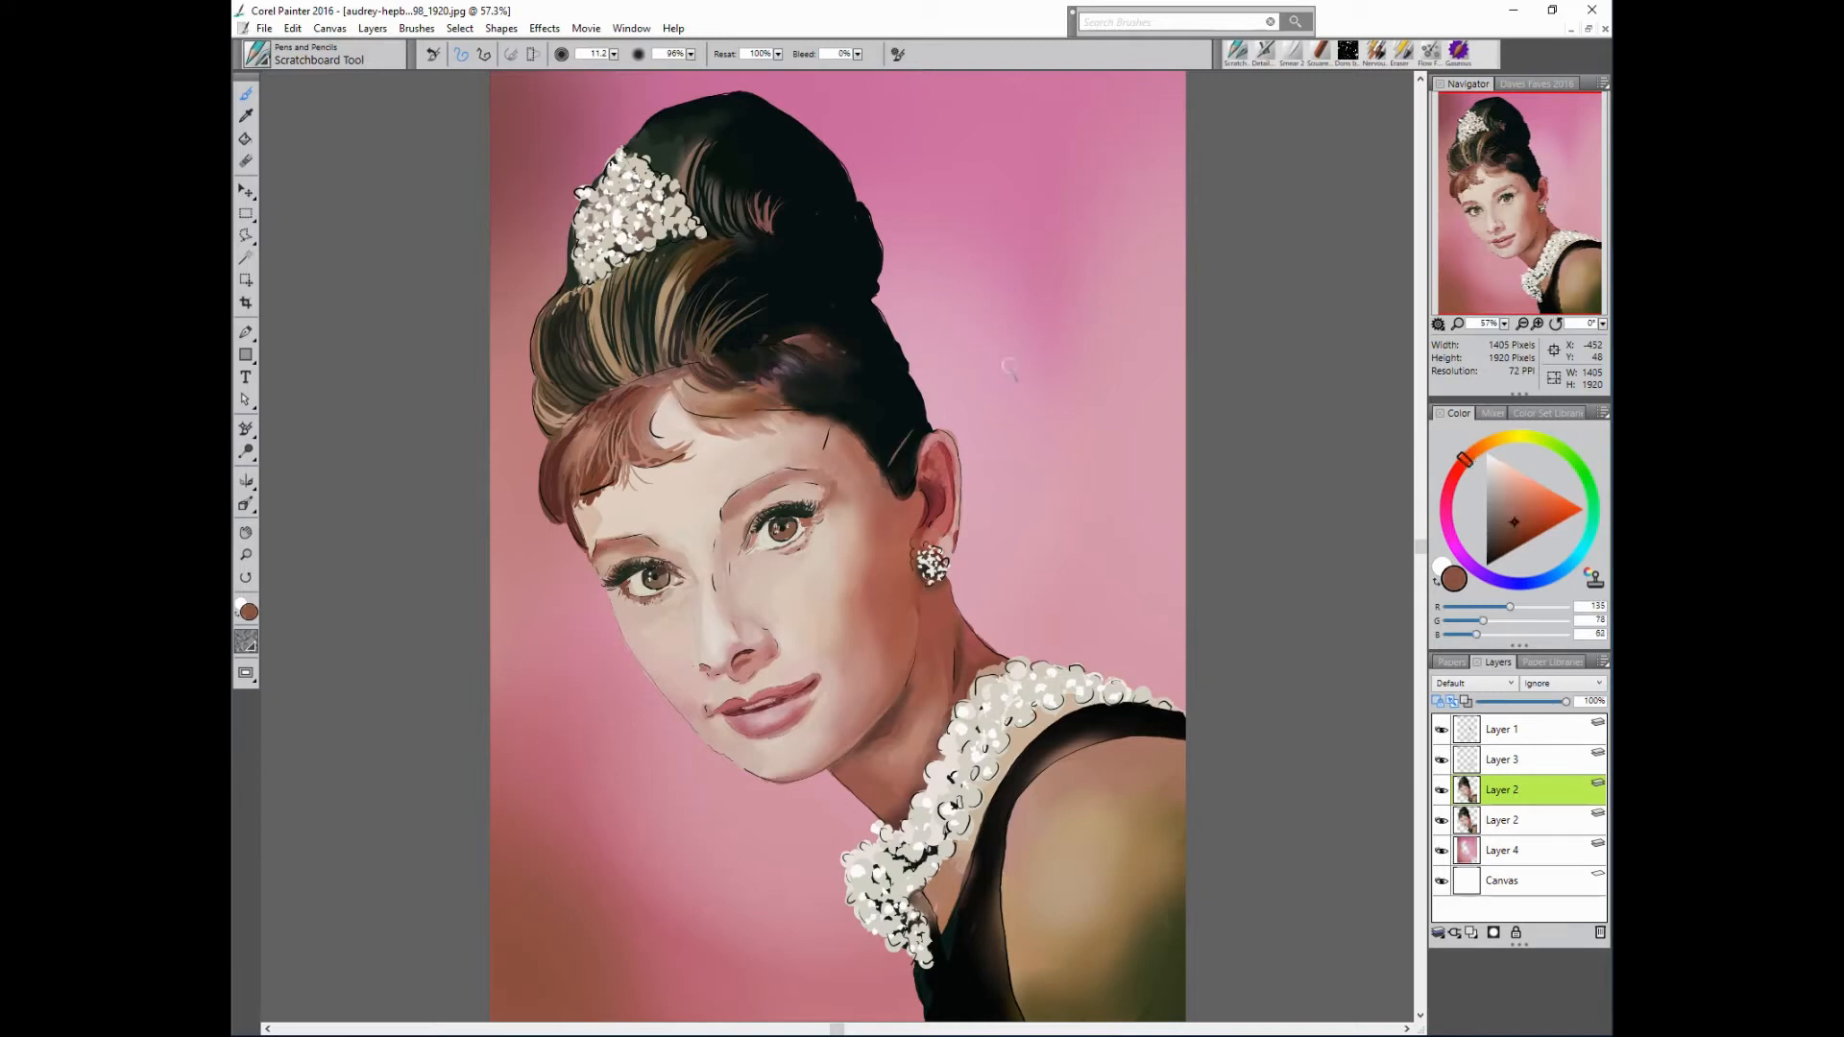
# - Add light tan strands to the swept fringe right of the parting with sampled skin and hair tones
pyautogui.keyDown('alt'); pyautogui.click(891, 524); pyautogui.keyUp('alt')
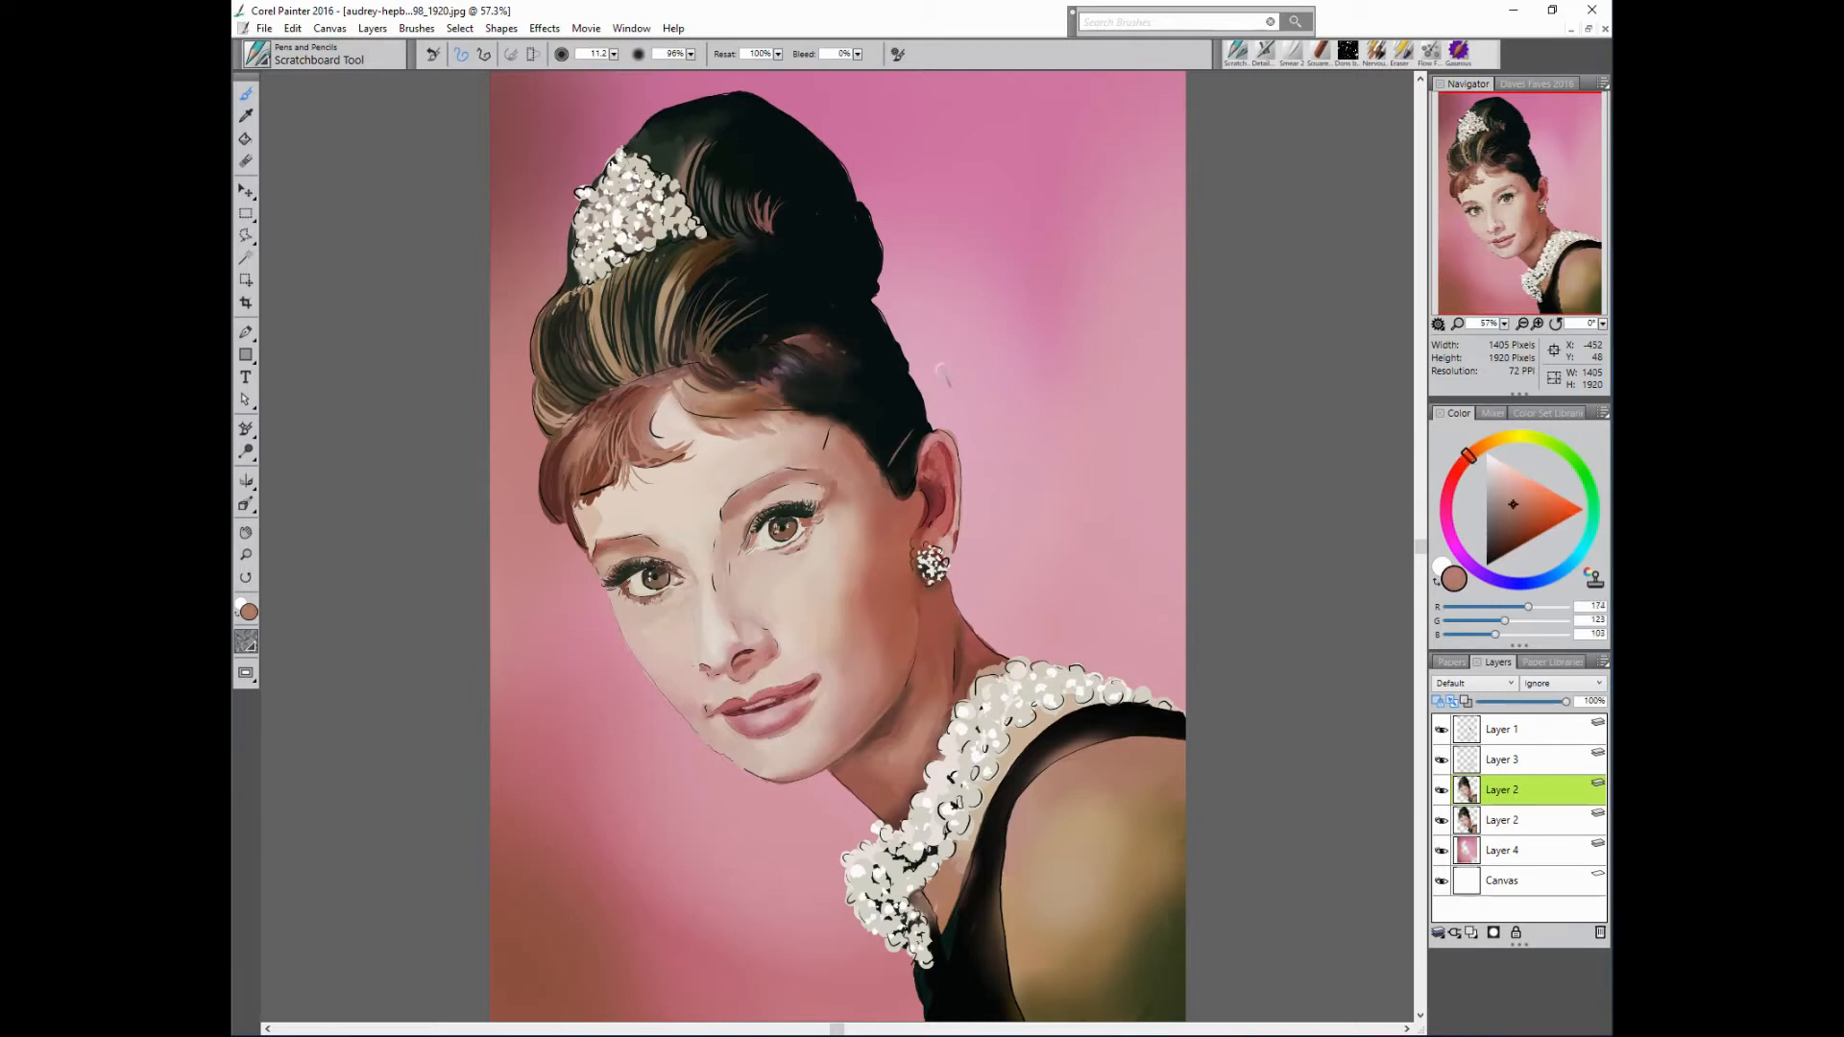
pyautogui.keyDown('alt'); pyautogui.click(783, 361); pyautogui.keyUp('alt')
pyautogui.keyDown('alt'); pyautogui.click(727, 404); pyautogui.keyUp('alt')
pyautogui.moveTo(722, 388); pyautogui.dragTo(730, 392)
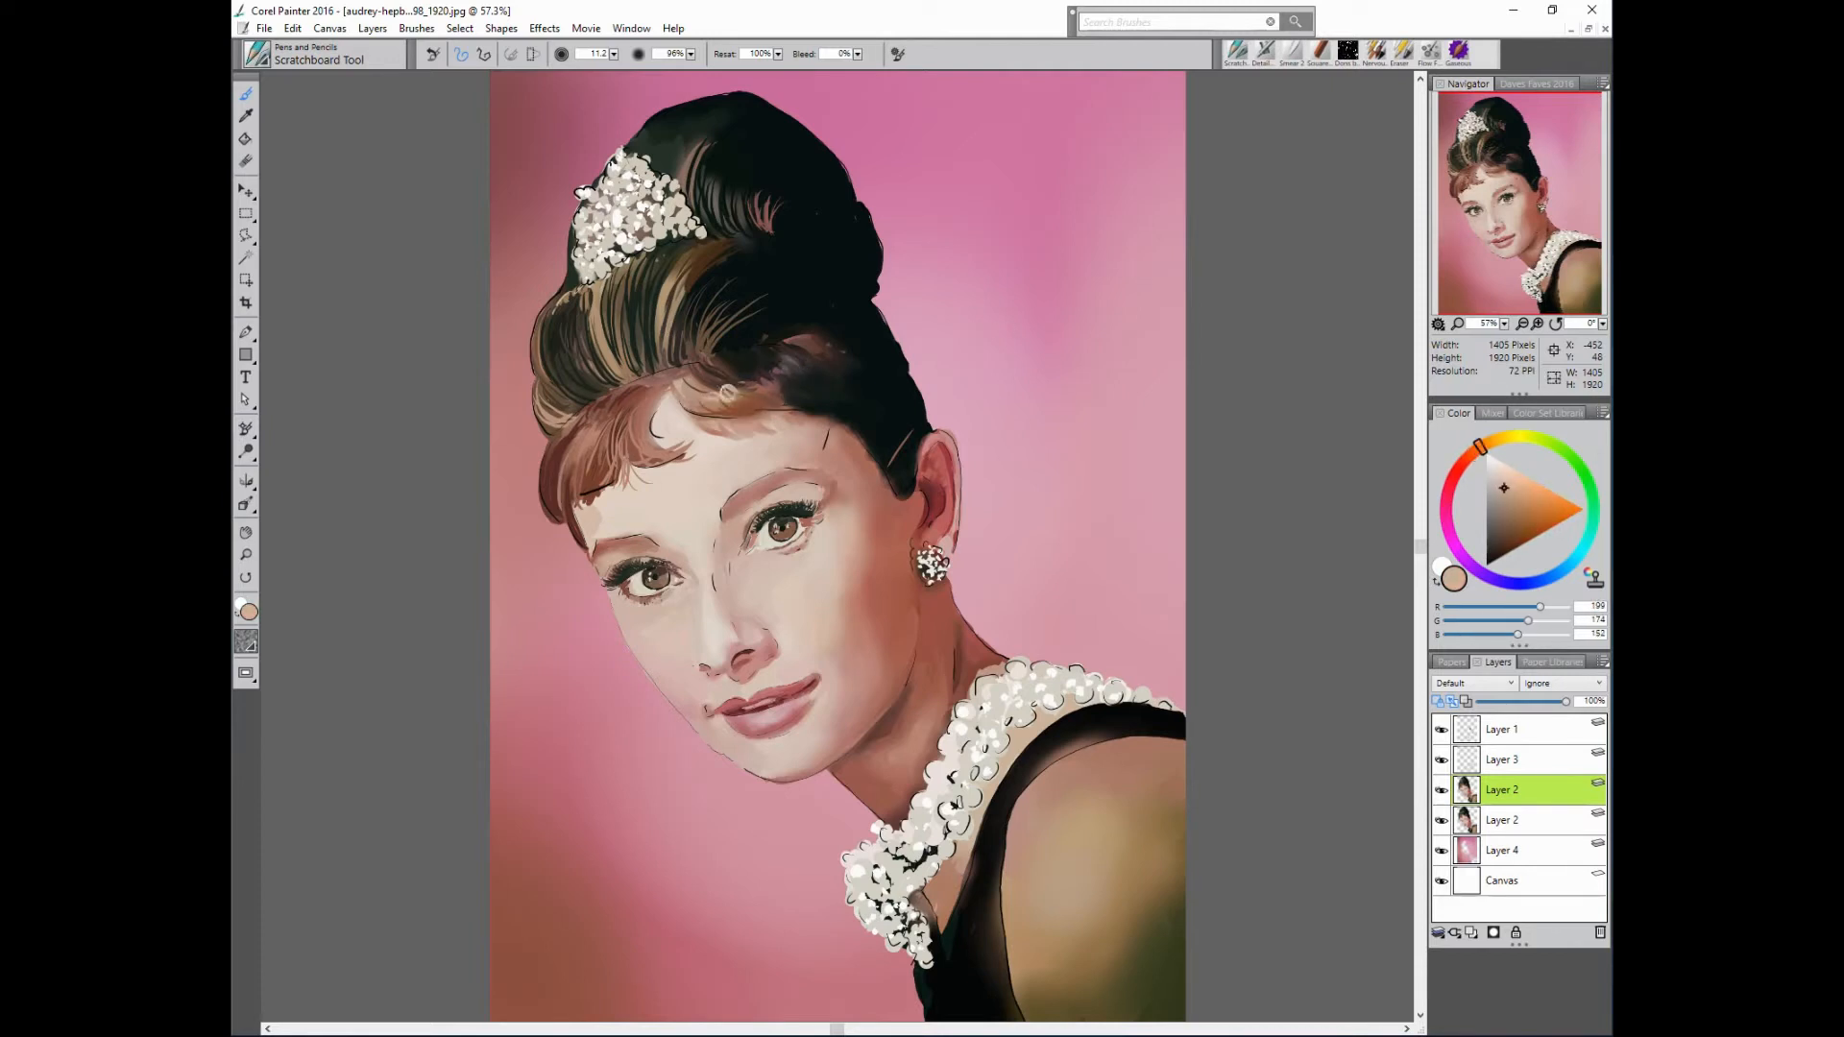
pyautogui.keyDown('alt'); pyautogui.click(638, 326); pyautogui.keyUp('alt')
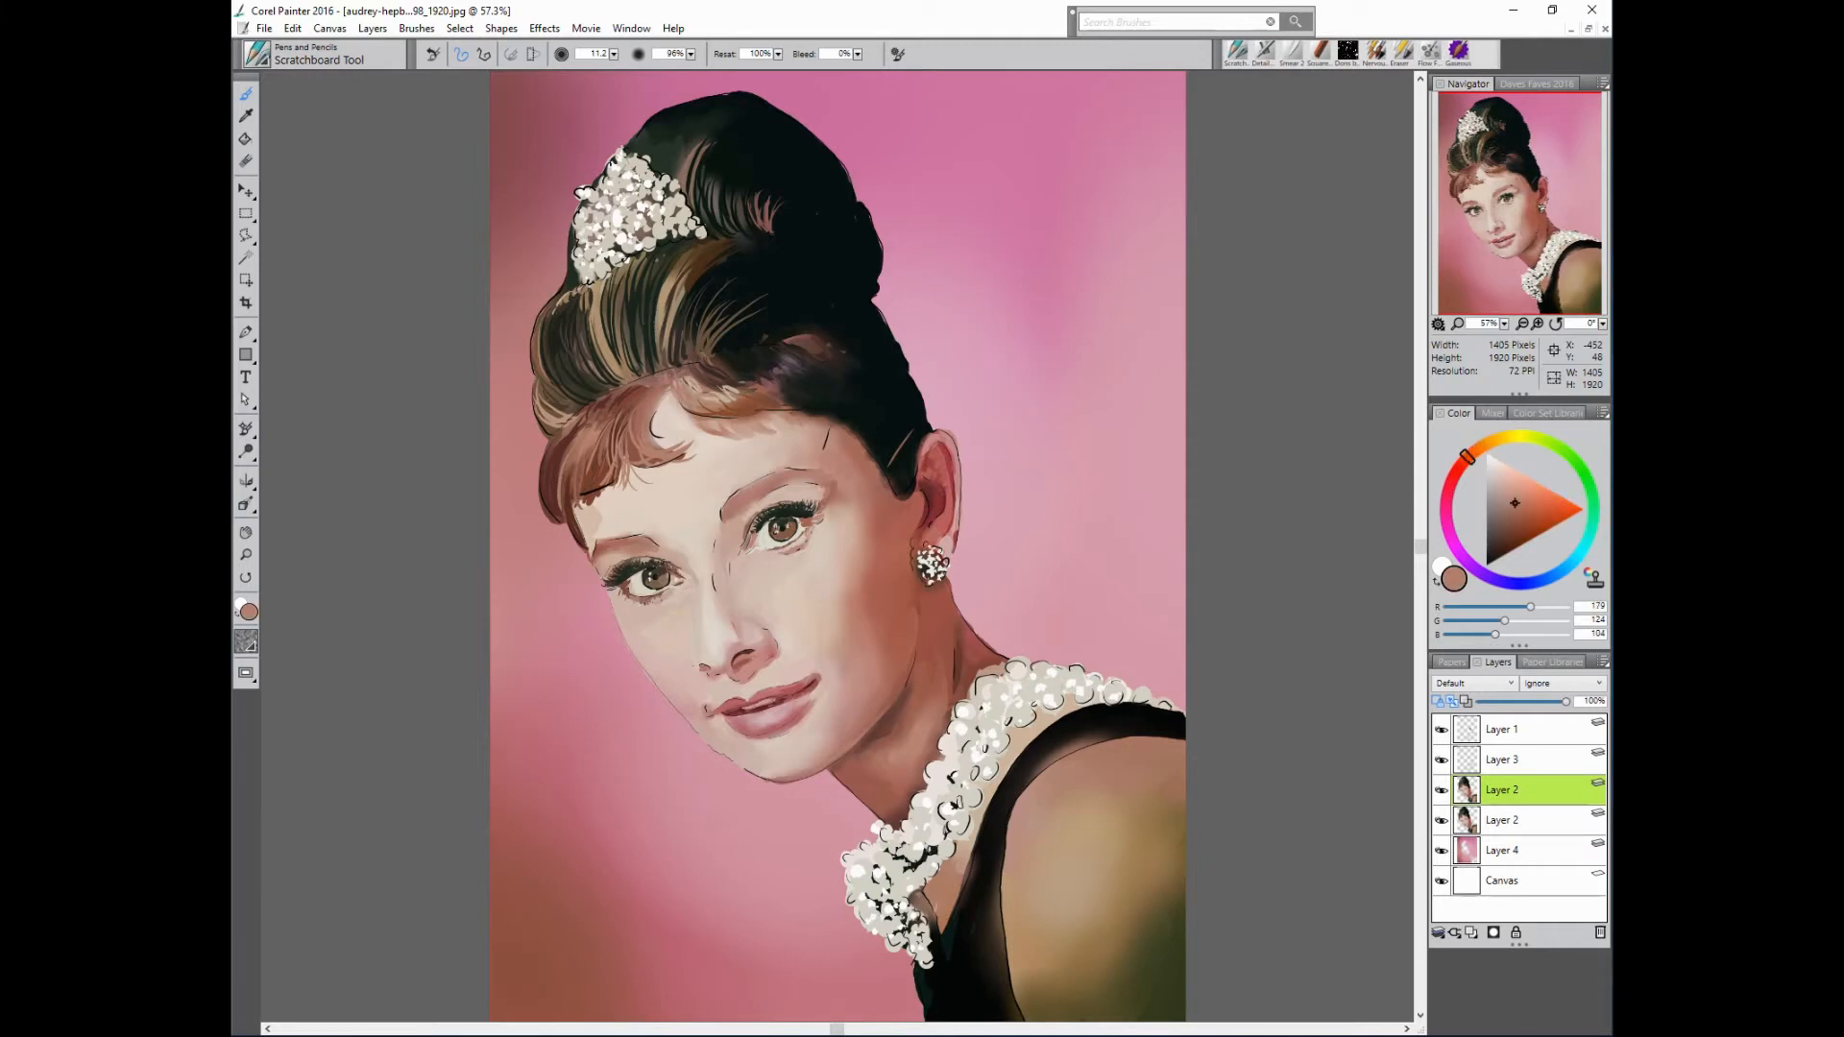
# - Soften the hairline and fringe with sampled skin and hair tones at 32% opacity, checking the result with Layer 1 hidden
pyautogui.keyDown('alt'); pyautogui.click(613, 394); pyautogui.keyUp('alt')
pyautogui.press('3')
pyautogui.press('2')
pyautogui.keyDown('alt'); pyautogui.click(609, 395); pyautogui.keyUp('alt')
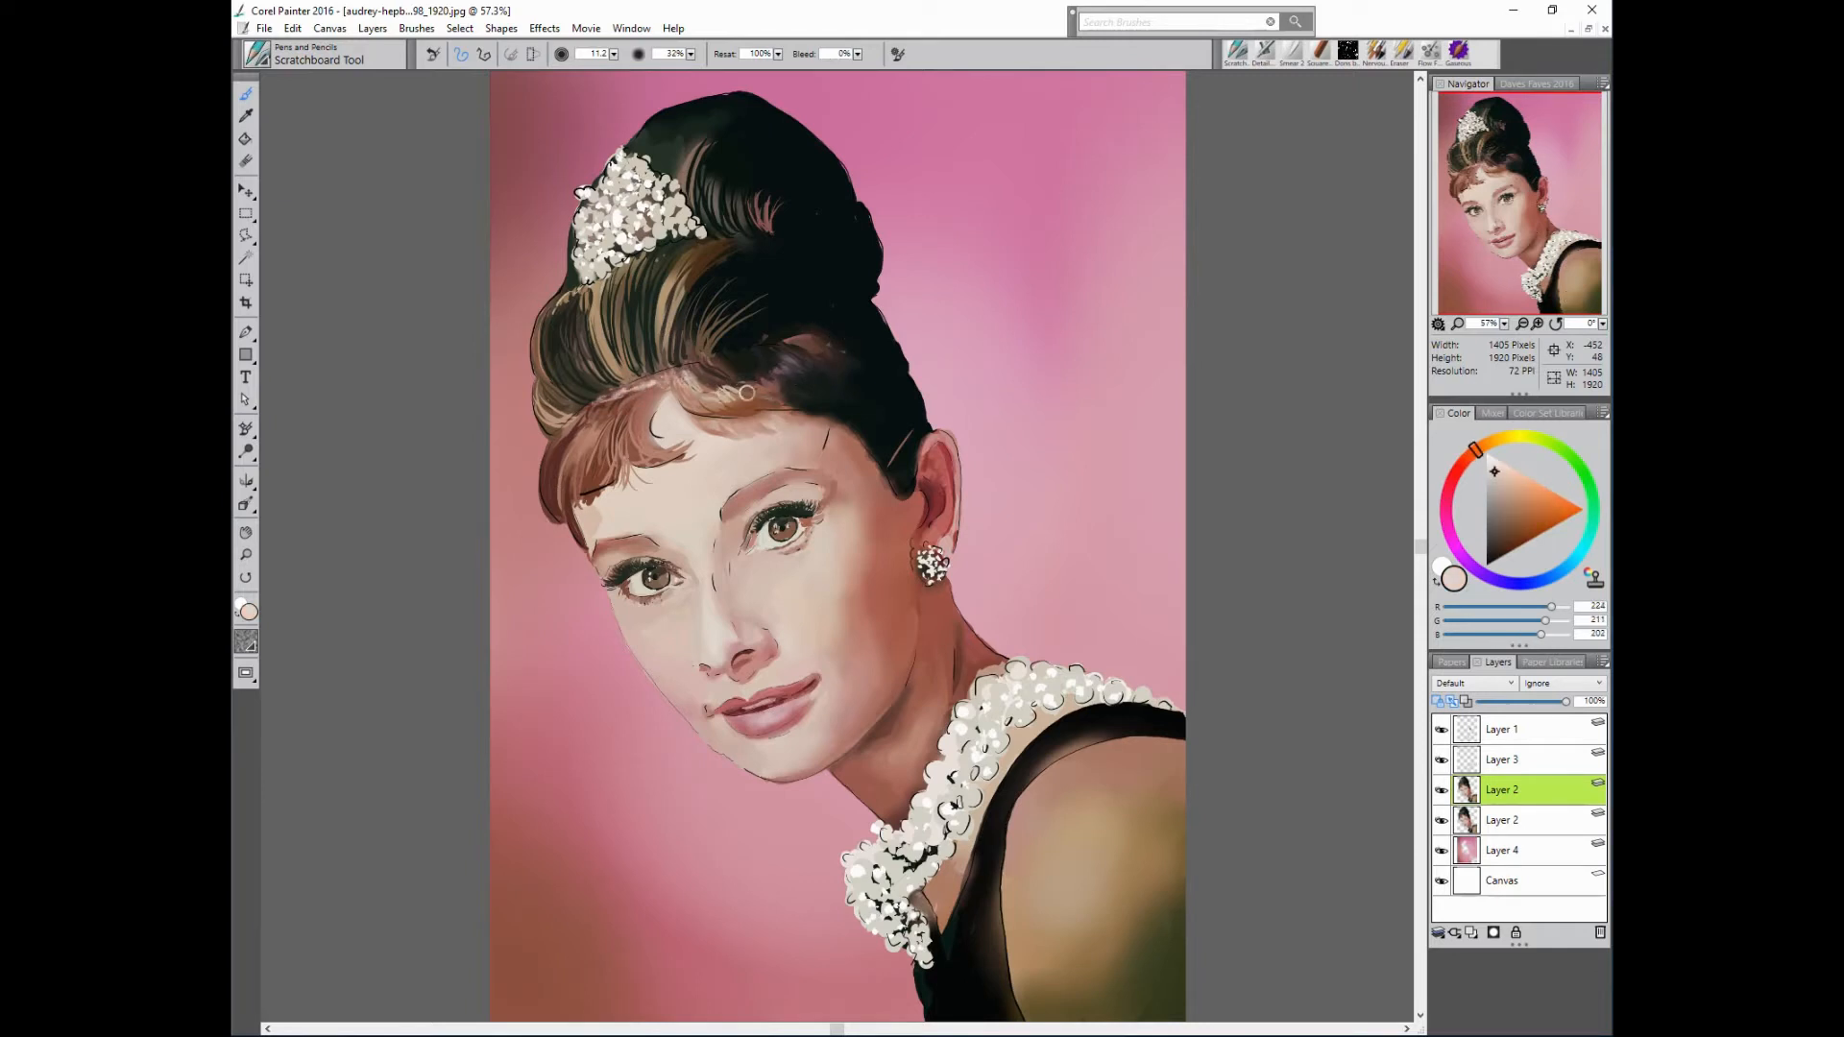
pyautogui.keyDown('alt'); pyautogui.click(634, 423); pyautogui.keyUp('alt')
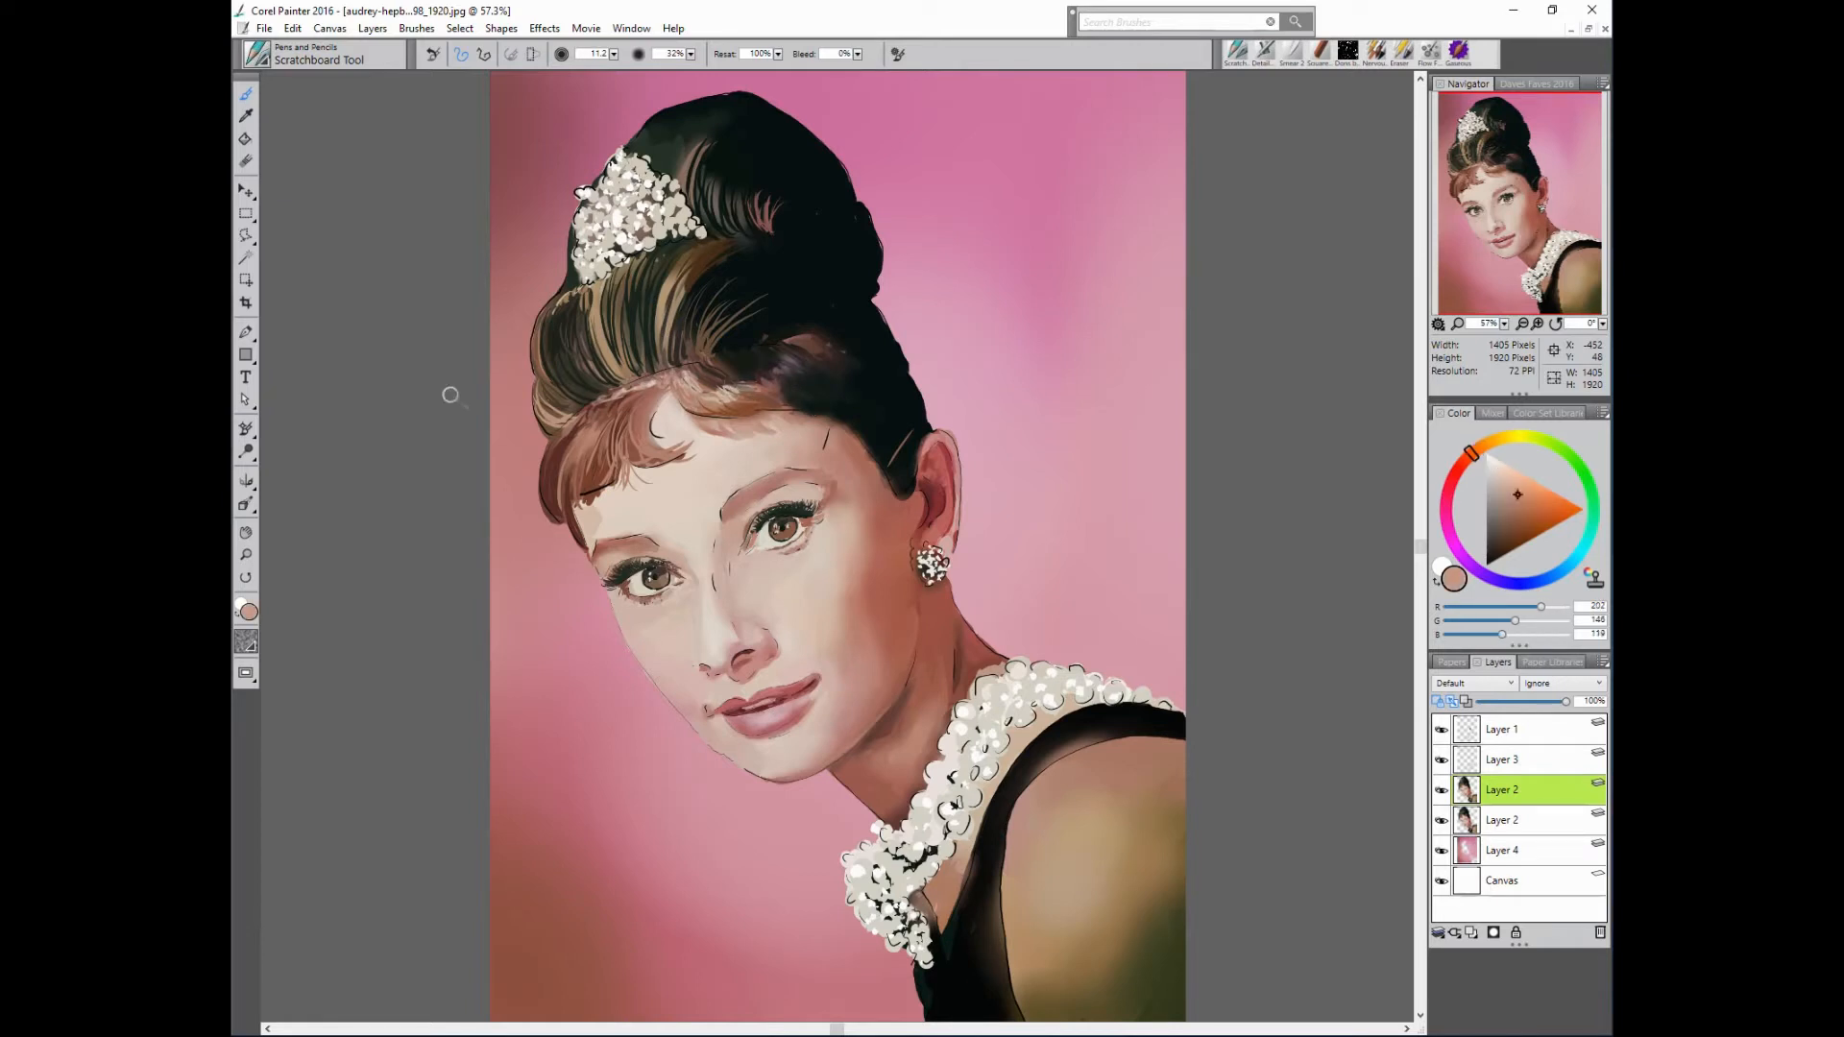
pyautogui.keyDown('alt'); pyautogui.click(665, 437); pyautogui.keyUp('alt')
pyautogui.moveTo(630, 440); pyautogui.dragTo(660, 461)
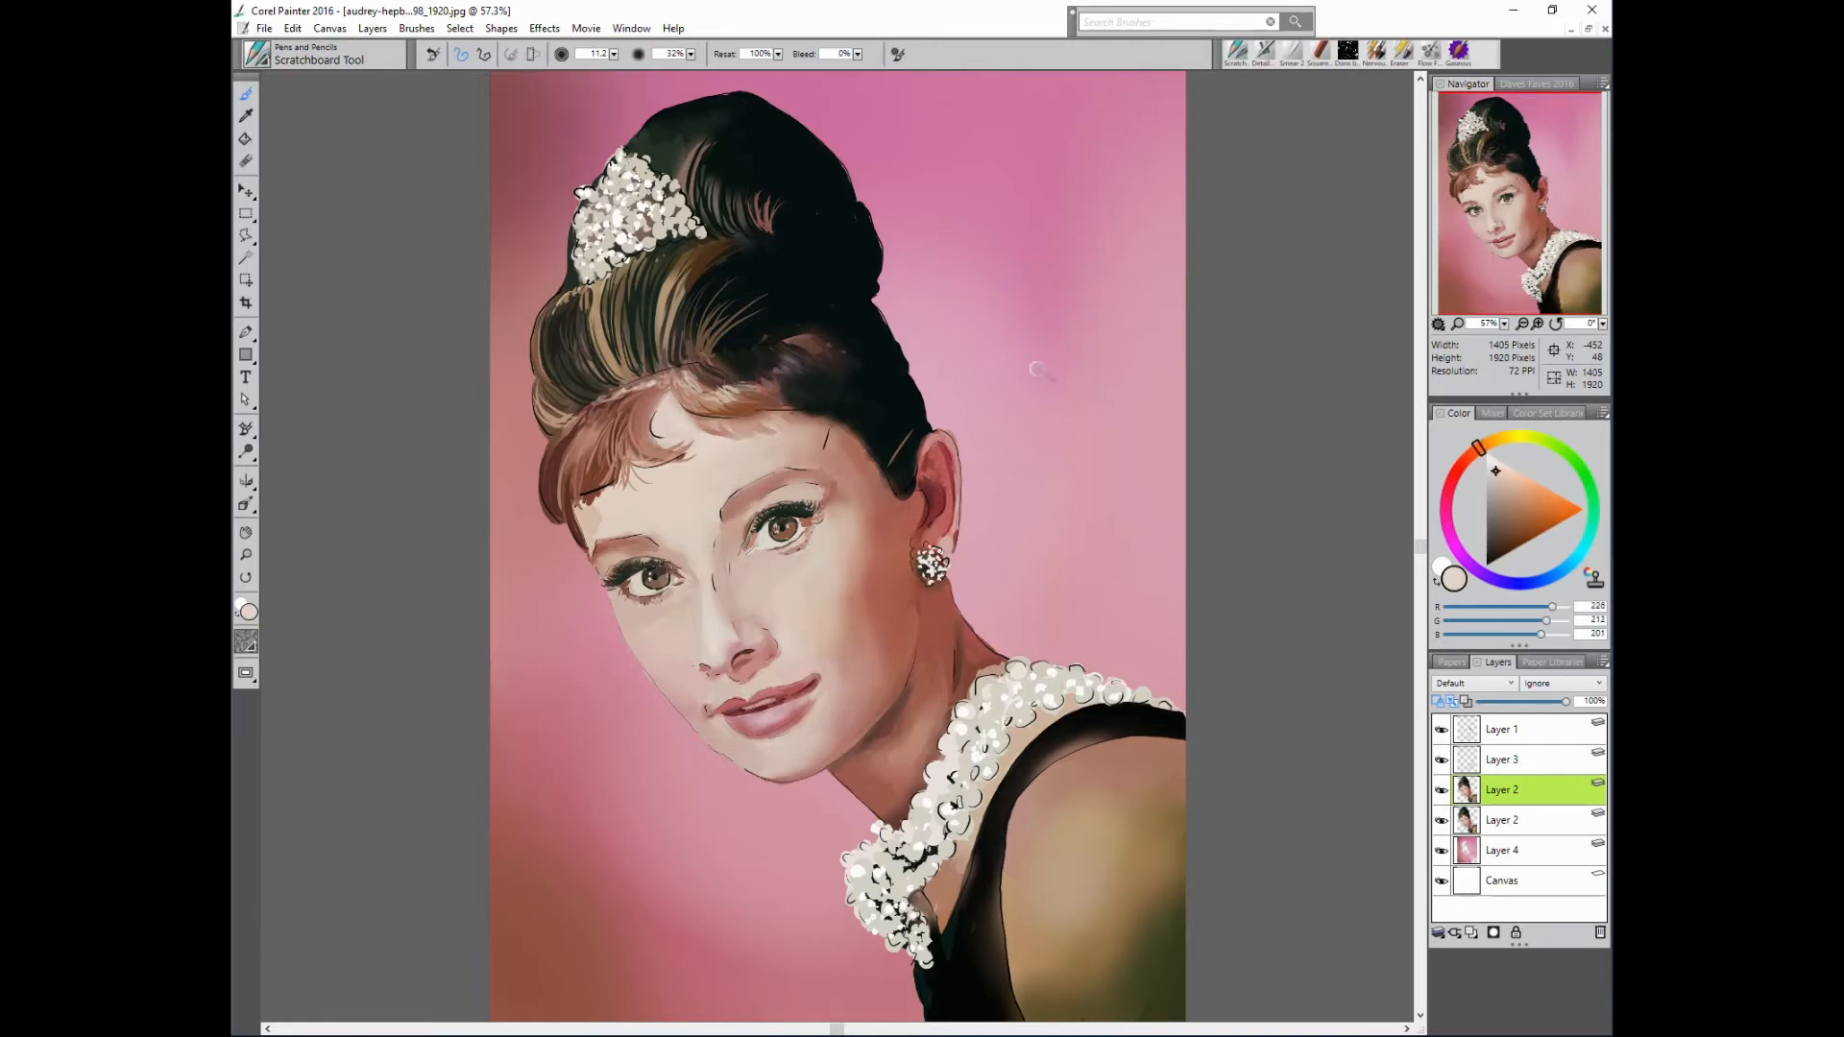
pyautogui.keyDown('alt'); pyautogui.click(629, 442); pyautogui.keyUp('alt')
pyautogui.click(1443, 731)
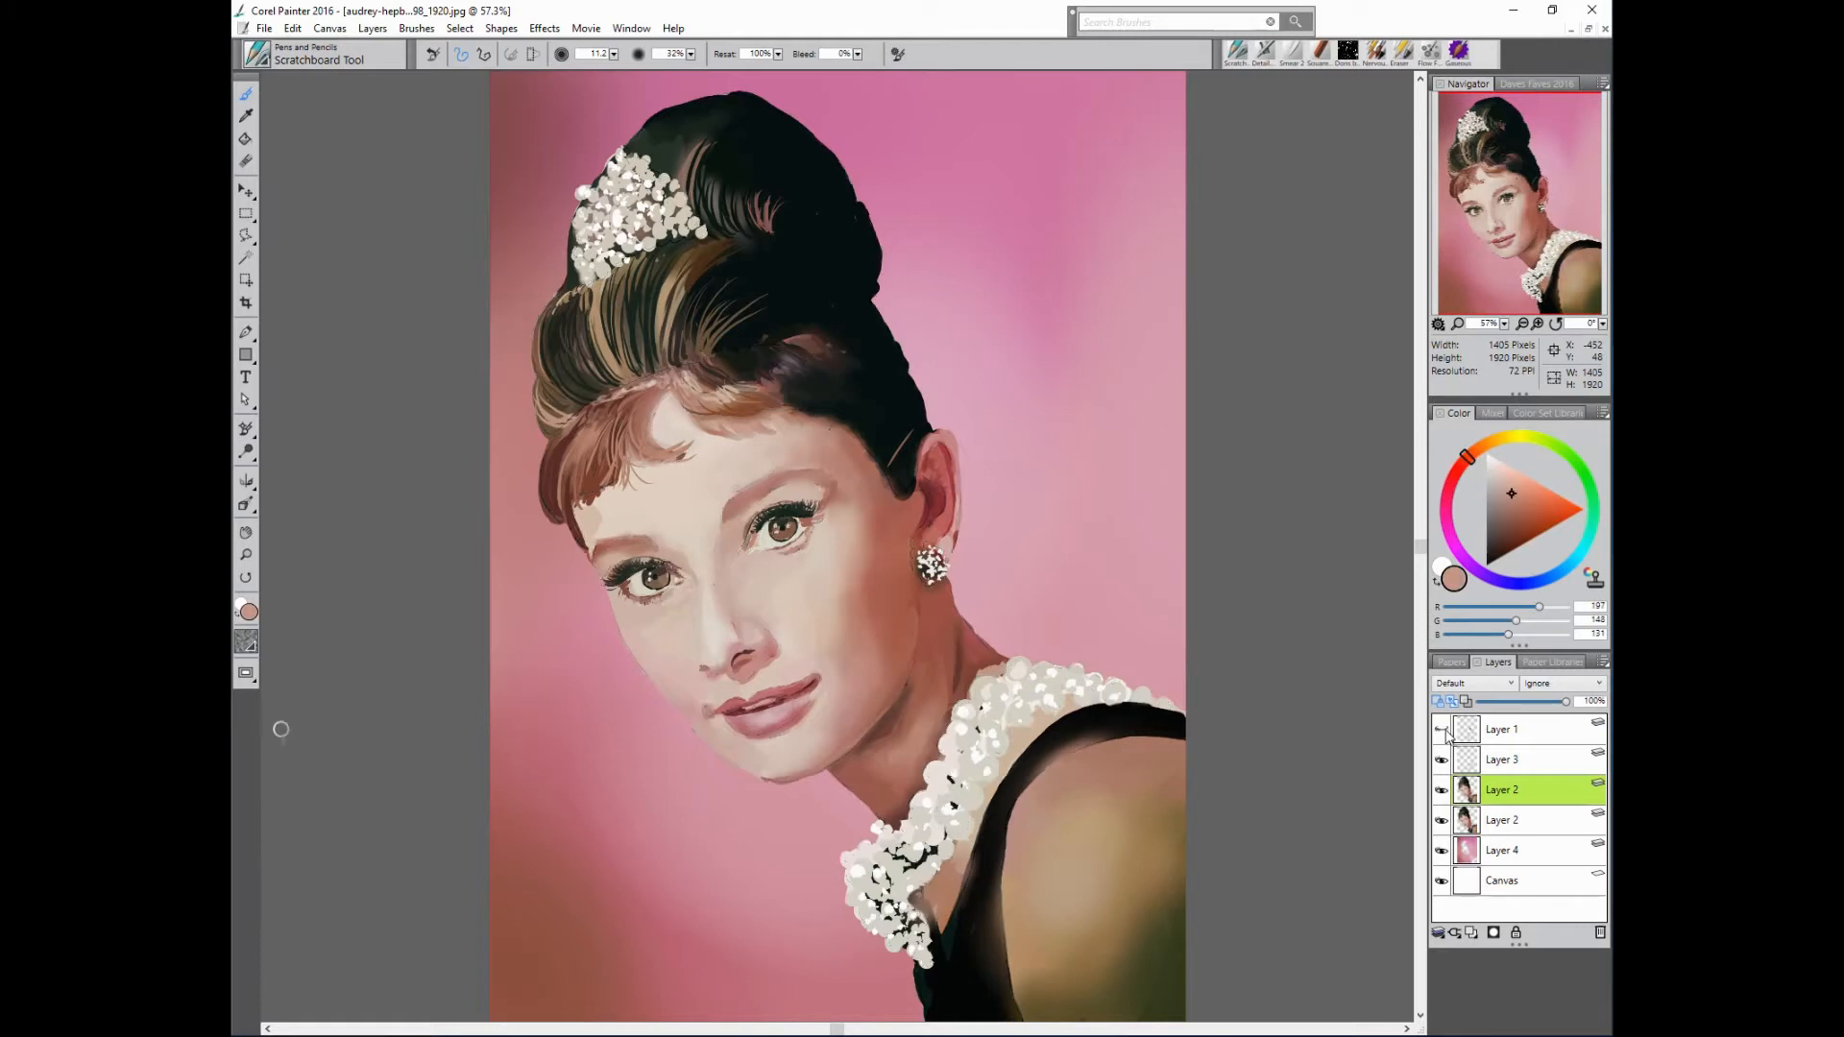
pyautogui.click(1442, 731)
# - Show Layer 1 again and soften the cheek and jaw contour on the face's left side with sampled skin tones at brush size 27.3
pyautogui.keyDown('alt'); pyautogui.click(948, 444); pyautogui.keyUp('alt')
pyautogui.moveTo(666, 686); pyautogui.dragTo(646, 676)
pyautogui.keyDown('alt'); pyautogui.click(648, 677); pyautogui.keyUp('alt')
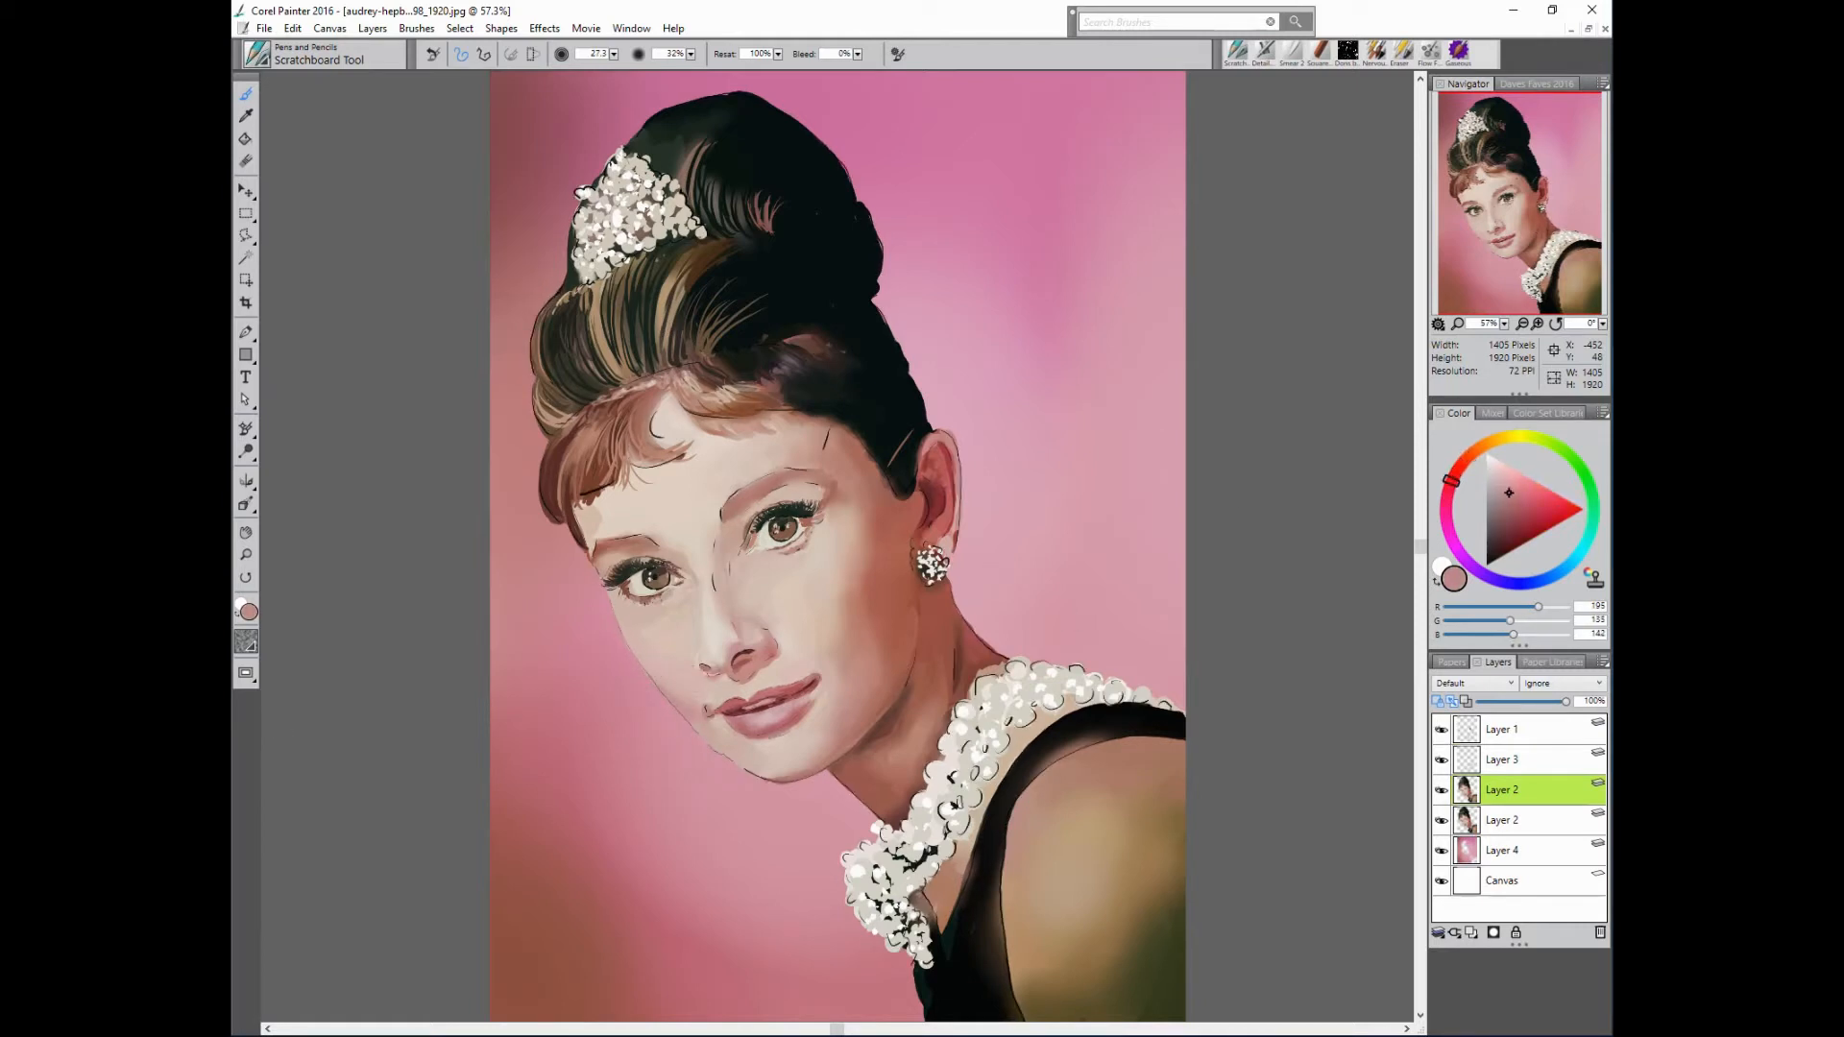
pyautogui.keyDown('alt'); pyautogui.click(808, 606); pyautogui.keyUp('alt')
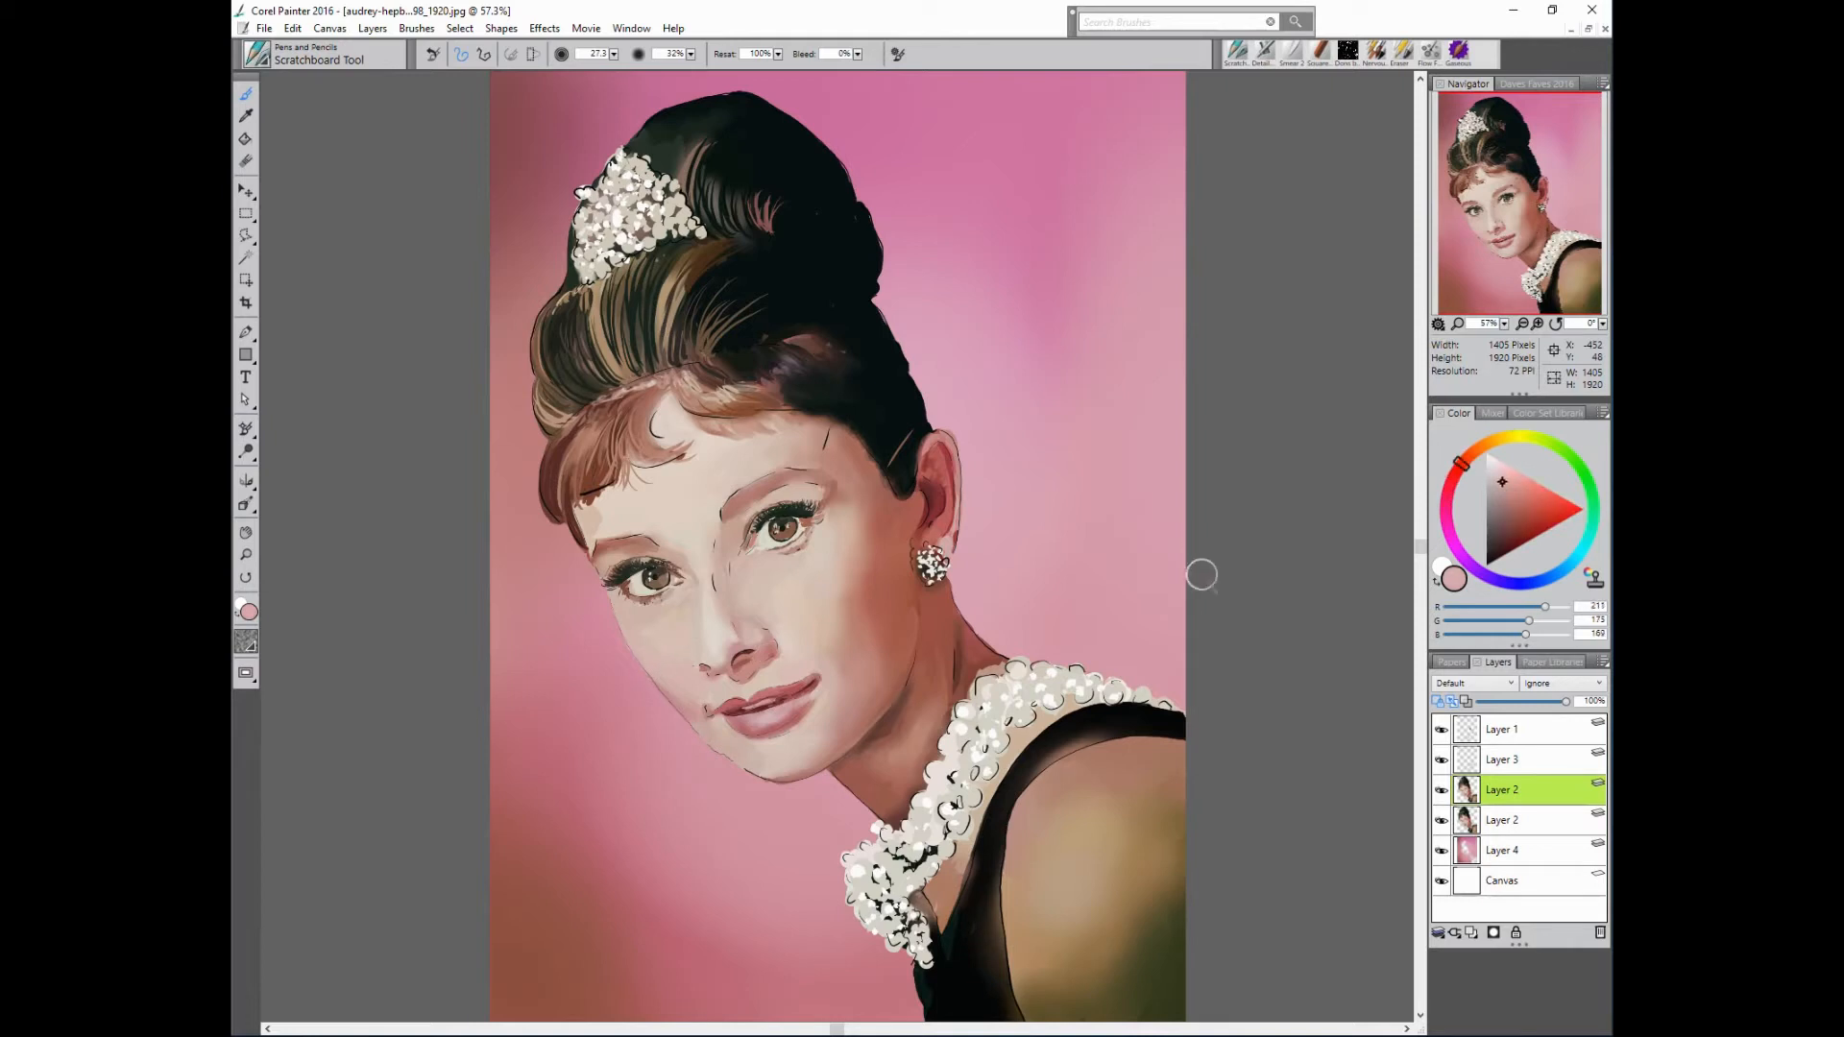
pyautogui.keyDown('alt'); pyautogui.click(776, 717); pyautogui.keyUp('alt')
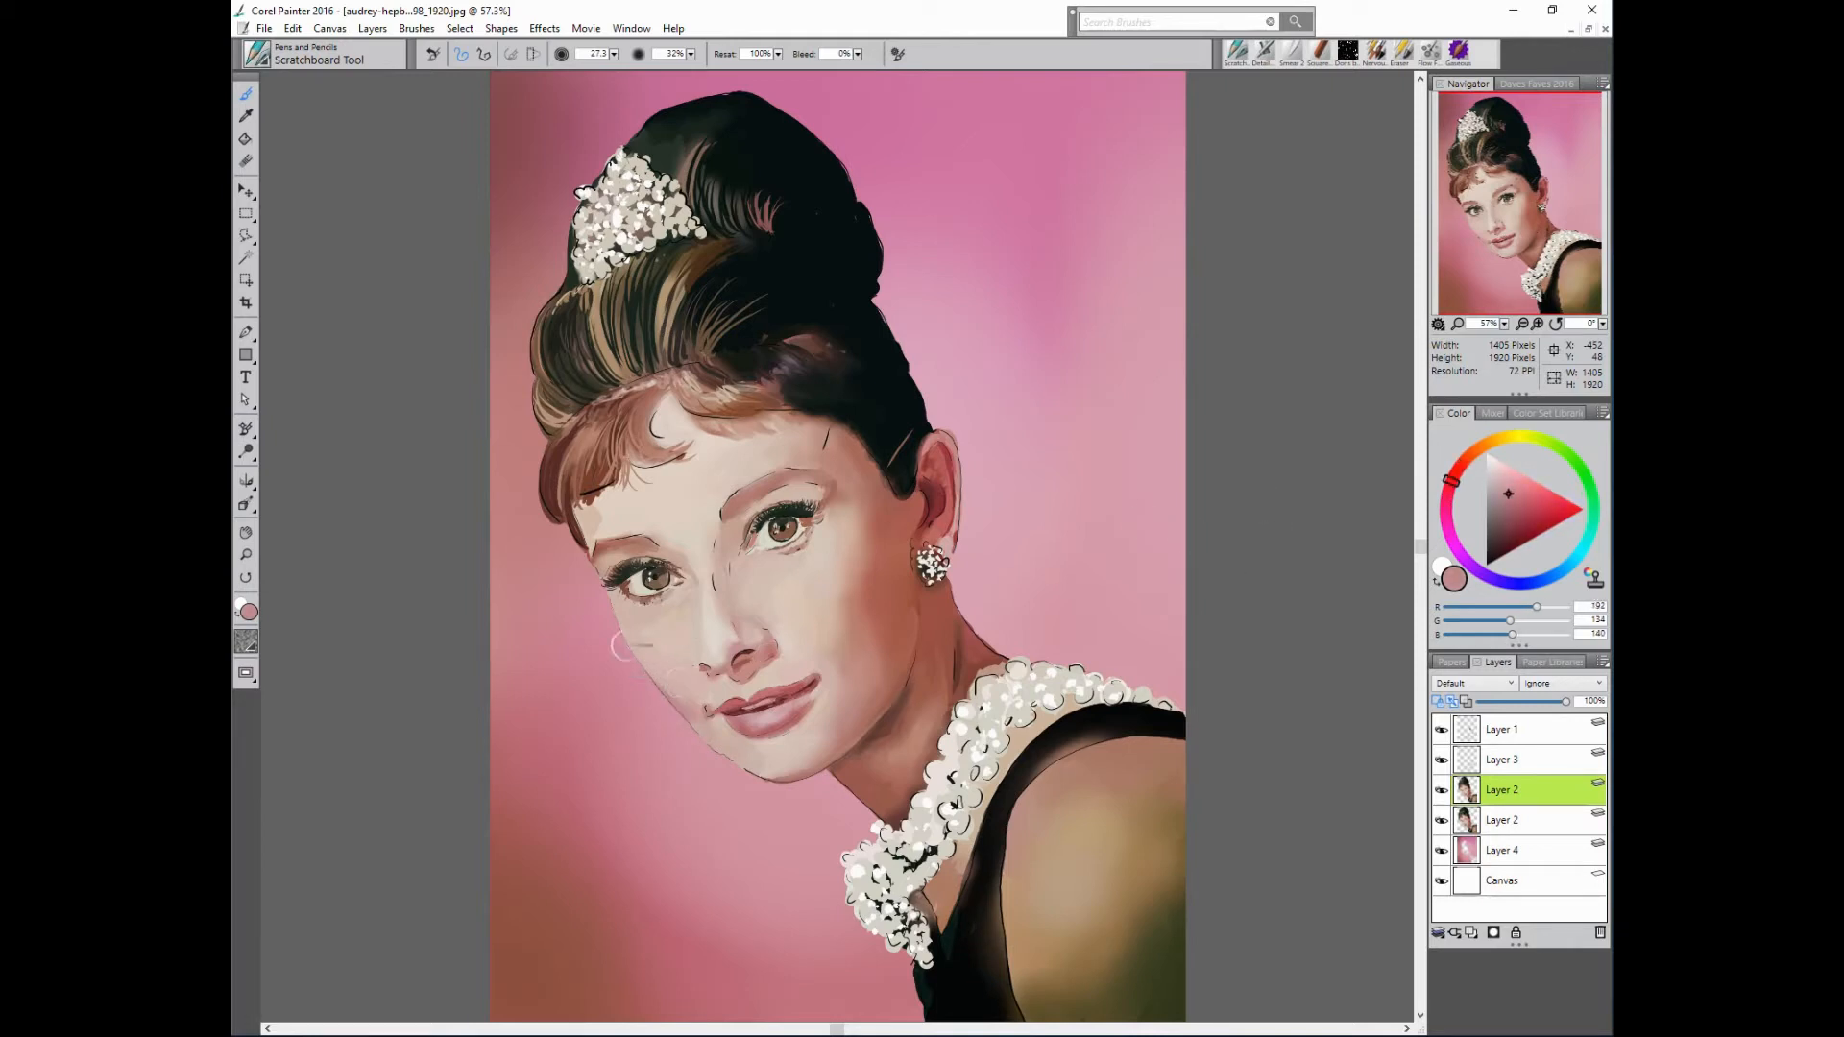
pyautogui.keyDown('alt'); pyautogui.click(695, 737); pyautogui.keyUp('alt')
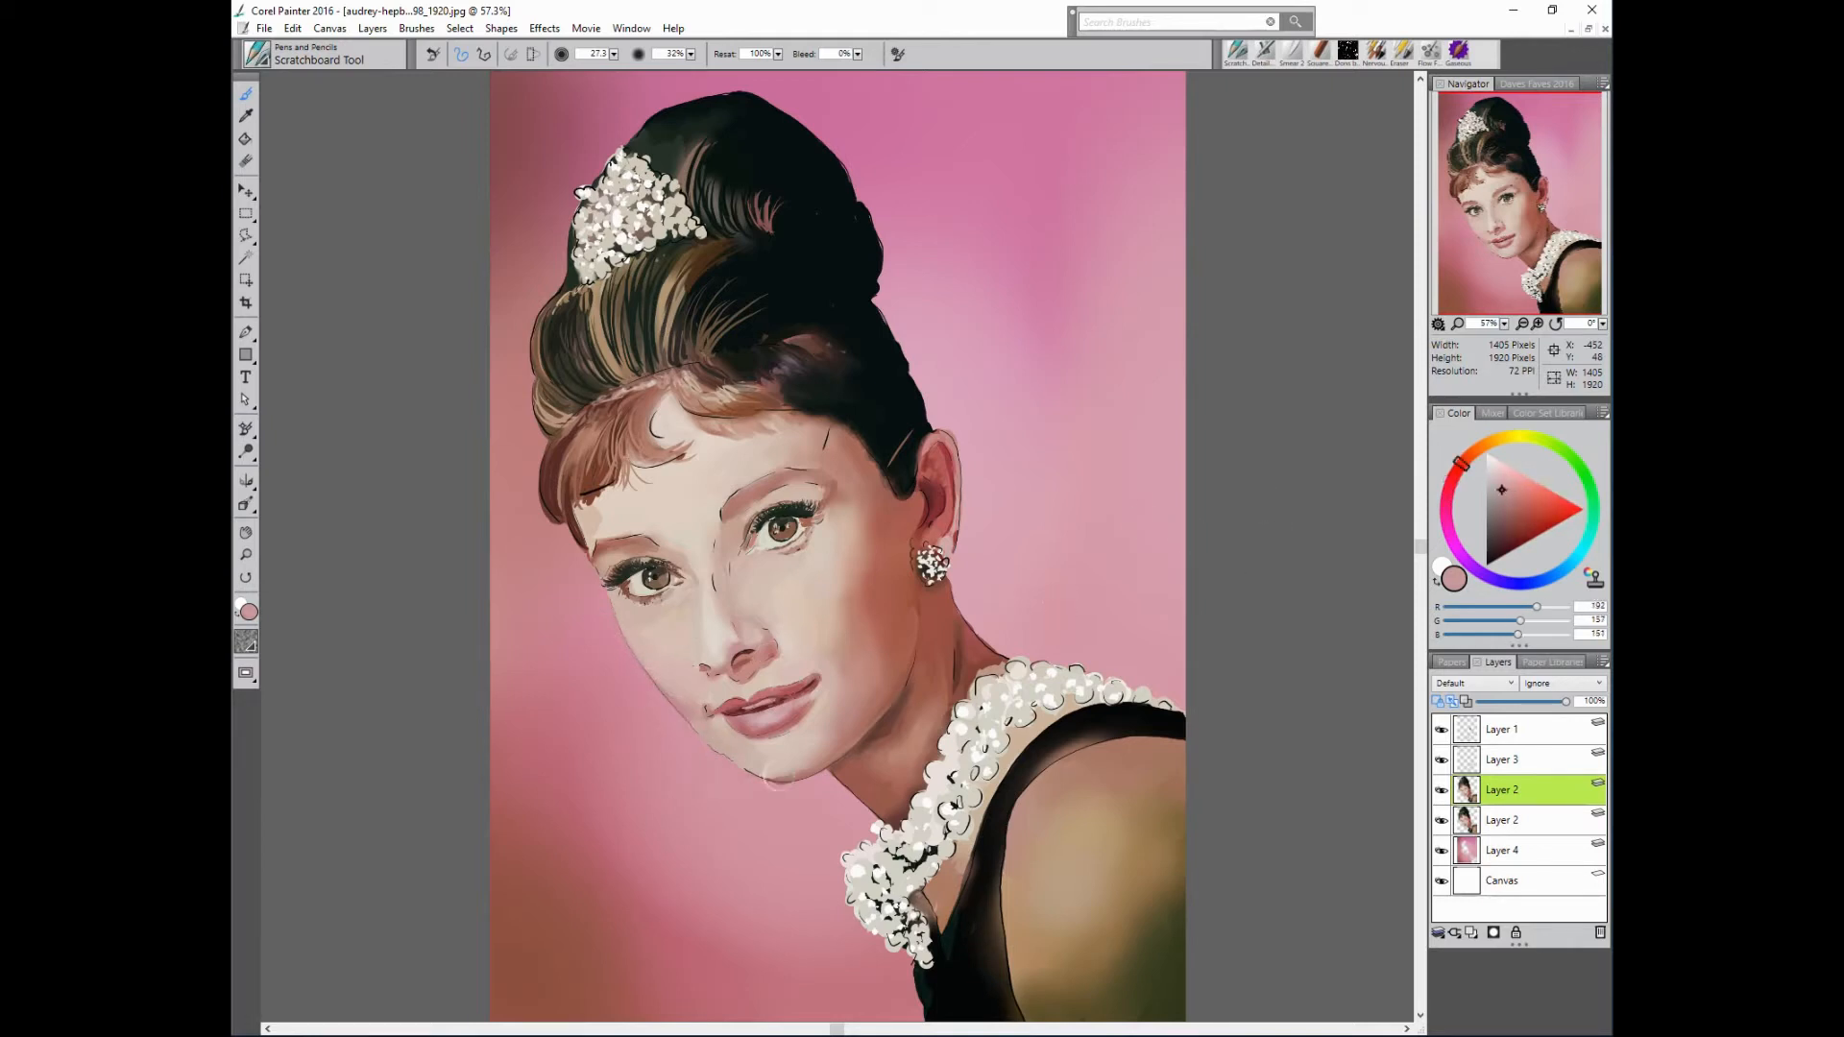
# - Blend the underside of the chin and the lower jaw edge with sampled pink and light skin tones
pyautogui.keyDown('alt'); pyautogui.click(804, 774); pyautogui.keyUp('alt')
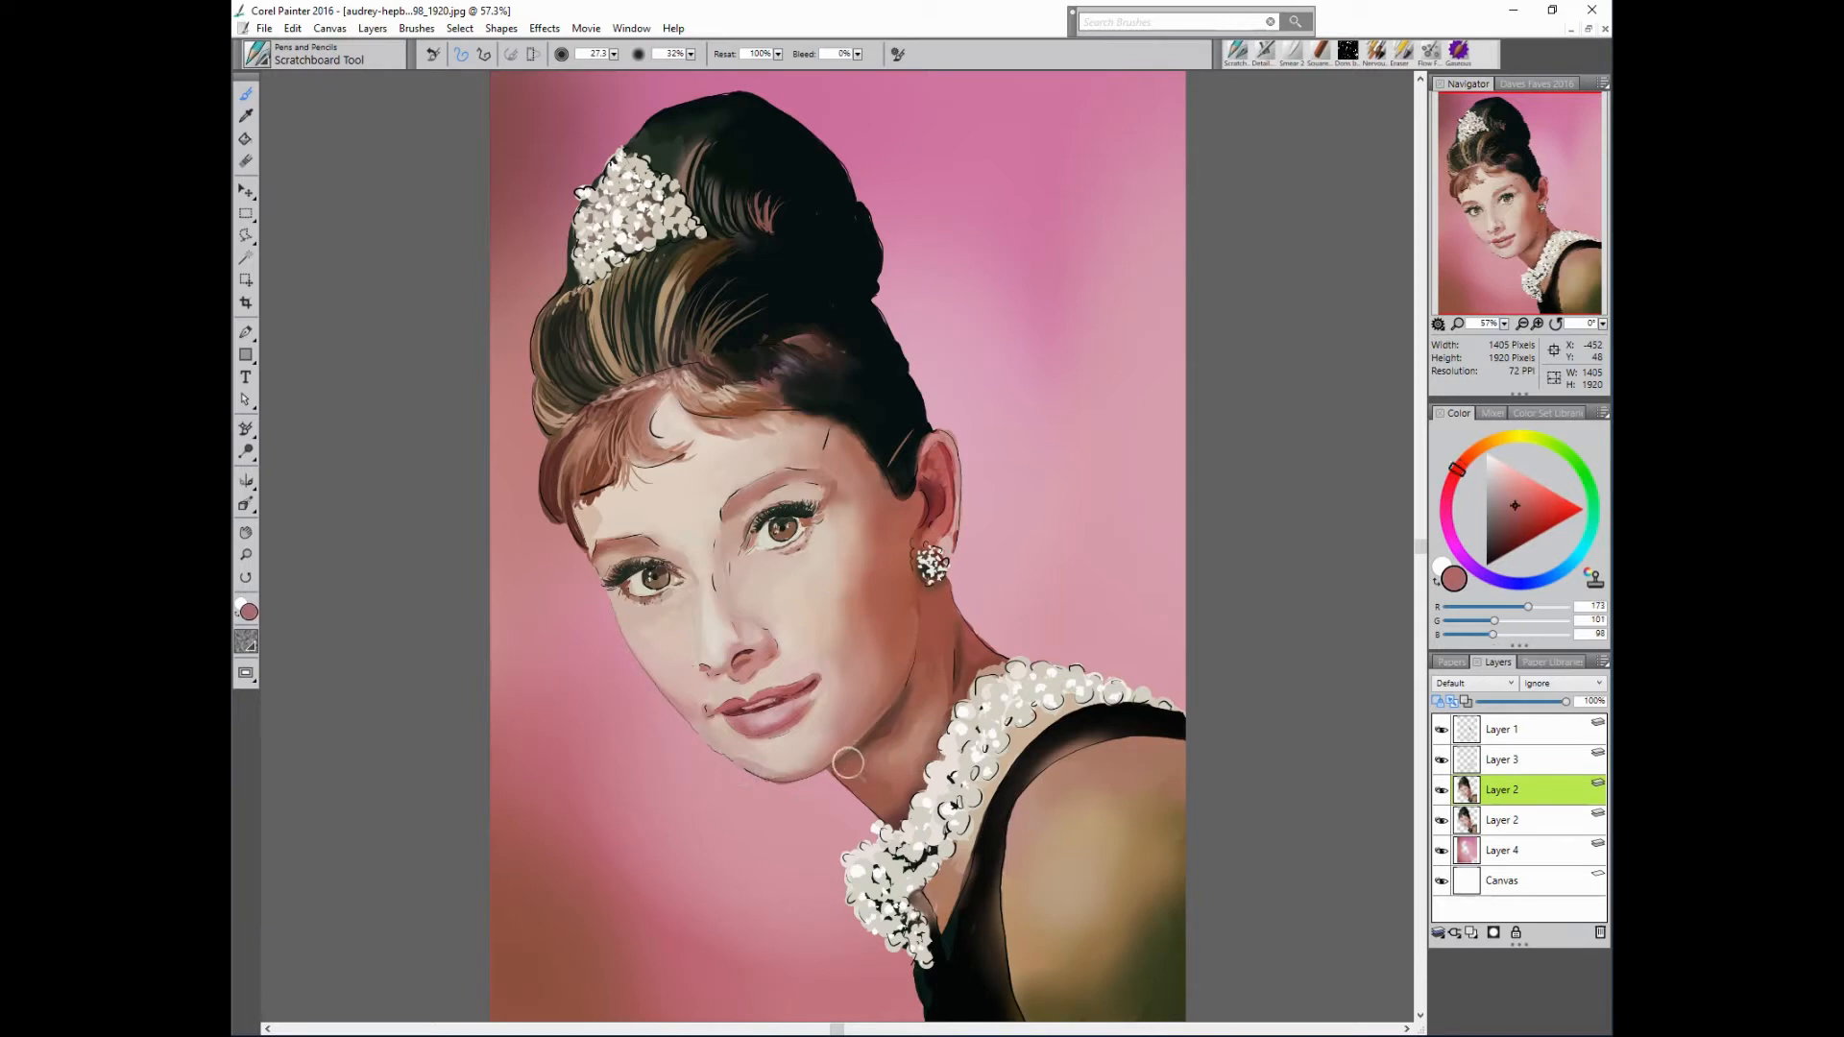
pyautogui.keyDown('alt'); pyautogui.click(740, 754); pyautogui.keyUp('alt')
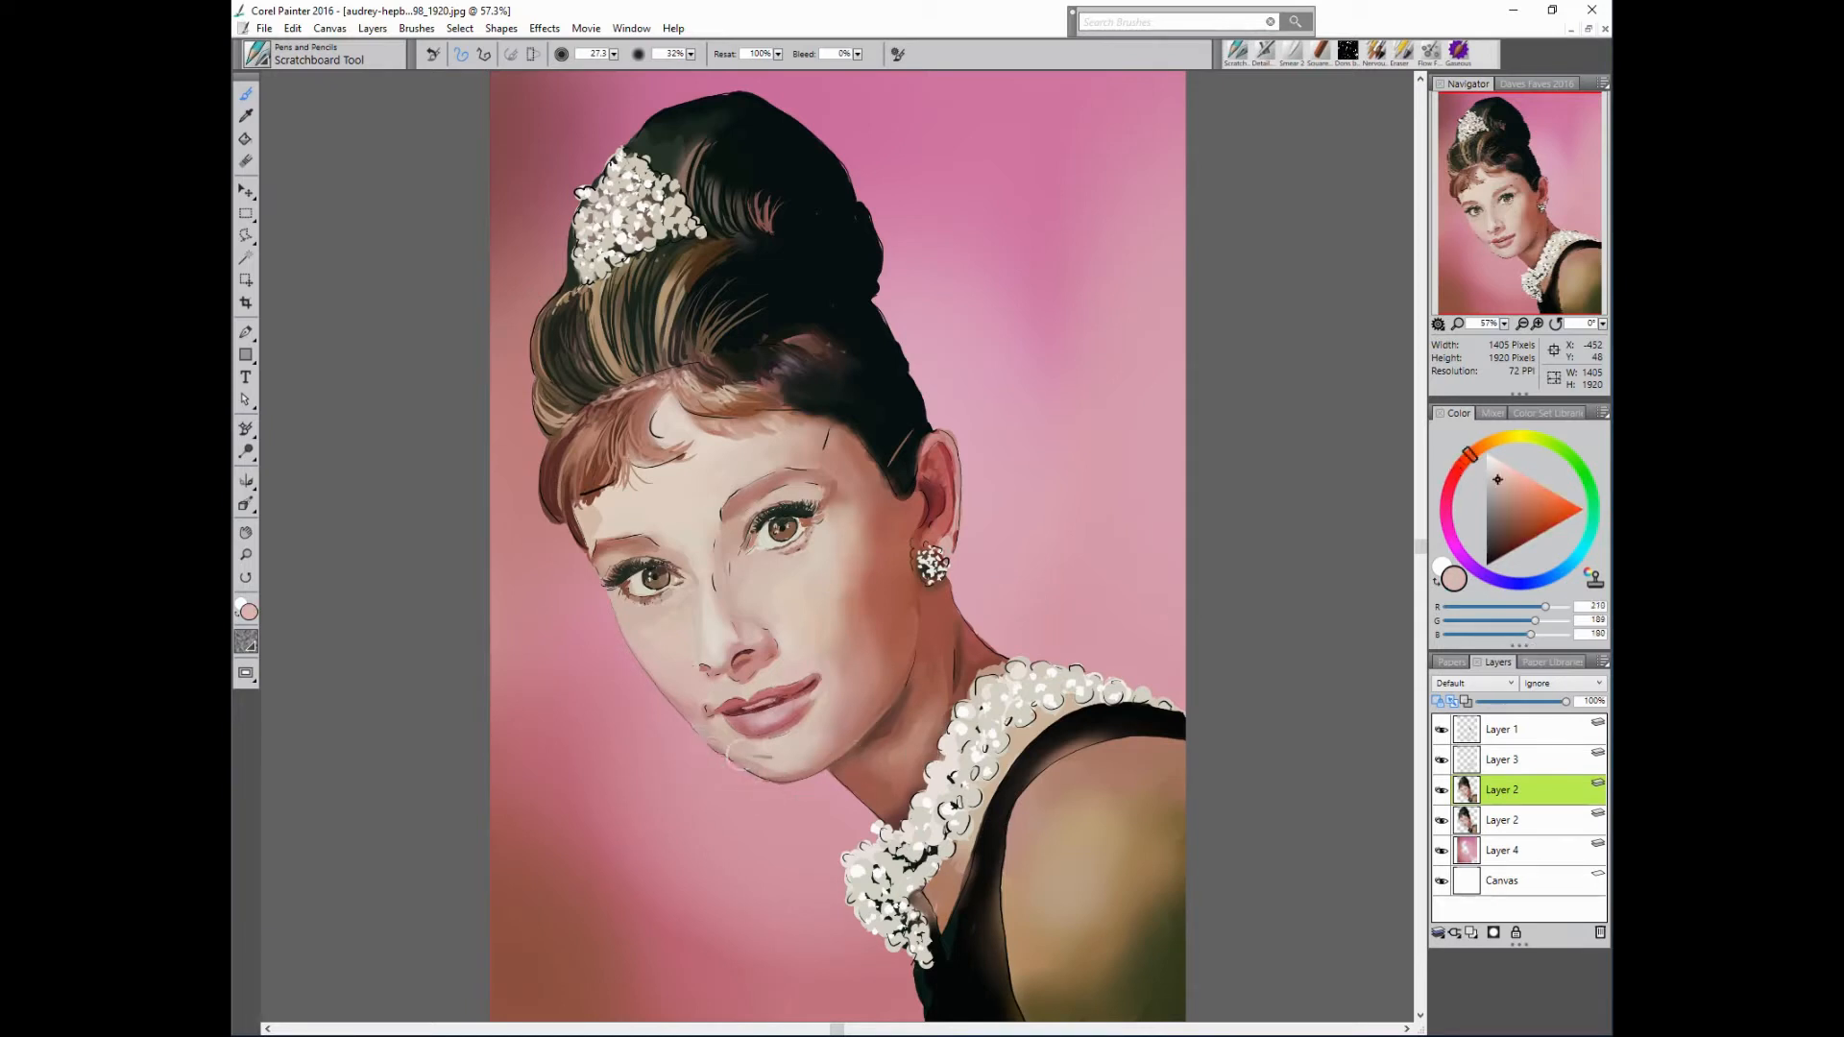
pyautogui.keyDown('alt'); pyautogui.click(752, 776); pyautogui.keyUp('alt')
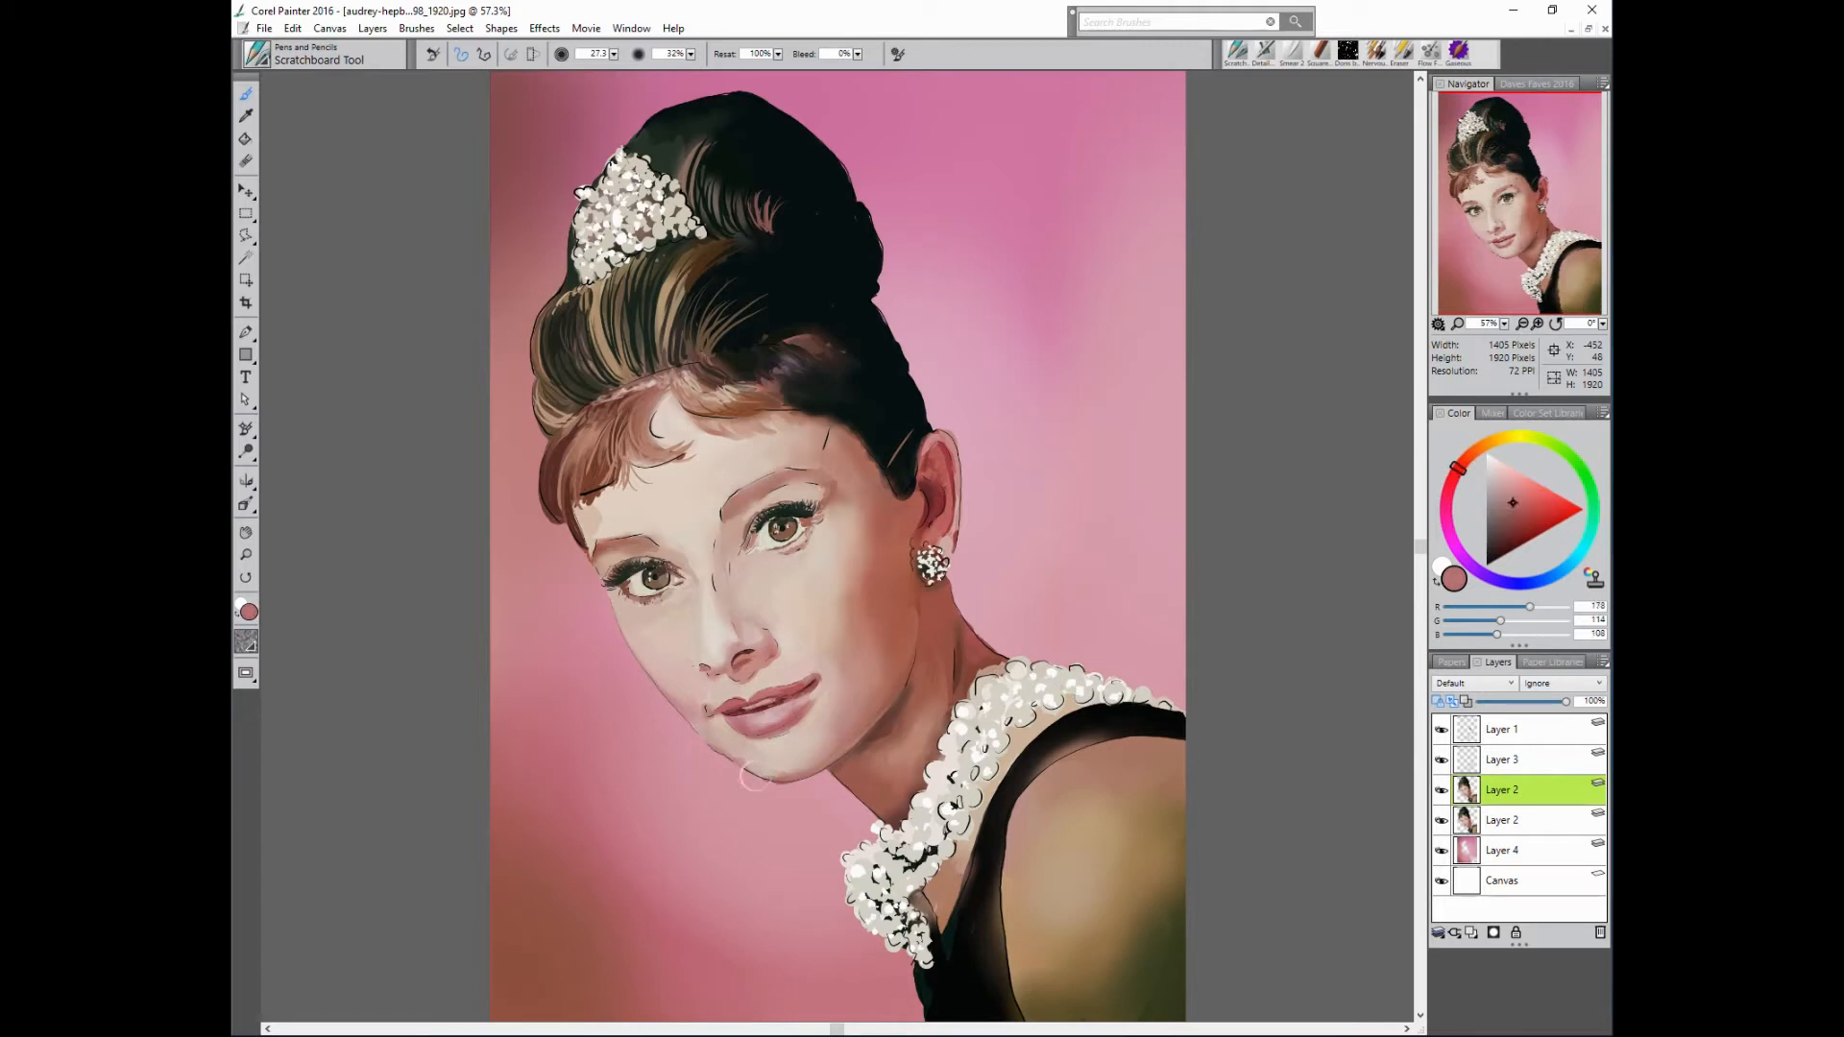
pyautogui.keyDown('alt'); pyautogui.click(737, 751); pyautogui.keyUp('alt')
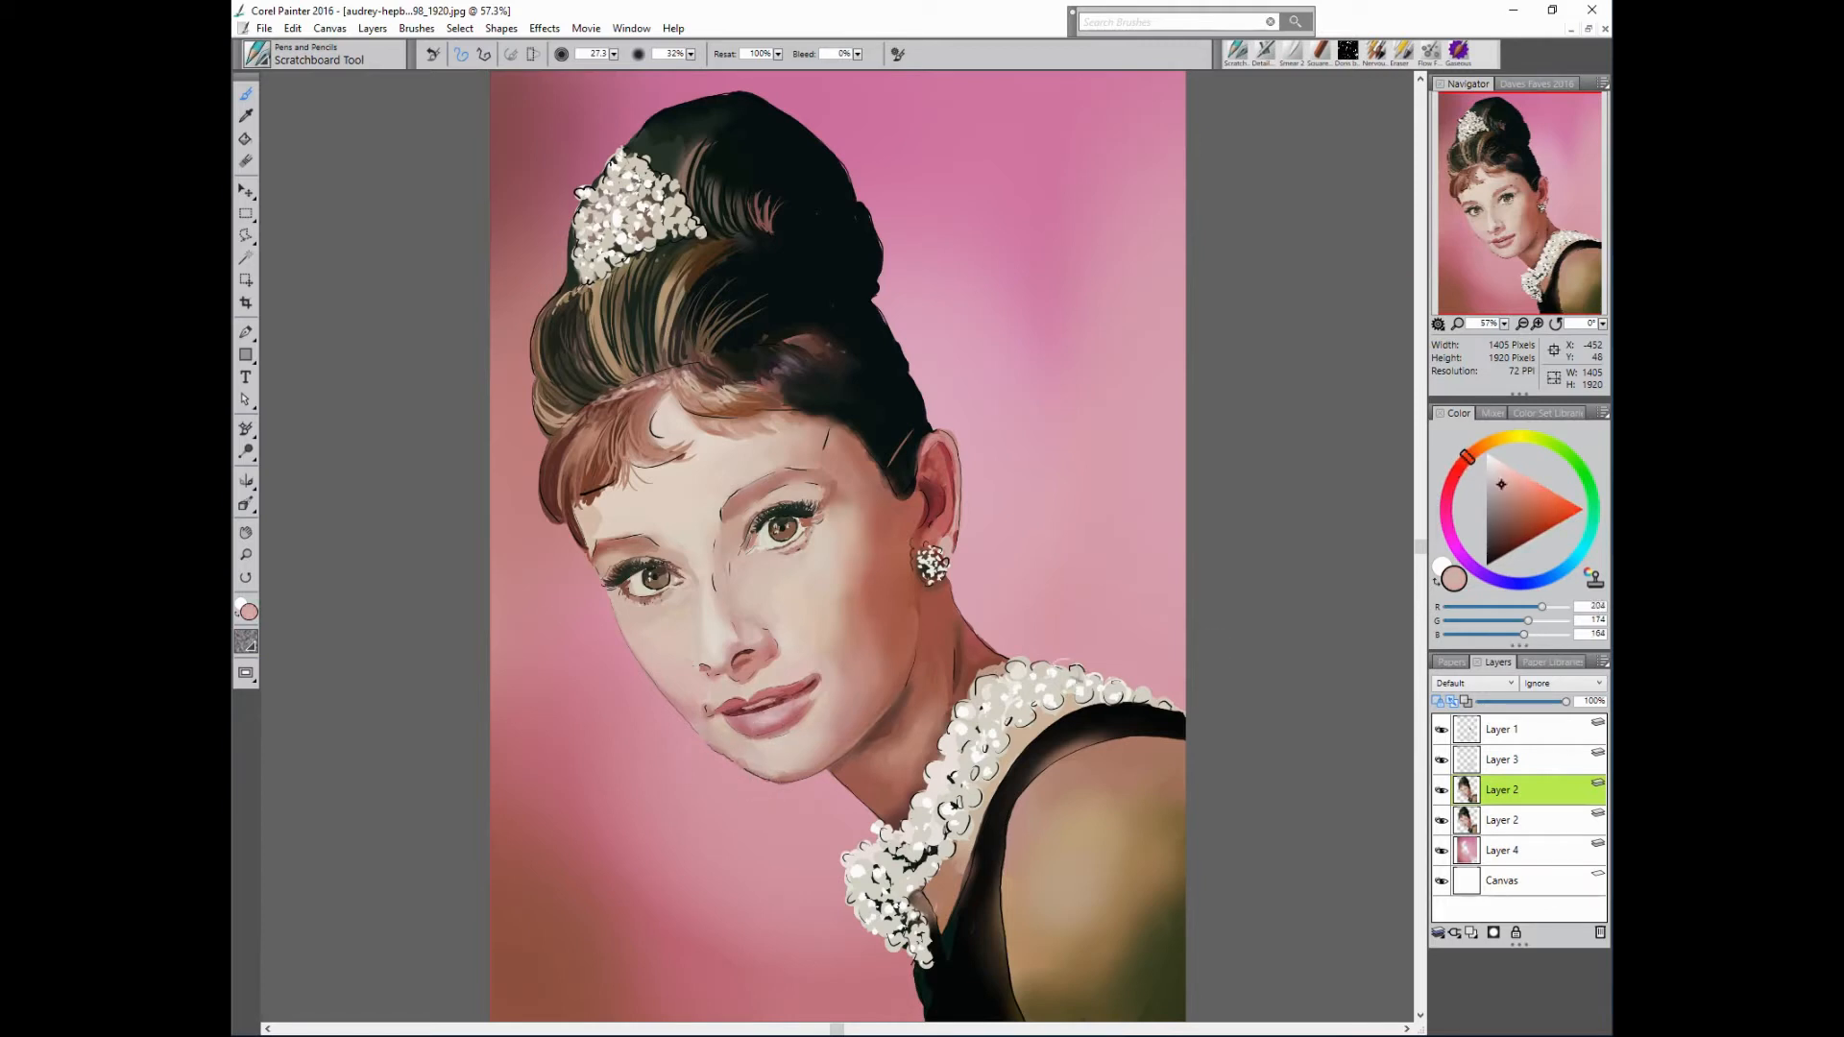
# - Smooth the skin beside the left mouth corner and up the adjoining cheek with sampled light skin tones
pyautogui.keyDown('alt'); pyautogui.click(702, 716); pyautogui.keyUp('alt')
pyautogui.keyDown('alt'); pyautogui.click(690, 716); pyautogui.keyUp('alt')
pyautogui.keyDown('alt'); pyautogui.click(715, 700); pyautogui.keyUp('alt')
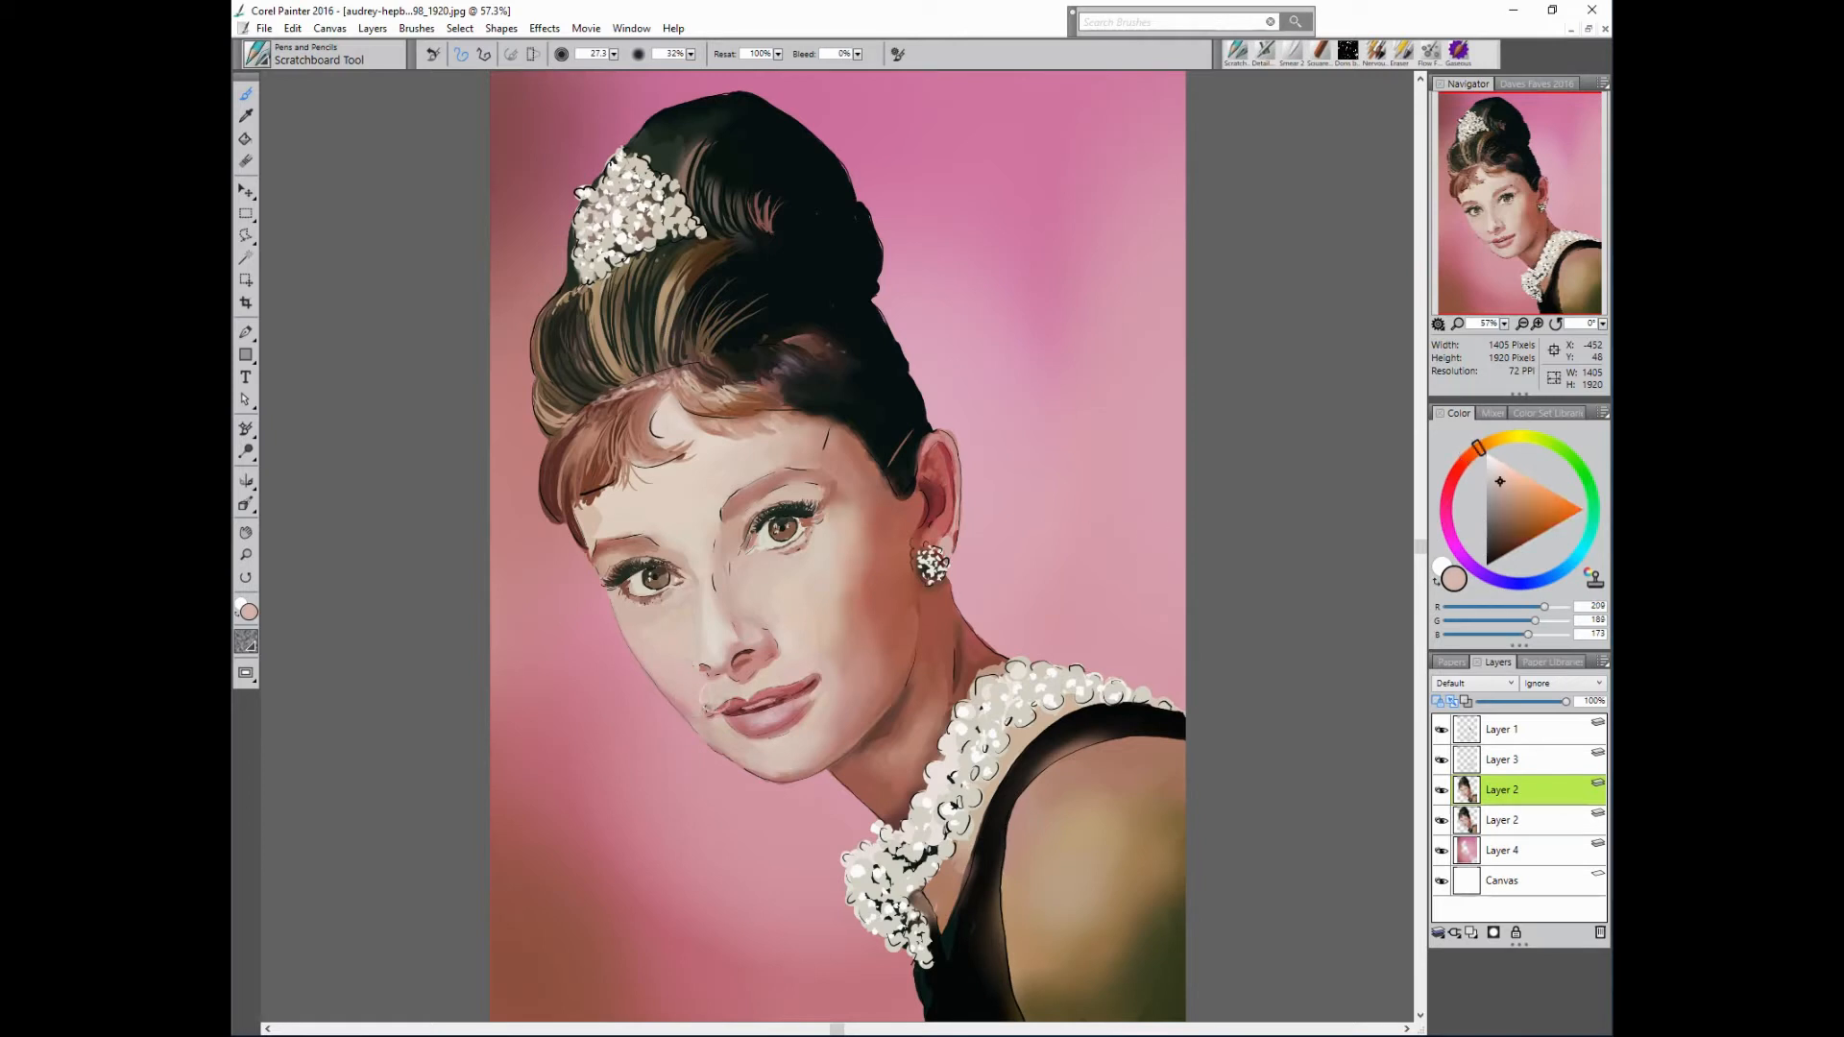
pyautogui.keyDown('alt'); pyautogui.click(704, 692); pyautogui.keyUp('alt')
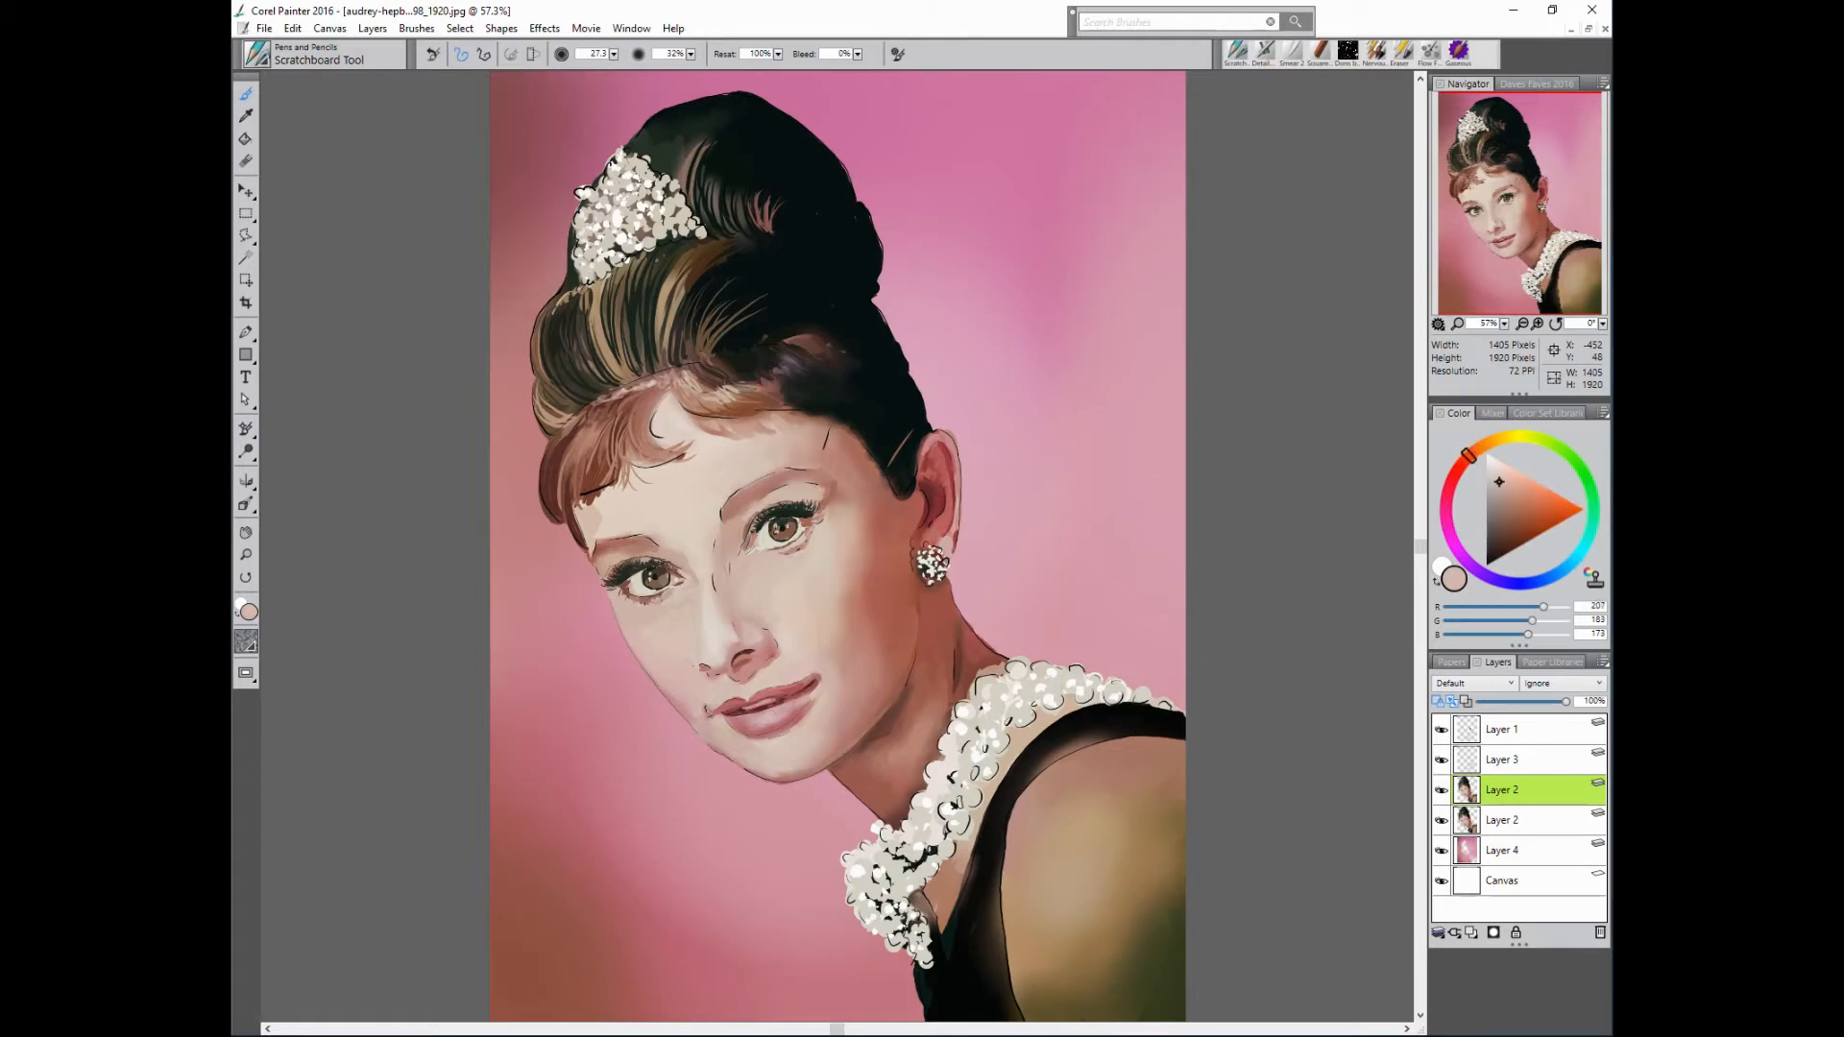
pyautogui.keyDown('alt'); pyautogui.click(663, 634); pyautogui.keyUp('alt')
pyautogui.keyDown('alt'); pyautogui.click(682, 705); pyautogui.keyUp('alt')
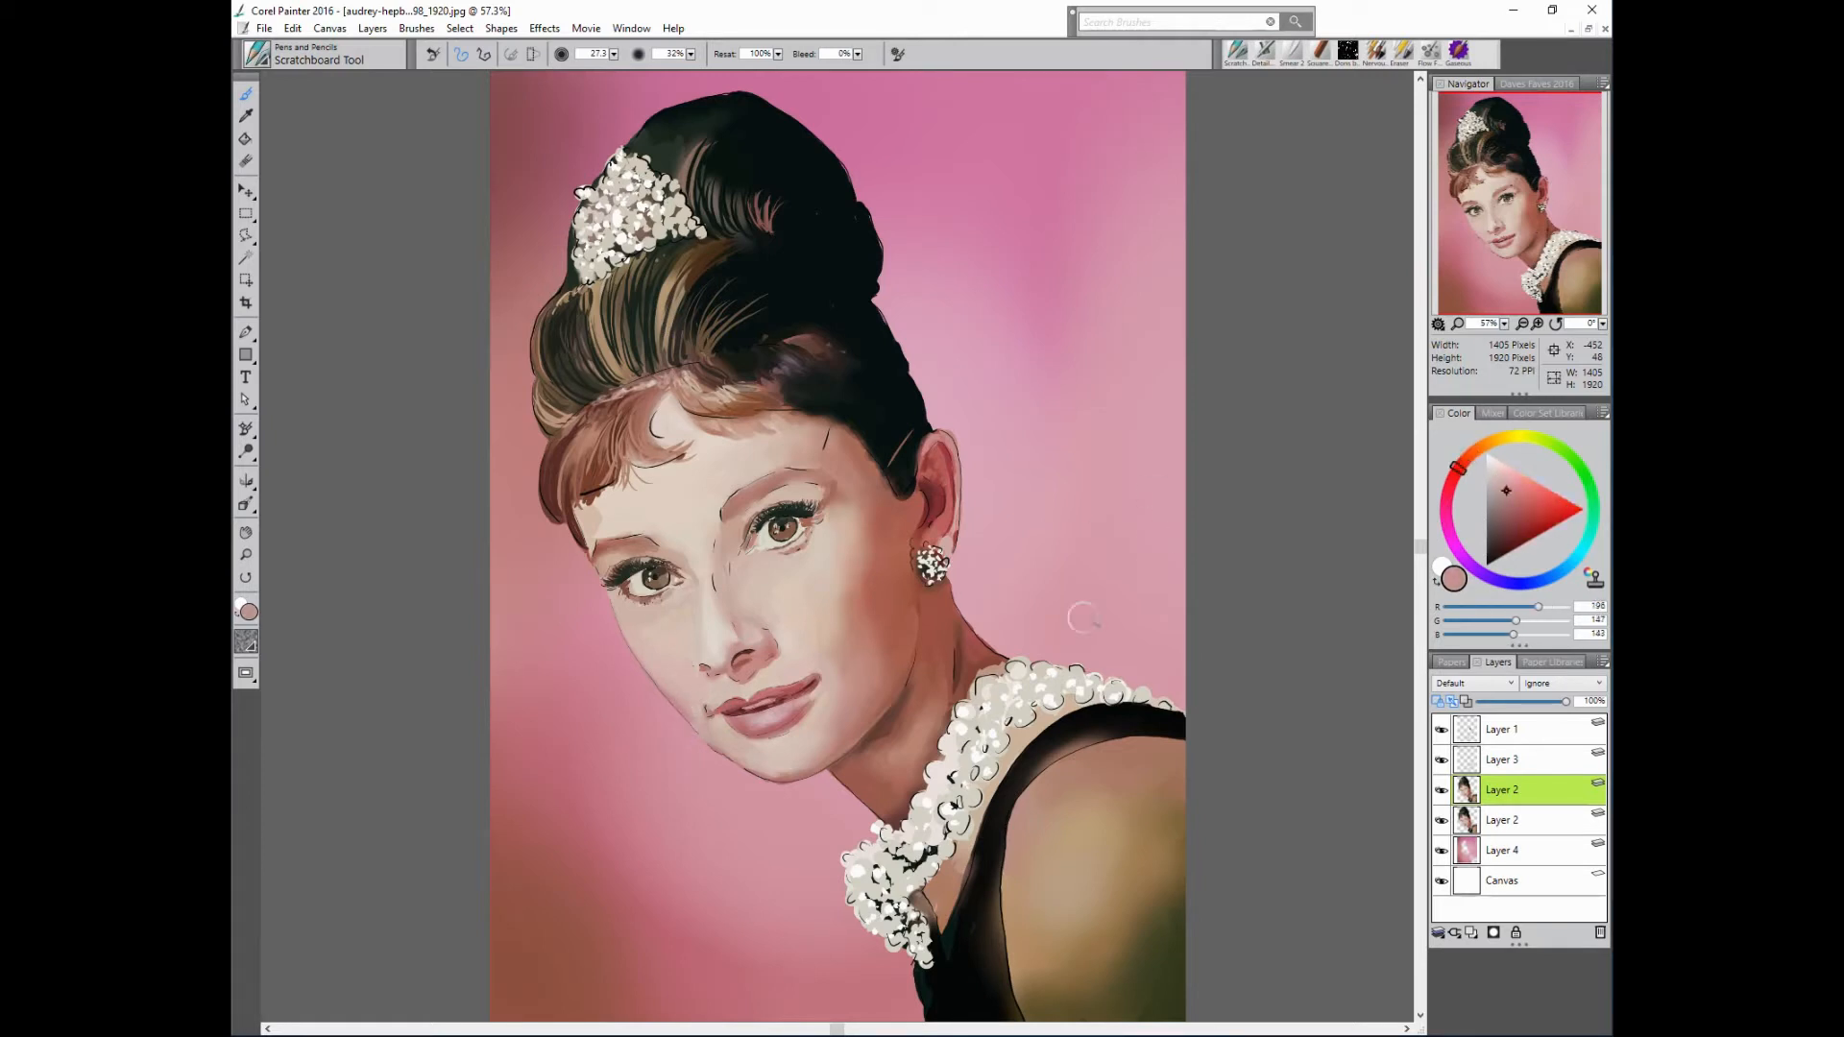
# - Blend the right cheek and the skin below the right eye with sampled light and mid skin tones
pyautogui.keyDown('alt'); pyautogui.click(859, 670); pyautogui.keyUp('alt')
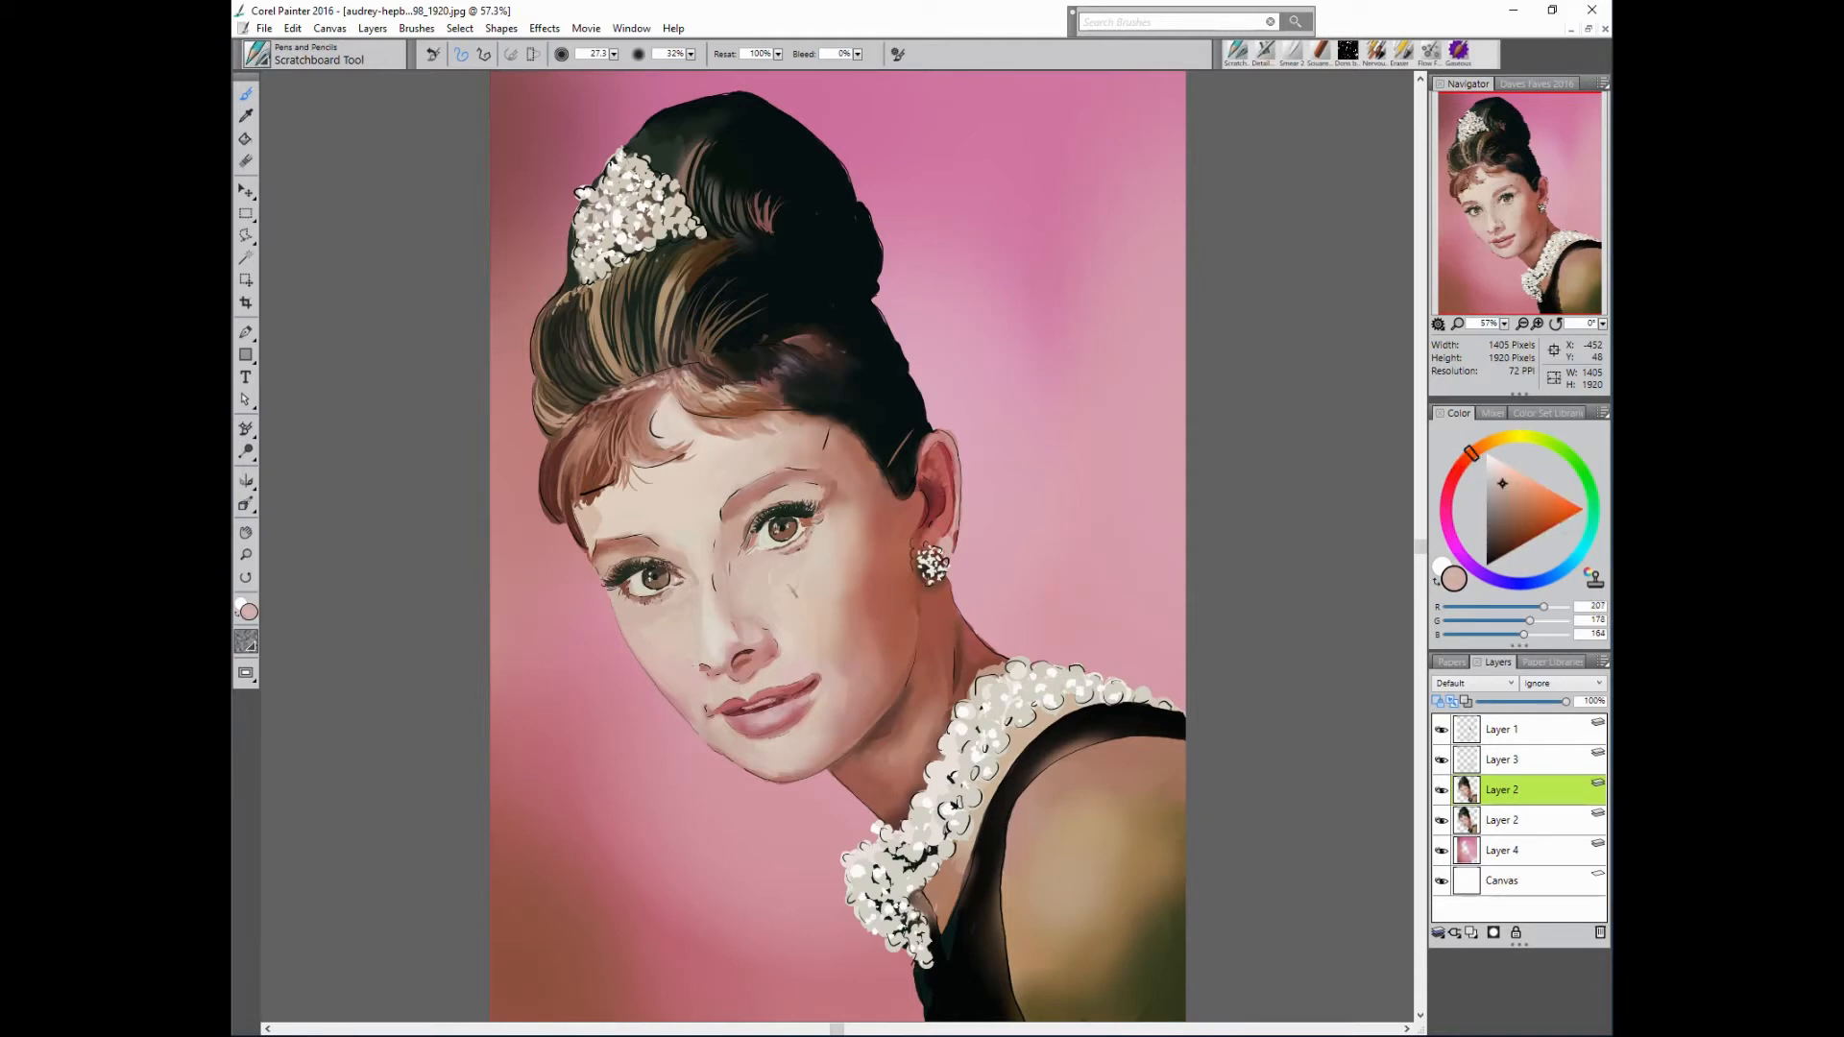
pyautogui.keyDown('alt'); pyautogui.click(845, 676); pyautogui.keyUp('alt')
pyautogui.keyDown('alt'); pyautogui.click(853, 694); pyautogui.keyUp('alt')
pyautogui.keyDown('alt'); pyautogui.click(845, 646); pyautogui.keyUp('alt')
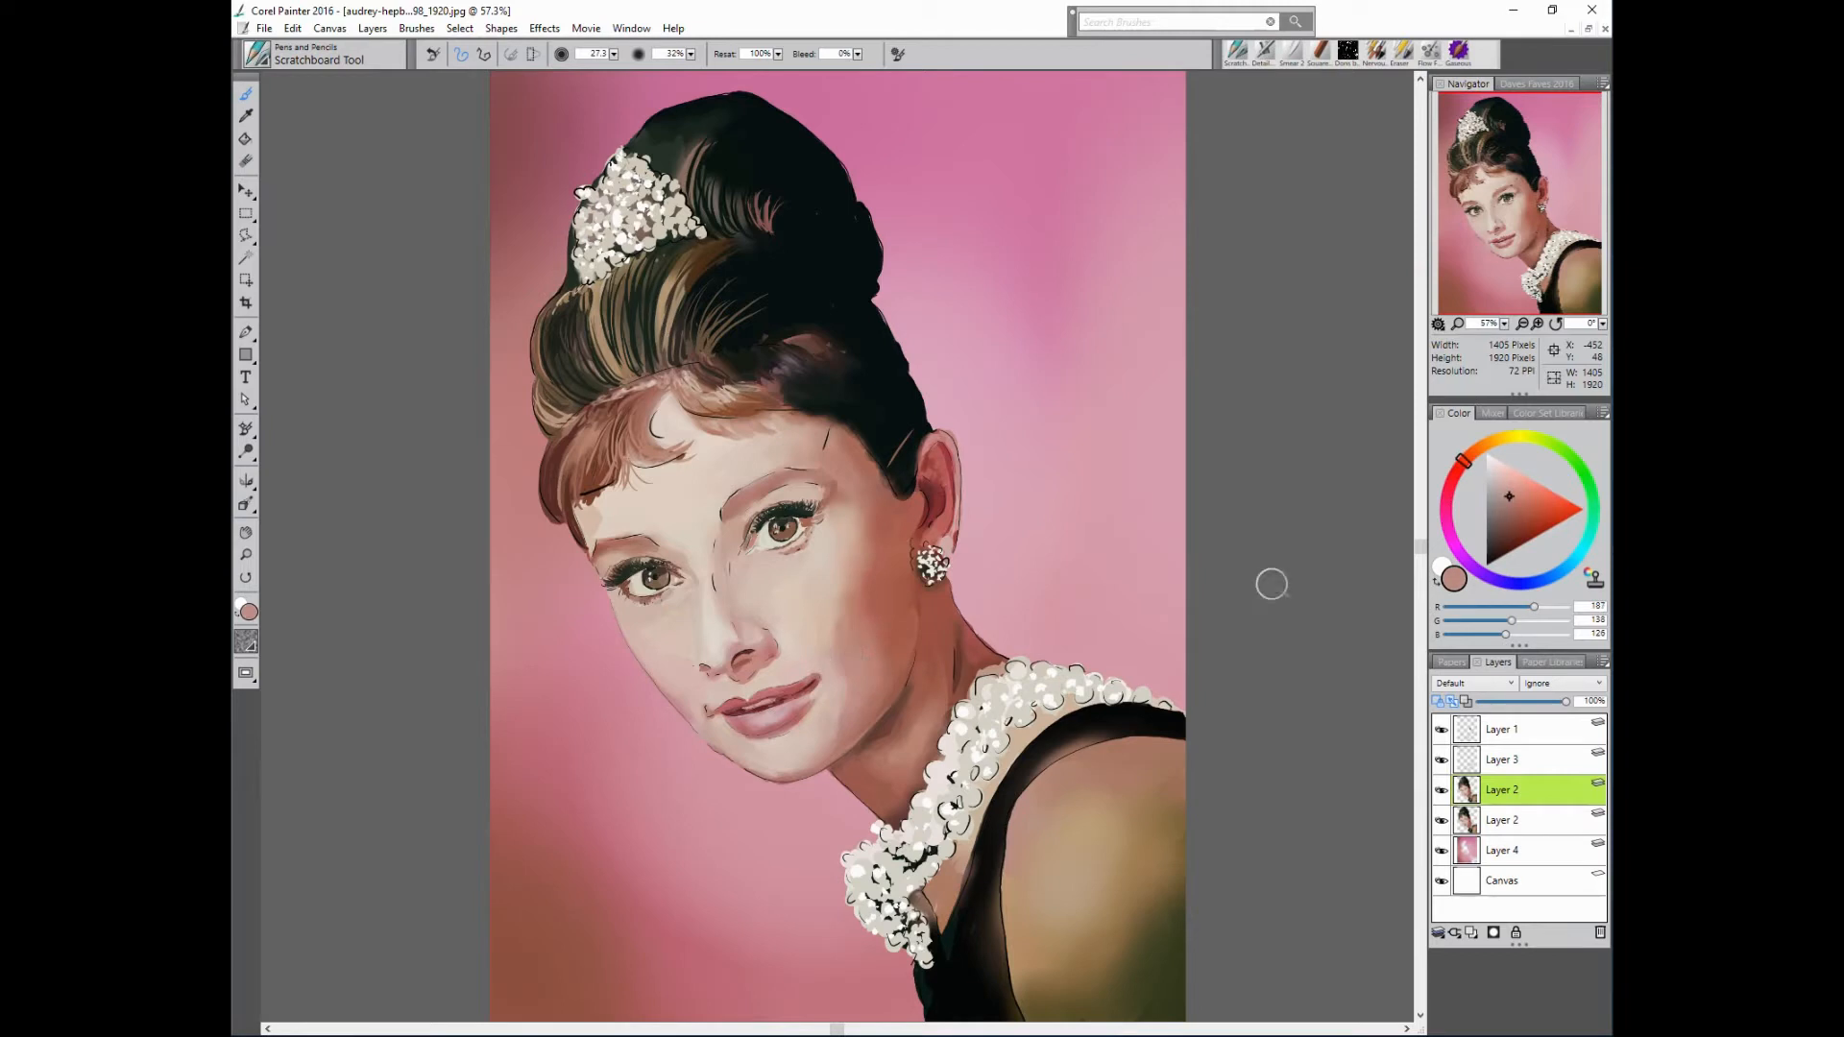
pyautogui.keyDown('alt'); pyautogui.click(789, 566); pyautogui.keyUp('alt')
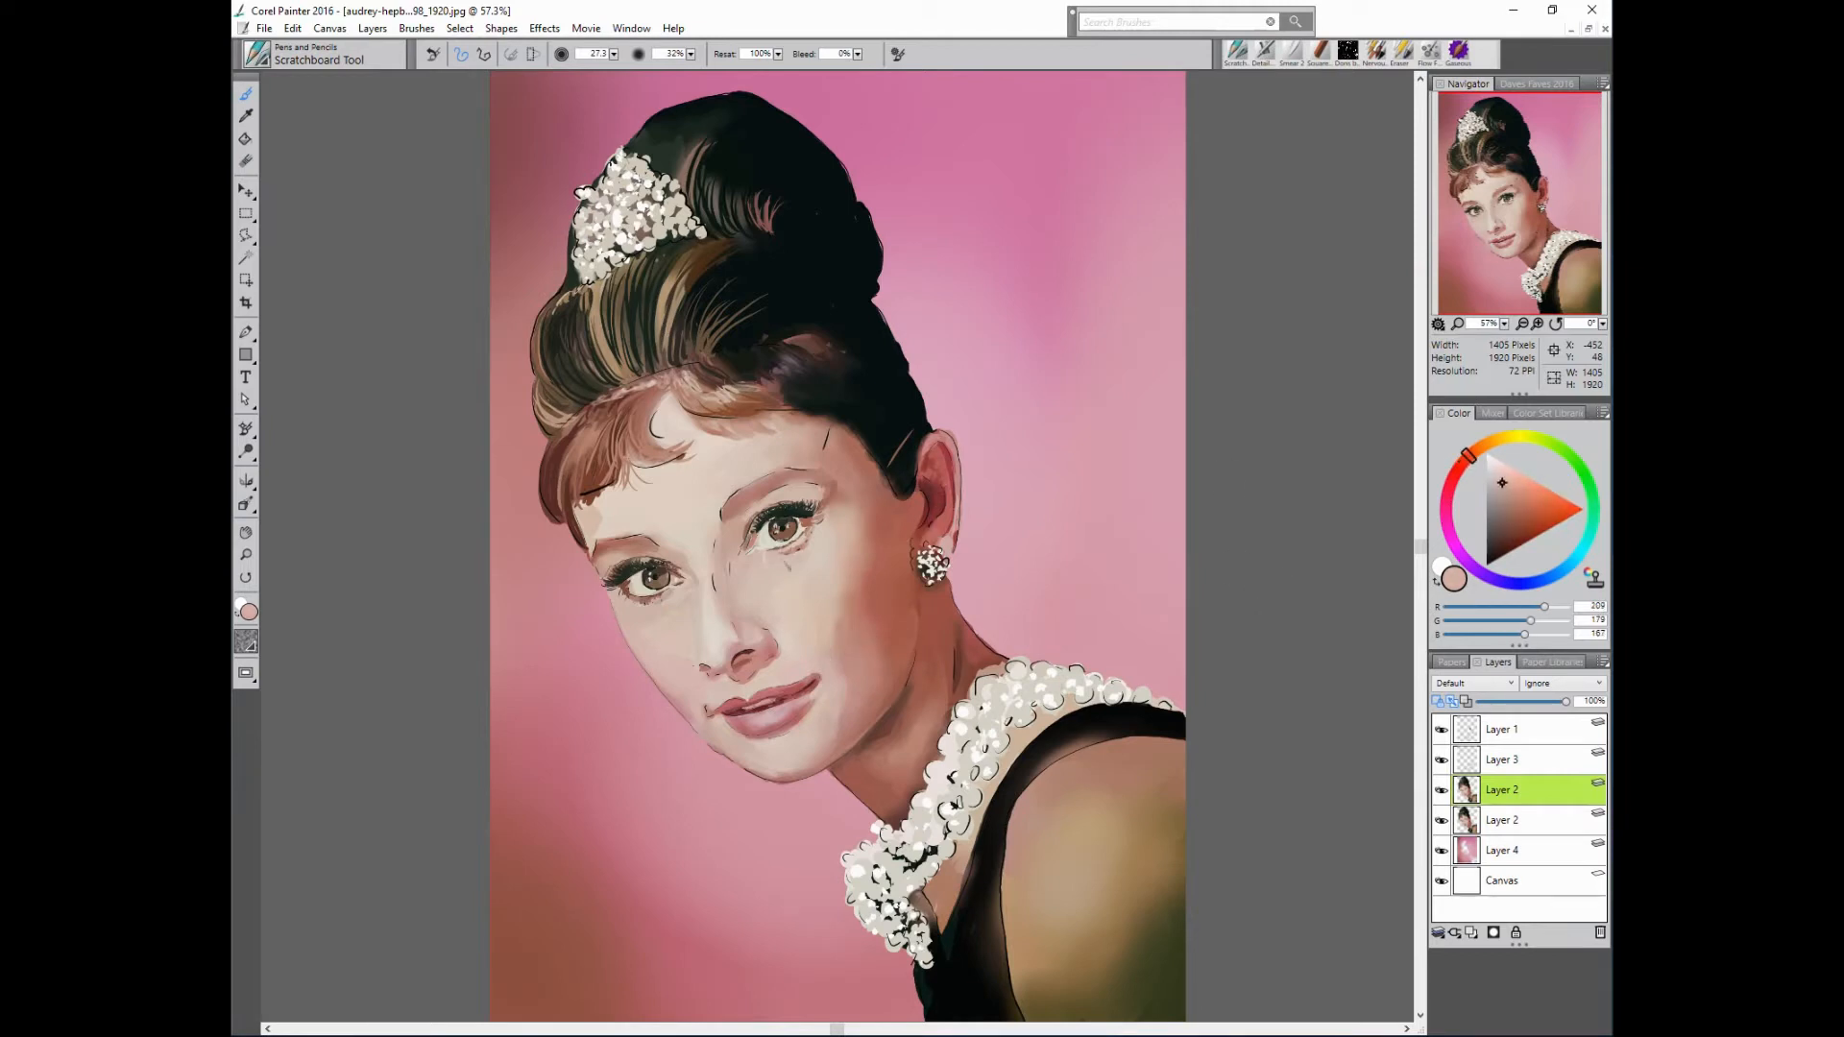
pyautogui.keyDown('alt'); pyautogui.click(786, 528); pyautogui.keyUp('alt')
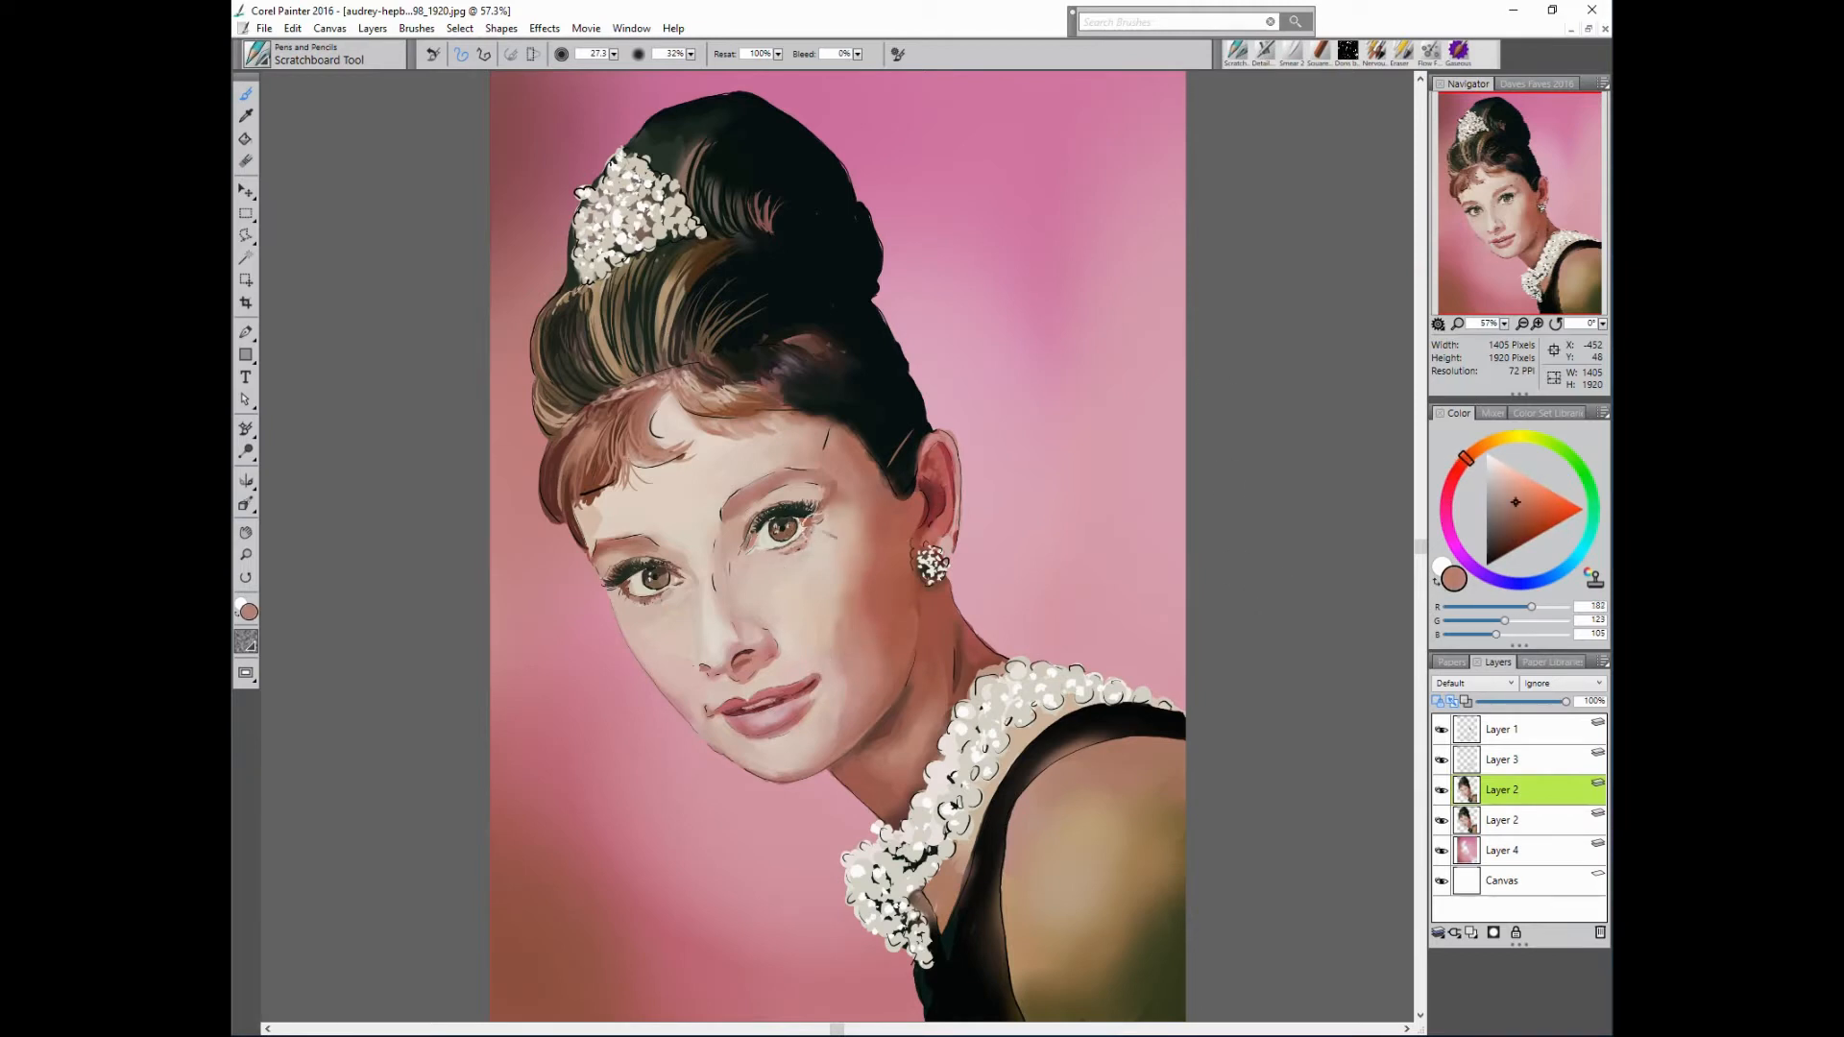
# - Darken the left eye's upper lash line with sampled dark and near-black tones at brush size 5.2
pyautogui.scroll(5, 813, 519)
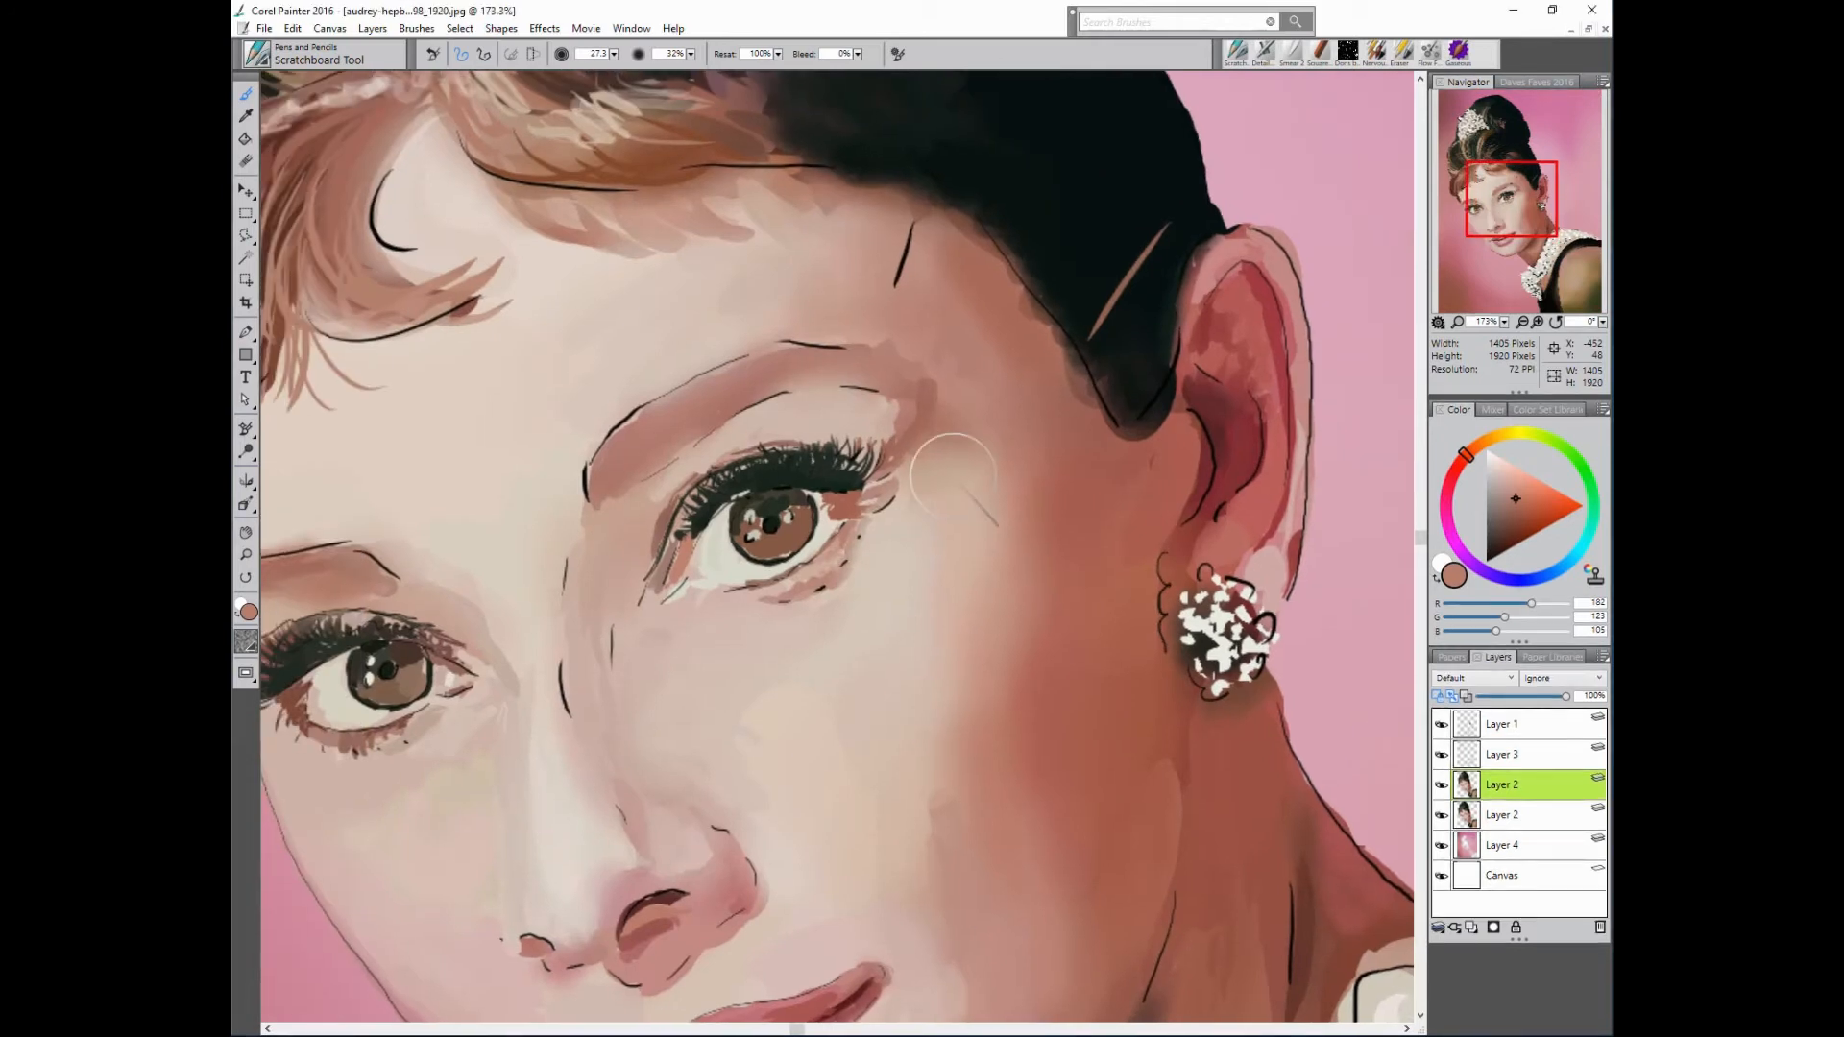
pyautogui.moveTo(953, 477); pyautogui.dragTo(953, 488)
pyautogui.keyDown('alt'); pyautogui.click(693, 530); pyautogui.keyUp('alt')
pyautogui.moveTo(796, 447); pyautogui.dragTo(965, 401)
pyautogui.moveTo(525, 610)
pyautogui.mouseDown()
pyautogui.moveTo(544, 620)
pyautogui.moveTo(523, 638)
pyautogui.mouseUp()
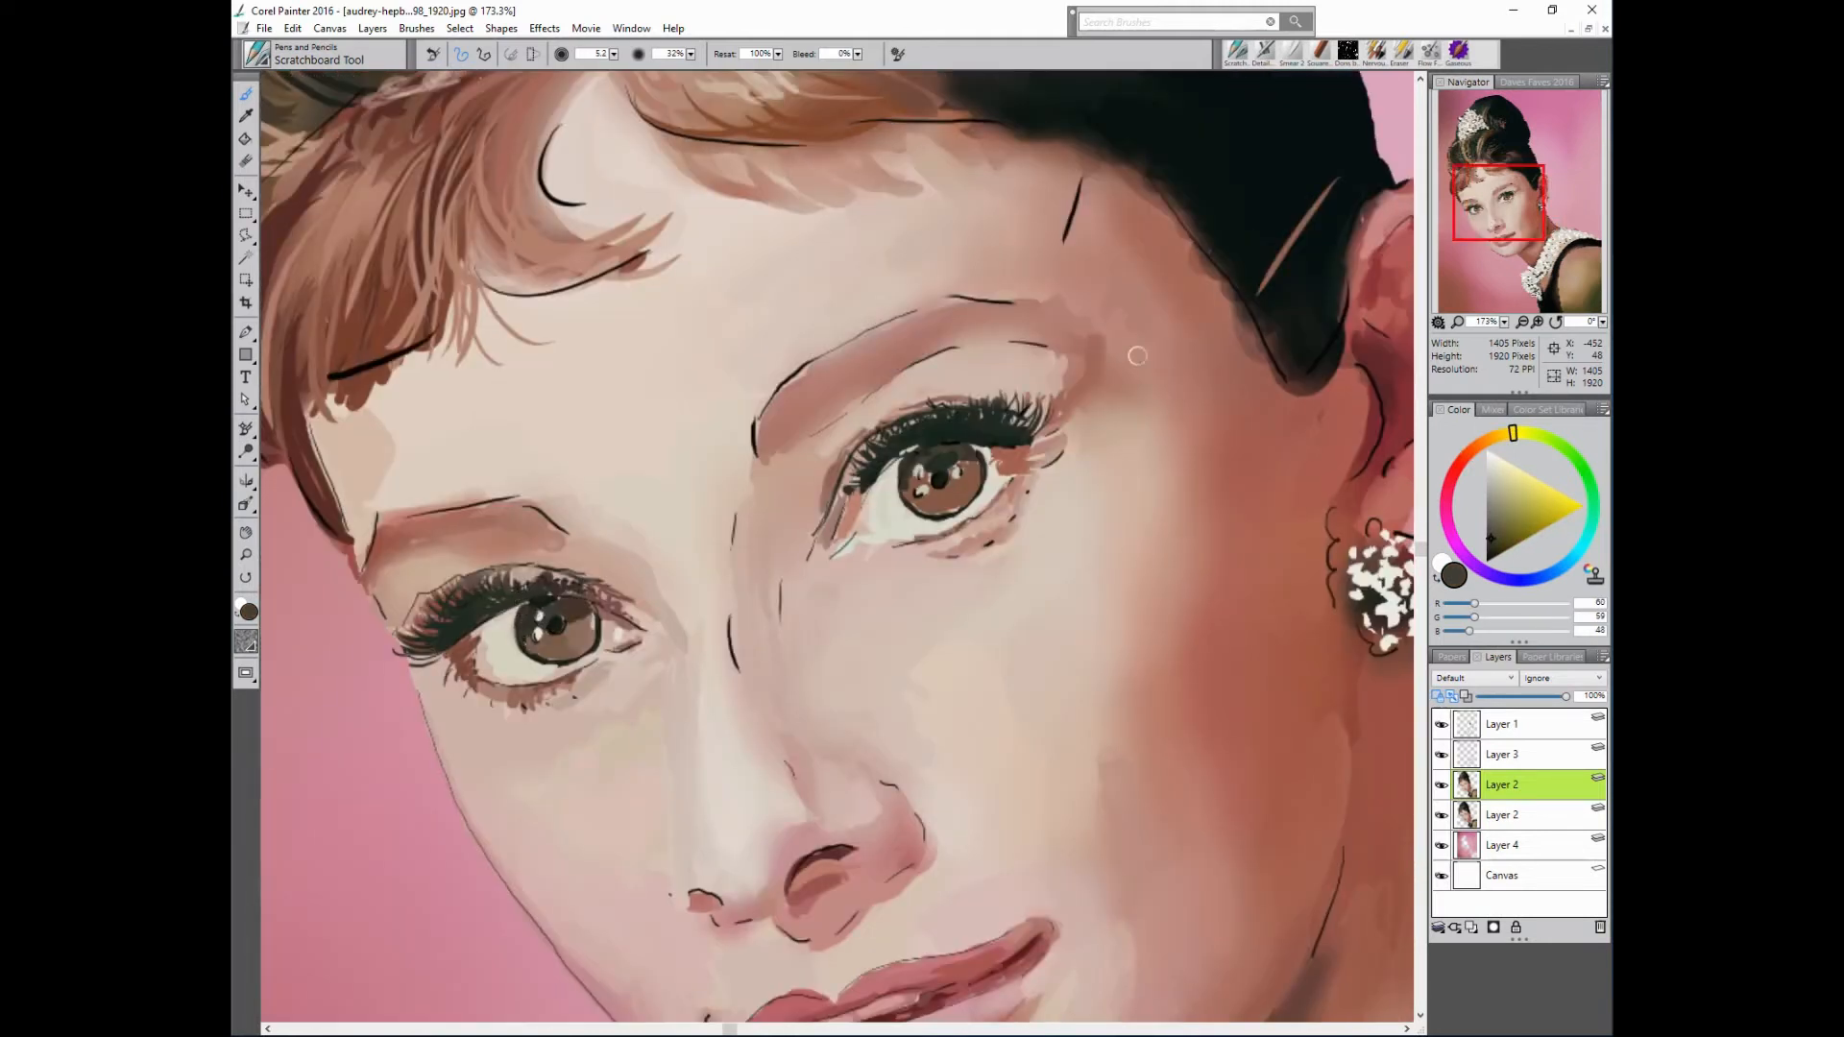
pyautogui.keyDown('alt'); pyautogui.click(534, 612); pyautogui.keyUp('alt')
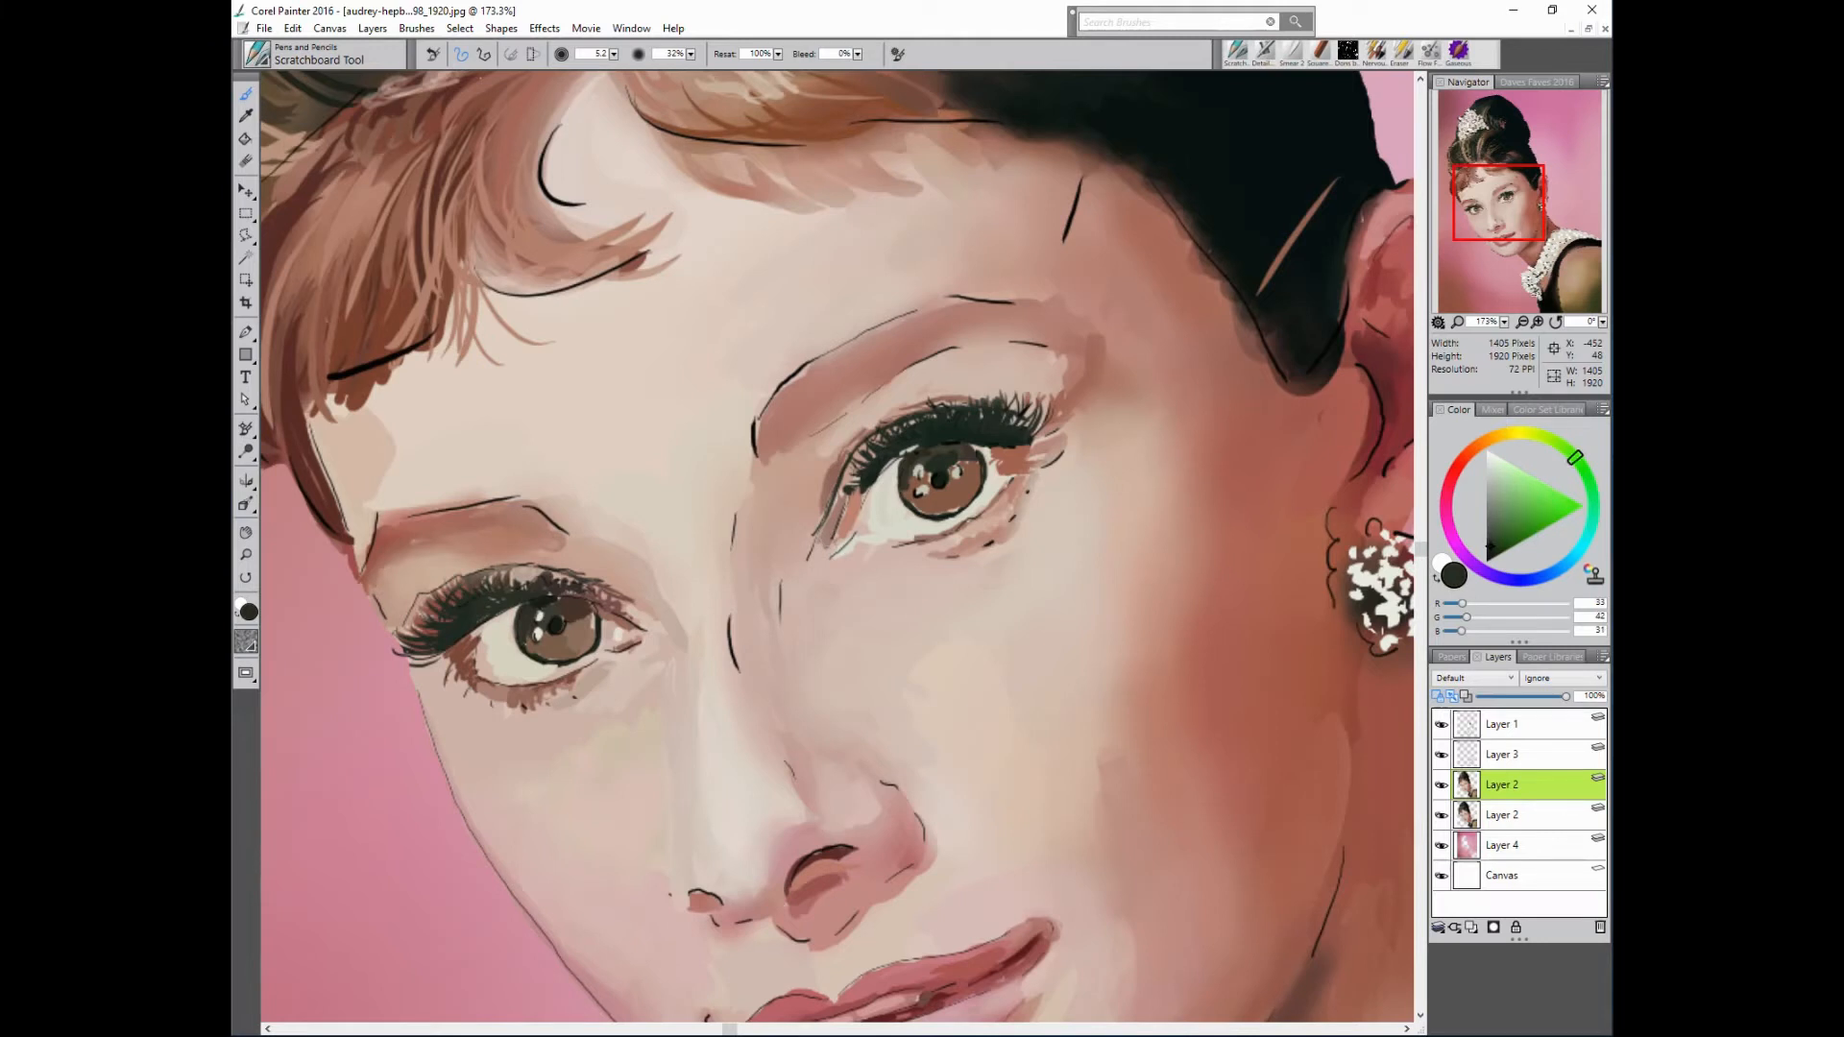
pyautogui.keyDown('alt'); pyautogui.click(528, 584); pyautogui.keyUp('alt')
pyautogui.moveTo(526, 583)
pyautogui.mouseDown()
pyautogui.moveTo(490, 575)
pyautogui.moveTo(497, 610)
pyautogui.moveTo(529, 598)
pyautogui.moveTo(428, 639)
pyautogui.moveTo(487, 605)
pyautogui.moveTo(480, 587)
pyautogui.moveTo(443, 615)
pyautogui.moveTo(476, 577)
pyautogui.moveTo(518, 576)
pyautogui.moveTo(473, 584)
pyautogui.moveTo(529, 587)
pyautogui.mouseUp()
pyautogui.keyDown('alt'); pyautogui.click(504, 605); pyautogui.keyUp('alt')
pyautogui.keyDown('alt'); pyautogui.click(498, 613); pyautogui.keyUp('alt')
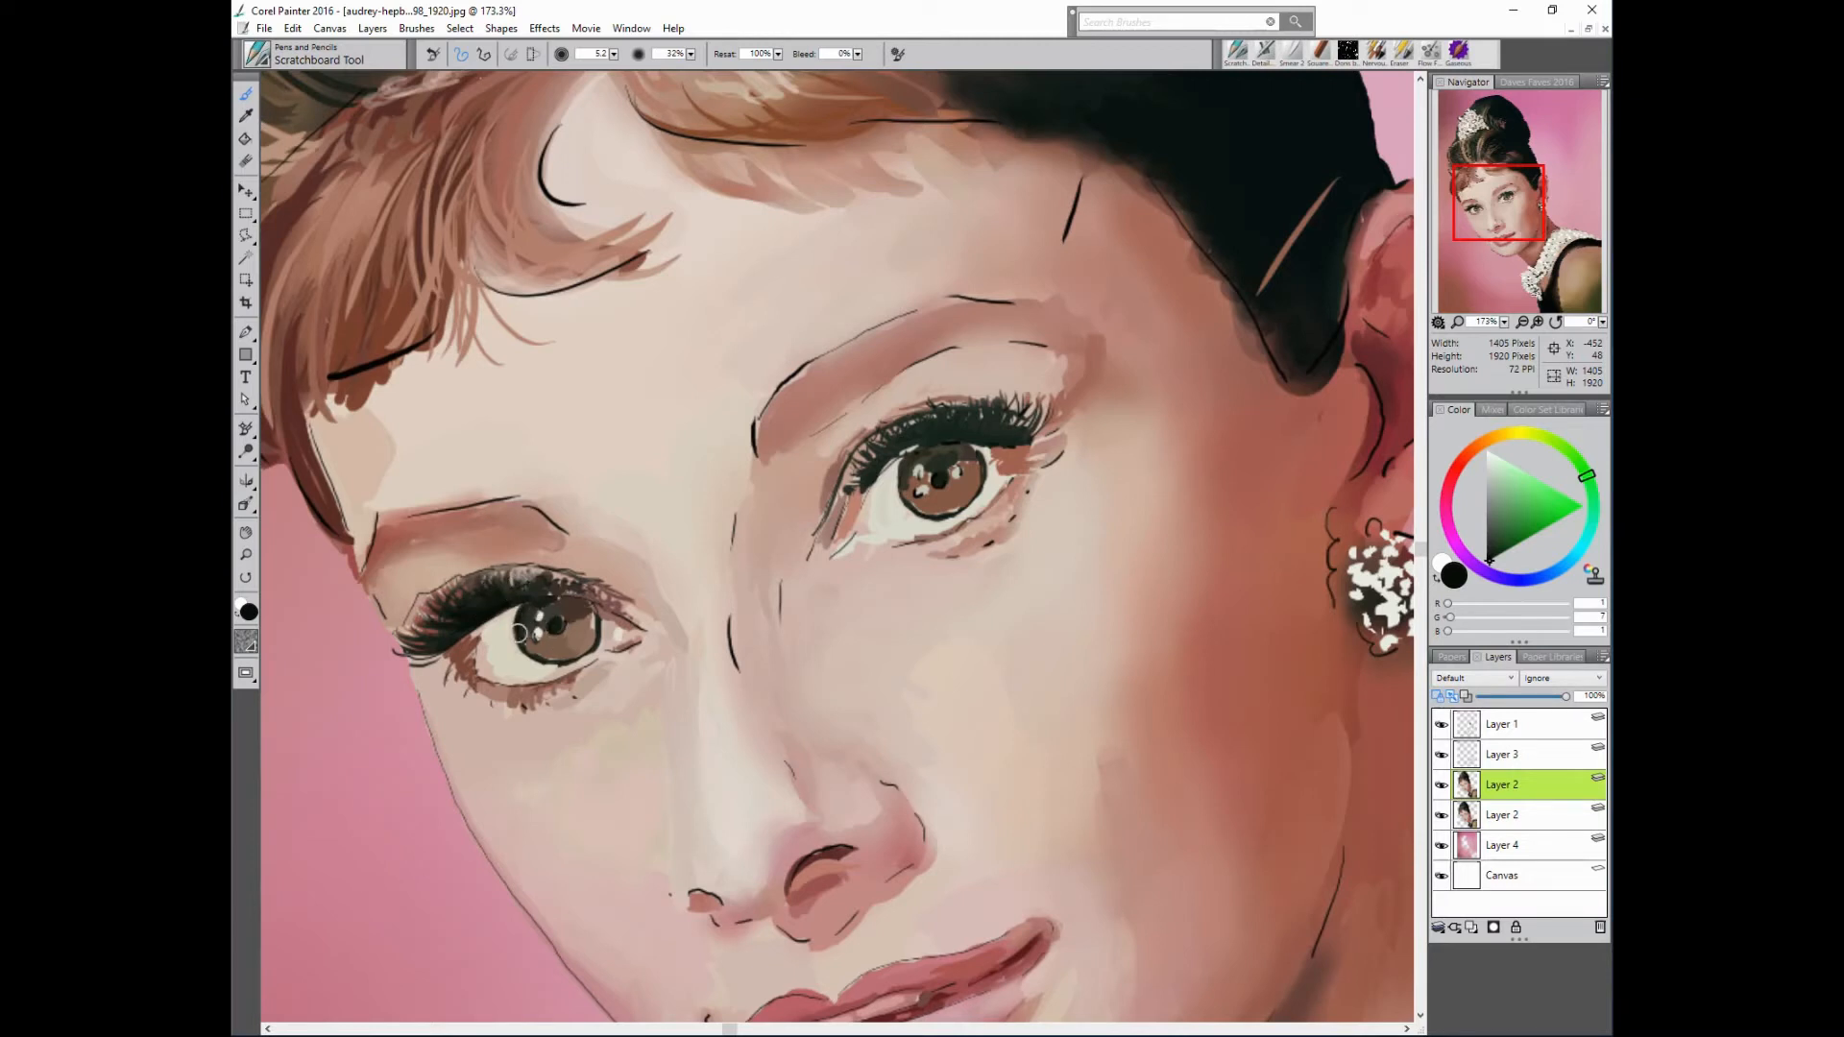
pyautogui.moveTo(575, 604)
pyautogui.mouseDown()
pyautogui.moveTo(526, 586)
pyautogui.moveTo(553, 585)
pyautogui.mouseUp()
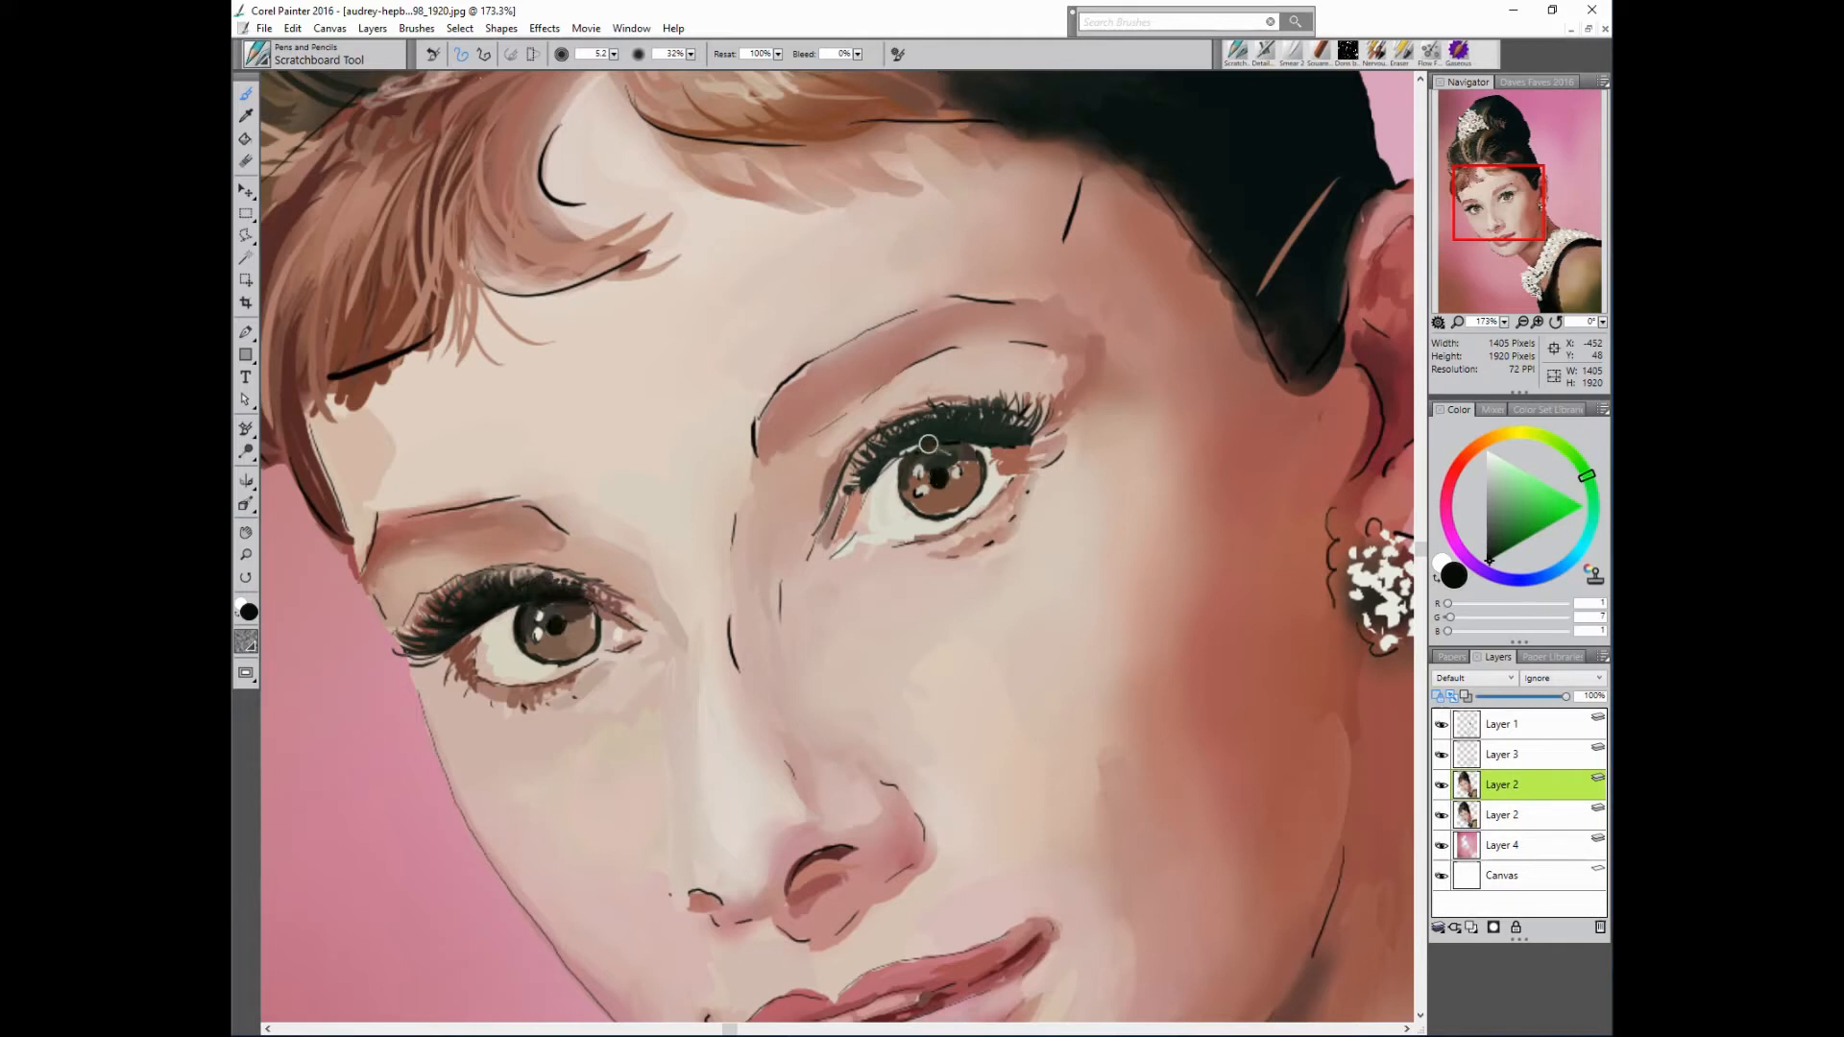
# - Fill the right eye's upper lash line with near-black strokes, raising the brush size to 4.2
pyautogui.moveTo(954, 439)
pyautogui.mouseDown()
pyautogui.moveTo(986, 408)
pyautogui.moveTo(1008, 429)
pyautogui.mouseUp()
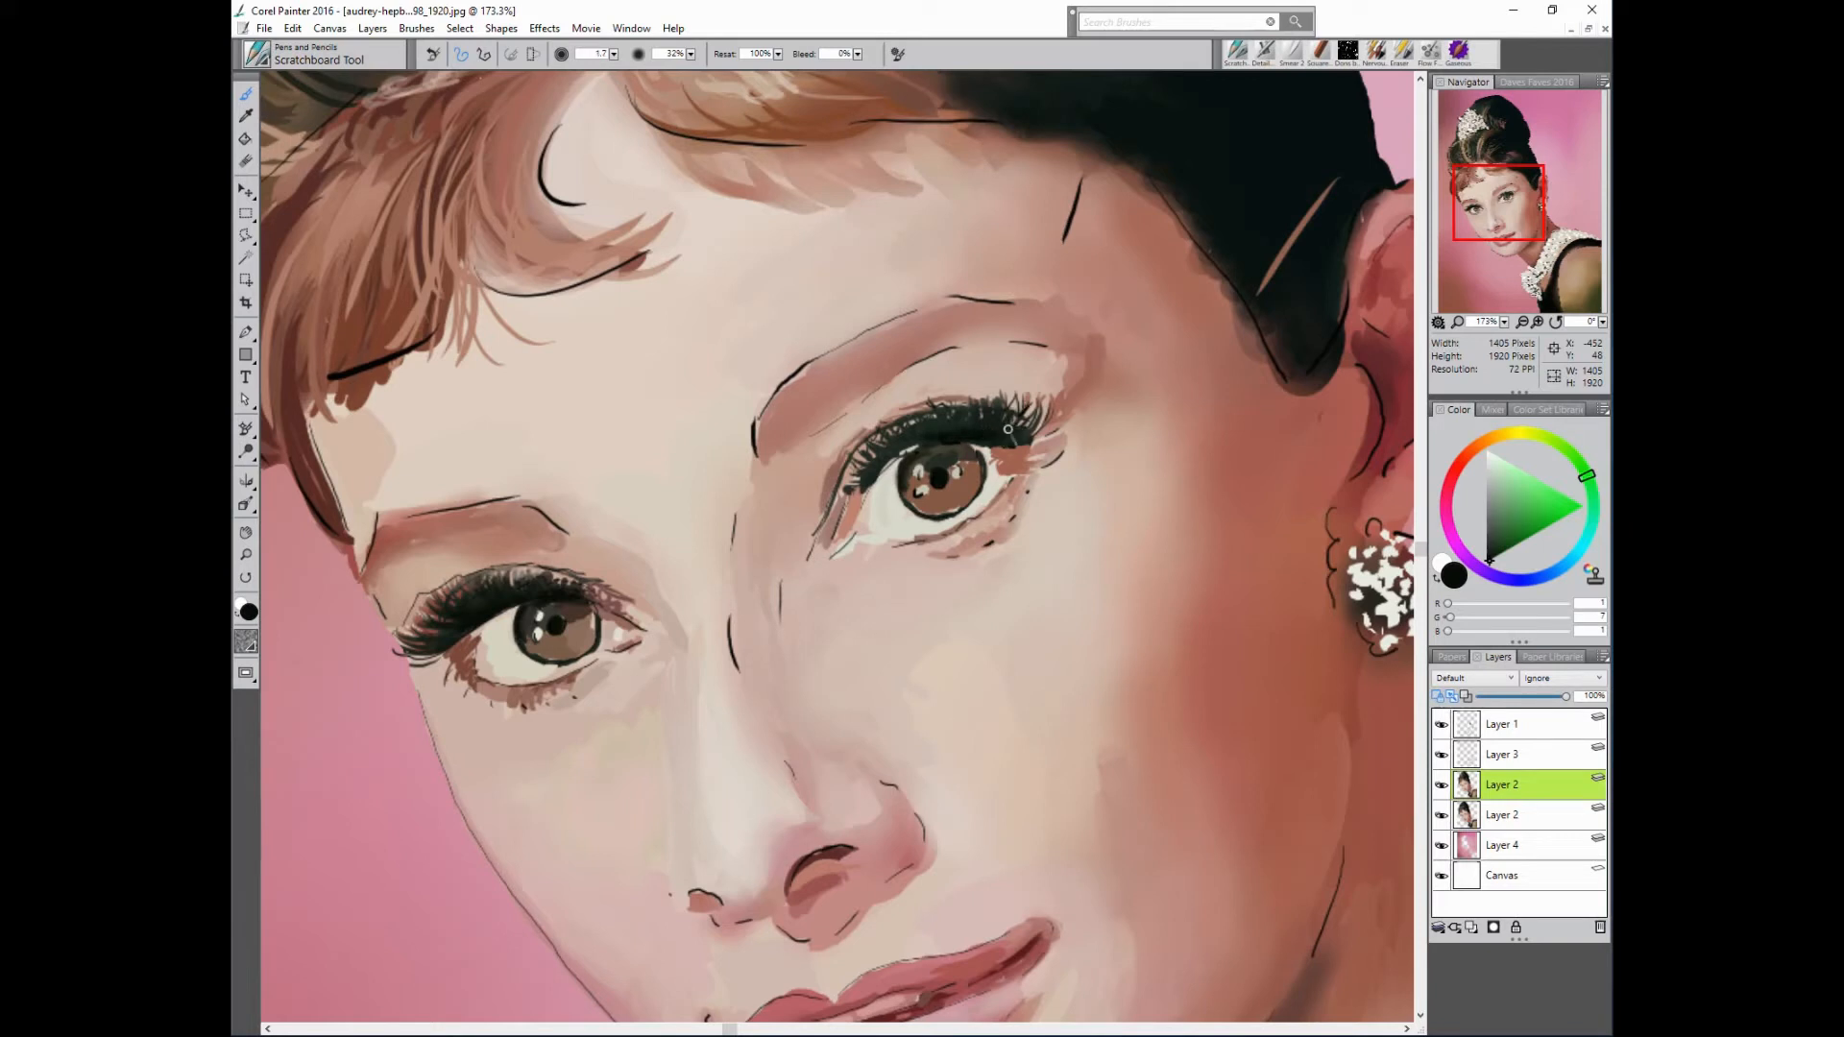
pyautogui.press(']')
pyautogui.press(']')
pyautogui.press(']')
pyautogui.press(']')
pyautogui.press(']')
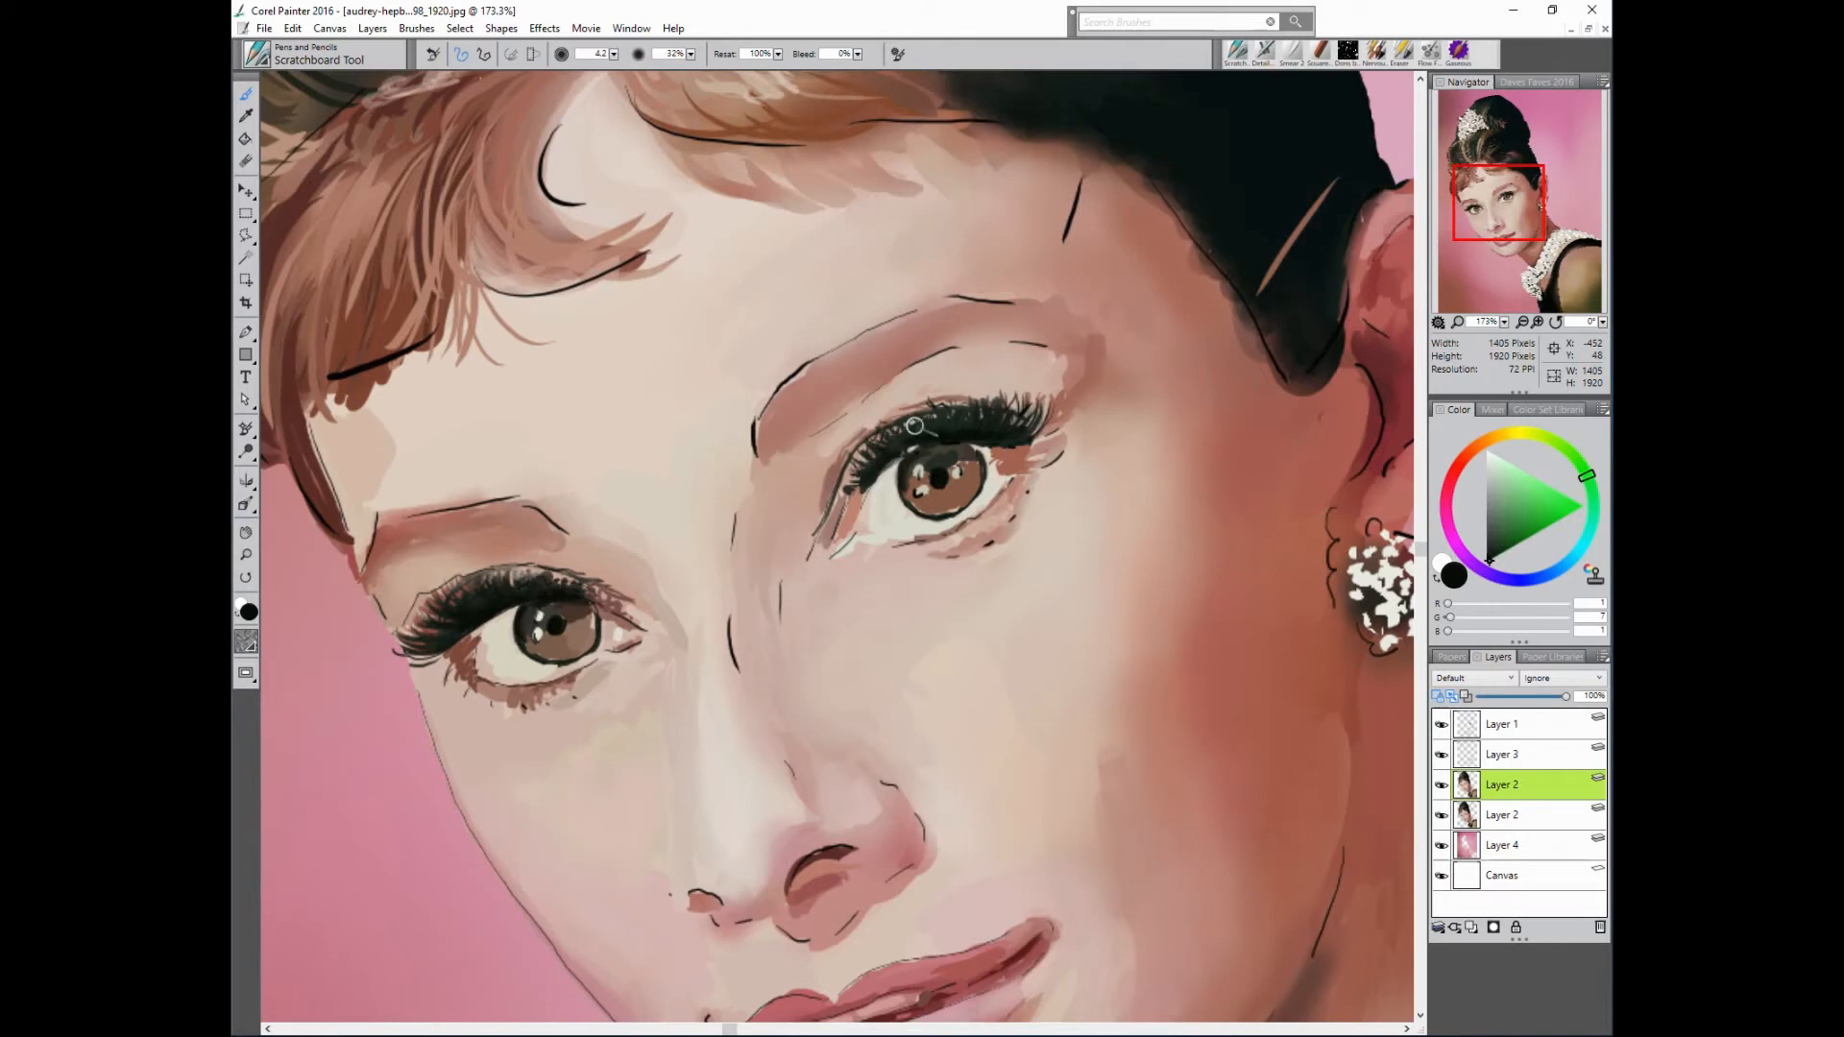
# - Shade the inner end of the right eye's upper lid and lash line with sampled brown tones
pyautogui.keyDown('alt'); pyautogui.click(1203, 360); pyautogui.keyUp('alt')
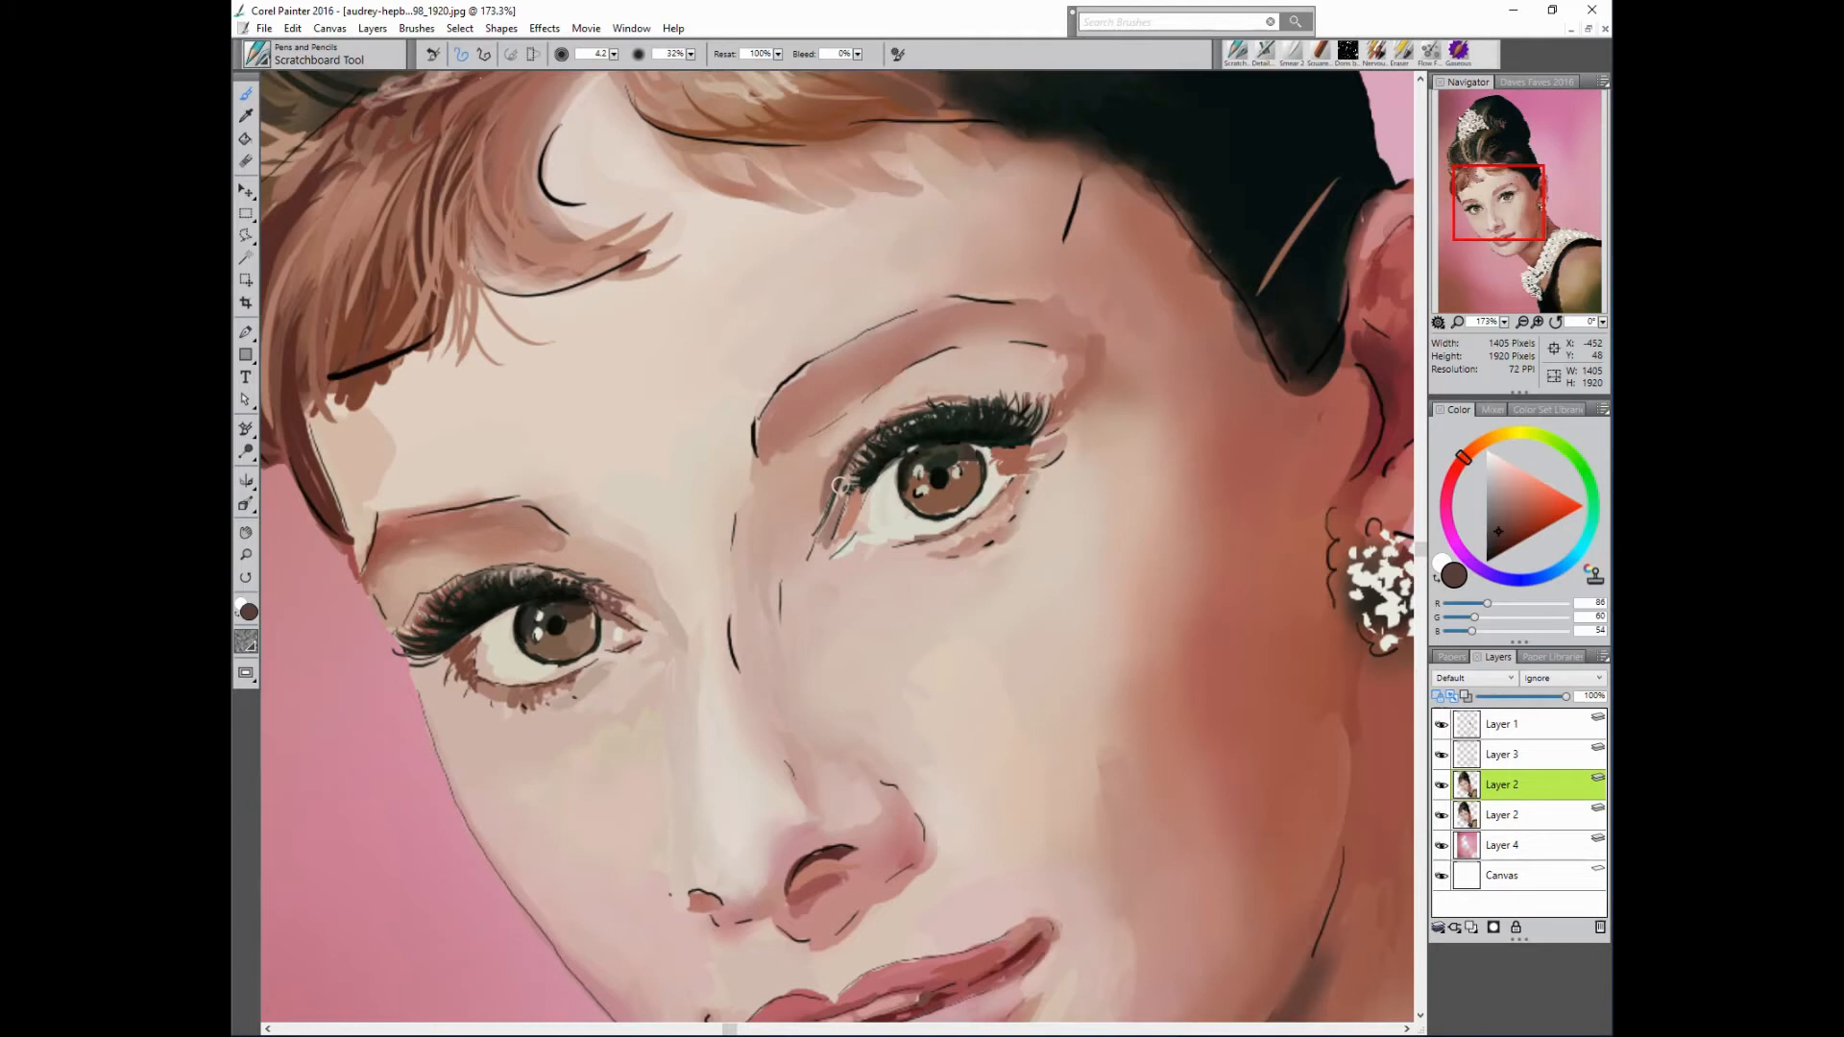
pyautogui.moveTo(840, 483); pyautogui.dragTo(851, 489)
pyautogui.moveTo(925, 426)
pyautogui.mouseDown()
pyautogui.moveTo(910, 415)
pyautogui.moveTo(968, 404)
pyautogui.mouseUp()
pyautogui.keyDown('alt'); pyautogui.click(851, 493); pyautogui.keyUp('alt')
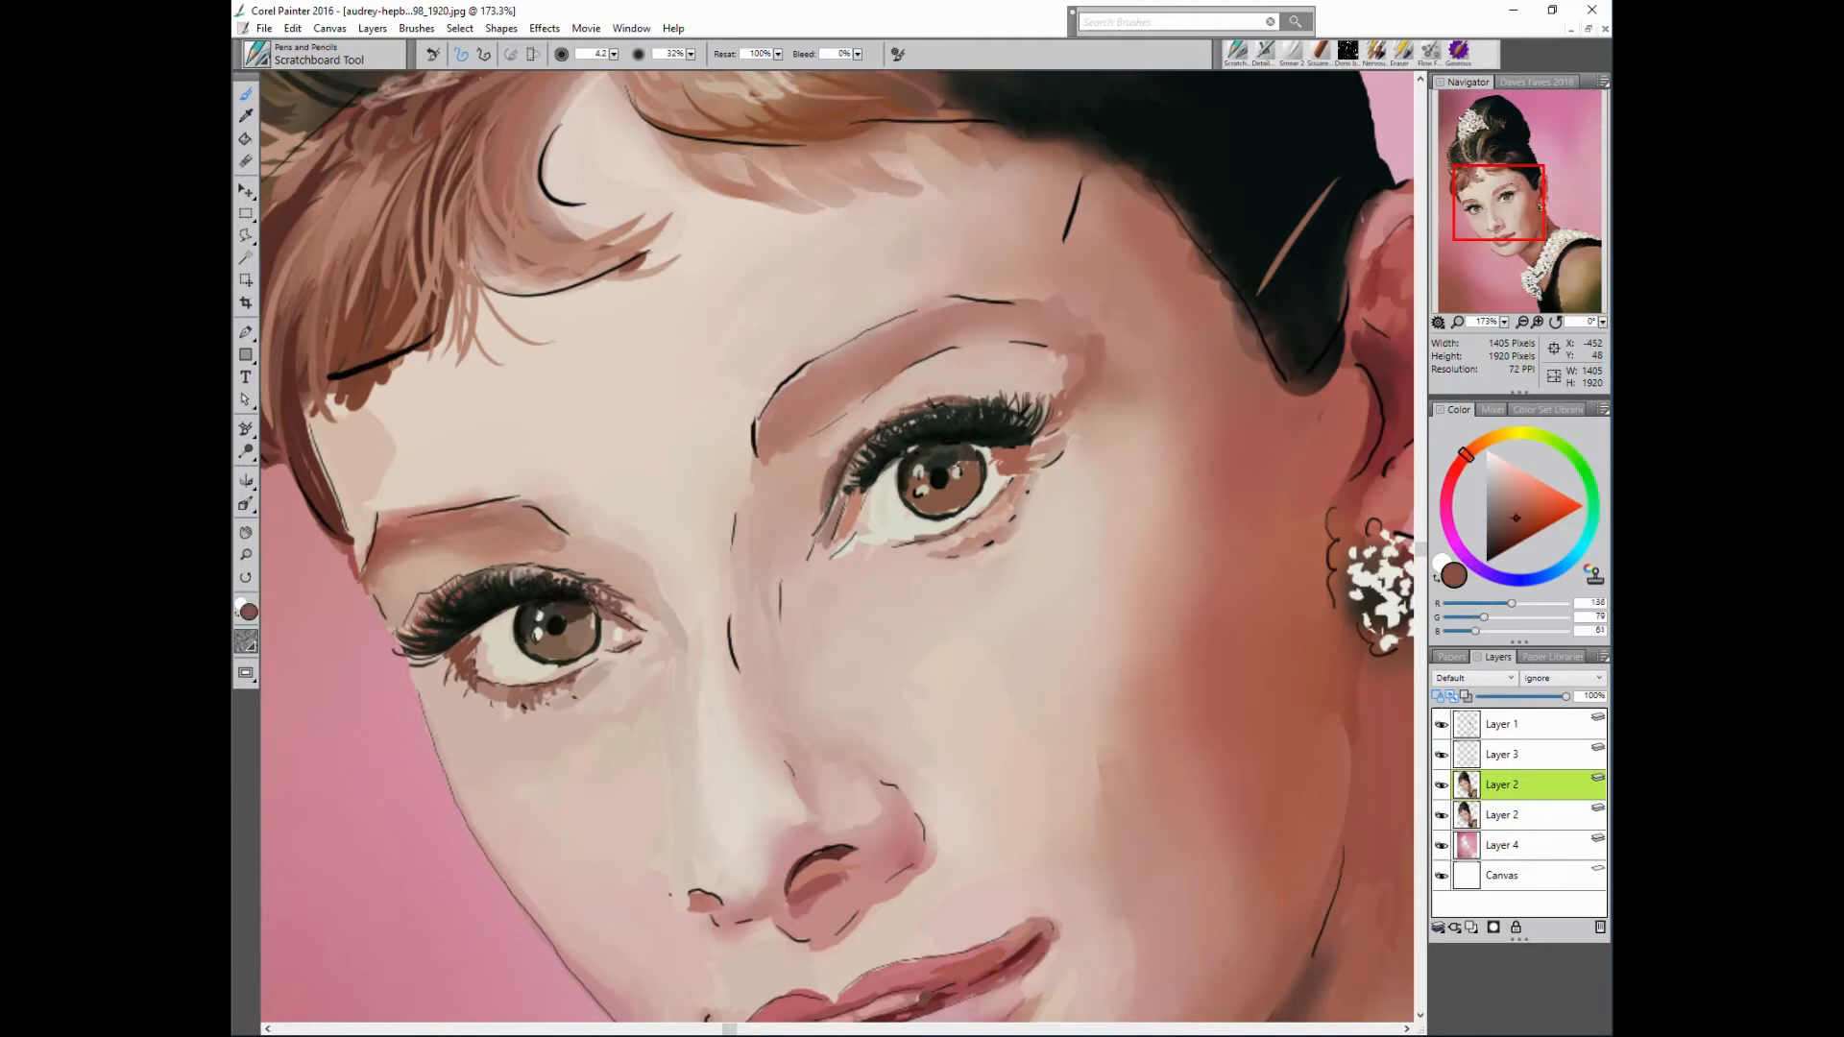
pyautogui.keyDown('alt'); pyautogui.click(847, 504); pyautogui.keyUp('alt')
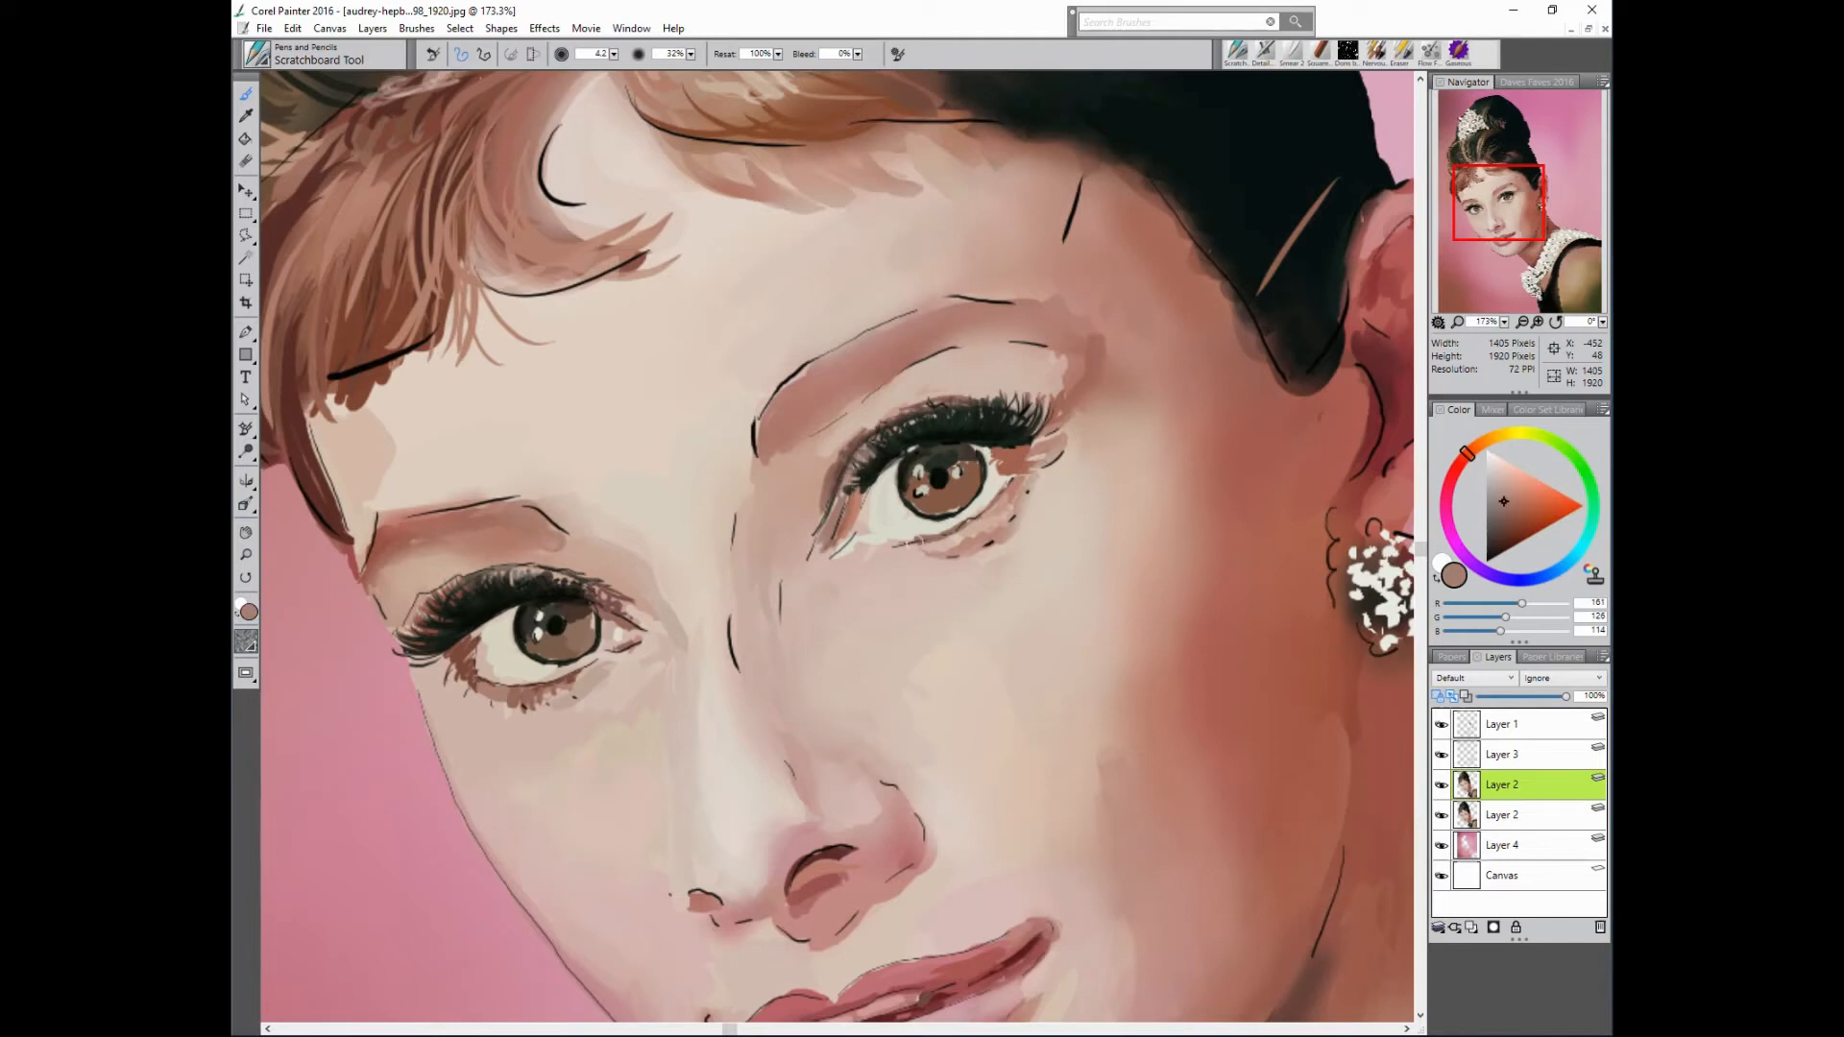
pyautogui.keyDown('alt'); pyautogui.click(847, 495); pyautogui.keyUp('alt')
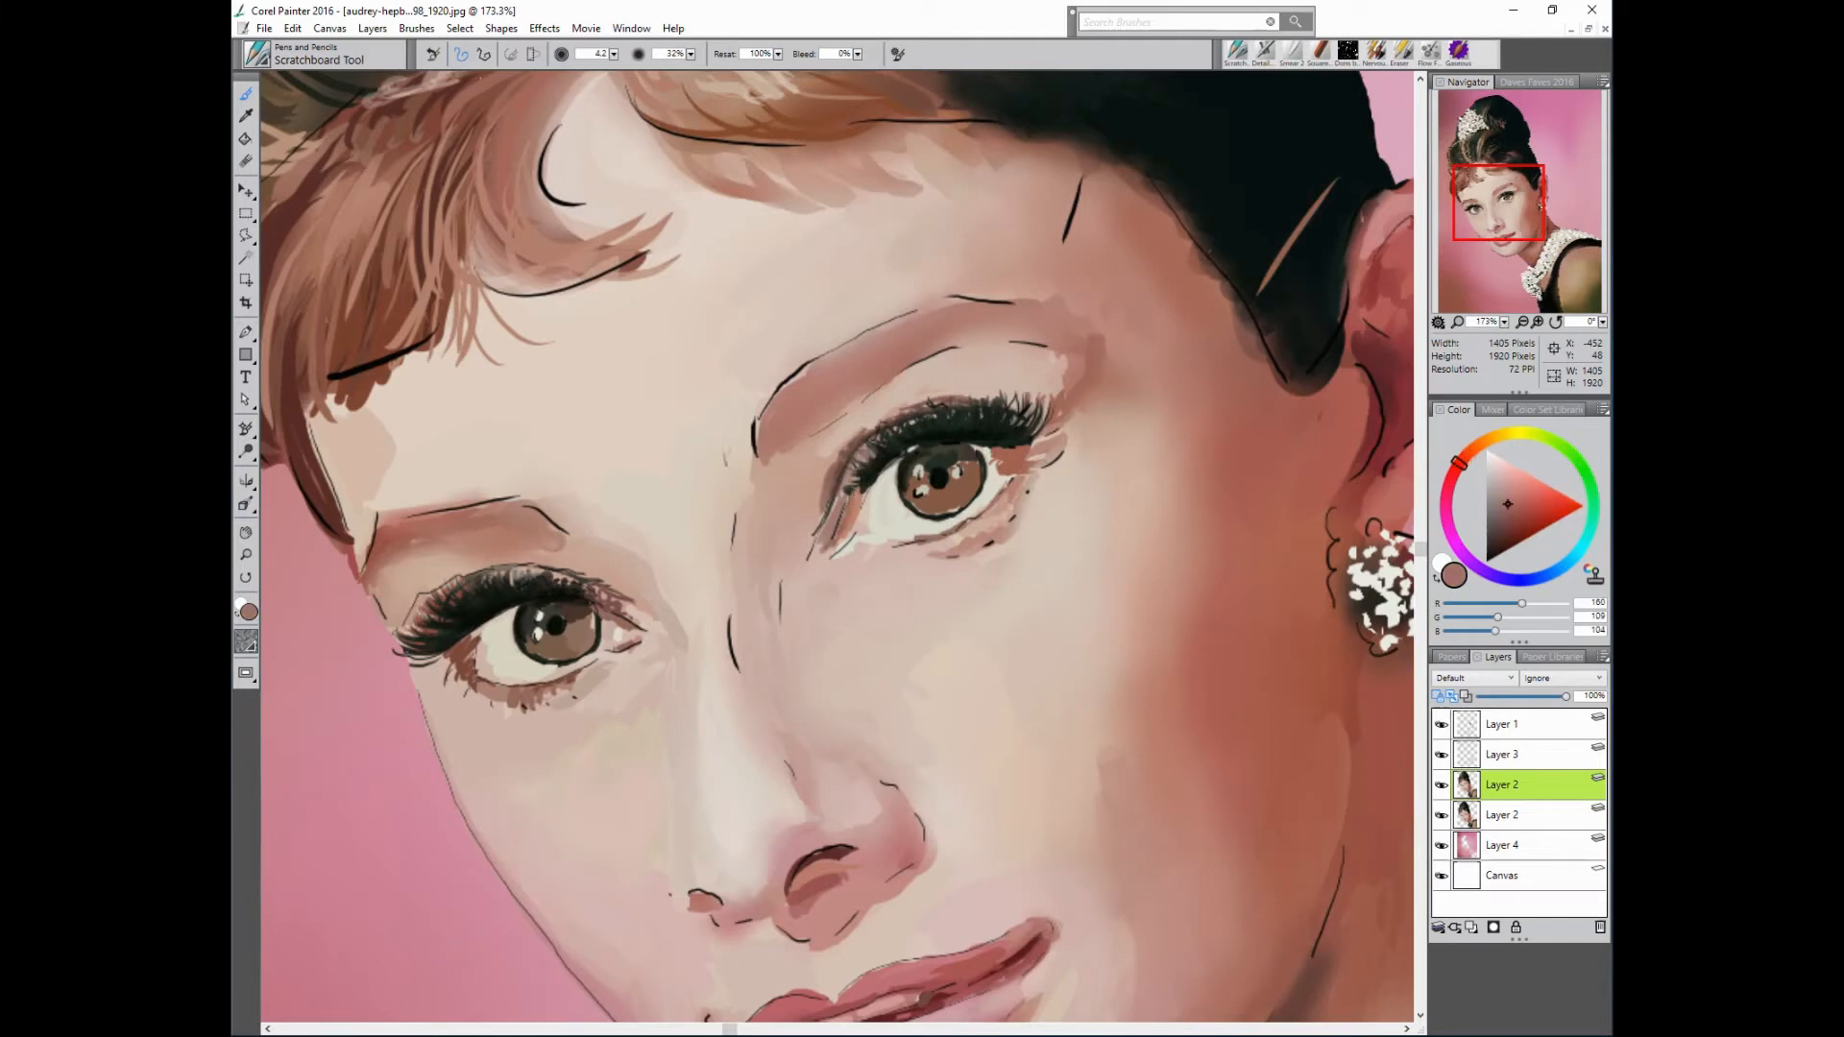
# - Refine the right eye's inner corner and the adjoining nose-side skin with sampled skin and reddish-brown tones
pyautogui.keyDown('alt'); pyautogui.click(906, 502); pyautogui.keyUp('alt')
pyautogui.keyDown('alt'); pyautogui.click(826, 530); pyautogui.keyUp('alt')
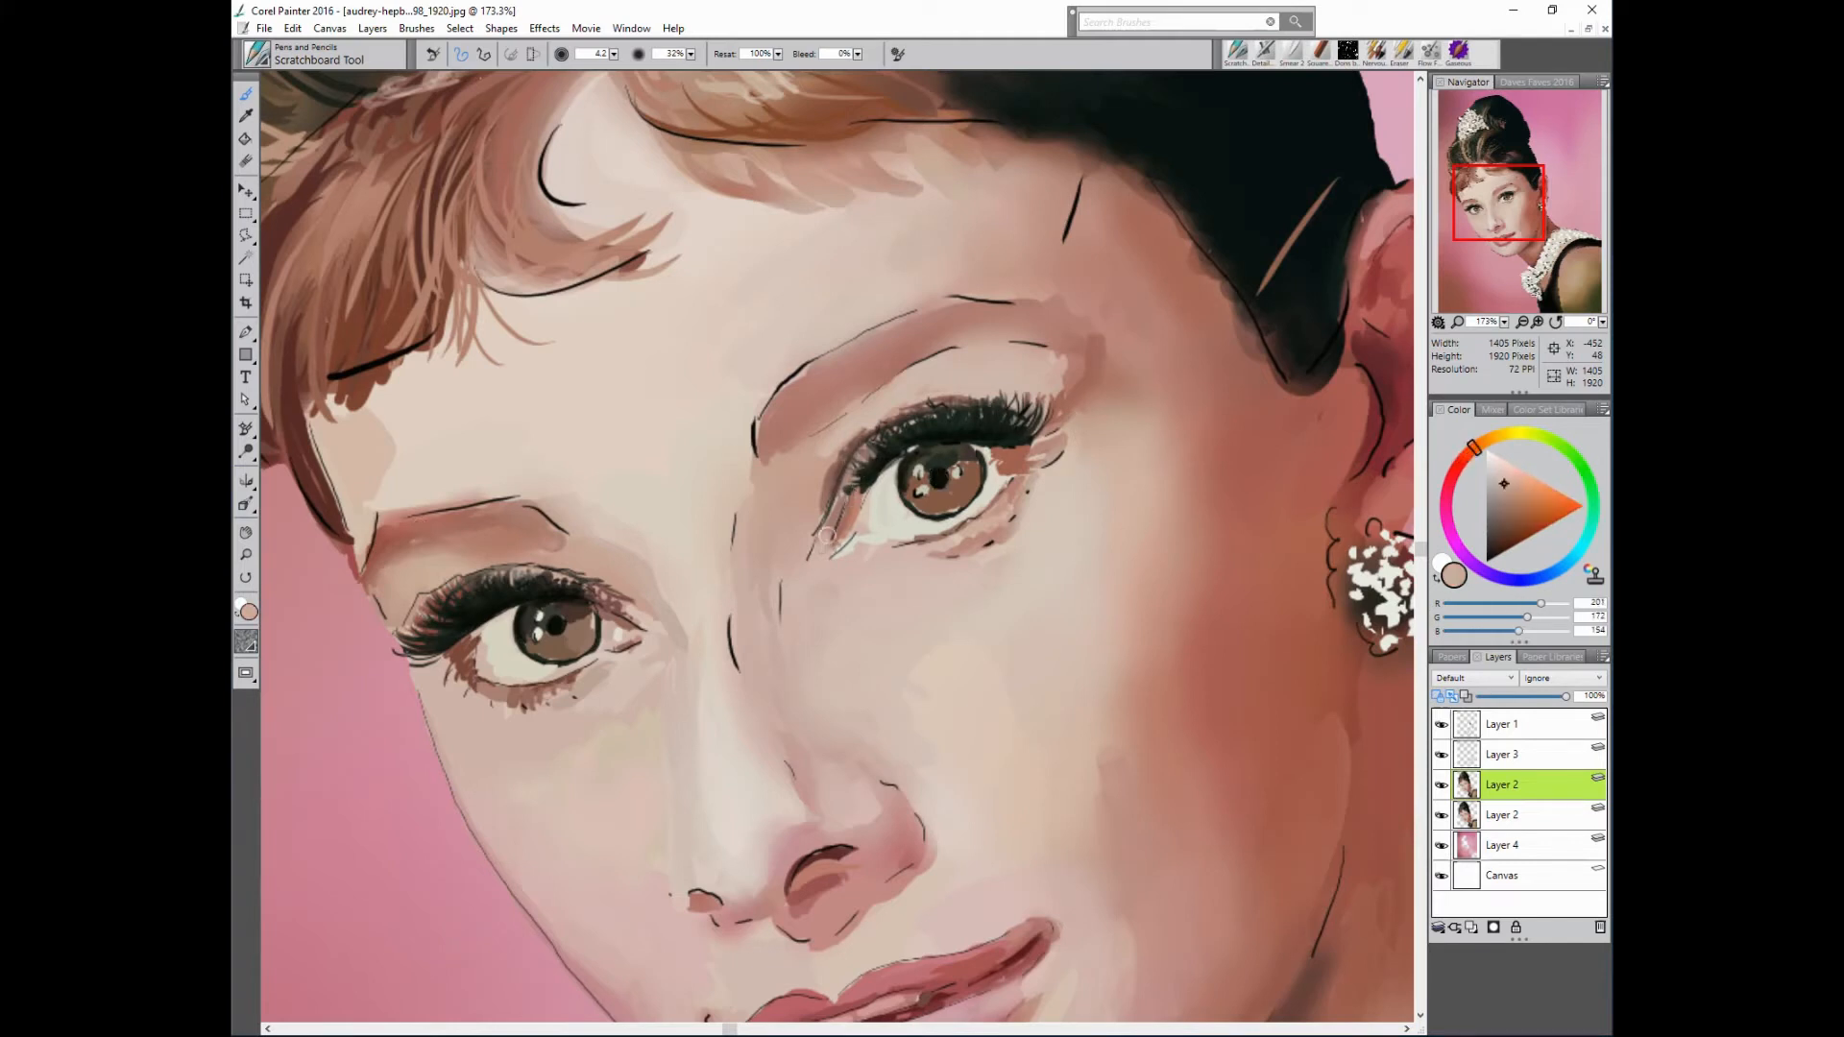
pyautogui.keyDown('alt'); pyautogui.click(825, 532); pyautogui.keyUp('alt')
pyautogui.keyDown('alt'); pyautogui.click(821, 523); pyautogui.keyUp('alt')
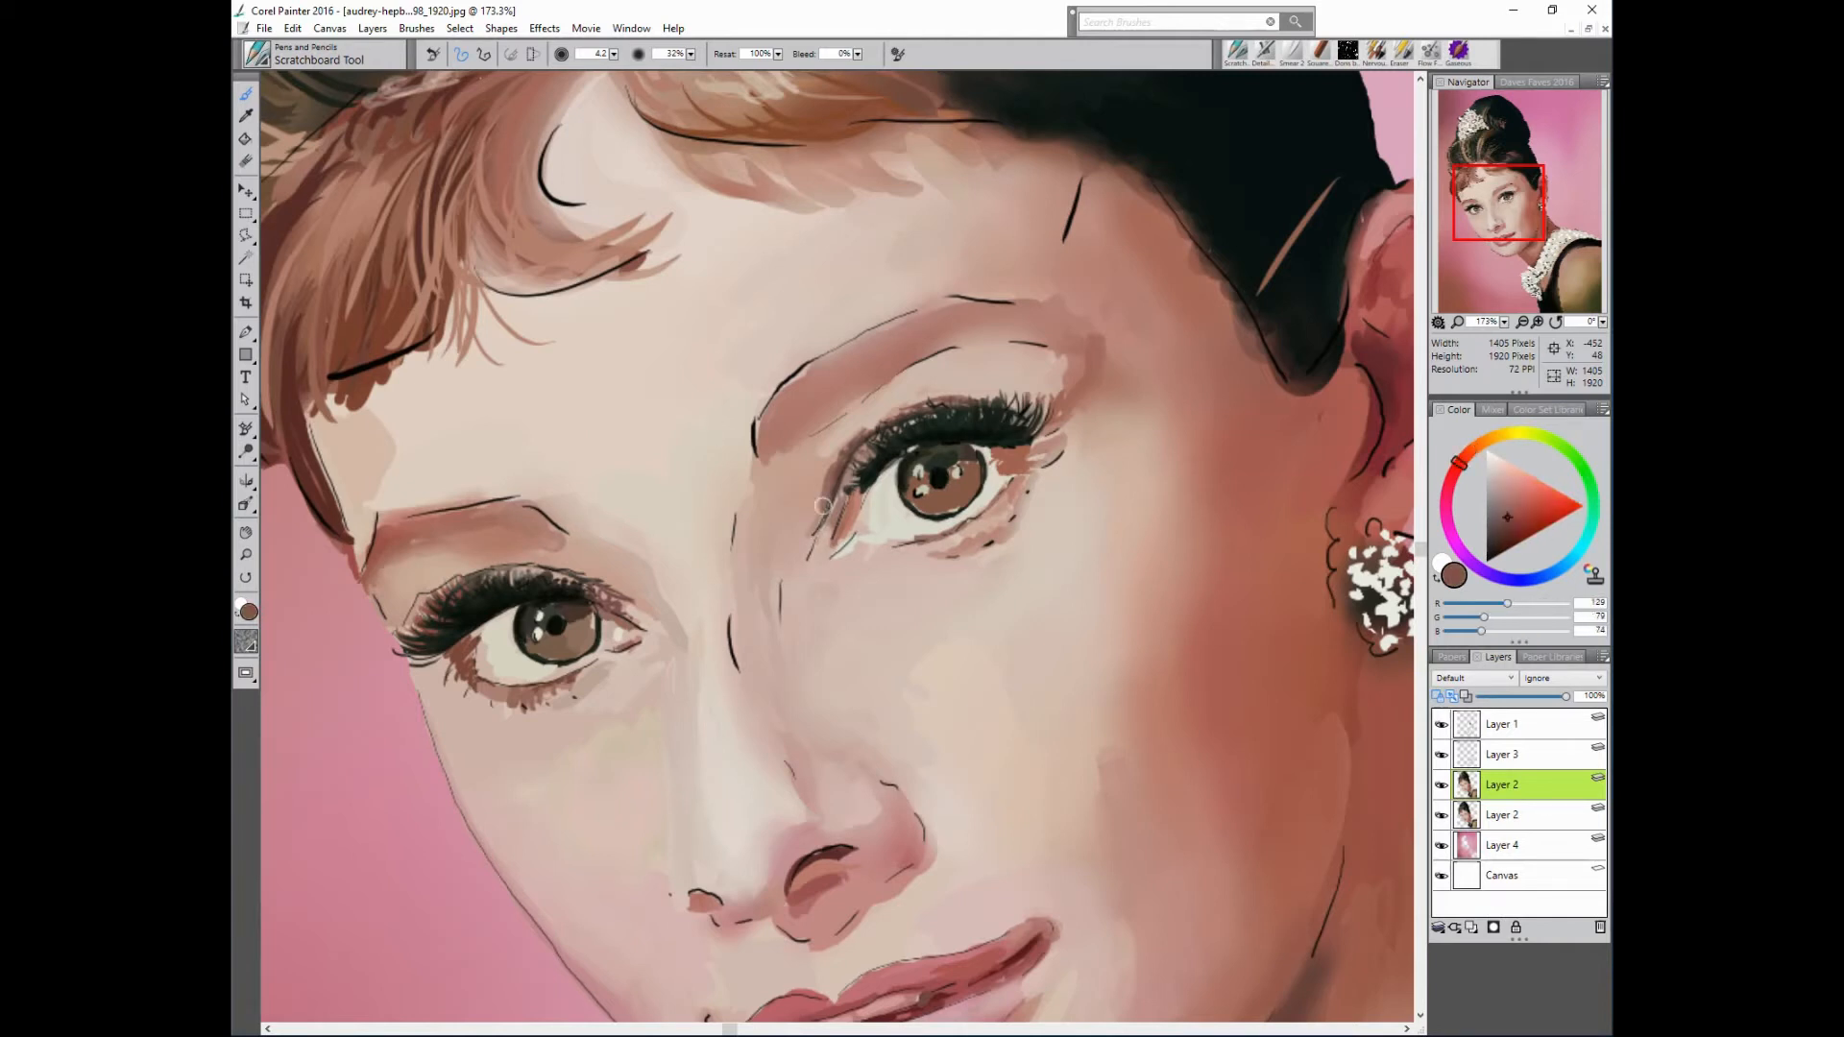
pyautogui.keyDown('alt'); pyautogui.click(826, 488); pyautogui.keyUp('alt')
pyautogui.keyDown('alt'); pyautogui.click(660, 472); pyautogui.keyUp('alt')
pyautogui.keyDown('alt'); pyautogui.click(629, 576); pyautogui.keyUp('alt')
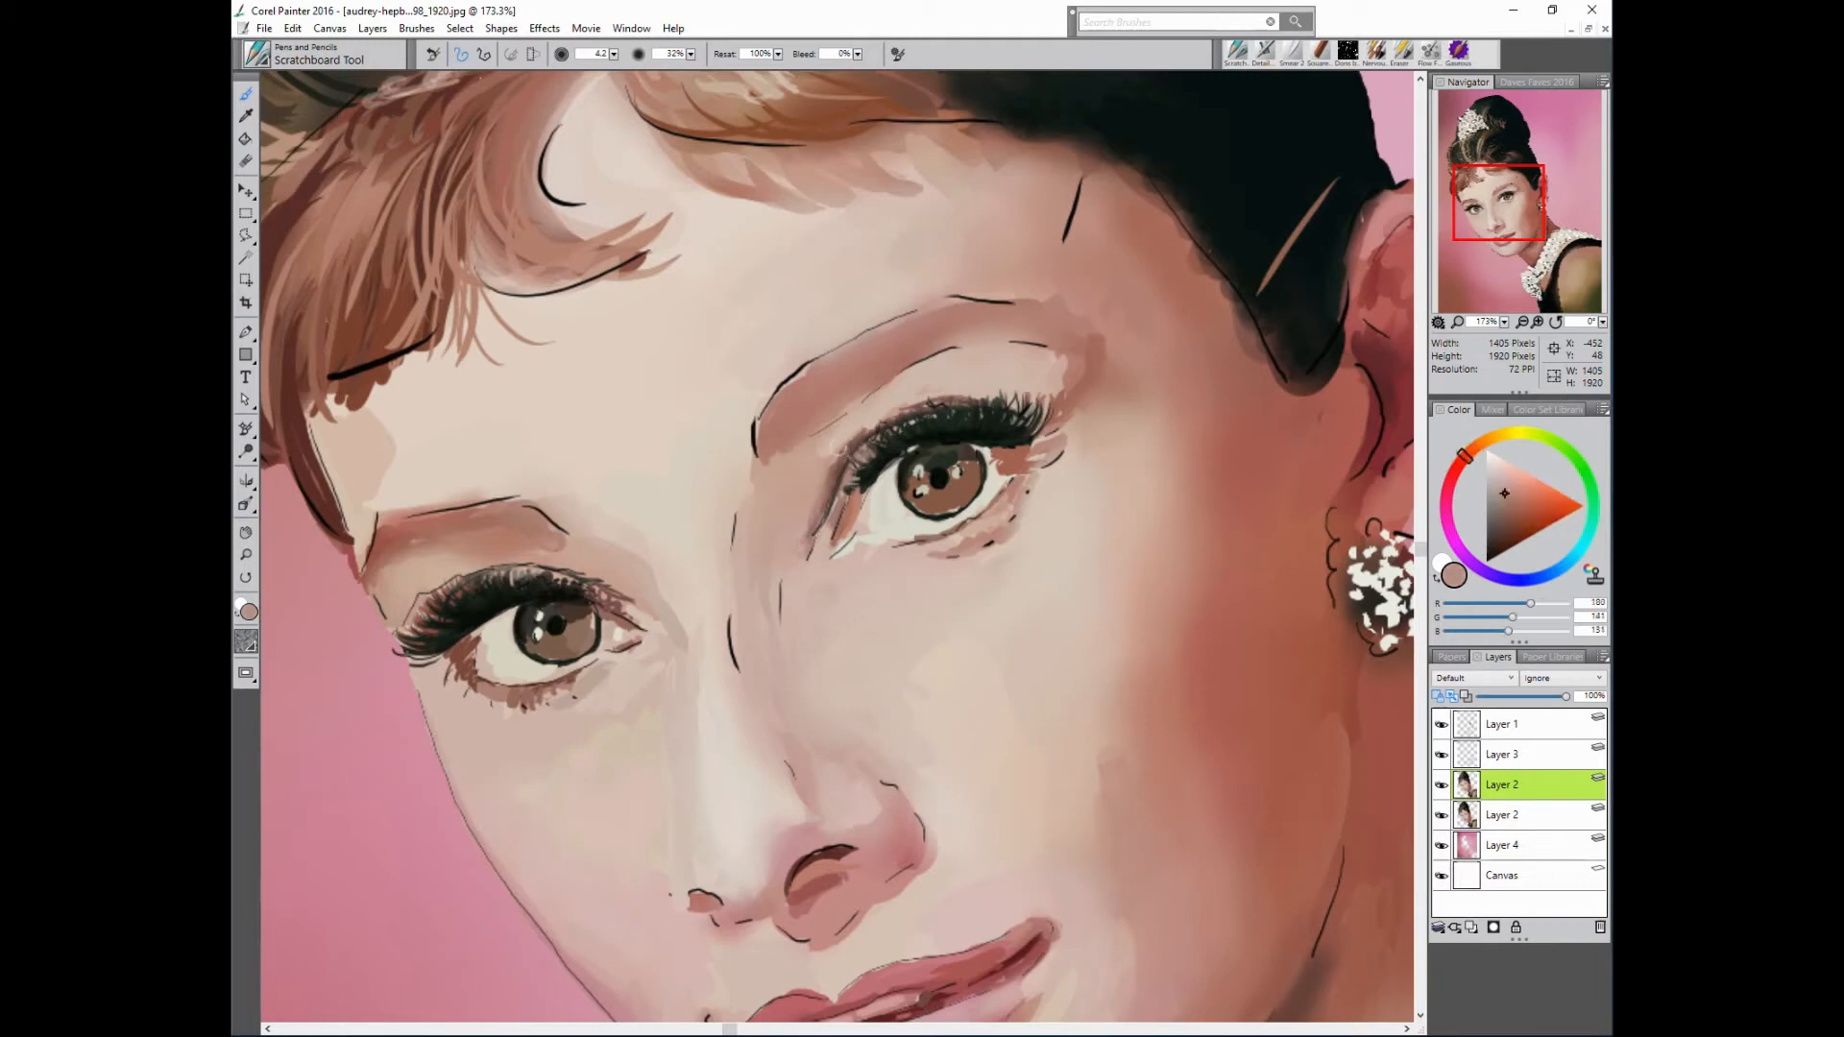
# - Blend the upper eyelid into the lower edge of the right eyebrow with sampled skin tones
pyautogui.keyDown('alt'); pyautogui.click(851, 434); pyautogui.keyUp('alt')
pyautogui.keyDown('alt'); pyautogui.click(945, 332); pyautogui.keyUp('alt')
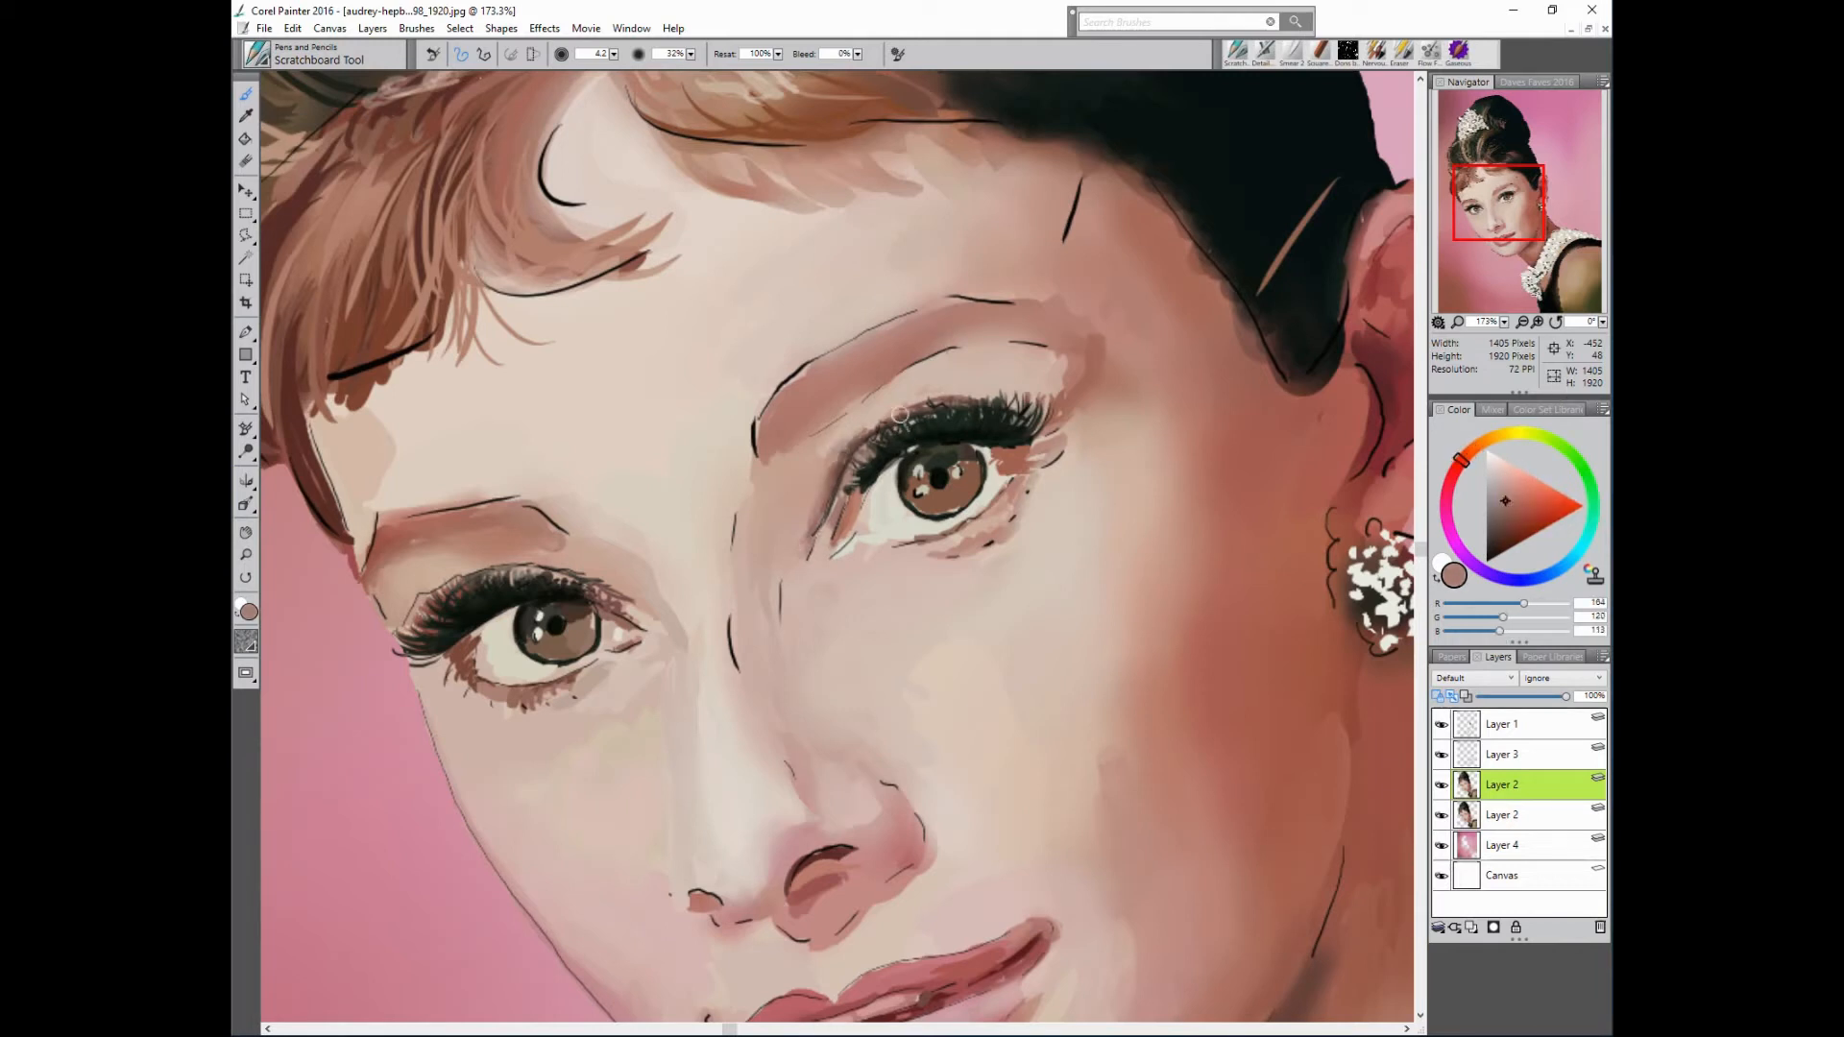
pyautogui.keyDown('alt'); pyautogui.click(839, 449); pyautogui.keyUp('alt')
pyautogui.keyDown('alt'); pyautogui.click(835, 431); pyautogui.keyUp('alt')
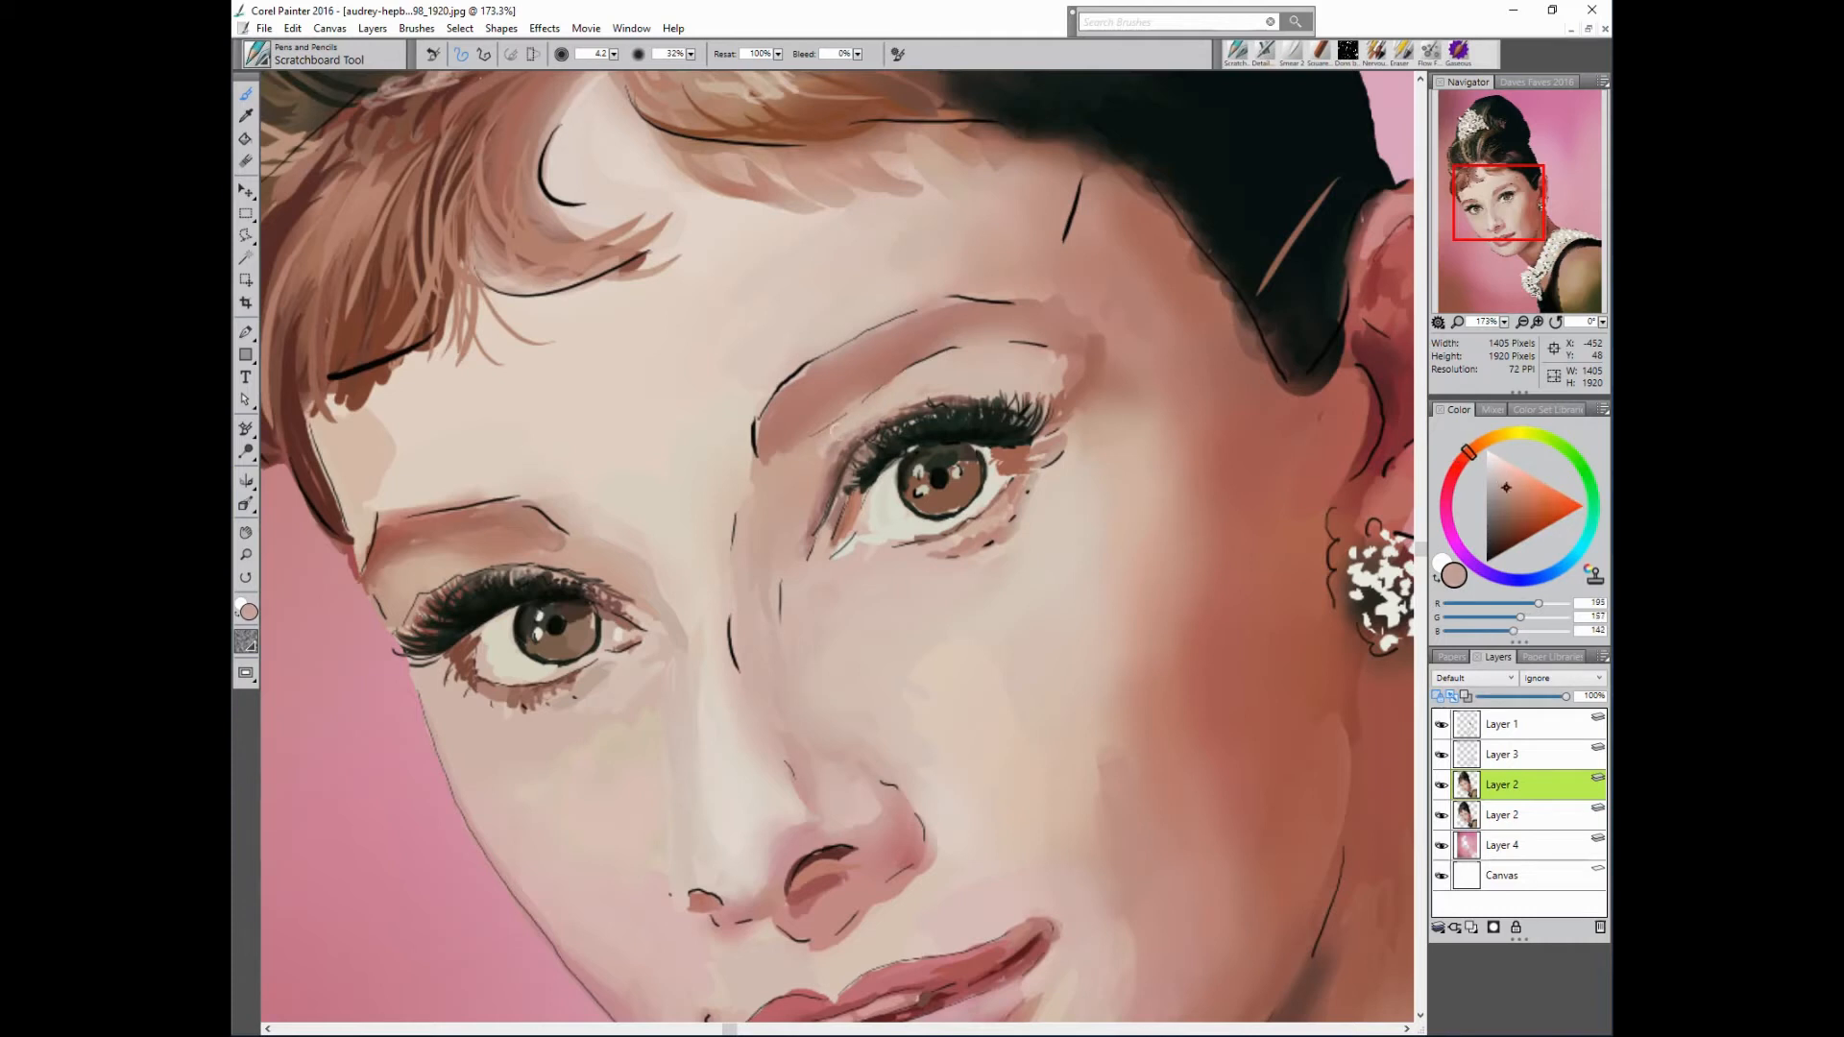
pyautogui.keyDown('alt'); pyautogui.click(842, 392); pyautogui.keyUp('alt')
pyautogui.moveTo(841, 410)
pyautogui.mouseDown()
pyautogui.moveTo(877, 384)
pyautogui.moveTo(810, 402)
pyautogui.mouseUp()
# - Paint fine brown hair strokes along the inner half and upper edge of the right eyebrow
pyautogui.keyDown('alt'); pyautogui.click(1009, 295); pyautogui.keyUp('alt')
pyautogui.moveTo(796, 378); pyautogui.dragTo(767, 439)
pyautogui.keyDown('alt'); pyautogui.click(335, 406); pyautogui.keyUp('alt')
pyautogui.keyDown('alt'); pyautogui.click(1013, 459); pyautogui.keyUp('alt')
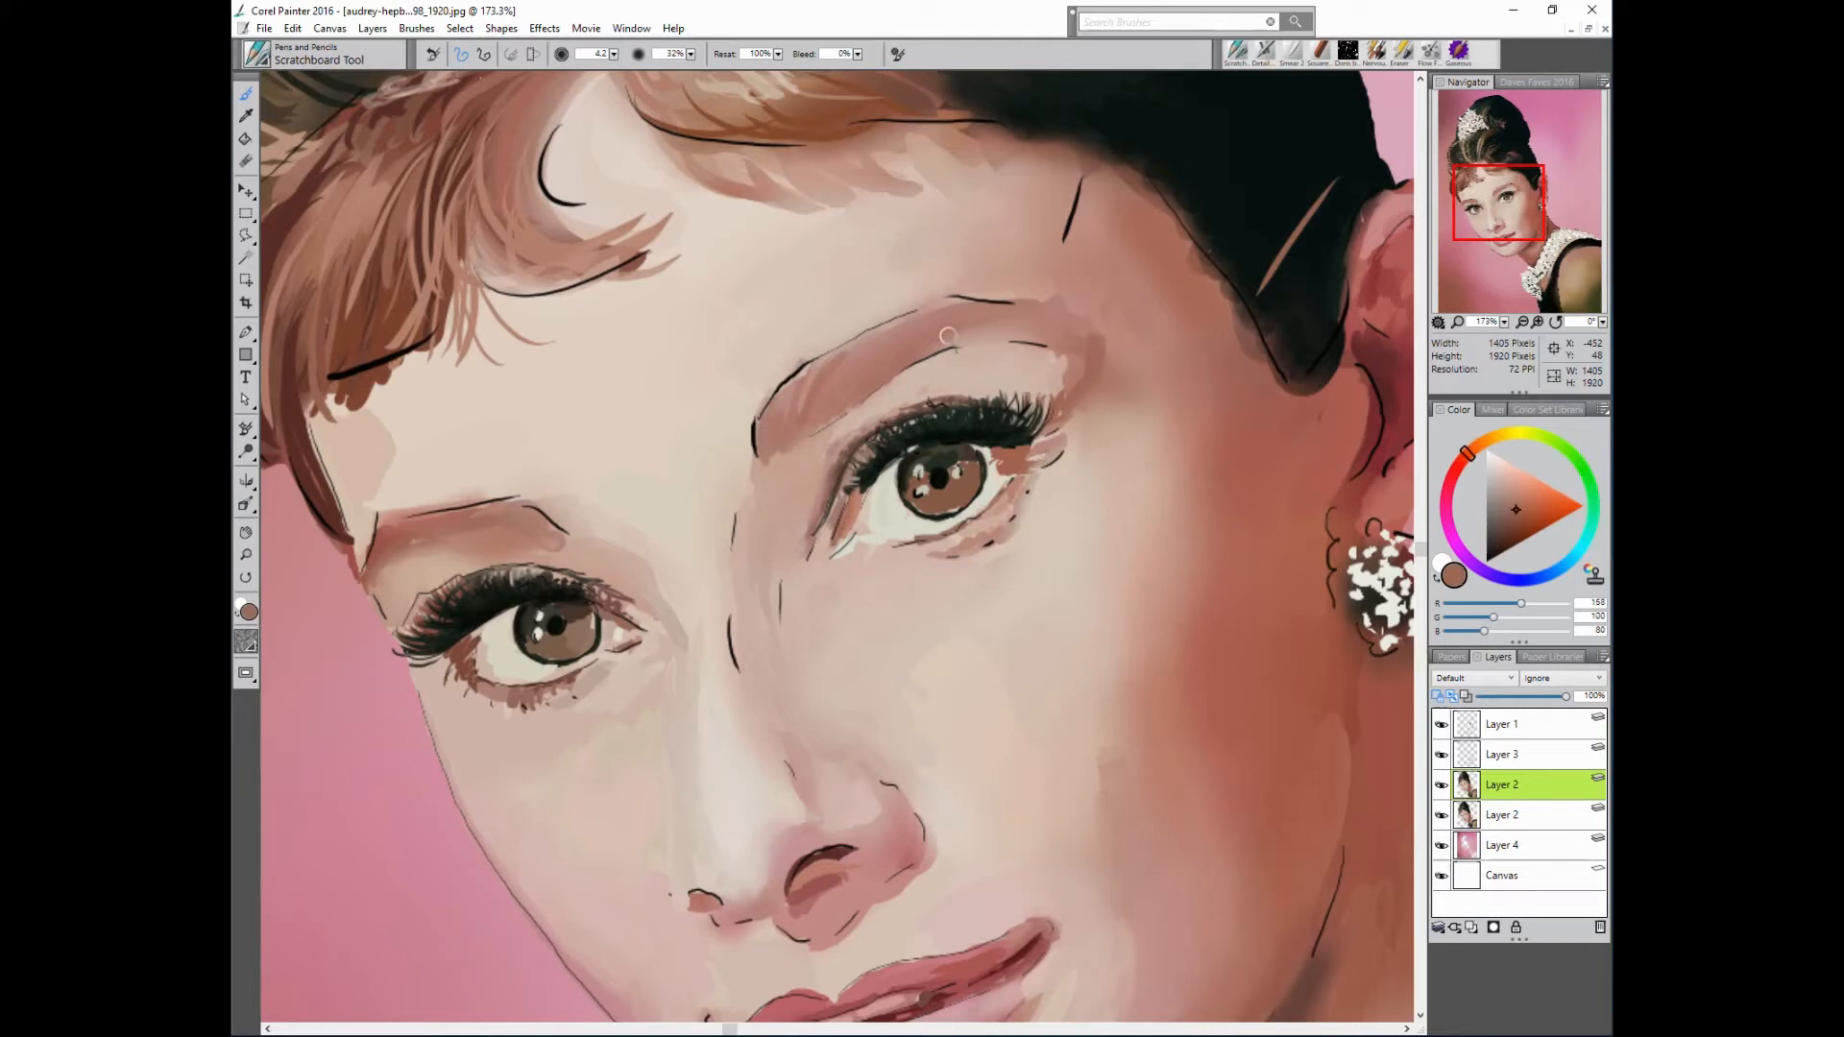
pyautogui.keyDown('alt'); pyautogui.click(853, 385); pyautogui.keyUp('alt')
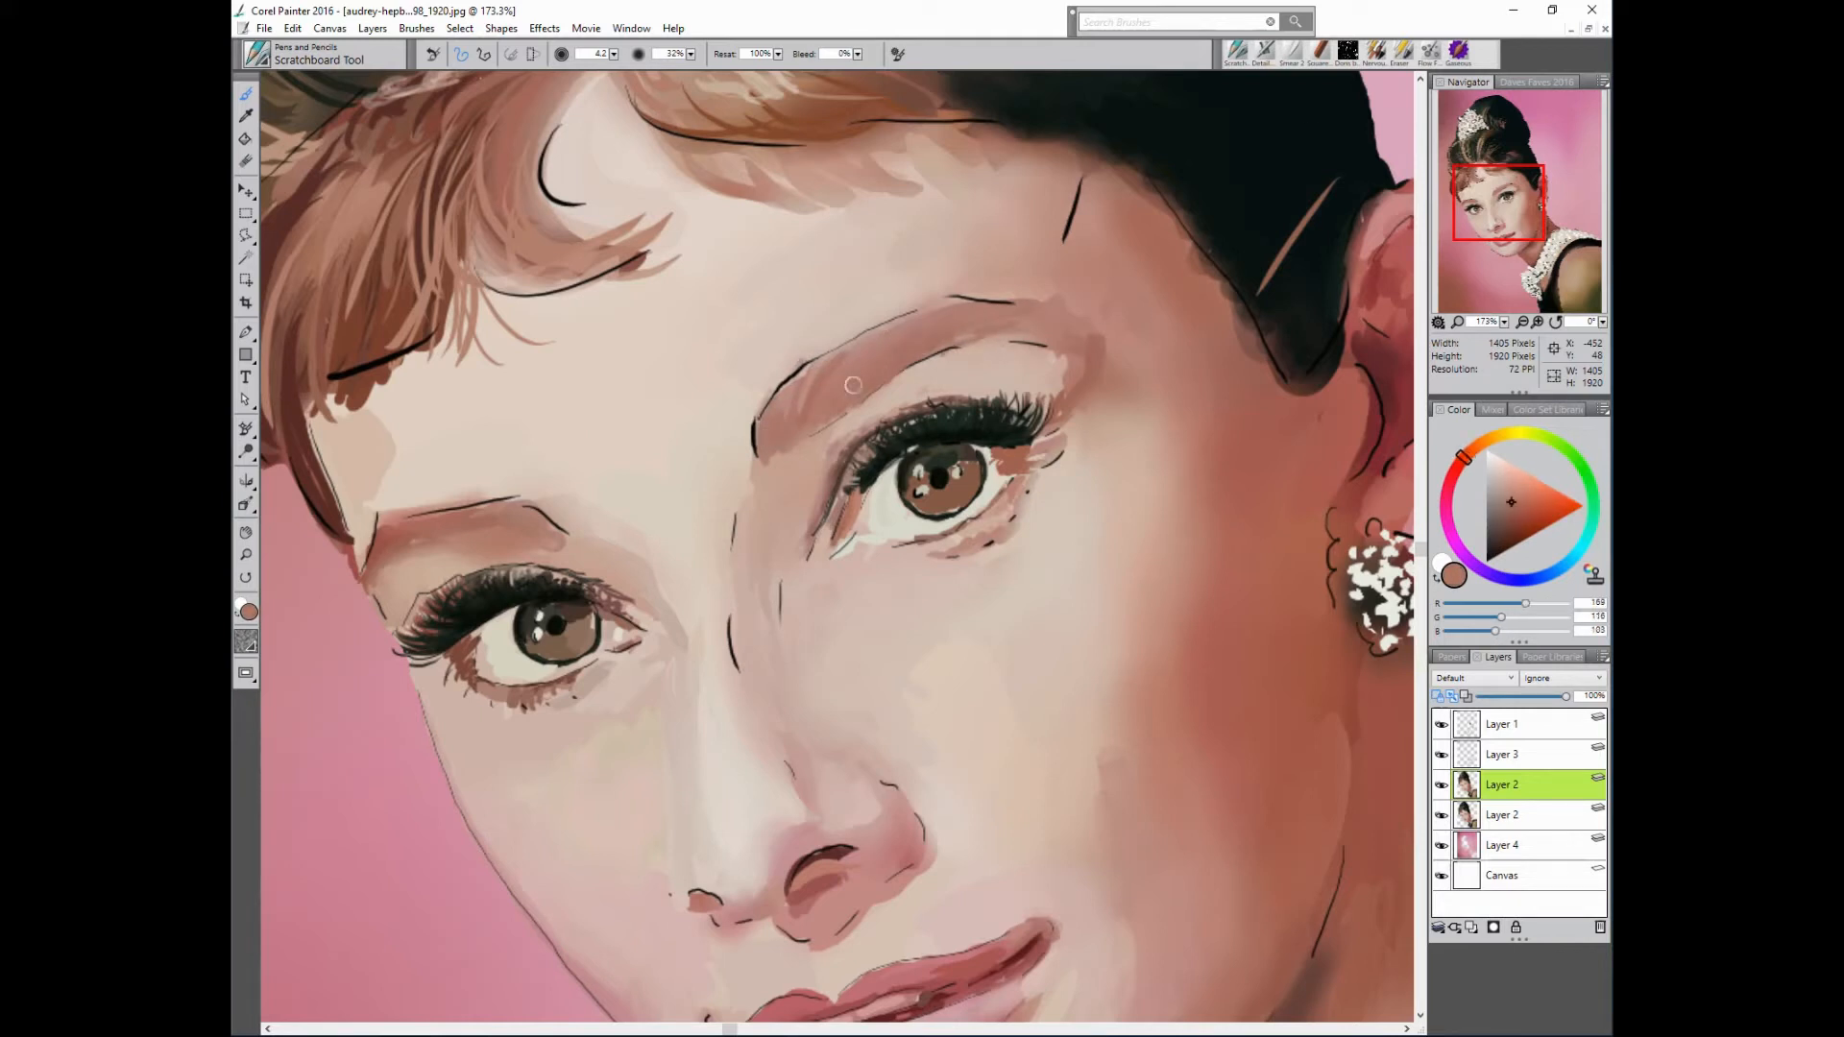
pyautogui.moveTo(864, 337); pyautogui.dragTo(835, 352)
# - Soften the right eyelid just above the upper lashes with sampled lid tones
pyautogui.keyDown('alt'); pyautogui.click(912, 423); pyautogui.keyUp('alt')
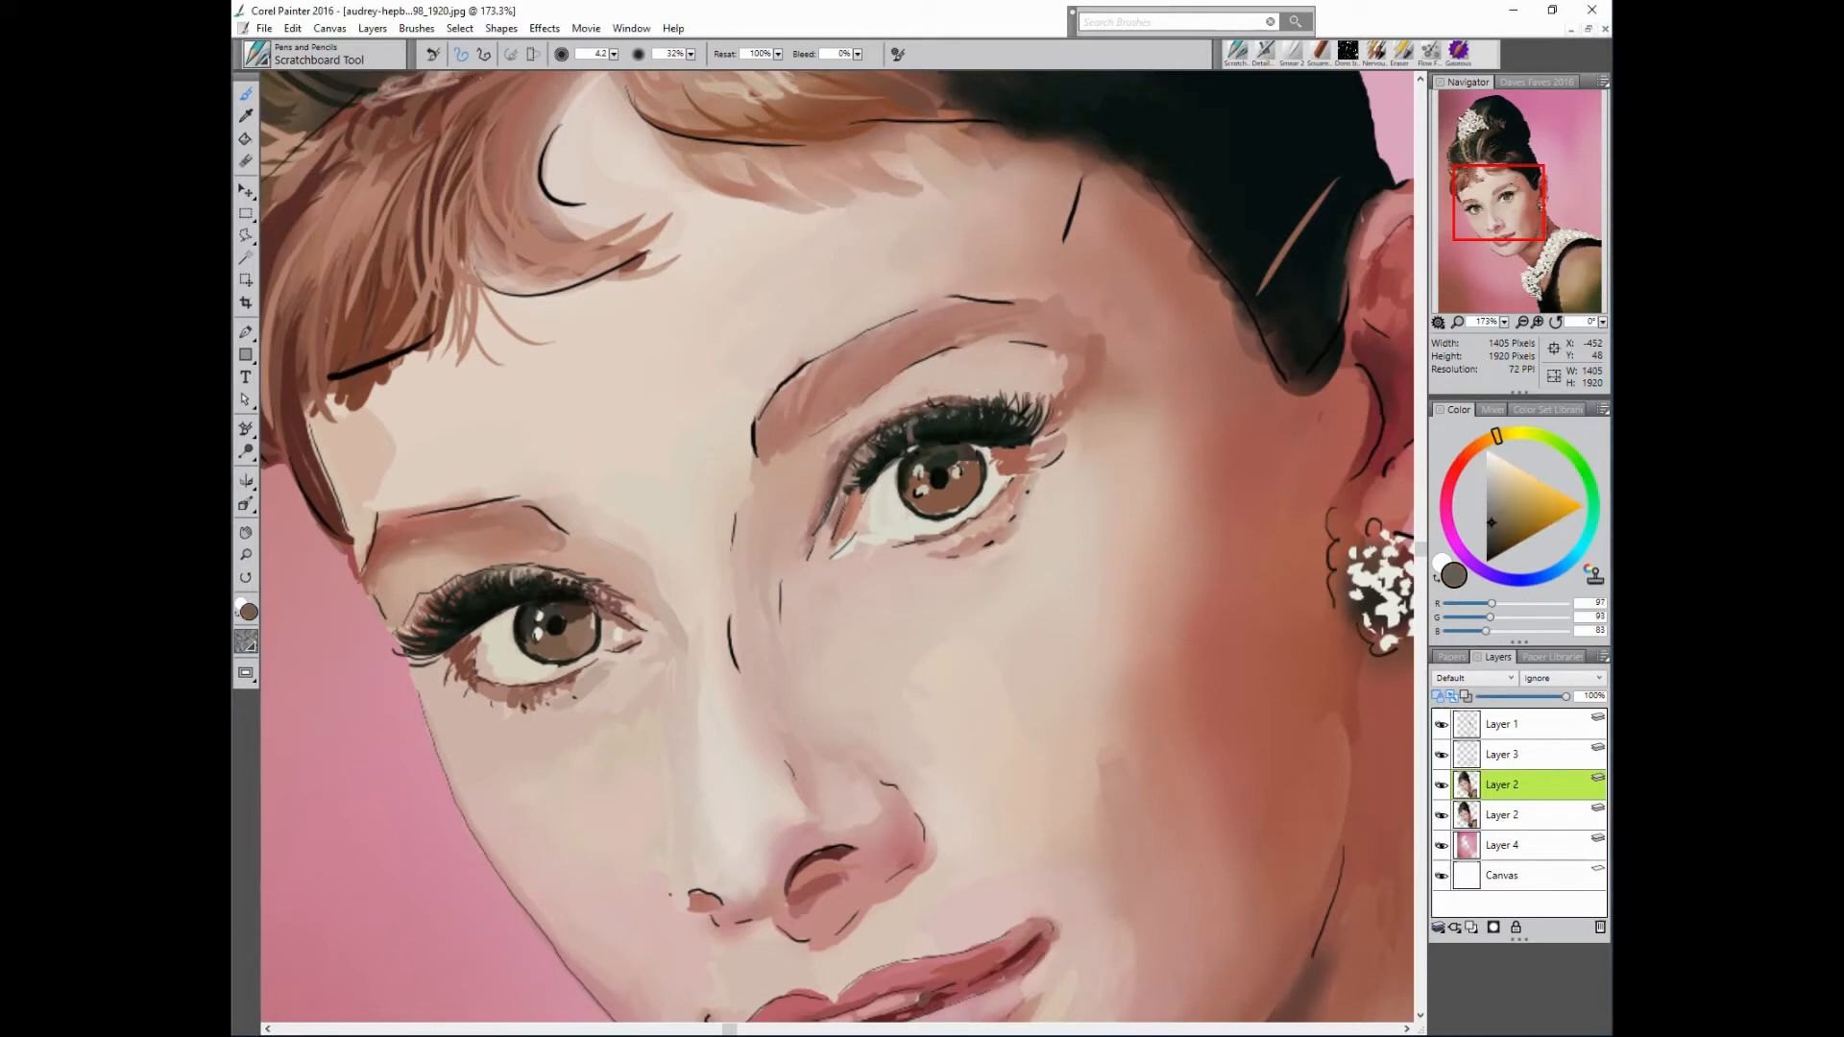
pyautogui.keyDown('alt'); pyautogui.click(949, 392); pyautogui.keyUp('alt')
pyautogui.moveTo(959, 396)
pyautogui.mouseDown()
pyautogui.moveTo(987, 397)
pyautogui.moveTo(893, 415)
pyautogui.mouseUp()
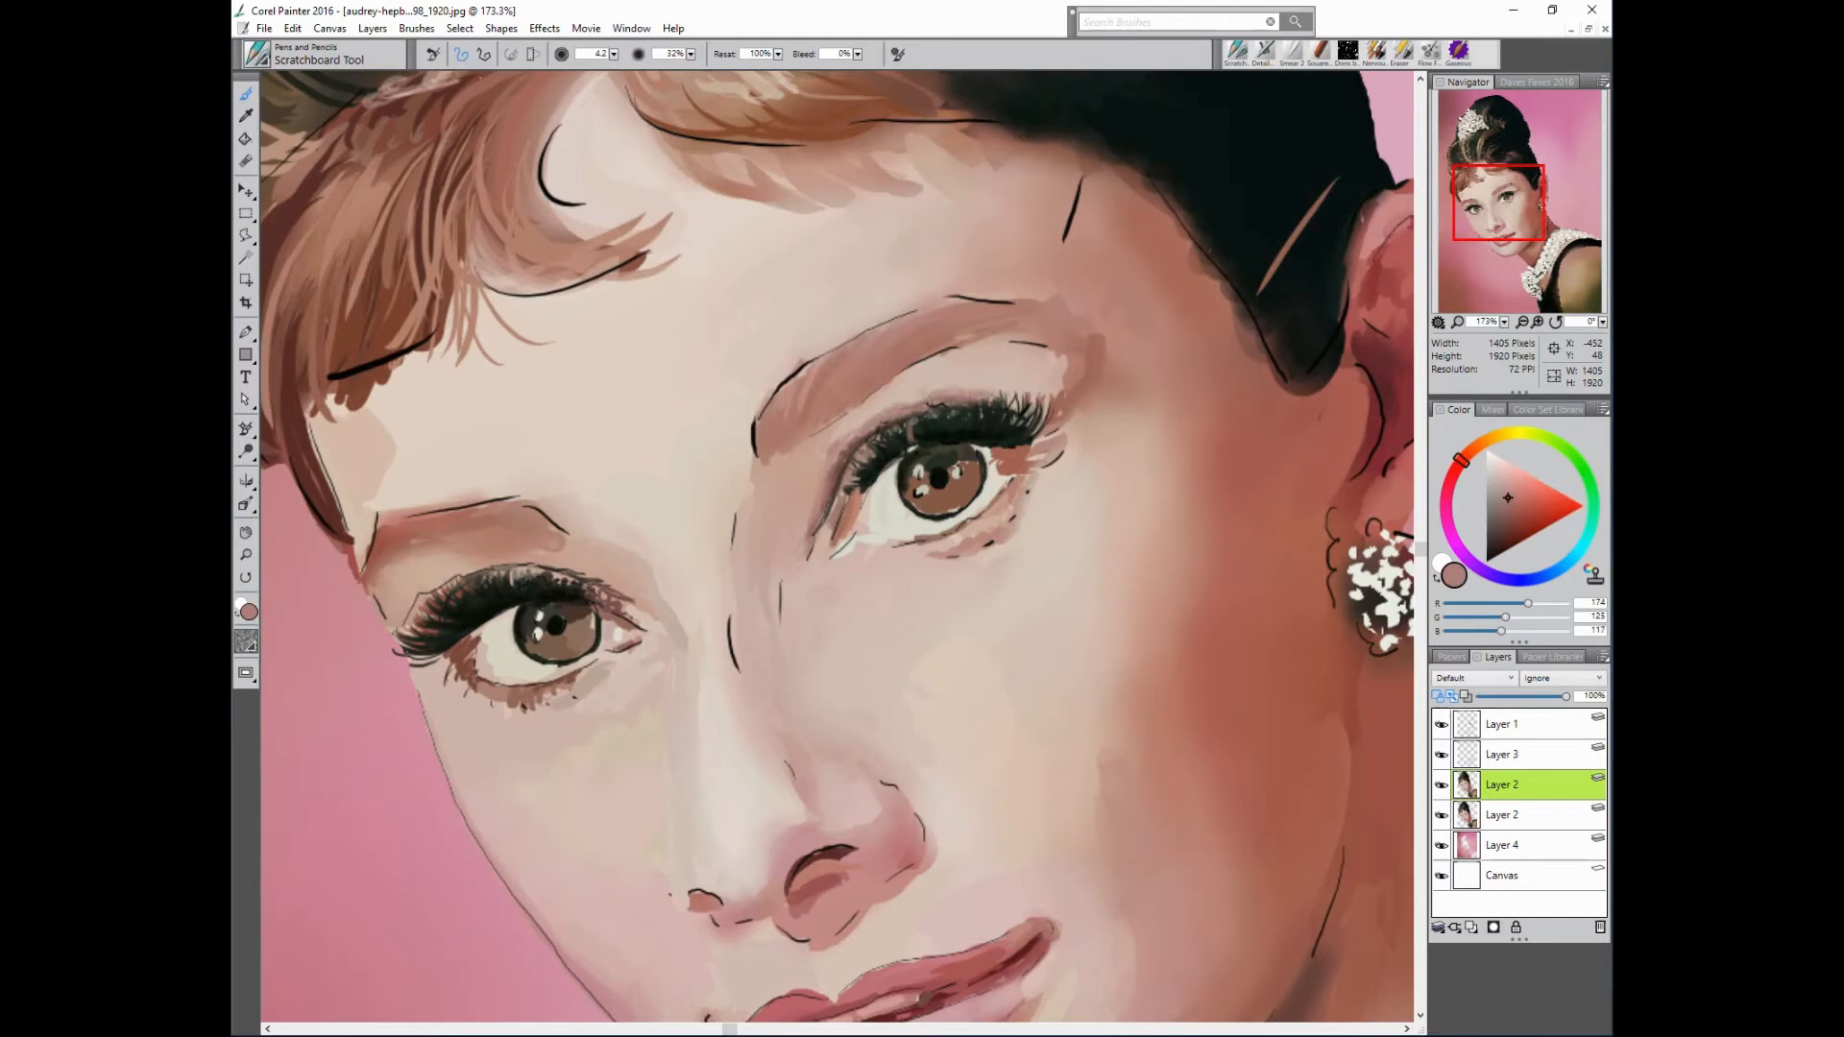
# - Hide the Layer 1 line sketch and soften the left eyelid just above the upper lashes with sampled lid tones
pyautogui.keyDown('alt'); pyautogui.click(1058, 396); pyautogui.keyUp('alt')
pyautogui.keyDown('alt'); pyautogui.click(418, 483); pyautogui.keyUp('alt')
pyautogui.moveTo(480, 582)
pyautogui.mouseDown()
pyautogui.moveTo(426, 634)
pyautogui.moveTo(438, 589)
pyautogui.moveTo(412, 604)
pyautogui.moveTo(455, 578)
pyautogui.mouseUp()
pyautogui.click(1441, 724)
pyautogui.keyDown('alt'); pyautogui.click(1014, 459); pyautogui.keyUp('alt')
pyautogui.keyDown('alt'); pyautogui.click(415, 598); pyautogui.keyUp('alt')
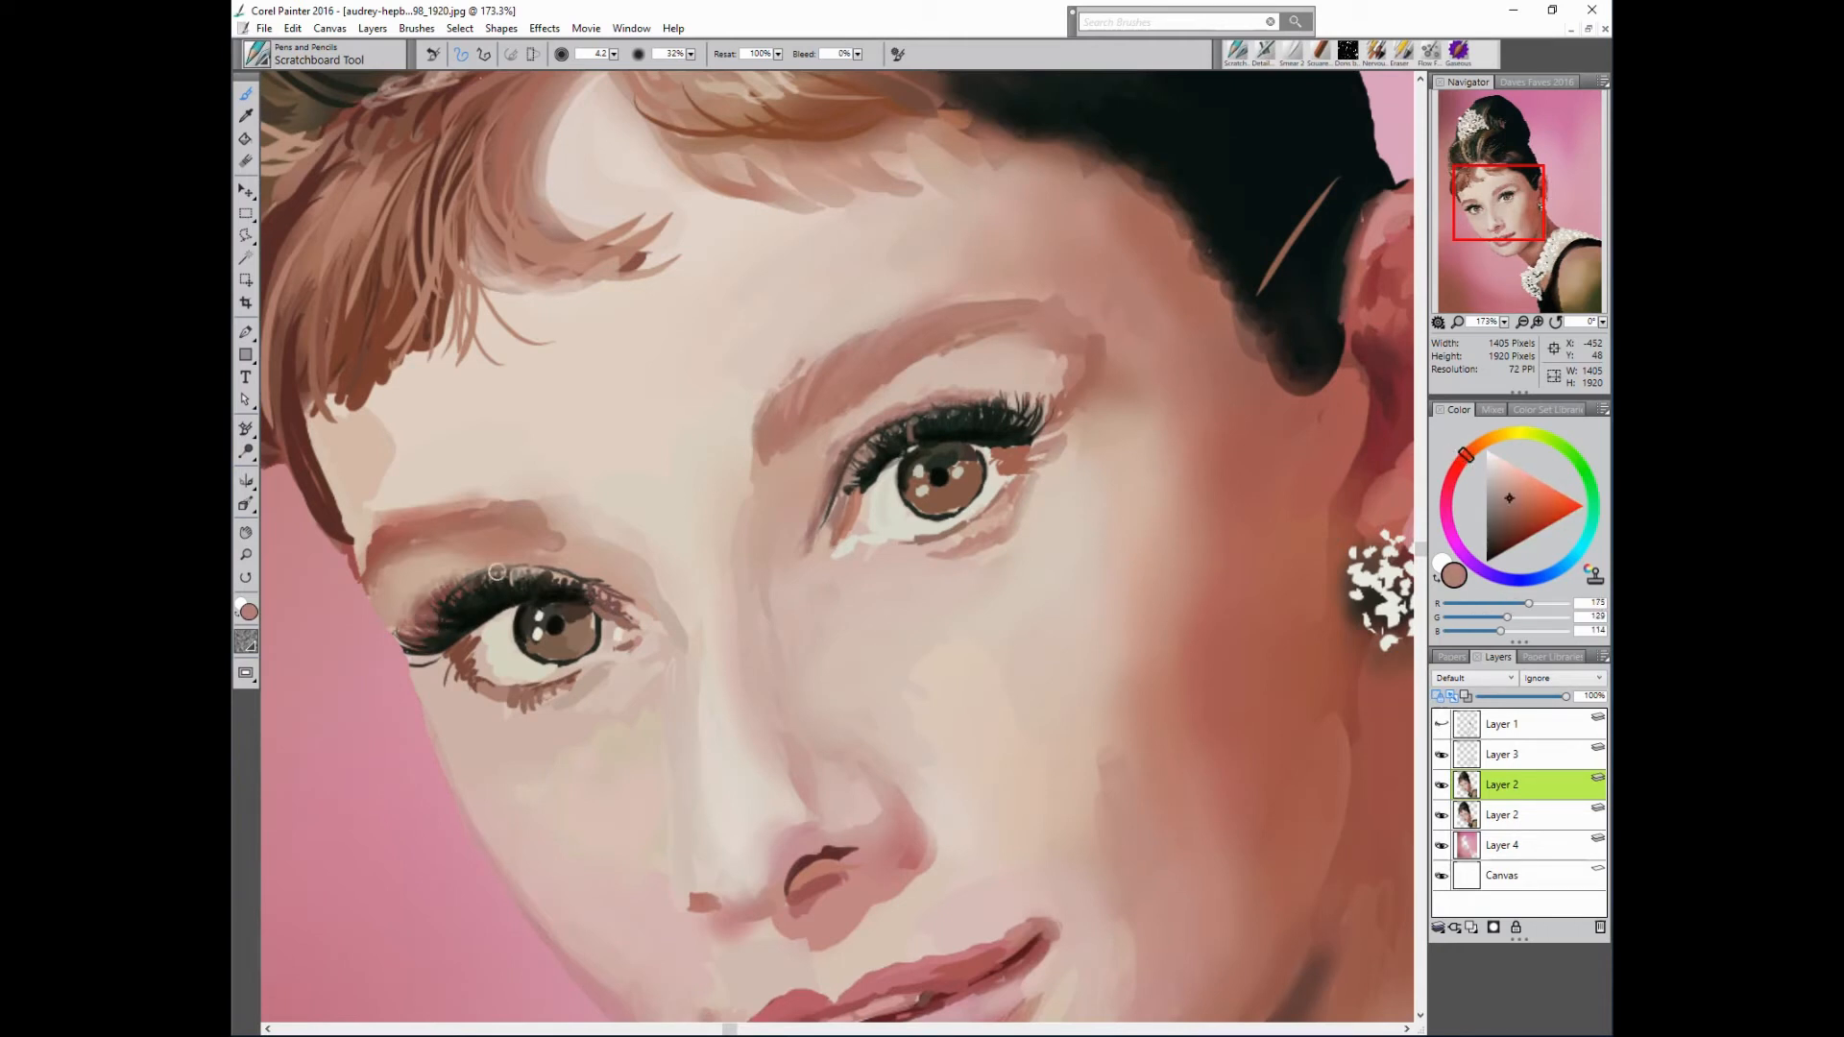
pyautogui.keyDown('alt'); pyautogui.click(607, 590); pyautogui.keyUp('alt')
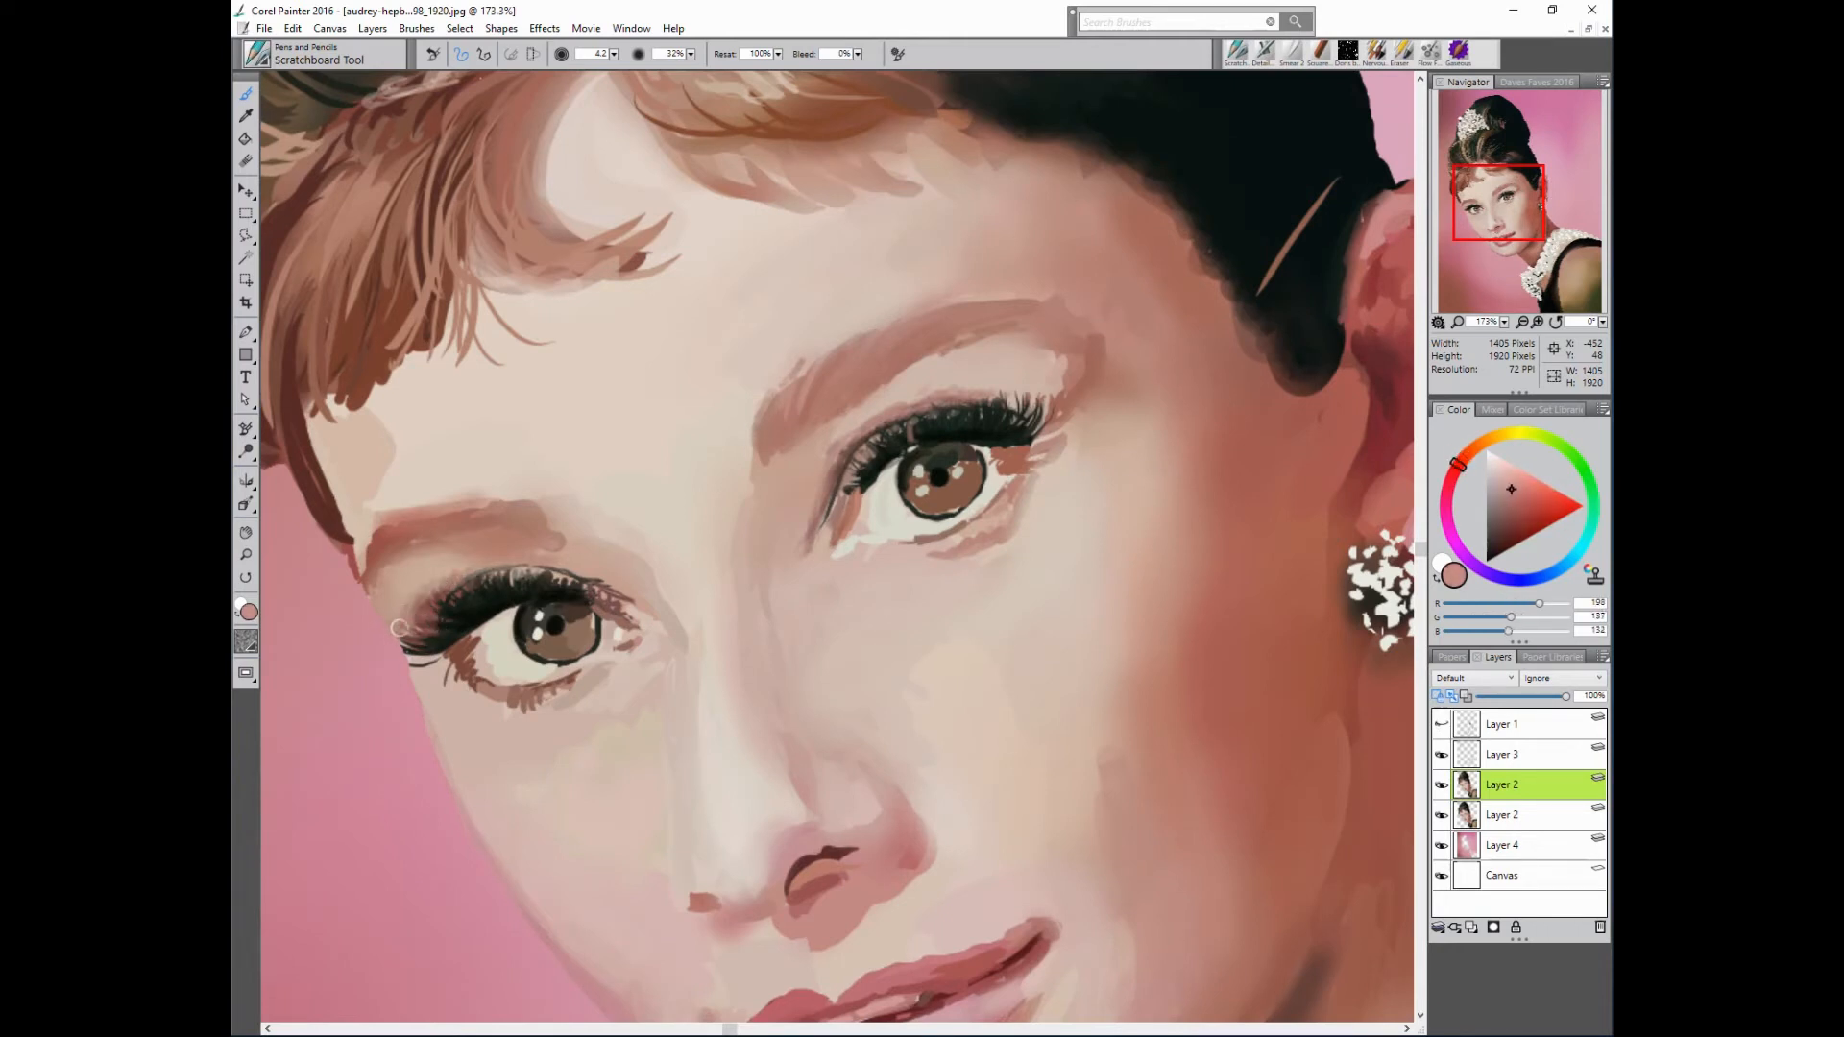
# - Blend the forehead patch beside the hairline and the skin above the left eyebrow with sampled tones and a 19.9 brush
pyautogui.keyDown('alt'); pyautogui.click(266, 460); pyautogui.keyUp('alt')
pyautogui.moveTo(377, 544)
pyautogui.mouseDown()
pyautogui.moveTo(360, 578)
pyautogui.moveTo(379, 515)
pyautogui.moveTo(427, 504)
pyautogui.mouseUp()
pyautogui.keyDown('alt'); pyautogui.click(451, 534); pyautogui.keyUp('alt')
pyautogui.keyDown('alt'); pyautogui.click(418, 528); pyautogui.keyUp('alt')
pyautogui.keyDown('alt'); pyautogui.click(422, 500); pyautogui.keyUp('alt')
pyautogui.keyDown('alt'); pyautogui.click(415, 488); pyautogui.keyUp('alt')
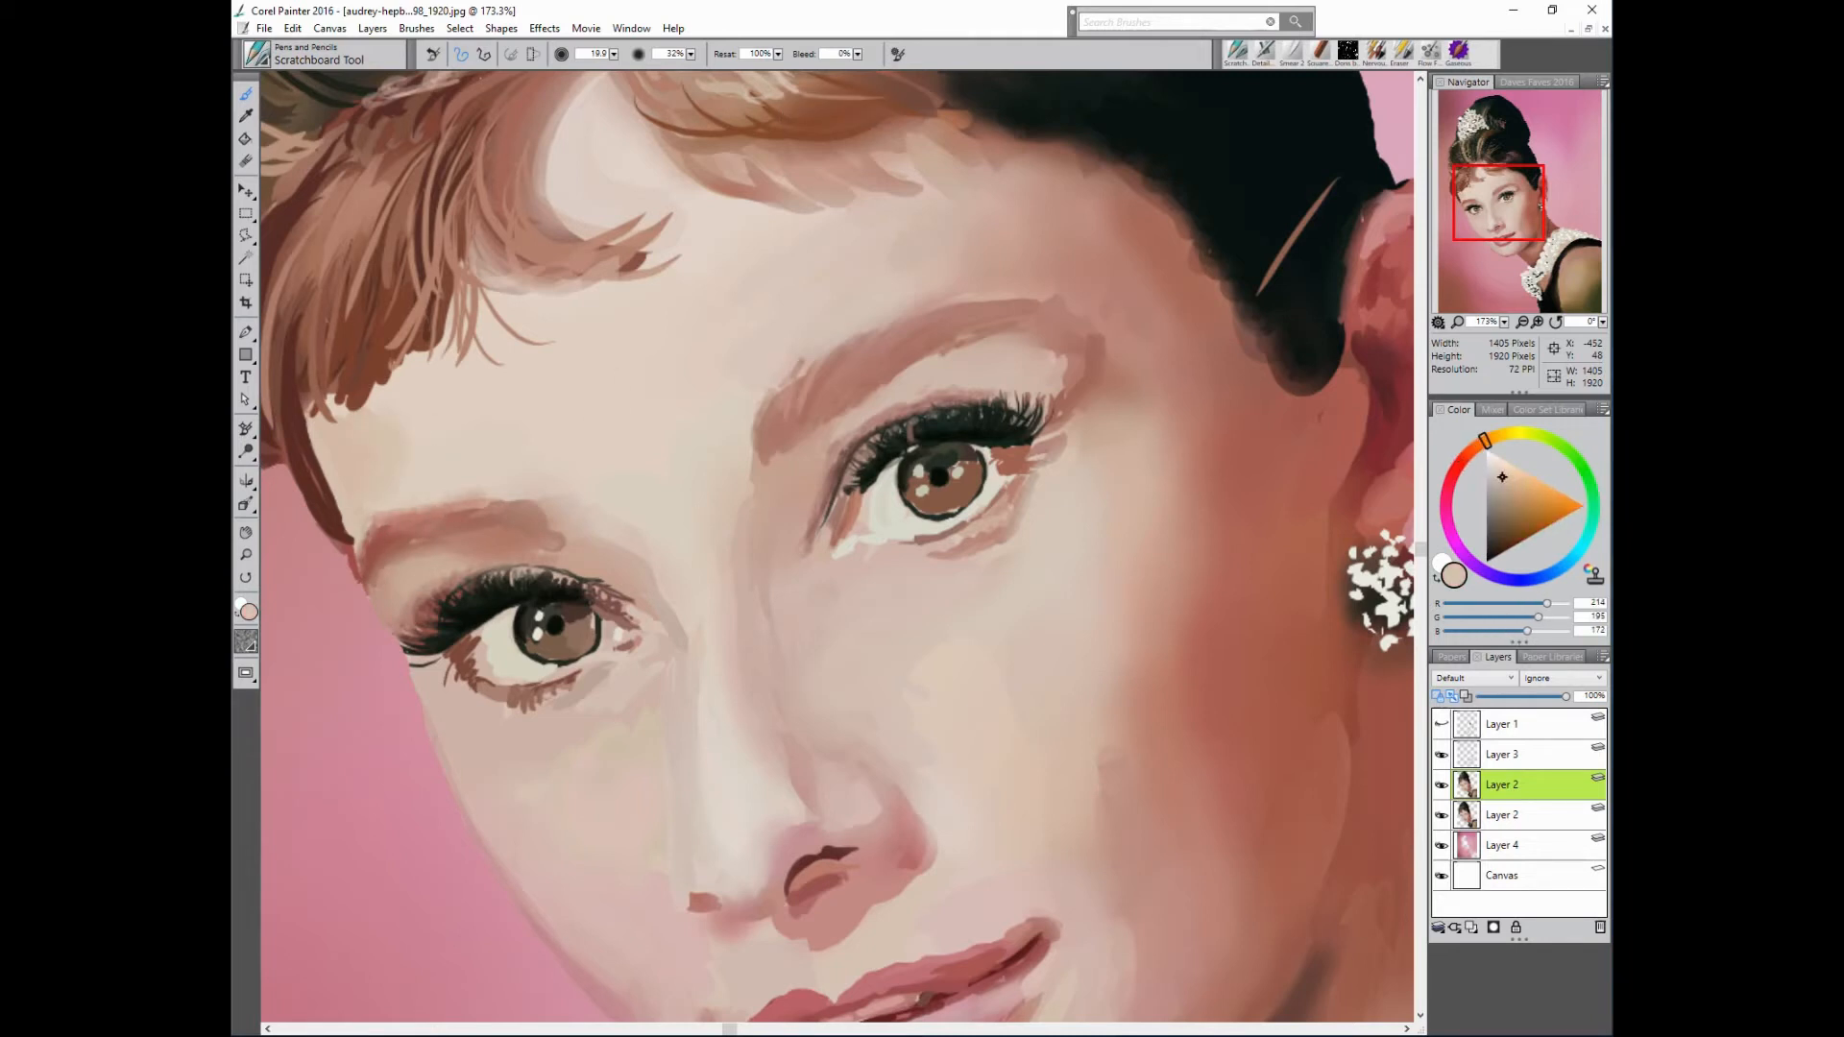
pyautogui.keyDown('alt'); pyautogui.click(468, 525); pyautogui.keyUp('alt')
pyautogui.keyDown('alt'); pyautogui.click(834, 427); pyautogui.keyUp('alt')
pyautogui.keyDown('alt'); pyautogui.click(351, 419); pyautogui.keyUp('alt')
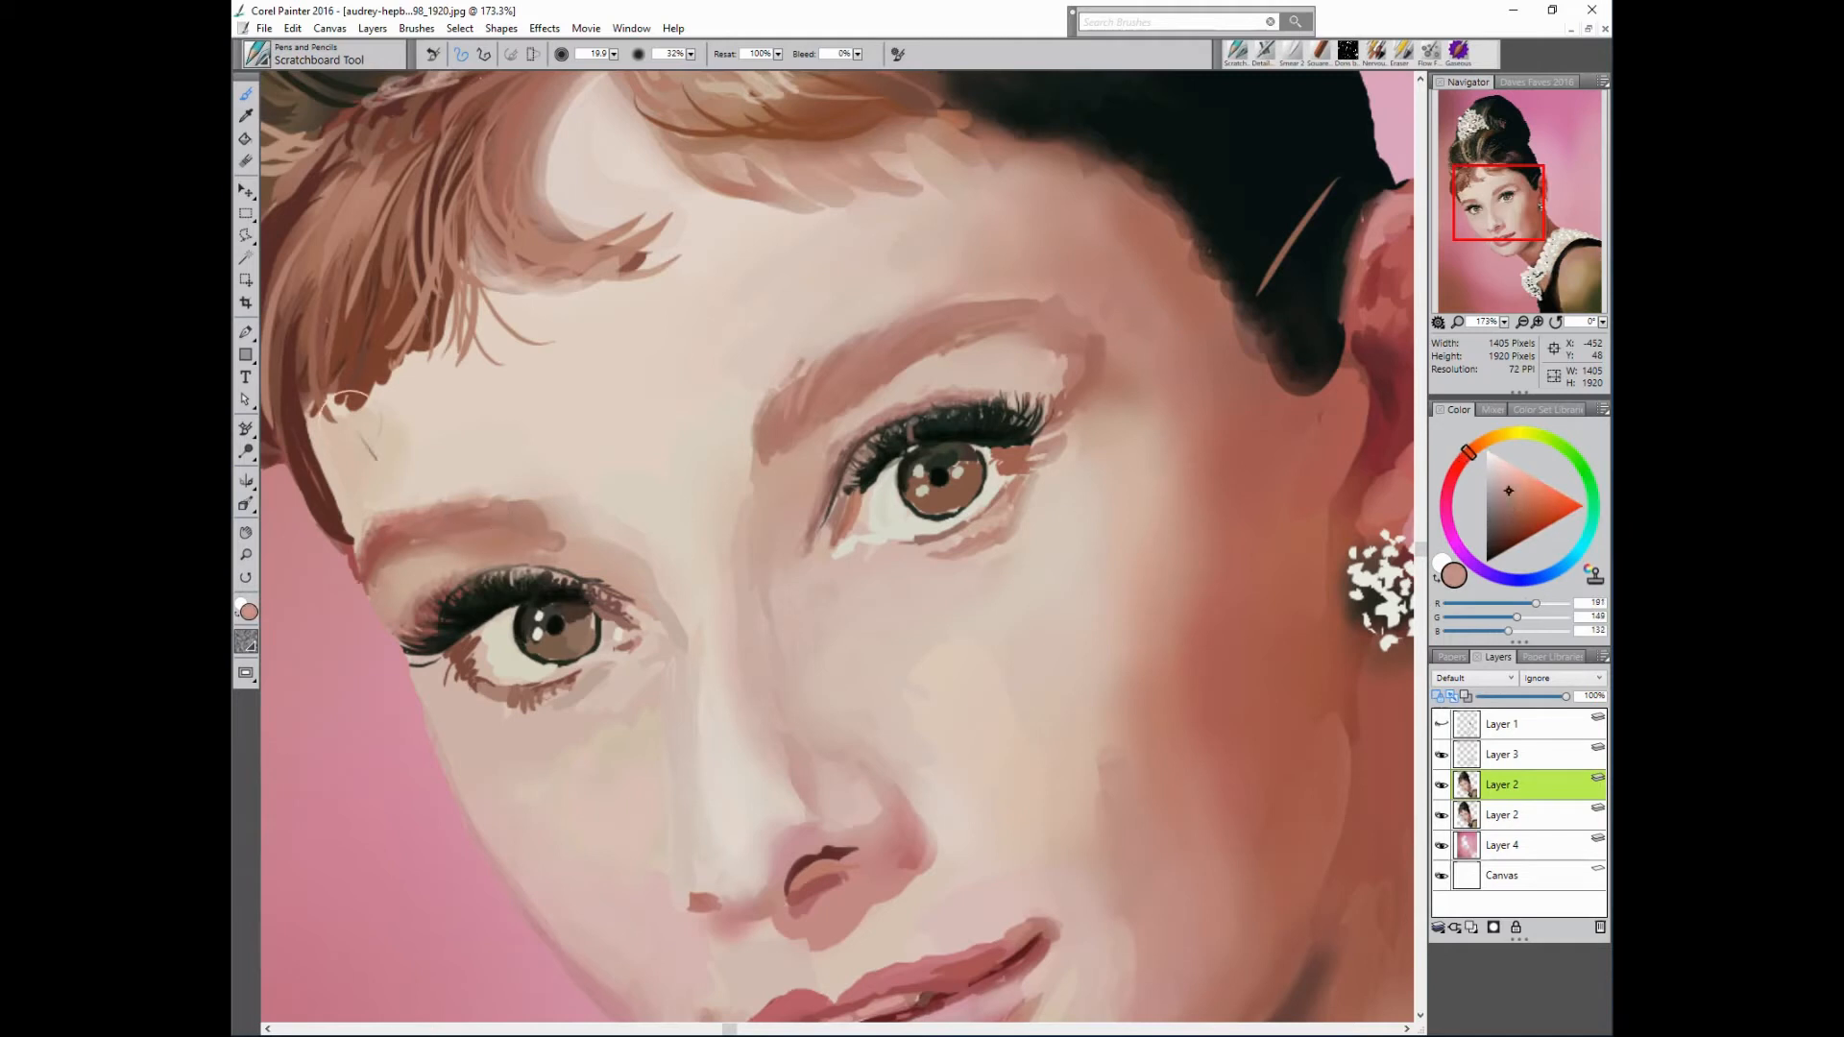
pyautogui.keyDown('alt'); pyautogui.click(538, 524); pyautogui.keyUp('alt')
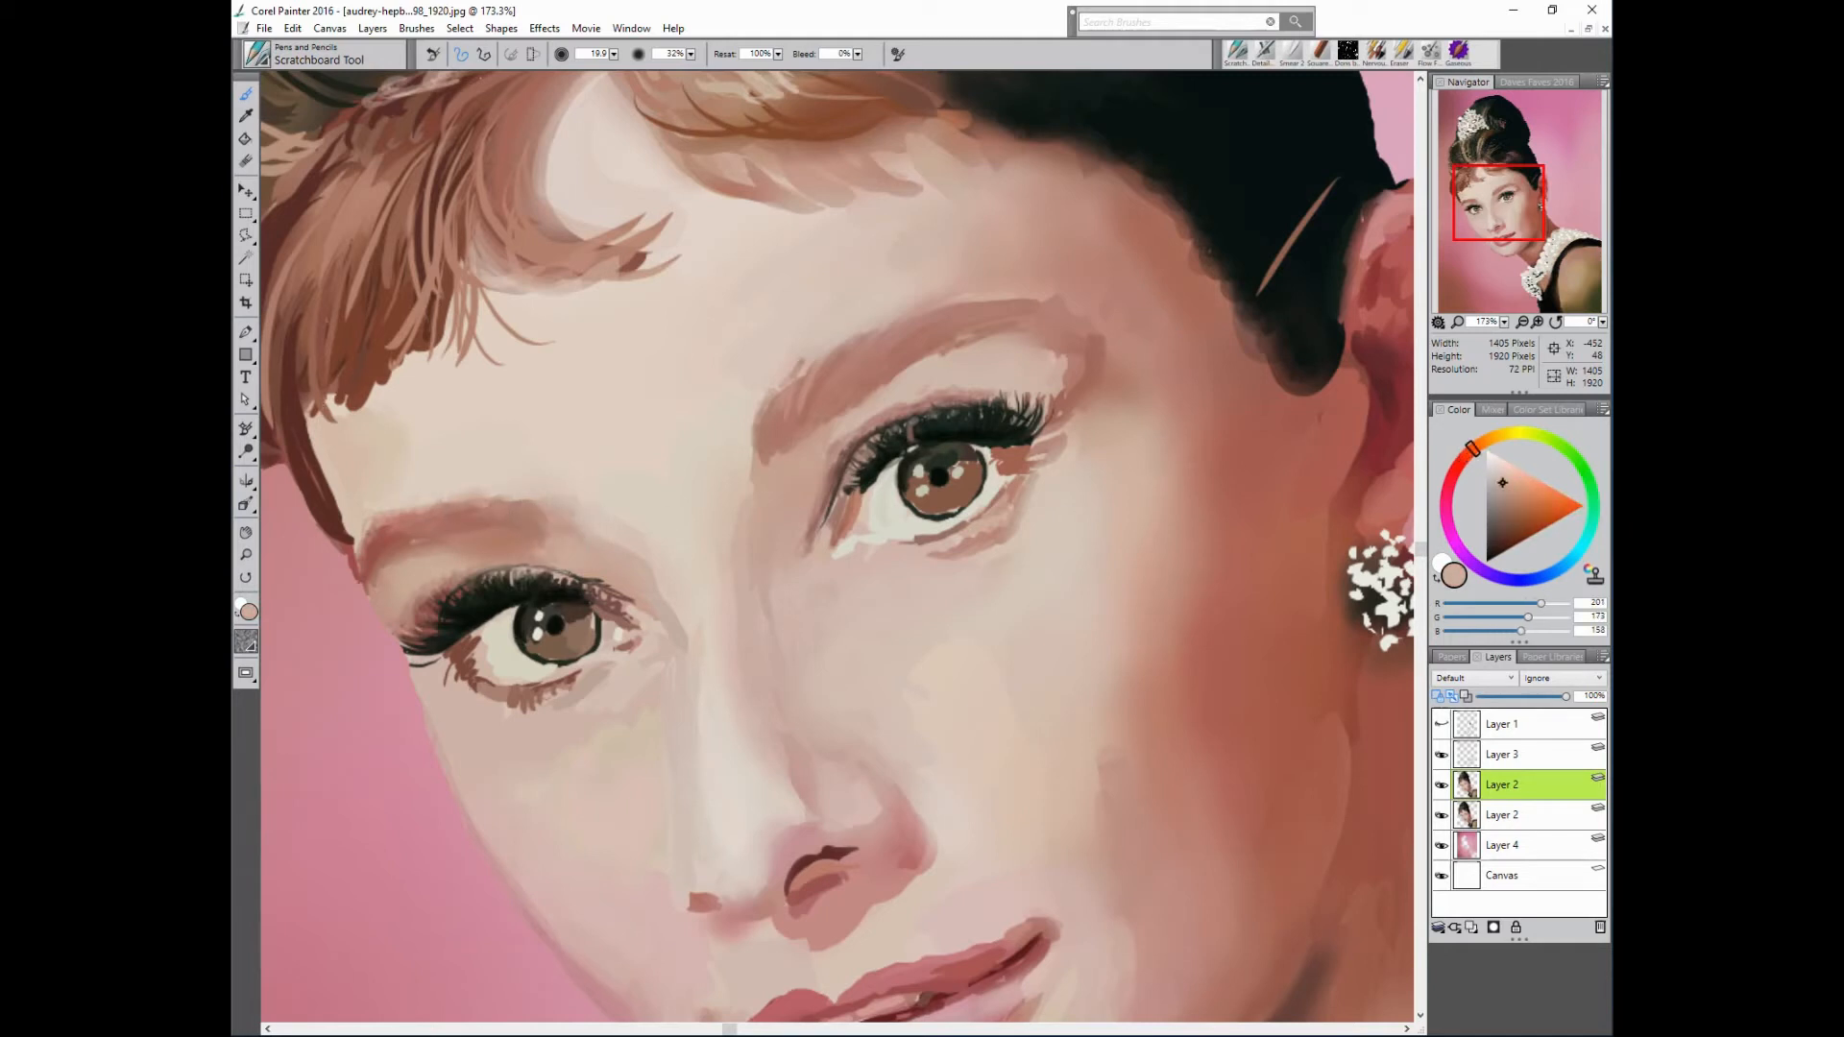
# - Smooth the skin between the left eyebrow and the upper lashes with sampled lid tones
pyautogui.keyDown('alt'); pyautogui.click(534, 543); pyautogui.keyUp('alt')
pyautogui.moveTo(520, 543)
pyautogui.mouseDown()
pyautogui.moveTo(553, 558)
pyautogui.moveTo(523, 544)
pyautogui.mouseUp()
pyautogui.keyDown('alt'); pyautogui.click(649, 544); pyautogui.keyUp('alt')
pyautogui.keyDown('alt'); pyautogui.click(501, 553); pyautogui.keyUp('alt')
pyautogui.keyDown('alt'); pyautogui.click(469, 562); pyautogui.keyUp('alt')
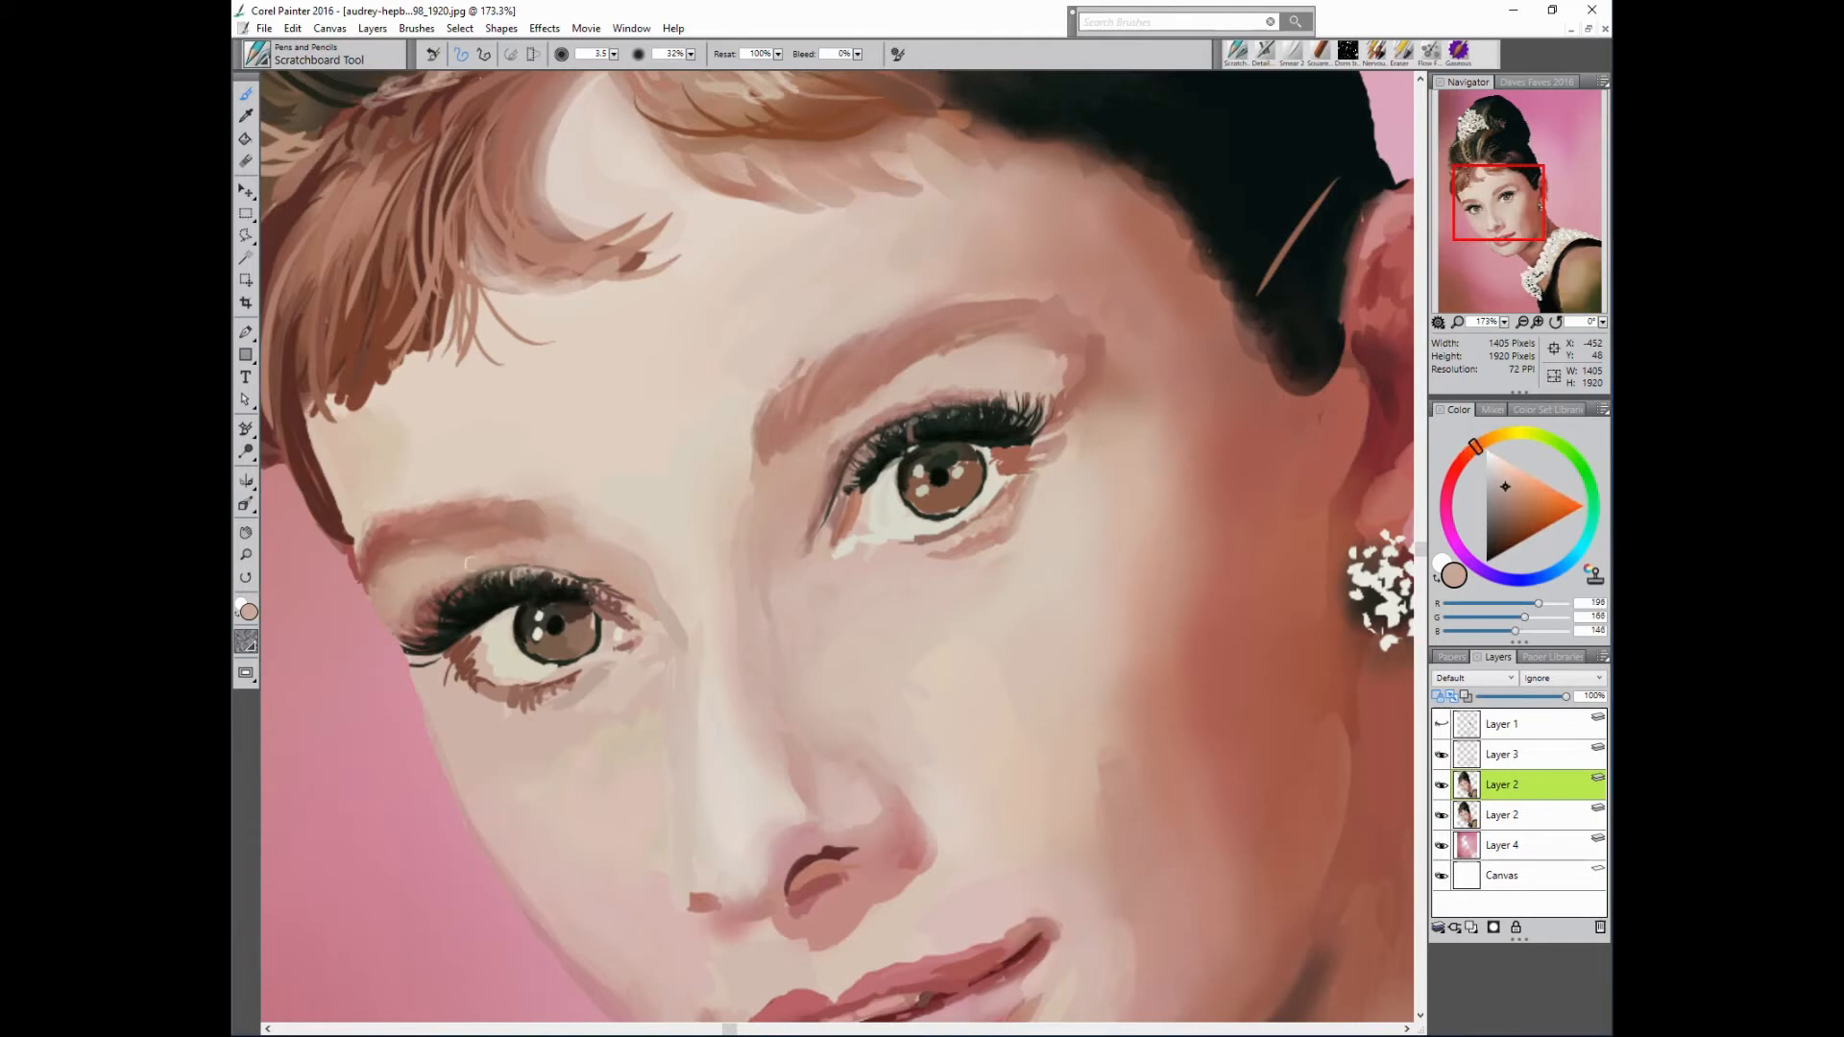
# - Refine the outer tip of the left eyebrow with sampled reddish-brown and skin tones using a 3.5 brush
pyautogui.keyDown('alt'); pyautogui.click(367, 560); pyautogui.keyUp('alt')
pyautogui.moveTo(361, 563); pyautogui.dragTo(363, 582)
pyautogui.keyDown('alt'); pyautogui.click(371, 561); pyautogui.keyUp('alt')
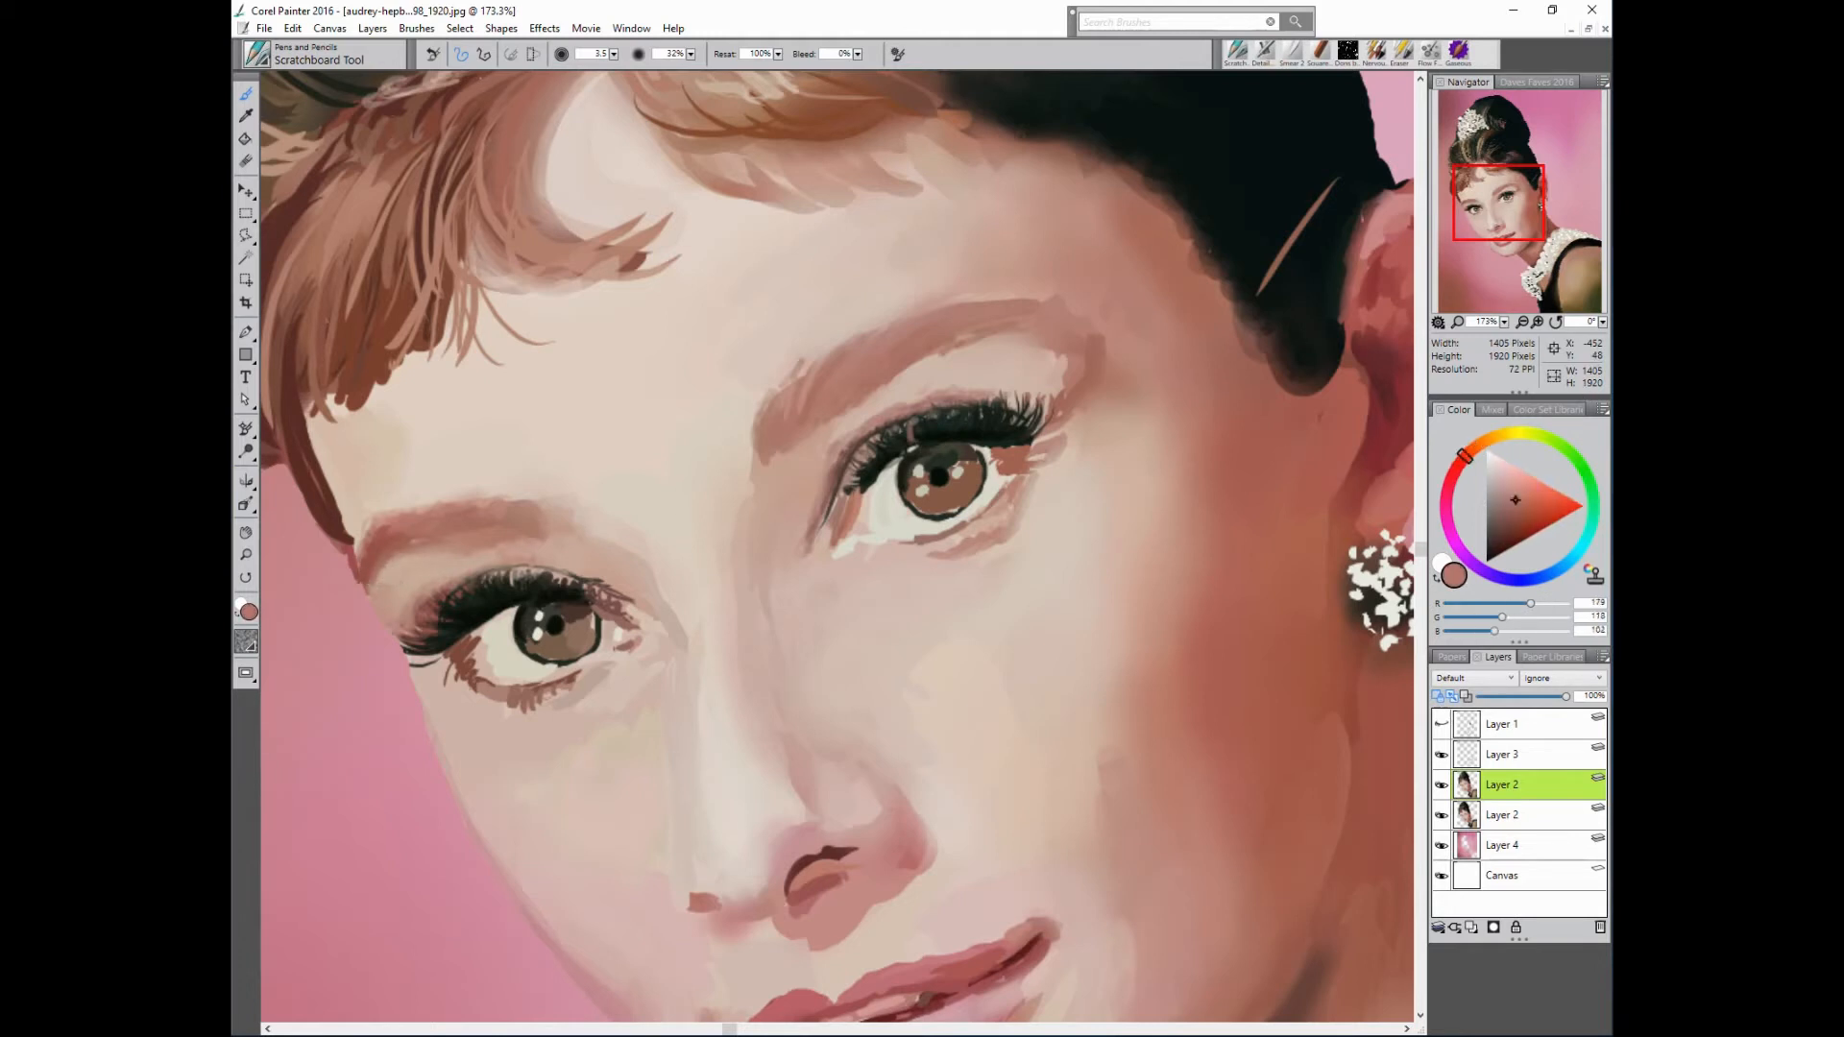
pyautogui.keyDown('alt'); pyautogui.click(626, 560); pyautogui.keyUp('alt')
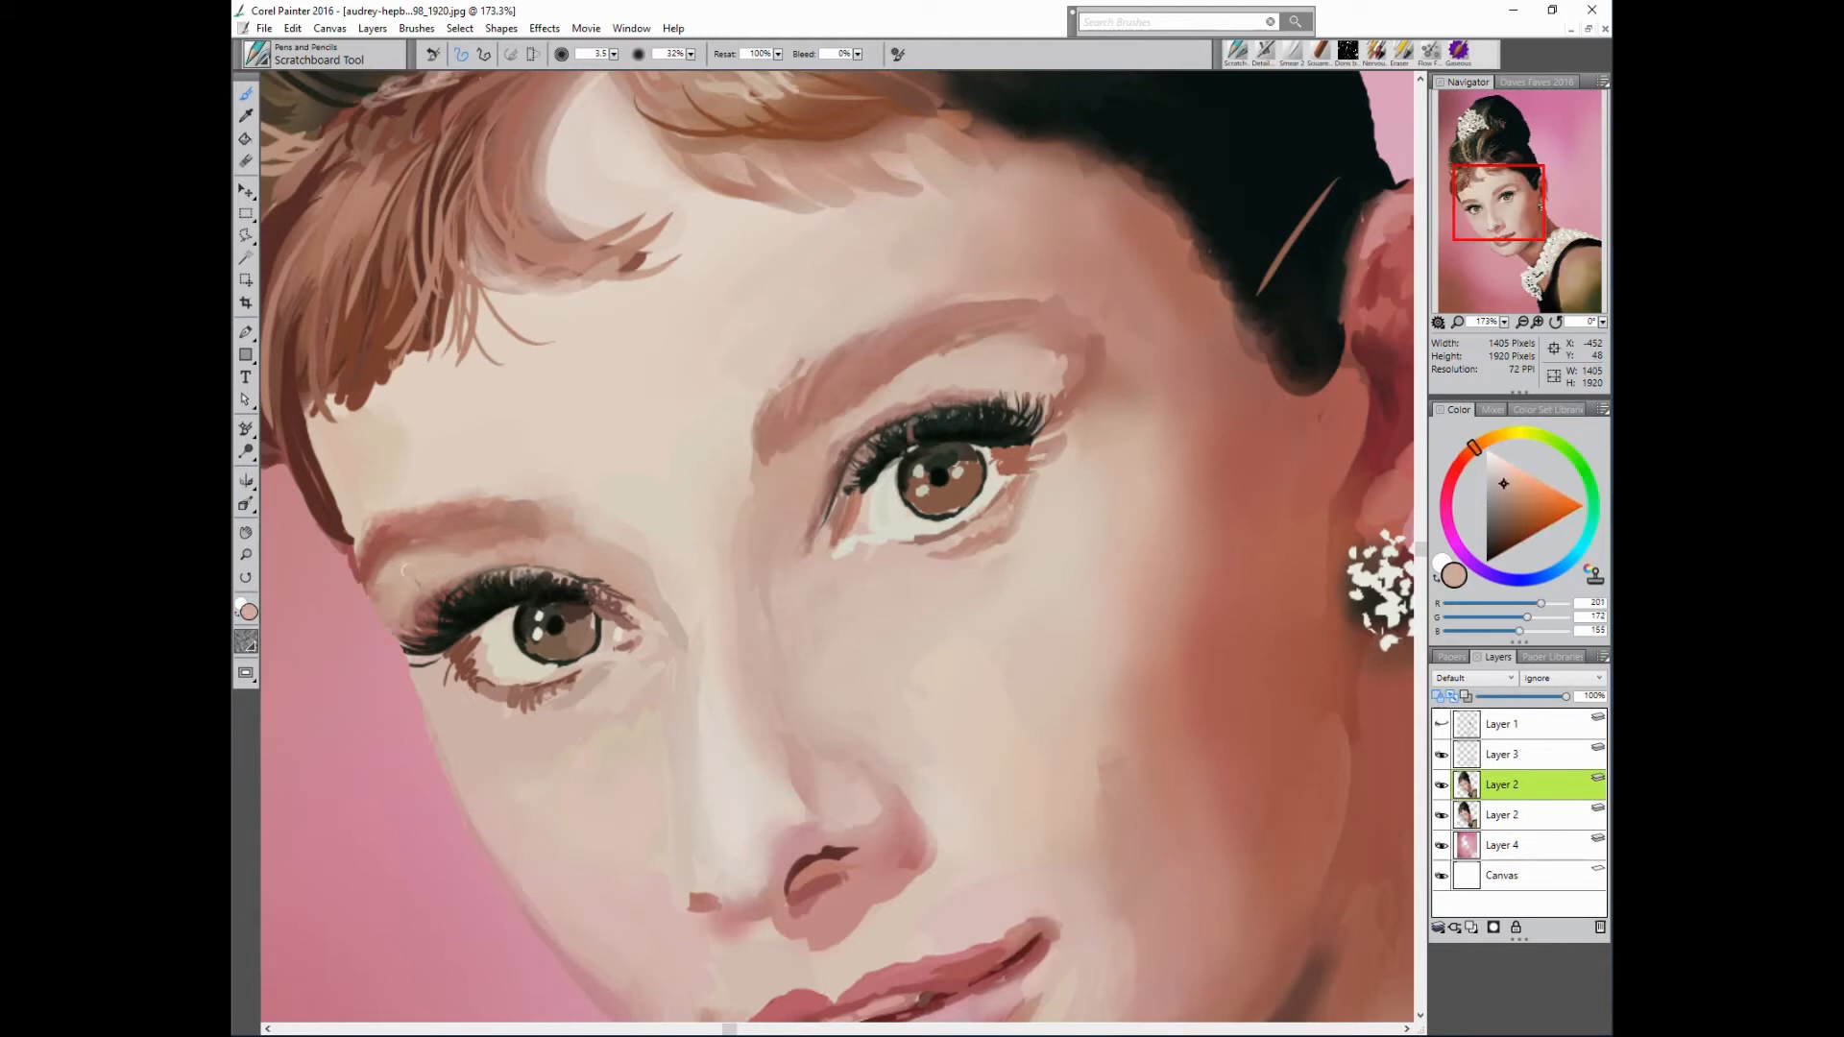
# - Soften the left eyebrow's outer half and the adjoining temple edge with sampled tones and a 10.8 brush
pyautogui.keyDown('alt'); pyautogui.click(423, 498); pyautogui.keyUp('alt')
pyautogui.press(']')
pyautogui.moveTo(402, 522)
pyautogui.mouseDown()
pyautogui.moveTo(503, 497)
pyautogui.moveTo(413, 525)
pyautogui.moveTo(457, 518)
pyautogui.mouseUp()
pyautogui.keyDown('alt'); pyautogui.click(470, 526); pyautogui.keyUp('alt')
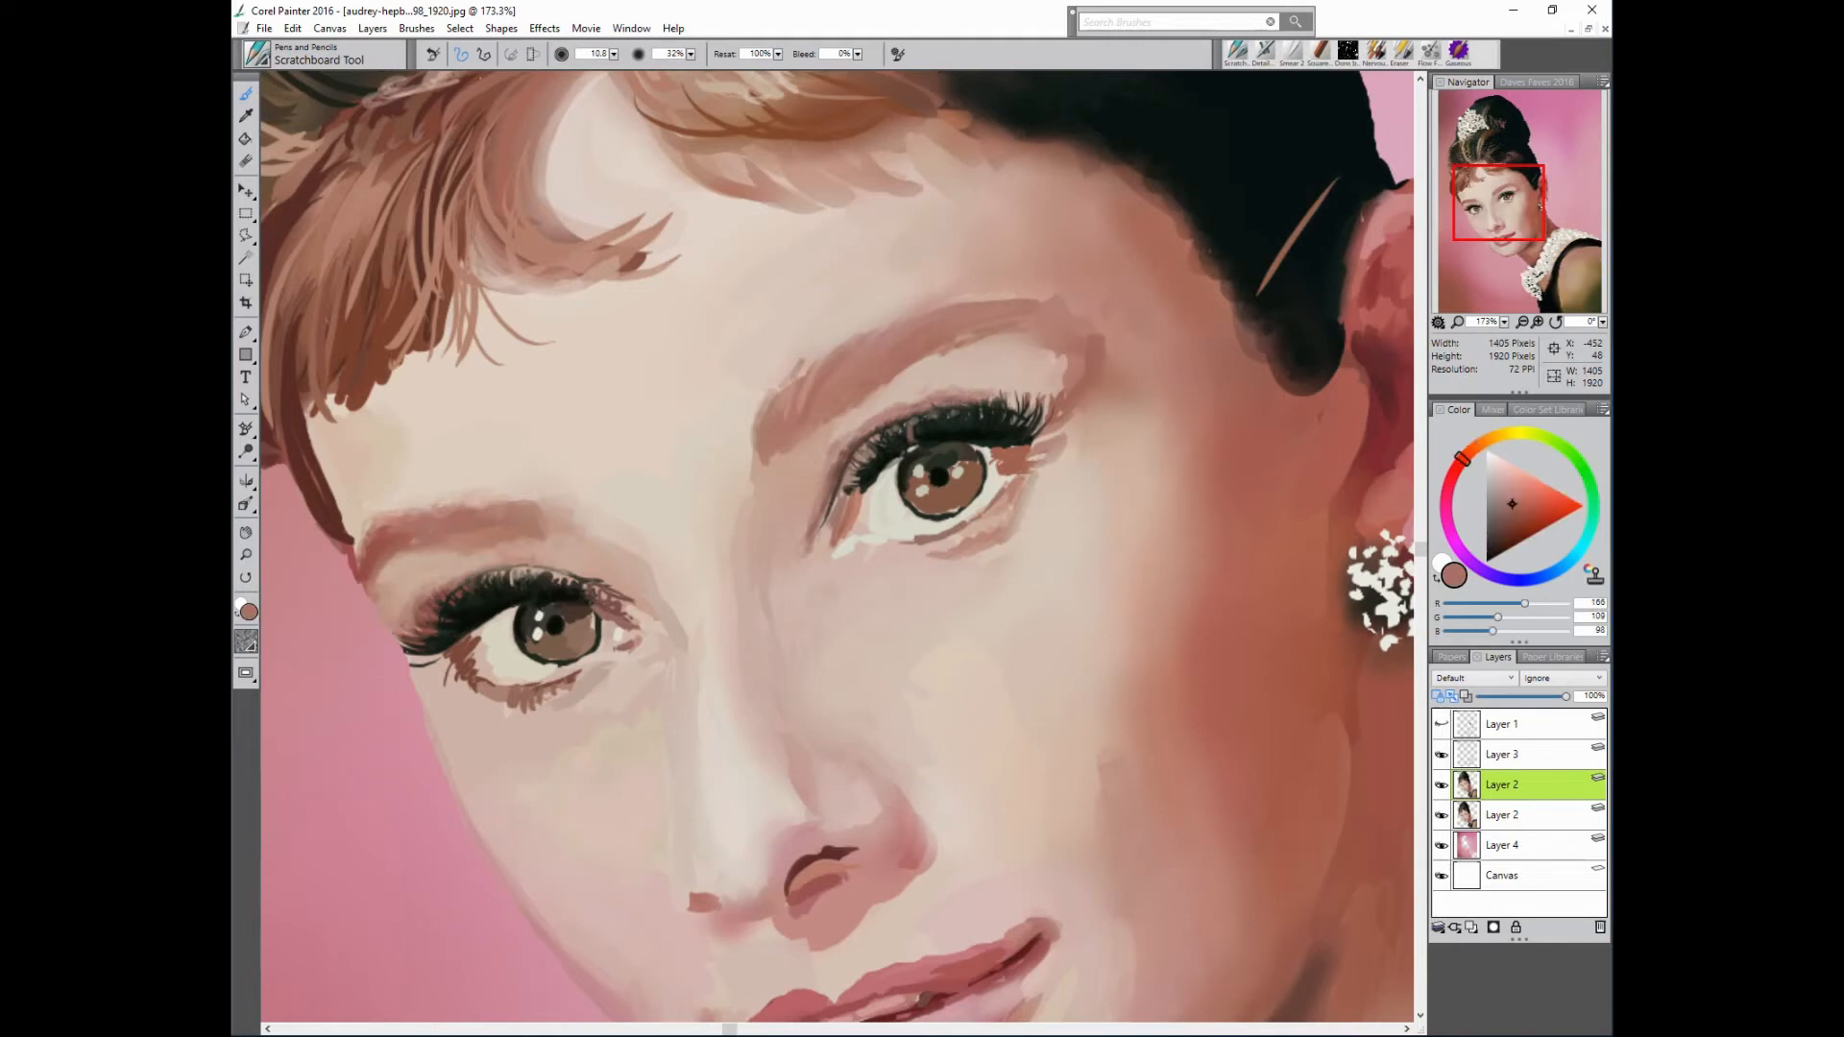
pyautogui.keyDown('alt'); pyautogui.click(846, 386); pyautogui.keyUp('alt')
pyautogui.keyDown('alt'); pyautogui.click(521, 489); pyautogui.keyUp('alt')
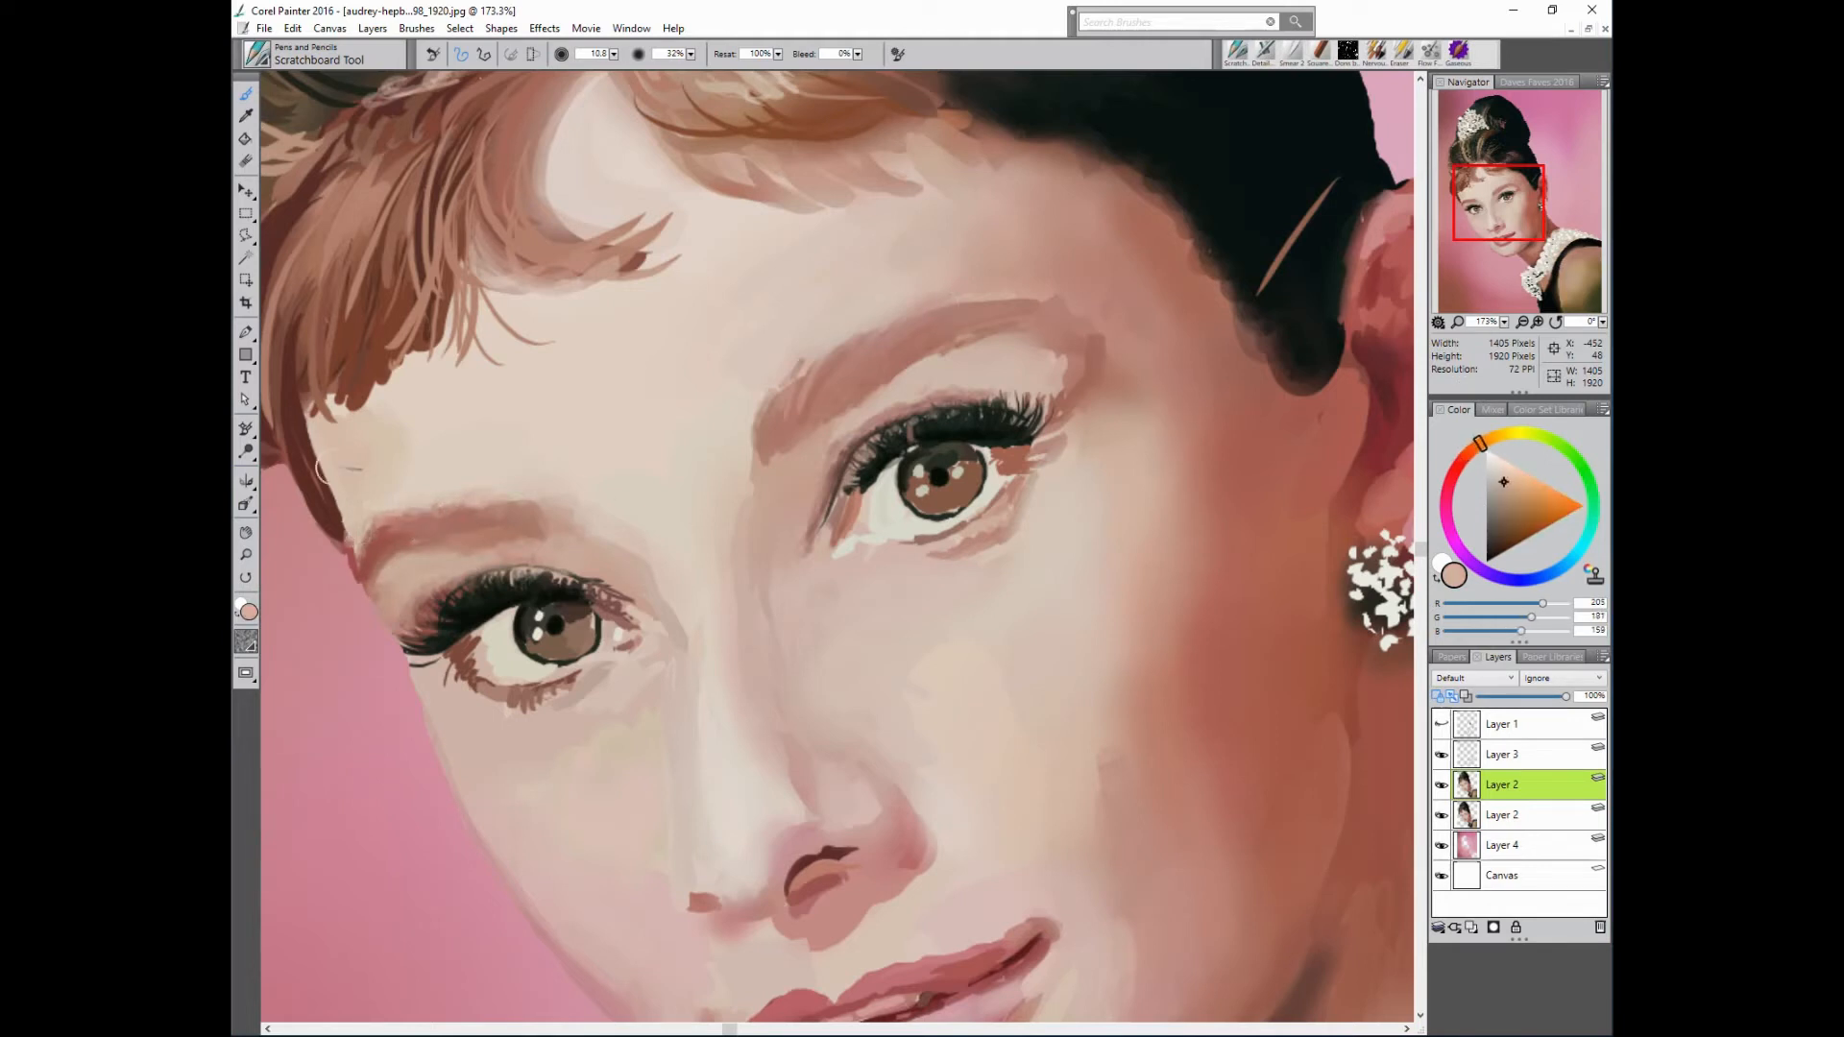
pyautogui.moveTo(331, 472); pyautogui.dragTo(347, 520)
# - Extend the inner end of the left eyebrow and blend it into the skin toward the nose bridge
pyautogui.keyDown('alt'); pyautogui.click(547, 528); pyautogui.keyUp('alt')
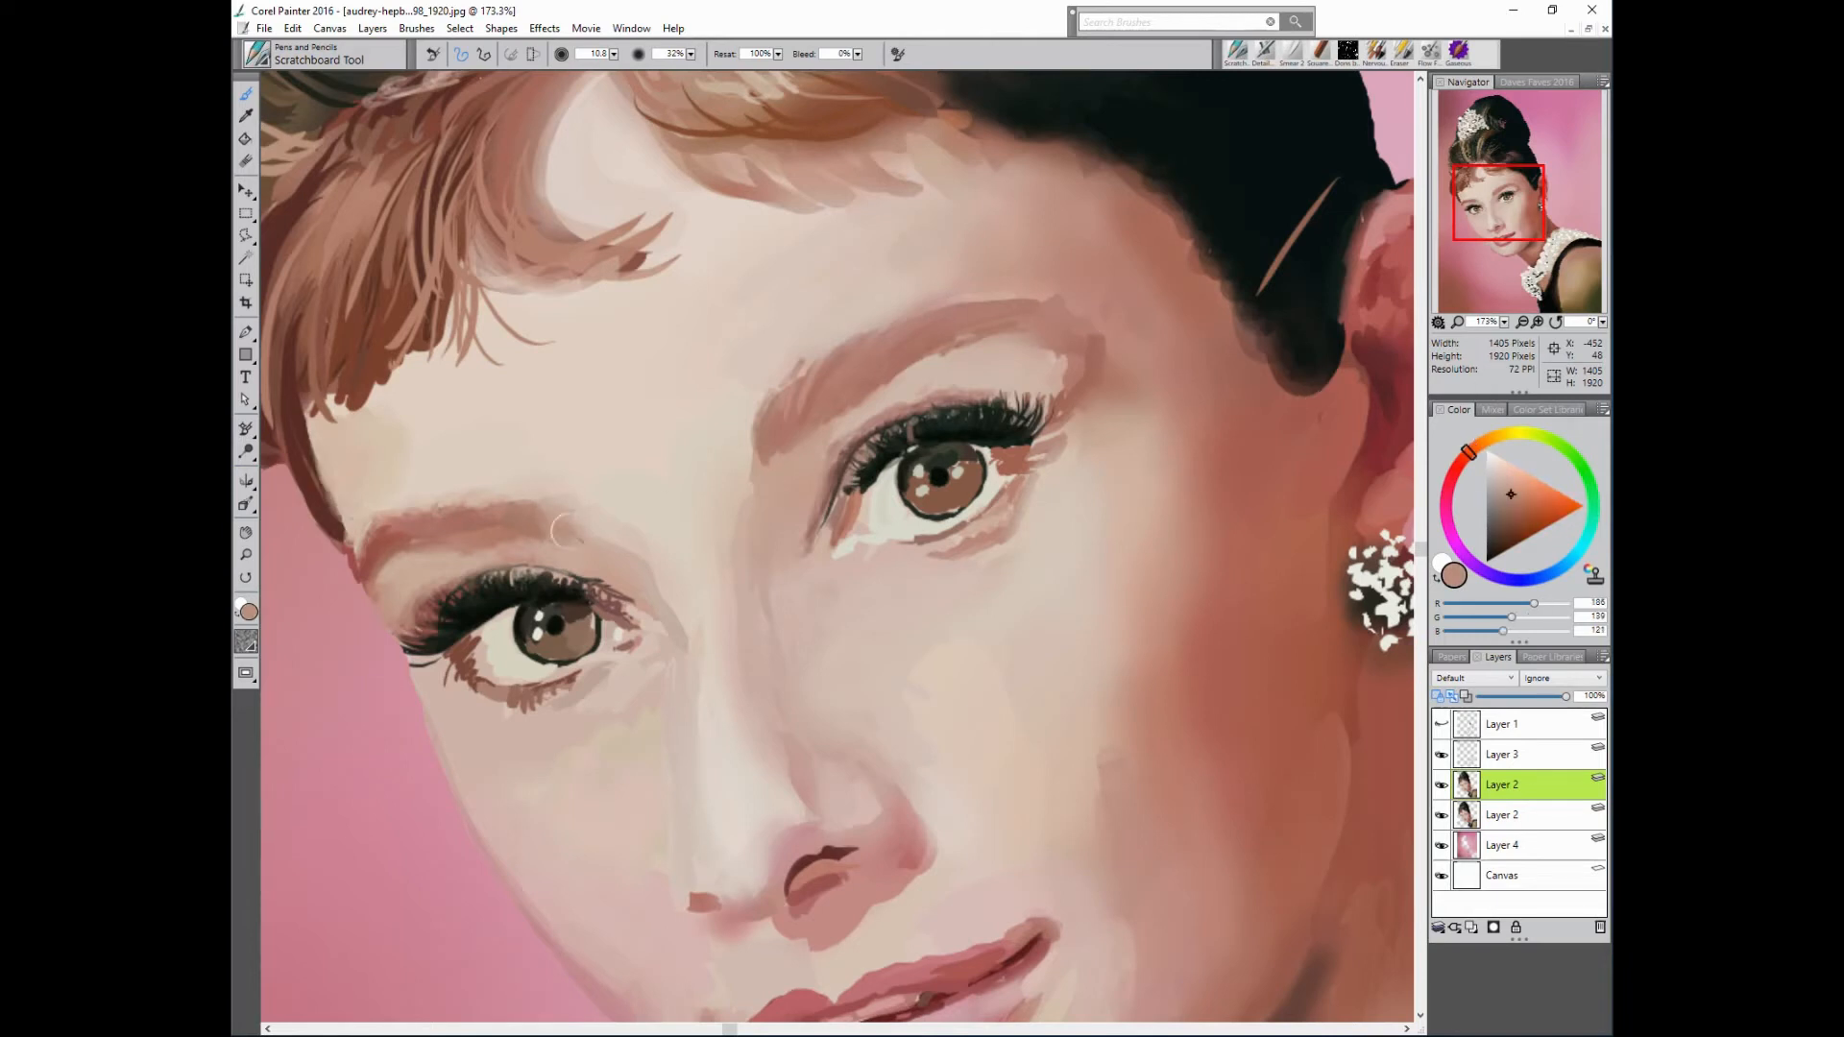
pyautogui.keyDown('alt'); pyautogui.click(572, 495); pyautogui.keyUp('alt')
pyautogui.moveTo(565, 516); pyautogui.dragTo(541, 505)
pyautogui.keyDown('alt'); pyautogui.click(588, 522); pyautogui.keyUp('alt')
pyautogui.keyDown('alt'); pyautogui.click(663, 527); pyautogui.keyUp('alt')
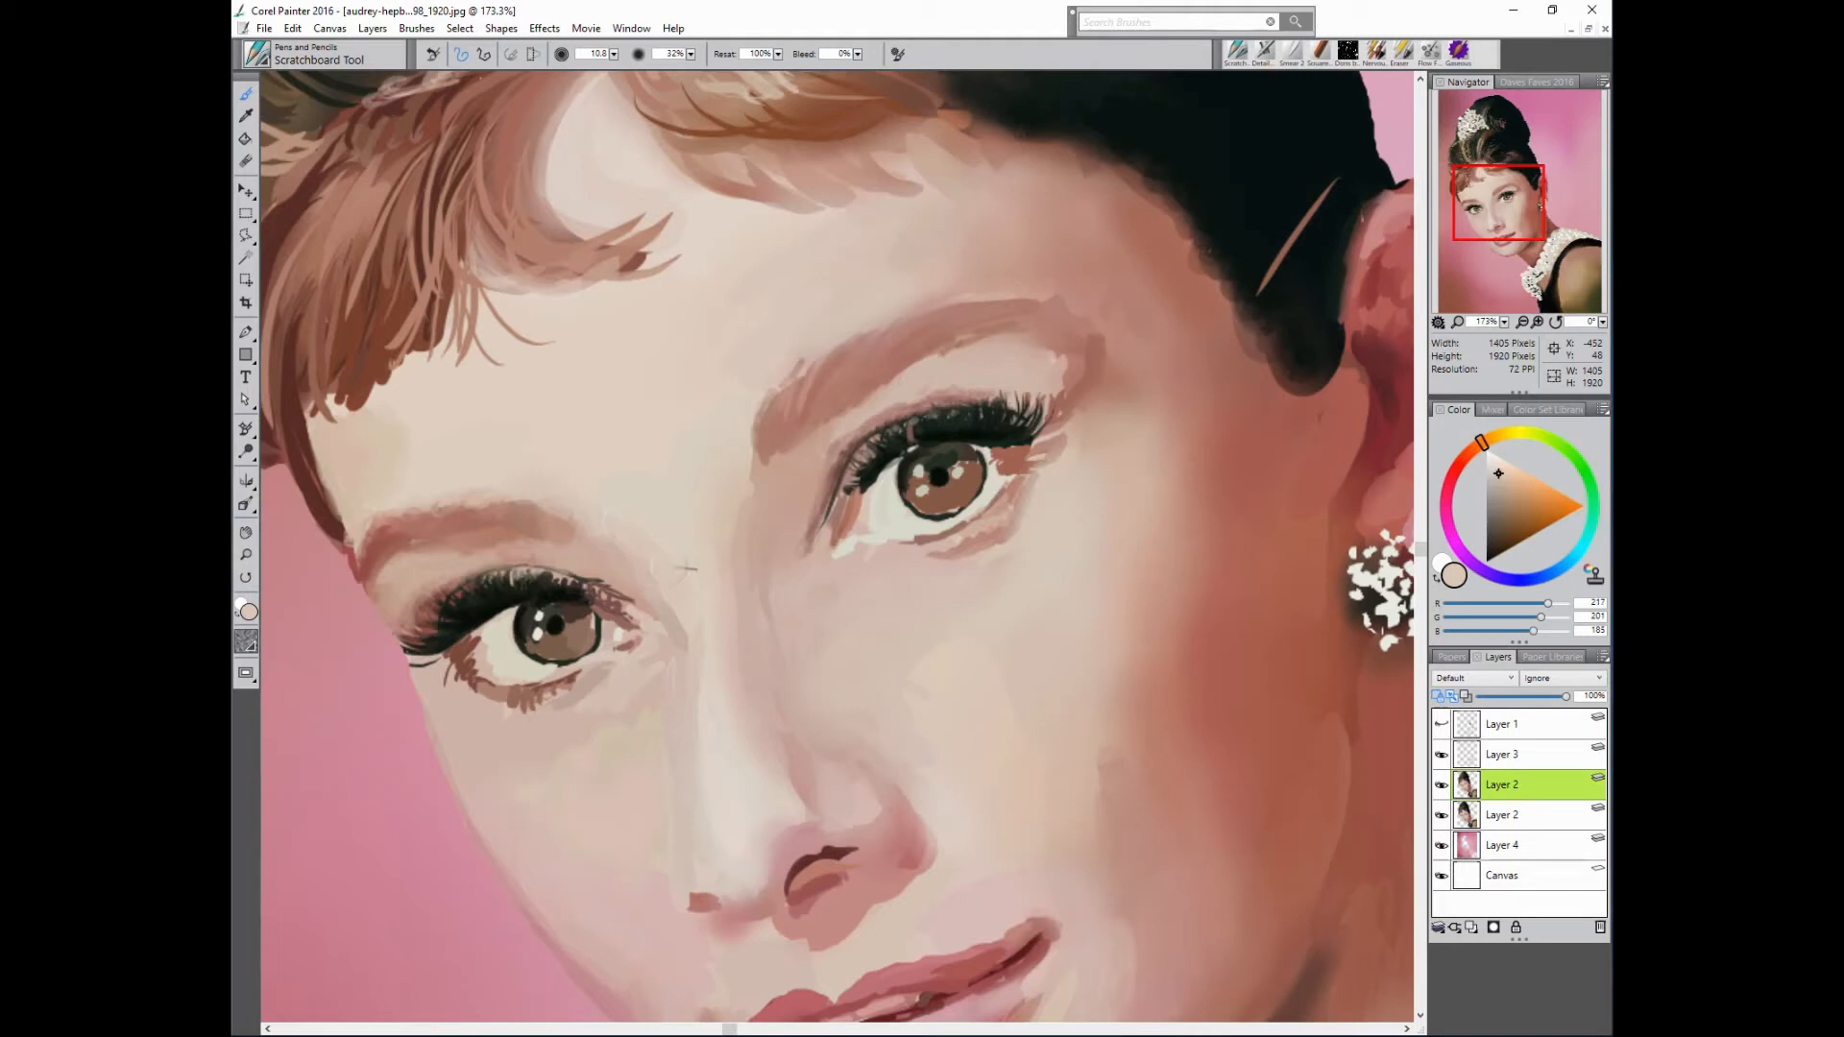
pyautogui.keyDown('alt'); pyautogui.click(641, 595); pyautogui.keyUp('alt')
pyautogui.keyDown('alt'); pyautogui.click(357, 480); pyautogui.keyUp('alt')
pyautogui.keyDown('alt'); pyautogui.click(511, 519); pyautogui.keyUp('alt')
# - Retouch the lower part of the left eye's iris with sampled brown tones using a 4.9 brush
pyautogui.keyDown('alt'); pyautogui.click(599, 649); pyautogui.keyUp('alt')
pyautogui.keyDown('alt'); pyautogui.click(588, 648); pyautogui.keyUp('alt')
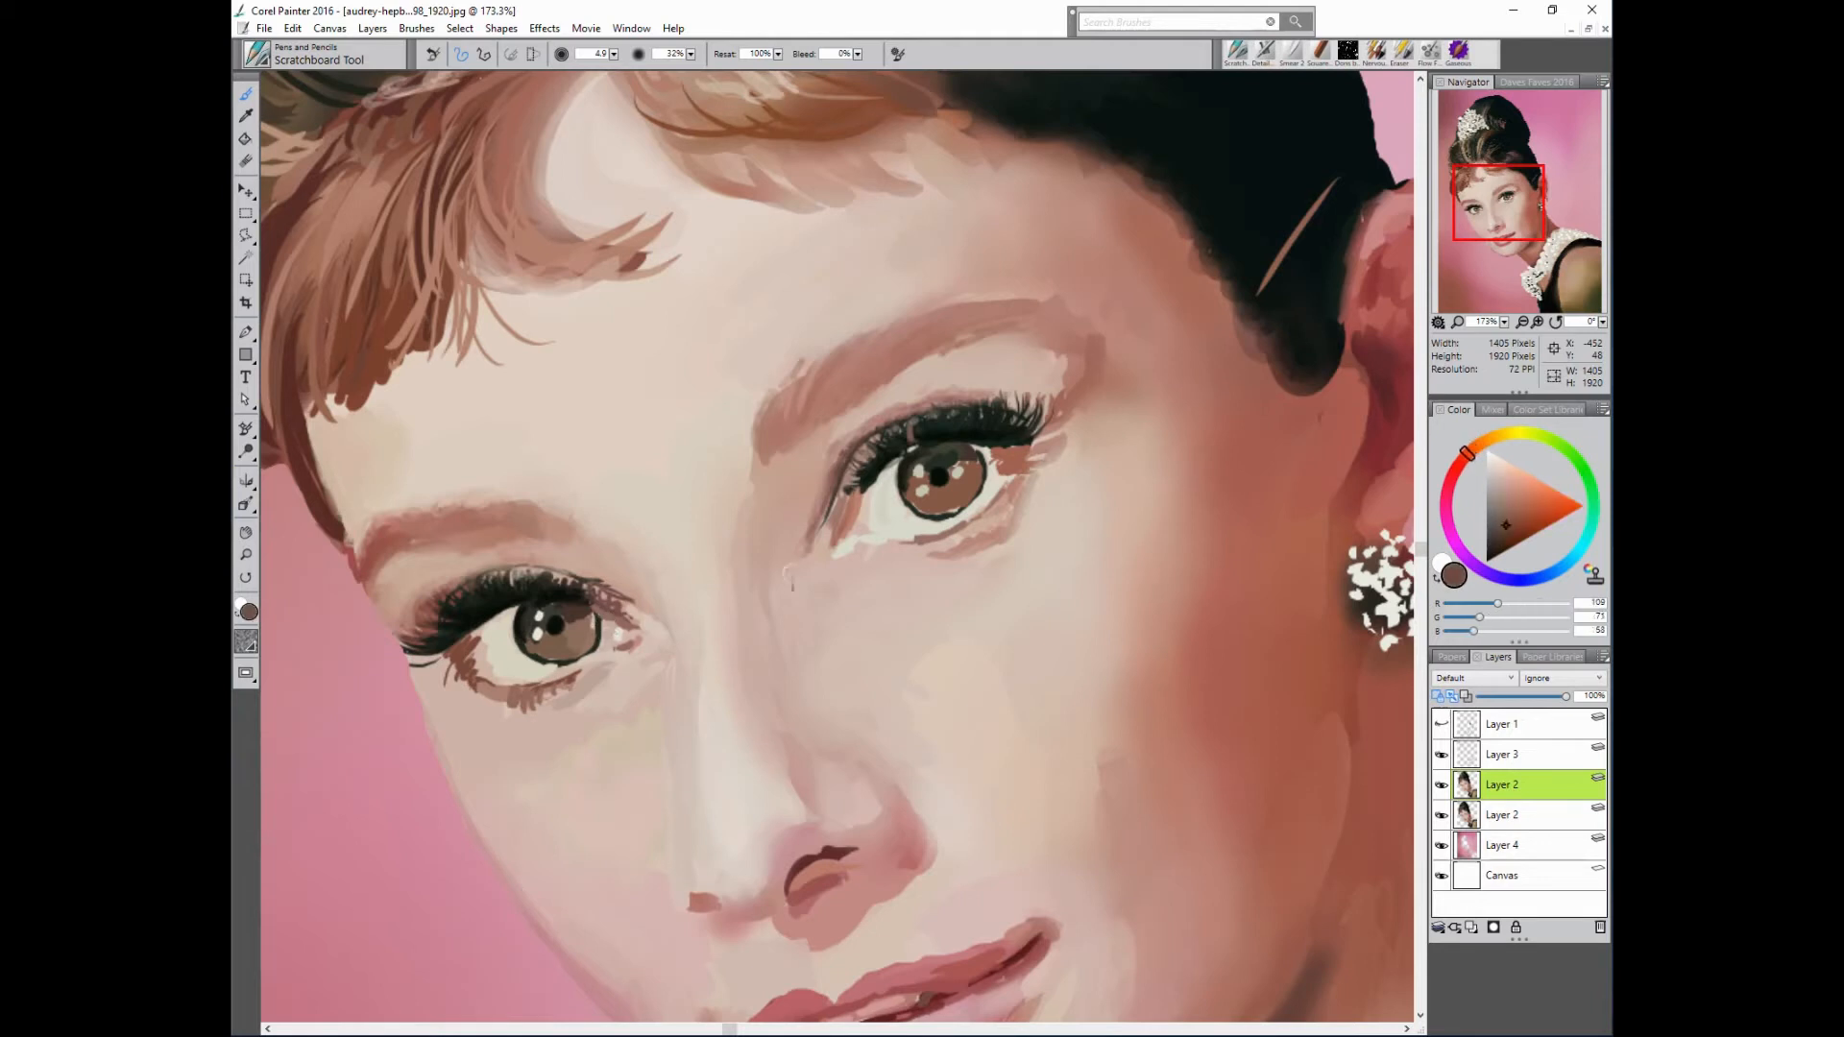
pyautogui.keyDown('alt'); pyautogui.click(555, 649); pyautogui.keyUp('alt')
pyautogui.keyDown('alt'); pyautogui.click(567, 647); pyautogui.keyUp('alt')
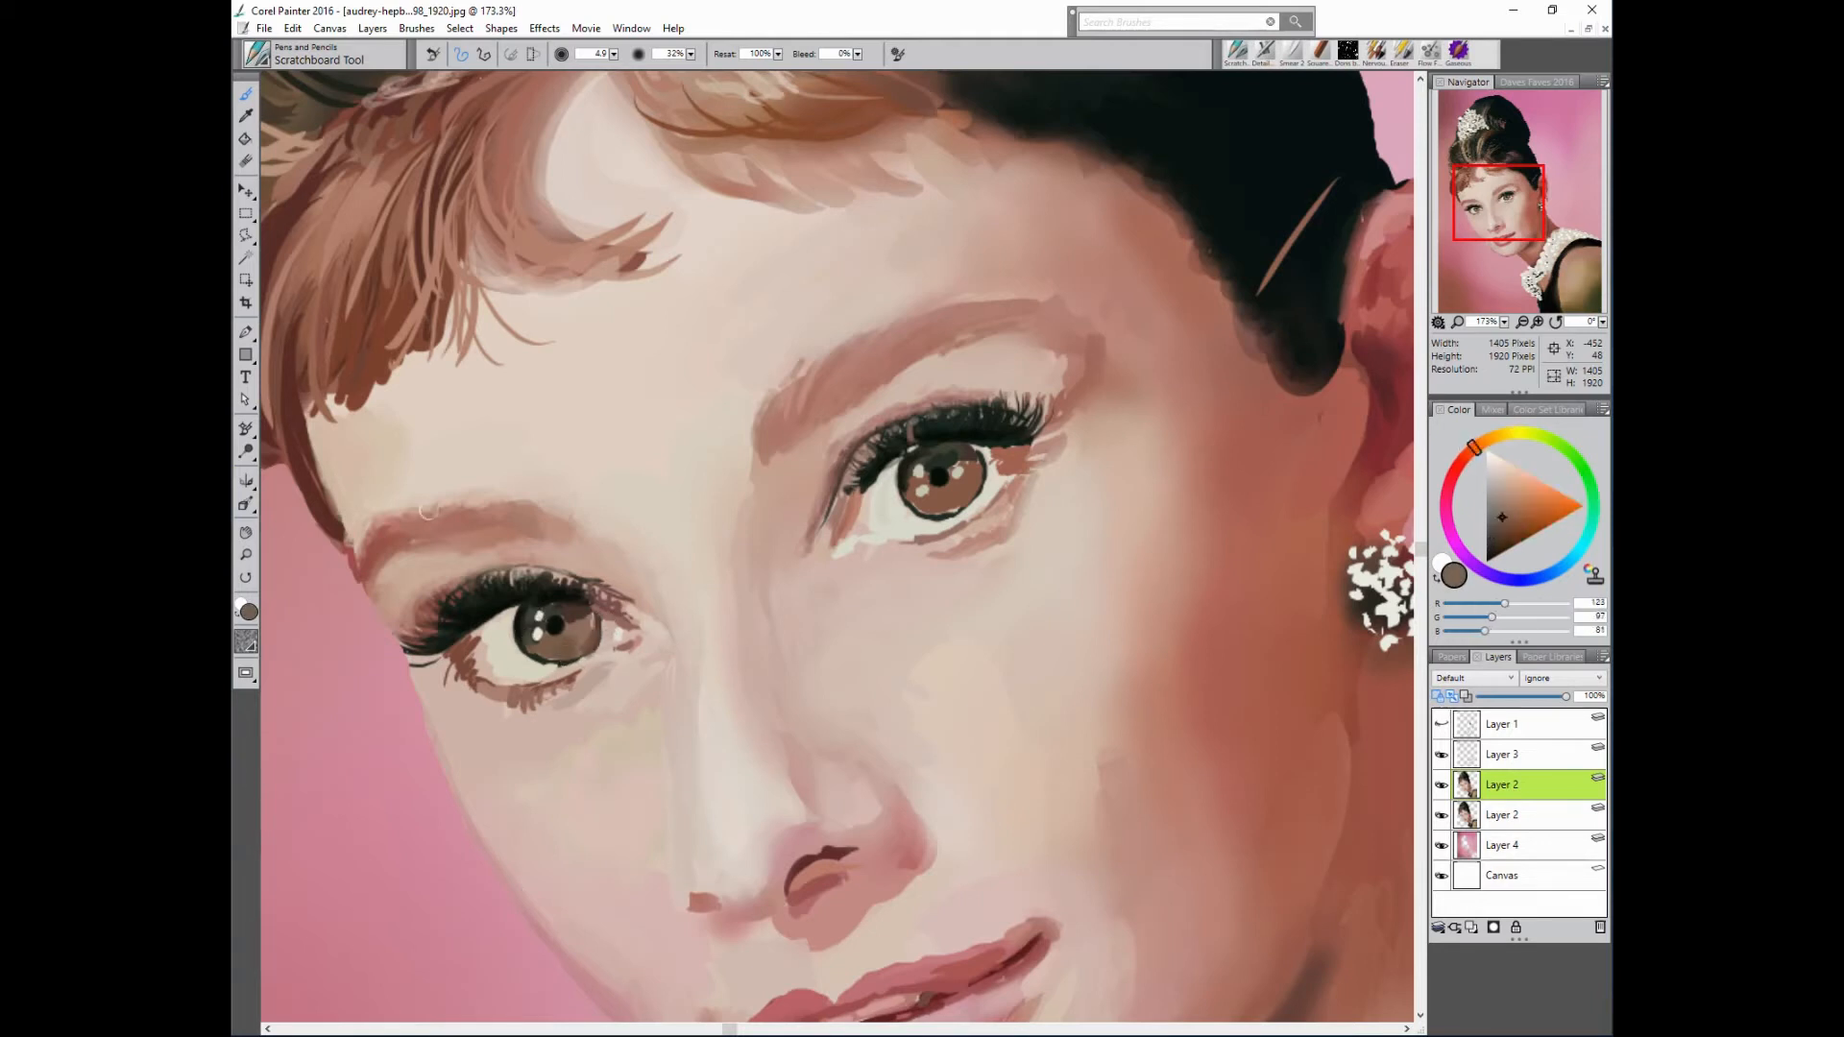
pyautogui.moveTo(541, 655)
pyautogui.mouseDown()
pyautogui.moveTo(561, 661)
pyautogui.moveTo(470, 665)
pyautogui.moveTo(476, 678)
pyautogui.moveTo(480, 642)
pyautogui.mouseUp()
pyautogui.keyDown('alt'); pyautogui.click(553, 661); pyautogui.keyUp('alt')
# - Refine the white of the left eye and its outer lower edge with sampled cream and brown tones
pyautogui.keyDown('alt'); pyautogui.click(470, 661); pyautogui.keyUp('alt')
pyautogui.keyDown('alt'); pyautogui.click(506, 655); pyautogui.keyUp('alt')
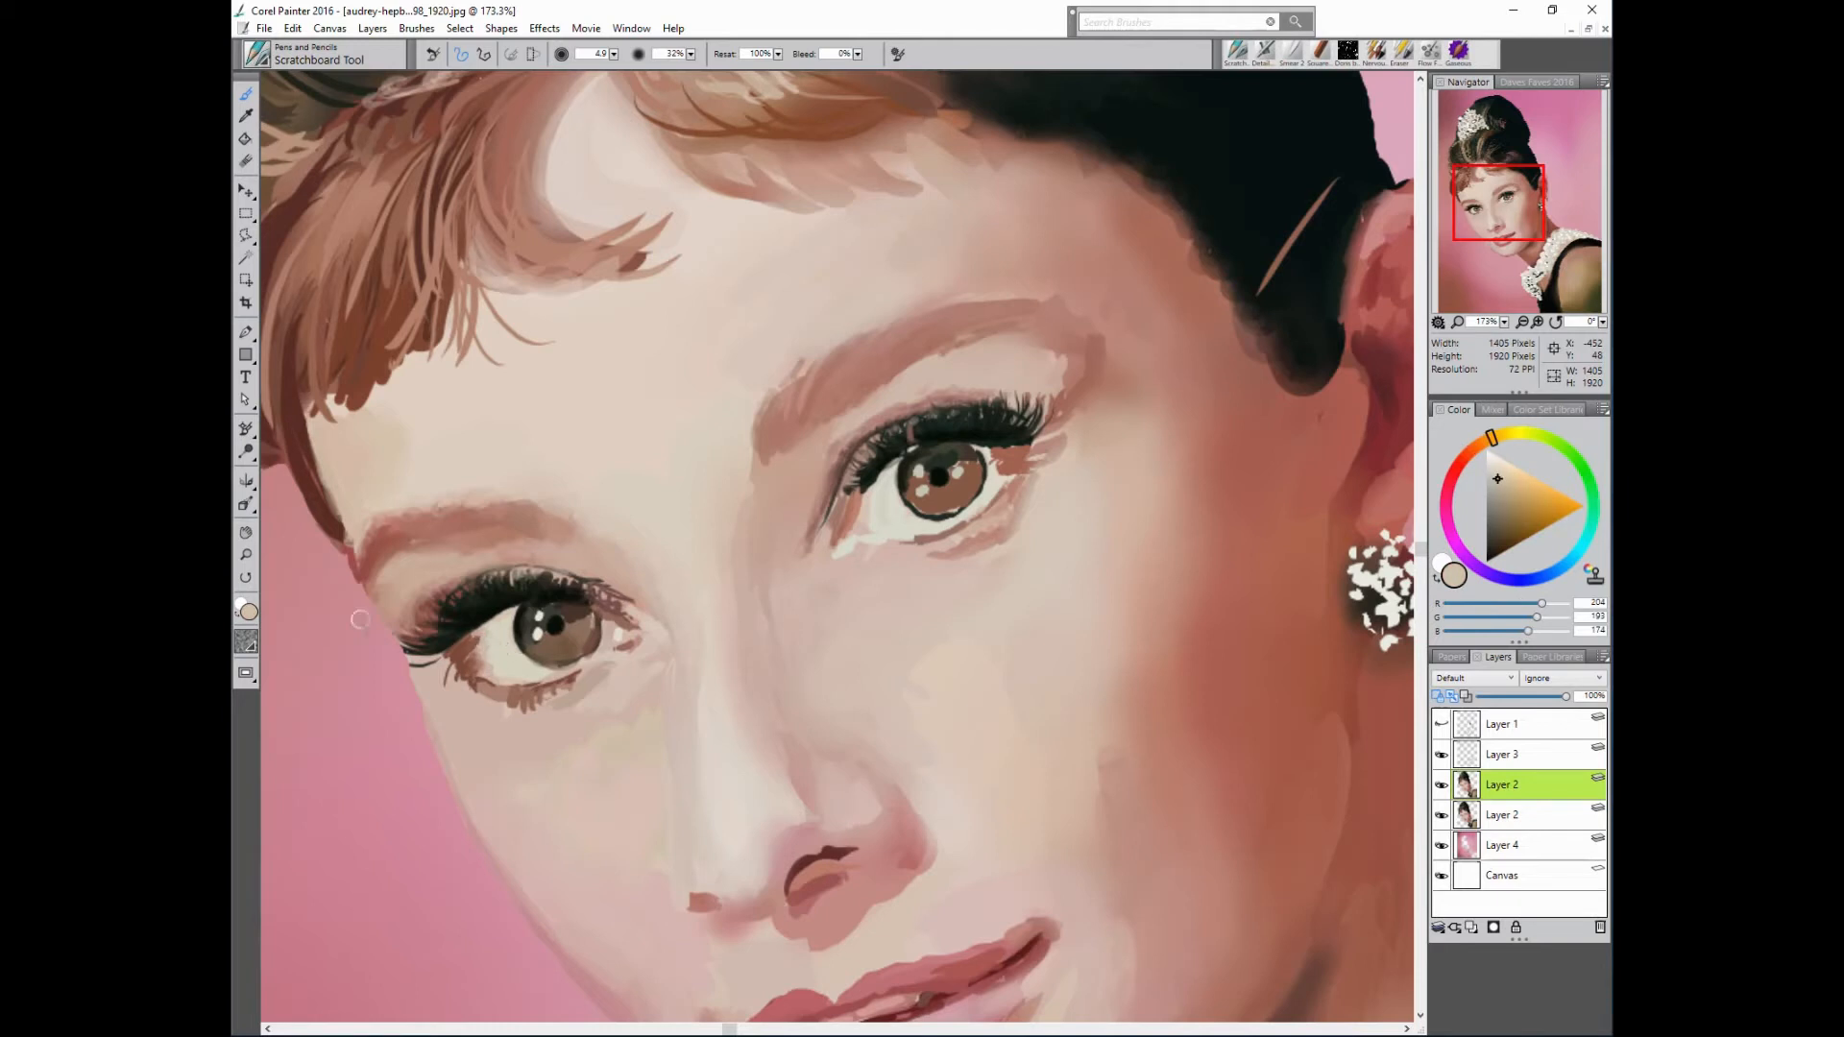
pyautogui.keyDown('alt'); pyautogui.click(509, 667); pyautogui.keyUp('alt')
pyautogui.keyDown('alt'); pyautogui.click(482, 680); pyautogui.keyUp('alt')
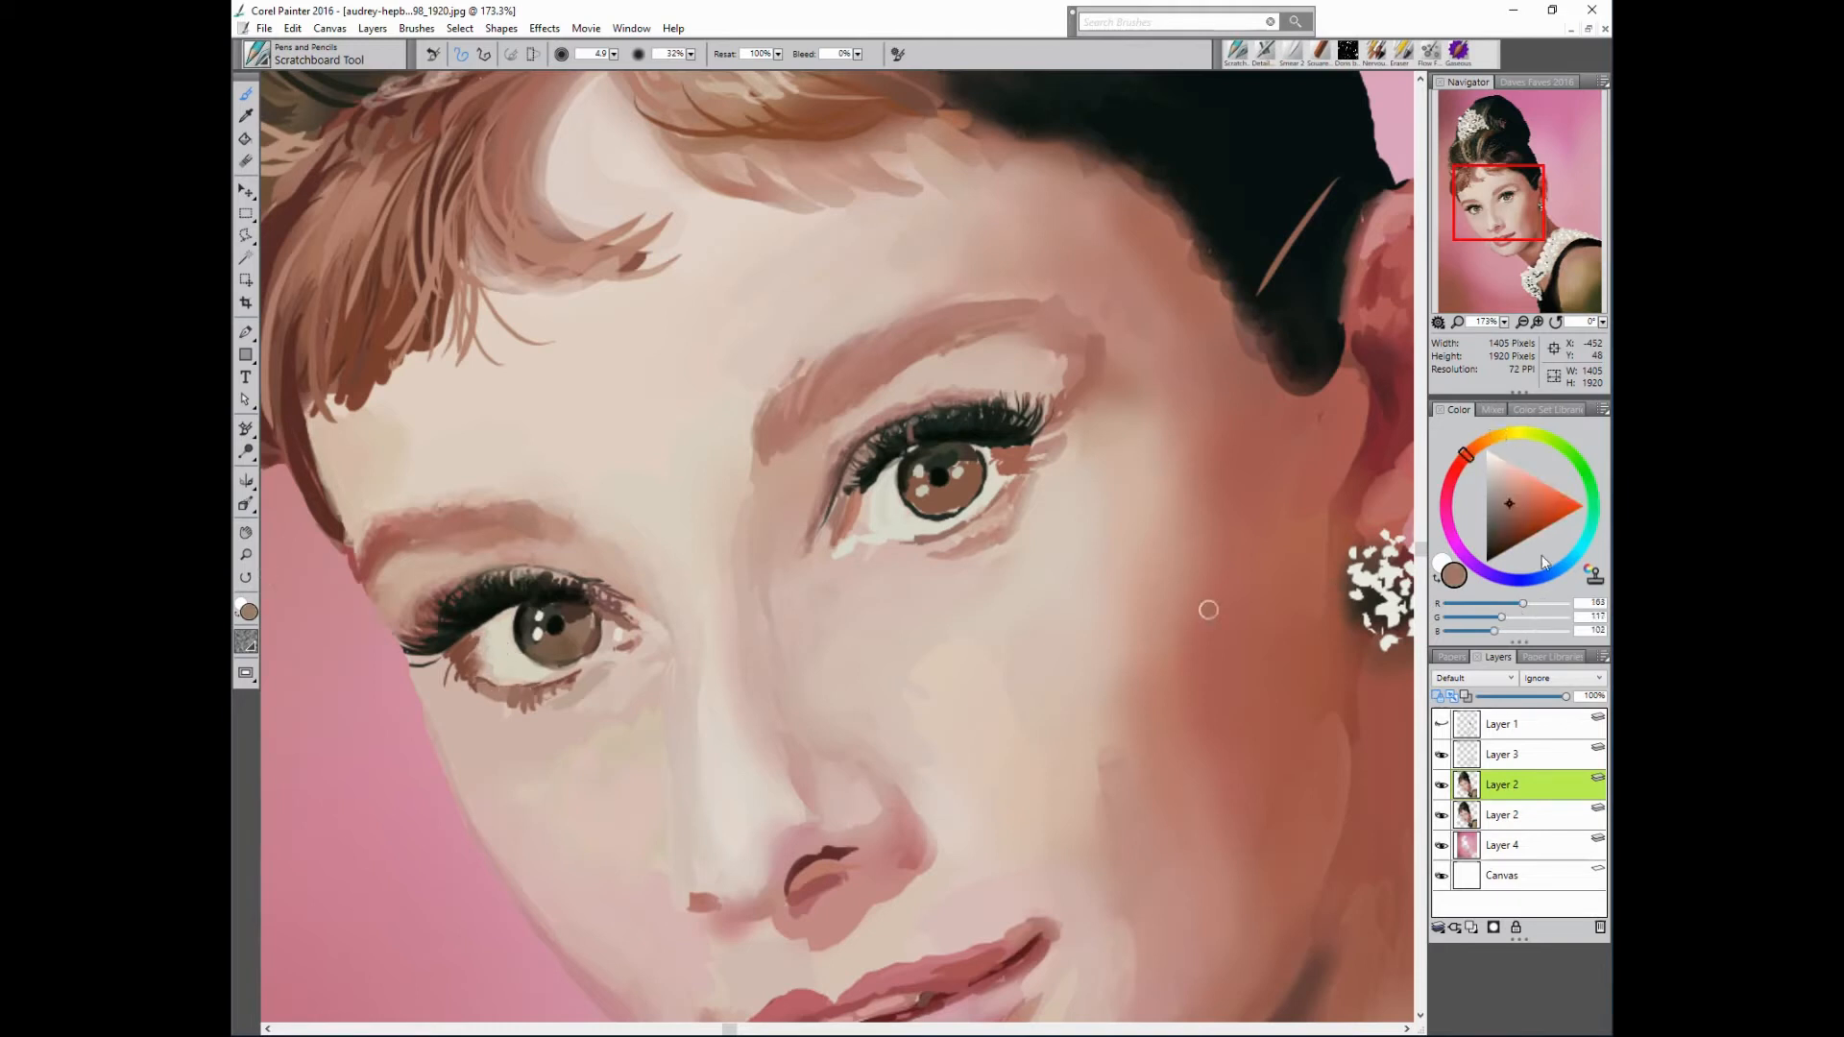
# - Soften the left eye's lower lid and outer corner with sampled skin and reddish-brown tones
pyautogui.keyDown('alt'); pyautogui.click(493, 684); pyautogui.keyUp('alt')
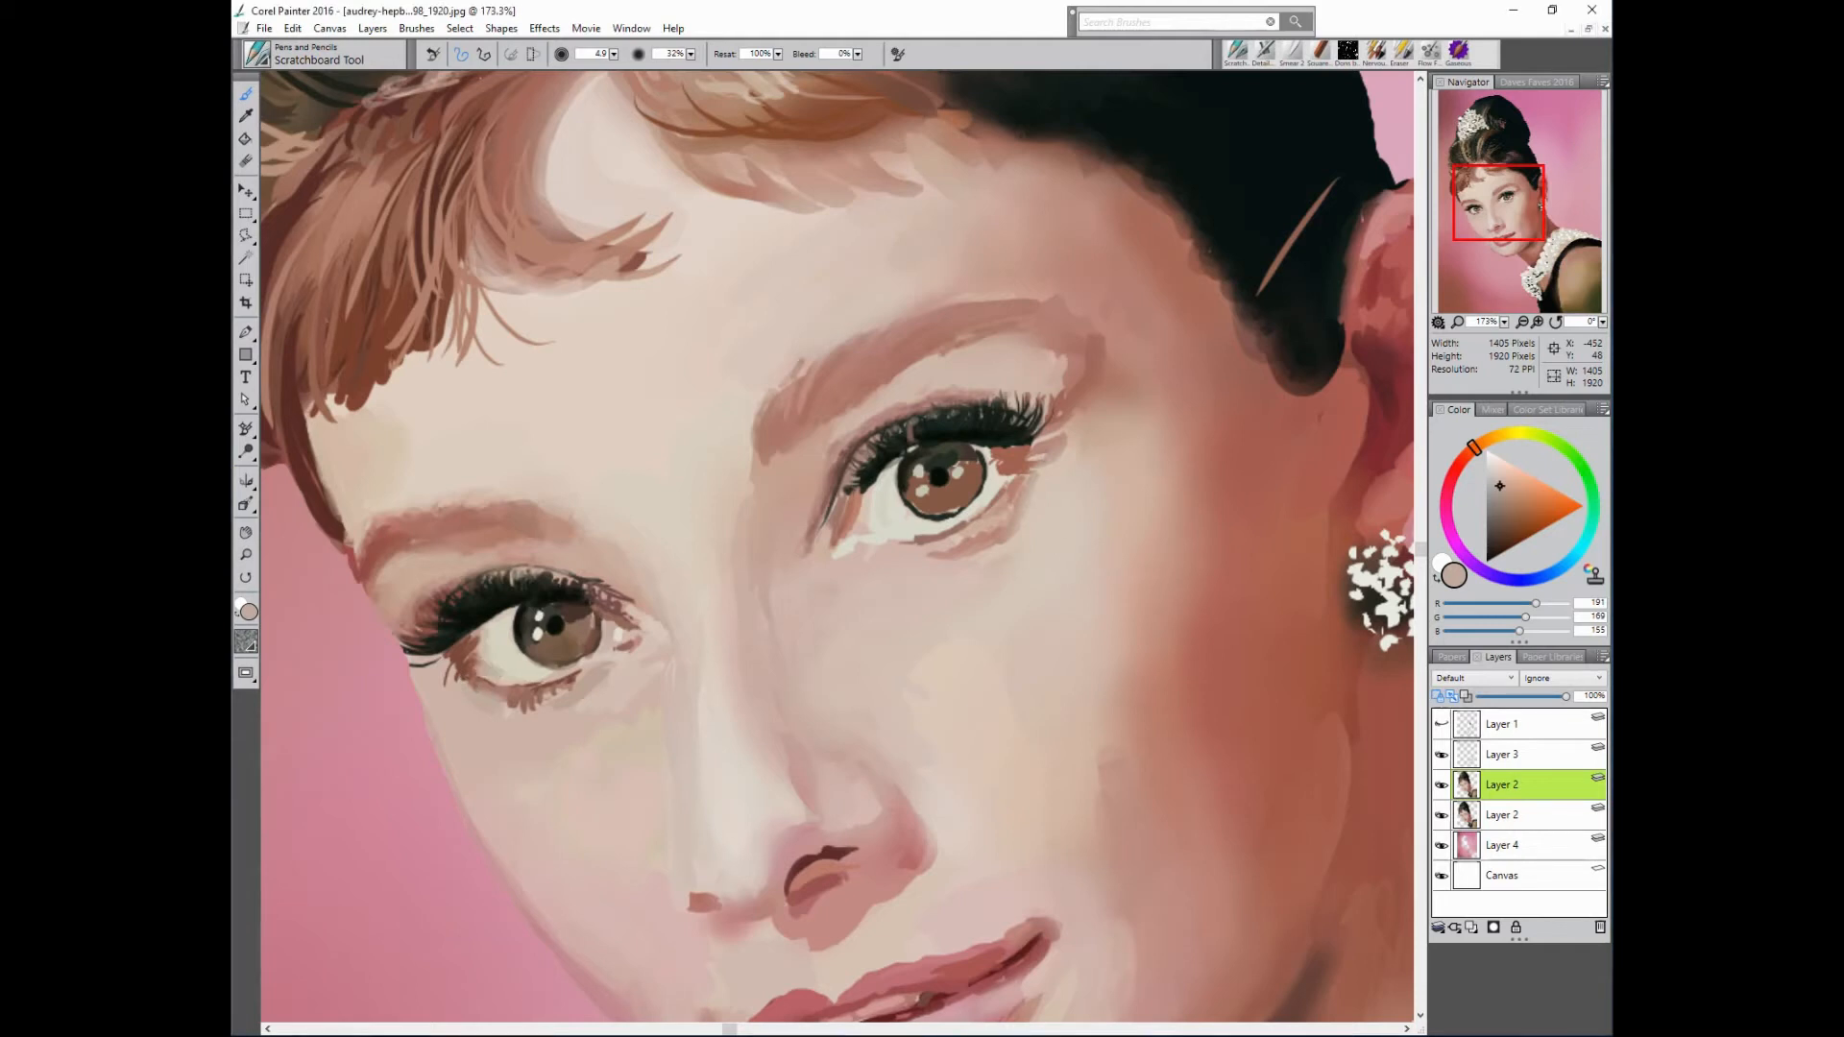
pyautogui.keyDown('alt'); pyautogui.click(496, 685); pyautogui.keyUp('alt')
pyautogui.keyDown('alt'); pyautogui.click(450, 677); pyautogui.keyUp('alt')
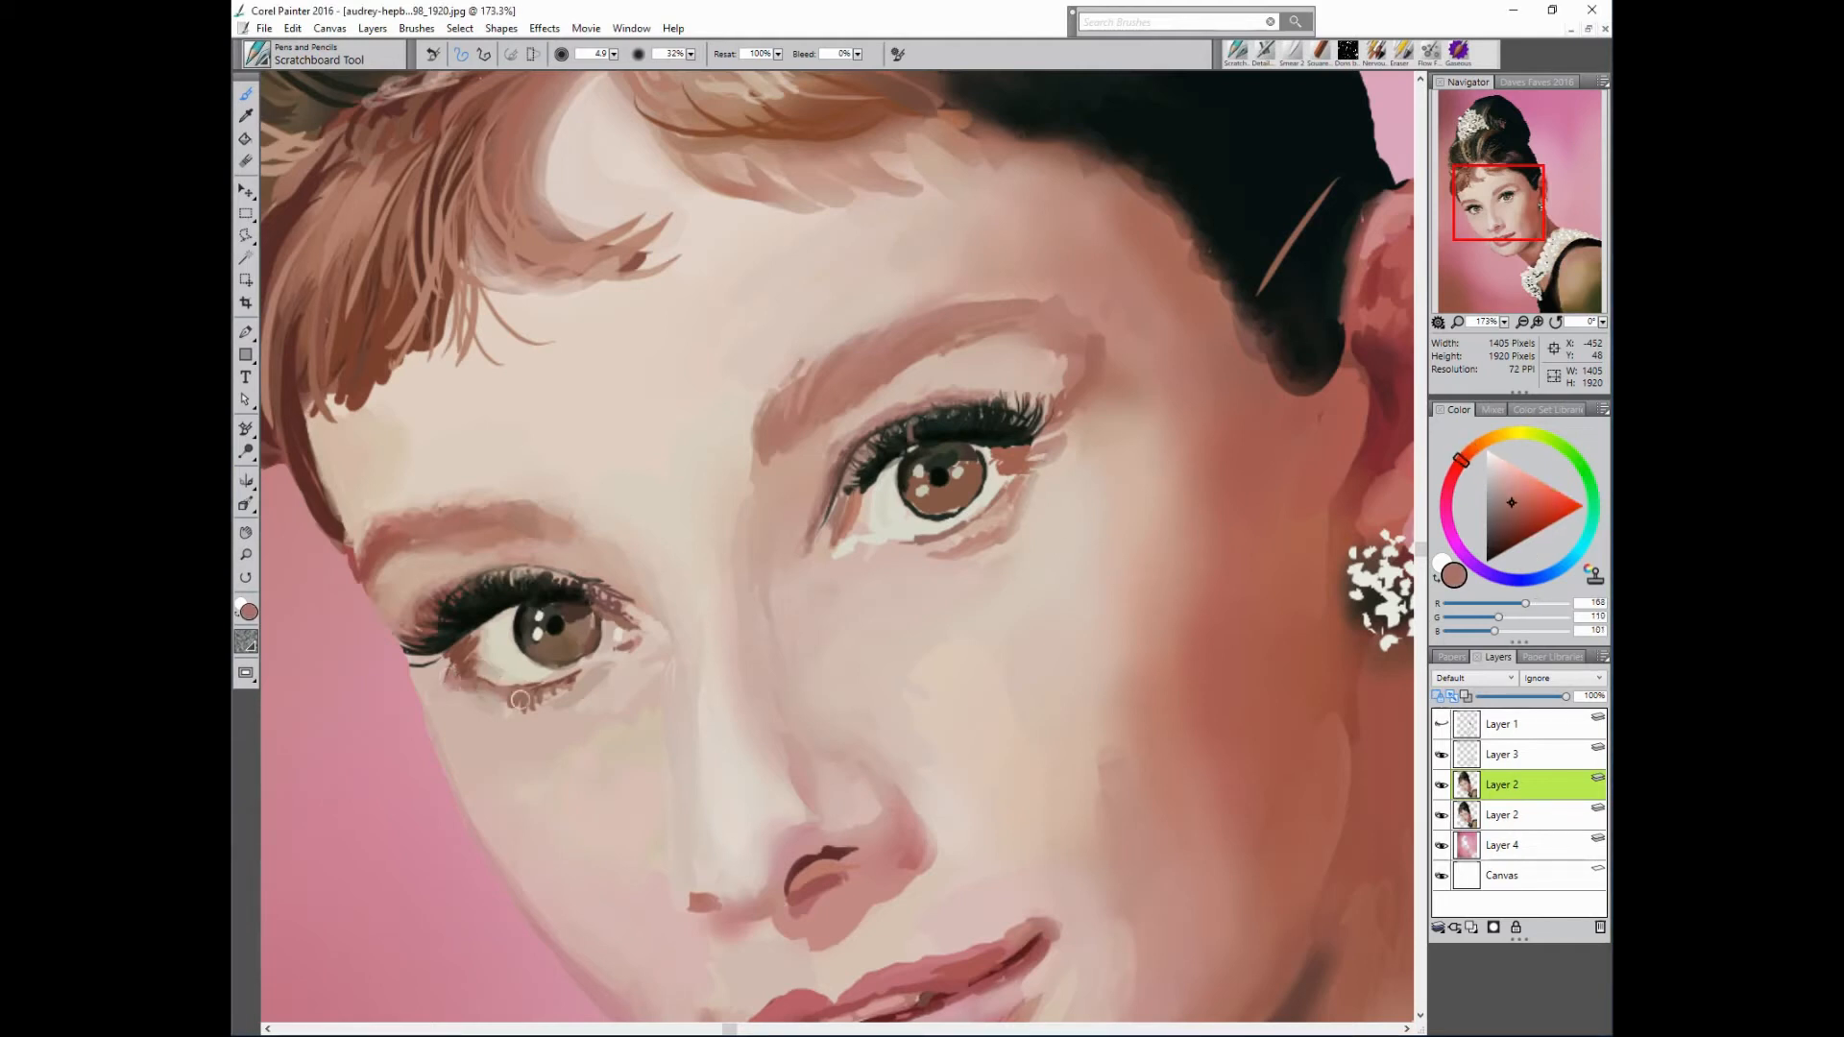
pyautogui.keyDown('alt'); pyautogui.click(426, 664); pyautogui.keyUp('alt')
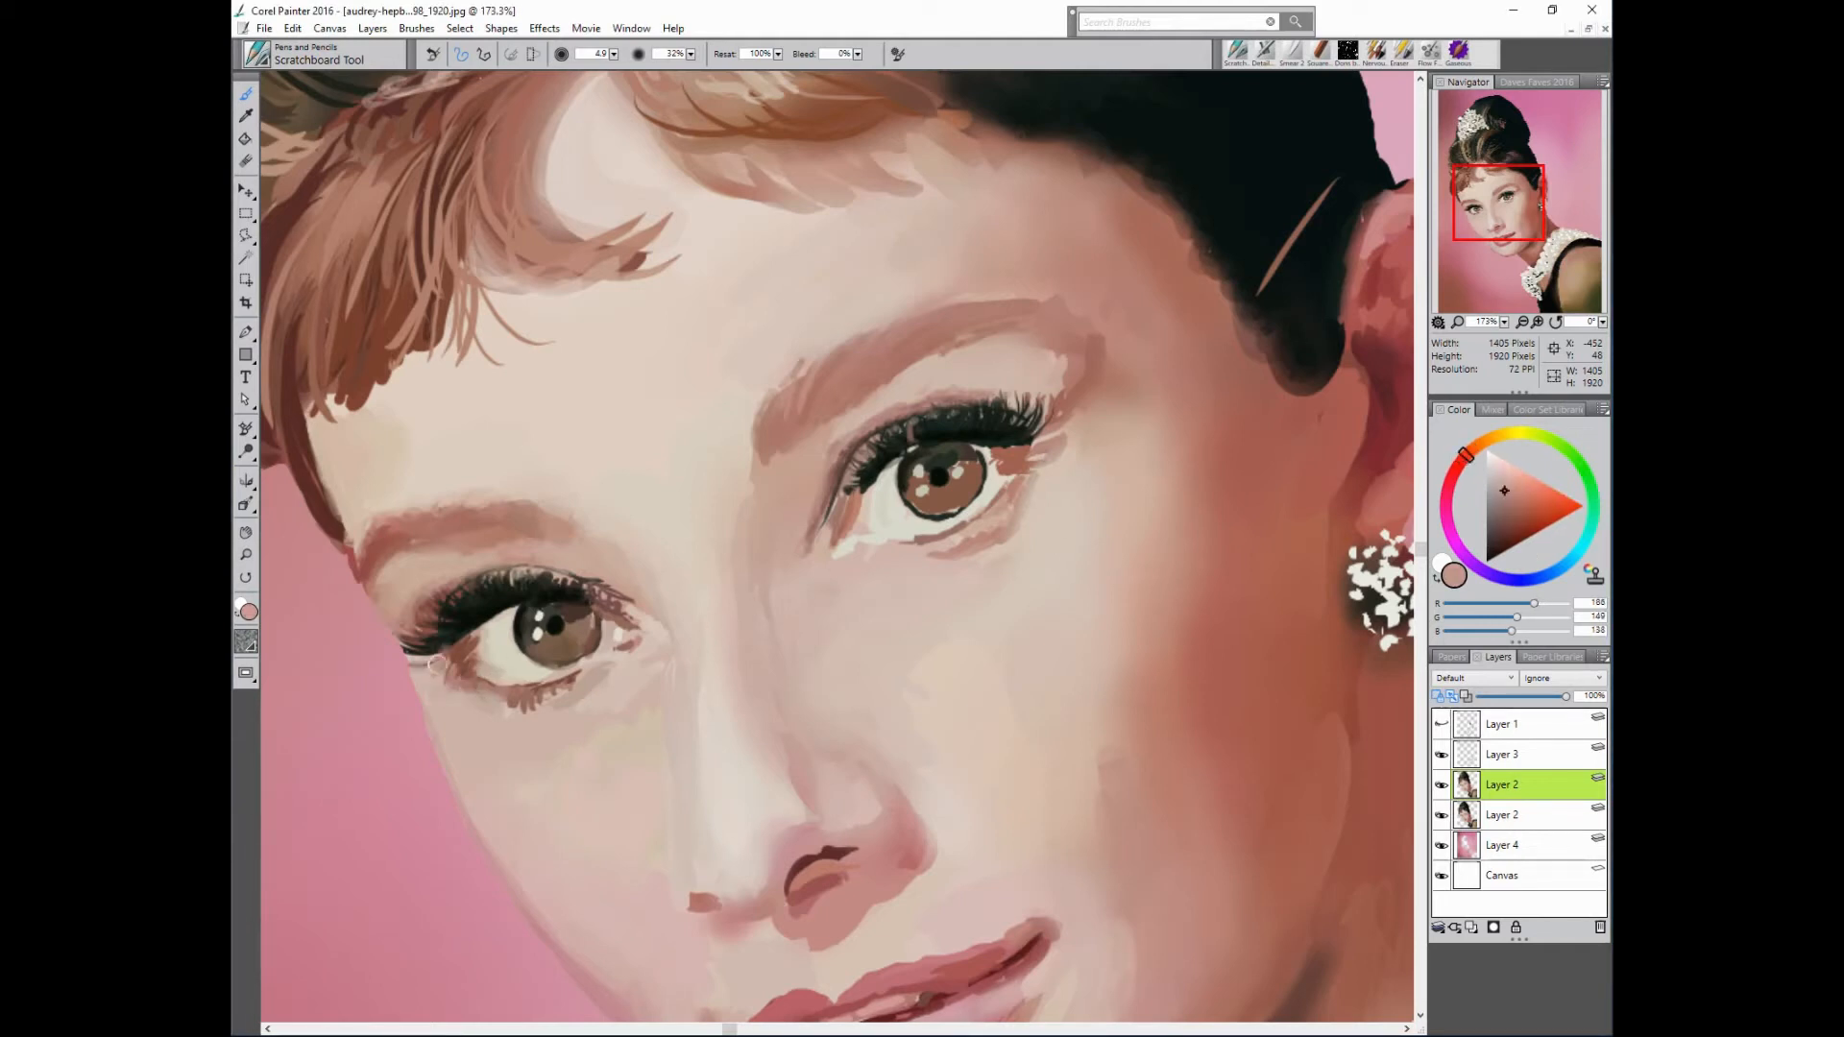
pyautogui.keyDown('alt'); pyautogui.click(405, 653); pyautogui.keyUp('alt')
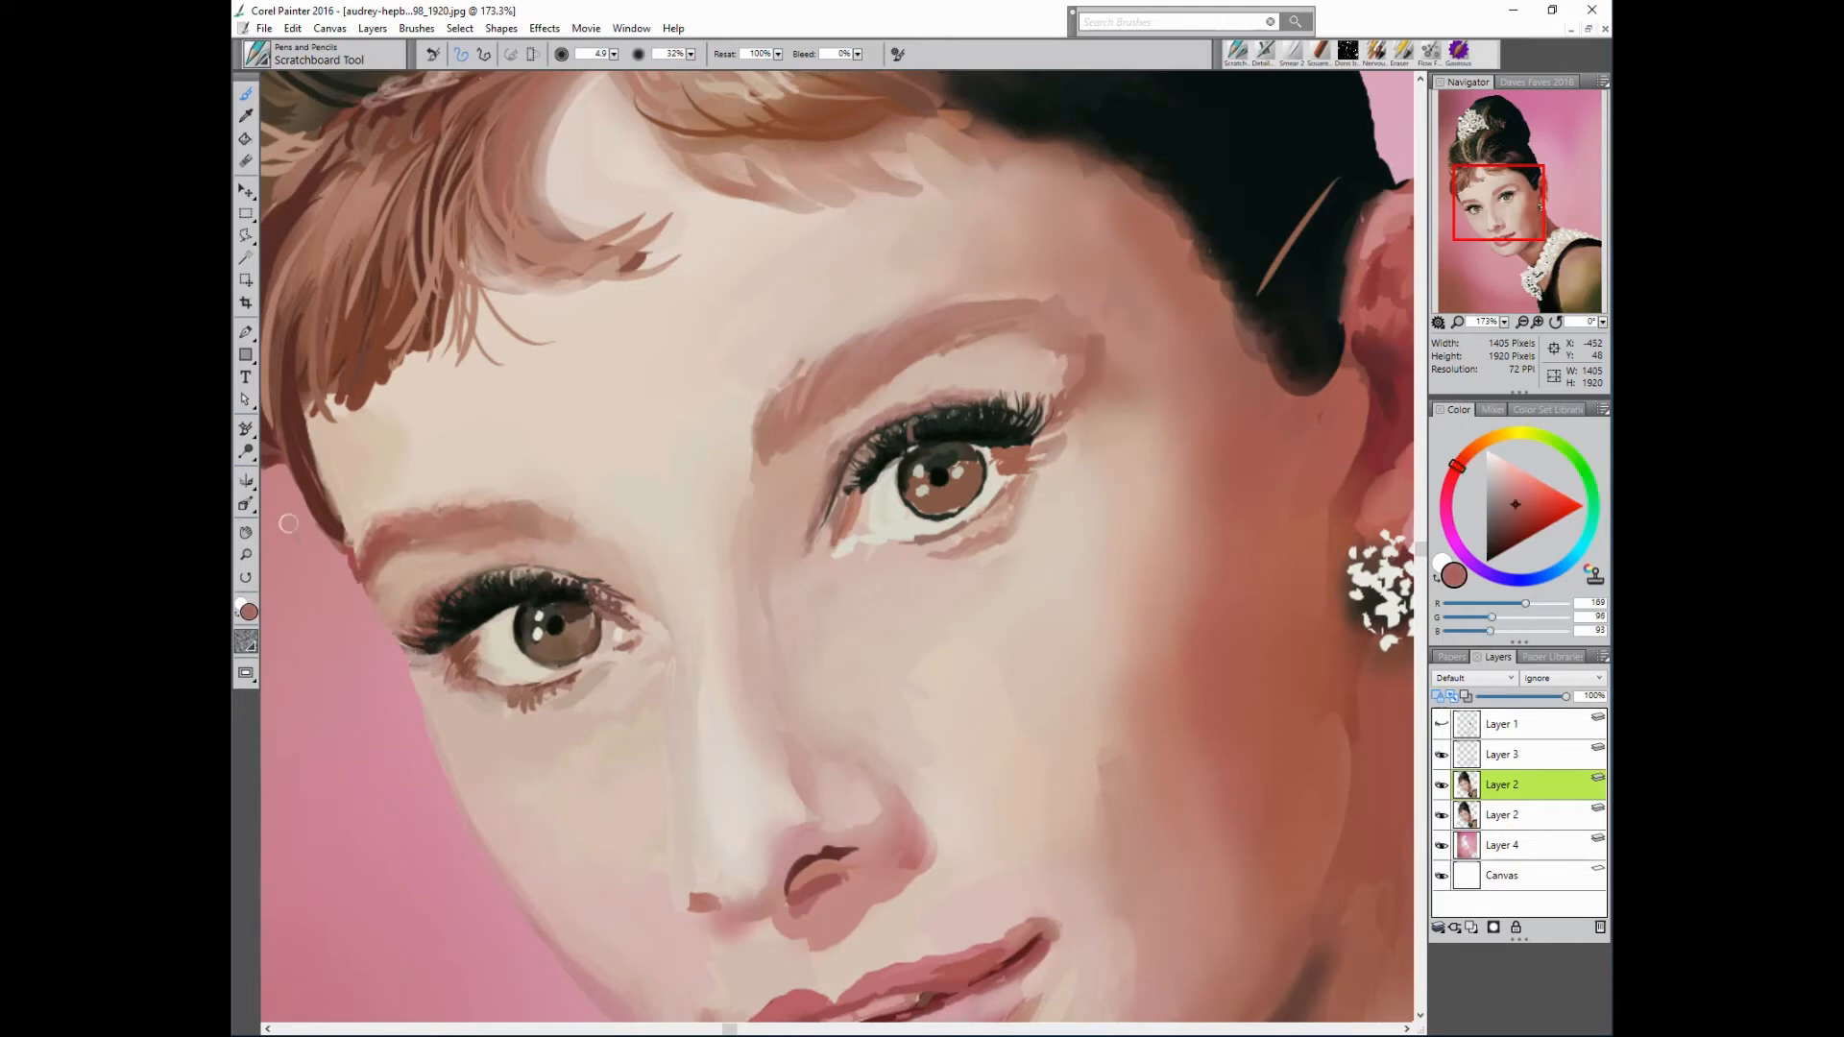
# - Trim and soften the outer tips of the left eye's upper lashes with sampled skin tones
pyautogui.keyDown('alt'); pyautogui.click(397, 629); pyautogui.keyUp('alt')
pyautogui.keyDown('alt'); pyautogui.click(413, 612); pyautogui.keyUp('alt')
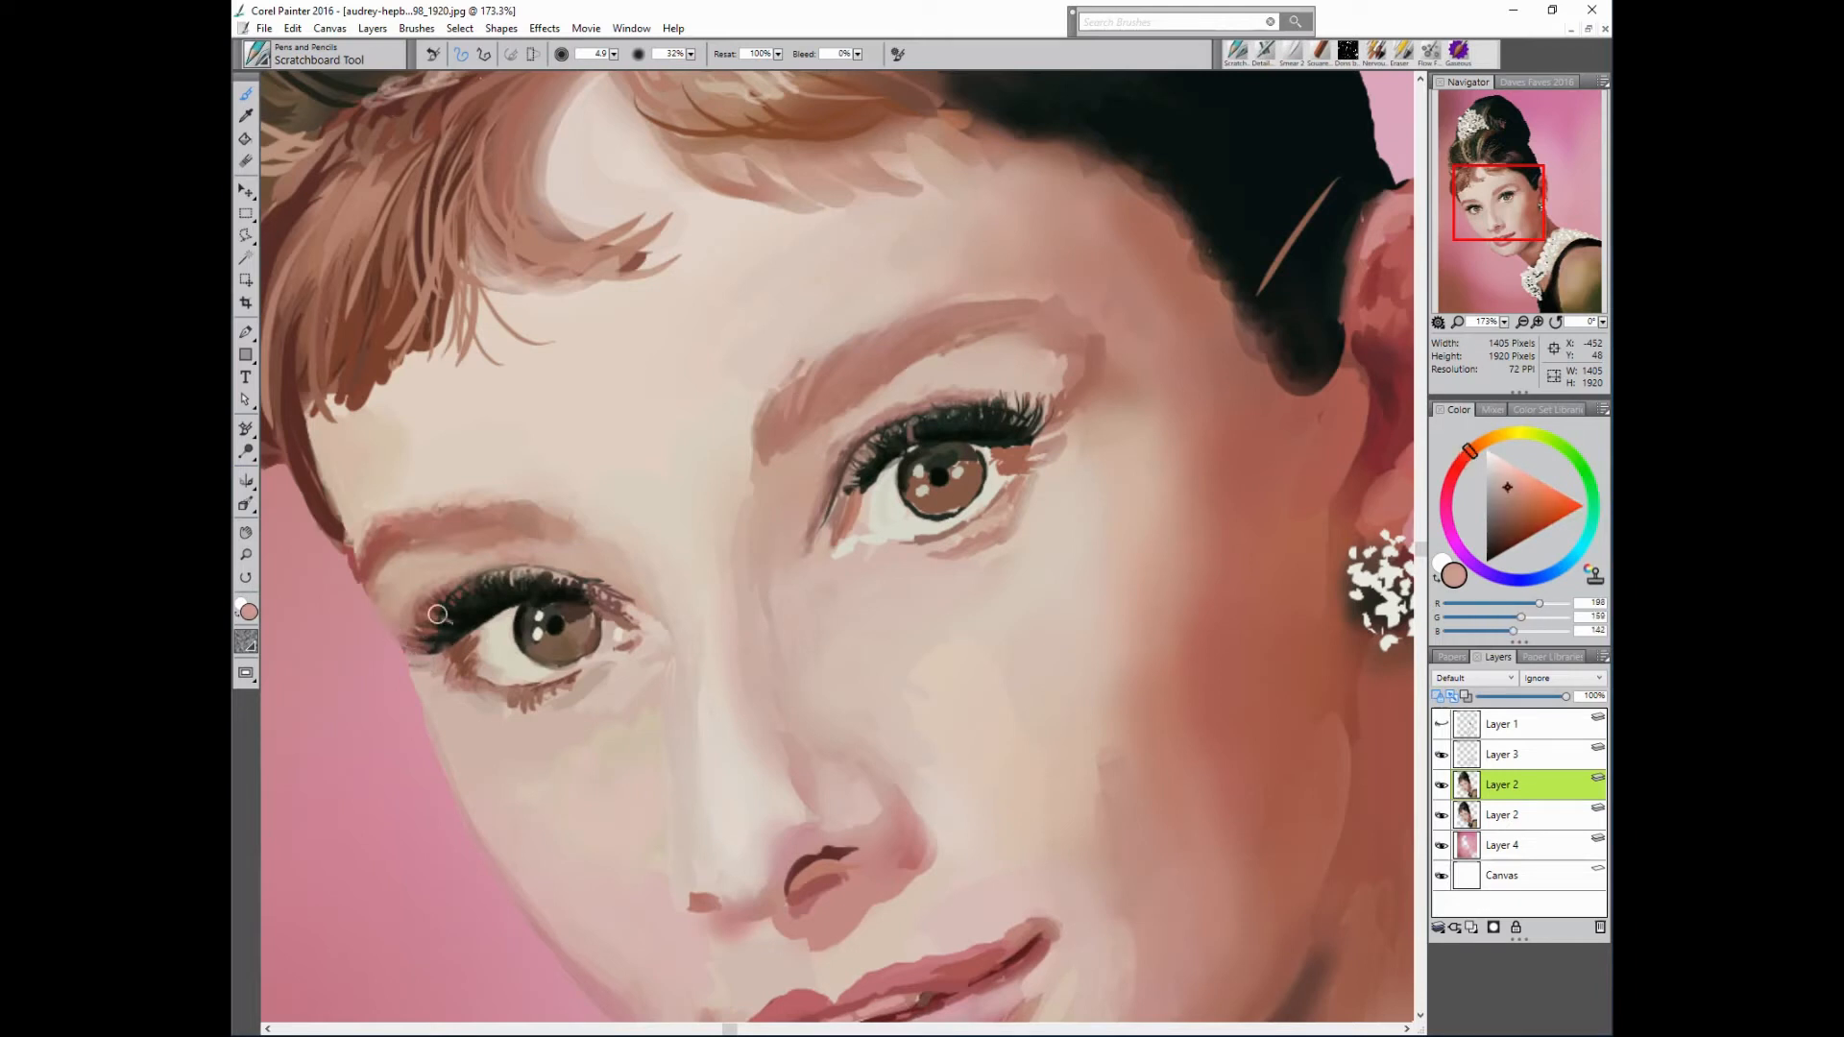
pyautogui.keyDown('alt'); pyautogui.click(415, 588); pyautogui.keyUp('alt')
pyautogui.moveTo(417, 624); pyautogui.dragTo(438, 591)
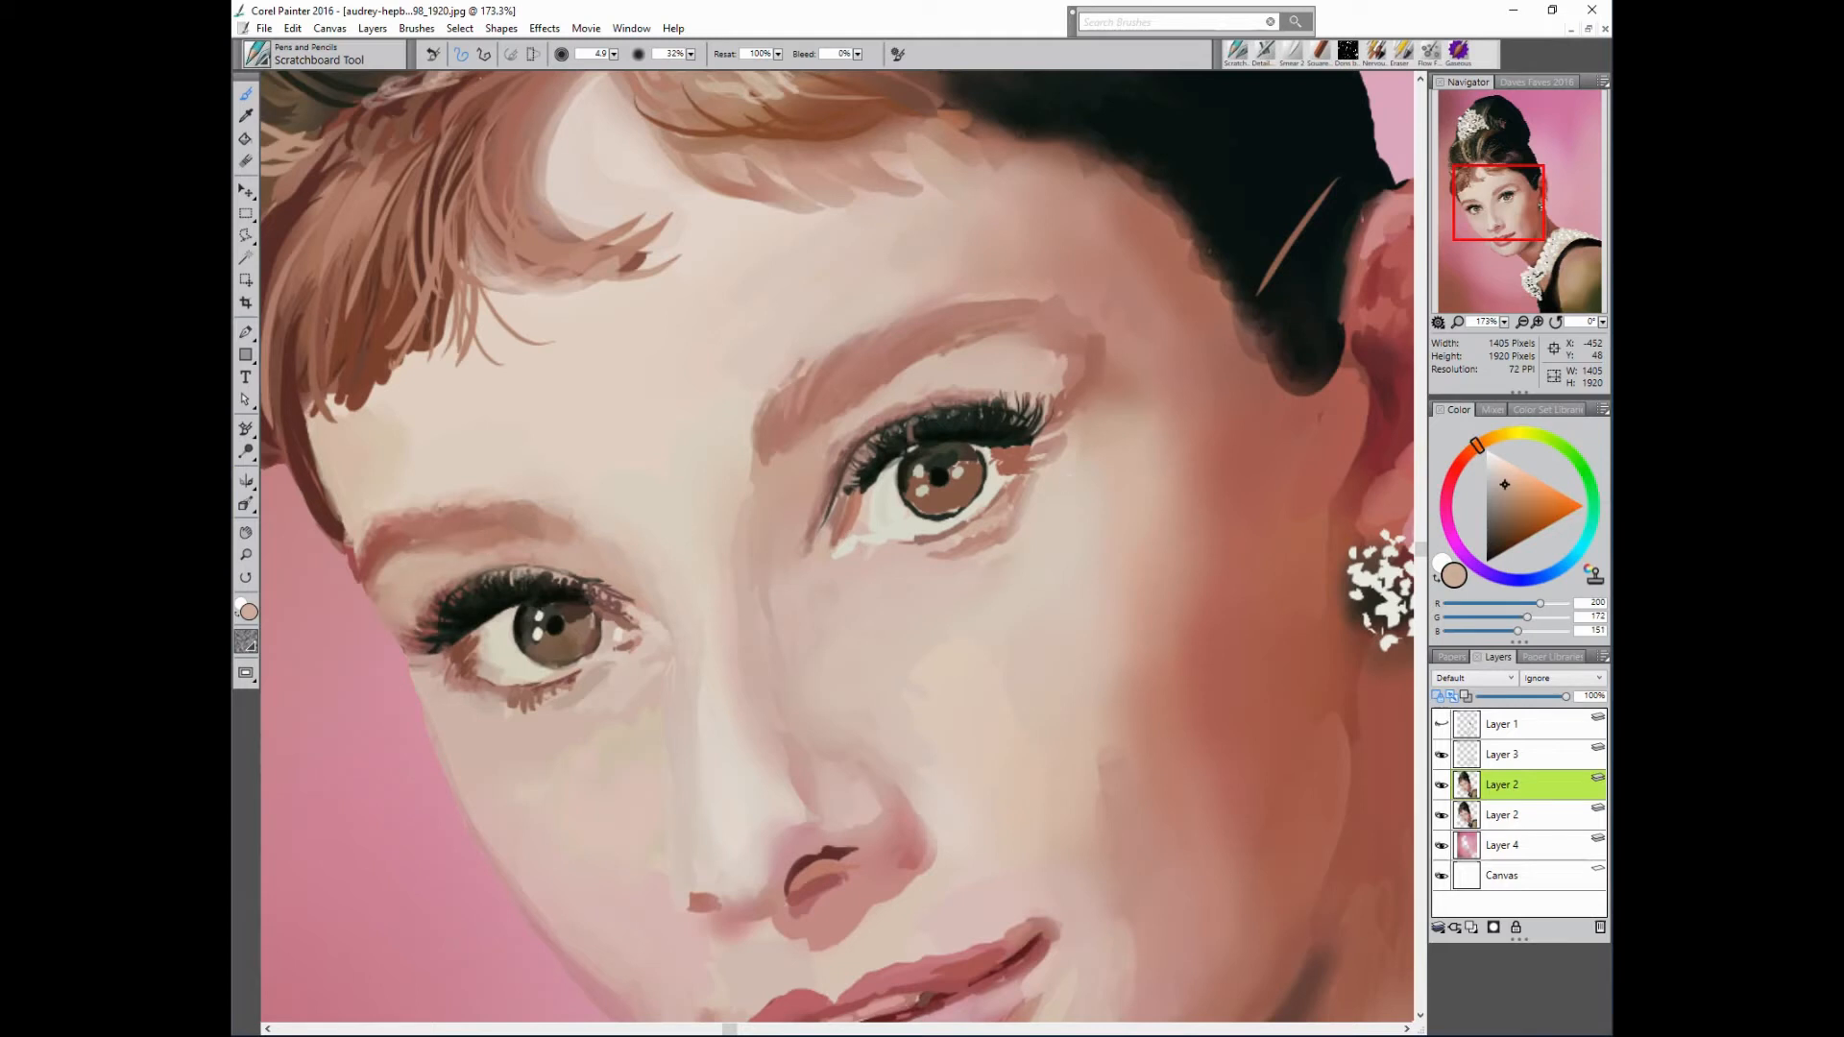
pyautogui.keyDown('alt'); pyautogui.click(455, 616); pyautogui.keyUp('alt')
pyautogui.keyDown('alt'); pyautogui.click(479, 622); pyautogui.keyUp('alt')
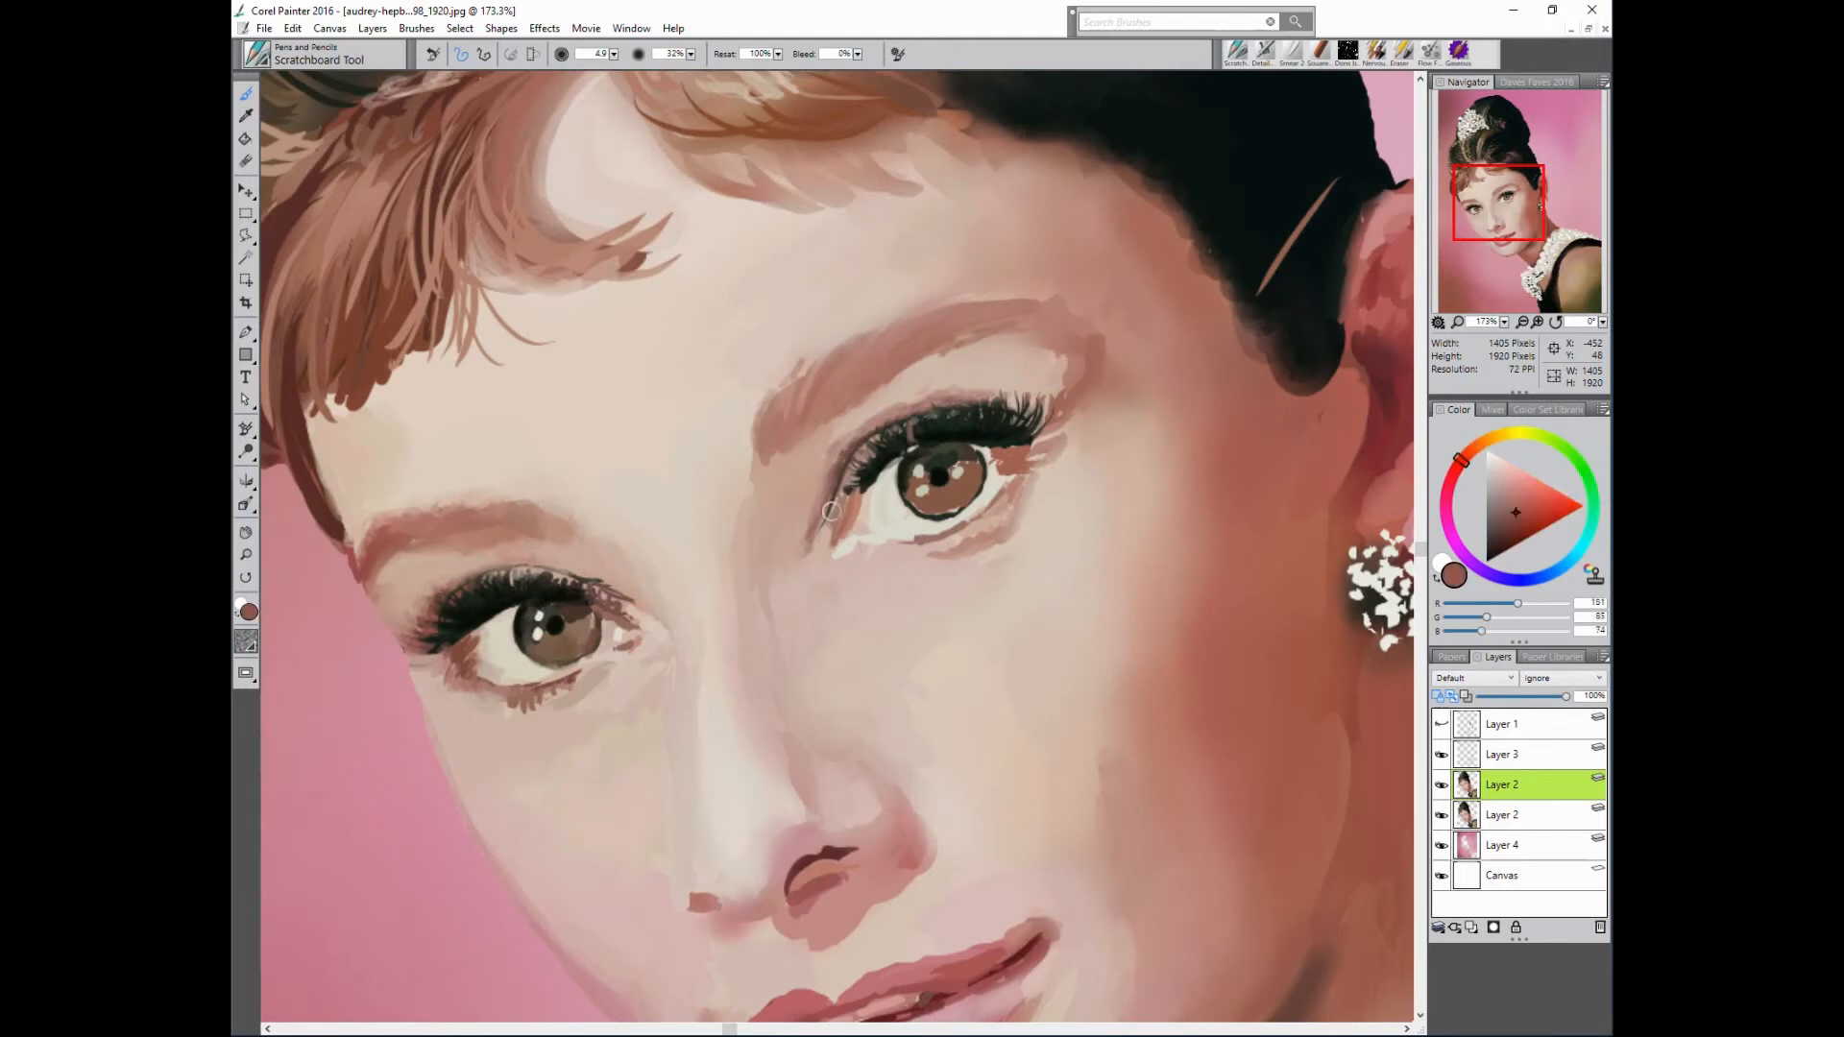
# - Touch up the left eyebrow and the skin around it with sampled brow and forehead tones
pyautogui.keyDown('alt'); pyautogui.click(545, 539); pyautogui.keyUp('alt')
pyautogui.keyDown('alt'); pyautogui.click(375, 563); pyautogui.keyUp('alt')
pyautogui.keyDown('alt'); pyautogui.click(516, 457); pyautogui.keyUp('alt')
pyautogui.keyDown('alt'); pyautogui.click(383, 538); pyautogui.keyUp('alt')
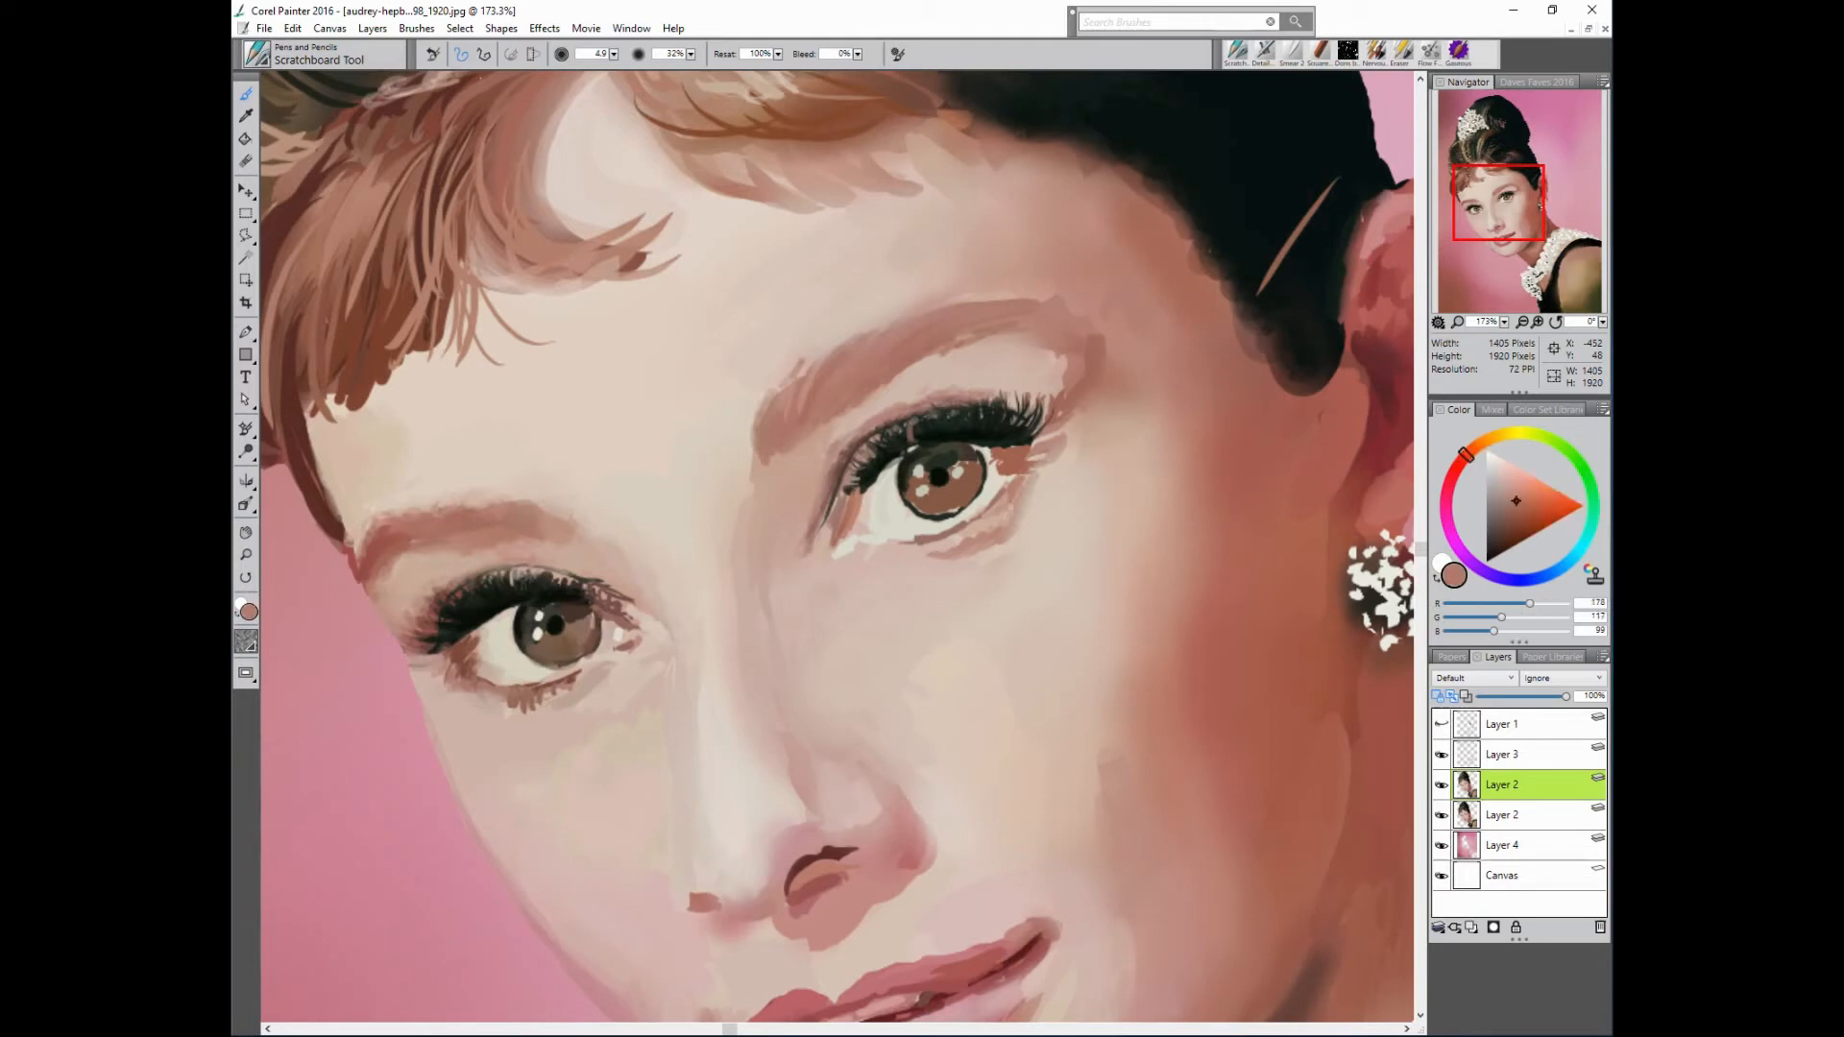
# - Rework the white and lower rim of the right eye near its inner corner with sampled light tones
pyautogui.moveTo(842, 130); pyautogui.dragTo(913, 106)
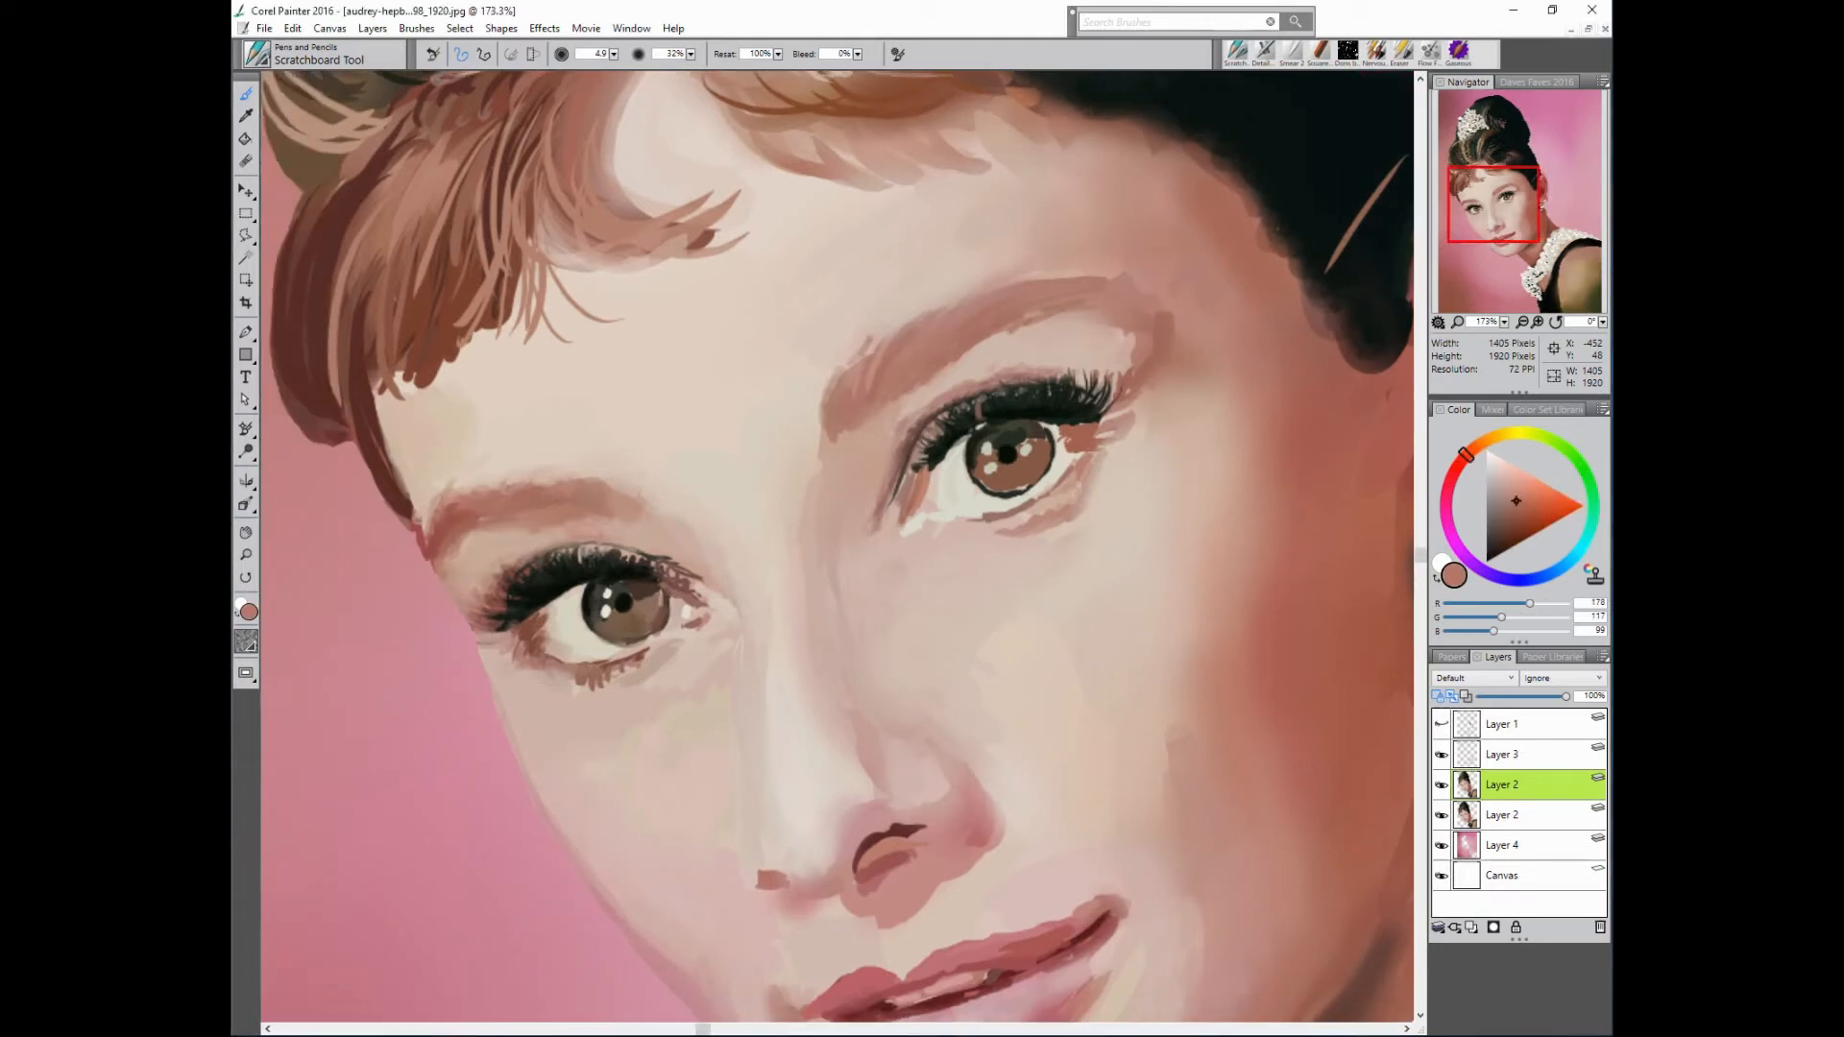
pyautogui.keyDown('alt'); pyautogui.click(914, 513); pyautogui.keyUp('alt')
pyautogui.keyDown('alt'); pyautogui.click(960, 503); pyautogui.keyUp('alt')
pyautogui.keyDown('alt'); pyautogui.click(758, 444); pyautogui.keyUp('alt')
pyautogui.keyDown('alt'); pyautogui.click(618, 565); pyautogui.keyUp('alt')
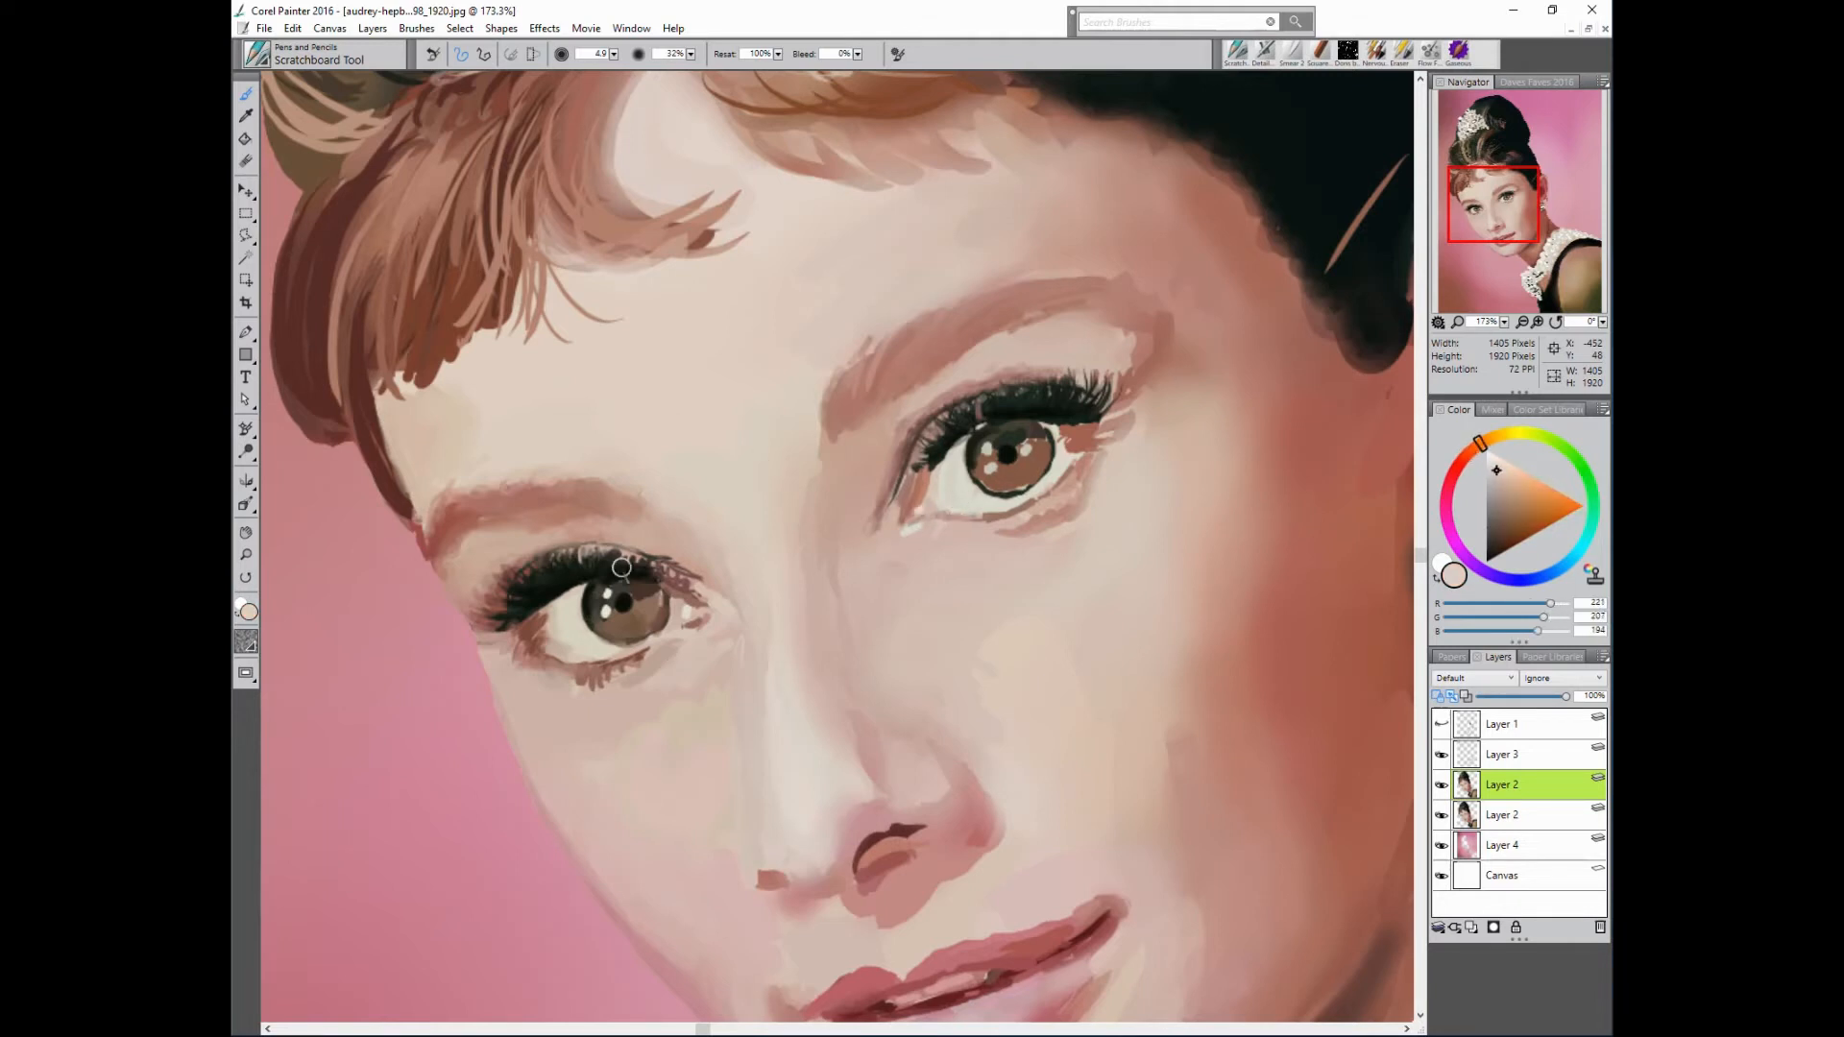
pyautogui.moveTo(931, 528)
pyautogui.mouseDown()
pyautogui.moveTo(1023, 487)
pyautogui.moveTo(908, 527)
pyautogui.mouseUp()
pyautogui.keyDown('alt'); pyautogui.click(908, 520); pyautogui.keyUp('alt')
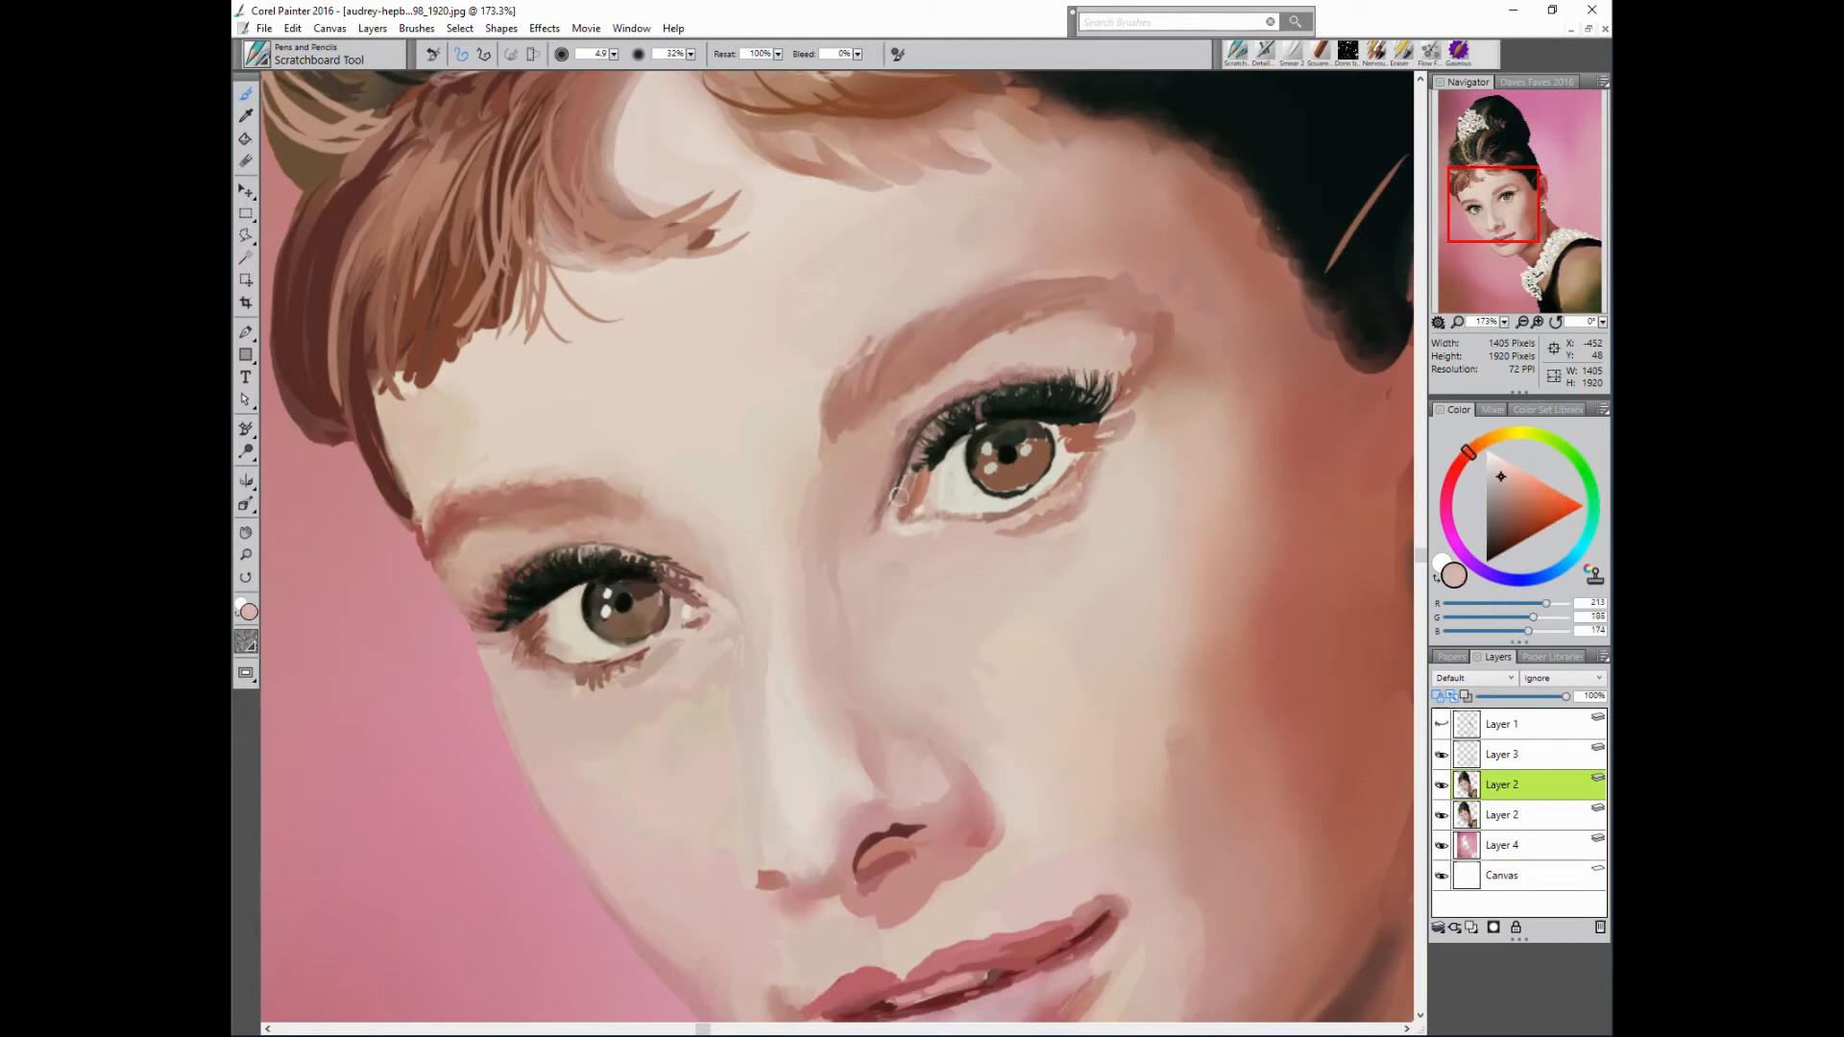
# - Define the right eye's inner corner crease and tear duct with sampled dark brown, pinkish and skin tones
pyautogui.keyDown('alt'); pyautogui.click(952, 436); pyautogui.keyUp('alt')
pyautogui.keyDown('alt'); pyautogui.click(893, 491); pyautogui.keyUp('alt')
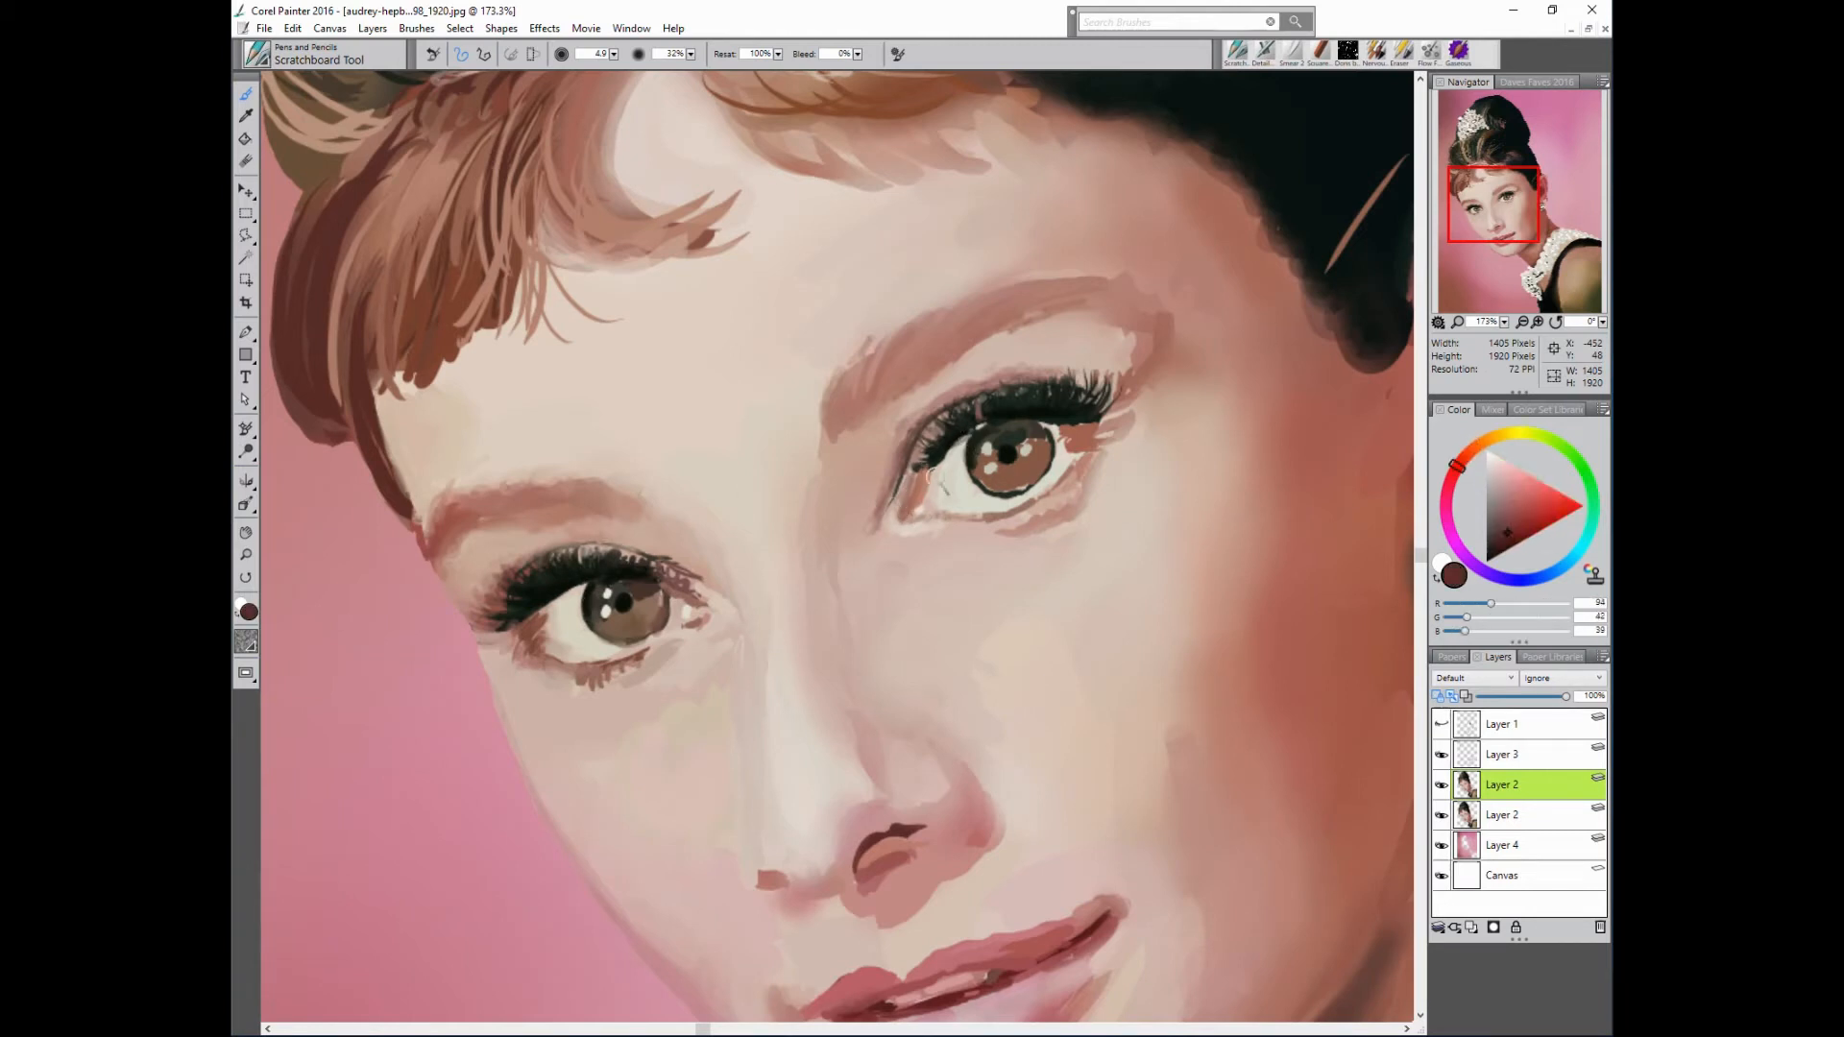
pyautogui.keyDown('alt'); pyautogui.click(875, 522); pyautogui.keyUp('alt')
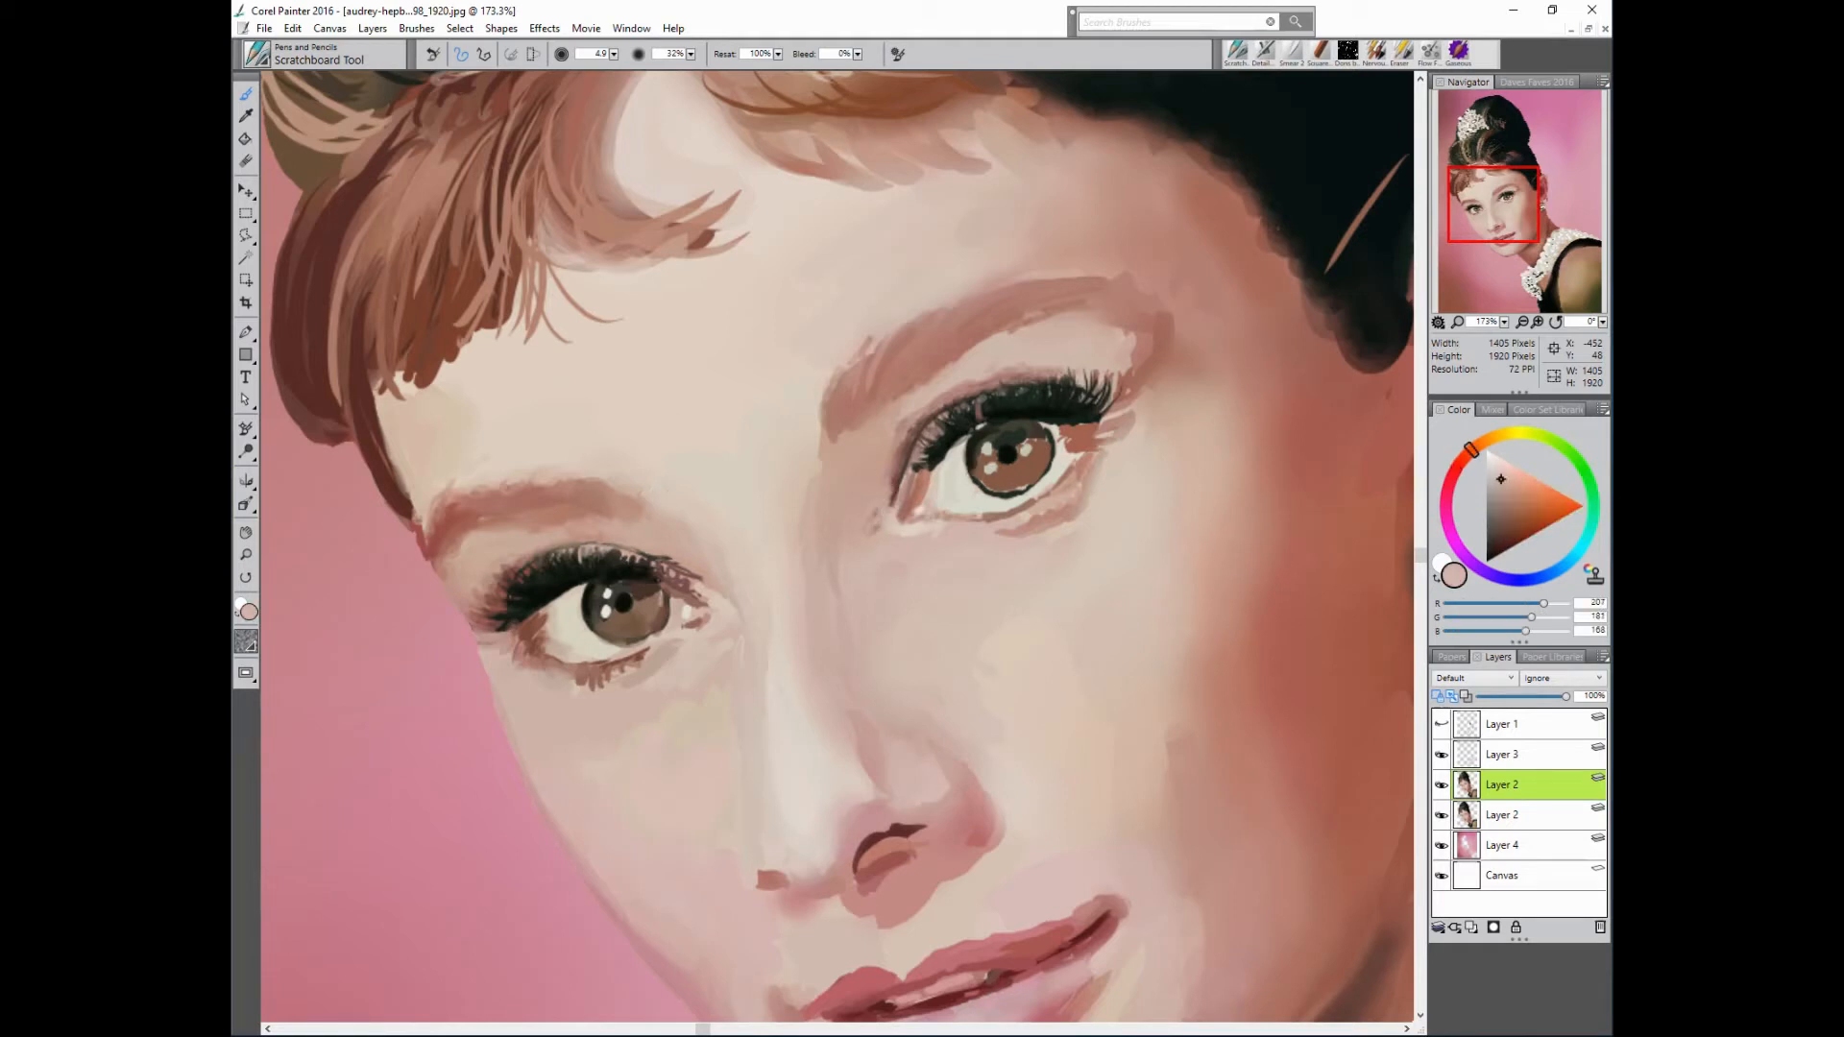
pyautogui.keyDown('alt'); pyautogui.click(892, 495); pyautogui.keyUp('alt')
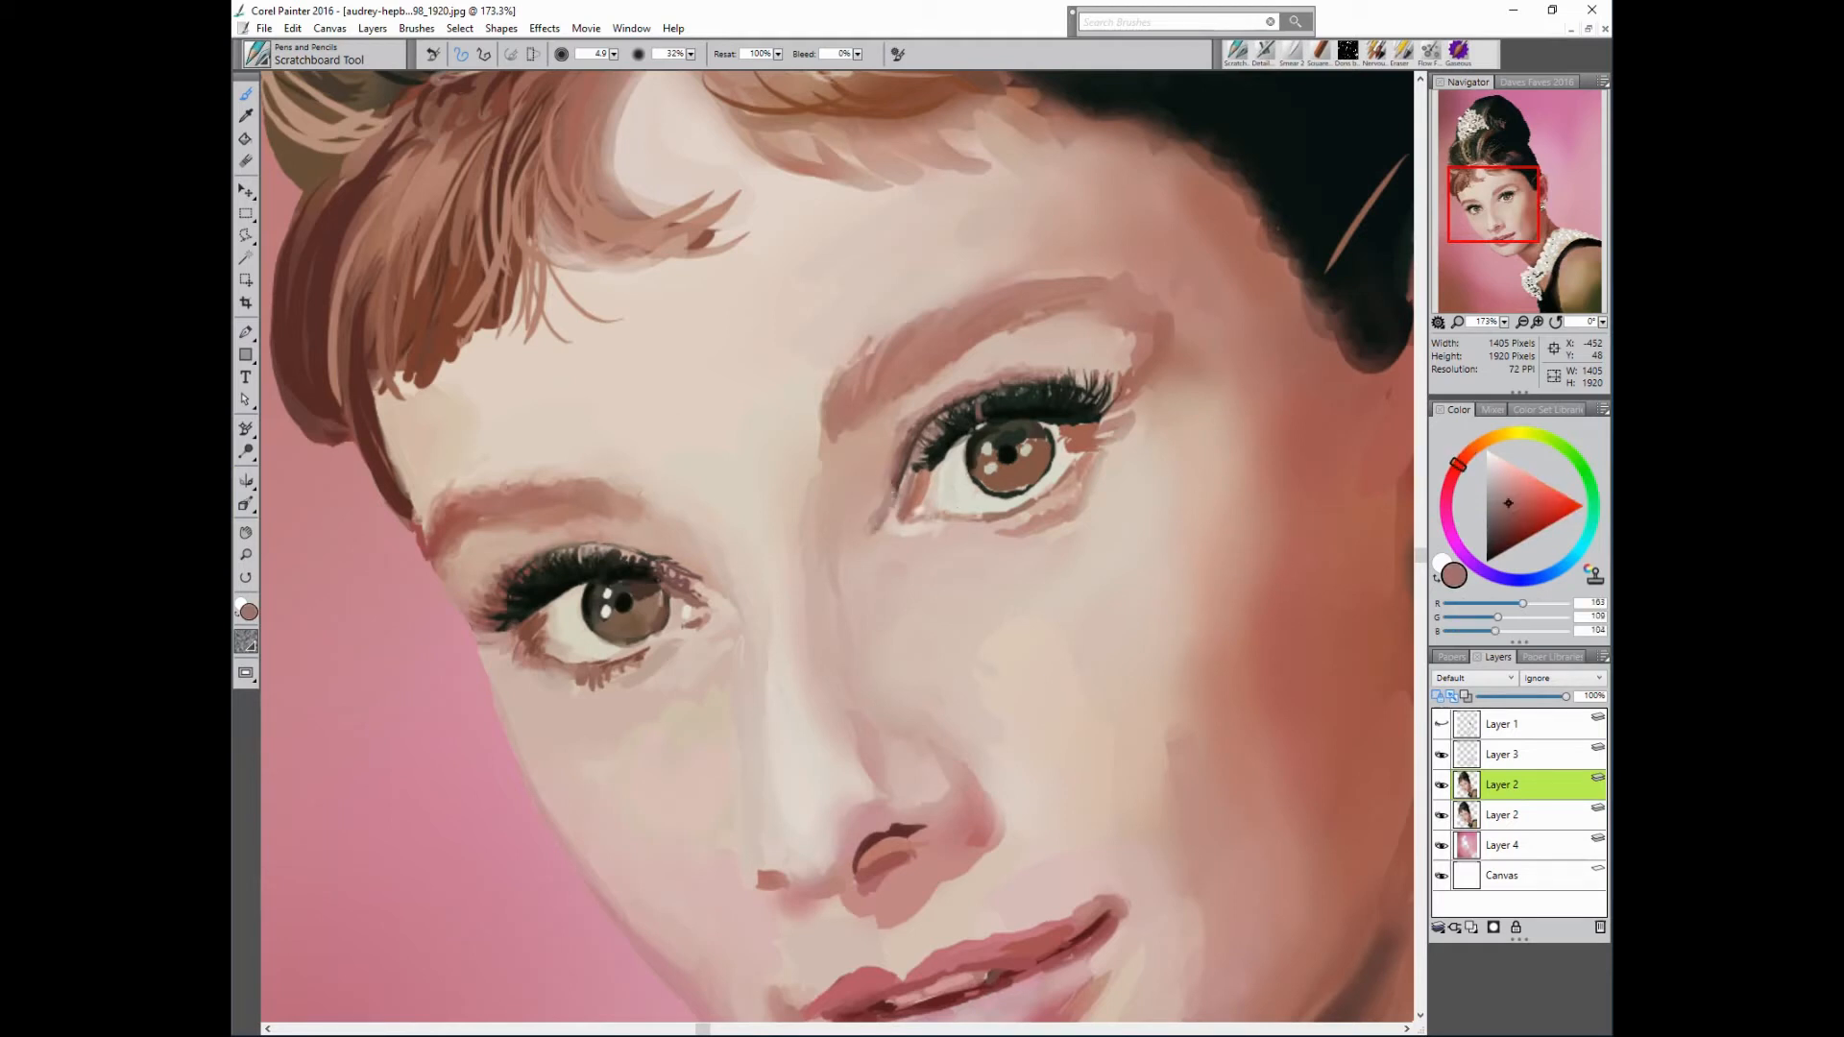
pyautogui.keyDown('alt'); pyautogui.click(946, 517); pyautogui.keyUp('alt')
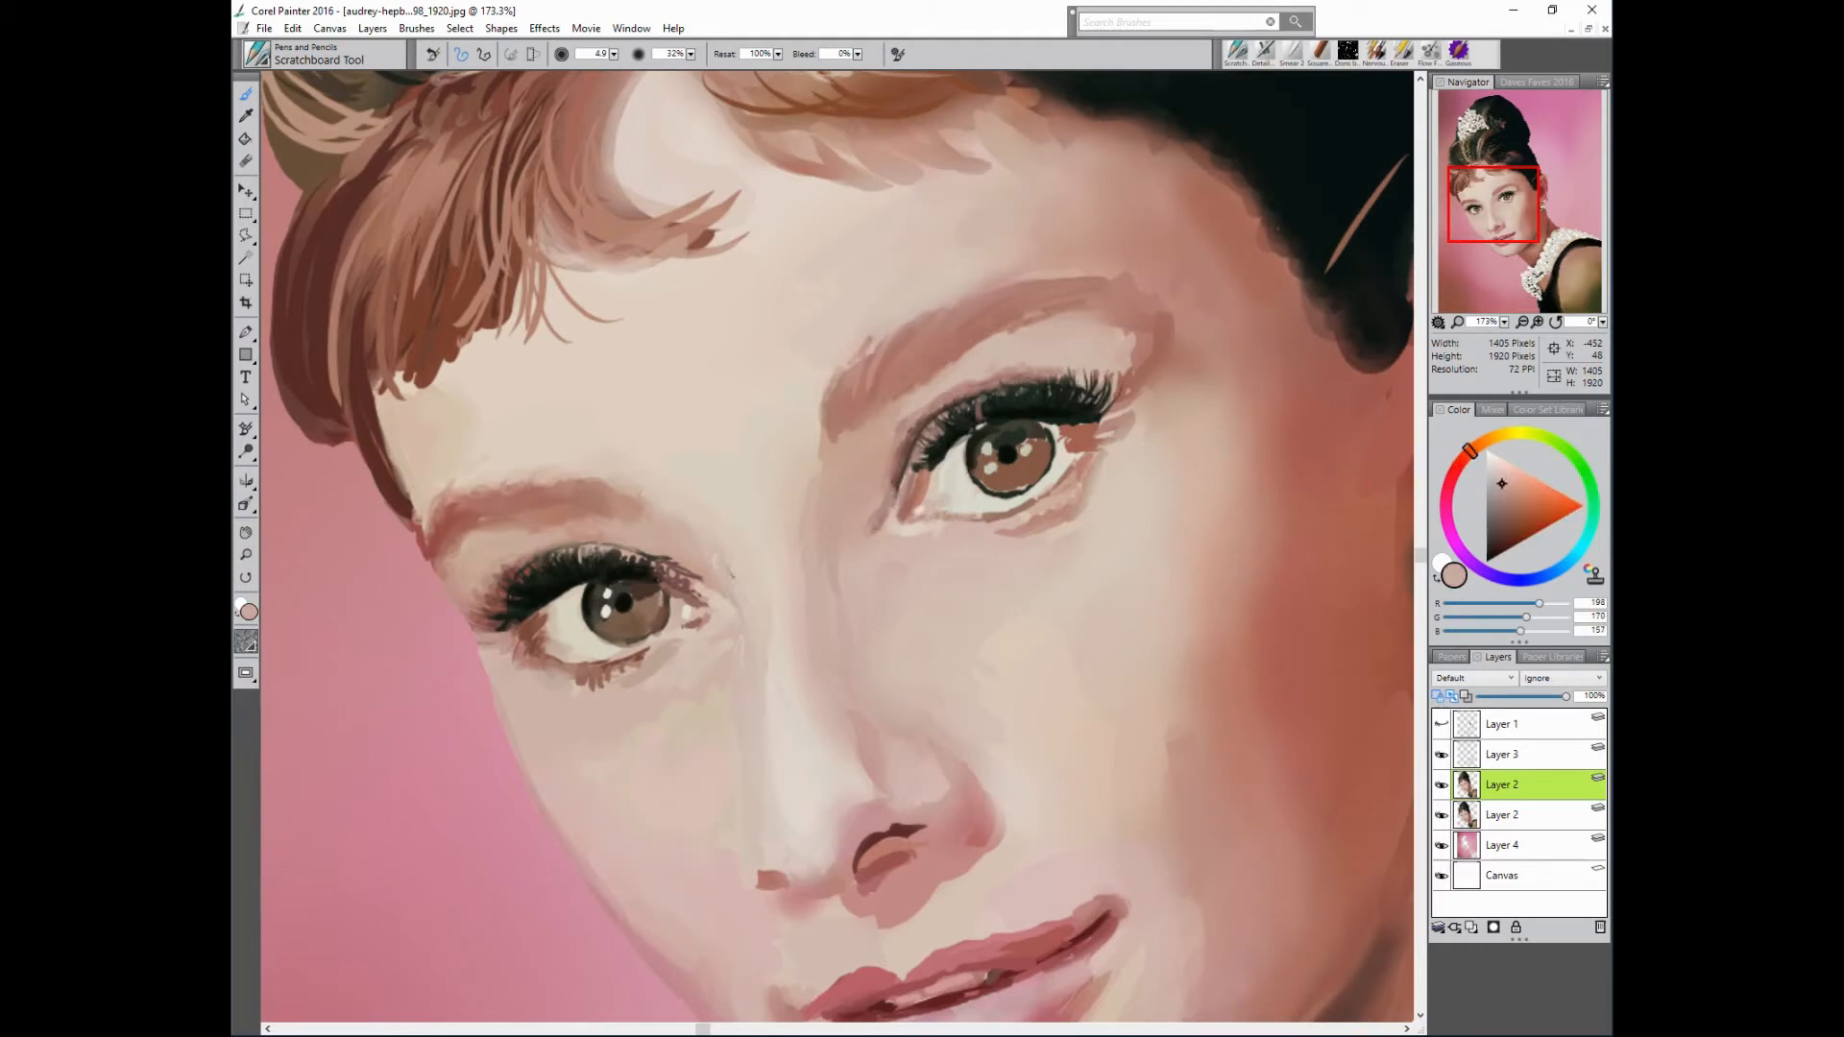
pyautogui.keyDown('alt'); pyautogui.click(939, 538); pyautogui.keyUp('alt')
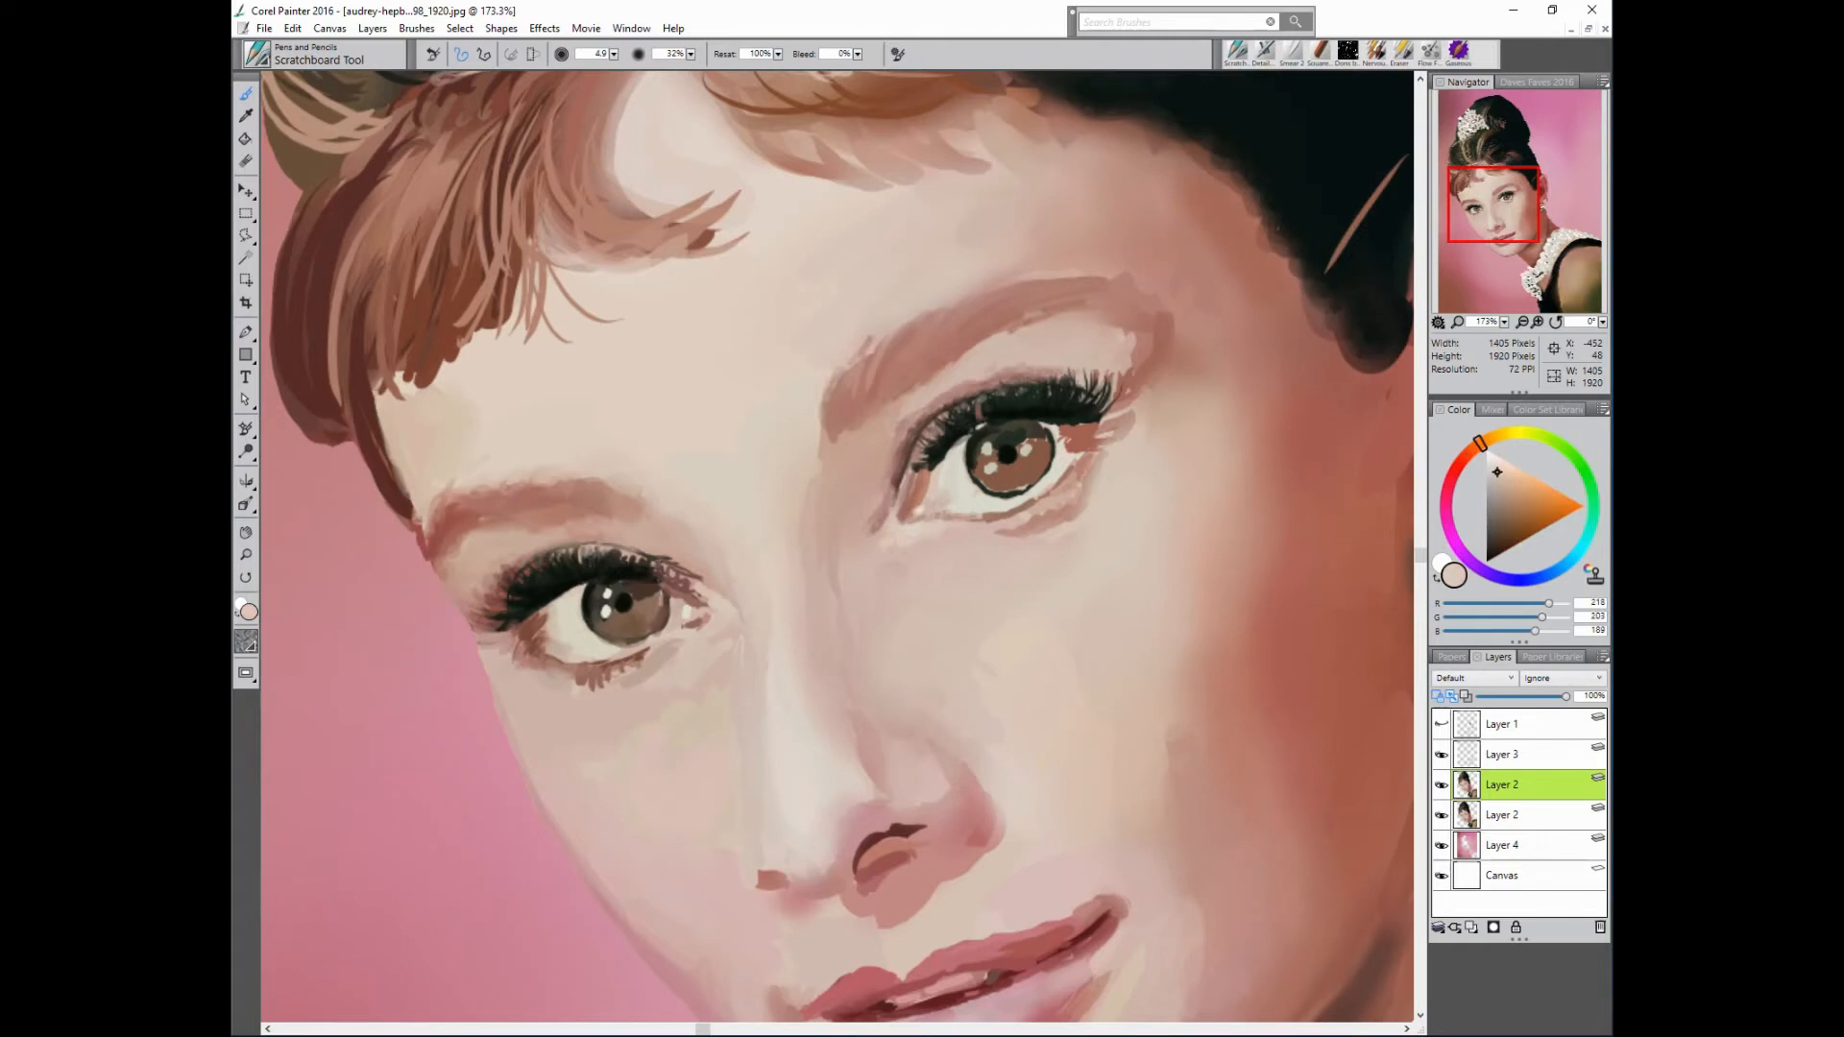
pyautogui.keyDown('alt'); pyautogui.click(903, 514); pyautogui.keyUp('alt')
pyautogui.keyDown('alt'); pyautogui.click(903, 499); pyautogui.keyUp('alt')
# - Soften the reddish outer corner of the right eye and the skin below its lashes with sampled tones
pyautogui.keyDown('alt'); pyautogui.click(1325, 385); pyautogui.keyUp('alt')
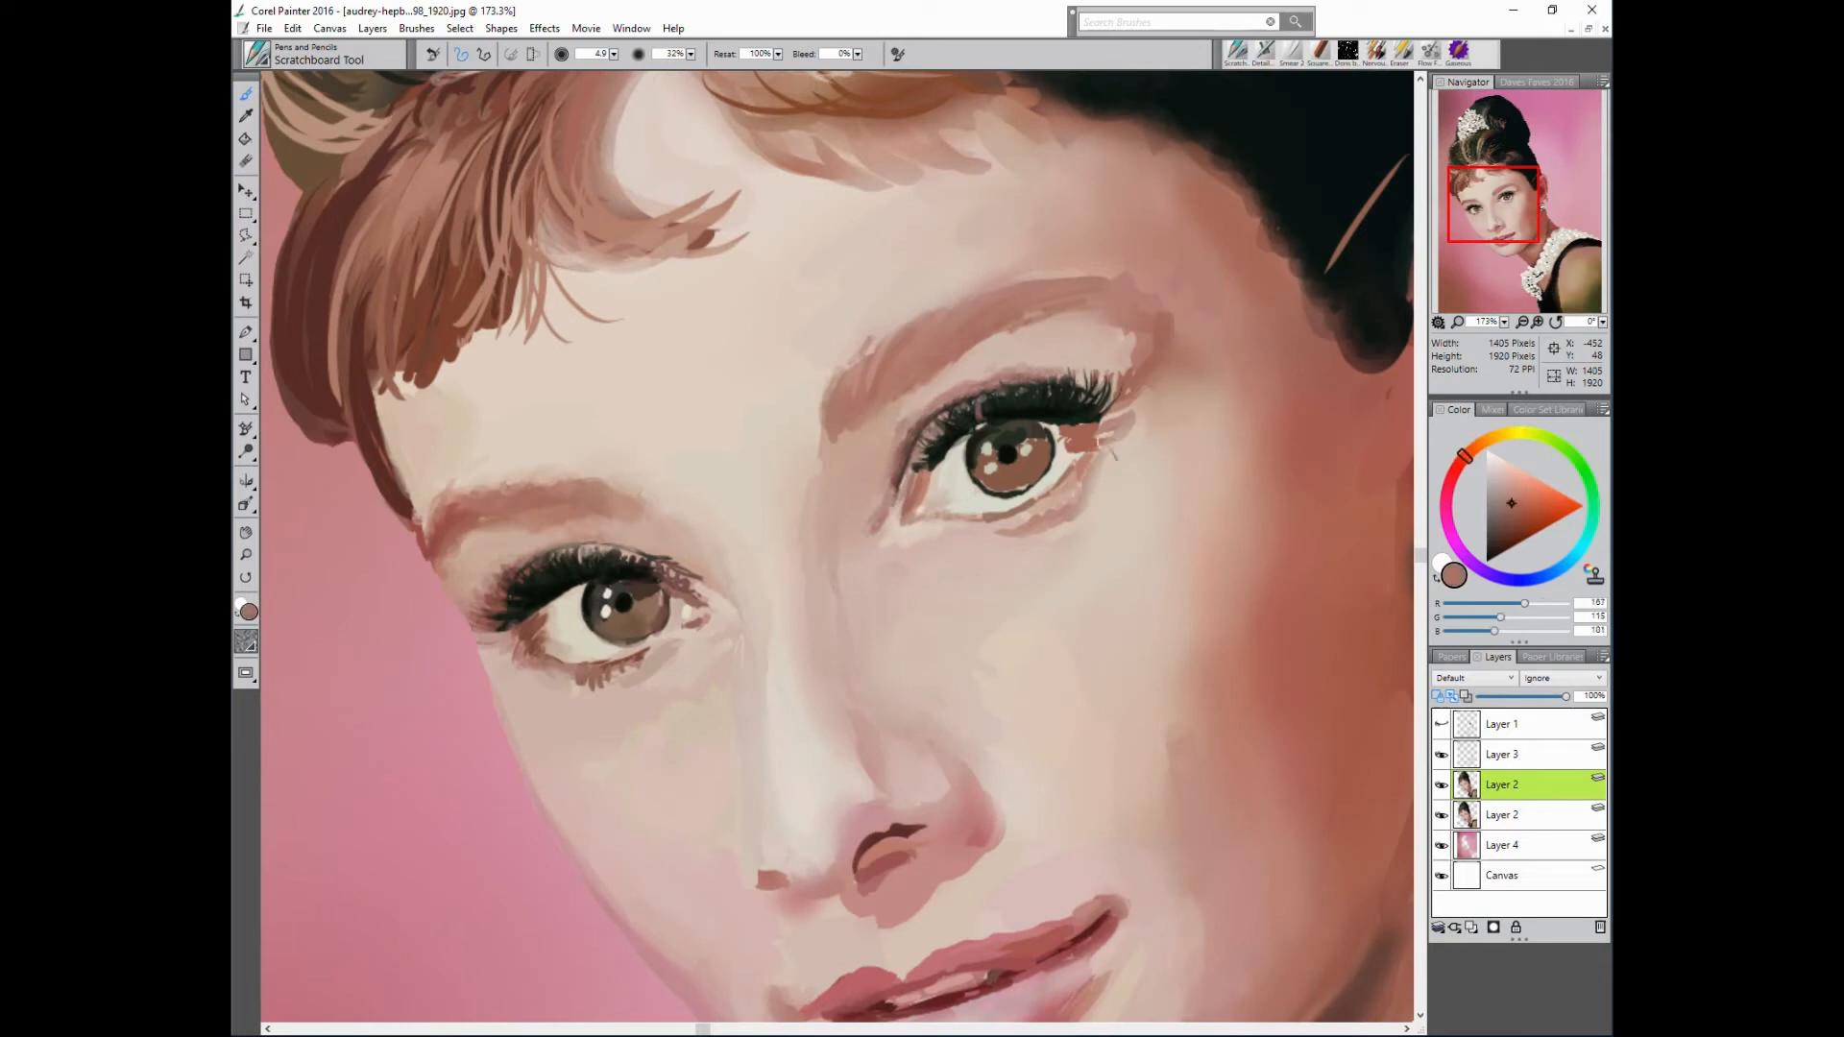
pyautogui.keyDown('alt'); pyautogui.click(1162, 398); pyautogui.keyUp('alt')
pyautogui.moveTo(1068, 449)
pyautogui.mouseDown()
pyautogui.moveTo(1107, 446)
pyautogui.moveTo(1063, 433)
pyautogui.moveTo(1091, 443)
pyautogui.mouseUp()
pyautogui.keyDown('alt'); pyautogui.click(1121, 396); pyautogui.keyUp('alt')
pyautogui.keyDown('alt'); pyautogui.click(1302, 330); pyautogui.keyUp('alt')
pyautogui.keyDown('alt'); pyautogui.click(1091, 436); pyautogui.keyUp('alt')
pyautogui.keyDown('alt'); pyautogui.click(1101, 442); pyautogui.keyUp('alt')
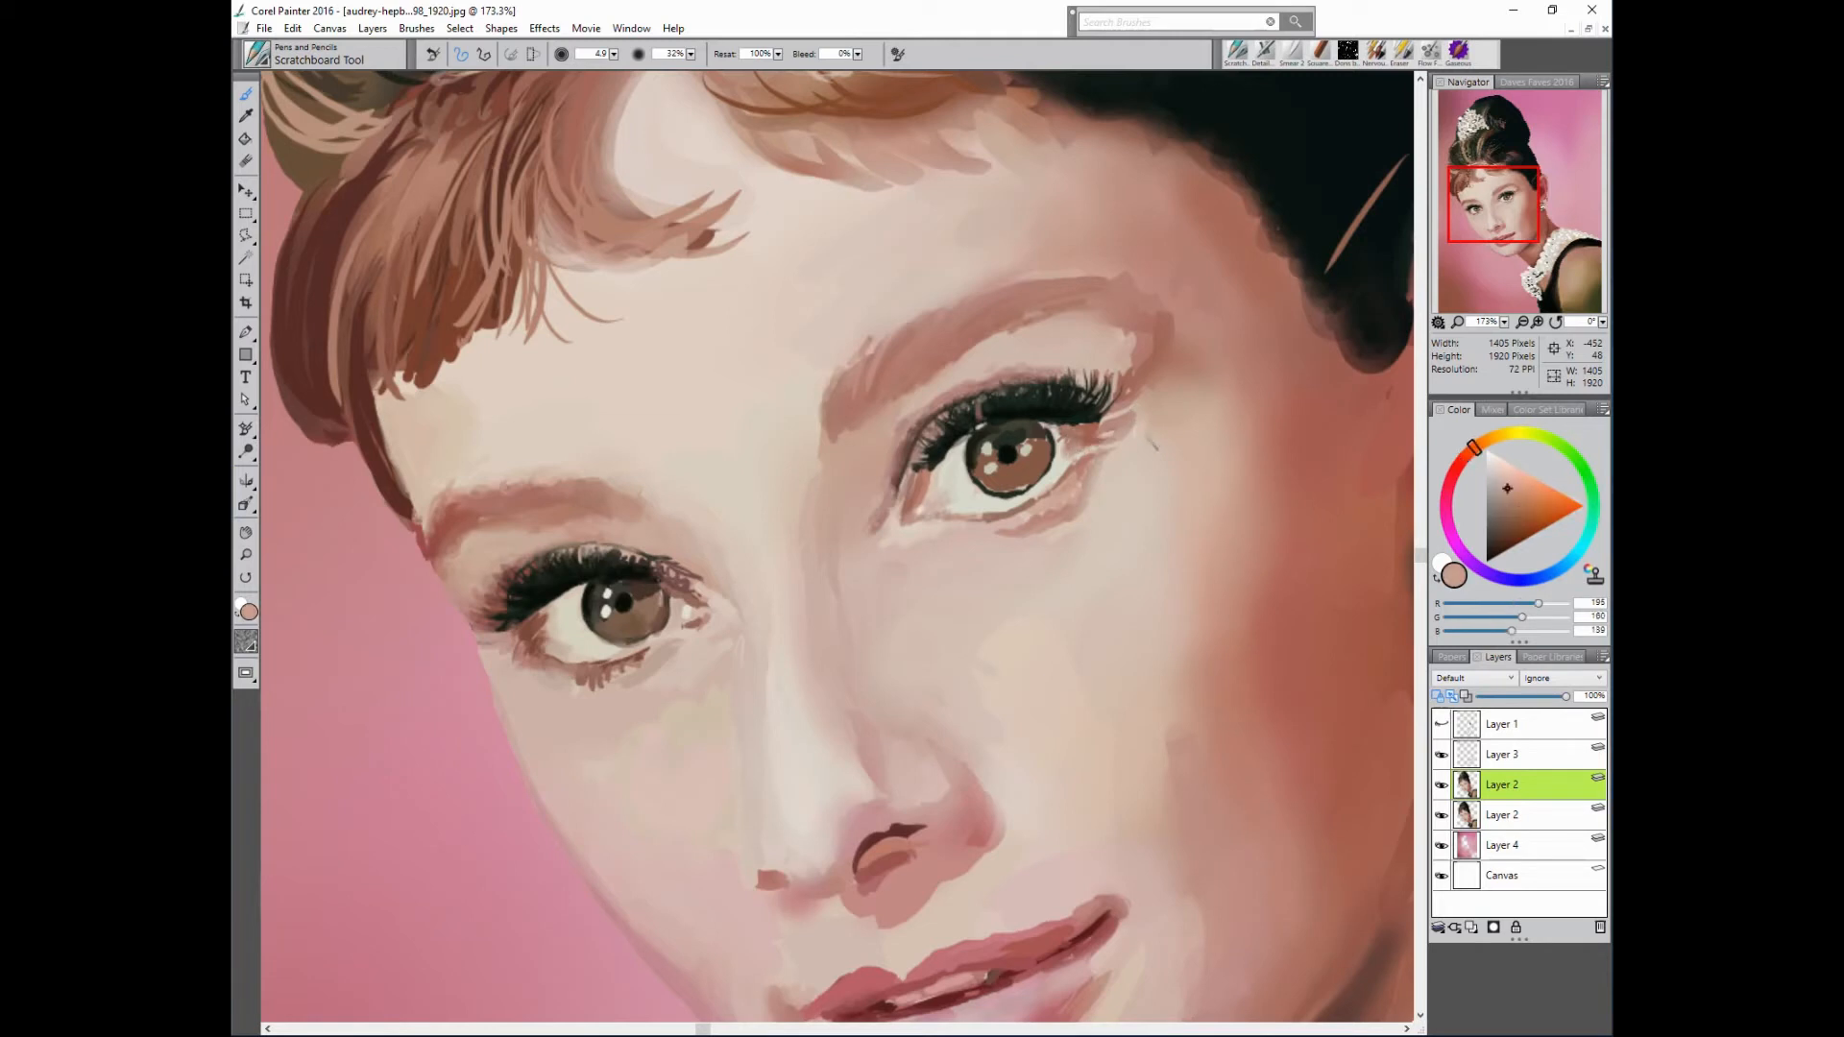
pyautogui.keyDown('alt'); pyautogui.click(1098, 424); pyautogui.keyUp('alt')
pyautogui.keyDown('alt'); pyautogui.click(1098, 413); pyautogui.keyUp('alt')
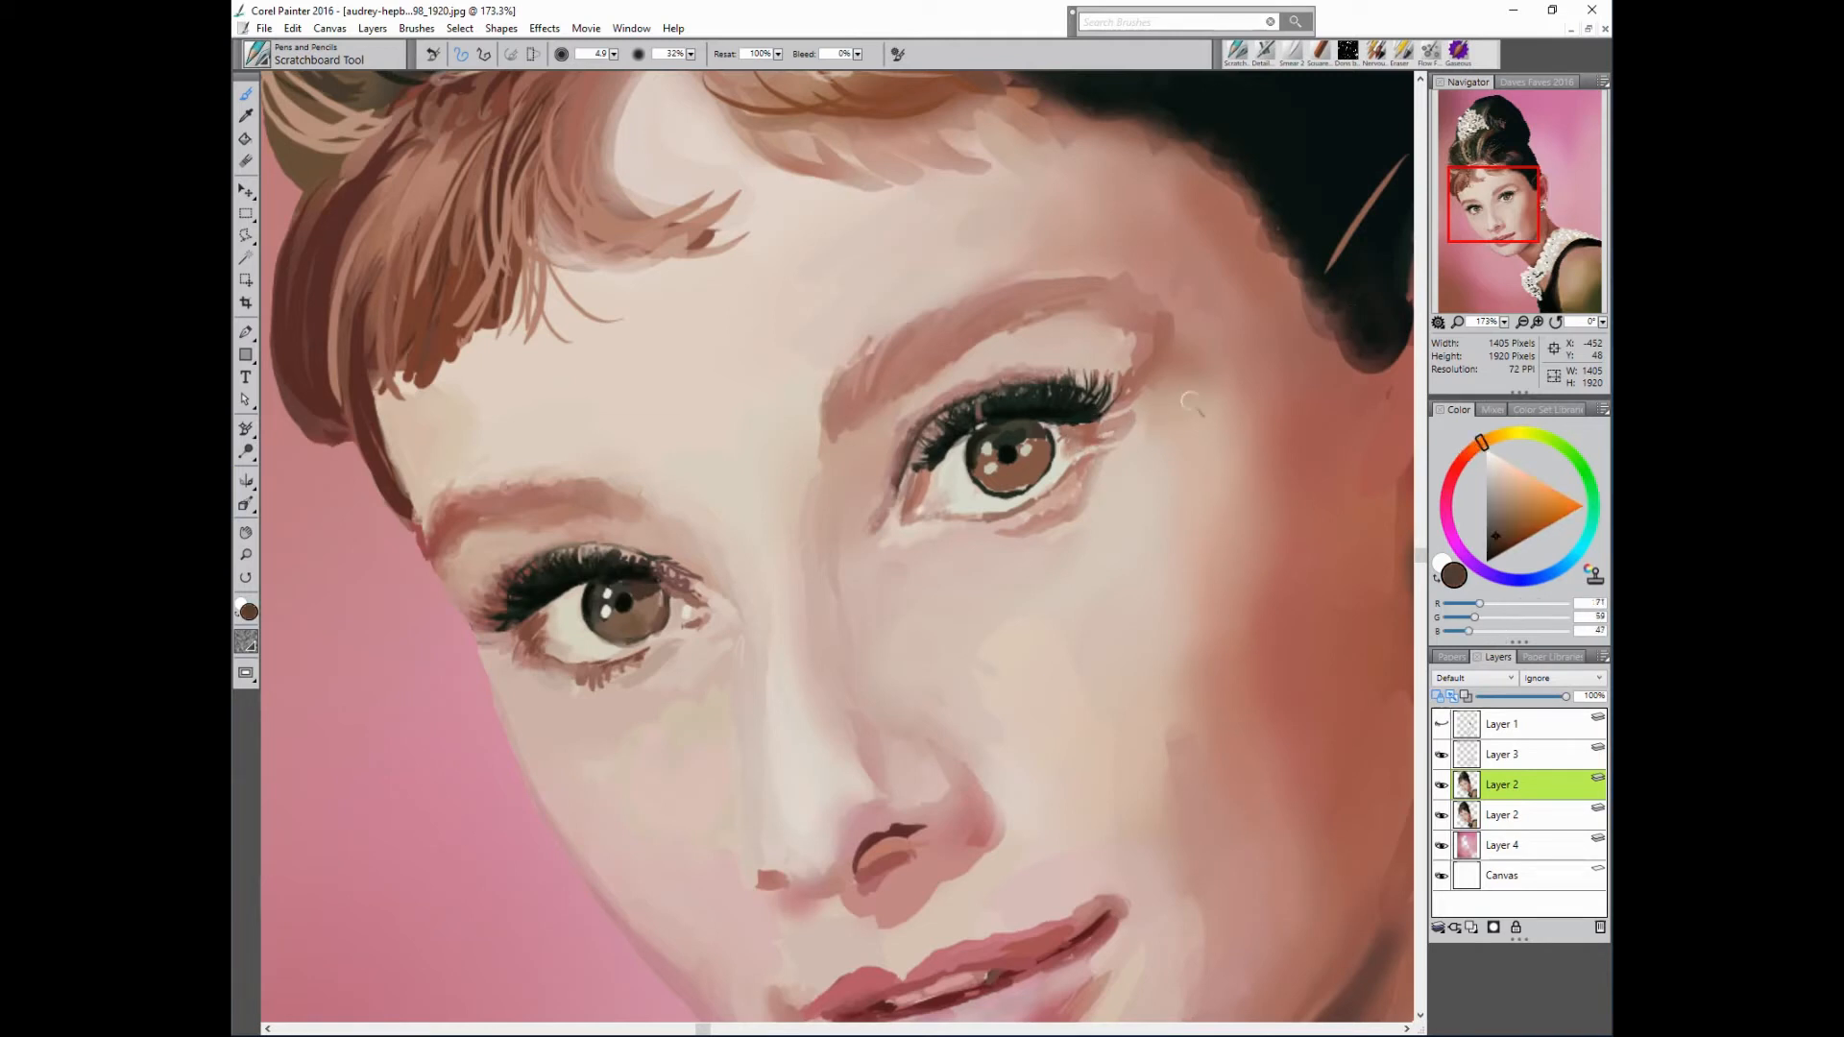
# - Refine the right eye's outer corner beside the lash tips with sampled light skin and reddish-brown tones
pyautogui.moveTo(1098, 415); pyautogui.dragTo(1122, 404)
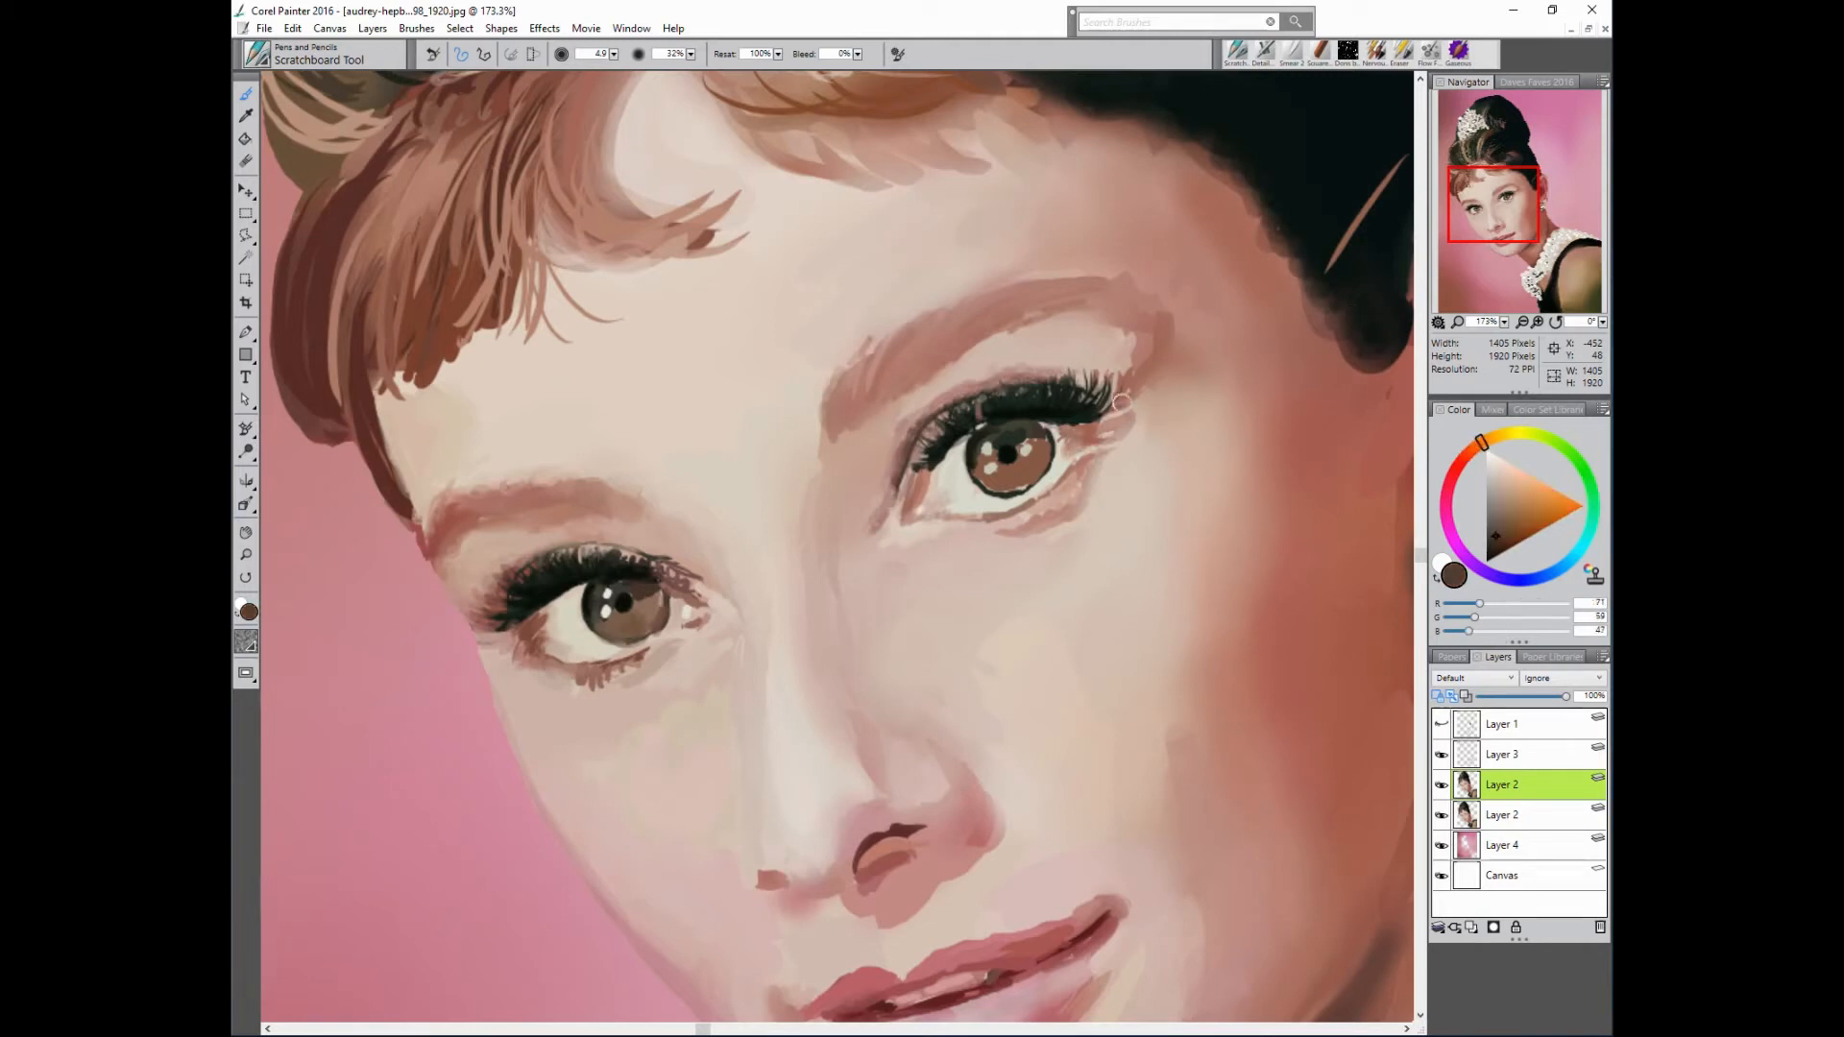
pyautogui.keyDown('alt'); pyautogui.click(979, 346); pyautogui.keyUp('alt')
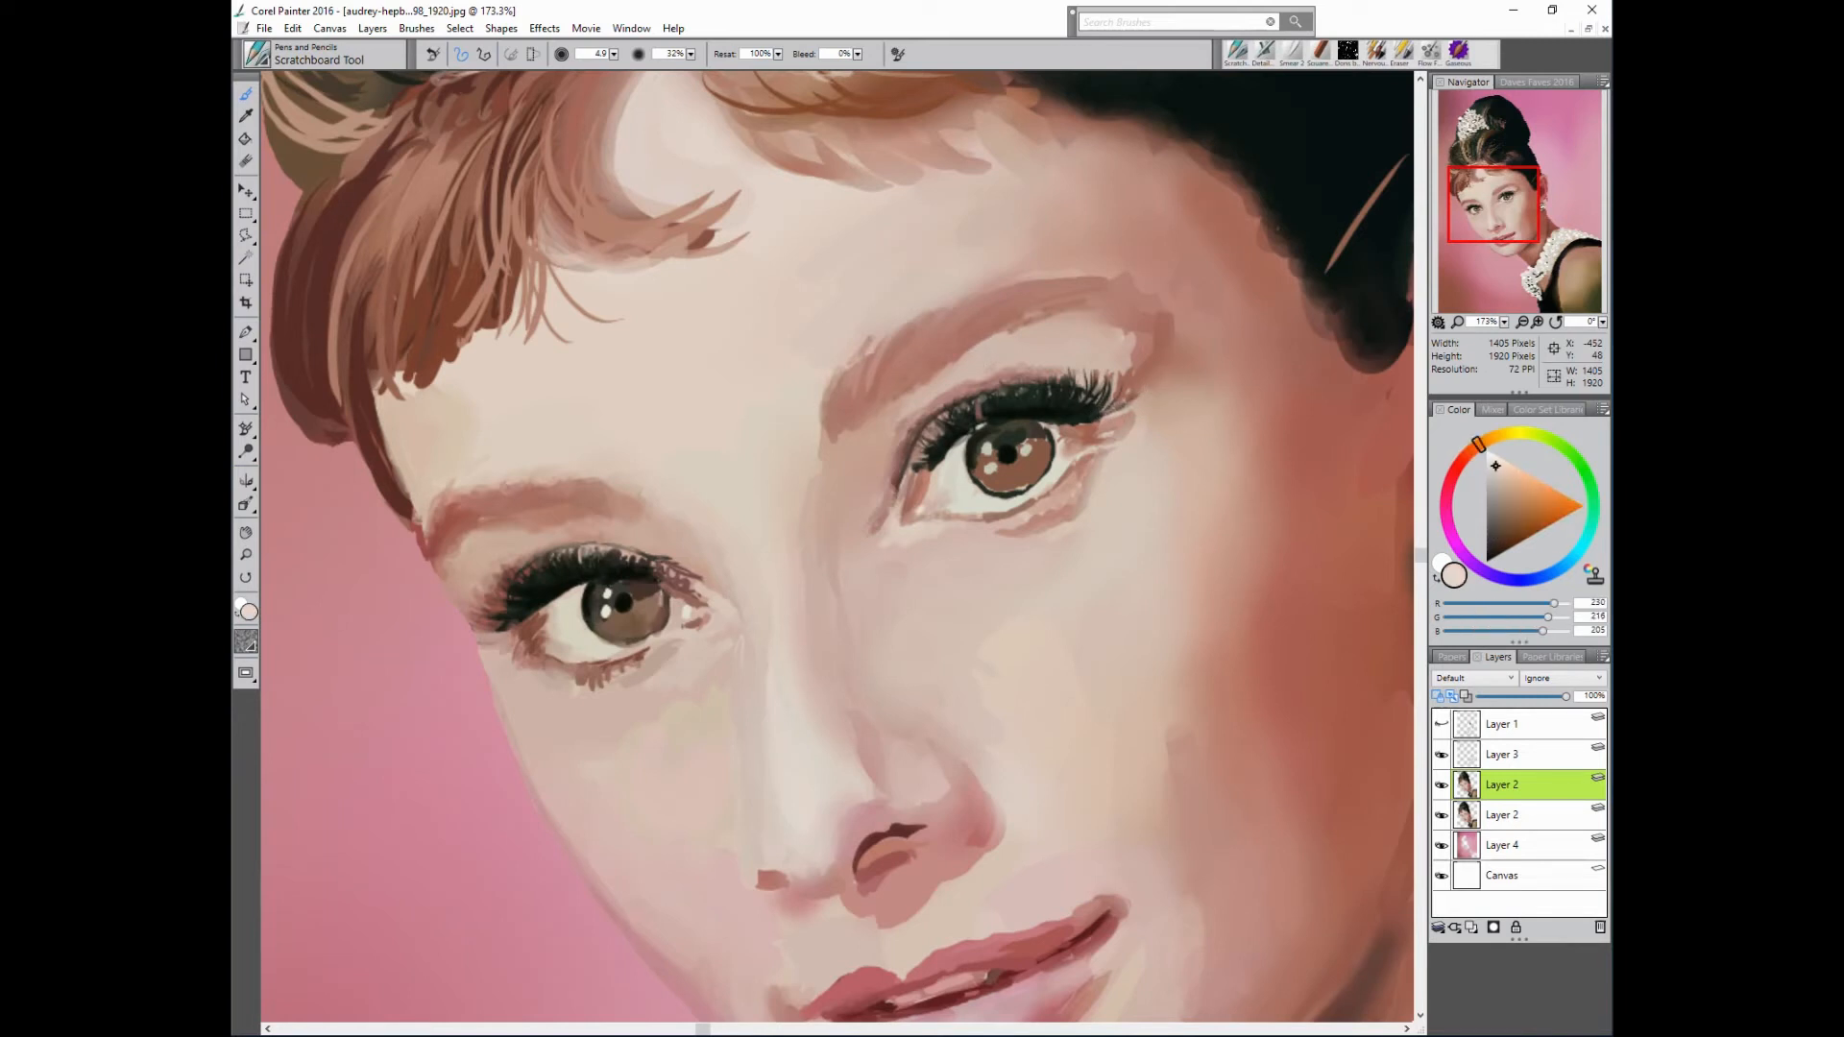
pyautogui.keyDown('alt'); pyautogui.click(1302, 344); pyautogui.keyUp('alt')
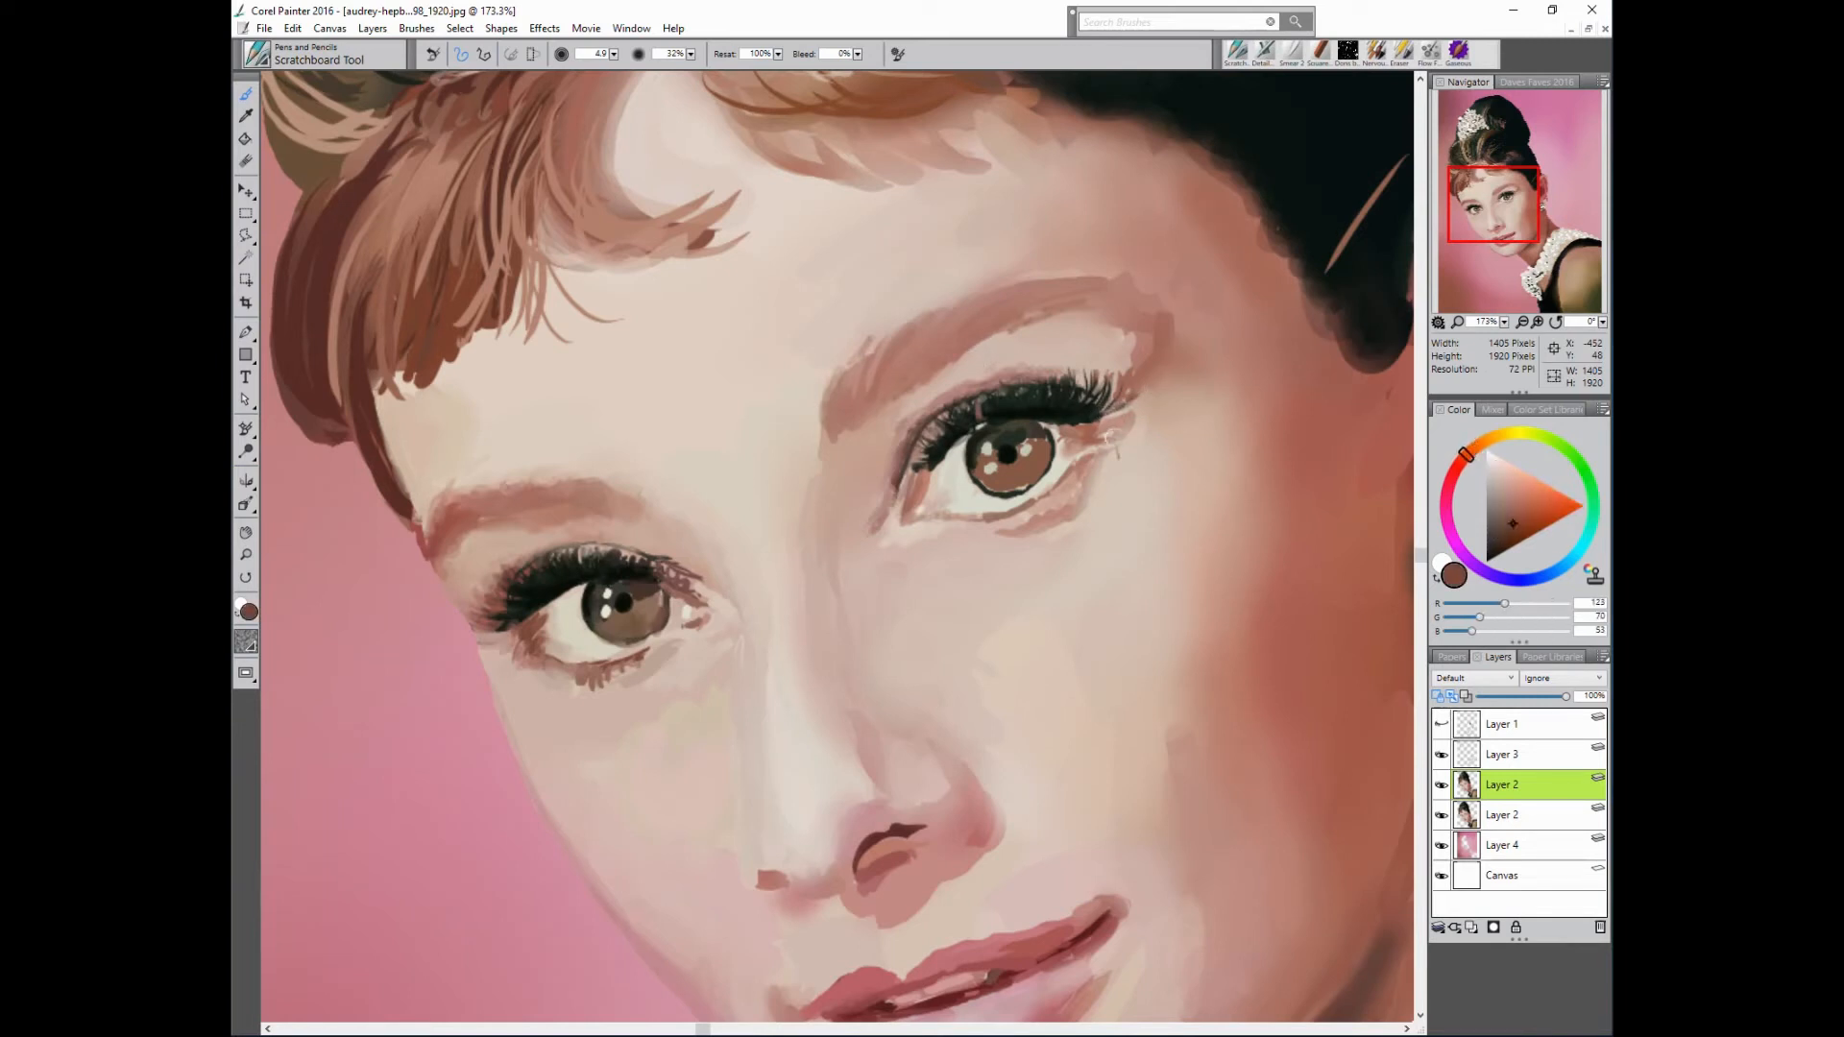
pyautogui.keyDown('alt'); pyautogui.click(1112, 410); pyautogui.keyUp('alt')
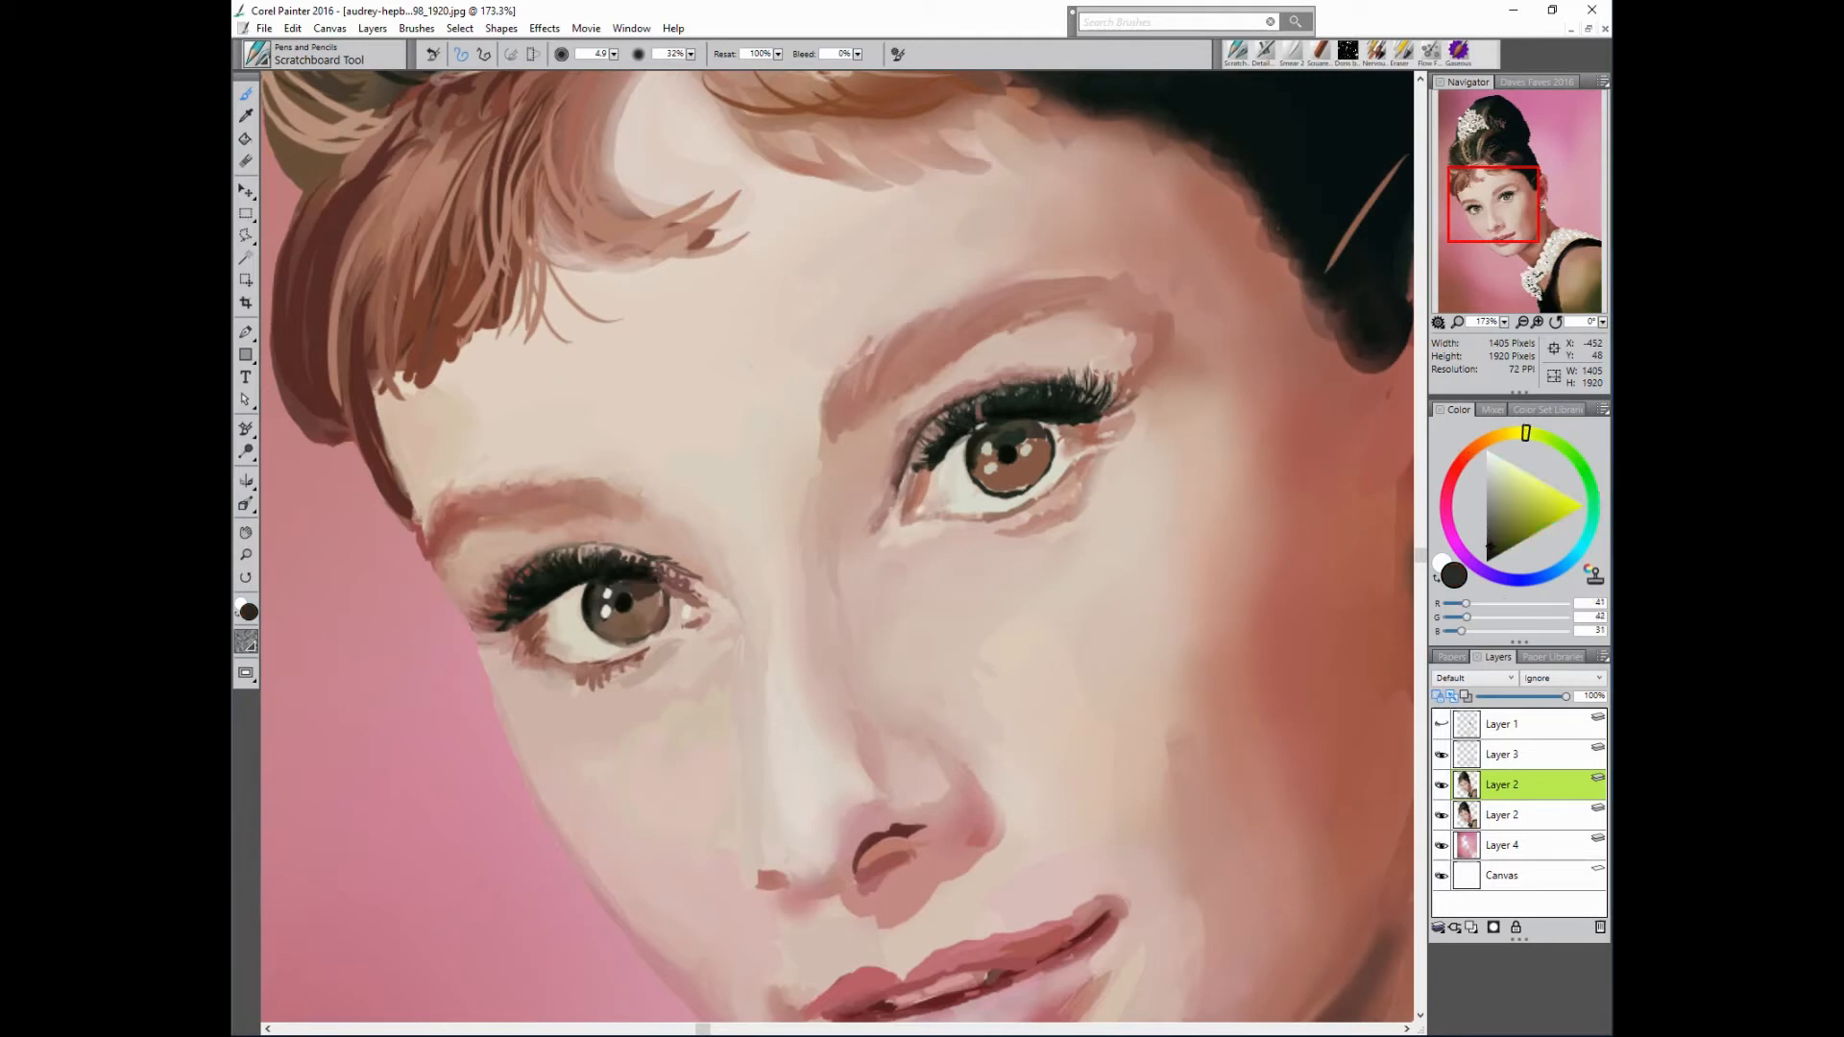
# - Darken the right eye's upper lash line and the rim of its iris with sampled near-black tones
pyautogui.keyDown('alt'); pyautogui.click(1063, 377); pyautogui.keyUp('alt')
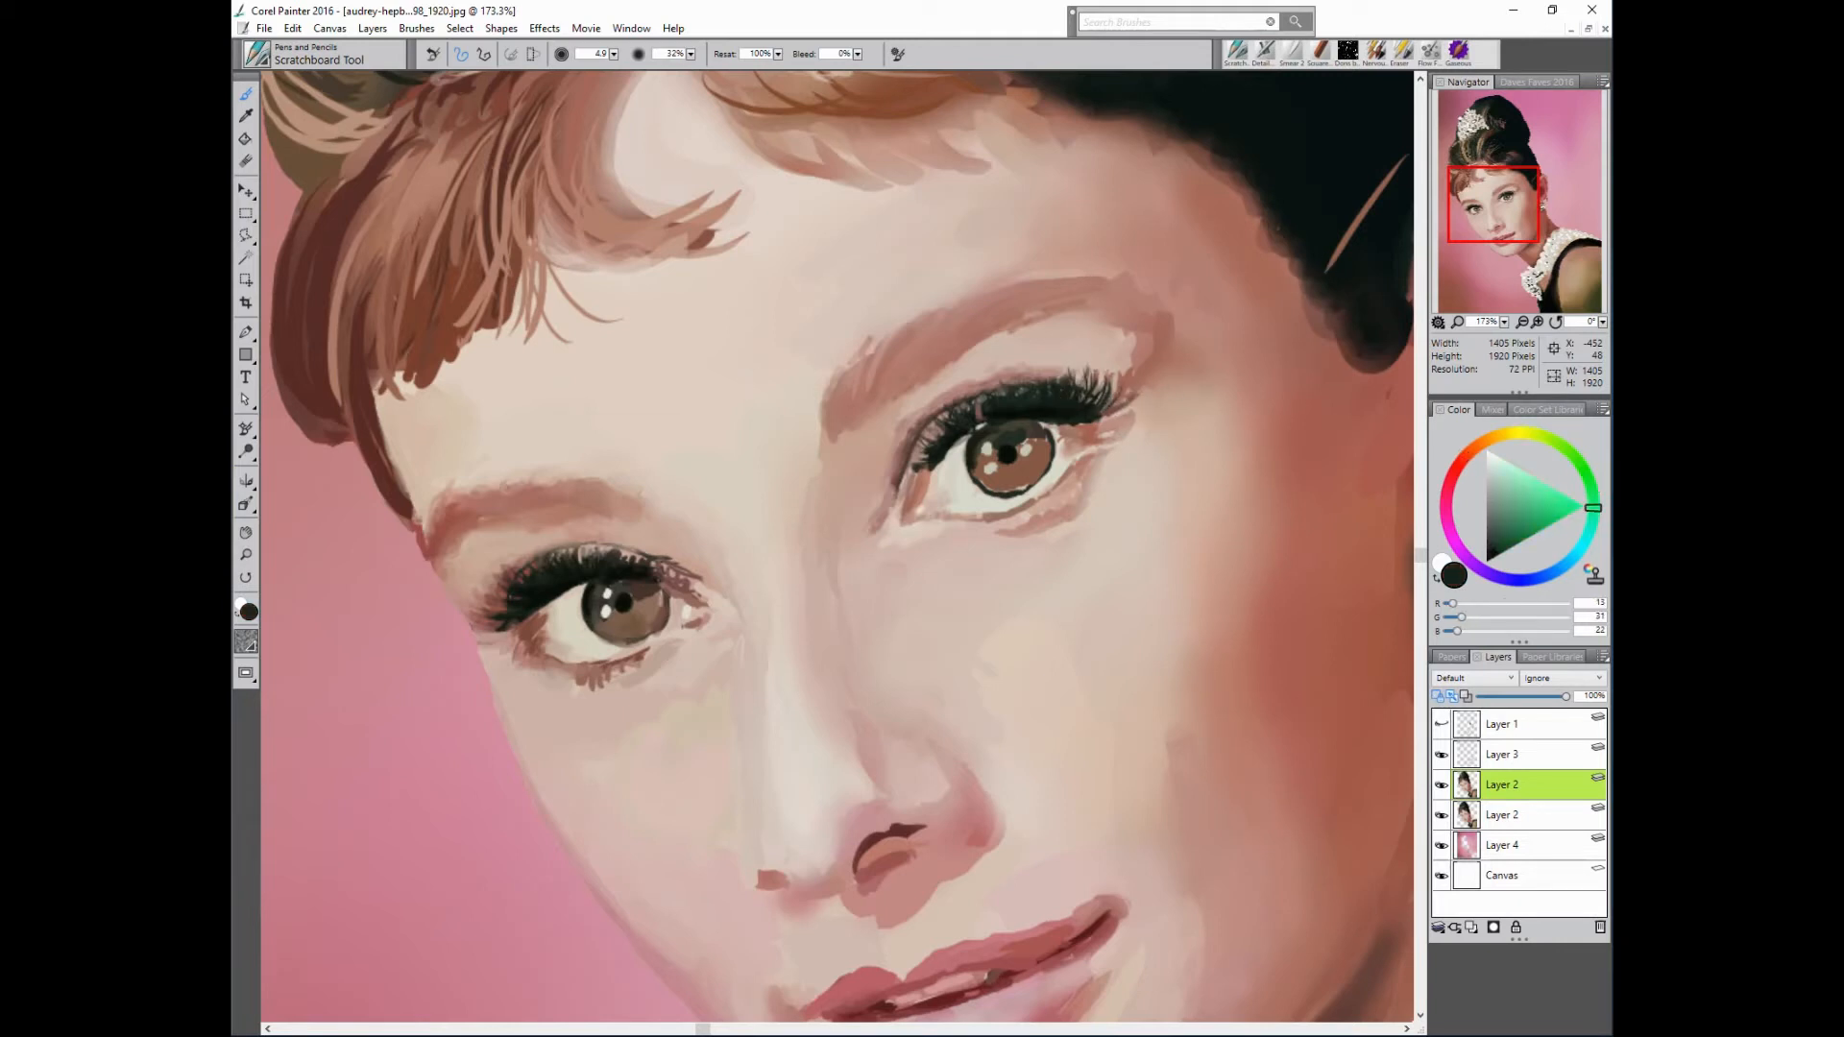
pyautogui.keyDown('alt'); pyautogui.click(1049, 423); pyautogui.keyUp('alt')
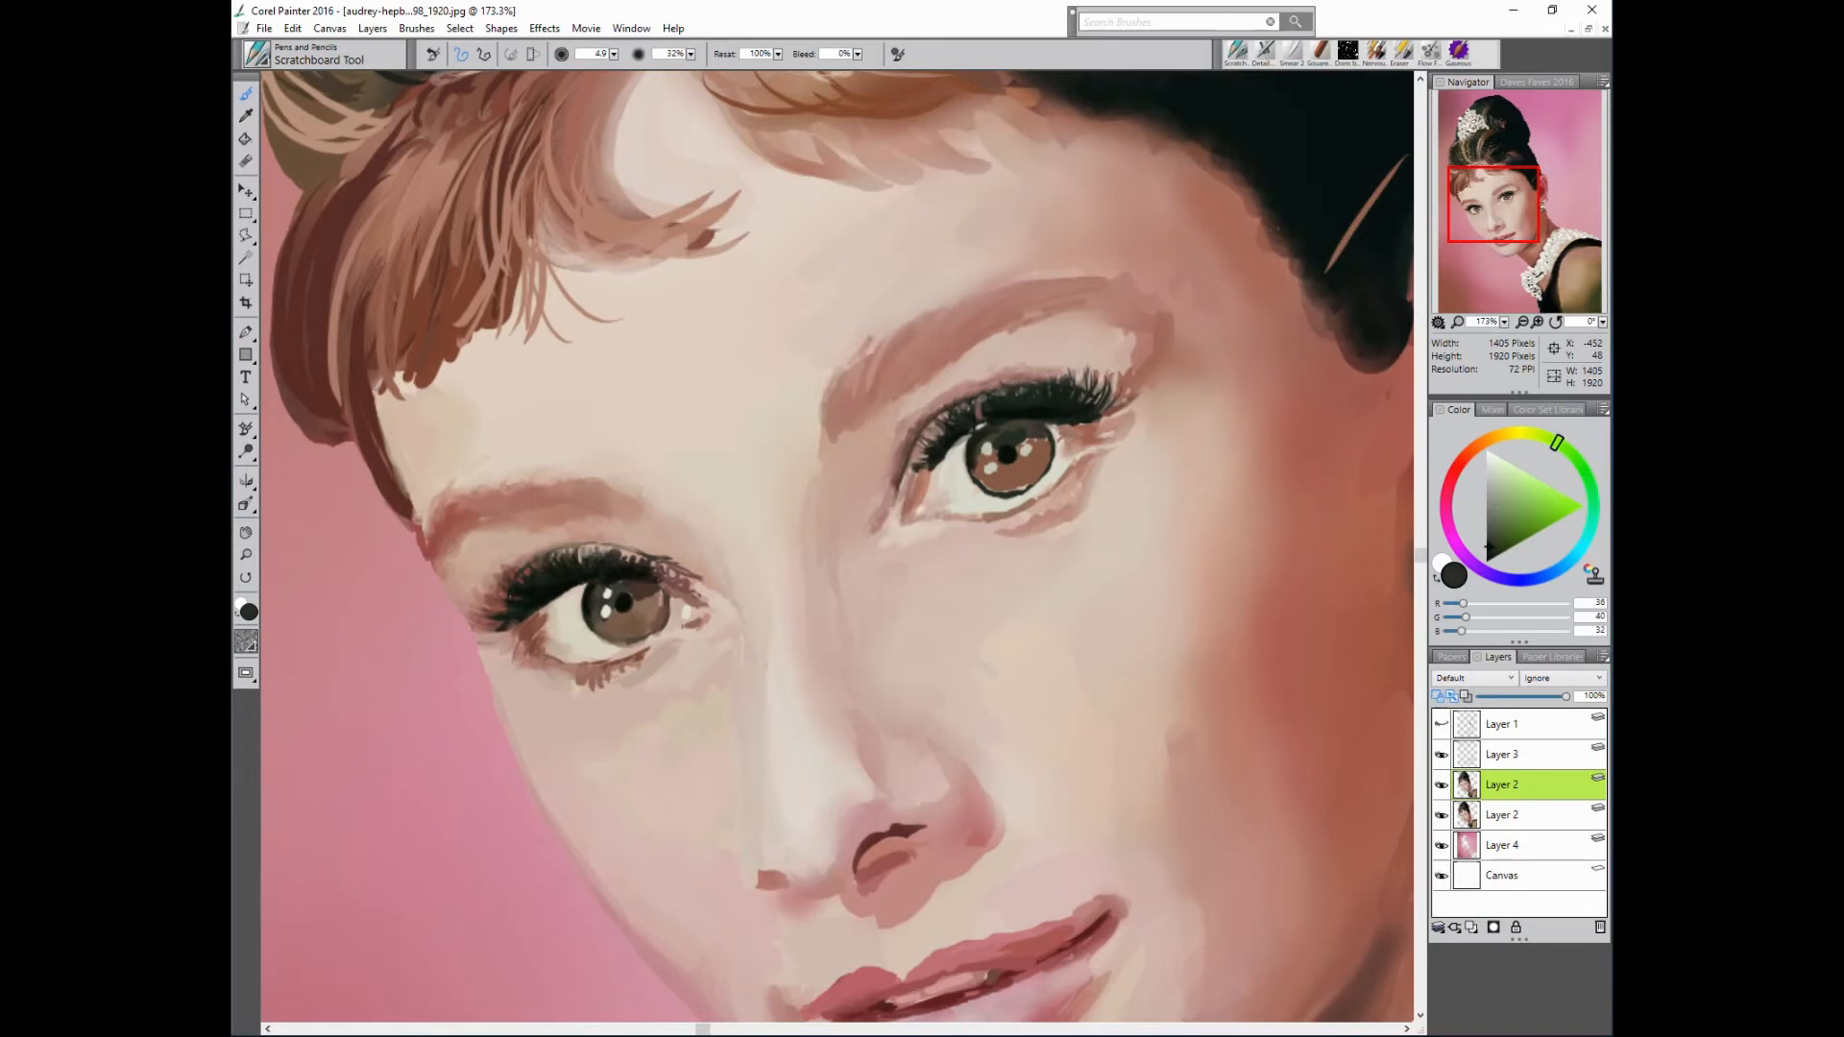
pyautogui.keyDown('alt'); pyautogui.click(1023, 423); pyautogui.keyUp('alt')
pyautogui.moveTo(987, 420); pyautogui.dragTo(982, 423)
pyautogui.keyDown('alt'); pyautogui.click(1091, 406); pyautogui.keyUp('alt')
pyautogui.click(1488, 556)
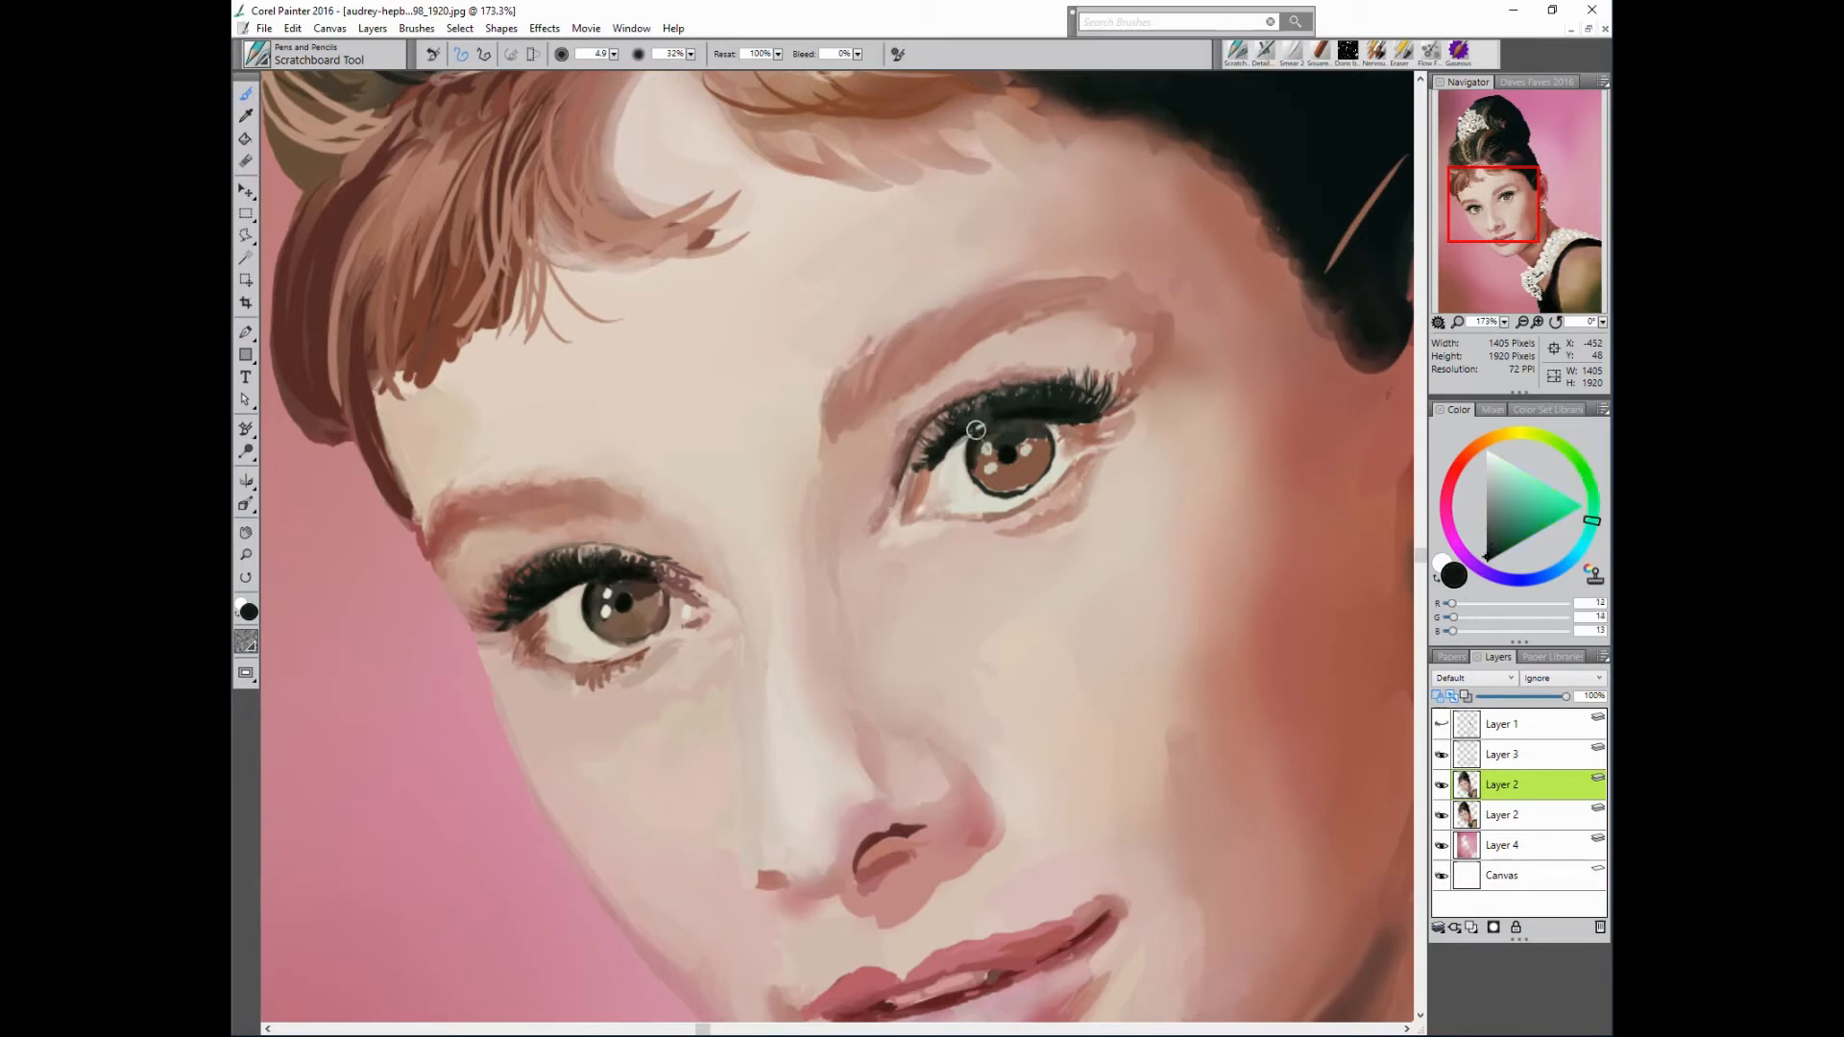
pyautogui.moveTo(986, 411); pyautogui.dragTo(954, 442)
pyautogui.moveTo(1021, 491); pyautogui.dragTo(1052, 465)
# - Thicken the upper edge of the right eye's lashes with a sampled dark brown at brush size 5
pyautogui.press(']')
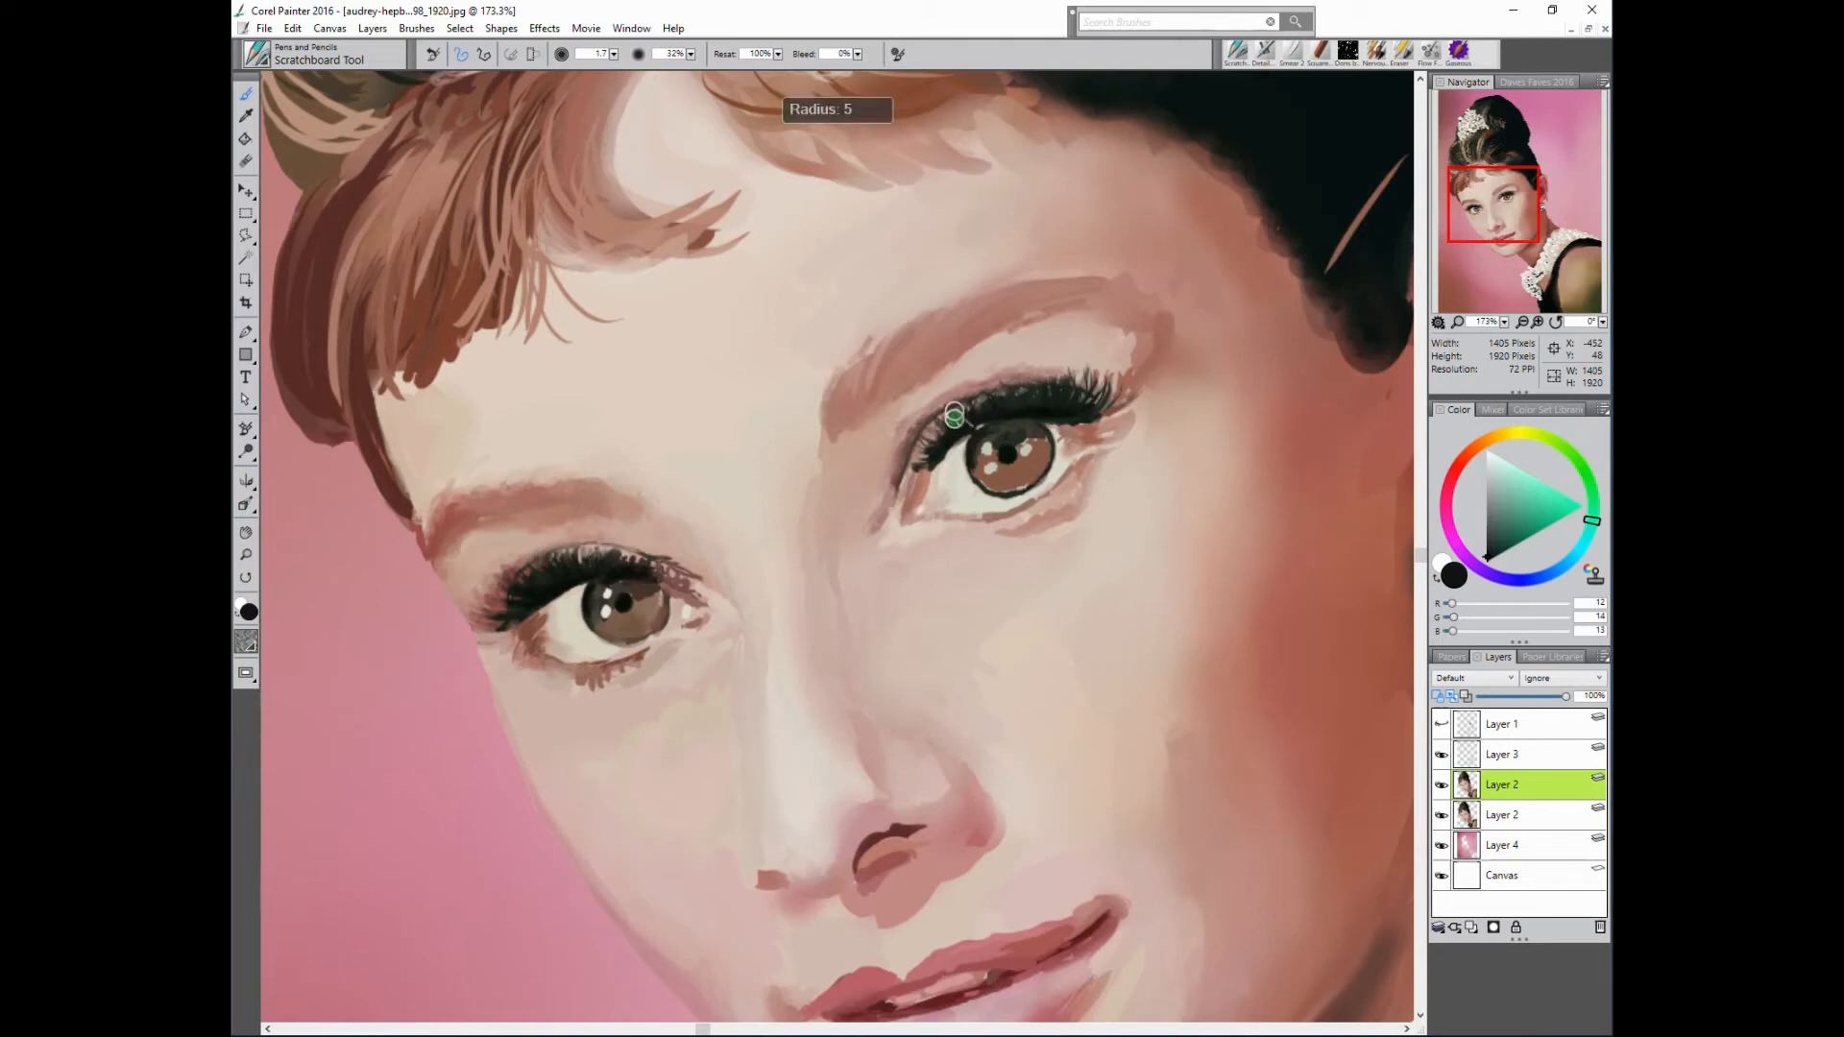
pyautogui.keyDown('alt'); pyautogui.click(952, 435); pyautogui.keyUp('alt')
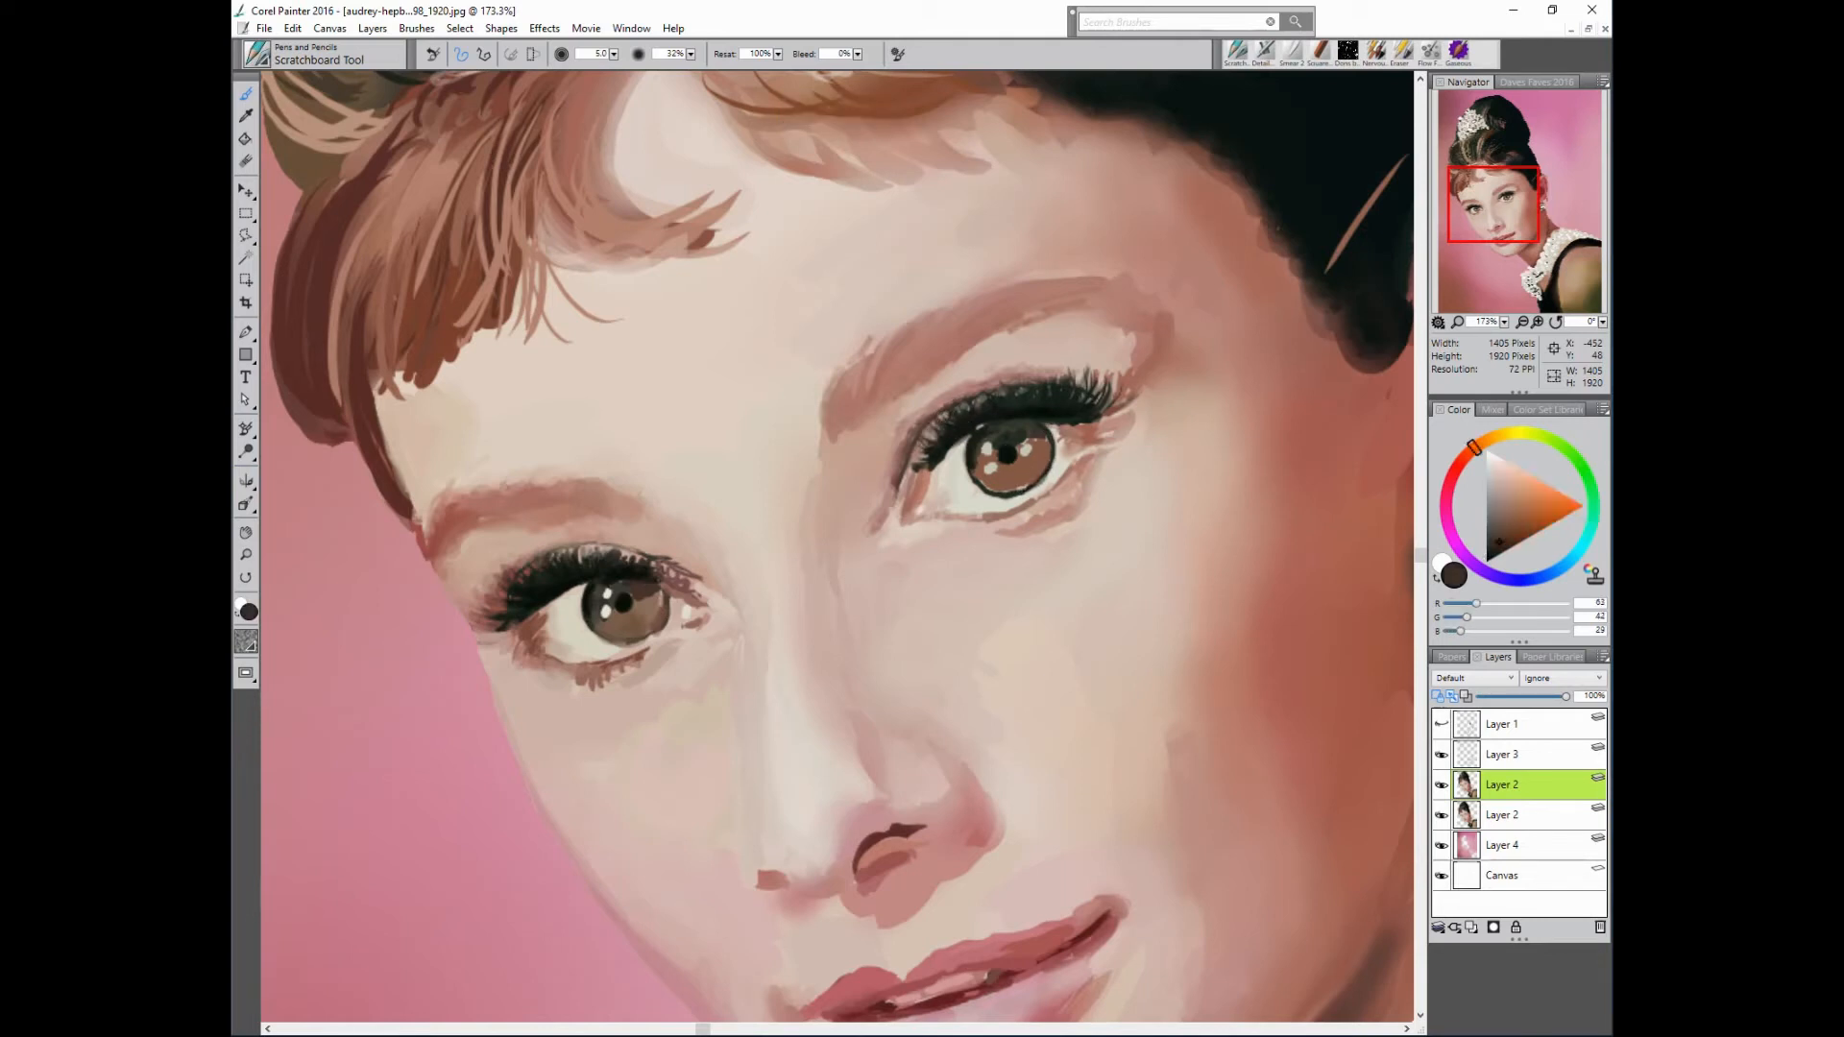
pyautogui.moveTo(961, 398)
pyautogui.mouseDown()
pyautogui.moveTo(1046, 377)
pyautogui.moveTo(1033, 385)
pyautogui.mouseUp()
# - Deepen the left eye's upper lash line above the iris with near-black and sampled dark grey
pyautogui.keyDown('alt'); pyautogui.click(614, 584); pyautogui.keyUp('alt')
pyautogui.keyDown('alt'); pyautogui.click(598, 575); pyautogui.keyUp('alt')
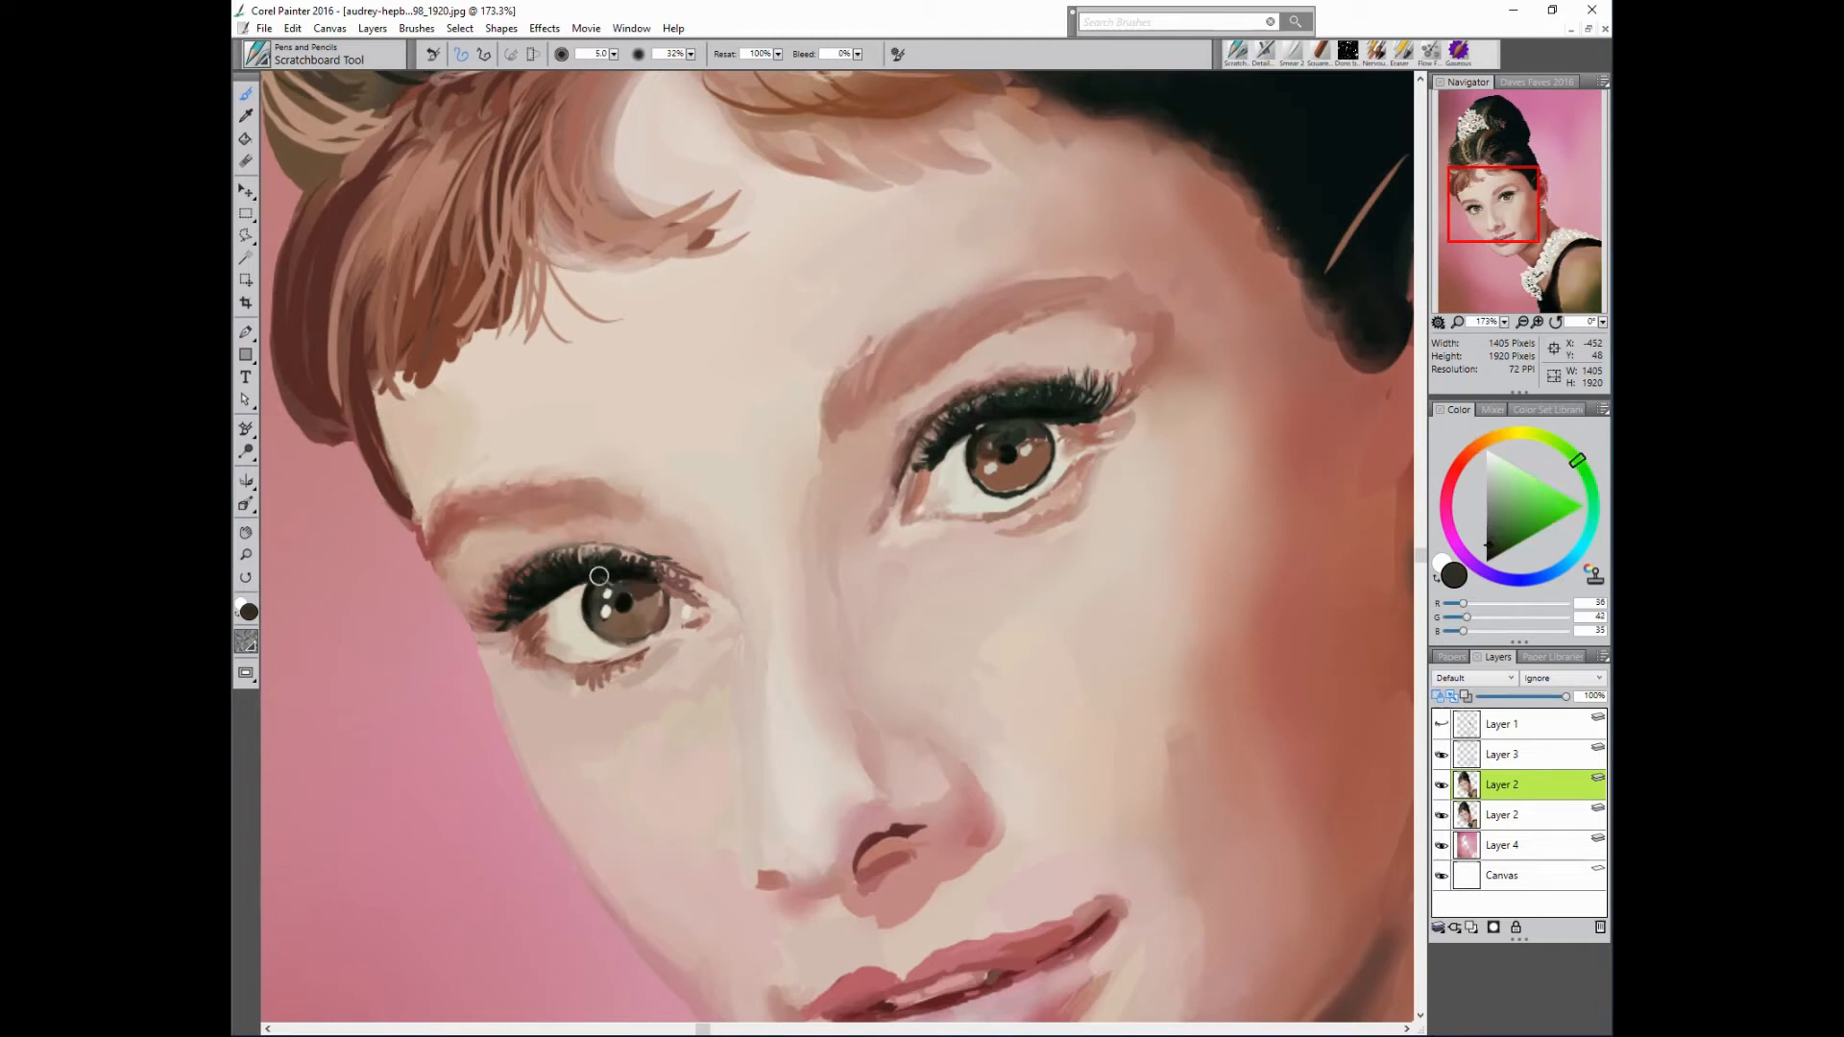
pyautogui.click(1492, 555)
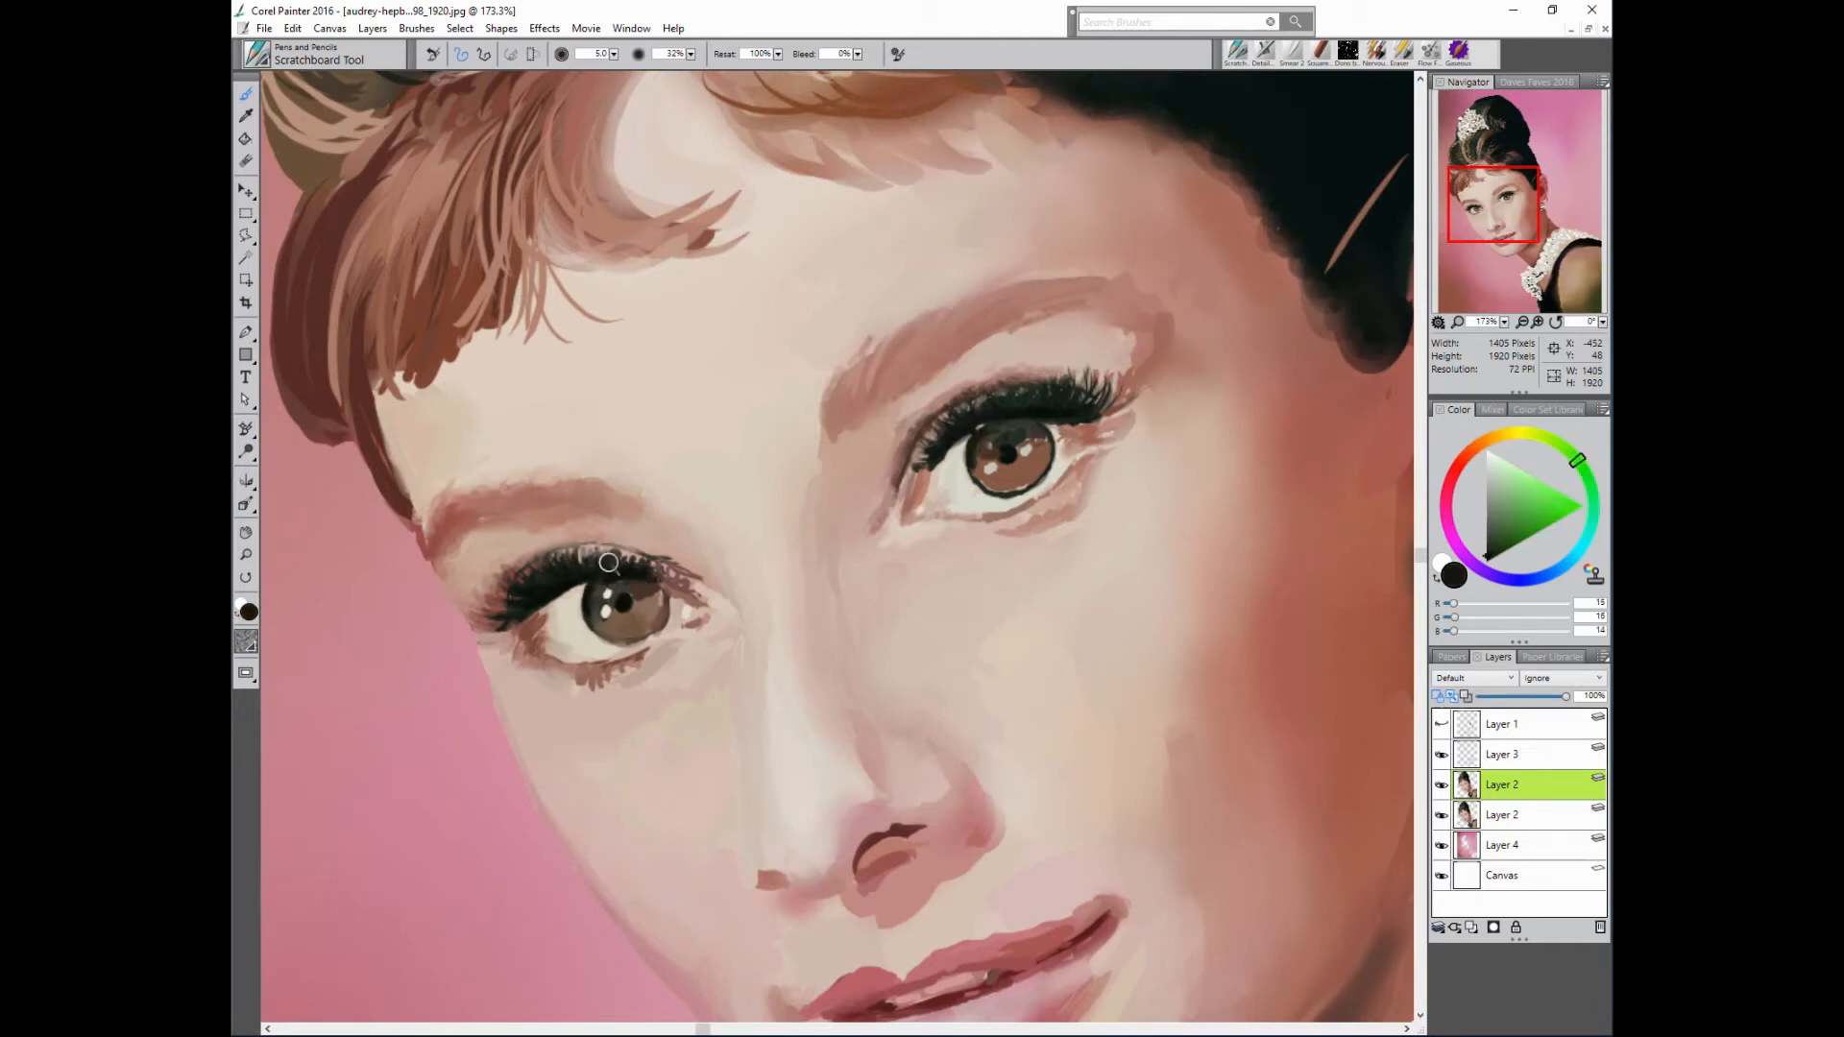
pyautogui.keyDown('alt'); pyautogui.click(614, 588); pyautogui.keyUp('alt')
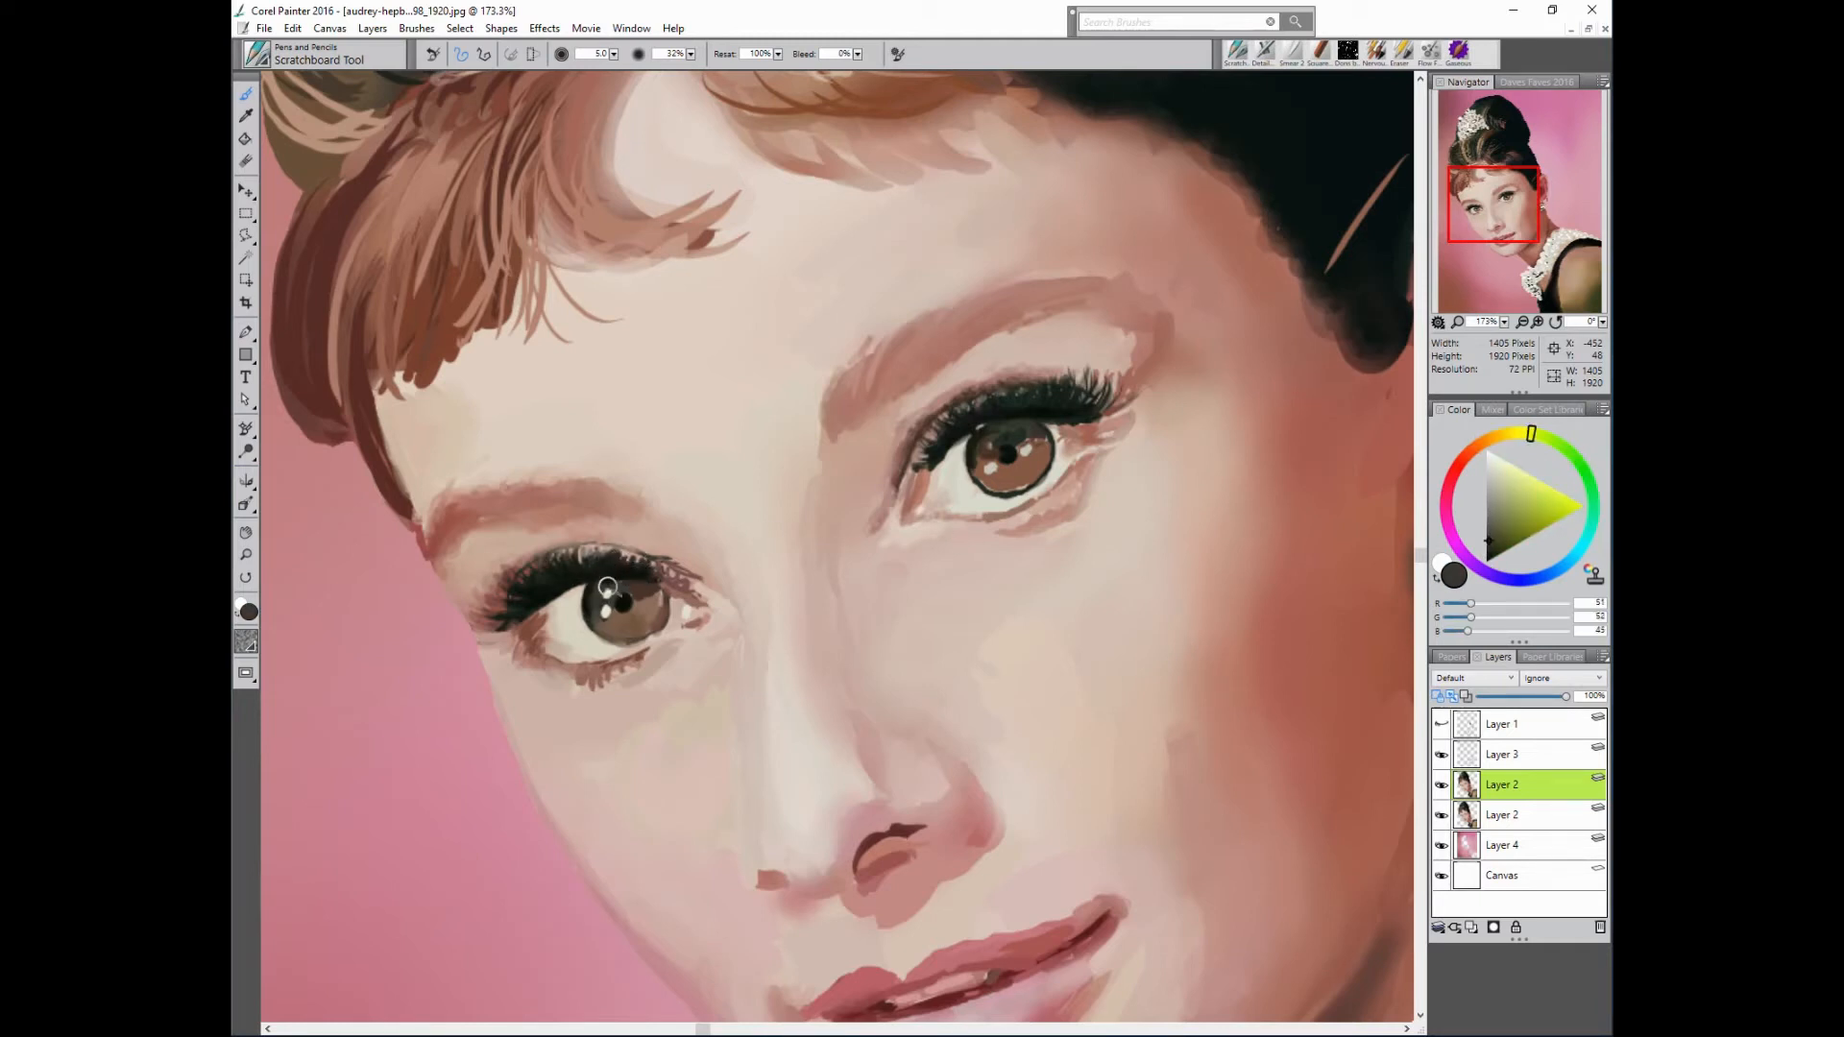
# - Darken the top of the left iris under the lid with near-black at brush size 2.6 and 100% opacity
pyautogui.moveTo(613, 55); pyautogui.dragTo(597, 70)
pyautogui.keyDown('alt'); pyautogui.click(627, 567); pyautogui.keyUp('alt')
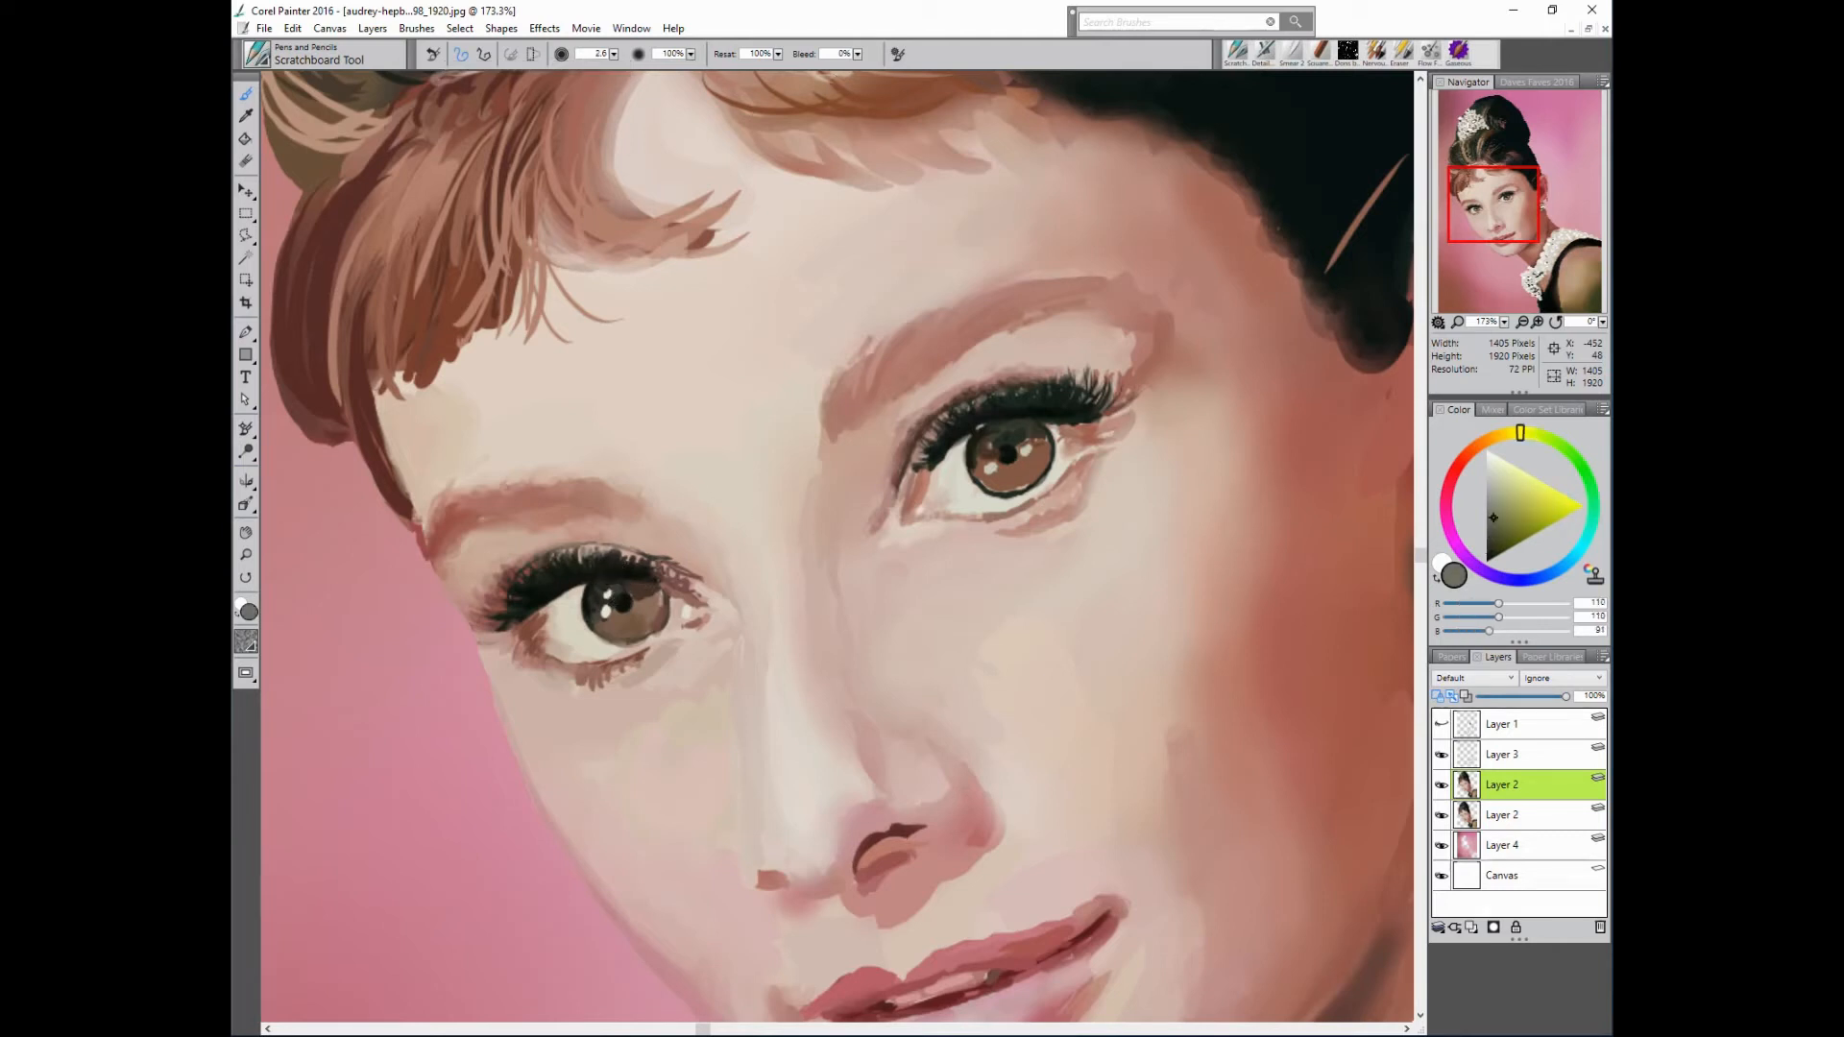
pyautogui.keyDown('alt'); pyautogui.click(596, 588); pyautogui.keyUp('alt')
pyautogui.click(1495, 565)
pyautogui.click(1492, 561)
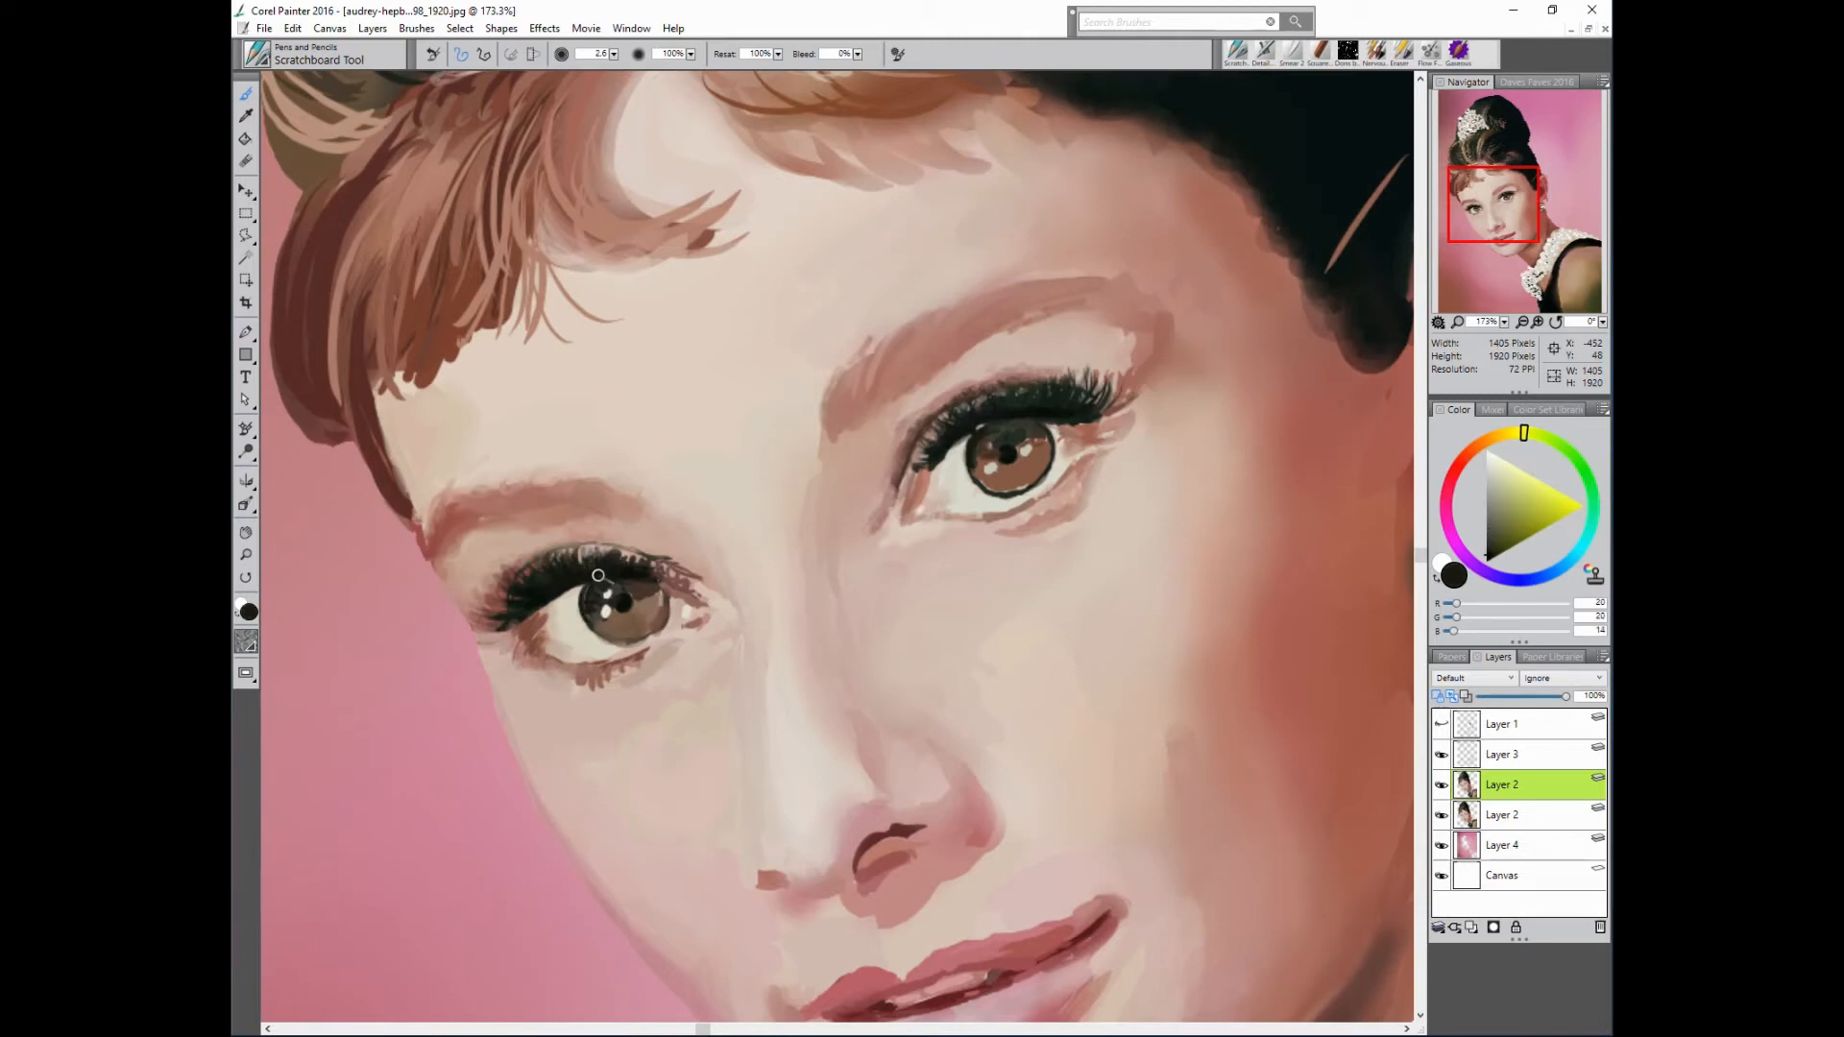
pyautogui.keyDown('alt'); pyautogui.click(538, 572); pyautogui.keyUp('alt')
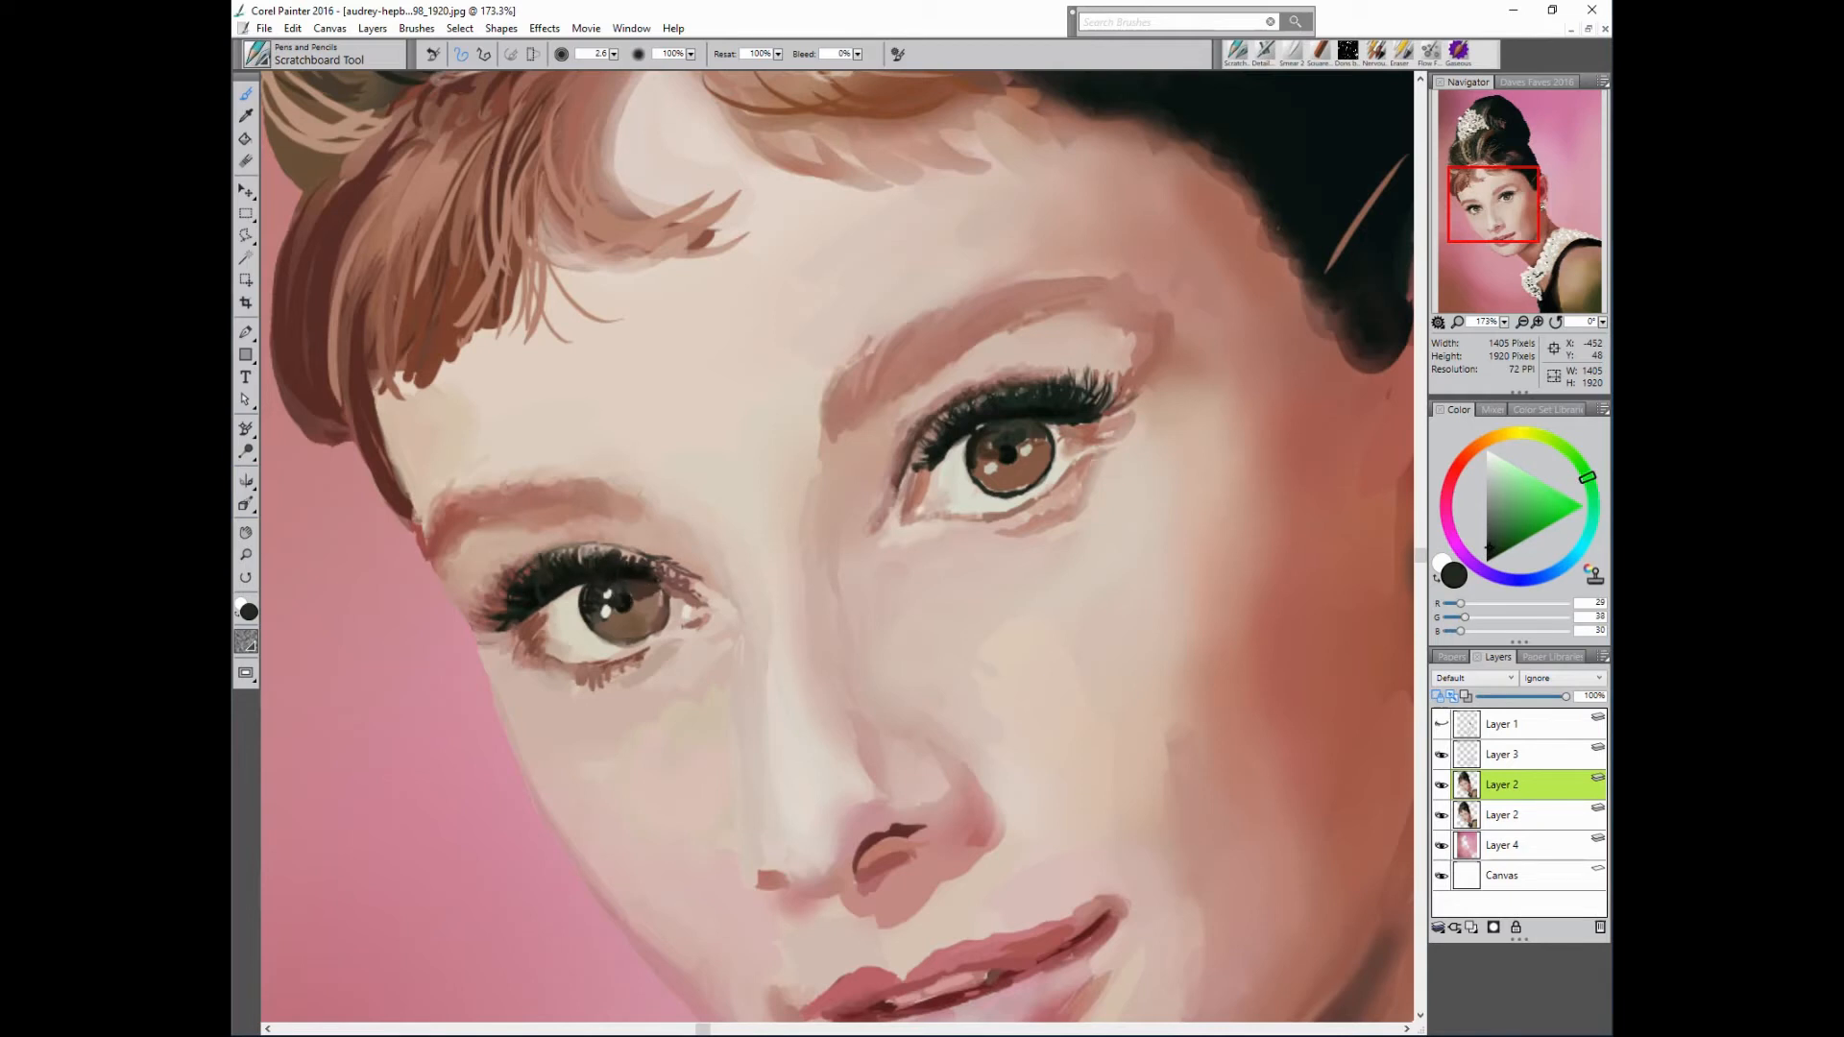
# - Refine the left iris and pupil with browns and near-black sampled from the eye area
pyautogui.keyDown('alt'); pyautogui.click(598, 617); pyautogui.keyUp('alt')
pyautogui.keyDown('alt'); pyautogui.click(663, 604); pyautogui.keyUp('alt')
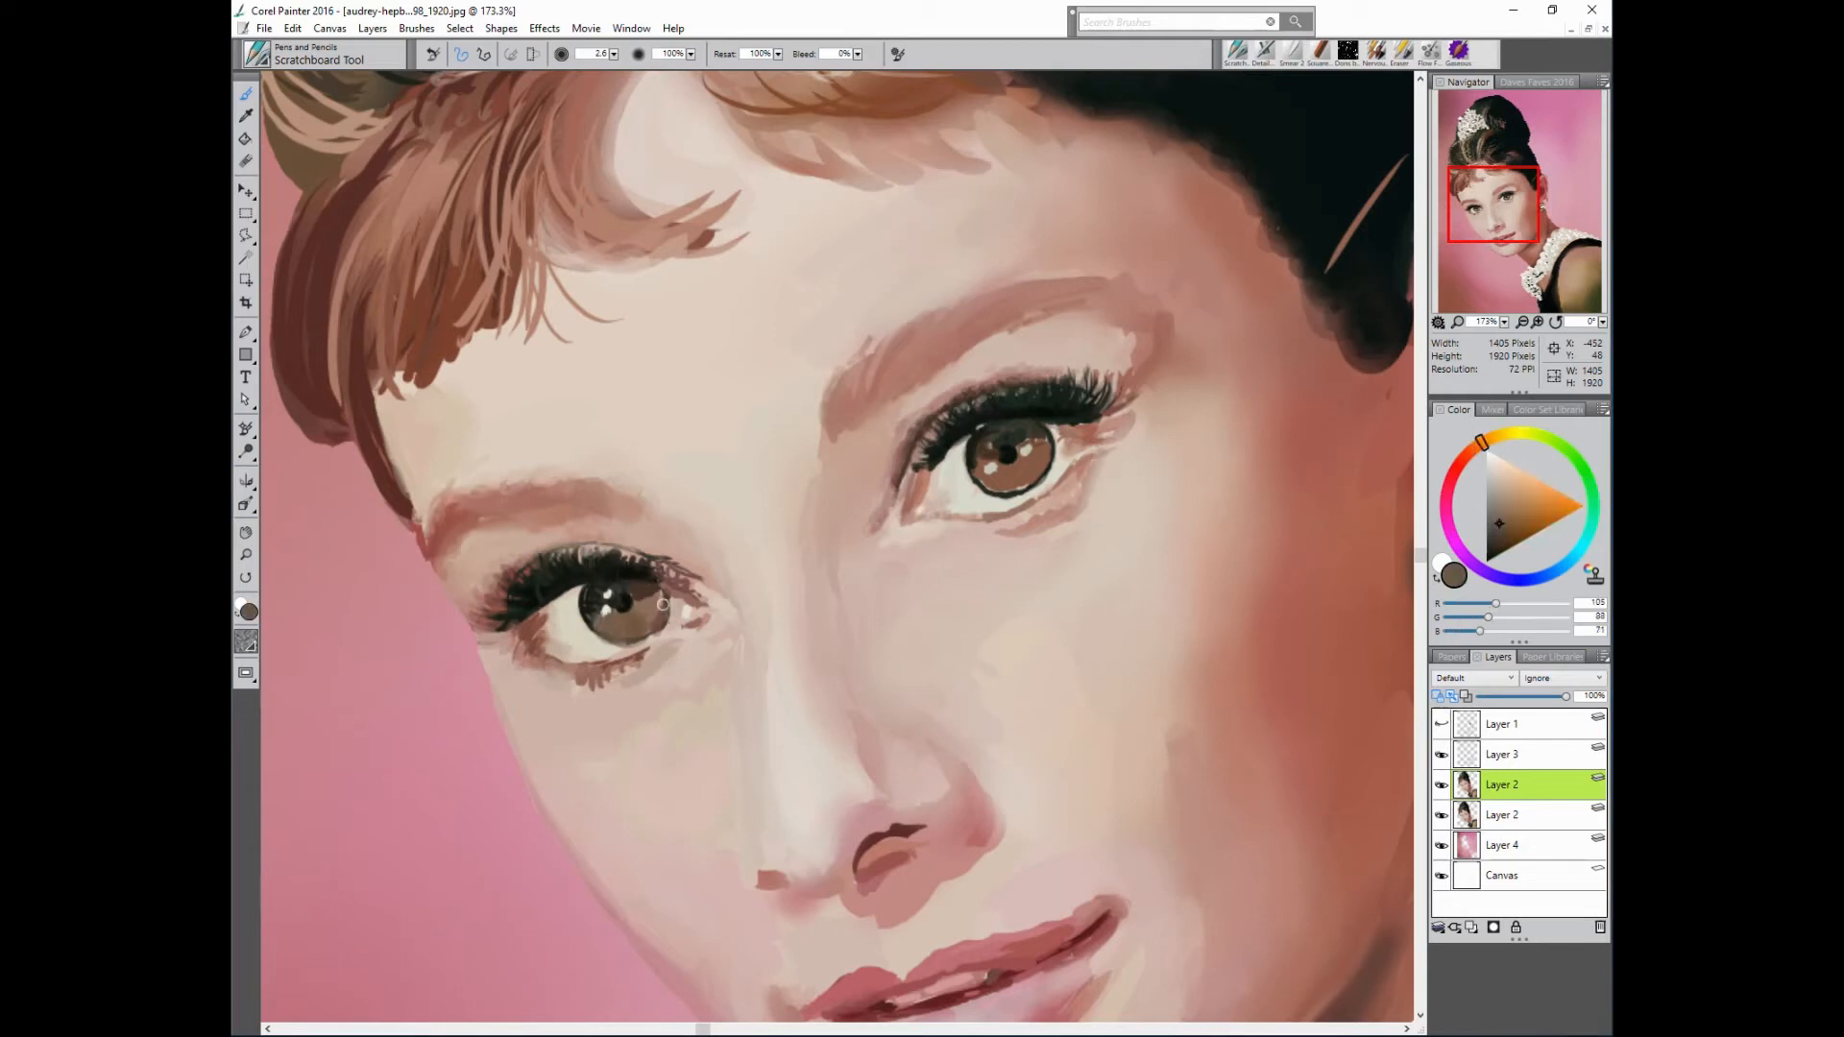
pyautogui.keyDown('alt'); pyautogui.click(597, 633); pyautogui.keyUp('alt')
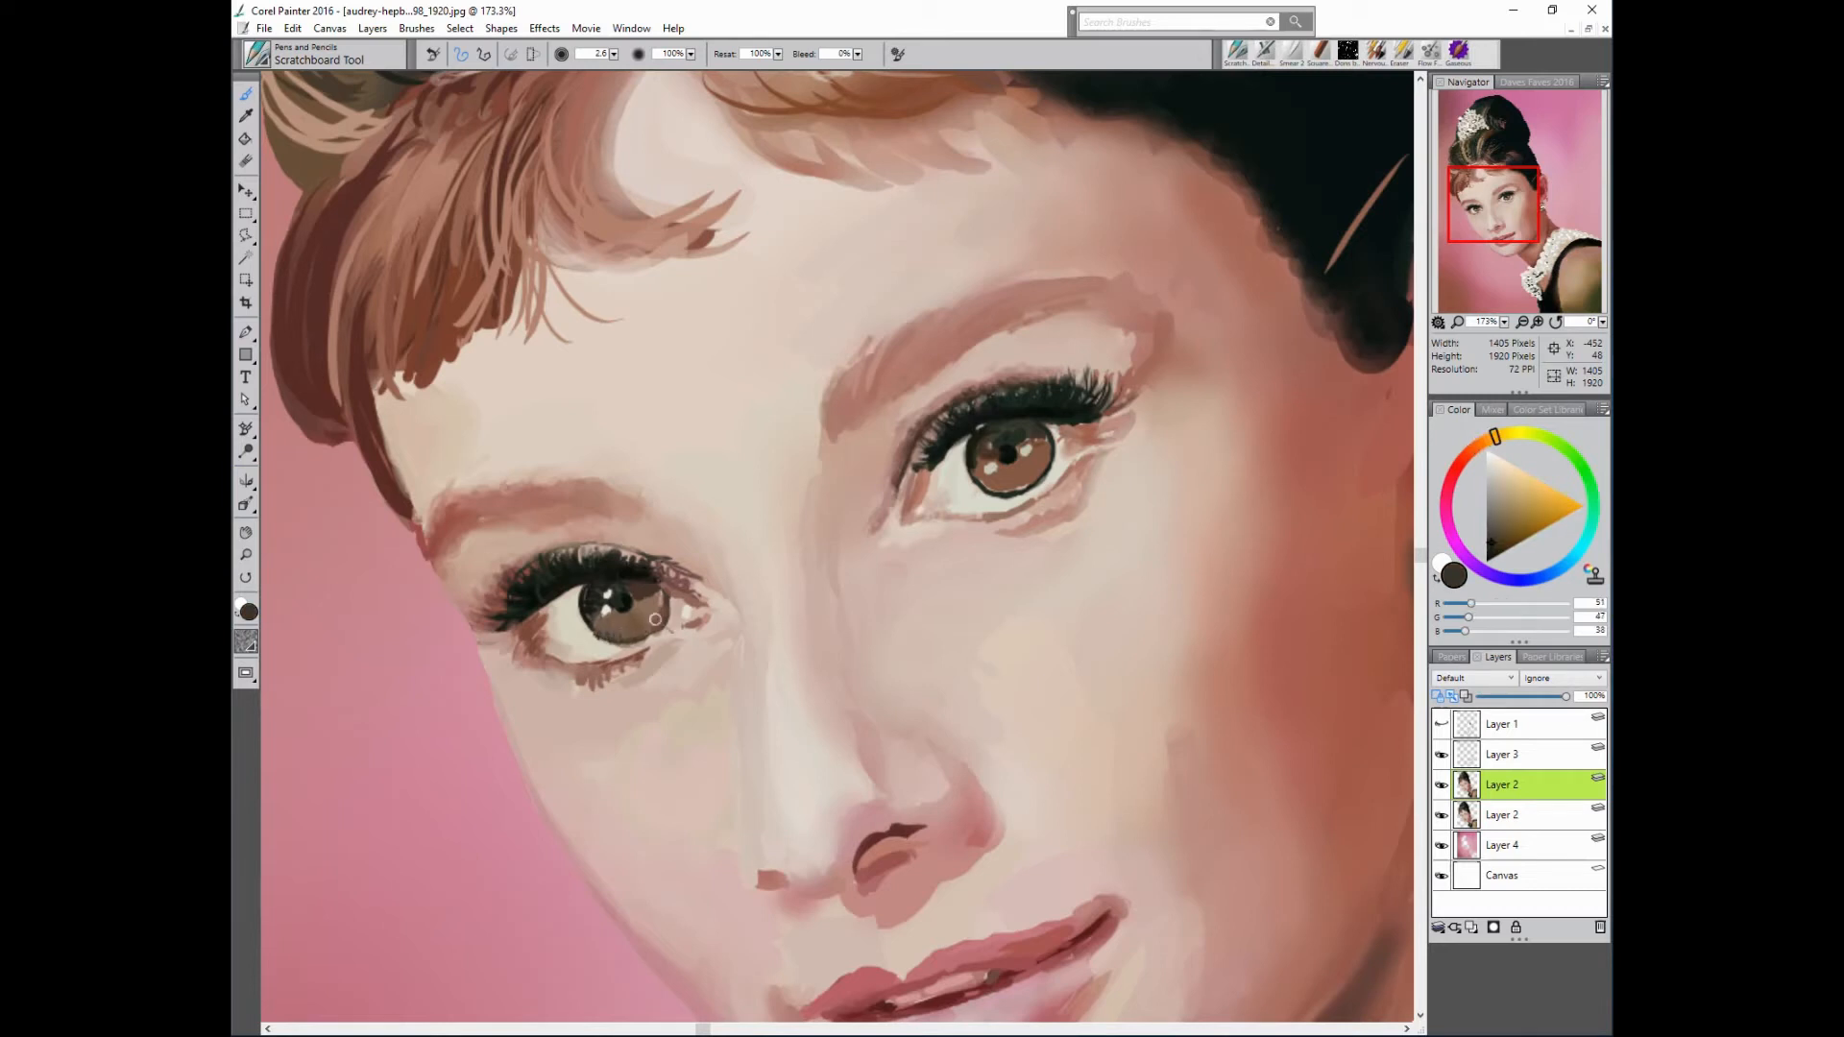
pyautogui.keyDown('alt'); pyautogui.click(838, 574); pyautogui.keyUp('alt')
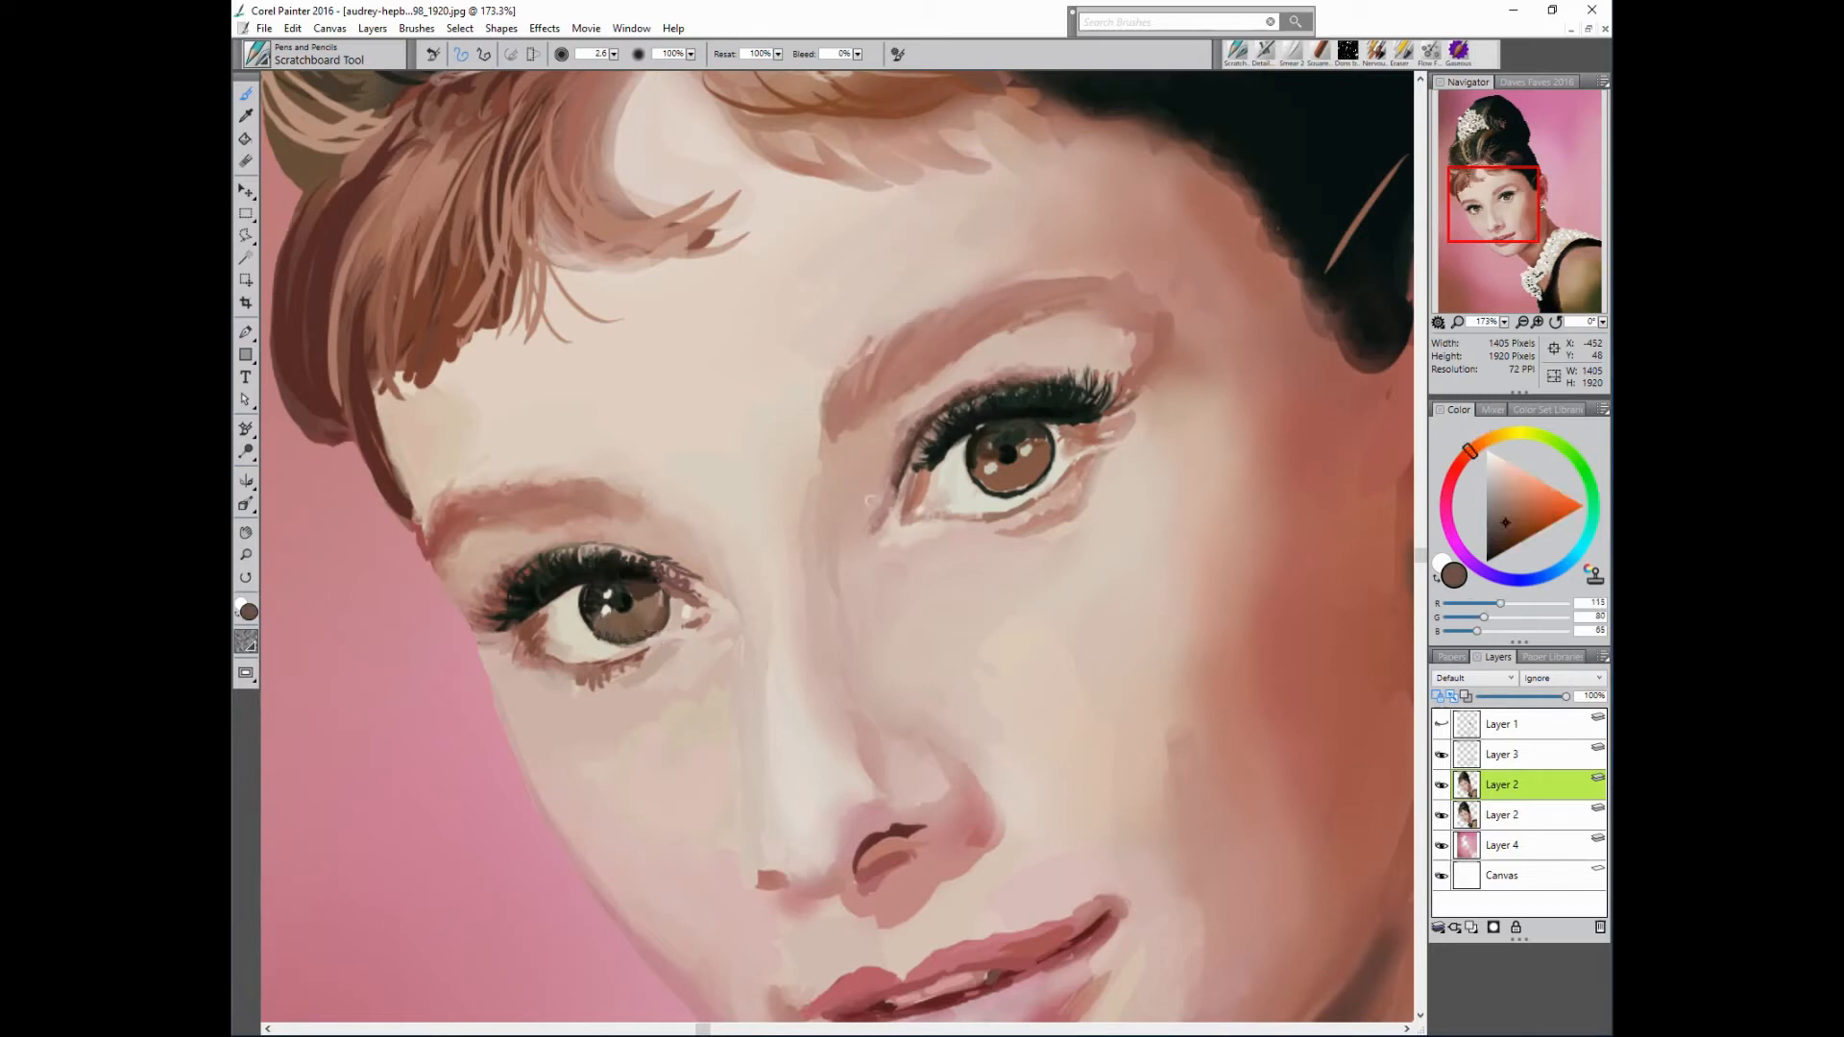
pyautogui.keyDown('alt'); pyautogui.click(974, 524); pyautogui.keyUp('alt')
pyautogui.keyDown('alt'); pyautogui.click(604, 615); pyautogui.keyUp('alt')
pyautogui.keyDown('alt'); pyautogui.click(814, 605); pyautogui.keyUp('alt')
pyautogui.keyDown('alt'); pyautogui.click(621, 601); pyautogui.keyUp('alt')
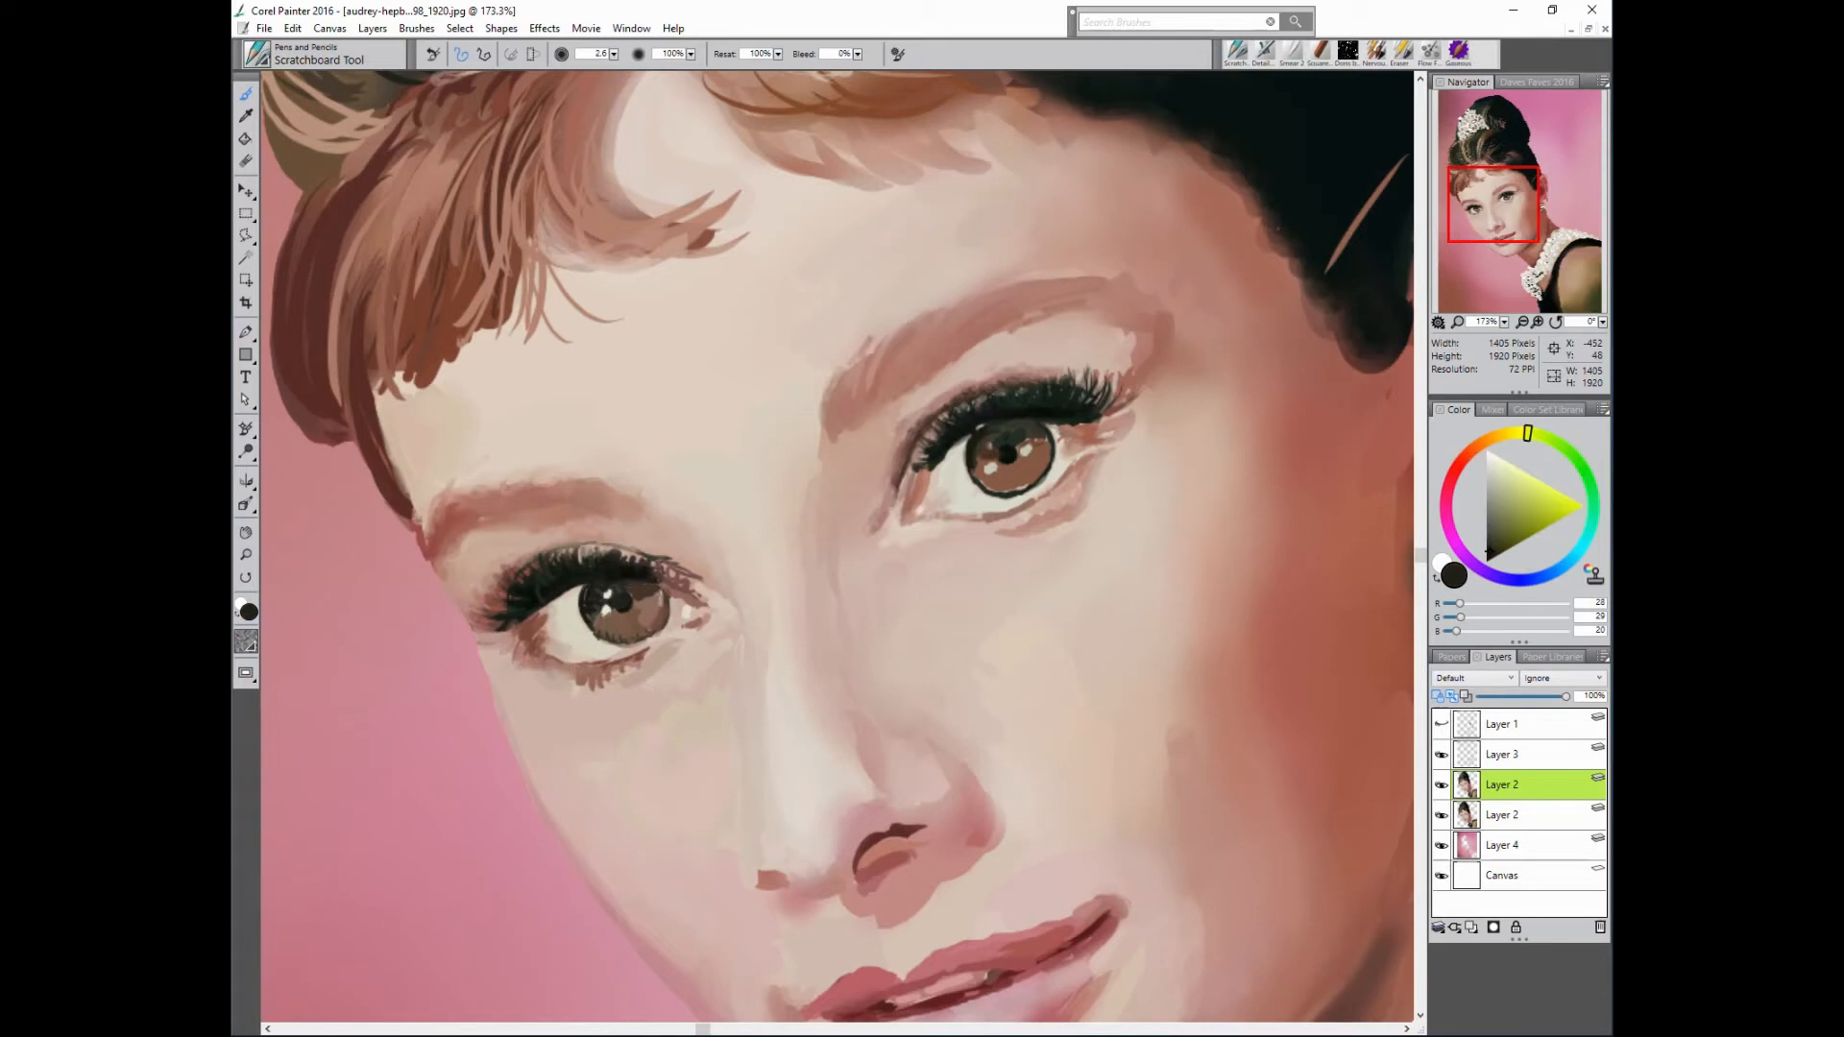
pyautogui.moveTo(1503, 549); pyautogui.dragTo(1469, 560)
# - Fill in the left eye's upper lashes and their top edge with sampled dark browns
pyautogui.keyDown('alt'); pyautogui.click(595, 552); pyautogui.keyUp('alt')
pyautogui.keyDown('alt'); pyautogui.click(553, 576); pyautogui.keyUp('alt')
pyautogui.moveTo(542, 573); pyautogui.dragTo(521, 579)
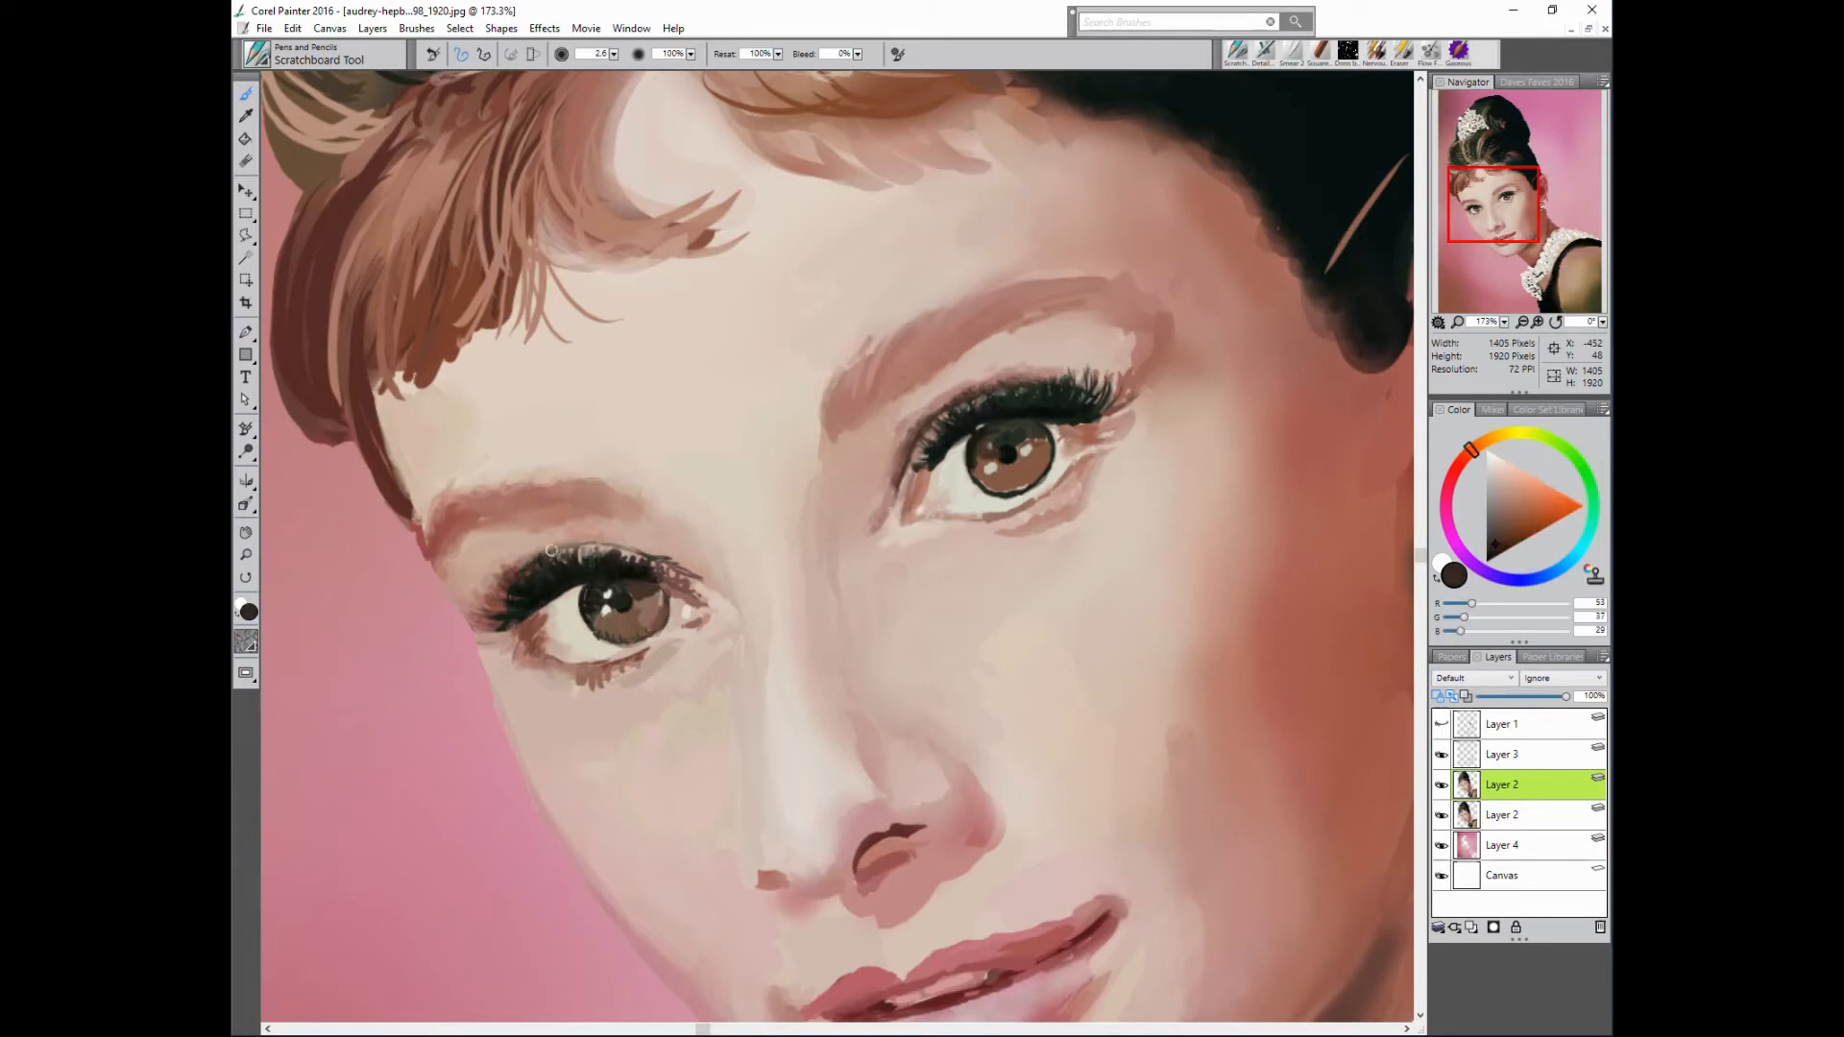
pyautogui.keyDown('alt'); pyautogui.click(569, 551); pyautogui.keyUp('alt')
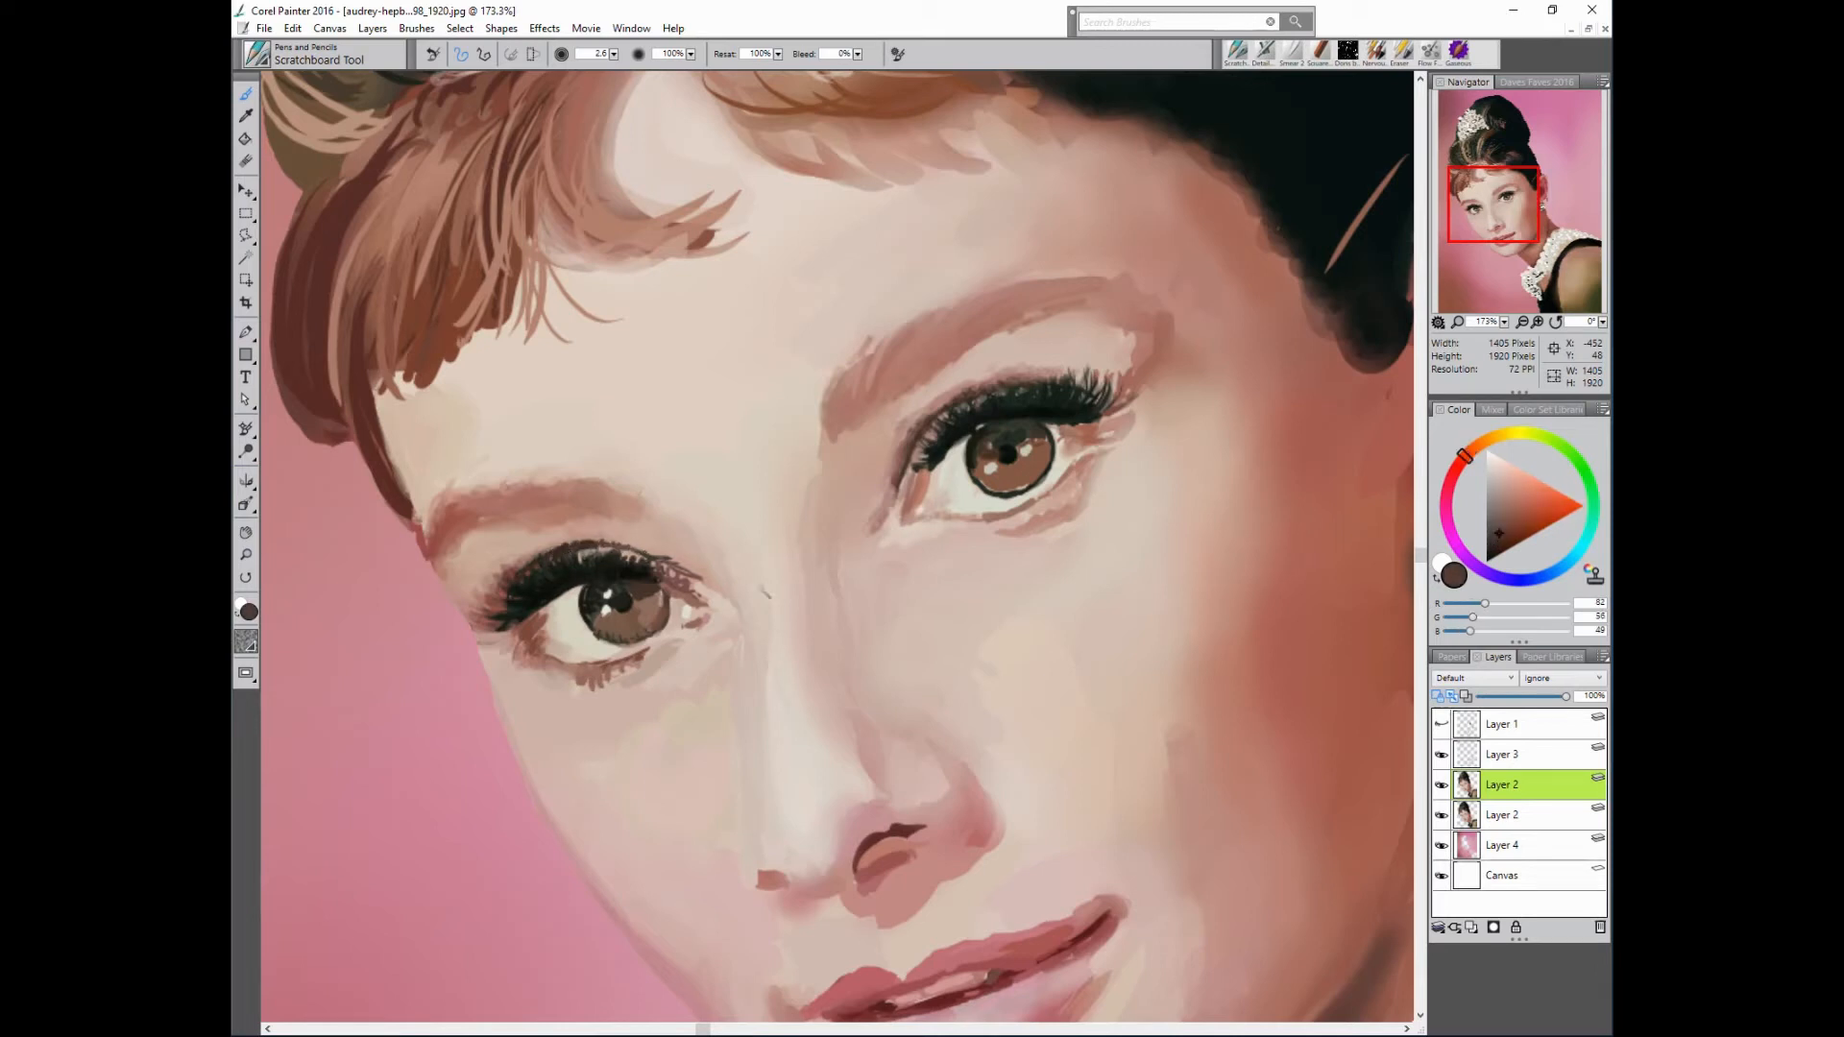
# - Extend the left eye's inner corner crease in brown and reinforce its upper lashes with a darker brown
pyautogui.keyDown('alt'); pyautogui.click(683, 579); pyautogui.keyUp('alt')
pyautogui.moveTo(697, 604); pyautogui.dragTo(729, 610)
pyautogui.keyDown('alt'); pyautogui.click(581, 554); pyautogui.keyUp('alt')
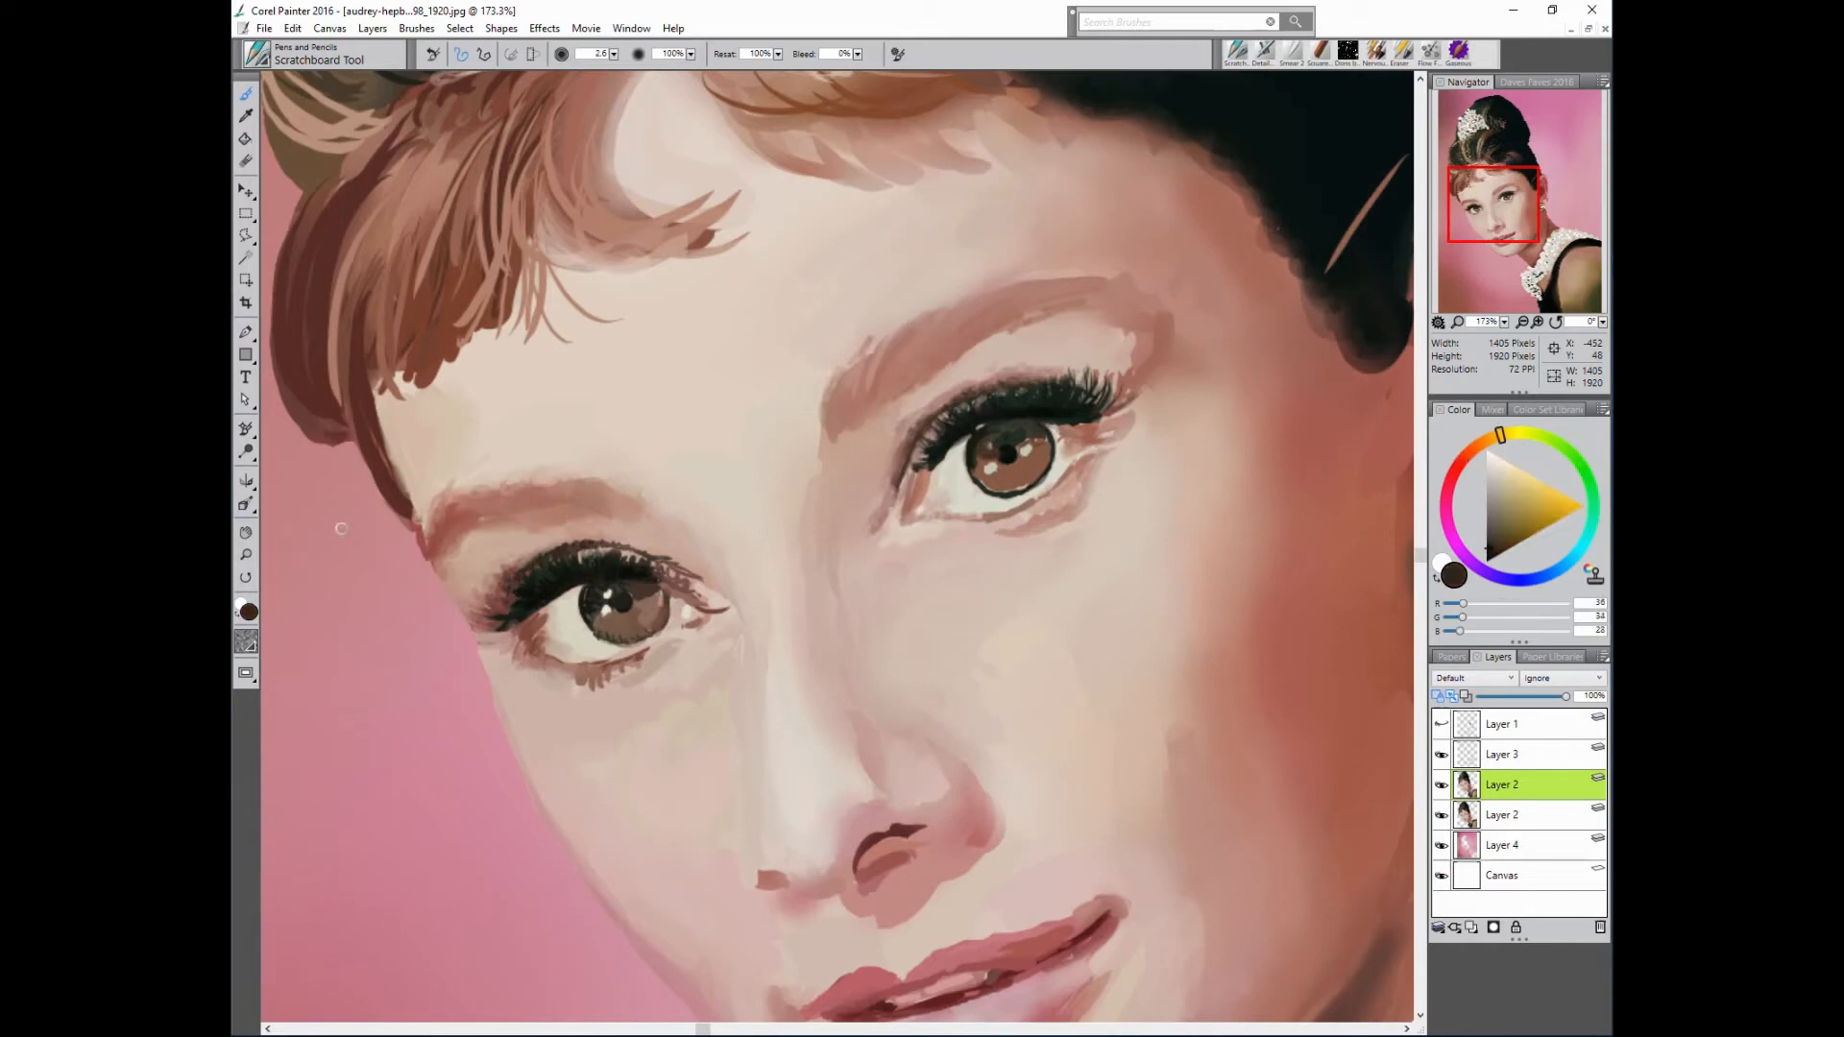
pyautogui.moveTo(504, 606); pyautogui.dragTo(608, 560)
# - Touch up the white of the left eye near its outer corner with sampled light and brown tones
pyautogui.keyDown('alt'); pyautogui.click(1008, 457); pyautogui.keyUp('alt')
pyautogui.keyDown('alt'); pyautogui.click(541, 612); pyautogui.keyUp('alt')
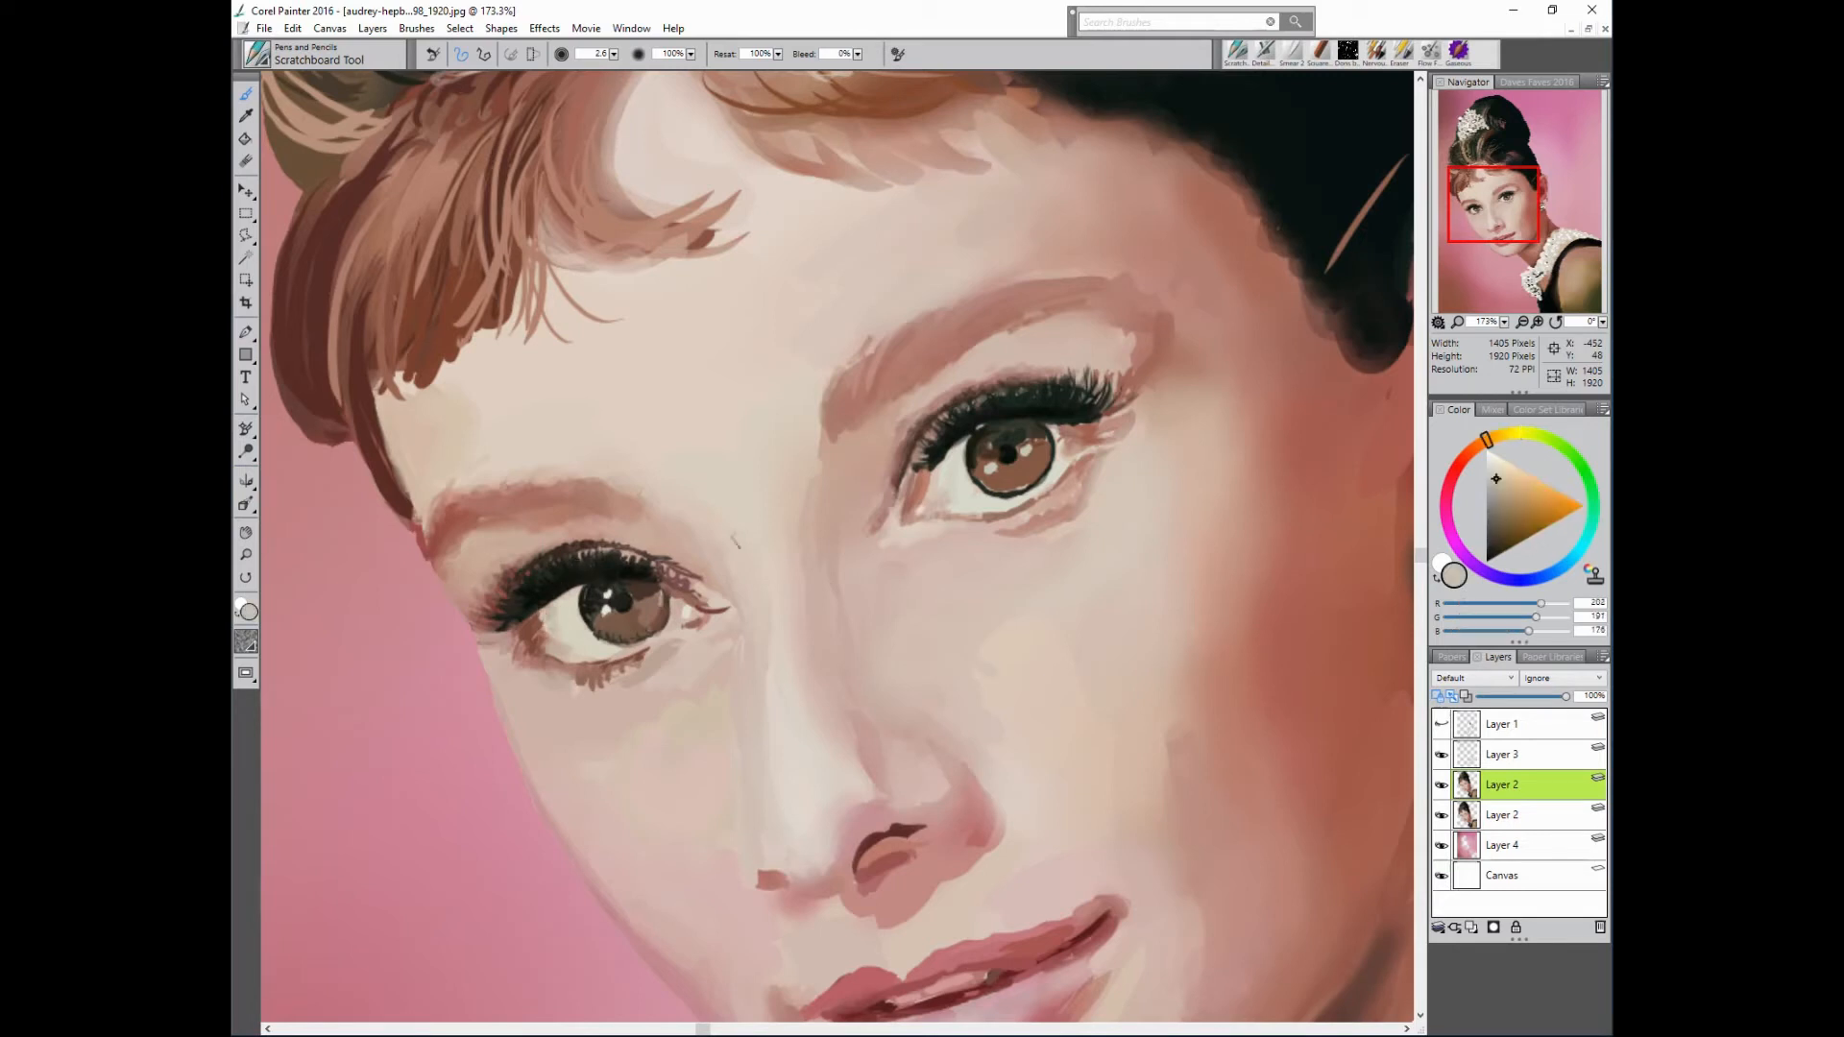
pyautogui.keyDown('alt'); pyautogui.click(562, 619); pyautogui.keyUp('alt')
pyautogui.moveTo(560, 619); pyautogui.dragTo(574, 620)
pyautogui.keyDown('alt'); pyautogui.click(543, 616); pyautogui.keyUp('alt')
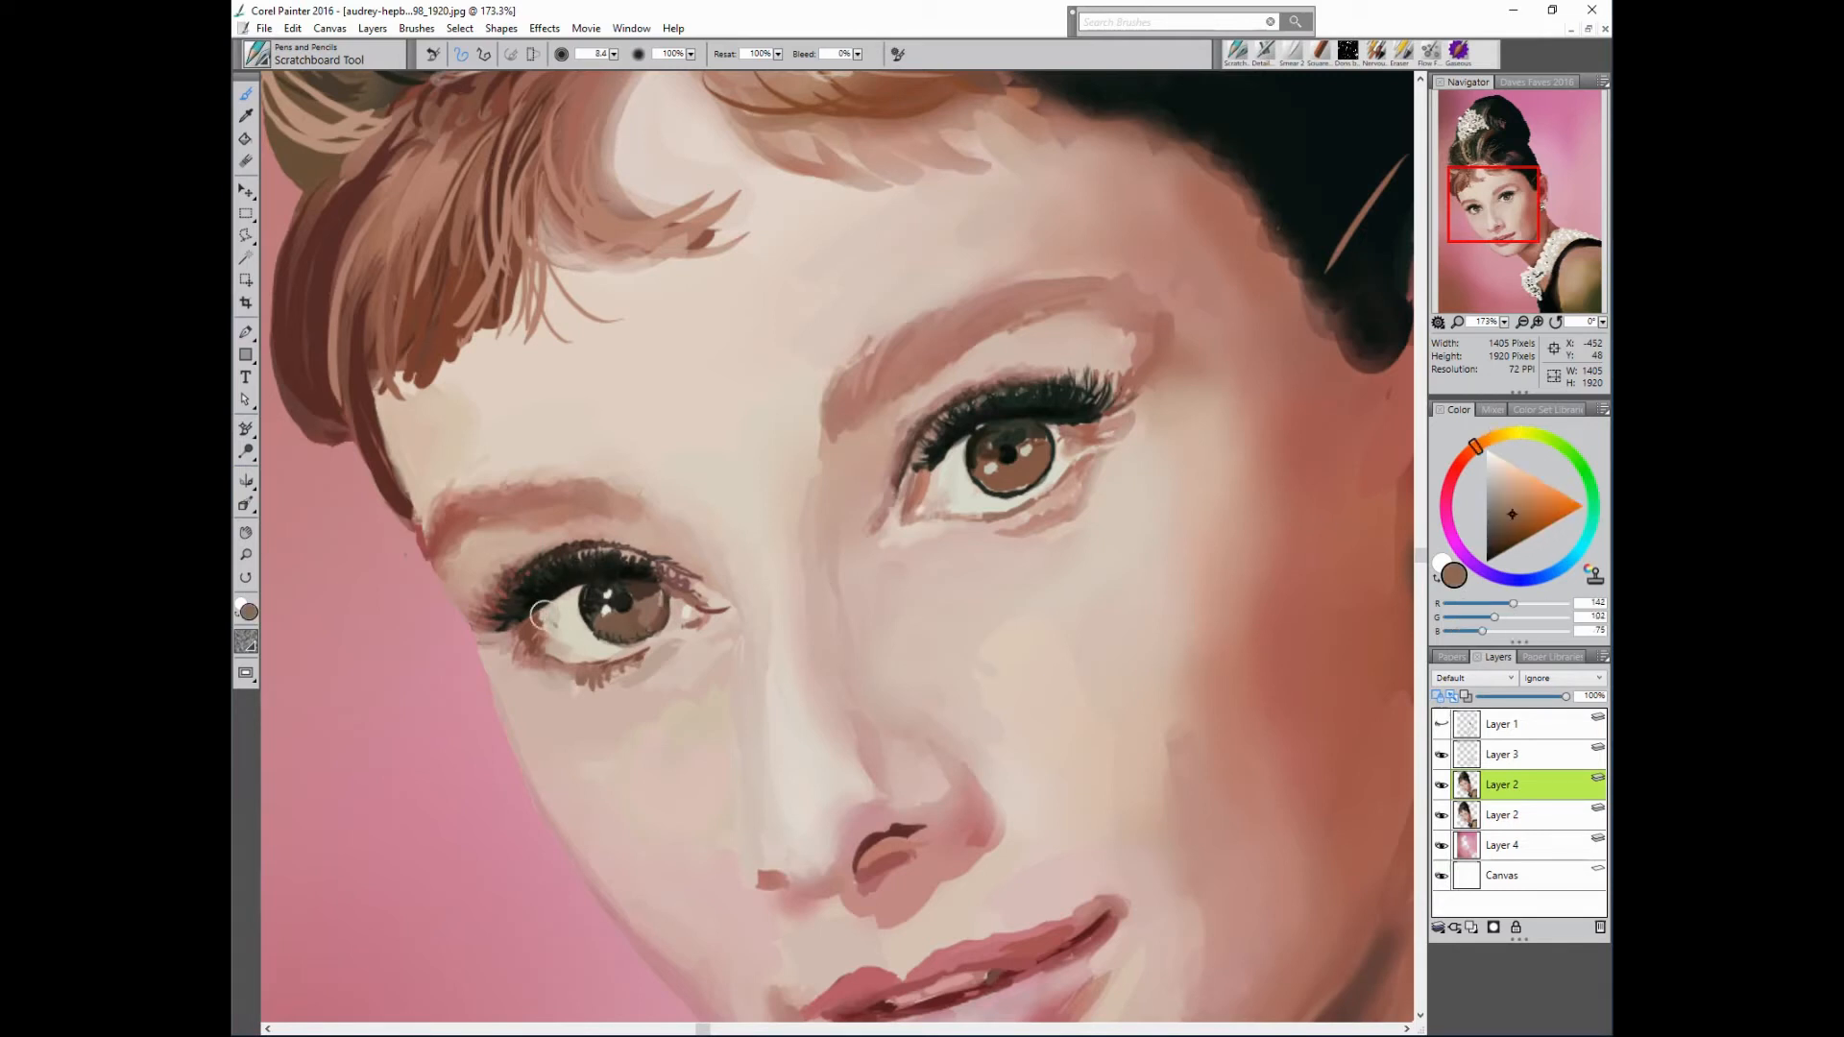
# - Blend the left eye's outer corner and lower lid with sampled reddish browns at 13% opacity and brush size 5.9
pyautogui.moveTo(693, 57); pyautogui.dragTo(537, 66)
pyautogui.keyDown('alt'); pyautogui.click(602, 622); pyautogui.keyUp('alt')
pyautogui.moveTo(538, 621); pyautogui.dragTo(510, 653)
pyautogui.moveTo(523, 639)
pyautogui.mouseDown()
pyautogui.moveTo(509, 652)
pyautogui.moveTo(587, 658)
pyautogui.mouseUp()
pyautogui.keyDown('alt'); pyautogui.click(532, 629); pyautogui.keyUp('alt')
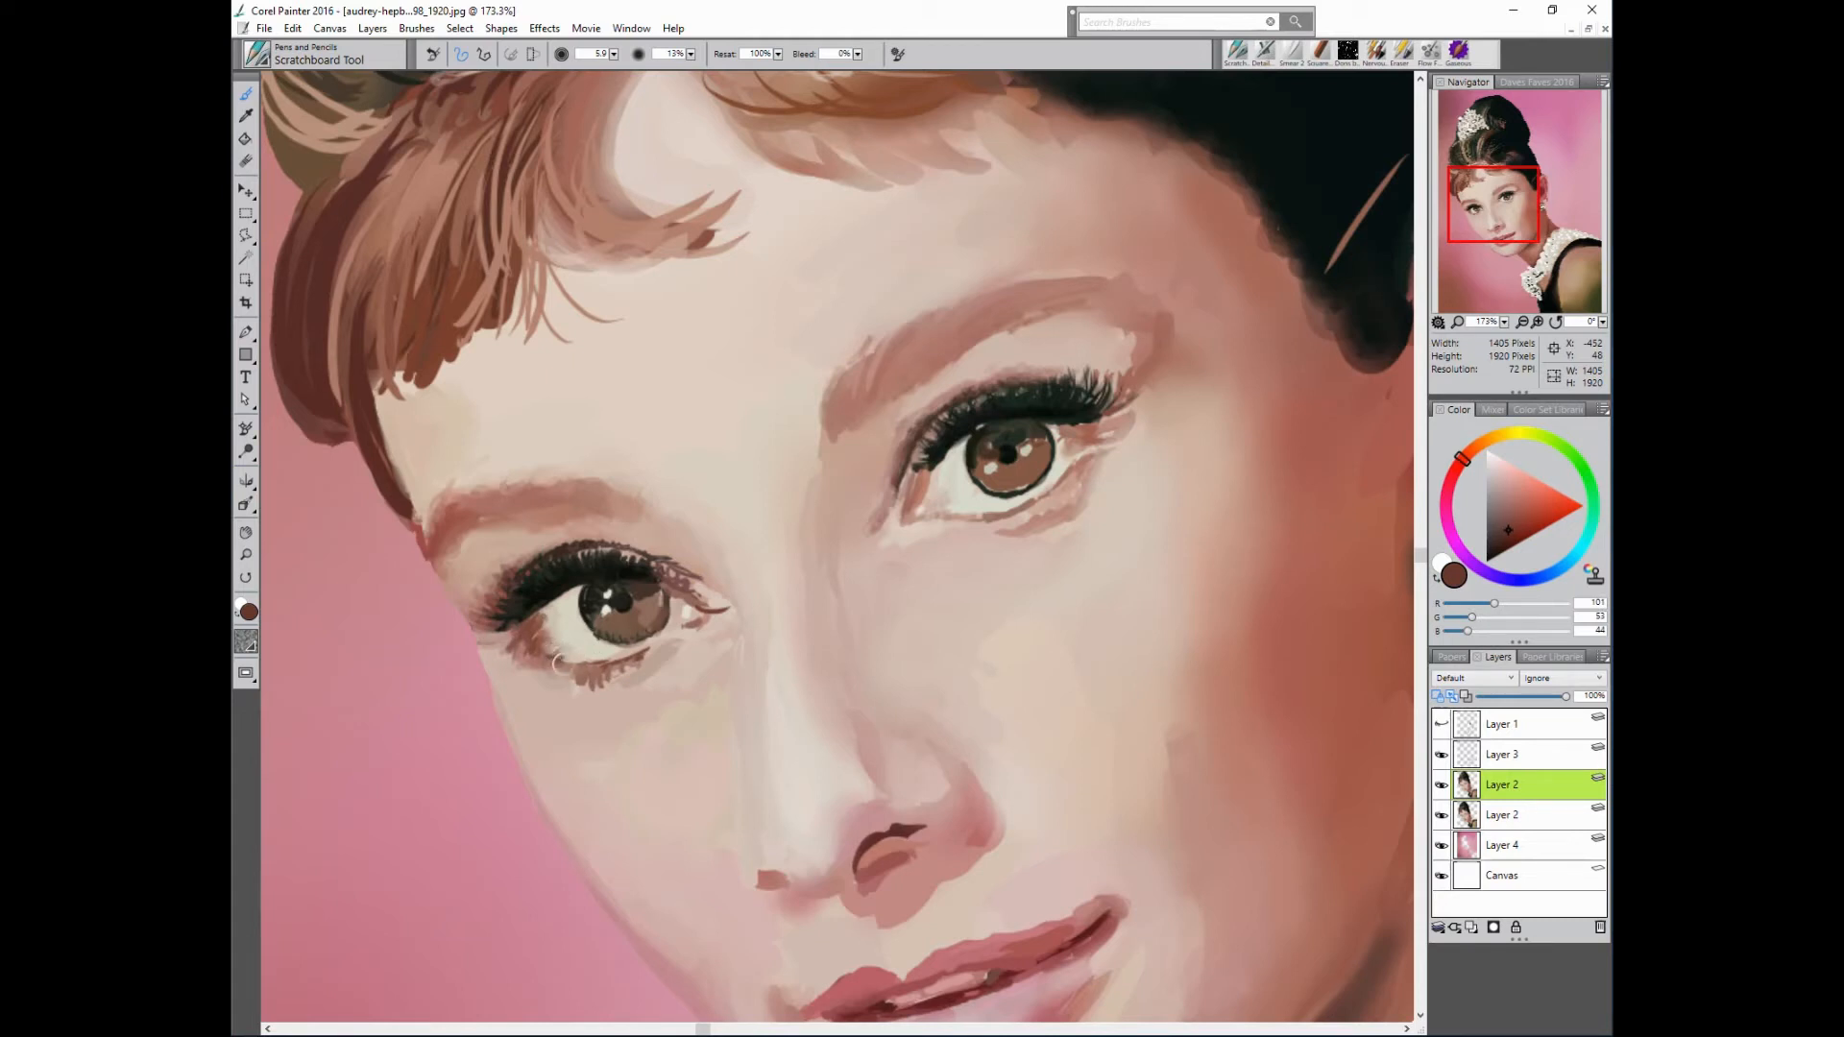
pyautogui.keyDown('alt'); pyautogui.click(550, 651); pyautogui.keyUp('alt')
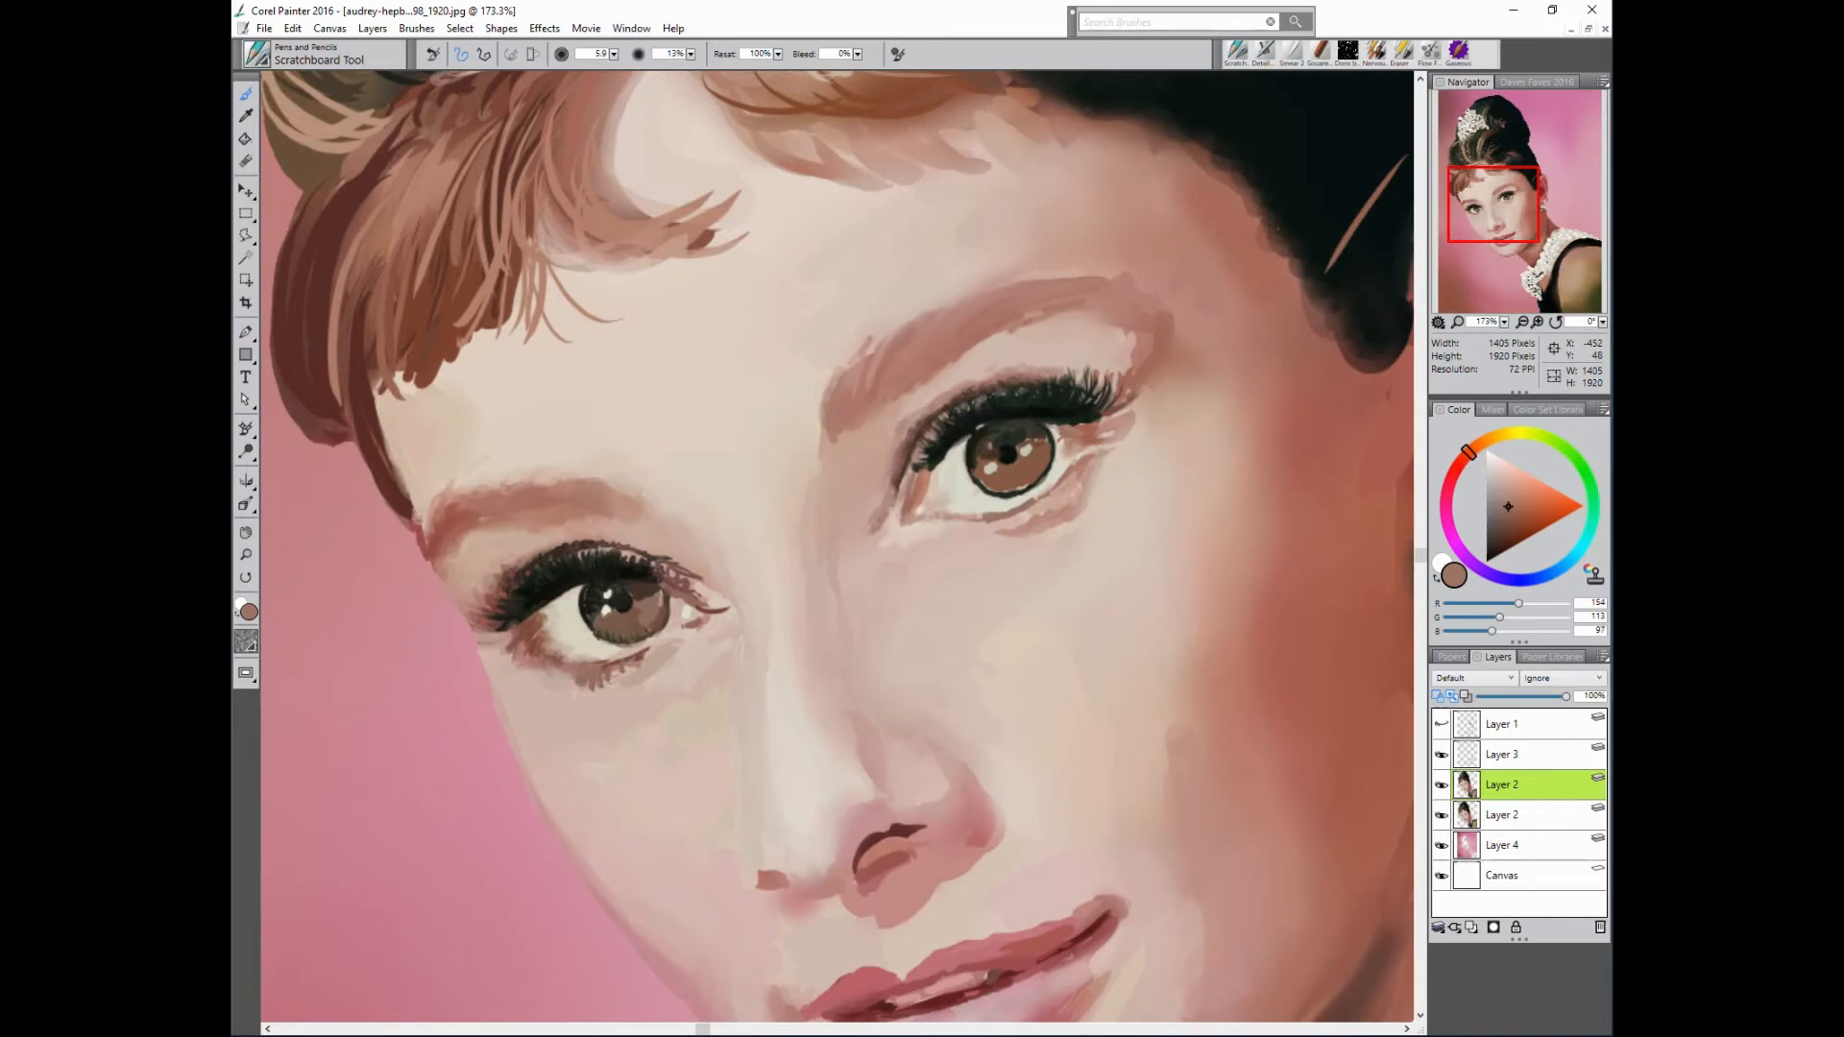
# - Soften the left eye's lower lashes beneath the iris with sampled tones and a resized brush
pyautogui.keyDown('alt'); pyautogui.click(590, 683); pyautogui.keyUp('alt')
pyautogui.press(']')
pyautogui.press(']')
pyautogui.press(']')
pyautogui.moveTo(634, 668); pyautogui.dragTo(619, 666)
# - Brighten the left eye's lower rim and inner white at 100% opacity with sampled light tones, and sample brown for the iris edge
pyautogui.keyDown('alt'); pyautogui.click(980, 663); pyautogui.keyUp('alt')
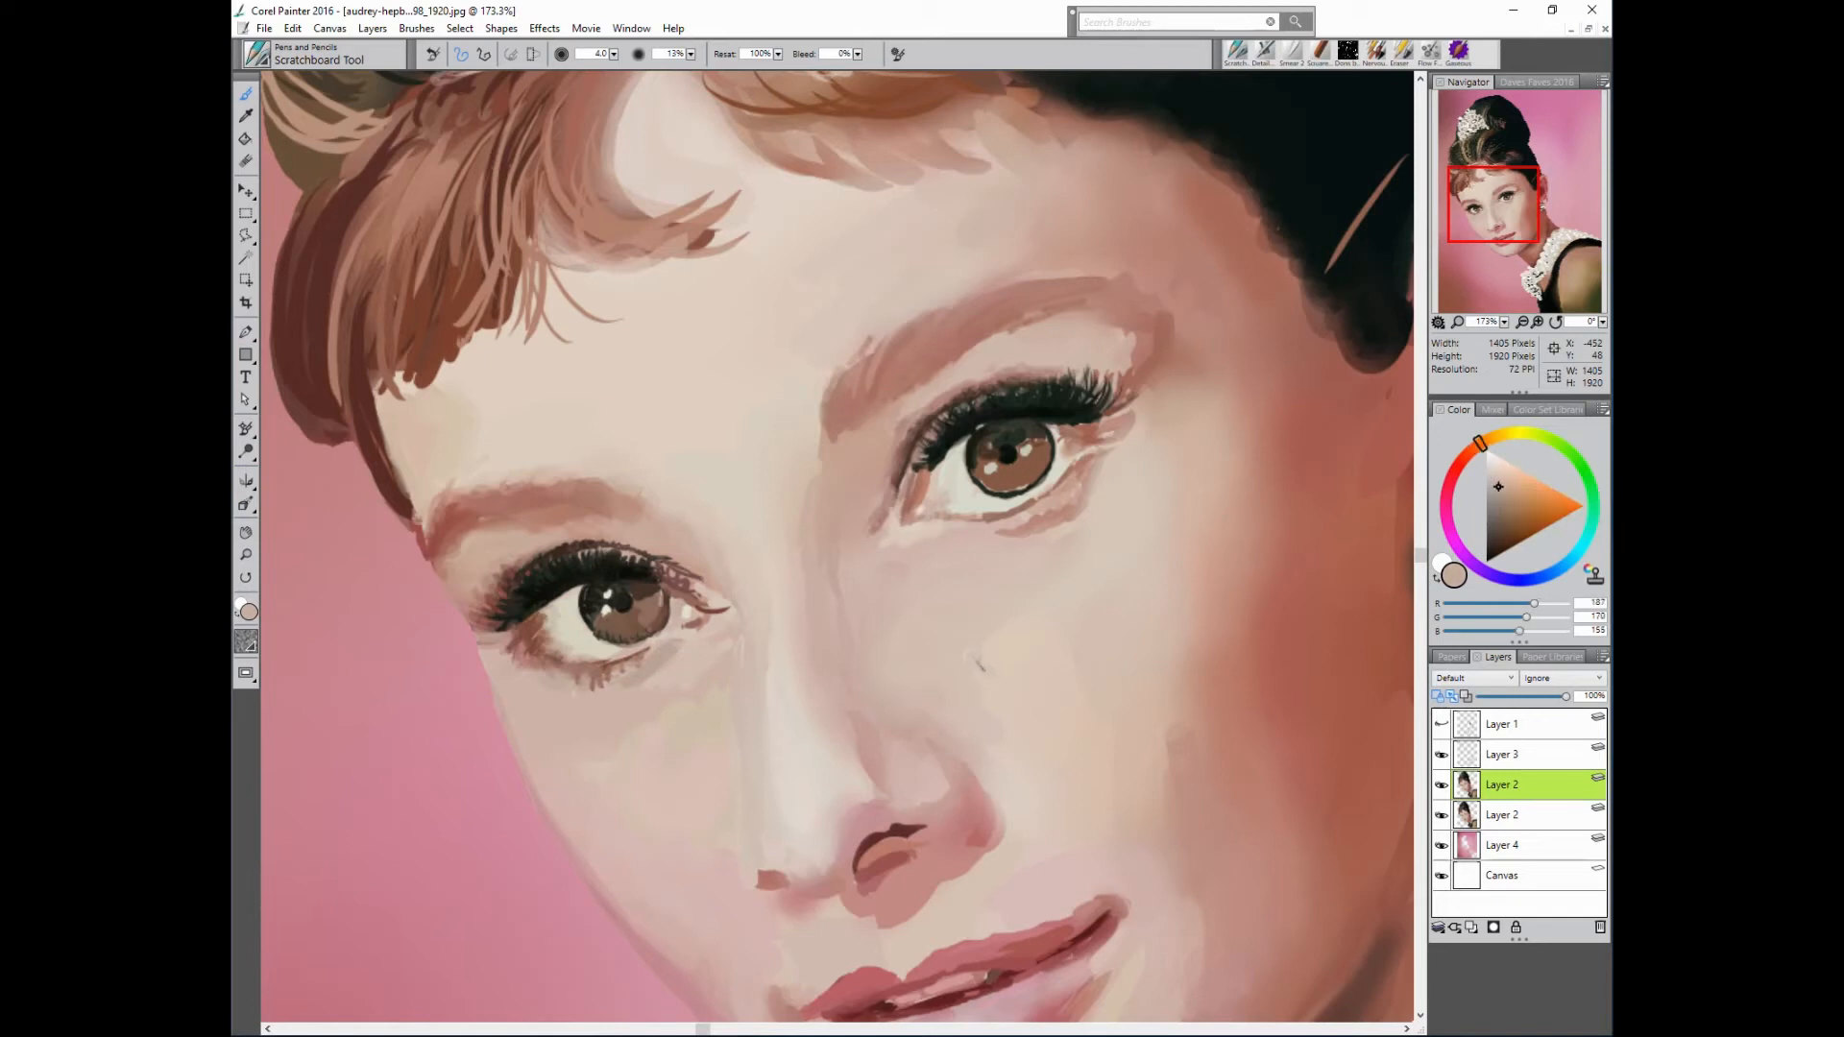
pyautogui.moveTo(691, 55); pyautogui.dragTo(817, 65)
pyautogui.keyDown('alt'); pyautogui.click(629, 666); pyautogui.keyUp('alt')
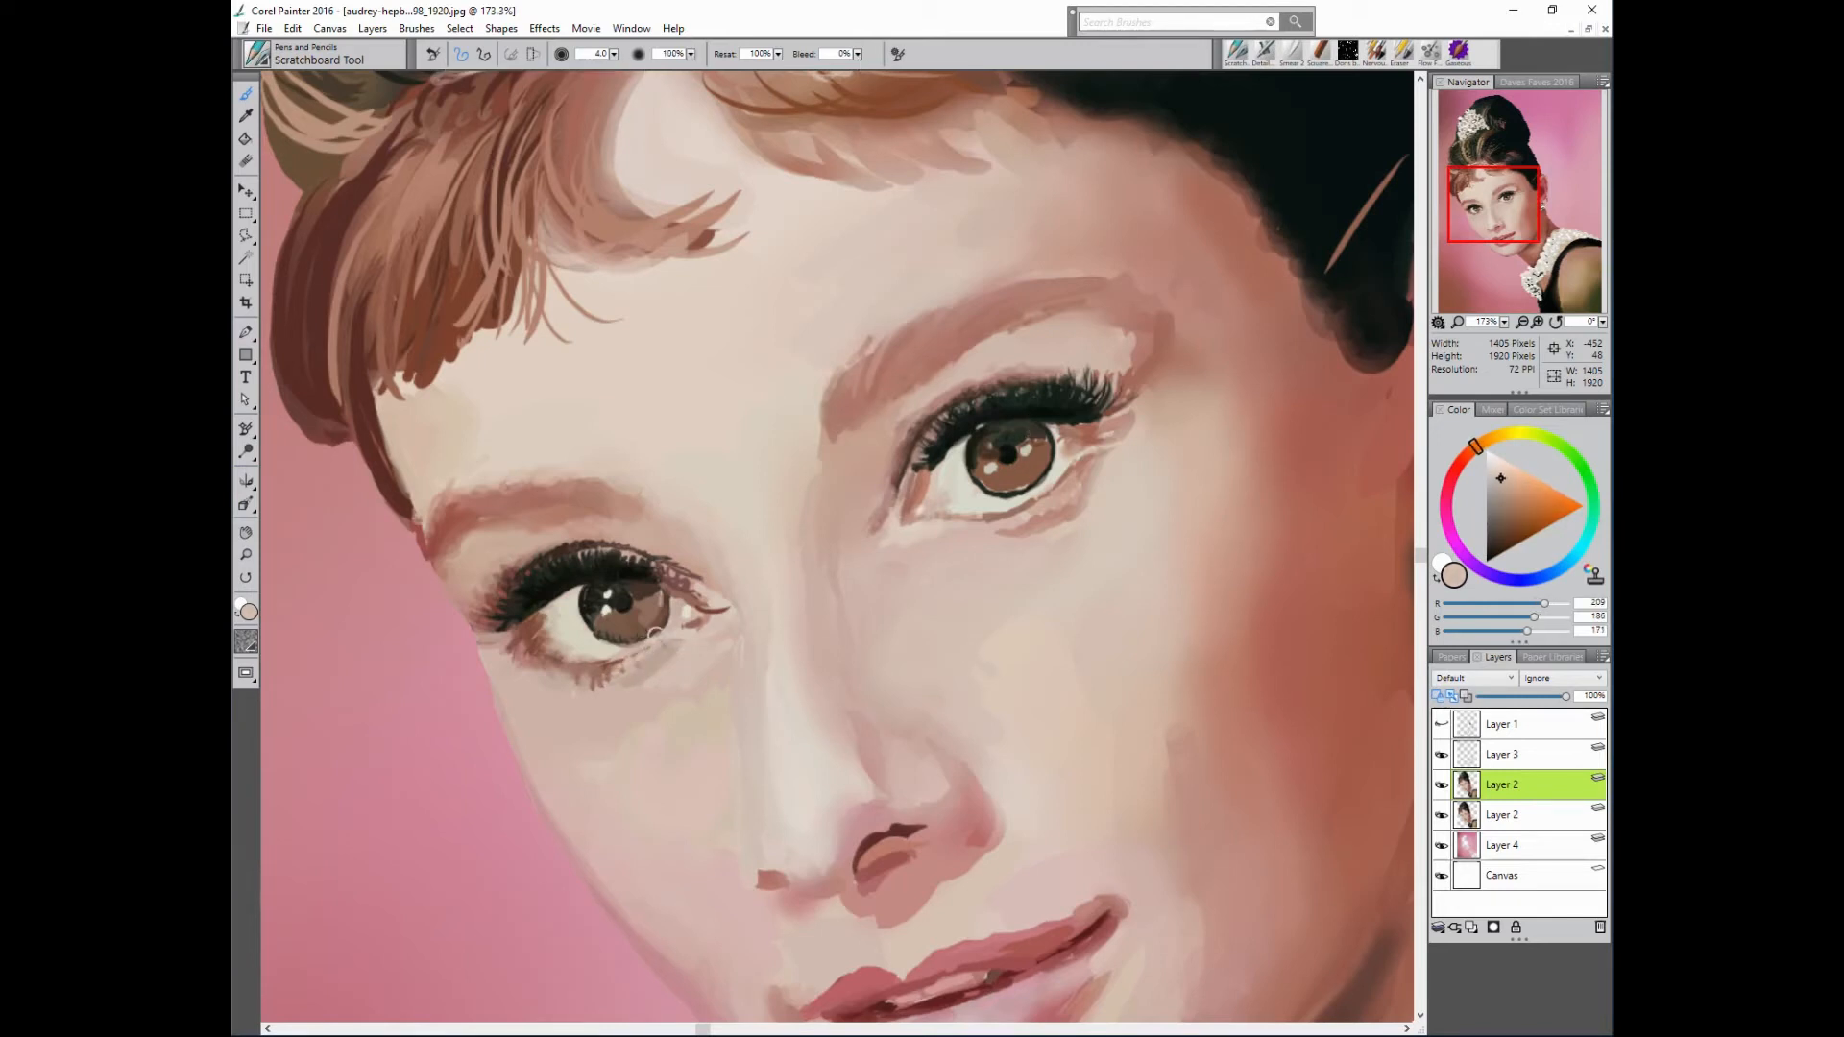
pyautogui.keyDown('alt'); pyautogui.click(477, 543); pyautogui.keyUp('alt')
pyautogui.moveTo(671, 607); pyautogui.dragTo(676, 607)
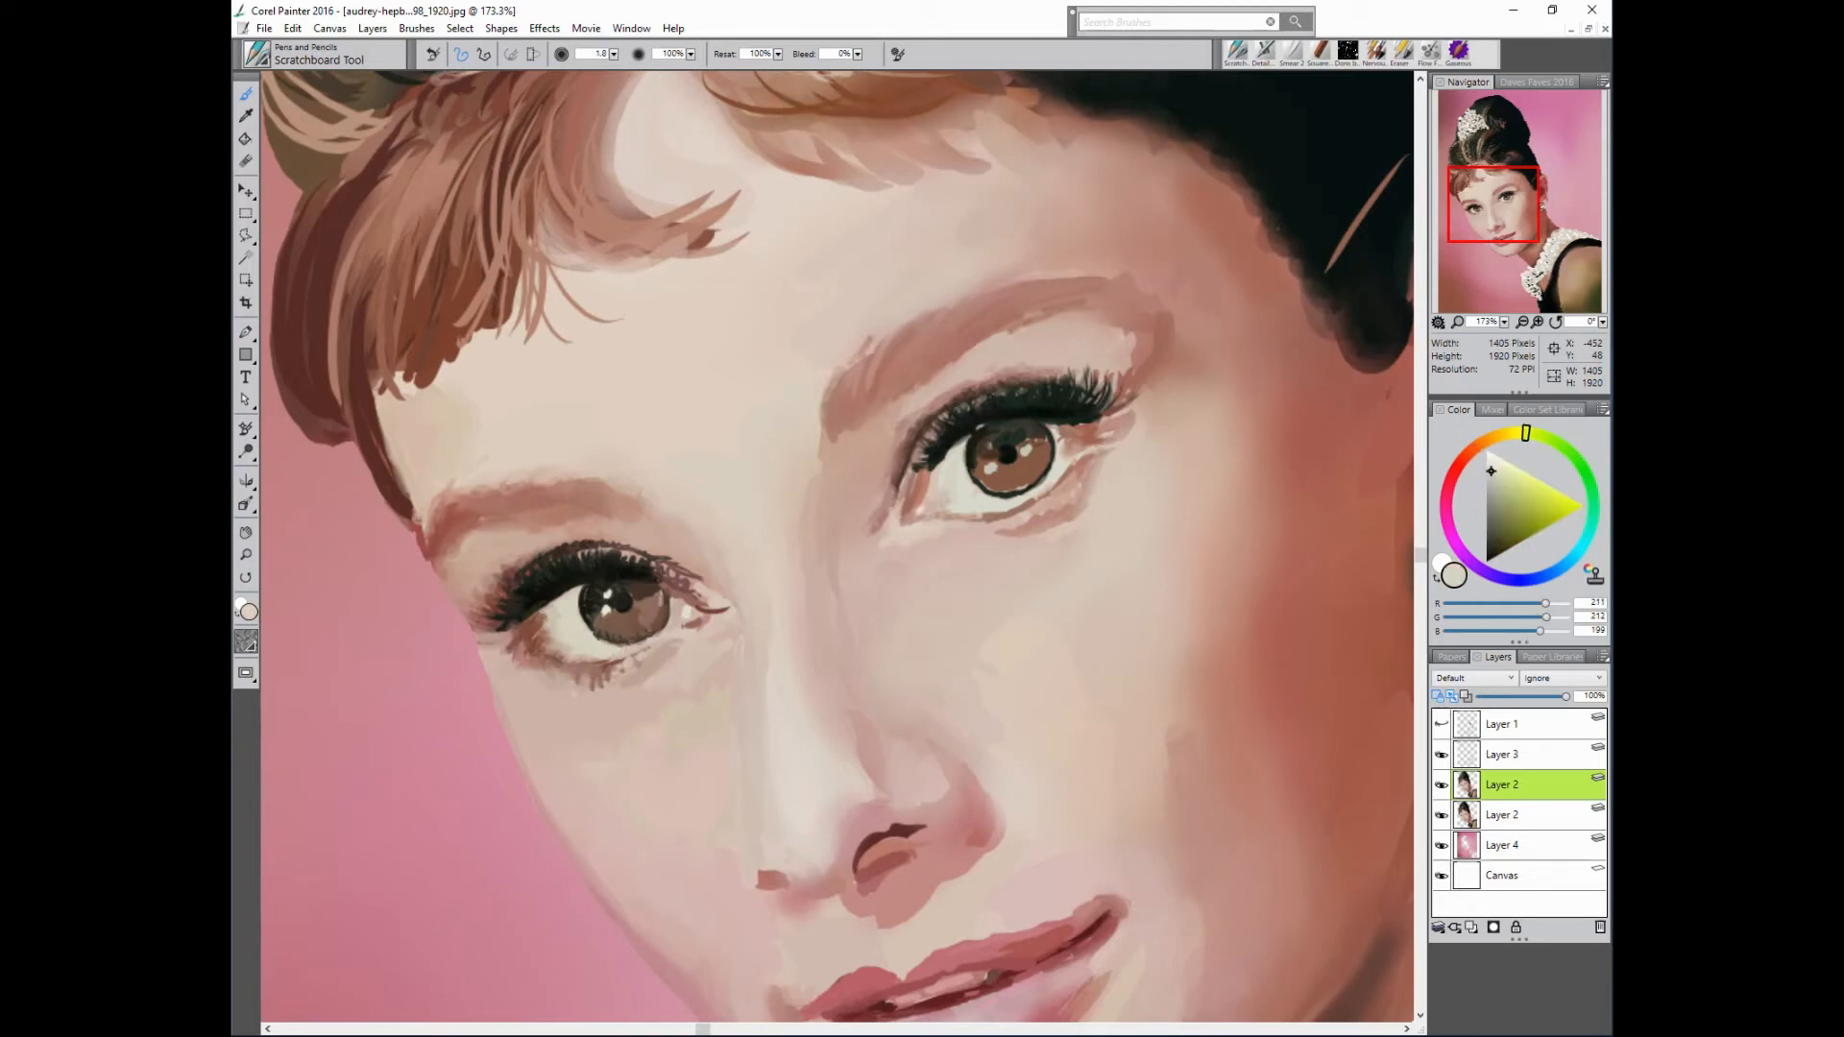
pyautogui.keyDown('alt'); pyautogui.click(658, 629); pyautogui.keyUp('alt')
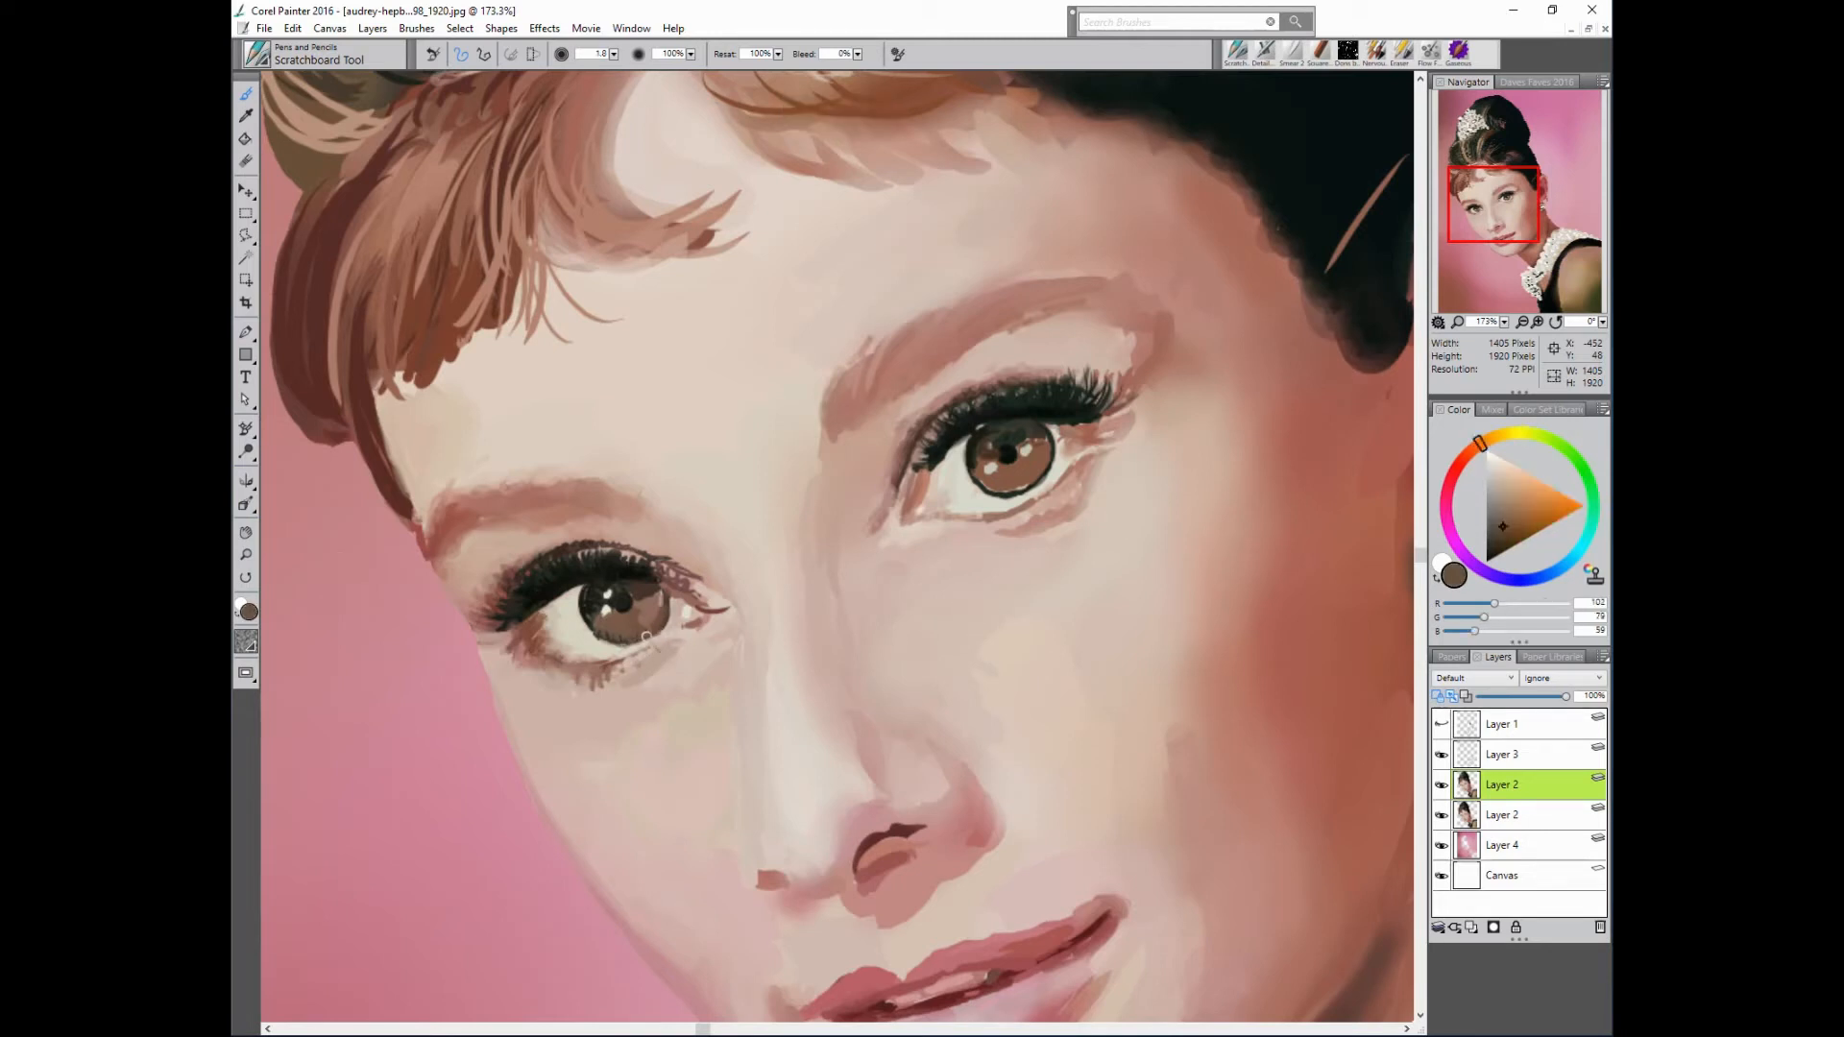
# - Add fine dark lashes along the inner half of the right eye's upper lid with sampled near-black tones
pyautogui.keyDown('alt'); pyautogui.click(1044, 427); pyautogui.keyUp('alt')
pyautogui.moveTo(954, 420)
pyautogui.mouseDown()
pyautogui.moveTo(950, 449)
pyautogui.moveTo(931, 434)
pyautogui.moveTo(959, 401)
pyautogui.mouseUp()
pyautogui.keyDown('alt'); pyautogui.click(937, 440); pyautogui.keyUp('alt')
pyautogui.moveTo(990, 413); pyautogui.dragTo(981, 396)
pyautogui.keyDown('alt'); pyautogui.click(961, 430); pyautogui.keyUp('alt')
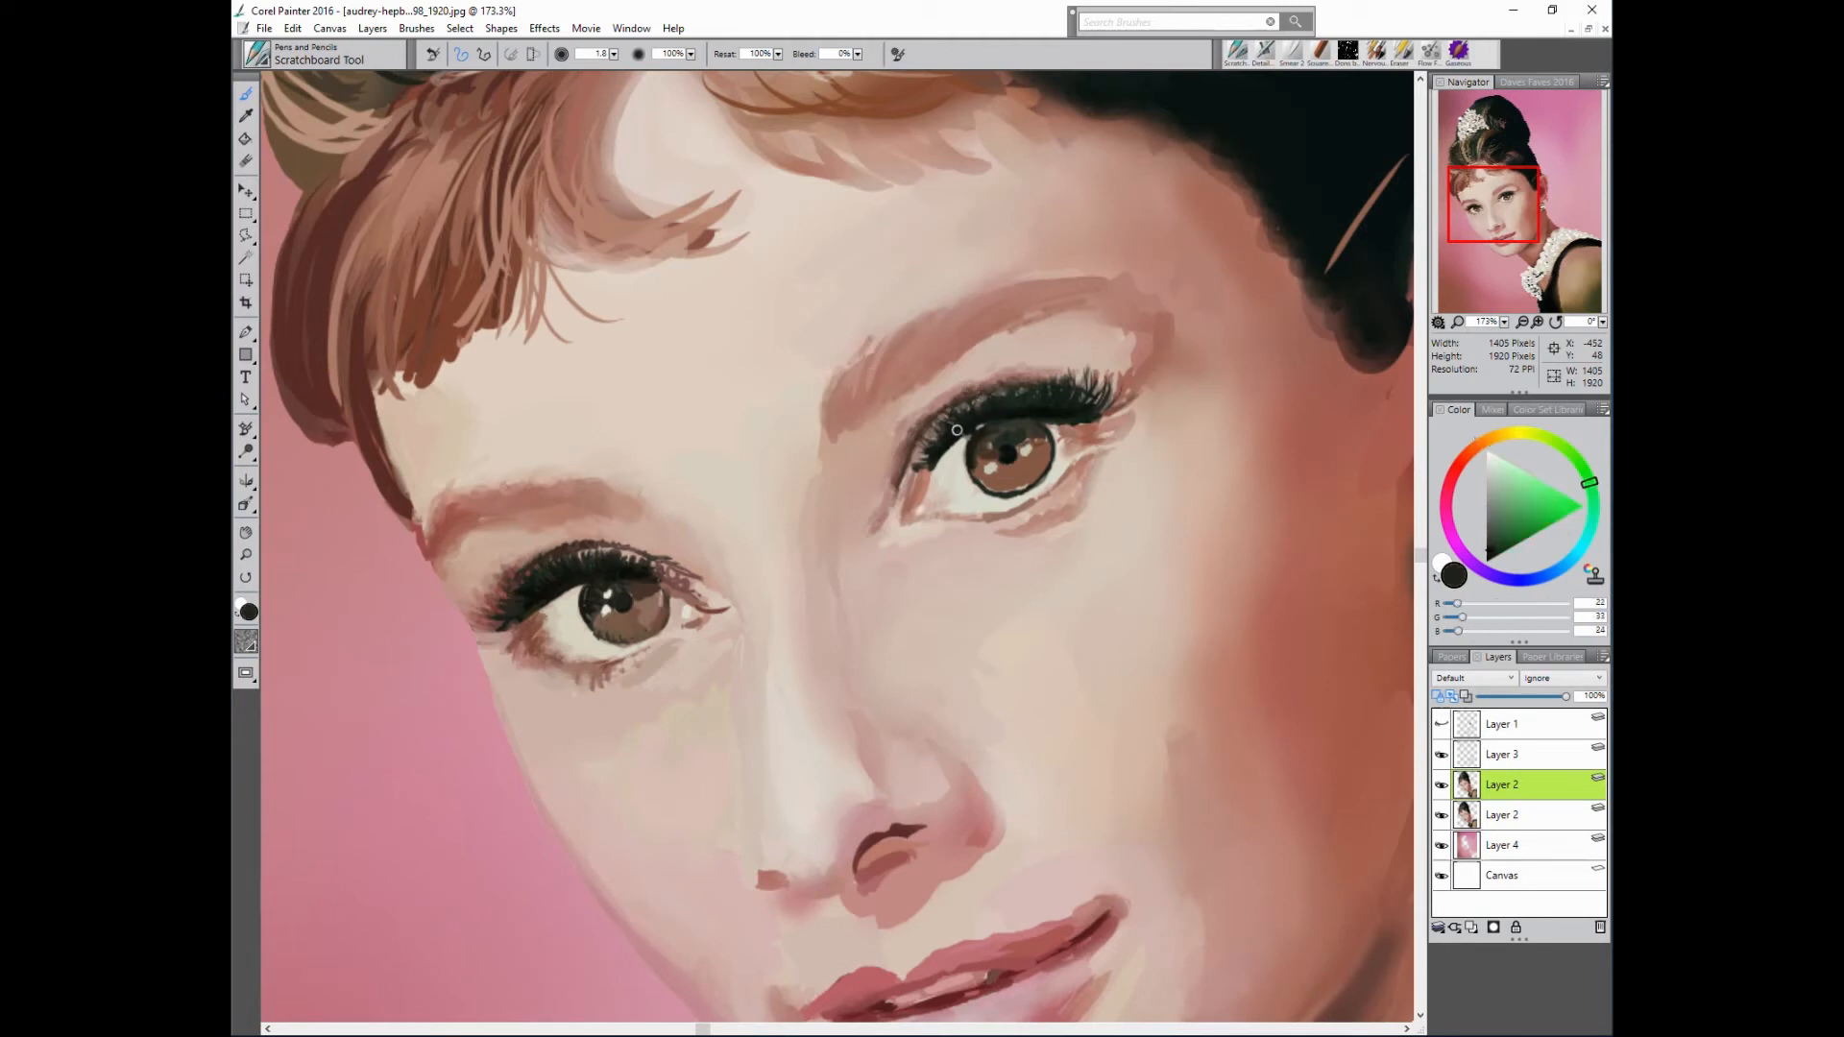
pyautogui.keyDown('alt'); pyautogui.click(930, 461); pyautogui.keyUp('alt')
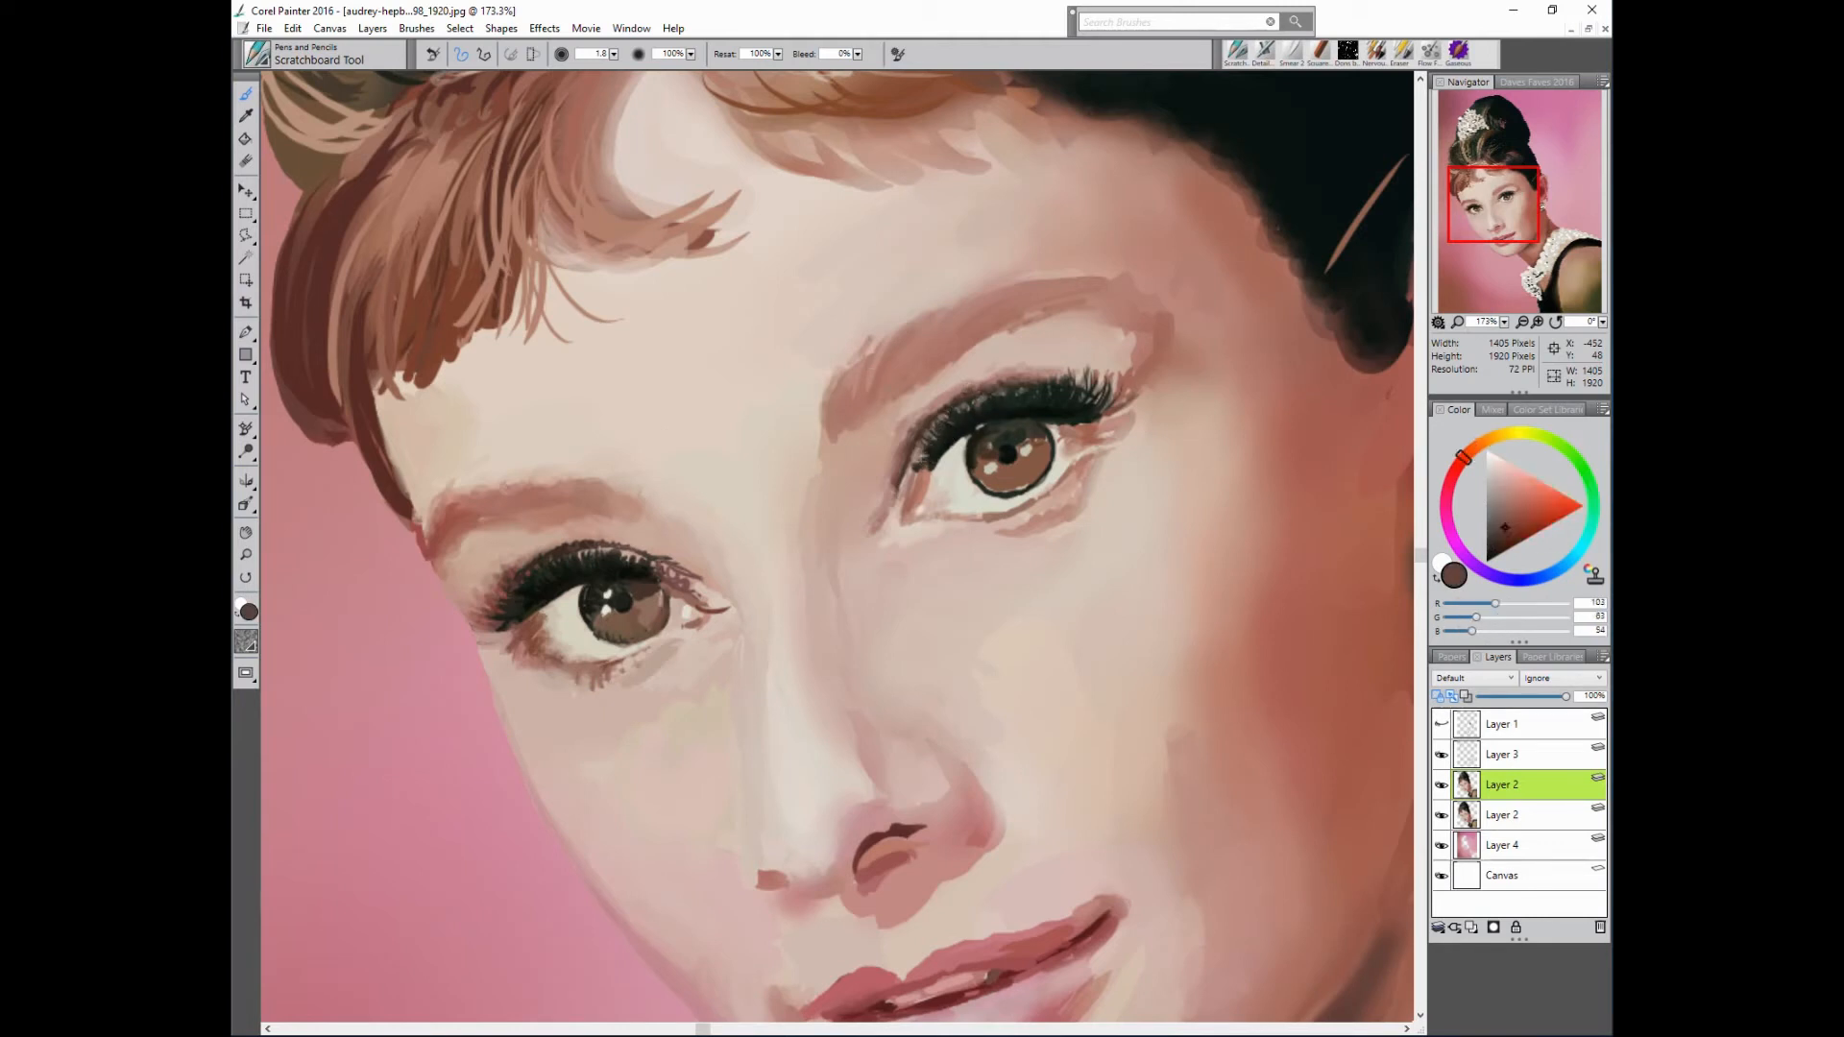
# - Lower the brush opacity to 18% and blend the skin above the right eye's inner lid with sampled tones at size 7.3
pyautogui.moveTo(691, 54)
pyautogui.mouseDown()
pyautogui.moveTo(580, 64)
pyautogui.moveTo(622, 63)
pyautogui.mouseUp()
pyautogui.moveTo(902, 455); pyautogui.dragTo(886, 517)
pyautogui.keyDown('alt'); pyautogui.click(897, 388); pyautogui.keyUp('alt')
pyautogui.keyDown('alt'); pyautogui.click(979, 332); pyautogui.keyUp('alt')
pyautogui.keyDown('alt'); pyautogui.click(946, 367); pyautogui.keyUp('alt')
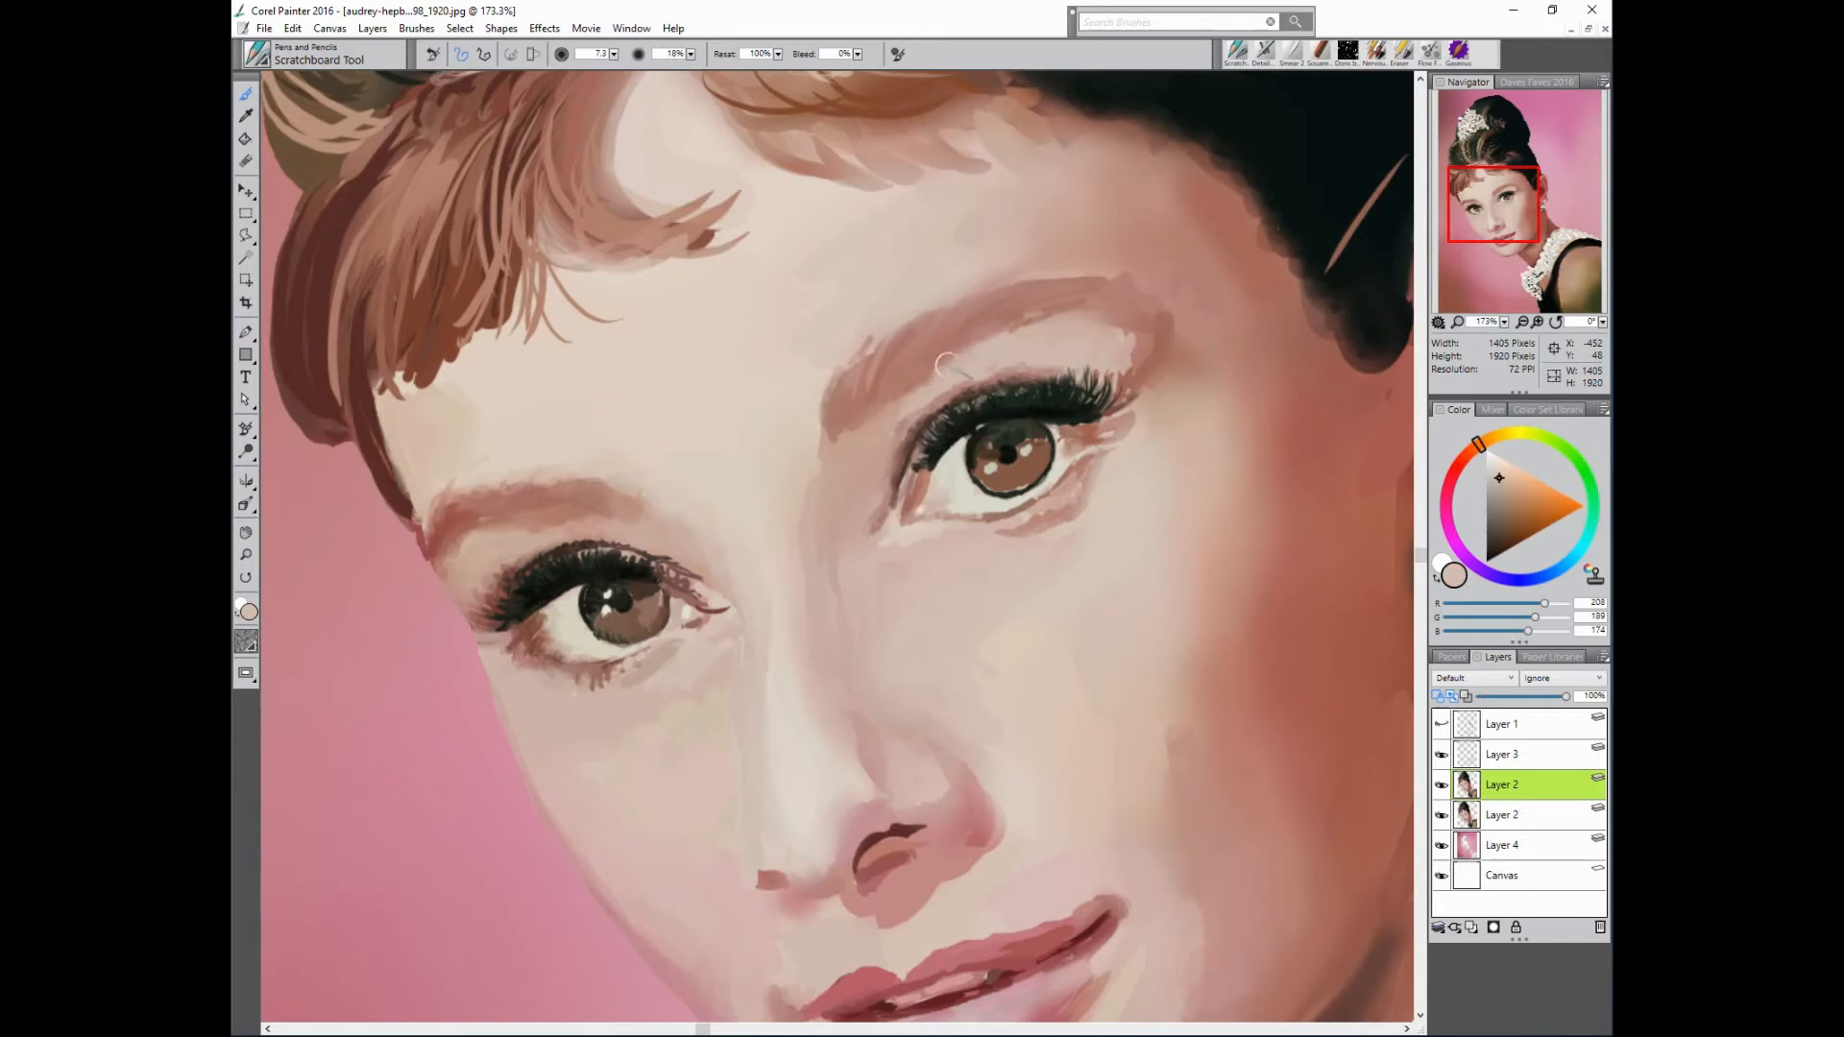
pyautogui.keyDown('alt'); pyautogui.click(930, 389); pyautogui.keyUp('alt')
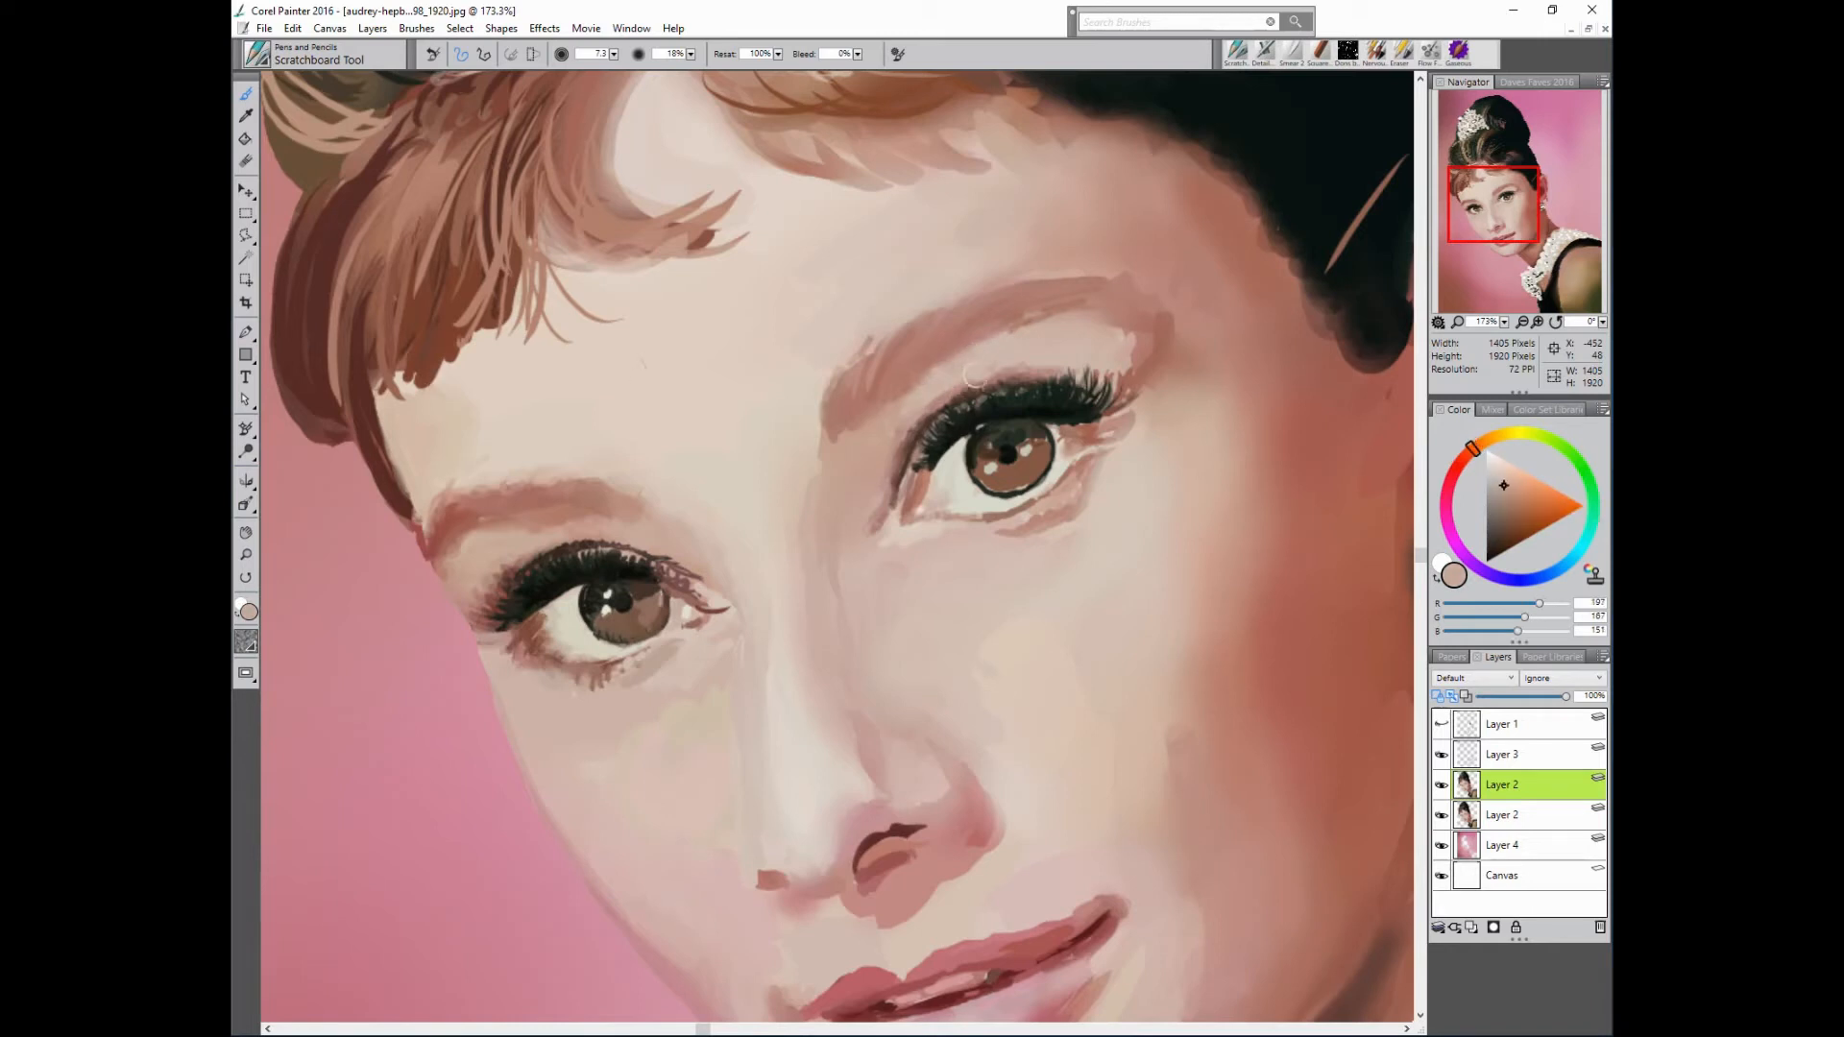
# - Smooth the skin between the right eye's upper lashes and eyebrow with sampled reddish and light tones
pyautogui.keyDown('alt'); pyautogui.click(1006, 368); pyautogui.keyUp('alt')
pyautogui.keyDown('alt'); pyautogui.click(1187, 320); pyautogui.keyUp('alt')
pyautogui.keyDown('alt'); pyautogui.click(1190, 315); pyautogui.keyUp('alt')
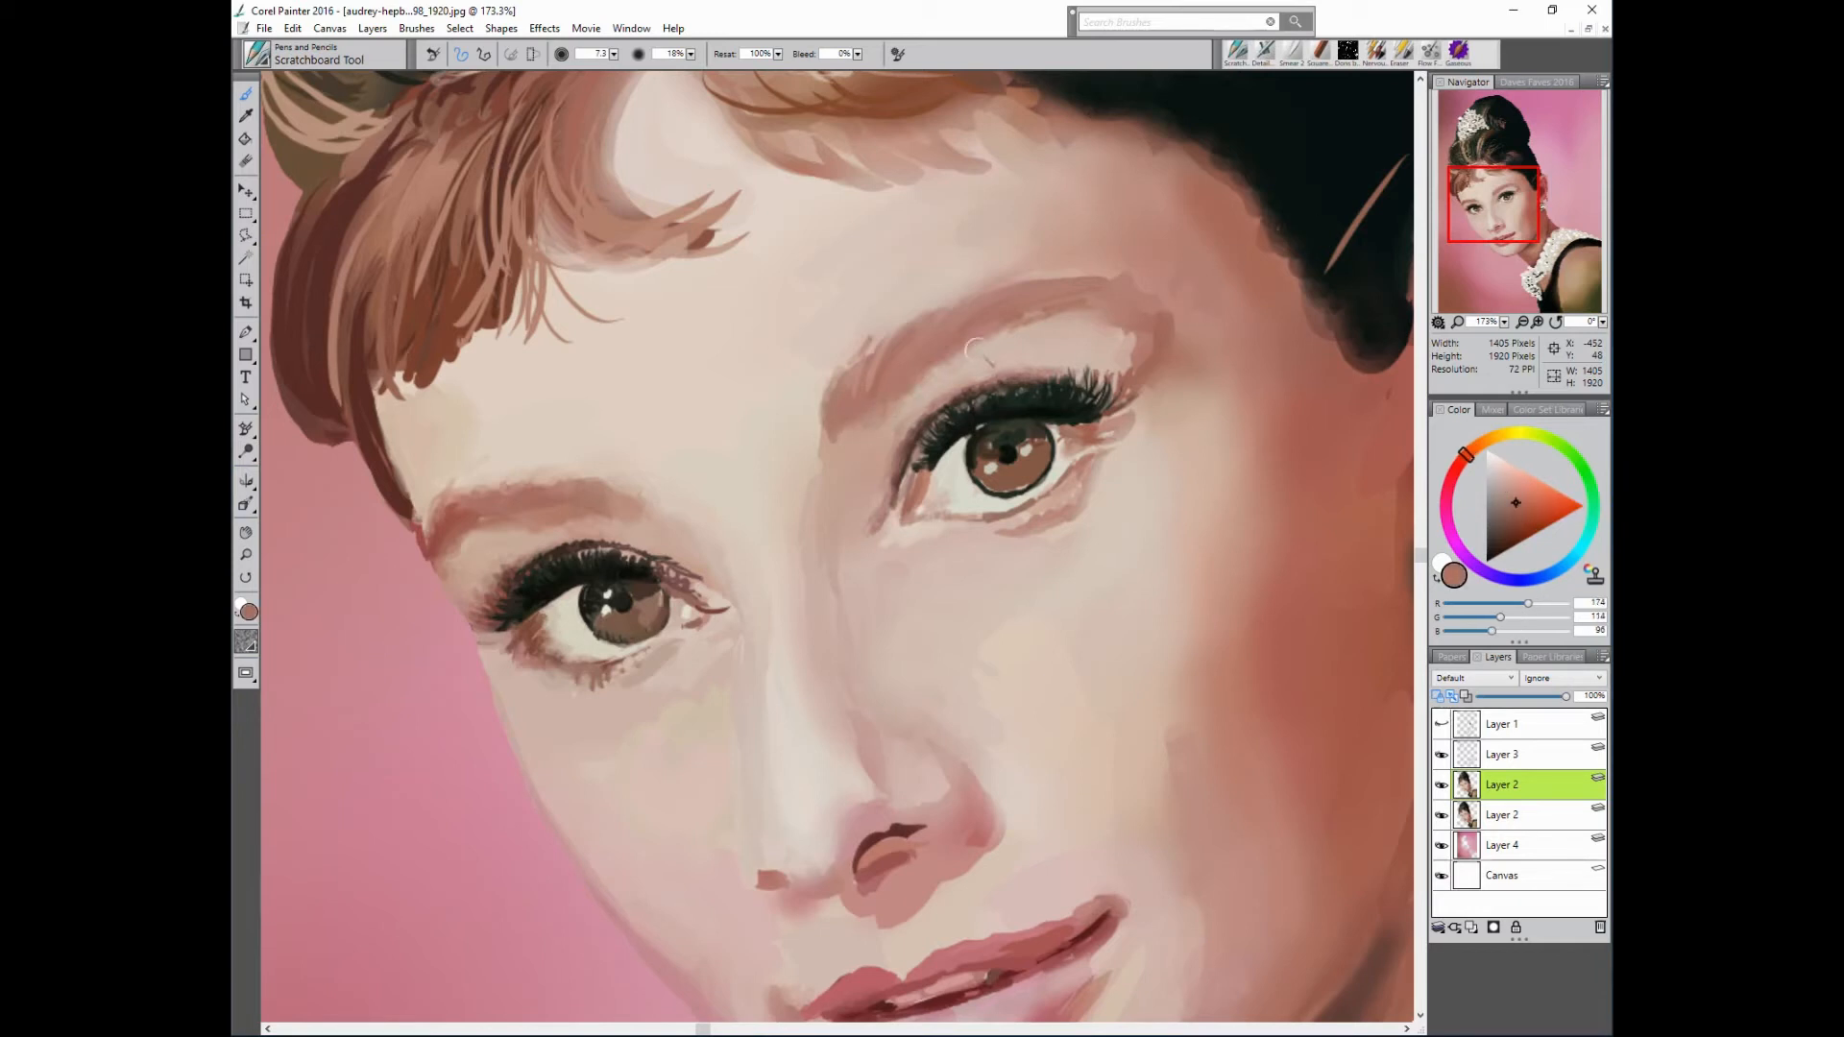
pyautogui.keyDown('alt'); pyautogui.click(951, 383); pyautogui.keyUp('alt')
pyautogui.keyDown('alt'); pyautogui.click(858, 425); pyautogui.keyUp('alt')
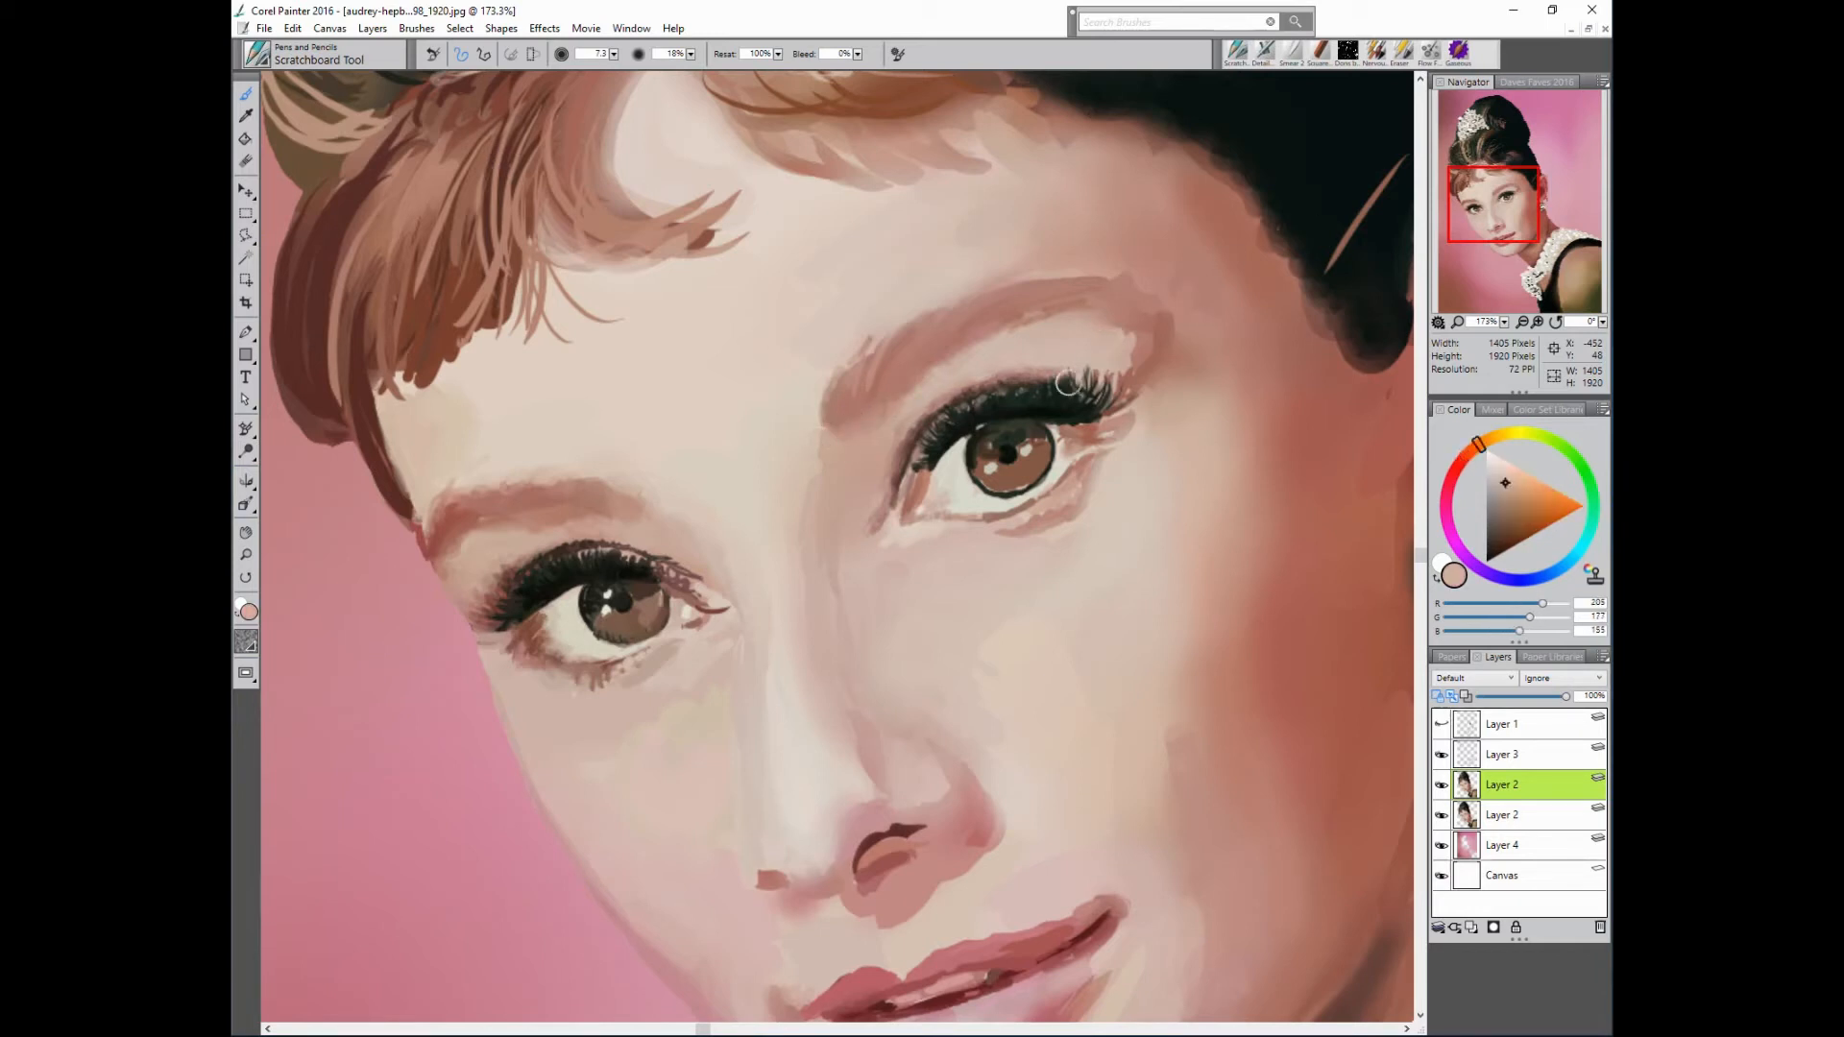
# - Soften the inner end and upper edge of the right eyebrow into the surrounding skin with sampled tones
pyautogui.keyDown('alt'); pyautogui.click(833, 433); pyautogui.keyUp('alt')
pyautogui.keyDown('alt'); pyautogui.click(833, 416); pyautogui.keyUp('alt')
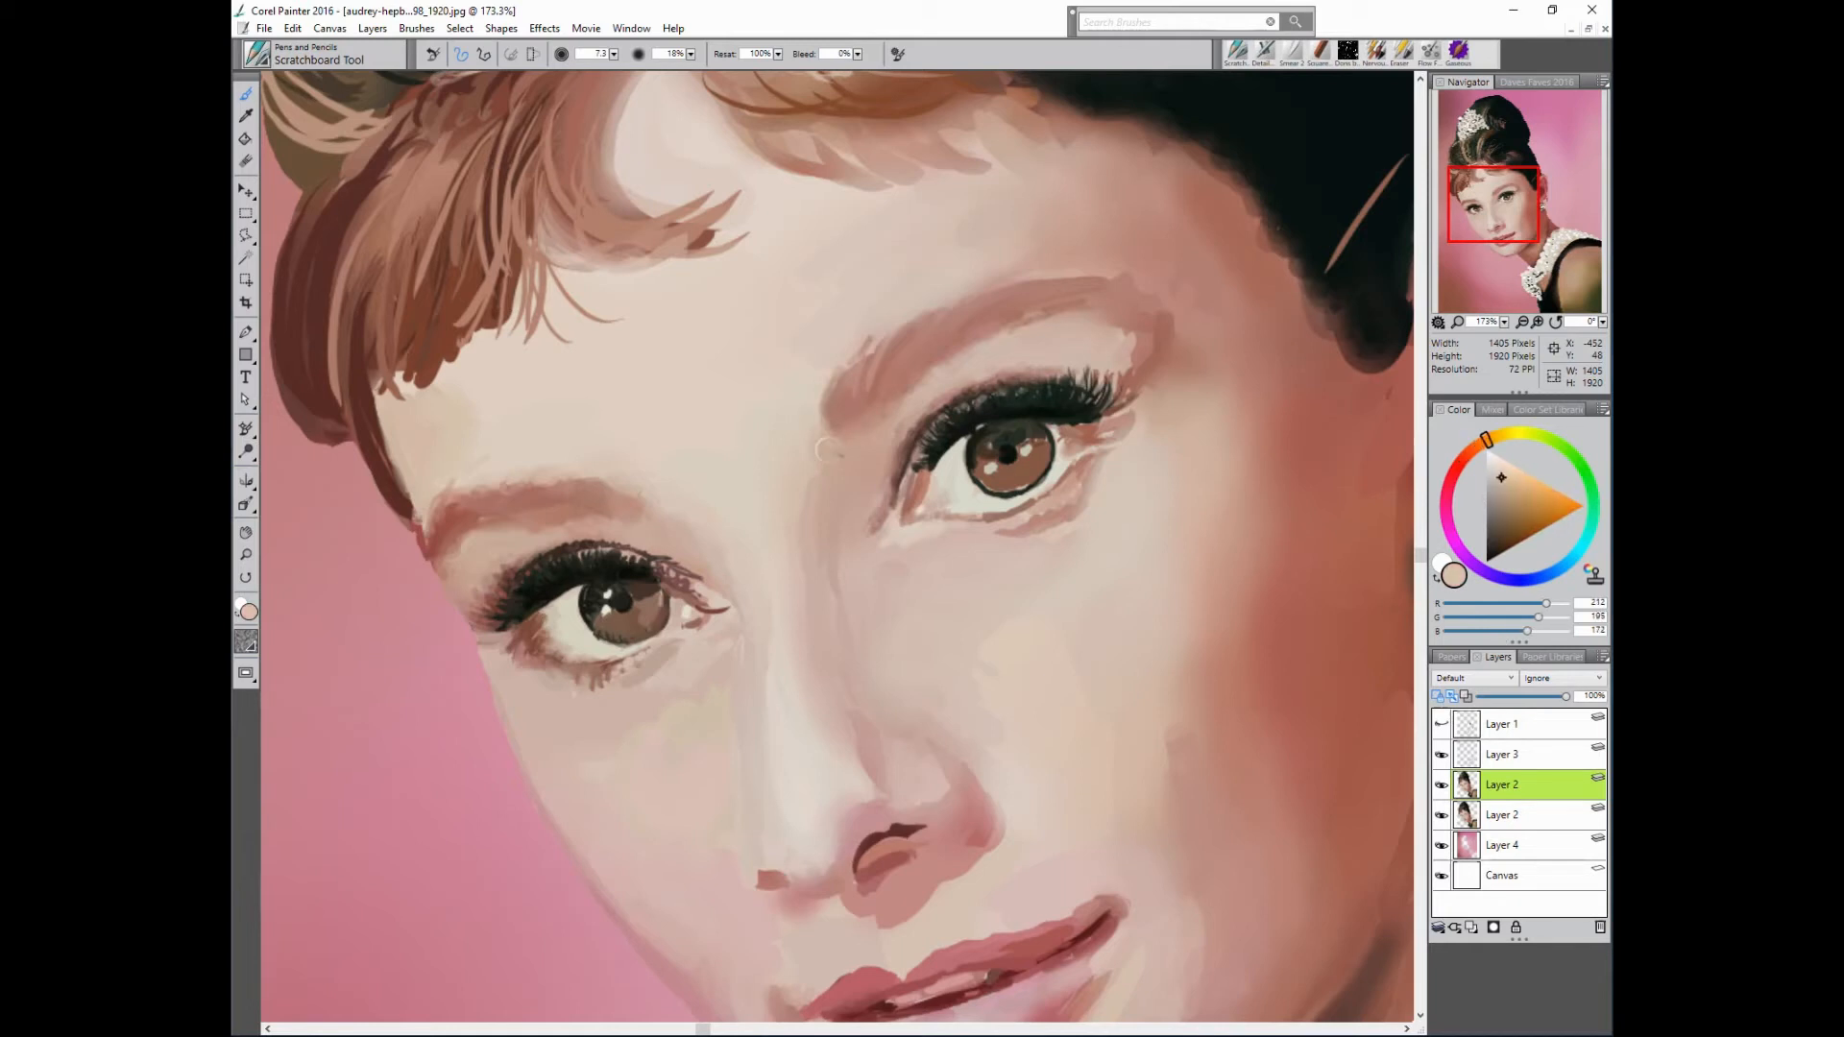
pyautogui.keyDown('alt'); pyautogui.click(829, 445); pyautogui.keyUp('alt')
pyautogui.keyDown('alt'); pyautogui.click(827, 404); pyautogui.keyUp('alt')
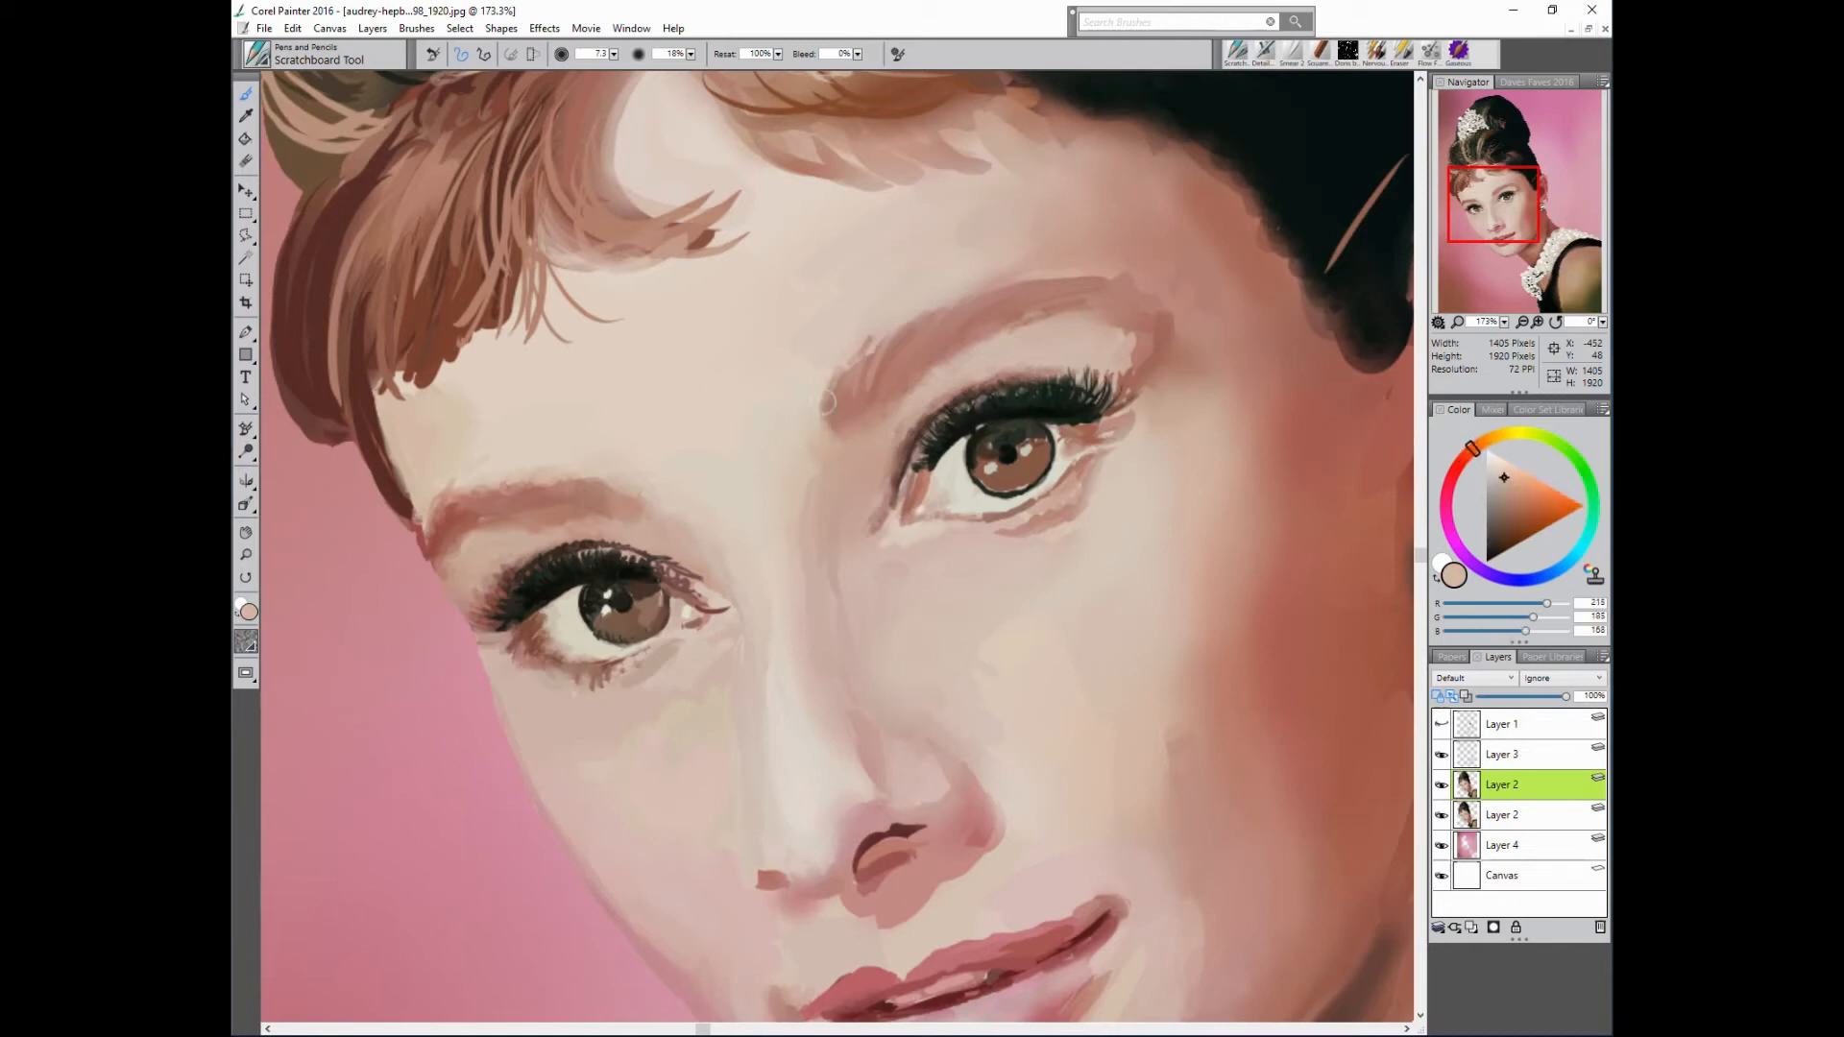
pyautogui.moveTo(827, 403)
pyautogui.mouseDown()
pyautogui.moveTo(1122, 286)
pyautogui.moveTo(878, 337)
pyautogui.mouseUp()
pyautogui.keyDown('alt'); pyautogui.click(849, 344); pyautogui.keyUp('alt')
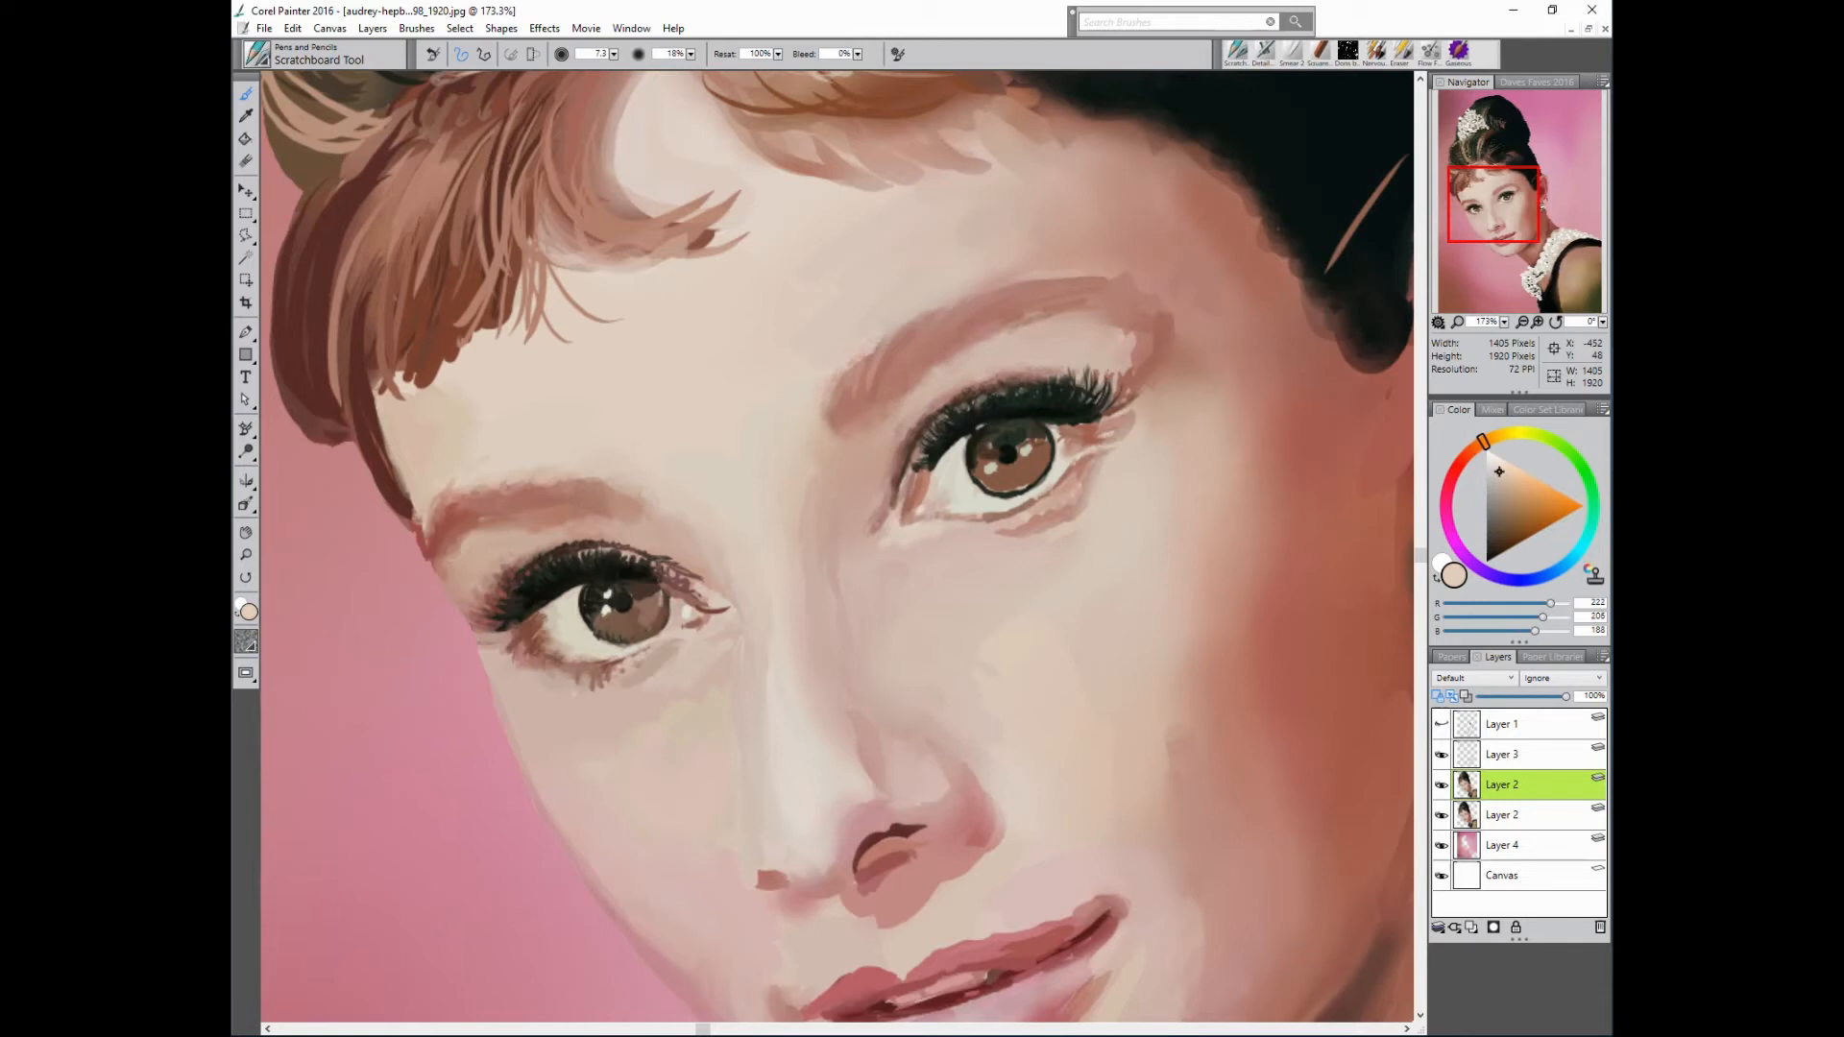
pyautogui.keyDown('alt'); pyautogui.click(874, 355); pyautogui.keyUp('alt')
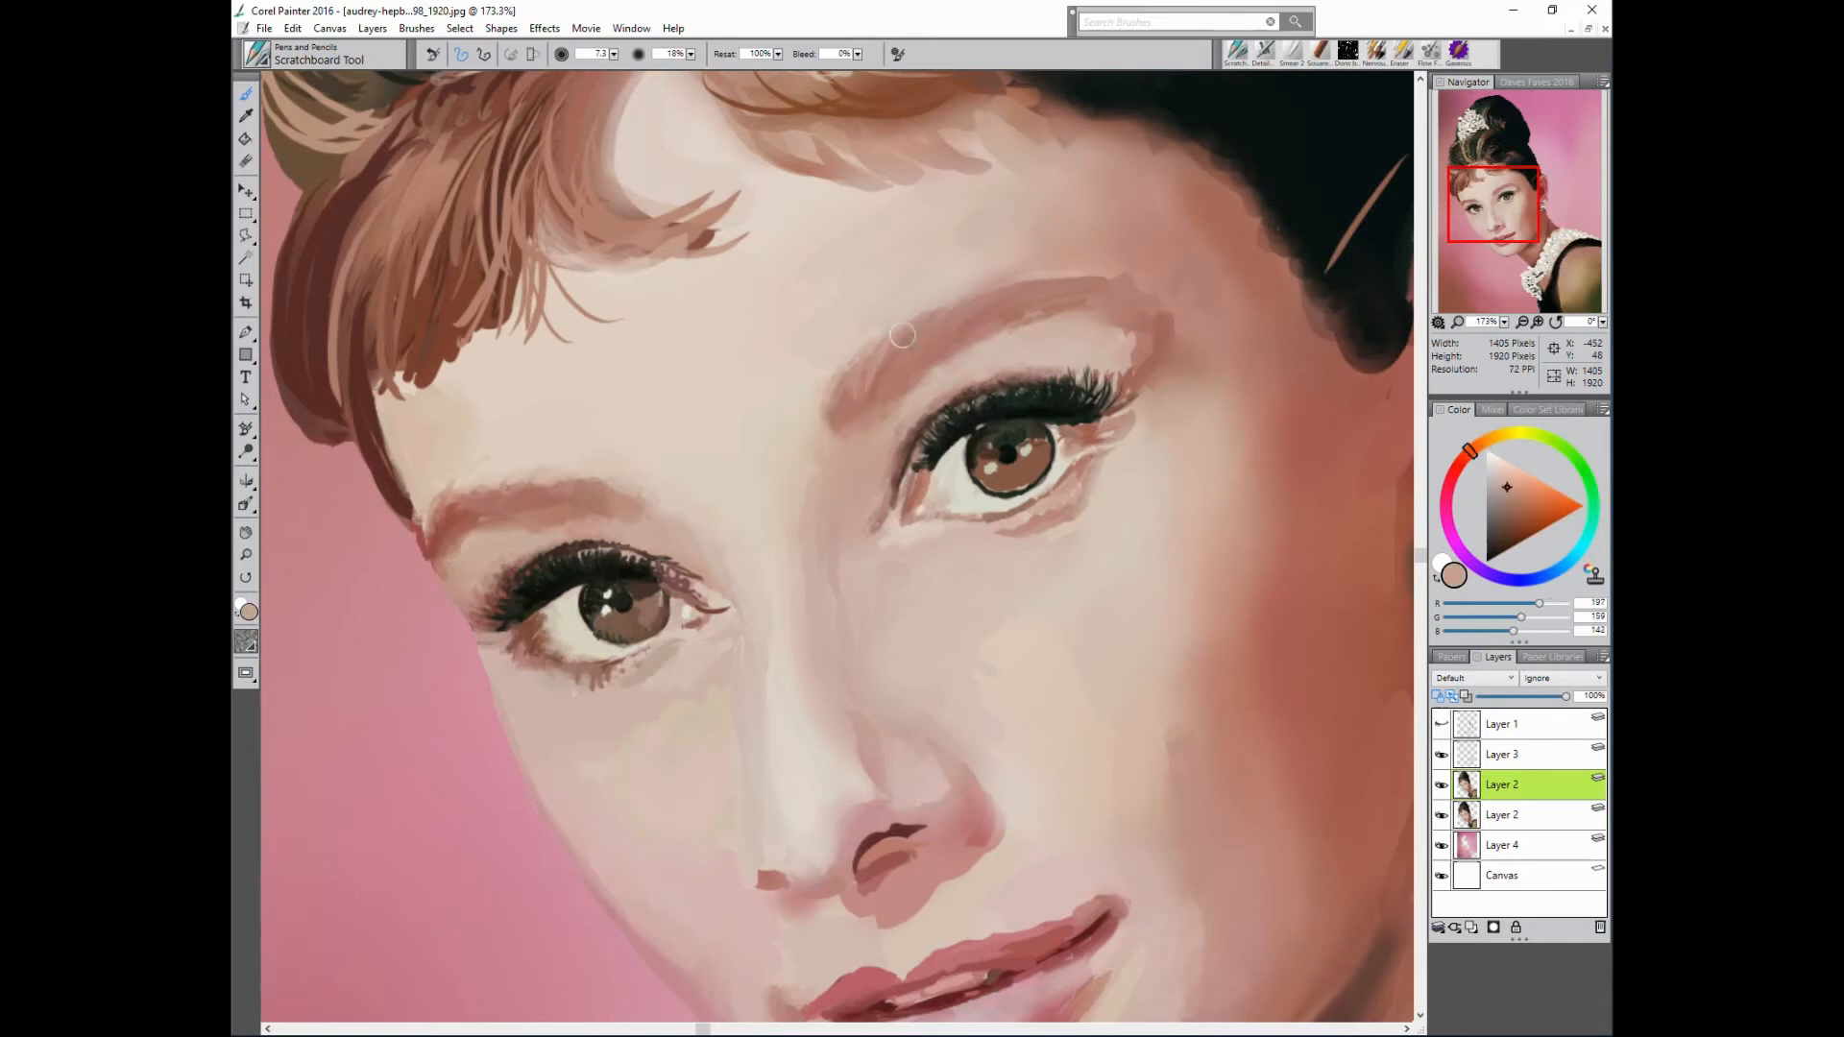
# - Blend the forehead above the right eyebrow and the skin beside the eye's inner corner with sampled skin tones
pyautogui.keyDown('alt'); pyautogui.click(1026, 281); pyautogui.keyUp('alt')
pyautogui.keyDown('alt'); pyautogui.click(1038, 228); pyautogui.keyUp('alt')
pyautogui.keyDown('alt'); pyautogui.click(1170, 241); pyautogui.keyUp('alt')
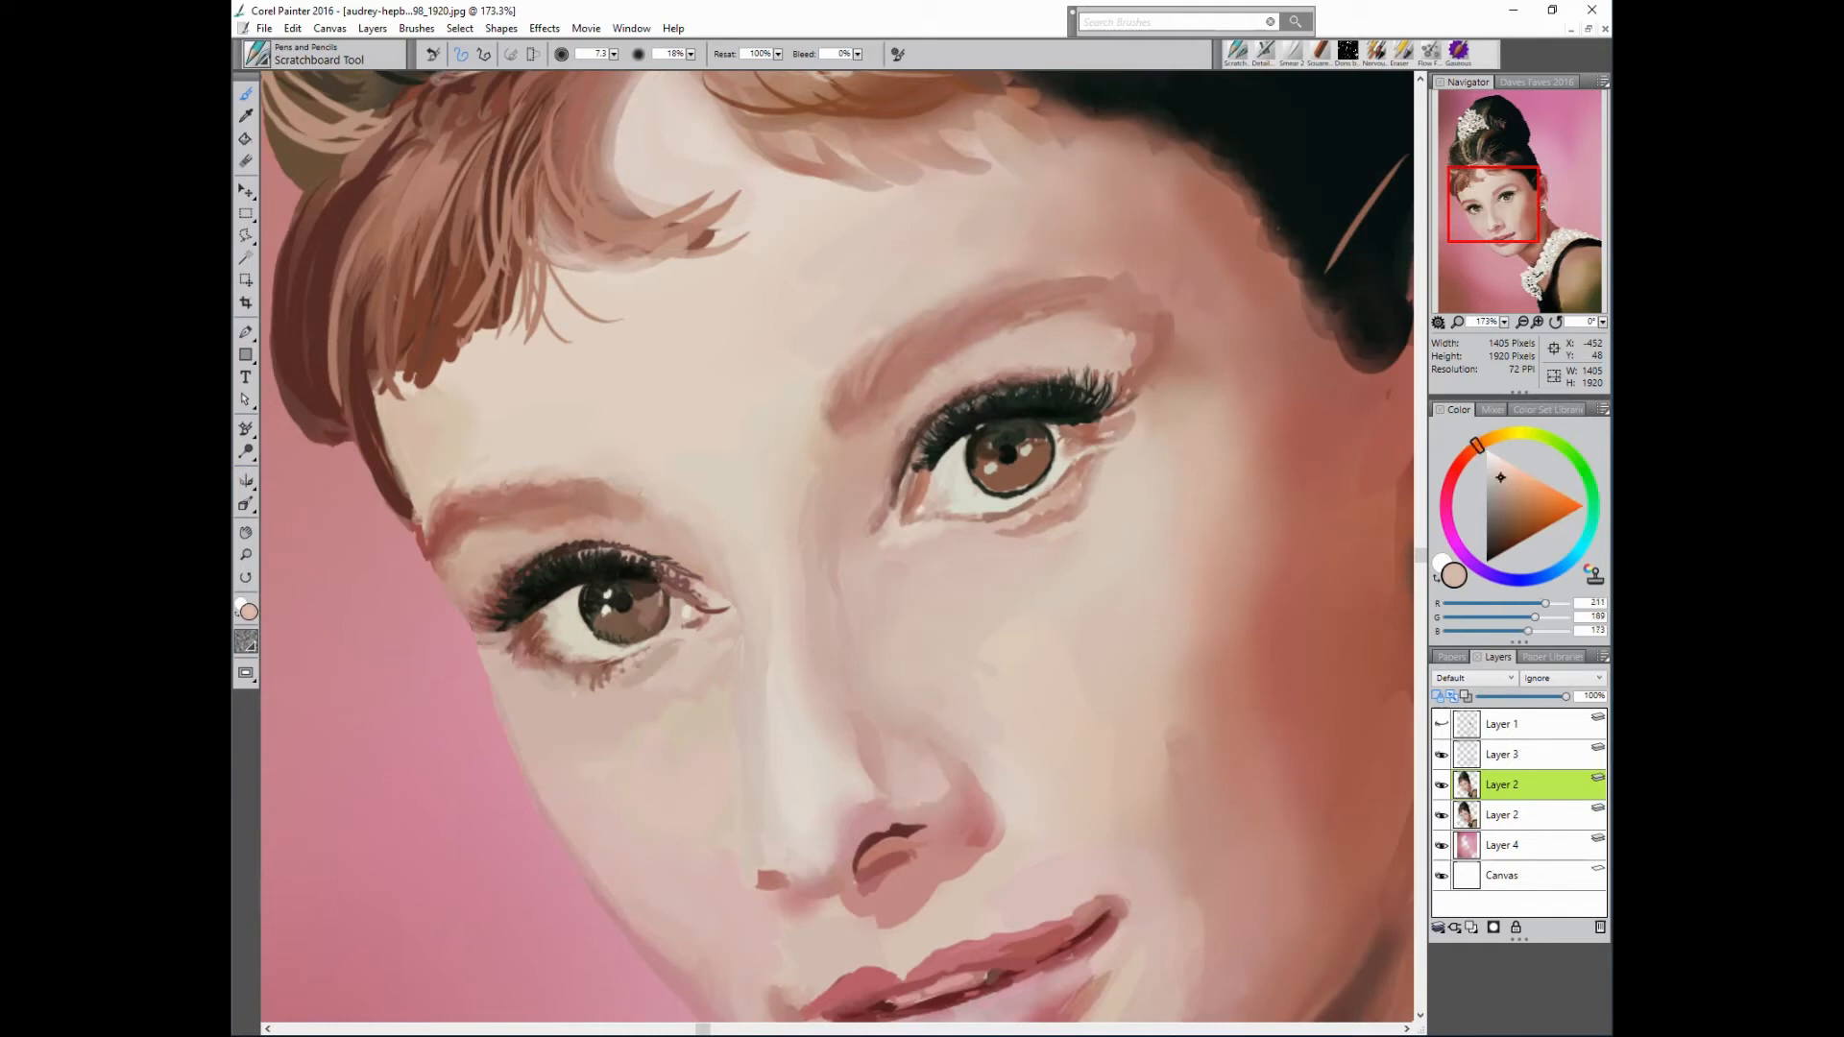
pyautogui.moveTo(1035, 218); pyautogui.dragTo(998, 238)
pyautogui.keyDown('alt'); pyautogui.click(878, 245); pyautogui.keyUp('alt')
pyautogui.keyDown('alt'); pyautogui.click(930, 398); pyautogui.keyUp('alt')
pyautogui.moveTo(887, 431); pyautogui.dragTo(877, 439)
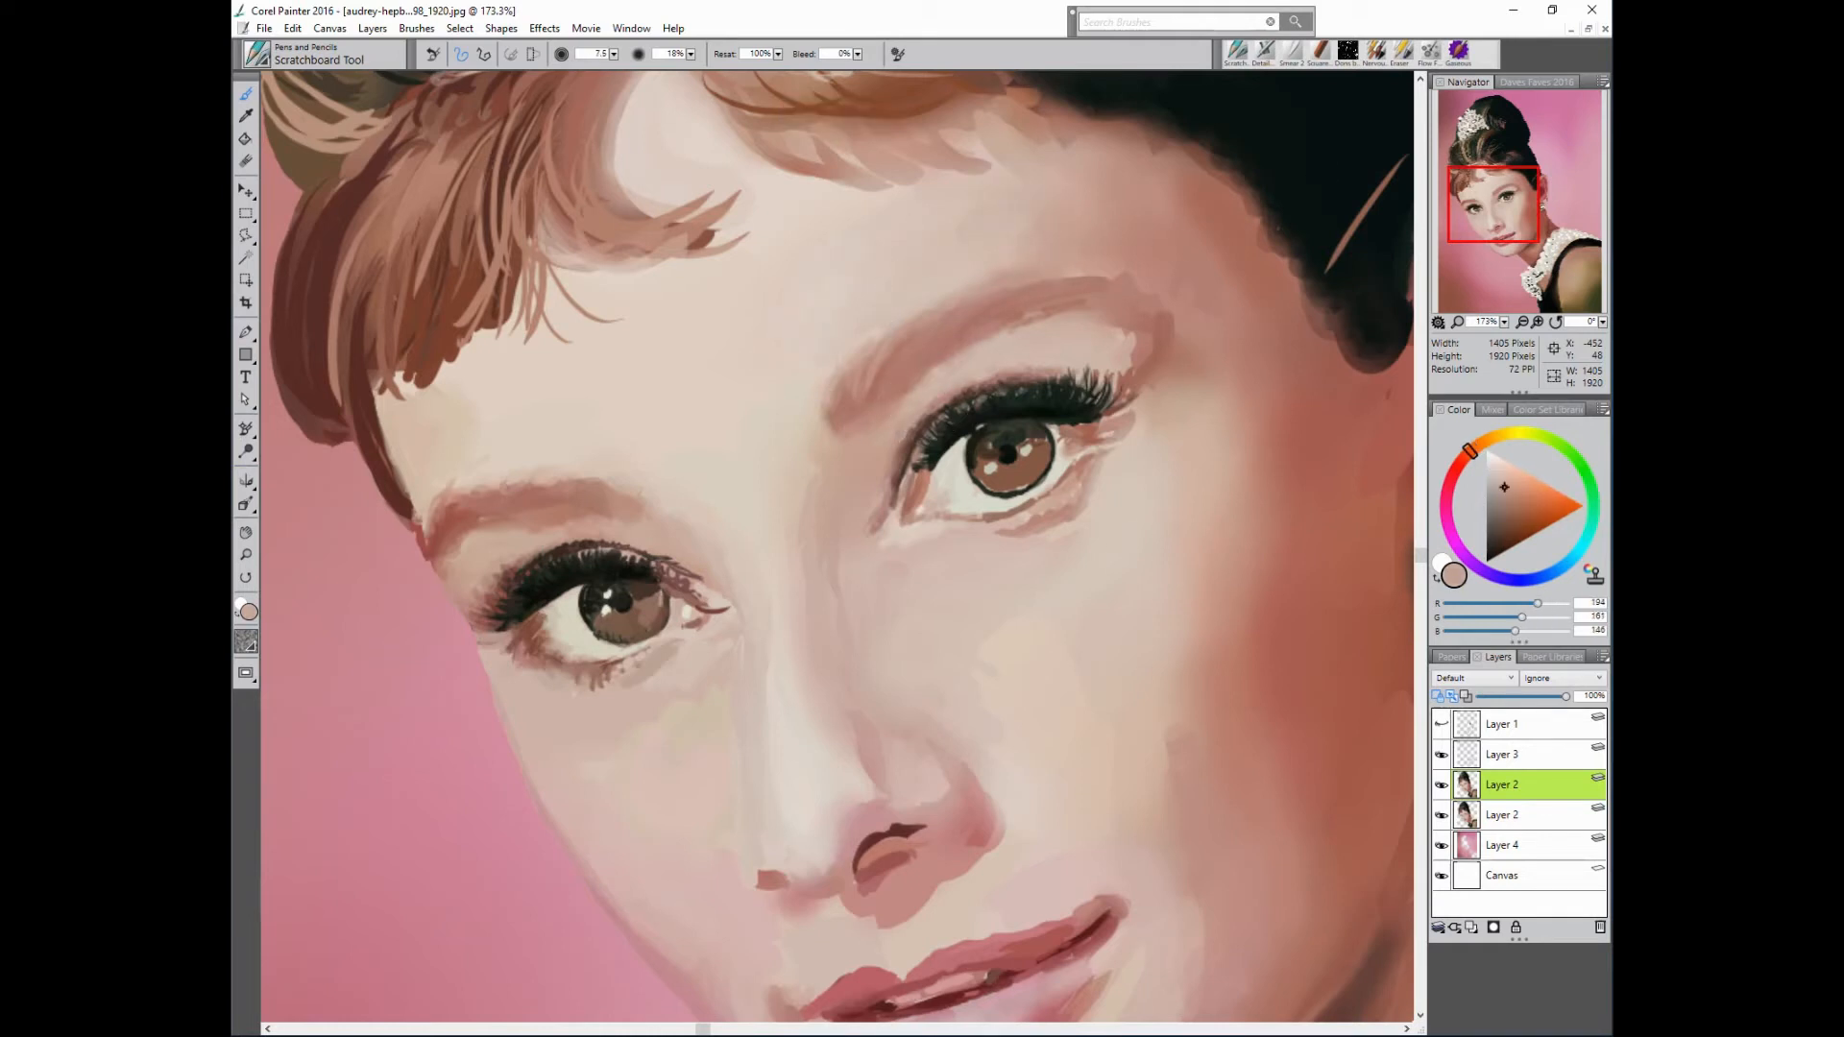
# - Smooth the right eyebrow's arch and the outer lid beneath it with sampled tones at brush size 7.5
pyautogui.keyDown('alt'); pyautogui.click(1093, 286); pyautogui.keyUp('alt')
pyautogui.keyDown('alt'); pyautogui.click(1052, 309); pyautogui.keyUp('alt')
pyautogui.keyDown('alt'); pyautogui.click(1061, 280); pyautogui.keyUp('alt')
pyautogui.keyDown('alt'); pyautogui.click(1114, 333); pyautogui.keyUp('alt')
pyautogui.moveTo(1132, 333)
pyautogui.mouseDown()
pyautogui.moveTo(1131, 363)
pyautogui.moveTo(1136, 343)
pyautogui.moveTo(1111, 360)
pyautogui.mouseUp()
pyautogui.keyDown('alt'); pyautogui.click(1017, 285); pyautogui.keyUp('alt')
pyautogui.keyDown('alt'); pyautogui.click(1106, 346); pyautogui.keyUp('alt')
# - Blend the right eyebrow's tail into the temple with sampled reddish tones and a larger brush of size 23.8
pyautogui.keyDown('alt'); pyautogui.click(1243, 271); pyautogui.keyUp('alt')
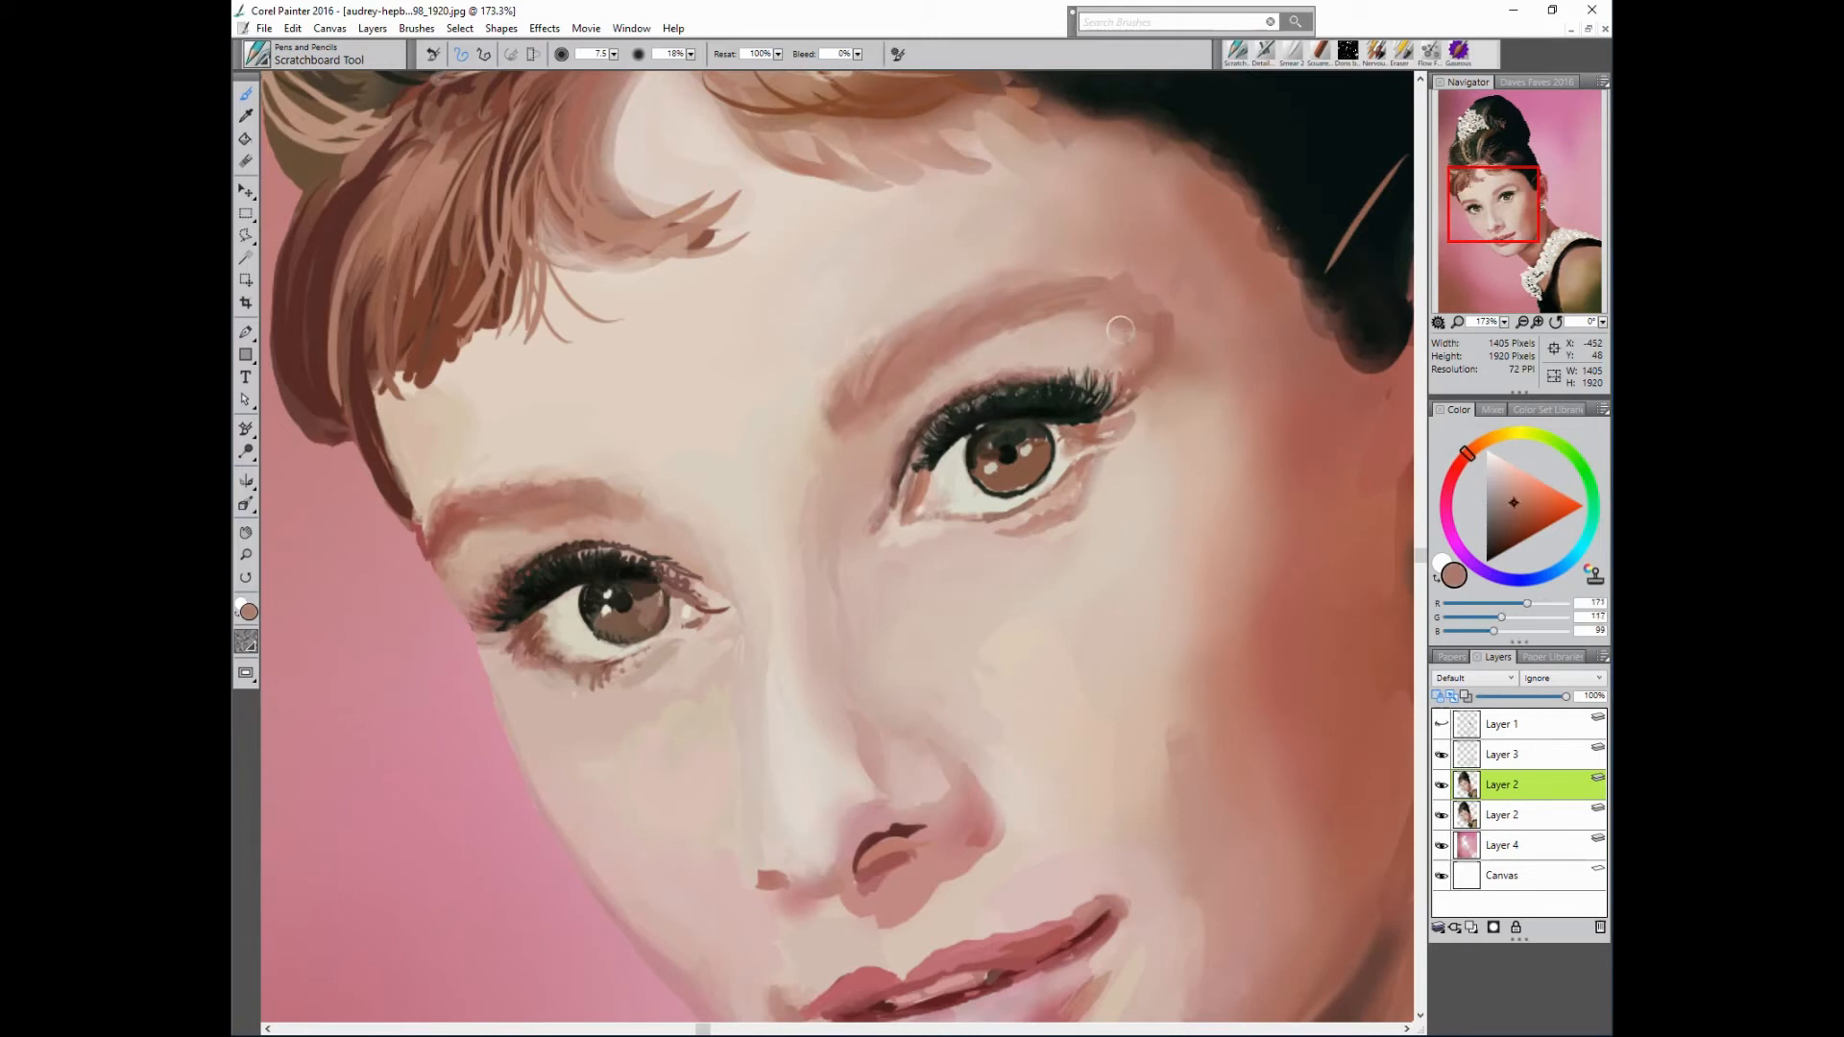
pyautogui.keyDown('alt'); pyautogui.click(1197, 246); pyautogui.keyUp('alt')
pyautogui.keyDown('alt'); pyautogui.click(1191, 240); pyautogui.keyUp('alt')
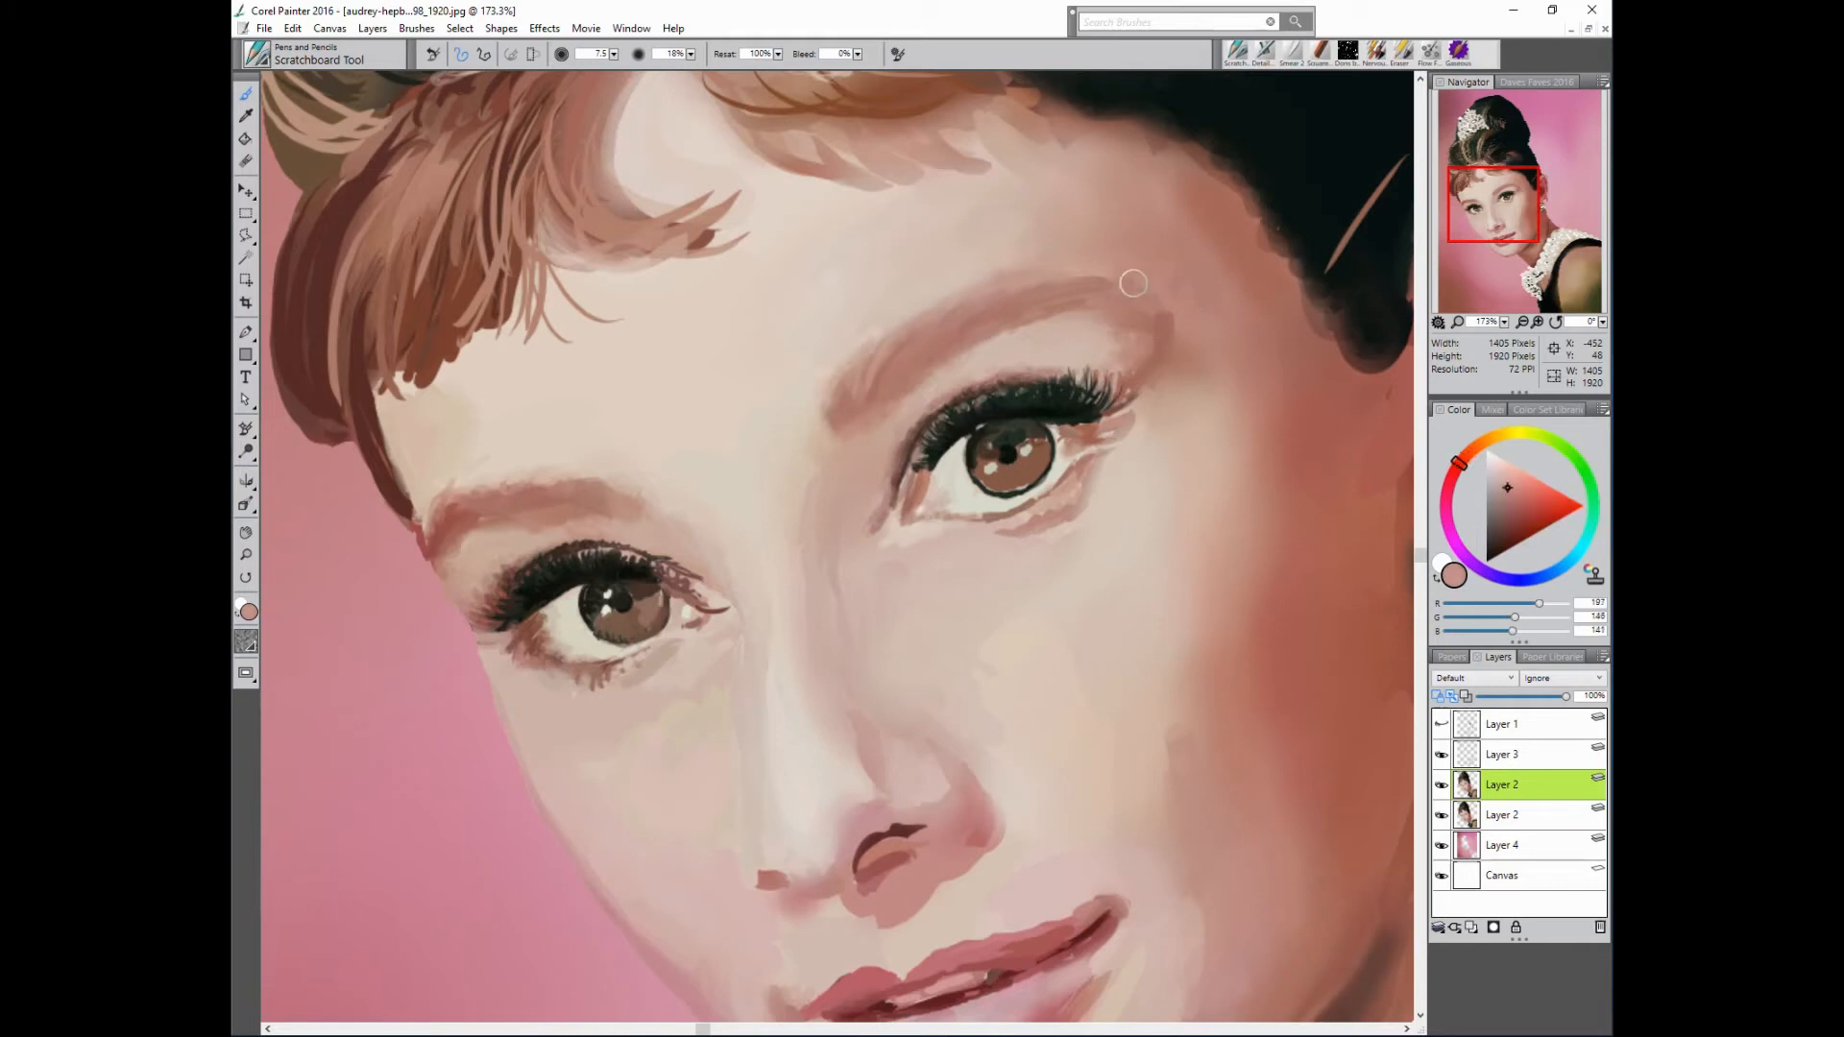
pyautogui.moveTo(1177, 279); pyautogui.dragTo(1215, 299)
pyautogui.keyDown('alt'); pyautogui.click(1160, 309); pyautogui.keyUp('alt')
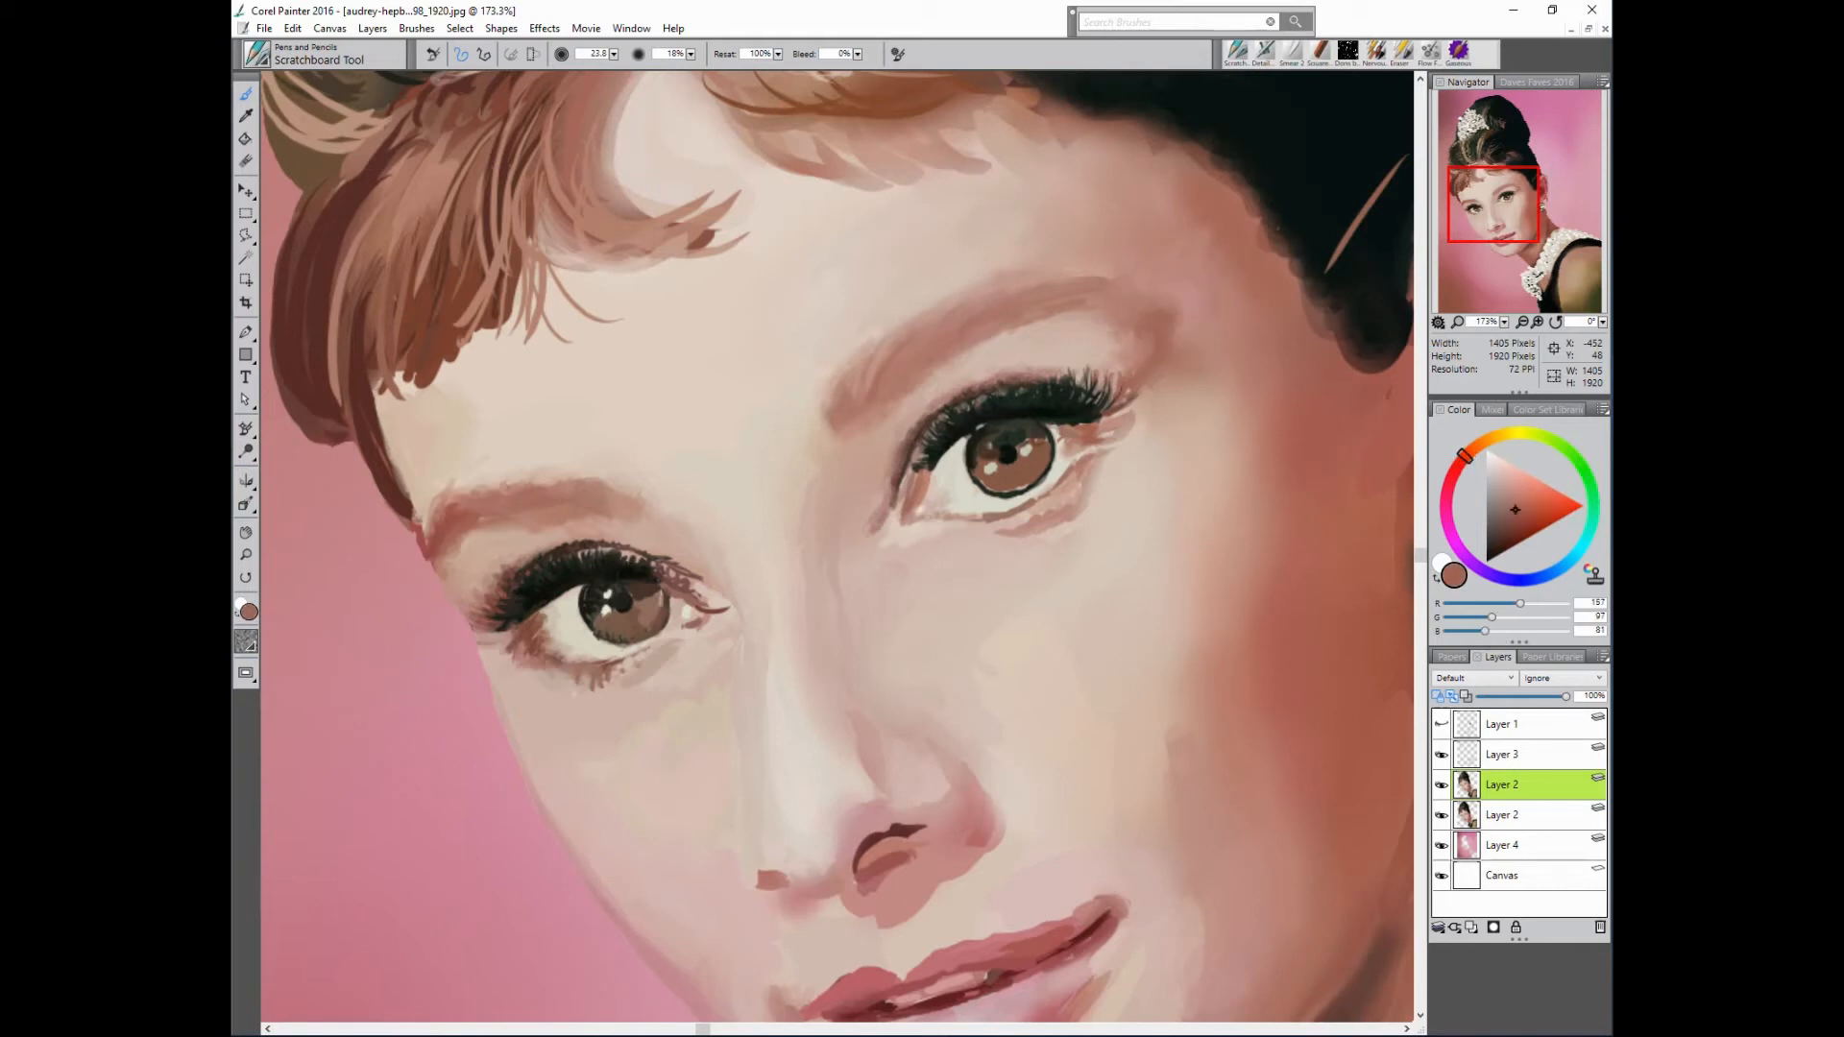
# - Resize the brush to 11.1 and soften the skin between the eyes and along the nose bridge with sampled light tones
pyautogui.moveTo(317, 459); pyautogui.dragTo(334, 465)
pyautogui.keyDown('alt'); pyautogui.click(865, 408); pyautogui.keyUp('alt')
pyautogui.keyDown('alt'); pyautogui.click(802, 408); pyautogui.keyUp('alt')
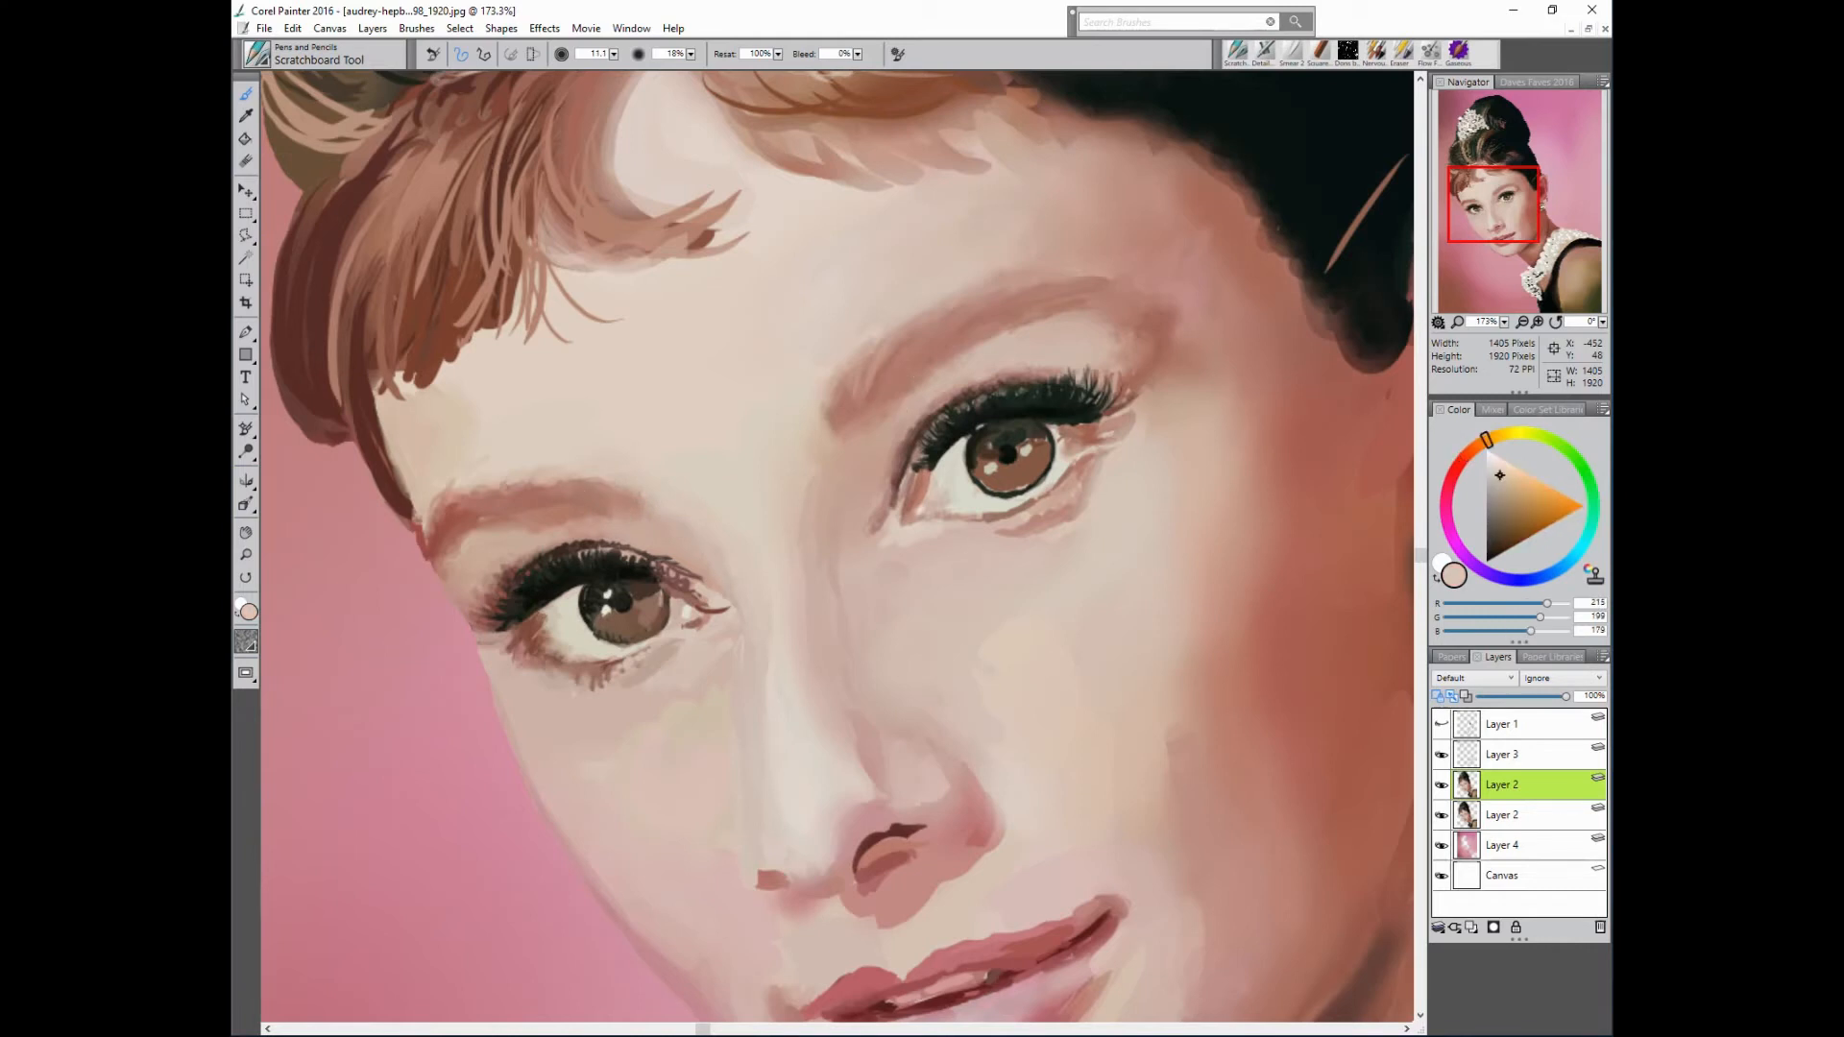
pyautogui.keyDown('alt'); pyautogui.click(756, 598); pyautogui.keyUp('alt')
pyautogui.keyDown('alt'); pyautogui.click(936, 555); pyautogui.keyUp('alt')
# - Soften the left eye's inner corner with sampled pinkish tones at brush size 4.2
pyautogui.keyDown('alt'); pyautogui.click(689, 607); pyautogui.keyUp('alt')
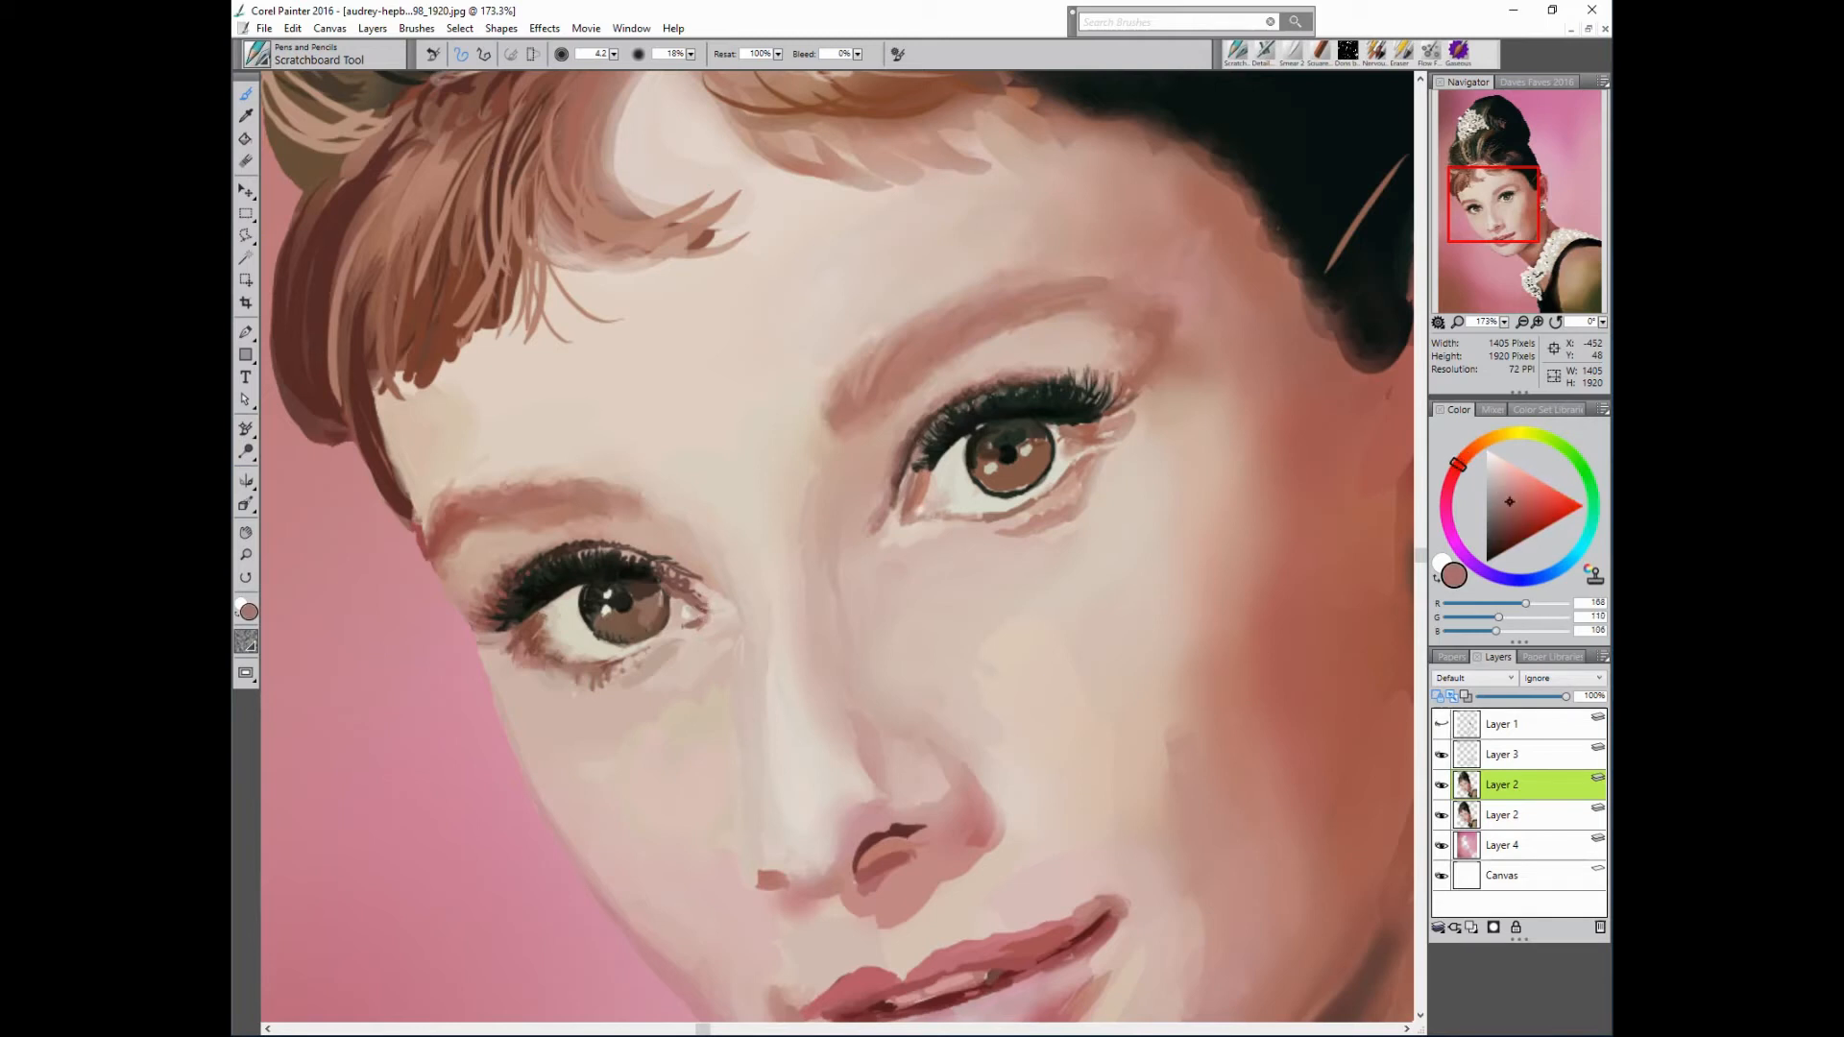
pyautogui.keyDown('alt'); pyautogui.click(675, 598); pyautogui.keyUp('alt')
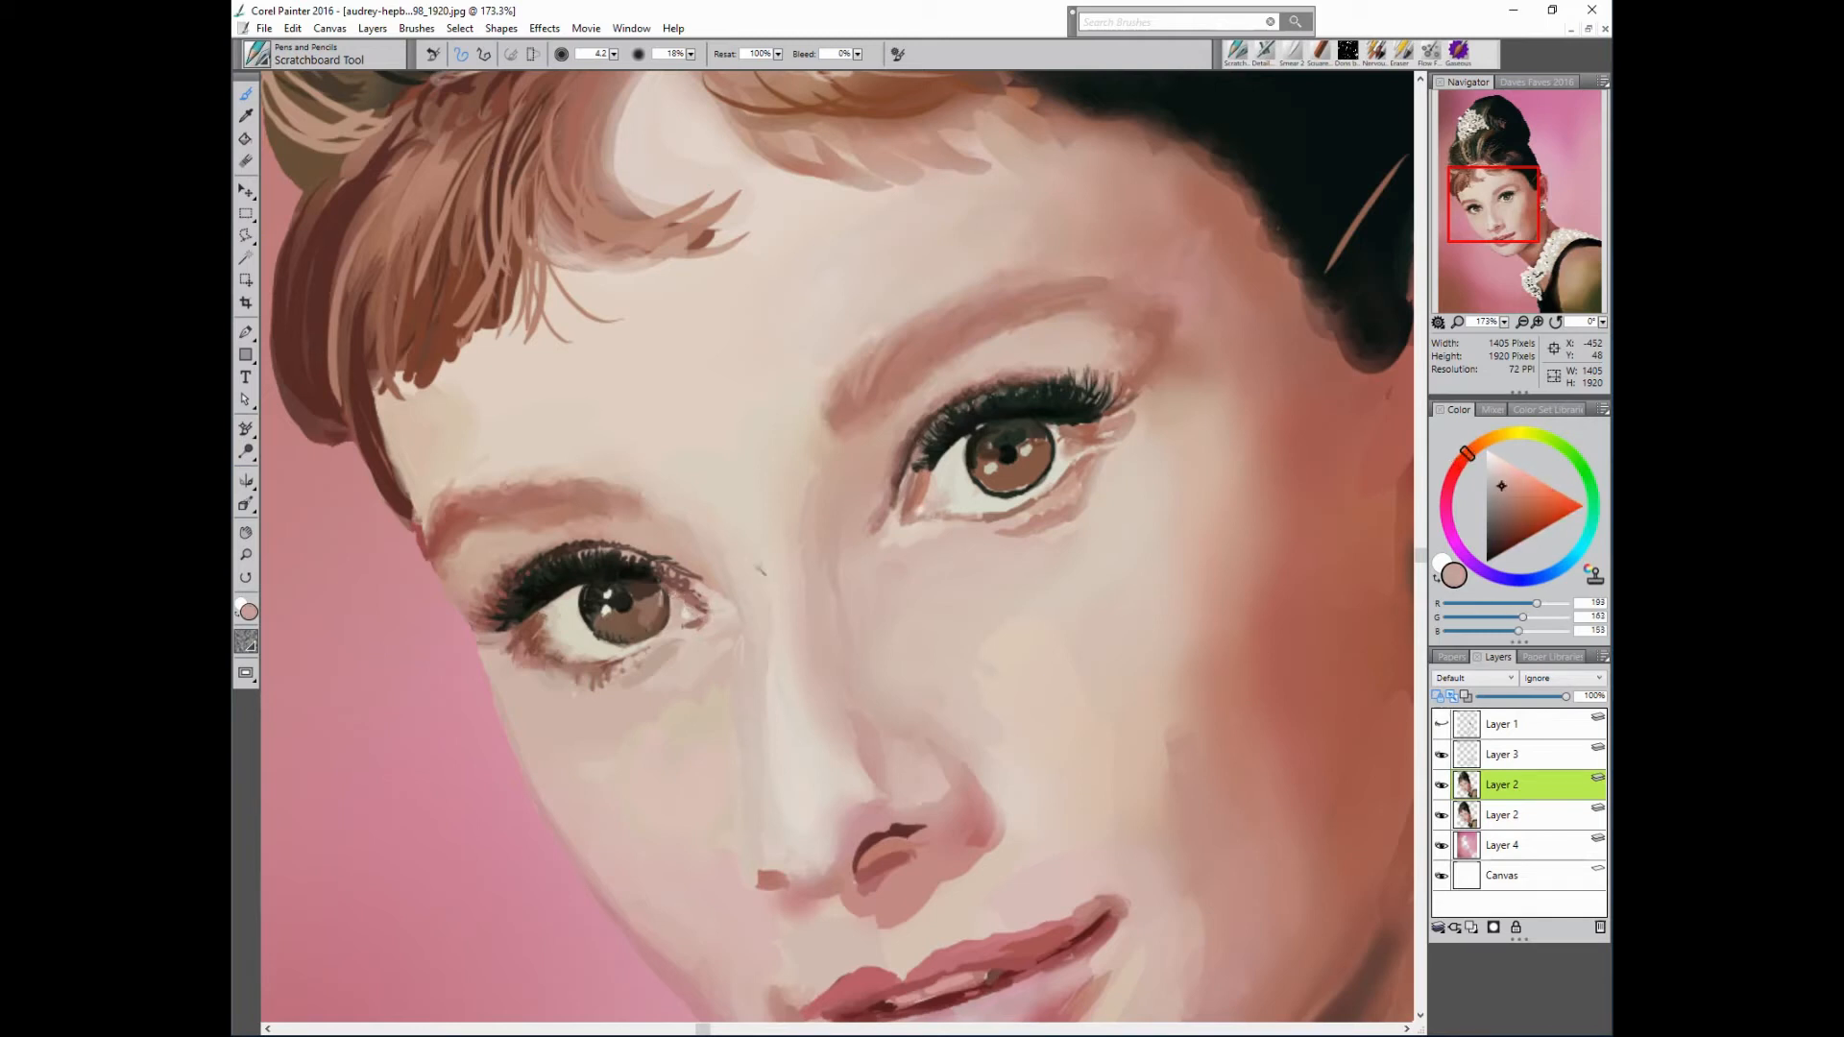
pyautogui.keyDown('alt'); pyautogui.click(882, 483); pyautogui.keyUp('alt')
# - Refine the shading of both irises and pupils with sampled dark and mid browns
pyautogui.keyDown('alt'); pyautogui.click(639, 604); pyautogui.keyUp('alt')
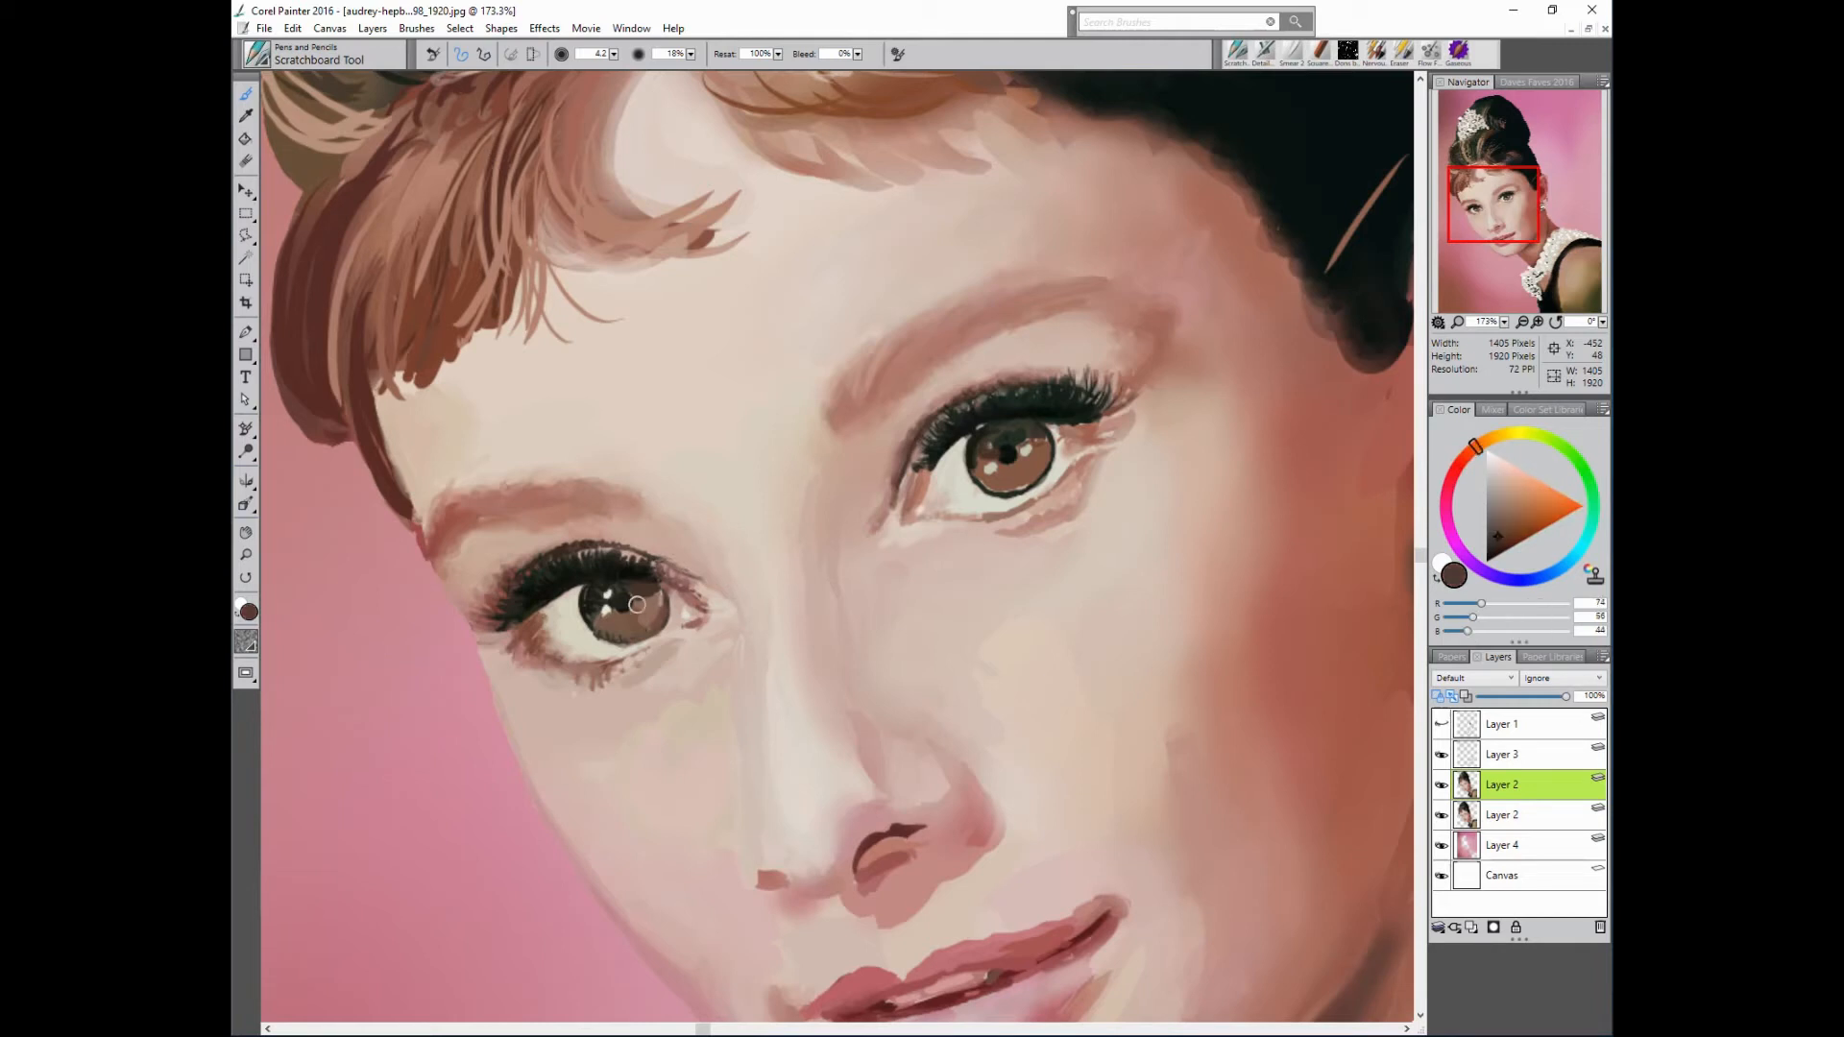
pyautogui.keyDown('alt'); pyautogui.click(657, 603); pyautogui.keyUp('alt')
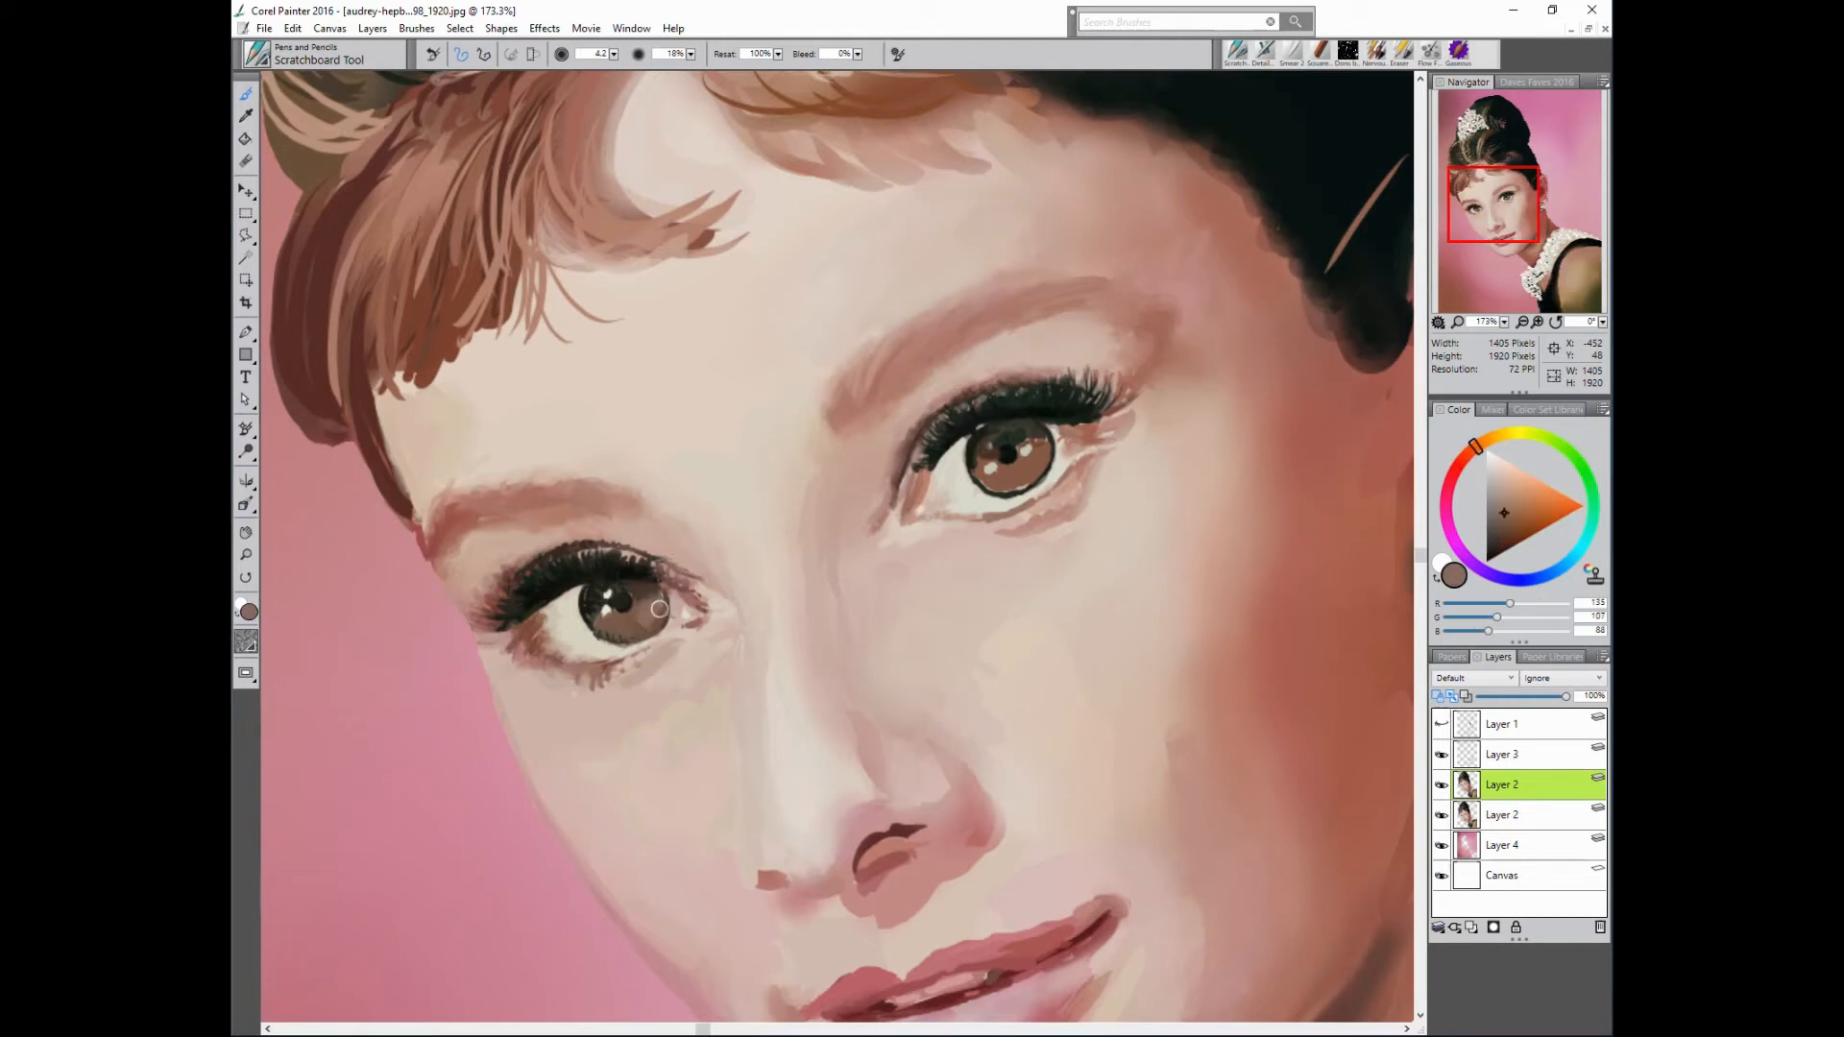
pyautogui.keyDown('alt'); pyautogui.click(634, 593); pyautogui.keyUp('alt')
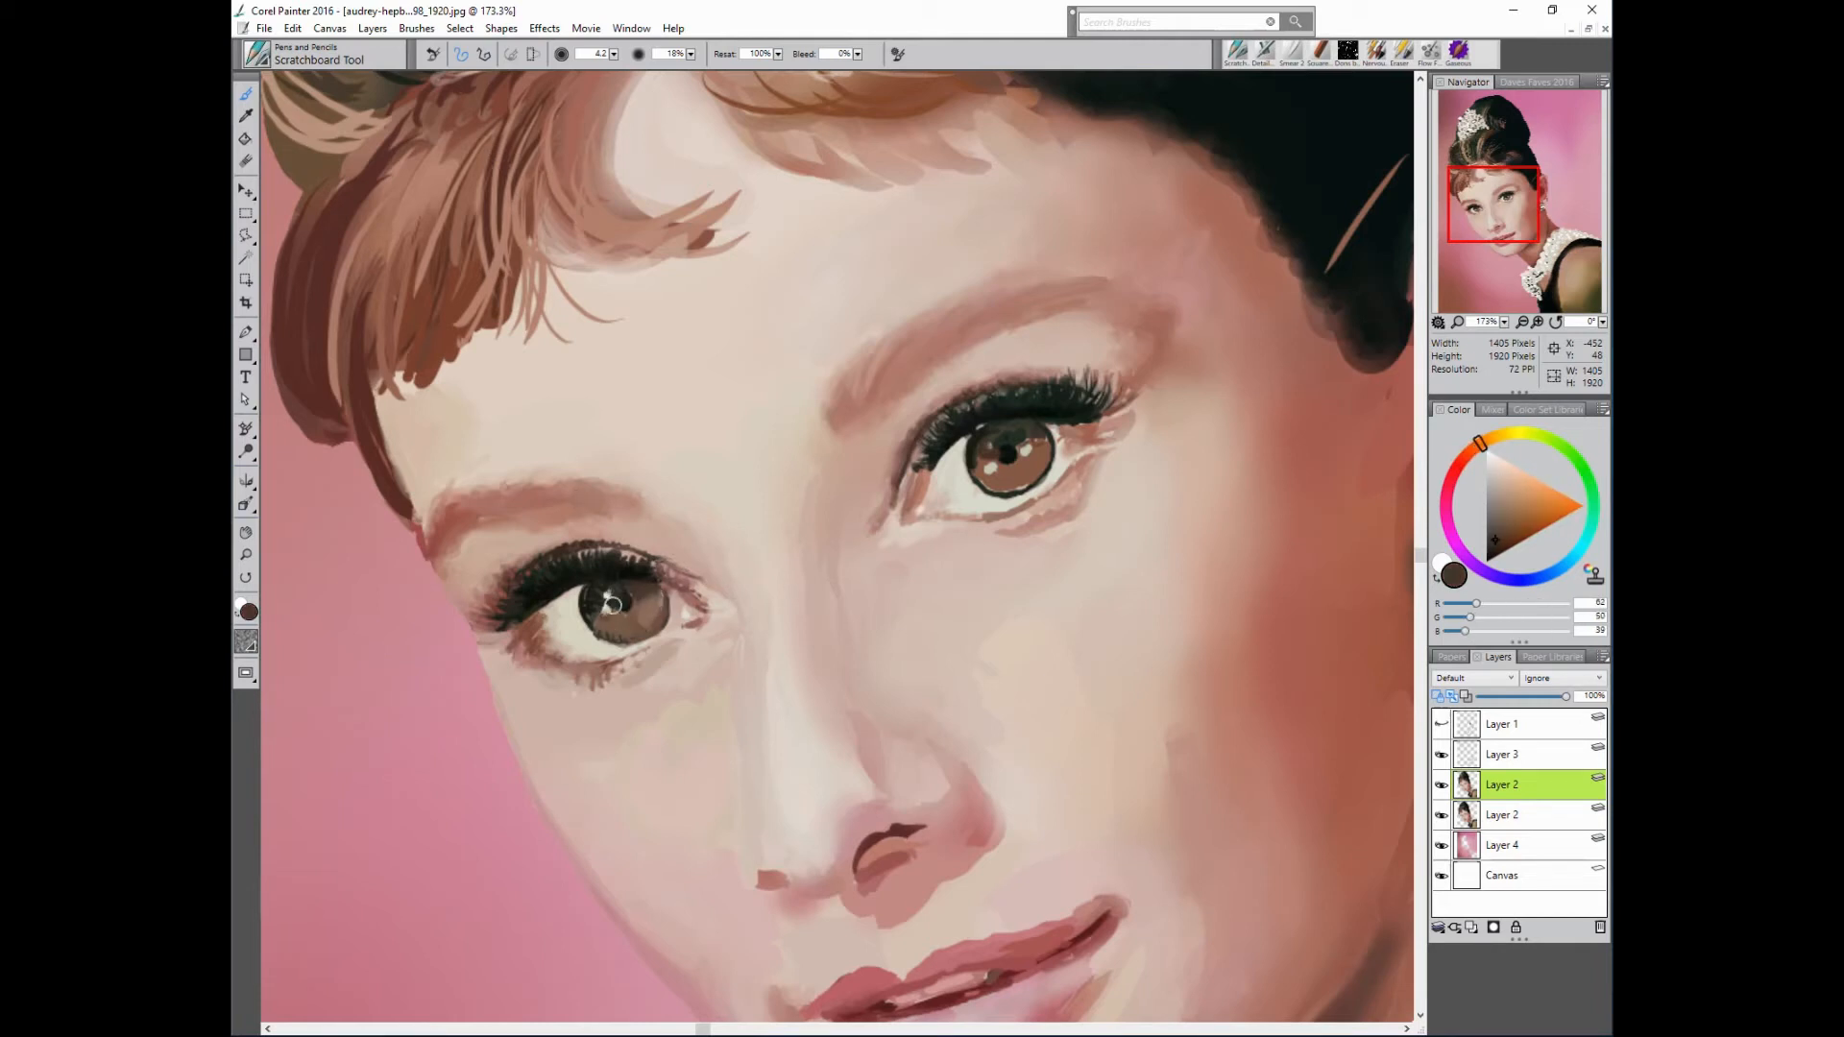
pyautogui.keyDown('alt'); pyautogui.click(1066, 413); pyautogui.keyUp('alt')
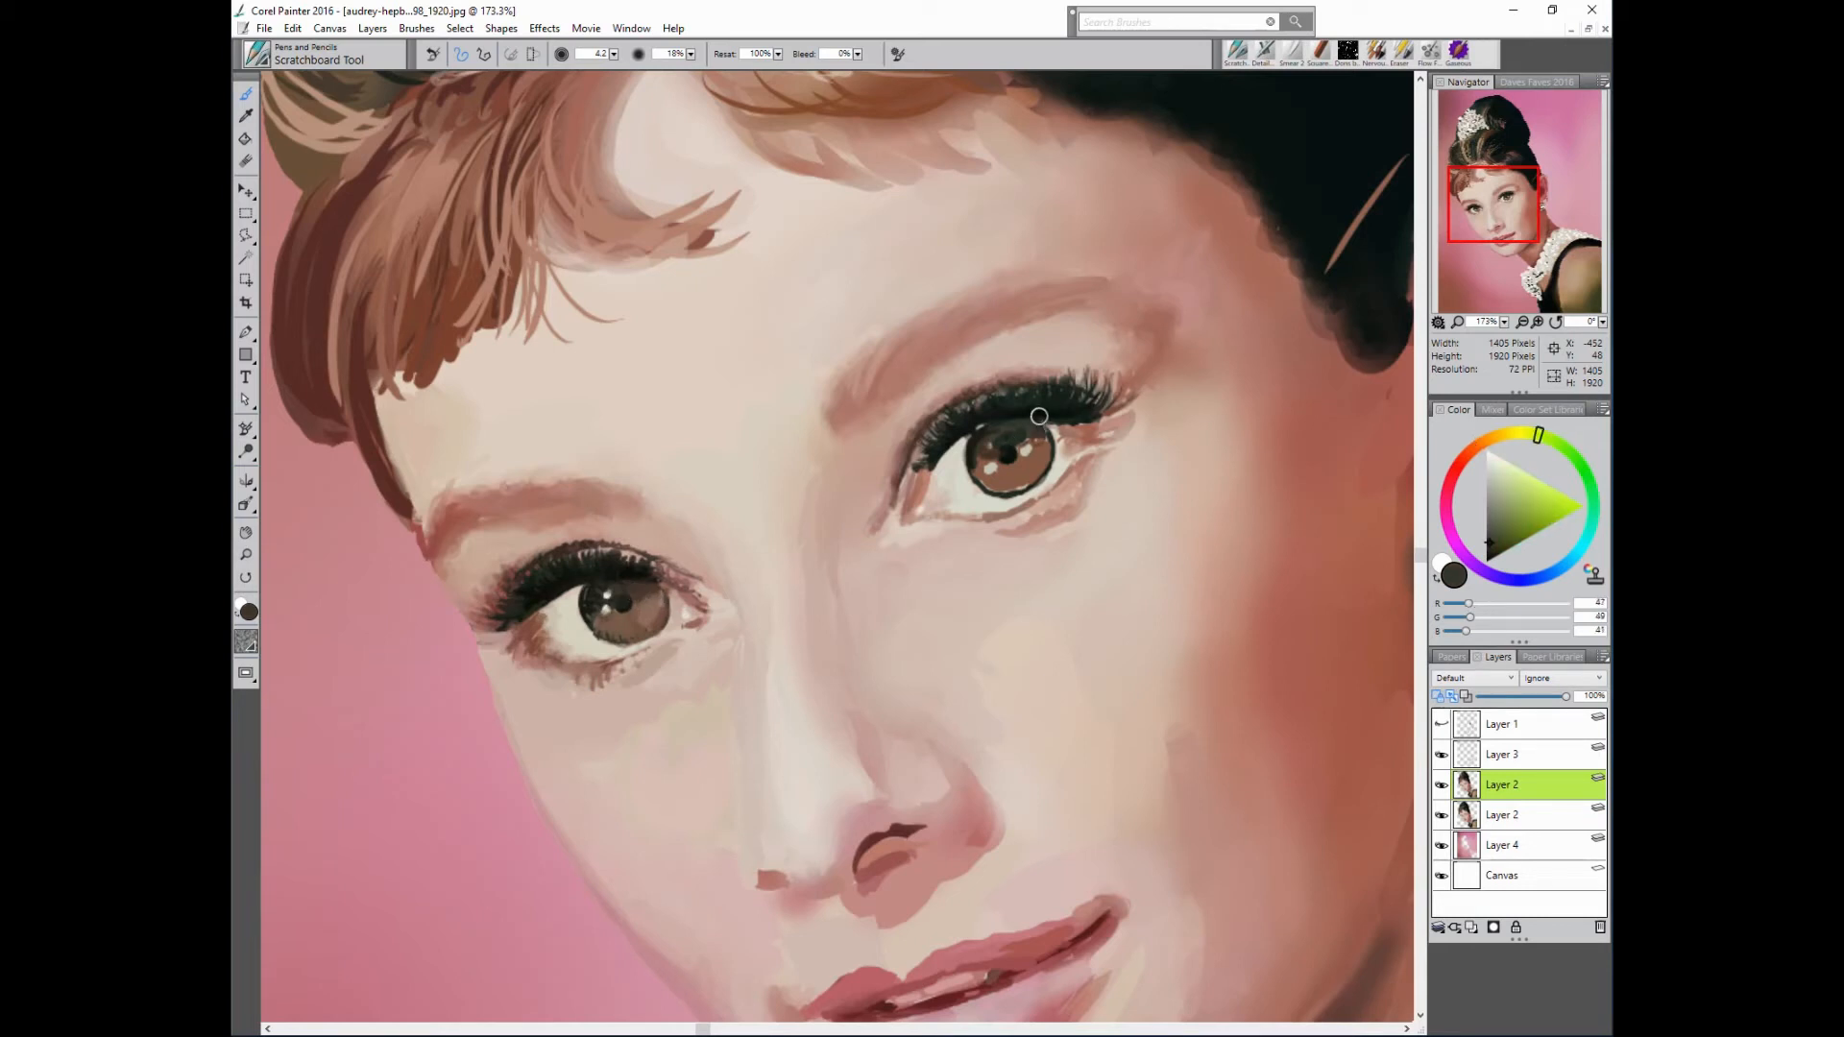
pyautogui.keyDown('alt'); pyautogui.click(990, 439); pyautogui.keyUp('alt')
# - Enlarge the brush and smooth the skin beneath the right eyebrow with sampled tones
pyautogui.keyDown('alt'); pyautogui.click(885, 403); pyautogui.keyUp('alt')
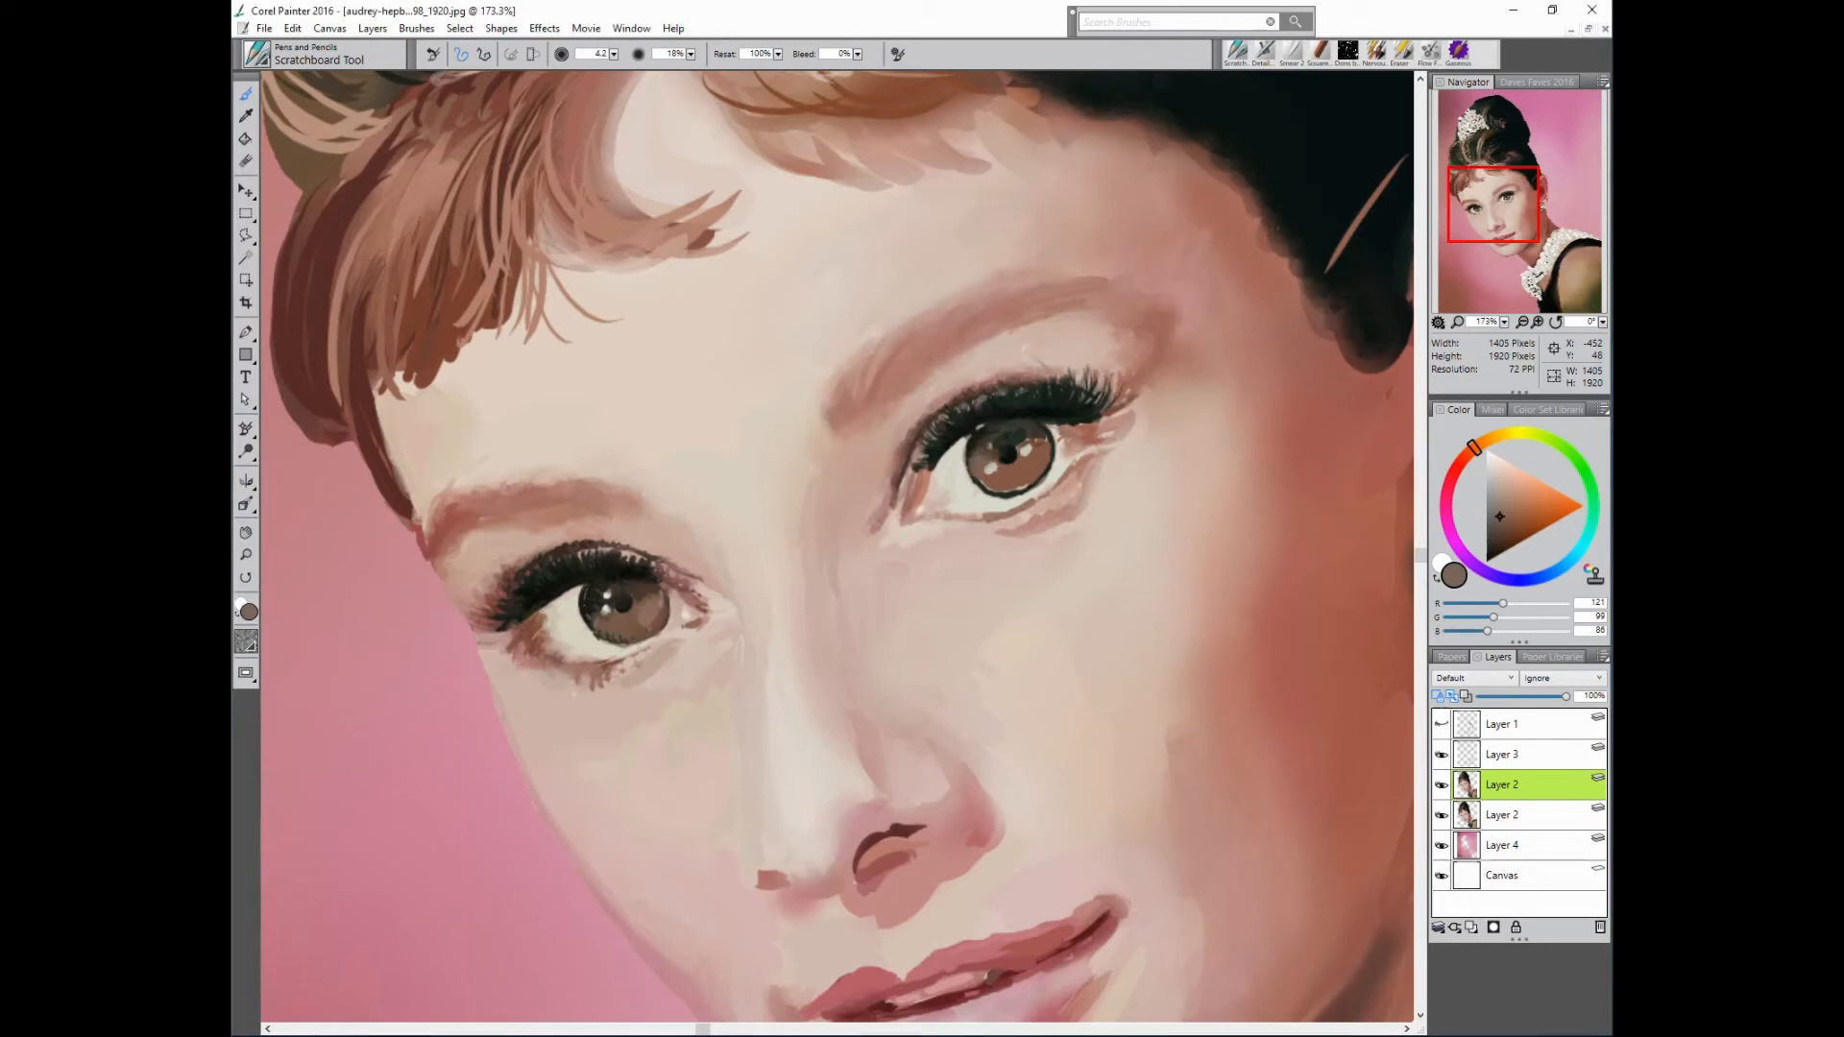
pyautogui.press(']')
pyautogui.press(']')
pyautogui.press(']')
pyautogui.press(']')
pyautogui.press(']')
pyautogui.press(']')
pyautogui.press(']')
pyautogui.press(']')
pyautogui.press(']')
pyautogui.press(']')
pyautogui.keyDown('alt'); pyautogui.click(1068, 338); pyautogui.keyUp('alt')
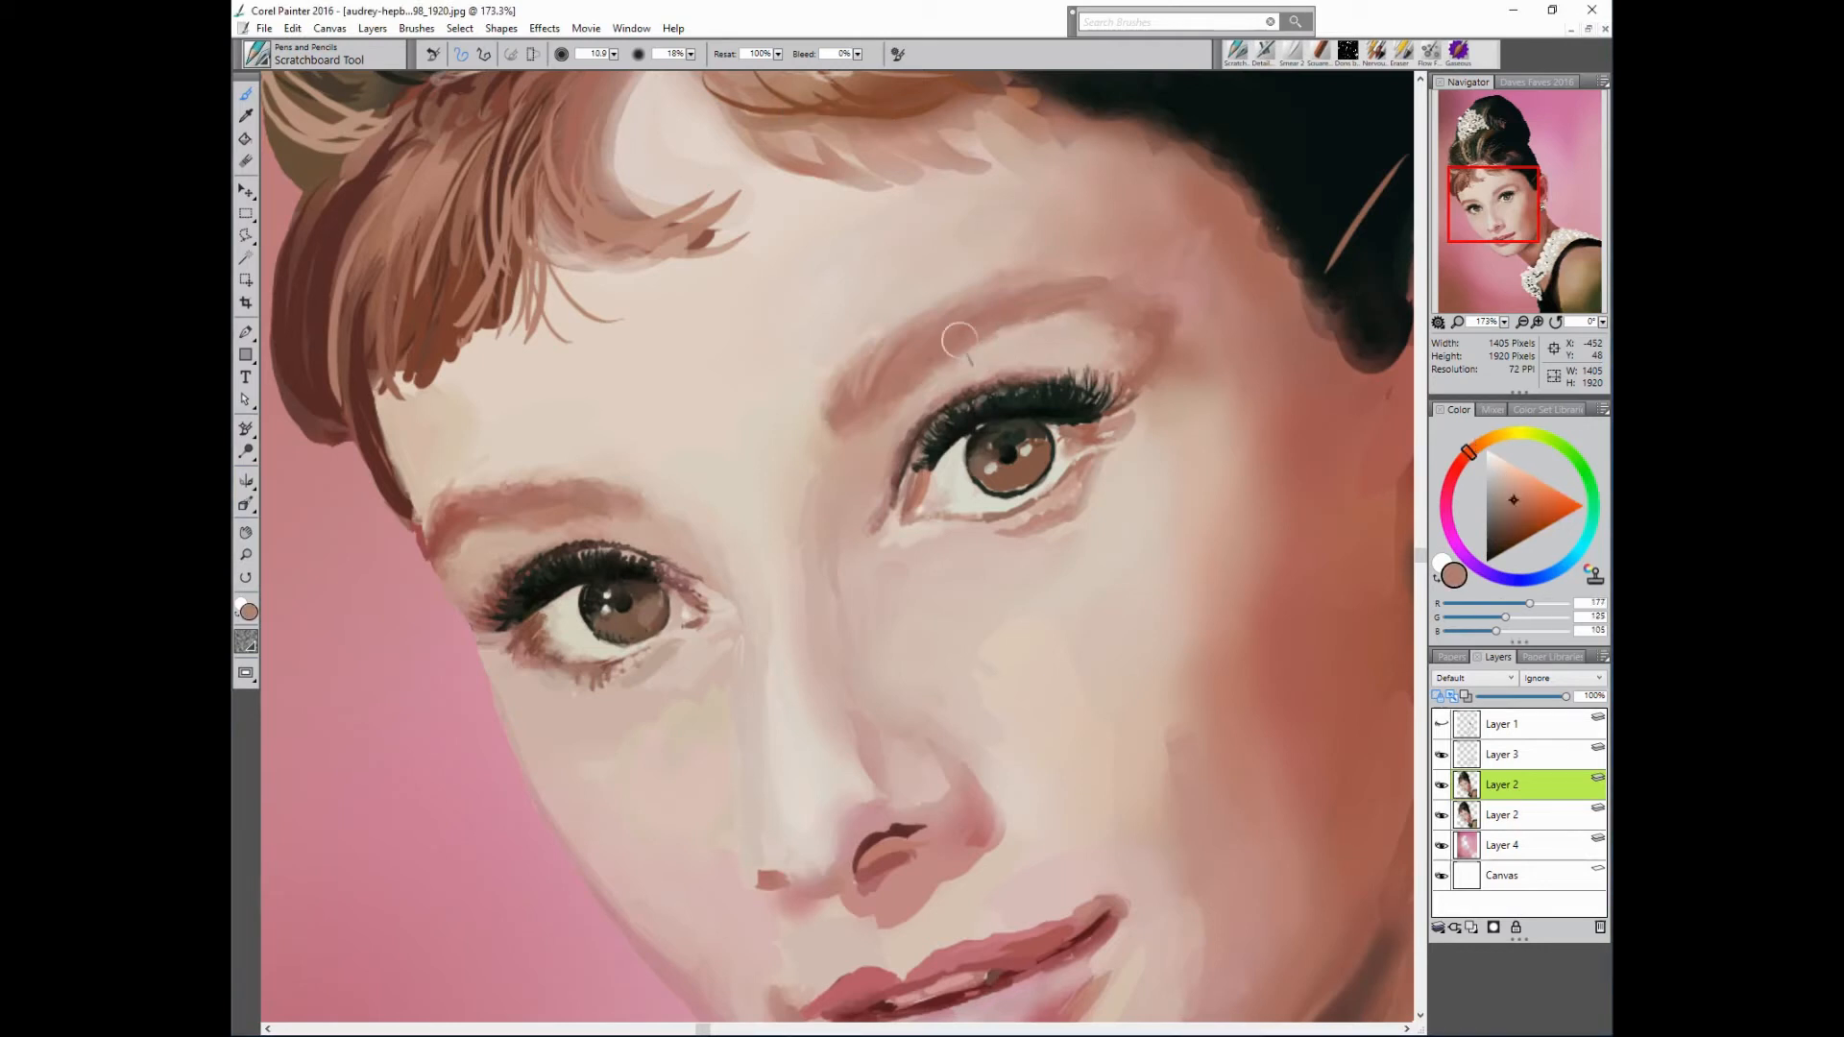
# - Blend the inner end of the right eyebrow and even out the left eyebrow with sampled reddish browns
pyautogui.keyDown('alt'); pyautogui.click(676, 365); pyautogui.keyUp('alt')
pyautogui.keyDown('alt'); pyautogui.click(882, 380); pyautogui.keyUp('alt')
pyautogui.keyDown('alt'); pyautogui.click(527, 511); pyautogui.keyUp('alt')
pyautogui.keyDown('alt'); pyautogui.click(491, 504); pyautogui.keyUp('alt')
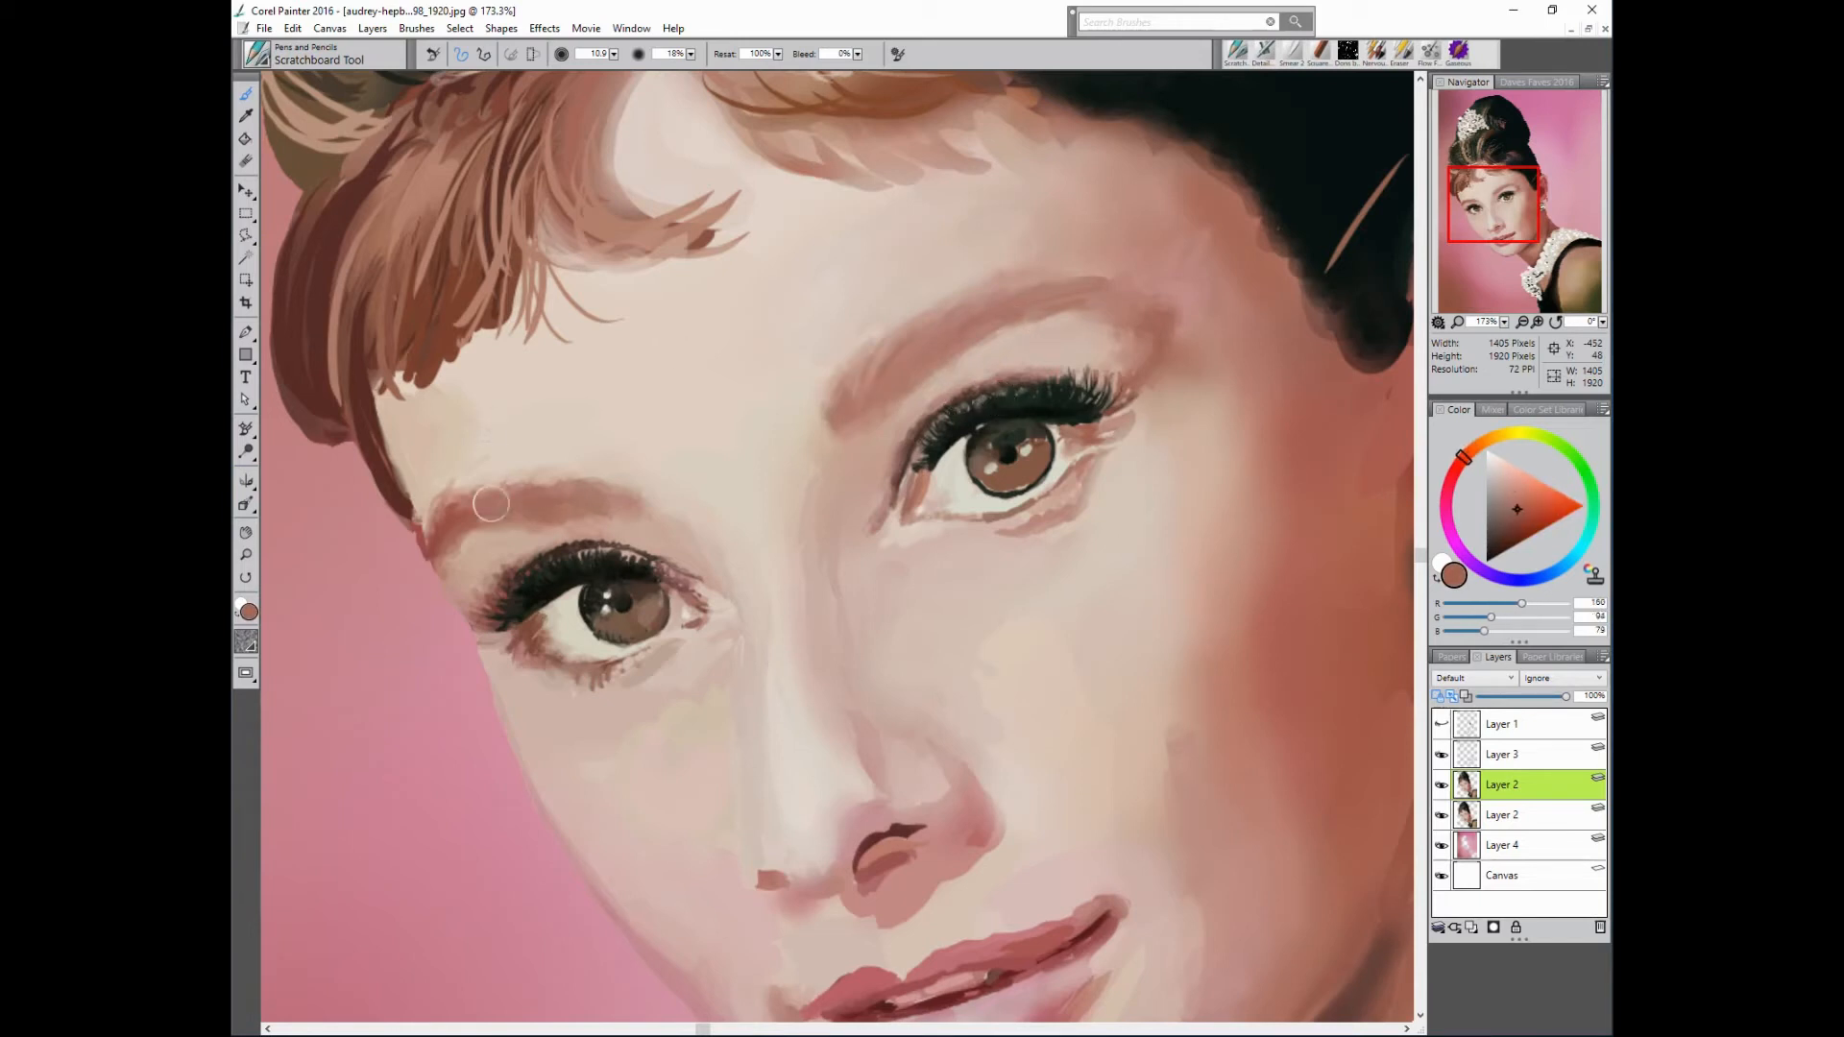
# - Darken and shape the left eye's outer lashes with sampled near-black at brush size 3.5
pyautogui.keyDown('alt'); pyautogui.click(1121, 468); pyautogui.keyUp('alt')
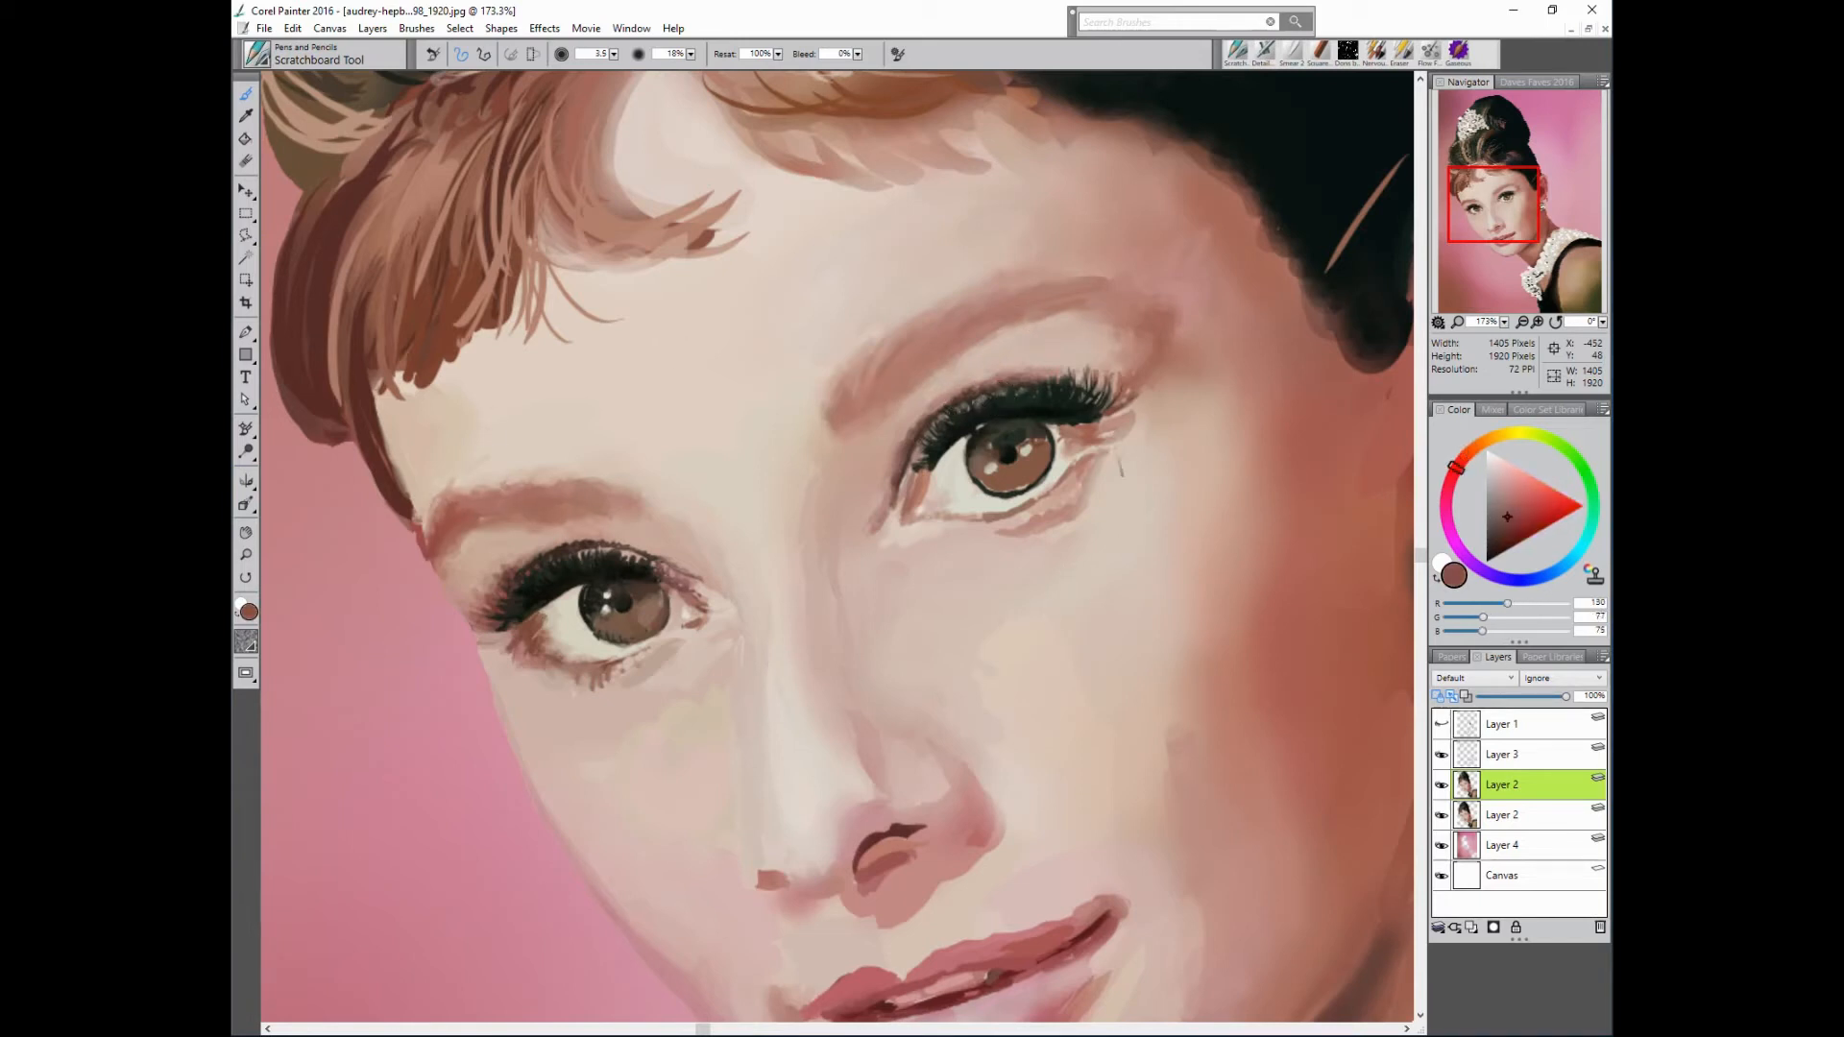
pyautogui.keyDown('alt'); pyautogui.click(535, 612); pyautogui.keyUp('alt')
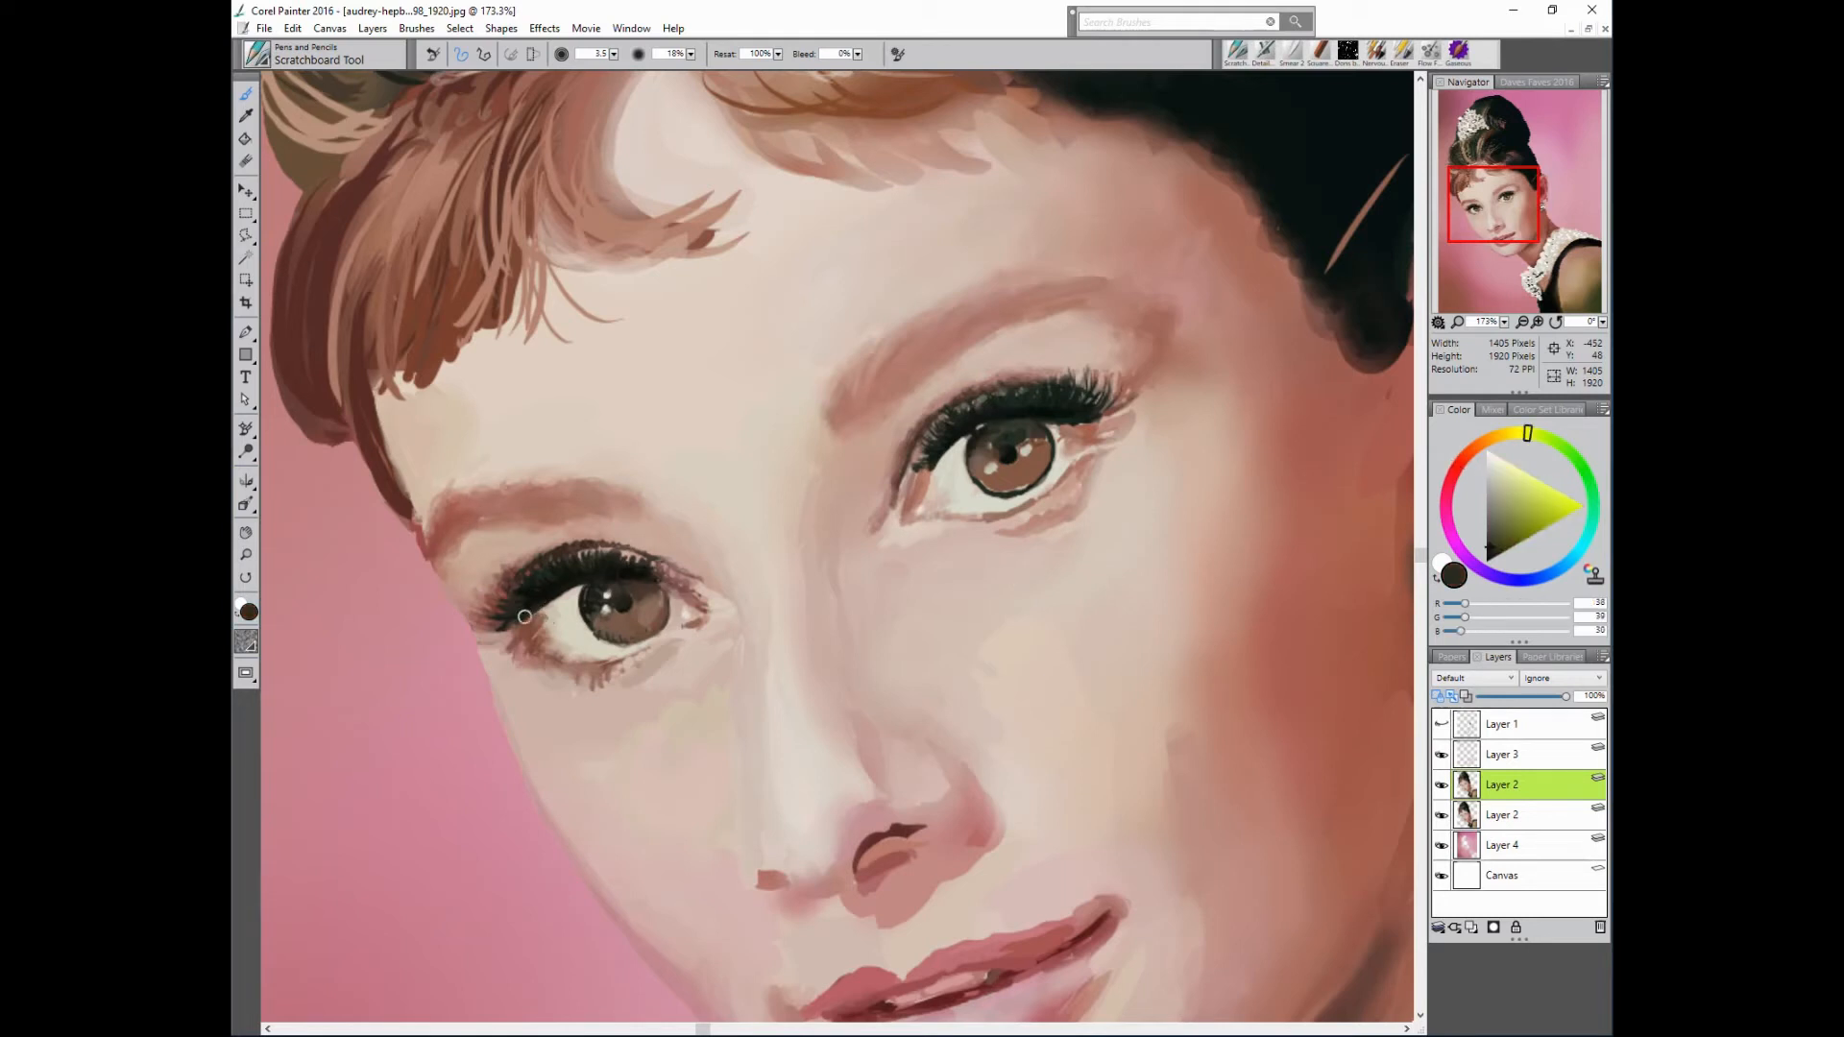
pyautogui.keyDown('alt'); pyautogui.click(538, 612); pyautogui.keyUp('alt')
pyautogui.moveTo(509, 626); pyautogui.dragTo(486, 636)
pyautogui.keyDown('alt'); pyautogui.click(1217, 377); pyautogui.keyUp('alt')
# - Add thin dark lashes along the right eye's lower lid at brush size 1.7, setting opacity to 57% and then 29%
pyautogui.moveTo(692, 65); pyautogui.dragTo(761, 67)
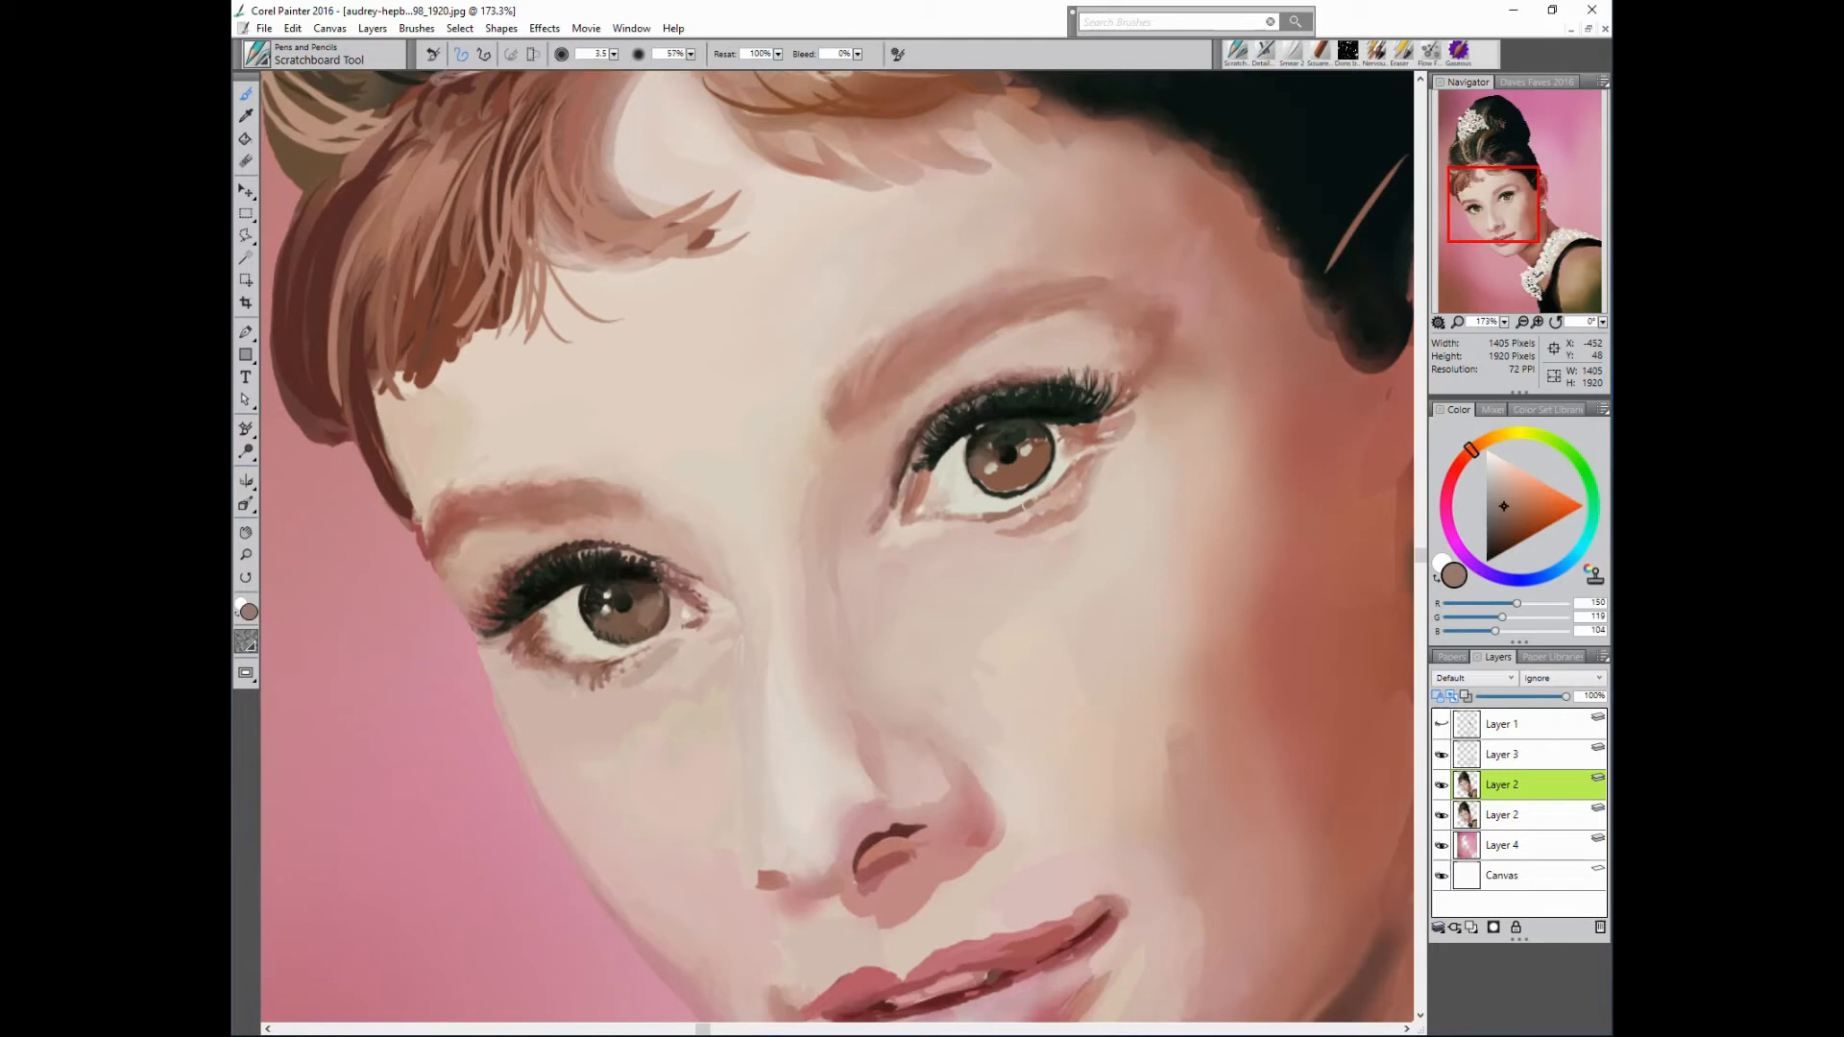
pyautogui.keyDown('alt'); pyautogui.click(986, 517); pyautogui.keyUp('alt')
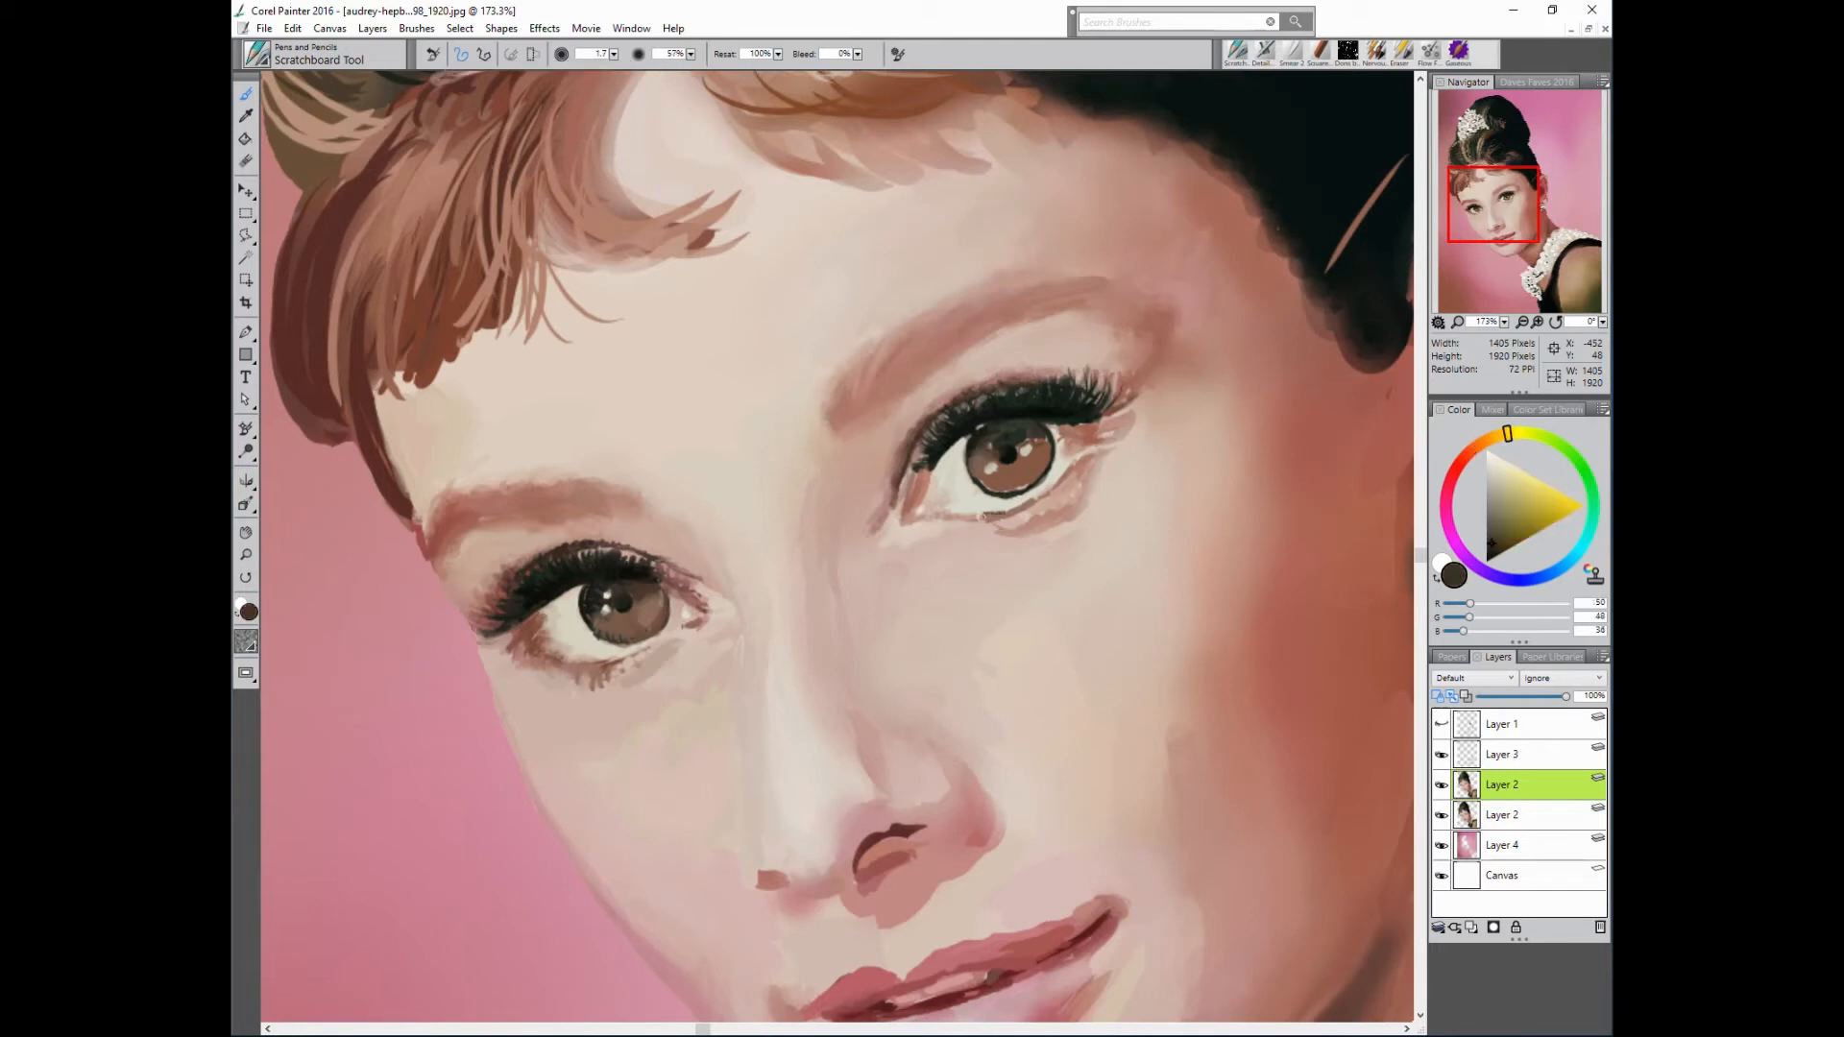
pyautogui.moveTo(690, 56); pyautogui.dragTo(641, 63)
pyautogui.keyDown('alt'); pyautogui.click(1284, 344); pyautogui.keyUp('alt')
# - Soften the right eye's outer corner with sampled skin tones at brush size 5.2
pyautogui.keyDown('alt'); pyautogui.click(1149, 499); pyautogui.keyUp('alt')
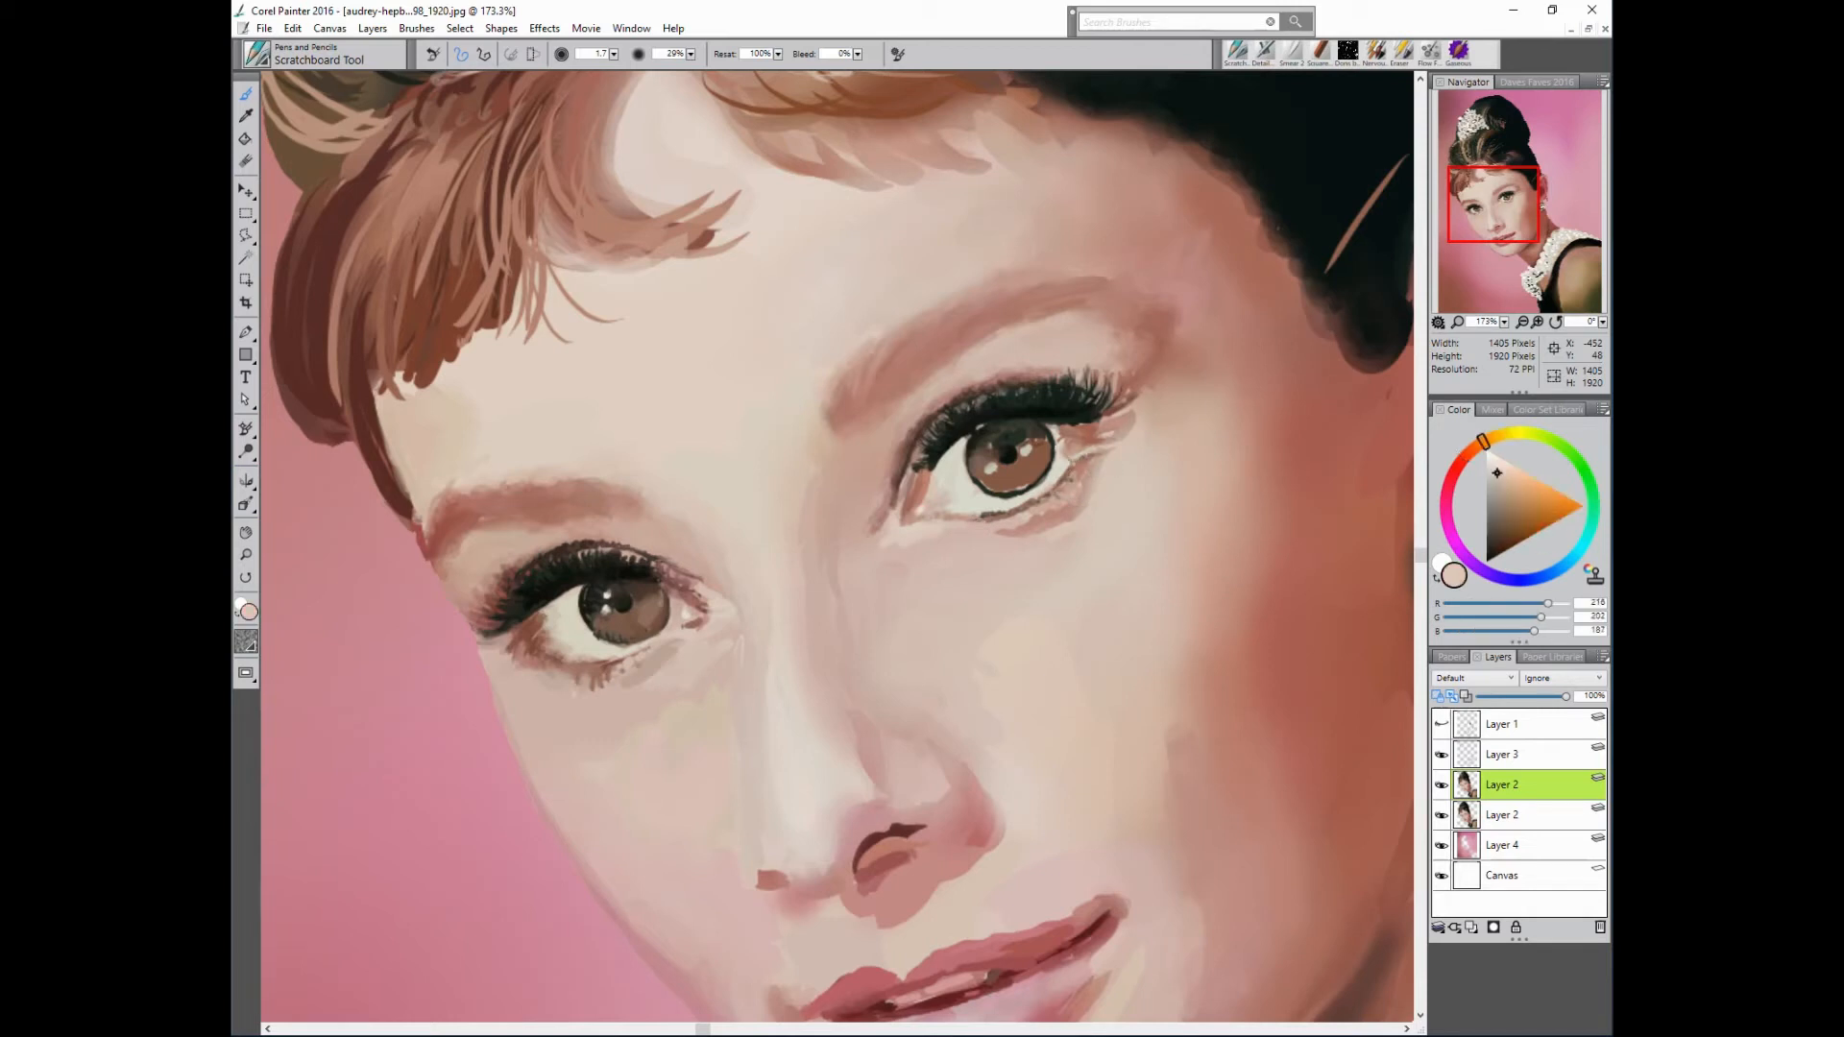
pyautogui.press(']')
pyautogui.keyDown('alt'); pyautogui.click(1325, 317); pyautogui.keyUp('alt')
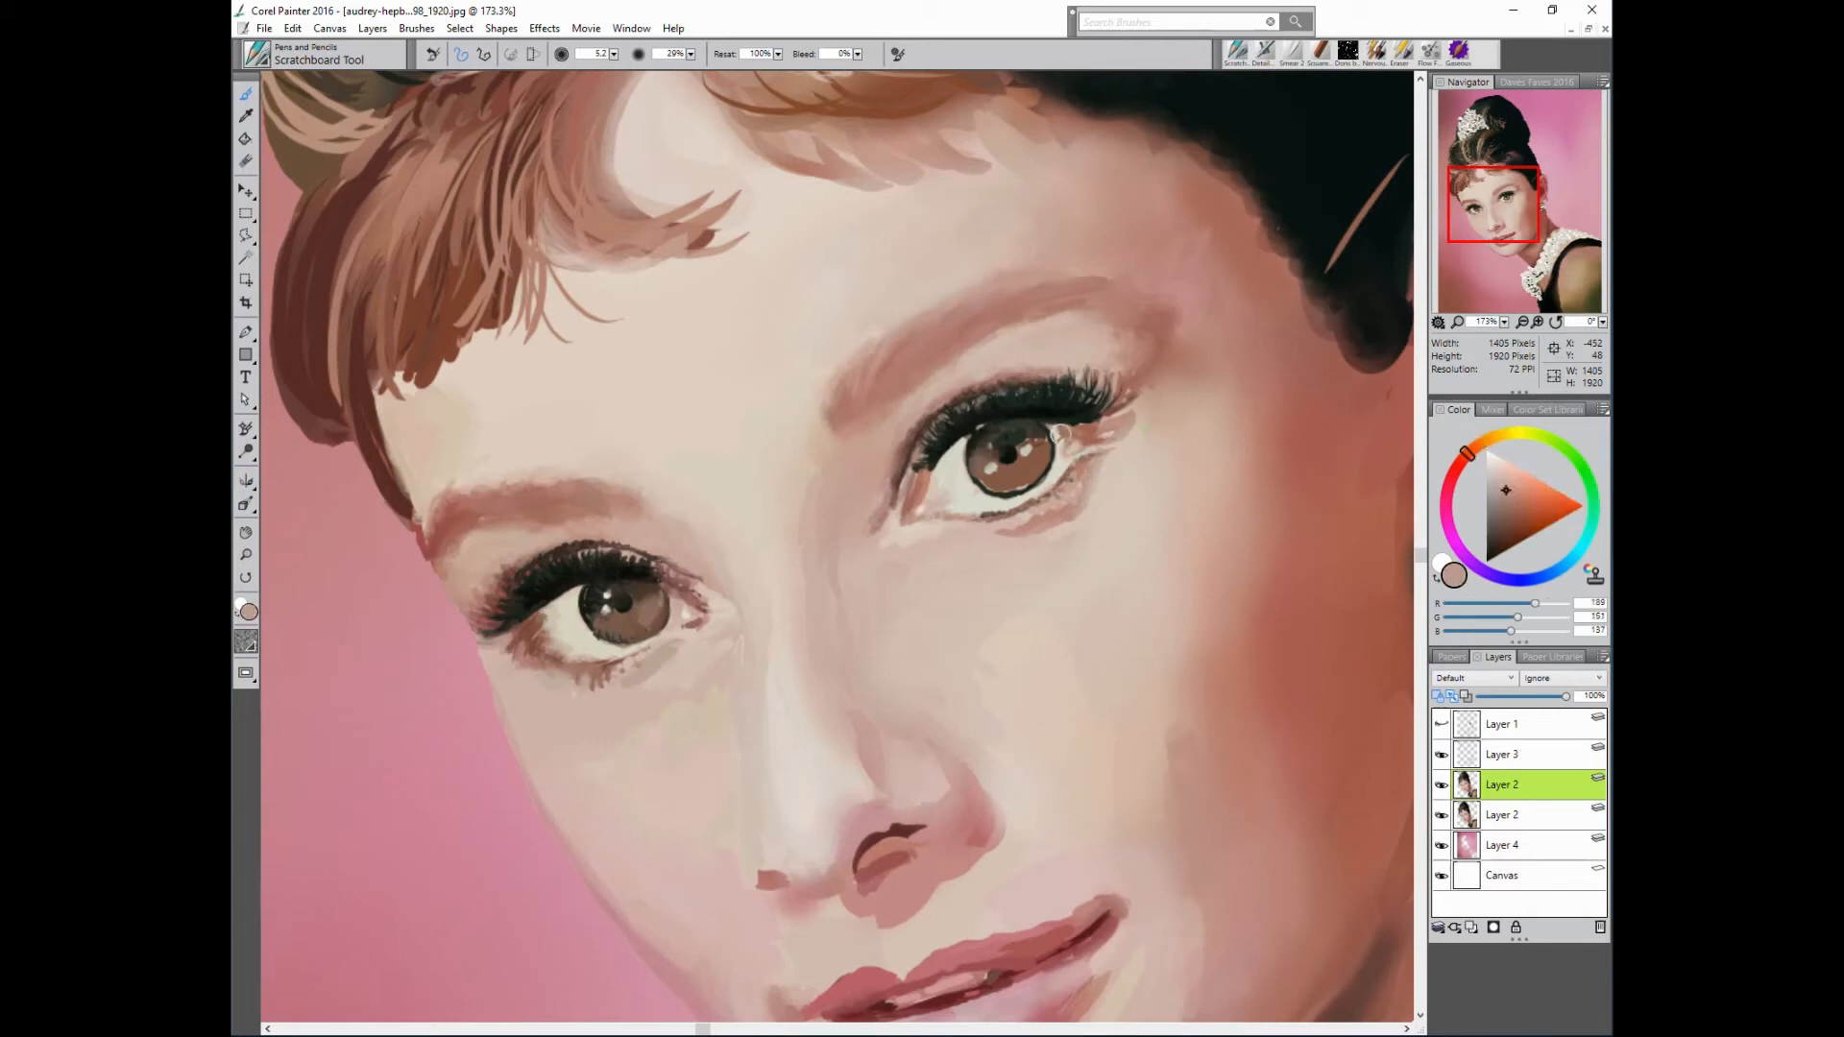
# - Set the colour to black and deepen the right eye's pupil and iris rim at brush size 3.5
pyautogui.keyDown('alt'); pyautogui.click(1081, 413); pyautogui.keyUp('alt')
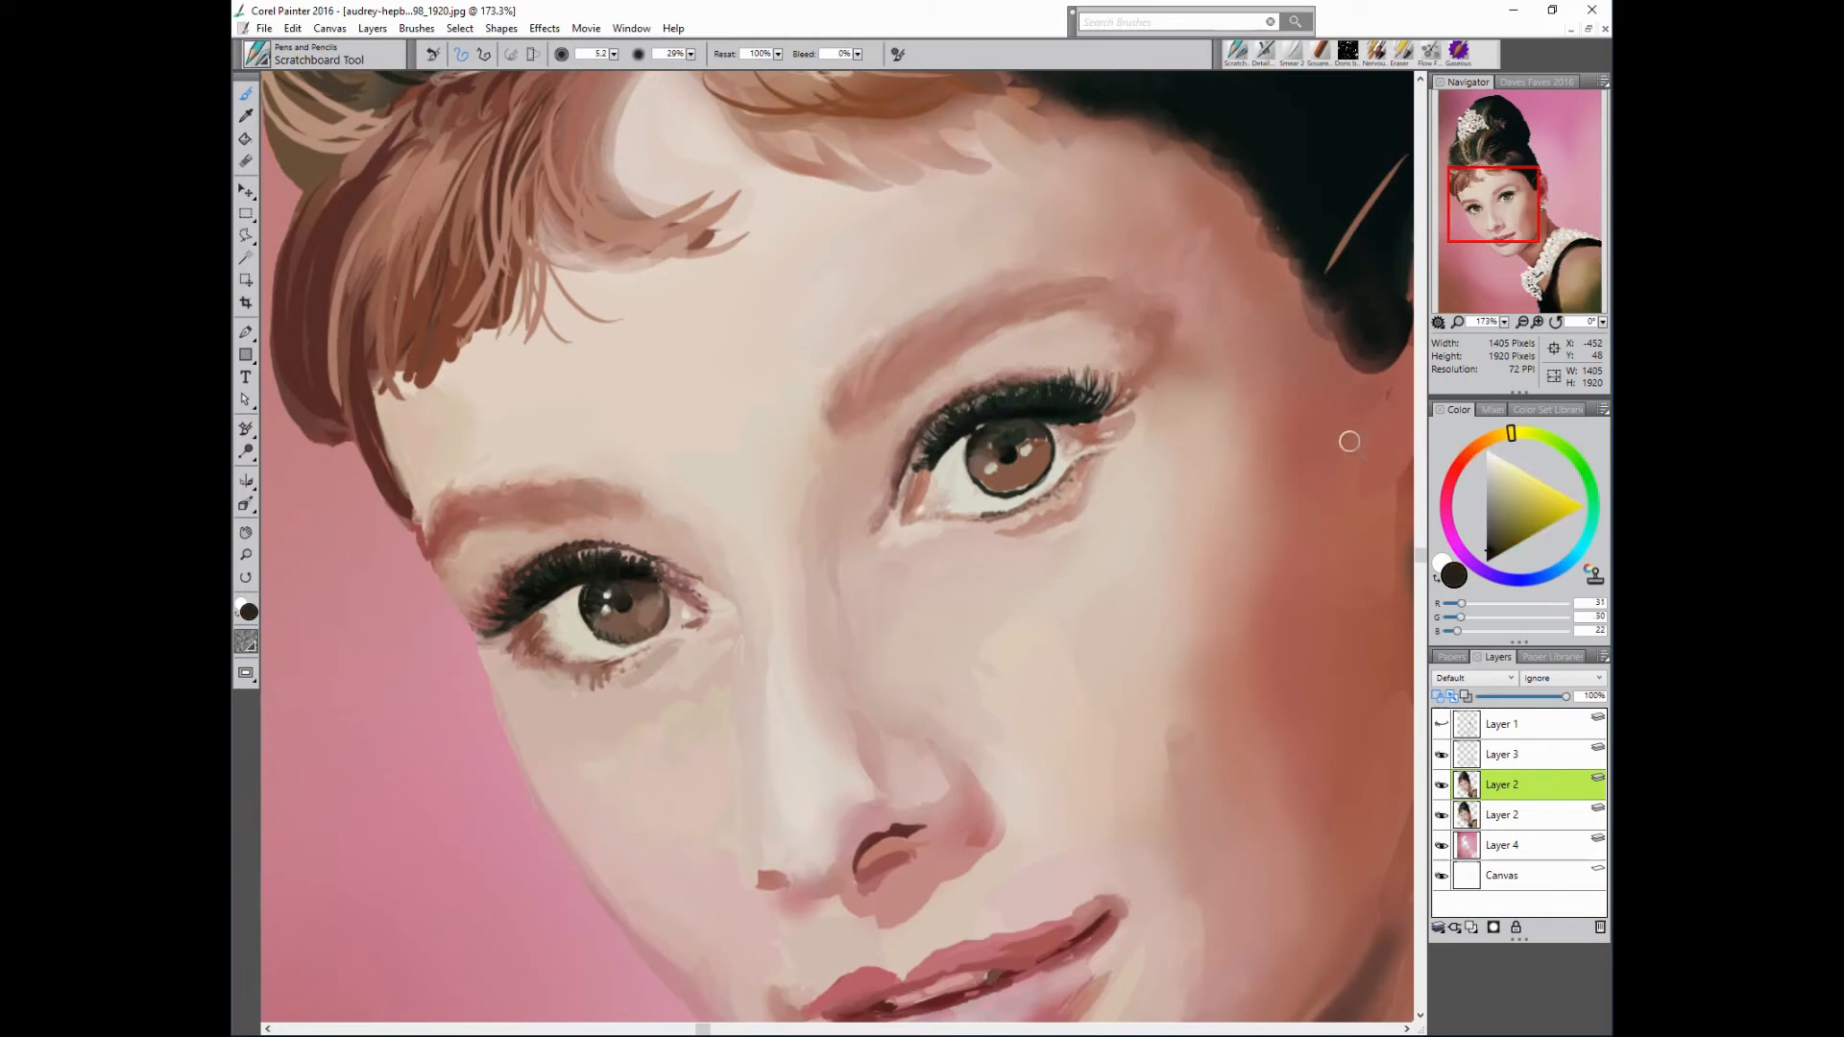
pyautogui.moveTo(1492, 567); pyautogui.dragTo(1487, 558)
pyautogui.press('[')
pyautogui.moveTo(1012, 415)
pyautogui.mouseDown()
pyautogui.moveTo(1045, 435)
pyautogui.moveTo(1003, 427)
pyautogui.moveTo(1039, 422)
pyautogui.moveTo(1049, 462)
pyautogui.moveTo(1029, 488)
pyautogui.mouseUp()
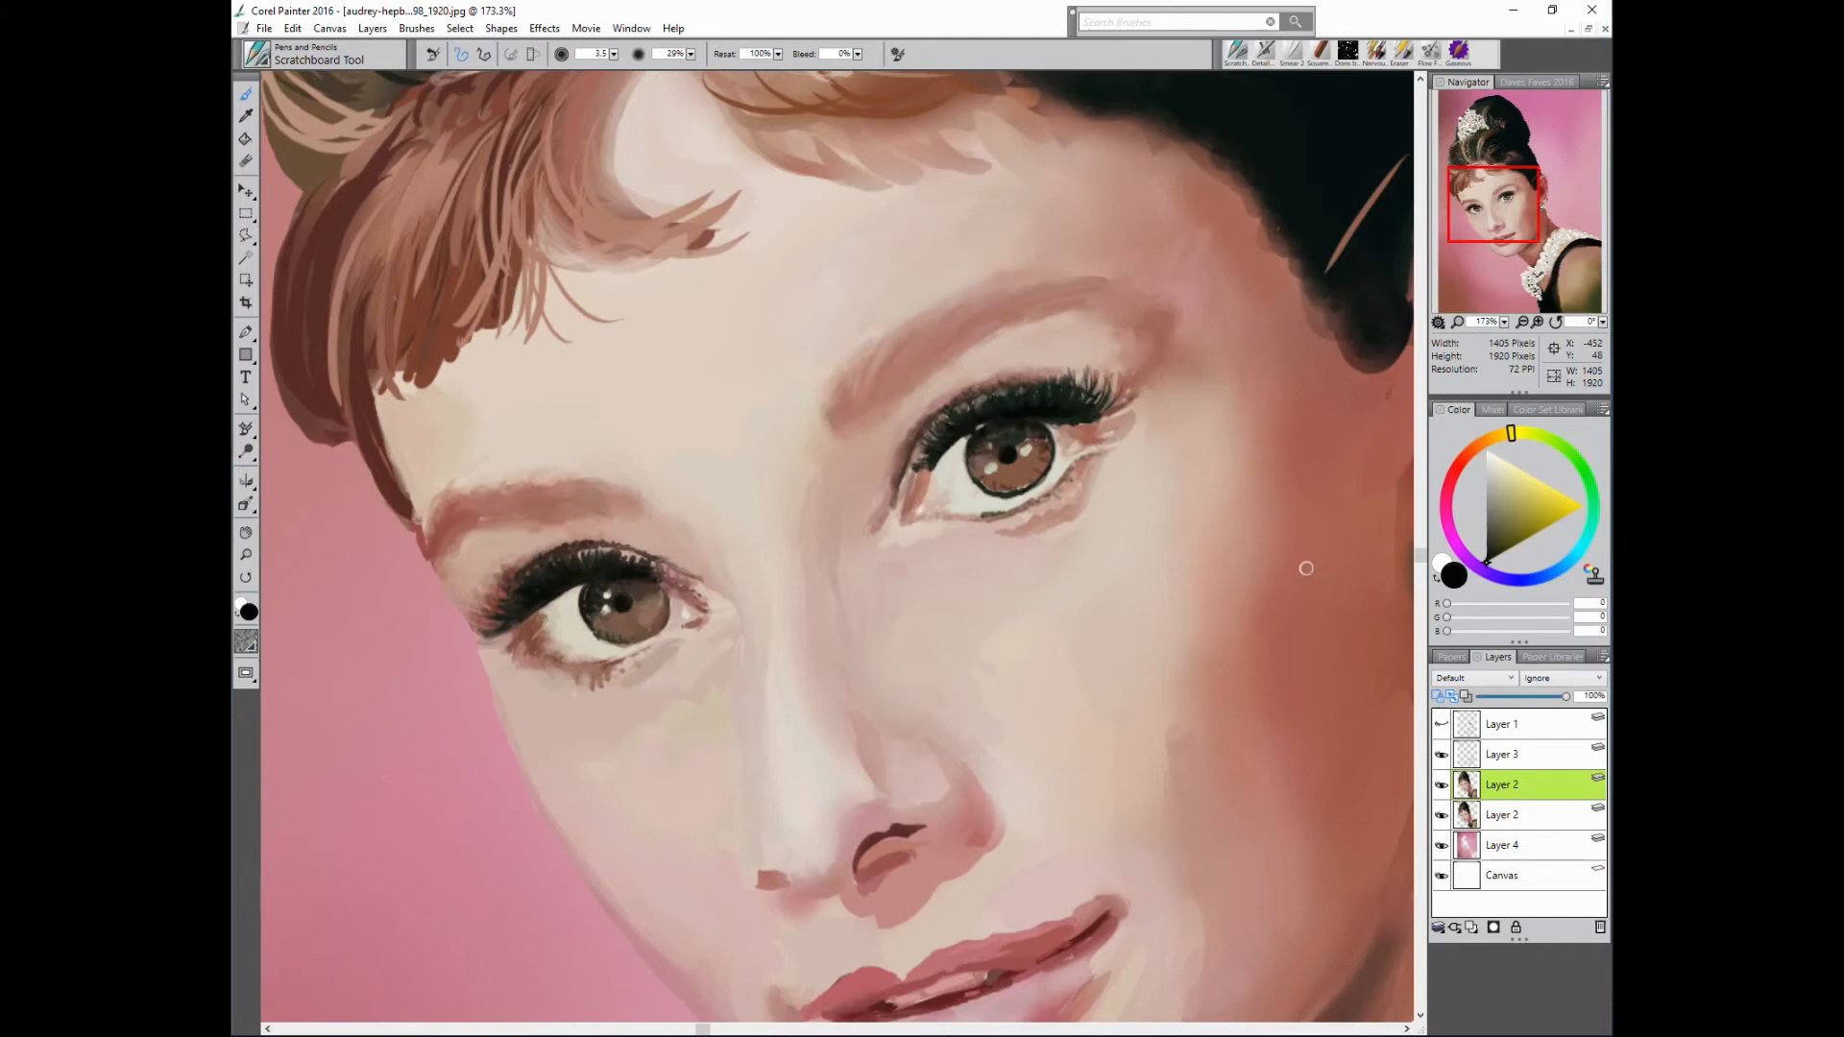
# - Blend the skin and lash line at the right eye's outer corner with sampled tones at brush size 5.2
pyautogui.keyDown('alt'); pyautogui.click(1091, 434); pyautogui.keyUp('alt')
pyautogui.moveTo(1107, 442)
pyautogui.mouseDown()
pyautogui.moveTo(1120, 452)
pyautogui.moveTo(1122, 427)
pyautogui.mouseUp()
pyautogui.keyDown('alt'); pyautogui.click(1230, 363); pyautogui.keyUp('alt')
pyautogui.moveTo(1227, 370); pyautogui.dragTo(1228, 387)
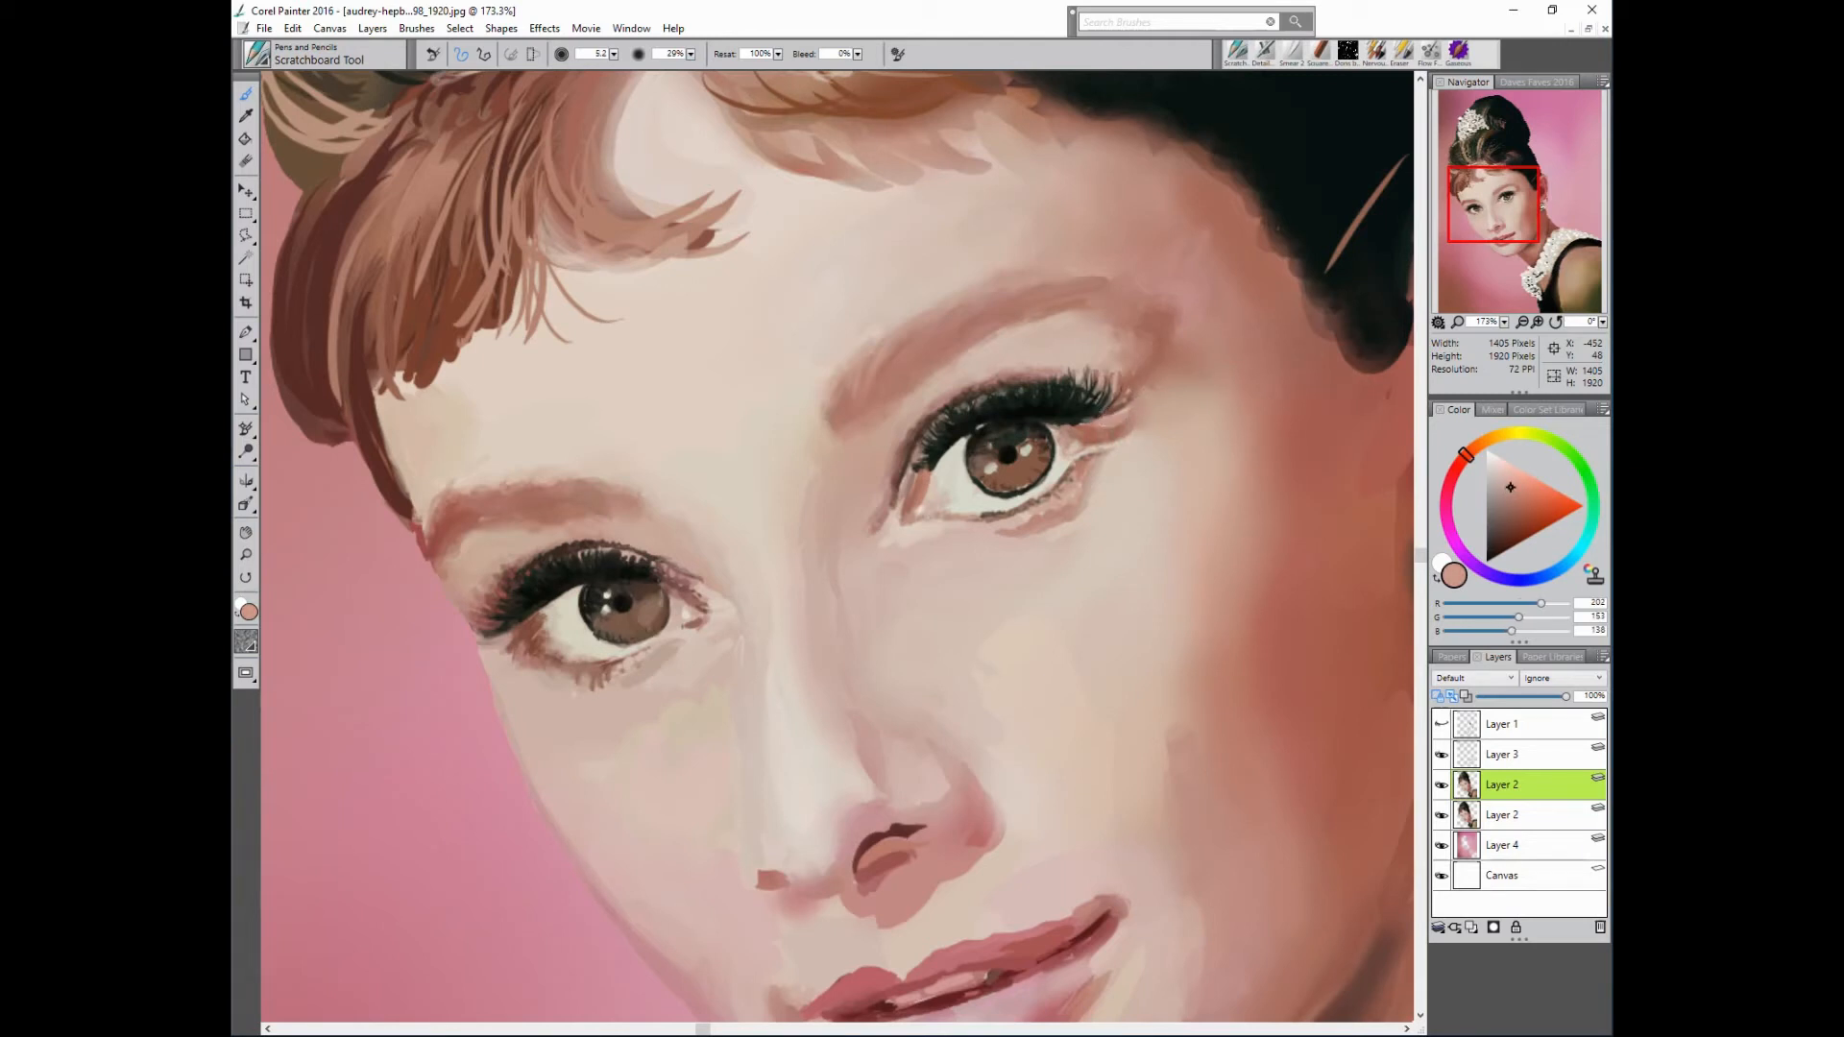
pyautogui.keyDown('alt'); pyautogui.click(1096, 417); pyautogui.keyUp('alt')
pyautogui.moveTo(1101, 413); pyautogui.dragTo(1074, 430)
pyautogui.keyDown('alt'); pyautogui.click(1084, 424); pyautogui.keyUp('alt')
# - Paint a white catchlight in the right eye's iris at 100% opacity and brush size 1.8
pyautogui.keyDown('alt'); pyautogui.click(1018, 470); pyautogui.keyUp('alt')
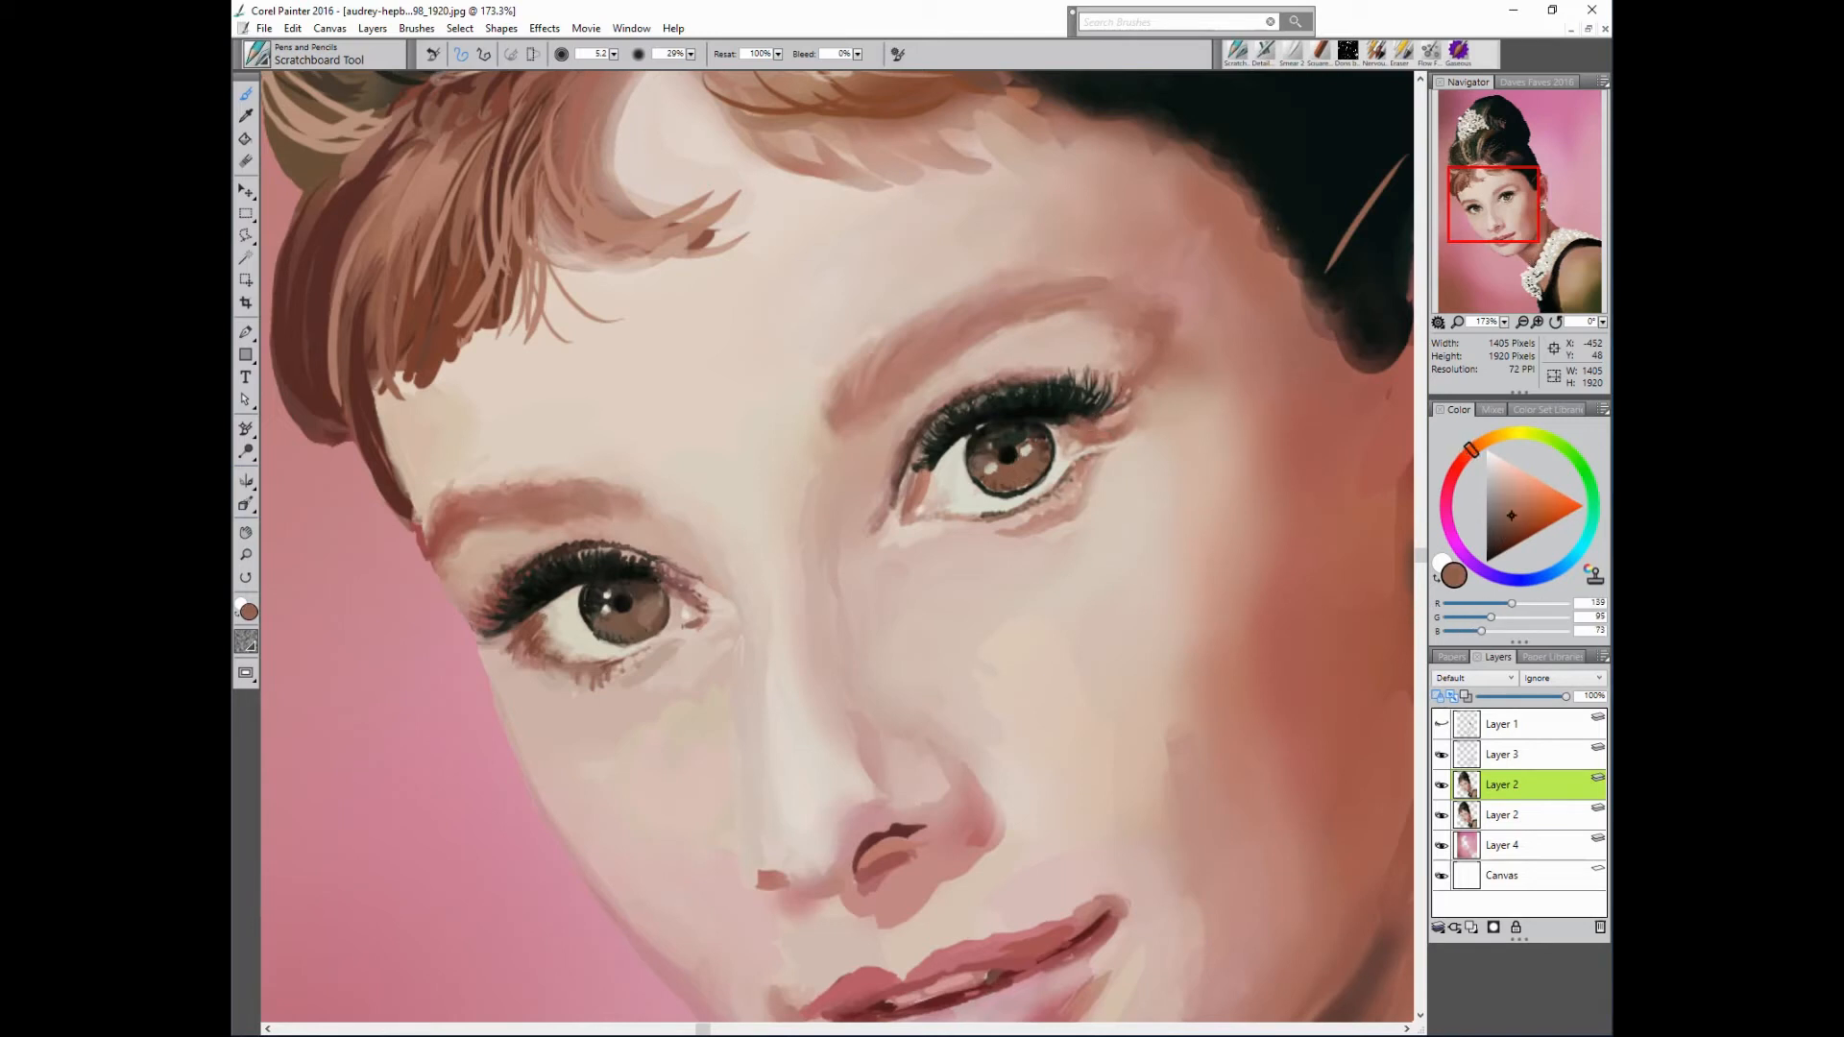
pyautogui.keyDown('alt'); pyautogui.click(625, 619); pyautogui.keyUp('alt')
pyautogui.keyDown('alt'); pyautogui.click(766, 234); pyautogui.keyUp('alt')
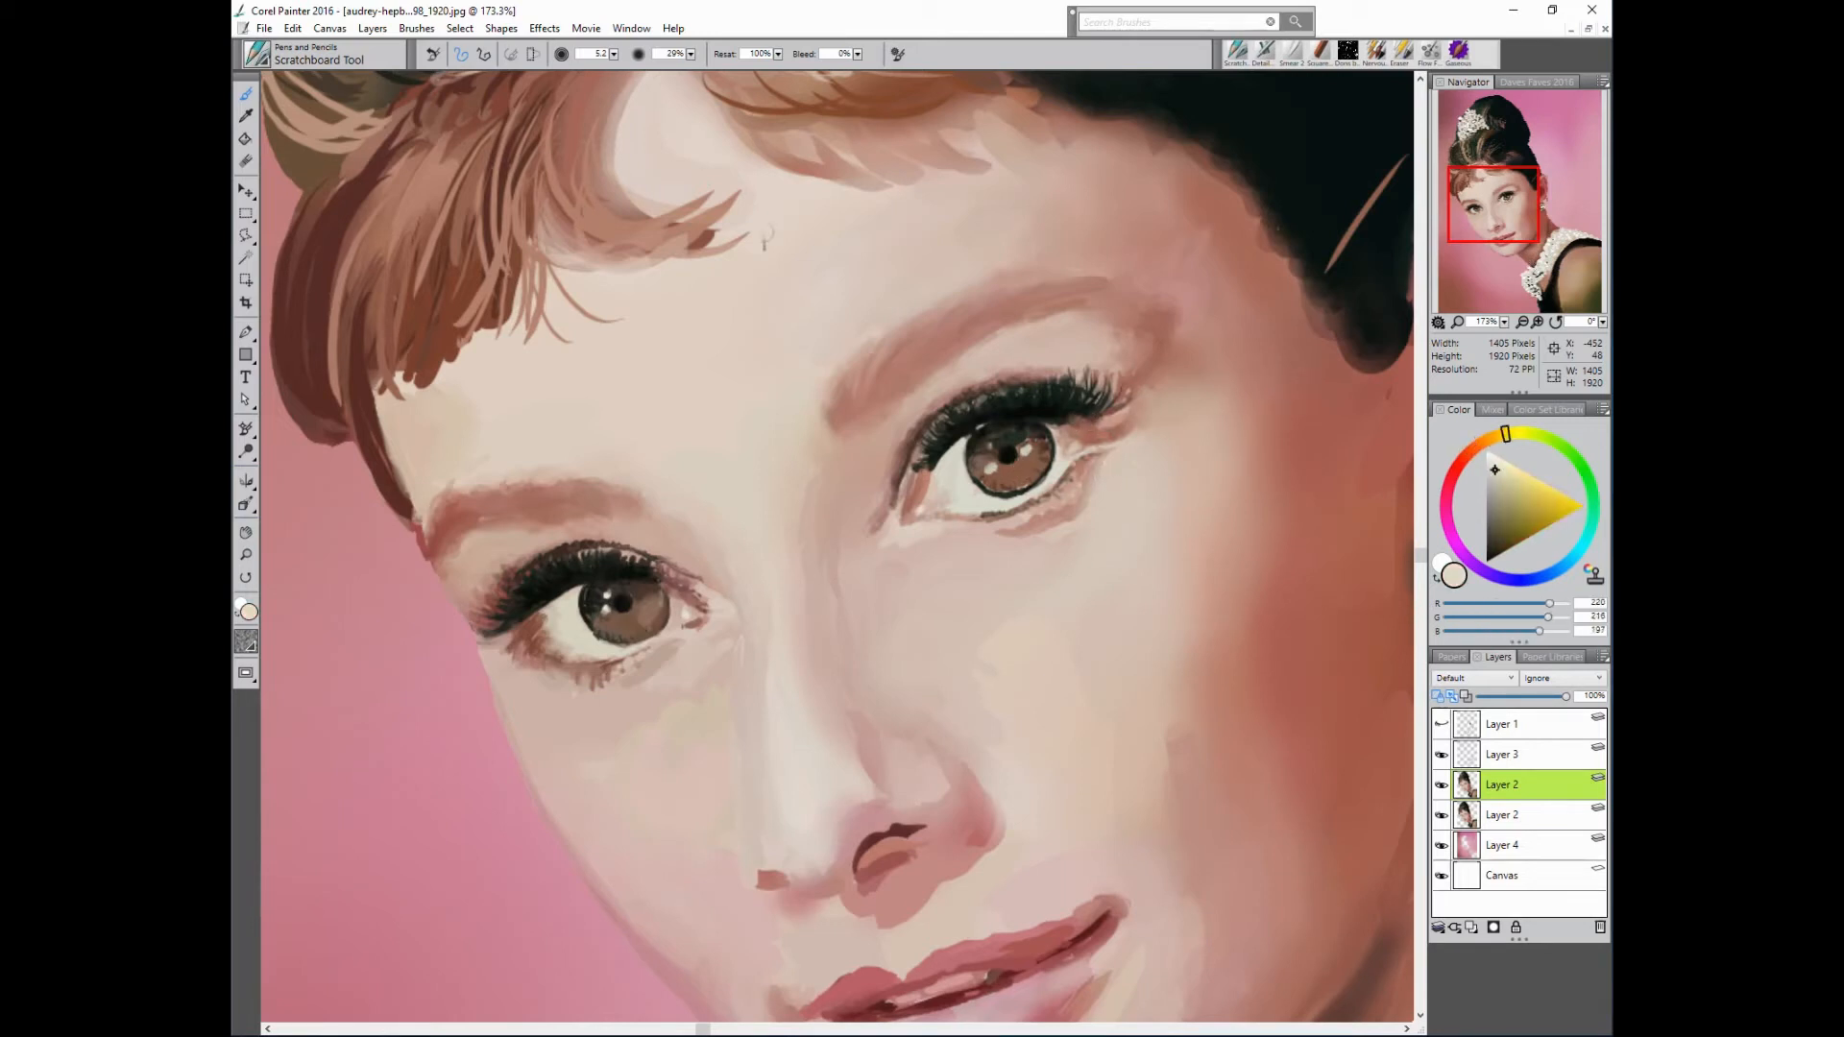
pyautogui.moveTo(692, 55); pyautogui.dragTo(855, 69)
pyautogui.press(']')
pyautogui.keyDown('alt'); pyautogui.click(999, 468); pyautogui.keyUp('alt')
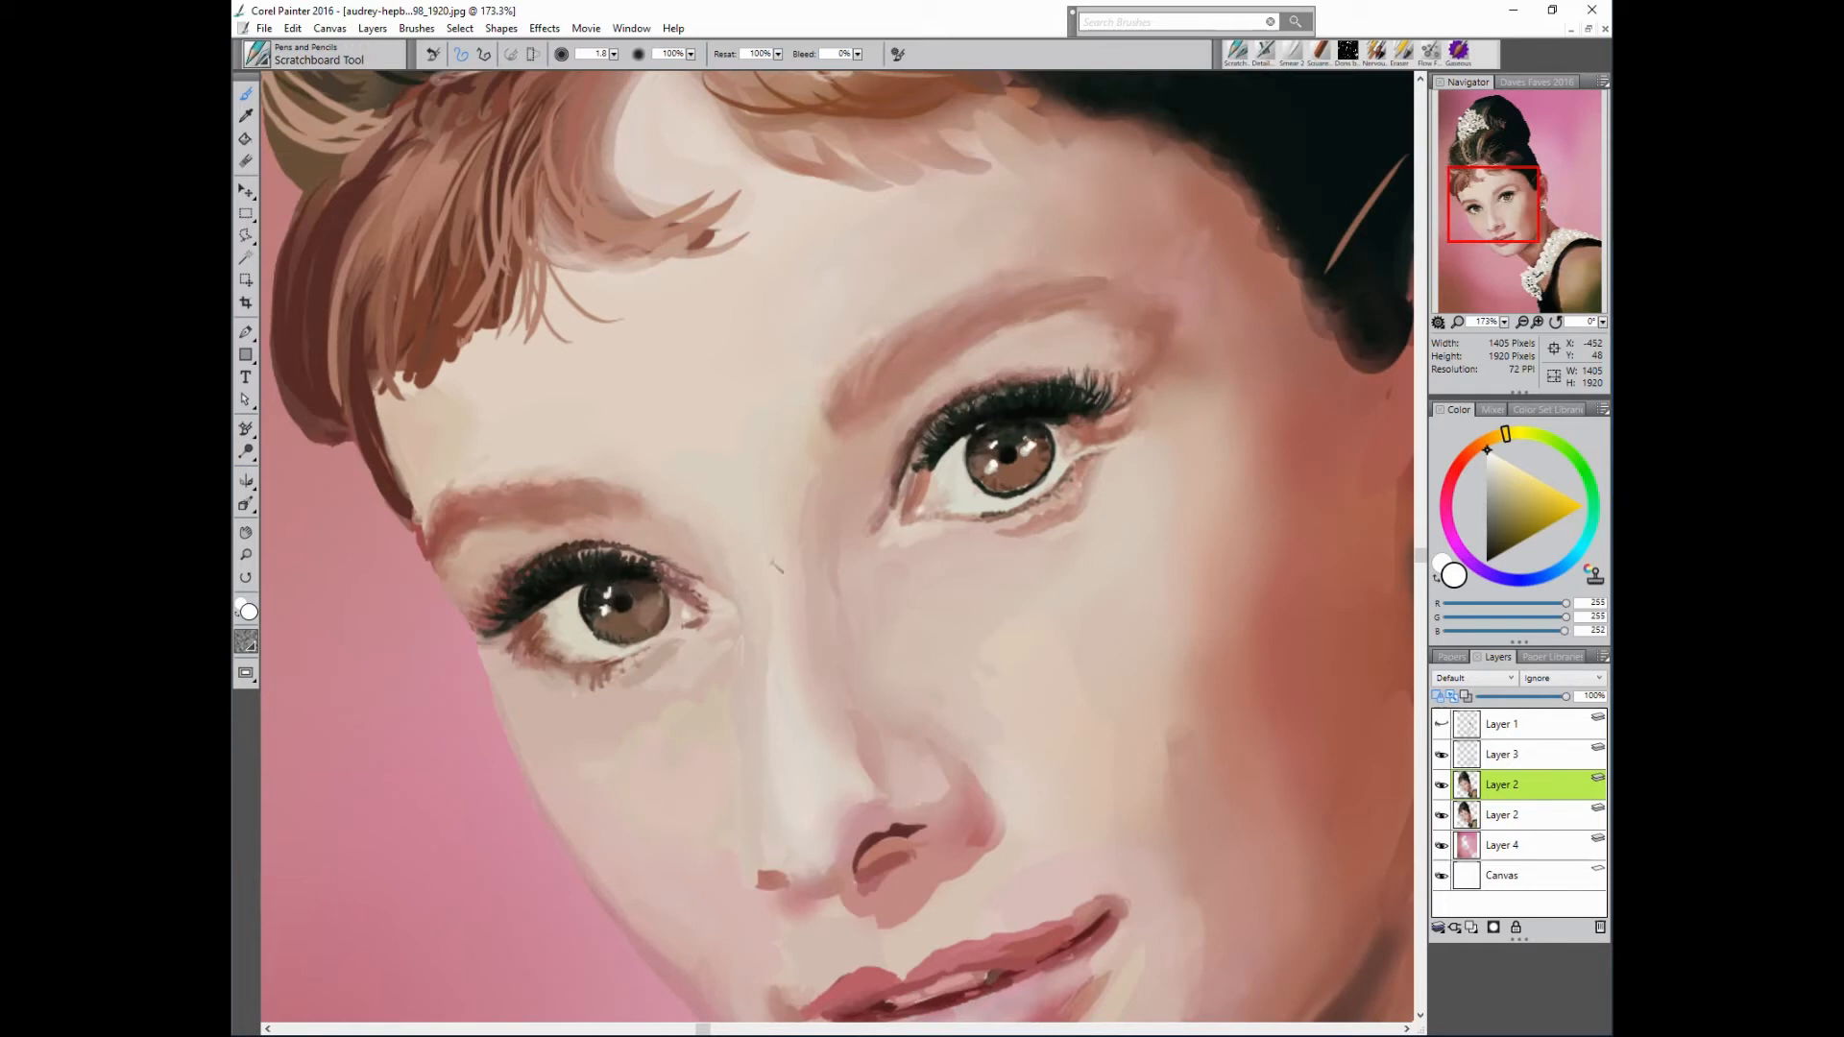
pyautogui.moveTo(1504, 323)
pyautogui.mouseDown()
pyautogui.moveTo(1486, 325)
pyautogui.moveTo(1503, 322)
pyautogui.mouseUp()
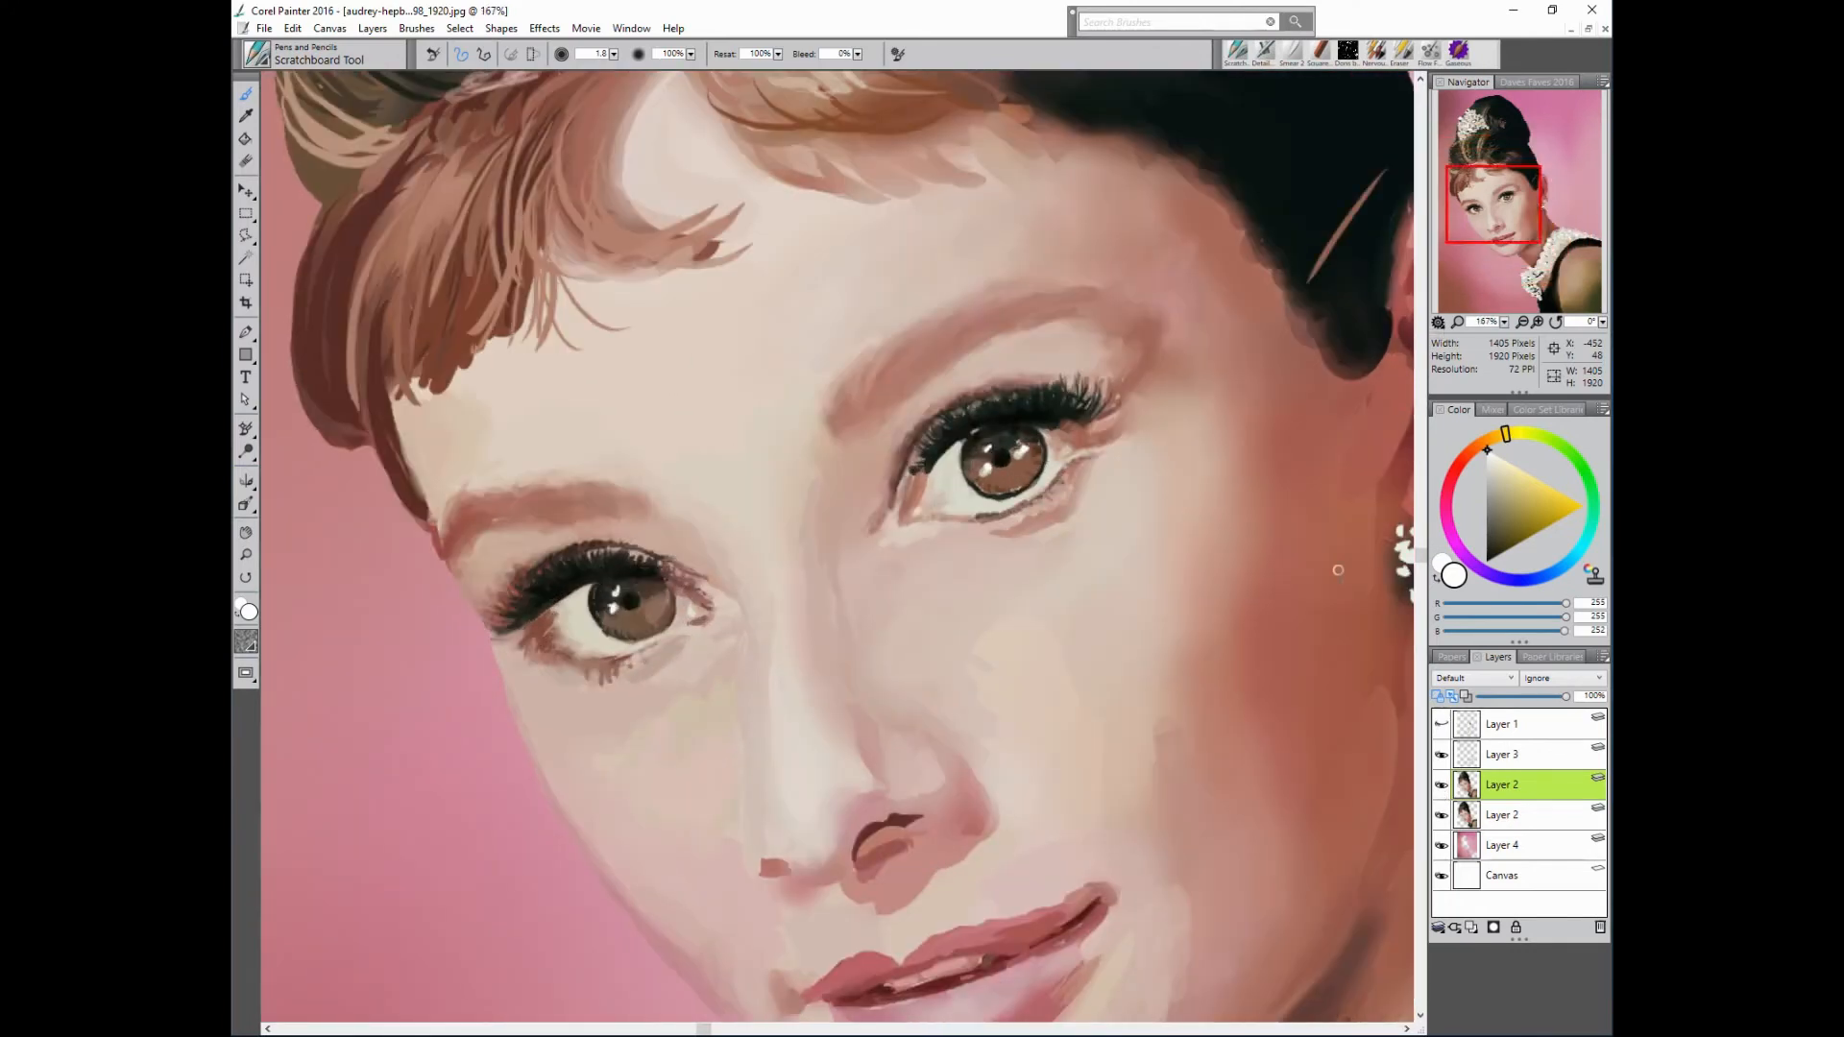
# - Switch to the Smear 2 blender, hide the lower Layer 2 and set the brush opacity to 27%
pyautogui.click(1292, 53)
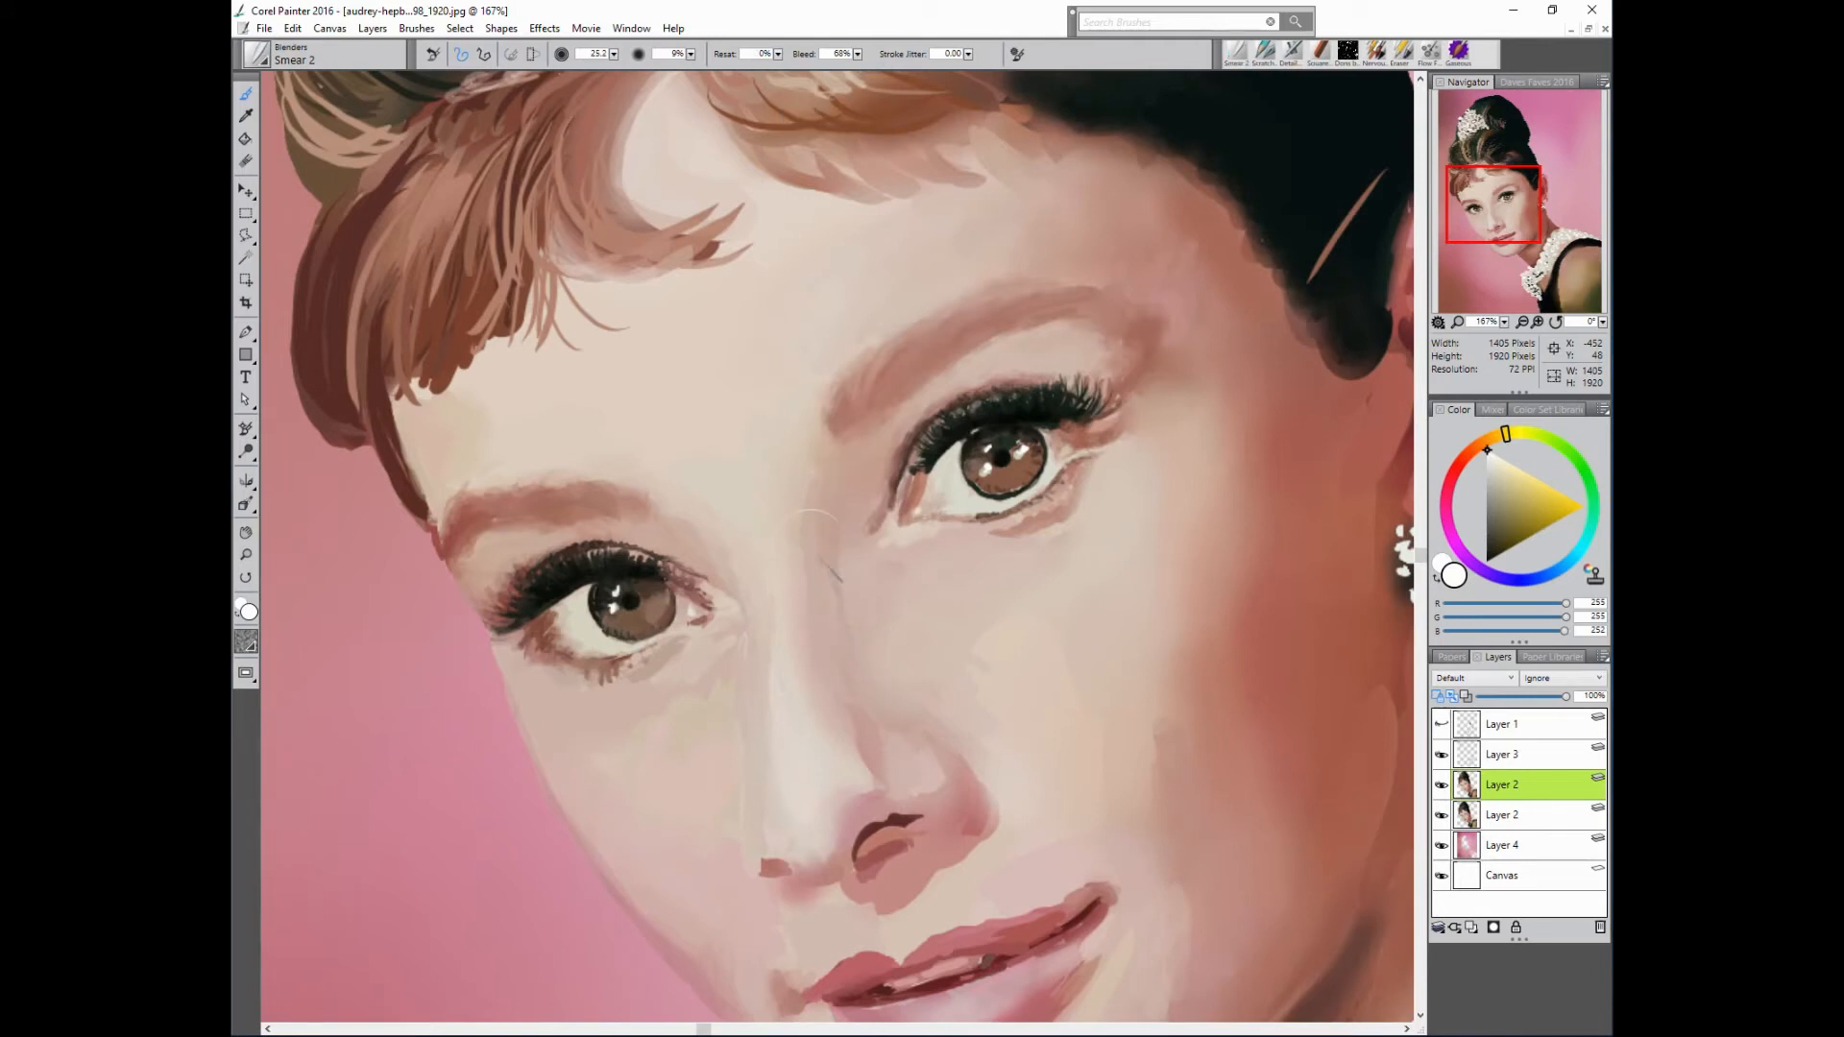
pyautogui.click(1442, 815)
pyautogui.press('2')
pyautogui.press('7')
# - Blend the skin and lid edges around both eyes on the upper Layer 2 with a small Smear 2 brush
pyautogui.press('[')
pyautogui.press('[')
pyautogui.press('[')
pyautogui.press(']')
pyautogui.moveTo(706, 657); pyautogui.dragTo(663, 678)
pyautogui.moveTo(638, 624)
pyautogui.mouseDown()
pyautogui.moveTo(655, 595)
pyautogui.moveTo(640, 619)
pyautogui.moveTo(581, 612)
pyautogui.mouseUp()
pyautogui.moveTo(891, 504); pyautogui.dragTo(894, 452)
pyautogui.moveTo(1002, 378)
pyautogui.mouseDown()
pyautogui.moveTo(951, 399)
pyautogui.moveTo(990, 382)
pyautogui.mouseUp()
pyautogui.press(']')
pyautogui.moveTo(1121, 352)
pyautogui.mouseDown()
pyautogui.moveTo(1083, 357)
pyautogui.moveTo(1115, 340)
pyautogui.moveTo(1101, 321)
pyautogui.moveTo(1100, 345)
pyautogui.moveTo(1100, 331)
pyautogui.moveTo(1065, 337)
pyautogui.moveTo(1223, 357)
pyautogui.moveTo(1164, 351)
pyautogui.mouseUp()
# - Smear the lower hair tips of the fringe at the temple with a Smear 2 brush of about 13.2
pyautogui.press('[')
pyautogui.press('[')
pyautogui.press('[')
pyautogui.press(']')
pyautogui.press(']')
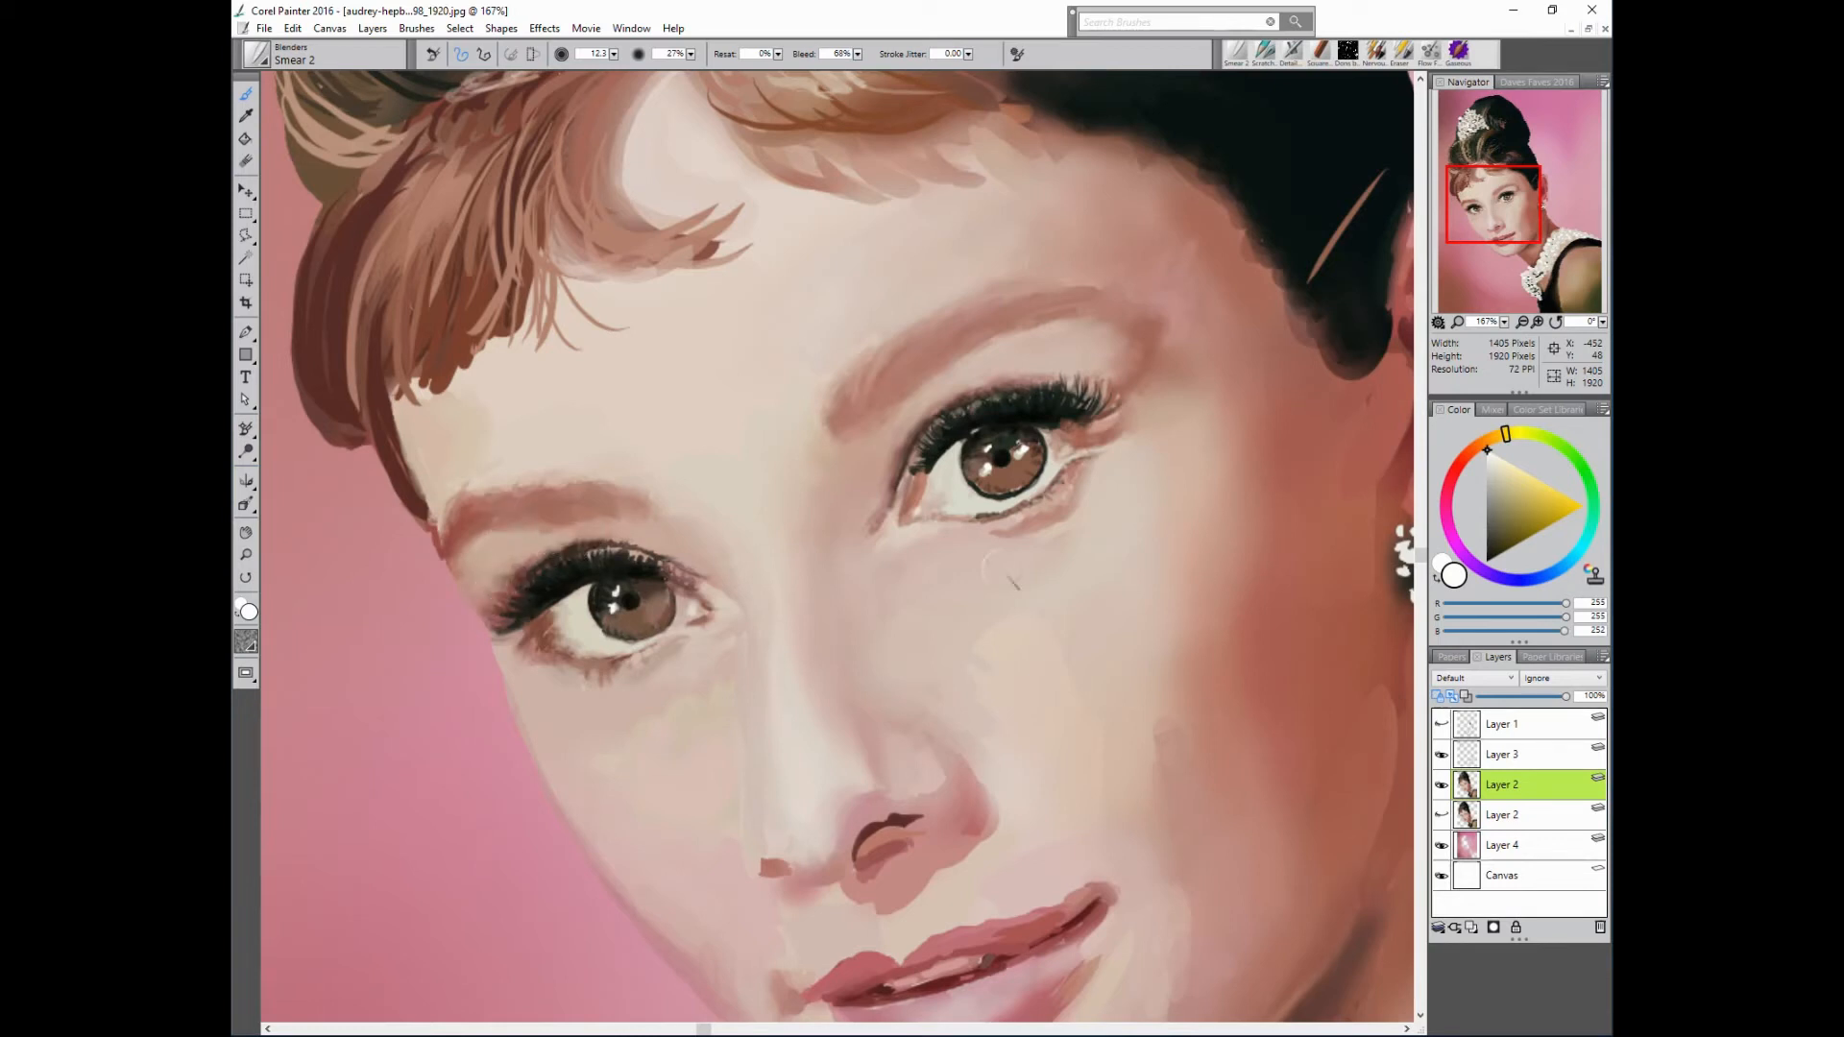
pyautogui.press(']')
pyautogui.moveTo(442, 383)
pyautogui.mouseDown()
pyautogui.moveTo(493, 344)
pyautogui.moveTo(379, 423)
pyautogui.mouseUp()
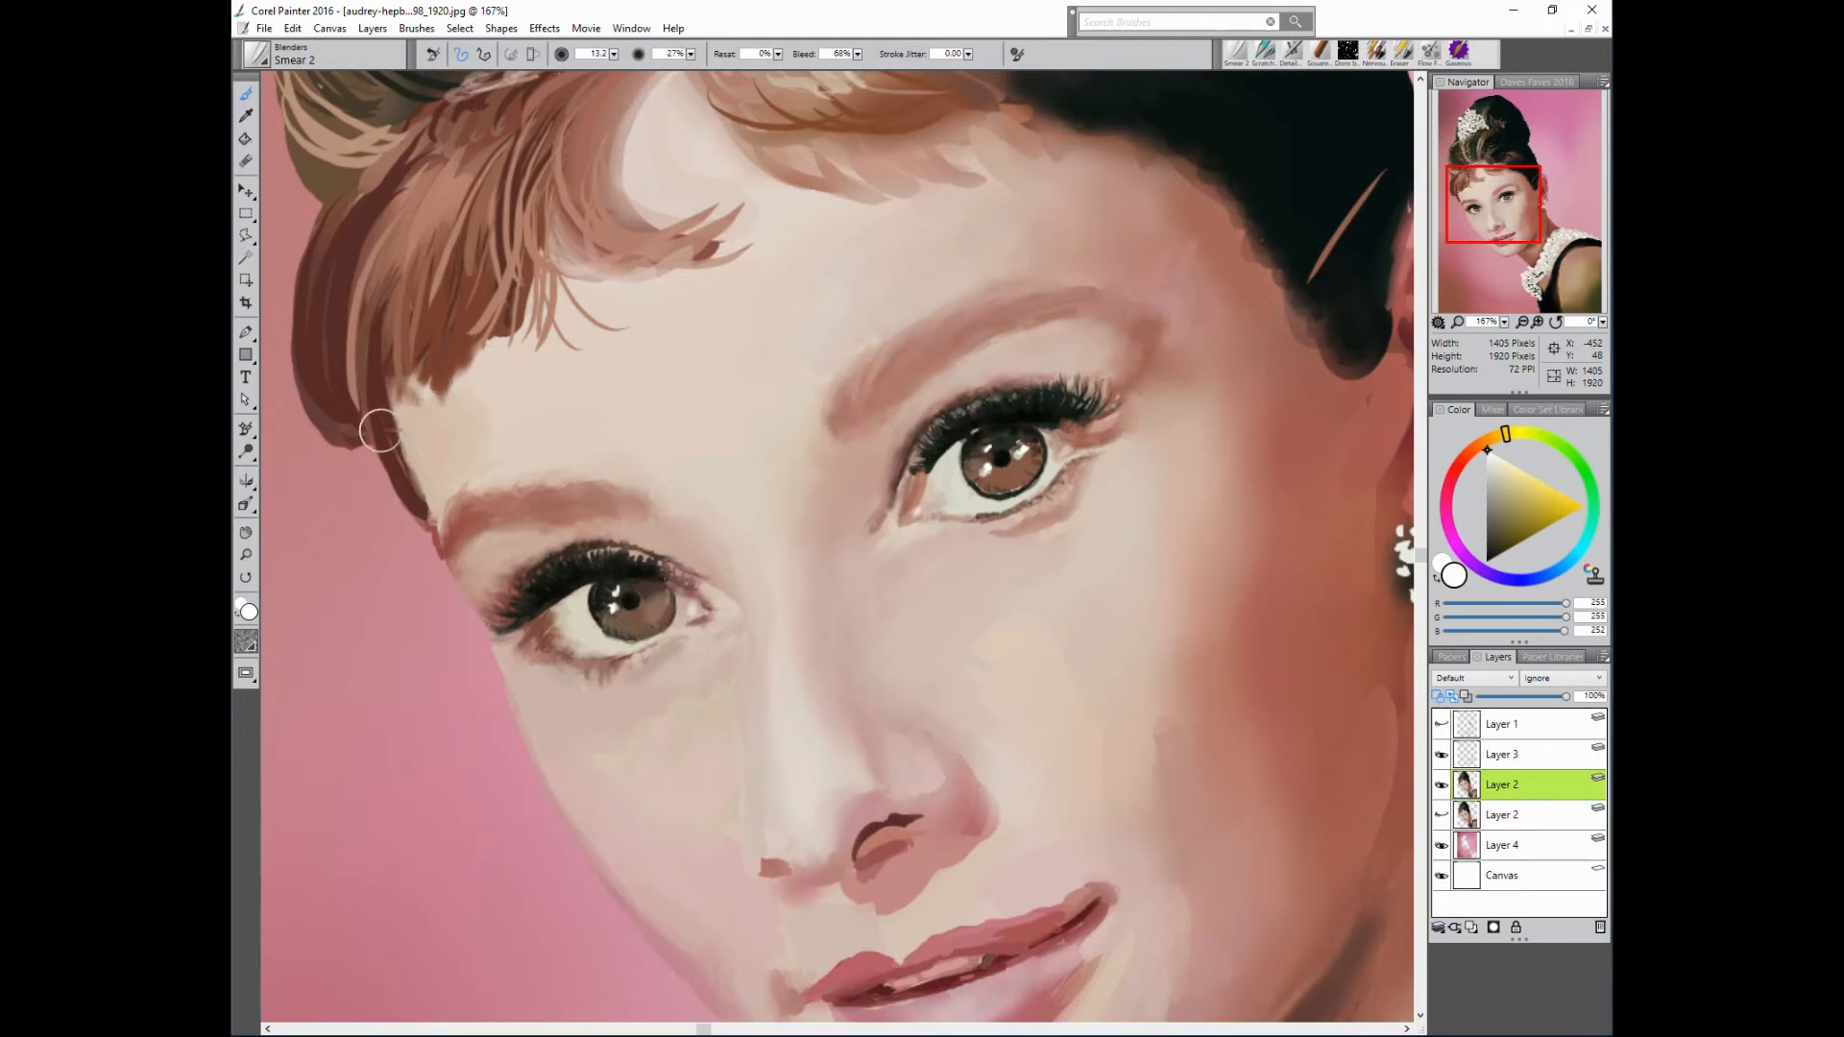
# - Enlarge the Smear 2 brush to about 31.3 and soften the fringe strands falling over the forehead
pyautogui.press(']')
pyautogui.press(']')
pyautogui.press(']')
pyautogui.press(']')
pyautogui.press(']')
pyautogui.press(']')
pyautogui.press(']')
pyautogui.press(']')
pyautogui.press(']')
pyautogui.press(']')
pyautogui.press(']')
pyautogui.press(']')
pyautogui.press(']')
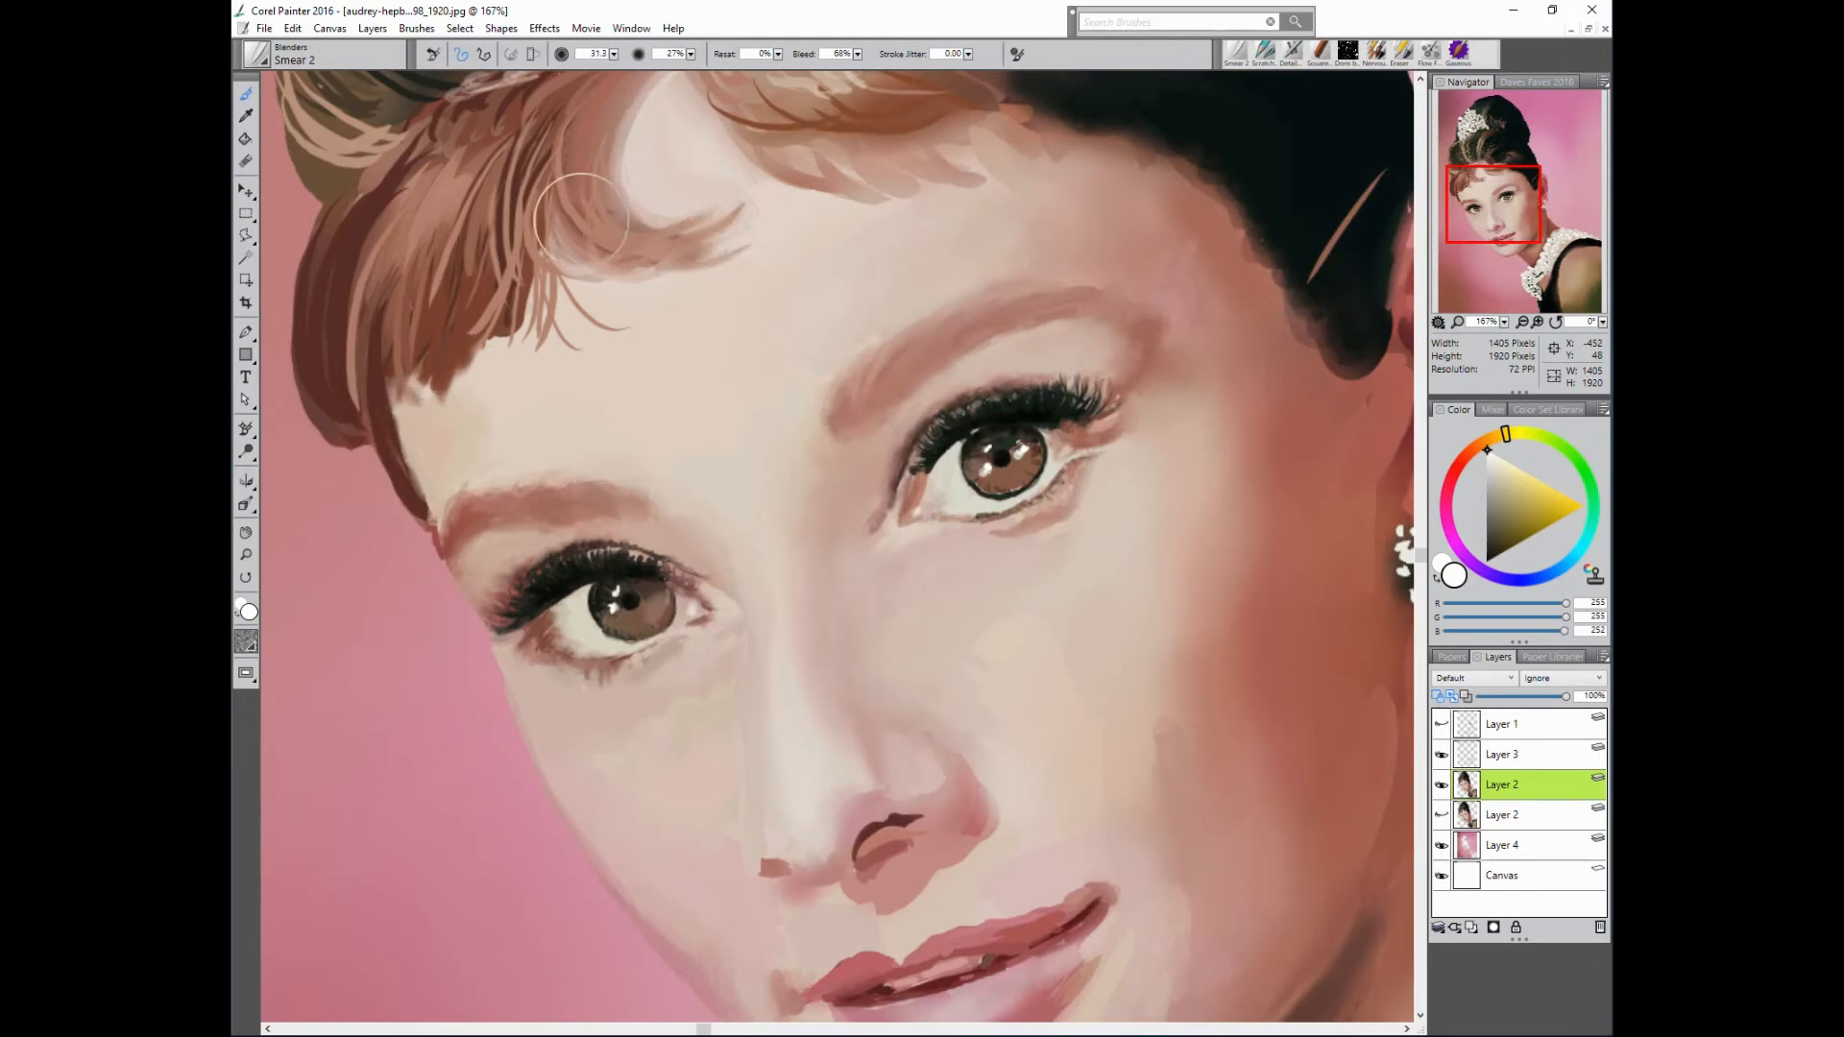
pyautogui.moveTo(565, 290); pyautogui.dragTo(595, 321)
pyautogui.moveTo(534, 236)
pyautogui.mouseDown()
pyautogui.moveTo(511, 305)
pyautogui.moveTo(483, 321)
pyautogui.mouseUp()
# - Blend the skin tones on the ear-side cheek below the eye with a larger Smear 2 brush
pyautogui.moveTo(1504, 322); pyautogui.dragTo(1468, 330)
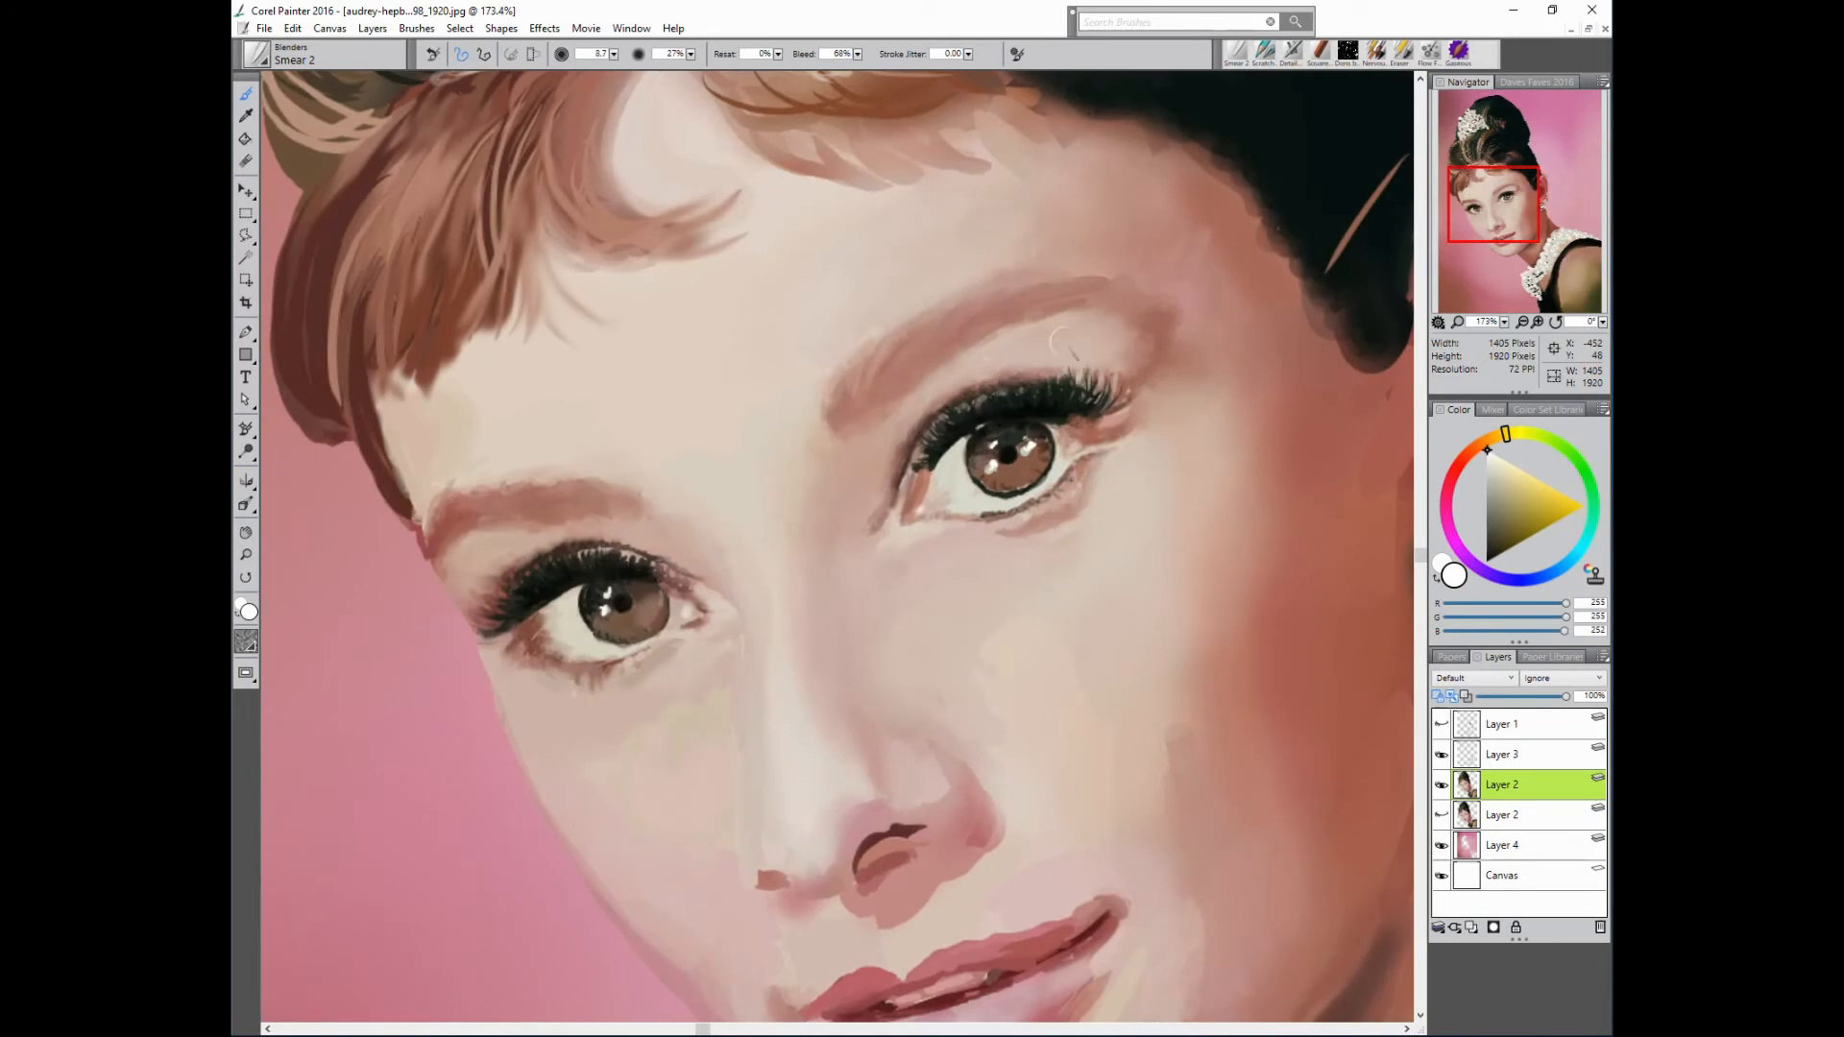
pyautogui.moveTo(1504, 323); pyautogui.dragTo(1381, 333)
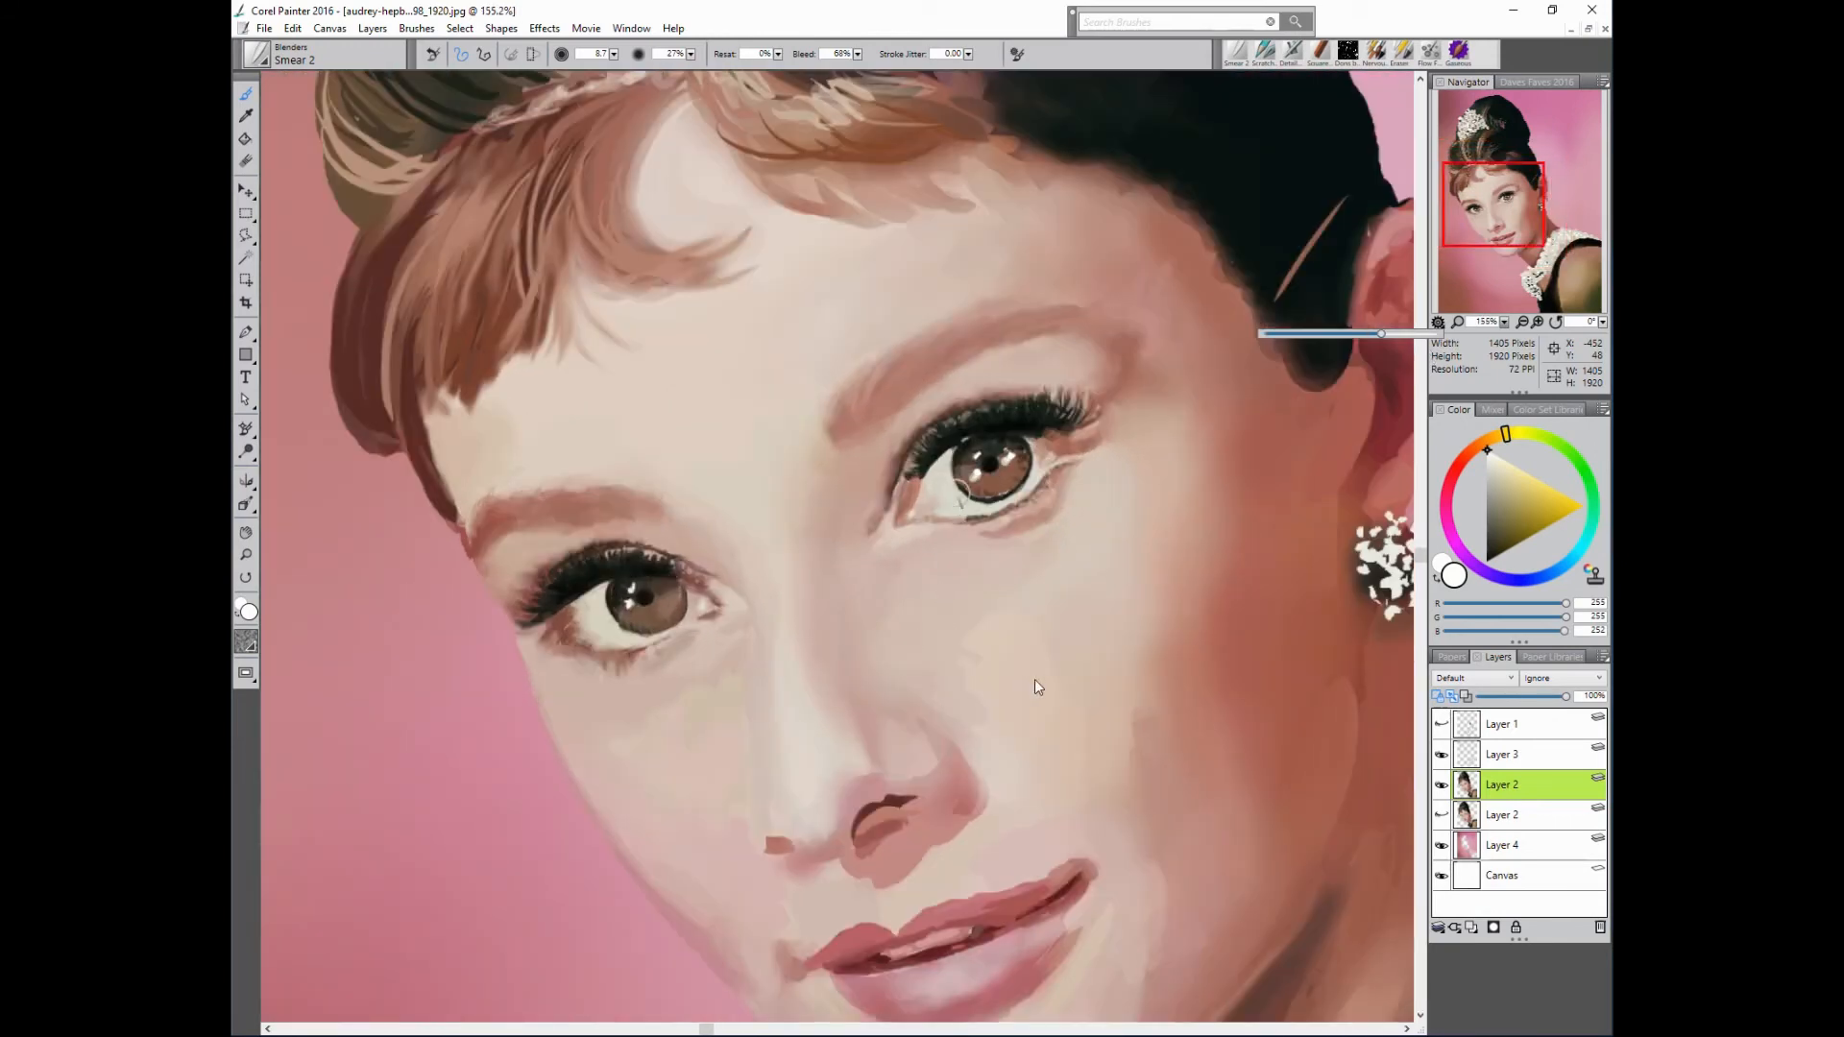
pyautogui.click(960, 495)
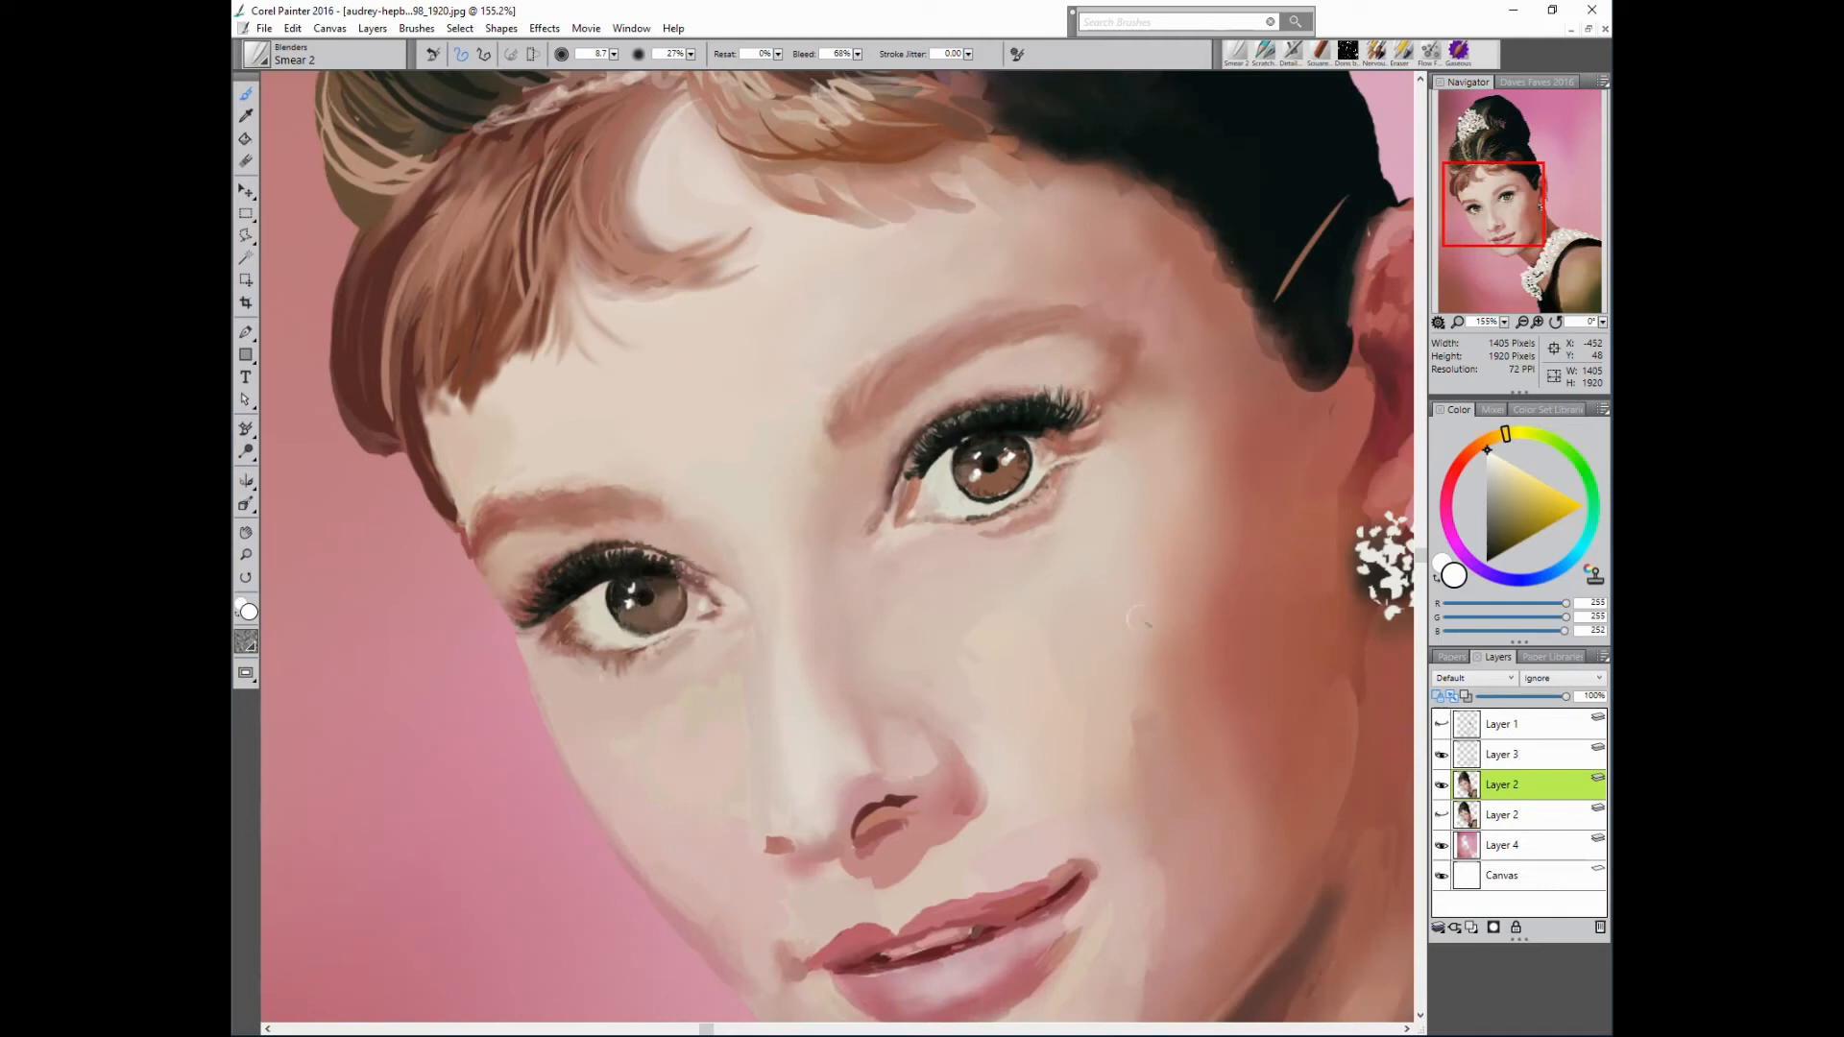
pyautogui.moveTo(1506, 220); pyautogui.dragTo(1518, 250)
pyautogui.press(']')
pyautogui.press(']')
pyautogui.press(']')
pyautogui.press(']')
pyautogui.moveTo(1095, 416)
pyautogui.mouseDown()
pyautogui.moveTo(1033, 457)
pyautogui.moveTo(1039, 420)
pyautogui.mouseUp()
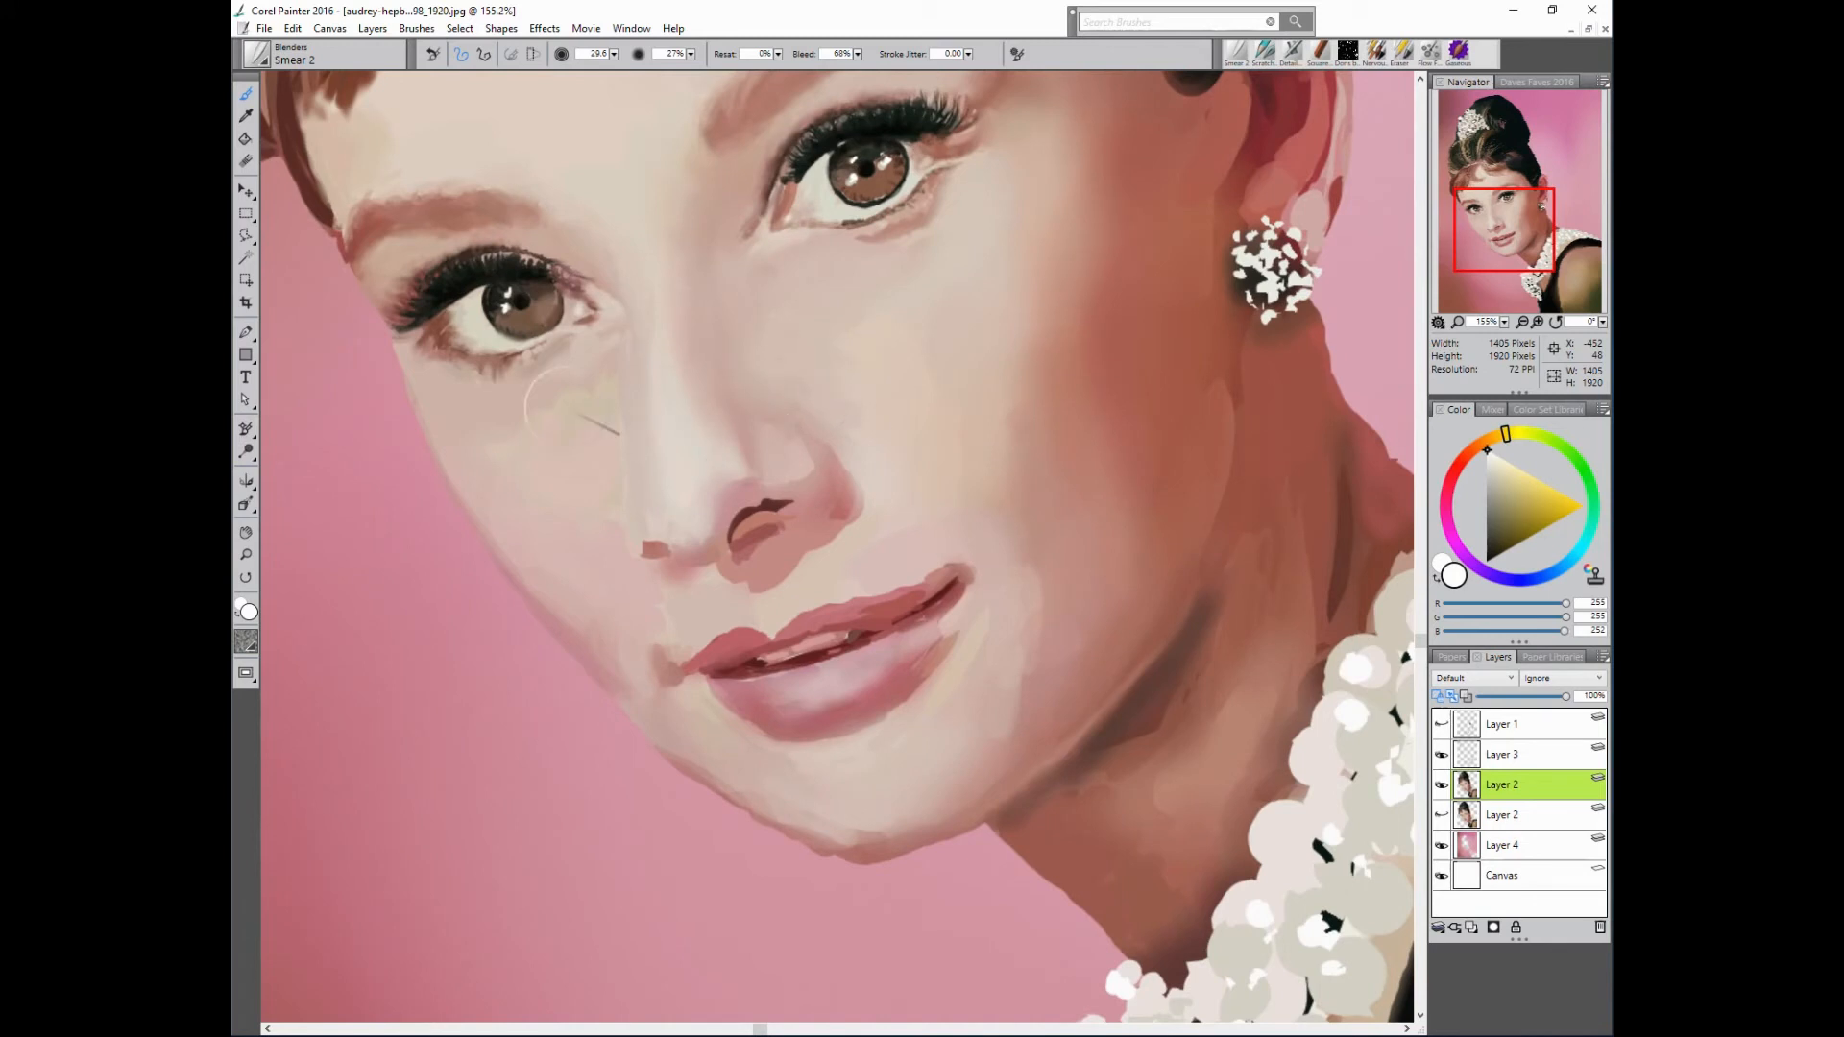
# - Smooth the skin beside the nose and blend the nostril and nose-tip shading with a smaller Smear 2 brush
pyautogui.press('[')
pyautogui.press('[')
pyautogui.press('[')
pyautogui.press('[')
pyautogui.press(']')
pyautogui.press(']')
pyautogui.press(']')
pyautogui.press(']')
pyautogui.press('[')
pyautogui.press('[')
pyautogui.press('[')
pyautogui.keyDown('alt'); pyautogui.click(1035, 265); pyautogui.keyUp('alt')
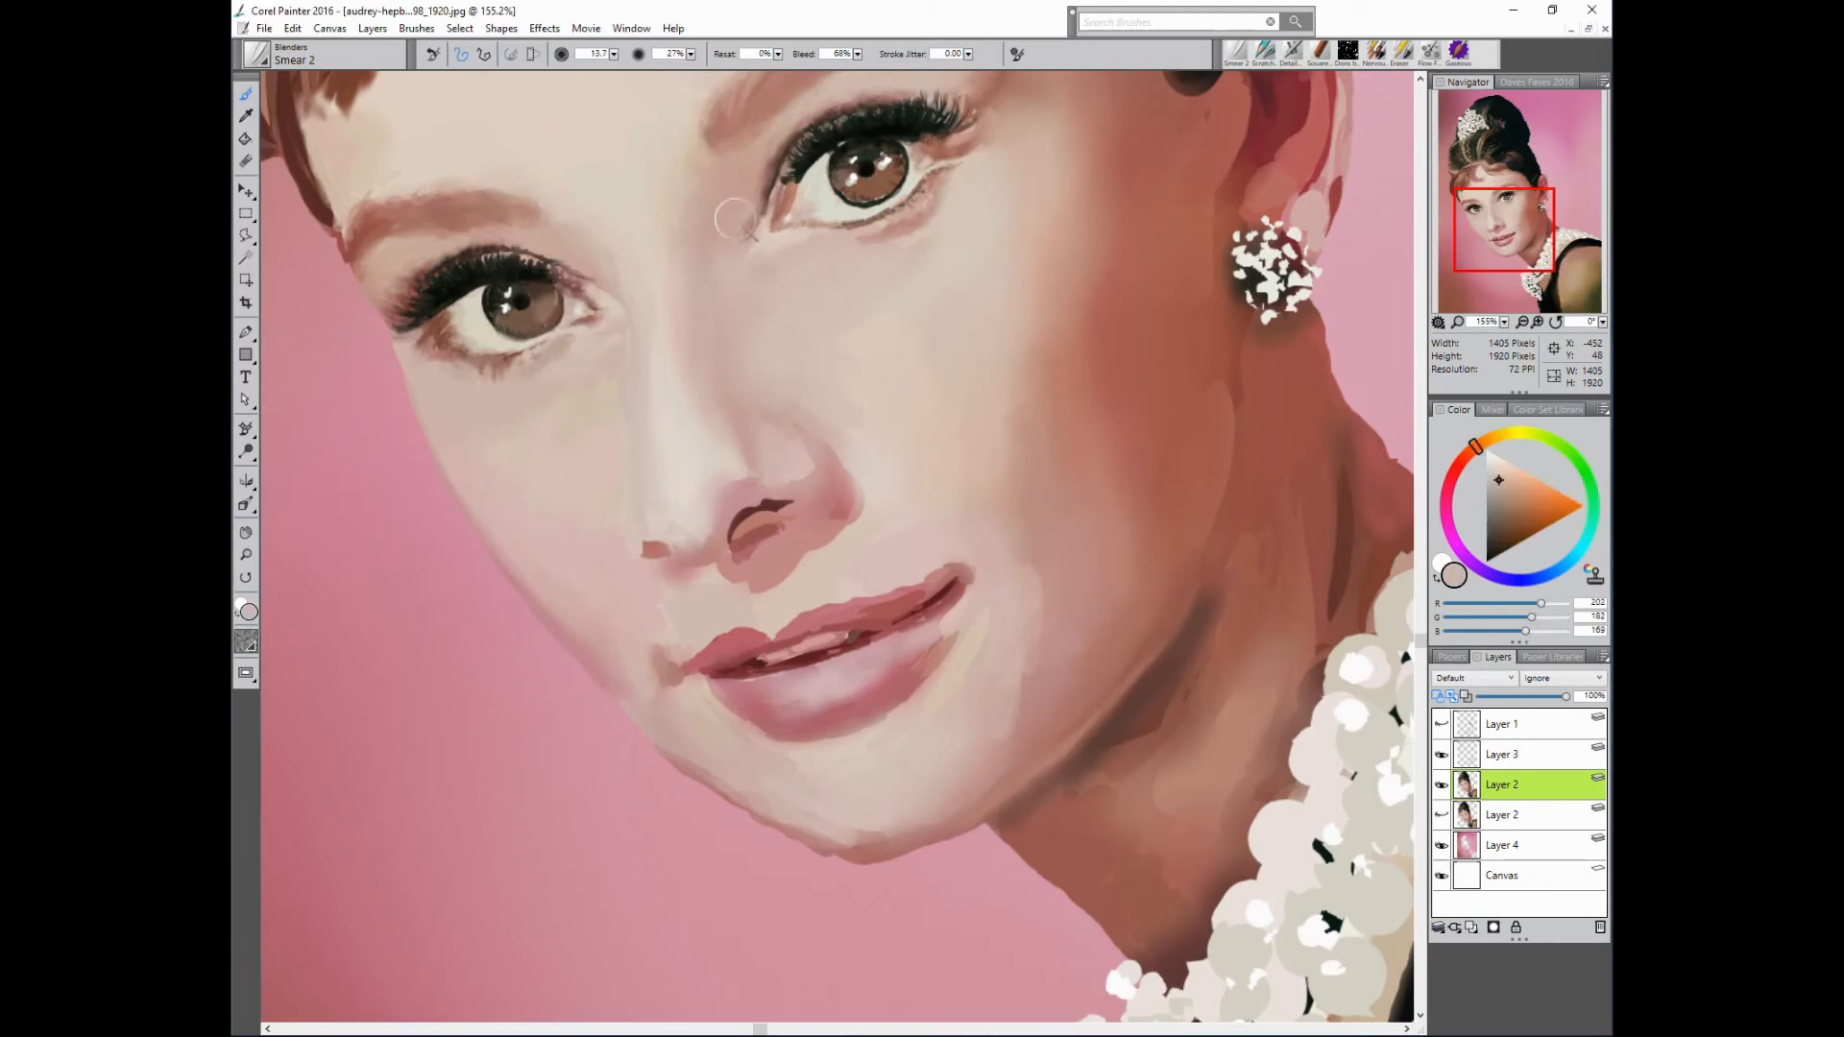
pyautogui.moveTo(789, 451)
pyautogui.mouseDown()
pyautogui.moveTo(739, 457)
pyautogui.moveTo(765, 470)
pyautogui.moveTo(752, 493)
pyautogui.moveTo(737, 483)
pyautogui.moveTo(792, 500)
pyautogui.moveTo(746, 516)
pyautogui.moveTo(785, 532)
pyautogui.moveTo(735, 547)
pyautogui.moveTo(668, 532)
pyautogui.moveTo(668, 547)
pyautogui.moveTo(646, 530)
pyautogui.moveTo(653, 570)
pyautogui.moveTo(780, 561)
pyautogui.moveTo(734, 574)
pyautogui.mouseUp()
pyautogui.keyDown('alt'); pyautogui.click(765, 525); pyautogui.keyUp('alt')
pyautogui.moveTo(766, 526)
pyautogui.mouseDown()
pyautogui.moveTo(710, 568)
pyautogui.moveTo(822, 563)
pyautogui.moveTo(666, 572)
pyautogui.moveTo(644, 594)
pyautogui.moveTo(688, 550)
pyautogui.mouseUp()
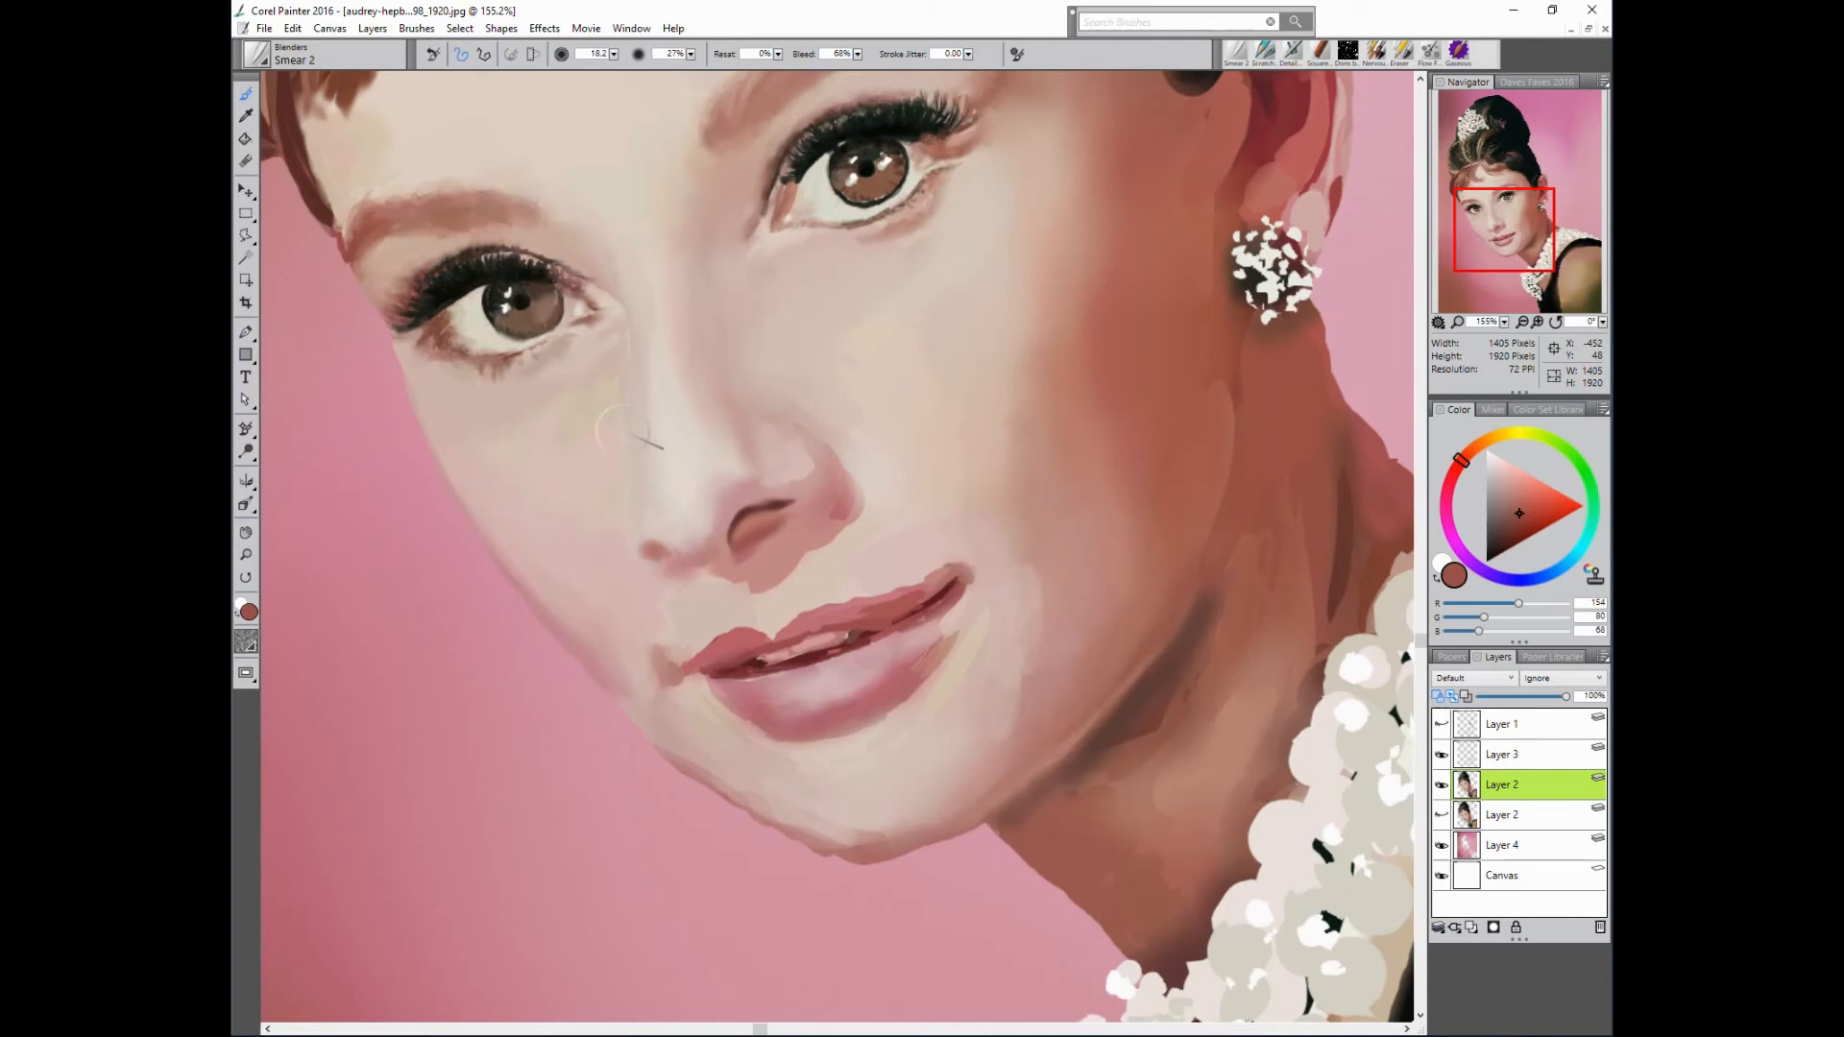
# - Smear the lips smooth and blend the skin around the mouth corner and lower cheek
pyautogui.moveTo(670, 684)
pyautogui.mouseDown()
pyautogui.moveTo(677, 625)
pyautogui.moveTo(682, 658)
pyautogui.moveTo(740, 626)
pyautogui.moveTo(866, 640)
pyautogui.moveTo(853, 619)
pyautogui.moveTo(758, 639)
pyautogui.moveTo(950, 572)
pyautogui.moveTo(803, 626)
pyautogui.moveTo(921, 585)
pyautogui.moveTo(899, 589)
pyautogui.moveTo(919, 566)
pyautogui.moveTo(980, 570)
pyautogui.moveTo(944, 557)
pyautogui.moveTo(980, 572)
pyautogui.moveTo(979, 596)
pyautogui.moveTo(924, 627)
pyautogui.moveTo(952, 636)
pyautogui.moveTo(878, 643)
pyautogui.moveTo(893, 608)
pyautogui.mouseUp()
pyautogui.press('[')
pyautogui.press('[')
pyautogui.press(']')
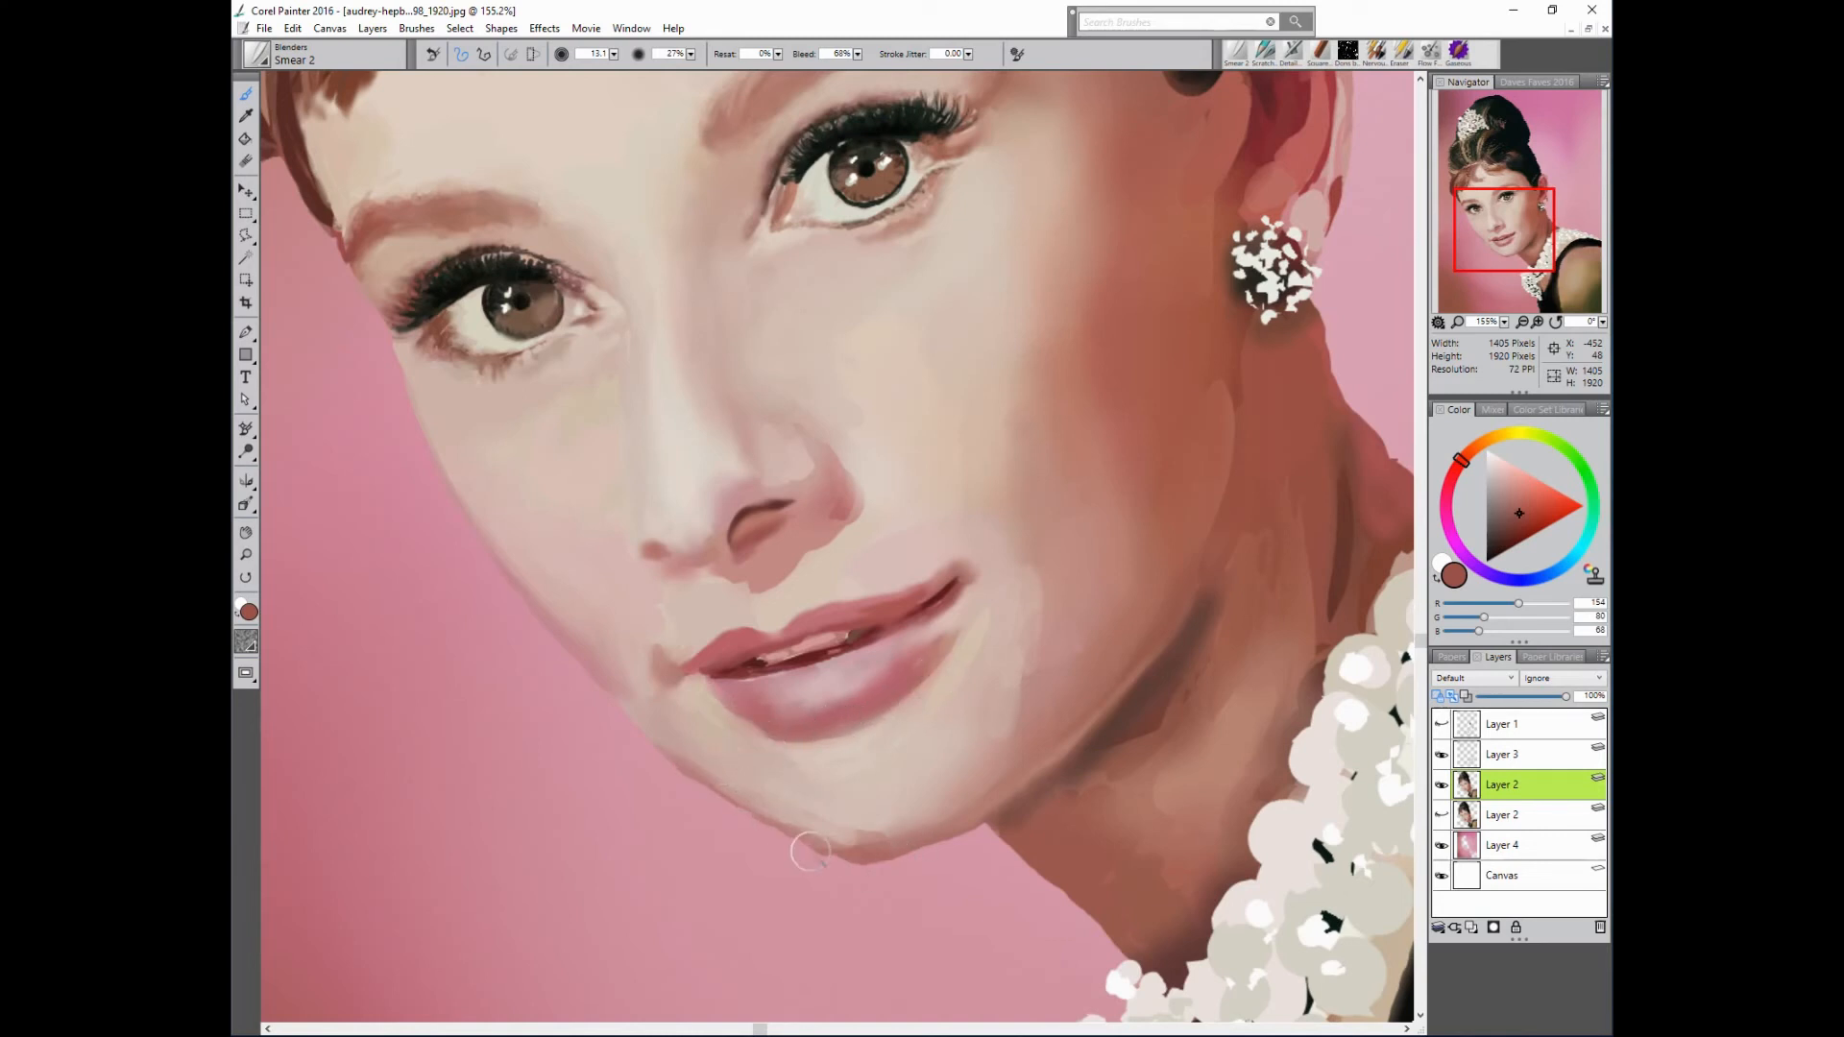
pyautogui.moveTo(1029, 671); pyautogui.dragTo(1047, 675)
pyautogui.moveTo(978, 612)
pyautogui.mouseDown()
pyautogui.moveTo(933, 637)
pyautogui.moveTo(956, 634)
pyautogui.mouseUp()
# - Blend the jawline and neck shading below the earring with a Smear 2 brush of about 24.7
pyautogui.moveTo(1505, 323); pyautogui.dragTo(1431, 332)
pyautogui.moveTo(1508, 242); pyautogui.dragTo(1540, 244)
pyautogui.moveTo(1504, 324); pyautogui.dragTo(1575, 330)
pyautogui.moveTo(1537, 229); pyautogui.dragTo(1543, 235)
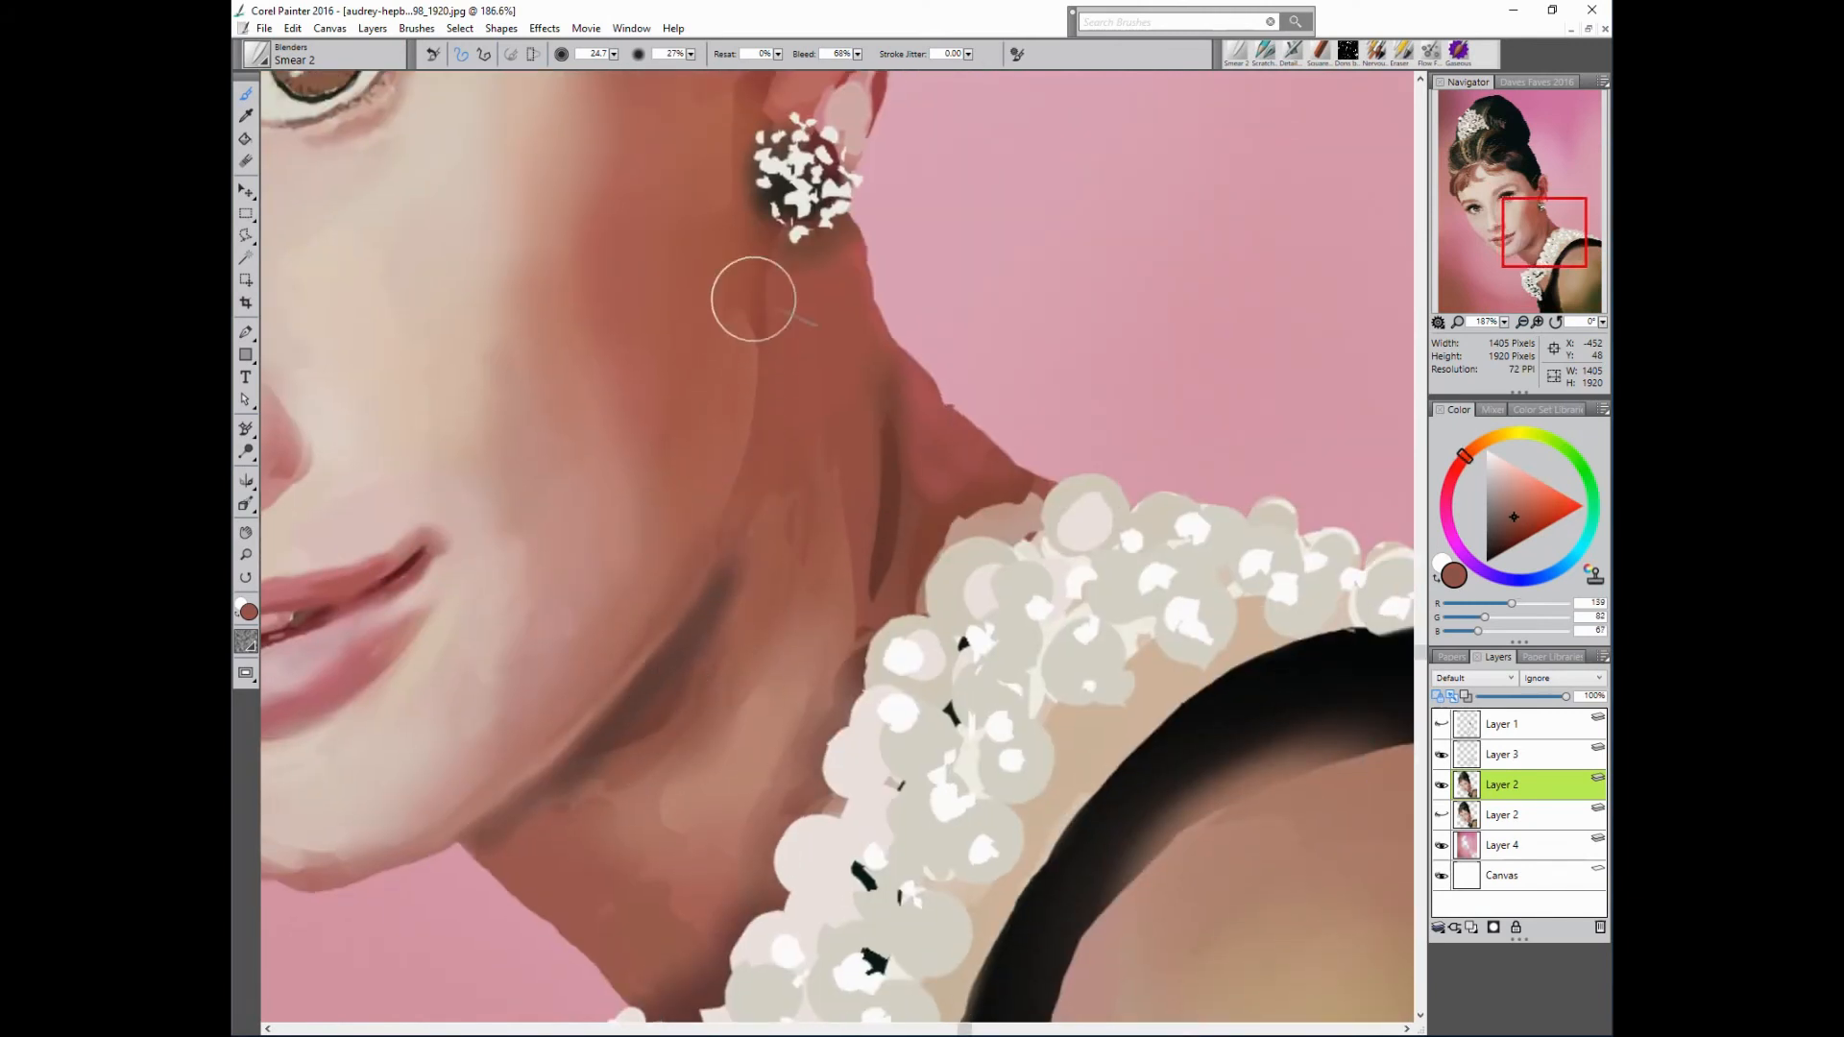
pyautogui.moveTo(753, 299); pyautogui.dragTo(740, 376)
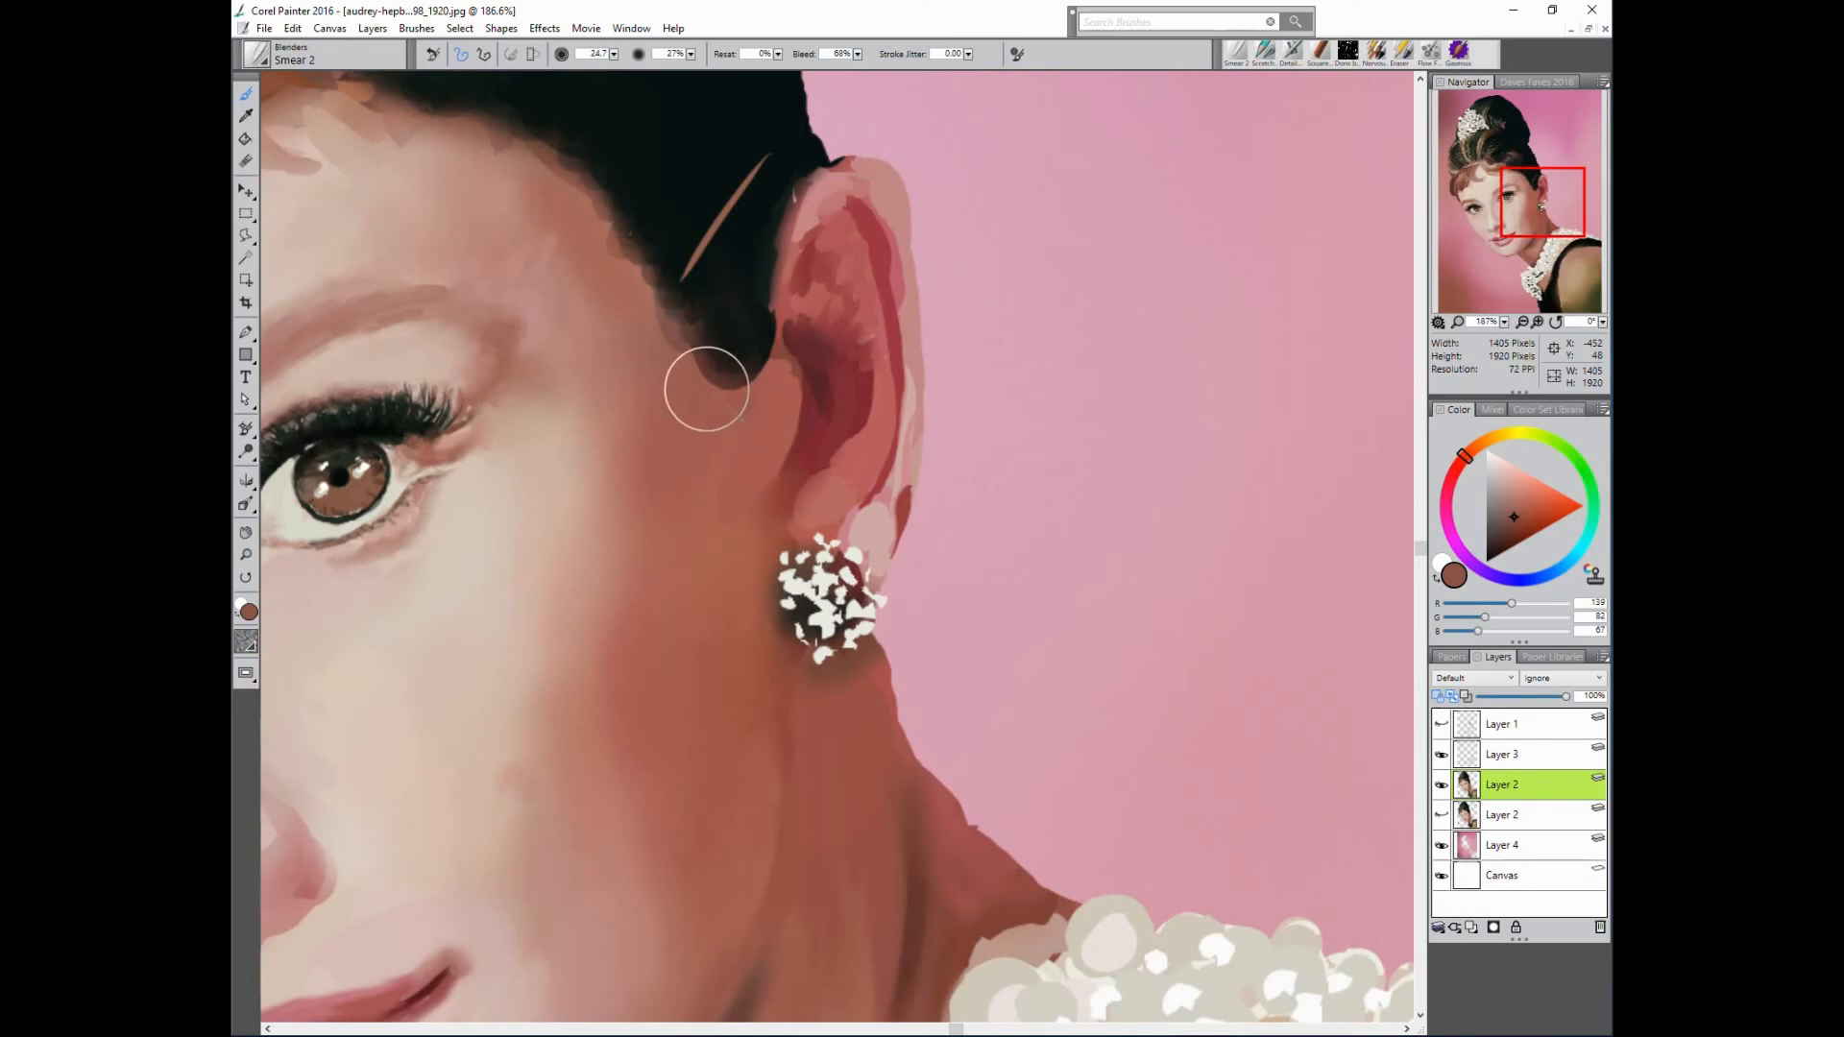
# - Smear the dark hairline at the temple and above the ear, and blend the ear's shading
pyautogui.moveTo(584, 187)
pyautogui.mouseDown()
pyautogui.moveTo(616, 263)
pyautogui.moveTo(475, 142)
pyautogui.moveTo(405, 134)
pyautogui.moveTo(596, 243)
pyautogui.moveTo(655, 326)
pyautogui.mouseUp()
pyautogui.moveTo(773, 139)
pyautogui.mouseDown()
pyautogui.moveTo(741, 184)
pyautogui.moveTo(749, 214)
pyautogui.moveTo(802, 184)
pyautogui.mouseUp()
pyautogui.press('[')
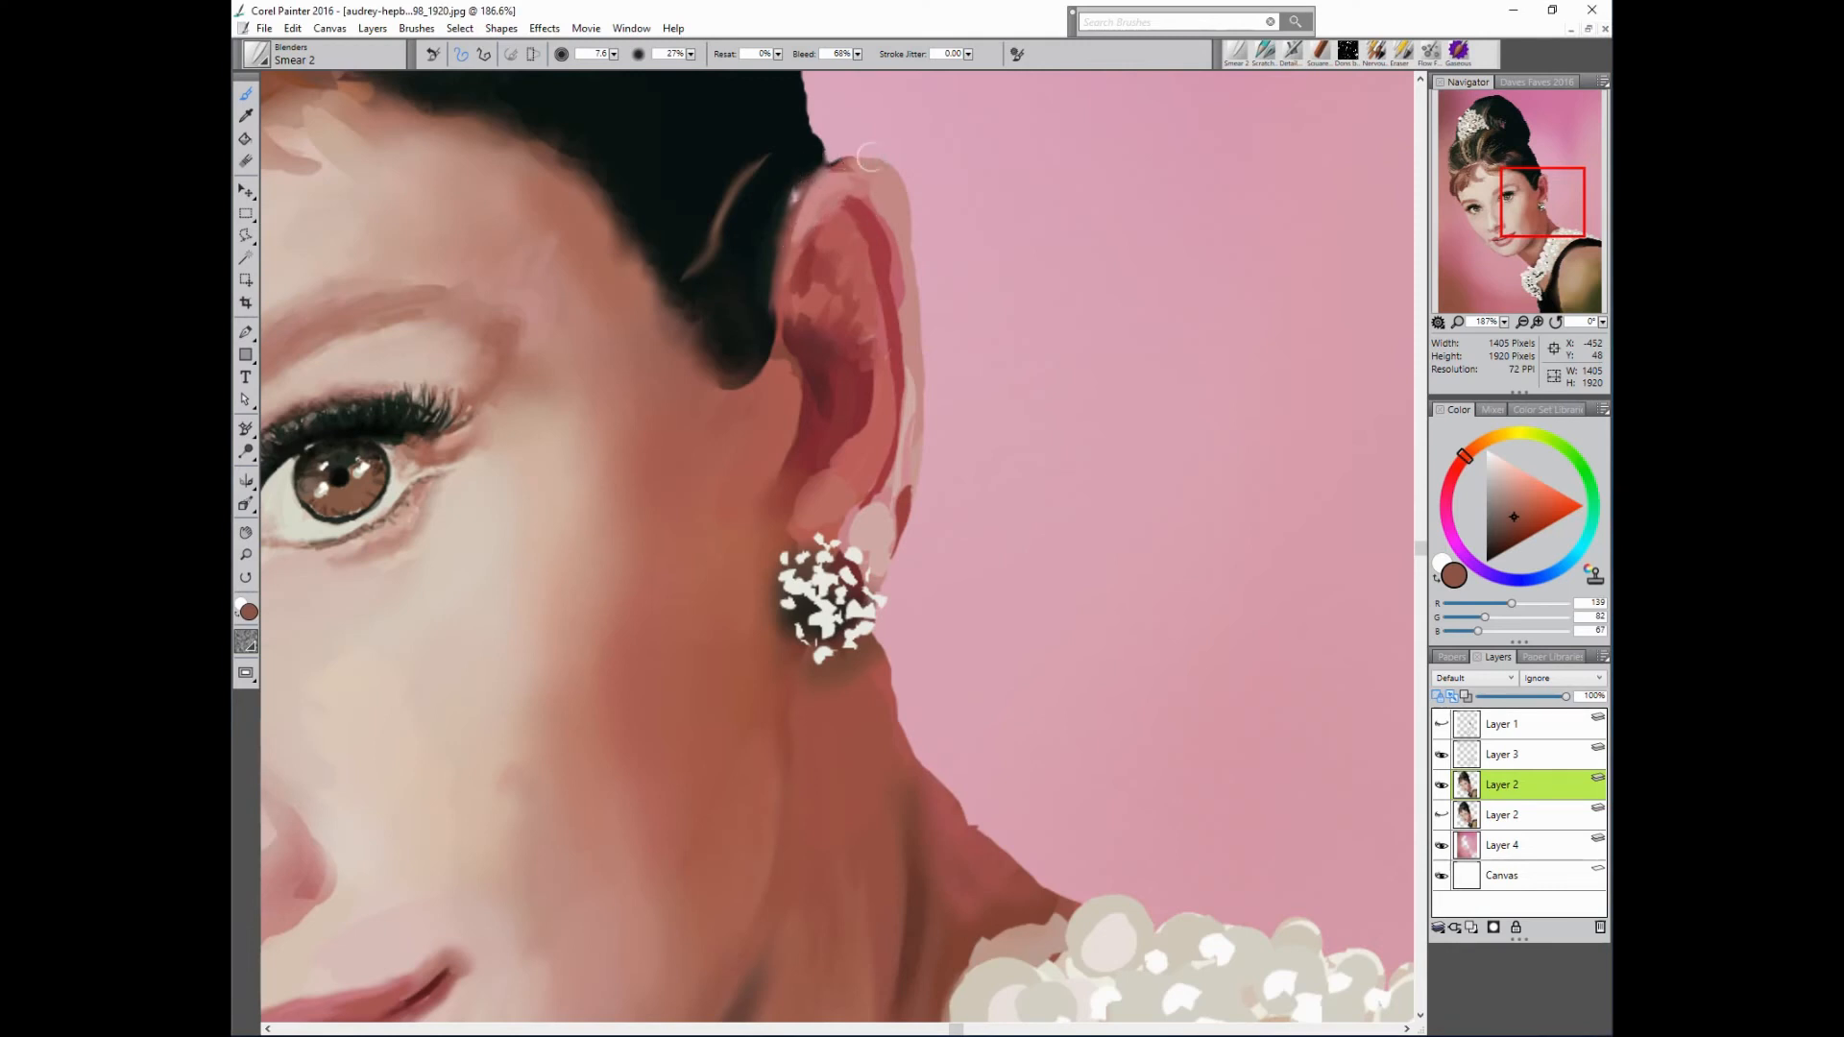
pyautogui.press(']')
pyautogui.moveTo(876, 233)
pyautogui.mouseDown()
pyautogui.moveTo(876, 324)
pyautogui.moveTo(893, 328)
pyautogui.moveTo(892, 244)
pyautogui.moveTo(909, 367)
pyautogui.moveTo(880, 485)
pyautogui.moveTo(843, 522)
pyautogui.moveTo(904, 493)
pyautogui.moveTo(887, 571)
pyautogui.moveTo(859, 432)
pyautogui.moveTo(877, 418)
pyautogui.moveTo(847, 353)
pyautogui.moveTo(835, 408)
pyautogui.moveTo(779, 408)
pyautogui.moveTo(786, 437)
pyautogui.moveTo(812, 413)
pyautogui.moveTo(833, 465)
pyautogui.moveTo(788, 524)
pyautogui.moveTo(817, 500)
pyautogui.moveTo(806, 534)
pyautogui.moveTo(768, 482)
pyautogui.mouseUp()
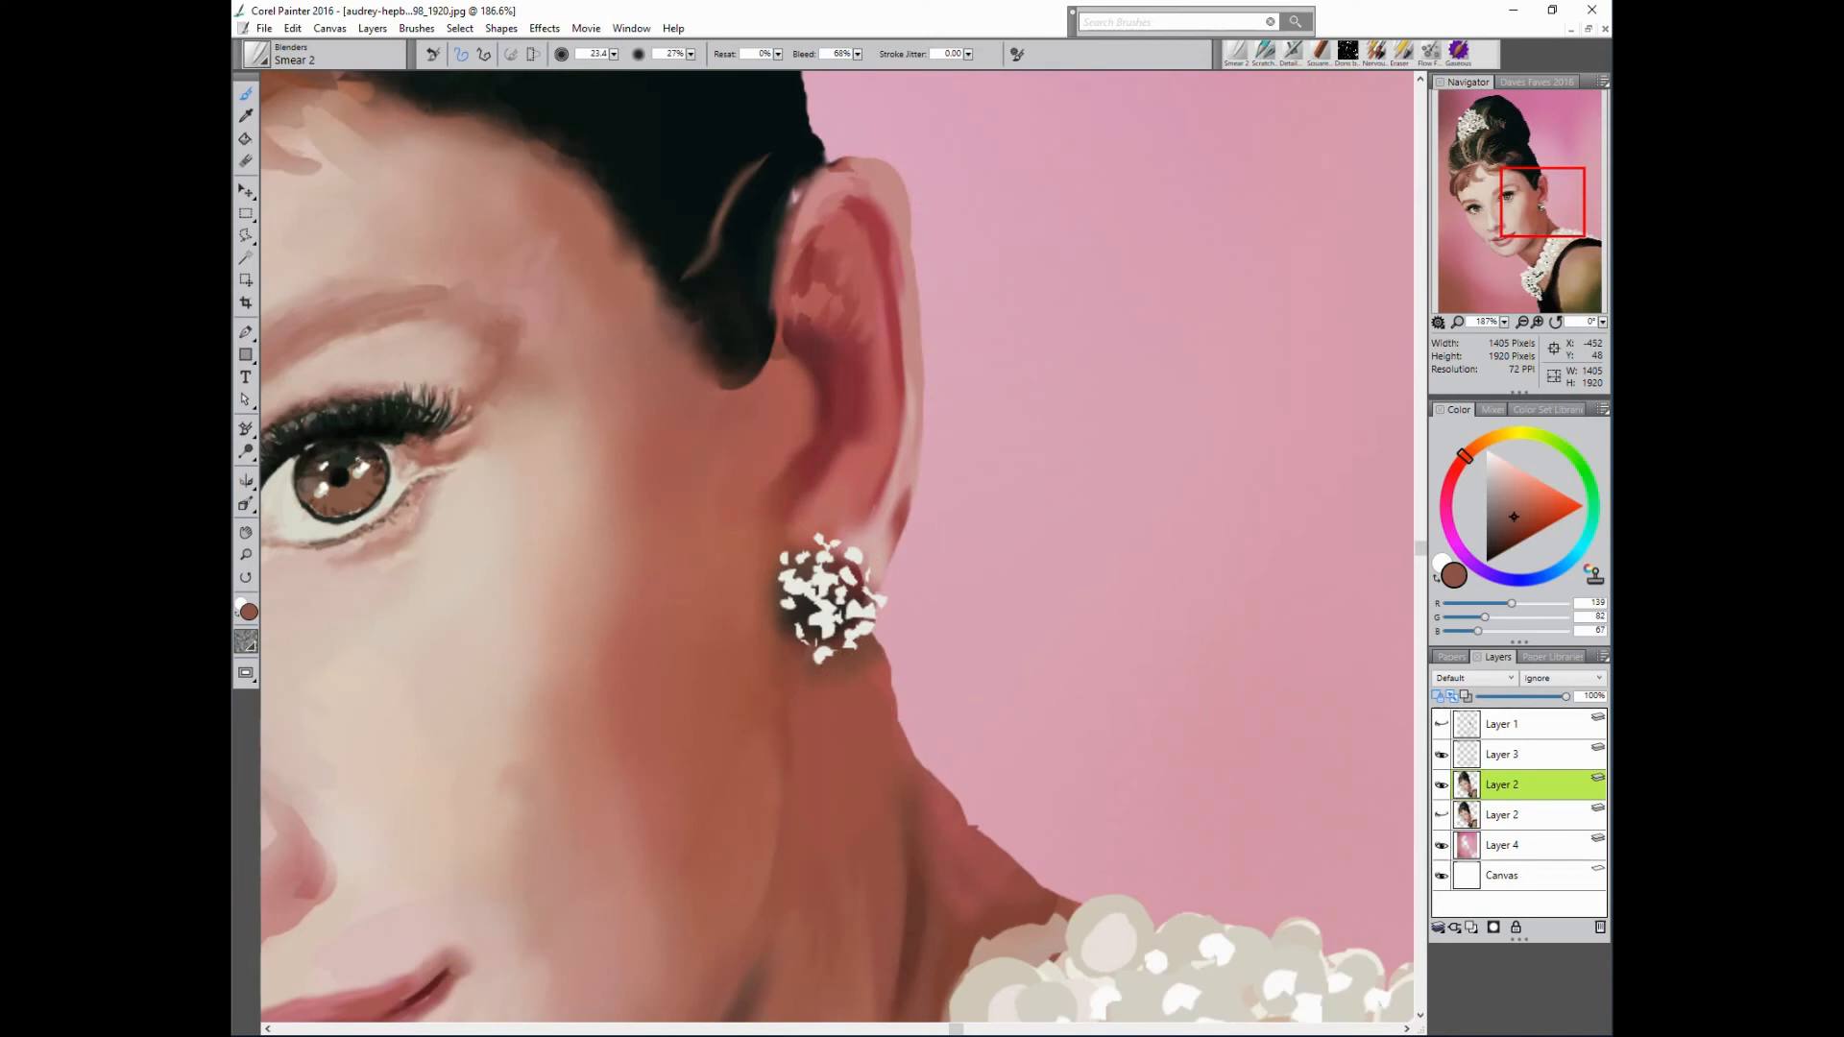
# - Paint skin and shadow shapes inside the ear with the Scratchboard Tool, using colors sampled from the painting
pyautogui.keyDown('alt'); pyautogui.click(834, 507); pyautogui.keyUp('alt')
pyautogui.click(1267, 52)
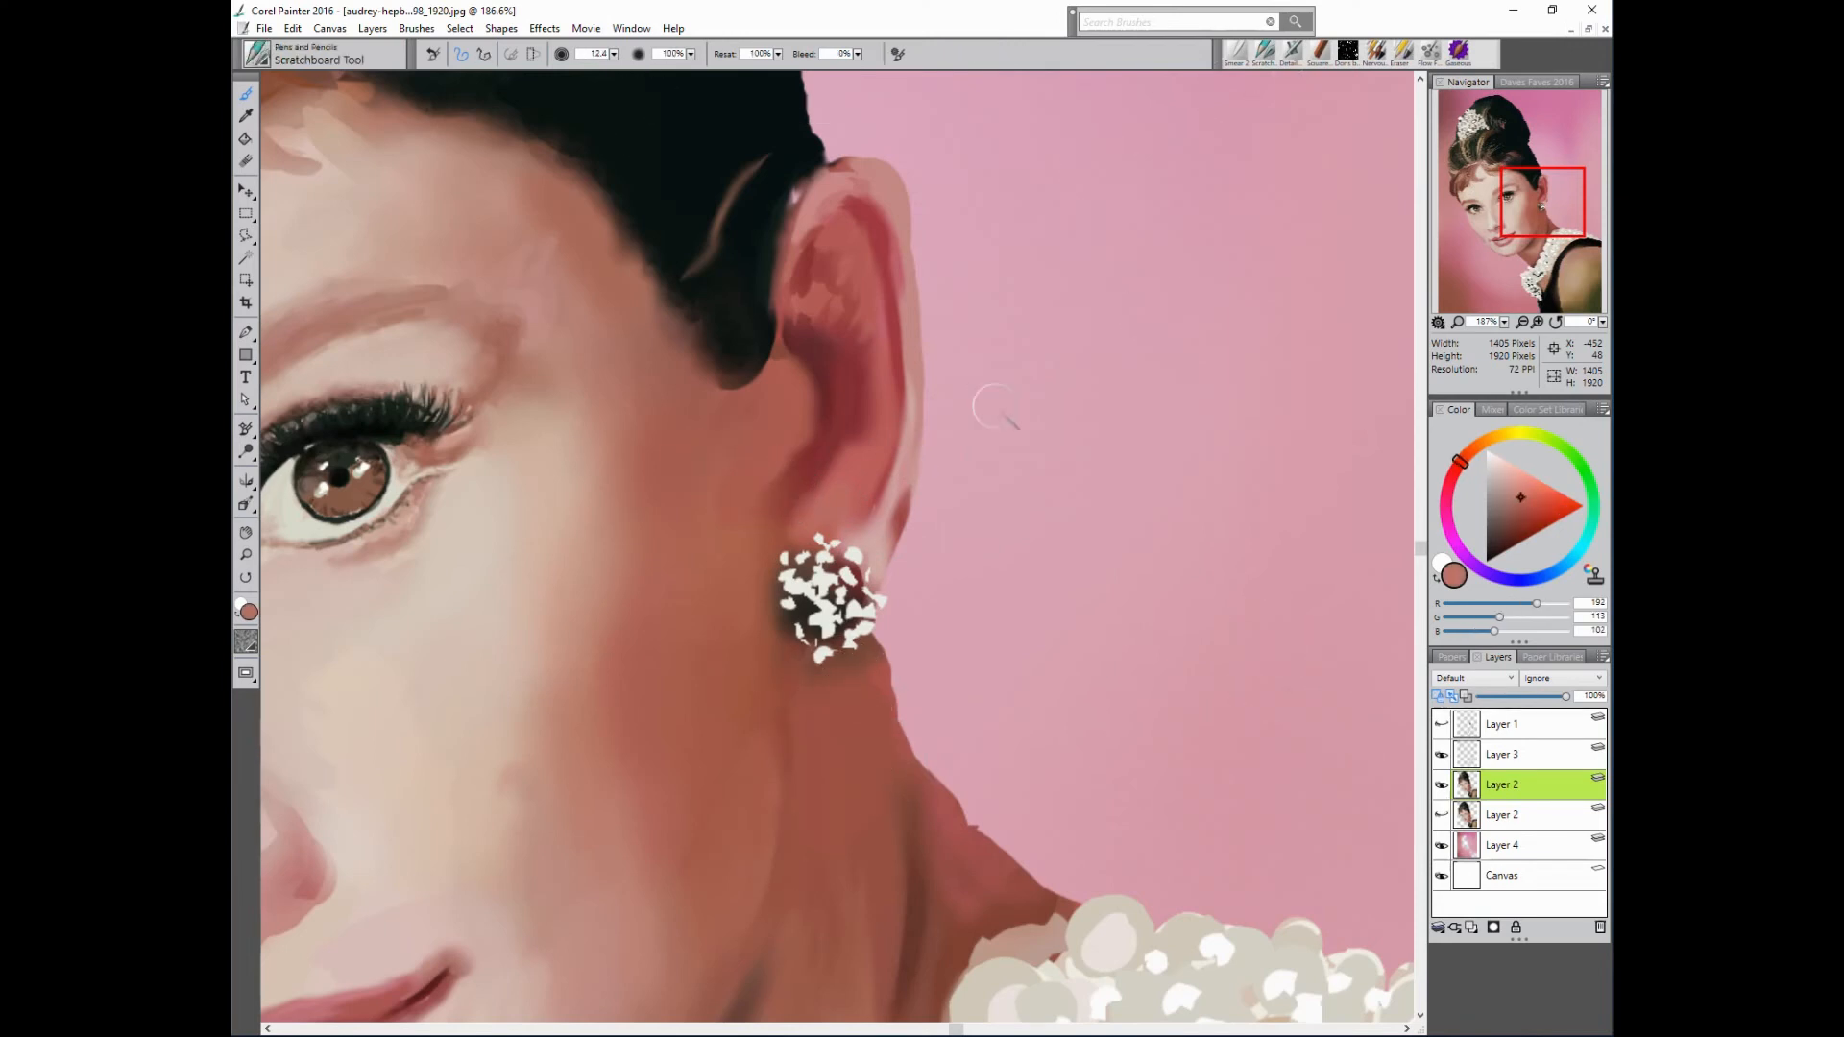
pyautogui.moveTo(782, 367); pyautogui.dragTo(798, 409)
pyautogui.moveTo(795, 306)
pyautogui.mouseDown()
pyautogui.moveTo(838, 301)
pyautogui.moveTo(819, 259)
pyautogui.moveTo(855, 305)
pyautogui.mouseUp()
pyautogui.keyDown('alt'); pyautogui.click(832, 276); pyautogui.keyUp('alt')
pyautogui.keyDown('alt'); pyautogui.click(675, 273); pyautogui.keyUp('alt')
pyautogui.keyDown('alt'); pyautogui.click(801, 337); pyautogui.keyUp('alt')
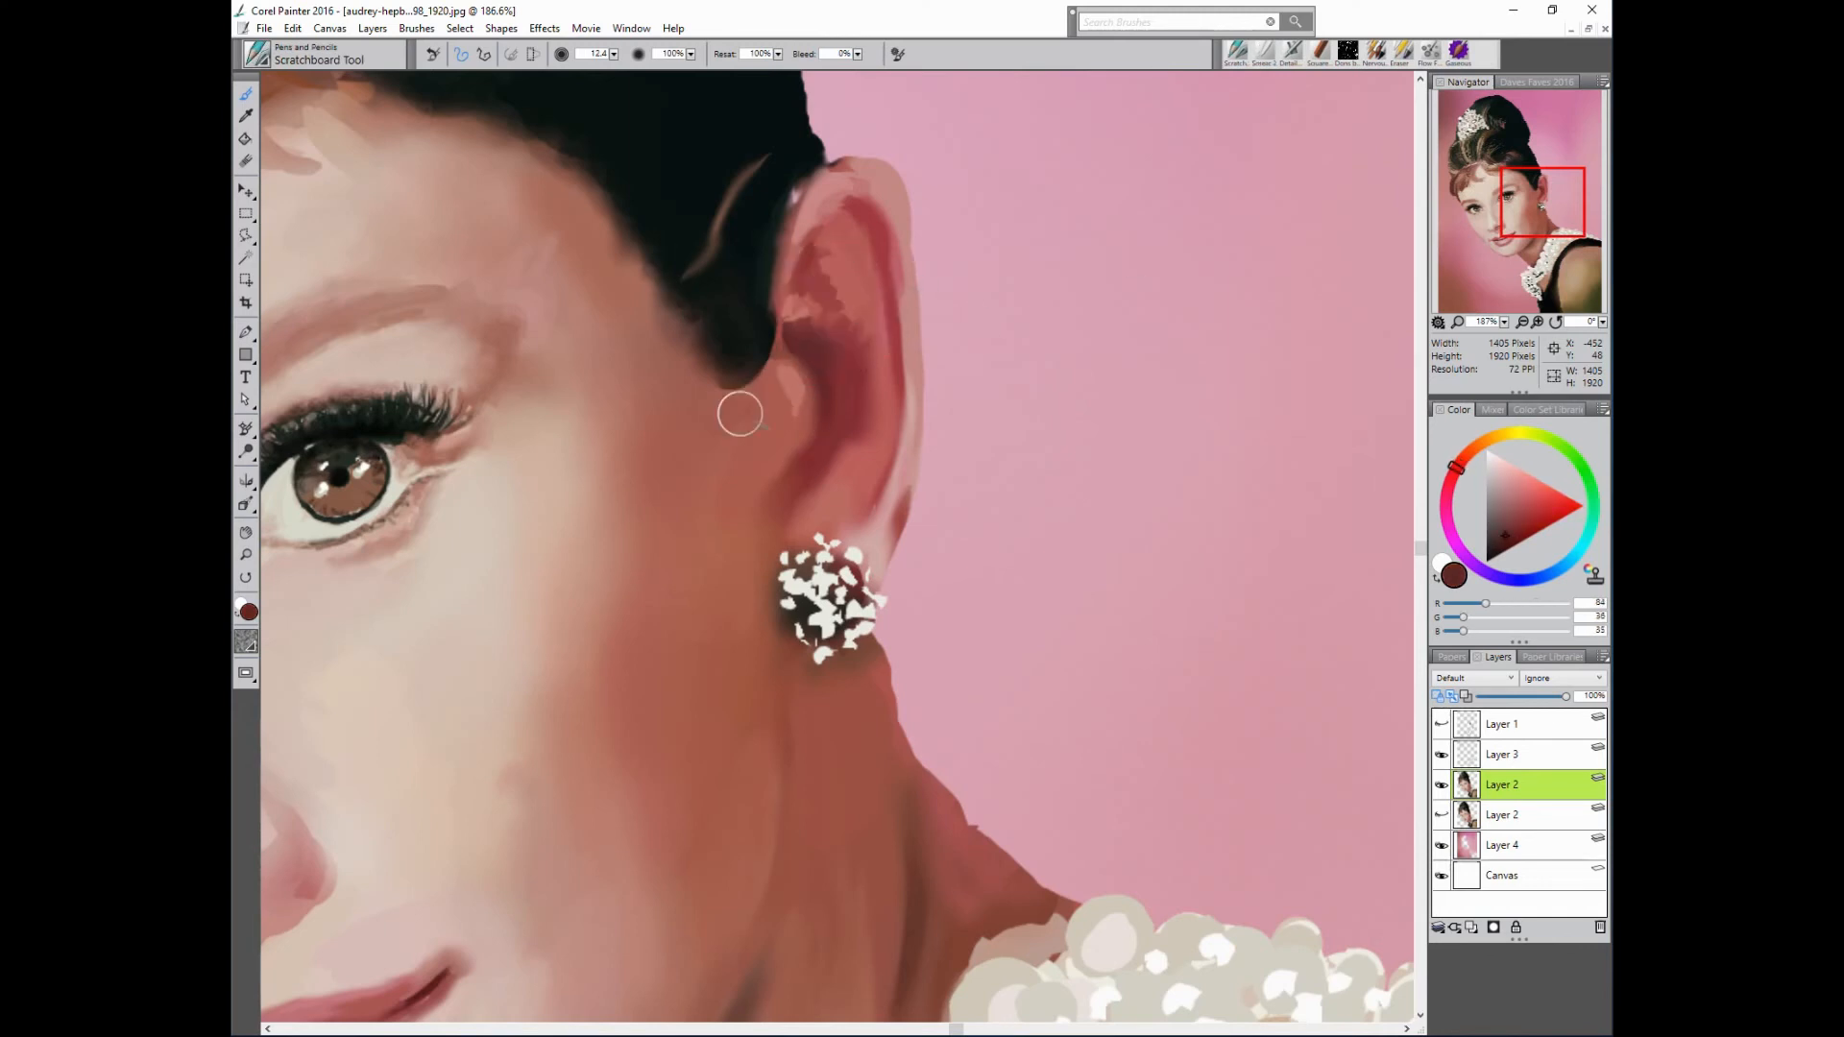
pyautogui.moveTo(780, 357)
pyautogui.mouseDown()
pyautogui.moveTo(794, 330)
pyautogui.moveTo(849, 409)
pyautogui.moveTo(809, 420)
pyautogui.moveTo(823, 432)
pyautogui.moveTo(787, 461)
pyautogui.moveTo(821, 480)
pyautogui.moveTo(827, 514)
pyautogui.moveTo(803, 526)
pyautogui.moveTo(815, 495)
pyautogui.moveTo(788, 548)
pyautogui.mouseUp()
# - Define the ear opening and the area above the earlobe with sampled reddish and pink skin tones
pyautogui.keyDown('alt'); pyautogui.click(726, 392); pyautogui.keyUp('alt')
pyautogui.keyDown('alt'); pyautogui.click(832, 421); pyautogui.keyUp('alt')
pyautogui.keyDown('alt'); pyautogui.click(733, 441); pyautogui.keyUp('alt')
pyautogui.keyDown('alt'); pyautogui.click(847, 491); pyautogui.keyUp('alt')
pyautogui.keyDown('alt'); pyautogui.click(766, 485); pyautogui.keyUp('alt')
pyautogui.keyDown('alt'); pyautogui.click(770, 520); pyautogui.keyUp('alt')
pyautogui.keyDown('alt'); pyautogui.click(869, 488); pyautogui.keyUp('alt')
pyautogui.moveTo(865, 488); pyautogui.dragTo(847, 518)
pyautogui.keyDown('alt'); pyautogui.click(898, 451); pyautogui.keyUp('alt')
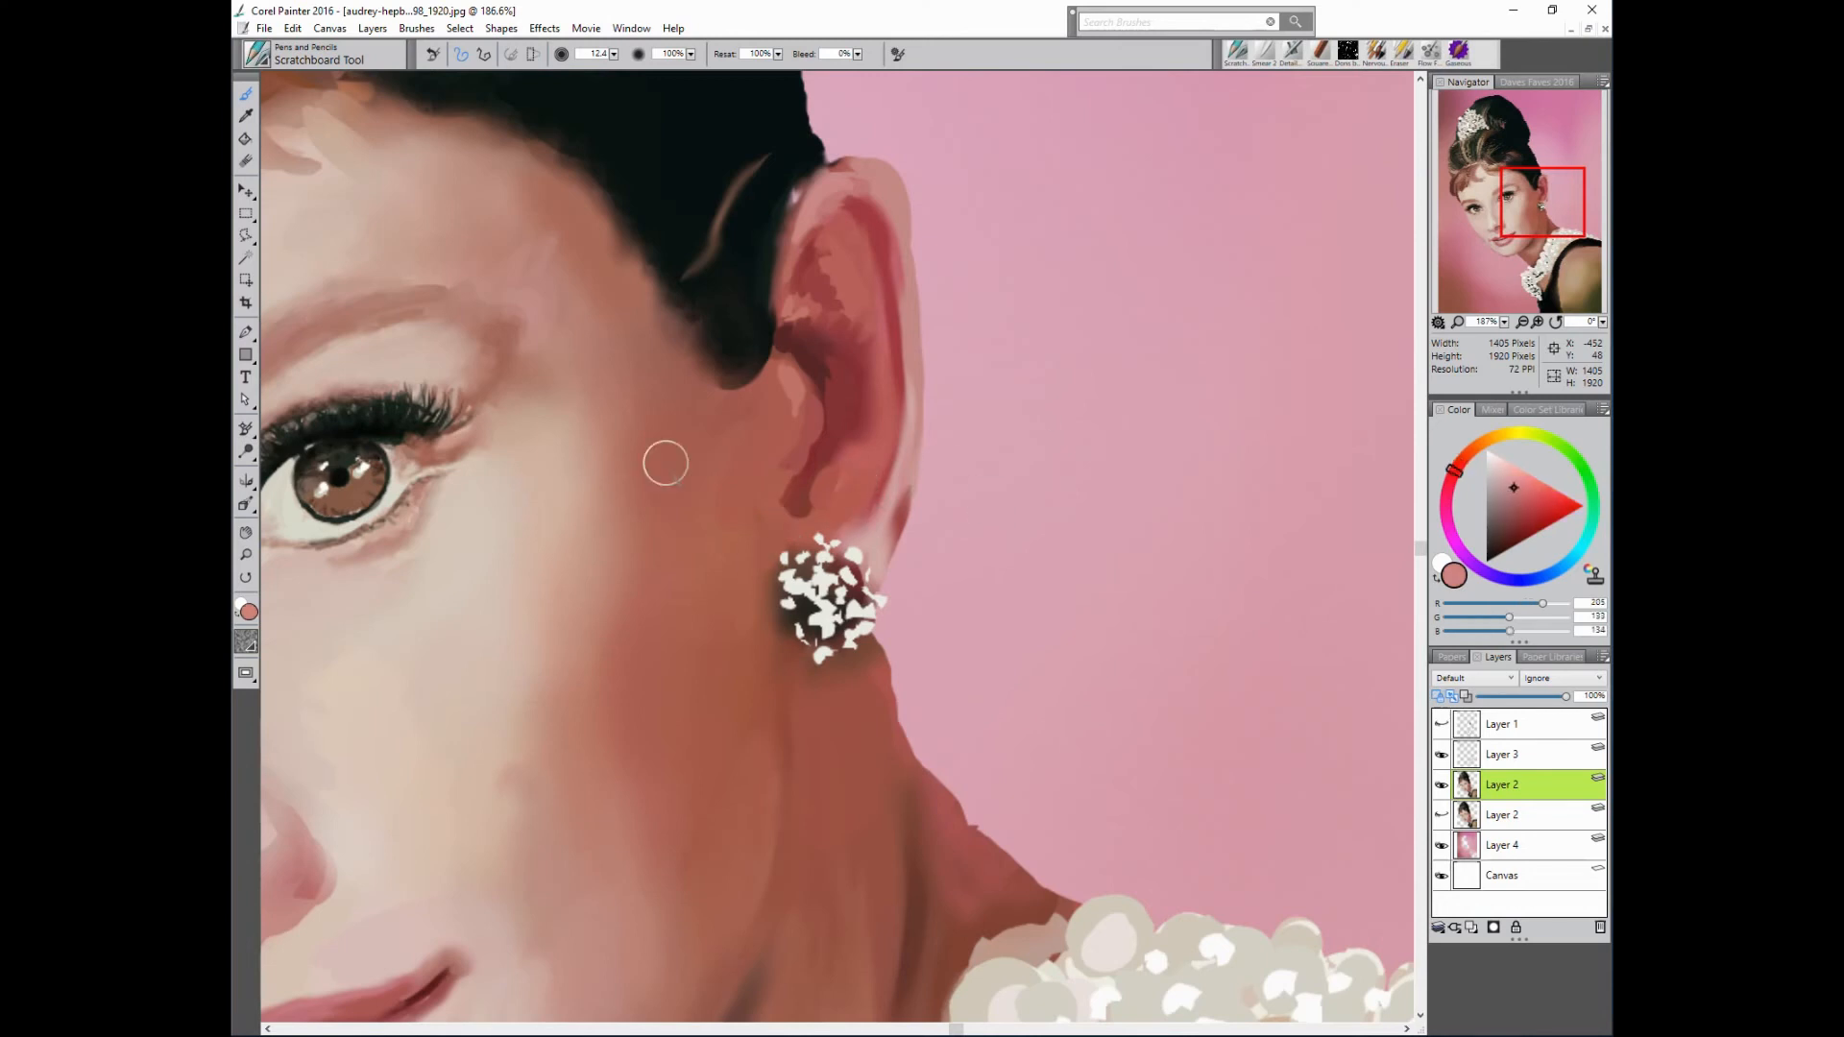
pyautogui.keyDown('alt'); pyautogui.click(841, 676); pyautogui.keyUp('alt')
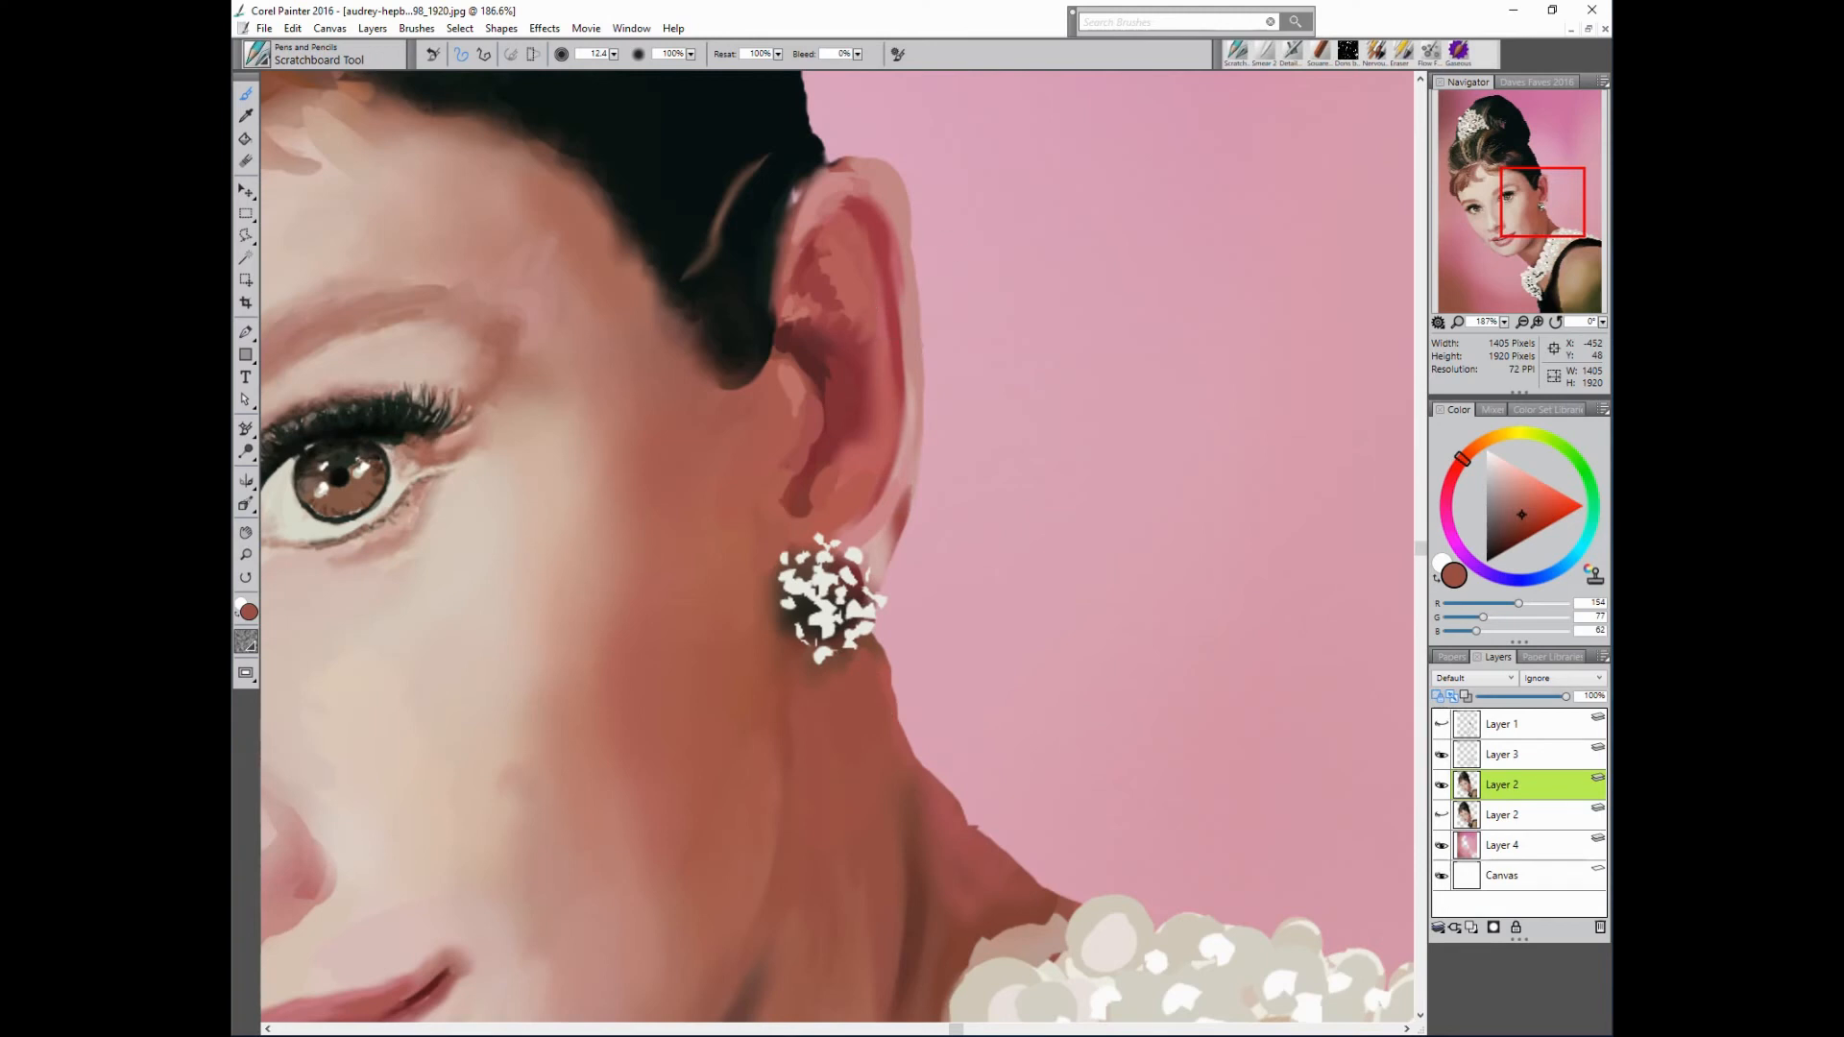
# - Paint the ear's upper rim in a sampled skin tone and repair the dark hair edge beside it
pyautogui.keyDown('alt'); pyautogui.click(870, 188); pyautogui.keyUp('alt')
pyautogui.moveTo(876, 167); pyautogui.dragTo(800, 205)
pyautogui.keyDown('alt'); pyautogui.click(859, 384); pyautogui.keyUp('alt')
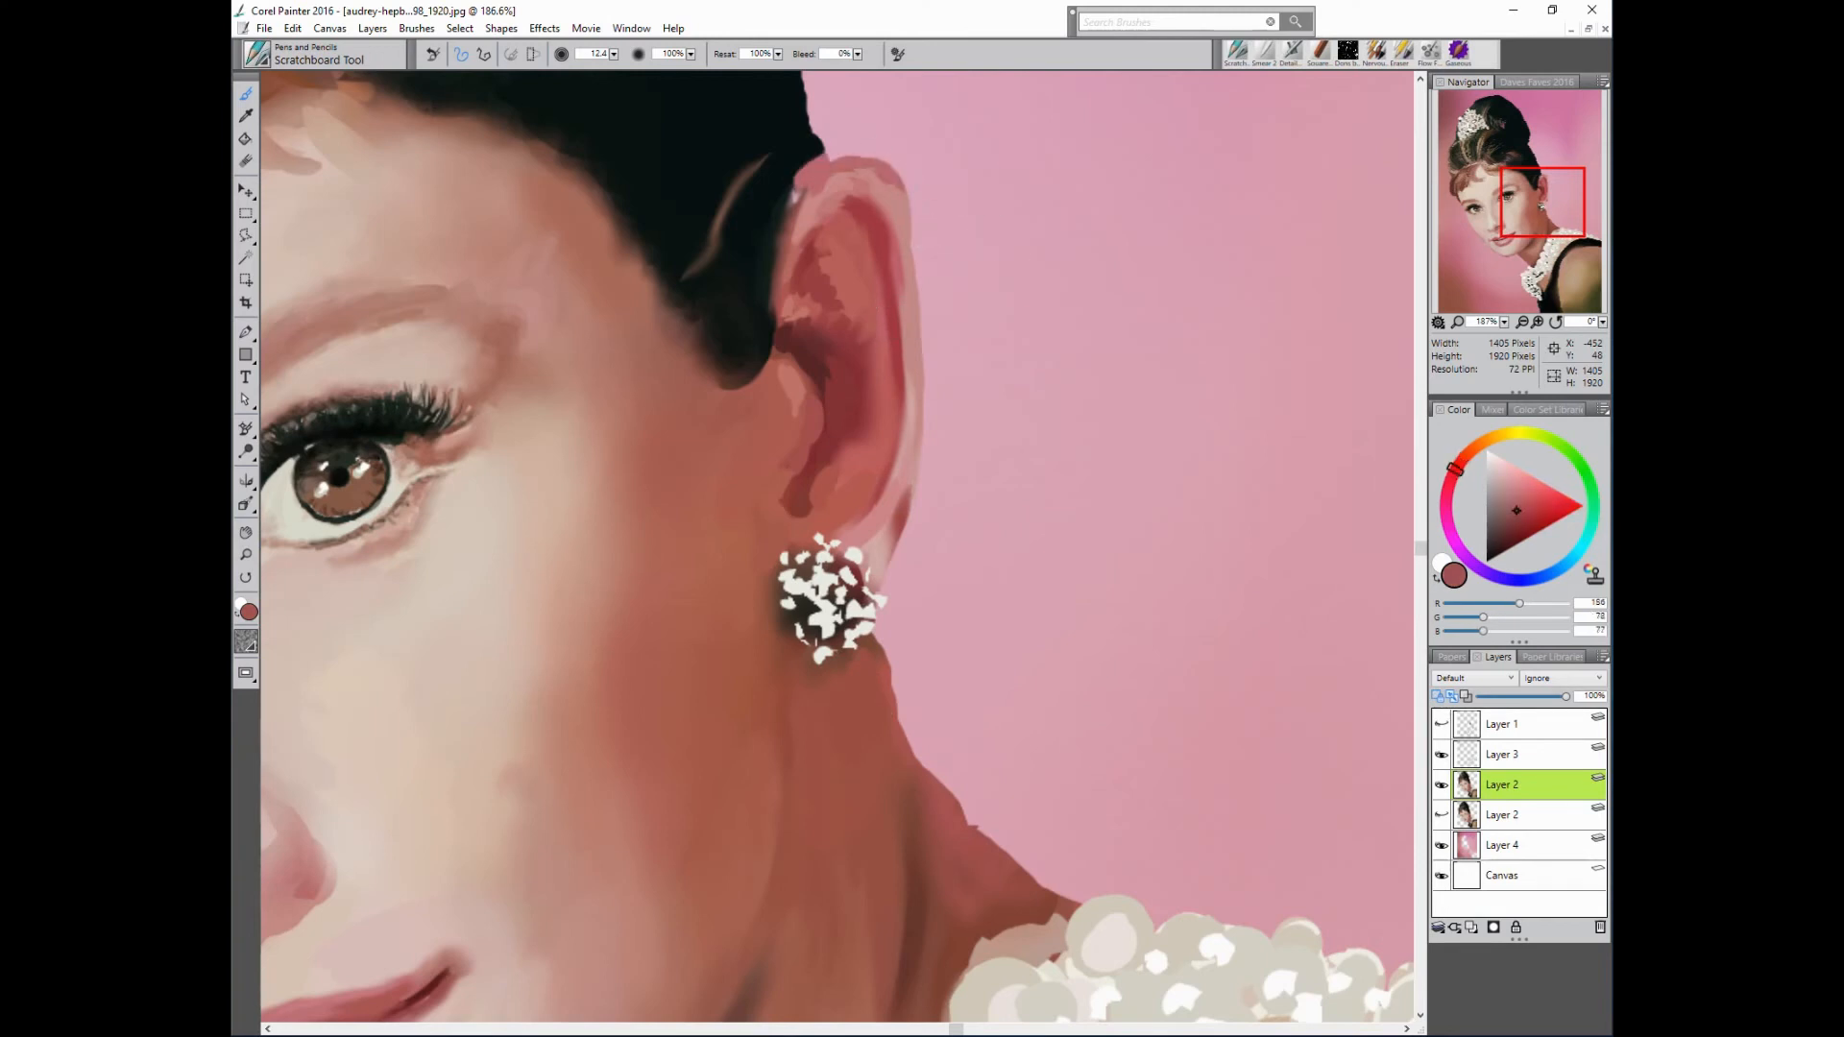
pyautogui.keyDown('alt'); pyautogui.click(804, 184); pyautogui.keyUp('alt')
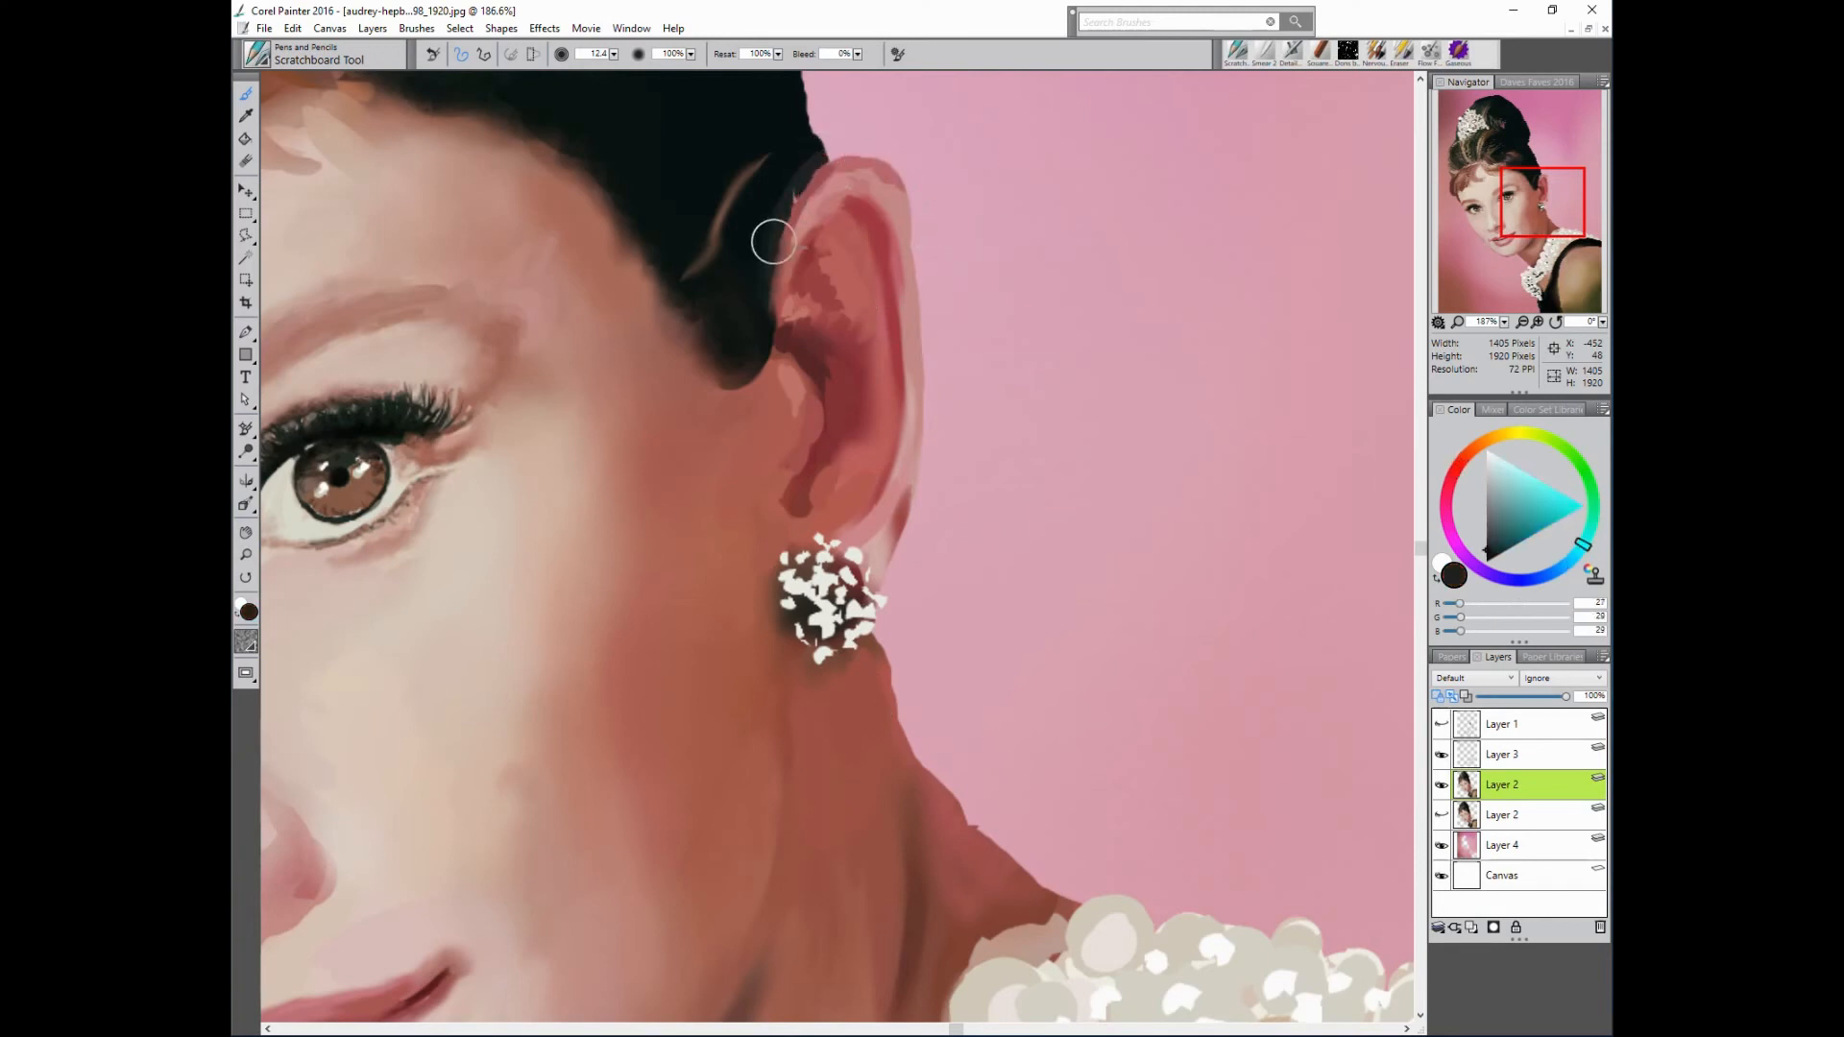
pyautogui.keyDown('alt'); pyautogui.click(817, 160); pyautogui.keyUp('alt')
# - Darken the fold under the ear's upper rim and trim the outer contour with the sampled pink background color
pyautogui.keyDown('alt'); pyautogui.click(881, 226); pyautogui.keyUp('alt')
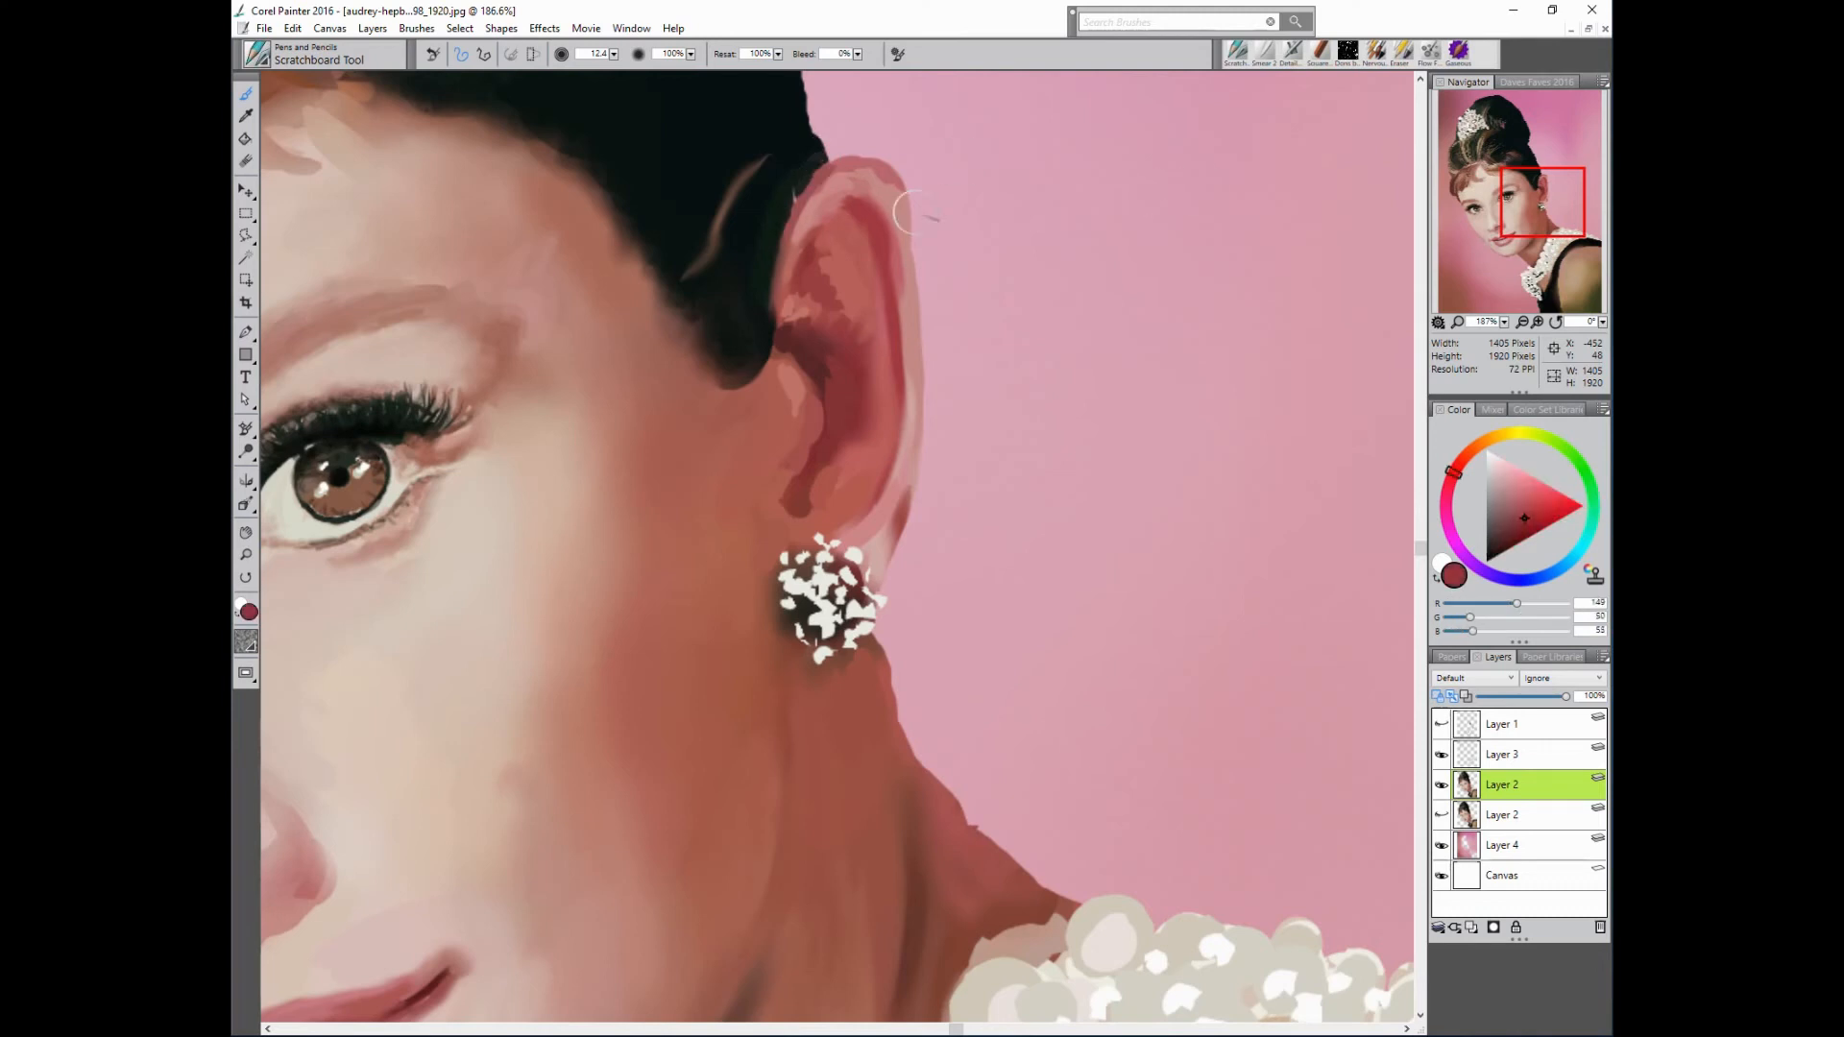
pyautogui.moveTo(863, 196); pyautogui.dragTo(888, 221)
pyautogui.keyDown('alt'); pyautogui.click(1005, 236); pyautogui.keyUp('alt')
pyautogui.moveTo(890, 156); pyautogui.dragTo(916, 231)
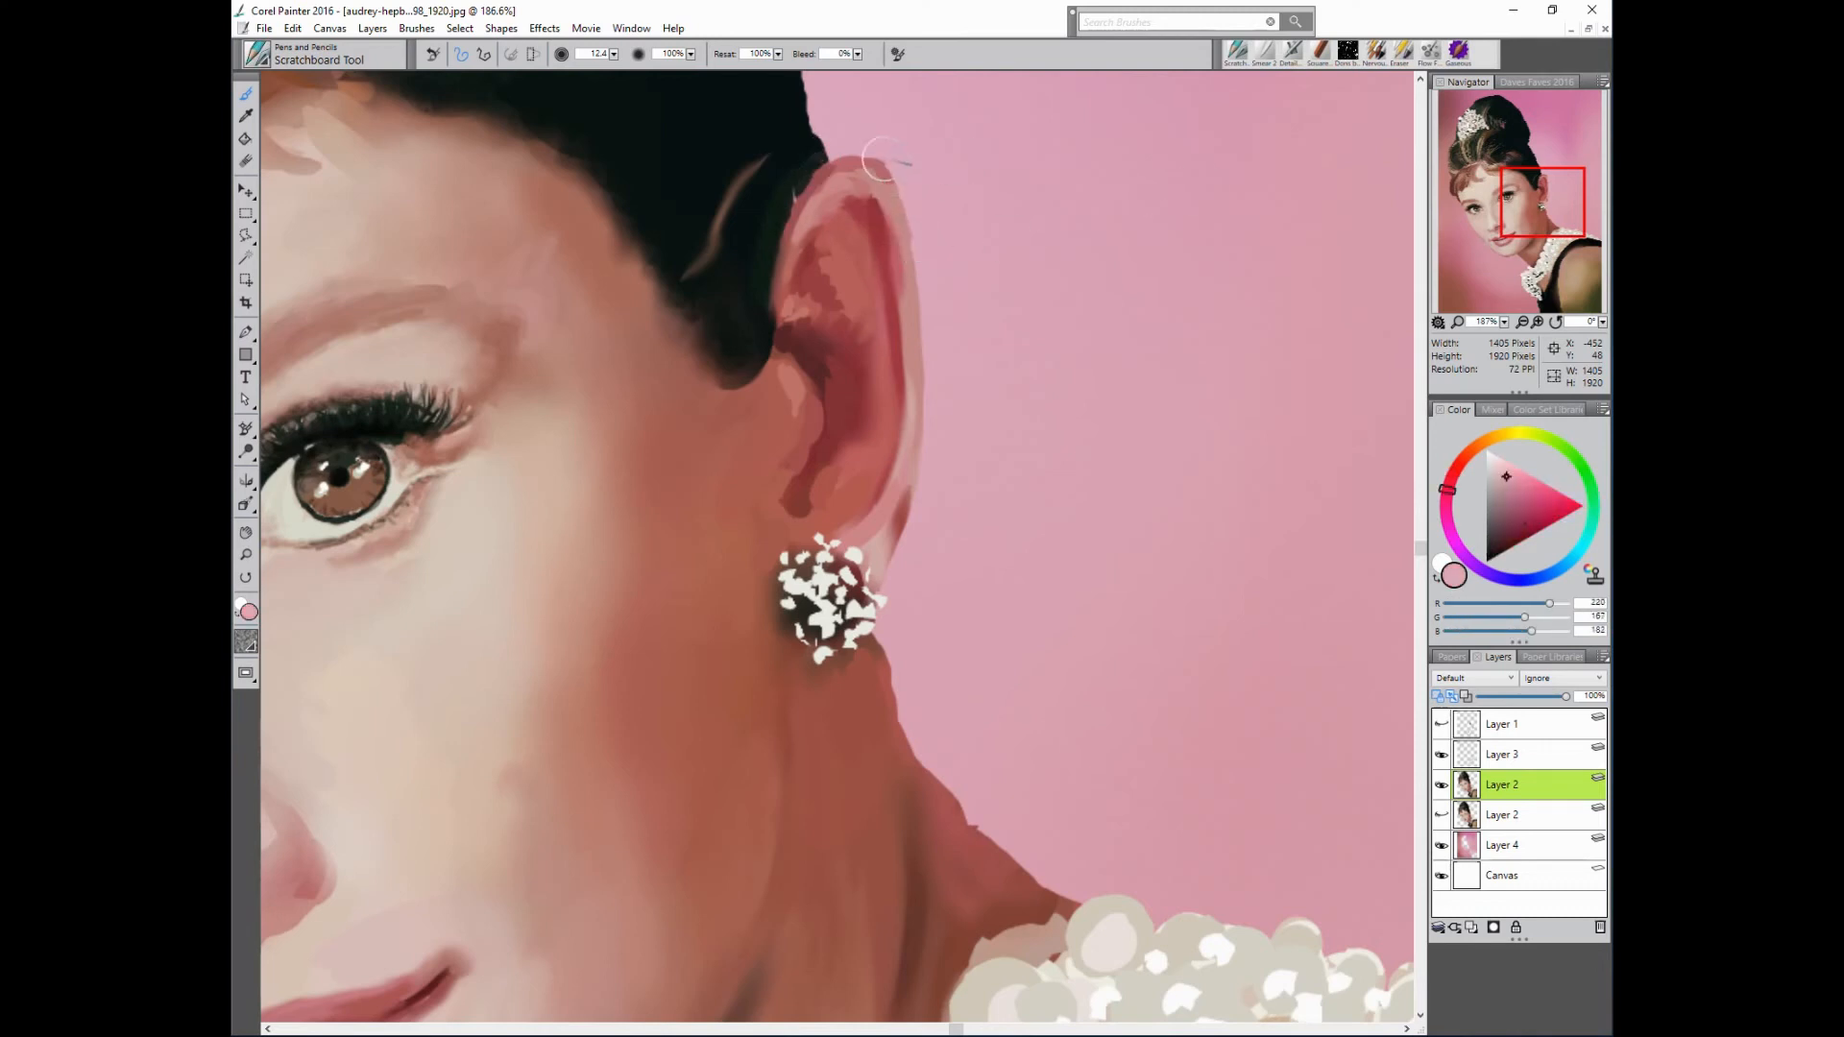
# - Dab round cream-colored beads over the earring on Layer 3 with the Scratchboard Tool
pyautogui.click(1470, 755)
pyautogui.keyDown('alt'); pyautogui.click(824, 588); pyautogui.keyUp('alt')
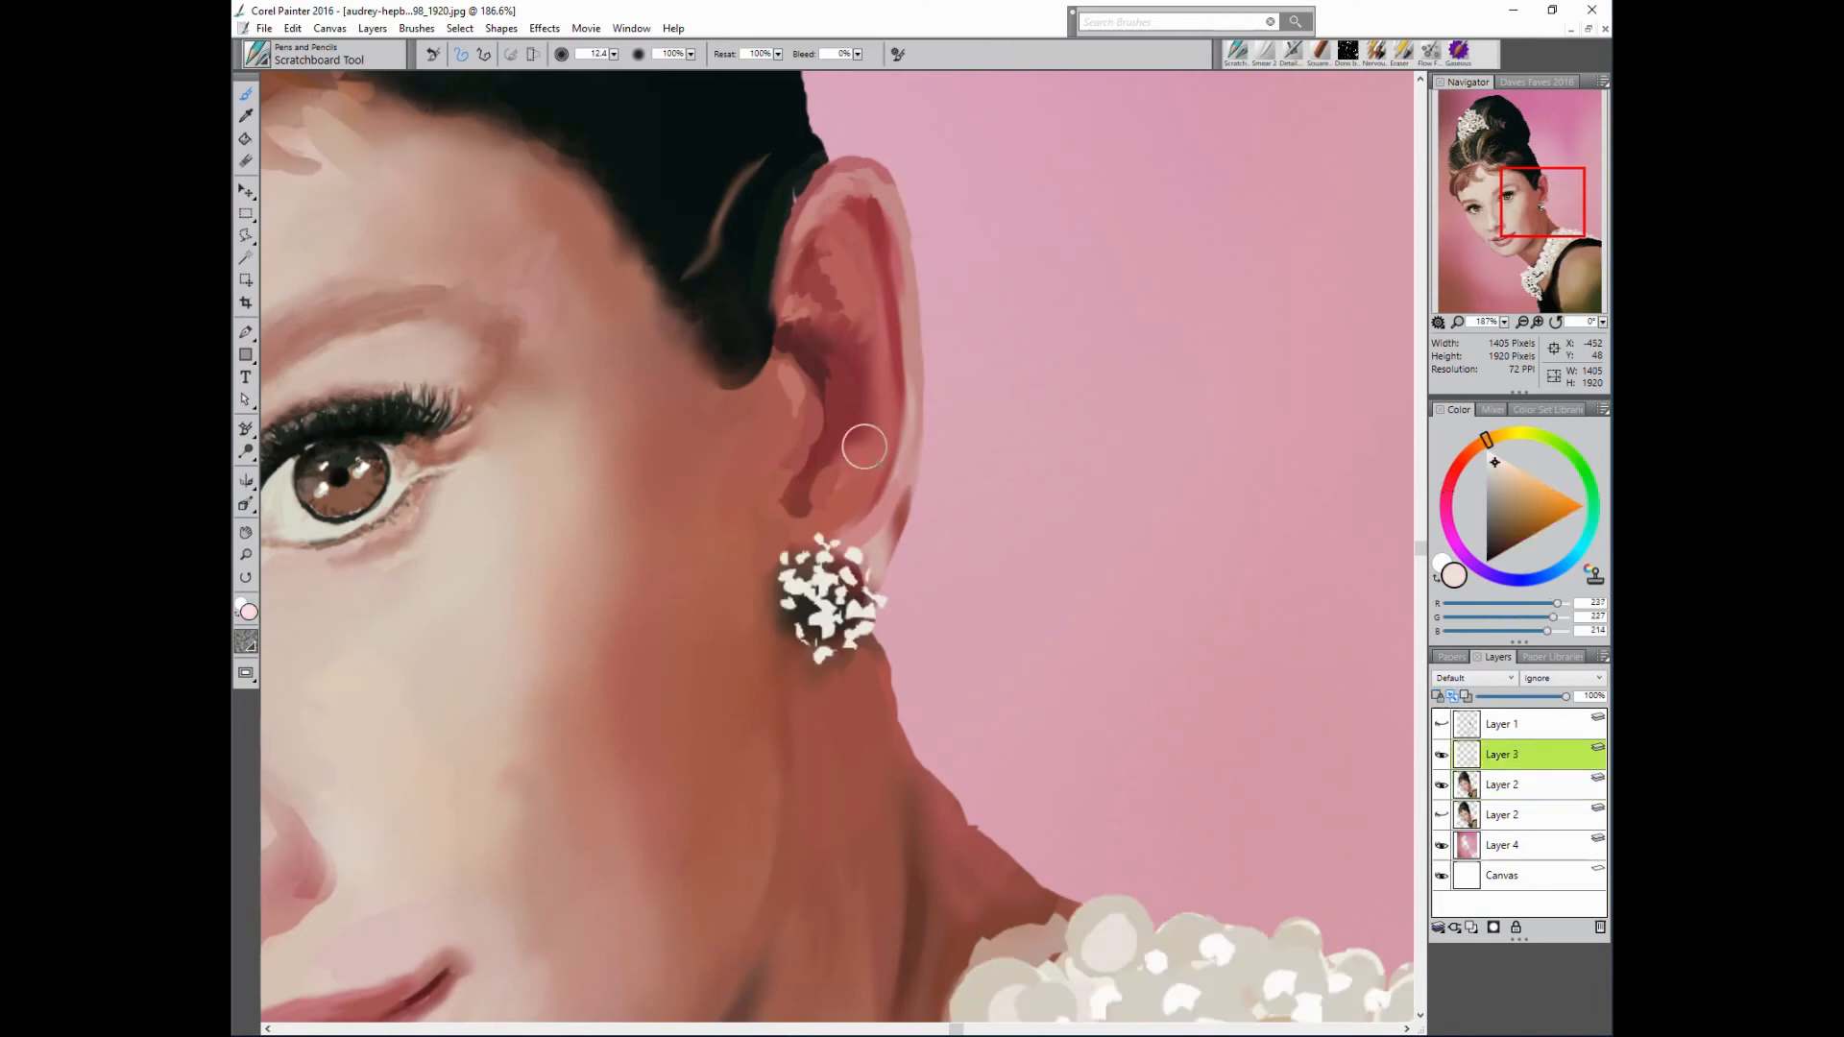
pyautogui.click(813, 522)
pyautogui.click(798, 539)
pyautogui.click(783, 532)
pyautogui.click(778, 549)
pyautogui.click(771, 572)
pyautogui.click(811, 562)
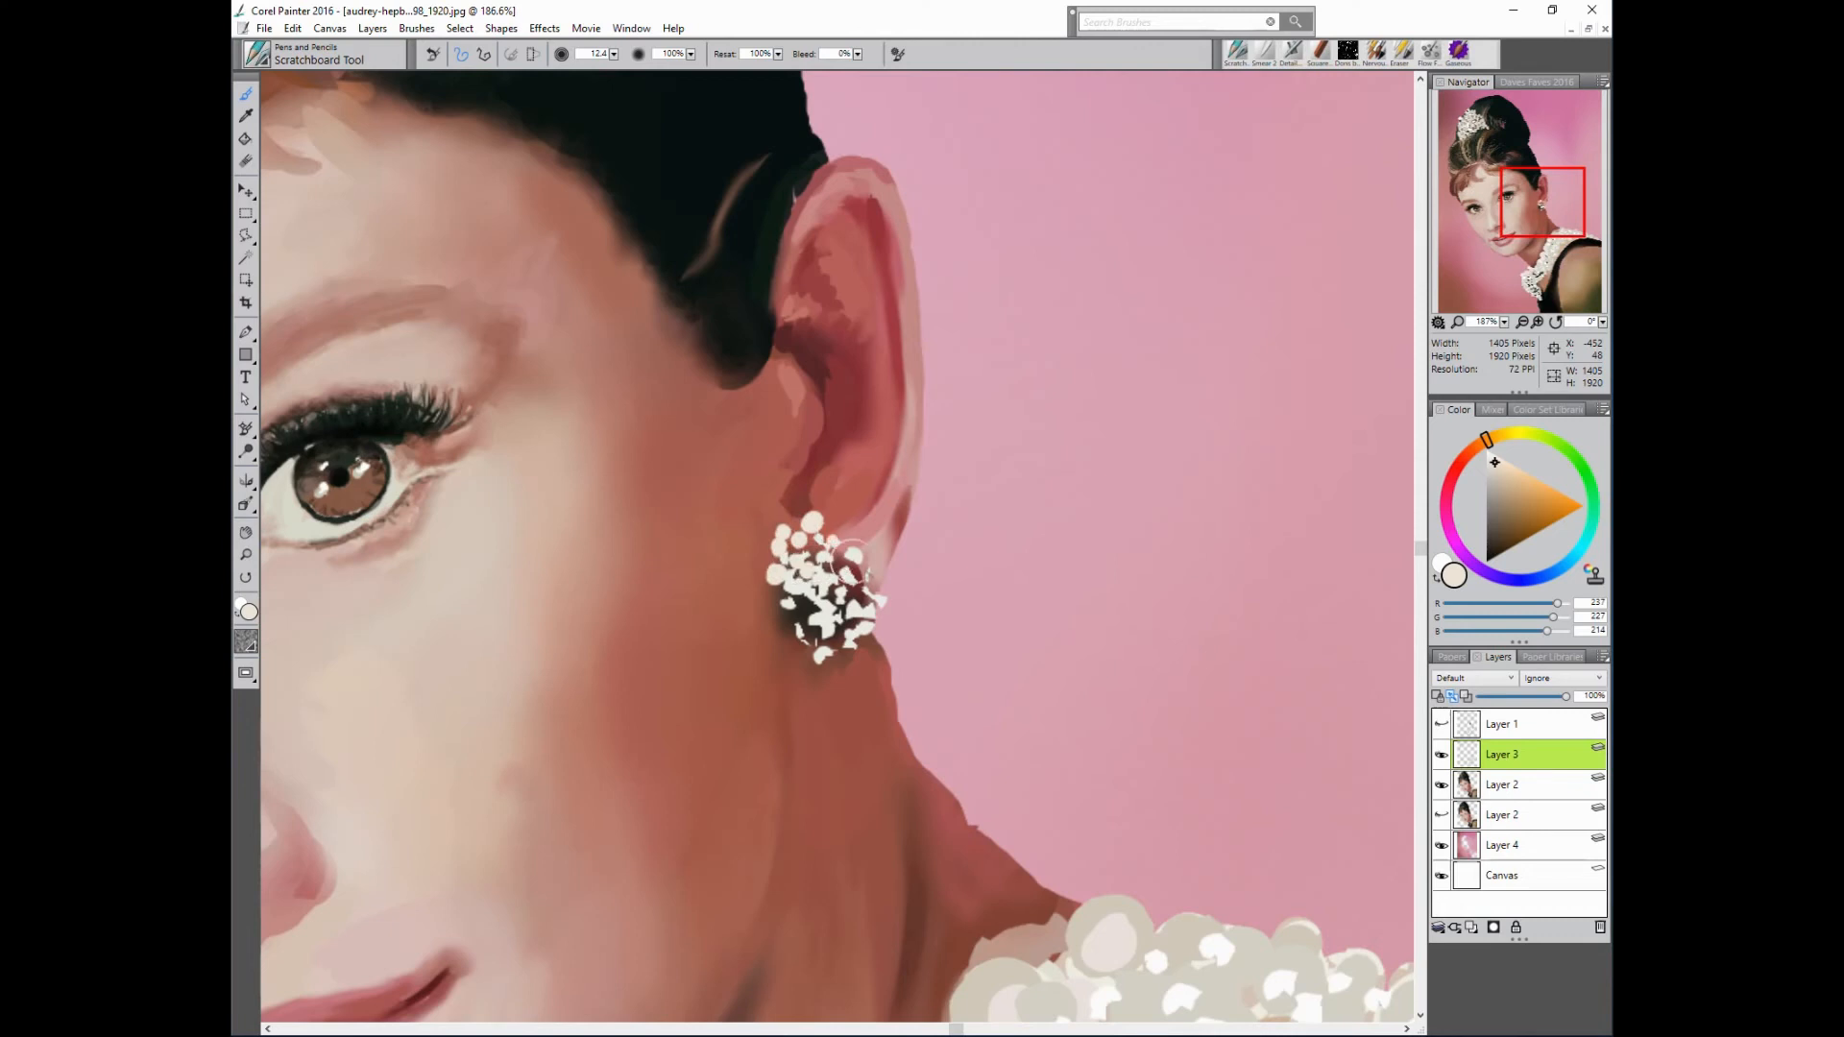
pyautogui.click(847, 559)
pyautogui.click(811, 629)
pyautogui.click(797, 617)
pyautogui.click(872, 567)
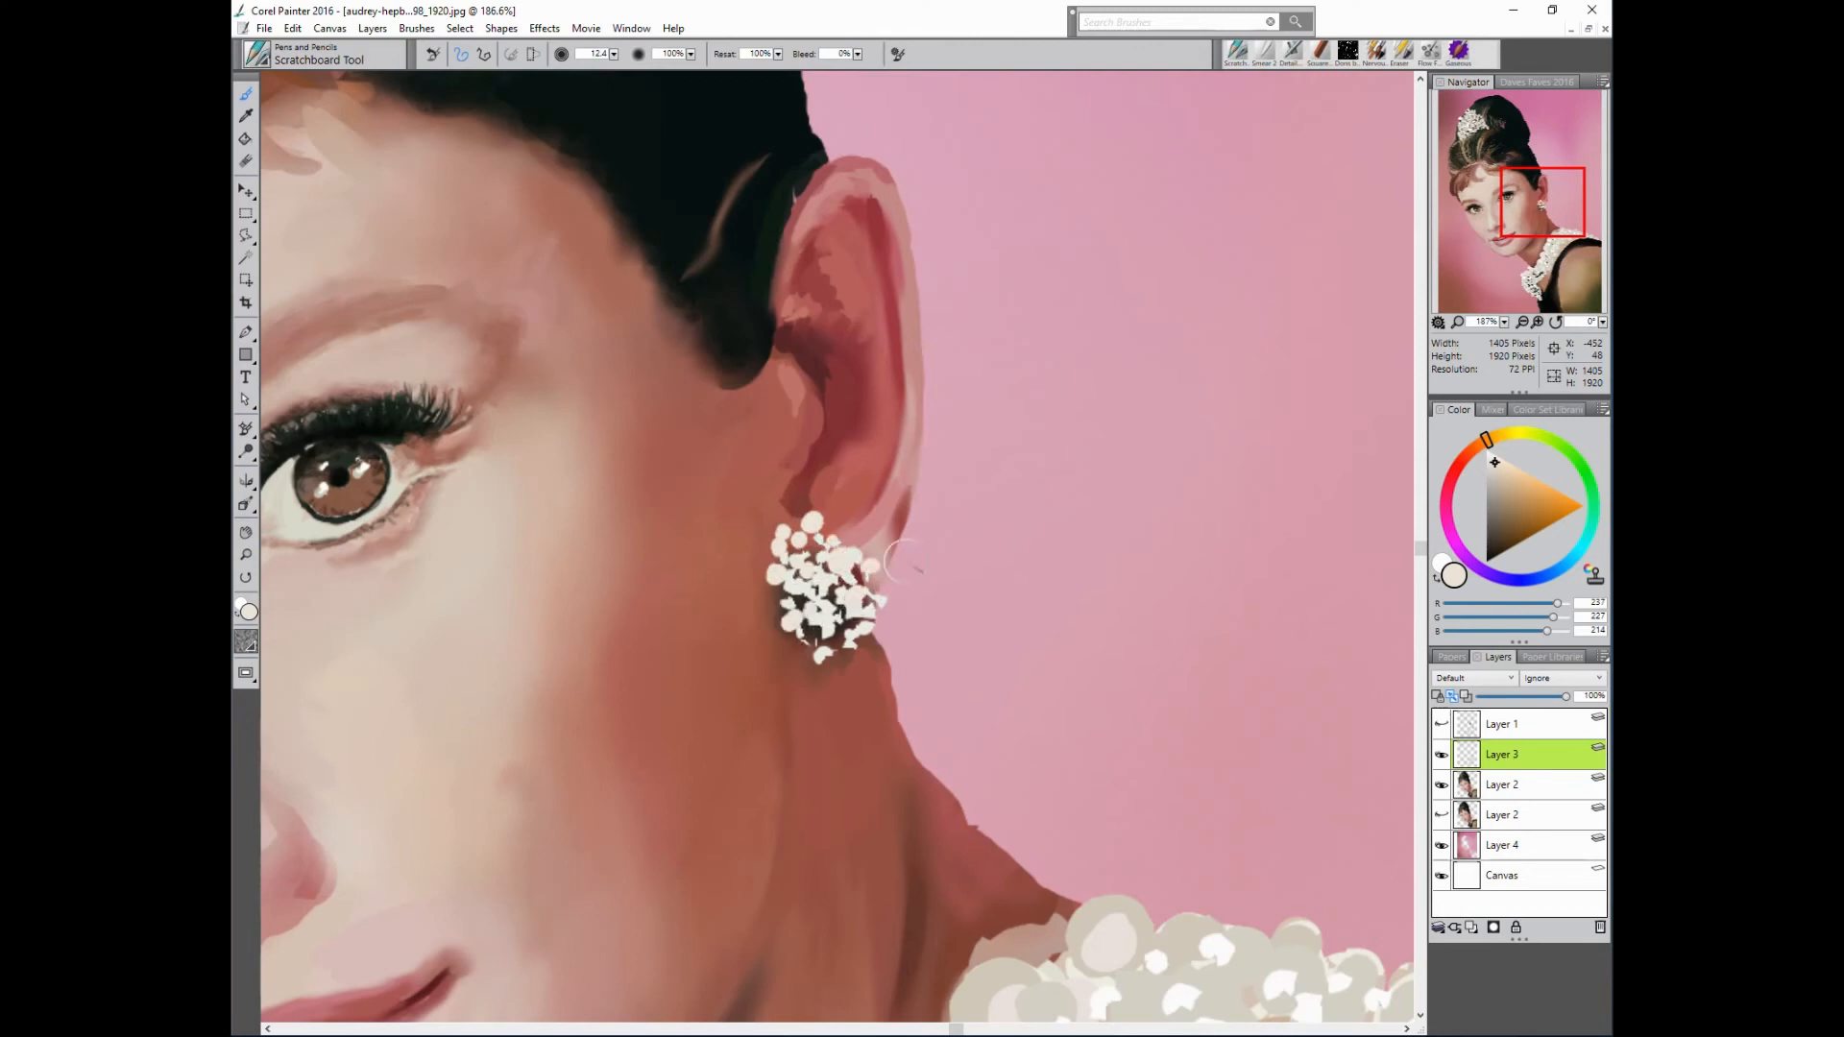
# - Blend the newly painted inner-ear shapes with the Smear 2 blender up to the top of the ear
pyautogui.hotkey('ctrl', '0')
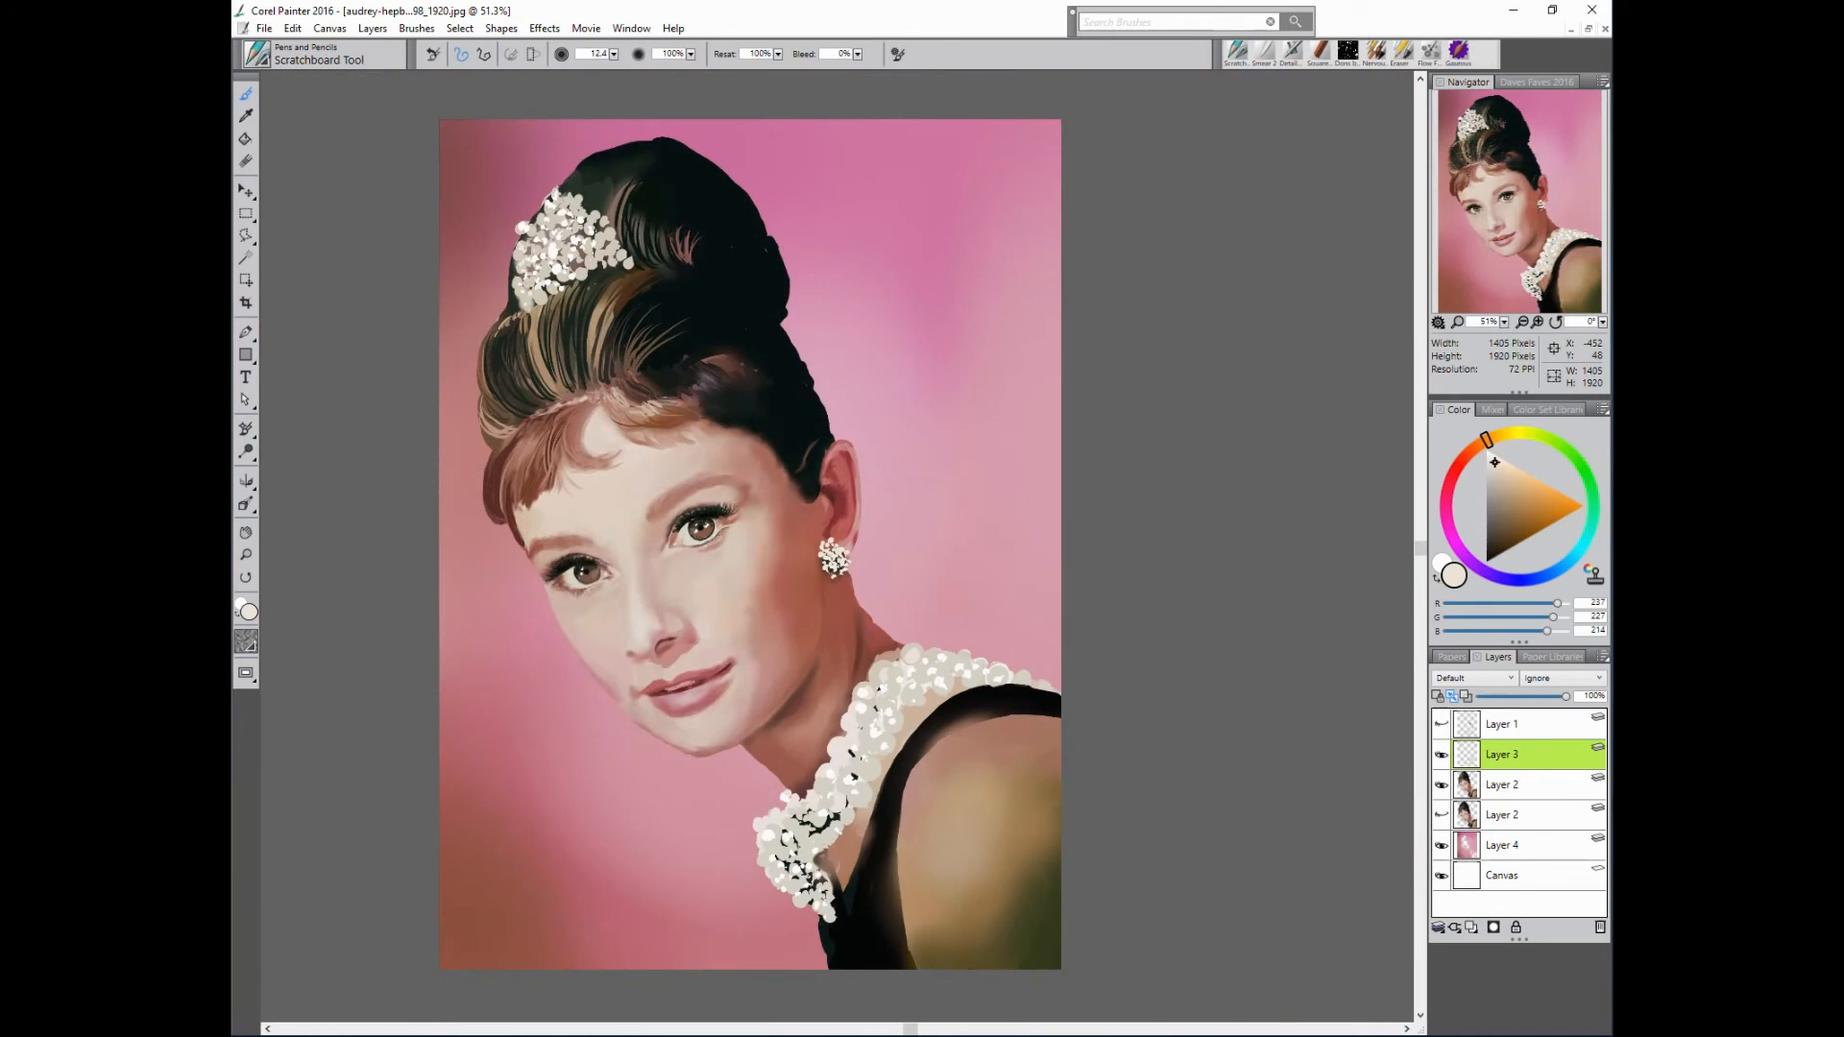
pyautogui.scroll(5, 839, 545)
pyautogui.click(1270, 53)
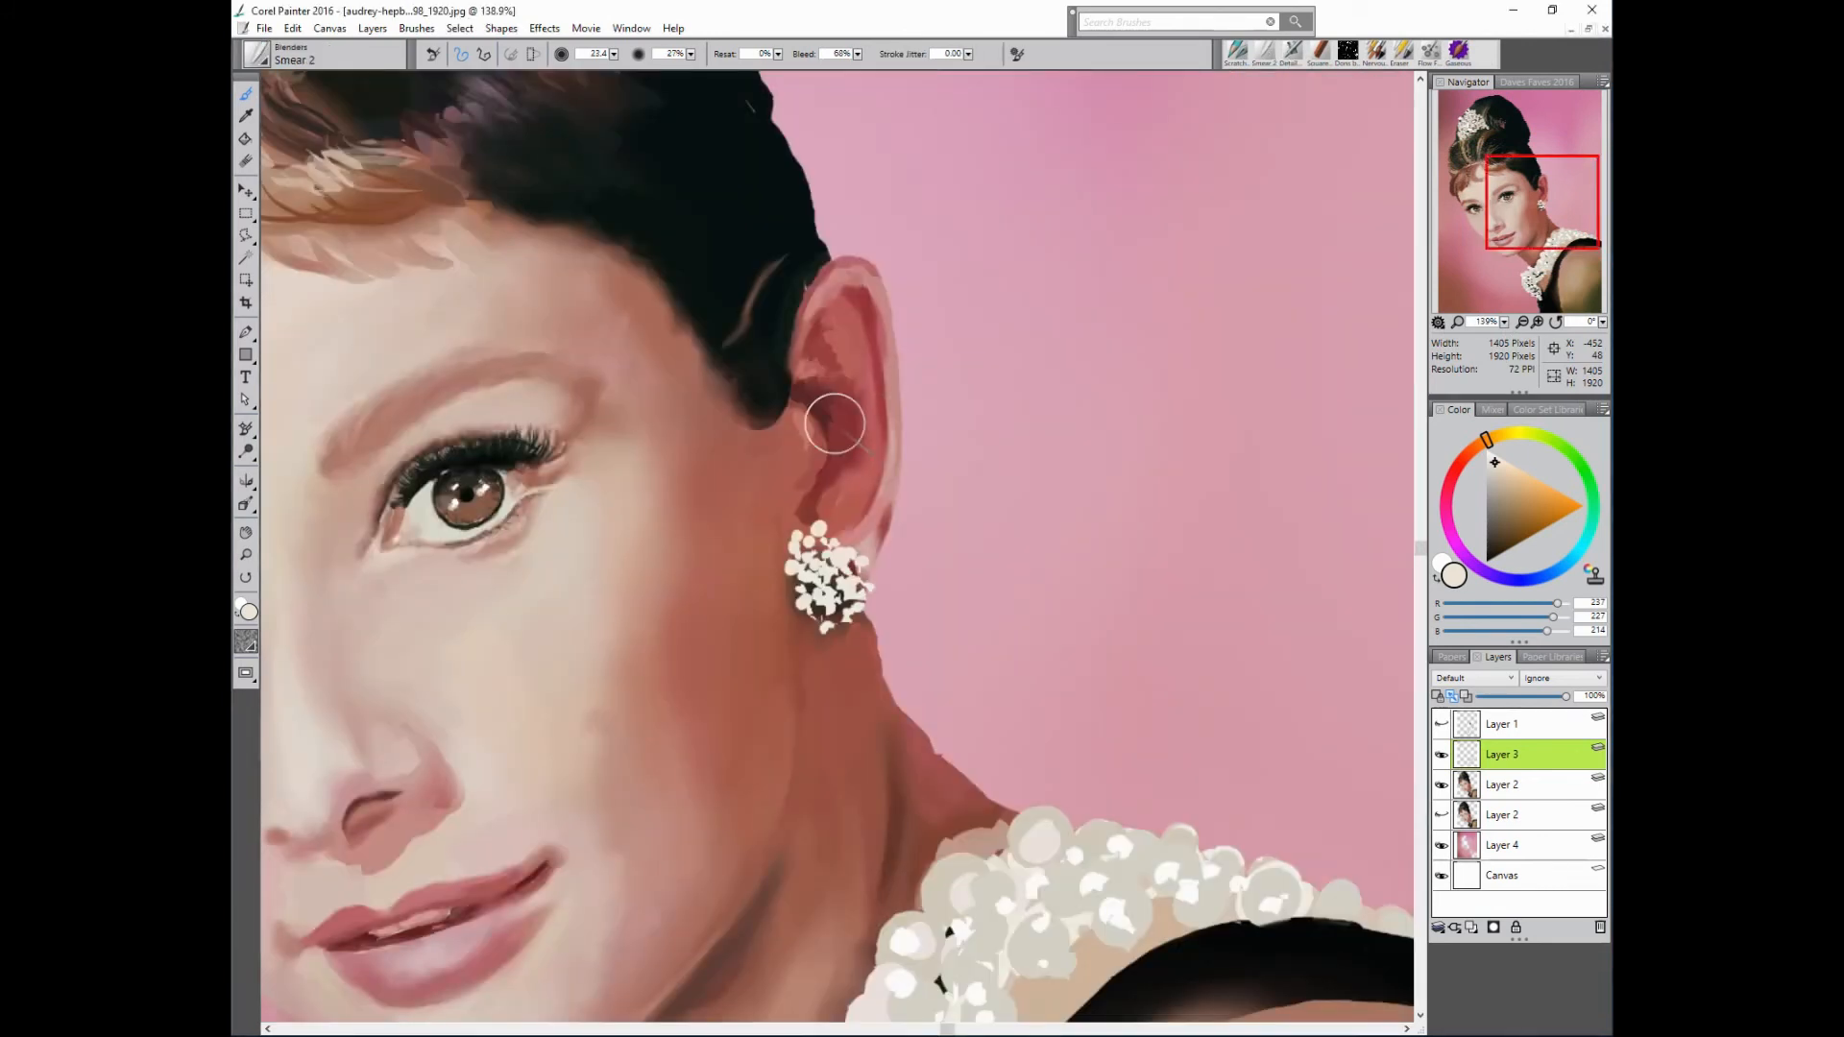
pyautogui.moveTo(814, 397)
pyautogui.mouseDown()
pyautogui.moveTo(851, 436)
pyautogui.moveTo(813, 364)
pyautogui.moveTo(839, 358)
pyautogui.moveTo(823, 320)
pyautogui.moveTo(852, 365)
pyautogui.moveTo(818, 293)
pyautogui.moveTo(806, 311)
pyautogui.moveTo(857, 268)
pyautogui.moveTo(881, 383)
pyautogui.moveTo(874, 347)
pyautogui.moveTo(895, 377)
pyautogui.moveTo(862, 320)
pyautogui.moveTo(868, 441)
pyautogui.moveTo(850, 492)
pyautogui.moveTo(815, 503)
pyautogui.moveTo(818, 450)
pyautogui.moveTo(807, 511)
pyautogui.moveTo(802, 411)
pyautogui.moveTo(758, 435)
pyautogui.moveTo(786, 412)
pyautogui.moveTo(743, 415)
pyautogui.moveTo(824, 315)
pyautogui.moveTo(793, 371)
pyautogui.moveTo(818, 274)
pyautogui.mouseUp()
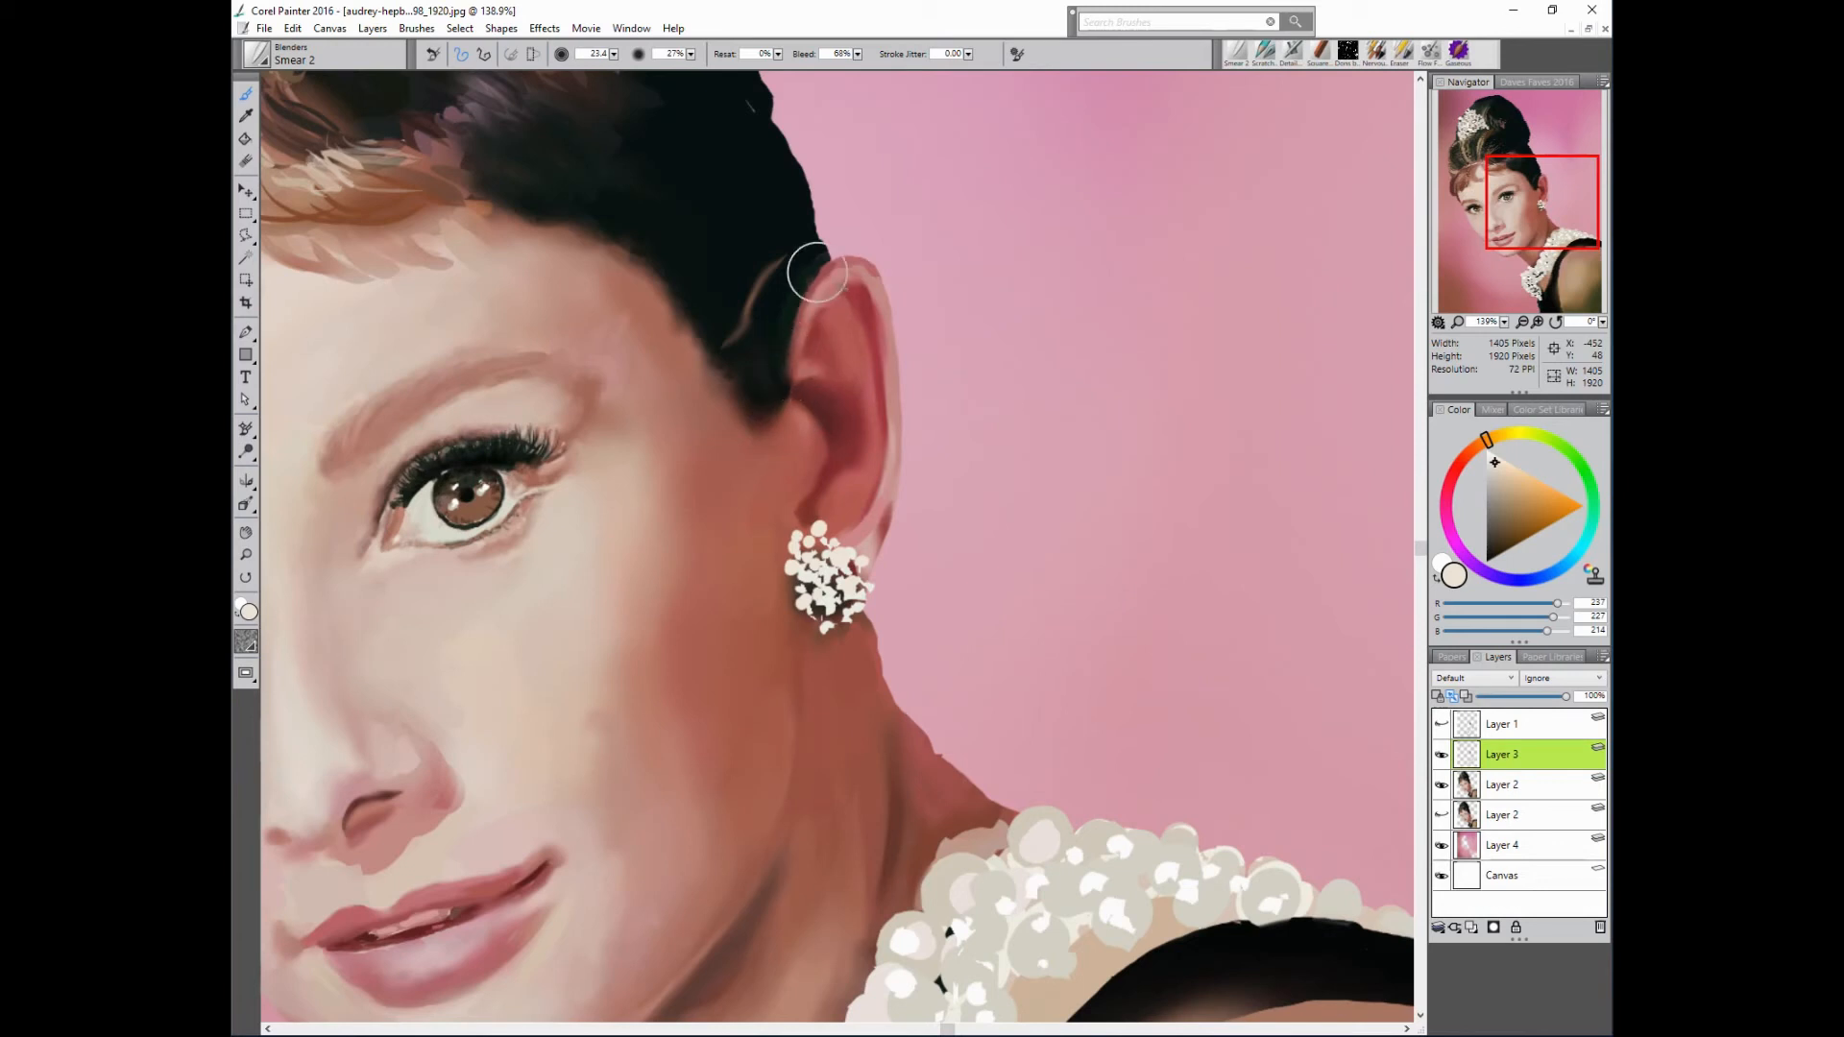
# - Refine the ear's outer rim and its inner edge with the Scratchboard Tool in sampled red and pink tones
pyautogui.click(1269, 52)
pyautogui.keyDown('alt'); pyautogui.click(855, 285); pyautogui.keyUp('alt')
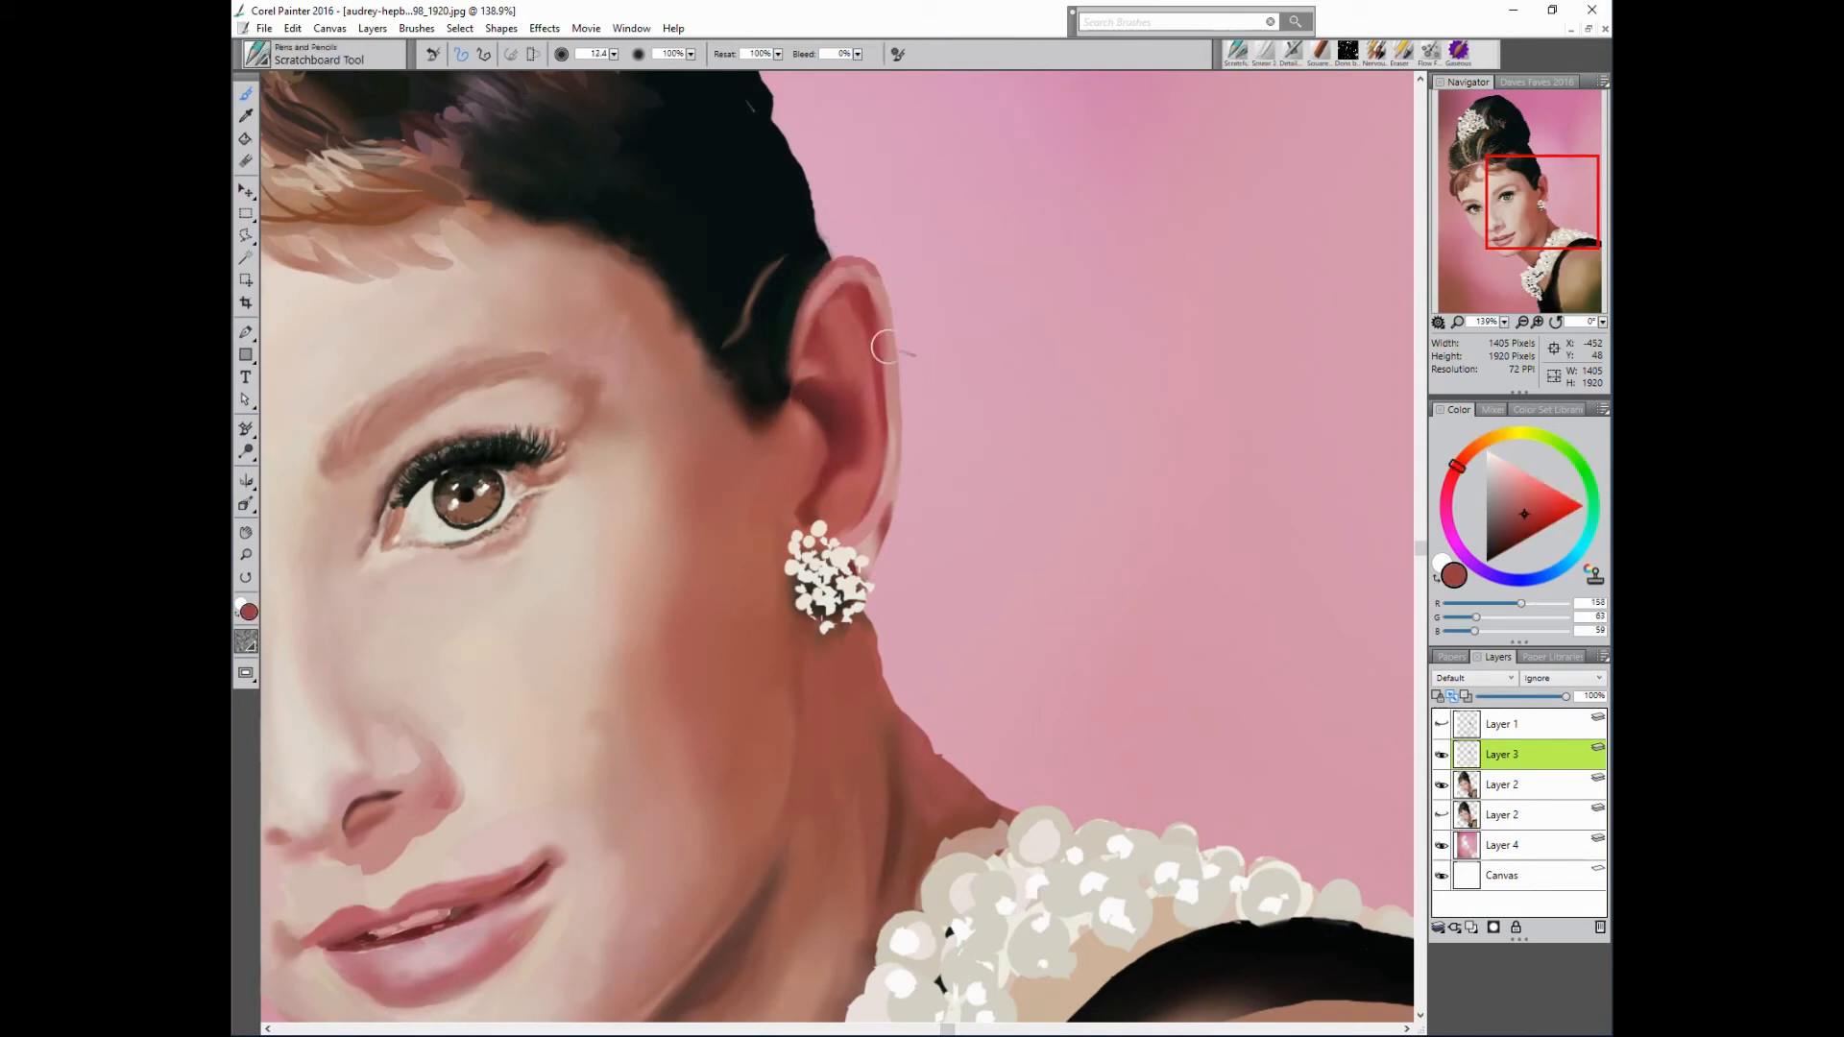
pyautogui.keyDown('alt'); pyautogui.click(741, 278); pyautogui.keyUp('alt')
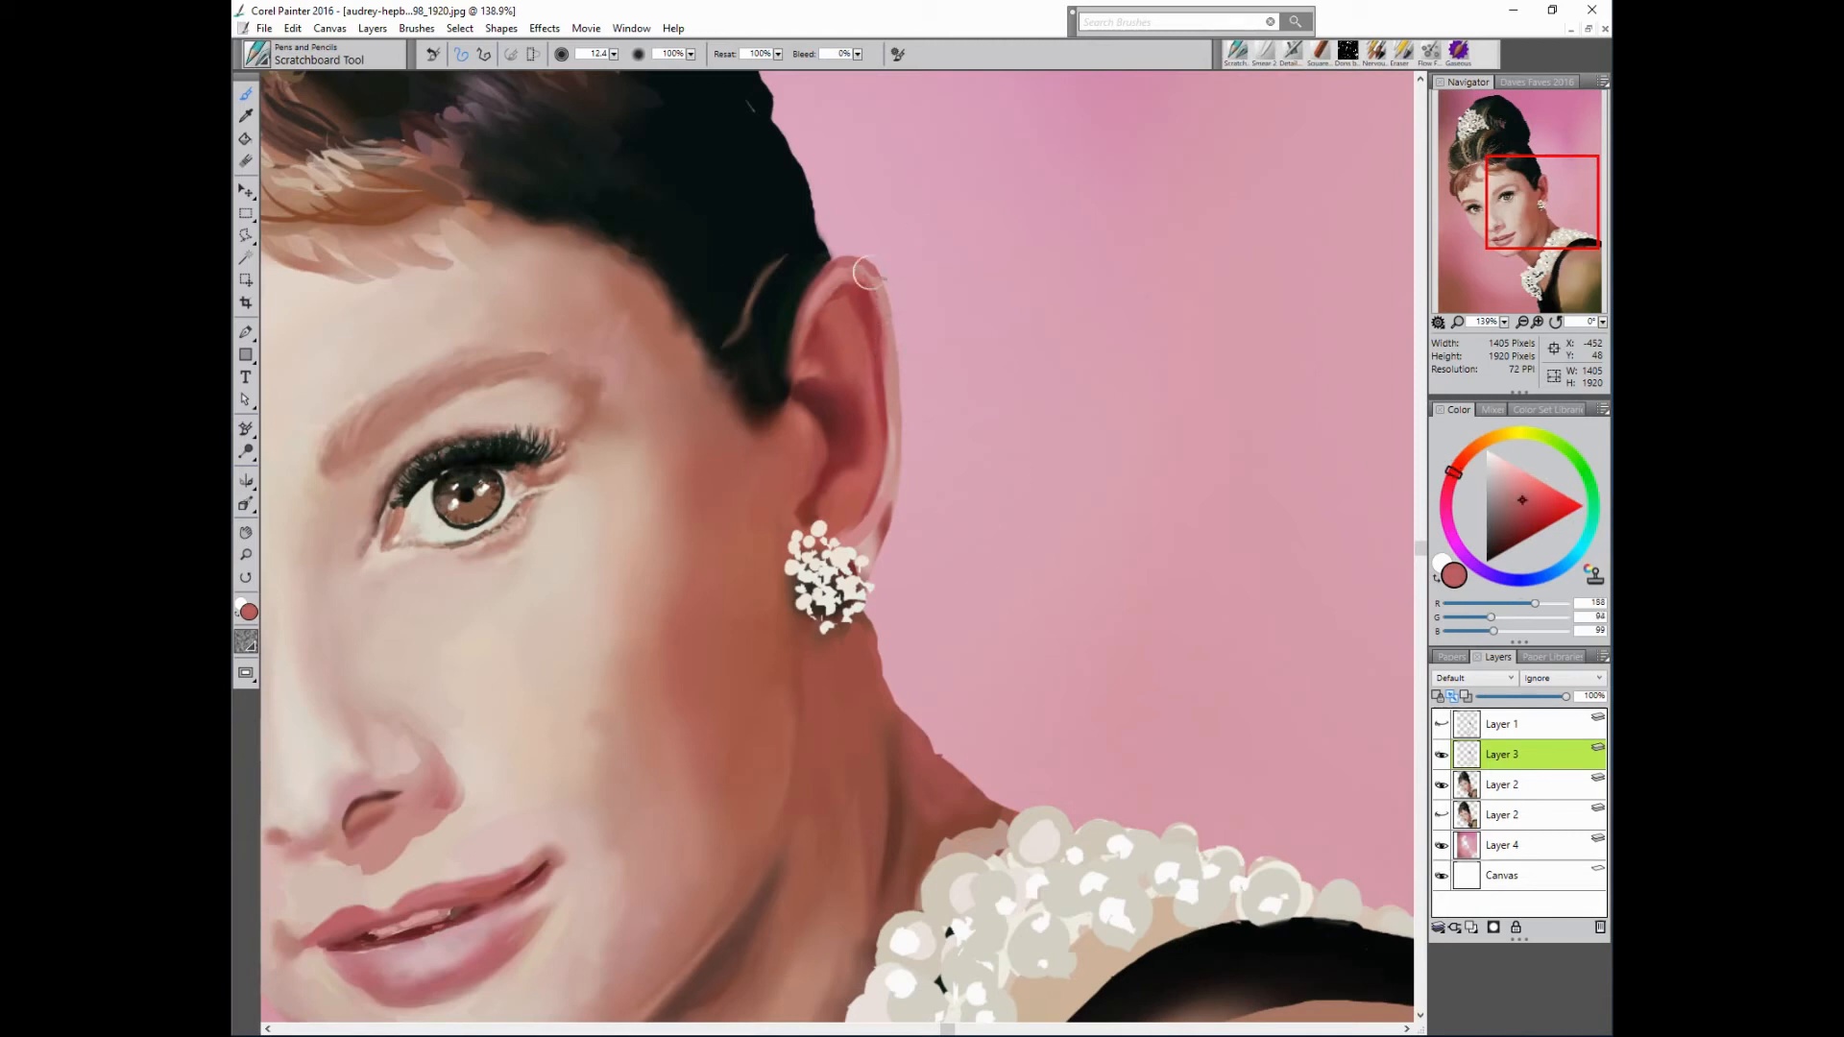
pyautogui.keyDown('alt'); pyautogui.click(1148, 343); pyautogui.keyUp('alt')
pyautogui.keyDown('alt'); pyautogui.click(889, 383); pyautogui.keyUp('alt')
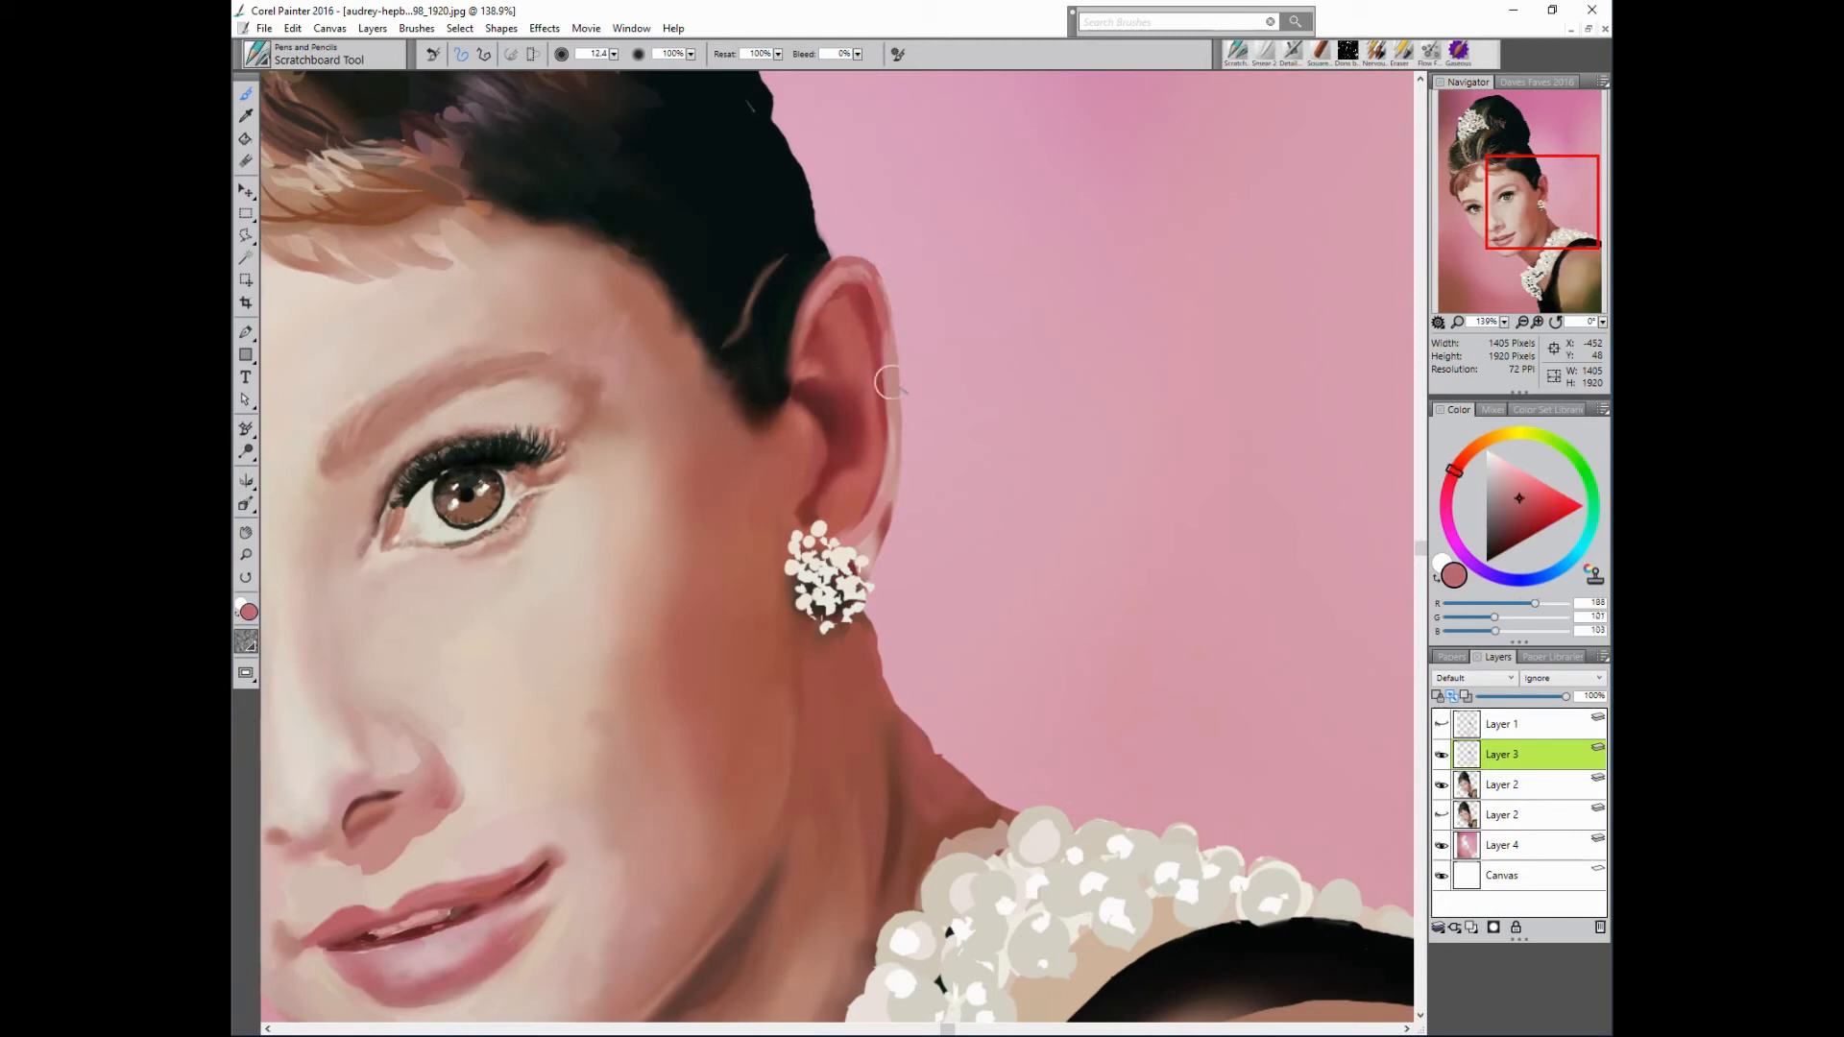
pyautogui.moveTo(889, 365)
pyautogui.mouseDown()
pyautogui.moveTo(852, 295)
pyautogui.moveTo(886, 446)
pyautogui.mouseUp()
pyautogui.keyDown('alt'); pyautogui.click(851, 295); pyautogui.keyUp('alt')
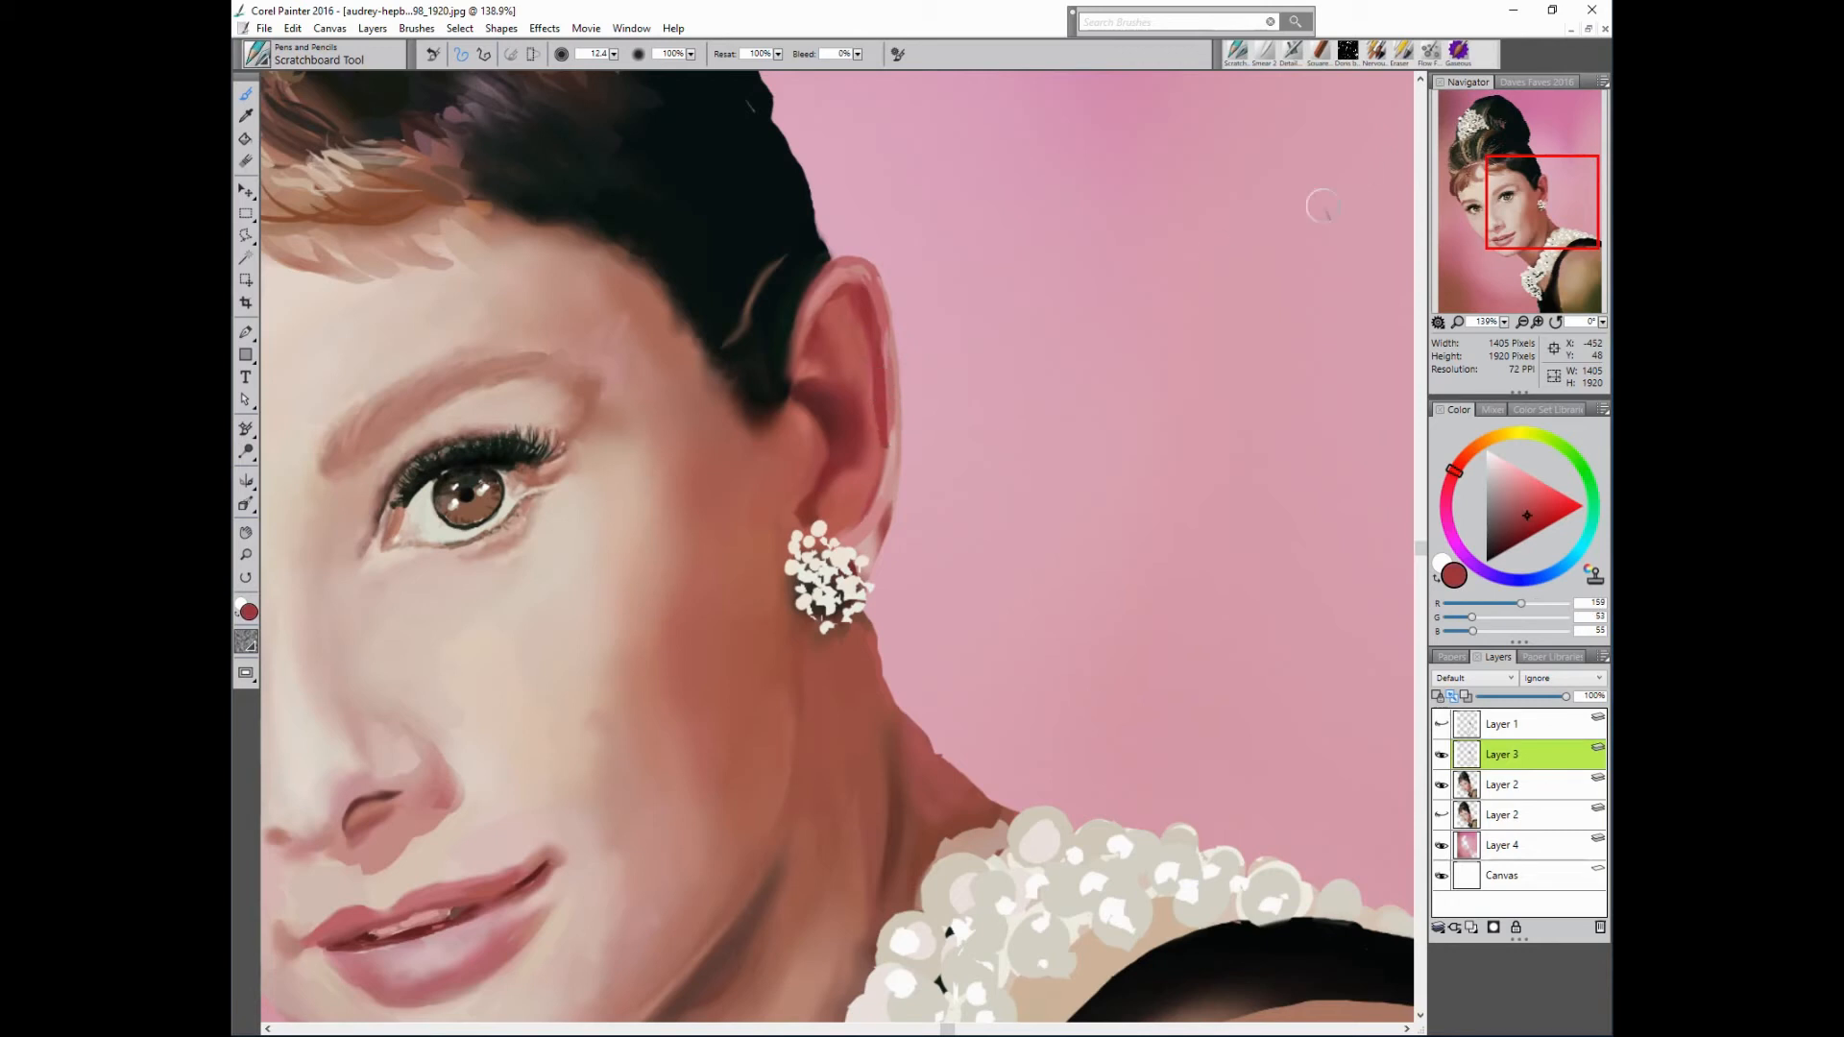
# - Paint a sampled skin-tone stroke along the inner fold of the ear
pyautogui.click(1520, 496)
pyautogui.keyDown('alt'); pyautogui.click(864, 373); pyautogui.keyUp('alt')
pyautogui.moveTo(868, 370); pyautogui.dragTo(875, 429)
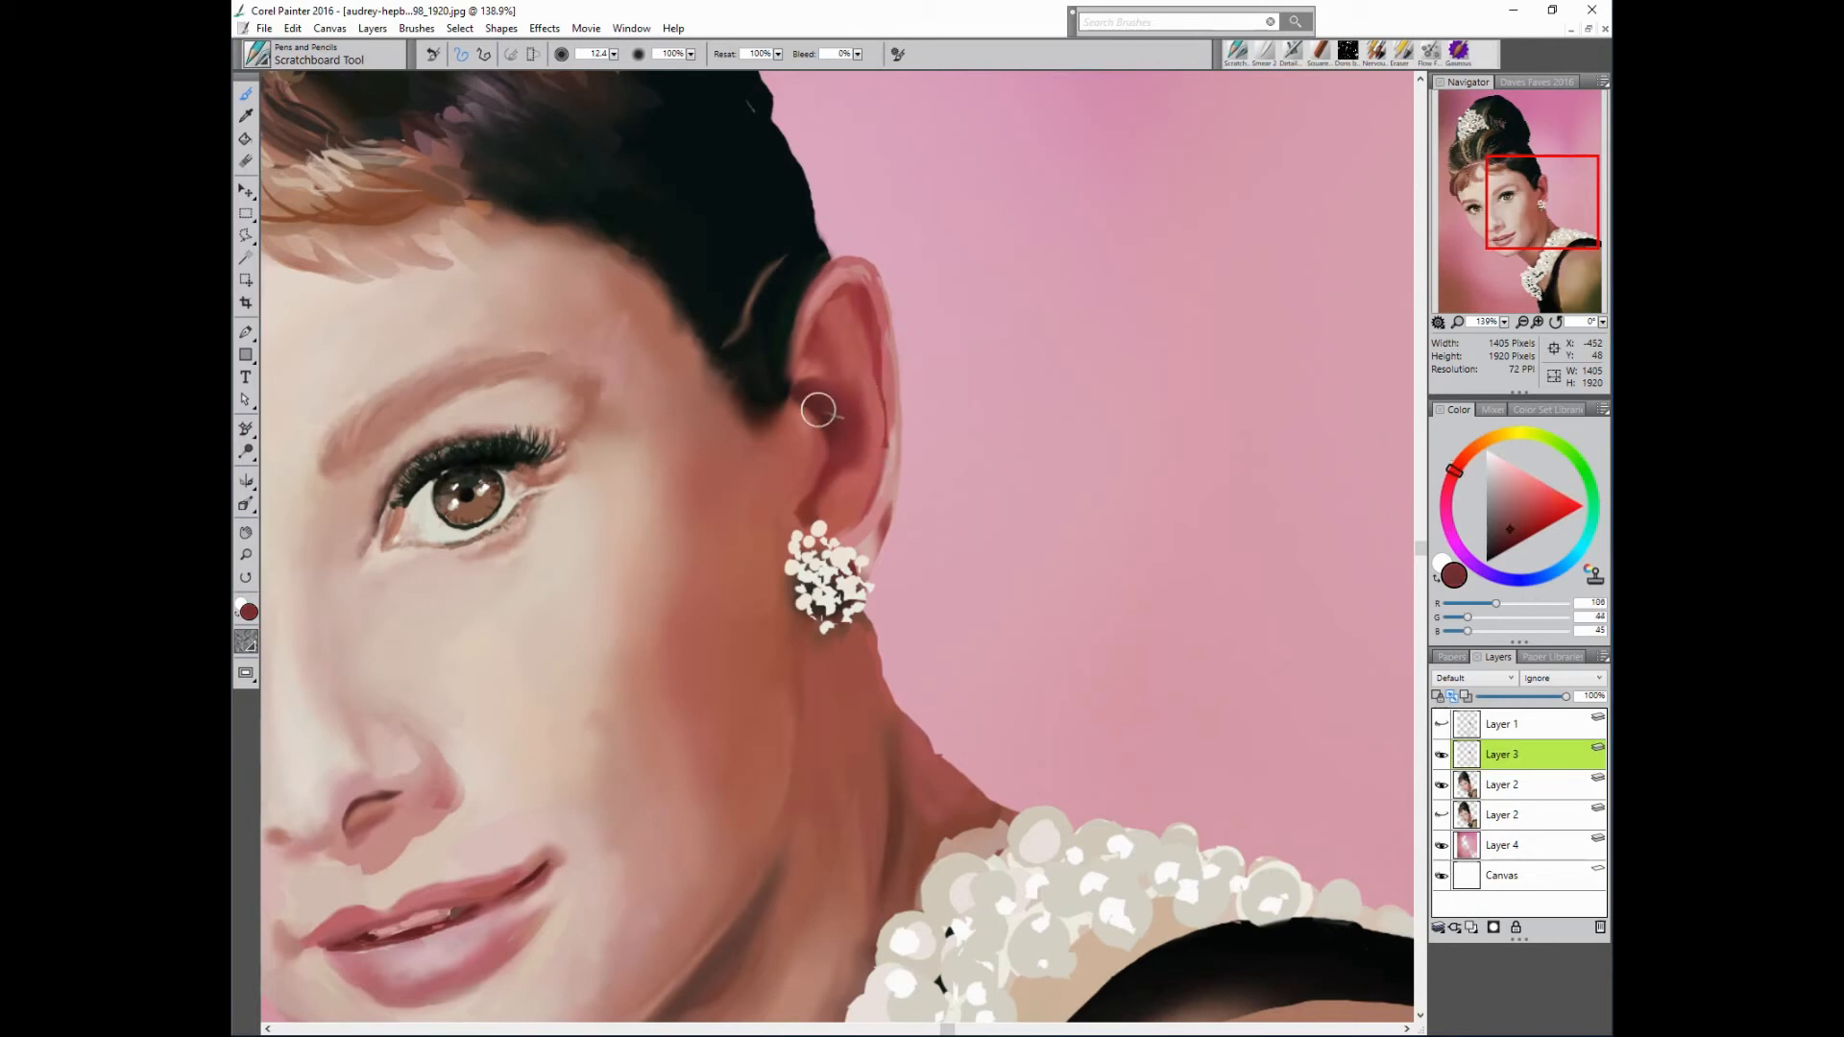
# - Shape the small flap in front of the ear opening with sampled skin and dark shadow tones
pyautogui.keyDown('alt'); pyautogui.click(806, 415); pyautogui.keyUp('alt')
pyautogui.keyDown('alt'); pyautogui.click(827, 423); pyautogui.keyUp('alt')
pyautogui.keyDown('alt'); pyautogui.click(817, 445); pyautogui.keyUp('alt')
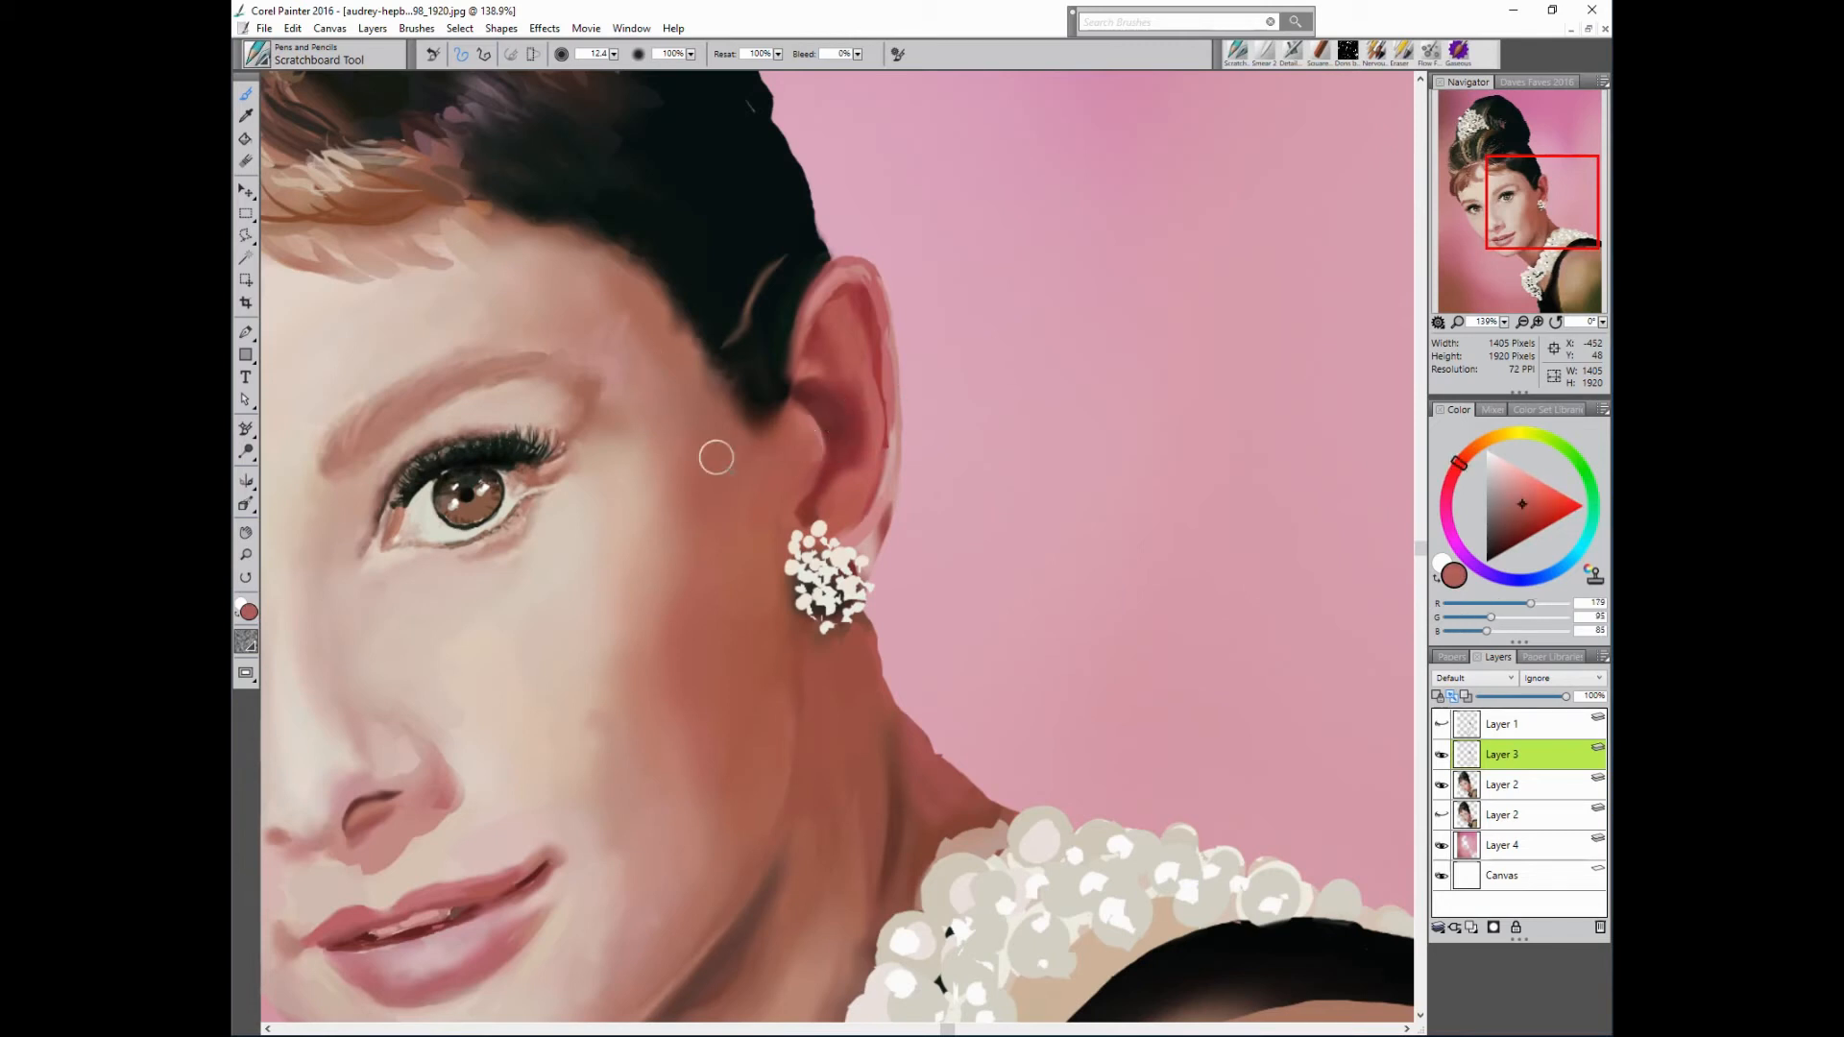
# - Deepen the lower inner ear and the shadow just above the earring with sampled dark red and brown tones
pyautogui.keyDown('alt'); pyautogui.click(841, 447); pyautogui.keyUp('alt')
pyautogui.moveTo(828, 485)
pyautogui.mouseDown()
pyautogui.moveTo(852, 462)
pyautogui.moveTo(834, 488)
pyautogui.mouseUp()
pyautogui.keyDown('alt'); pyautogui.click(846, 474); pyautogui.keyUp('alt')
pyautogui.keyDown('alt'); pyautogui.click(853, 523); pyautogui.keyUp('alt')
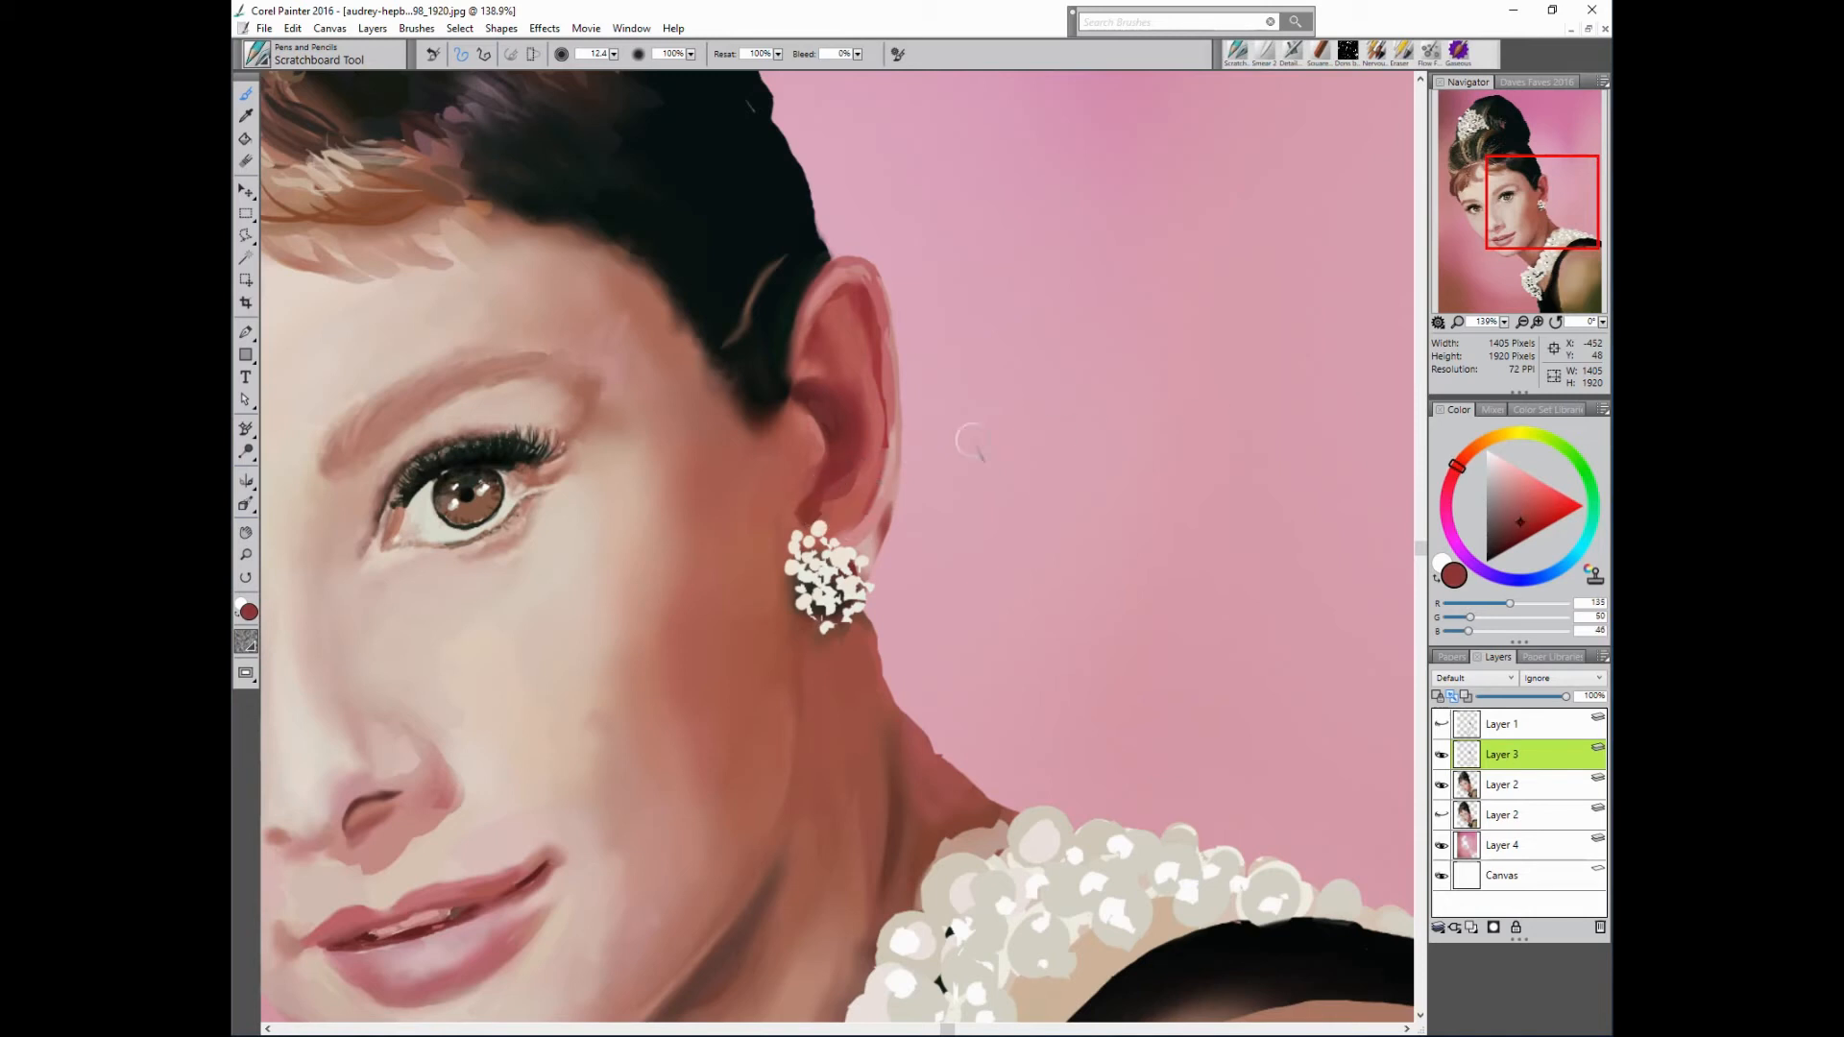
pyautogui.keyDown('alt'); pyautogui.click(886, 488); pyautogui.keyUp('alt')
pyautogui.keyDown('alt'); pyautogui.click(813, 510); pyautogui.keyUp('alt')
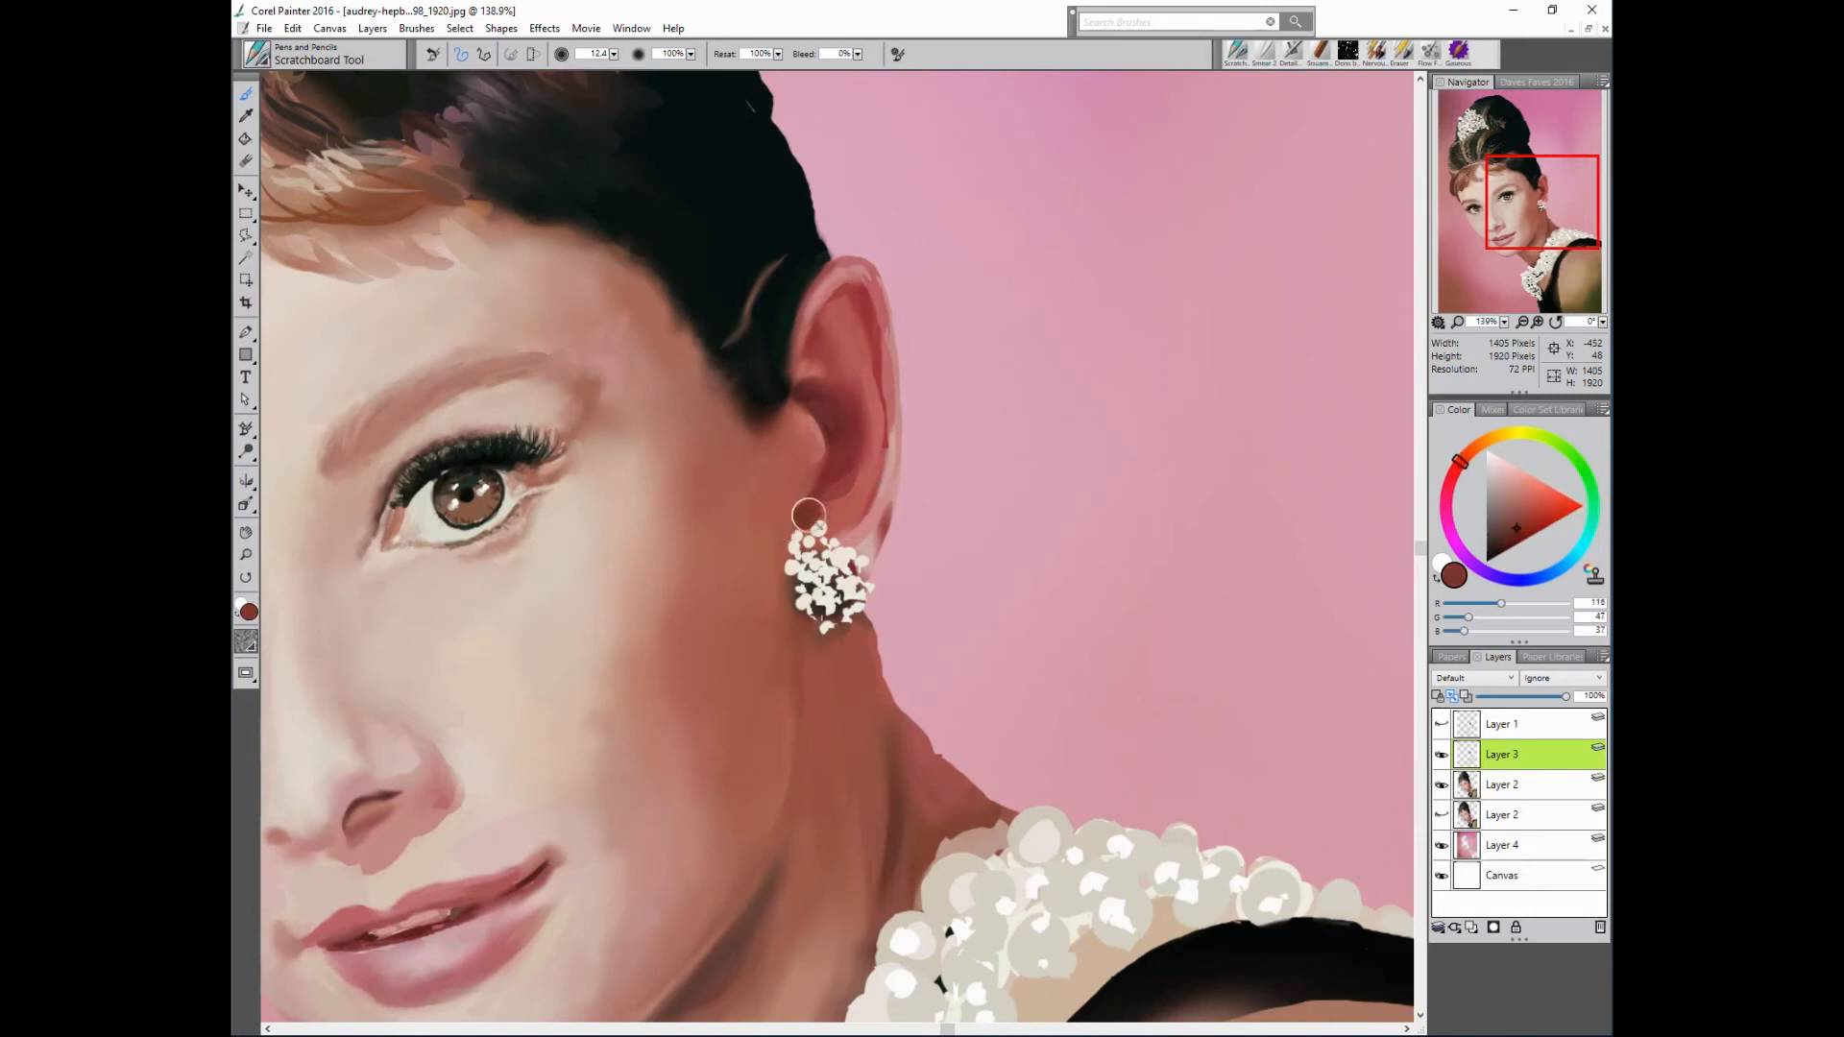
# - Paint a sampled light pink tone on the earlobe beside the earring and soften the ear with the Smear 2 blender
pyautogui.keyDown('alt'); pyautogui.click(882, 540); pyautogui.keyUp('alt')
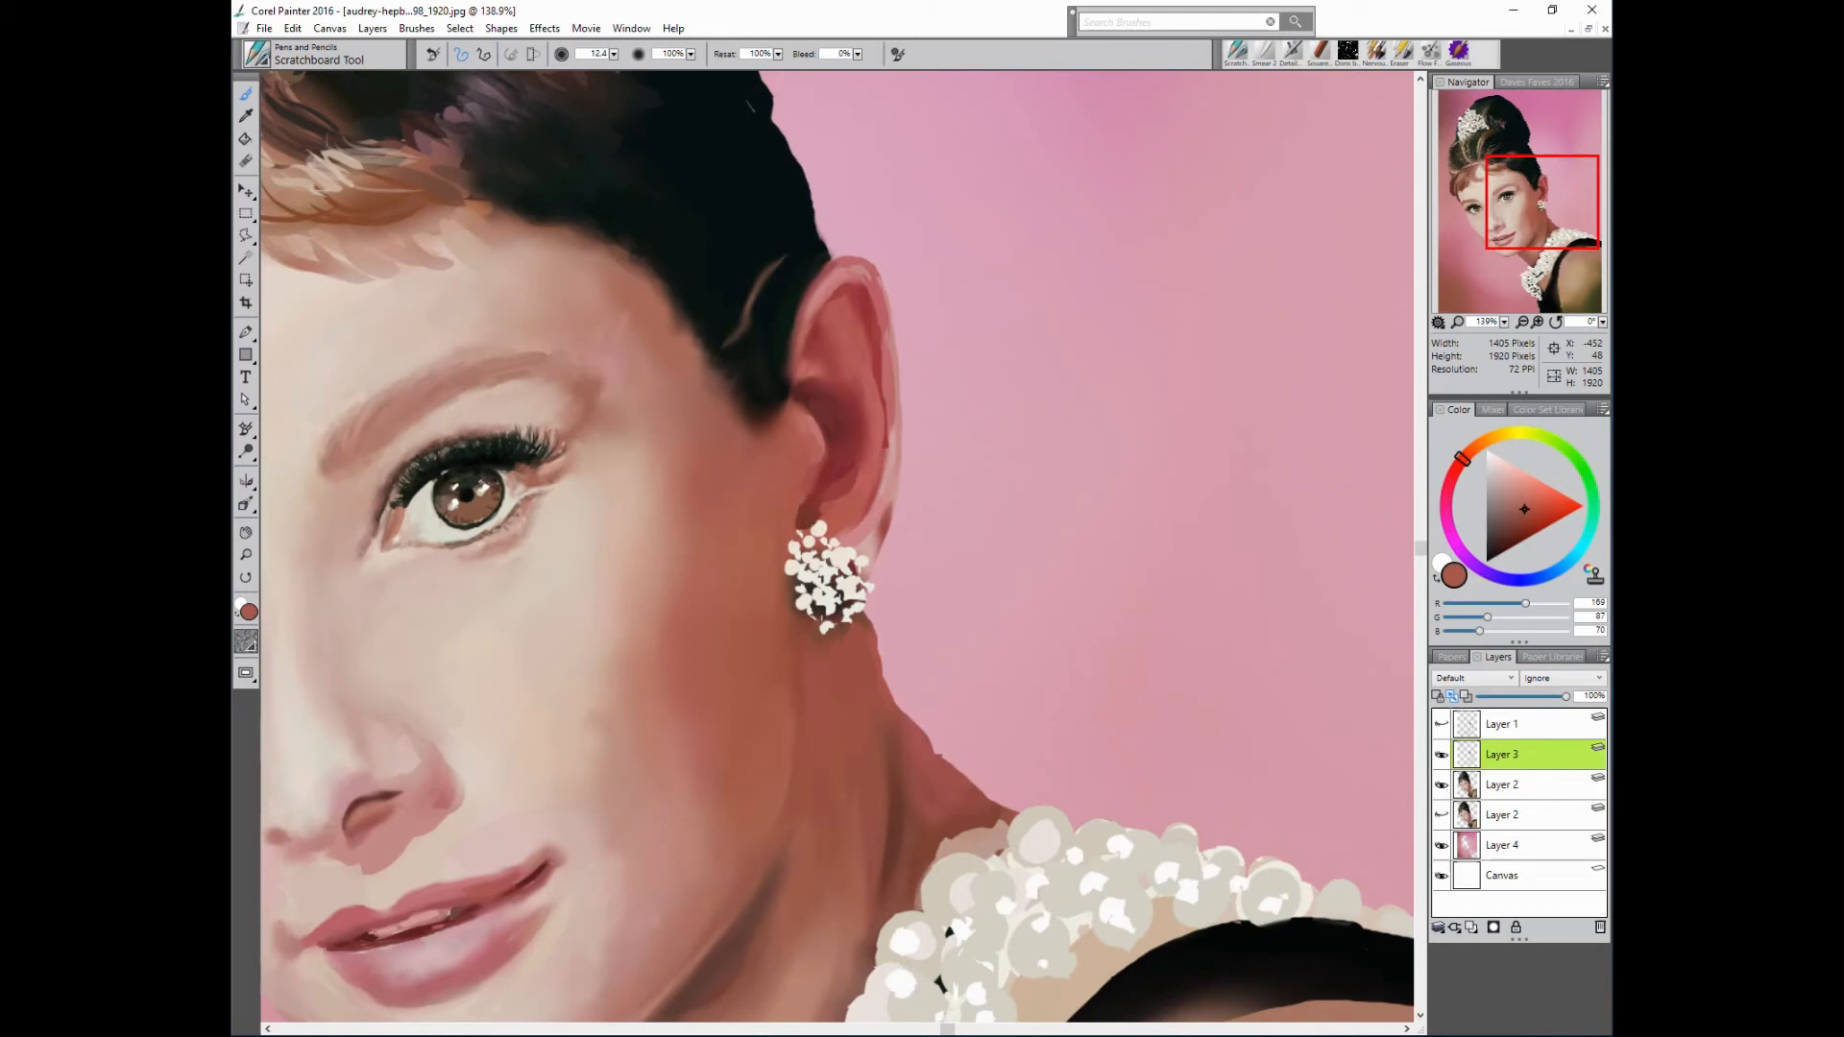
pyautogui.keyDown('alt'); pyautogui.click(865, 556); pyautogui.keyUp('alt')
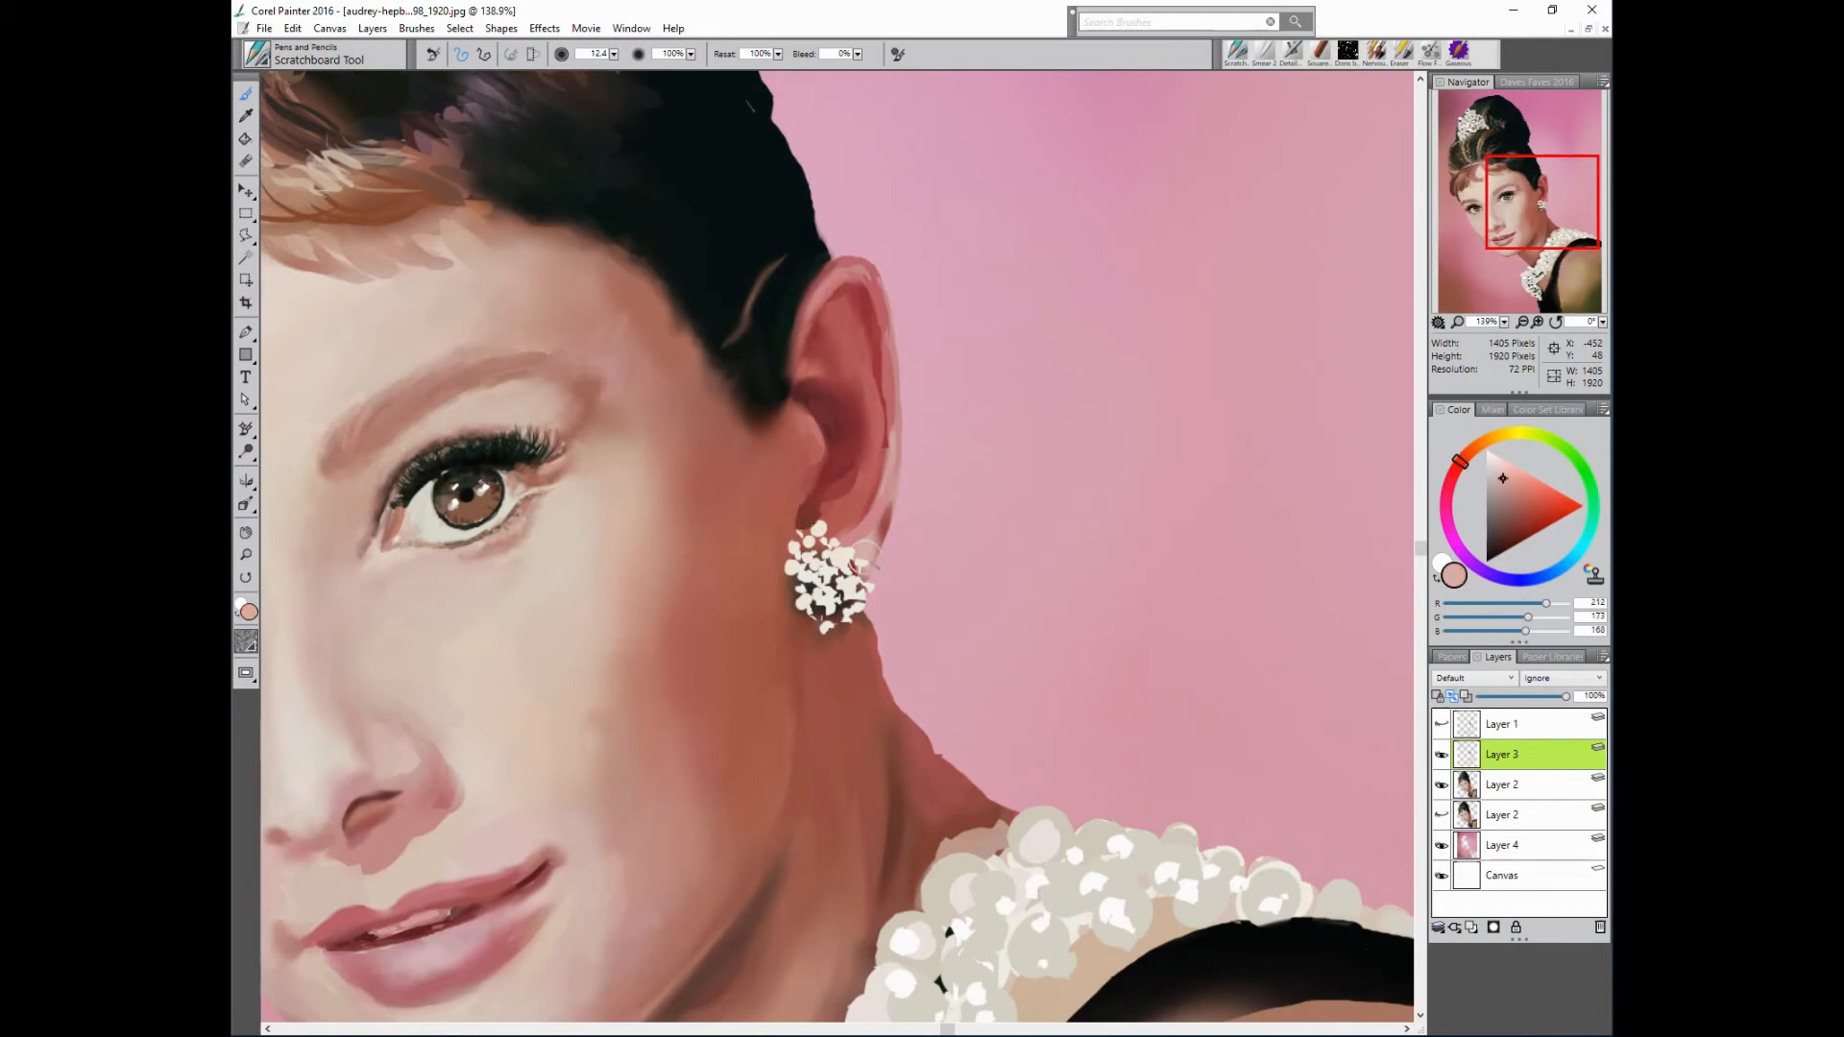
pyautogui.click(1266, 55)
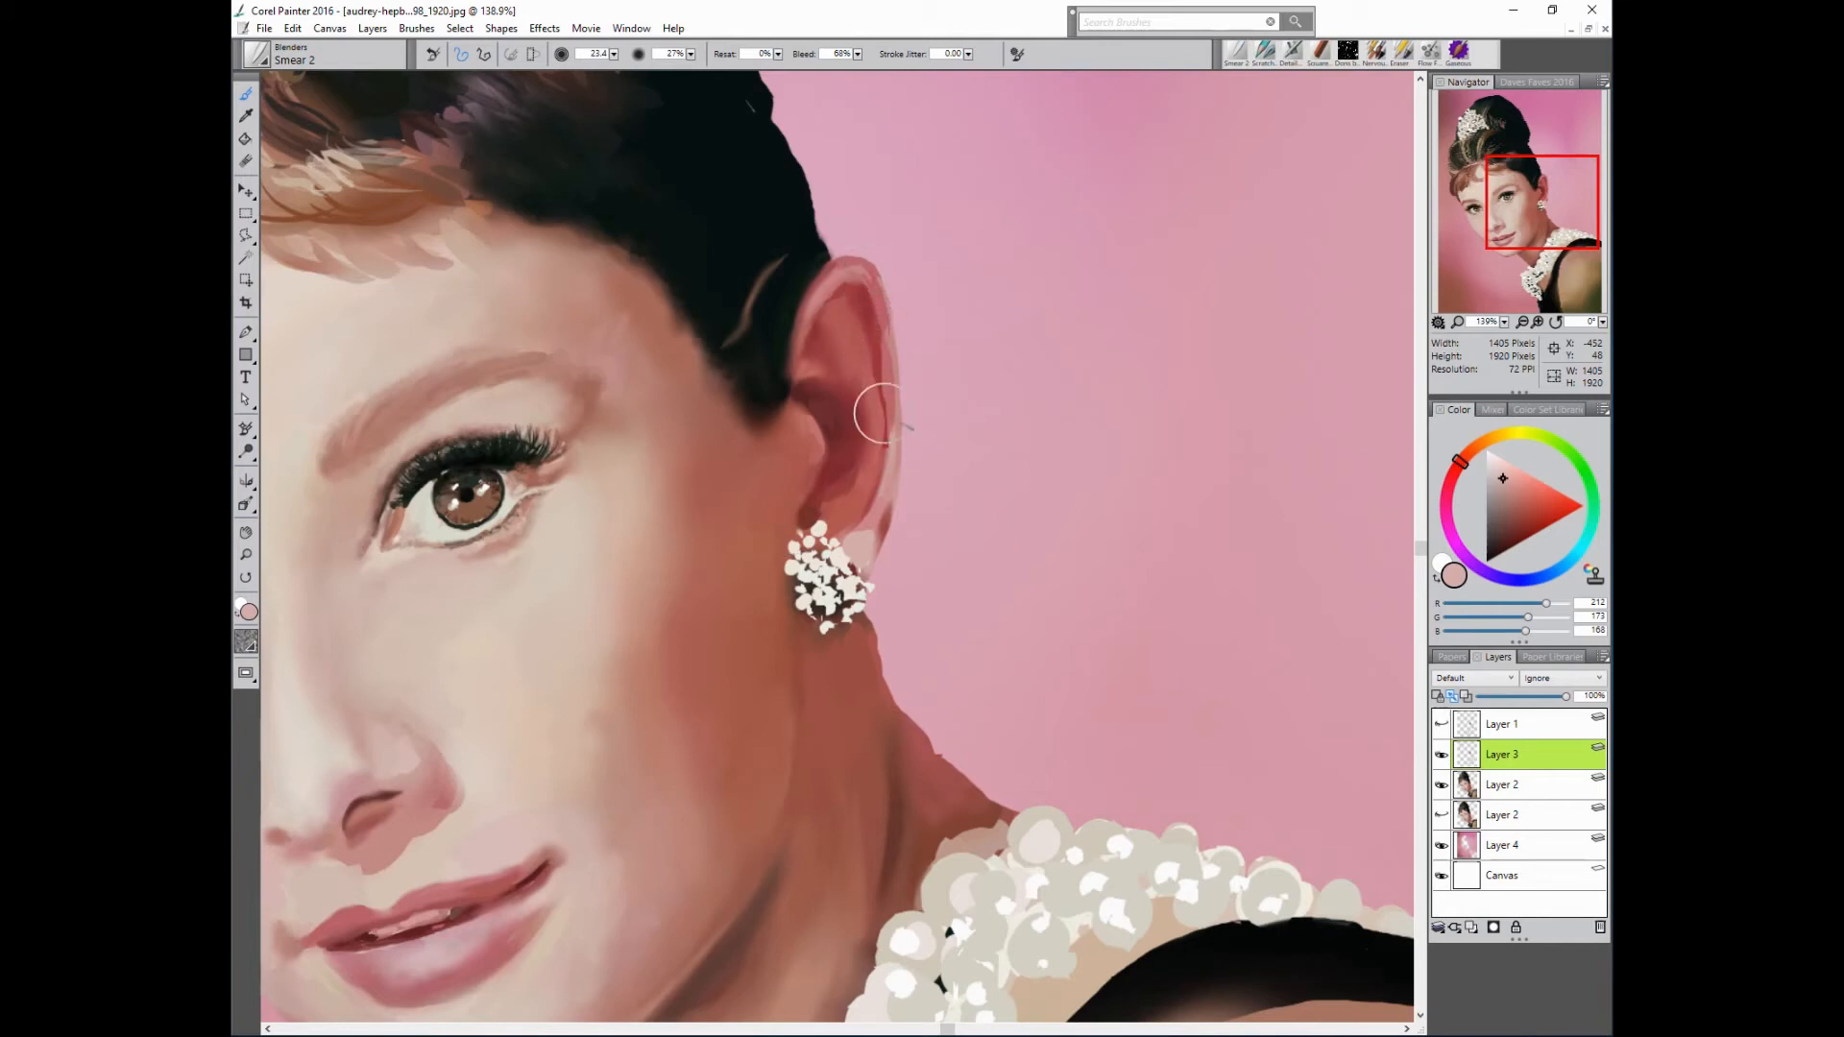
pyautogui.hotkey('ctrl', '0')
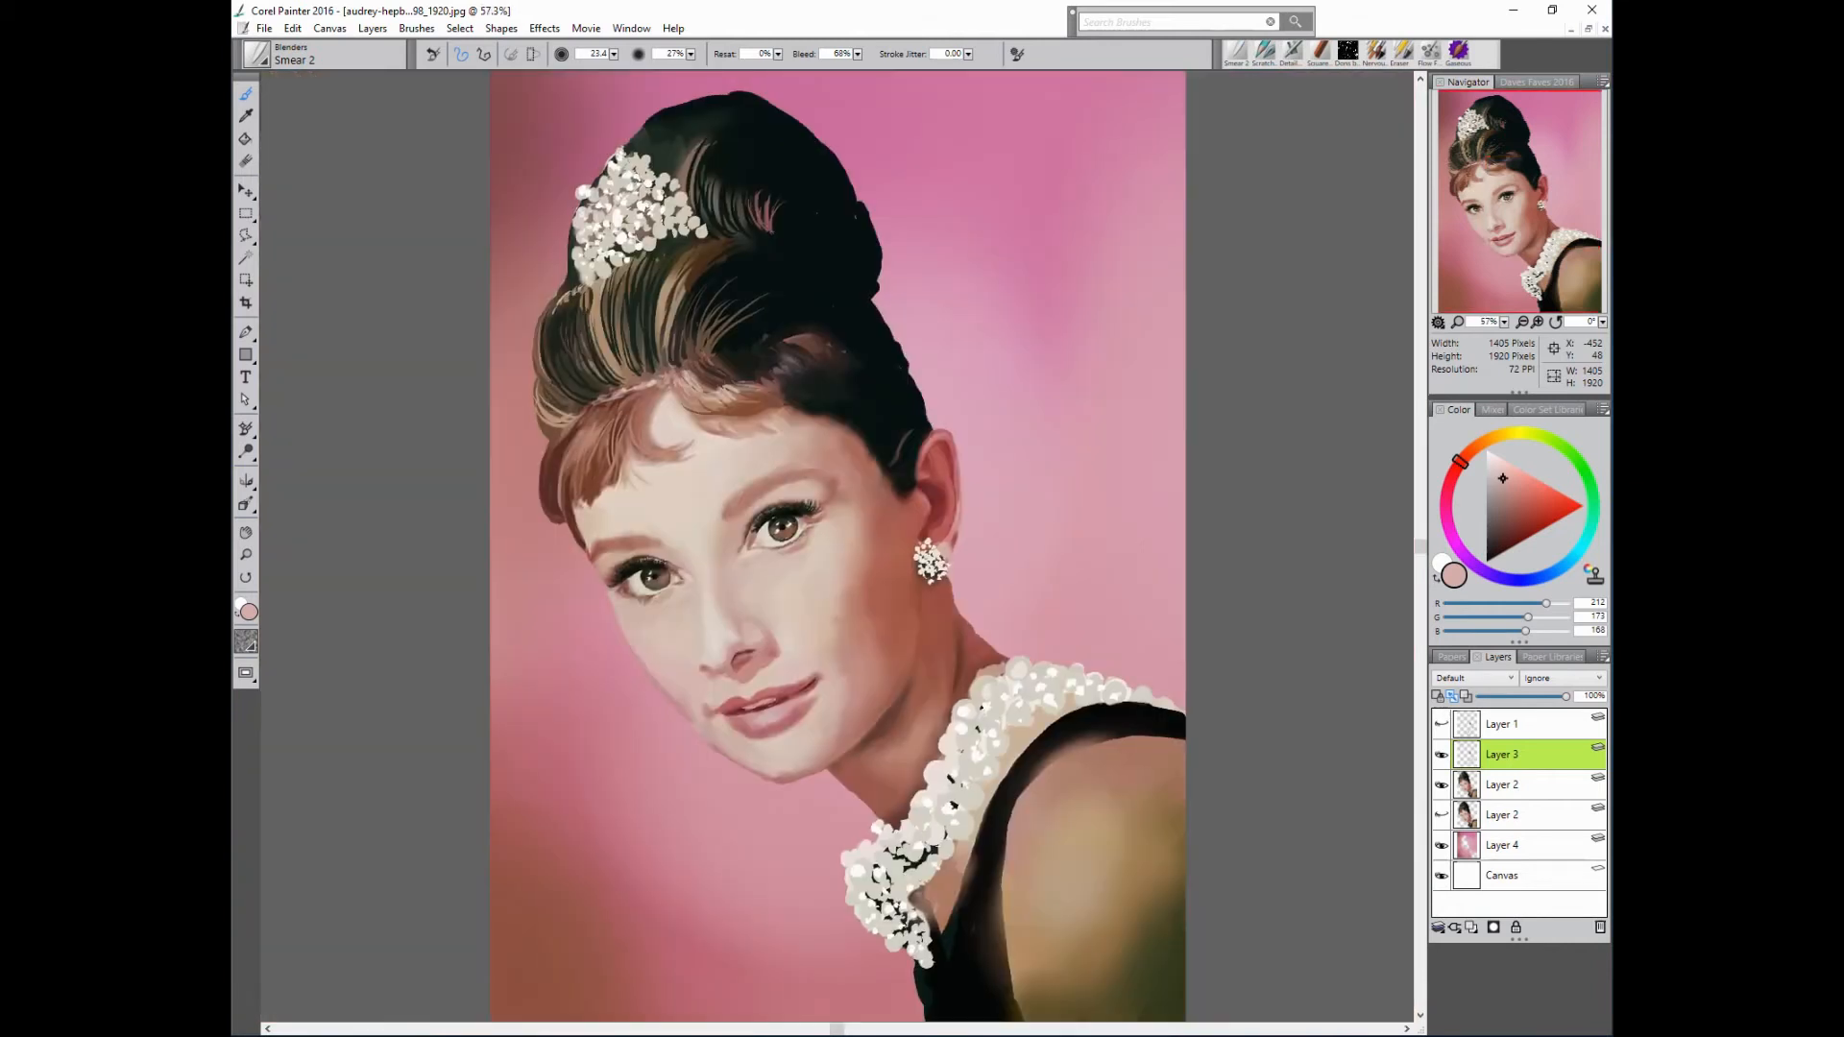
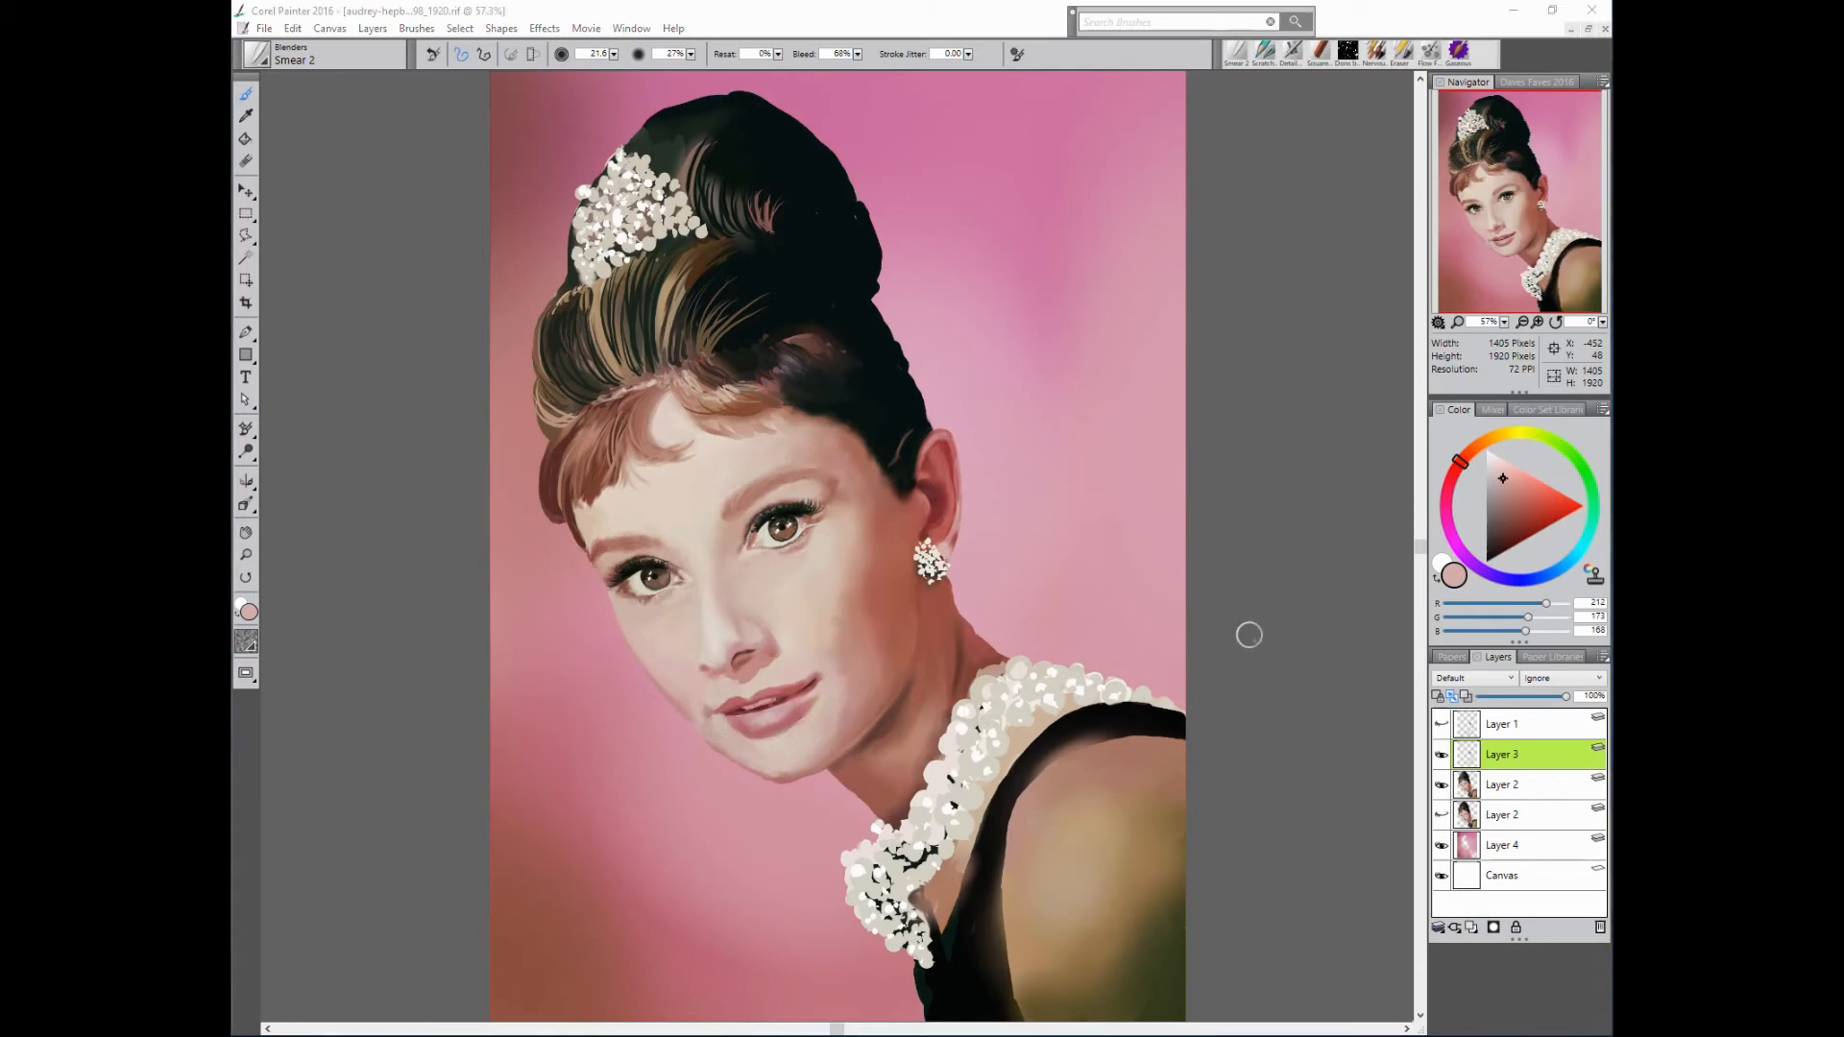
# - Compare the painted layers by toggling their visibility, leaving Layer 3 hidden, both Layer 2 layers shown and the upper Layer 2 active
pyautogui.click(1443, 757)
pyautogui.click(1443, 757)
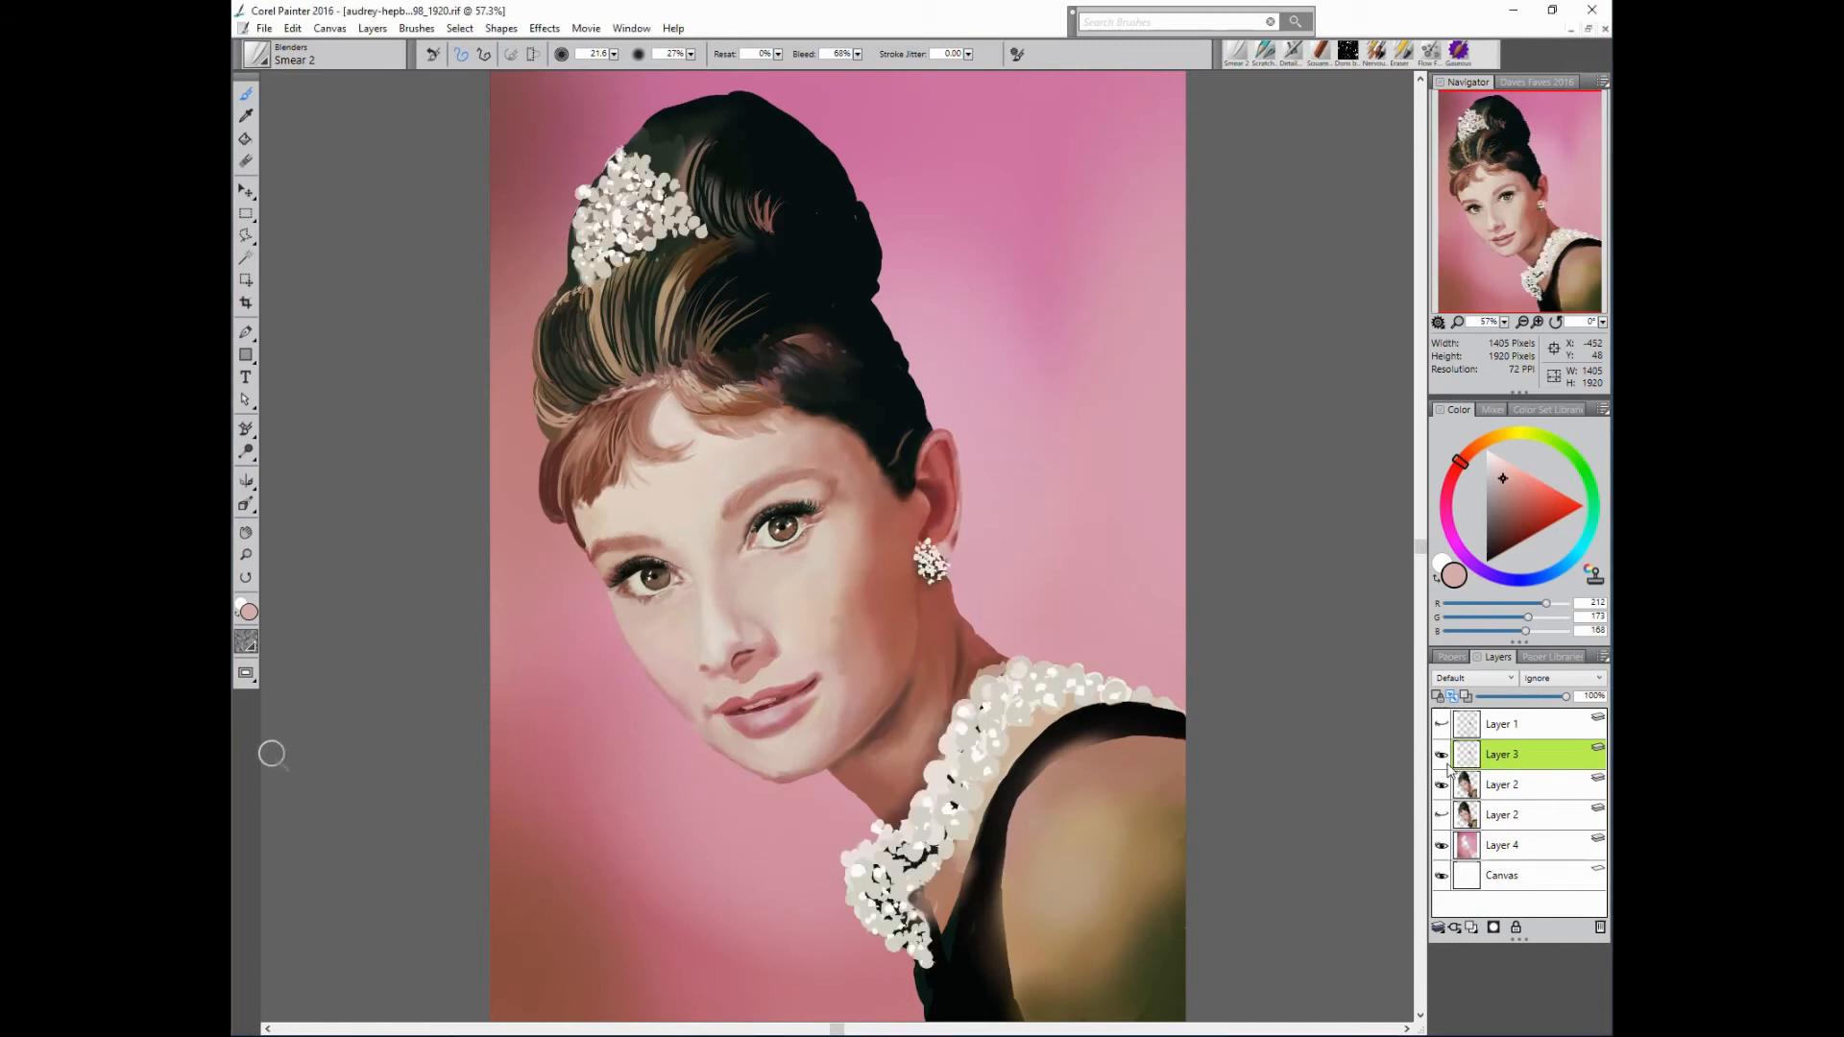
pyautogui.click(1443, 756)
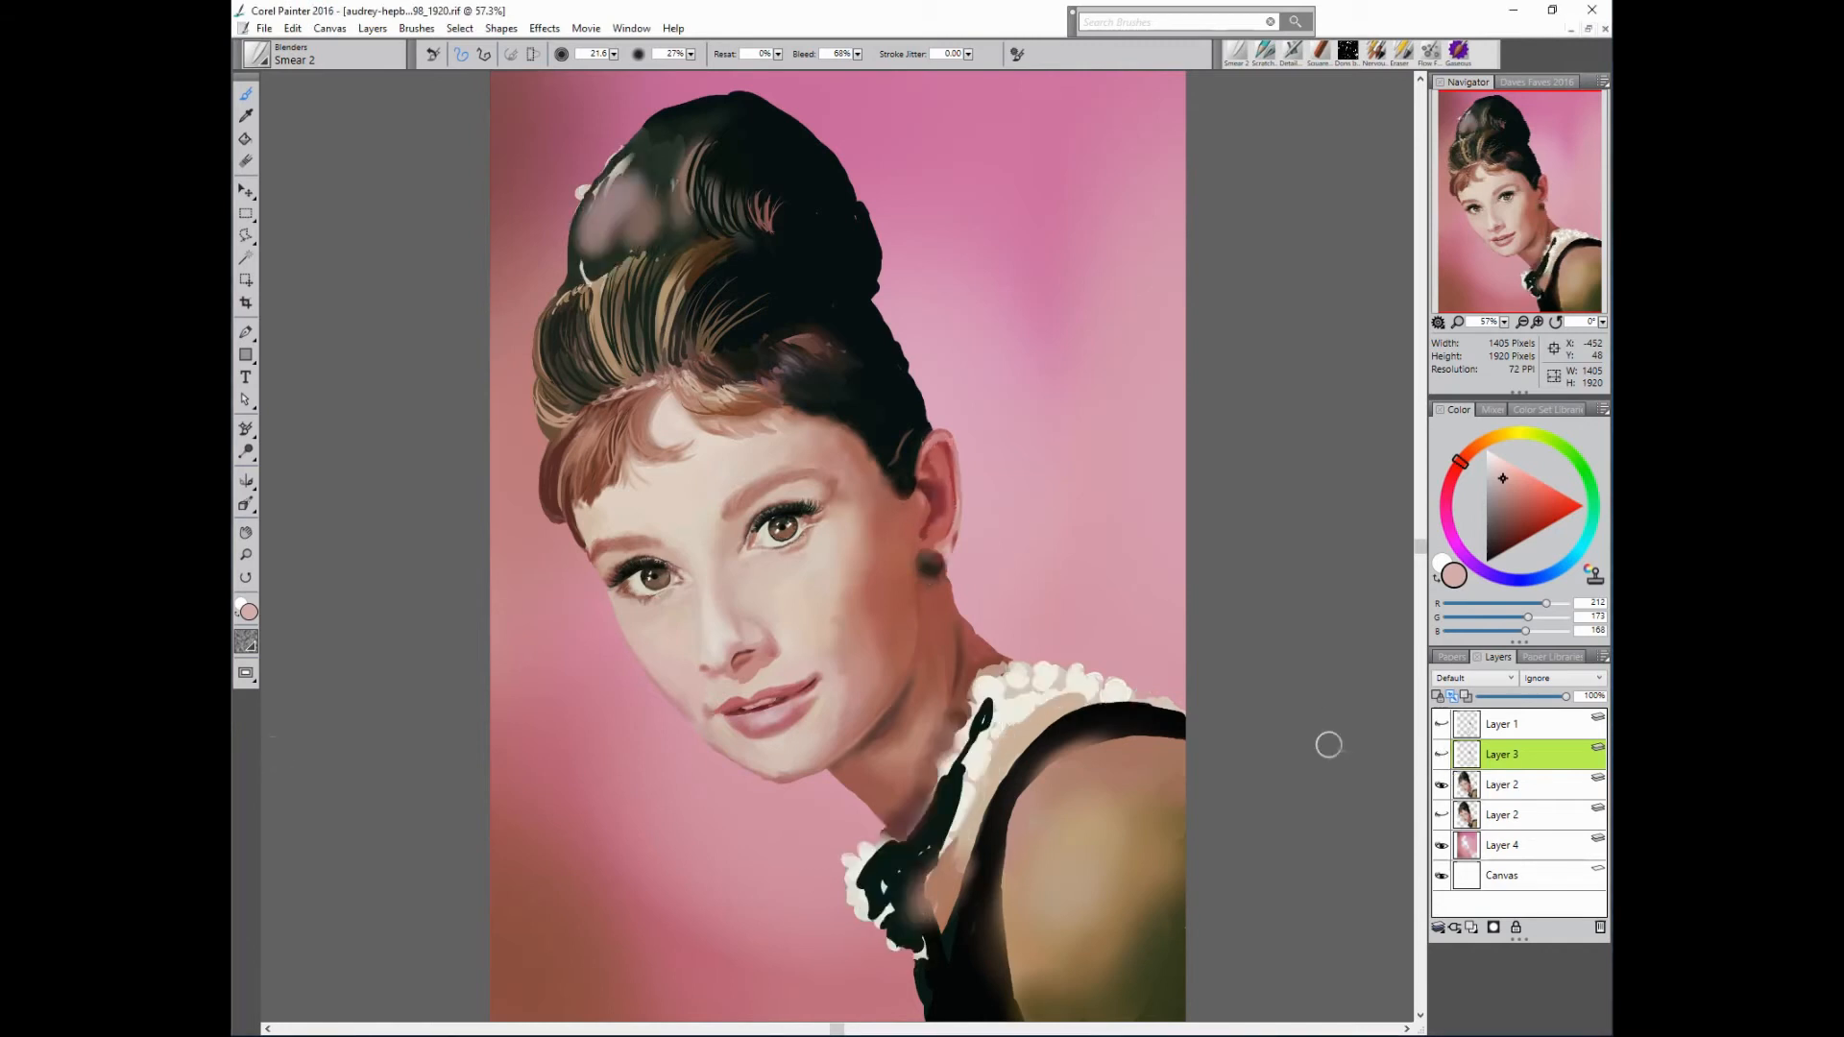
pyautogui.click(1444, 785)
pyautogui.click(1444, 785)
pyautogui.click(1441, 815)
pyautogui.click(1442, 786)
pyautogui.click(1442, 786)
pyautogui.click(1446, 756)
pyautogui.click(1440, 757)
pyautogui.click(1440, 757)
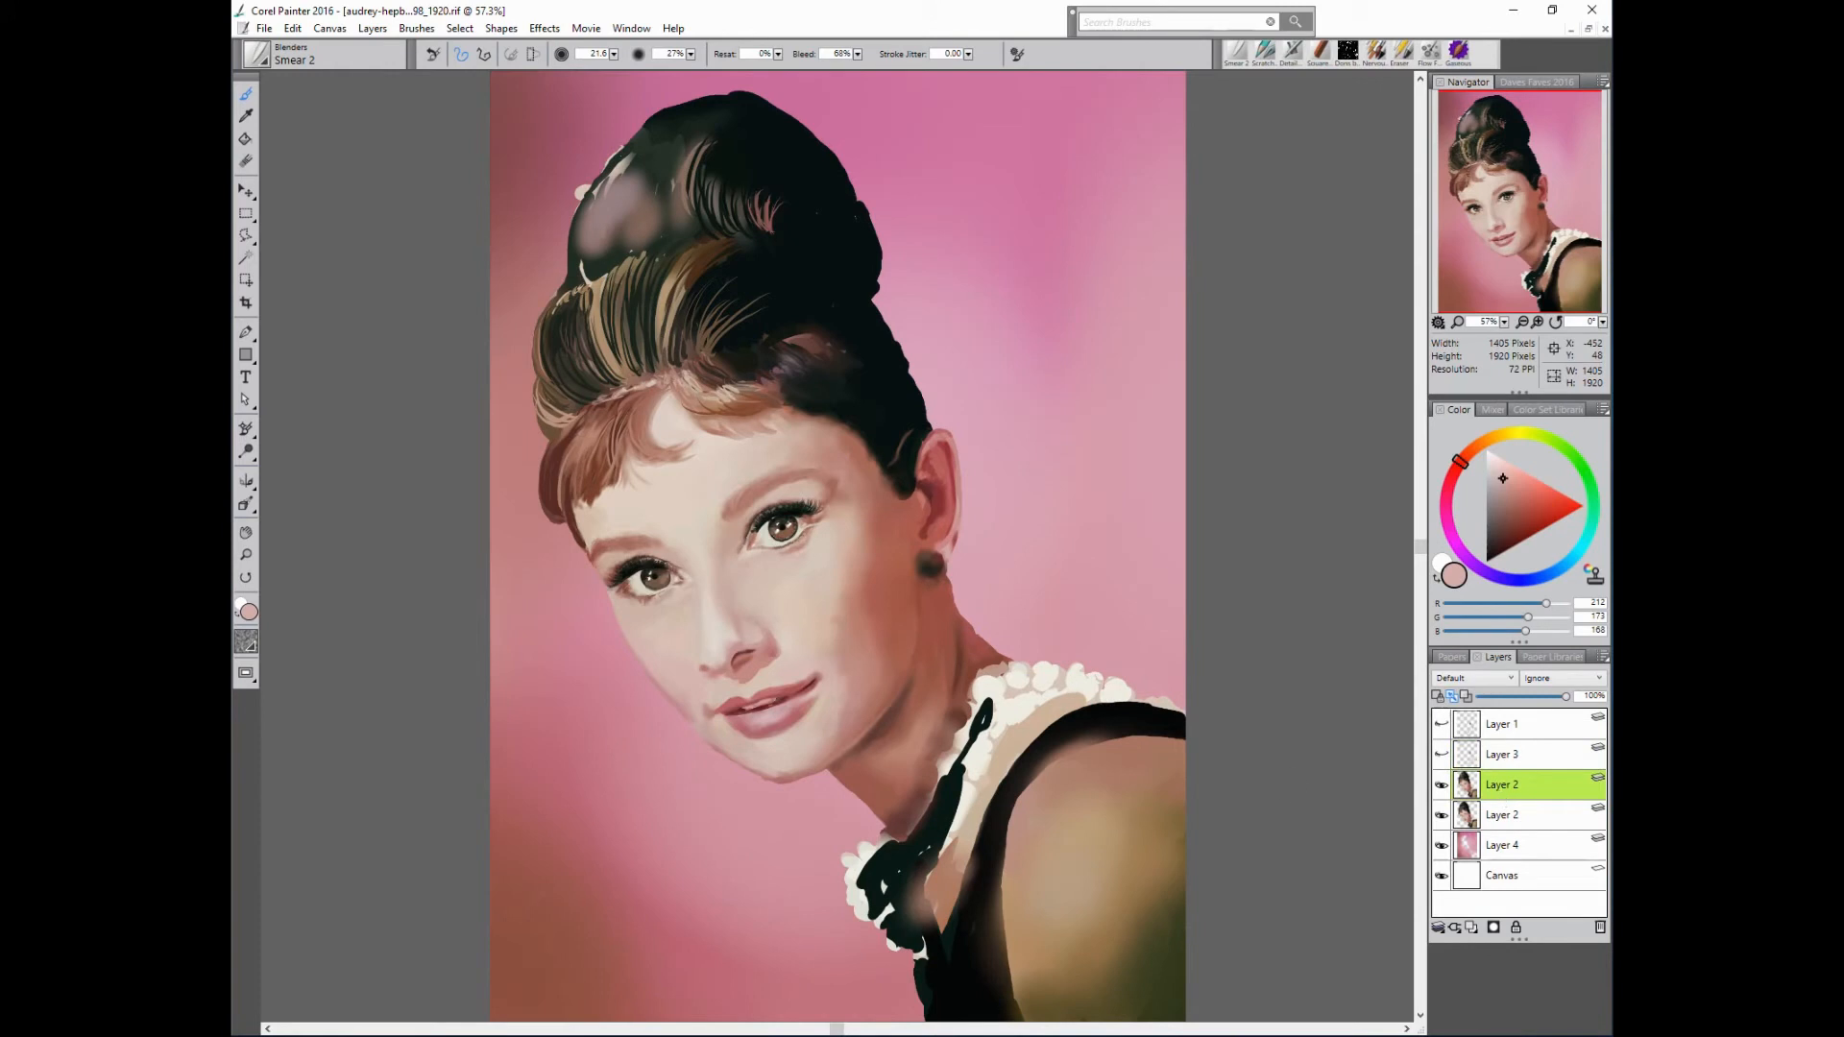
# - Touch up the skin and lip edge at the far corner of the mouth with the Scratchboard Tool in sampled tones
pyautogui.keyDown('alt'); pyautogui.click(716, 694); pyautogui.keyUp('alt')
pyautogui.click(1265, 52)
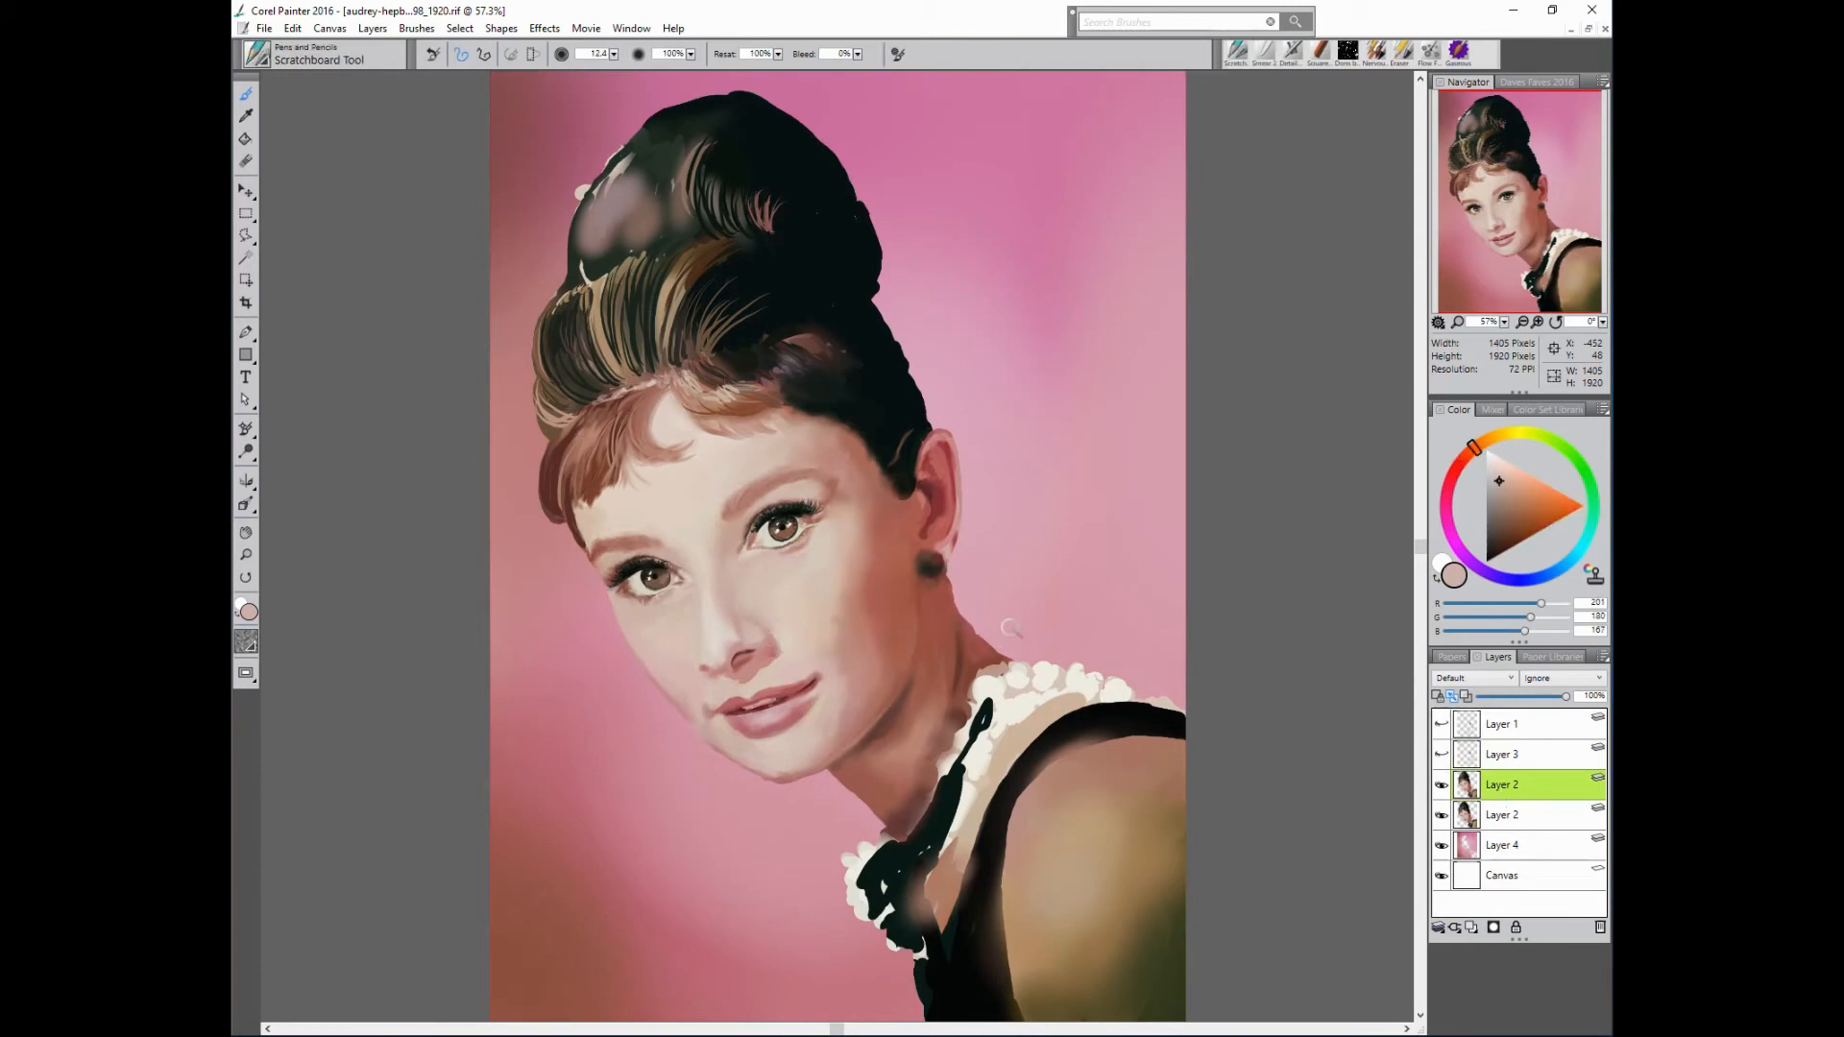
pyautogui.moveTo(1504, 323); pyautogui.dragTo(1518, 329)
pyautogui.click(1515, 192)
pyautogui.keyDown('alt'); pyautogui.click(766, 740); pyautogui.keyUp('alt')
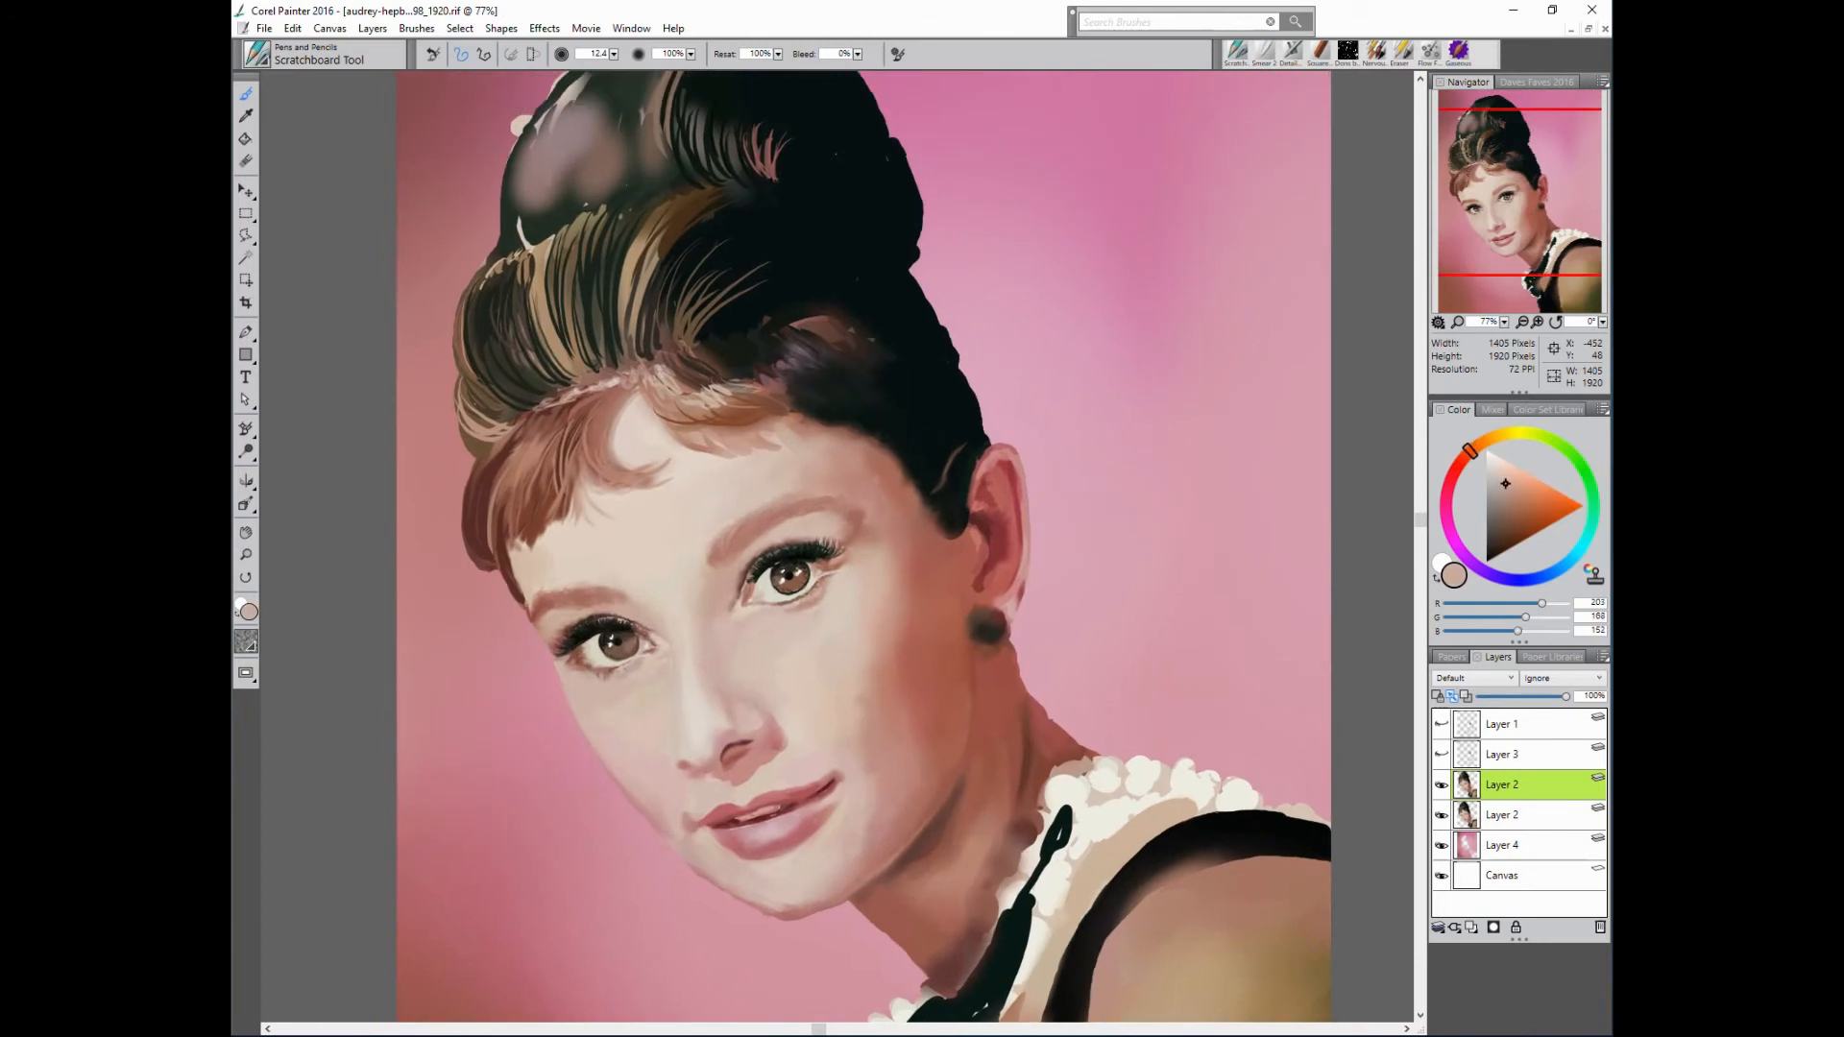
pyautogui.keyDown('alt'); pyautogui.click(709, 811); pyautogui.keyUp('alt')
pyautogui.keyDown('alt'); pyautogui.click(694, 815); pyautogui.keyUp('alt')
pyautogui.keyDown('alt'); pyautogui.click(720, 816); pyautogui.keyUp('alt')
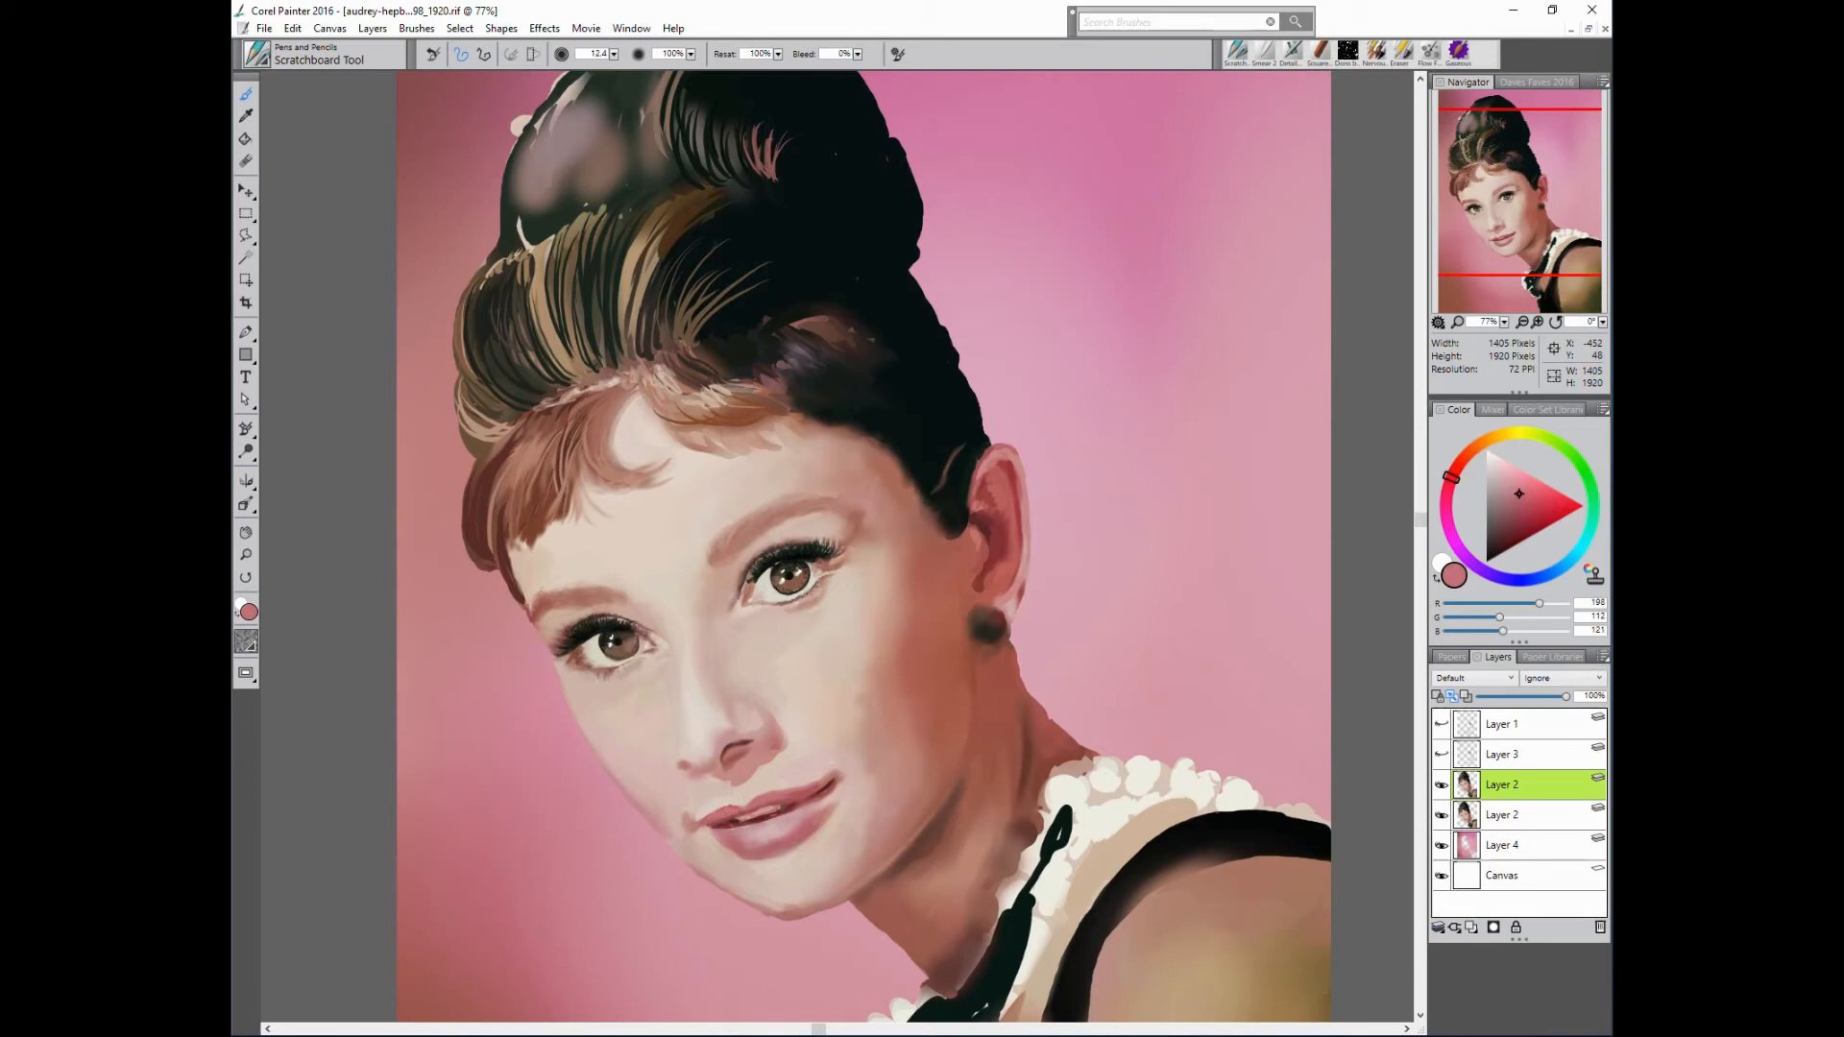
# - Refine the upper lip and the dark line between the lips toward the near mouth corner with sampled red tones
pyautogui.keyDown('alt'); pyautogui.click(783, 796); pyautogui.keyUp('alt')
pyautogui.keyDown('alt'); pyautogui.click(774, 799); pyautogui.keyUp('alt')
pyautogui.keyDown('alt'); pyautogui.click(807, 804); pyautogui.keyUp('alt')
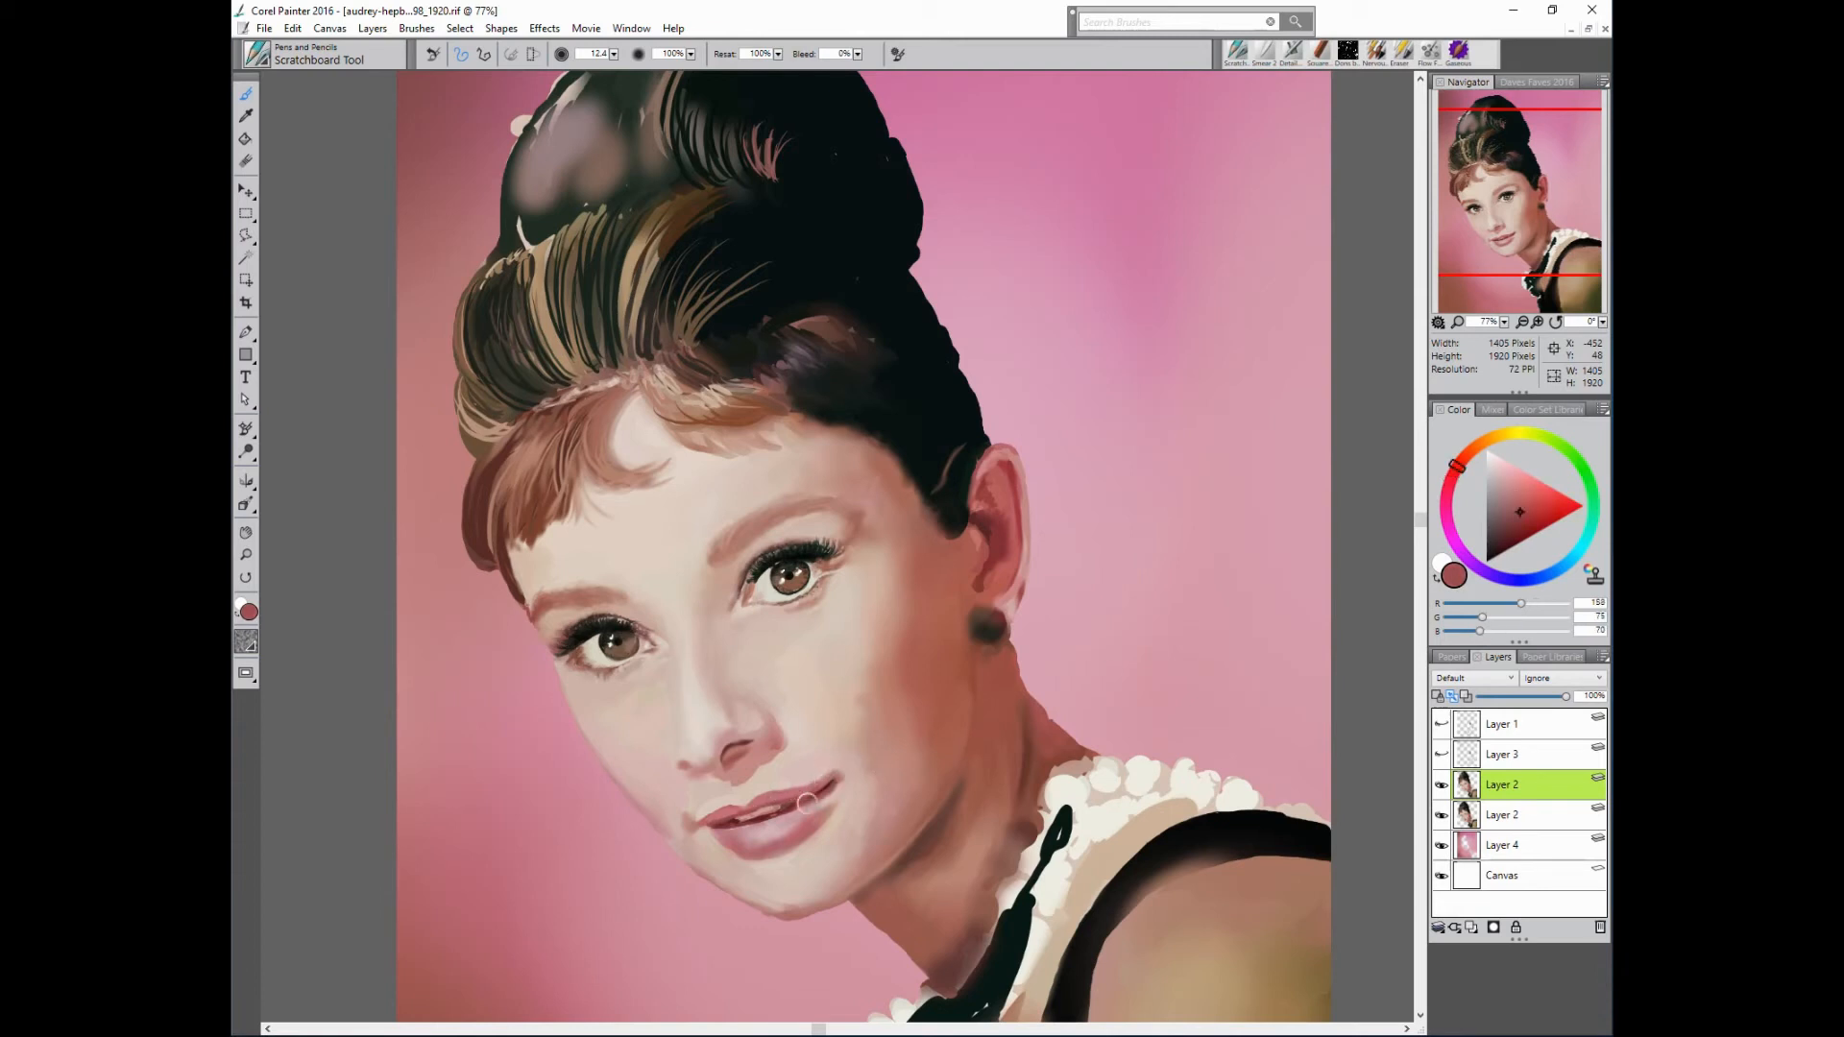
pyautogui.keyDown('alt'); pyautogui.click(810, 801); pyautogui.keyUp('alt')
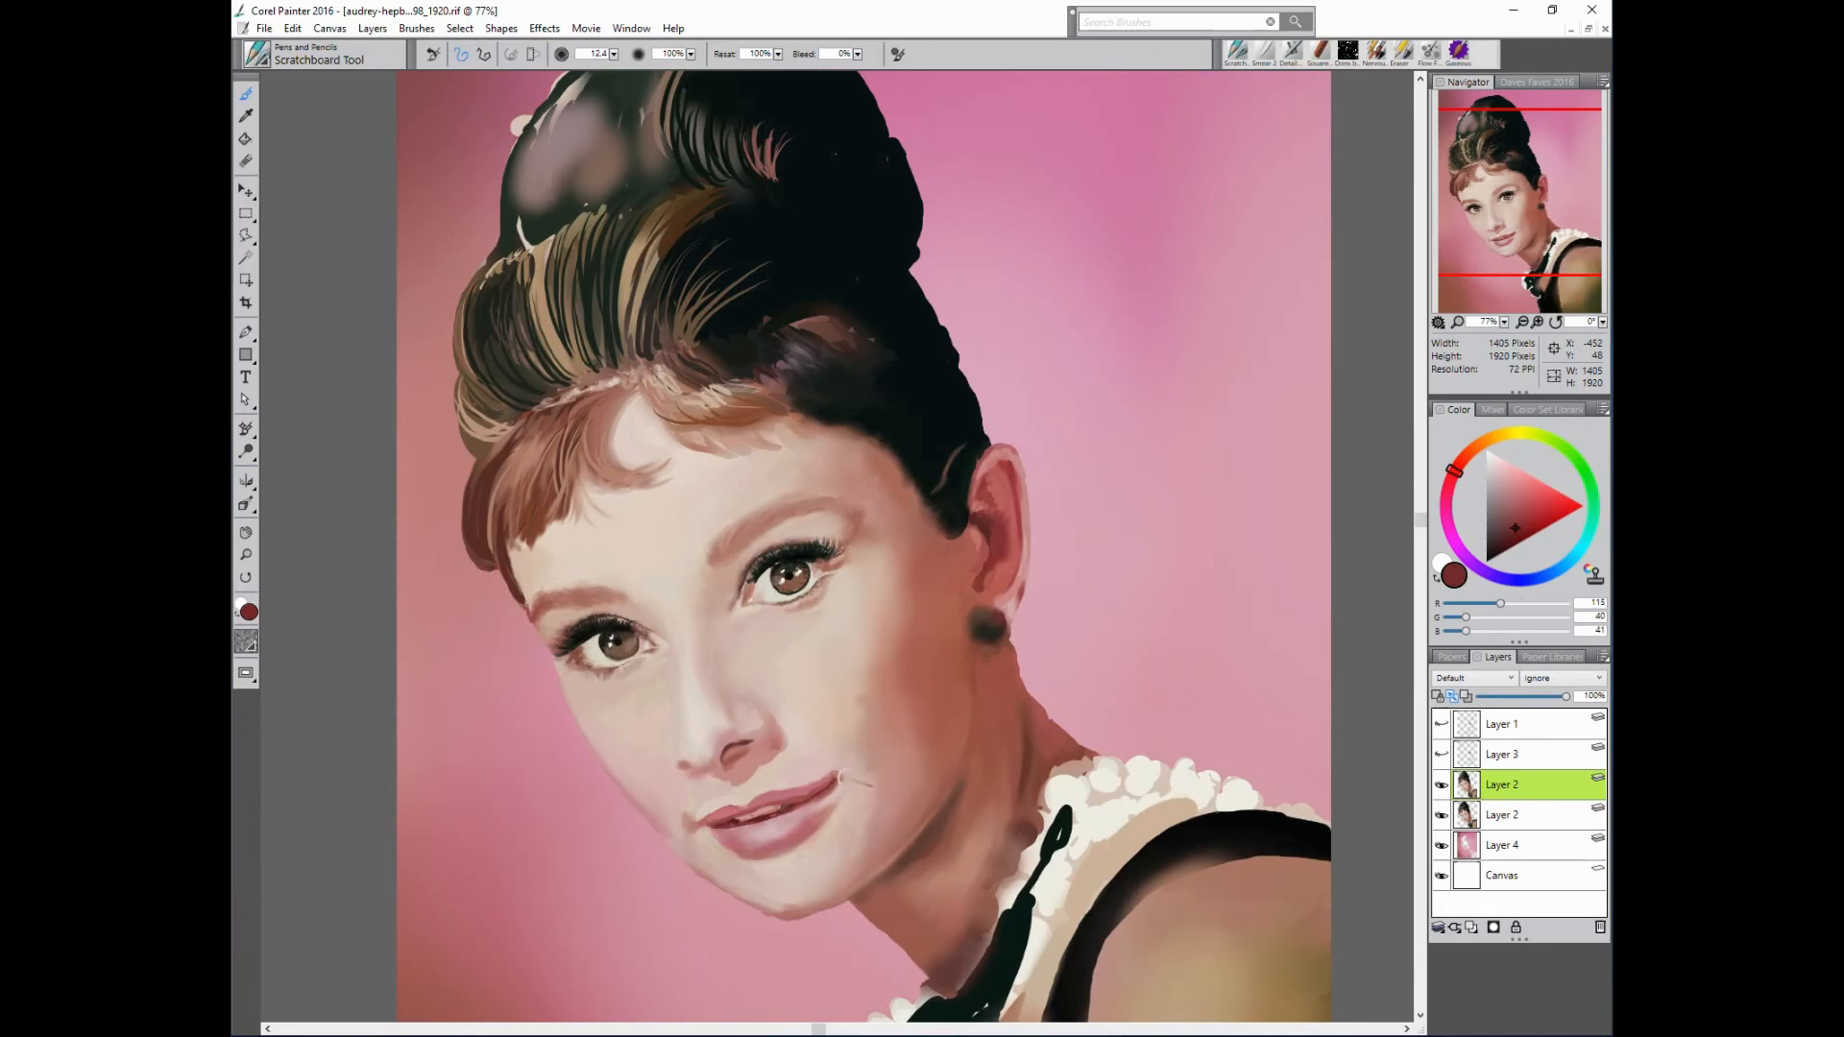
pyautogui.keyDown('alt'); pyautogui.click(930, 673); pyautogui.keyUp('alt')
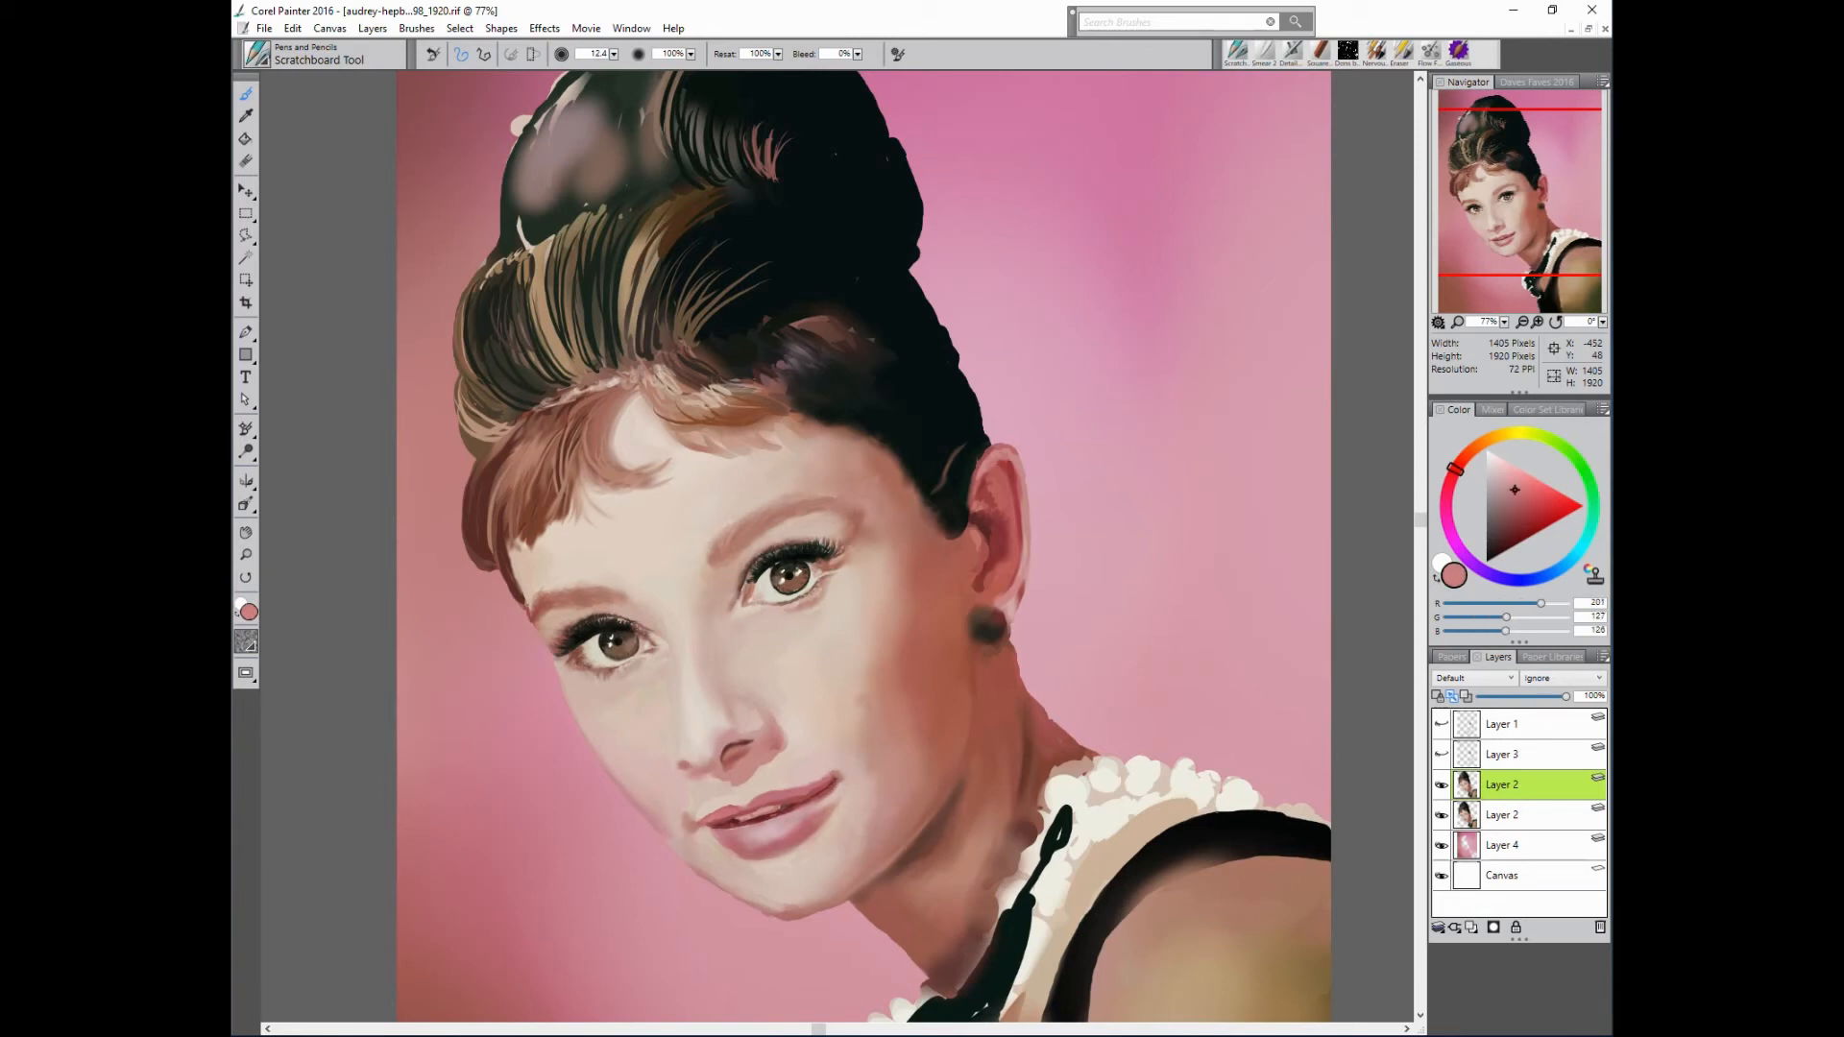
# - Clean up the far mouth corner and the adjoining cheek edge by alternating sampled light skin and reddish-brown tones
pyautogui.keyDown('alt'); pyautogui.click(699, 822); pyautogui.keyUp('alt')
pyautogui.keyDown('alt'); pyautogui.click(702, 822); pyautogui.keyUp('alt')
pyautogui.keyDown('alt'); pyautogui.click(690, 809); pyautogui.keyUp('alt')
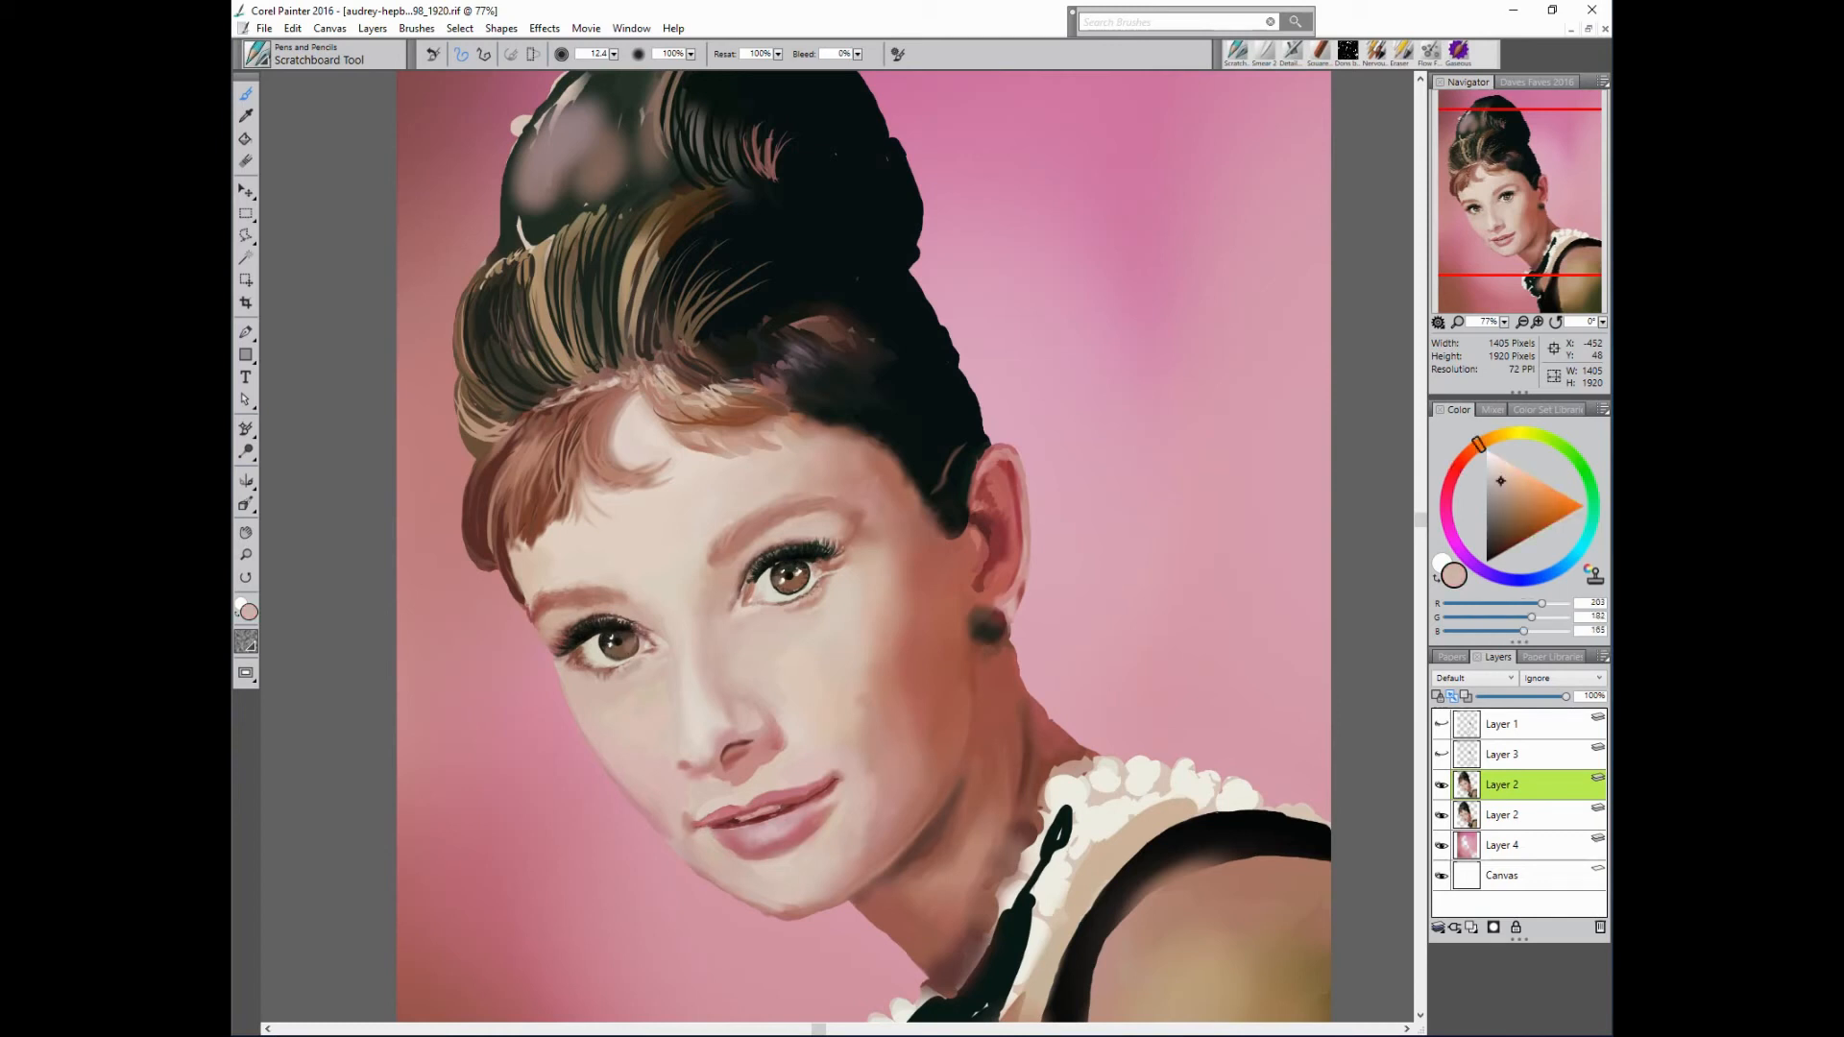
pyautogui.keyDown('alt'); pyautogui.click(935, 700); pyautogui.keyUp('alt')
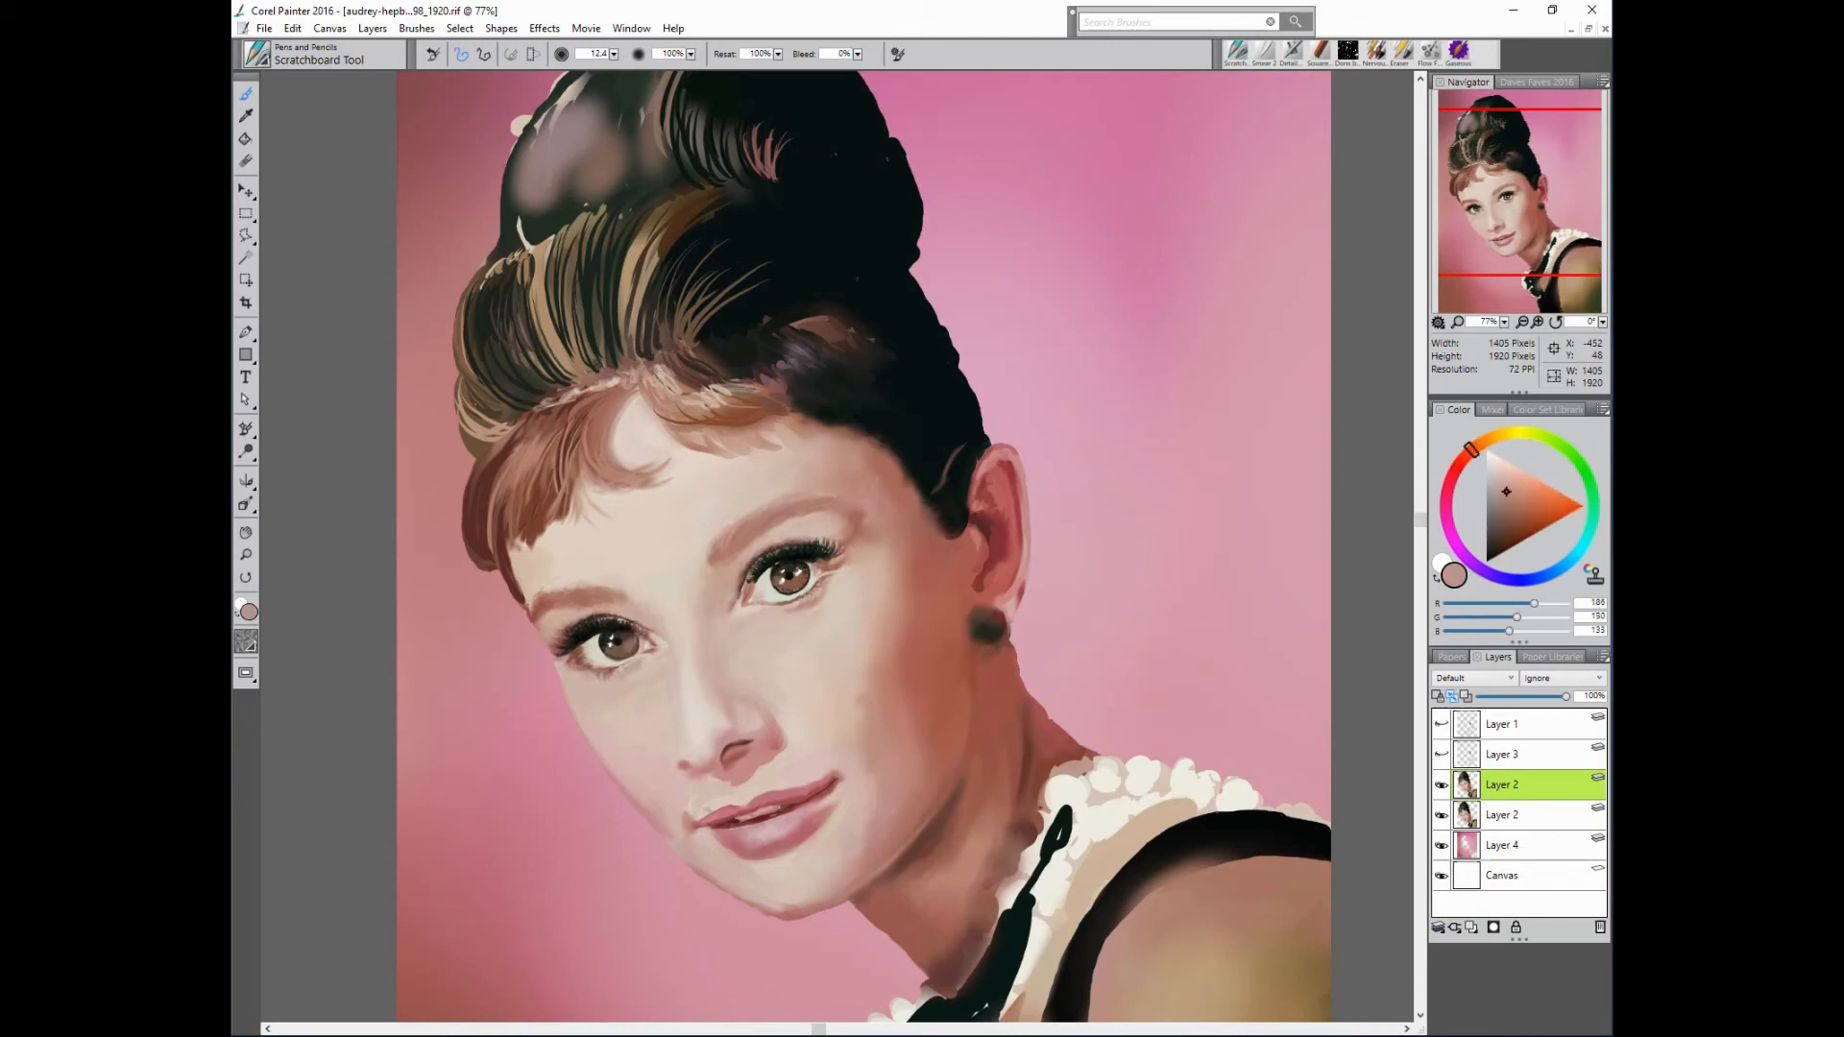
pyautogui.keyDown('alt'); pyautogui.click(876, 718); pyautogui.keyUp('alt')
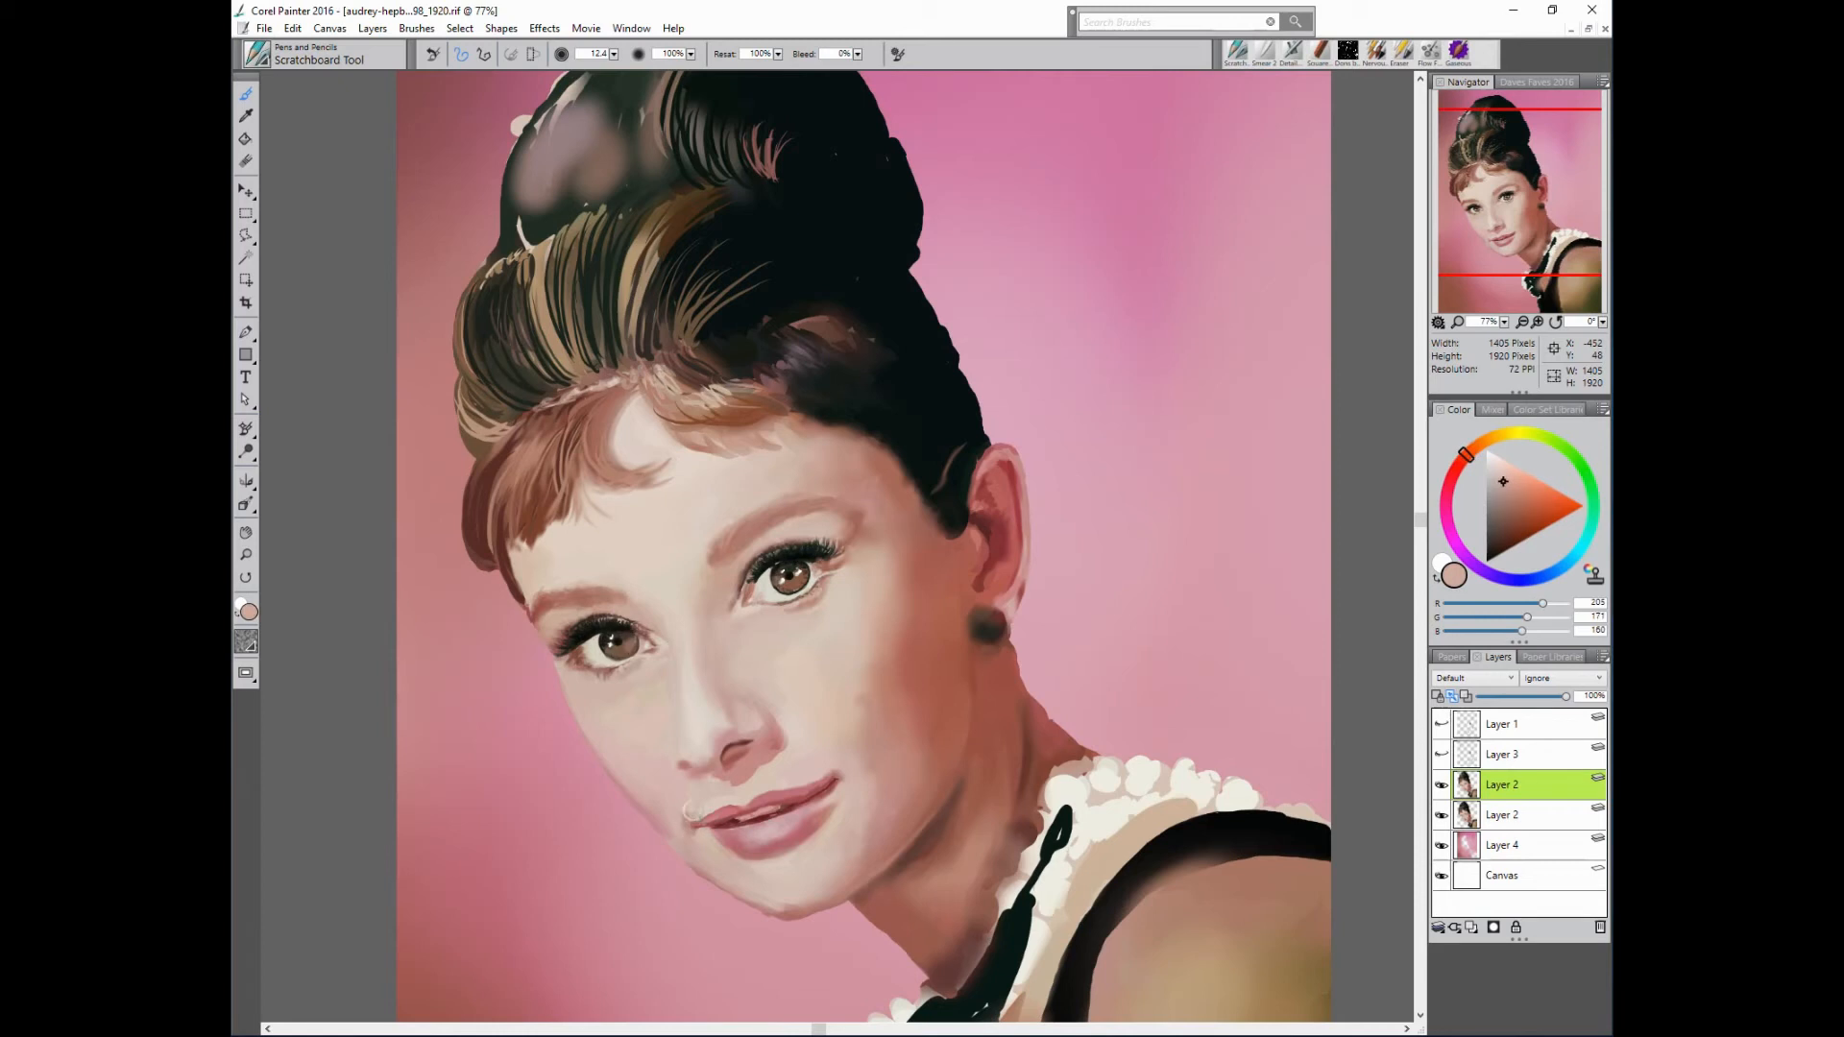
pyautogui.keyDown('alt'); pyautogui.click(696, 821); pyautogui.keyUp('alt')
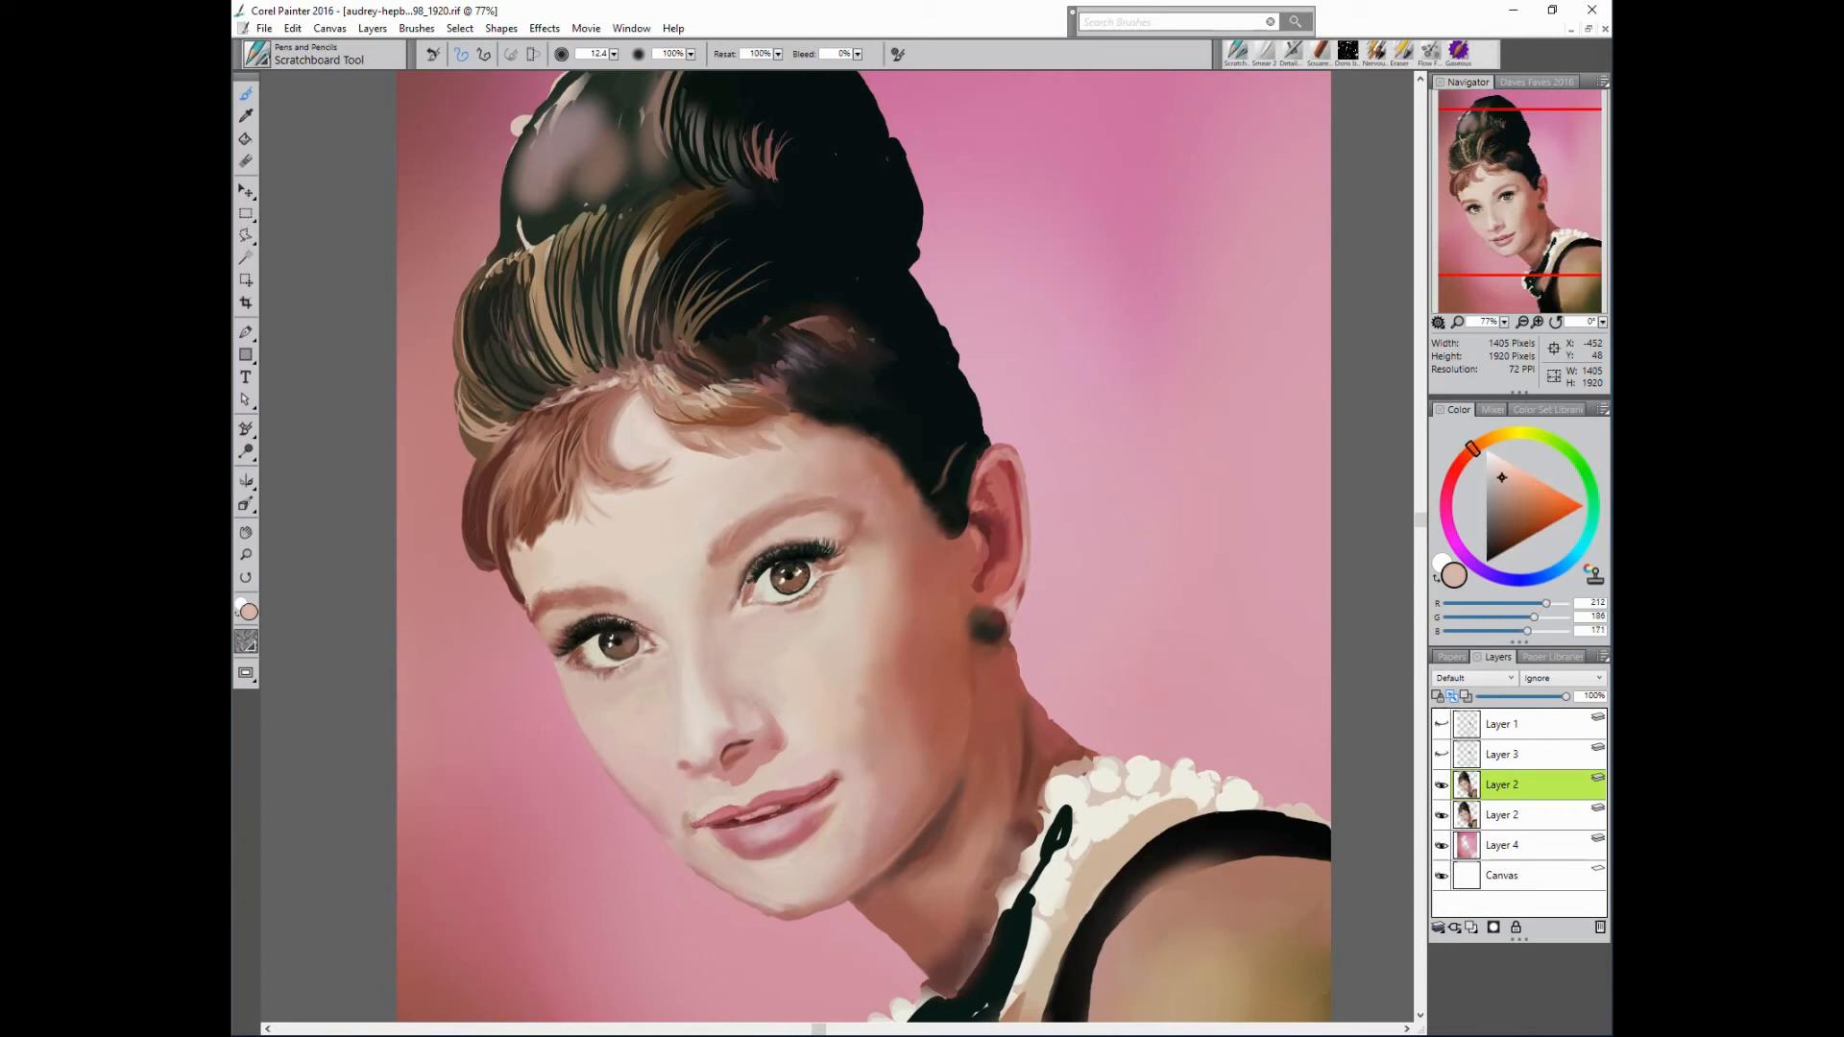
pyautogui.keyDown('alt'); pyautogui.click(770, 755); pyautogui.keyUp('alt')
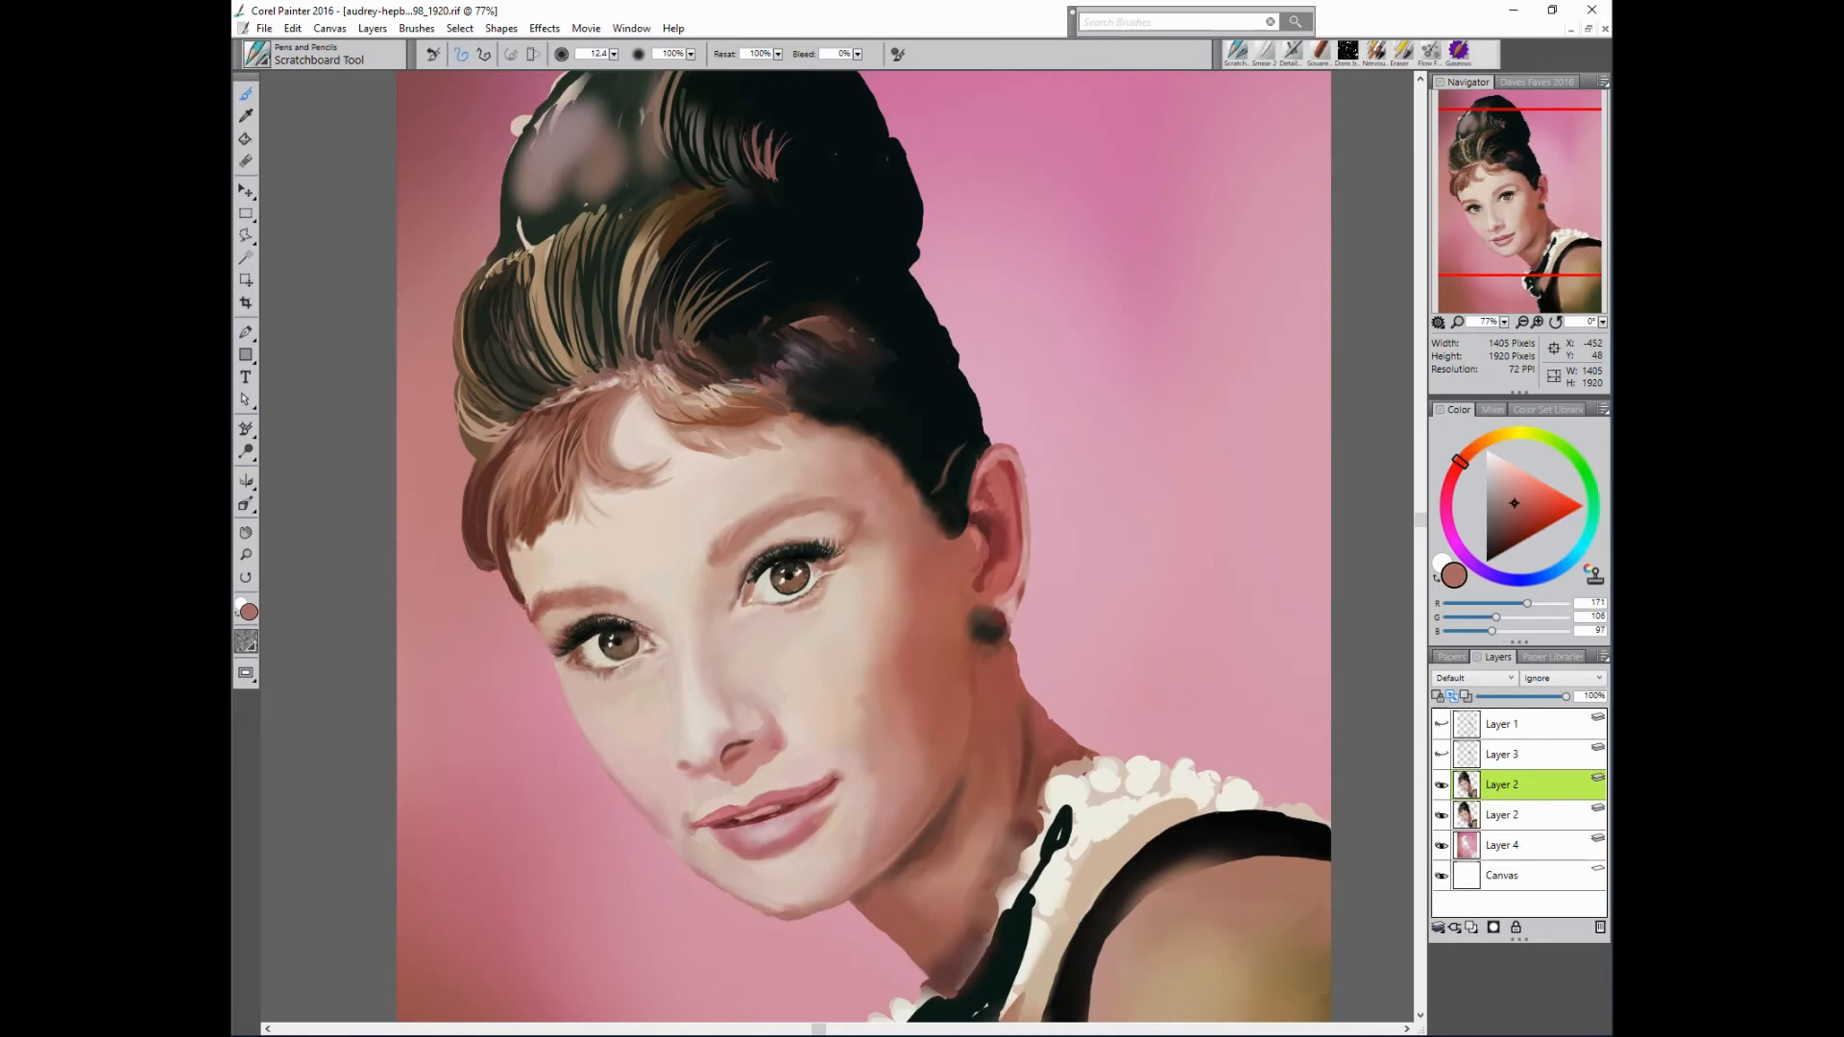
pyautogui.keyDown('alt'); pyautogui.click(690, 822); pyautogui.keyUp('alt')
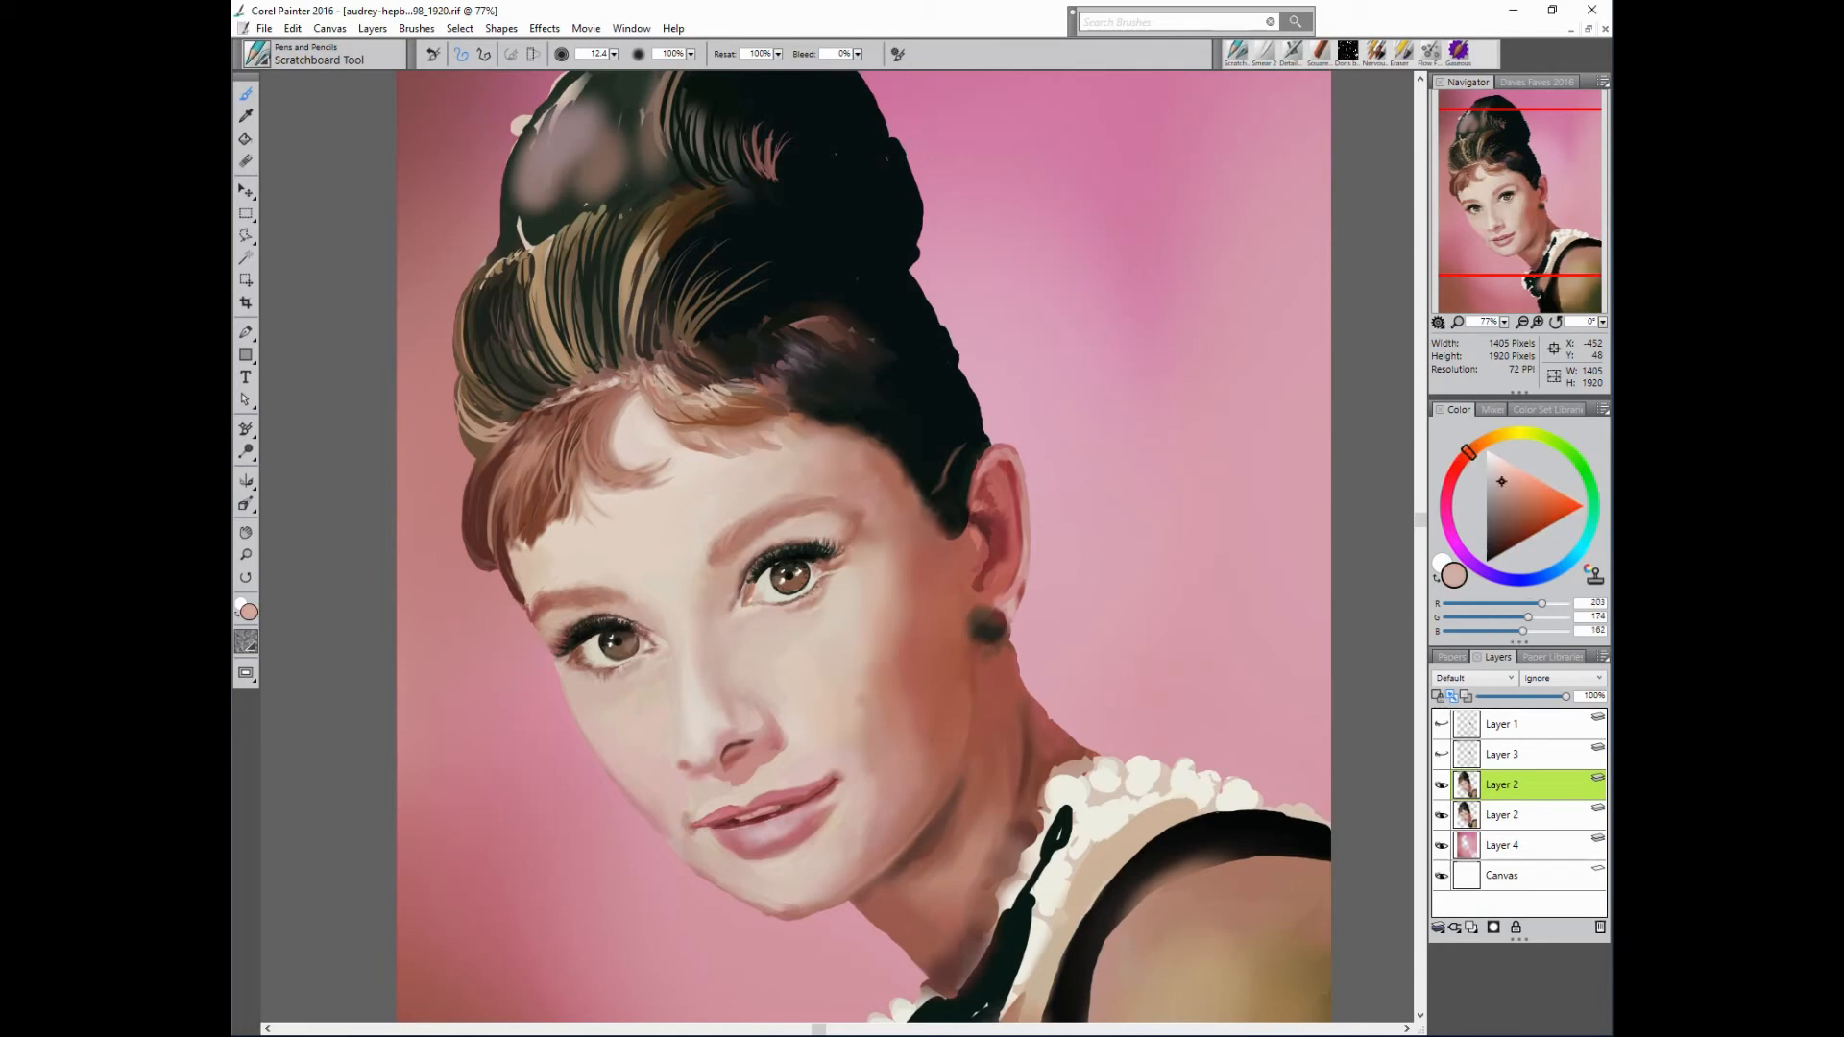
pyautogui.keyDown('alt'); pyautogui.click(701, 828); pyautogui.keyUp('alt')
pyautogui.keyDown('alt'); pyautogui.click(696, 822); pyautogui.keyUp('alt')
pyautogui.keyDown('alt'); pyautogui.click(688, 828); pyautogui.keyUp('alt')
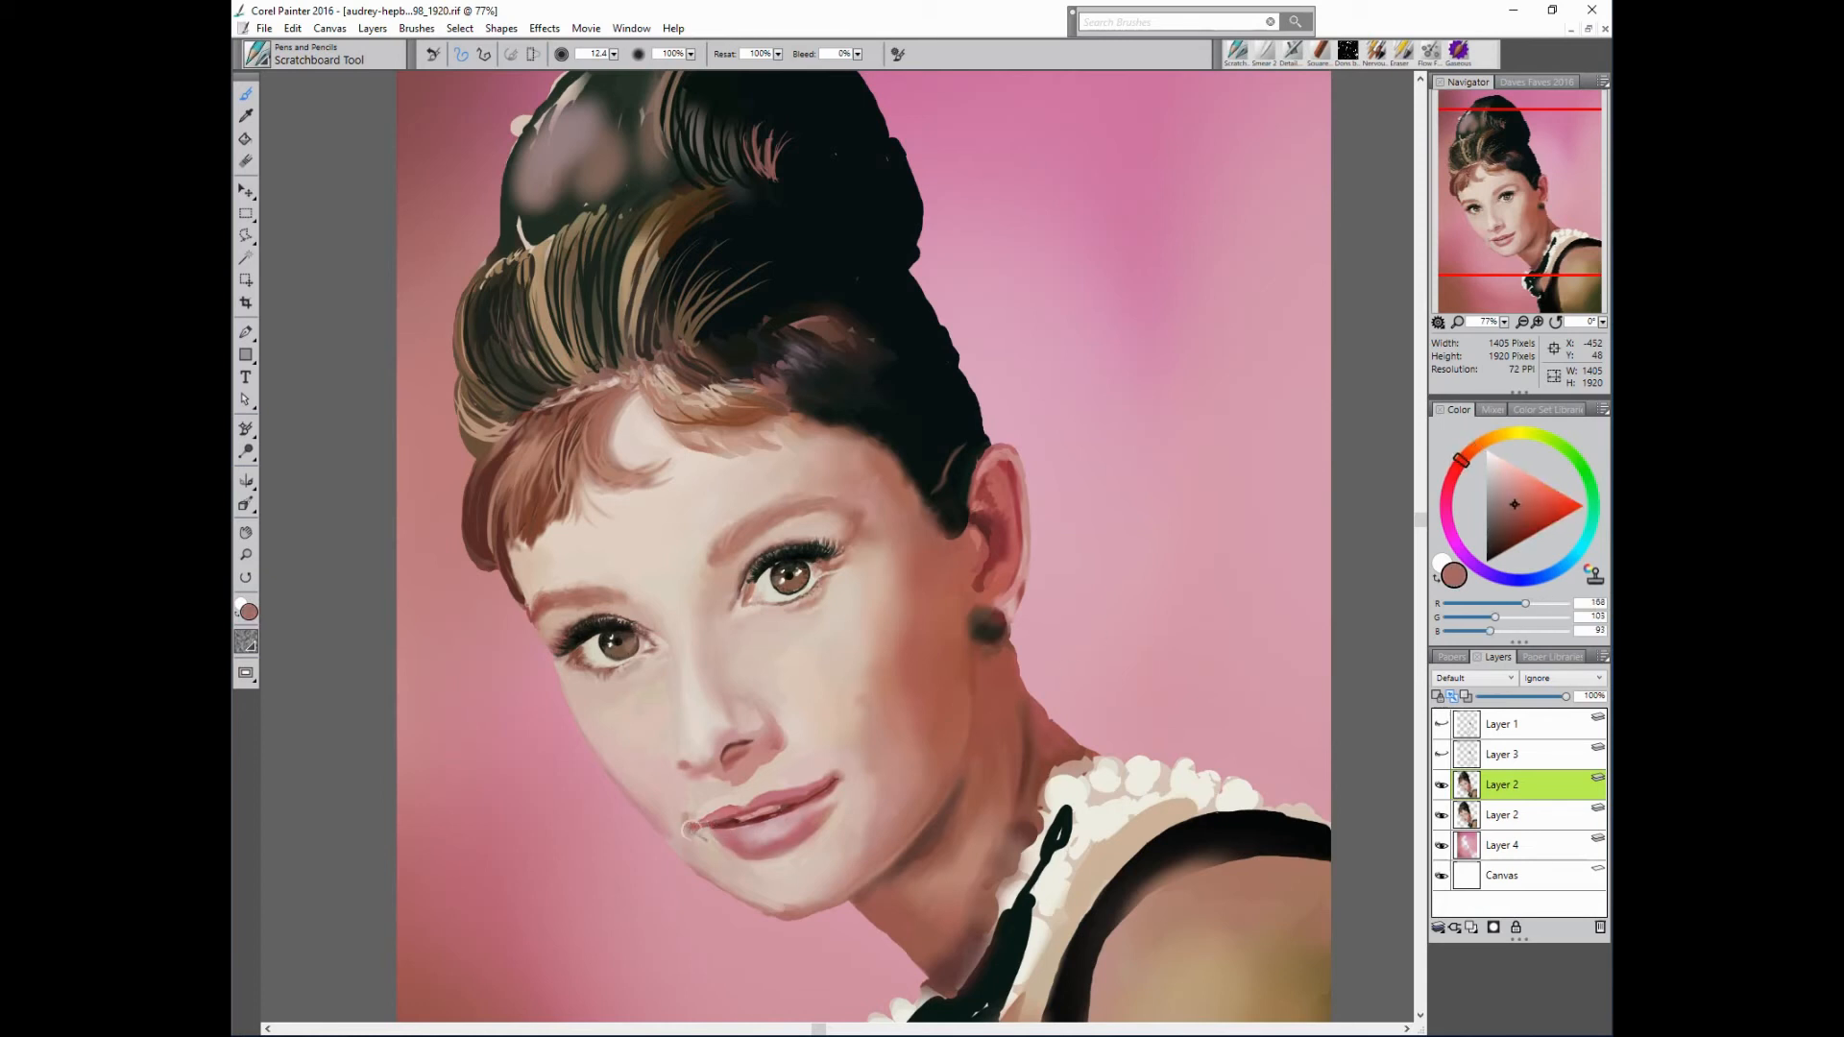
pyautogui.keyDown('alt'); pyautogui.click(692, 822); pyautogui.keyUp('alt')
pyautogui.keyDown('alt'); pyautogui.click(684, 820); pyautogui.keyUp('alt')
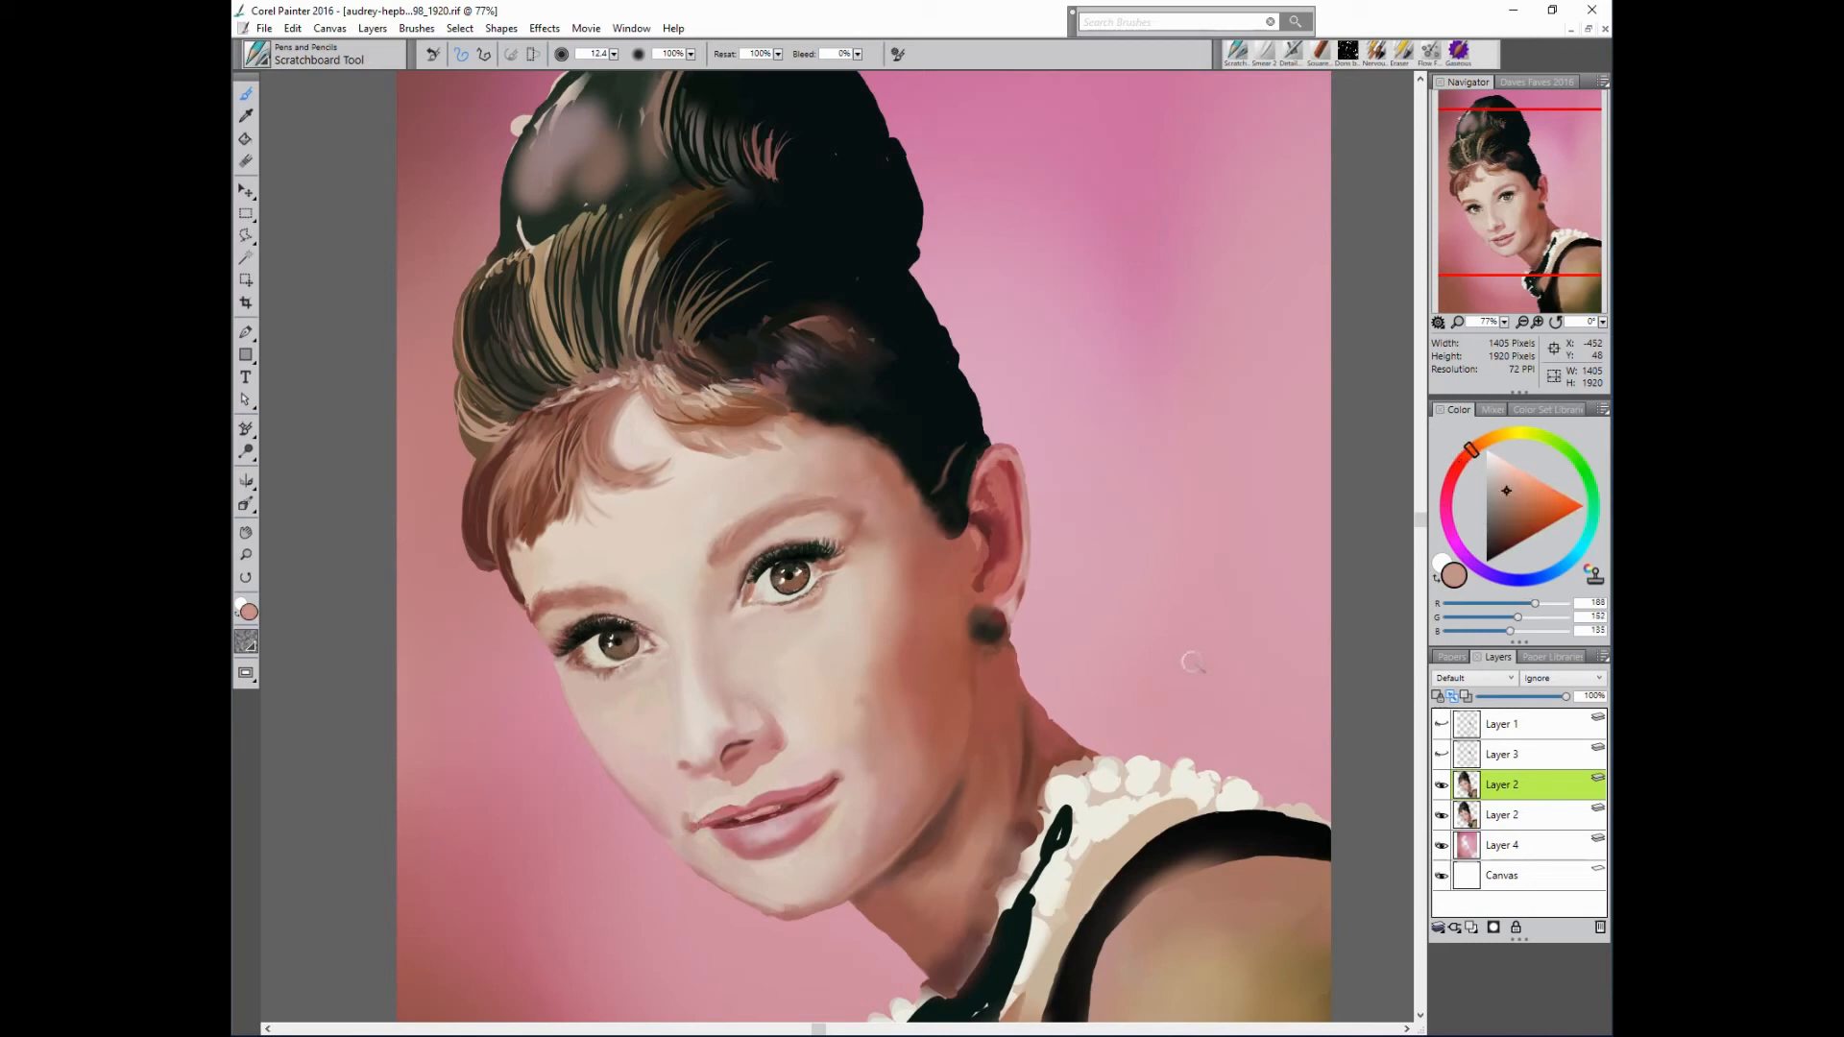
# - Lower the Scratchboard Tool's opacity and model the groove between nose and upper lip with sampled light and pink skin tones
pyautogui.keyDown('alt'); pyautogui.click(997, 701); pyautogui.keyUp('alt')
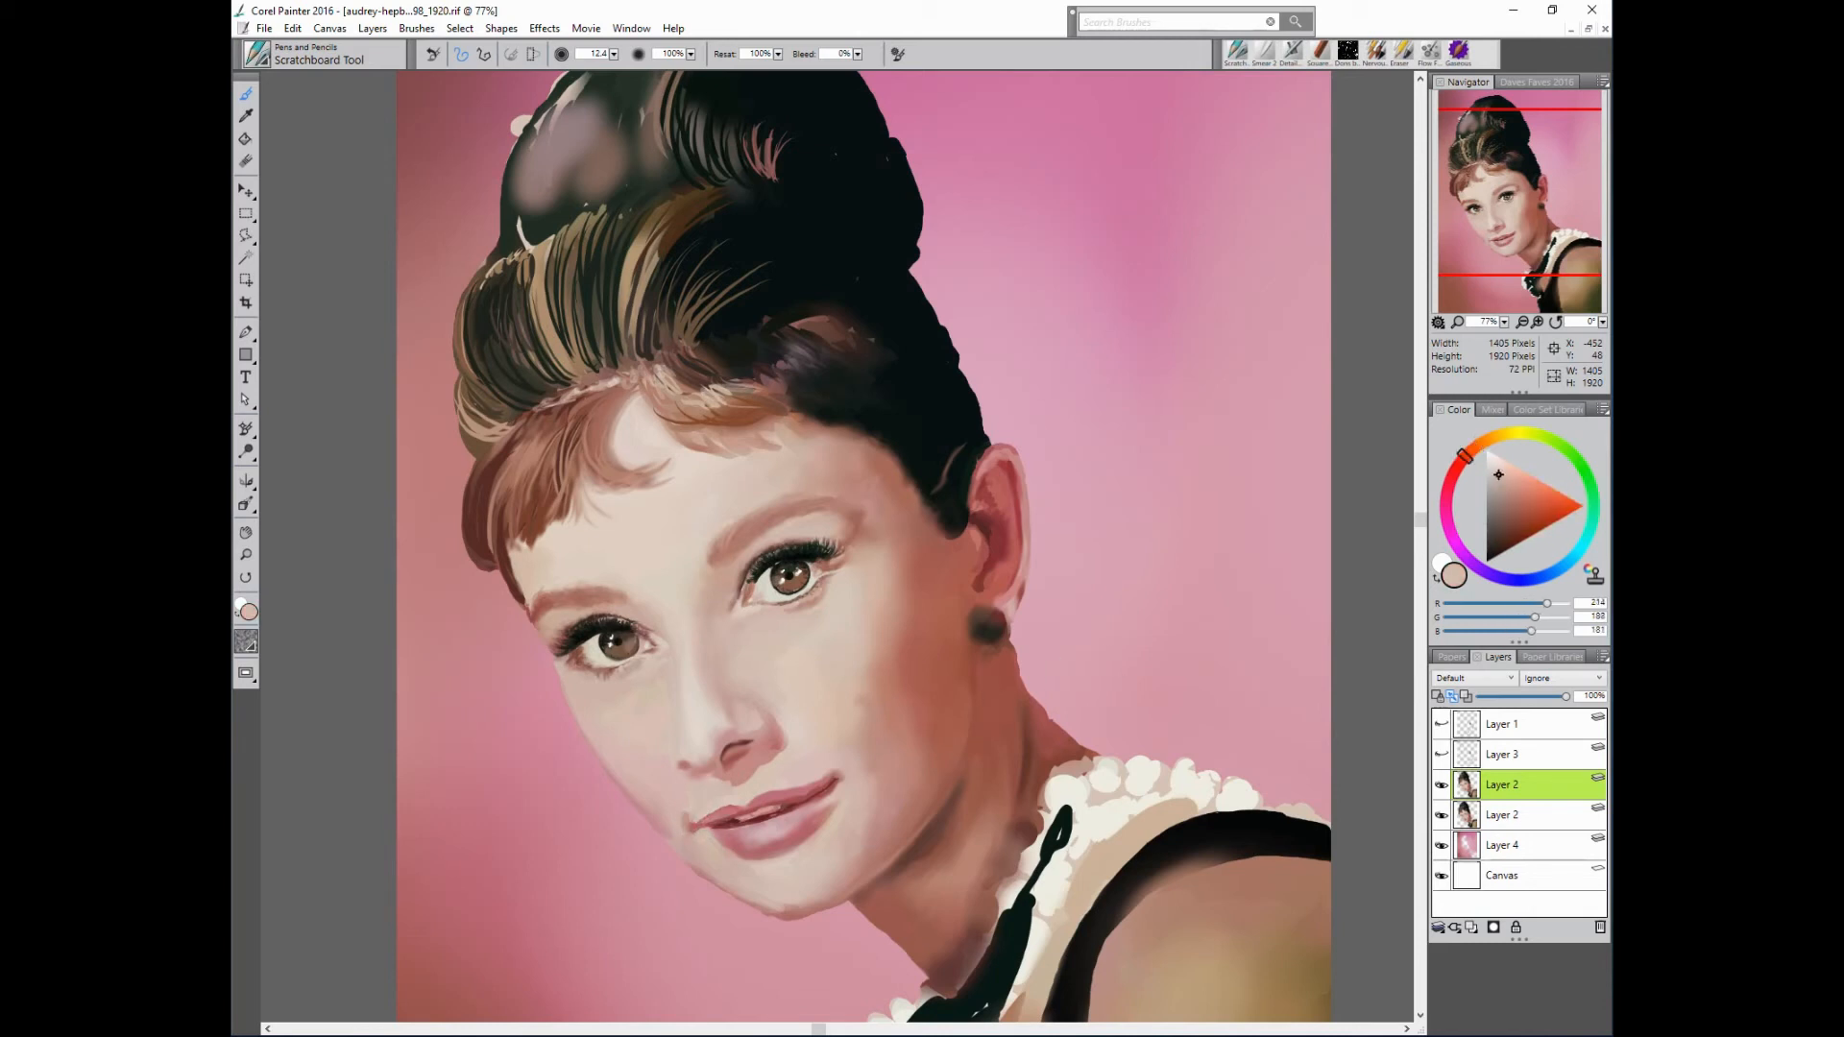
pyautogui.keyDown('alt'); pyautogui.click(548, 680); pyautogui.keyUp('alt')
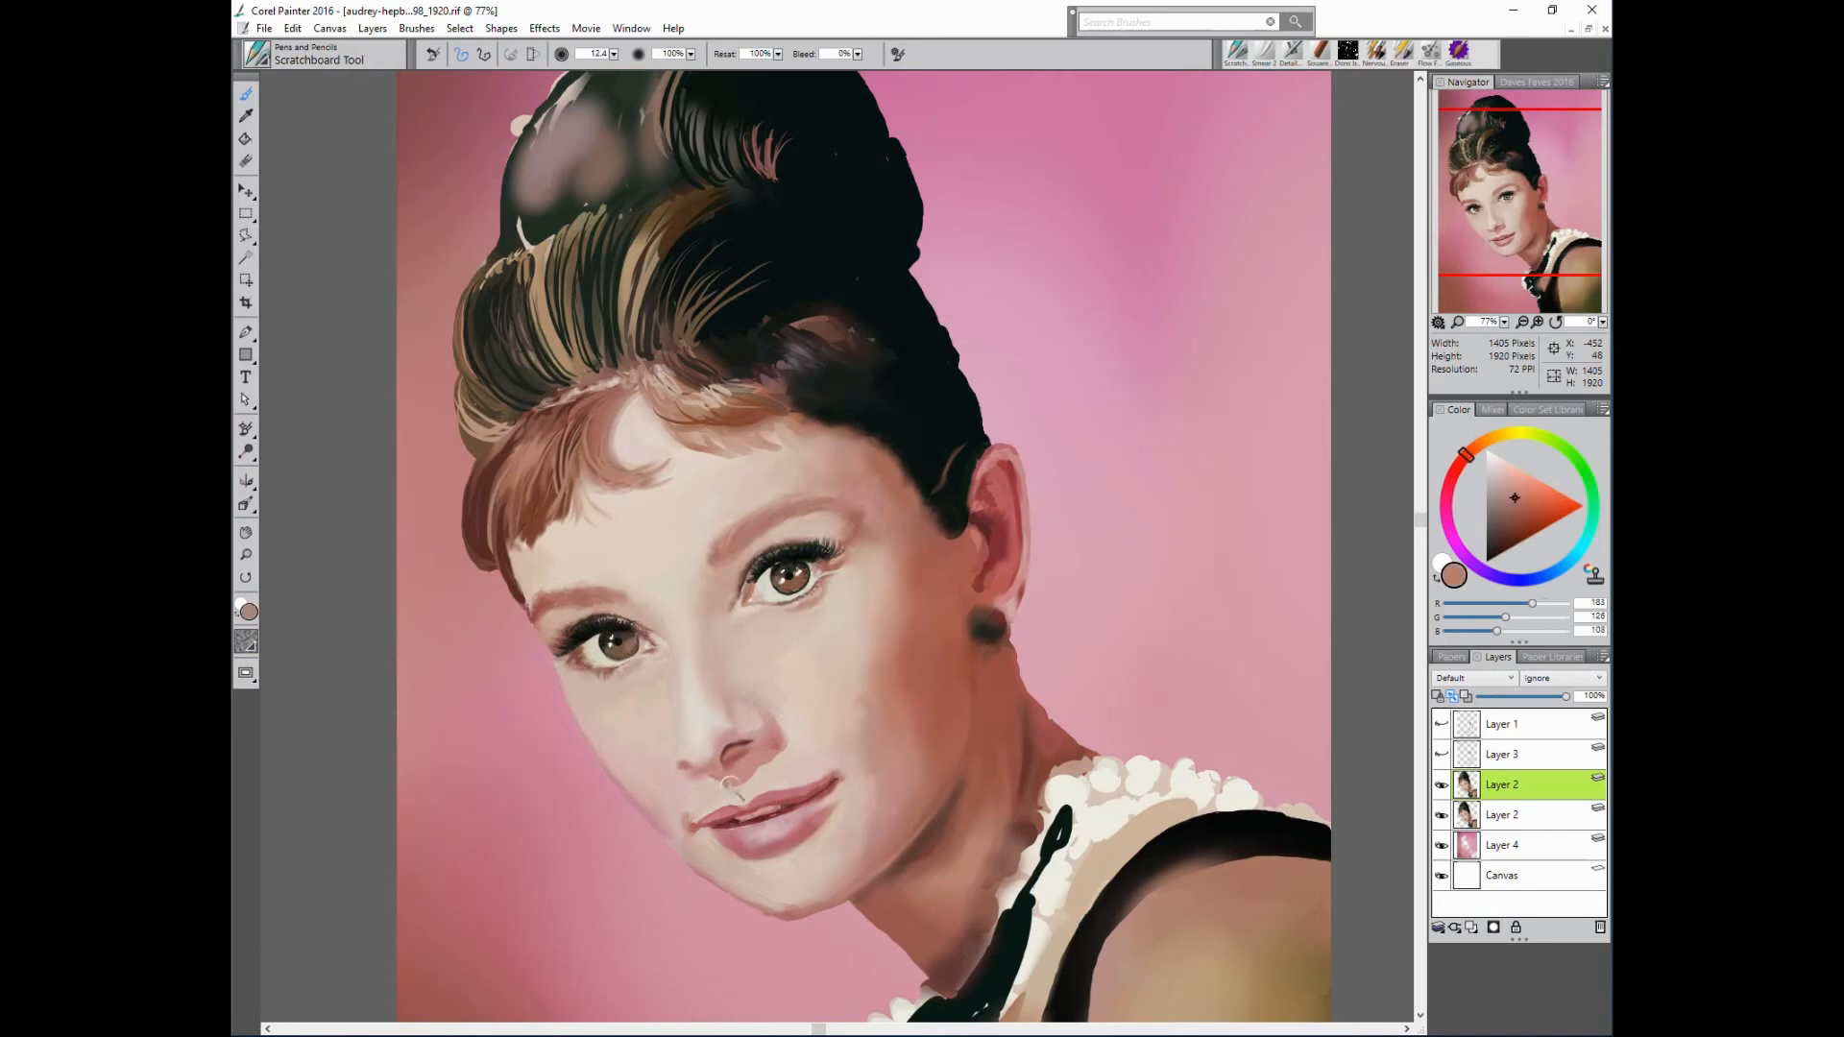
pyautogui.moveTo(691, 54); pyautogui.dragTo(567, 67)
pyautogui.keyDown('alt'); pyautogui.click(723, 771); pyautogui.keyUp('alt')
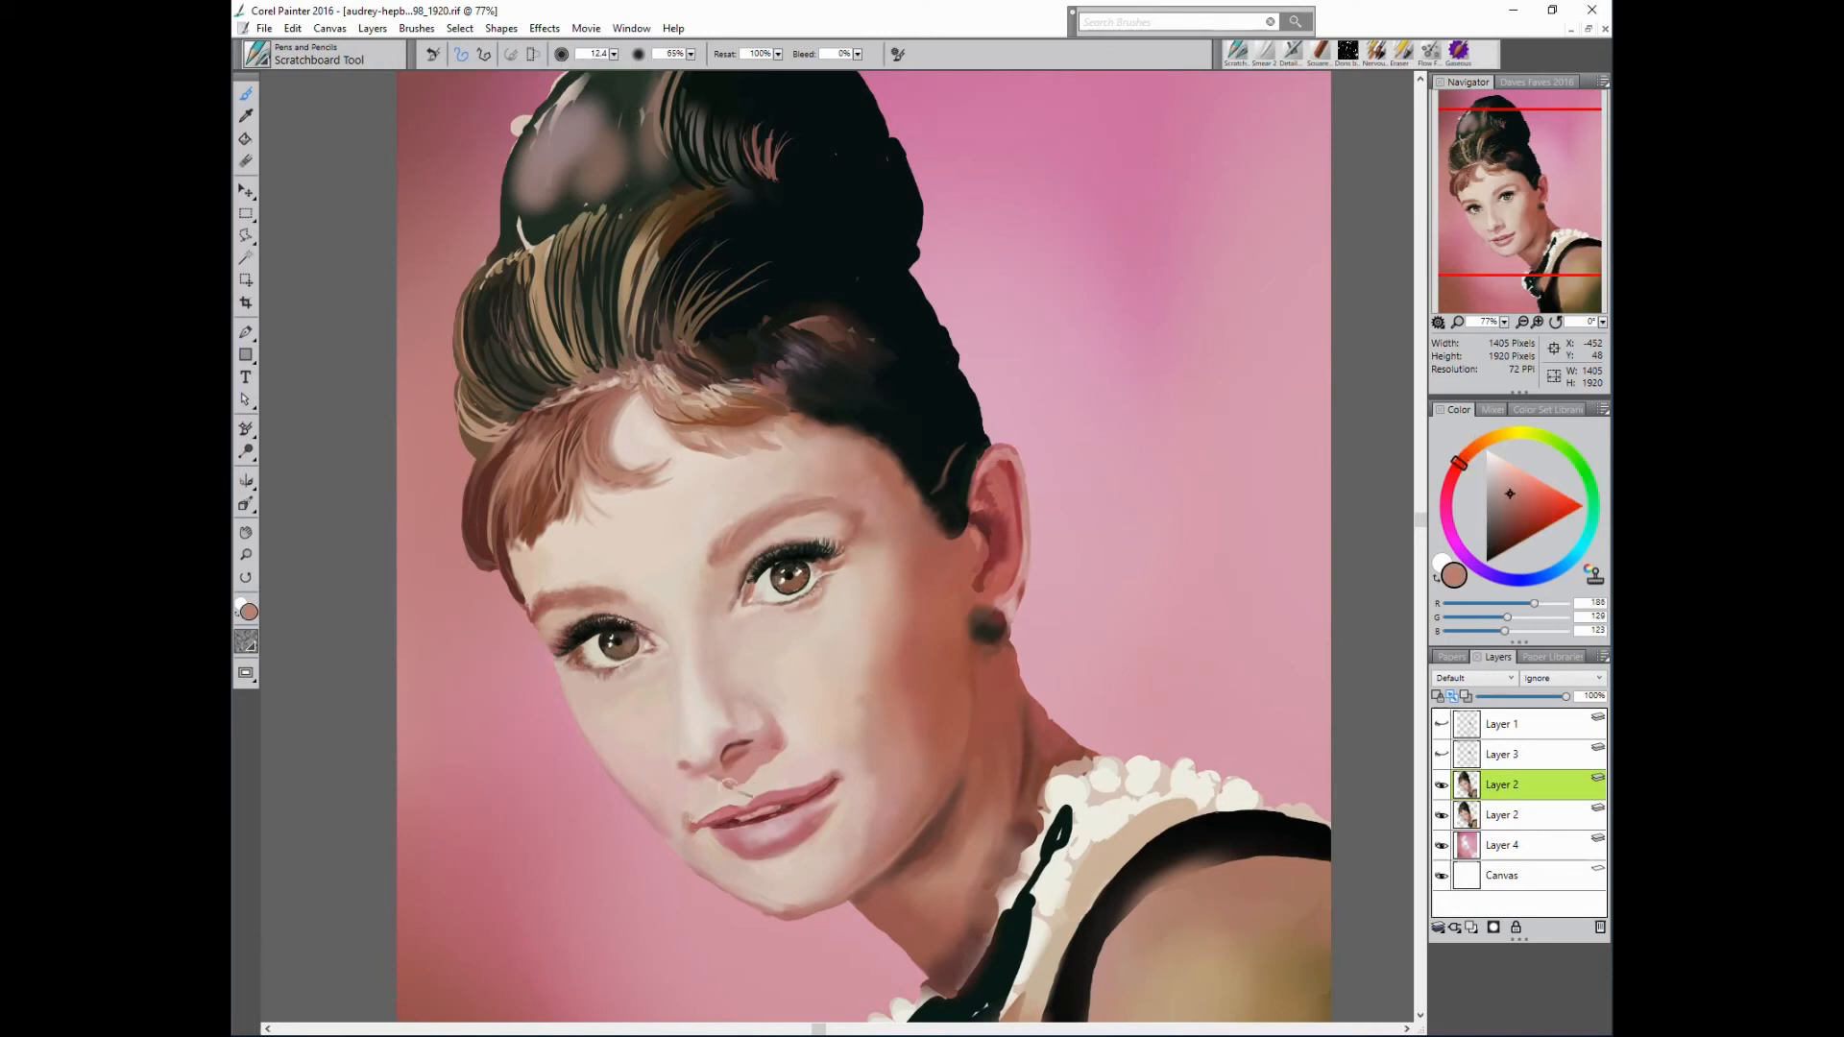
pyautogui.keyDown('alt'); pyautogui.click(717, 778); pyautogui.keyUp('alt')
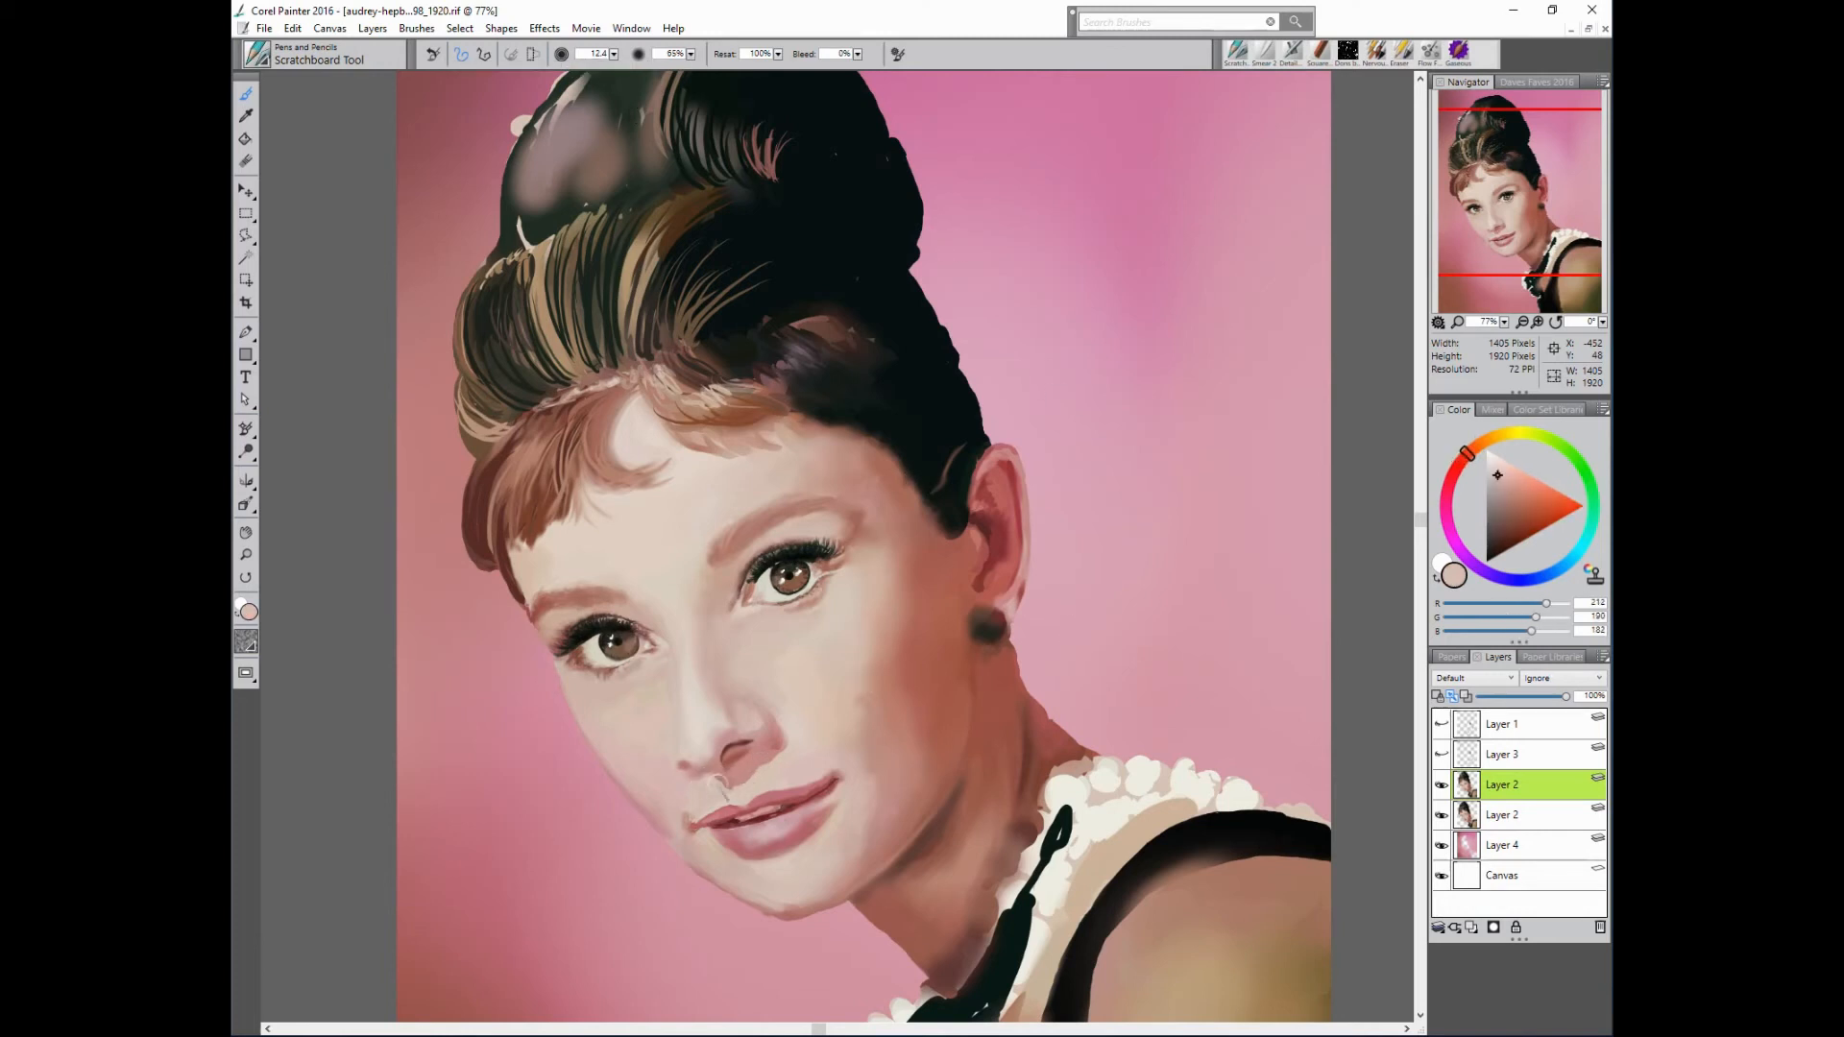
pyautogui.keyDown('alt'); pyautogui.click(751, 768); pyautogui.keyUp('alt')
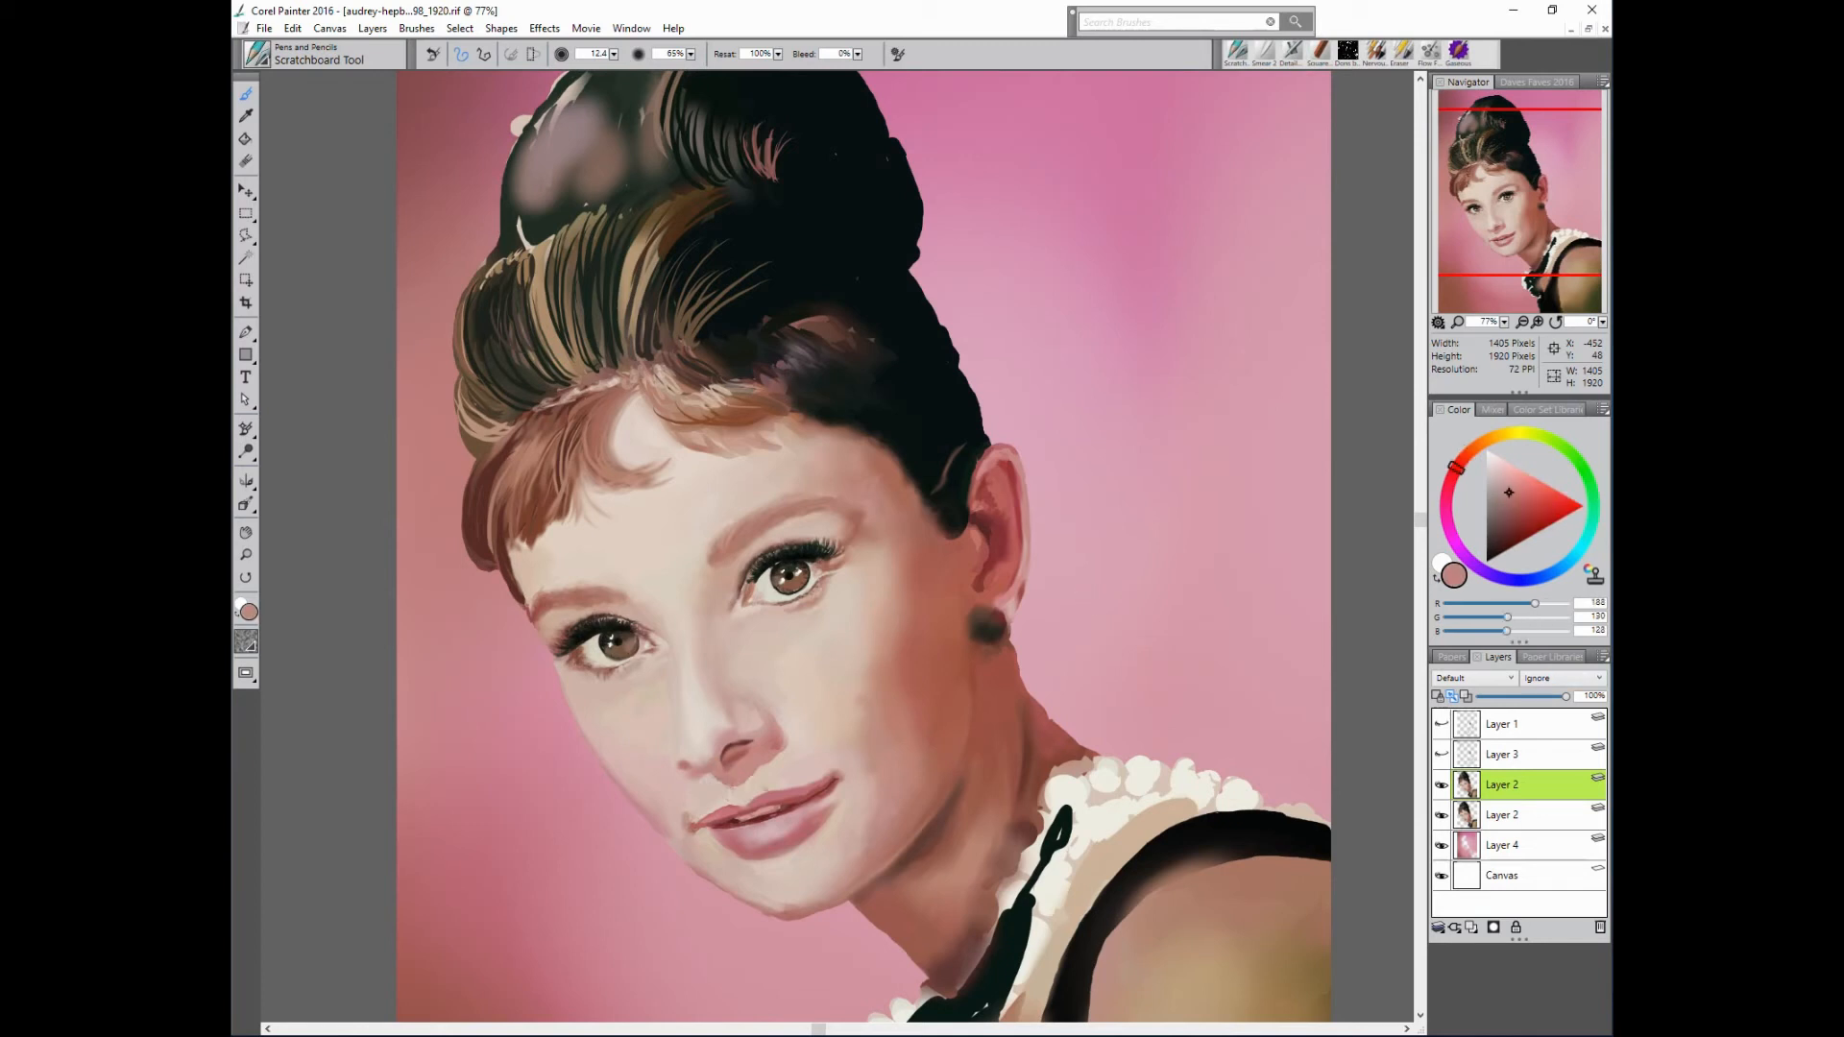
pyautogui.keyDown('alt'); pyautogui.click(723, 787); pyautogui.keyUp('alt')
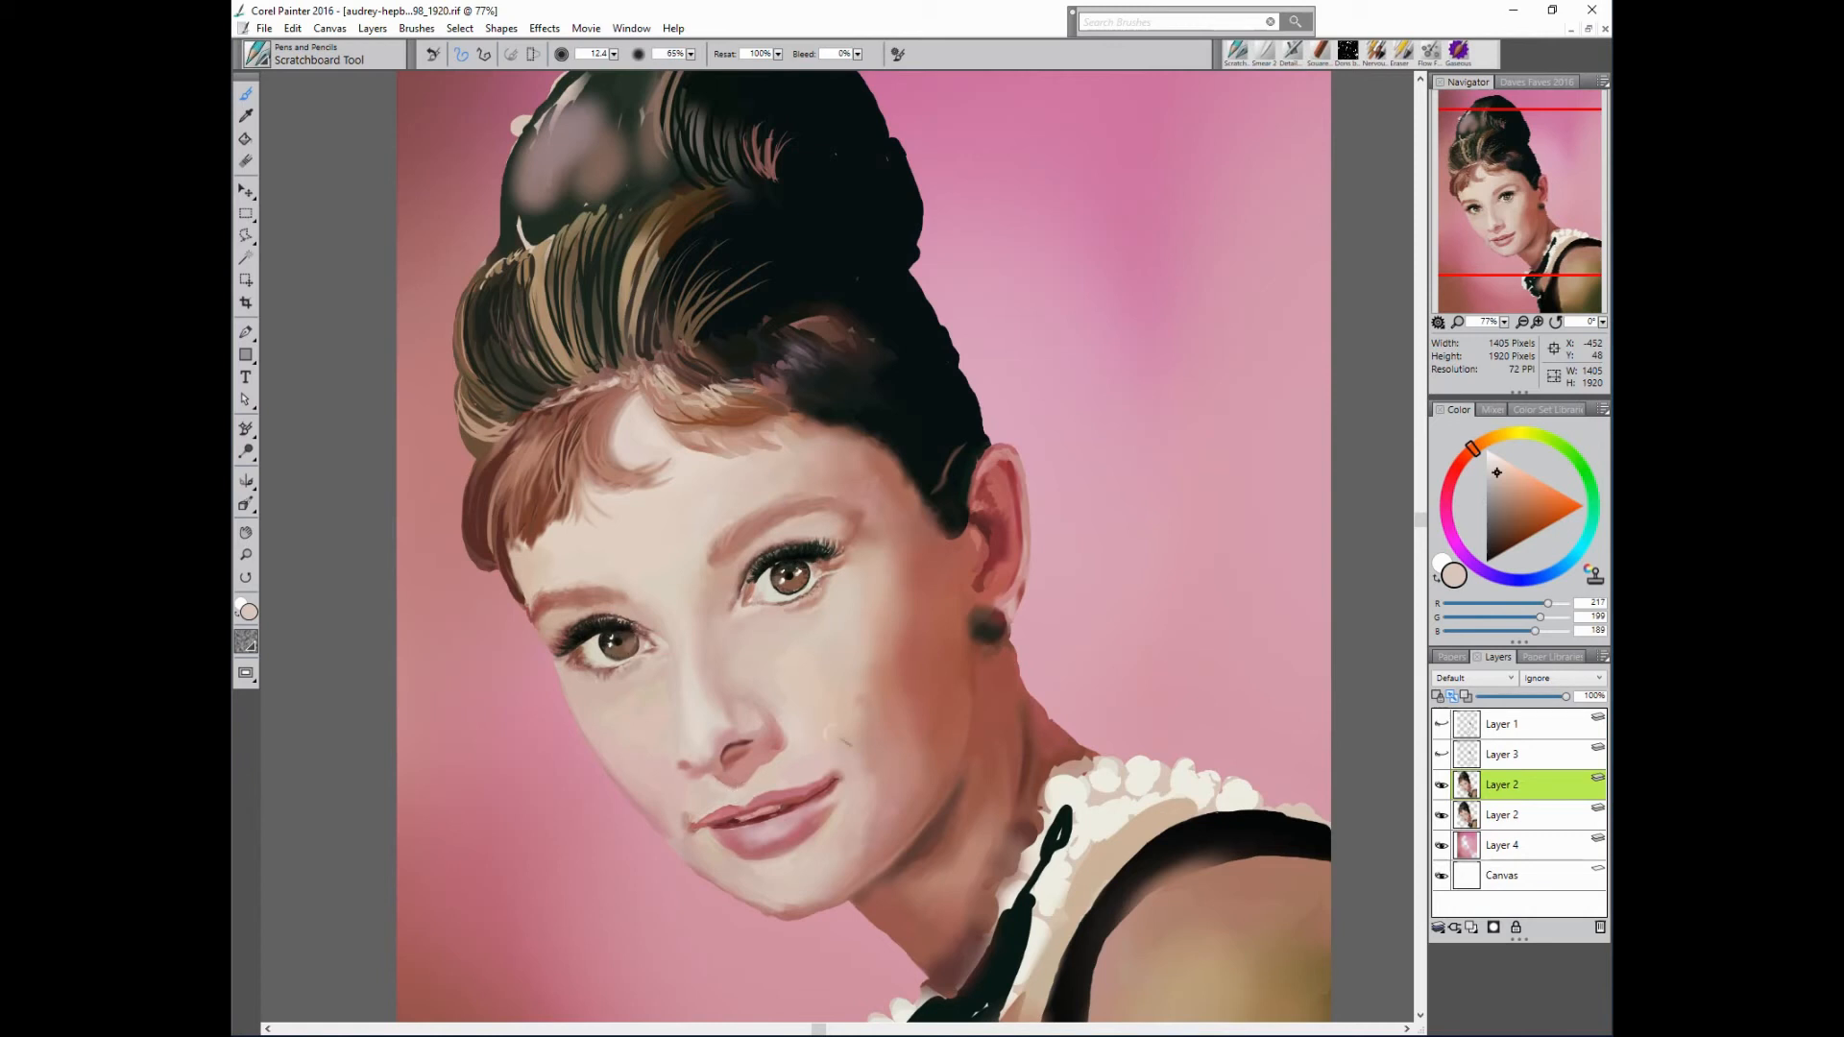
pyautogui.keyDown('alt'); pyautogui.click(750, 775); pyautogui.keyUp('alt')
# - Even out the skin beside the nose and on the cheek with sampled light tones, using brush size 44.4
pyautogui.keyDown('alt'); pyautogui.click(640, 574); pyautogui.keyUp('alt')
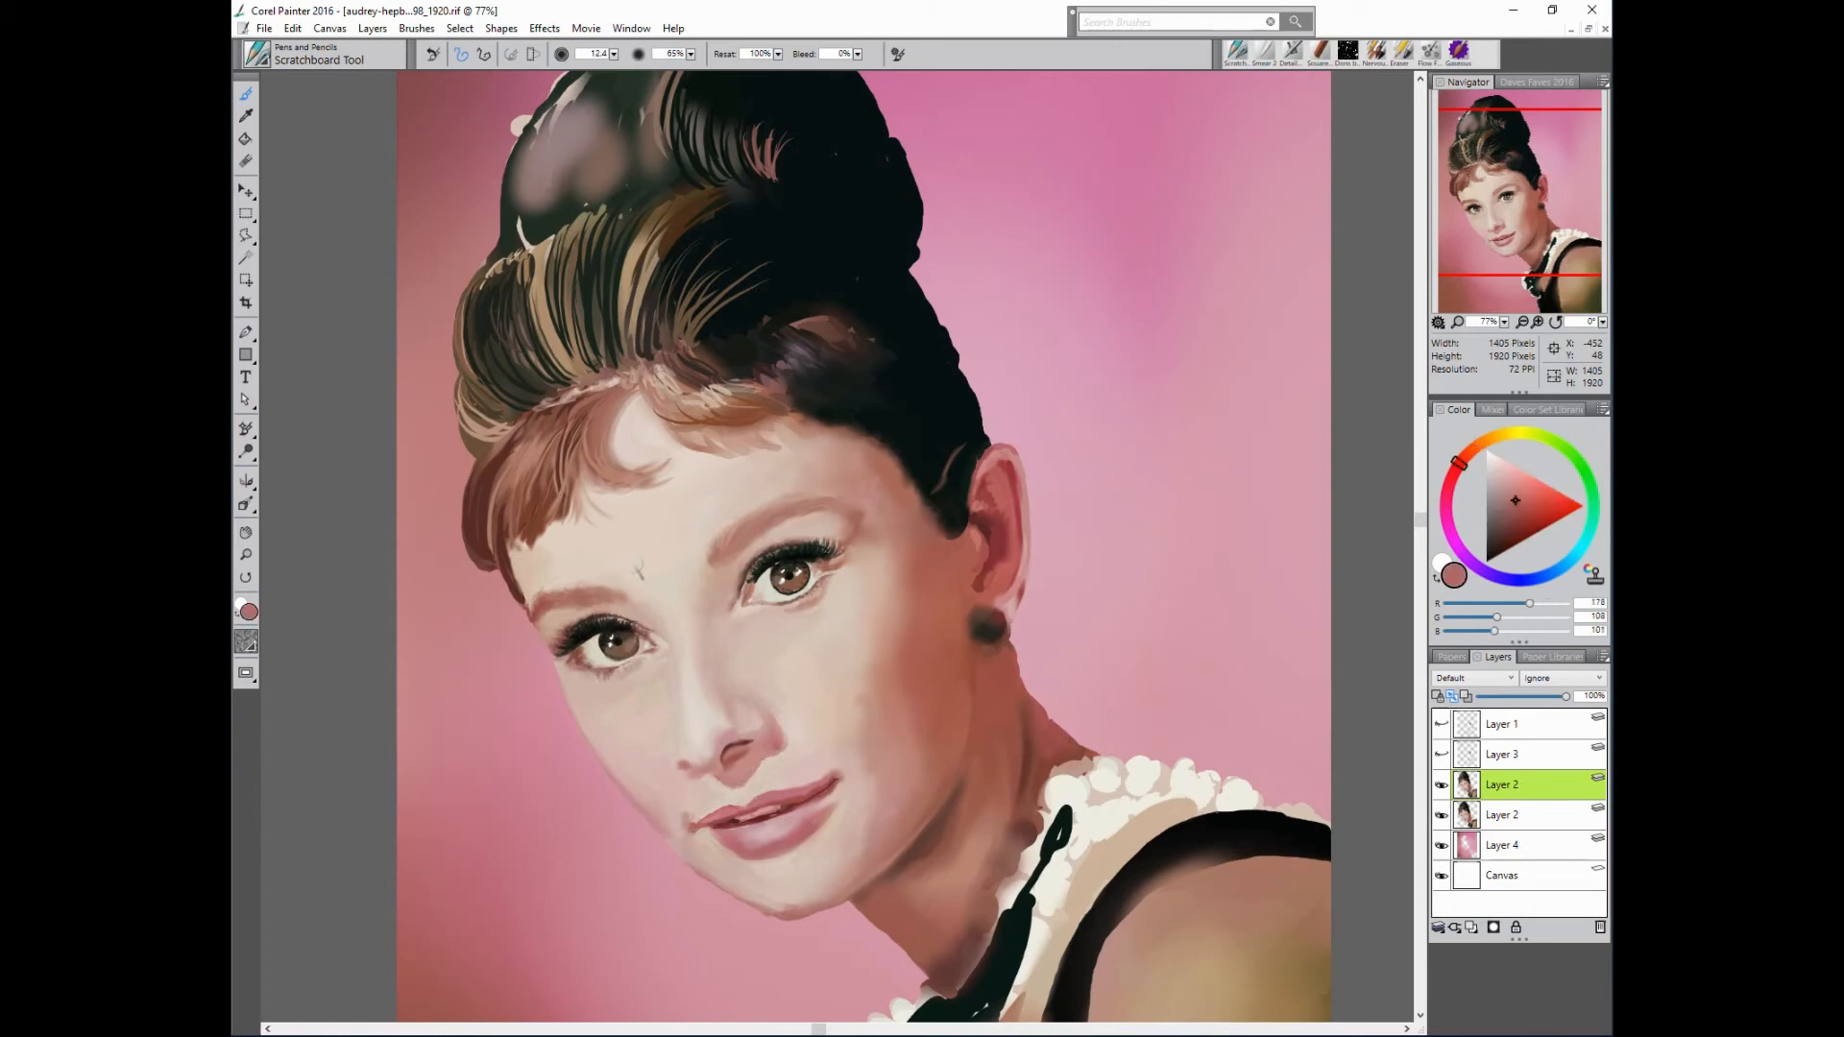
pyautogui.keyDown('alt'); pyautogui.click(938, 677); pyautogui.keyUp('alt')
pyautogui.keyDown('alt'); pyautogui.click(621, 576); pyautogui.keyUp('alt')
pyautogui.keyDown('alt'); pyautogui.click(782, 728); pyautogui.keyUp('alt')
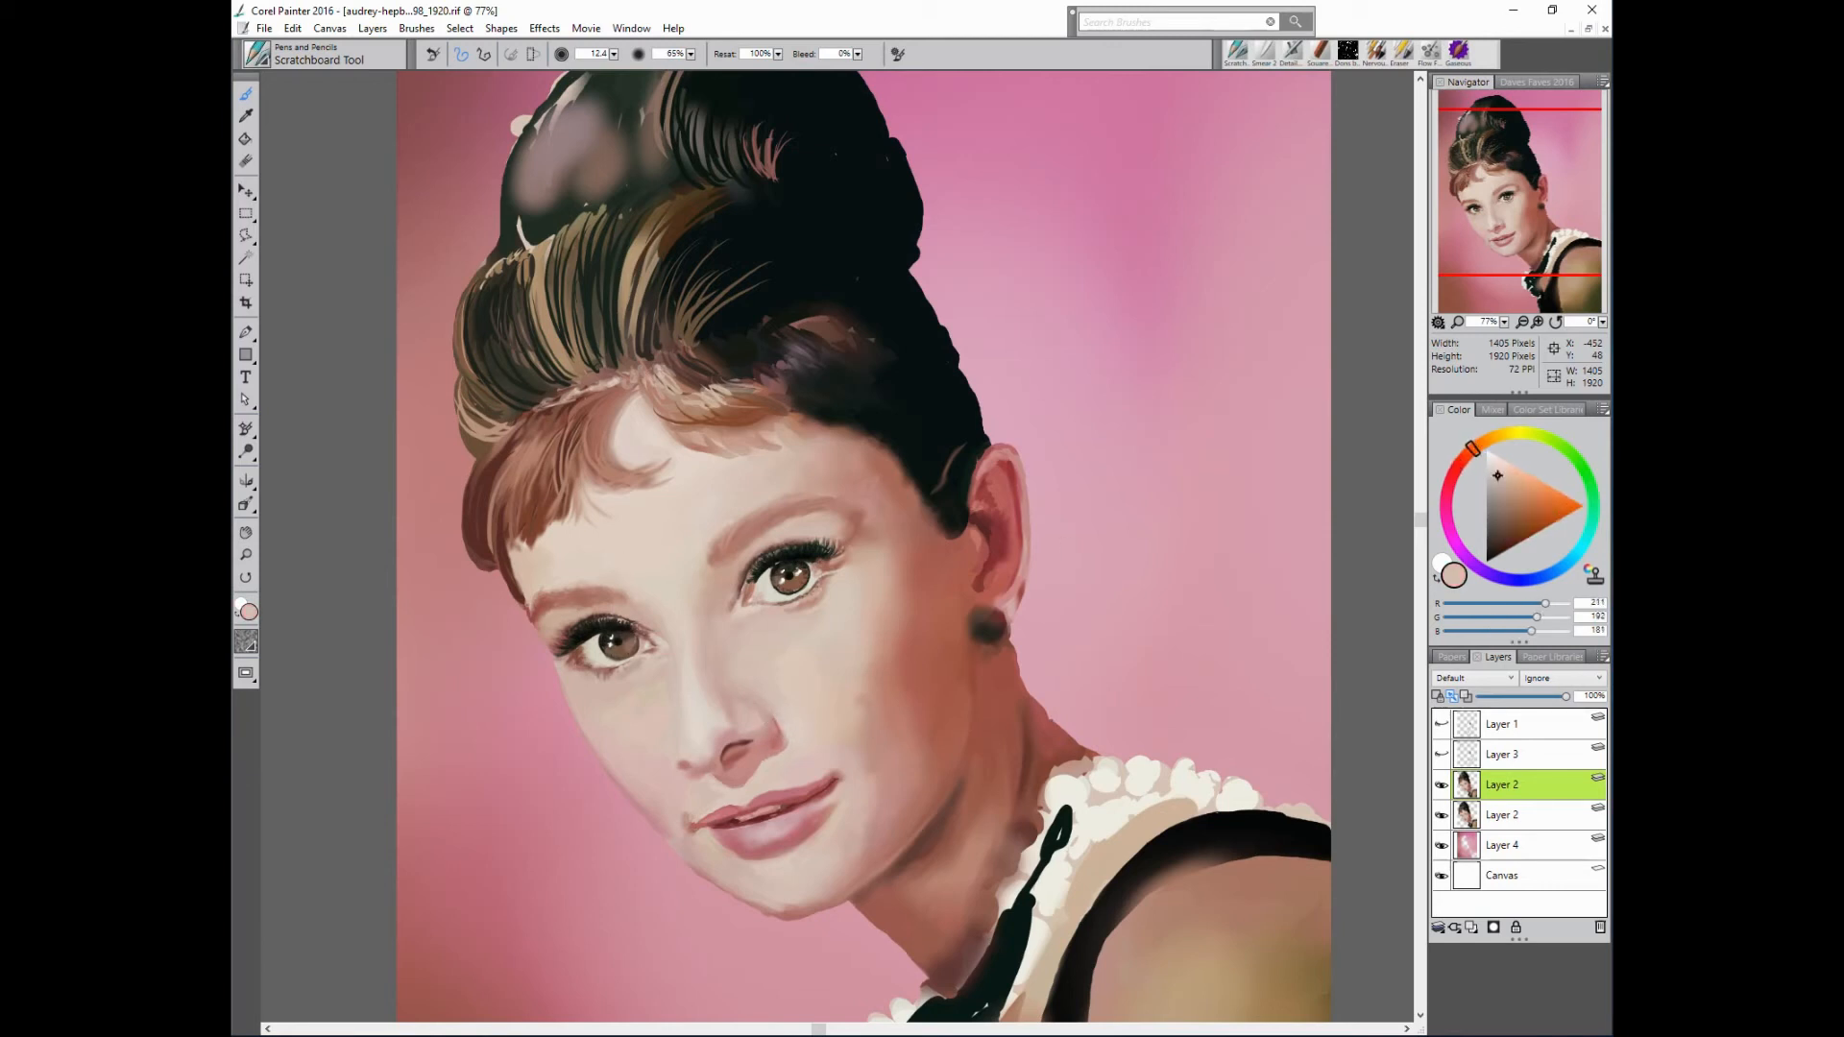
pyautogui.keyDown('alt'); pyautogui.click(769, 703); pyautogui.keyUp('alt')
pyautogui.keyDown('alt'); pyautogui.click(853, 650); pyautogui.keyUp('alt')
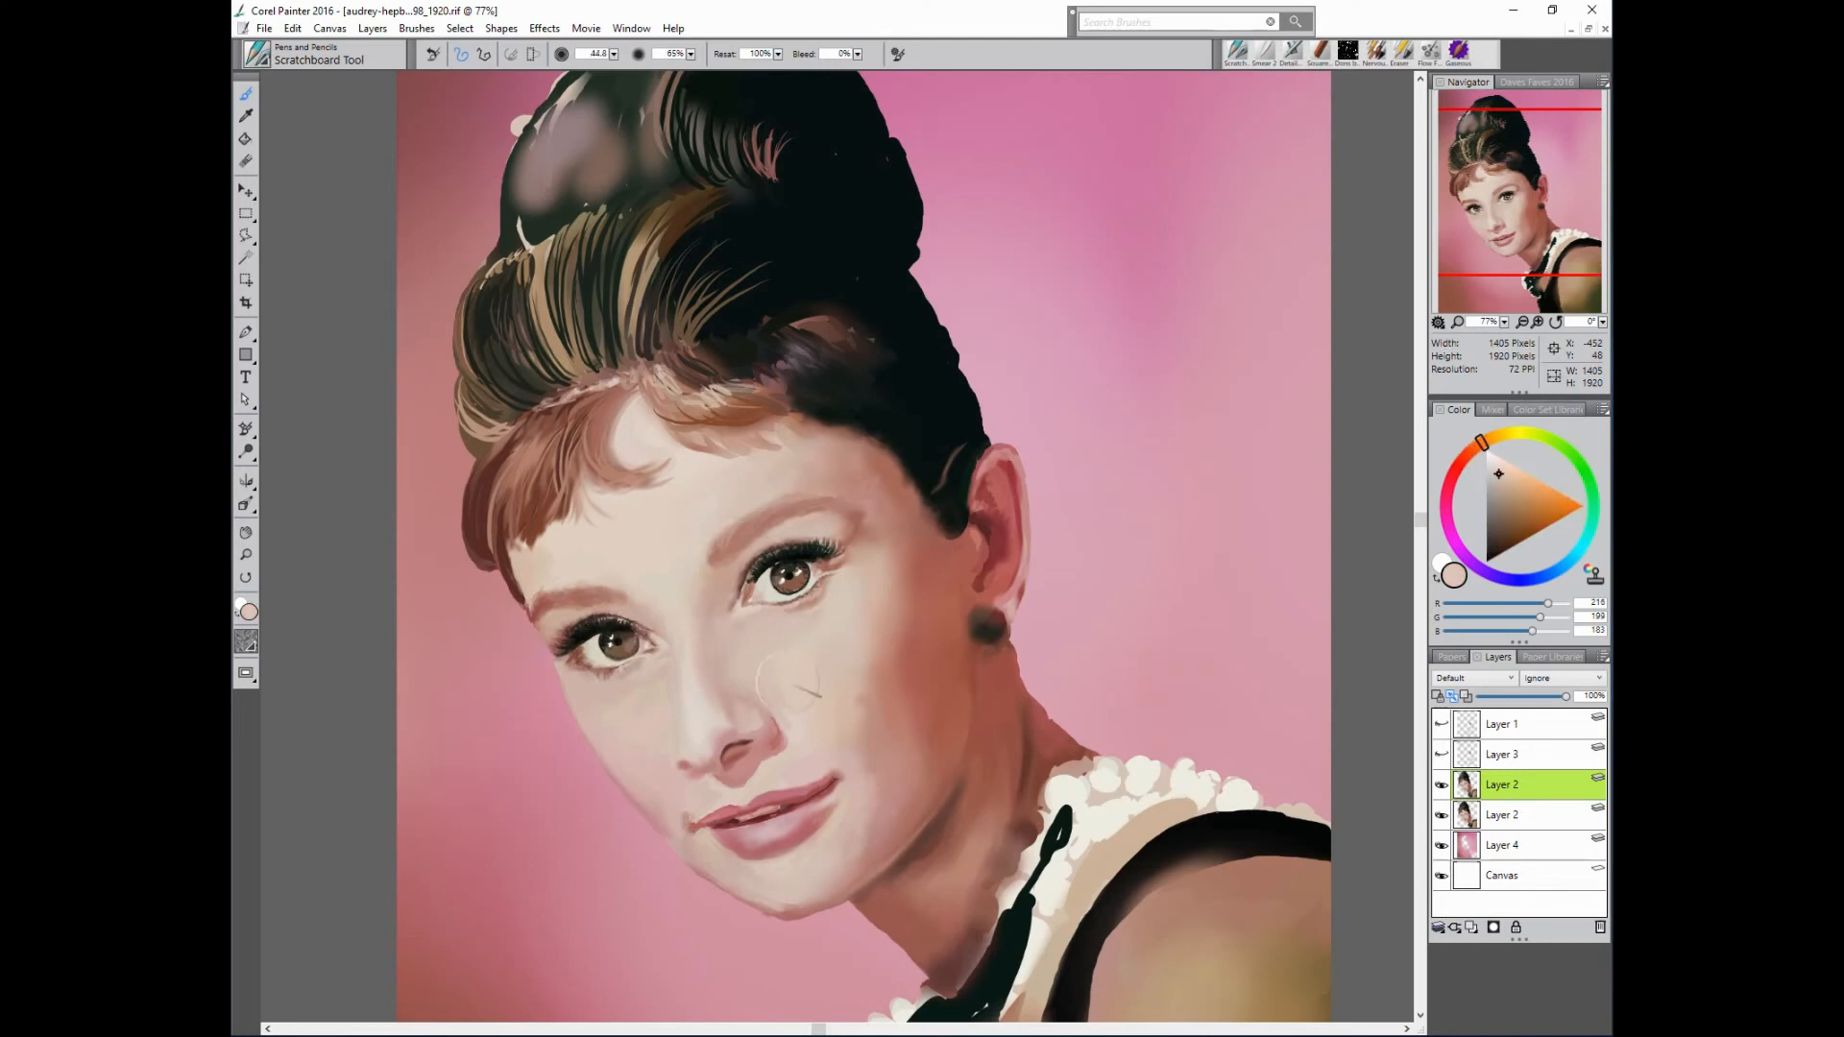
# - Blend the cheek skin just beside the near nostril with sampled light and pink skin tones, using brush size 7.9
pyautogui.keyDown('alt'); pyautogui.click(634, 584); pyautogui.keyUp('alt')
pyautogui.keyDown('alt'); pyautogui.click(828, 707); pyautogui.keyUp('alt')
pyautogui.moveTo(819, 705); pyautogui.dragTo(803, 711)
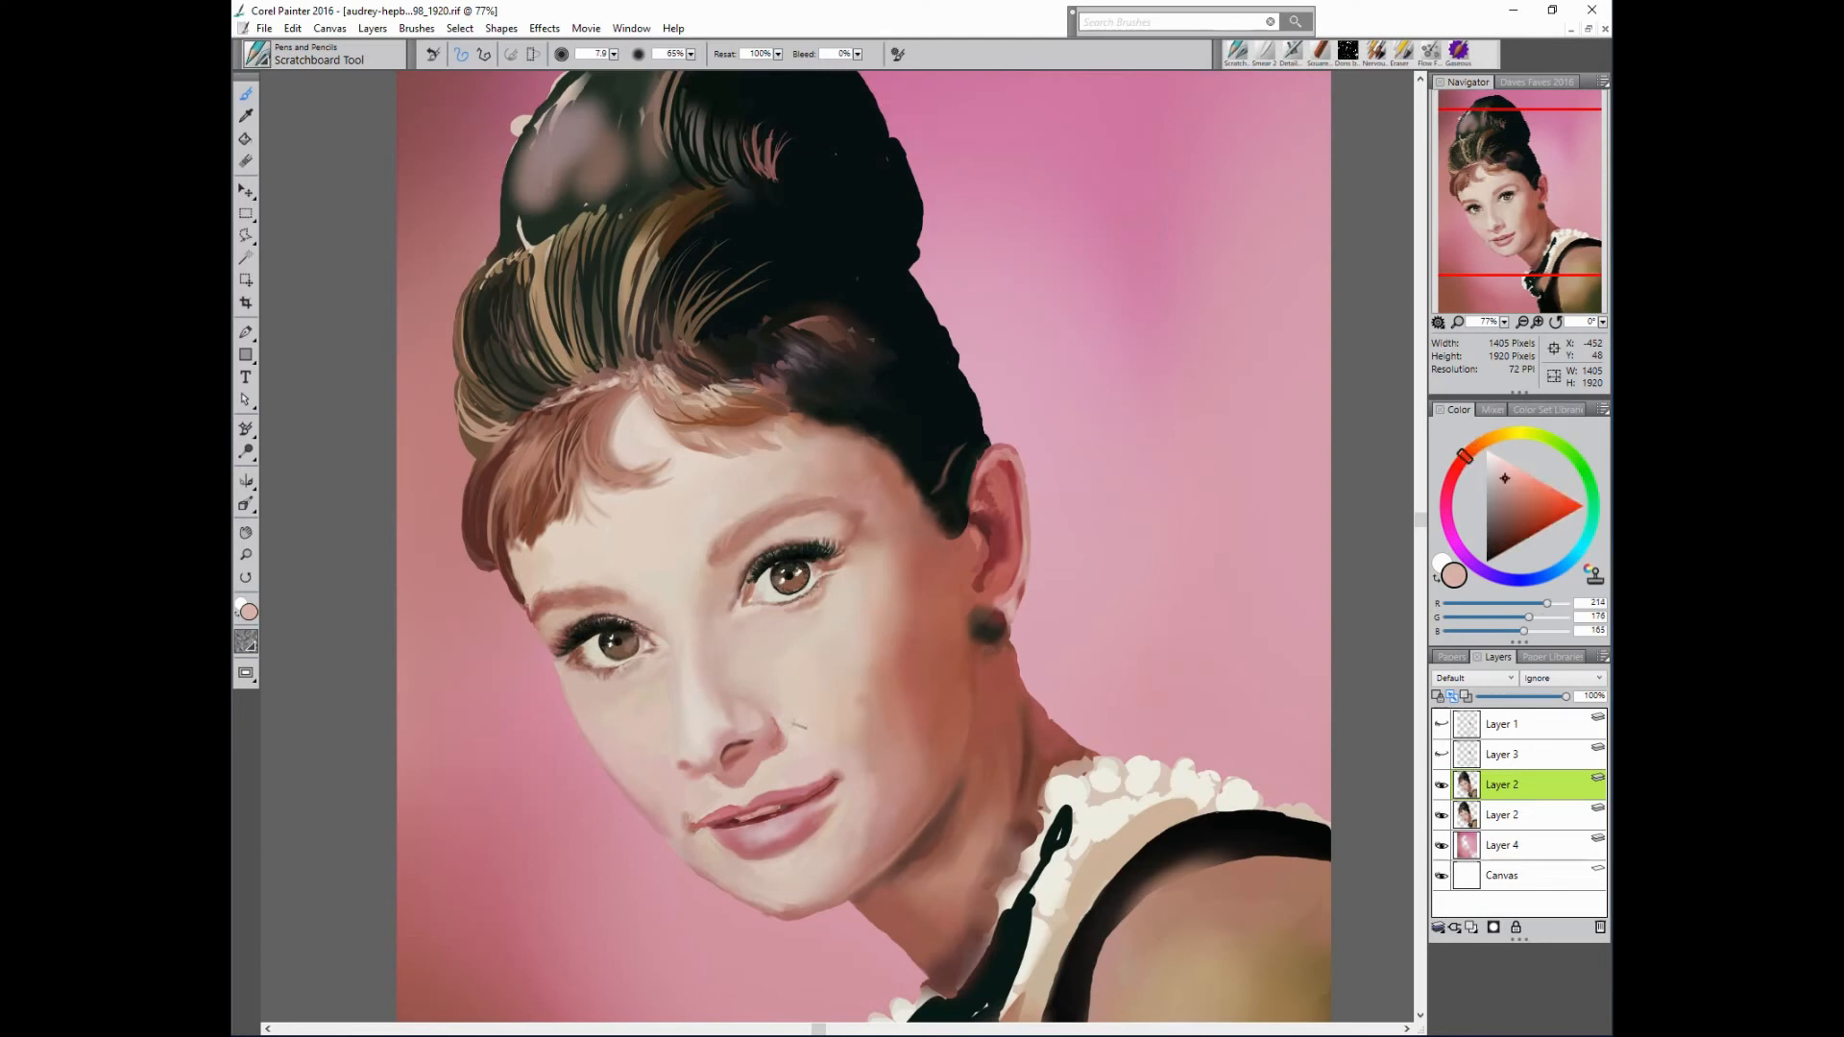
pyautogui.keyDown('alt'); pyautogui.click(953, 609); pyautogui.keyUp('alt')
pyautogui.keyDown('alt'); pyautogui.click(797, 745); pyautogui.keyUp('alt')
pyautogui.keyDown('alt'); pyautogui.click(803, 747); pyautogui.keyUp('alt')
pyautogui.keyDown('alt'); pyautogui.click(908, 680); pyautogui.keyUp('alt')
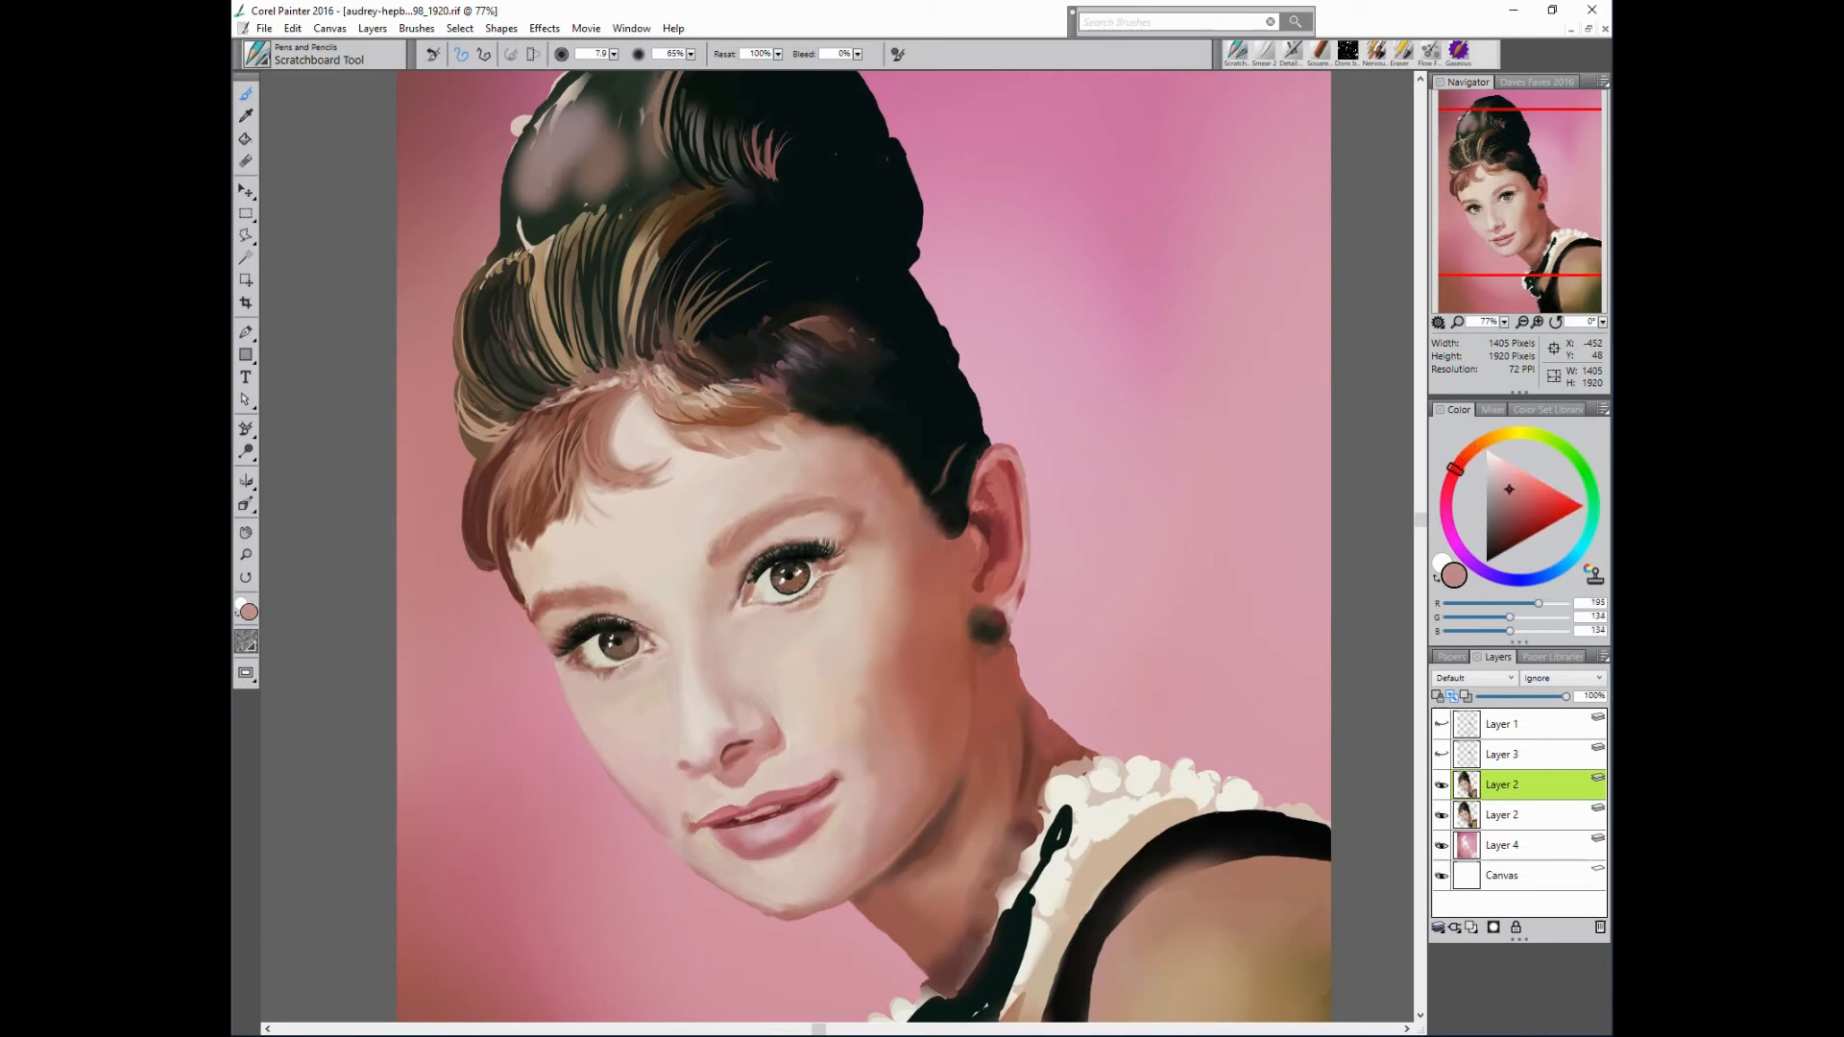
# - Undo the last stroke and refine the edge of the near nostril wing with sampled light skin and muted red tones
pyautogui.keyDown('alt'); pyautogui.click(773, 767); pyautogui.keyUp('alt')
pyautogui.hotkey('ctrl', 'z')
pyautogui.press(']')
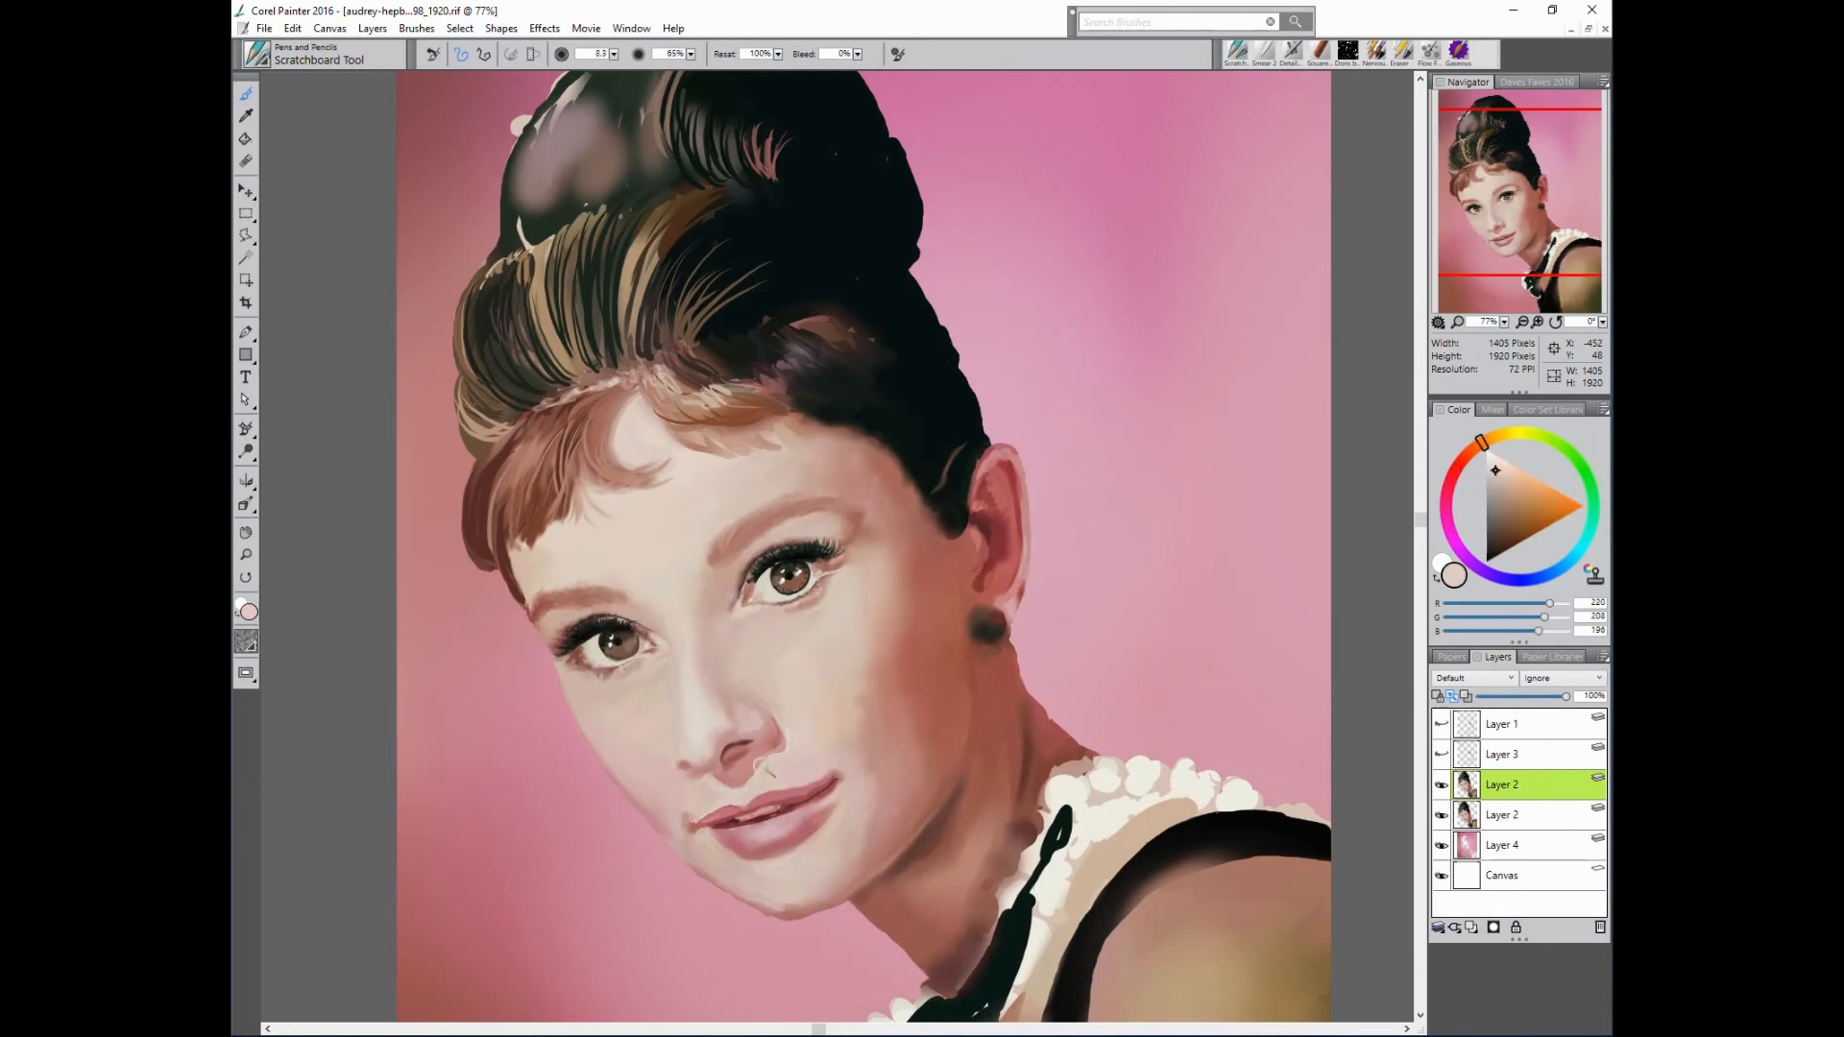
pyautogui.keyDown('alt'); pyautogui.click(776, 744); pyautogui.keyUp('alt')
pyautogui.keyDown('alt'); pyautogui.click(776, 766); pyautogui.keyUp('alt')
pyautogui.keyDown('alt'); pyautogui.click(776, 742); pyautogui.keyUp('alt')
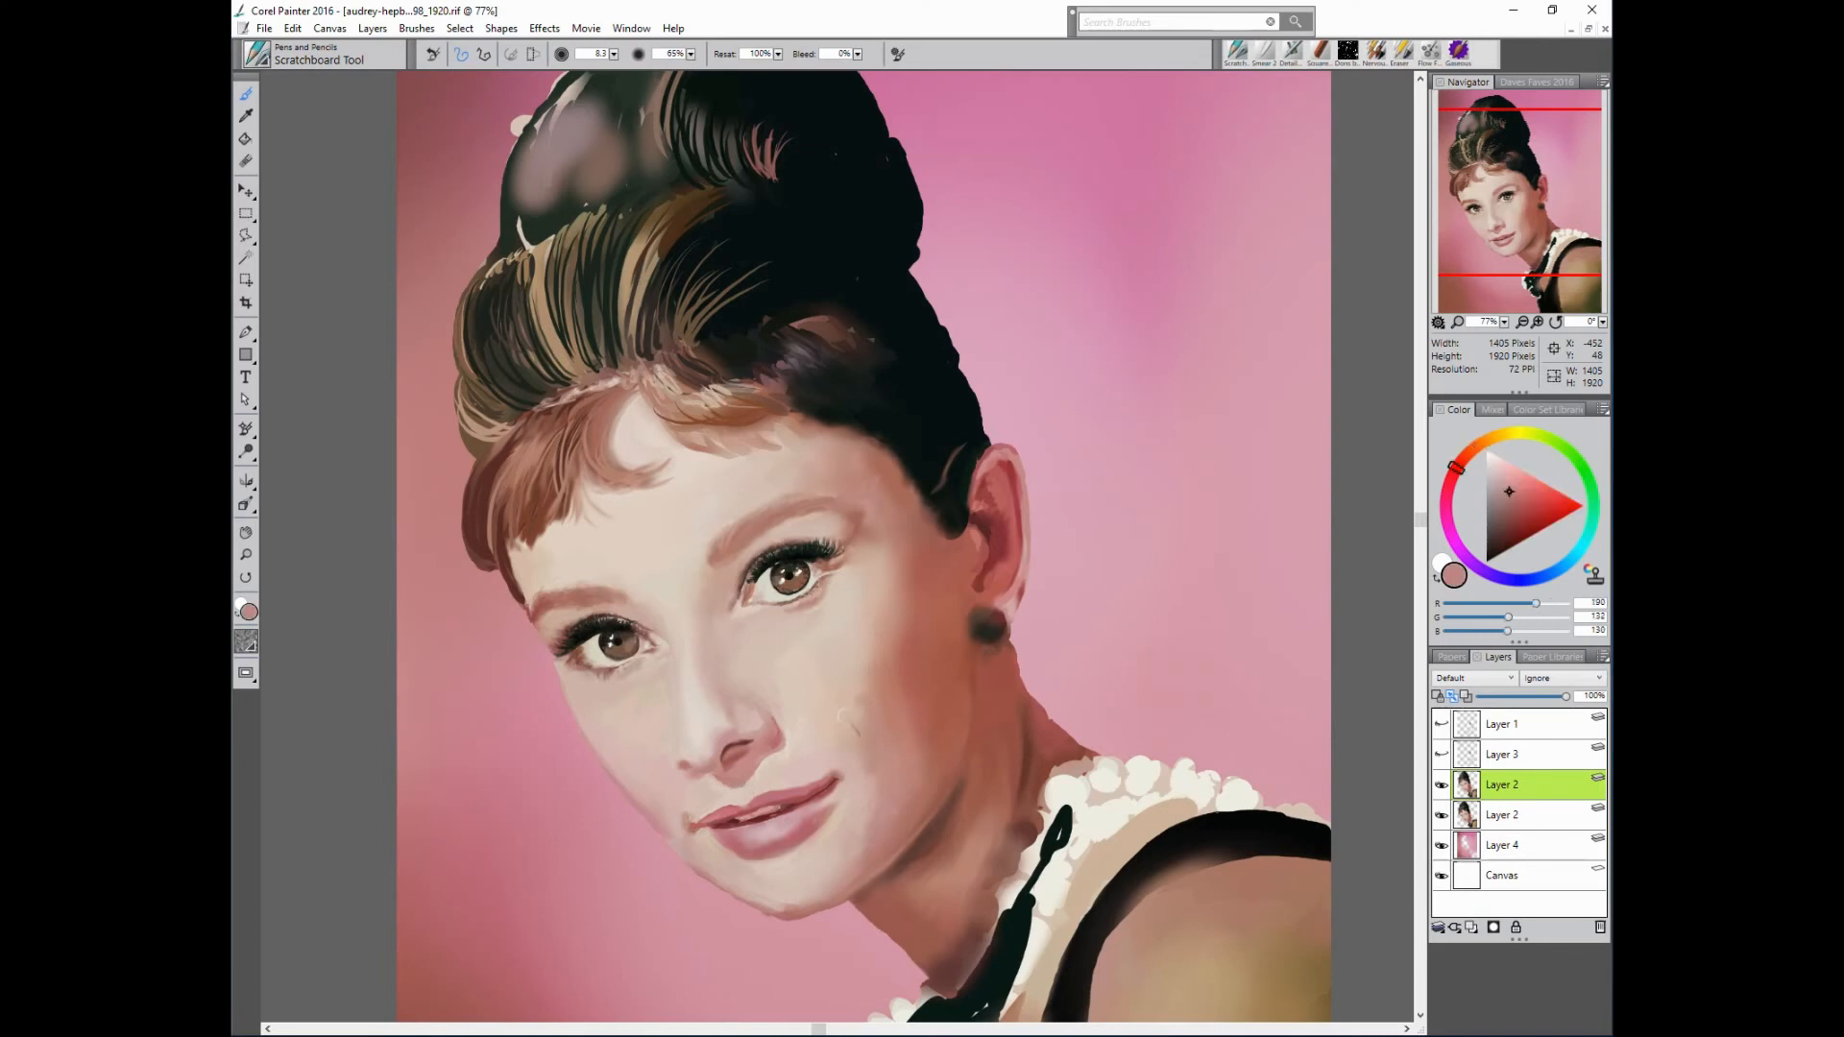
# - Show the line sketch on Layer 1 and retouch the underside of the nose and the far nostril with sampled skin tones
pyautogui.click(1448, 724)
pyautogui.keyDown('alt'); pyautogui.click(749, 777); pyautogui.keyUp('alt')
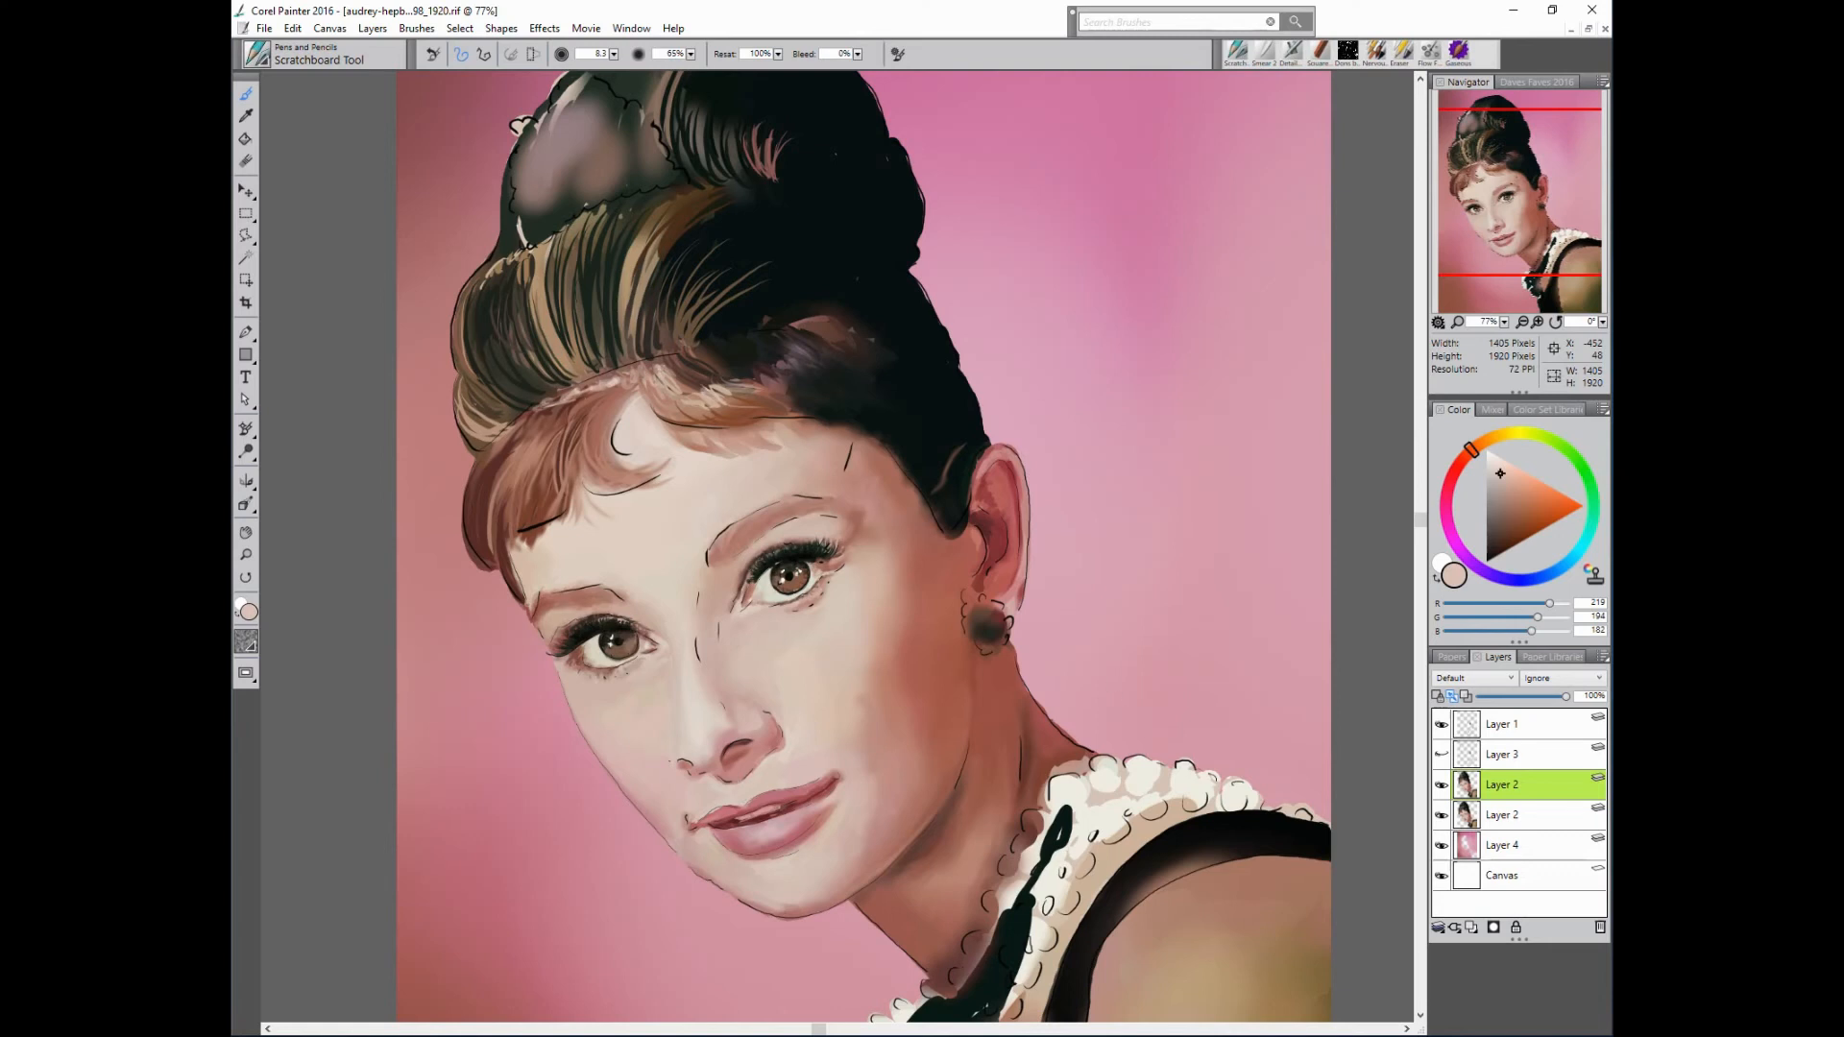
pyautogui.keyDown('alt'); pyautogui.click(728, 792); pyautogui.keyUp('alt')
pyautogui.keyDown('alt'); pyautogui.click(732, 774); pyautogui.keyUp('alt')
pyautogui.keyDown('alt'); pyautogui.click(720, 779); pyautogui.keyUp('alt')
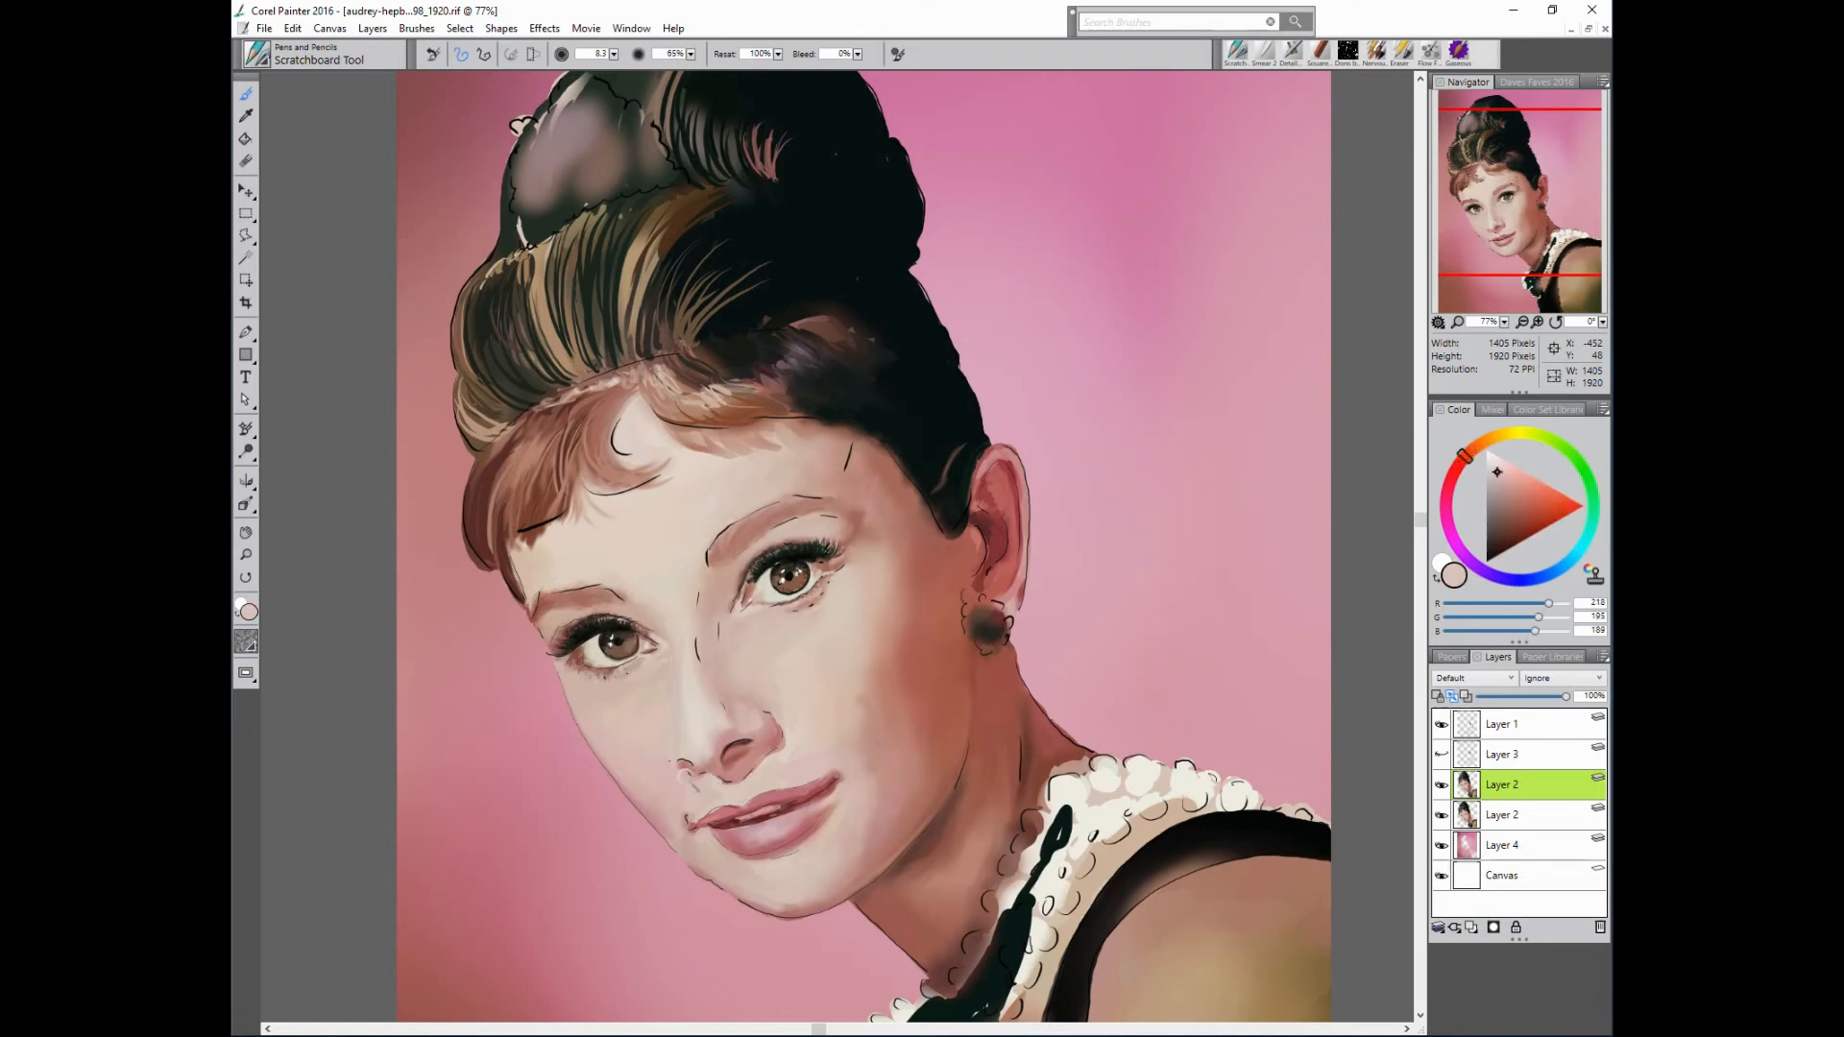
pyautogui.moveTo(683, 772); pyautogui.dragTo(696, 789)
pyautogui.keyDown('alt'); pyautogui.click(685, 770); pyautogui.keyUp('alt')
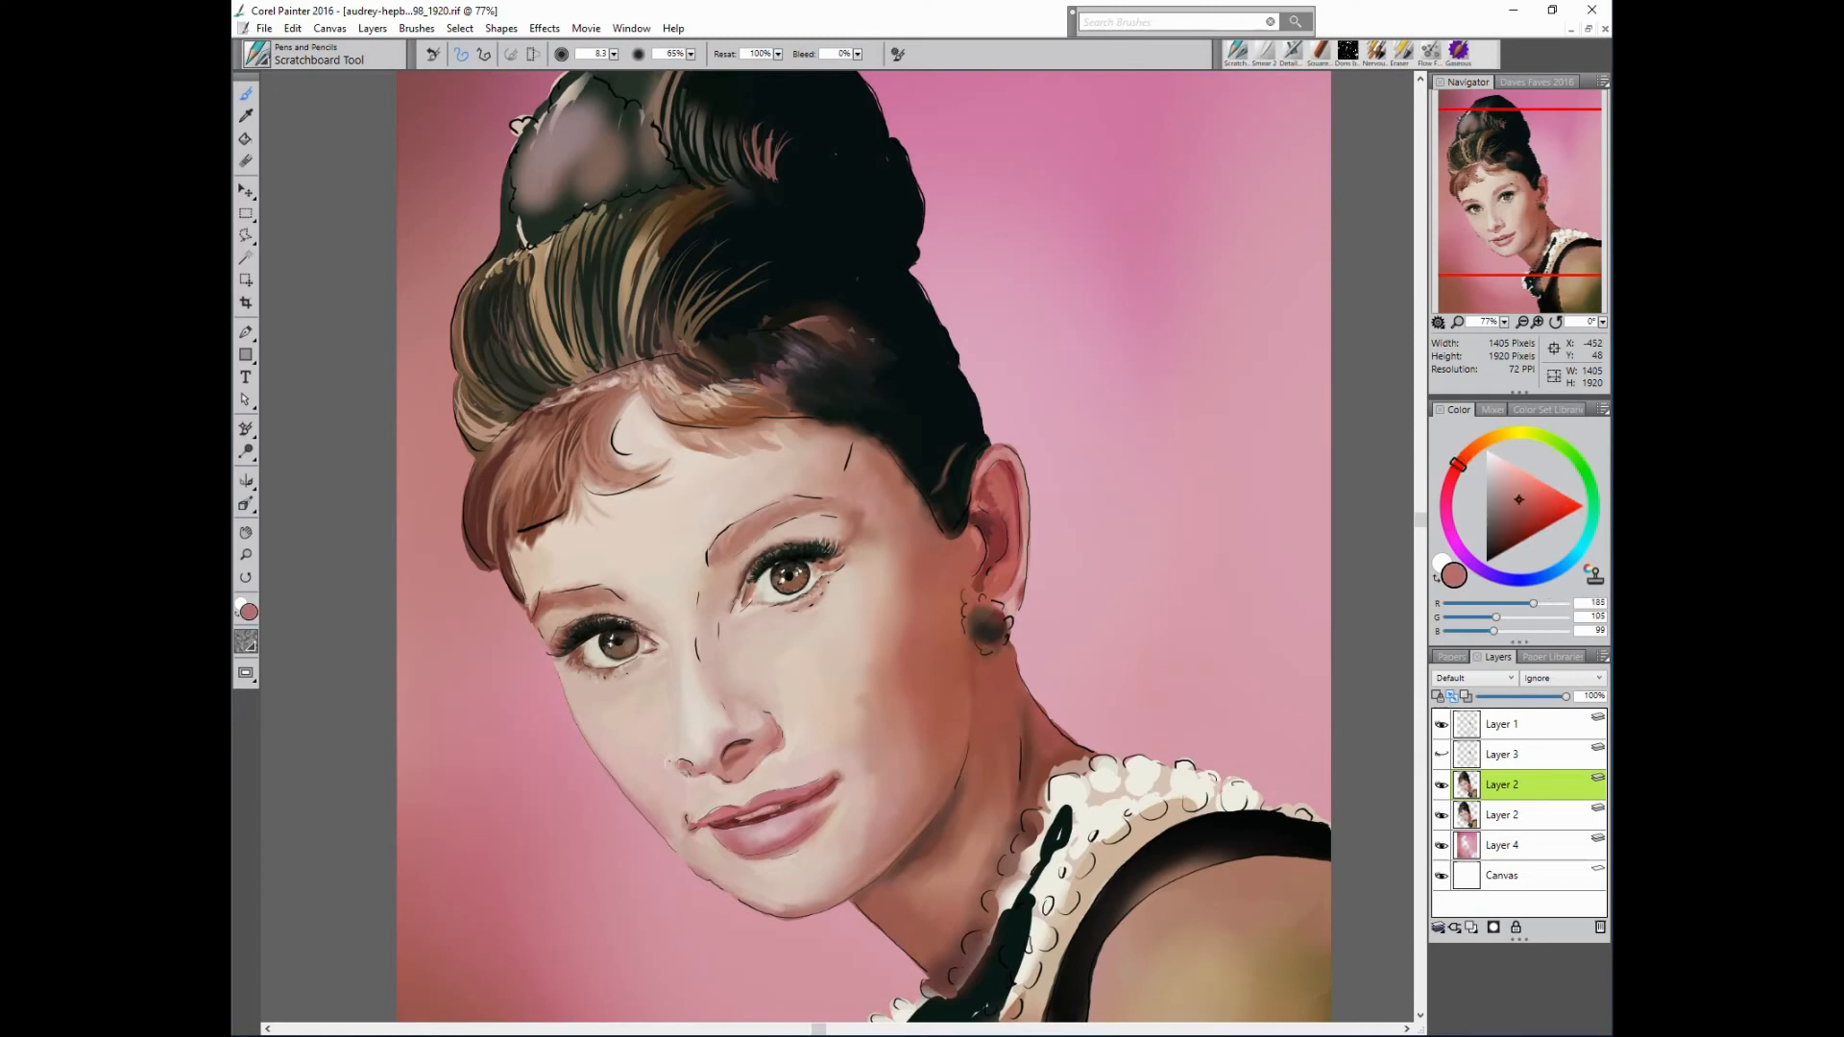
pyautogui.keyDown('alt'); pyautogui.click(1014, 588); pyautogui.keyUp('alt')
pyautogui.keyDown('alt'); pyautogui.click(678, 780); pyautogui.keyUp('alt')
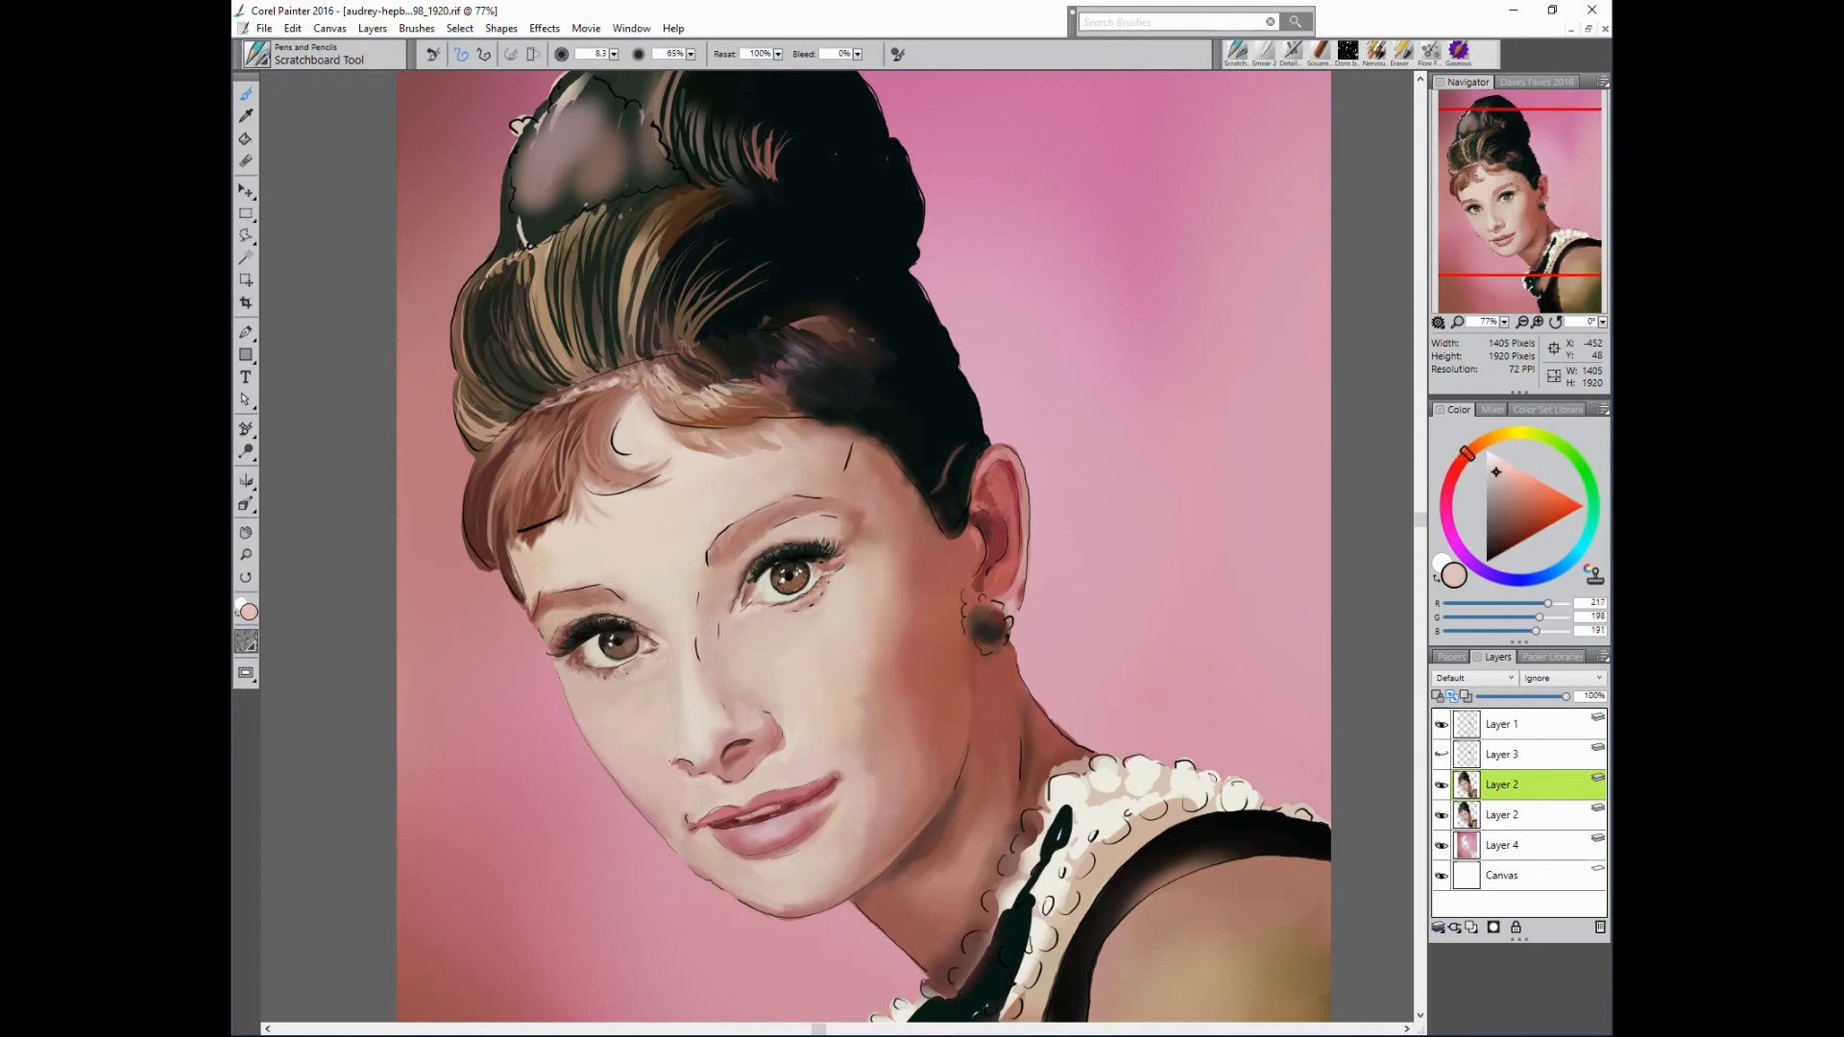
# - Smooth the nose tip, its far edge and the adjoining far cheek with sampled skin tones, using brush size 19.5
pyautogui.keyDown('alt'); pyautogui.click(683, 760); pyautogui.keyUp('alt')
pyautogui.keyDown('alt'); pyautogui.click(682, 704); pyautogui.keyUp('alt')
pyautogui.keyDown('ctrl'); pyautogui.keyDown('alt'); pyautogui.moveTo(684, 700); pyautogui.dragTo(693, 699); pyautogui.keyUp('alt'); pyautogui.keyUp('ctrl')
pyautogui.keyDown('alt'); pyautogui.click(687, 747); pyautogui.keyUp('alt')
pyautogui.keyDown('alt'); pyautogui.click(690, 718); pyautogui.keyUp('alt')
pyautogui.click(1484, 441)
pyautogui.keyDown('alt'); pyautogui.click(684, 709); pyautogui.keyUp('alt')
pyautogui.keyDown('alt'); pyautogui.click(656, 507); pyautogui.keyUp('alt')
pyautogui.keyDown('alt'); pyautogui.click(621, 748); pyautogui.keyUp('alt')
pyautogui.keyDown('alt'); pyautogui.click(654, 754); pyautogui.keyUp('alt')
pyautogui.keyDown('alt'); pyautogui.click(655, 759); pyautogui.keyUp('alt')
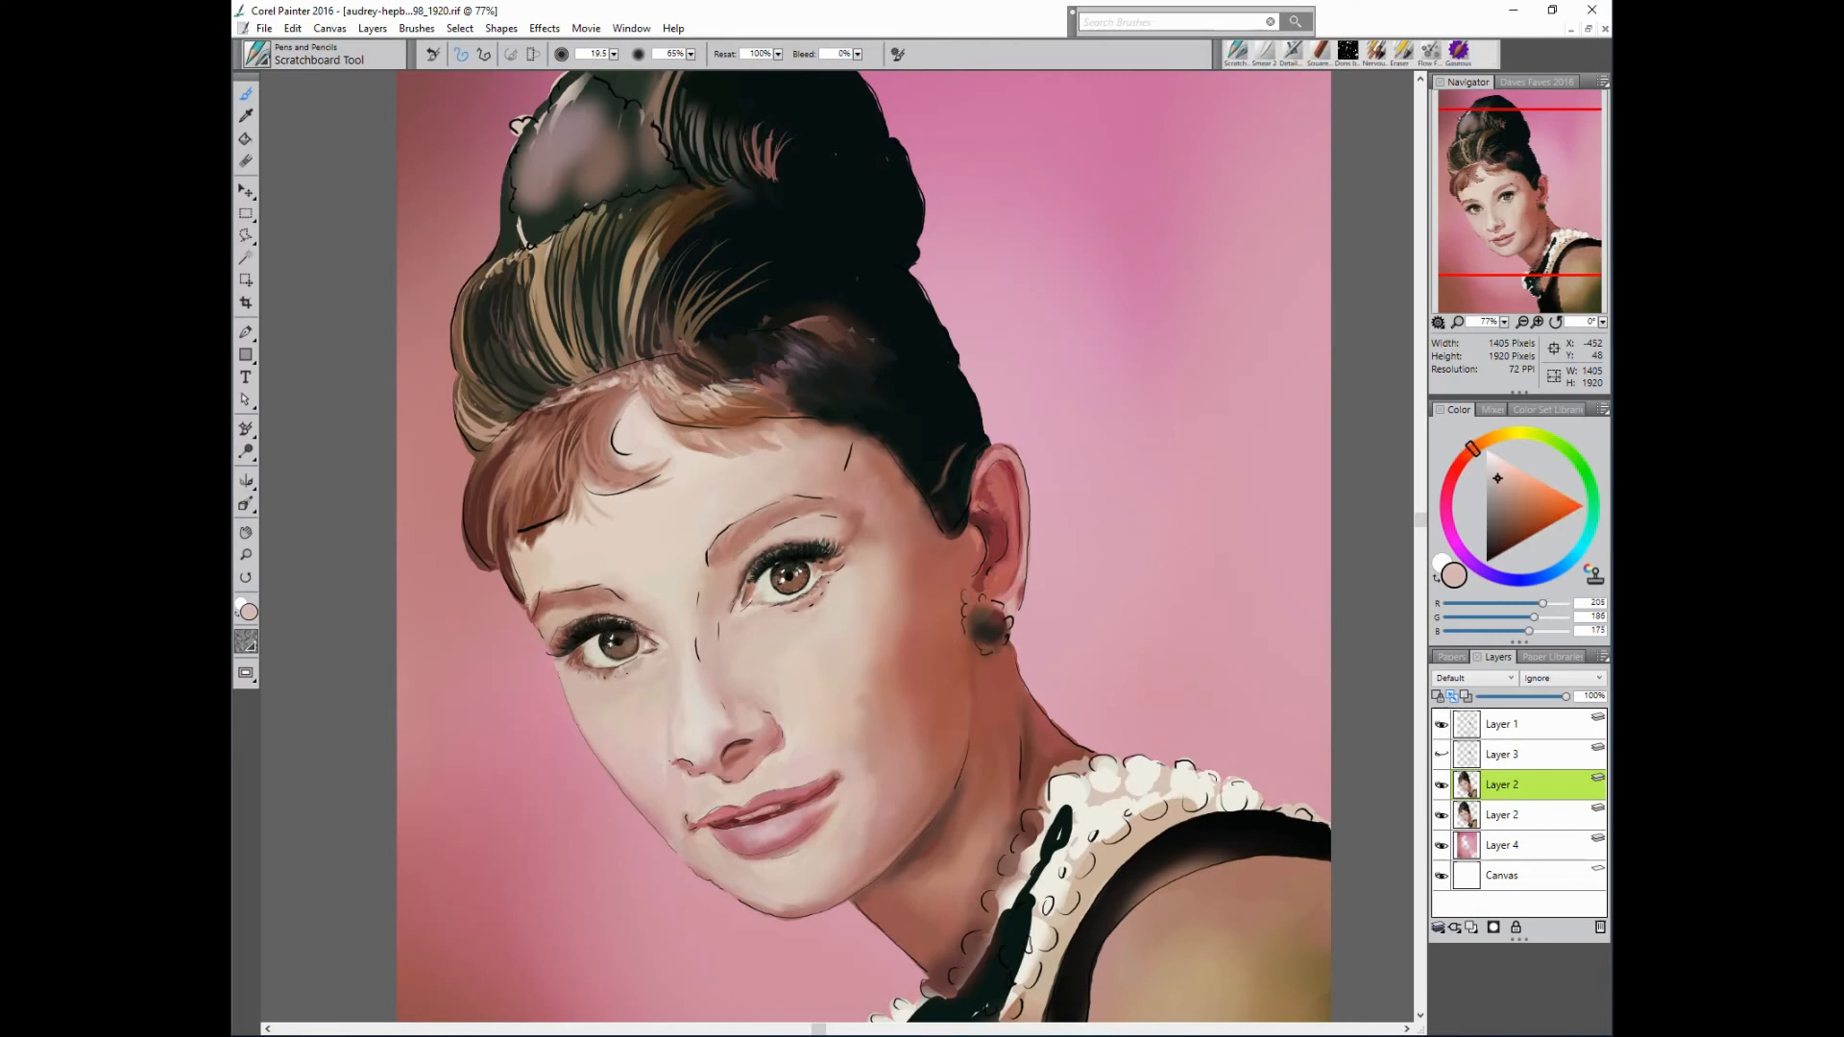
# - Even out the ridge of the nose from the bridge down to the tip with sampled light skin tones
pyautogui.keyDown('alt'); pyautogui.click(688, 687); pyautogui.keyUp('alt')
pyautogui.keyDown('alt'); pyautogui.click(481, 542); pyautogui.keyUp('alt')
pyautogui.keyDown('alt'); pyautogui.click(711, 642); pyautogui.keyUp('alt')
pyautogui.keyDown('alt'); pyautogui.click(699, 663); pyautogui.keyUp('alt')
pyautogui.keyDown('alt'); pyautogui.click(698, 713); pyautogui.keyUp('alt')
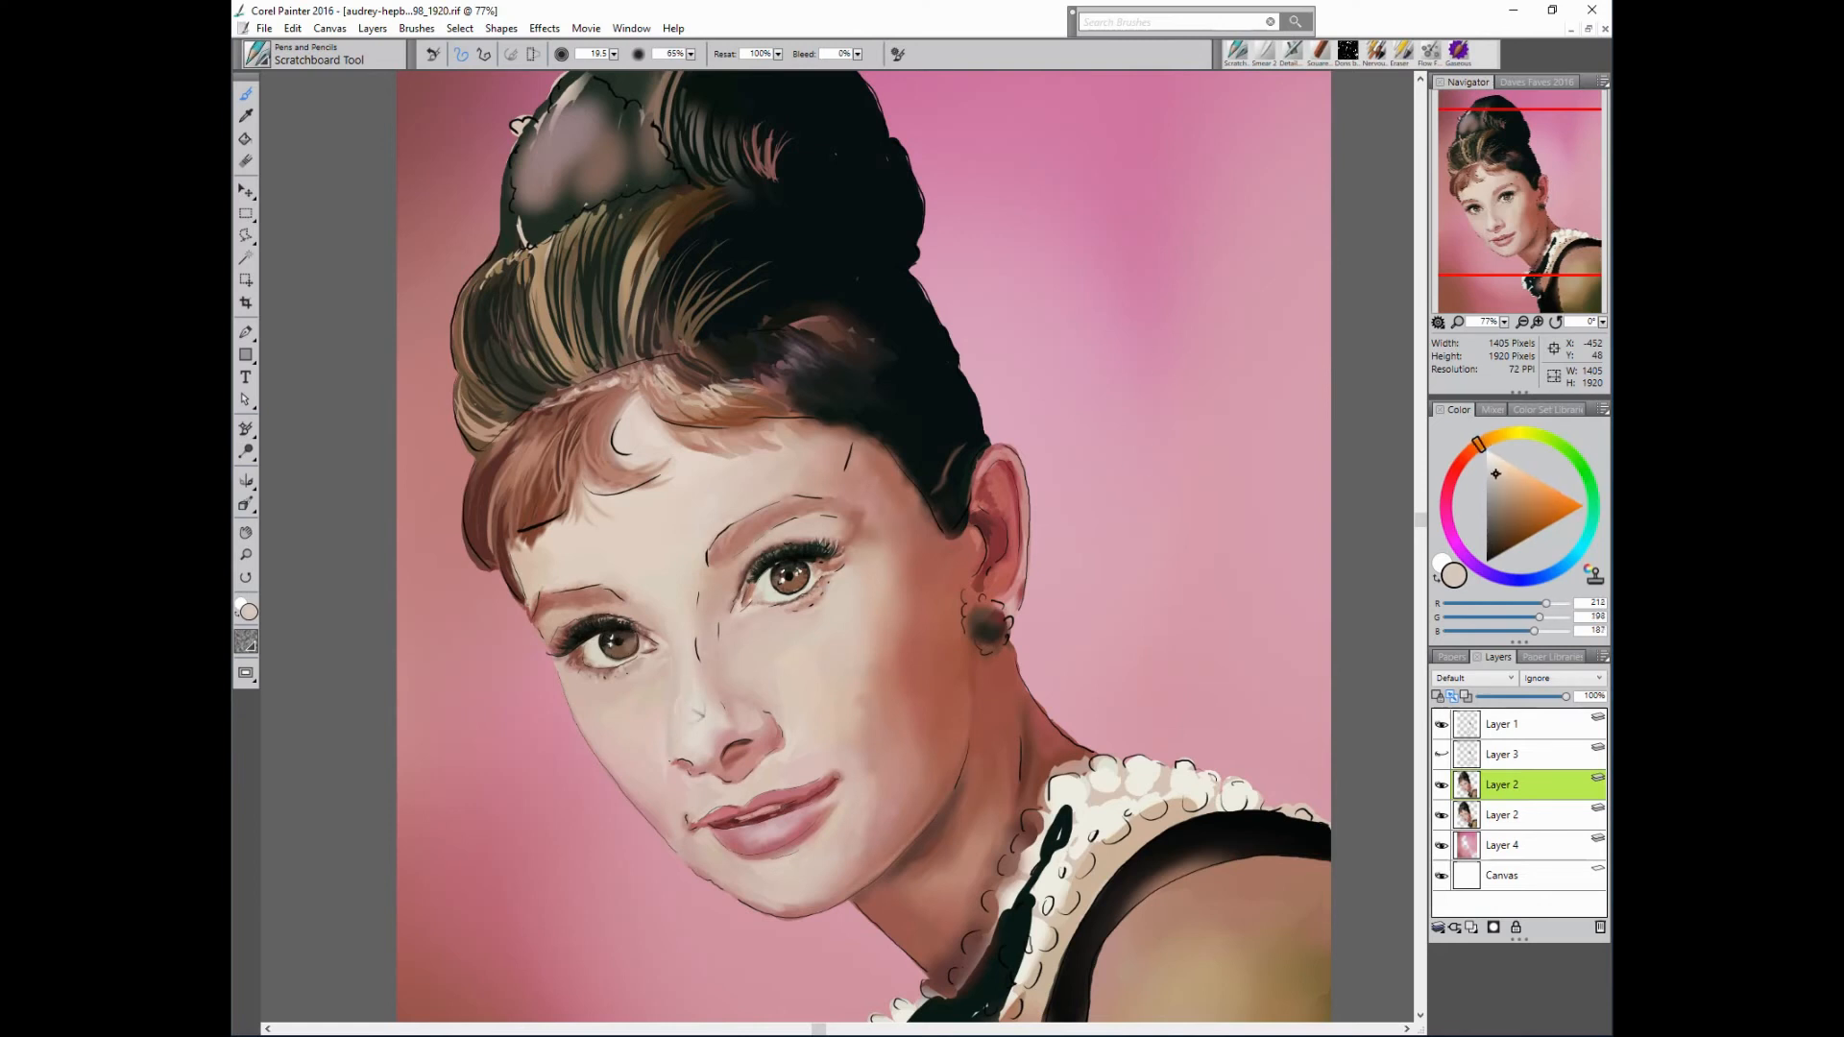
# - Model the near side of the nose below the eye with sampled pinkish and light skin tones
pyautogui.keyDown('alt'); pyautogui.click(824, 589); pyautogui.keyUp('alt')
pyautogui.keyDown('alt'); pyautogui.click(805, 646); pyautogui.keyUp('alt')
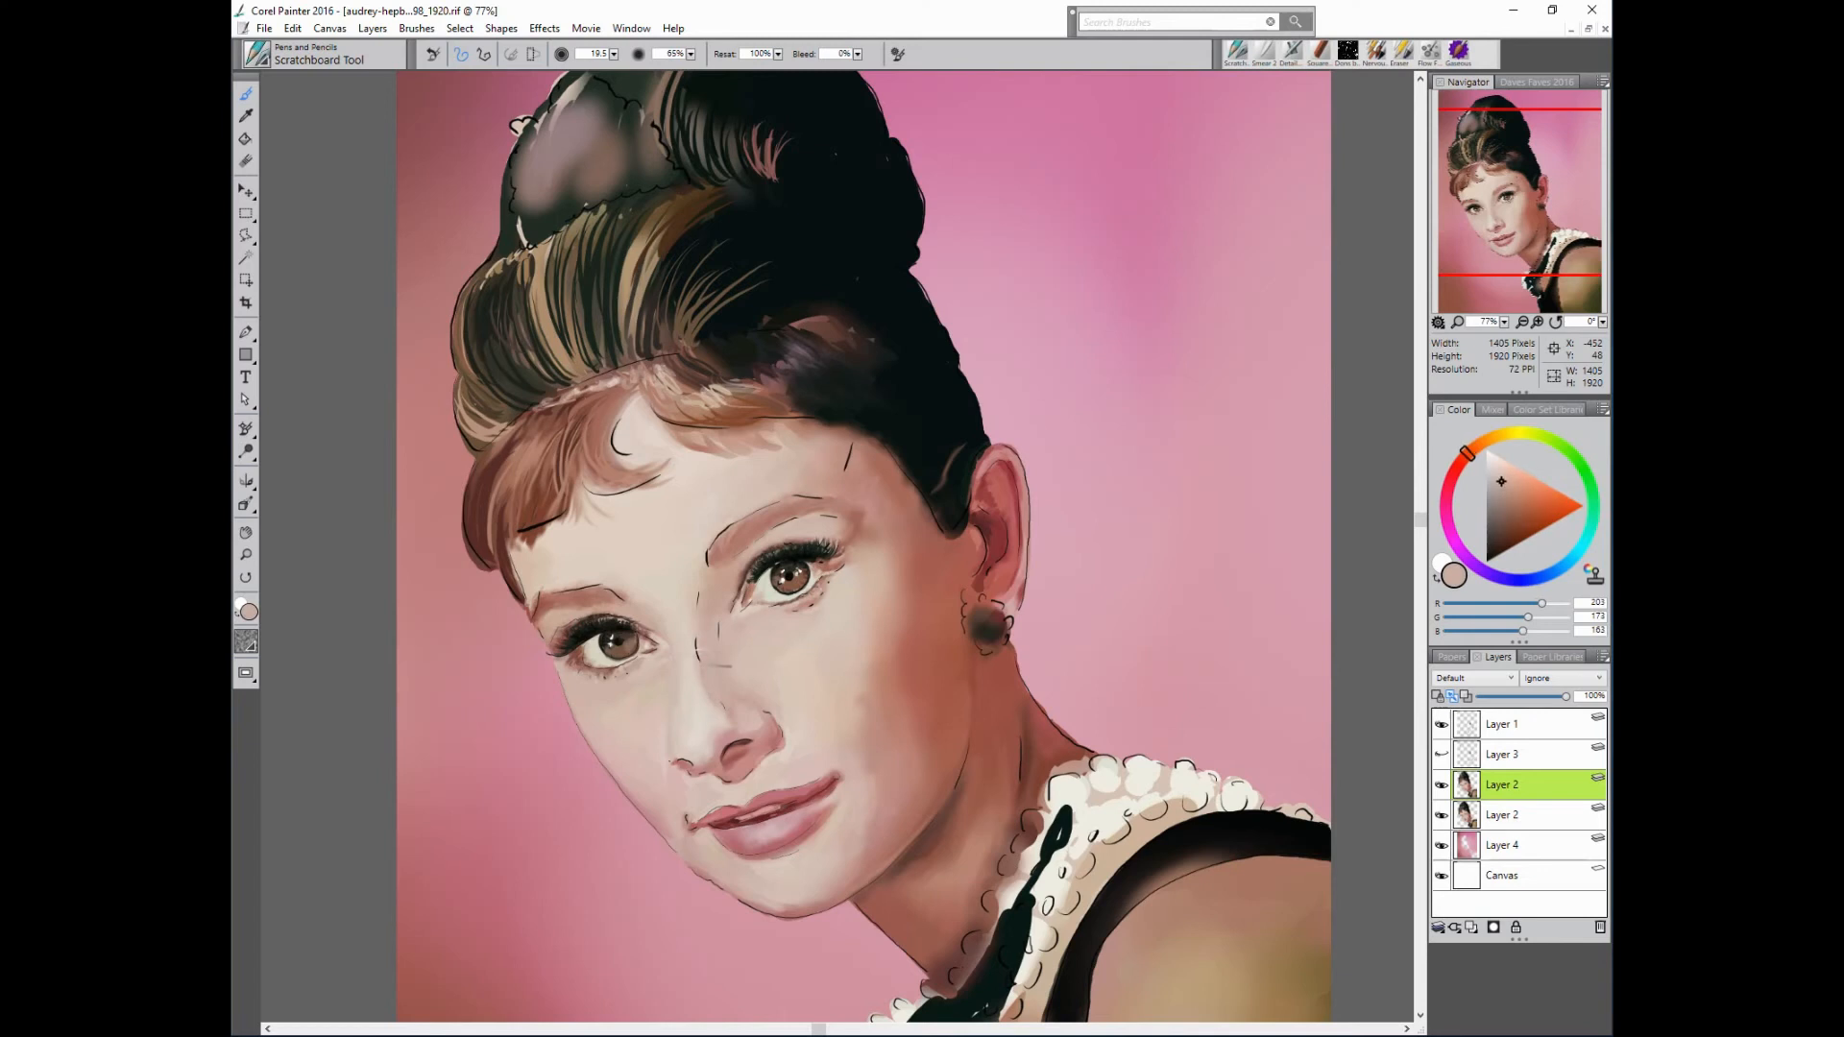
pyautogui.keyDown('alt'); pyautogui.click(707, 668); pyautogui.keyUp('alt')
pyautogui.keyDown('alt'); pyautogui.click(739, 710); pyautogui.keyUp('alt')
pyautogui.keyDown('alt'); pyautogui.click(732, 694); pyautogui.keyUp('alt')
pyautogui.keyDown('alt'); pyautogui.click(734, 697); pyautogui.keyUp('alt')
pyautogui.keyDown('alt'); pyautogui.click(732, 695); pyautogui.keyUp('alt')
# - Retouch the inner corner of the near eye, alternating sampled dark, reddish-brown and light skin tones
pyautogui.keyDown('alt'); pyautogui.click(741, 597); pyautogui.keyUp('alt')
pyautogui.keyDown('alt'); pyautogui.click(741, 584); pyautogui.keyUp('alt')
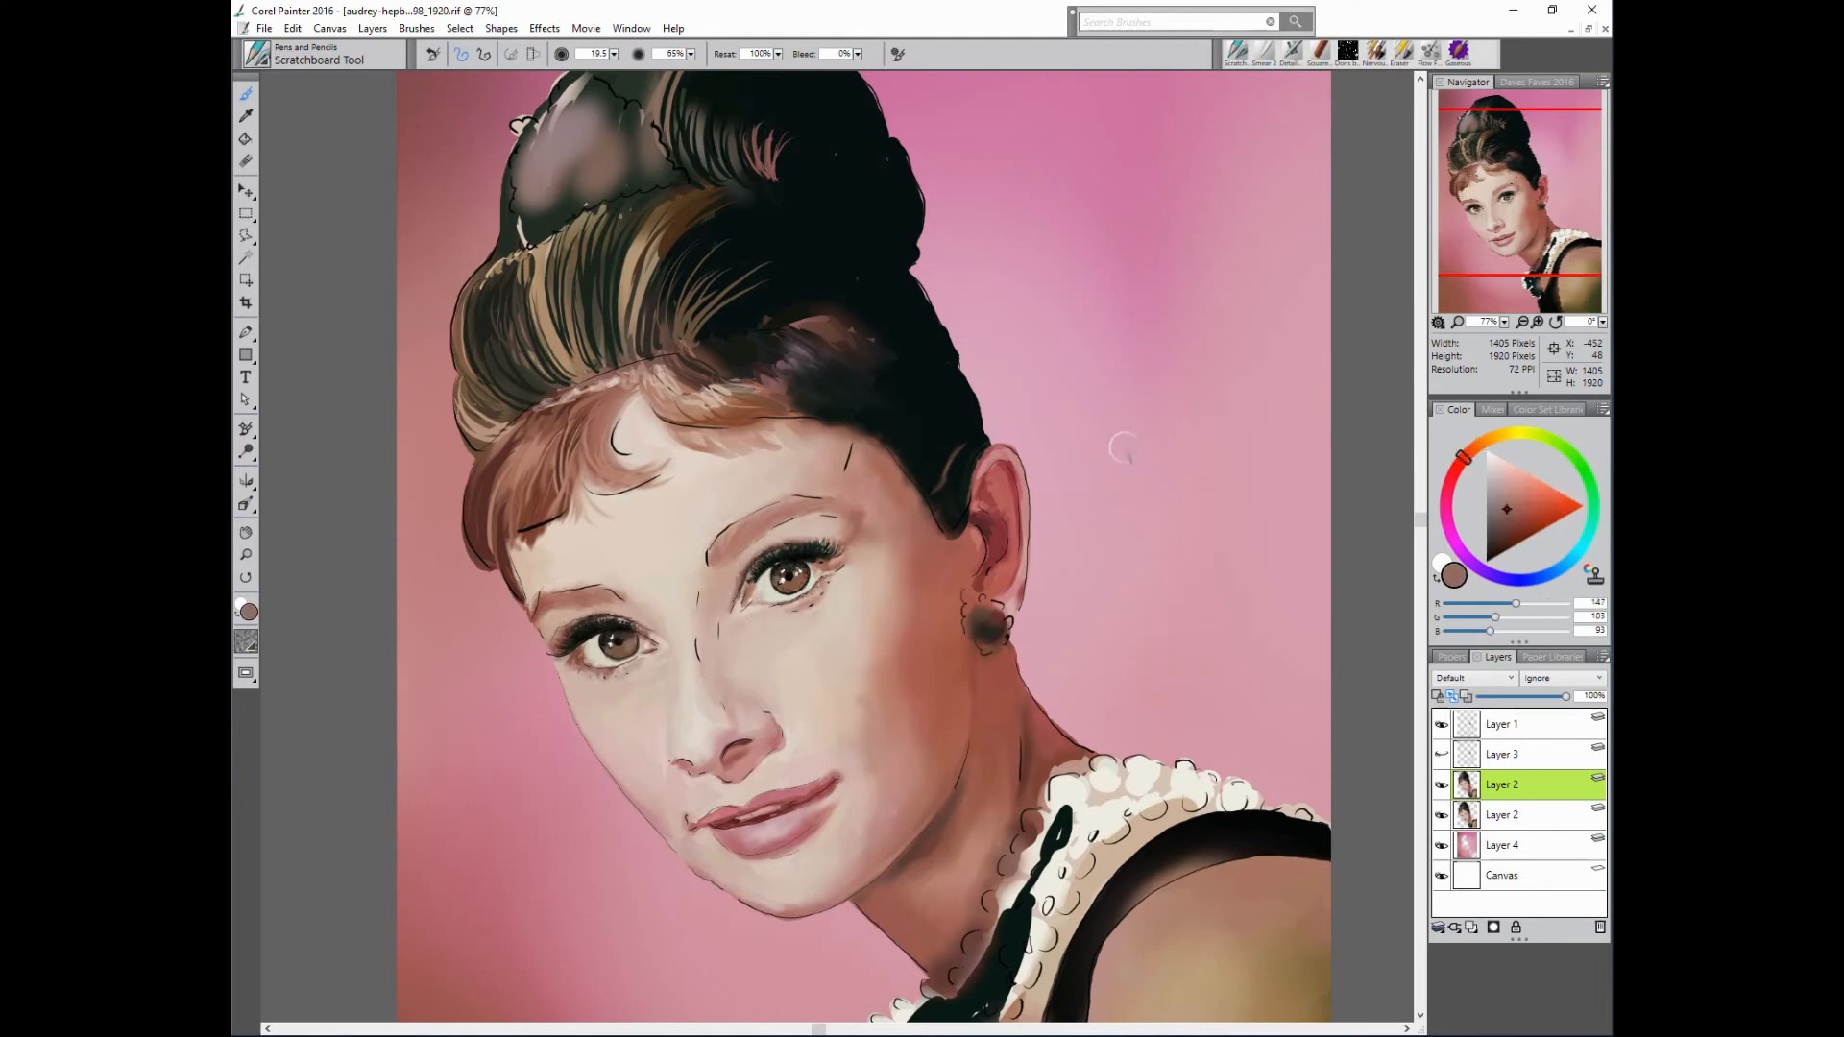
pyautogui.keyDown('alt'); pyautogui.click(734, 589); pyautogui.keyUp('alt')
pyautogui.keyDown('alt'); pyautogui.click(869, 520); pyautogui.keyUp('alt')
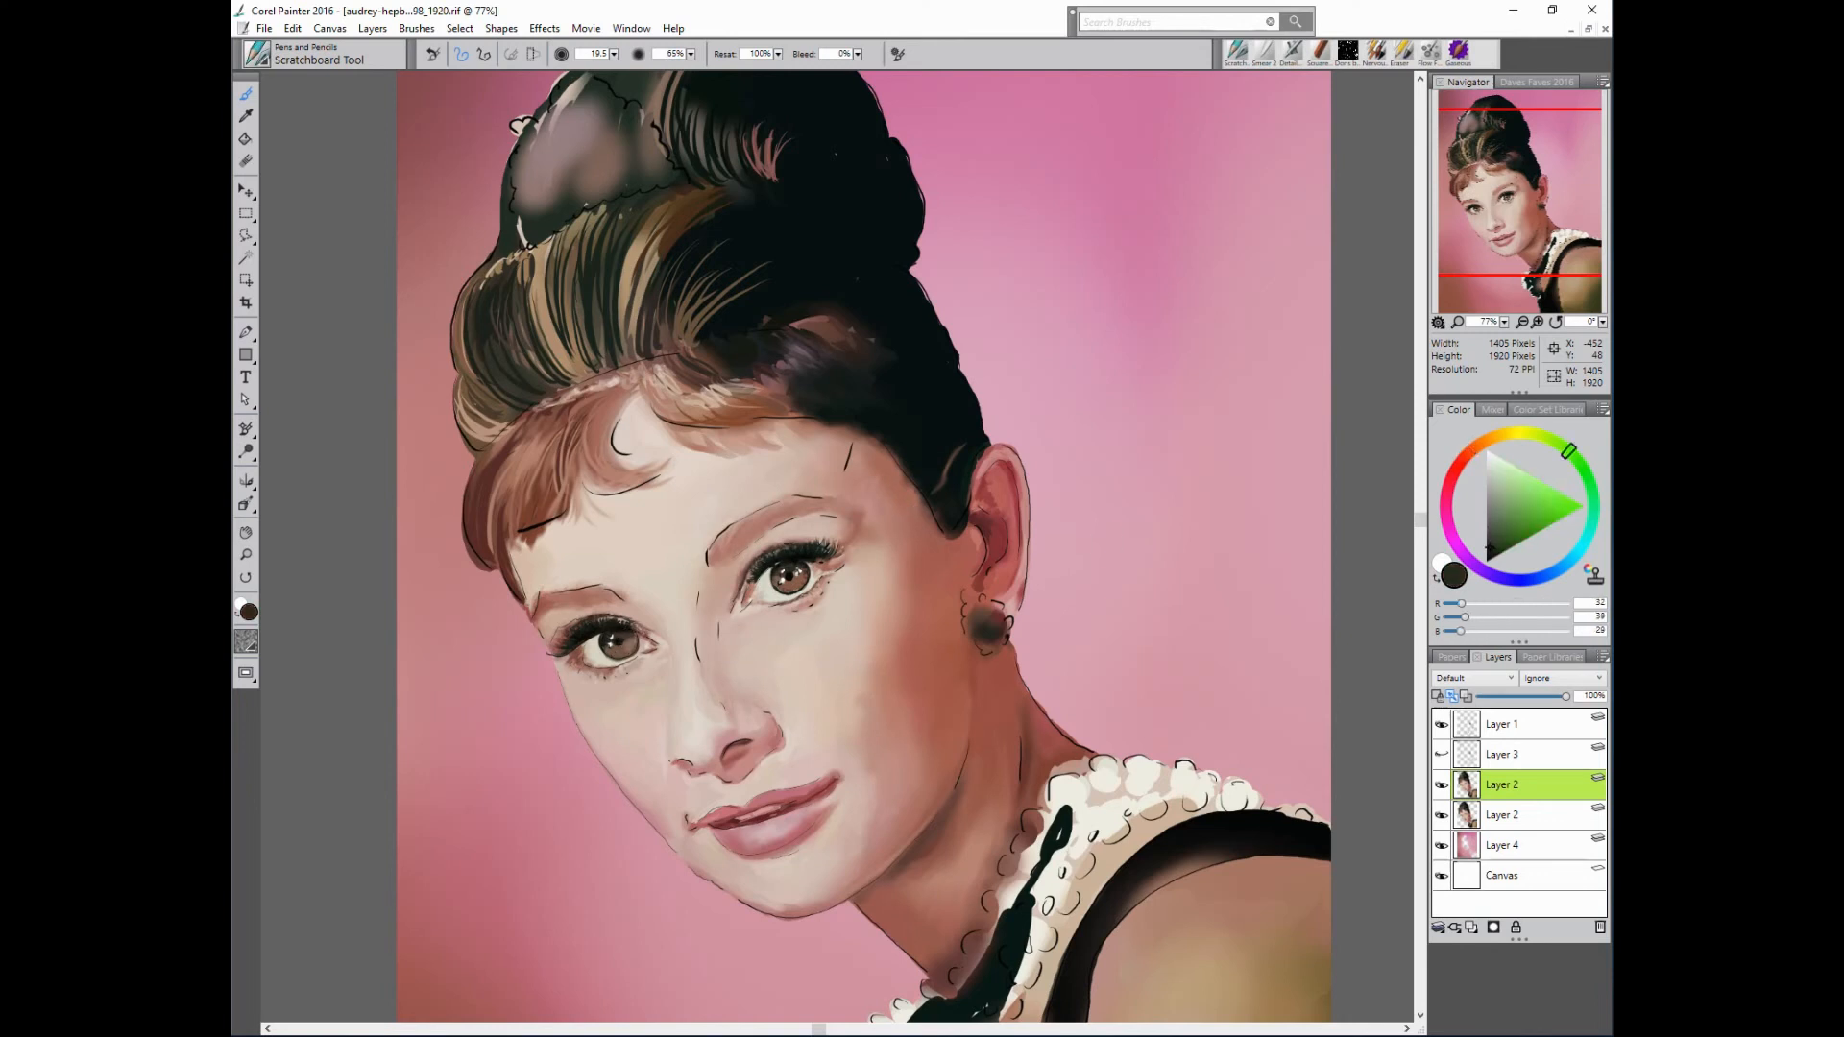
pyautogui.keyDown('alt'); pyautogui.click(573, 653); pyautogui.keyUp('alt')
pyautogui.keyDown('alt'); pyautogui.click(964, 459); pyautogui.keyUp('alt')
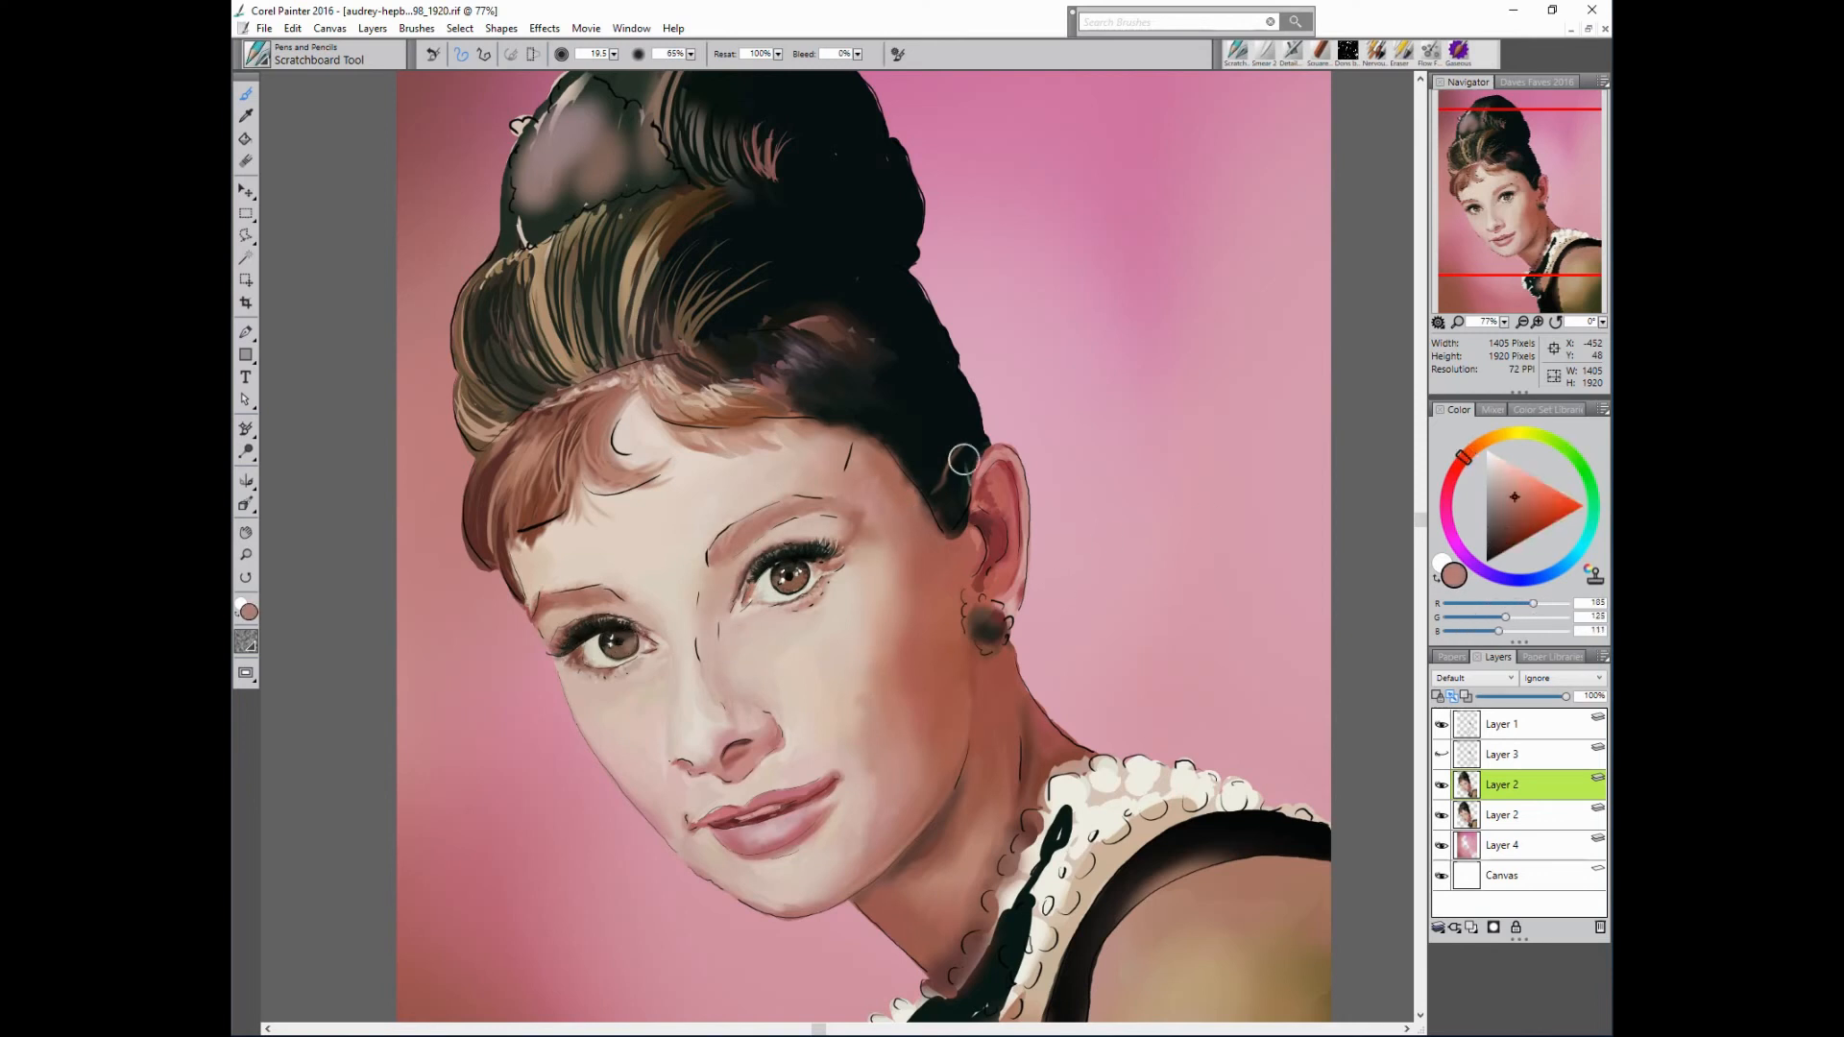
pyautogui.keyDown('alt'); pyautogui.click(776, 569); pyautogui.keyUp('alt')
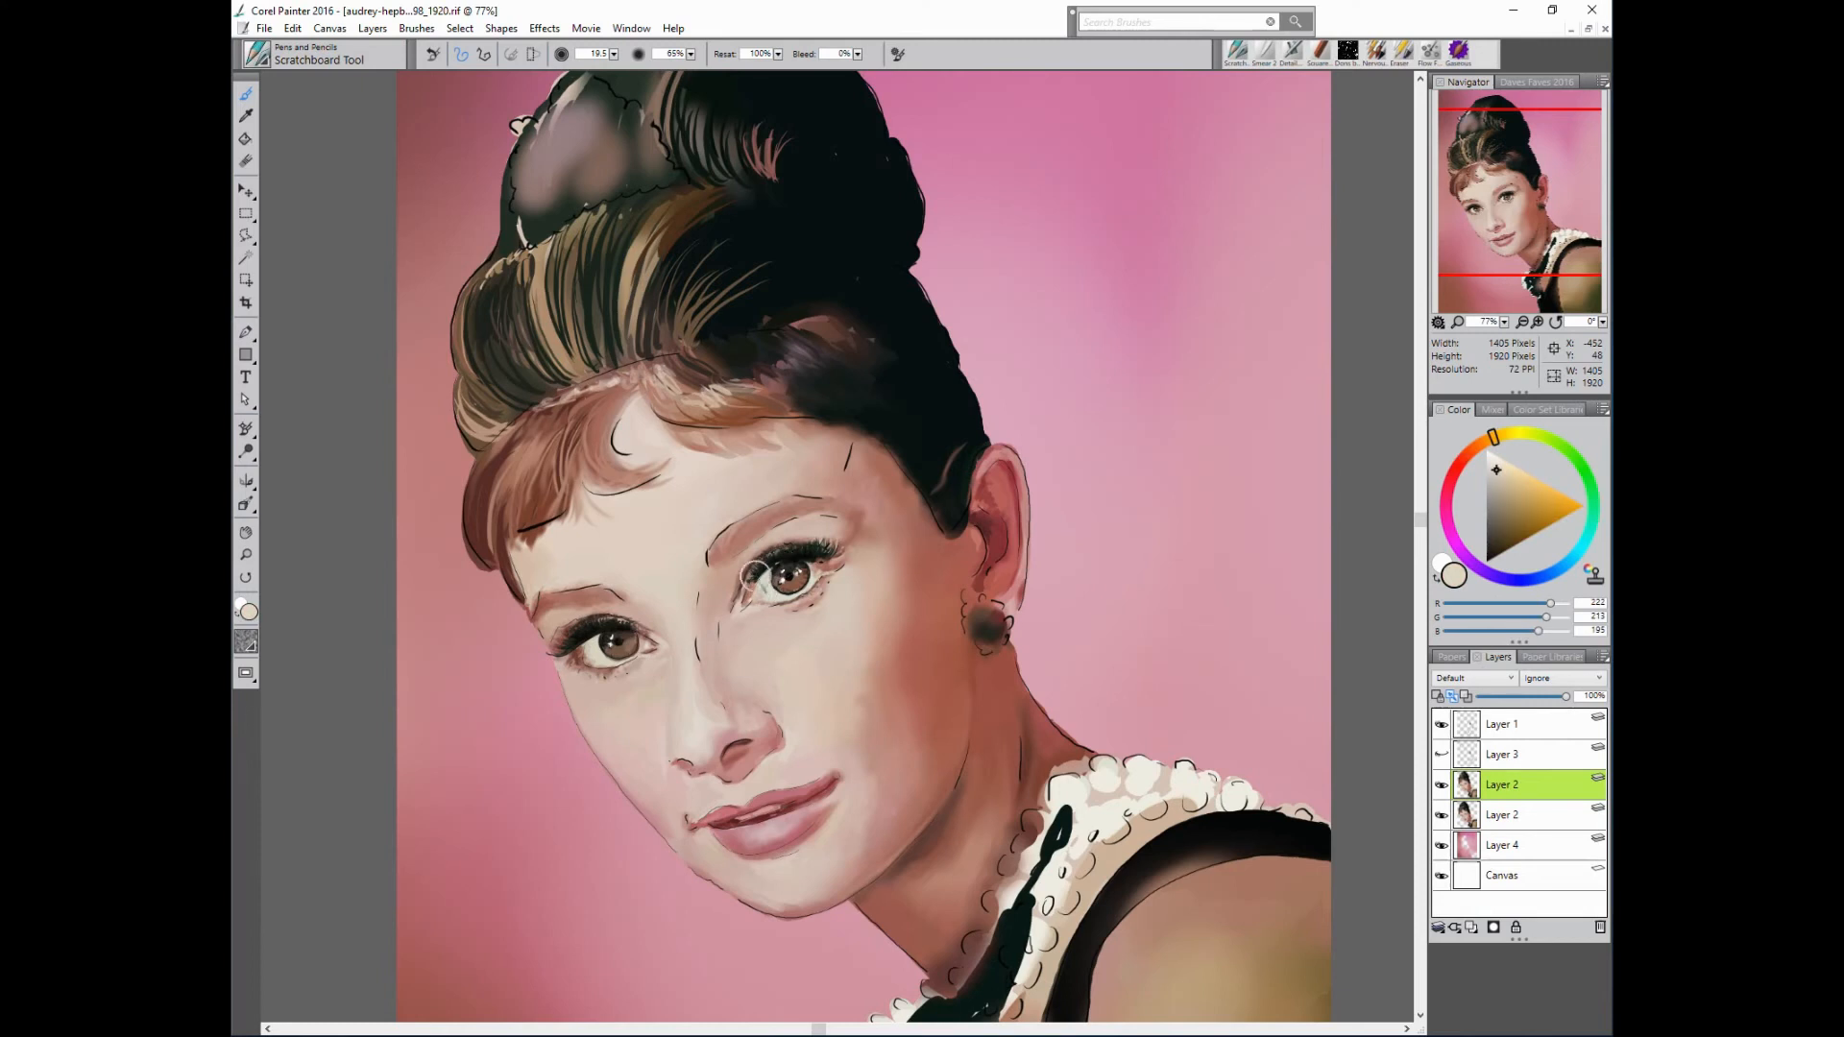
pyautogui.moveTo(755, 580); pyautogui.dragTo(743, 595)
# - Touch up the earlobe above the earring and the far mouth corner with sampled skin and lip tones
pyautogui.keyDown('alt'); pyautogui.click(1007, 595); pyautogui.keyUp('alt')
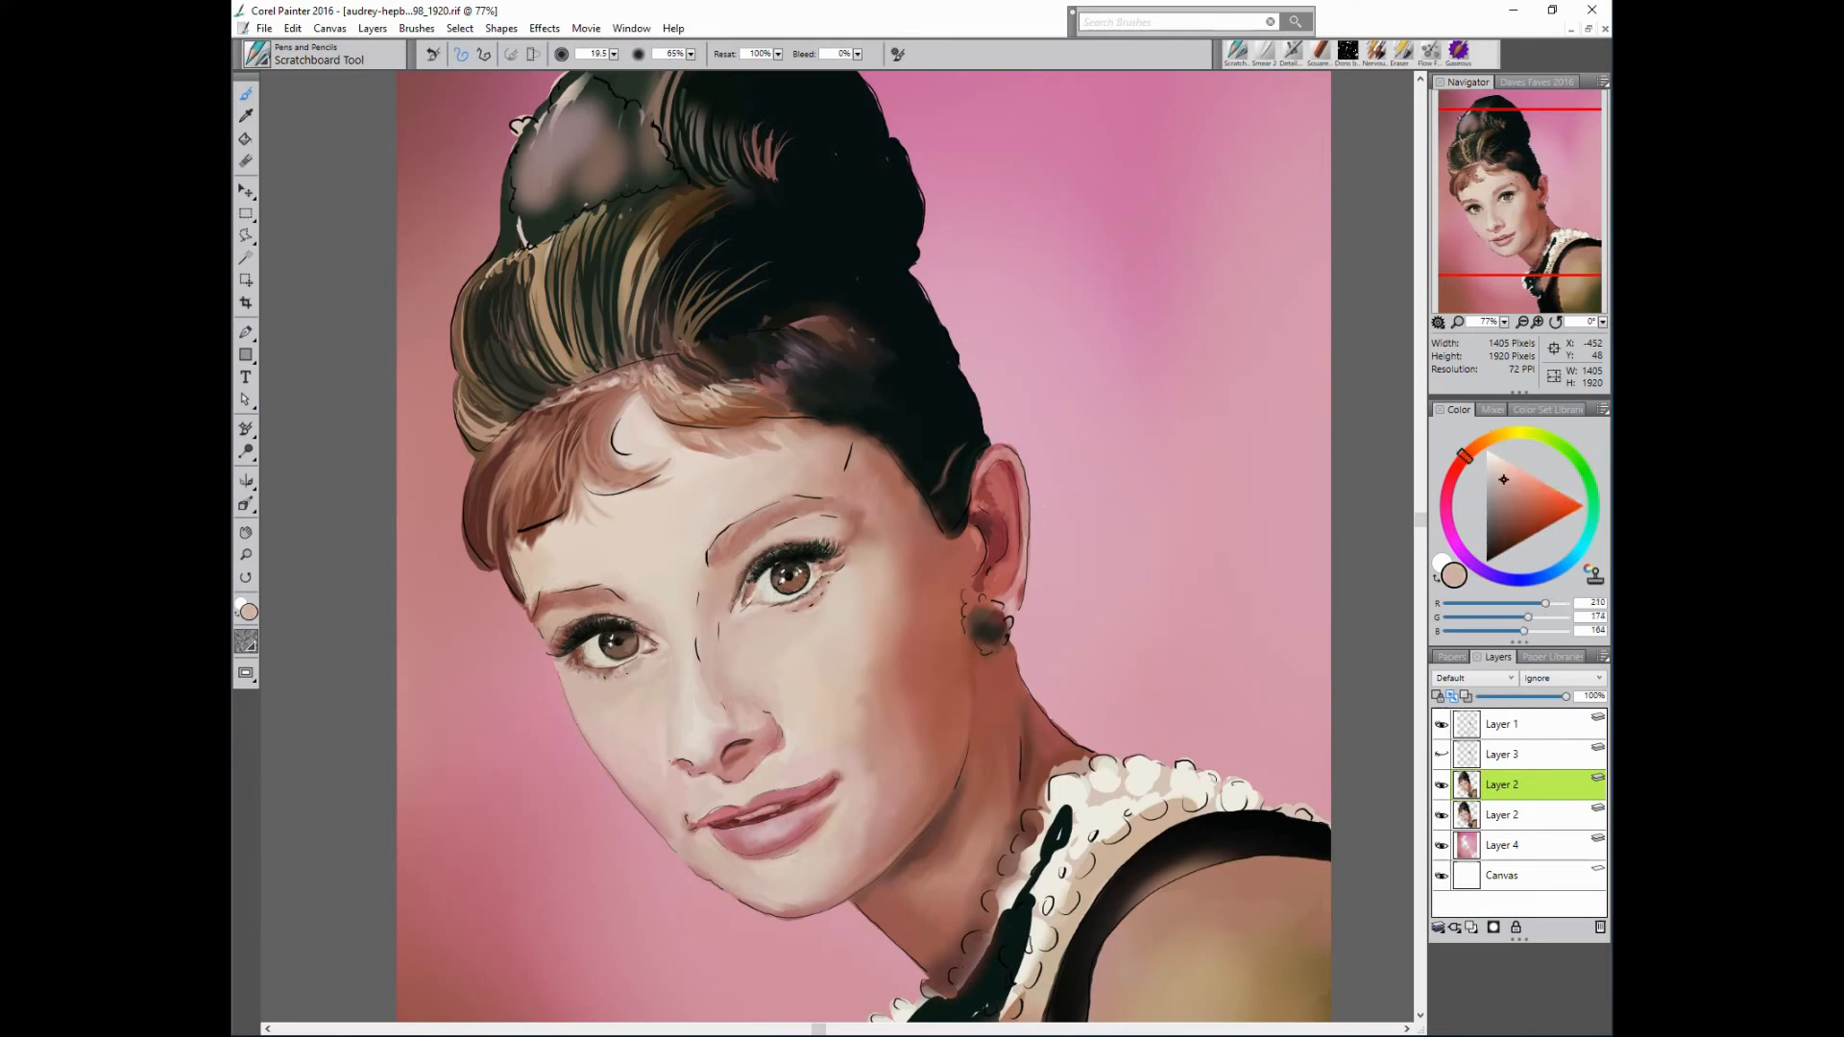
pyautogui.keyDown('alt'); pyautogui.click(720, 819); pyautogui.keyUp('alt')
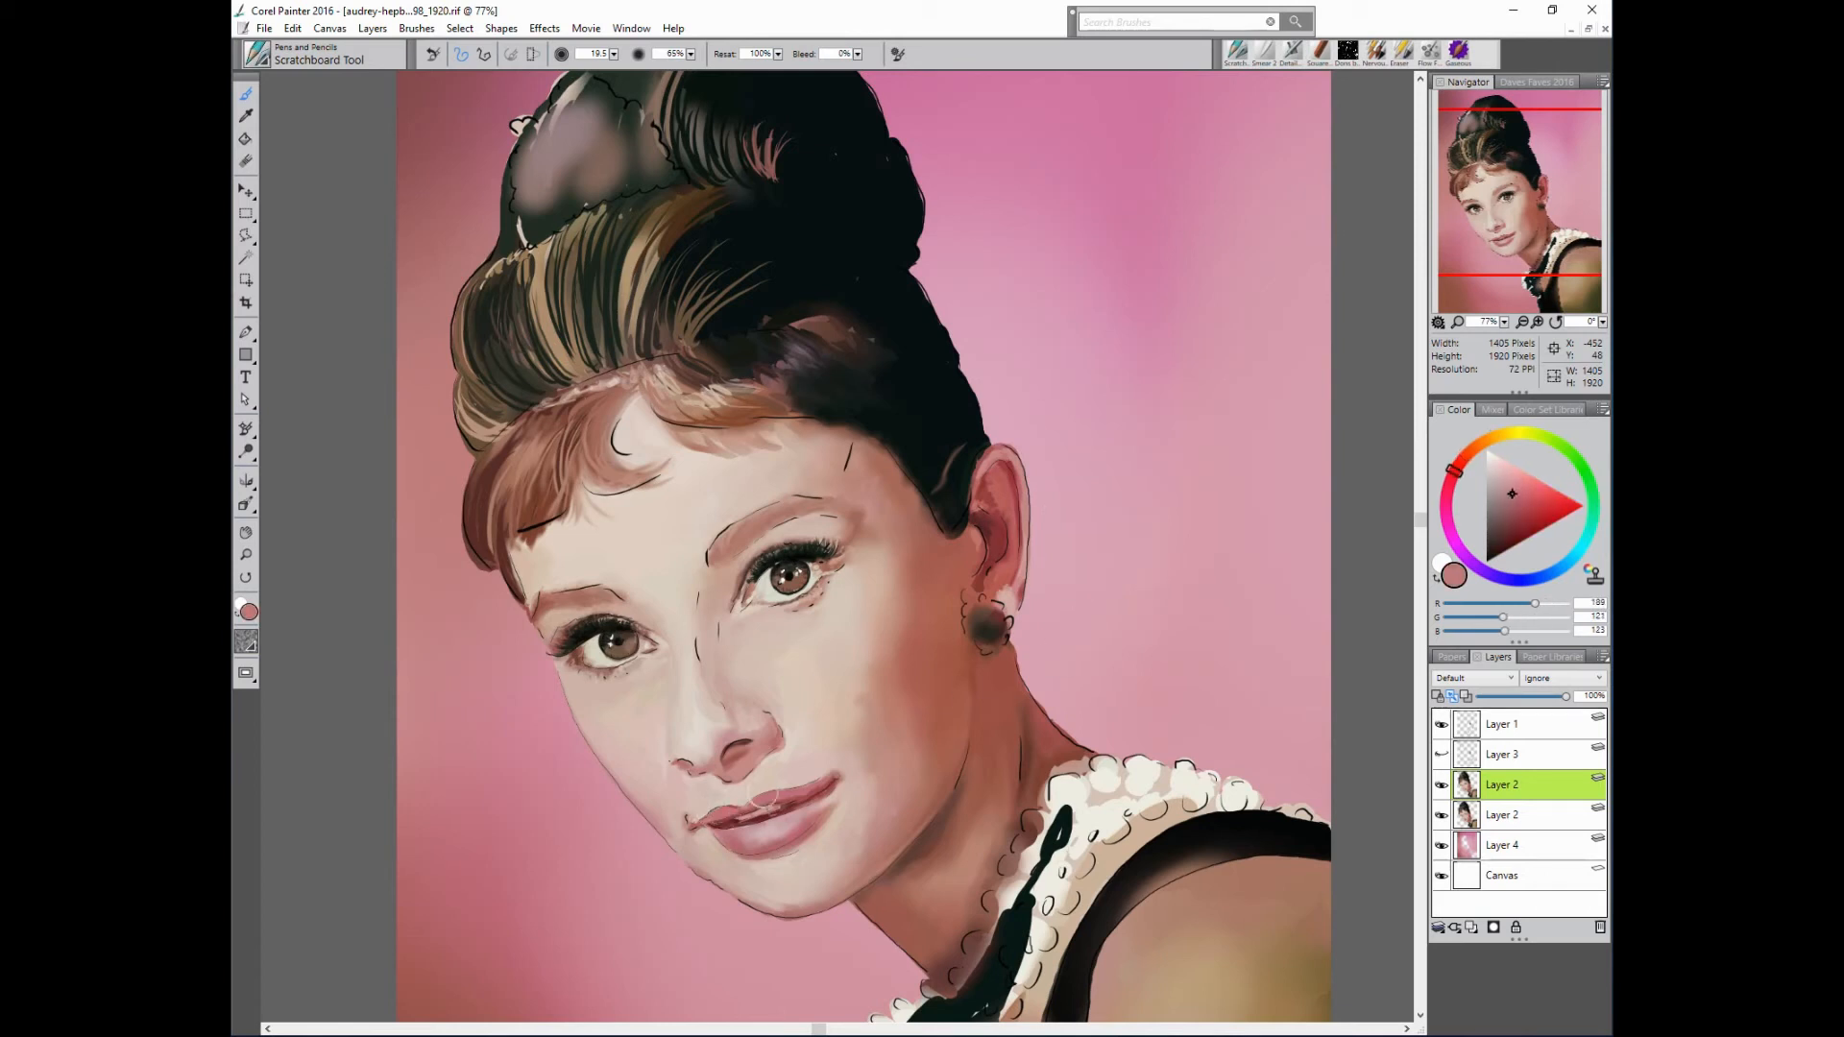
pyautogui.keyDown('alt'); pyautogui.click(677, 807); pyautogui.keyUp('alt')
pyautogui.keyDown('alt'); pyautogui.click(675, 823); pyautogui.keyUp('alt')
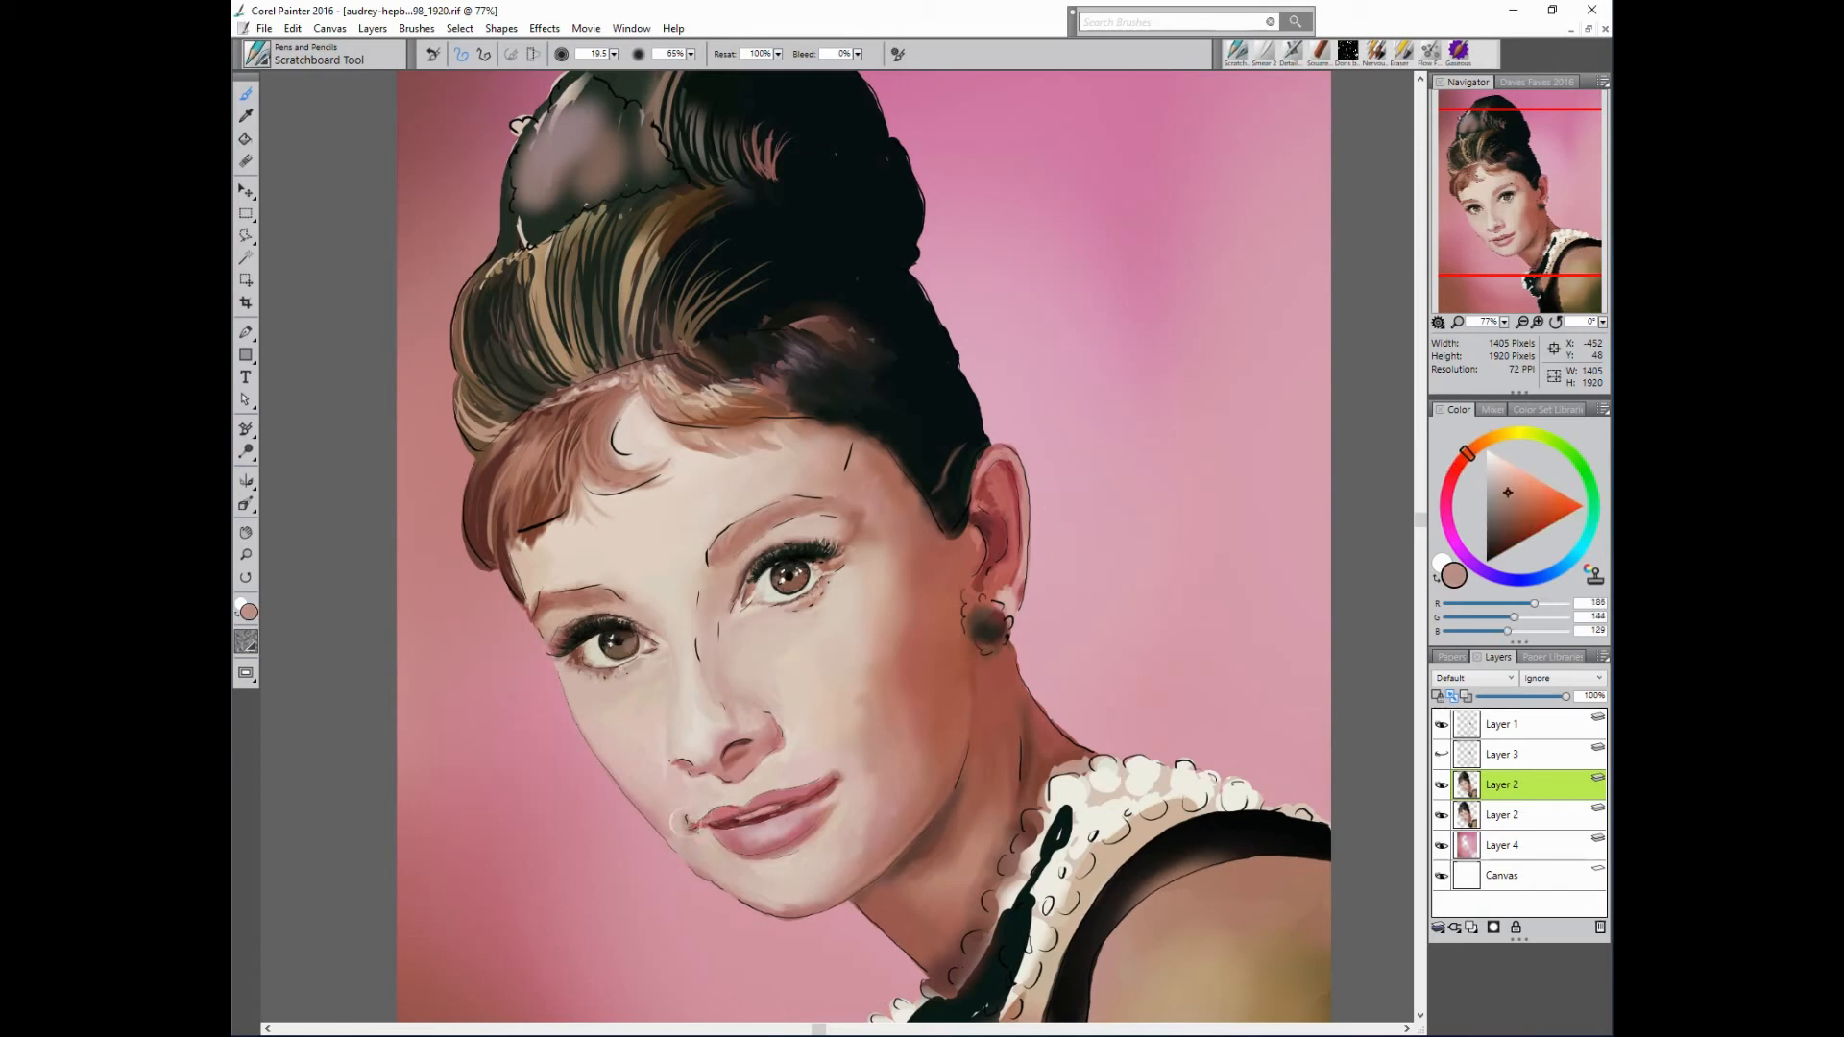
pyautogui.keyDown('alt'); pyautogui.click(768, 812); pyautogui.keyUp('alt')
pyautogui.keyDown('alt'); pyautogui.click(812, 796); pyautogui.keyUp('alt')
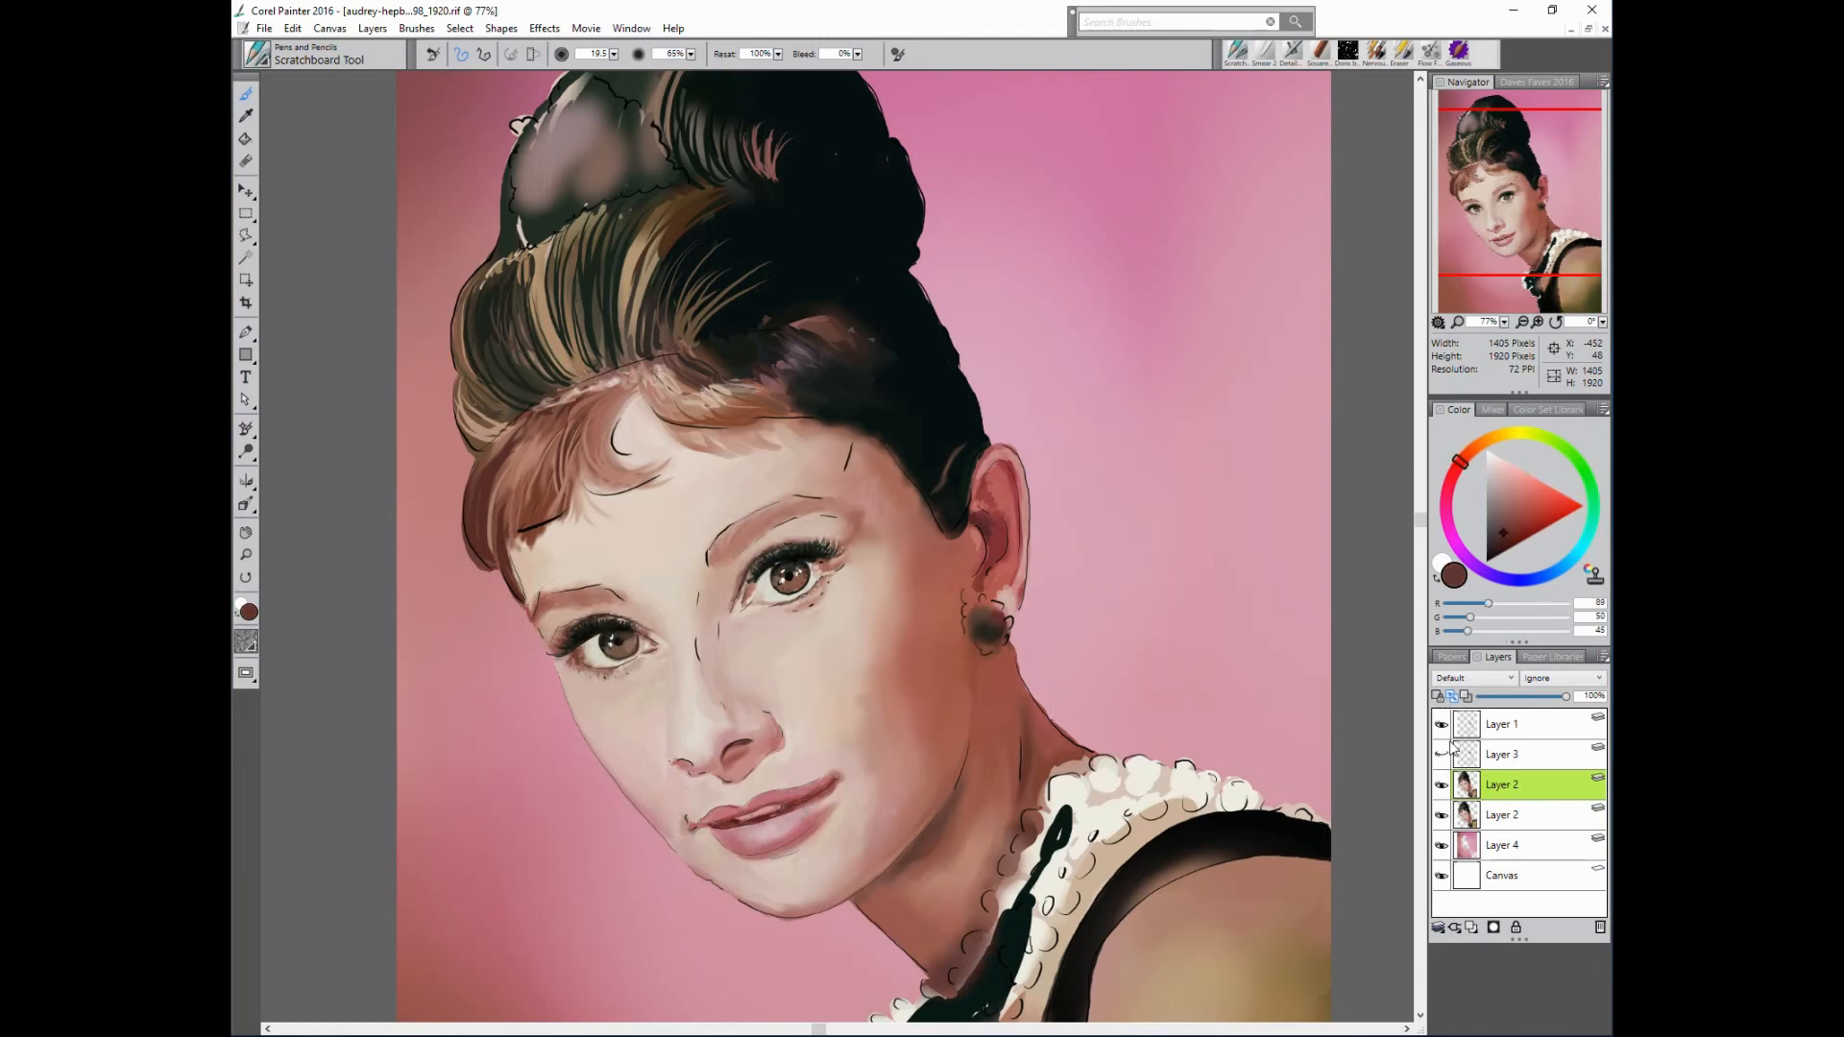
# - Refine the near mouth corner and the skin around it with sampled lip reds and light skin tones
pyautogui.click(1442, 786)
pyautogui.keyDown('alt'); pyautogui.click(865, 754); pyautogui.keyUp('alt')
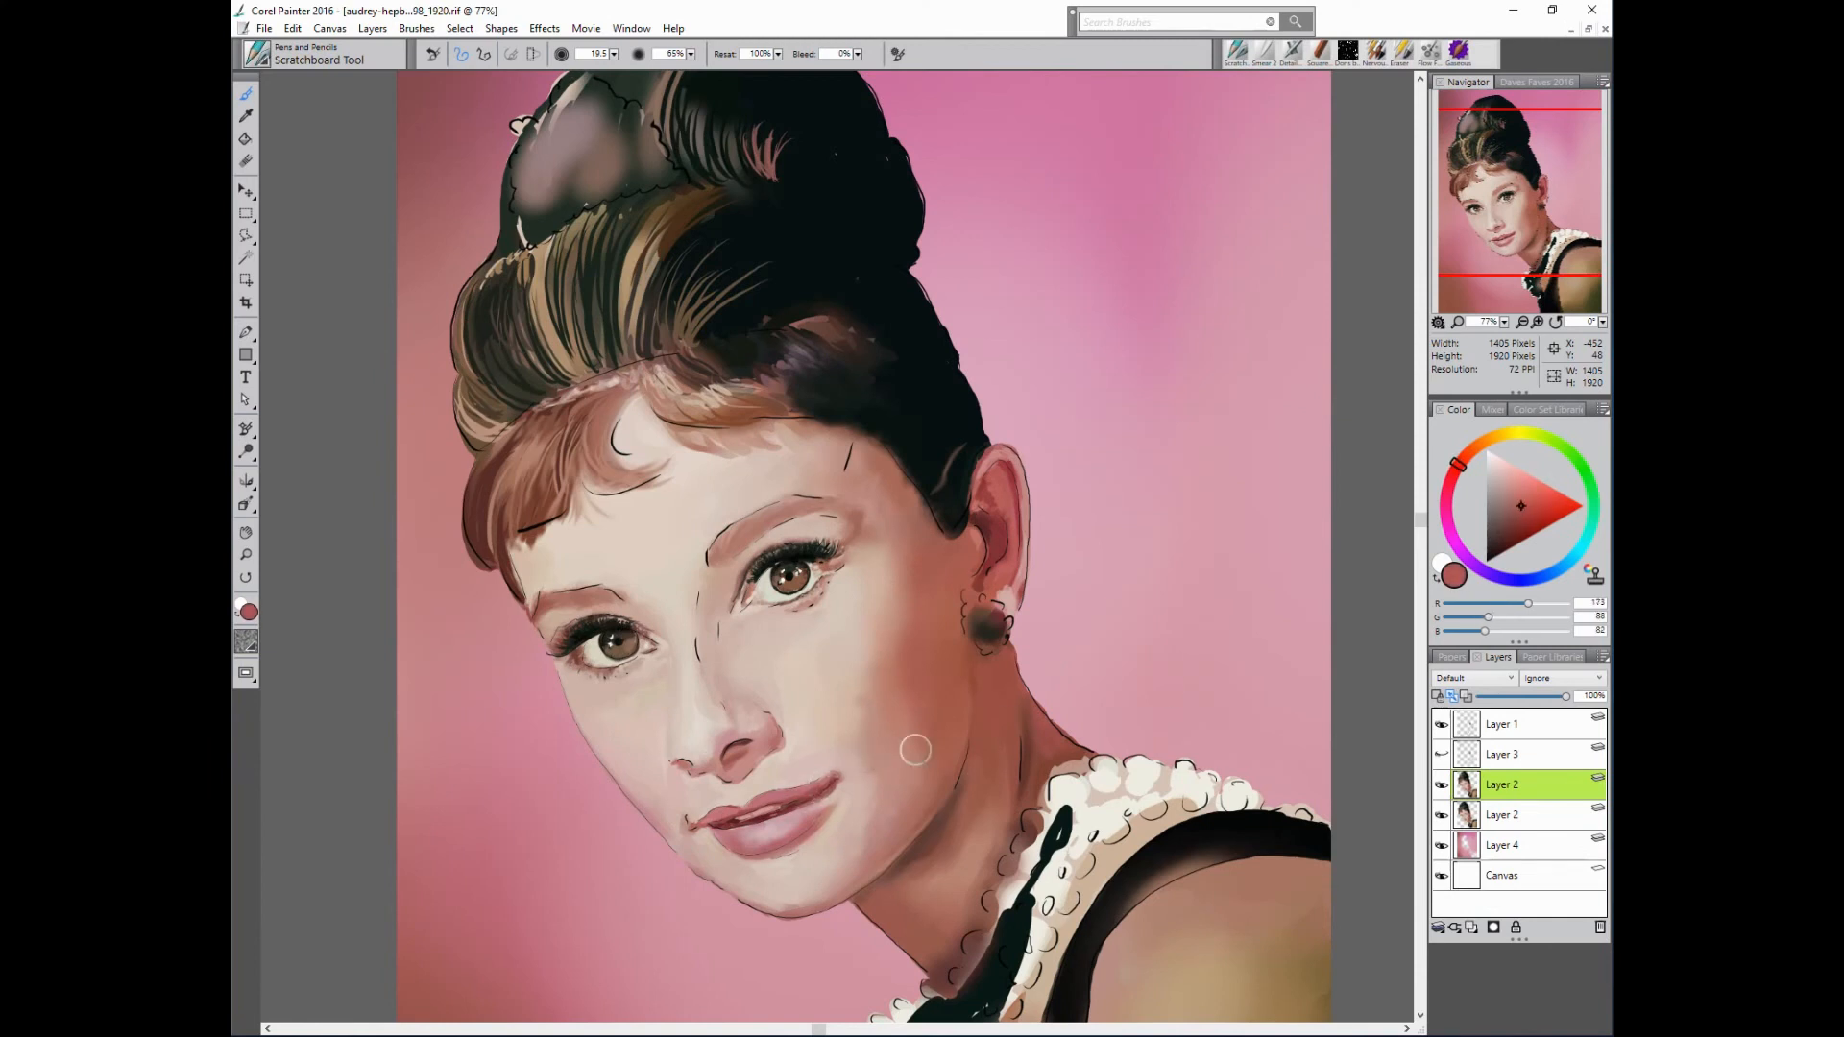
pyautogui.keyDown('alt'); pyautogui.click(817, 790); pyautogui.keyUp('alt')
pyautogui.keyDown('alt'); pyautogui.click(830, 786); pyautogui.keyUp('alt')
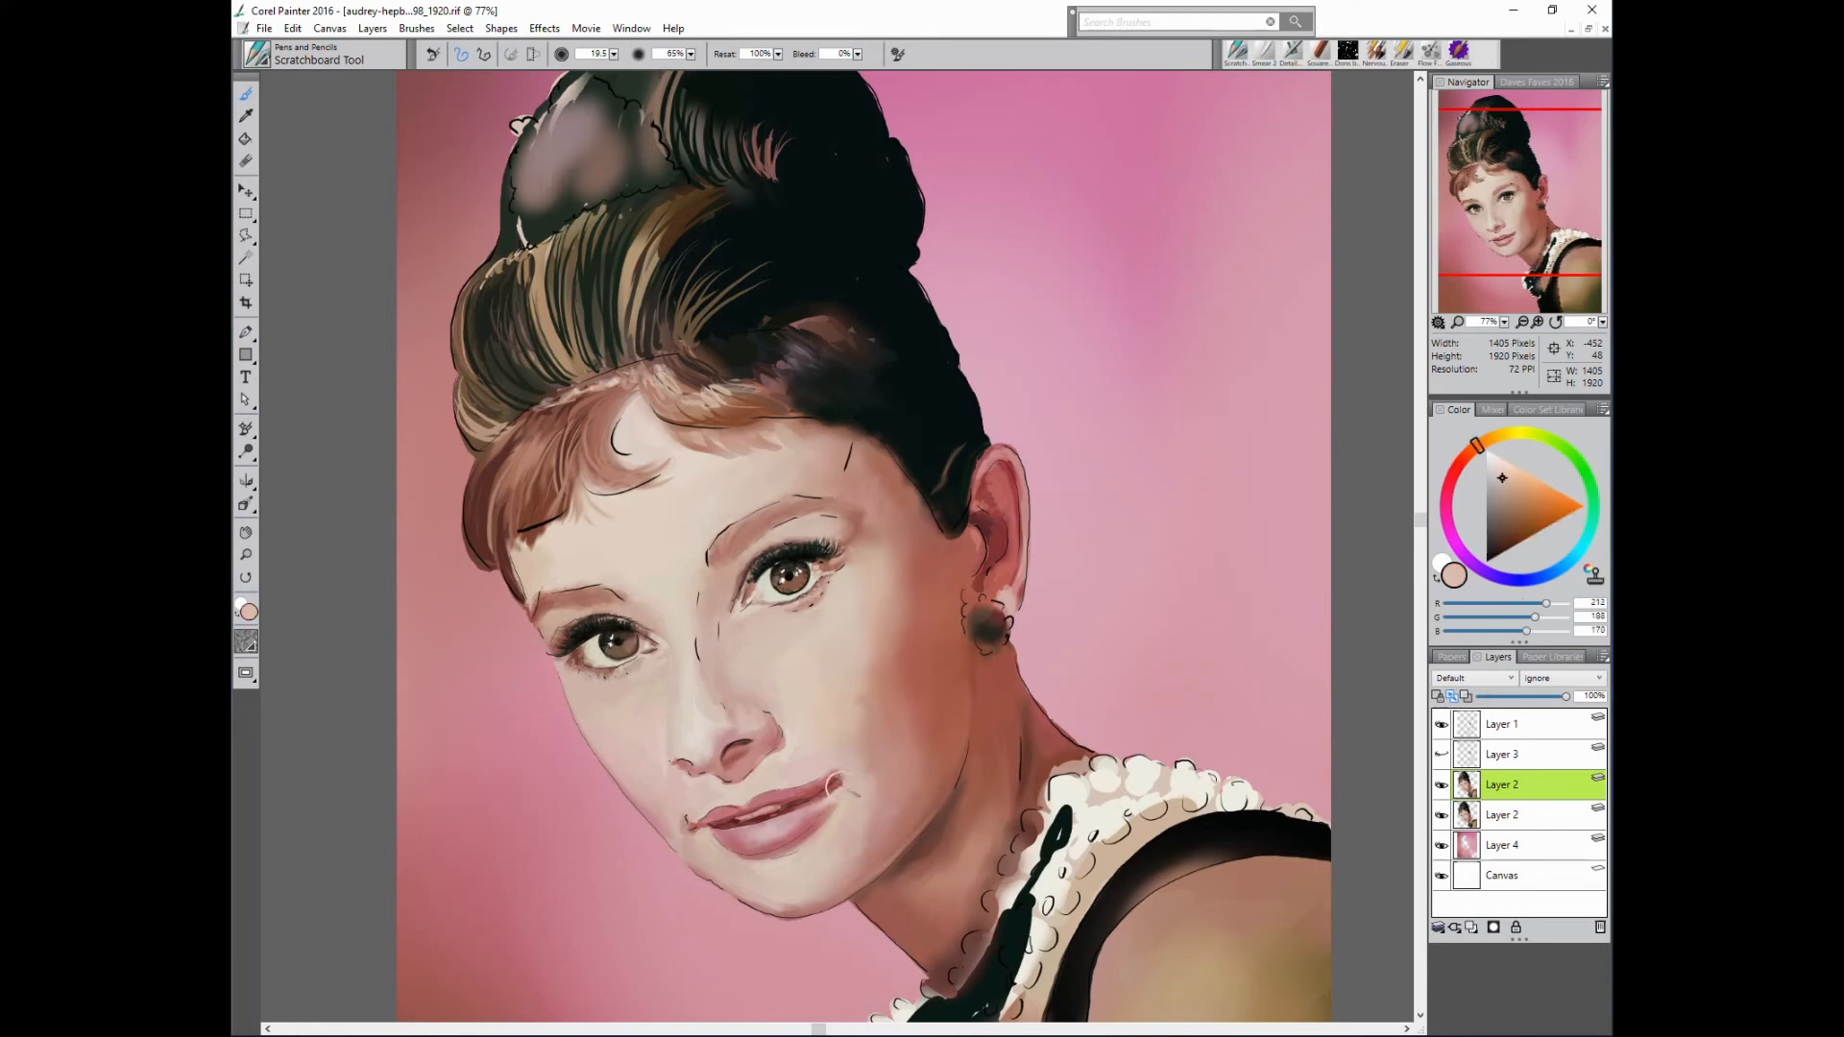
pyautogui.keyDown('alt'); pyautogui.click(814, 809); pyautogui.keyUp('alt')
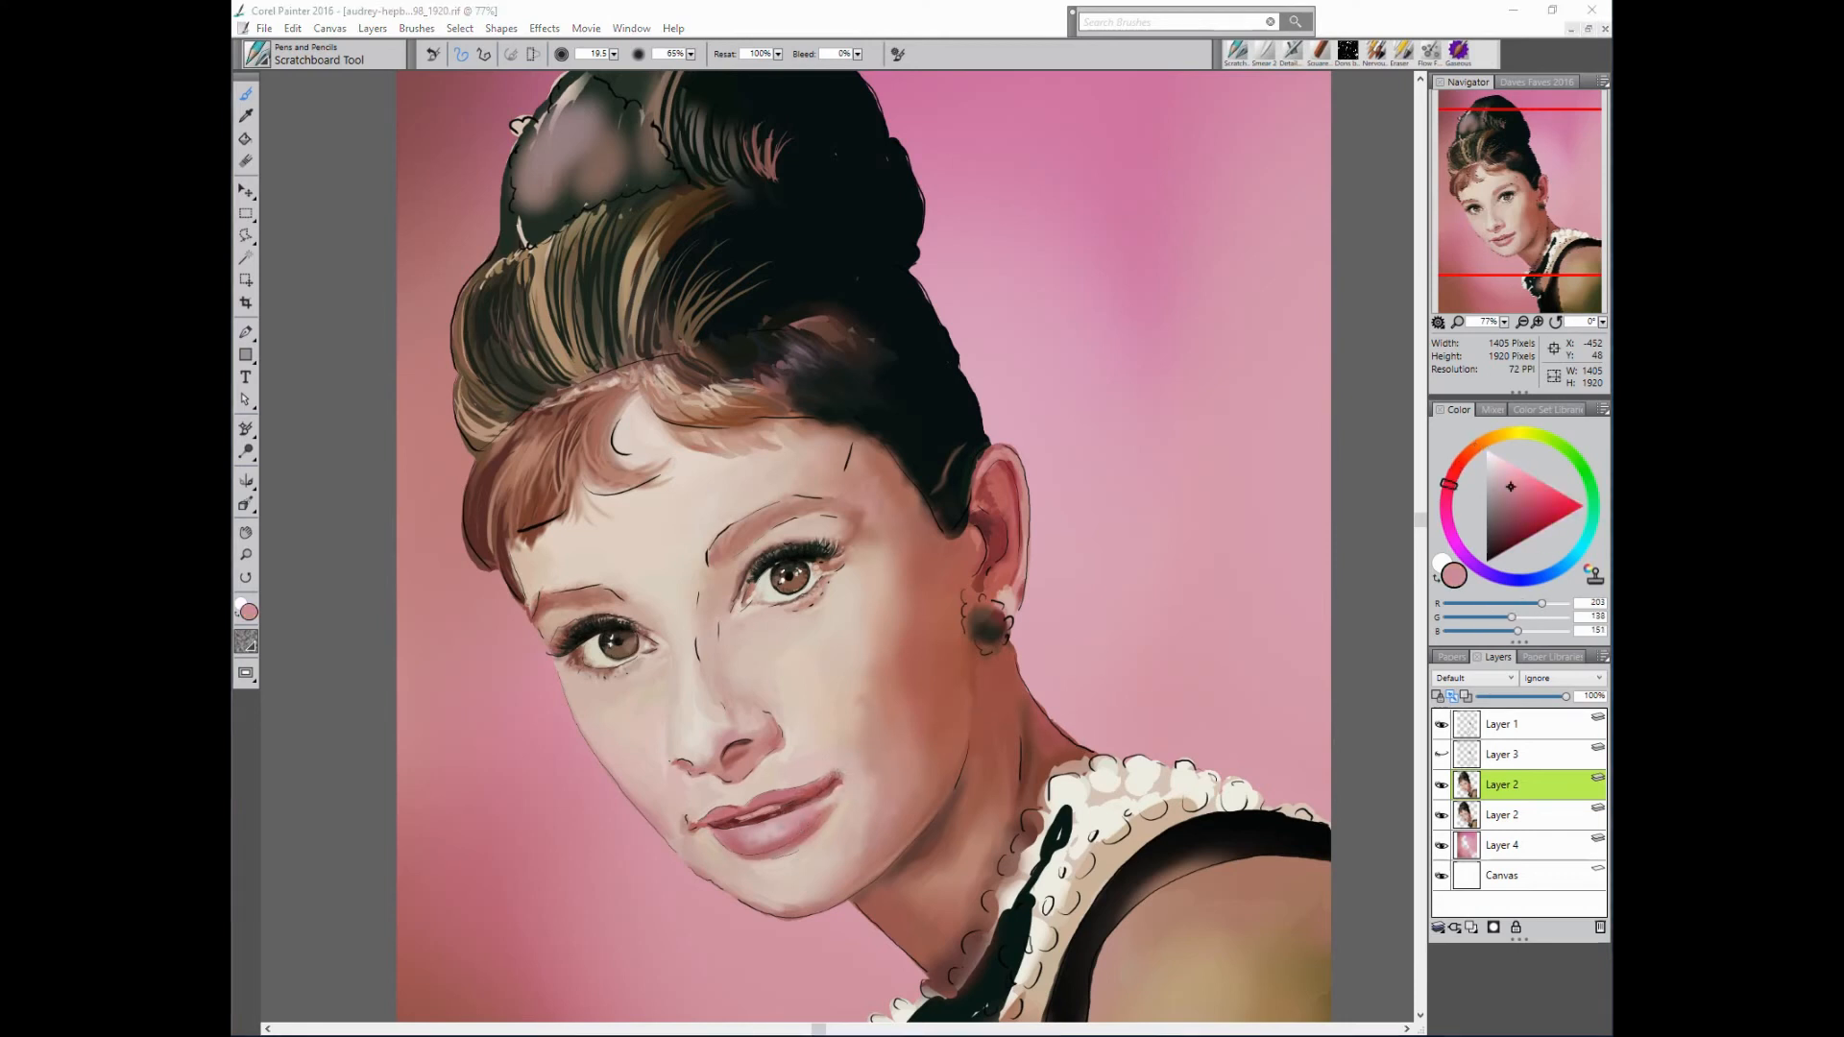
# - Deepen and blend the shadow under the near jawline and onto the neck with sampled reddish-brown and dark brown tones
pyautogui.keyDown('alt'); pyautogui.click(946, 833); pyautogui.keyUp('alt')
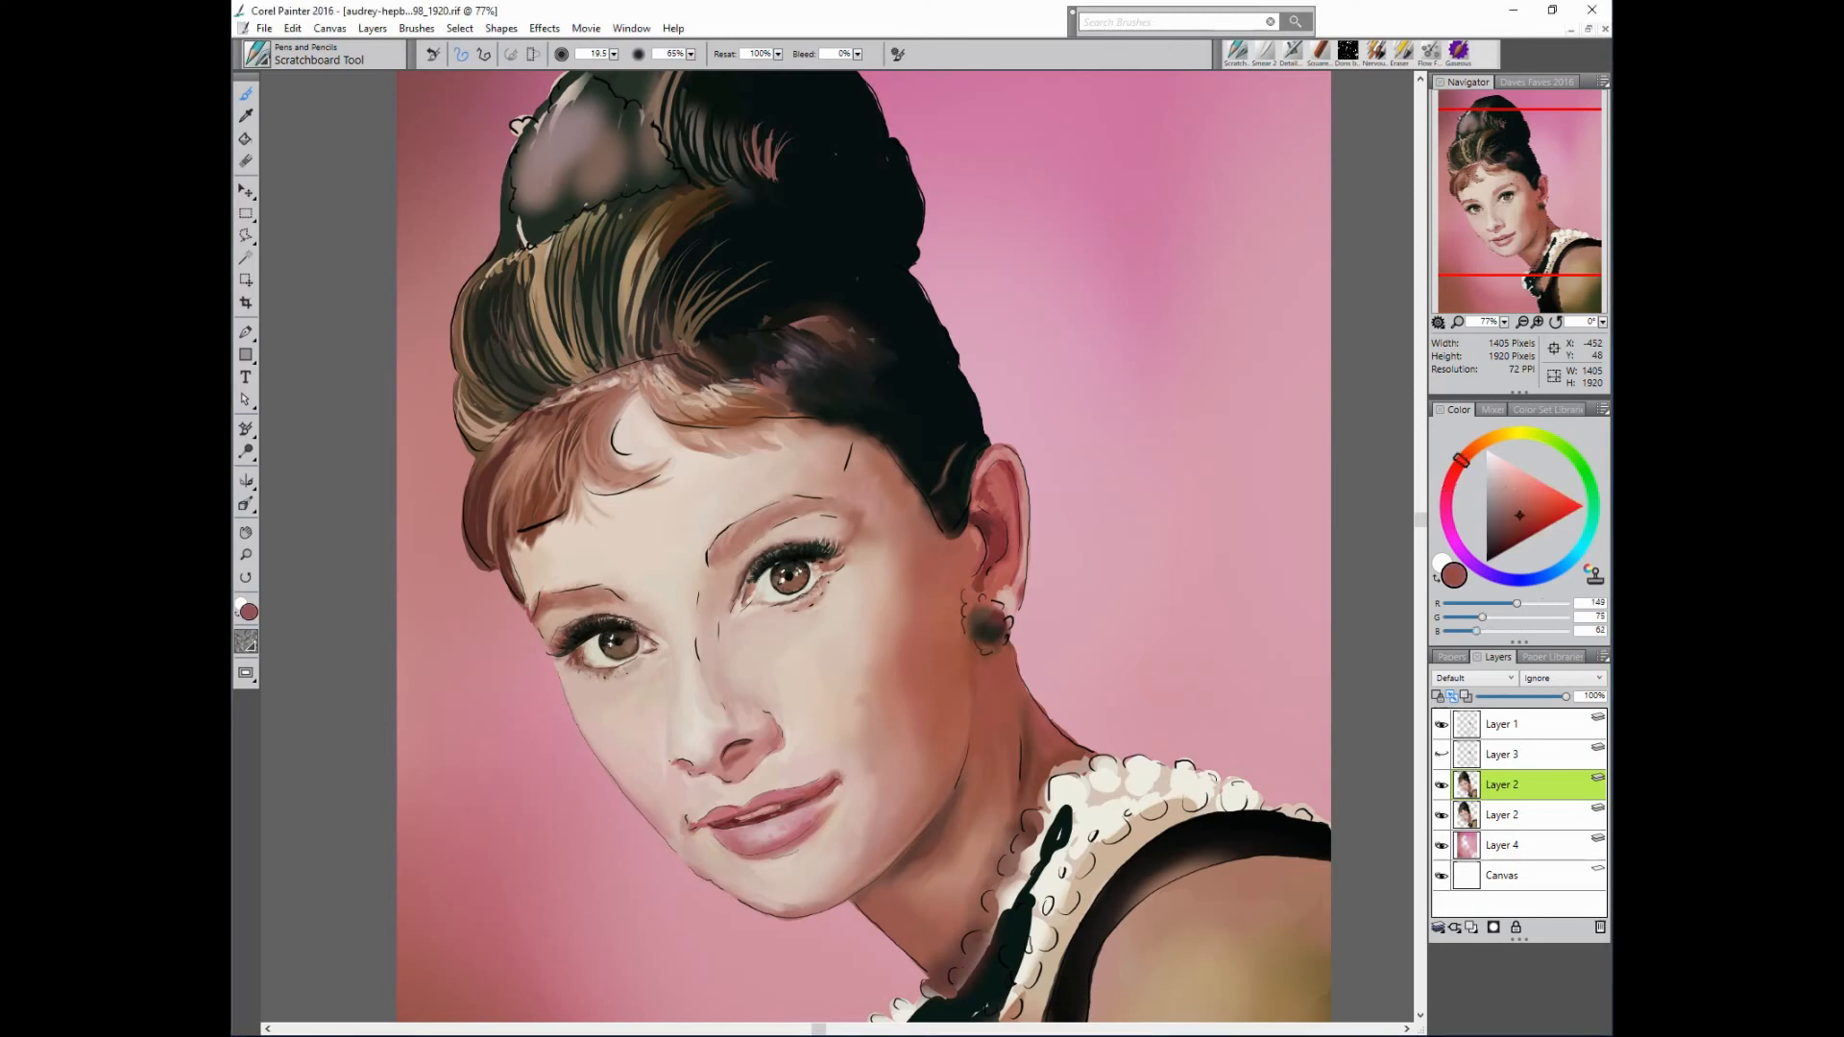
pyautogui.keyDown('alt'); pyautogui.click(937, 828); pyautogui.keyUp('alt')
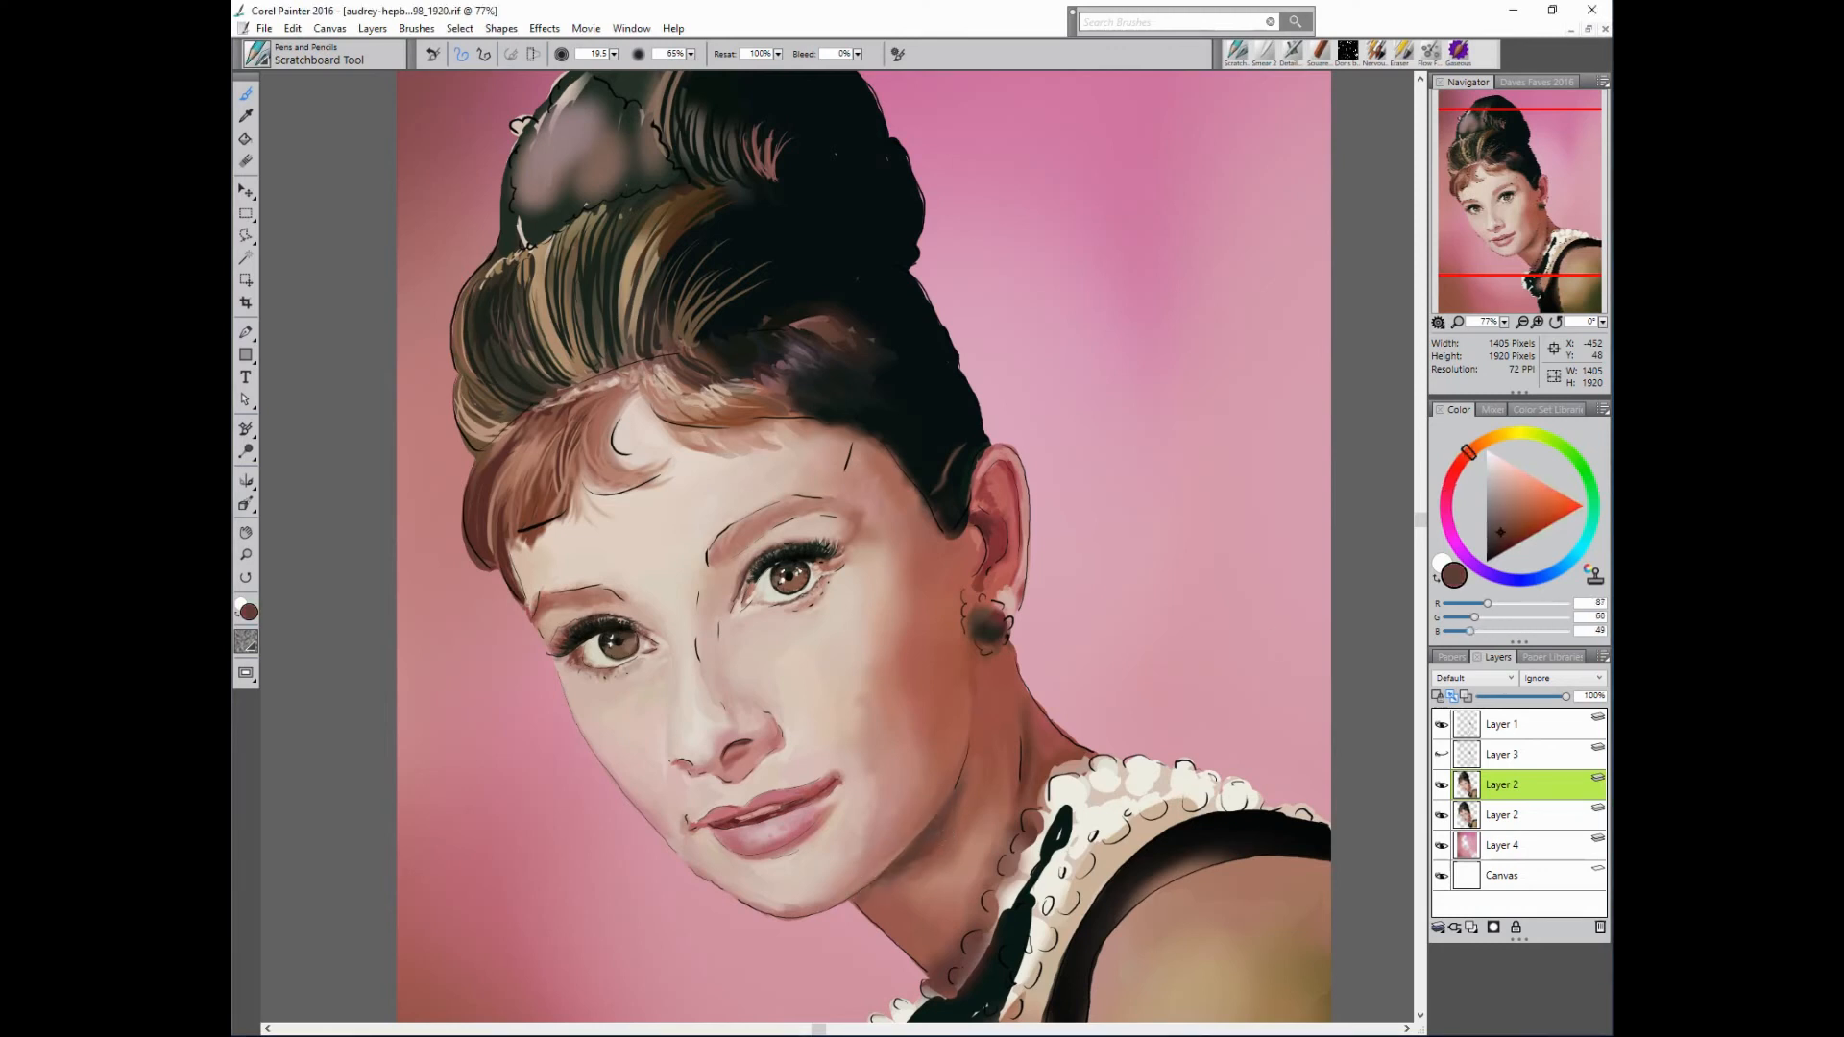
pyautogui.keyDown('alt'); pyautogui.click(934, 820); pyautogui.keyUp('alt')
pyautogui.moveTo(882, 885); pyautogui.dragTo(908, 863)
pyautogui.keyDown('alt'); pyautogui.click(1068, 748); pyautogui.keyUp('alt')
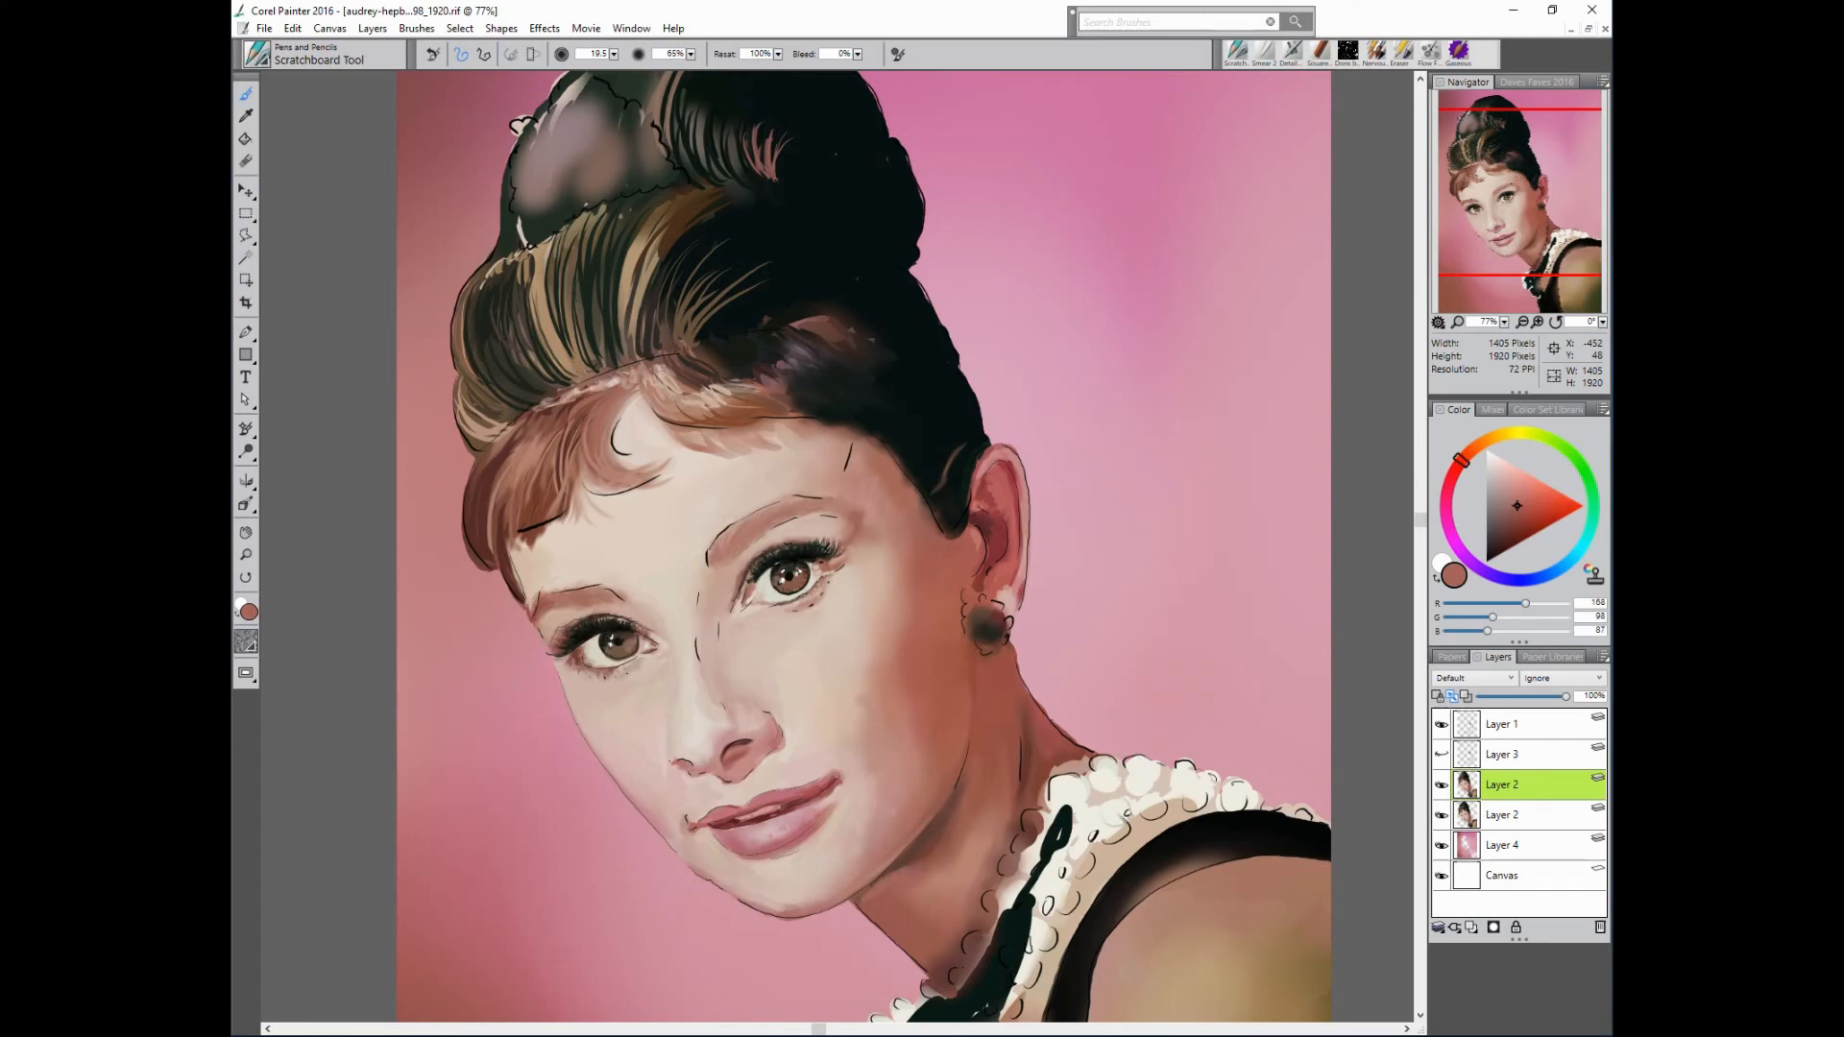
pyautogui.keyDown('alt'); pyautogui.click(914, 872); pyautogui.keyUp('alt')
pyautogui.keyDown('alt'); pyautogui.click(969, 778); pyautogui.keyUp('alt')
pyautogui.keyDown('alt'); pyautogui.click(964, 600); pyautogui.keyUp('alt')
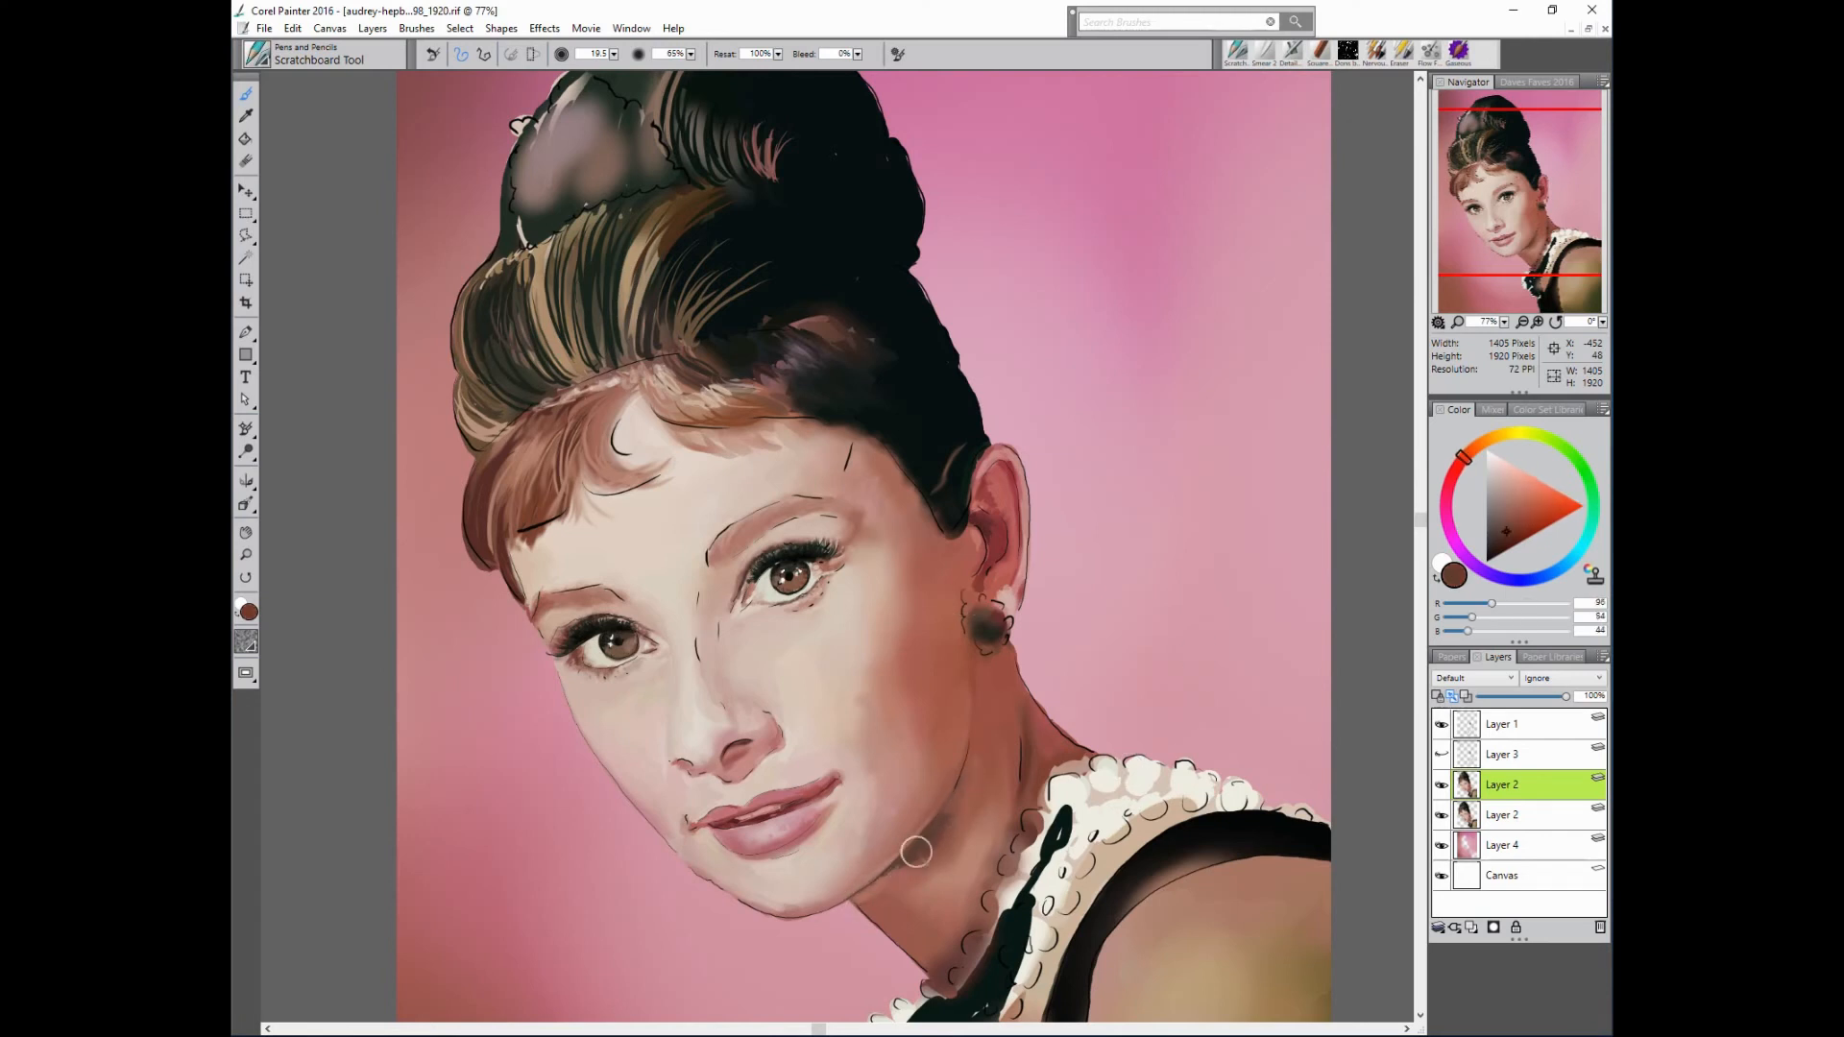
pyautogui.keyDown('alt'); pyautogui.click(1008, 814); pyautogui.keyUp('alt')
# - Clean up the lower edge of the chin with sampled pinkish skin tones
pyautogui.keyDown('alt'); pyautogui.click(805, 910); pyautogui.keyUp('alt')
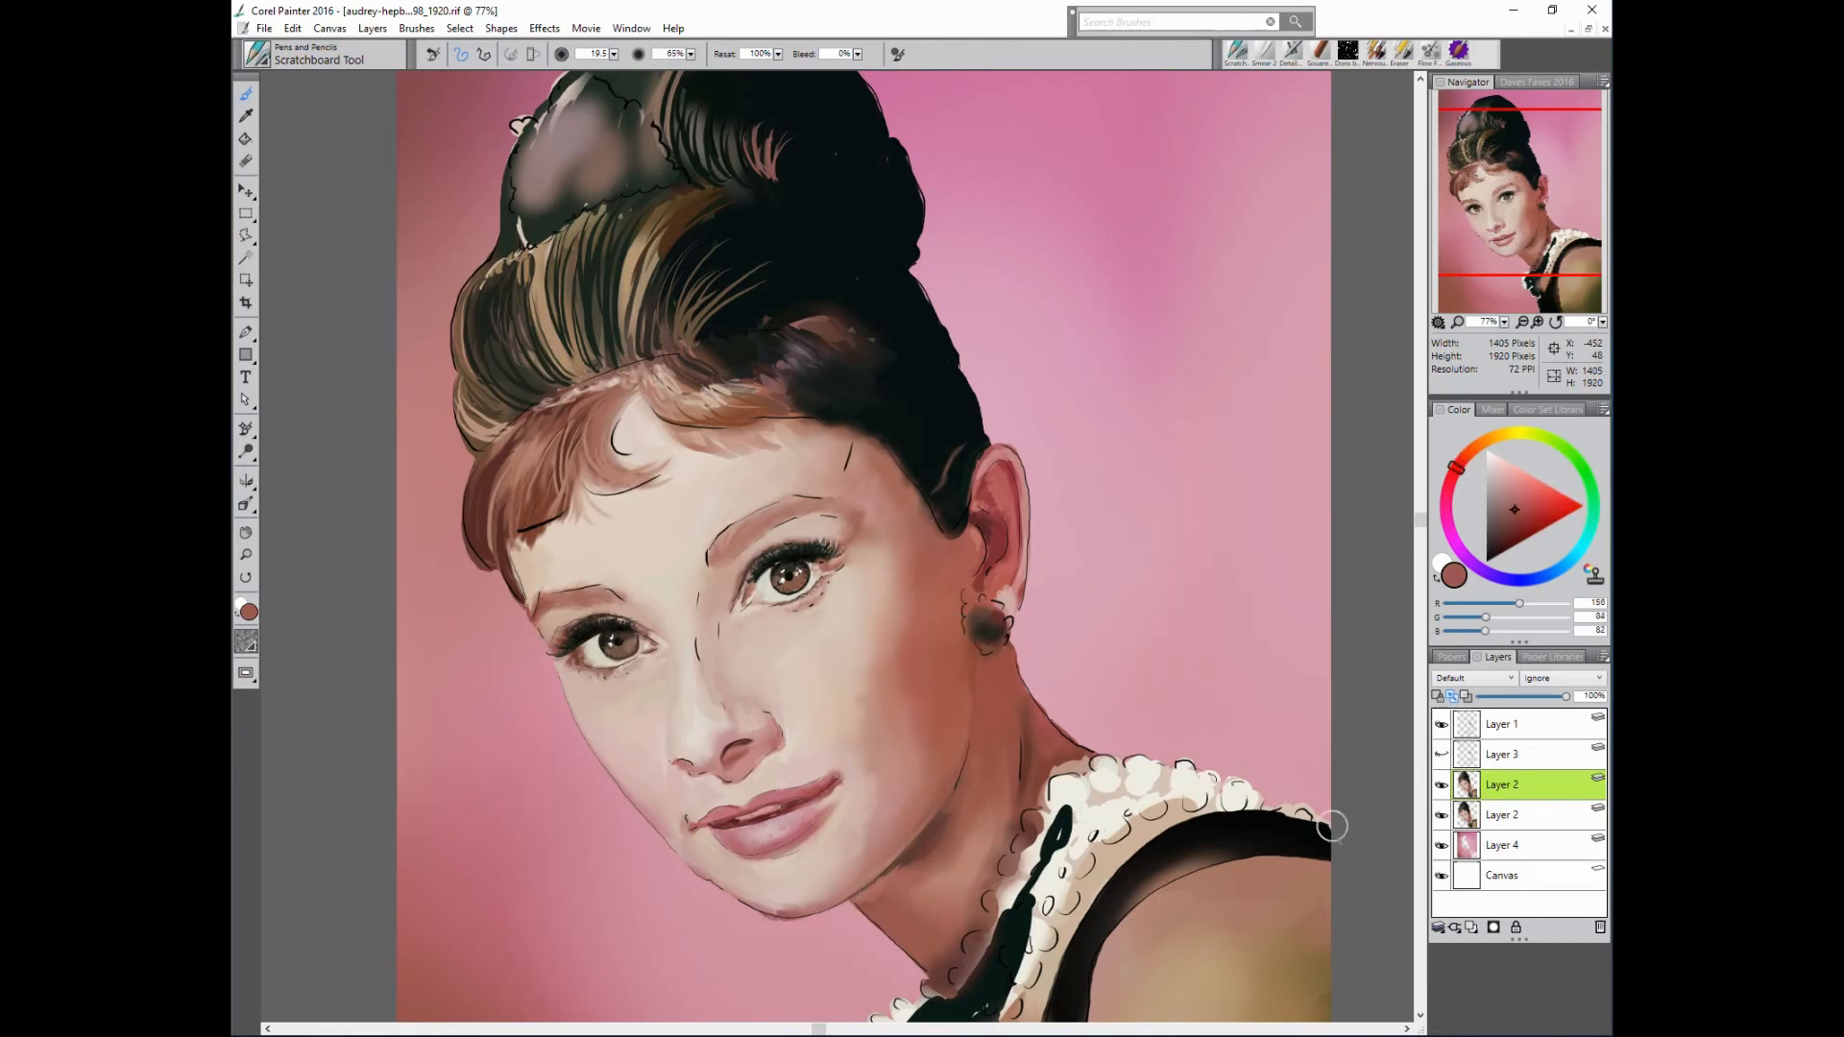
pyautogui.keyDown('alt'); pyautogui.click(822, 893); pyautogui.keyUp('alt')
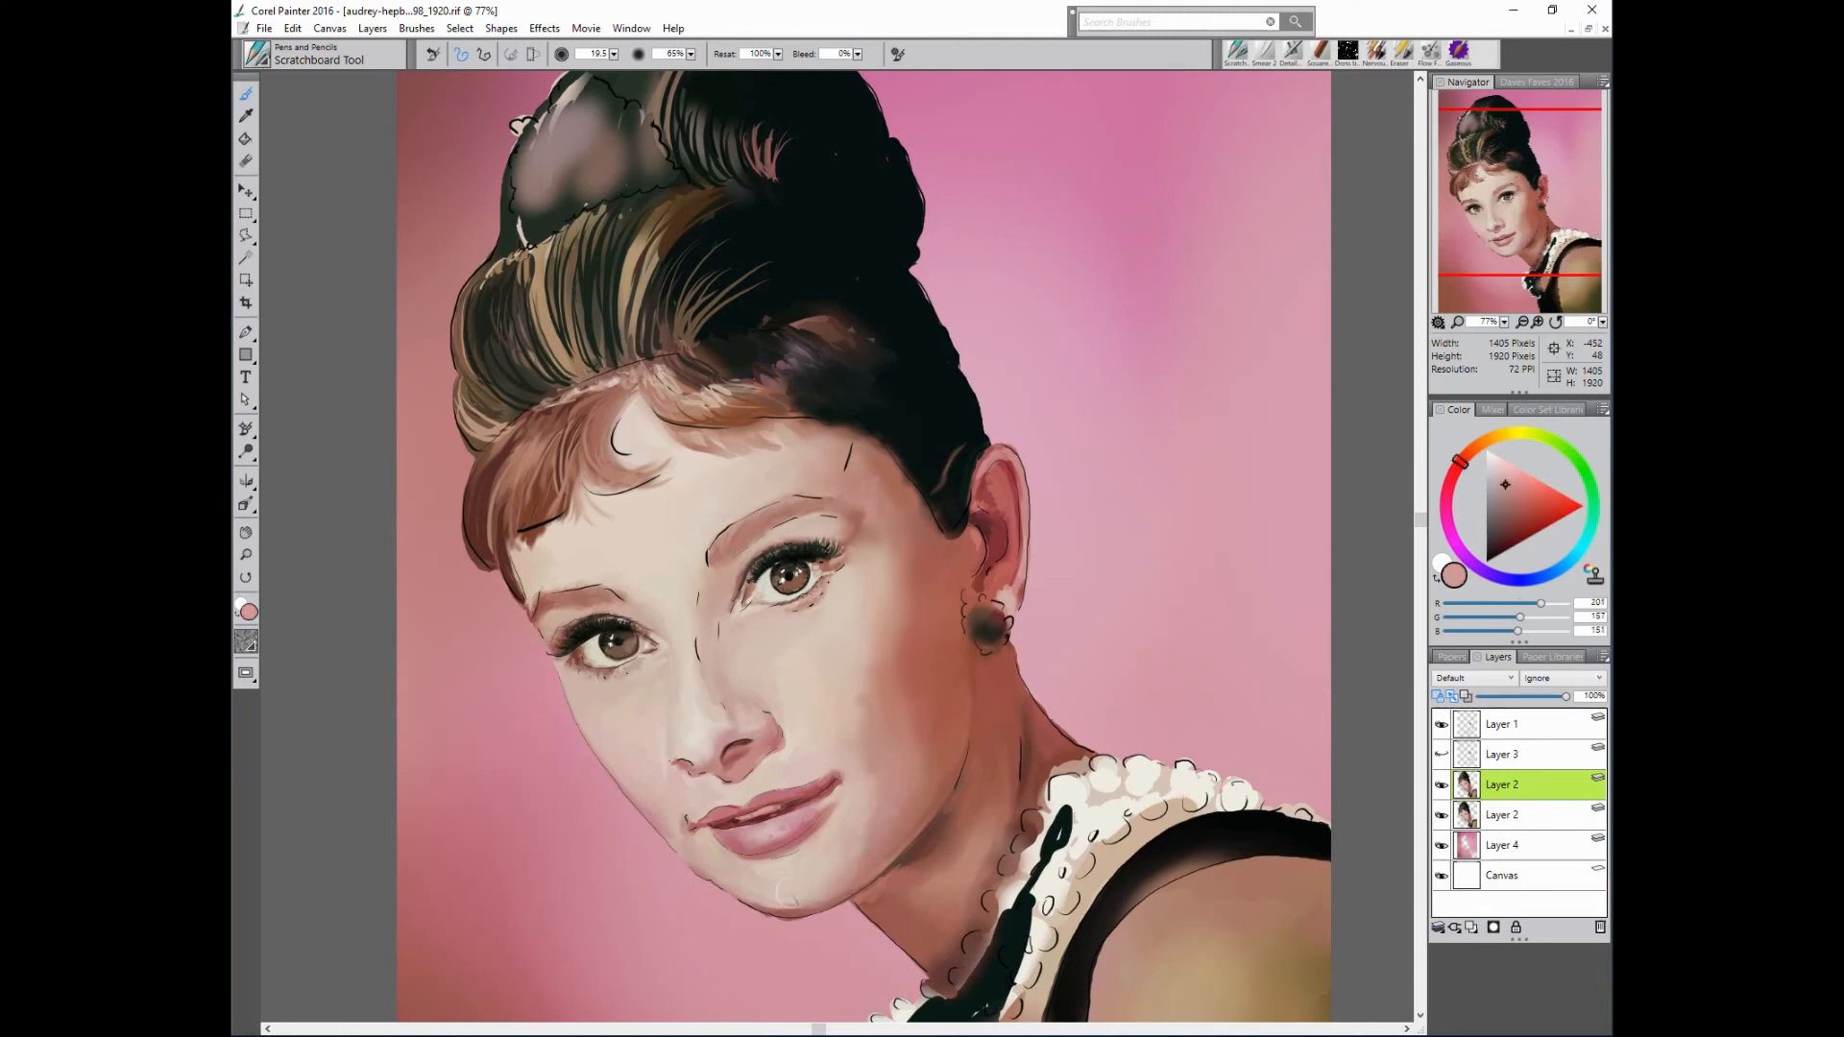
pyautogui.keyDown('alt'); pyautogui.click(1145, 765); pyautogui.keyUp('alt')
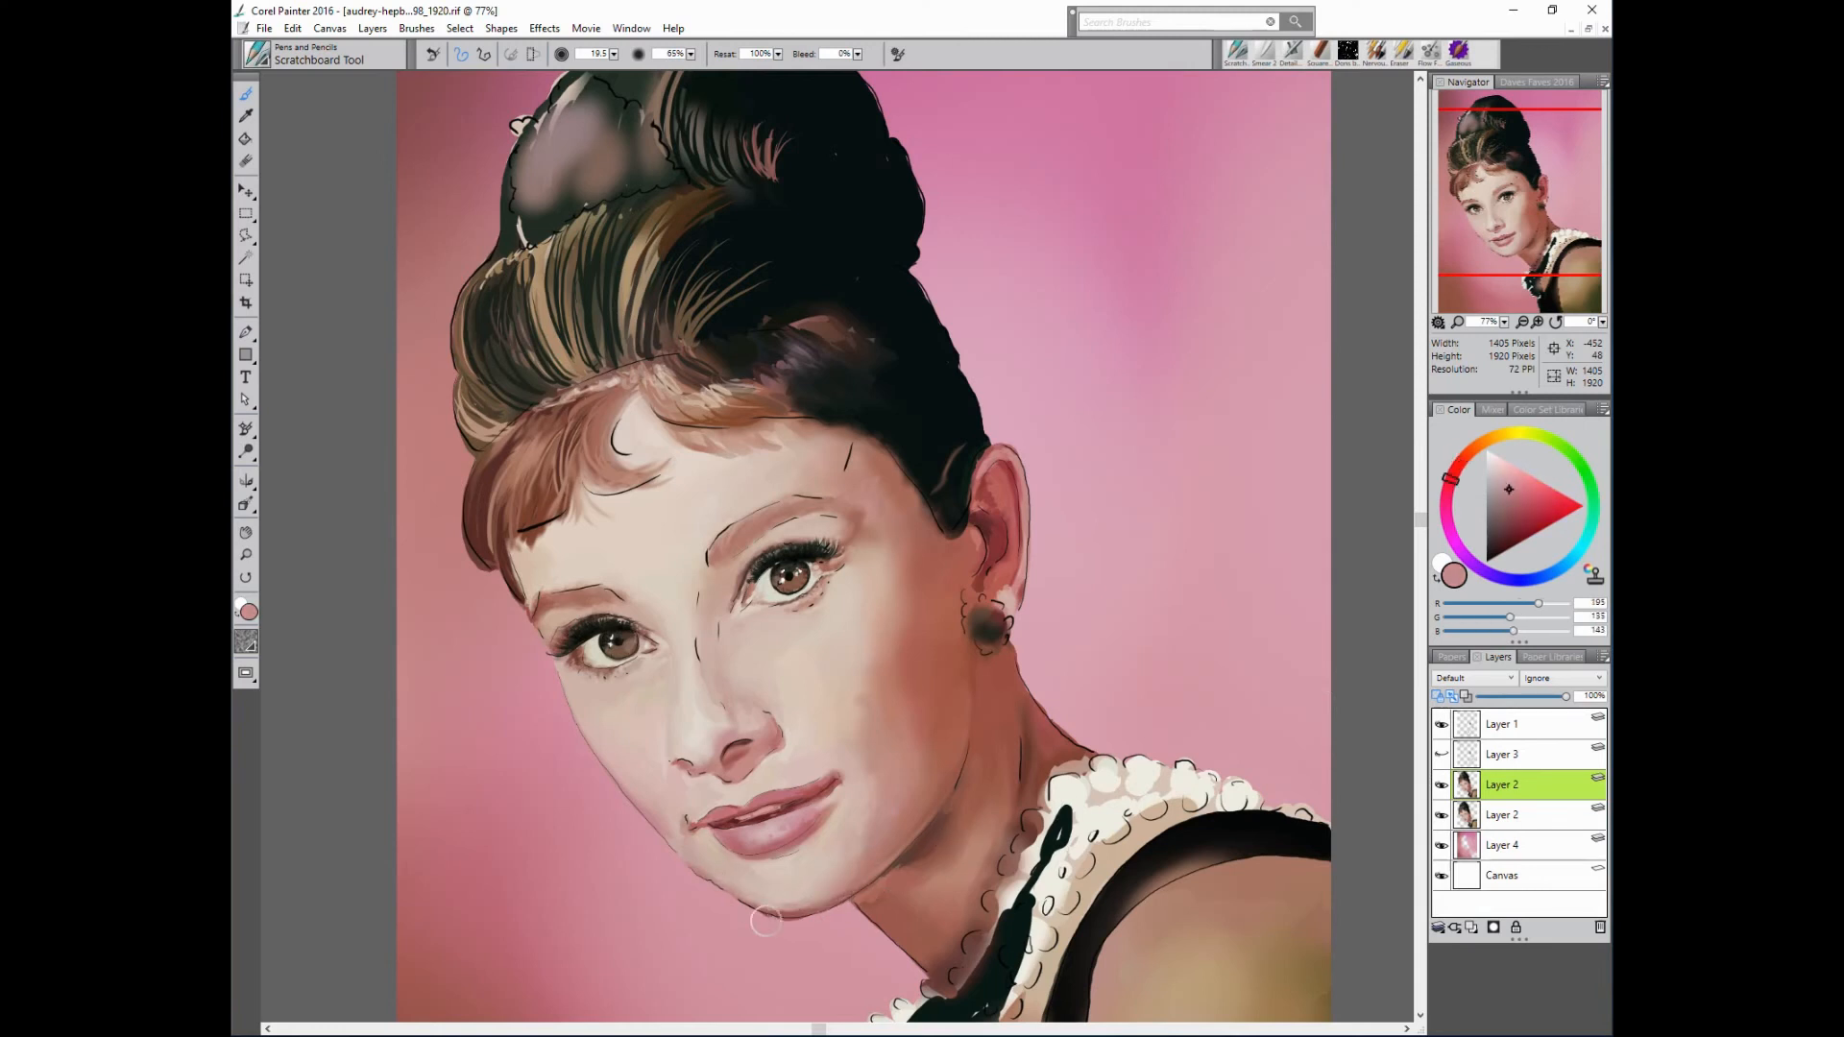
# - Rework the far mouth corner and the dark line between the lips with sampled pinks, dark reds and a mid reddish brown
pyautogui.keyDown('alt'); pyautogui.click(664, 843); pyautogui.keyUp('alt')
pyautogui.keyDown('alt'); pyautogui.click(770, 831); pyautogui.keyUp('alt')
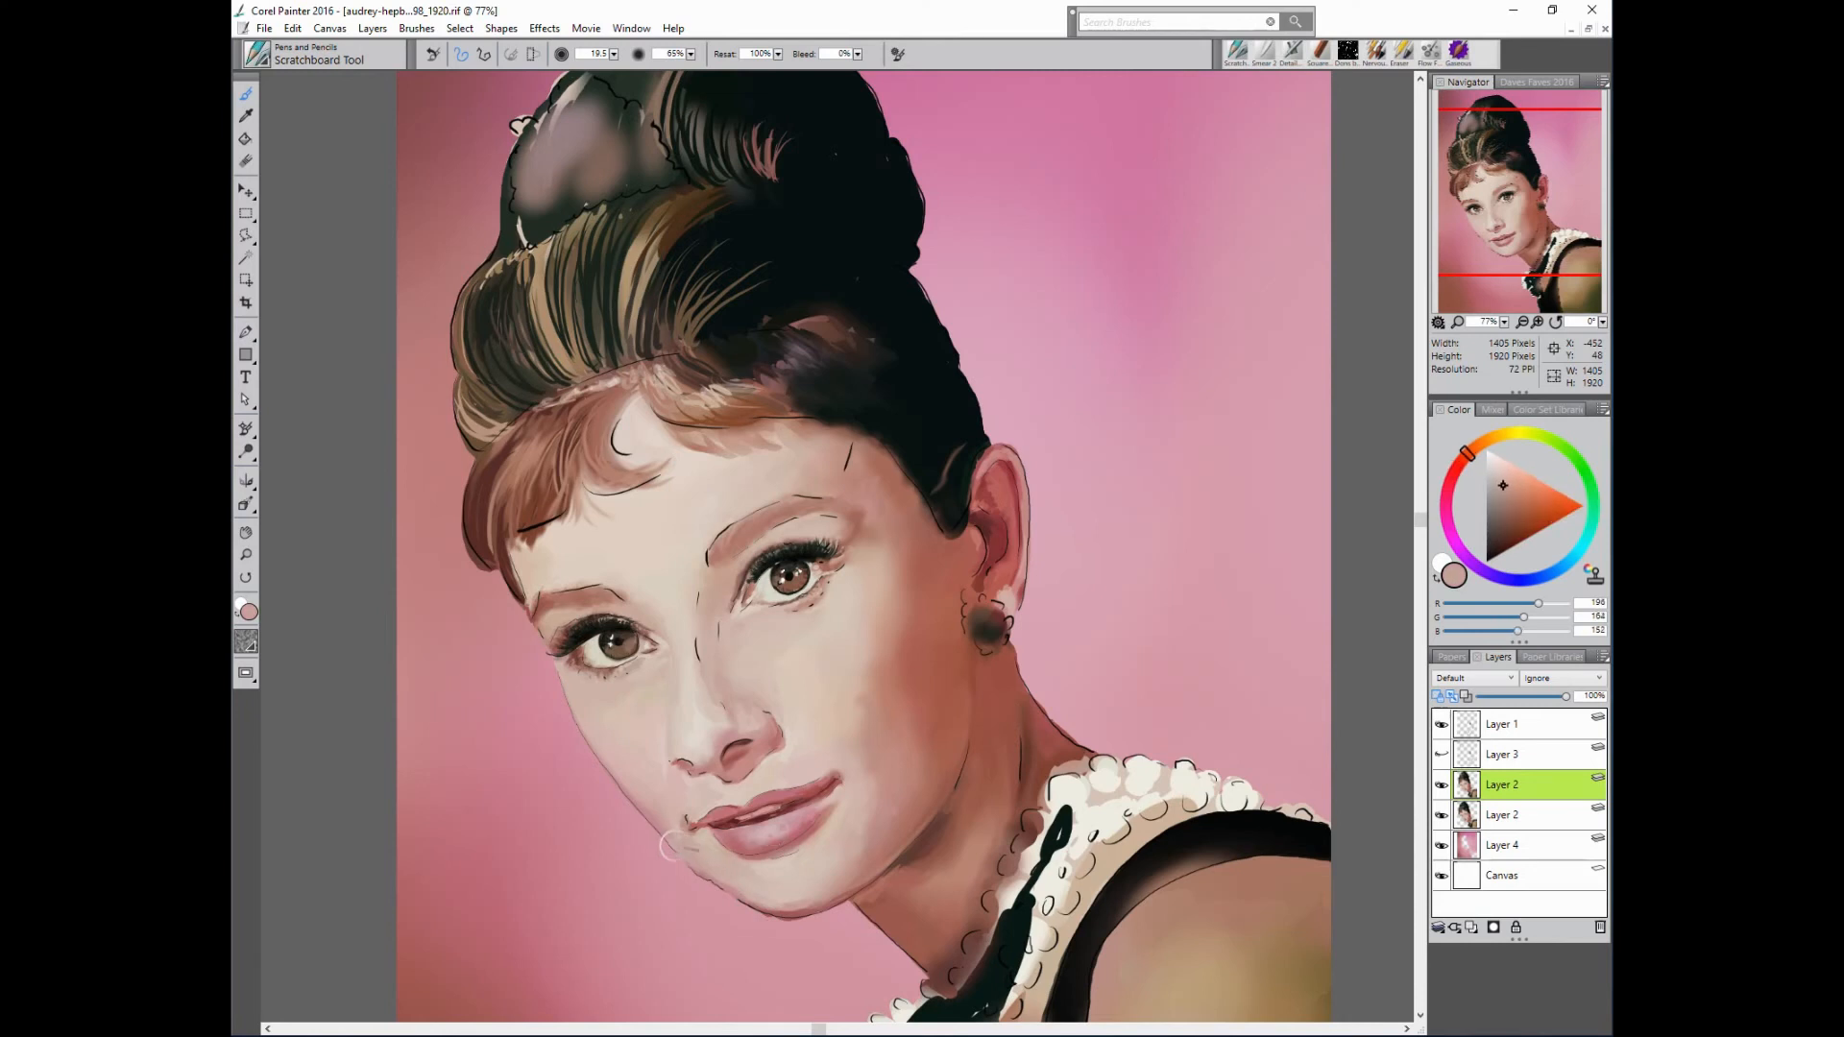
pyautogui.keyDown('alt'); pyautogui.click(761, 758); pyautogui.keyUp('alt')
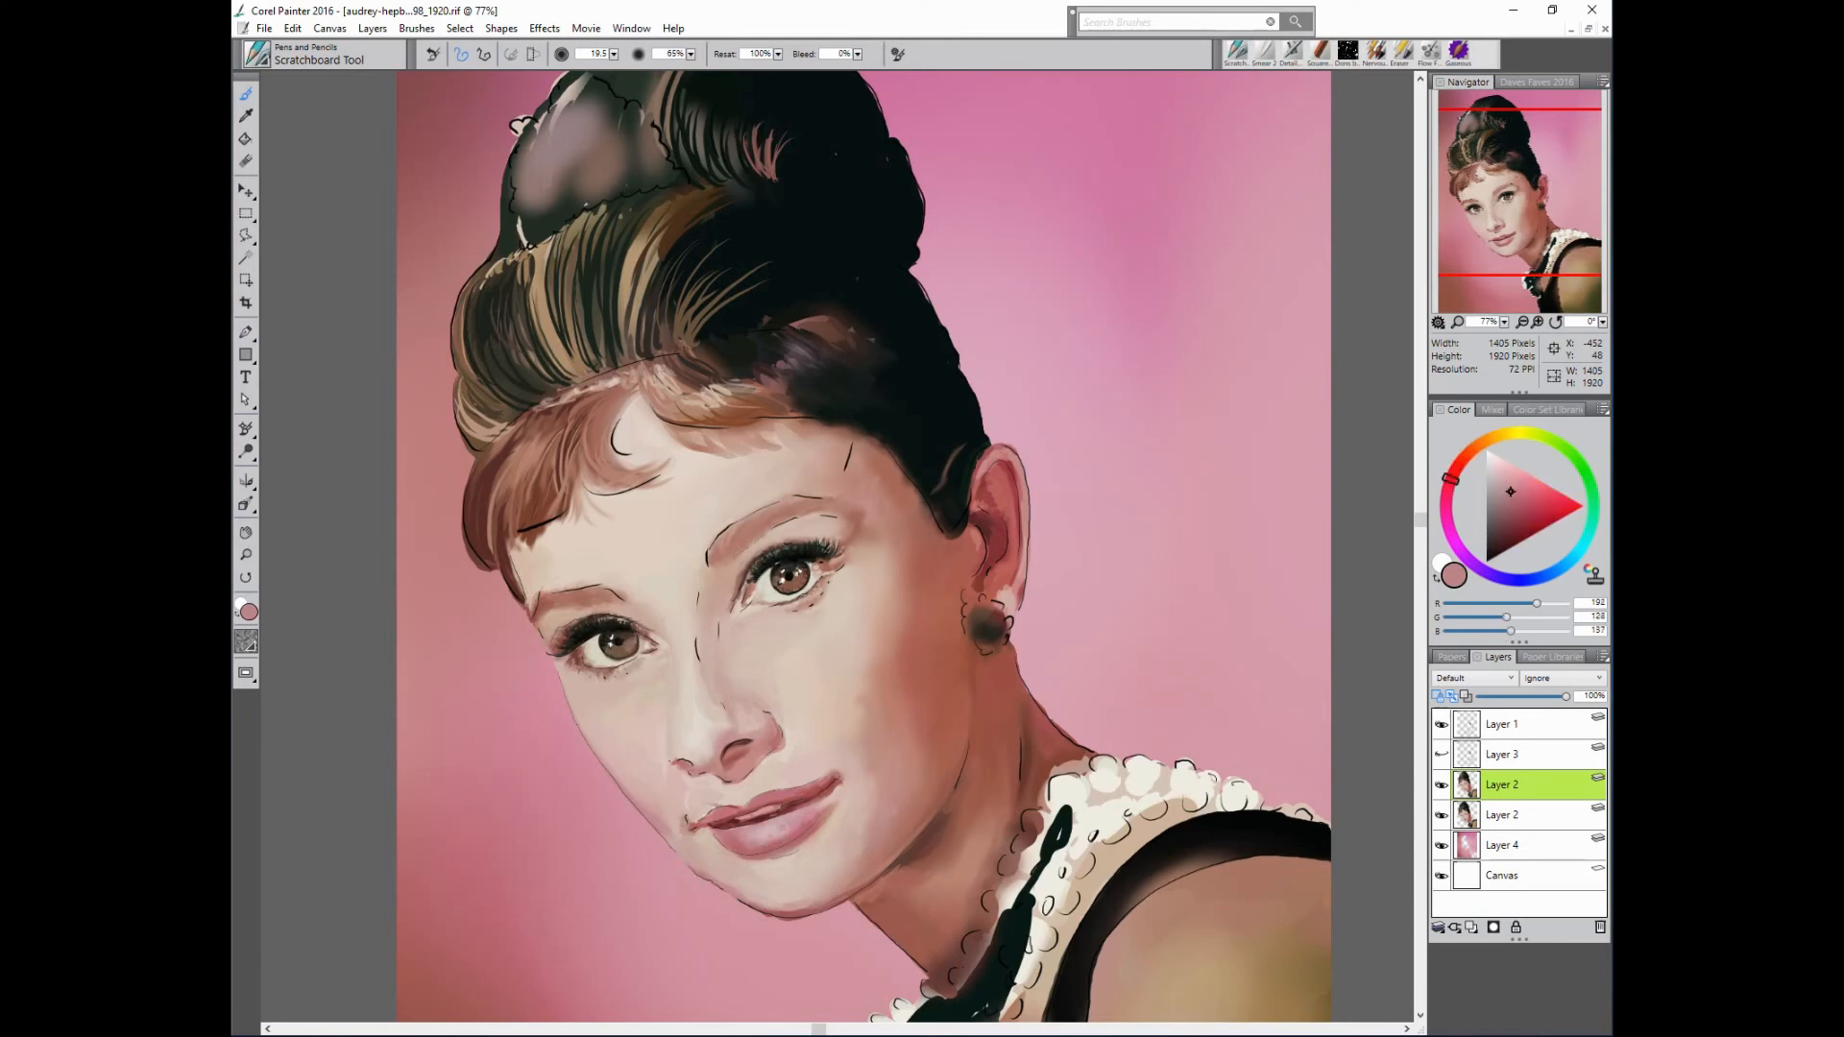
pyautogui.moveTo(689, 826); pyautogui.dragTo(659, 828)
pyautogui.keyDown('alt'); pyautogui.click(711, 814); pyautogui.keyUp('alt')
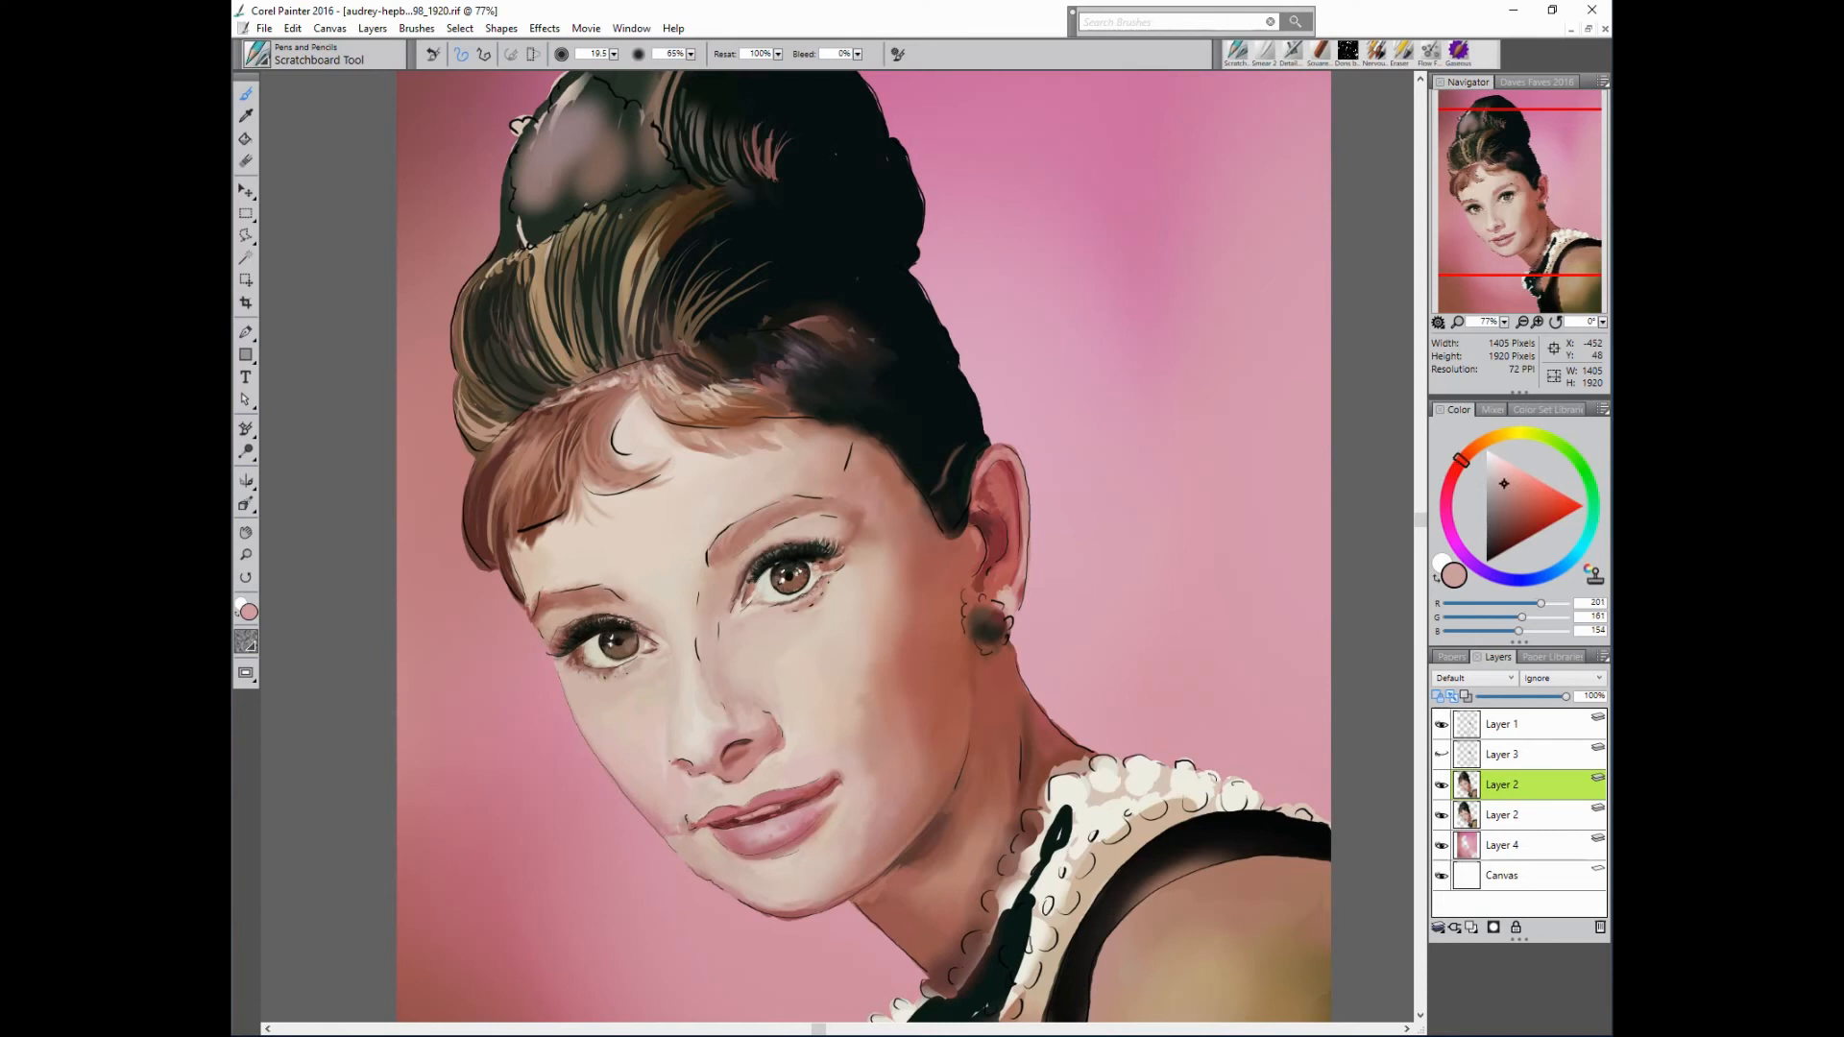
pyautogui.keyDown('alt'); pyautogui.click(826, 788); pyautogui.keyUp('alt')
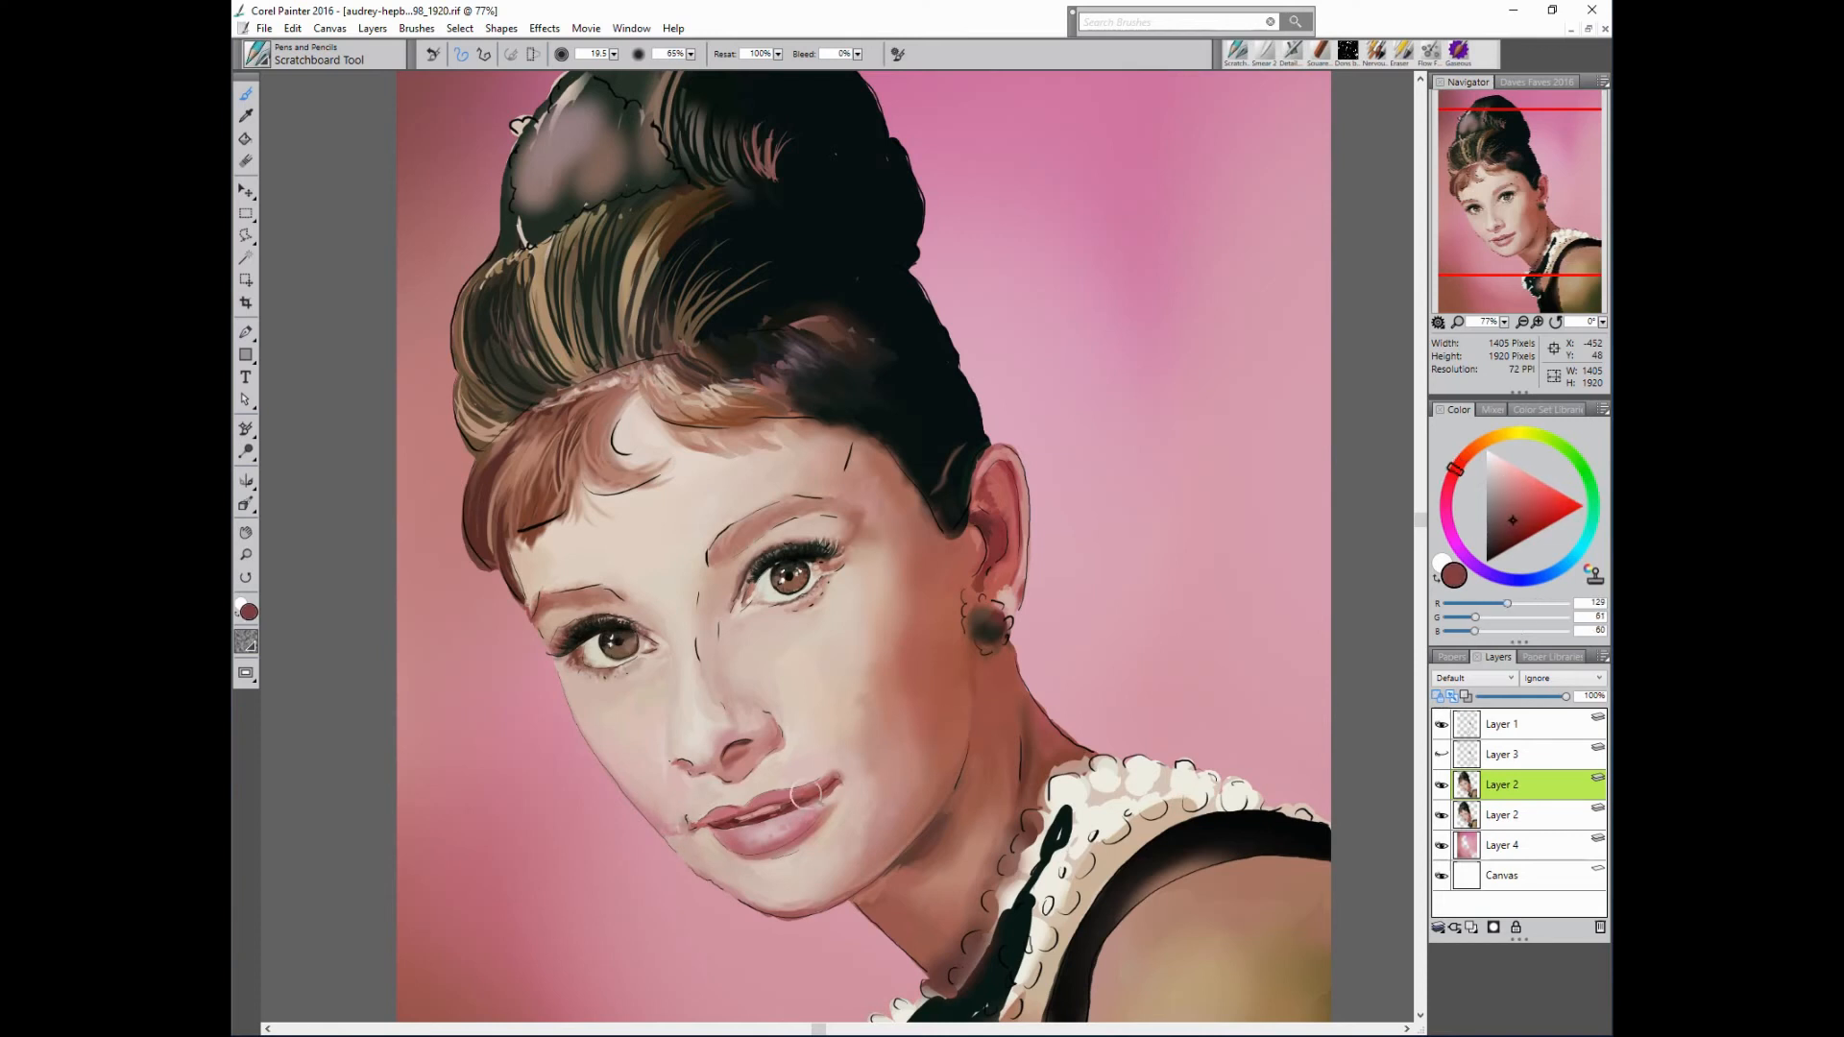
pyautogui.keyDown('alt'); pyautogui.click(801, 796); pyautogui.keyUp('alt')
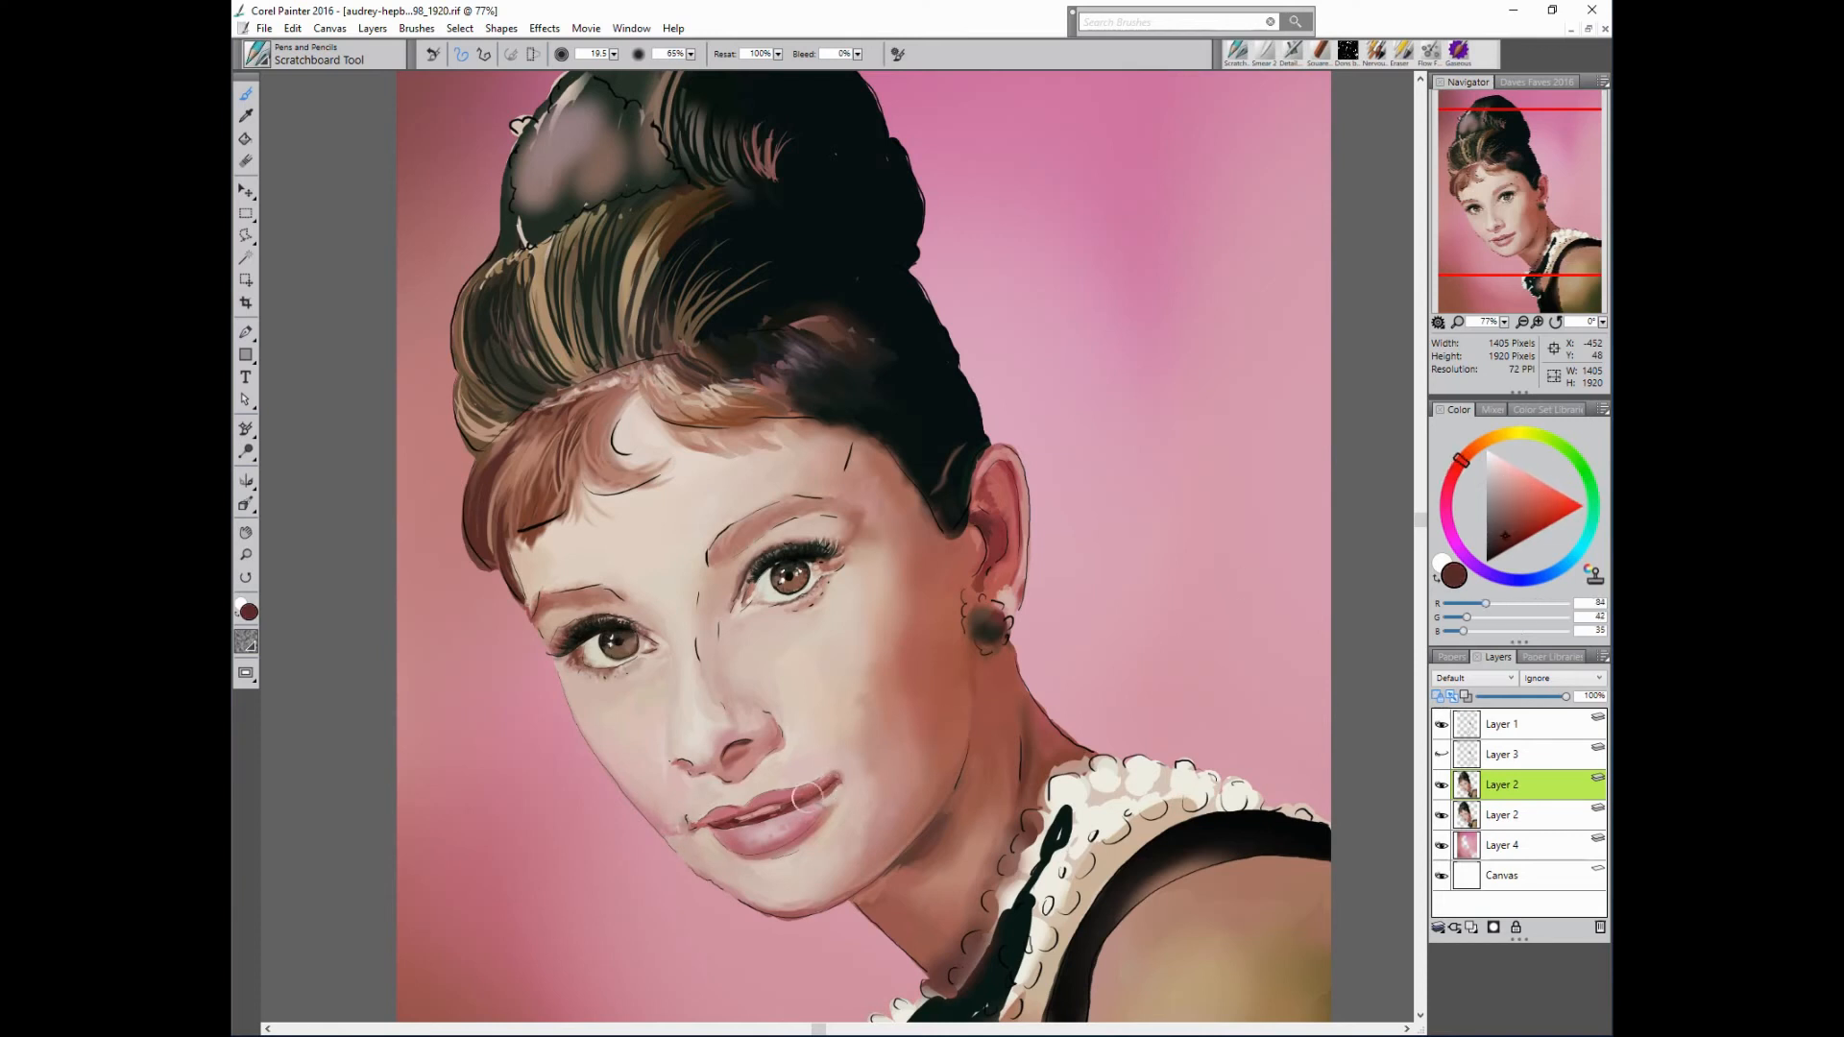
pyautogui.click(1514, 505)
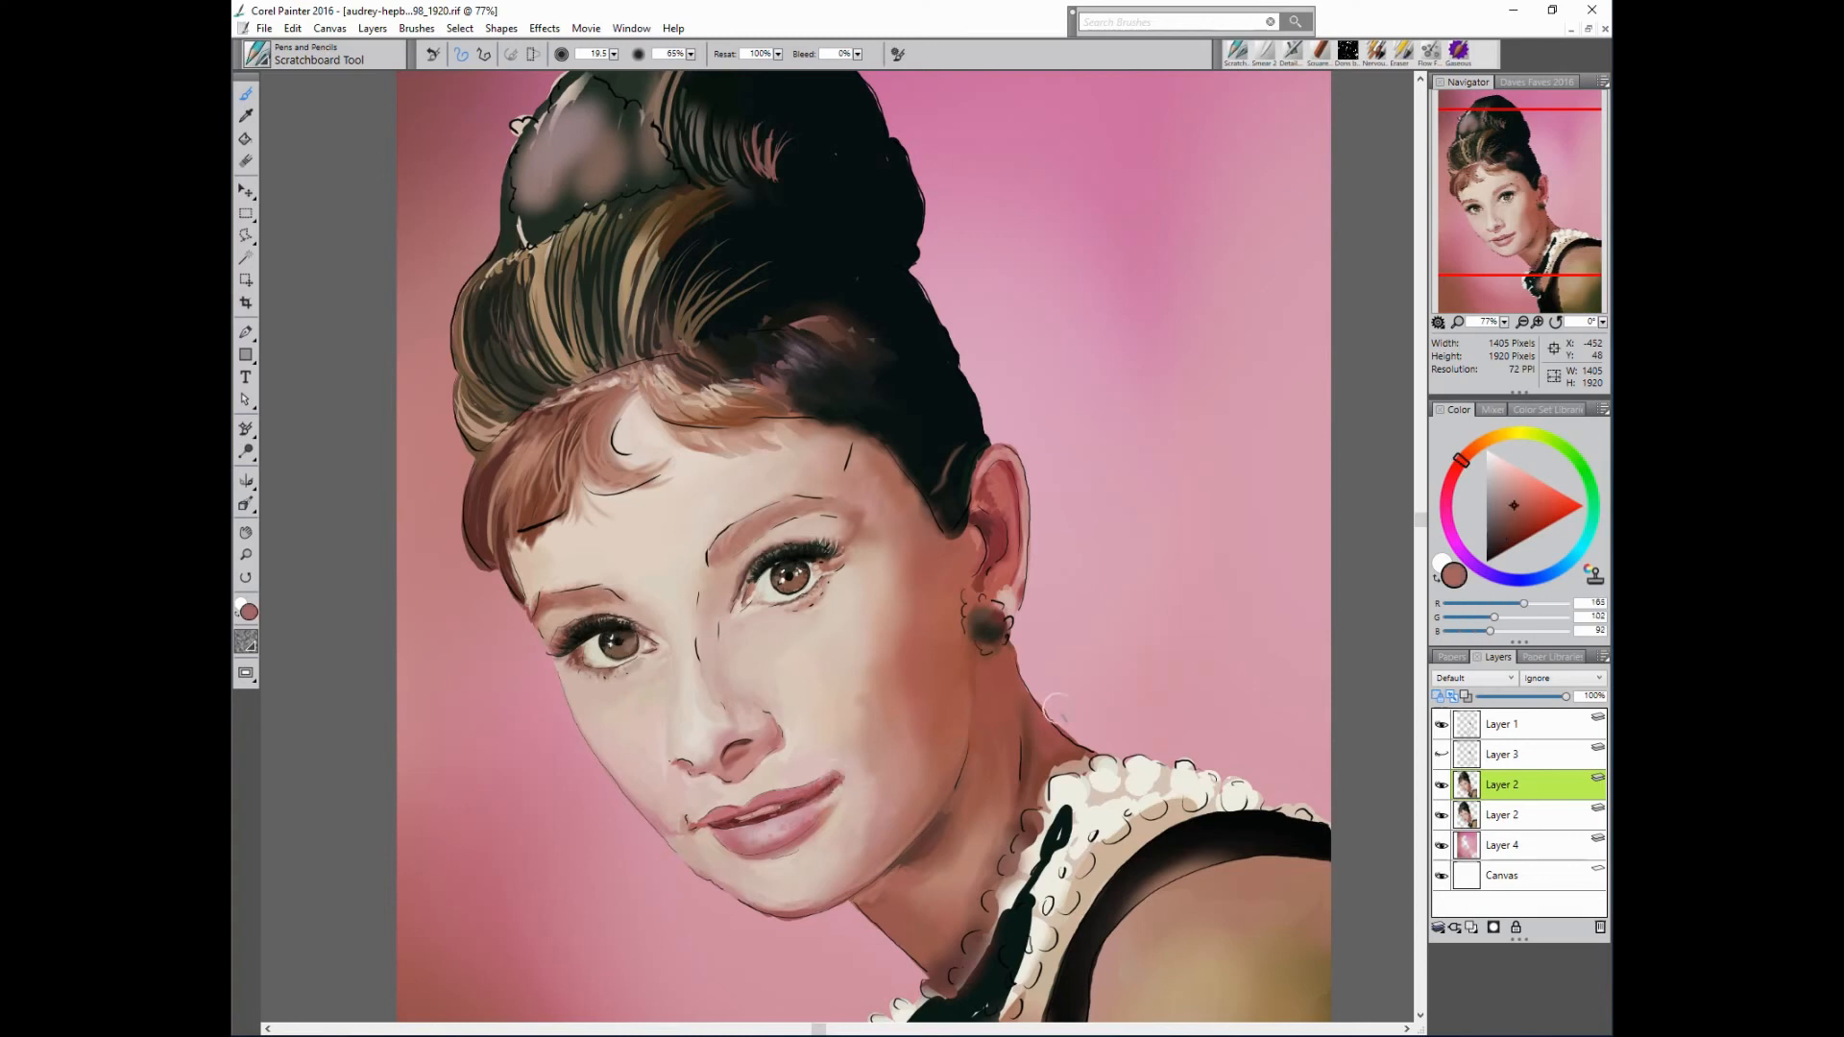
# - Touch up the lips and the ear shadow with sampled pinks and dark red, with the line sketch hidden
pyautogui.keyDown('alt'); pyautogui.click(836, 773); pyautogui.keyUp('alt')
pyautogui.keyDown('alt'); pyautogui.click(823, 776); pyautogui.keyUp('alt')
pyautogui.keyDown('alt'); pyautogui.click(994, 528); pyautogui.keyUp('alt')
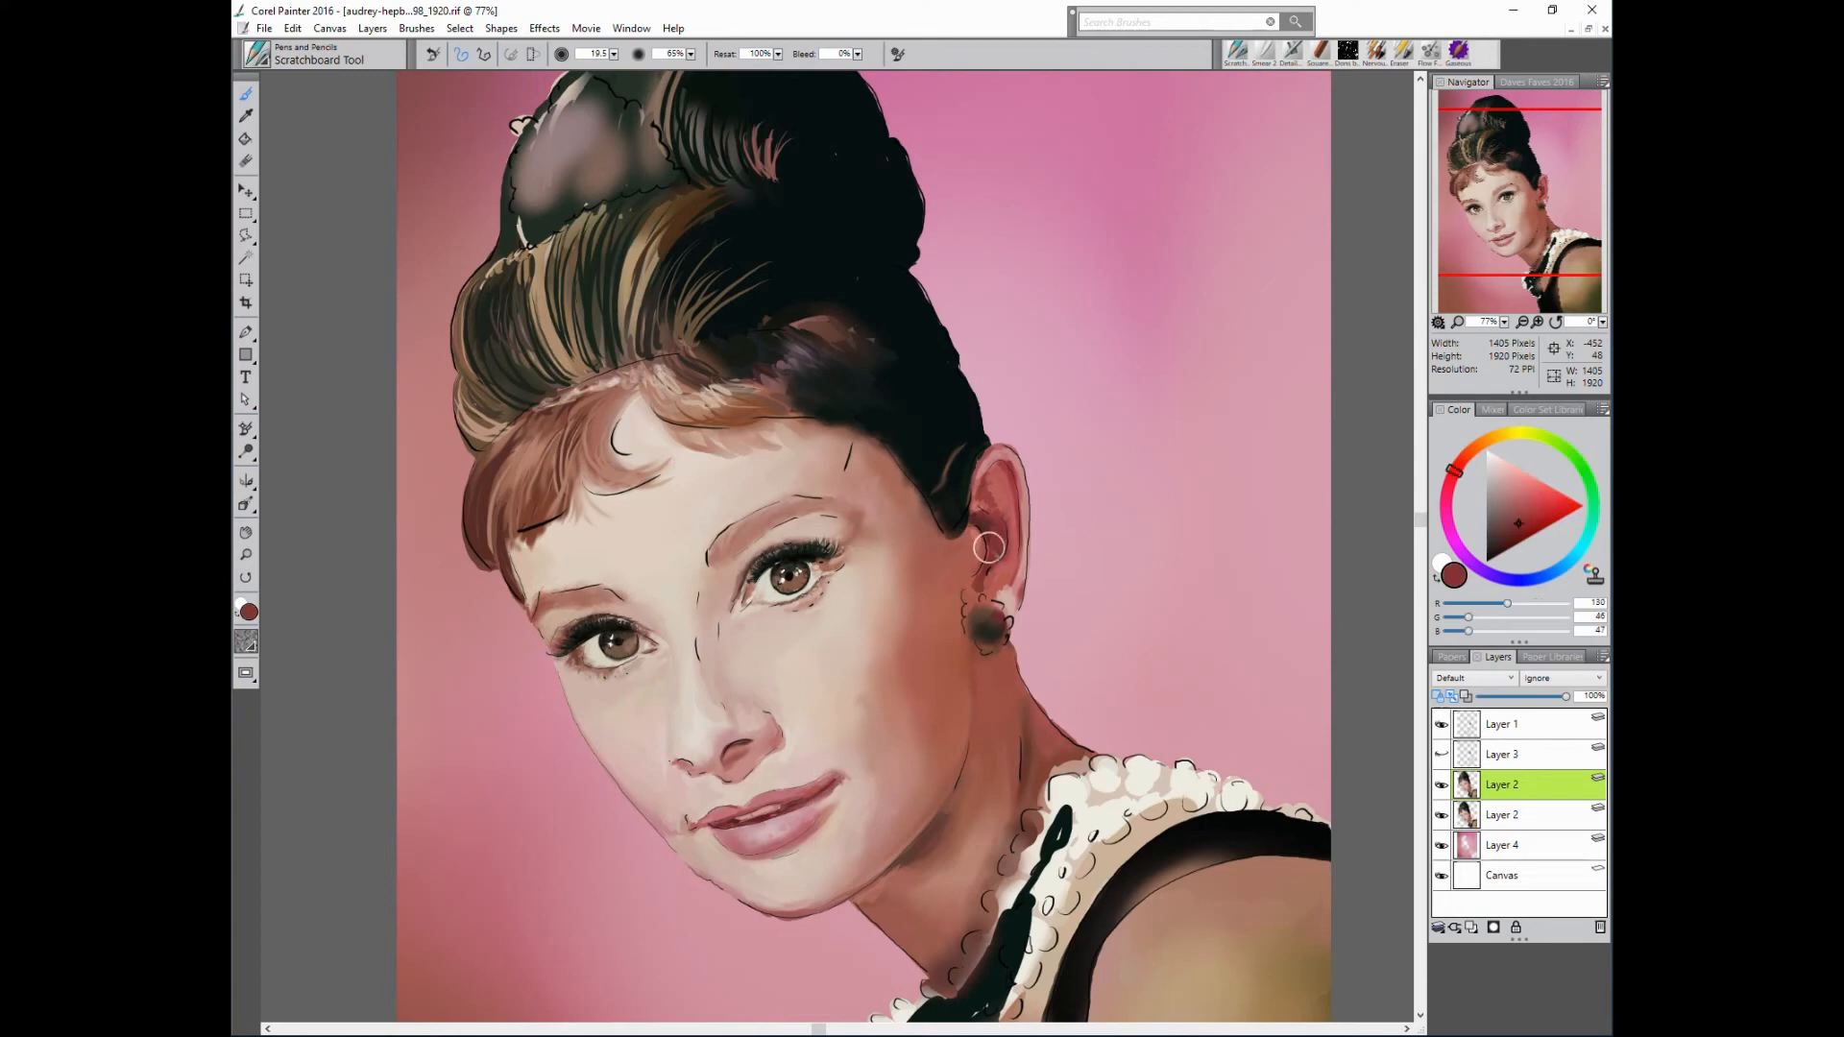
pyautogui.click(1440, 723)
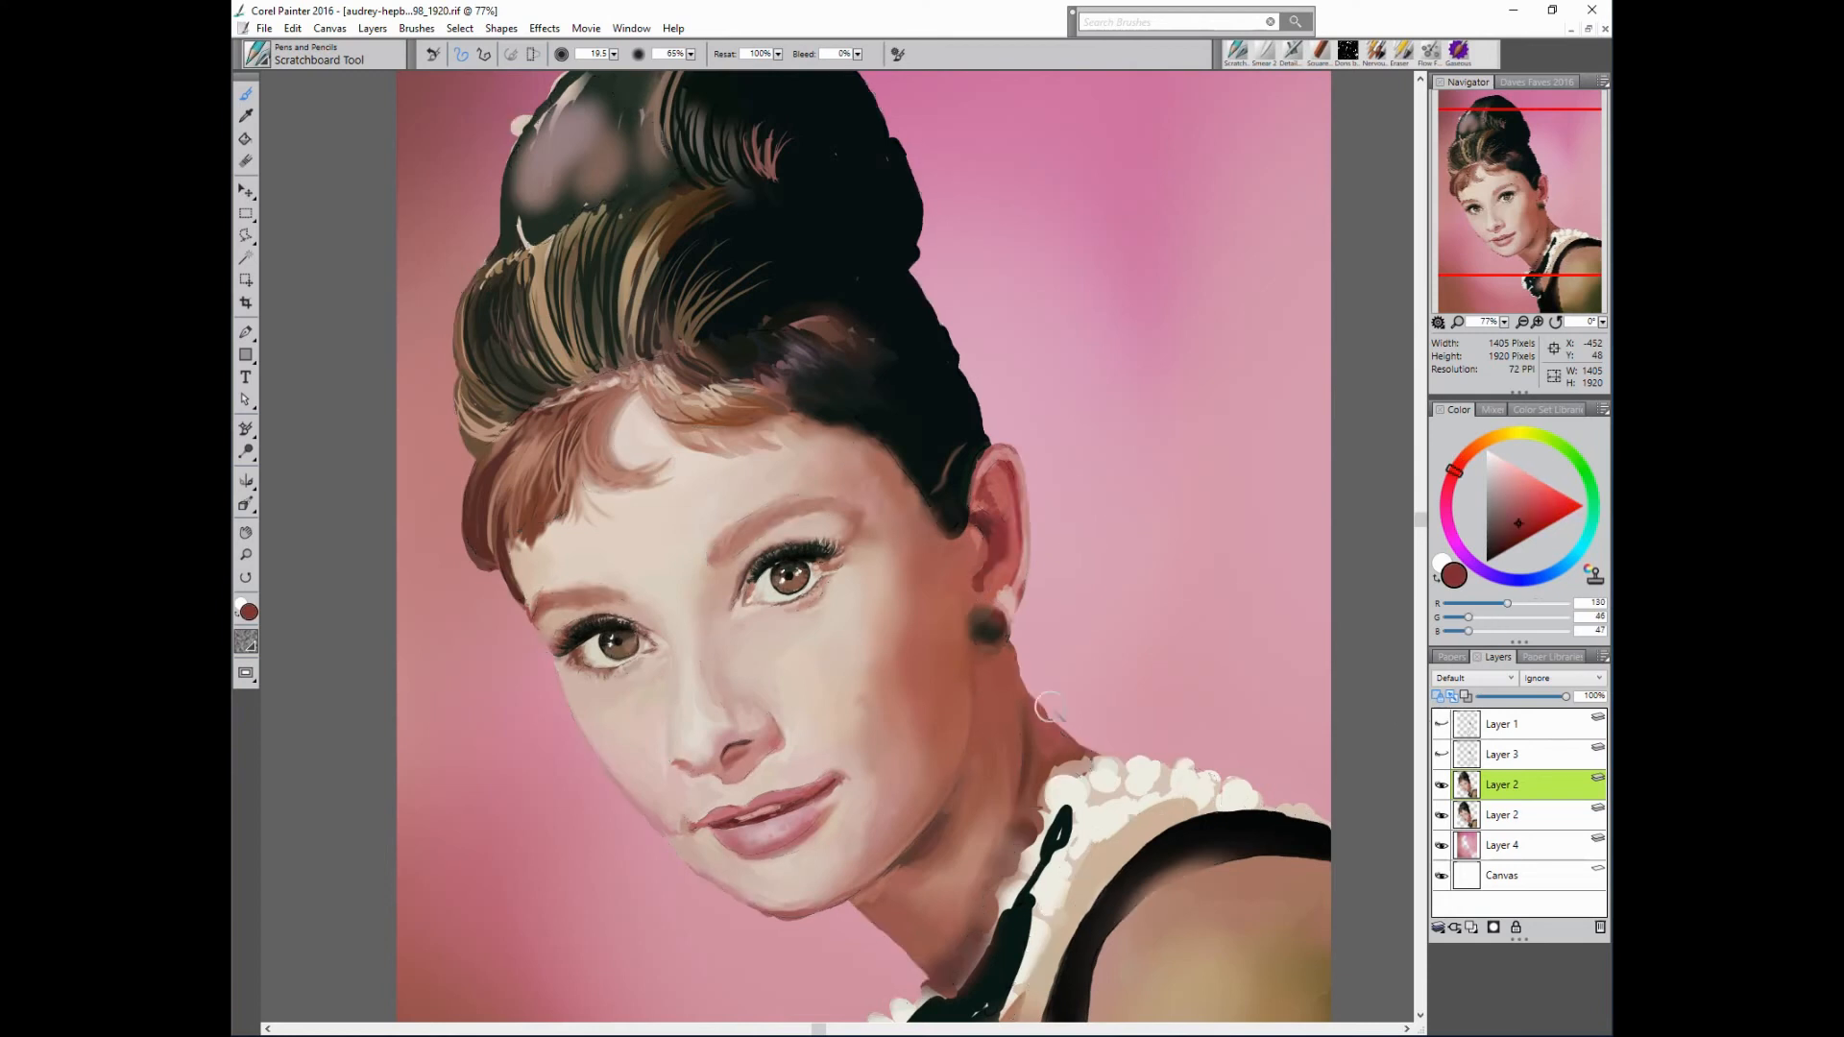
pyautogui.keyDown('alt'); pyautogui.click(708, 768); pyautogui.keyUp('alt')
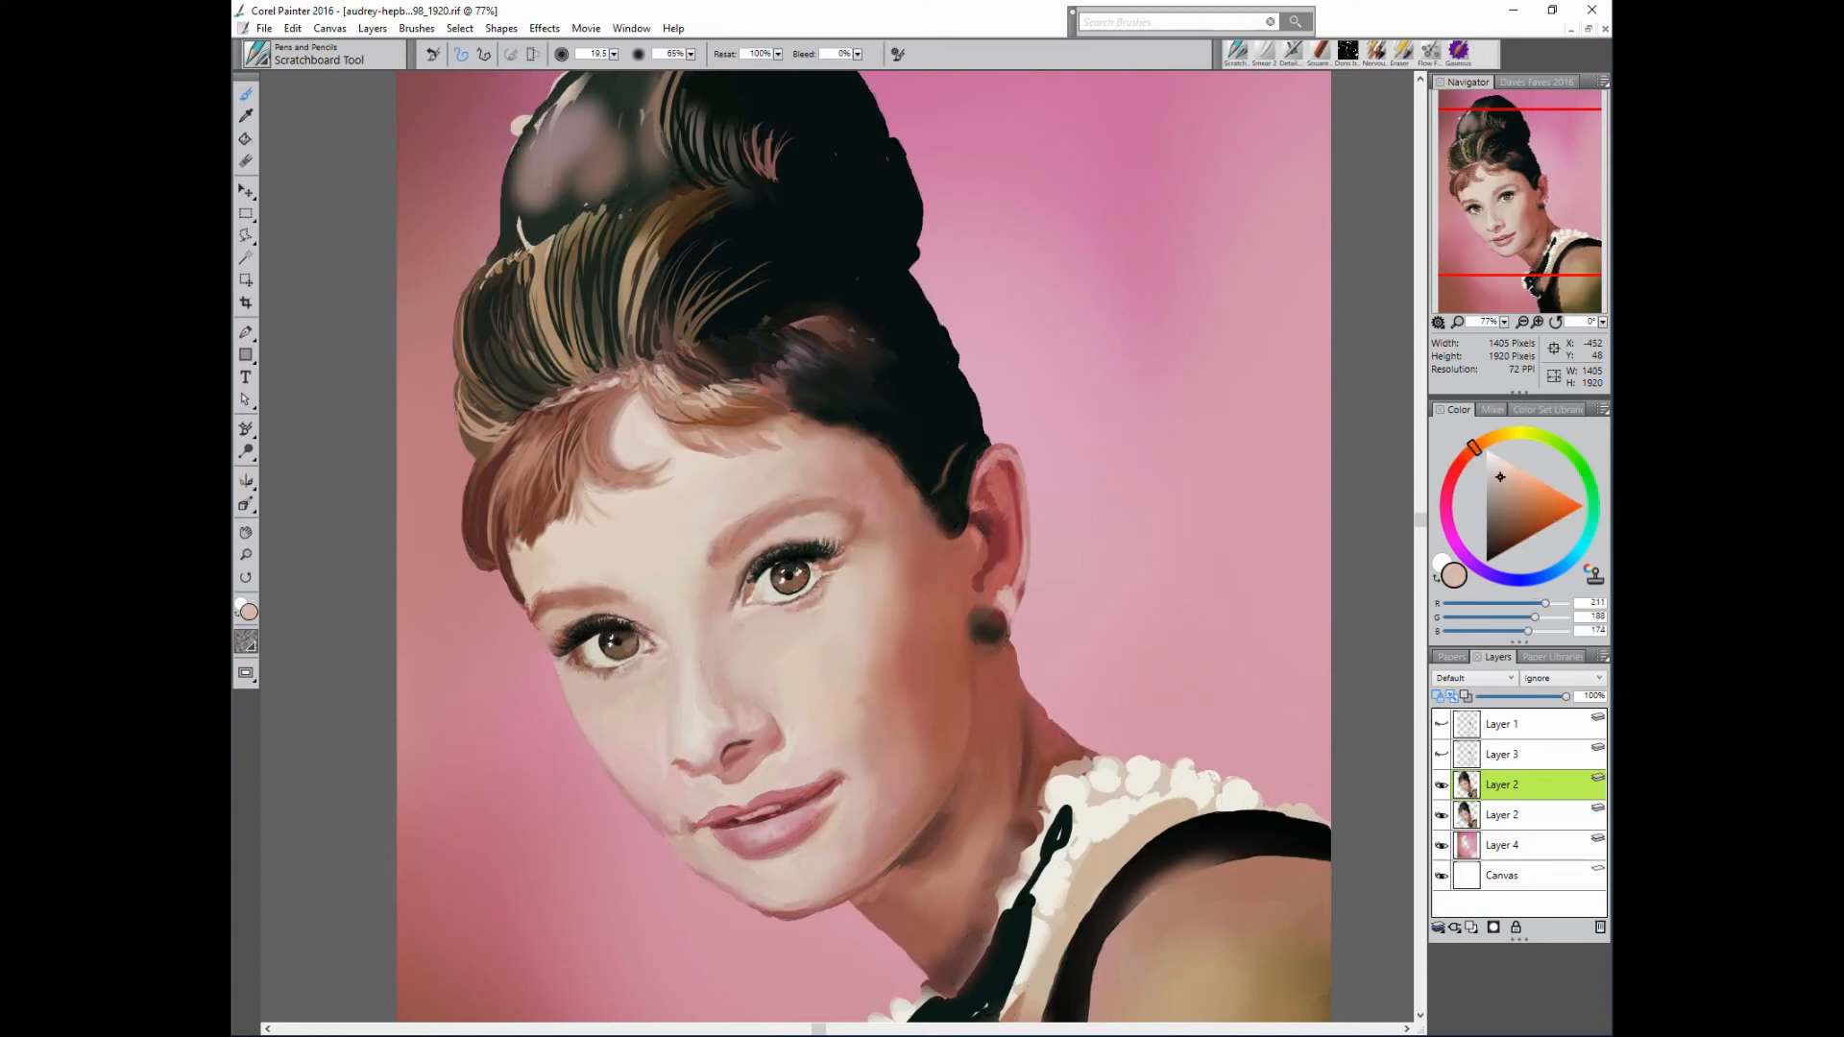
pyautogui.keyDown('alt'); pyautogui.click(706, 818); pyautogui.keyUp('alt')
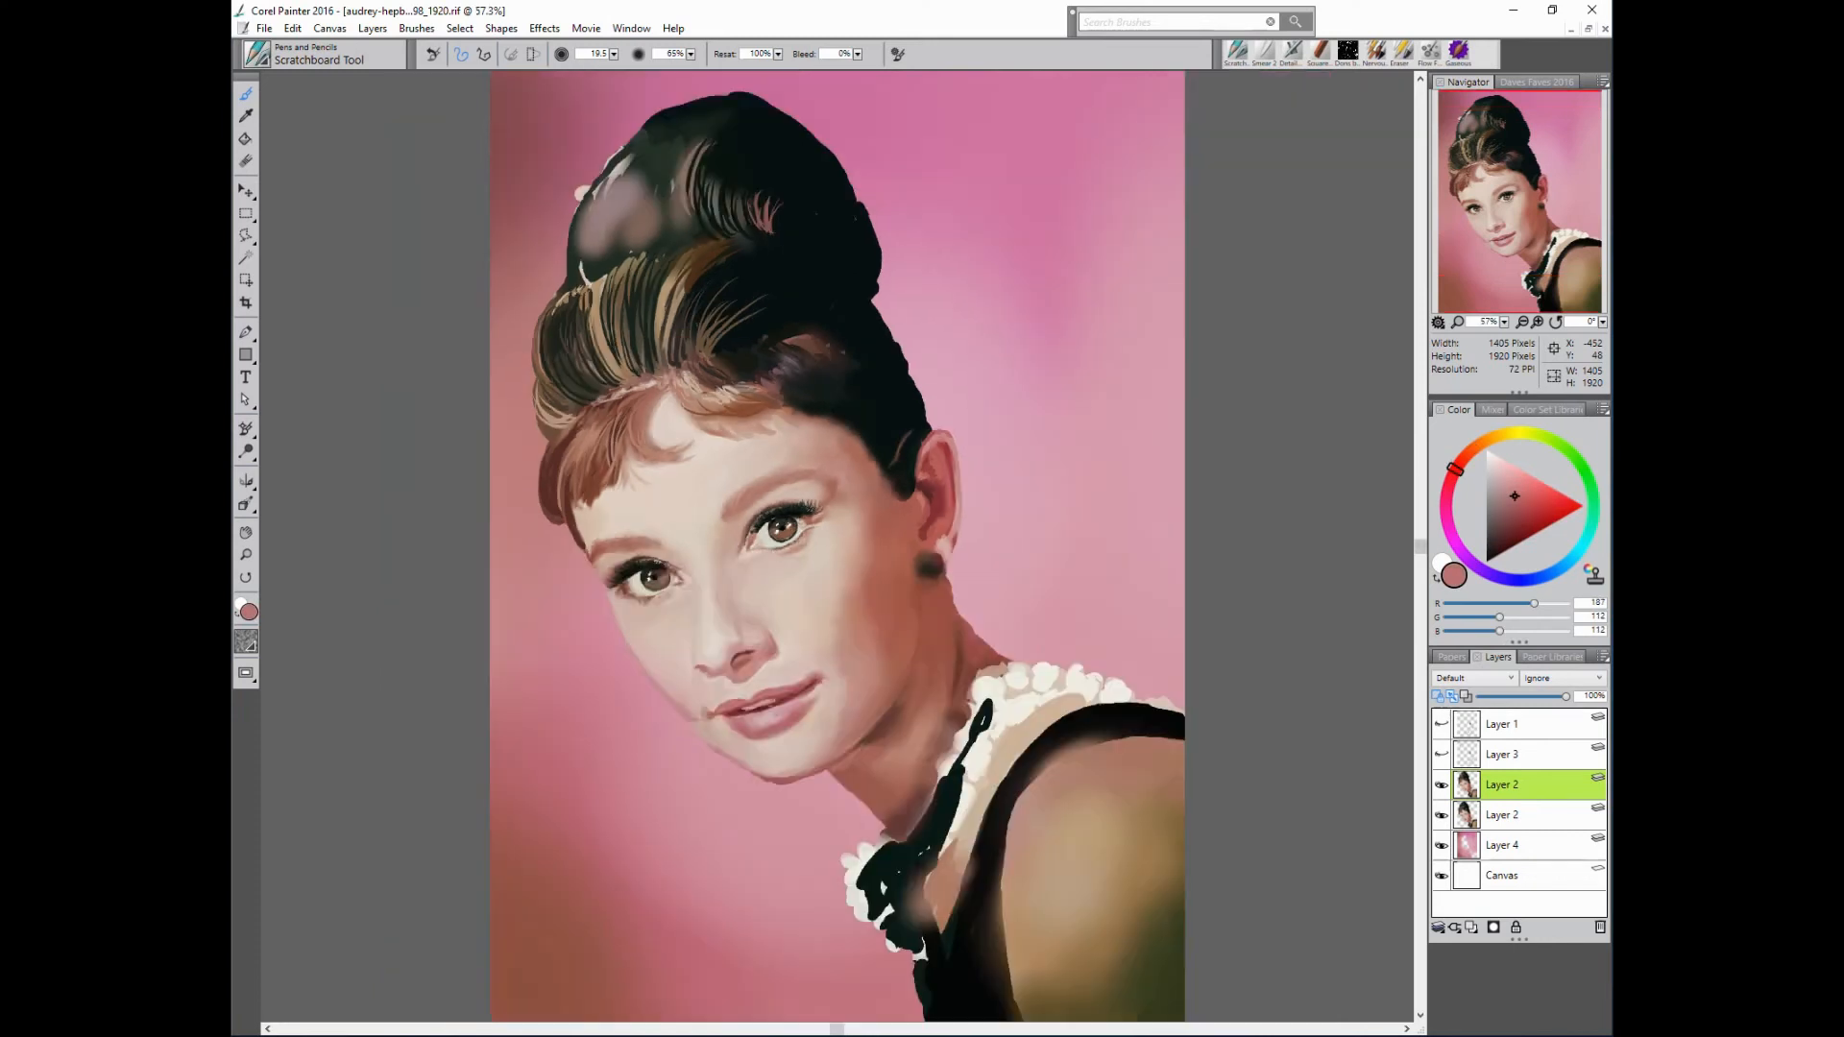
# - Show the pearl jewellery on Layer 3 and add a new layer directly above it
pyautogui.hotkey('ctrl', '-')
pyautogui.click(1442, 755)
pyautogui.click(1504, 753)
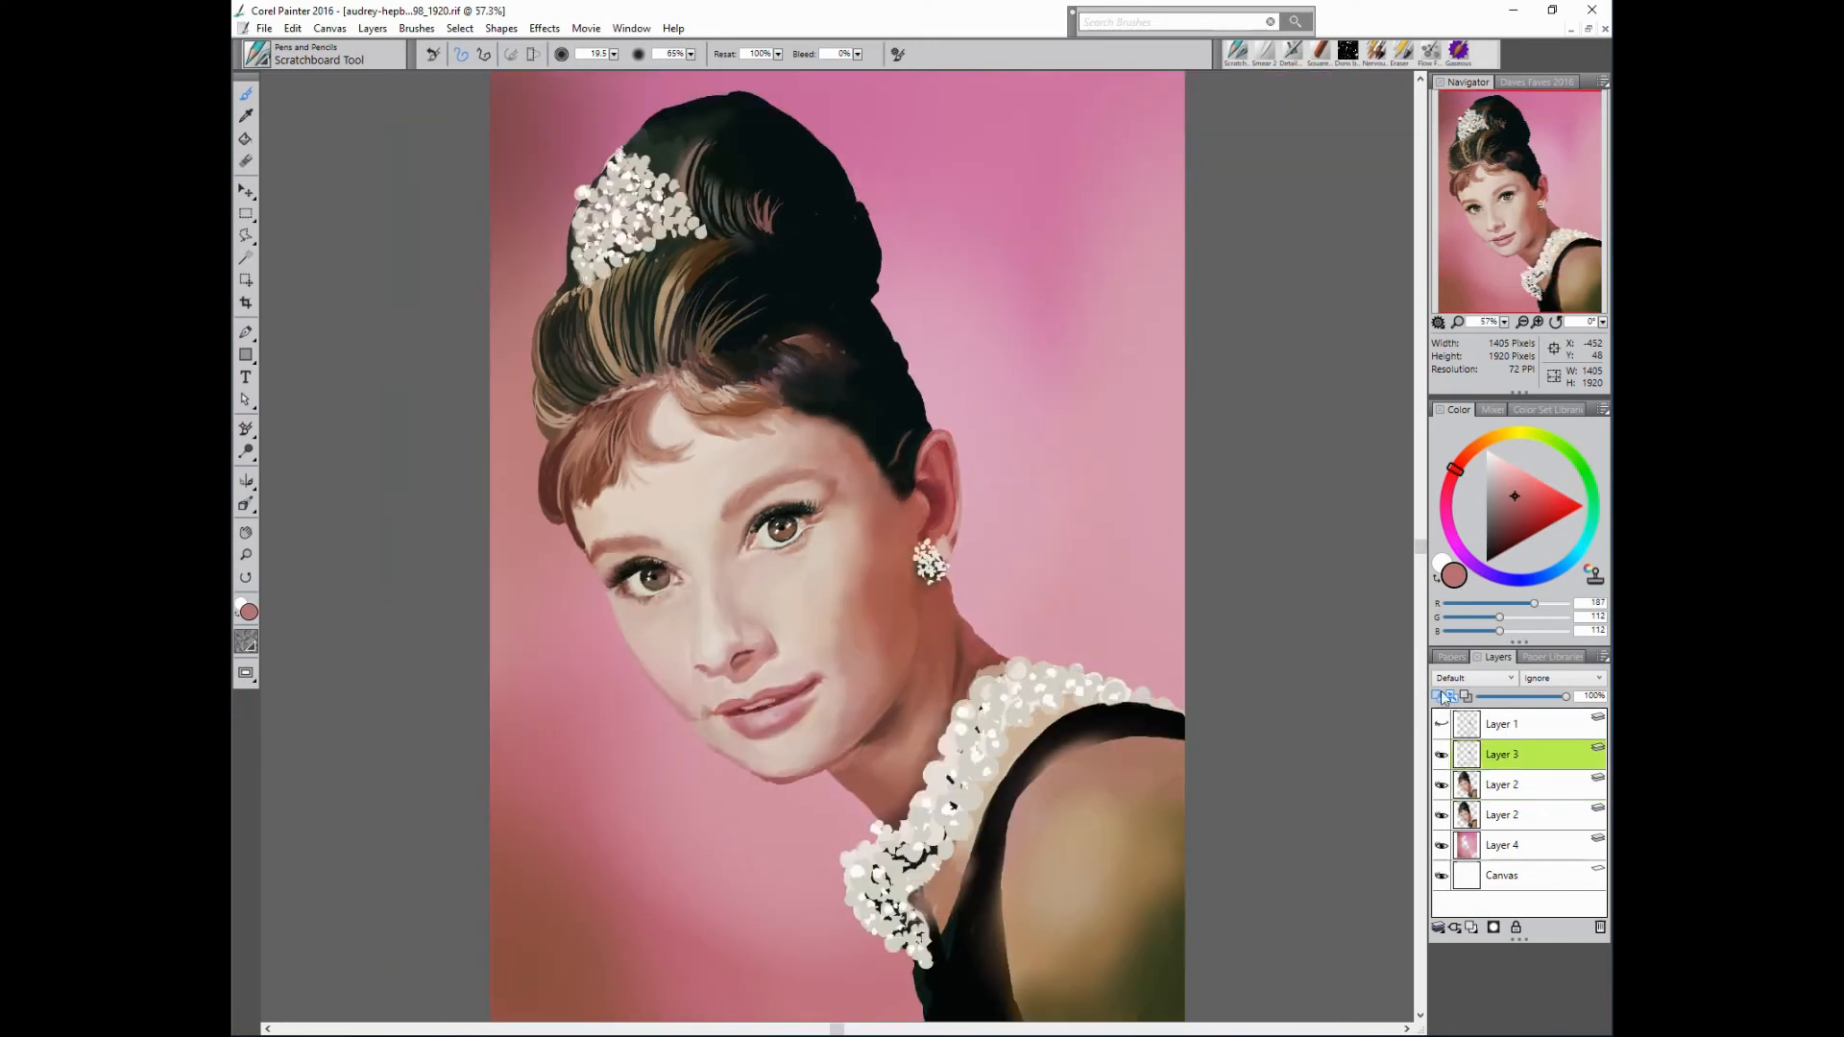
pyautogui.click(1471, 927)
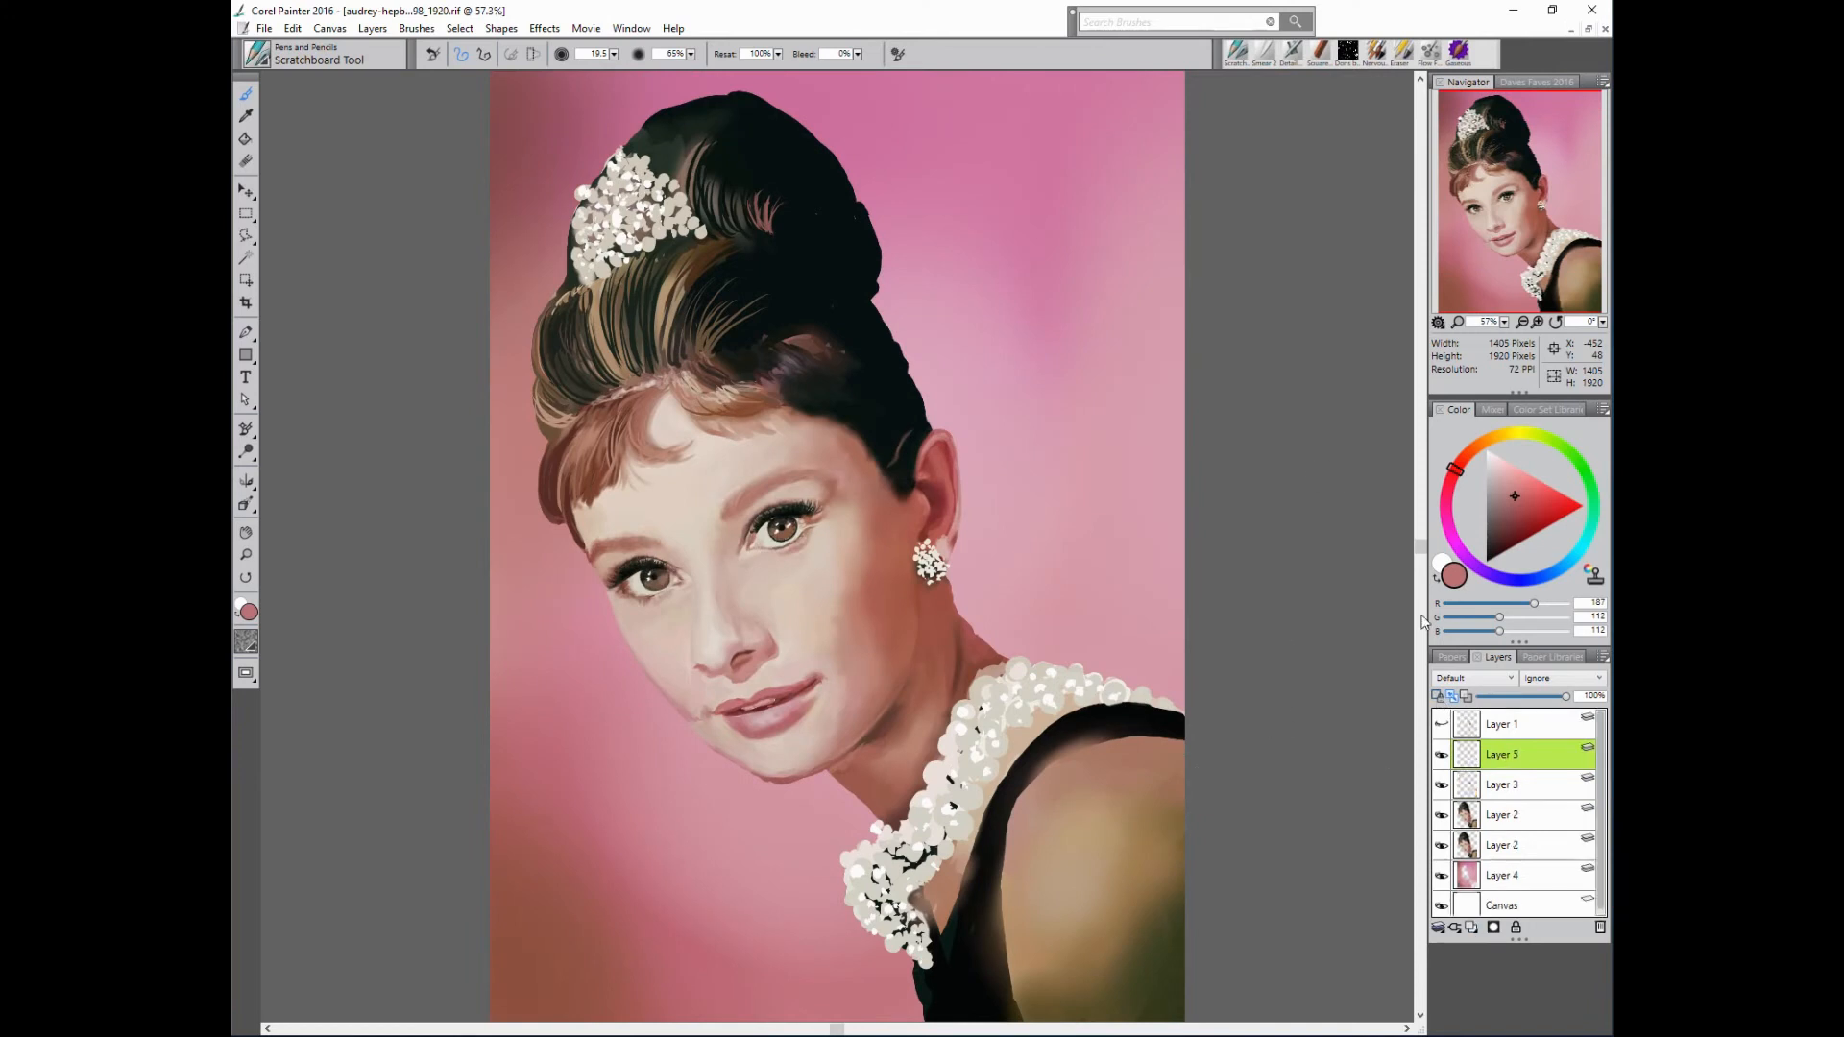
# - Clean up the outer edges of the far cheek, fringe and chin on the new layer with sampled pinks and reddish brown
pyautogui.click(1506, 482)
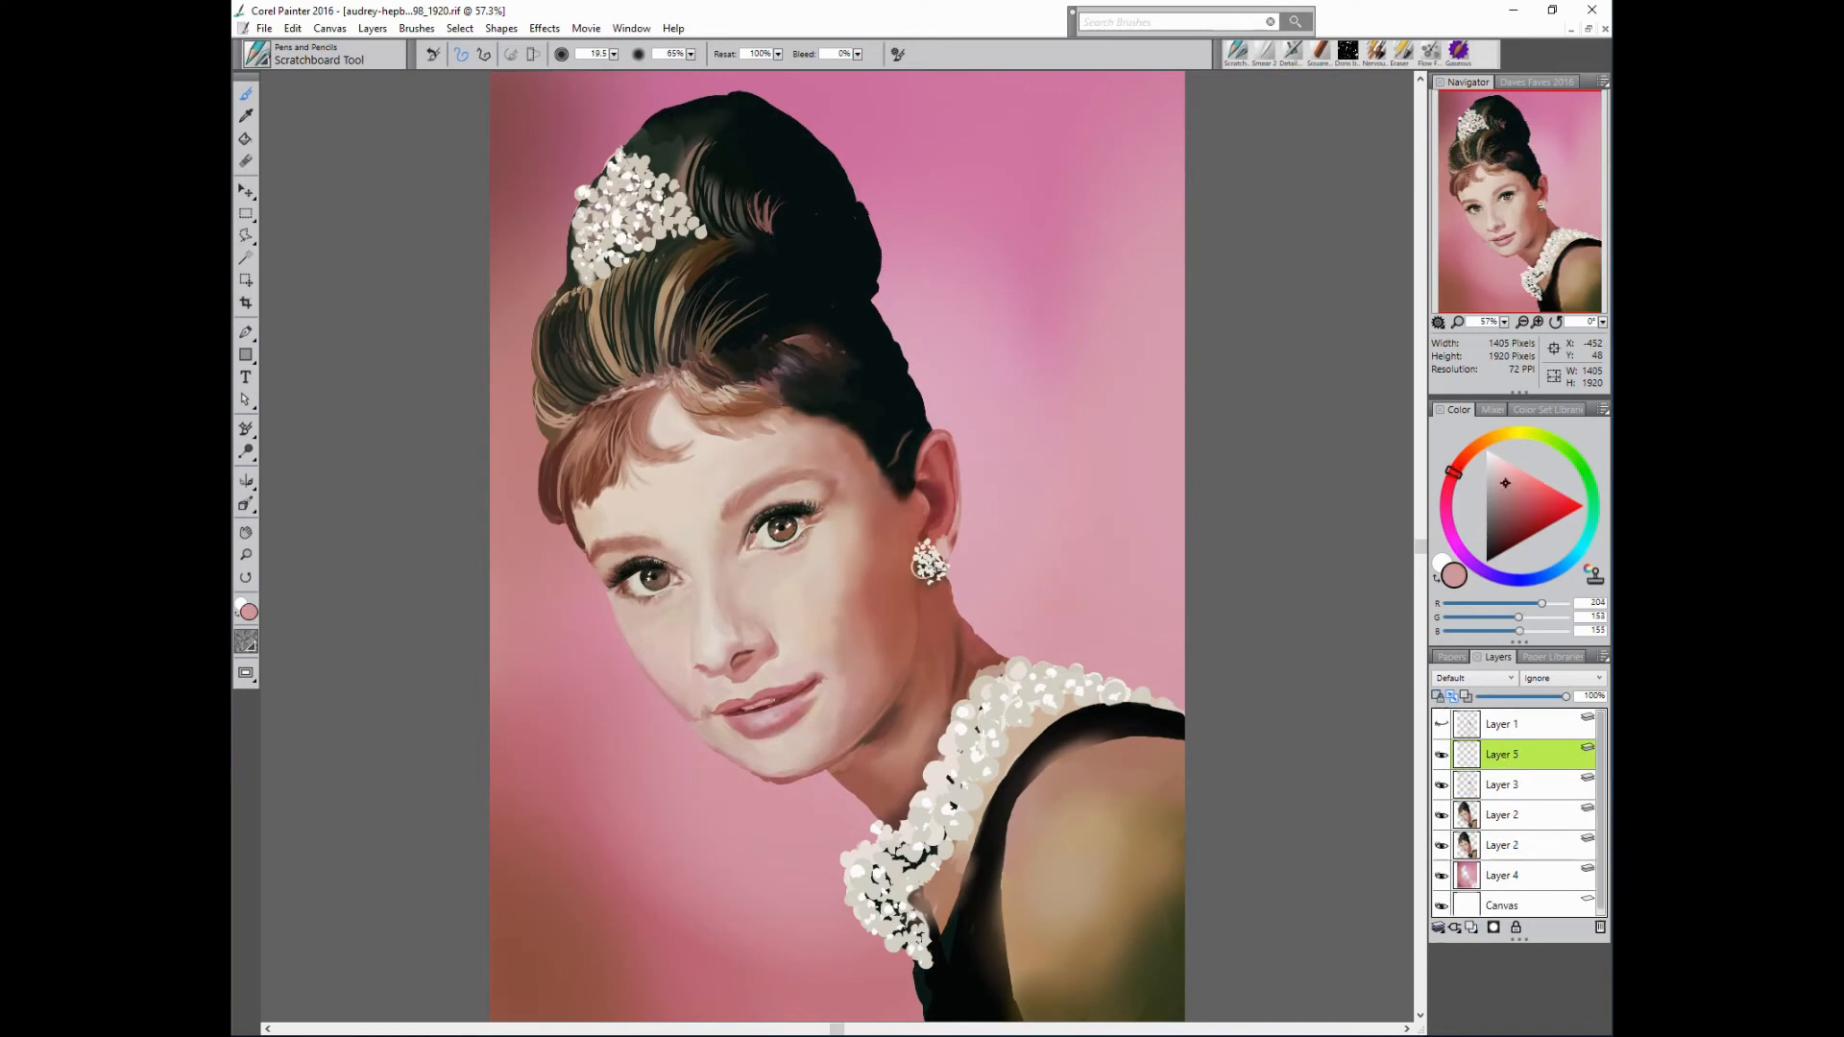
pyautogui.keyDown('alt'); pyautogui.click(612, 575); pyautogui.keyUp('alt')
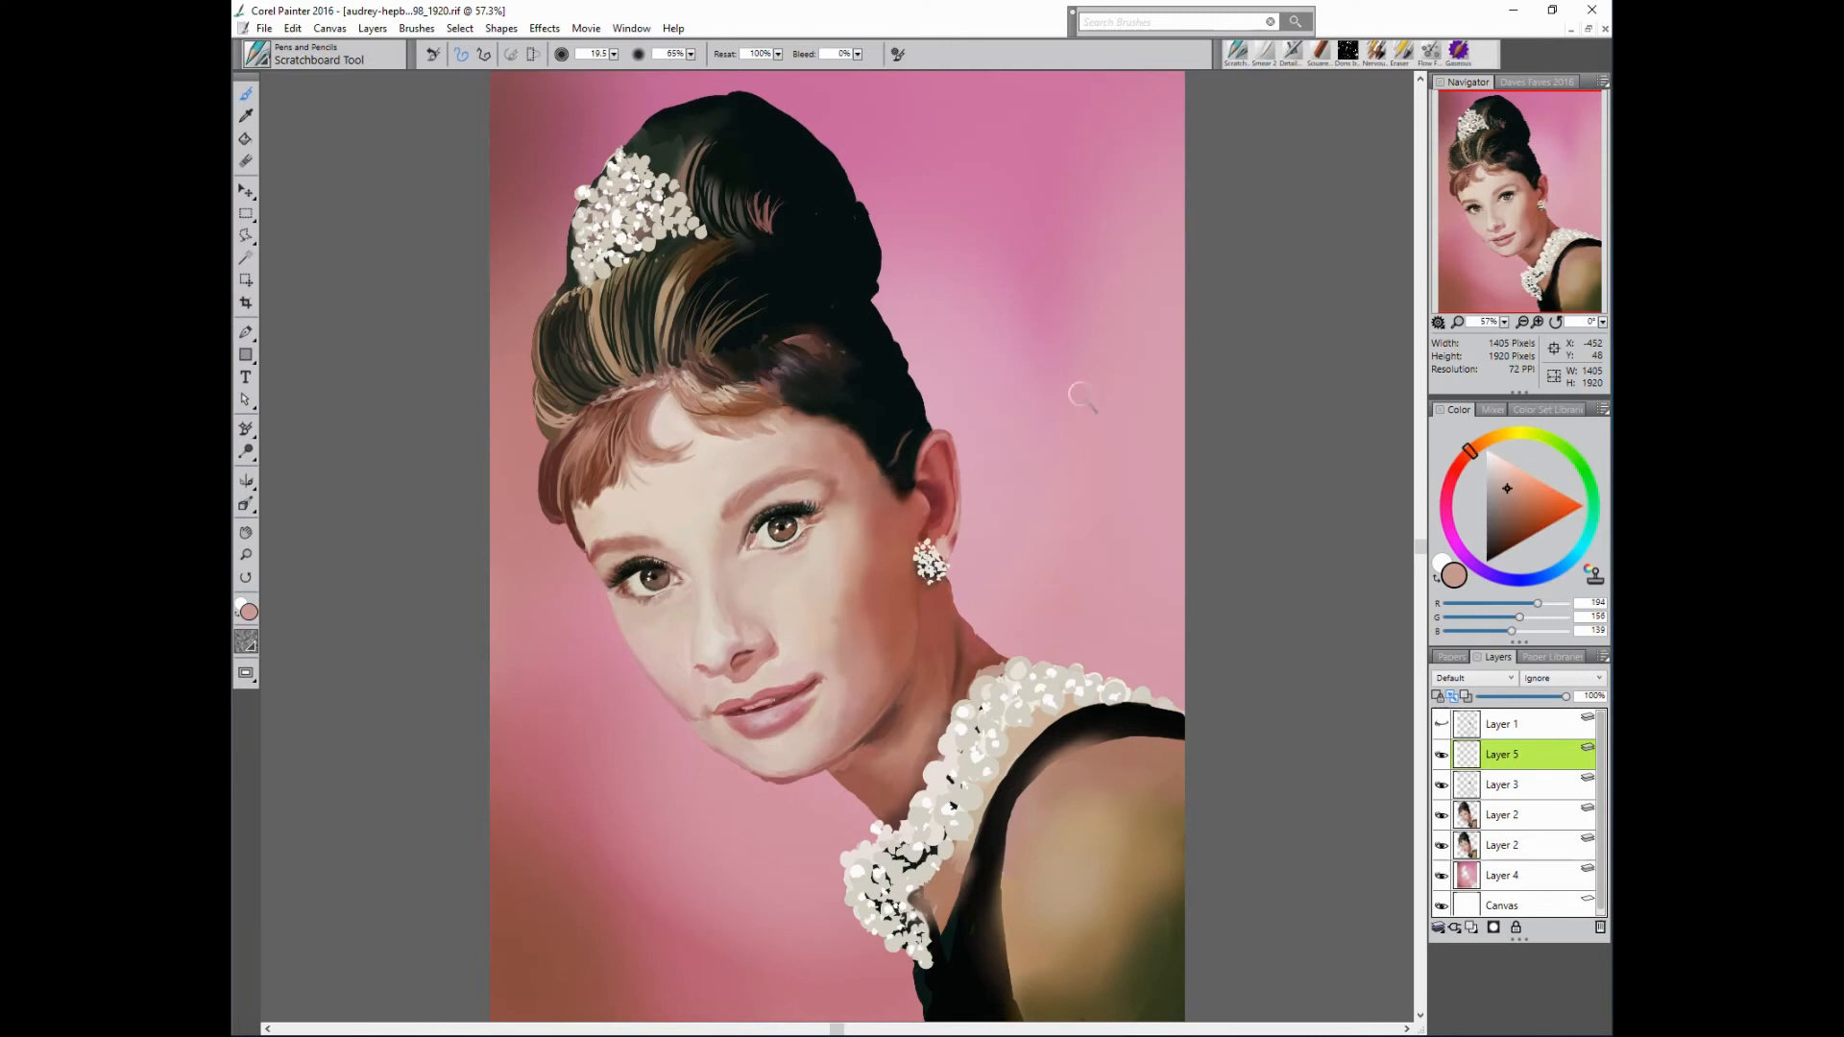
pyautogui.keyDown('alt'); pyautogui.click(560, 516); pyautogui.keyUp('alt')
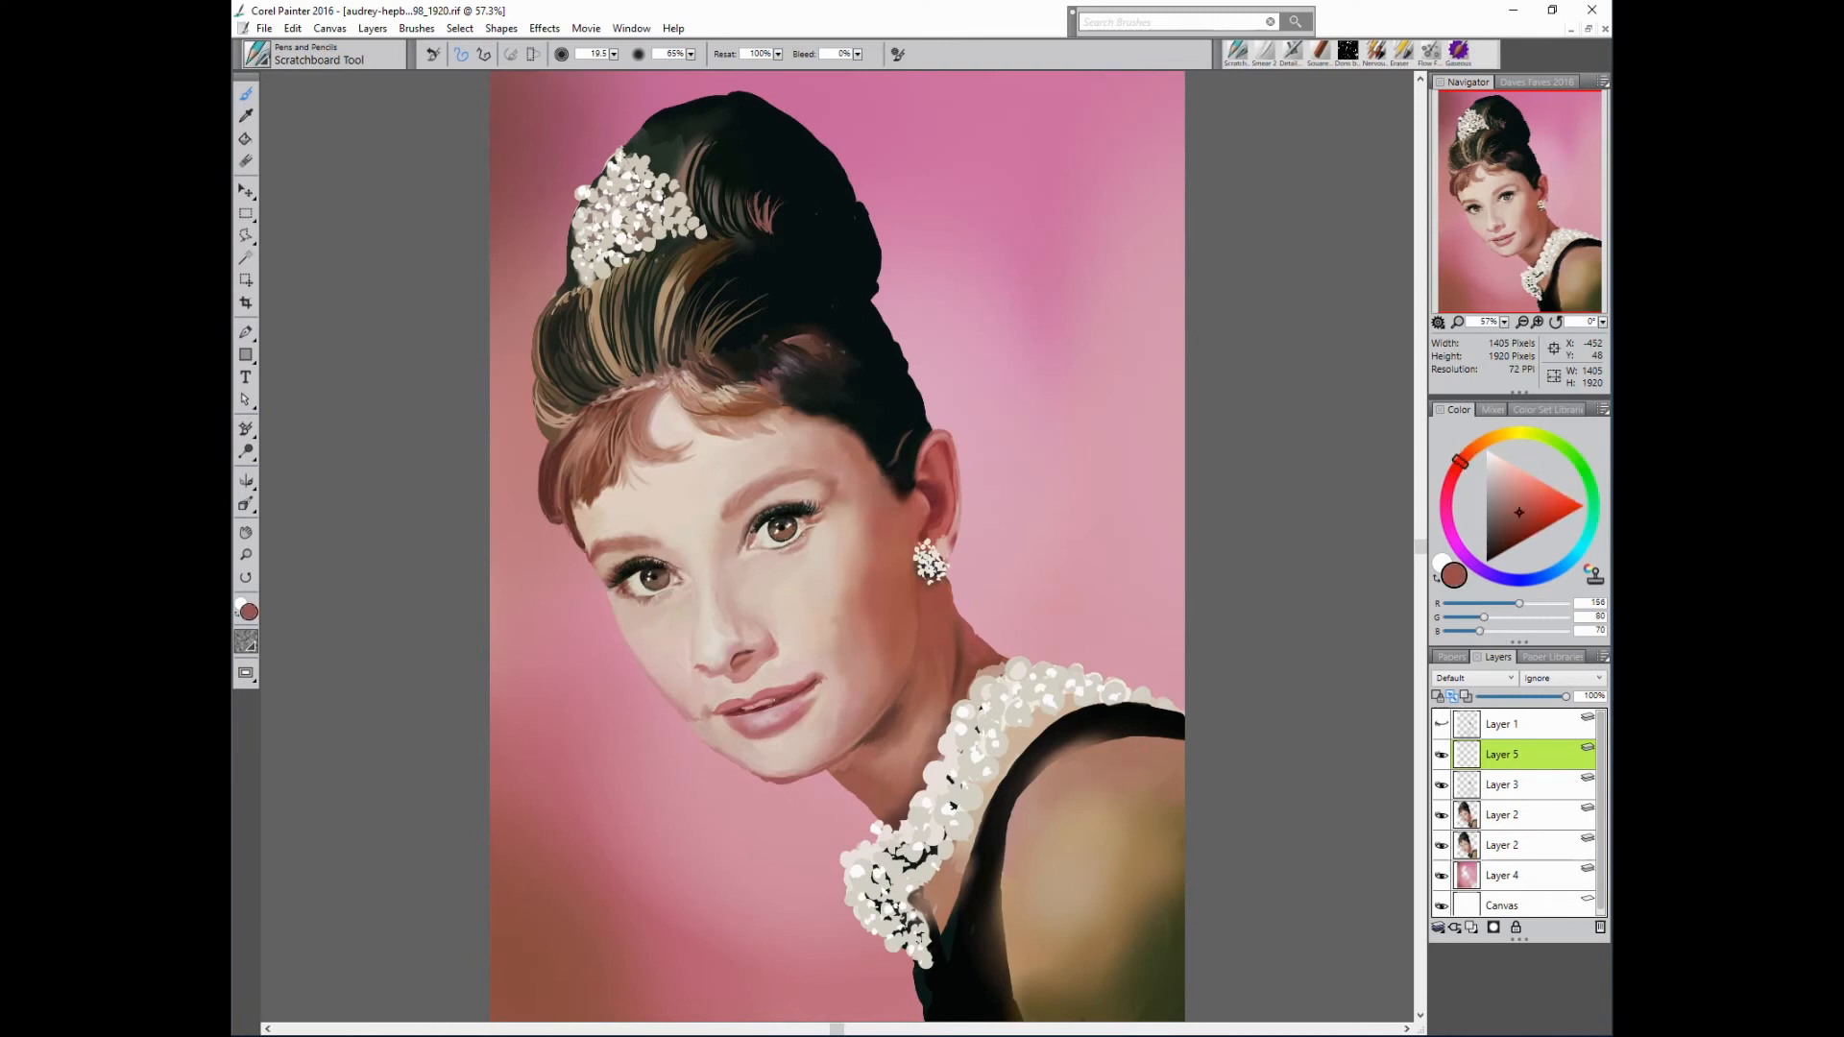
pyautogui.keyDown('alt'); pyautogui.click(807, 803); pyautogui.keyUp('alt')
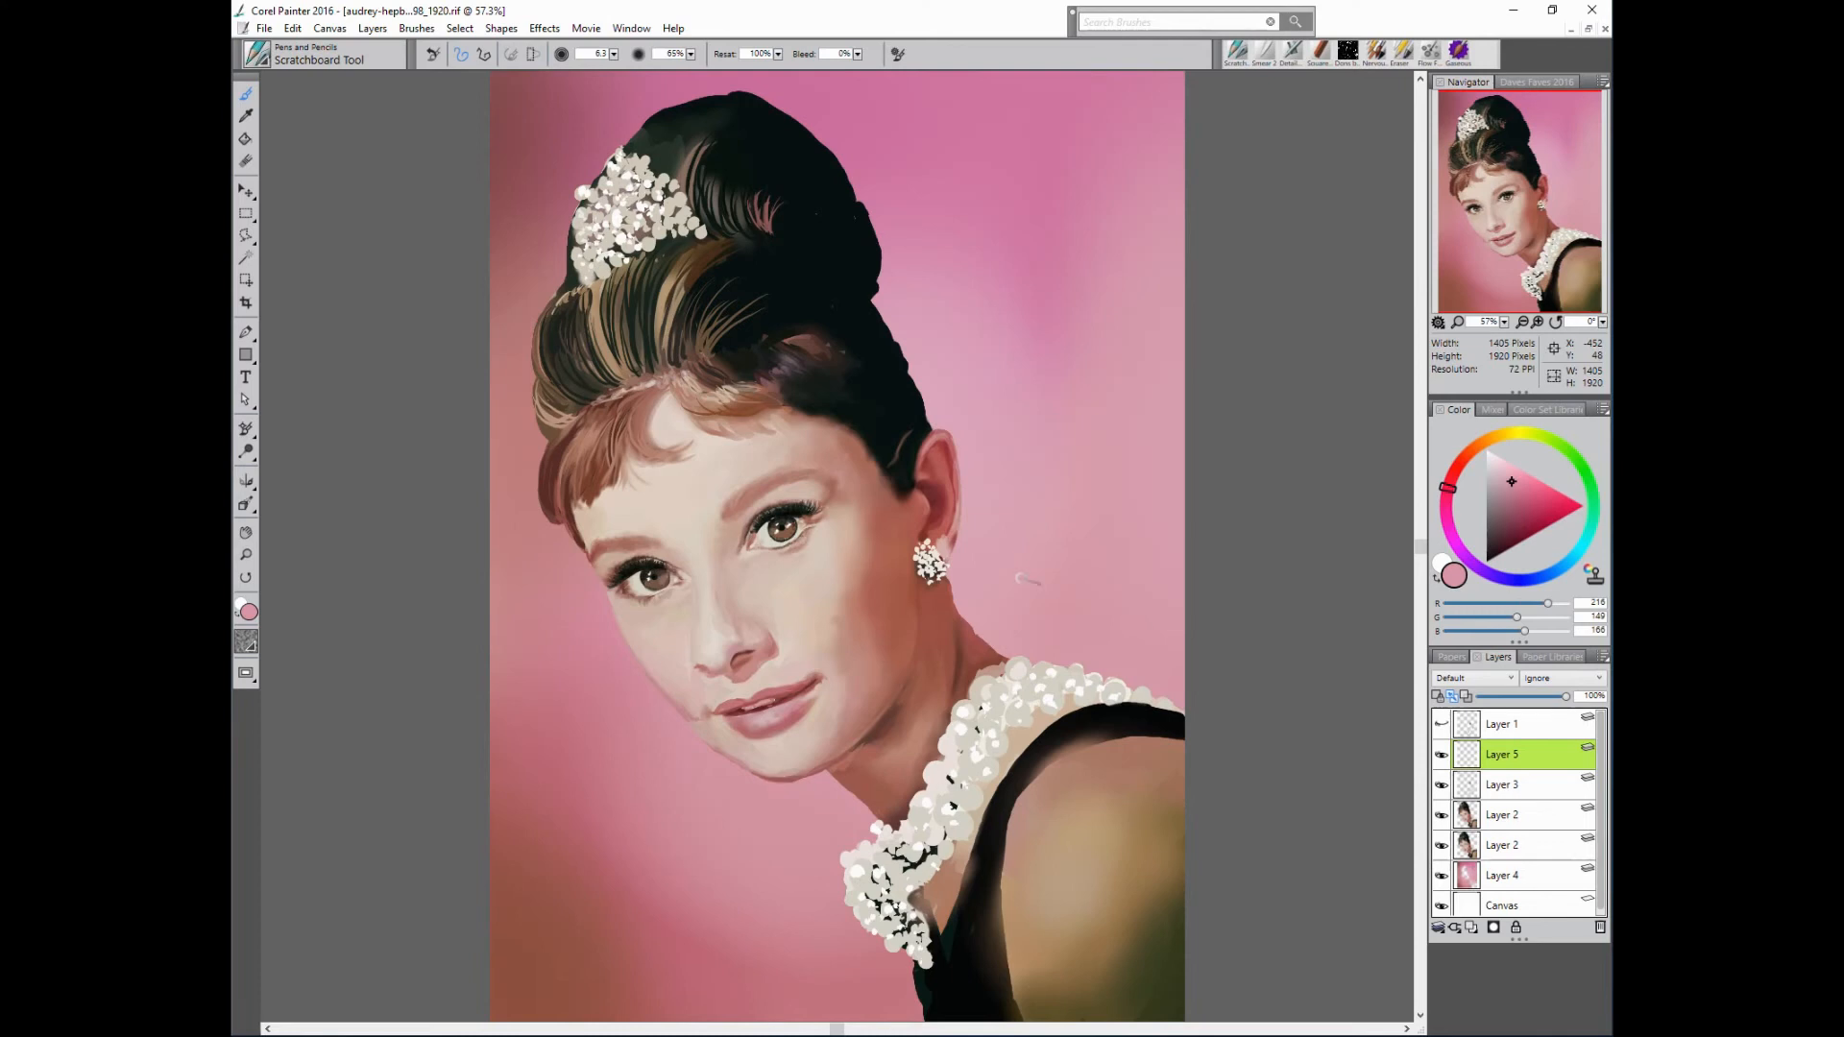
# - Refine the neck contour below the earring with sampled background pinks and reddish brown, checking it against the line sketch
pyautogui.moveTo(976, 569); pyautogui.dragTo(972, 578)
pyautogui.keyDown('alt'); pyautogui.click(982, 560); pyautogui.keyUp('alt')
pyautogui.click(1460, 462)
pyautogui.click(1519, 516)
pyautogui.click(1442, 725)
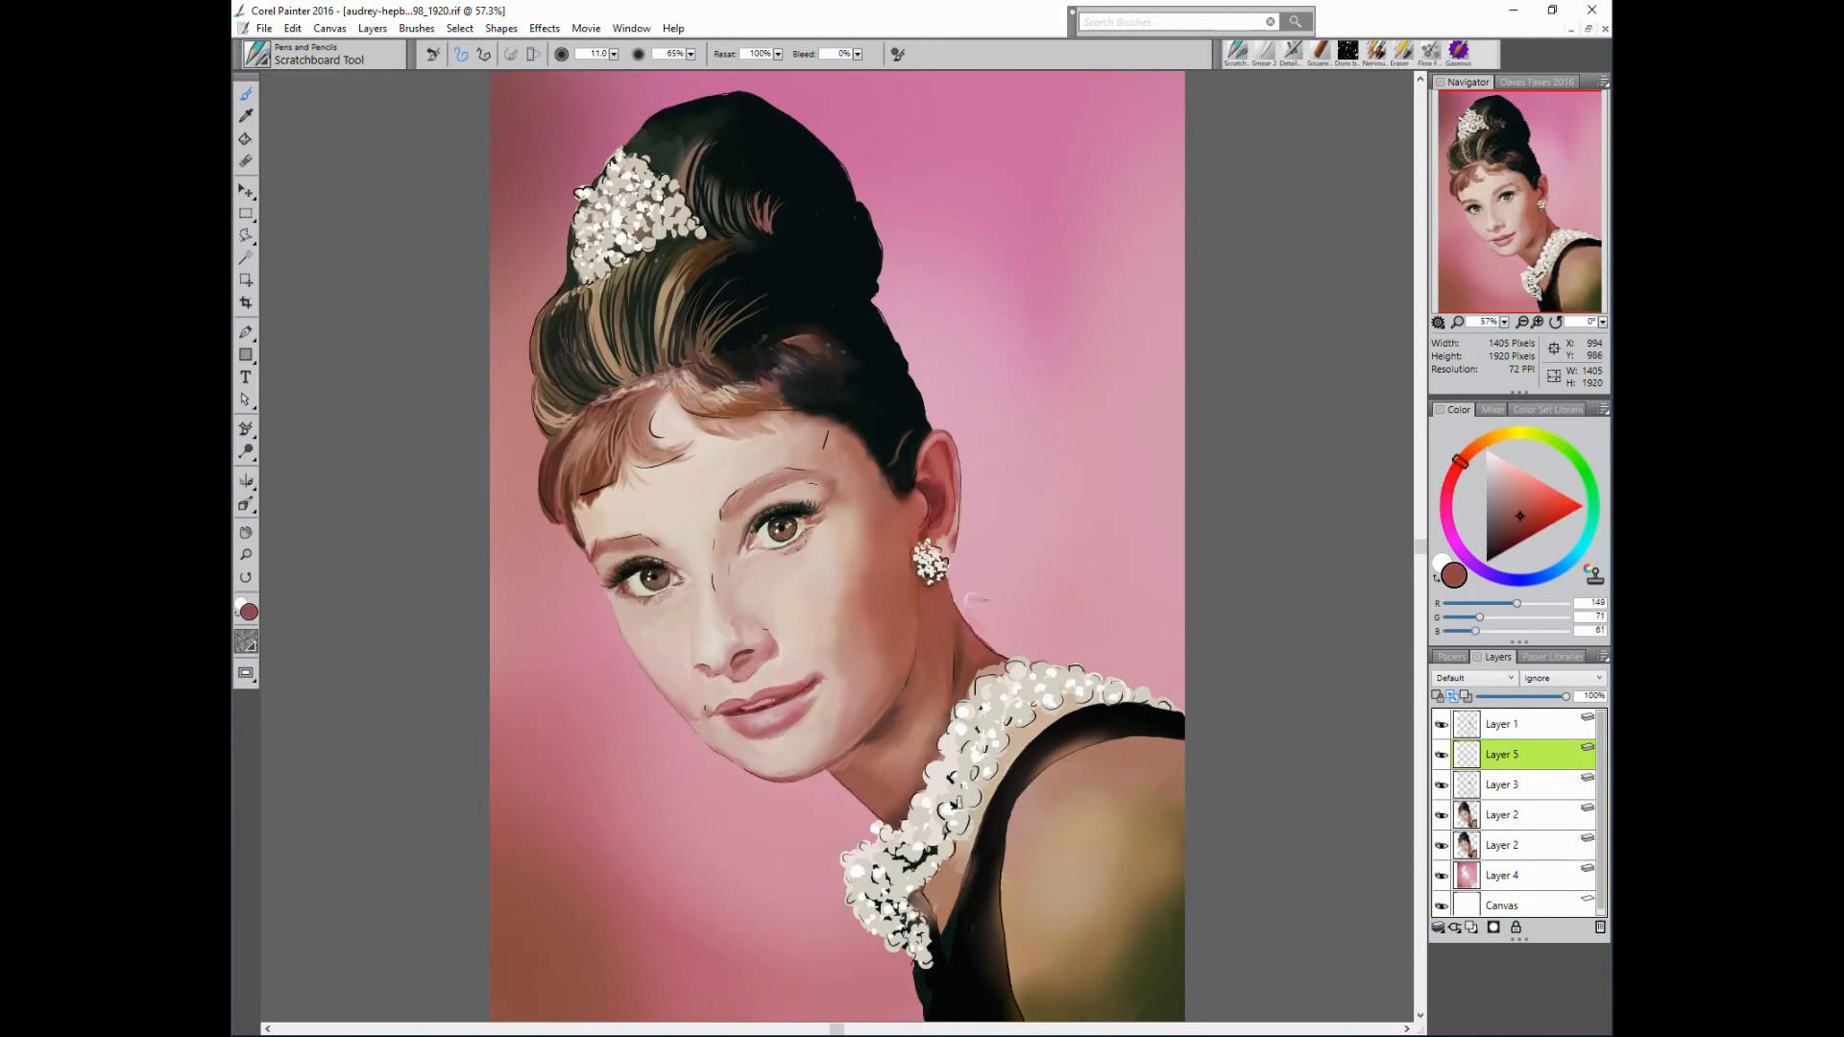
pyautogui.keyDown('alt'); pyautogui.click(972, 579); pyautogui.keyUp('alt')
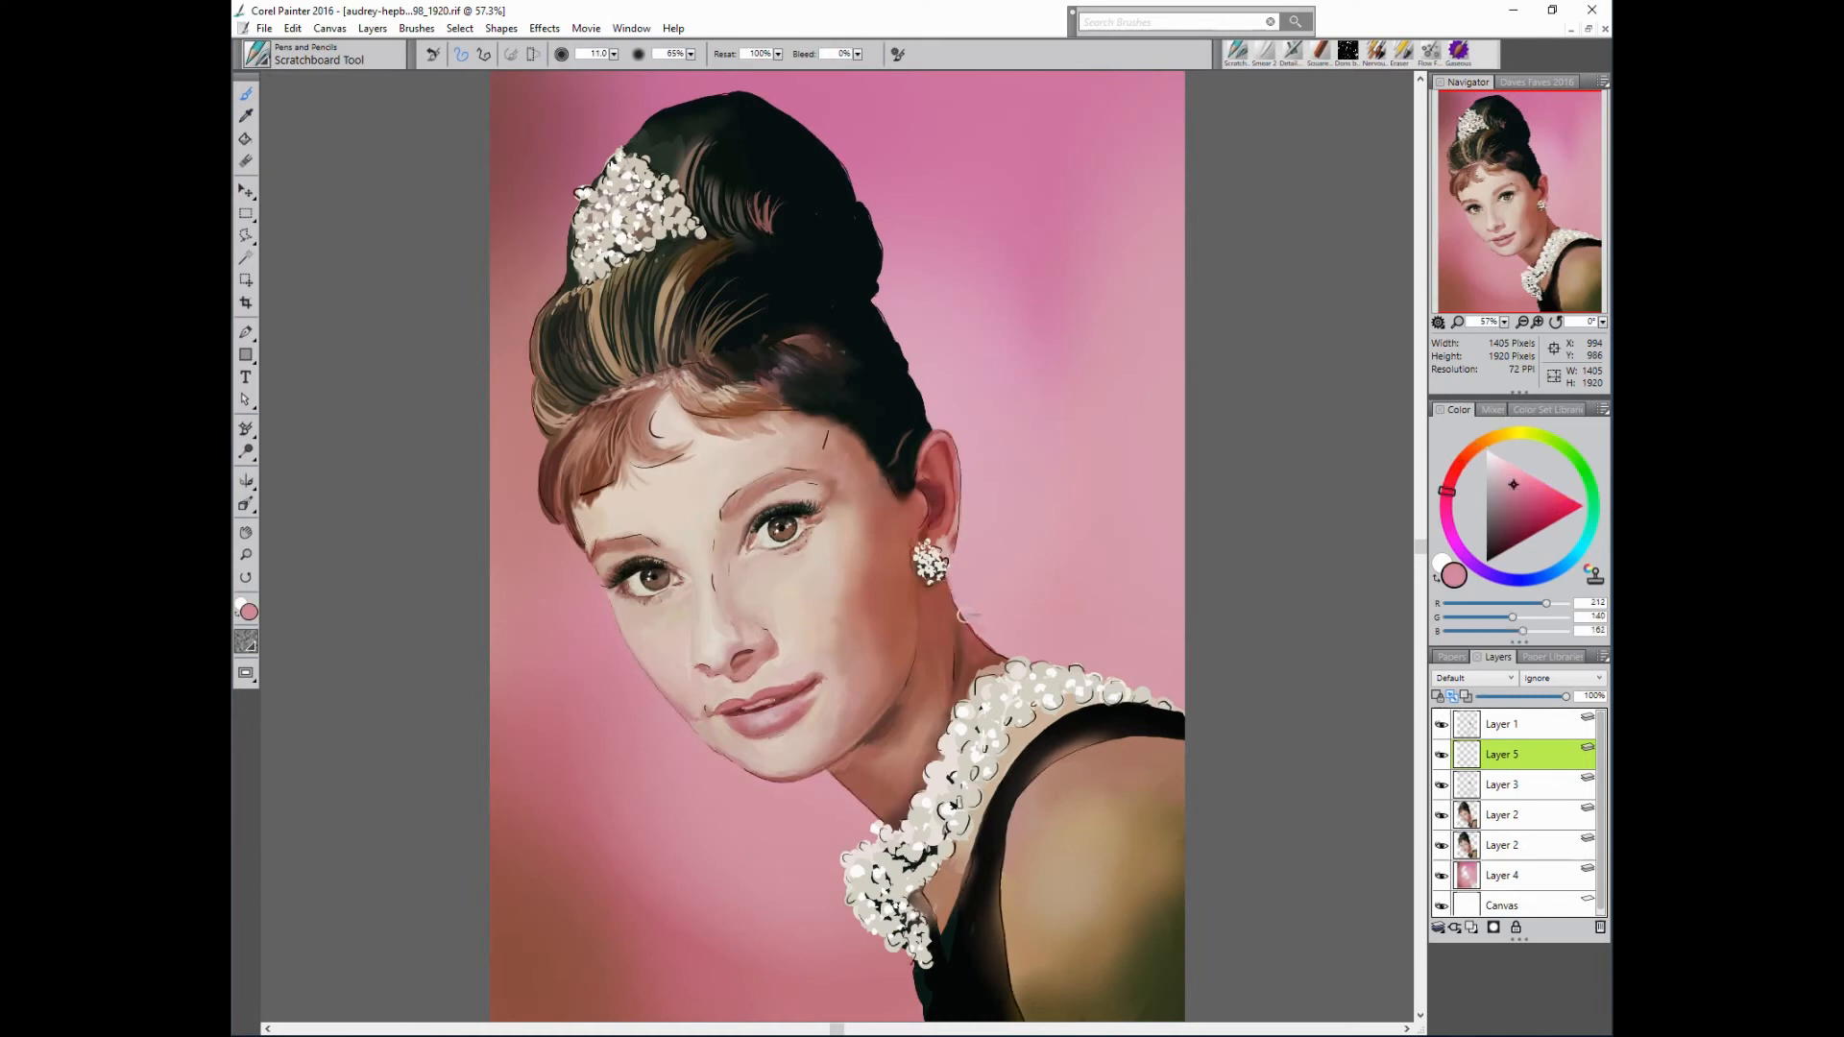
pyautogui.keyDown('alt'); pyautogui.click(989, 628); pyautogui.keyUp('alt')
pyautogui.moveTo(983, 606); pyautogui.dragTo(990, 637)
pyautogui.keyDown('alt'); pyautogui.click(1024, 552); pyautogui.keyUp('alt')
pyautogui.keyDown('alt'); pyautogui.click(1014, 541); pyautogui.keyUp('alt')
pyautogui.keyDown('alt'); pyautogui.click(946, 542); pyautogui.keyUp('alt')
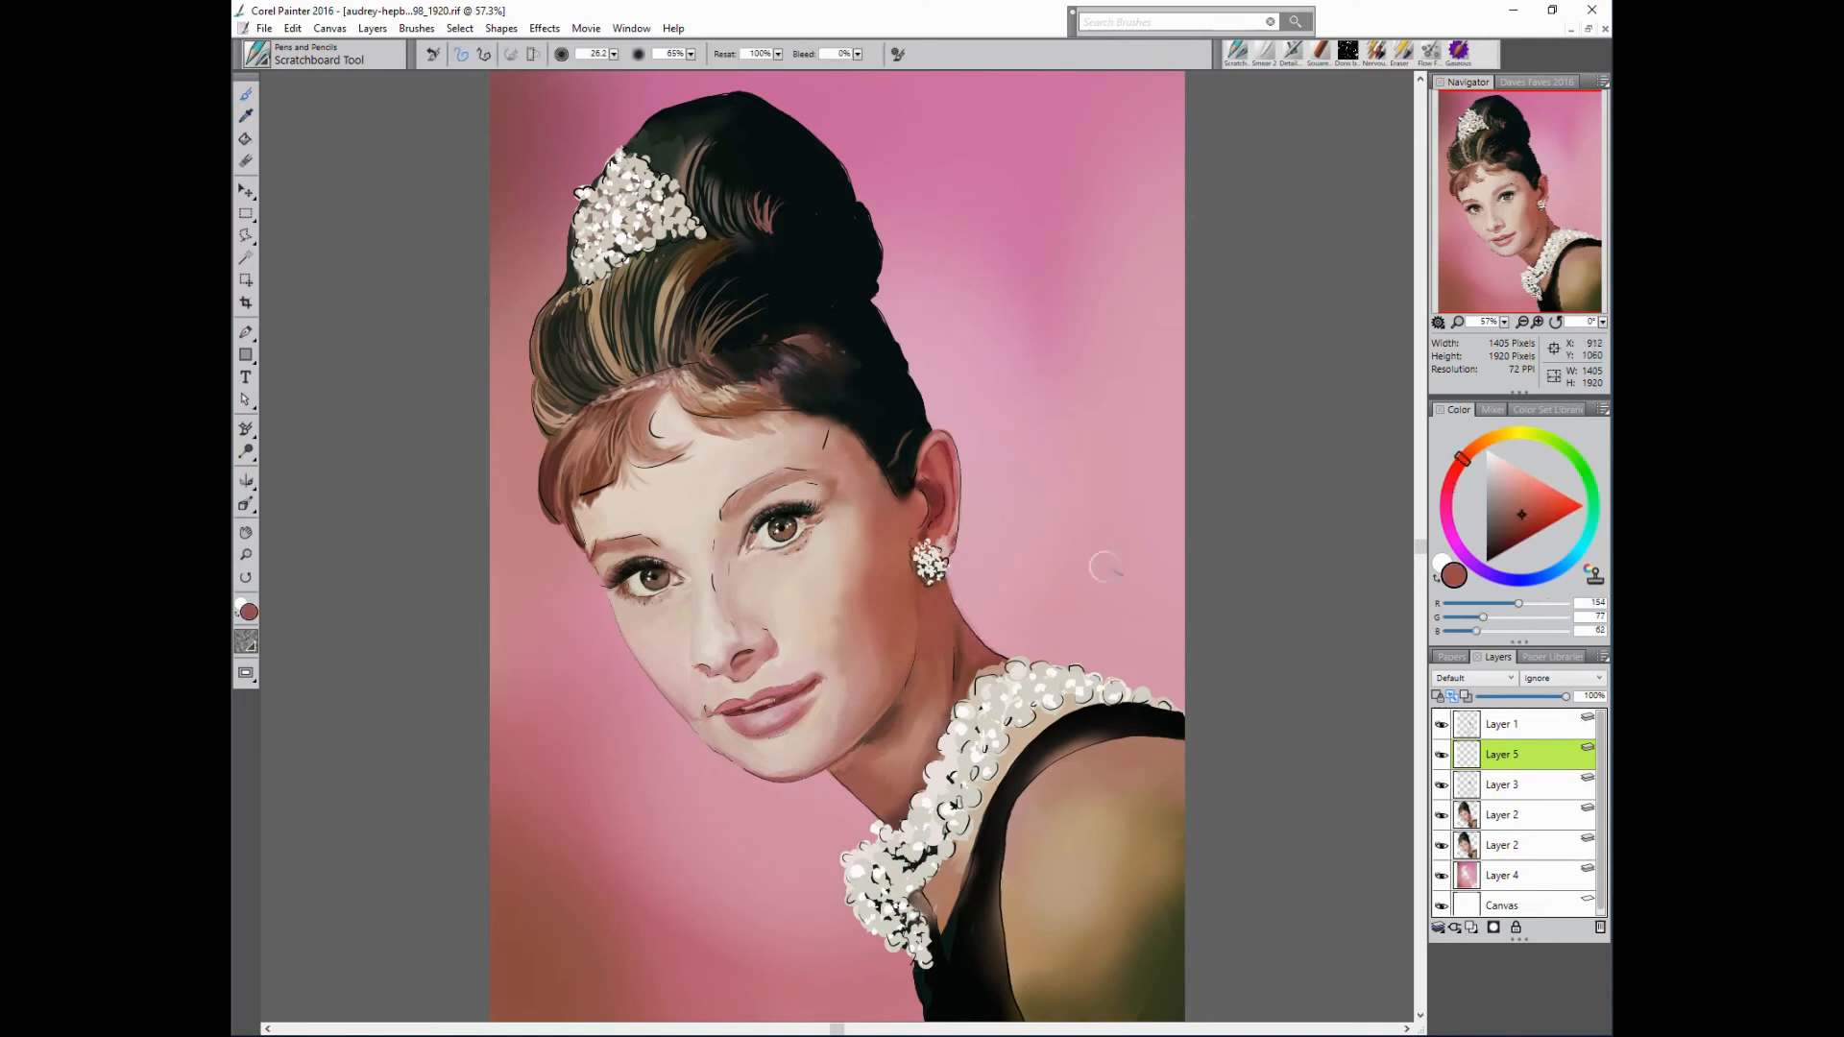
# - Hide the sketch, switch to the upper portrait layer with transparency preserved, and touch up the neck edge in sampled reddish brown
pyautogui.click(1441, 725)
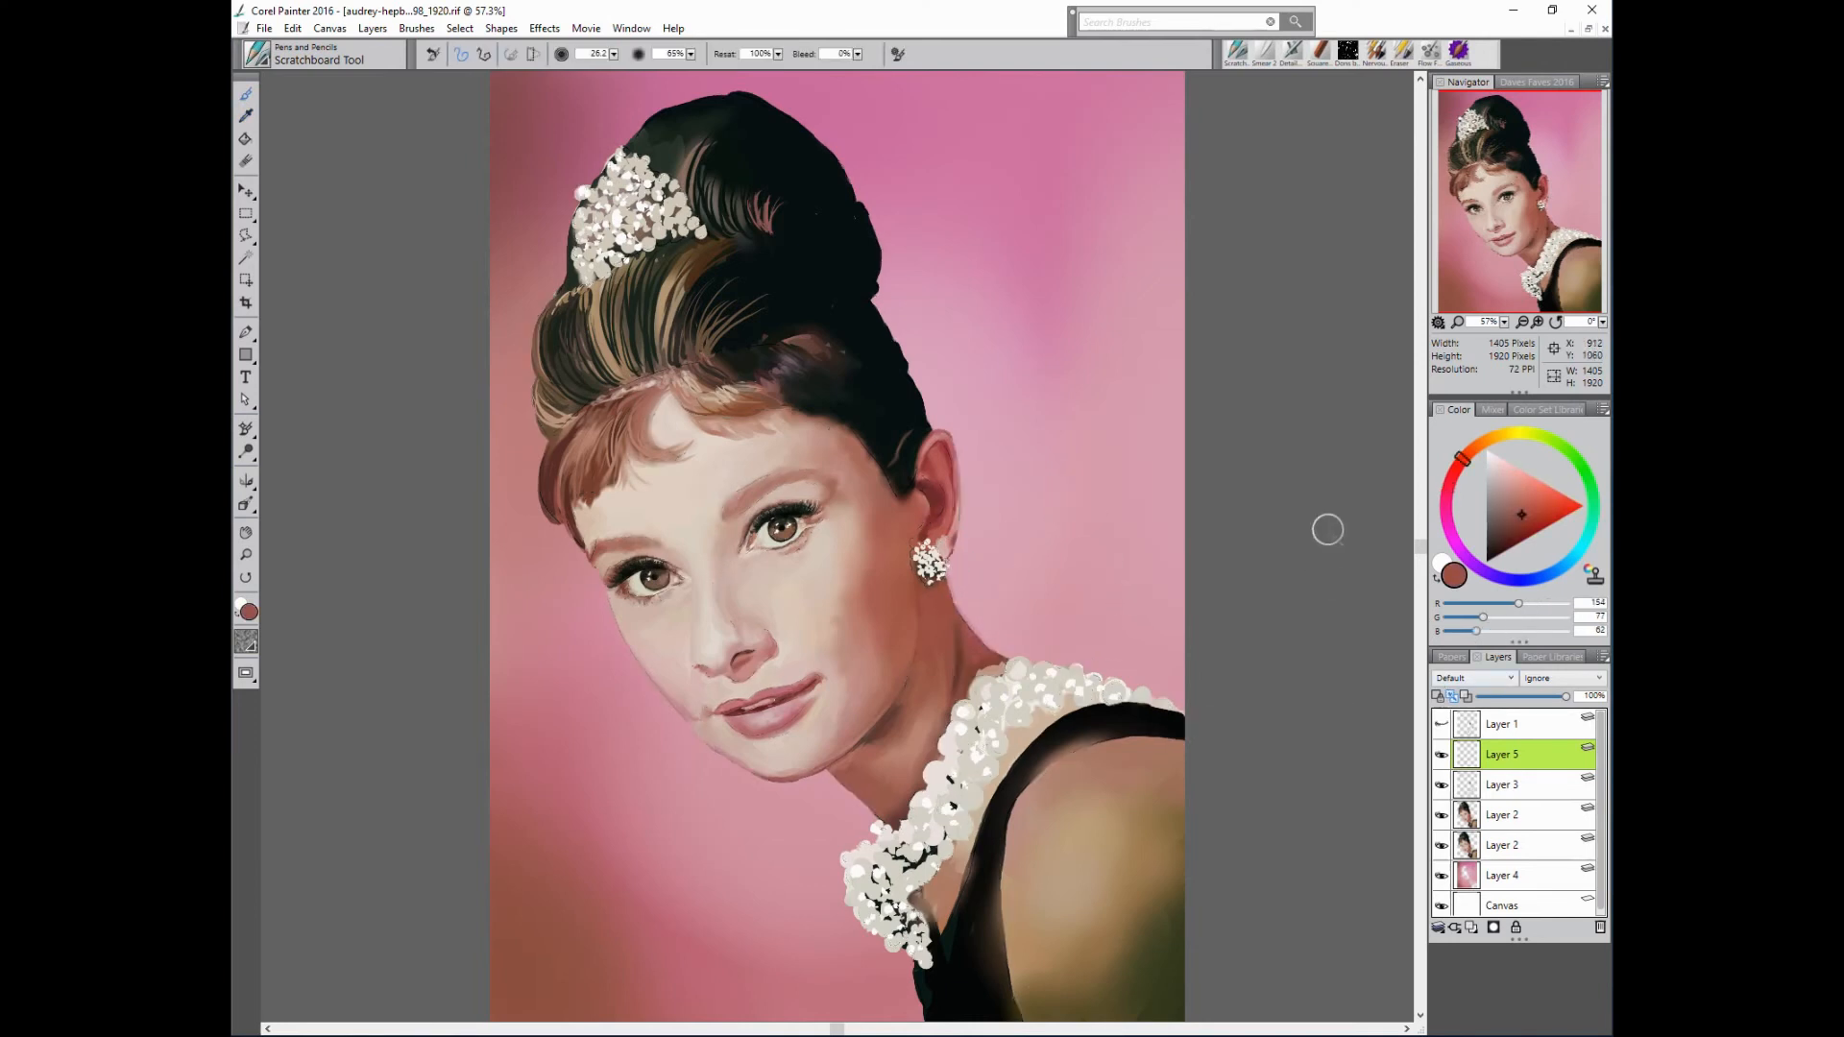
pyautogui.keyDown('alt'); pyautogui.click(1087, 547); pyautogui.keyUp('alt')
pyautogui.click(1517, 814)
pyautogui.click(1438, 696)
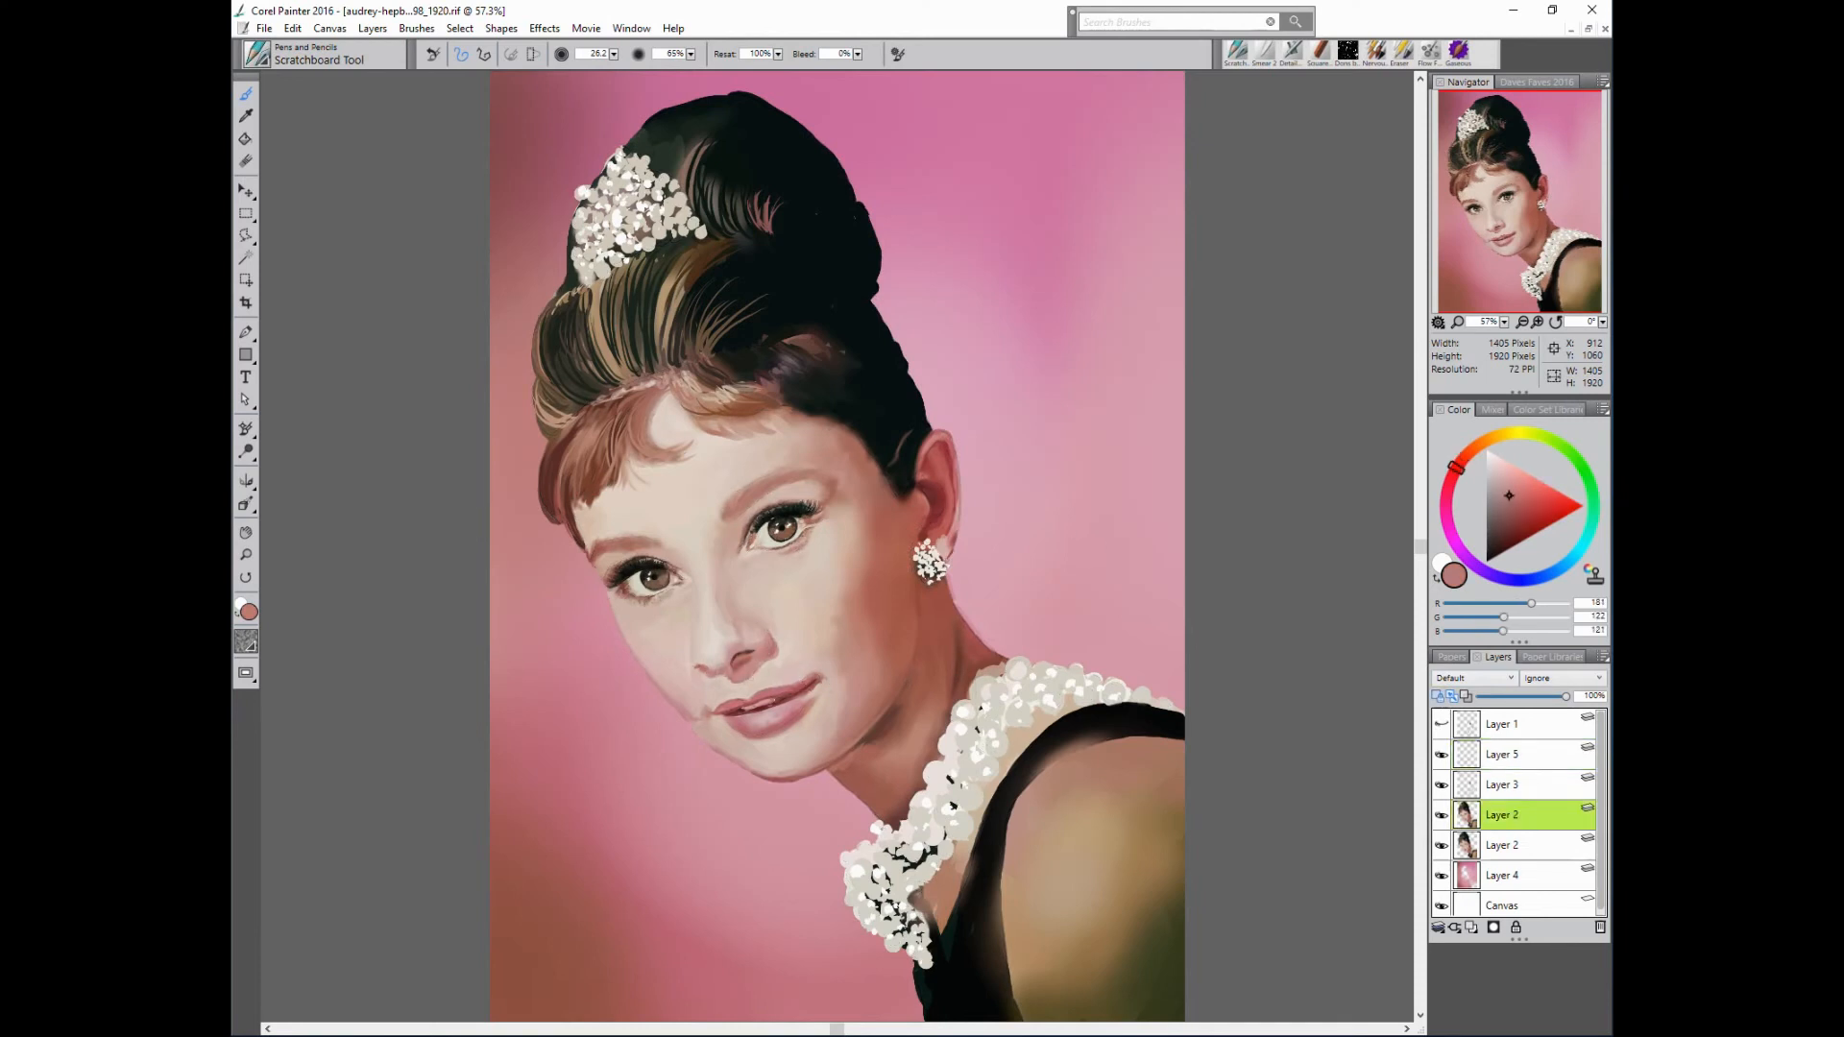
pyautogui.keyDown('alt'); pyautogui.click(954, 584); pyautogui.keyUp('alt')
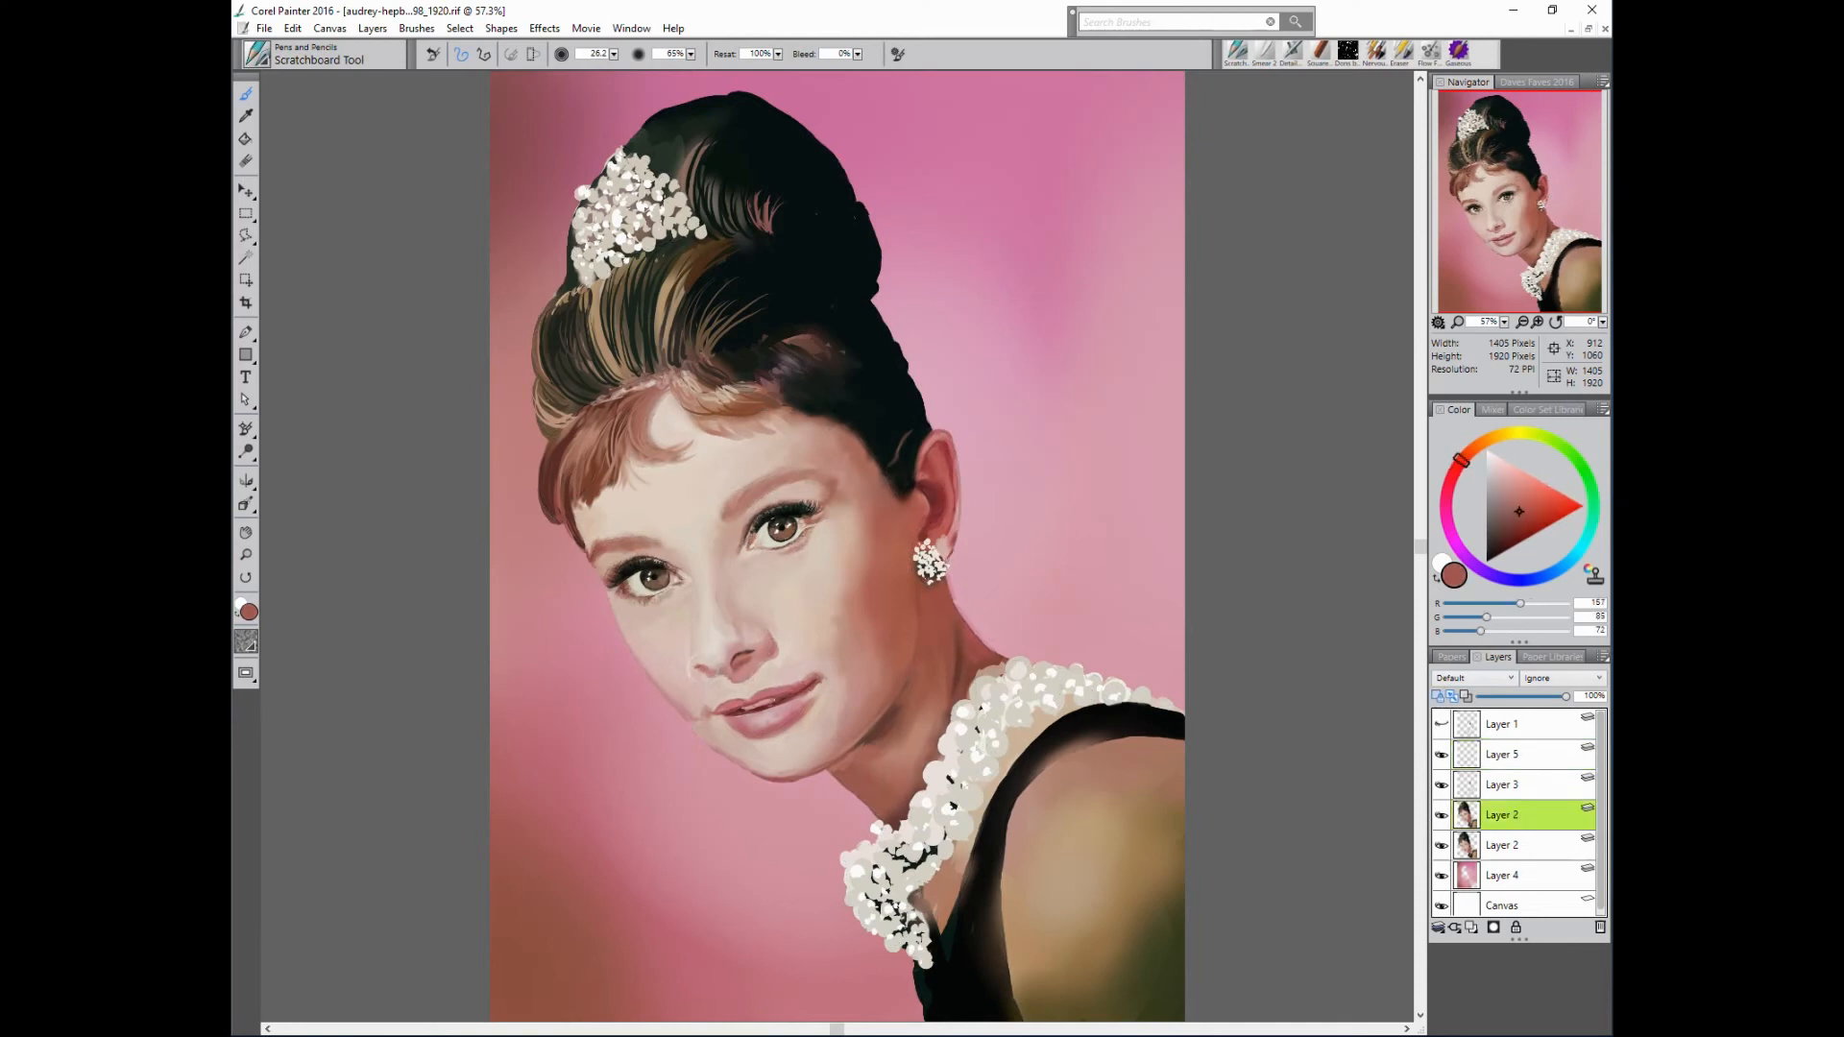
# - Rework the near nostril with sampled skin and dark brown tones, and compare it with the line sketch
pyautogui.moveTo(737, 663); pyautogui.dragTo(752, 653)
pyautogui.keyDown('alt'); pyautogui.click(757, 653); pyautogui.keyUp('alt')
pyautogui.keyDown('alt'); pyautogui.click(763, 656); pyautogui.keyUp('alt')
pyautogui.moveTo(753, 658); pyautogui.dragTo(757, 650)
pyautogui.keyDown('alt'); pyautogui.click(769, 654); pyautogui.keyUp('alt')
pyautogui.keyDown('alt'); pyautogui.click(738, 661); pyautogui.keyUp('alt')
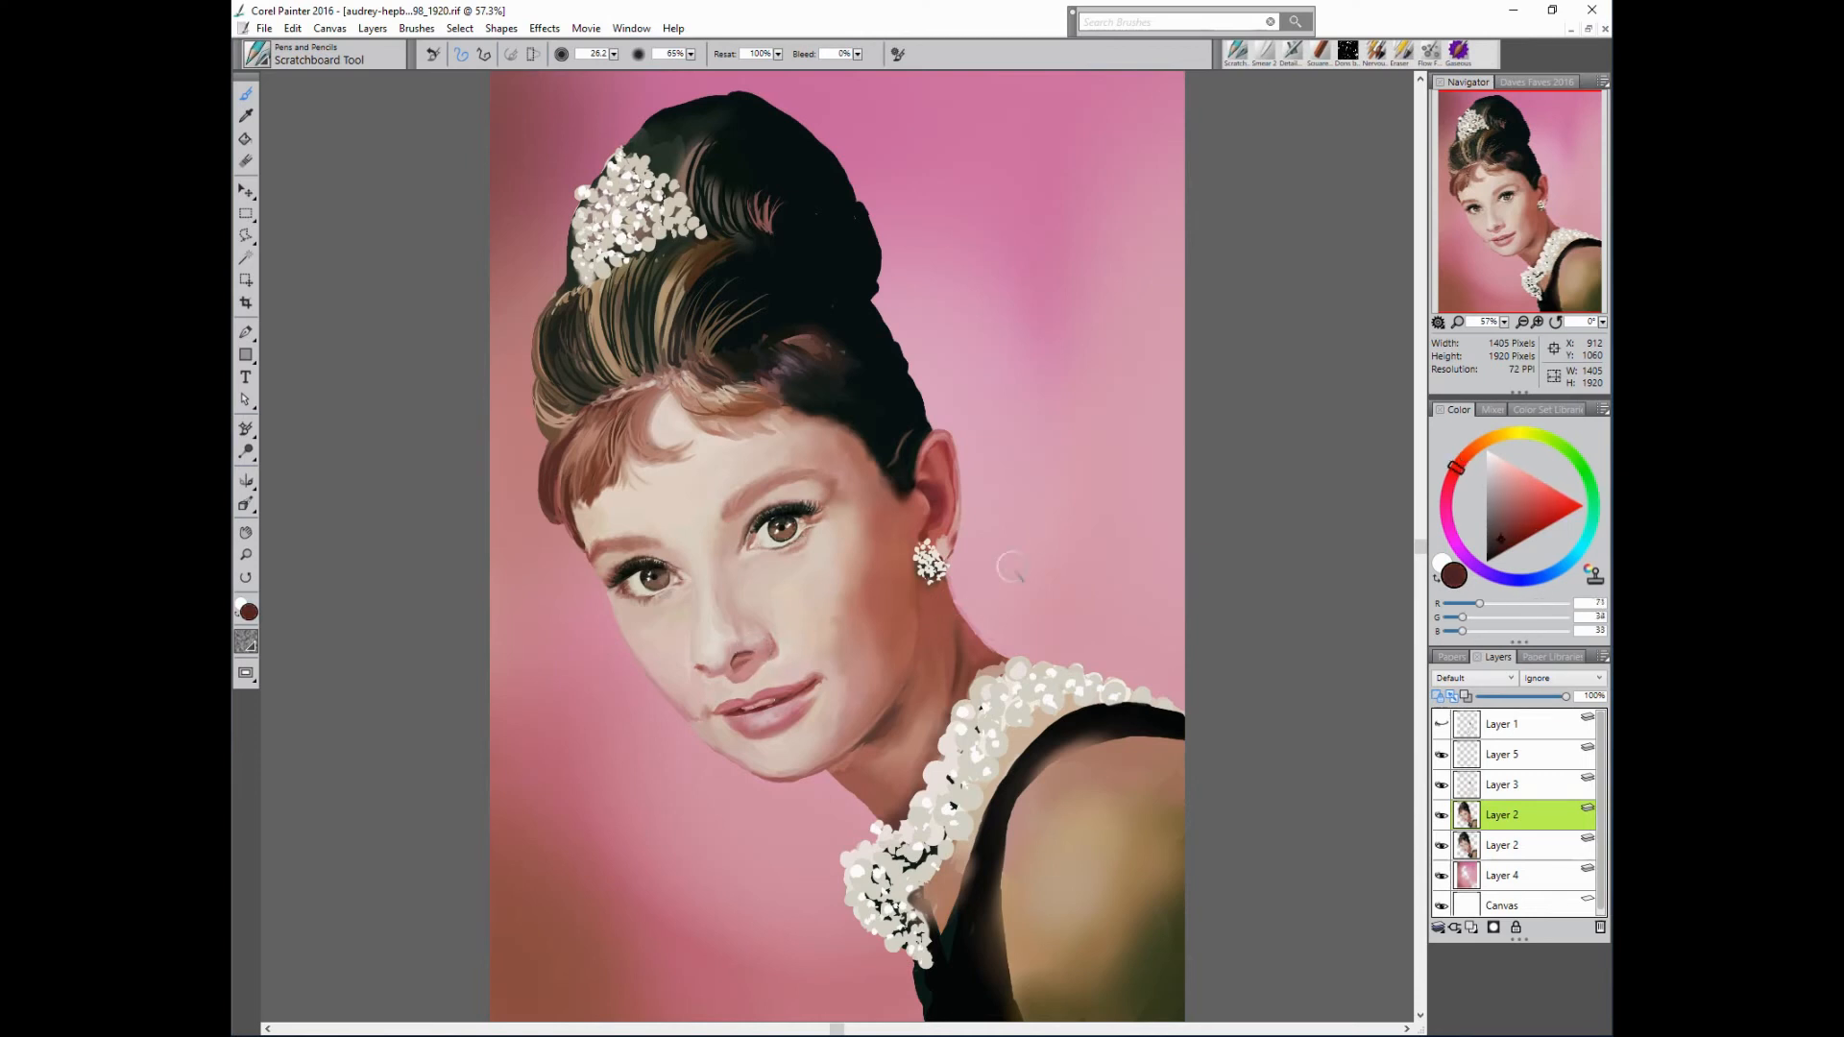
pyautogui.click(1441, 724)
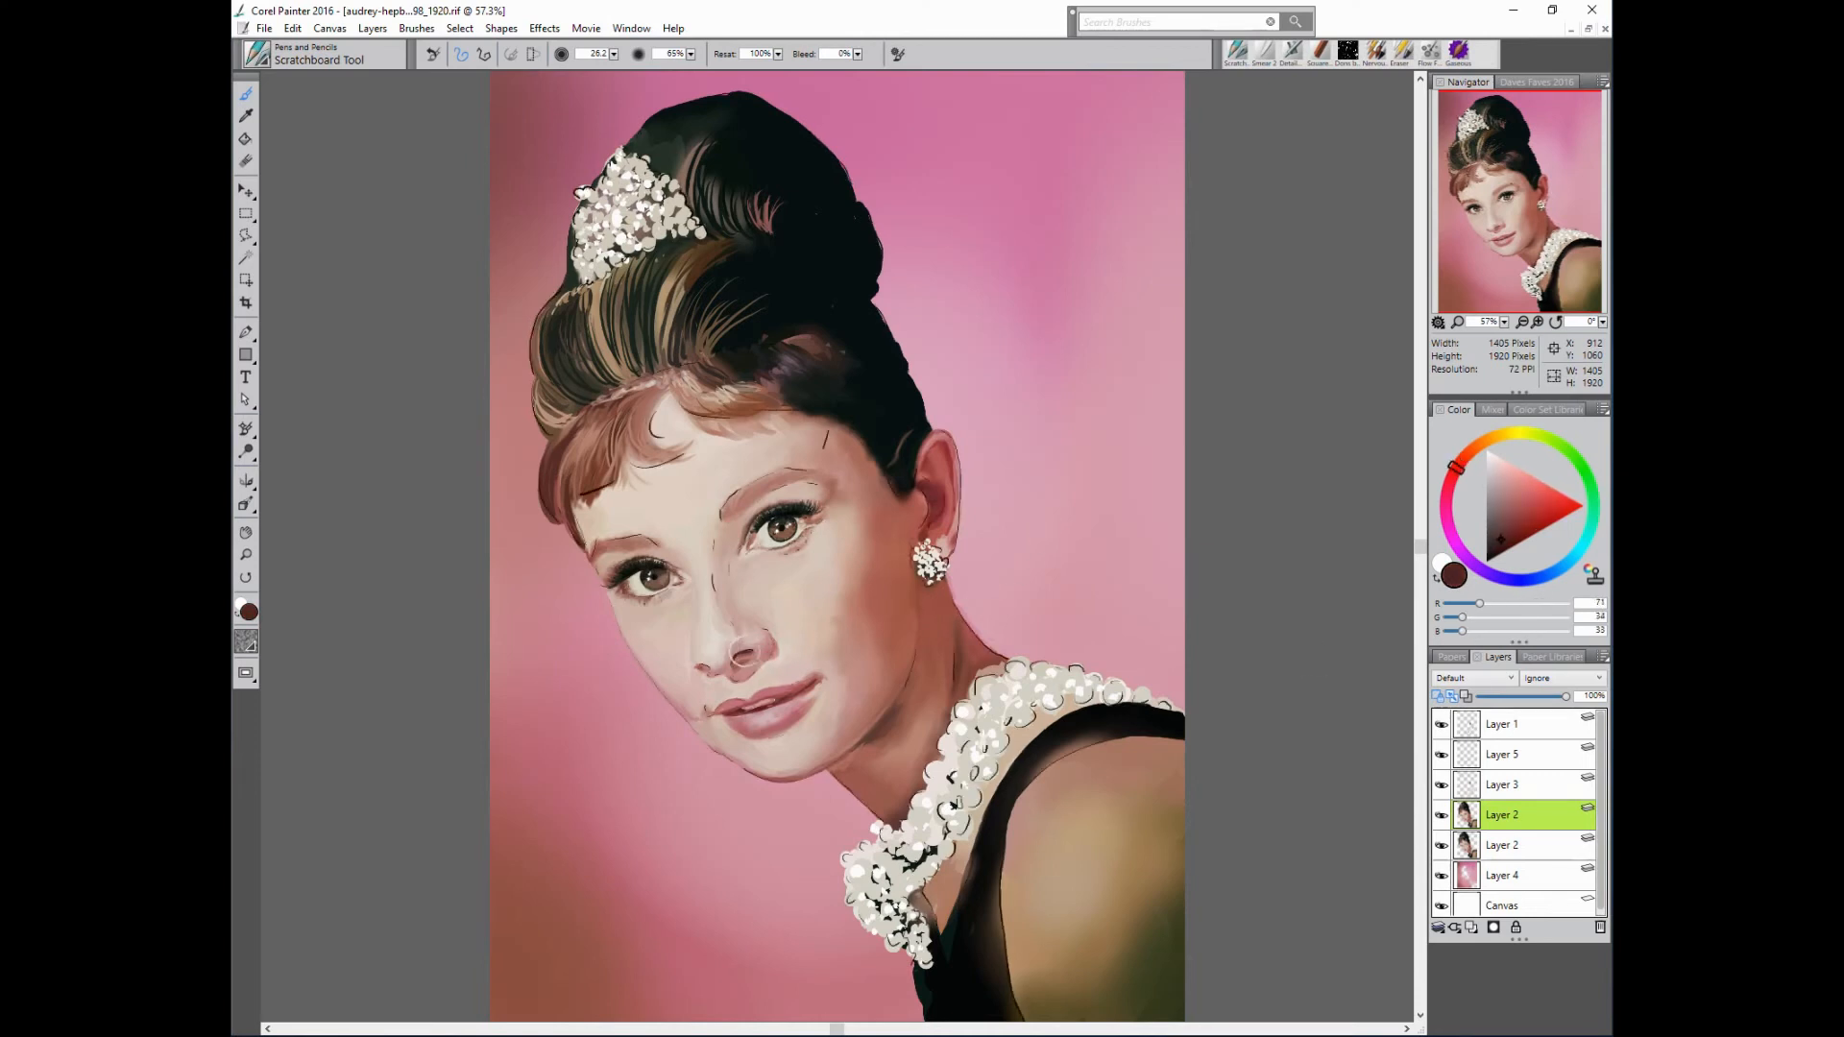
pyautogui.click(1440, 725)
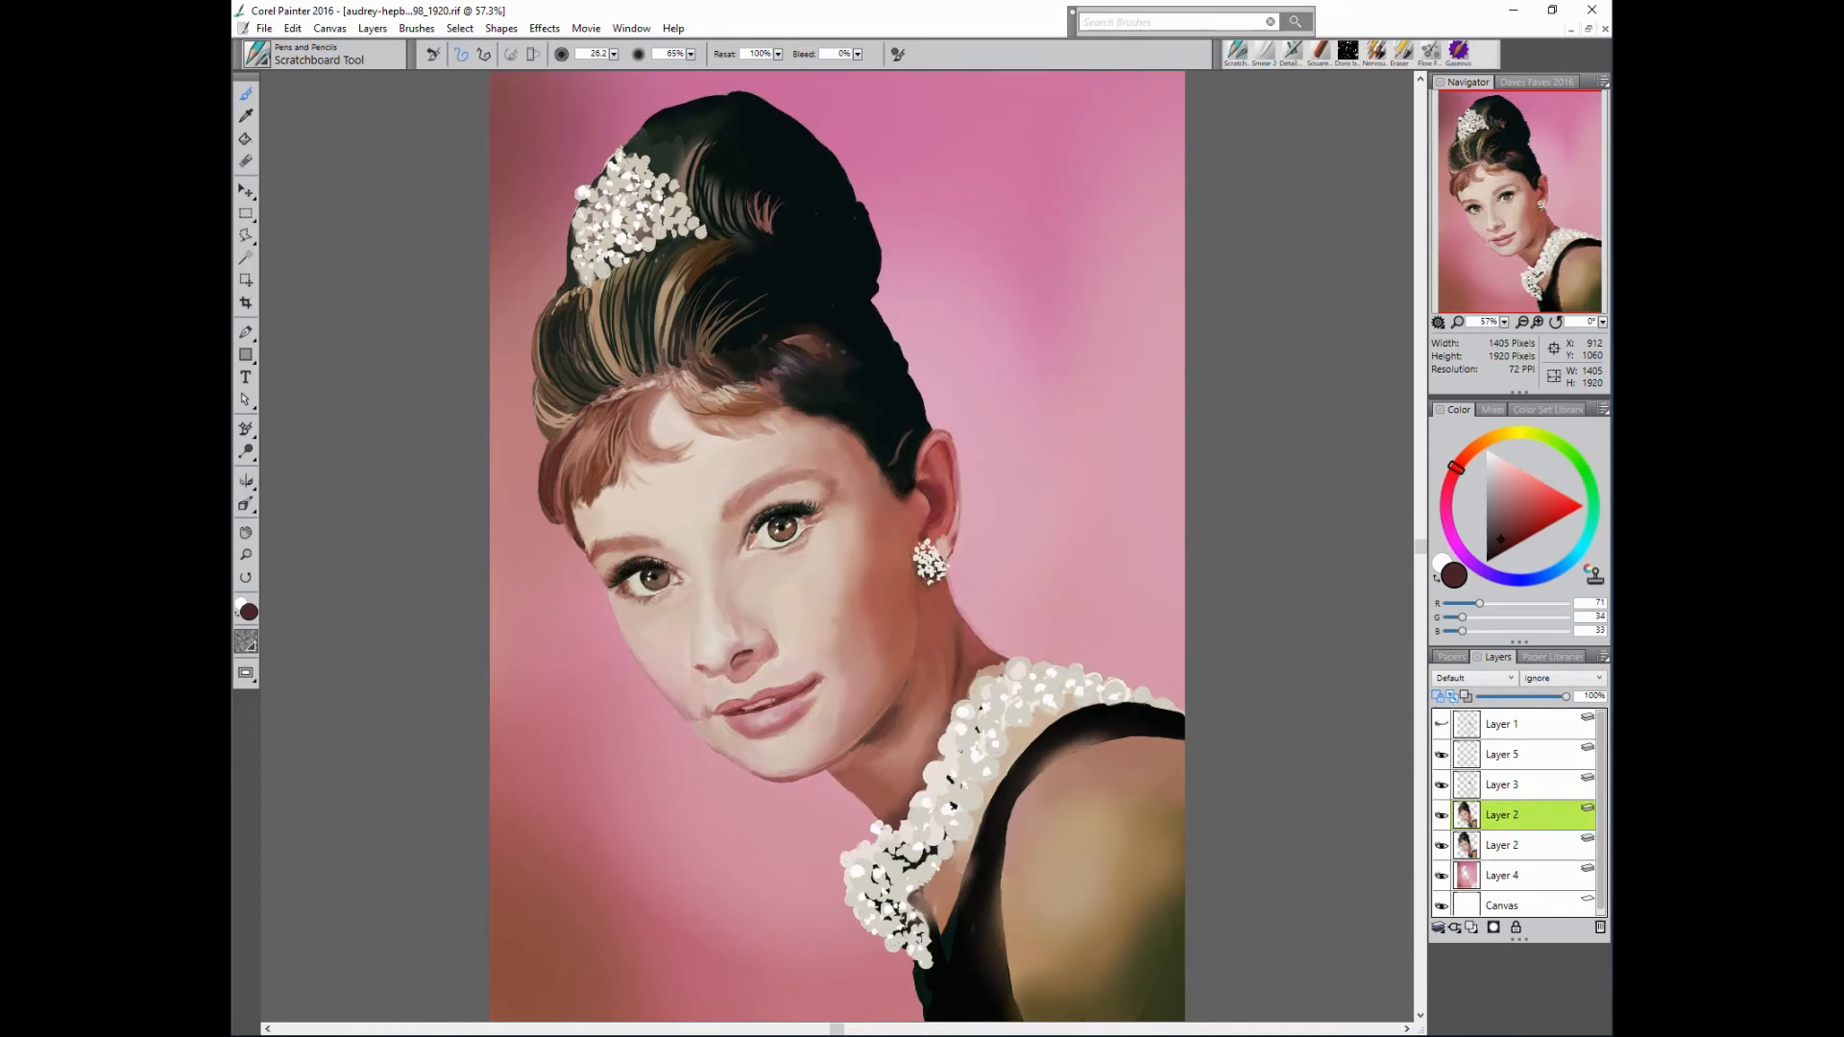
# - Blend the portrait's skin tones using the Smear 2 blender at size 31.6 and 27% opacity
pyautogui.click(1264, 52)
pyautogui.press('s')
pyautogui.press('b')
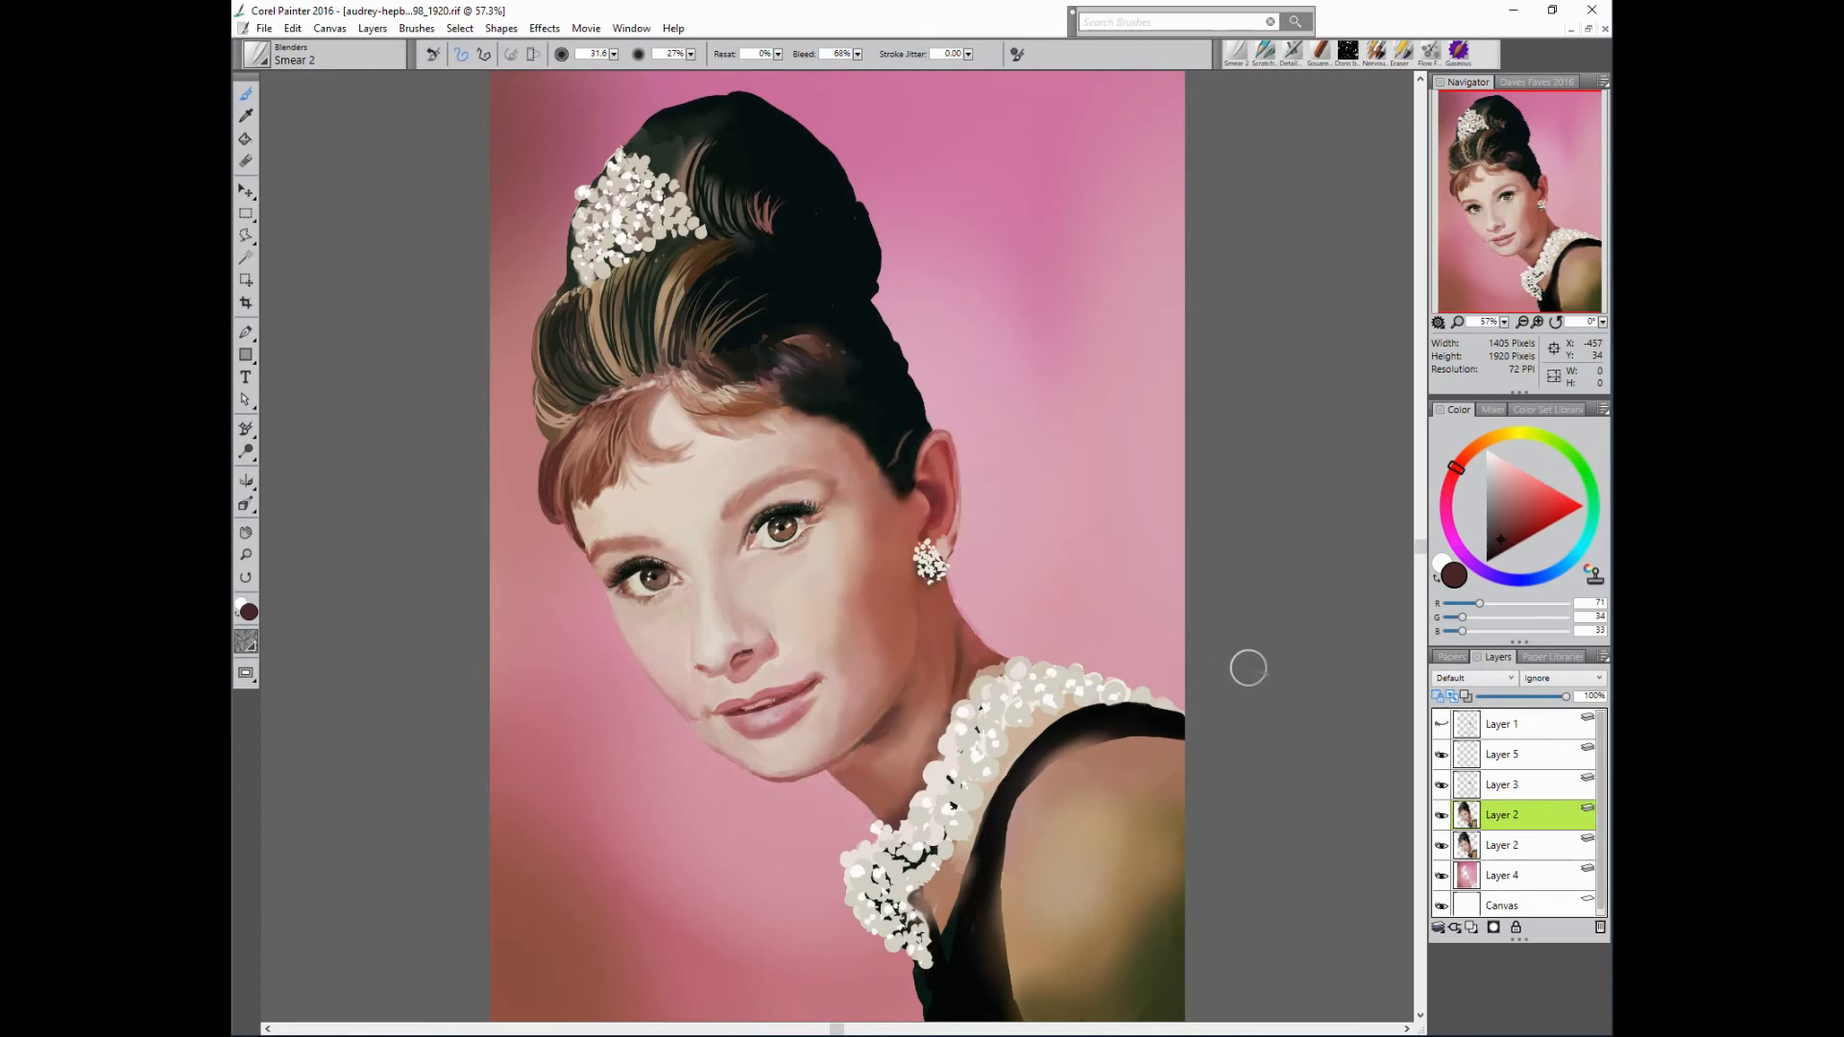
# - Shade the necklace, hair ornament and earring on Layer 3 using the Detail Airbrush and a sampled pinkish brown
pyautogui.click(1440, 786)
pyautogui.click(1441, 785)
pyautogui.click(1503, 785)
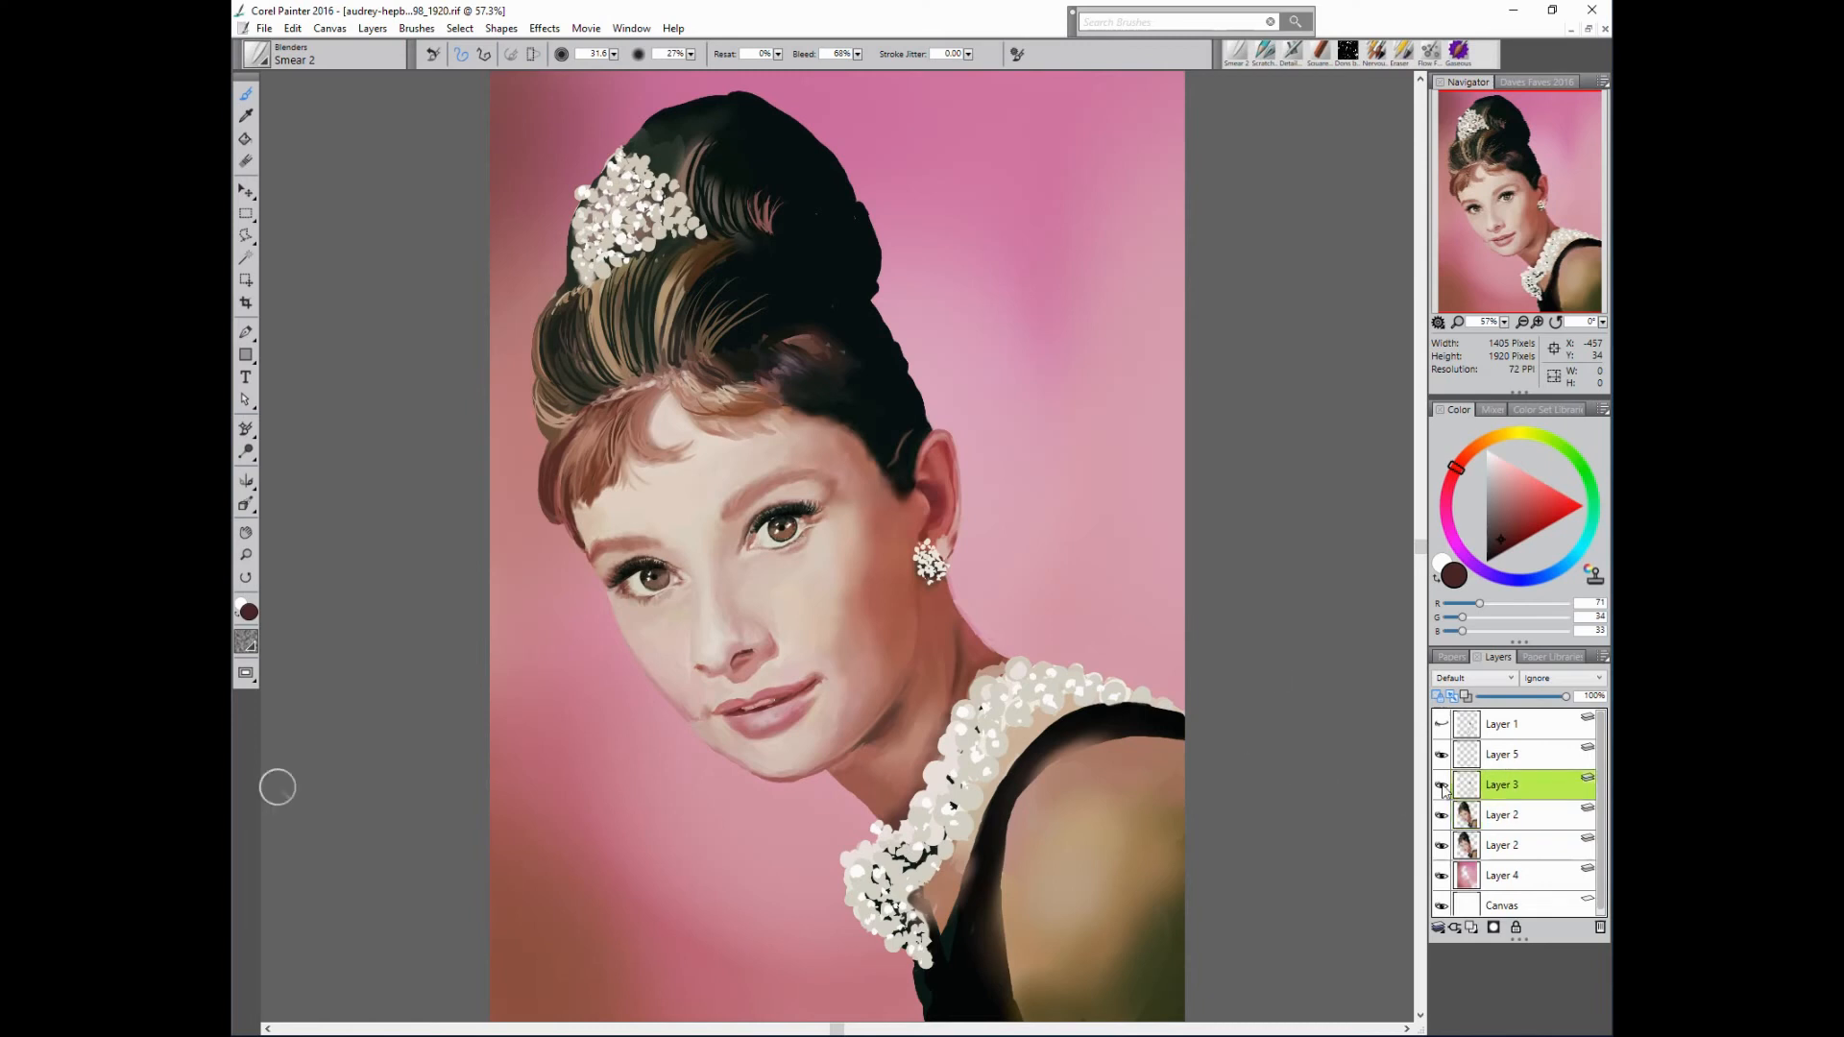
pyautogui.click(1292, 51)
pyautogui.keyDown('alt'); pyautogui.click(867, 876); pyautogui.keyUp('alt')
pyautogui.moveTo(869, 878)
pyautogui.mouseDown()
pyautogui.moveTo(932, 872)
pyautogui.moveTo(943, 850)
pyautogui.moveTo(932, 939)
pyautogui.moveTo(978, 793)
pyautogui.moveTo(1095, 709)
pyautogui.moveTo(1052, 710)
pyautogui.moveTo(1060, 696)
pyautogui.moveTo(879, 889)
pyautogui.mouseUp()
pyautogui.keyDown('alt'); pyautogui.click(1027, 795); pyautogui.keyUp('alt')
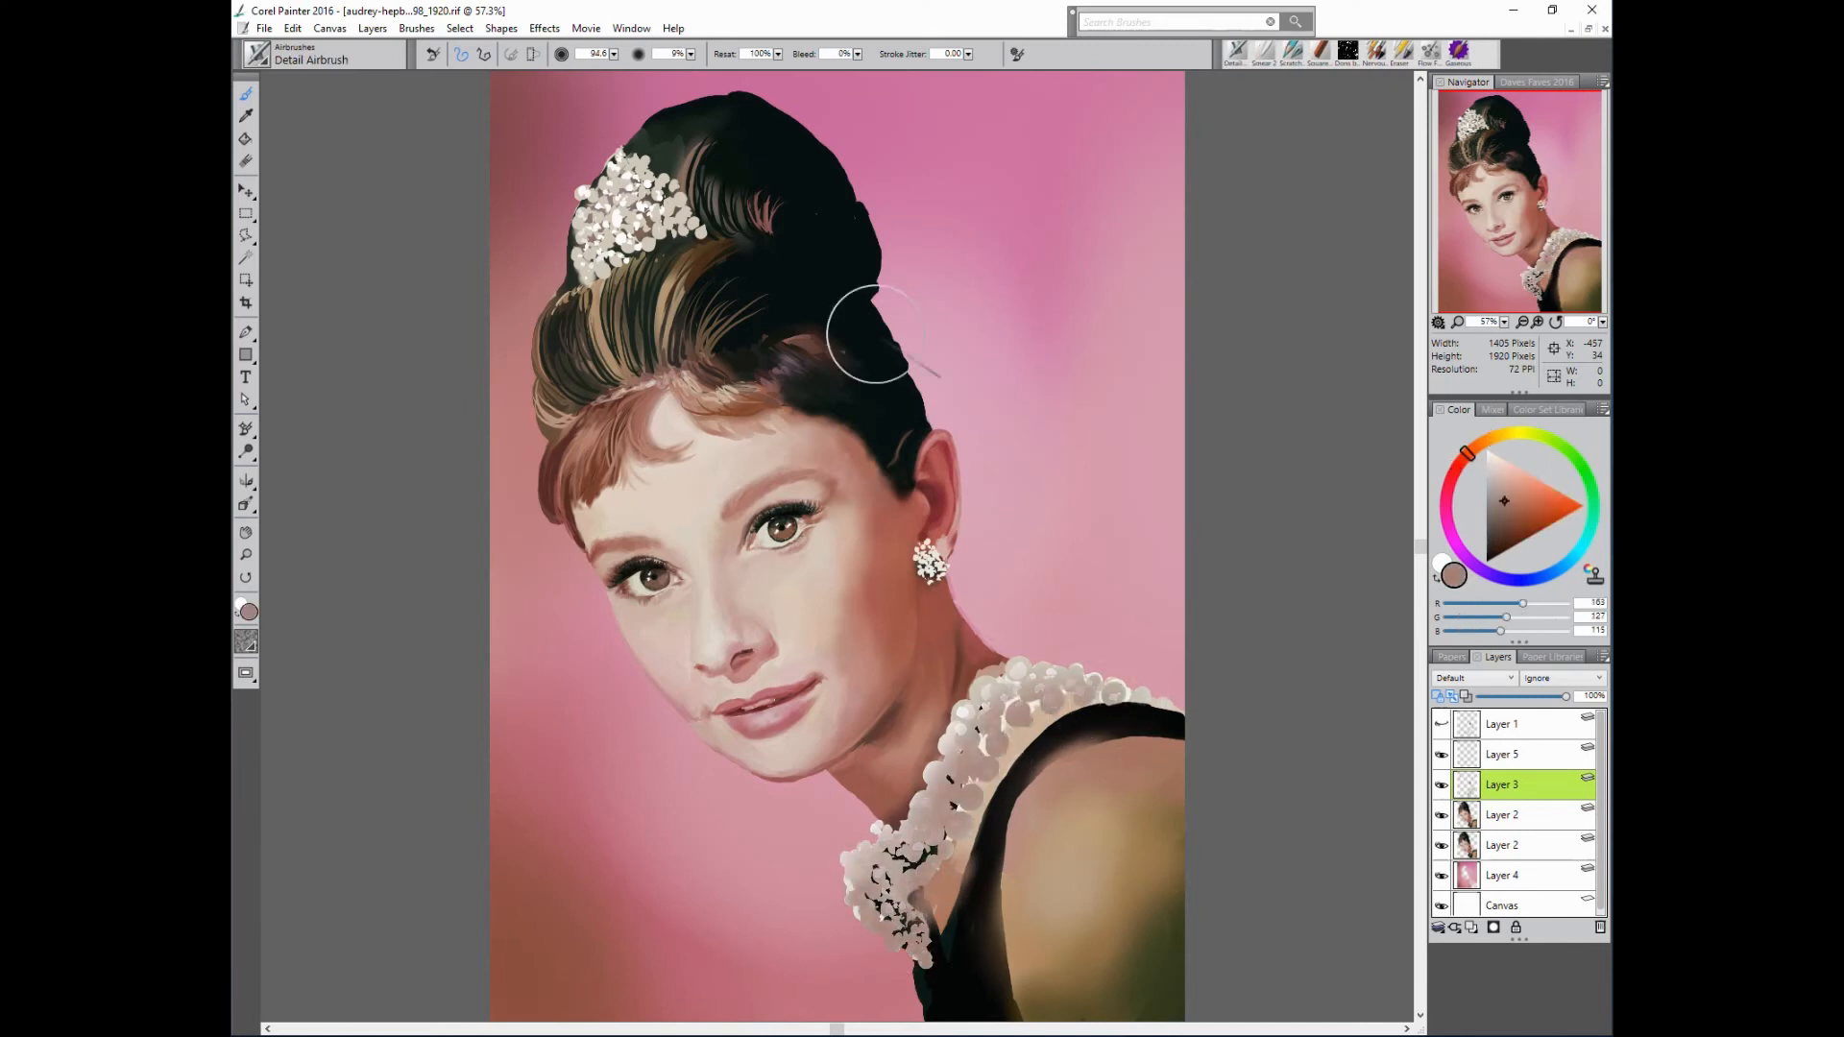
pyautogui.moveTo(629, 226)
pyautogui.mouseDown()
pyautogui.moveTo(607, 275)
pyautogui.moveTo(663, 208)
pyautogui.mouseUp()
pyautogui.moveTo(936, 560); pyautogui.dragTo(924, 574)
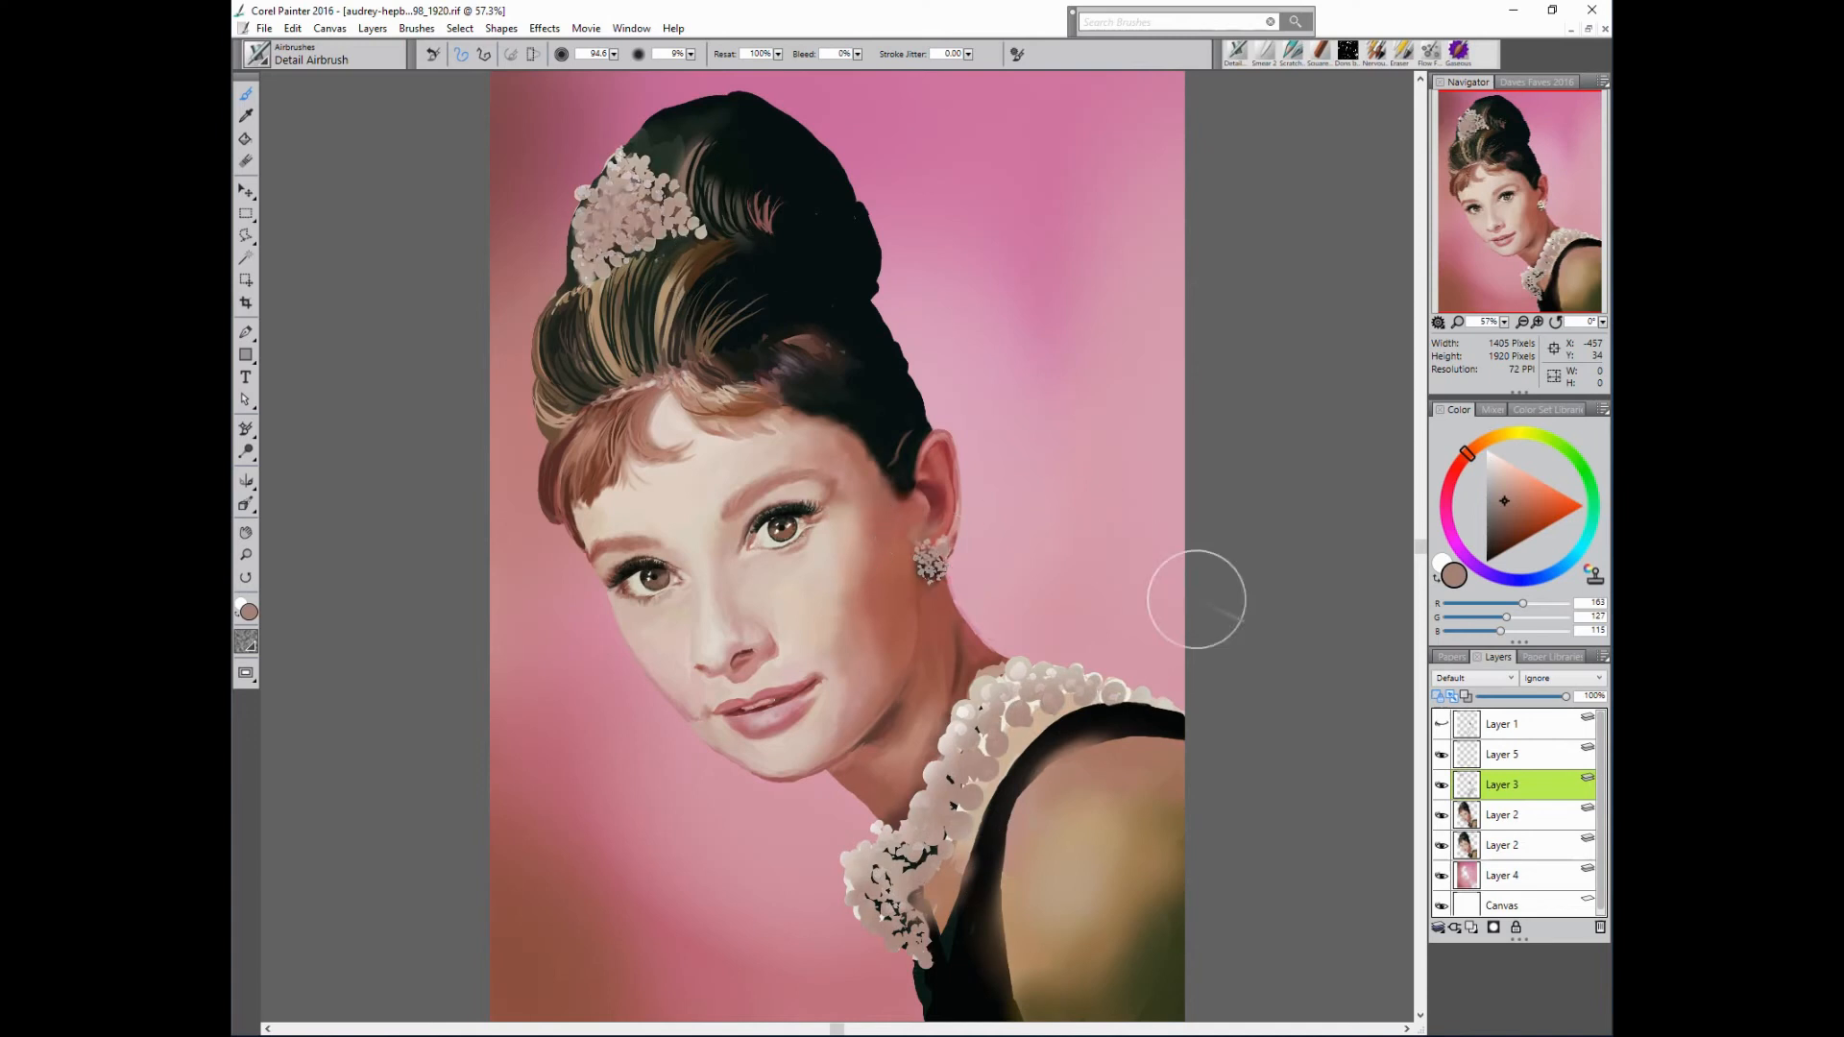
# - Airbrush the pearls along the upper part of the necklace with sampled light tones to model their volume
pyautogui.keyDown('alt'); pyautogui.click(1055, 715); pyautogui.keyUp('alt')
pyautogui.moveTo(953, 822); pyautogui.dragTo(972, 795)
pyautogui.moveTo(984, 768); pyautogui.dragTo(987, 771)
pyautogui.moveTo(1007, 713)
pyautogui.mouseDown()
pyautogui.moveTo(992, 766)
pyautogui.moveTo(999, 741)
pyautogui.mouseUp()
pyautogui.keyDown('alt'); pyautogui.click(1001, 735); pyautogui.keyUp('alt')
pyautogui.moveTo(1024, 709); pyautogui.dragTo(1047, 690)
pyautogui.moveTo(1055, 666); pyautogui.dragTo(1062, 662)
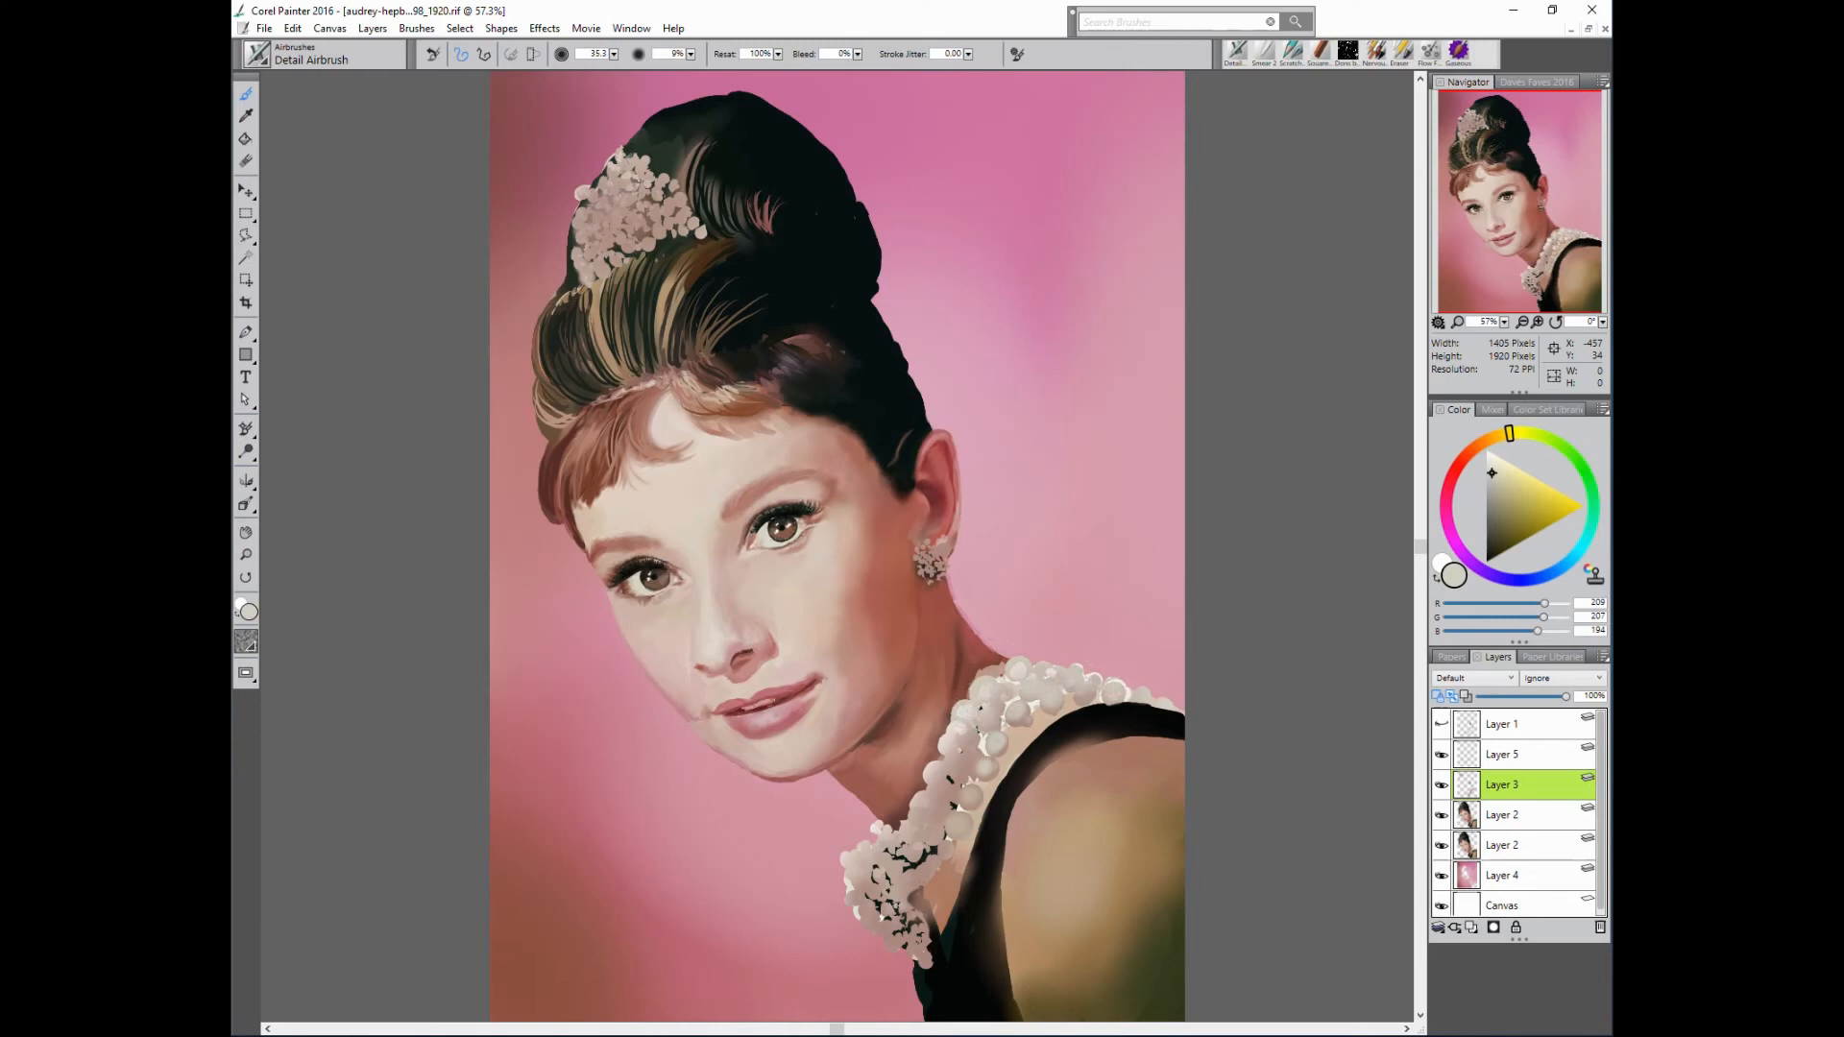
# - Reduce the airbrush to size 21 and dab light grey onto the individual pearls in the middle of the necklace
pyautogui.press('[')
pyautogui.click(971, 755)
pyautogui.click(957, 766)
pyautogui.click(937, 776)
pyautogui.click(942, 792)
pyautogui.click(971, 795)
pyautogui.click(959, 823)
pyautogui.click(933, 828)
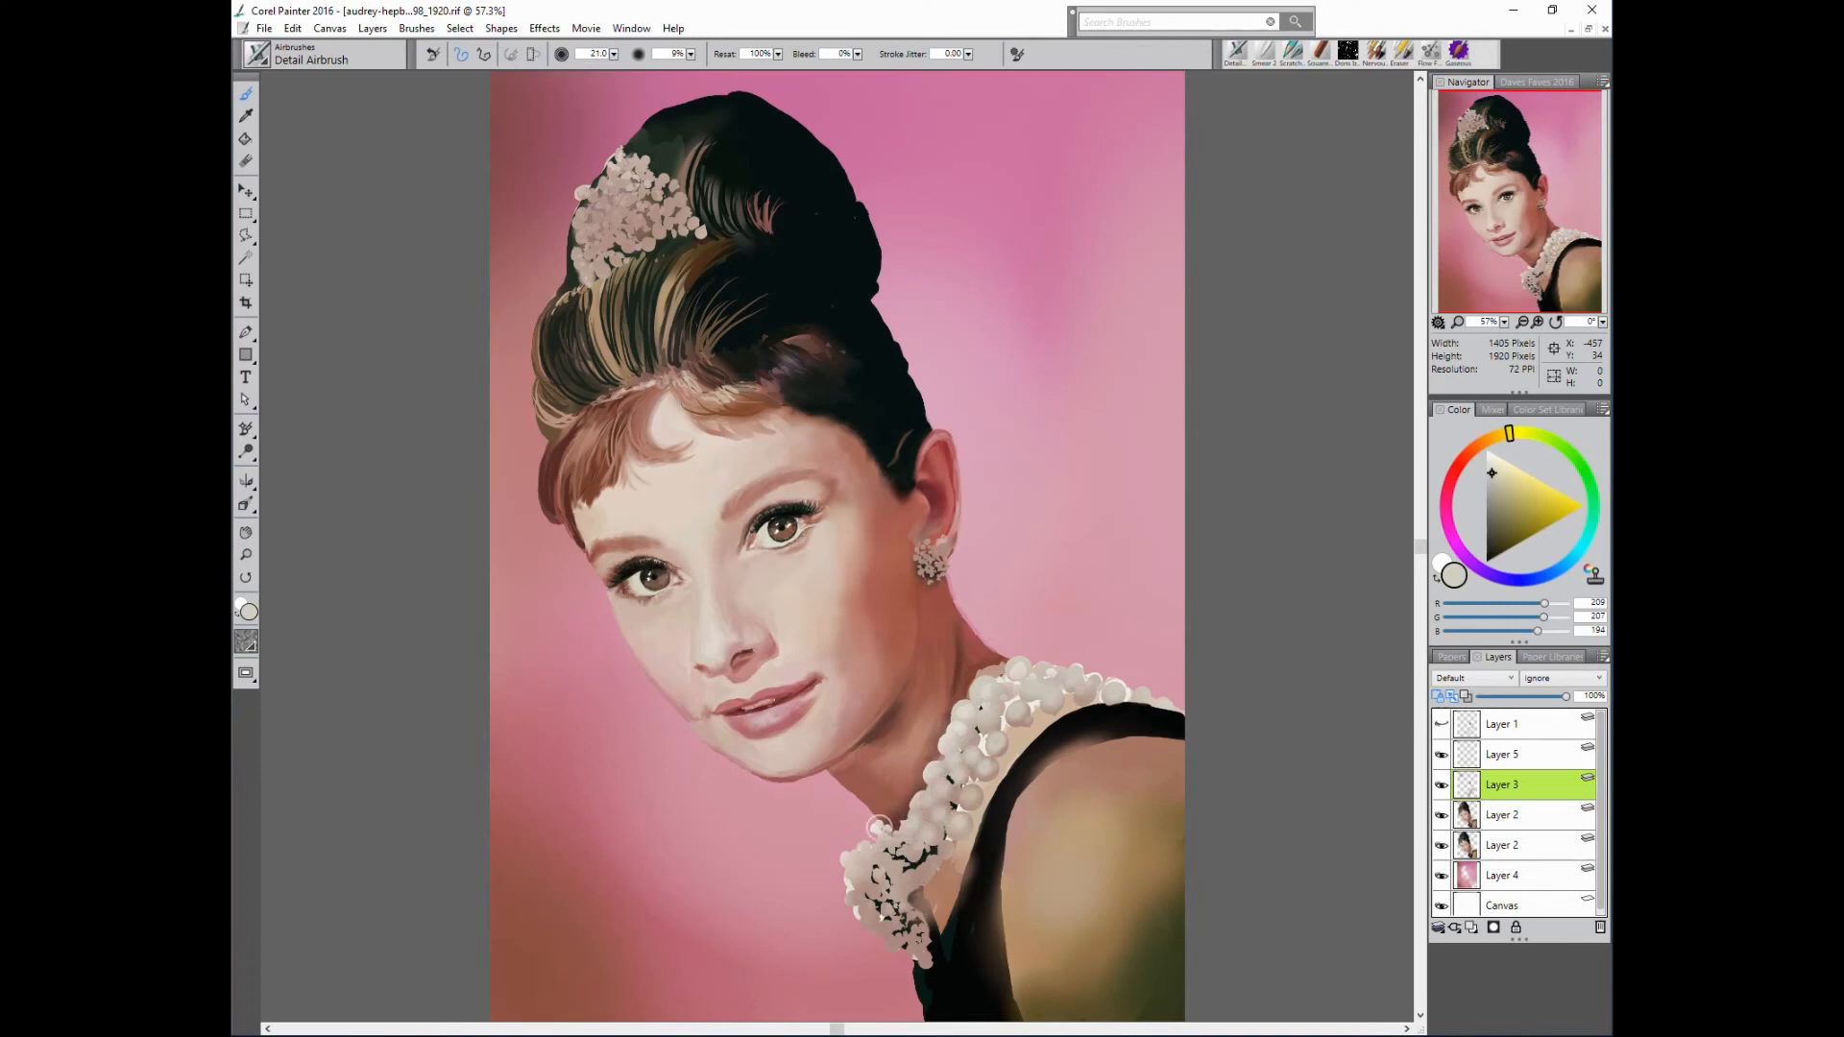
# - Dab light grey onto the small pearls of the brooch cluster at the lower end of the necklace
pyautogui.click(879, 870)
pyautogui.click(856, 891)
pyautogui.click(879, 886)
pyautogui.click(895, 889)
pyautogui.click(865, 911)
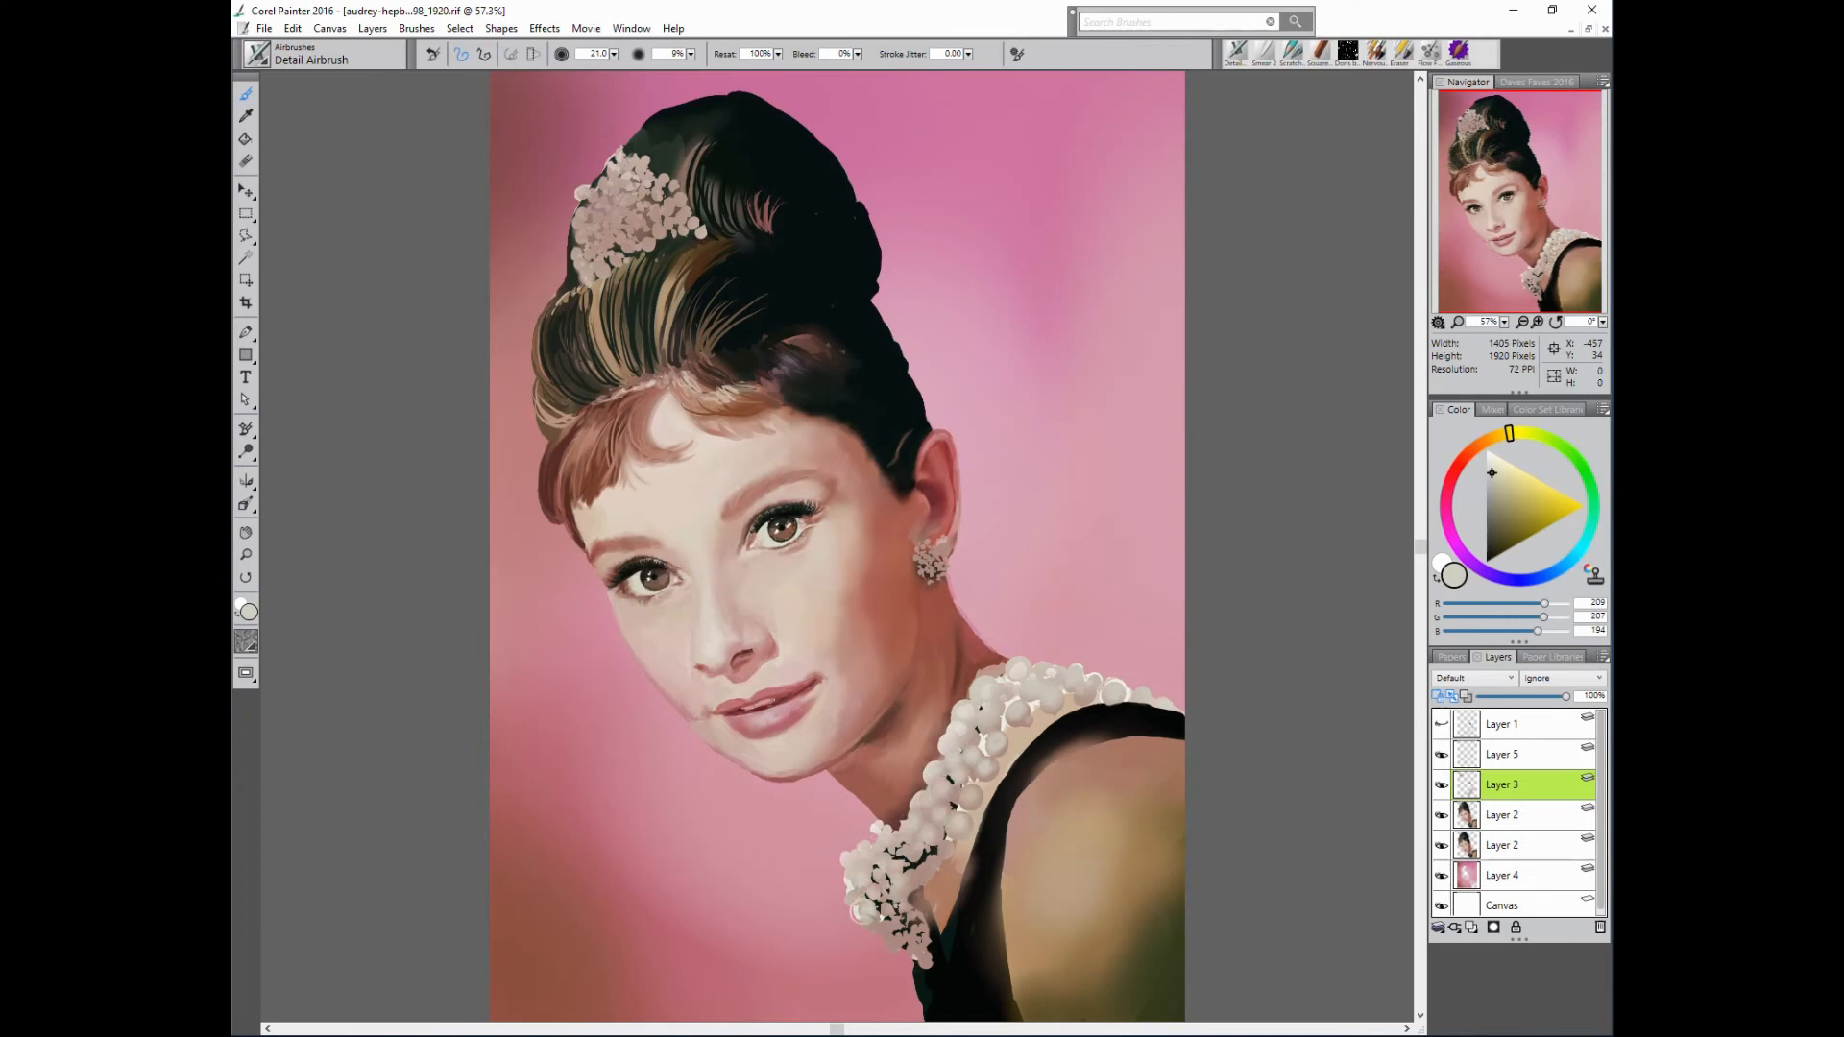
pyautogui.click(908, 878)
pyautogui.click(925, 872)
pyautogui.click(911, 901)
pyautogui.click(886, 909)
pyautogui.click(892, 938)
pyautogui.click(875, 934)
pyautogui.click(902, 942)
pyautogui.click(927, 963)
# - Dab light grey onto the individual beads of the hair ornament to lighten them
pyautogui.click(624, 220)
pyautogui.click(593, 204)
pyautogui.click(583, 209)
pyautogui.click(585, 262)
pyautogui.click(597, 232)
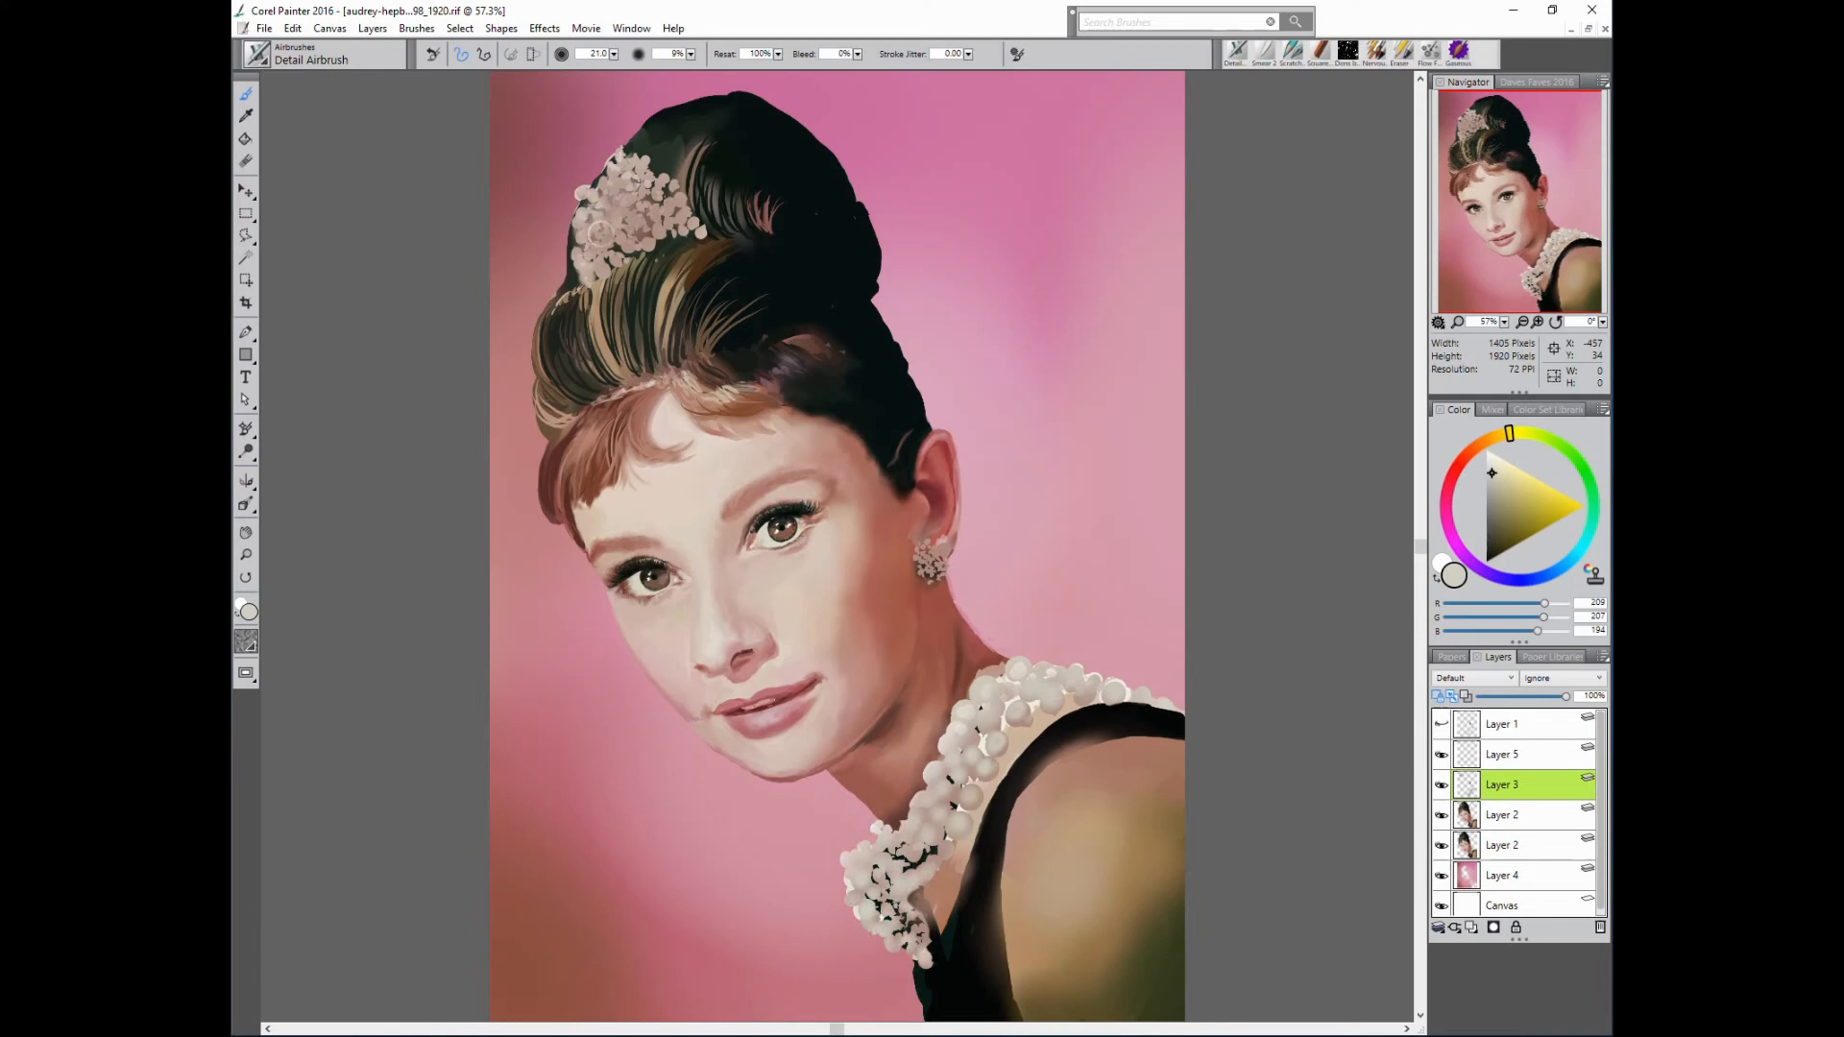
pyautogui.click(615, 243)
pyautogui.click(608, 190)
pyautogui.click(630, 198)
pyautogui.click(634, 215)
pyautogui.click(602, 270)
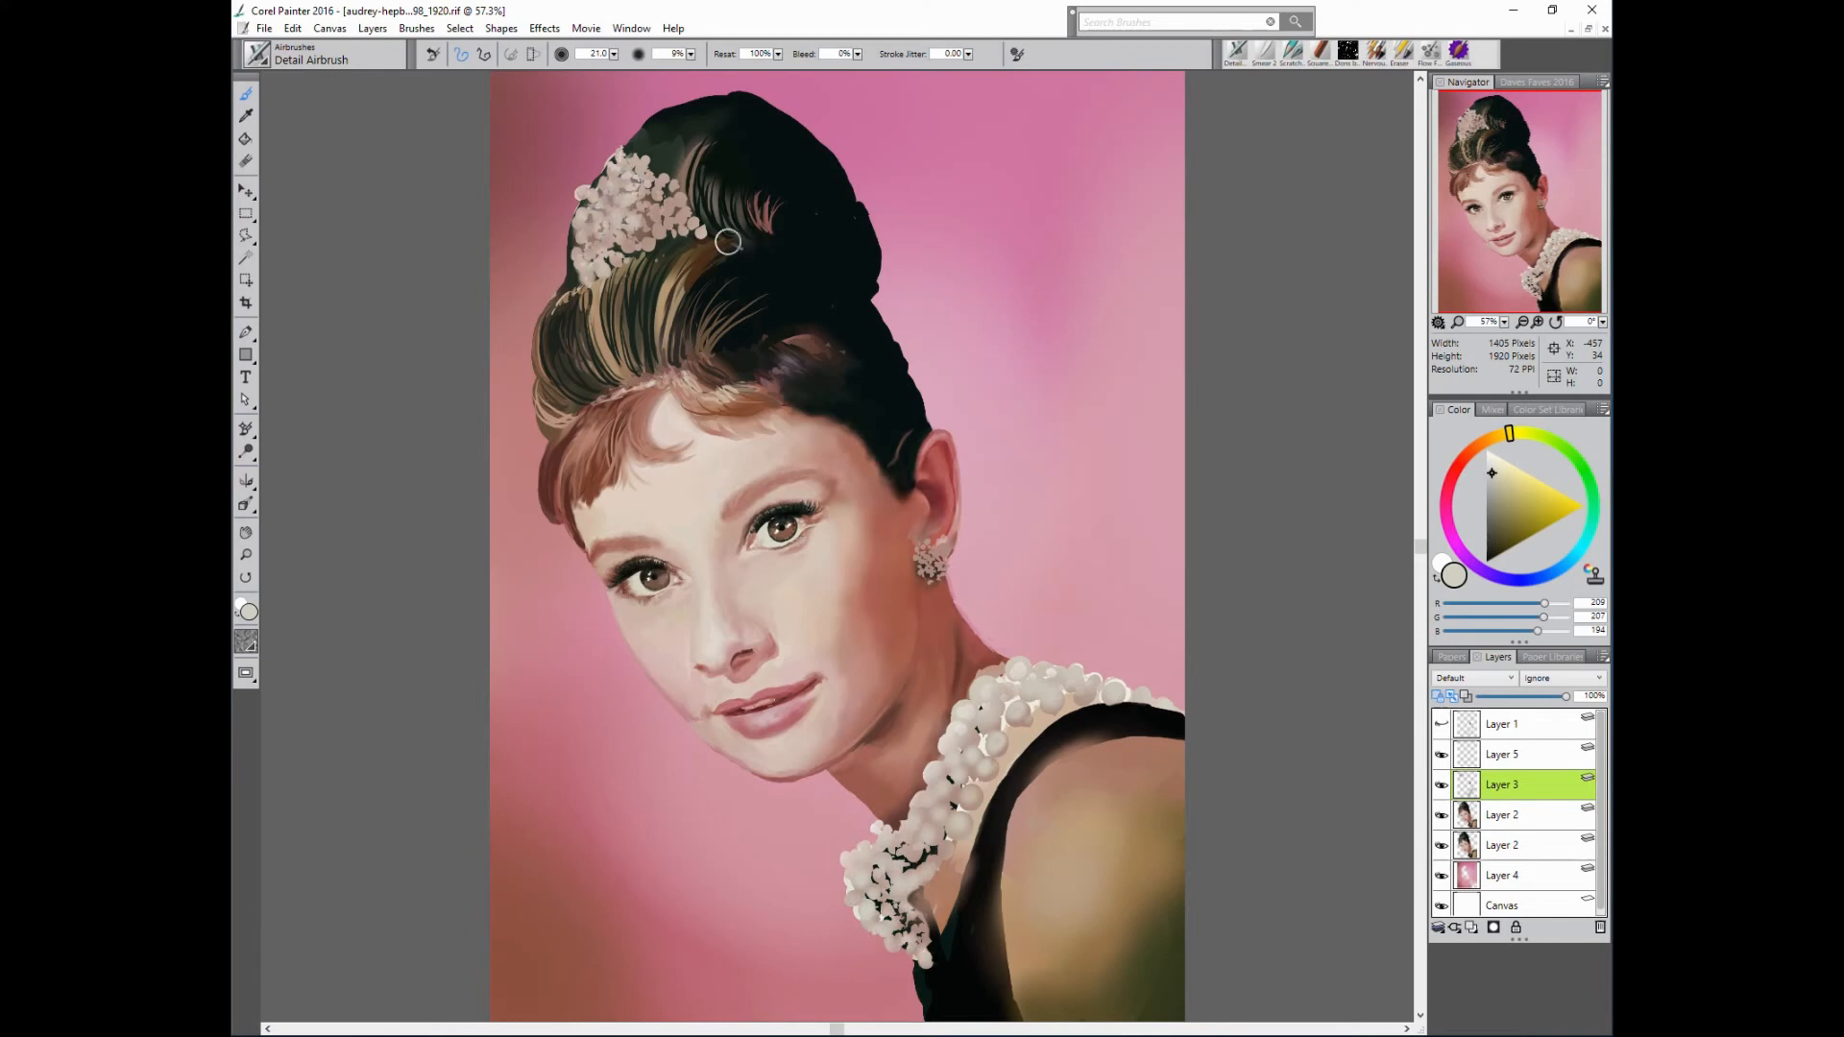
pyautogui.click(644, 238)
pyautogui.click(655, 207)
pyautogui.click(669, 186)
pyautogui.click(681, 215)
pyautogui.click(694, 224)
pyautogui.click(662, 228)
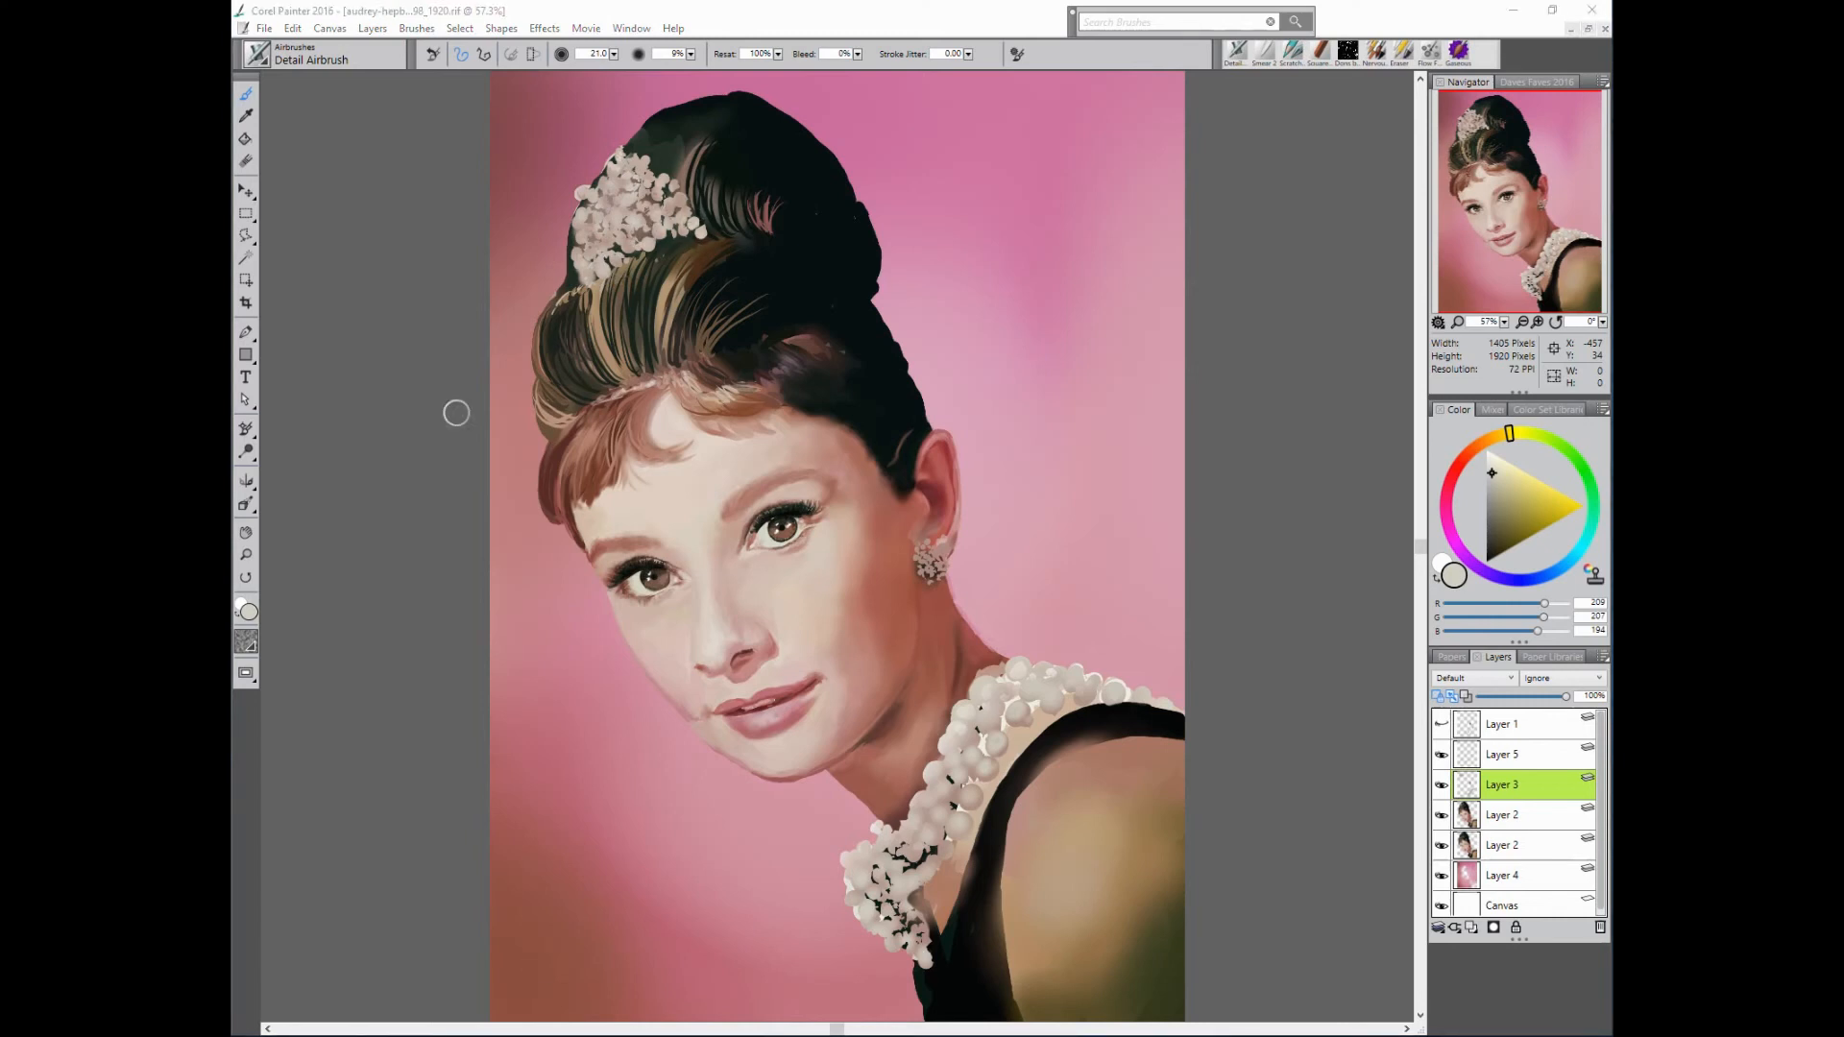
# - Sample an off-white from the necklace, test it on the upper pearls, and set the airbrush opacity to 28%
pyautogui.keyDown('alt'); pyautogui.click(1125, 709); pyautogui.keyUp('alt')
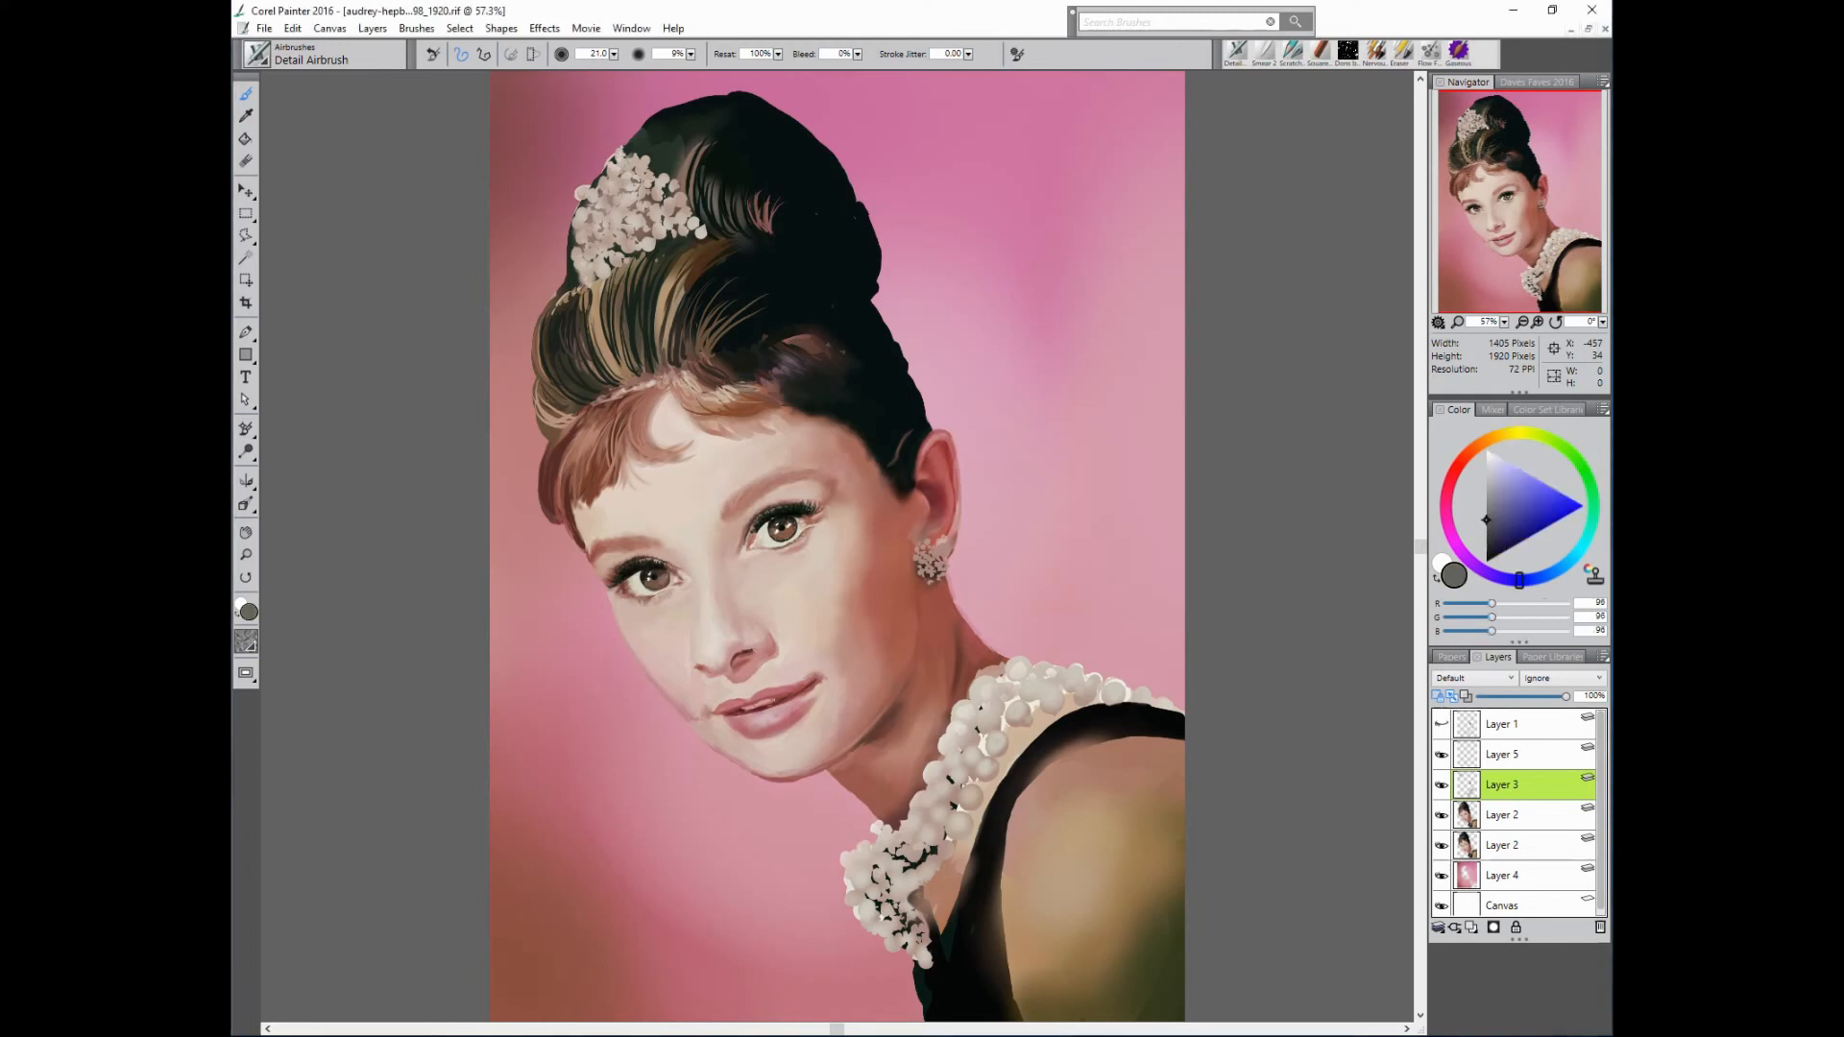
pyautogui.keyDown('alt'); pyautogui.click(1114, 690); pyautogui.keyUp('alt')
pyautogui.keyDown('alt'); pyautogui.click(1115, 691); pyautogui.keyUp('alt')
pyautogui.moveTo(963, 703); pyautogui.dragTo(966, 704)
pyautogui.click(962, 703)
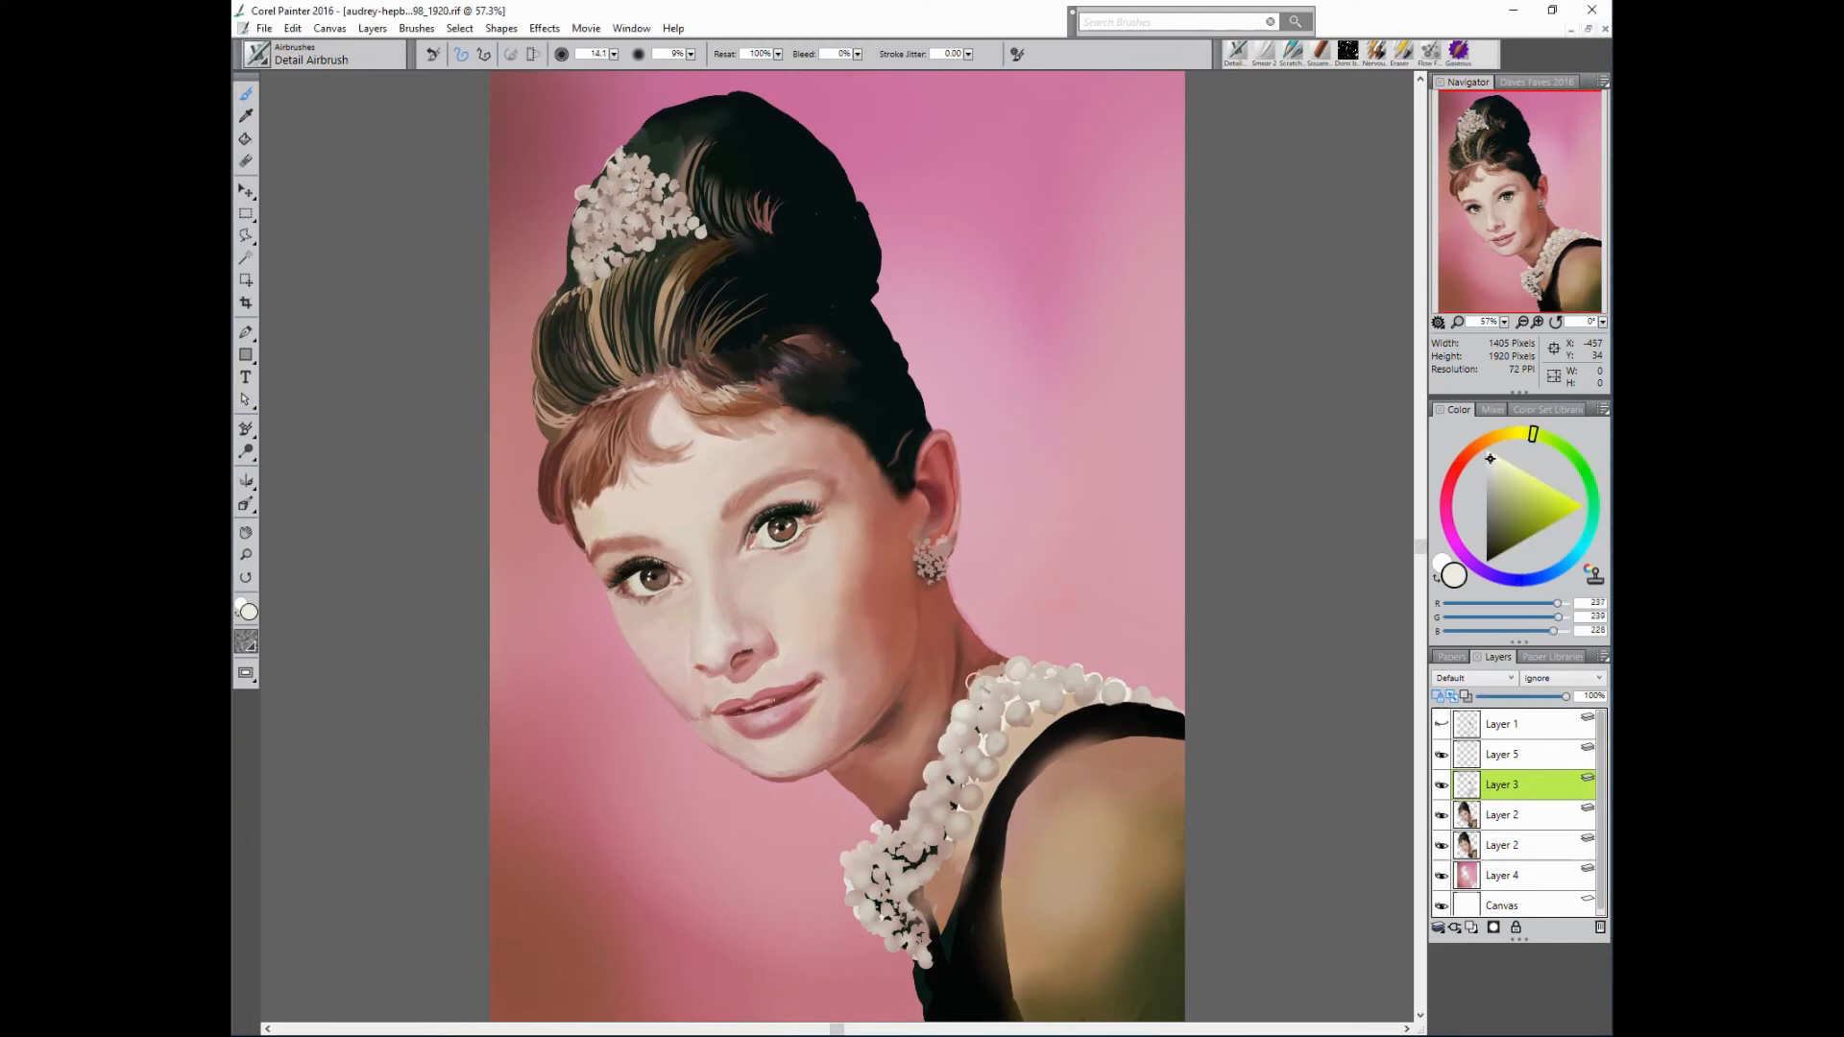
pyautogui.press('2')
pyautogui.press('8')
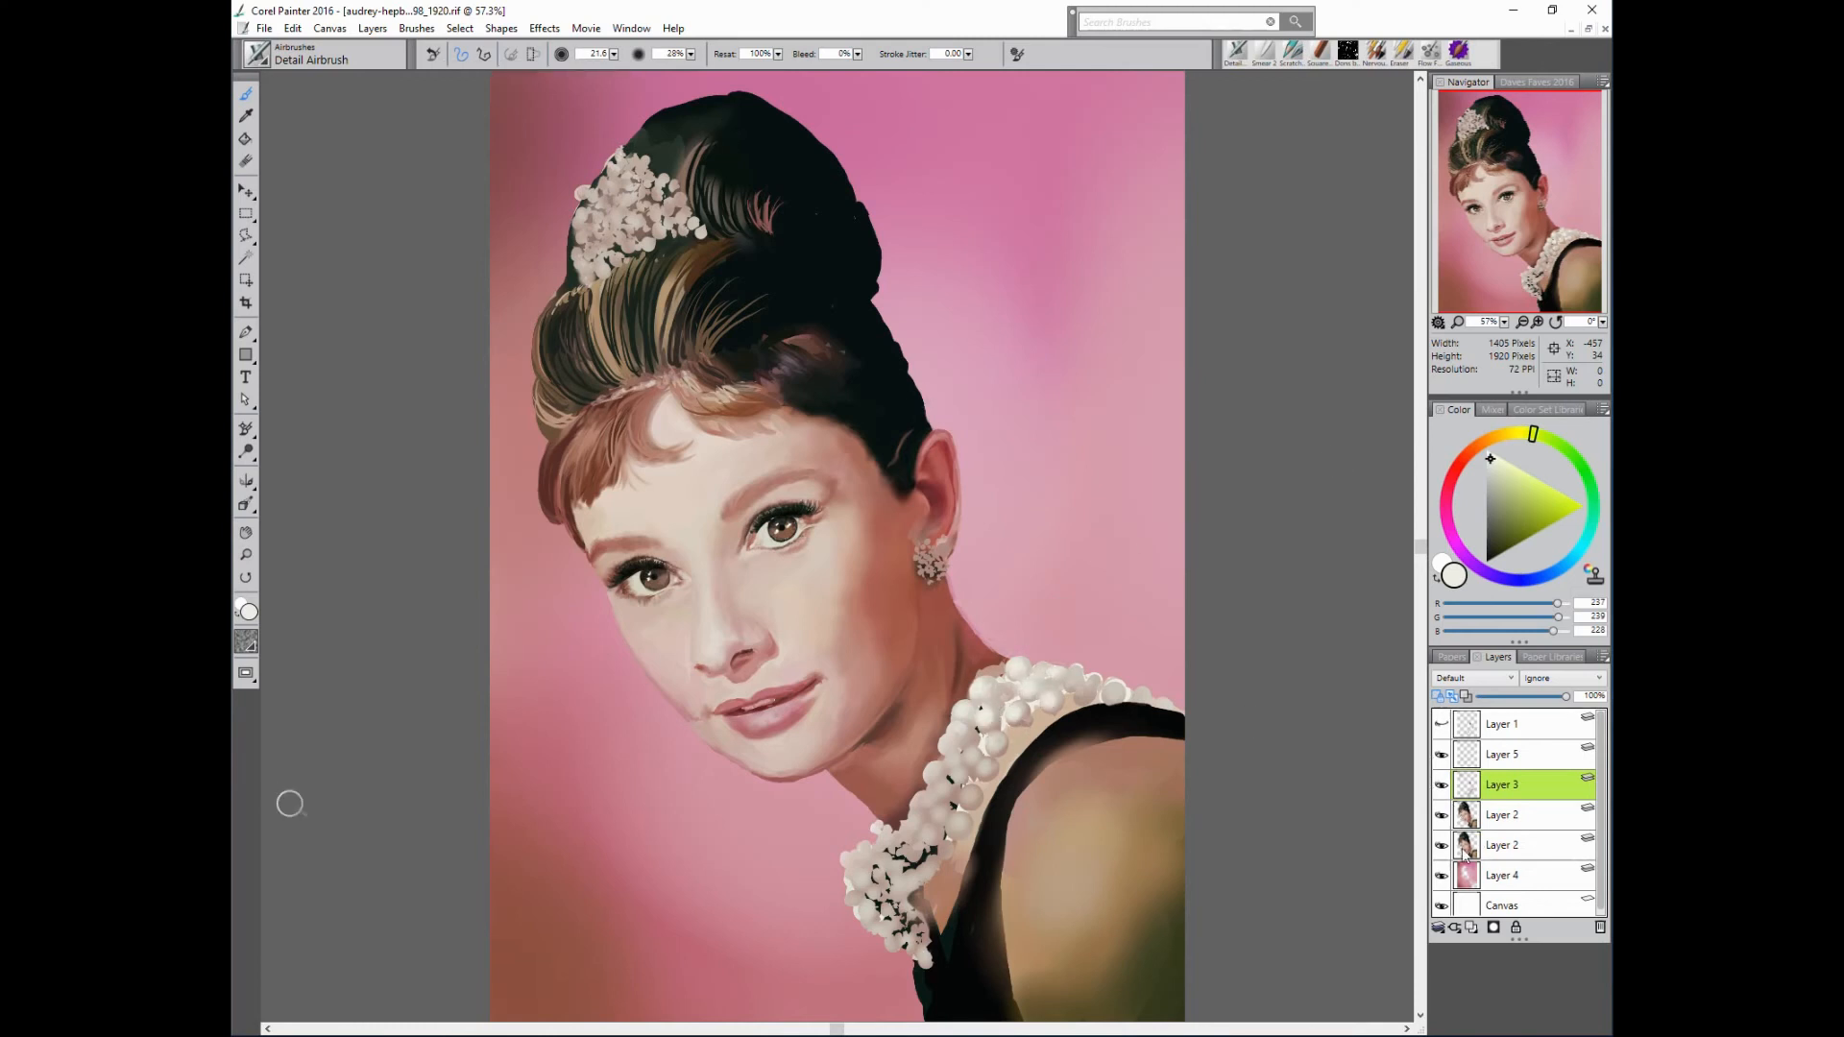
# - Add off-white highlights to the necklace pearls from the middle strand down to the brooch
pyautogui.click(1444, 788)
pyautogui.click(1444, 787)
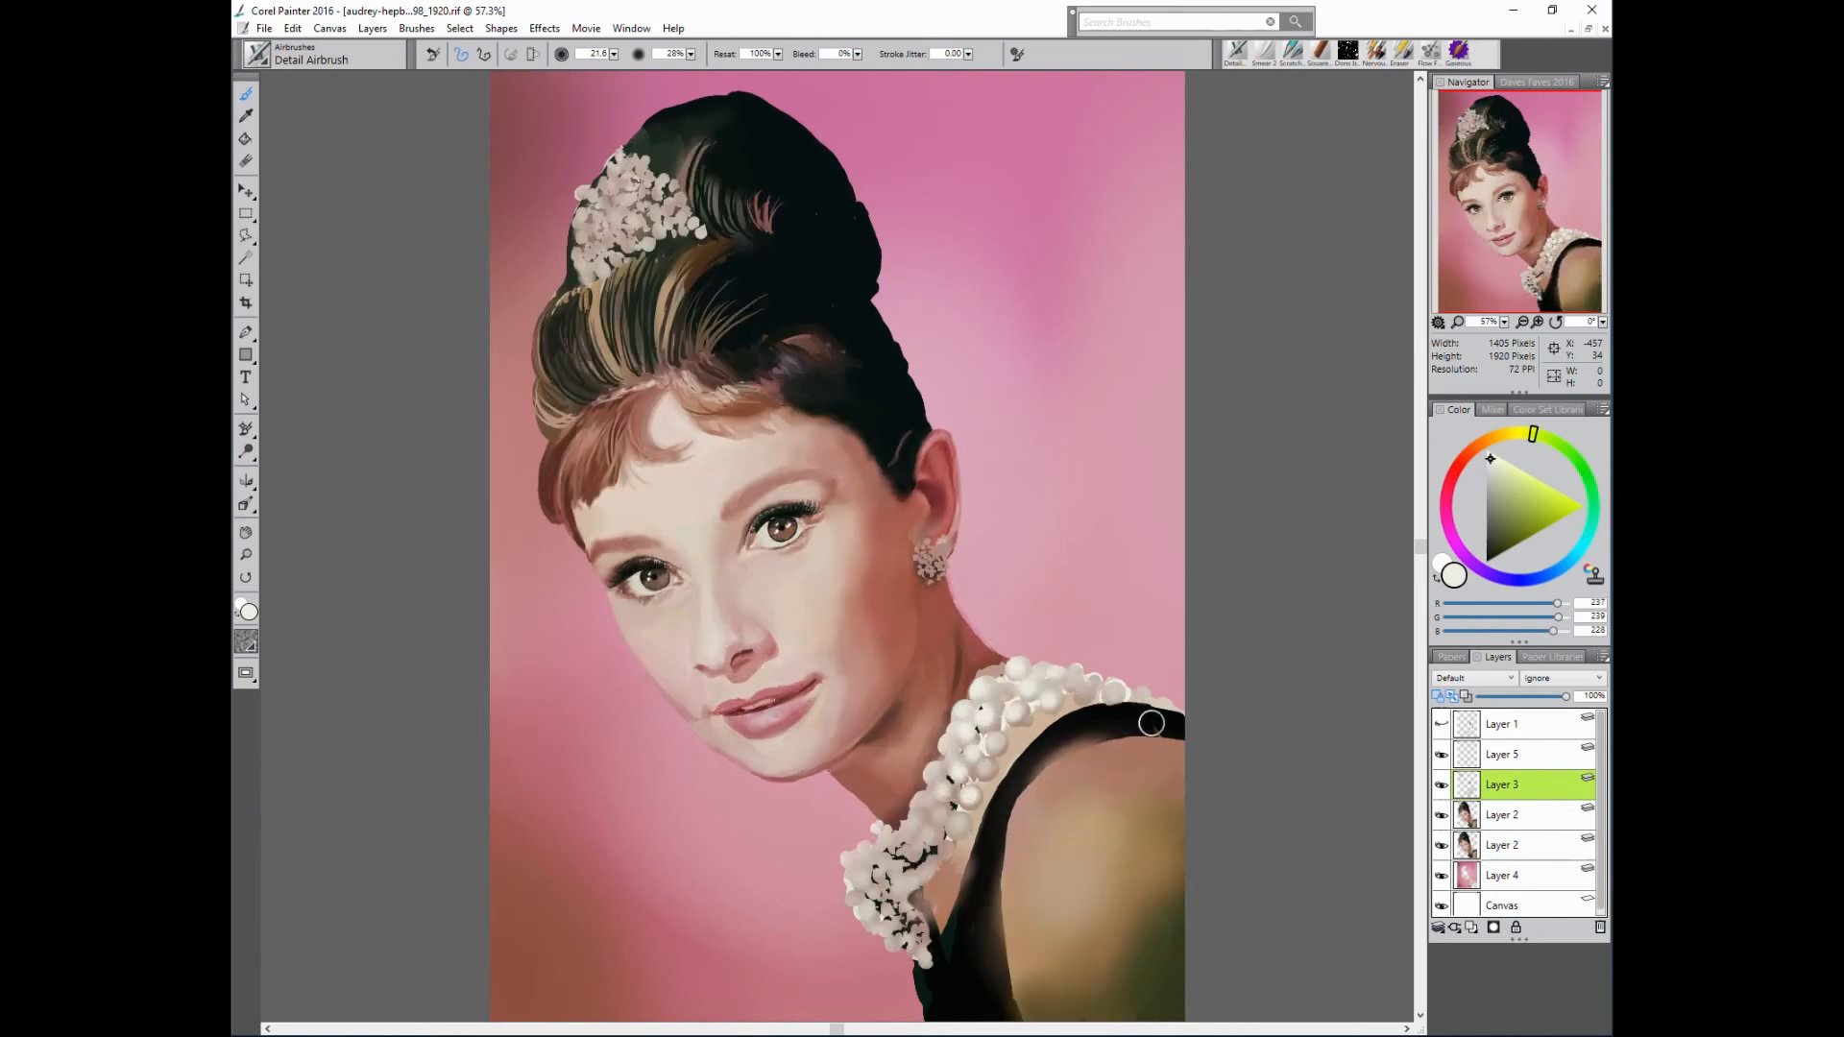
pyautogui.click(933, 769)
pyautogui.click(946, 746)
pyautogui.click(918, 801)
pyautogui.click(907, 827)
pyautogui.click(925, 818)
pyautogui.click(931, 833)
pyautogui.click(912, 852)
pyautogui.click(884, 839)
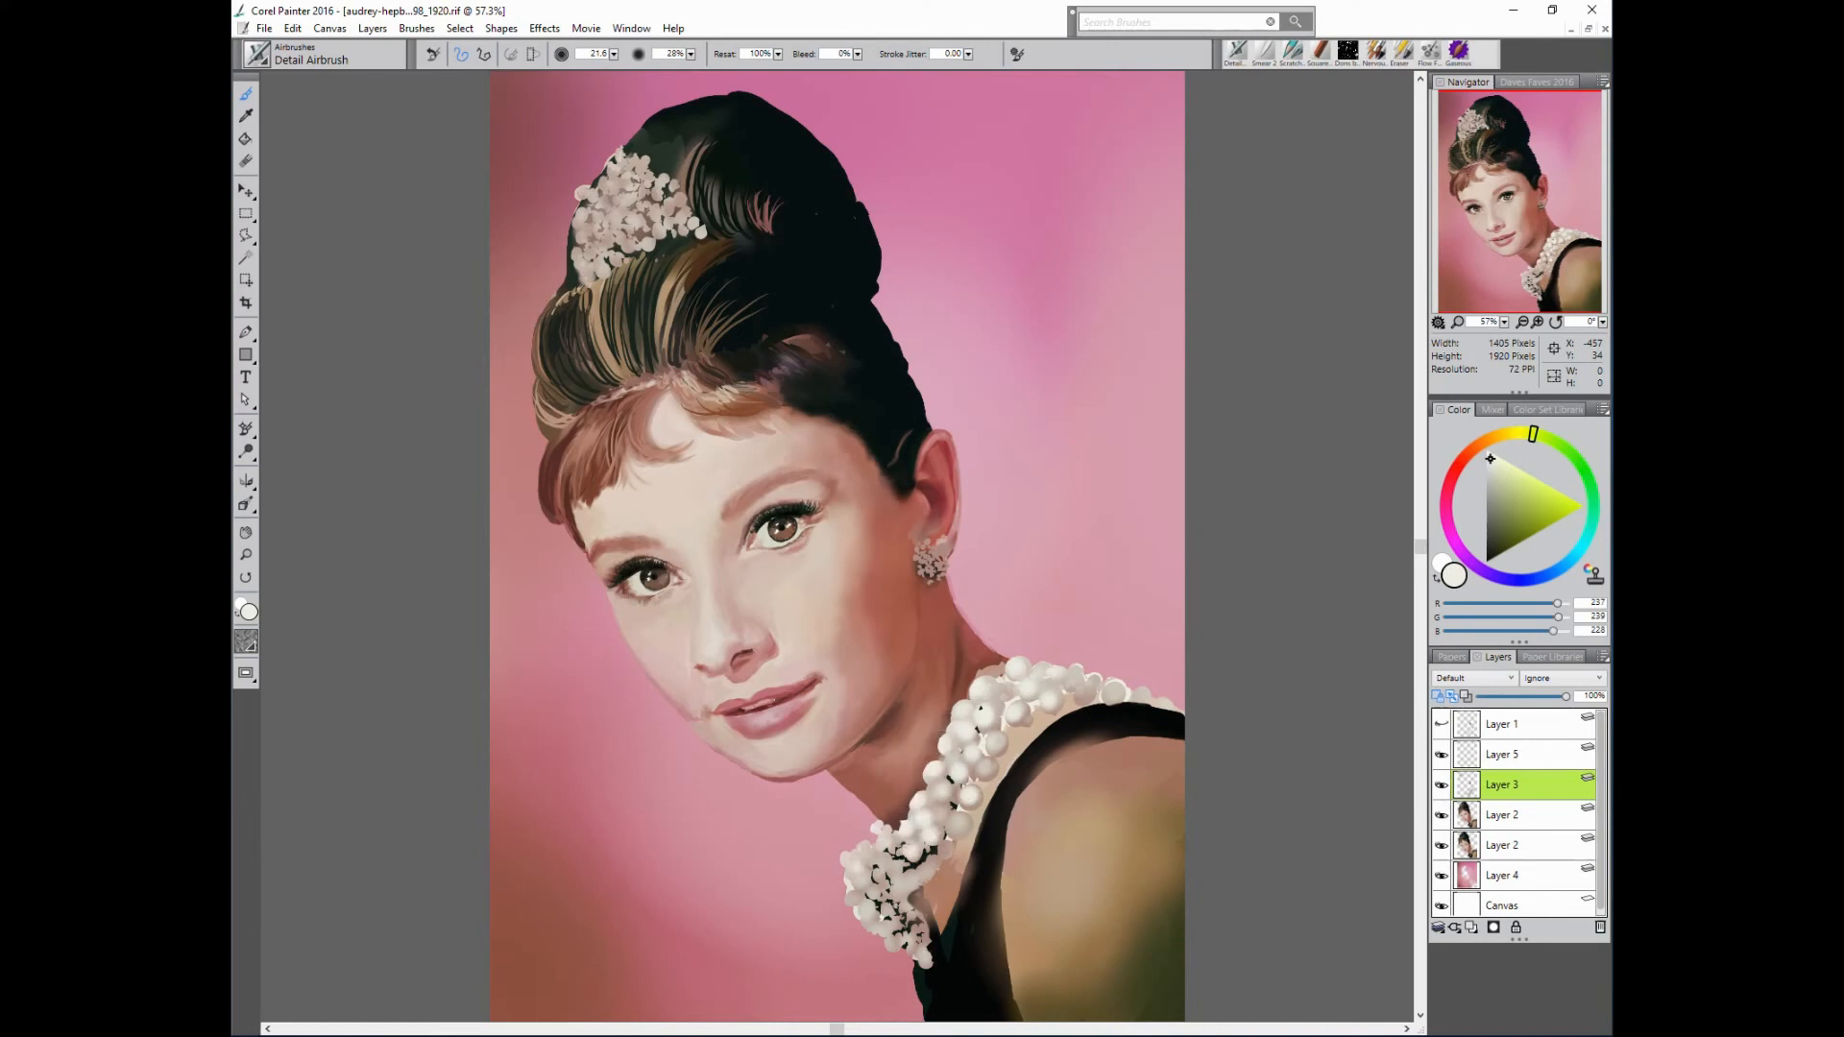
# - Add small off-white highlights to the upper pearls of the brooch cluster
pyautogui.click(850, 859)
pyautogui.click(871, 859)
pyautogui.moveTo(895, 861); pyautogui.dragTo(904, 861)
pyautogui.click(884, 896)
pyautogui.click(889, 905)
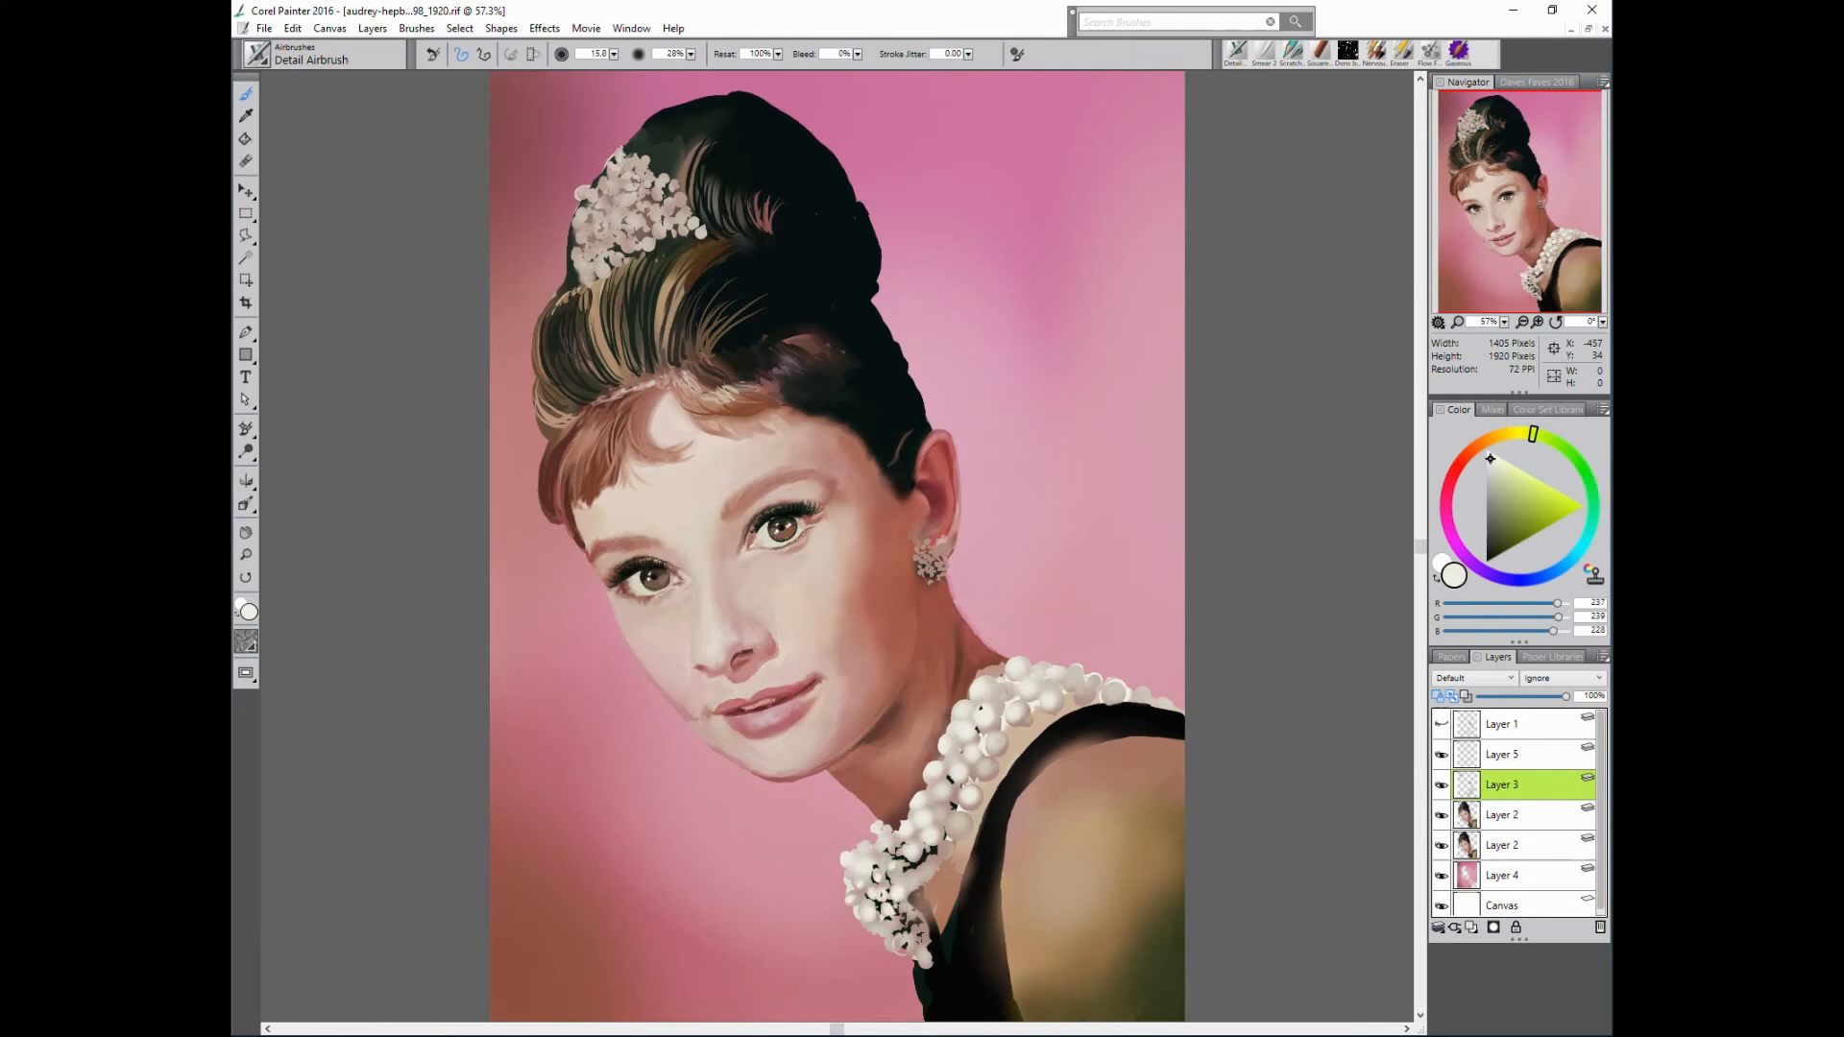
# - Dab off-white highlights onto the lower pearls of the brooch and the adjoining necklace pearls
pyautogui.click(894, 944)
pyautogui.click(902, 932)
pyautogui.click(912, 916)
pyautogui.click(926, 961)
pyautogui.click(913, 949)
pyautogui.click(940, 812)
pyautogui.click(935, 793)
# - Dab off-white highlights onto the individual beads across the whole hair ornament
pyautogui.click(609, 210)
pyautogui.click(581, 194)
pyautogui.click(582, 218)
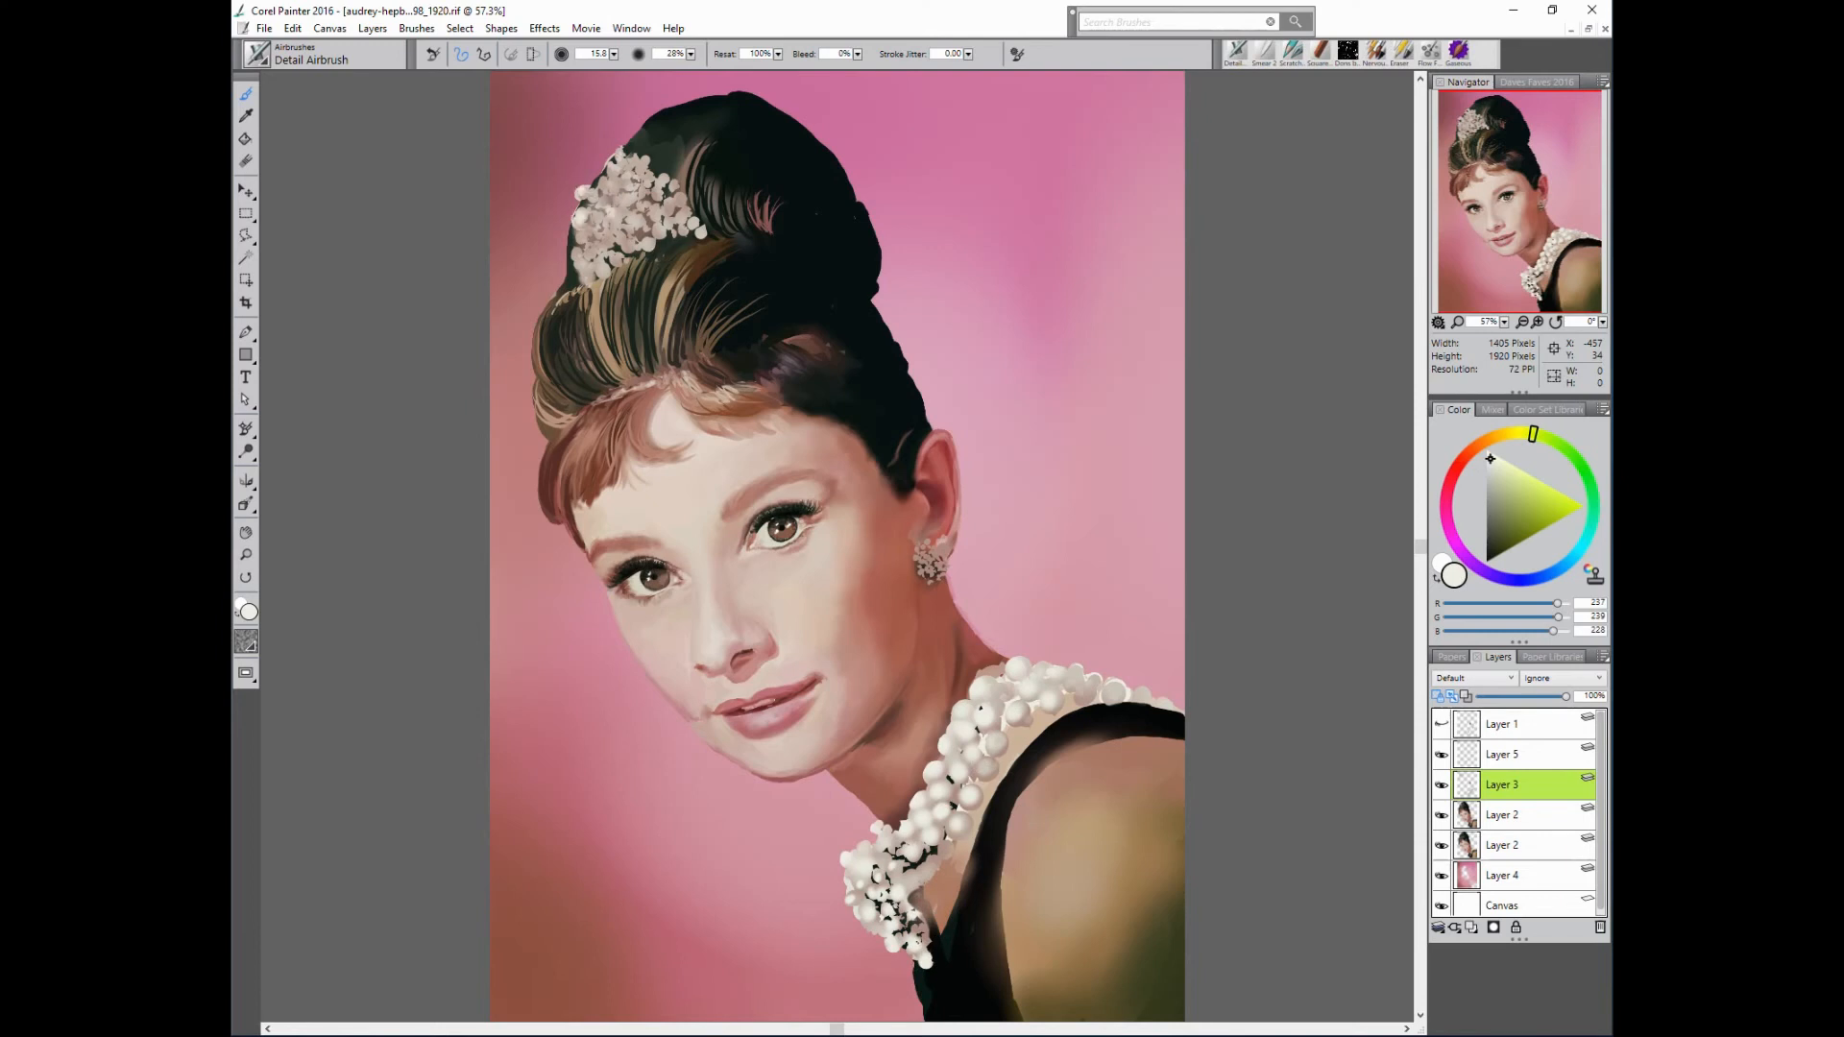
pyautogui.click(579, 251)
pyautogui.click(583, 233)
pyautogui.click(600, 271)
pyautogui.click(603, 271)
pyautogui.click(608, 234)
pyautogui.click(603, 205)
pyautogui.click(621, 154)
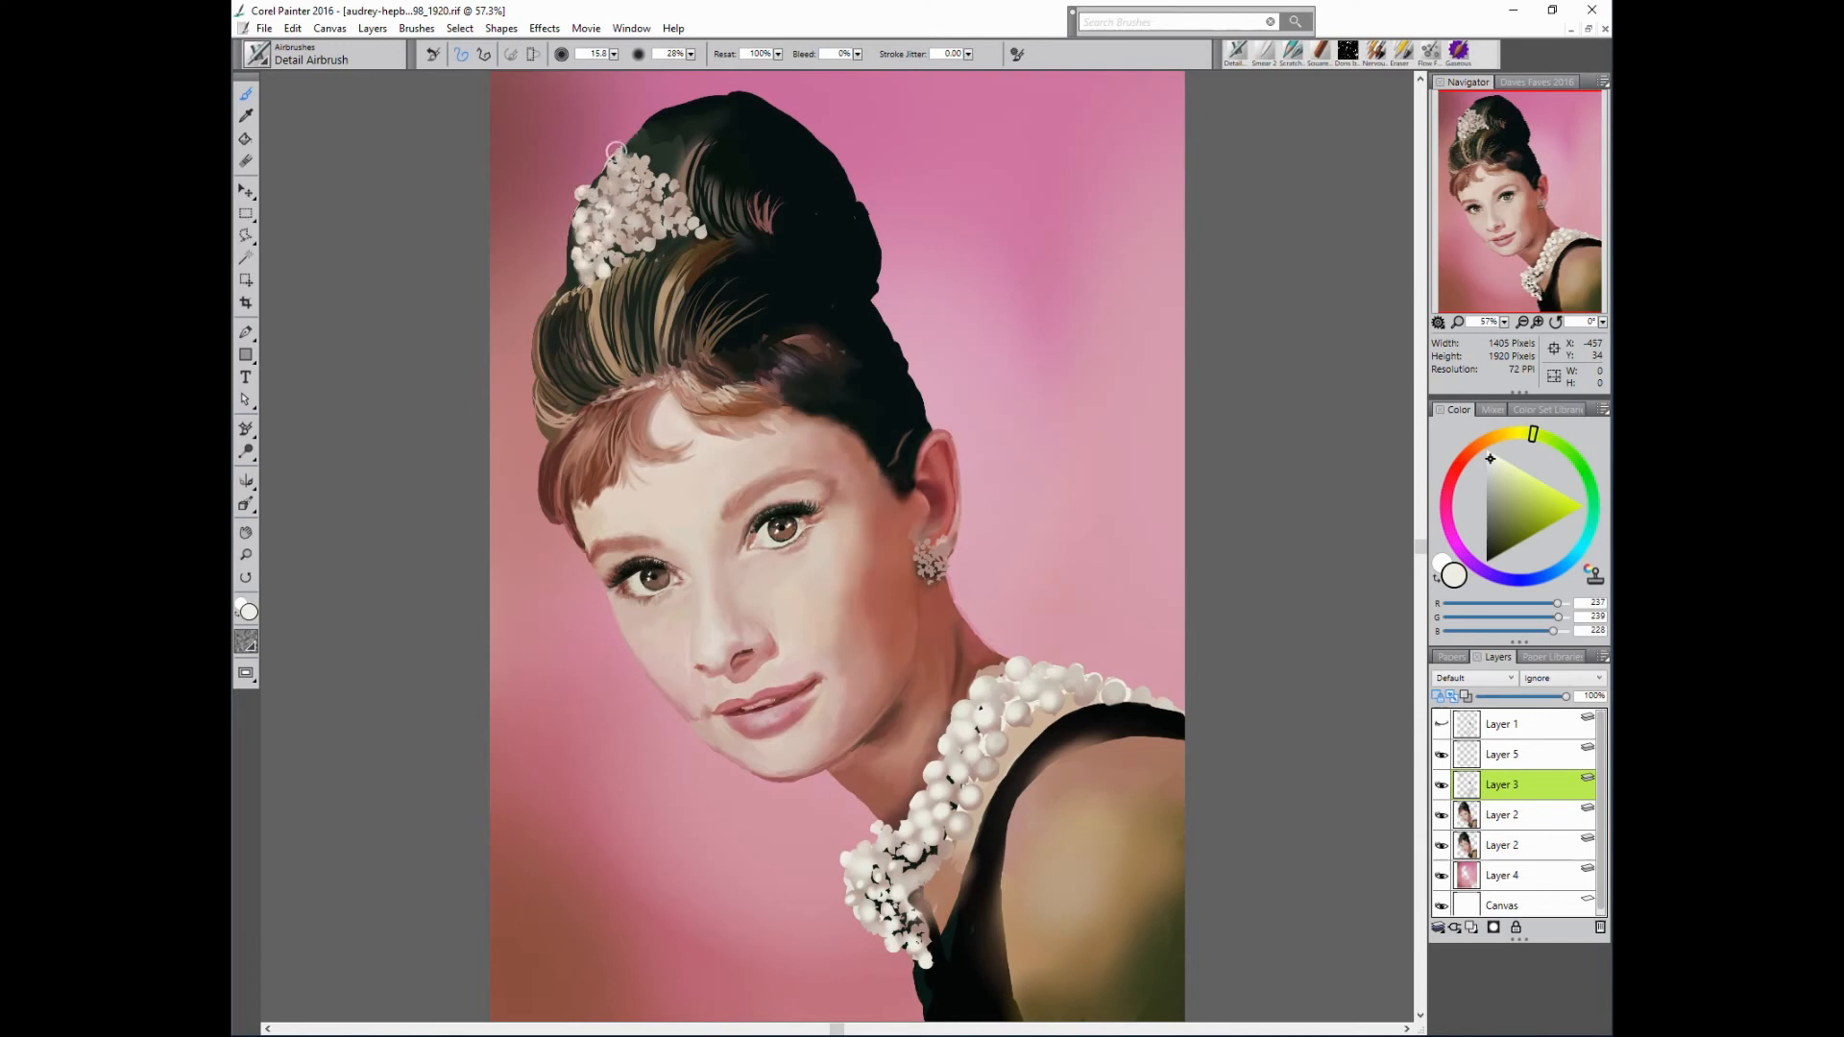
pyautogui.click(613, 184)
pyautogui.click(618, 200)
pyautogui.click(642, 165)
pyautogui.click(628, 220)
pyautogui.click(618, 245)
pyautogui.click(630, 250)
pyautogui.click(646, 231)
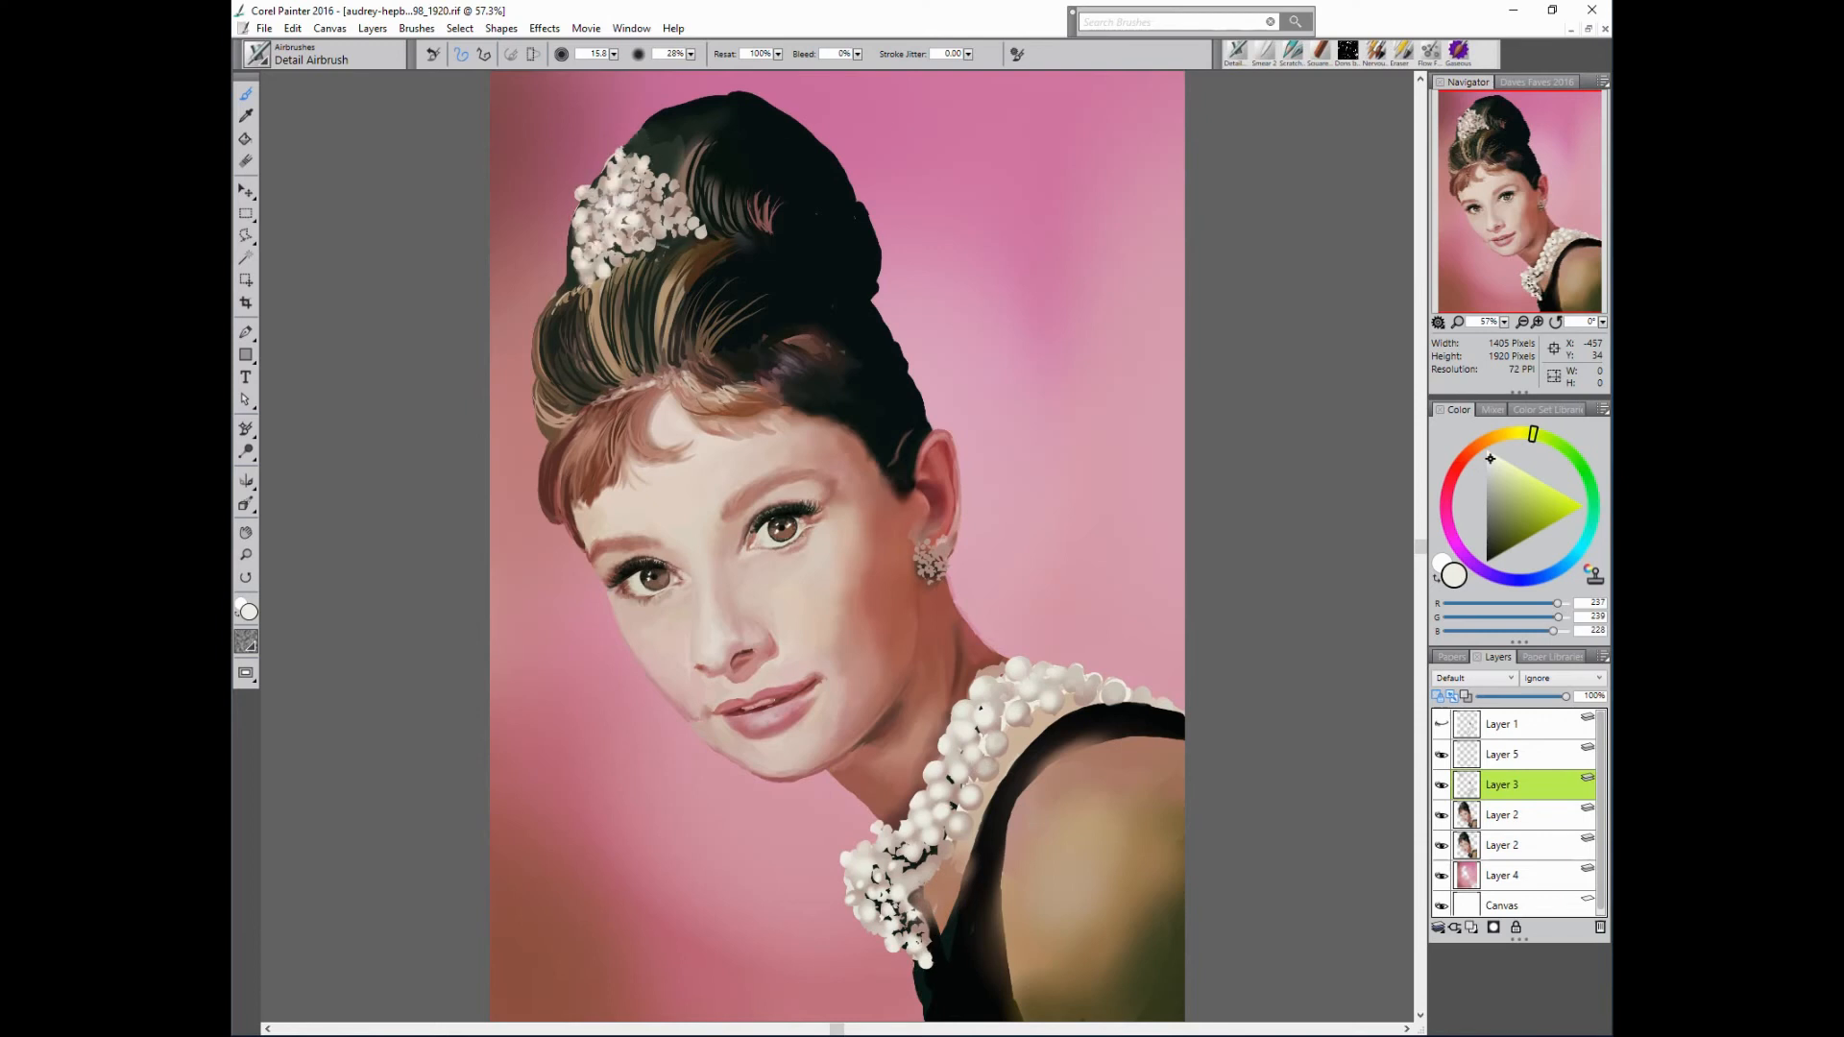
pyautogui.click(645, 206)
pyautogui.click(648, 246)
pyautogui.click(670, 205)
pyautogui.click(680, 198)
pyautogui.click(663, 179)
pyautogui.click(657, 193)
pyautogui.click(660, 230)
pyautogui.click(688, 217)
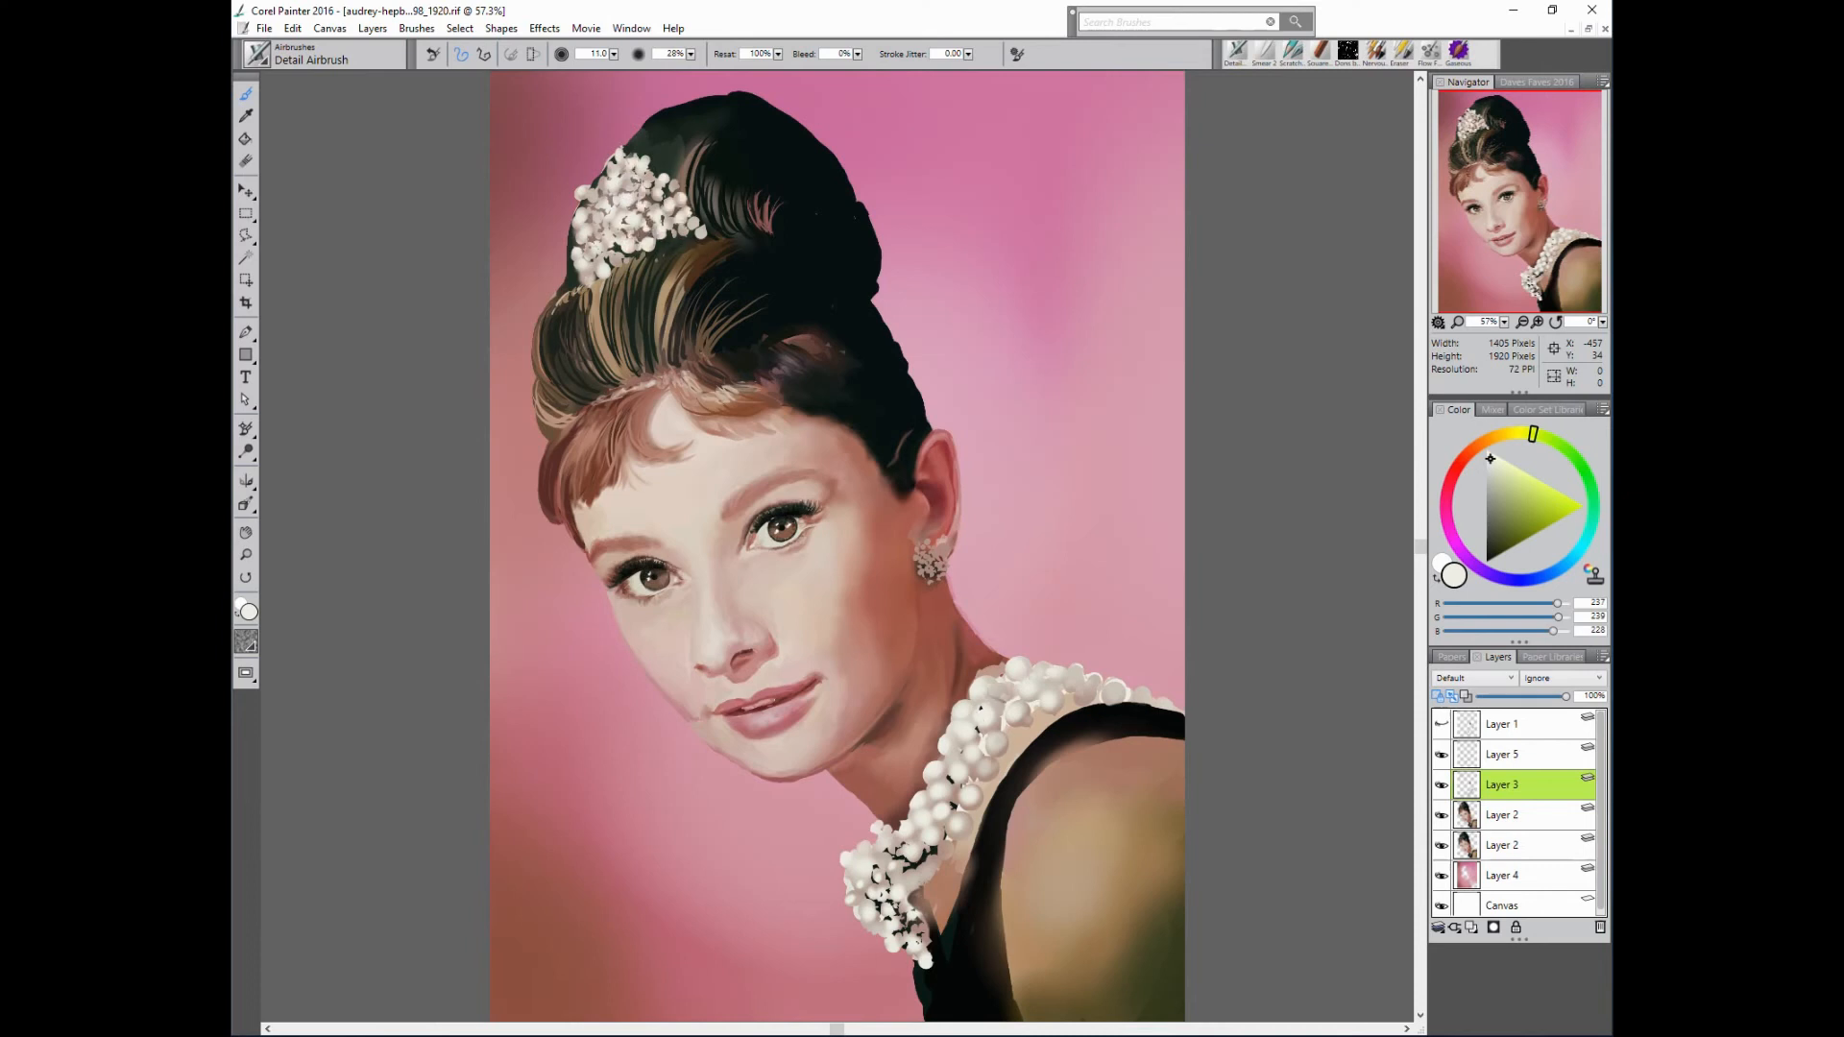
# - Add finer off-white highlights to the necklace's shoulder end, the brooch pearls and the earring using a brush size of 11
pyautogui.click(1124, 695)
pyautogui.click(1083, 693)
pyautogui.click(1084, 688)
pyautogui.click(1078, 678)
pyautogui.click(919, 877)
pyautogui.click(933, 866)
pyautogui.click(875, 866)
pyautogui.click(865, 850)
pyautogui.click(856, 877)
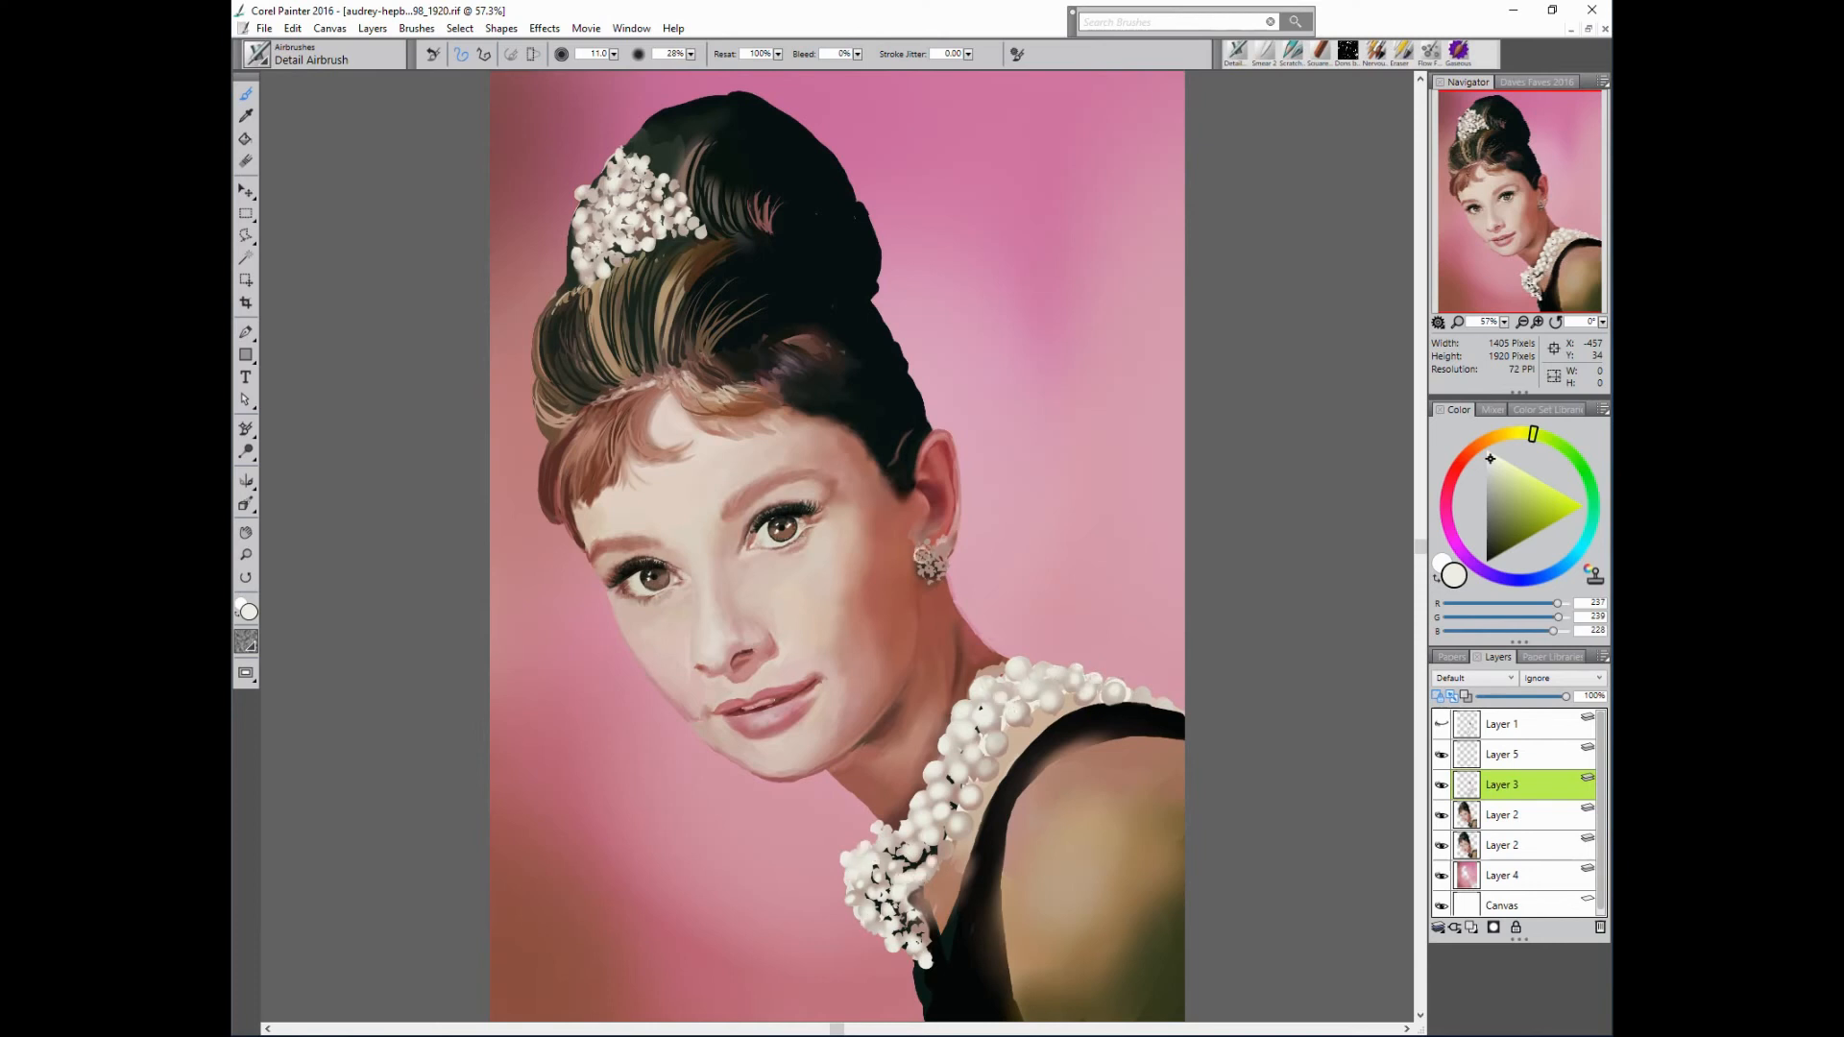
pyautogui.click(918, 557)
pyautogui.click(927, 541)
# - Pick a near-white and add highlights to the front necklace pearls with the Scratchboard Tool
pyautogui.click(1485, 452)
pyautogui.press(']')
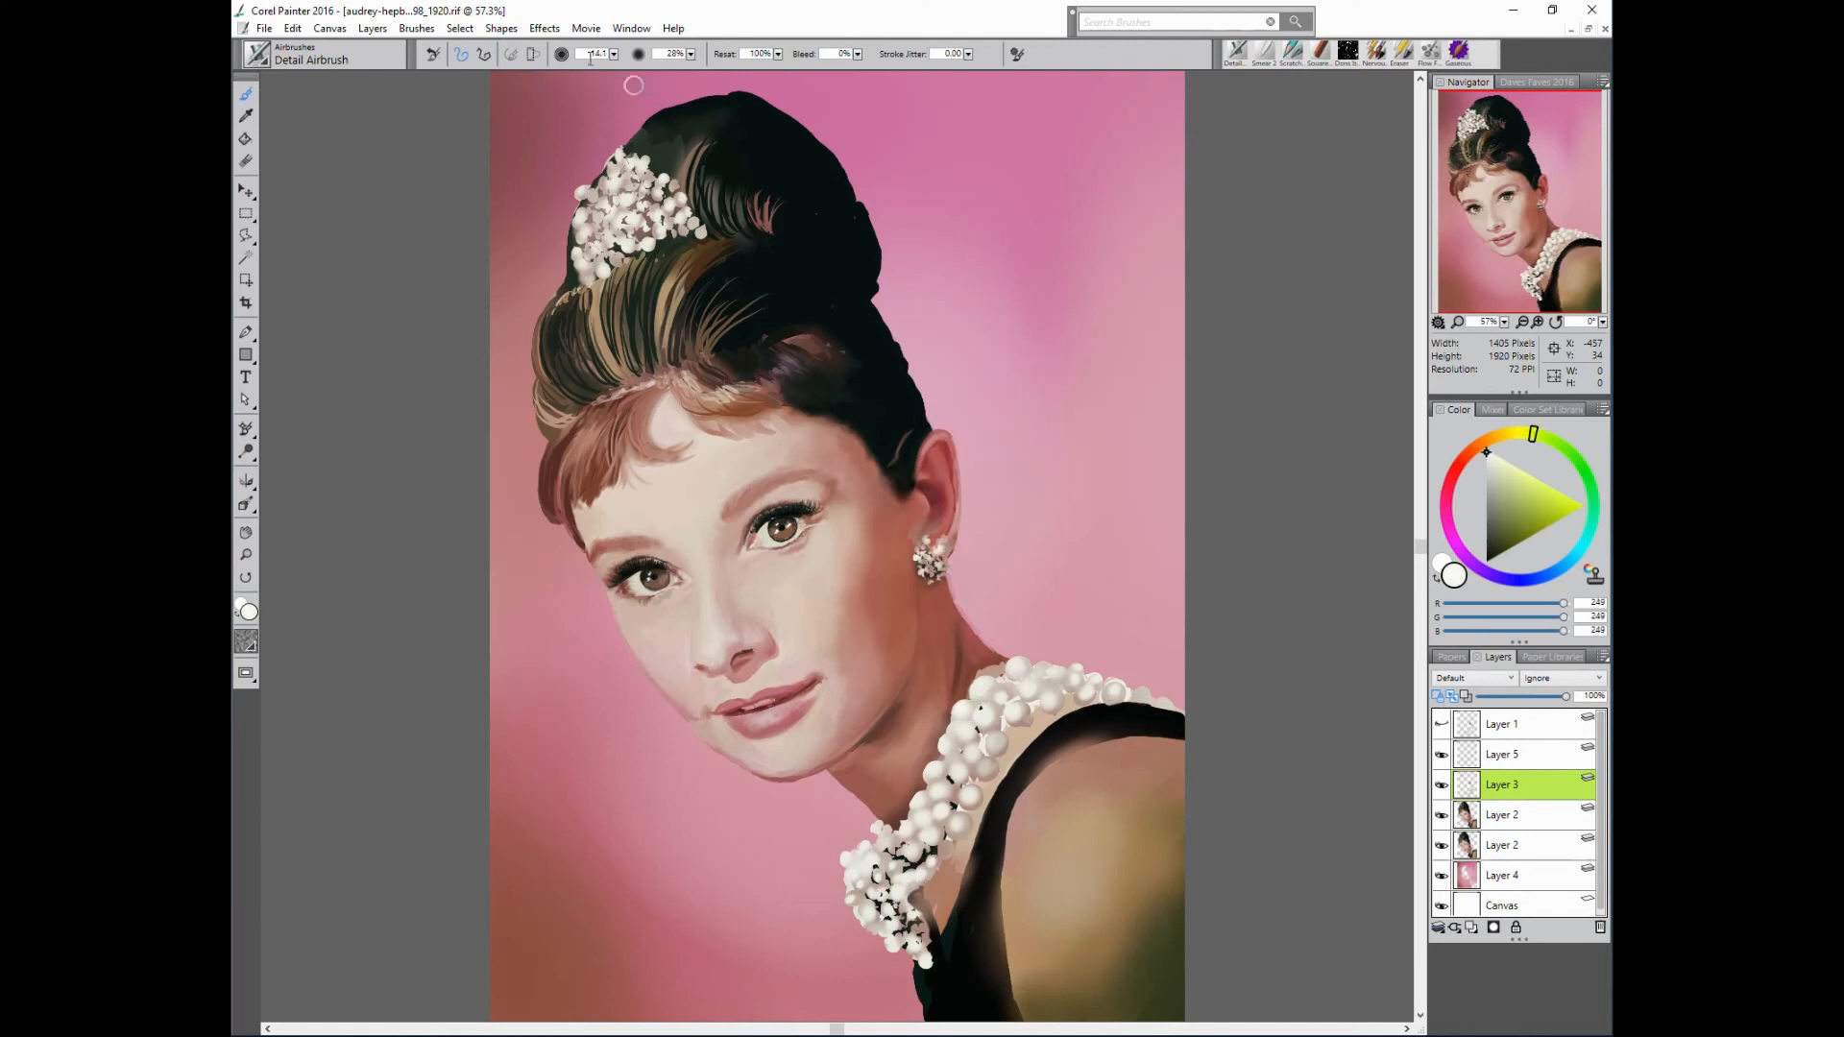
pyautogui.click(1293, 50)
pyautogui.press('[')
pyautogui.press('[')
pyautogui.click(971, 684)
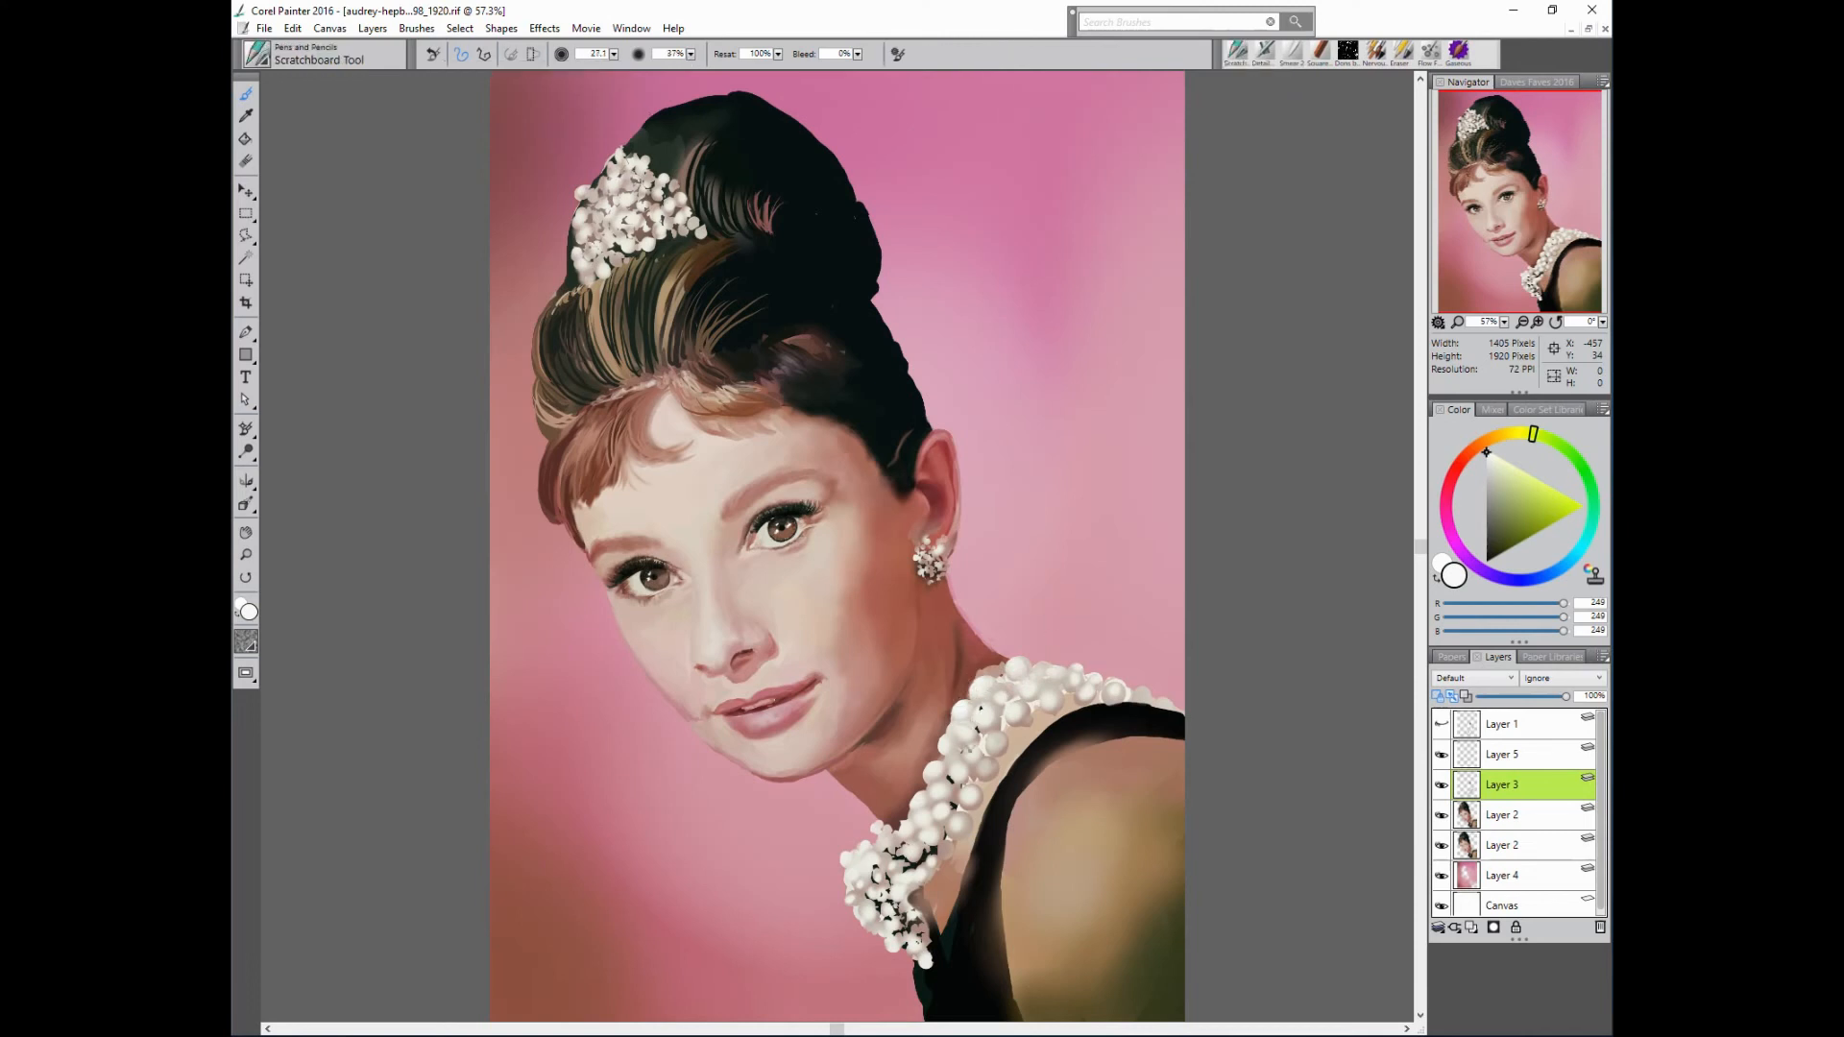
pyautogui.click(955, 746)
pyautogui.click(936, 774)
# - Switch the color to pure white and dab crisp highlights onto the brooch pearls
pyautogui.click(1486, 449)
pyautogui.click(879, 839)
pyautogui.click(885, 840)
pyautogui.click(873, 888)
pyautogui.click(871, 910)
pyautogui.click(890, 865)
# - On the upper Layer 2, paint sampled dark brown shadow between the necklace pearls with the Detail Airbrush
pyautogui.click(1441, 816)
pyautogui.click(1441, 816)
pyautogui.click(1540, 824)
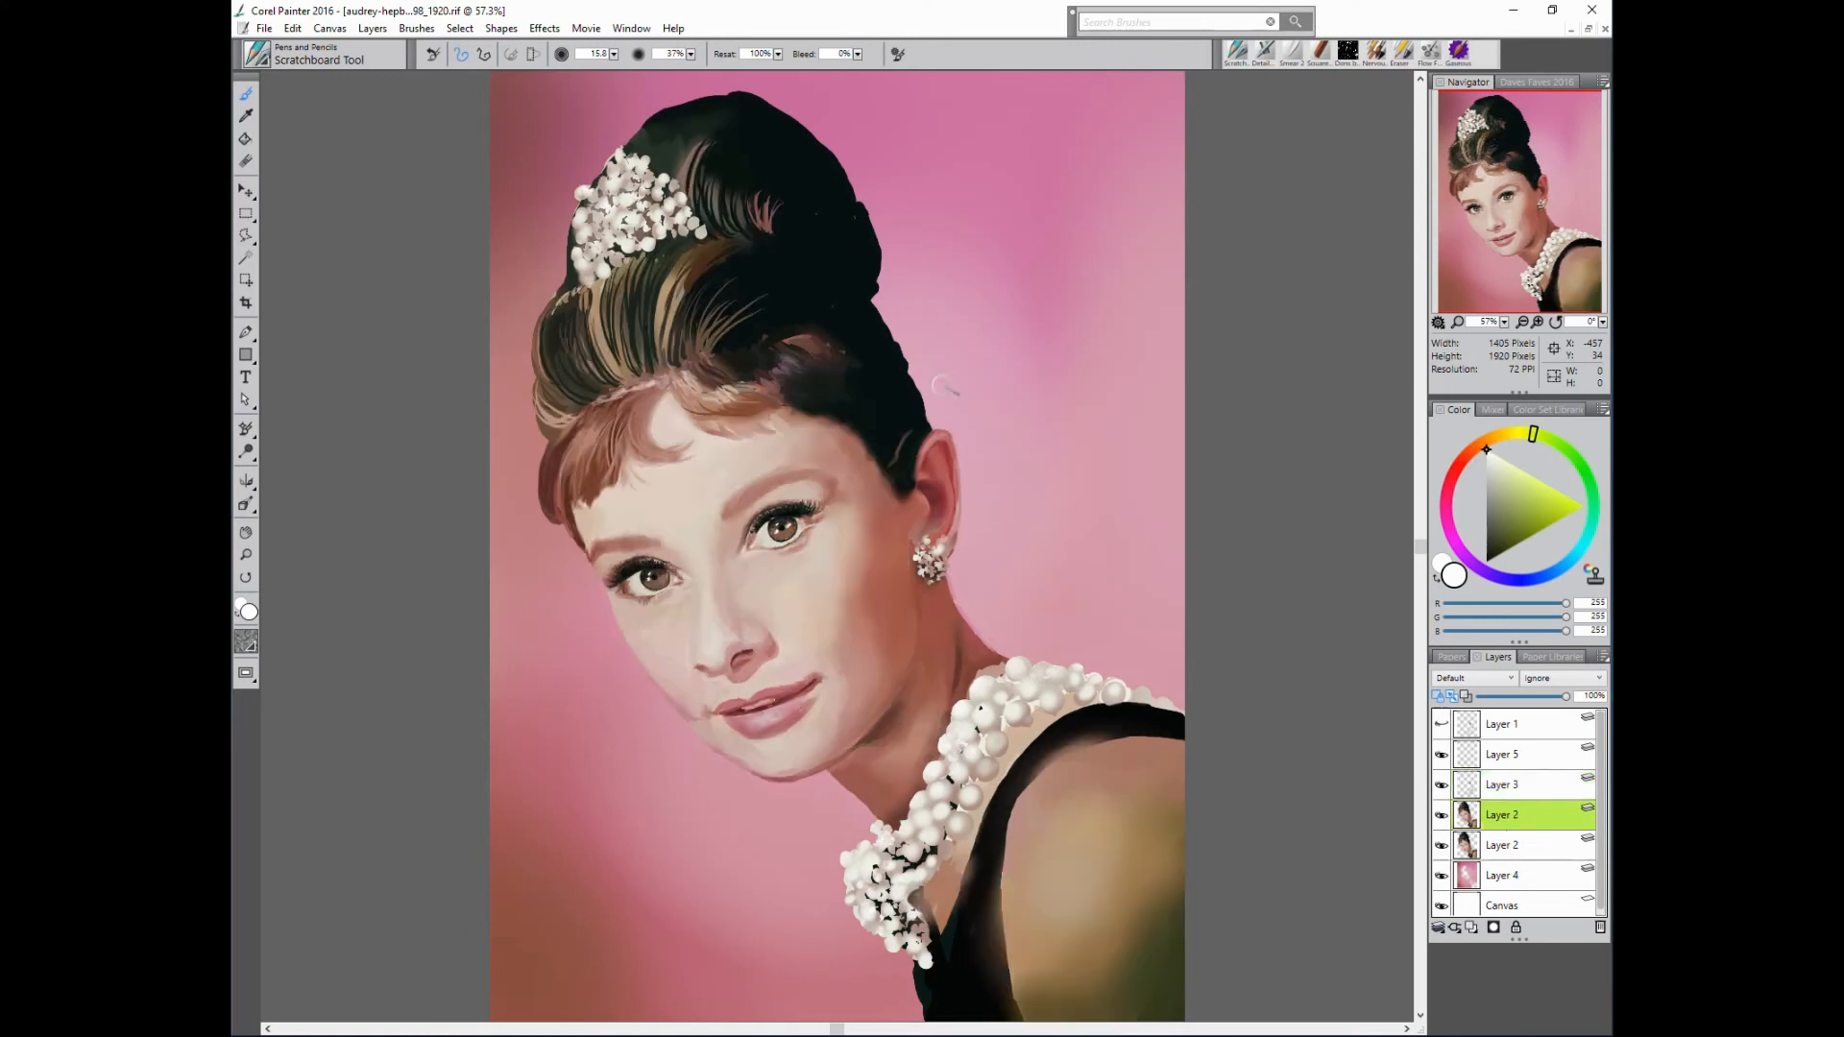
pyautogui.click(1264, 51)
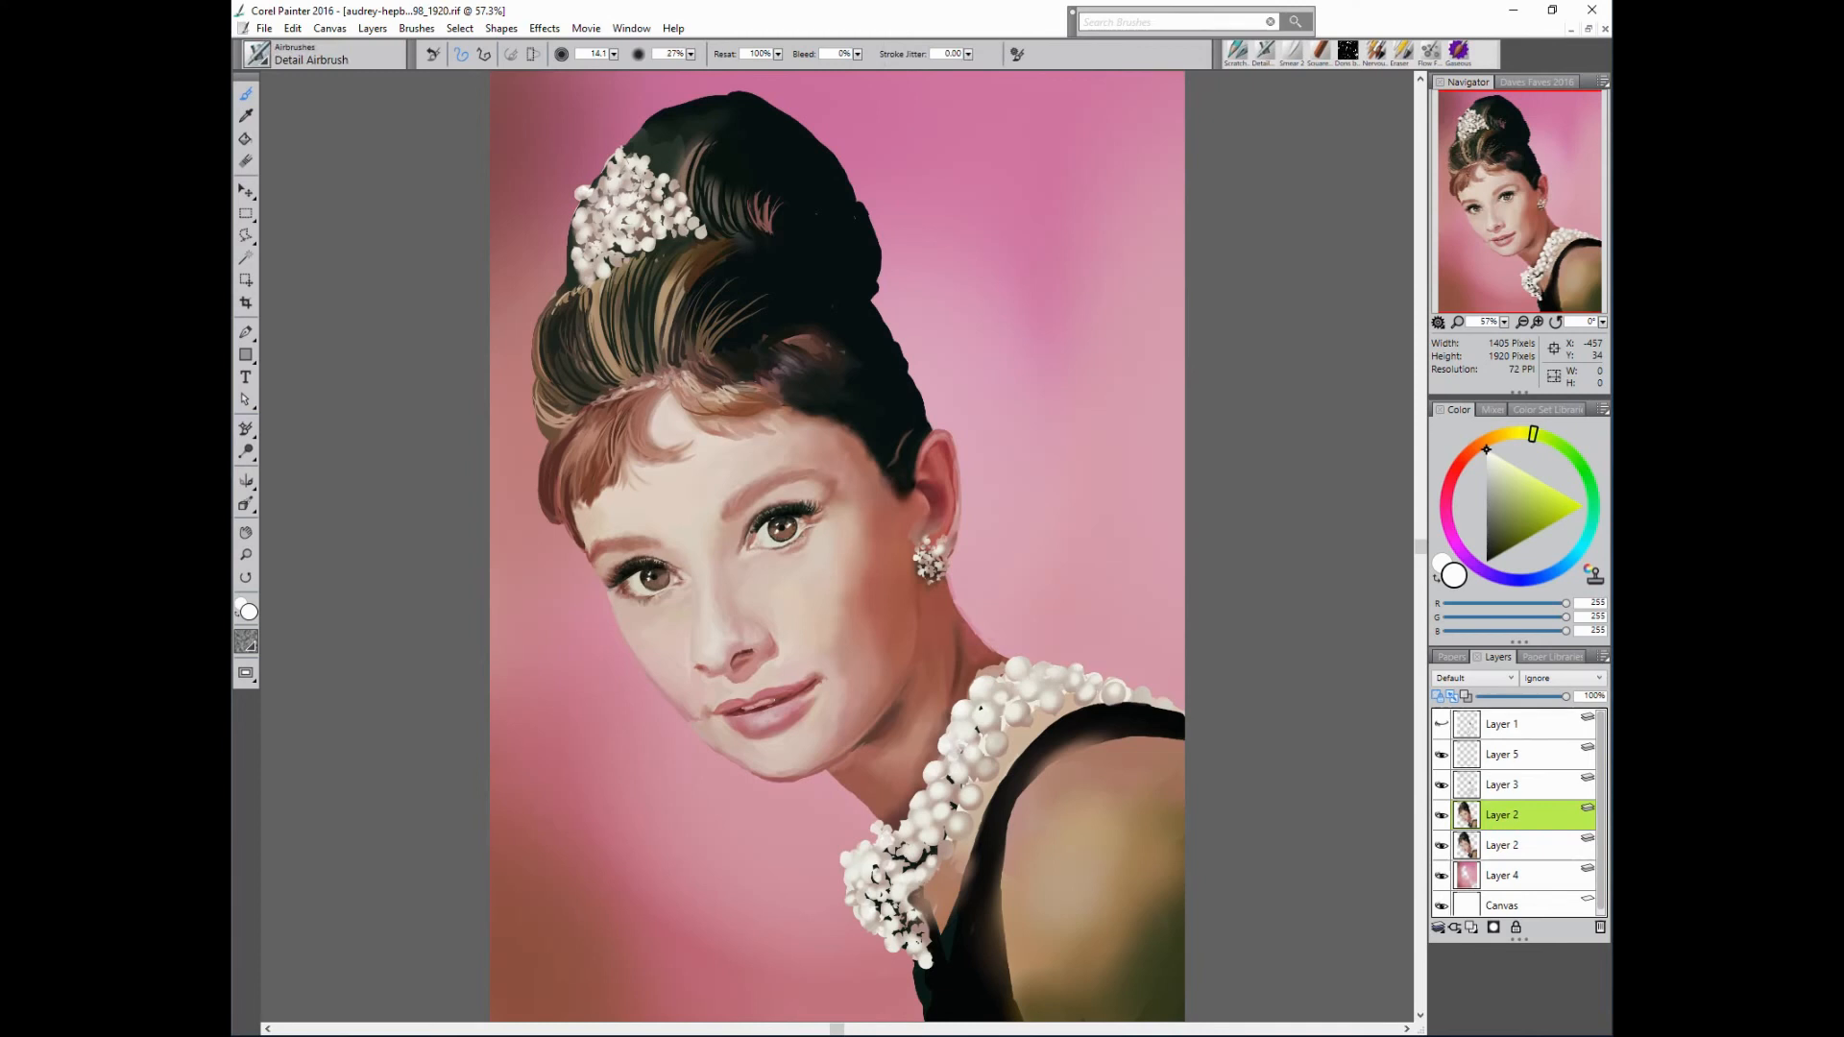
pyautogui.keyDown('alt'); pyautogui.click(961, 644); pyautogui.keyUp('alt')
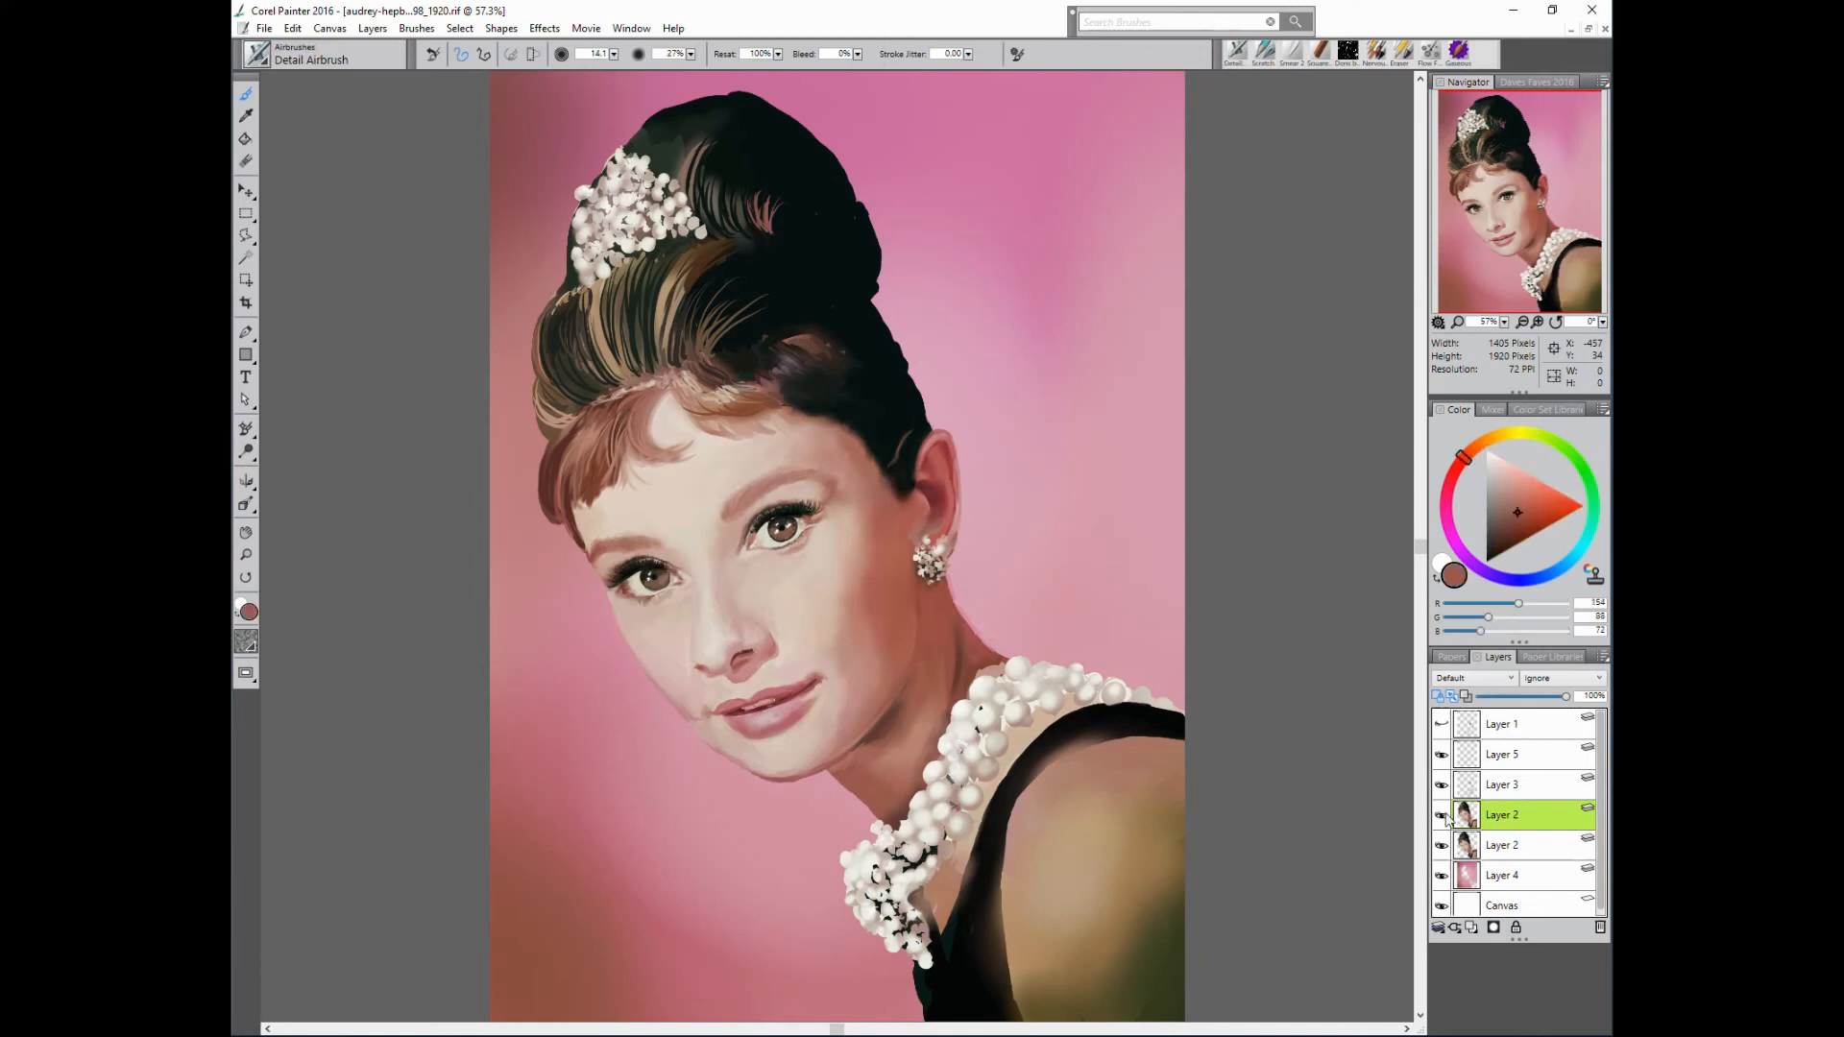
pyautogui.keyDown('alt'); pyautogui.click(1016, 980); pyautogui.keyUp('alt')
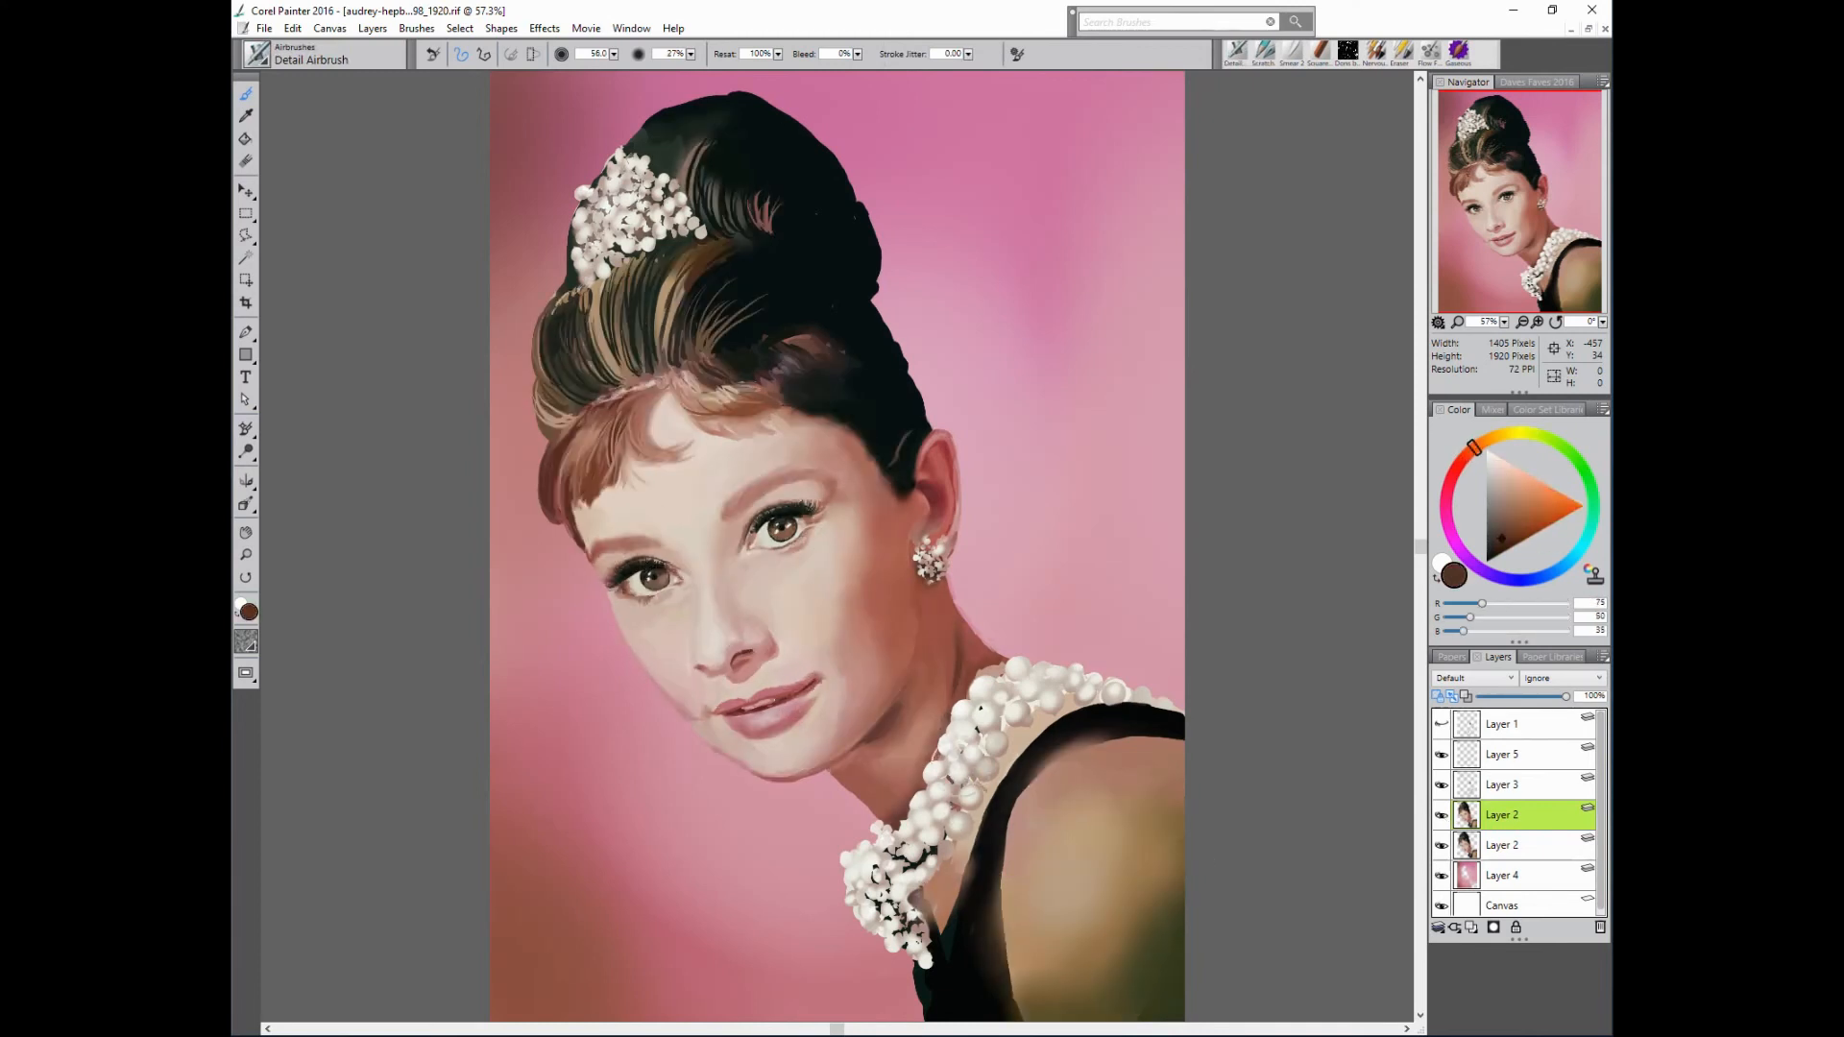
pyautogui.moveTo(970, 802)
pyautogui.mouseDown()
pyautogui.moveTo(922, 889)
pyautogui.moveTo(926, 922)
pyautogui.moveTo(1027, 711)
pyautogui.moveTo(993, 674)
pyautogui.moveTo(986, 692)
pyautogui.mouseUp()
# - Sample reddish-brown and lighter skin tones to retouch the neck and shoulder skin around the upper necklace
pyautogui.keyDown('alt'); pyautogui.click(1030, 723); pyautogui.keyUp('alt')
pyautogui.keyDown('alt'); pyautogui.click(865, 619); pyautogui.keyUp('alt')
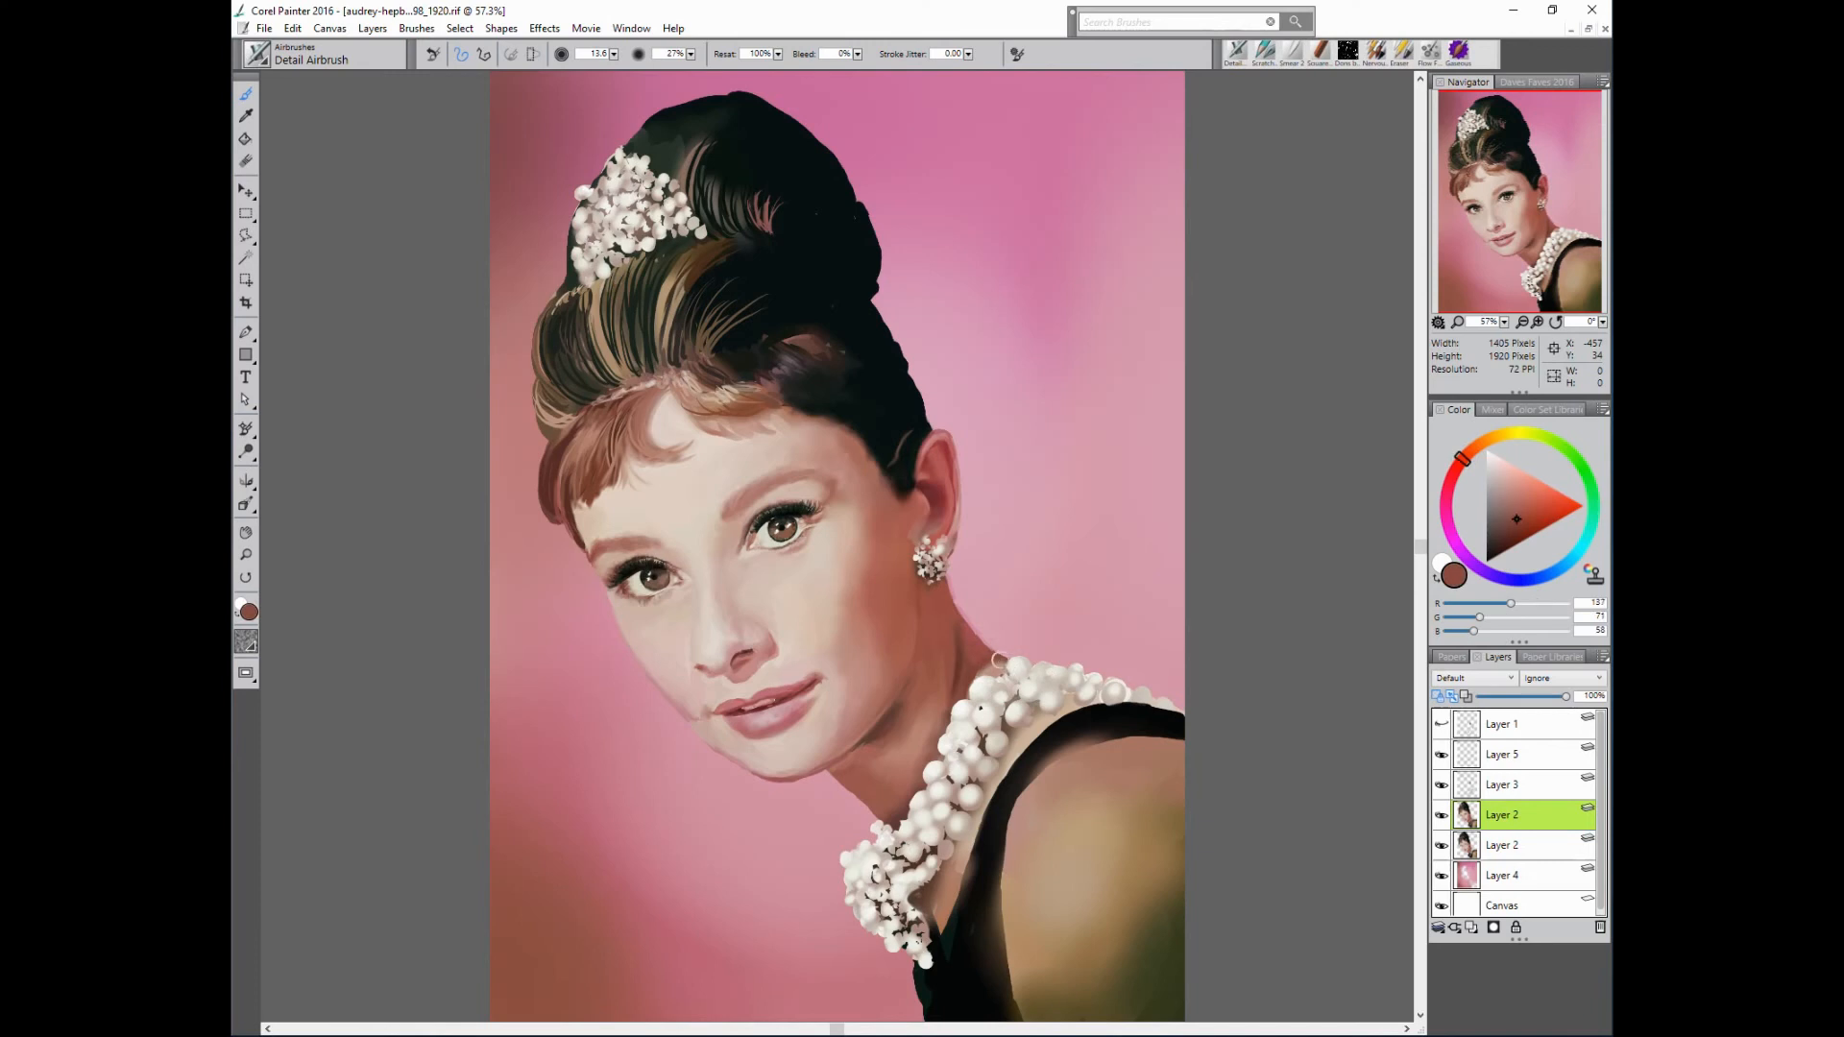
pyautogui.keyDown('alt'); pyautogui.click(1003, 665); pyautogui.keyUp('alt')
pyautogui.keyDown('alt'); pyautogui.click(989, 673); pyautogui.keyUp('alt')
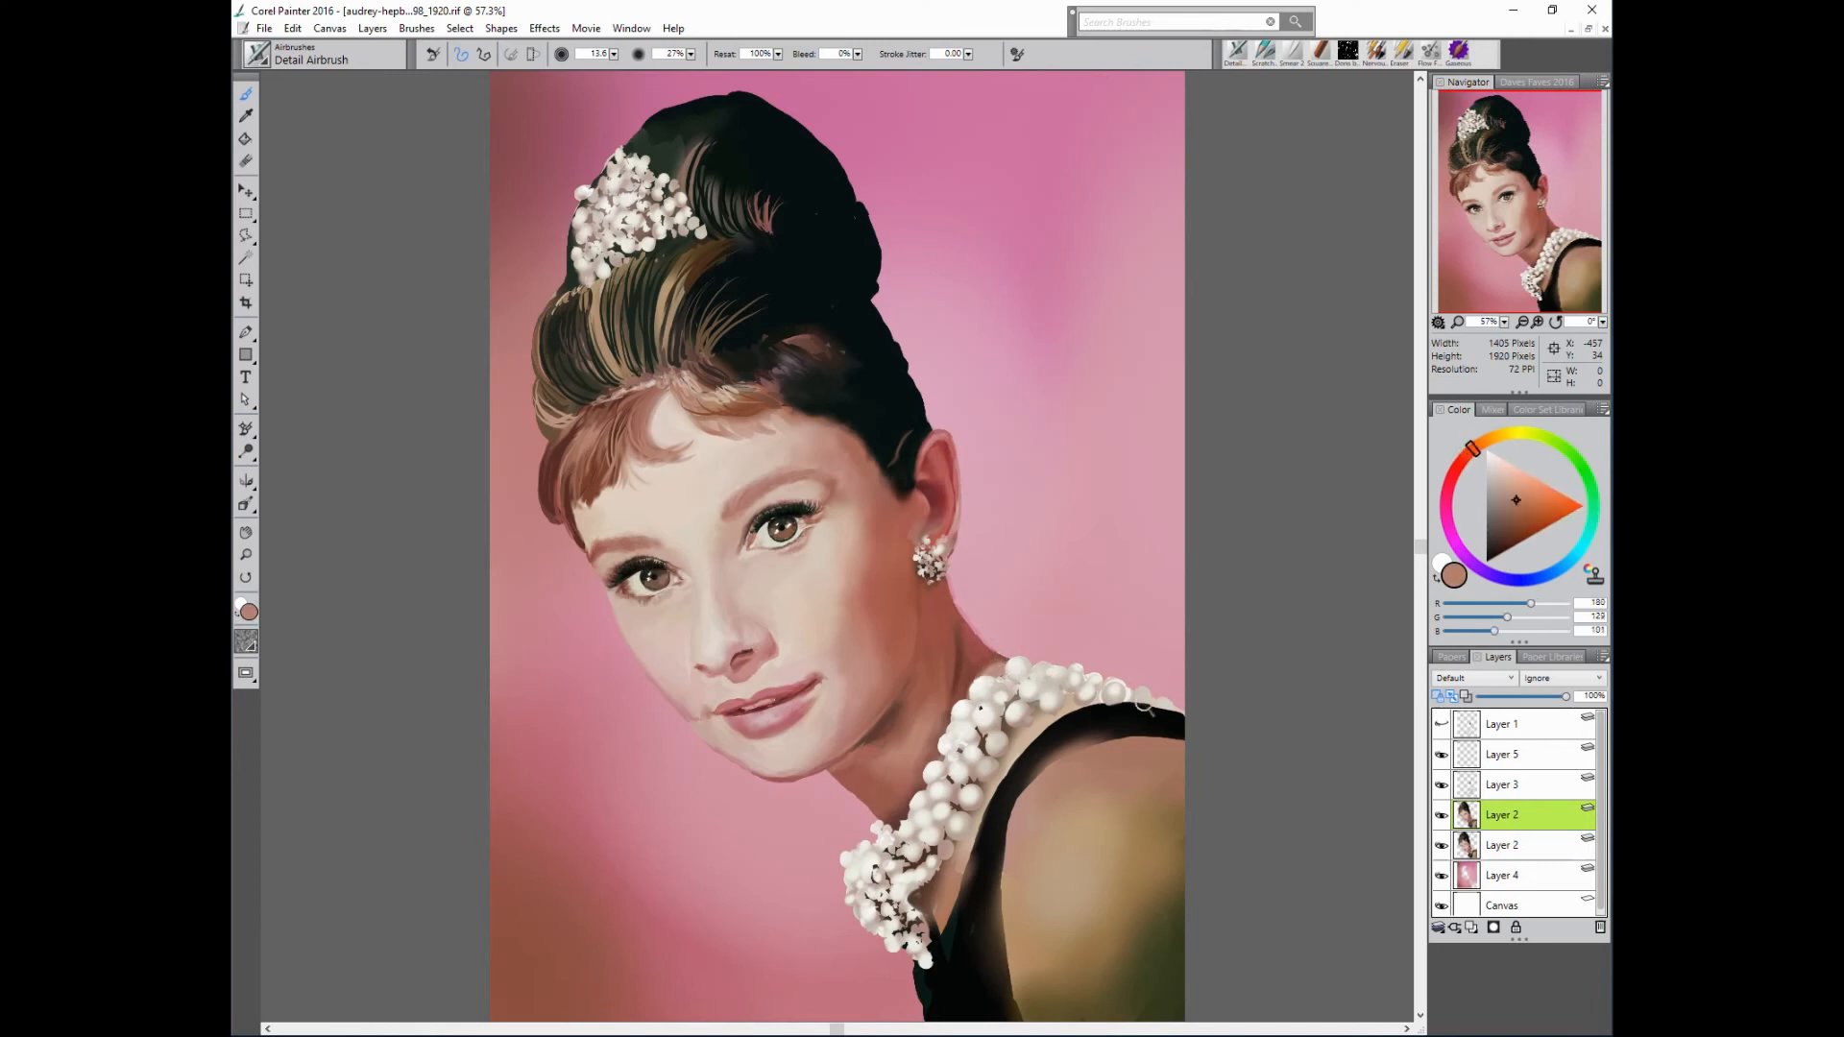
pyautogui.keyDown('alt'); pyautogui.click(965, 684); pyautogui.keyUp('alt')
pyautogui.keyDown('alt'); pyautogui.click(958, 773); pyautogui.keyUp('alt')
# - Shade the skin beside the lower necklace strands and above the brooch with sampled browns
pyautogui.moveTo(952, 797); pyautogui.dragTo(957, 773)
pyautogui.moveTo(933, 858)
pyautogui.mouseDown()
pyautogui.moveTo(916, 897)
pyautogui.moveTo(954, 858)
pyautogui.mouseUp()
pyautogui.keyDown('alt'); pyautogui.click(975, 865); pyautogui.keyUp('alt')
pyautogui.keyDown('alt'); pyautogui.click(960, 889); pyautogui.keyUp('alt')
pyautogui.keyDown('alt'); pyautogui.click(969, 881); pyautogui.keyUp('alt')
pyautogui.keyDown('alt'); pyautogui.click(964, 836); pyautogui.keyUp('alt')
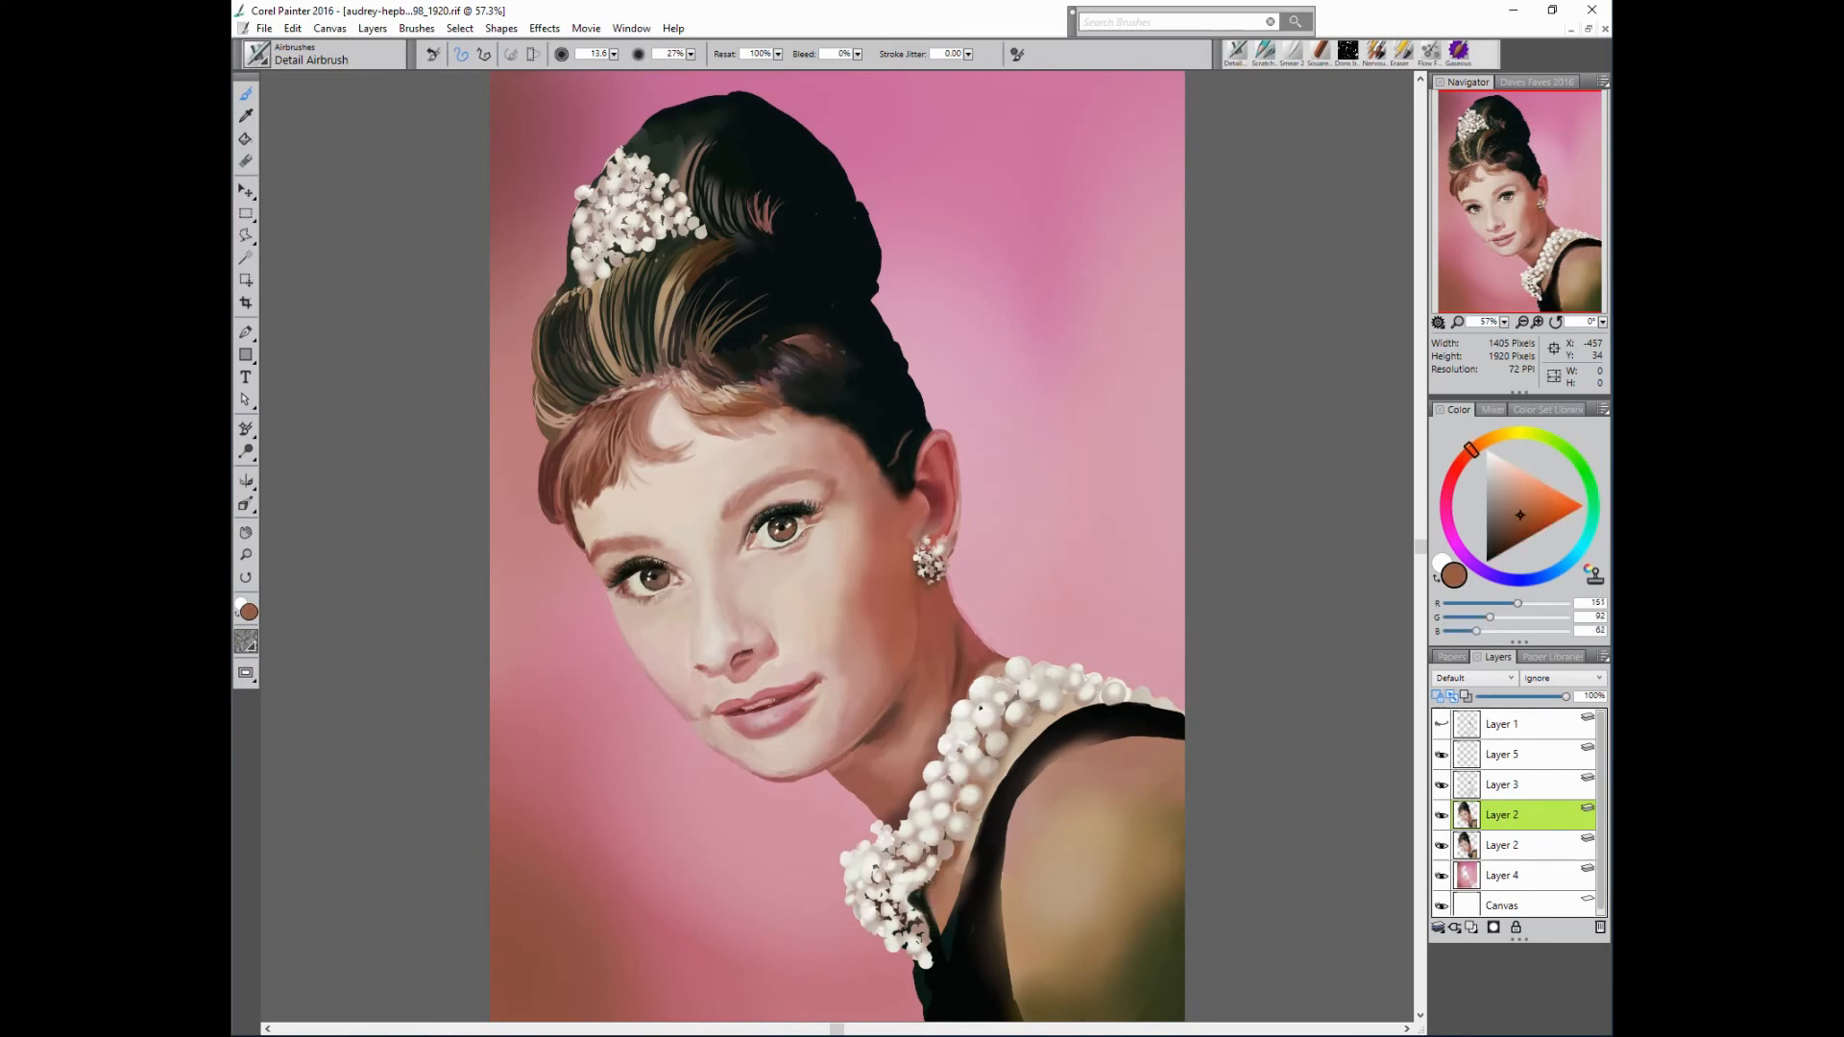
# - Enlarge the airbrush slightly and darken the gaps between the lower necklace pearls and brooch with sampled dark brown
pyautogui.press(']')
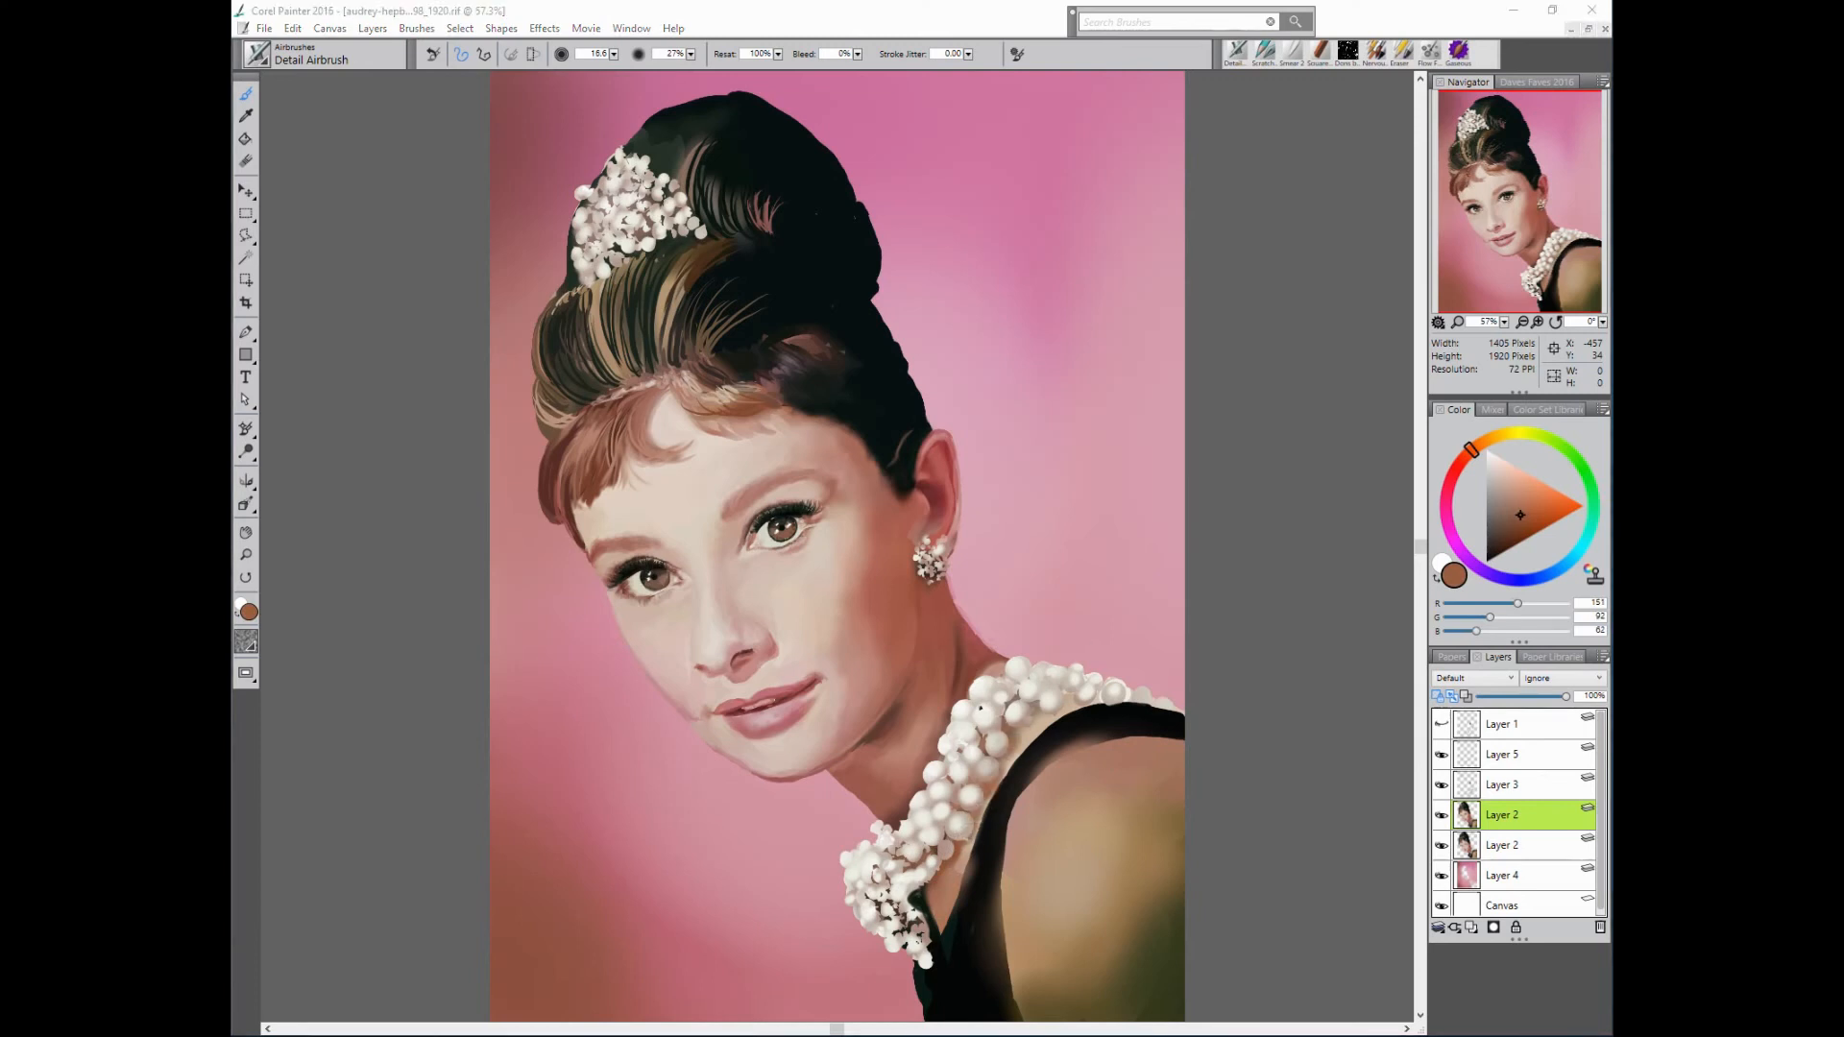
pyautogui.keyDown('alt'); pyautogui.click(999, 808); pyautogui.keyUp('alt')
pyautogui.keyDown('alt'); pyautogui.click(987, 813); pyautogui.keyUp('alt')
pyautogui.keyDown('alt'); pyautogui.click(984, 809); pyautogui.keyUp('alt')
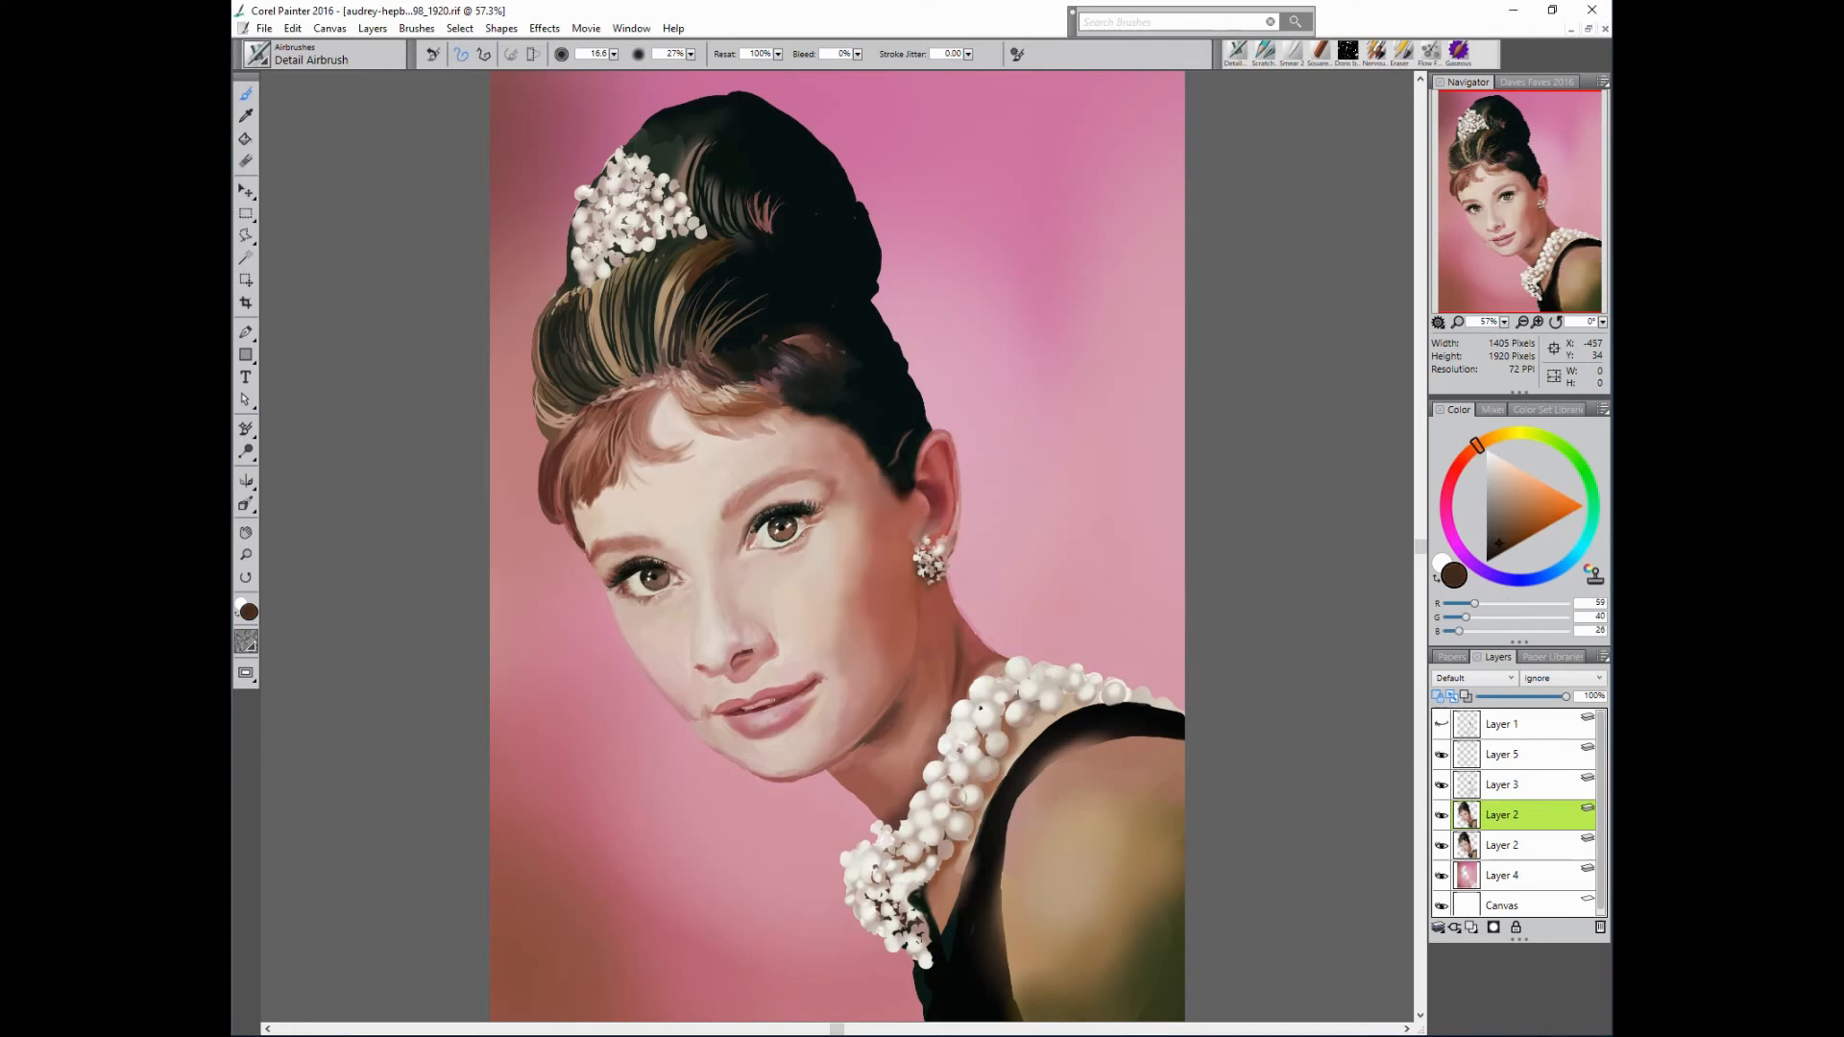
pyautogui.moveTo(956, 799); pyautogui.dragTo(982, 779)
pyautogui.moveTo(983, 747); pyautogui.dragTo(990, 735)
pyautogui.moveTo(930, 858); pyautogui.dragTo(901, 867)
pyautogui.moveTo(869, 893)
pyautogui.mouseDown()
pyautogui.moveTo(916, 927)
pyautogui.moveTo(901, 862)
pyautogui.mouseUp()
# - Sample skin and shadow tones near the brooch and retouch the areas between the necklace pearls
pyautogui.keyDown('alt'); pyautogui.click(922, 903); pyautogui.keyUp('alt')
pyautogui.keyDown('alt'); pyautogui.click(938, 866); pyautogui.keyUp('alt')
pyautogui.keyDown('alt'); pyautogui.click(946, 863); pyautogui.keyUp('alt')
pyautogui.moveTo(985, 752); pyautogui.dragTo(984, 730)
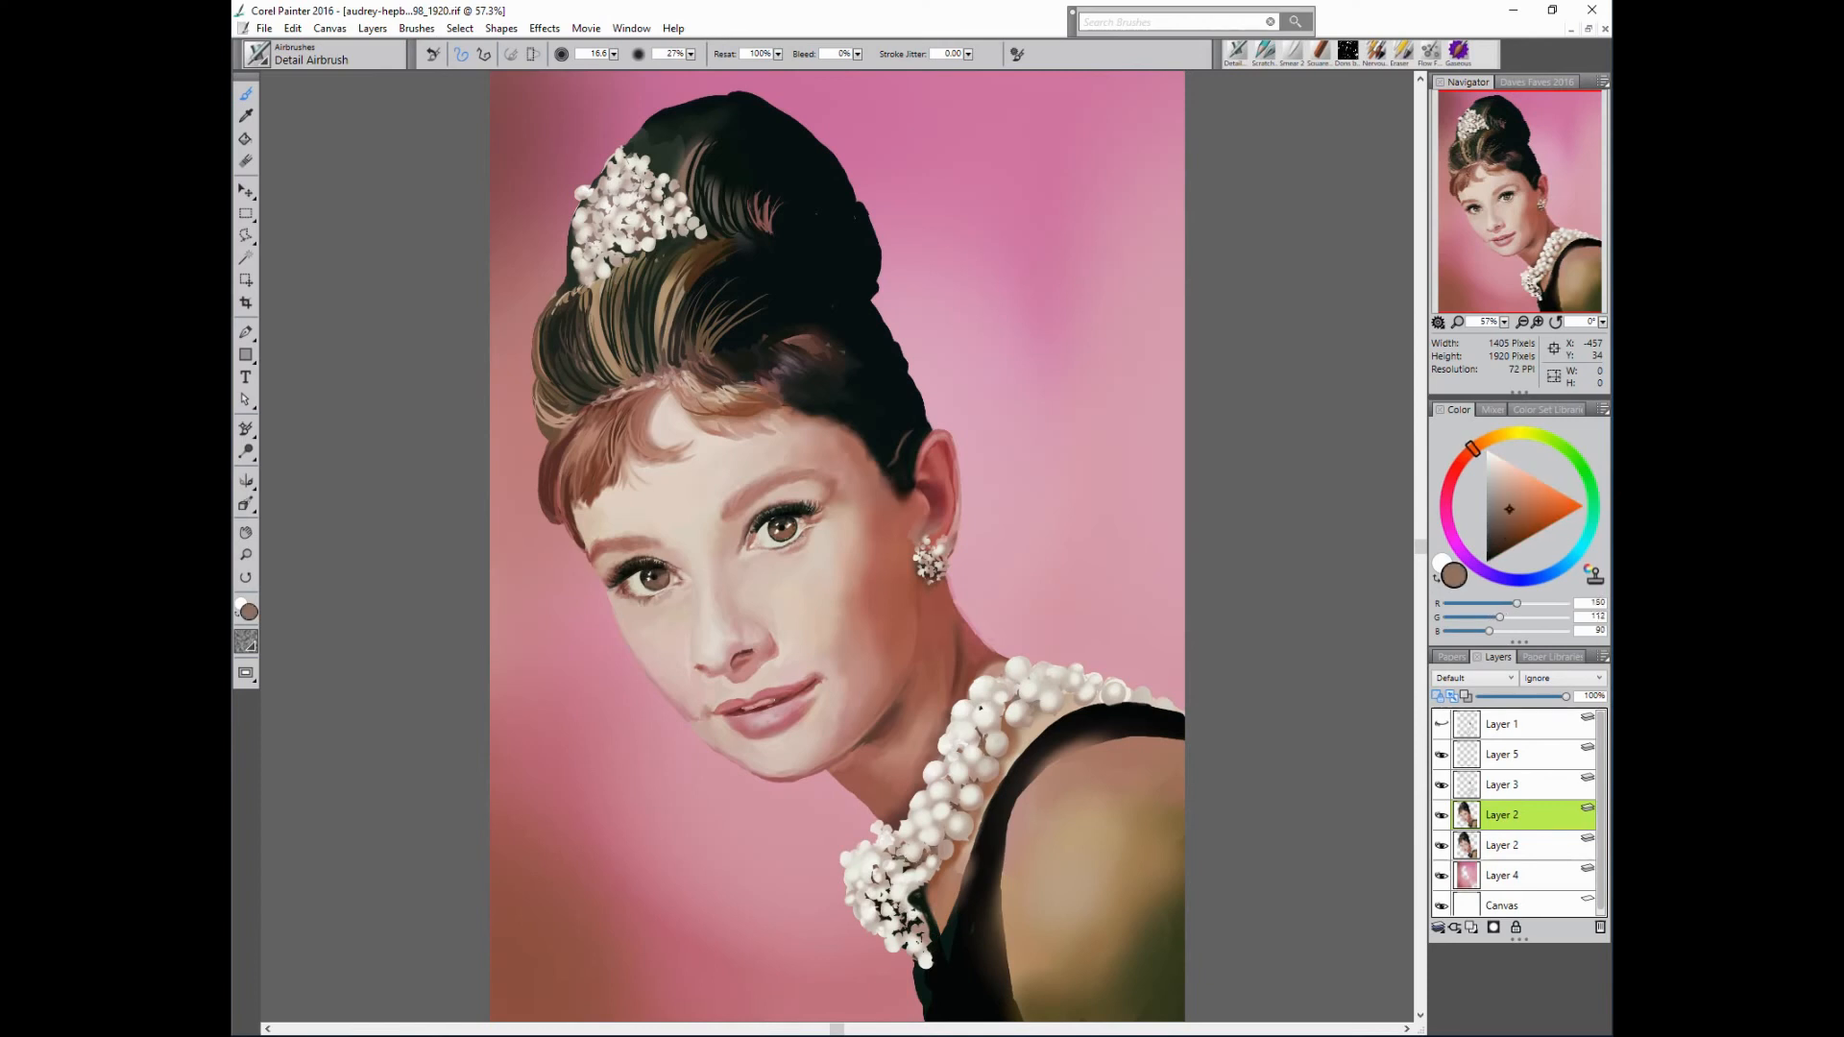
pyautogui.keyDown('alt'); pyautogui.click(980, 708); pyautogui.keyUp('alt')
pyautogui.keyDown('alt'); pyautogui.click(922, 903); pyautogui.keyUp('alt')
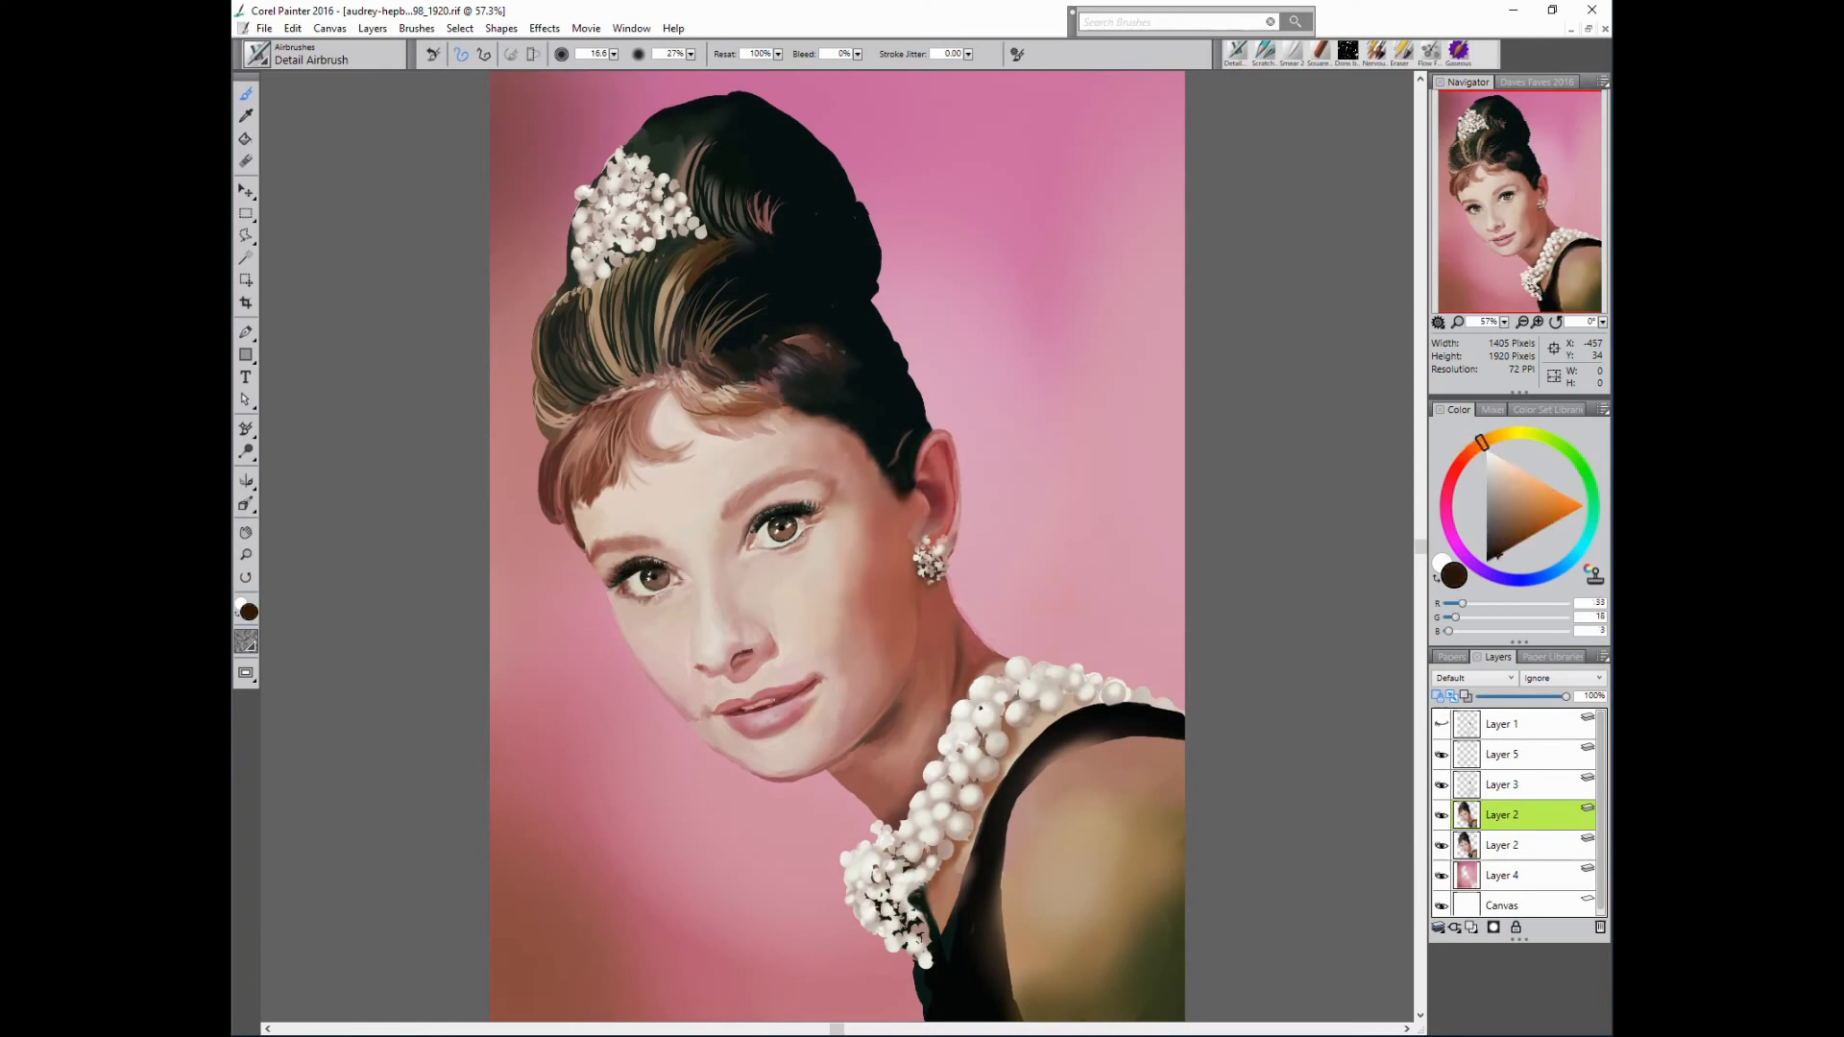
pyautogui.keyDown('alt'); pyautogui.click(930, 868); pyautogui.keyUp('alt')
# - Sample skin tones from the chest, neck and face to blend the neck shading above the necklace
pyautogui.keyDown('alt'); pyautogui.click(1043, 796); pyautogui.keyUp('alt')
pyautogui.keyDown('alt'); pyautogui.click(989, 843); pyautogui.keyUp('alt')
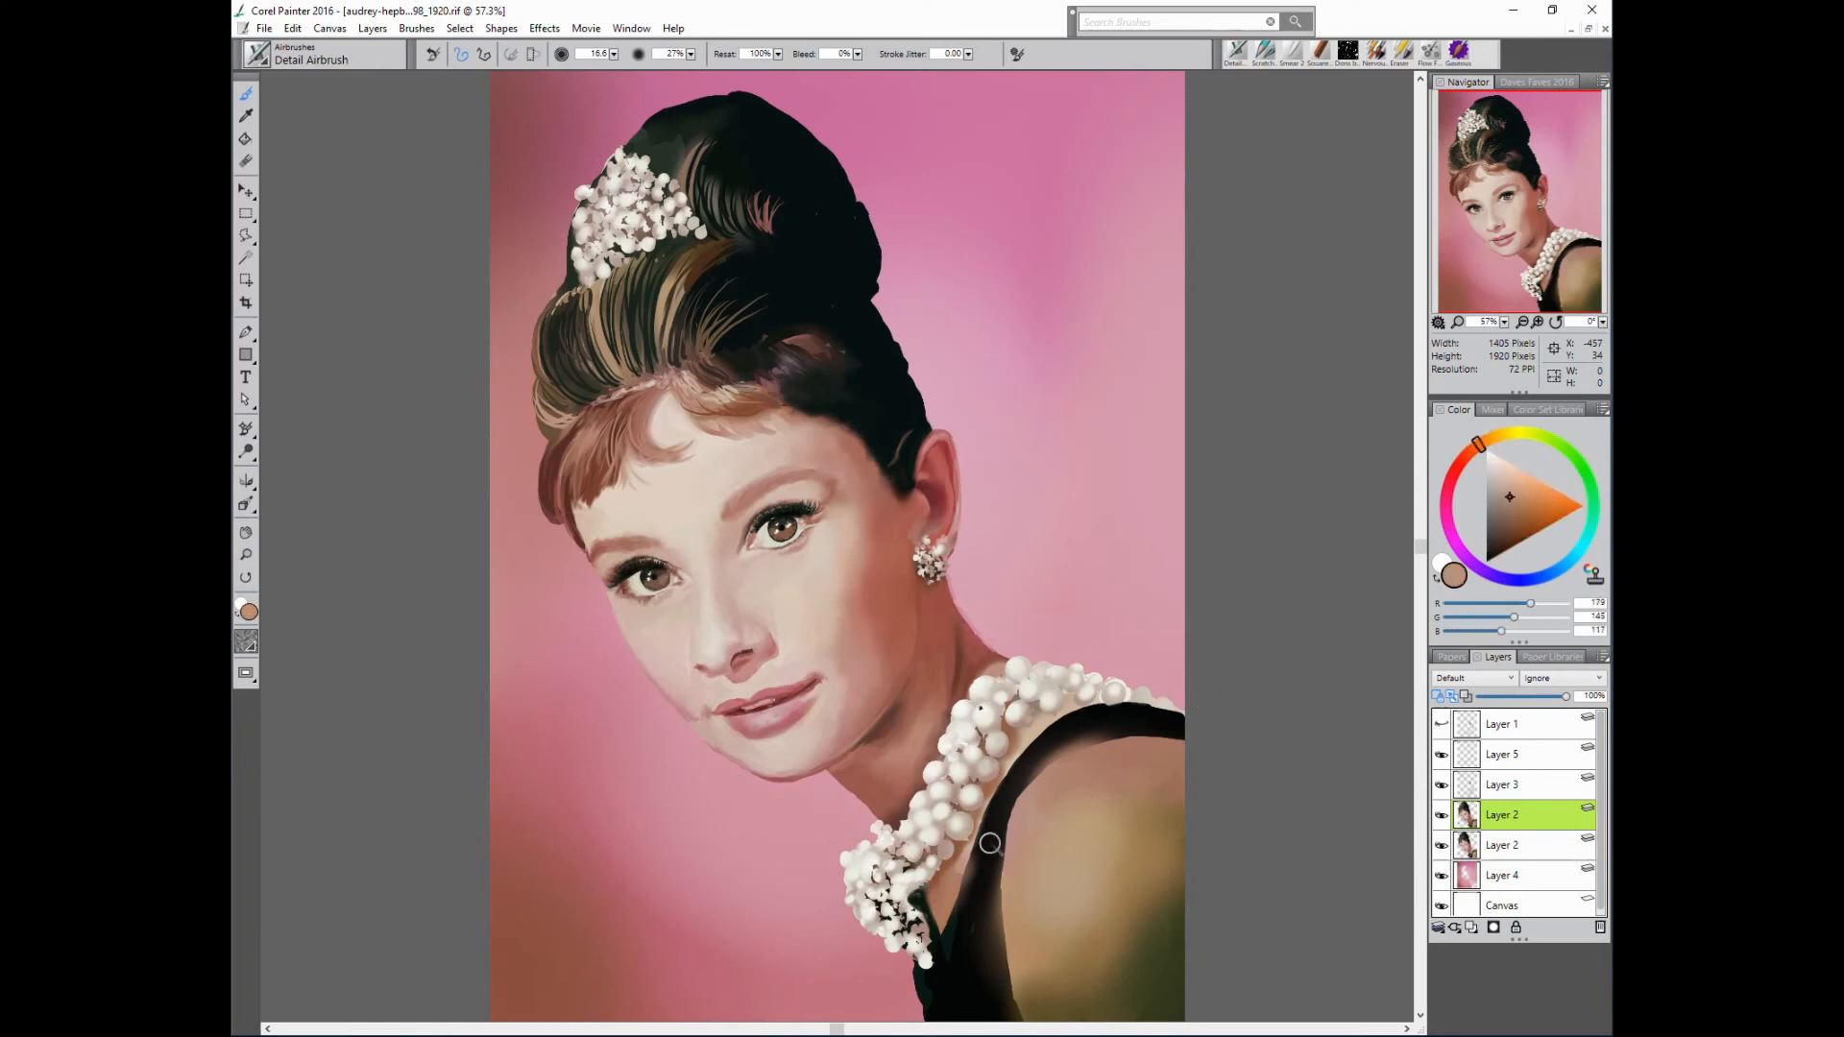
pyautogui.keyDown('alt'); pyautogui.click(914, 758); pyautogui.keyUp('alt')
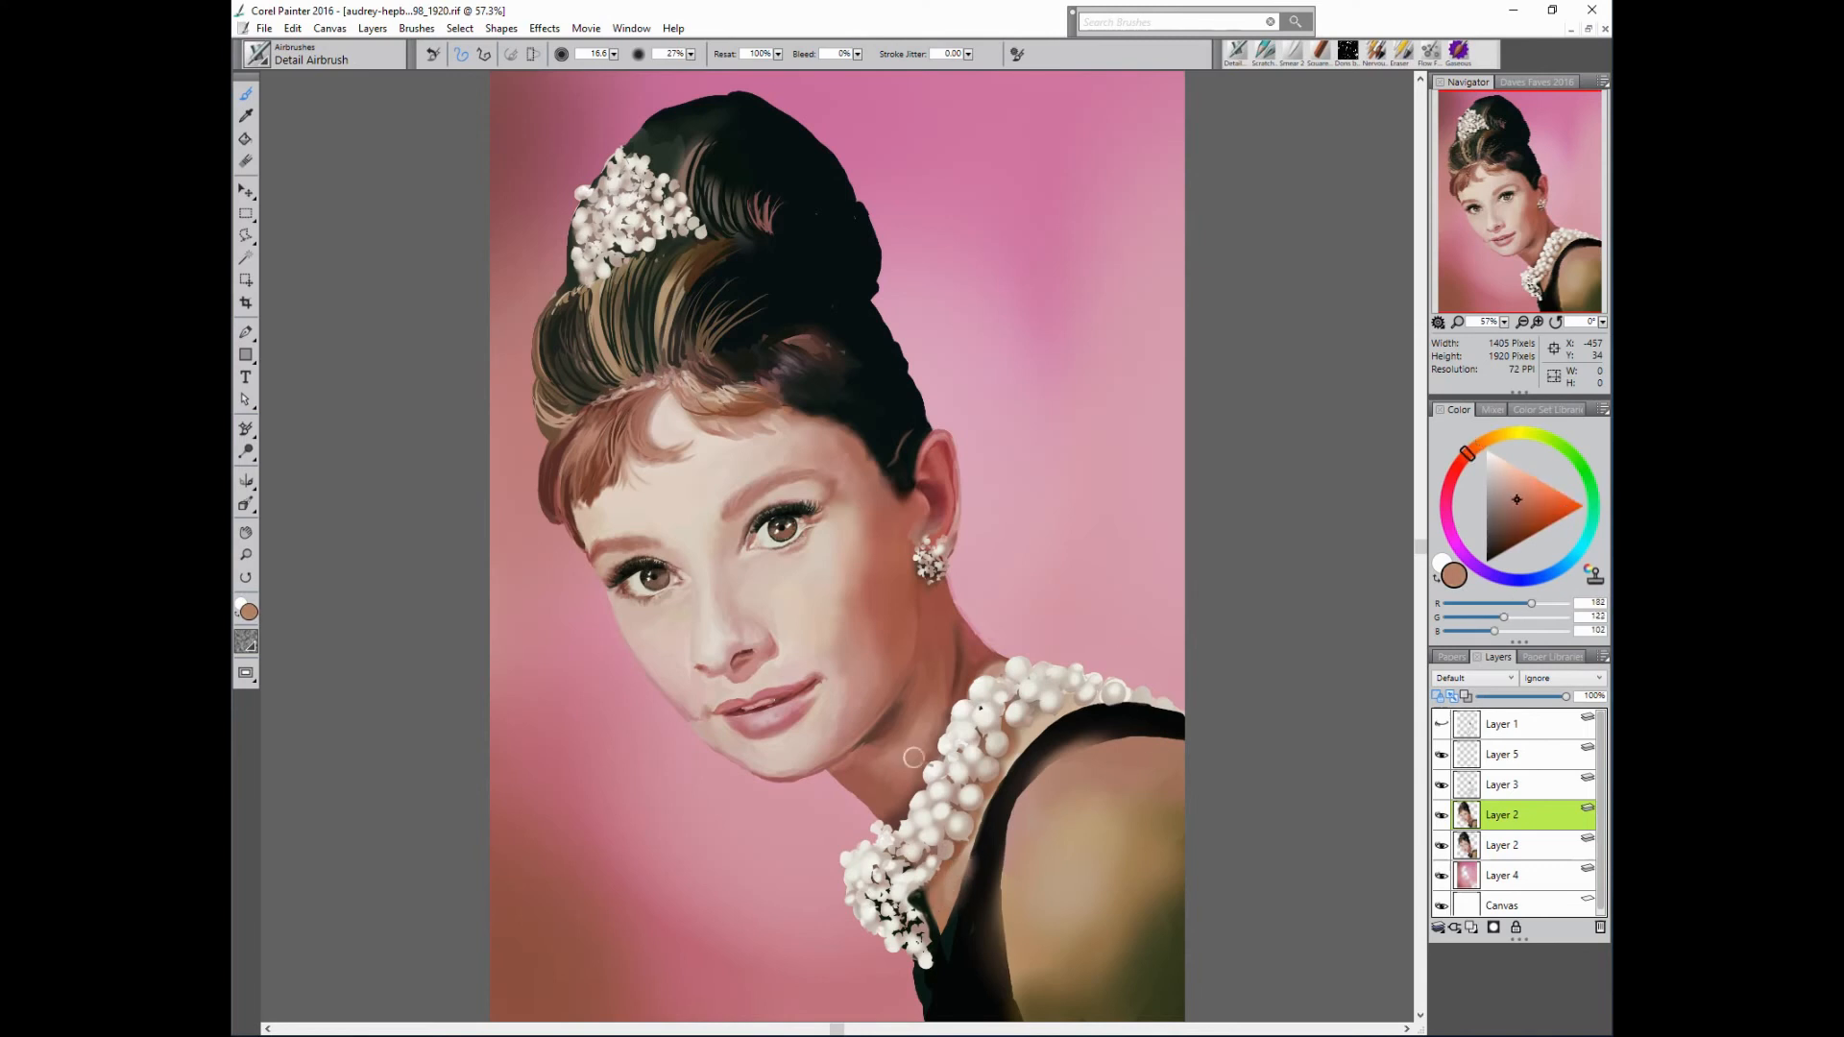
pyautogui.keyDown('alt'); pyautogui.click(968, 744); pyautogui.keyUp('alt')
pyautogui.keyDown('alt'); pyautogui.click(713, 655); pyautogui.keyUp('alt')
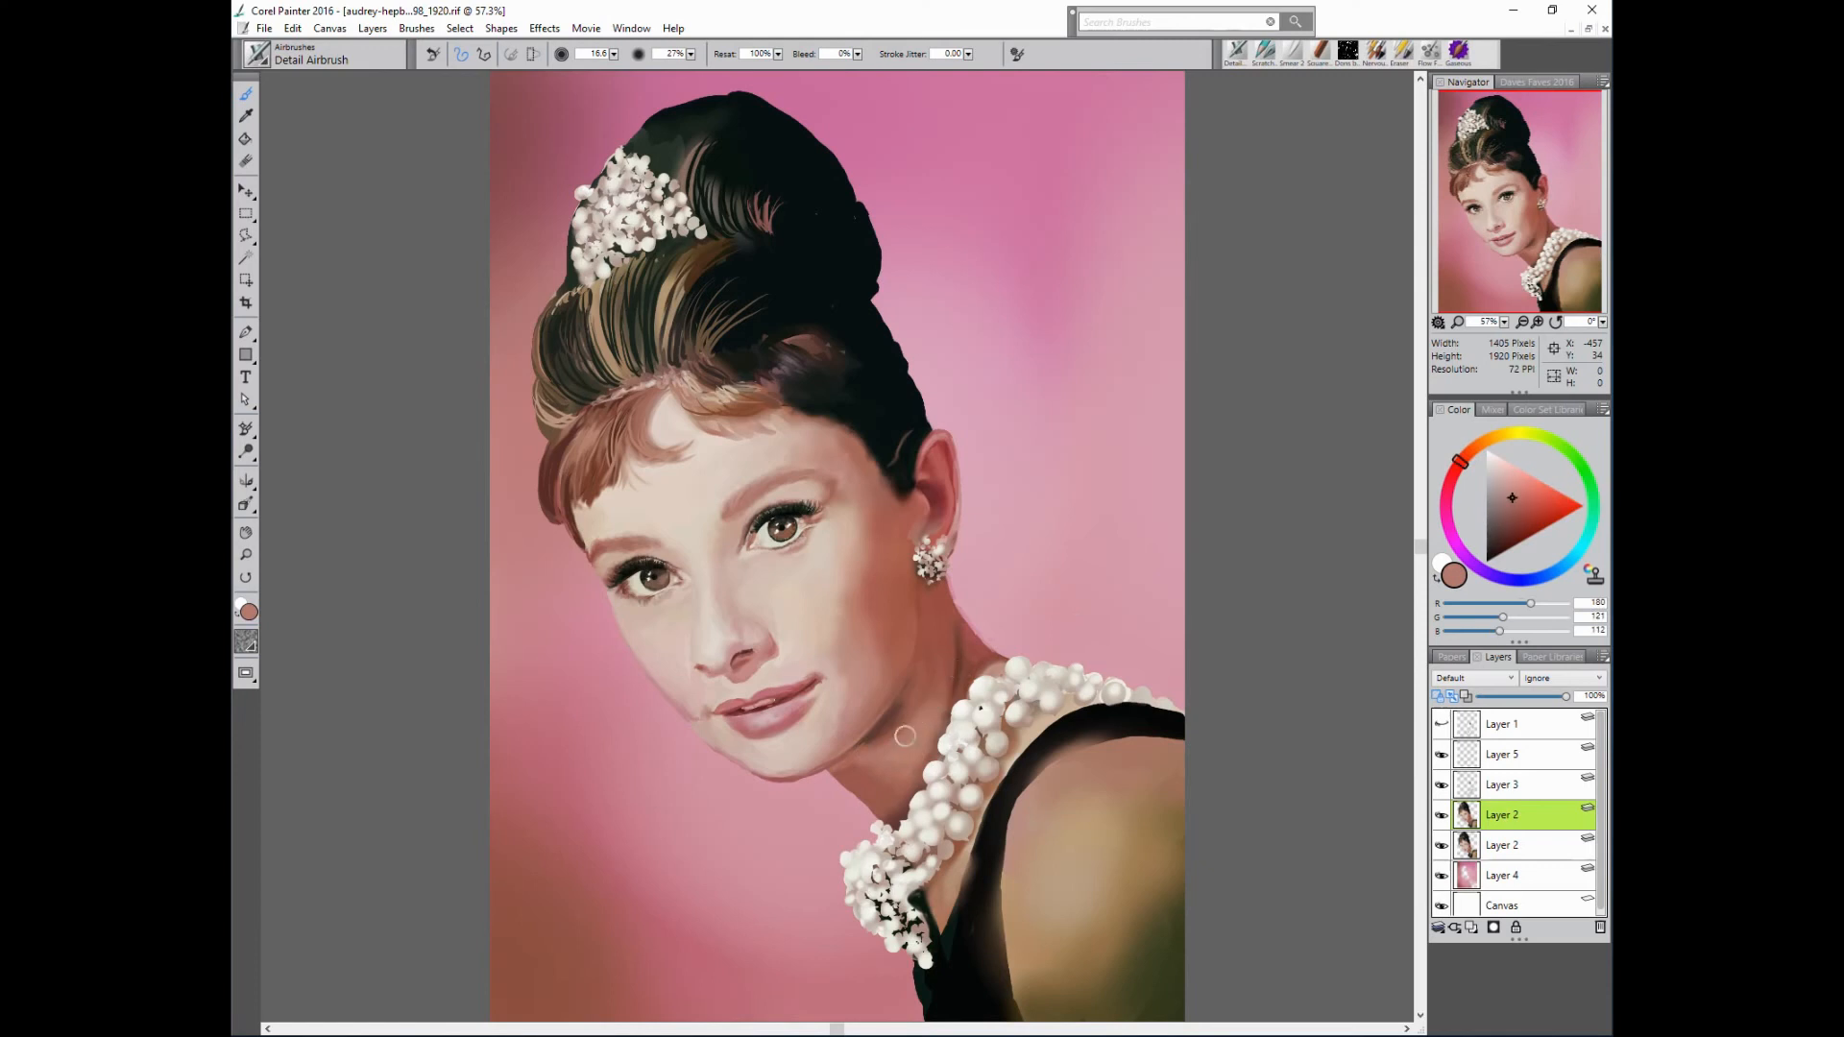
pyautogui.keyDown('alt'); pyautogui.click(955, 670); pyautogui.keyUp('alt')
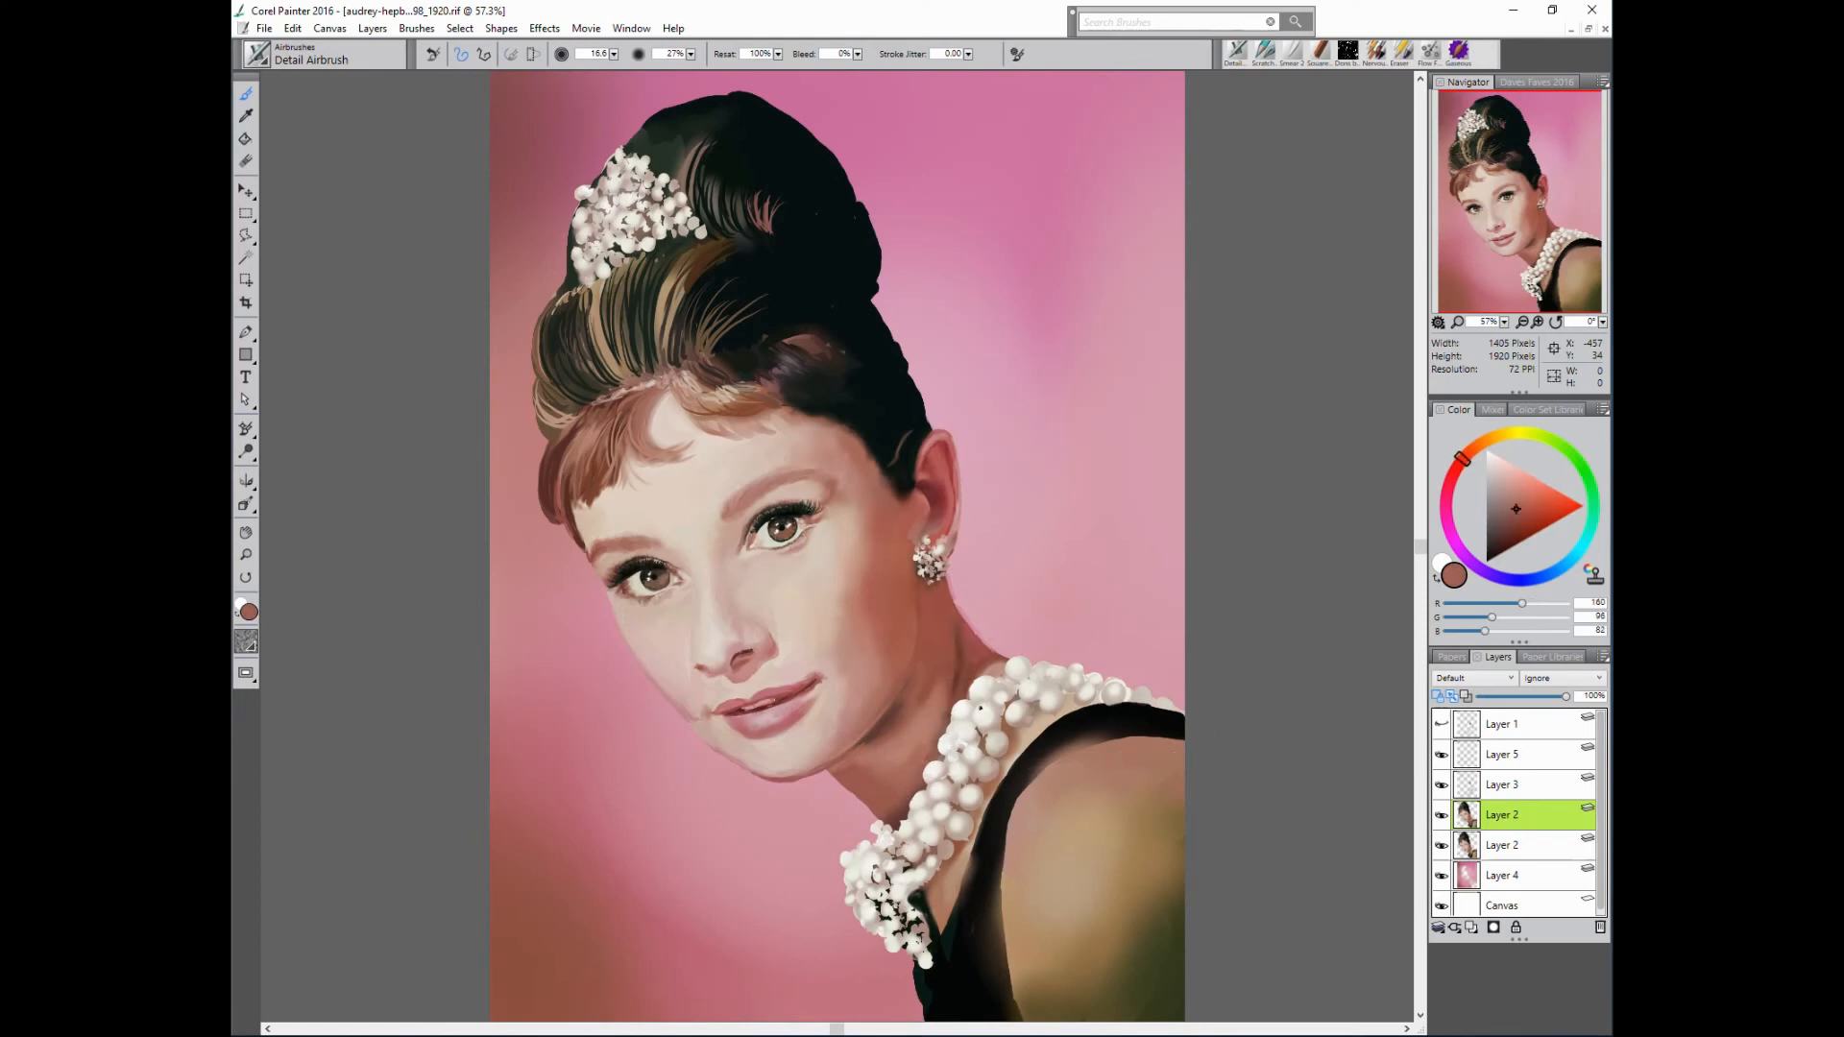
# - Sample near-black from the dress and clean up the edges of the shoulder strap
pyautogui.keyDown('alt'); pyautogui.click(1020, 763); pyautogui.keyUp('alt')
pyautogui.keyDown('alt'); pyautogui.click(986, 869); pyautogui.keyUp('alt')
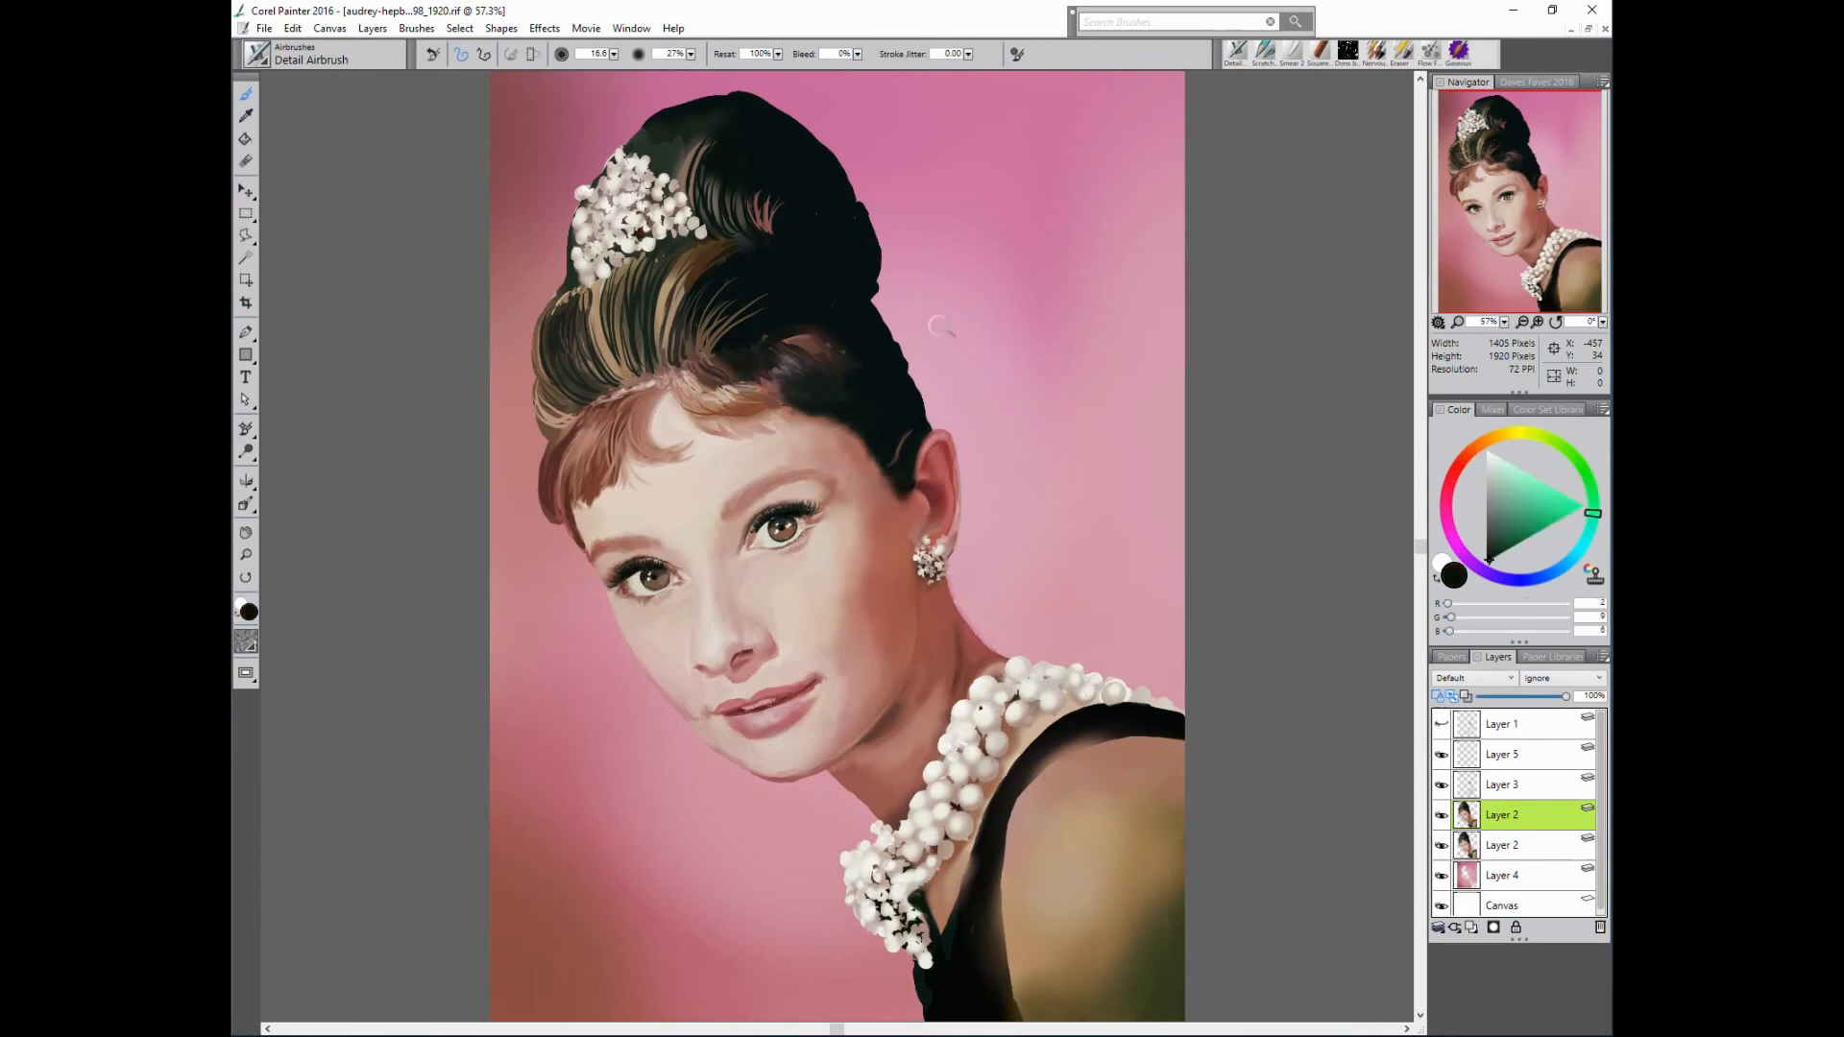
pyautogui.keyDown('alt'); pyautogui.click(1015, 798); pyautogui.keyUp('alt')
pyautogui.moveTo(983, 864)
pyautogui.mouseDown()
pyautogui.moveTo(948, 997)
pyautogui.moveTo(984, 883)
pyautogui.moveTo(946, 942)
pyautogui.moveTo(1004, 788)
pyautogui.mouseUp()
pyautogui.keyDown('alt'); pyautogui.click(990, 865); pyautogui.keyUp('alt')
pyautogui.moveTo(997, 876)
pyautogui.mouseDown()
pyautogui.moveTo(996, 968)
pyautogui.moveTo(986, 909)
pyautogui.mouseUp()
pyautogui.moveTo(1063, 733)
pyautogui.mouseDown()
pyautogui.moveTo(1023, 779)
pyautogui.moveTo(1099, 731)
pyautogui.moveTo(1065, 744)
pyautogui.moveTo(1180, 732)
pyautogui.moveTo(1039, 769)
pyautogui.moveTo(1002, 826)
pyautogui.mouseUp()
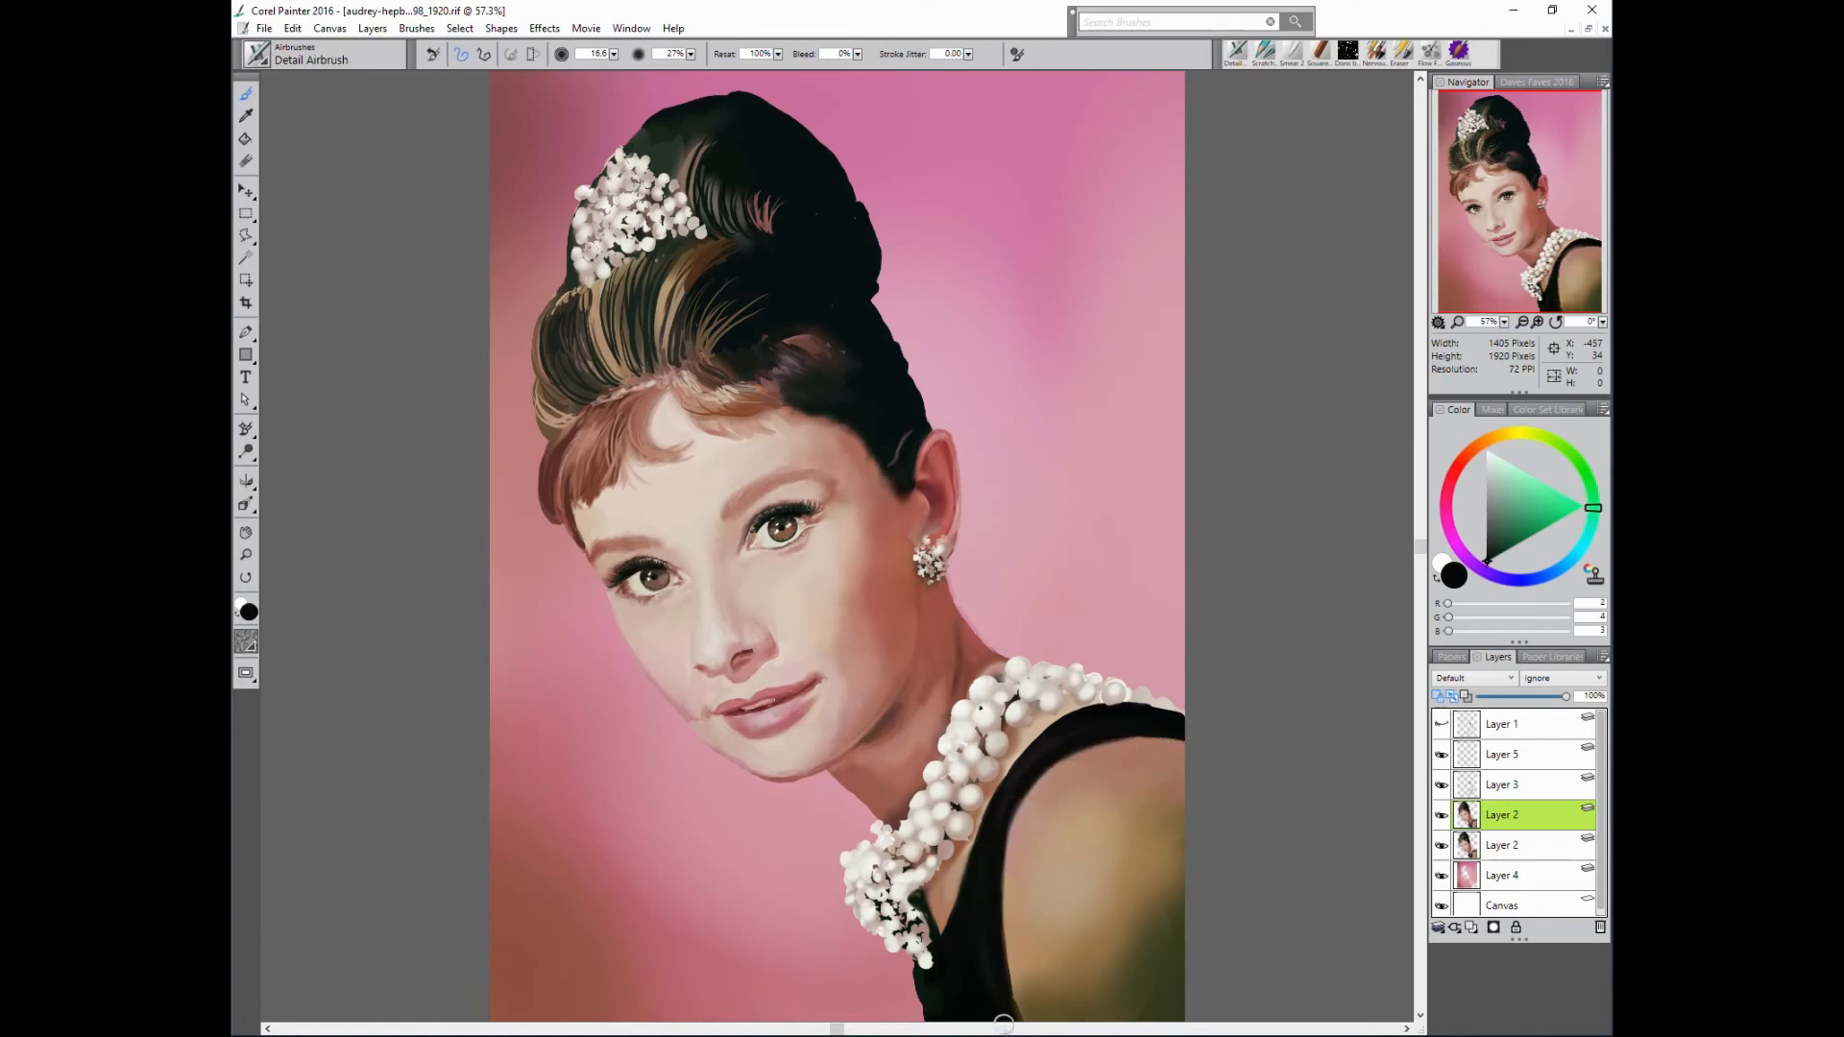
# - Select Layer 5 and touch up the dark hair with sampled dark tones using the Scratchboard Tool
pyautogui.keyDown('alt'); pyautogui.click(962, 653); pyautogui.keyUp('alt')
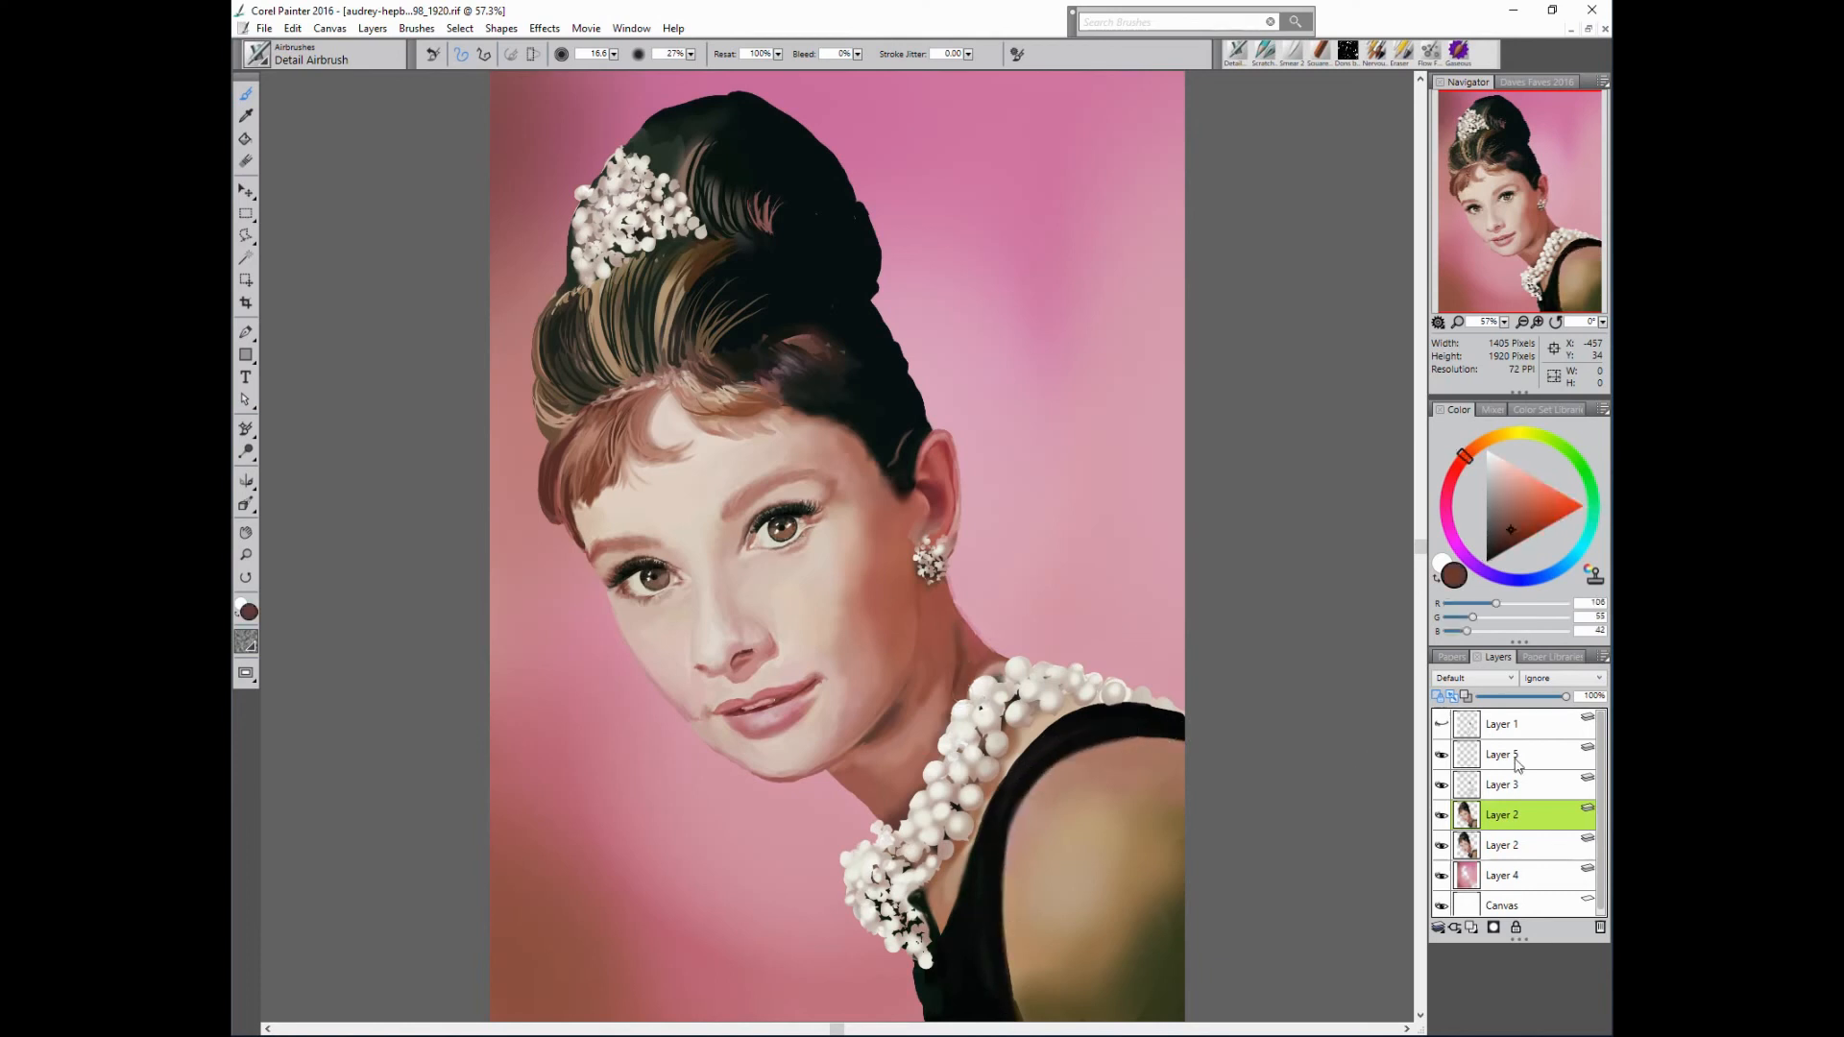
pyautogui.click(1442, 754)
pyautogui.click(1442, 755)
pyautogui.click(1503, 755)
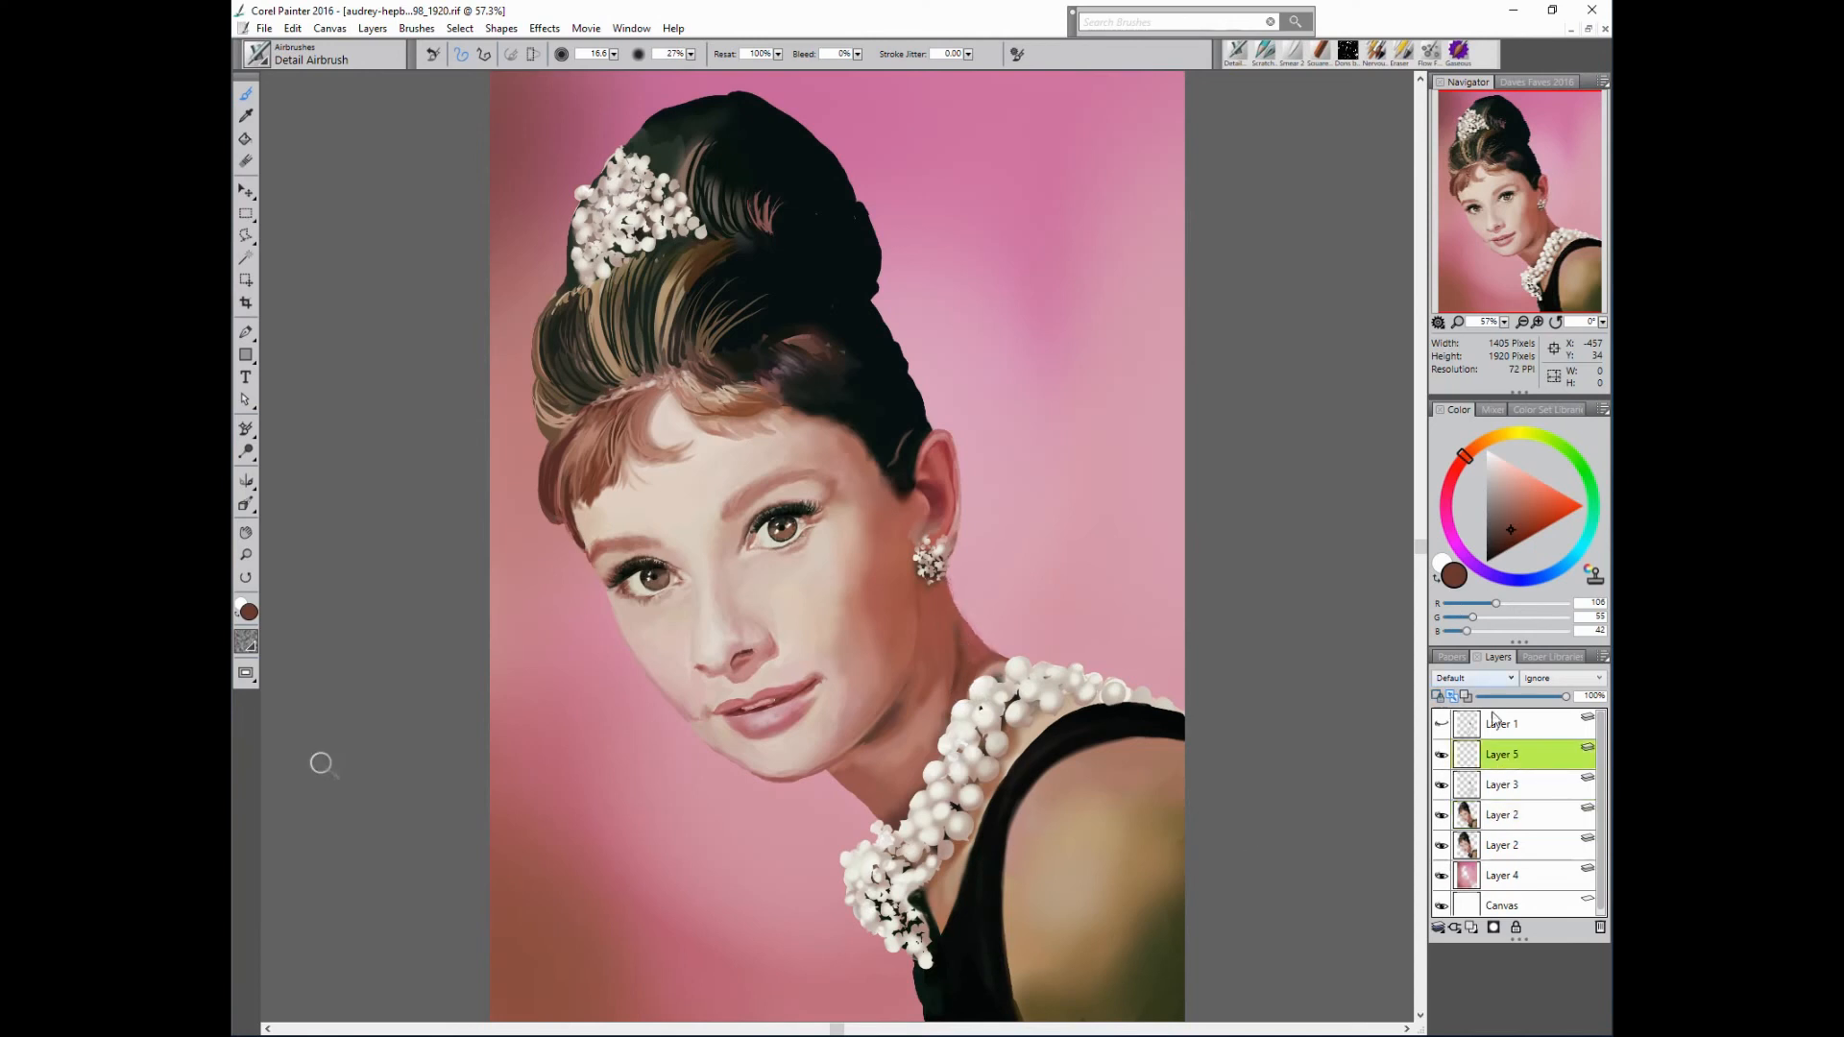
pyautogui.click(1264, 53)
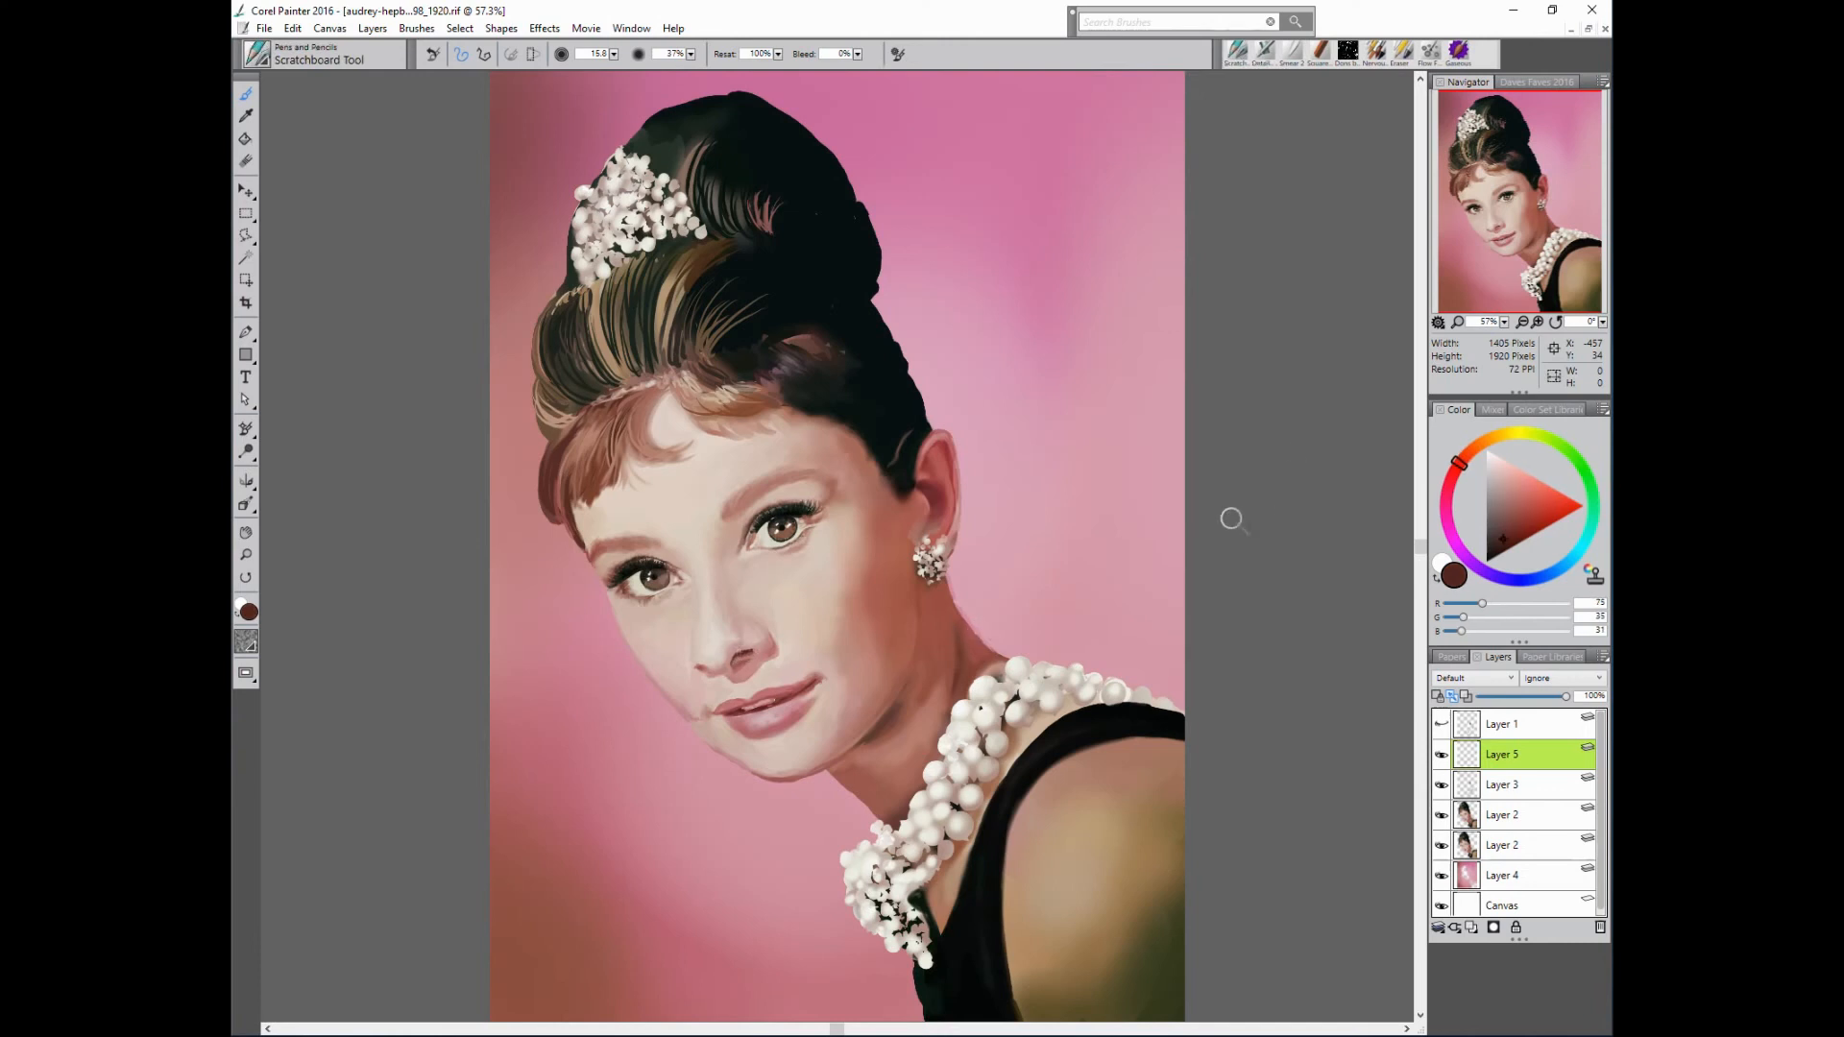
pyautogui.keyDown('alt'); pyautogui.click(925, 494); pyautogui.keyUp('alt')
pyautogui.keyDown('alt'); pyautogui.click(730, 315); pyautogui.keyUp('alt')
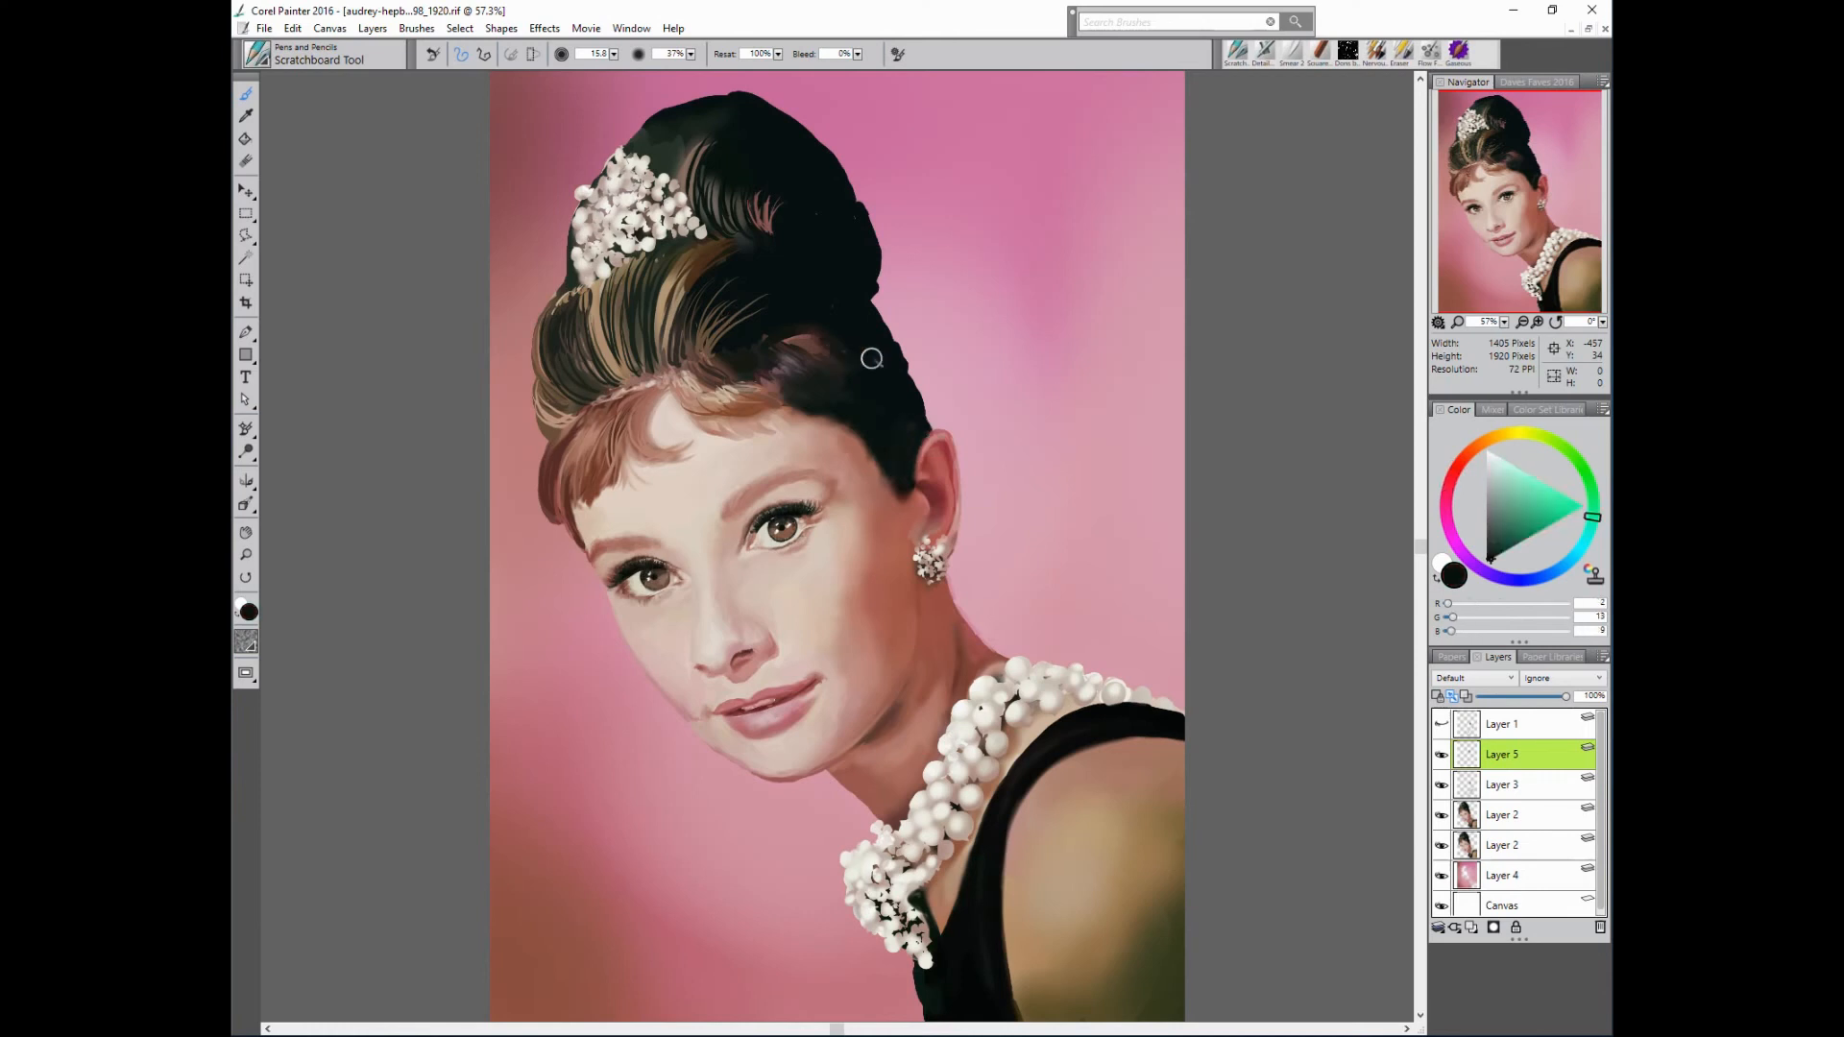
# - Blend the reddish strands in the upper bun into the dark hair with the Smear 2 brush
pyautogui.click(1294, 53)
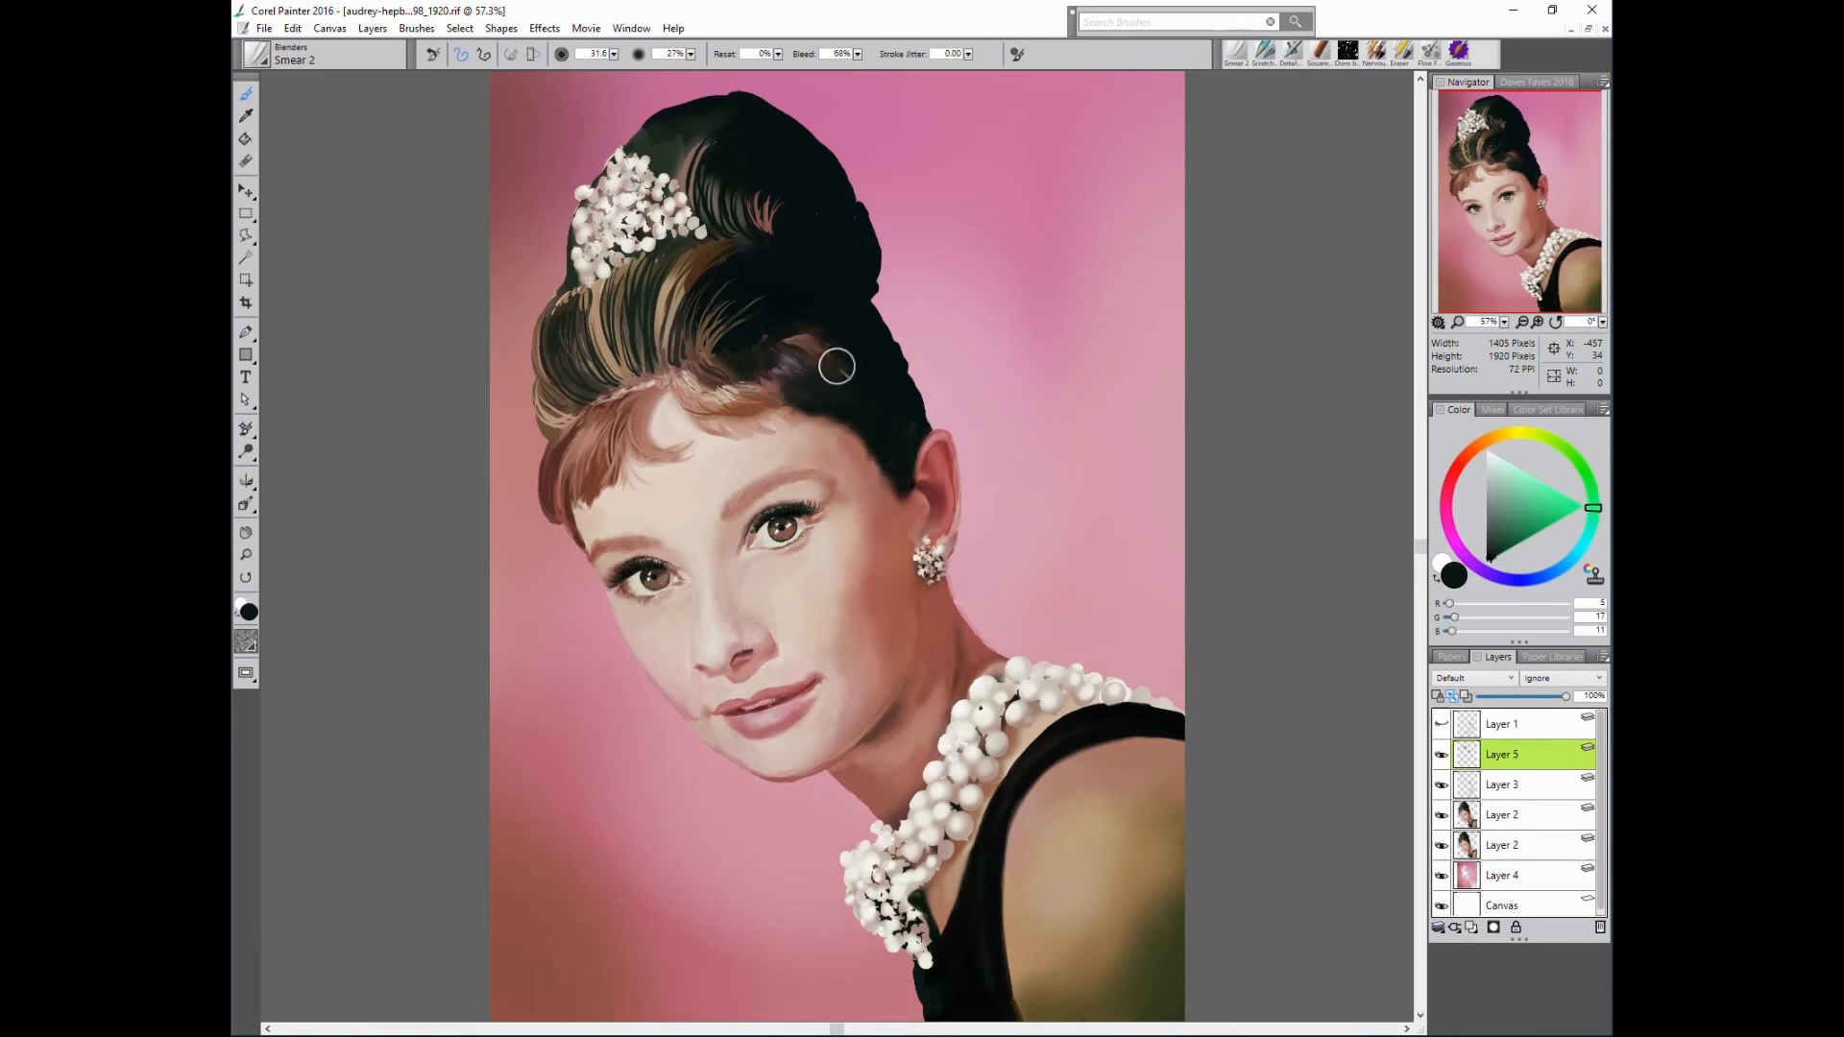
pyautogui.moveTo(816, 203)
pyautogui.mouseDown()
pyautogui.moveTo(766, 199)
pyautogui.moveTo(764, 221)
pyautogui.mouseUp()
pyautogui.keyDown('alt'); pyautogui.click(816, 270); pyautogui.keyUp('alt')
# - Shade beads of the hair ornament in sampled mauve-grey with the Scratchboard Tool at 52% opacity
pyautogui.keyDown('ctrl'); pyautogui.keyDown('alt'); pyautogui.moveTo(686, 153); pyautogui.dragTo(670, 153); pyautogui.keyUp('alt'); pyautogui.keyUp('ctrl')
pyautogui.keyDown('alt'); pyautogui.click(678, 188); pyautogui.keyUp('alt')
pyautogui.click(1264, 52)
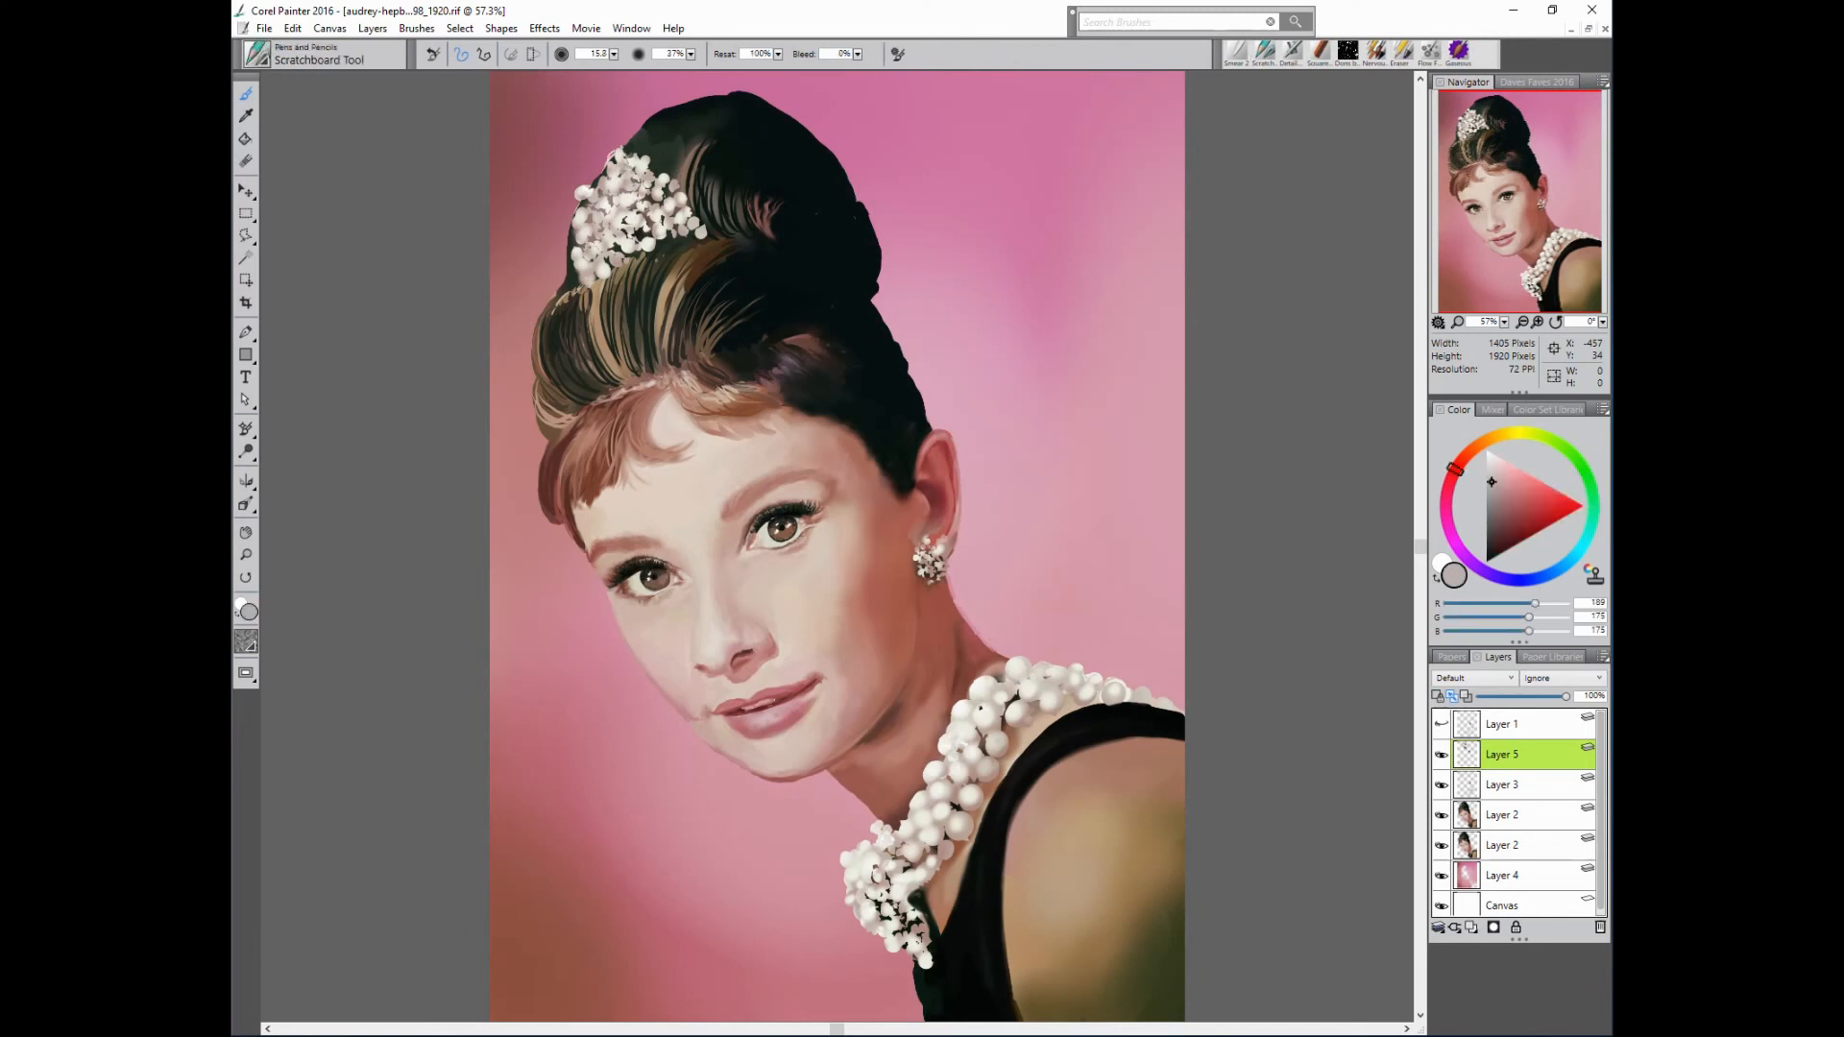
pyautogui.keyDown('alt'); pyautogui.click(655, 183); pyautogui.keyUp('alt')
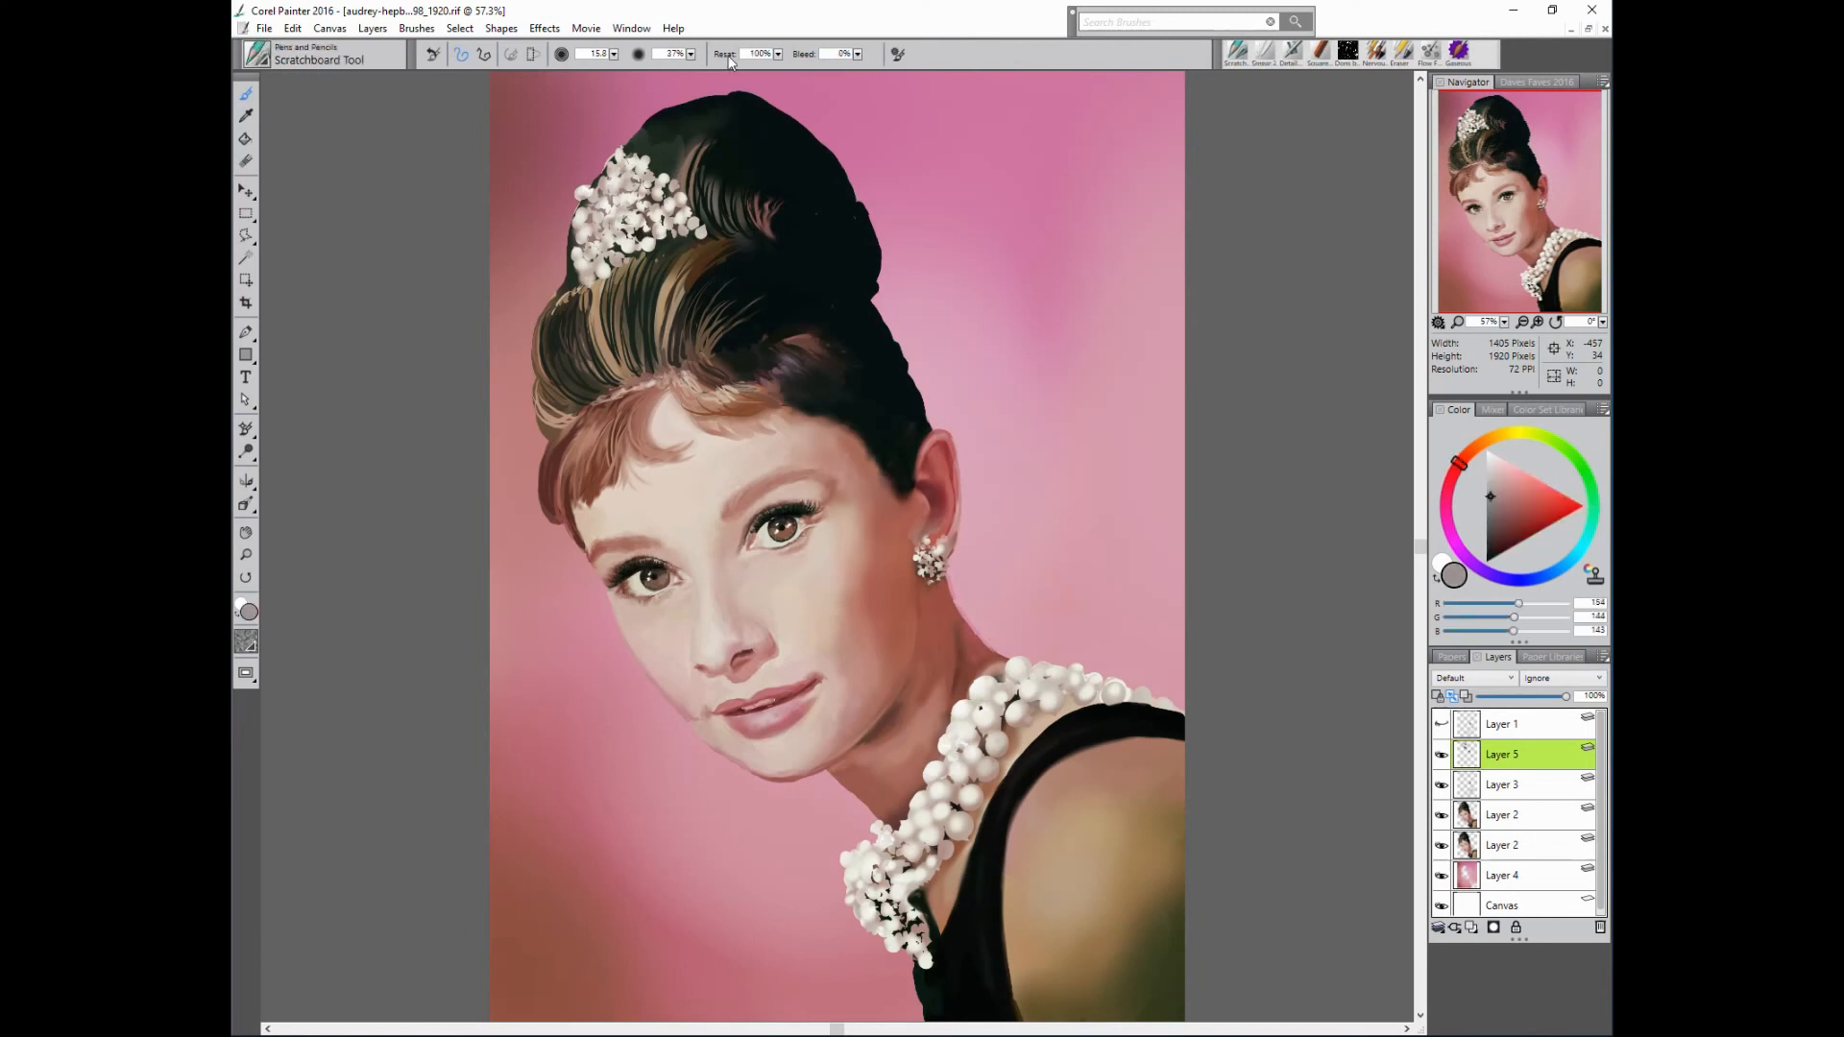
pyautogui.moveTo(691, 54); pyautogui.dragTo(718, 59)
pyautogui.moveTo(611, 236)
pyautogui.mouseDown()
pyautogui.moveTo(625, 246)
pyautogui.moveTo(609, 277)
pyautogui.moveTo(657, 246)
pyautogui.mouseUp()
pyautogui.moveTo(620, 216); pyautogui.dragTo(597, 230)
pyautogui.moveTo(578, 192); pyautogui.dragTo(595, 199)
pyautogui.keyDown('alt'); pyautogui.click(700, 232); pyautogui.keyUp('alt')
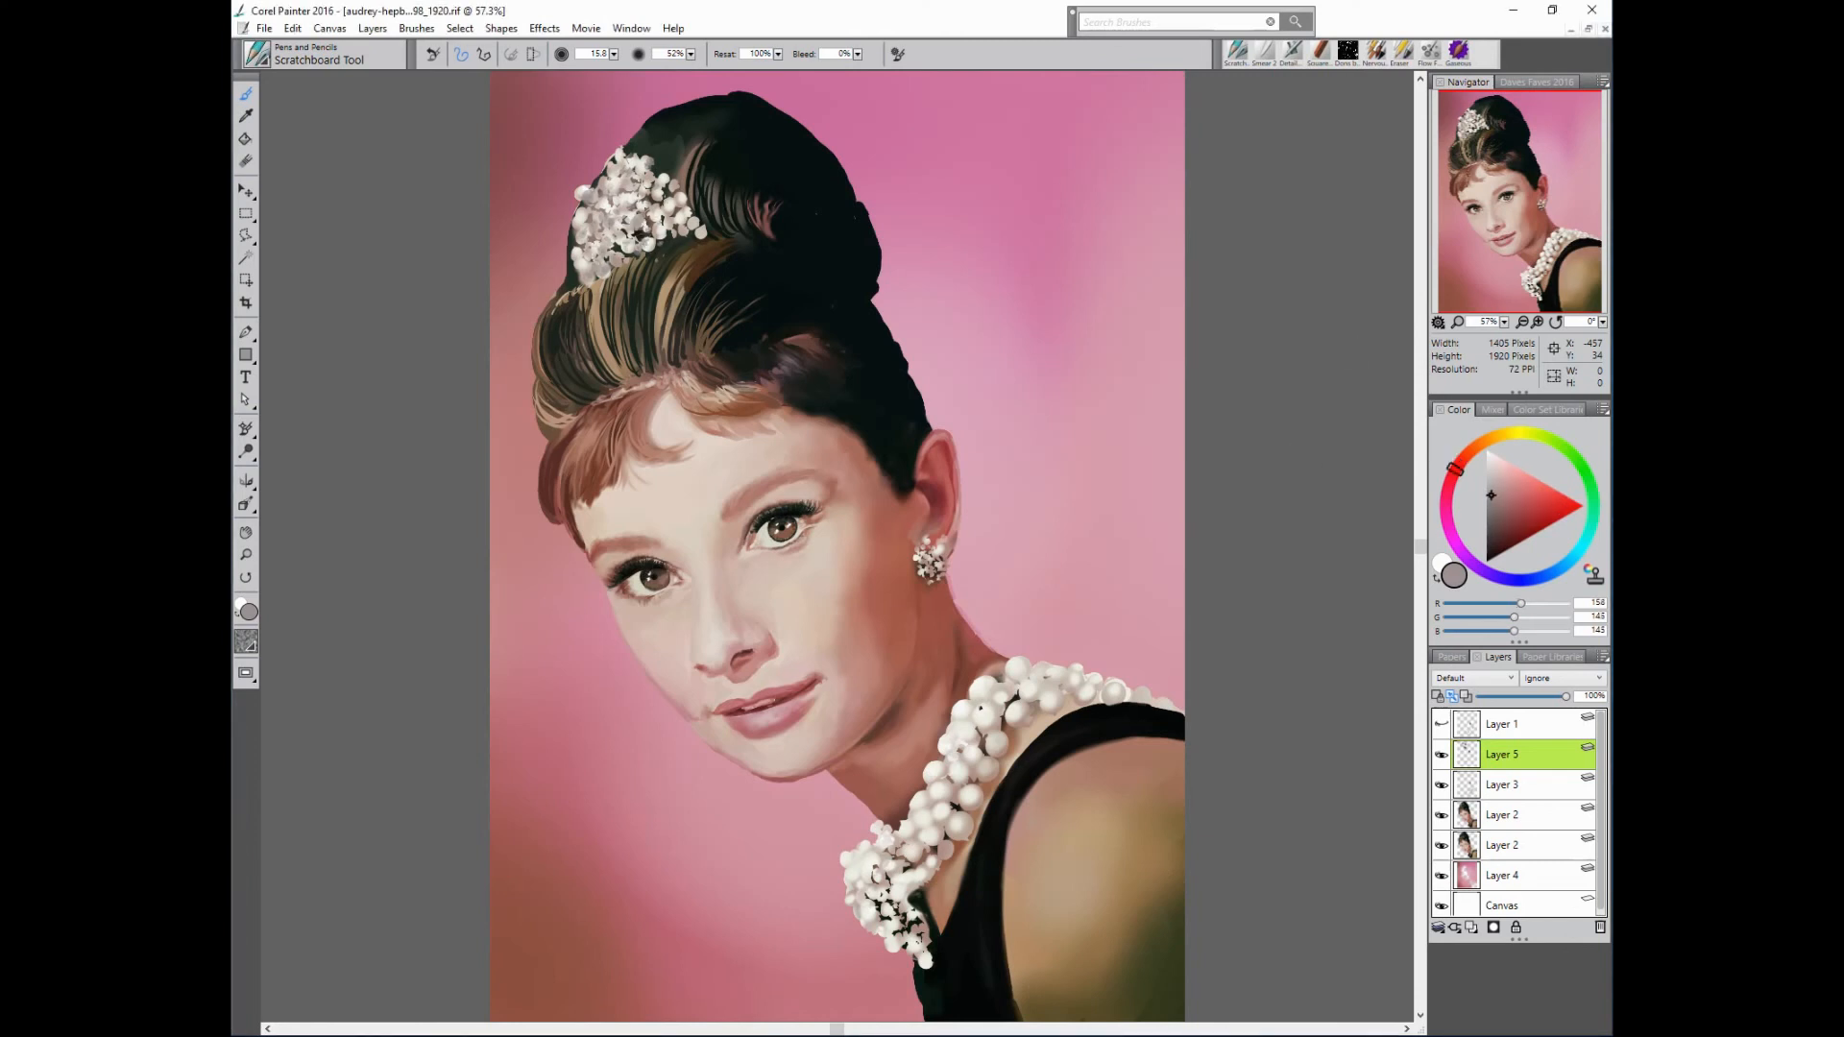
# - Shade the brooch pearls in mauve-grey and add strokes of a sampled light cream over them
pyautogui.moveTo(871, 866)
pyautogui.mouseDown()
pyautogui.moveTo(855, 878)
pyautogui.moveTo(900, 943)
pyautogui.moveTo(913, 919)
pyautogui.moveTo(876, 893)
pyautogui.mouseUp()
pyautogui.keyDown('alt'); pyautogui.click(872, 861); pyautogui.keyUp('alt')
pyautogui.moveTo(863, 904); pyautogui.dragTo(915, 924)
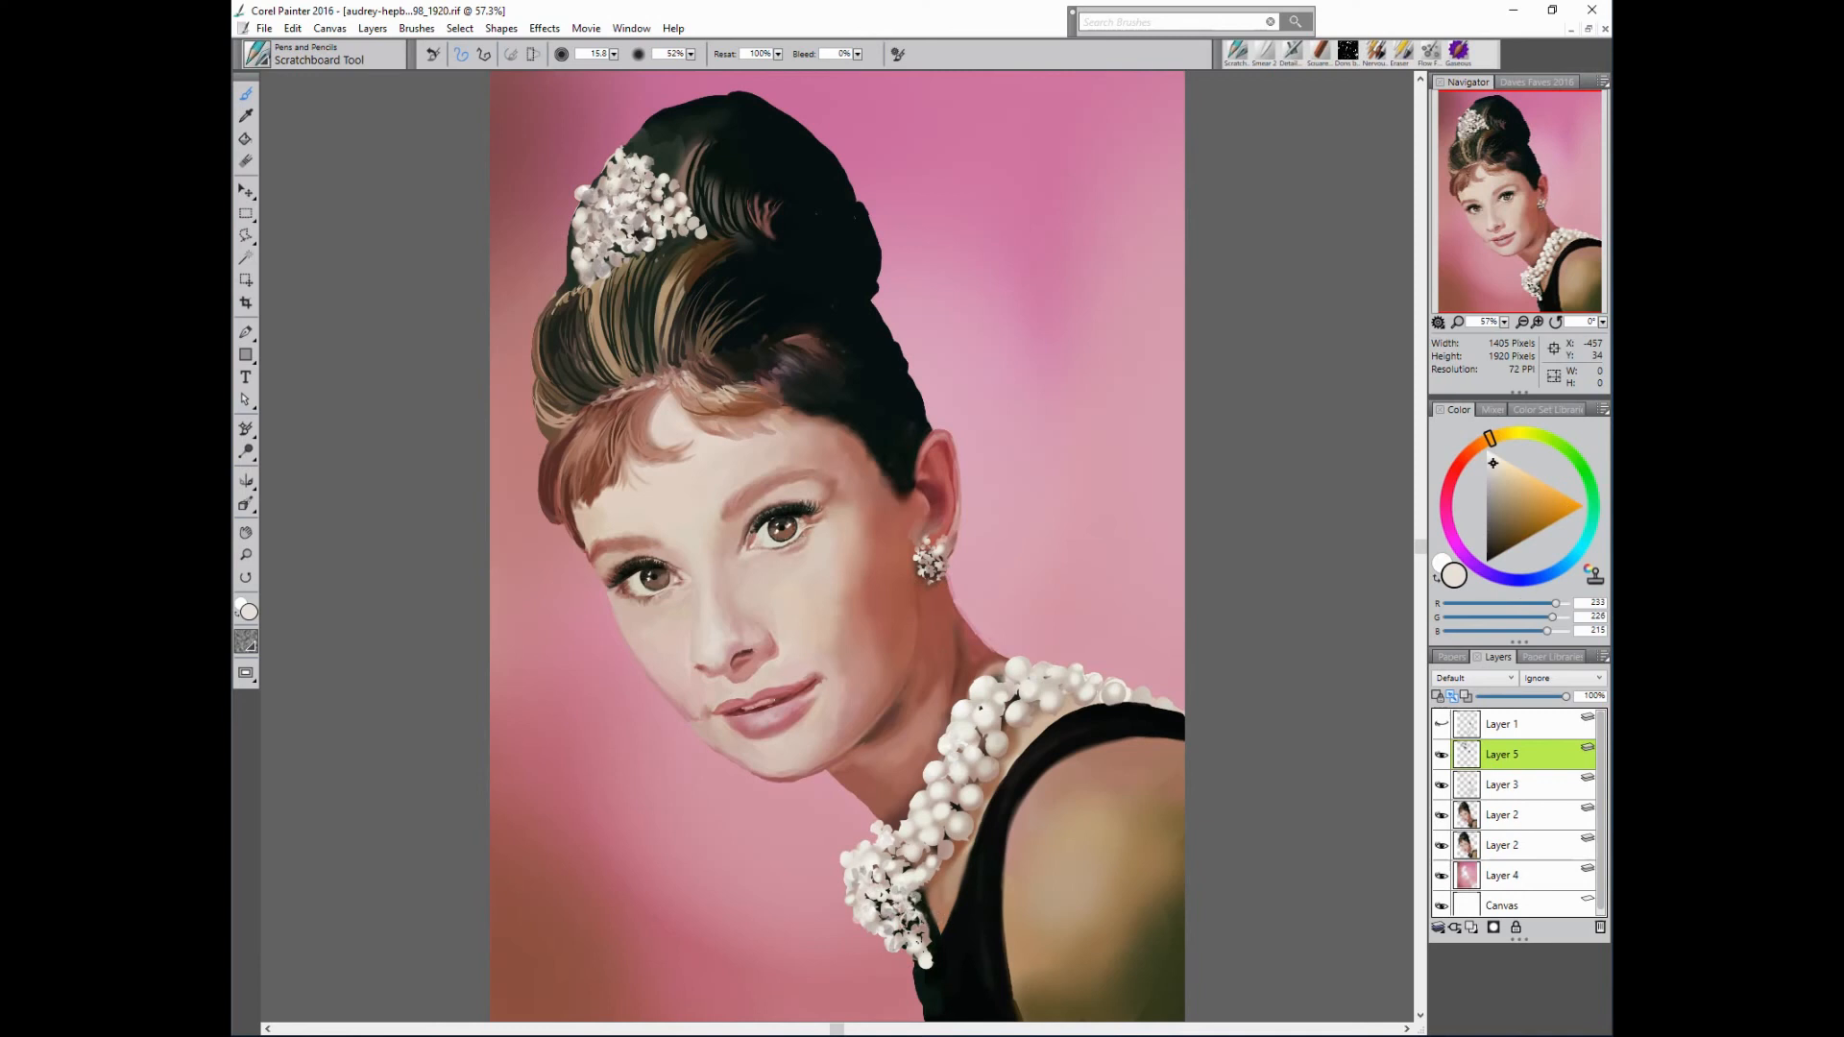
# - Paint pure white highlights on the hair ornament's beads at 100% opacity with a brush size of 10.2
pyautogui.click(1486, 449)
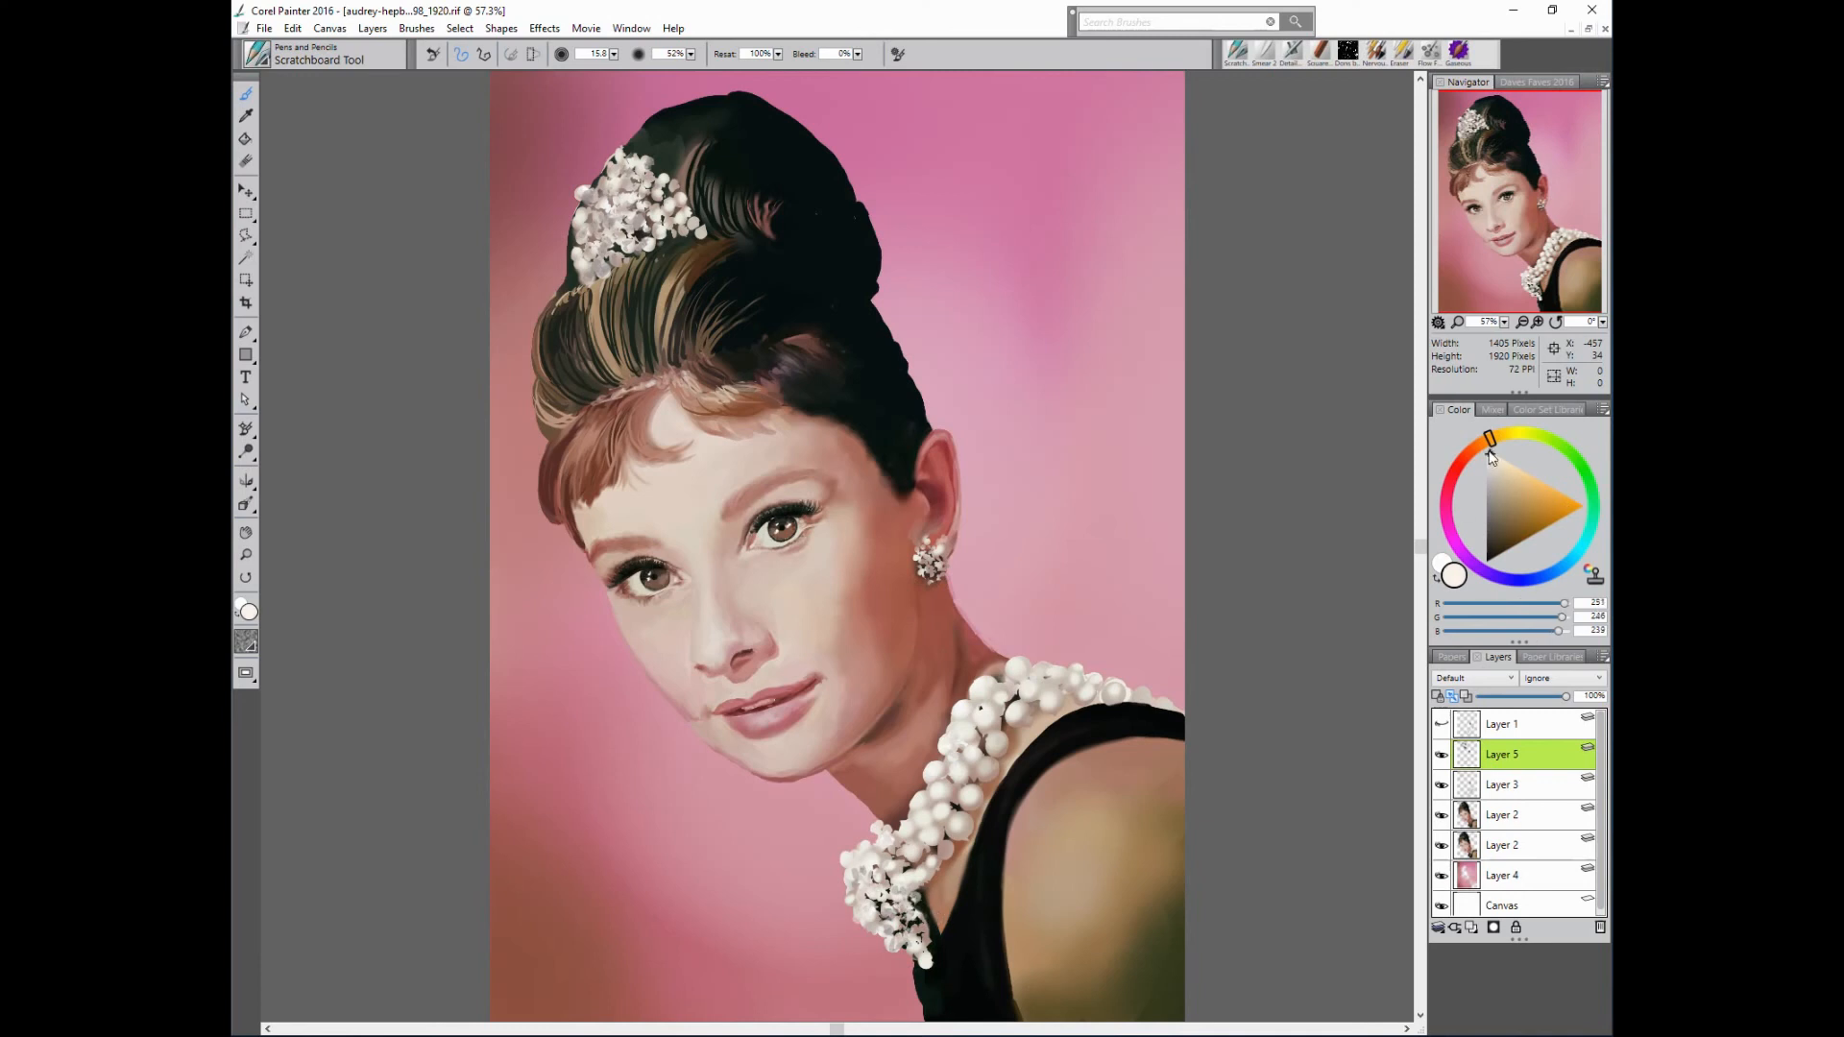
pyautogui.click(692, 56)
pyautogui.click(700, 66)
pyautogui.click(615, 54)
pyautogui.click(480, 66)
pyautogui.moveTo(602, 177)
pyautogui.mouseDown()
pyautogui.moveTo(626, 223)
pyautogui.moveTo(579, 229)
pyautogui.moveTo(629, 206)
pyautogui.mouseUp()
pyautogui.moveTo(631, 226); pyautogui.dragTo(605, 264)
pyautogui.moveTo(597, 262); pyautogui.dragTo(596, 273)
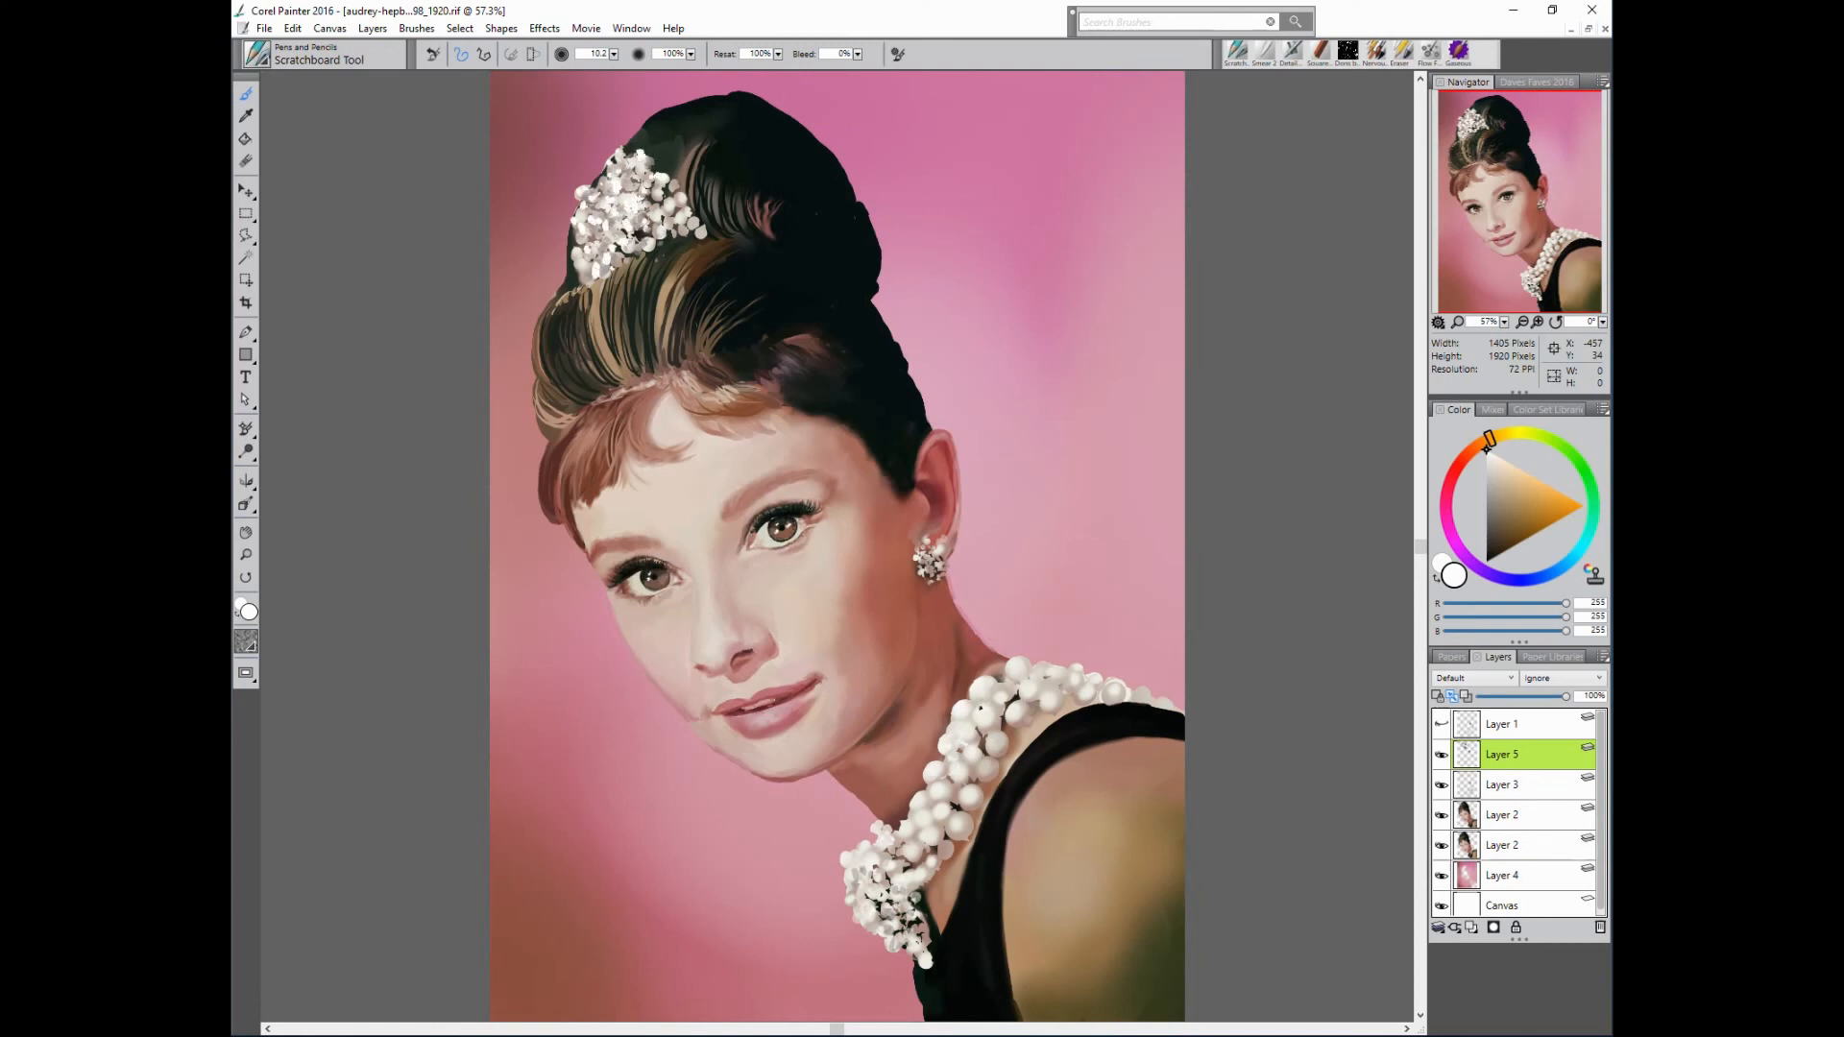
# - Finish the white bead highlights on the hair ornament and dab a white catchlight in the eye with a brush size of 3.9
pyautogui.moveTo(638, 227); pyautogui.dragTo(636, 228)
pyautogui.moveTo(678, 212); pyautogui.dragTo(674, 226)
pyautogui.keyDown('alt'); pyautogui.click(951, 540); pyautogui.keyUp('alt')
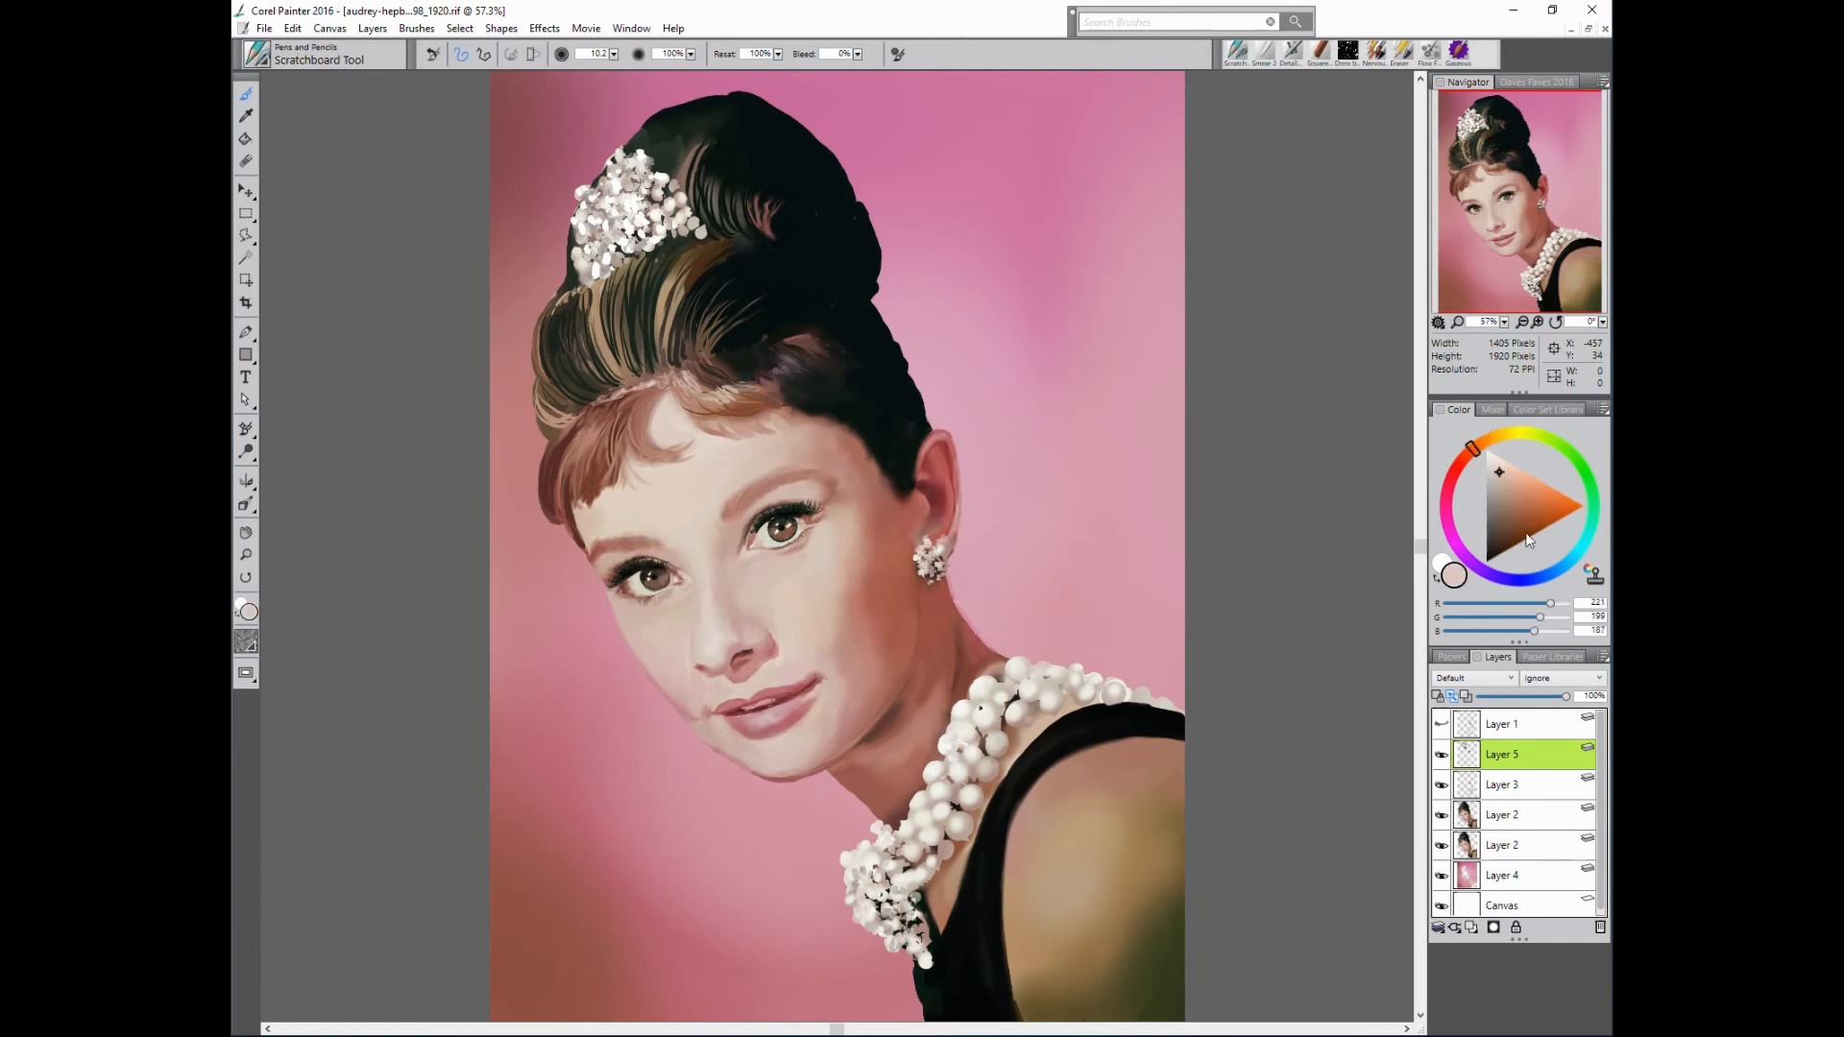
pyautogui.moveTo(1529, 539); pyautogui.dragTo(1487, 449)
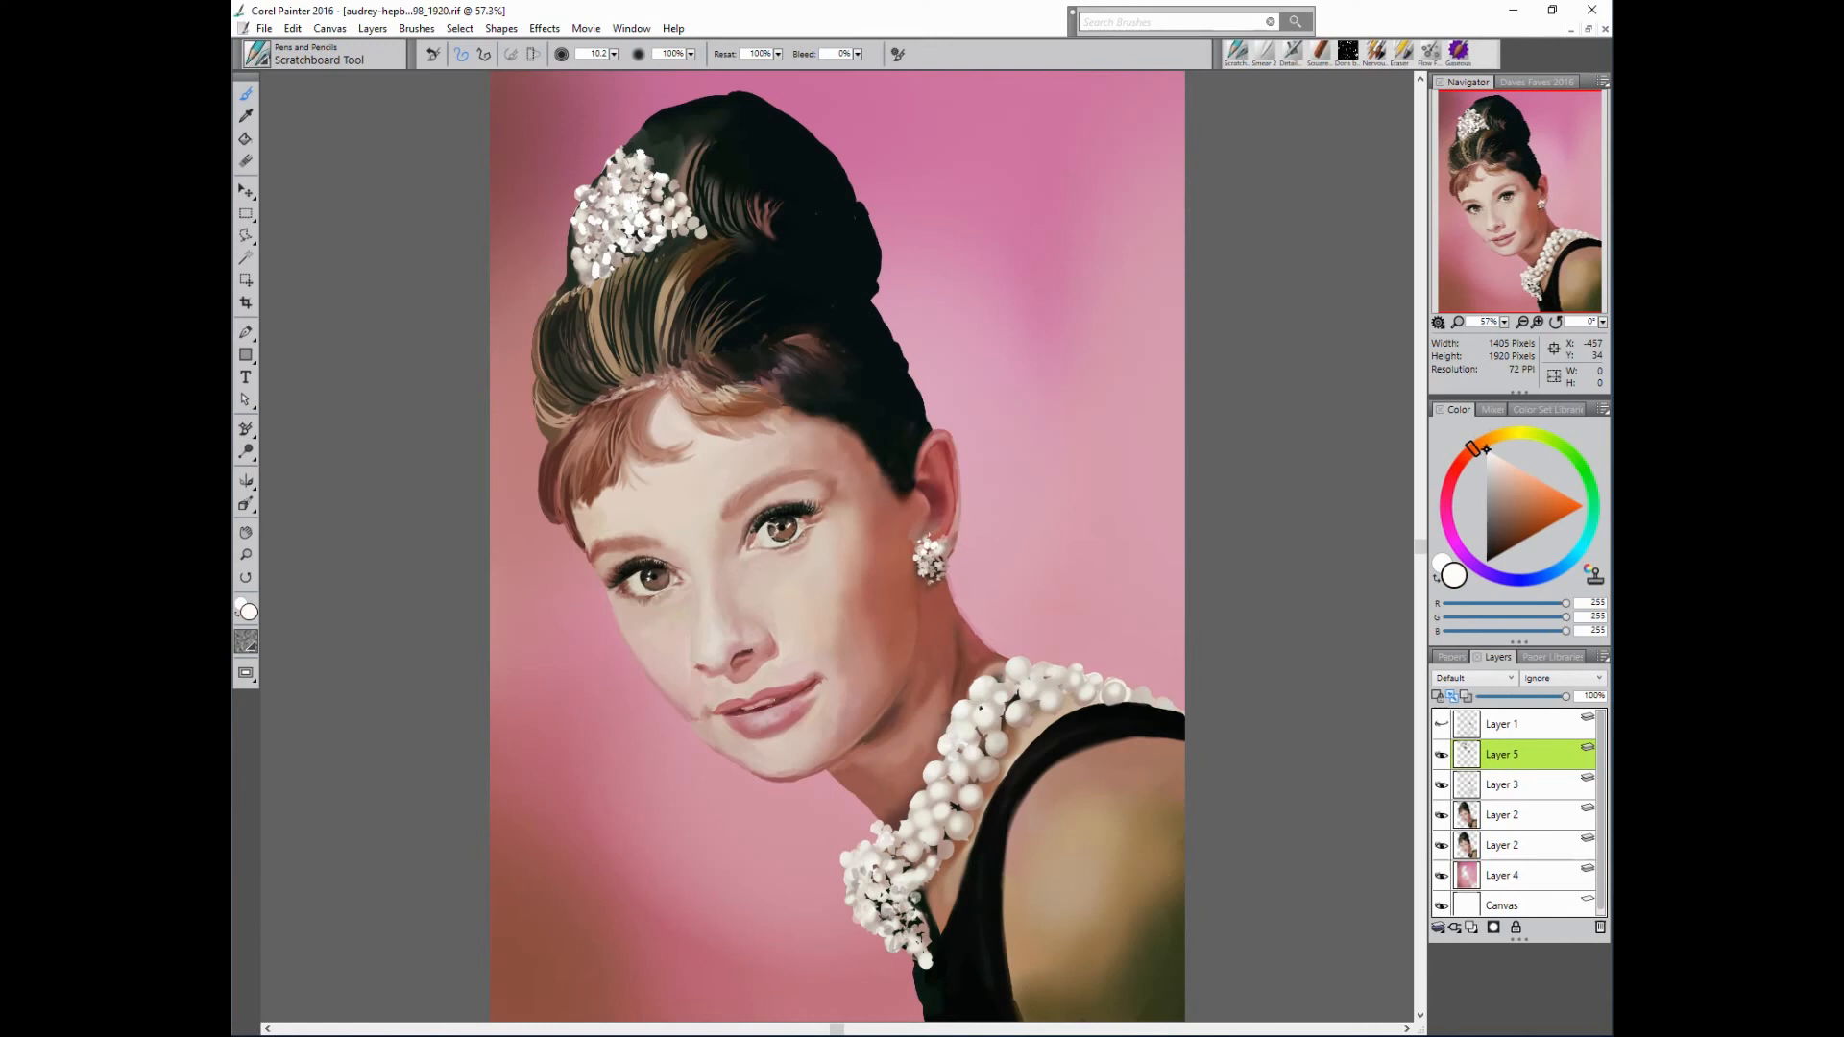
pyautogui.press('[')
pyautogui.click(778, 529)
# - Sample pinks around the lips and paint a light pink highlight on the mouth at 38% opacity
pyautogui.keyDown('alt'); pyautogui.click(774, 716); pyautogui.keyUp('alt')
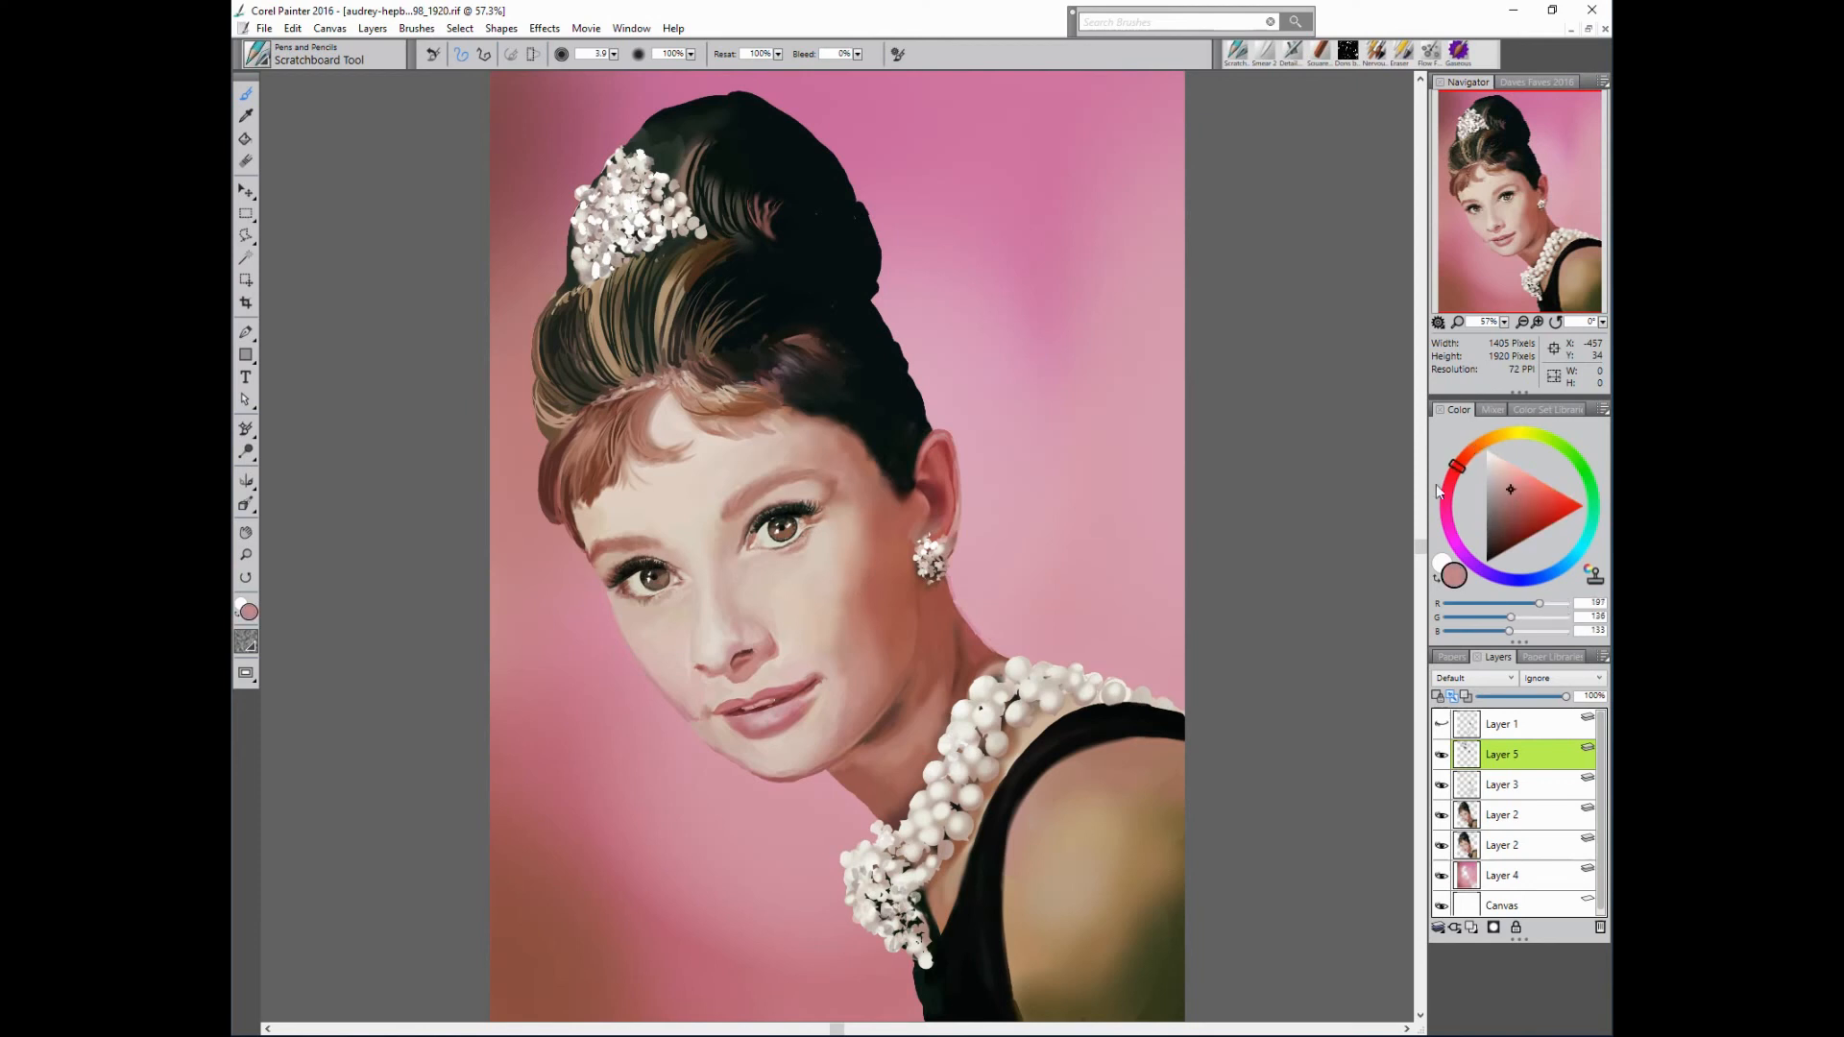
pyautogui.keyDown('alt'); pyautogui.click(763, 705); pyautogui.keyUp('alt')
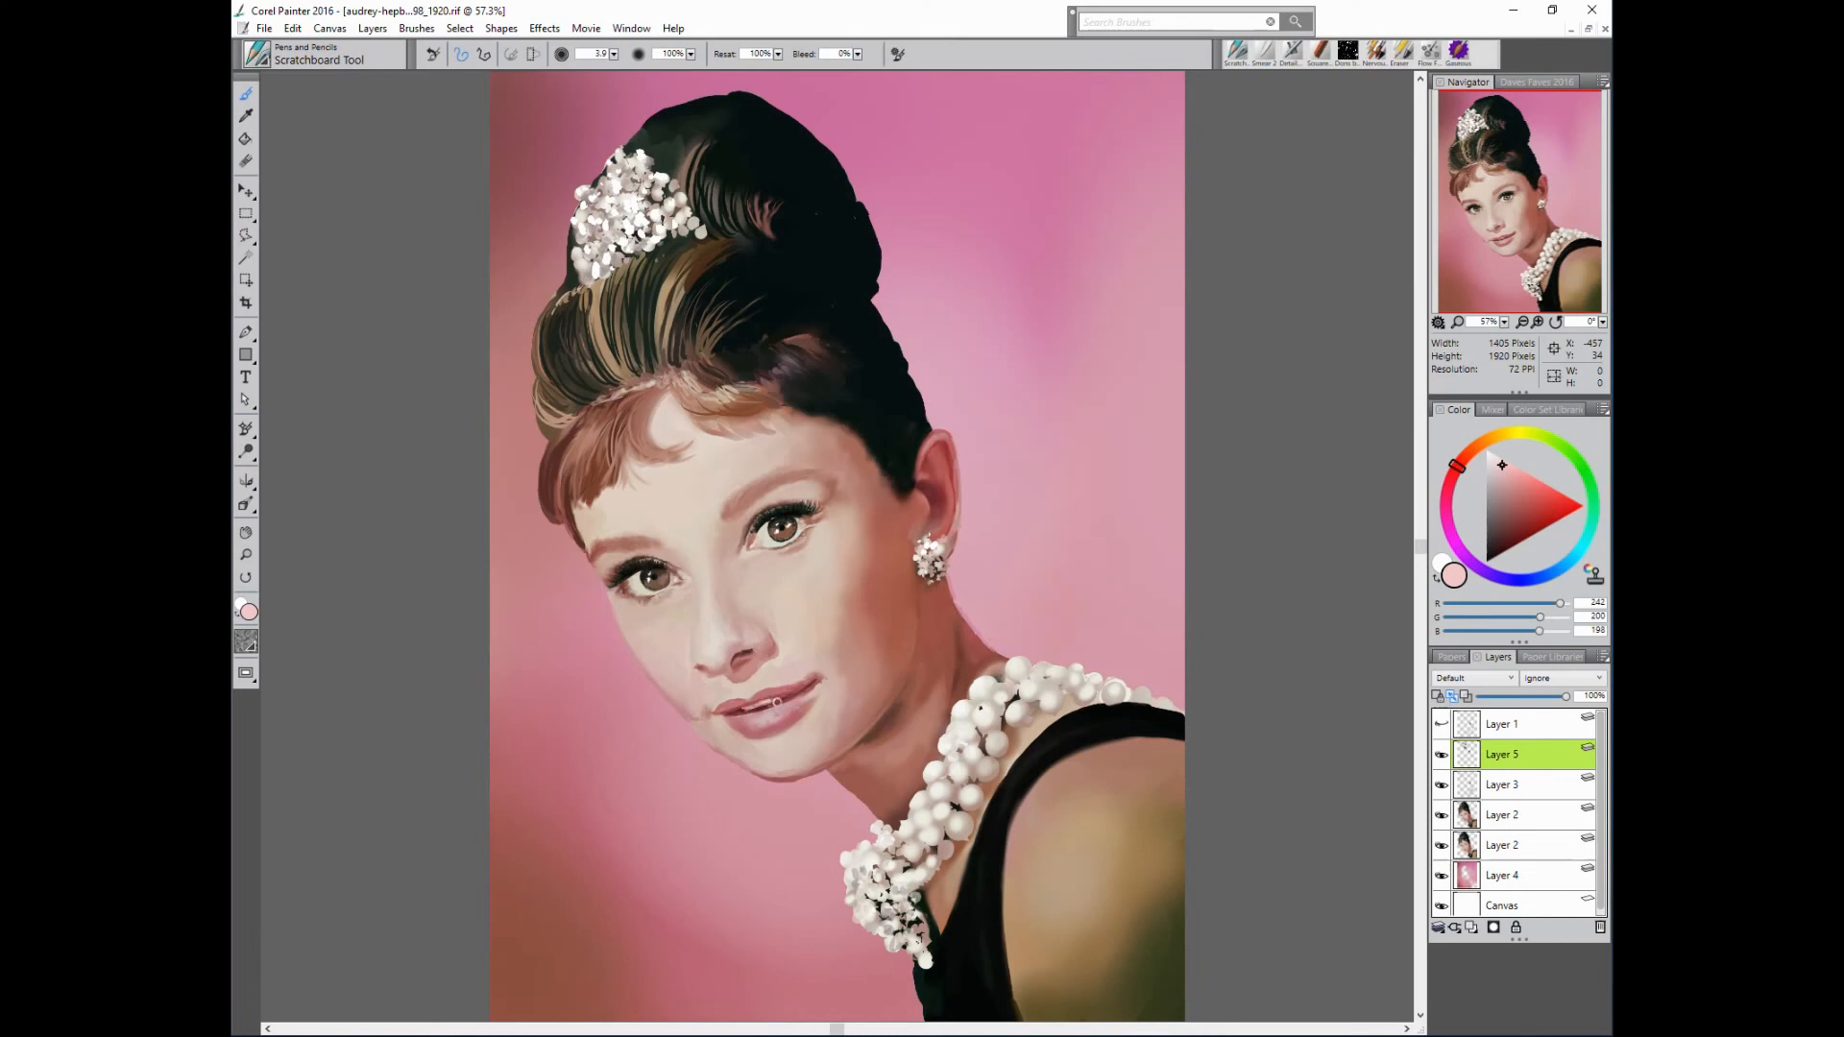
pyautogui.keyDown('alt'); pyautogui.click(1050, 591); pyautogui.keyUp('alt')
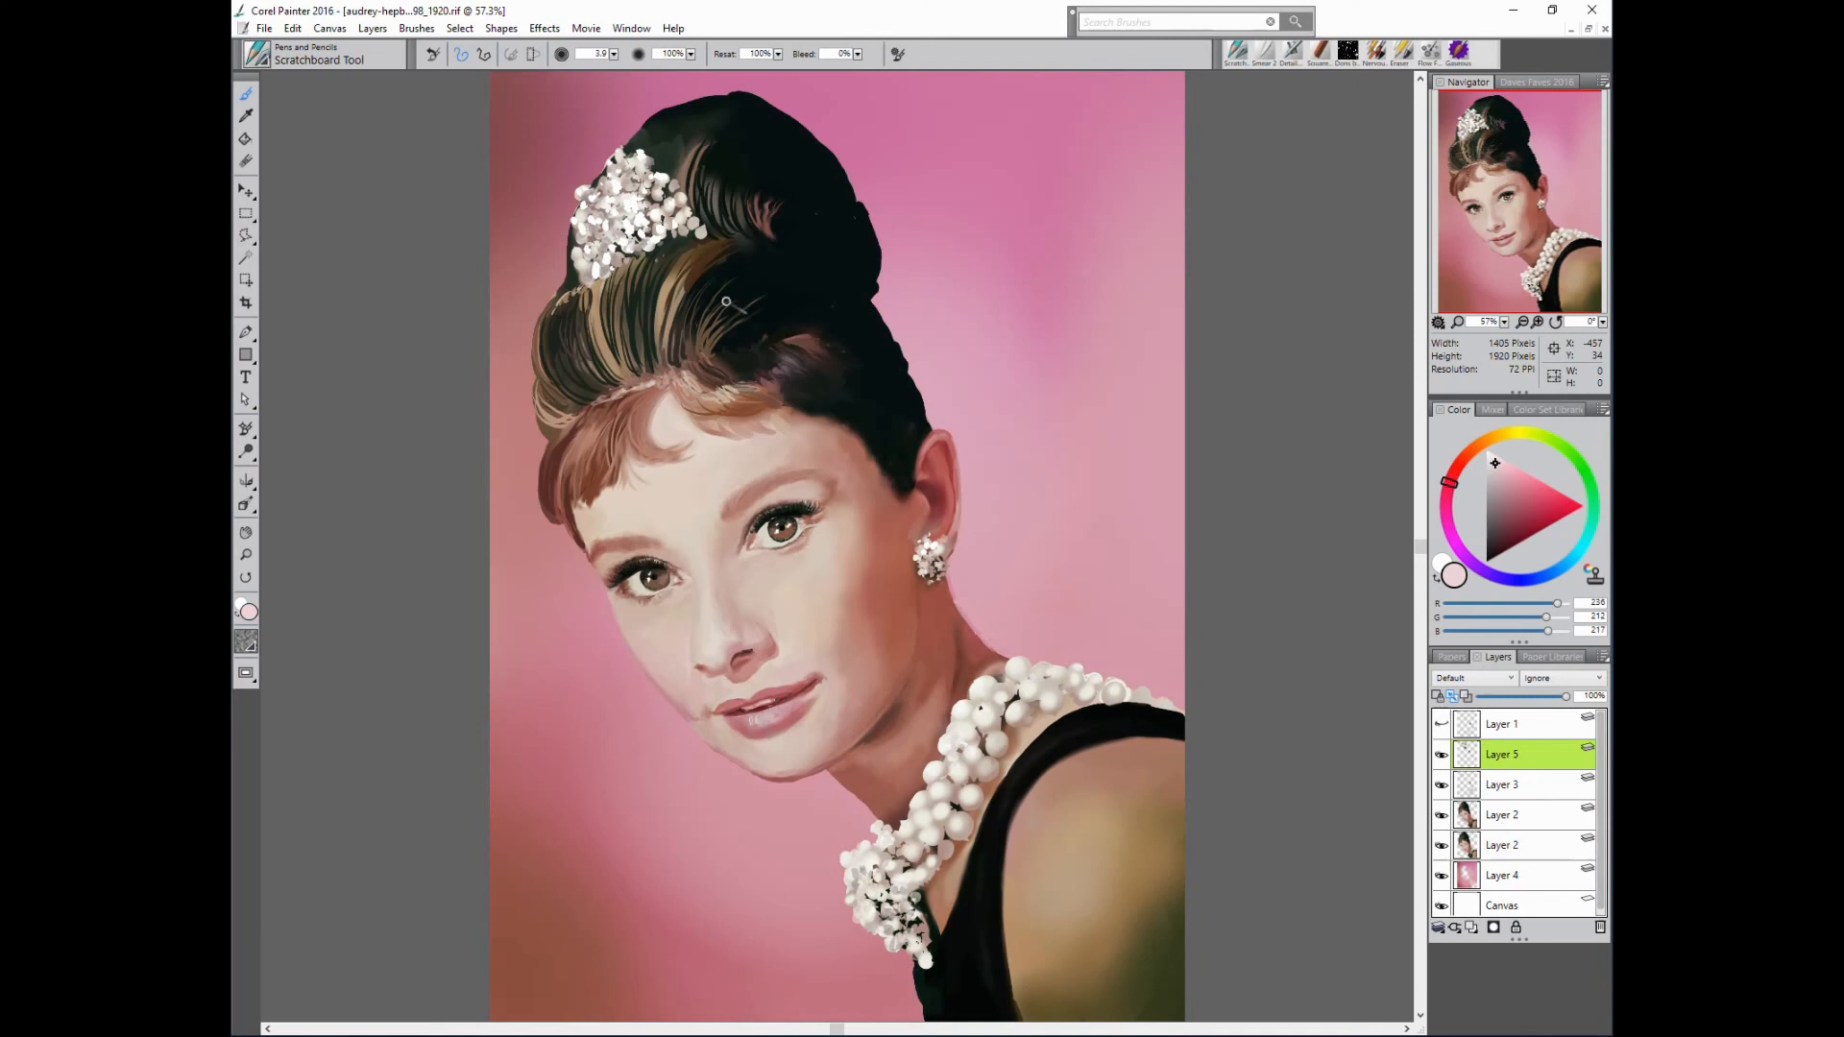
pyautogui.press('3')
pyautogui.press('8')
pyautogui.moveTo(779, 704); pyautogui.dragTo(790, 702)
pyautogui.press('n')
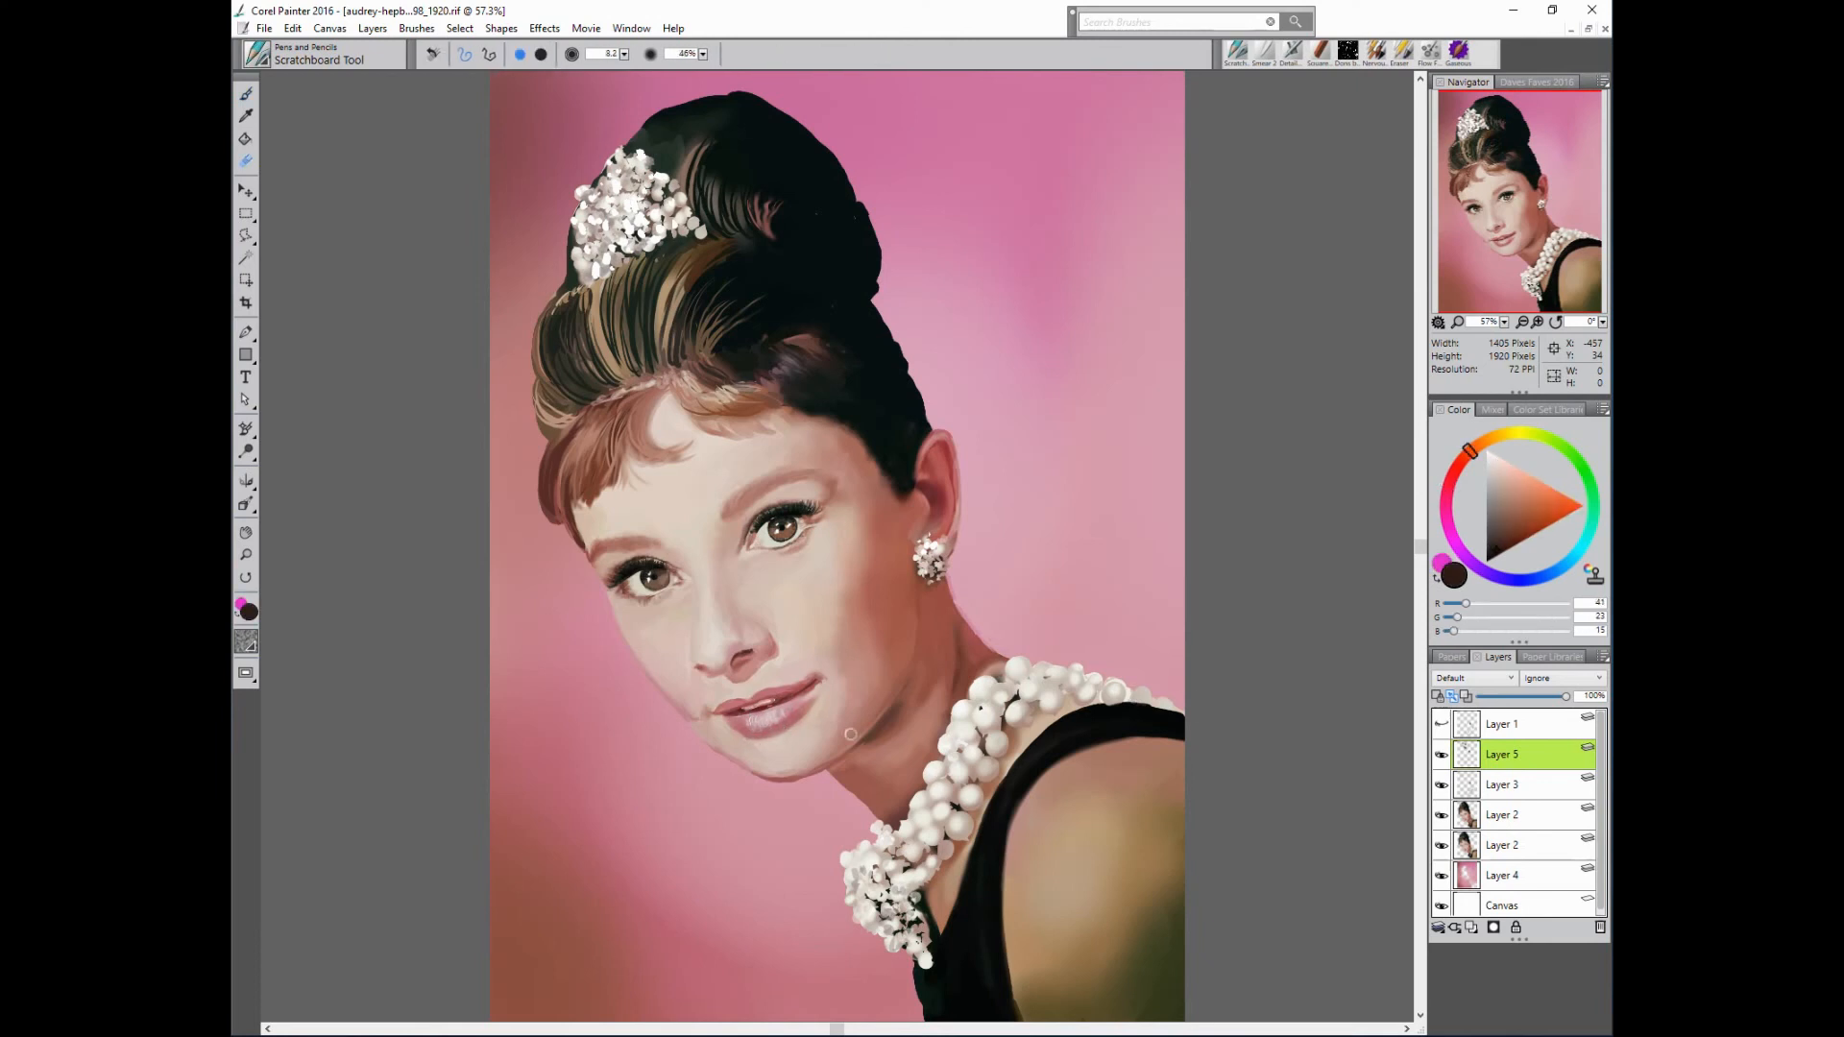
# - Paint light pink vertical highlights on the lower lip with the Scratchboard Tool at 38% opacity
pyautogui.press('b')
pyautogui.hotkey('ctrl', '+')
pyautogui.hotkey('ctrl', '+')
pyautogui.hotkey('ctrl', '+')
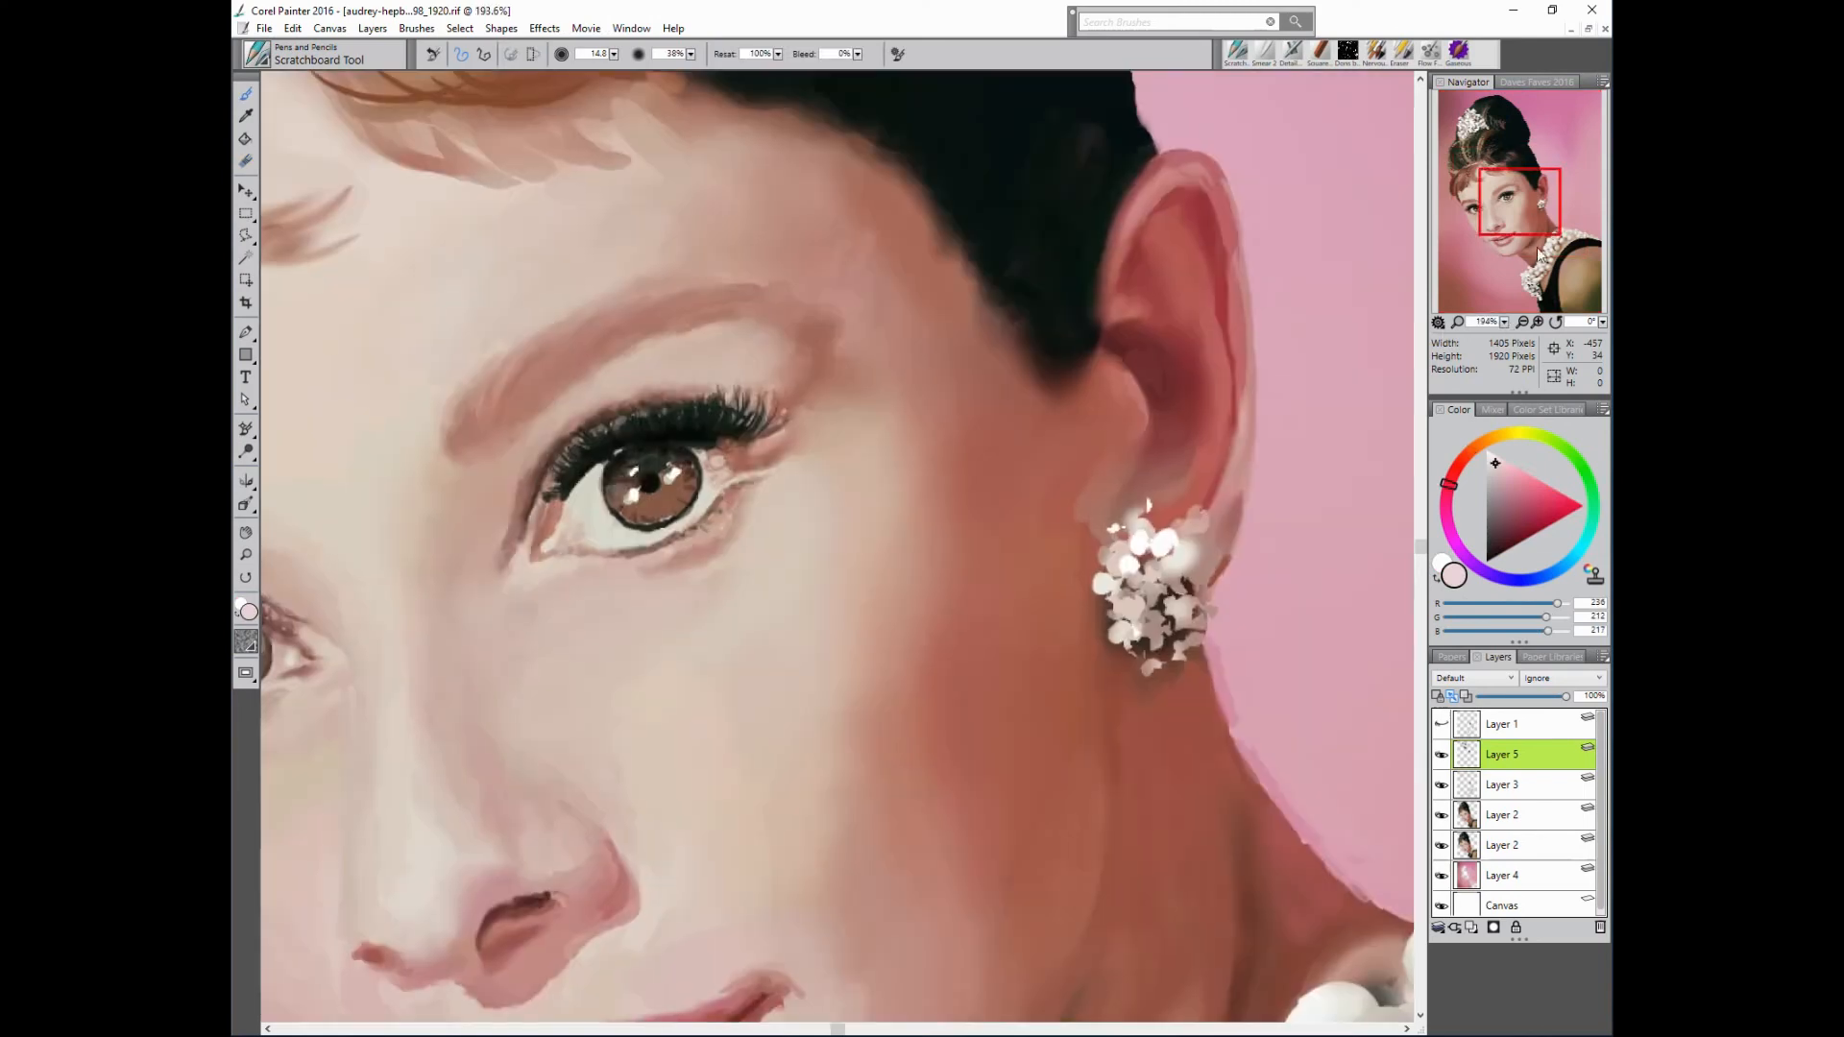
pyautogui.moveTo(975, 774); pyautogui.dragTo(1118, 466)
pyautogui.moveTo(737, 804)
pyautogui.mouseDown()
pyautogui.moveTo(708, 828)
pyautogui.moveTo(738, 832)
pyautogui.mouseUp()
pyautogui.keyDown('alt'); pyautogui.click(741, 767); pyautogui.keyUp('alt')
# - Break up and soften the lower lip's highlights with sampled rose strokes at a brush size of 5.7
pyautogui.keyDown('alt'); pyautogui.click(727, 796); pyautogui.keyUp('alt')
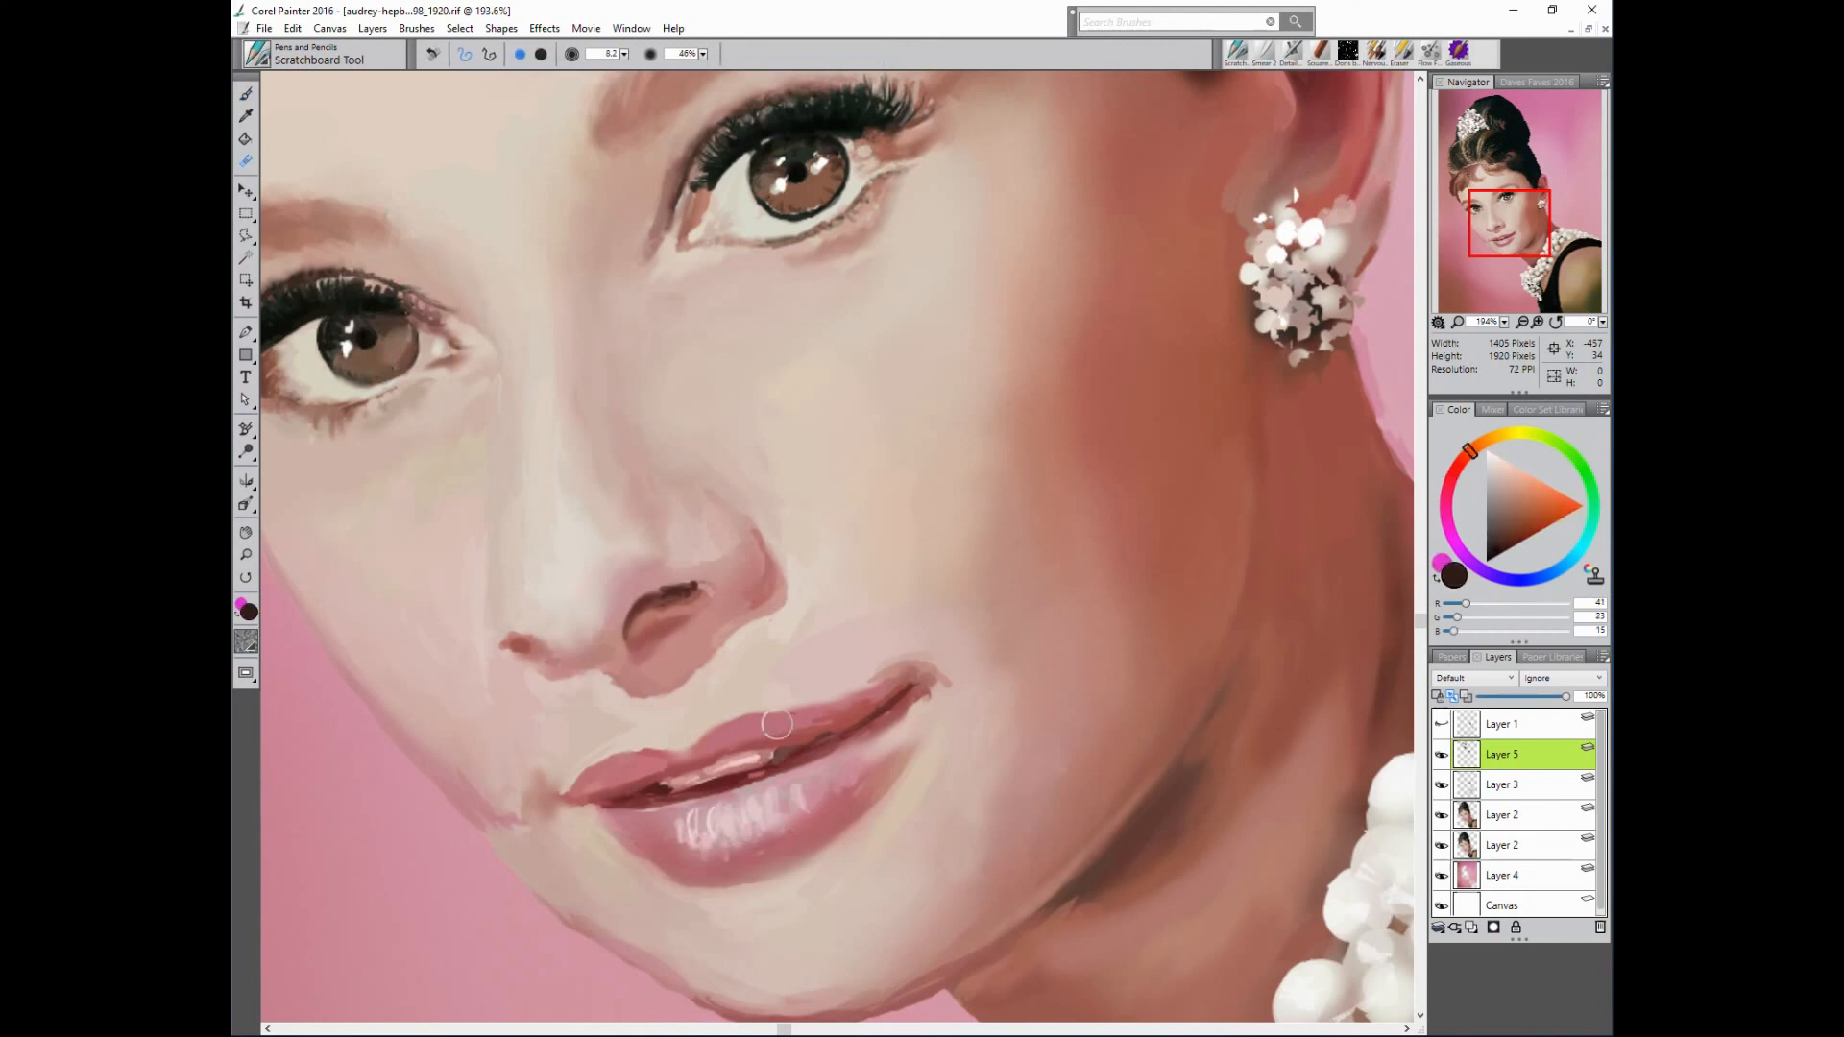
pyautogui.keyDown('alt'); pyautogui.click(1158, 511); pyautogui.keyUp('alt')
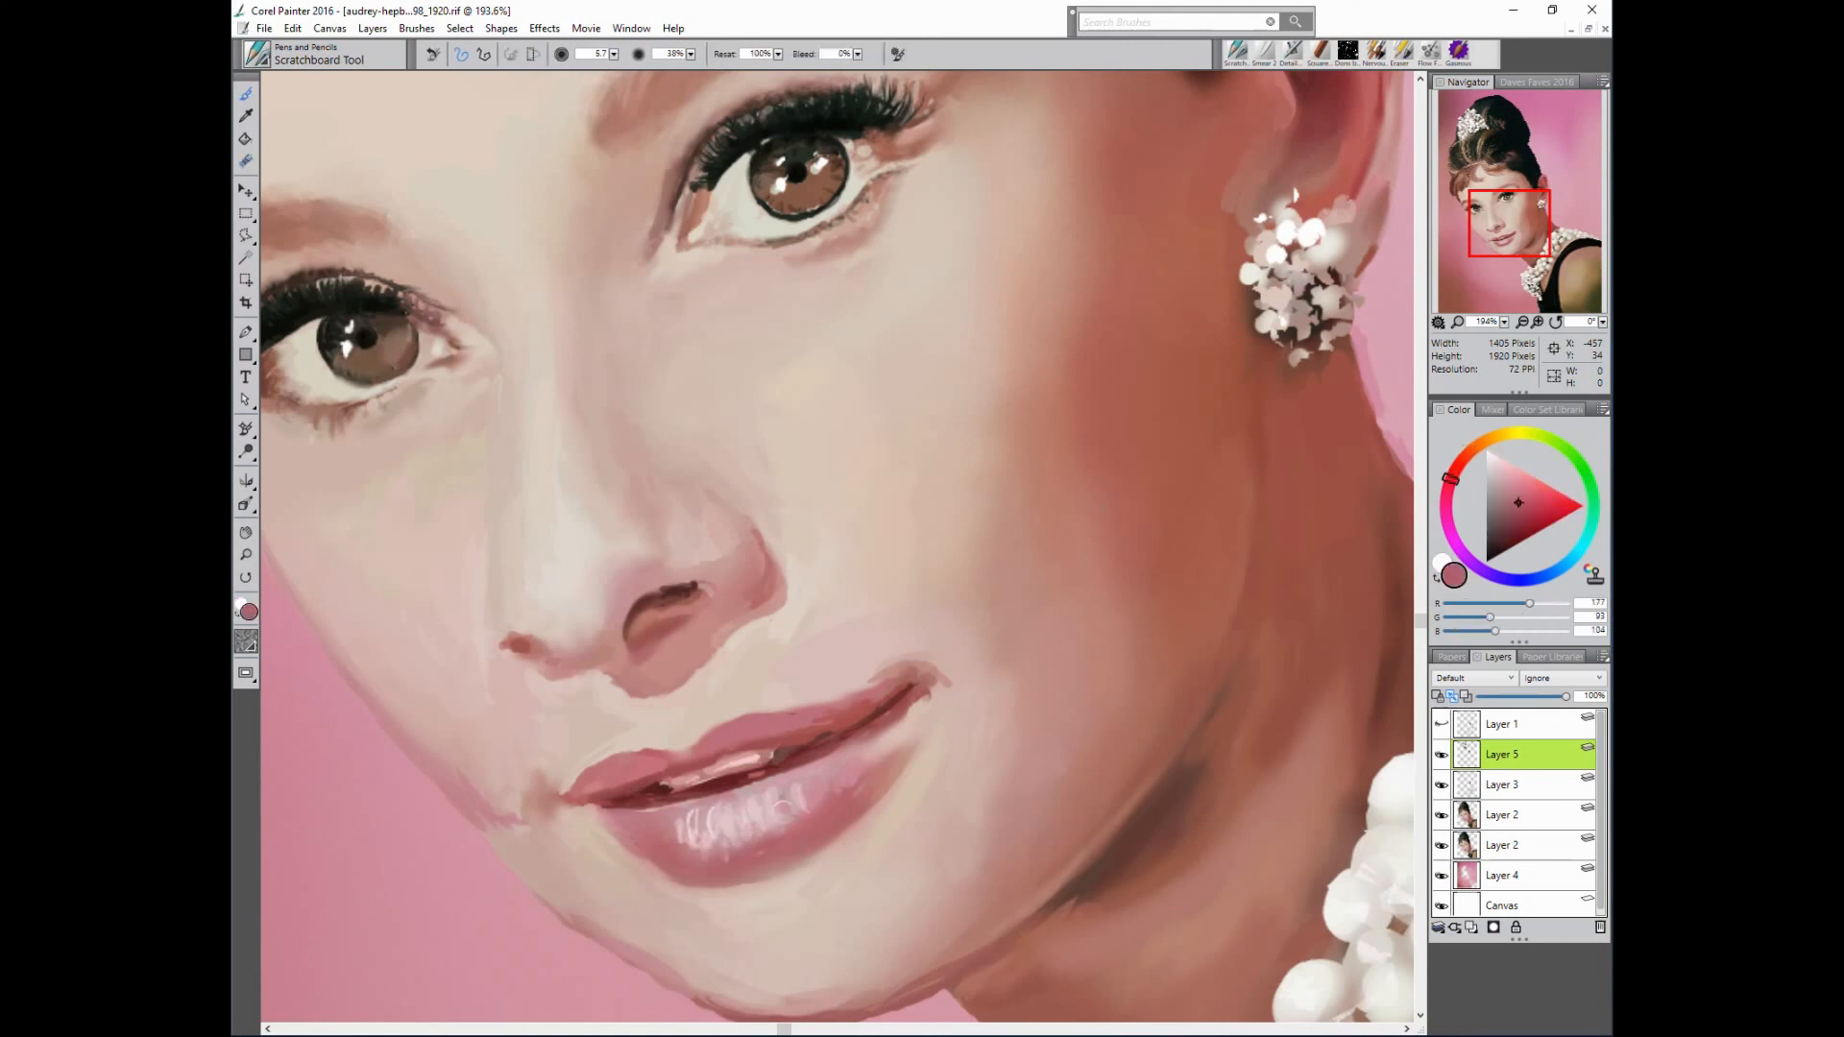
pyautogui.moveTo(787, 805); pyautogui.dragTo(779, 822)
pyautogui.moveTo(763, 807)
pyautogui.mouseDown()
pyautogui.moveTo(757, 832)
pyautogui.moveTo(661, 868)
pyautogui.mouseUp()
pyautogui.keyDown('alt'); pyautogui.click(635, 847); pyautogui.keyUp('alt')
# - Deepen the upper lip and the line between the lips with sampled darker reds
pyautogui.keyDown('alt'); pyautogui.click(869, 709); pyautogui.keyUp('alt')
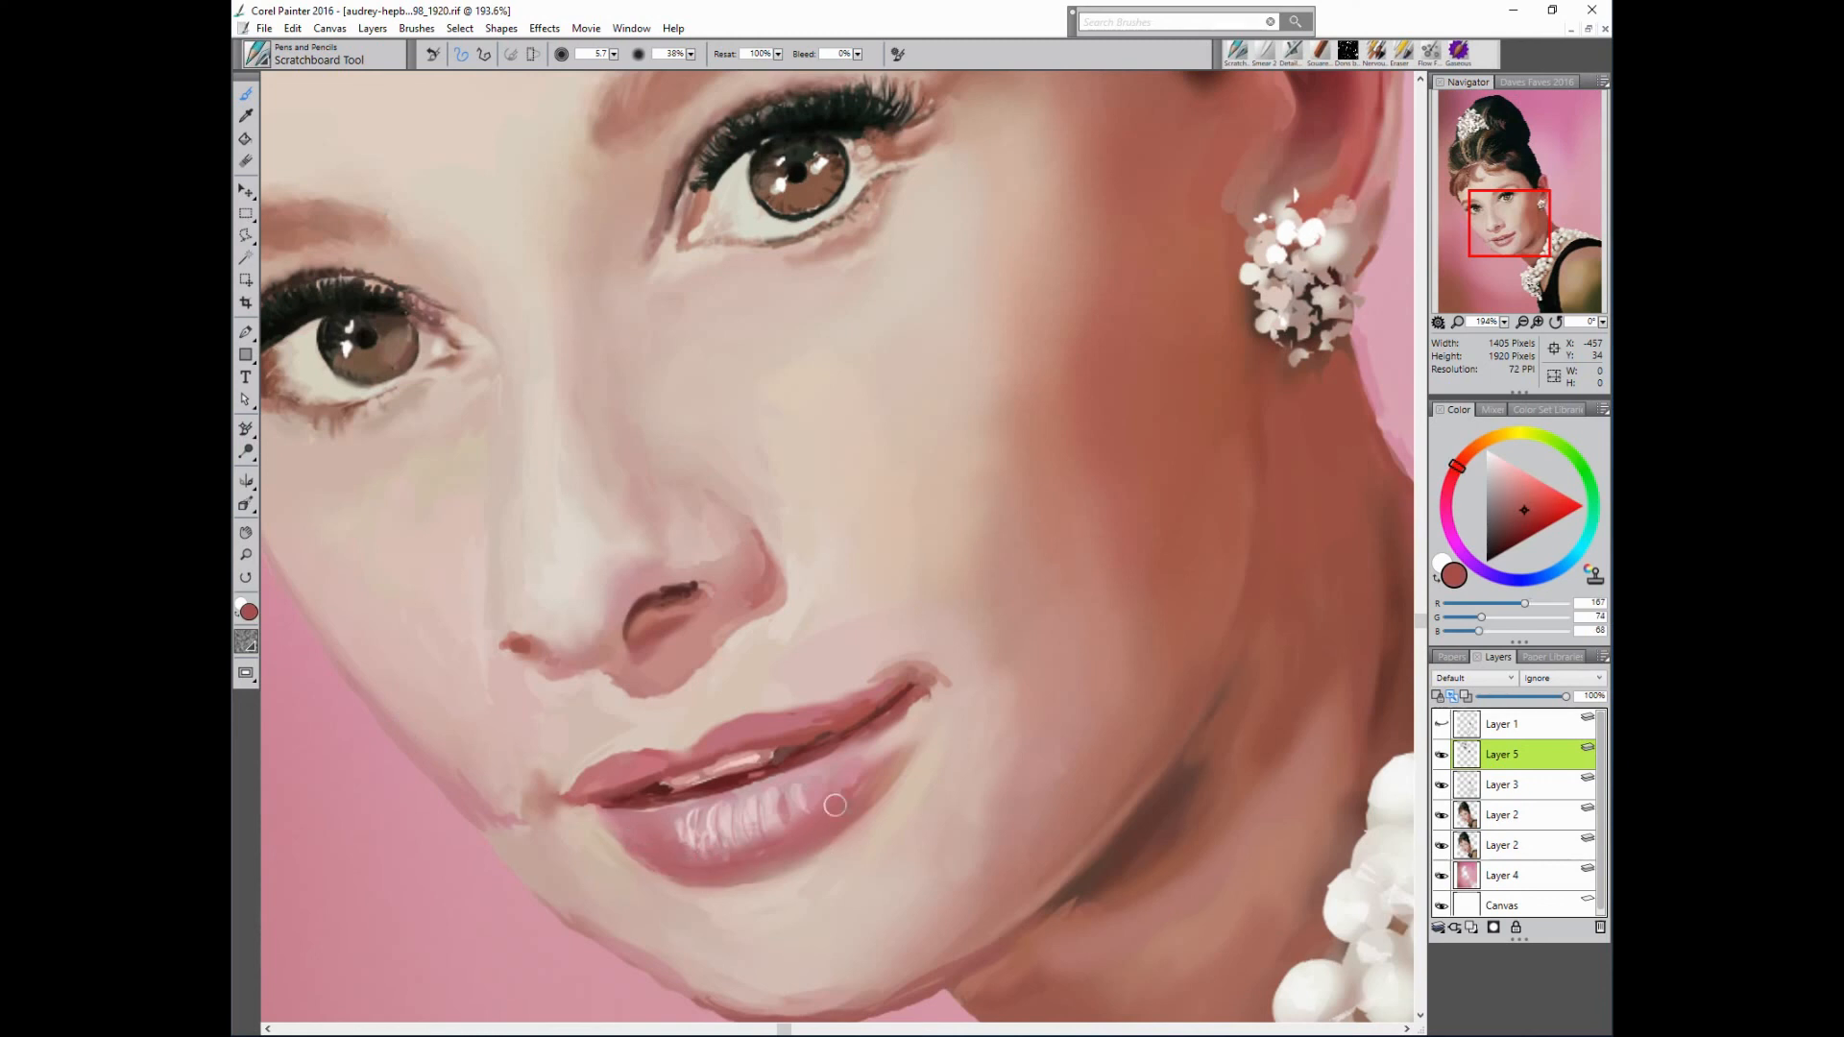
pyautogui.moveTo(901, 703); pyautogui.dragTo(781, 735)
pyautogui.keyDown('alt'); pyautogui.click(855, 716); pyautogui.keyUp('alt')
pyautogui.keyDown('alt'); pyautogui.click(544, 612); pyautogui.keyUp('alt')
pyautogui.keyDown('alt'); pyautogui.click(1183, 540); pyautogui.keyUp('alt')
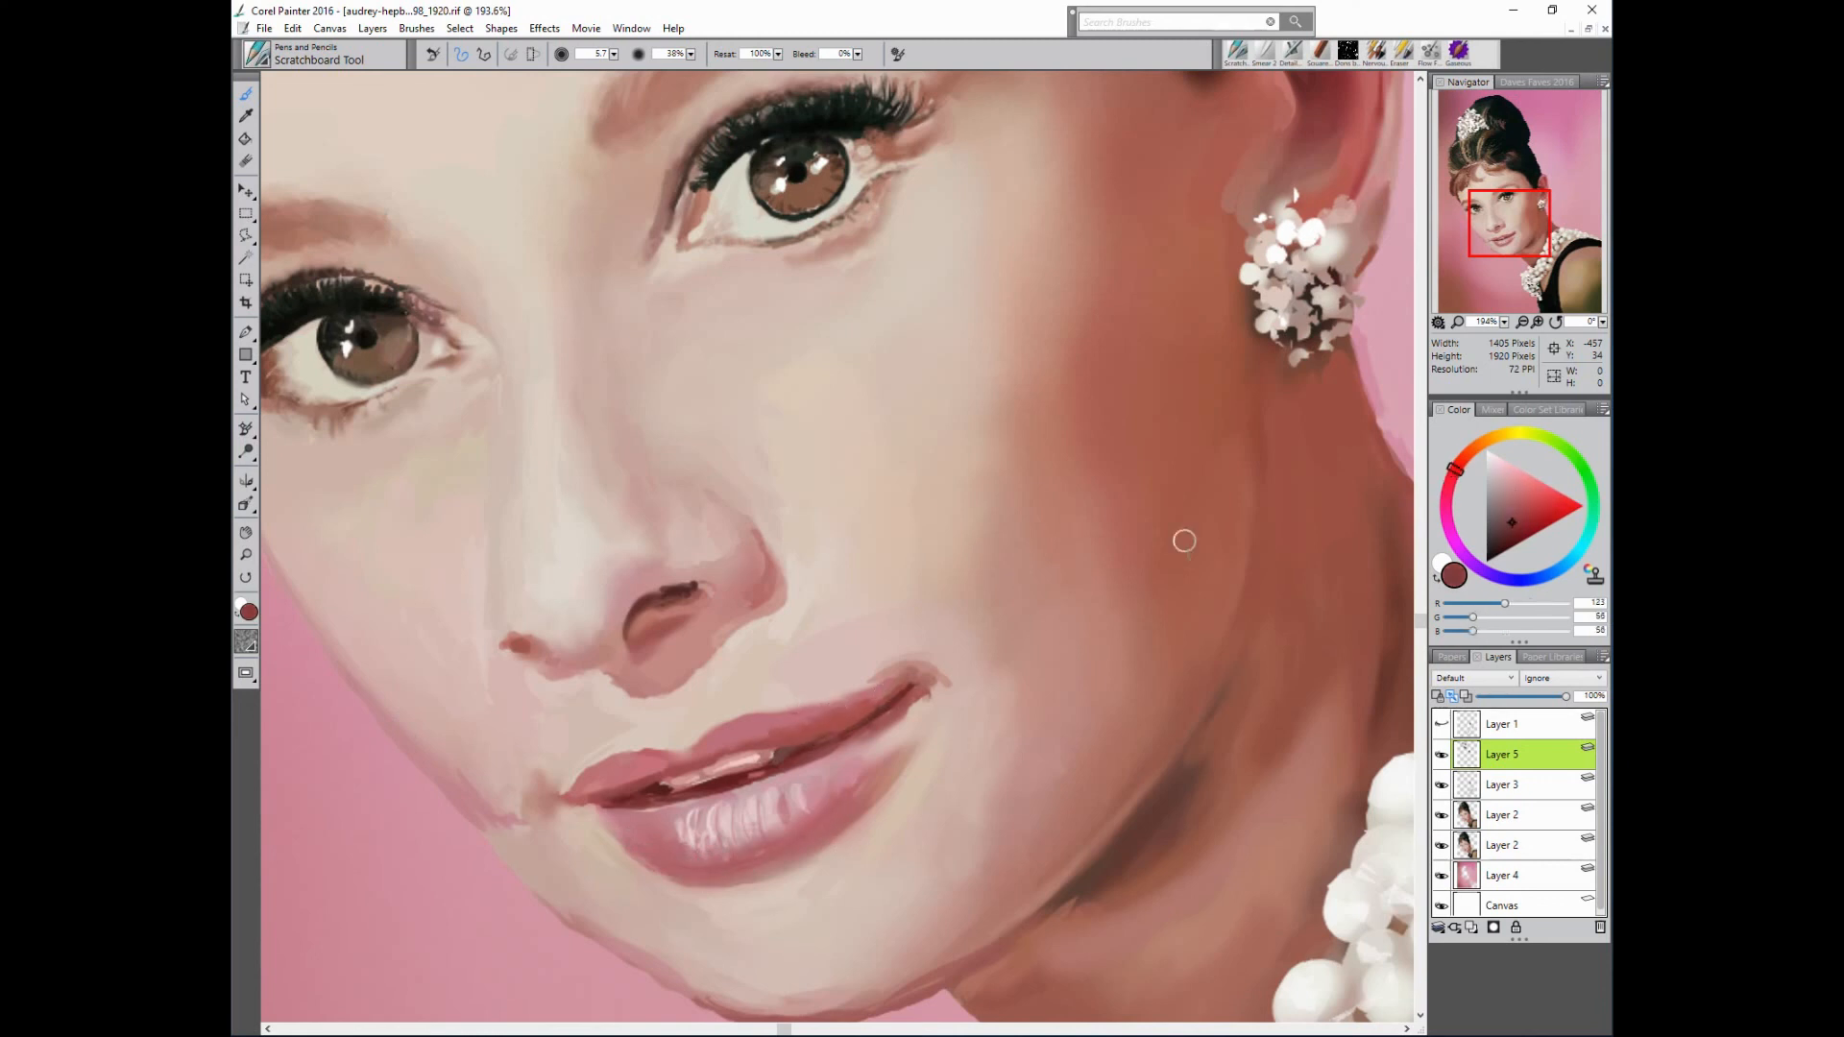
pyautogui.hotkey('ctrl', '0')
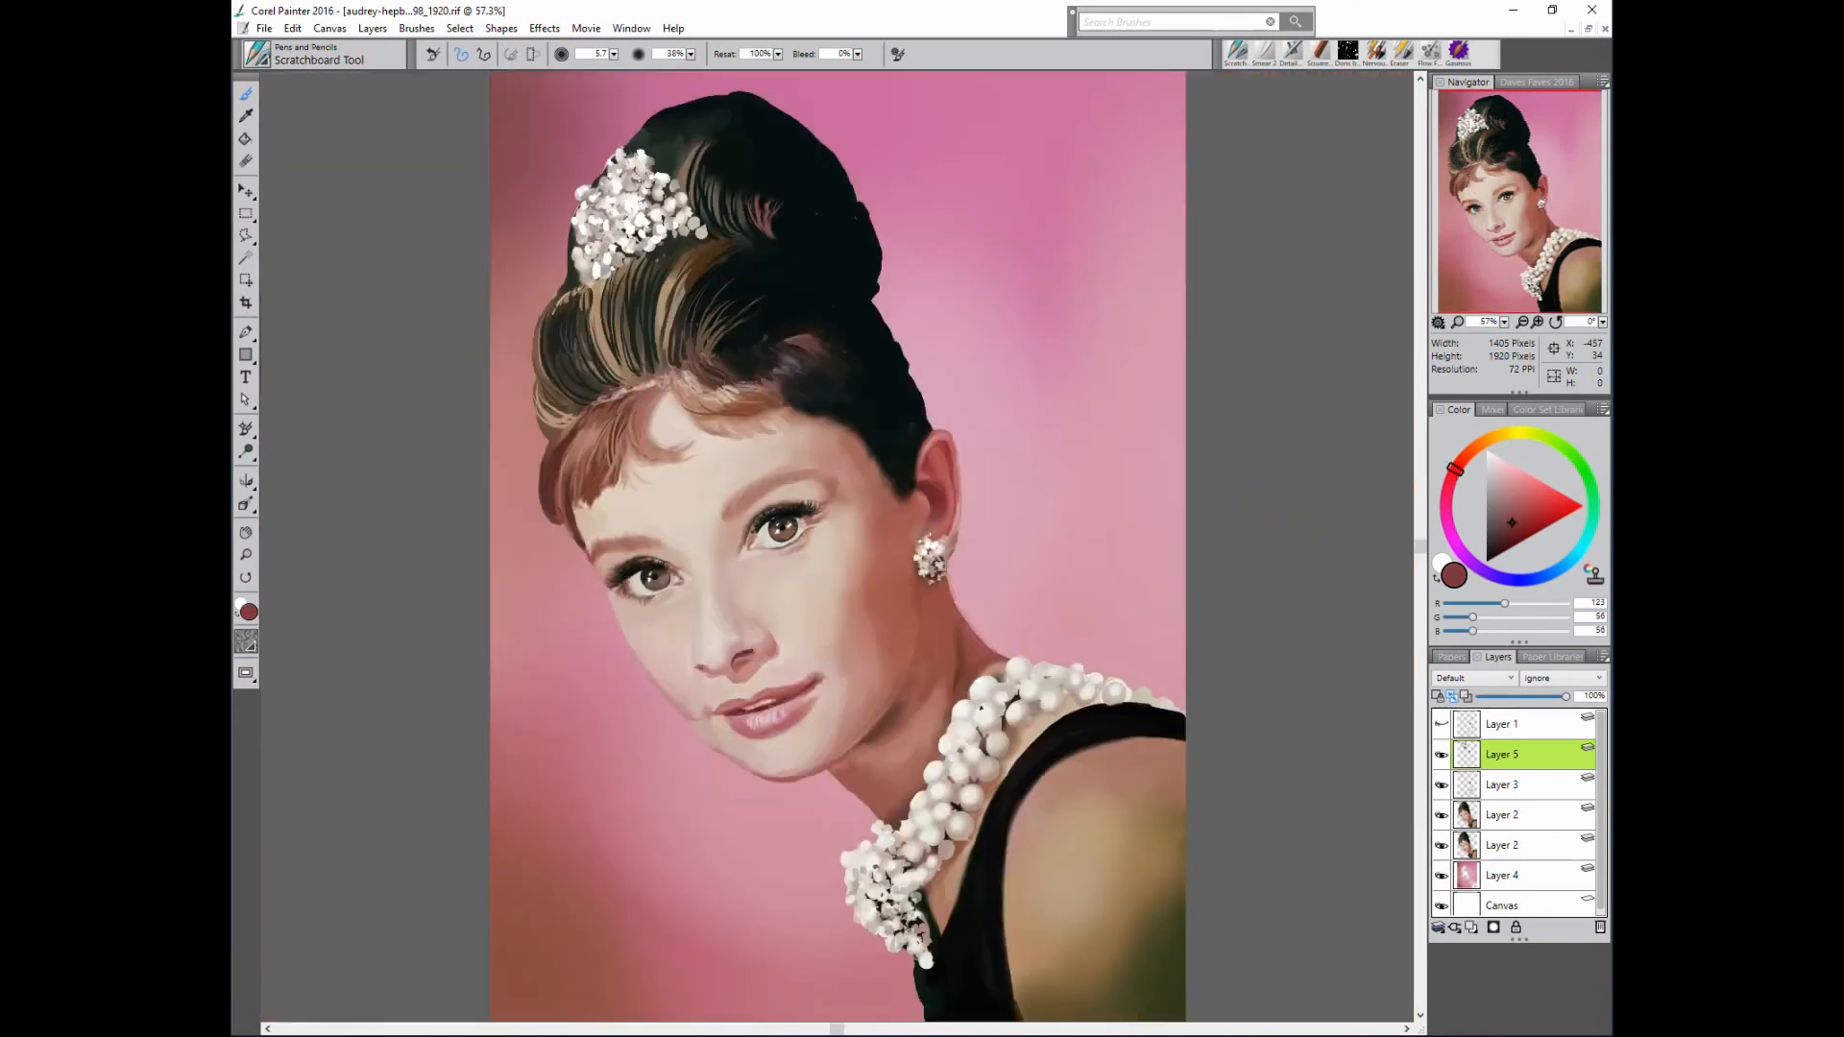
# - Hide and show Layer 5 to compare the portrait with and without the latest retouching
pyautogui.click(1444, 756)
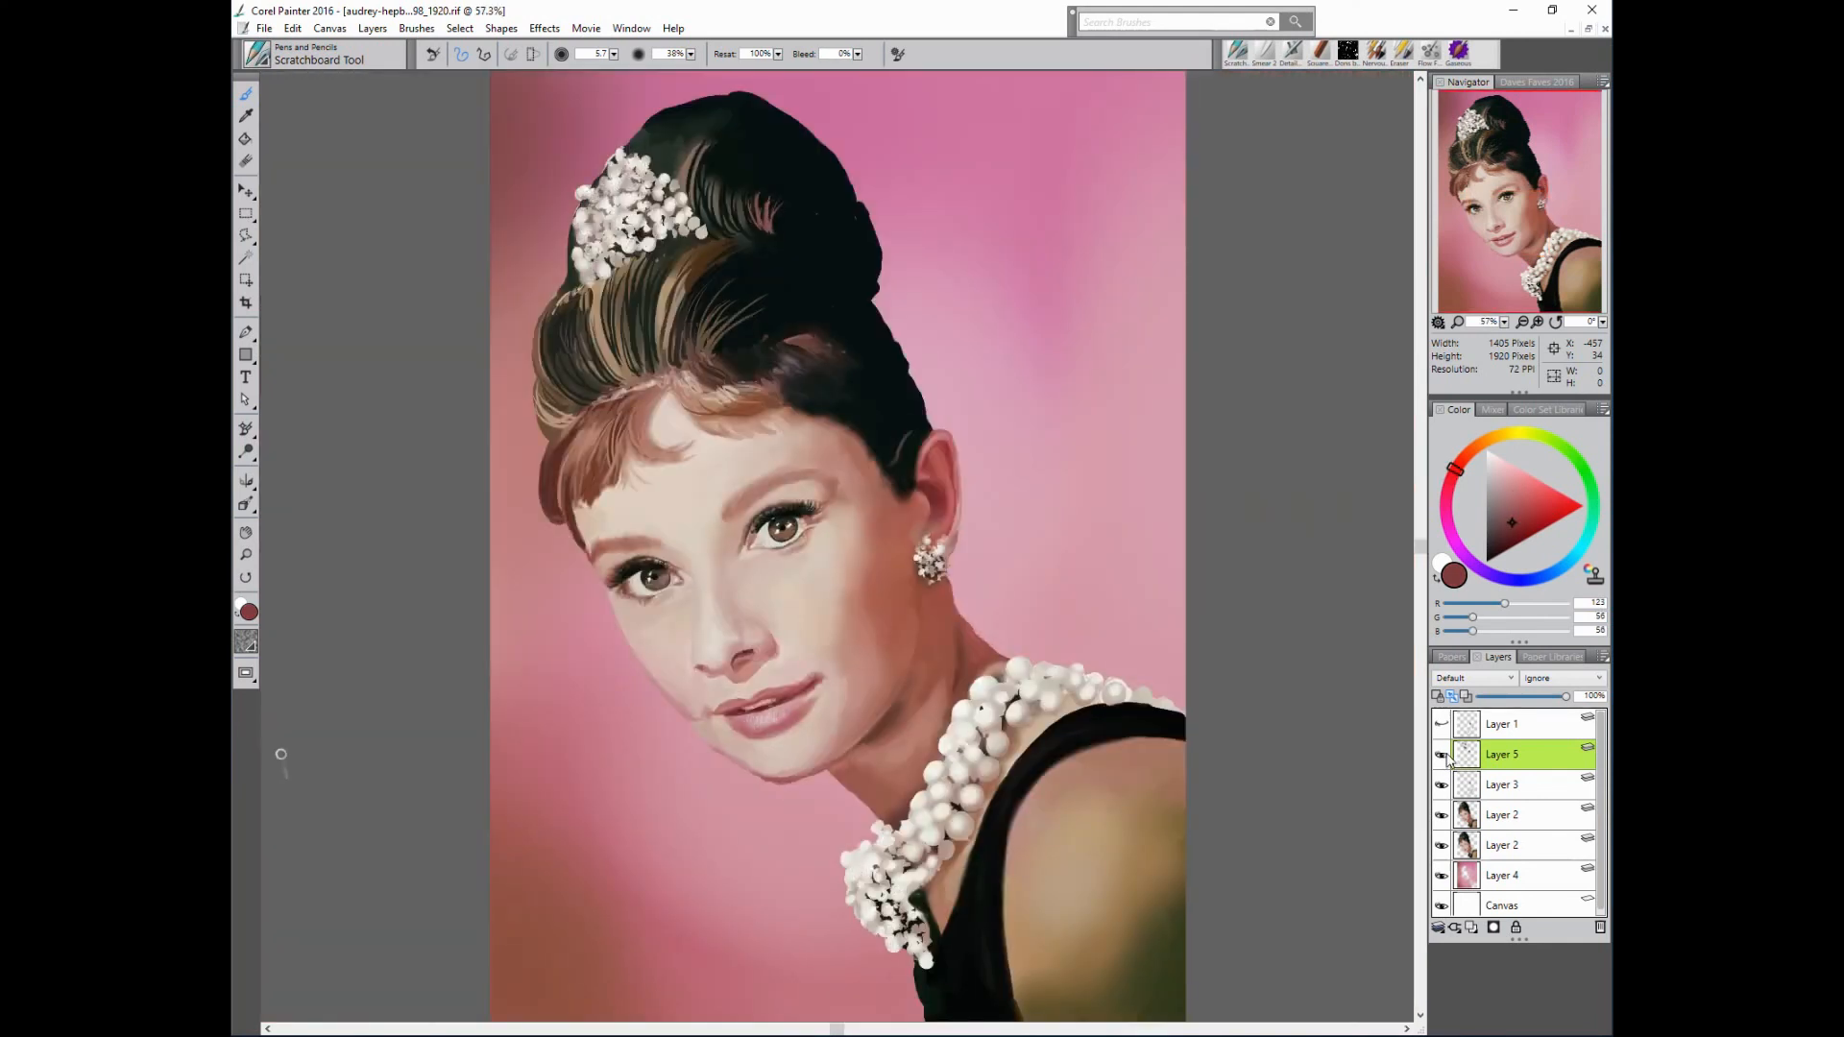
pyautogui.click(1444, 756)
pyautogui.press('n')
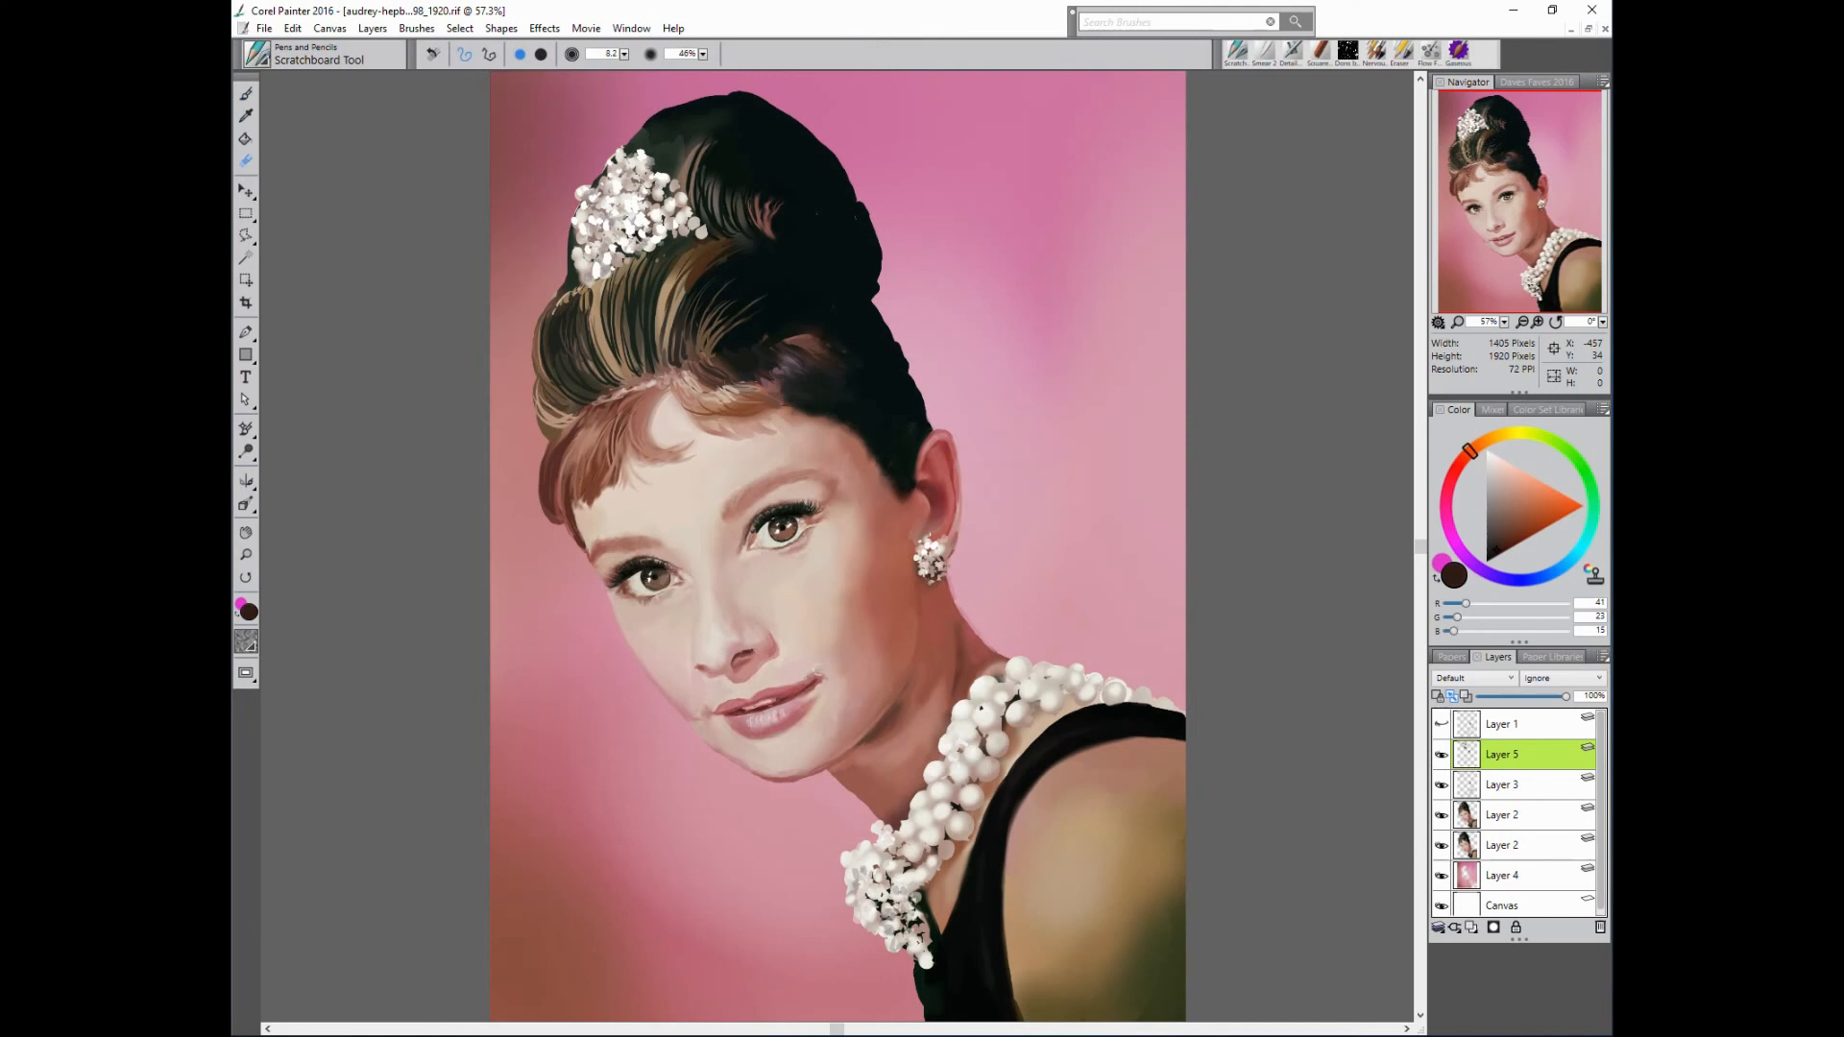
pyautogui.press('b')
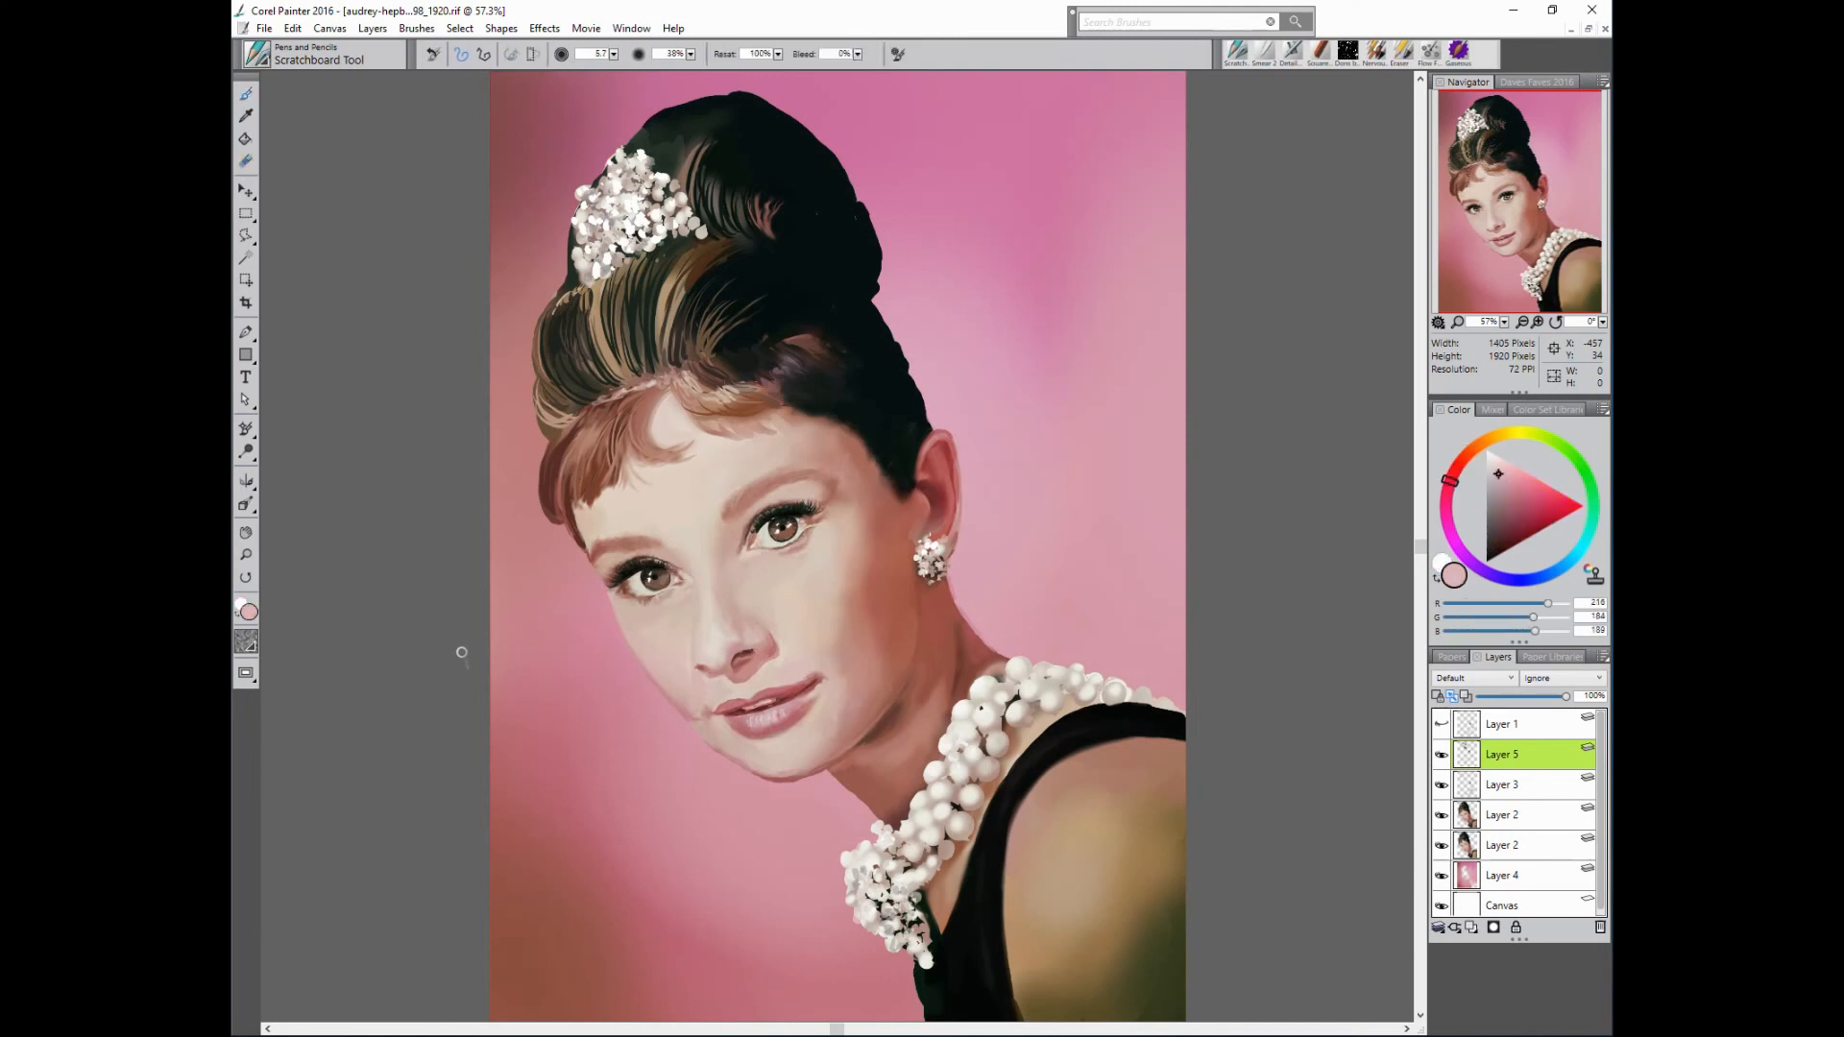
pyautogui.click(1498, 463)
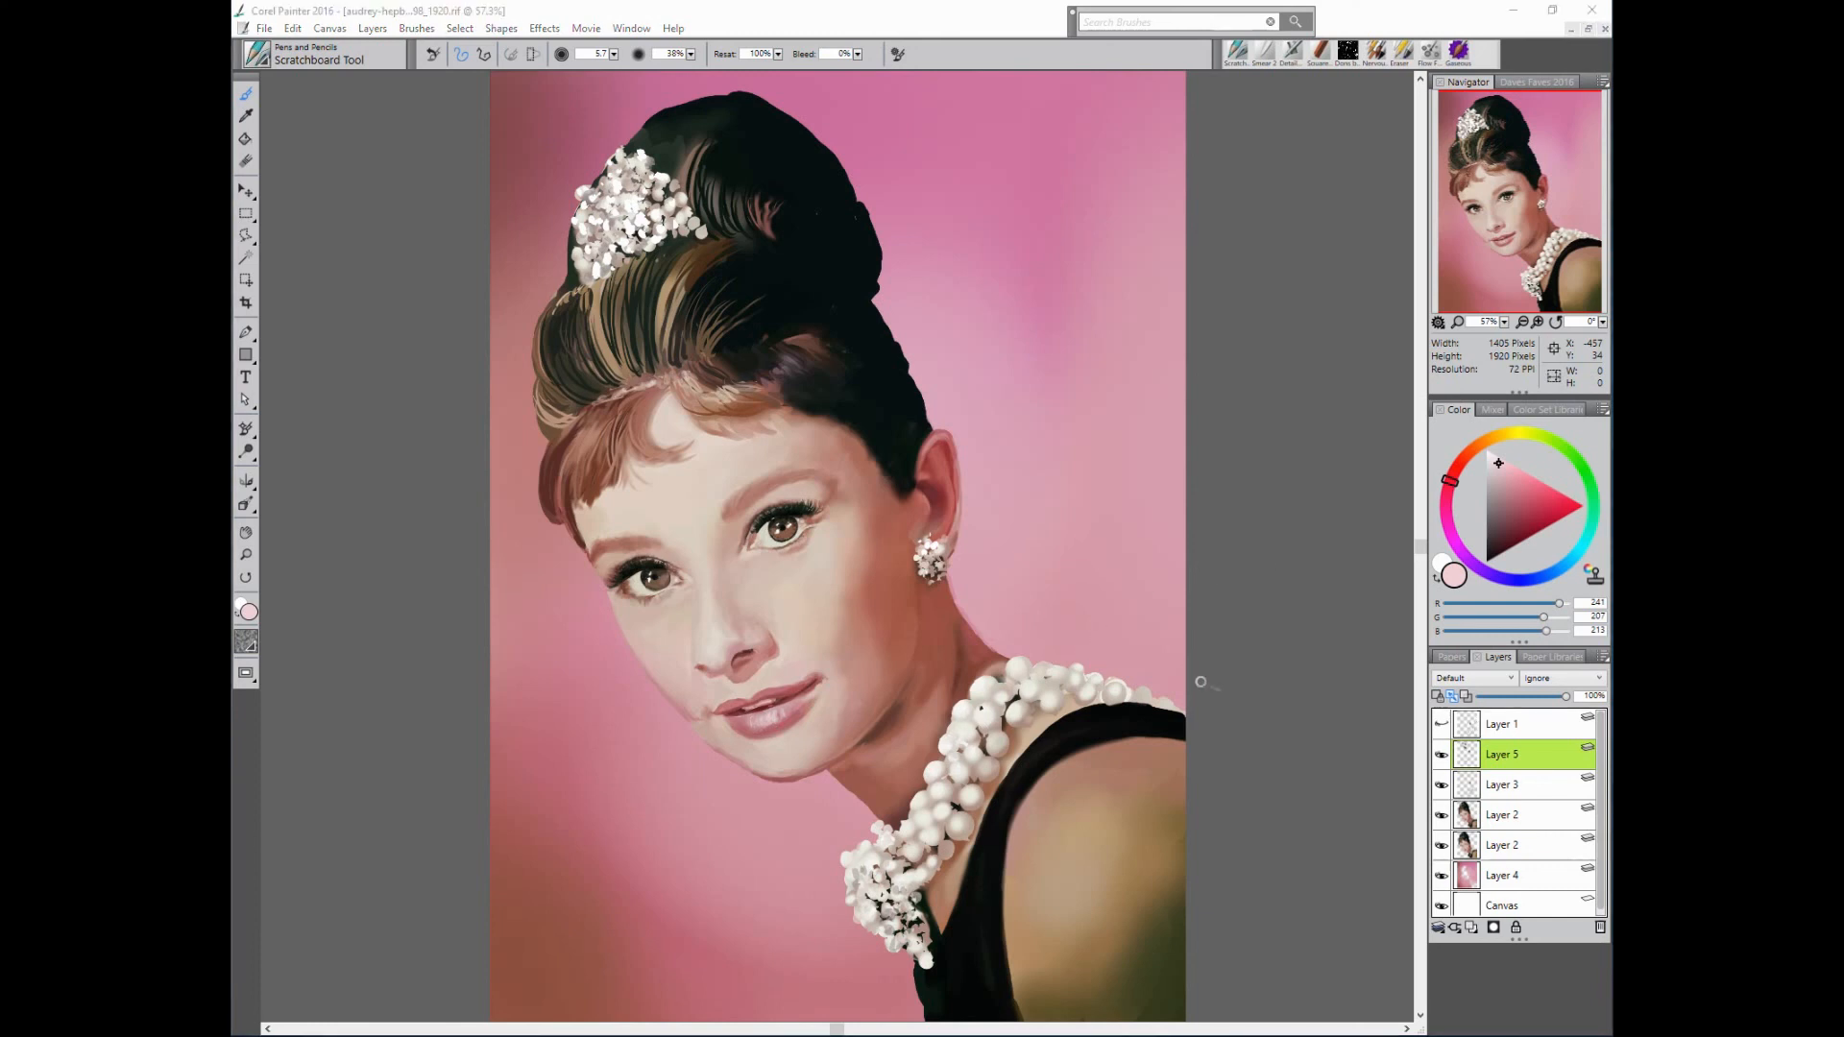
pyautogui.keyDown('alt'); pyautogui.click(1293, 607); pyautogui.keyUp('alt')
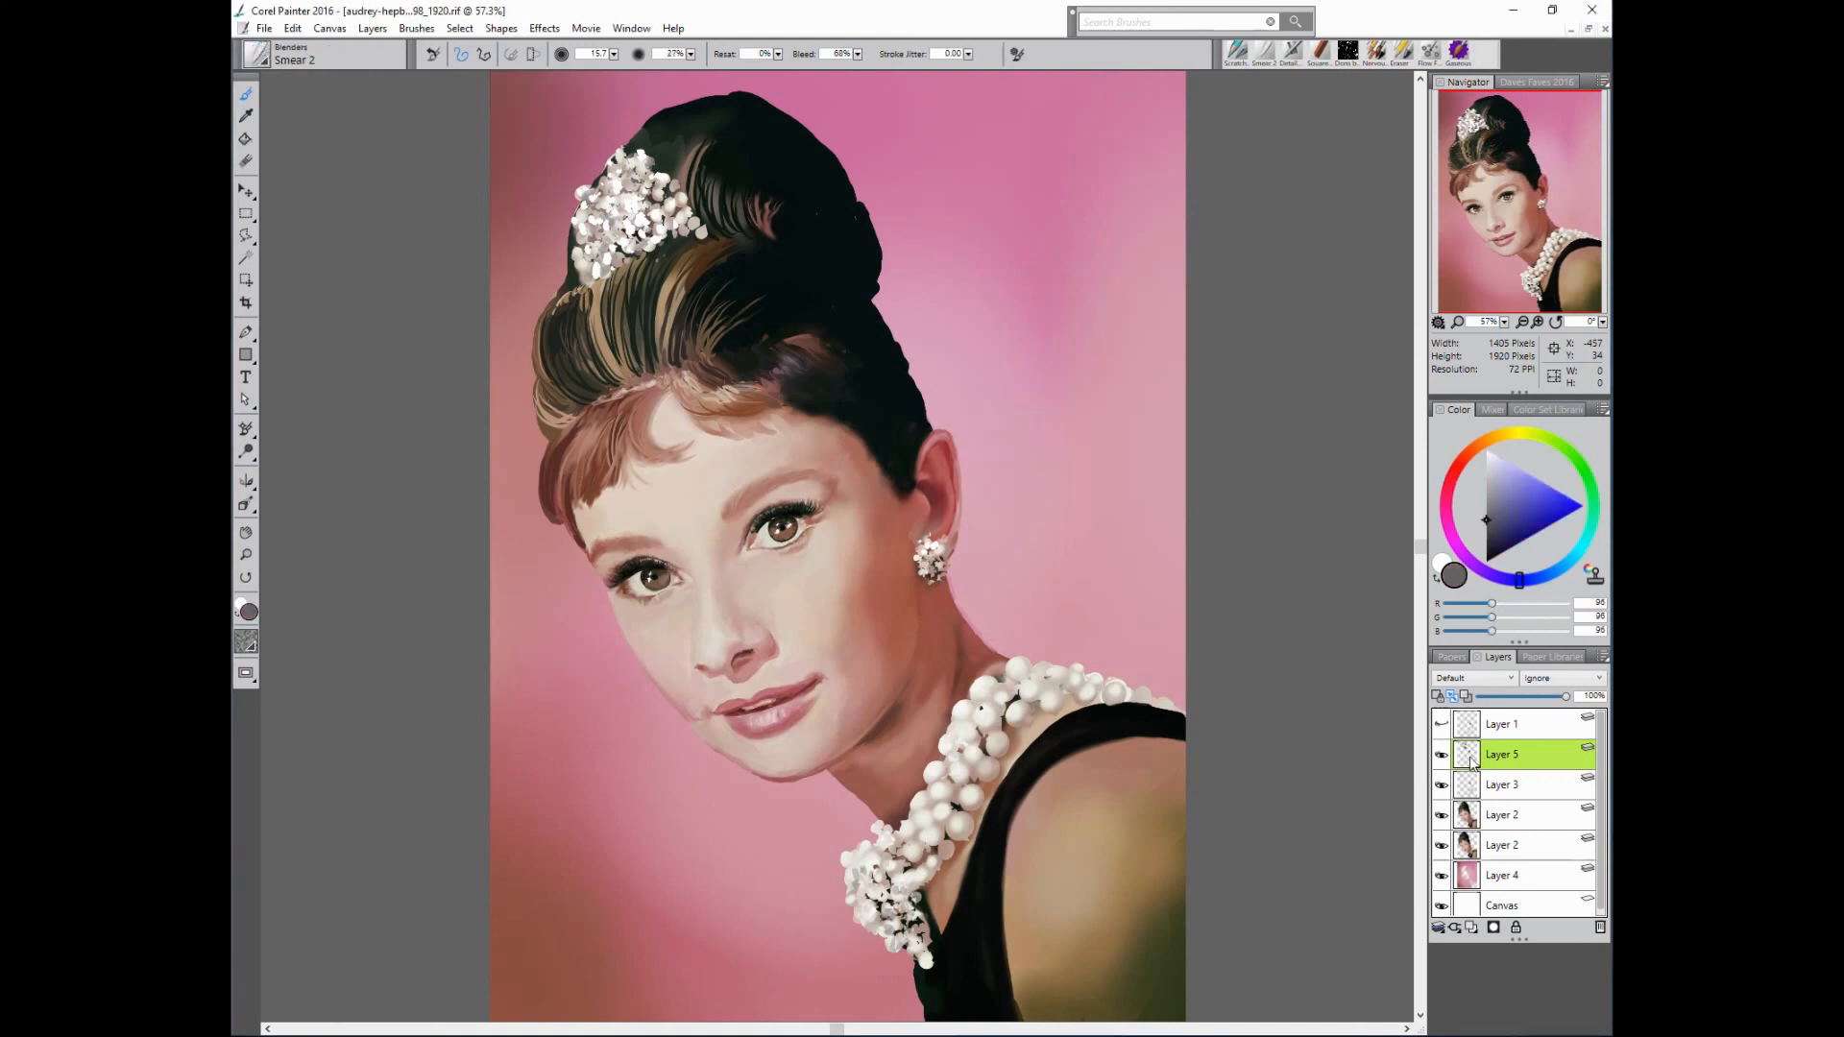
pyautogui.moveTo(1216, 618); pyautogui.dragTo(1232, 619)
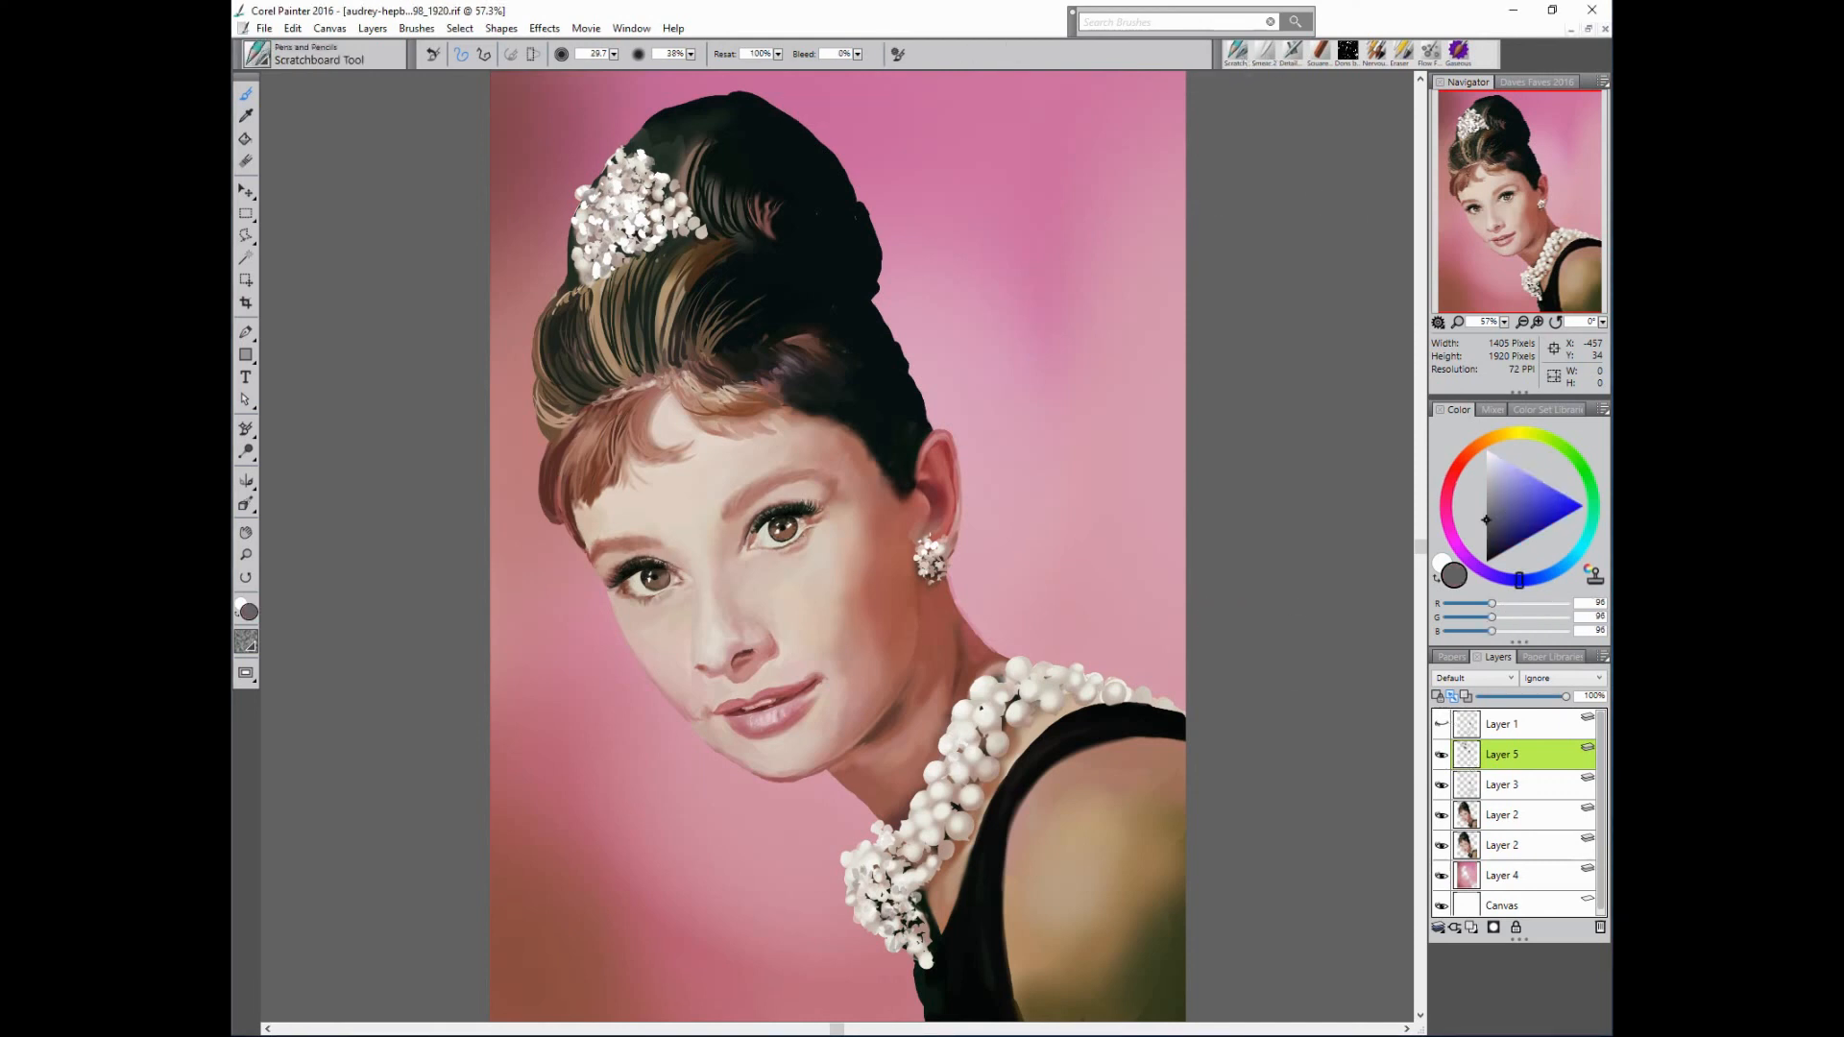
# - Shade the necklace's pearls with sampled muted tones at 38% opacity and undo the last stroke
pyautogui.keyDown('alt'); pyautogui.click(1082, 665); pyautogui.keyUp('alt')
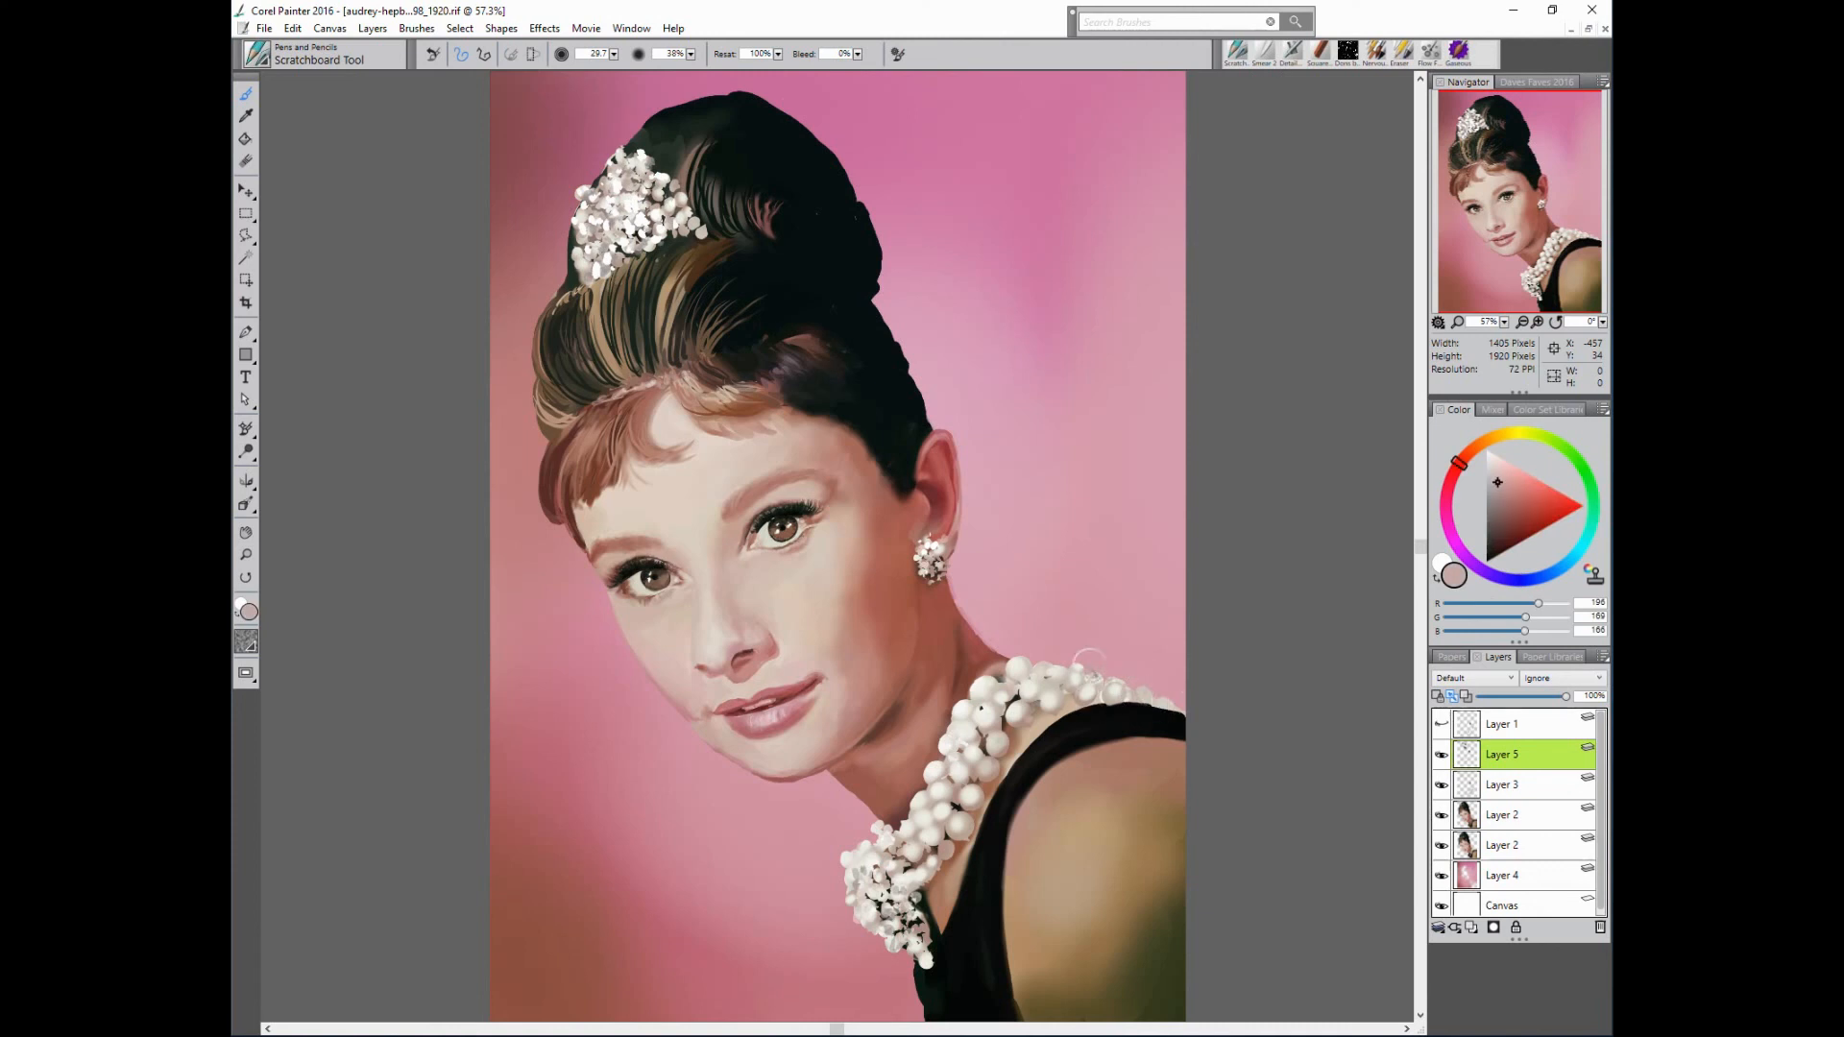
pyautogui.keyDown('alt'); pyautogui.click(1143, 704); pyautogui.keyUp('alt')
pyautogui.moveTo(1026, 702)
pyautogui.mouseDown()
pyautogui.moveTo(999, 726)
pyautogui.moveTo(979, 710)
pyautogui.moveTo(962, 809)
pyautogui.mouseUp()
pyautogui.hotkey('ctrl', 'z')
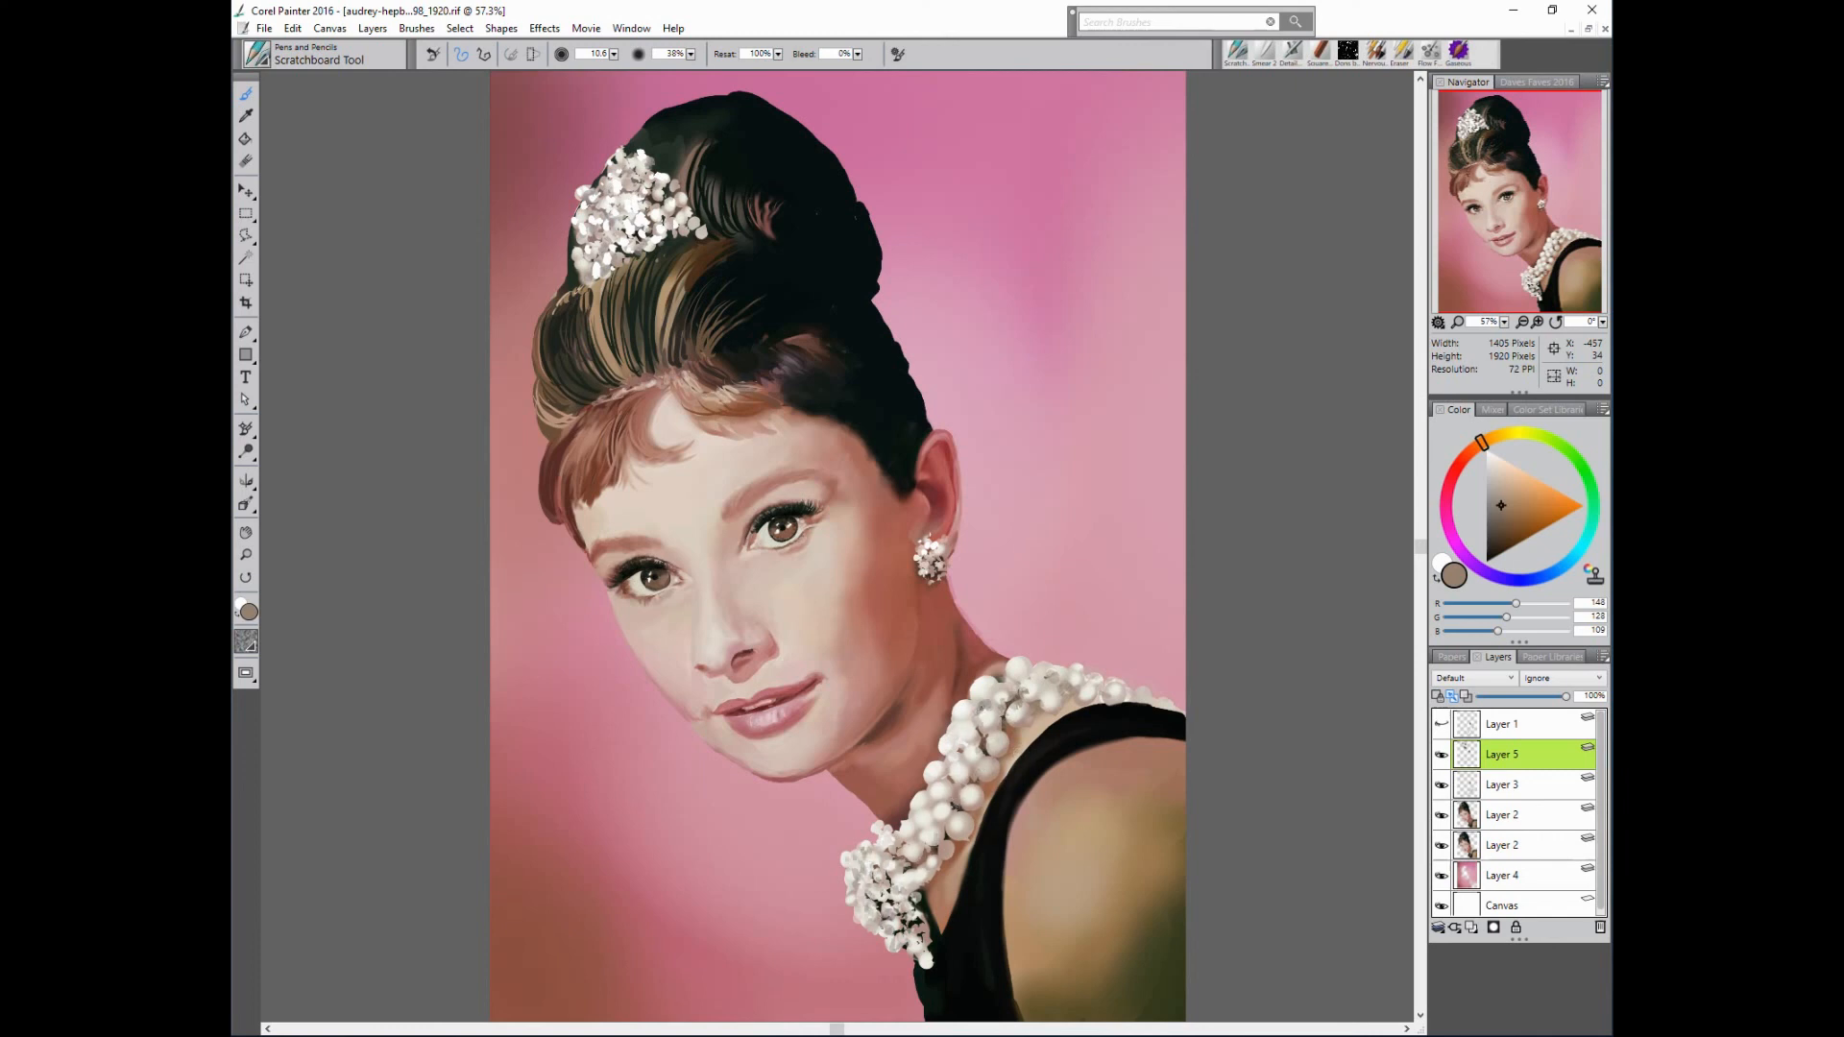
# - Darken the gaps between the brooch's lower pearls with sampled grey-brown and near-black at a brush size of 10.6
pyautogui.keyDown('alt'); pyautogui.click(906, 915); pyautogui.keyUp('alt')
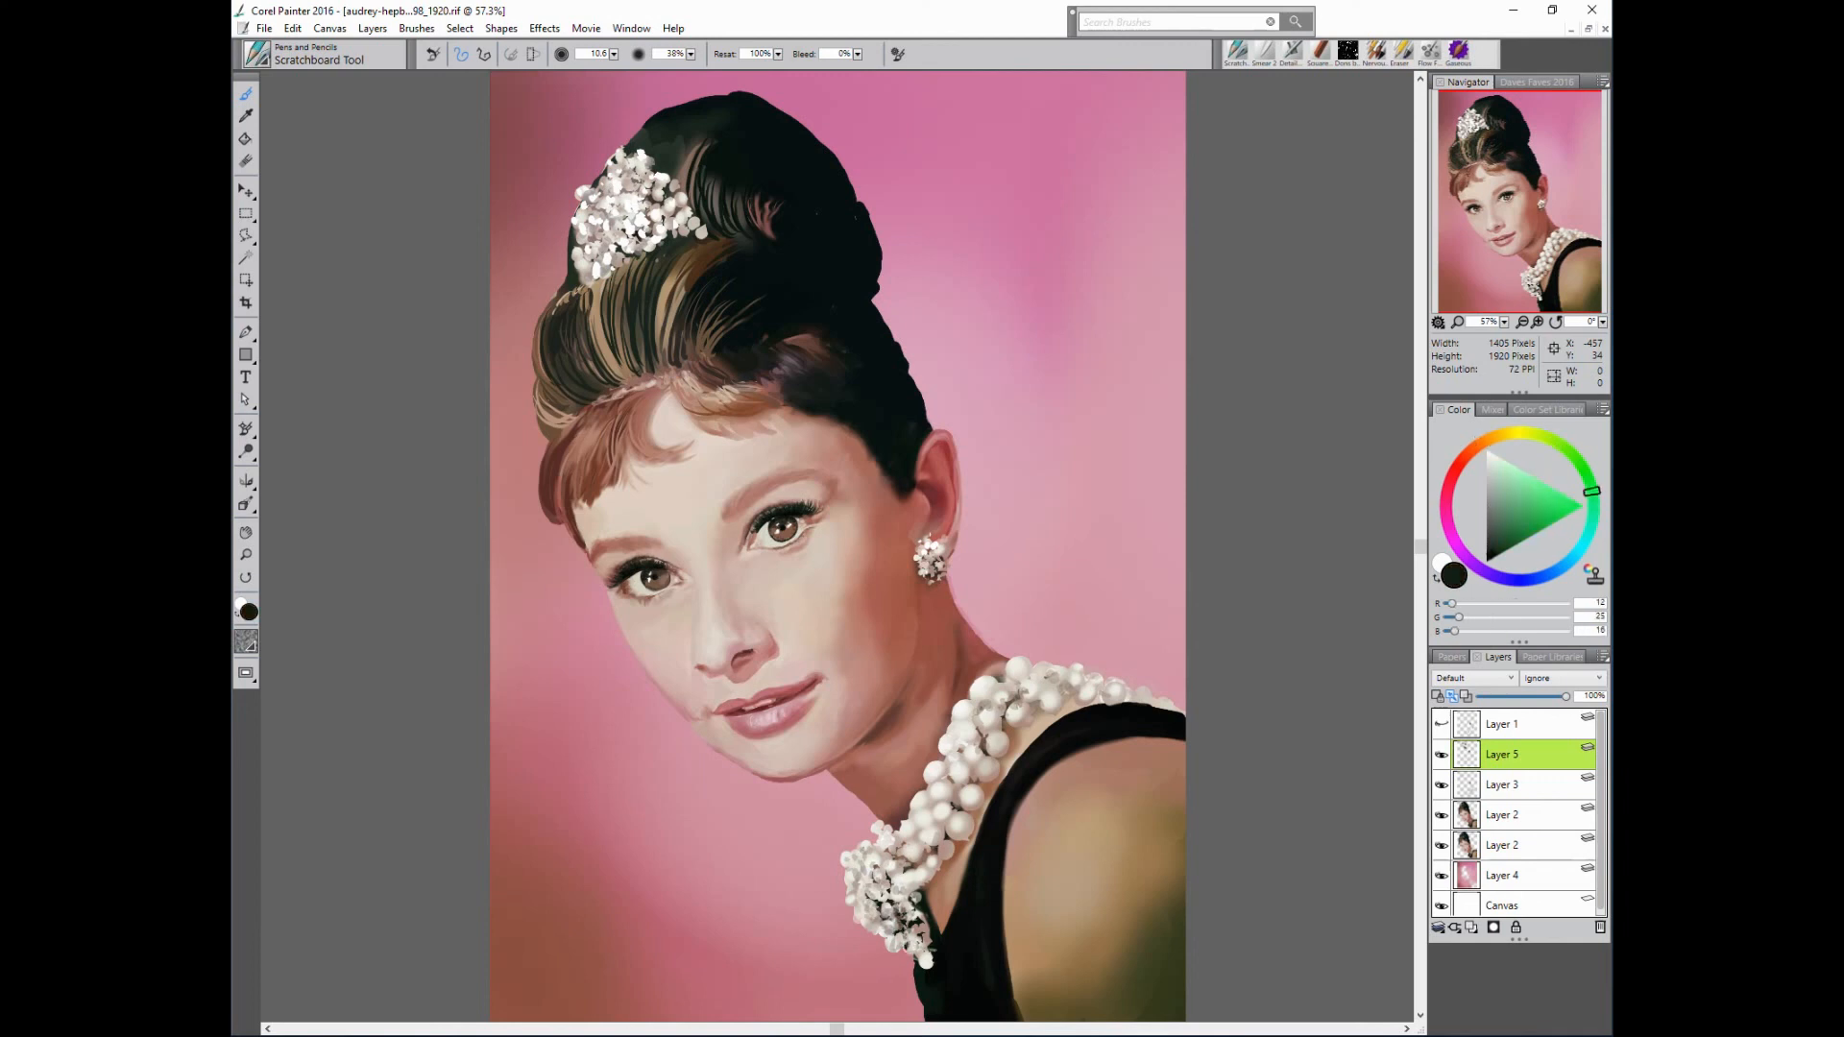
pyautogui.keyDown('alt'); pyautogui.click(1025, 800); pyautogui.keyUp('alt')
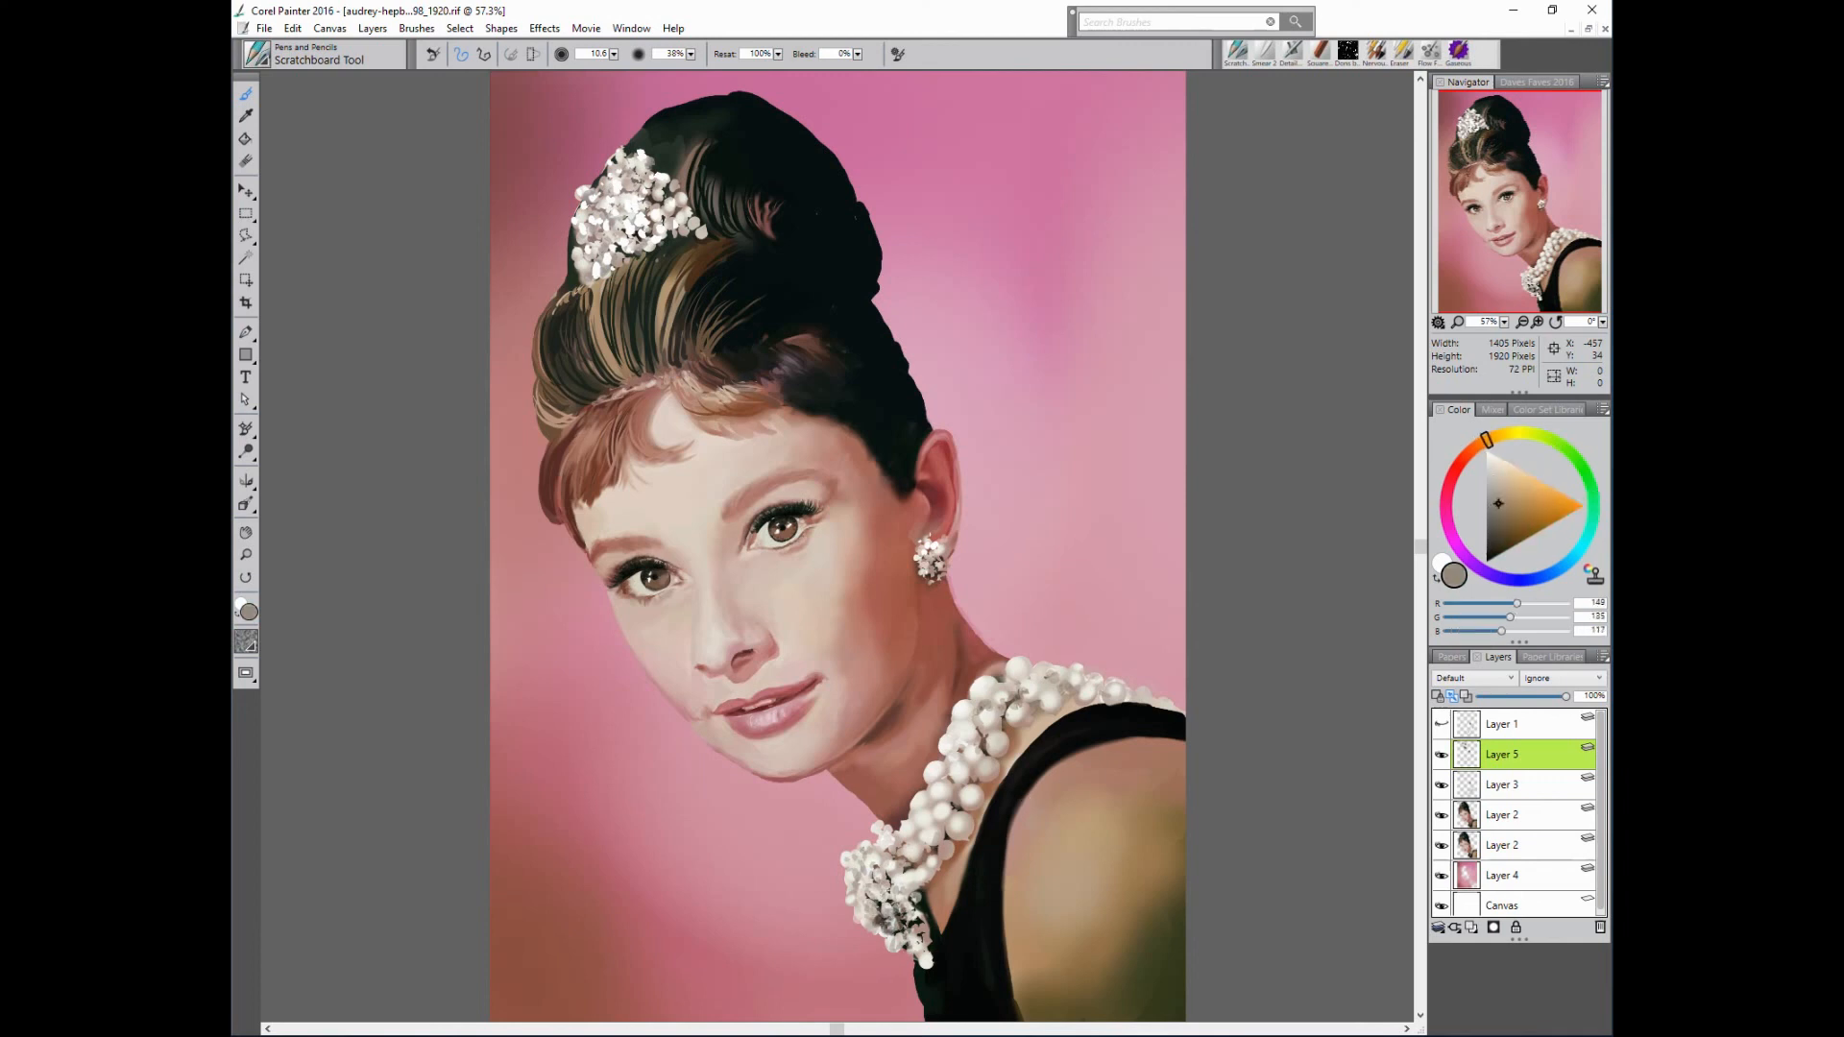
pyautogui.keyDown('alt'); pyautogui.click(925, 913); pyautogui.keyUp('alt')
pyautogui.moveTo(910, 923); pyautogui.dragTo(921, 938)
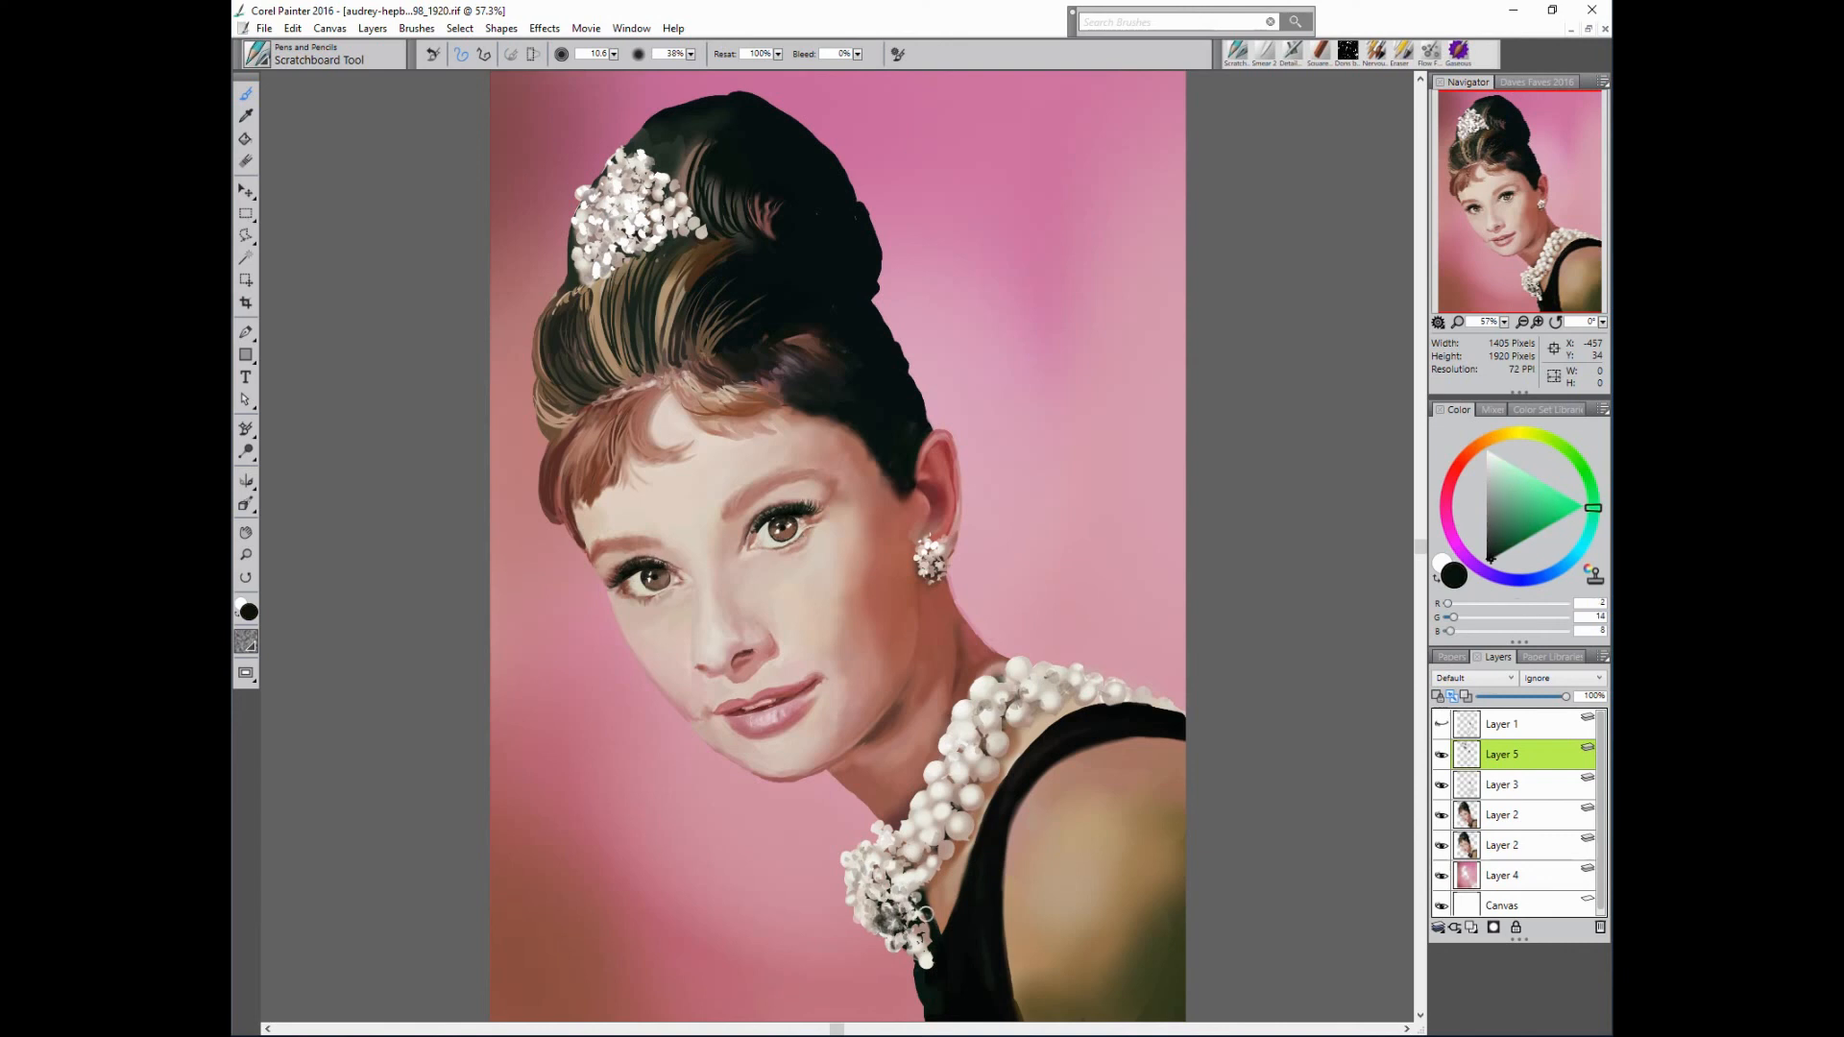
# - Define the brooch's lower pearls at 100% opacity in sampled light beige, near-black and brown-grey
pyautogui.keyDown('alt'); pyautogui.click(891, 885); pyautogui.keyUp('alt')
pyautogui.press('0')
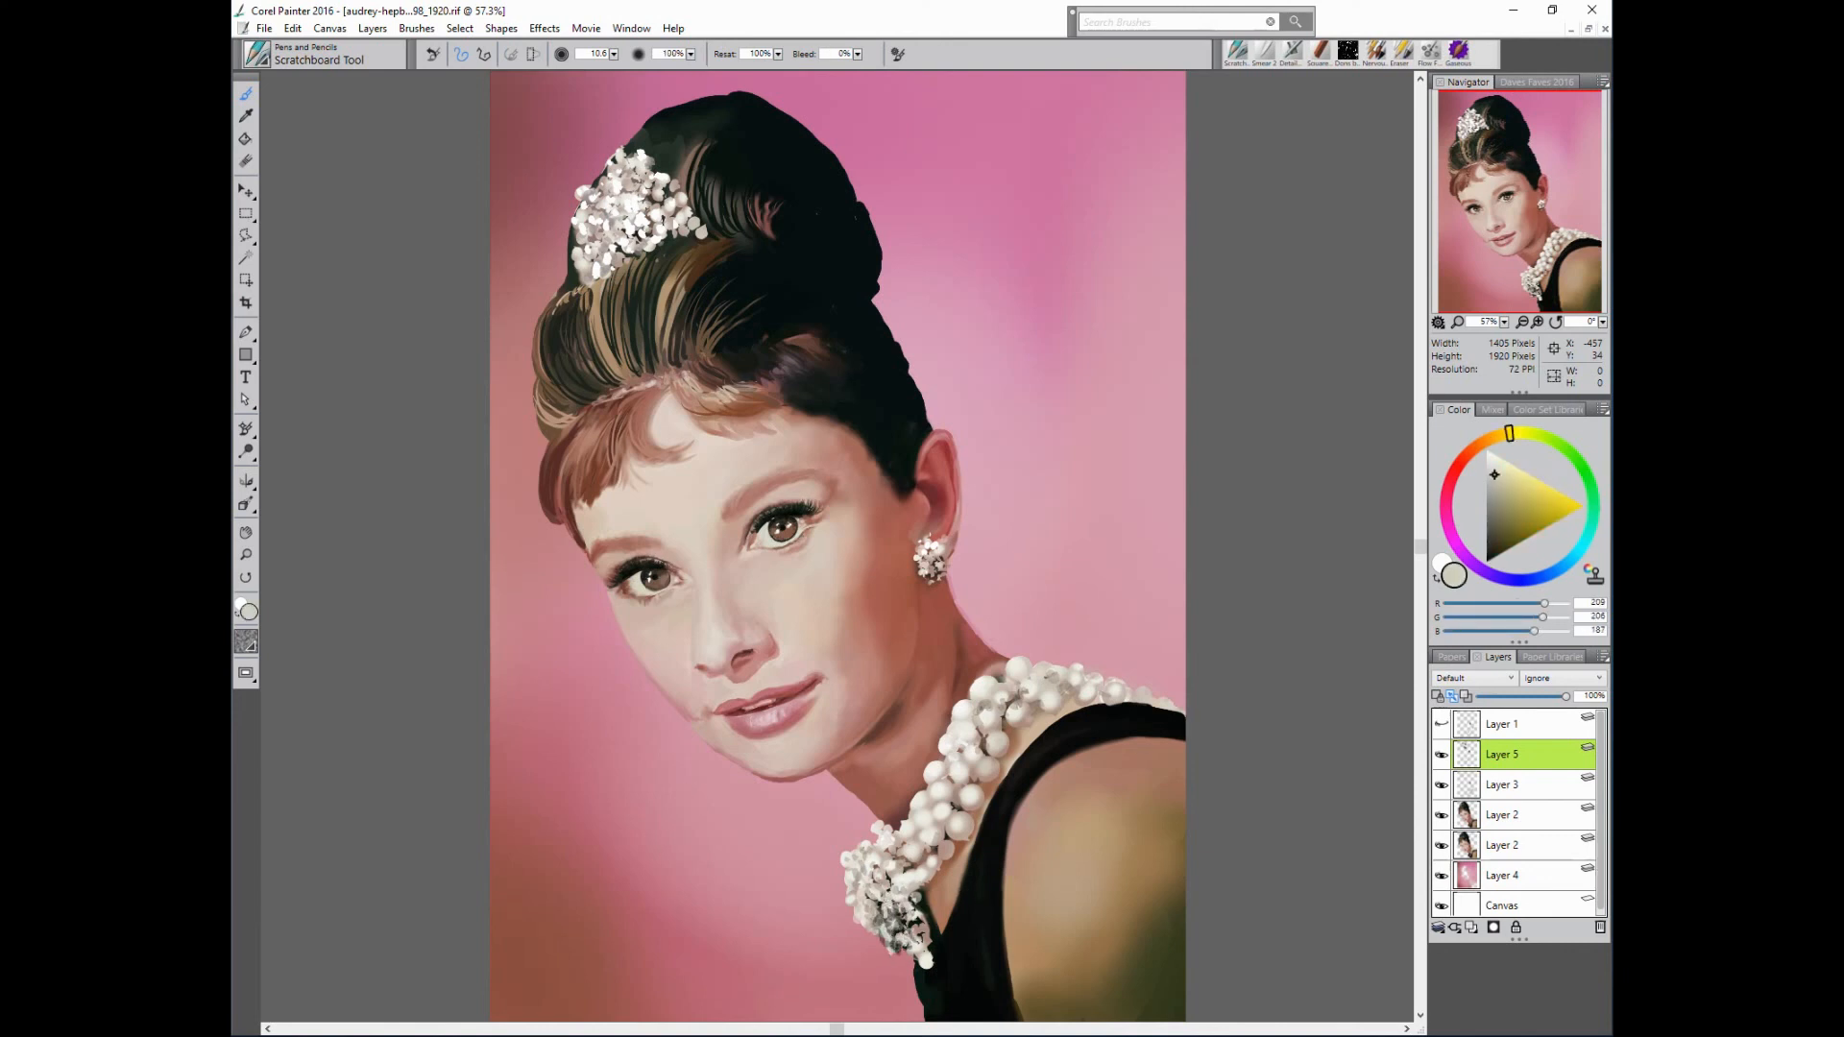
pyautogui.keyDown('alt'); pyautogui.click(899, 945); pyautogui.keyUp('alt')
pyautogui.keyDown('alt'); pyautogui.click(908, 939); pyautogui.keyUp('alt')
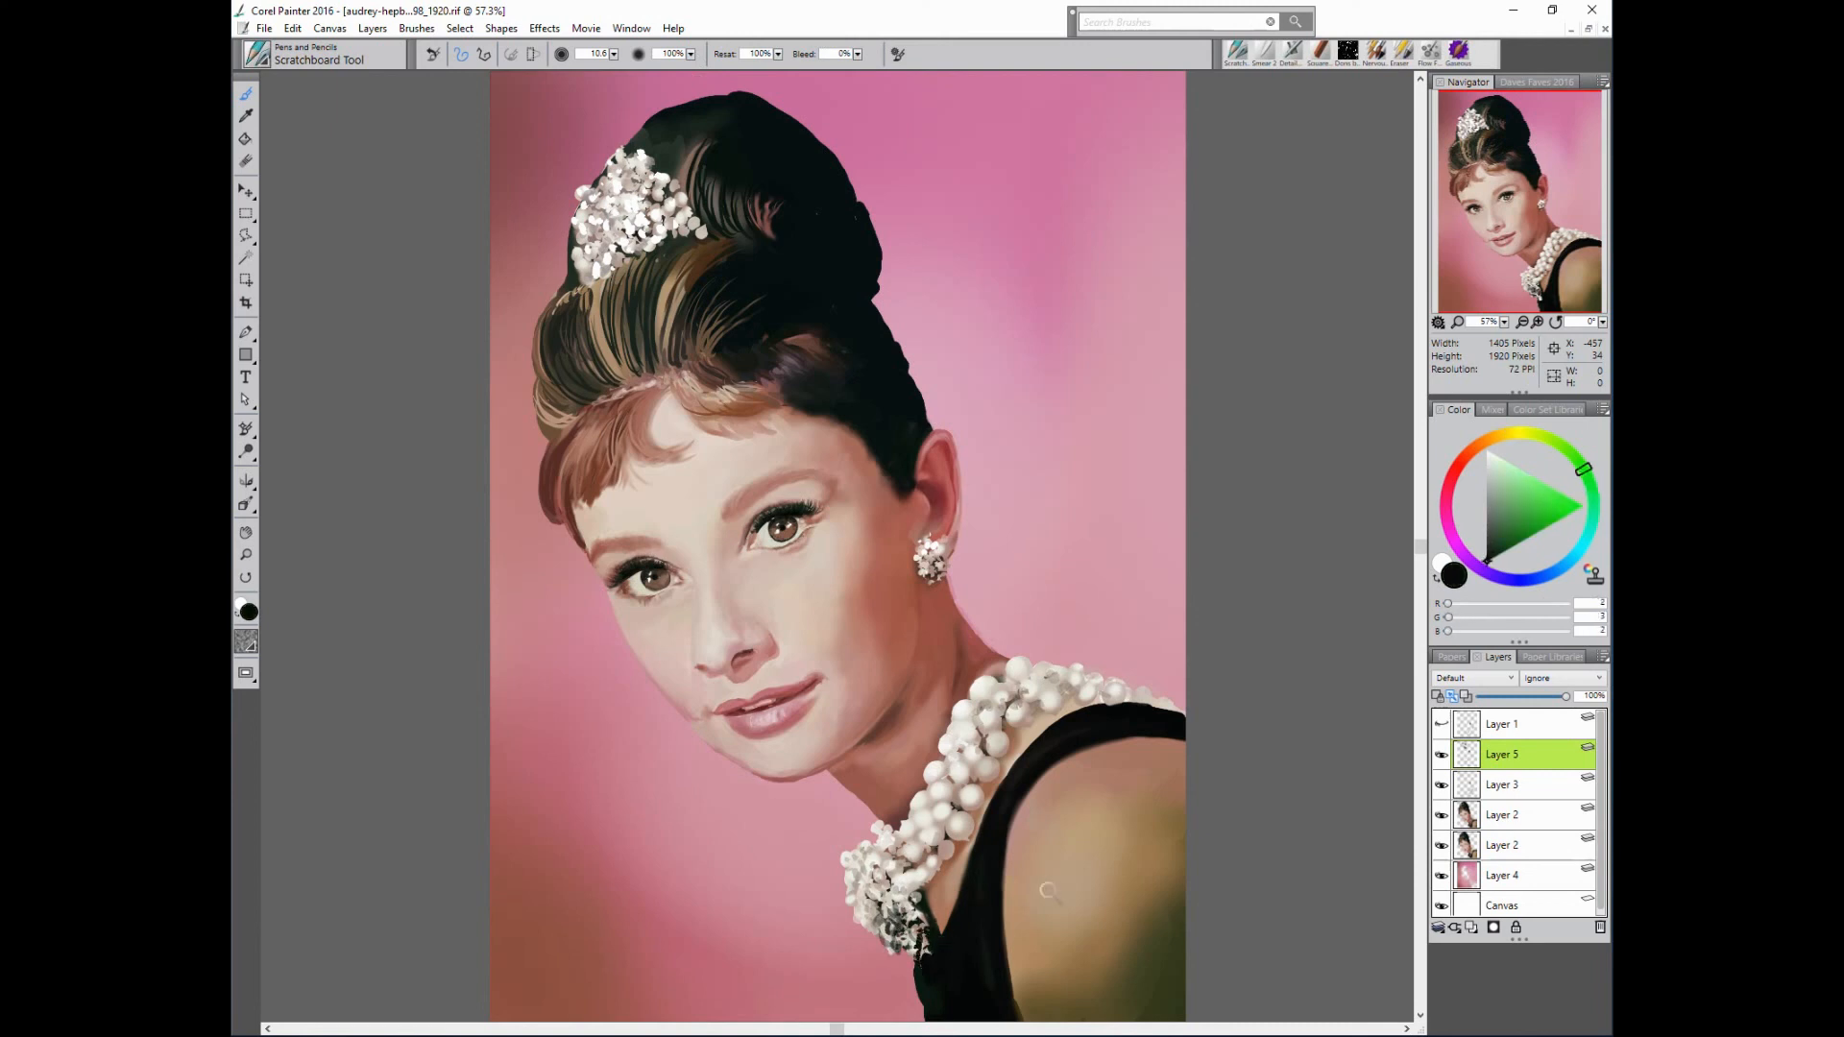
pyautogui.keyDown('alt'); pyautogui.click(899, 943); pyautogui.keyUp('alt')
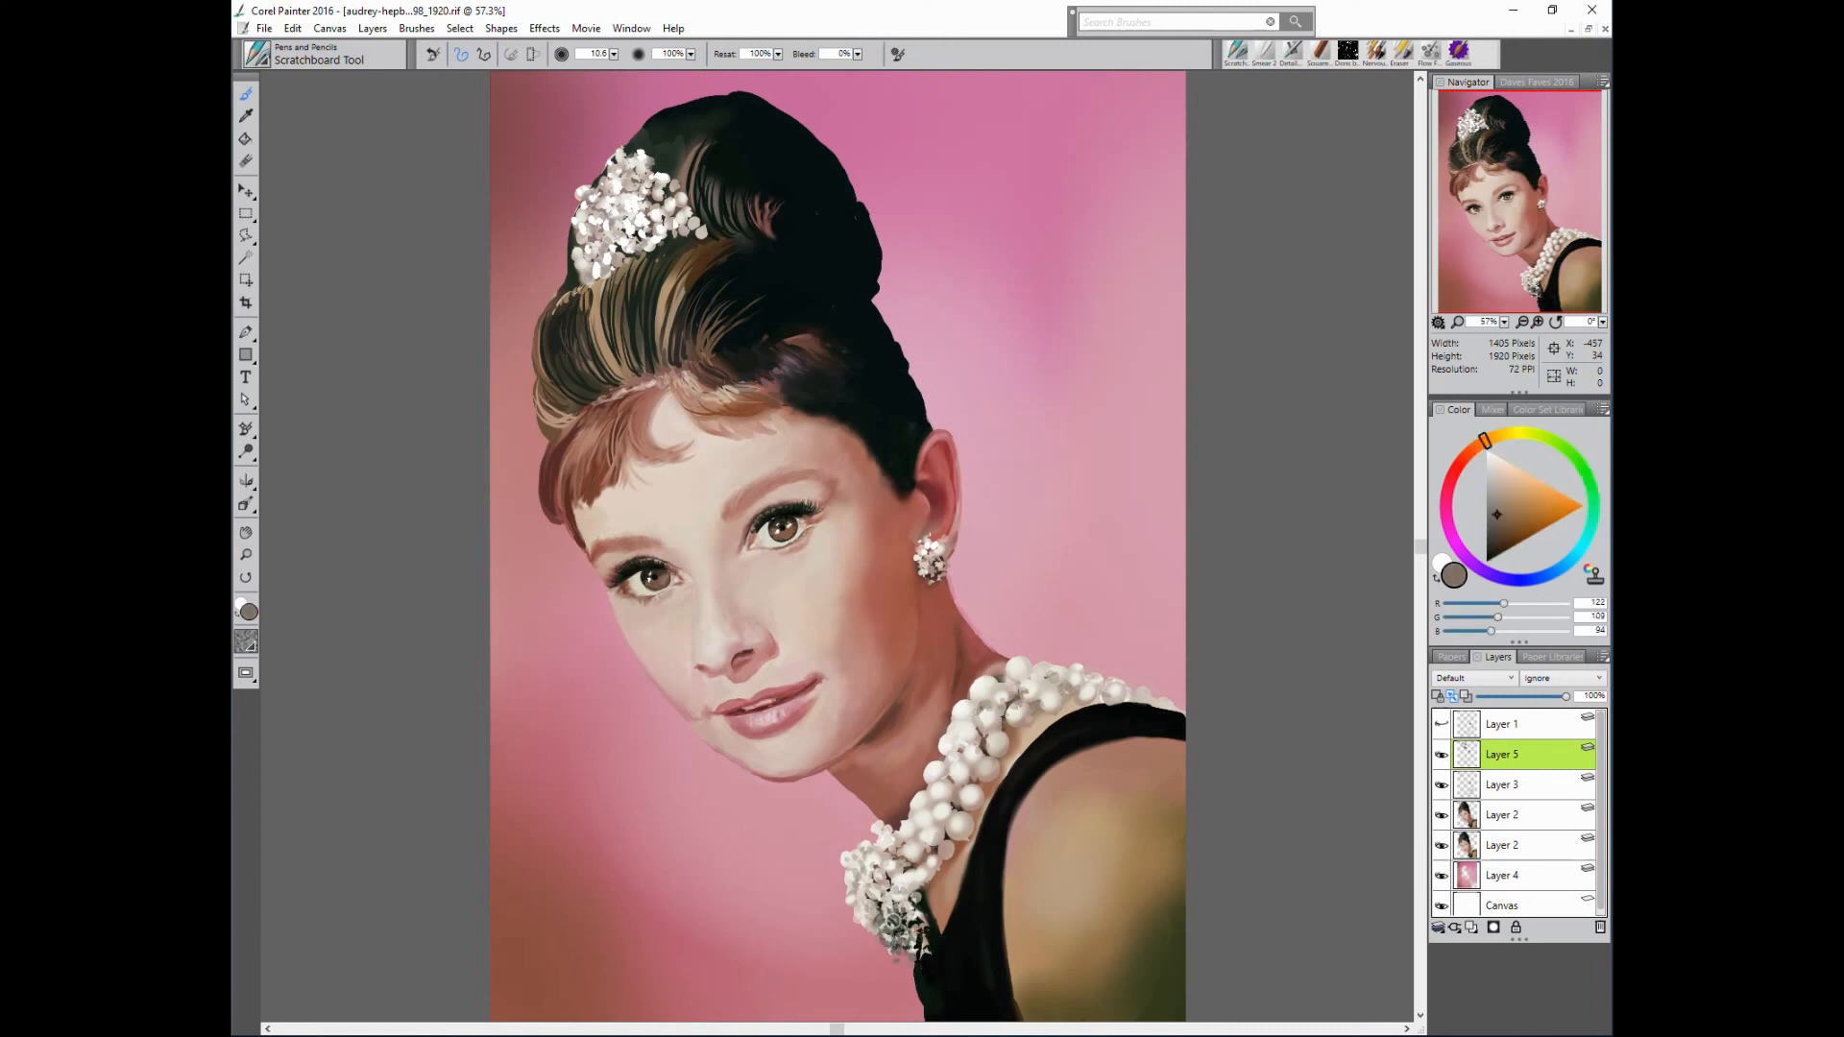
# - Refine the beads along the brooch's lower edge with sampled beige, dark olive-grey and background pink
pyautogui.keyDown('alt'); pyautogui.click(888, 921); pyautogui.keyUp('alt')
pyautogui.keyDown('alt'); pyautogui.click(878, 910); pyautogui.keyUp('alt')
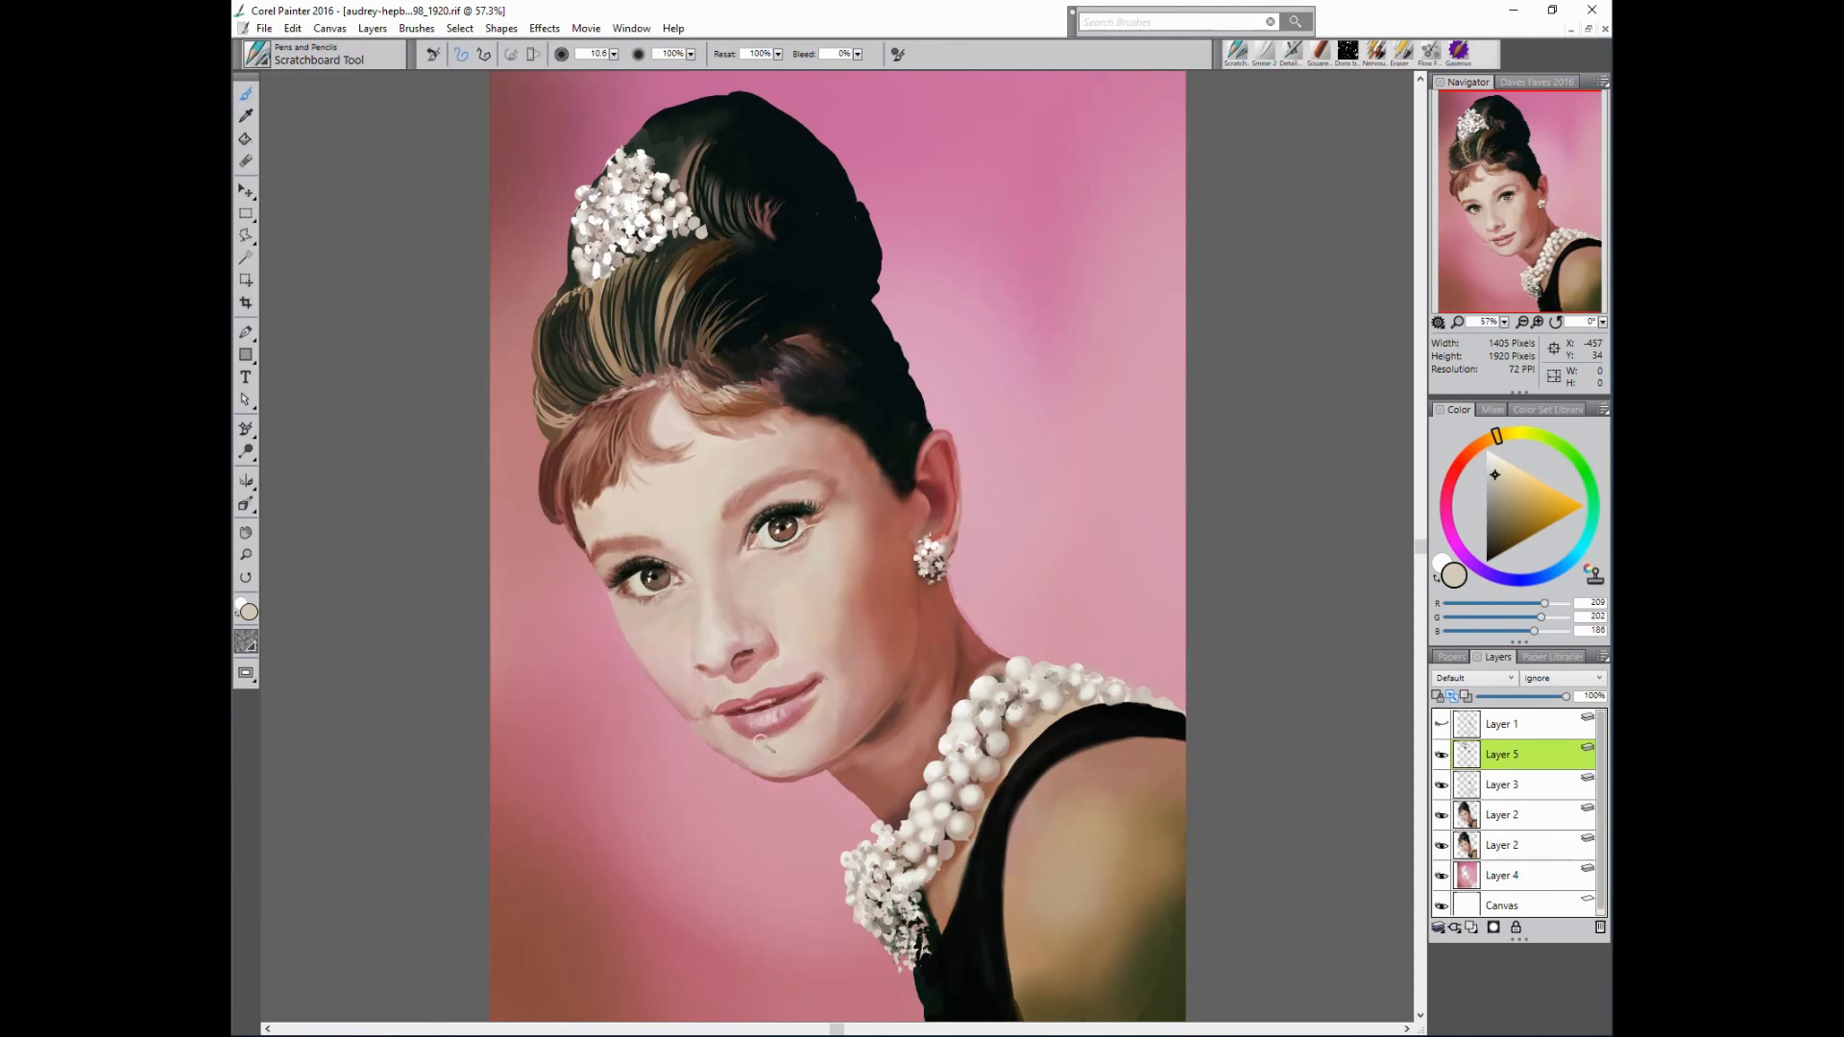
pyautogui.keyDown('alt'); pyautogui.click(908, 934); pyautogui.keyUp('alt')
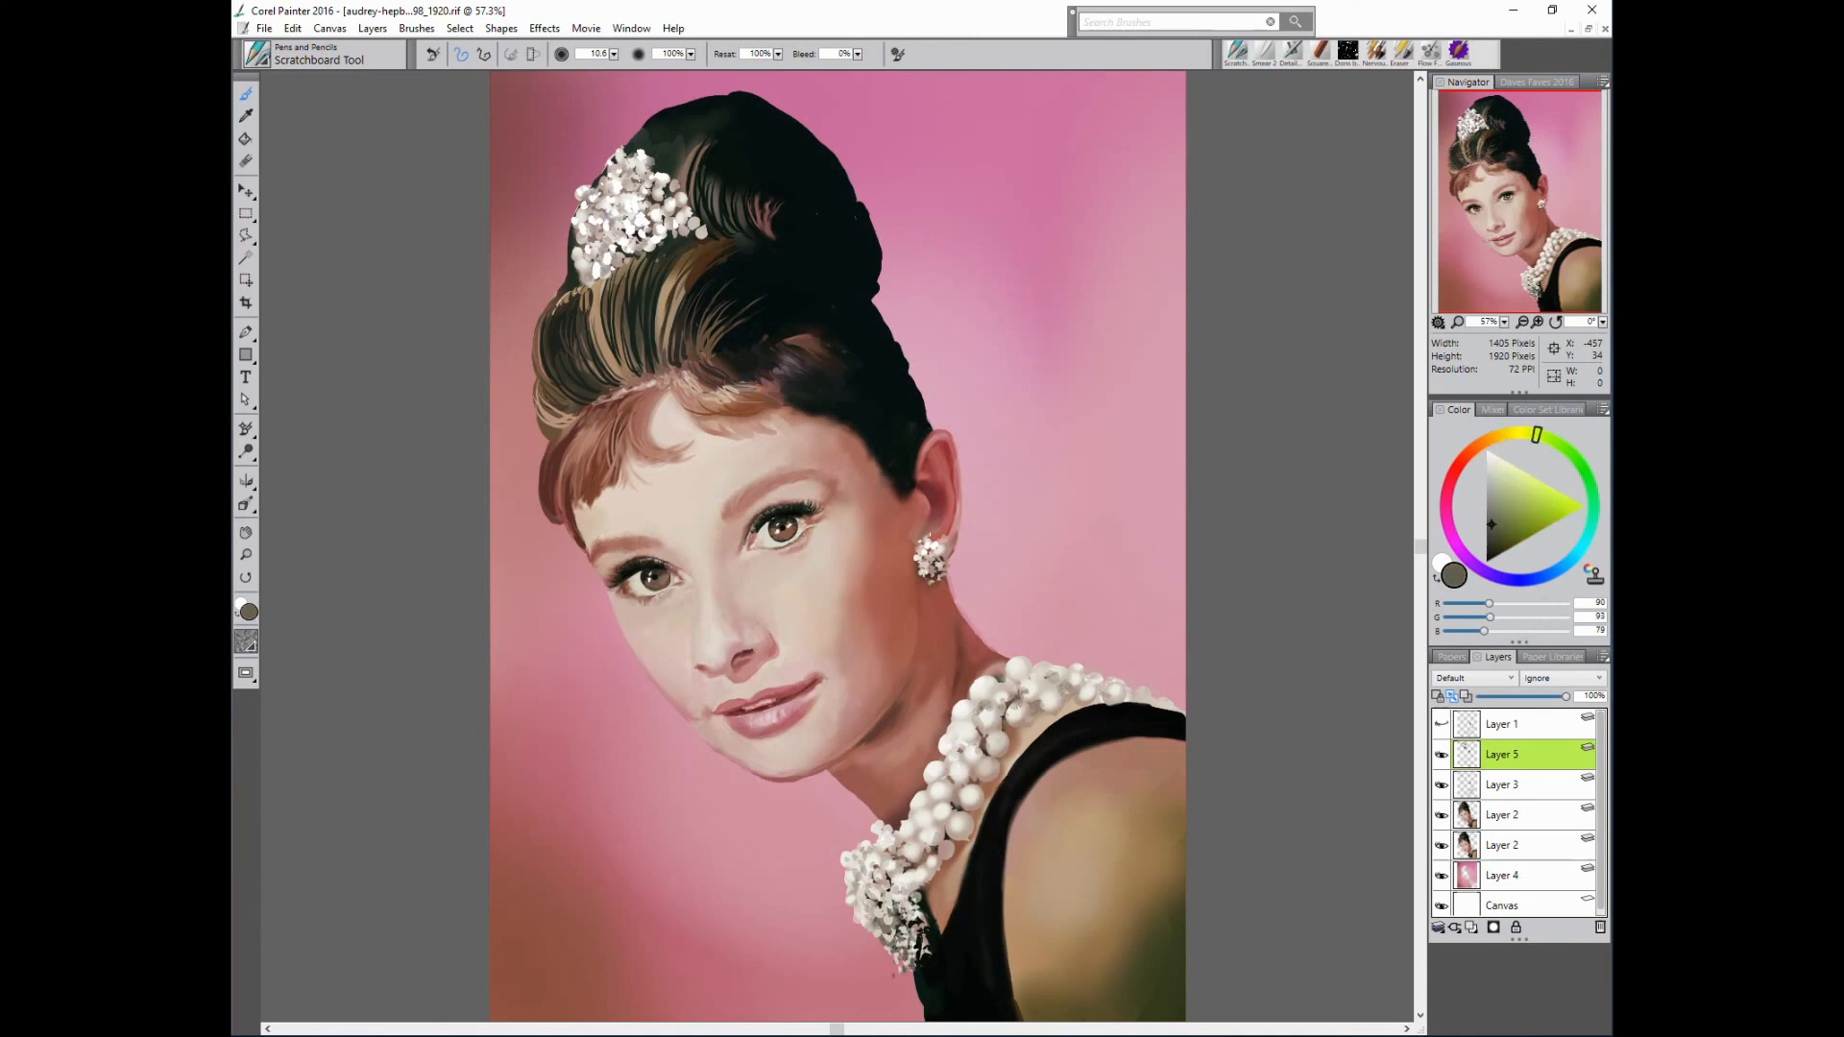
pyautogui.keyDown('alt'); pyautogui.click(893, 975); pyautogui.keyUp('alt')
# - Retouch the edge where the necklace meets the neck above the brooch with sampled background pink and red-brown
pyautogui.keyDown('alt'); pyautogui.click(893, 812); pyautogui.keyUp('alt')
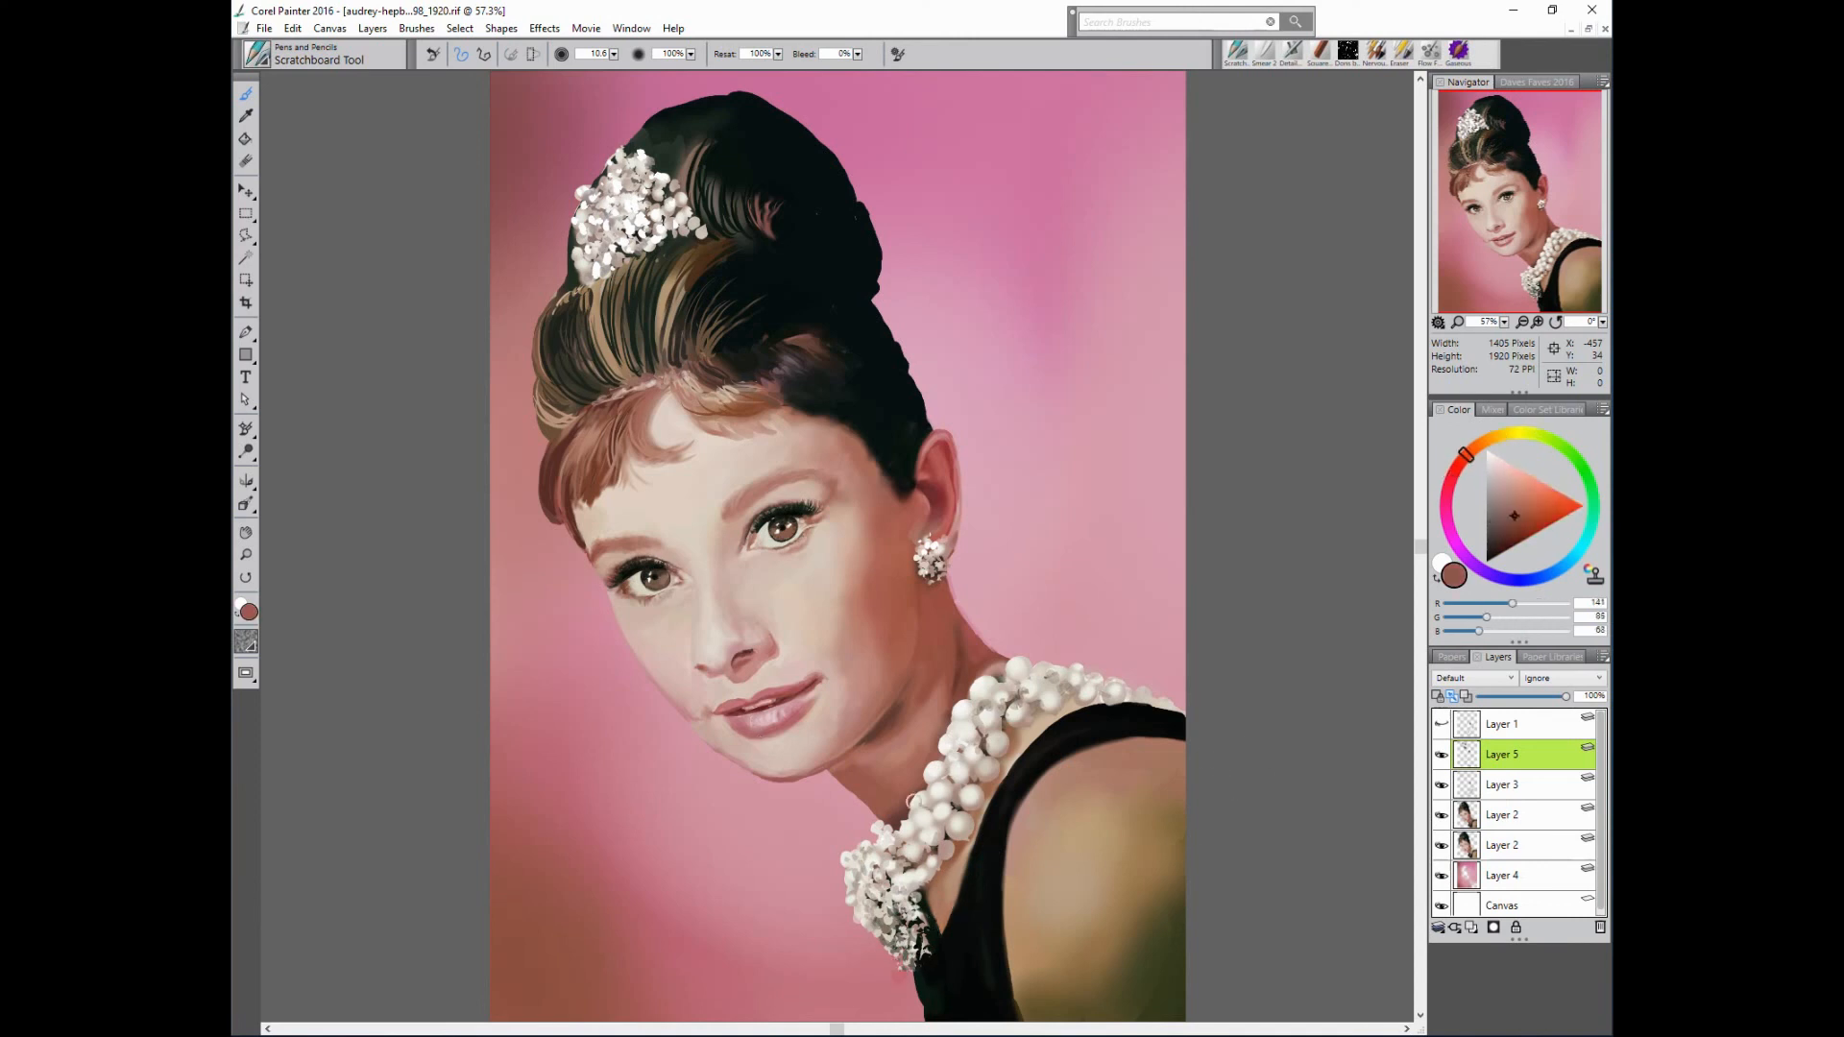
pyautogui.keyDown('alt'); pyautogui.click(591, 700); pyautogui.keyUp('alt')
pyautogui.moveTo(878, 838); pyautogui.dragTo(1008, 838)
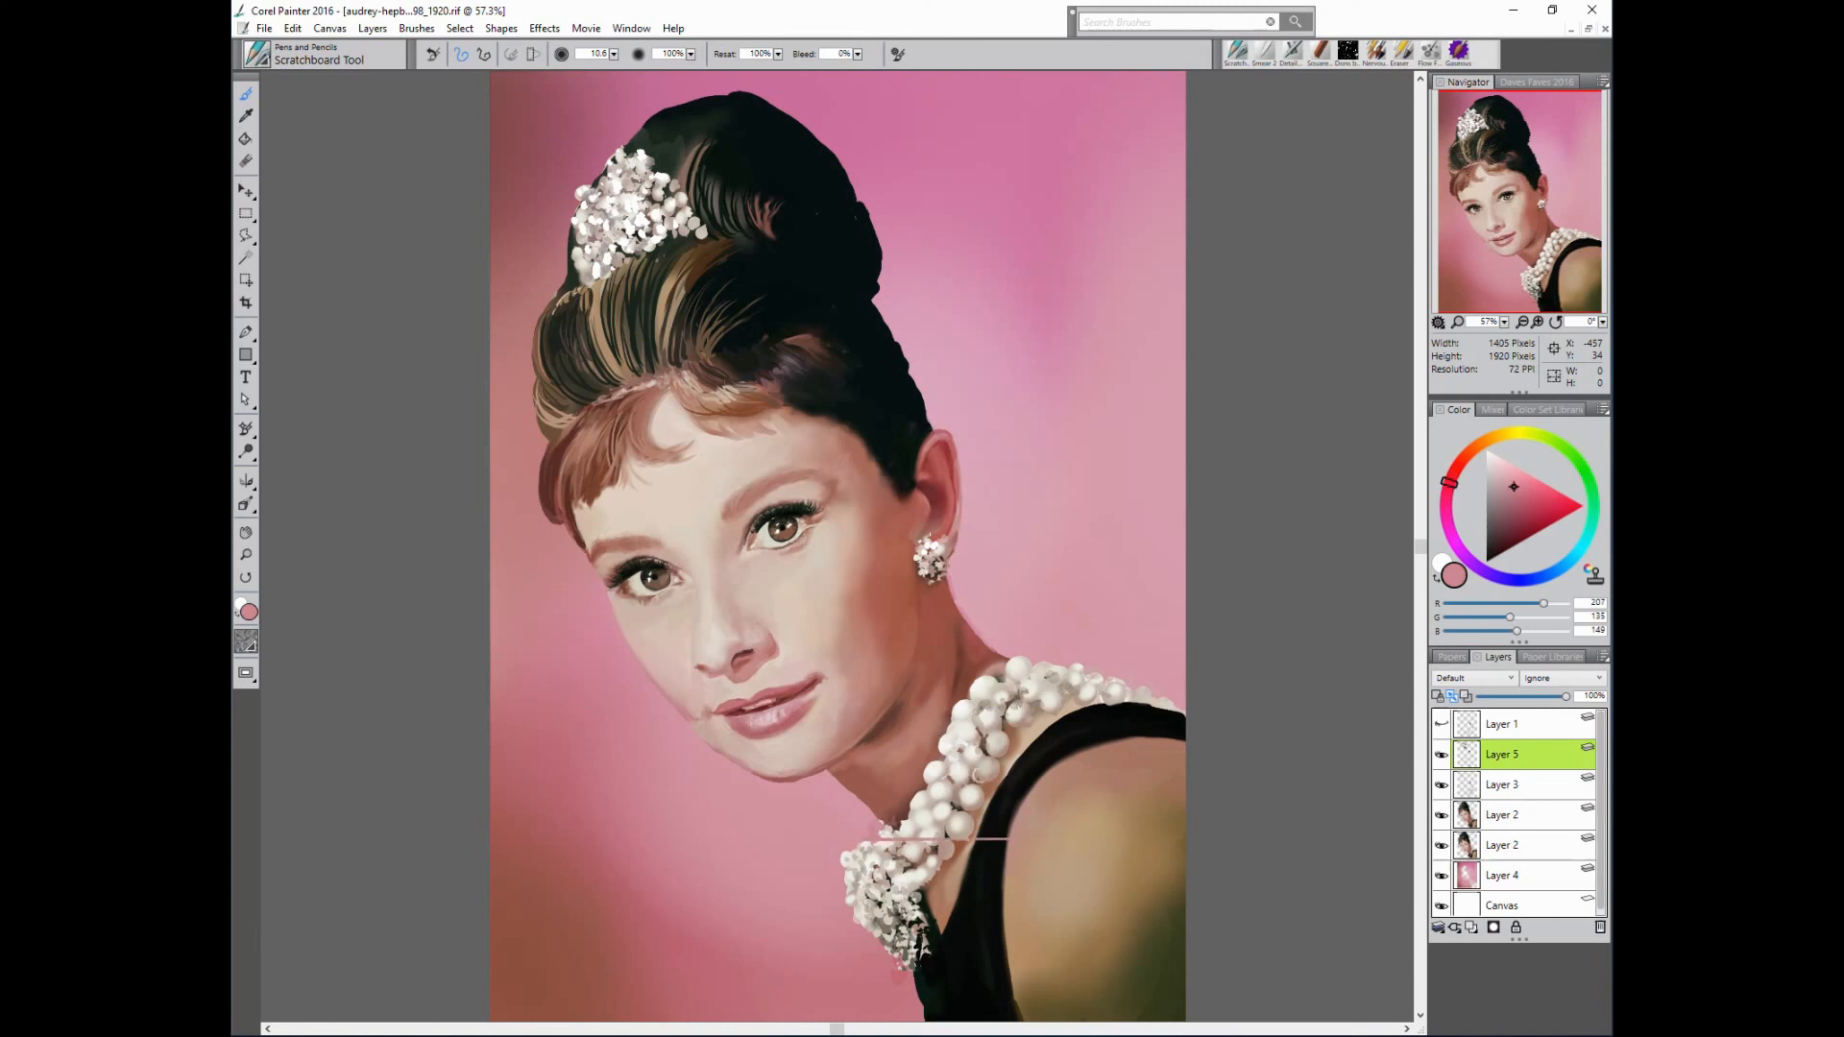
pyautogui.keyDown('alt'); pyautogui.click(889, 812); pyautogui.keyUp('alt')
pyautogui.moveTo(885, 827); pyautogui.dragTo(900, 822)
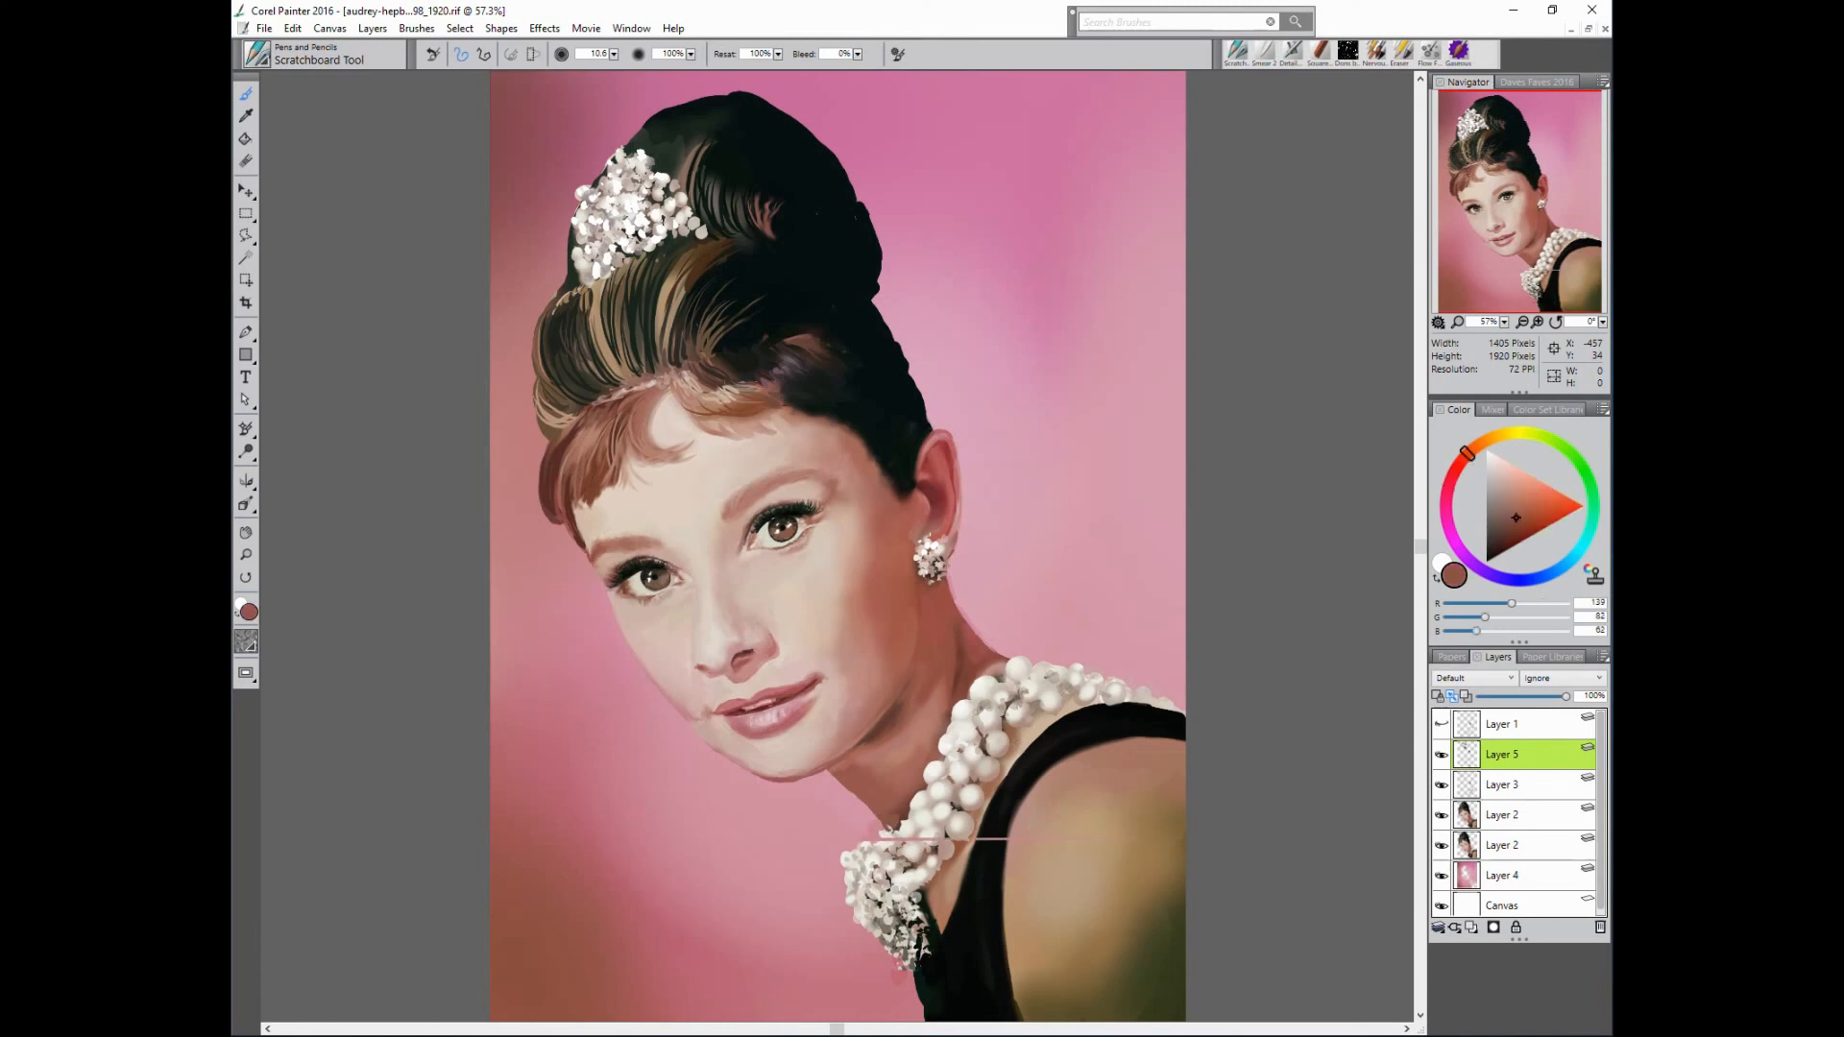
pyautogui.keyDown('alt'); pyautogui.click(907, 808); pyautogui.keyUp('alt')
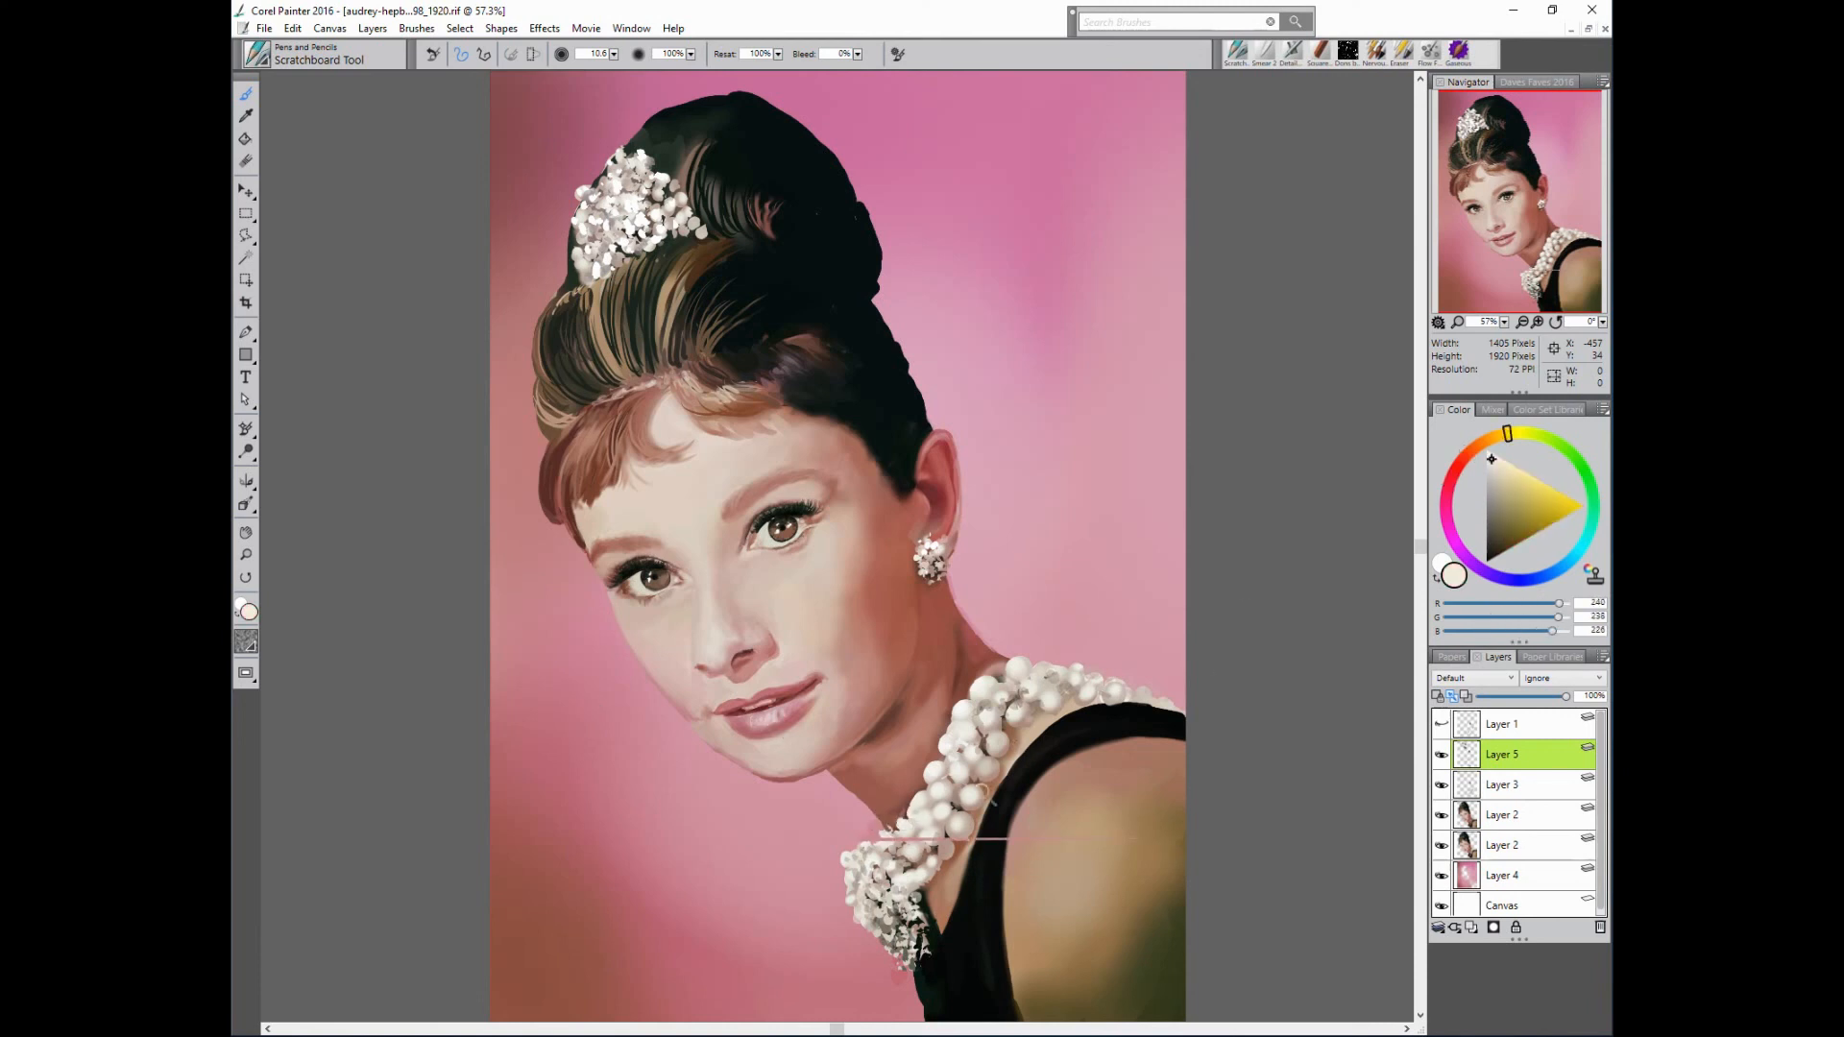
# - Smooth the shaded side of the neck above the necklace with sampled red-brown at a brush size of 32.6
pyautogui.keyDown('alt'); pyautogui.click(1114, 730); pyautogui.keyUp('alt')
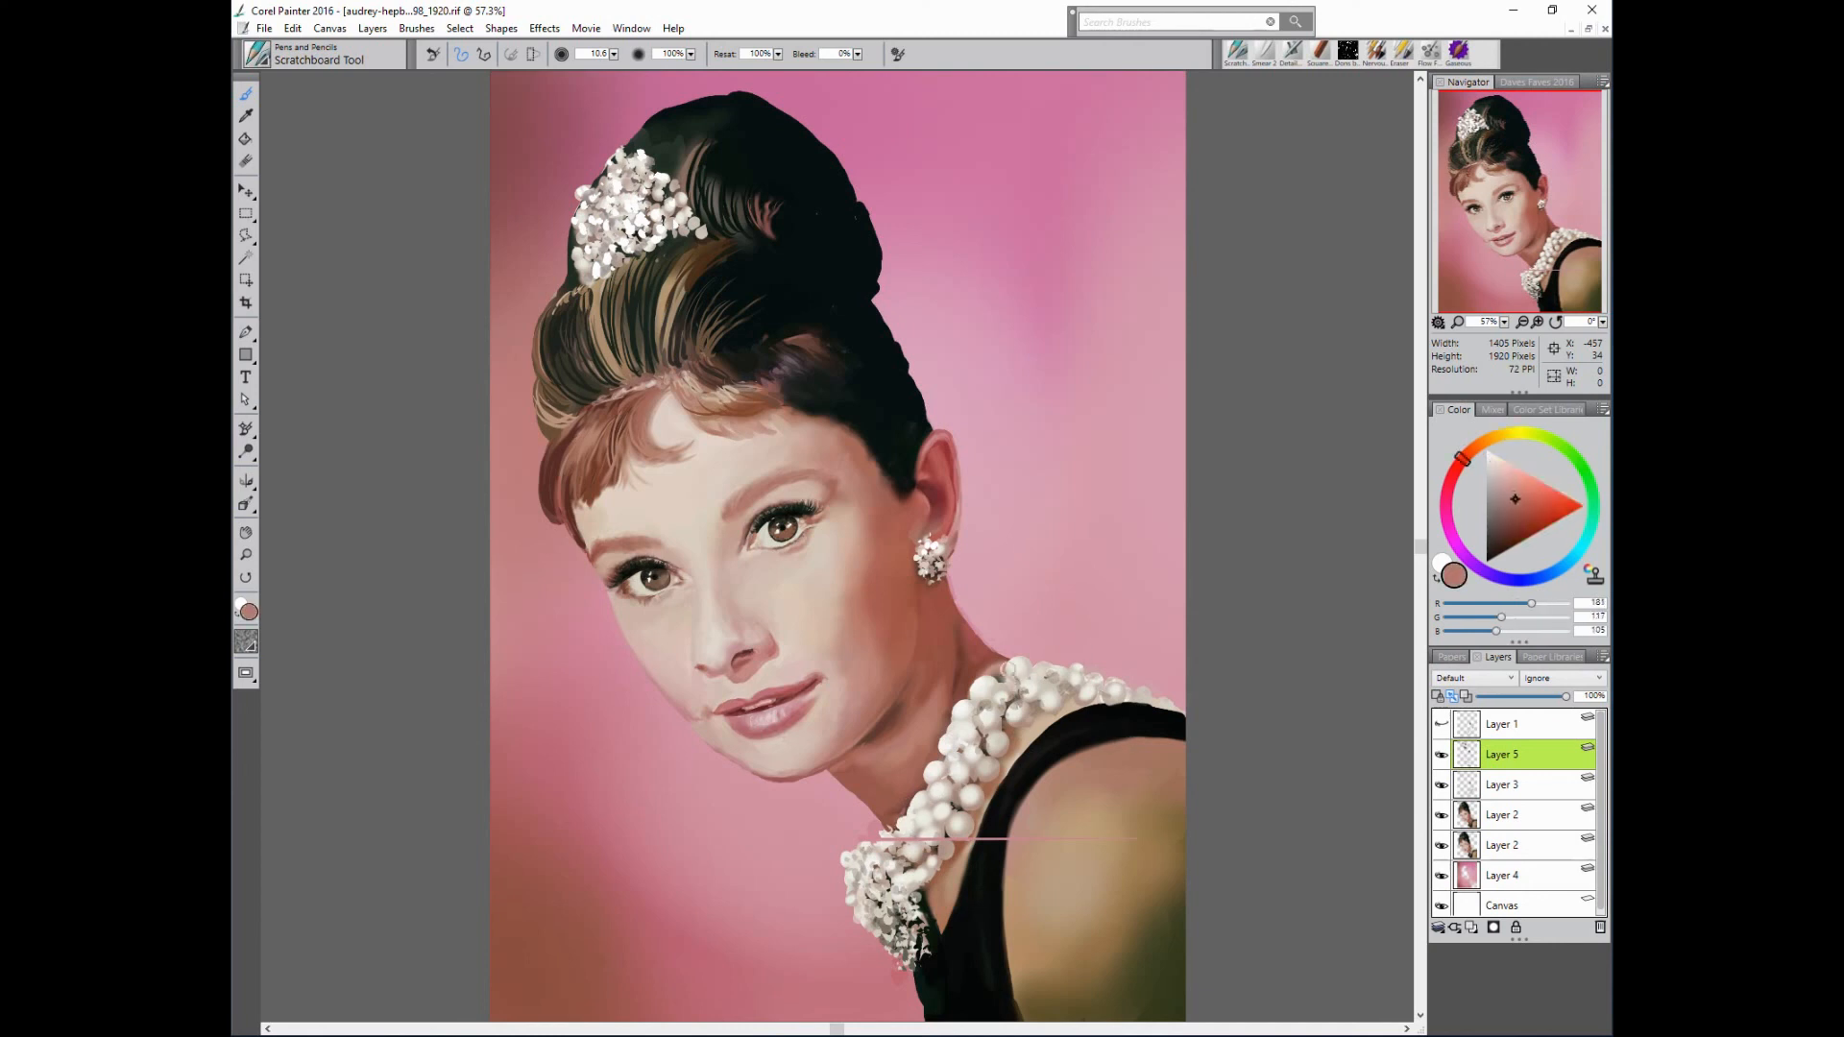
pyautogui.keyDown('alt'); pyautogui.click(995, 672); pyautogui.keyUp('alt')
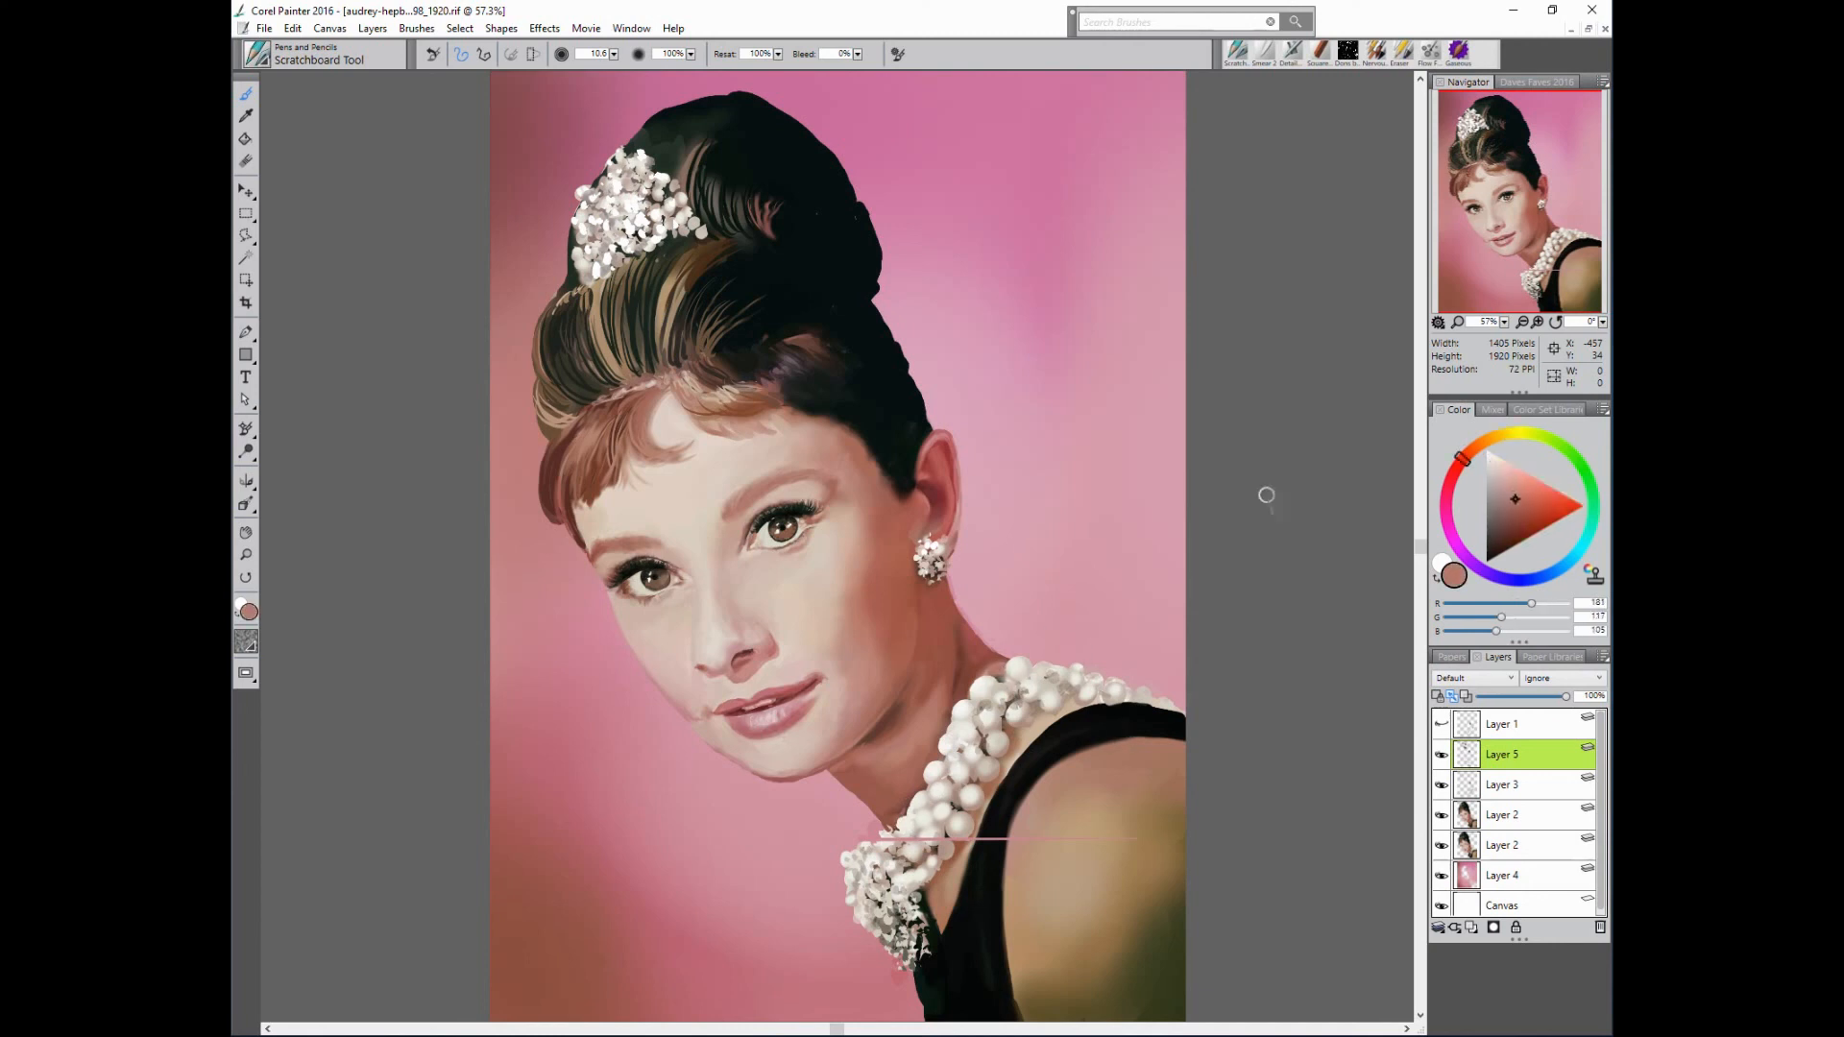
pyautogui.press(']')
pyautogui.moveTo(935, 712); pyautogui.dragTo(914, 759)
pyautogui.keyDown('alt'); pyautogui.click(932, 718); pyautogui.keyUp('alt')
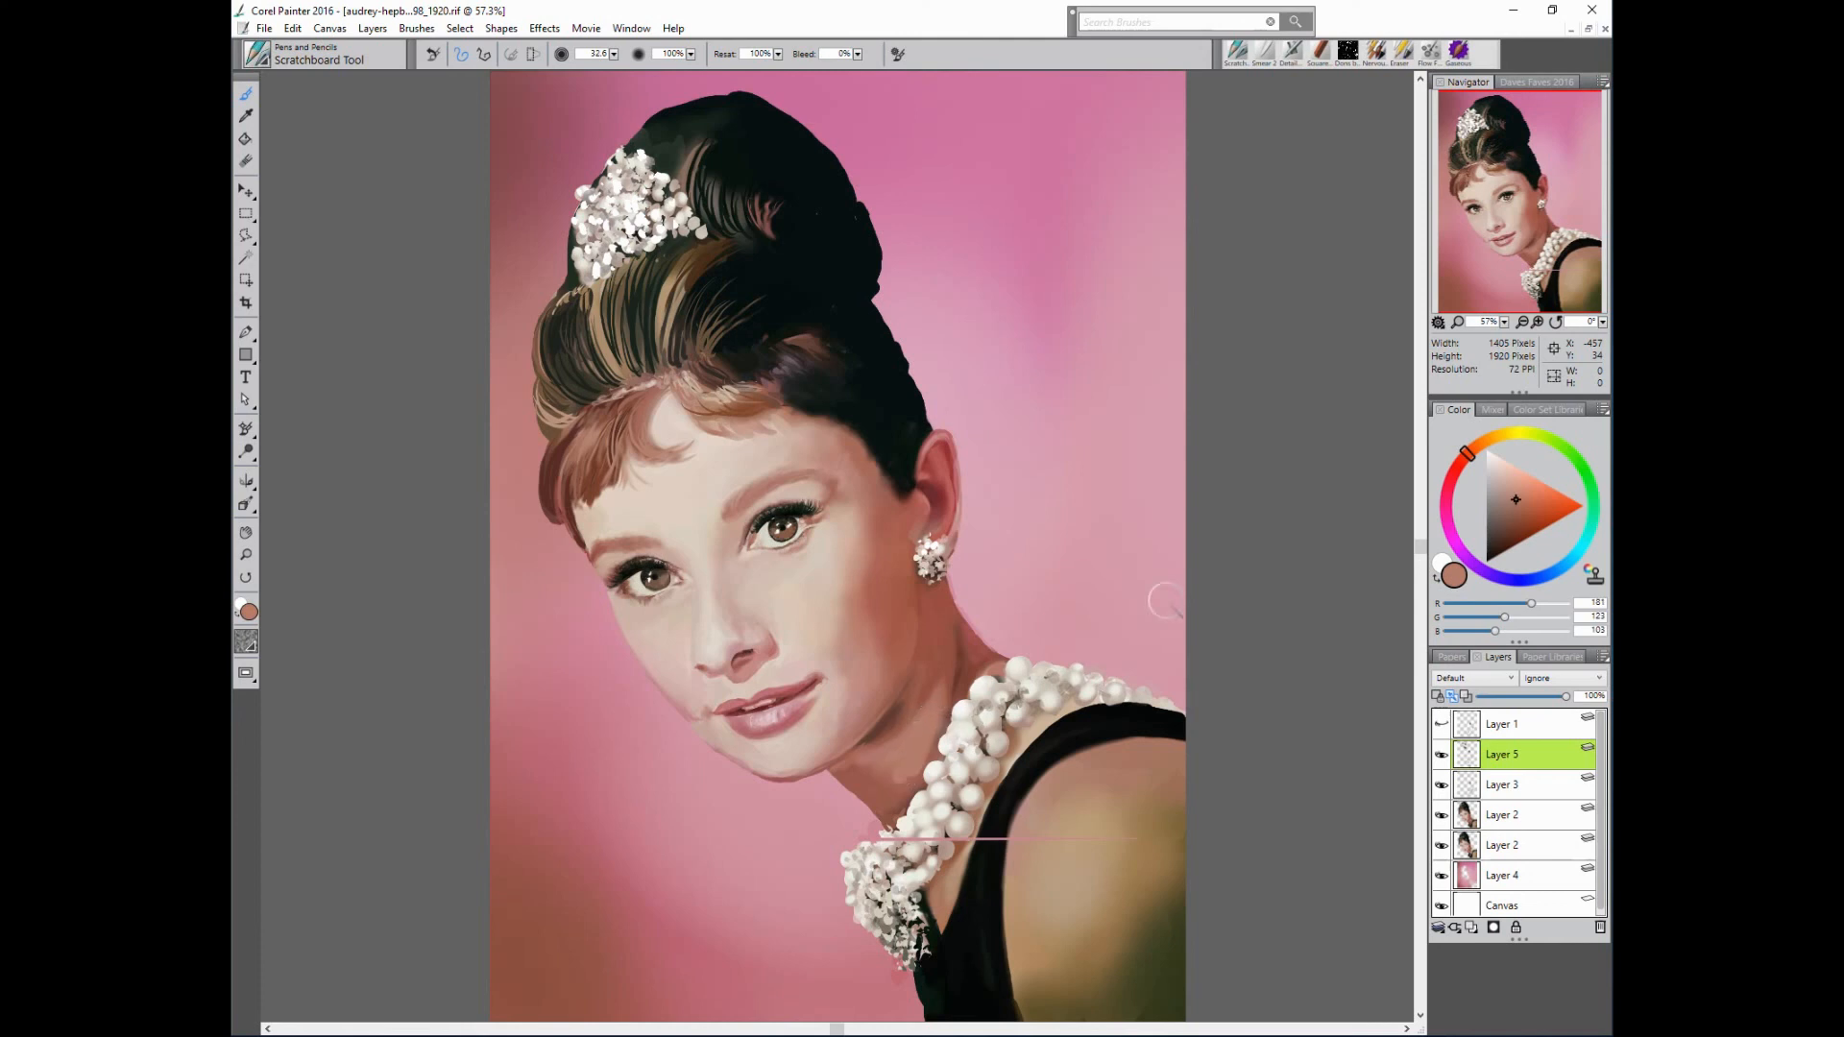
# - Retouch the ear around the pearl earring with sampled red-brown and background pink
pyautogui.keyDown('alt'); pyautogui.click(946, 499); pyautogui.keyUp('alt')
pyautogui.moveTo(913, 534); pyautogui.dragTo(921, 531)
pyautogui.keyDown('alt'); pyautogui.click(939, 511); pyautogui.keyUp('alt')
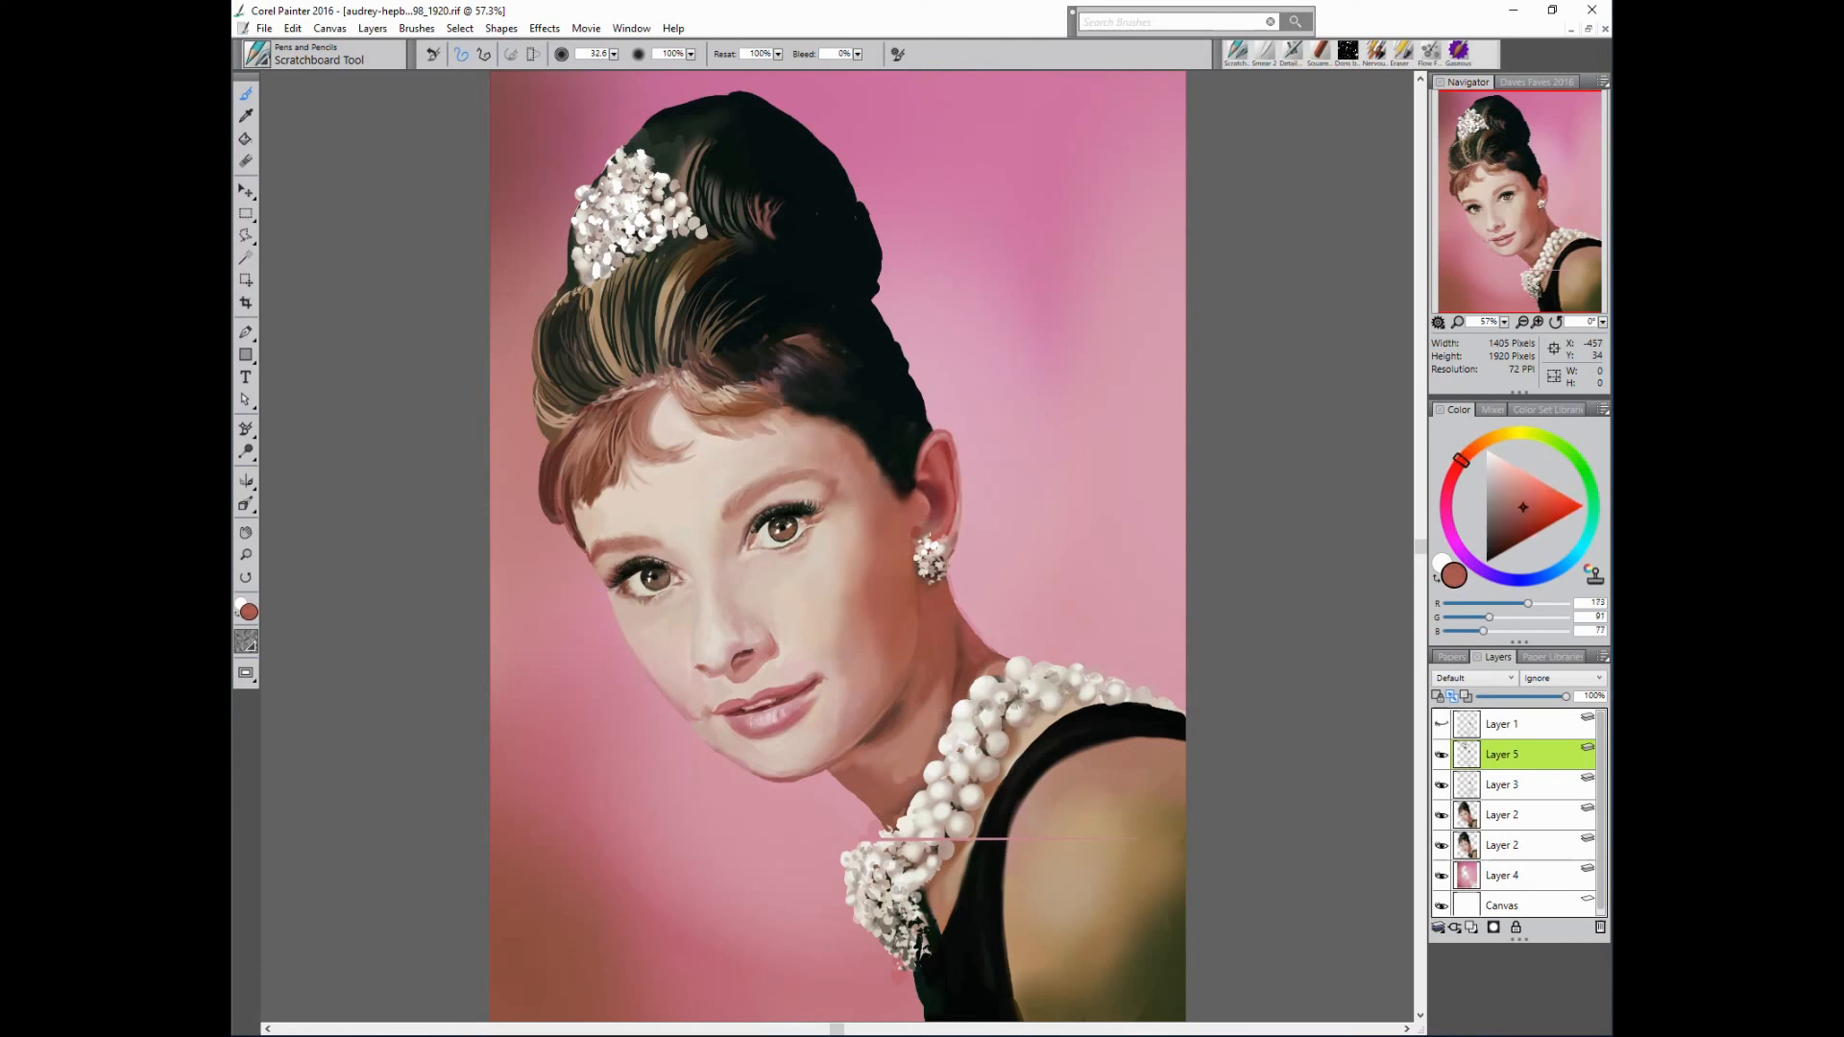
pyautogui.keyDown('alt'); pyautogui.click(981, 467); pyautogui.keyUp('alt')
pyautogui.press('n')
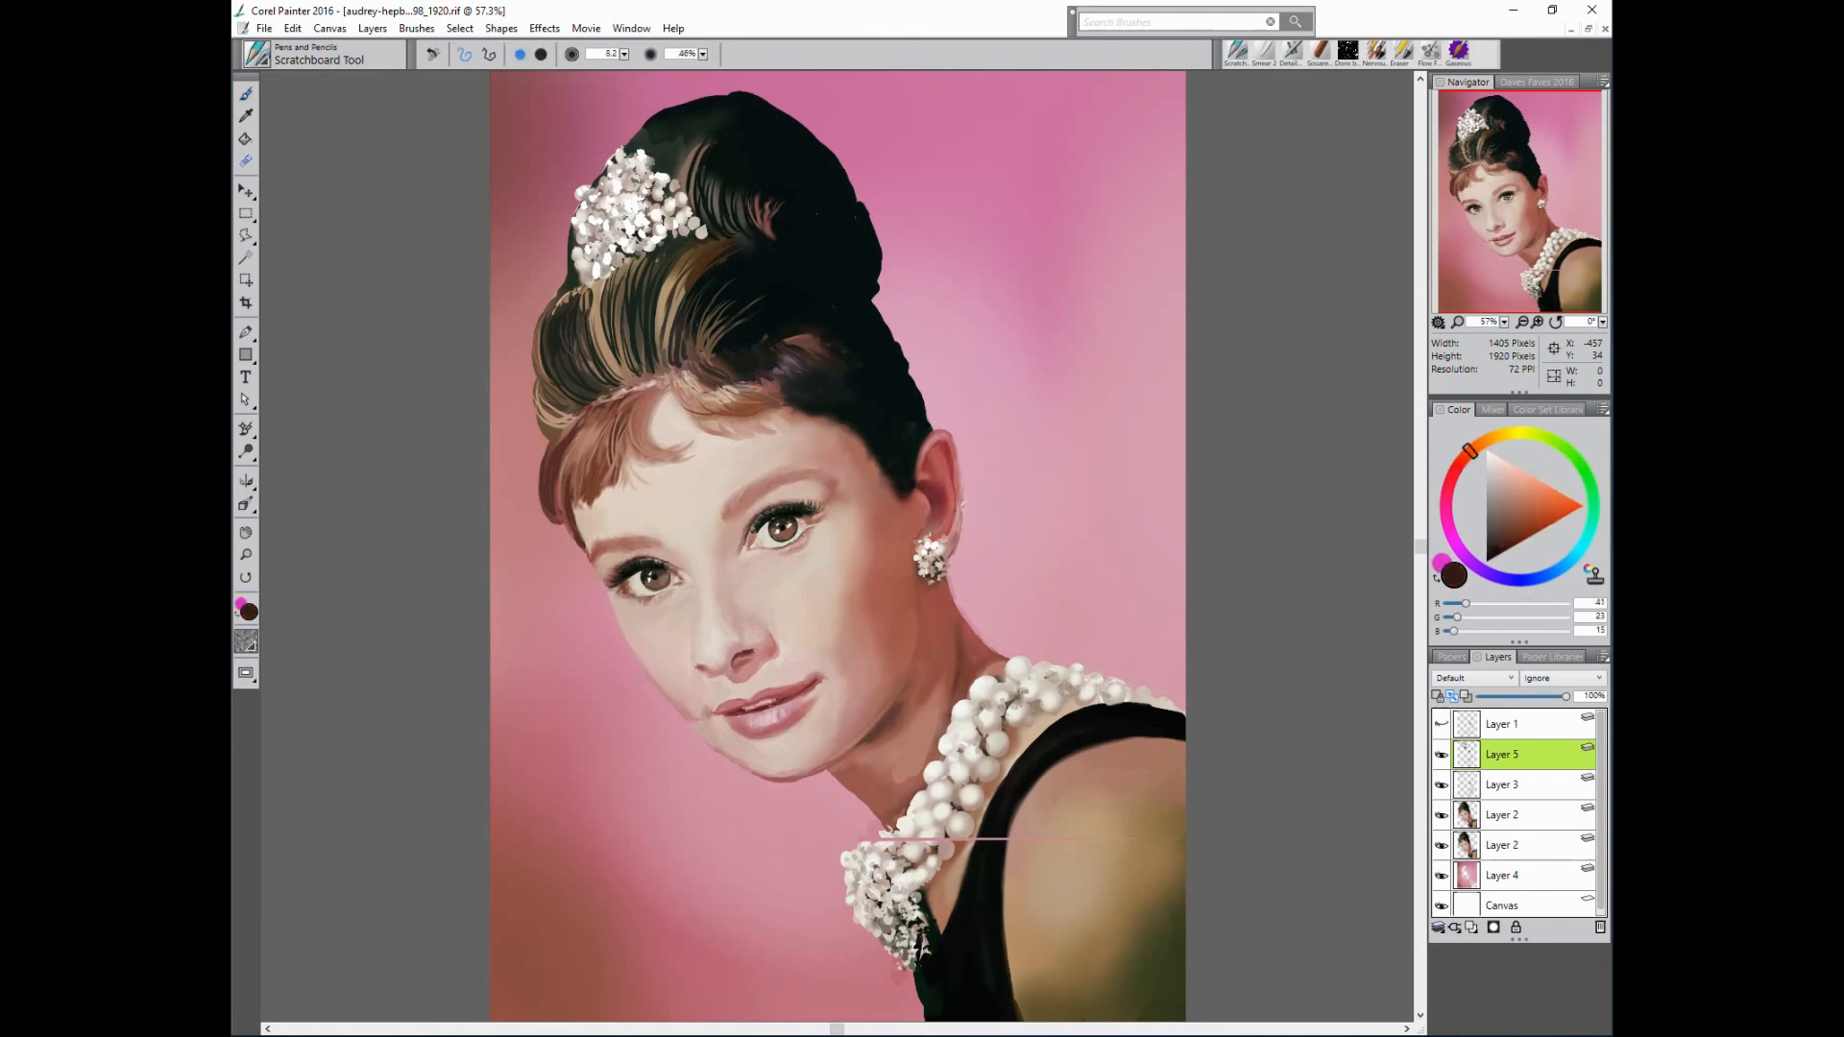
pyautogui.press('b')
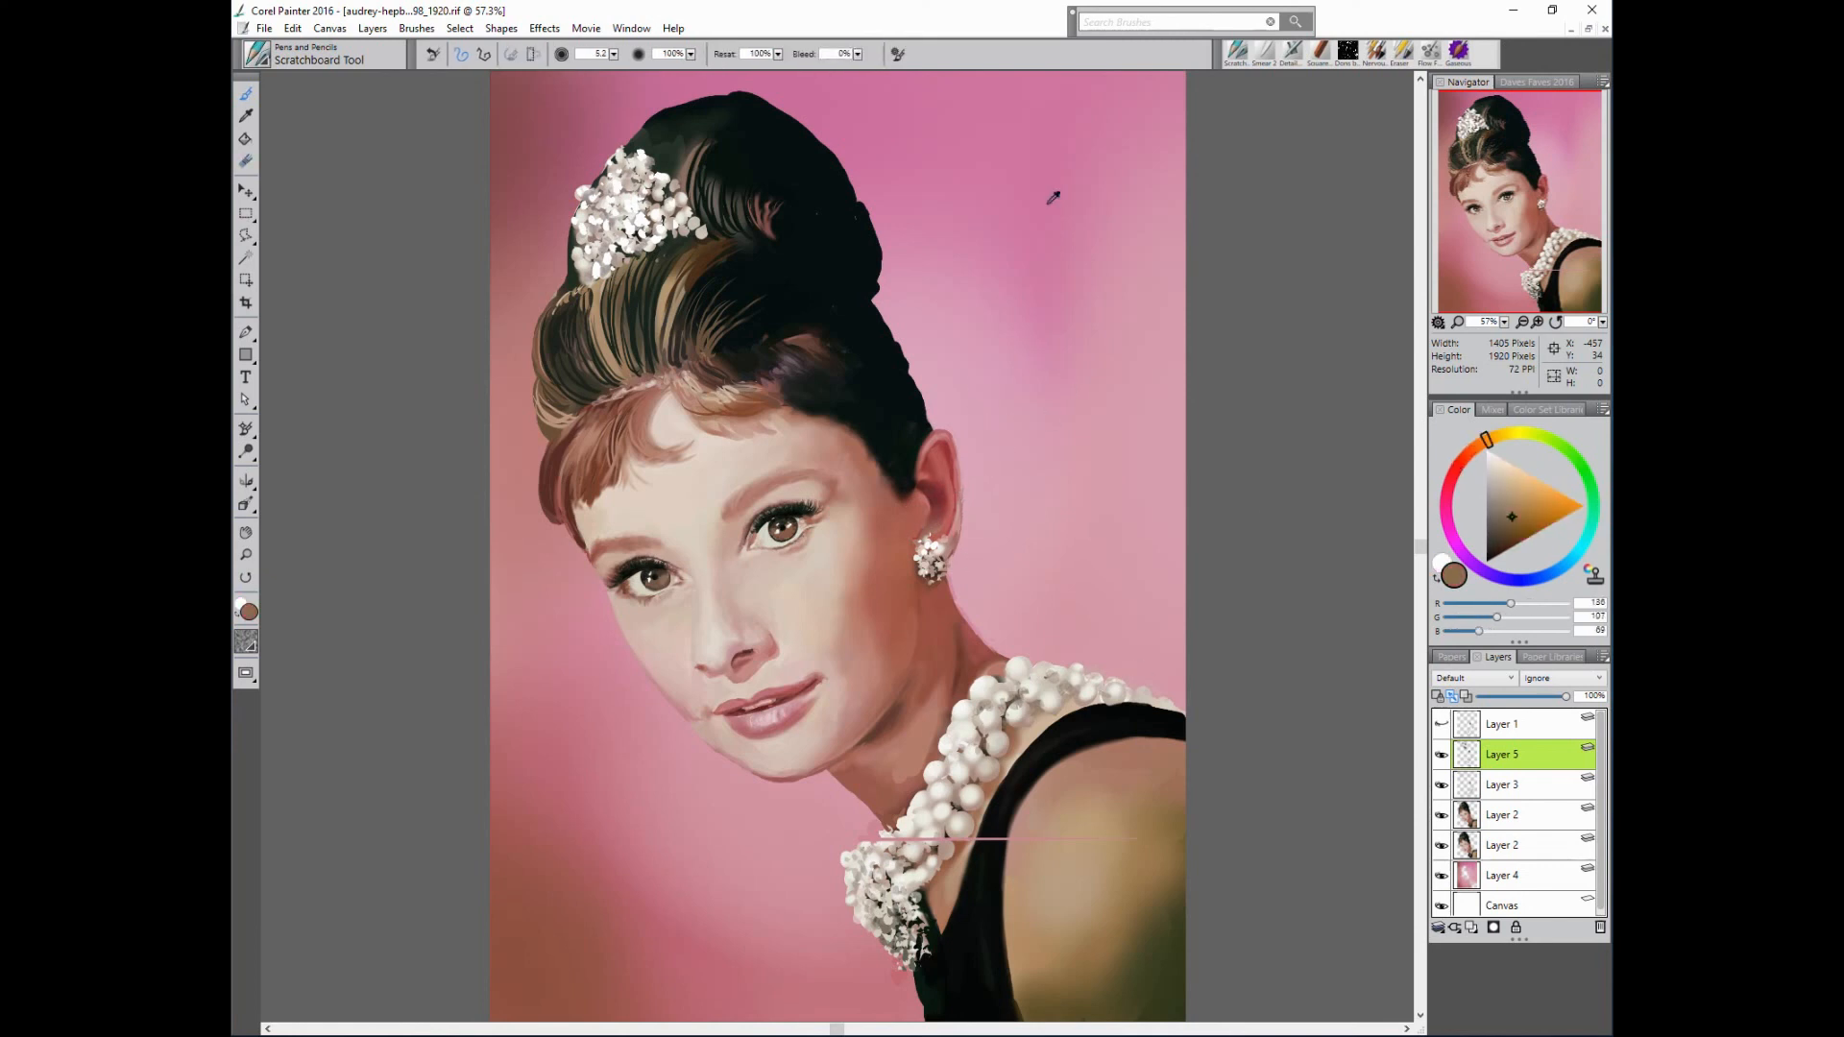
# - Try the Smooth and Wavy hair brushes, making a test stroke over the pink background and undoing it
pyautogui.click(256, 55)
pyautogui.click(277, 549)
pyautogui.click(480, 364)
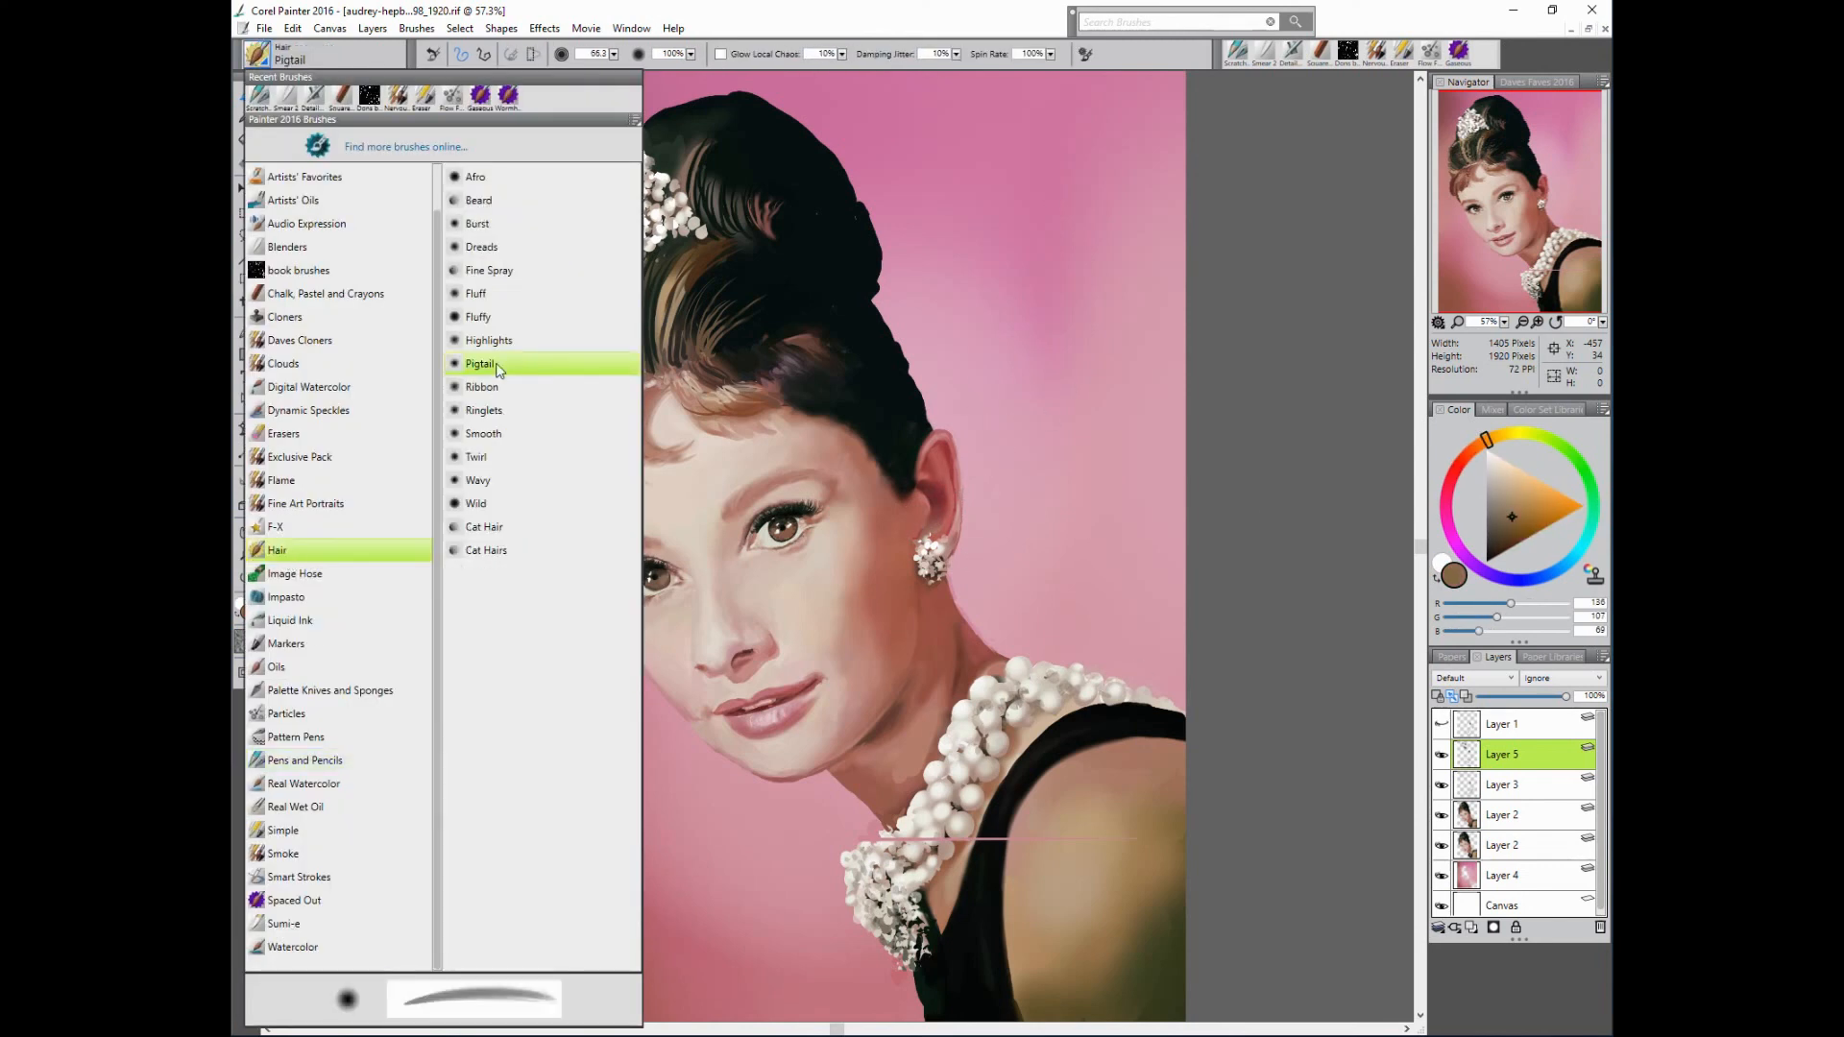
pyautogui.click(485, 433)
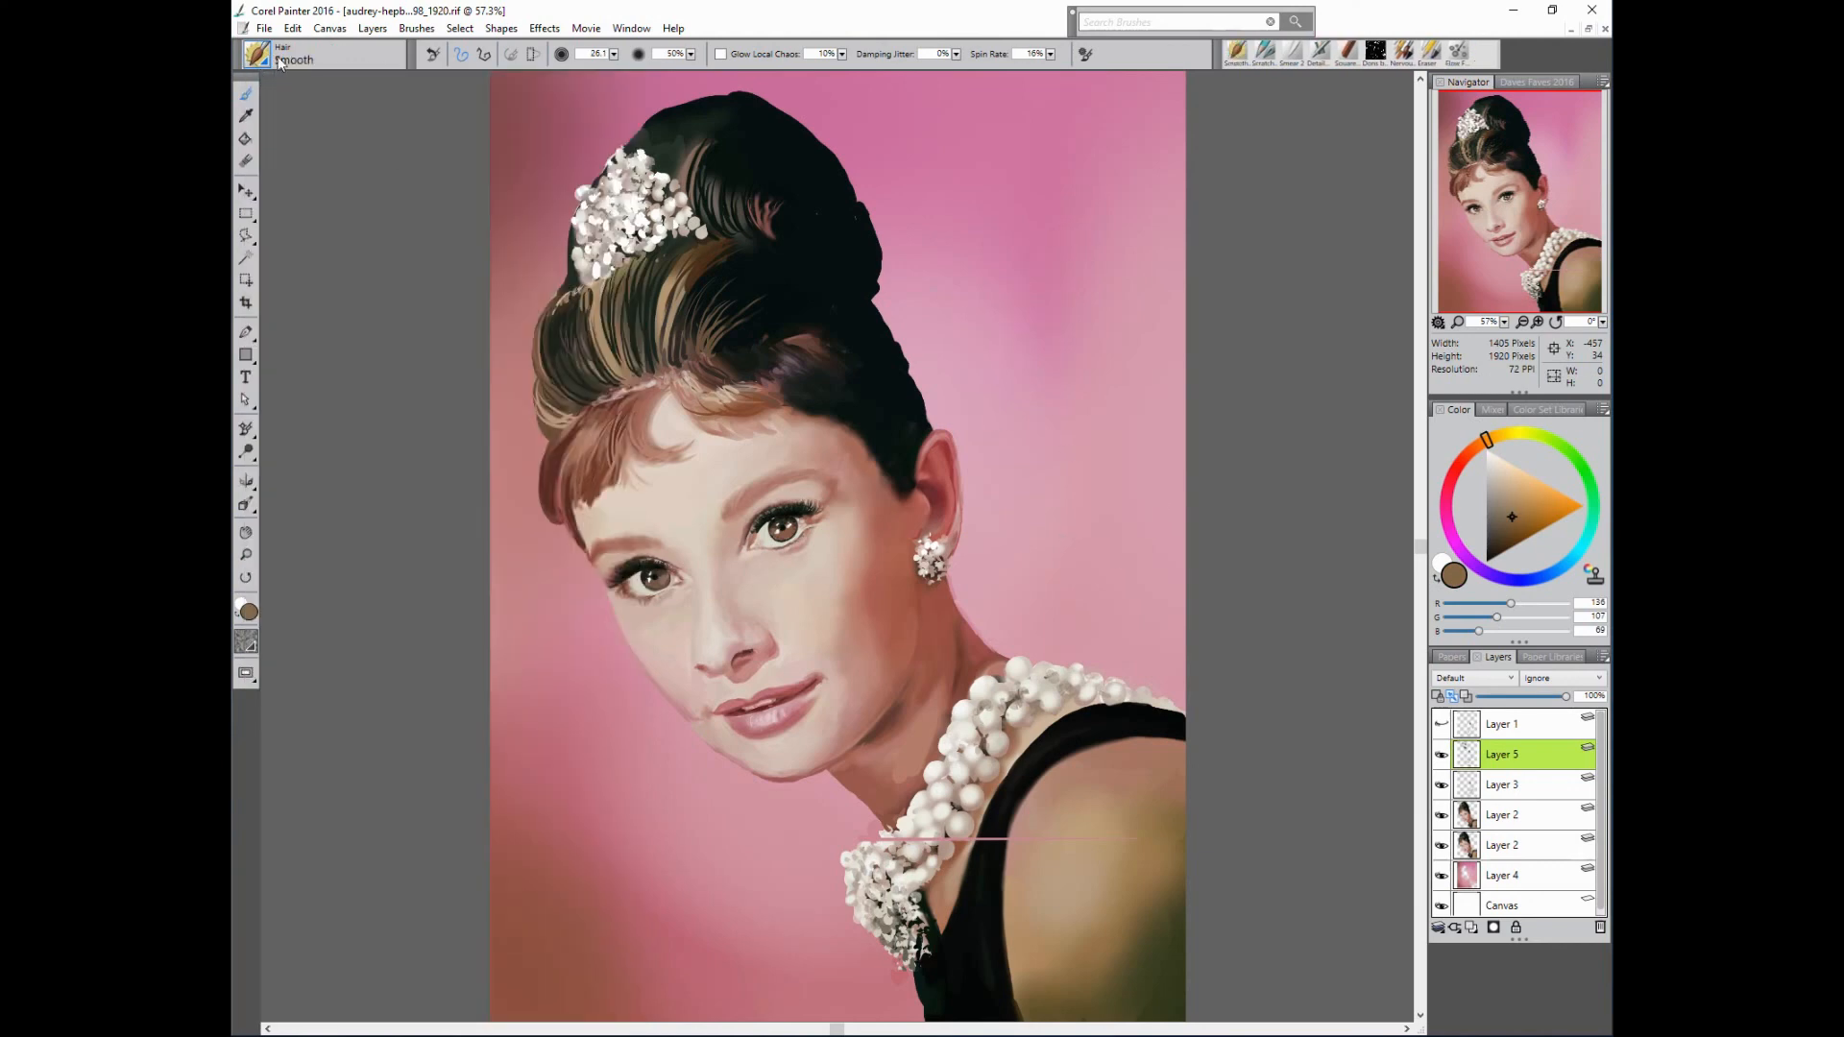
pyautogui.click(278, 61)
pyautogui.click(487, 480)
pyautogui.moveTo(1112, 205); pyautogui.dragTo(1001, 409)
pyautogui.hotkey('ctrl', 'z')
# - Switch to the Burst hair brush and test it with a stroke over the background, then undo the stroke
pyautogui.click(262, 55)
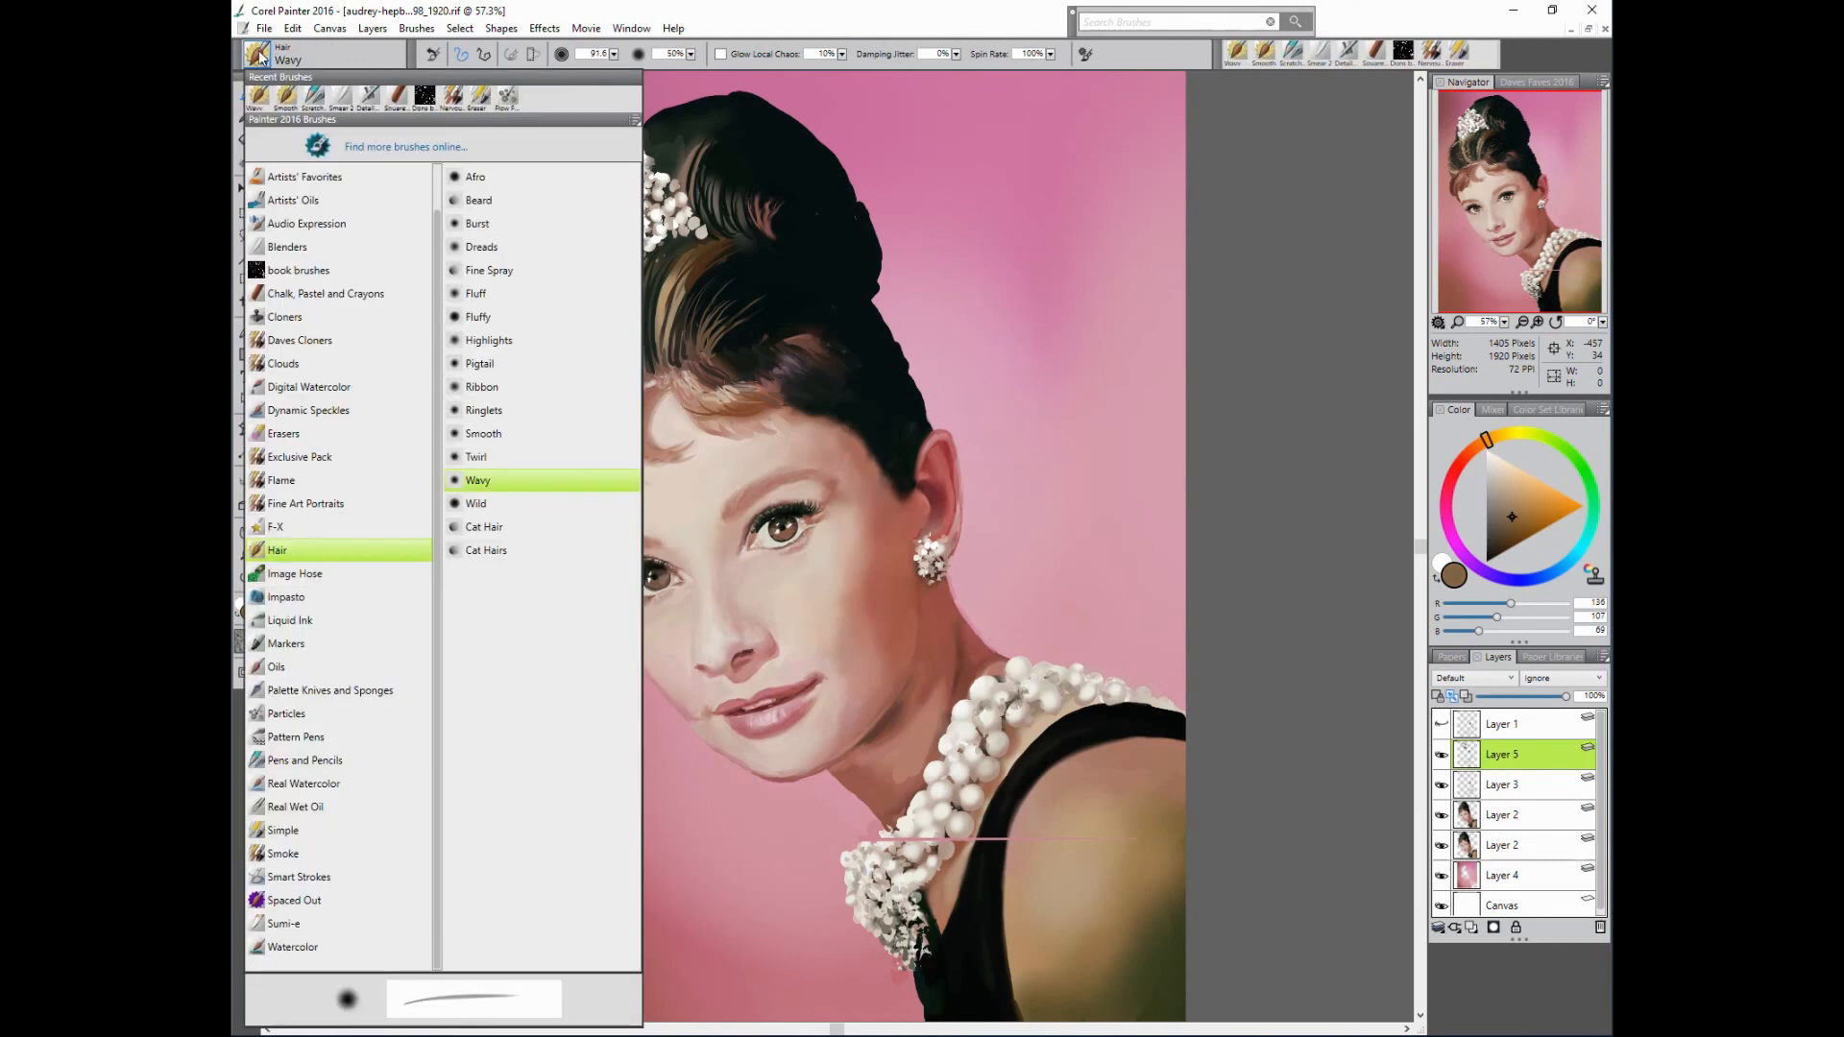
pyautogui.click(477, 223)
pyautogui.moveTo(1055, 190); pyautogui.dragTo(965, 437)
pyautogui.hotkey('ctrl', 'z')
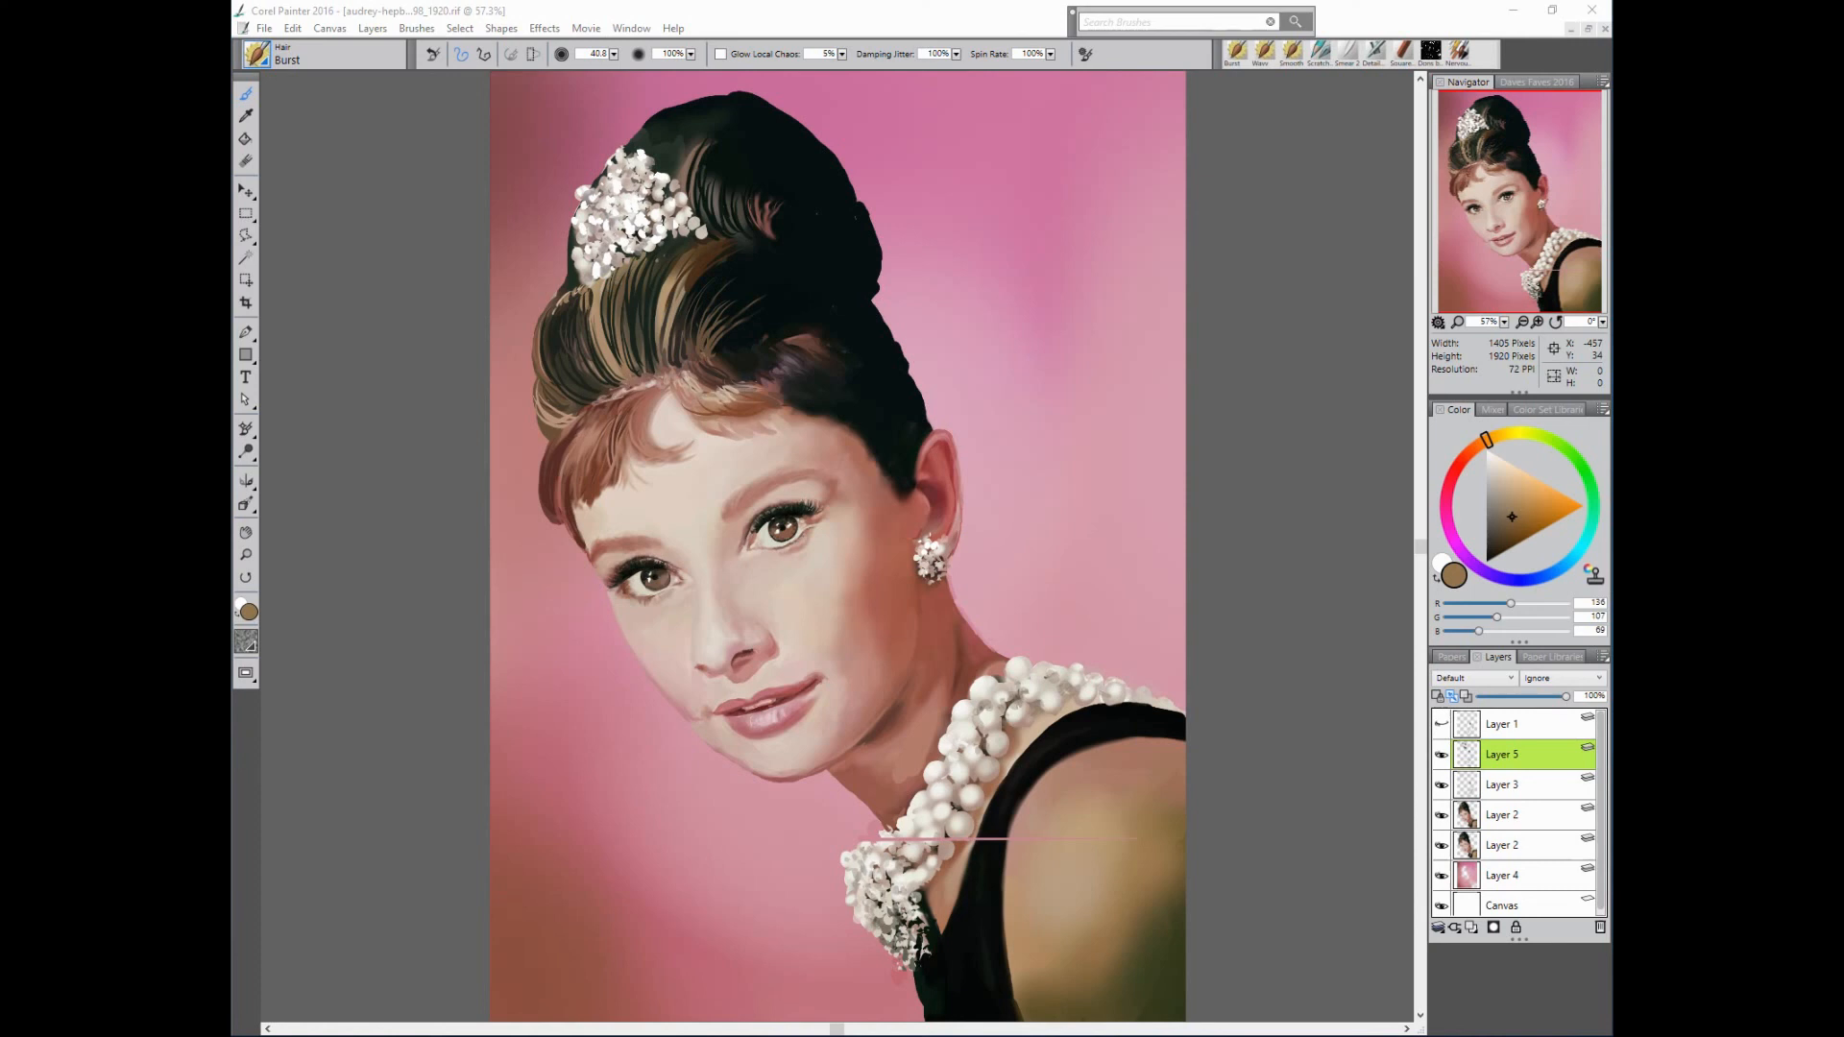
pyautogui.click(1348, 415)
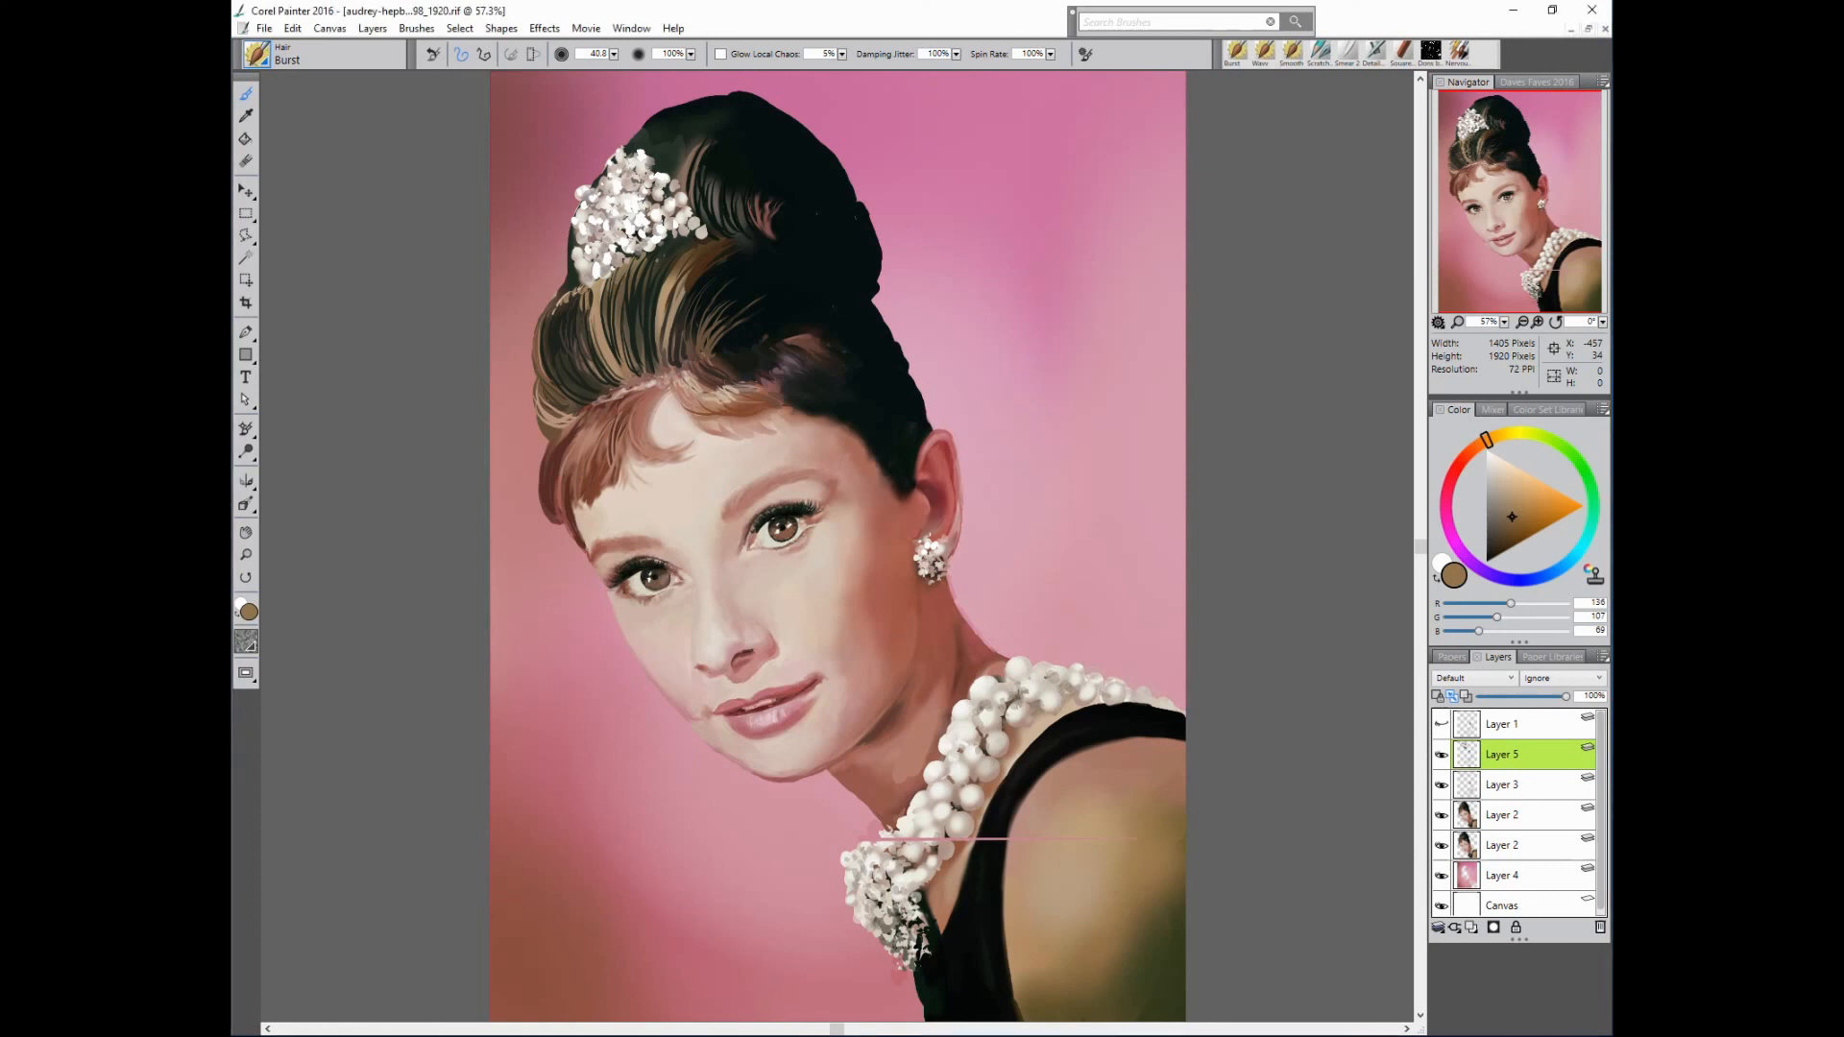
# - Paint a strand below the hair ornament on Layer 5 with the Burst brush in sampled dark brown
pyautogui.click(1442, 755)
pyautogui.click(1442, 755)
pyautogui.keyDown('alt'); pyautogui.click(638, 292); pyautogui.keyUp('alt')
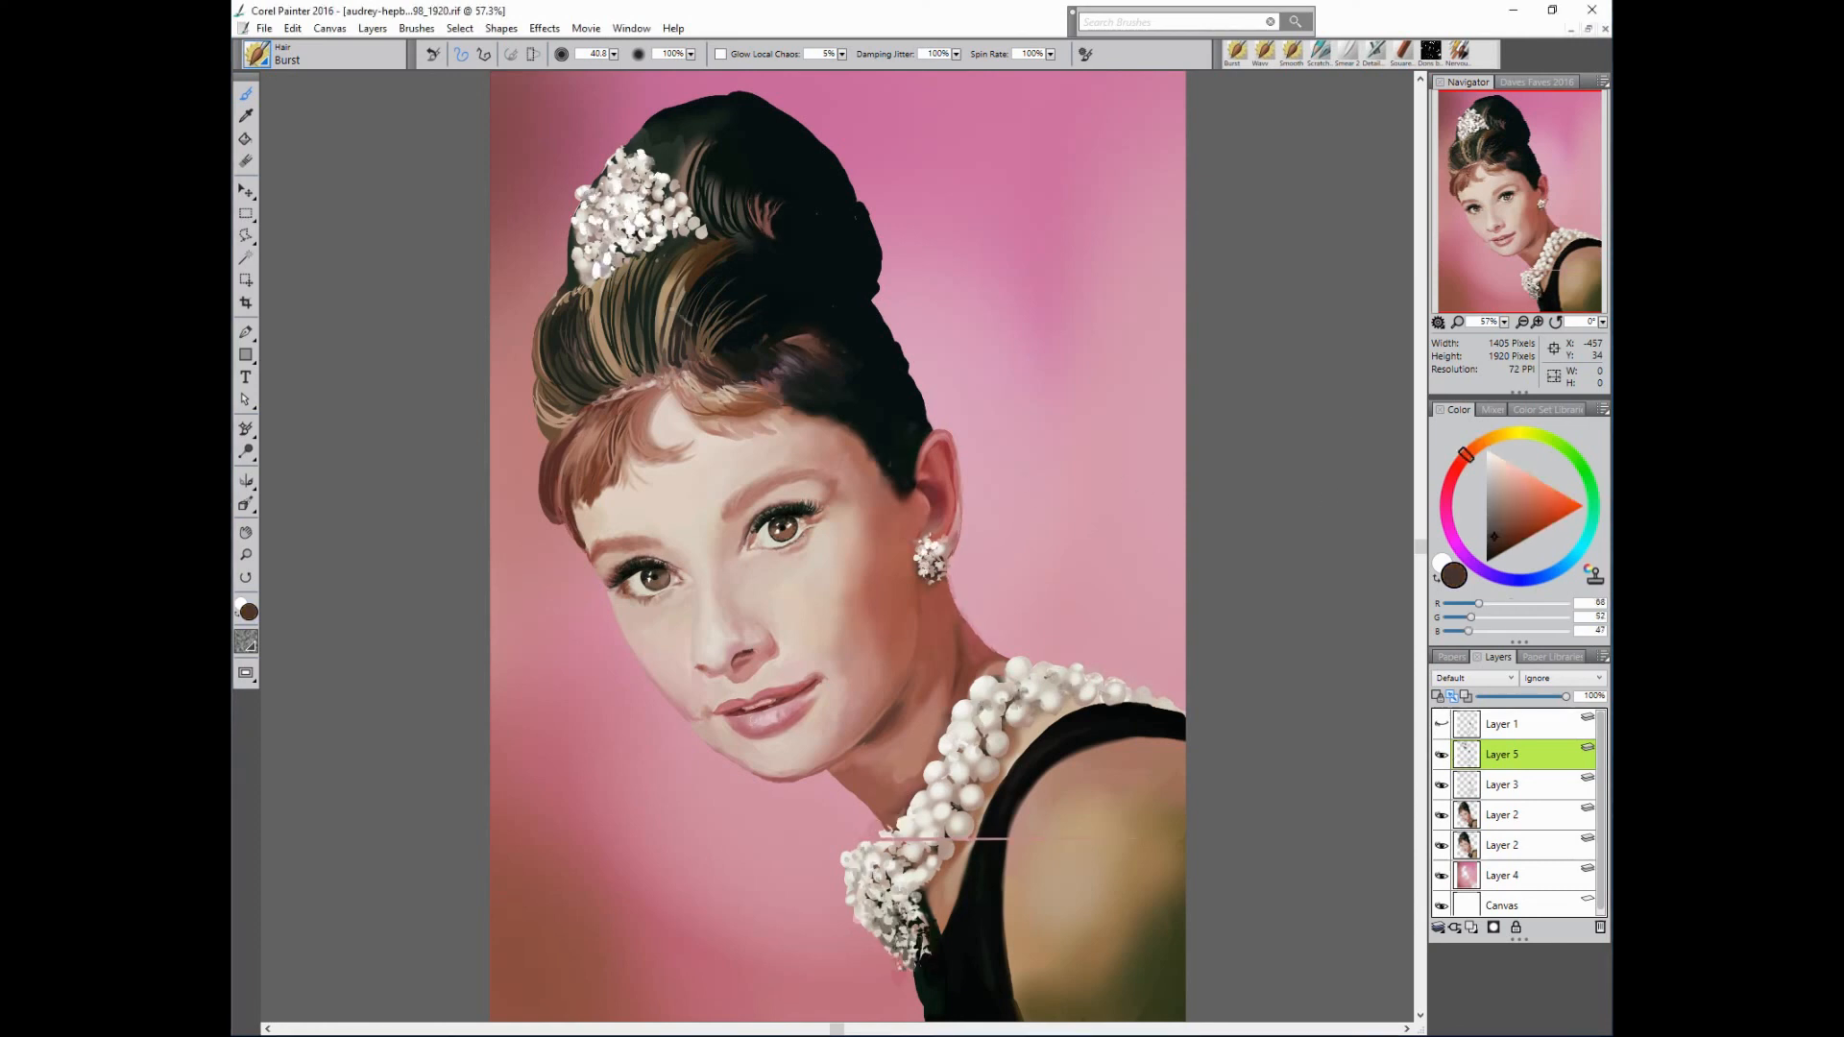
pyautogui.moveTo(631, 285)
pyautogui.mouseDown()
pyautogui.moveTo(643, 365)
pyautogui.moveTo(618, 360)
pyautogui.mouseUp()
# - Check Layer 3 by toggling its visibility and move Layer 5 beneath it
pyautogui.click(1447, 788)
pyautogui.click(1447, 788)
pyautogui.moveTo(1472, 747); pyautogui.dragTo(1518, 789)
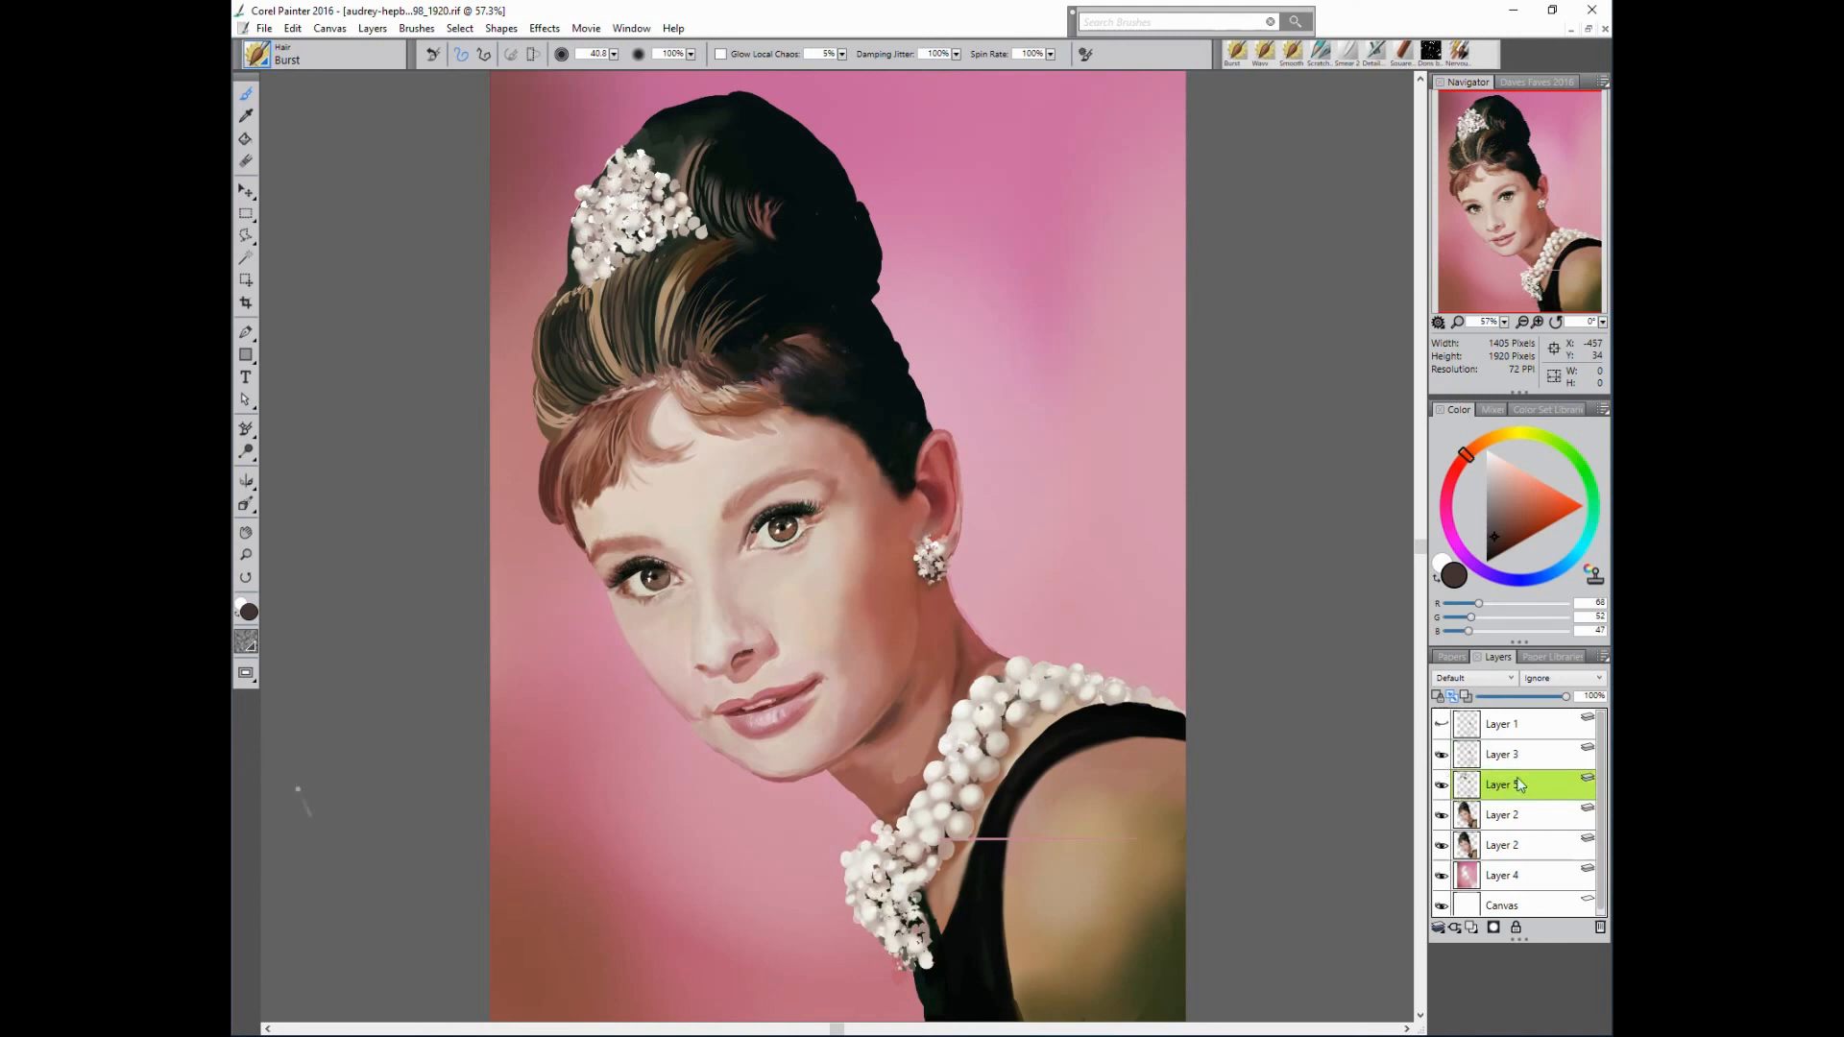
# - Paint soft strands along the outer left edge of the front hair in sampled dark hair tones
pyautogui.keyDown('alt'); pyautogui.click(674, 251); pyautogui.keyUp('alt')
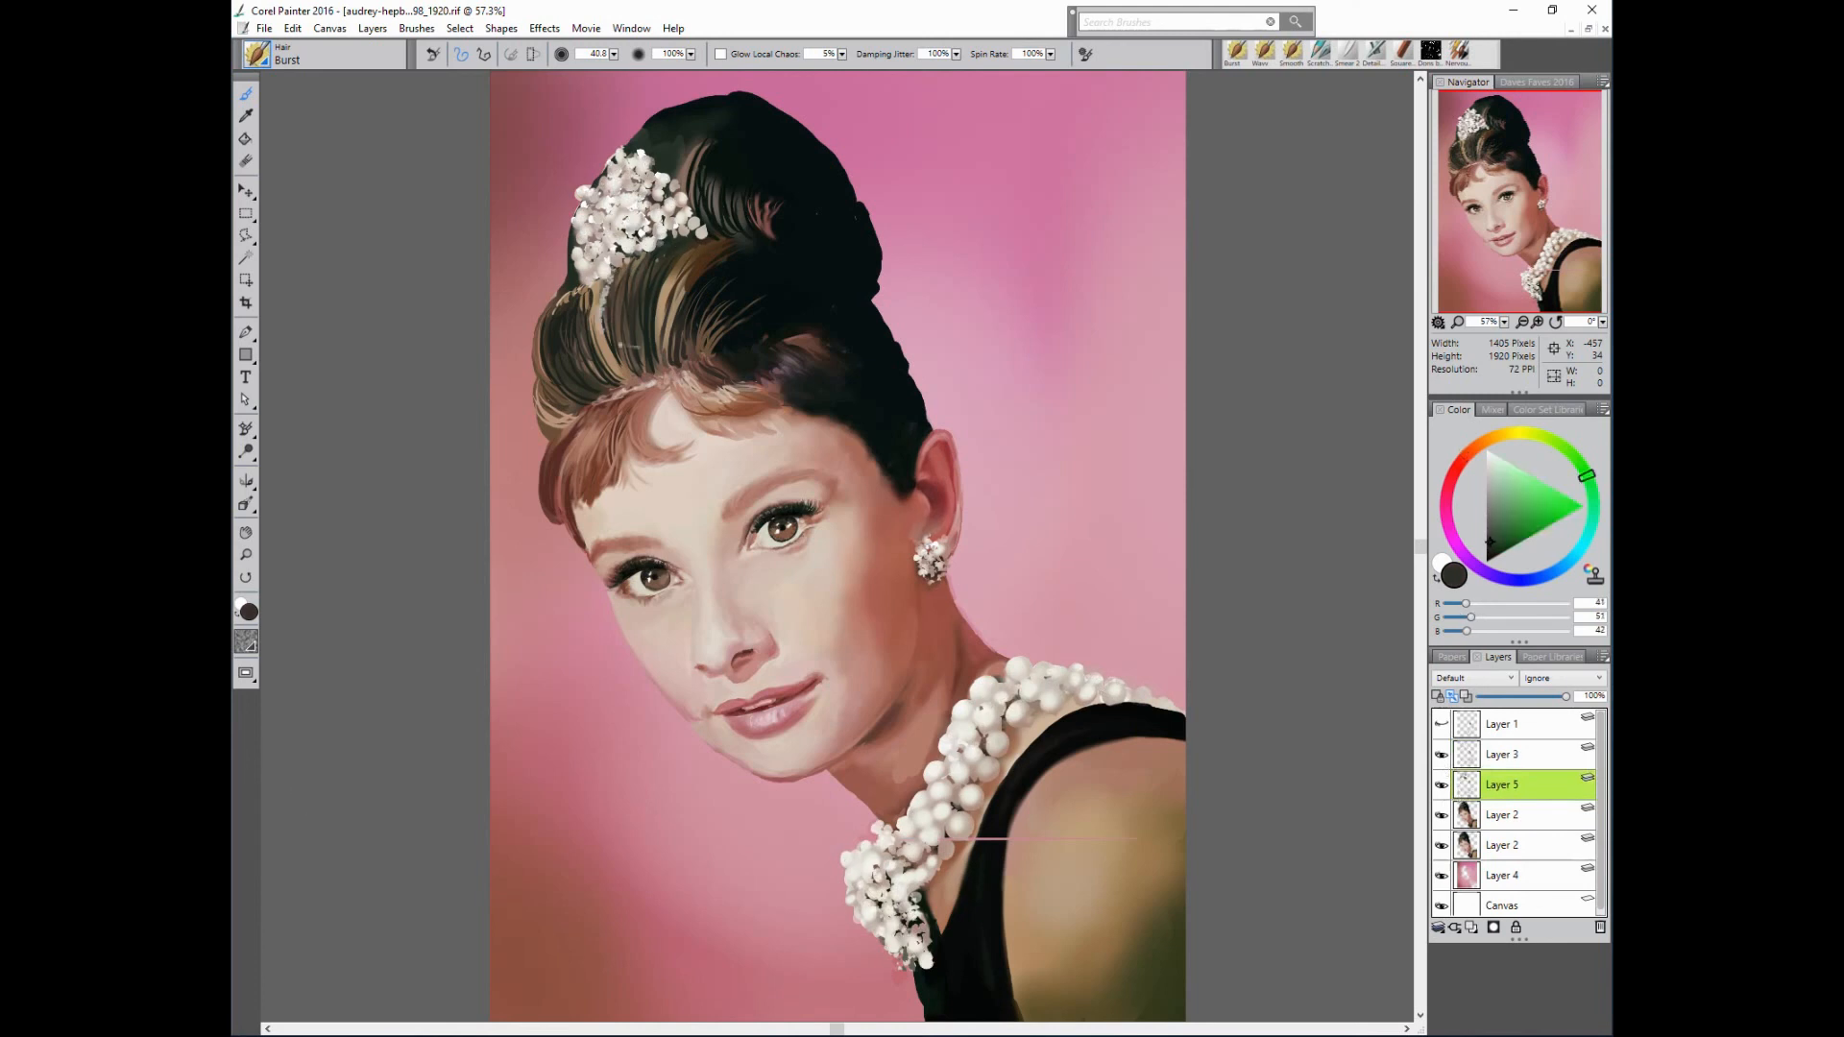
pyautogui.keyDown('alt'); pyautogui.click(652, 285); pyautogui.keyUp('alt')
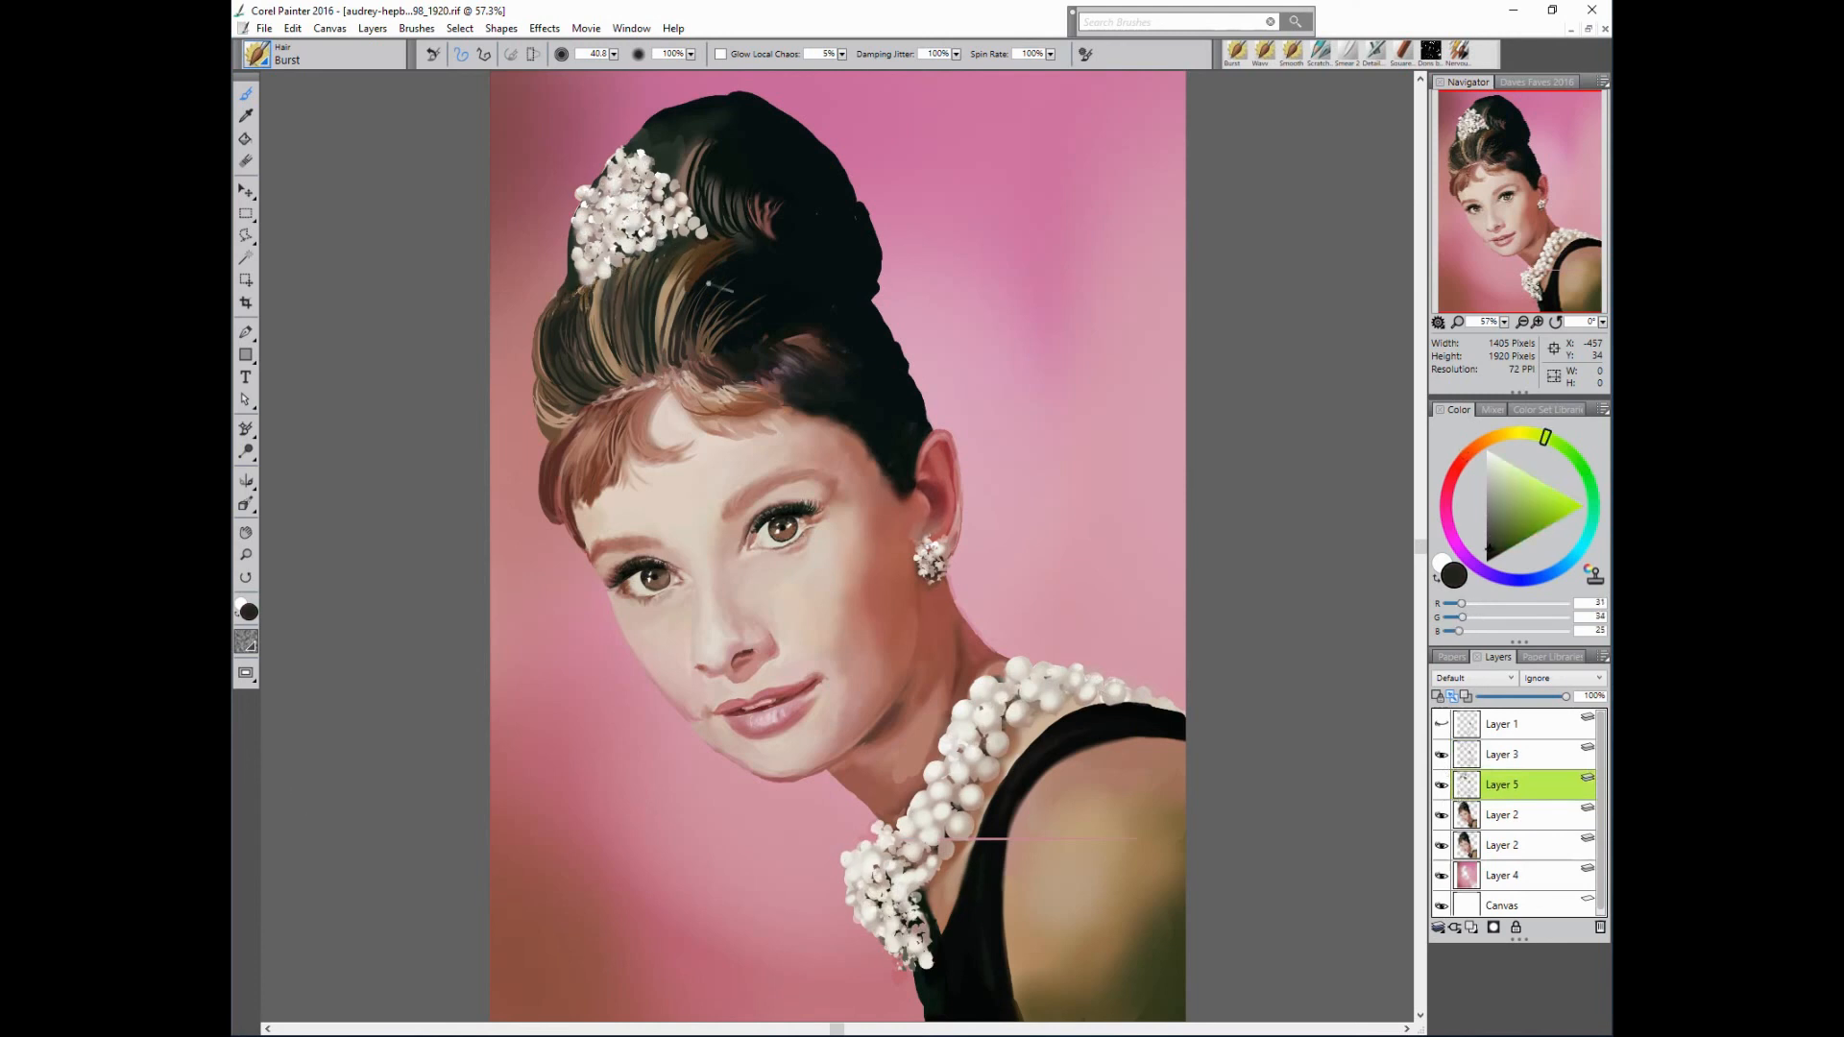
pyautogui.keyDown('alt'); pyautogui.click(575, 309); pyautogui.keyUp('alt')
pyautogui.moveTo(557, 290)
pyautogui.mouseDown()
pyautogui.moveTo(518, 373)
pyautogui.moveTo(617, 491)
pyautogui.mouseUp()
pyautogui.keyDown('alt'); pyautogui.click(663, 383); pyautogui.keyUp('alt')
pyautogui.keyDown('alt'); pyautogui.click(573, 459); pyautogui.keyUp('alt')
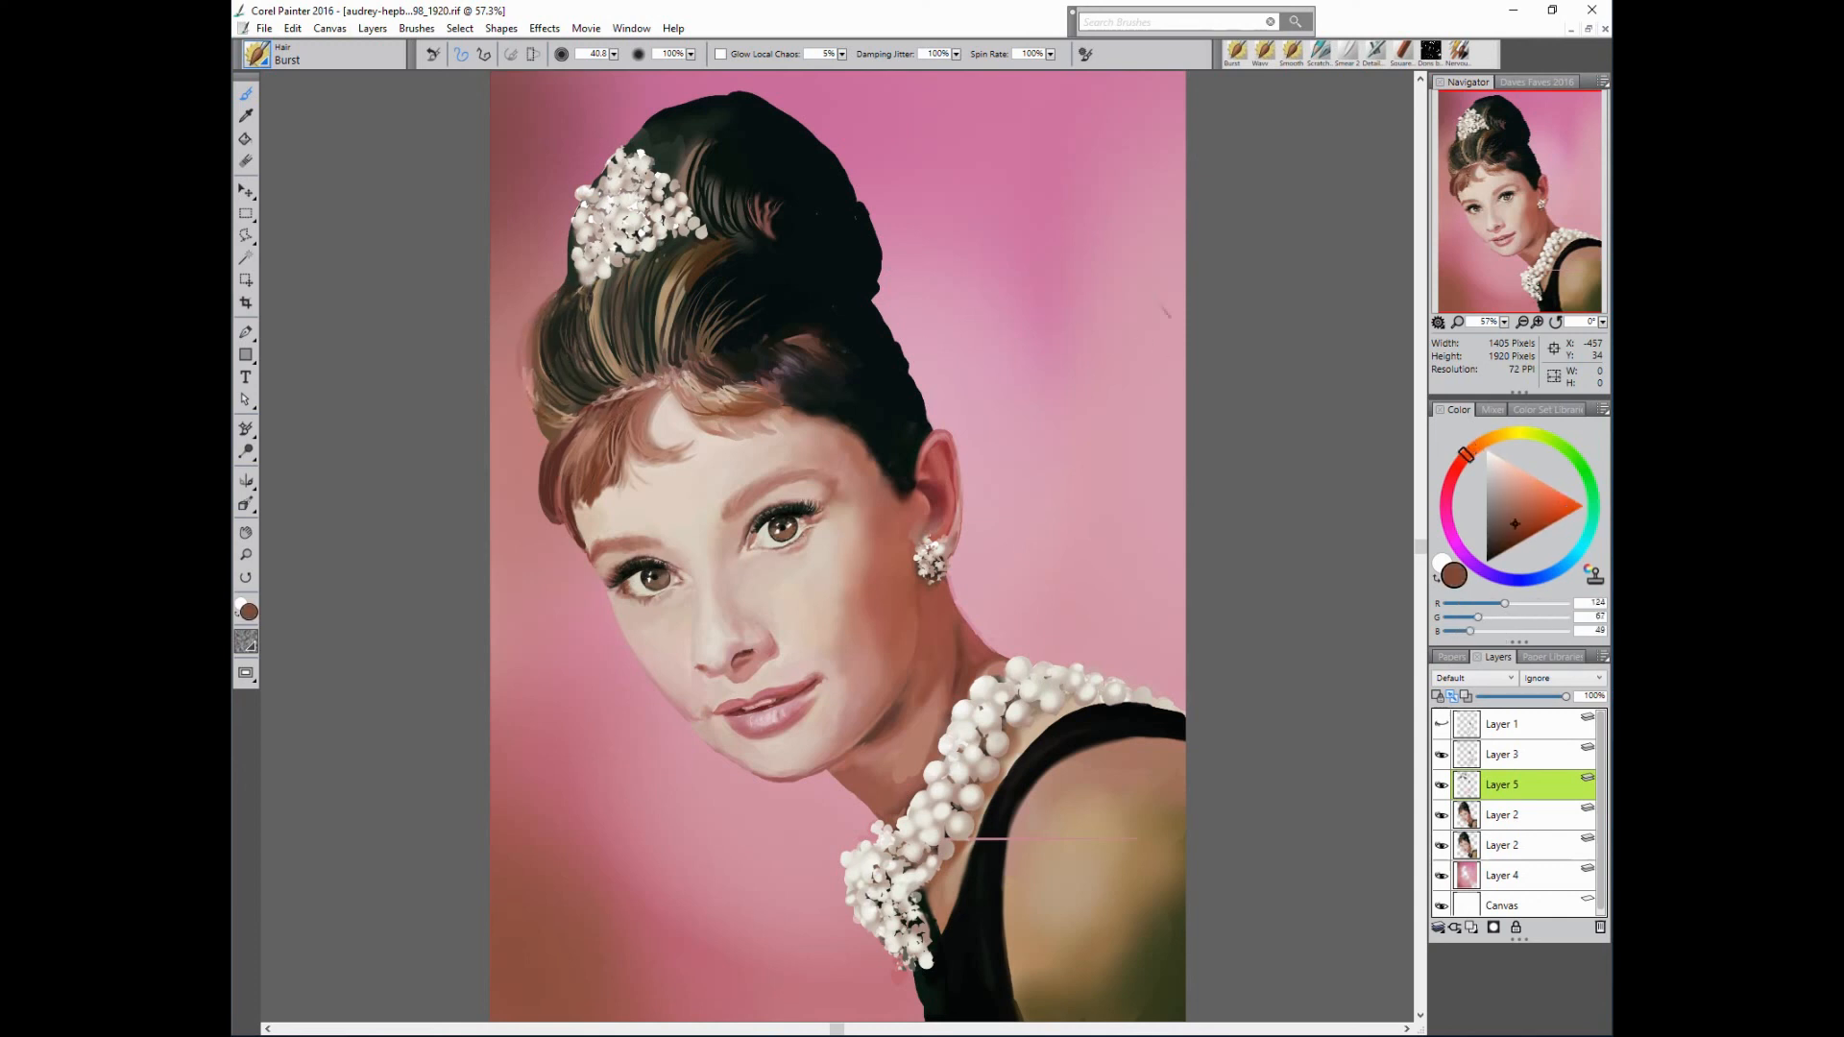
# - Paint loose reddish-brown strands along the left edge of the fringe down to the temple
pyautogui.keyDown('alt'); pyautogui.click(634, 414); pyautogui.keyUp('alt')
pyautogui.moveTo(613, 411)
pyautogui.mouseDown()
pyautogui.moveTo(595, 495)
pyautogui.moveTo(539, 516)
pyautogui.mouseUp()
pyautogui.keyDown('alt'); pyautogui.click(552, 480); pyautogui.keyUp('alt')
pyautogui.moveTo(546, 444)
pyautogui.mouseDown()
pyautogui.moveTo(553, 575)
pyautogui.moveTo(567, 565)
pyautogui.mouseUp()
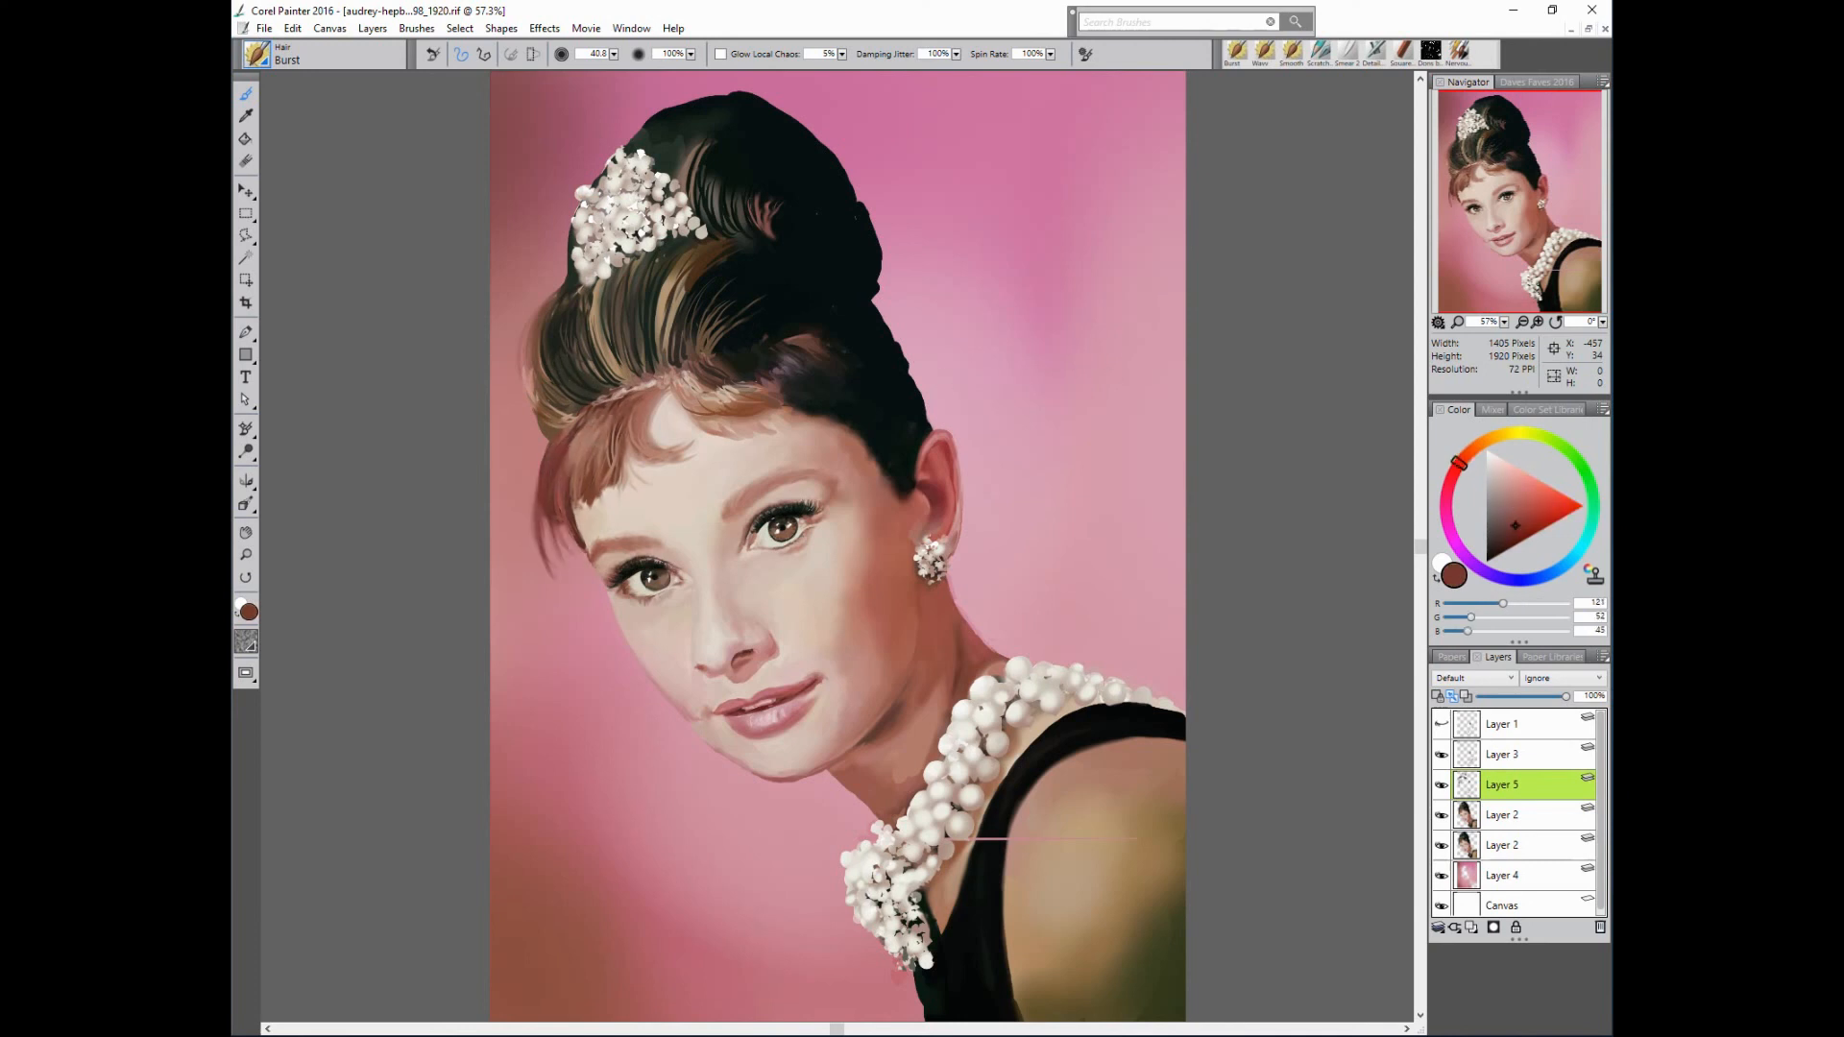
# - Add wispy strands to the fringe ends above the left eyebrow in sampled reddish-browns
pyautogui.keyDown('alt'); pyautogui.click(629, 422); pyautogui.keyUp('alt')
pyautogui.moveTo(634, 417)
pyautogui.mouseDown()
pyautogui.moveTo(605, 516)
pyautogui.moveTo(597, 469)
pyautogui.moveTo(582, 519)
pyautogui.mouseUp()
pyautogui.keyDown('alt'); pyautogui.click(677, 415); pyautogui.keyUp('alt')
pyautogui.keyDown('alt'); pyautogui.click(689, 403); pyautogui.keyUp('alt')
pyautogui.keyDown('alt'); pyautogui.click(597, 452); pyautogui.keyUp('alt')
pyautogui.keyDown('alt'); pyautogui.click(603, 438); pyautogui.keyUp('alt')
pyautogui.moveTo(590, 449); pyautogui.dragTo(588, 536)
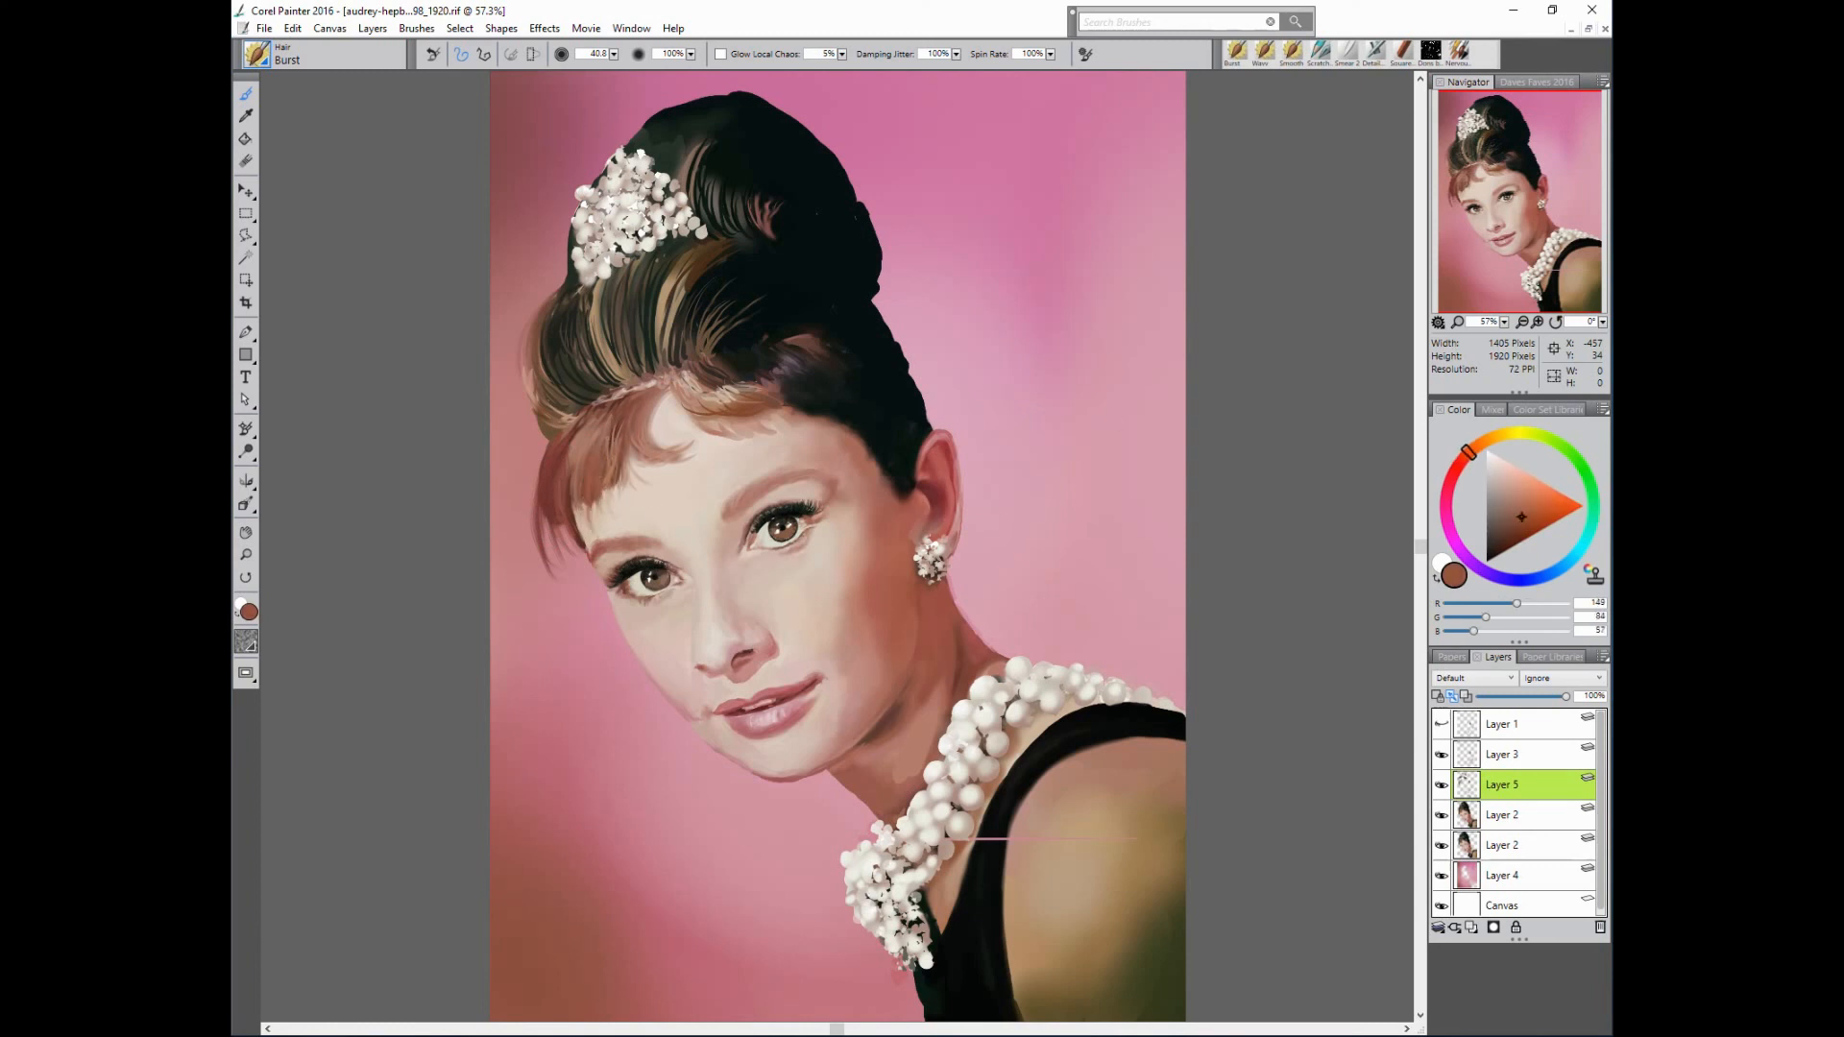
# - Paint fine strands at the centre of the fringe over the forehead in sampled brown and skin tones
pyautogui.keyDown('alt'); pyautogui.click(659, 415); pyautogui.keyUp('alt')
pyautogui.moveTo(665, 411); pyautogui.dragTo(679, 471)
pyautogui.moveTo(655, 429); pyautogui.dragTo(683, 470)
pyautogui.keyDown('alt'); pyautogui.click(669, 422); pyautogui.keyUp('alt')
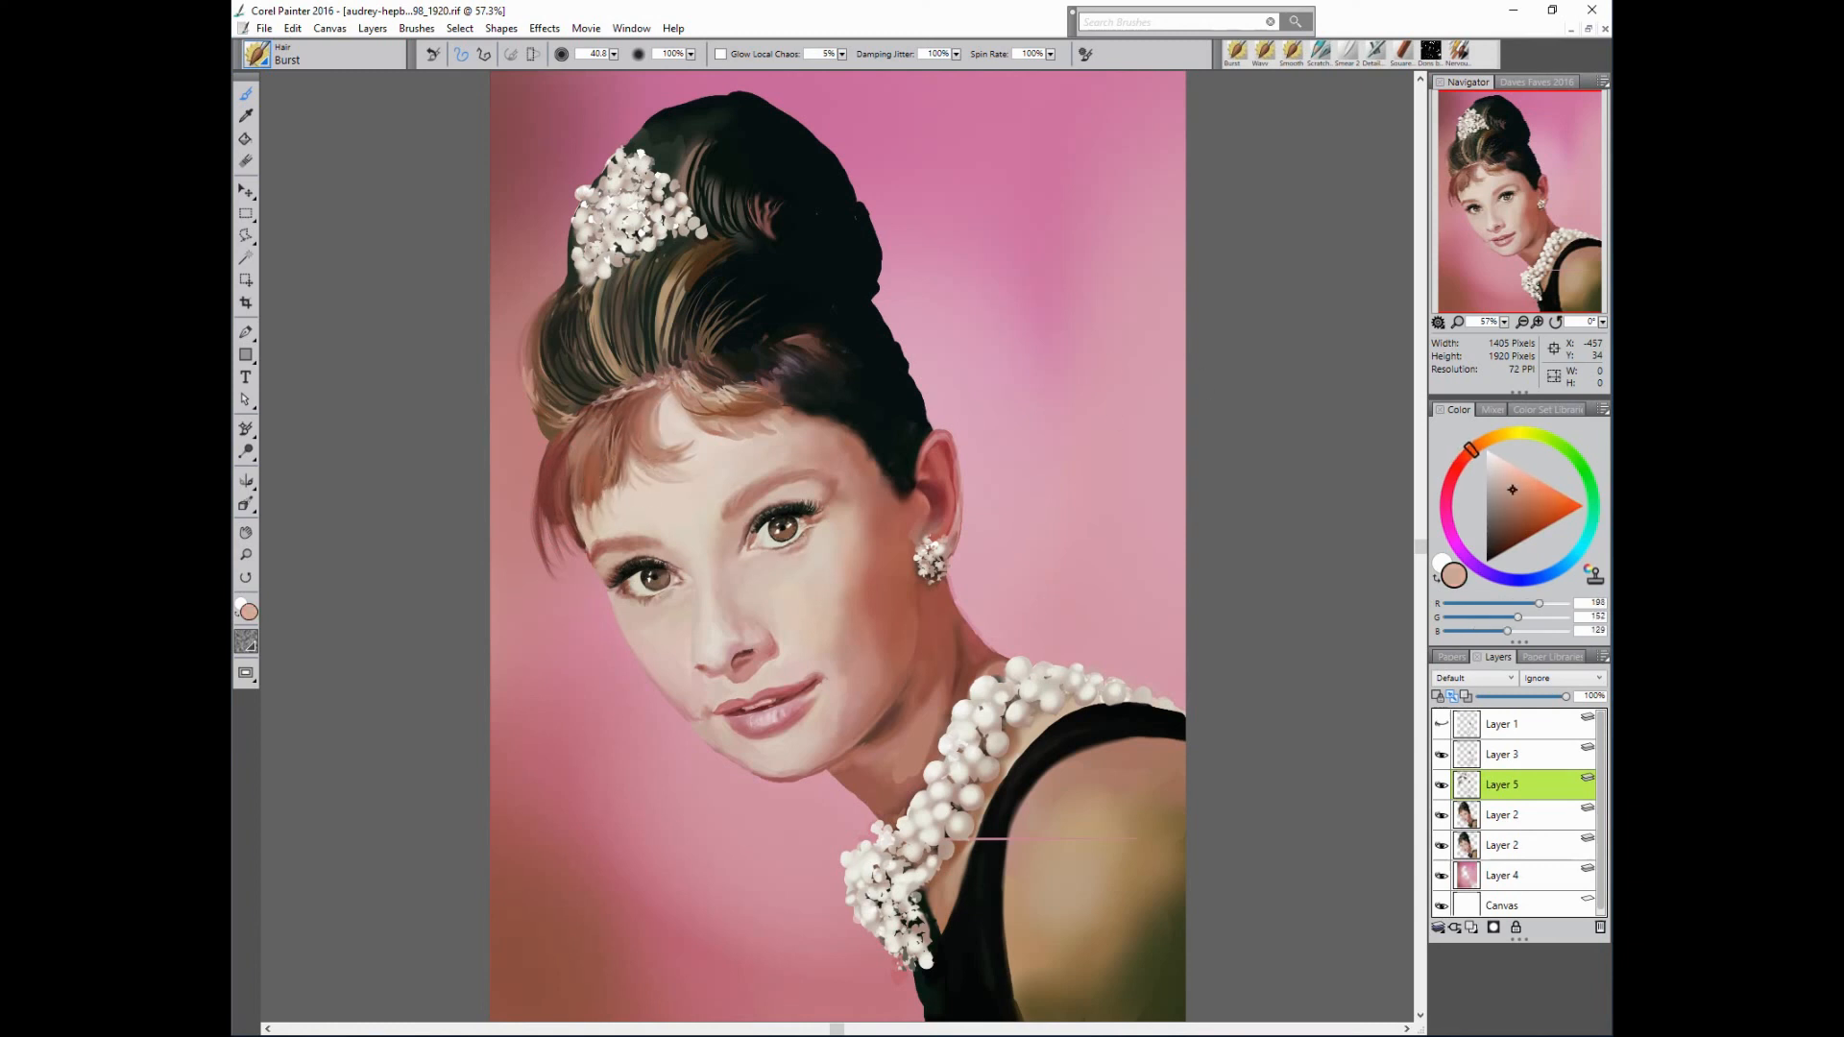
# - Build up strands on the right part of the fringe and the hair above it with sampled browns and mauve
pyautogui.keyDown('alt'); pyautogui.click(684, 401); pyautogui.keyUp('alt')
pyautogui.moveTo(682, 405)
pyautogui.mouseDown()
pyautogui.moveTo(751, 421)
pyautogui.moveTo(719, 411)
pyautogui.moveTo(826, 377)
pyautogui.moveTo(764, 356)
pyautogui.mouseUp()
pyautogui.keyDown('alt'); pyautogui.click(708, 408); pyautogui.keyUp('alt')
pyautogui.keyDown('alt'); pyautogui.click(727, 413); pyautogui.keyUp('alt')
pyautogui.keyDown('alt'); pyautogui.click(709, 403); pyautogui.keyUp('alt')
pyautogui.keyDown('alt'); pyautogui.click(776, 371); pyautogui.keyUp('alt')
pyautogui.keyDown('alt'); pyautogui.click(771, 404); pyautogui.keyUp('alt')
pyautogui.keyDown('alt'); pyautogui.click(780, 369); pyautogui.keyUp('alt')
pyautogui.keyDown('alt'); pyautogui.click(811, 336); pyautogui.keyUp('alt')
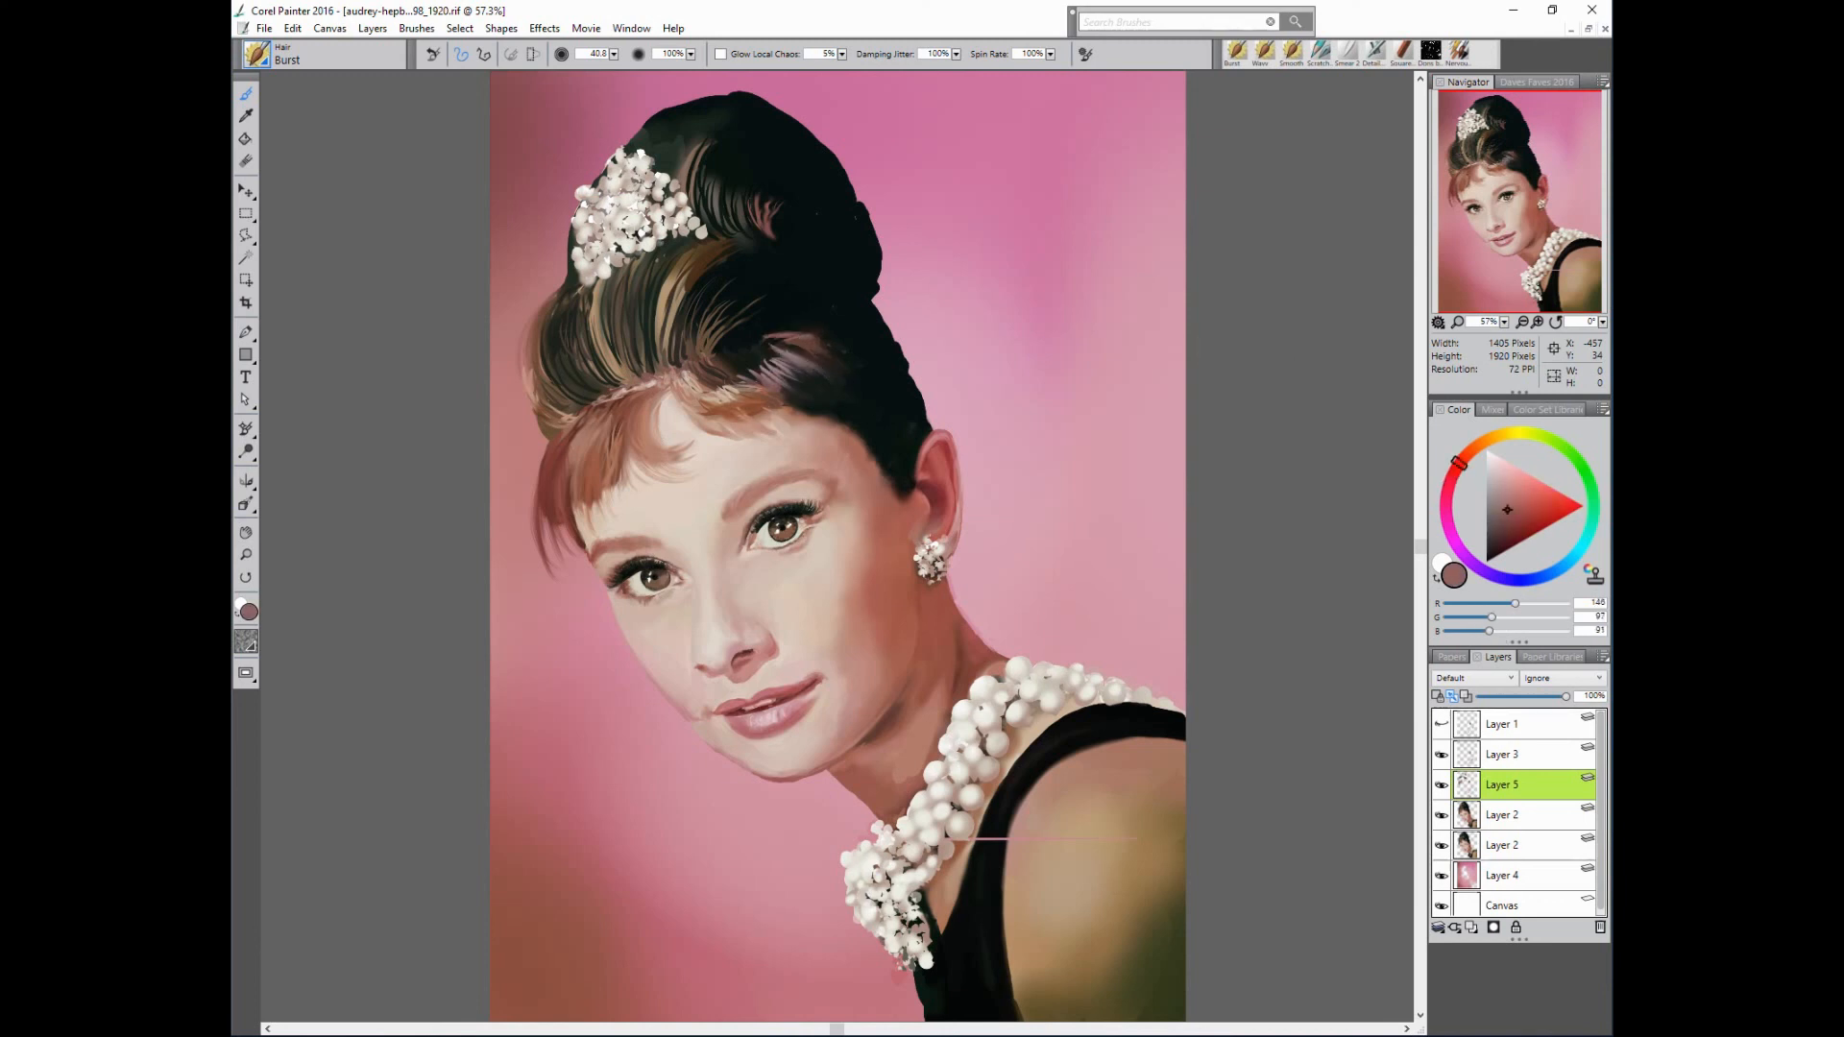
# - Widen the reddish-brown highlight in the bun with strands in the sampled colour
pyautogui.keyDown('alt'); pyautogui.click(768, 213); pyautogui.keyUp('alt')
pyautogui.keyDown('alt'); pyautogui.click(766, 207); pyautogui.keyUp('alt')
pyautogui.moveTo(769, 181); pyautogui.dragTo(759, 243)
pyautogui.moveTo(771, 175); pyautogui.dragTo(774, 247)
pyautogui.keyDown('alt'); pyautogui.click(766, 203); pyautogui.keyUp('alt')
pyautogui.keyDown('alt'); pyautogui.click(767, 206); pyautogui.keyUp('alt')
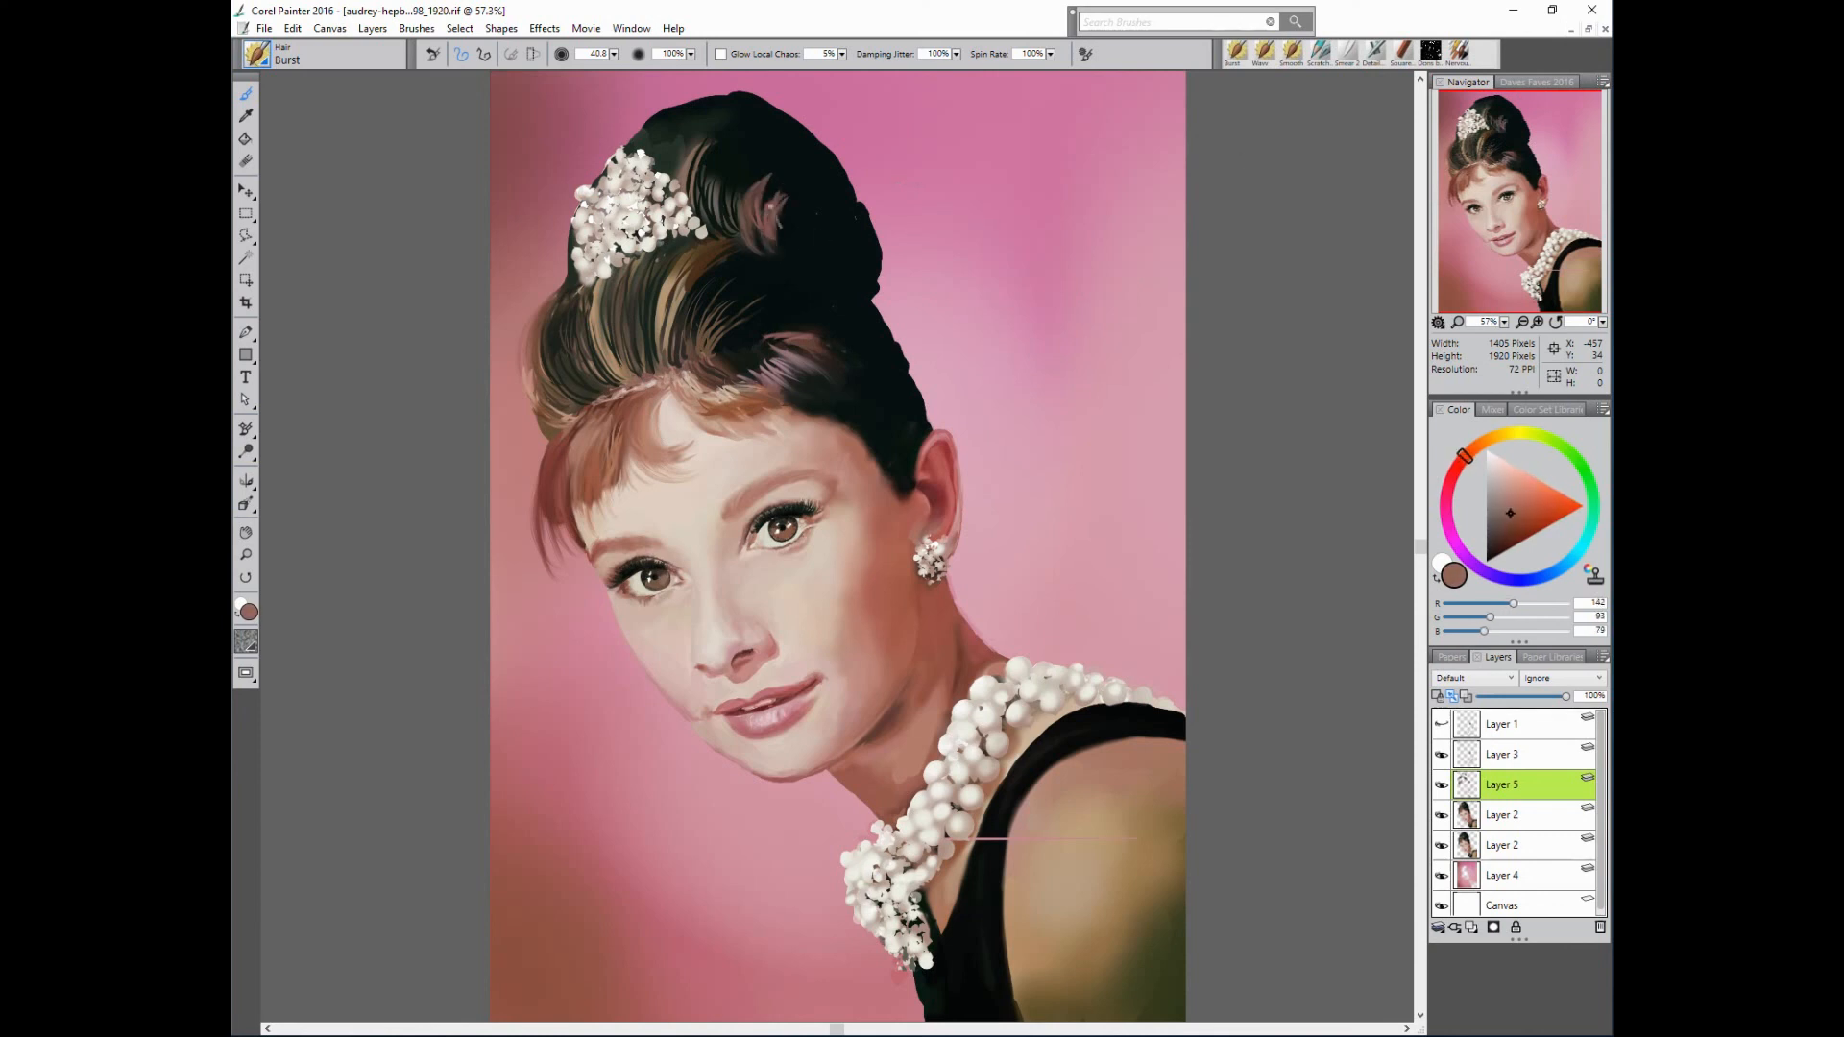
pyautogui.moveTo(774, 177); pyautogui.dragTo(750, 223)
# - Brush sampled-colour strands through the front of the bun and the light streak in the front hair
pyautogui.keyDown('alt'); pyautogui.click(705, 161); pyautogui.keyUp('alt')
pyautogui.moveTo(710, 139); pyautogui.dragTo(671, 336)
pyautogui.keyDown('alt'); pyautogui.click(675, 290); pyautogui.keyUp('alt')
pyautogui.moveTo(719, 253); pyautogui.dragTo(665, 332)
pyautogui.keyDown('alt'); pyautogui.click(753, 261); pyautogui.keyUp('alt')
pyautogui.moveTo(732, 256)
pyautogui.mouseDown()
pyautogui.moveTo(670, 351)
pyautogui.moveTo(672, 322)
pyautogui.moveTo(594, 353)
pyautogui.mouseUp()
pyautogui.keyDown('alt'); pyautogui.click(732, 274); pyautogui.keyUp('alt')
pyautogui.keyDown('alt'); pyautogui.click(754, 279); pyautogui.keyUp('alt')
# - Soften the blonde streak below the hair ornament with strands in sampled tan
pyautogui.keyDown('alt'); pyautogui.click(598, 319); pyautogui.keyUp('alt')
pyautogui.moveTo(605, 278); pyautogui.dragTo(585, 367)
pyautogui.moveTo(598, 285); pyautogui.dragTo(582, 373)
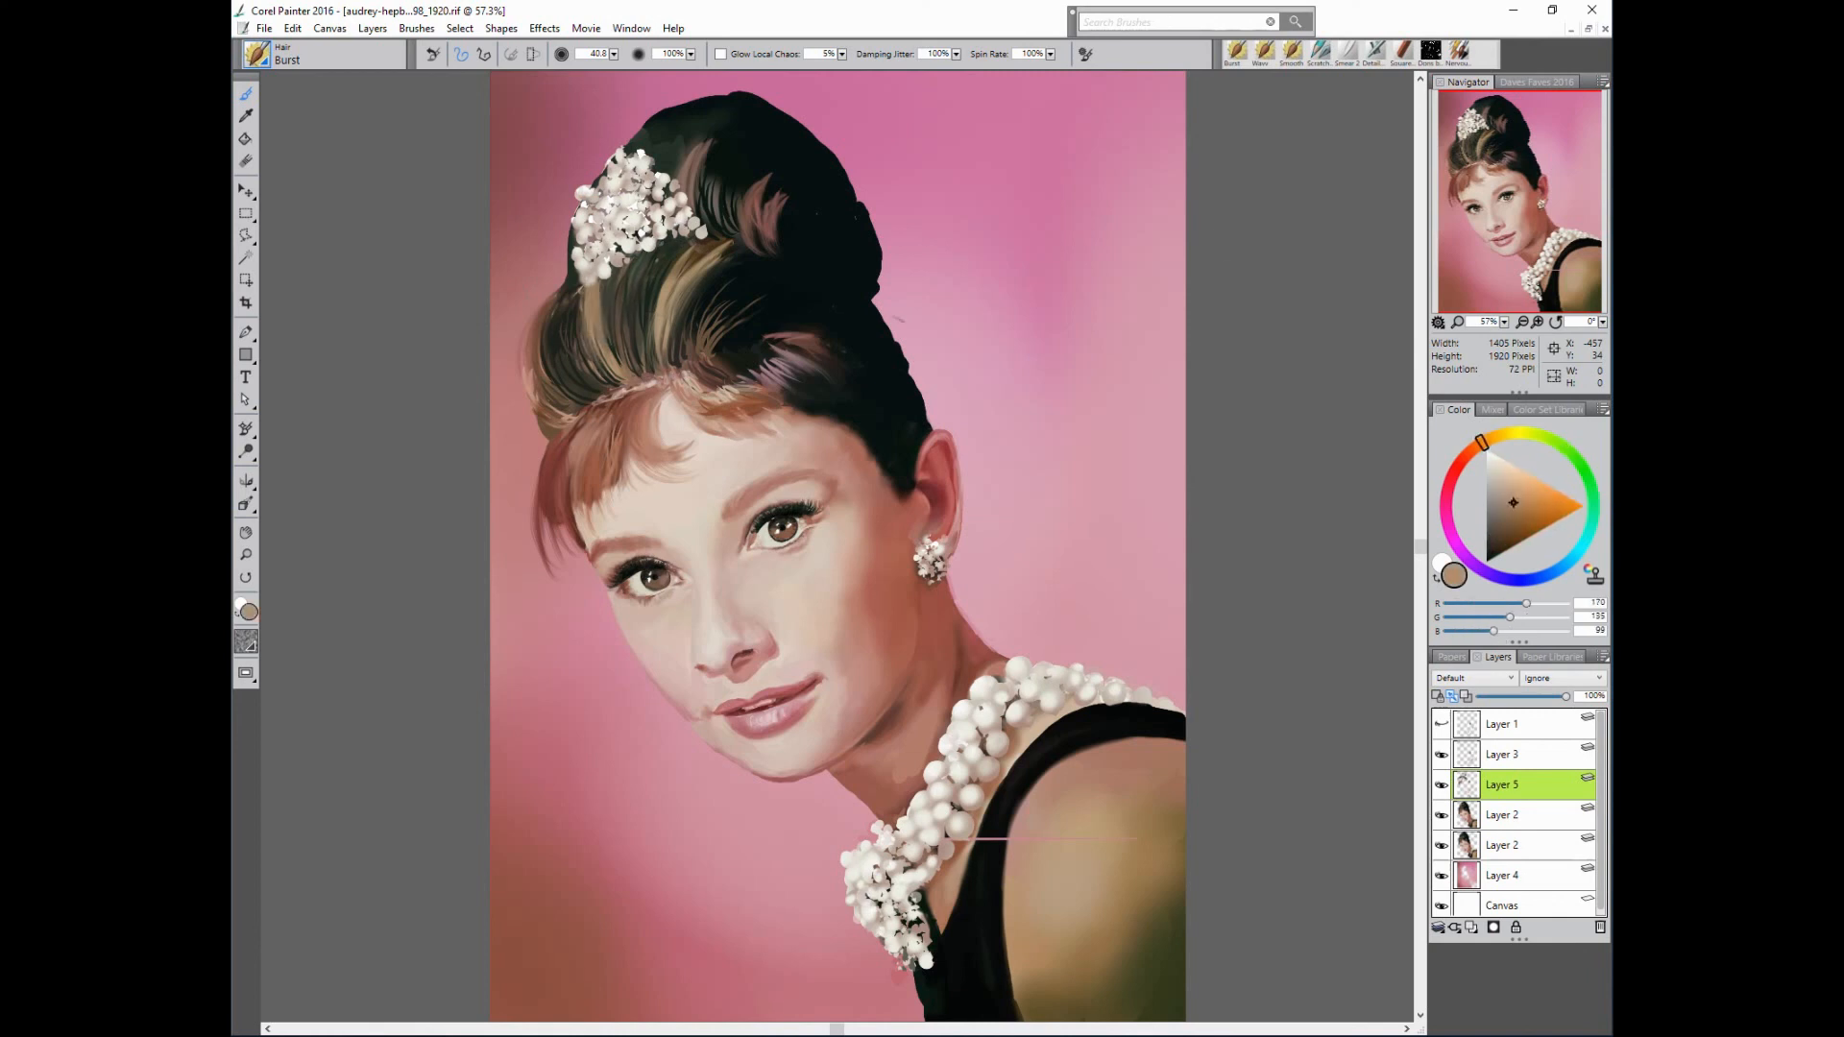
# - Paint dark strands between the blonde streaks below the hair ornament in sampled dark hair tones
pyautogui.keyDown('alt'); pyautogui.click(738, 292); pyautogui.keyUp('alt')
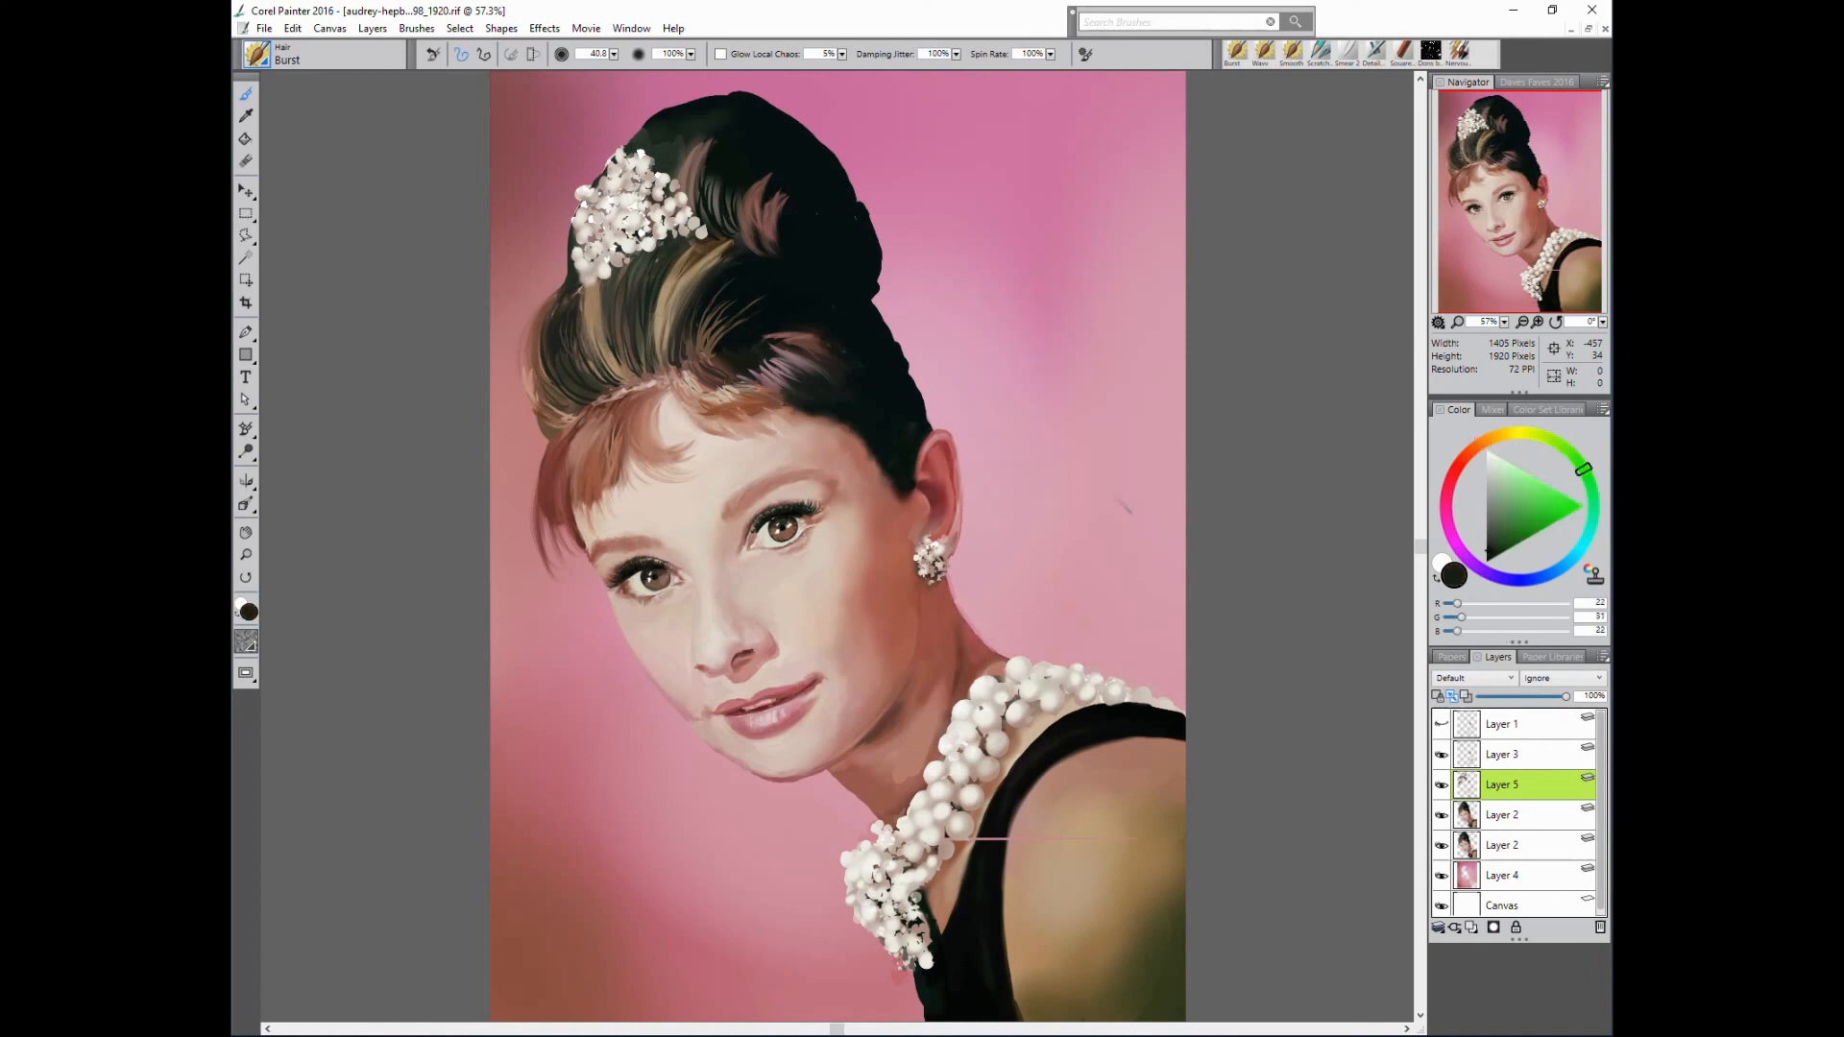
pyautogui.keyDown('alt'); pyautogui.click(658, 259); pyautogui.keyUp('alt')
pyautogui.moveTo(649, 251)
pyautogui.mouseDown()
pyautogui.moveTo(626, 290)
pyautogui.moveTo(634, 368)
pyautogui.mouseUp()
pyautogui.keyDown('alt'); pyautogui.click(662, 305); pyautogui.keyUp('alt')
pyautogui.moveTo(622, 285); pyautogui.dragTo(612, 345)
pyautogui.keyDown('alt'); pyautogui.click(712, 278); pyautogui.keyUp('alt')
pyautogui.moveTo(635, 280); pyautogui.dragTo(621, 353)
pyautogui.moveTo(633, 285); pyautogui.dragTo(618, 343)
pyautogui.moveTo(642, 294); pyautogui.dragTo(629, 344)
pyautogui.moveTo(673, 239); pyautogui.dragTo(588, 373)
# - Add a dark strand across the left part of the front hair in the sampled colour
pyautogui.keyDown('alt'); pyautogui.click(571, 286); pyautogui.keyUp('alt')
pyautogui.moveTo(582, 329); pyautogui.dragTo(621, 394)
pyautogui.keyDown('alt'); pyautogui.click(732, 357); pyautogui.keyUp('alt')
pyautogui.keyDown('alt'); pyautogui.click(608, 313); pyautogui.keyUp('alt')
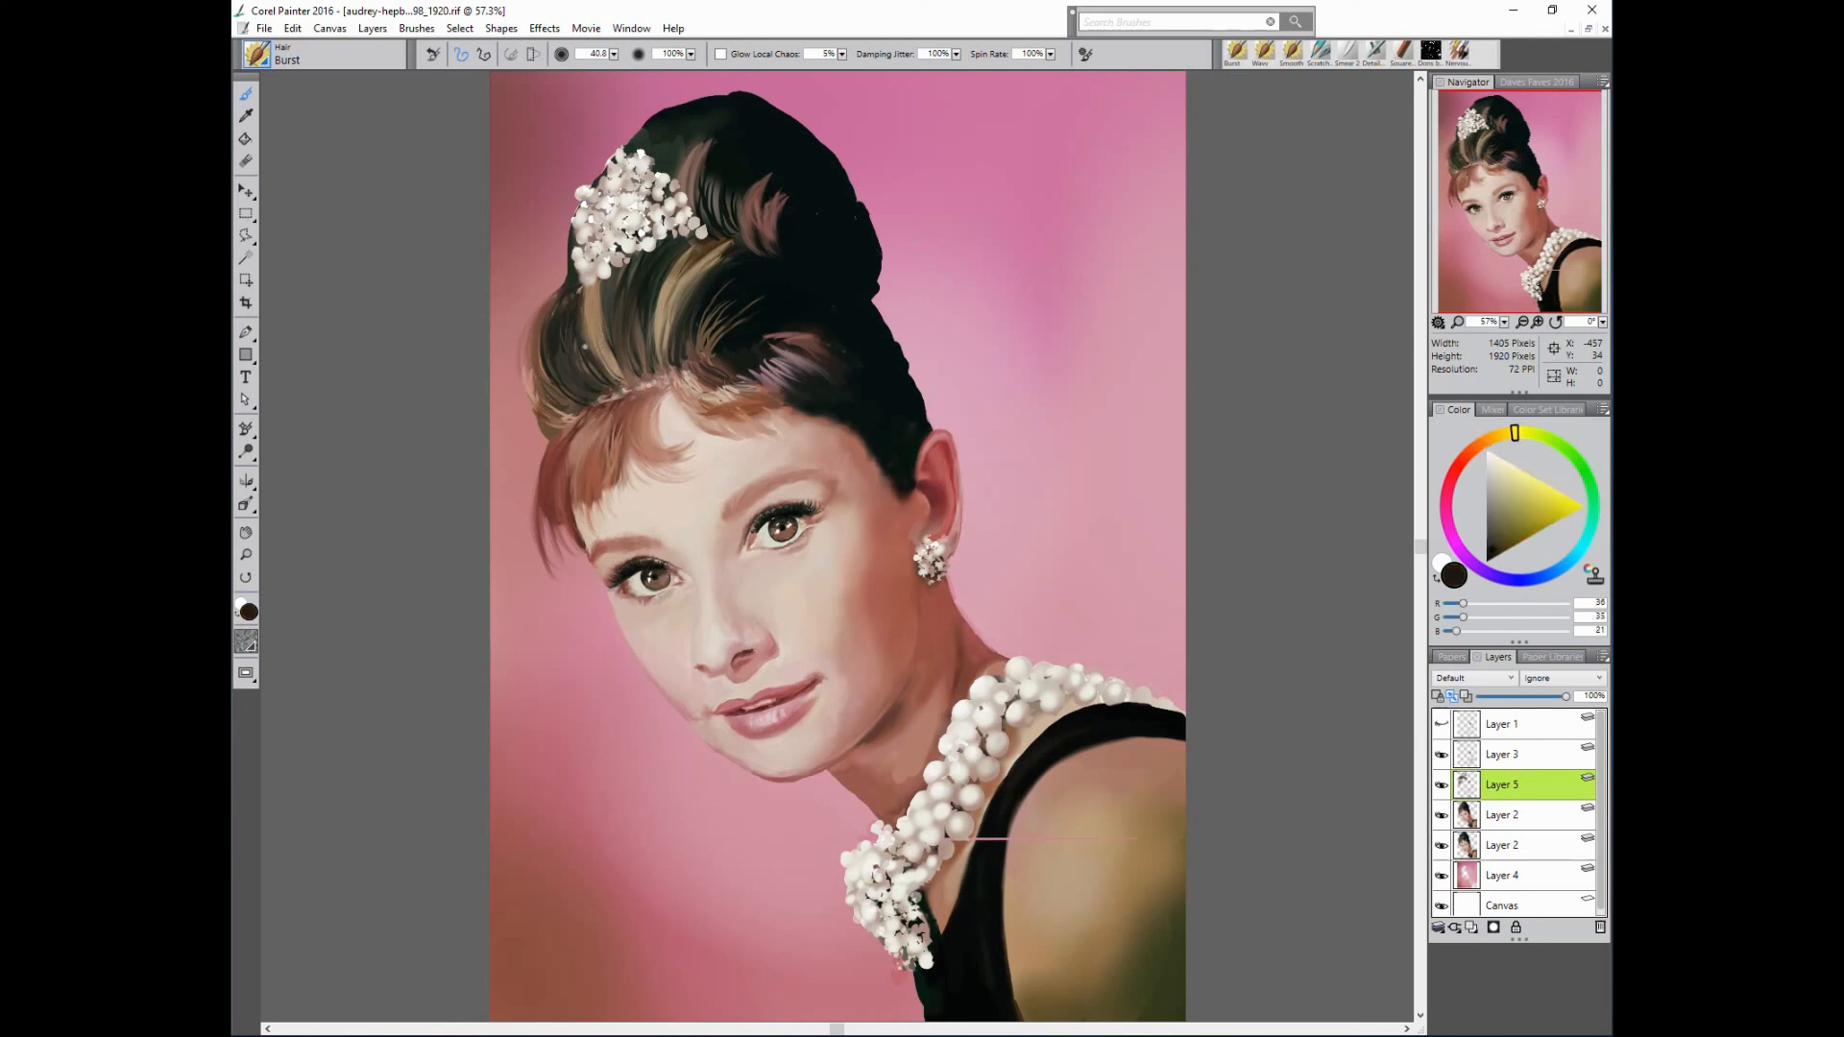
# - Try a strand along the outer left edge of the front hair in a colour sampled from the fringe, and undo it
pyautogui.keyDown('alt'); pyautogui.click(582, 432); pyautogui.keyUp('alt')
pyautogui.moveTo(567, 277); pyautogui.dragTo(533, 317)
pyautogui.hotkey('ctrl', 'z')
pyautogui.keyDown('alt'); pyautogui.click(642, 444); pyautogui.keyUp('alt')
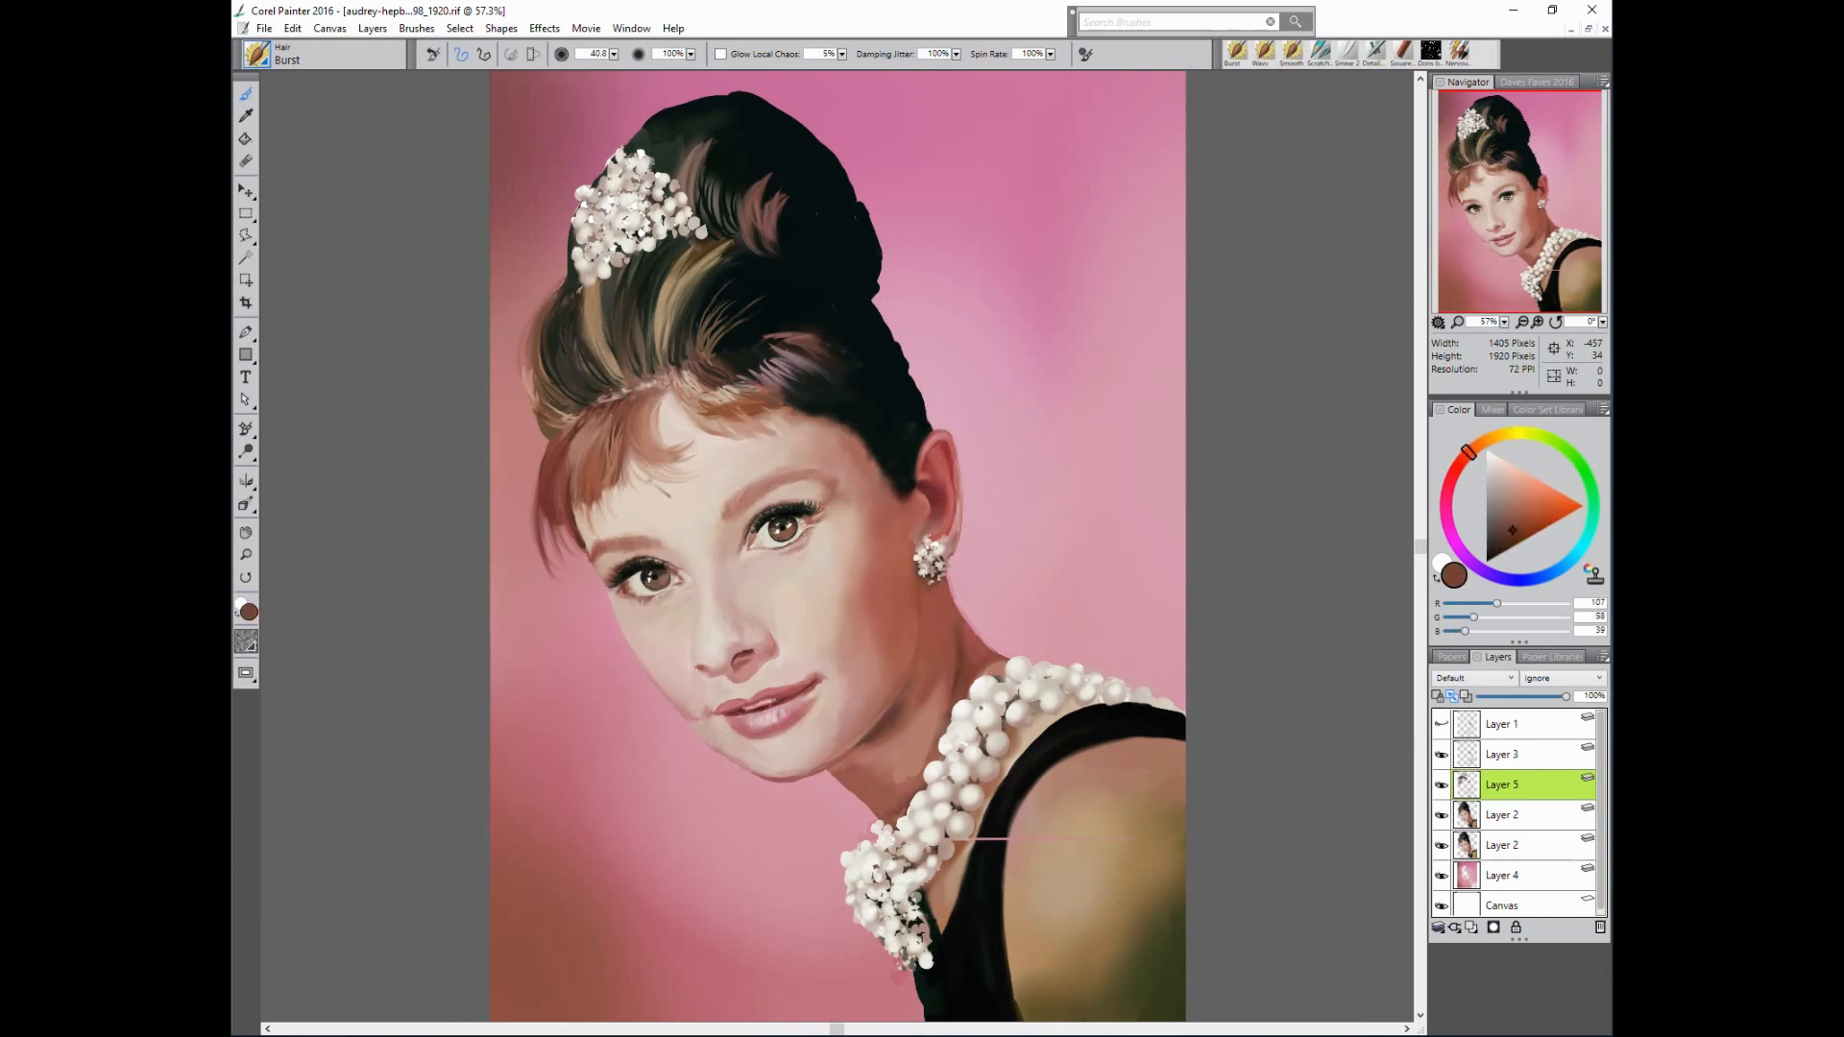
# - Compare the hair with Layer 5 hidden and erase the stray strands at the left temple with the Eraser at 24% opacity
pyautogui.click(1442, 786)
pyautogui.click(1441, 786)
pyautogui.click(1537, 82)
pyautogui.click(1474, 167)
pyautogui.click(1468, 82)
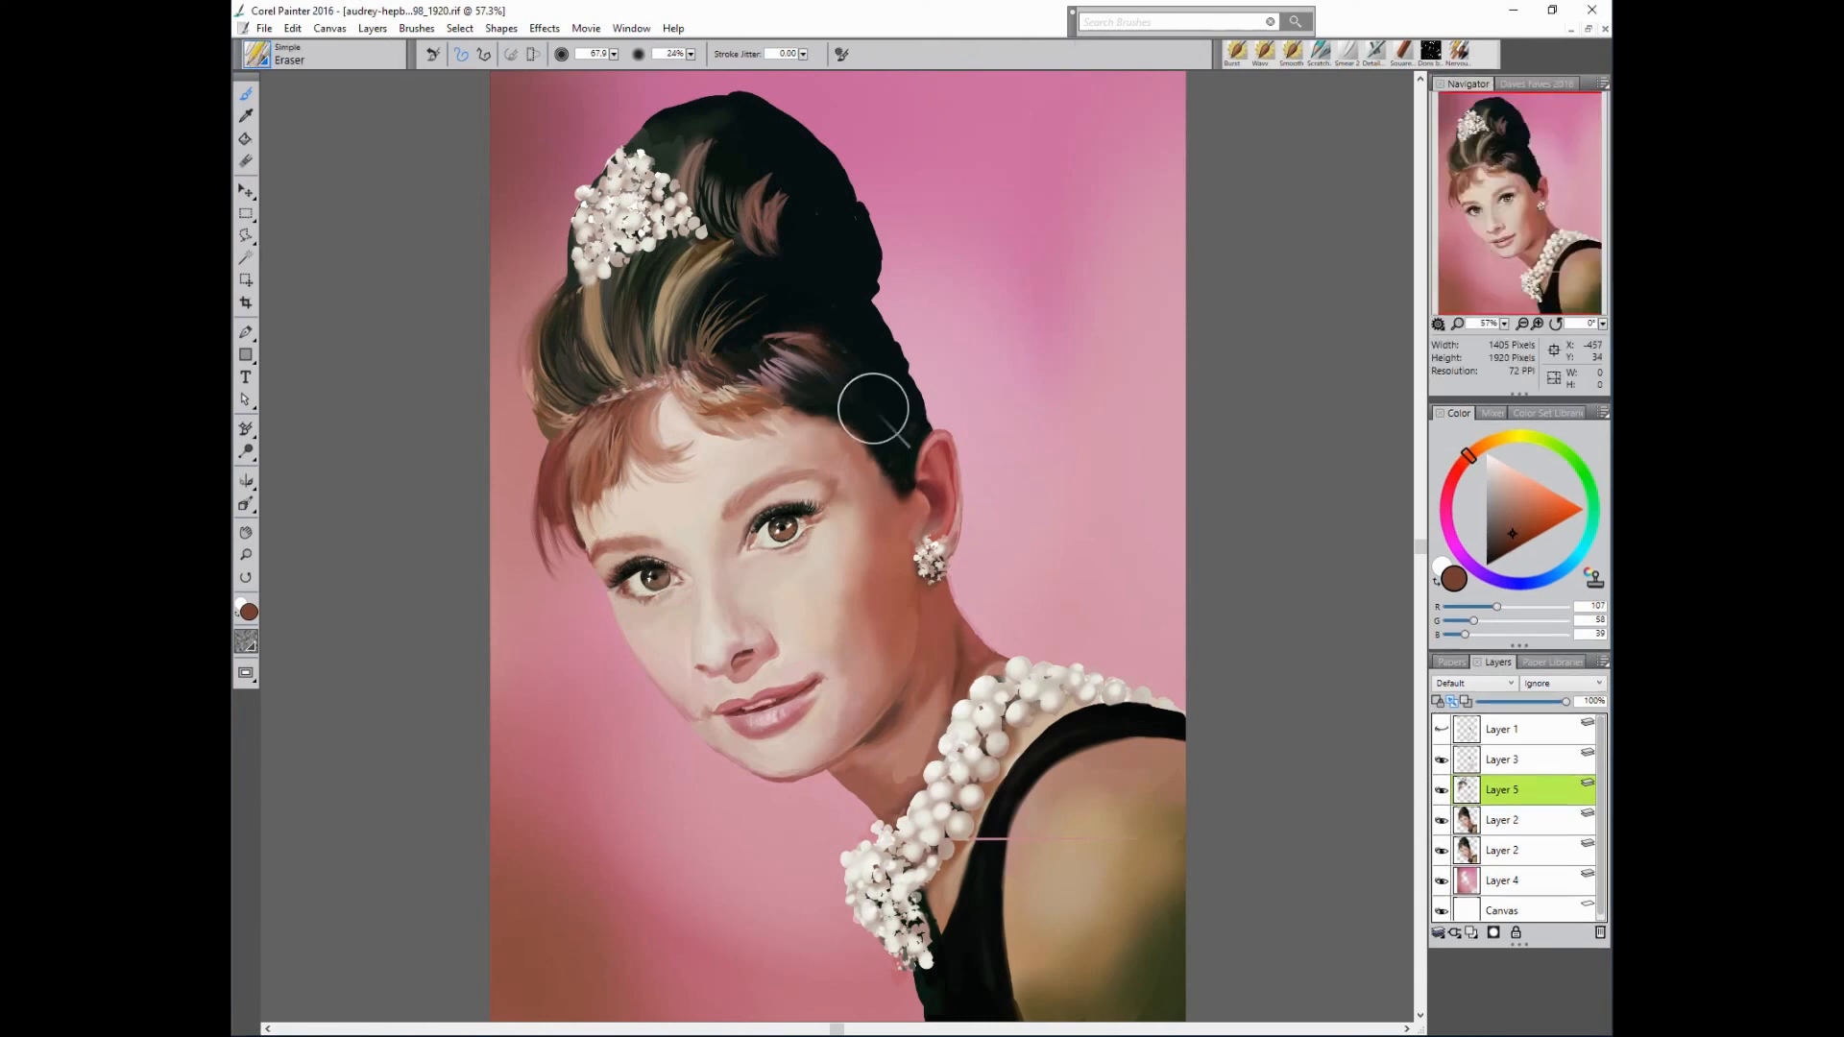
pyautogui.click(1441, 791)
pyautogui.click(1441, 790)
pyautogui.moveTo(595, 527)
pyautogui.mouseDown()
pyautogui.moveTo(669, 519)
pyautogui.moveTo(647, 528)
pyautogui.mouseUp()
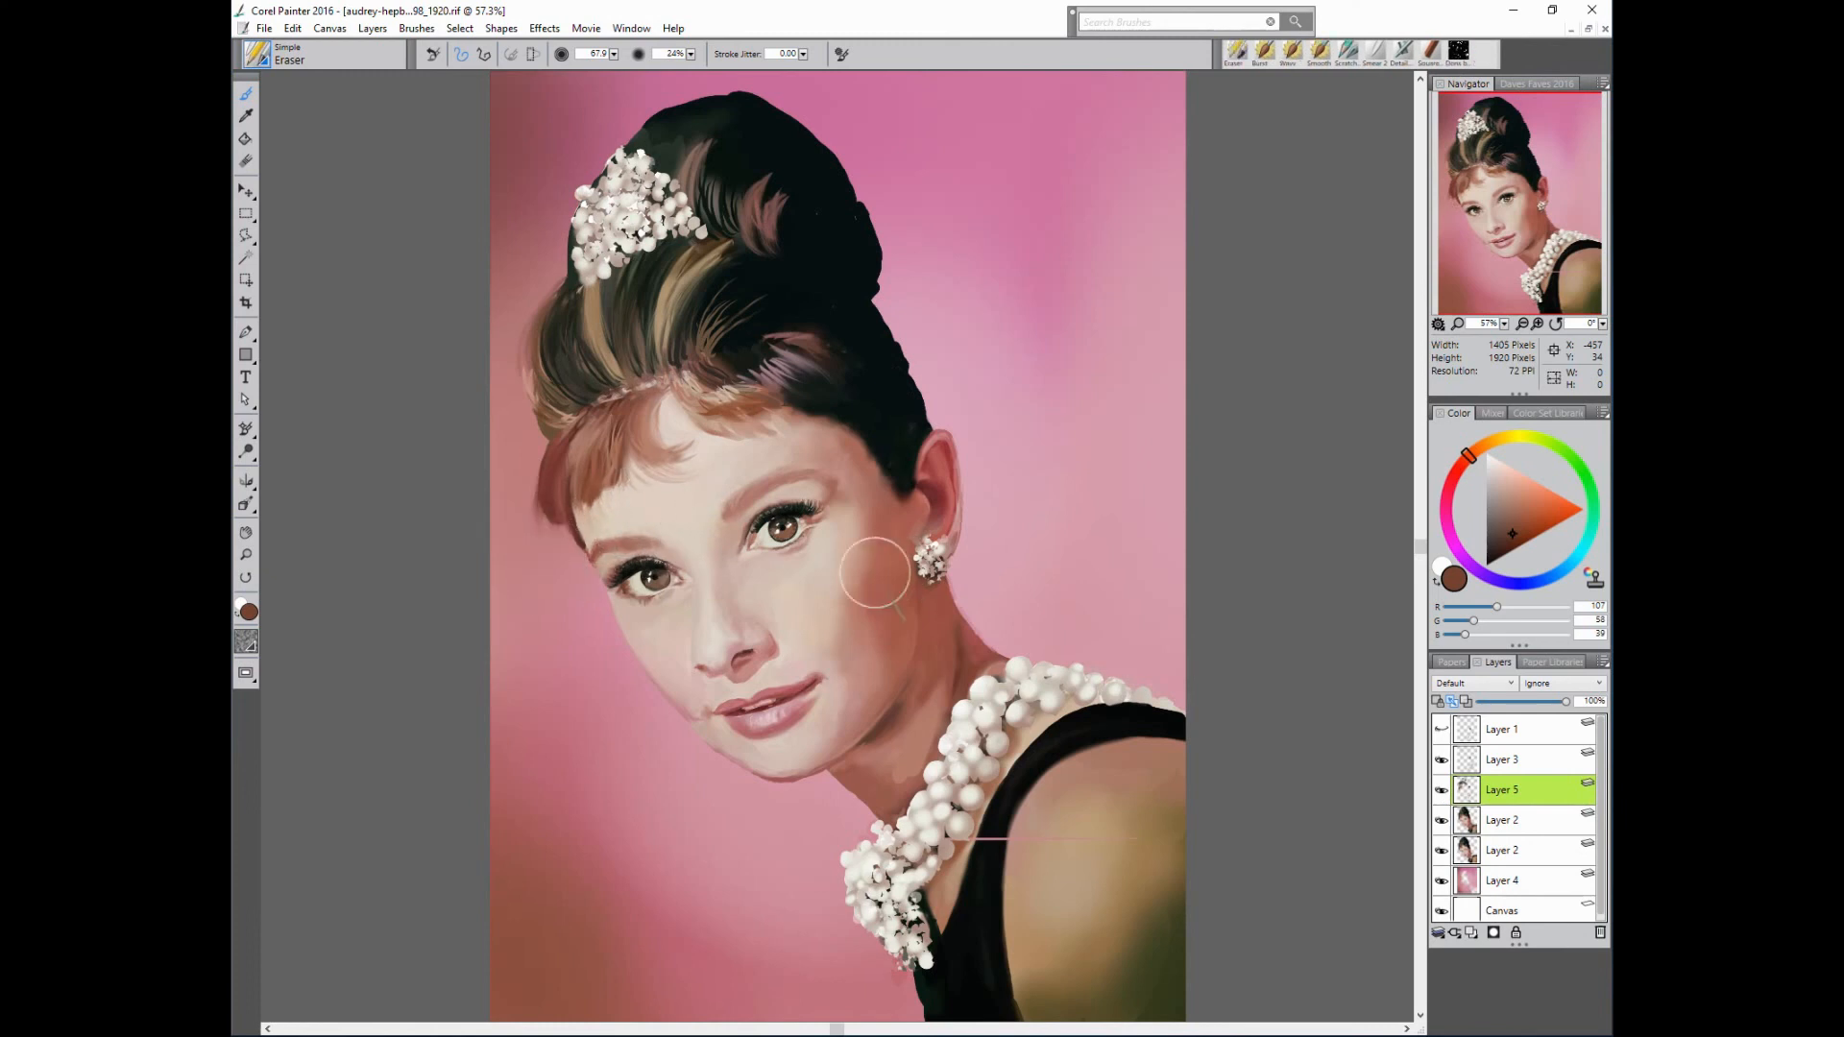
# - Reduce the eraser size and soften the excess hair strokes on Layer 5, checking against the hidden layer
pyautogui.moveTo(1012, 420); pyautogui.dragTo(1023, 413)
pyautogui.click(1441, 791)
pyautogui.click(1440, 790)
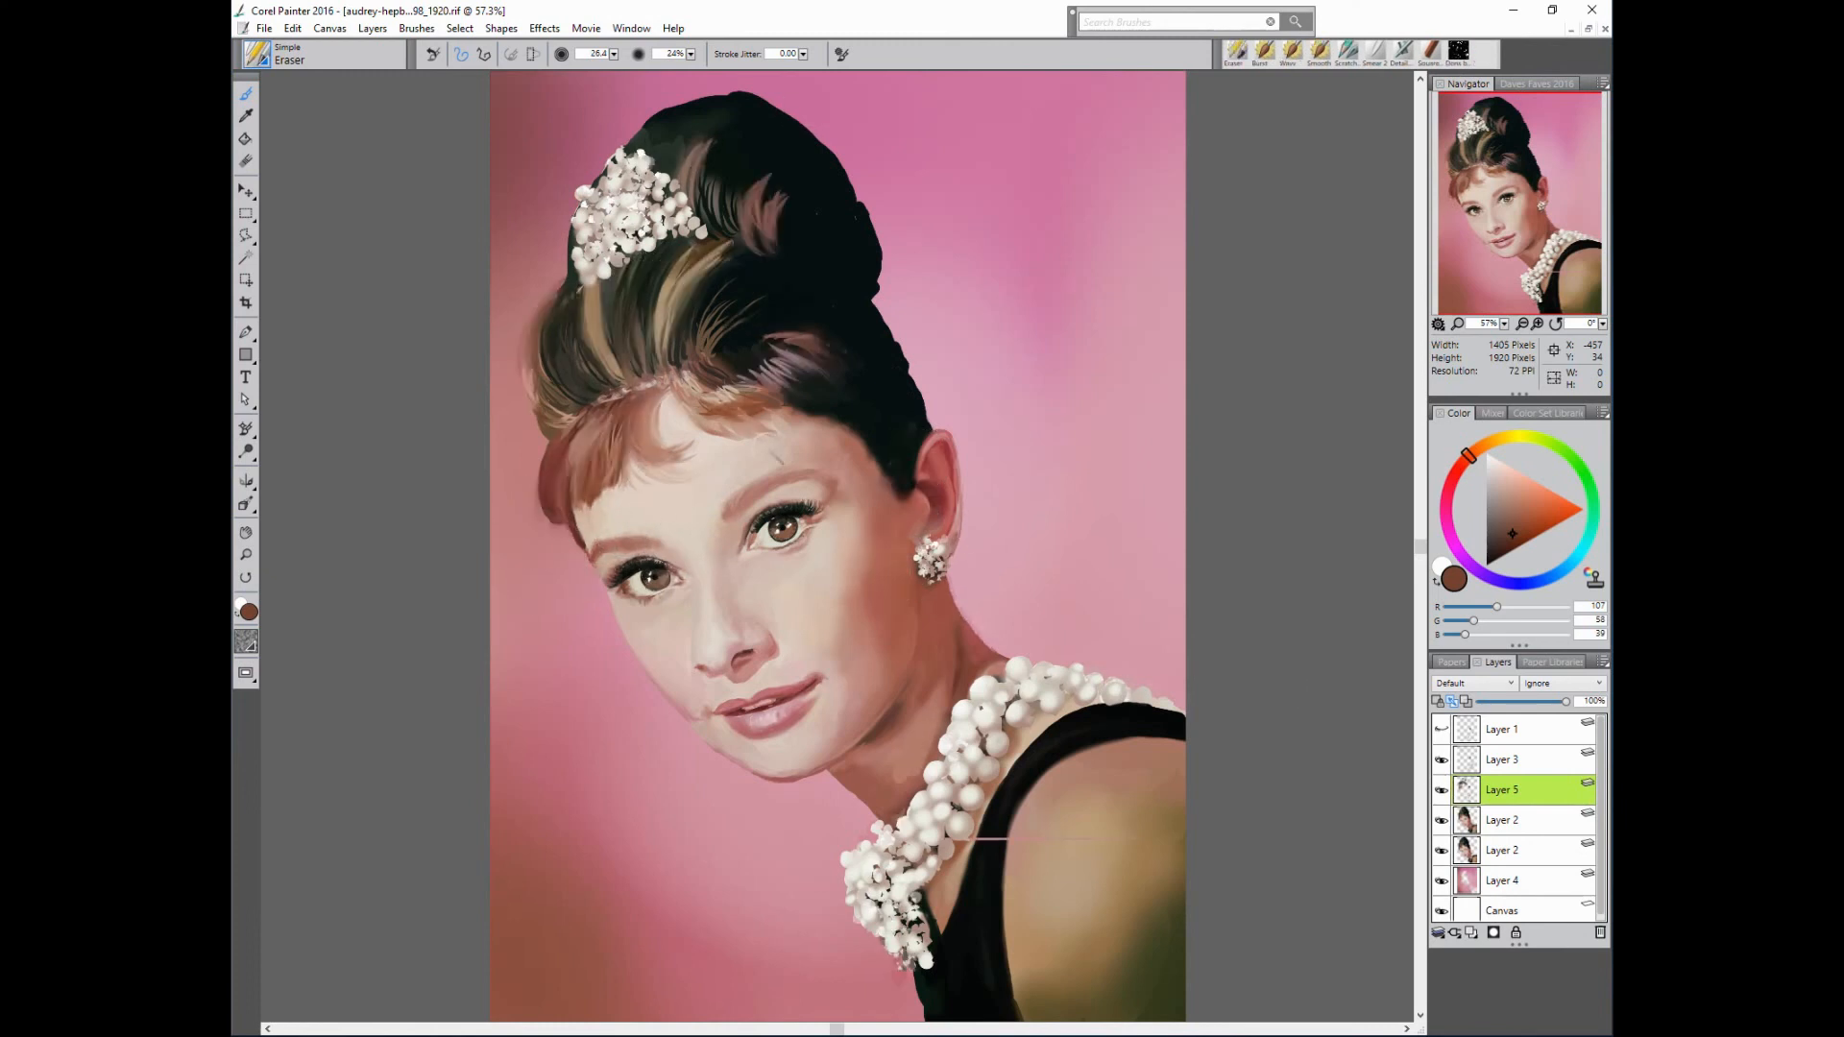
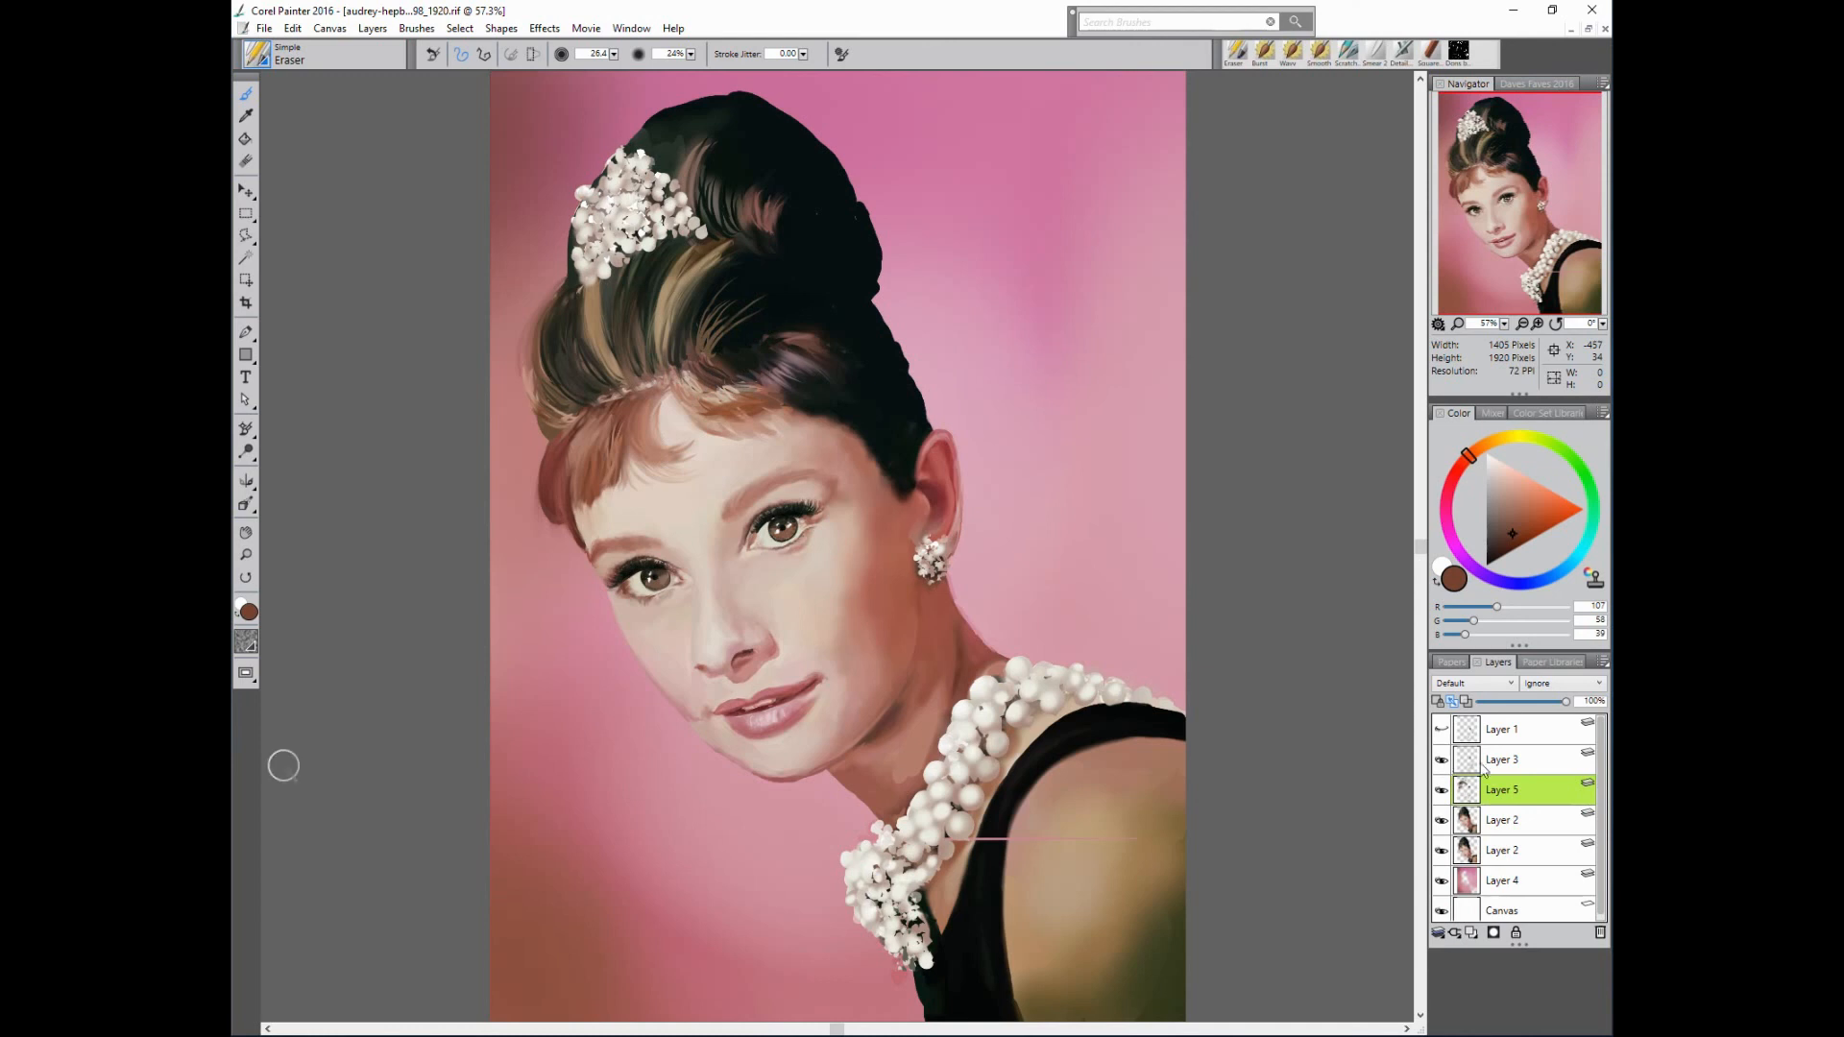
# - Create a new layer above Layer 5 and paint thin highlight hairs in the front hair with the Scratchboard Tool in sampled beige
pyautogui.click(1468, 932)
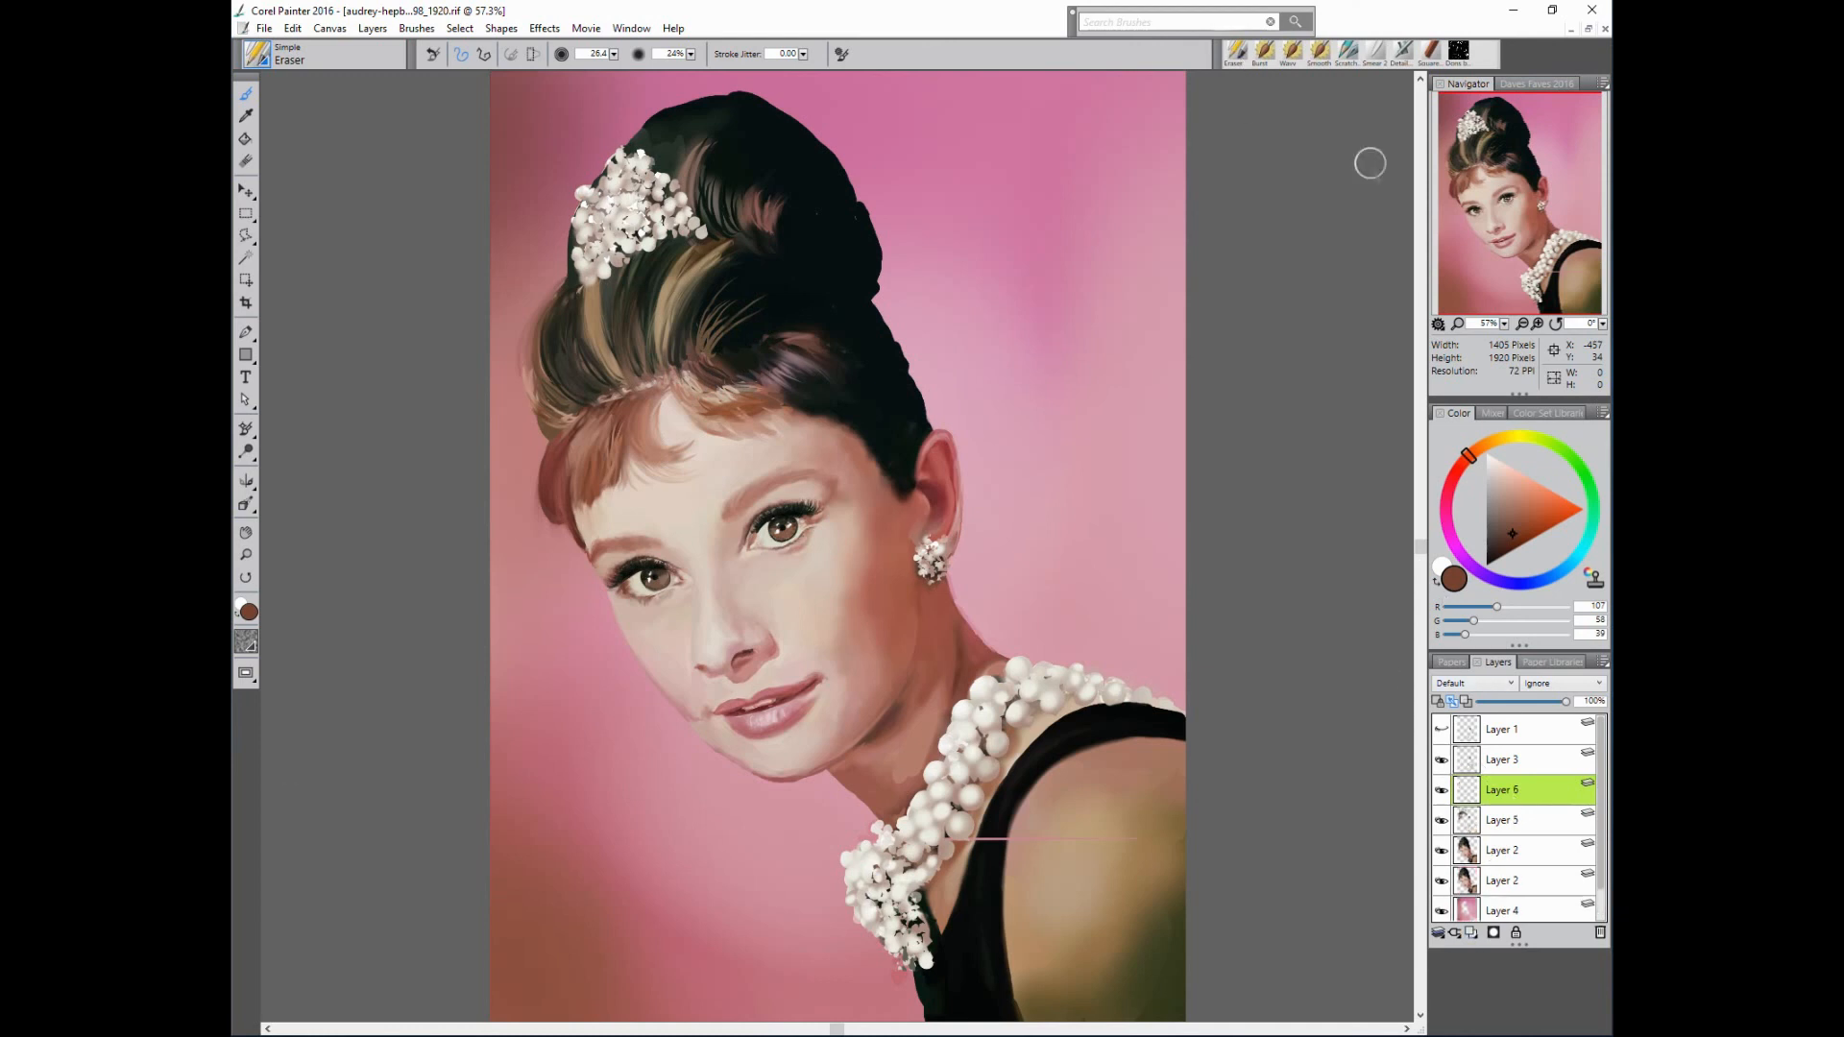
pyautogui.click(1349, 53)
pyautogui.keyDown('alt'); pyautogui.click(688, 286); pyautogui.keyUp('alt')
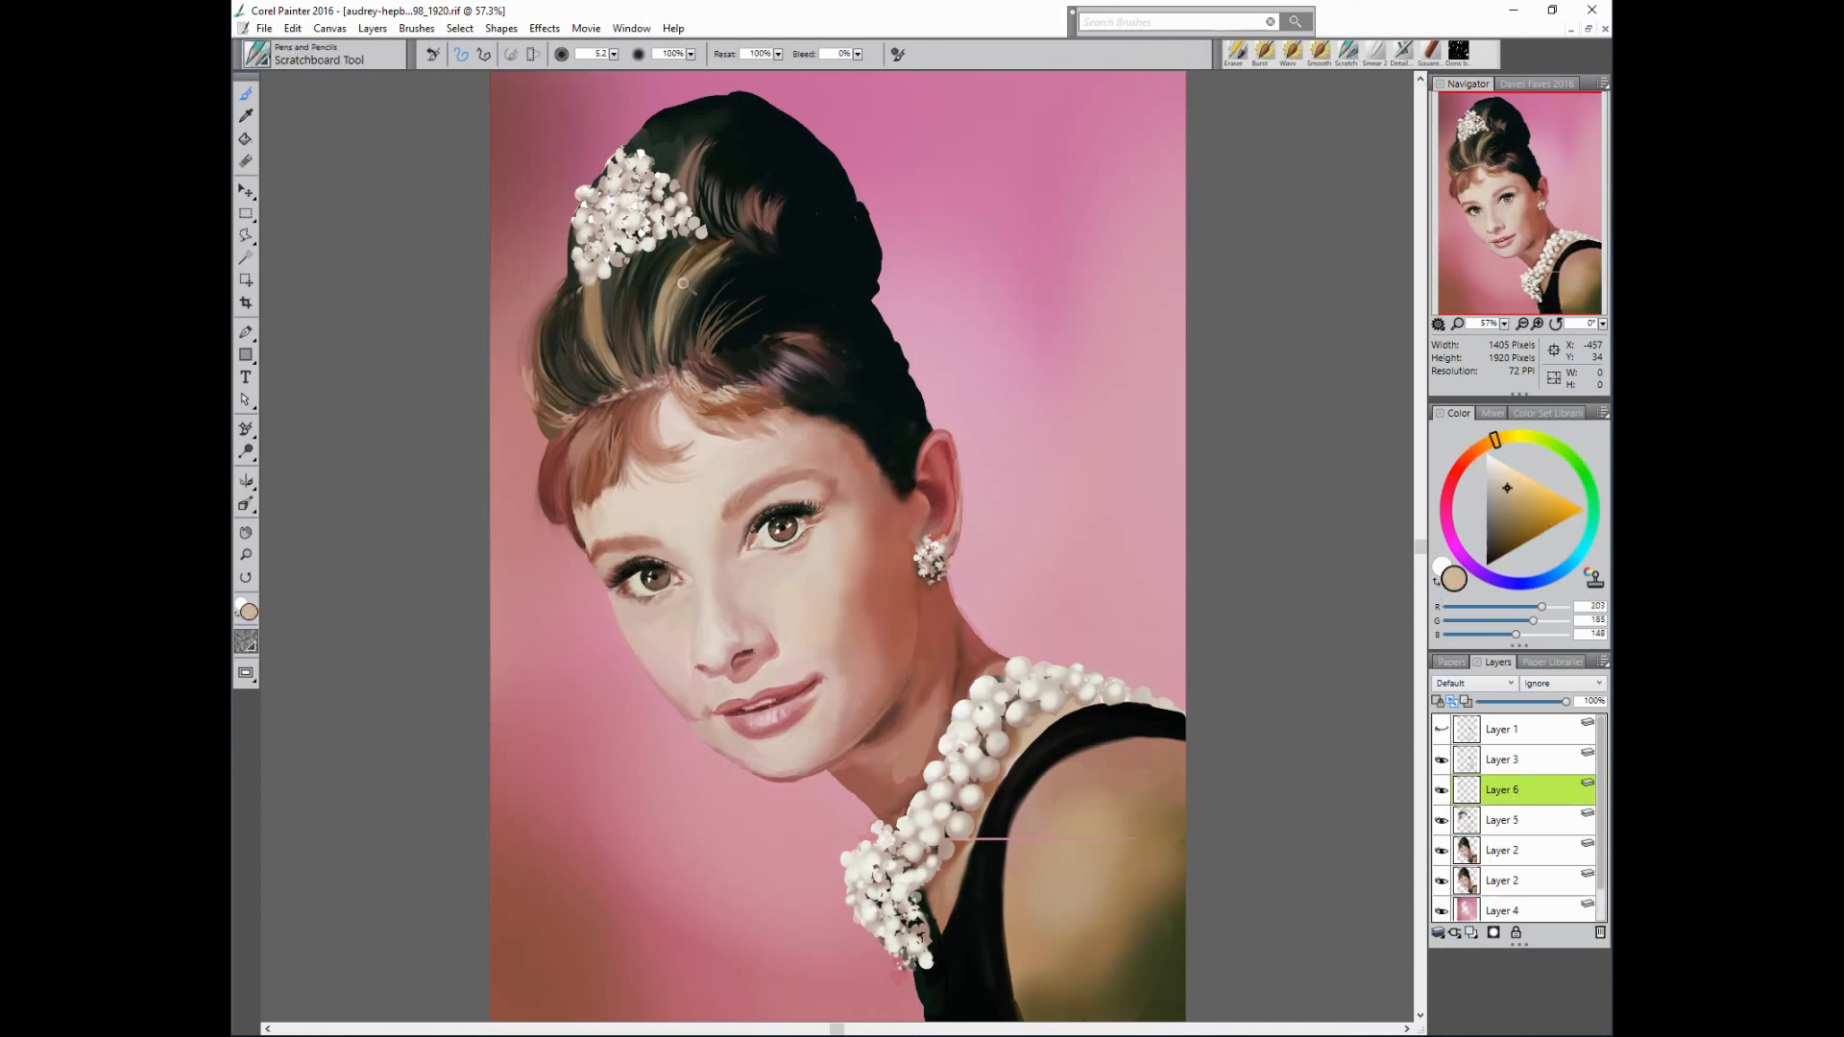
pyautogui.moveTo(687, 287); pyautogui.dragTo(676, 333)
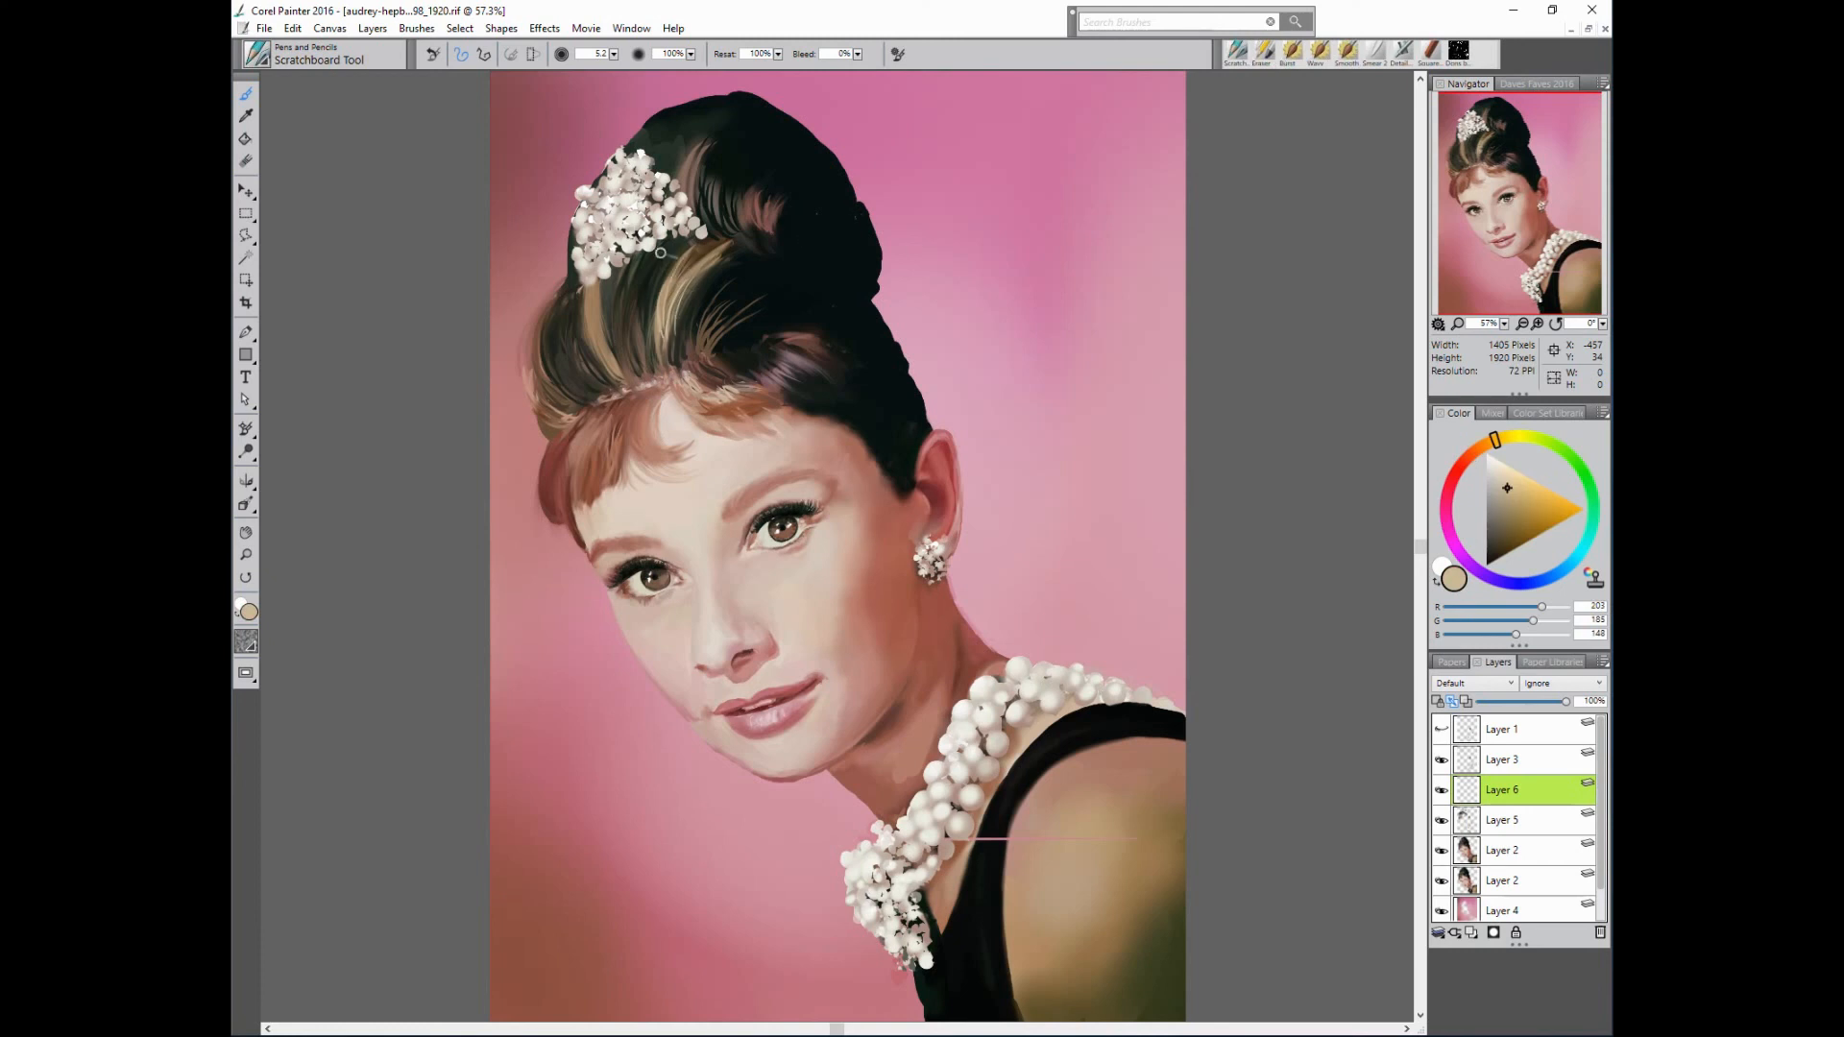
pyautogui.keyDown('alt'); pyautogui.click(625, 372); pyautogui.keyUp('alt')
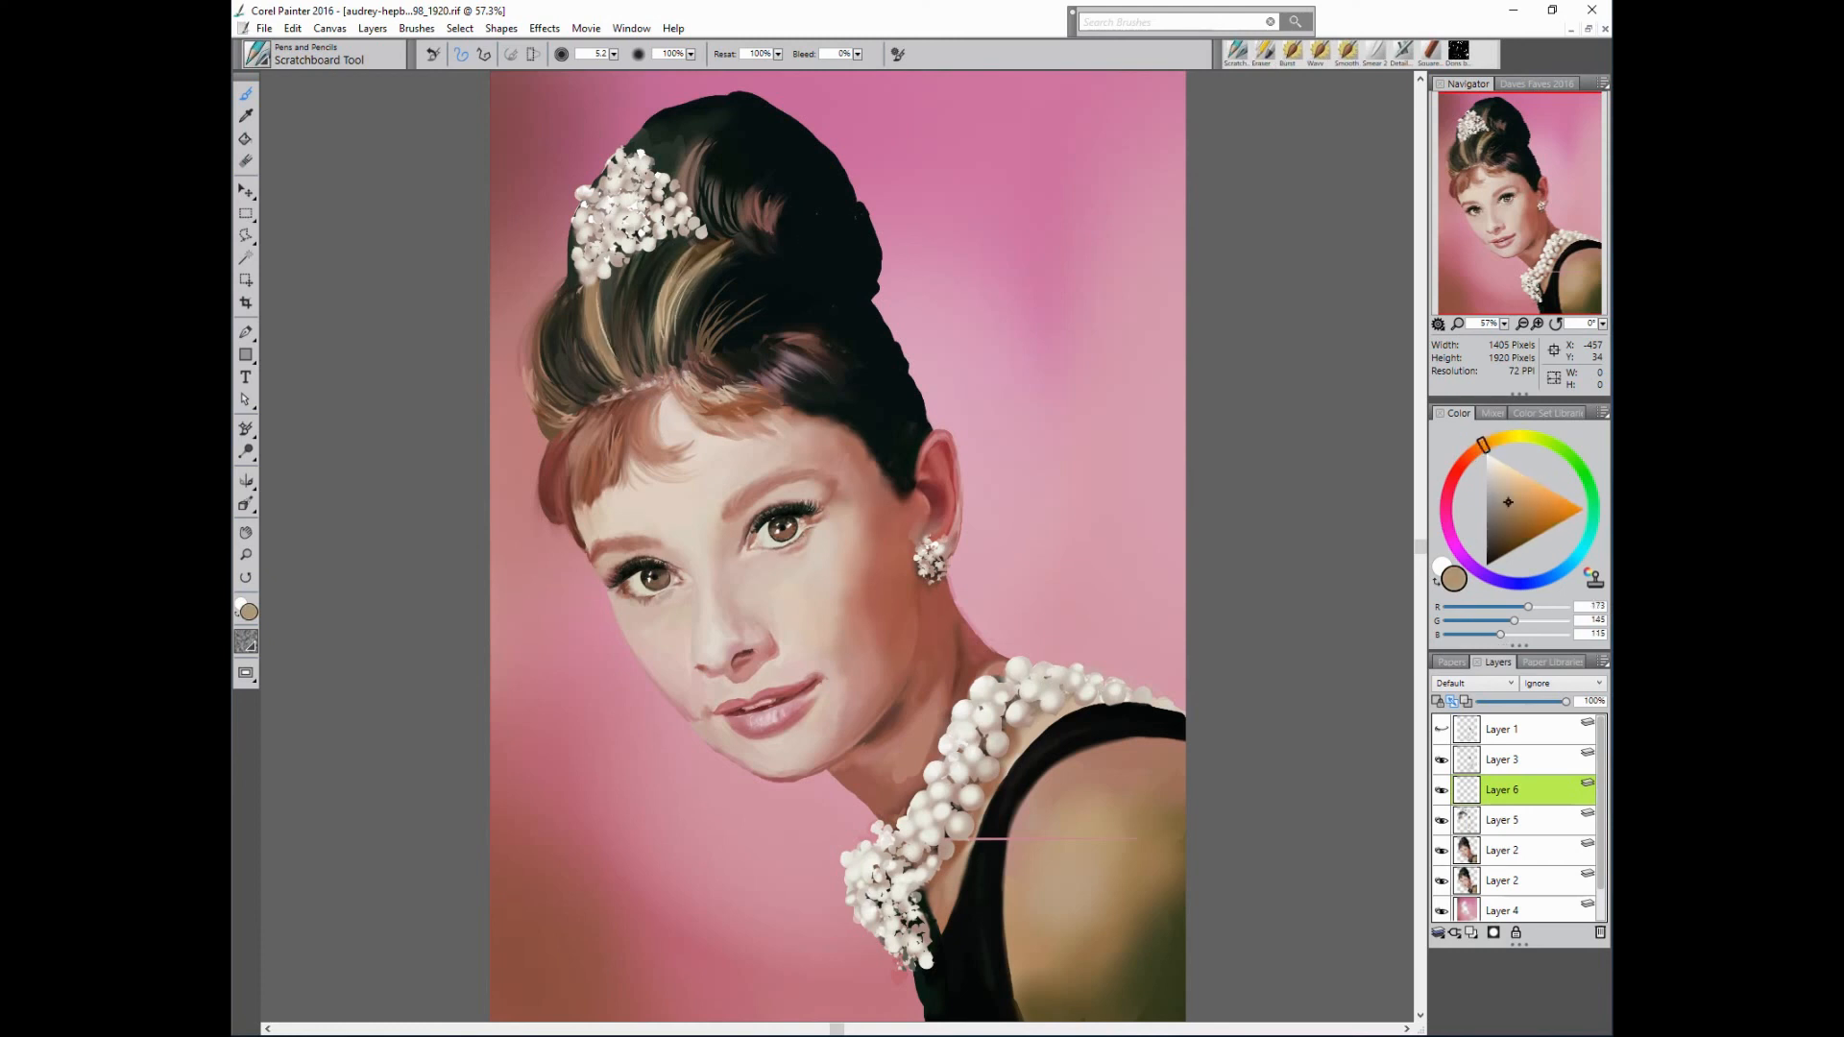
# - Paint fine strands along the outer edge of the front hair and through the fringe in sampled tan, brown and lighter peach tones
pyautogui.keyDown('alt'); pyautogui.click(535, 396); pyautogui.keyUp('alt')
pyautogui.moveTo(535, 396)
pyautogui.mouseDown()
pyautogui.moveTo(554, 415)
pyautogui.moveTo(551, 500)
pyautogui.mouseUp()
pyautogui.click(1514, 506)
pyautogui.keyDown('alt'); pyautogui.click(588, 445); pyautogui.keyUp('alt')
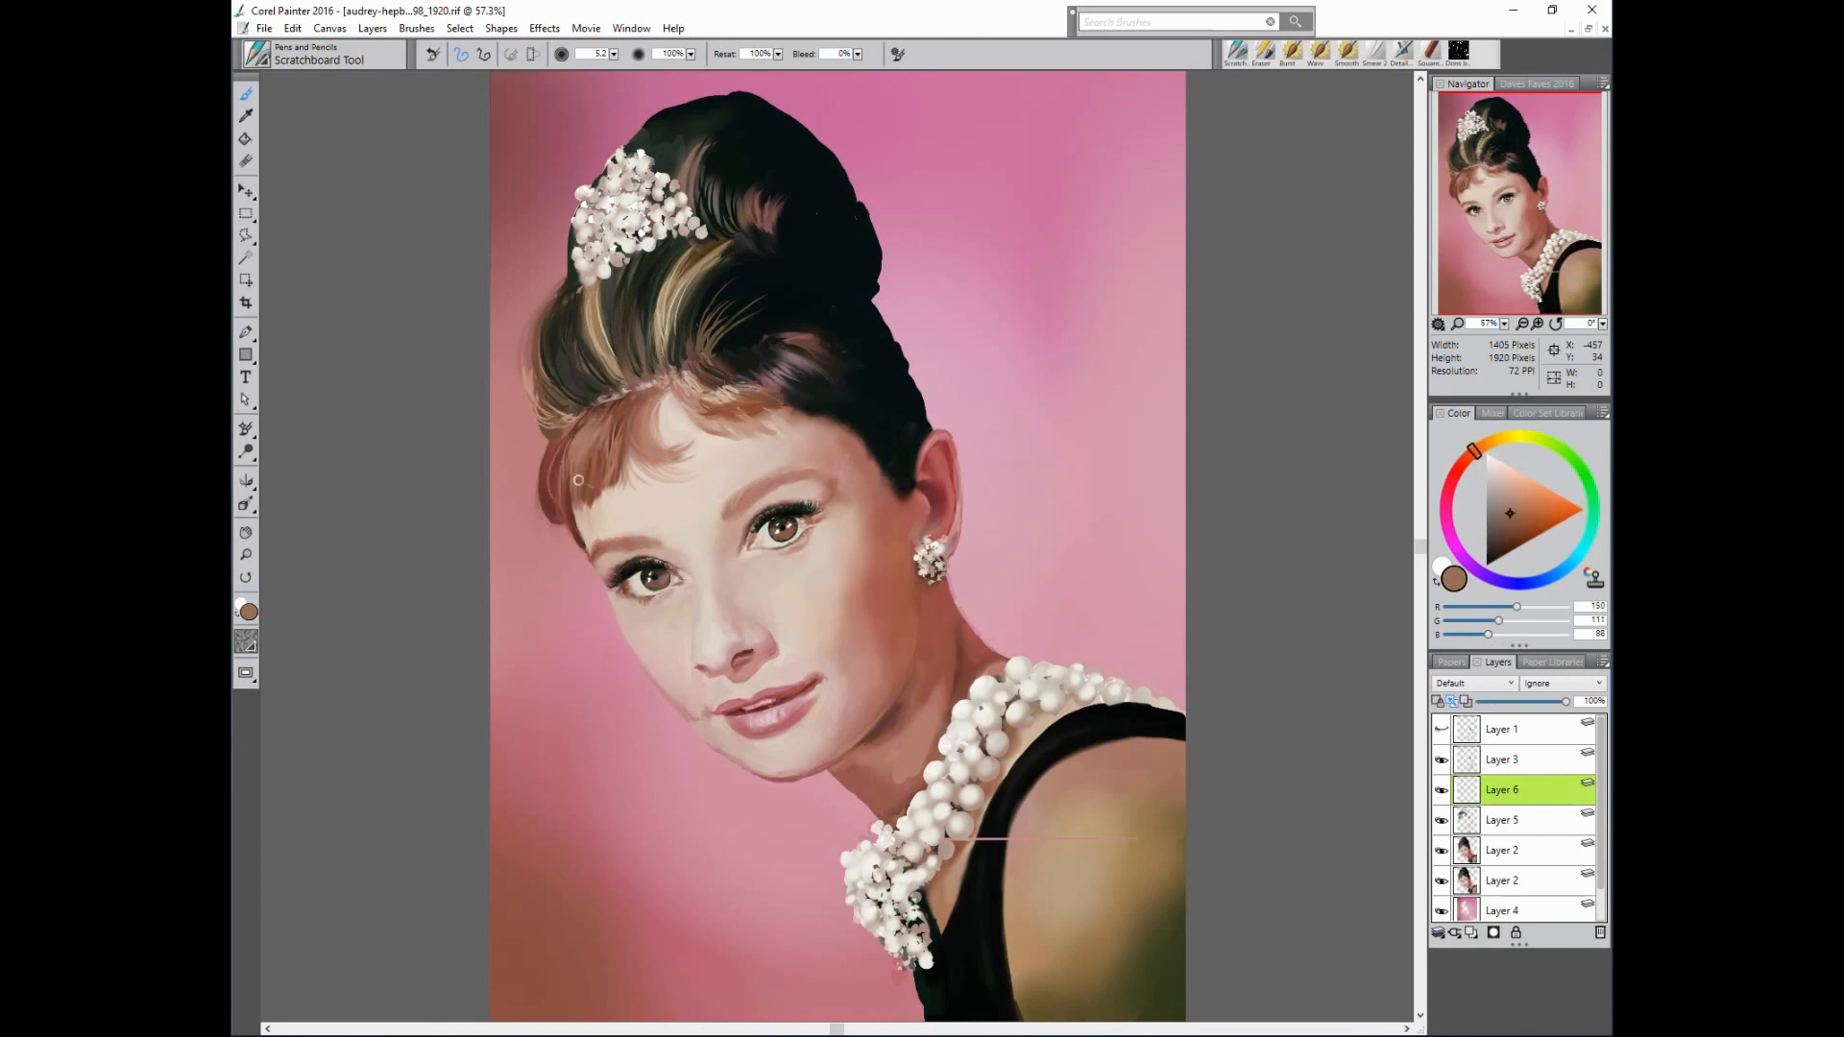
pyautogui.keyDown('alt'); pyautogui.click(538, 389); pyautogui.keyUp('alt')
pyautogui.moveTo(590, 439); pyautogui.dragTo(581, 480)
pyautogui.click(1504, 484)
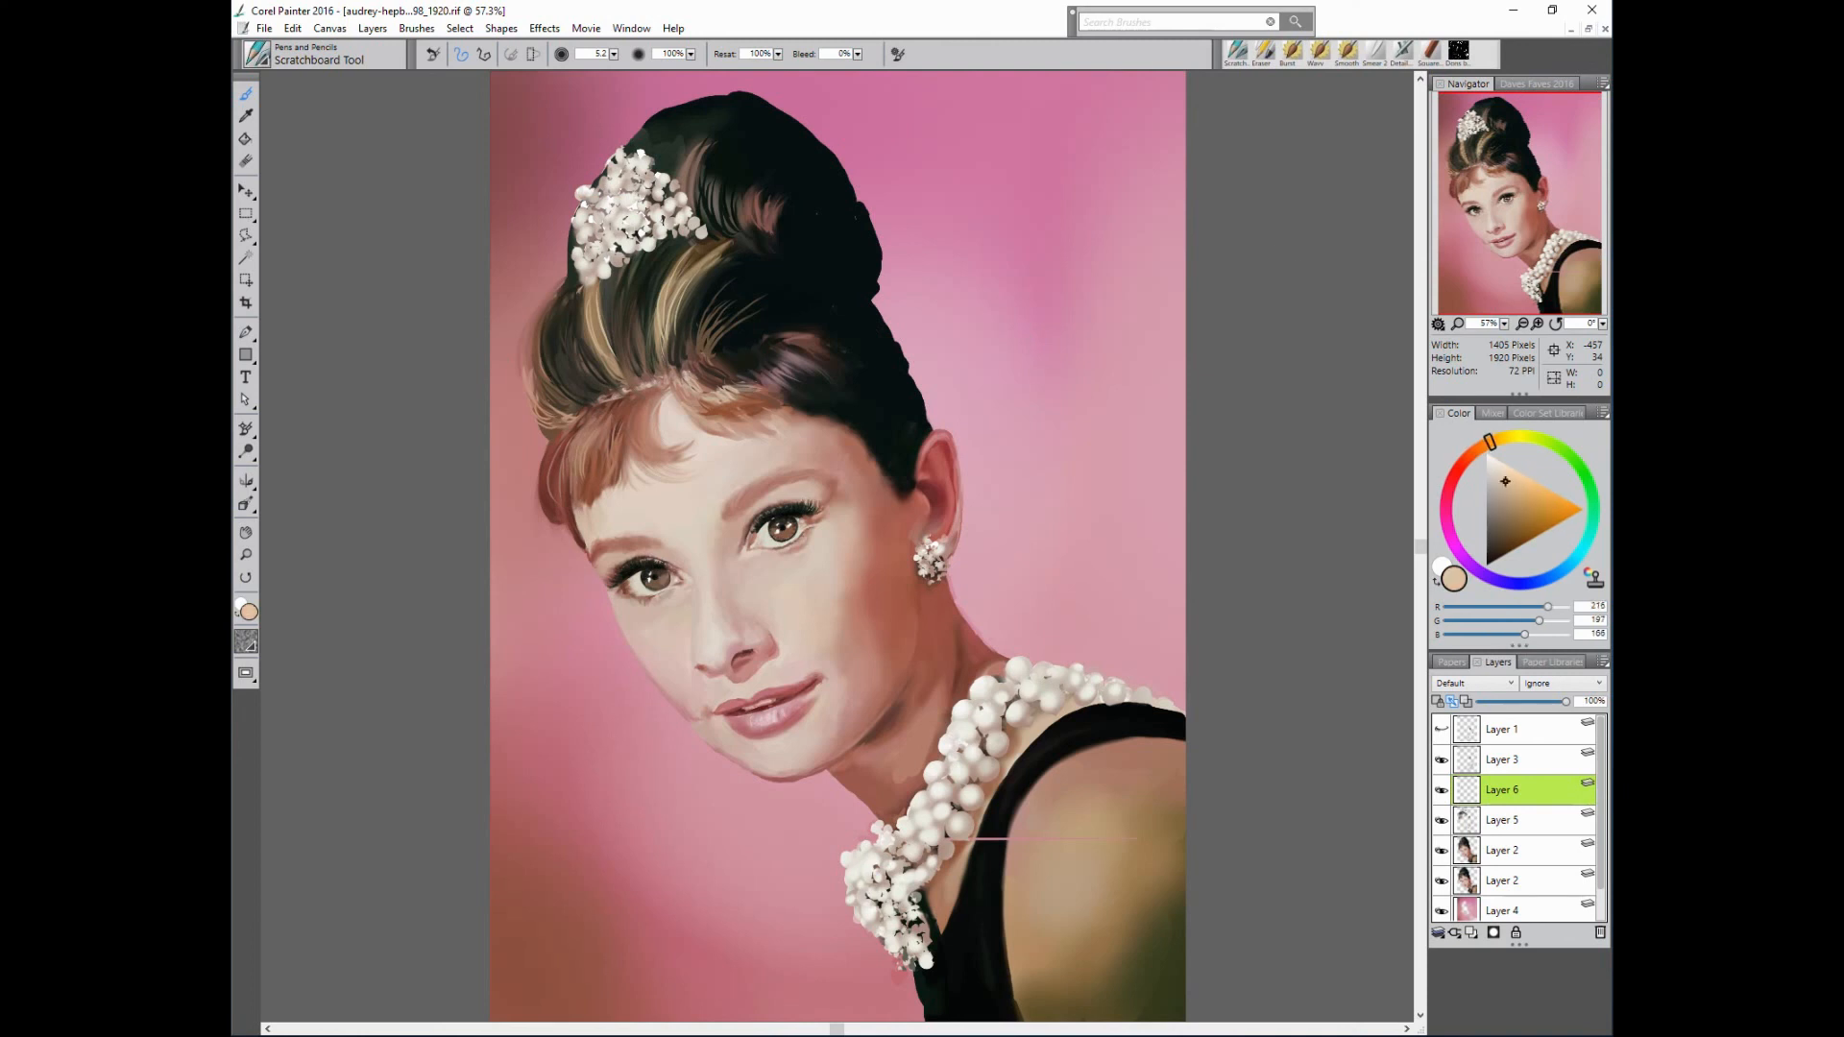
pyautogui.click(1495, 440)
pyautogui.moveTo(571, 418)
pyautogui.mouseDown()
pyautogui.moveTo(555, 481)
pyautogui.moveTo(567, 471)
pyautogui.mouseUp()
# - Add thin hairs to the swept-back front hair using colours sampled from the side hair and the blonde streaks
pyautogui.keyDown('alt'); pyautogui.click(774, 378); pyautogui.keyUp('alt')
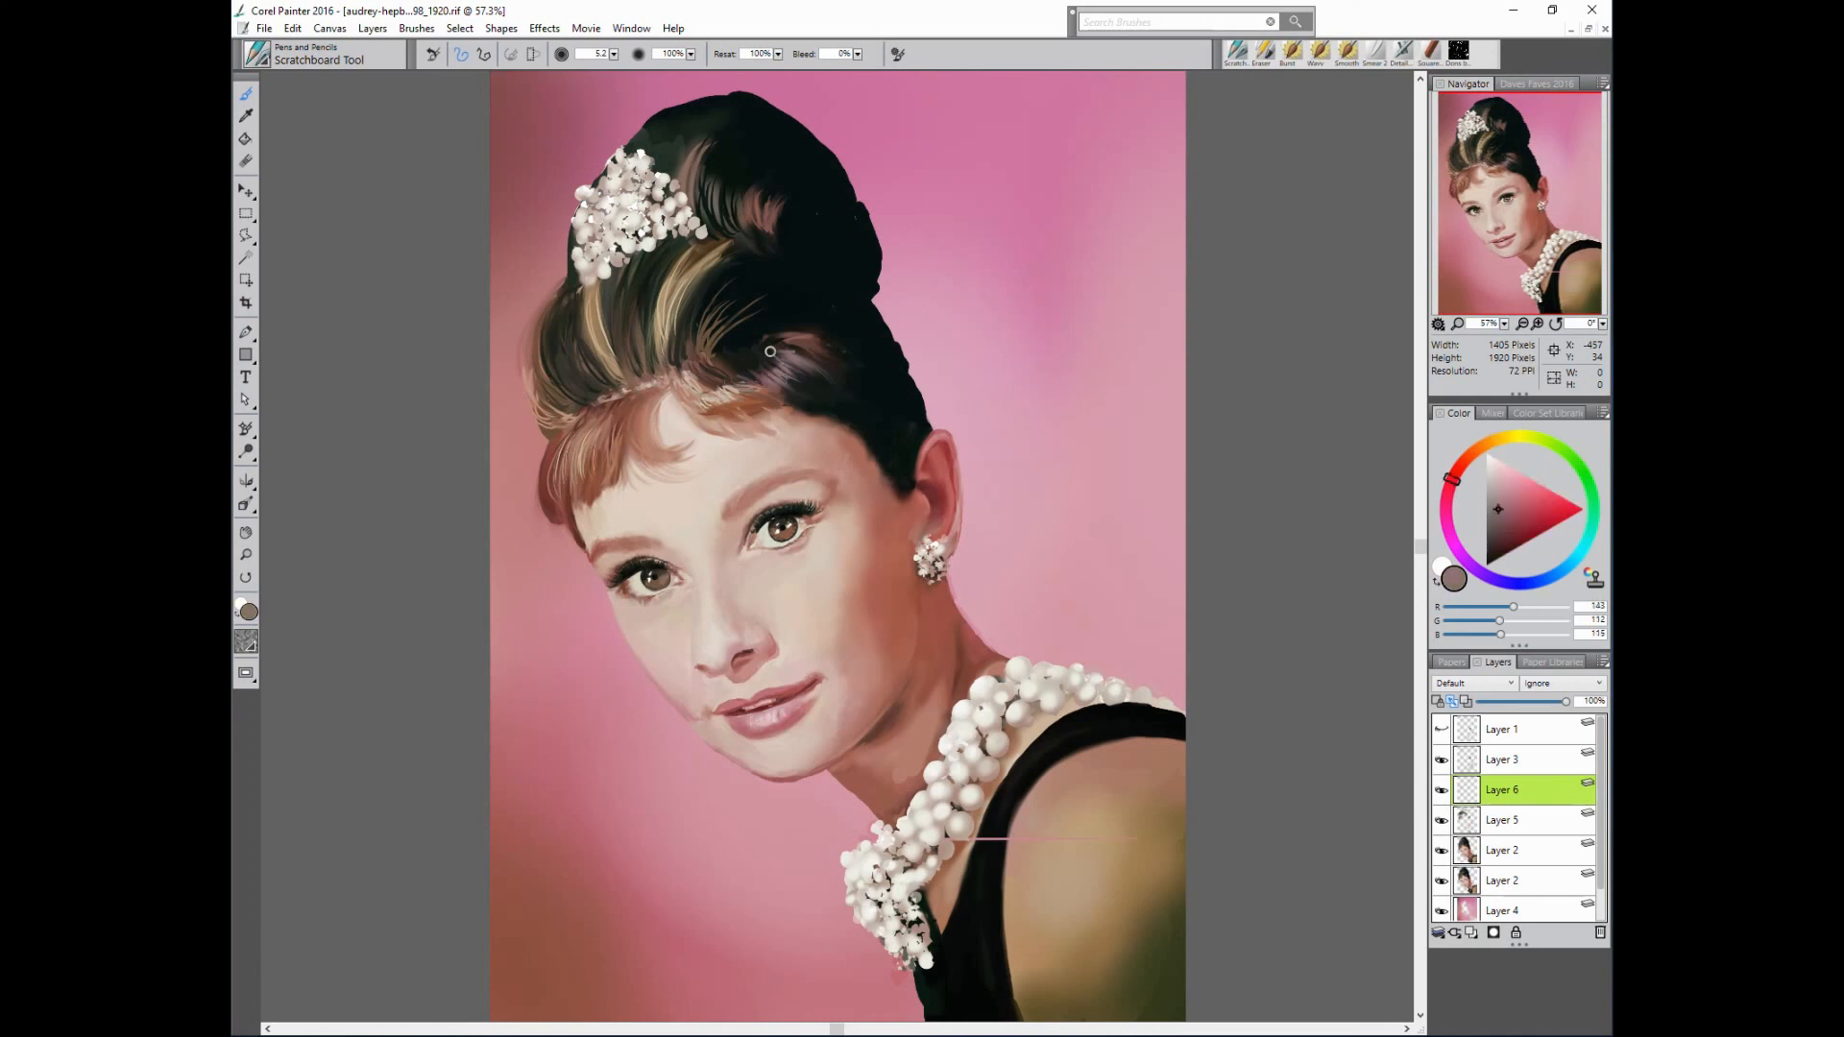
pyautogui.keyDown('alt'); pyautogui.click(593, 314); pyautogui.keyUp('alt')
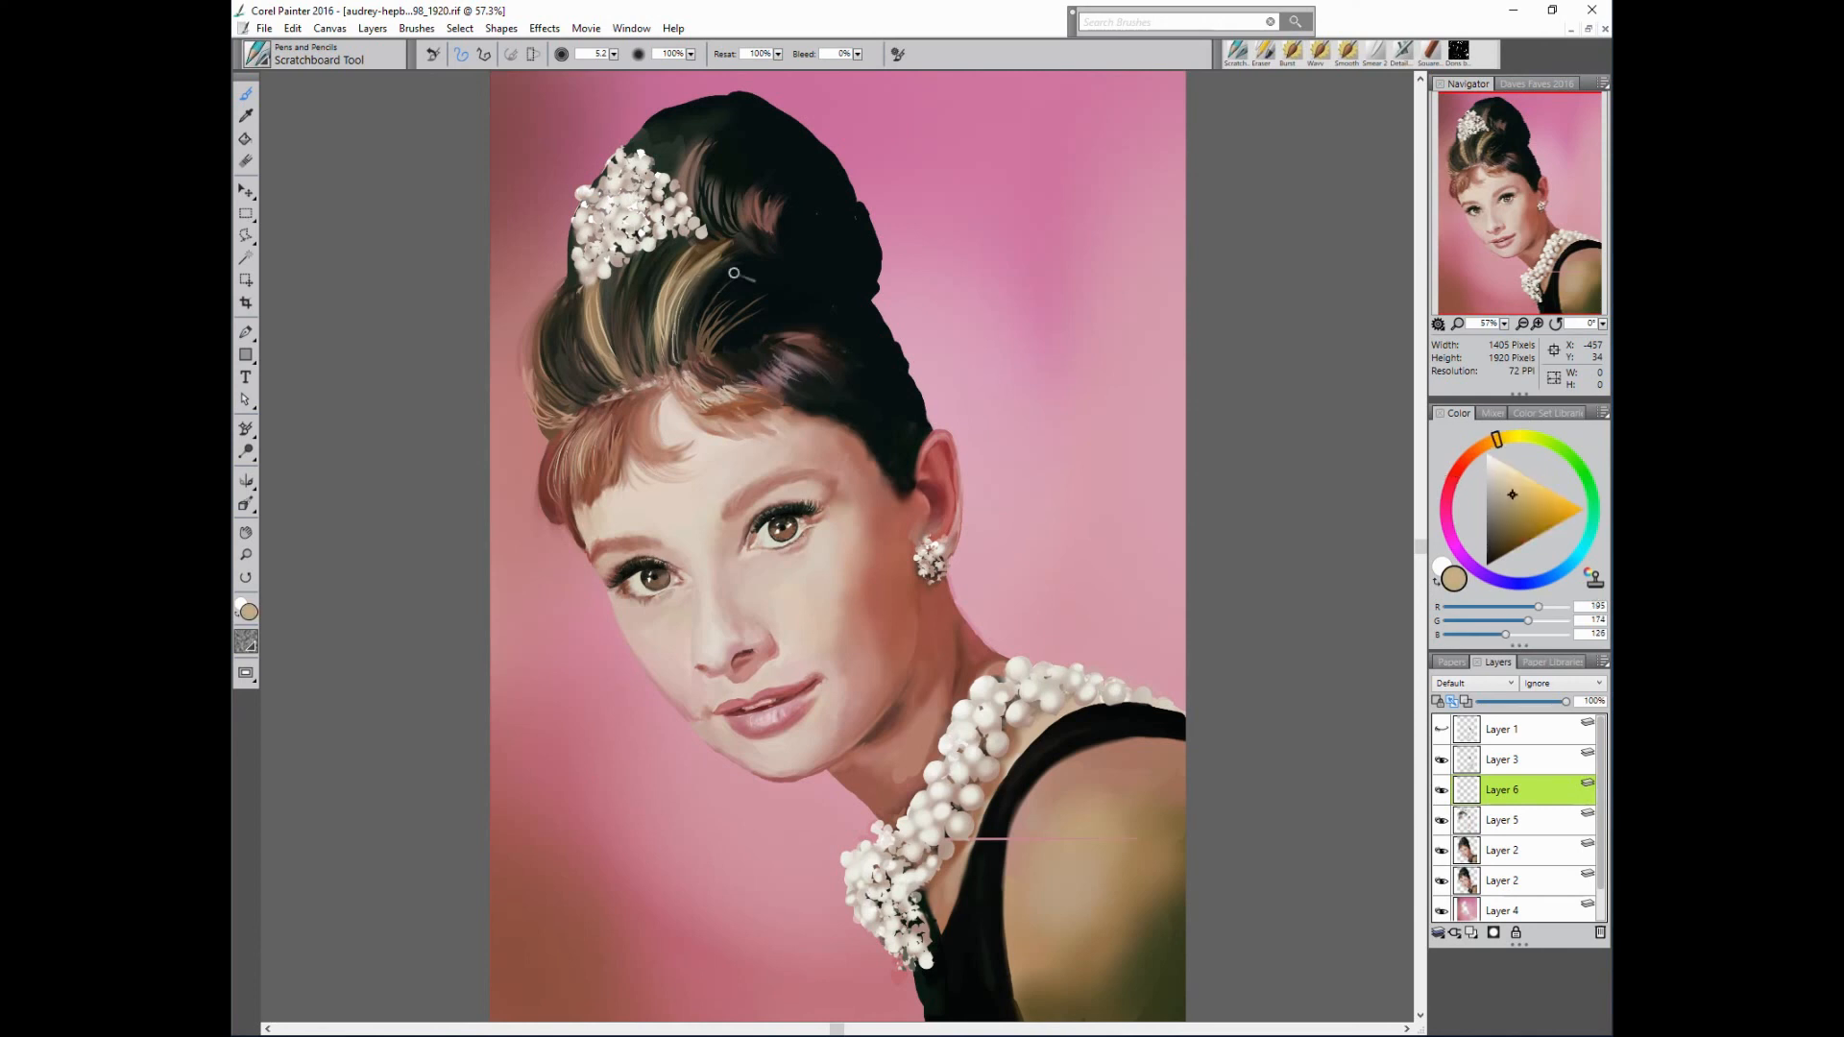
pyautogui.keyDown('alt'); pyautogui.click(695, 333); pyautogui.keyUp('alt')
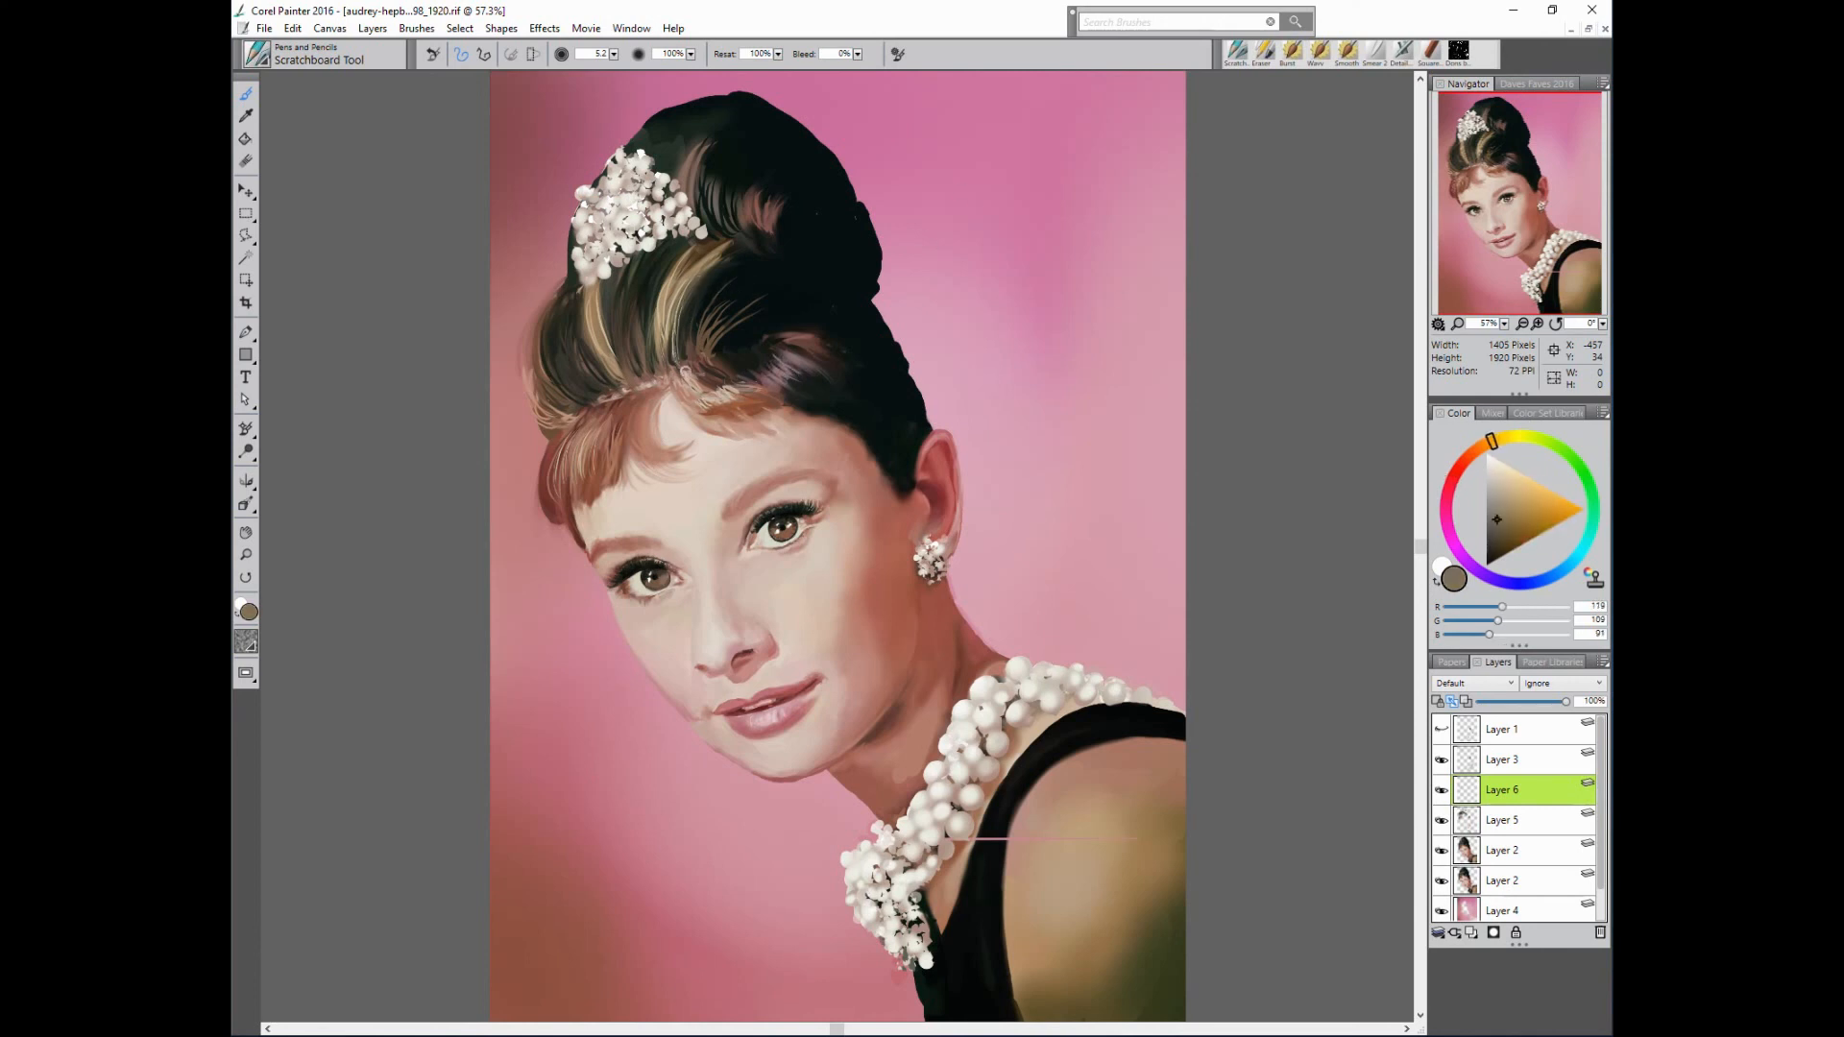
# - Enlarge the Scratchboard Tool to 21.1 and soften the hairline above the fringe with strokes in sampled browns
pyautogui.keyDown('alt'); pyautogui.click(653, 388); pyautogui.keyUp('alt')
pyautogui.moveTo(691, 55)
pyautogui.mouseDown()
pyautogui.moveTo(550, 64)
pyautogui.moveTo(672, 65)
pyautogui.moveTo(634, 64)
pyautogui.mouseUp()
pyautogui.keyDown('alt'); pyautogui.click(645, 392); pyautogui.keyUp('alt')
pyautogui.keyDown('alt'); pyautogui.click(624, 389); pyautogui.keyUp('alt')
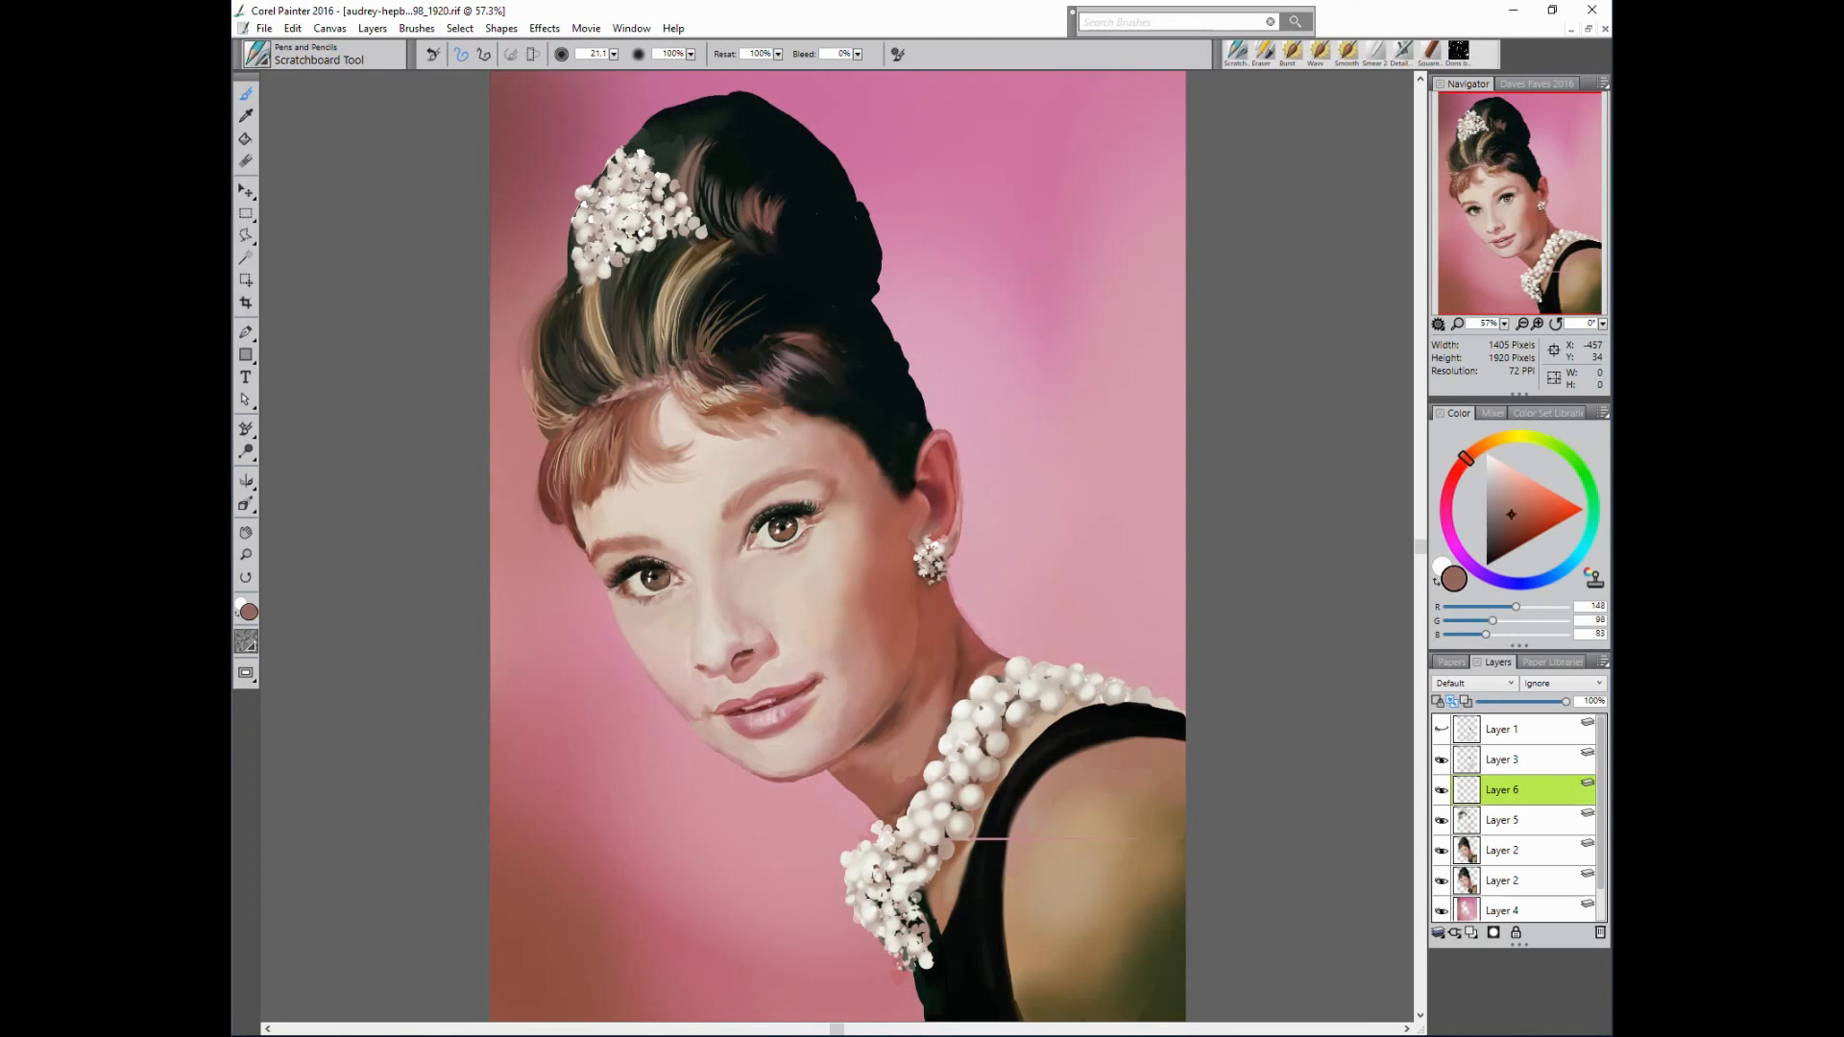
pyautogui.keyDown('alt'); pyautogui.click(657, 402); pyautogui.keyUp('alt')
pyautogui.keyDown('alt'); pyautogui.click(641, 404); pyautogui.keyUp('alt')
pyautogui.moveTo(623, 420); pyautogui.dragTo(662, 398)
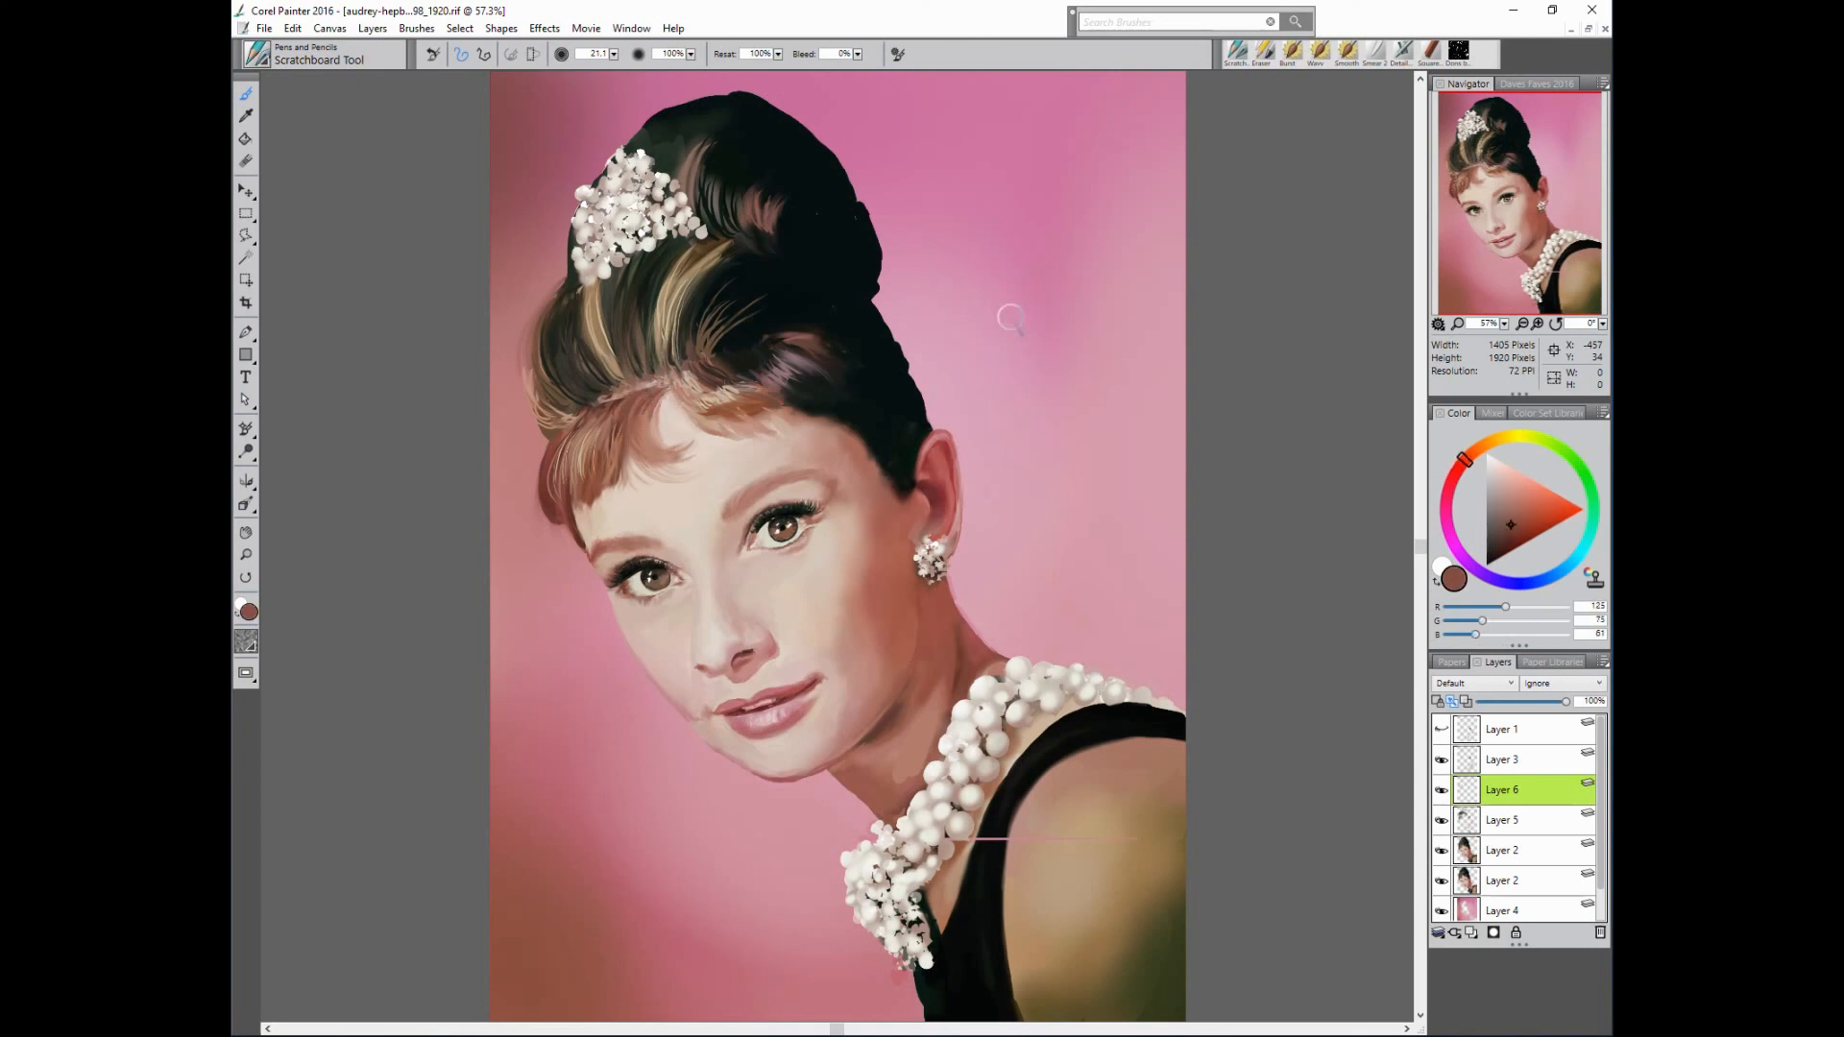
pyautogui.keyDown('alt'); pyautogui.click(644, 410); pyautogui.keyUp('alt')
# - Add strands to the dark side hair, the bun and the crown in sampled dark tones
pyautogui.keyDown('alt'); pyautogui.click(807, 365); pyautogui.keyUp('alt')
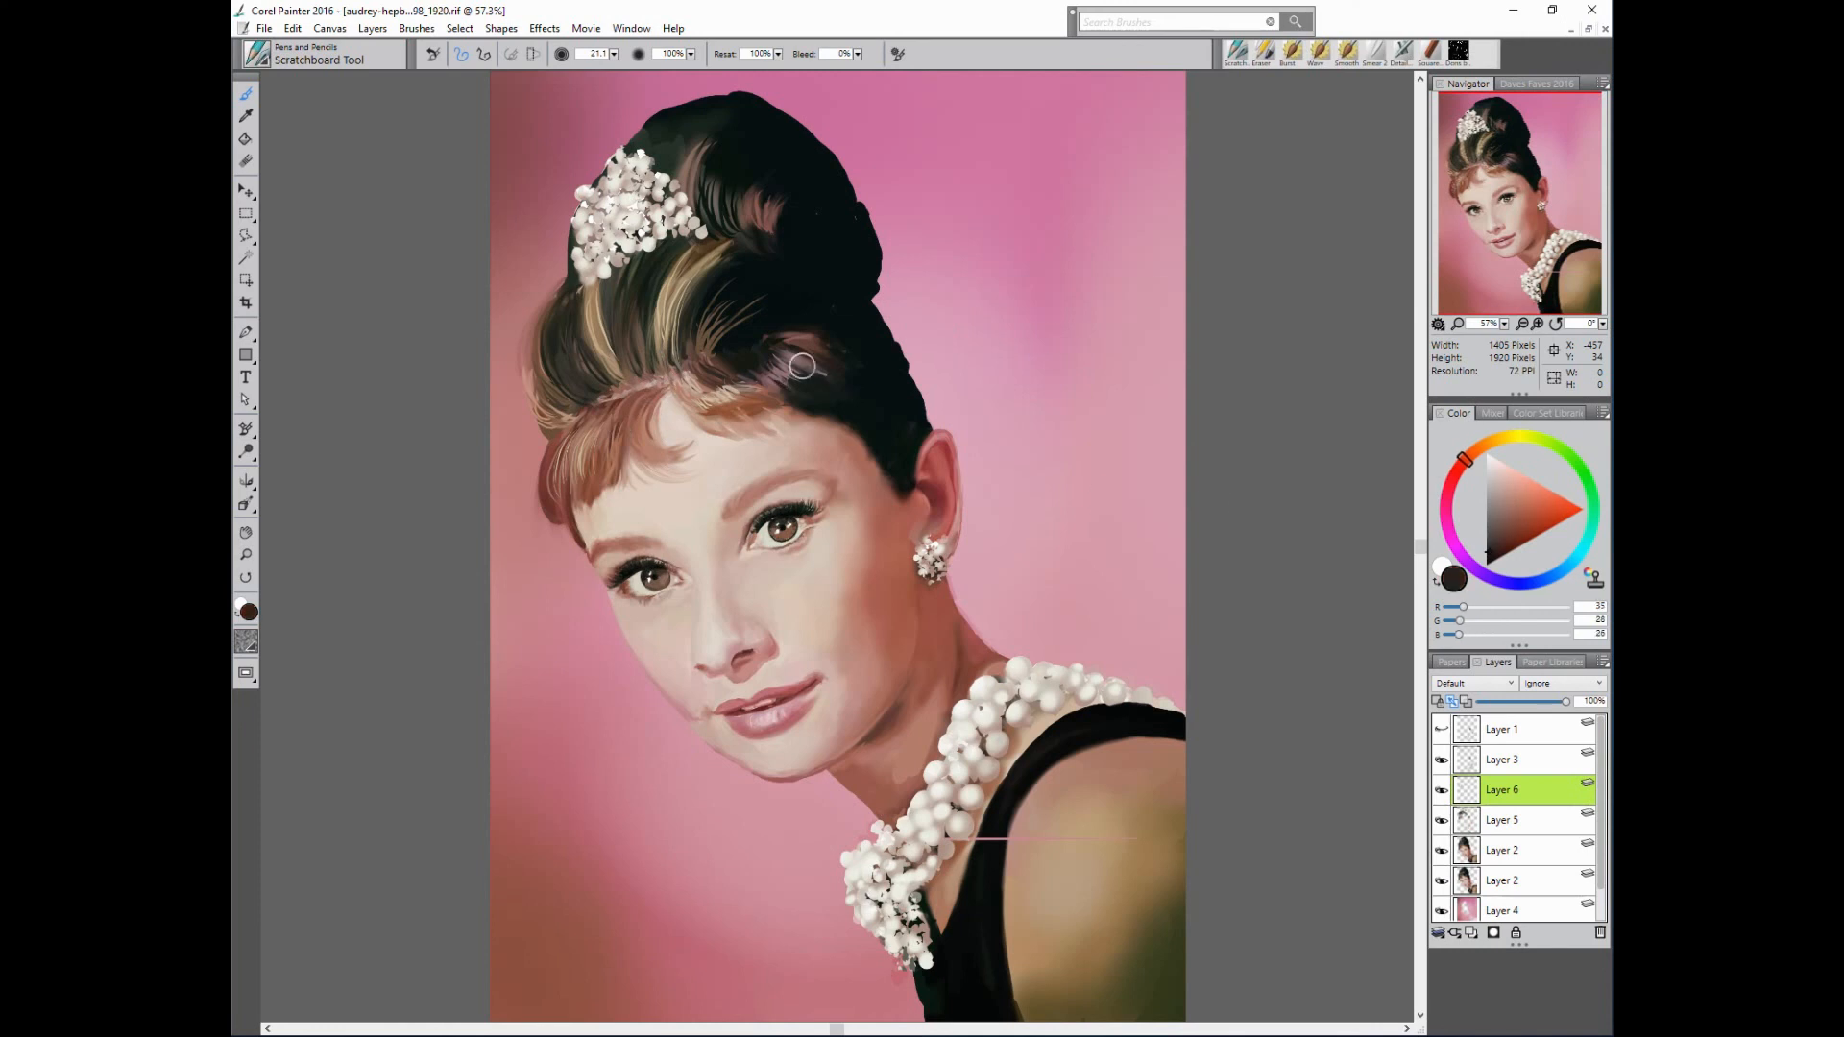
pyautogui.keyDown('alt'); pyautogui.click(889, 358); pyautogui.keyUp('alt')
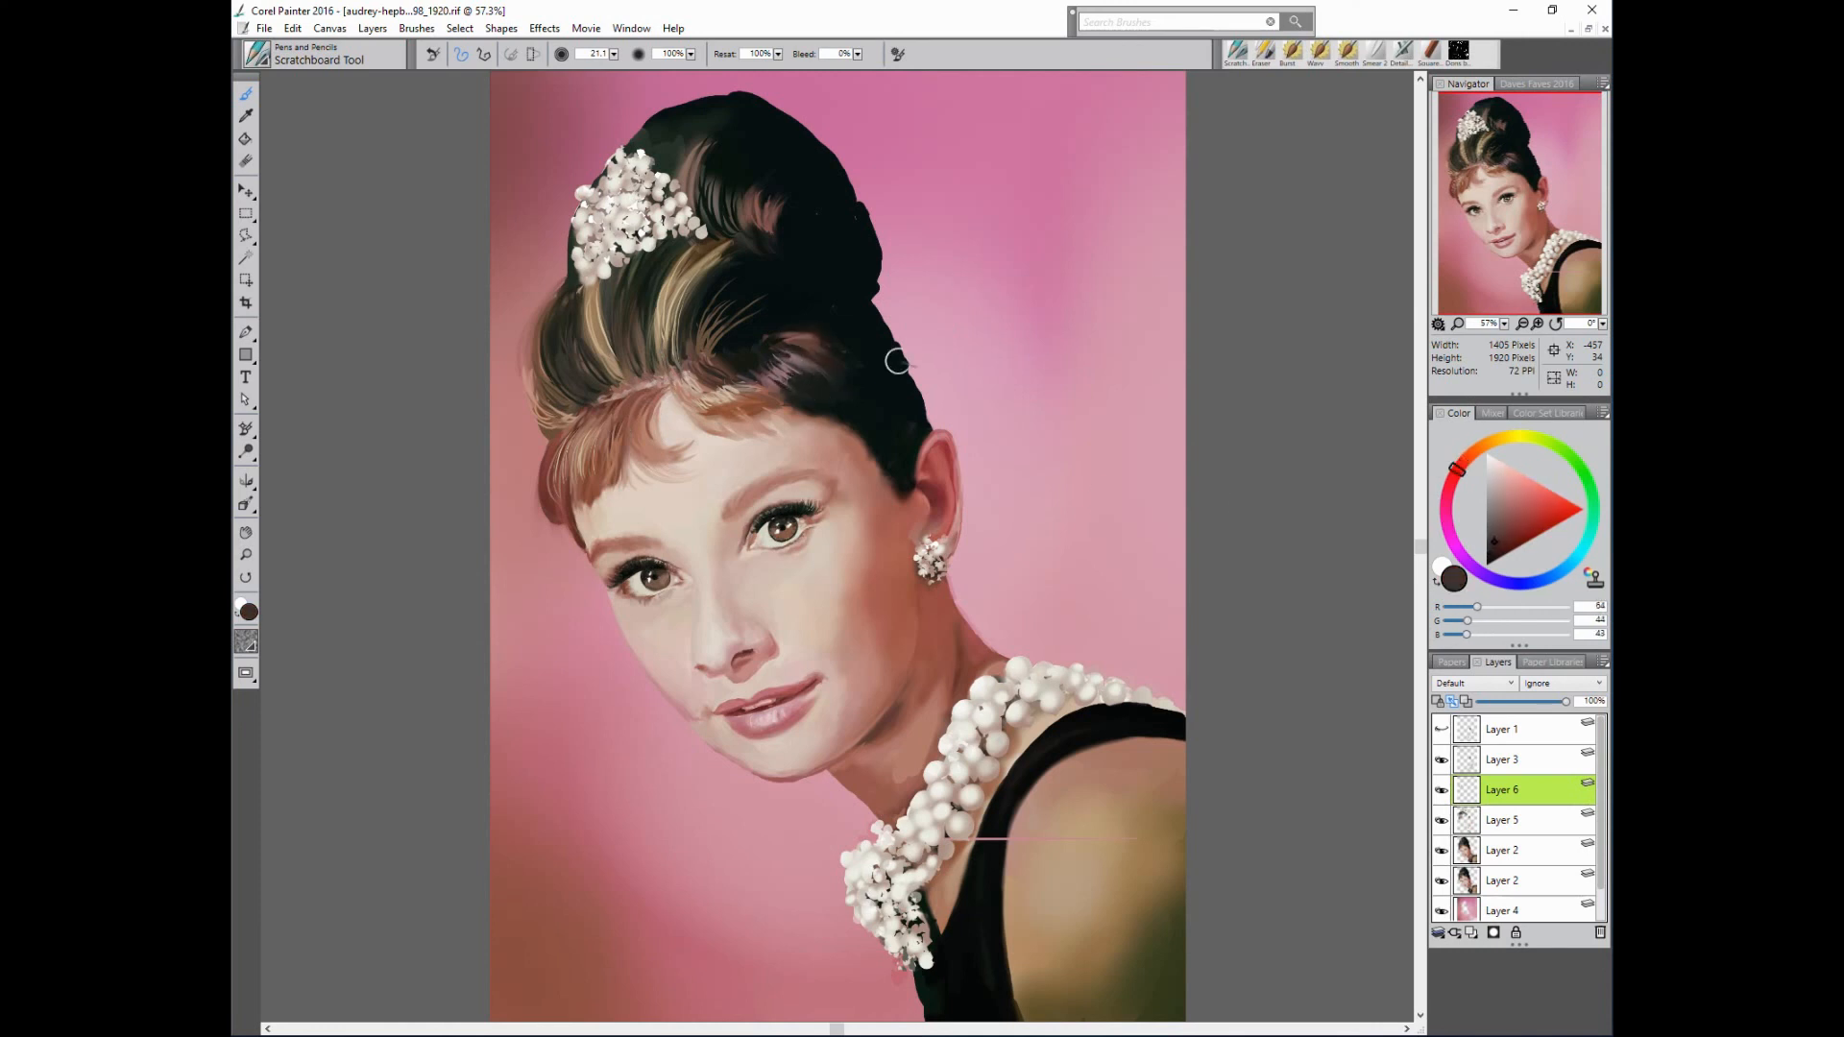
pyautogui.moveTo(782, 190); pyautogui.dragTo(755, 237)
pyautogui.keyDown('alt'); pyautogui.click(626, 156); pyautogui.keyUp('alt')
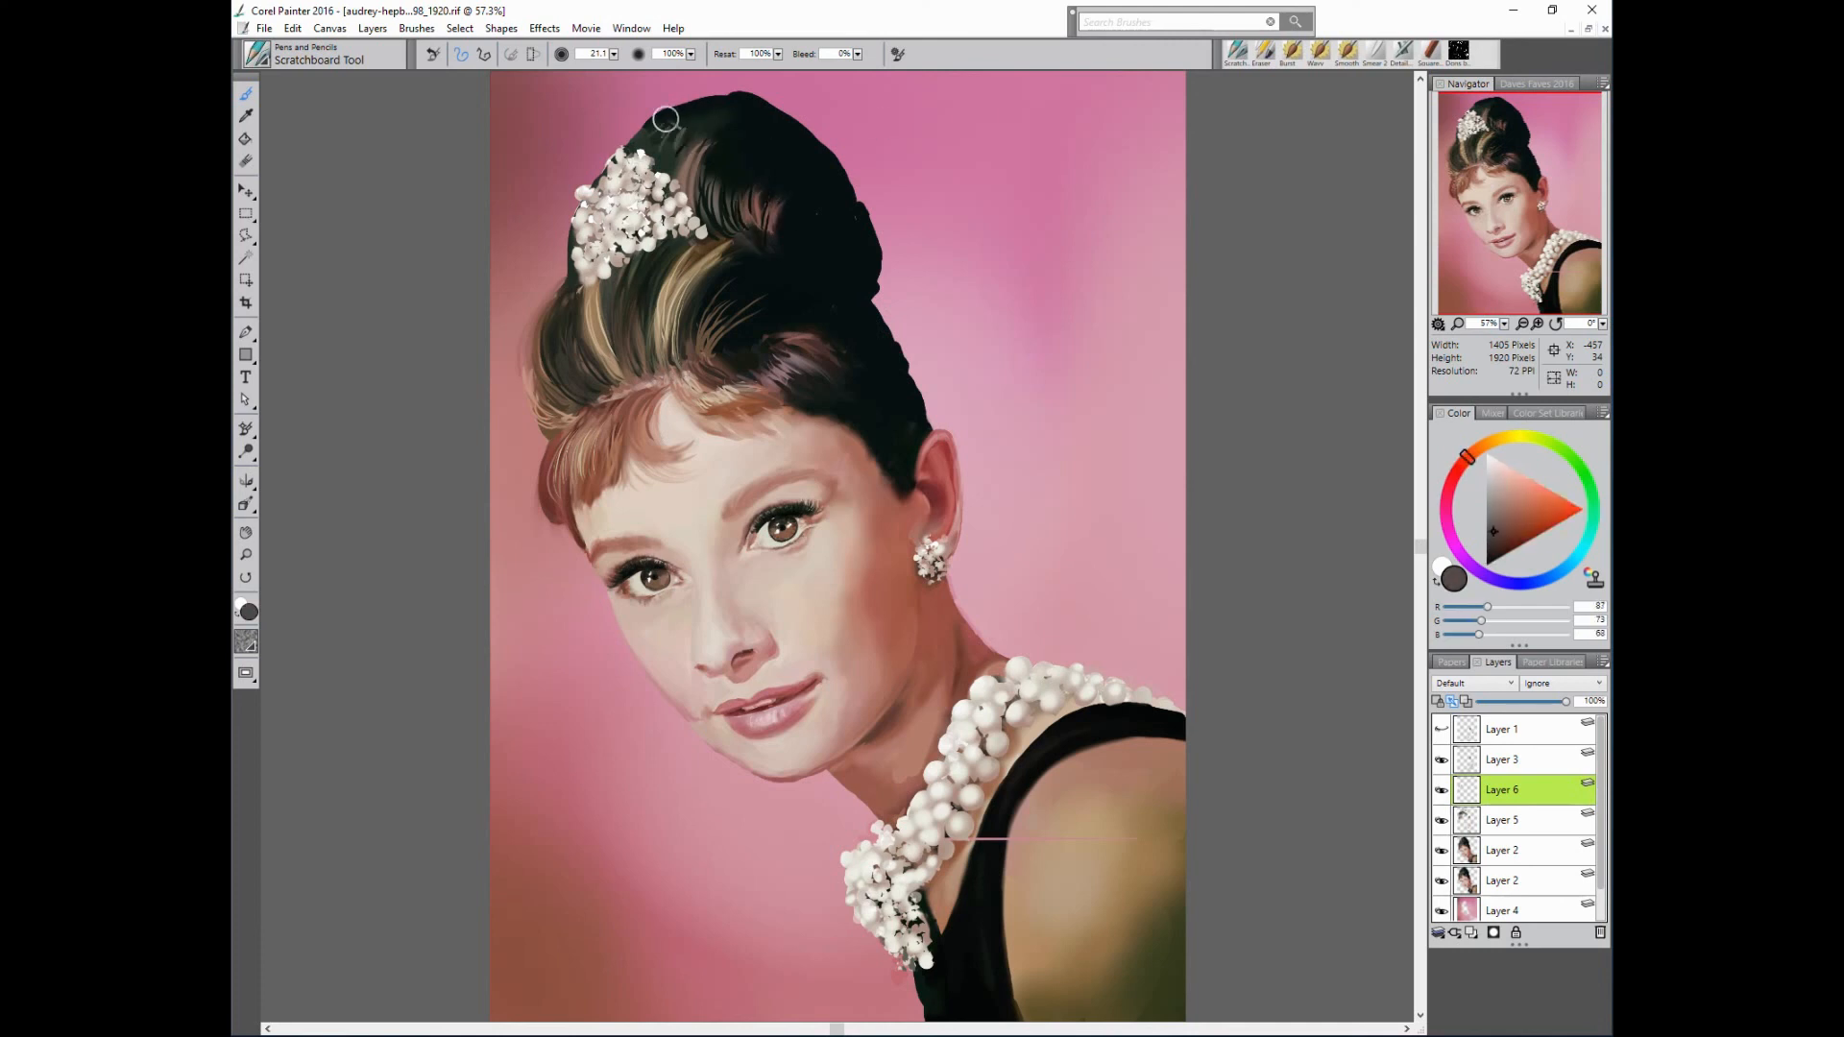
pyautogui.keyDown('alt'); pyautogui.click(640, 132); pyautogui.keyUp('alt')
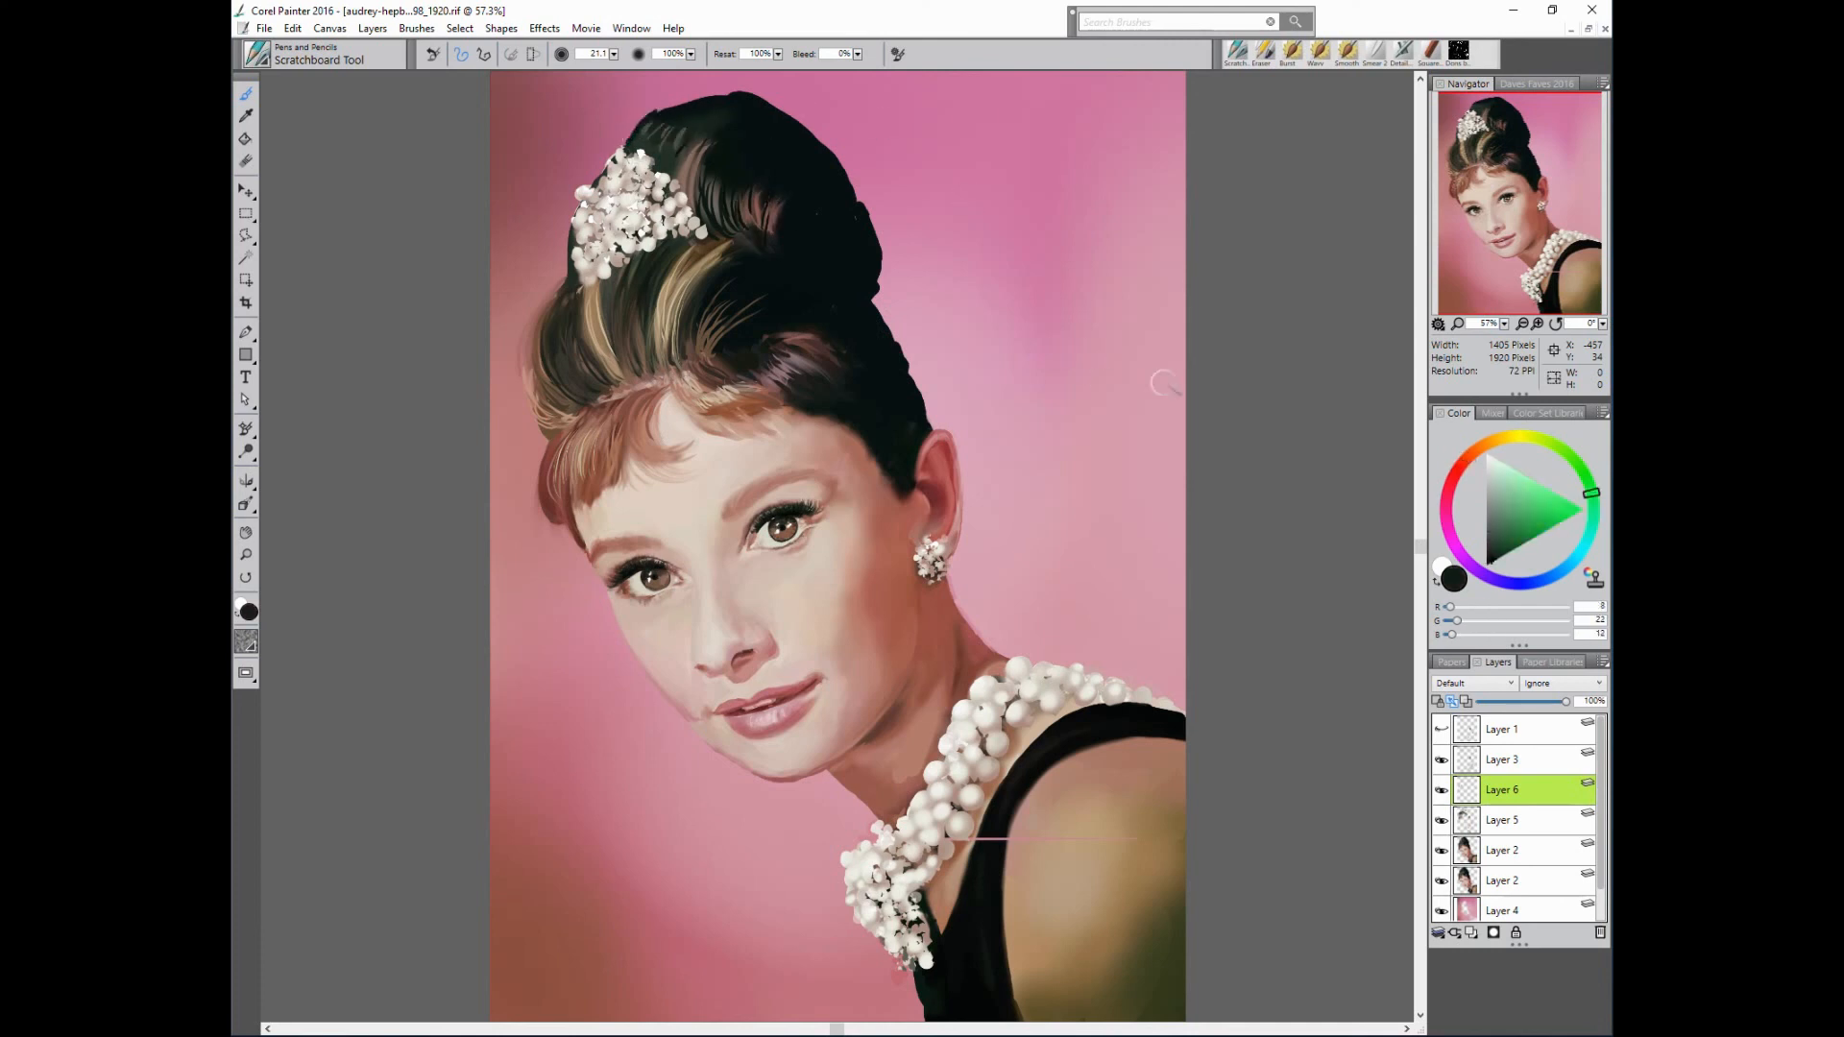
# - Touch up the pearls of the necklace on Layer 3 in sampled grey-beige tones
pyautogui.keyDown('alt'); pyautogui.click(642, 231); pyautogui.keyUp('alt')
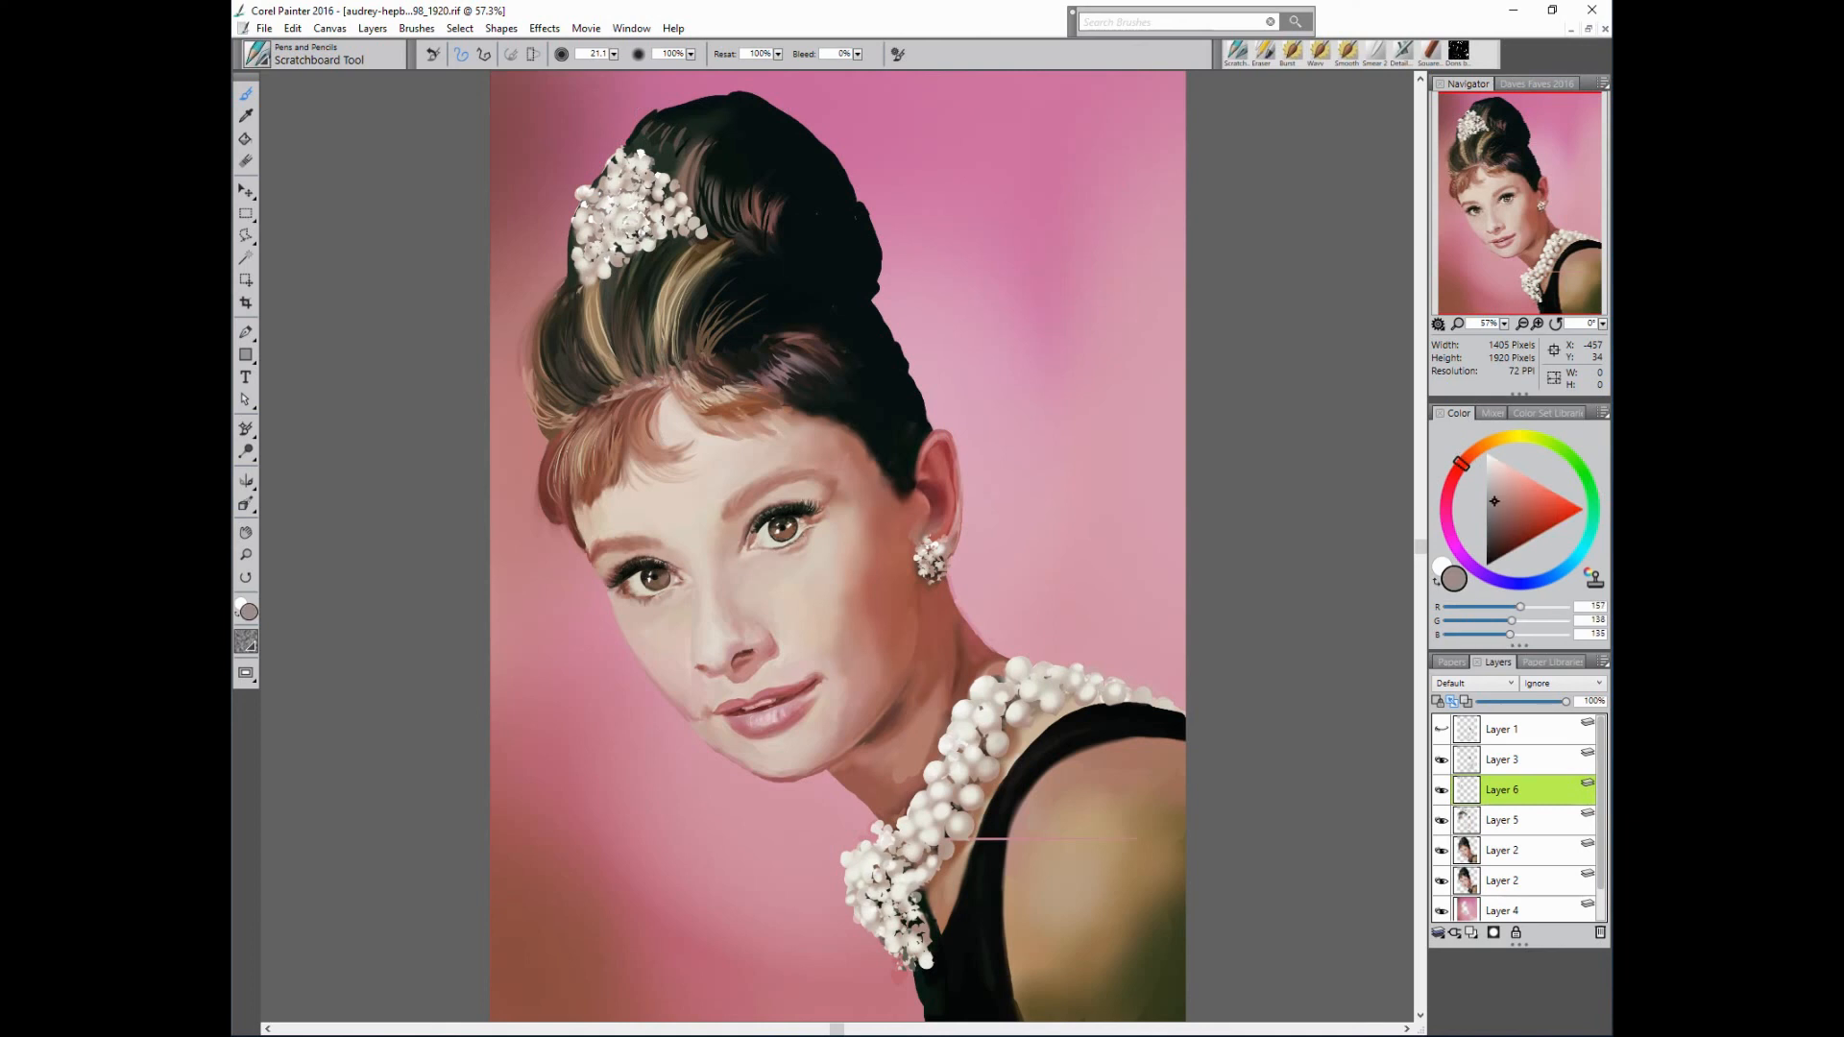
pyautogui.click(1533, 767)
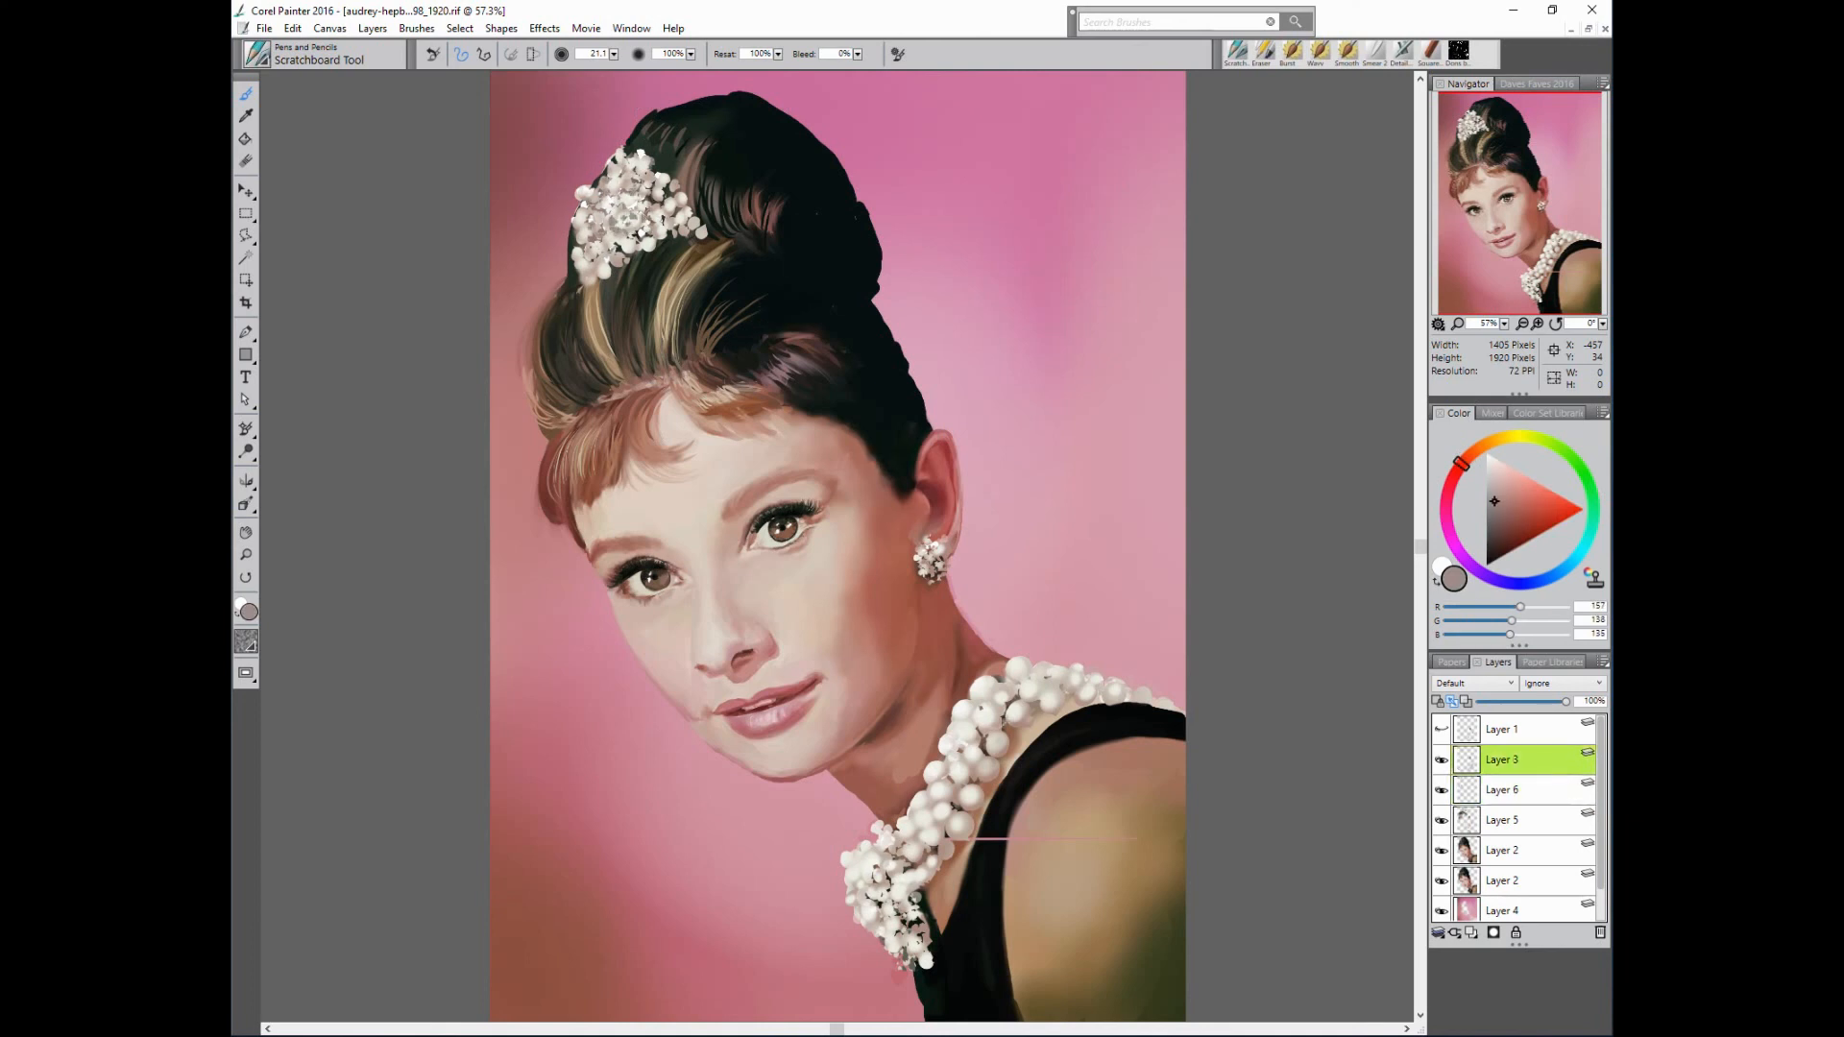
pyautogui.keyDown('alt'); pyautogui.click(991, 740); pyautogui.keyUp('alt')
pyautogui.keyDown('alt'); pyautogui.click(978, 740); pyautogui.keyUp('alt')
pyautogui.moveTo(967, 729); pyautogui.dragTo(978, 752)
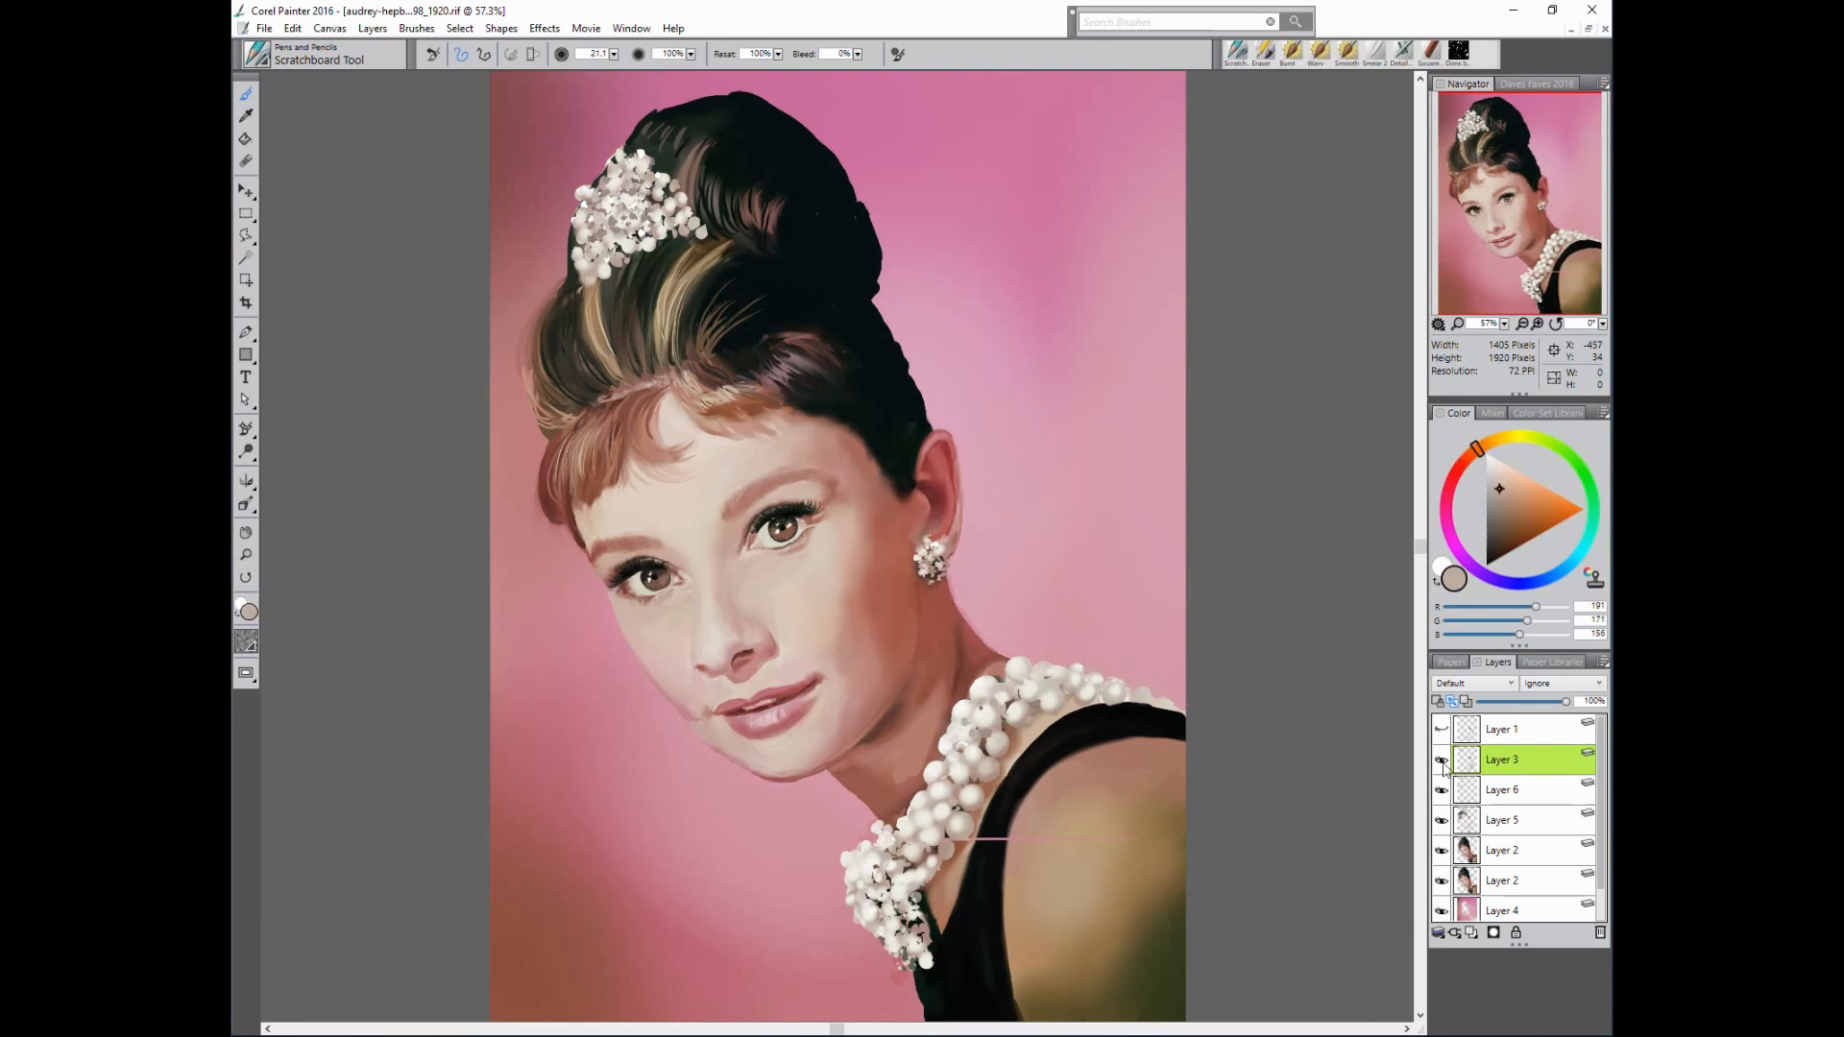
pyautogui.click(1451, 822)
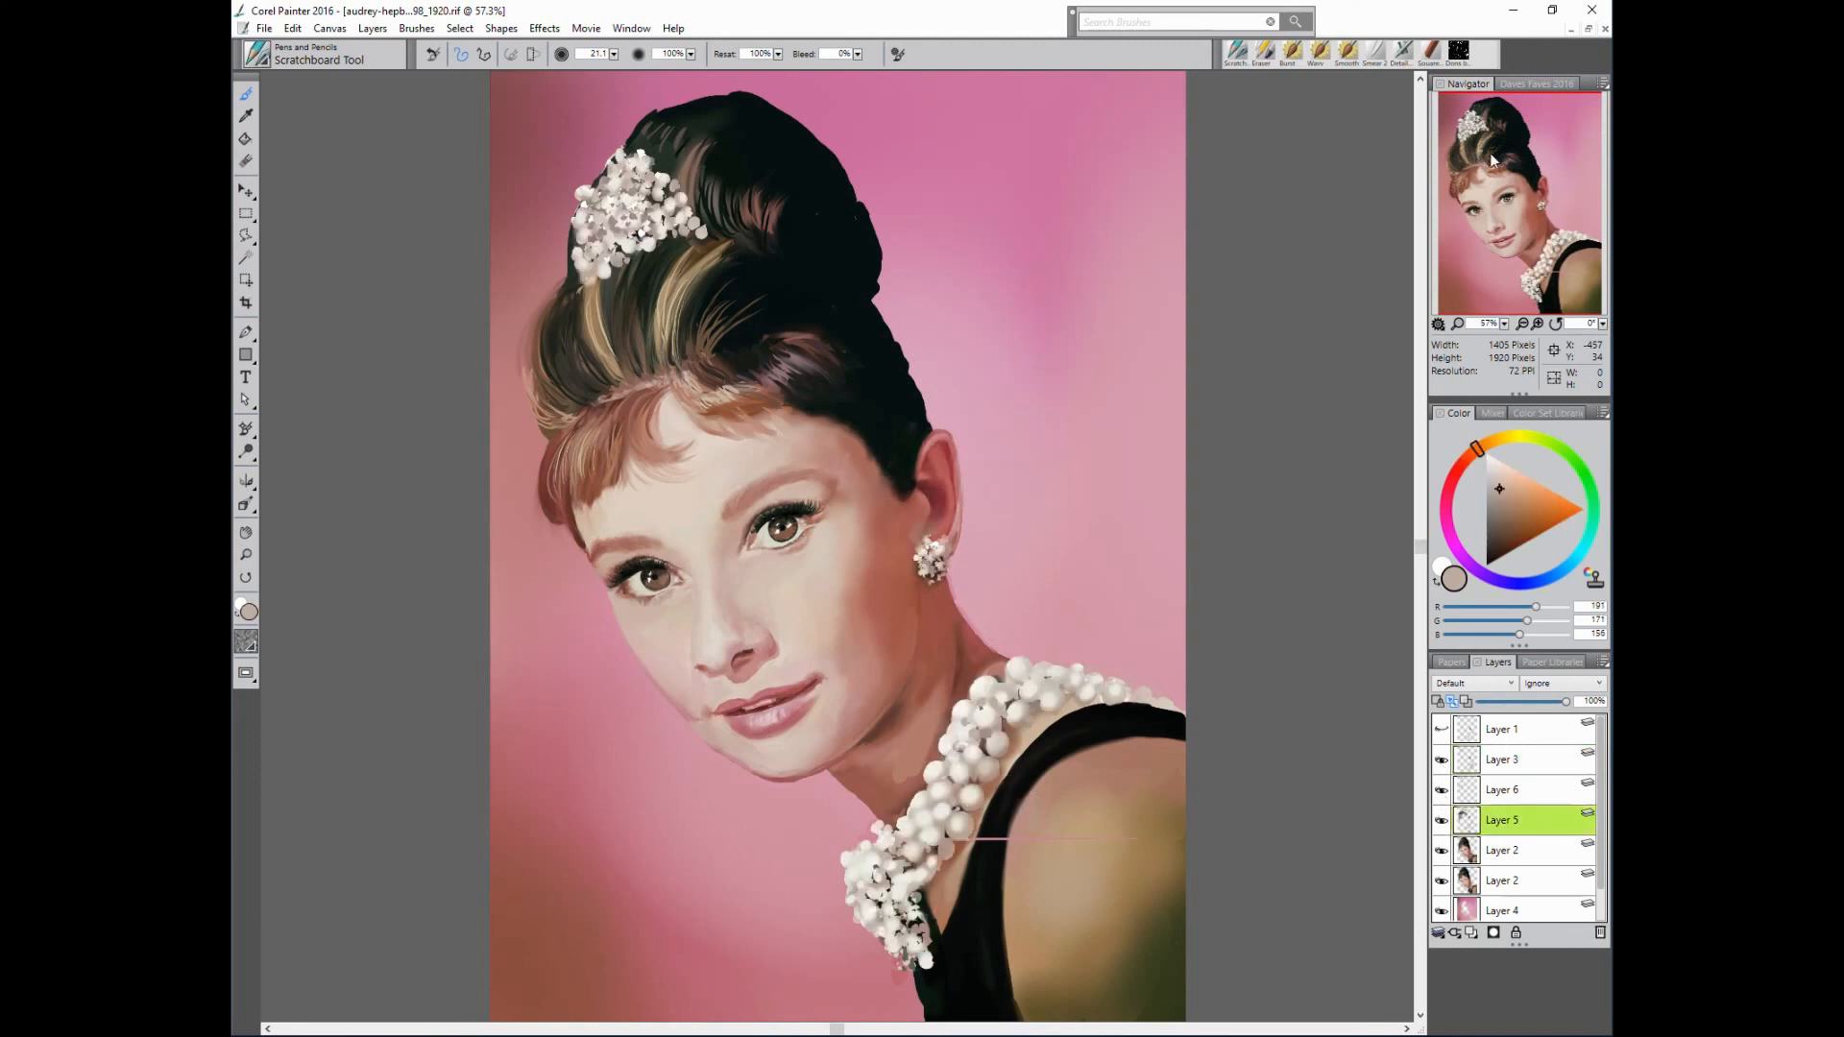
pyautogui.click(1402, 52)
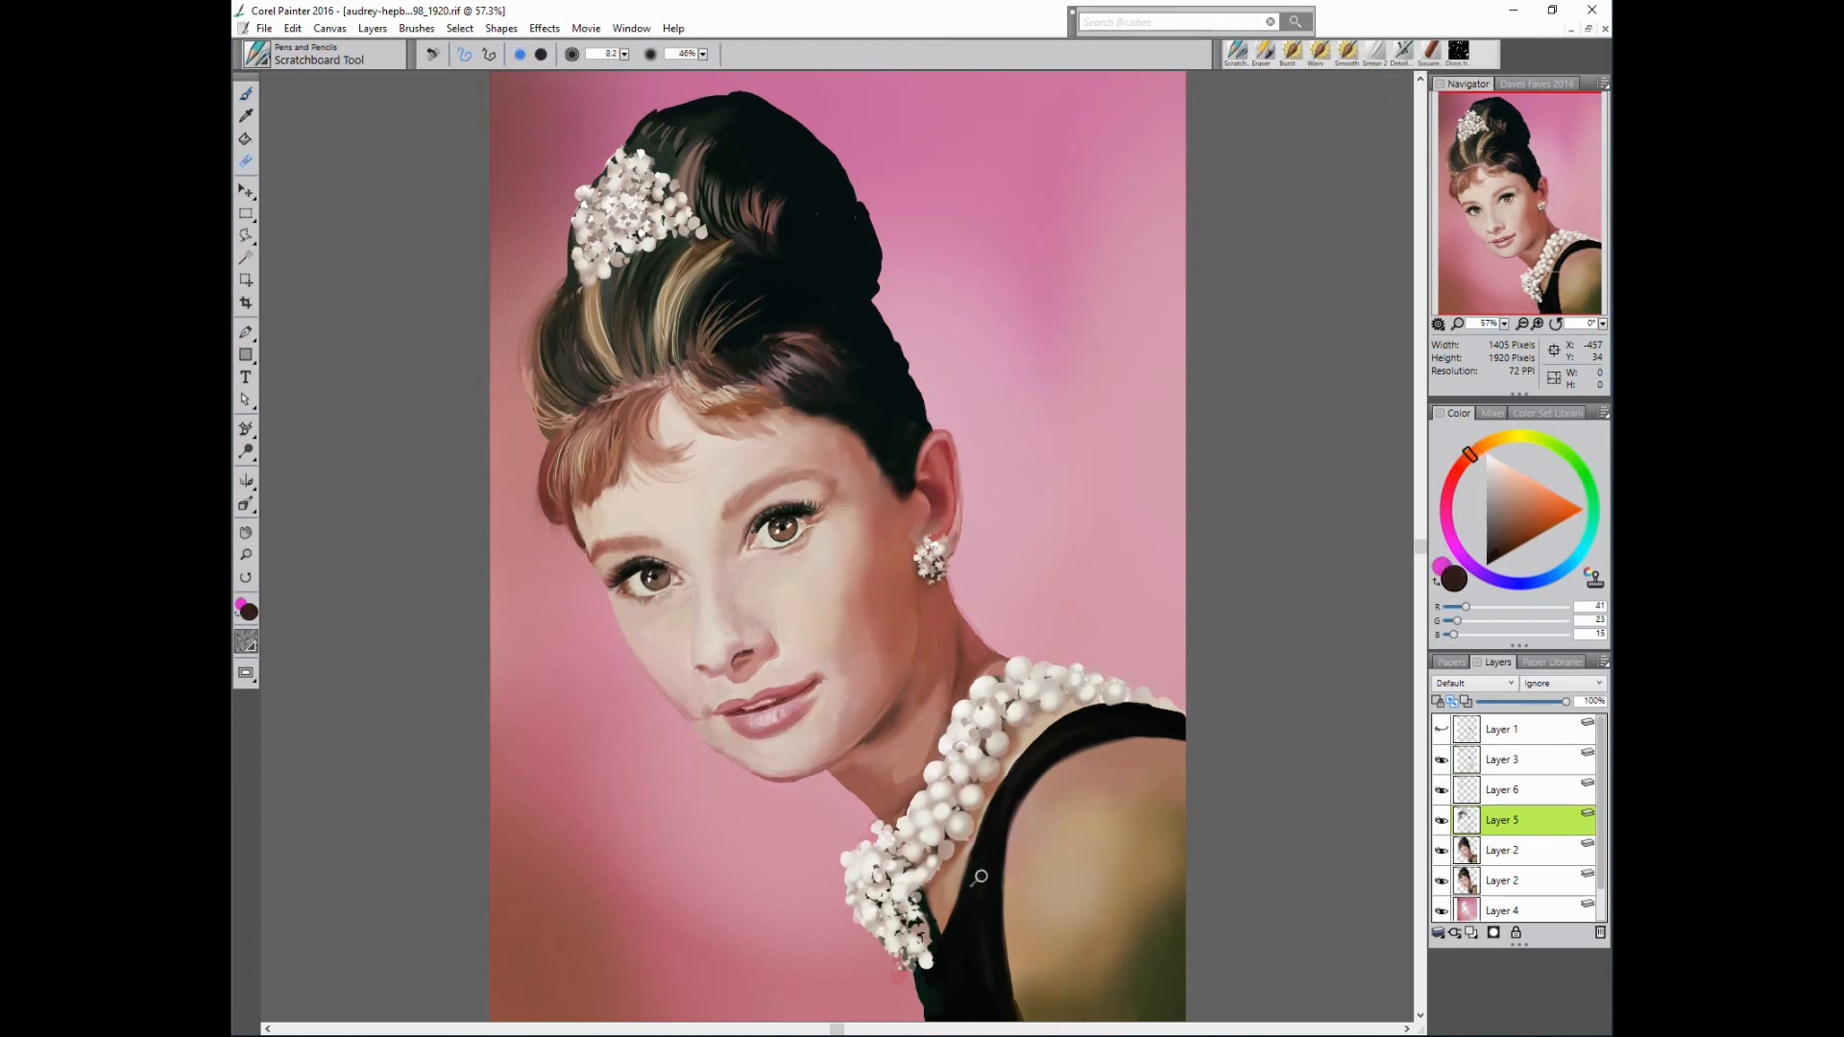
pyautogui.press('b')
pyautogui.click(1517, 764)
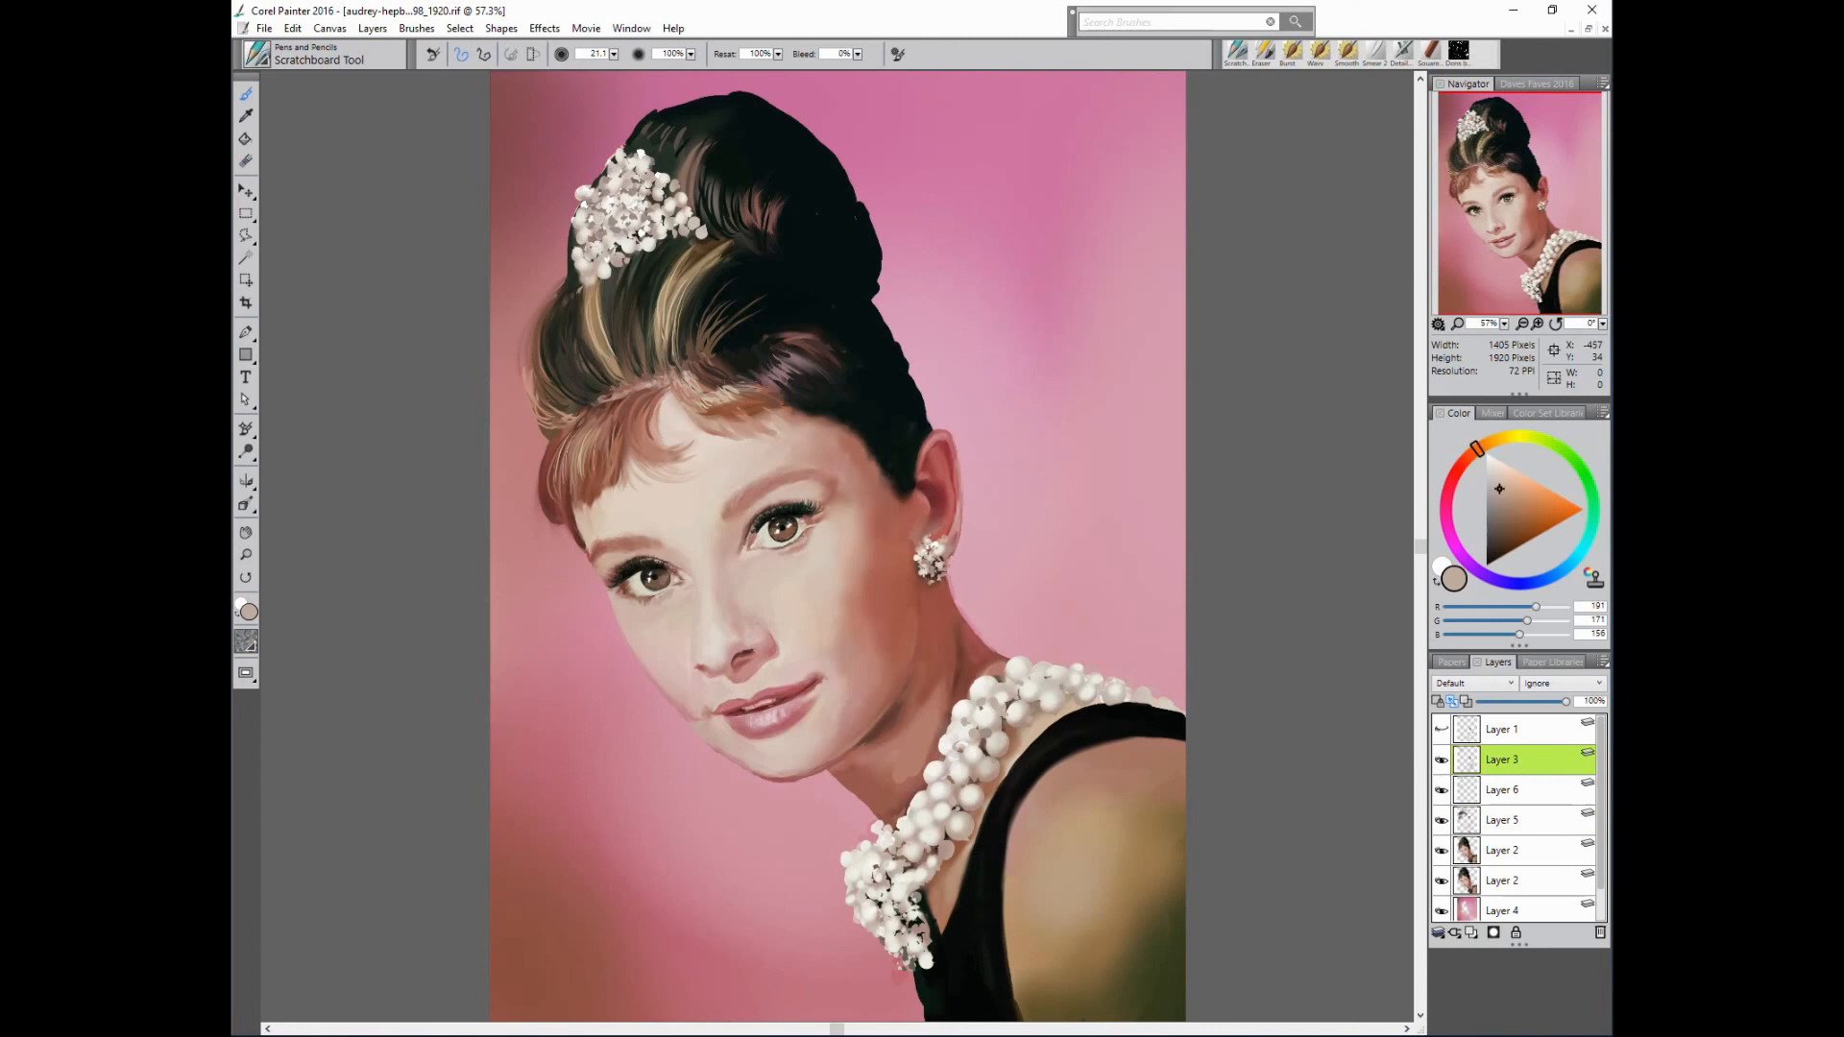
# - Brighten the pearls of the hair ornament on Layer 3 with white highlights and reduce the brush size to 10.5
pyautogui.keyDown('alt'); pyautogui.click(702, 231); pyautogui.keyUp('alt')
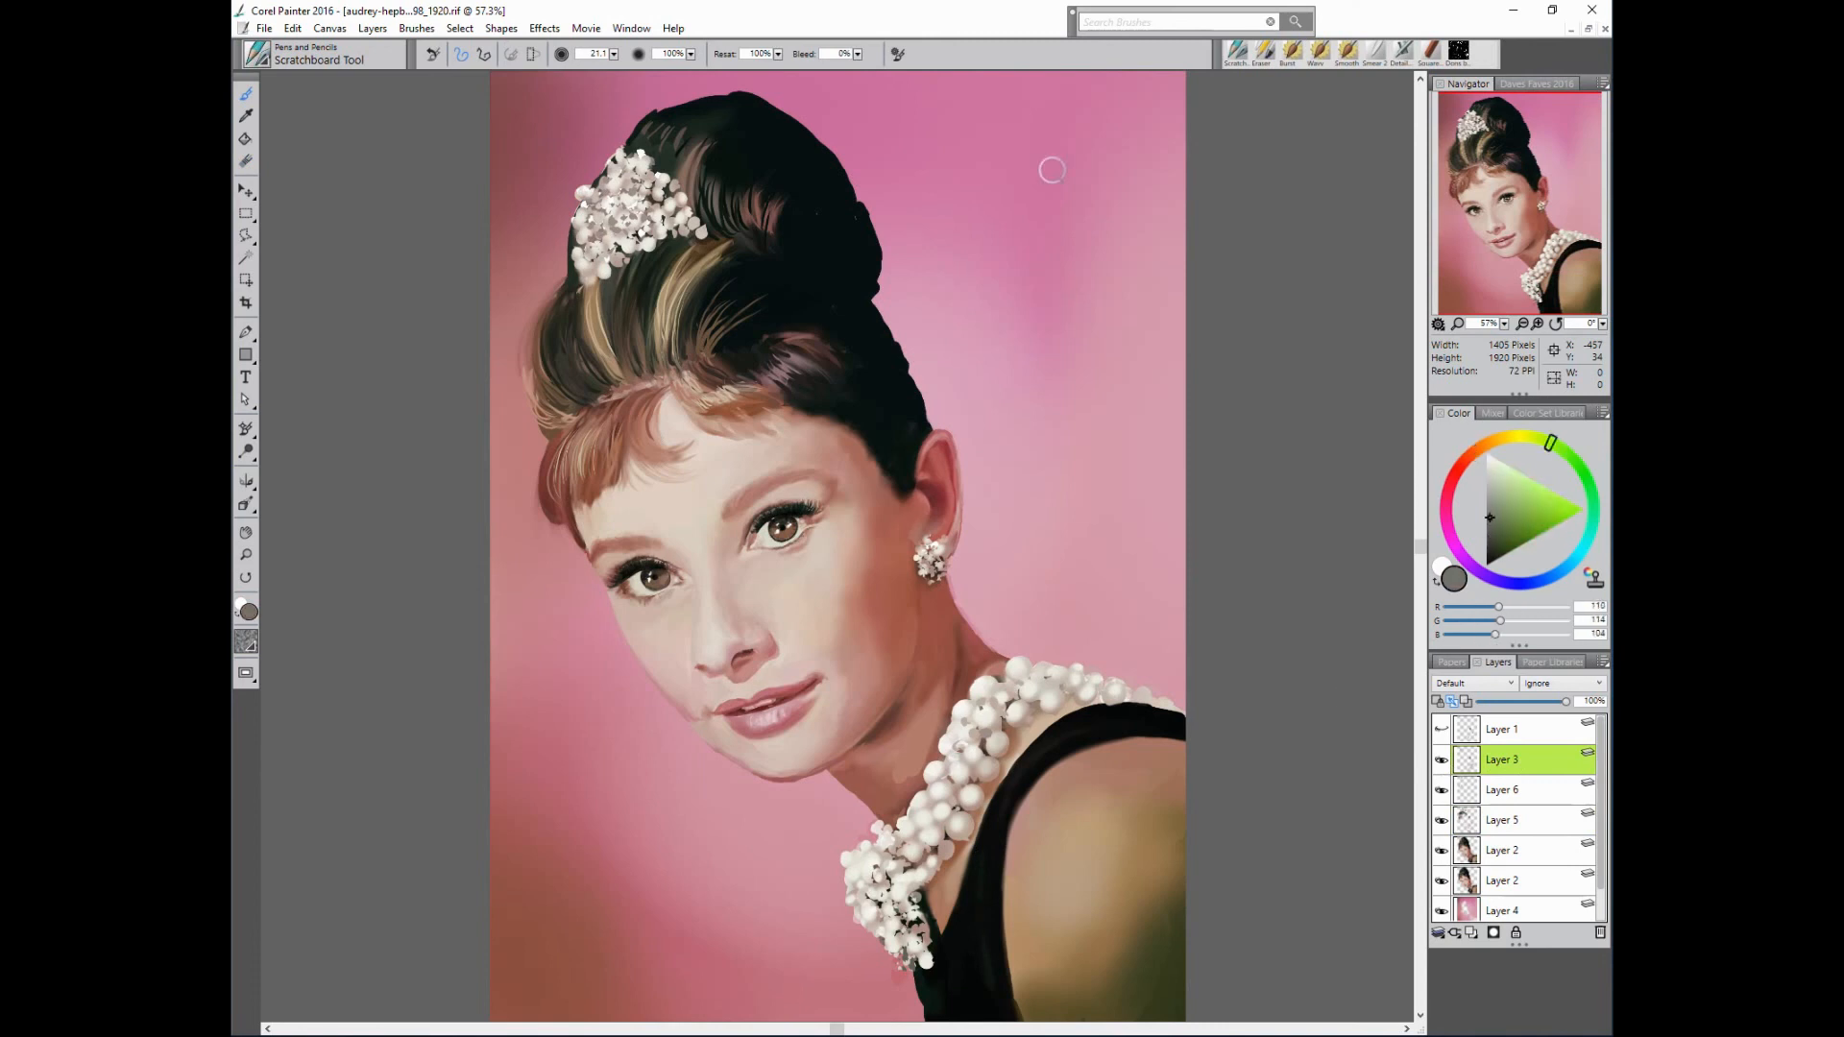
pyautogui.keyDown('alt'); pyautogui.click(569, 226); pyautogui.keyUp('alt')
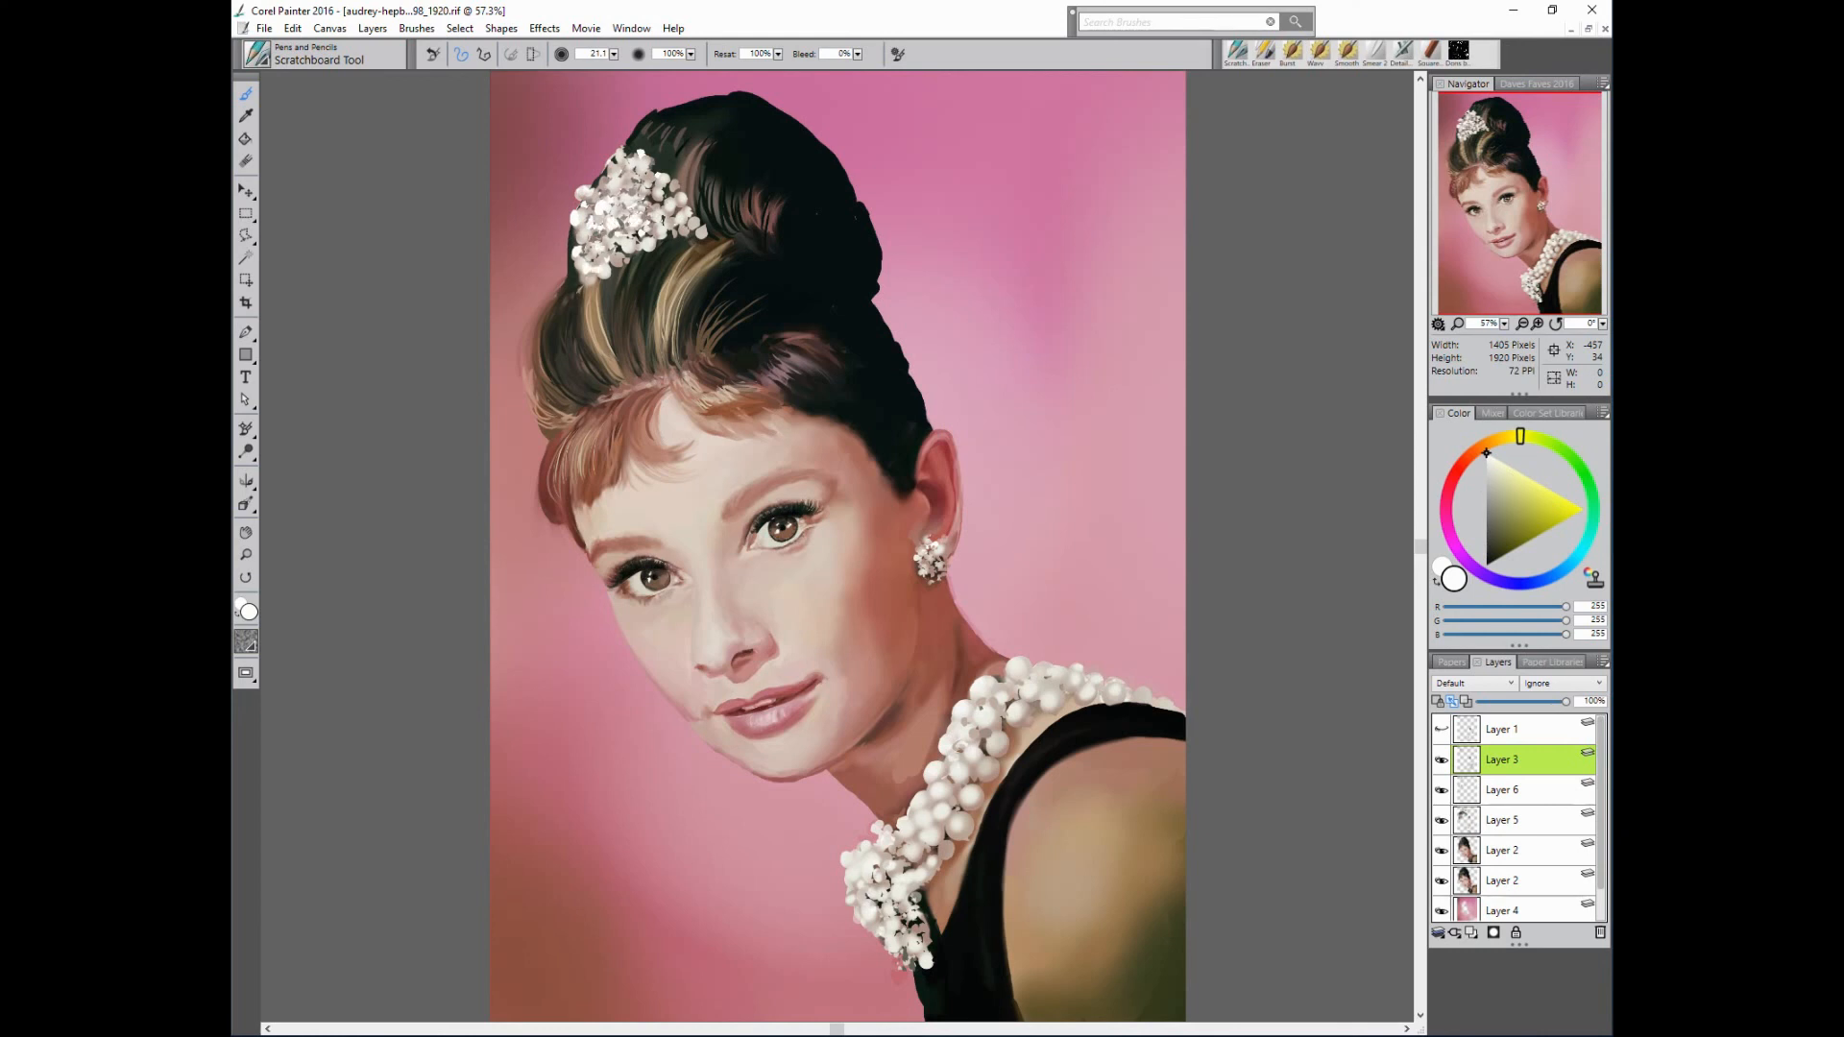
pyautogui.press('[')
# - Select the upper Layer 2 and hide Layers 5 and 6, keeping the pearls on Layer 3 visible
pyautogui.click(1443, 821)
pyautogui.click(1482, 848)
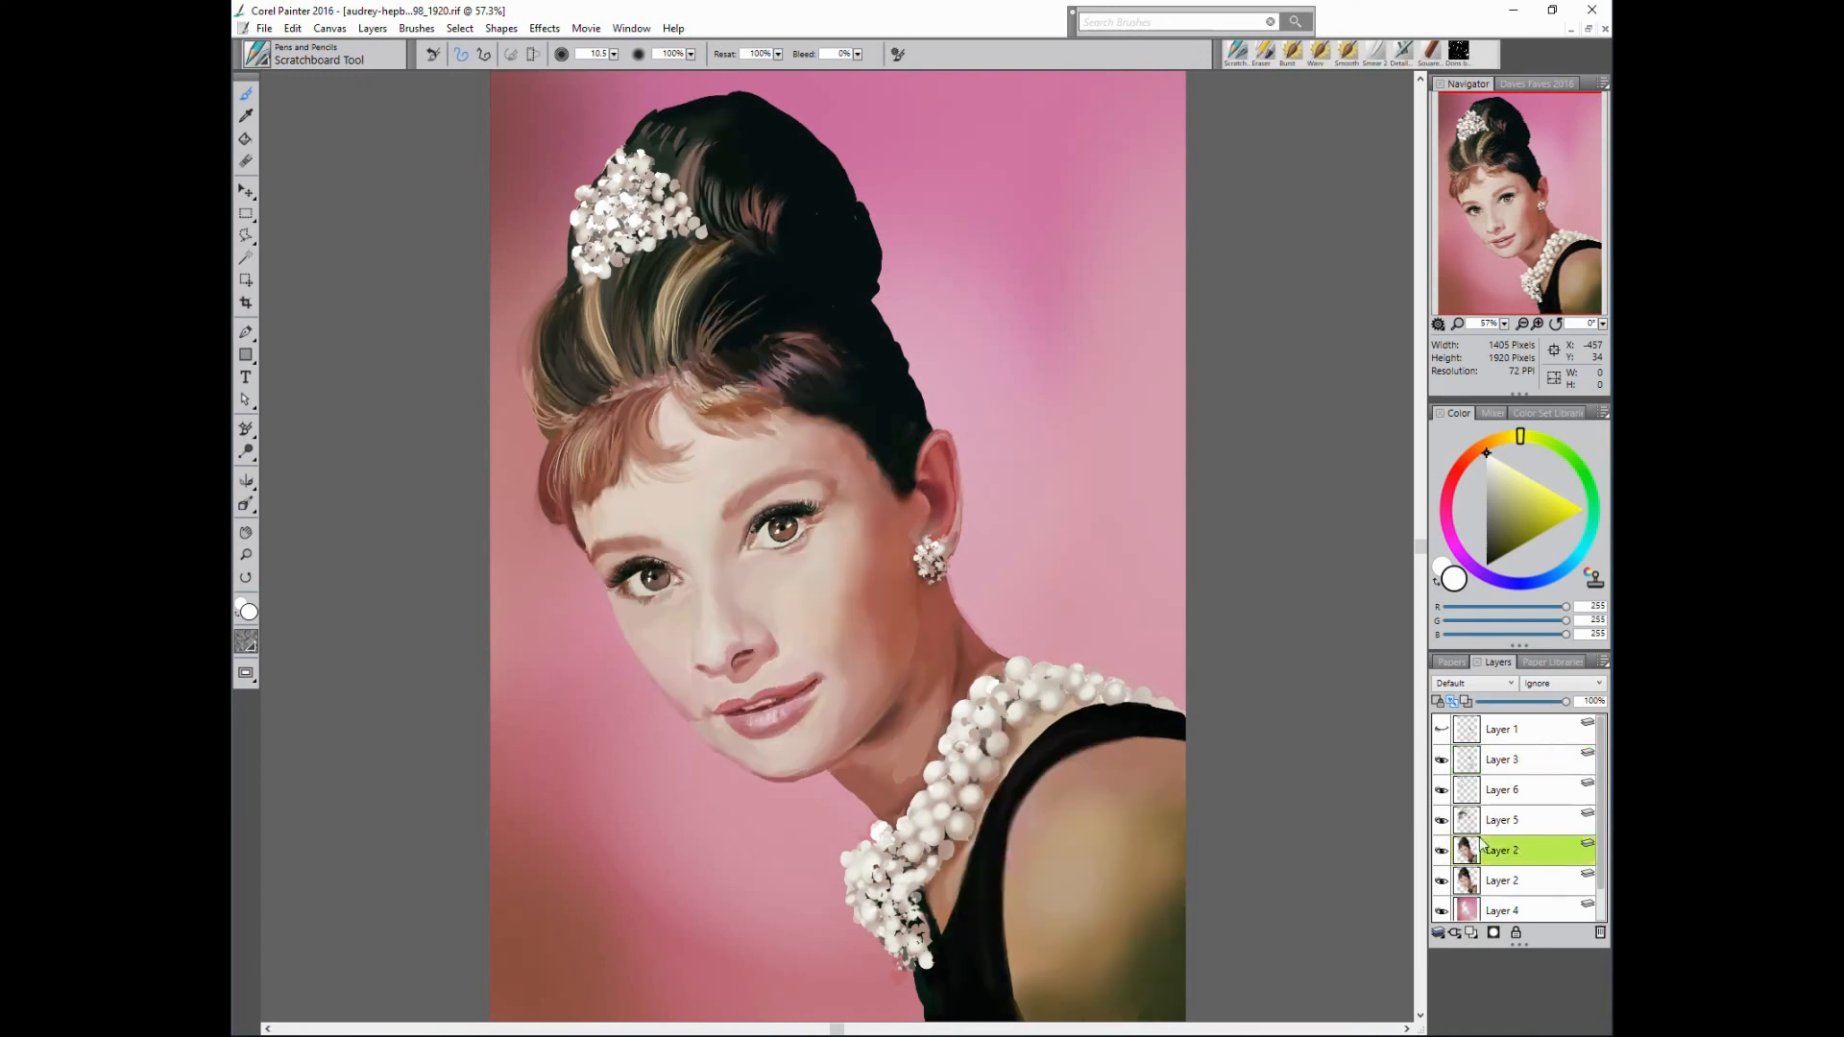
pyautogui.keyDown('alt'); pyautogui.click(1126, 663); pyautogui.keyUp('alt')
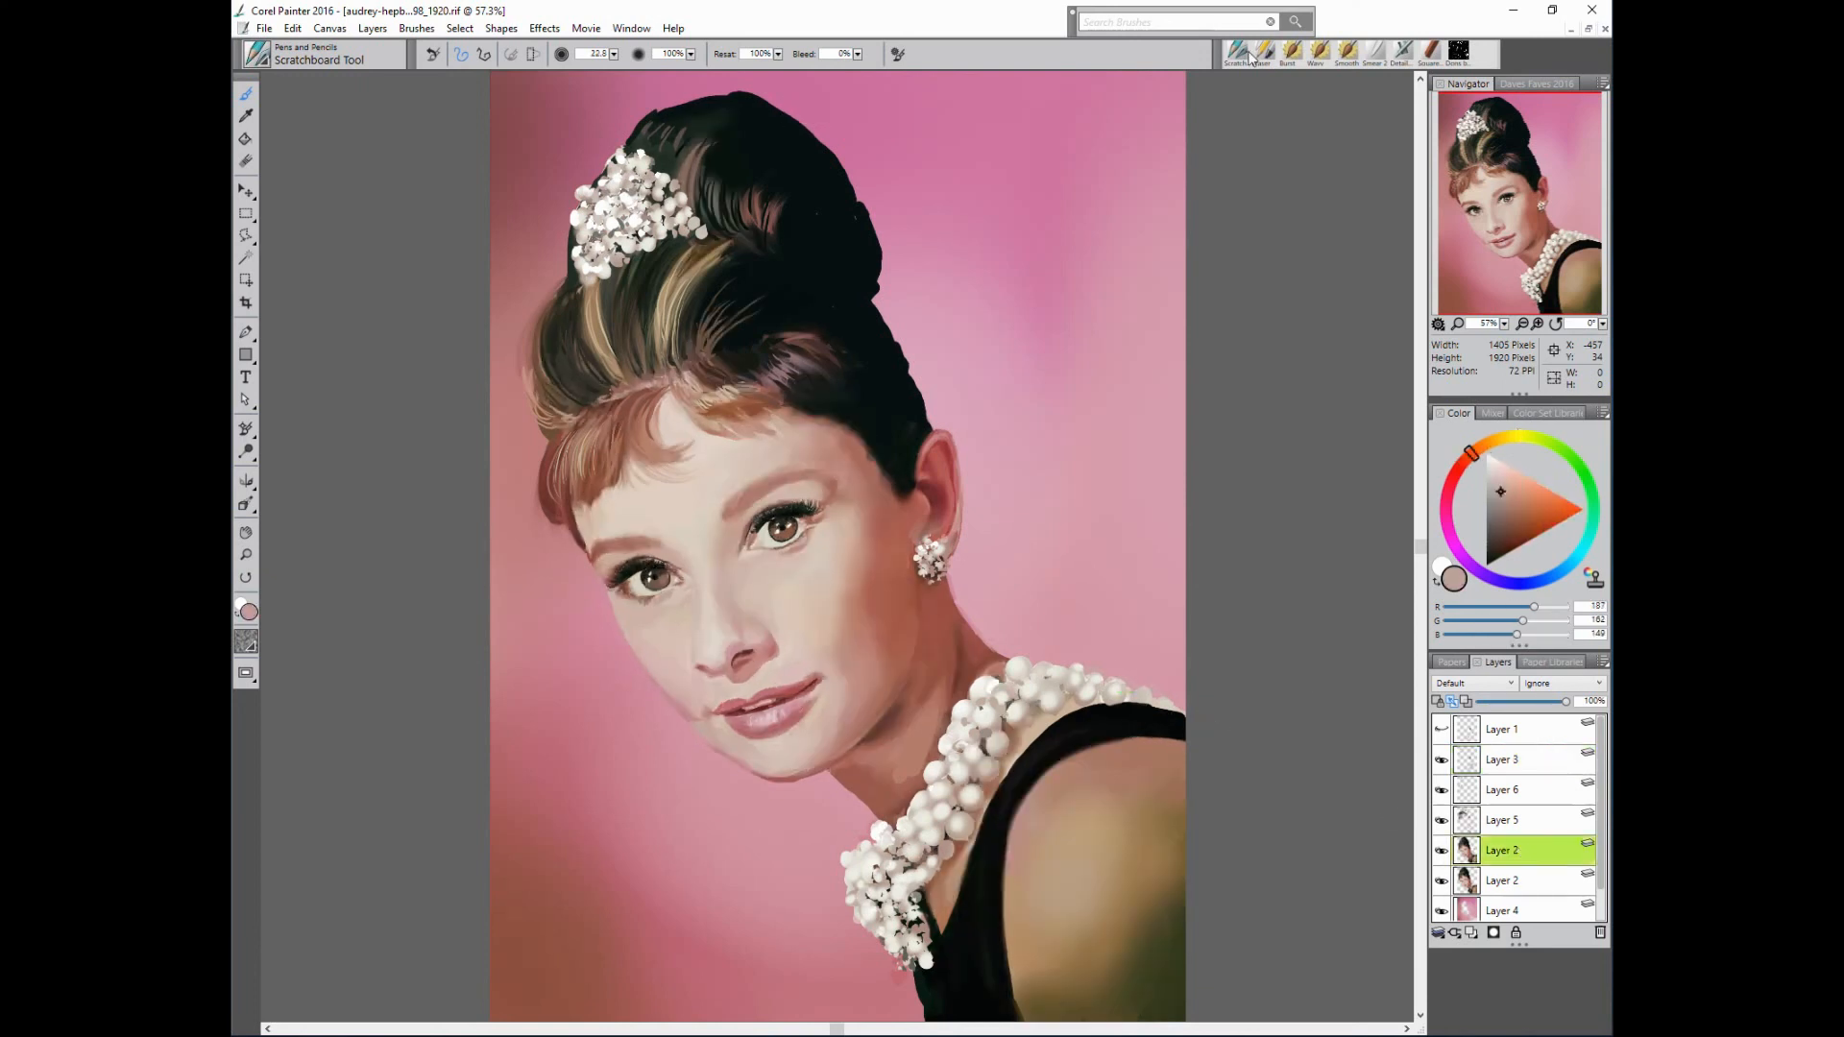
pyautogui.click(1441, 821)
pyautogui.click(1441, 790)
pyautogui.click(1442, 760)
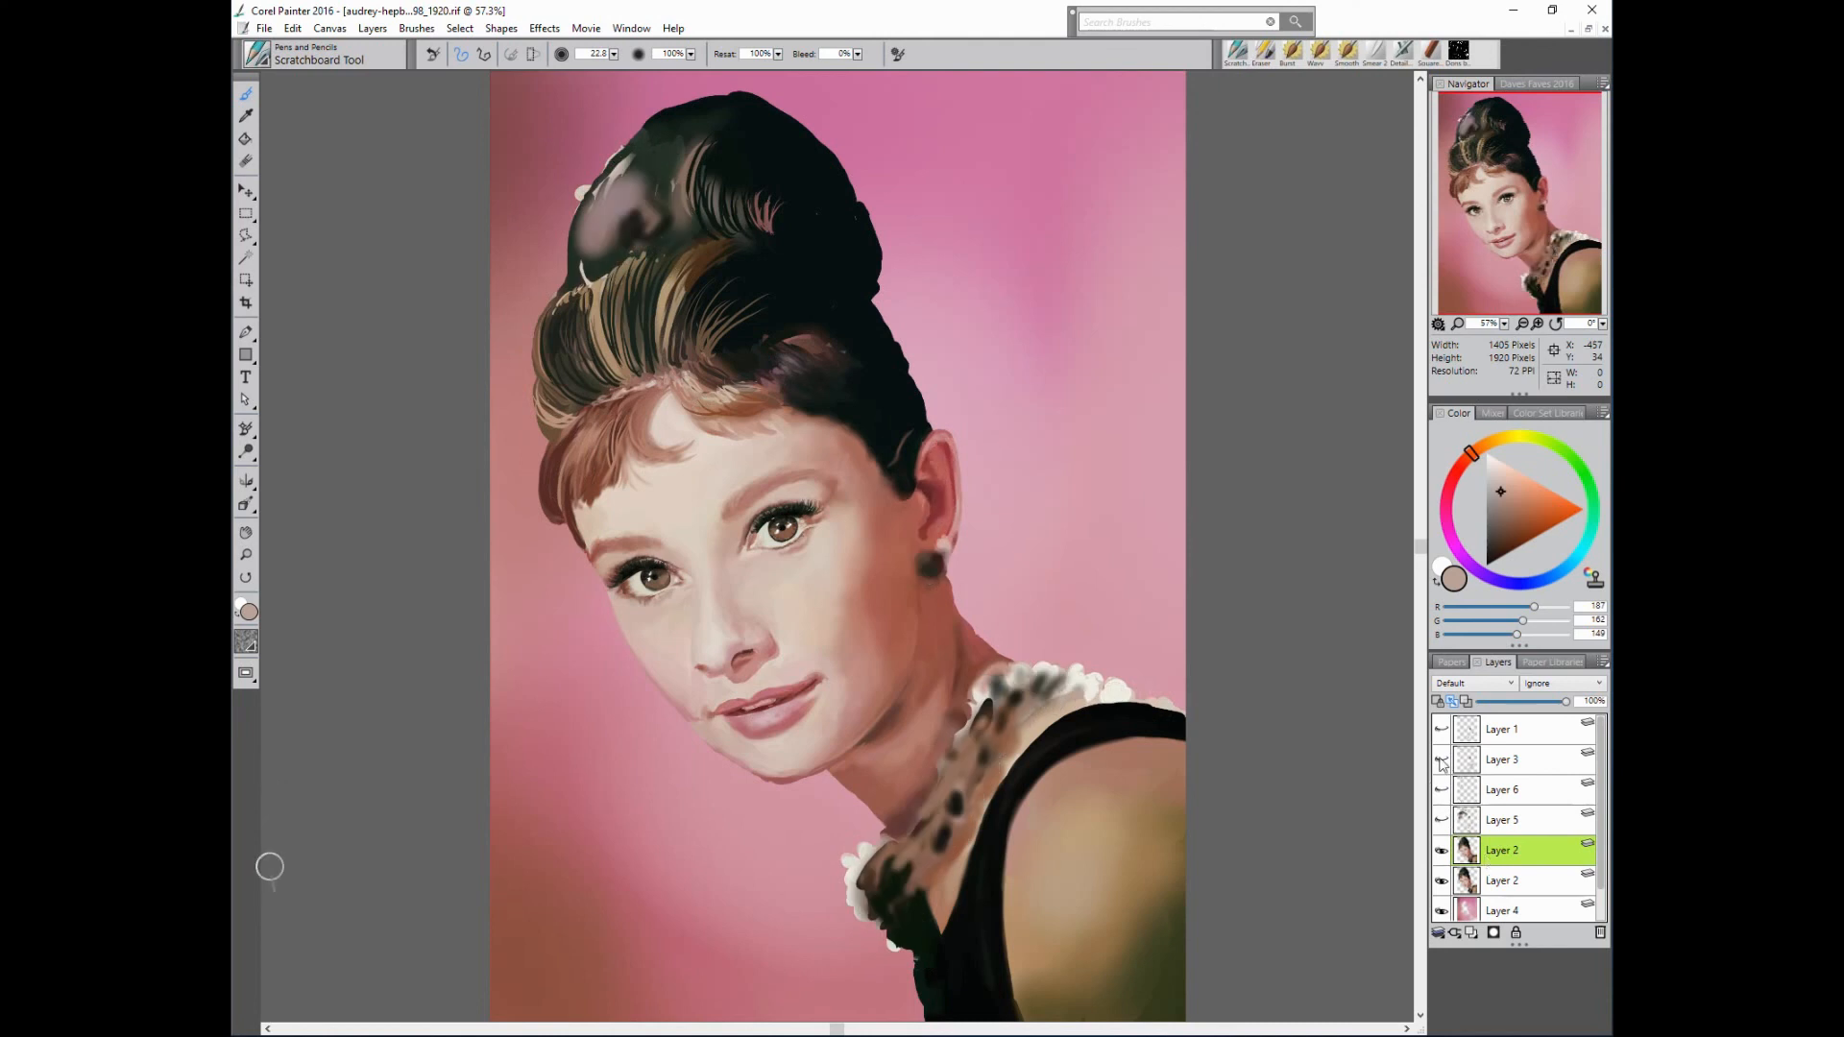
pyautogui.click(1442, 760)
# - Paint on Layer 2 around the necklace in sampled skin tones and over the crown of the hair in a sampled dark tone
pyautogui.keyDown('alt'); pyautogui.click(962, 680); pyautogui.keyUp('alt')
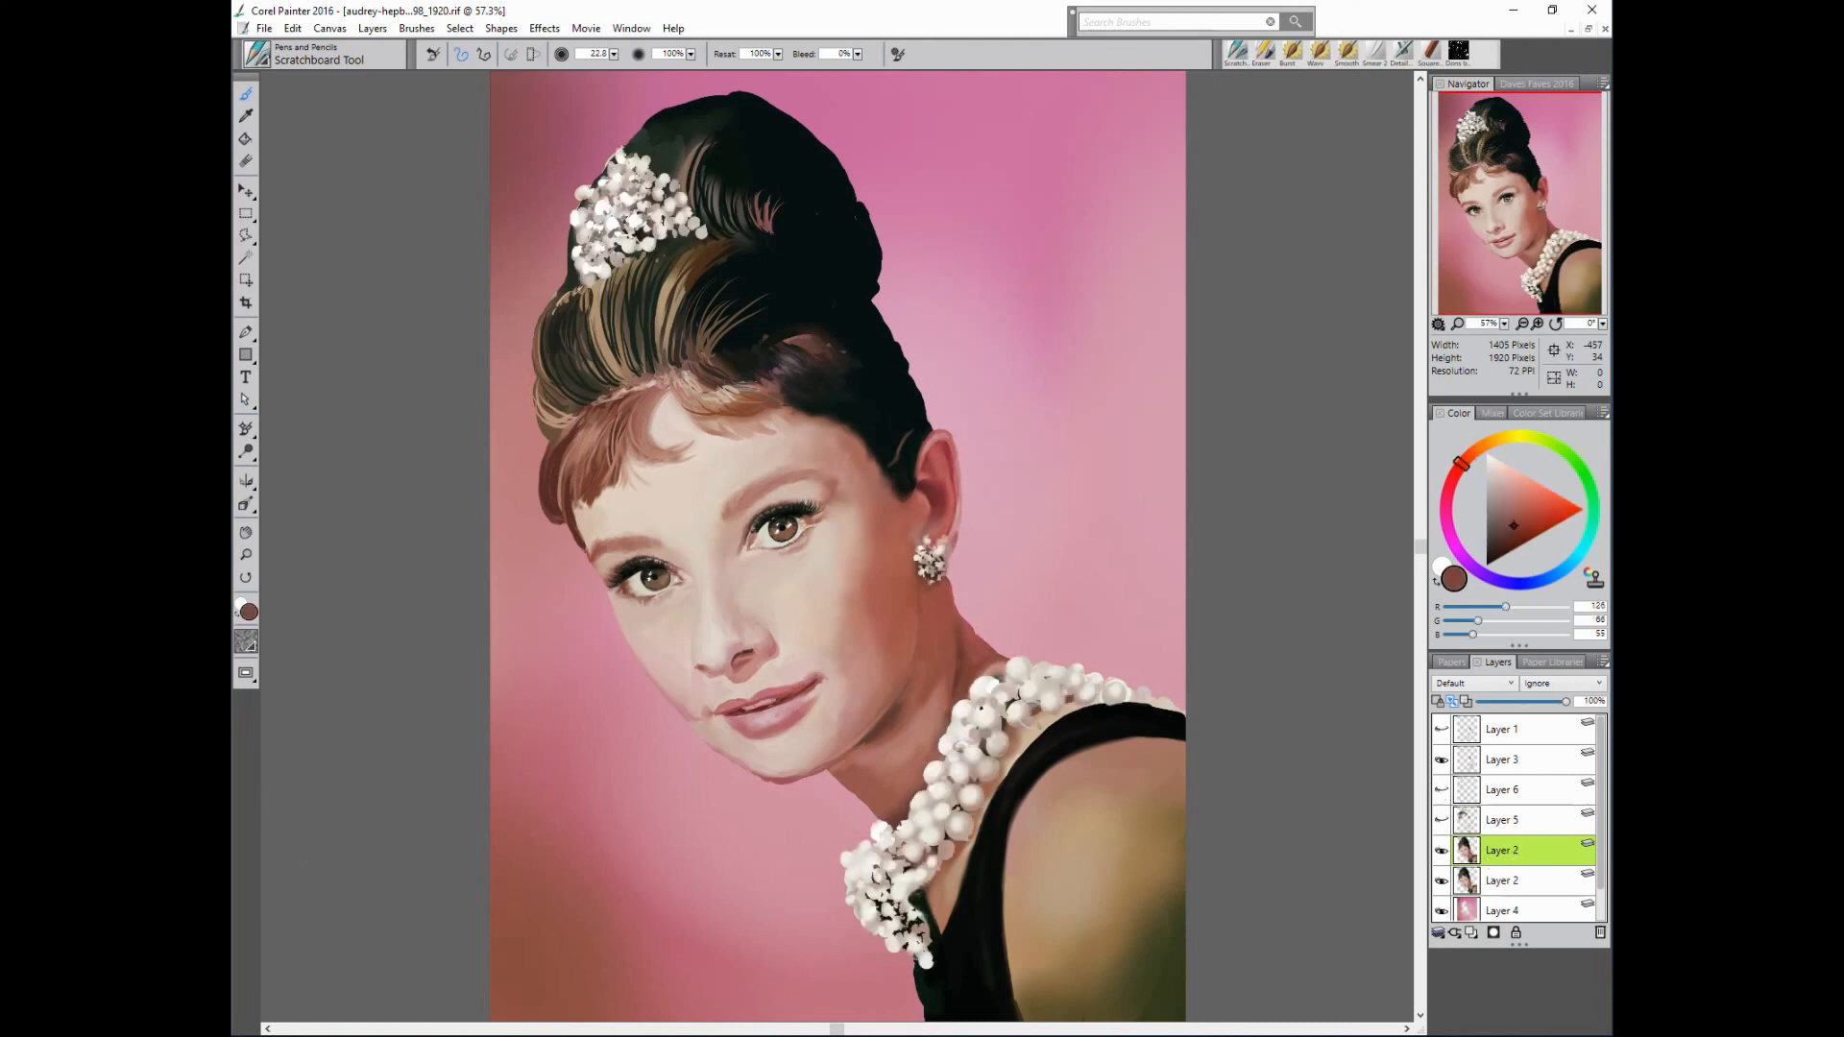
pyautogui.keyDown('alt'); pyautogui.click(1097, 754); pyautogui.keyUp('alt')
pyautogui.moveTo(1038, 701); pyautogui.dragTo(1064, 704)
pyautogui.moveTo(972, 832); pyautogui.dragTo(960, 847)
pyautogui.keyDown('alt'); pyautogui.click(951, 867); pyautogui.keyUp('alt')
pyautogui.keyDown('alt'); pyautogui.click(683, 140); pyautogui.keyUp('alt')
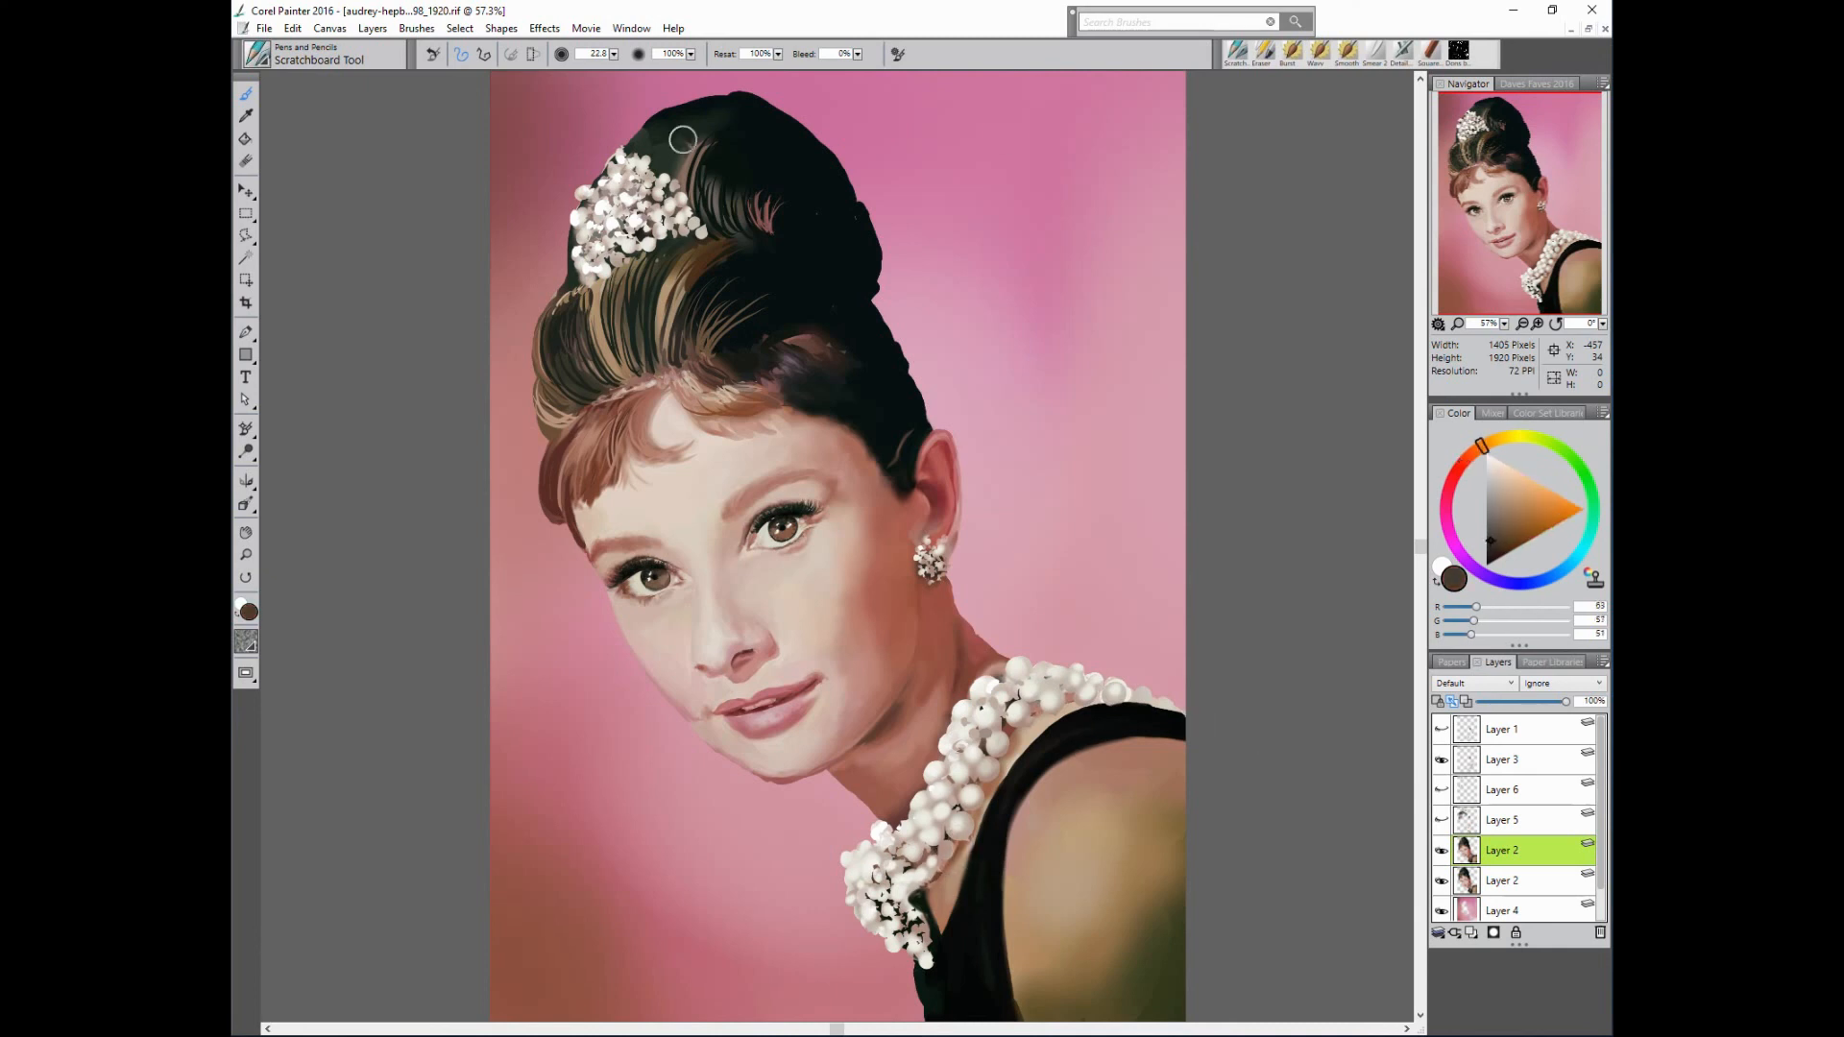
pyautogui.moveTo(683, 140); pyautogui.dragTo(720, 119)
# - Show Layers 5 and 6 again, check Layer 1 and delete it
pyautogui.click(1442, 789)
pyautogui.click(1442, 819)
pyautogui.click(1442, 729)
pyautogui.click(1442, 729)
pyautogui.click(1511, 730)
pyautogui.click(1600, 933)
# - Collapse the layers from Layer 6 down to Layer 4 into one layer, leaving Layer 3 separate
pyautogui.click(1512, 767)
pyautogui.keyDown('shift'); pyautogui.click(1515, 876); pyautogui.keyUp('shift')
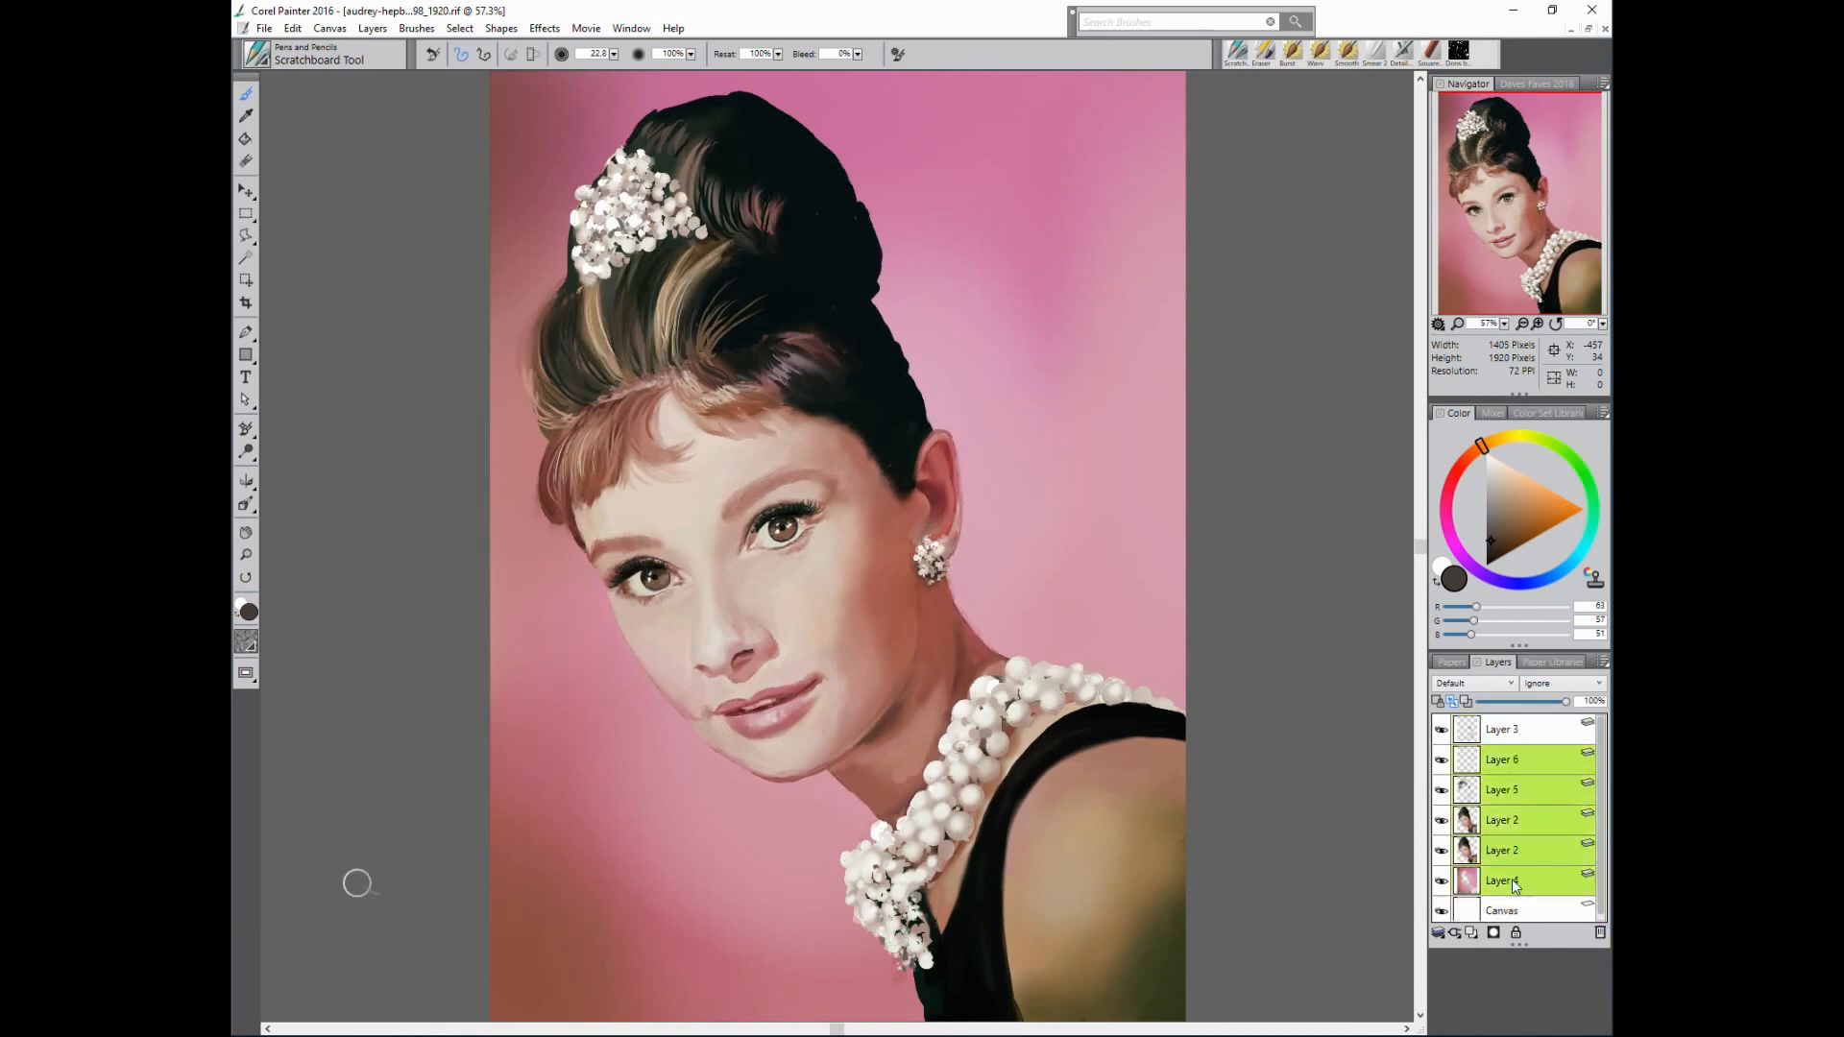
pyautogui.click(1440, 931)
pyautogui.click(1322, 986)
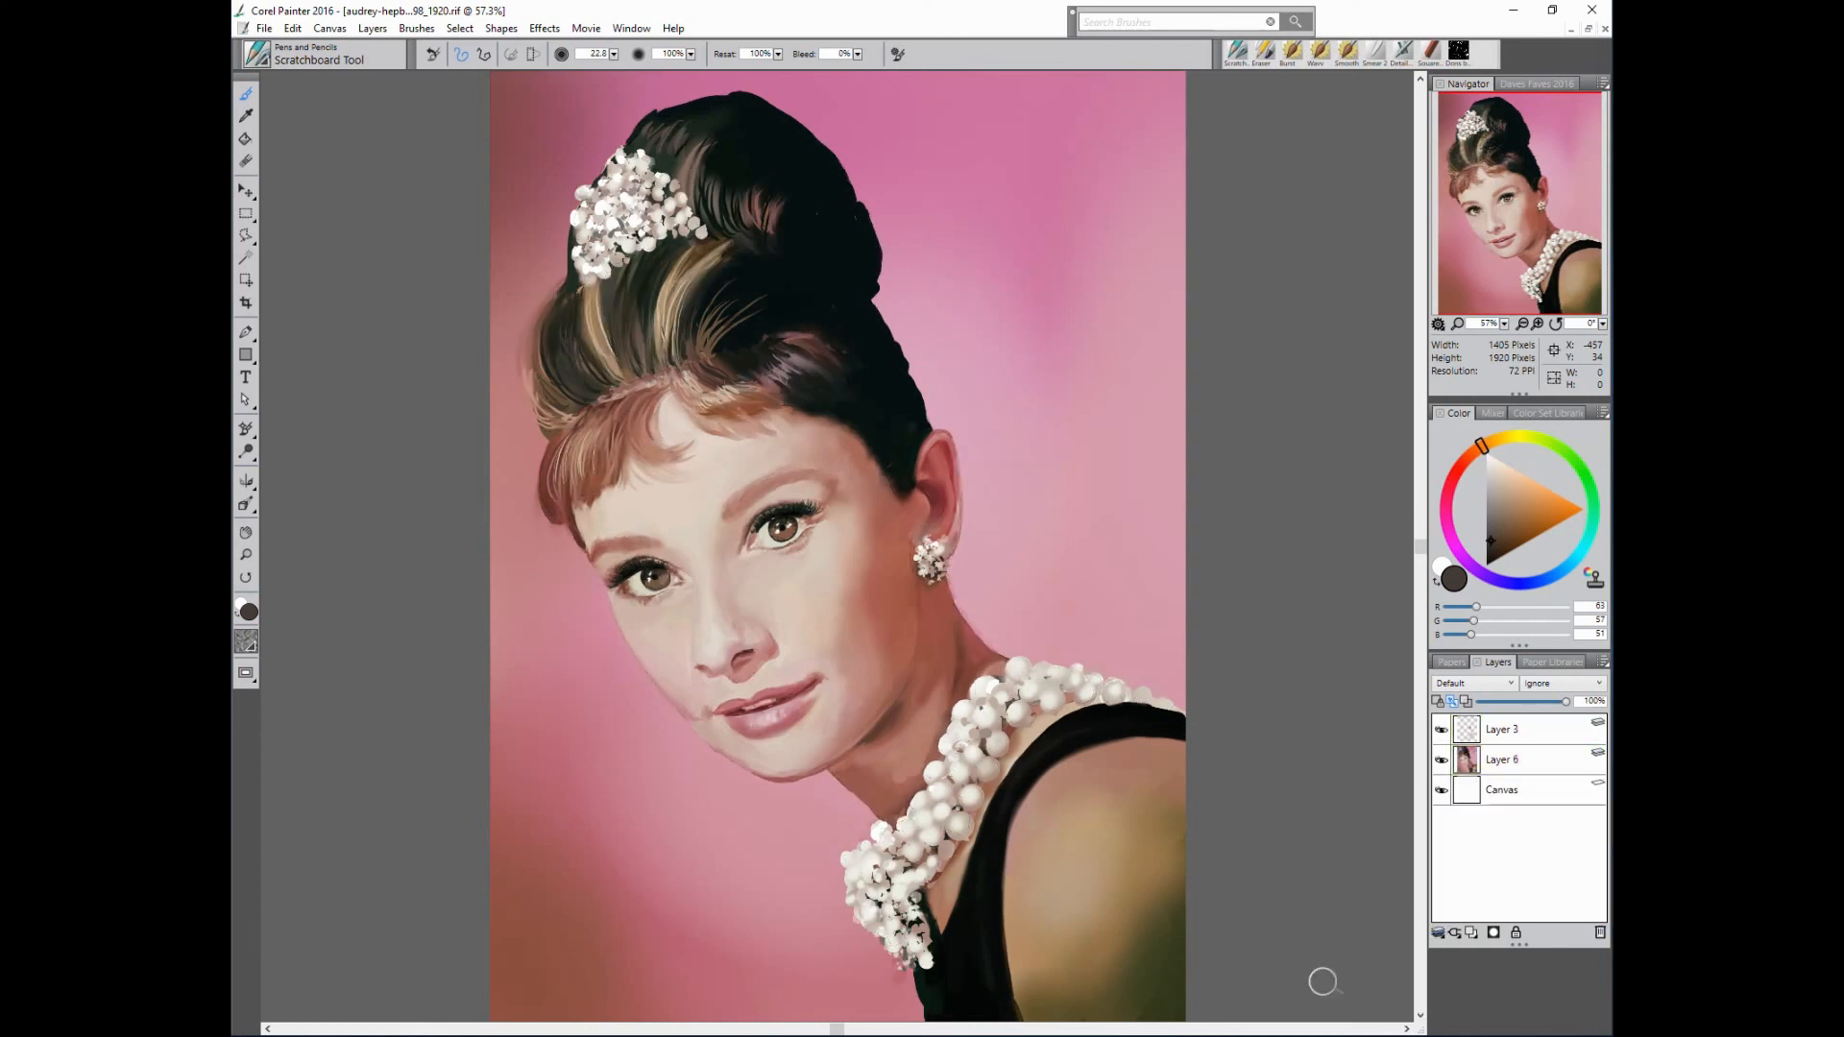
# - Duplicate the collapsed portrait layer
pyautogui.click(1546, 759)
pyautogui.rightClick(1547, 759)
pyautogui.click(1484, 808)
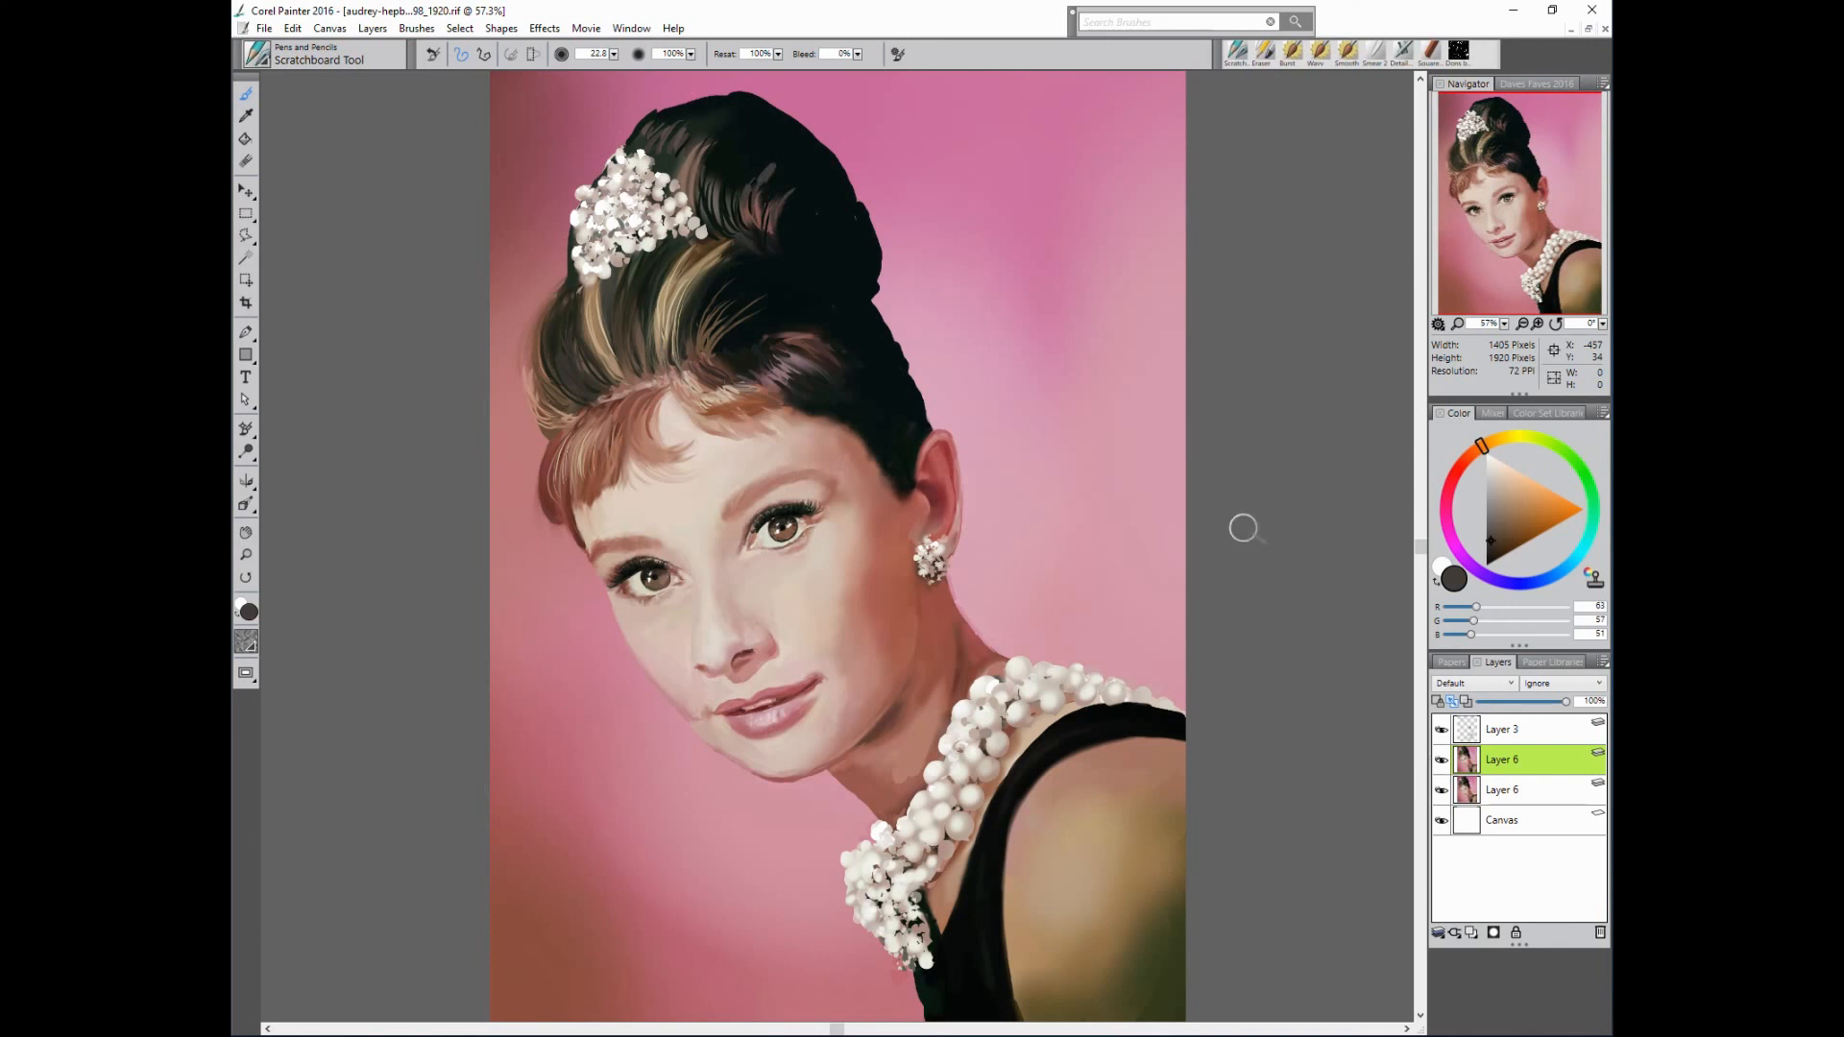
# - Soften the outer edges of the hair, neck and bun into the pink background with the Smear 2 blender
pyautogui.click(258, 55)
pyautogui.click(1237, 52)
pyautogui.click(1374, 51)
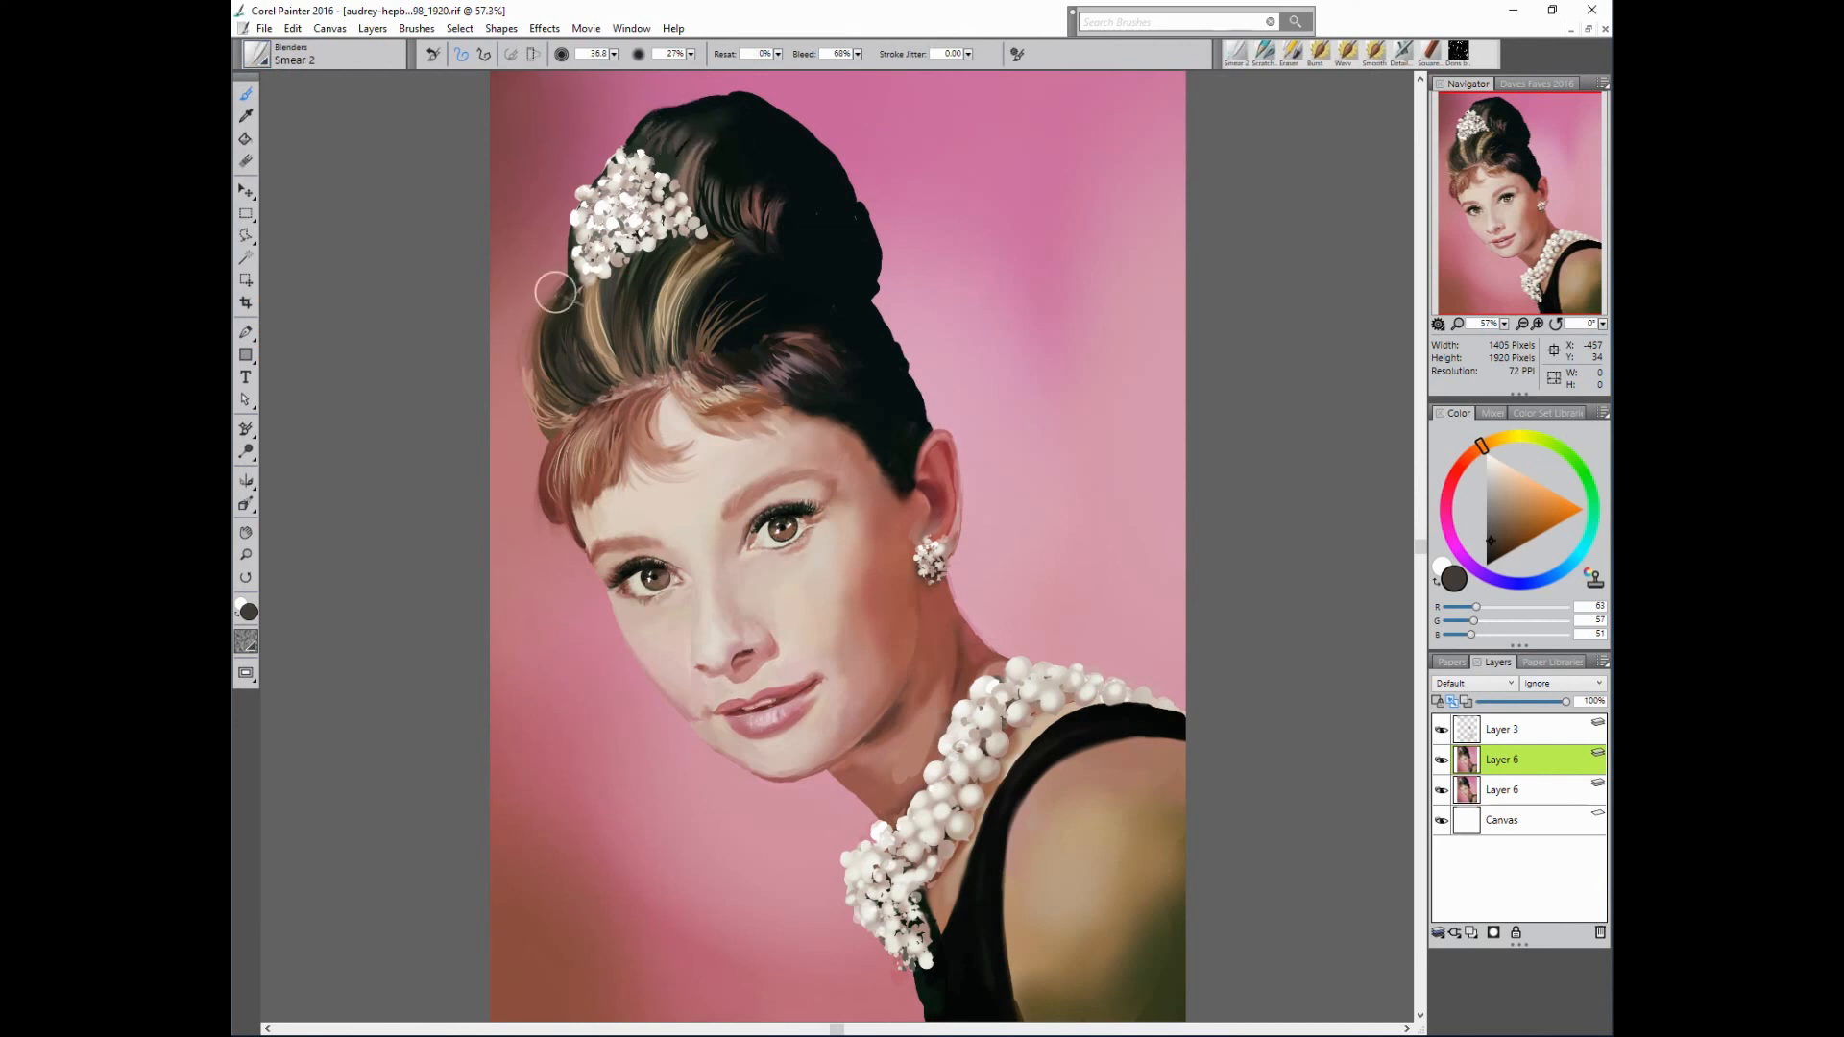
pyautogui.moveTo(867, 580); pyautogui.dragTo(867, 631)
pyautogui.moveTo(1093, 454); pyautogui.dragTo(1093, 475)
pyautogui.moveTo(730, 89)
pyautogui.mouseDown()
pyautogui.moveTo(693, 105)
pyautogui.moveTo(751, 104)
pyautogui.mouseUp()
pyautogui.moveTo(867, 190)
pyautogui.mouseDown()
pyautogui.moveTo(844, 152)
pyautogui.moveTo(755, 91)
pyautogui.mouseUp()
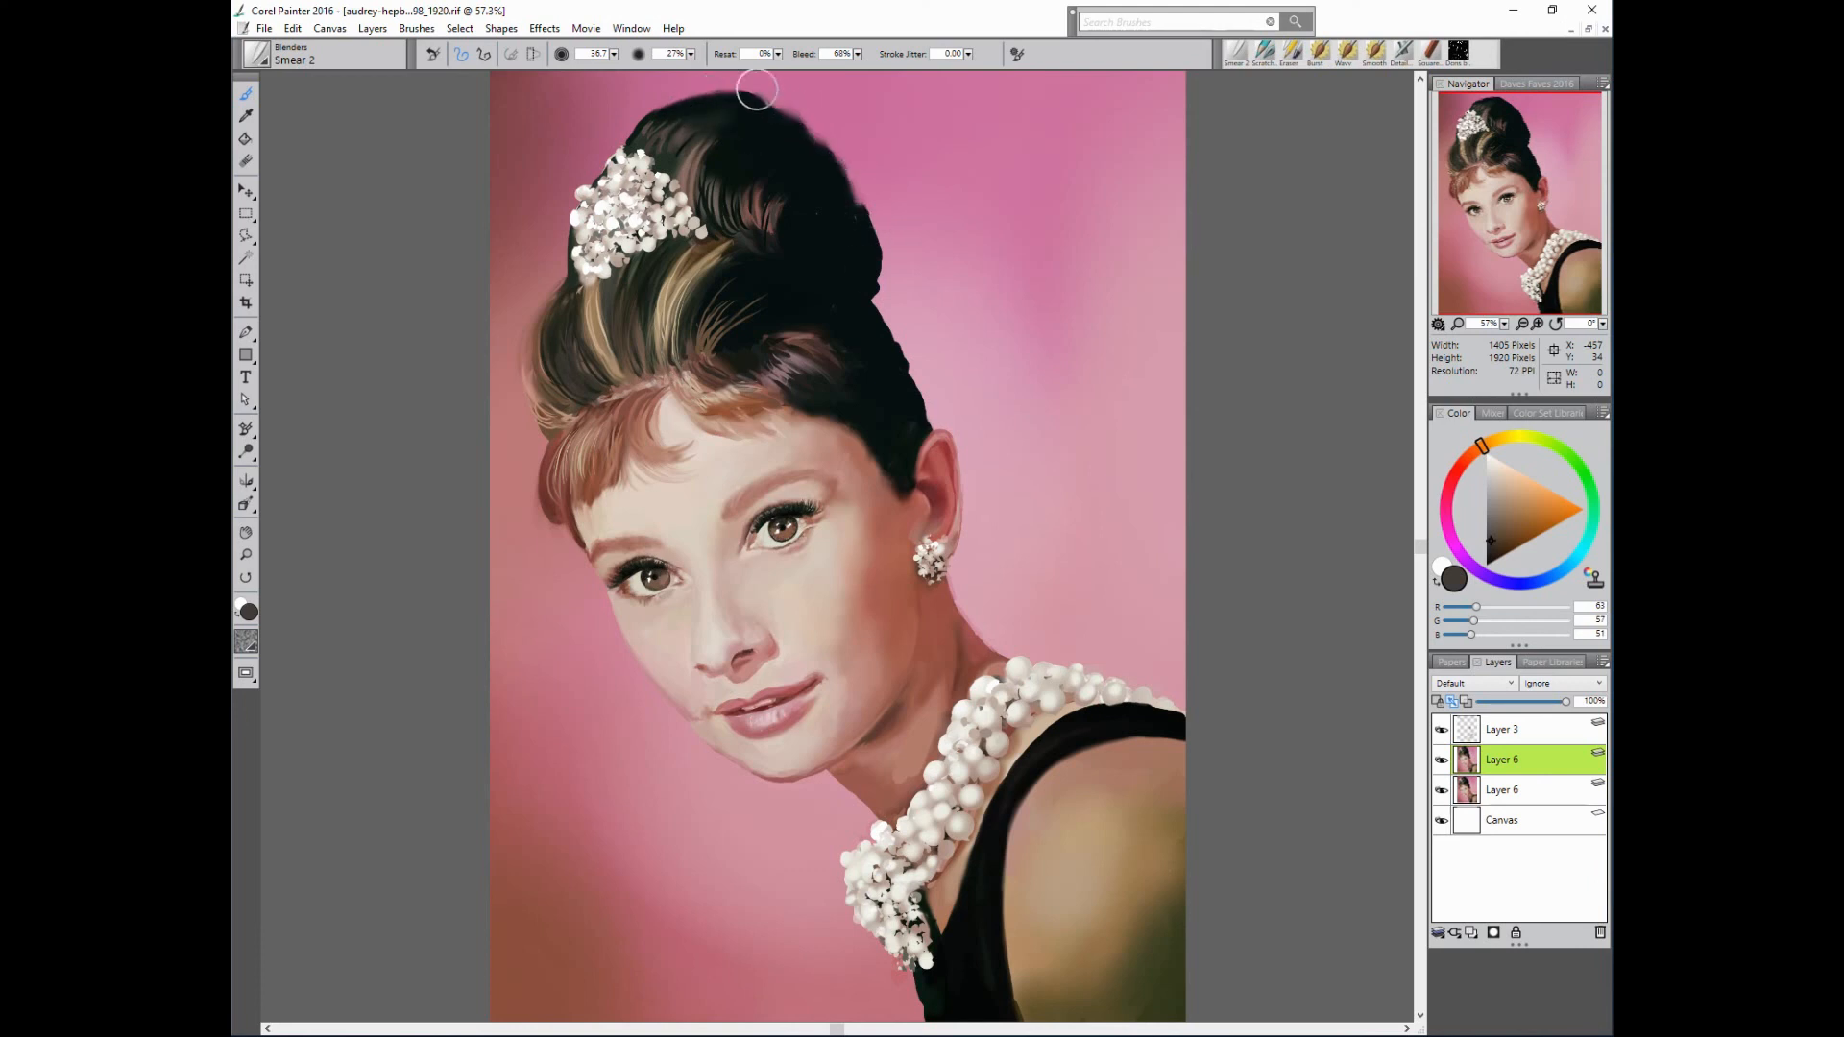
pyautogui.moveTo(878, 231)
pyautogui.mouseDown()
pyautogui.moveTo(872, 305)
pyautogui.moveTo(878, 222)
pyautogui.moveTo(878, 305)
pyautogui.moveTo(911, 377)
pyautogui.mouseUp()
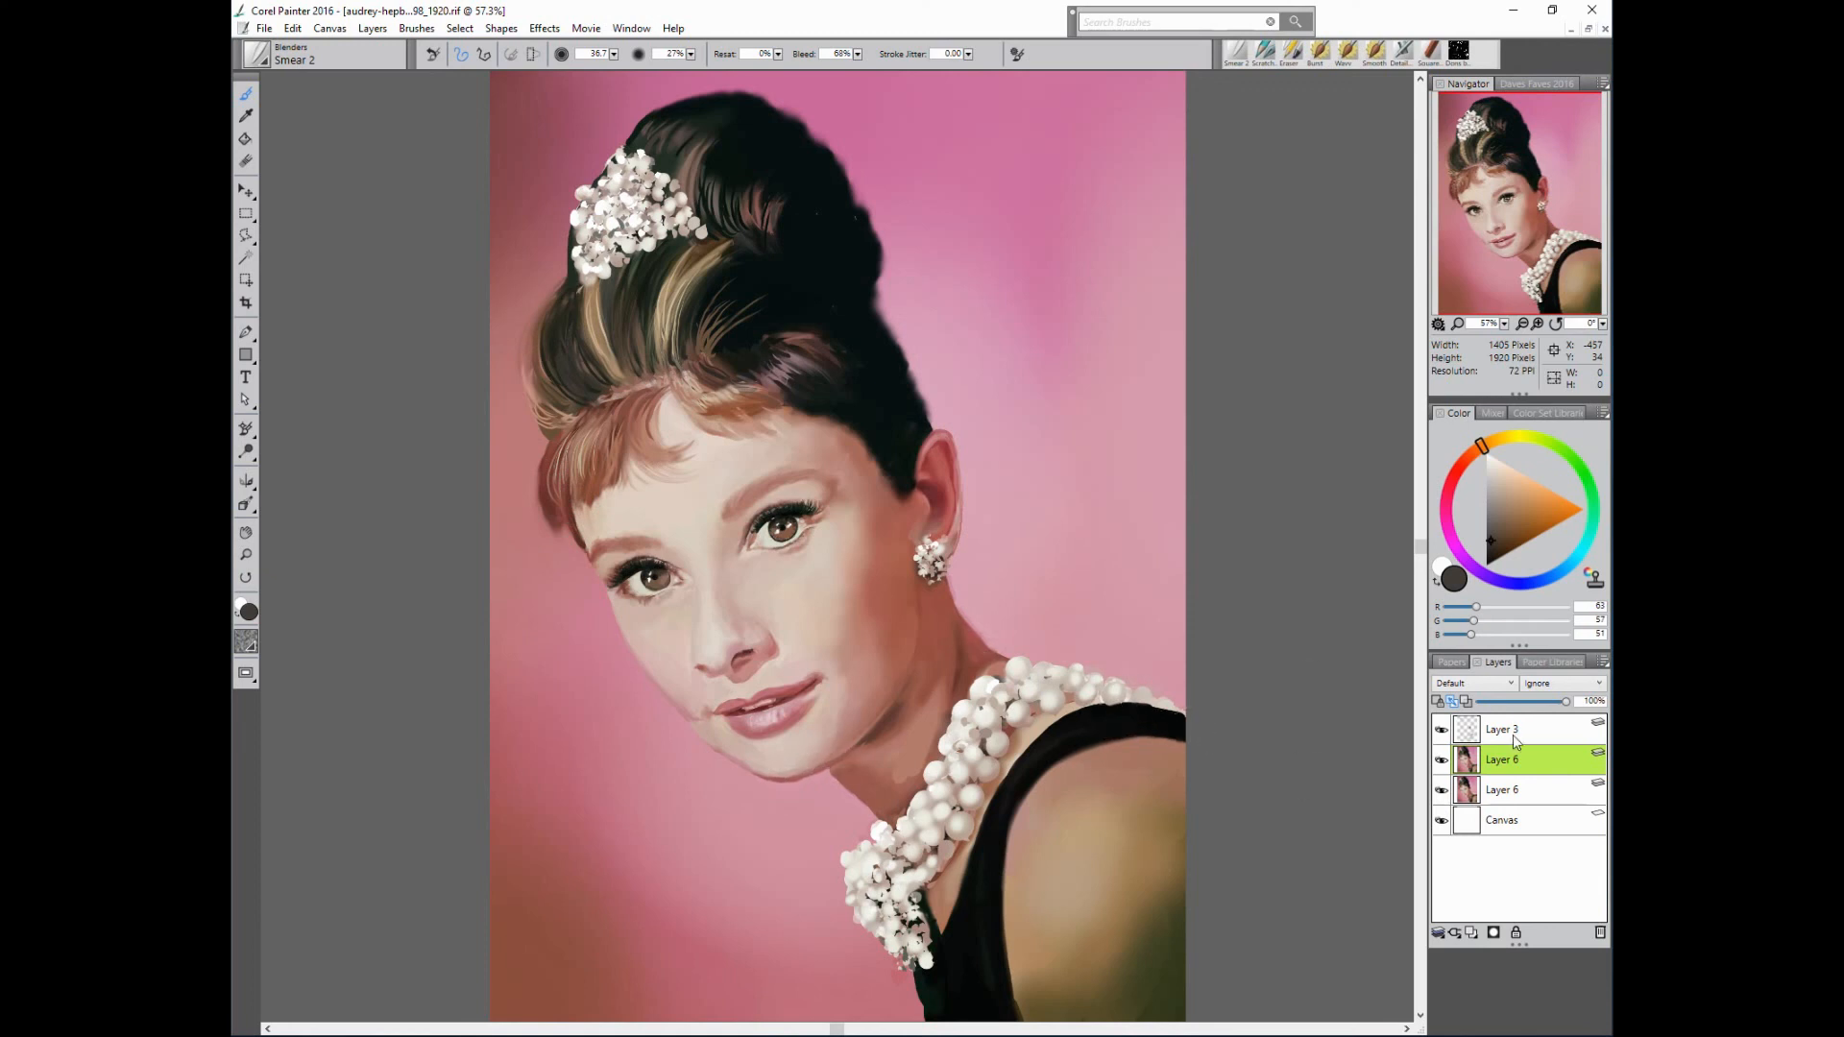
# - Blend the pearls of the necklace brooch and the hair ornament on Layer 3 with Smear 2
pyautogui.click(1441, 732)
pyautogui.click(1441, 734)
pyautogui.click(1528, 730)
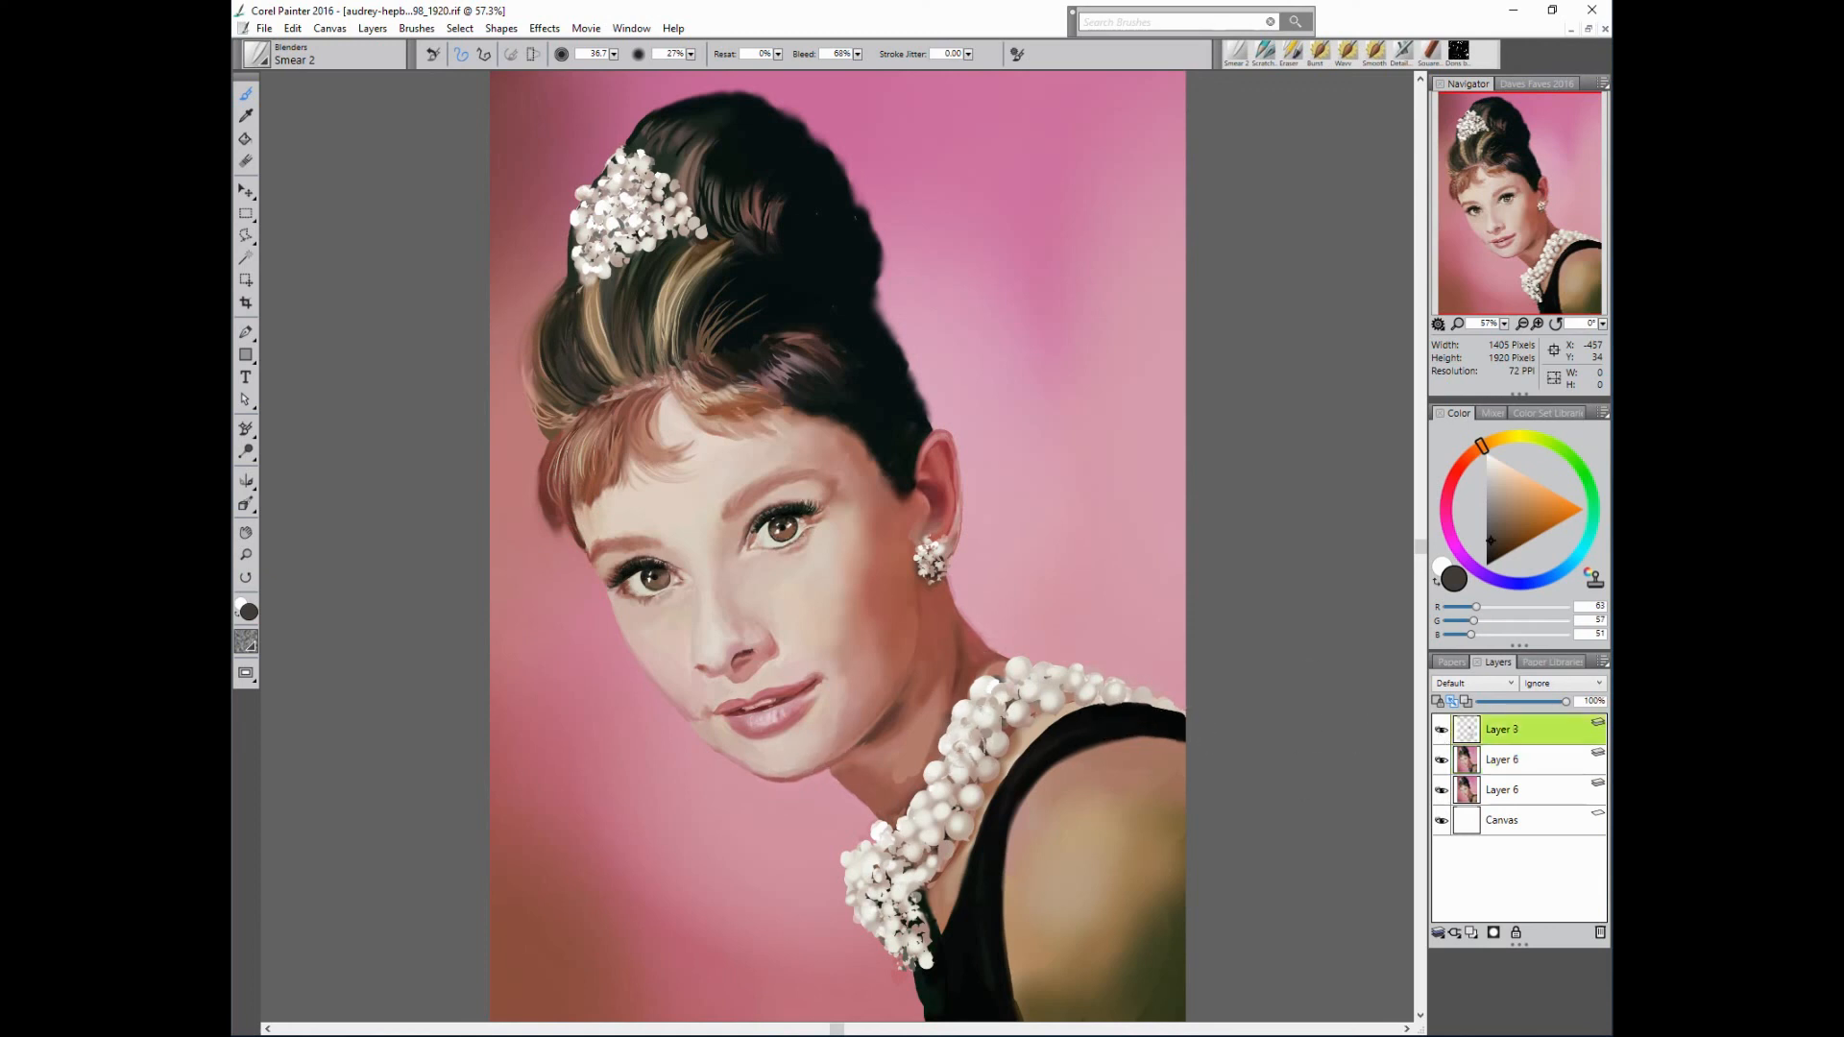
pyautogui.moveTo(946, 854)
pyautogui.mouseDown()
pyautogui.moveTo(927, 945)
pyautogui.moveTo(876, 947)
pyautogui.moveTo(912, 972)
pyautogui.moveTo(932, 891)
pyautogui.moveTo(936, 975)
pyautogui.mouseUp()
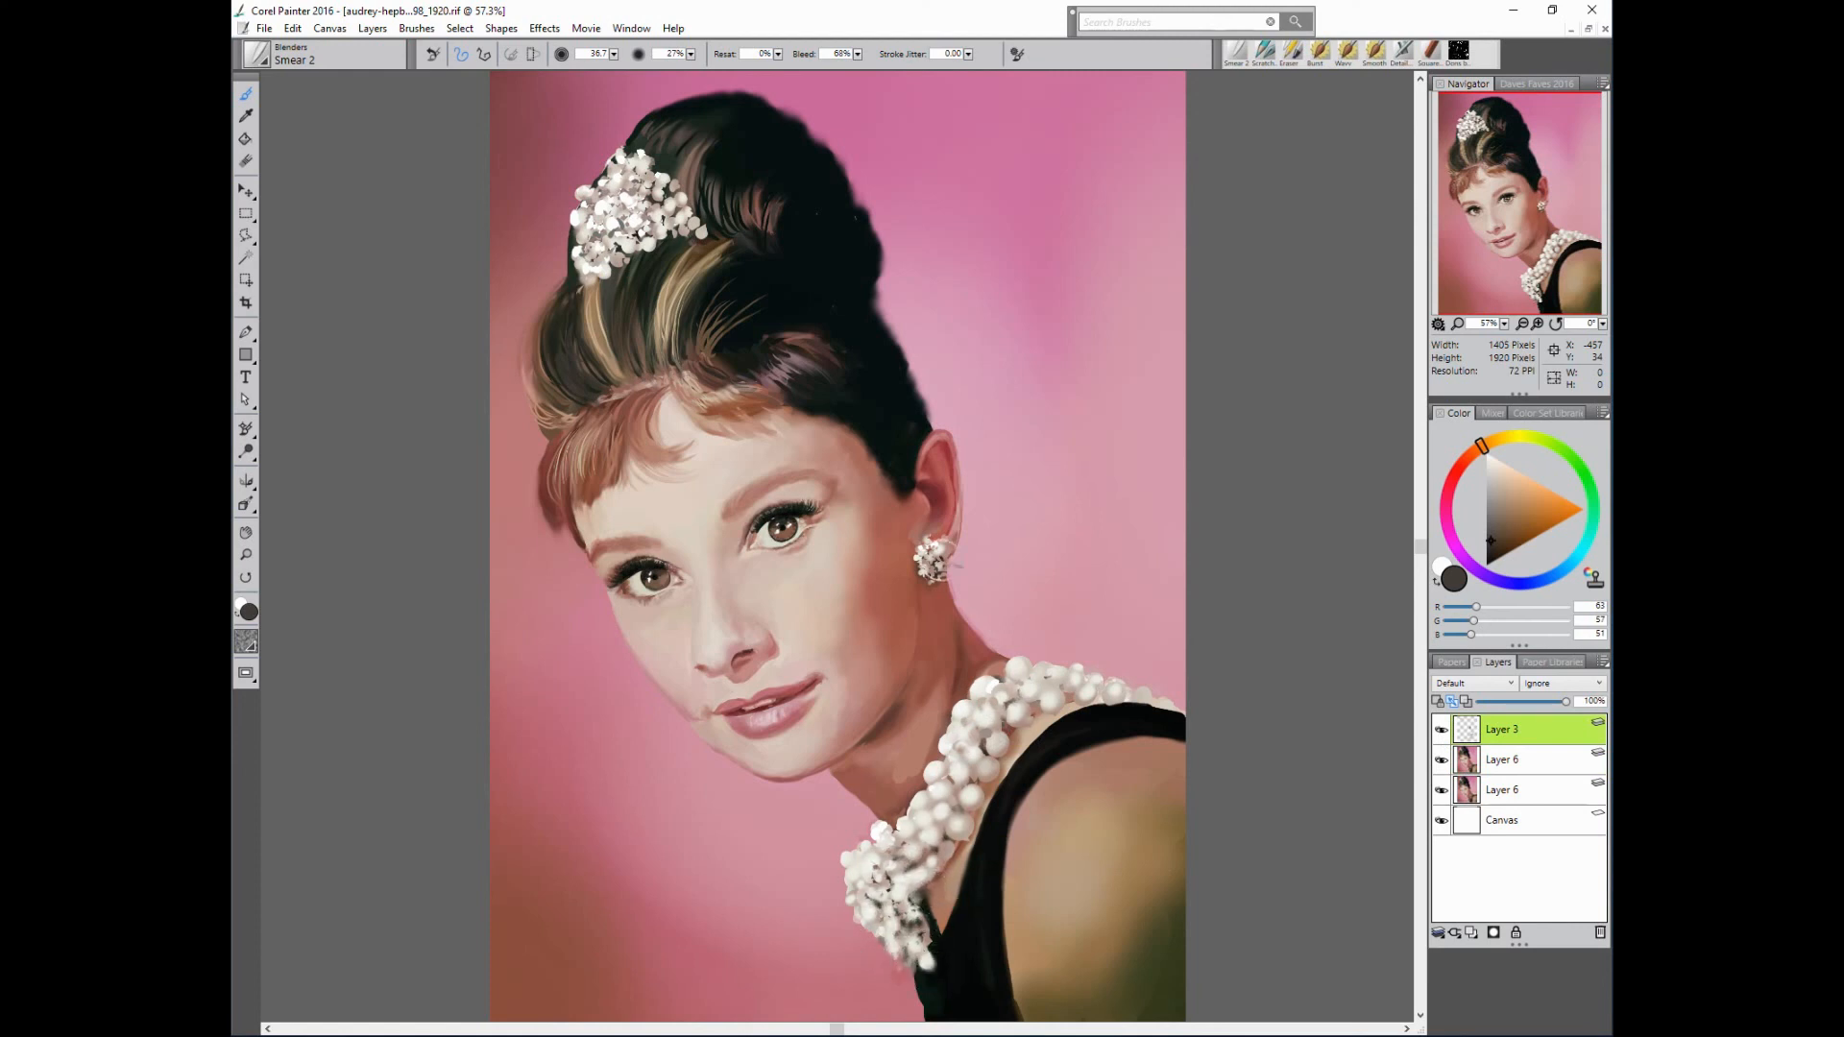
pyautogui.moveTo(663, 225); pyautogui.dragTo(634, 211)
# - Merge Layer 3 and both portrait layers into the Canvas
pyautogui.keyDown('shift'); pyautogui.click(1537, 788); pyautogui.keyUp('shift')
pyautogui.keyDown('shift'); pyautogui.click(1537, 761); pyautogui.keyUp('shift')
pyautogui.click(1438, 933)
pyautogui.click(1308, 989)
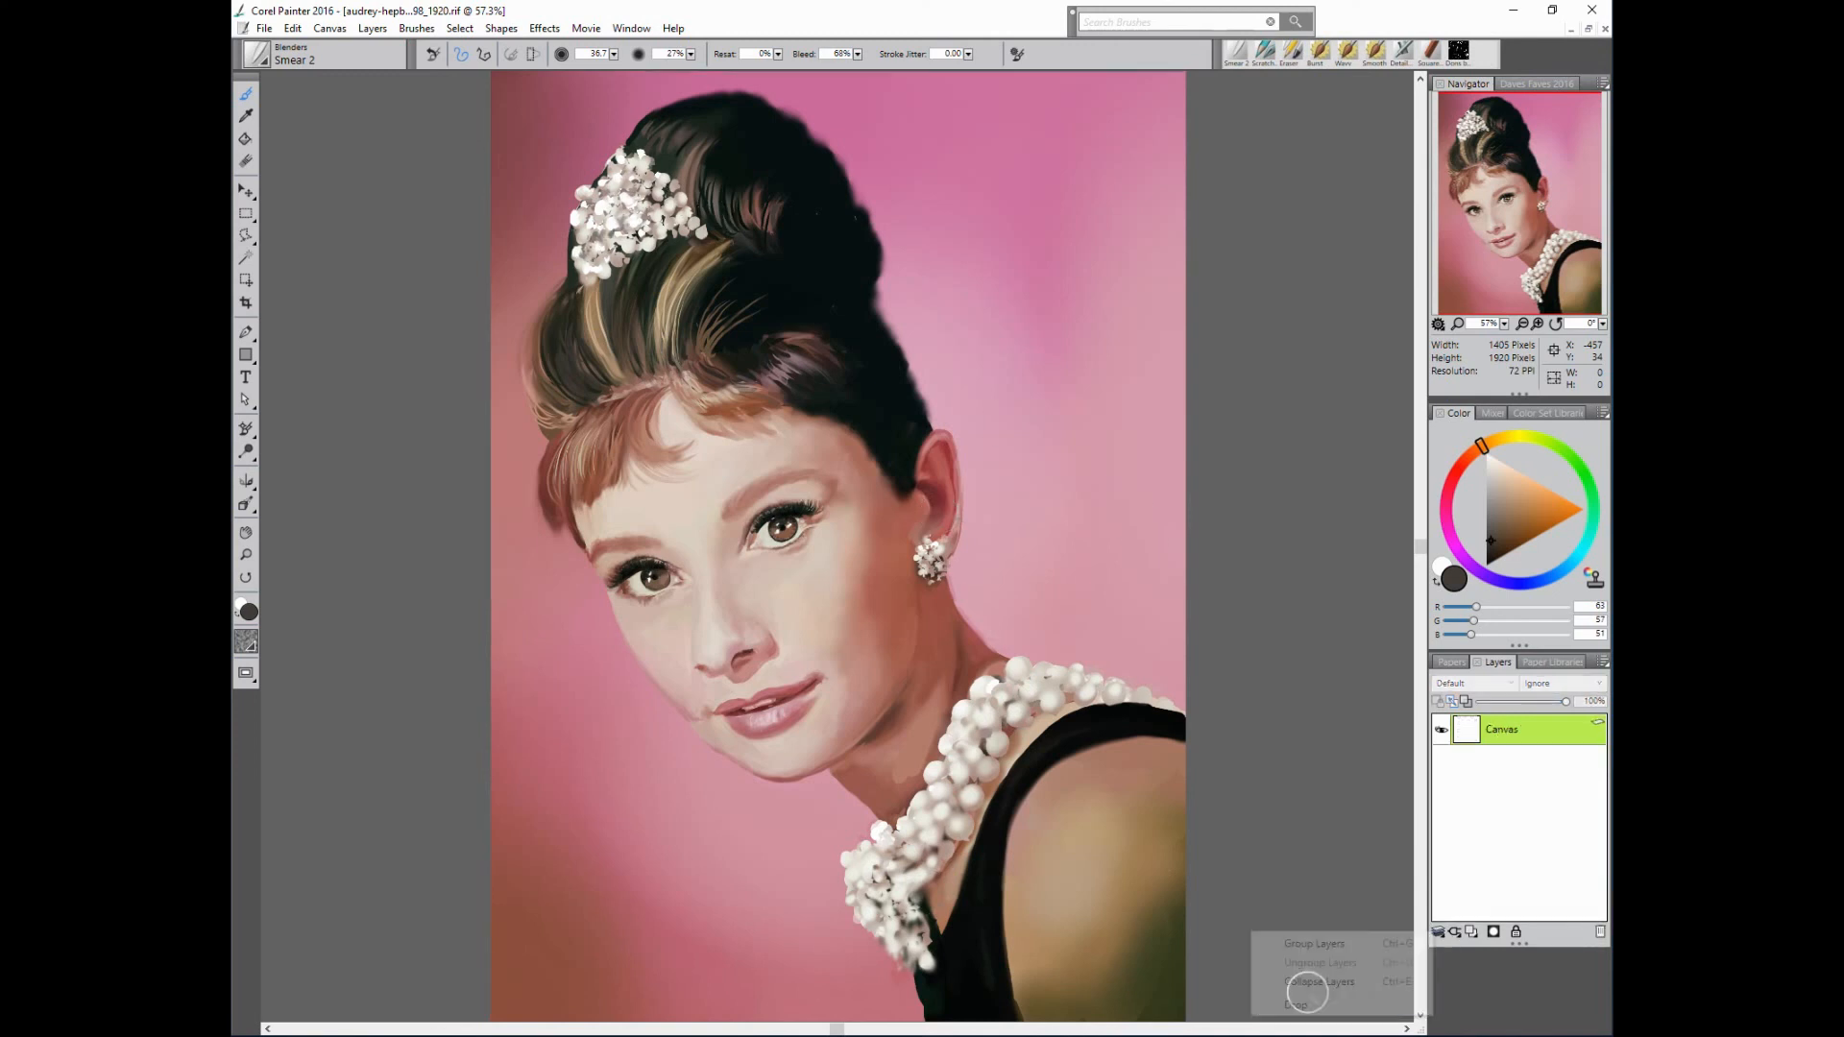
# - Create a new layer and sign the painting in near-black at the portrait's lower-left corner with the Scratchboard Tool
pyautogui.click(1472, 932)
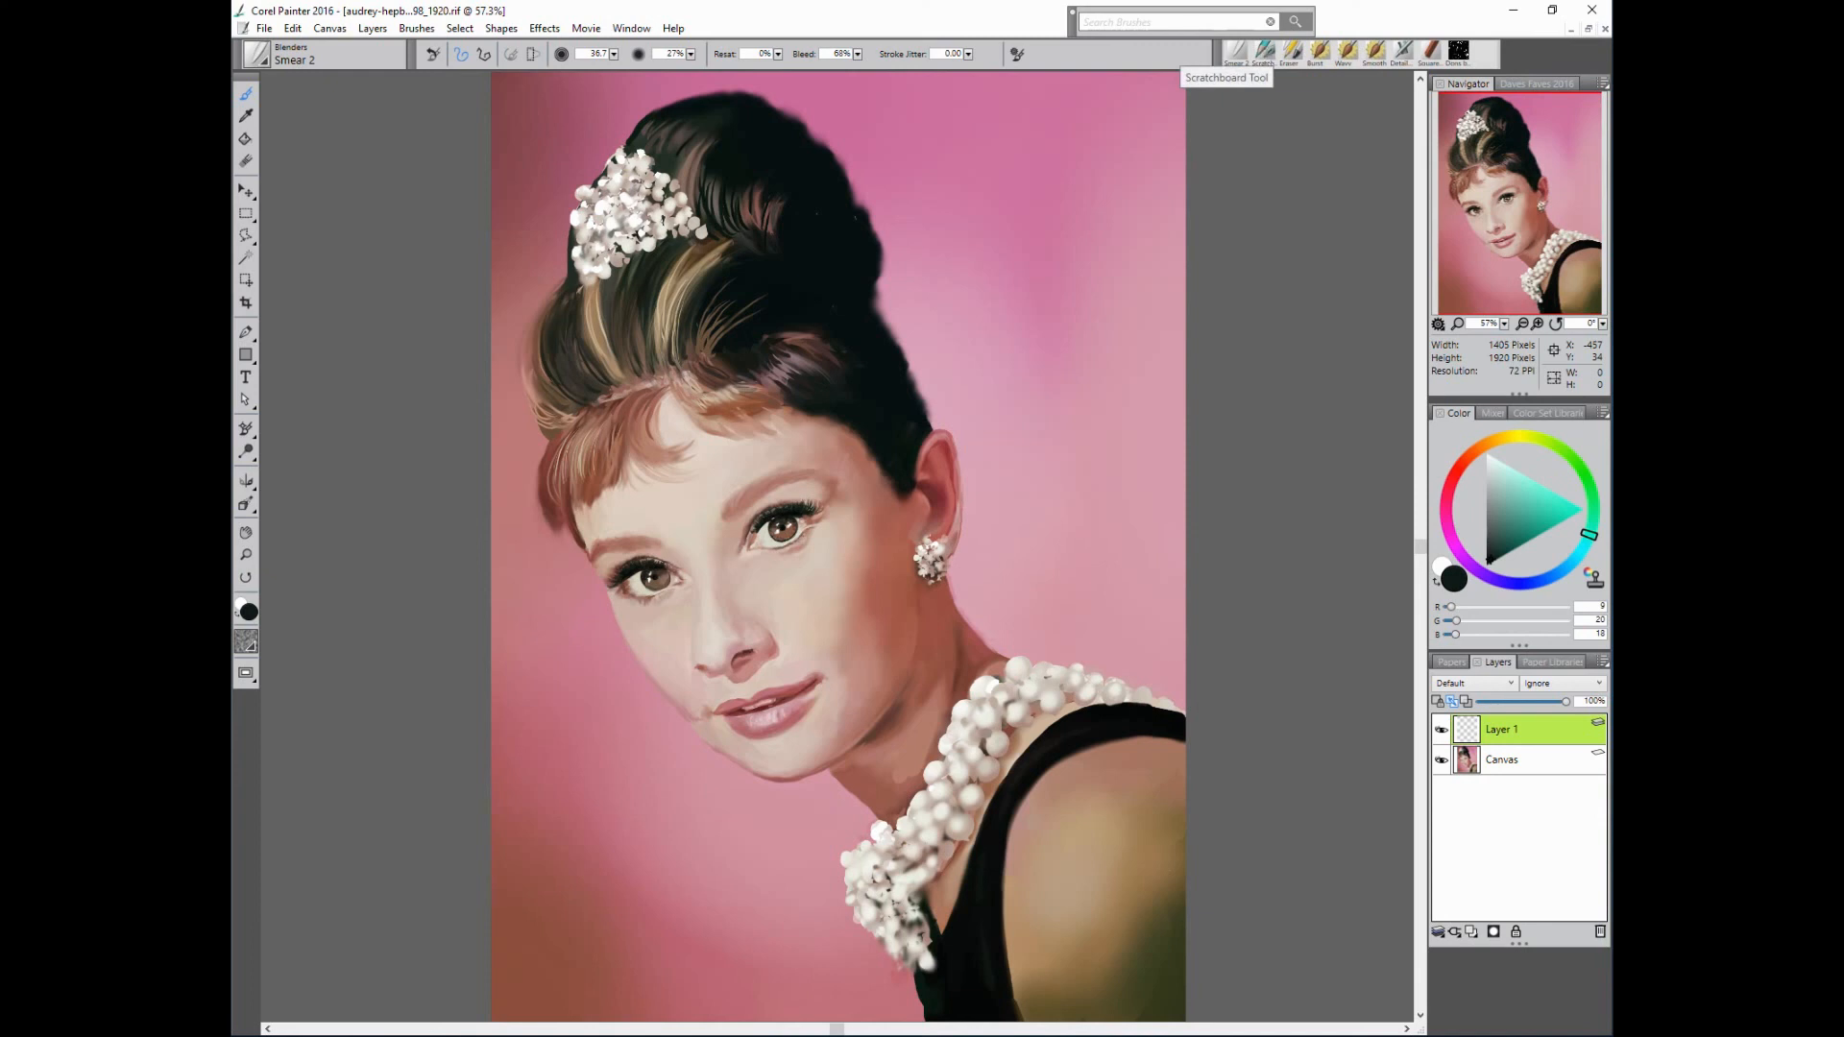
pyautogui.click(1264, 53)
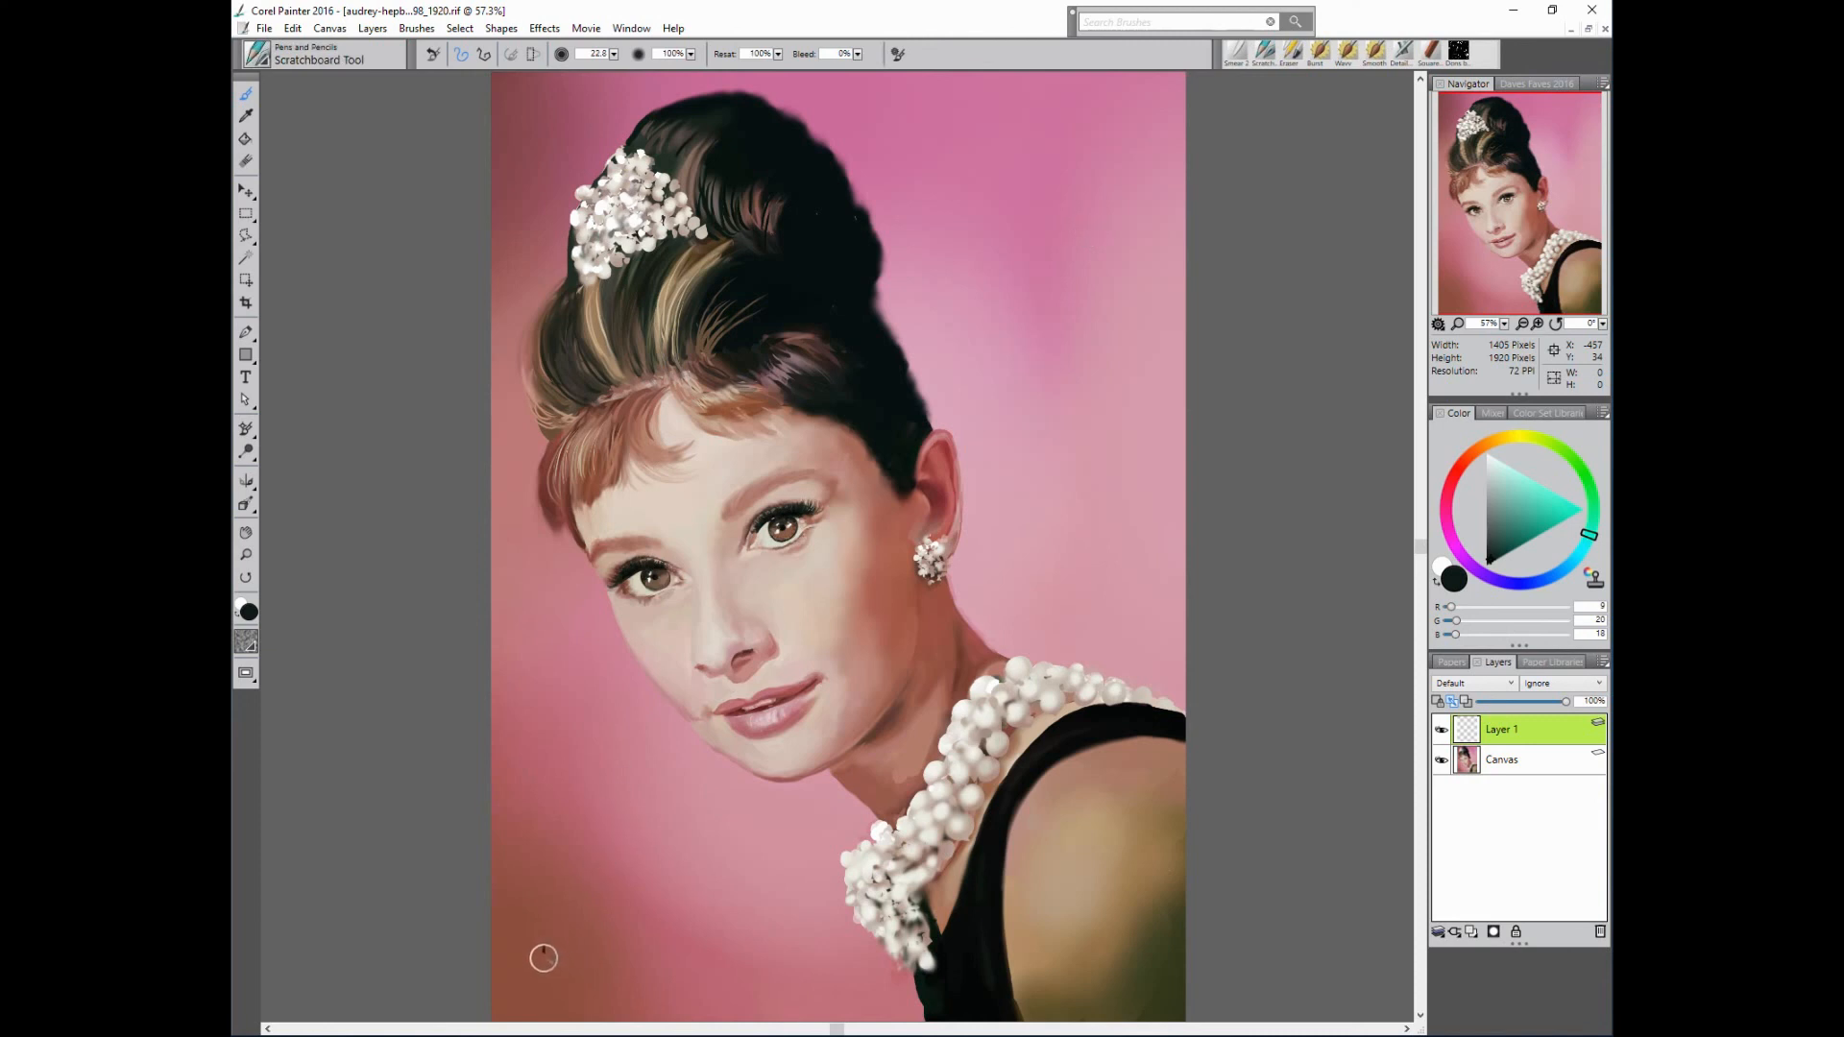
pyautogui.moveTo(551, 963)
pyautogui.mouseDown()
pyautogui.moveTo(552, 947)
pyautogui.moveTo(591, 965)
pyautogui.moveTo(651, 903)
pyautogui.mouseUp()
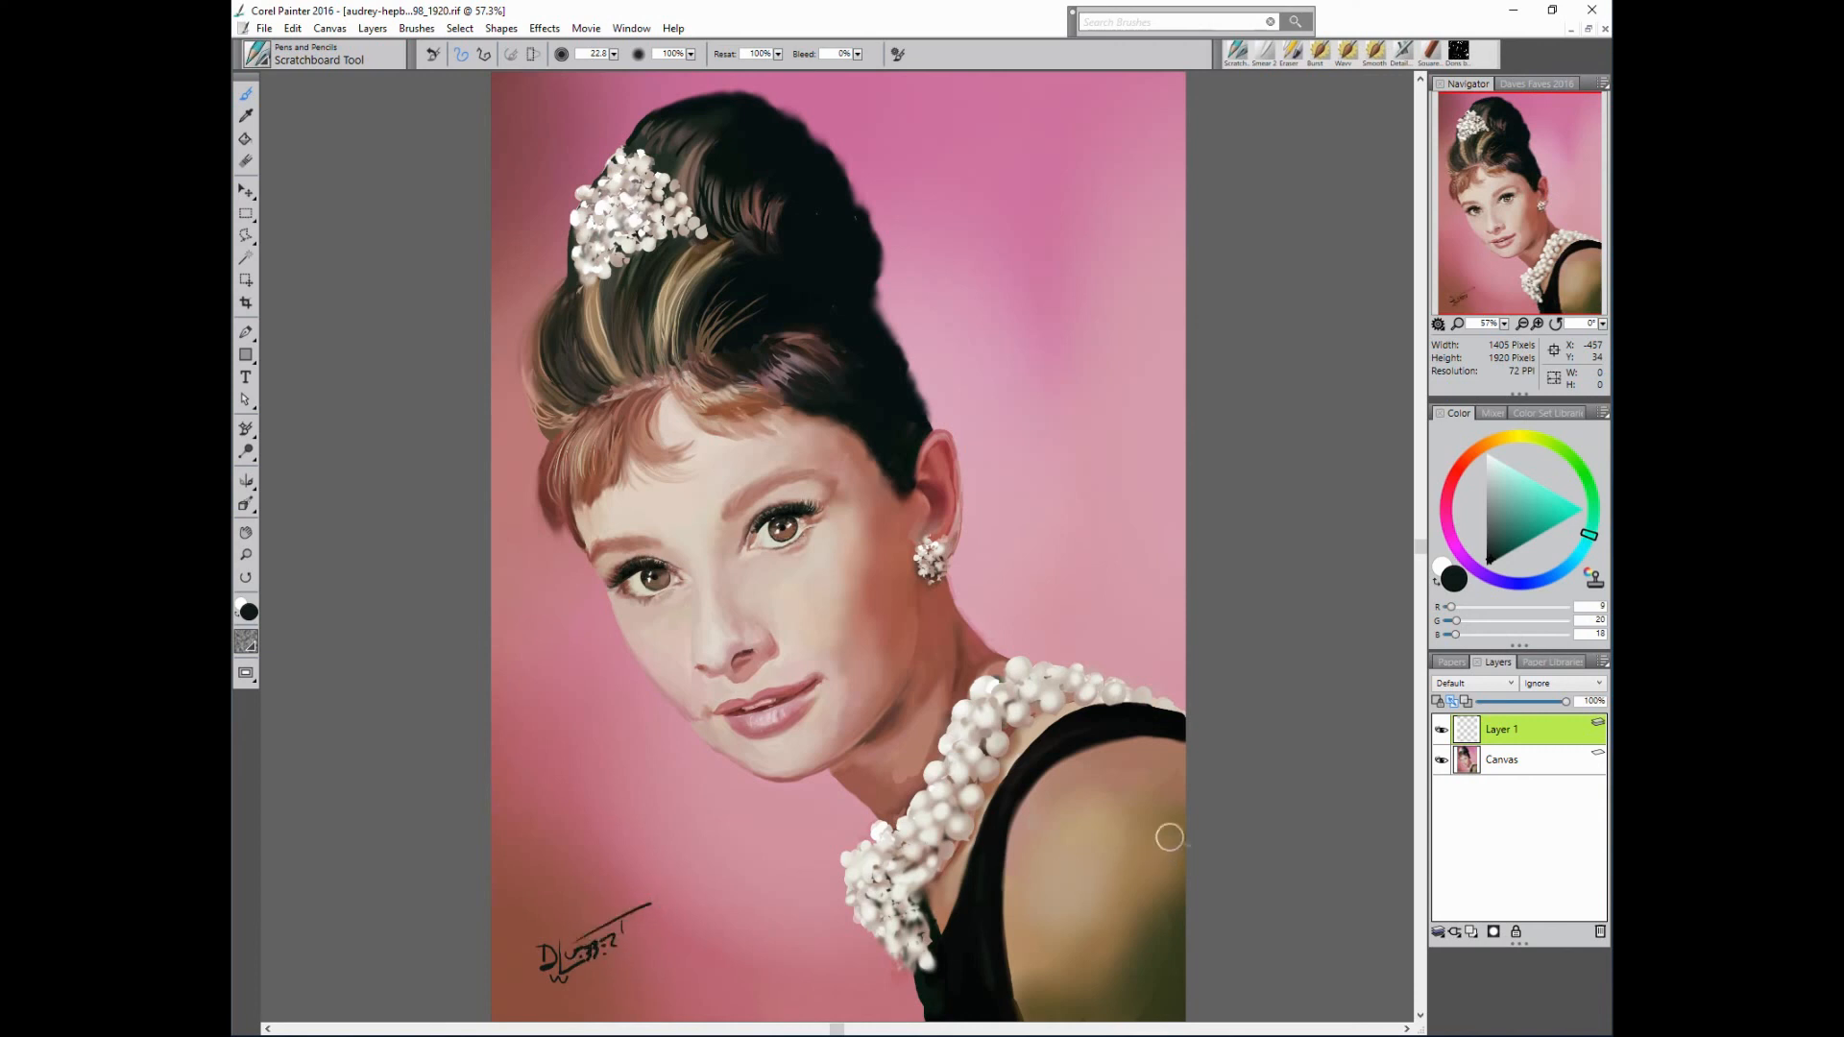